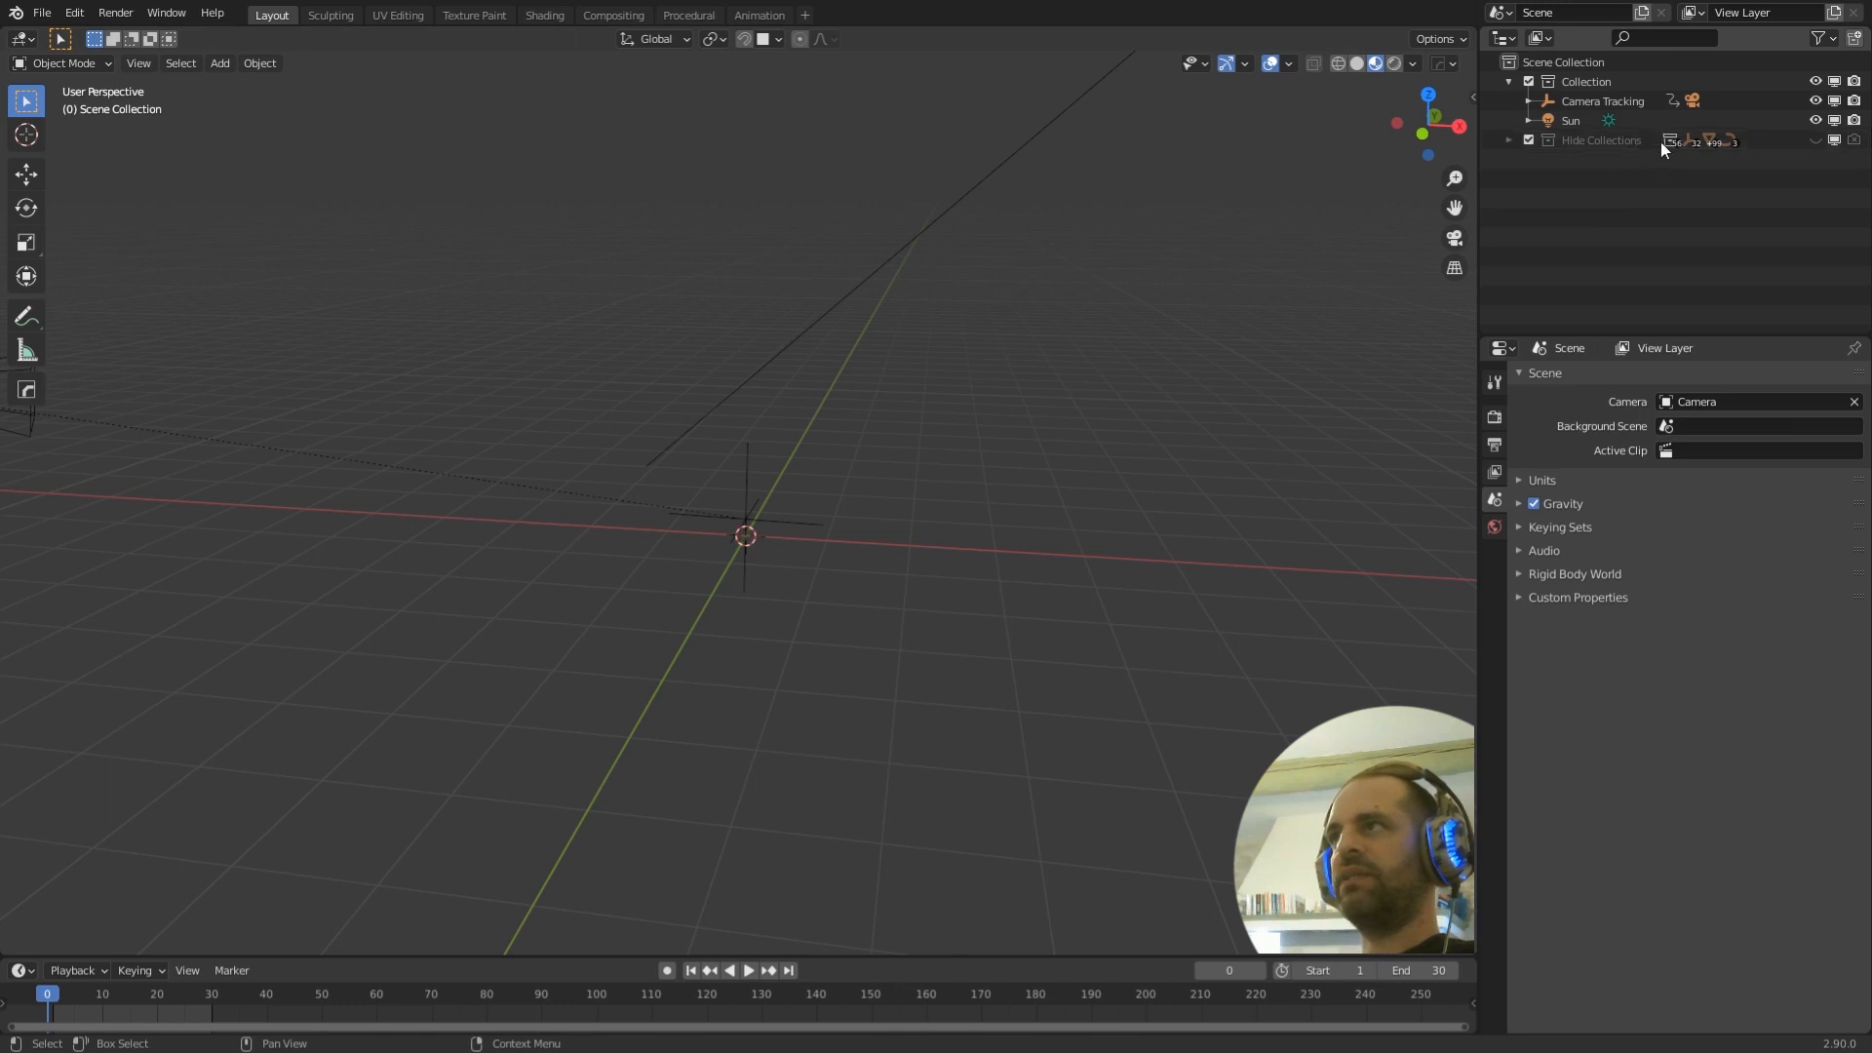
- Expand the Hide Collections collection in the outliner to view the tree collections it contains
left_click(1580, 143)
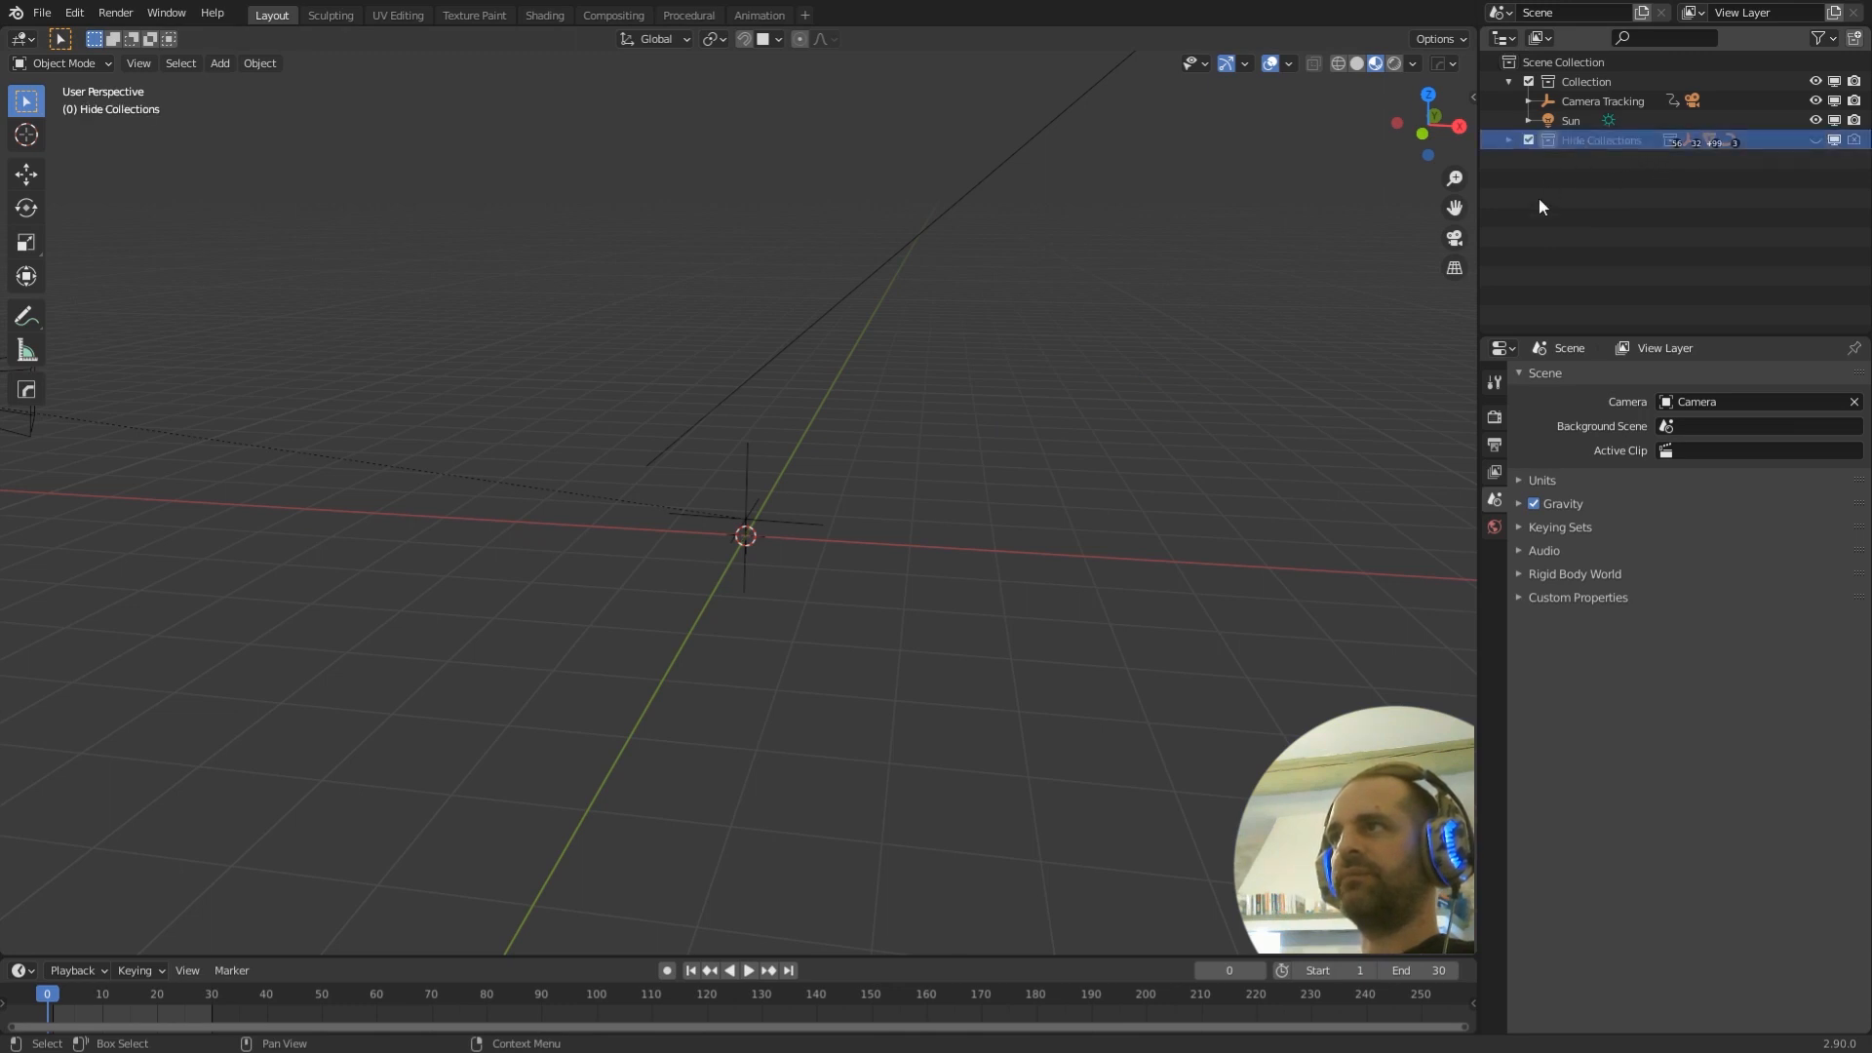
left_click(1507, 140)
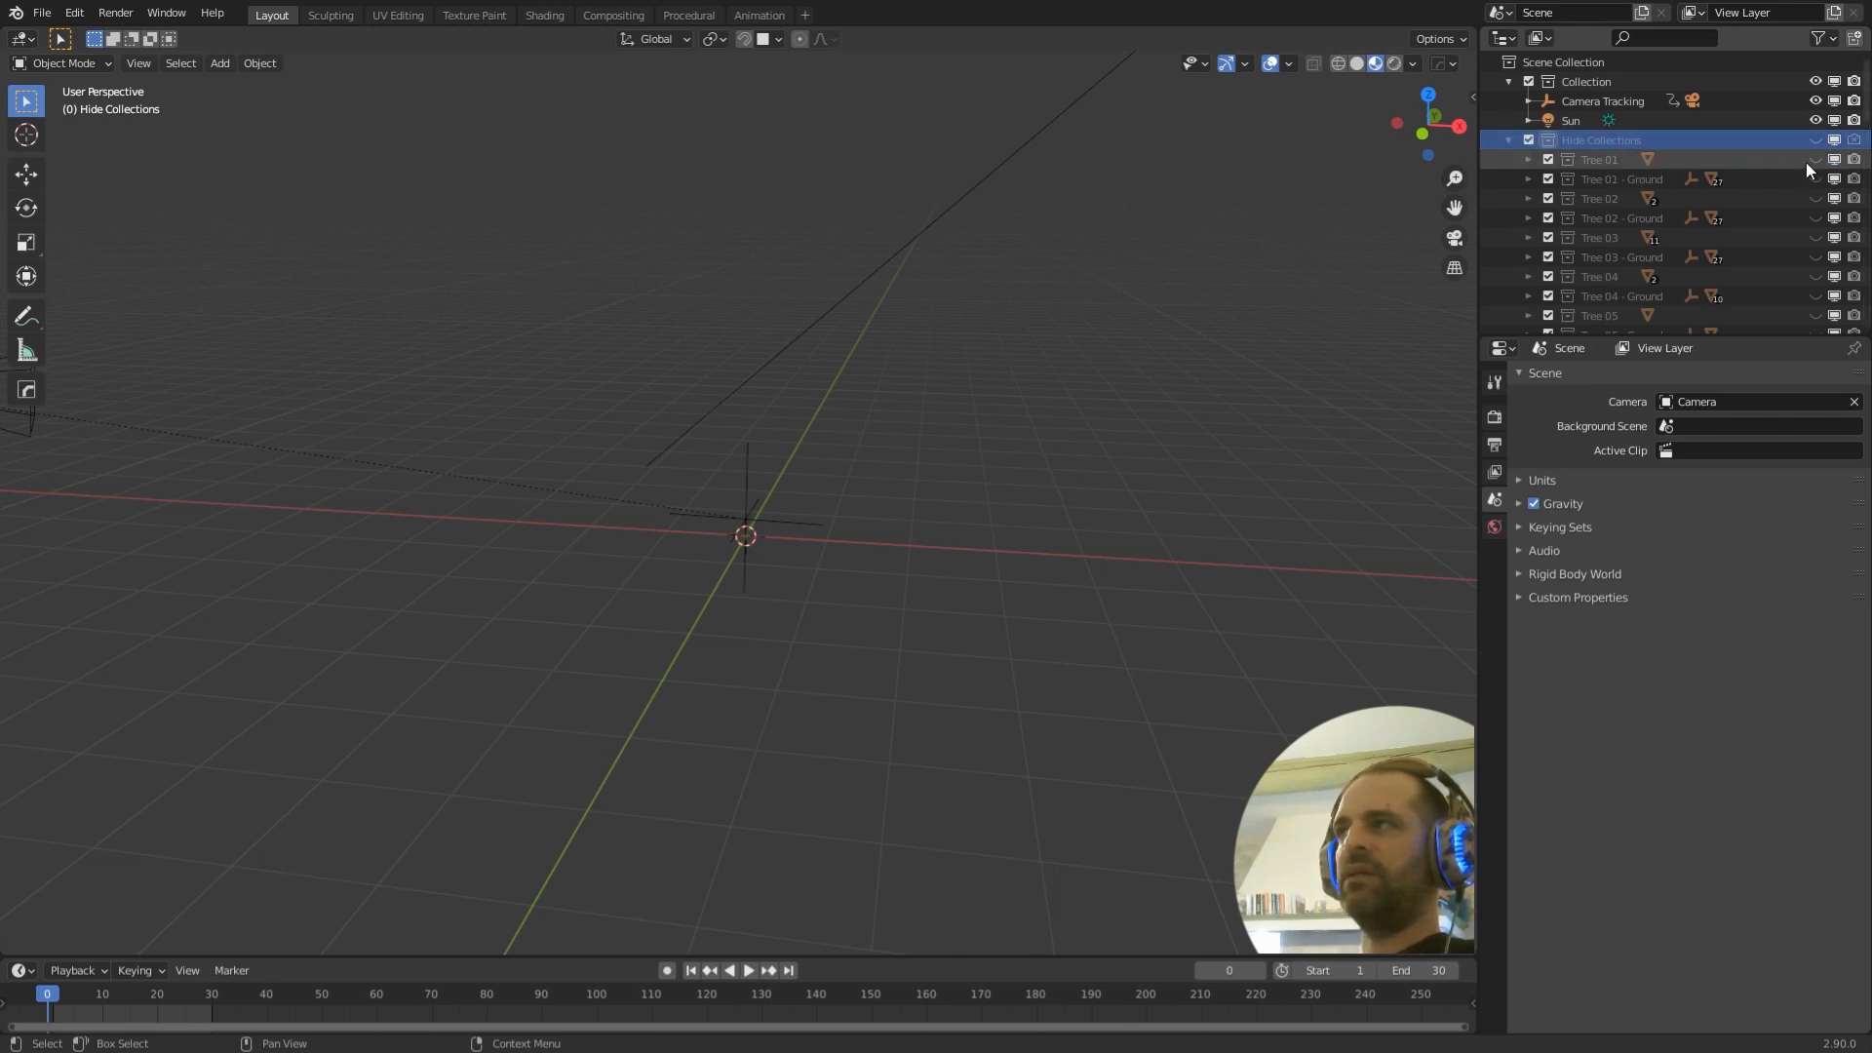
left_click(1590, 160)
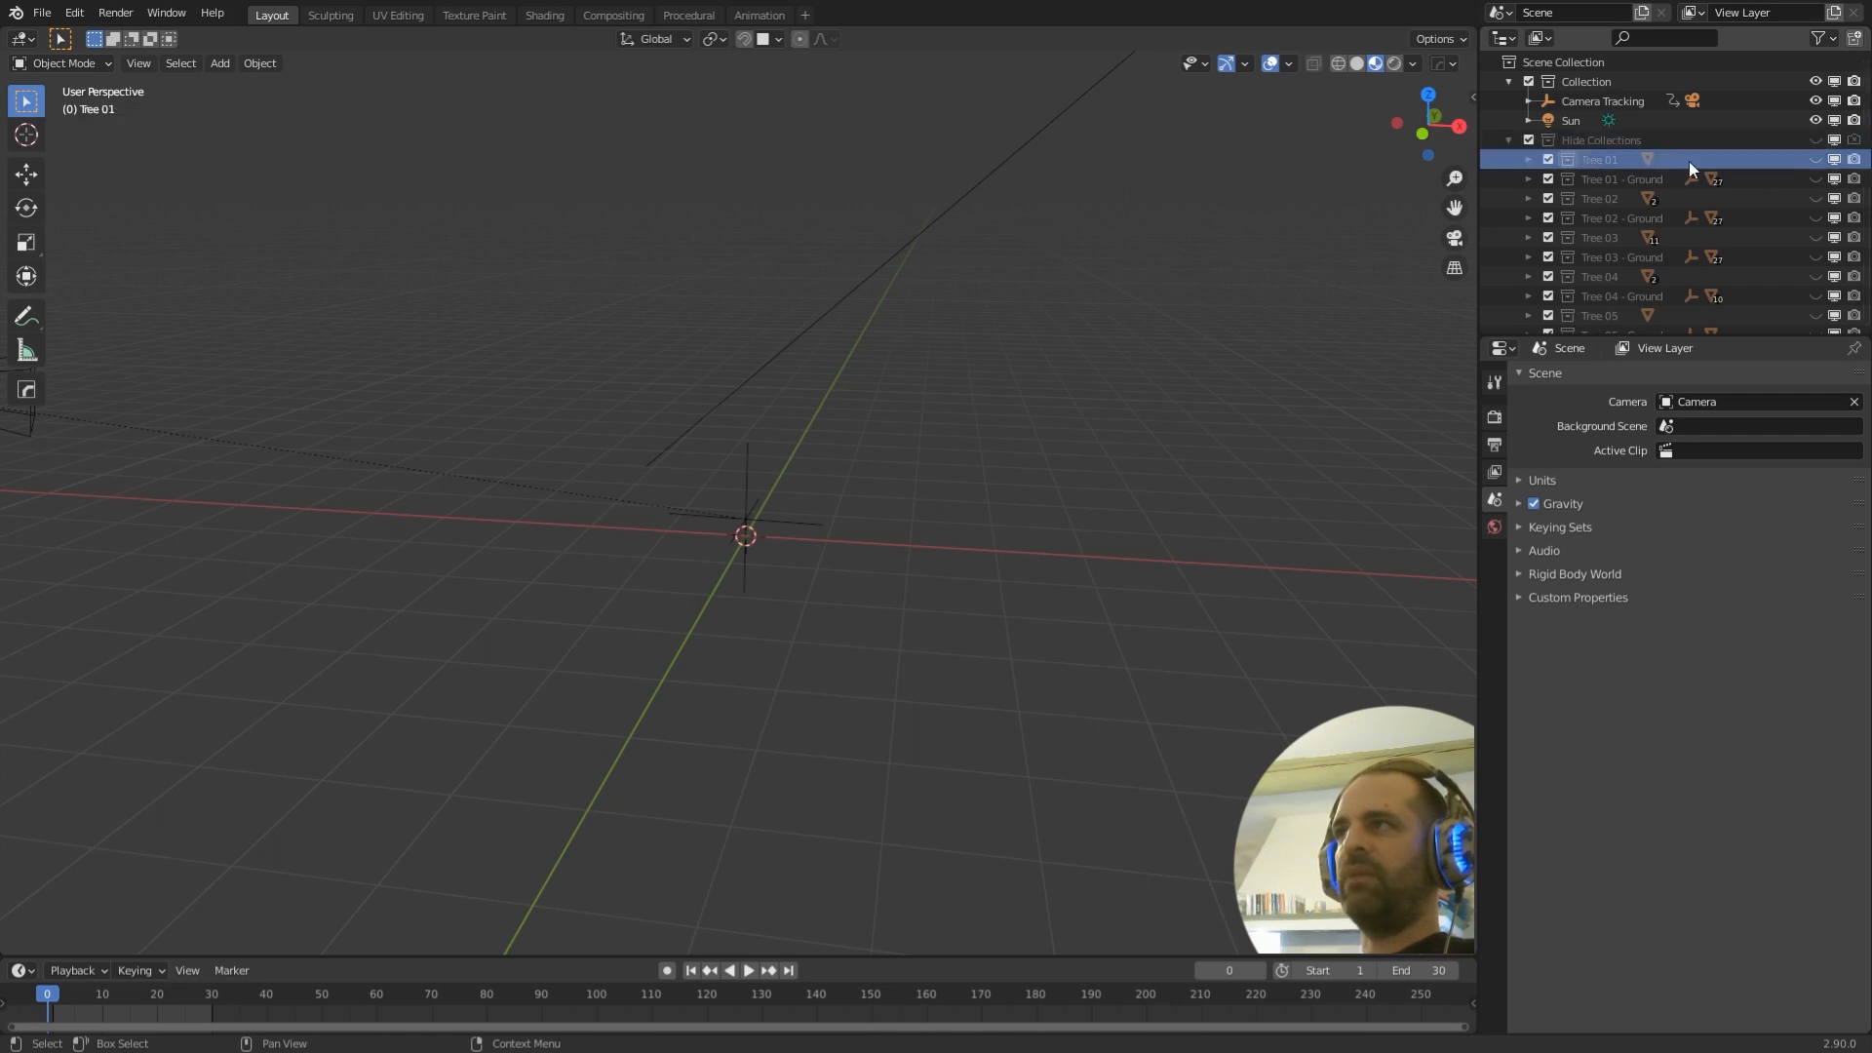
left_click(1606, 145)
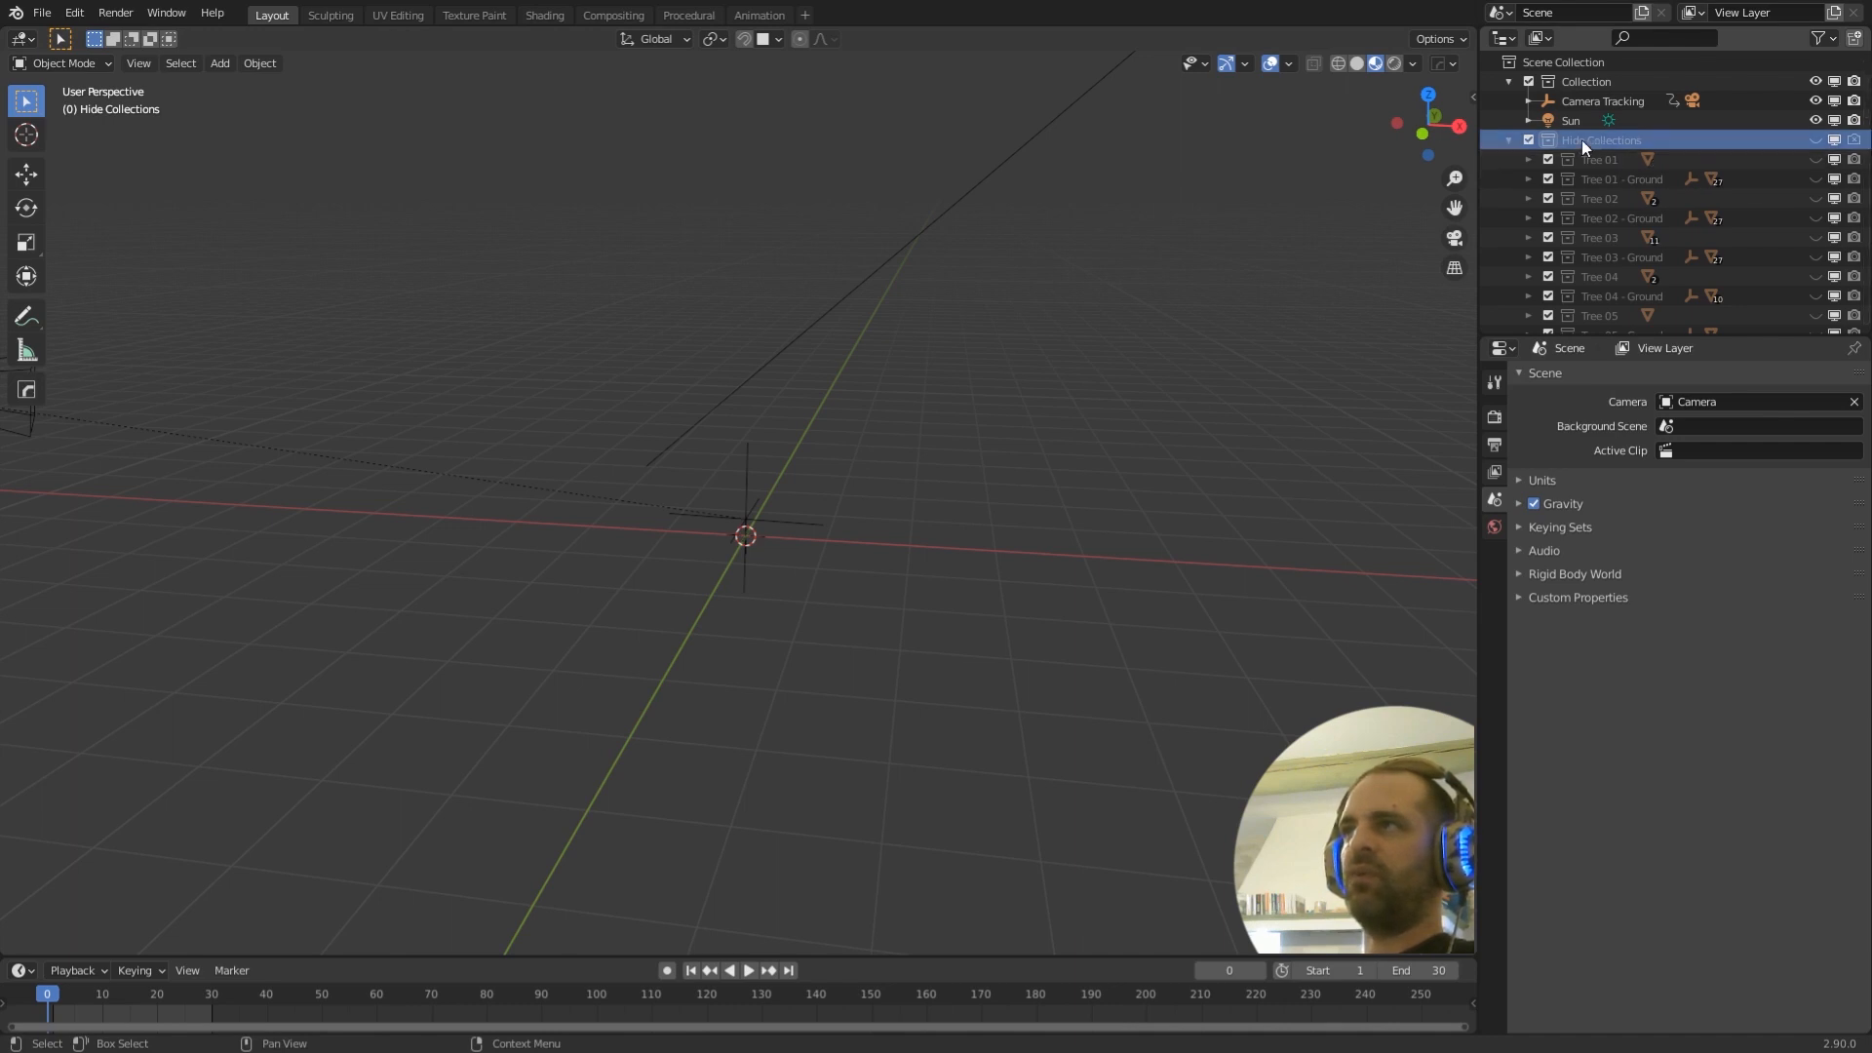
- Make the main Collection active and add a collection instance of Tree 03 to it
left_click(1591, 85)
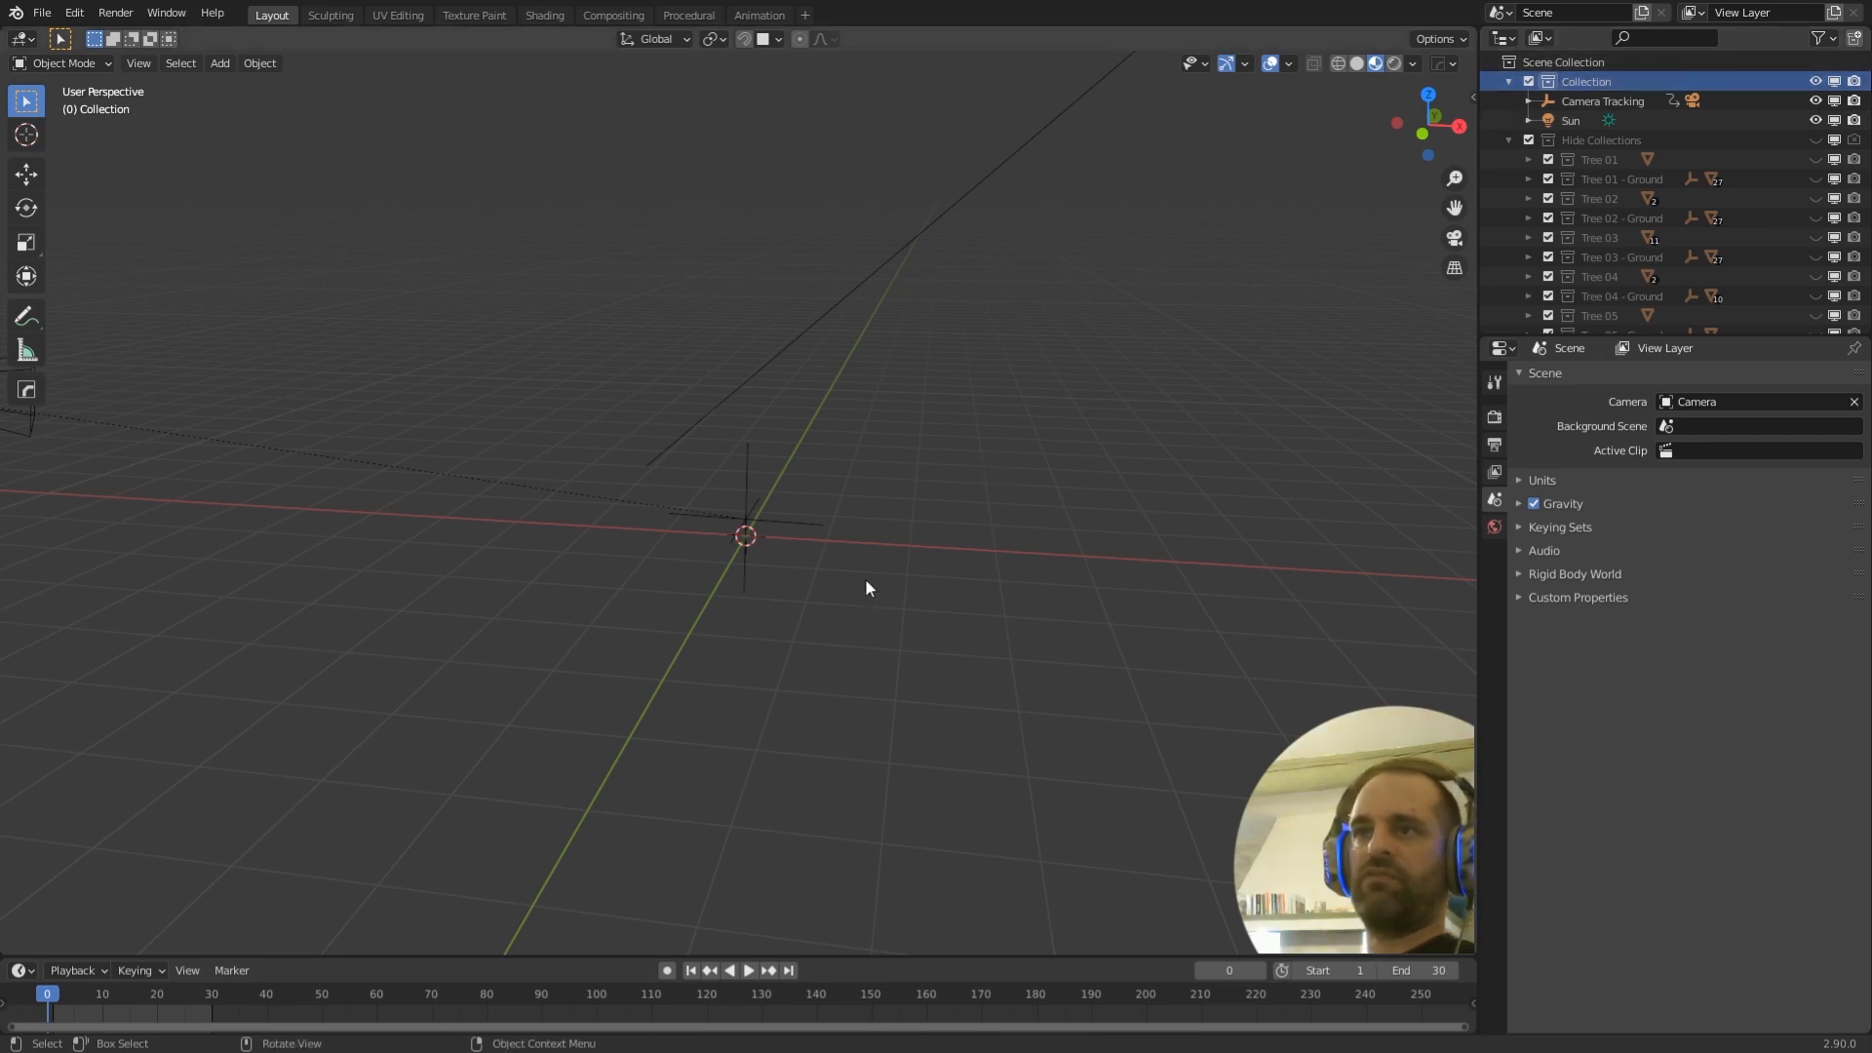
key("shift+a")
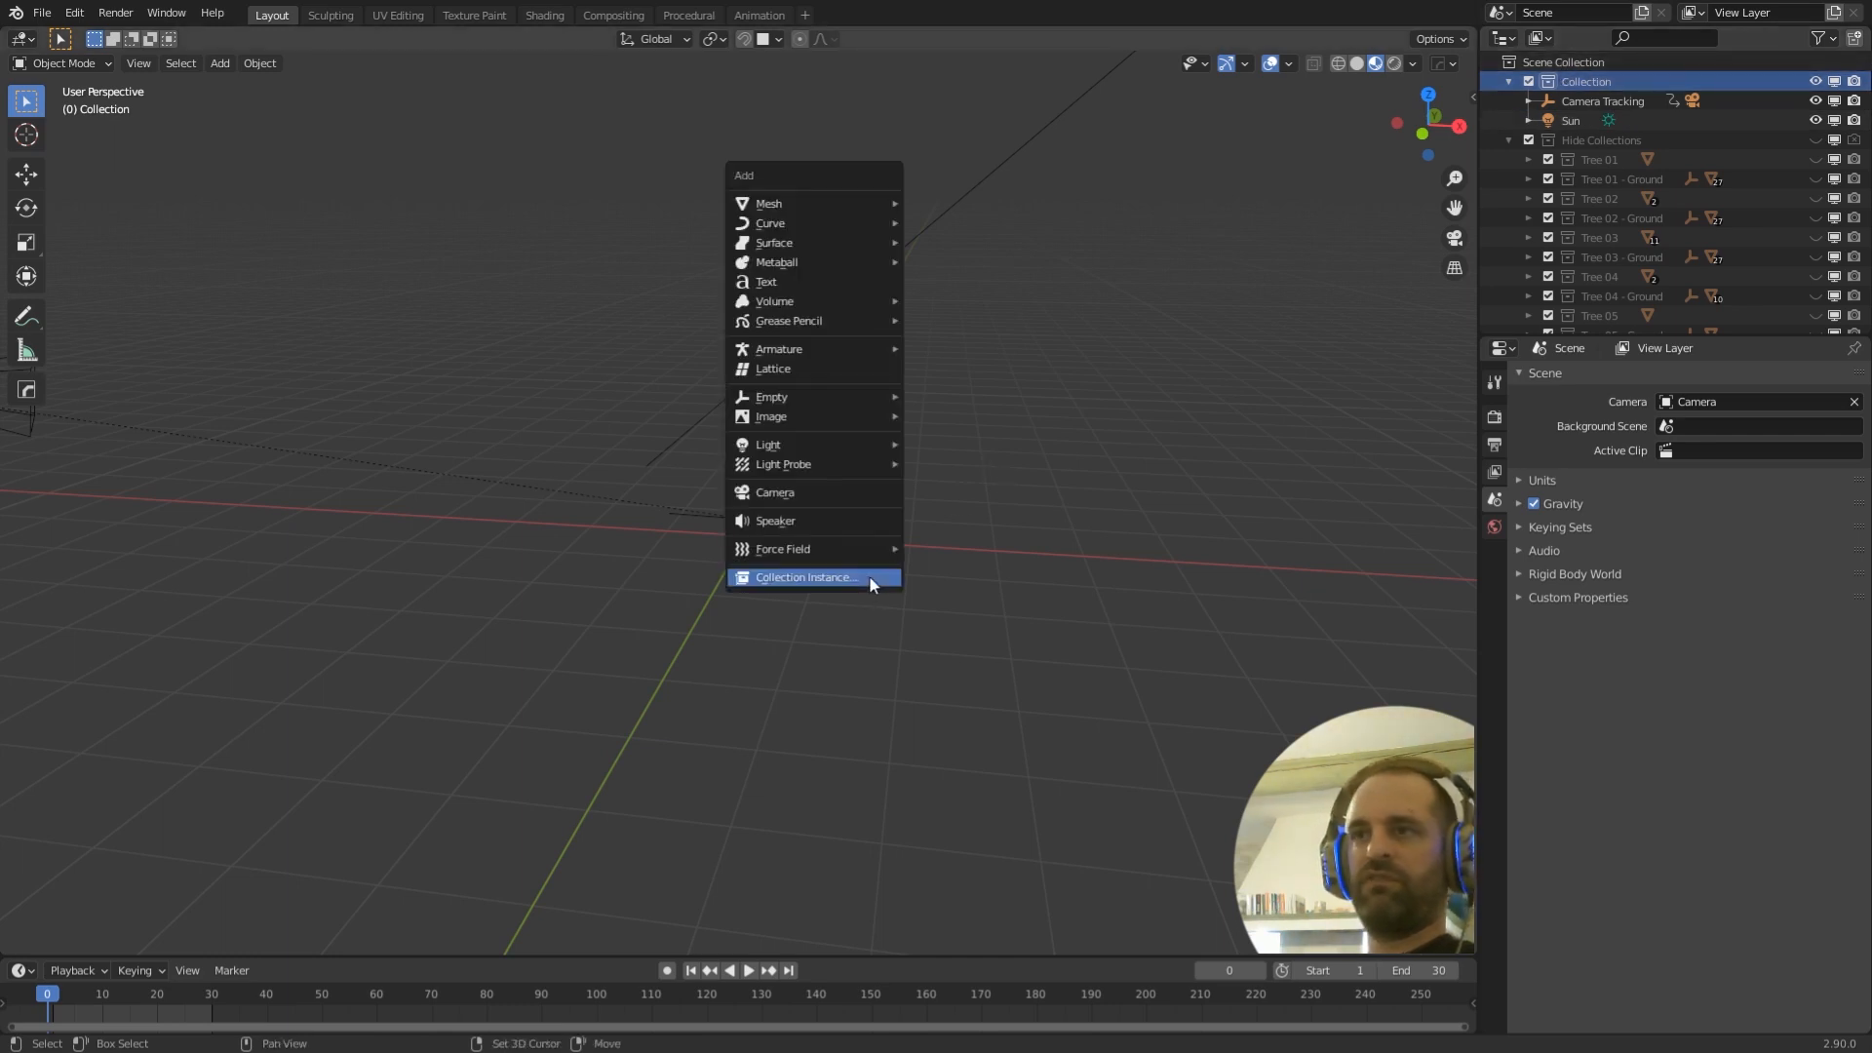
left_click(820, 579)
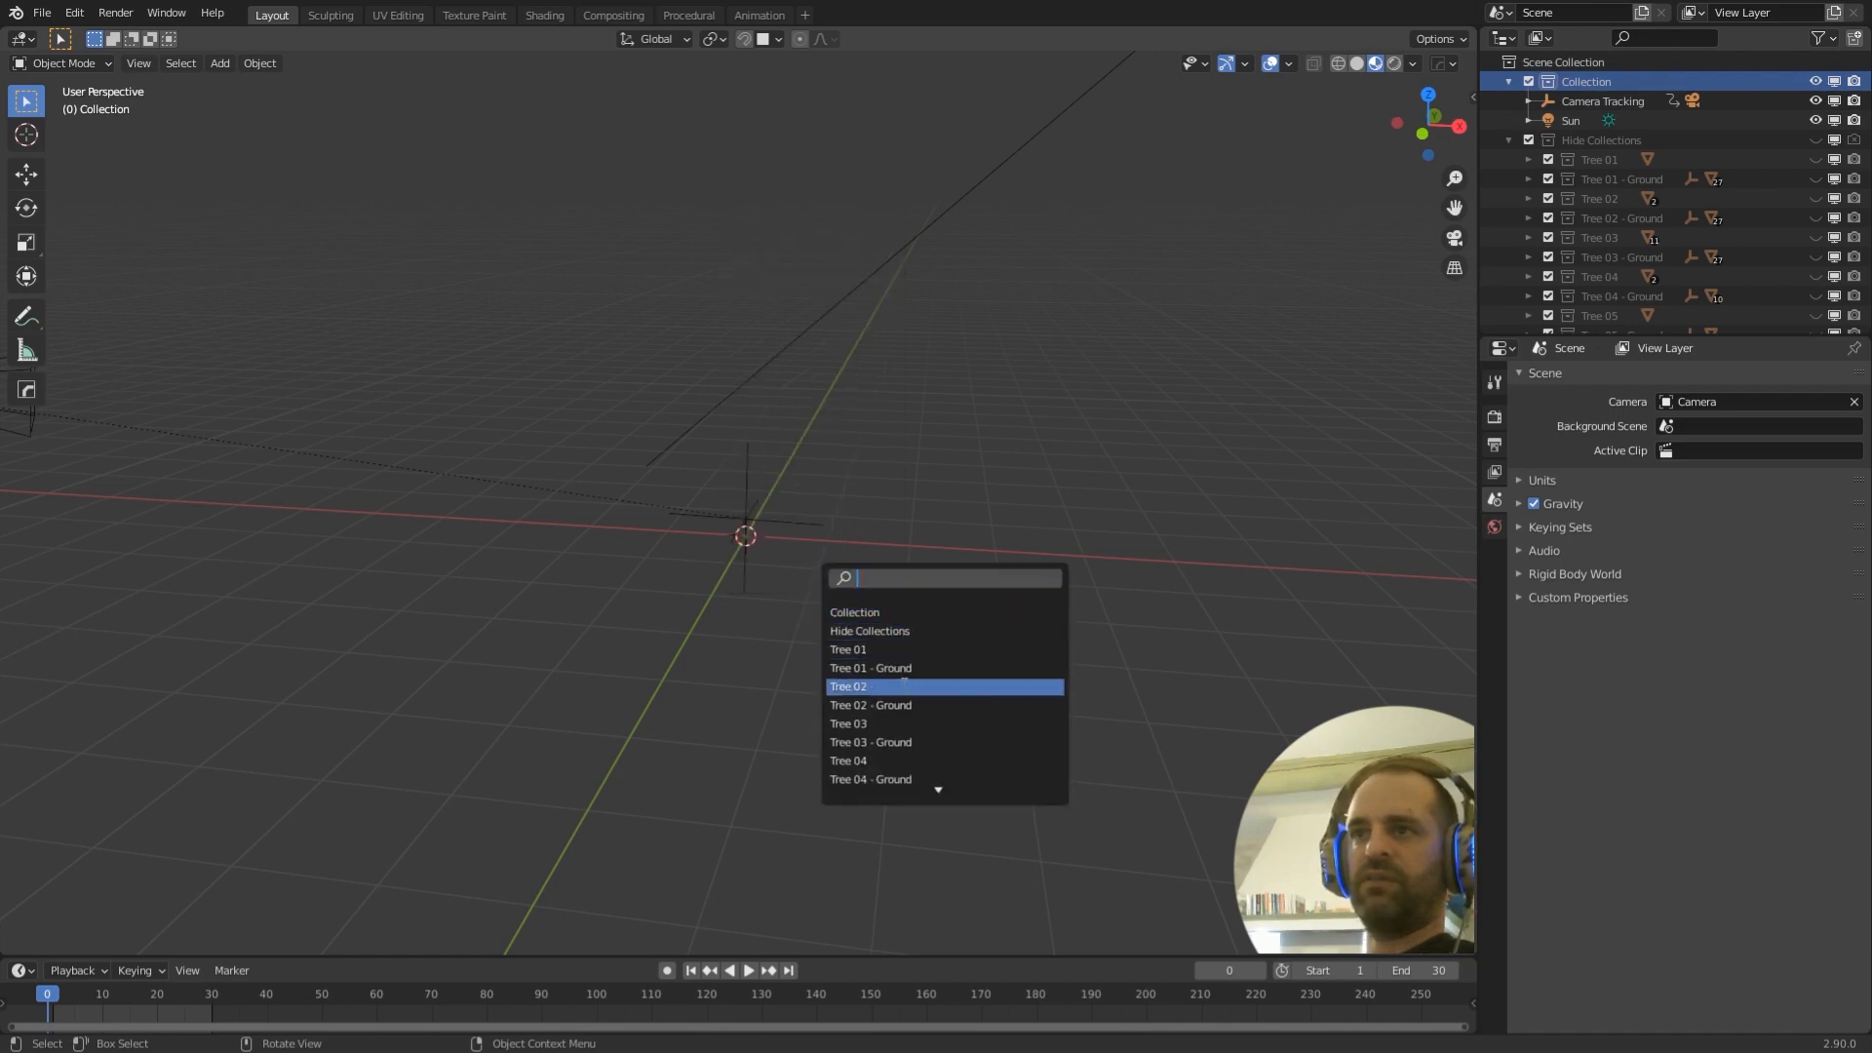
left_click(909, 723)
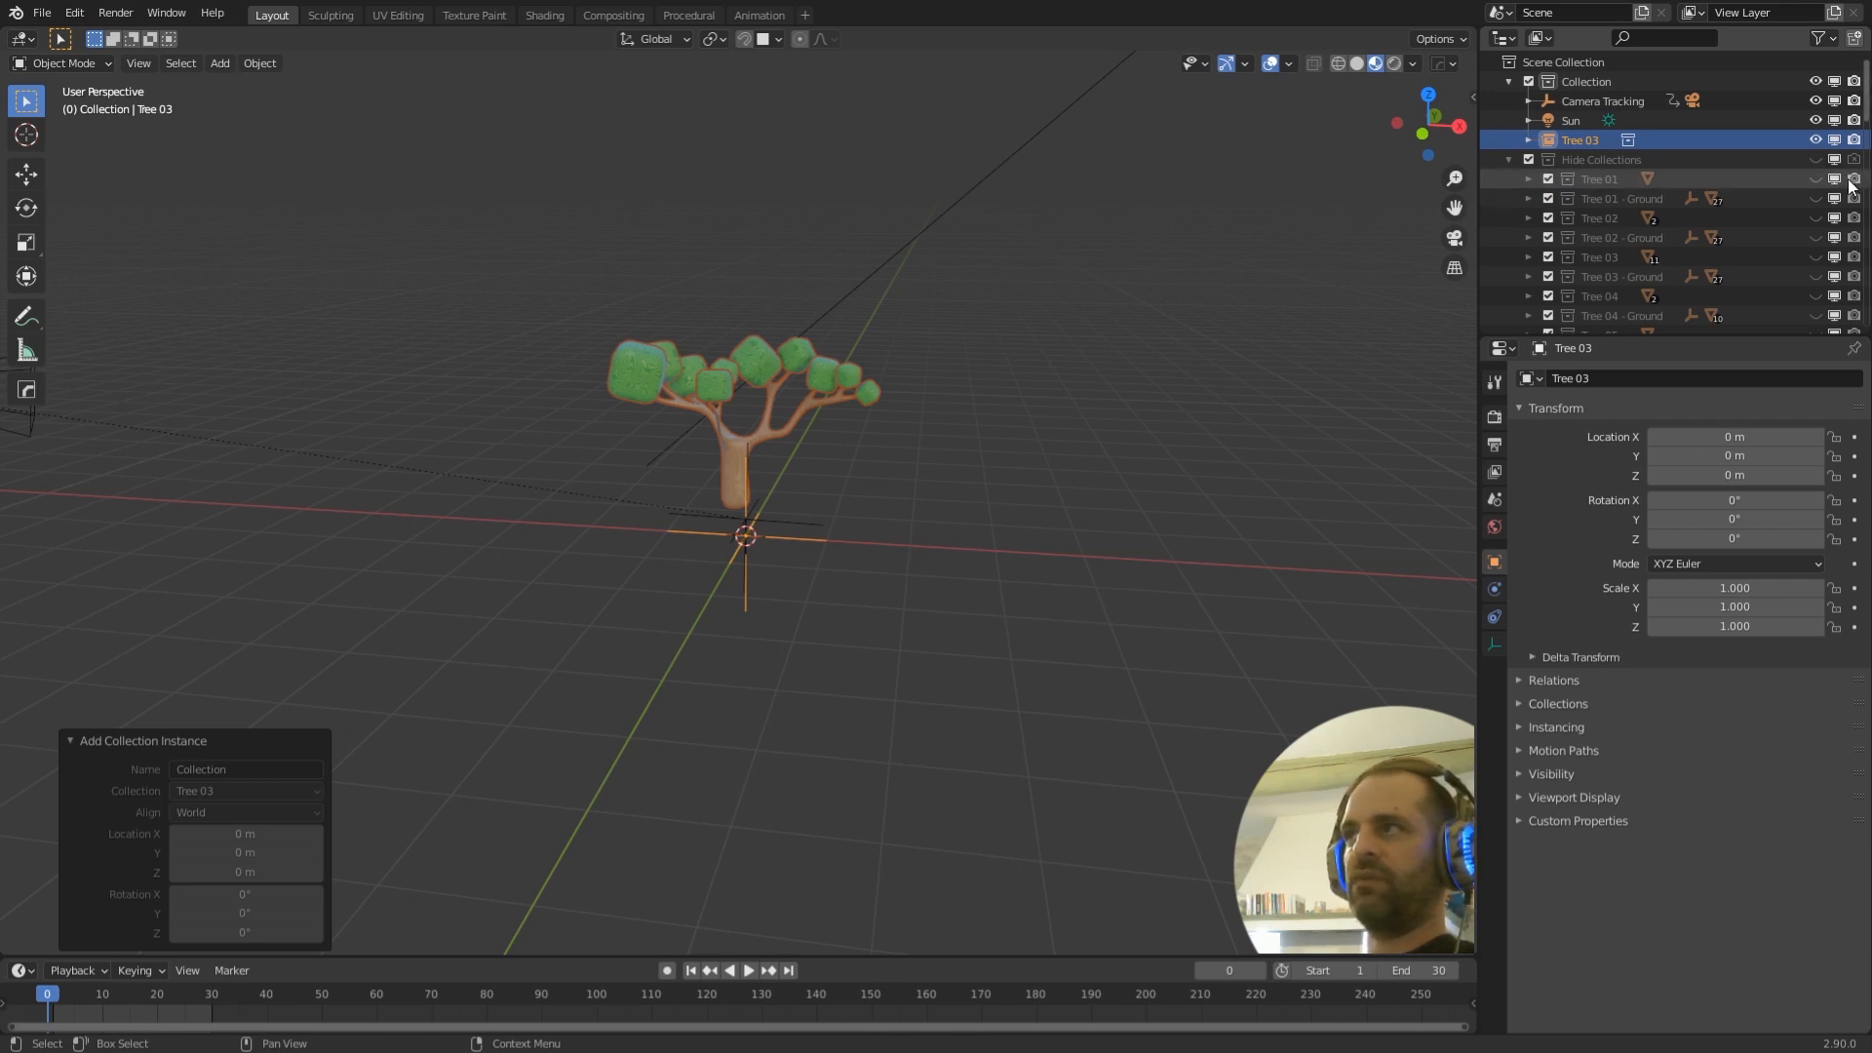
- Delete the Tree 03 collection instance and collapse Hide Collections
left_click(1572, 142)
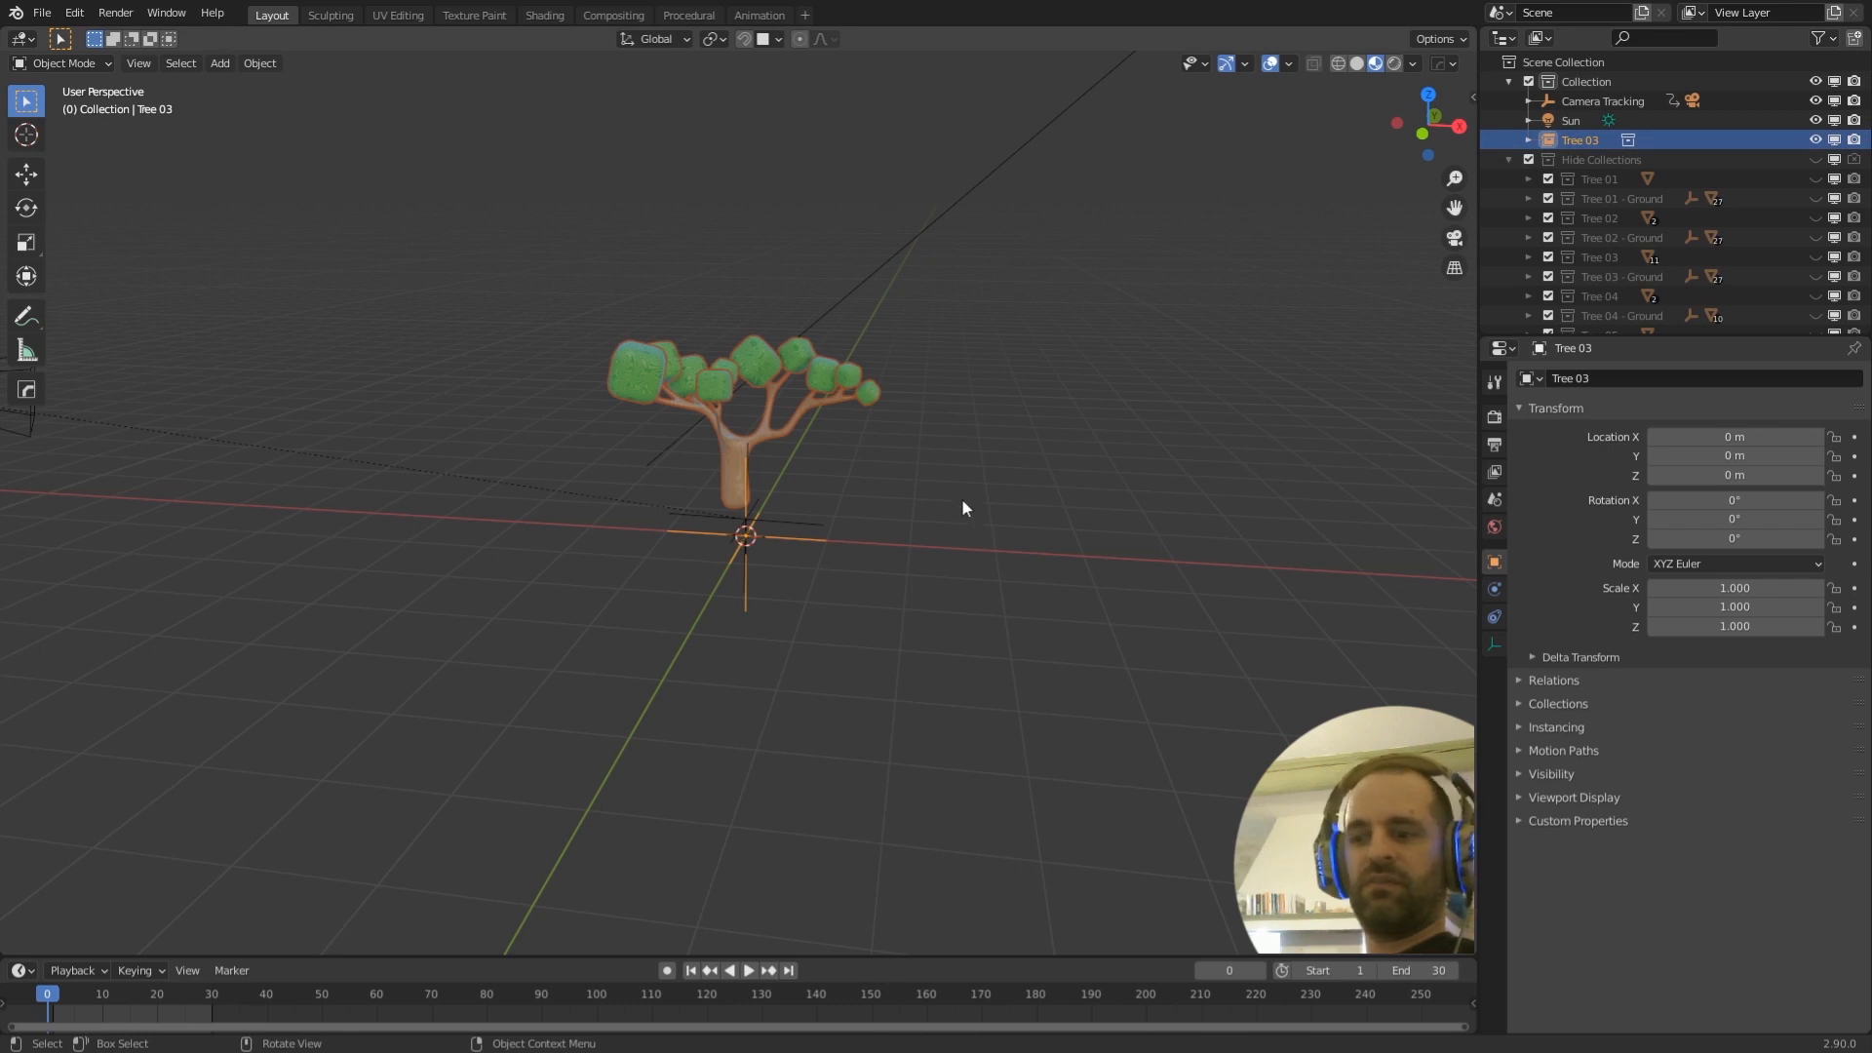
key("Delete")
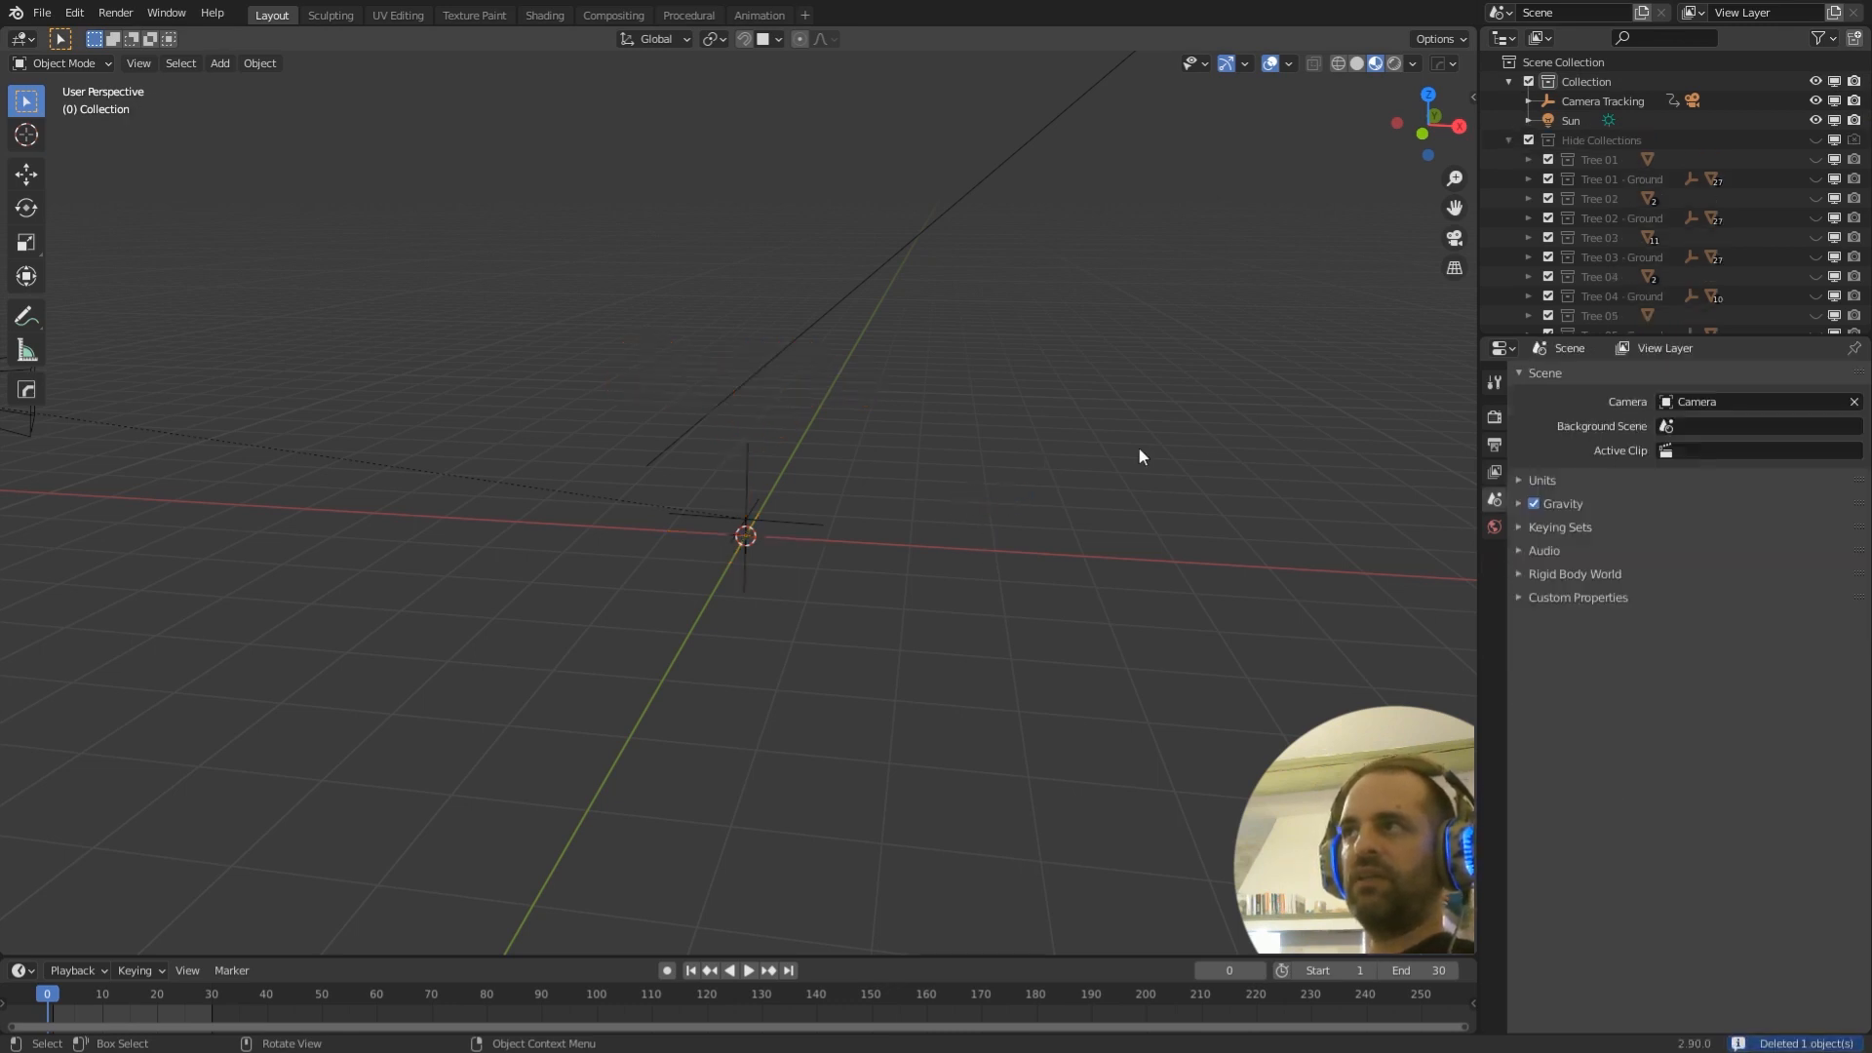
left_click(1506, 140)
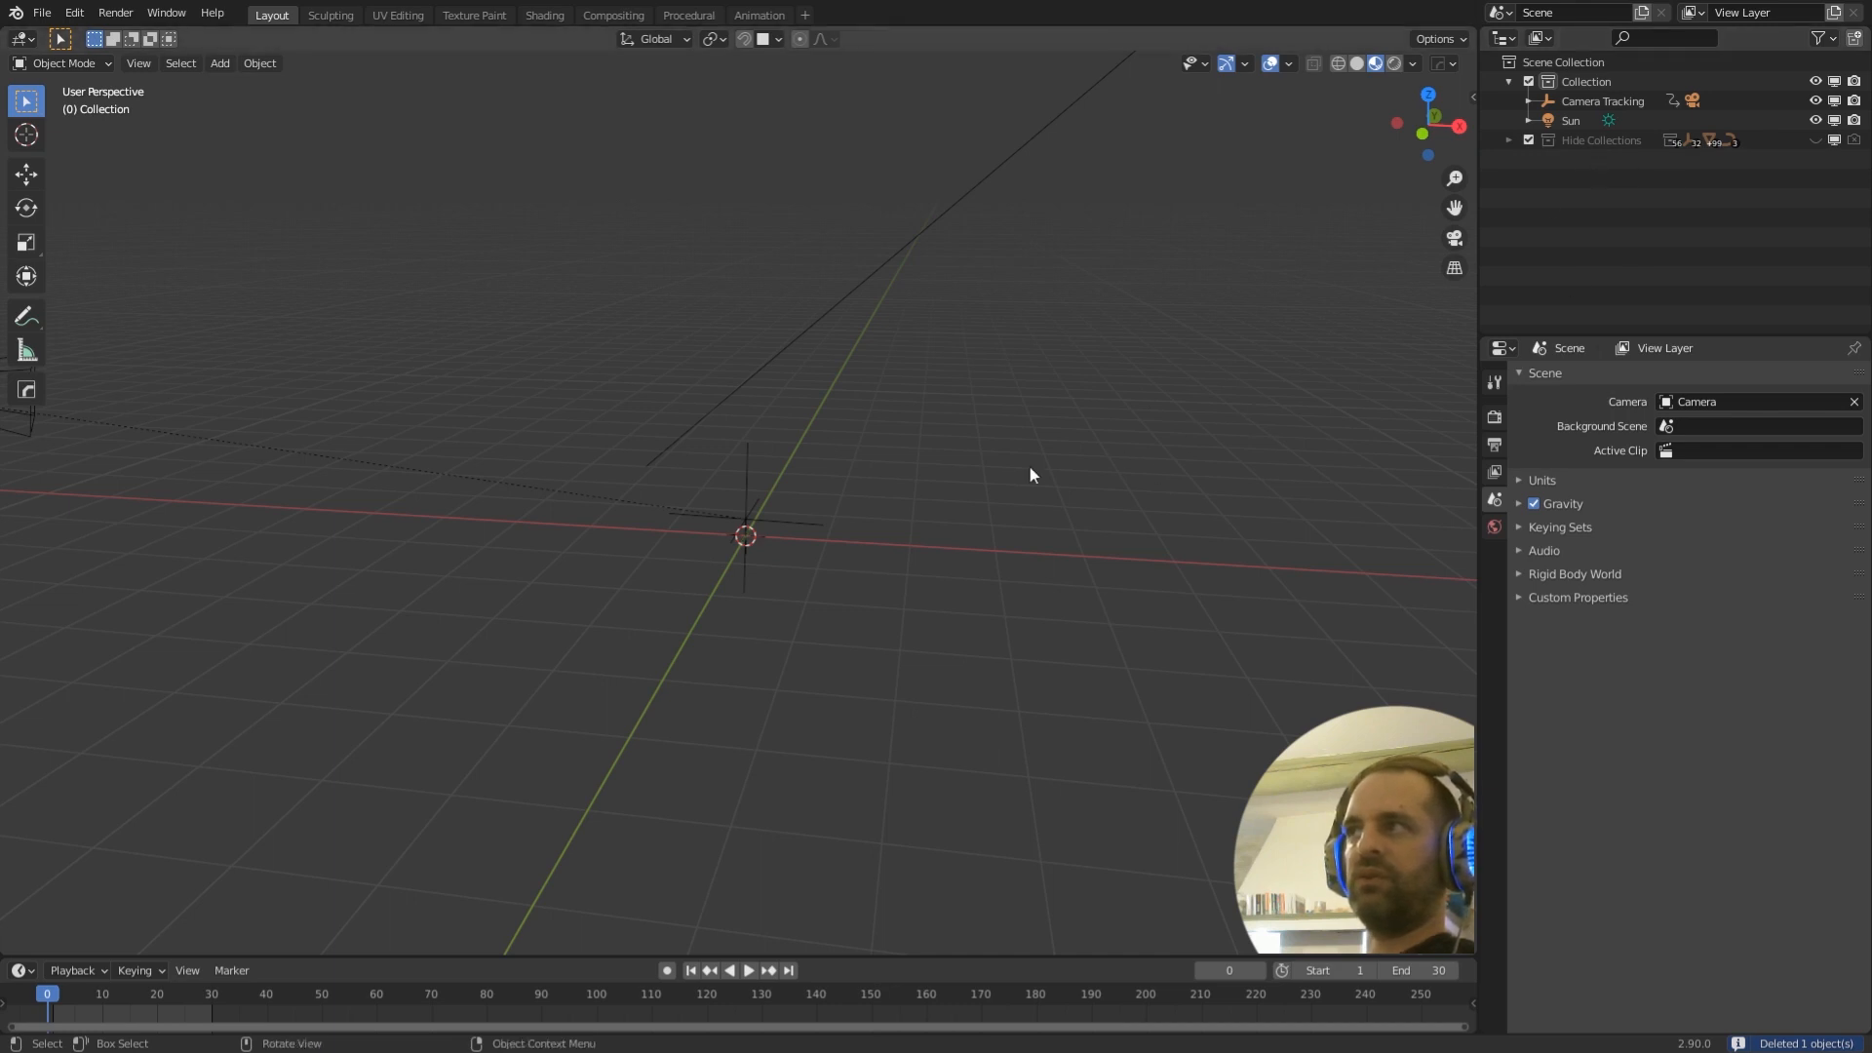
mouse_move(885, 503)
middle_mouse_down()
mouse_move(919, 513)
mouse_move(877, 506)
middle_mouse_up()
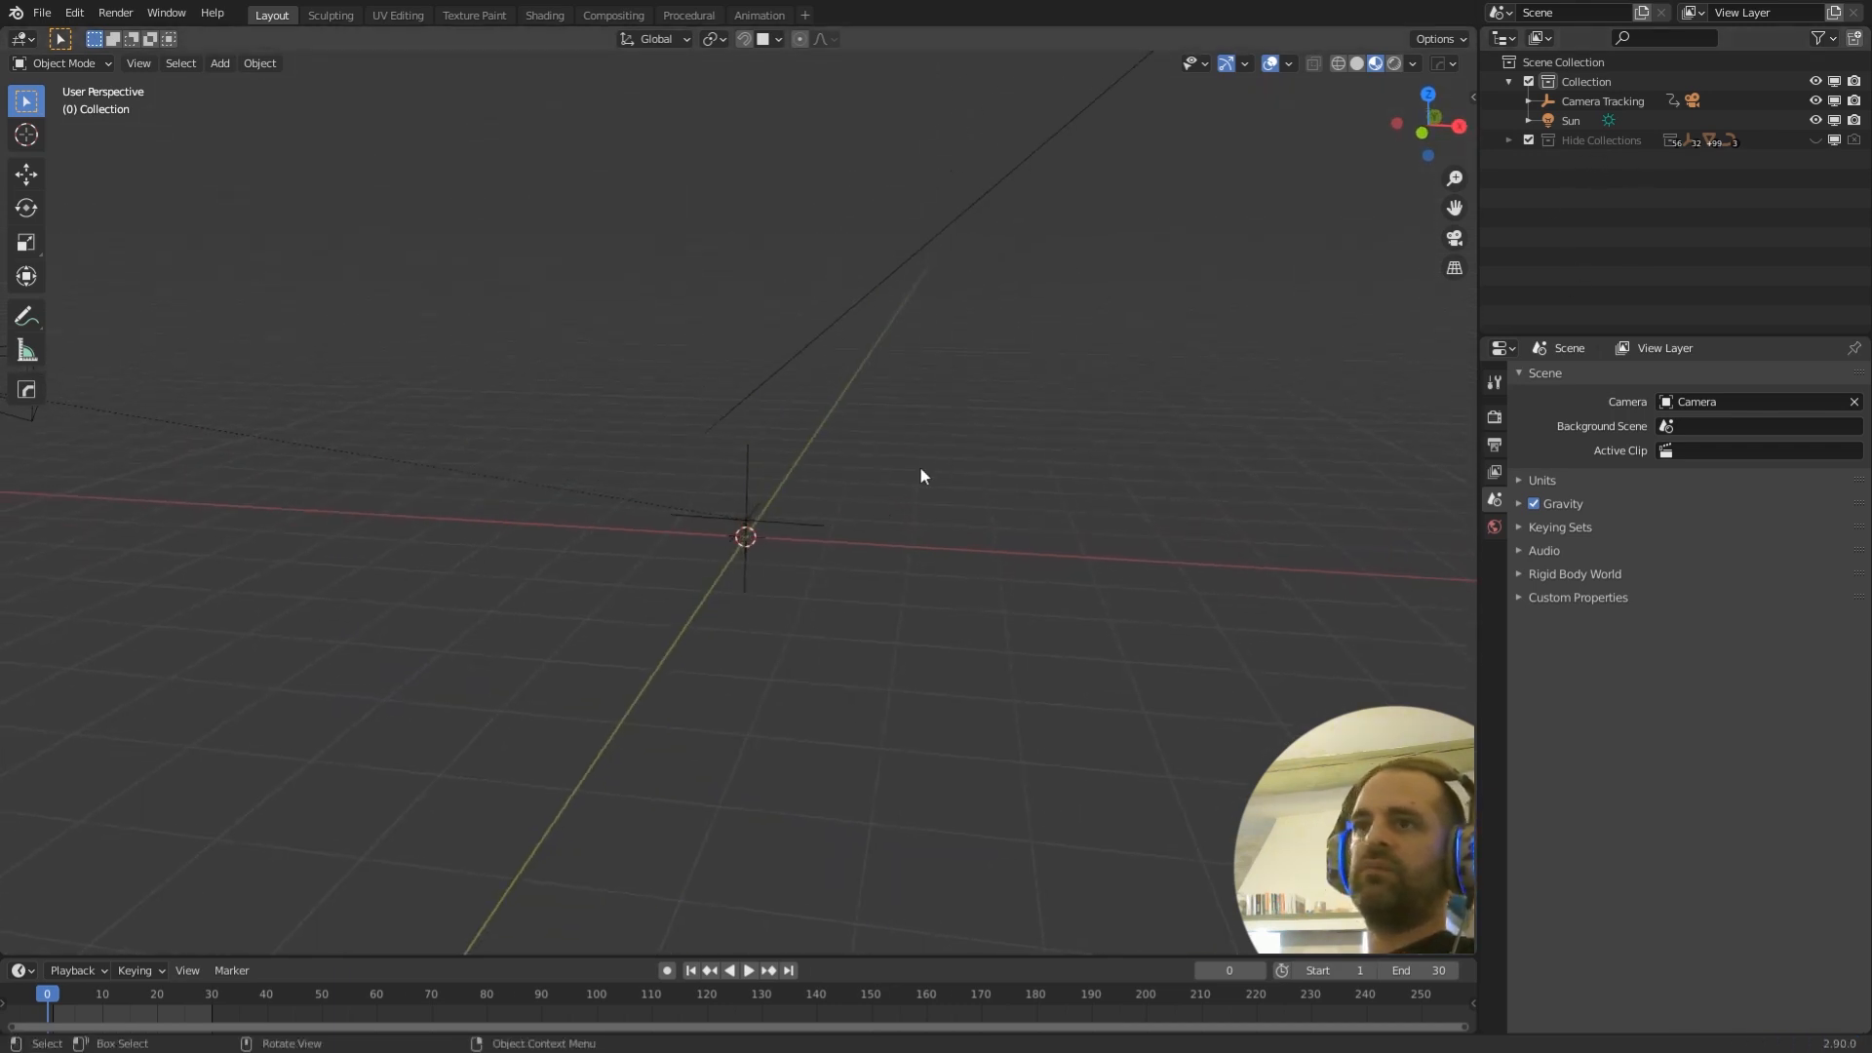
middle_click_drag(921, 466, 1049, 478)
left_click(1510, 143)
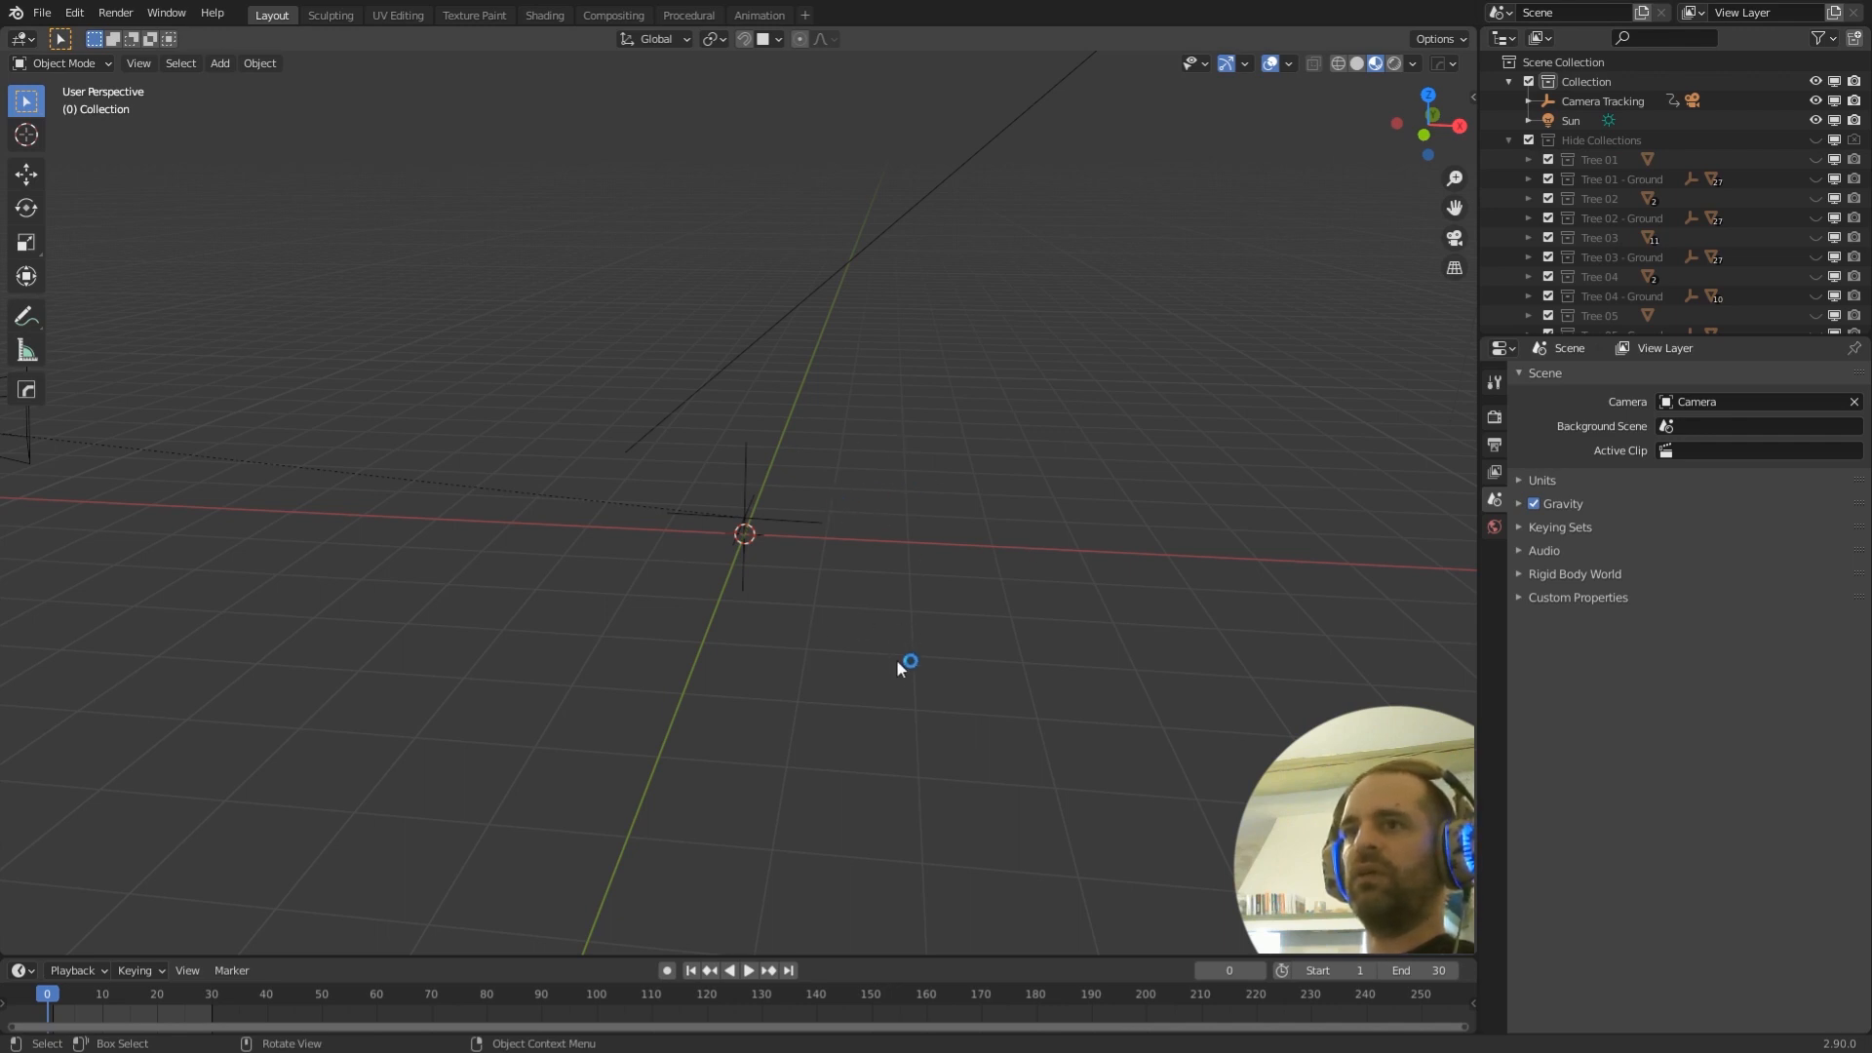
middle_click_drag(903, 663, 833, 536)
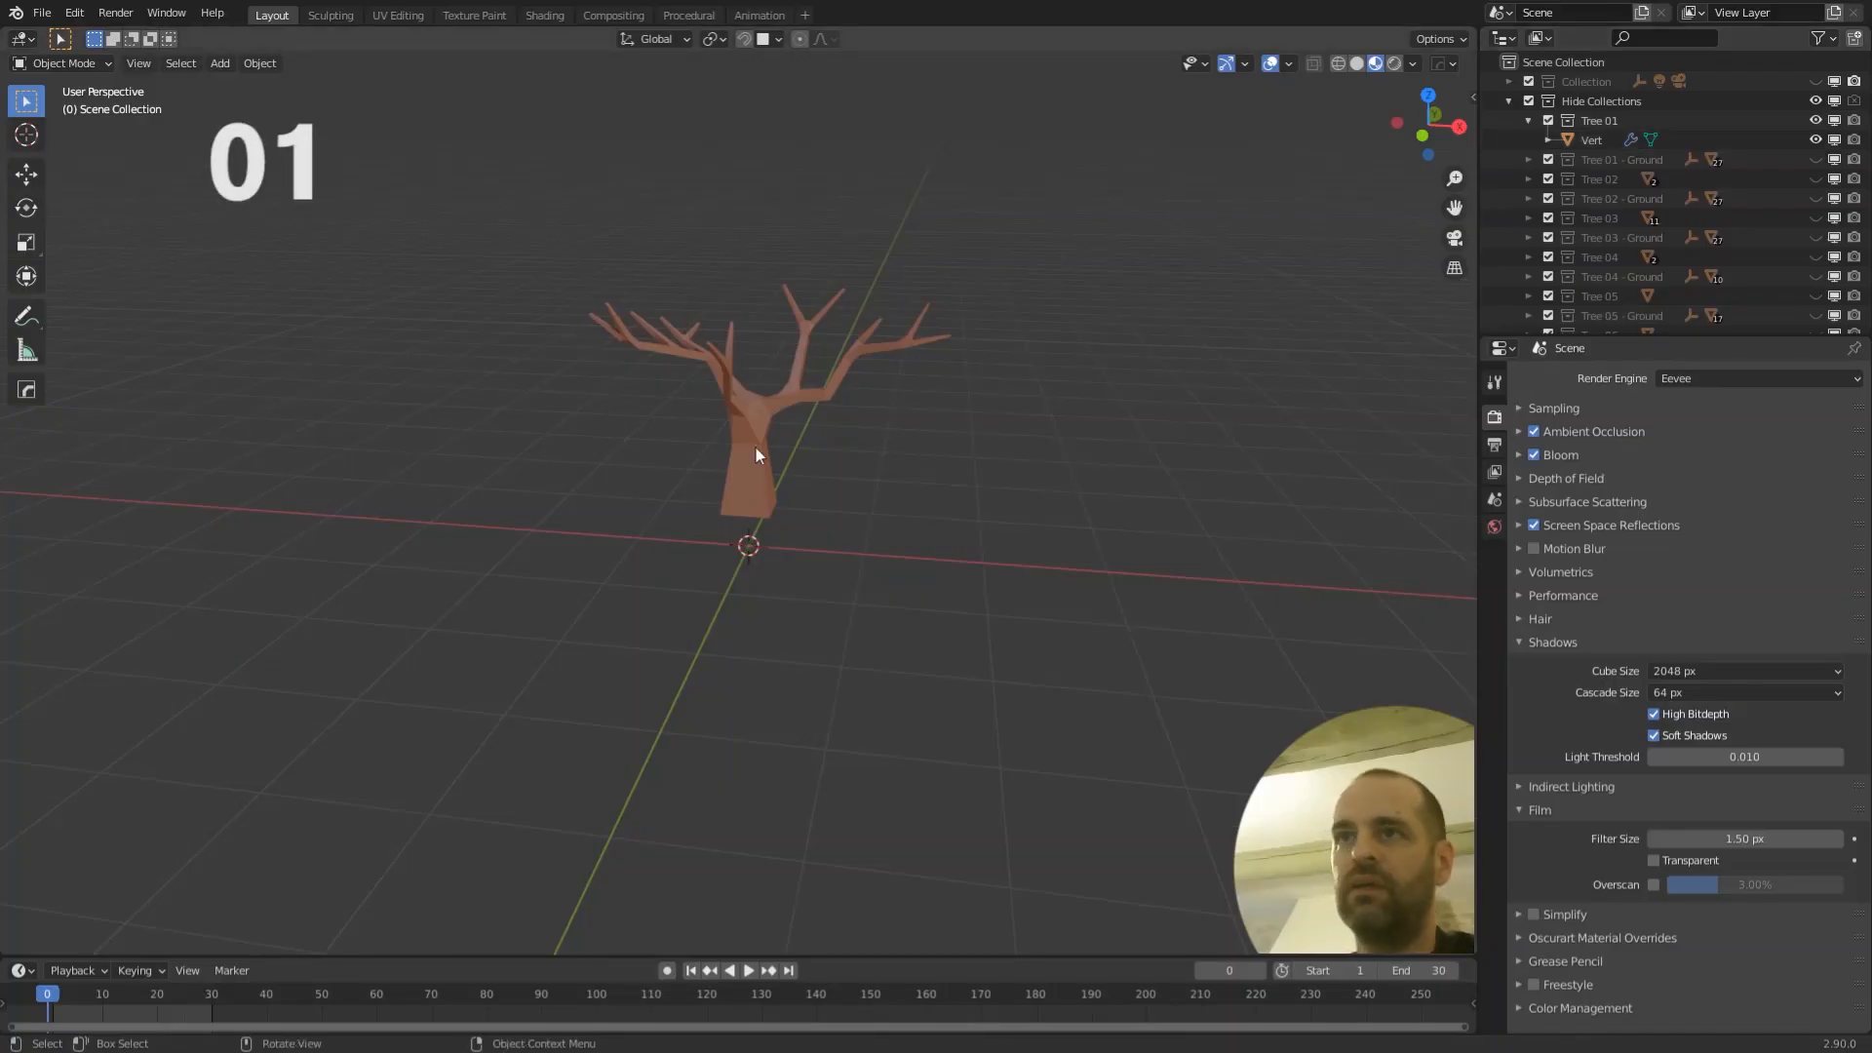
- Select the Tree 01 branch mesh and examine its trunk and branches from several angles
middle_click_drag(756, 448, 799, 488)
left_click(776, 502)
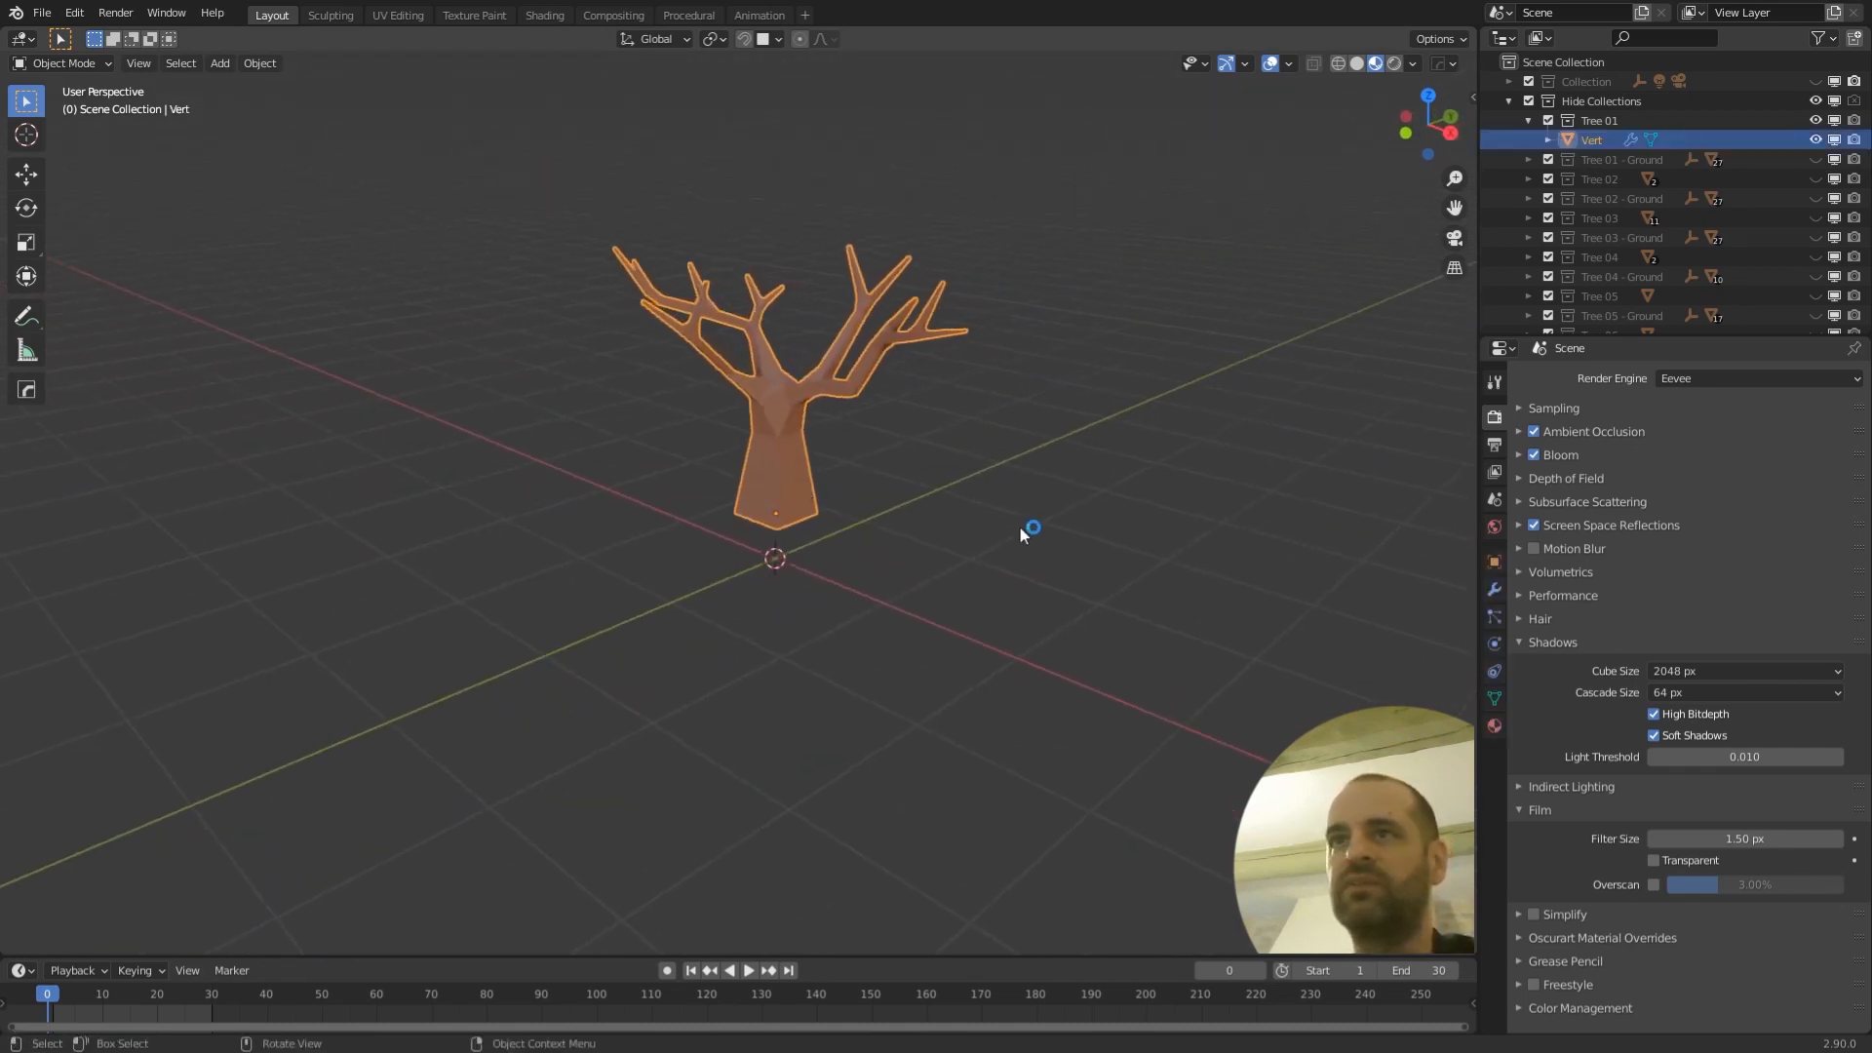
middle_click_drag(1020, 525, 986, 501)
middle_click_drag(840, 484, 782, 397)
middle_click_drag(670, 477, 804, 453)
middle_click_drag(846, 319, 858, 454)
- Expand the Skin modifier of the Tree 01 mesh and turn off its display in the viewport
left_click(1494, 589)
left_click(1770, 411)
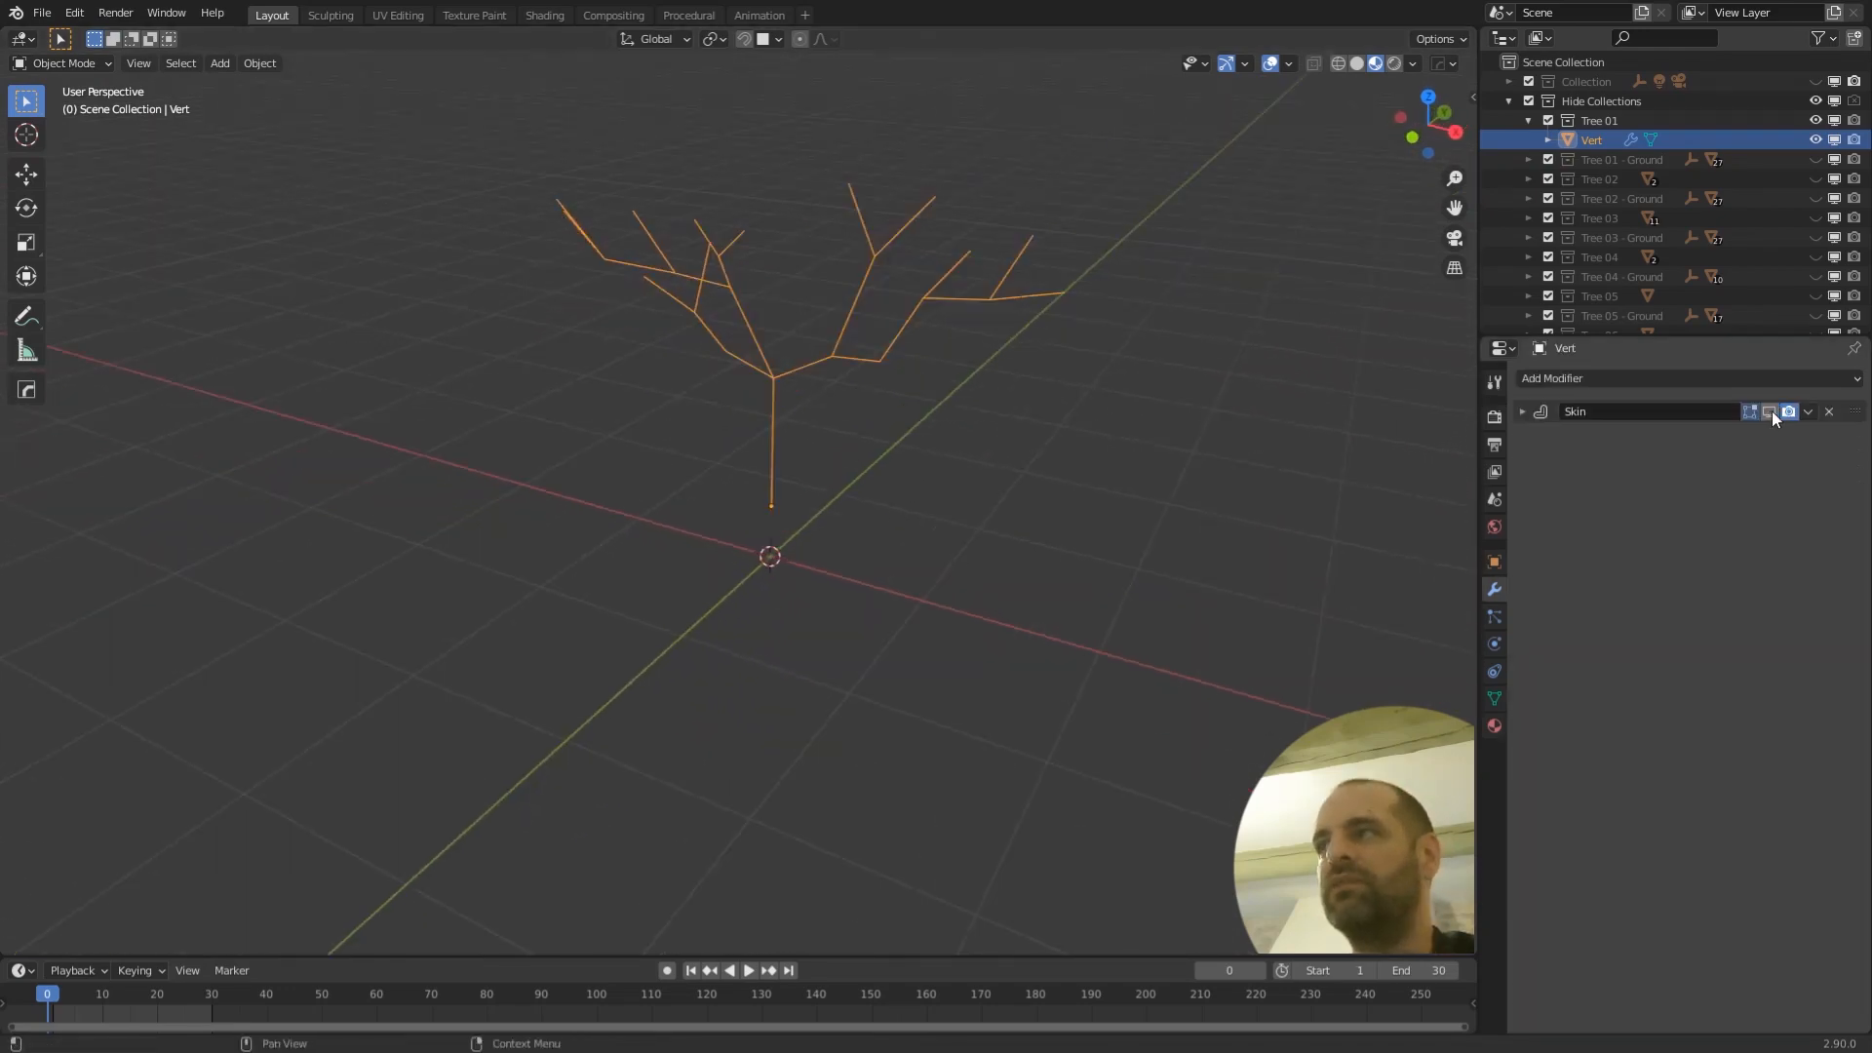
left_click(1523, 411)
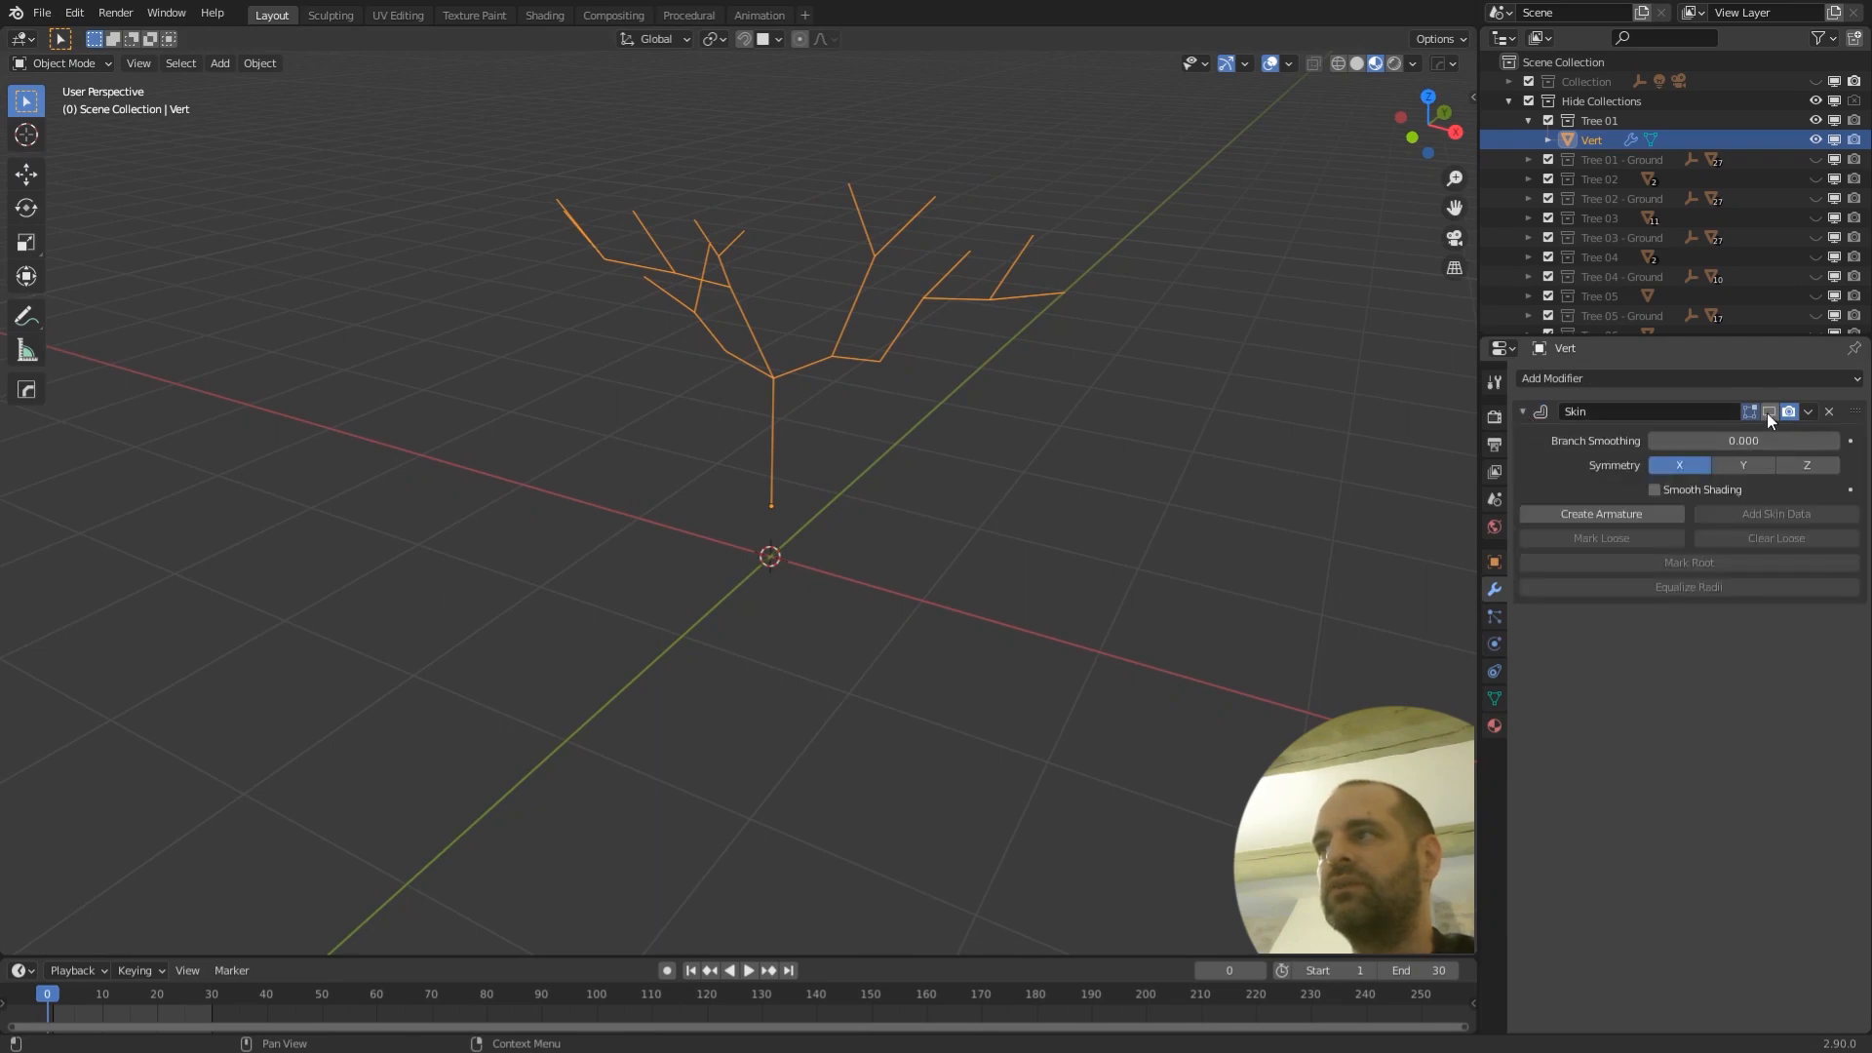
left_click(1769, 412)
left_click(1769, 412)
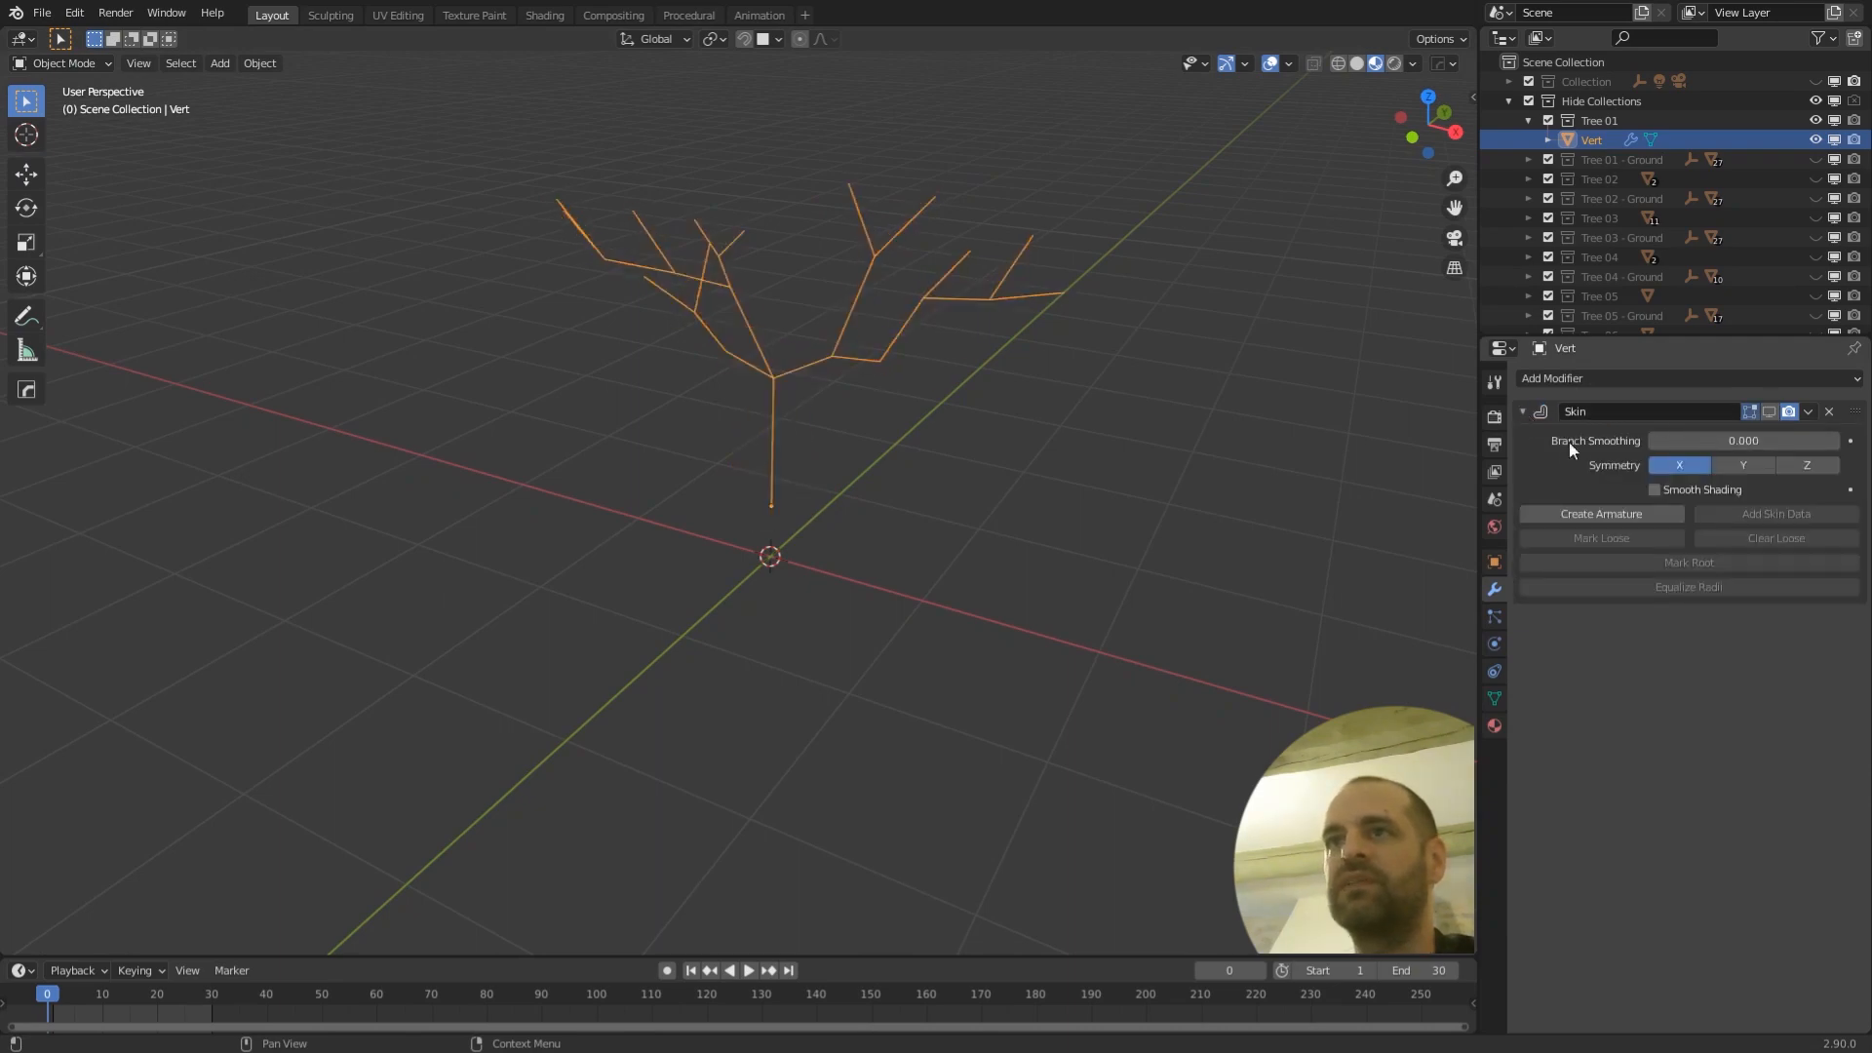
- Inspect the tree's vertex-and-edge skeleton in Edit Mode from different sides, then return to Object Mode
mouse_move(936, 478)
middle_mouse_down()
mouse_move(862, 483)
mouse_move(916, 480)
middle_mouse_up()
key("Tab")
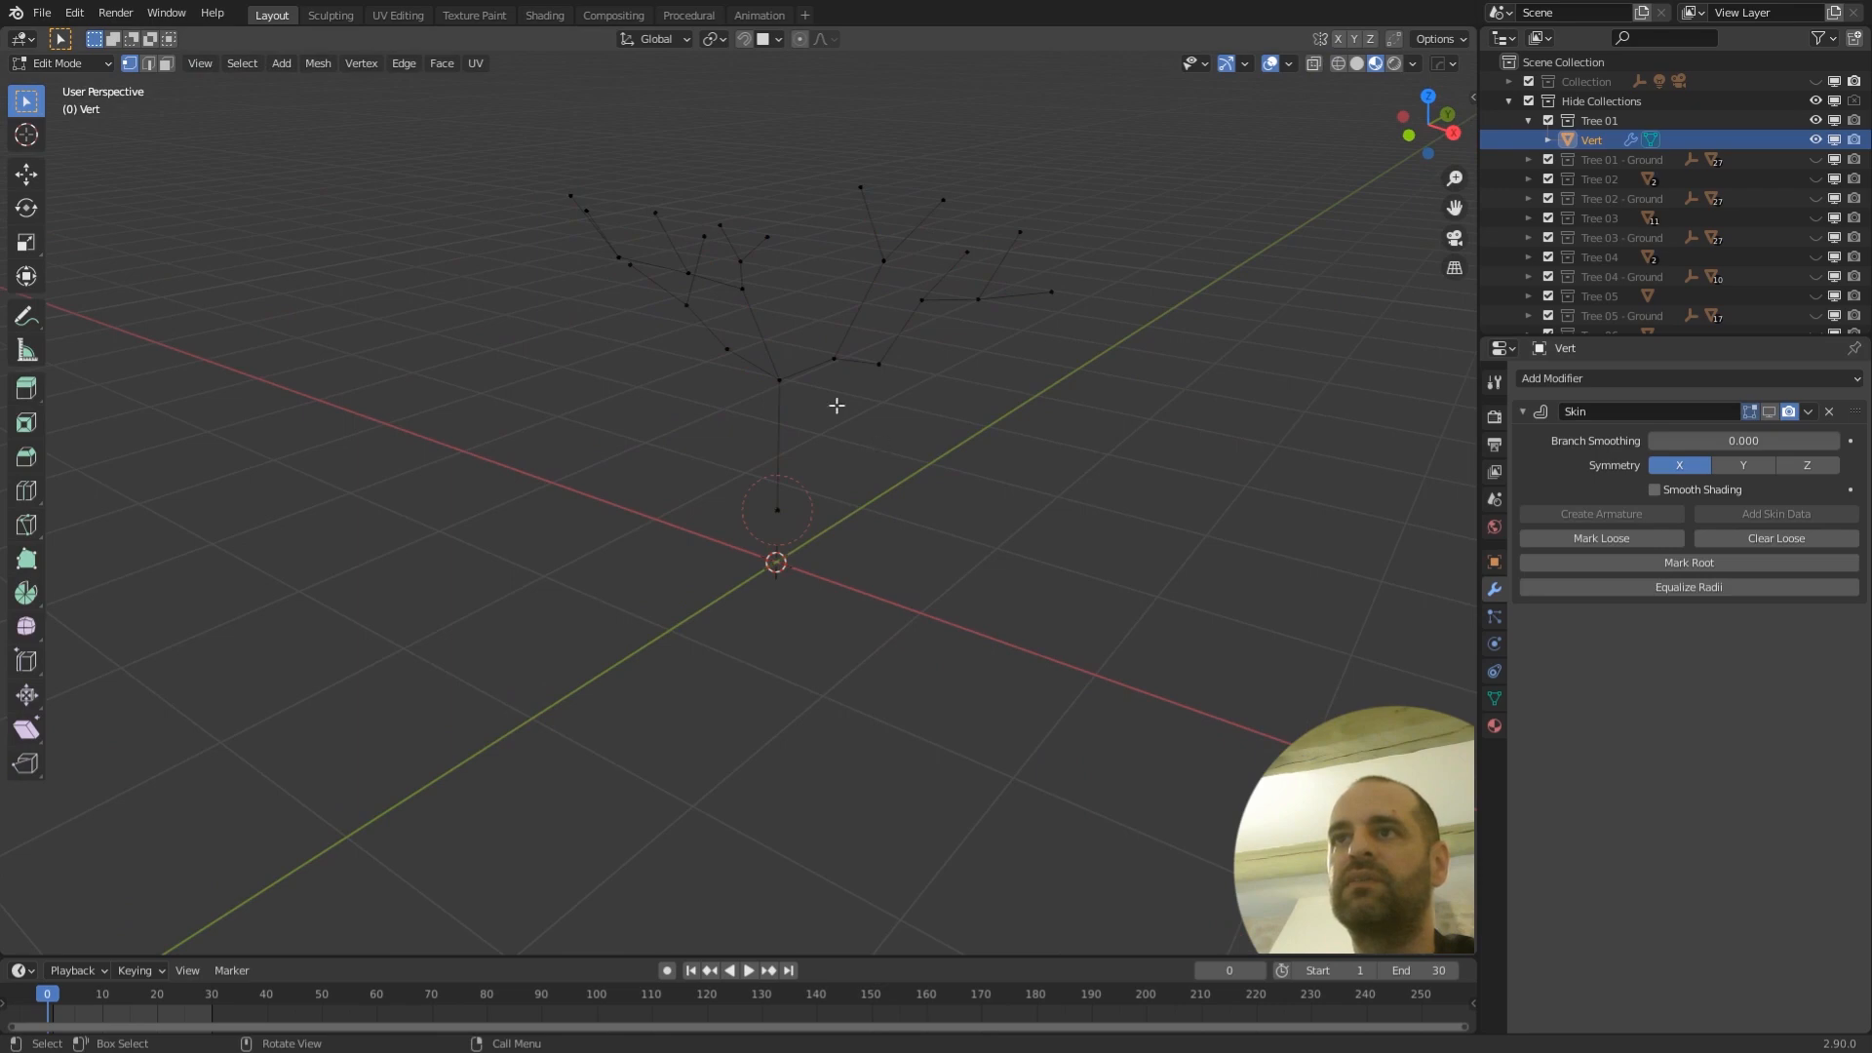
middle_click_drag(837, 406, 761, 430)
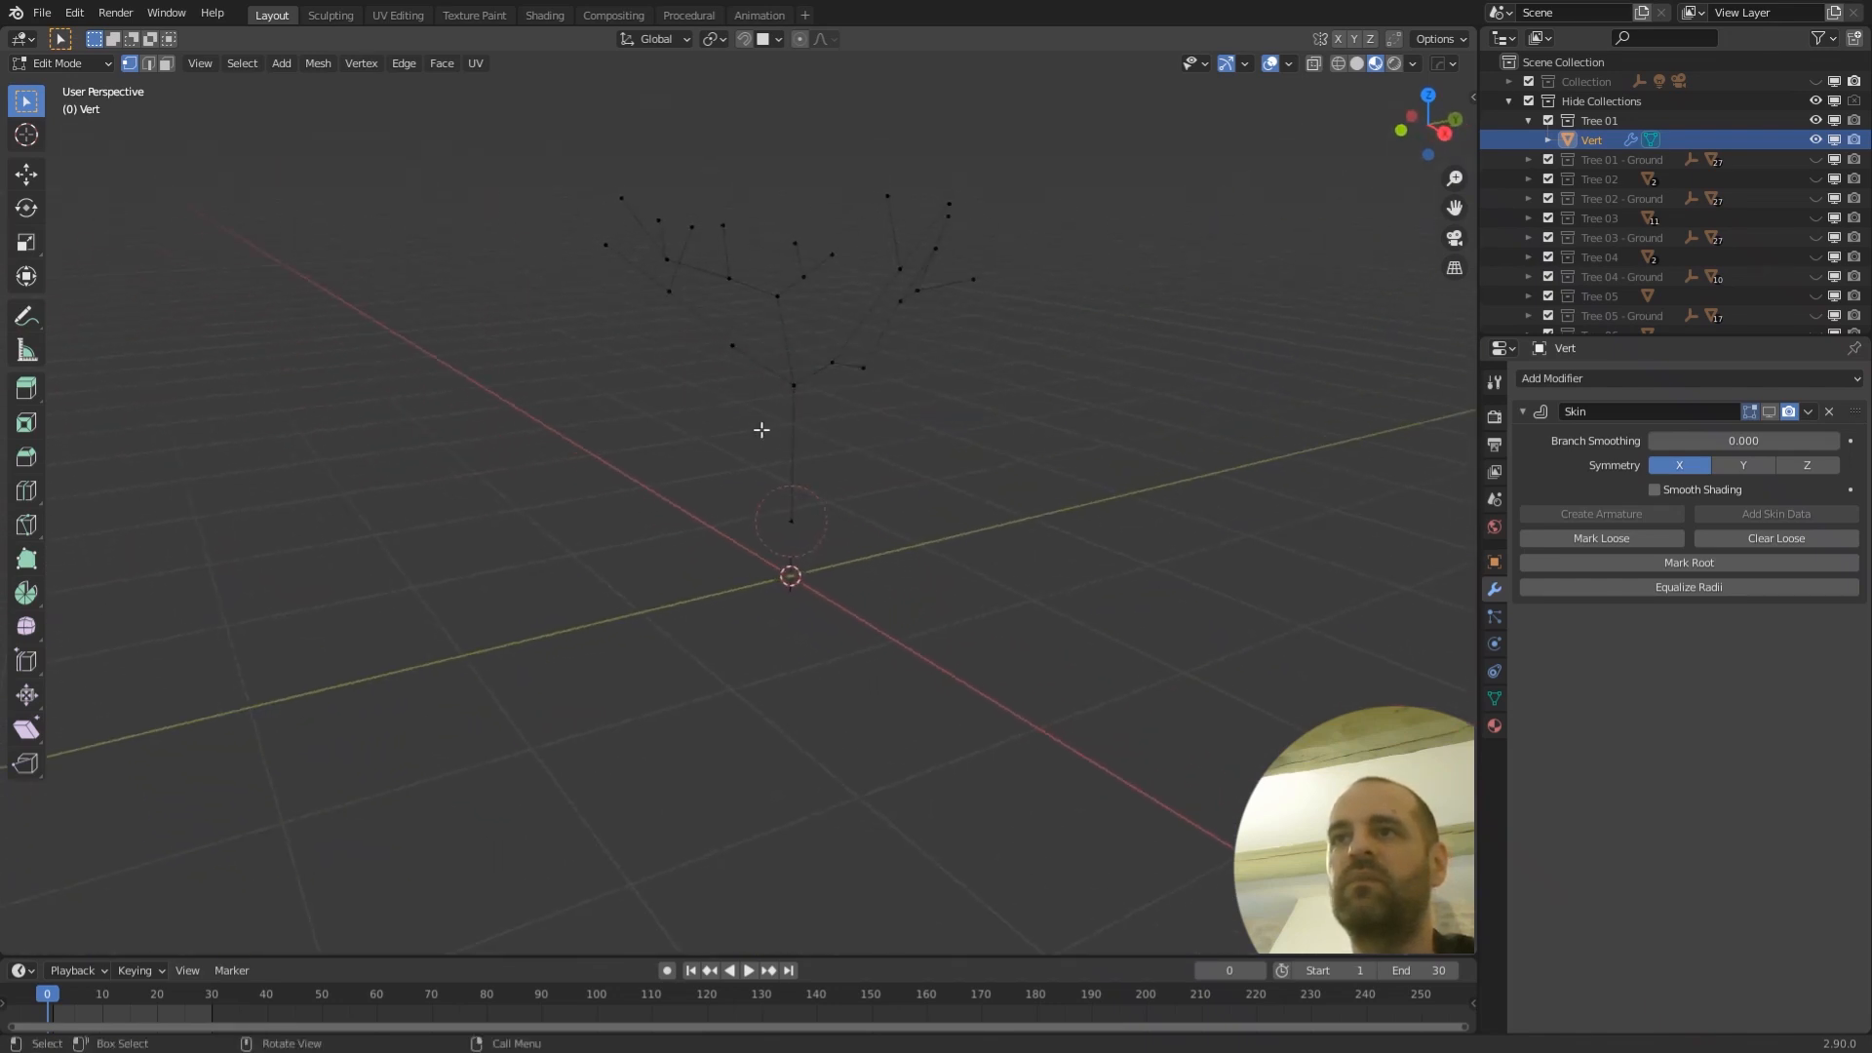
middle_click_drag(589, 305, 946, 422)
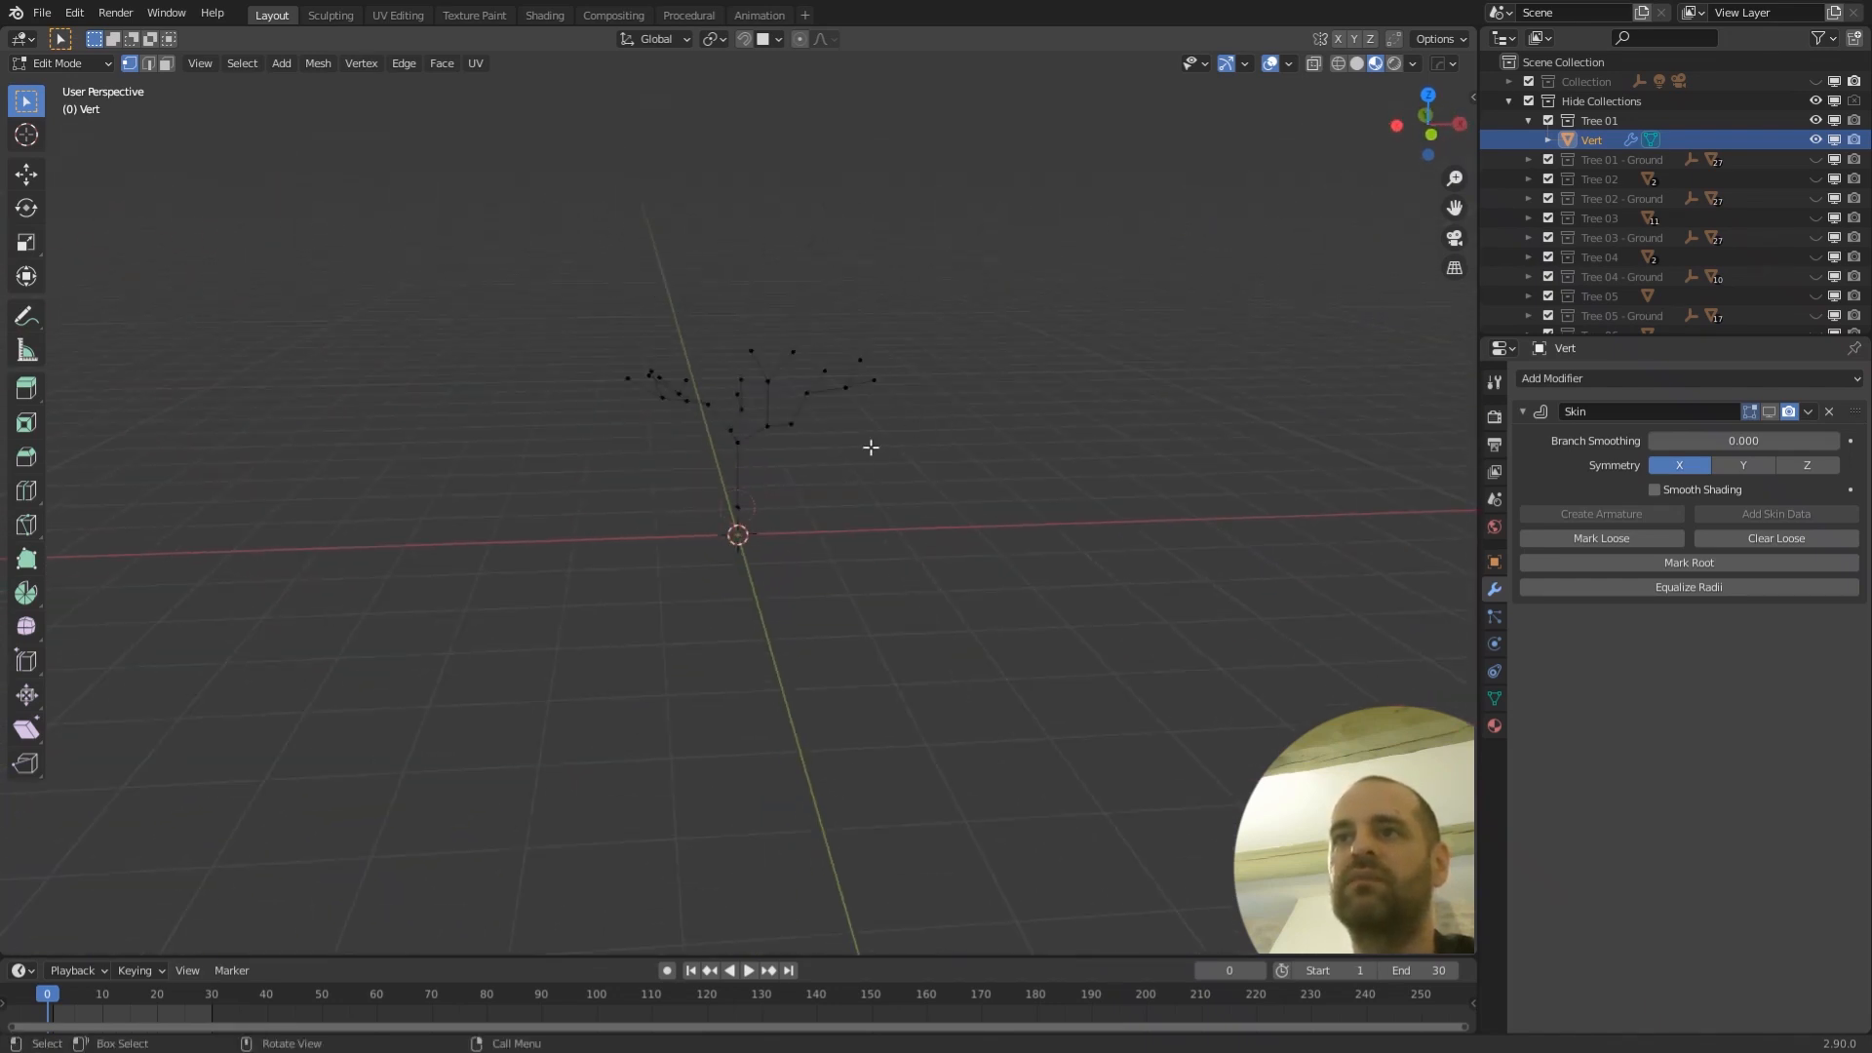
key("Tab")
- Hide the Vert object of Tree 01, collapse Hide Collections and make the Scene Collection active
left_click(1817, 138)
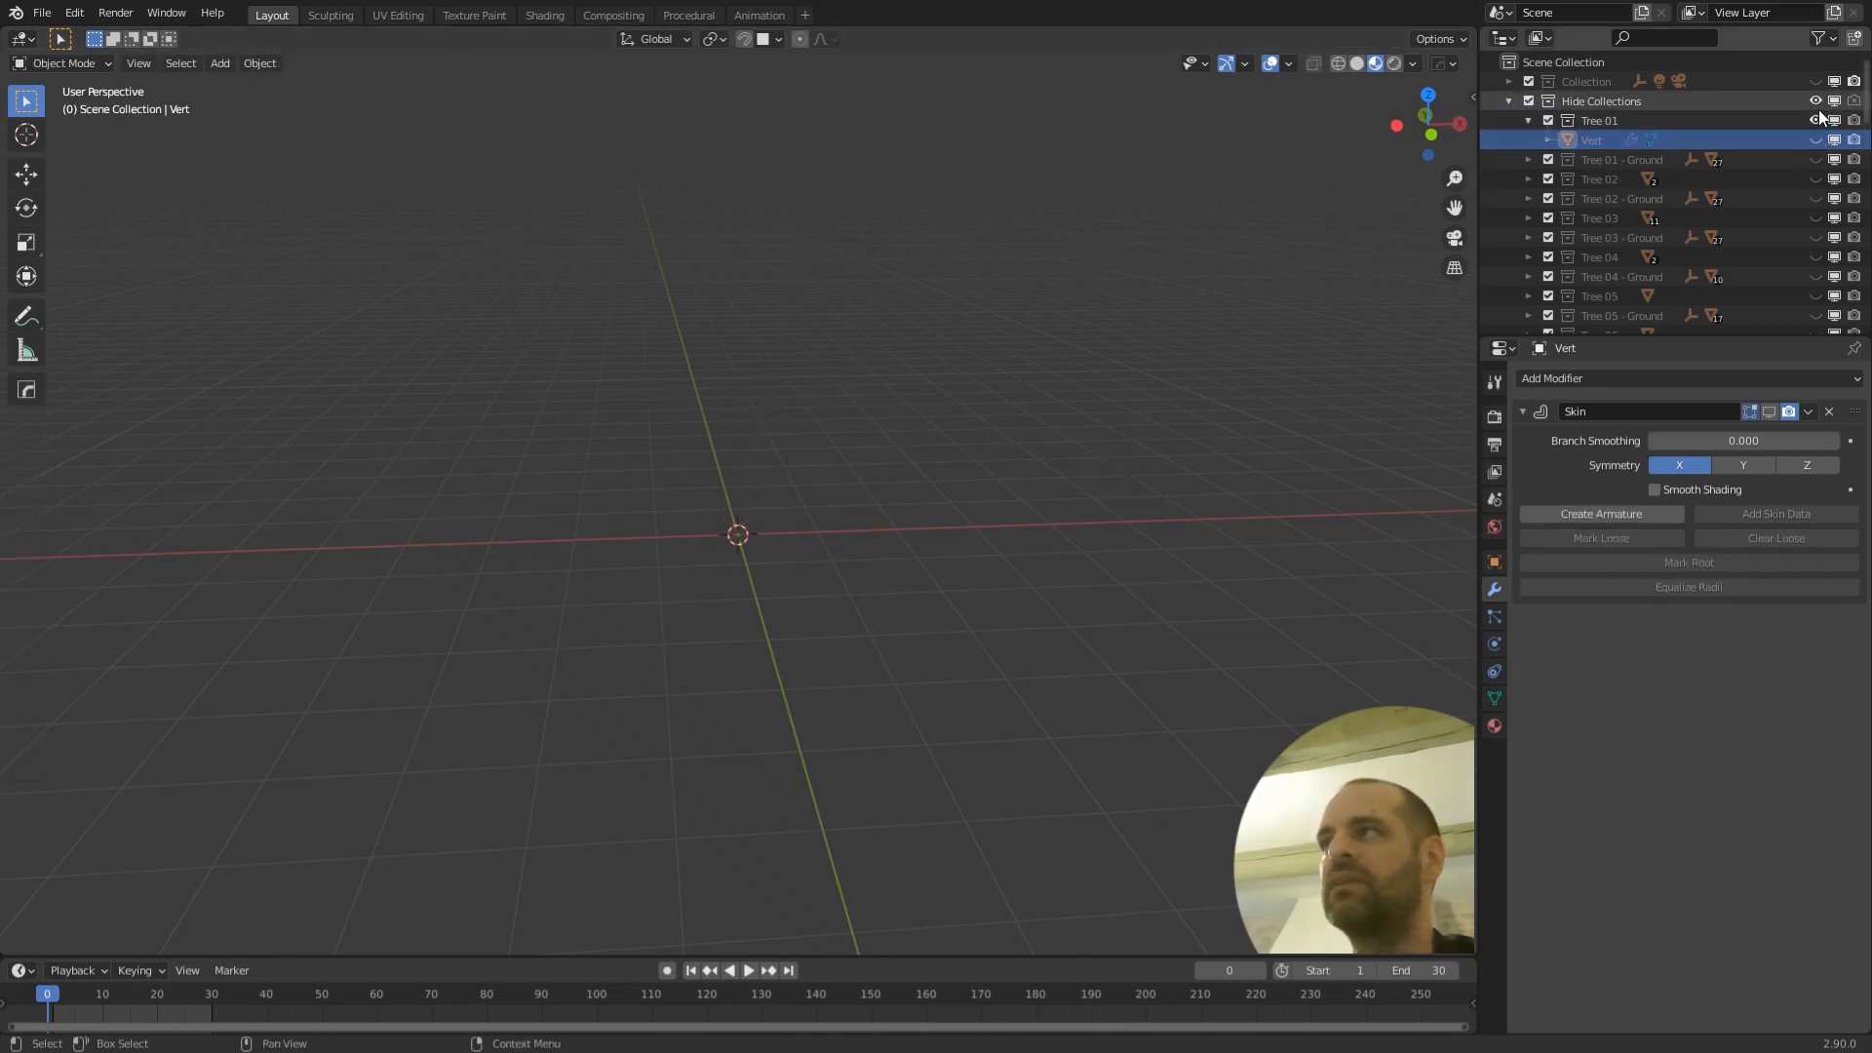
left_click(1509, 101)
left_click(1564, 64)
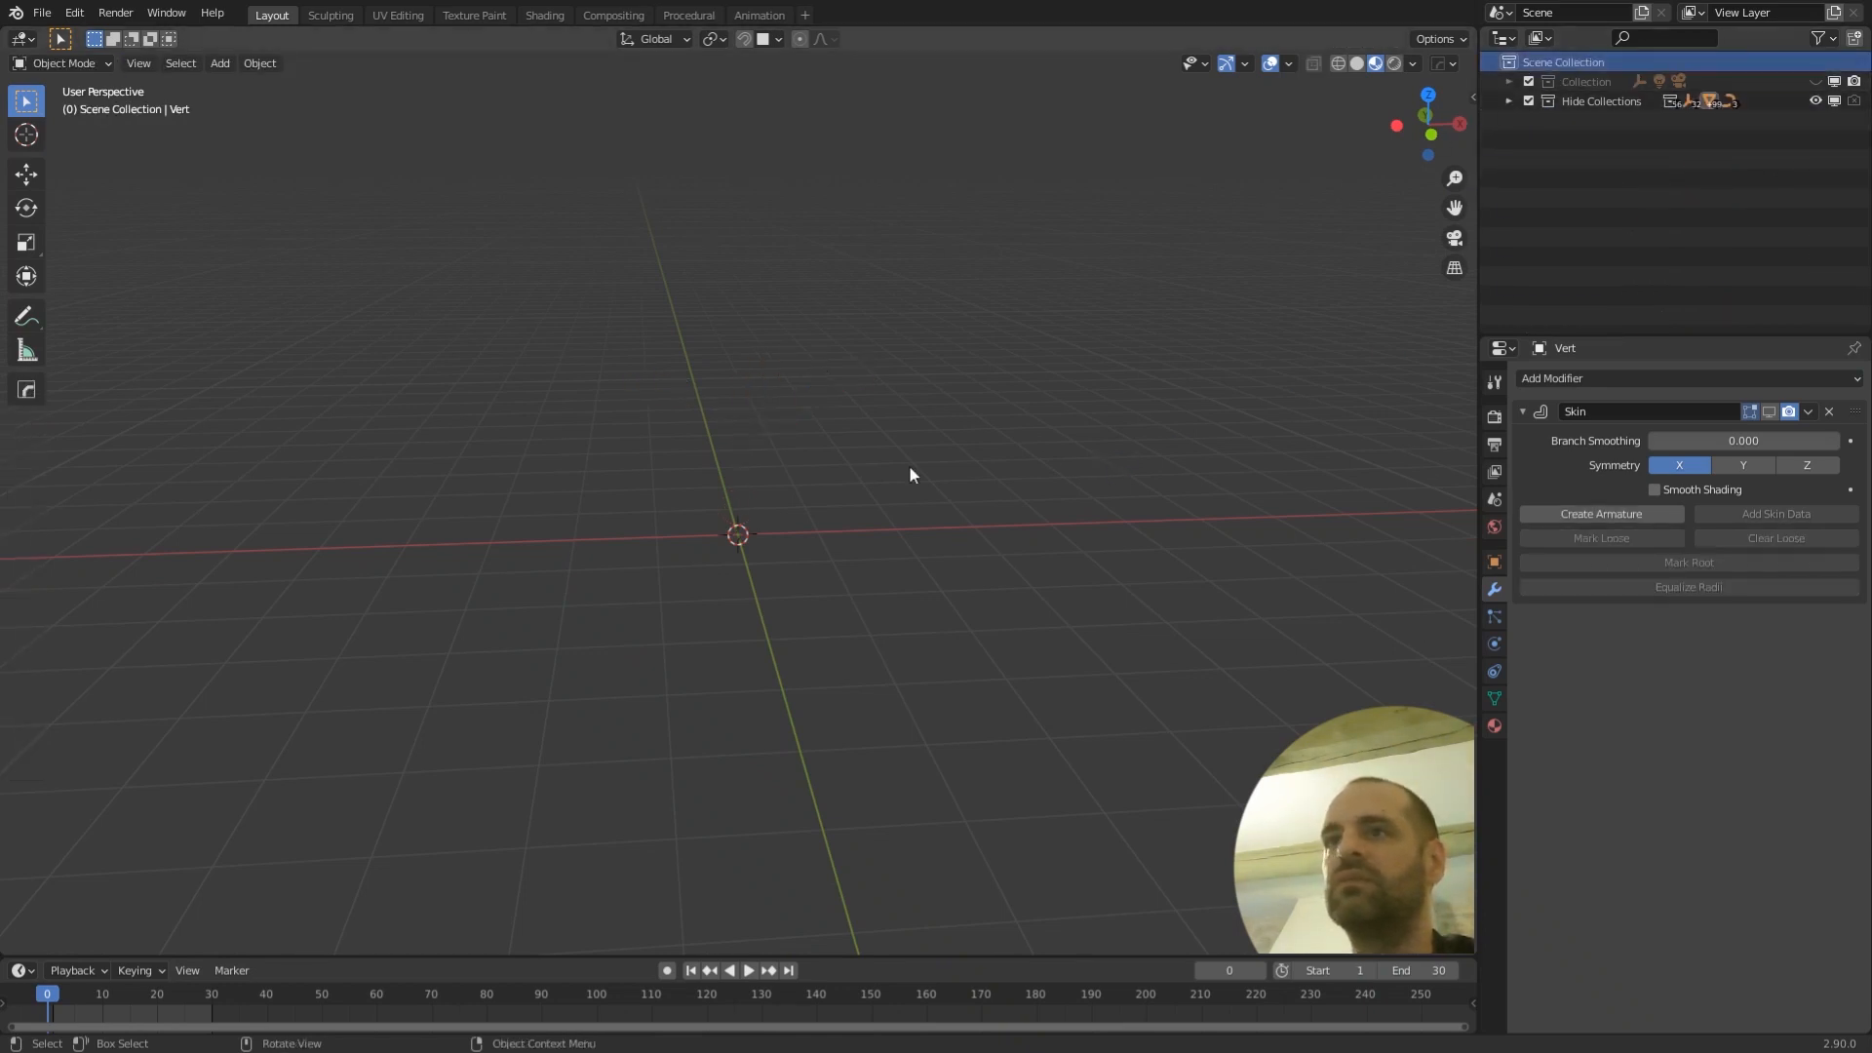
- Add a cube mesh at the world origin in the Scene Collection
middle_click_drag(1044, 431, 821, 599)
key("shift+a")
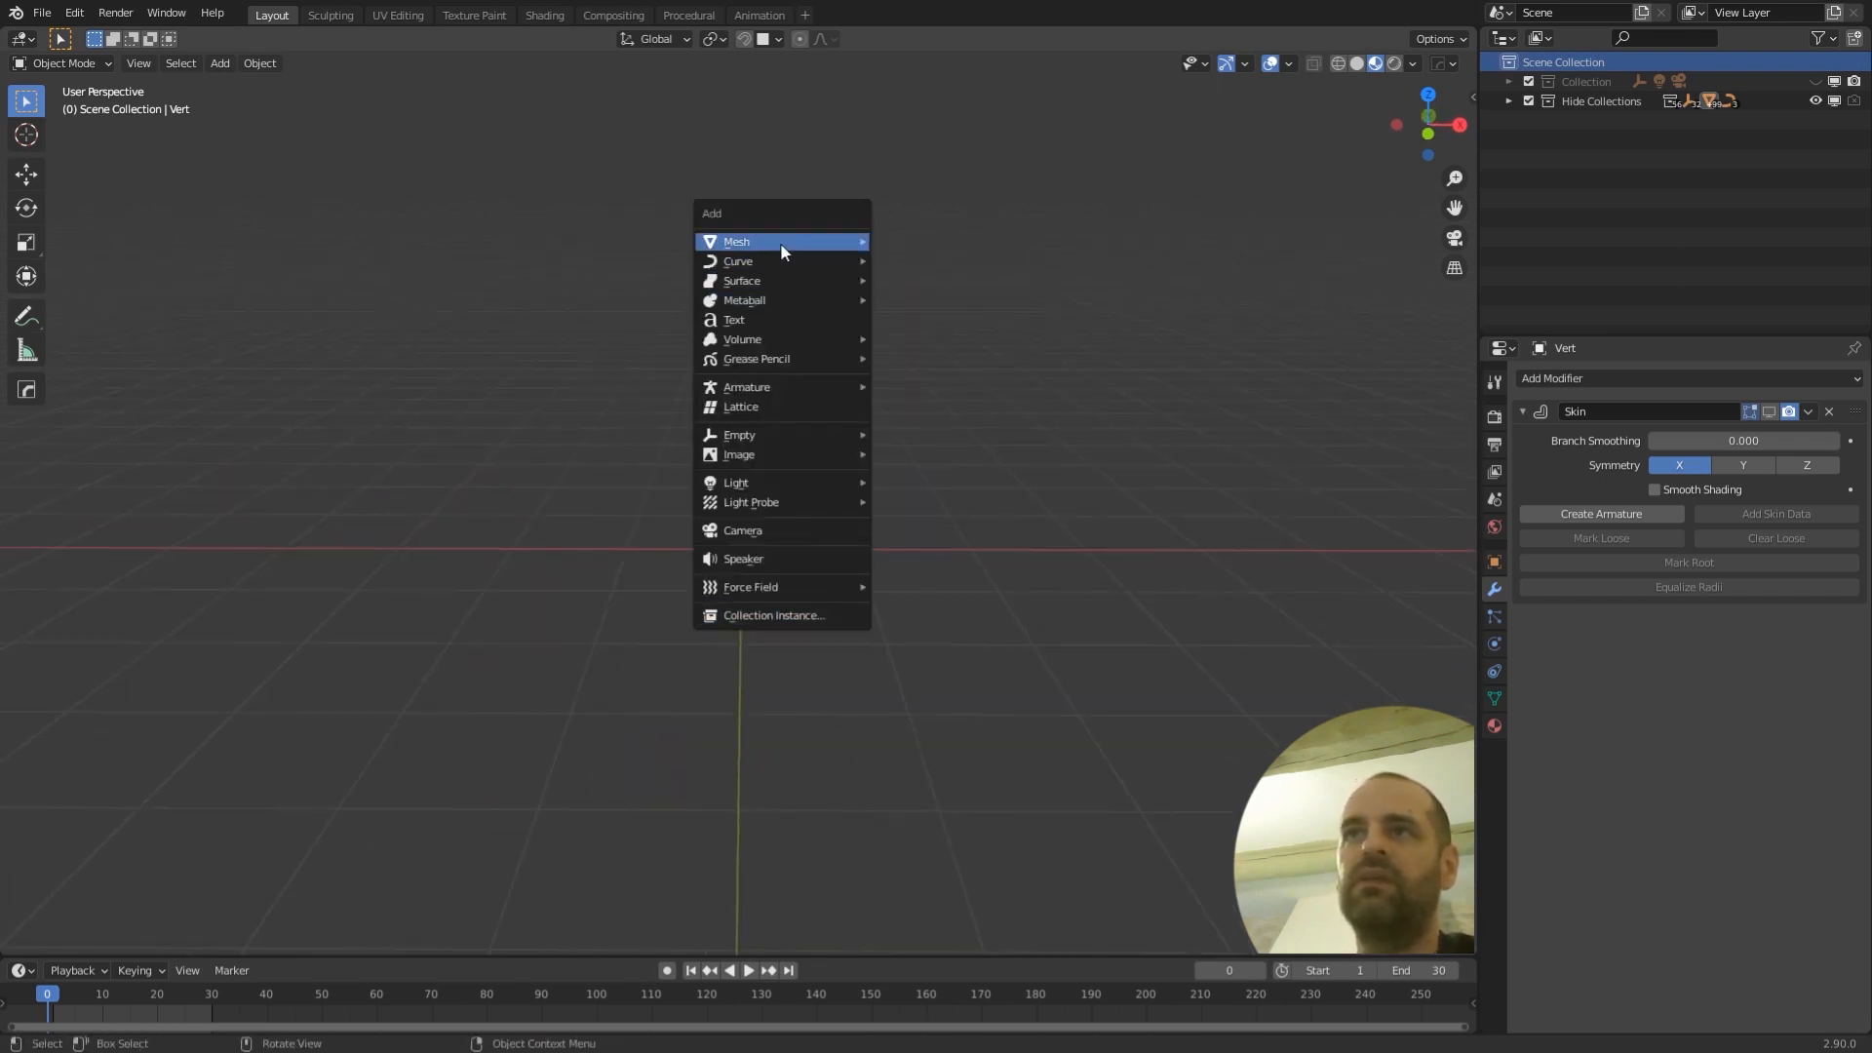
mouse_move(780, 243)
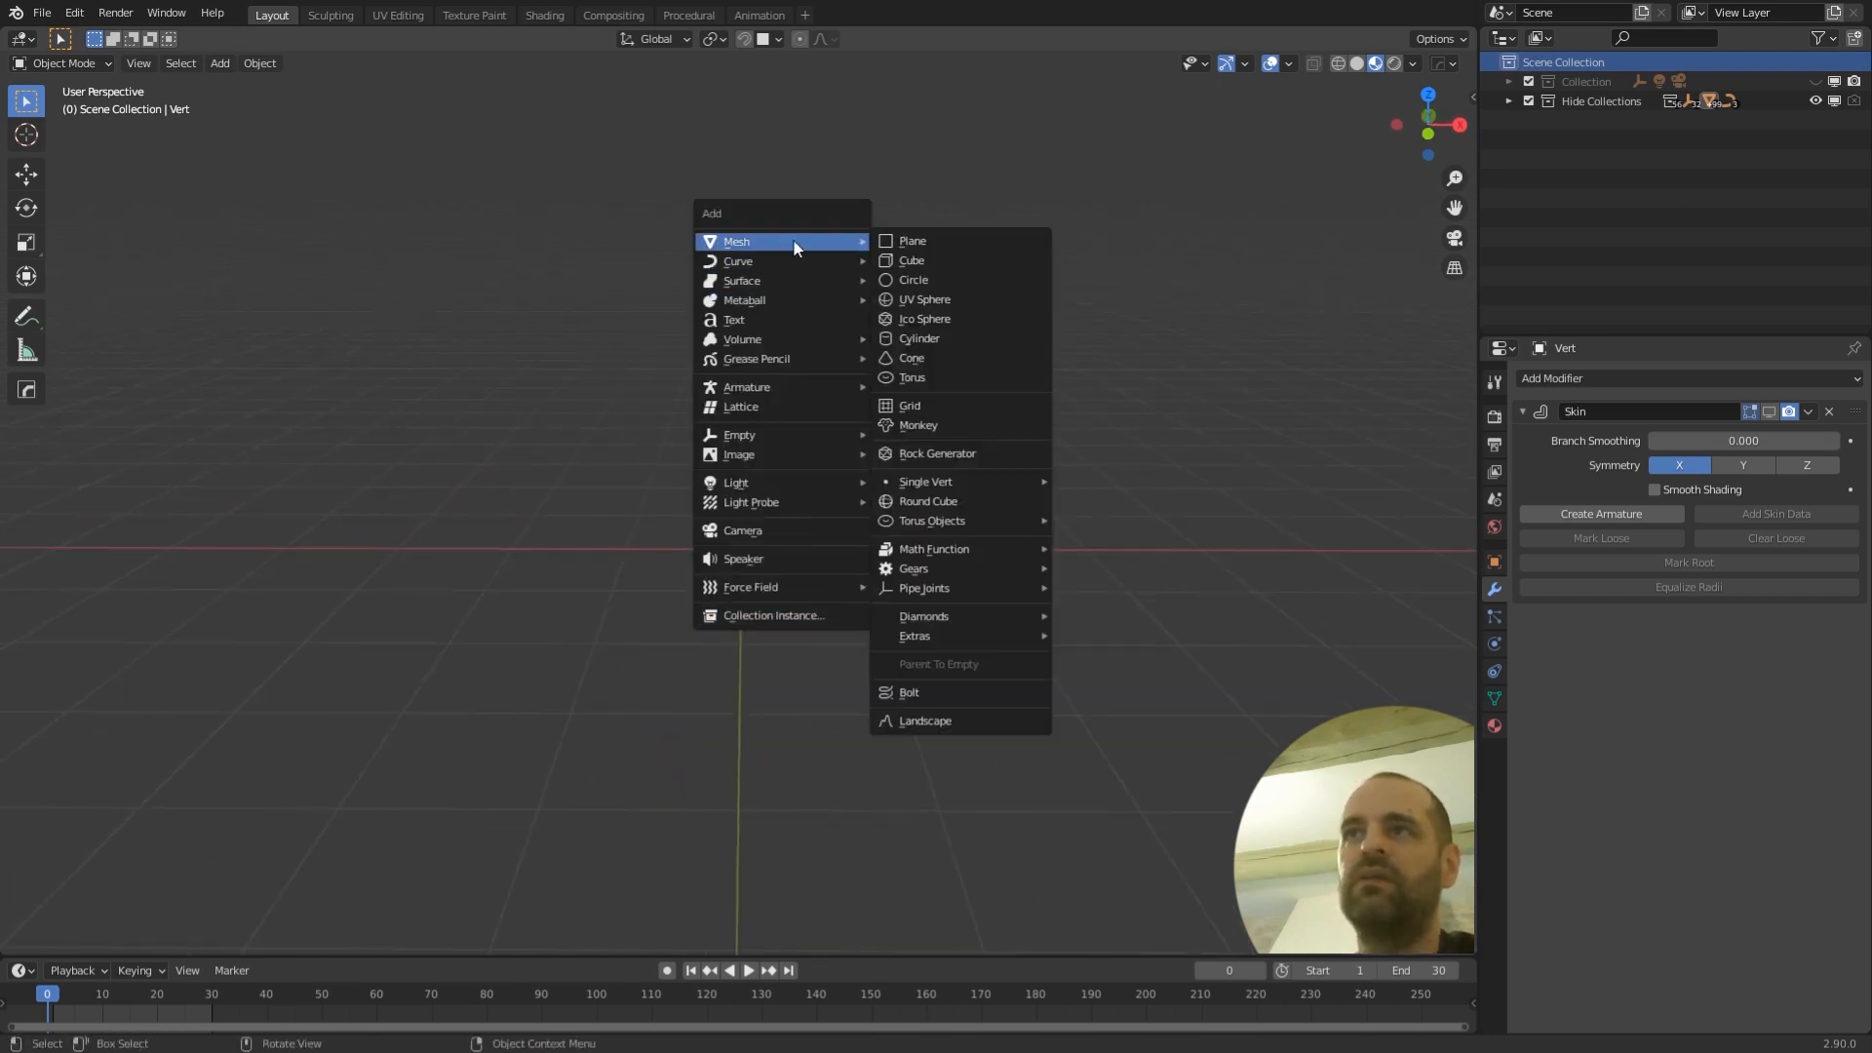
left_click(925, 264)
- Merge all of the cube's vertices at center in Edit Mode to leave a single vertex
middle_click_drag(817, 605, 981, 581)
key("Tab")
scroll(982, 581, "down", 2)
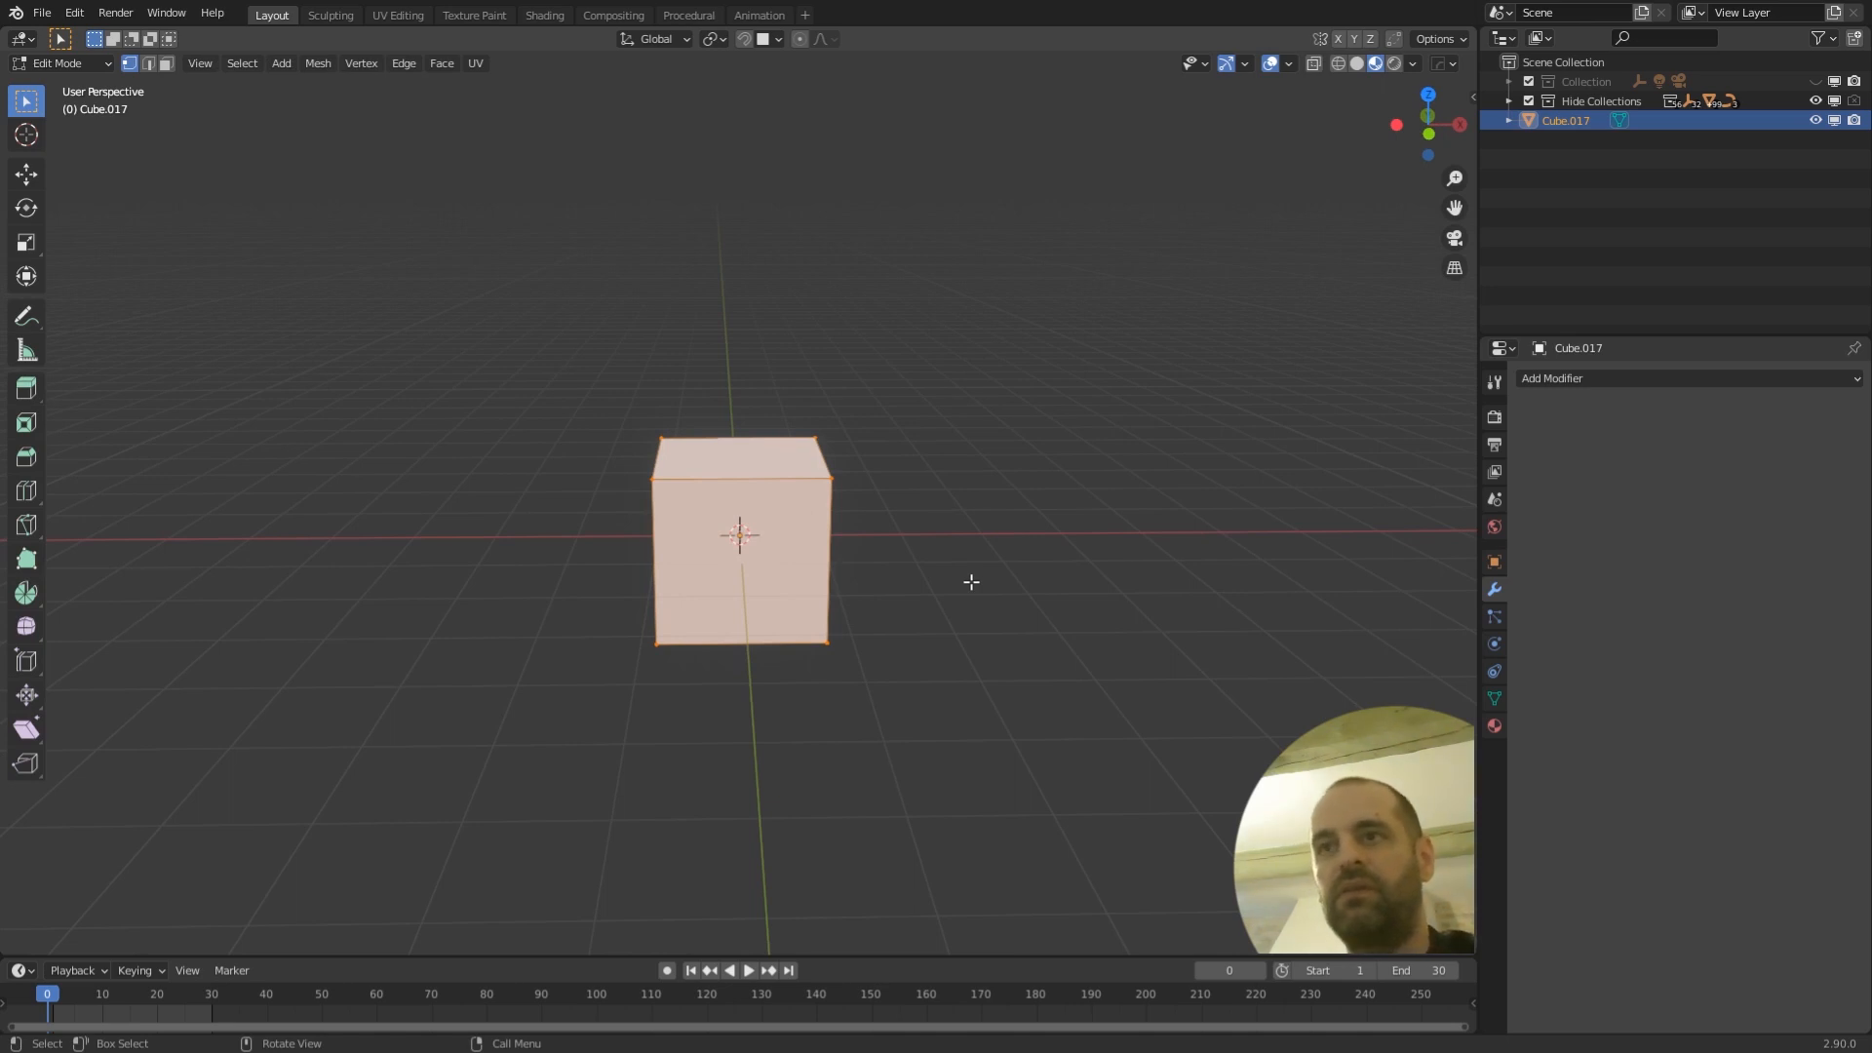
key("m")
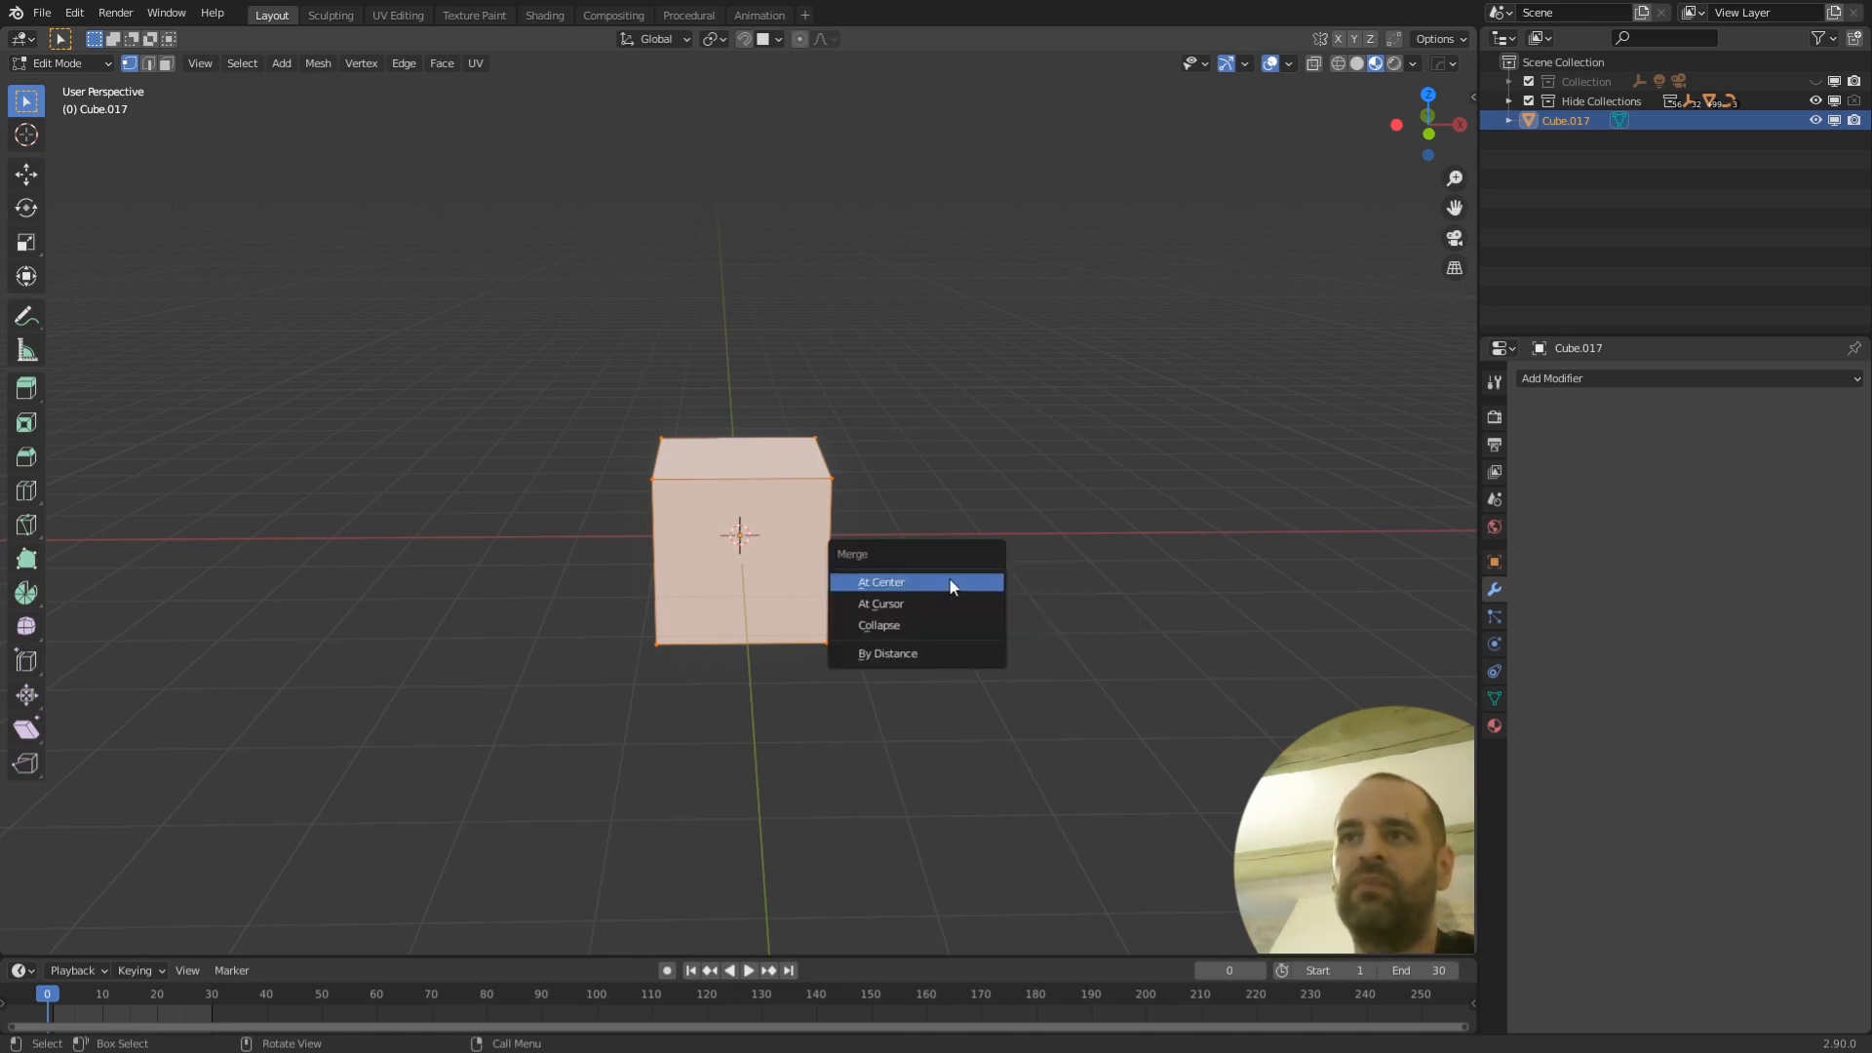
left_click(951, 579)
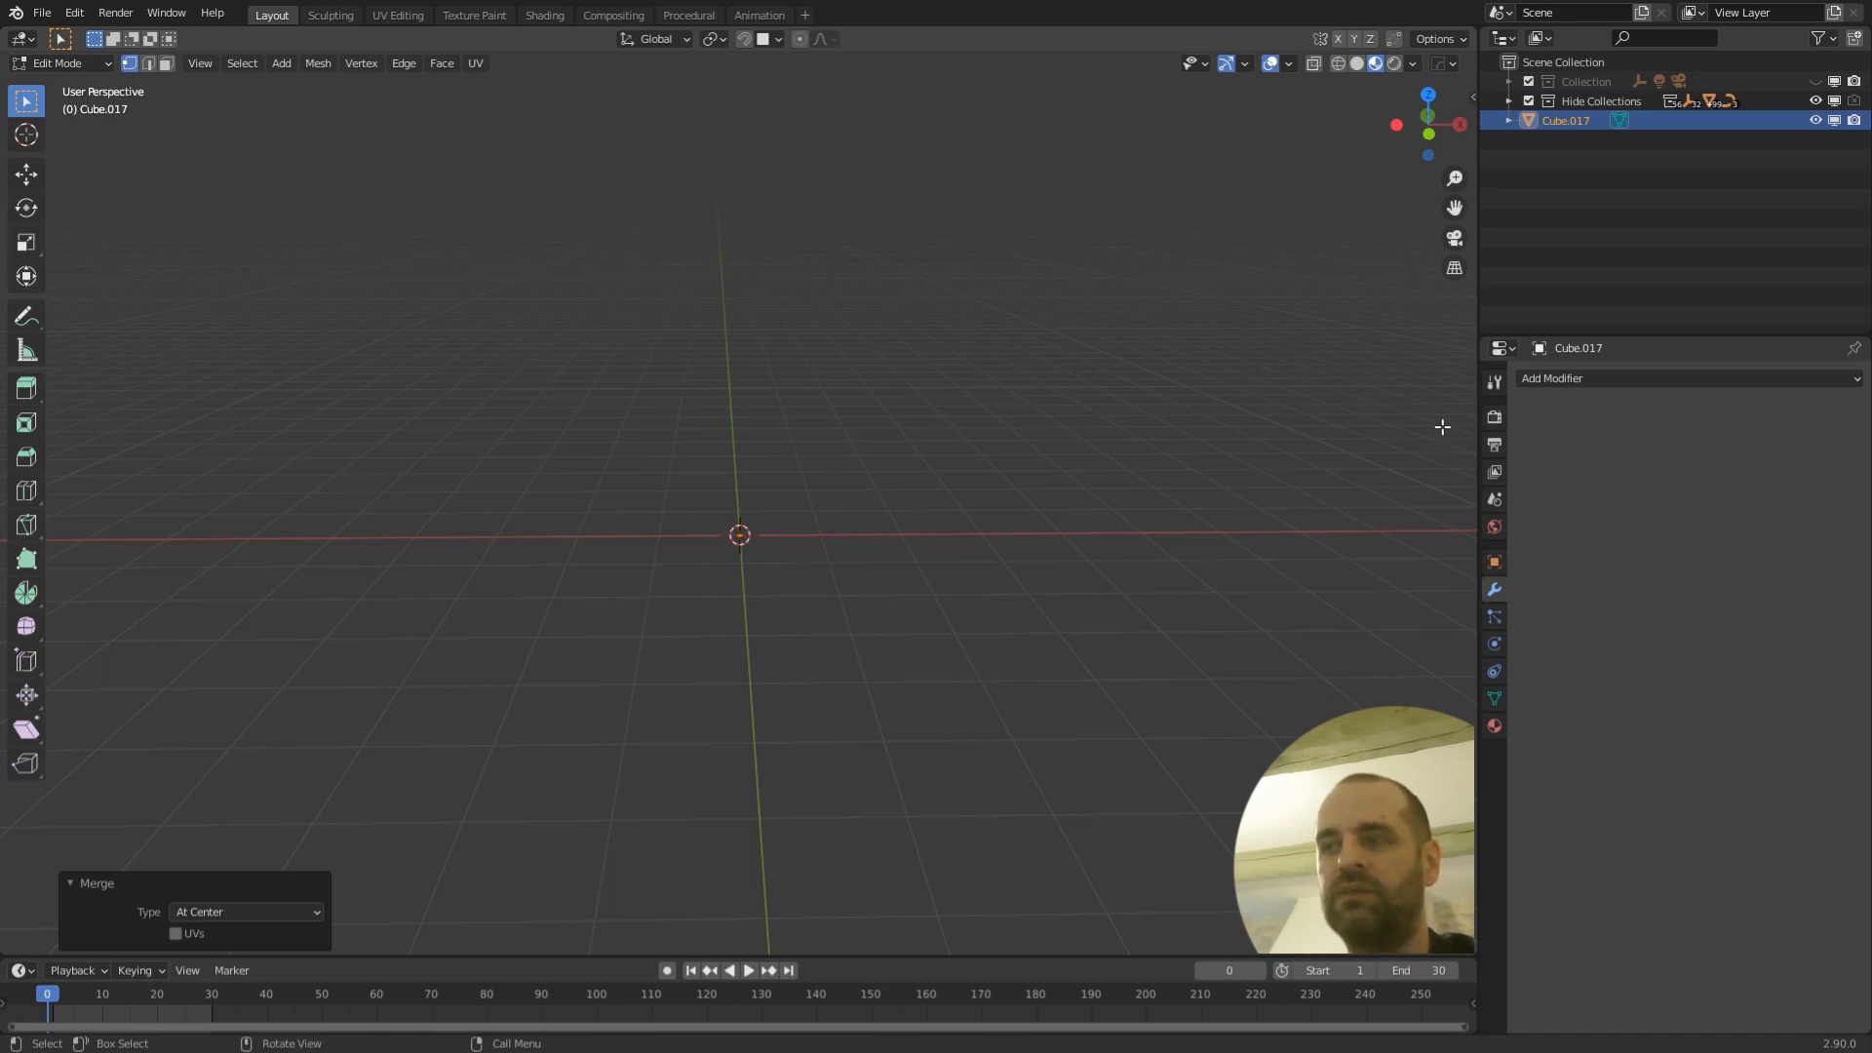
- Enable the Screencast Keys display for the 3D viewport
key("n")
left_click(1464, 180)
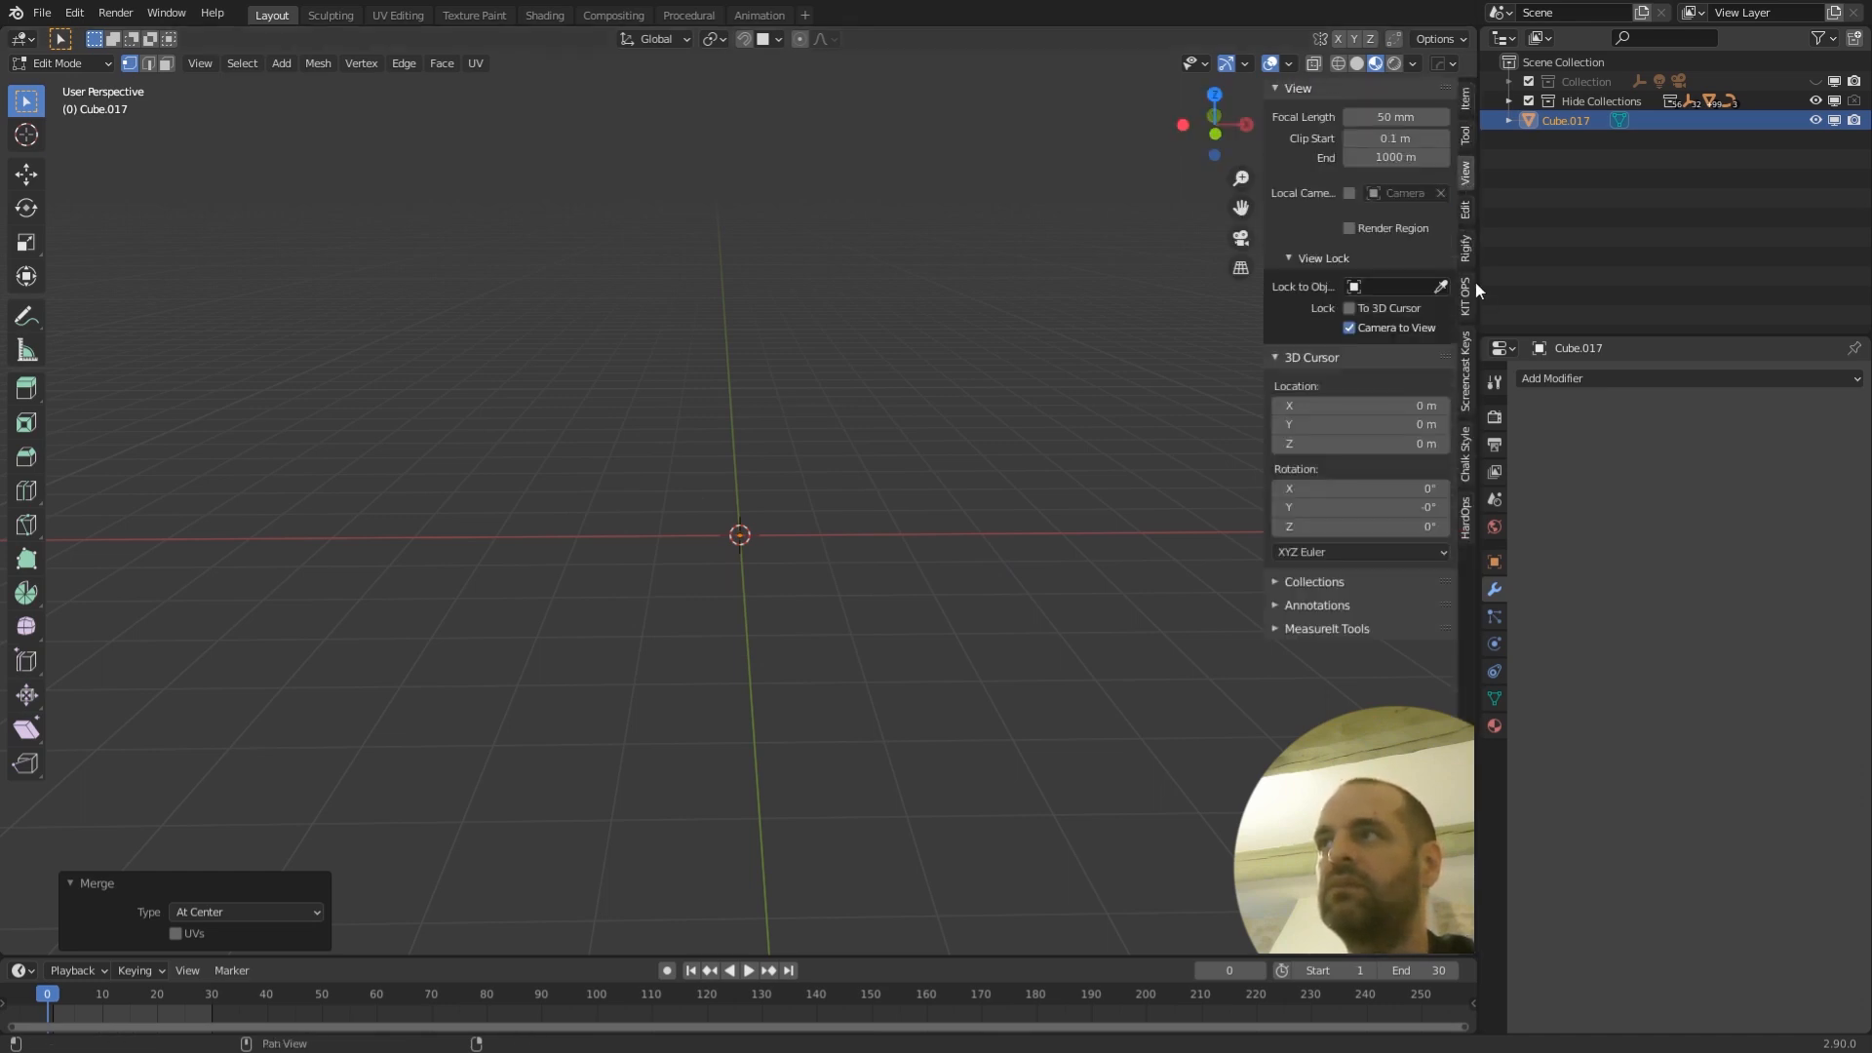
left_click(1466, 371)
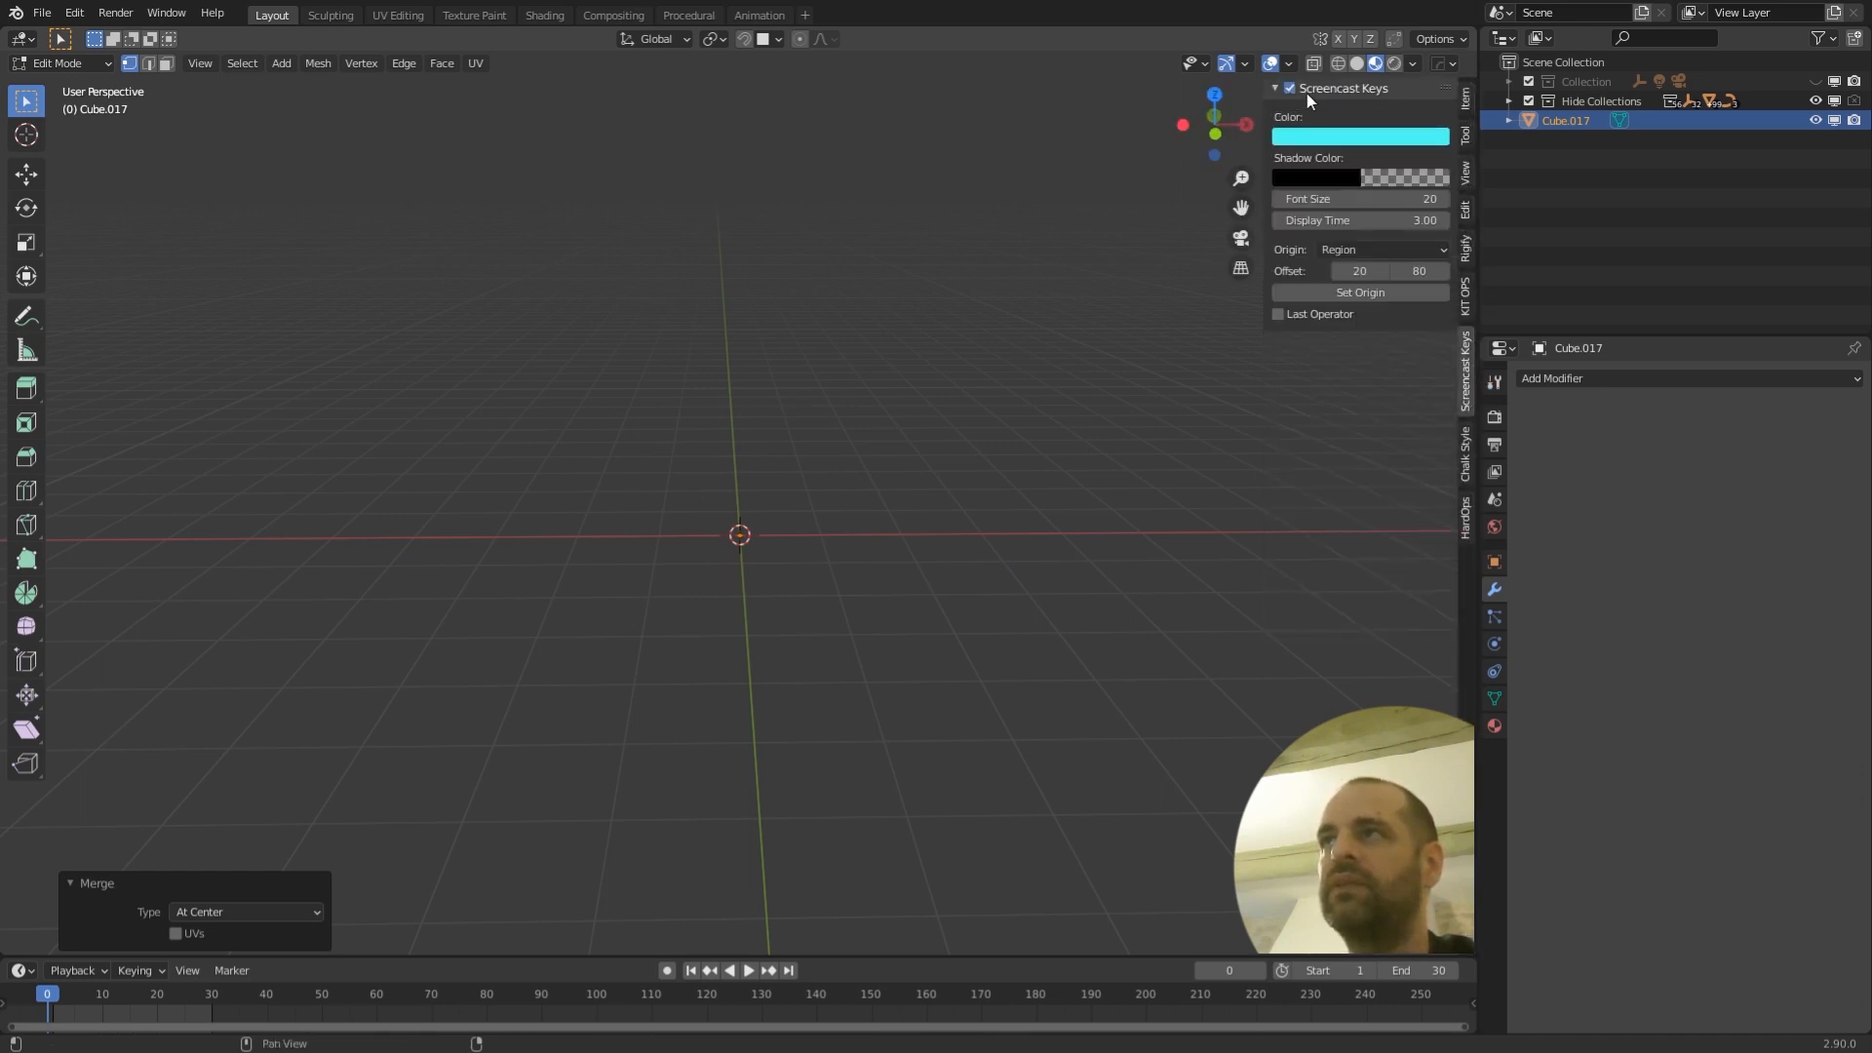
key("n")
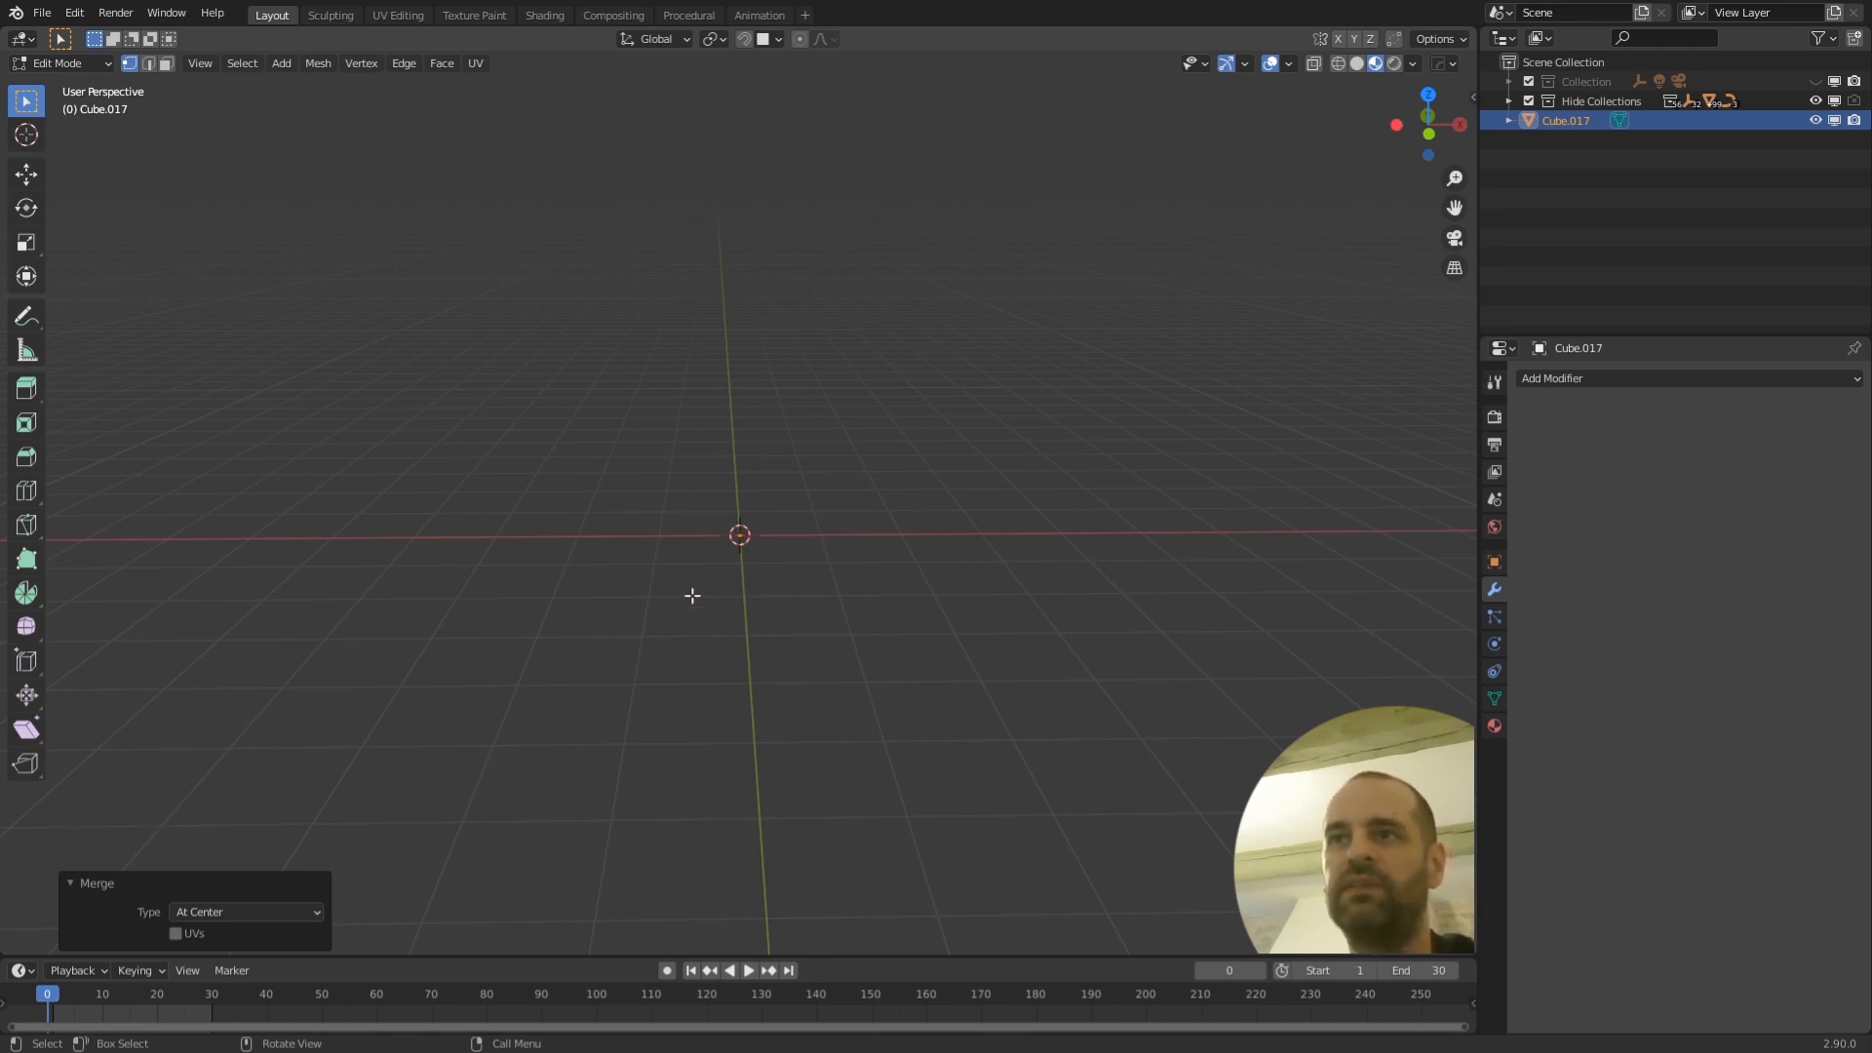
- Extrude the single vertex about 0.92 m straight up along the global Z axis to form the trunk
scroll(719, 589, "up", 2)
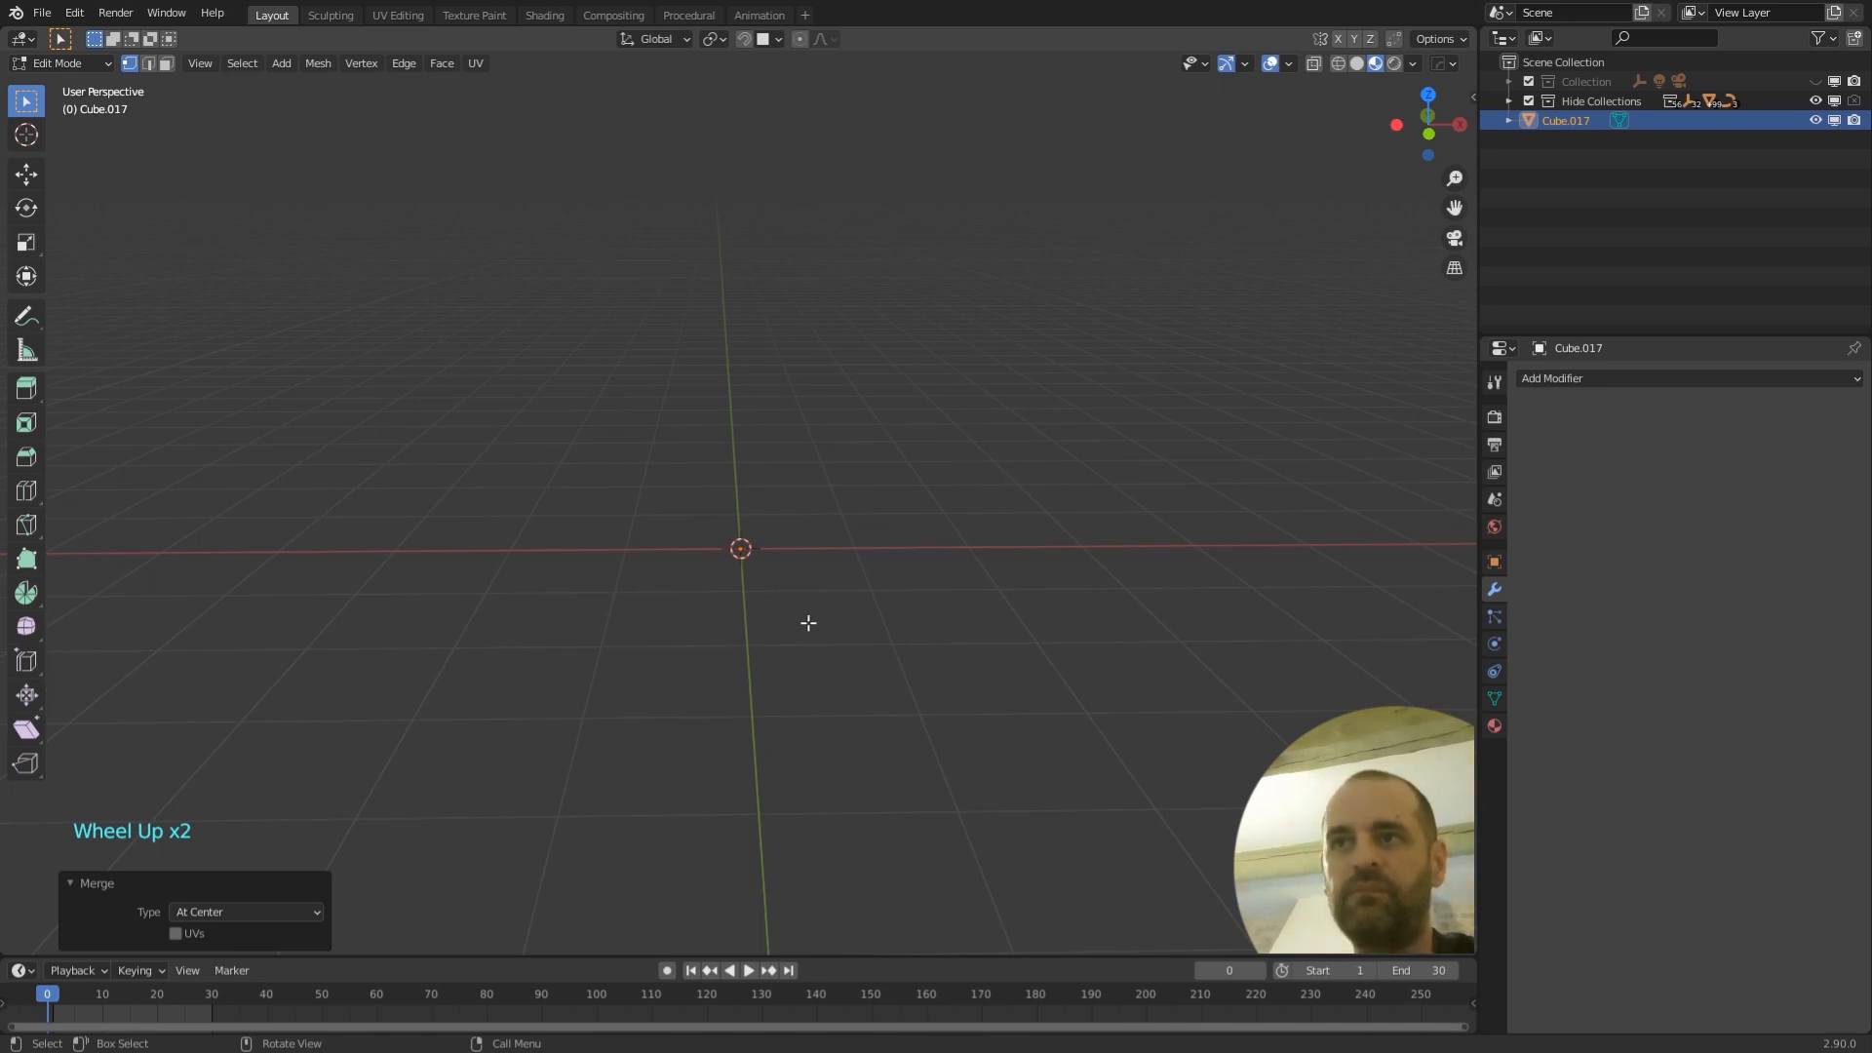
middle_click_drag(808, 622, 801, 603)
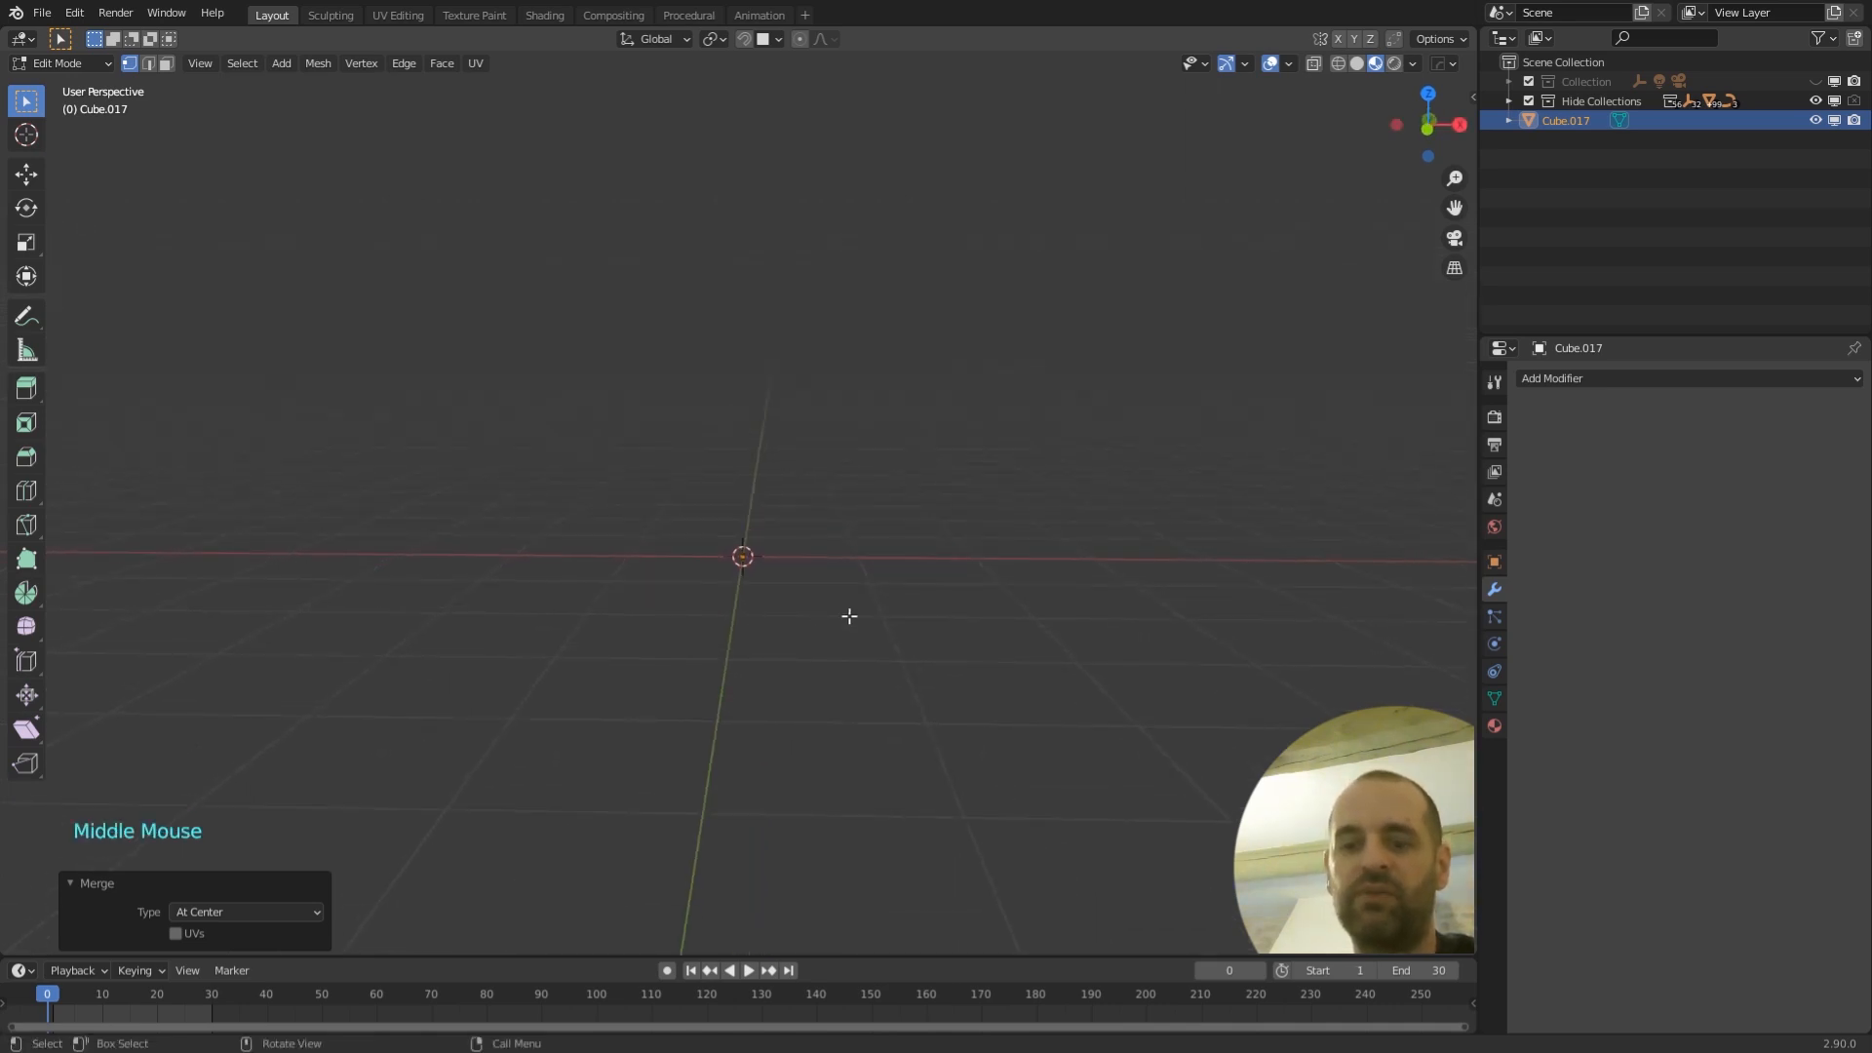
key("e")
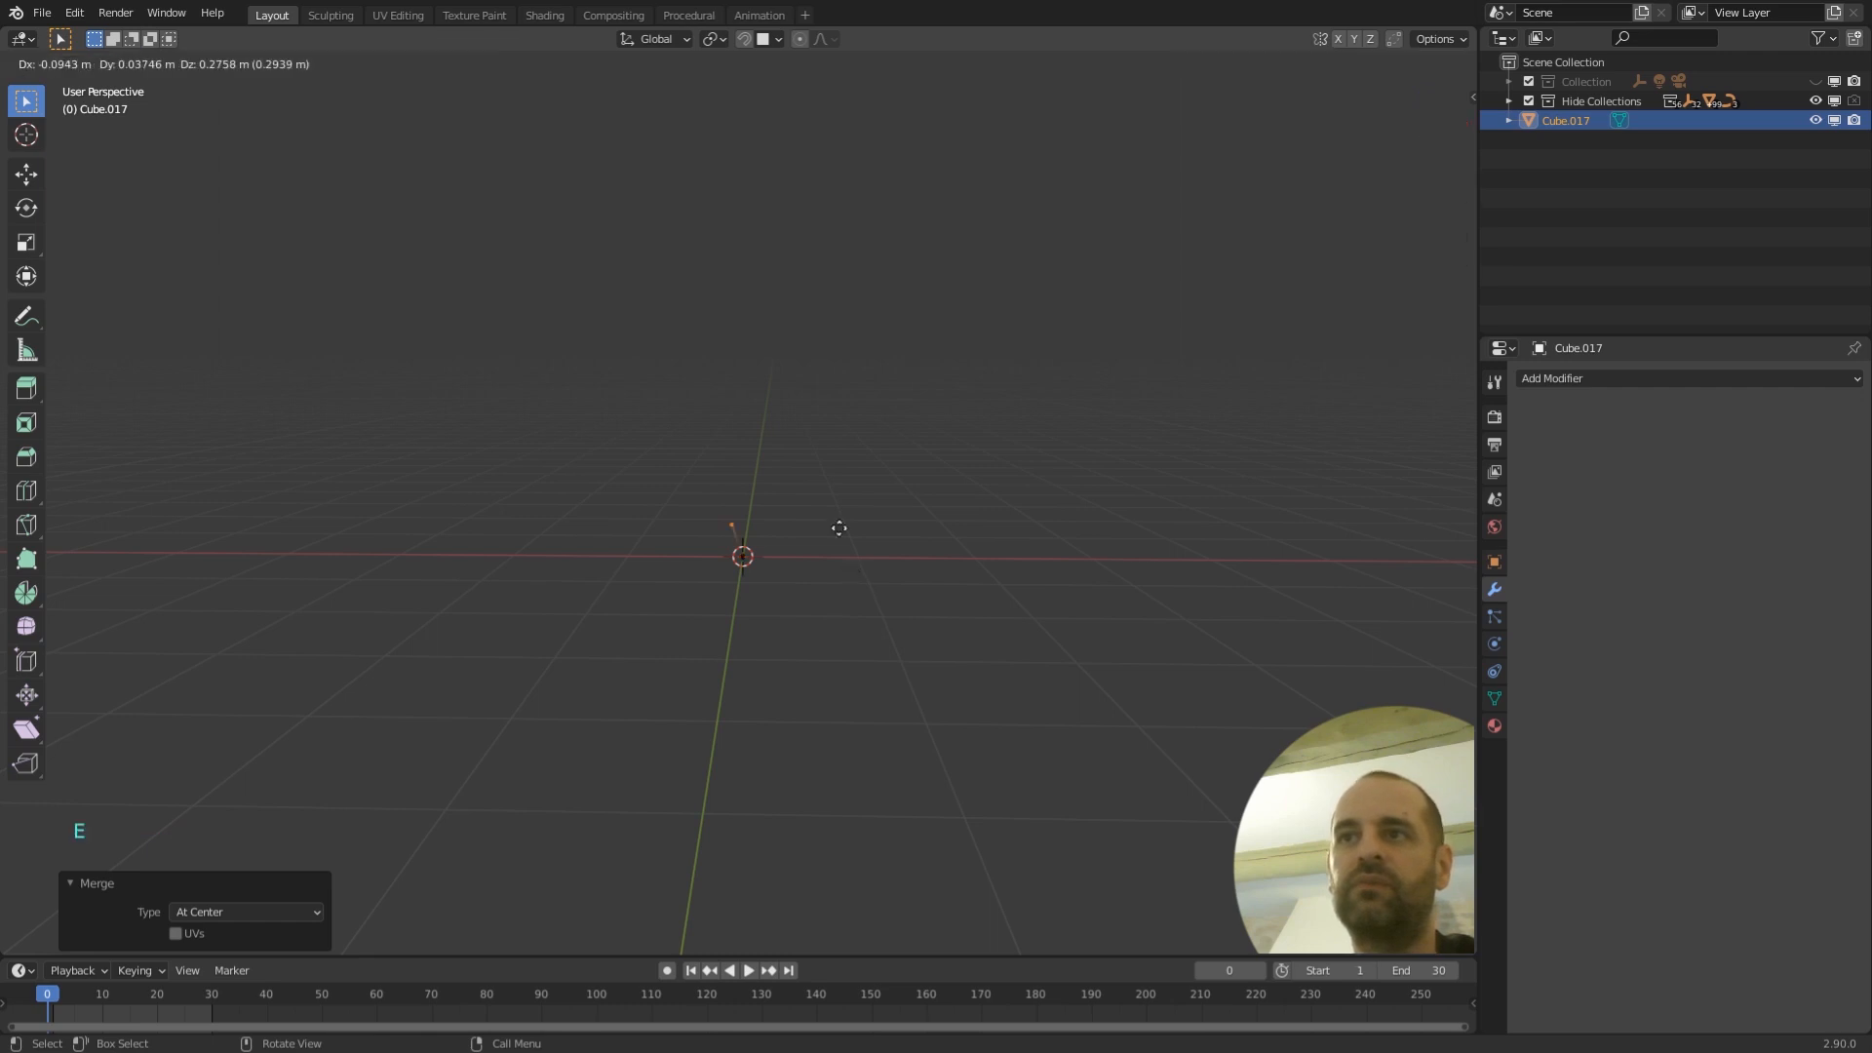
key("z")
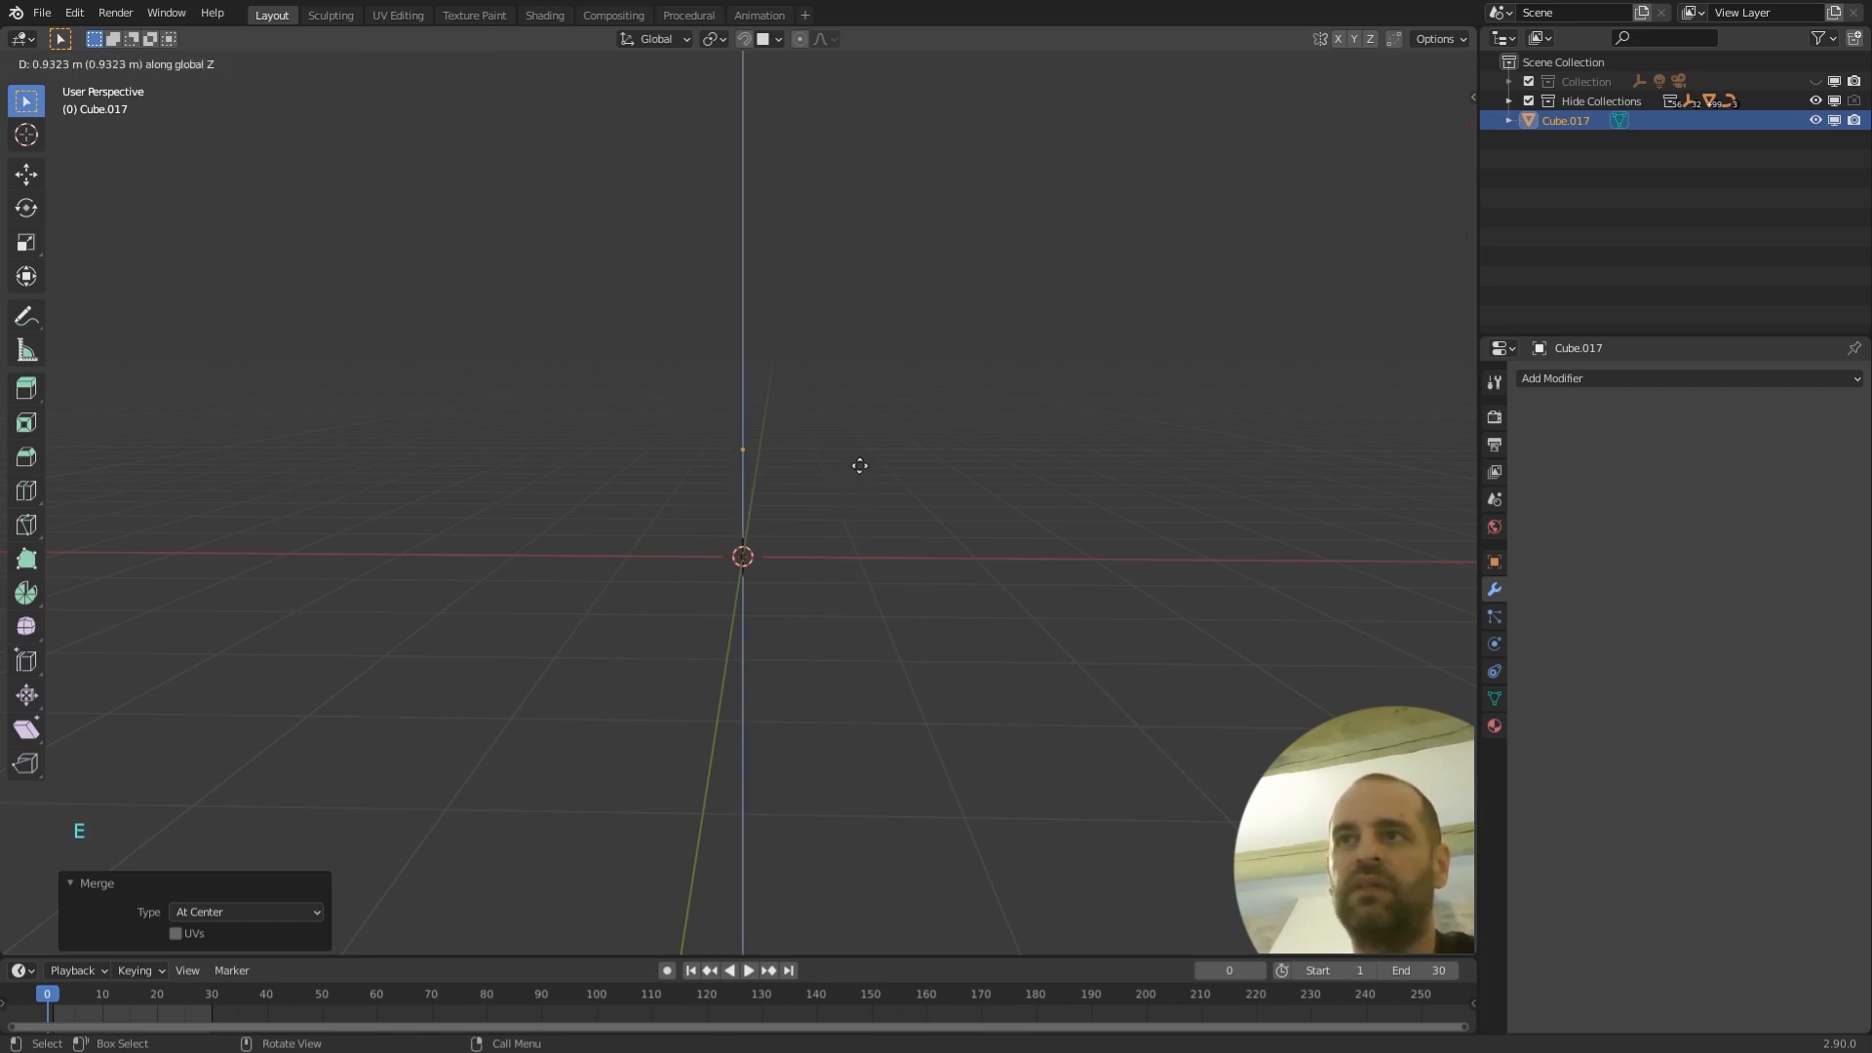
left_click(859, 465)
middle_click_drag(859, 466, 859, 550)
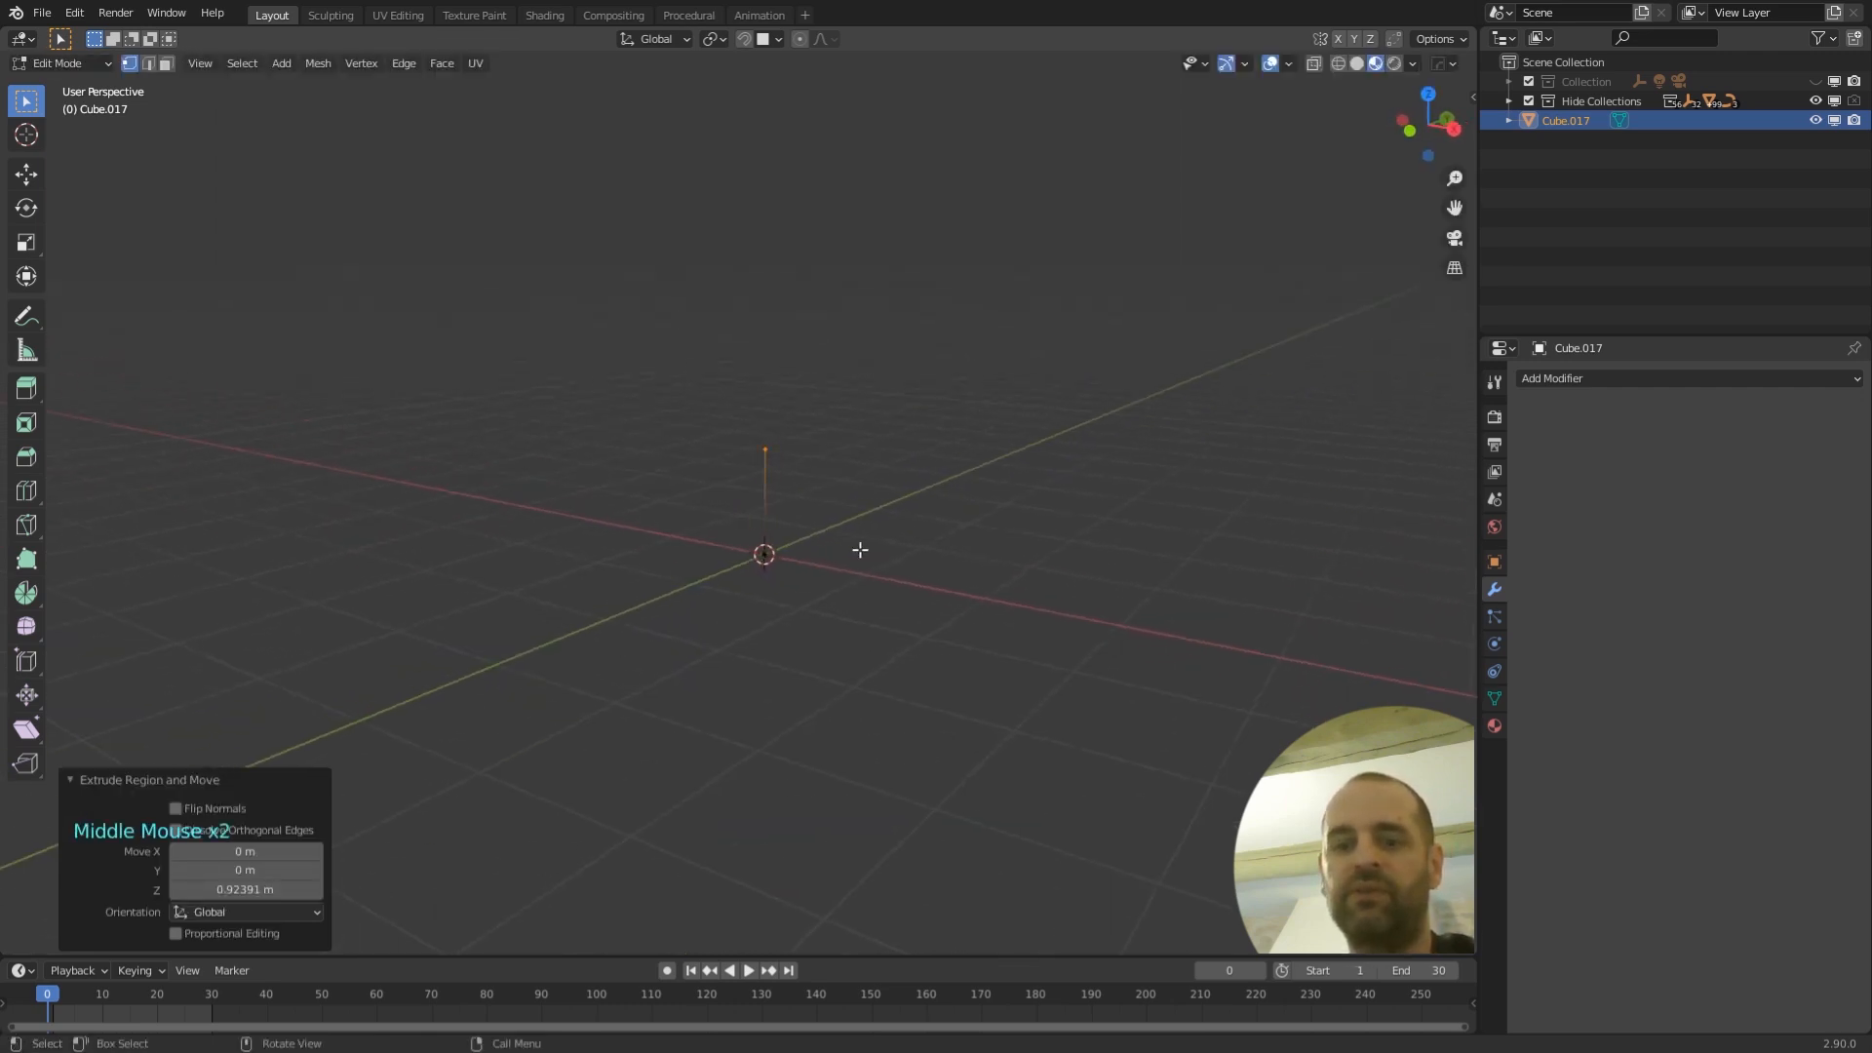
- Extrude the first branch upward and outward from the trunk's top vertex in two segments
key("e")
left_click(832, 451)
key("e")
middle_click_drag(833, 451, 710, 418)
- Extrude side twigs from the first branch's middle joint and near its outer end
left_click(727, 398)
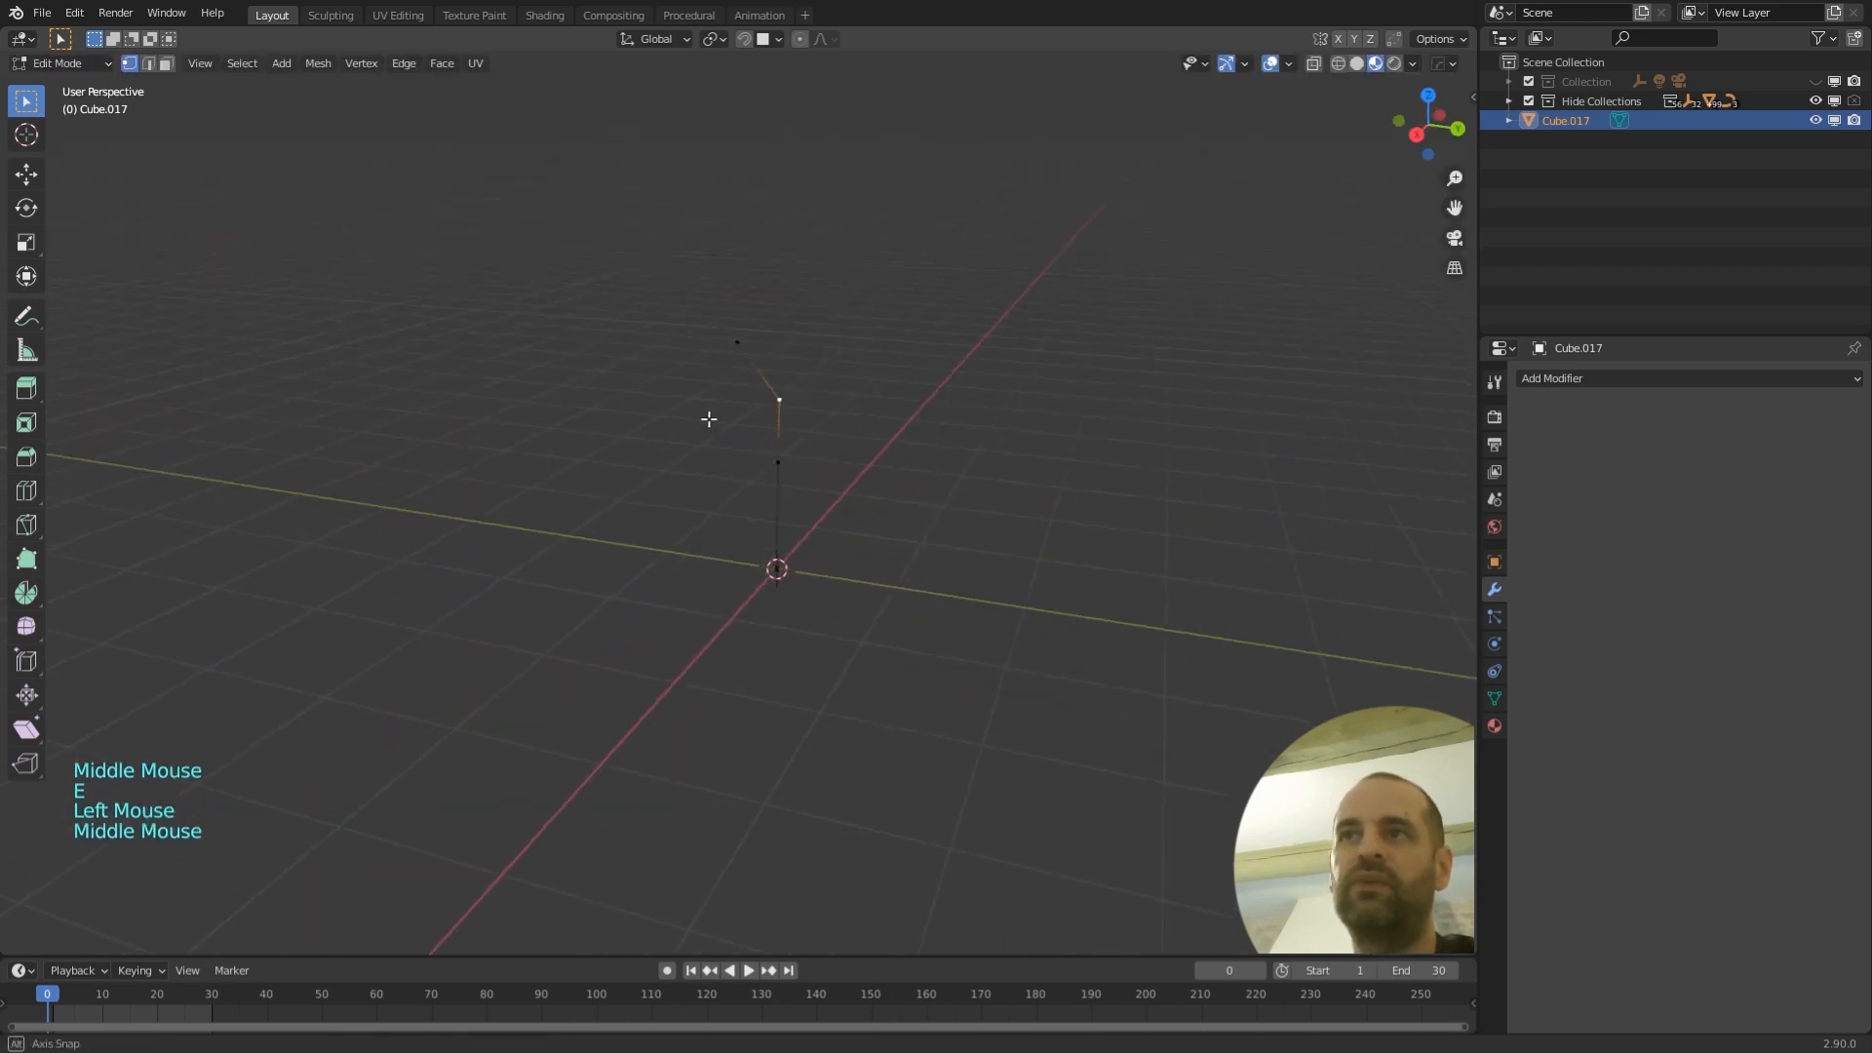
key("e")
left_click(710, 347)
key("e")
left_click(683, 330)
middle_click_drag(683, 329, 620, 326)
left_click(737, 310)
key("e")
left_click(750, 291)
- Extrude a second branch from the trunk's top vertex toward the opposite side and fork it outward
middle_click_drag(853, 472, 914, 469)
left_click(778, 427)
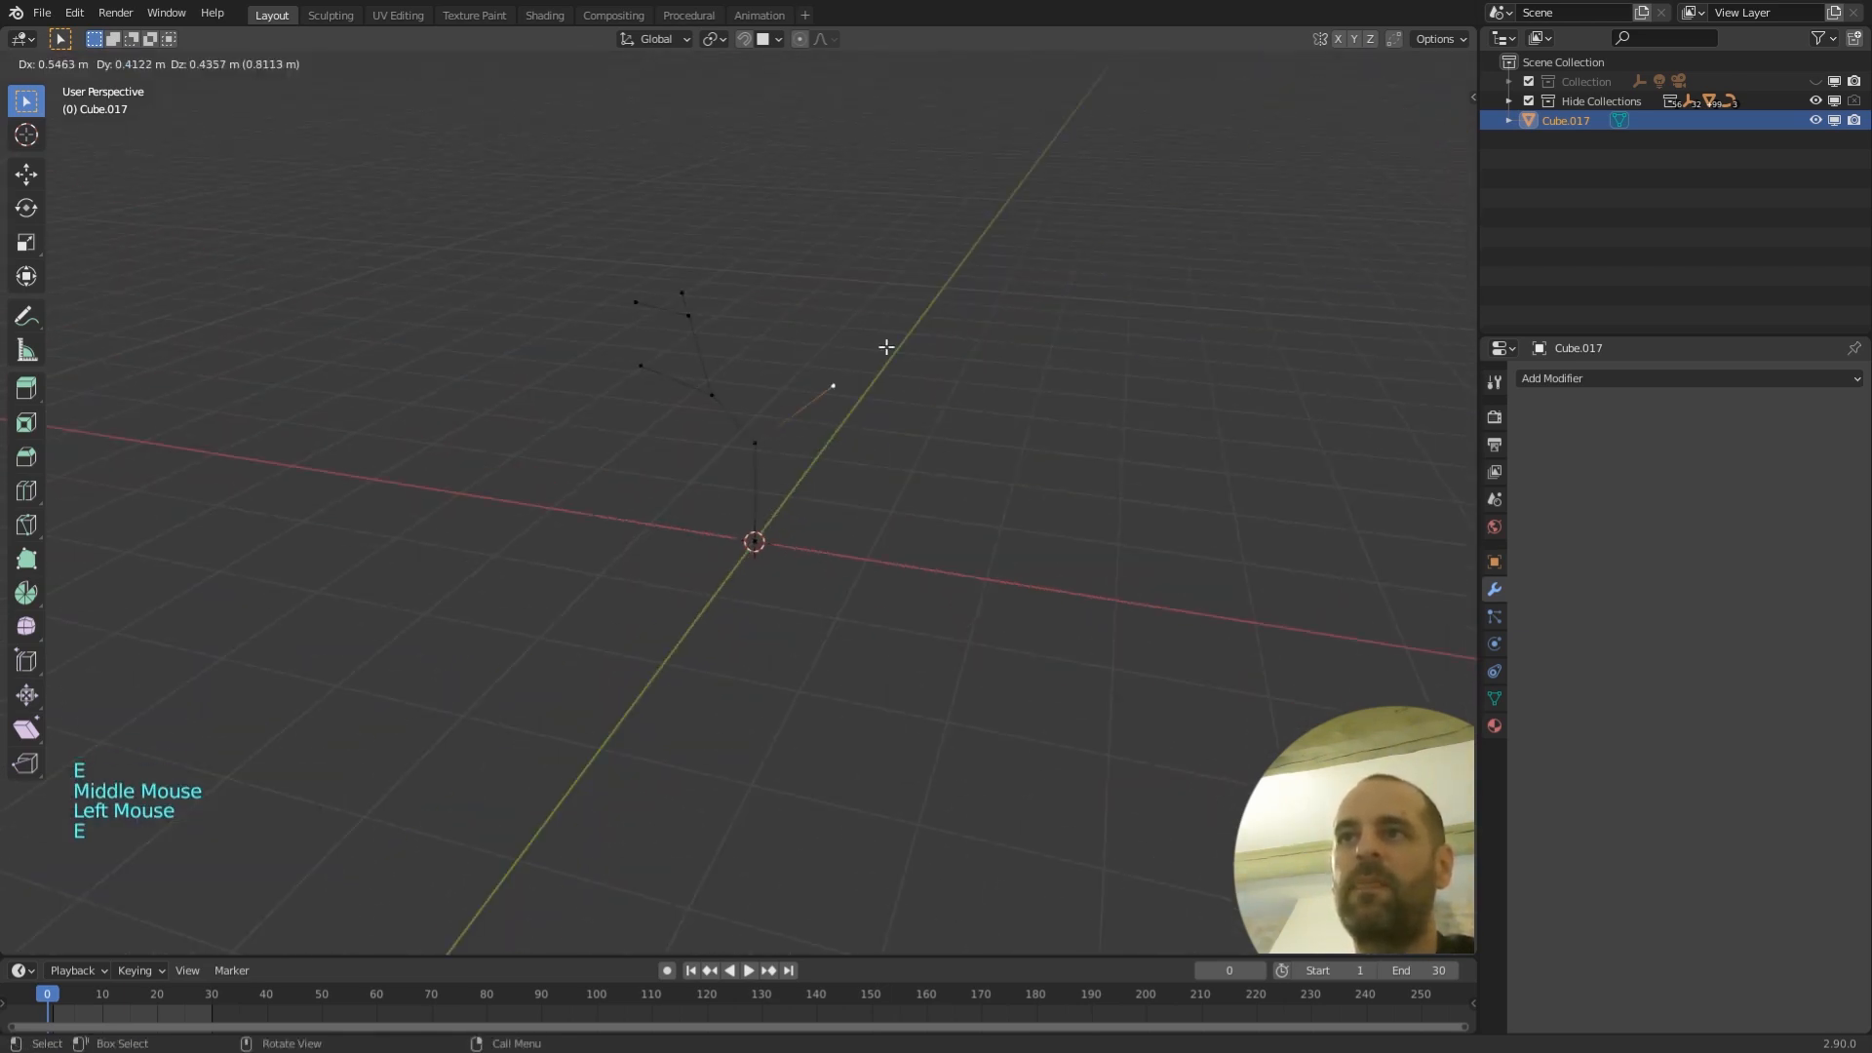
left_click(885, 346)
middle_click_drag(885, 346, 764, 435)
key("e")
left_click(902, 346)
key("e")
left_click(985, 363)
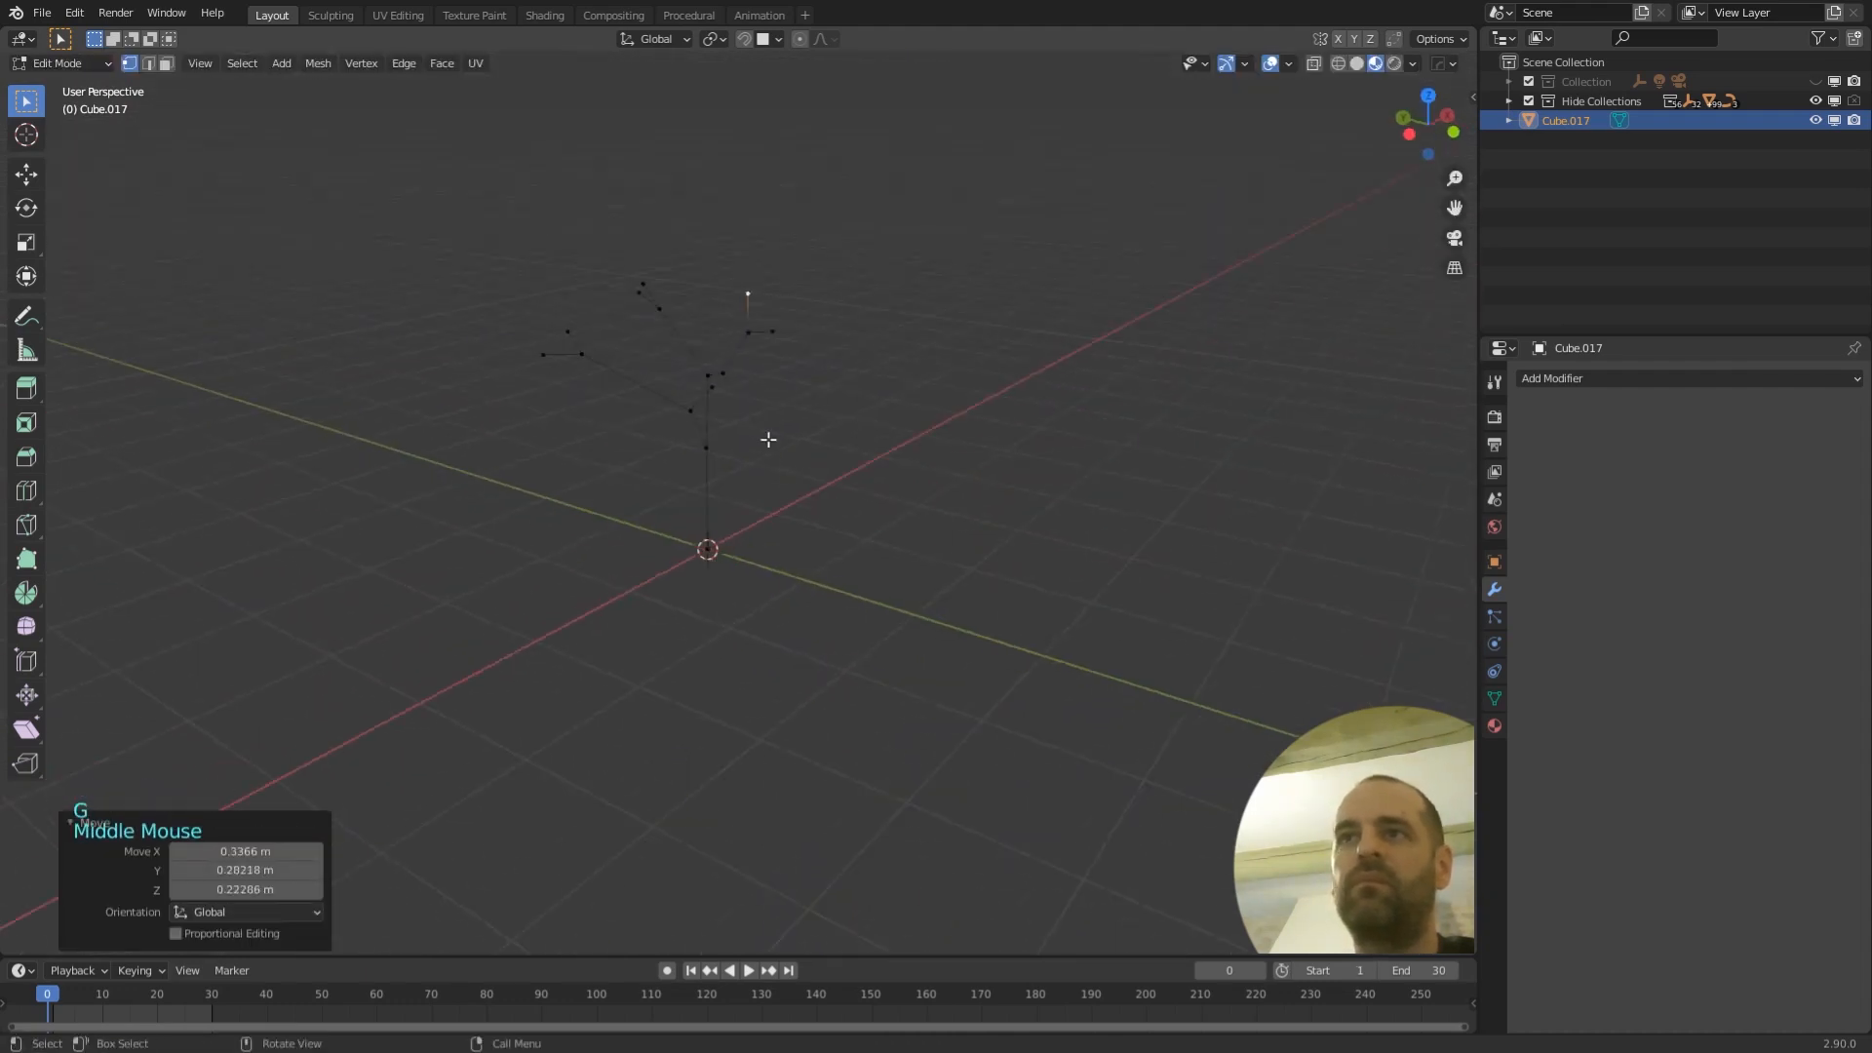
- Extrude further segments and end twigs on the opposite-side branches, and return to Object Mode
key("e")
left_click(873, 417)
middle_click_drag(873, 417, 935, 458)
key("e")
left_click(927, 322)
key("Tab")
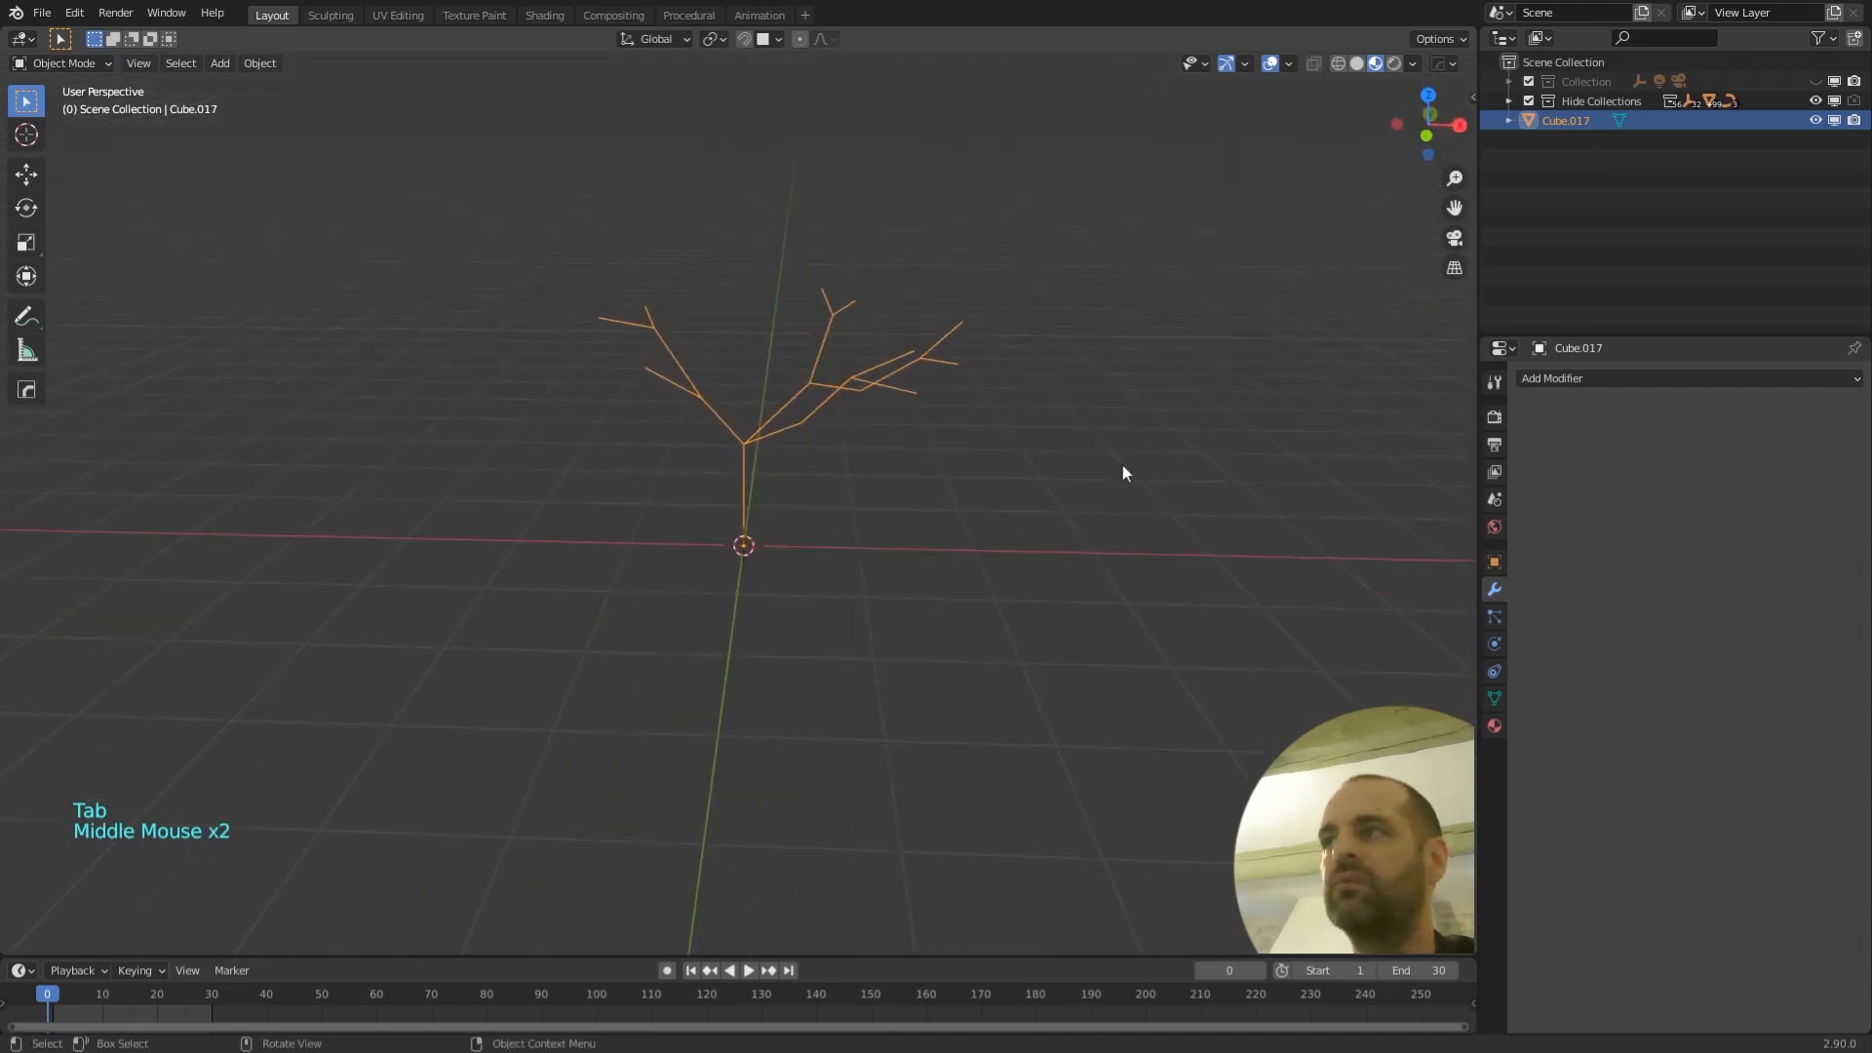
- Add a Skin modifier to the branch skeleton
left_click(1564, 378)
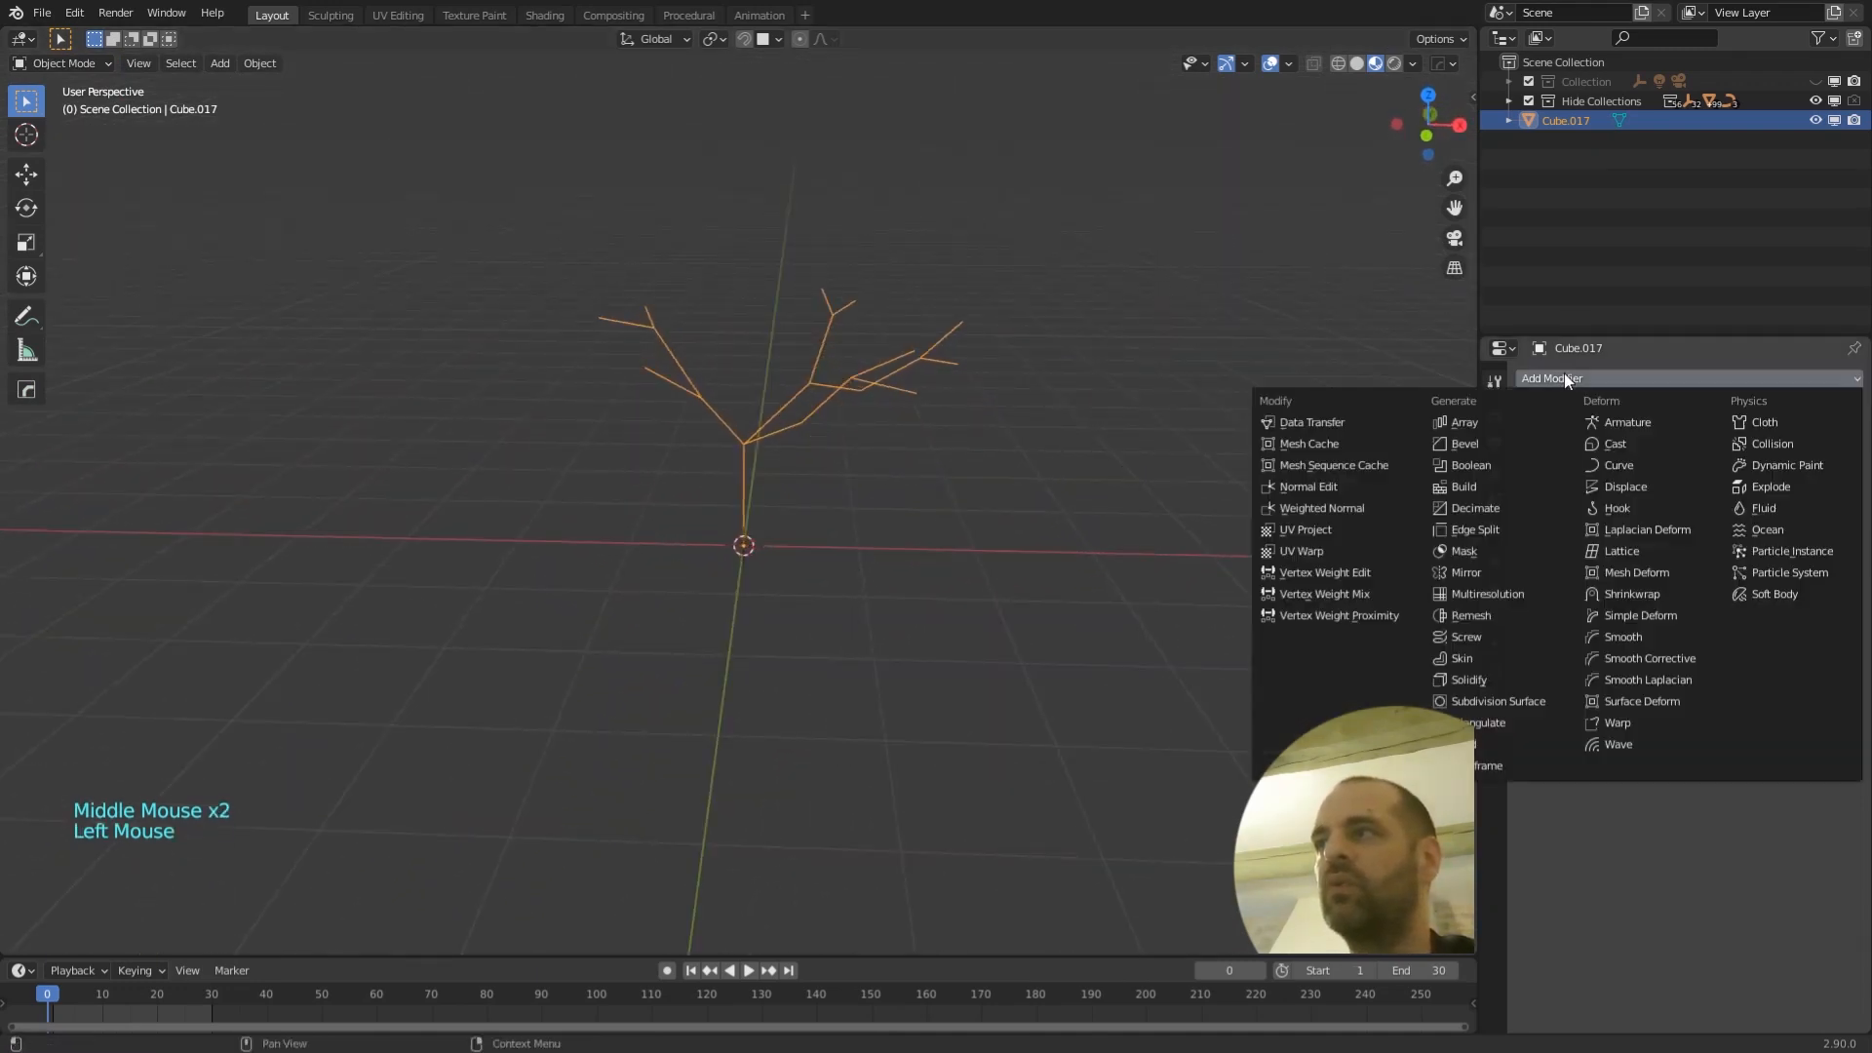
left_click(1478, 659)
middle_click_drag(1014, 507, 1021, 524)
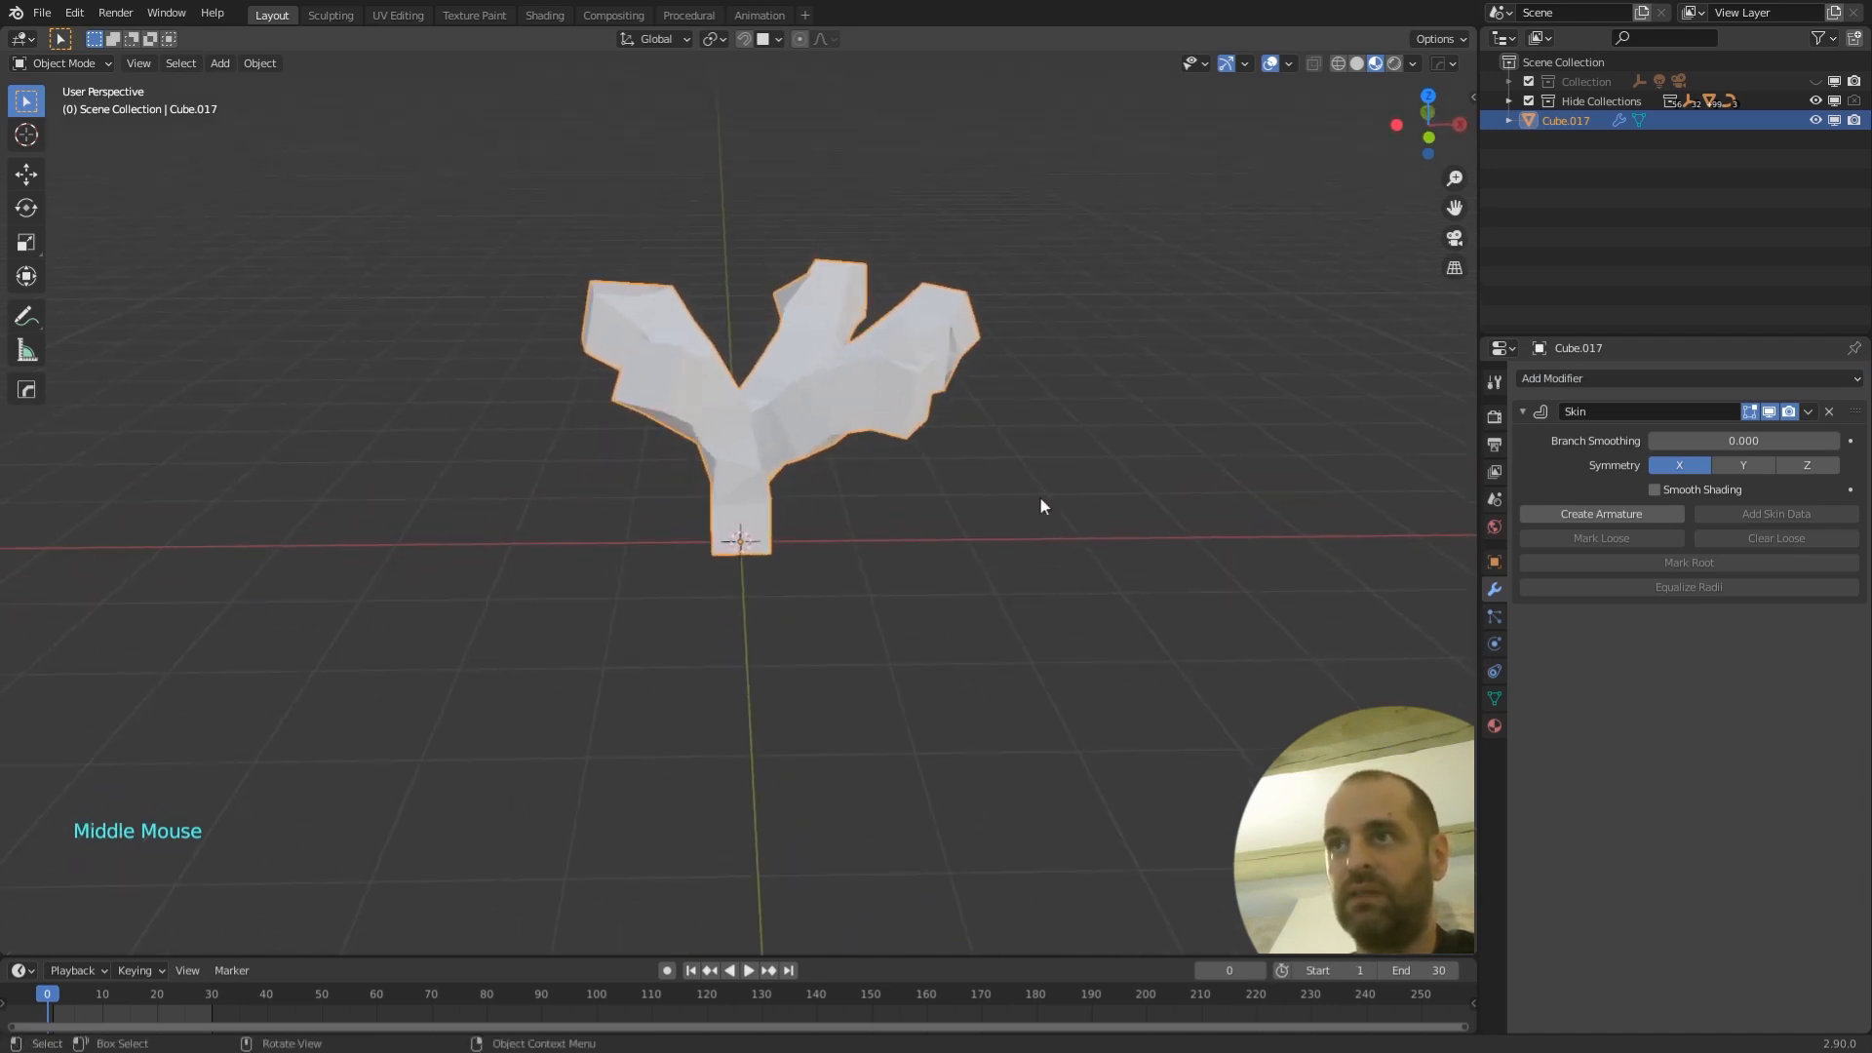
- Scale the skin radius of all the skeleton's vertices to about 0.234 in Edit Mode
key("Tab")
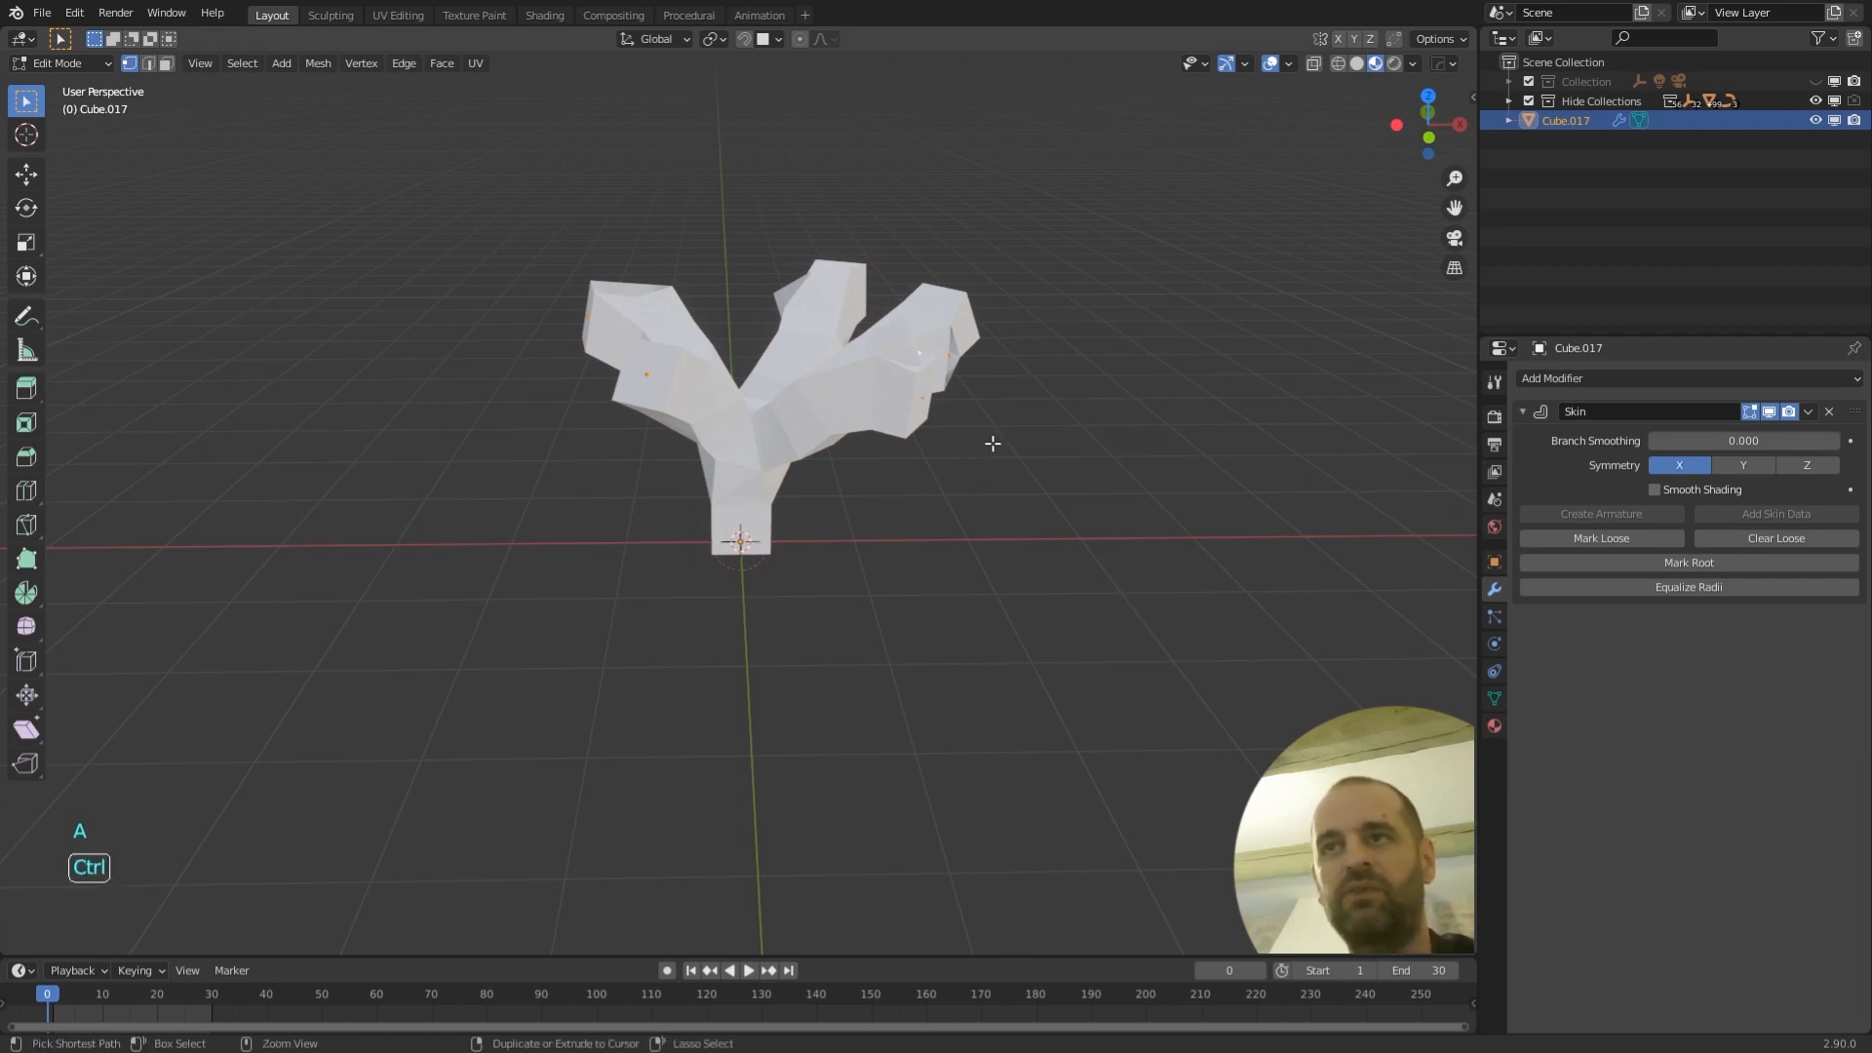
key("ctrl+a")
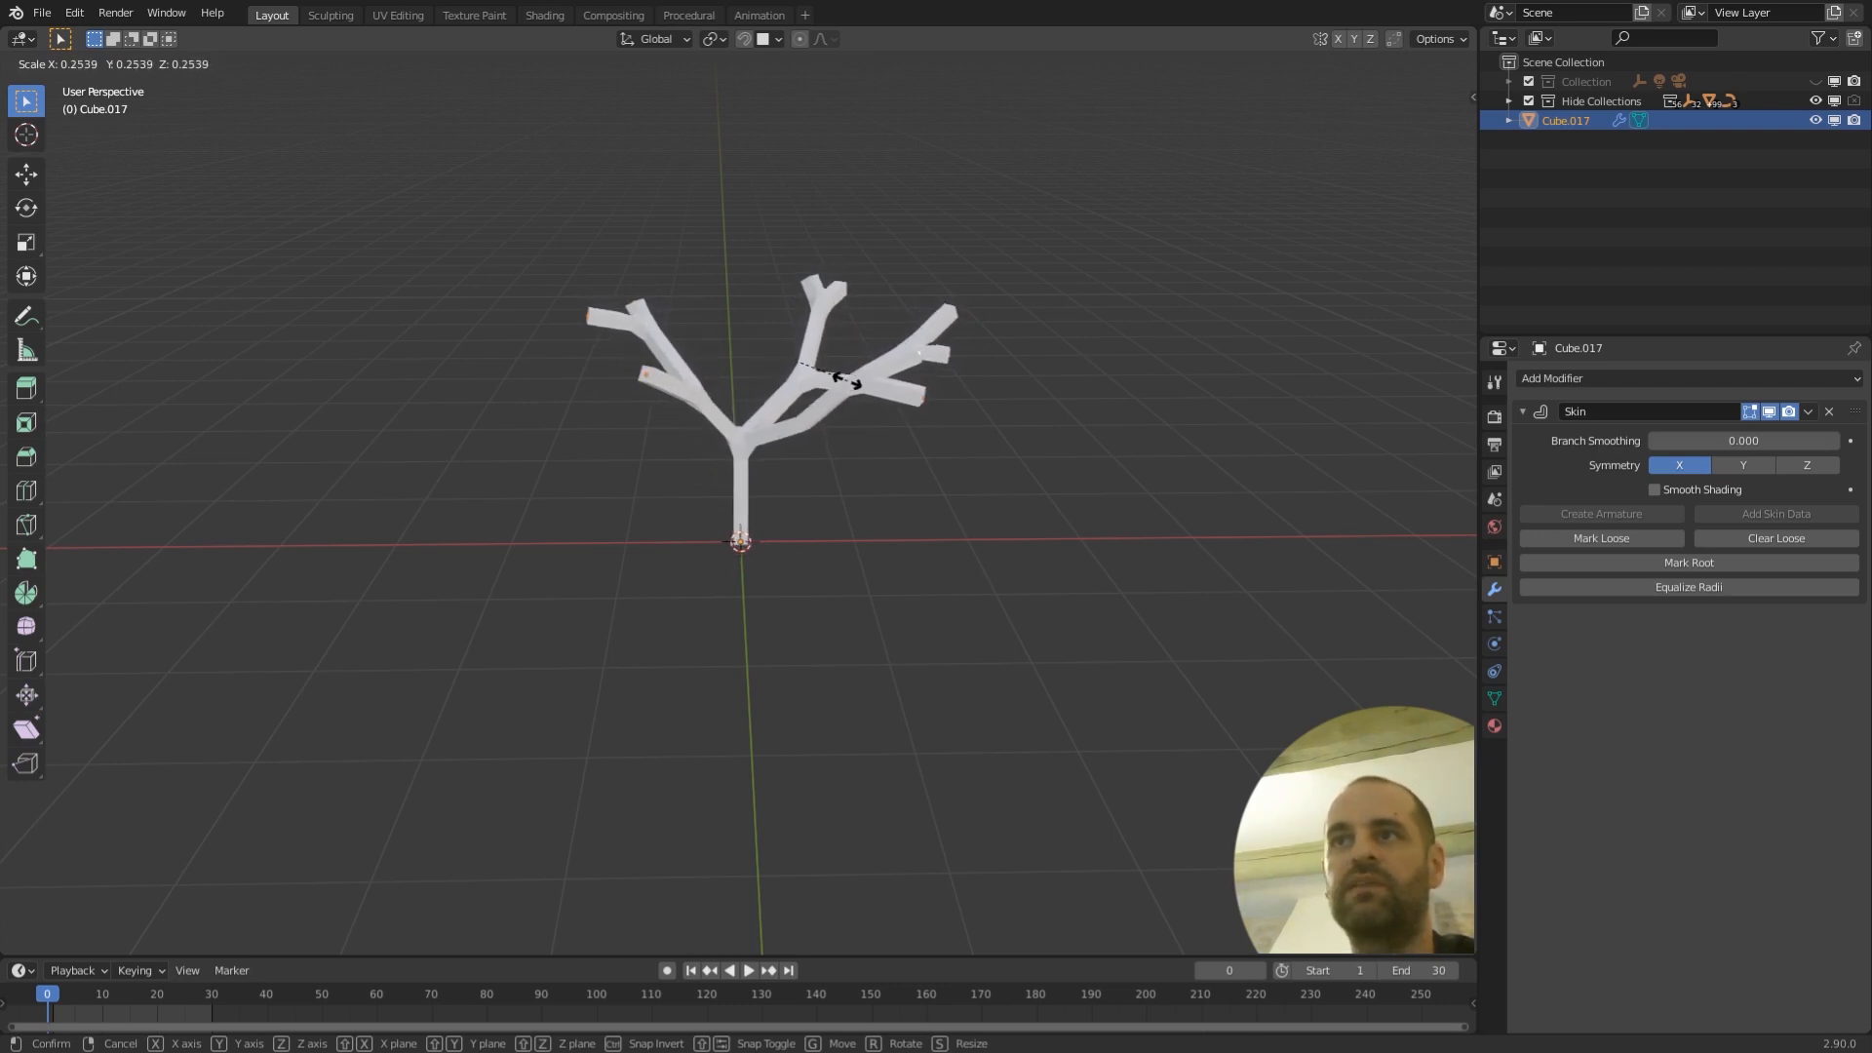
left_click(842, 381)
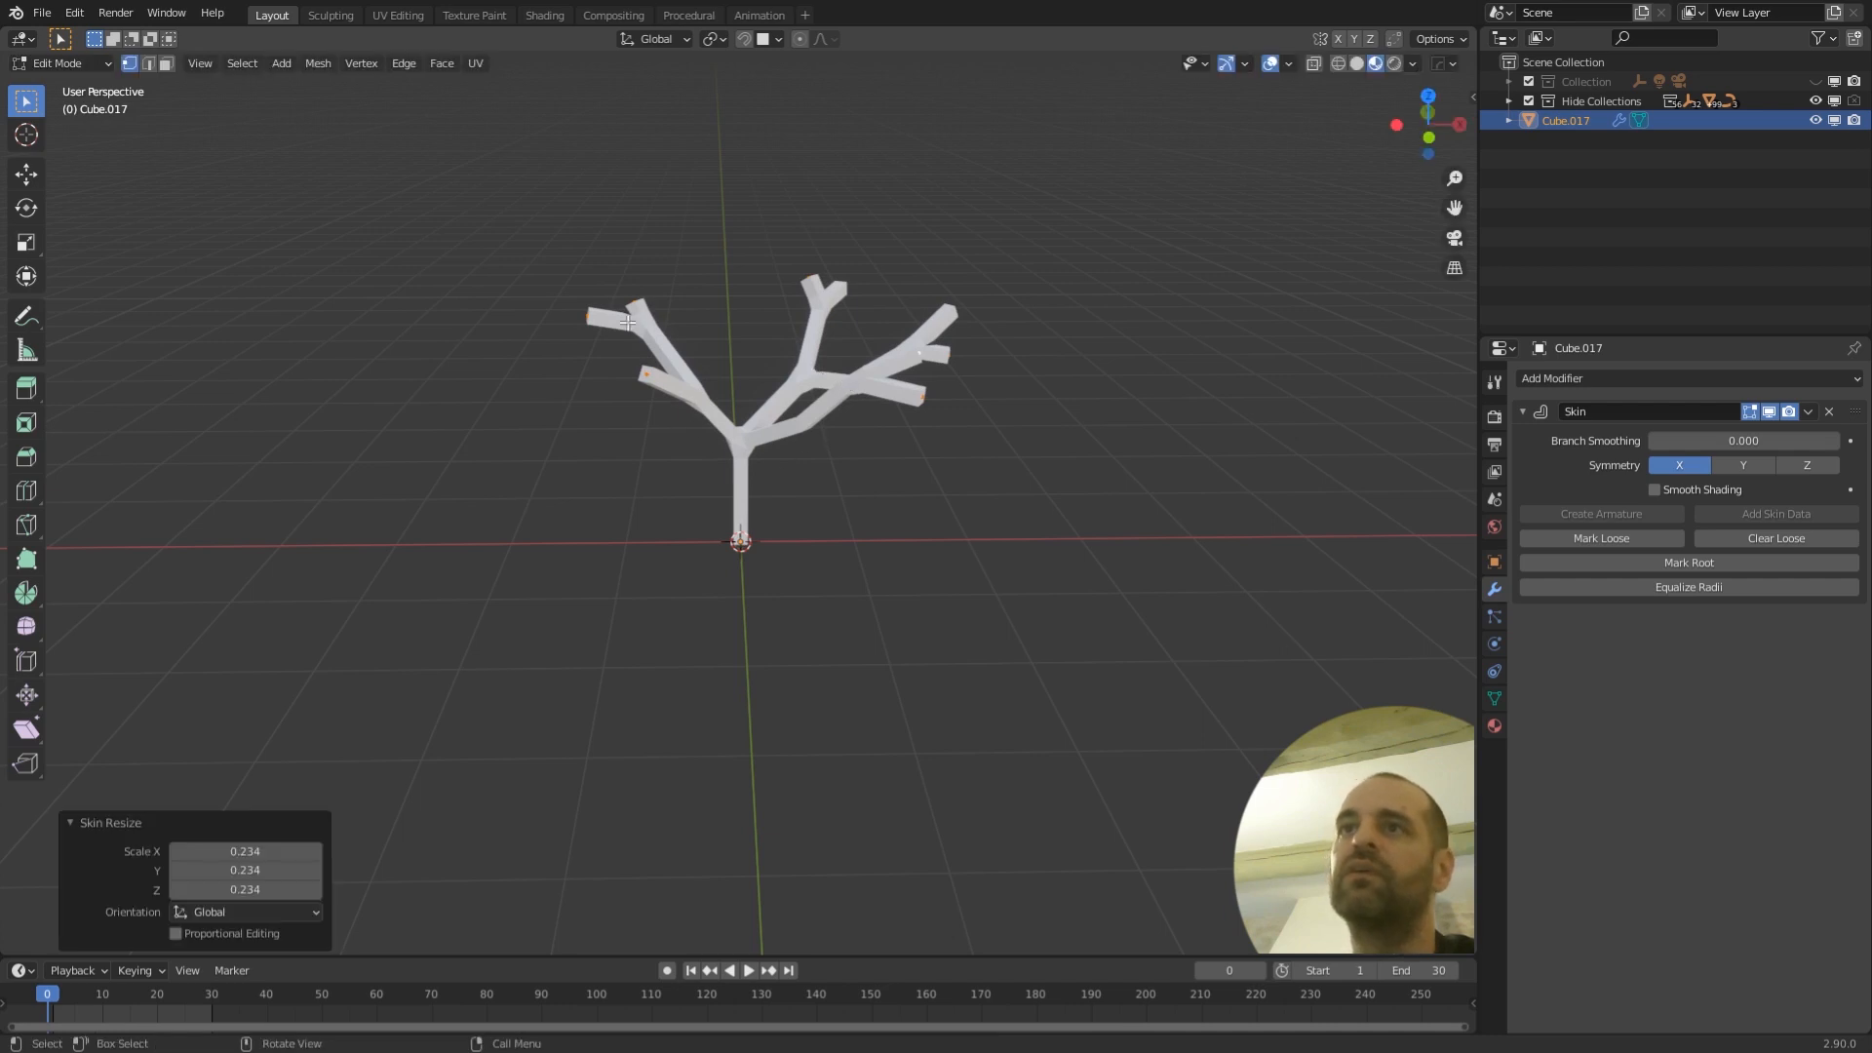
- Scale the skin radius at the first branch's upper twig ends to about 0.516
left_click_drag(552, 325, 647, 267)
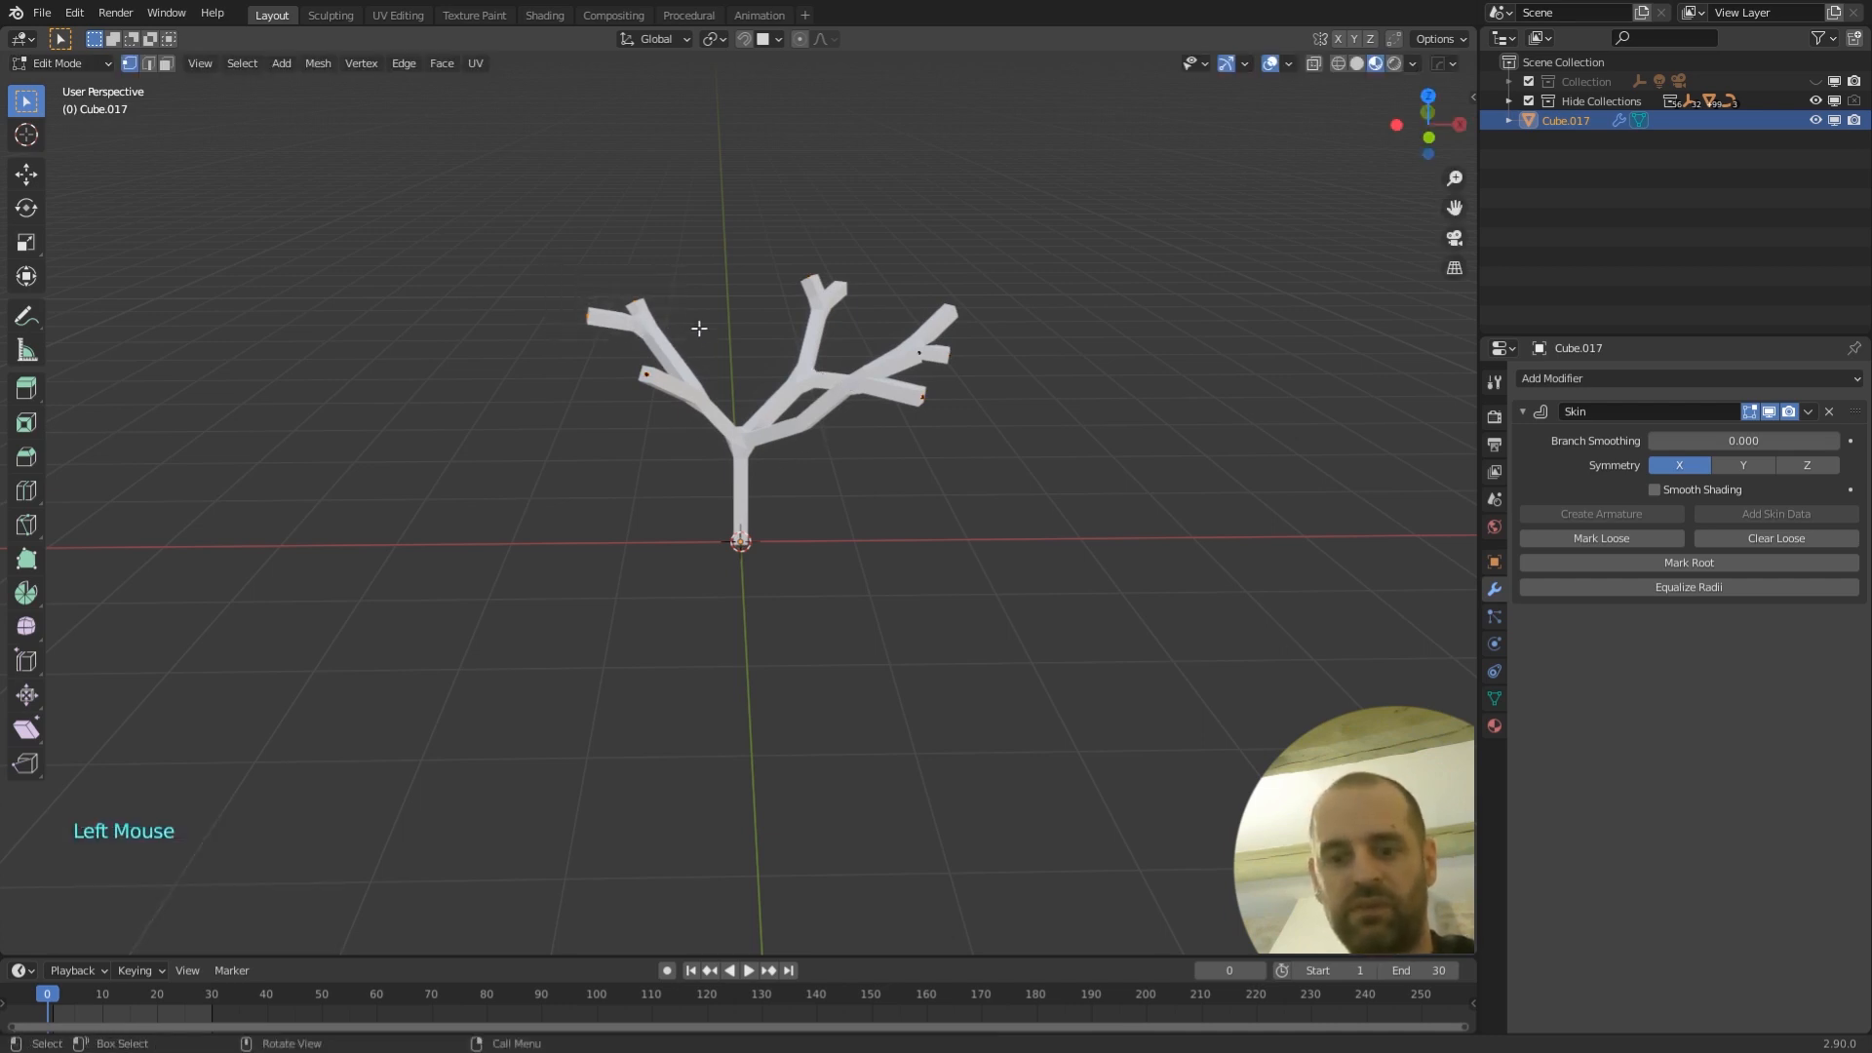
key("ctrl+a")
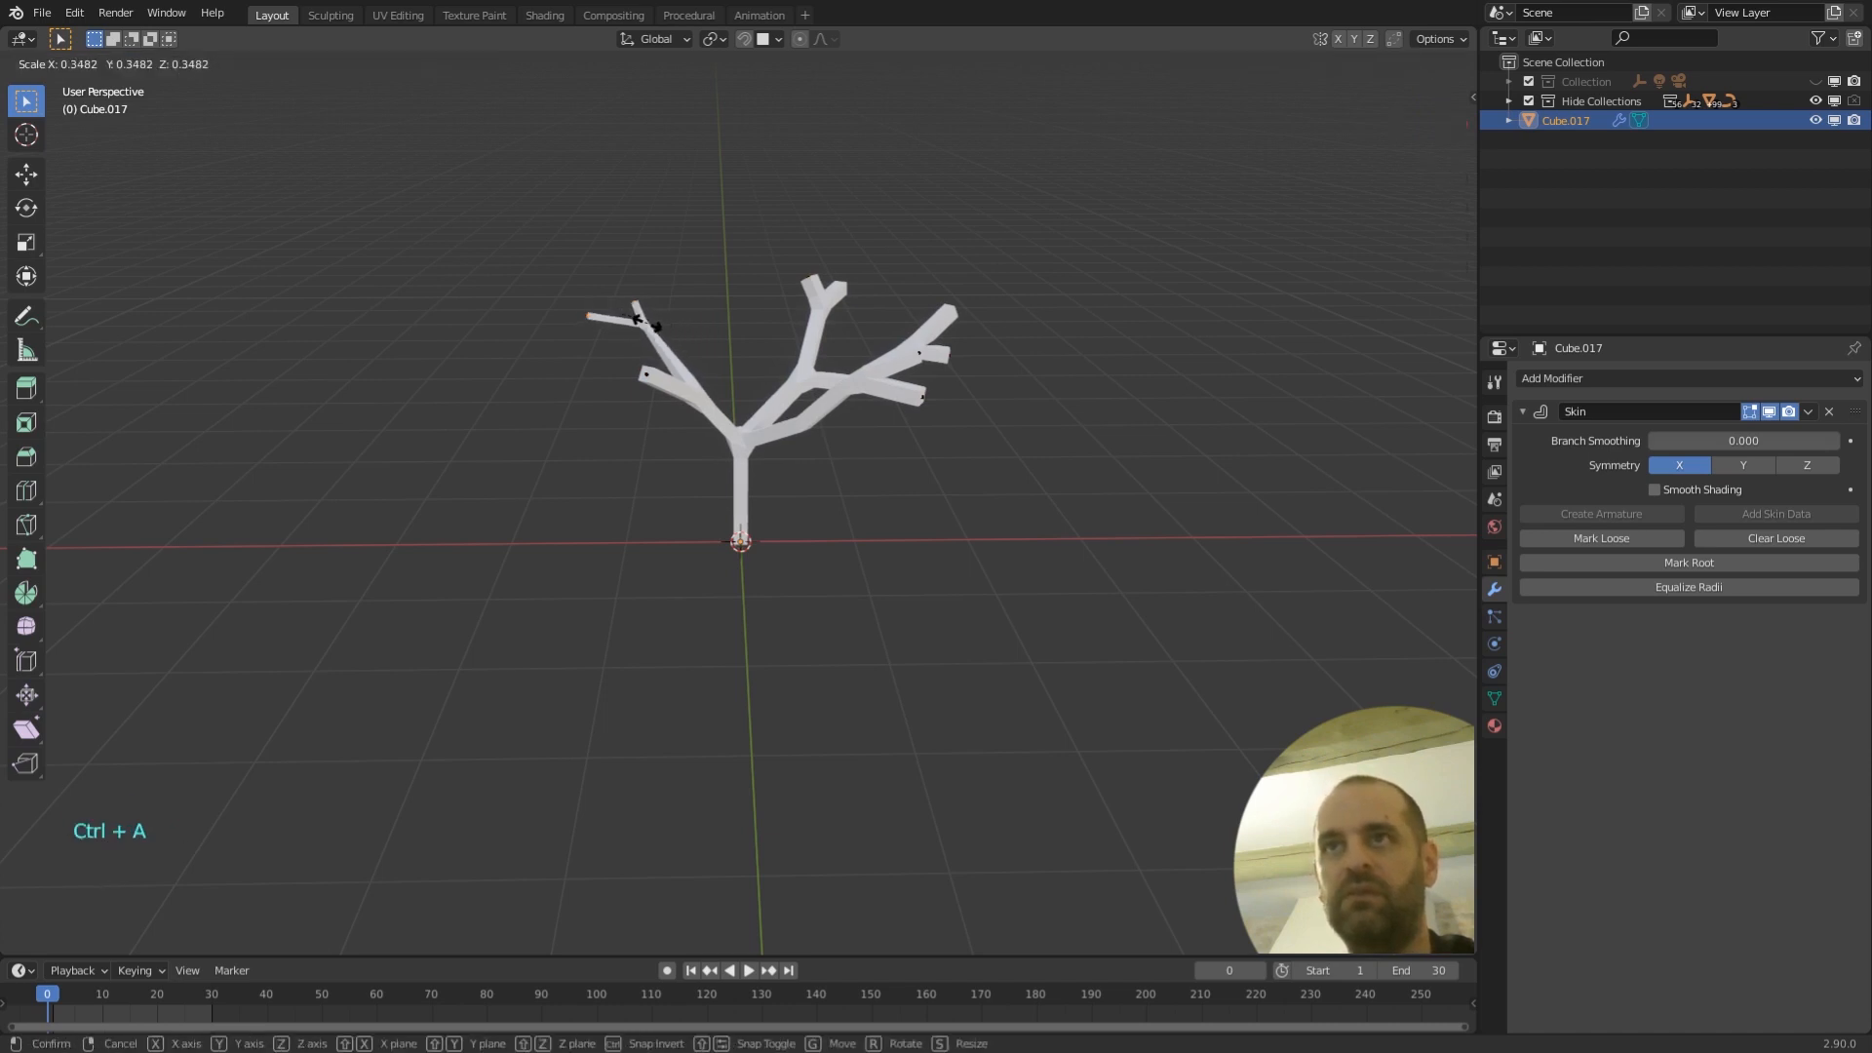
left_click(652, 325)
middle_click_drag(651, 325, 681, 405)
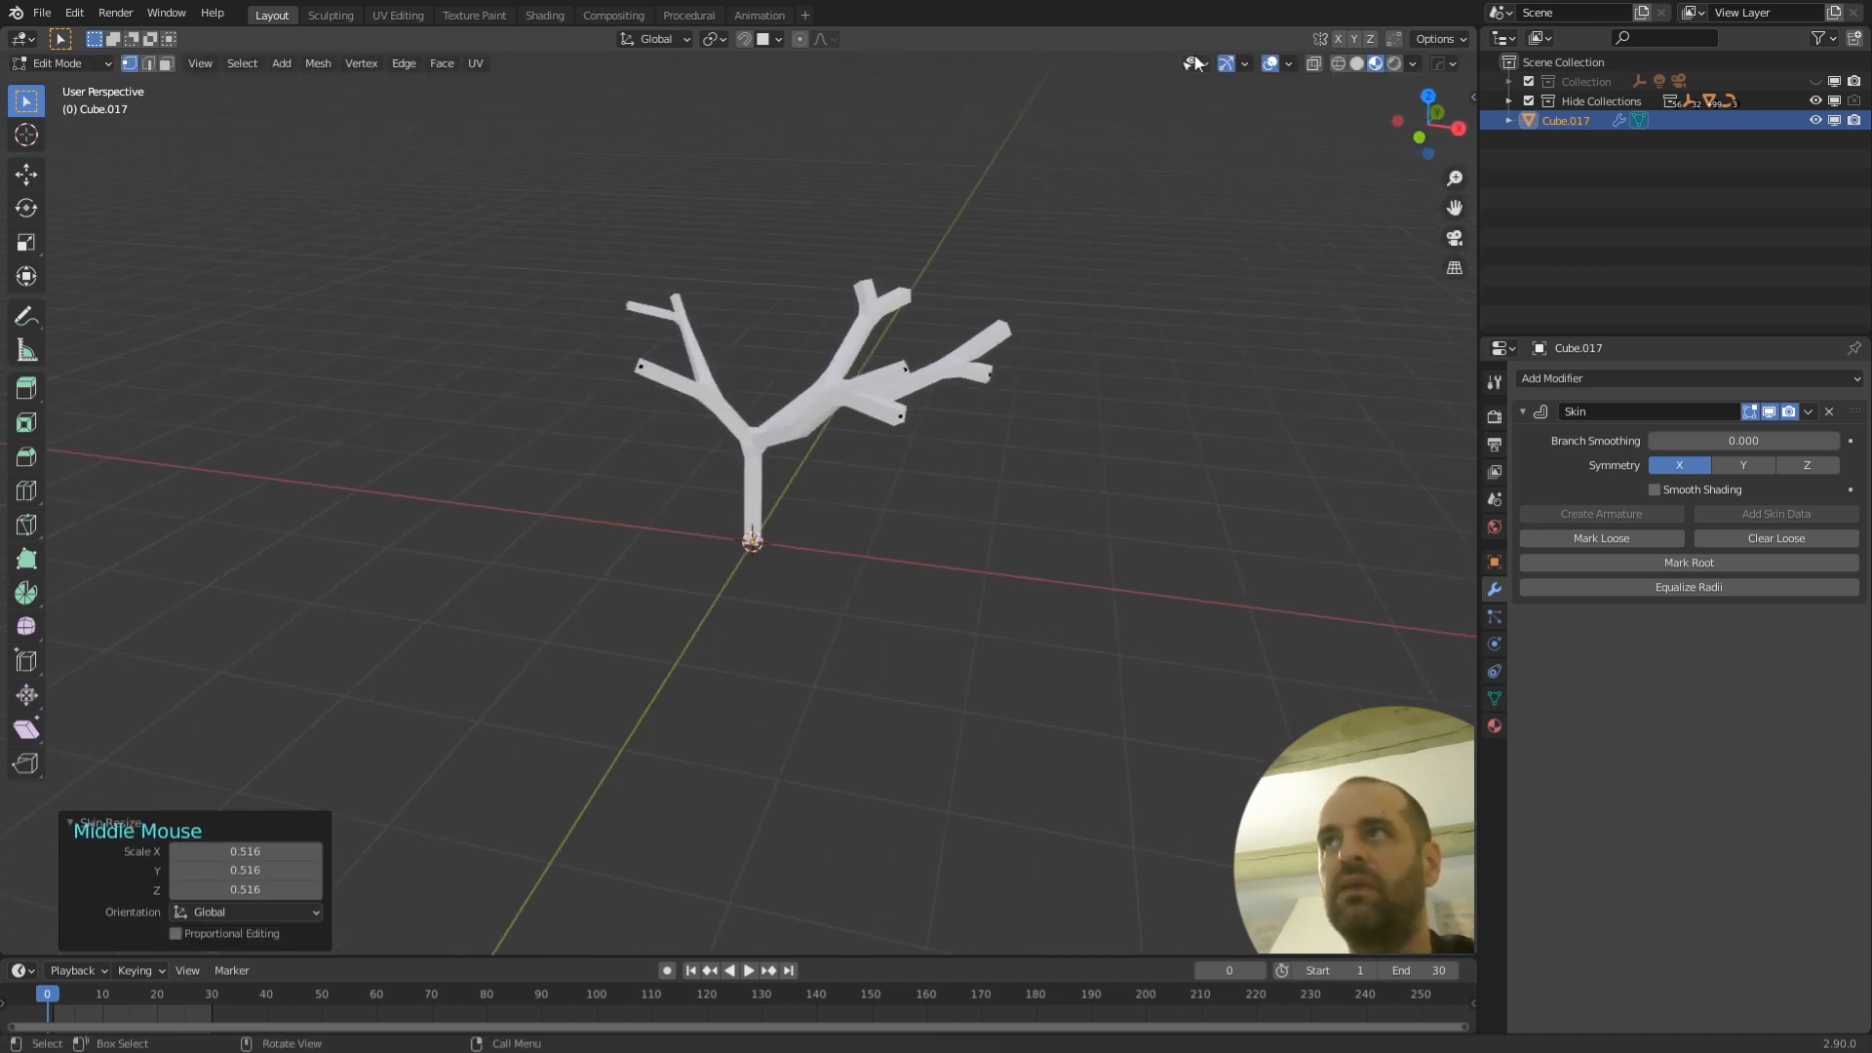
- Enable X-Ray and thin the skin at the two twig tips of the tallest central branch
left_click(1317, 66)
scroll(819, 388, "up", 4)
mouse_move(819, 388)
middle_mouse_down()
mouse_move(906, 388)
mouse_move(809, 380)
middle_mouse_up()
scroll(883, 371, "down", 3)
left_click_drag(781, 159, 897, 225)
key("ctrl+a")
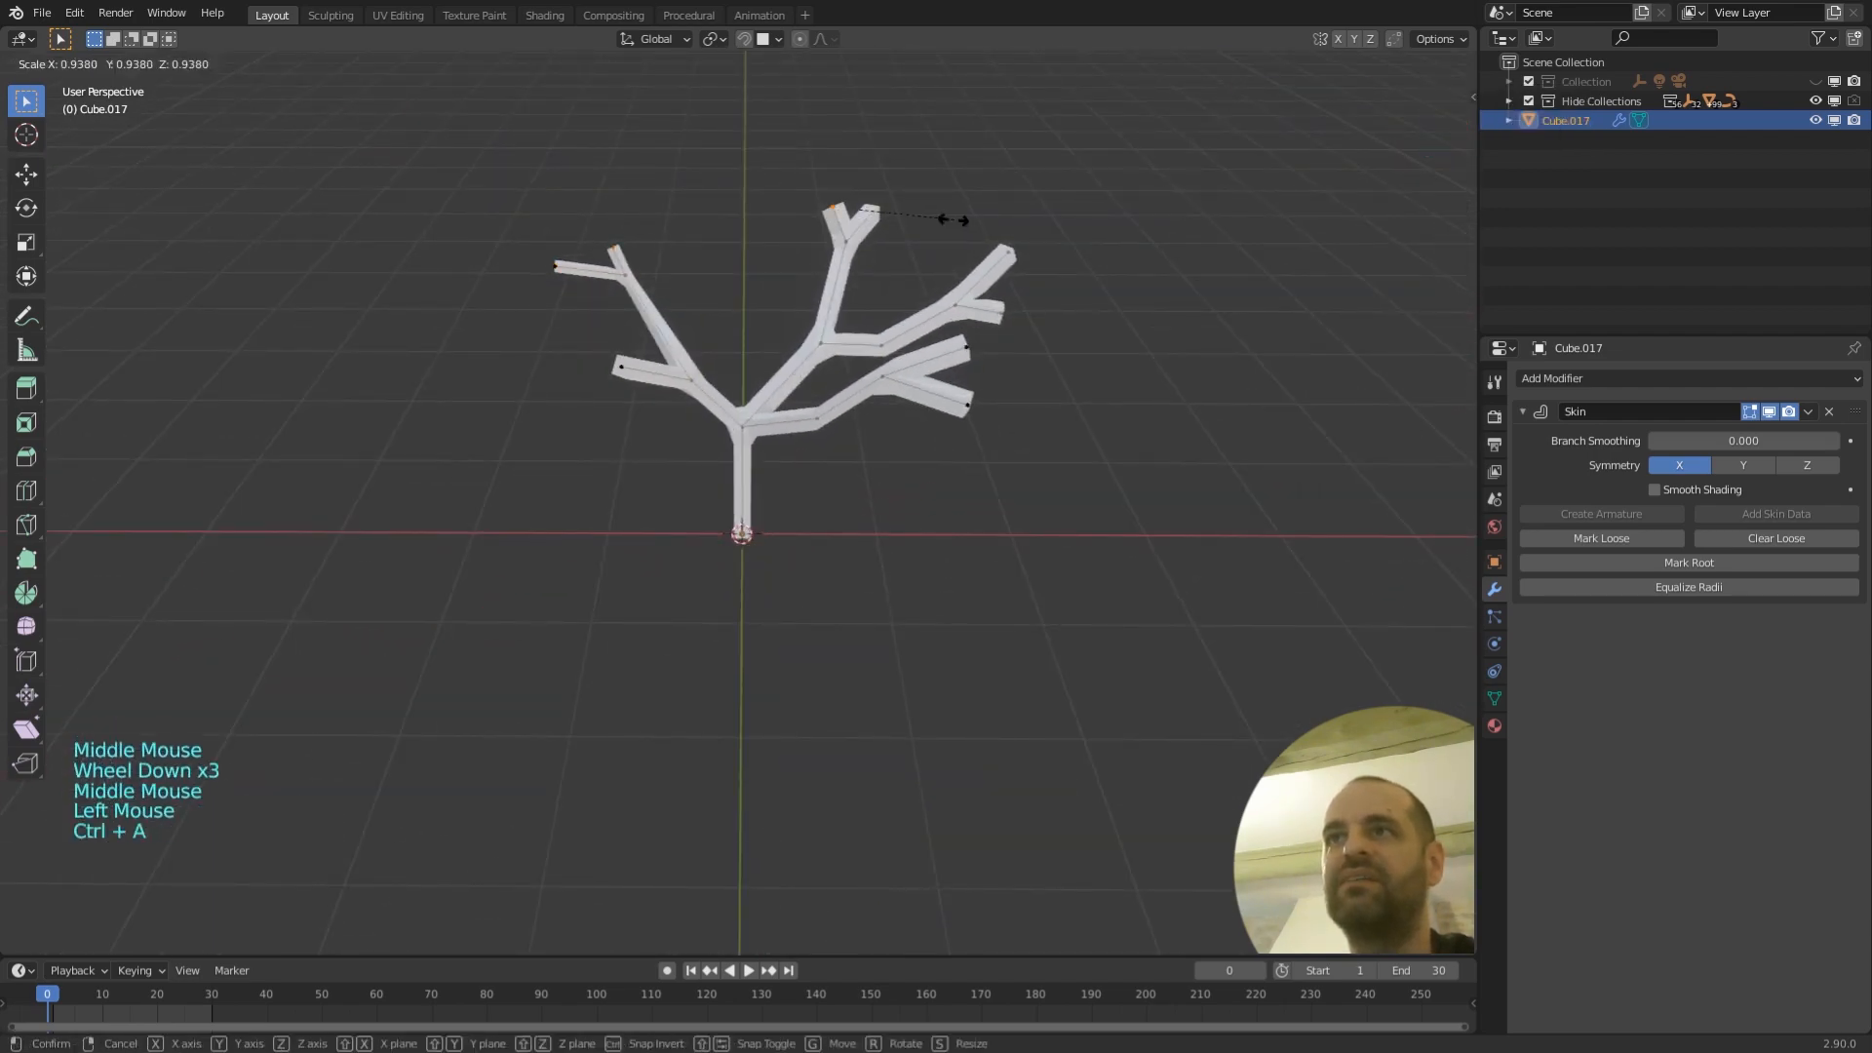
left_click(913, 216)
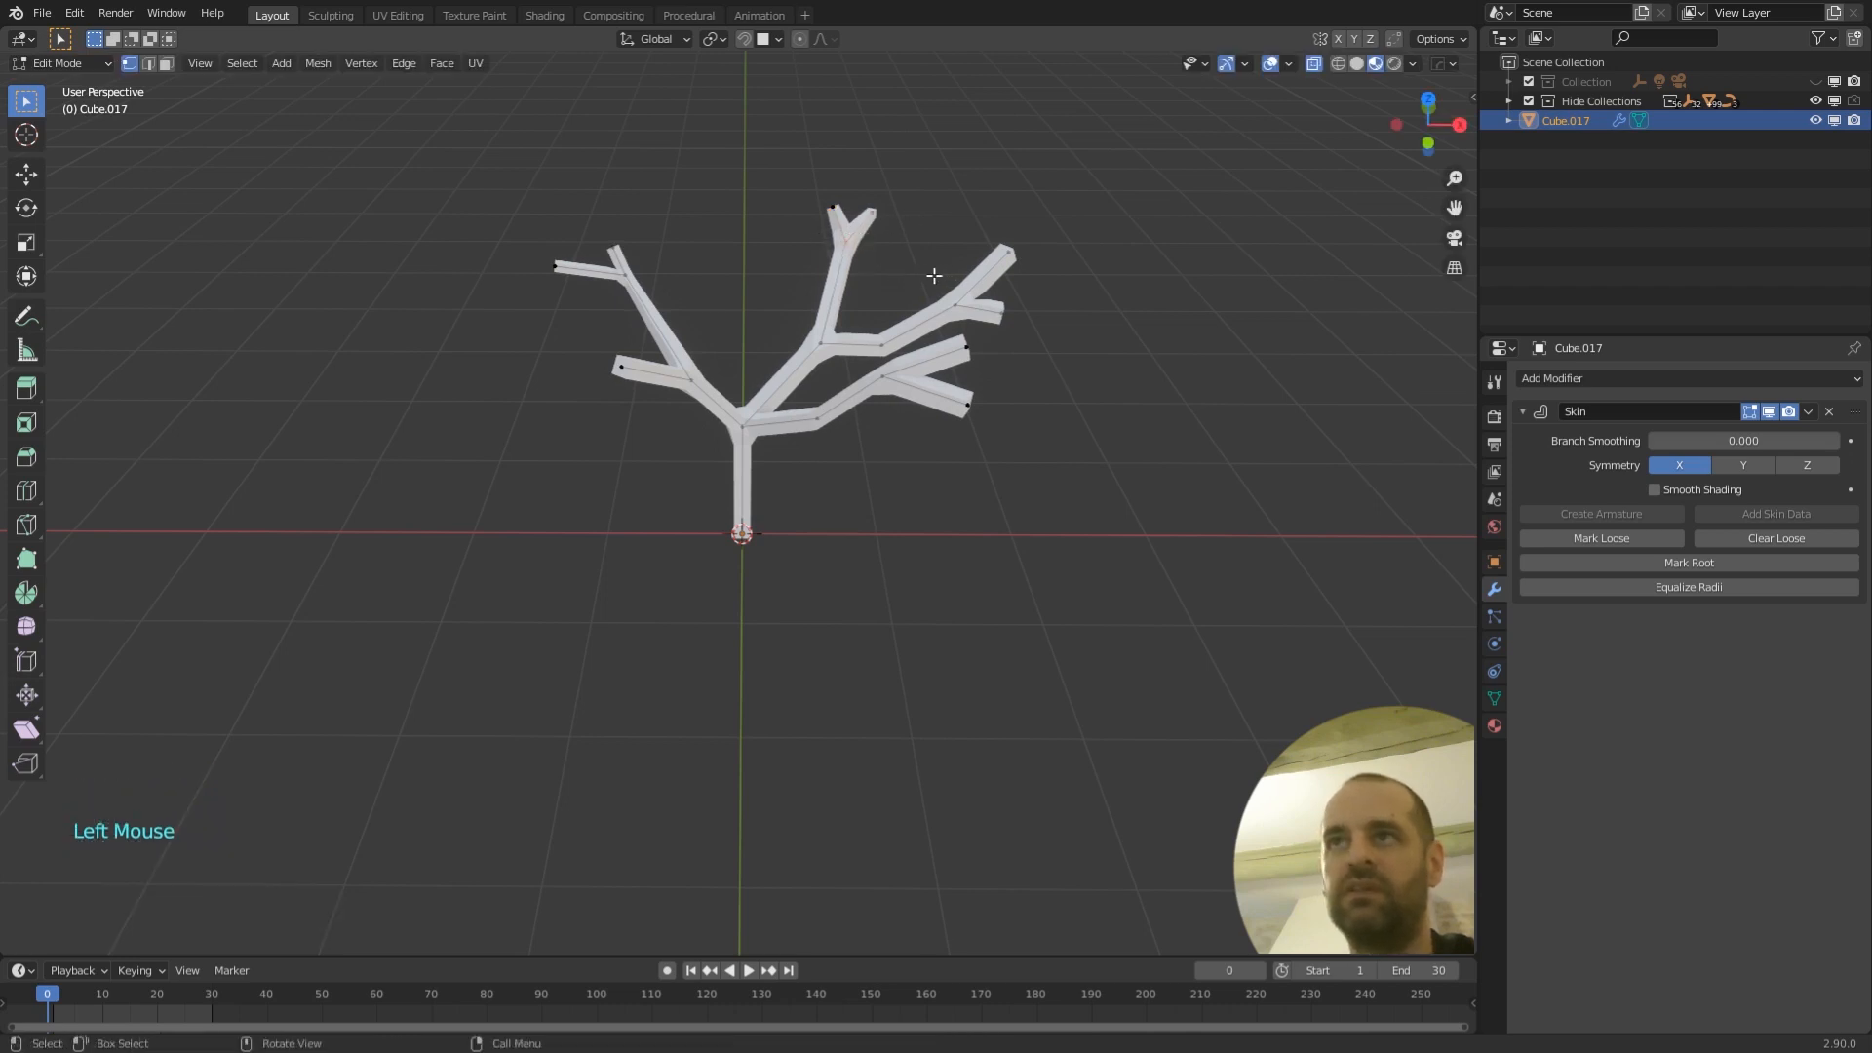
- Scale the skin radius at the joint below the central branch's twig tips to about 0.722
key("ctrl+a")
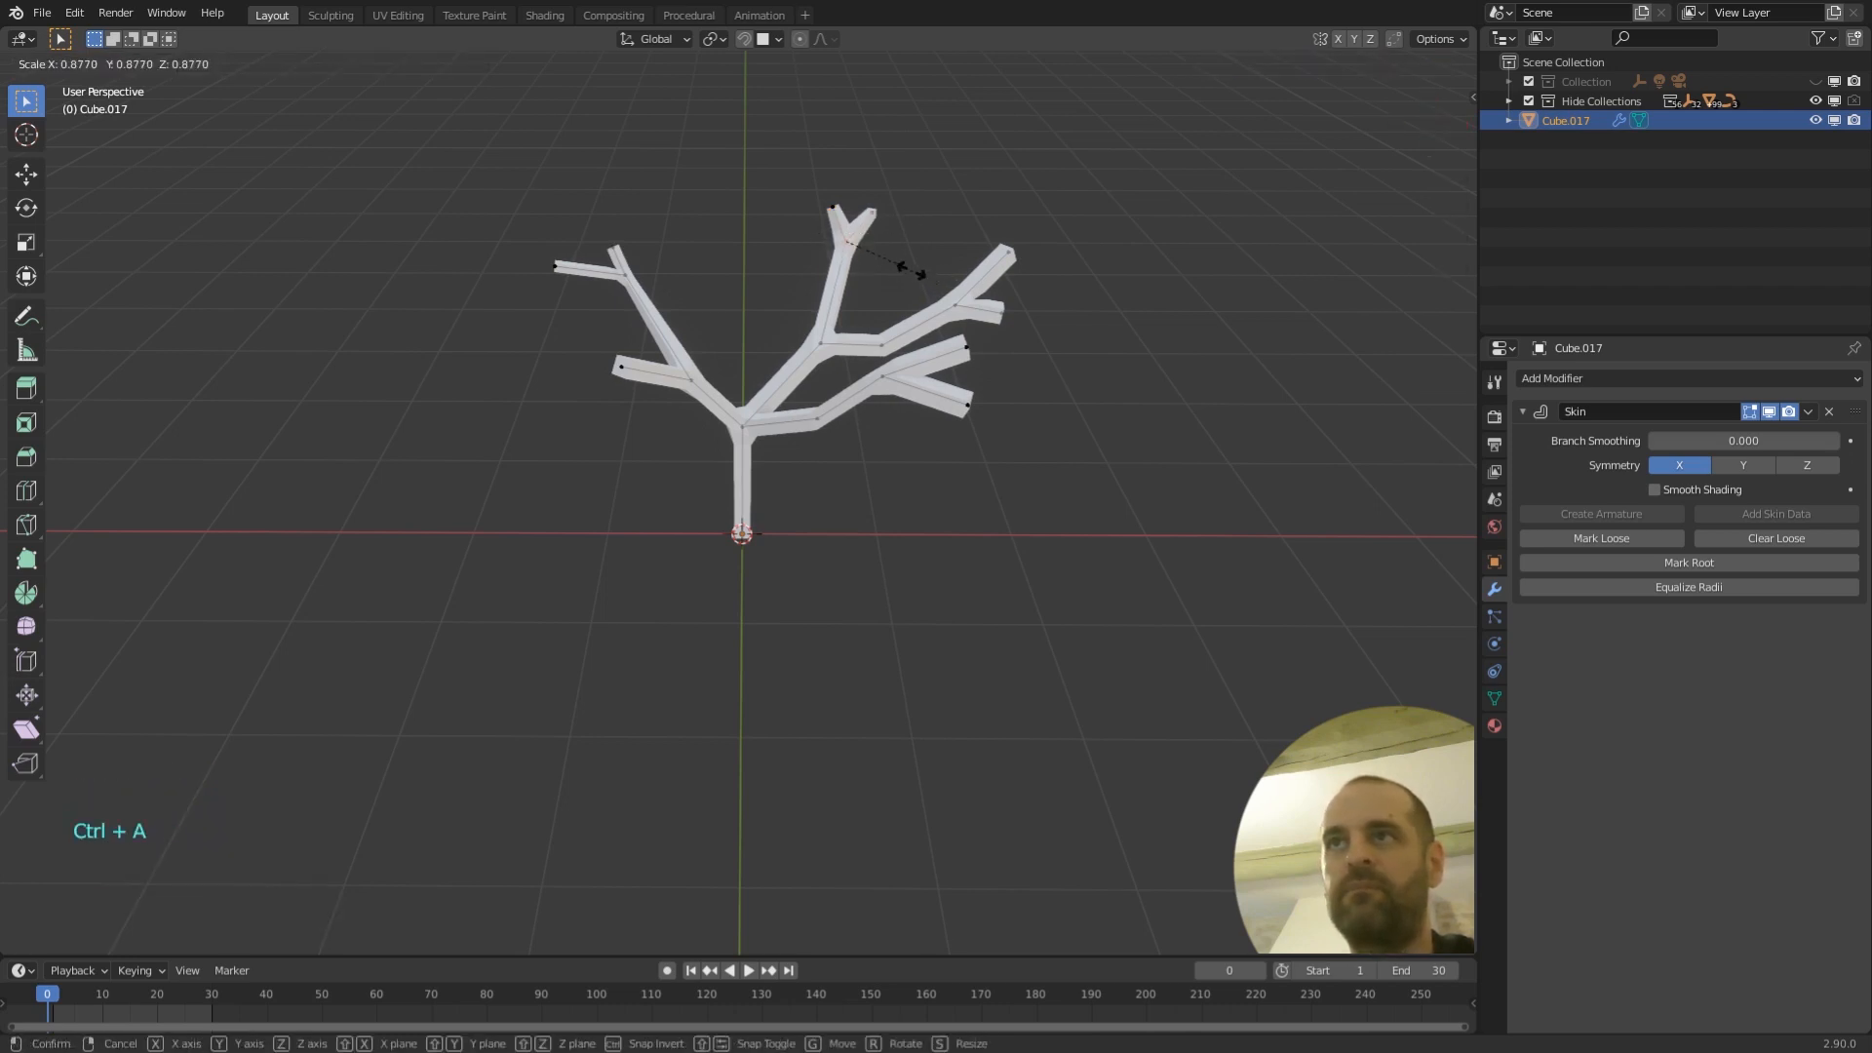
left_click(899, 268)
middle_click_drag(899, 268, 722, 390)
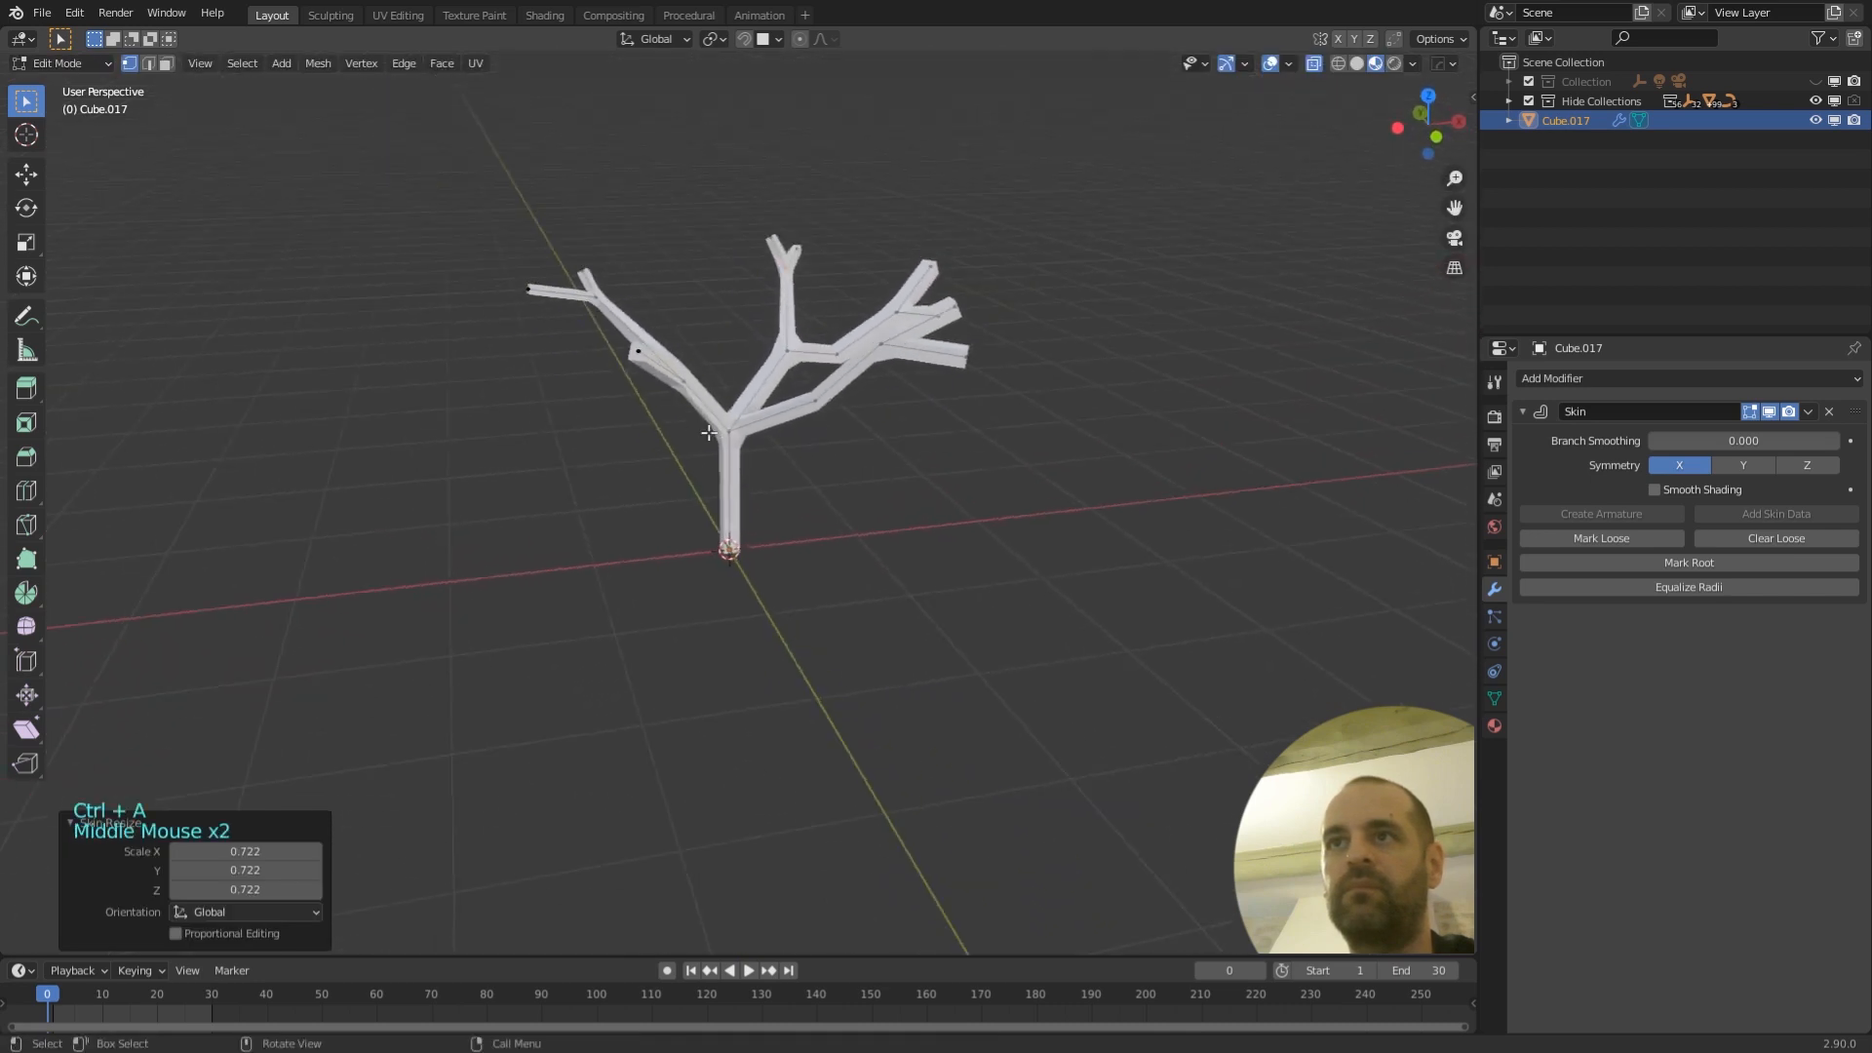
- Thicken the skin at the trunk's top fork, and scale the base vertex's skin radius to about 4.387
left_click_drag(692, 407, 780, 458)
key("ctrl+a")
left_click(810, 472)
left_click_drag(689, 510, 793, 585)
key("ctrl+a")
left_click(1146, 618)
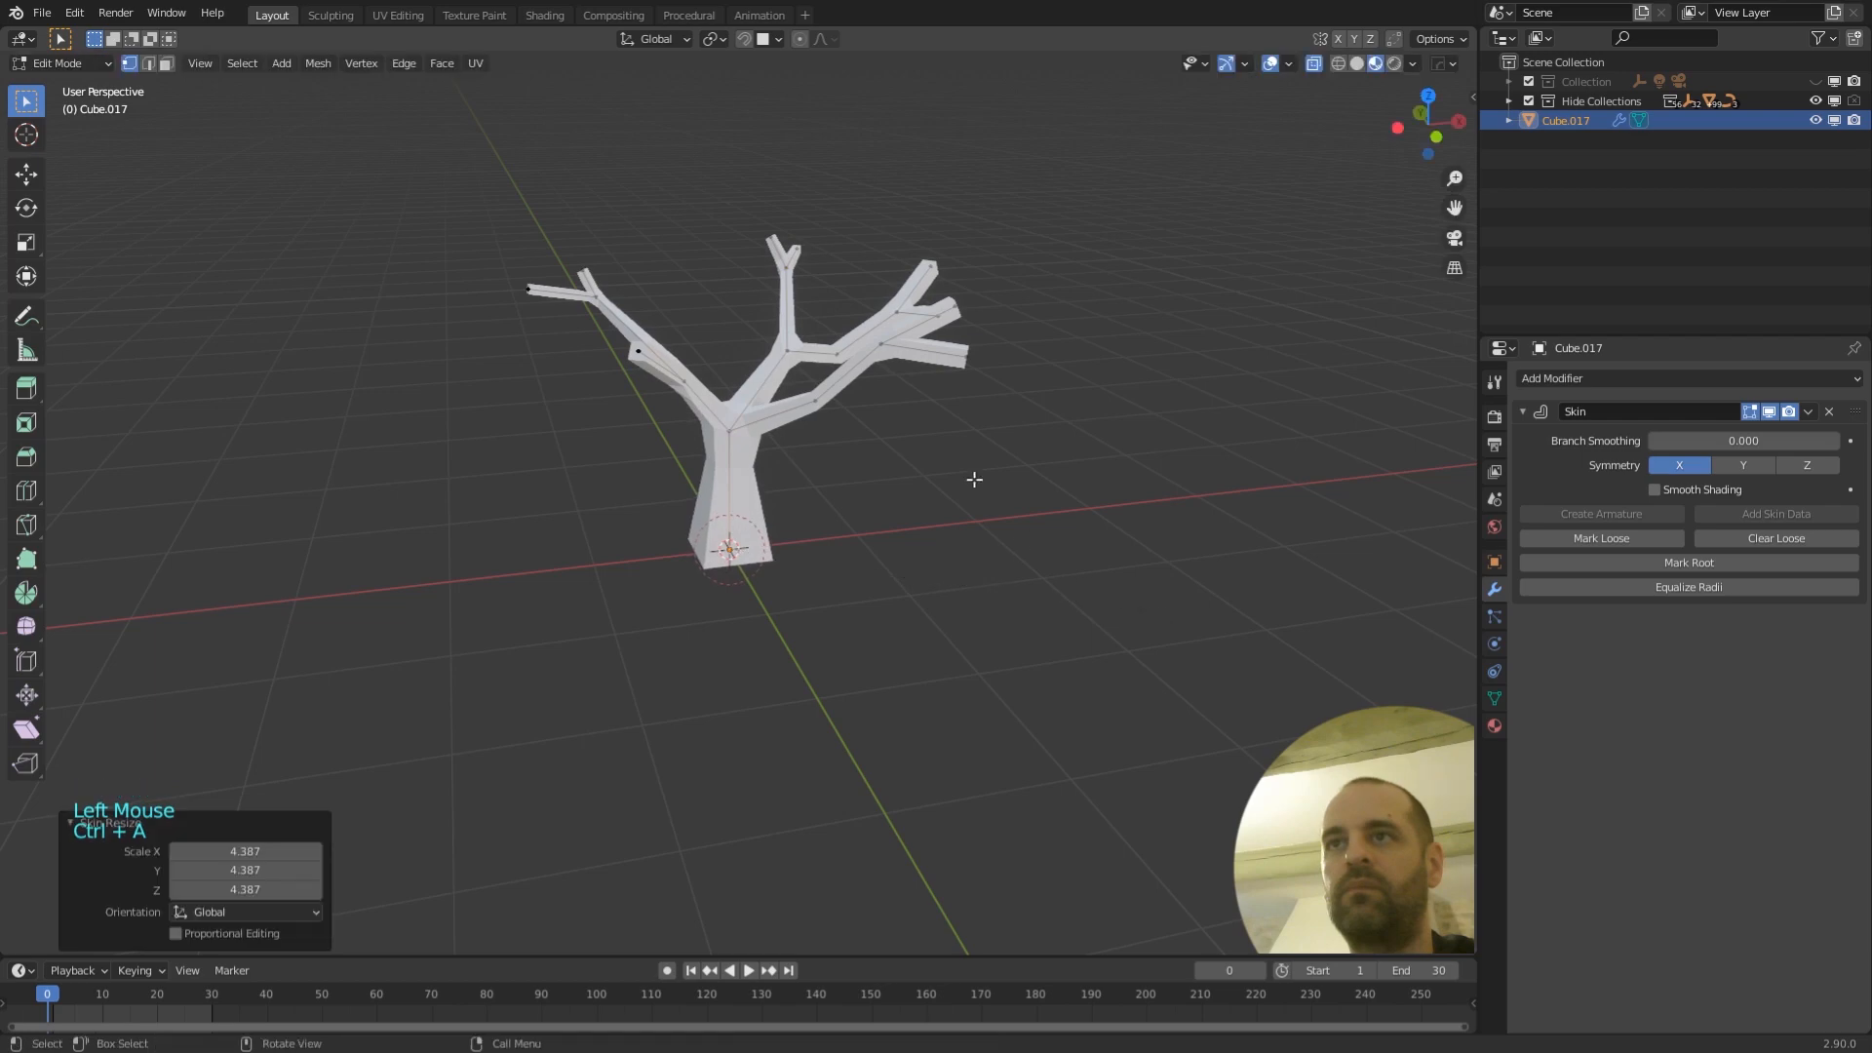
- Thin the skin at the outer tips of the branches opposite the first branch
middle_click_drag(974, 481, 984, 429)
left_click(970, 351)
key("ctrl+a")
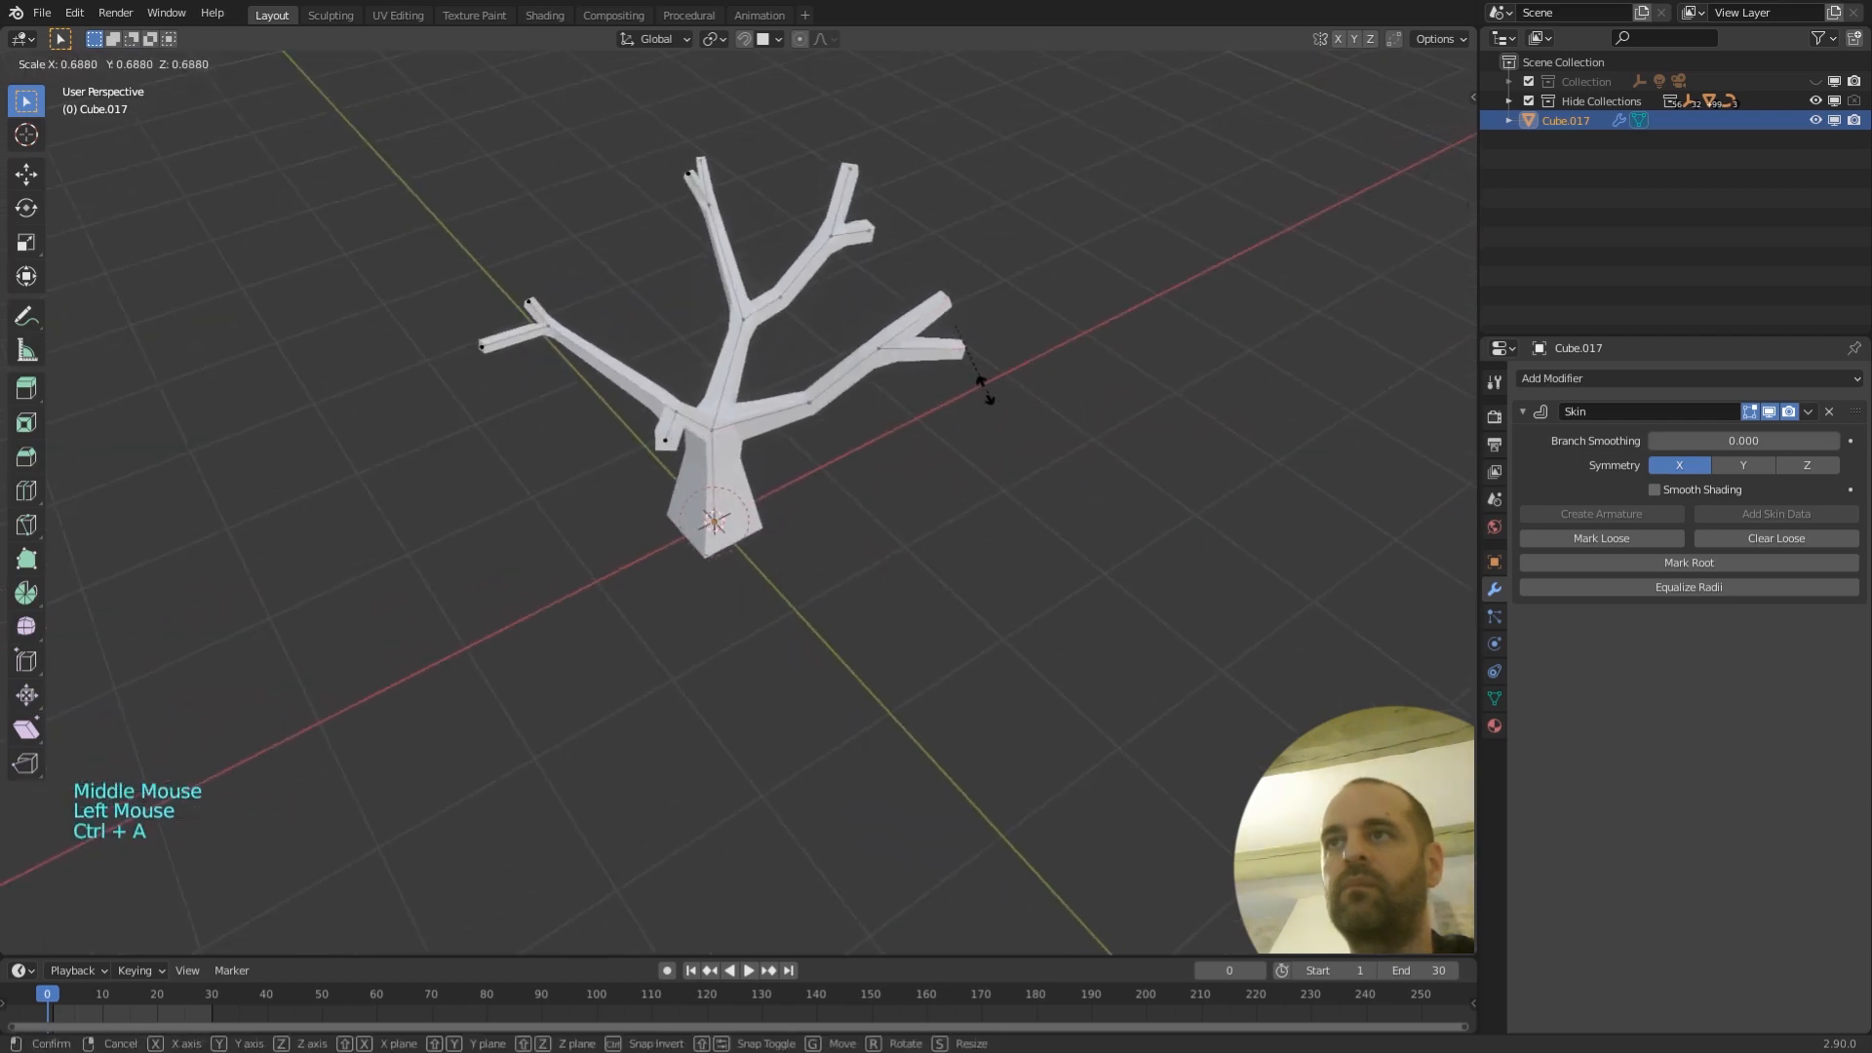
left_click(970, 356)
left_click_drag(829, 152, 855, 204)
key("ctrl+a")
left_click(880, 183)
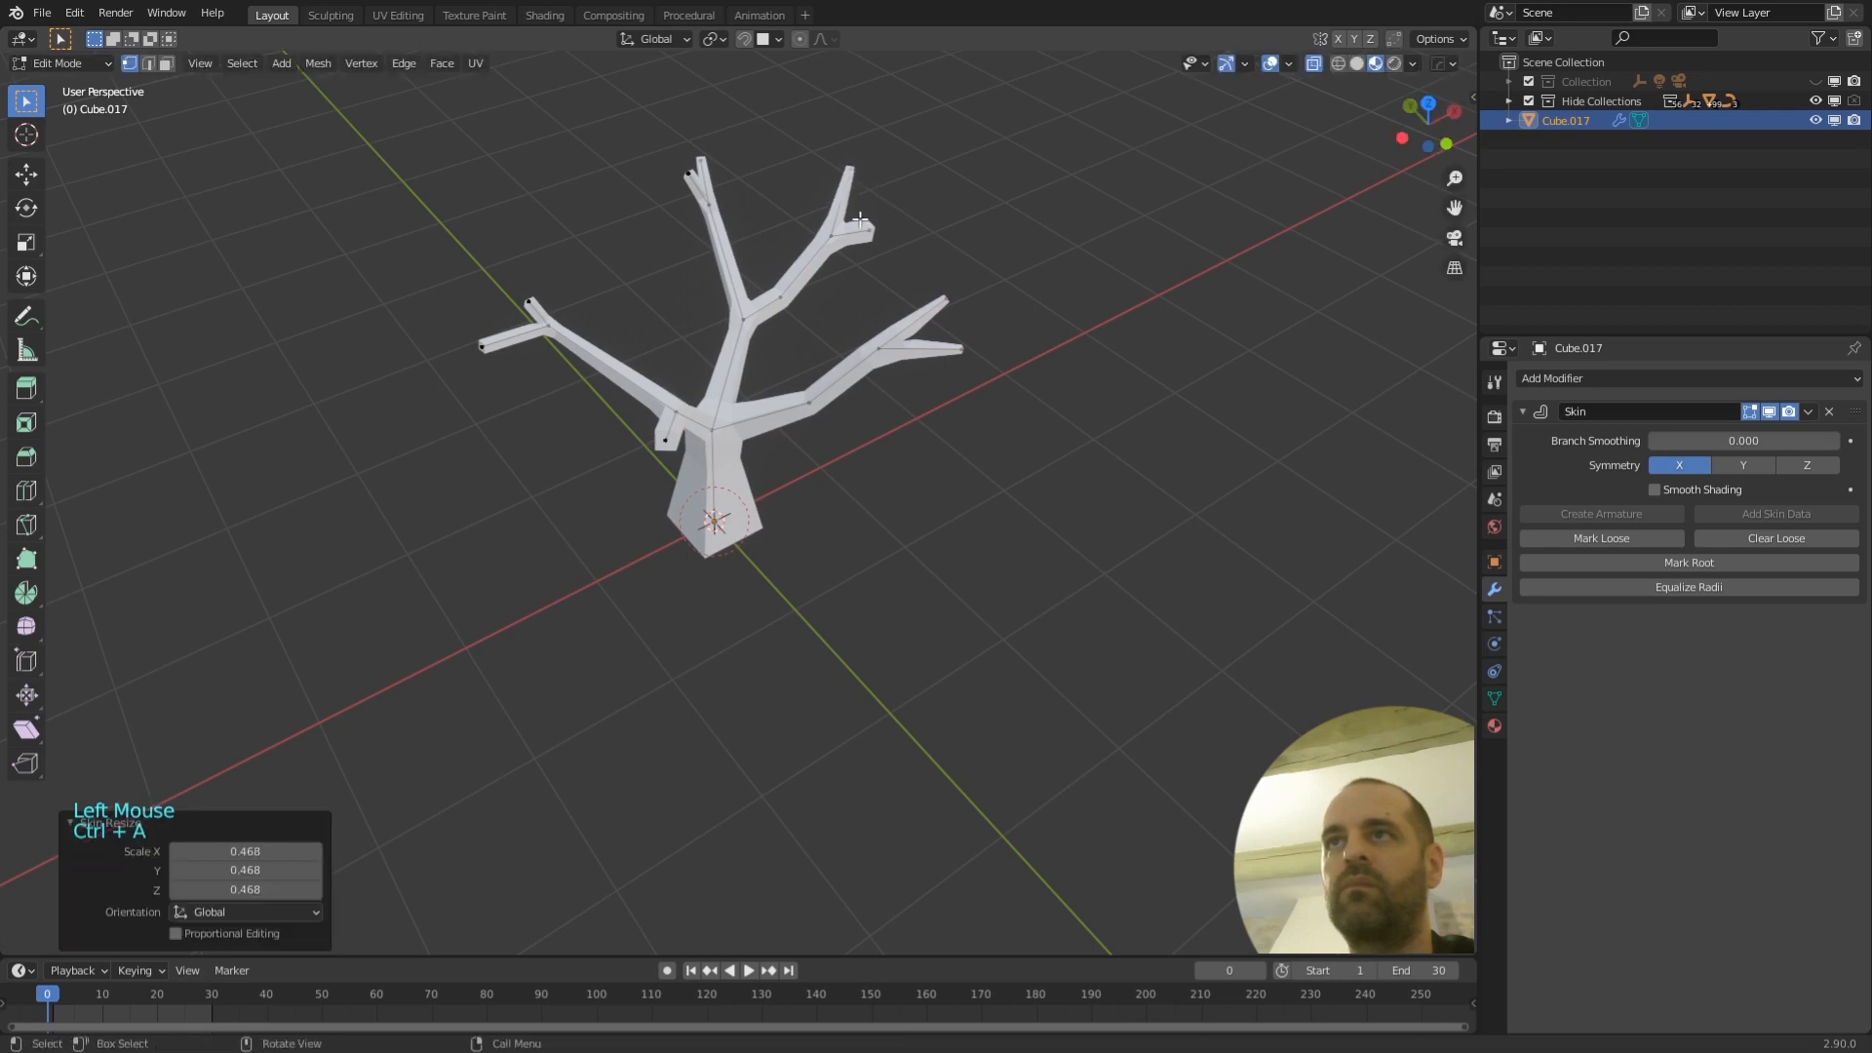
- Reduce the skin radius at the remaining thick twig ends of the opposite-side branches
key("ctrl+a")
left_click(858, 299)
middle_click_drag(858, 298, 882, 214)
left_click(901, 237)
key("ctrl+a")
left_click(909, 246)
left_click(735, 322)
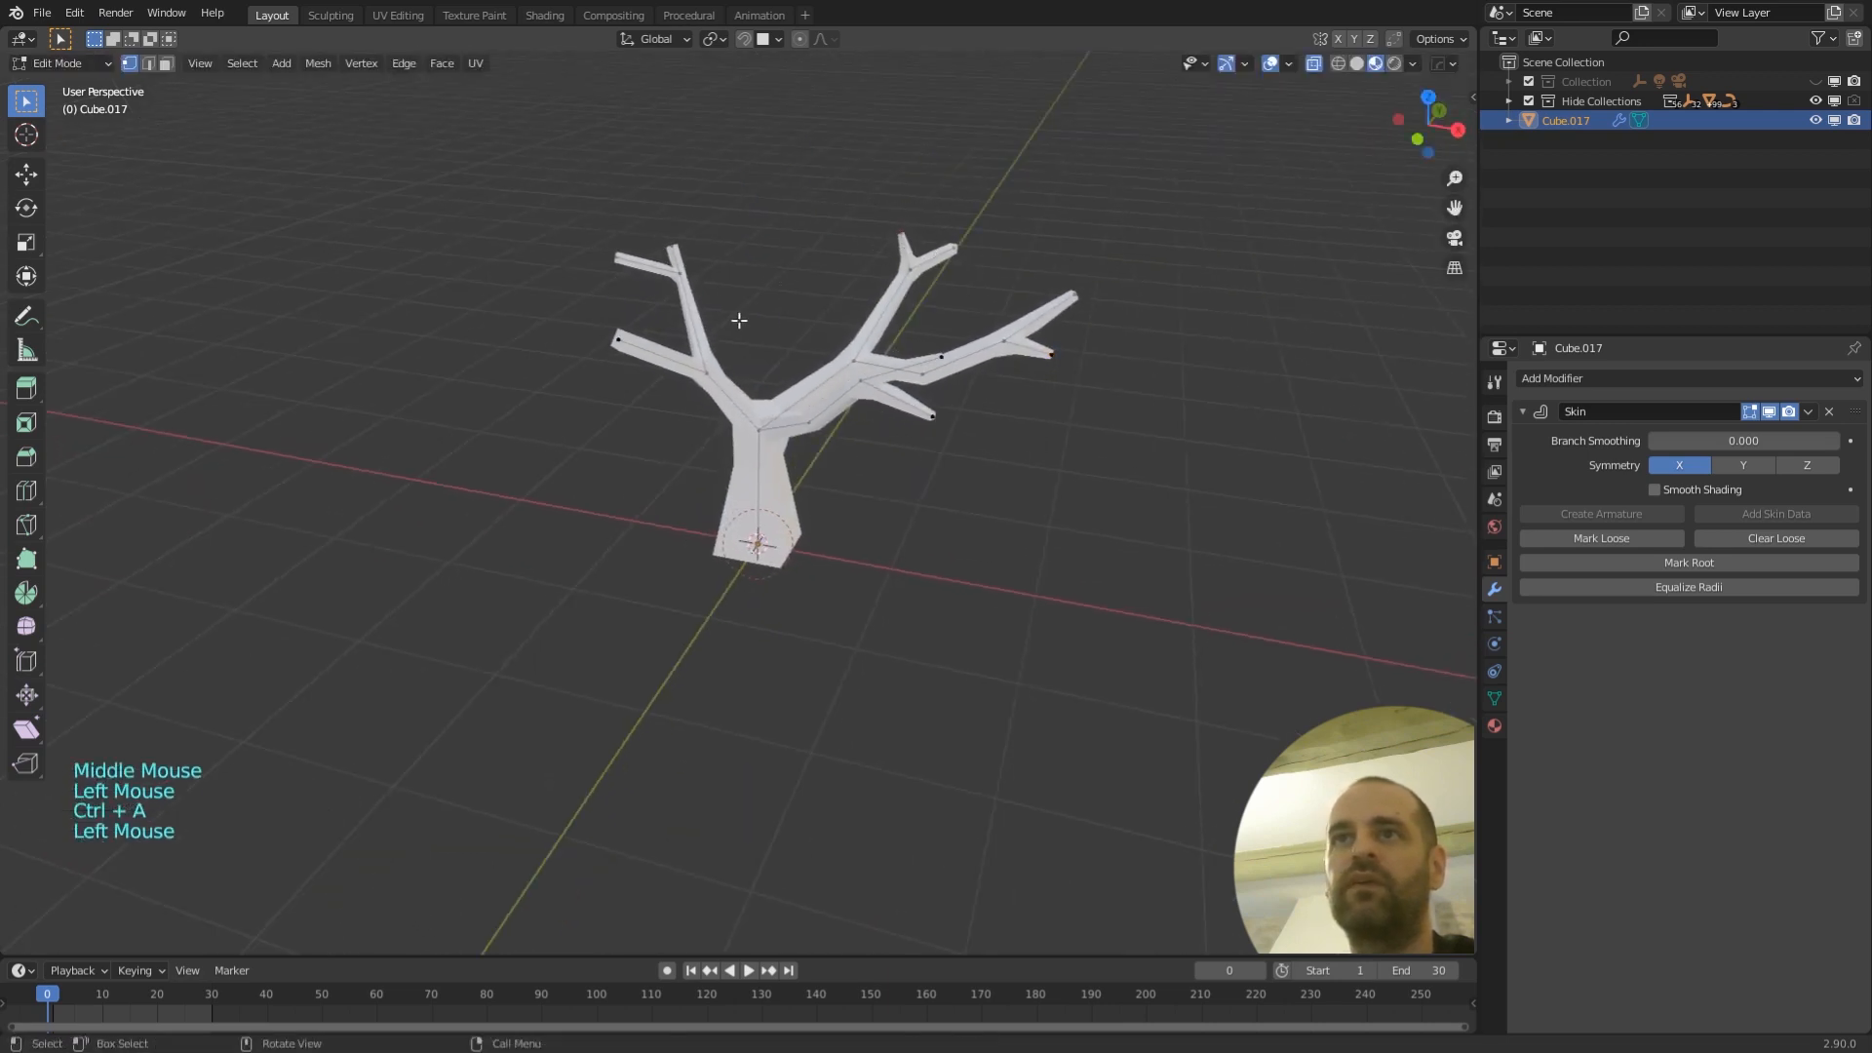
- Scale the skin radius at the first branch's lower twig tip to about 0.571 and return to Object Mode
middle_click_drag(736, 322, 585, 342)
left_click_drag(578, 335, 656, 396)
key("ctrl+a")
left_click(624, 388)
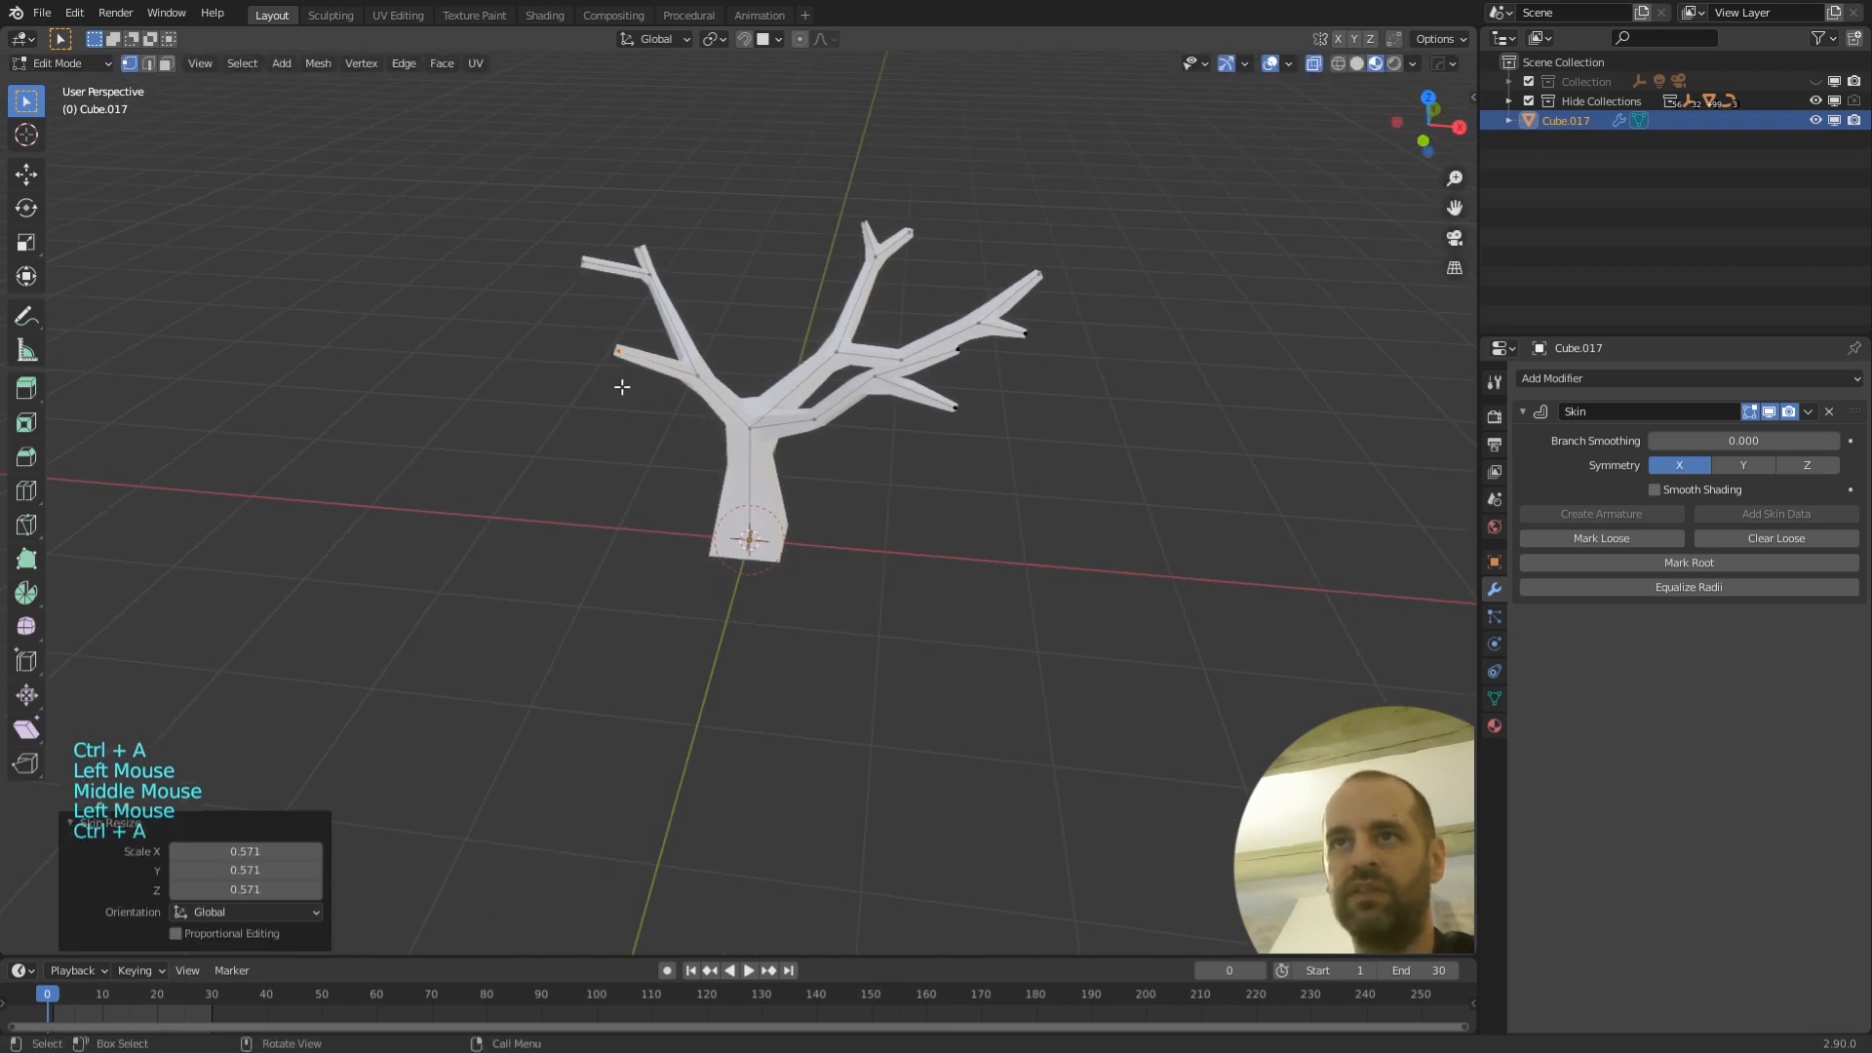
middle_click_drag(711, 524, 843, 561)
key("Tab")
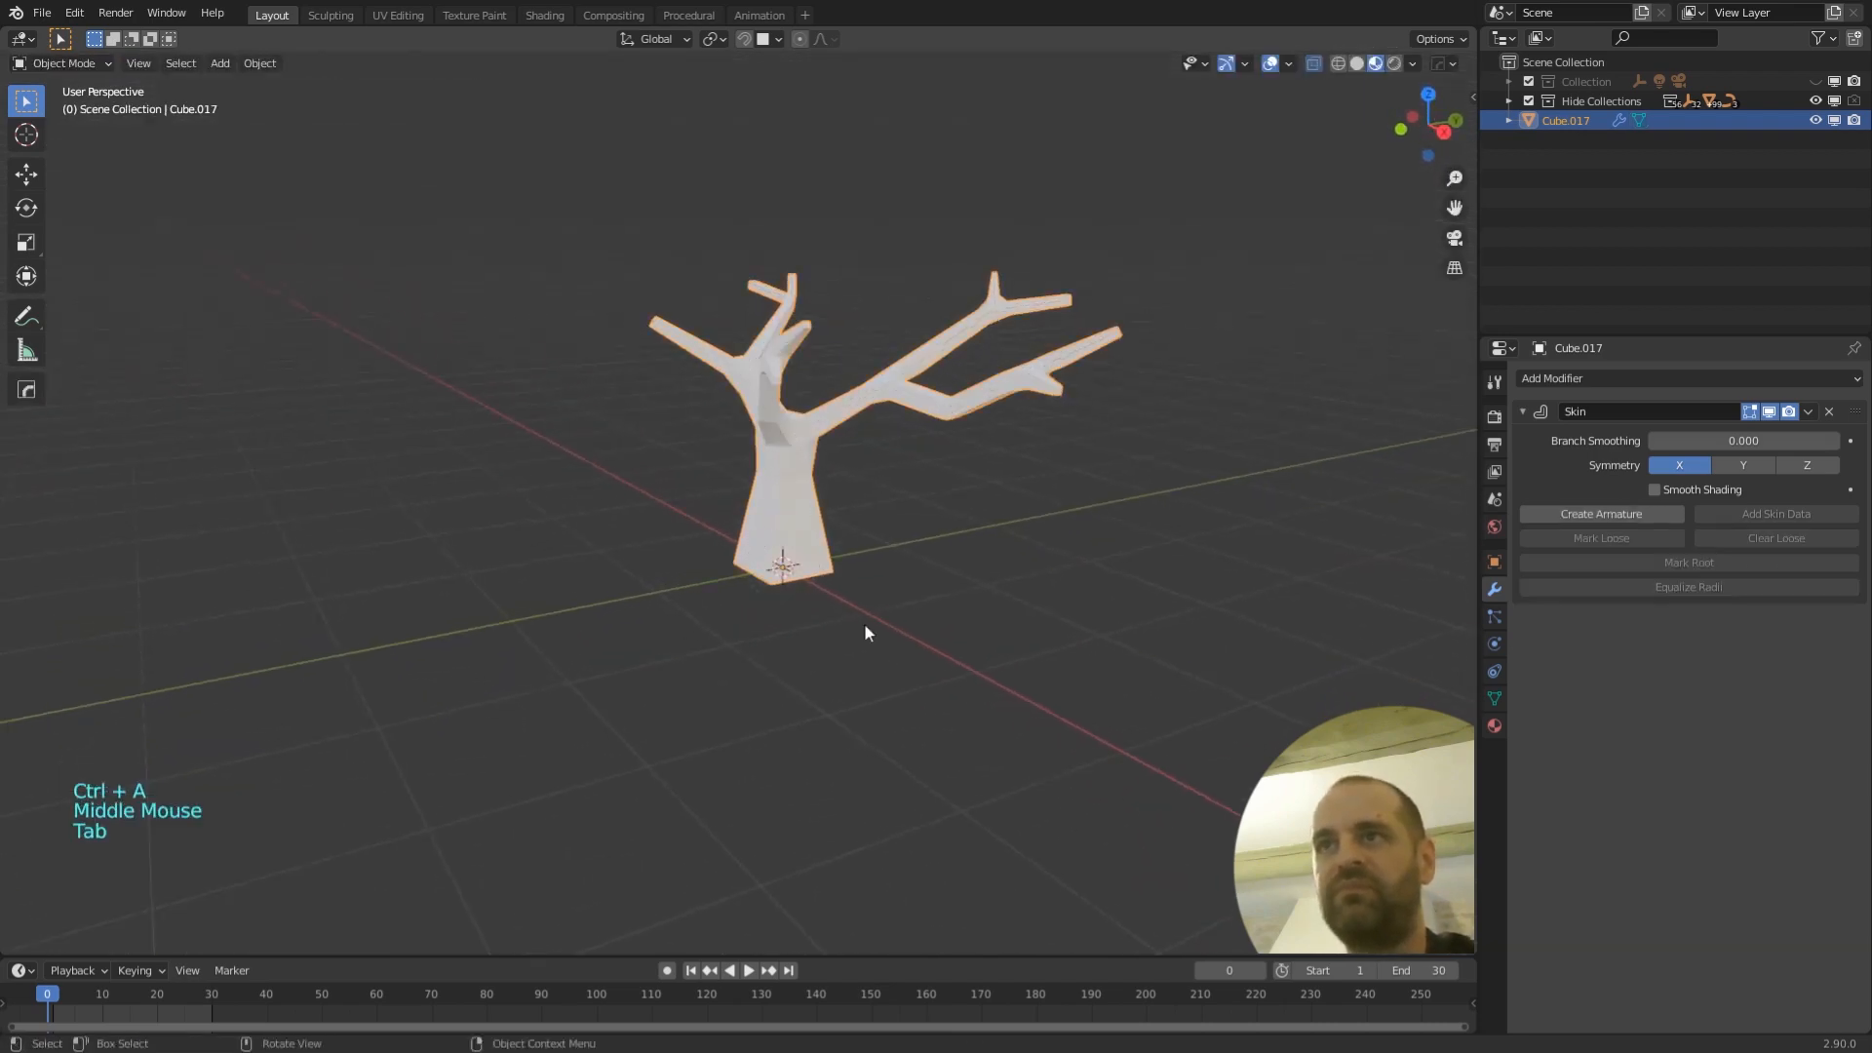
- Collapse the Skin modifier's settings and add a Subdivision Surface modifier to the tree
middle_click_drag(864, 631, 889, 569)
scroll(903, 554, "up", 3)
middle_click_drag(819, 458, 886, 489)
left_click(1522, 411)
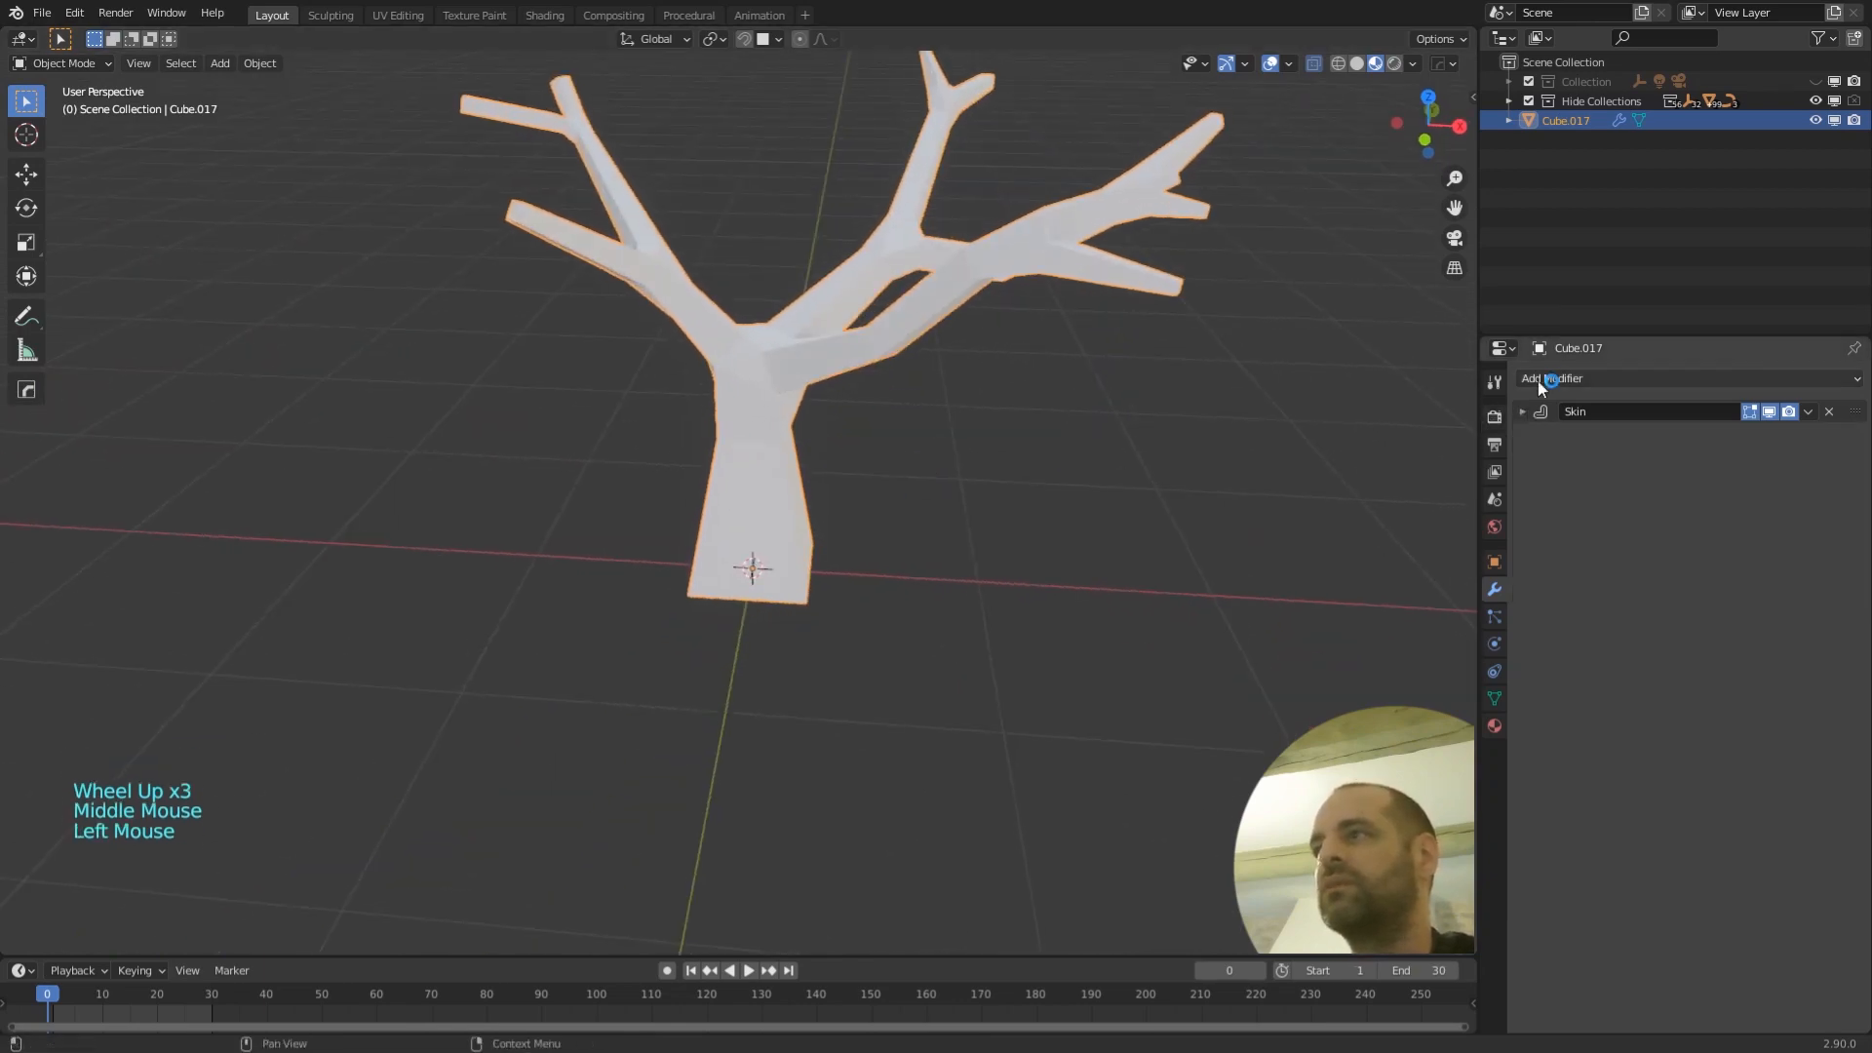
left_click(1536, 380)
left_click(1507, 702)
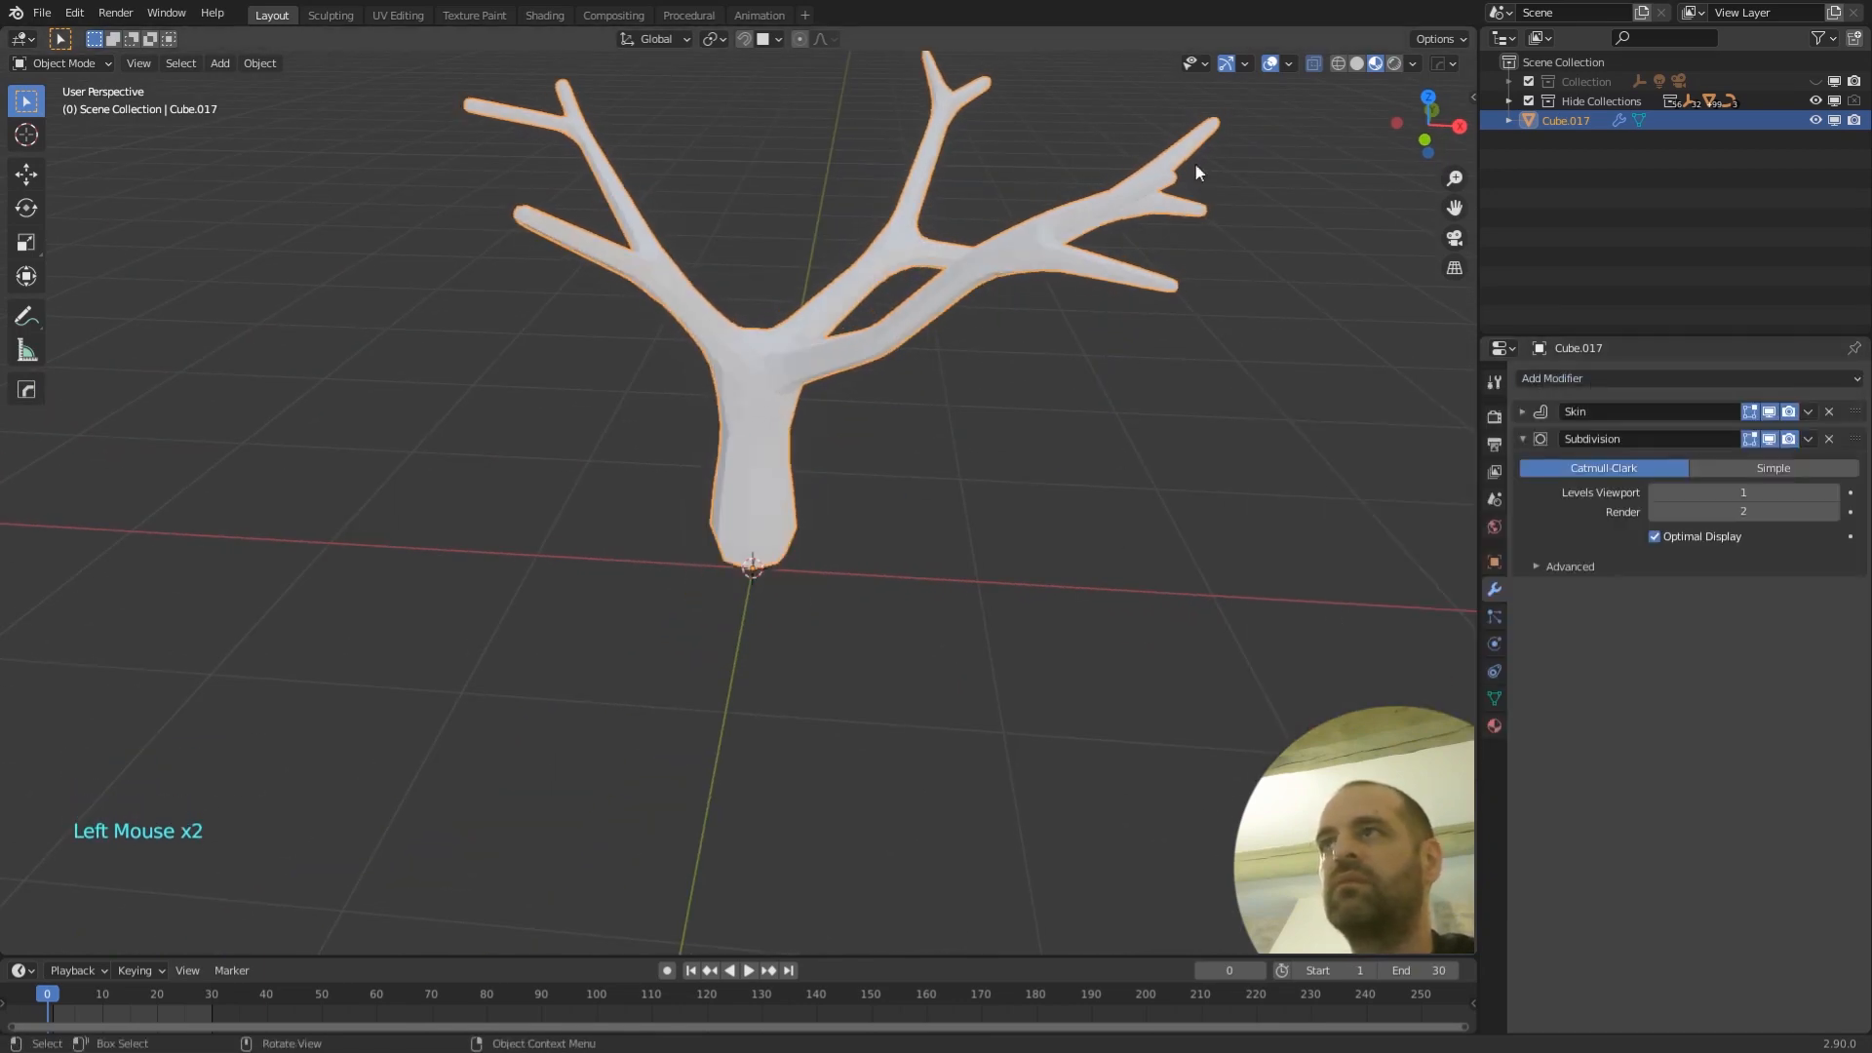
- Turn off X-Ray, set the Subdivision viewport level to 2 and collapse the modifier's settings
left_click(1313, 63)
mouse_move(944, 423)
middle_mouse_down()
mouse_move(932, 404)
mouse_move(938, 454)
middle_mouse_up()
left_click(1311, 70)
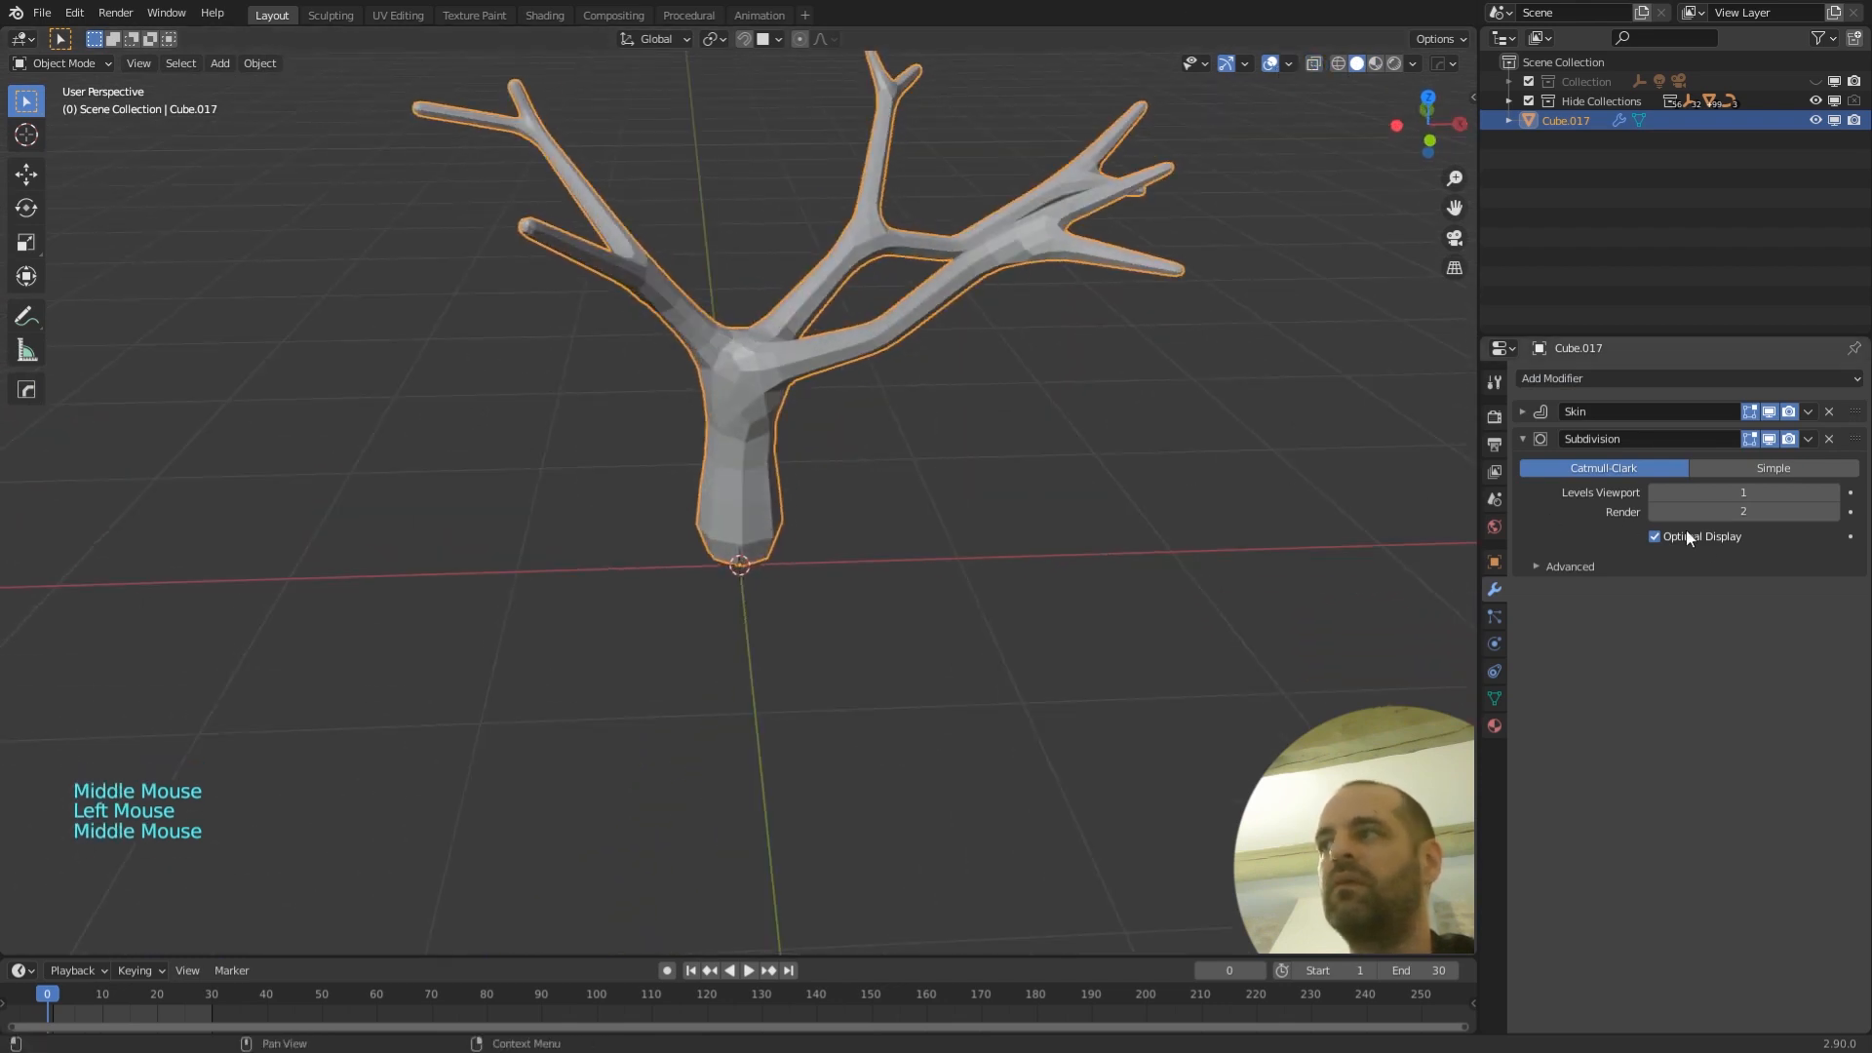
left_click(1833, 495)
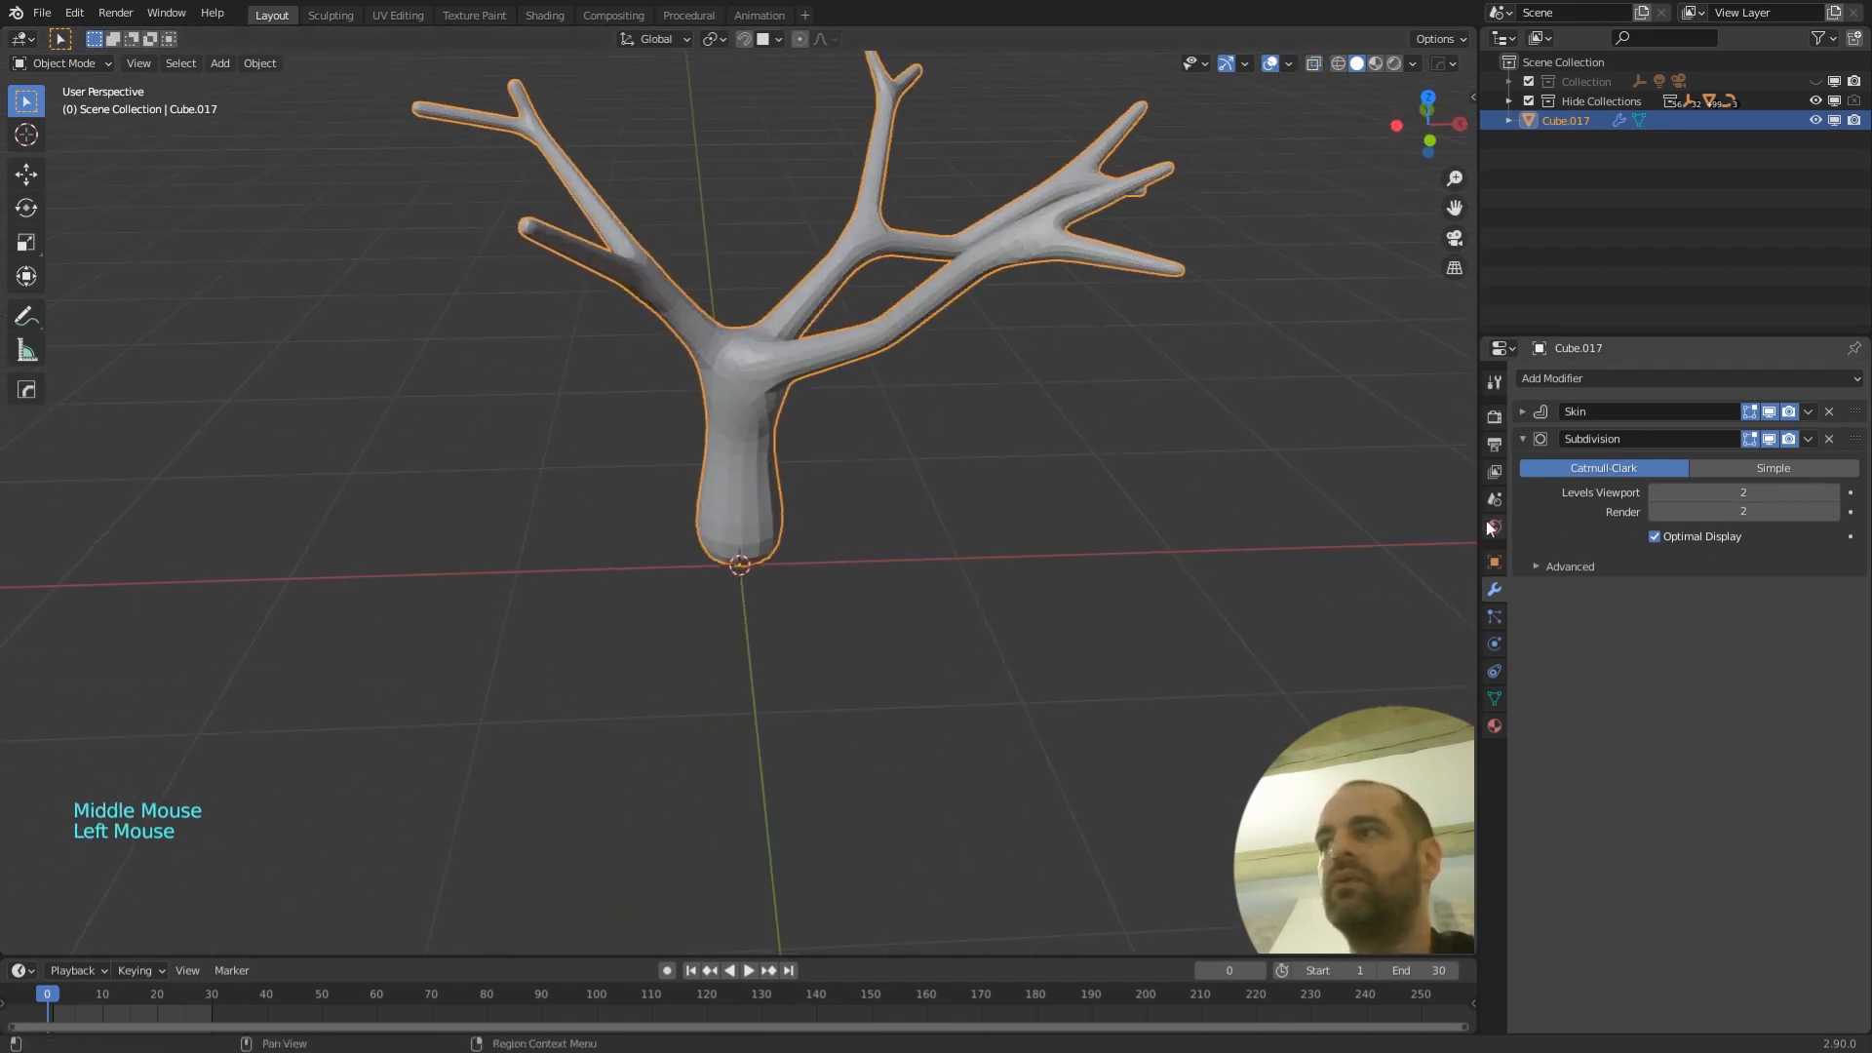
left_click(1525, 440)
- Toggle the Subdivision modifier's viewport display off and back on to compare the tree's mesh
left_click(1769, 439)
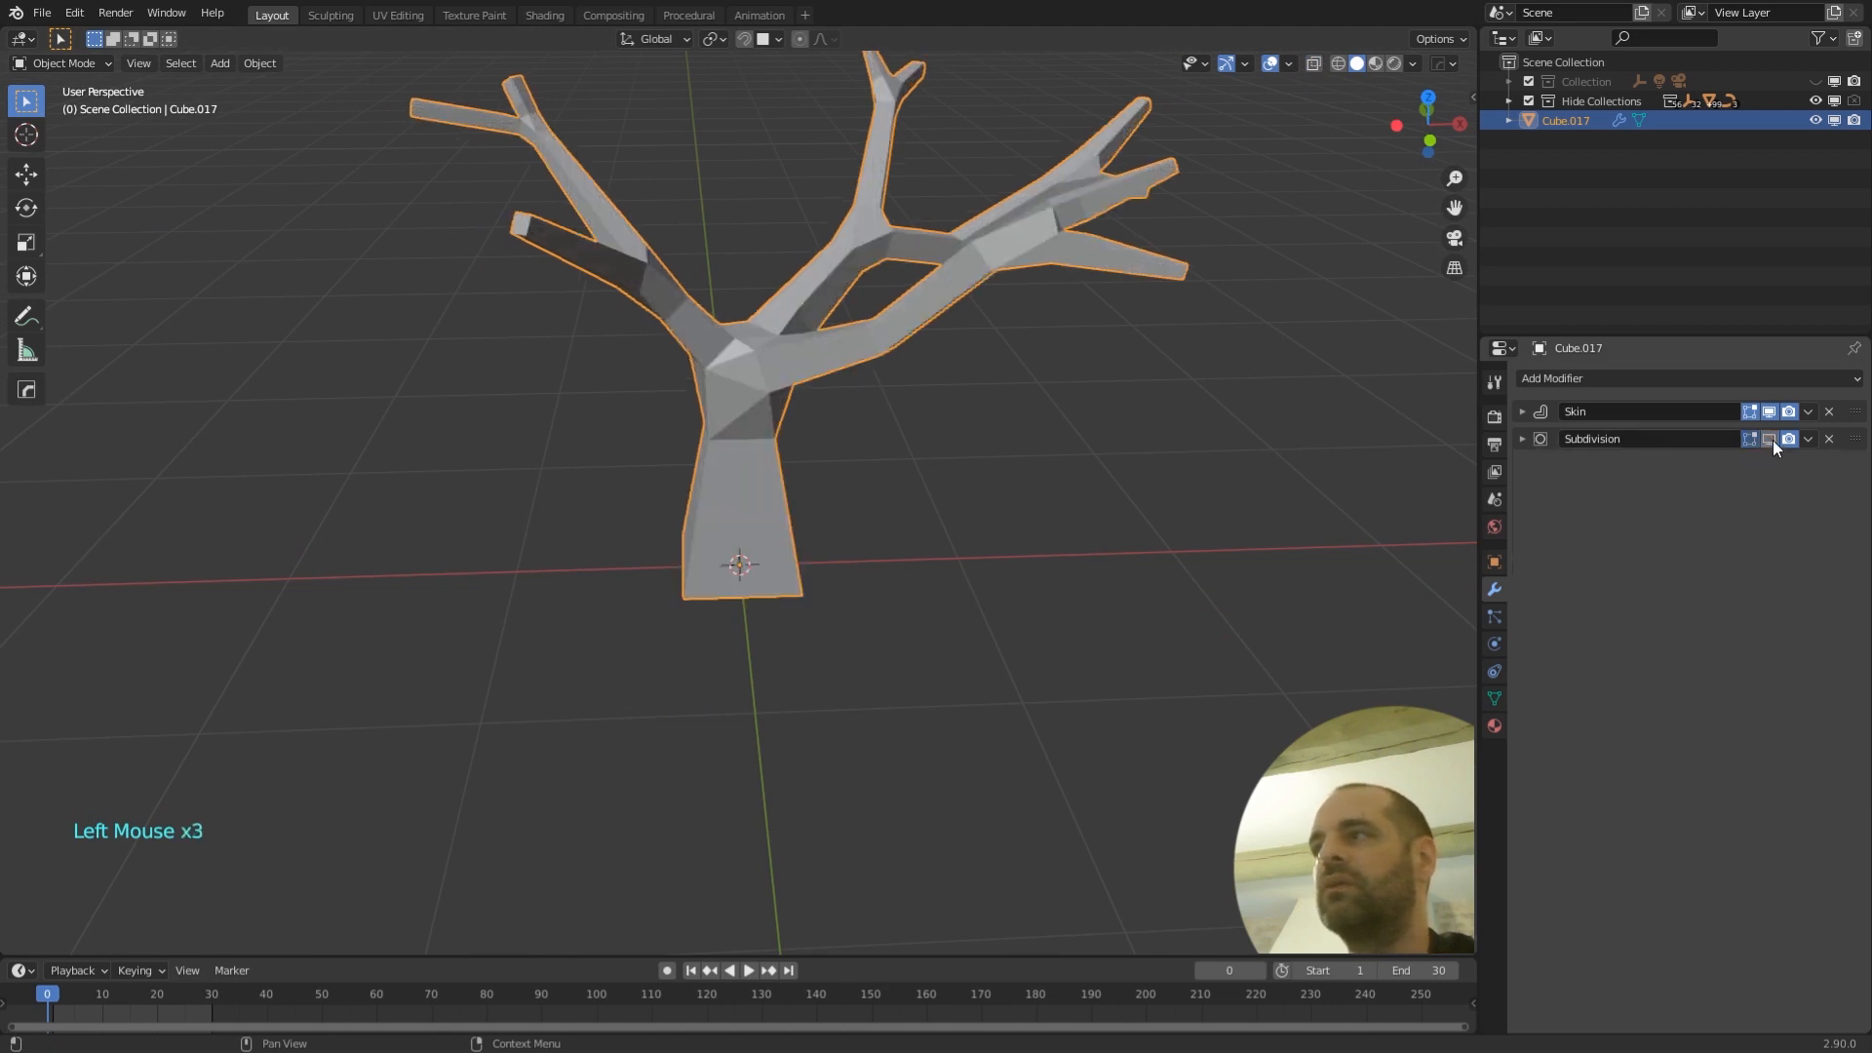
left_click(1549, 378)
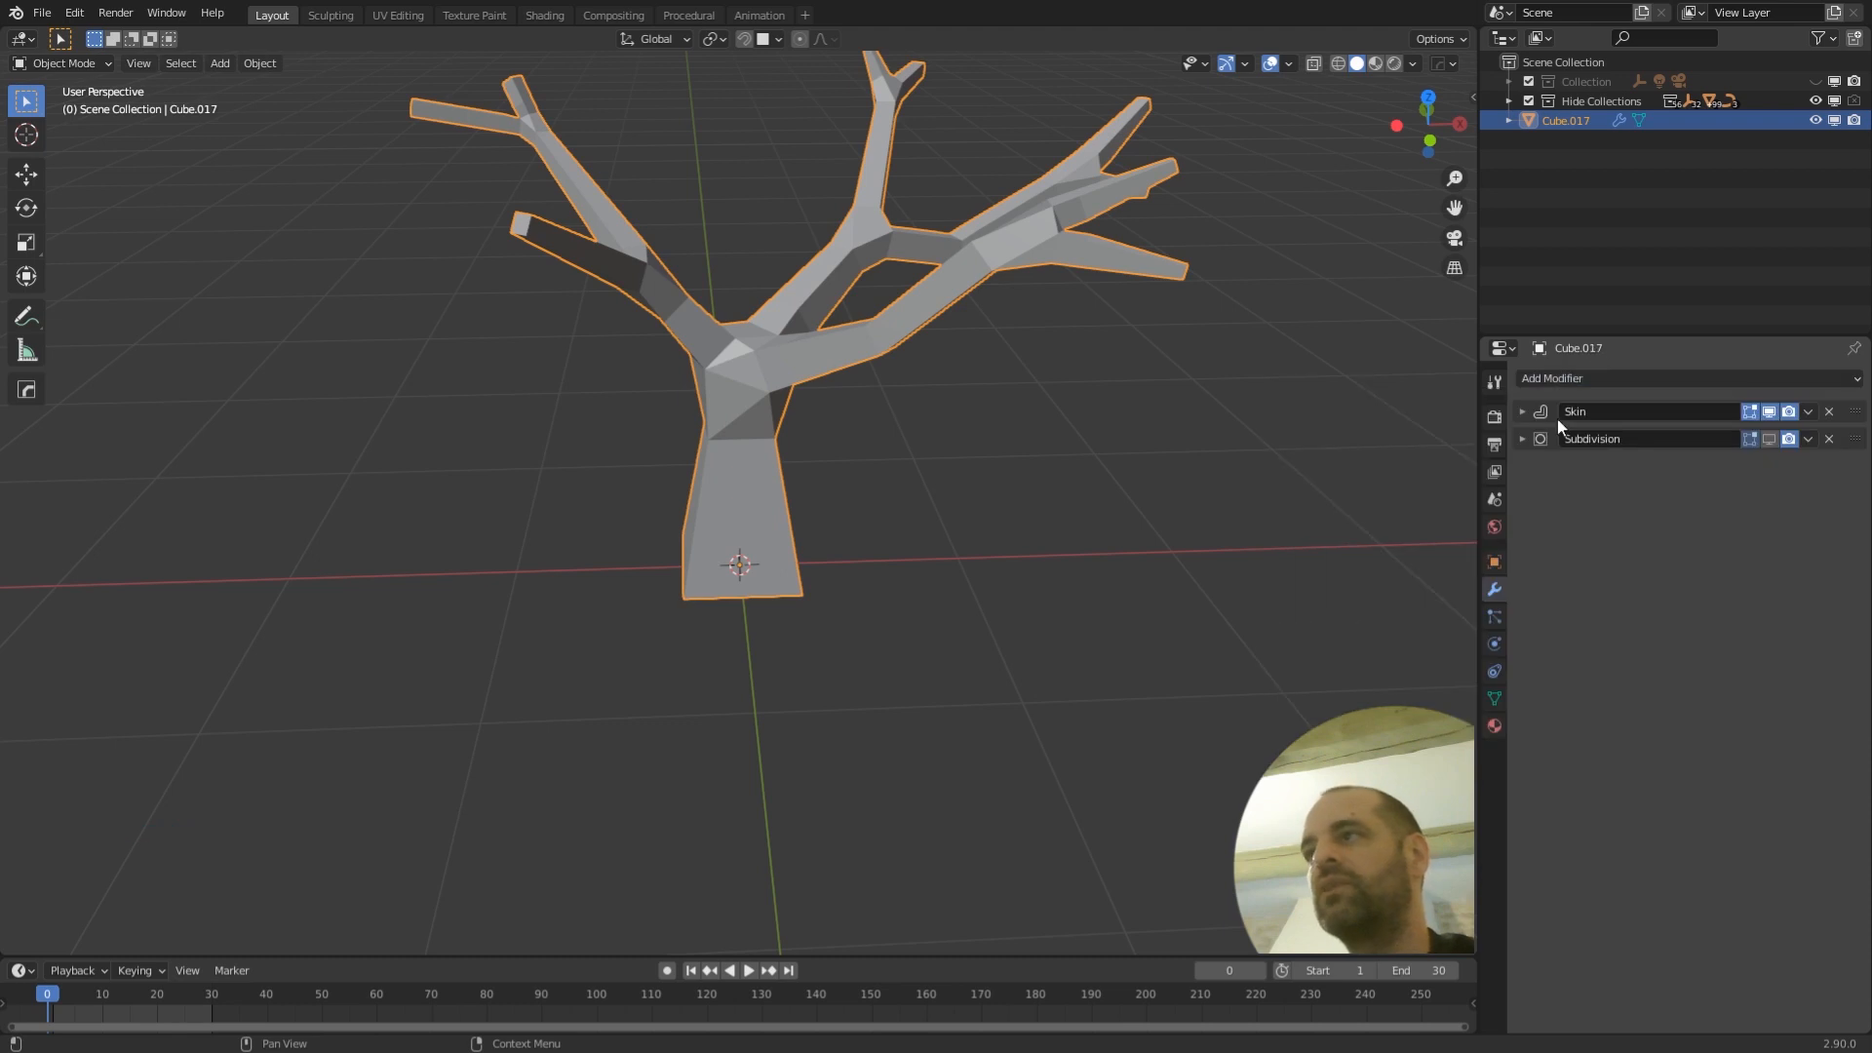
left_click(1766, 440)
- Add a Decimate modifier below the Subdivision modifier
left_click(1659, 379)
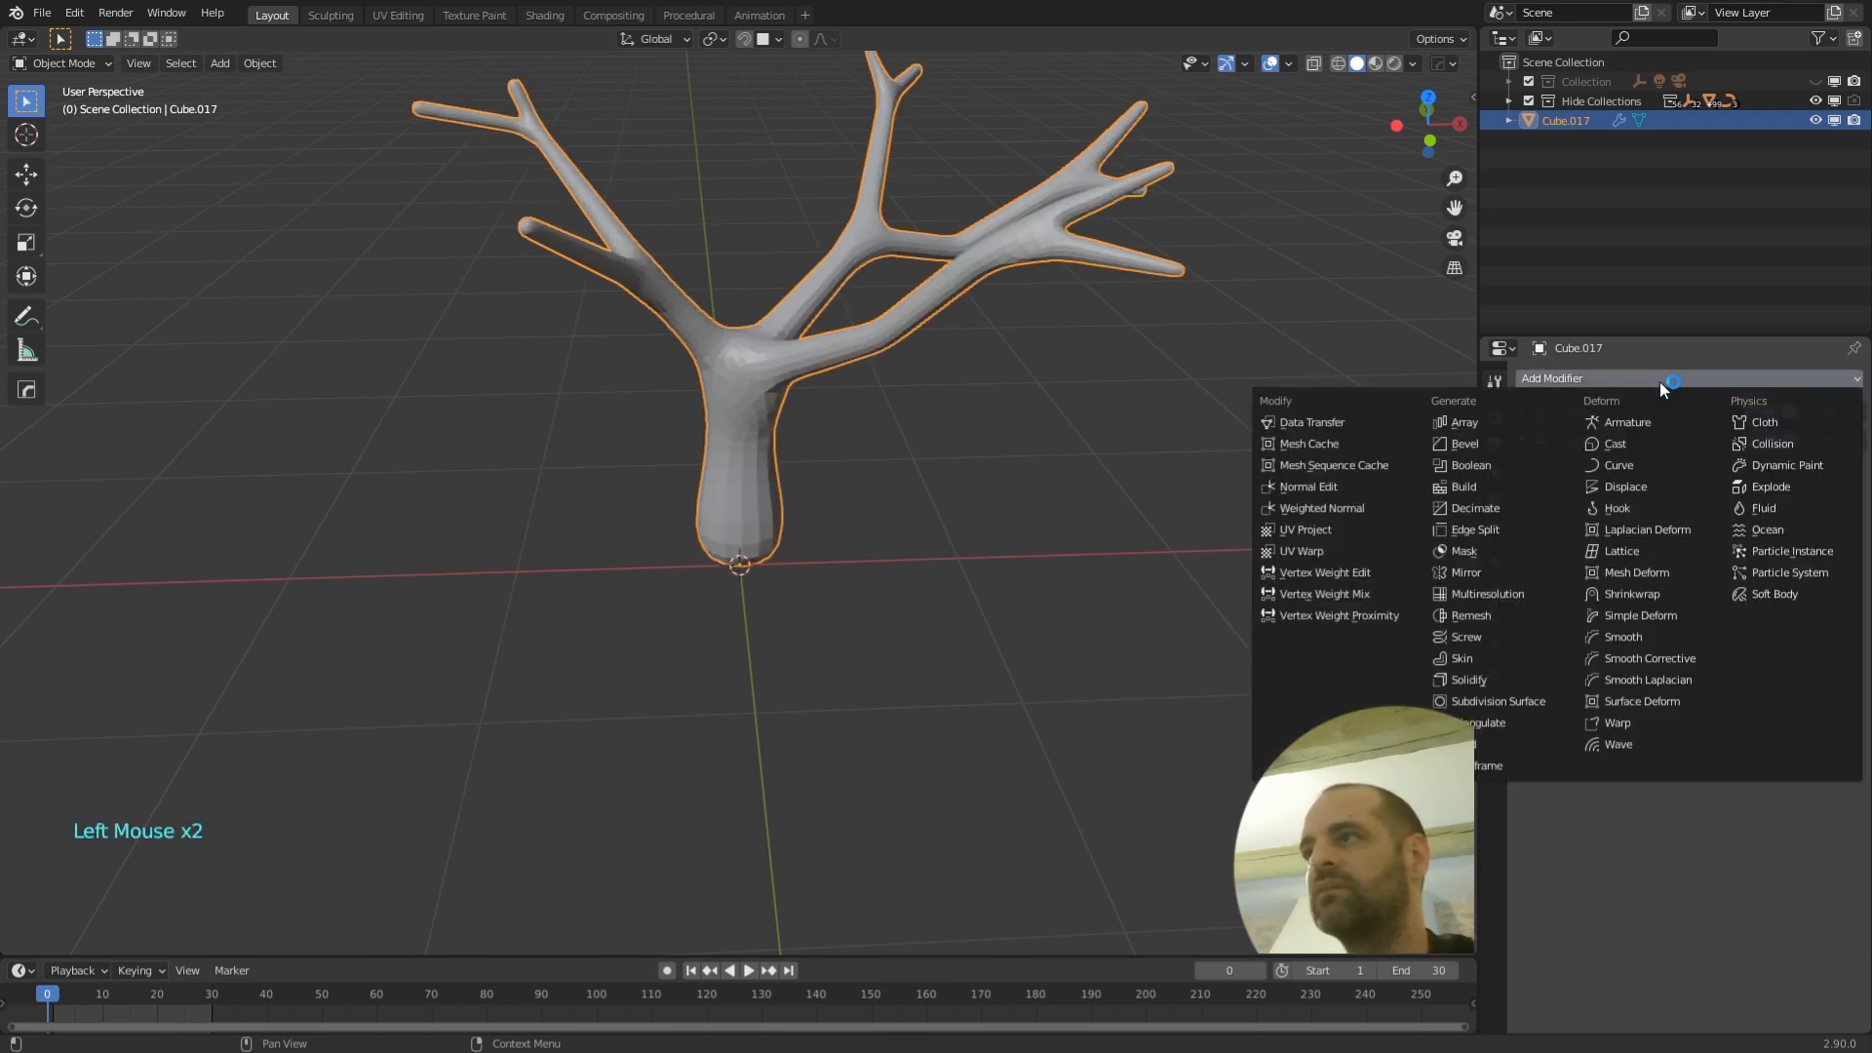
left_click(1508, 511)
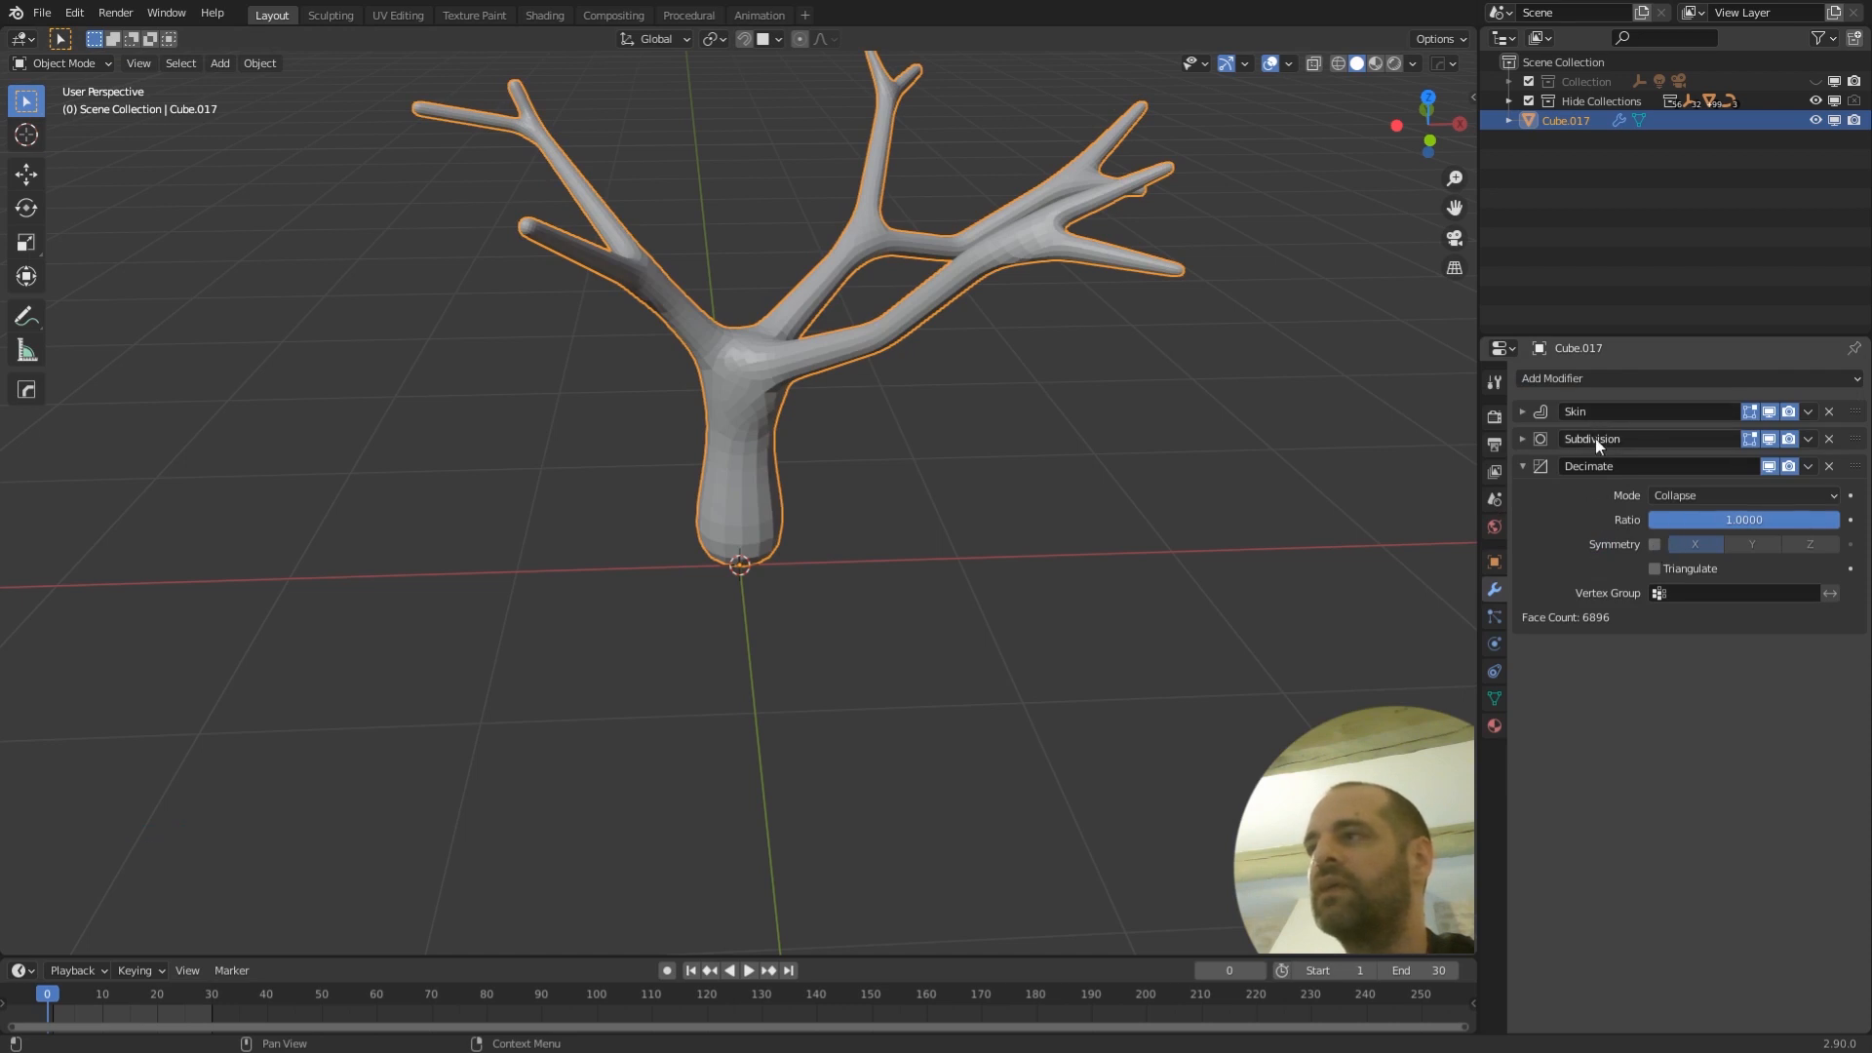
- Toggle the viewport display of the Subdivision and Decimate modifiers off and back on to compare the branch mesh
left_click(1770, 441)
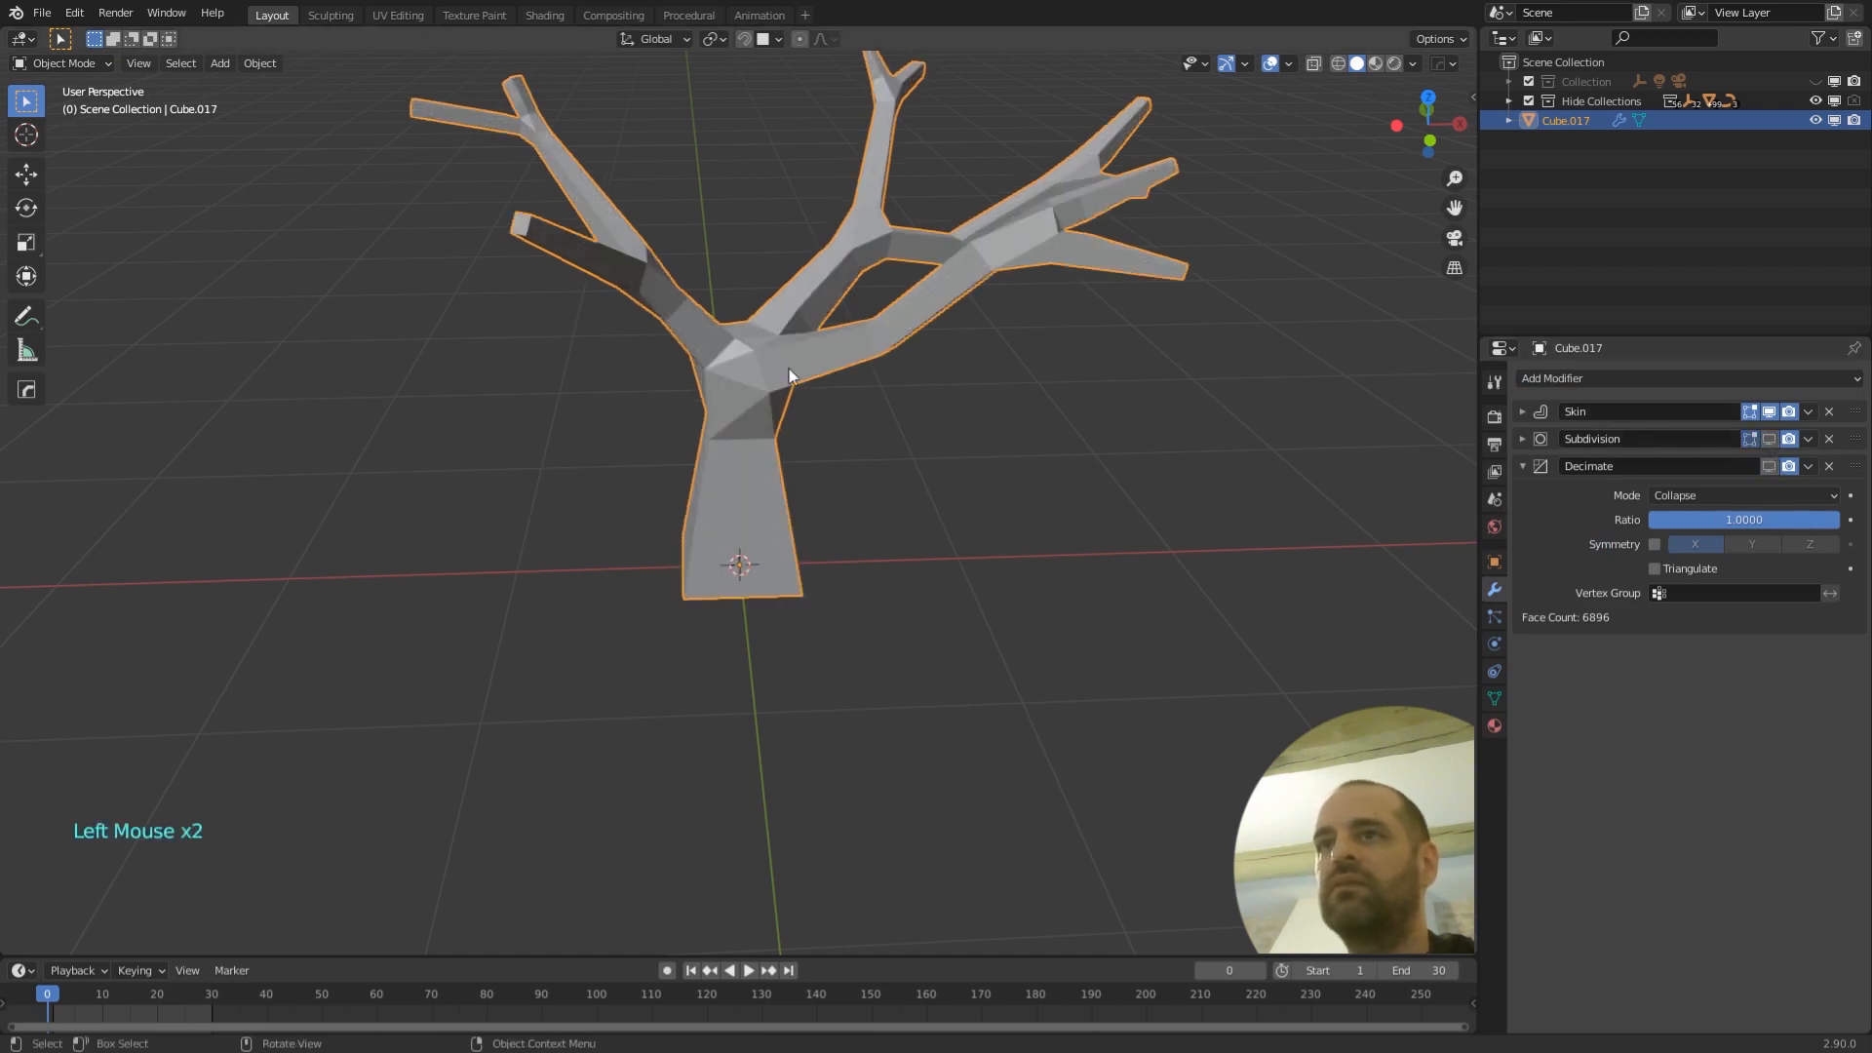
middle_click_drag(795, 368, 867, 378)
middle_click_drag(821, 225, 922, 376)
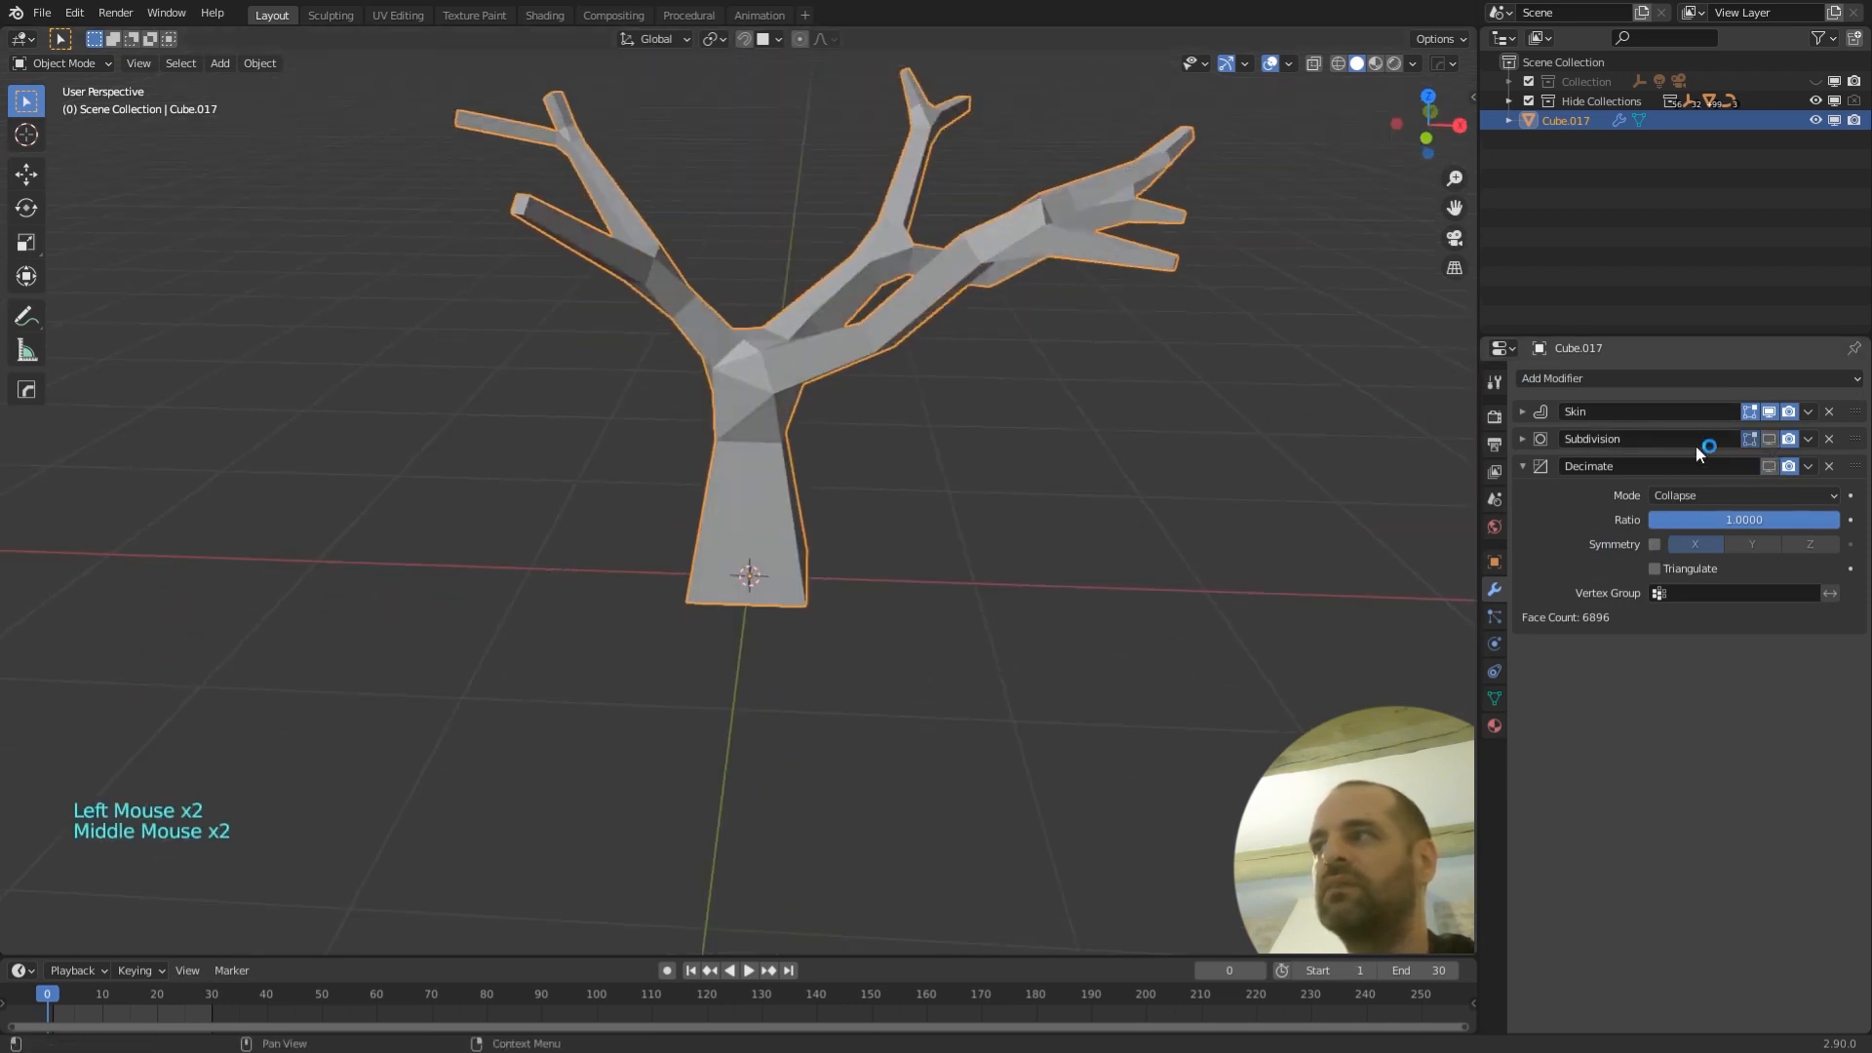
left_click(1770, 439)
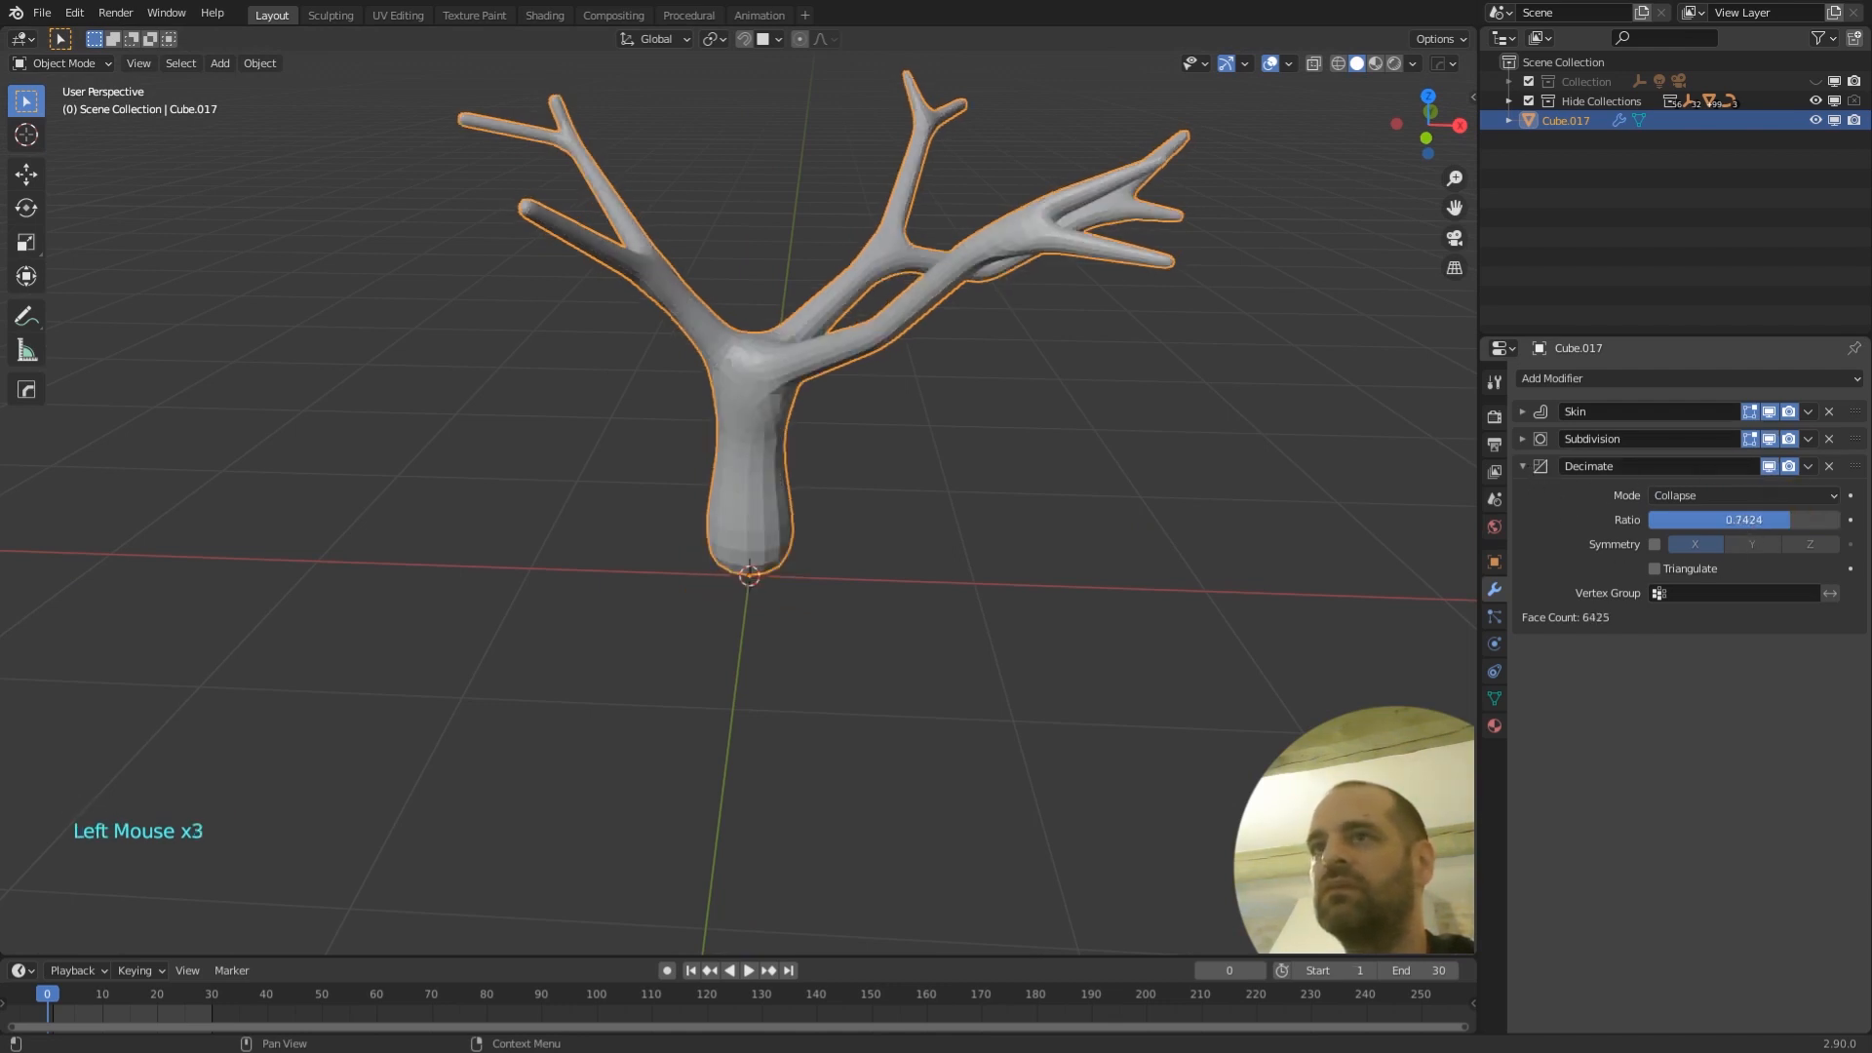
- Set the tree's Decimate ratio to 0.0101 and collapse the modifier's settings
left_click_drag(1685, 520, 1644, 519)
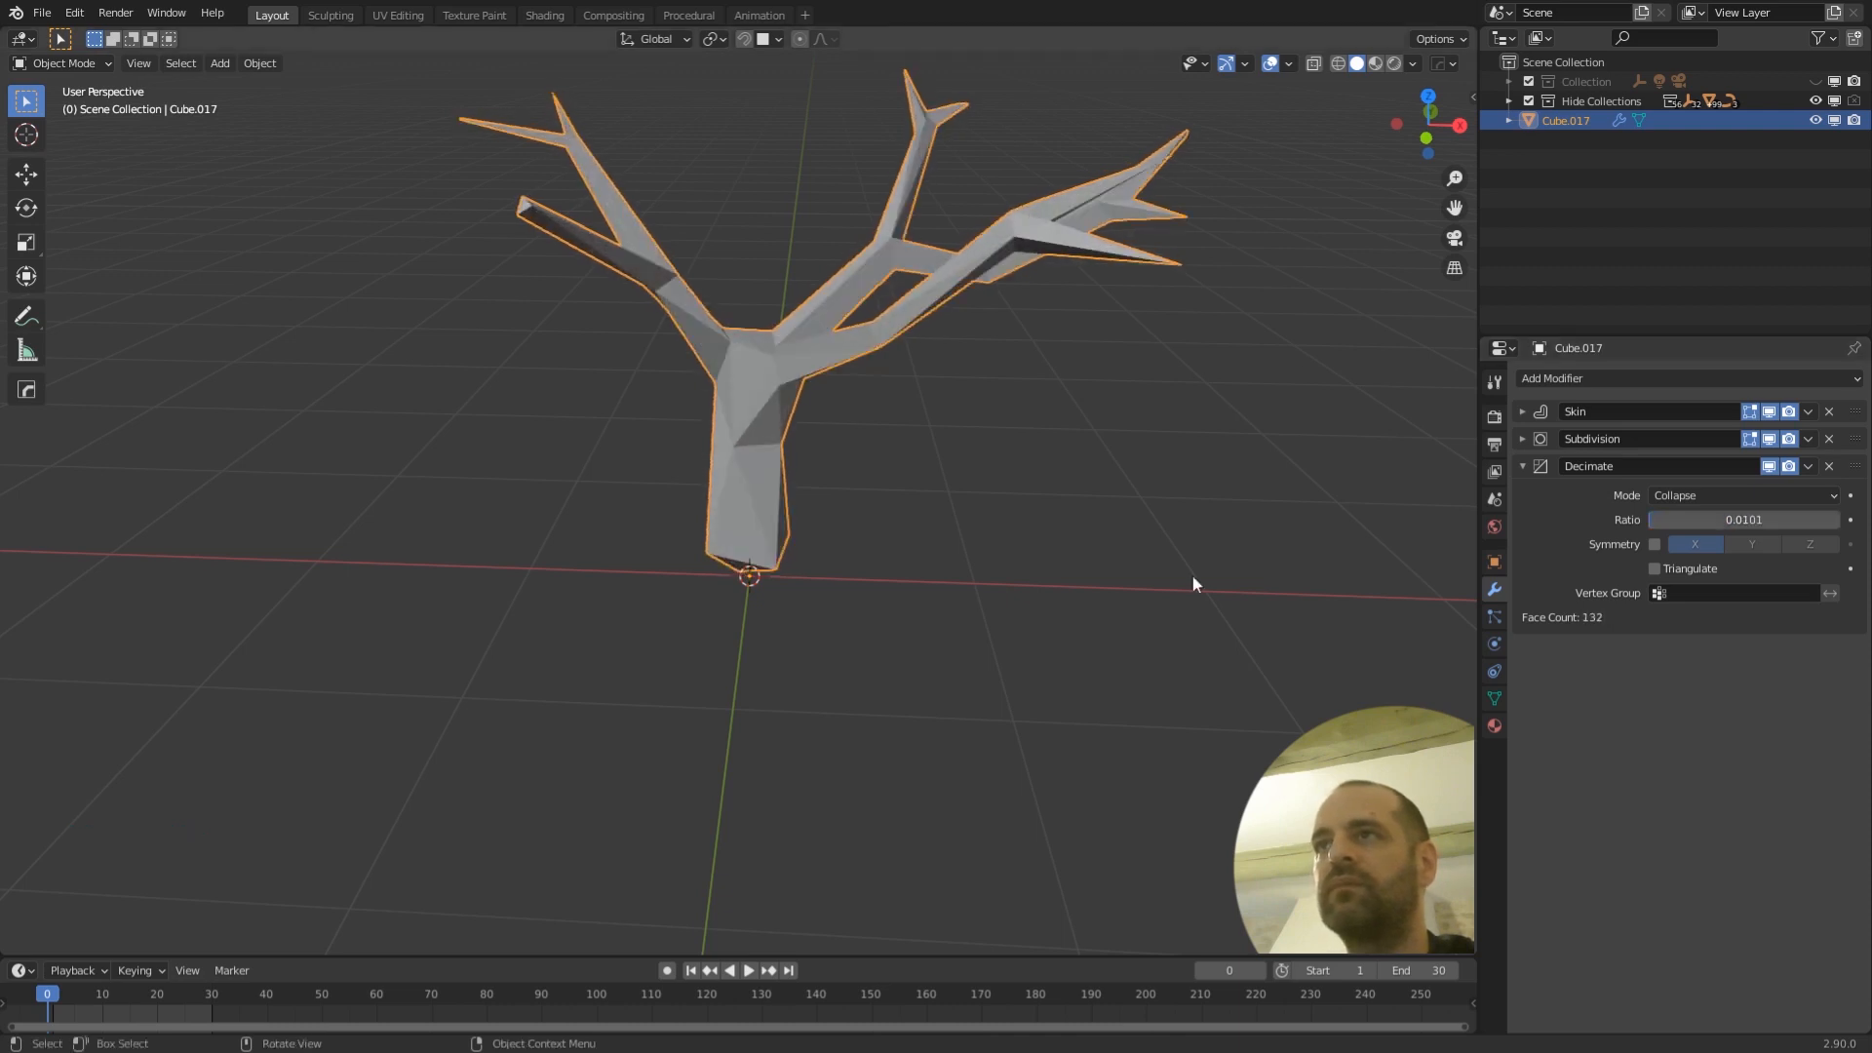
middle_click_drag(1191, 576, 984, 472)
left_click(1524, 466)
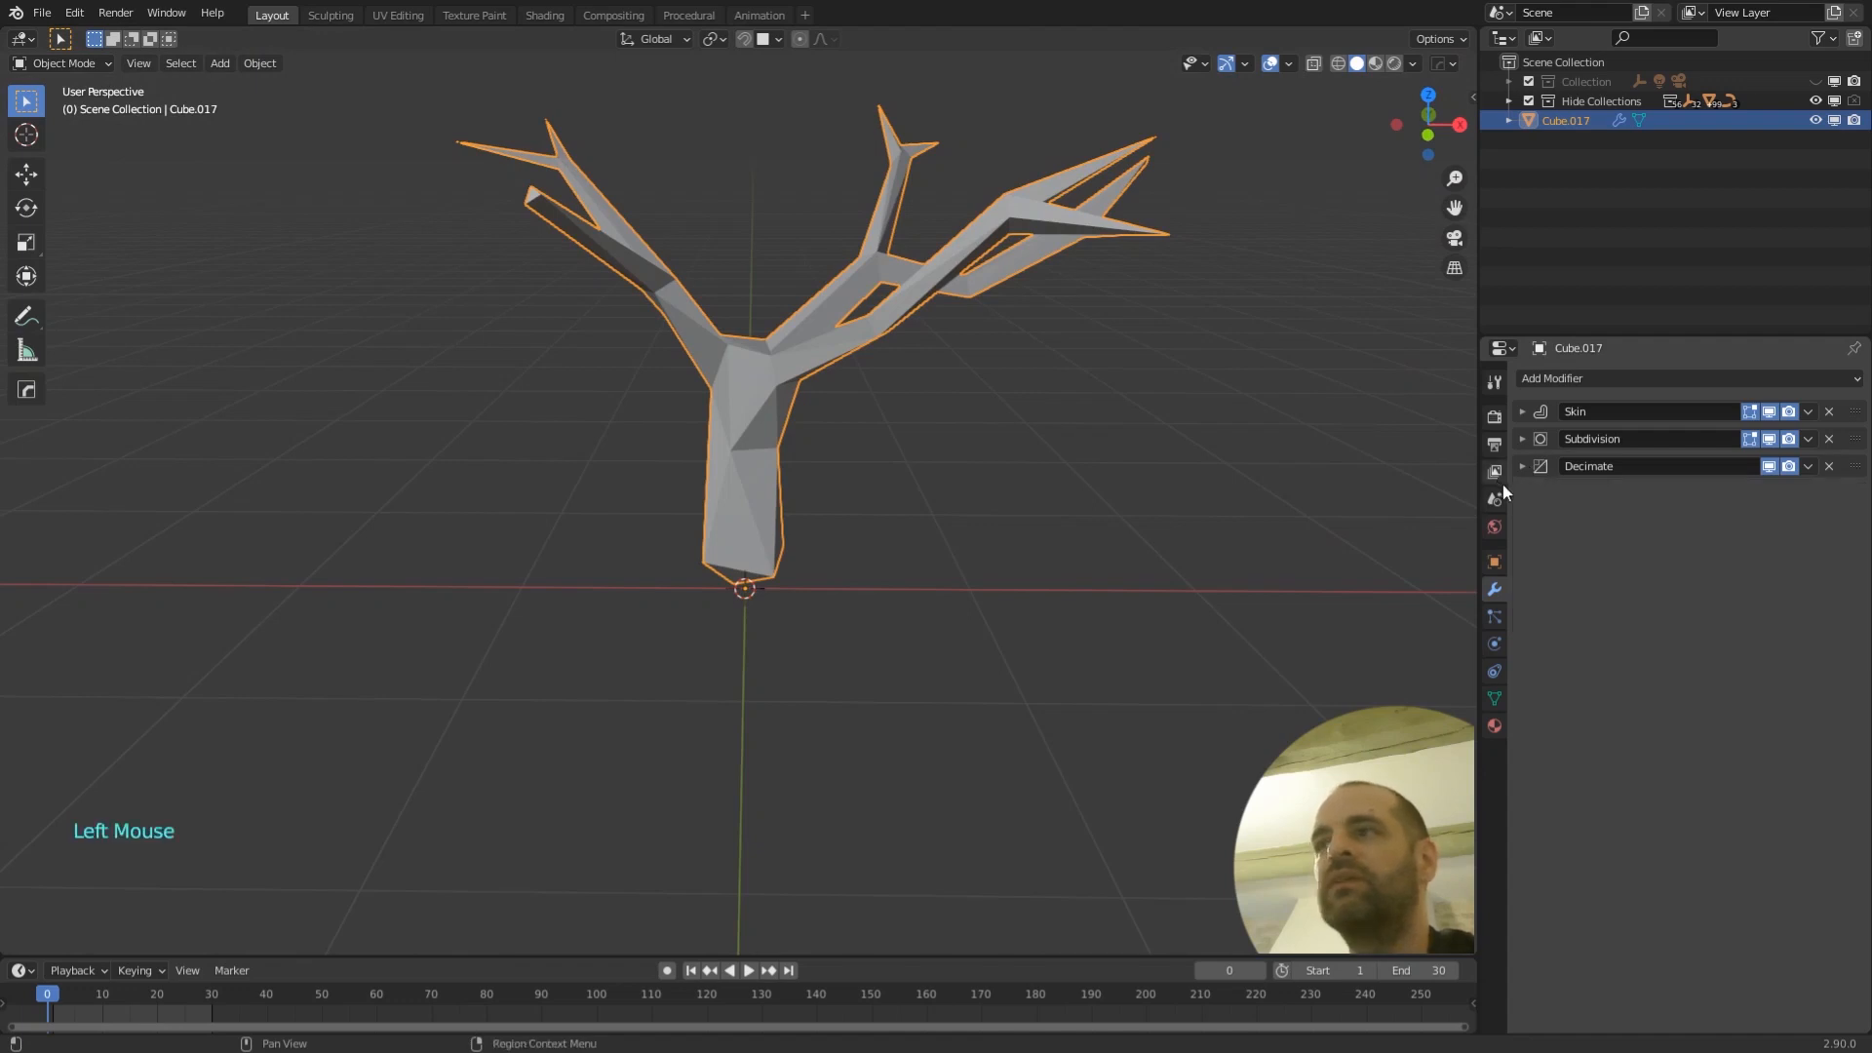
- Turn off the Decimate modifier's viewport display and try Shade Smooth on the tree
left_click(1769, 464)
right_click(752, 426)
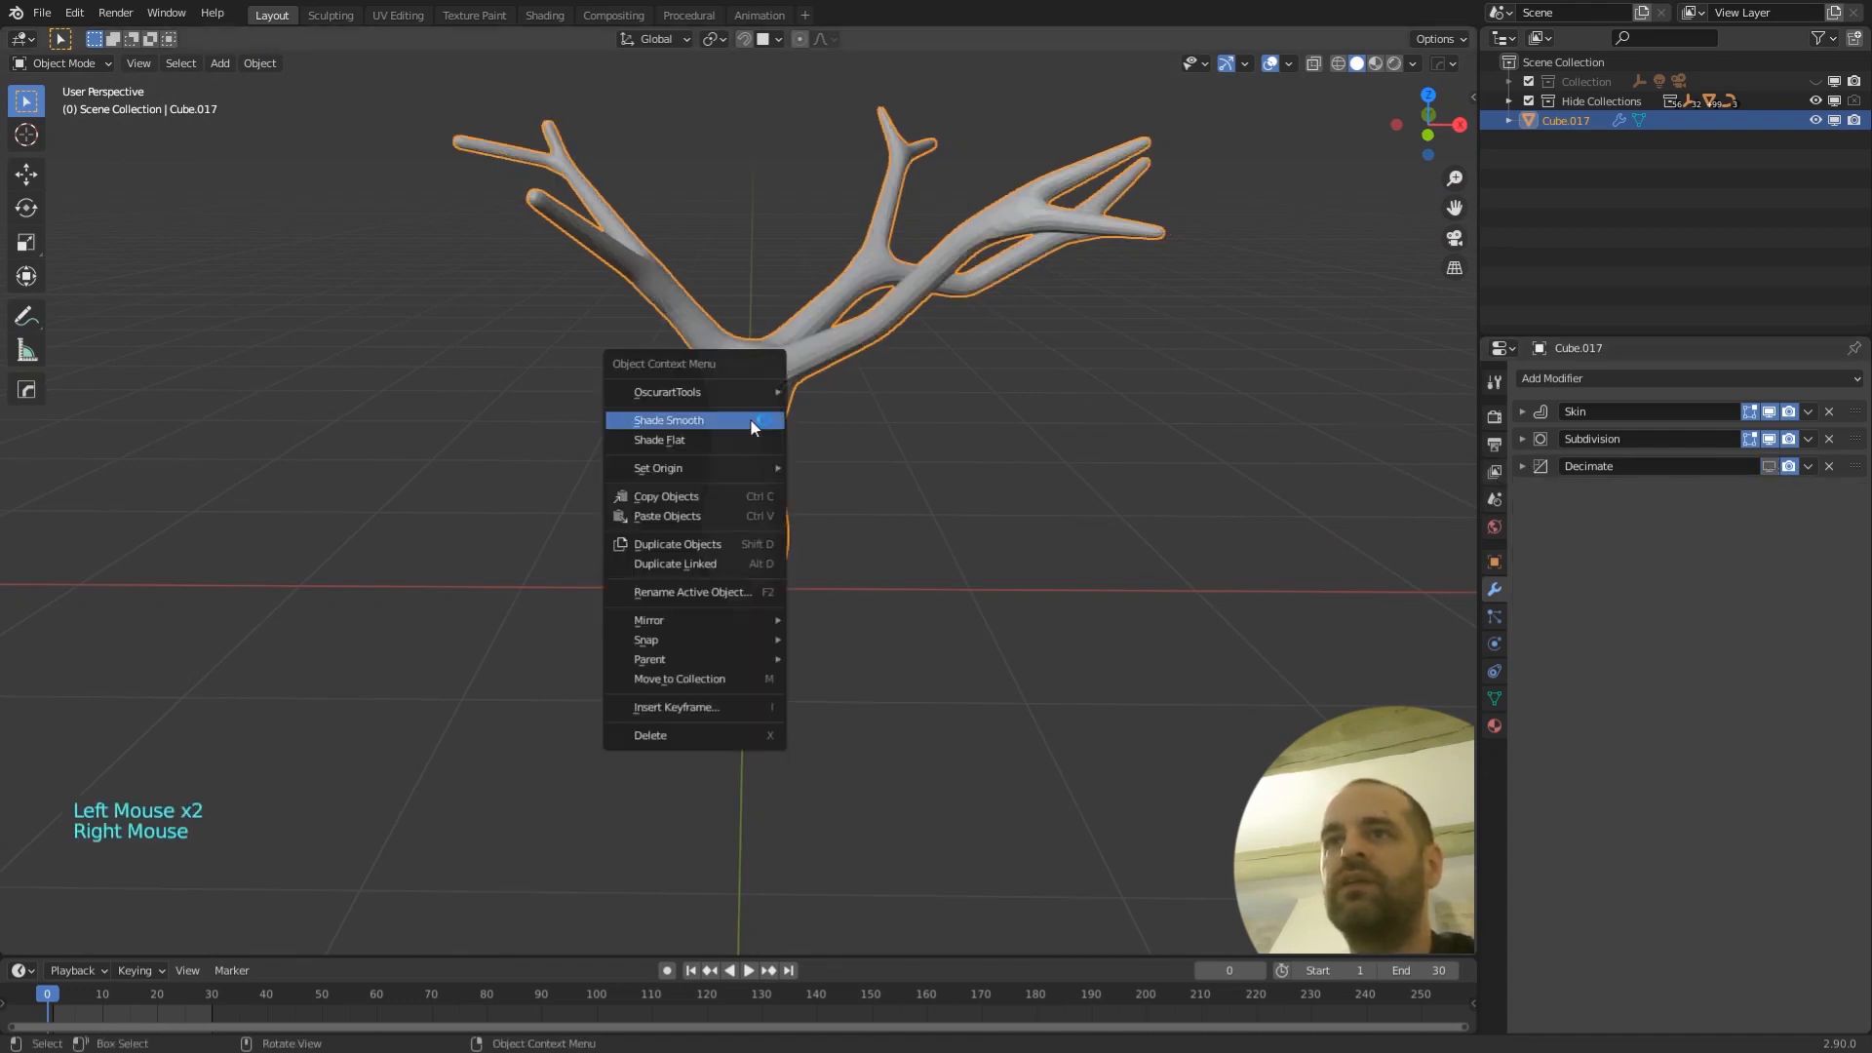
left_click(748, 422)
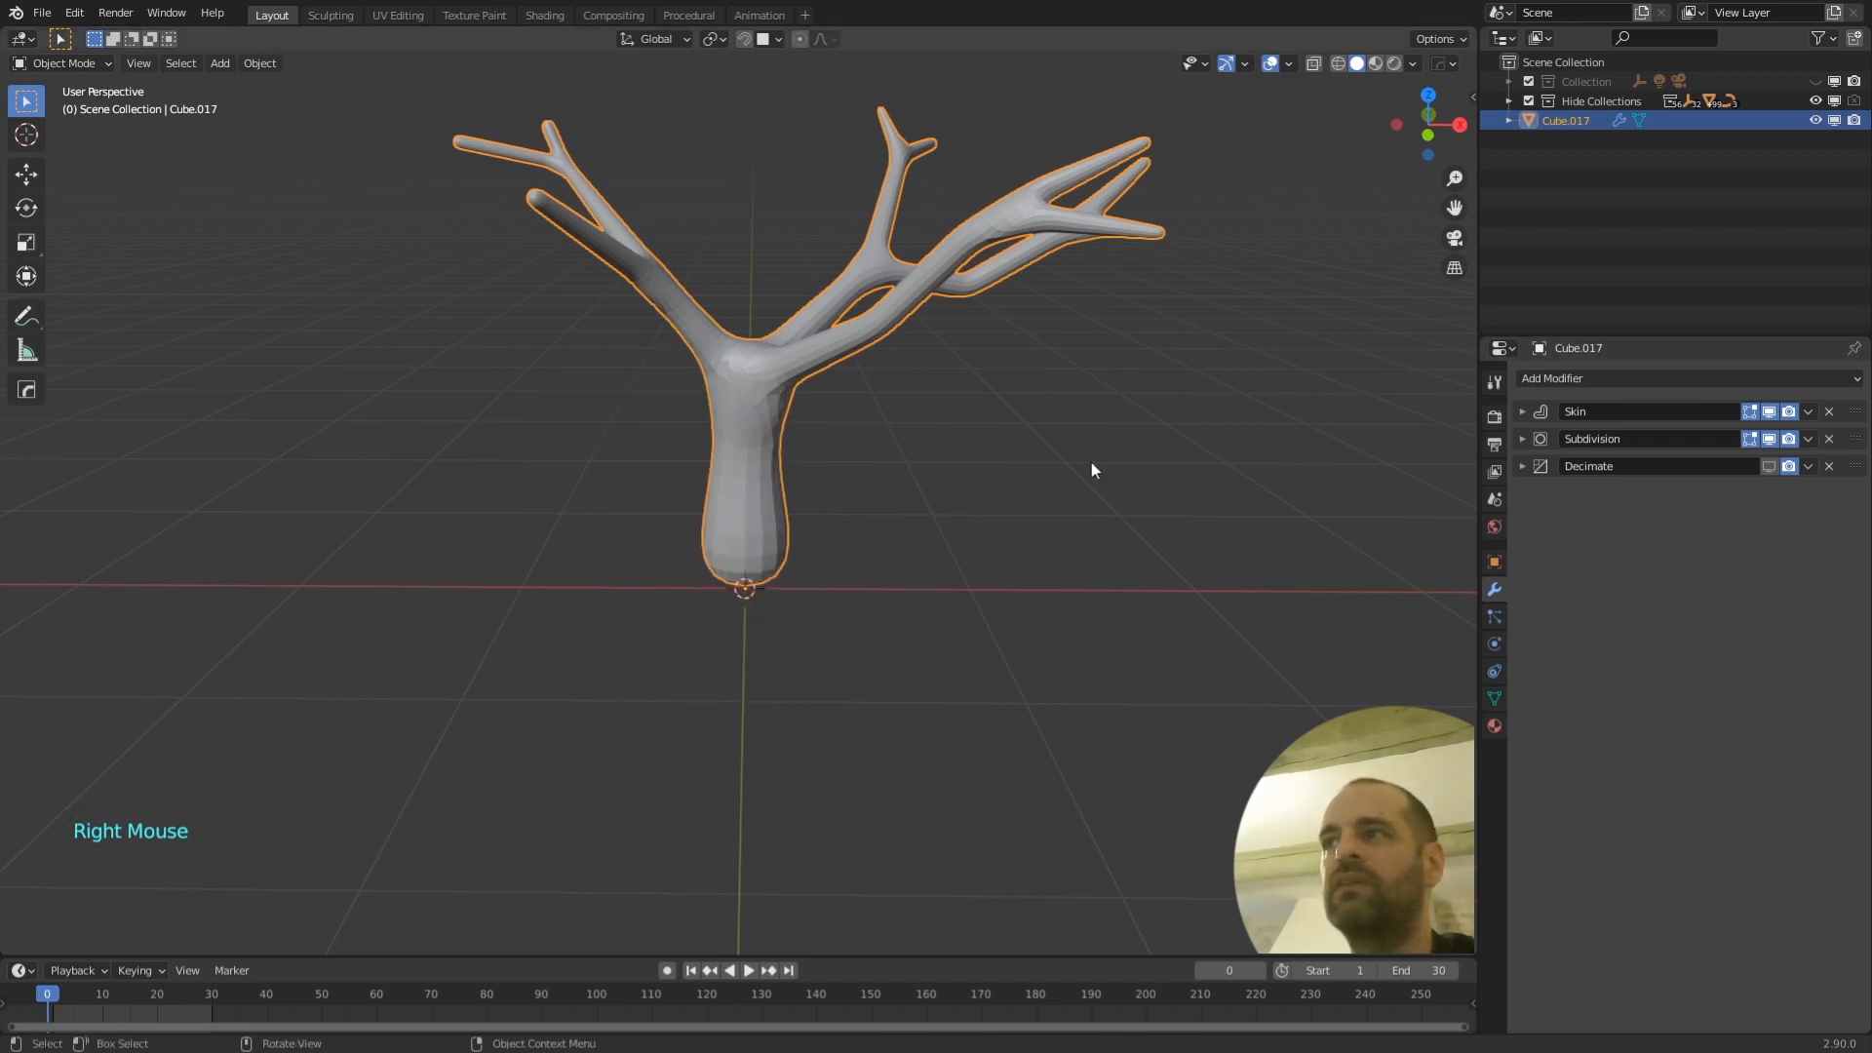
middle_click_drag(1091, 462, 945, 660)
scroll(693, 378, "up", 2)
scroll(863, 424, "down", 3)
scroll(833, 552, "up", 2)
scroll(945, 660, "down", 1)
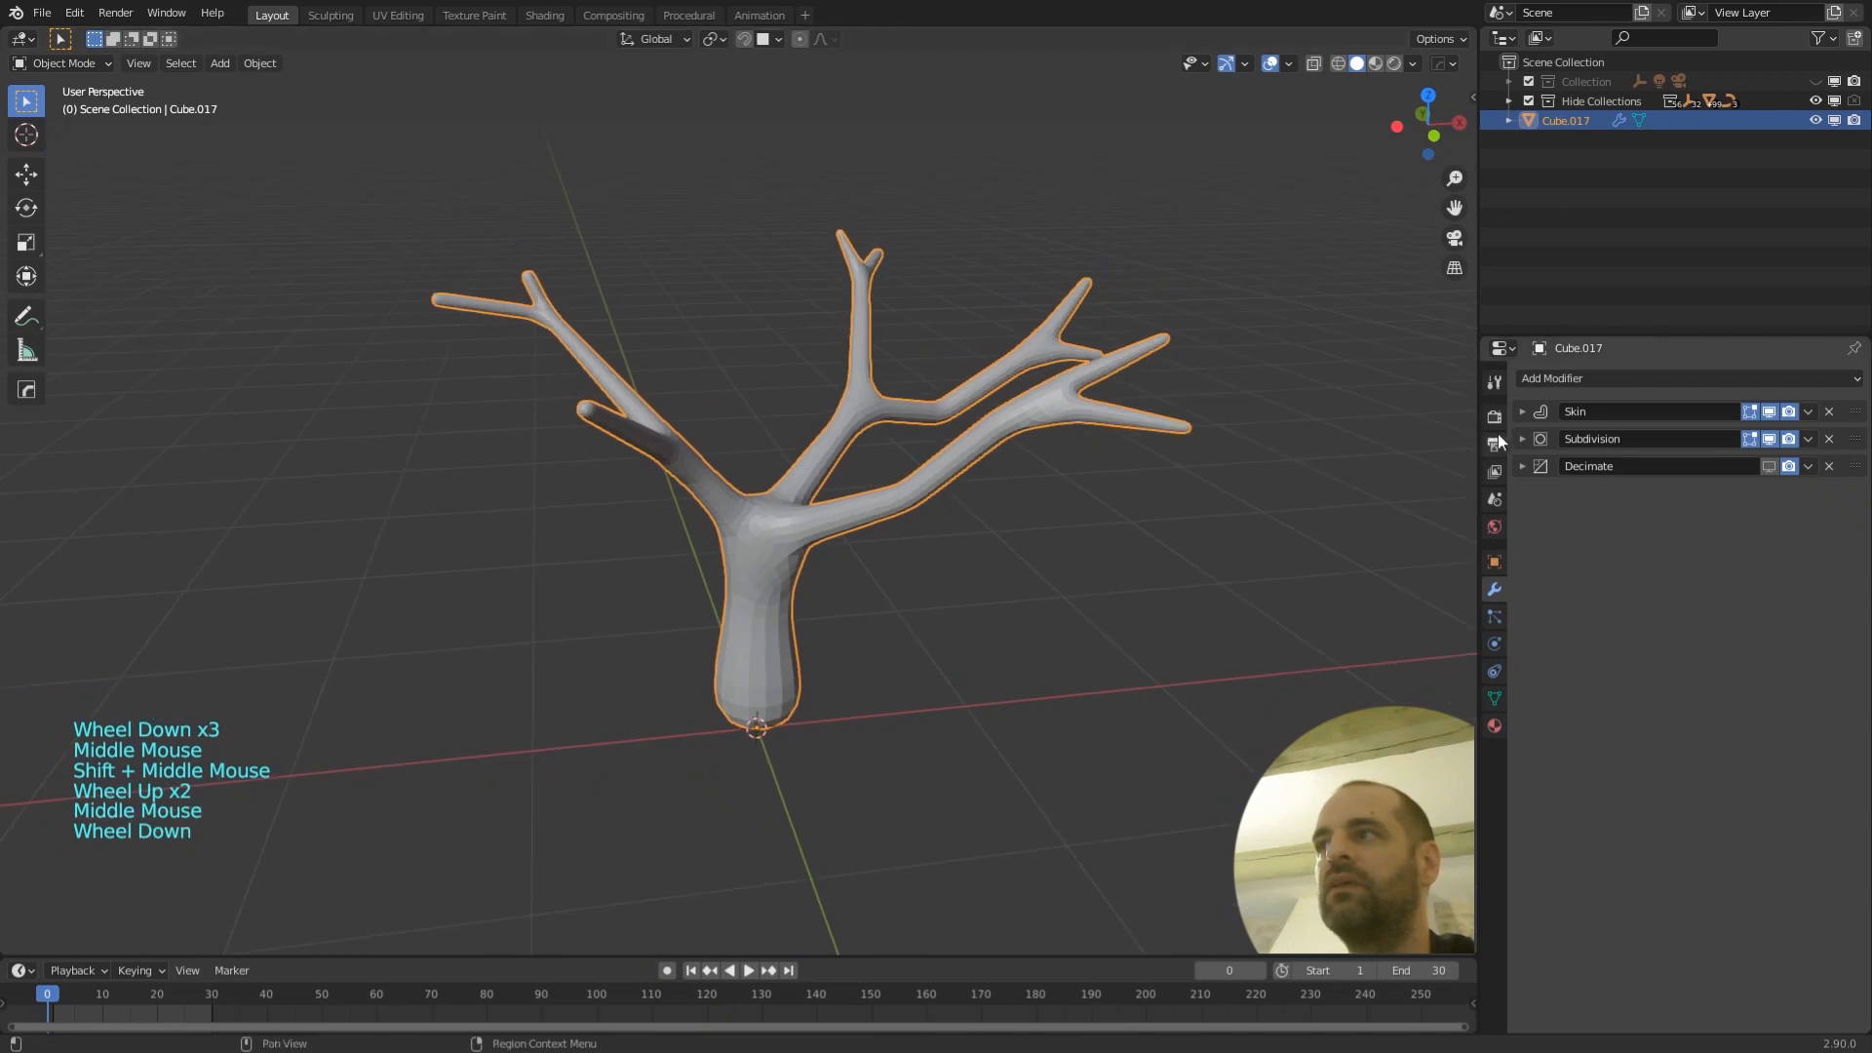
- Expand the Skin modifier's settings and apply the modifier to the tree
left_click(1521, 410)
left_click(1521, 411)
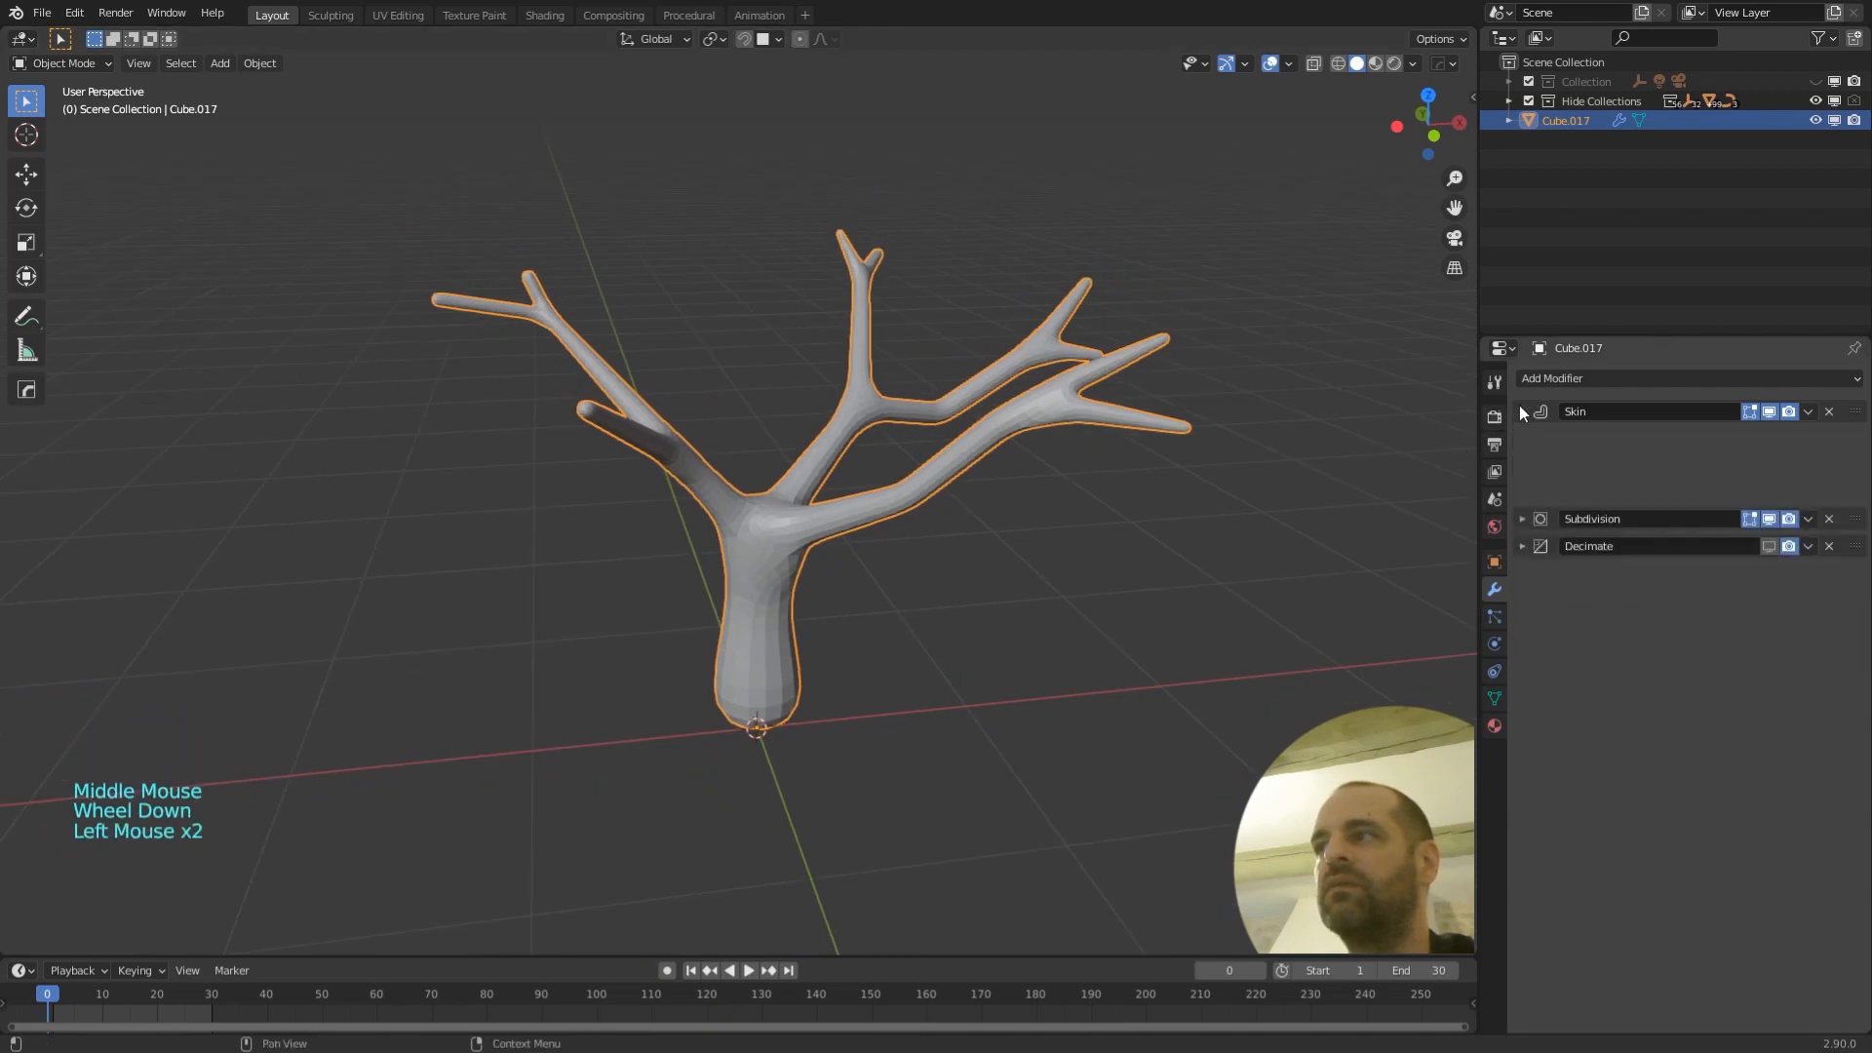
left_click(1520, 408)
left_click(1809, 410)
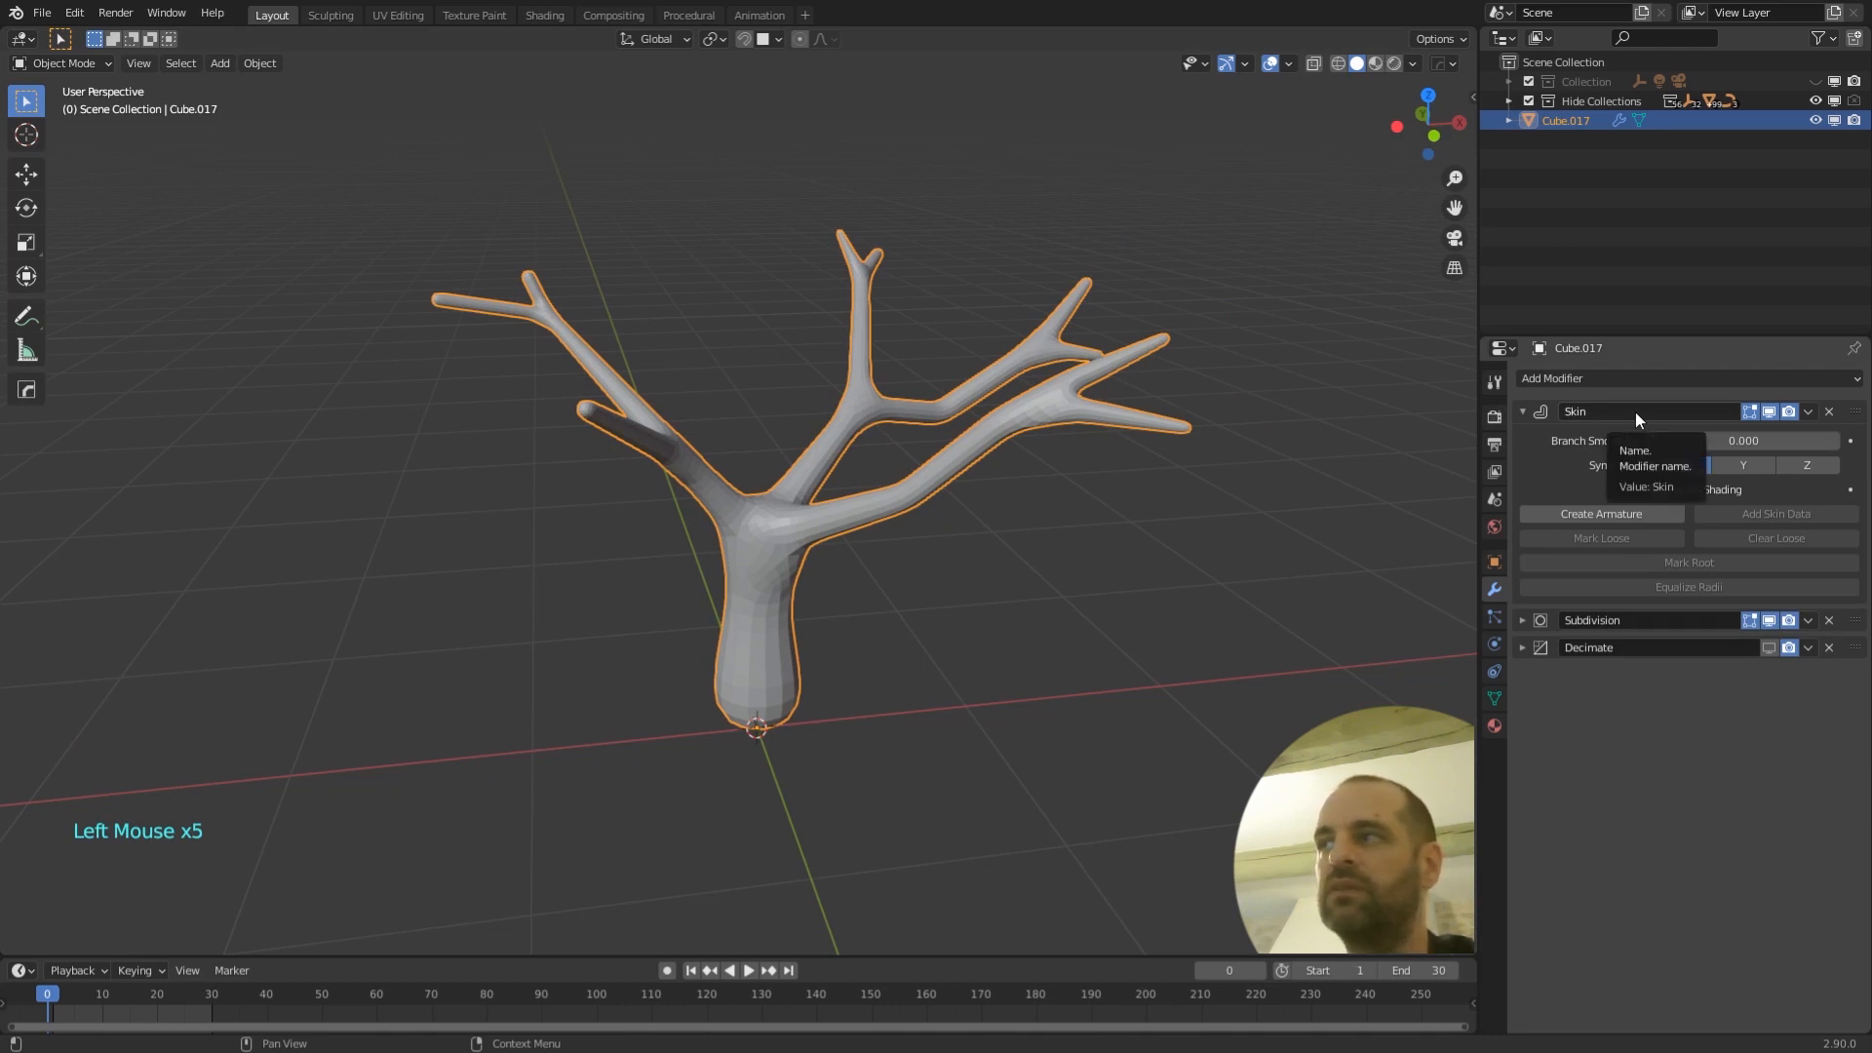
key("ctrl+a")
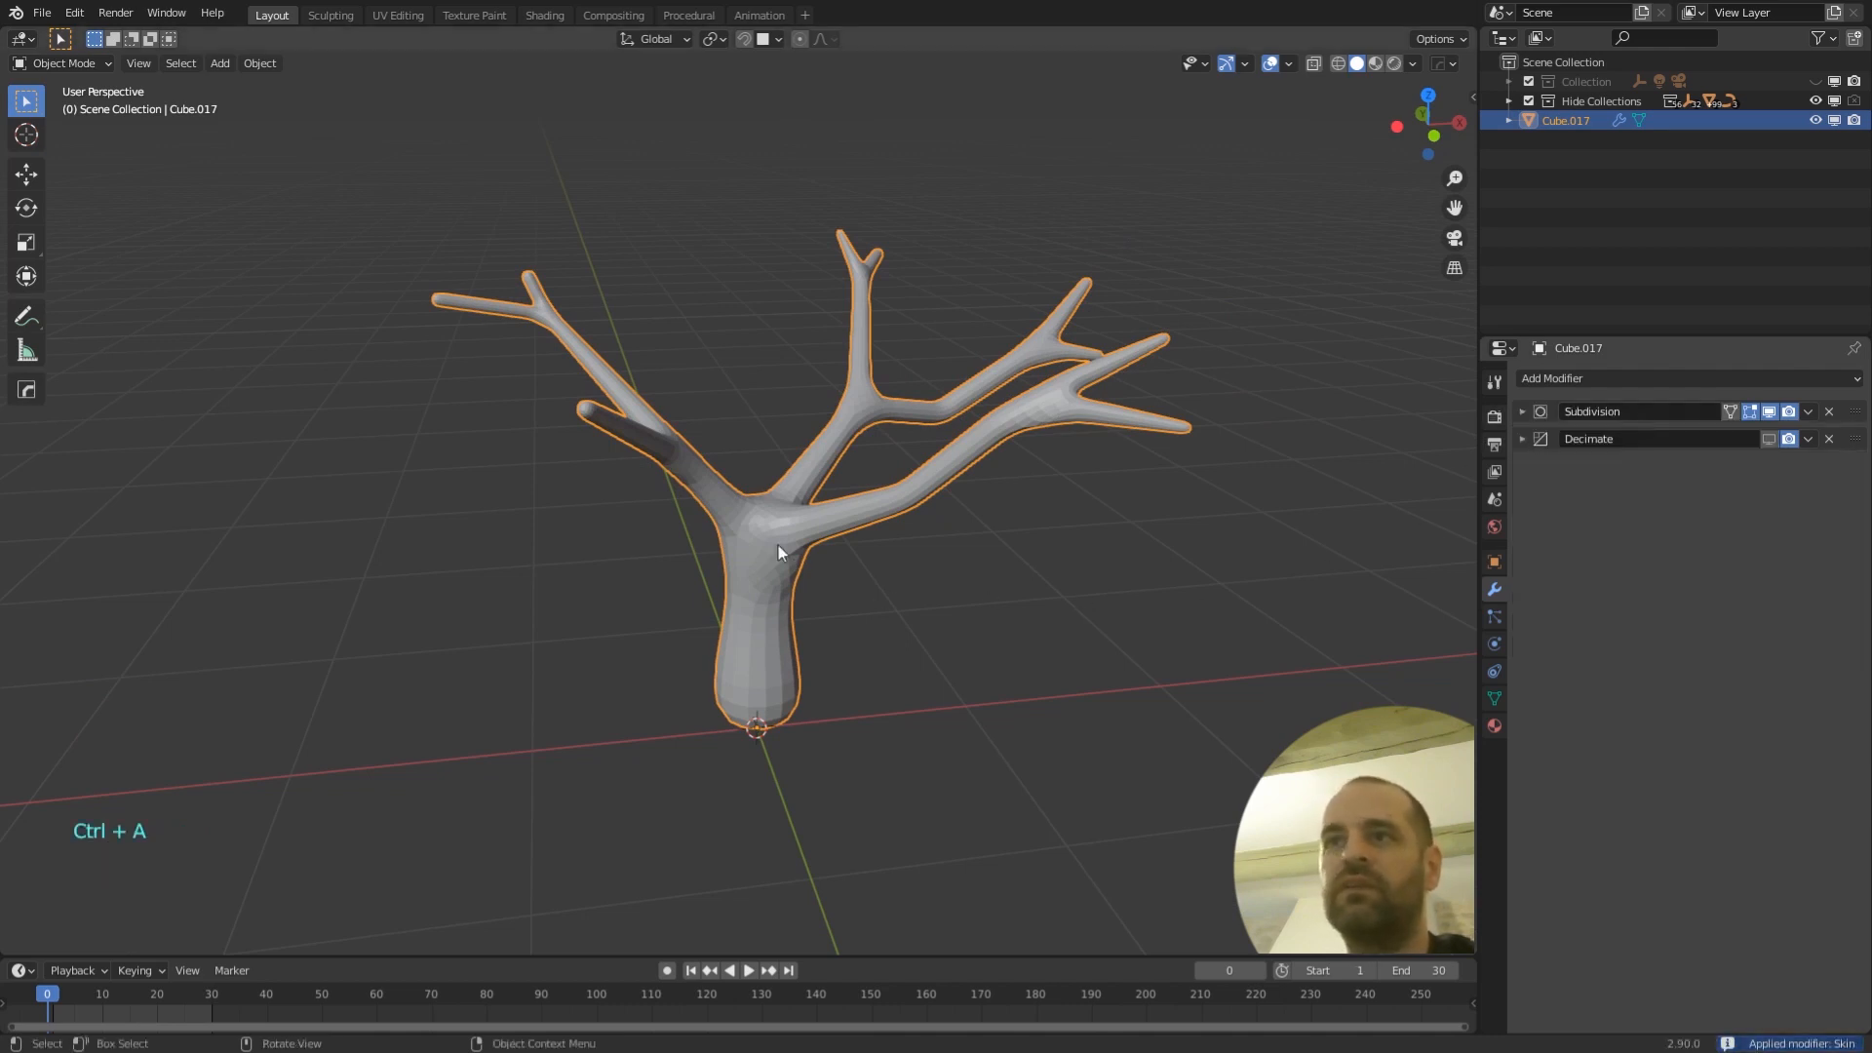
- Shade the tree smooth and examine the trunk and branches from several sides
middle_click_drag(874, 639, 920, 562, "shift")
scroll(854, 530, "up", 2)
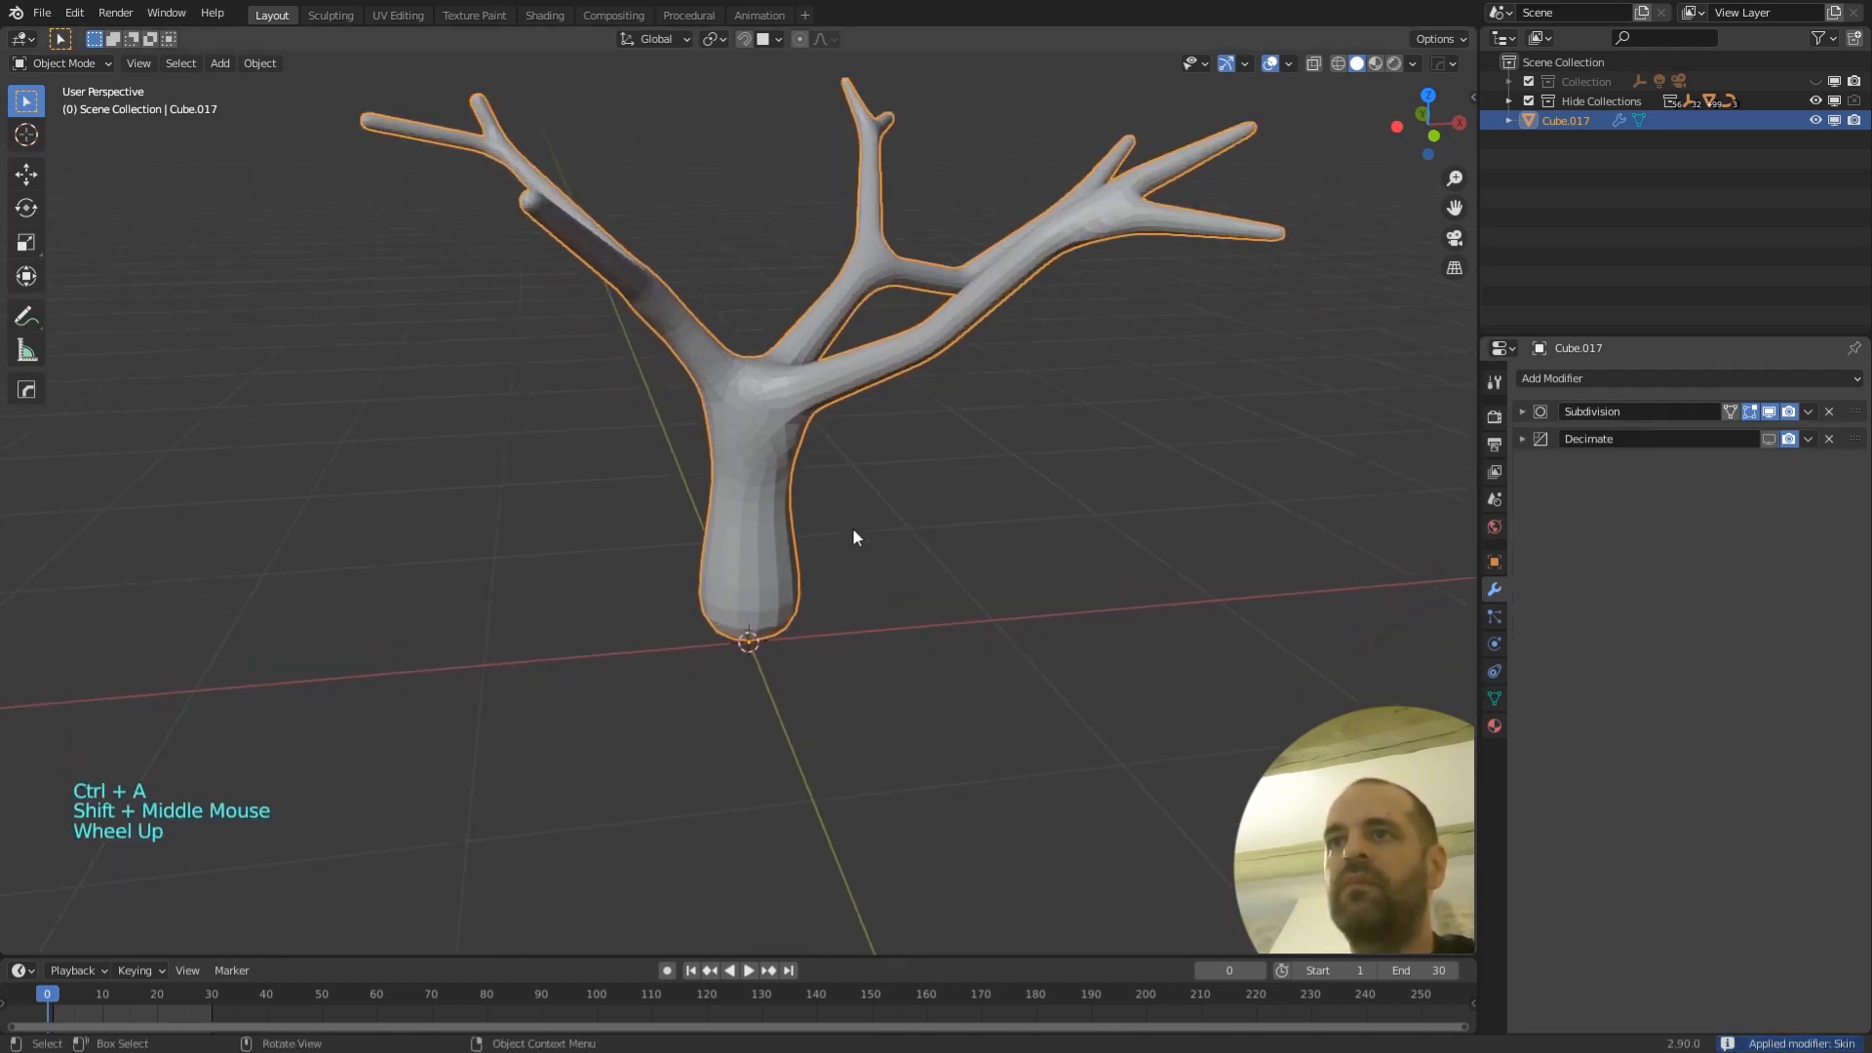
right_click(745, 414)
left_click(751, 419)
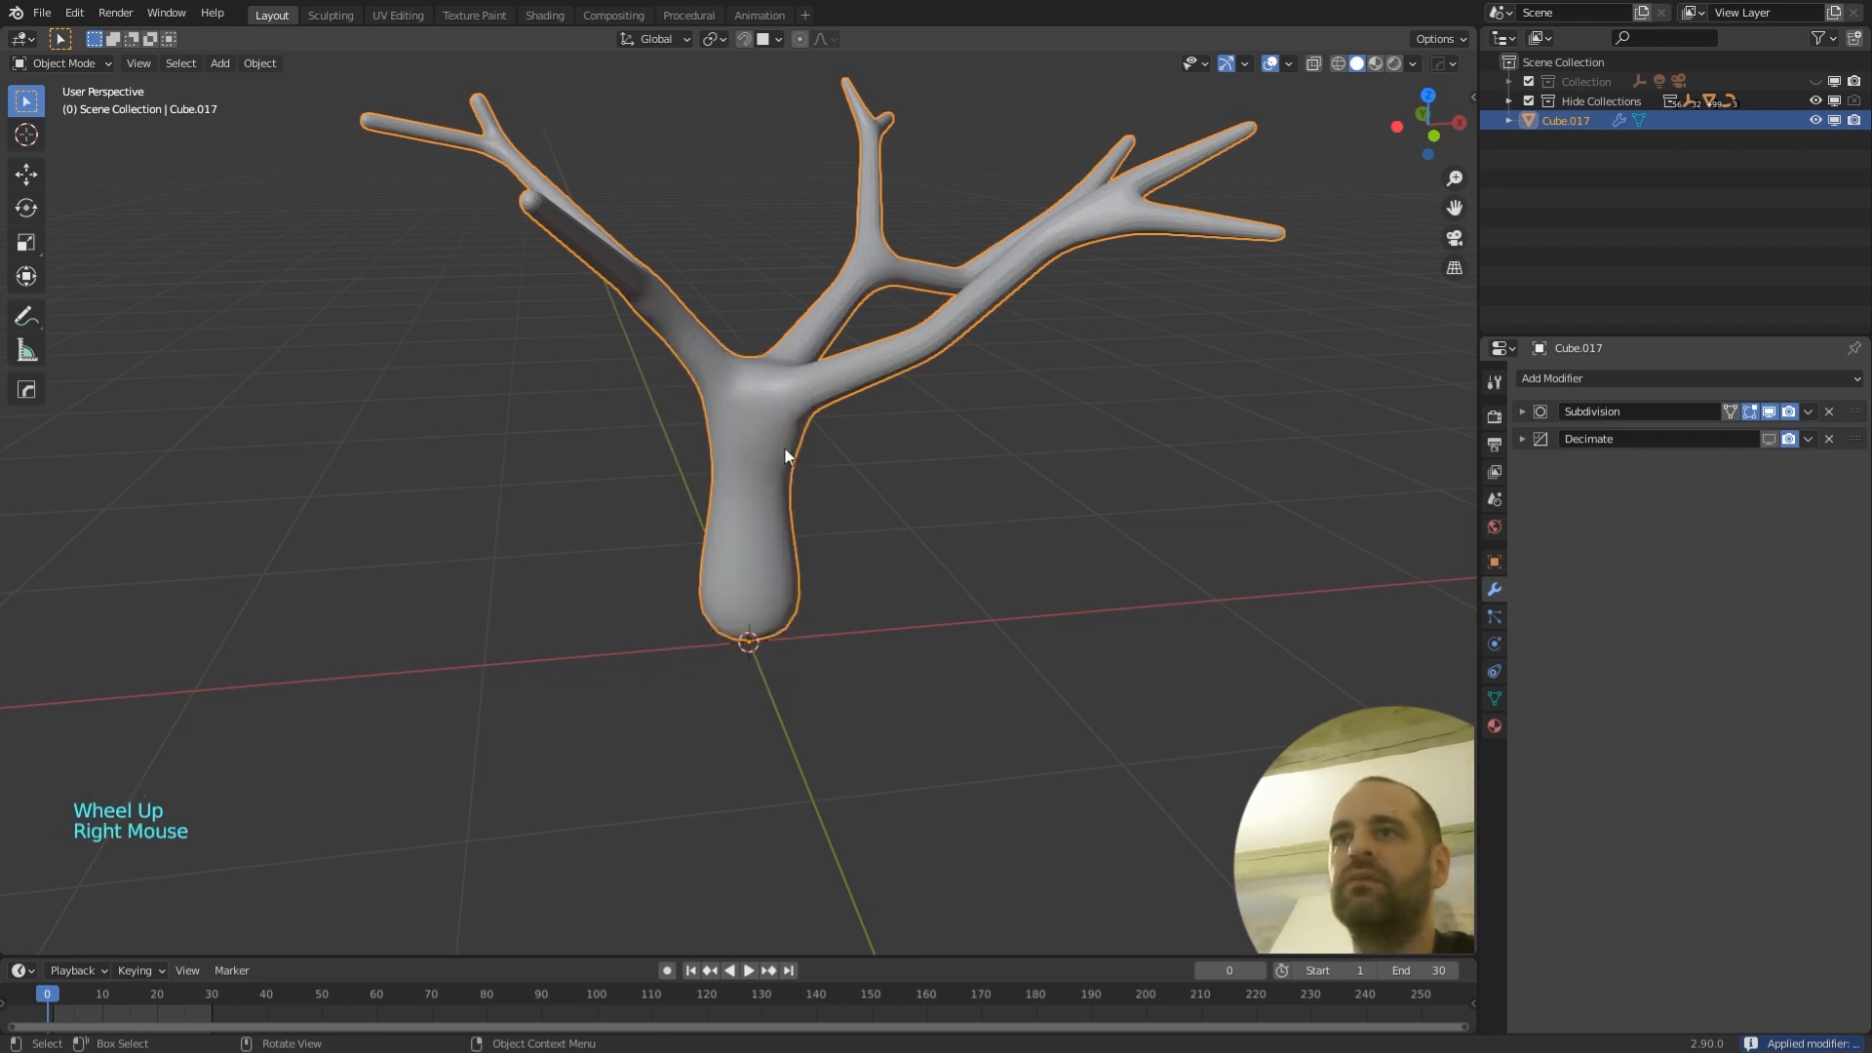
middle_click_drag(784, 447, 881, 493)
scroll(765, 449, "down", 3)
mouse_move(775, 450)
middle_mouse_down()
mouse_move(881, 530)
mouse_move(796, 445)
middle_mouse_up()
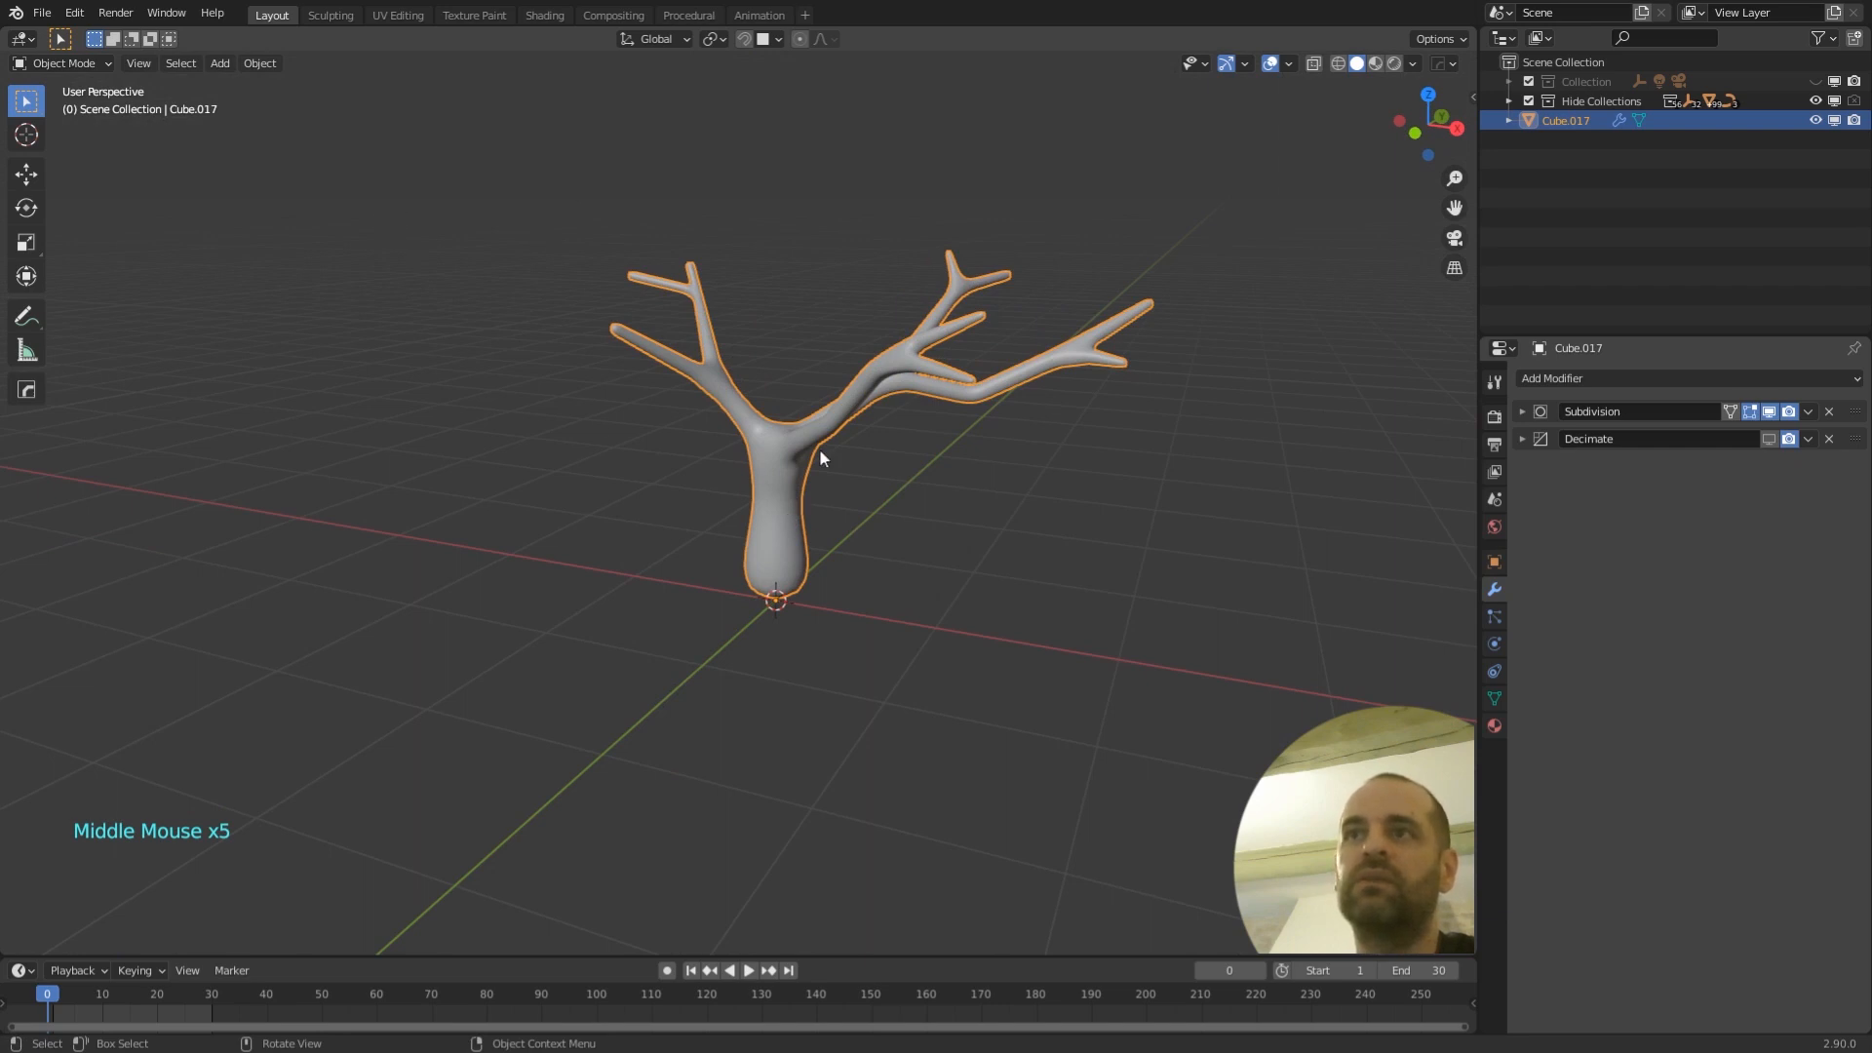
middle_click_drag(797, 671, 817, 574)
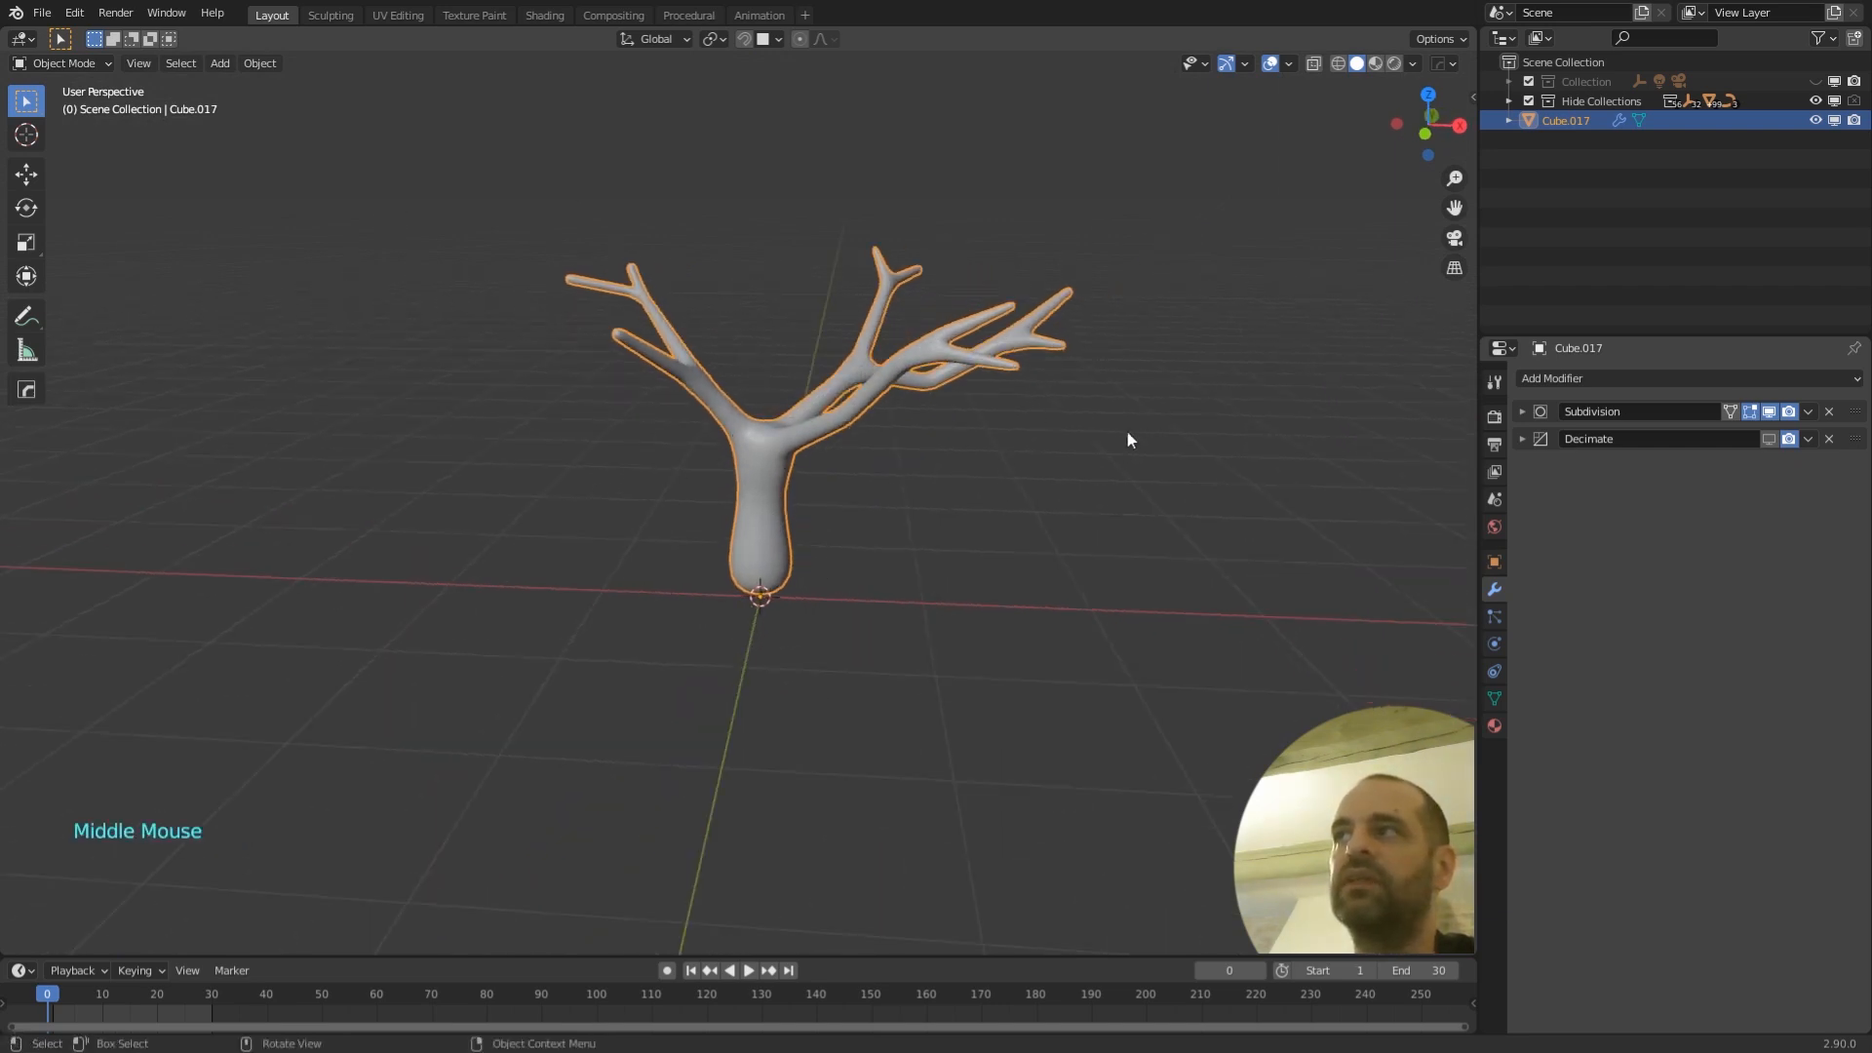
left_click(1521, 413)
left_click(1521, 412)
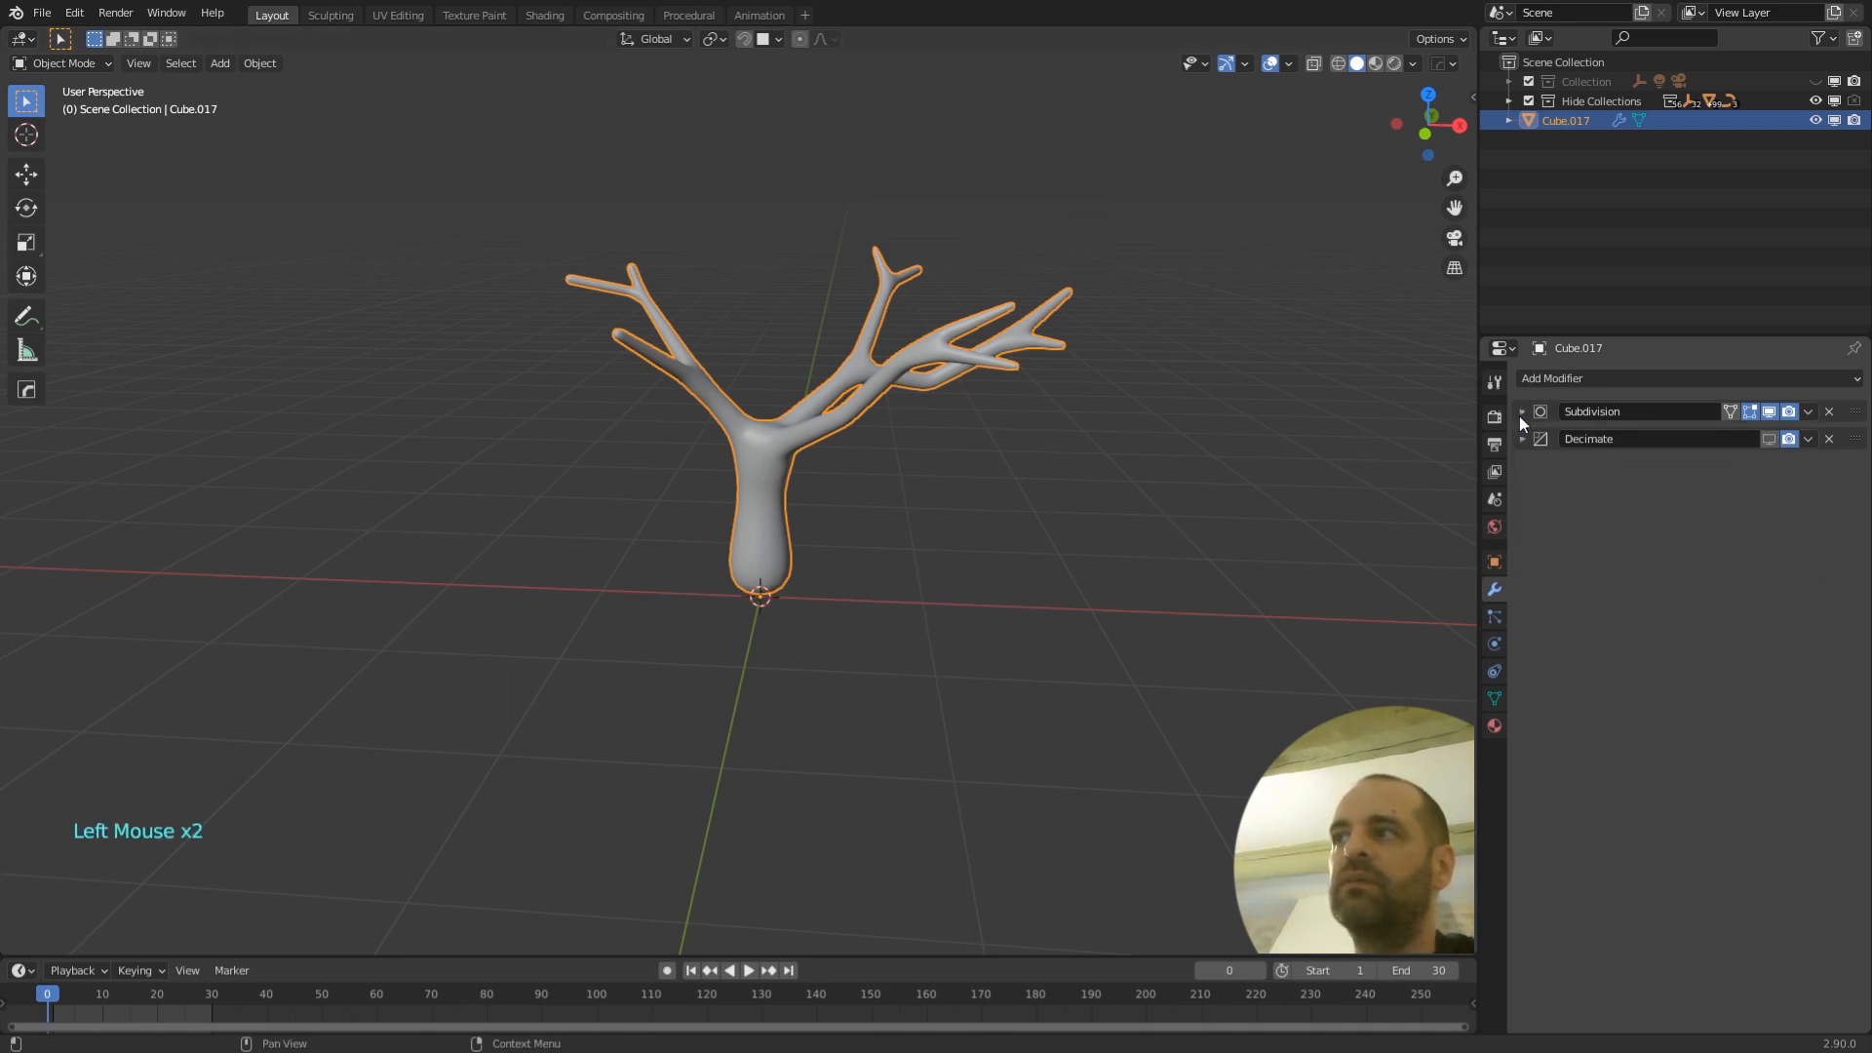
left_click(1523, 439)
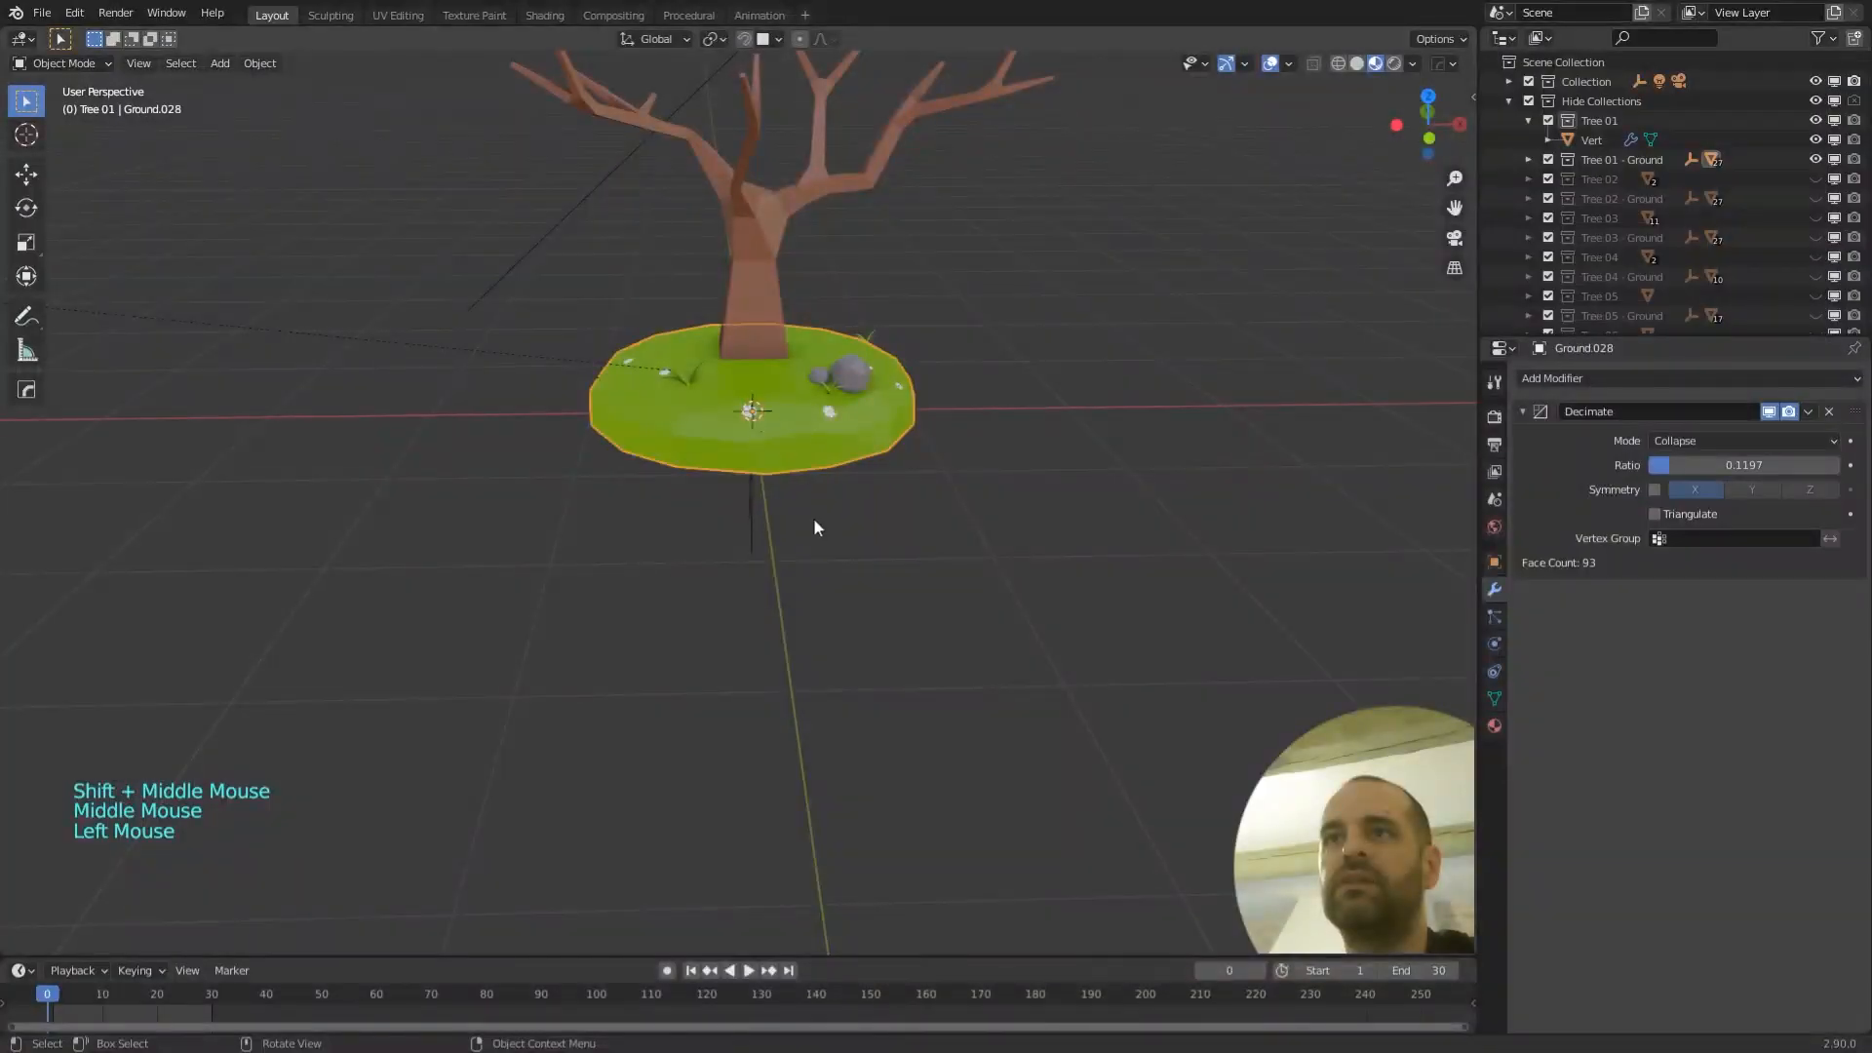
- Show the wireframe overlay and turn off the ground's Decimate viewport display to inspect its original mesh
mouse_move(816, 528)
middle_mouse_down()
mouse_move(885, 473)
mouse_move(828, 511)
middle_mouse_up()
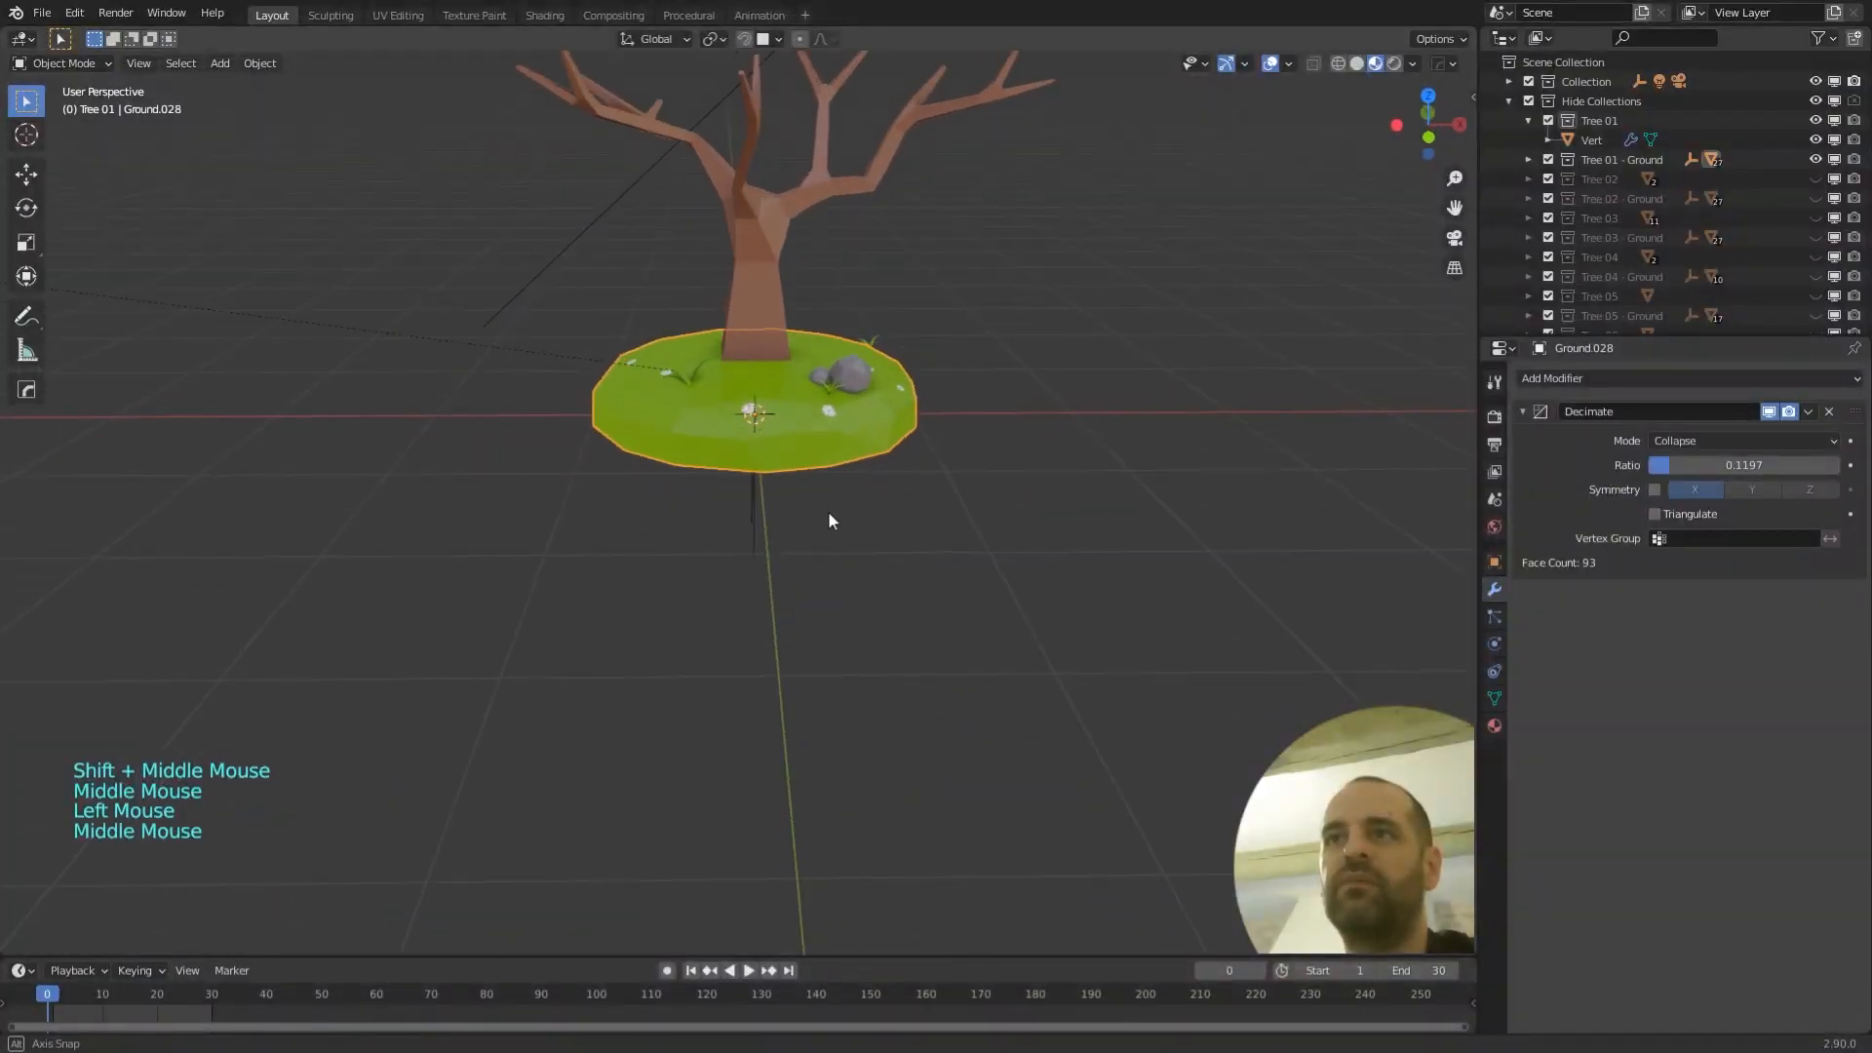
scroll(973, 432, "up", 1)
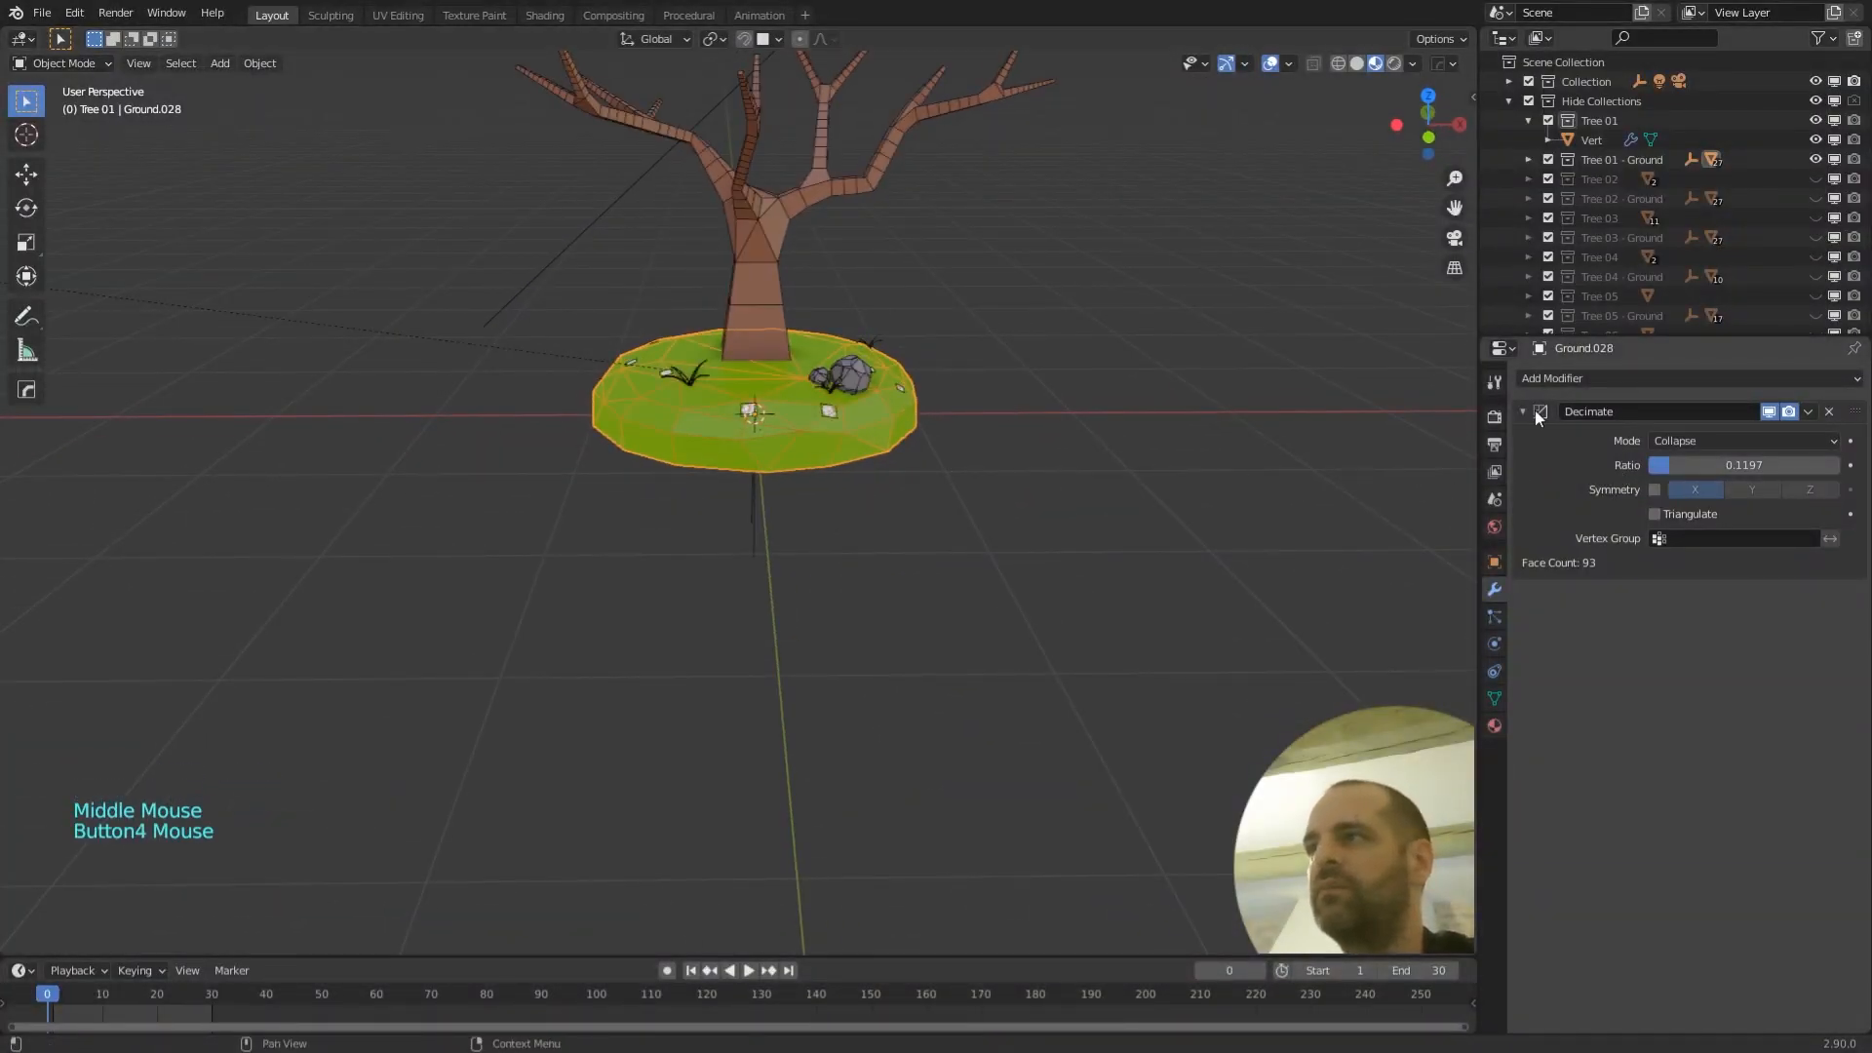
left_click(1771, 411)
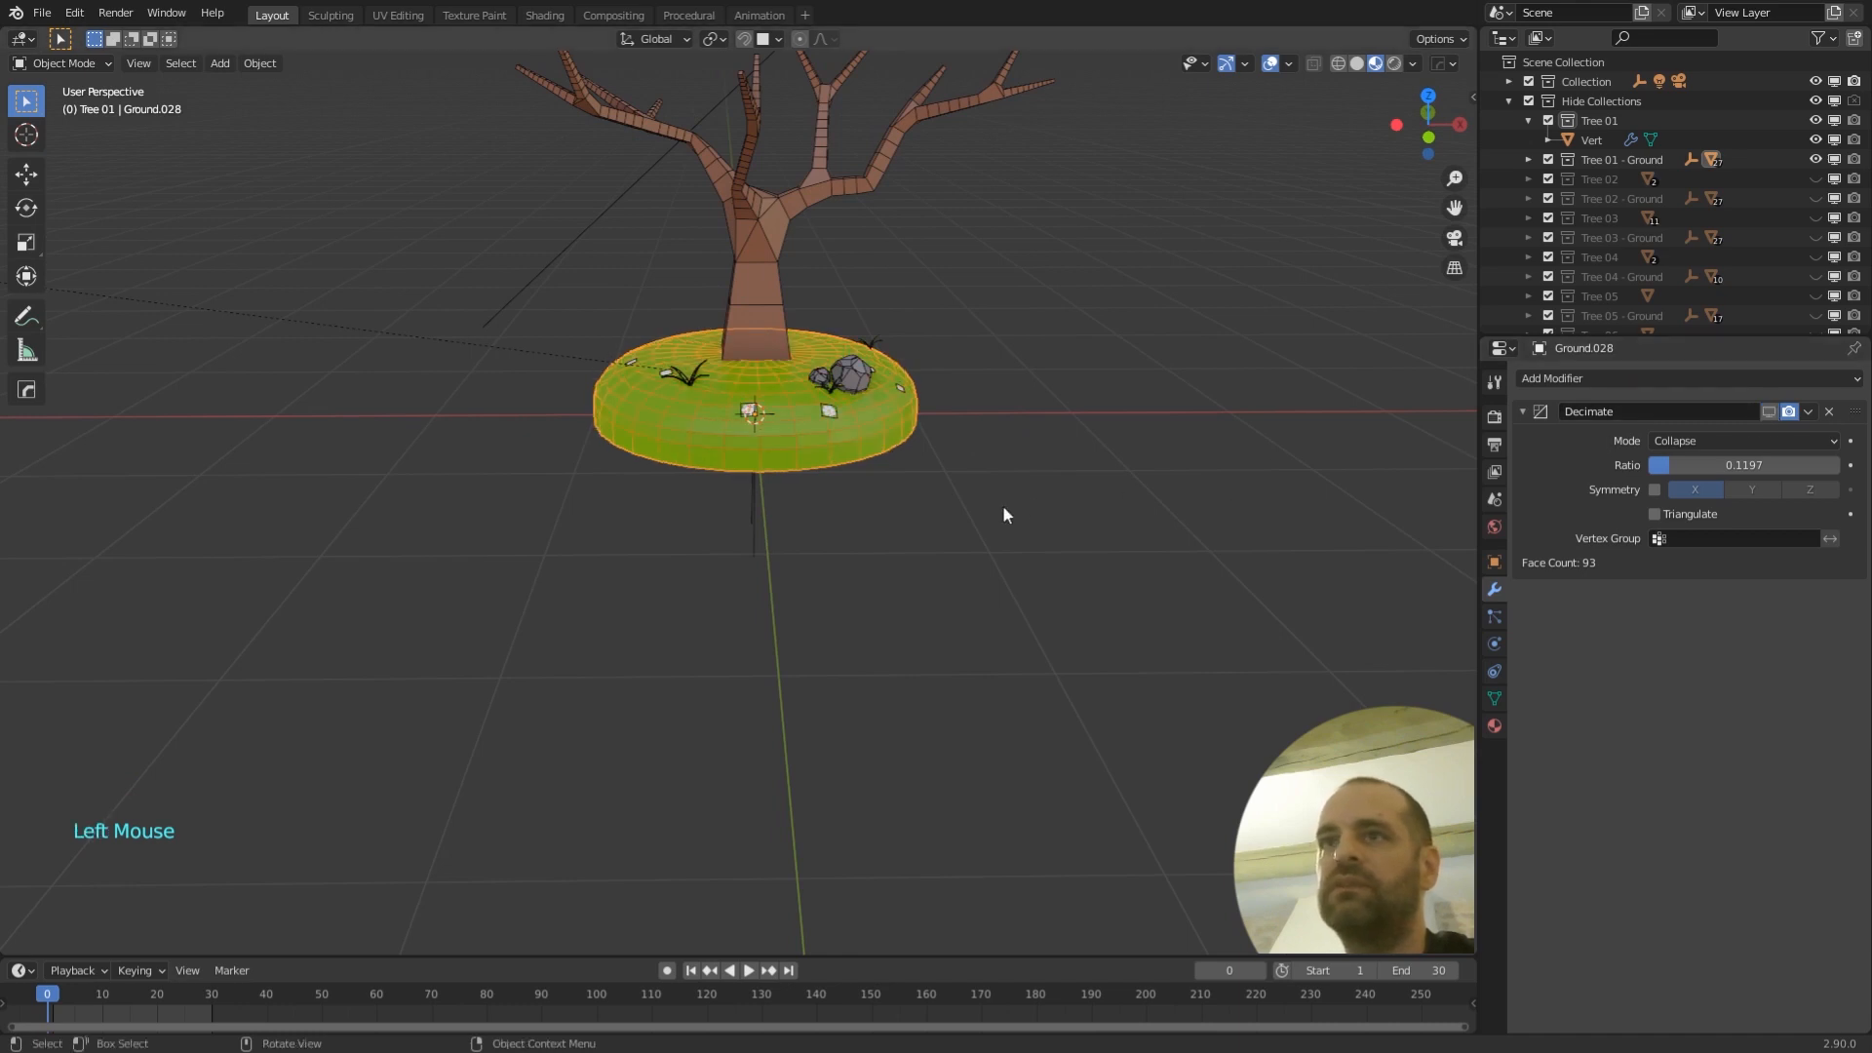
scroll(975, 485, "up", 4)
middle_click_drag(945, 464, 831, 568)
scroll(925, 445, "down", 3)
mouse_move(831, 568)
middle_mouse_down()
mouse_move(813, 556)
mouse_move(813, 478)
mouse_move(780, 546)
mouse_move(823, 602)
middle_mouse_up()
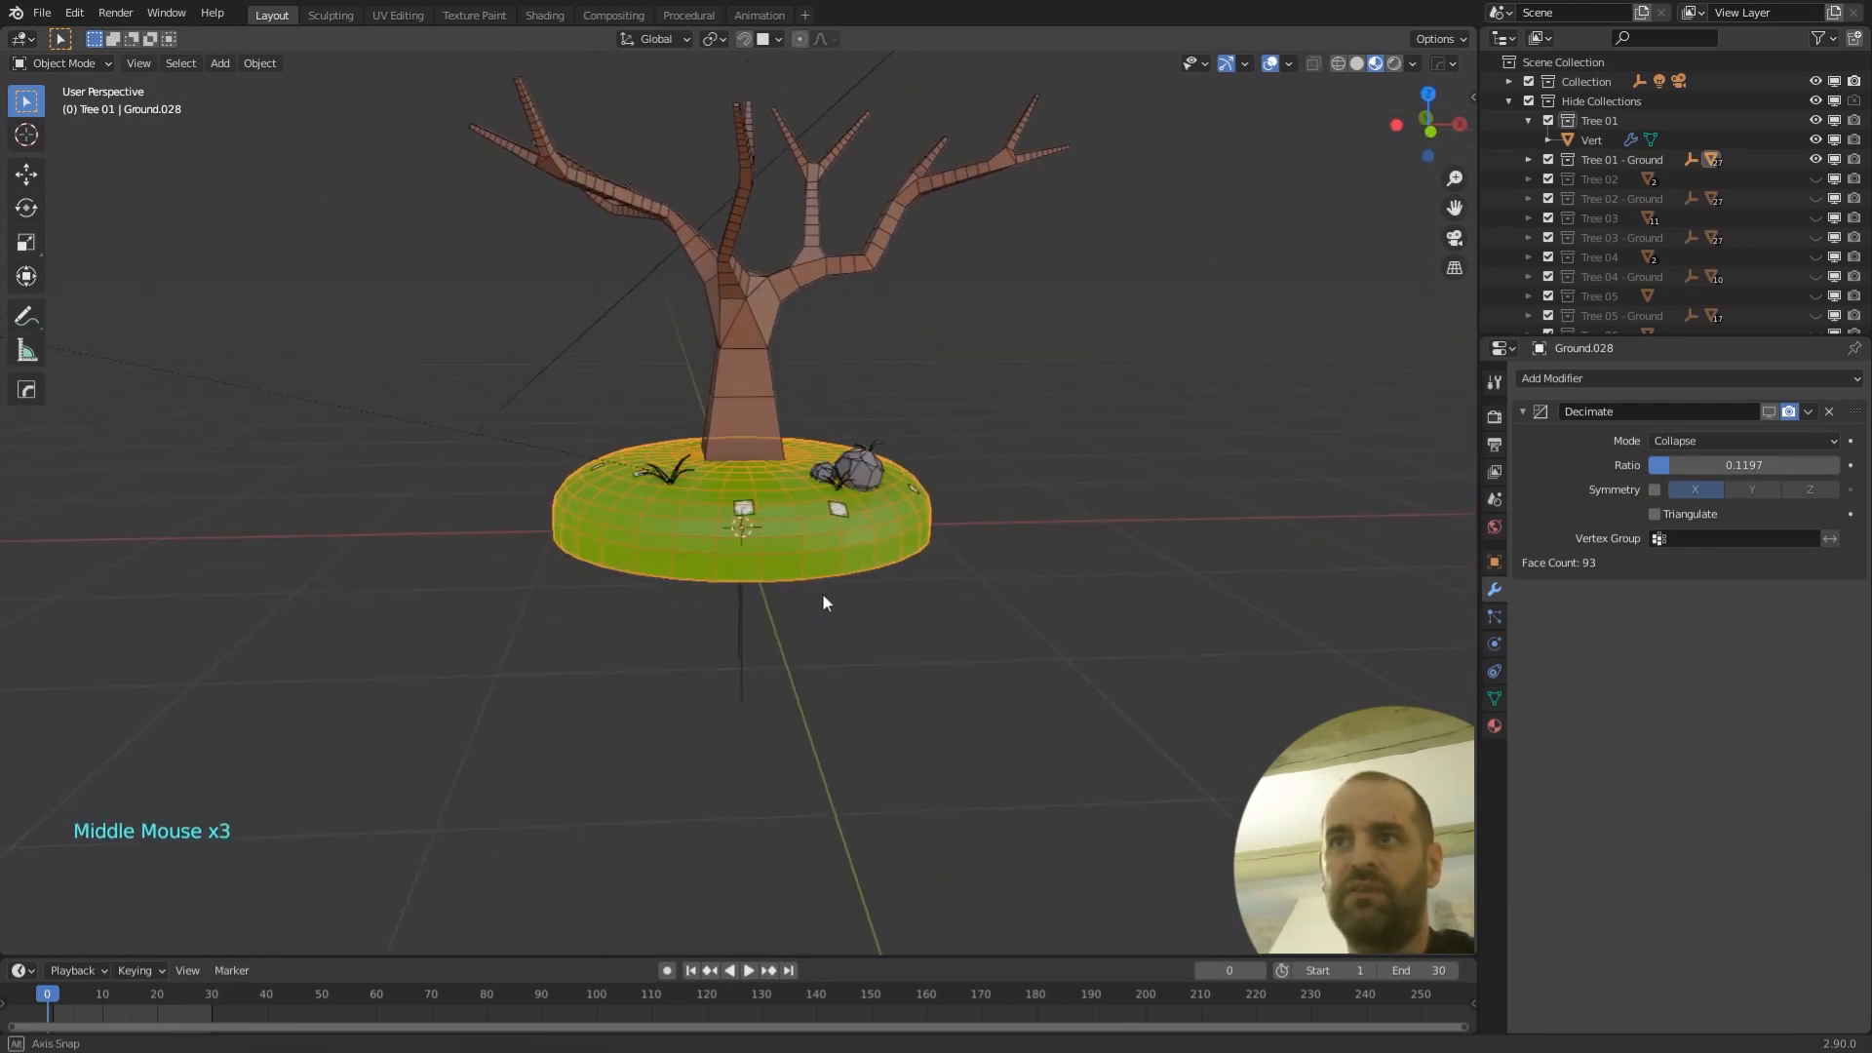
middle_click_drag(770, 478, 792, 517)
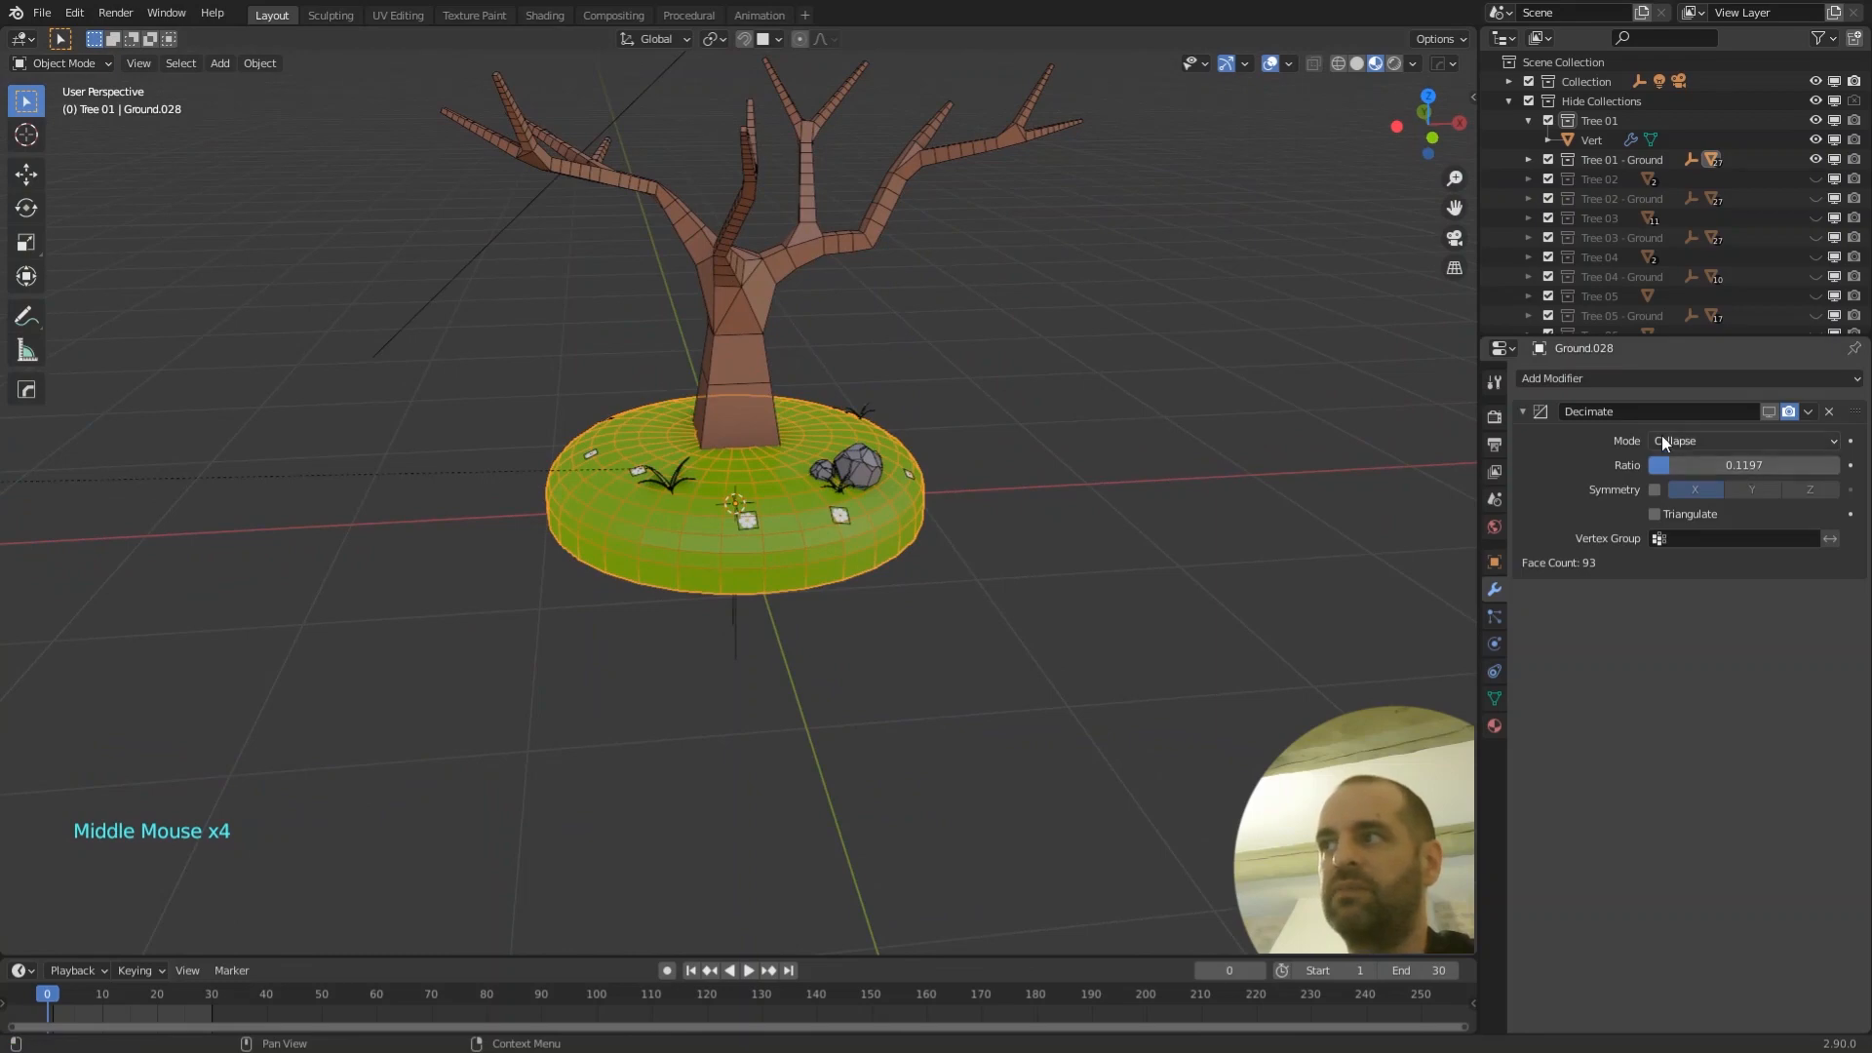
- Turn the ground's Decimate viewport display back on and hide the wireframe overlay
left_click(1769, 411)
middle_click_drag(1037, 593, 816, 576)
key("Button4")
- Select the large rock on the ground and inspect its faces with the wireframe overlay on and off
scroll(1021, 587, "up", 4)
left_click(735, 423)
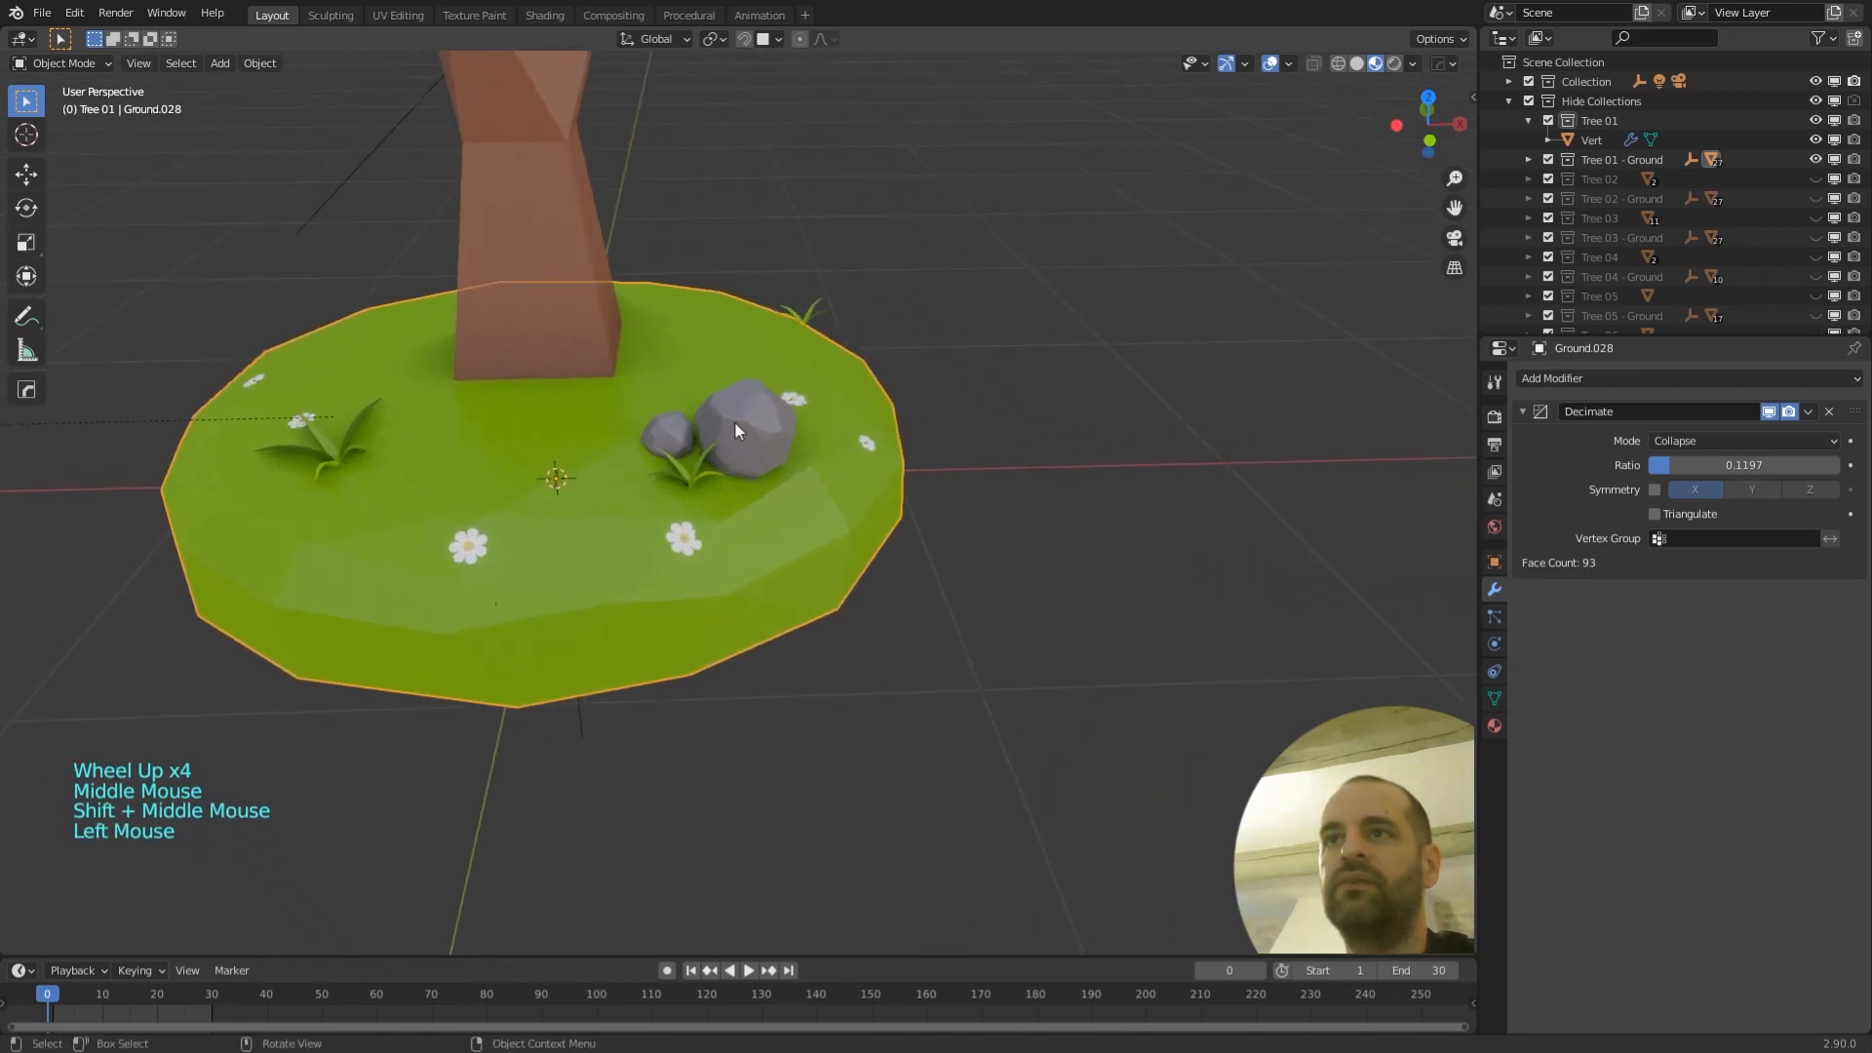
middle_click_drag(735, 423, 817, 490)
scroll(802, 486, "up", 3)
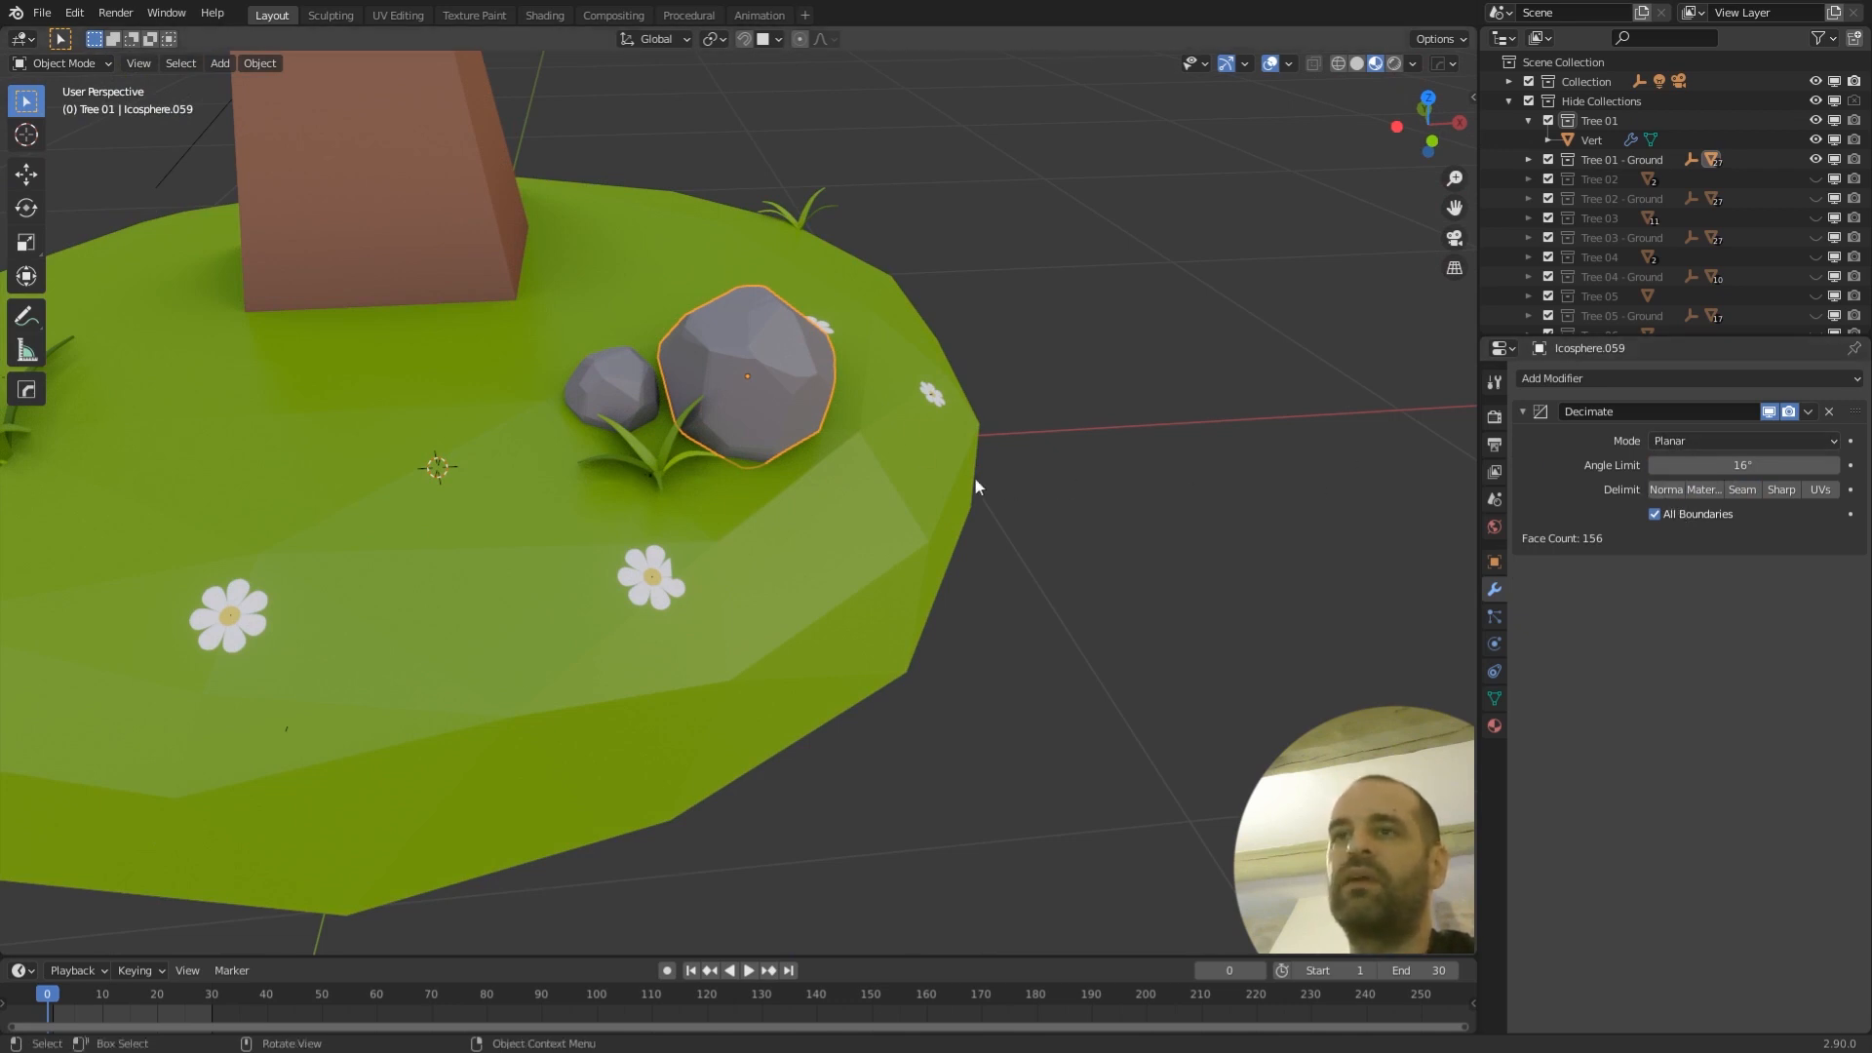
middle_click_drag(908, 423, 846, 408)
middle_click_drag(816, 390, 821, 529, "shift")
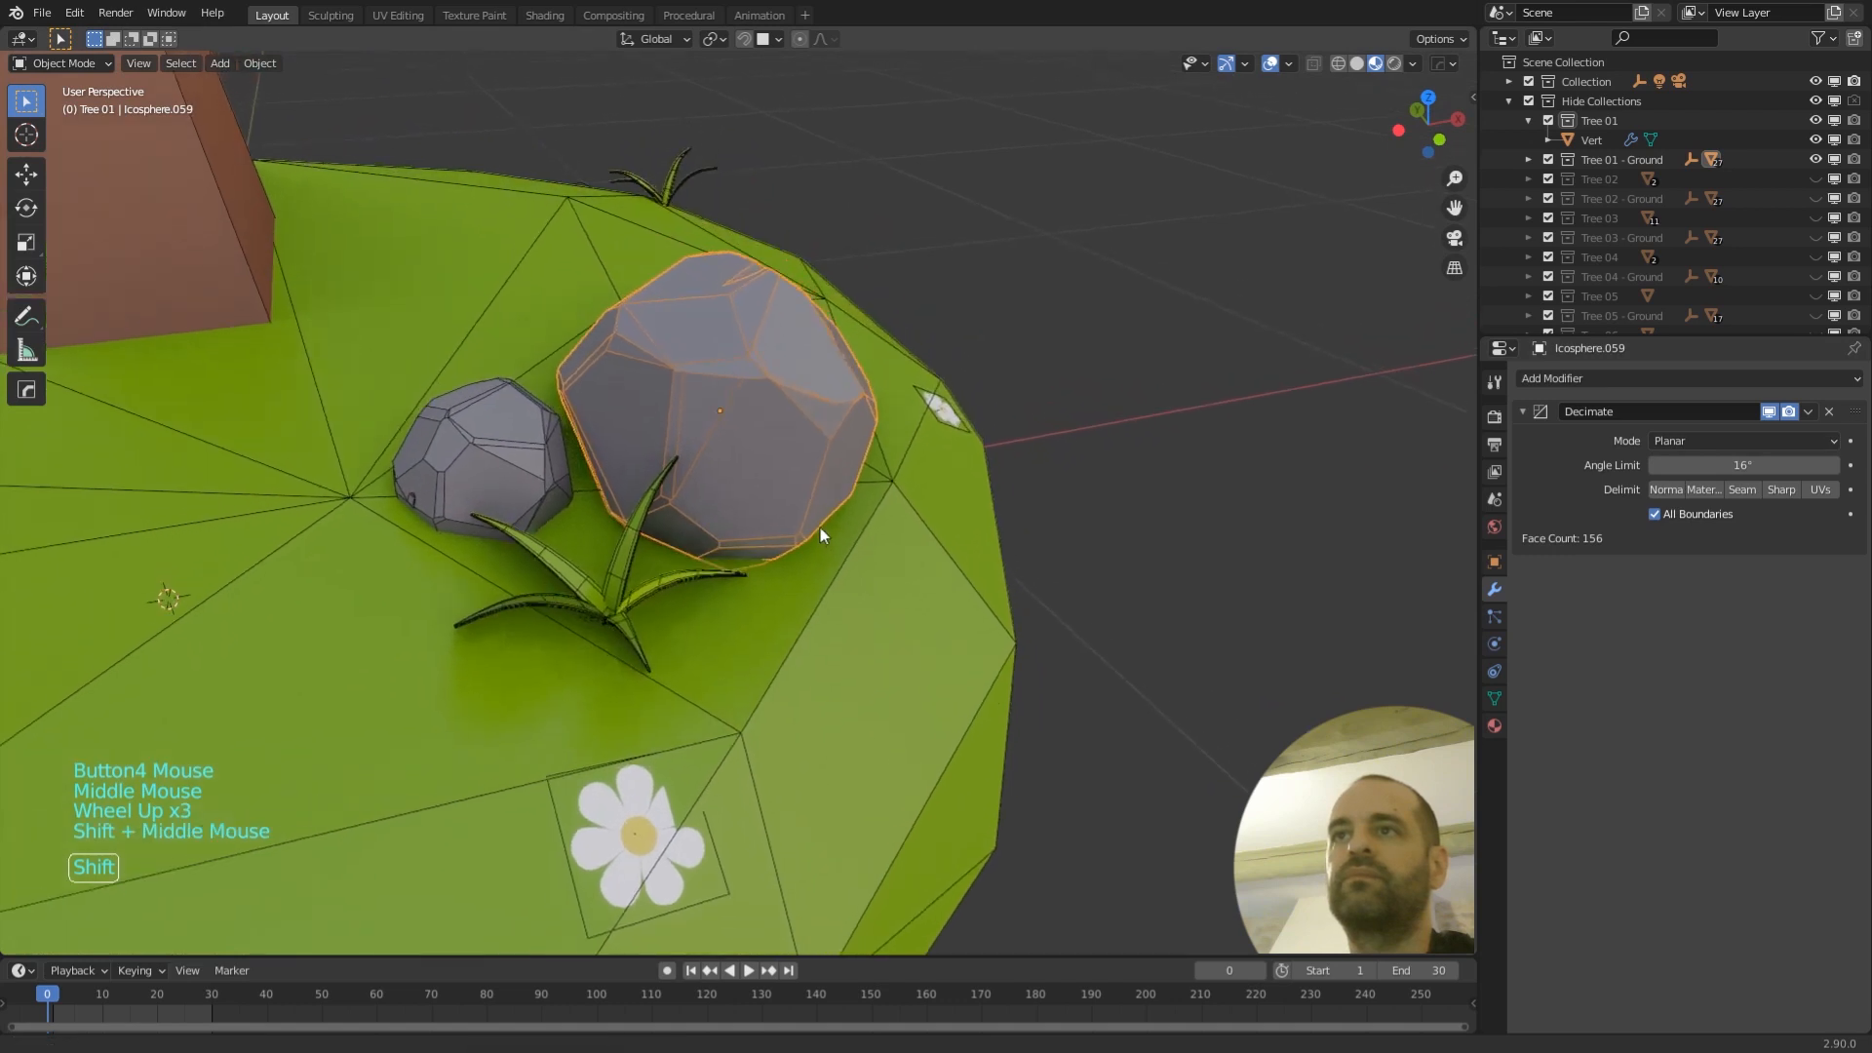
middle_click_drag(845, 423, 879, 411)
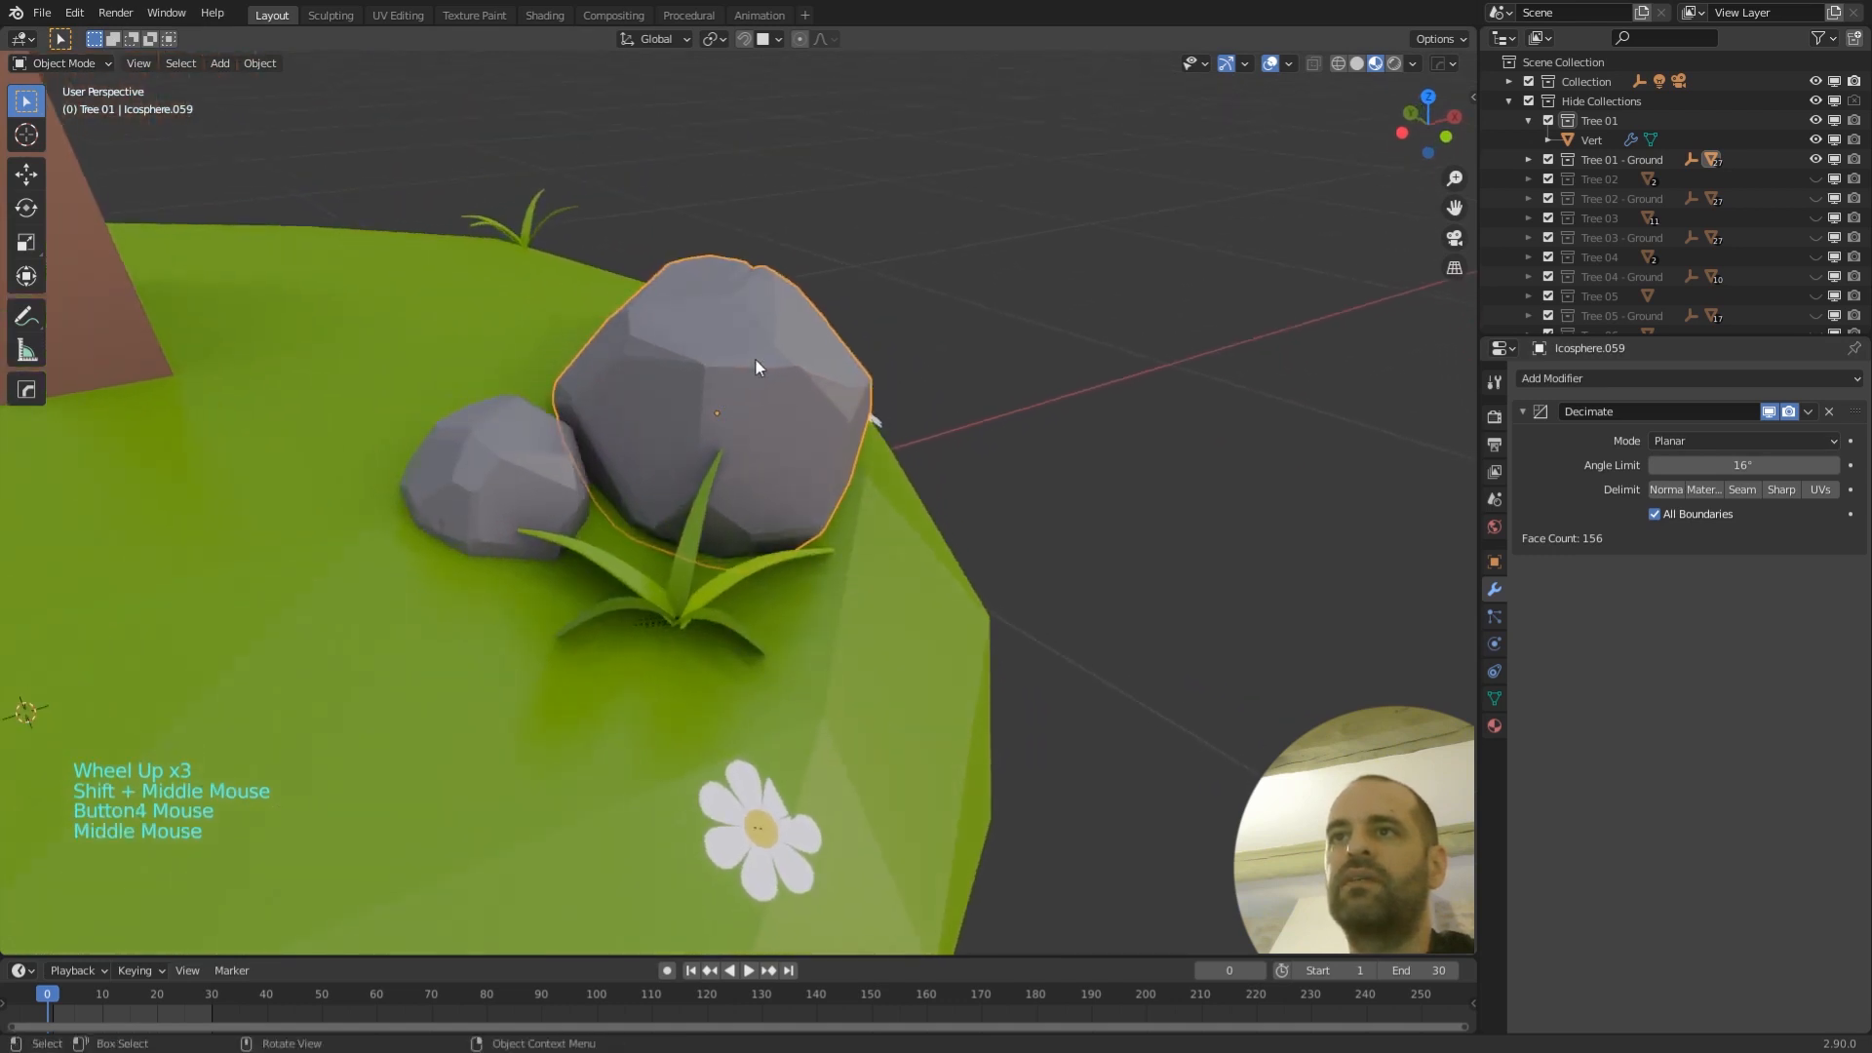
middle_click_drag(757, 360, 793, 382)
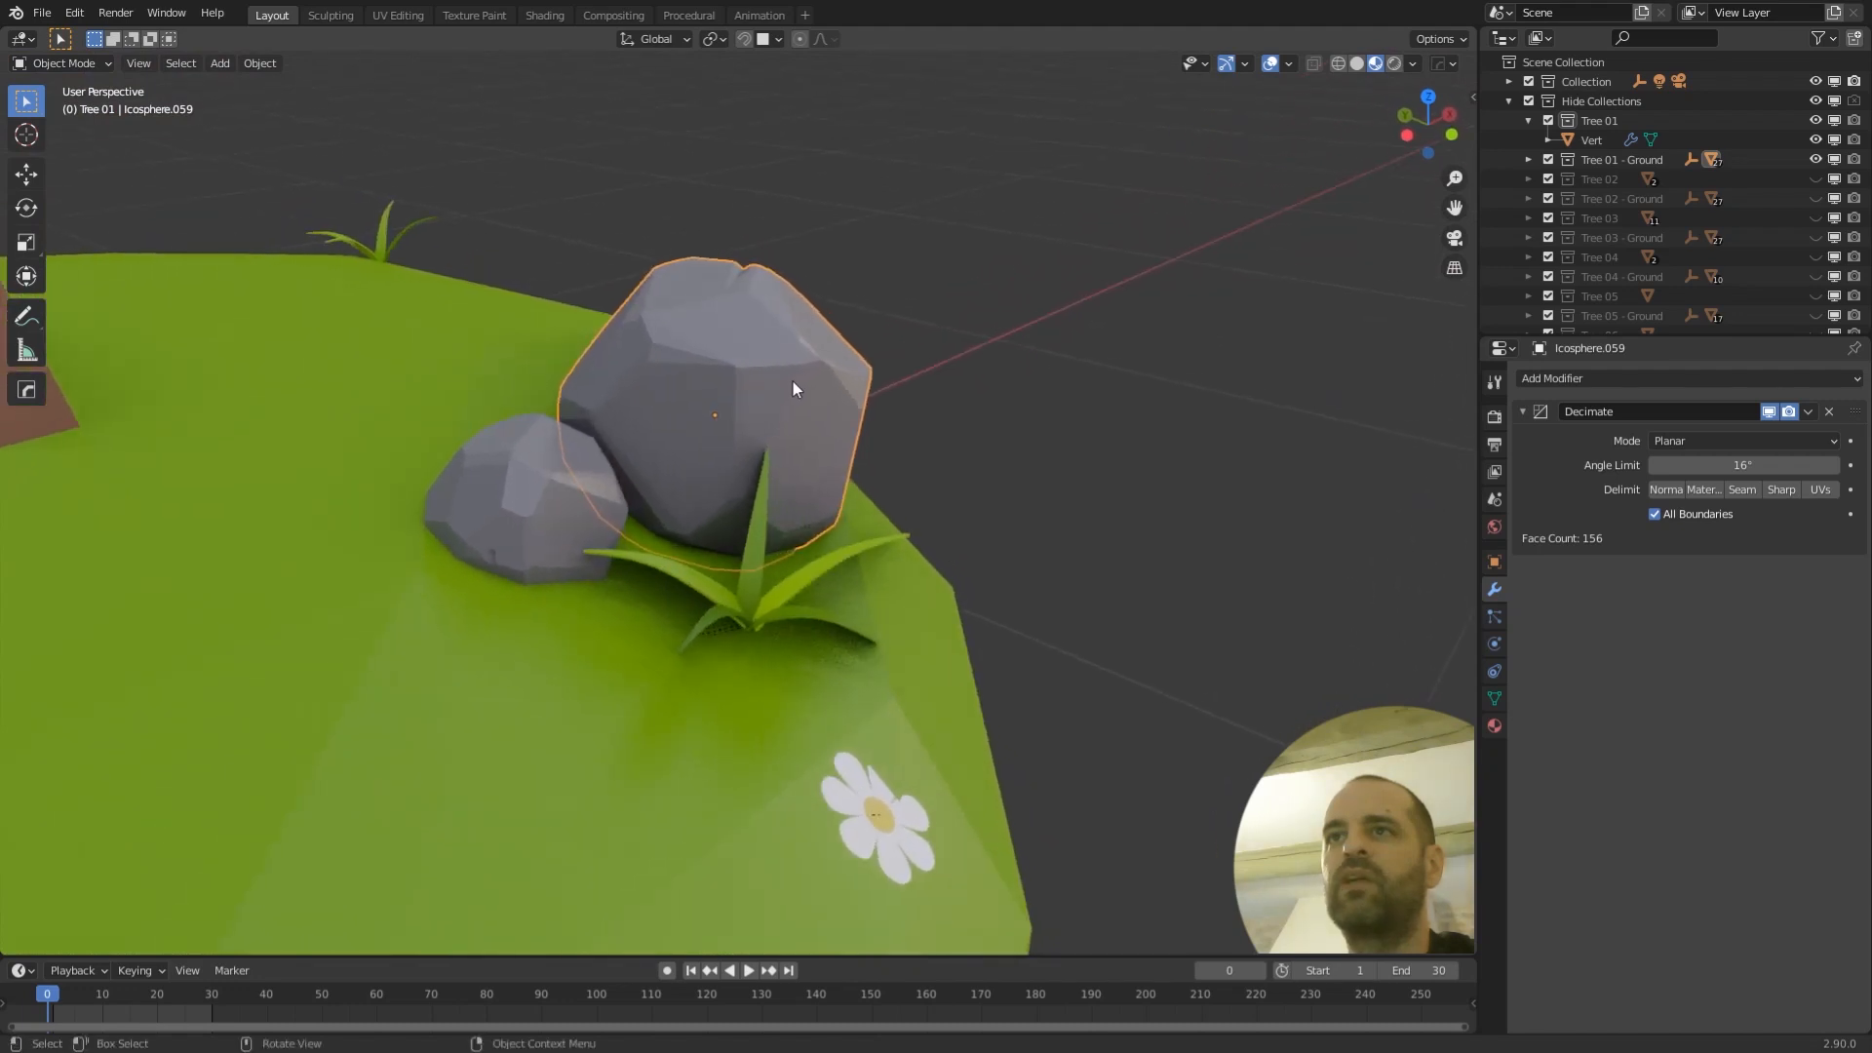
- Switch the large rock's Decimate mode to Collapse to compare its mesh and set it back to Planar
left_click(1716, 441)
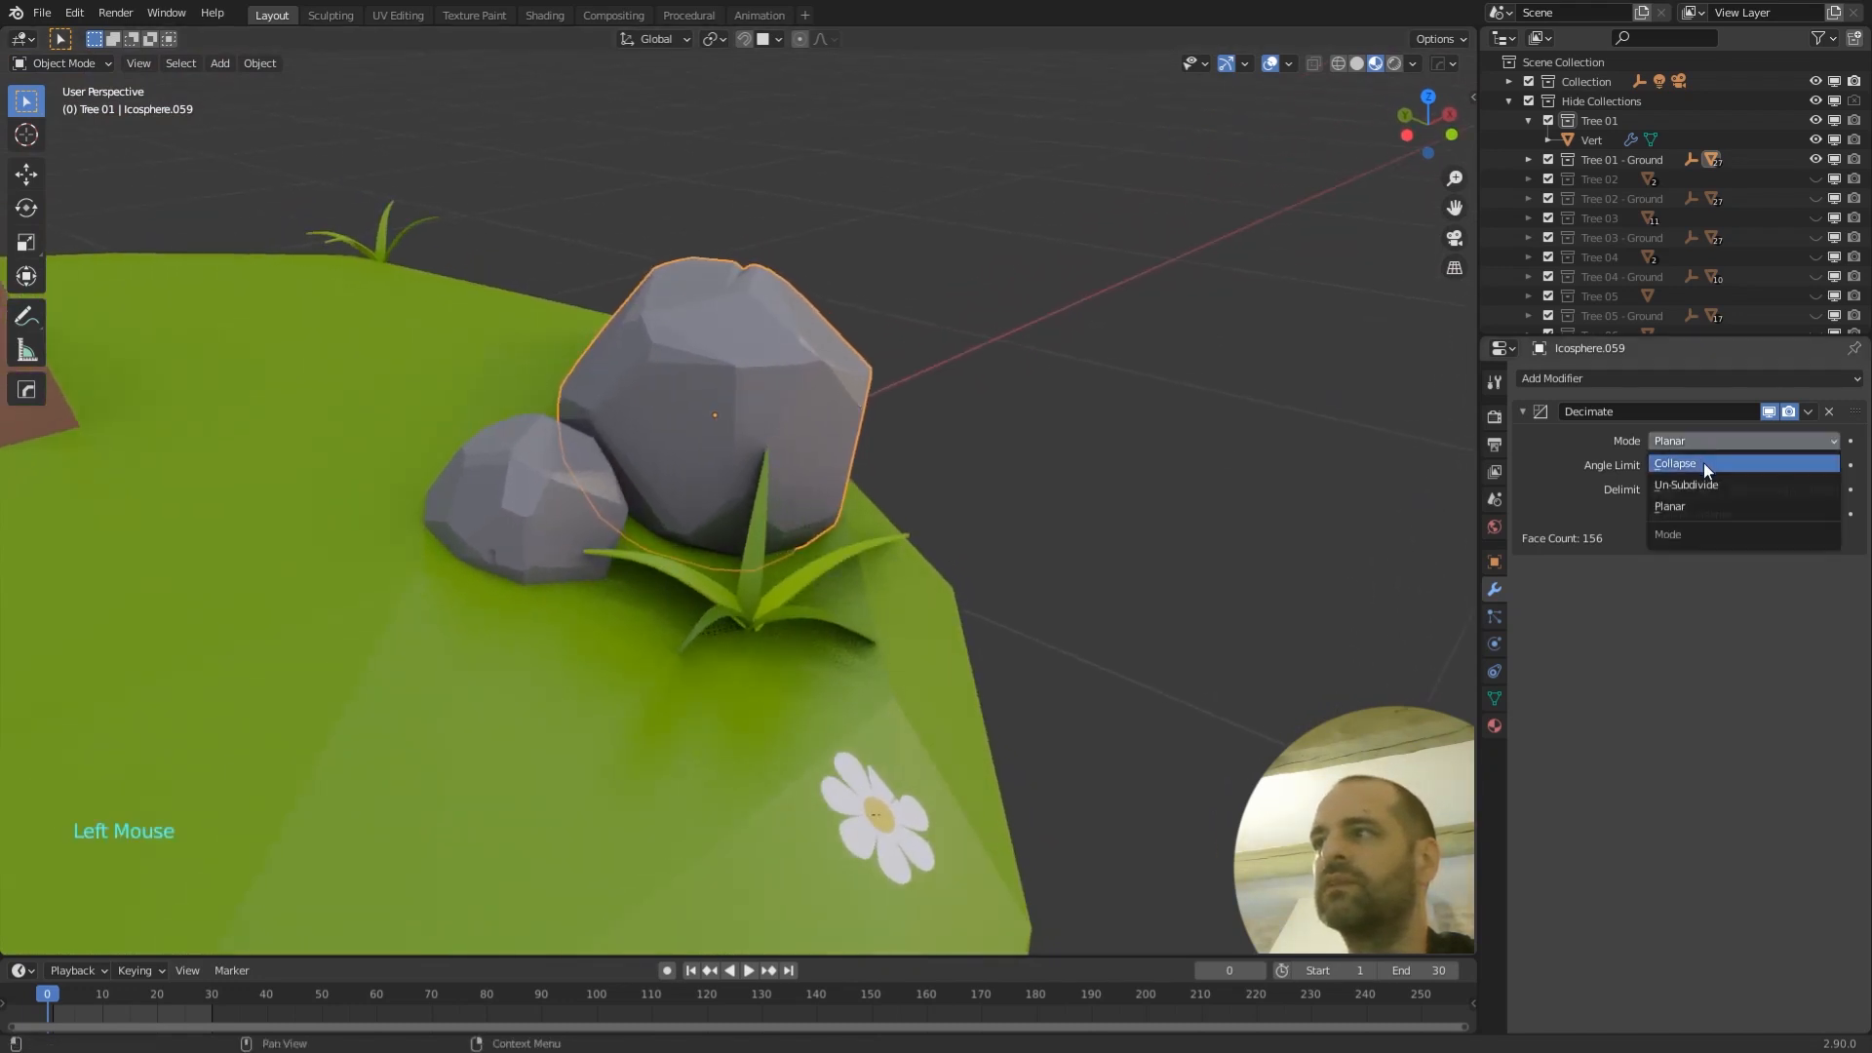
left_click(1705, 462)
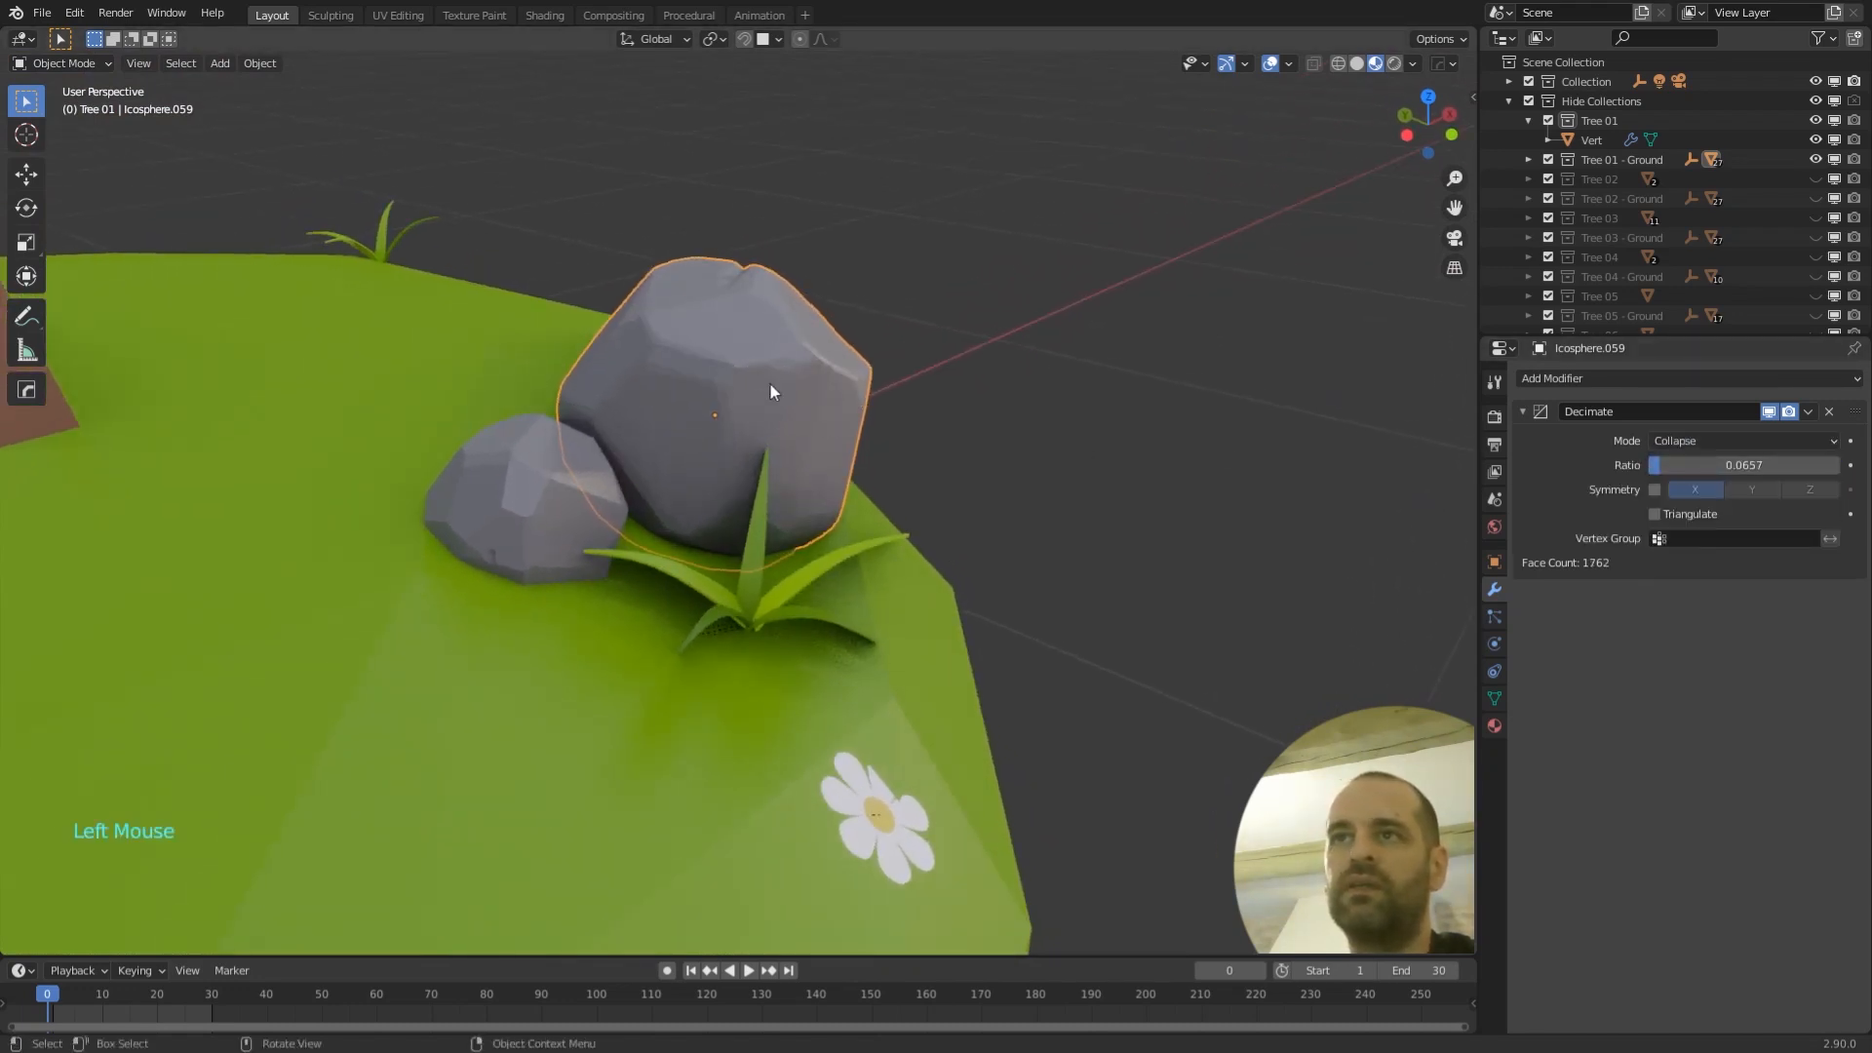
key("Button4")
key("Button4")
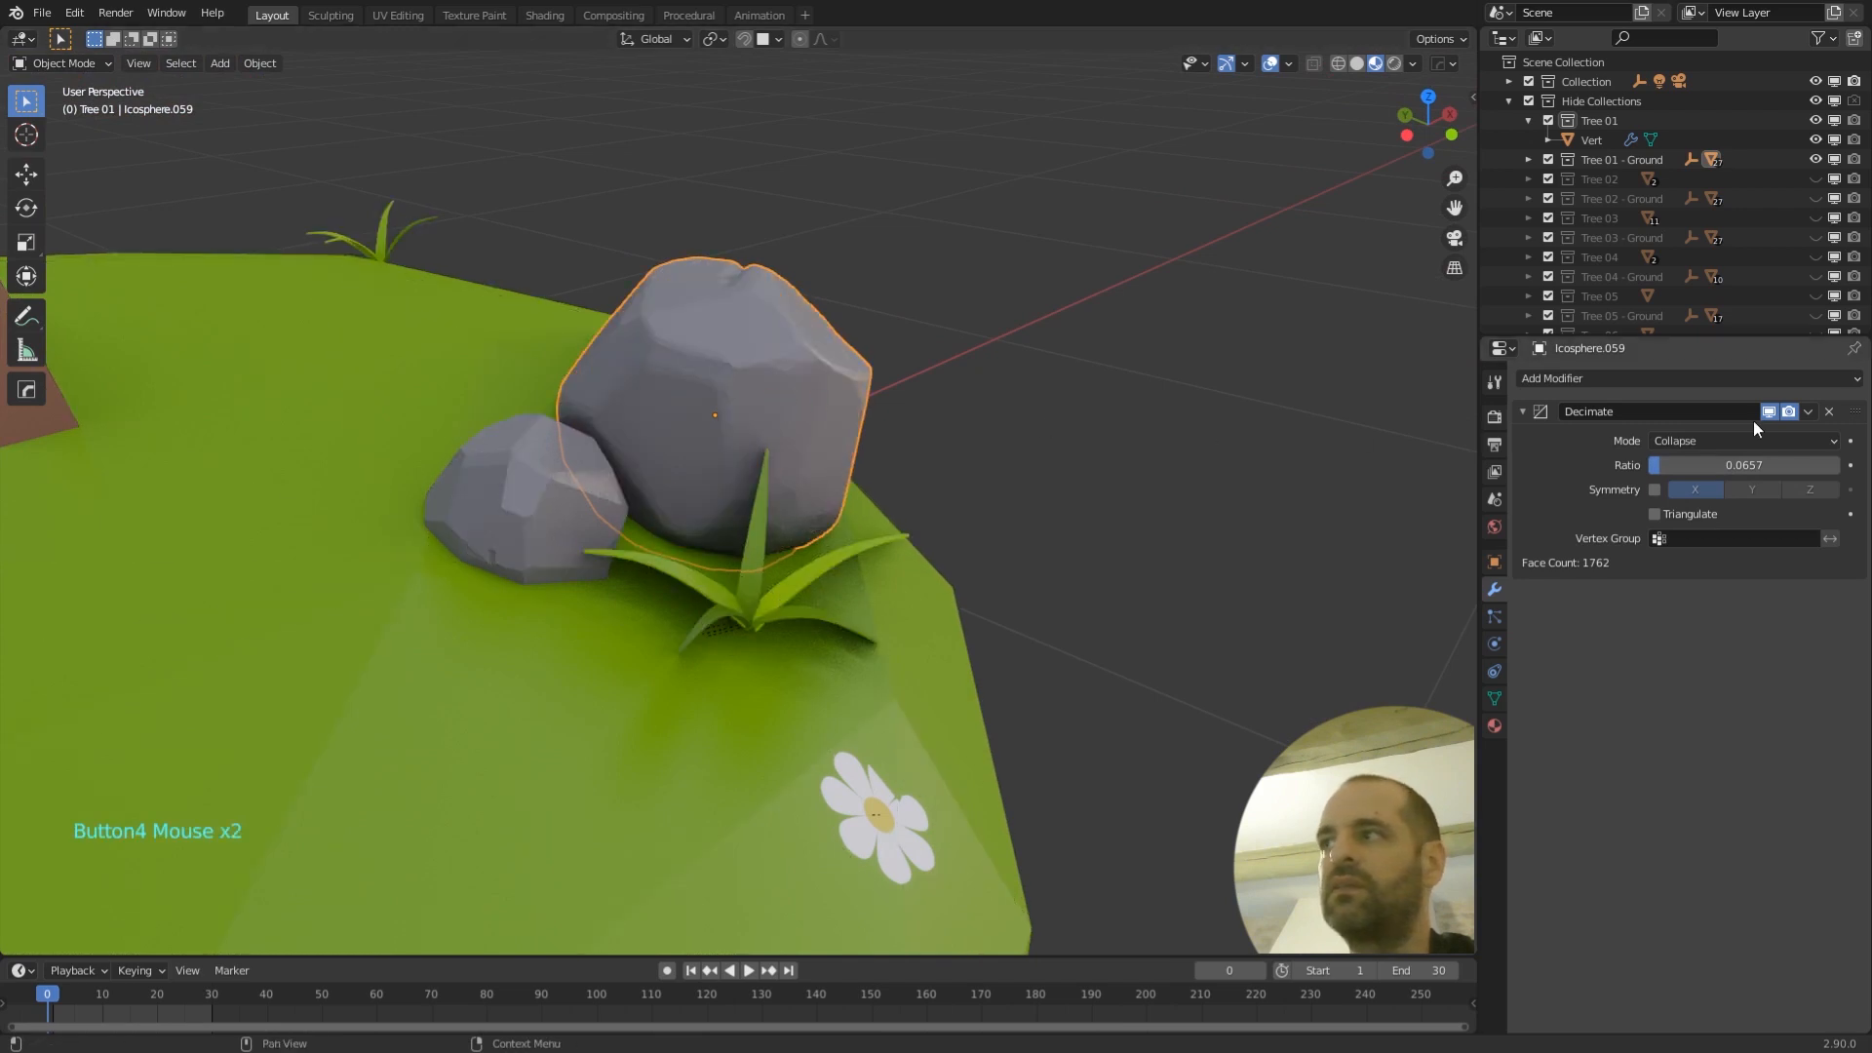
left_click(1722, 437)
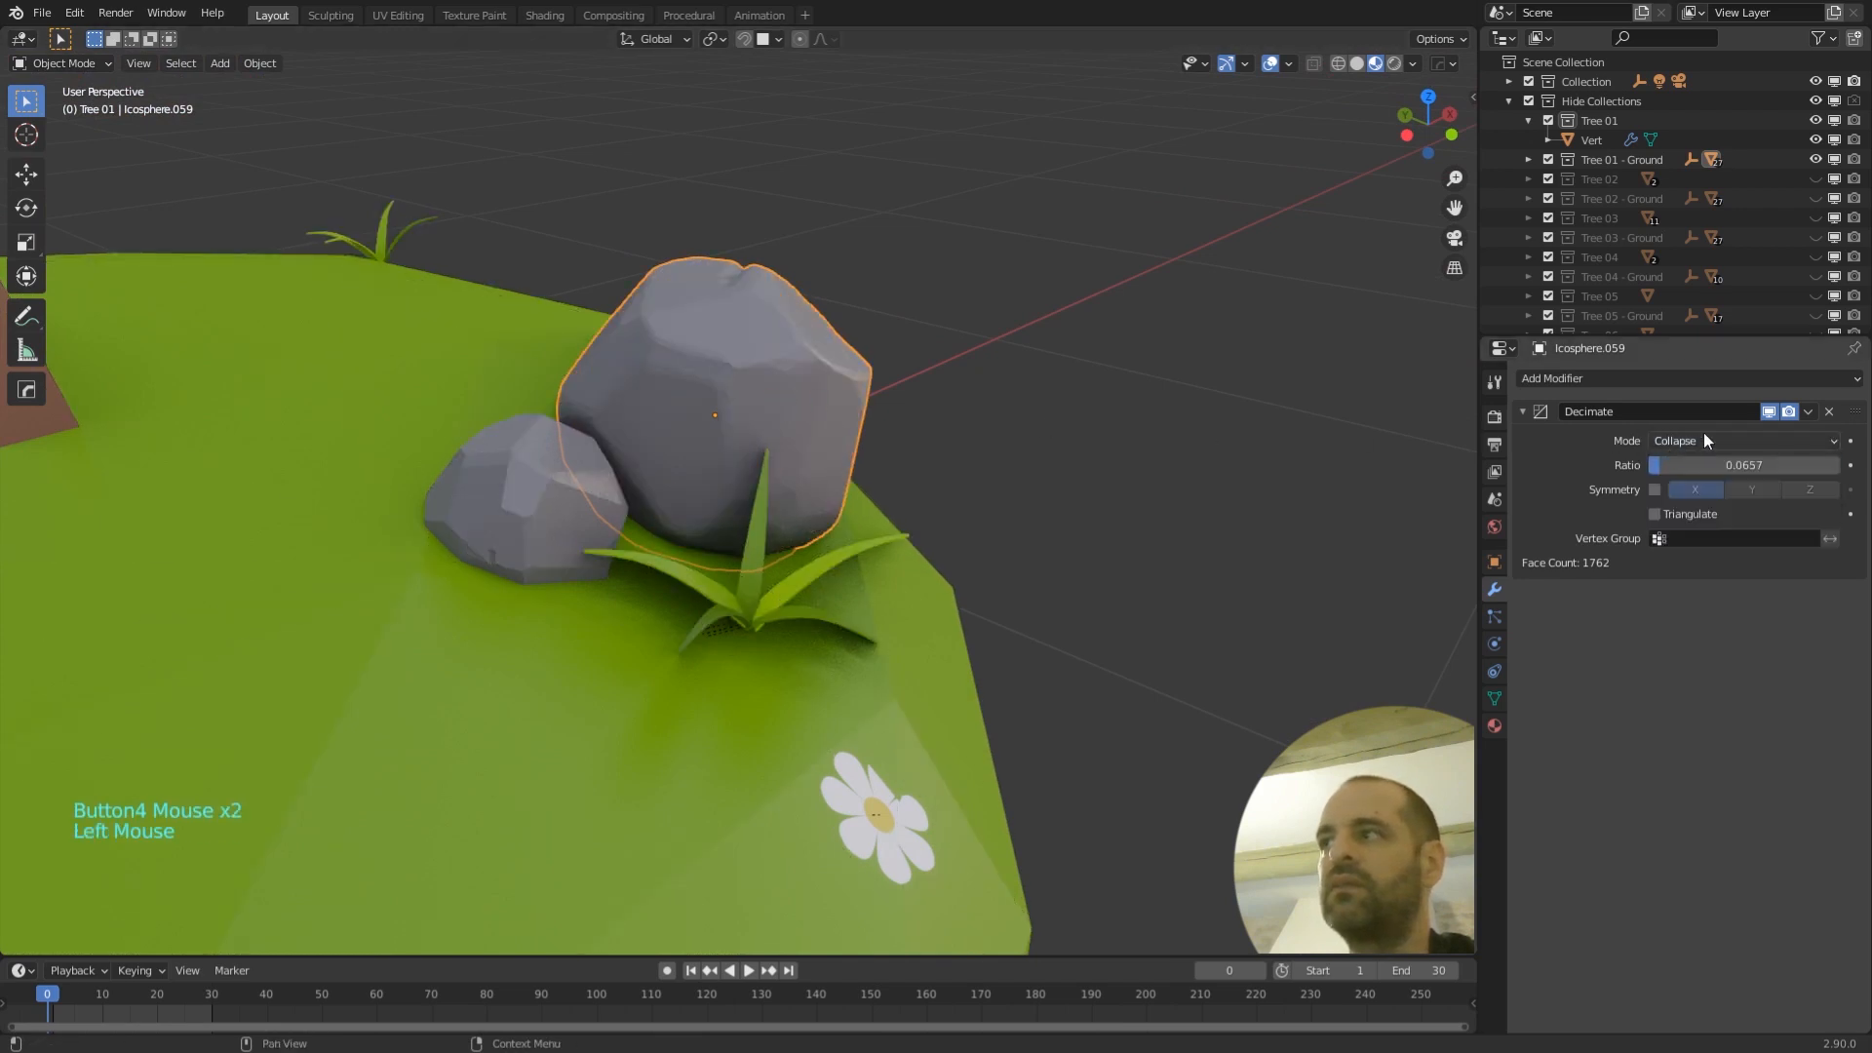
left_click(1705, 431)
left_click(1691, 509)
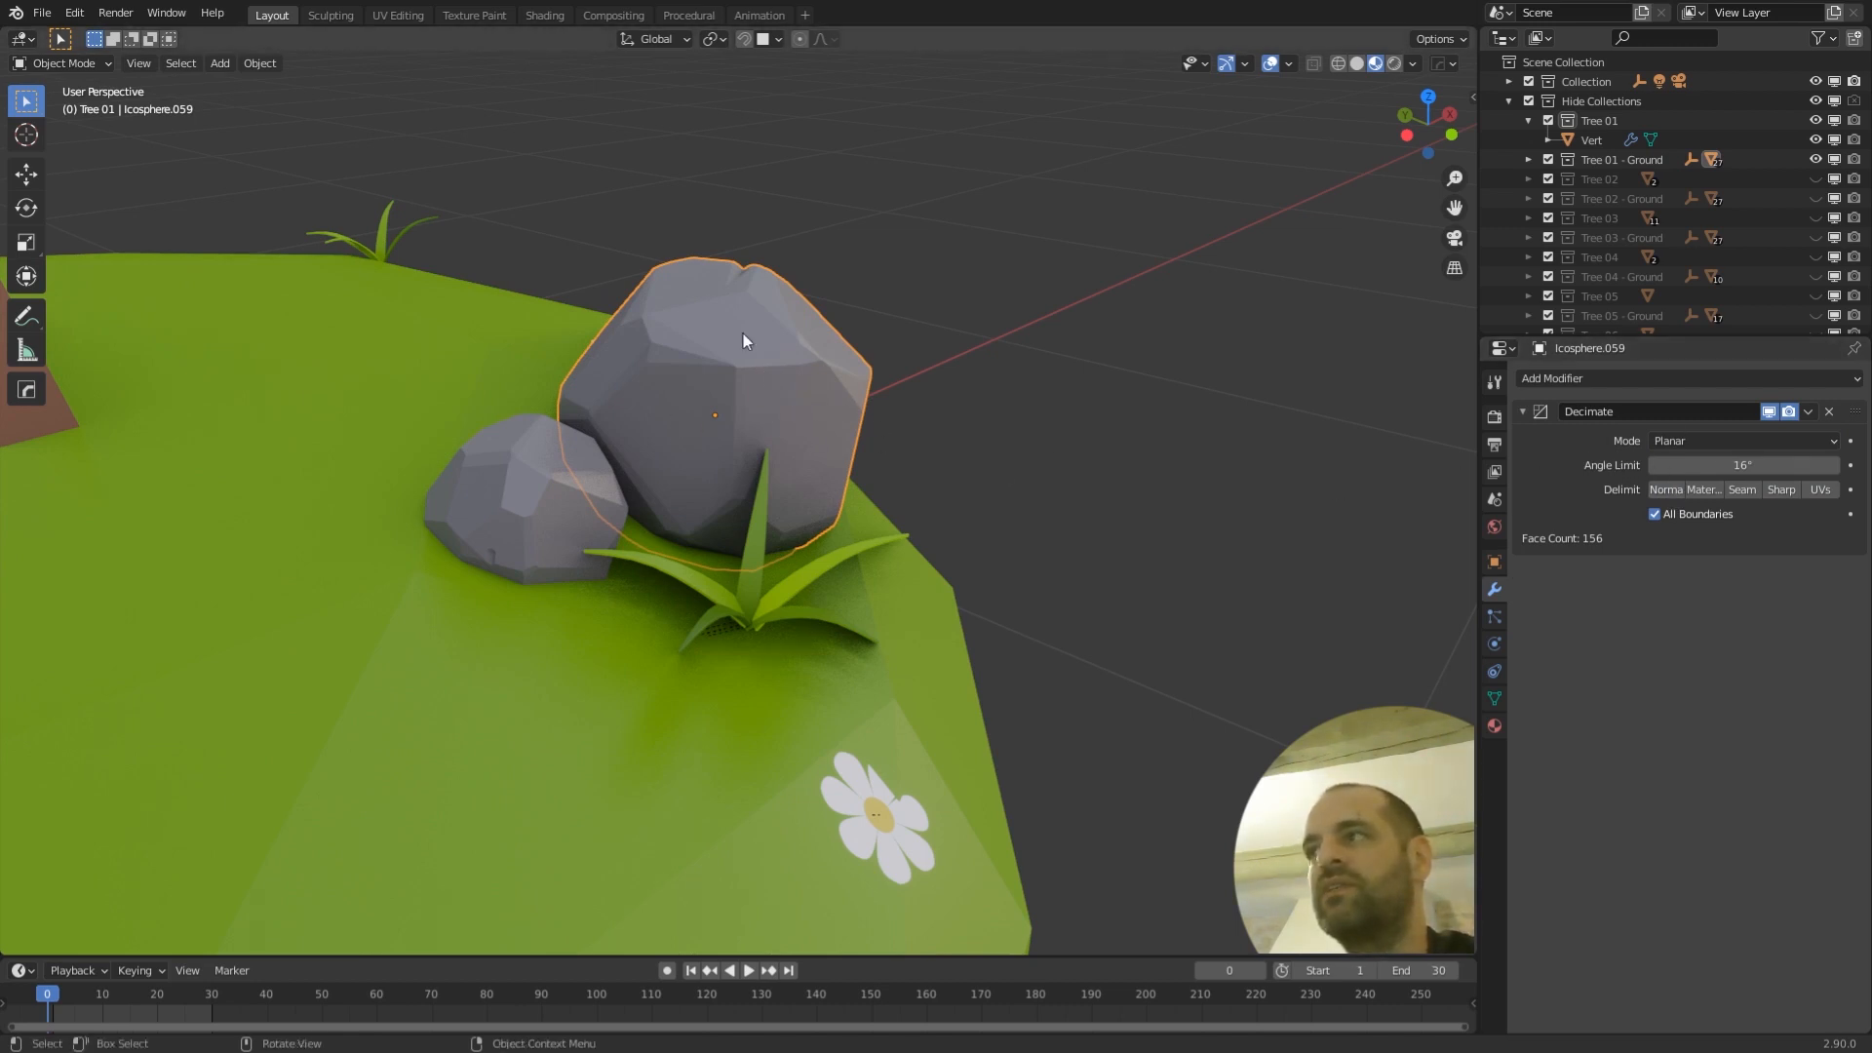
- Deselect the rock and select the daisy plane at the front middle of the ground to inspect it
scroll(922, 454, "down", 2)
middle_click_drag(923, 454, 876, 482)
scroll(763, 480, "down", 3)
scroll(977, 548, "down", 2)
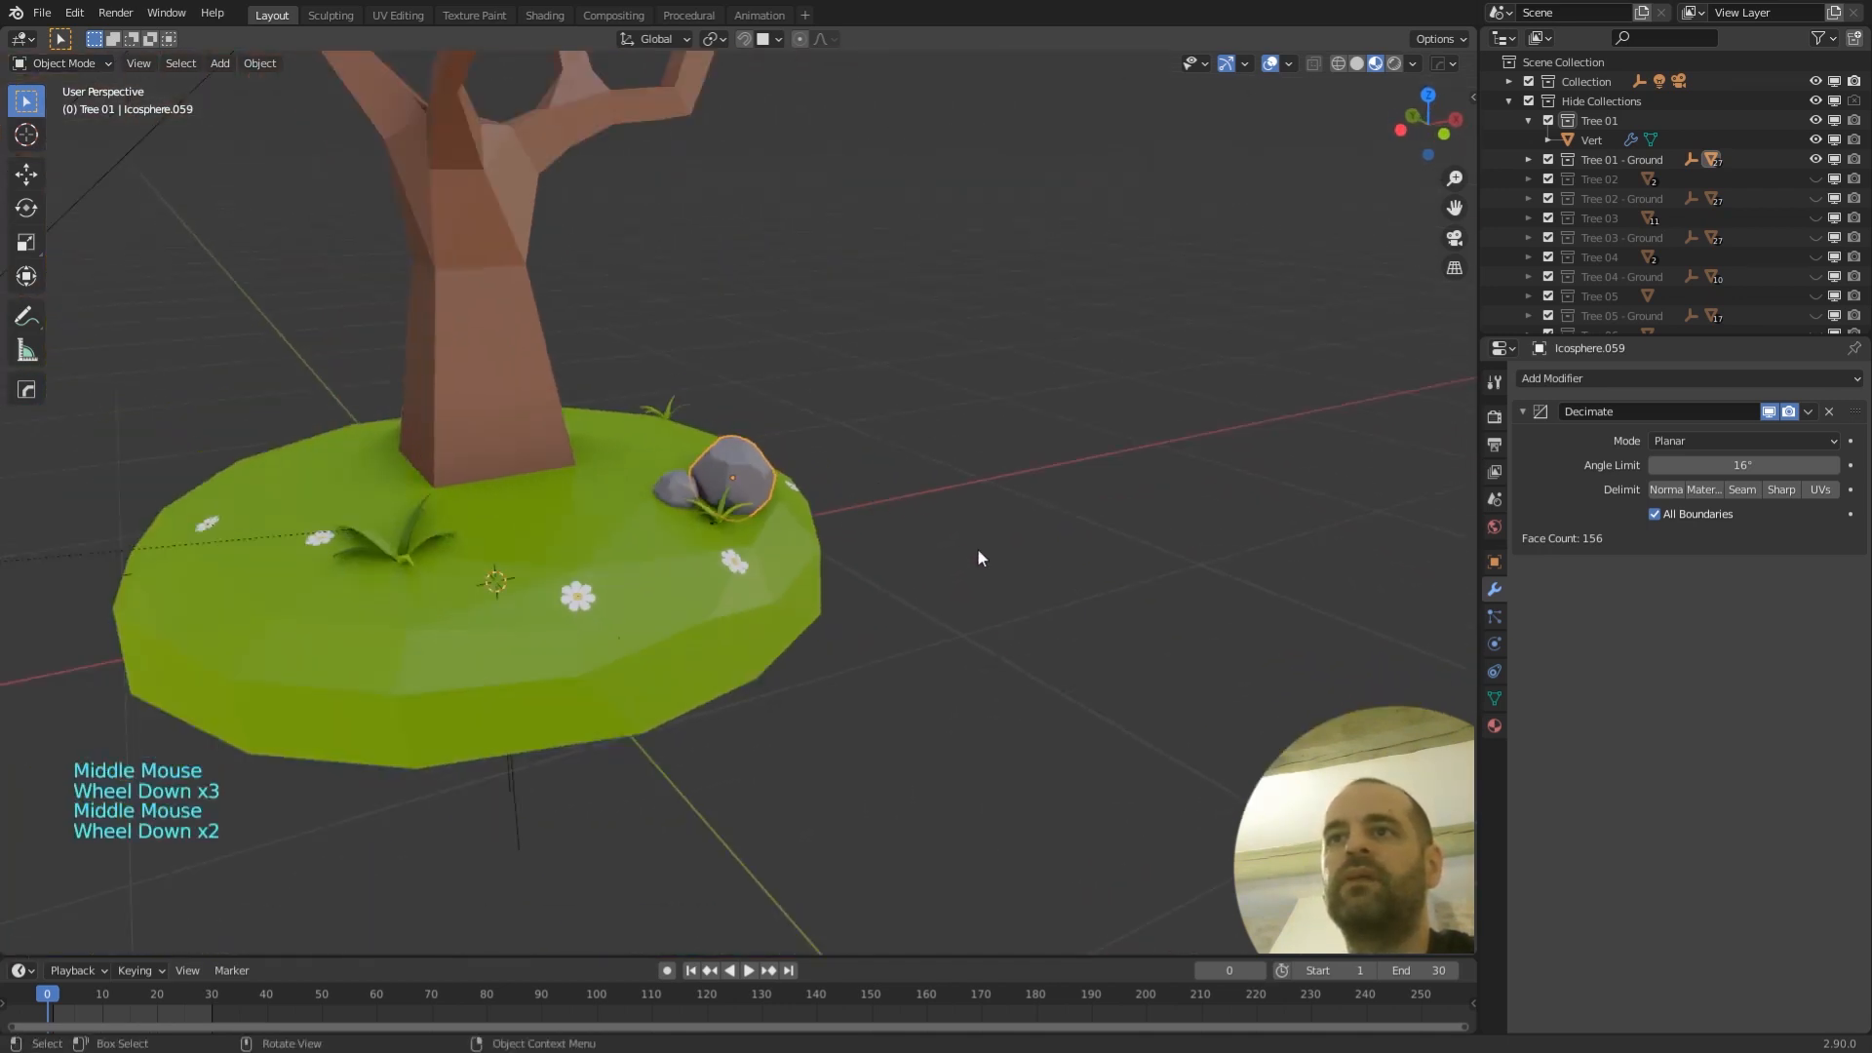
left_click(977, 548)
middle_click_drag(977, 547, 889, 639)
scroll(589, 732, "up", 3)
middle_click_drag(589, 731, 1073, 506, "shift")
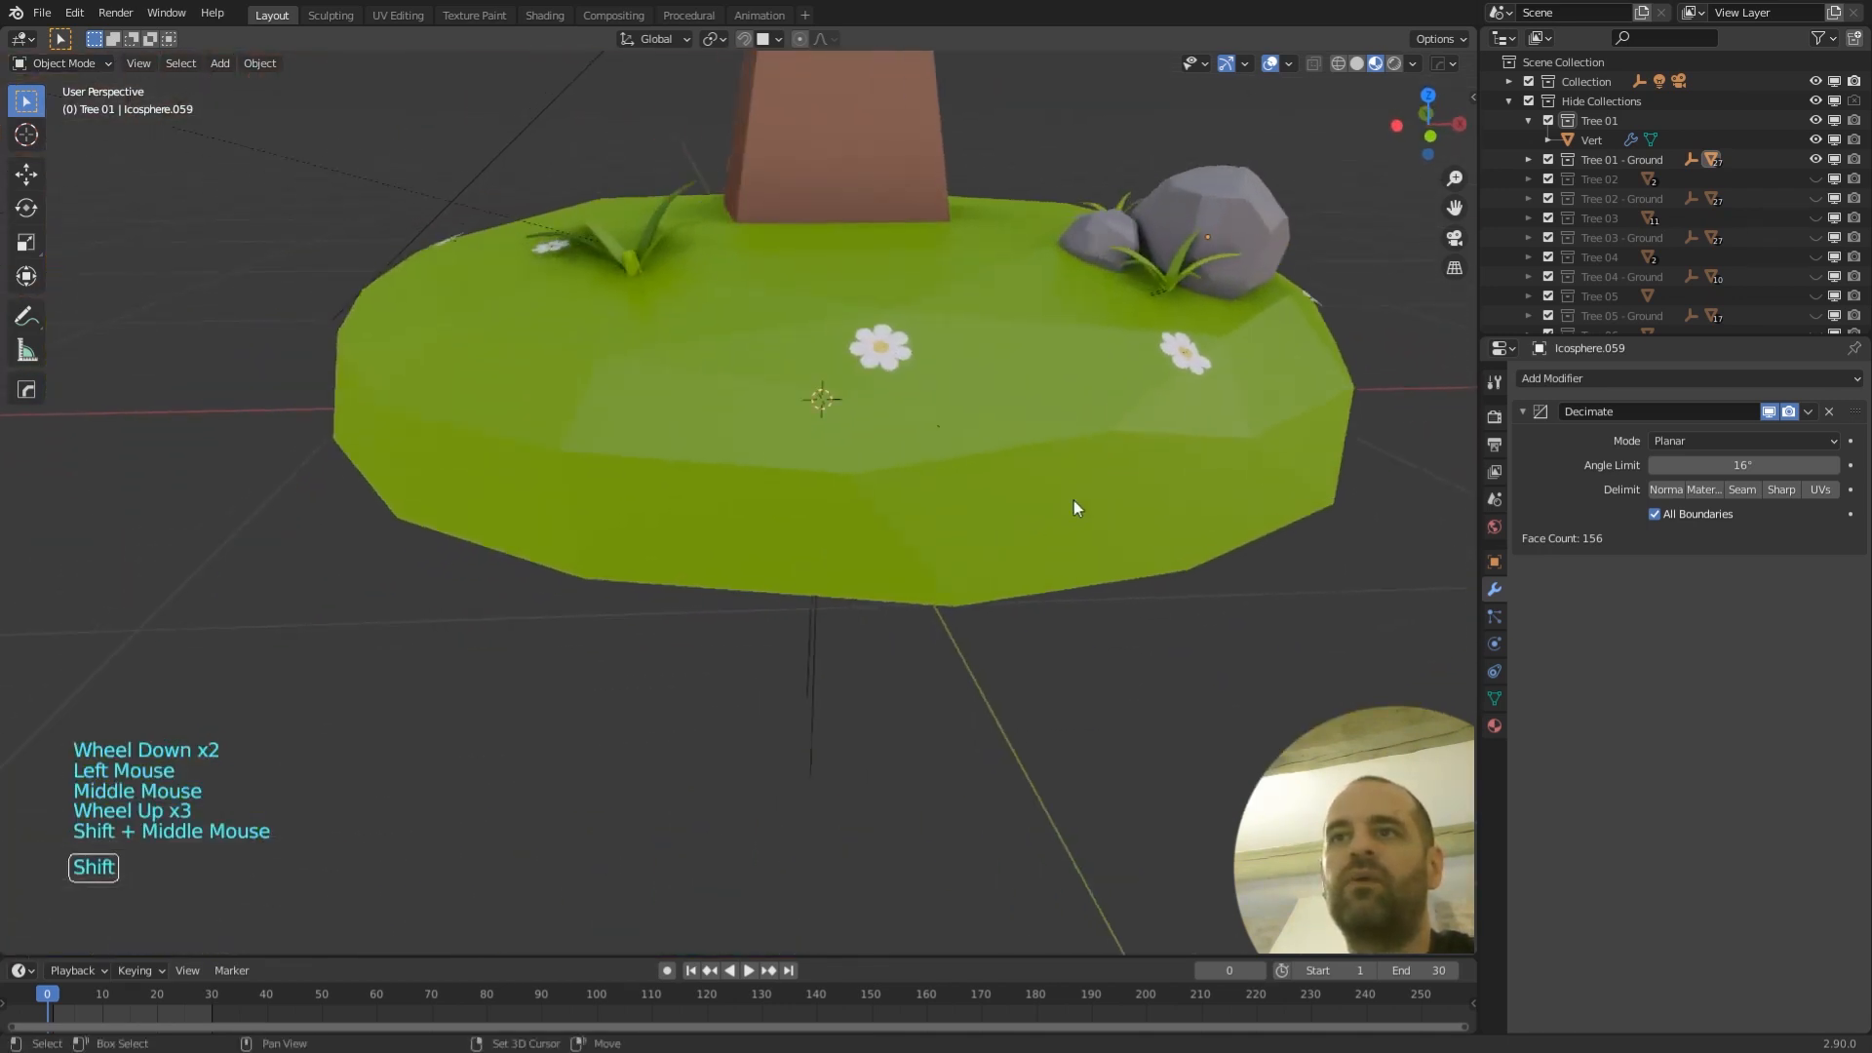
left_click(873, 348)
middle_click_drag(901, 416, 891, 466)
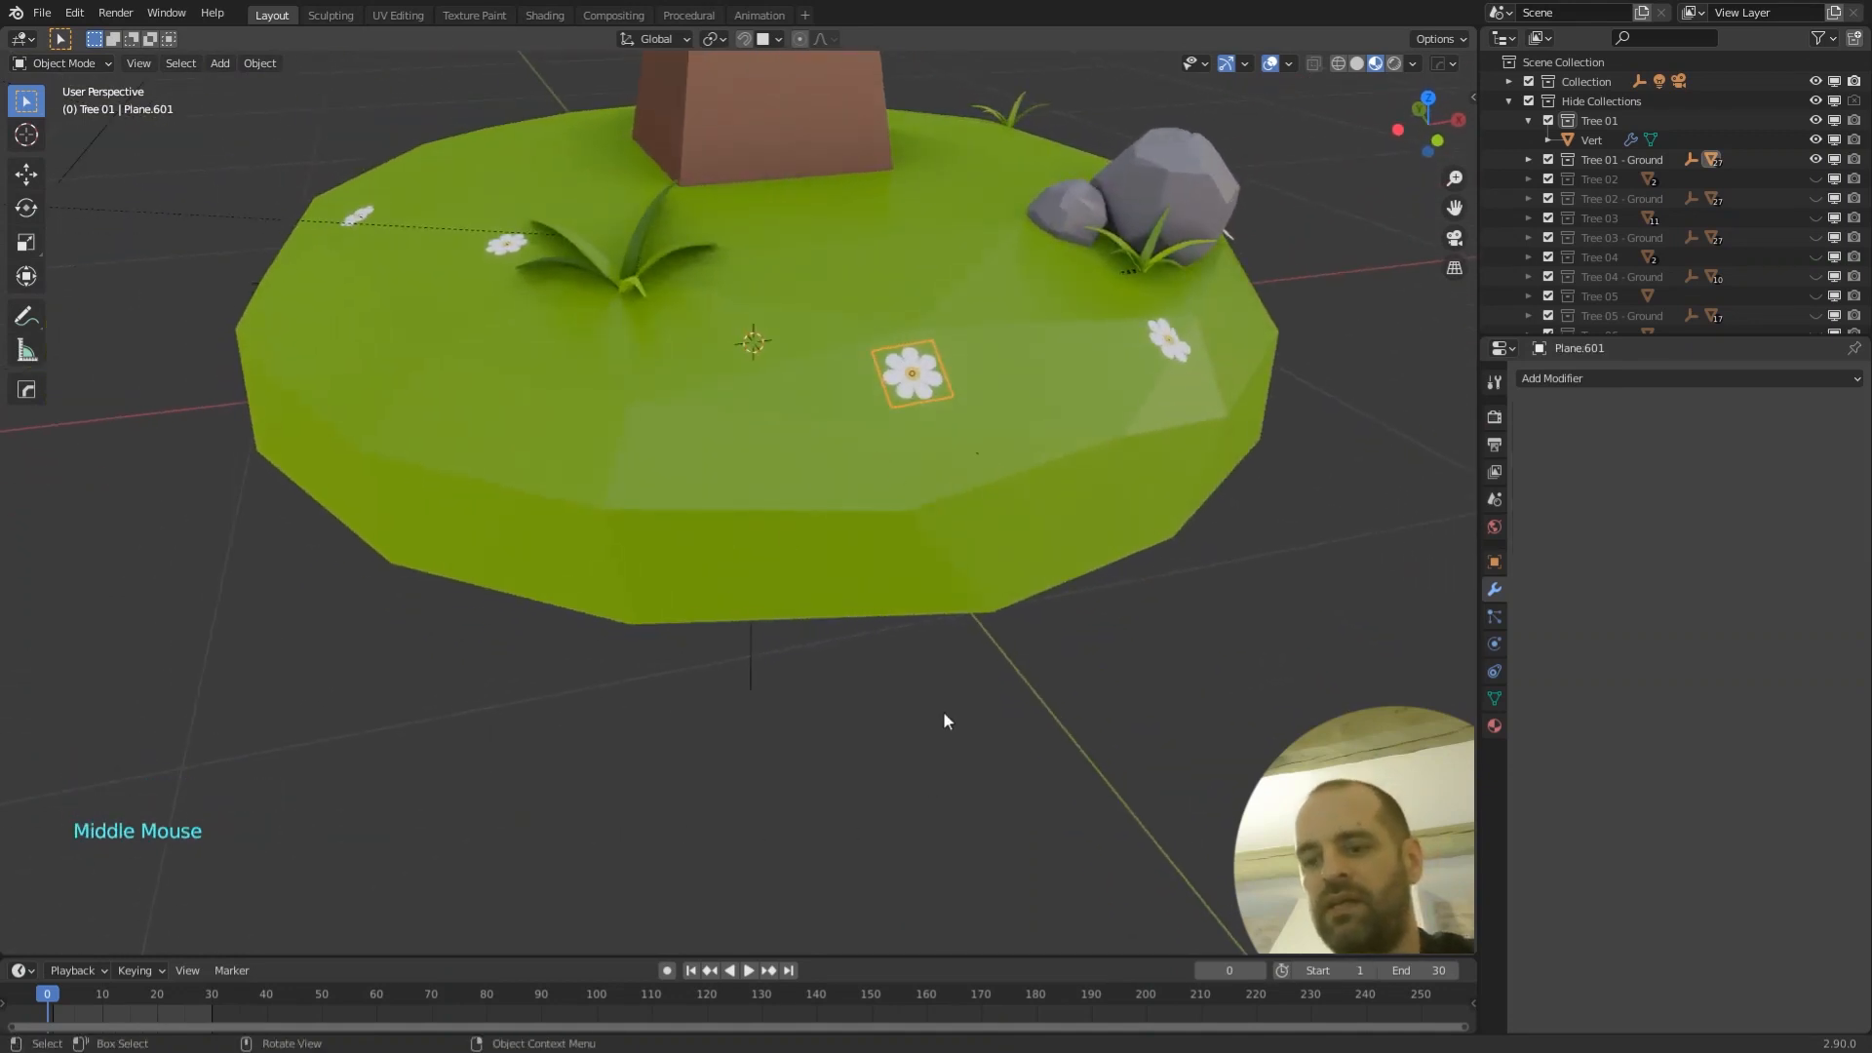
- Switch to the Shading workspace, frame the selected daisy up close and enlarge the shader editor around its complete Flower on Ground node tree
left_click(544, 15)
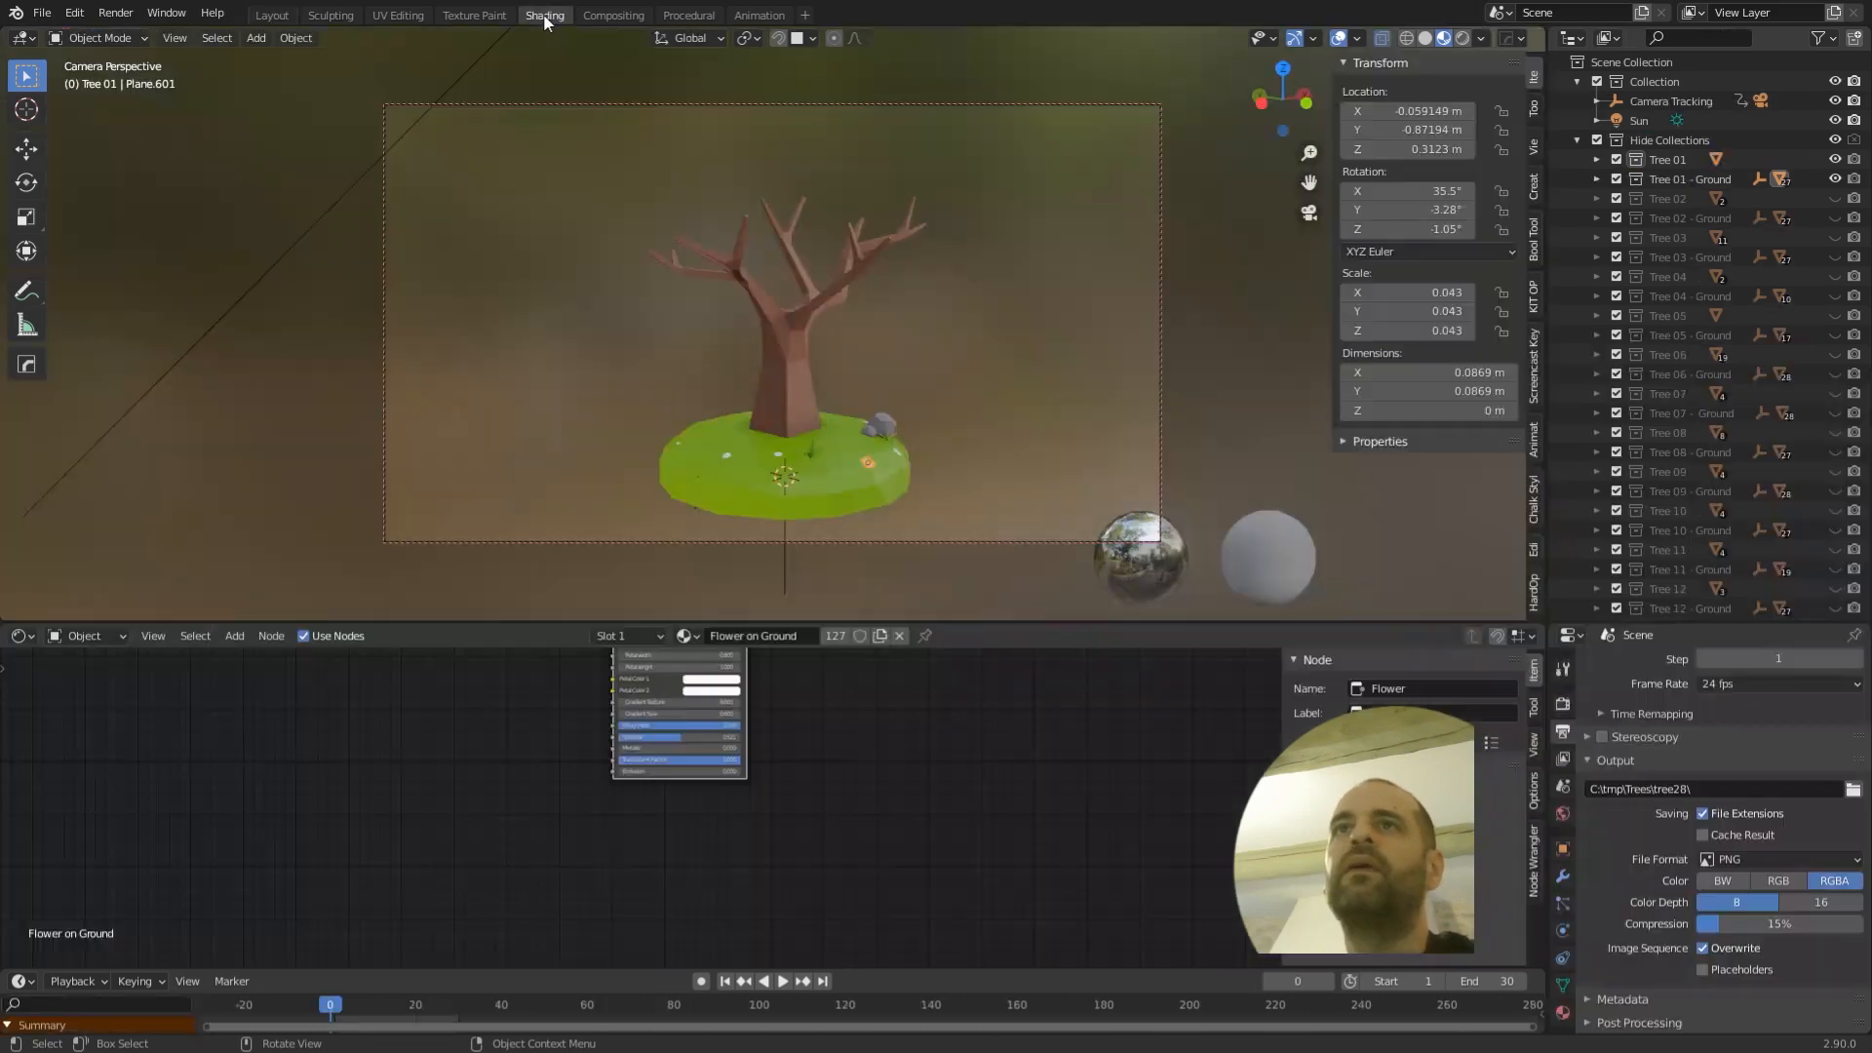
scroll(921, 523, "down", 3)
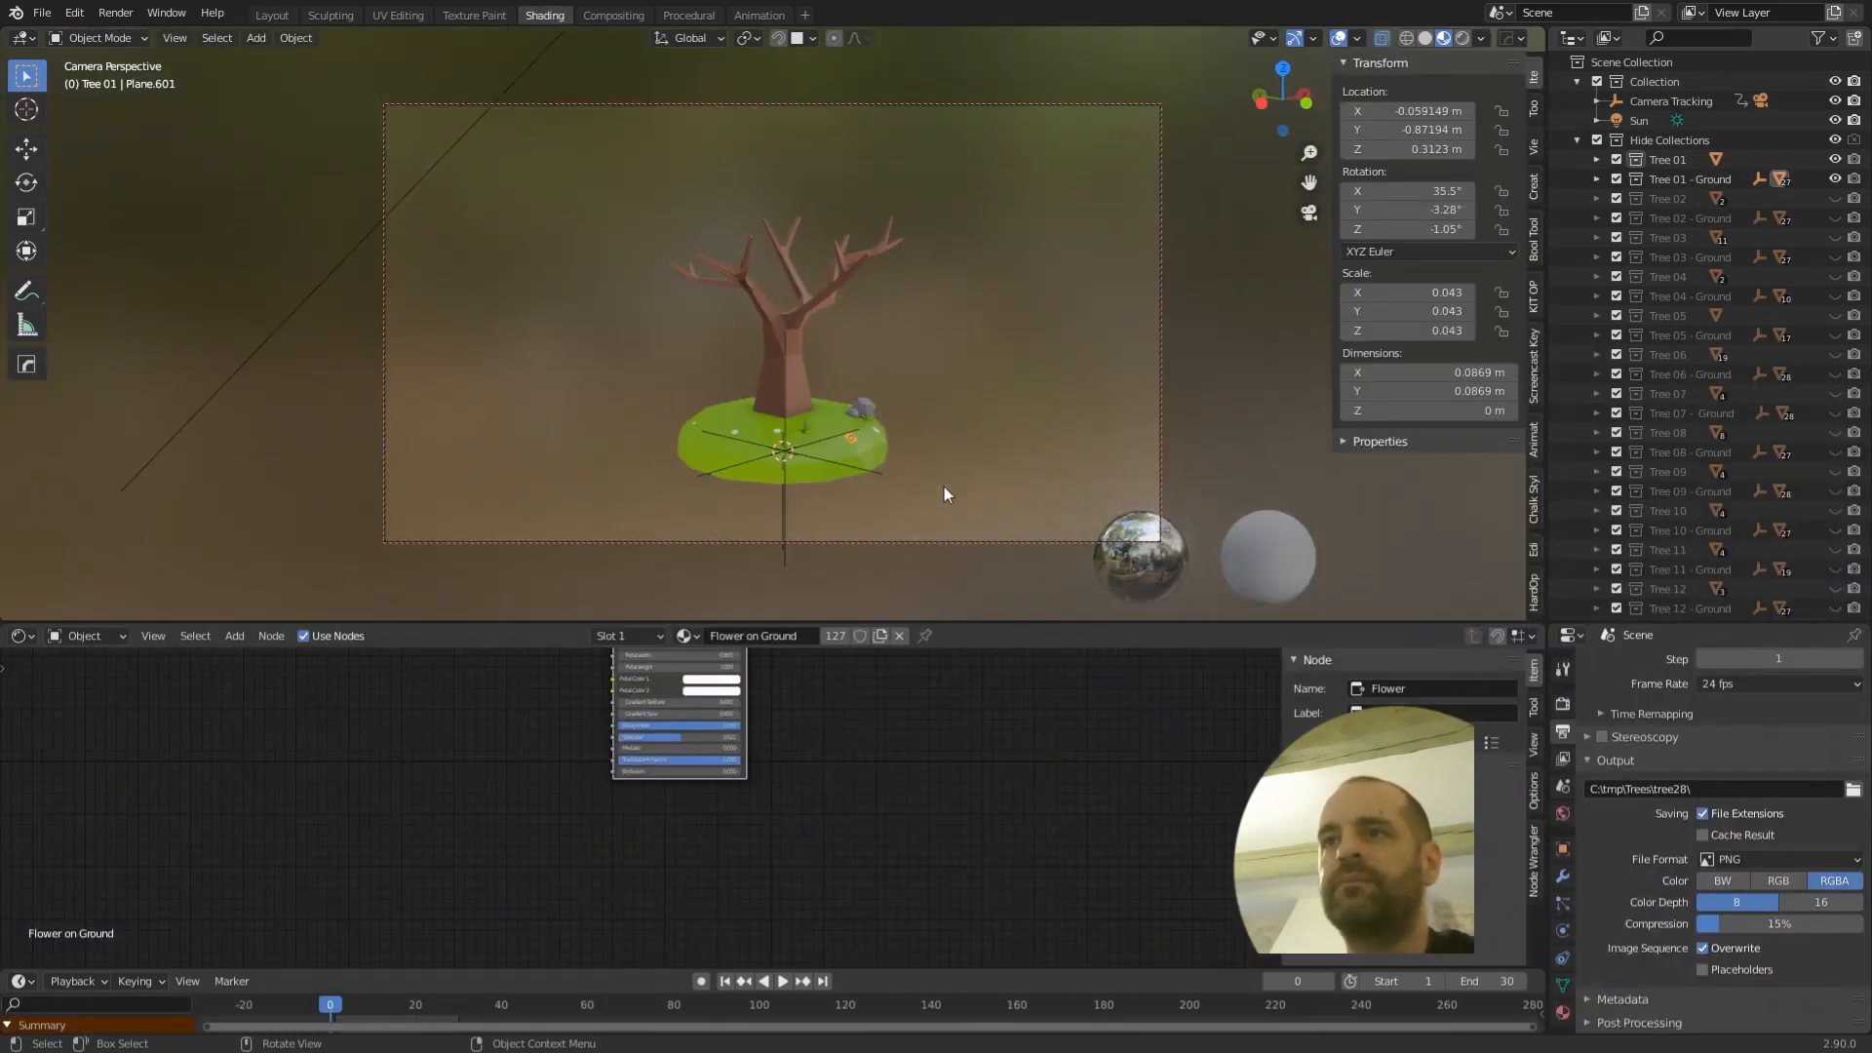
middle_click_drag(1170, 431, 798, 292)
scroll(811, 489, "up", 4)
scroll(775, 288, "up", 3)
key("Home")
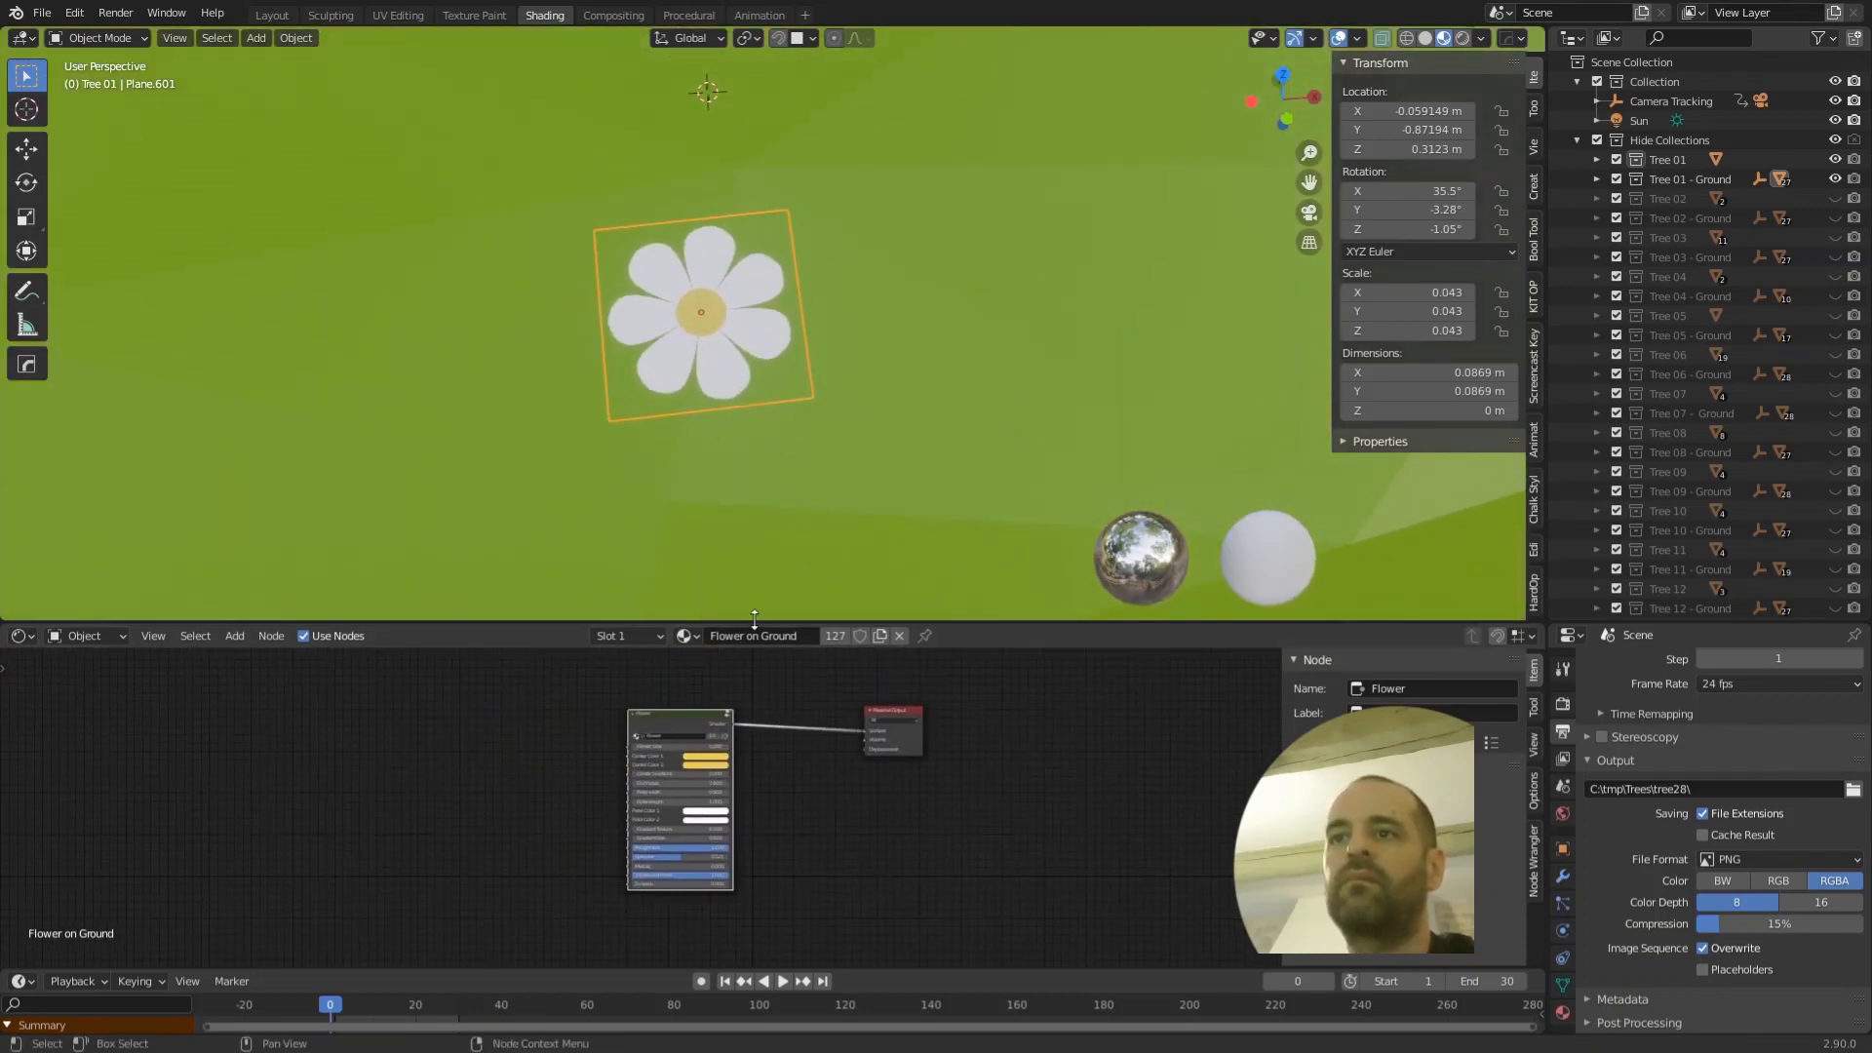
left_click_drag(769, 622, 741, 376)
middle_click_drag(770, 554, 768, 488)
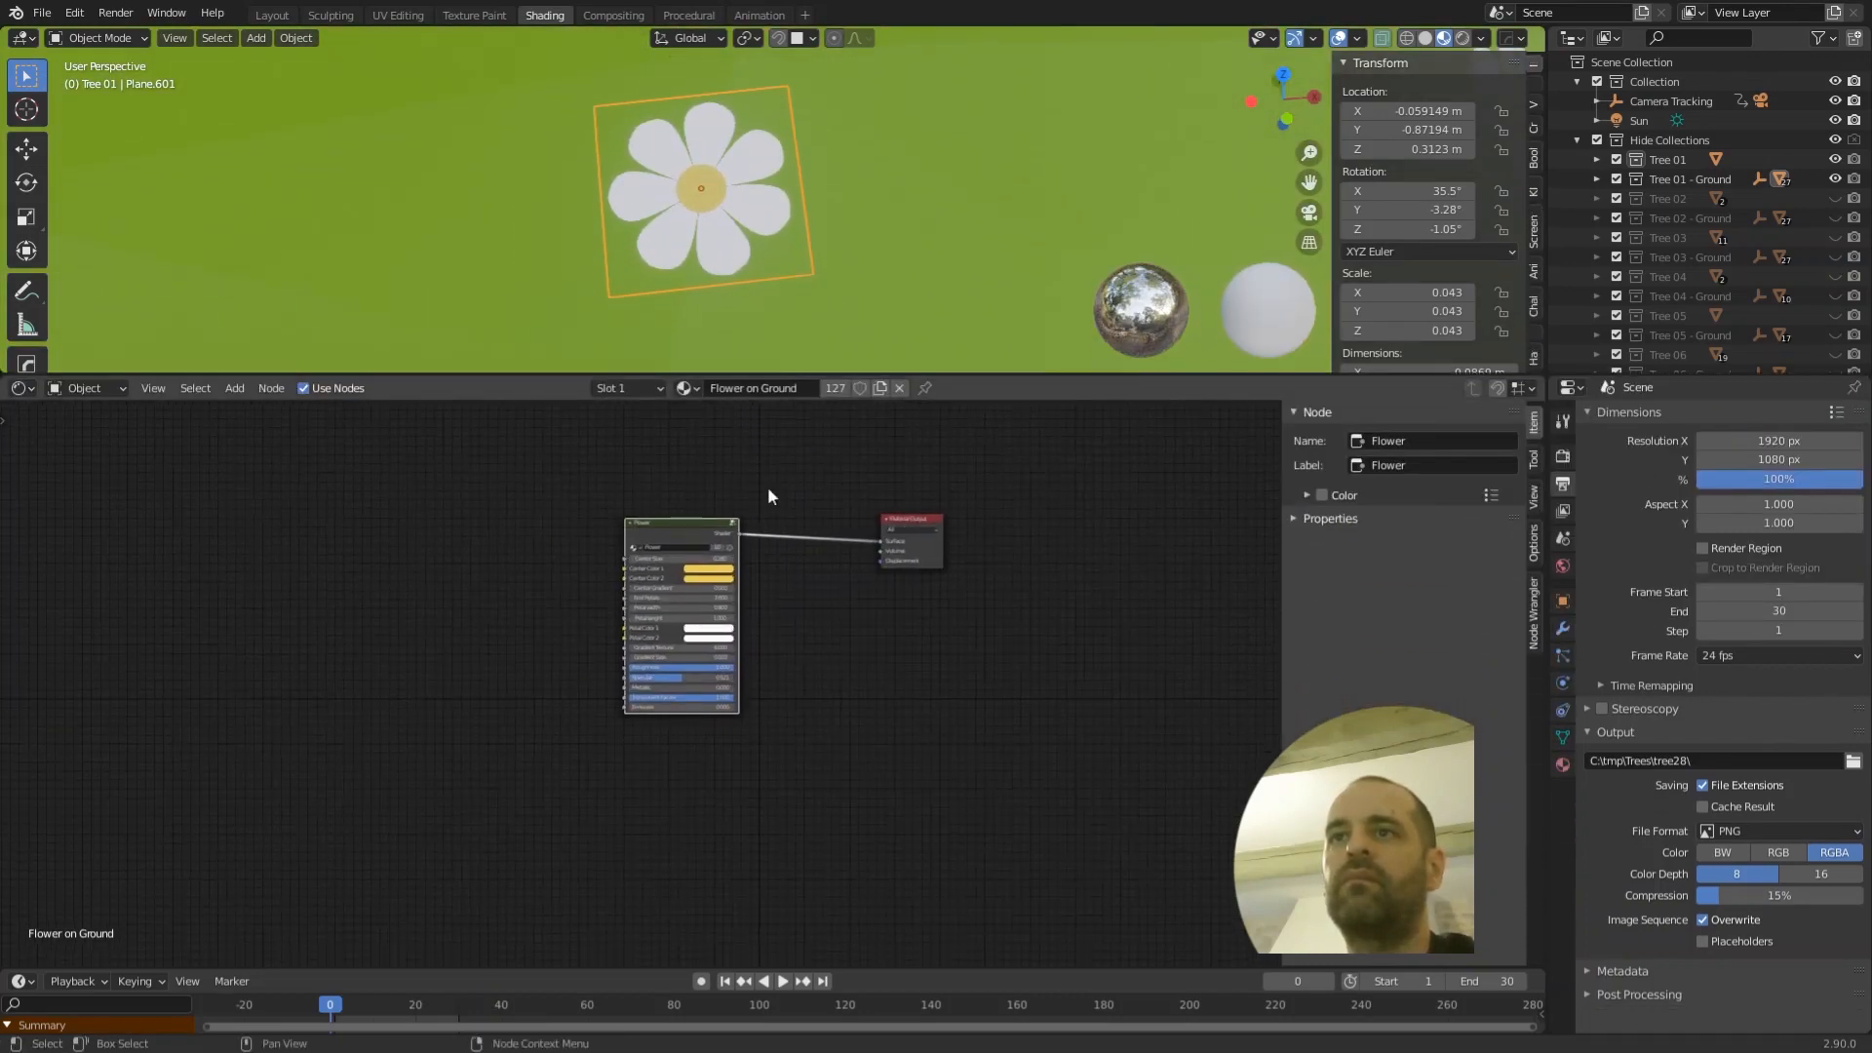
- Set N of Petals to 7.8 on the daisy's Flower node
scroll(782, 511, "up", 3)
middle_click_drag(887, 568, 890, 598)
scroll(877, 647, "up", 1)
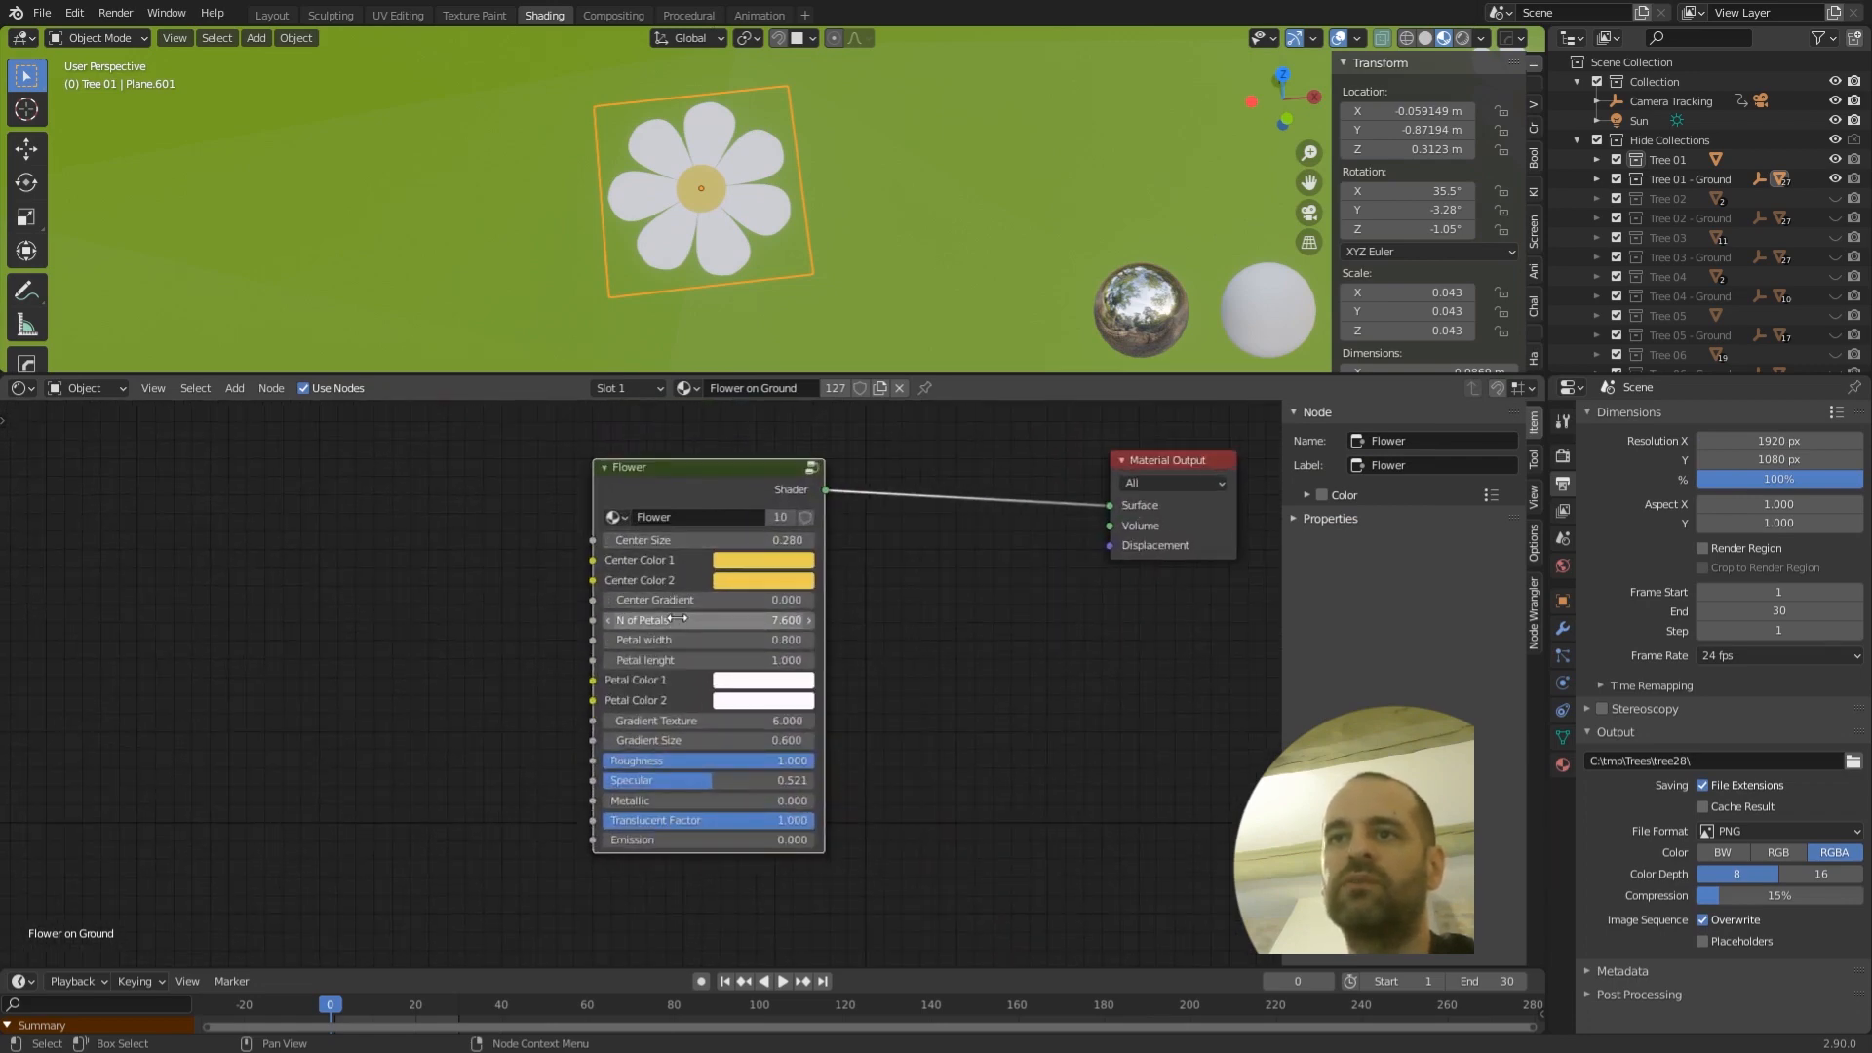
mouse_move(679, 620)
left_mouse_down()
mouse_move(624, 620)
mouse_move(709, 620)
left_mouse_up()
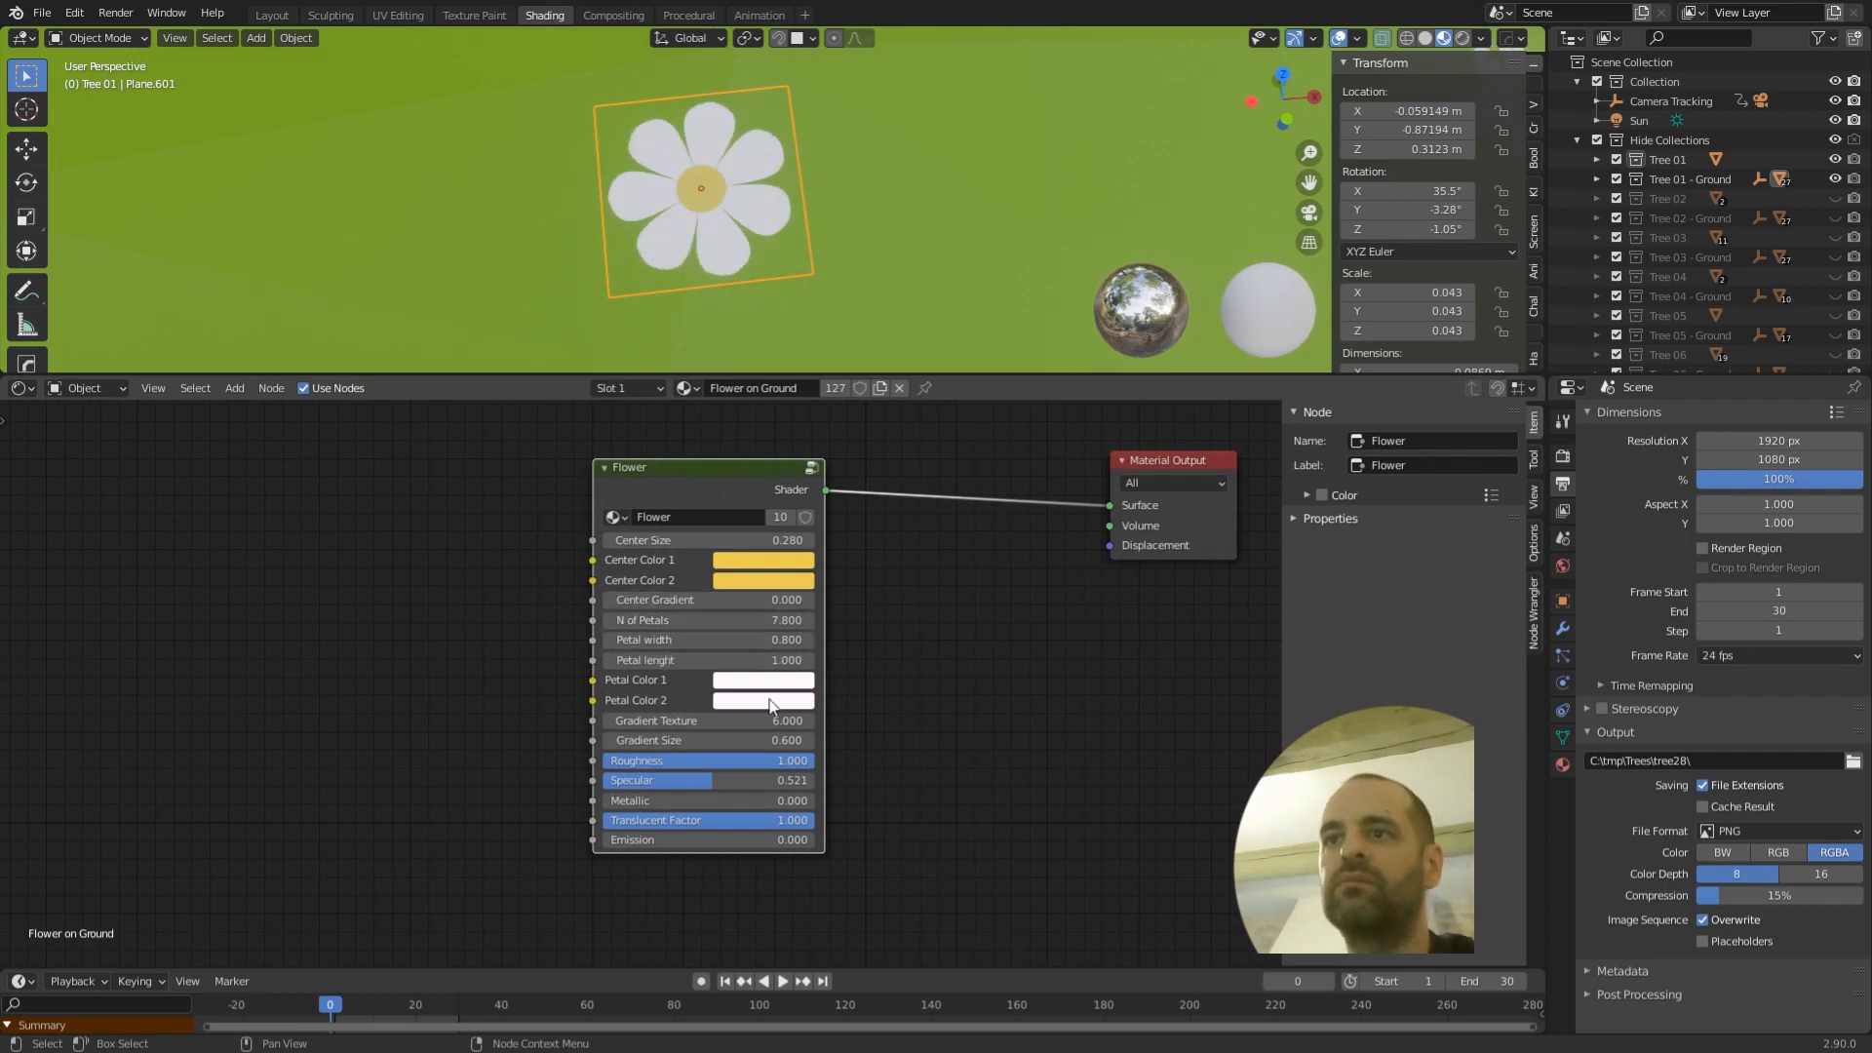
scroll(888, 255, "down", 8)
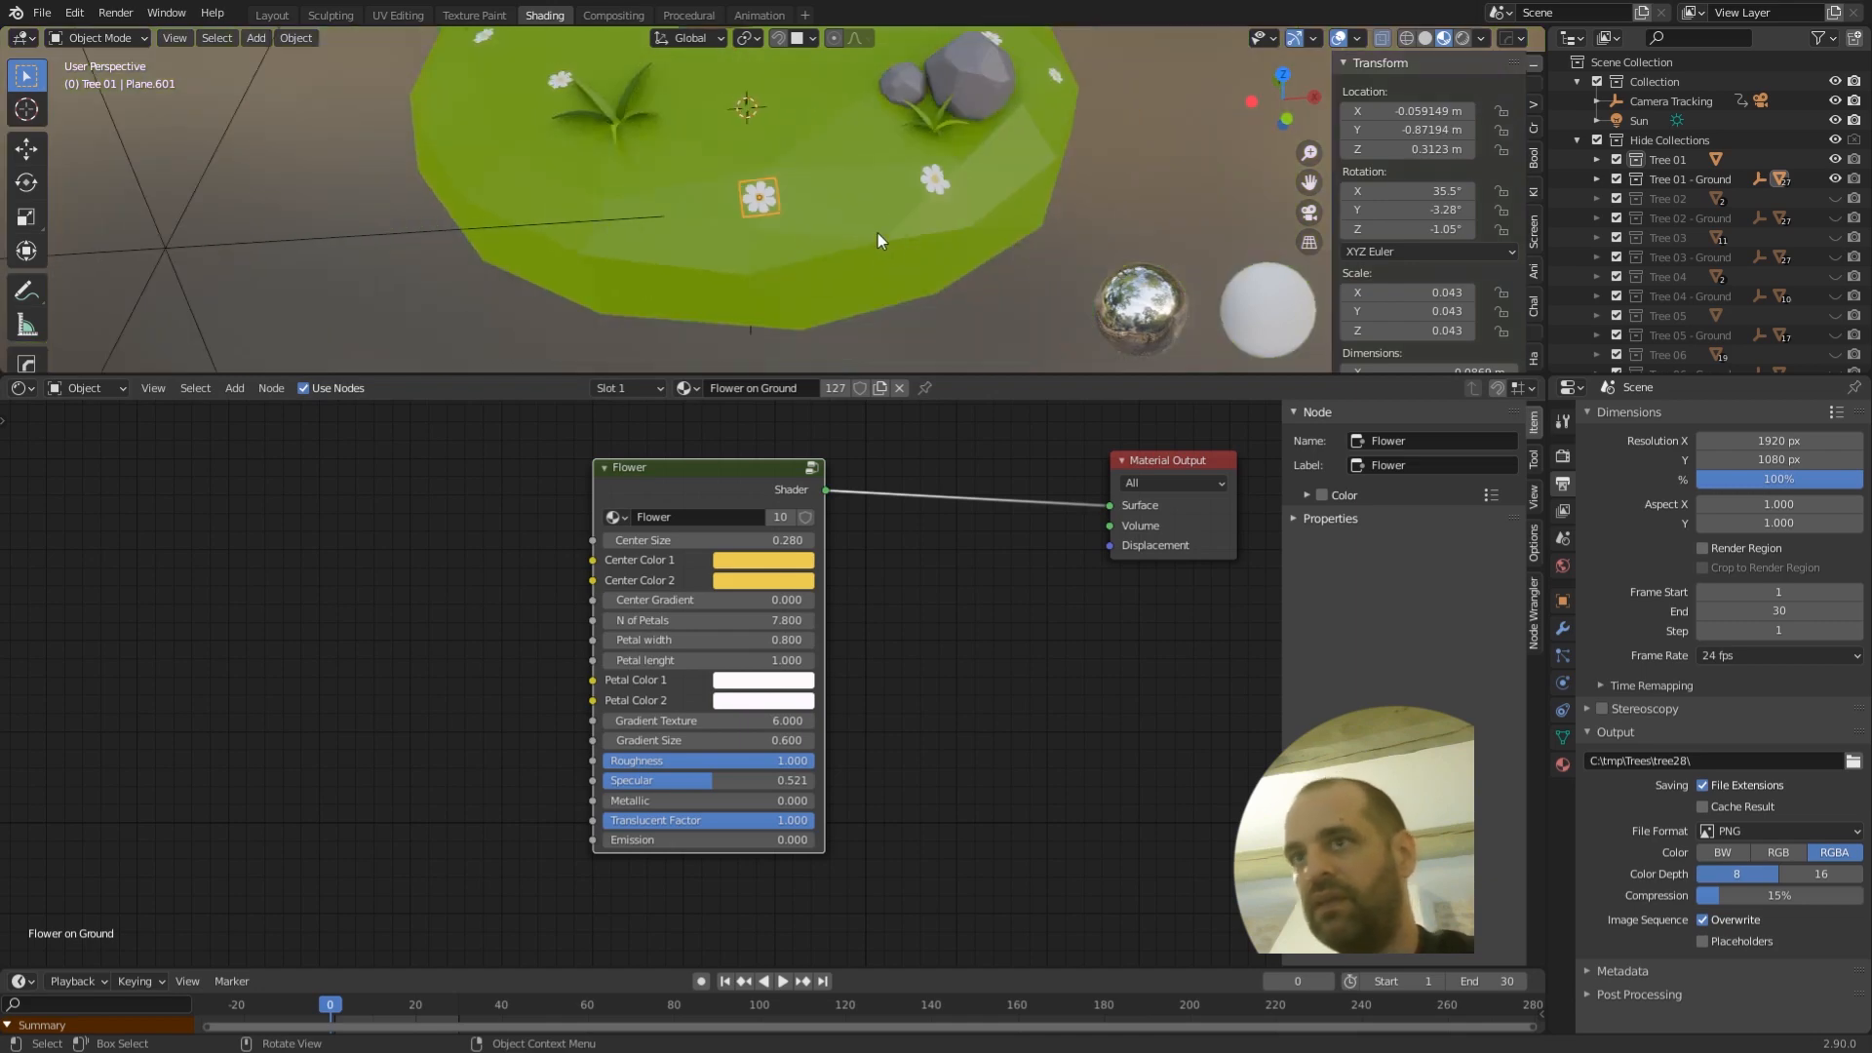
- Open the Flower node group to examine its full internal node network and return to the parent material
left_click(812, 469)
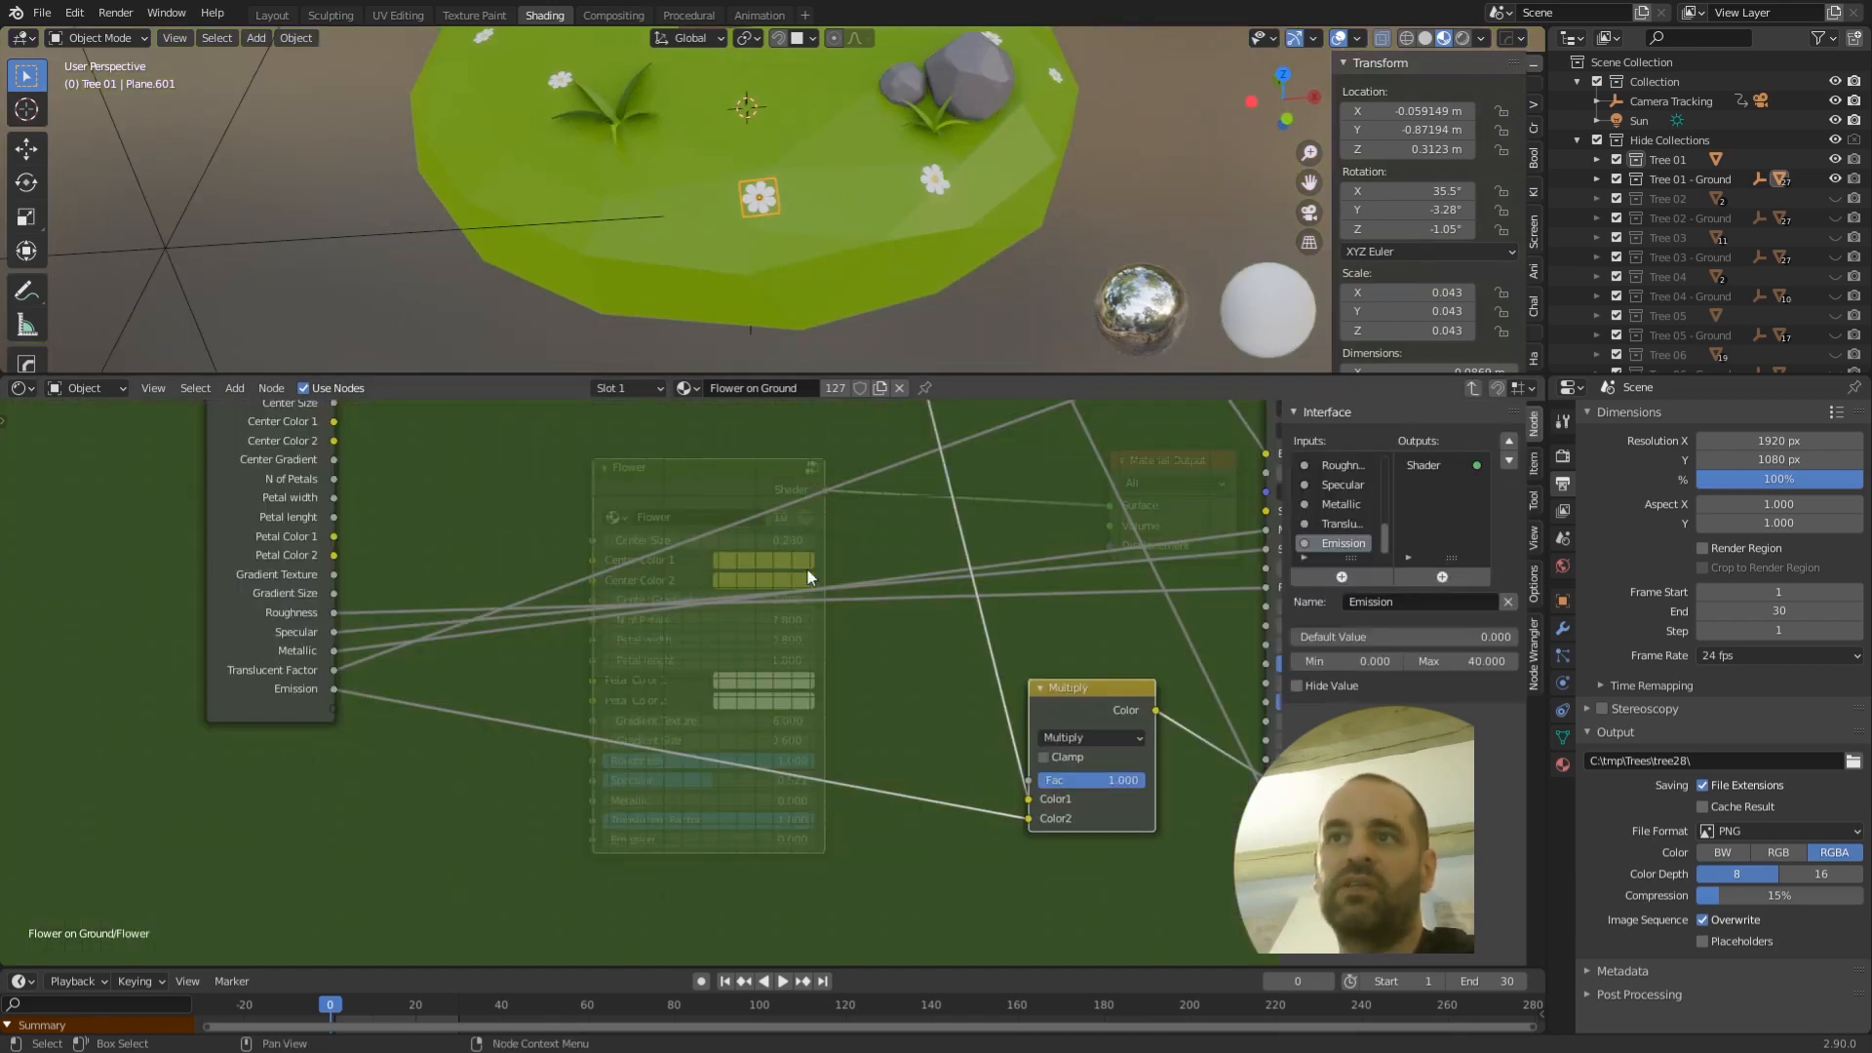
scroll(807, 569, "down", 6)
scroll(671, 659, "down", 4)
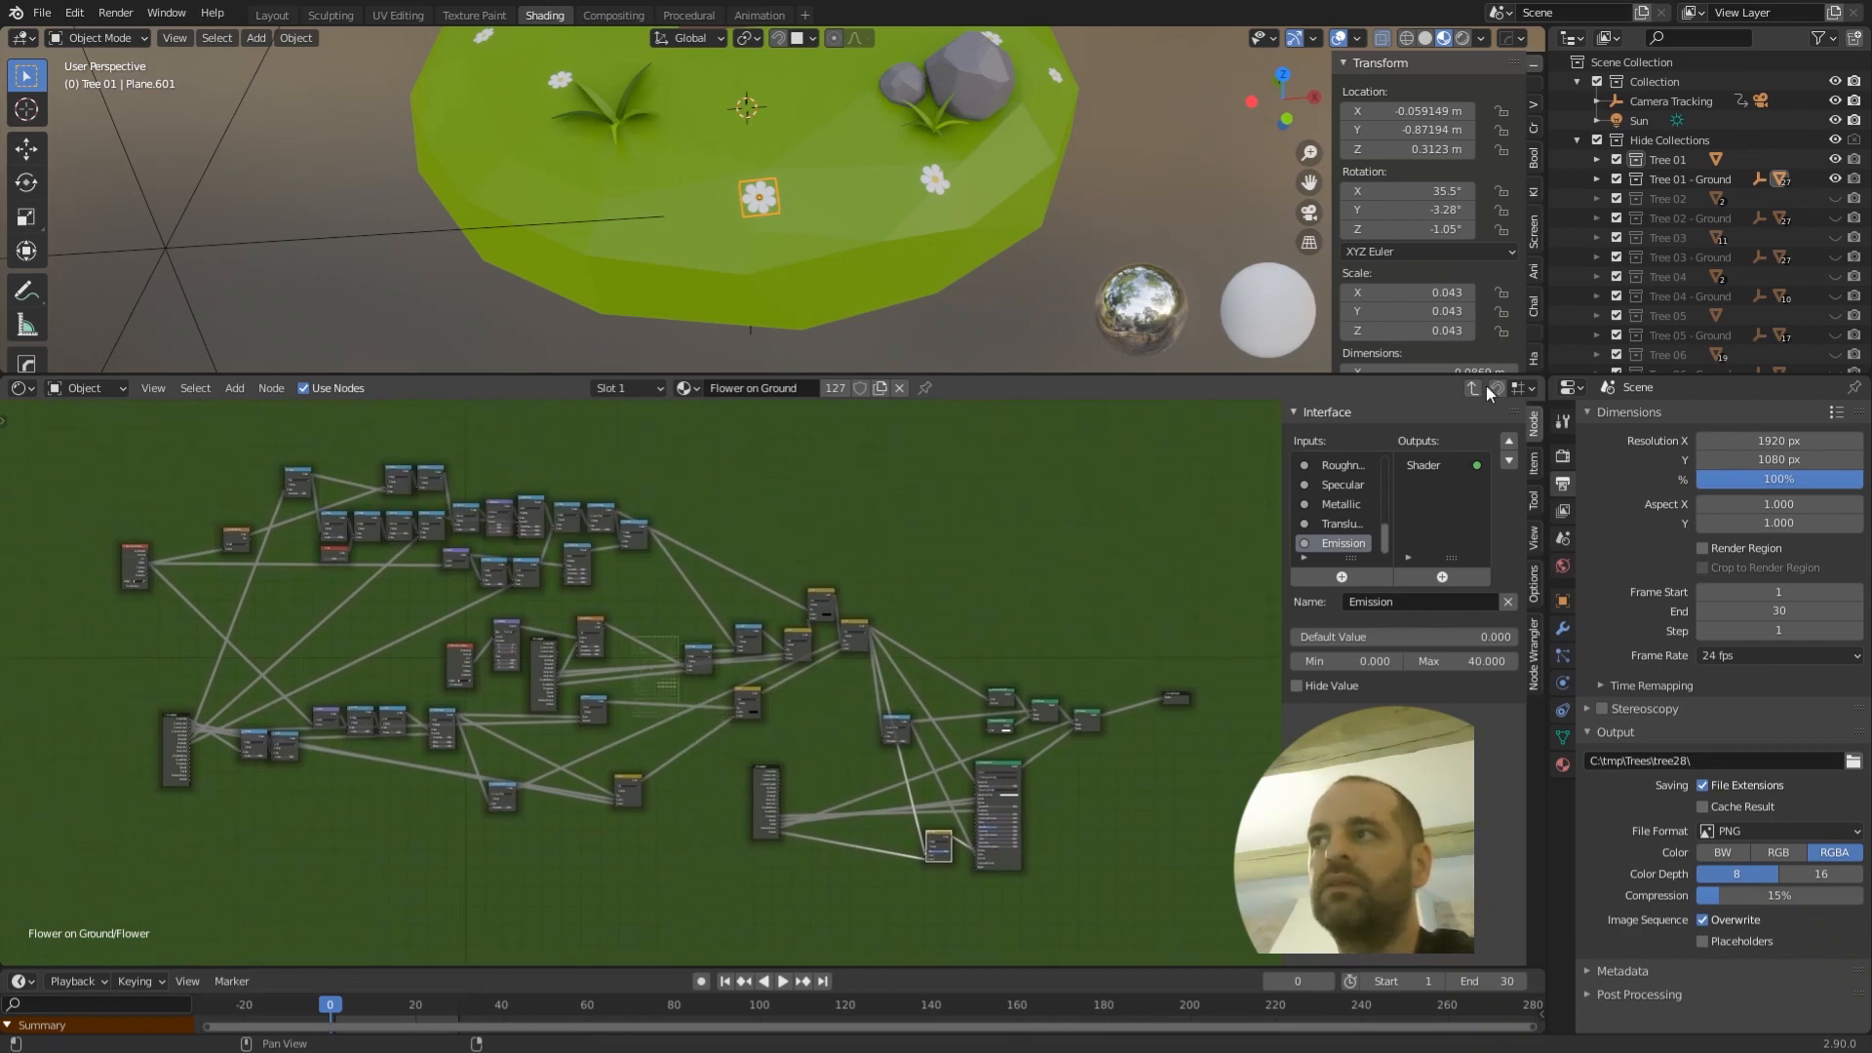
left_click(1473, 388)
scroll(717, 712, "up", 7)
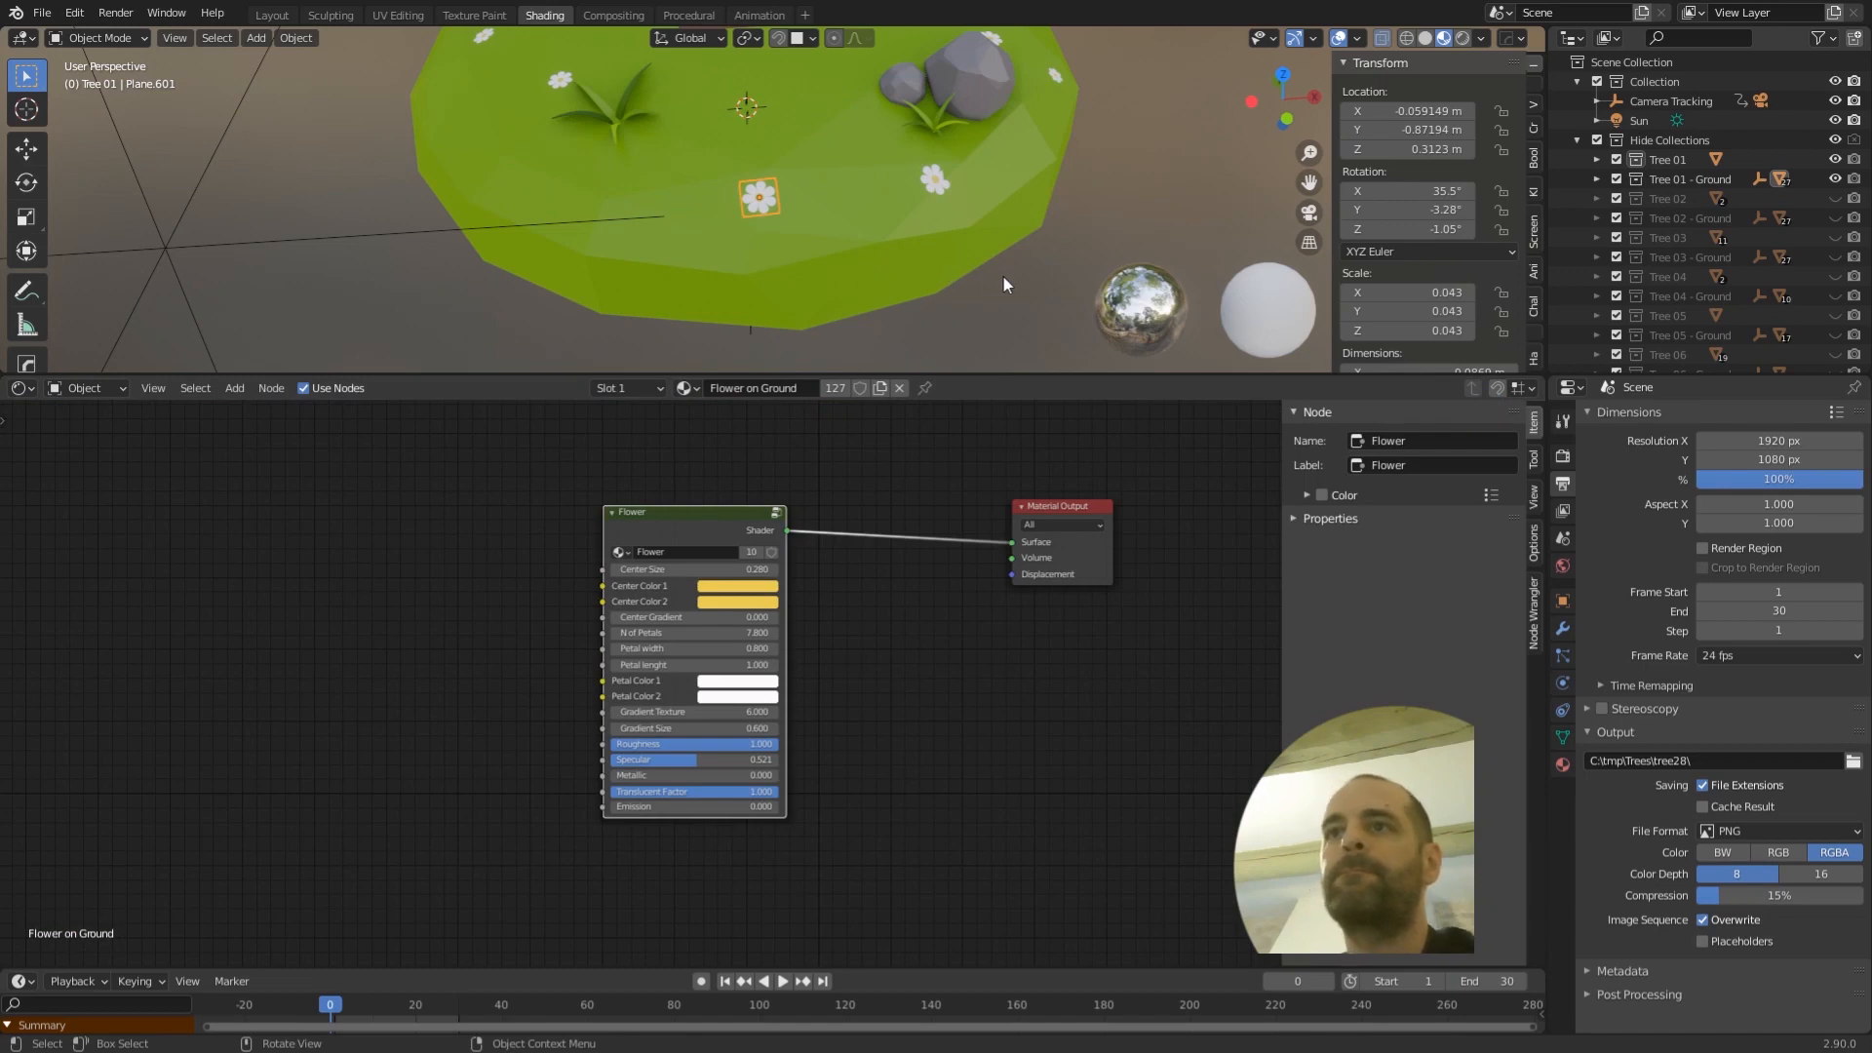
- Select the grass plant beside the trunk and examine how its Random material drives the ColorRamp from Object Info
scroll(1002, 263, "up", 3)
middle_click_drag(932, 152, 517, 129)
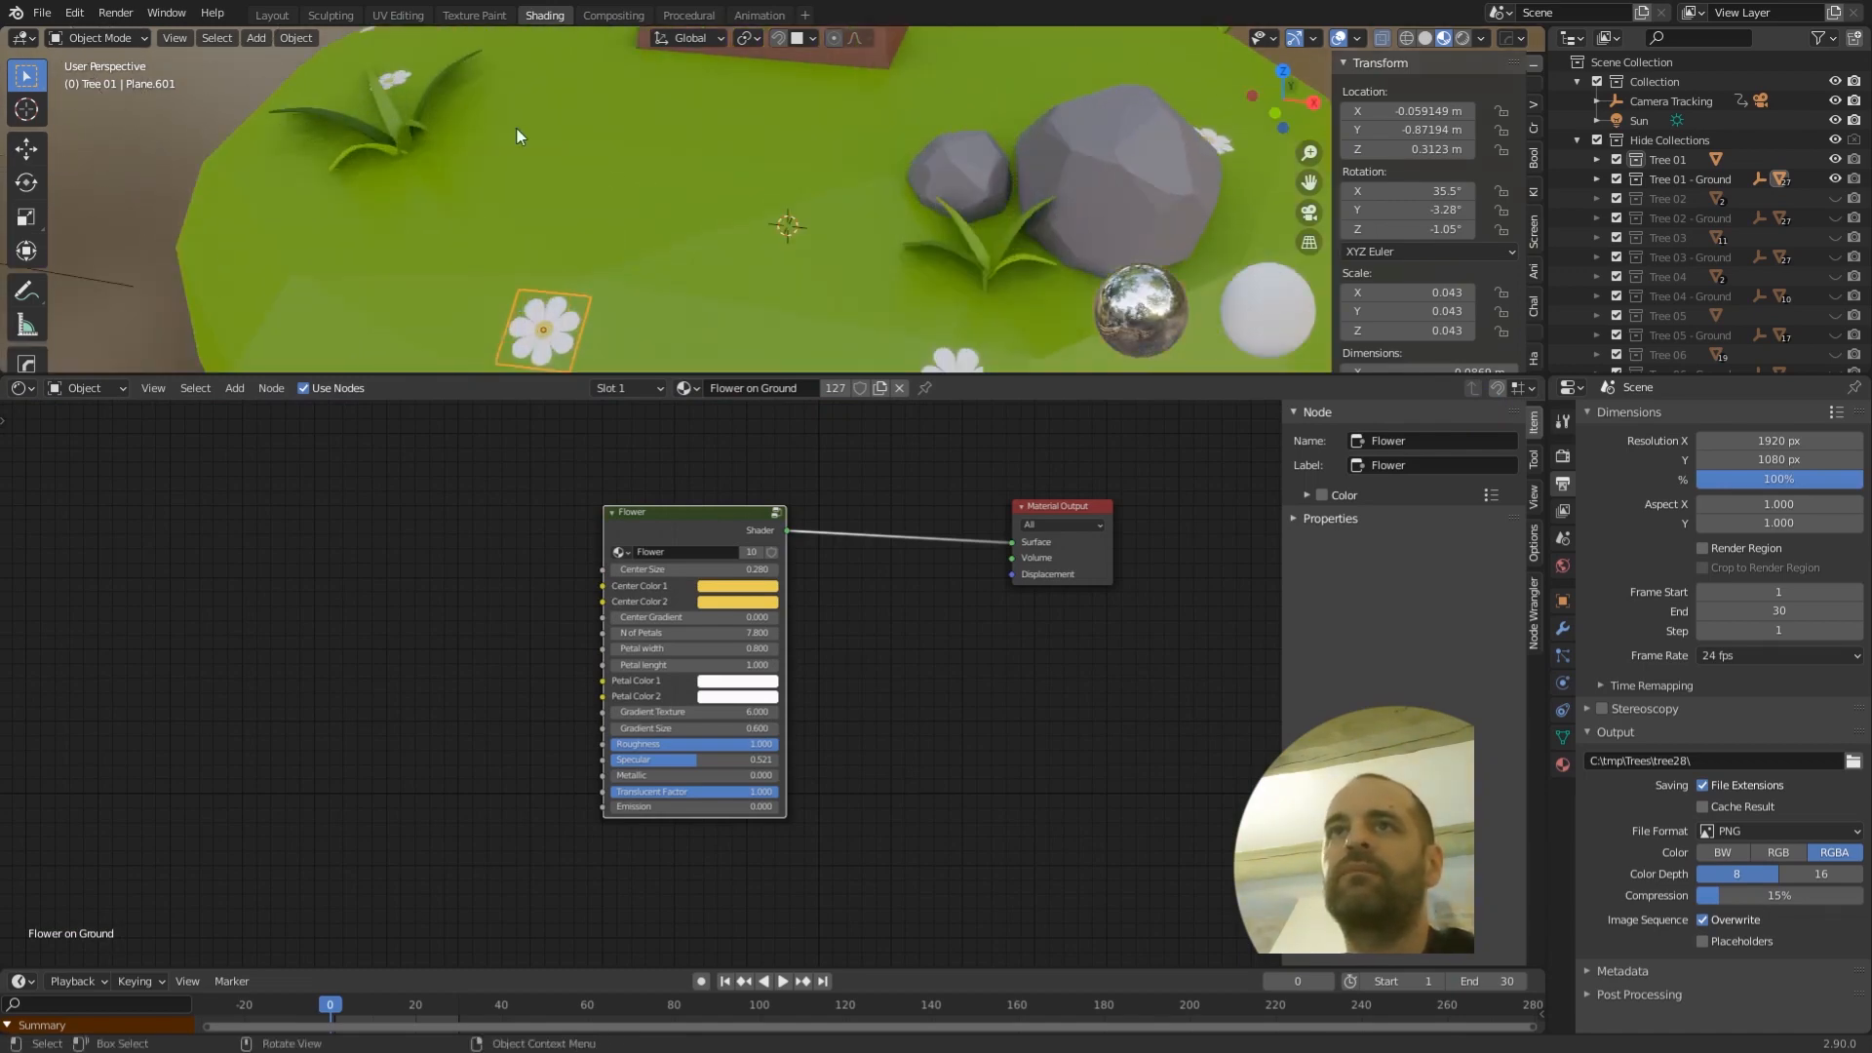
left_click(394, 107)
middle_click_drag(459, 185, 635, 231)
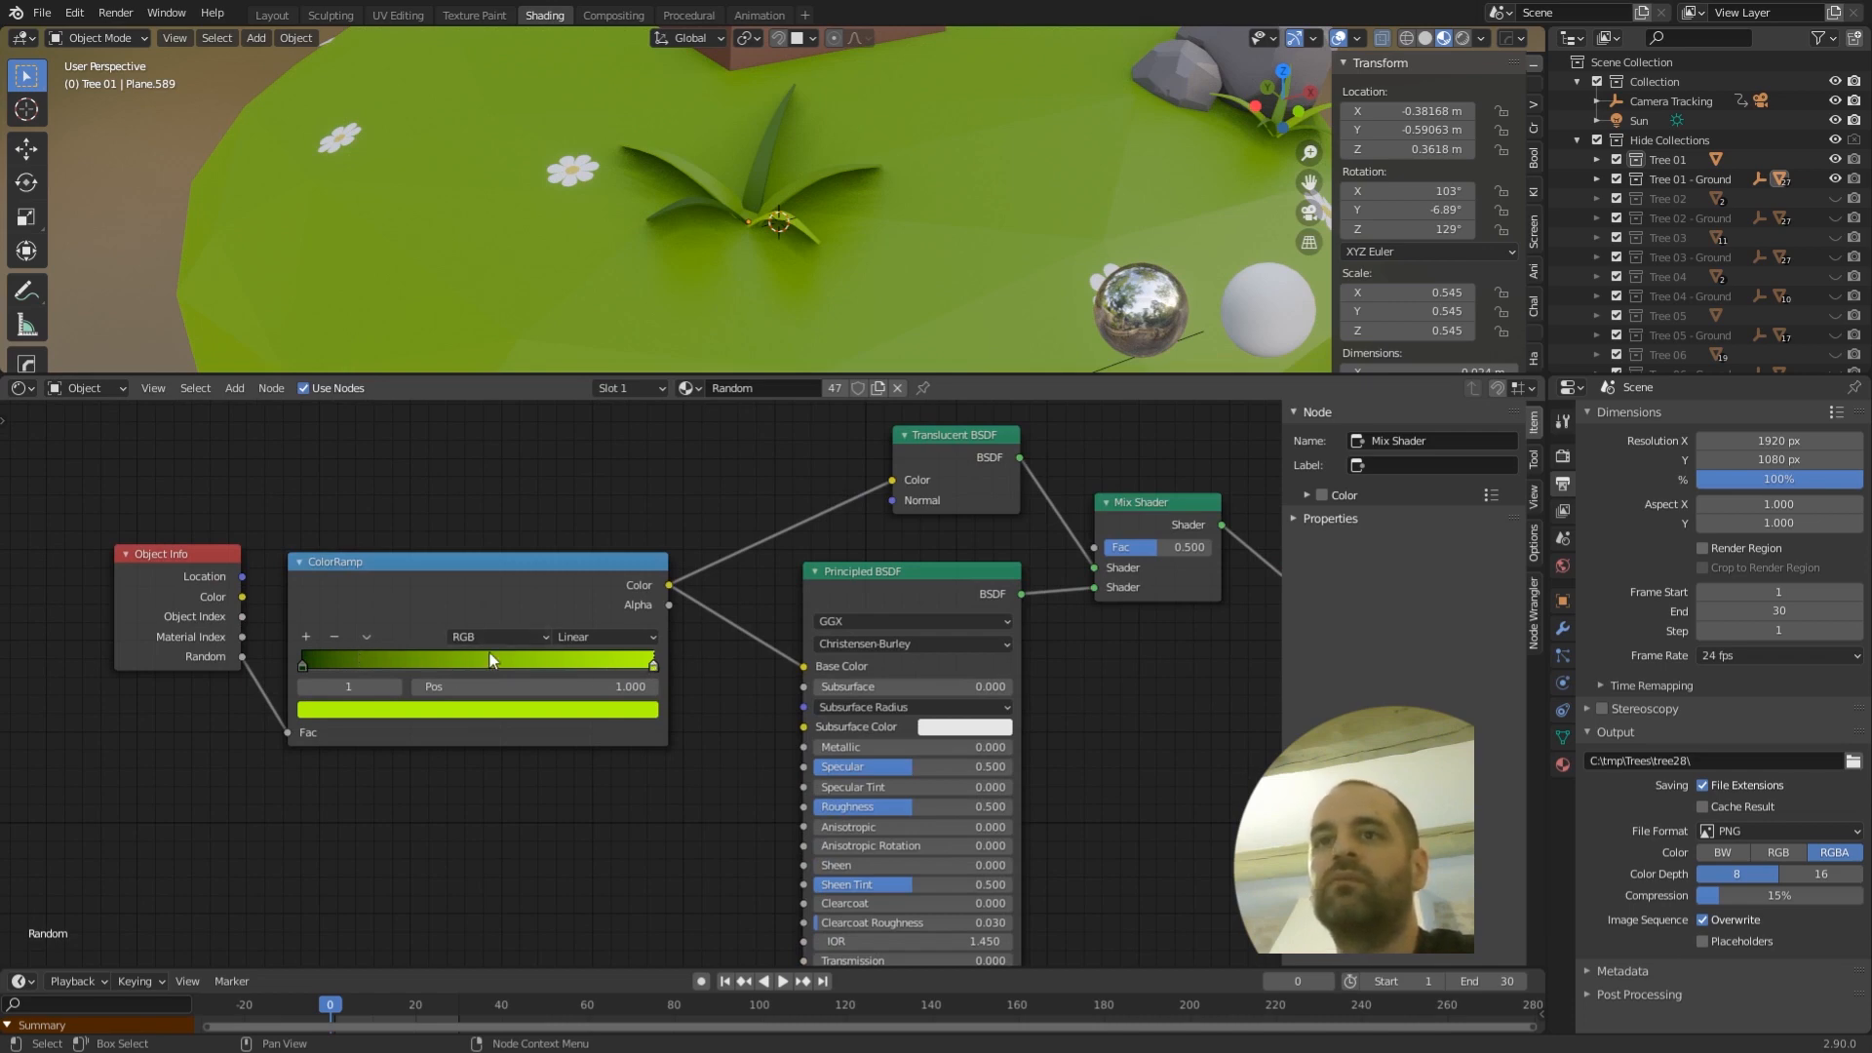
middle_click_drag(747, 214, 395, 149)
scroll(538, 178, "down", 3)
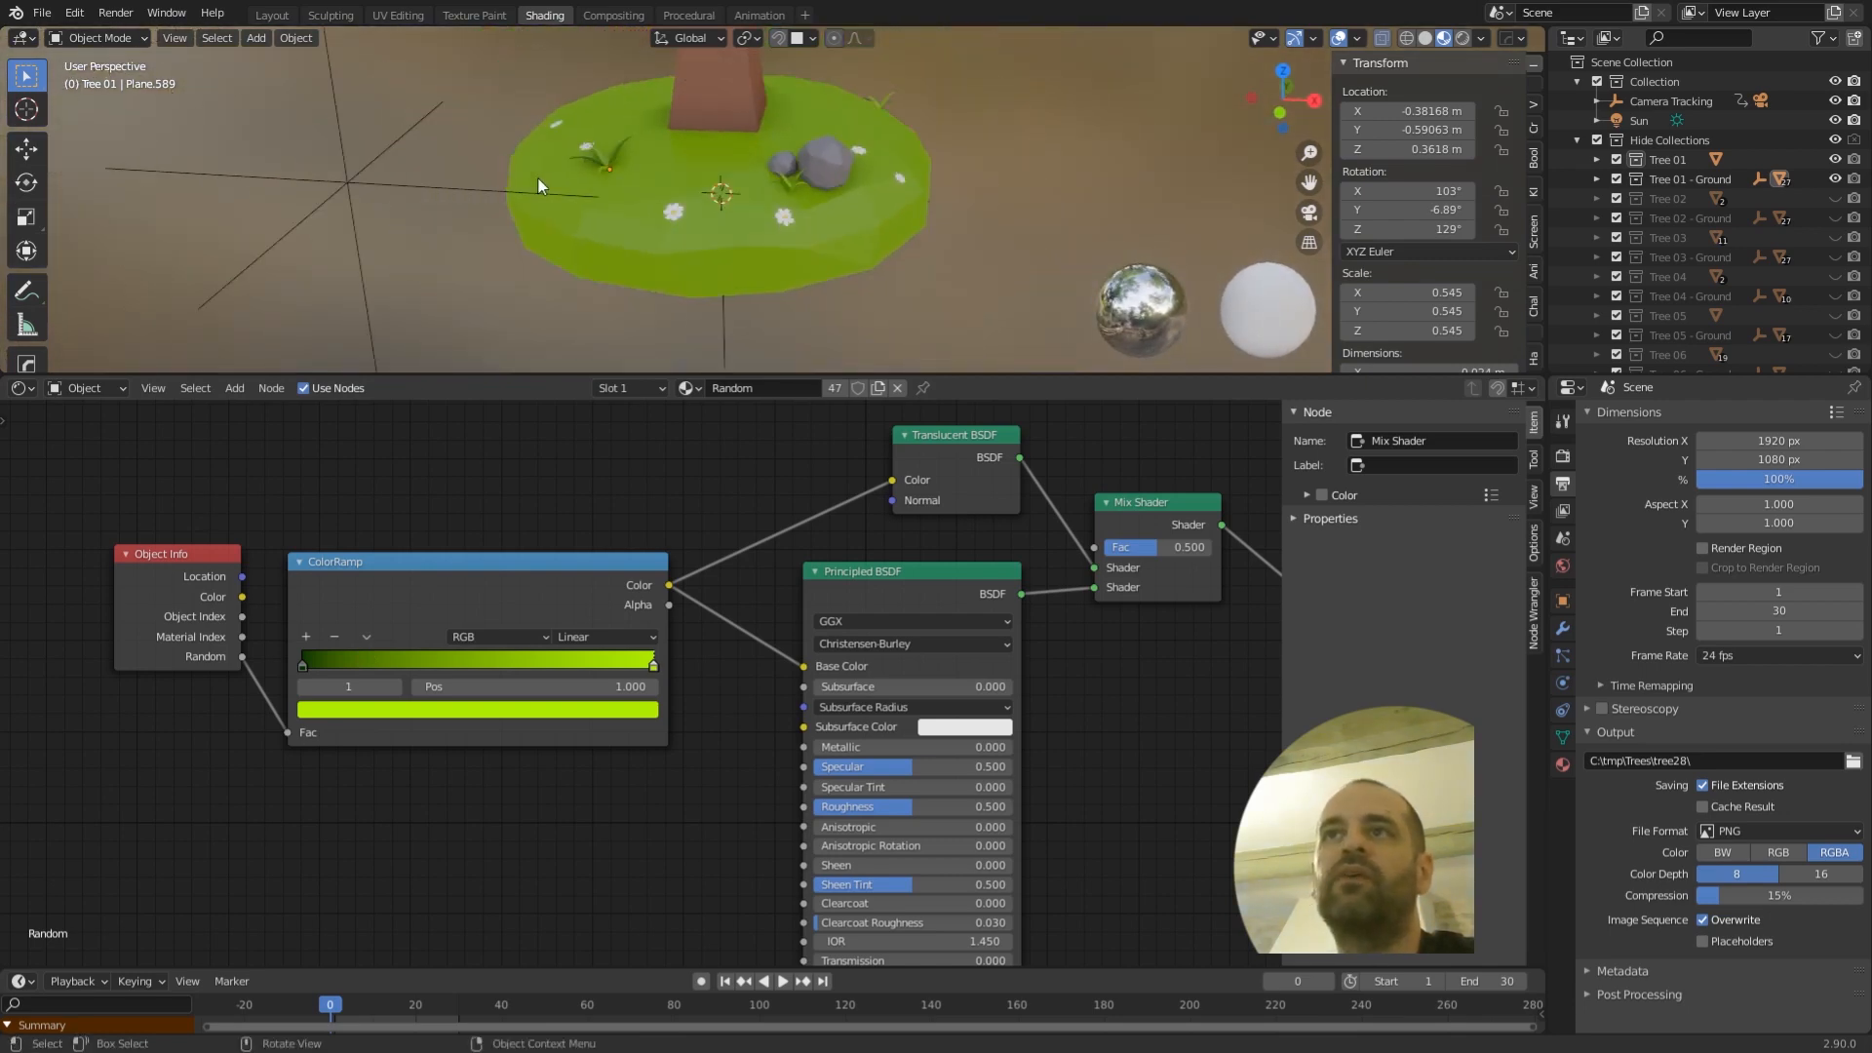
middle_click_drag(681, 180, 875, 195)
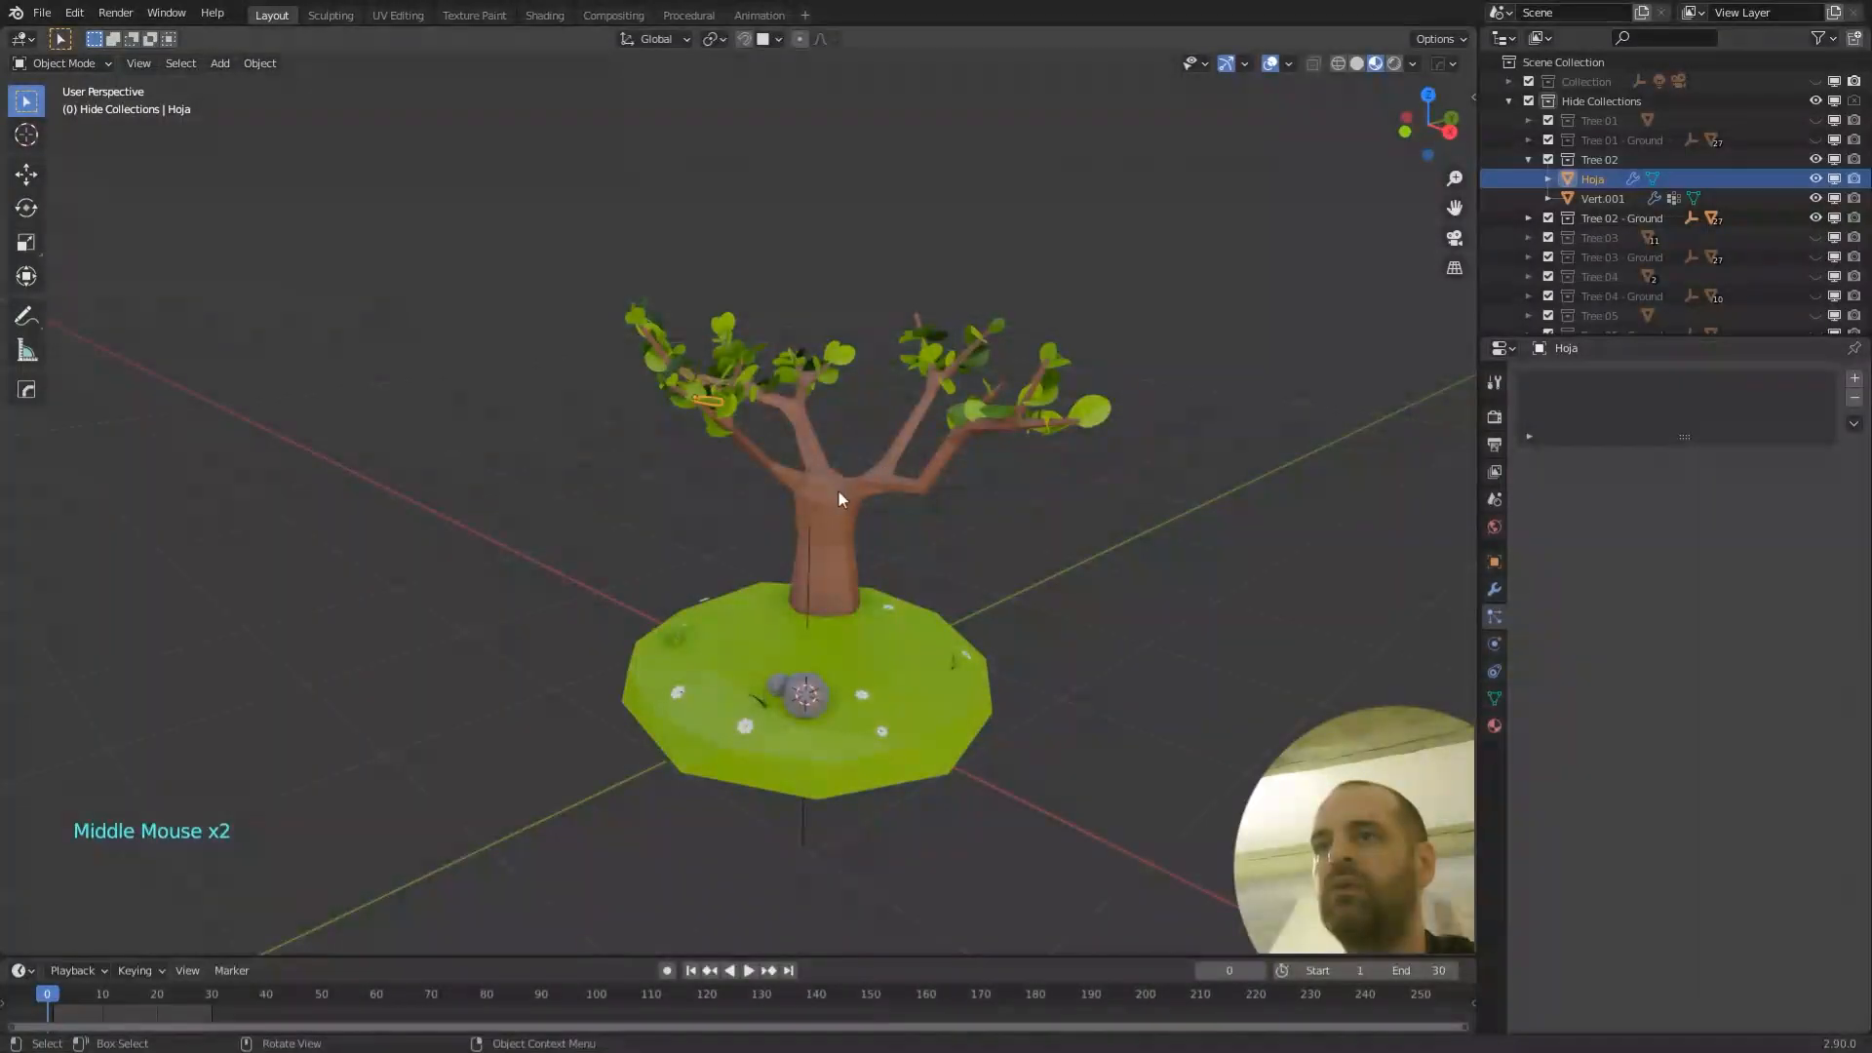
- Select the Tree 02 trunk and look through the hair particle settings that scatter its leaves
left_click(839, 493)
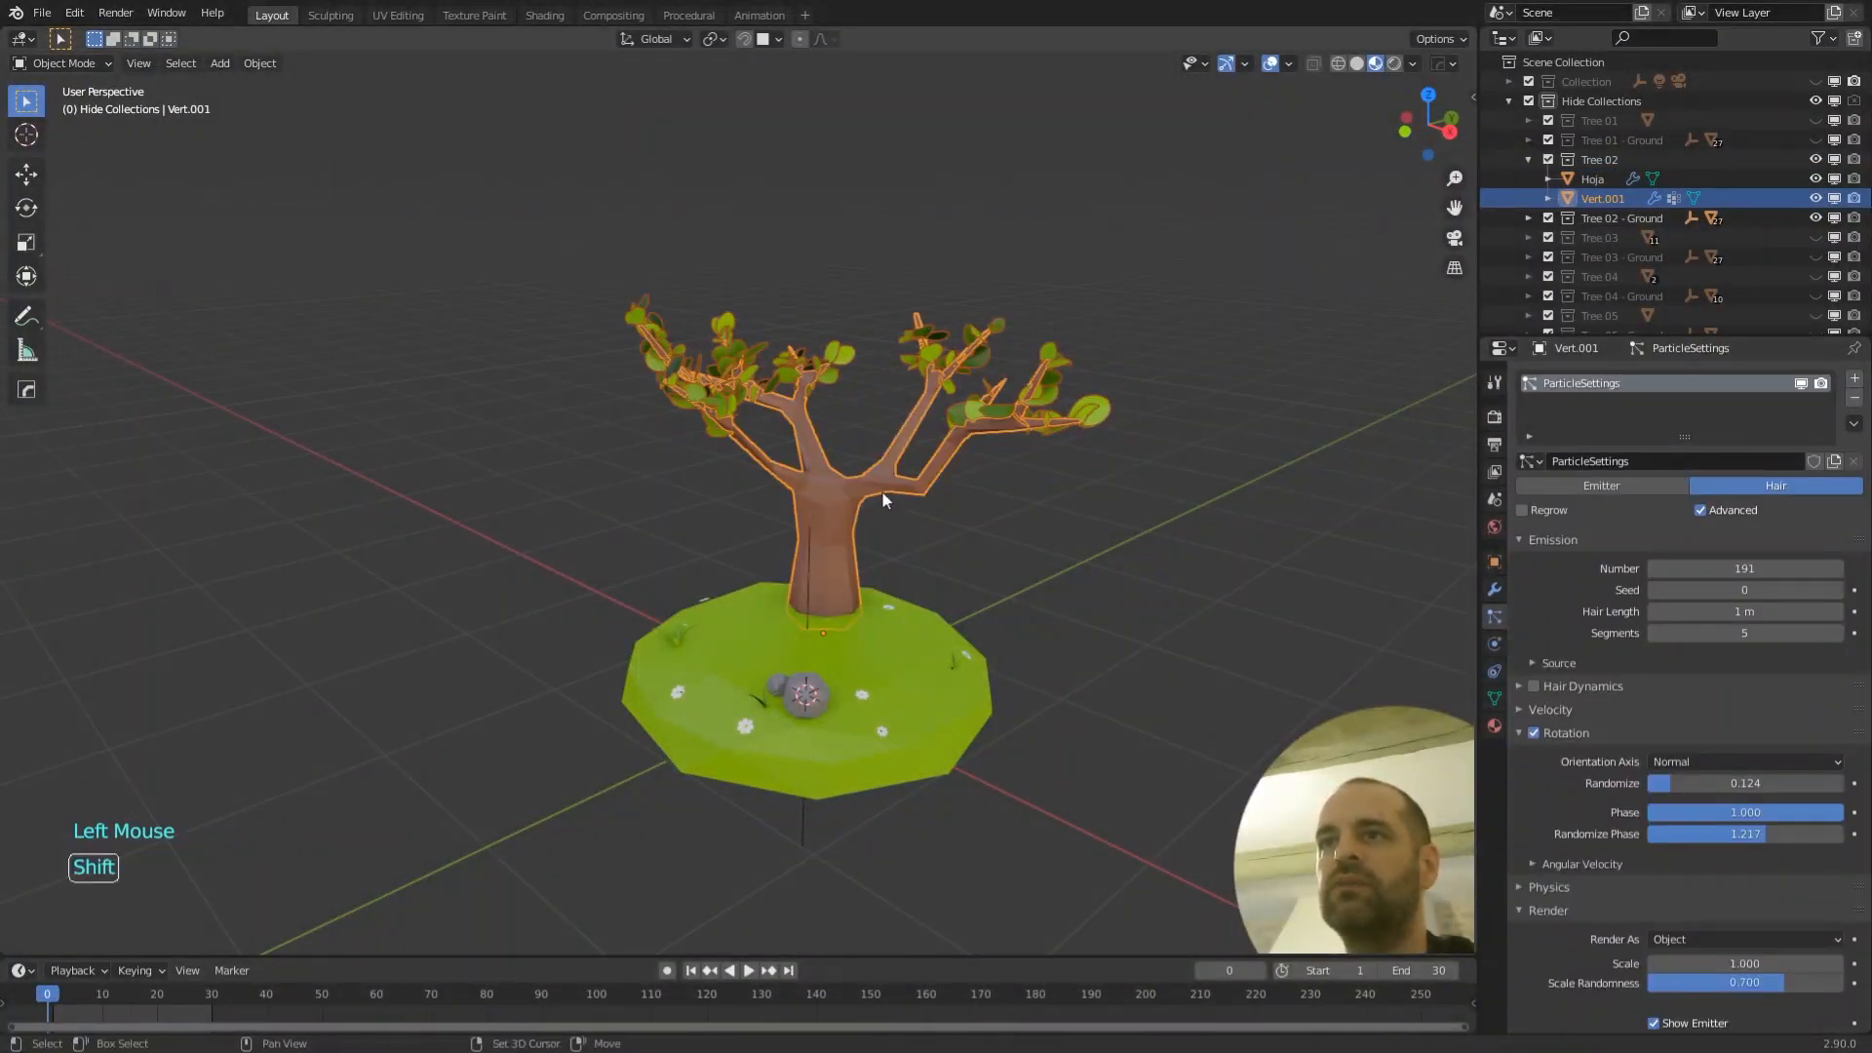
middle_click_drag(881, 489, 834, 582, "shift")
scroll(833, 558, "up", 2)
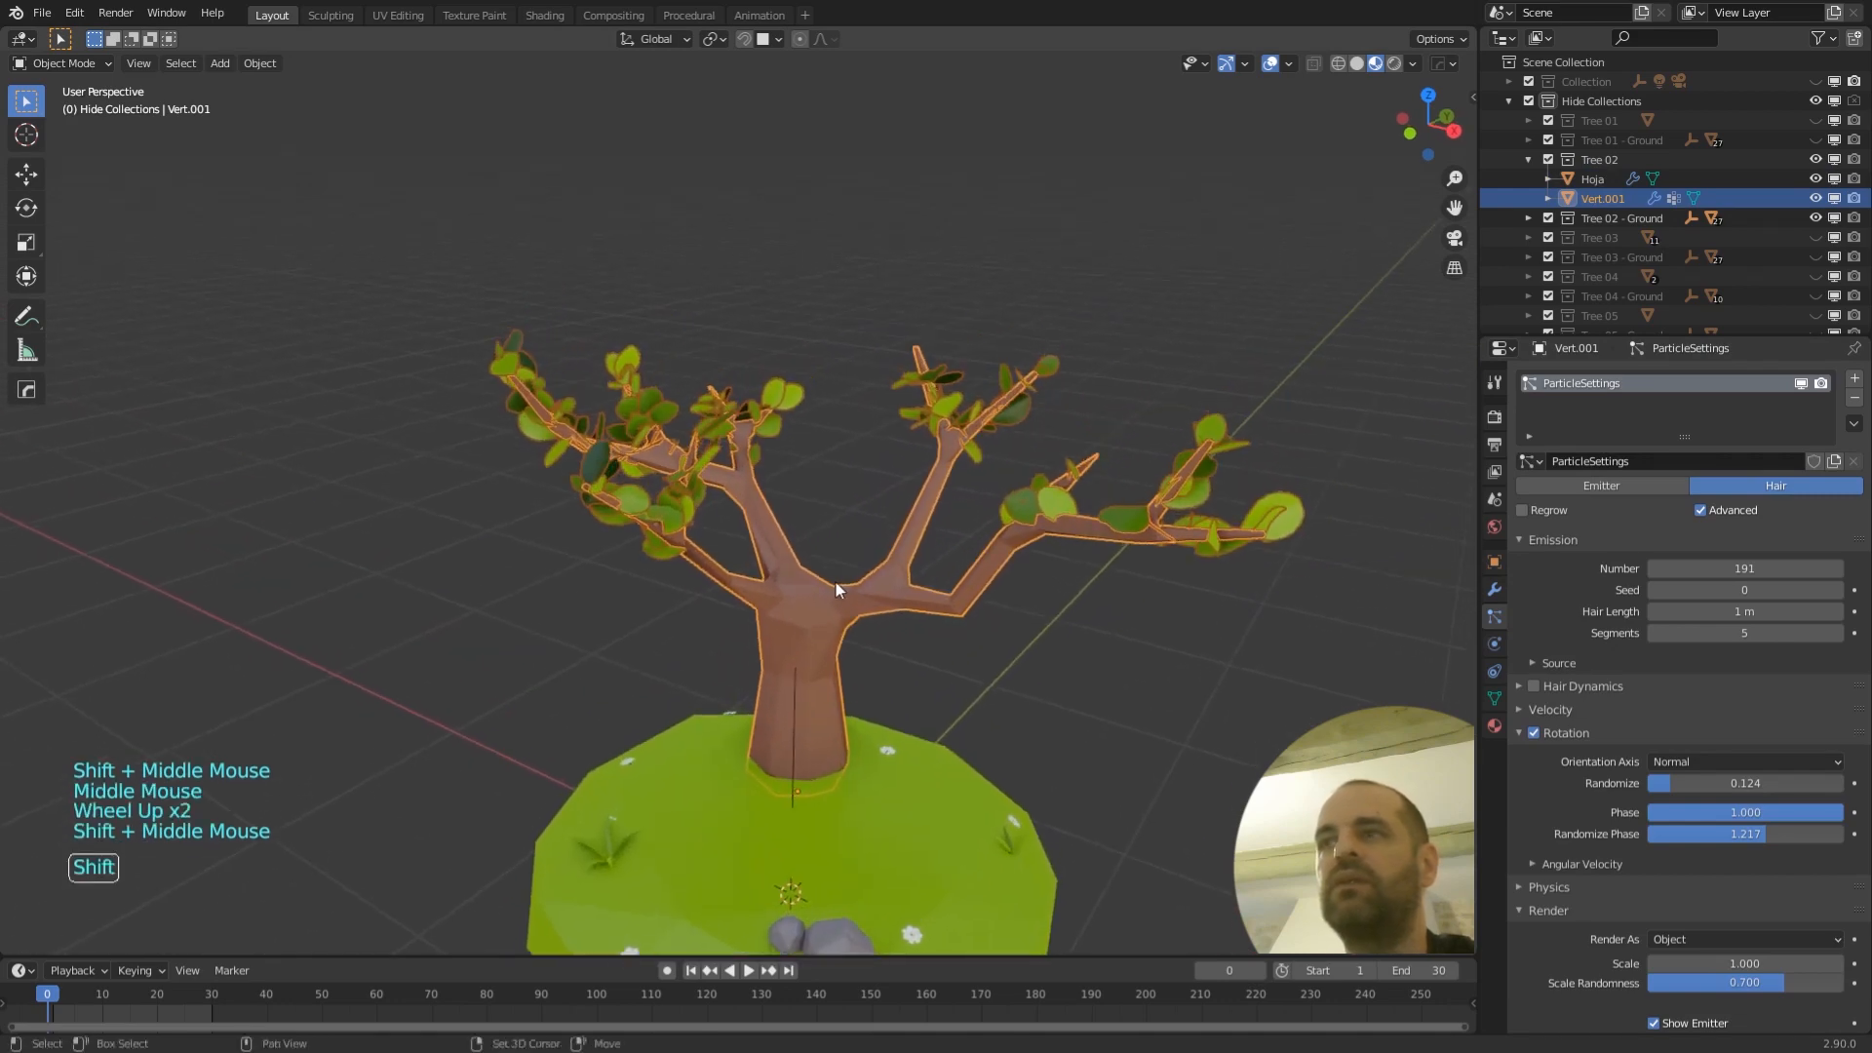
scroll(1624, 536, "down", 5)
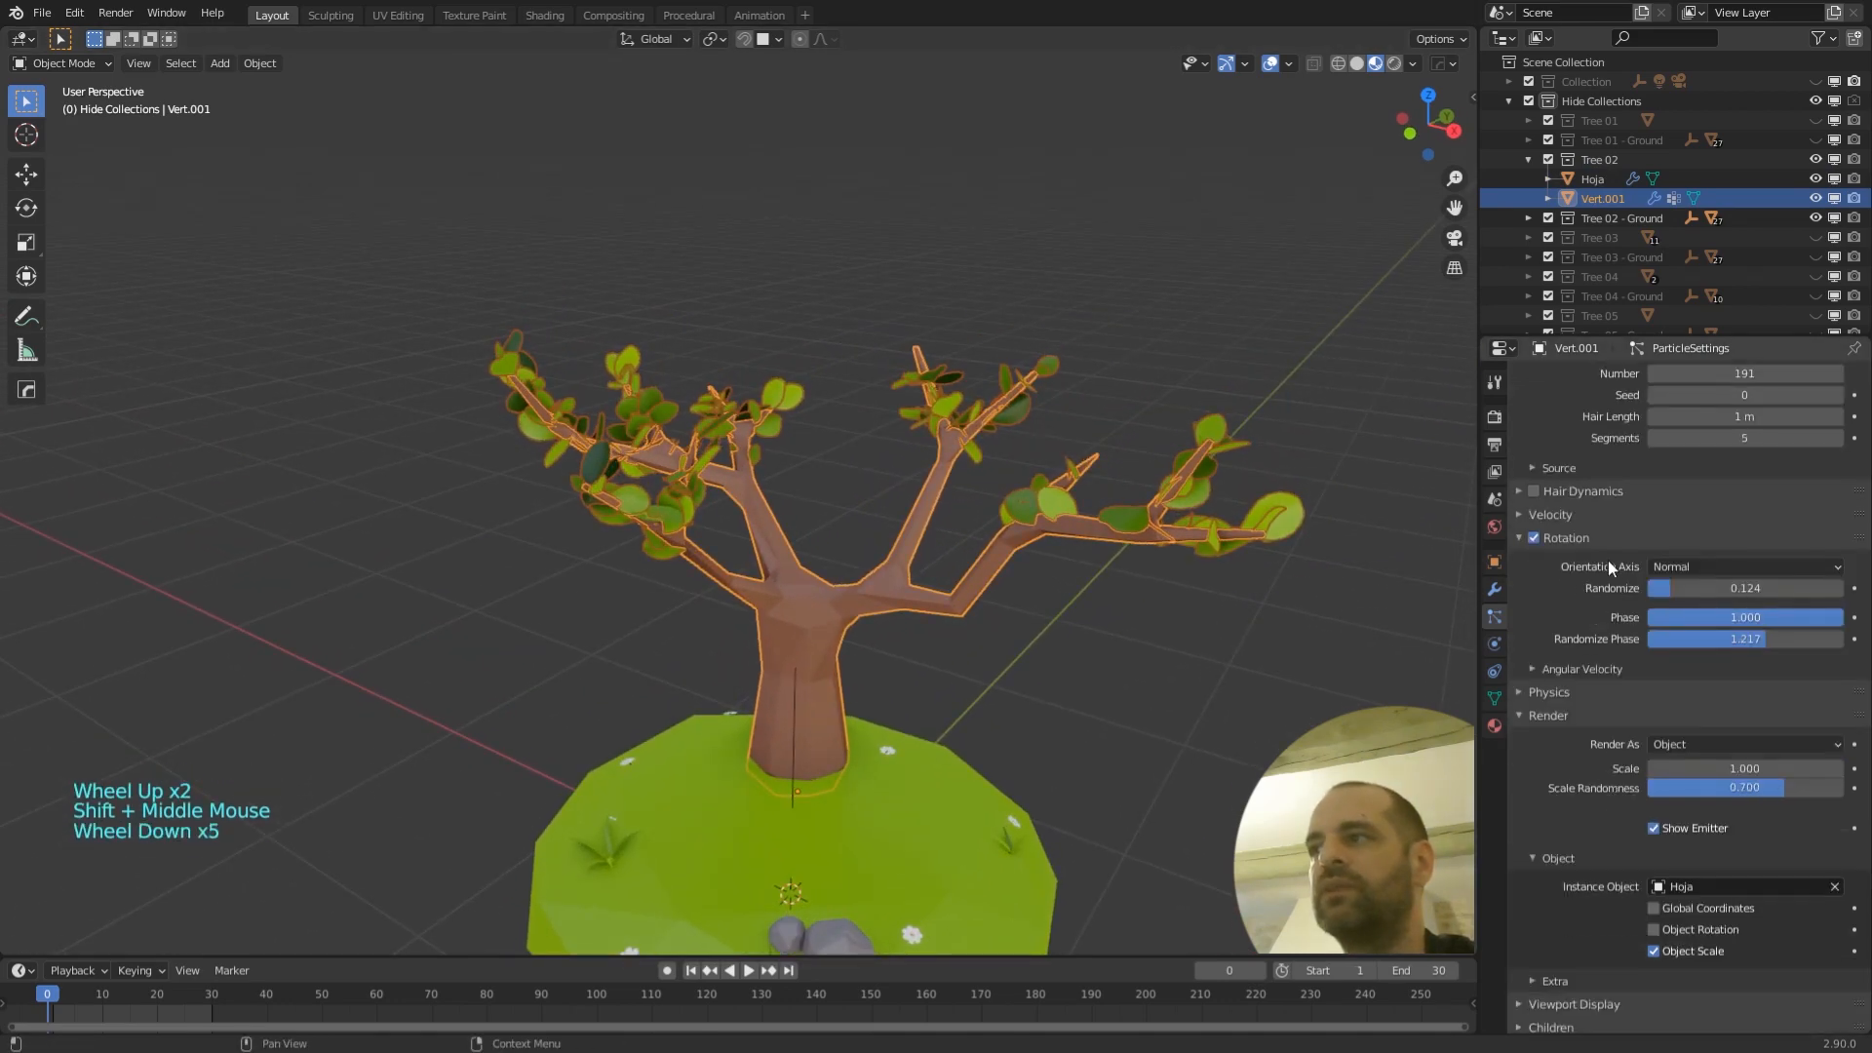
scroll(1554, 643, "down", 5)
scroll(1564, 566, "up", 10)
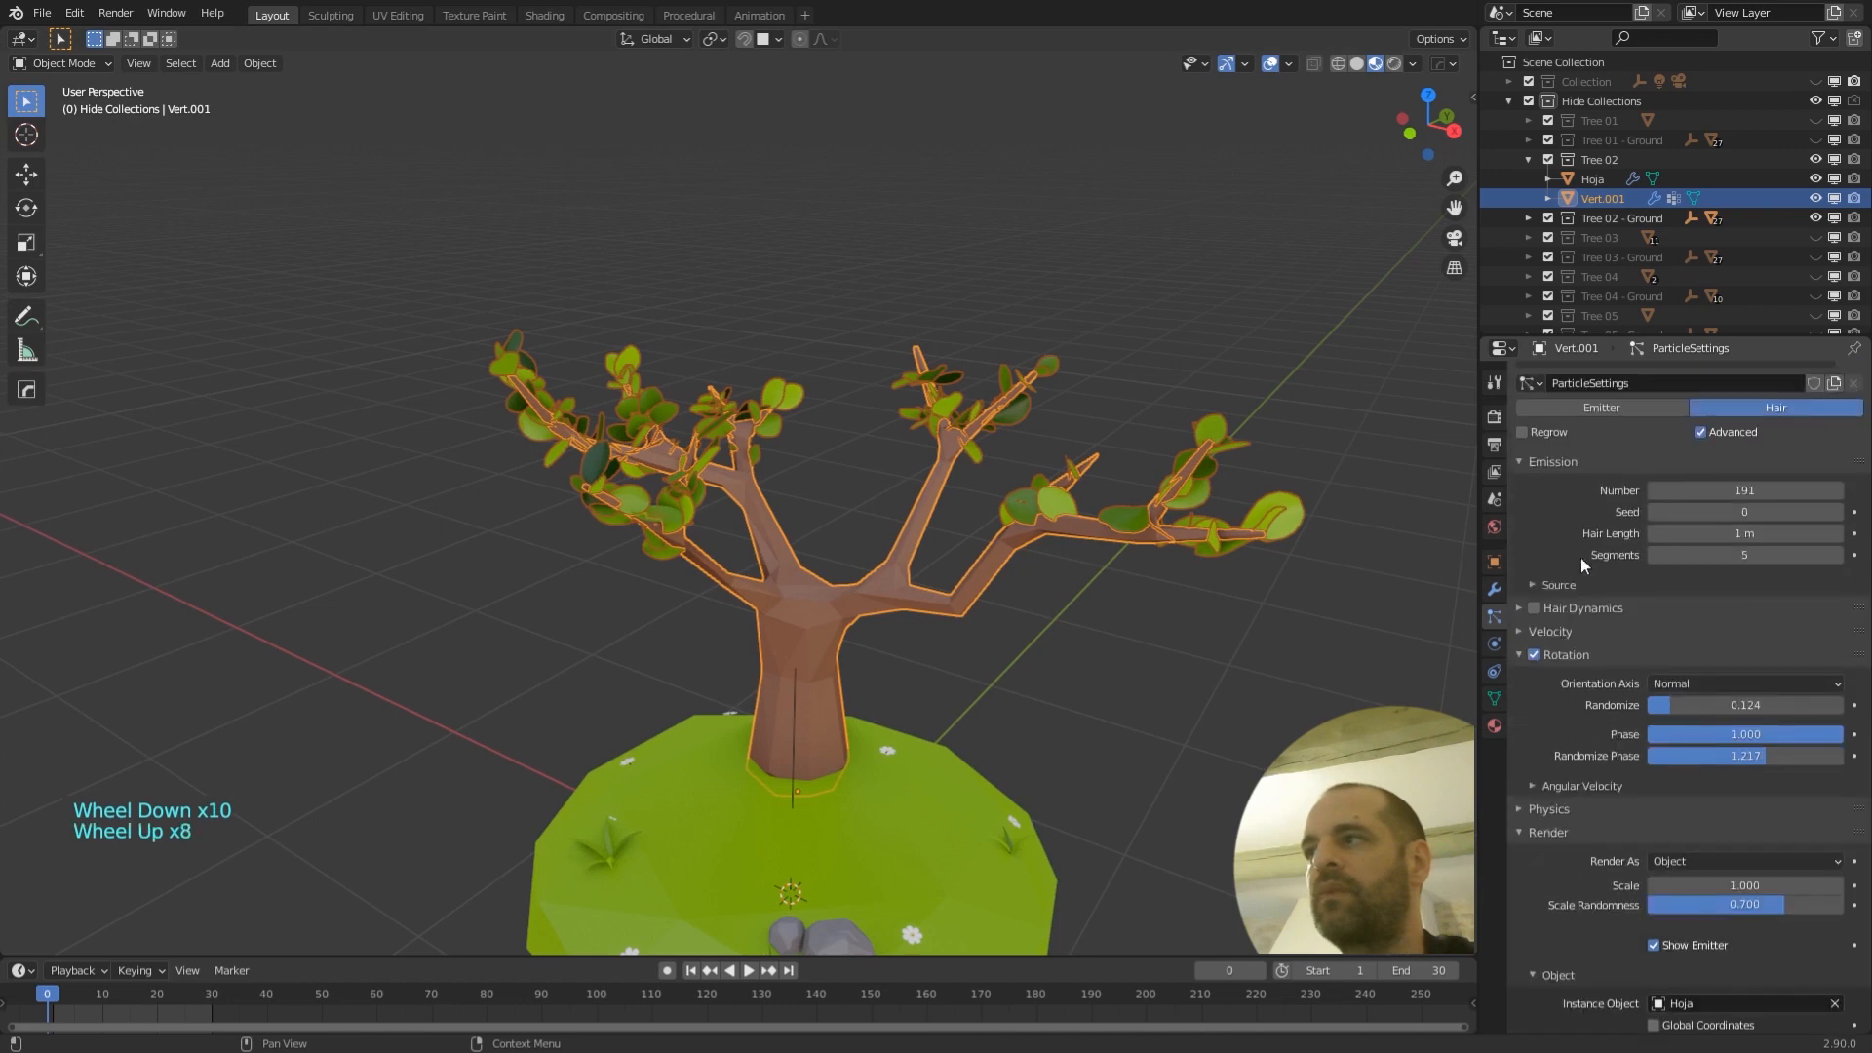
- Examine the leaf particles' rotation, scale randomness, instance object and density vertex group settings
scroll(1675, 546, "down", 2)
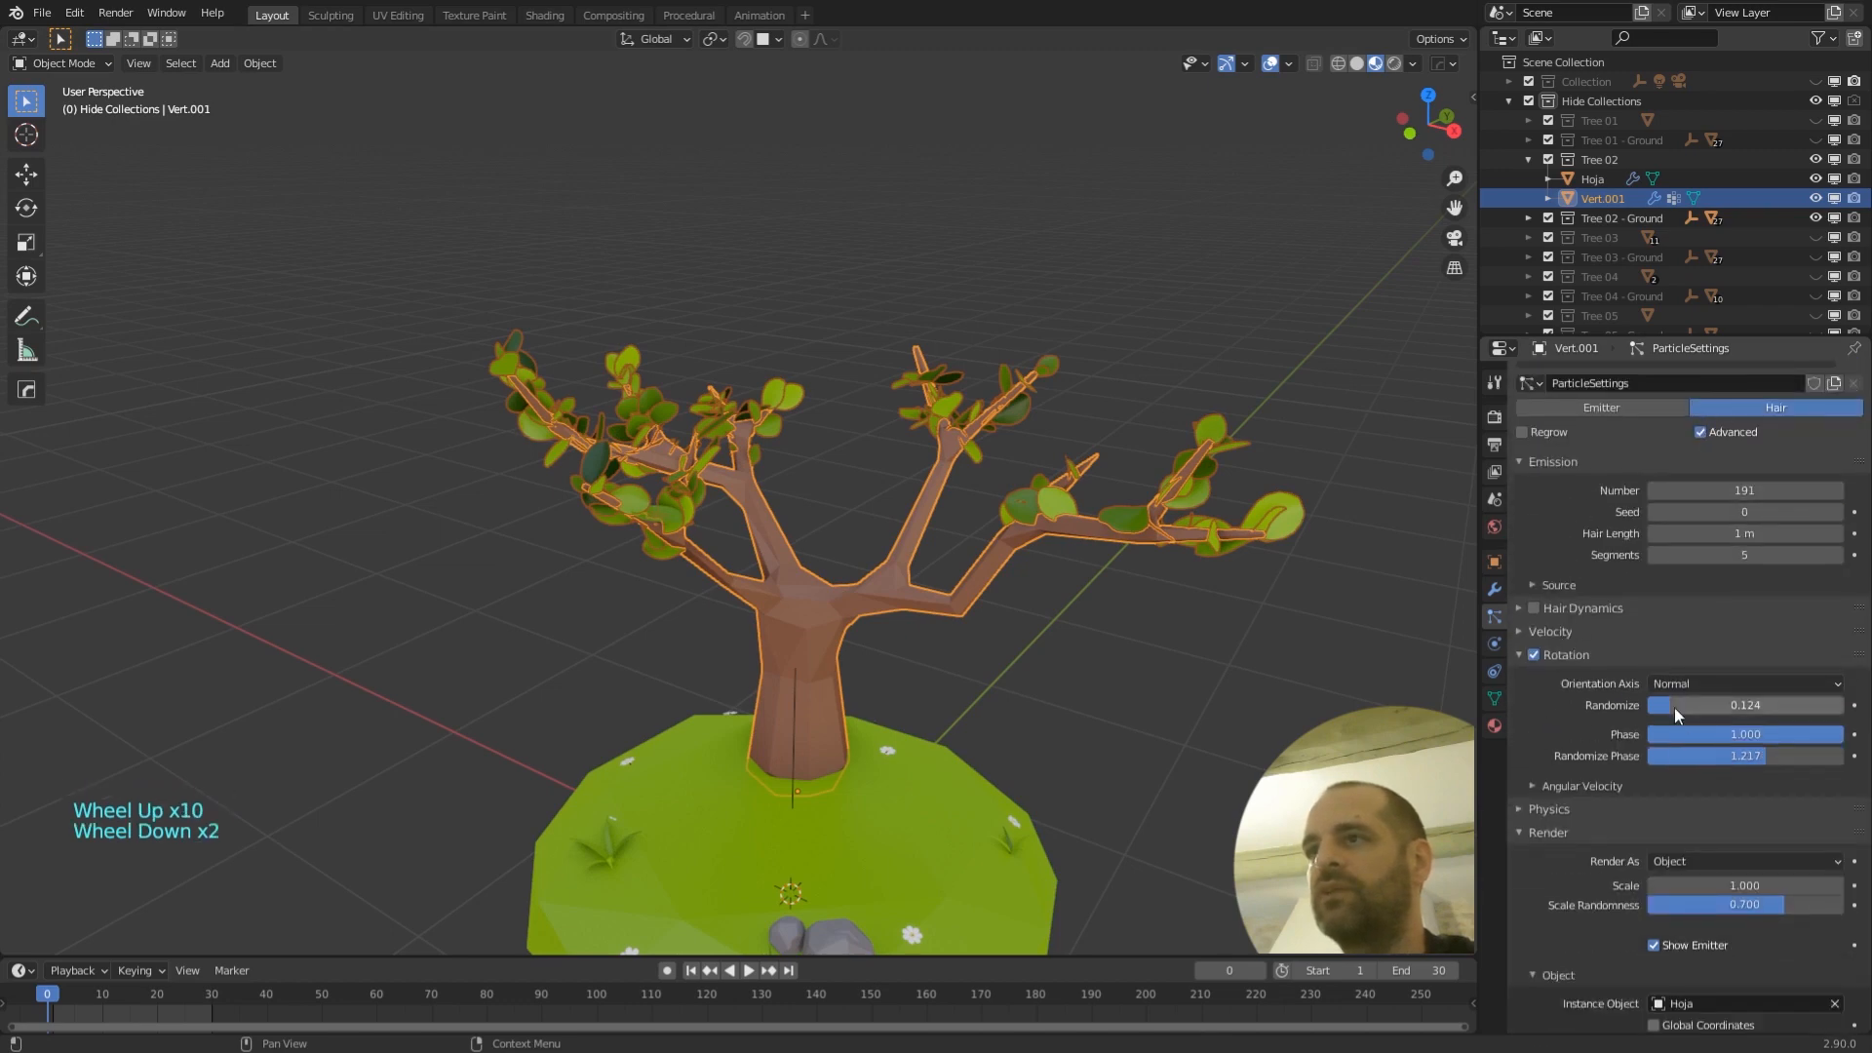
scroll(1558, 714, "down", 3)
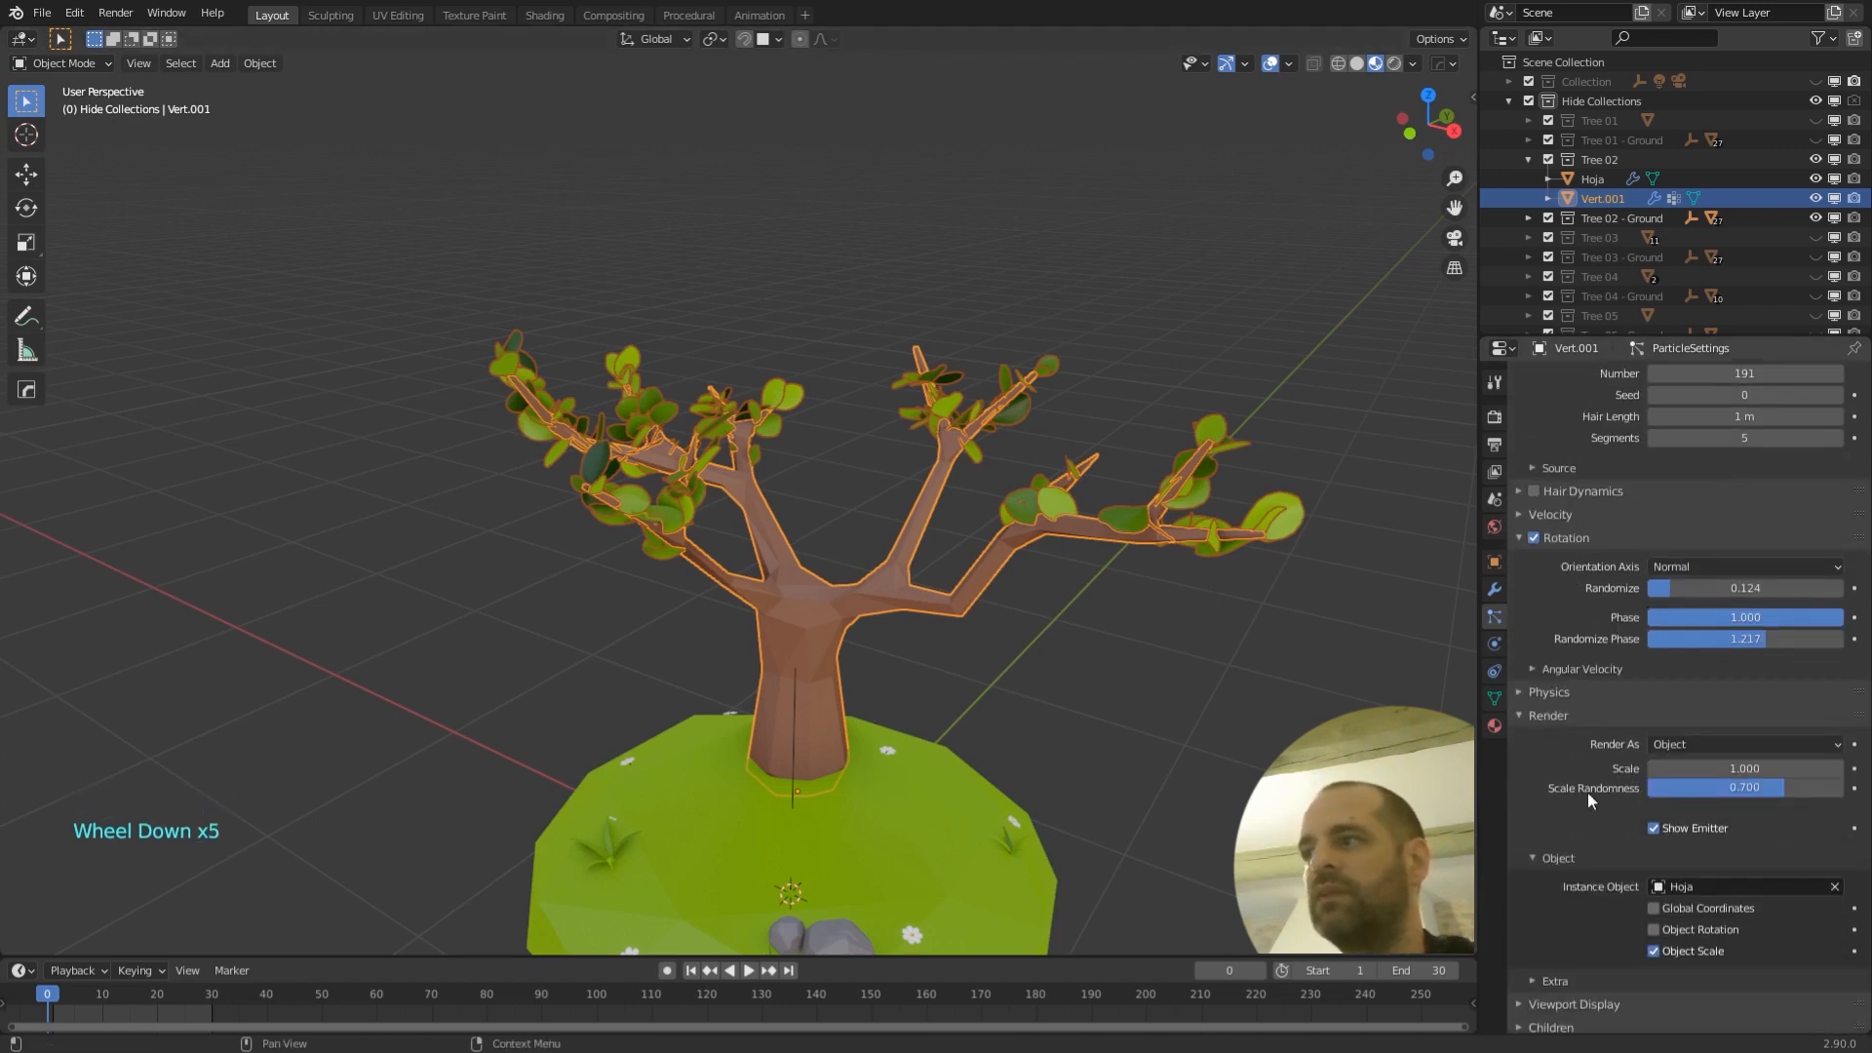
scroll(1589, 792, "down", 6)
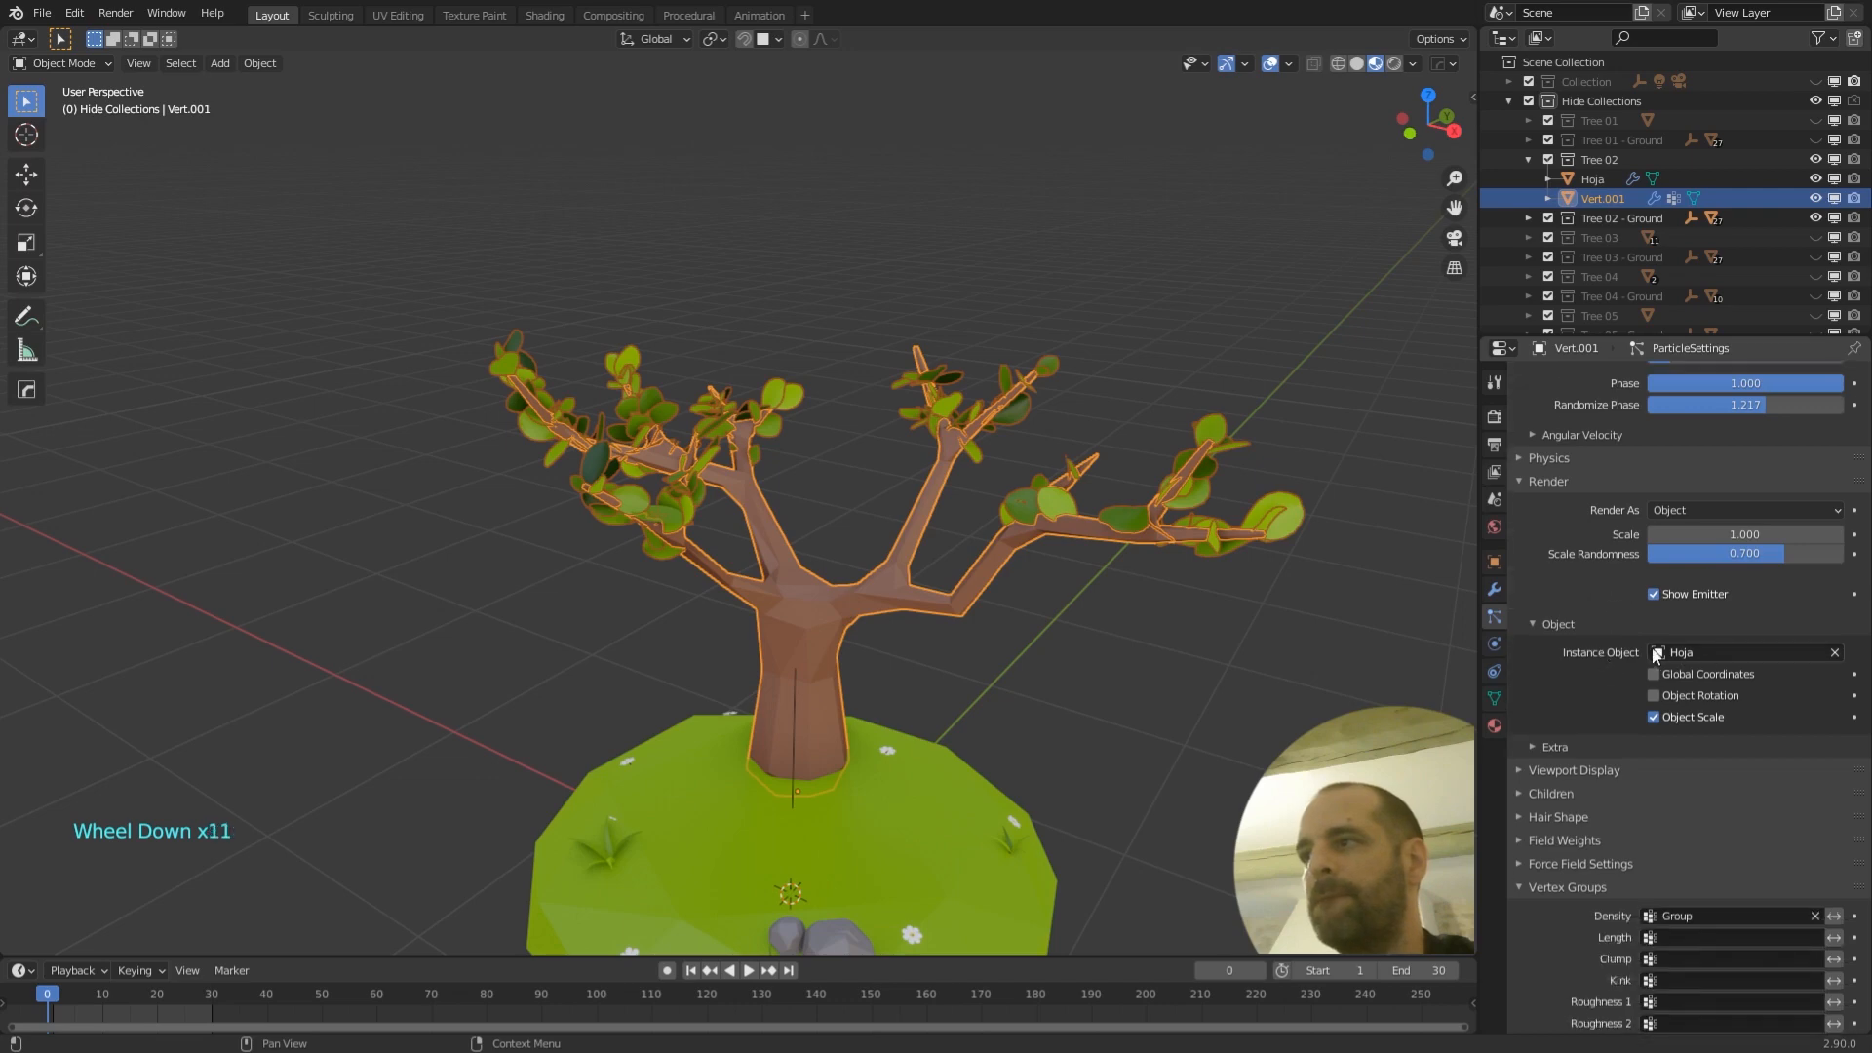
left_click(1741, 653)
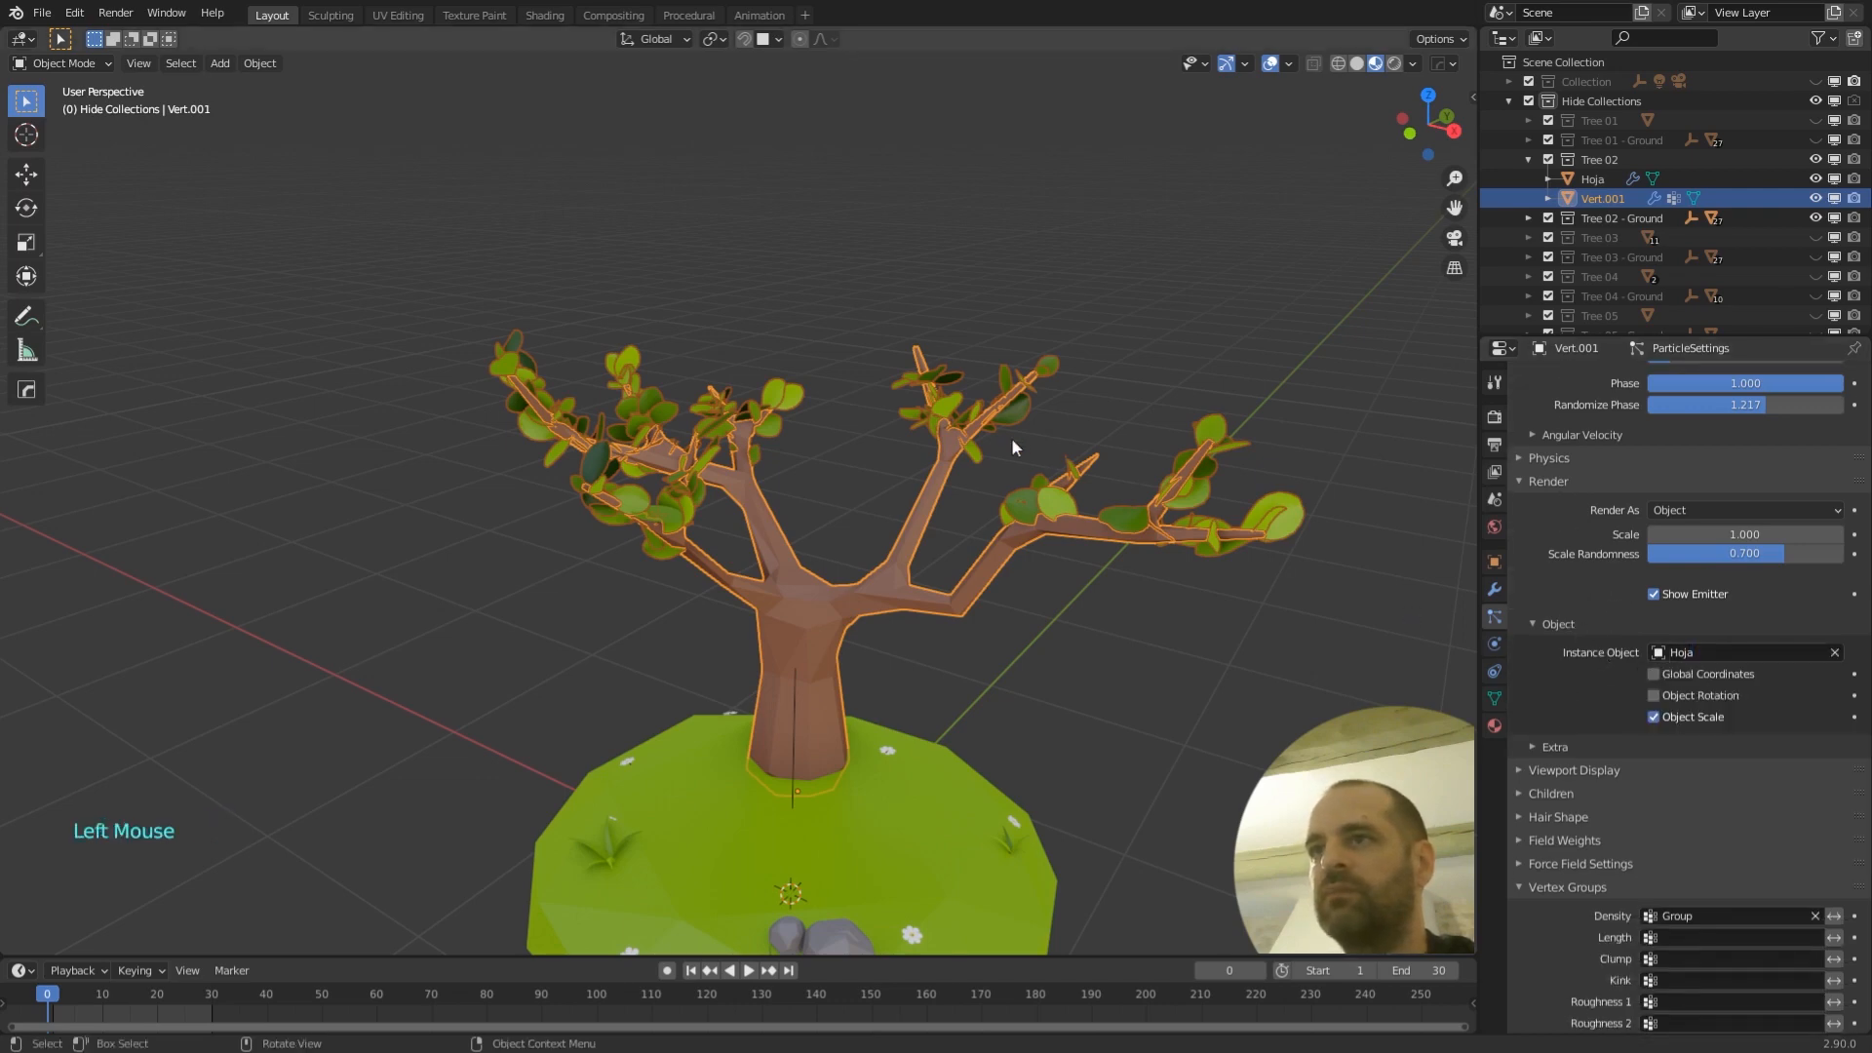
scroll(1566, 670, "down", 5)
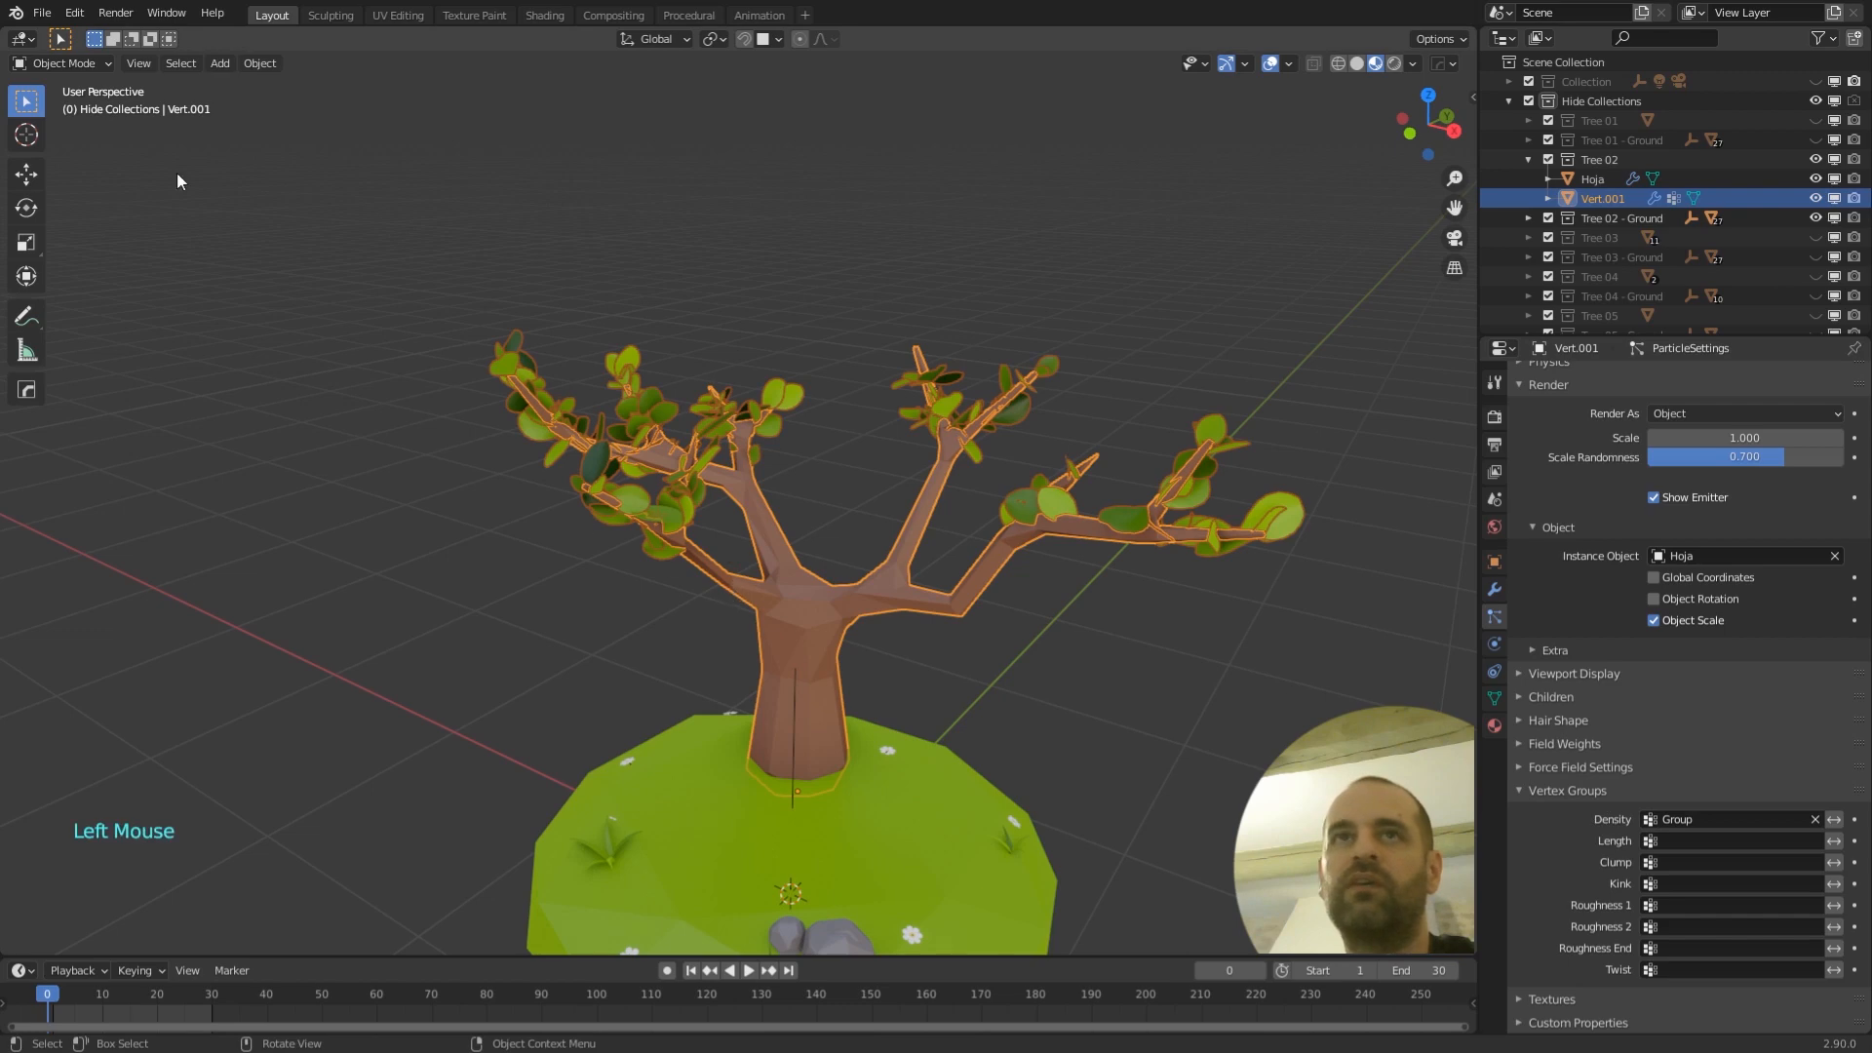
scroll(1641, 491, "up", 20)
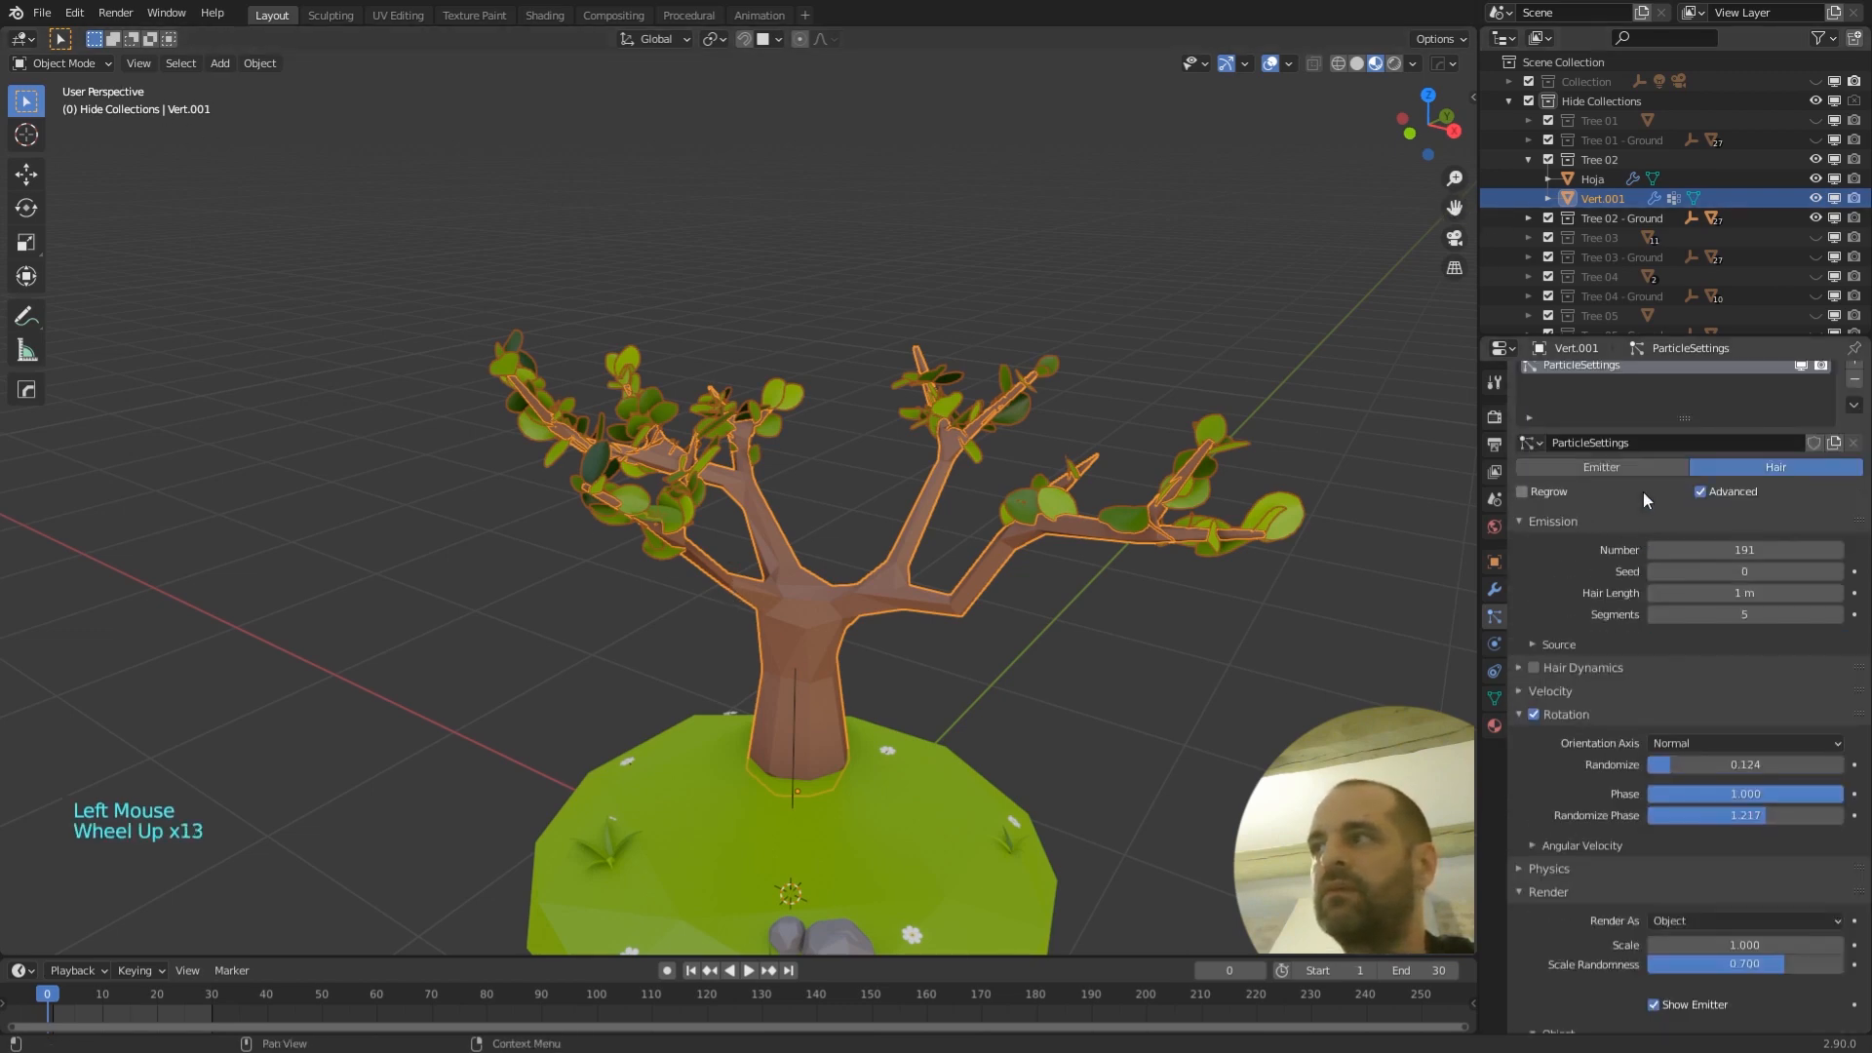
- Hide the leaf particles in the viewport and switch the tree to Weight Paint mode to inspect the weights on its branches
left_click(1800, 383)
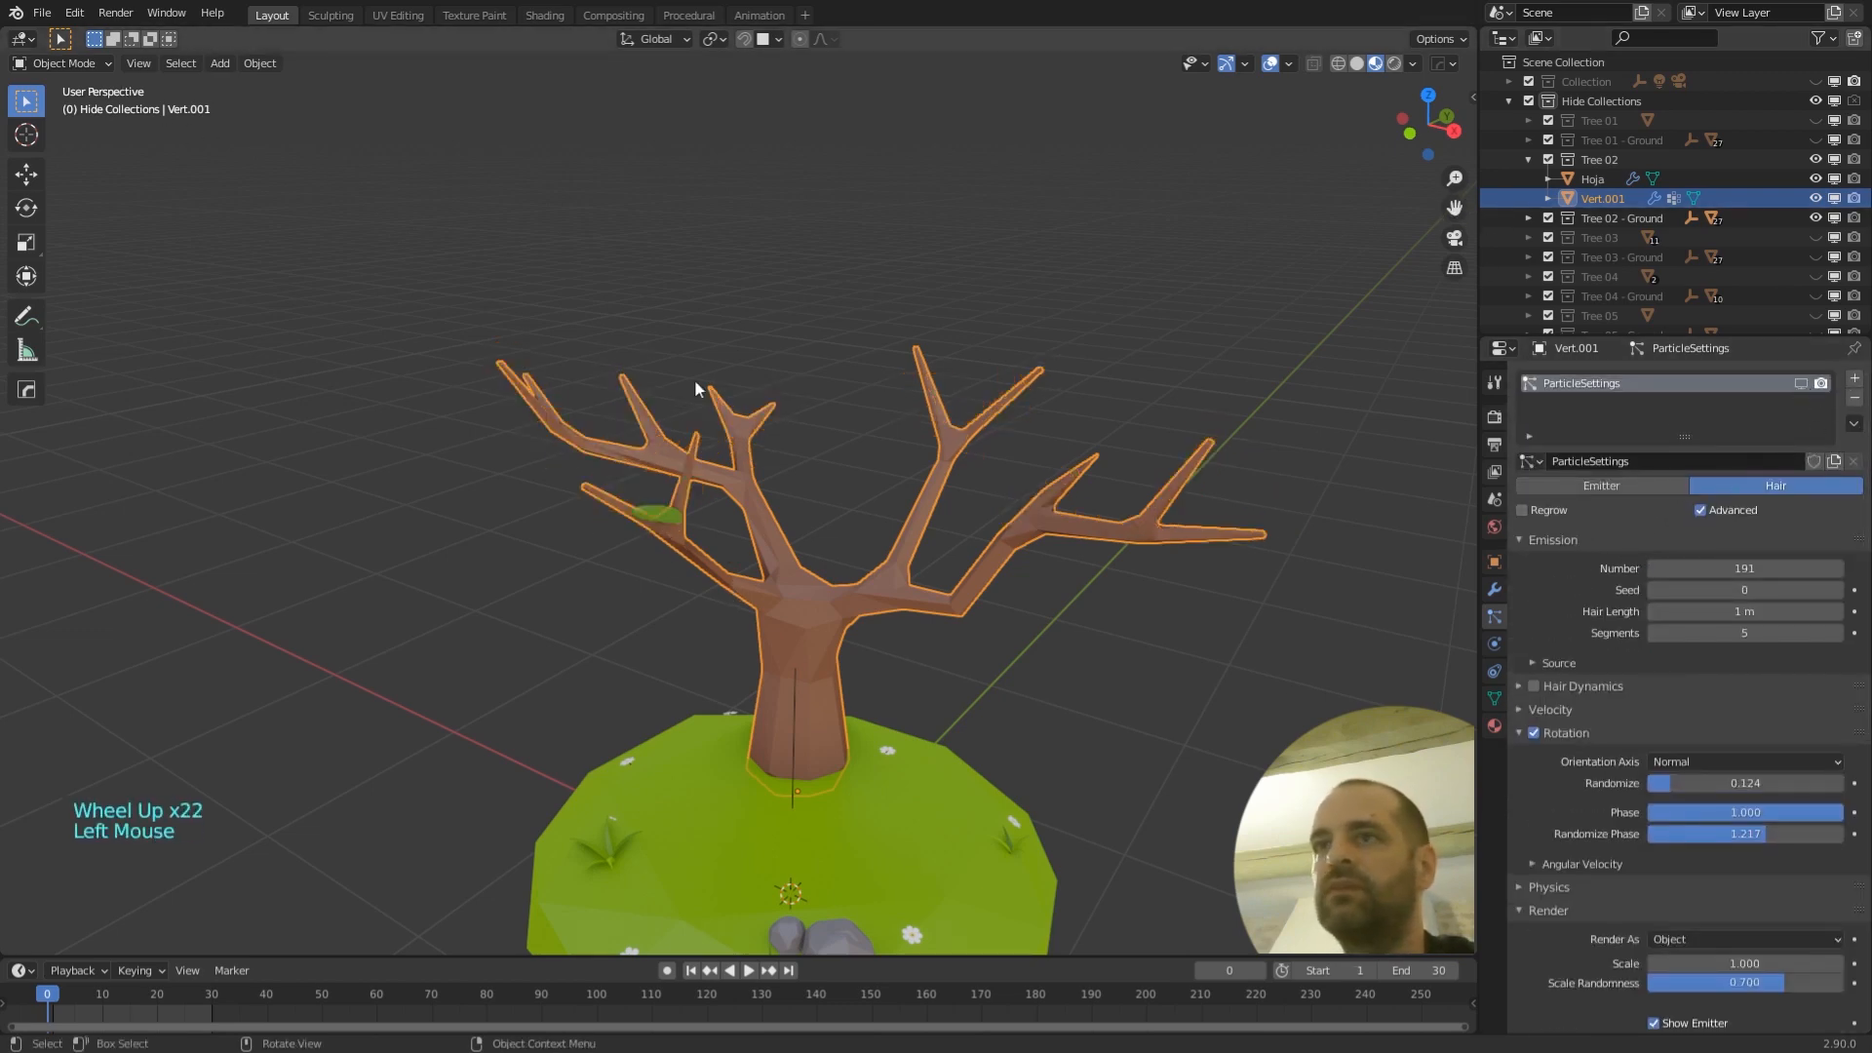
left_click(90, 60)
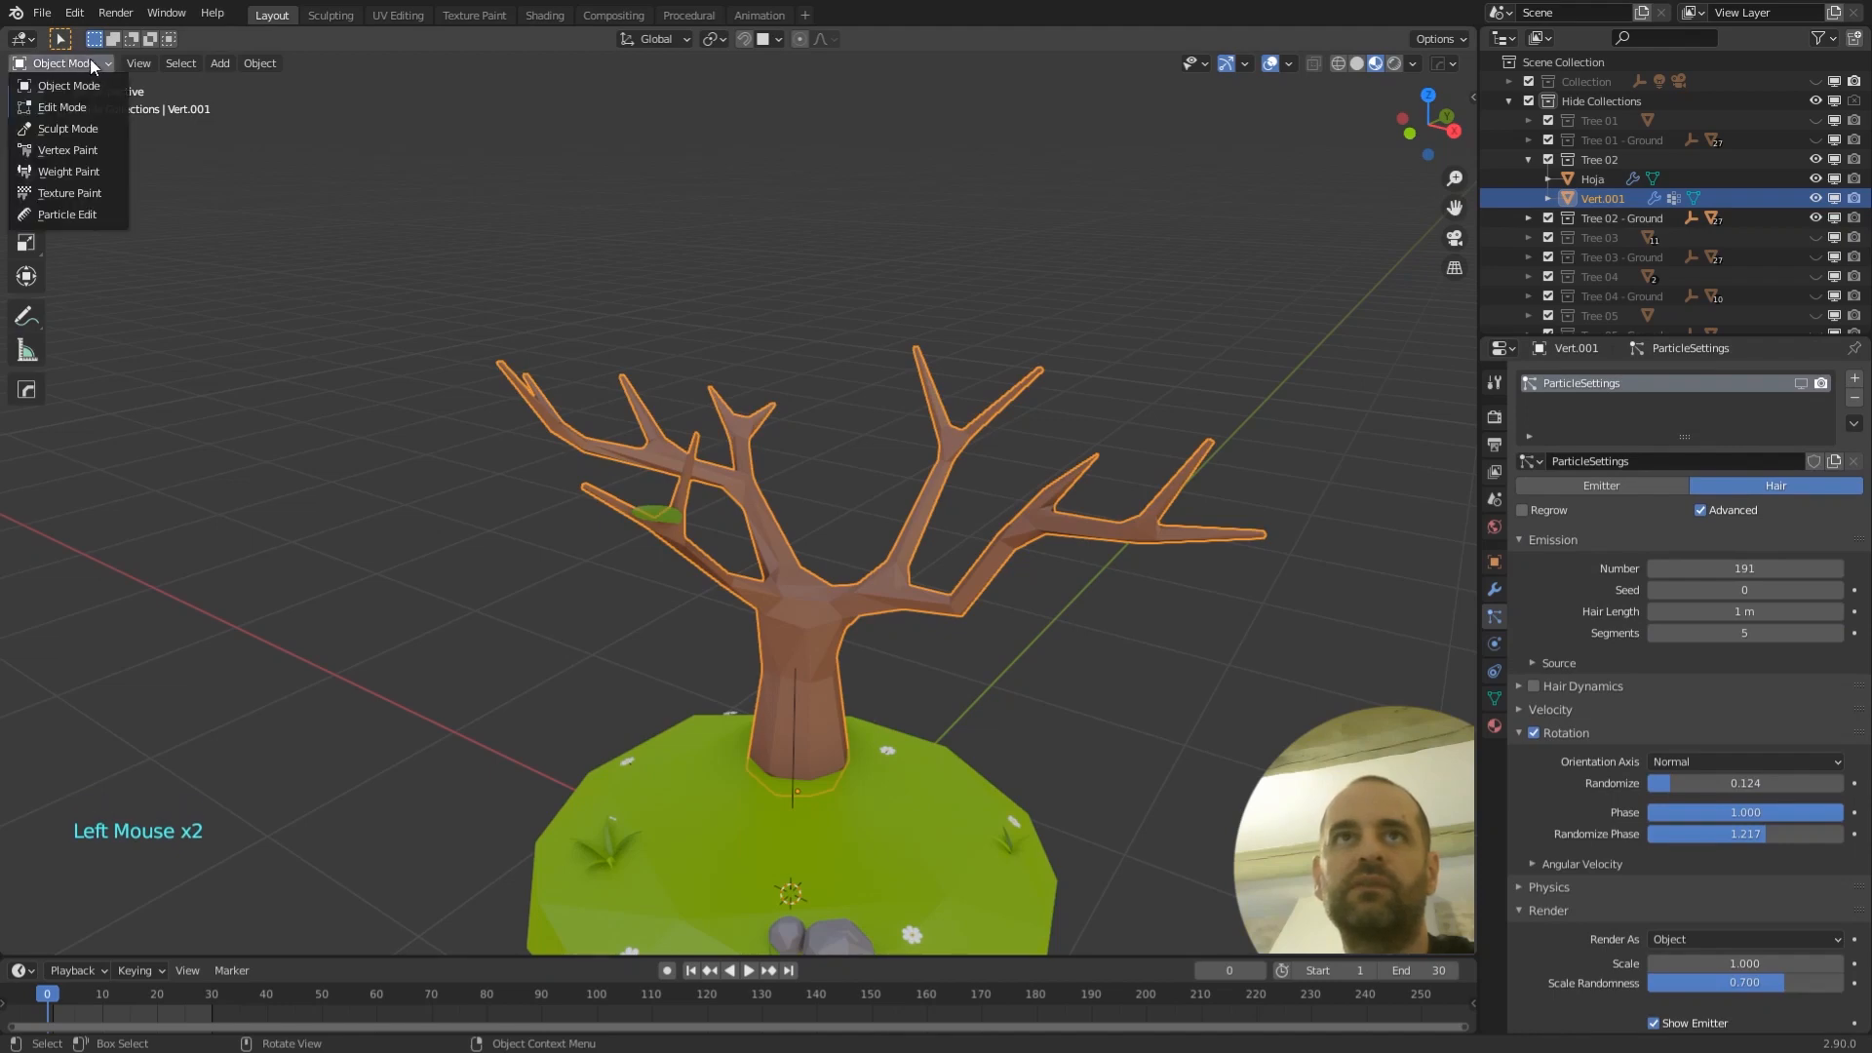
left_click(84, 177)
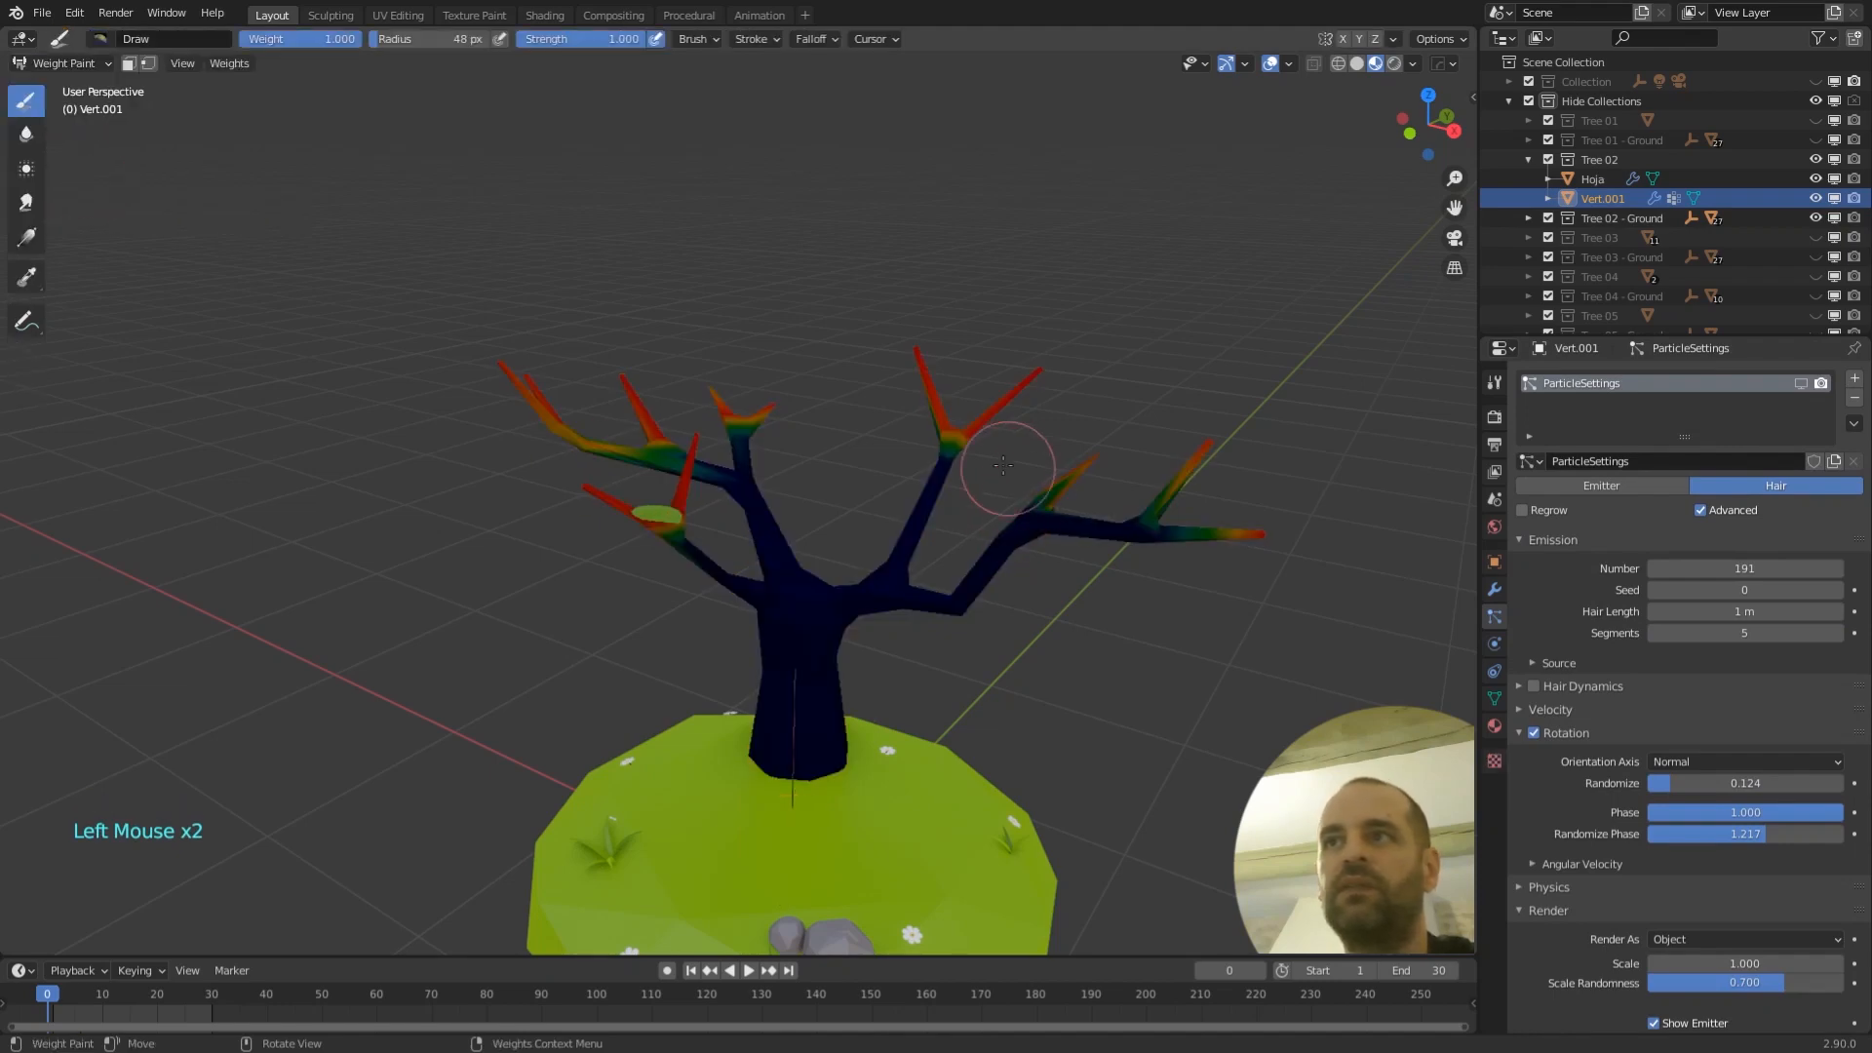
mouse_move(1041, 604)
middle_mouse_down()
mouse_move(1100, 631)
mouse_move(975, 429)
mouse_move(1034, 464)
mouse_move(1201, 463)
middle_mouse_up()
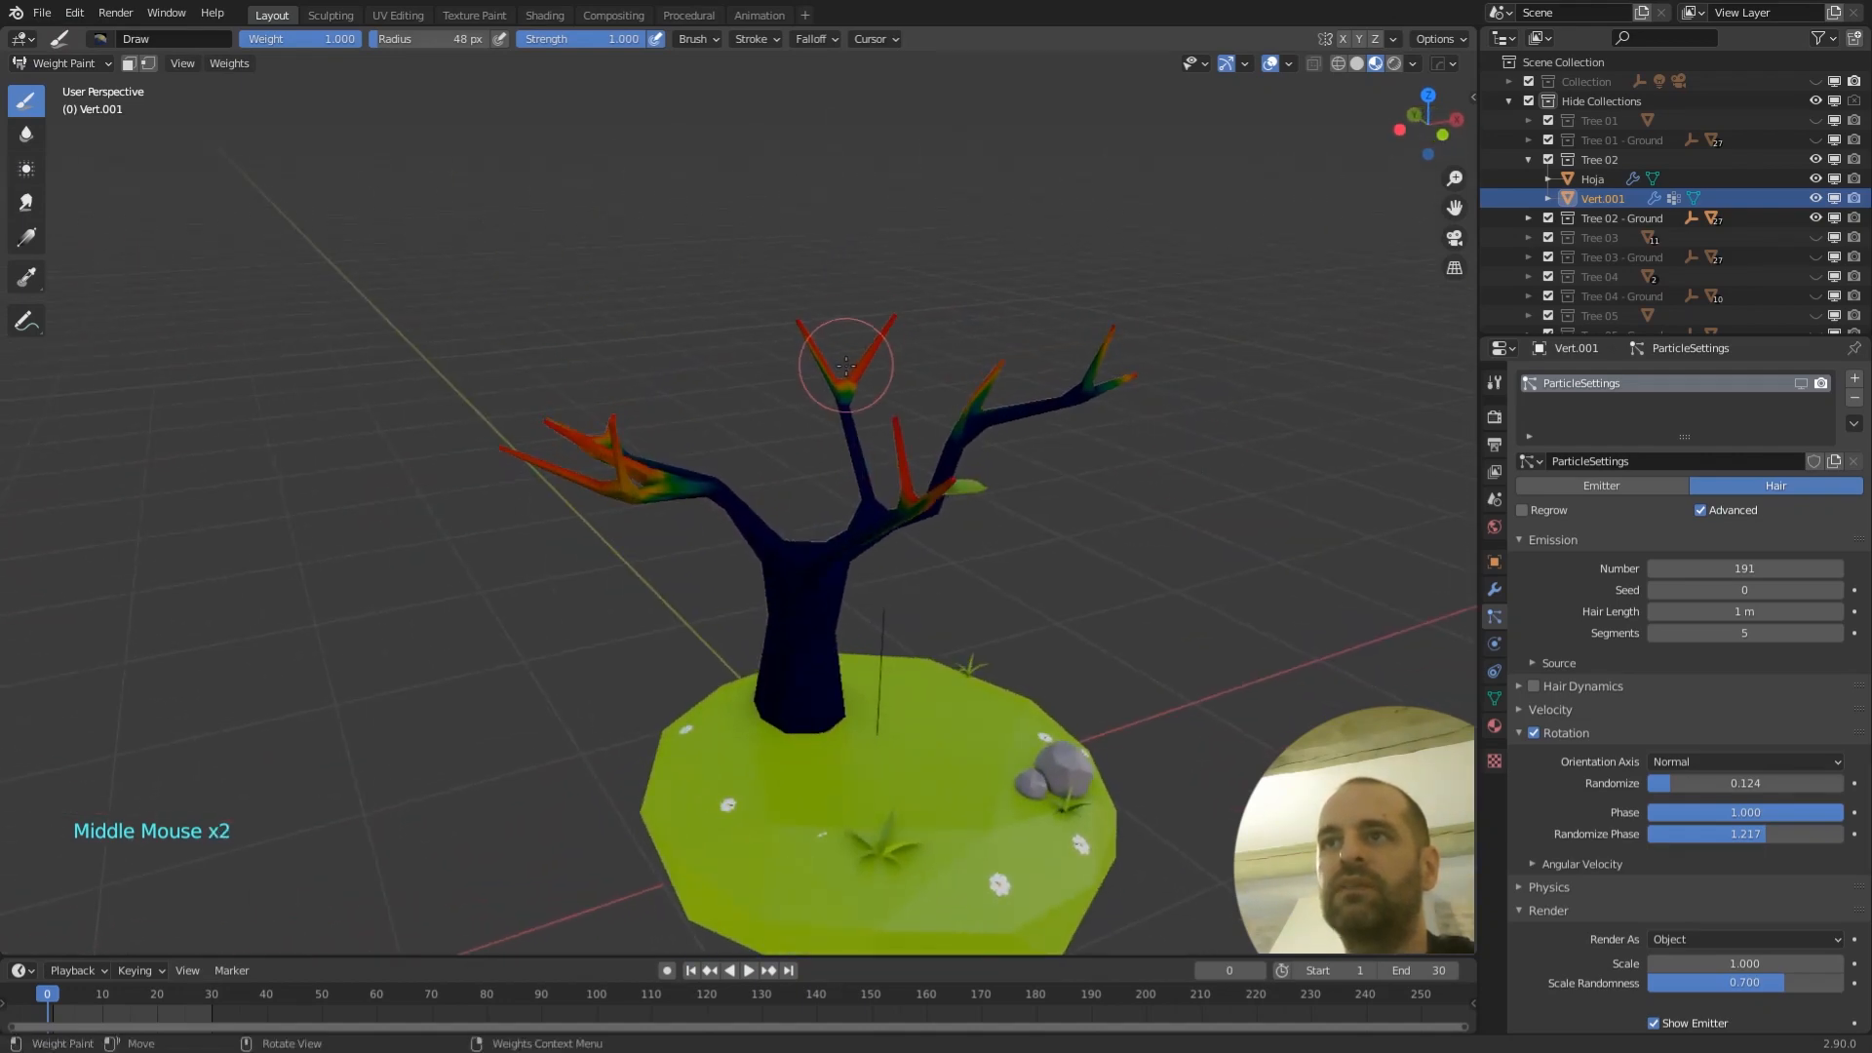
middle_click_drag(1066, 417, 927, 418)
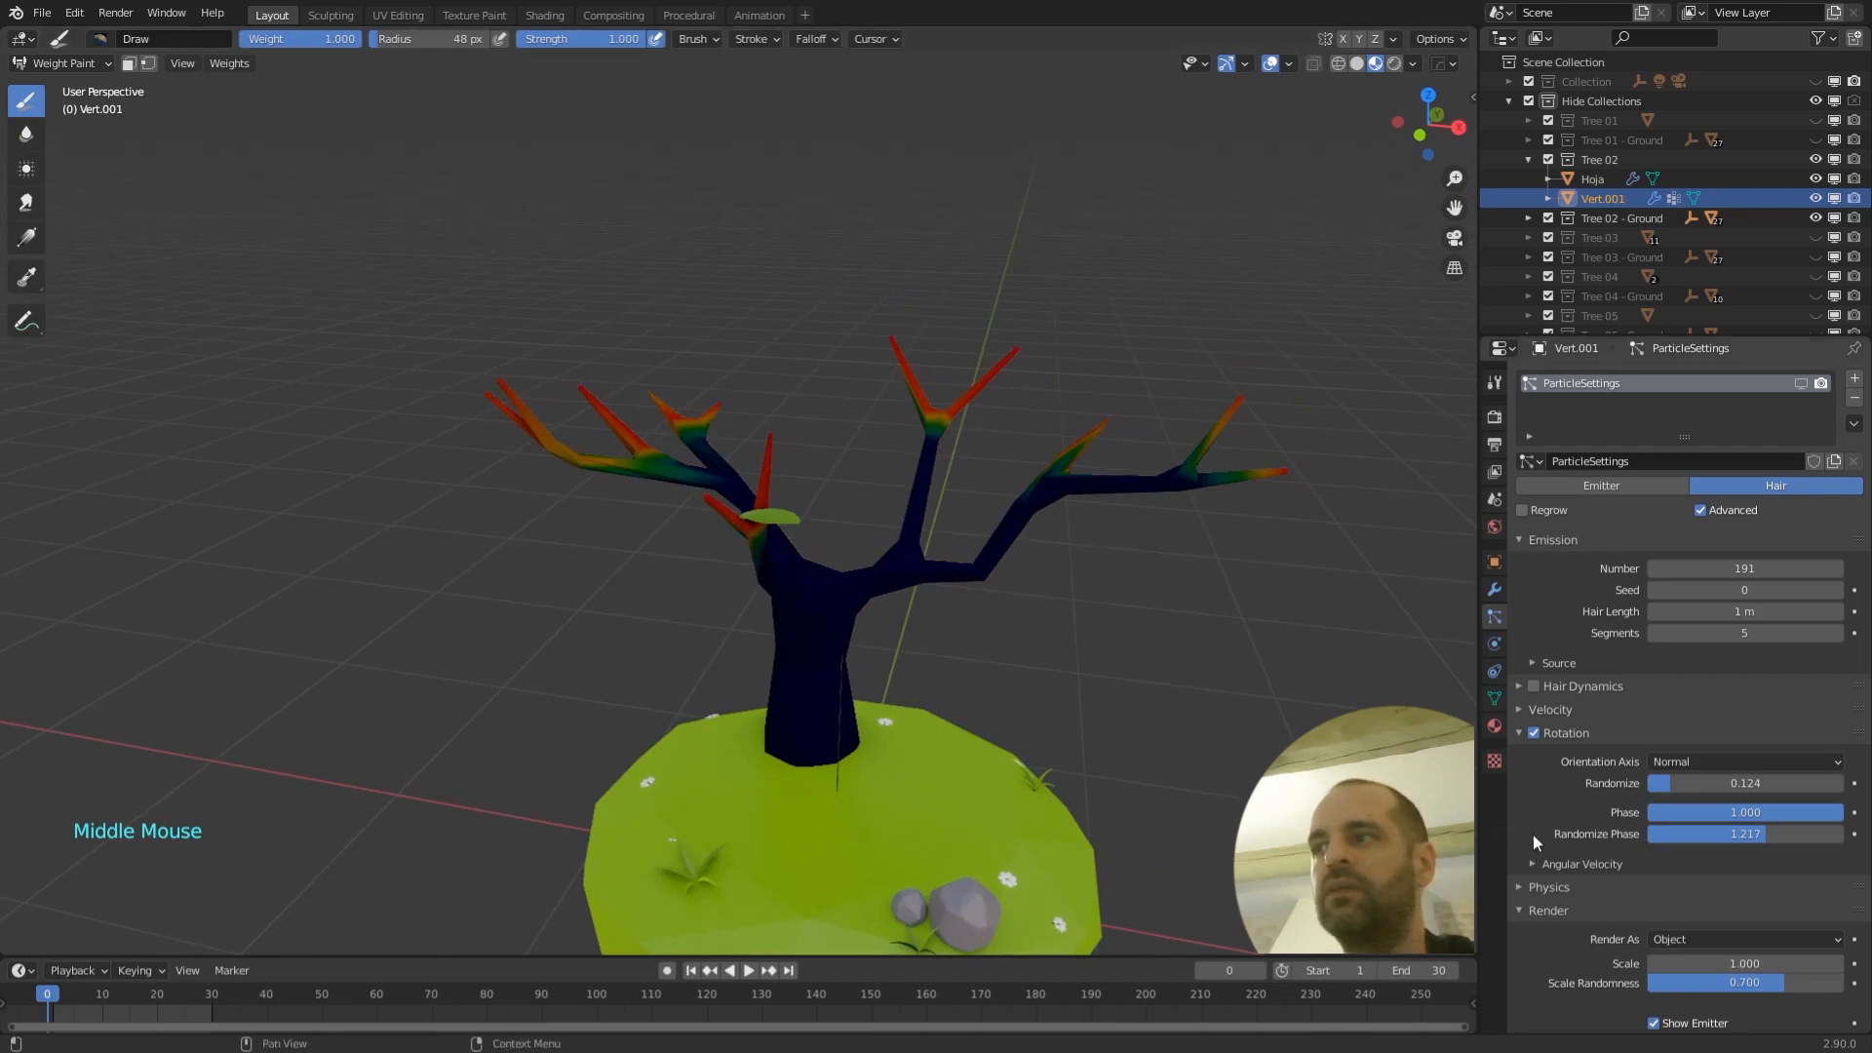
- Compare the particle system's Density vertex group with the painted branches, and look it up in the tree's vertex groups list
scroll(1551, 867, "down", 10)
scroll(1570, 940, "down", 5)
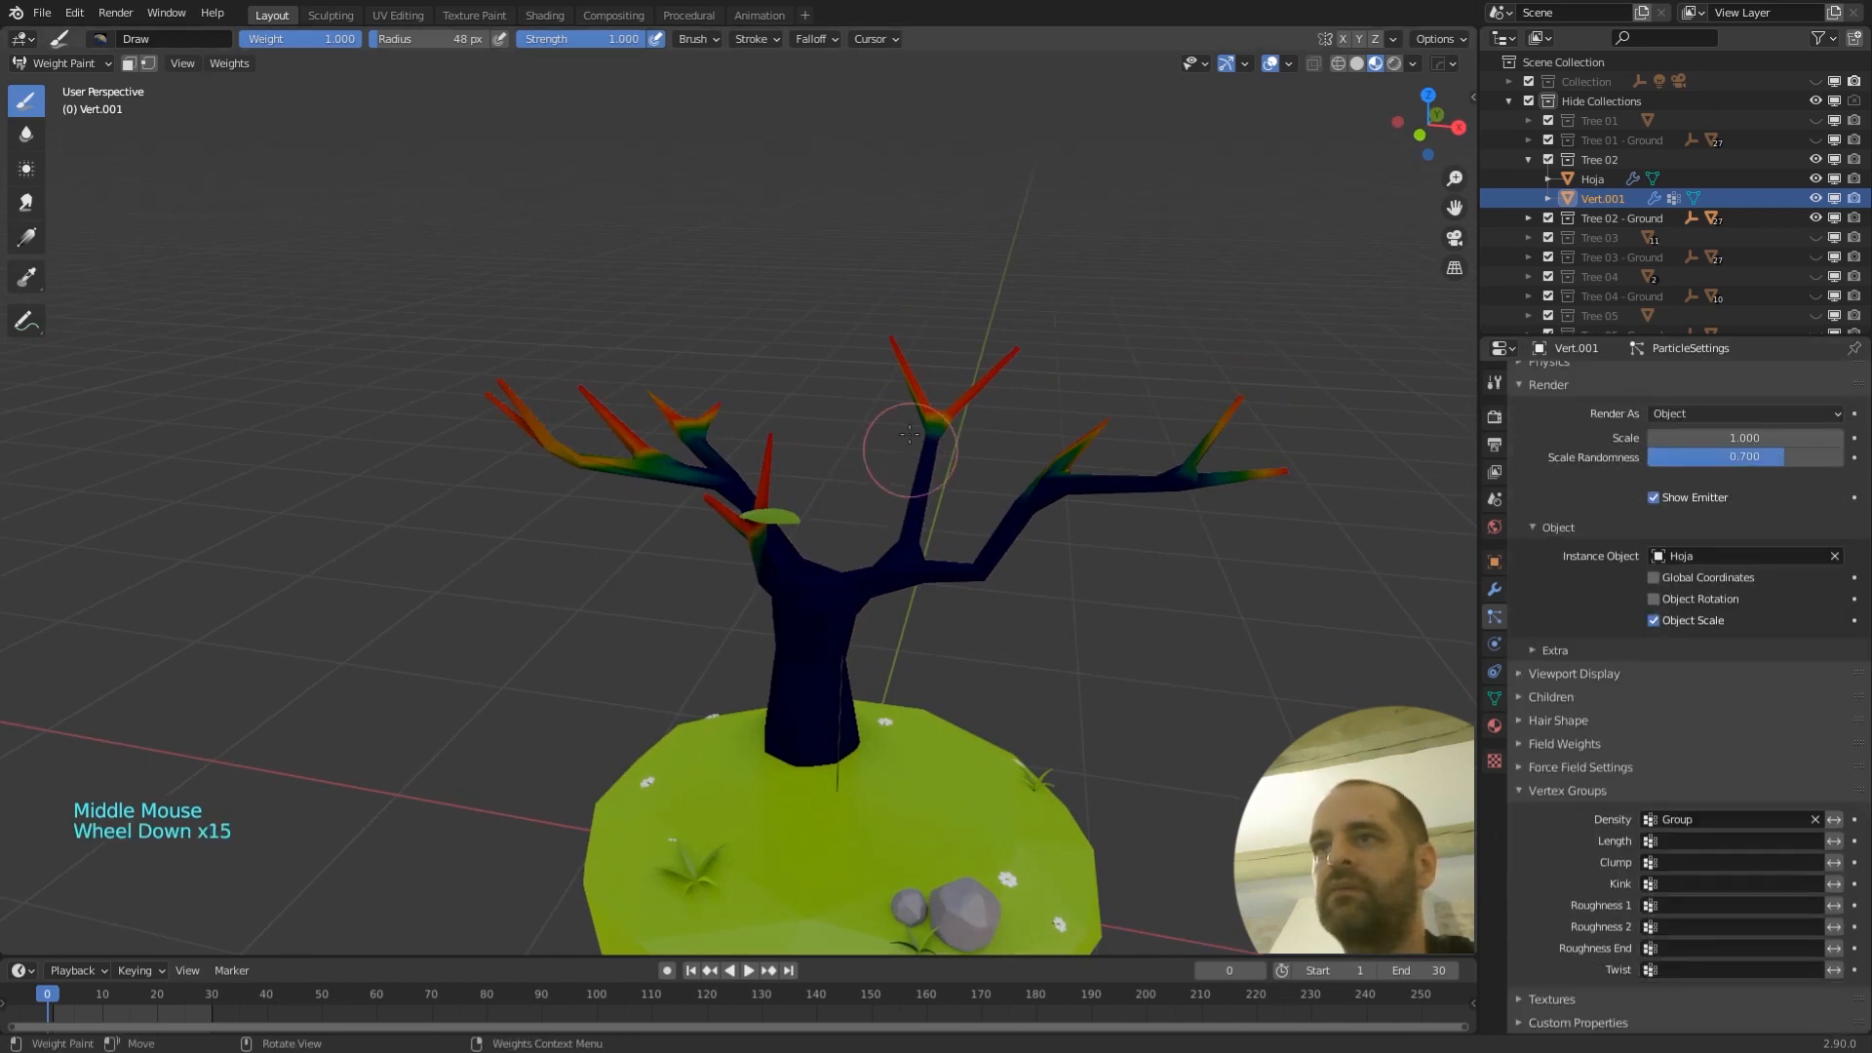
middle_click_drag(953, 417, 886, 527)
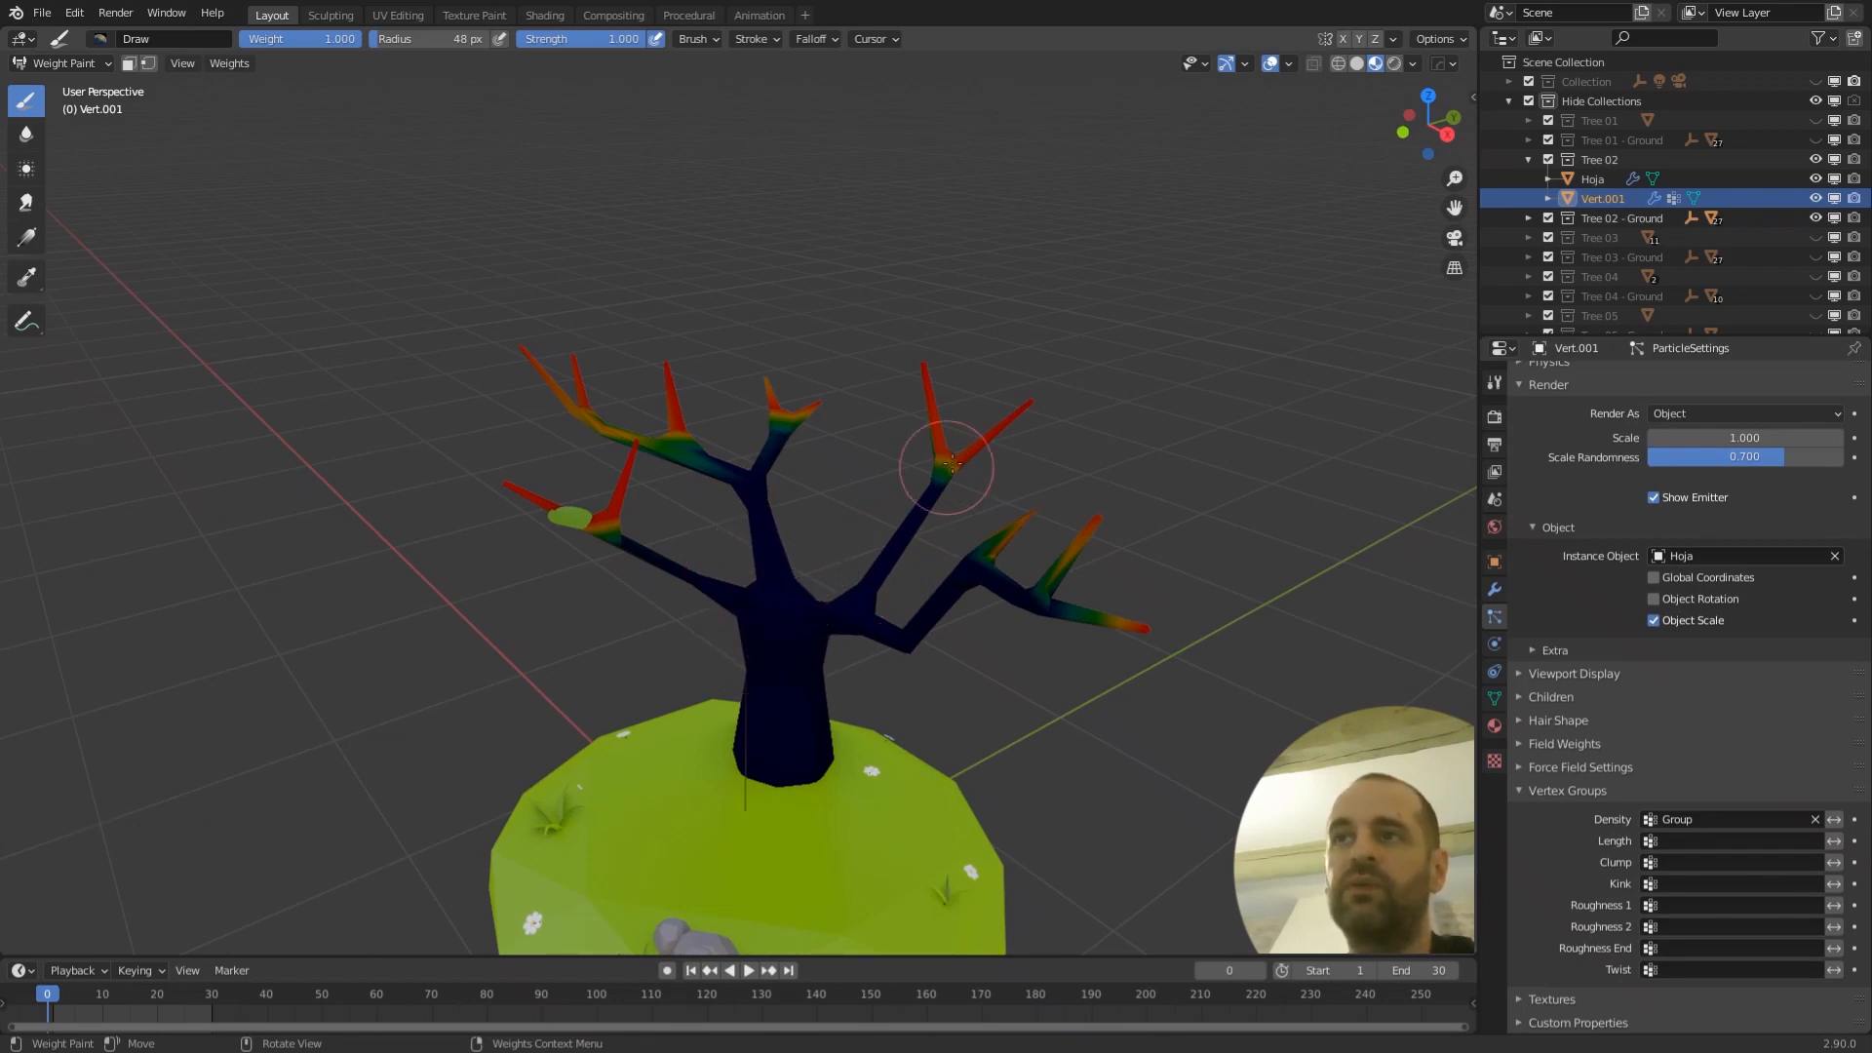
mouse_move(1005, 419)
middle_mouse_down()
mouse_move(991, 544)
mouse_move(982, 434)
middle_mouse_up()
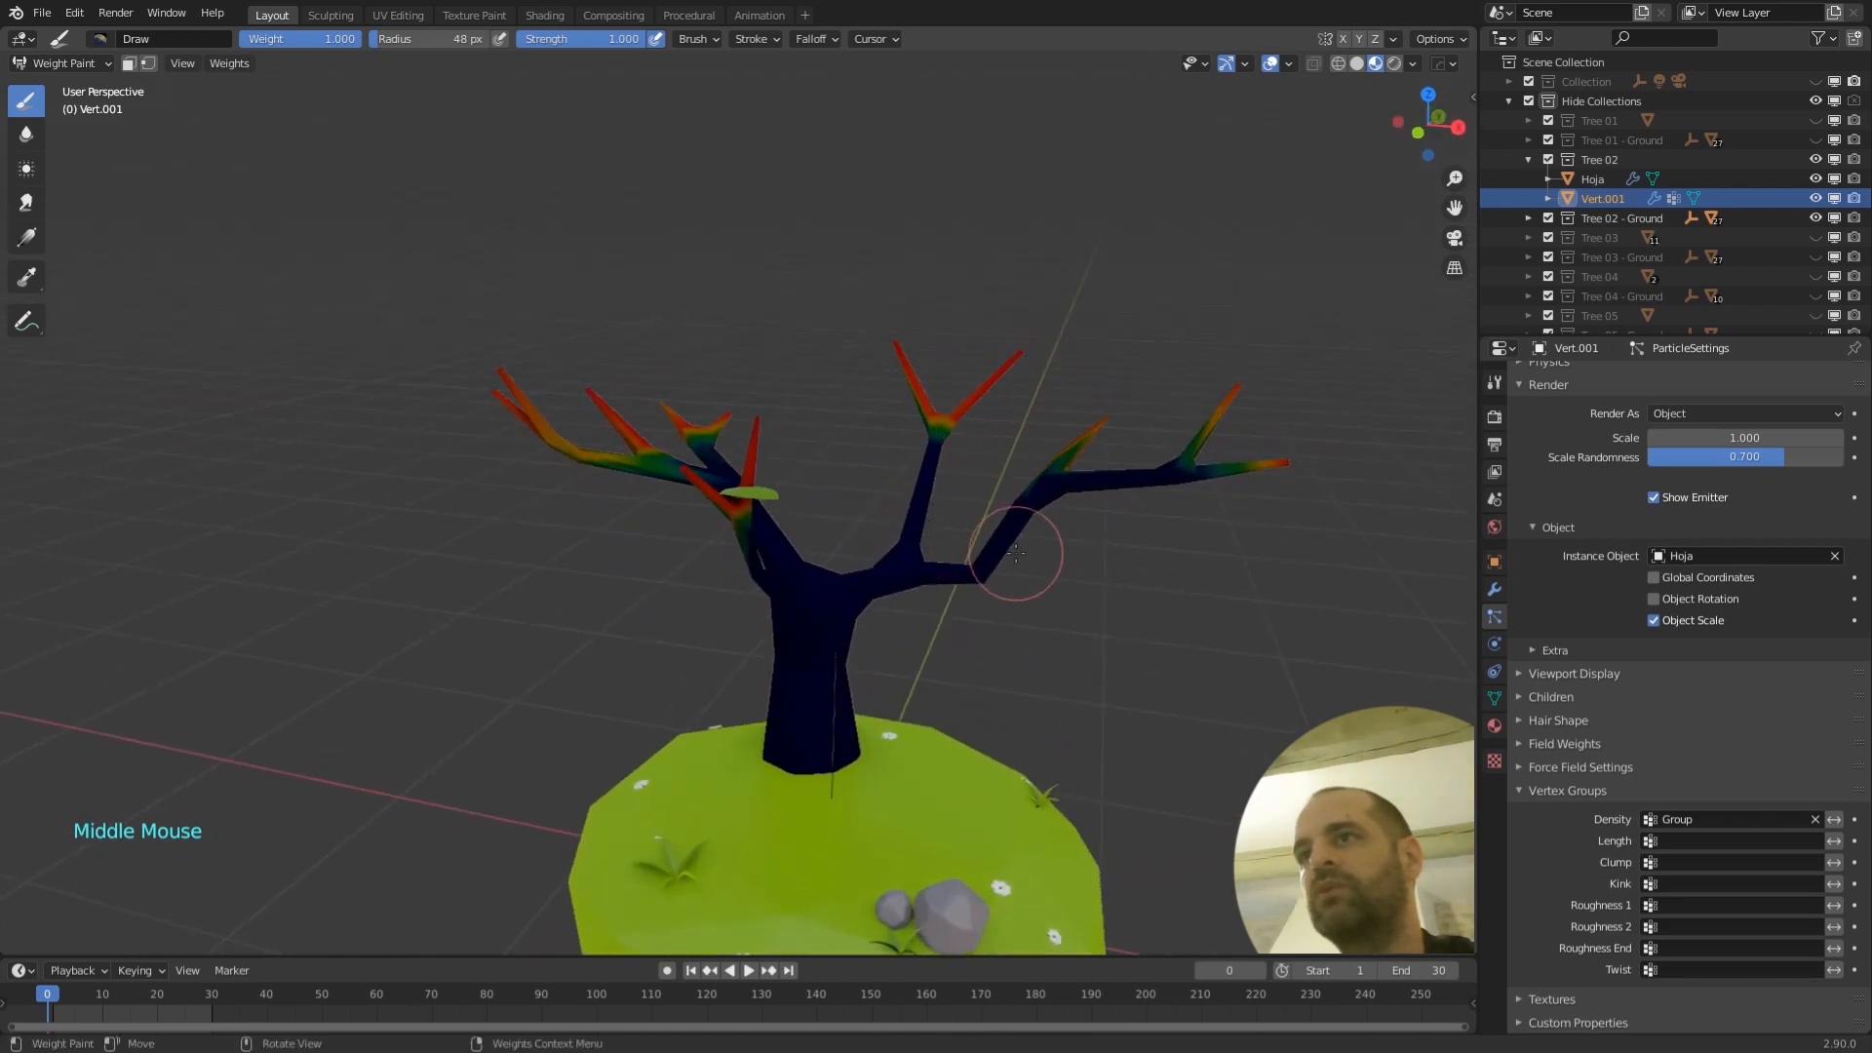
middle_click_drag(1024, 543, 990, 543)
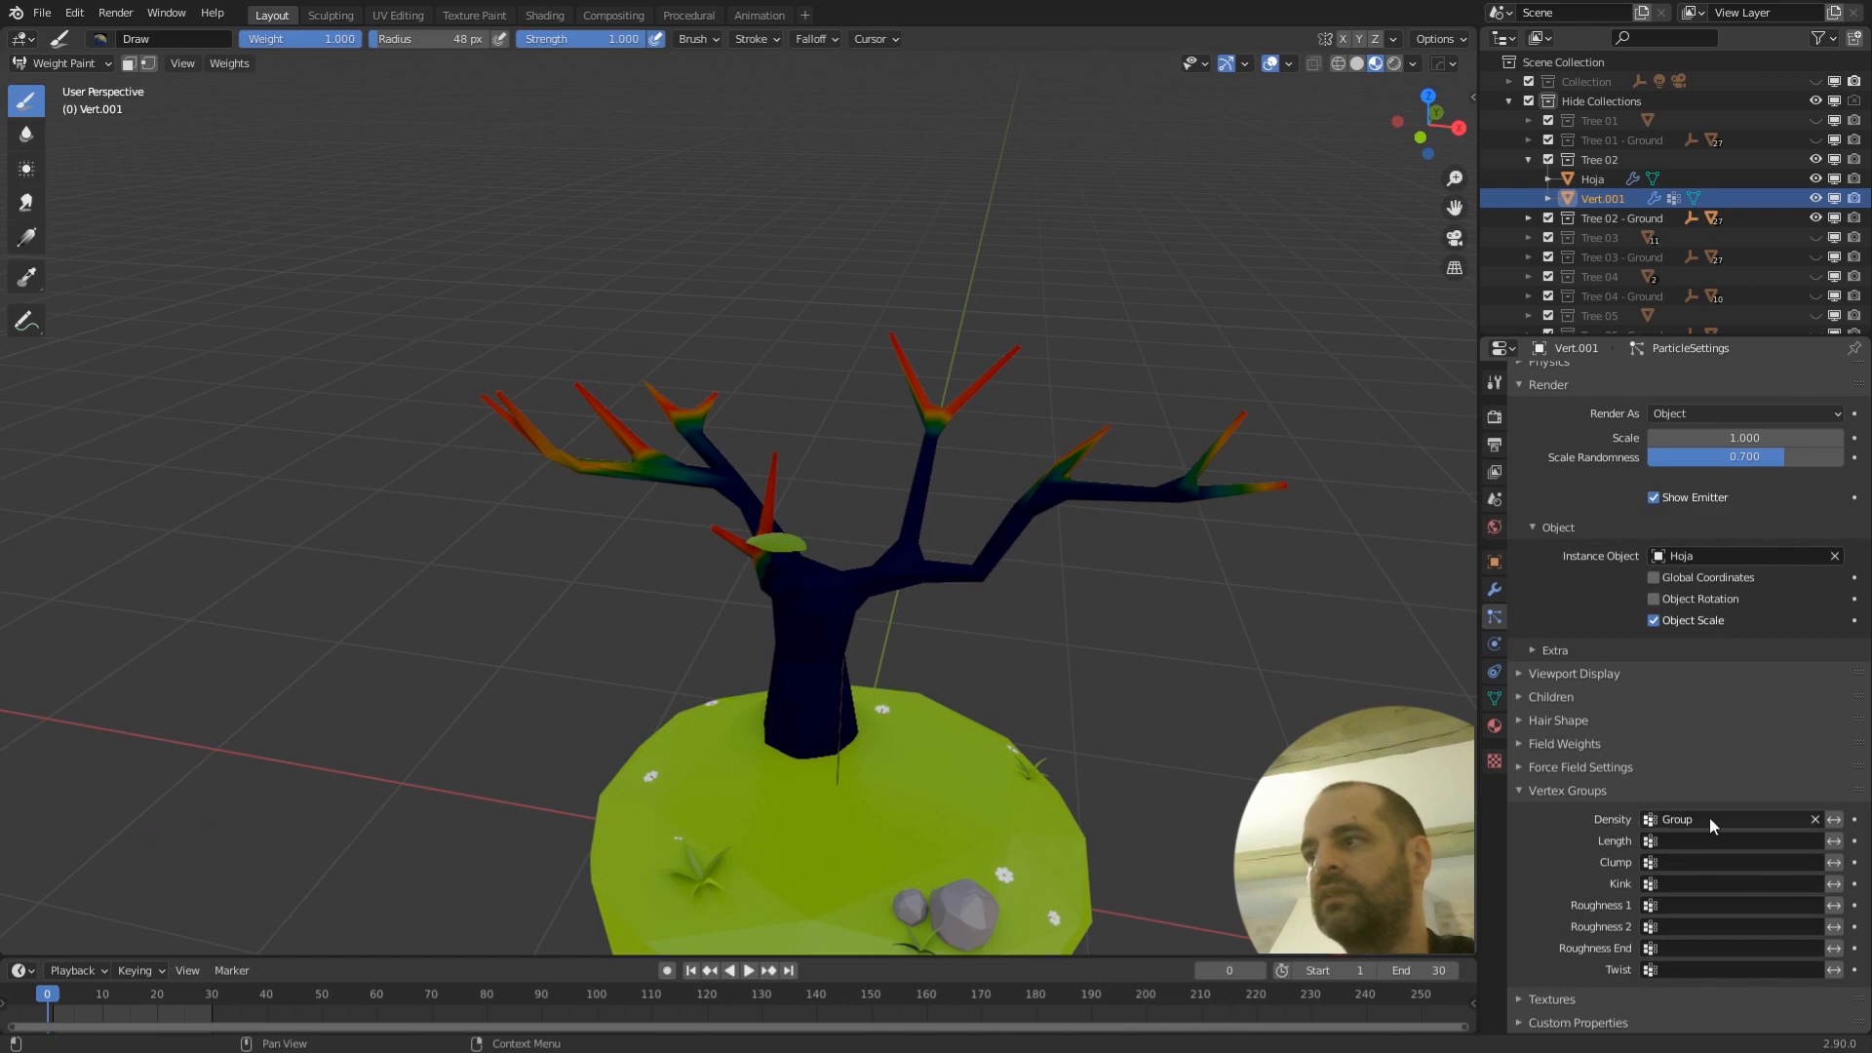
left_click(1501, 694)
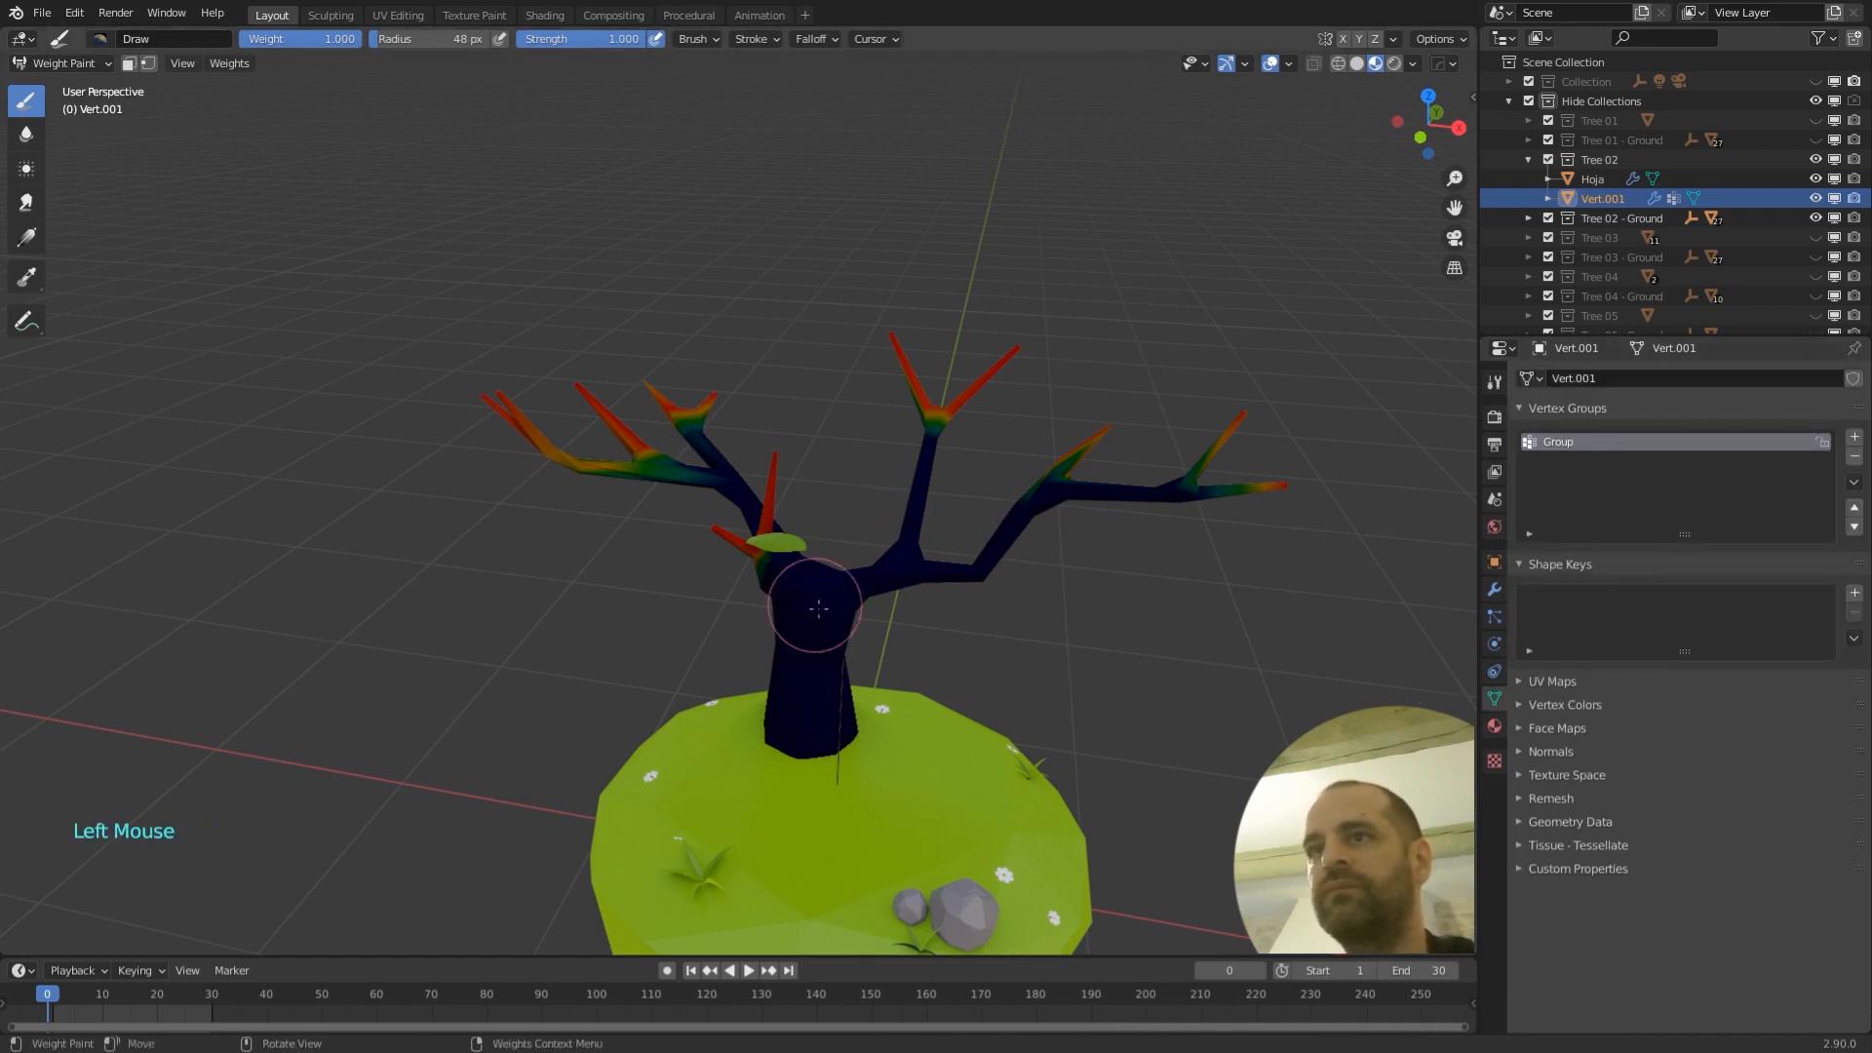
mouse_move(975, 573)
middle_mouse_down()
mouse_move(980, 600)
mouse_move(1281, 558)
middle_mouse_up()
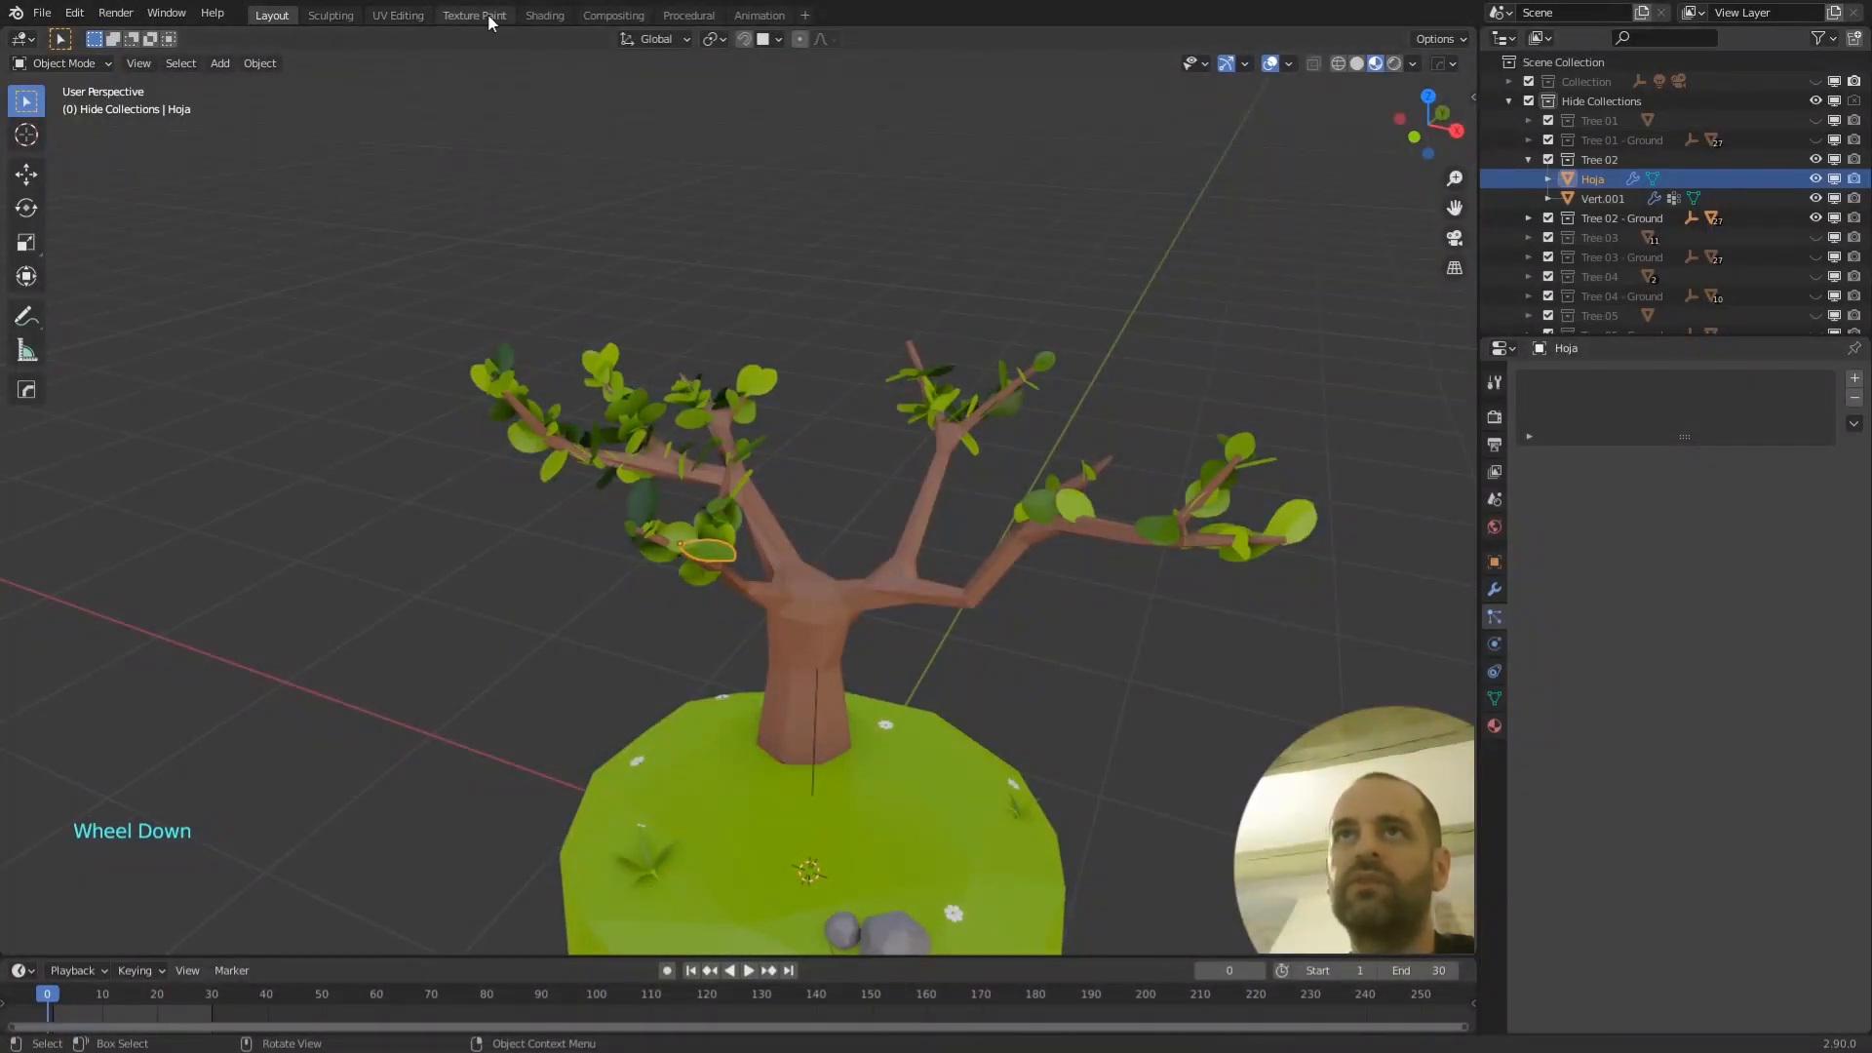
- Examine the leaf's Random material nodes in the Shading workspace, with the tree shown above them
left_click(544, 14)
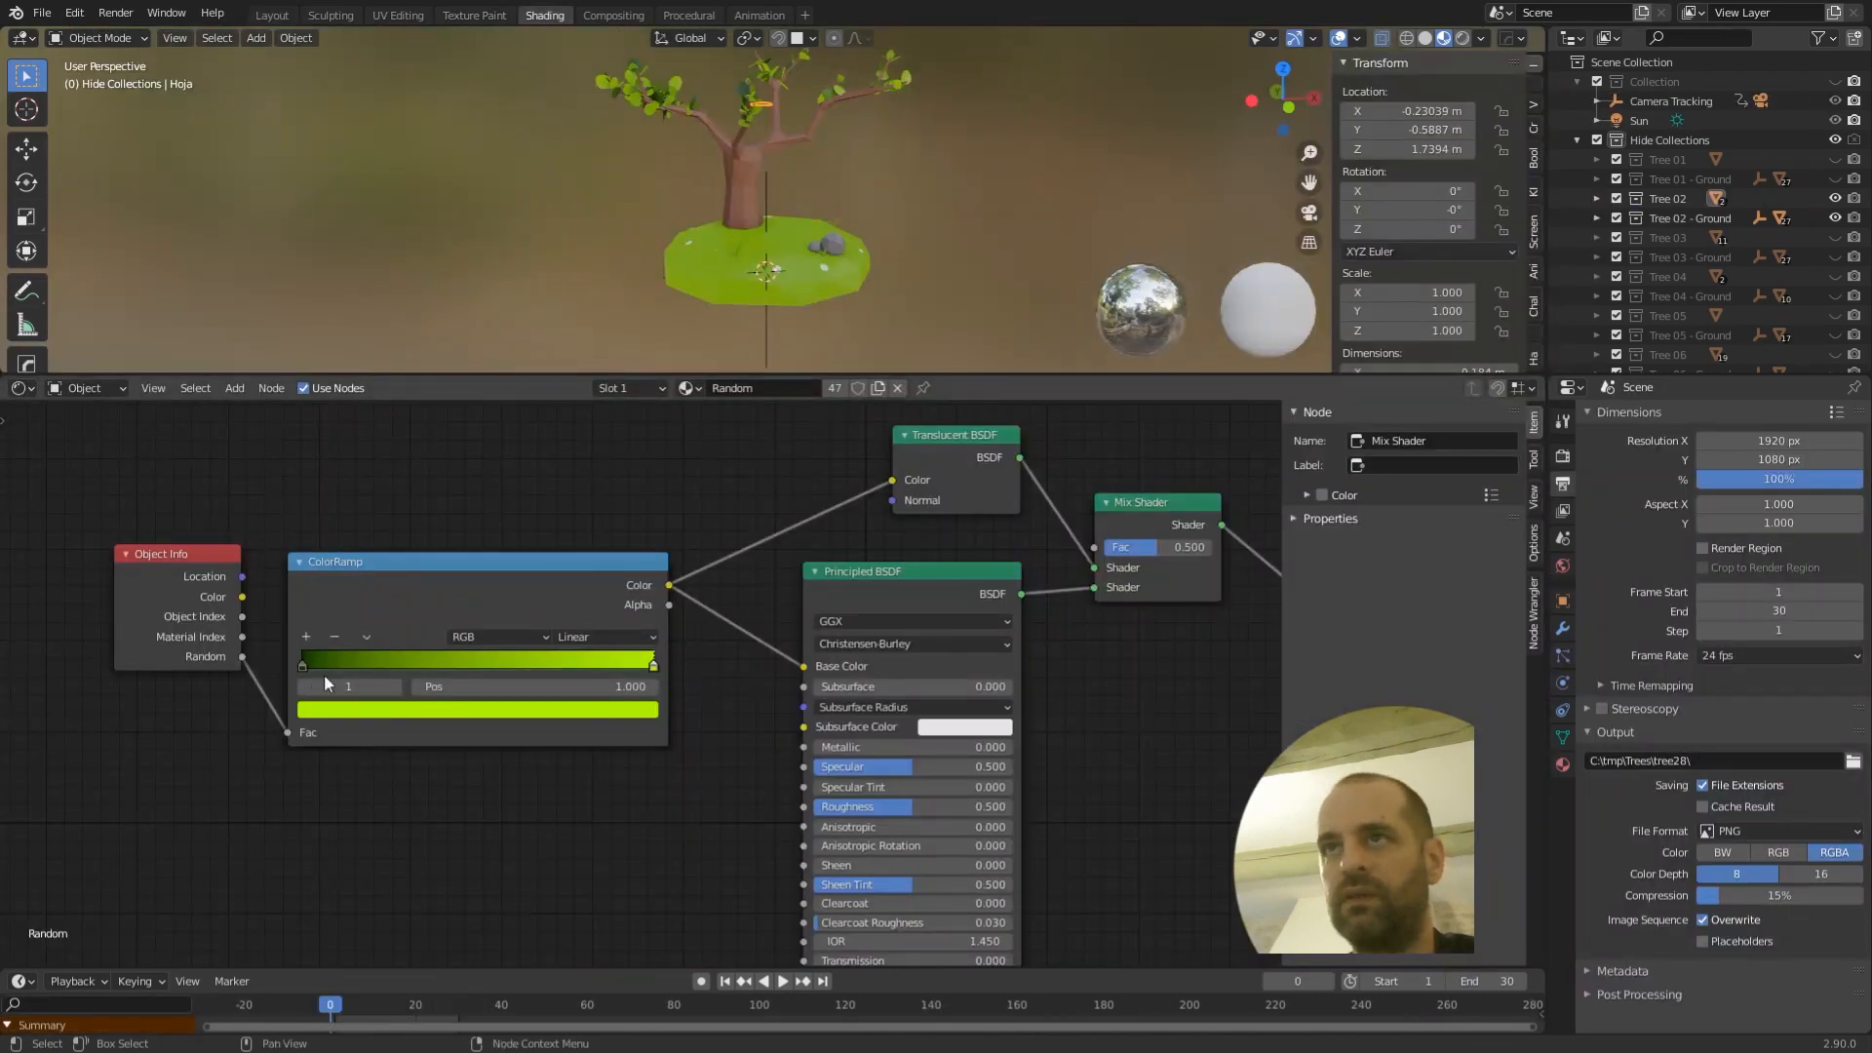
middle_click_drag(863, 210, 897, 184)
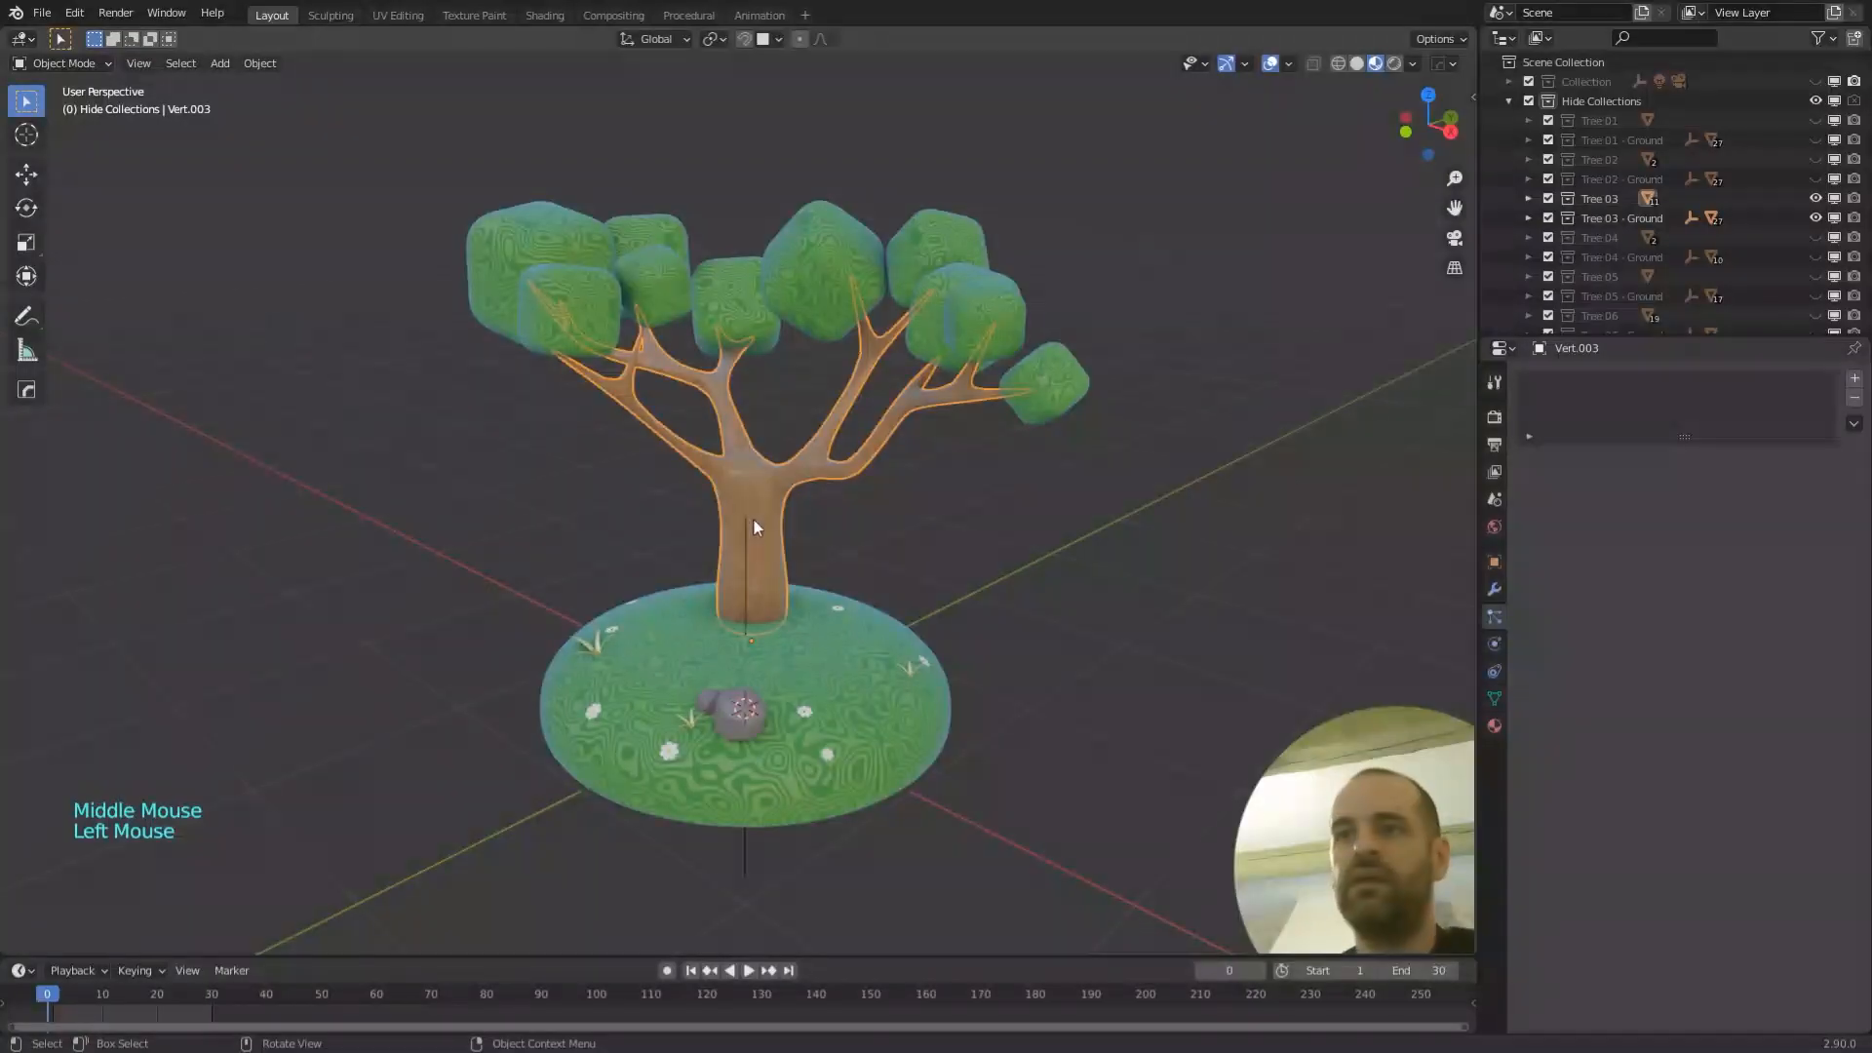
- Inspect Tree 03 from several angles and look up the Subdivision modifier on its trunk
middle_click_drag(934, 579, 978, 570)
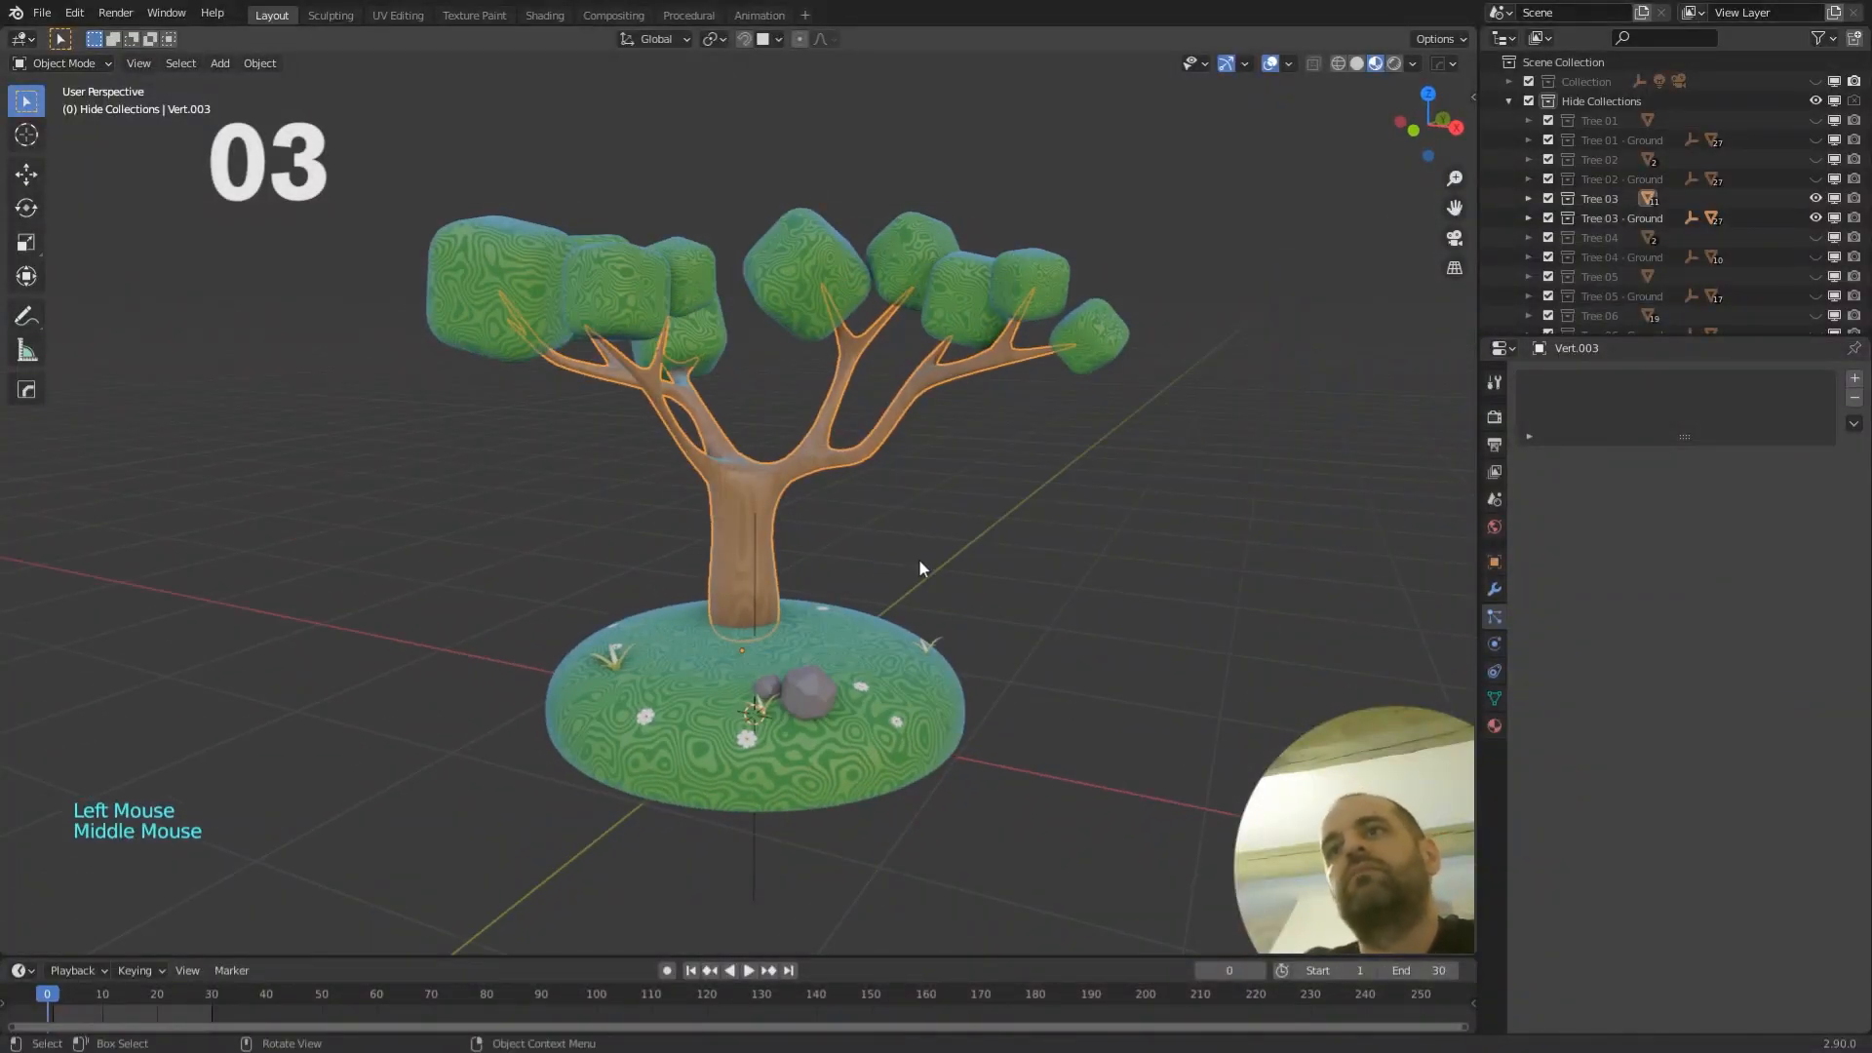
scroll(799, 535, "up", 5)
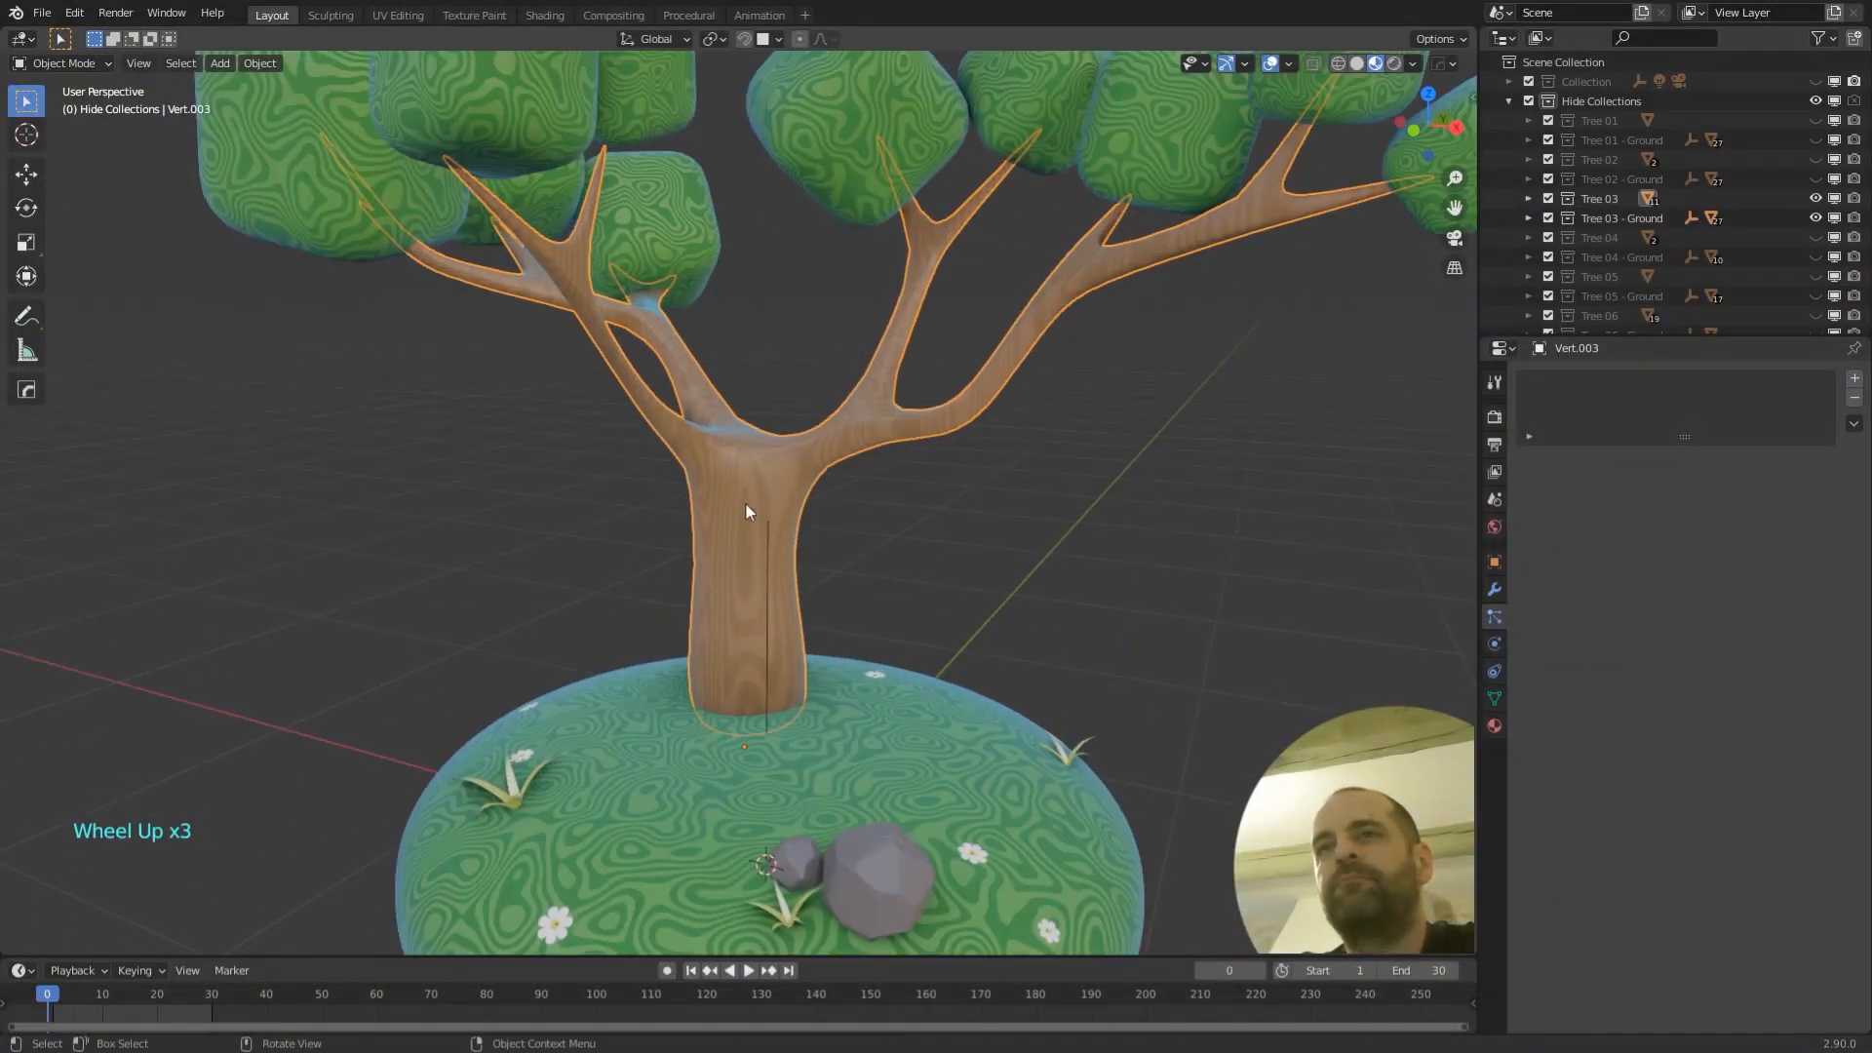
middle_click_drag(745, 501, 810, 470)
scroll(771, 474, "down", 2)
left_click(1495, 590)
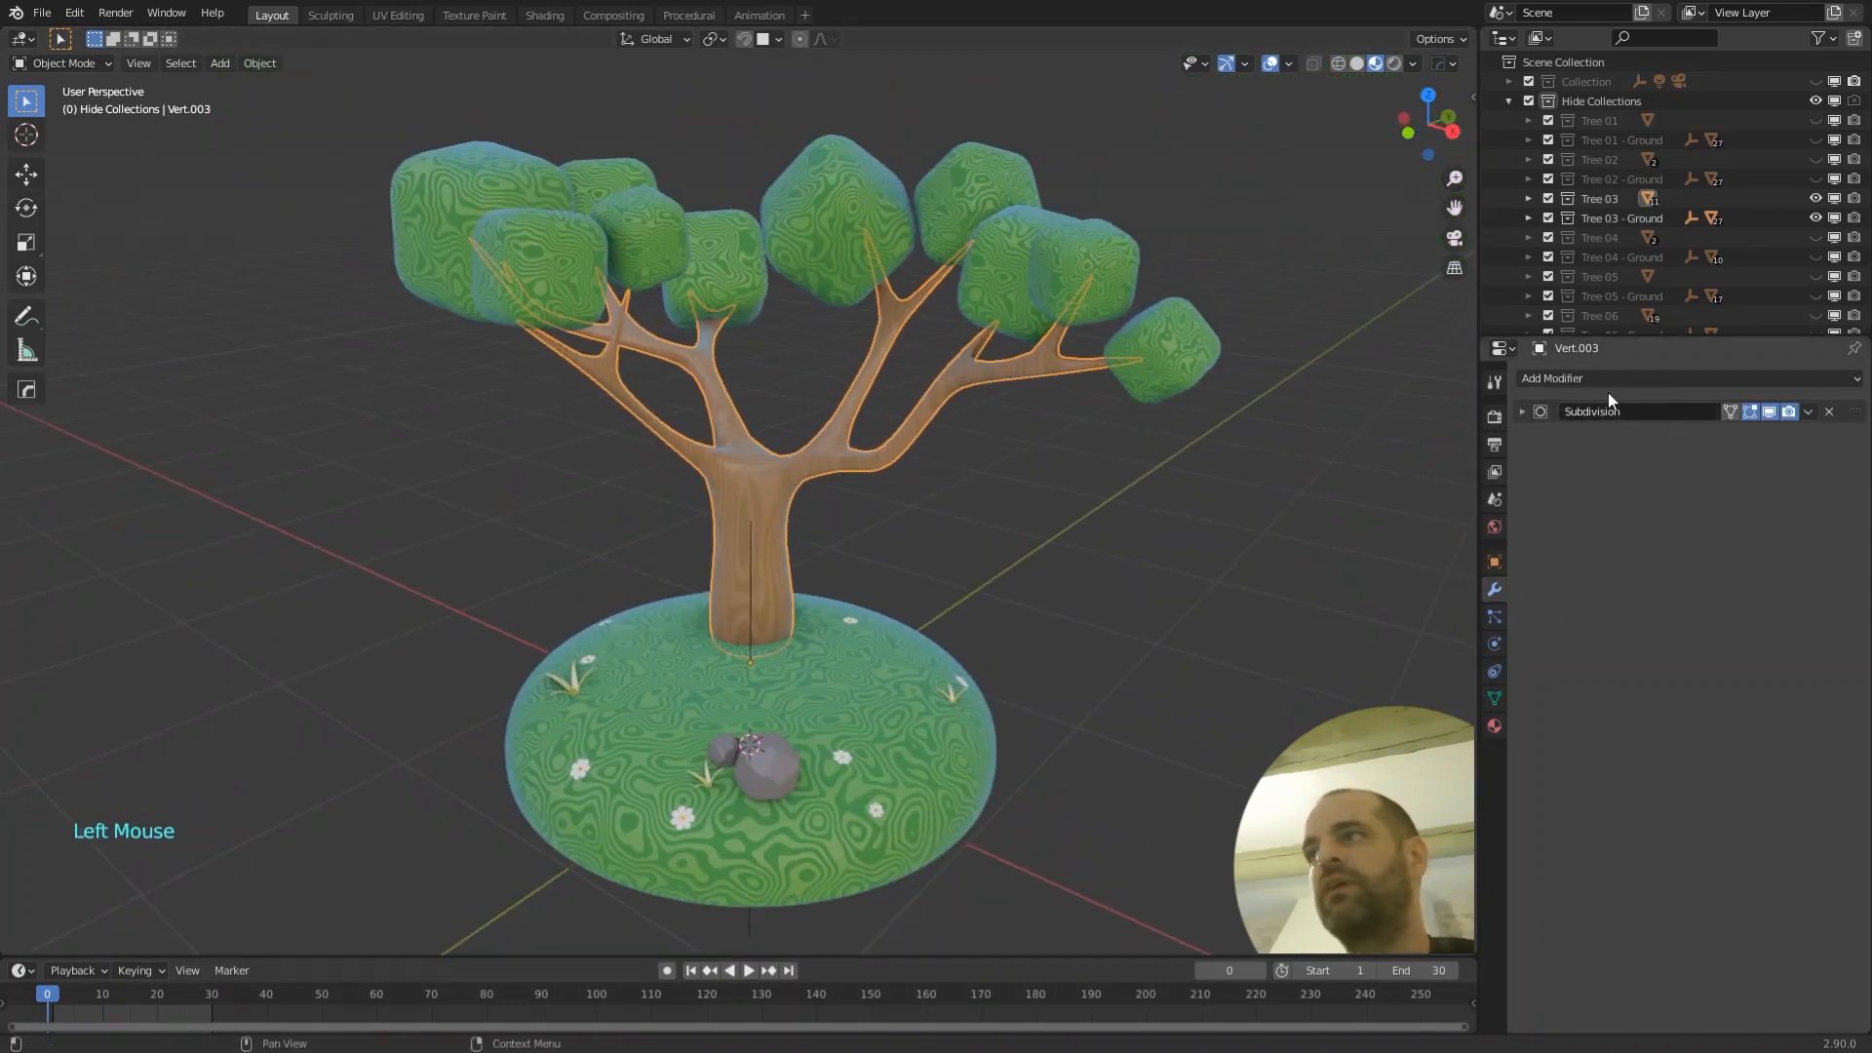
left_click(1523, 410)
left_click(1519, 409)
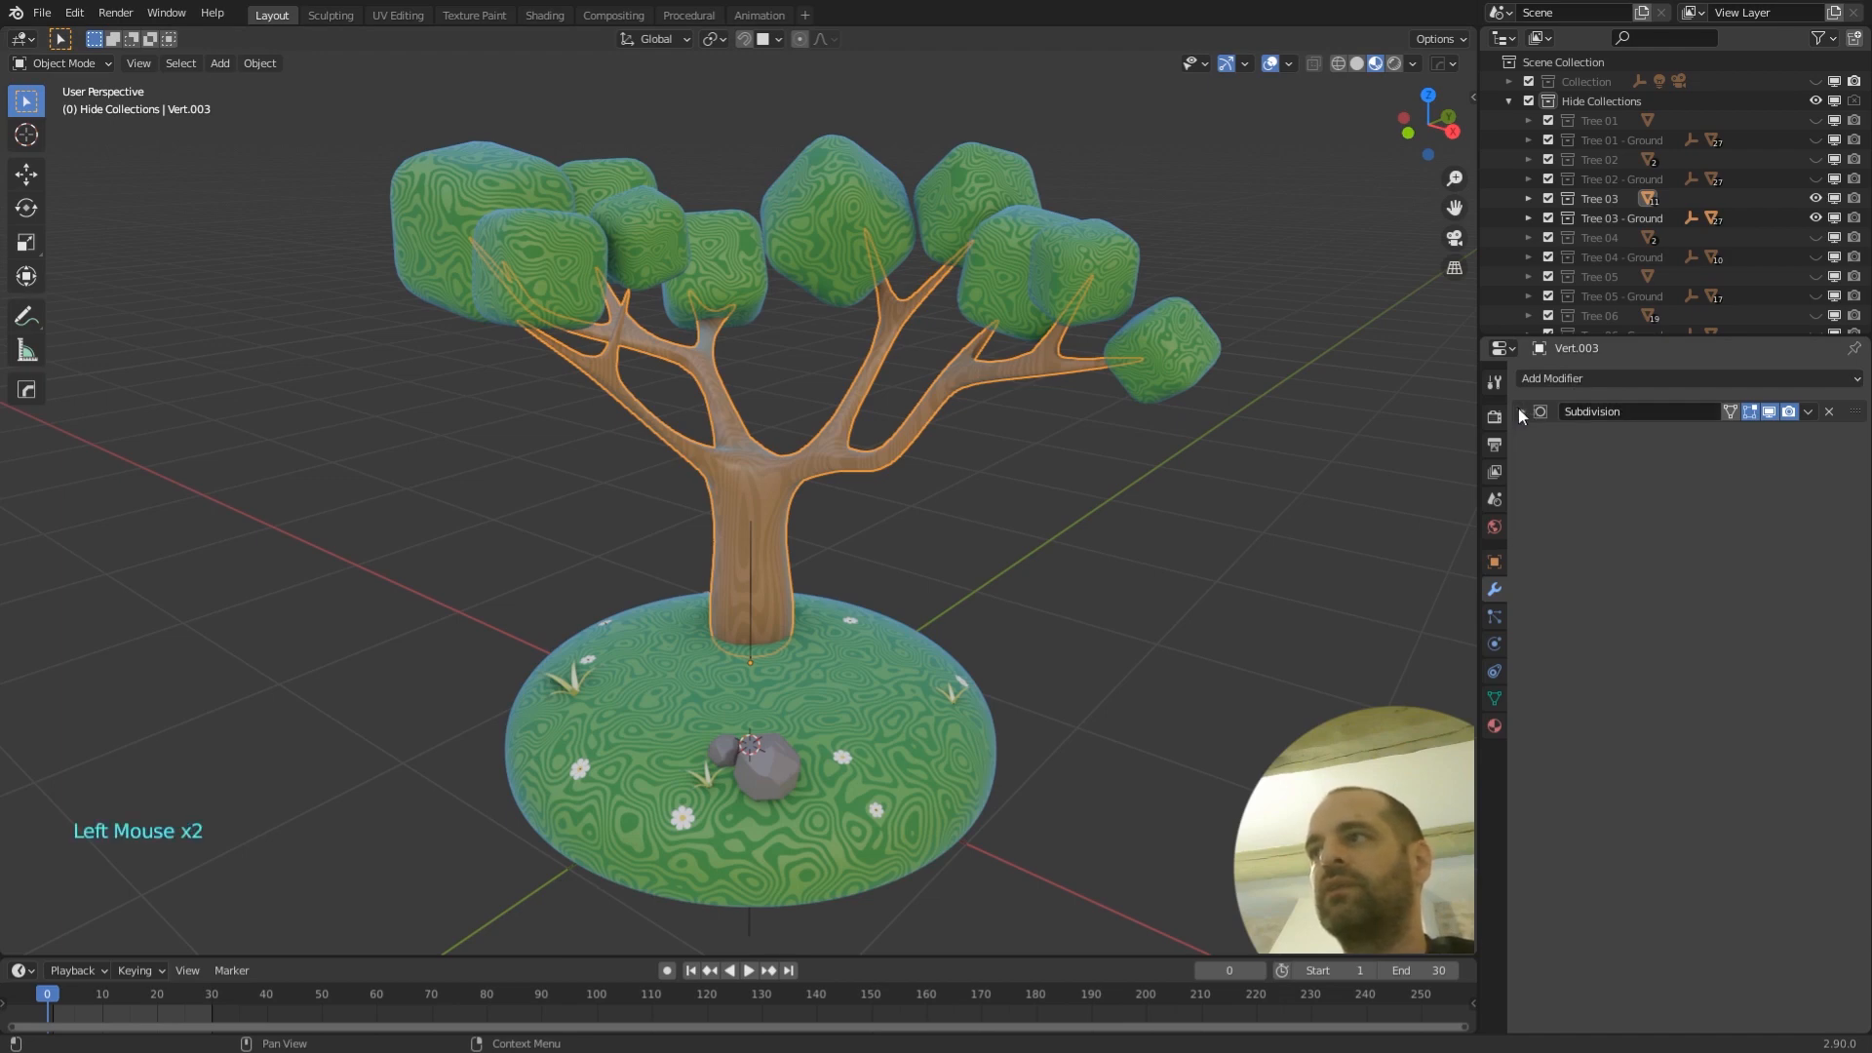
right_click(765, 473)
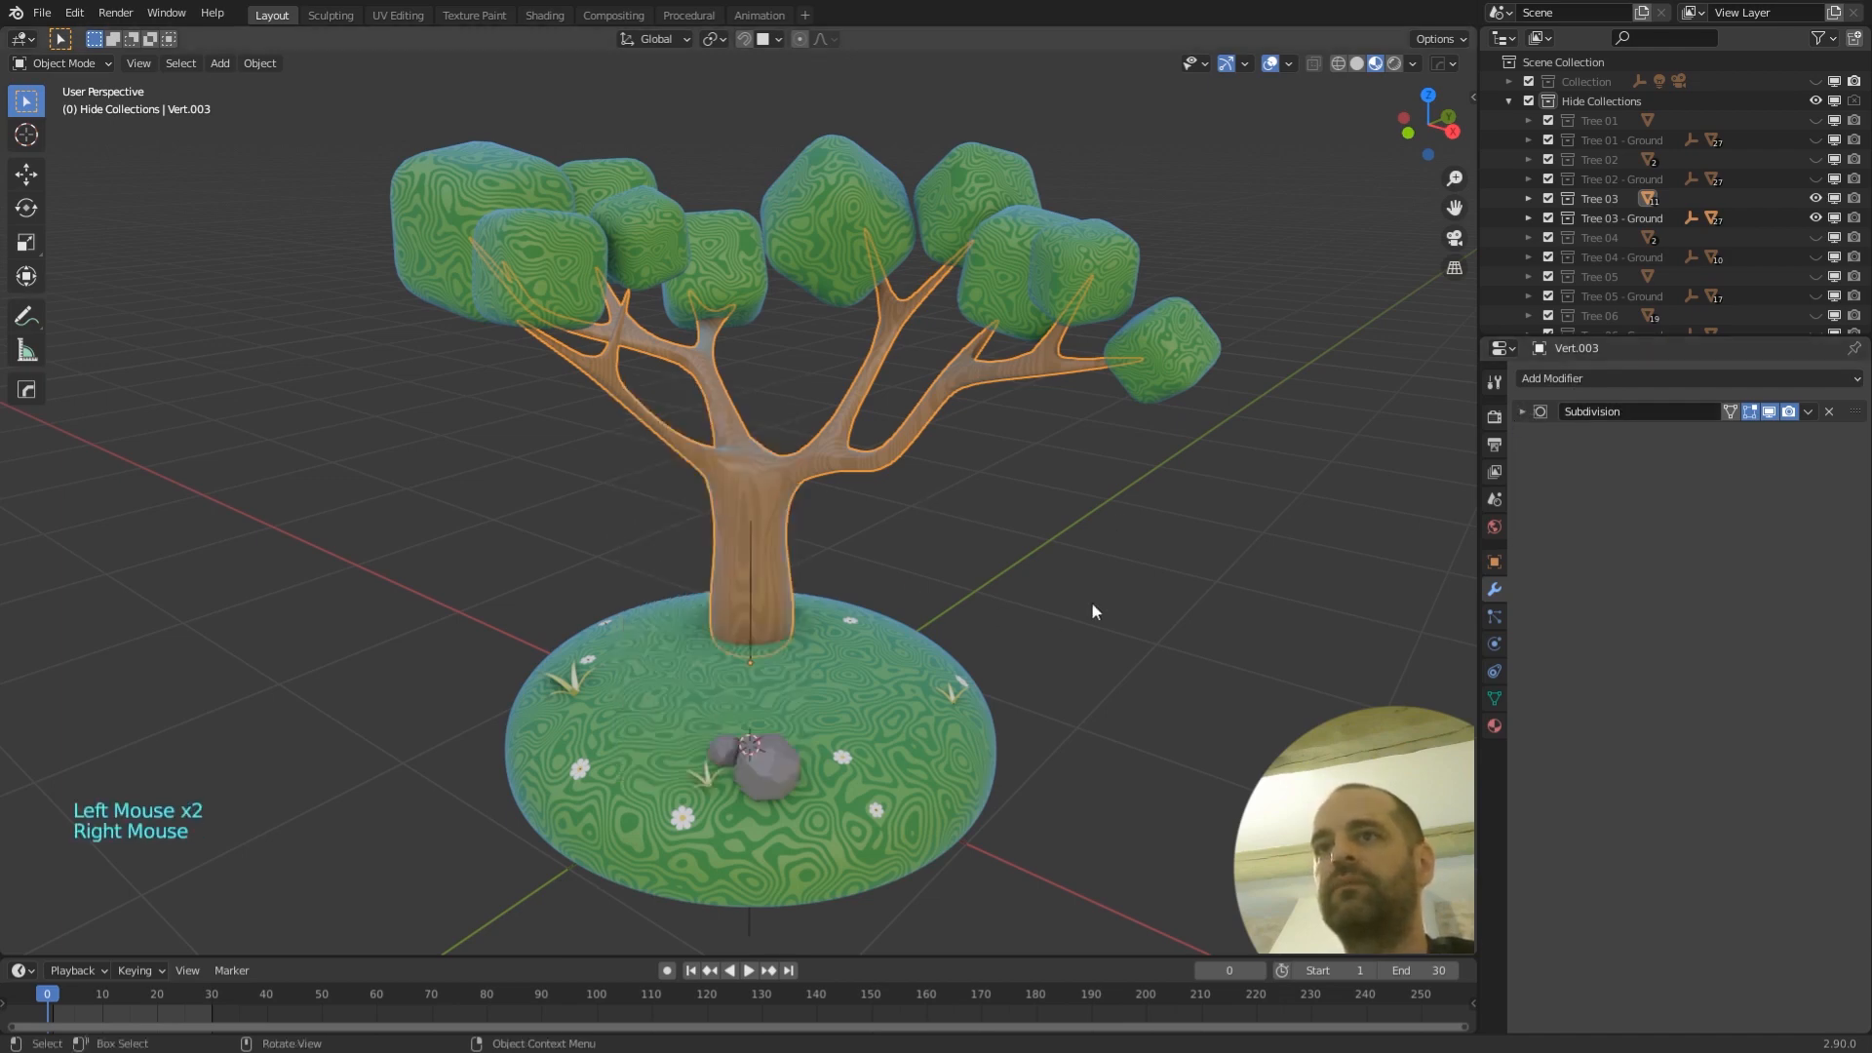
- Line up the Diffuse BSDF and Fresnel nodes above the Principled BSDF in the trunk's wood_fresnel material
left_click(892, 530)
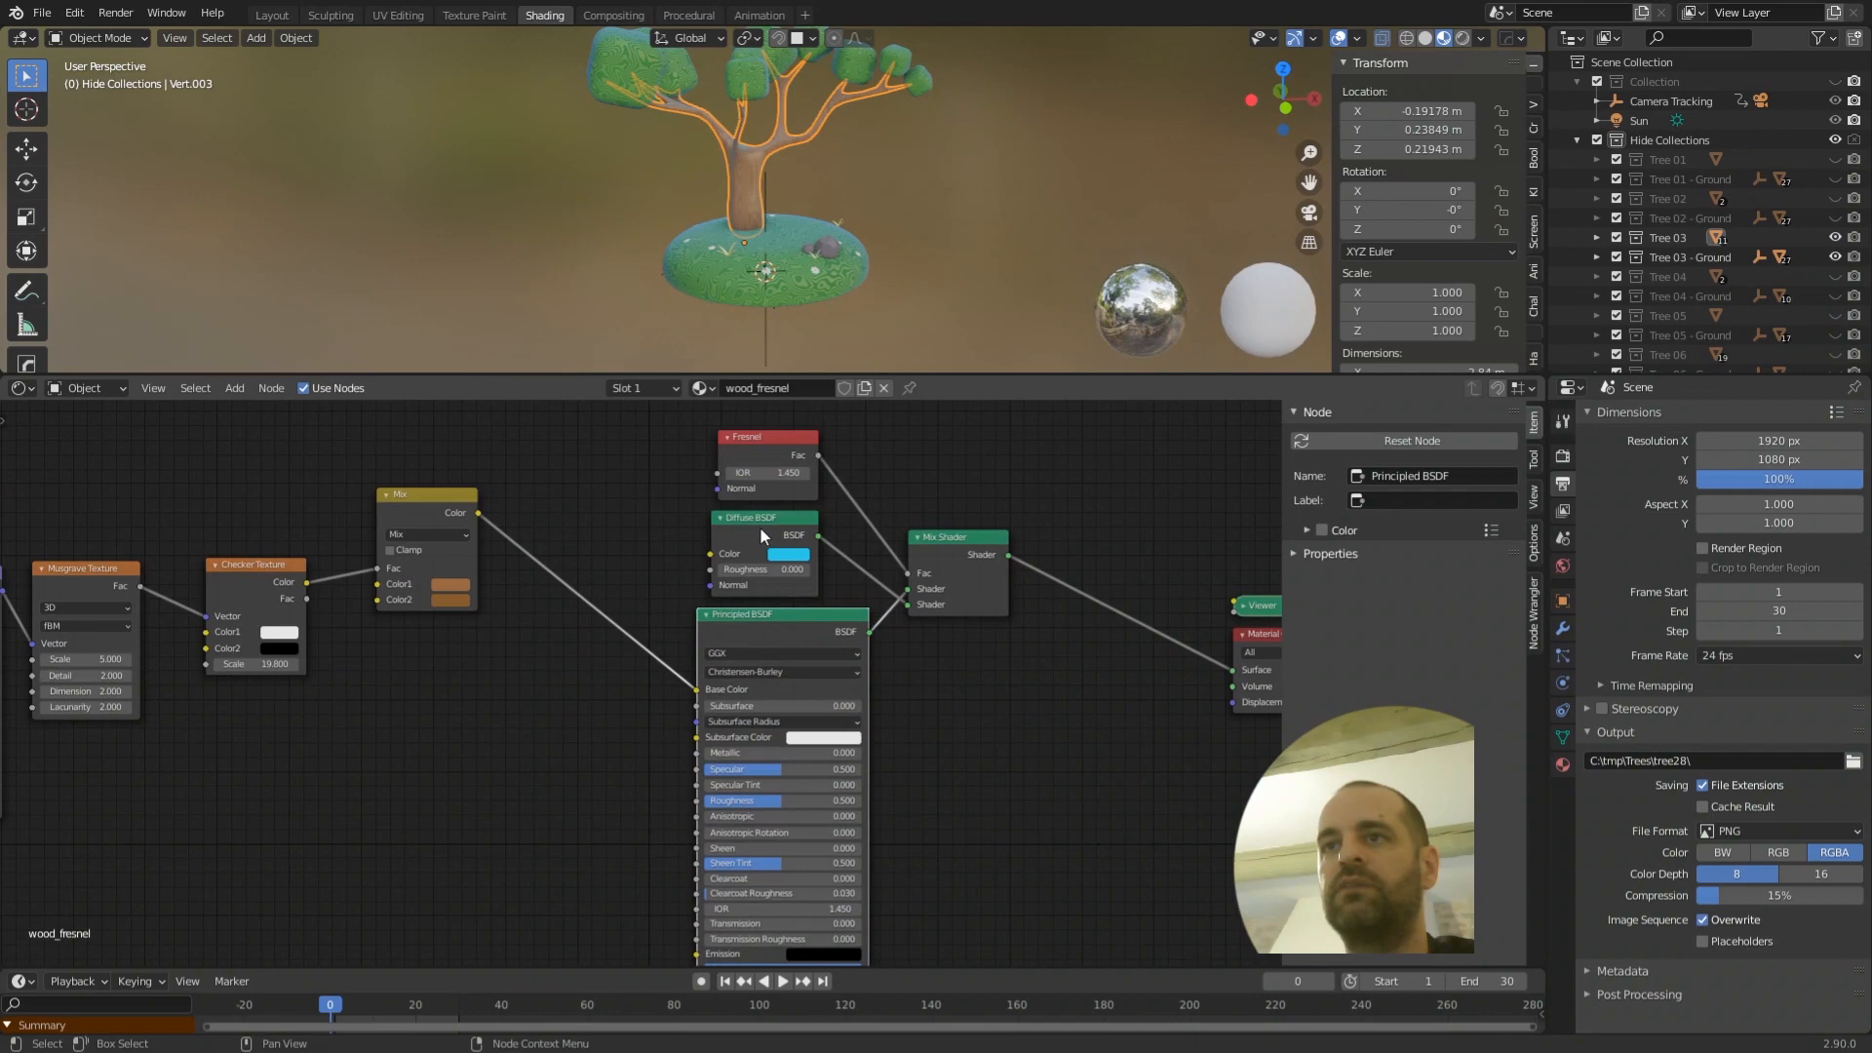
left_click(749, 524)
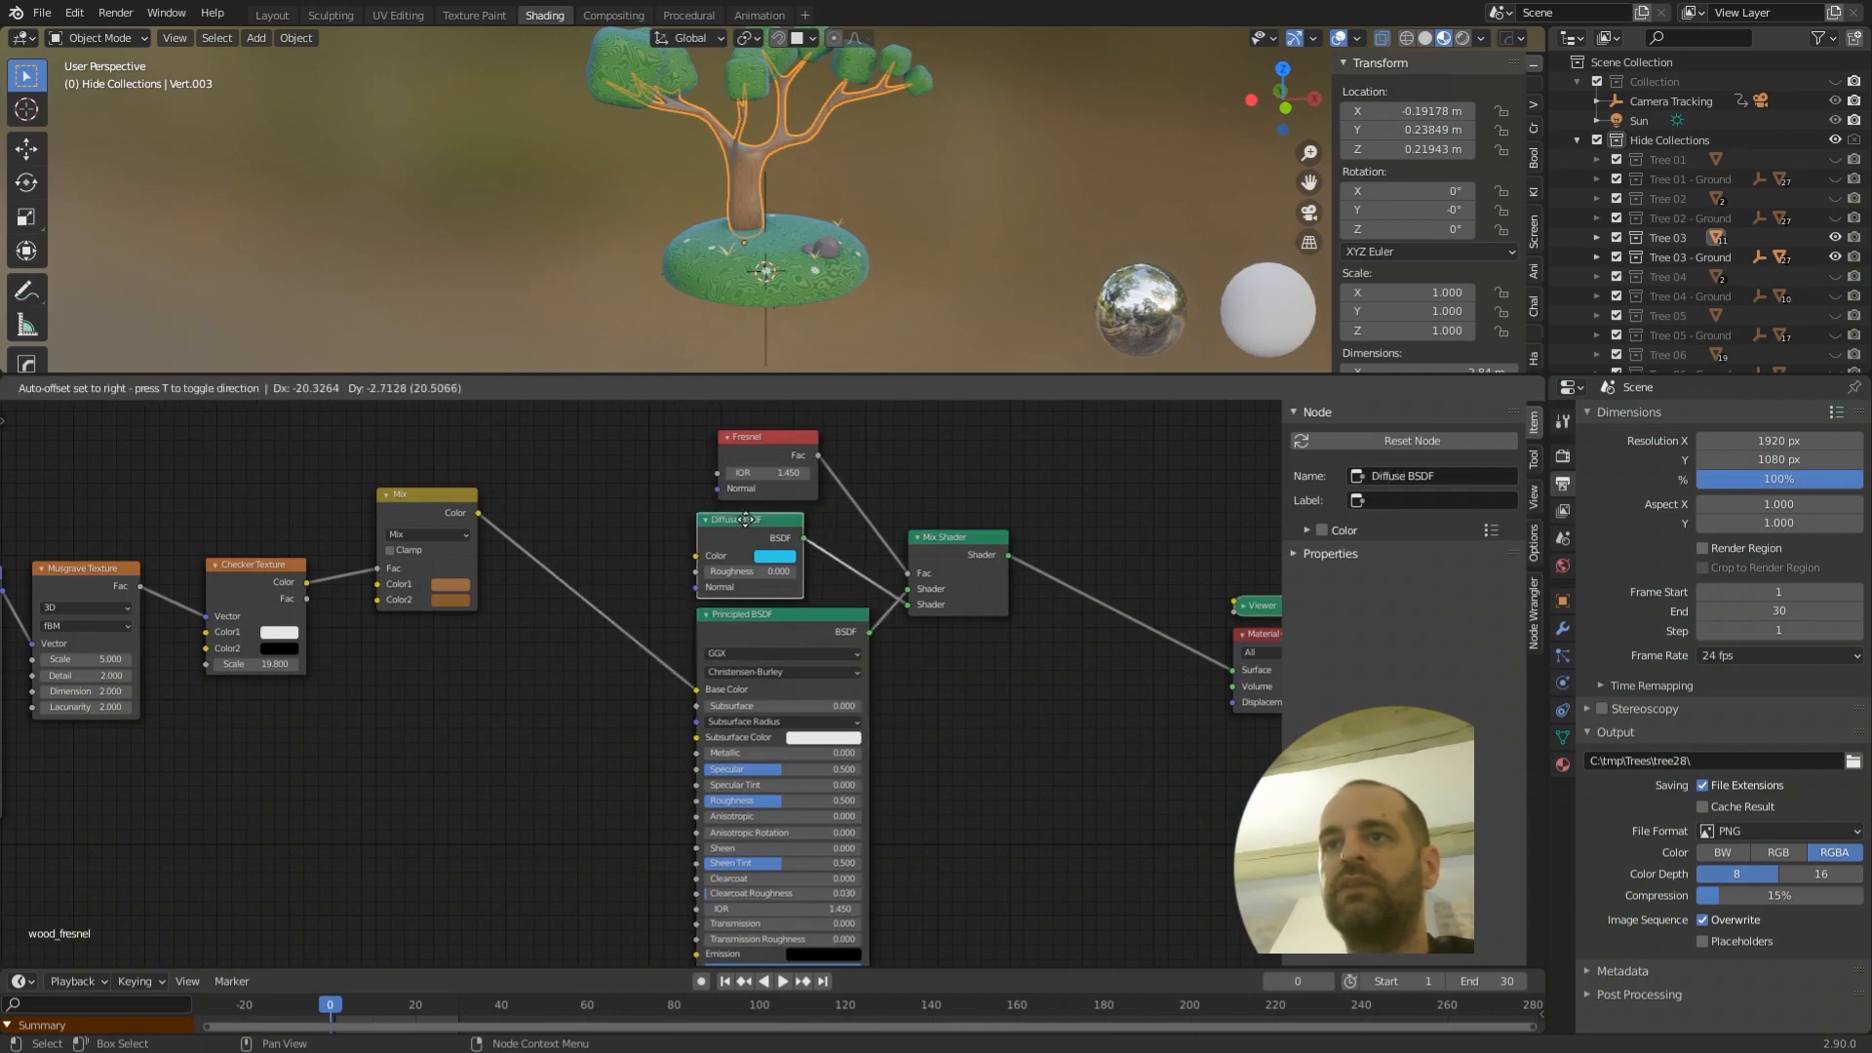
left_click_drag(761, 448, 739, 444)
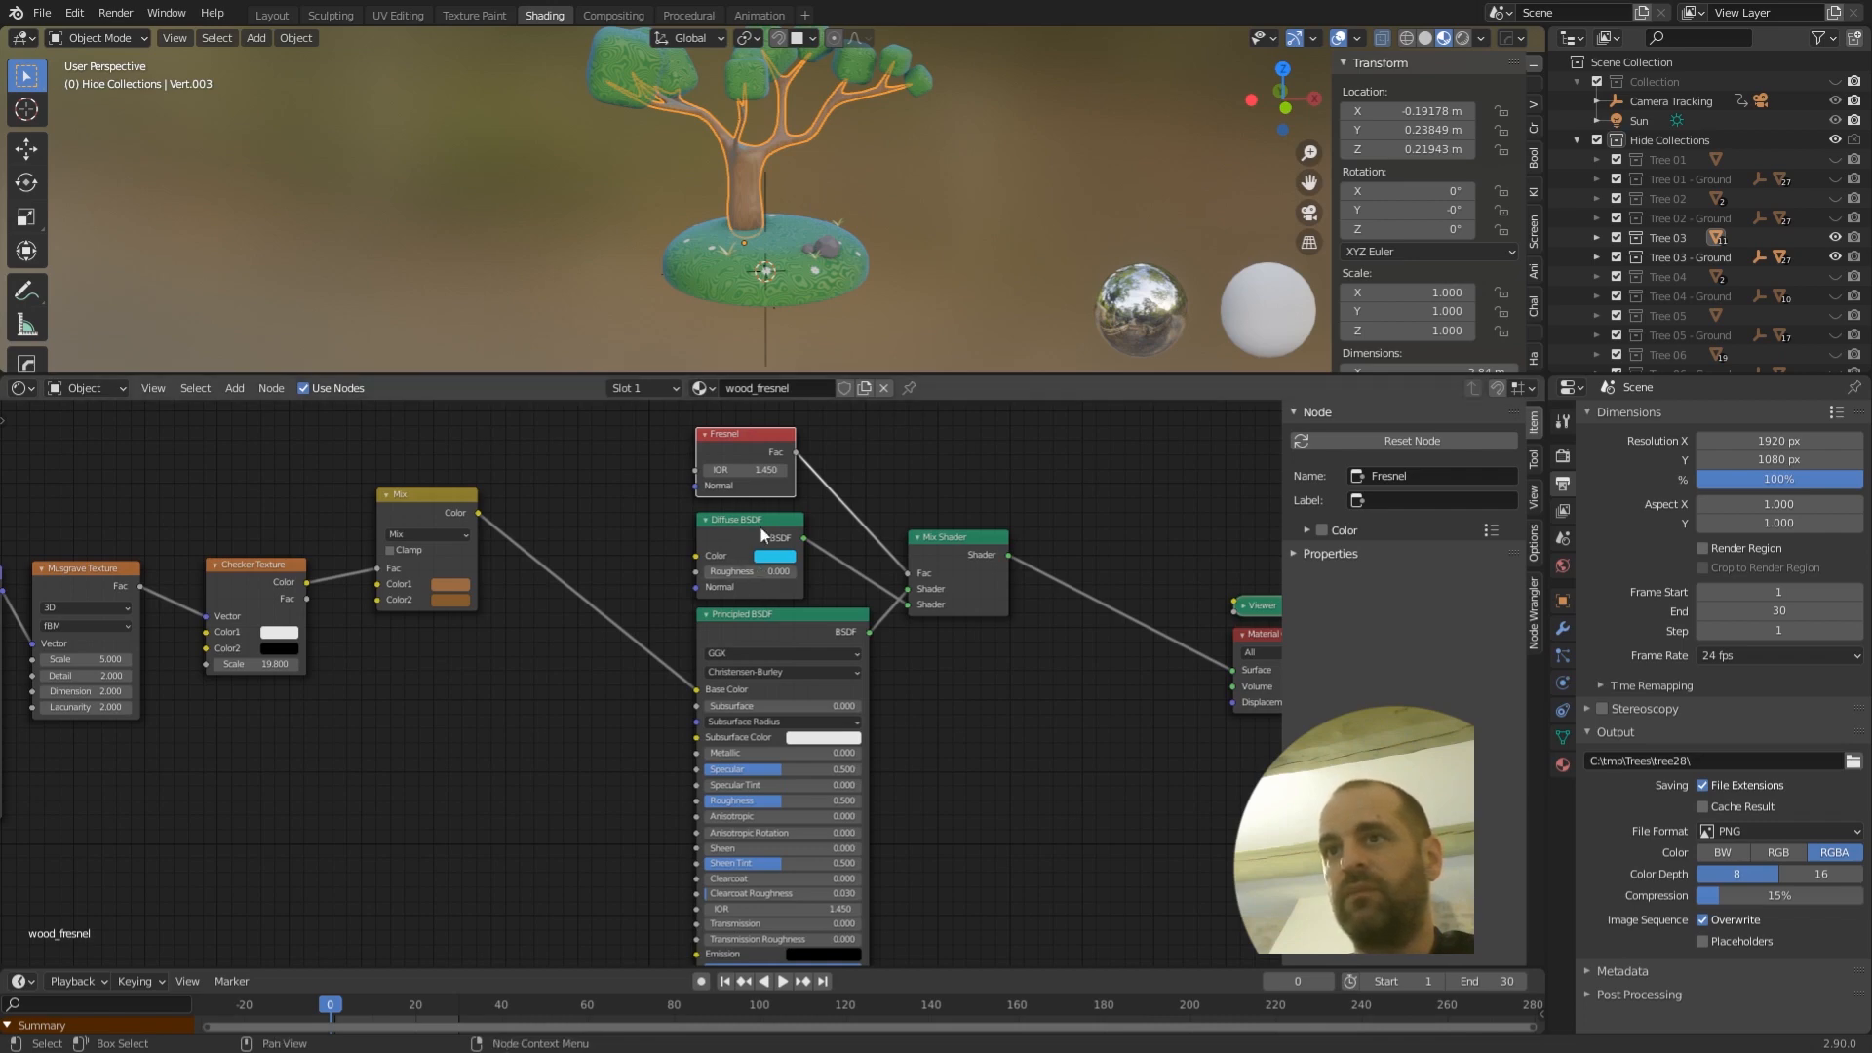
- Examine the Fresnel-blended Diffuse color along the edges of Tree 03's trunk and branches from several angles
middle_click_drag(877, 173, 883, 224)
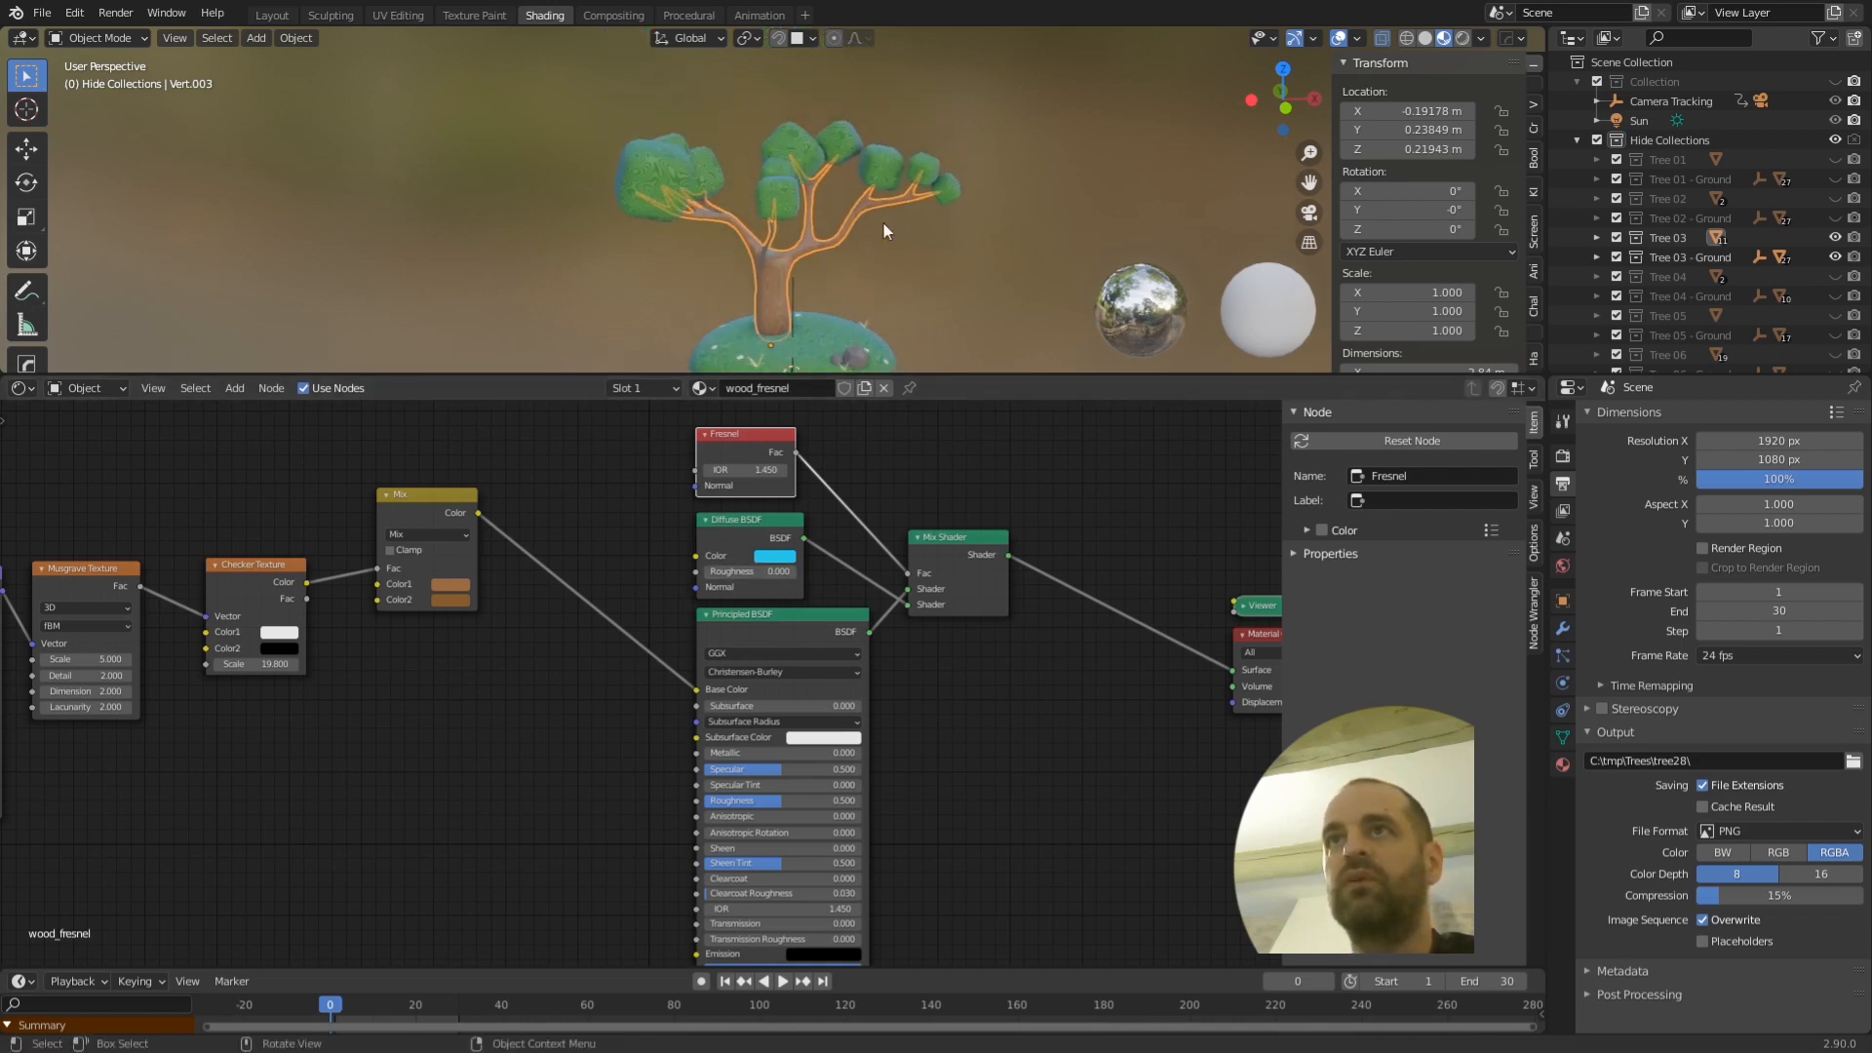
scroll(881, 139, "up", 5)
middle_click_drag(800, 155, 598, 125)
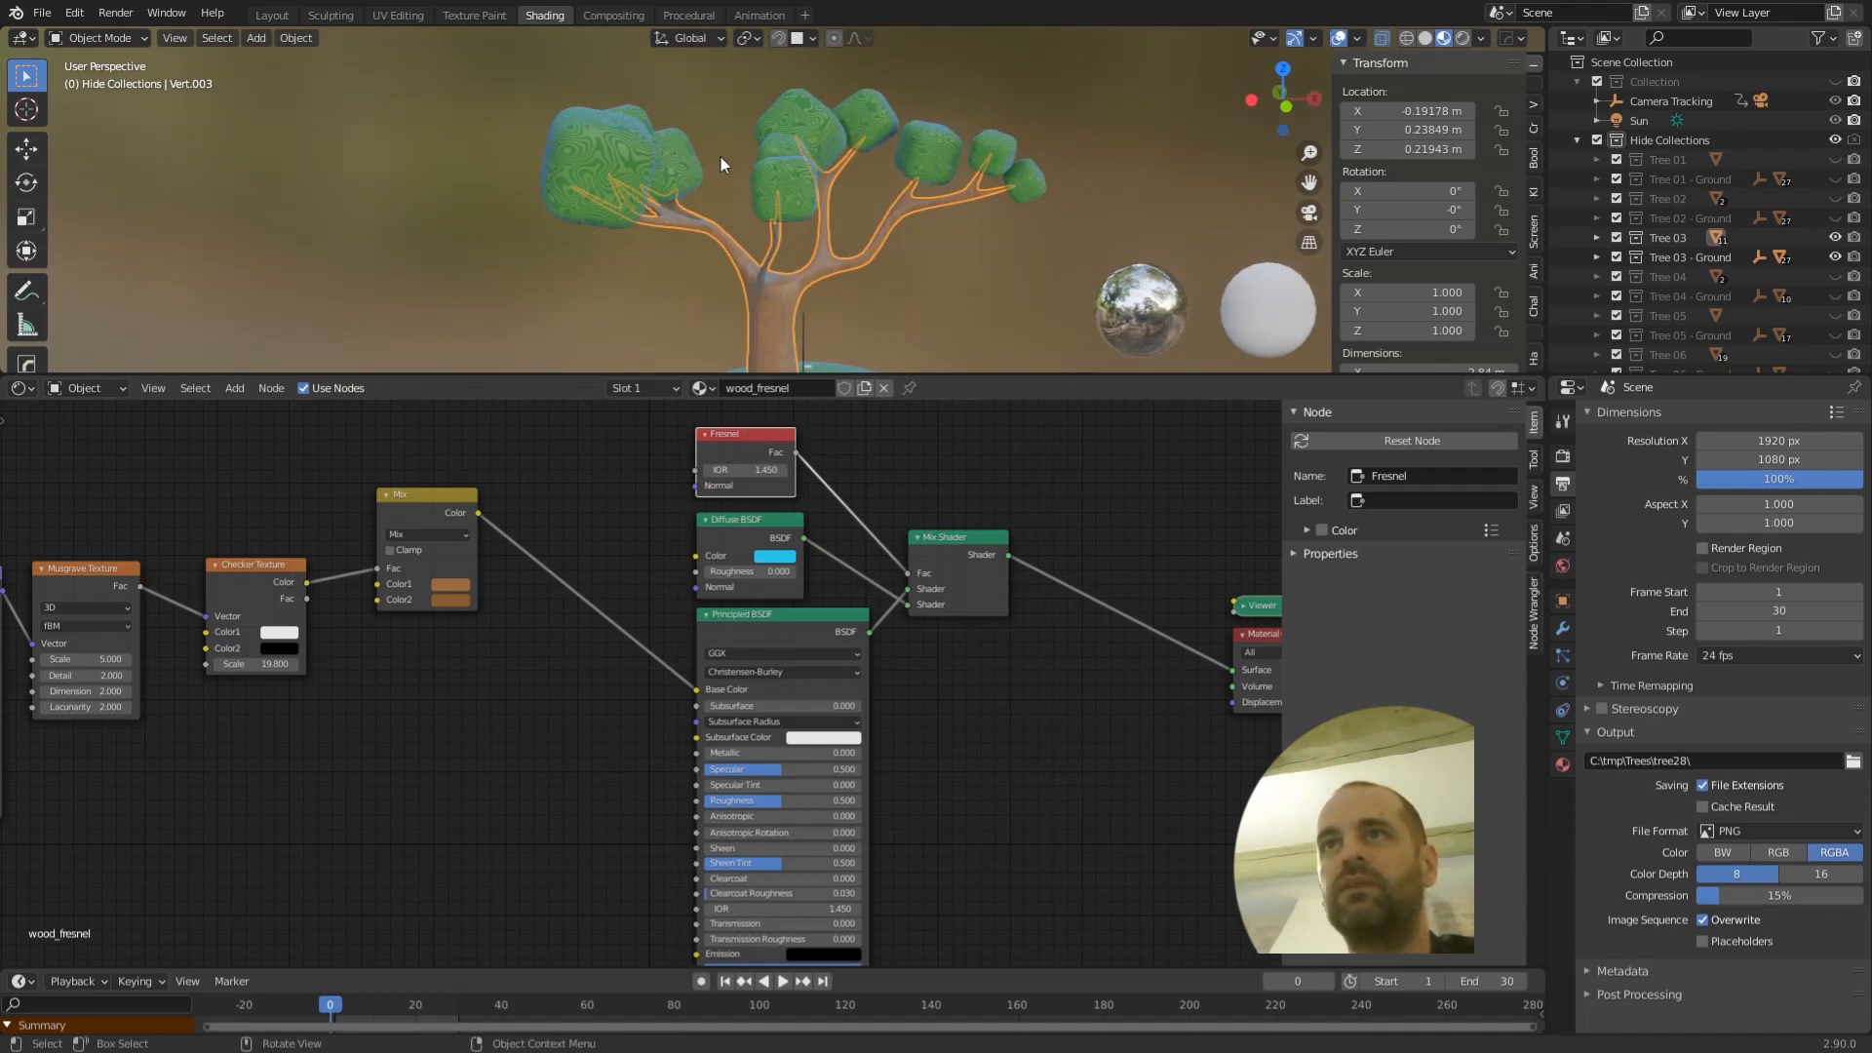
middle_click_drag(721, 157, 626, 149)
middle_click_drag(845, 126, 581, 127)
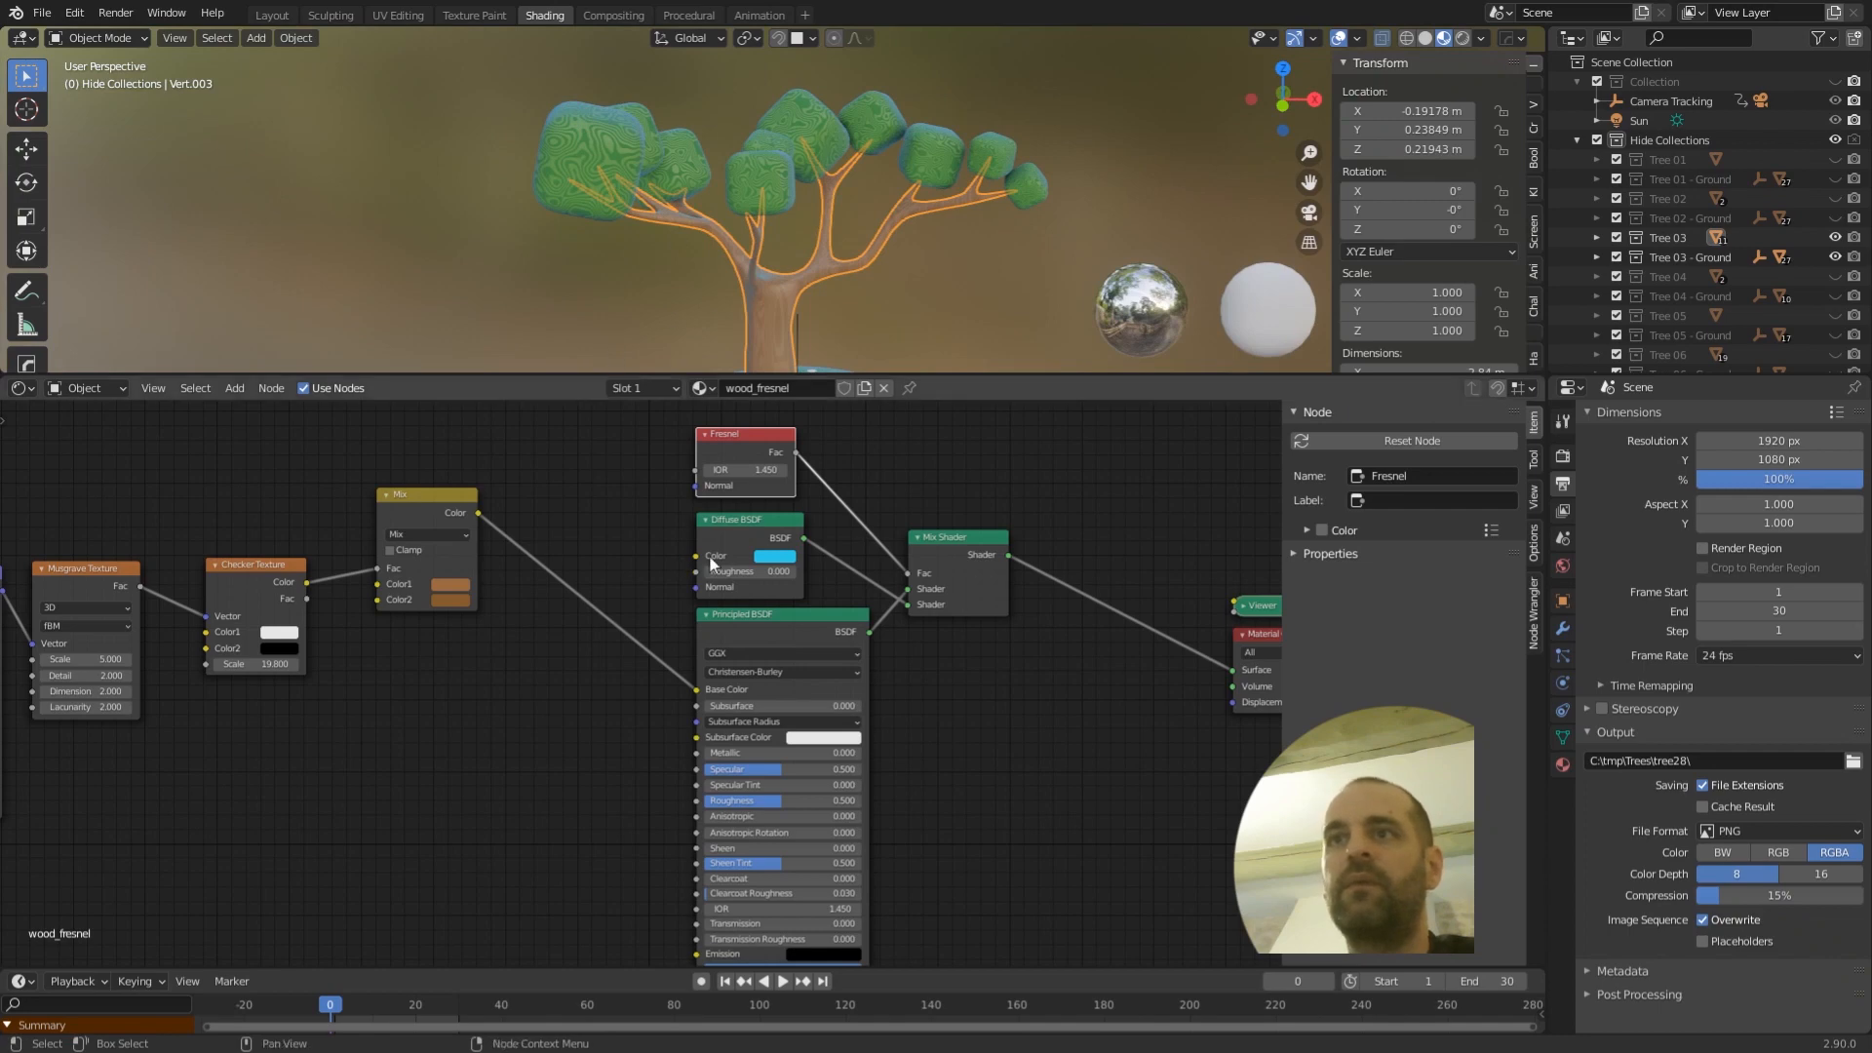
middle_click_drag(897, 258, 737, 169)
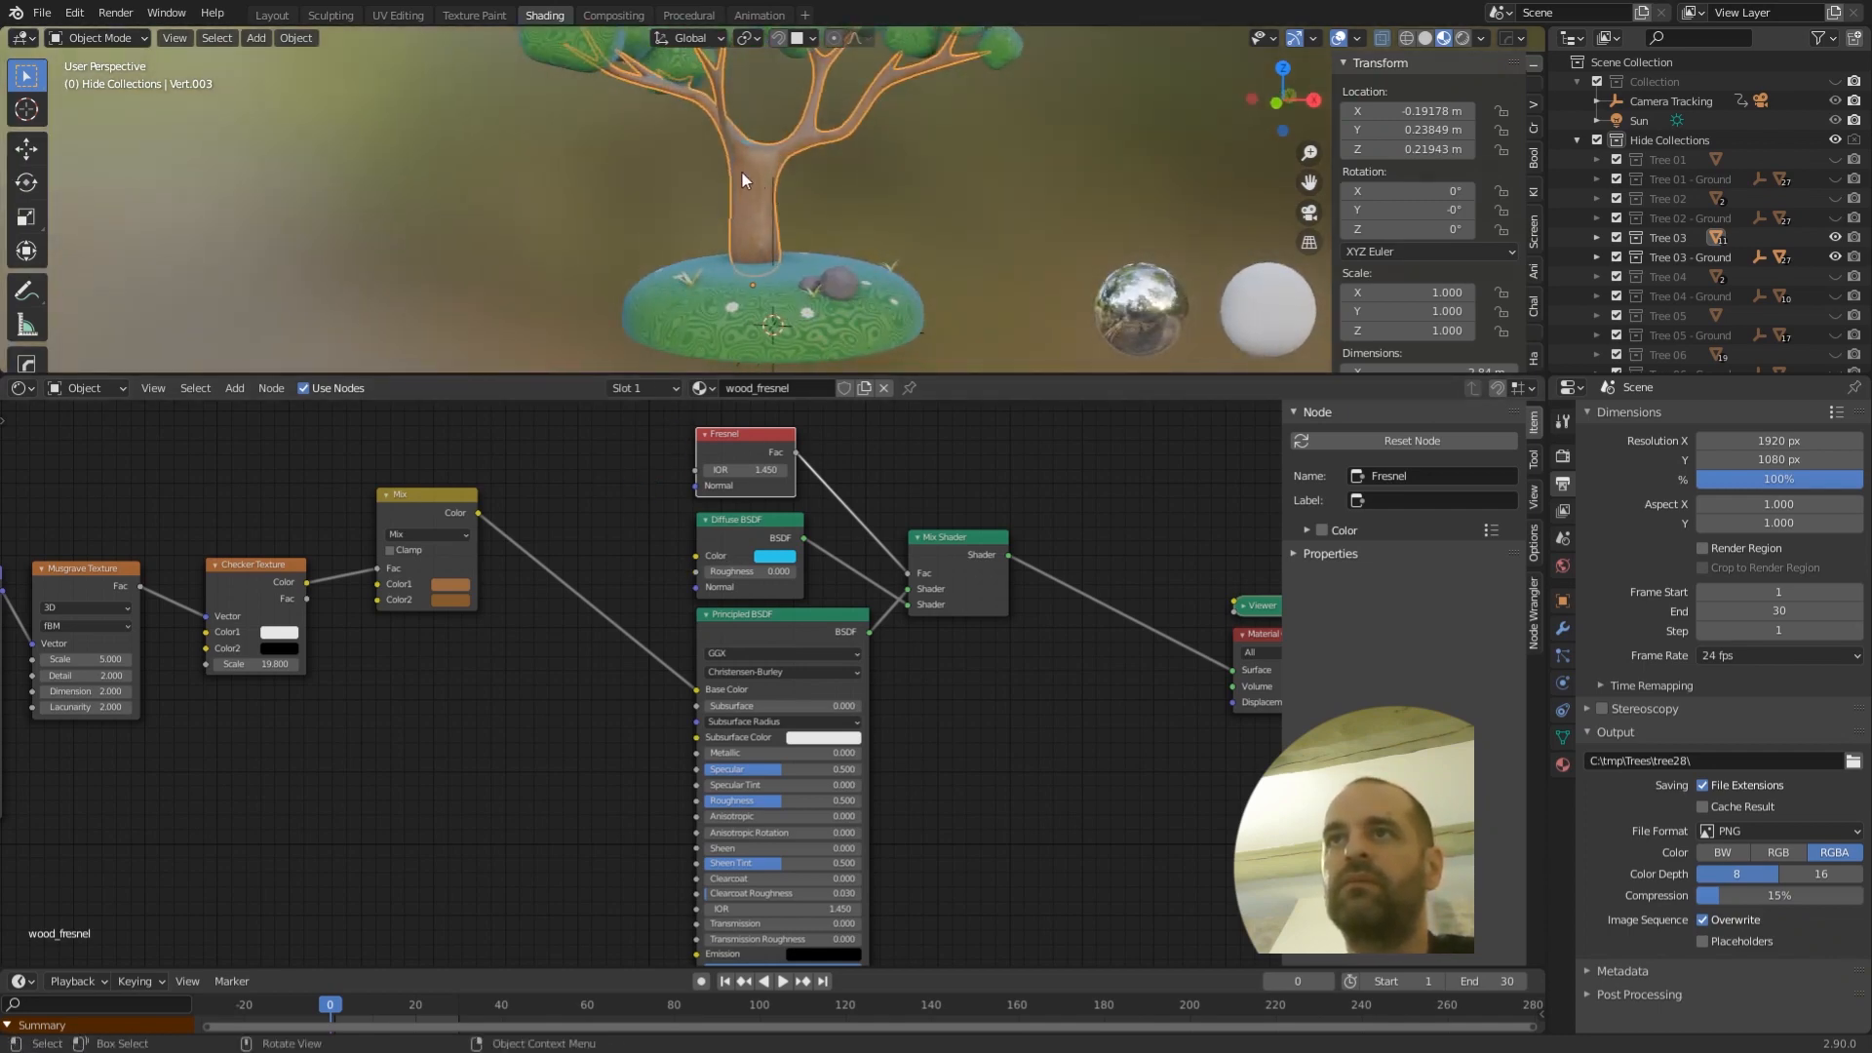
middle_click_drag(869, 203, 922, 267)
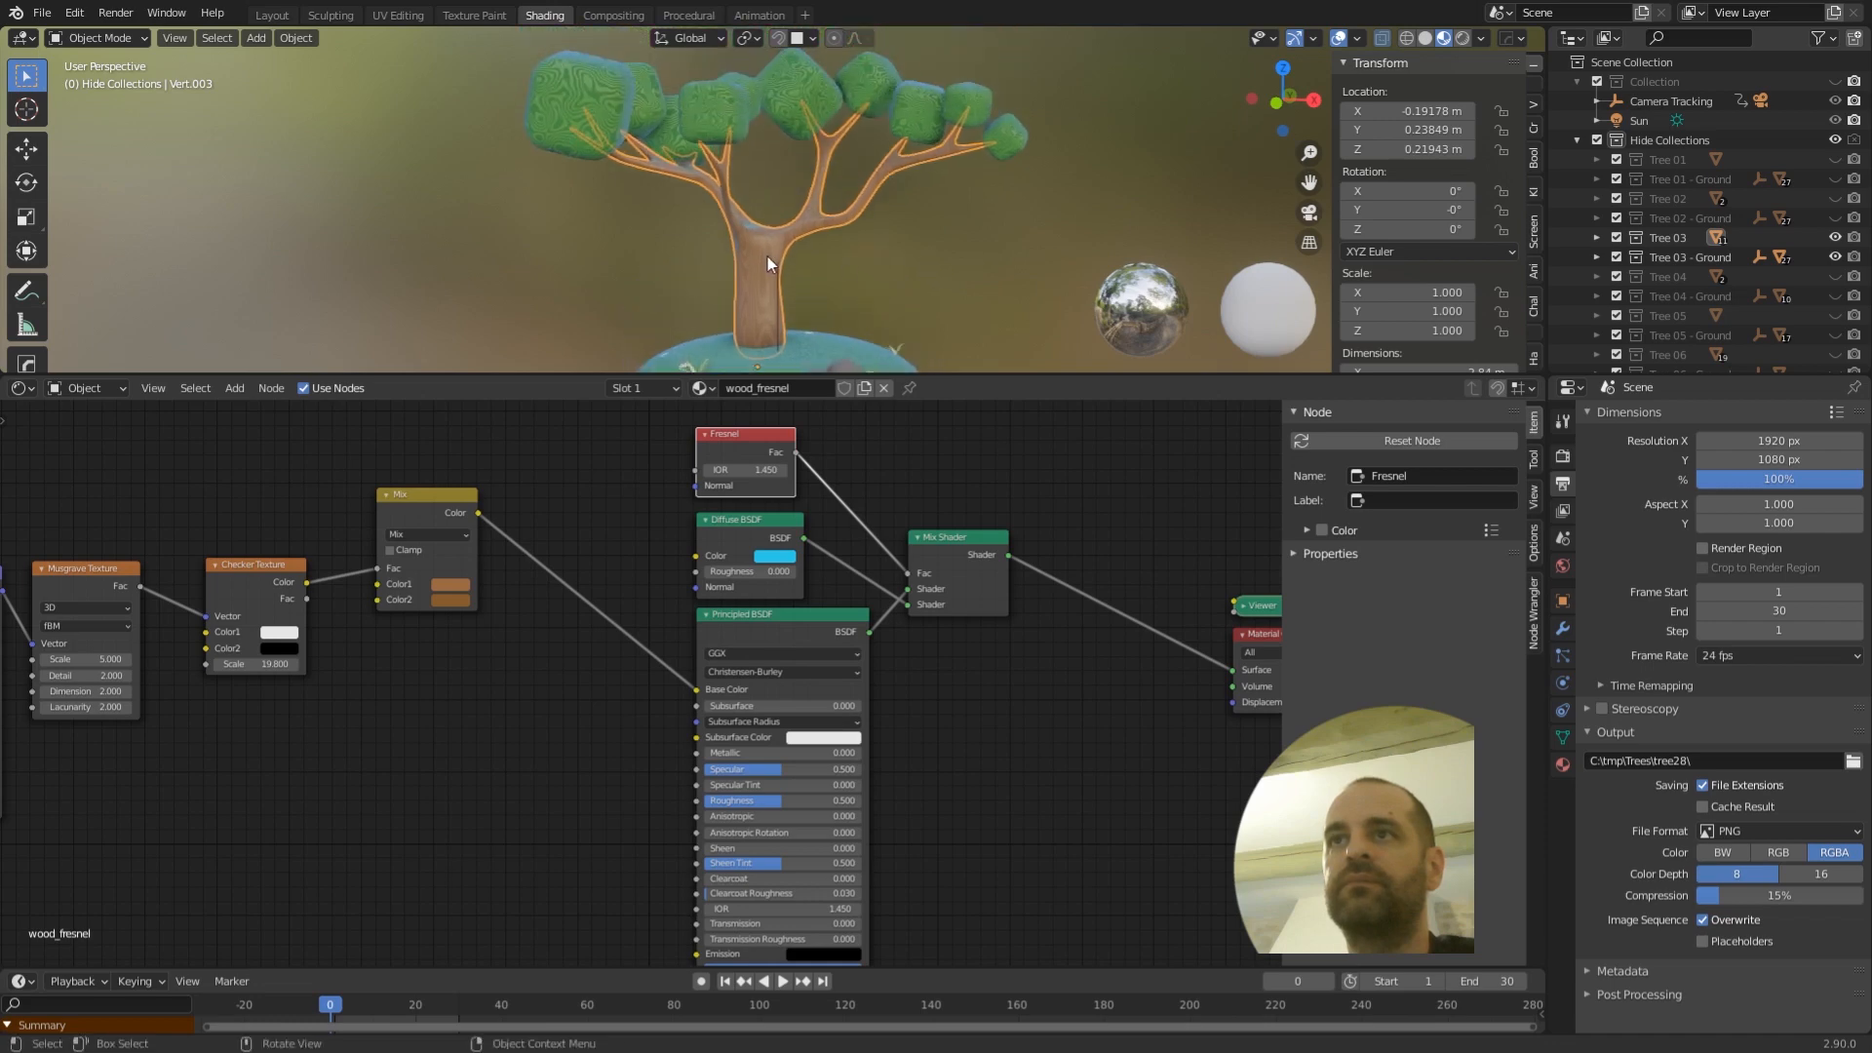
- Compare the wood_fresnel texture nodes, from Texture Coordinate to Mix, with the wood grain on the trunk
middle_click_drag(518, 626, 804, 628)
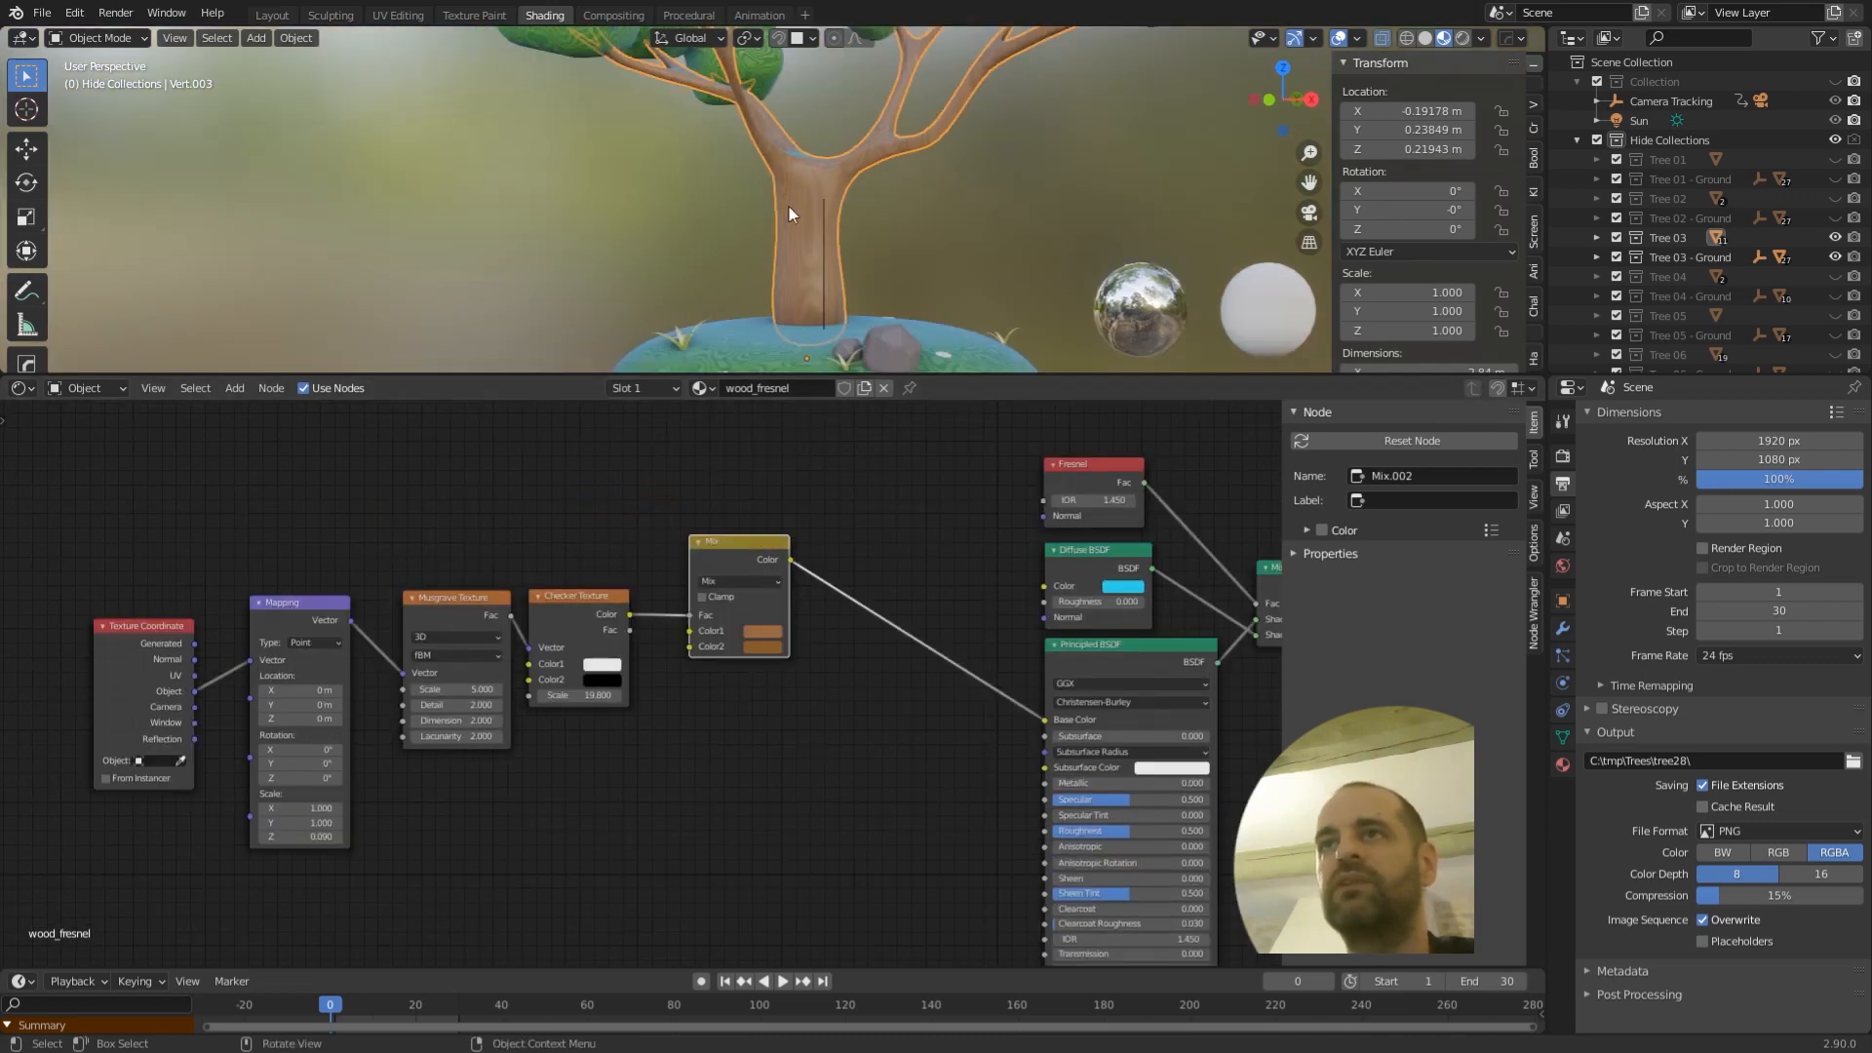
scroll(804, 213, "up", 5)
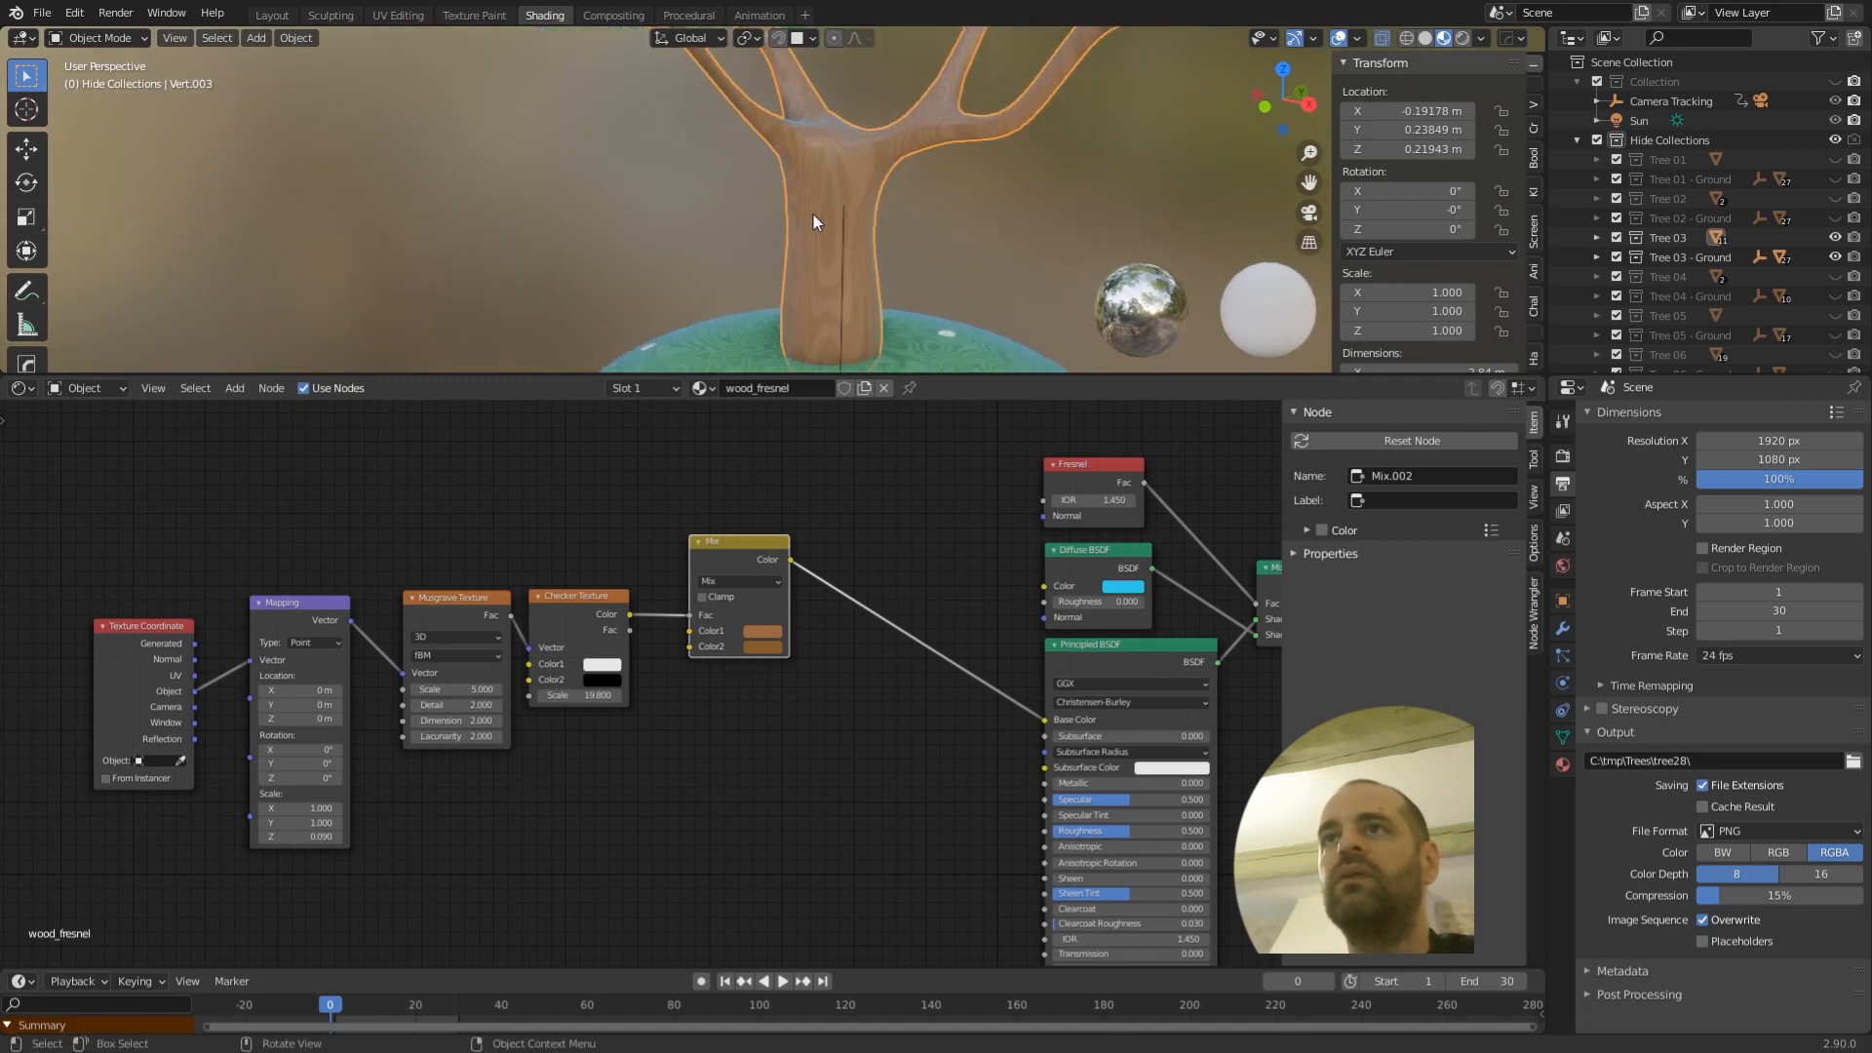
scroll(885, 155, "down", 4)
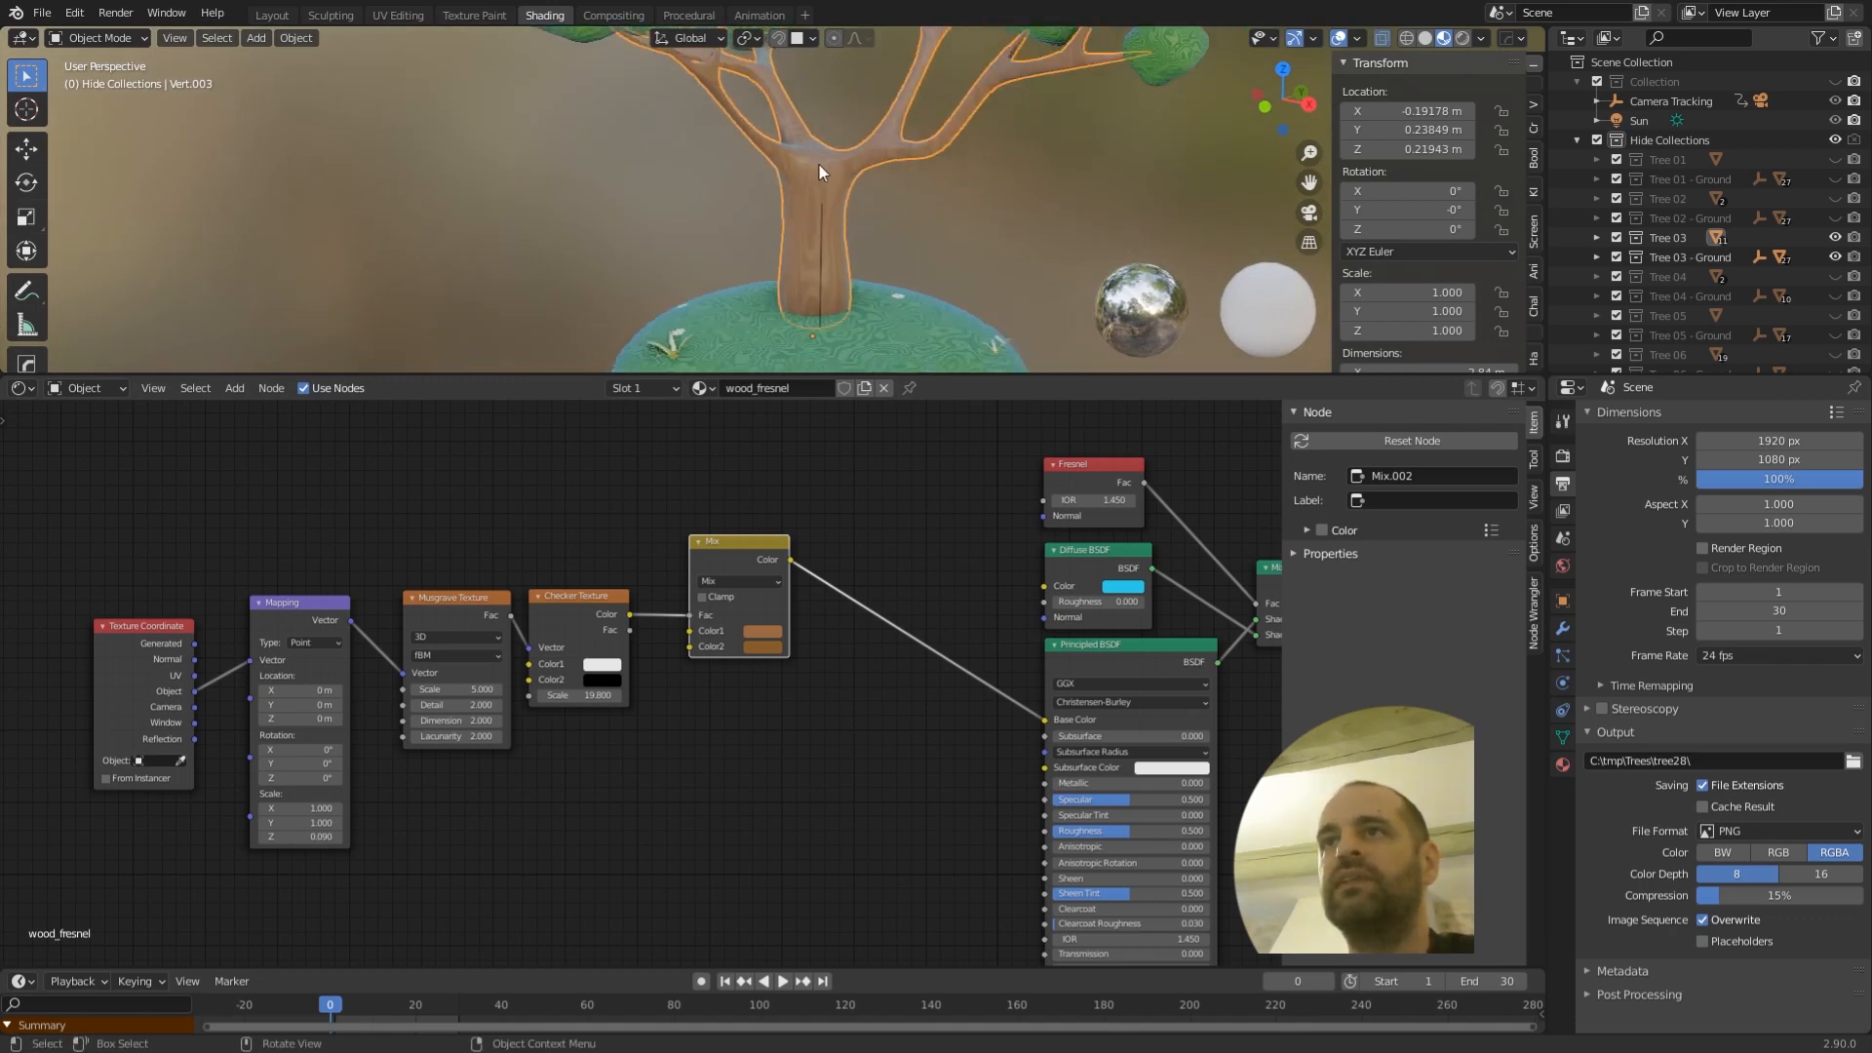
mouse_move(802, 184)
middle_mouse_down()
mouse_move(934, 175)
mouse_move(792, 167)
mouse_move(804, 187)
middle_mouse_up()
scroll(816, 238, "down", 4)
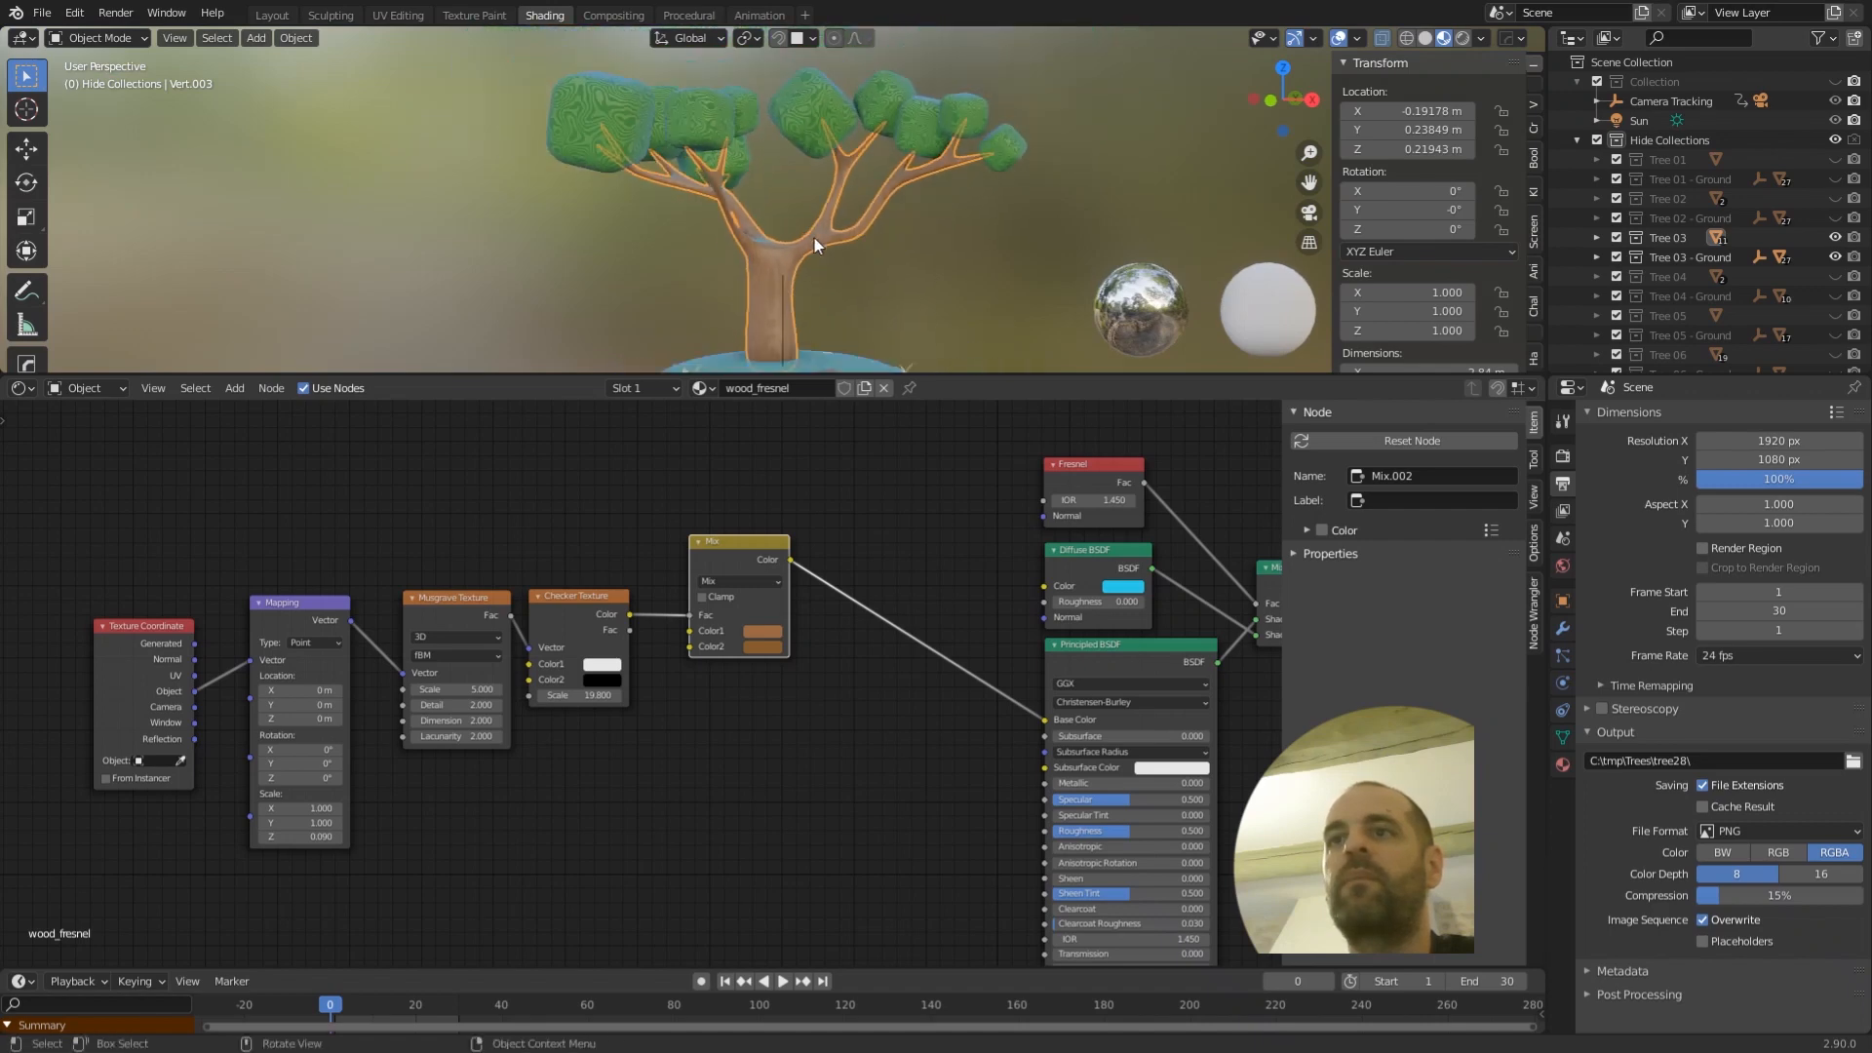
- Preview the Checker Texture and Mix color outputs on the trunk, ending with the full Mix Shader output
left_click_drag(722, 538, 755, 533)
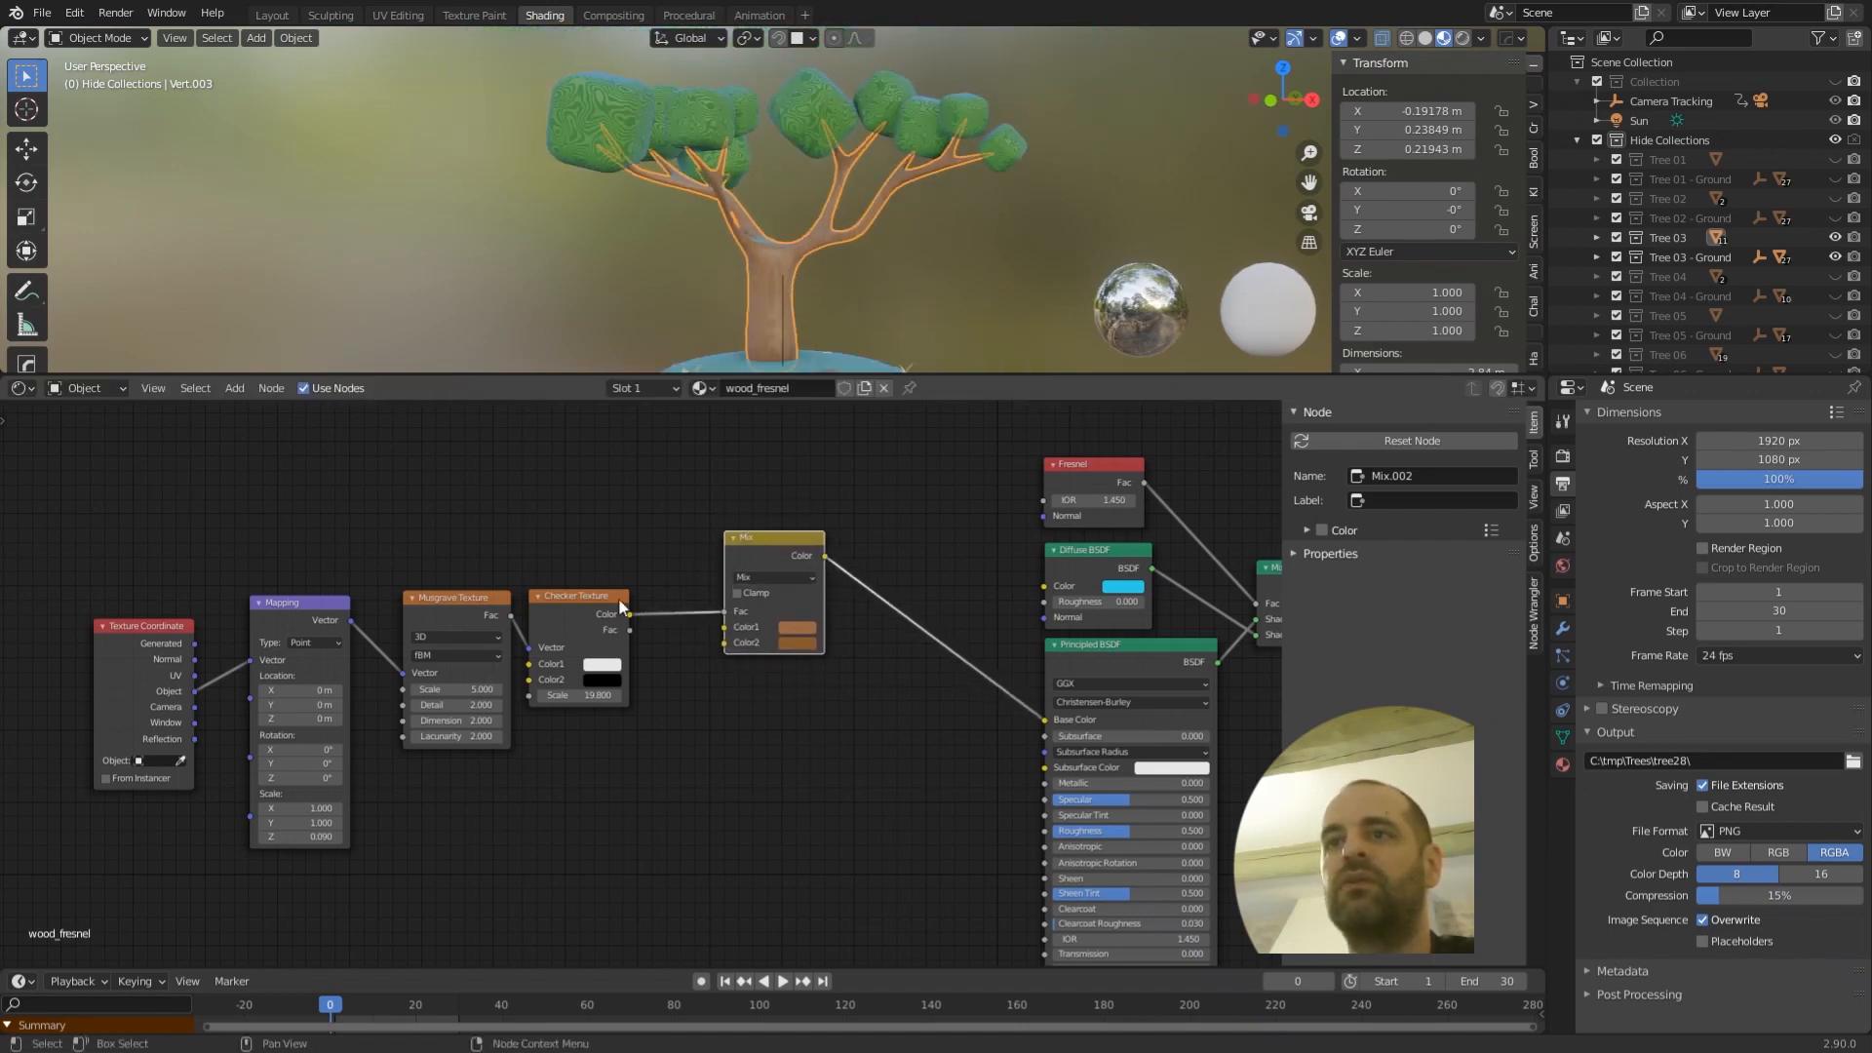
left_click(587, 601, "ctrl+shift")
scroll(796, 278, "up", 5)
scroll(795, 278, "up", 4)
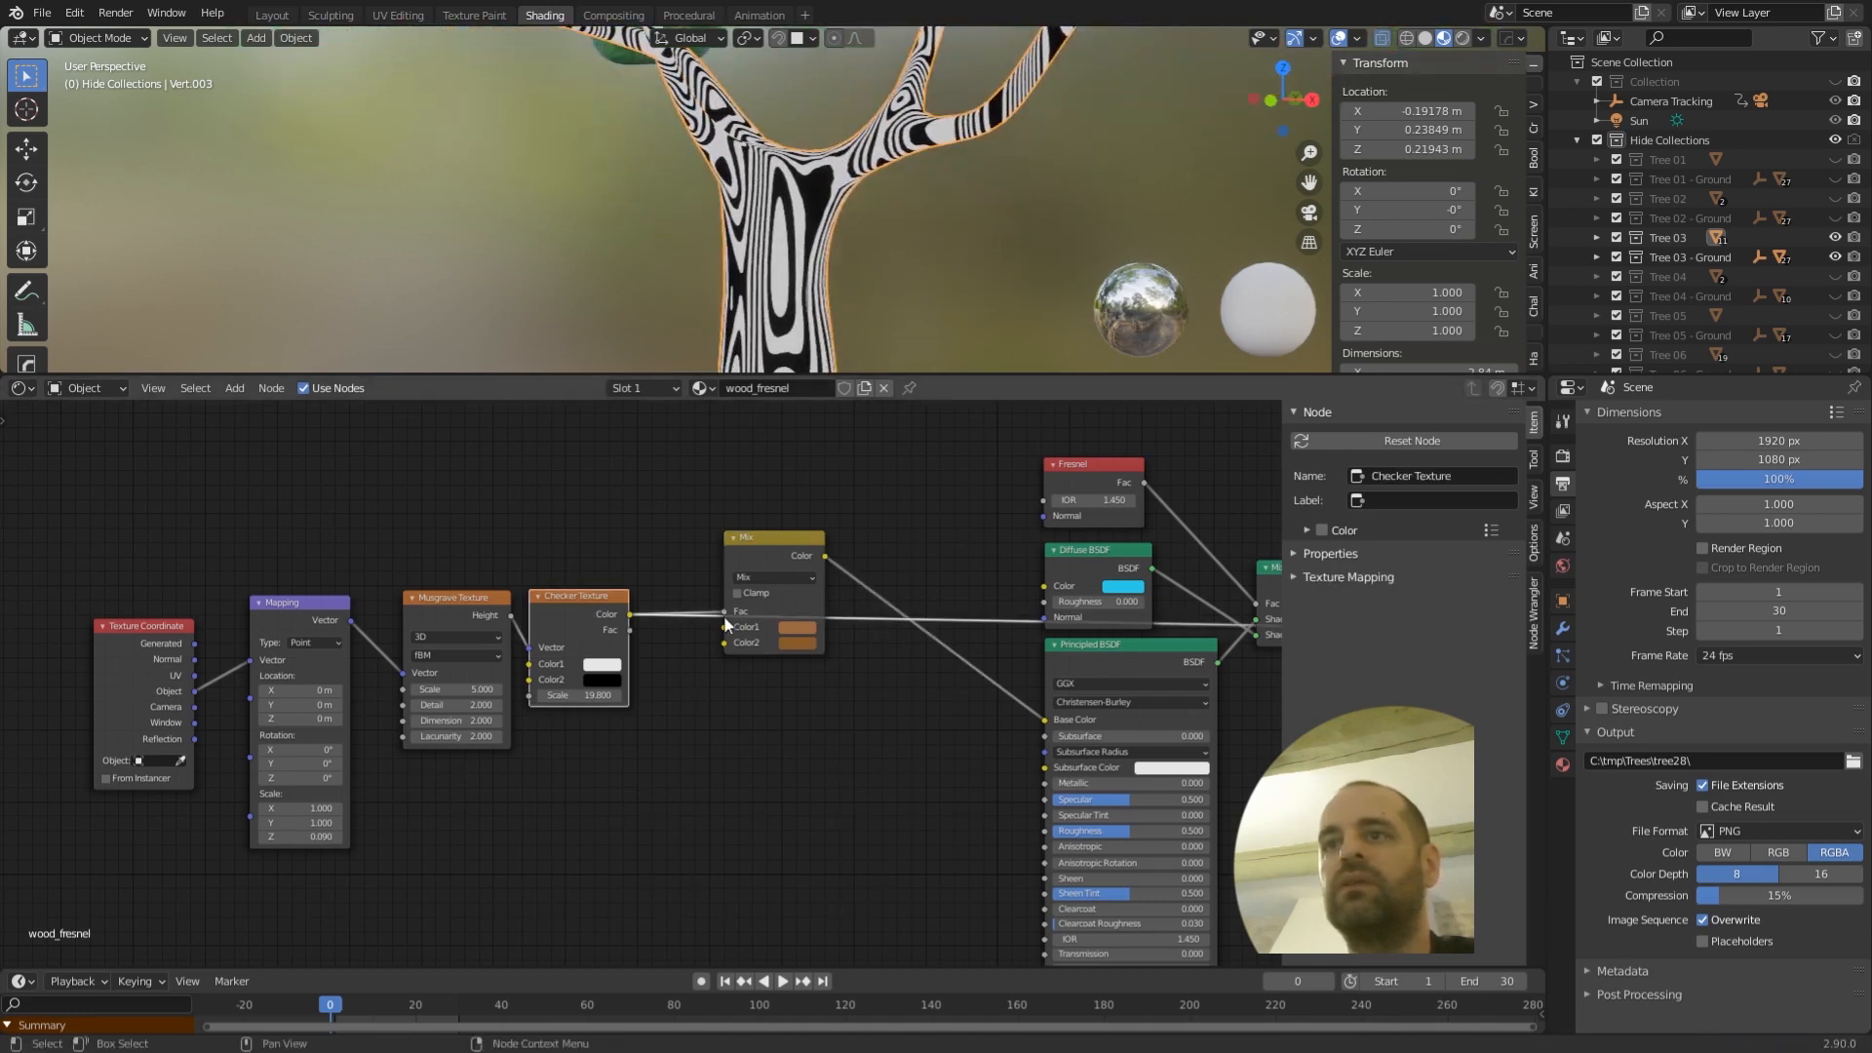
left_click(771, 548, "ctrl+shift")
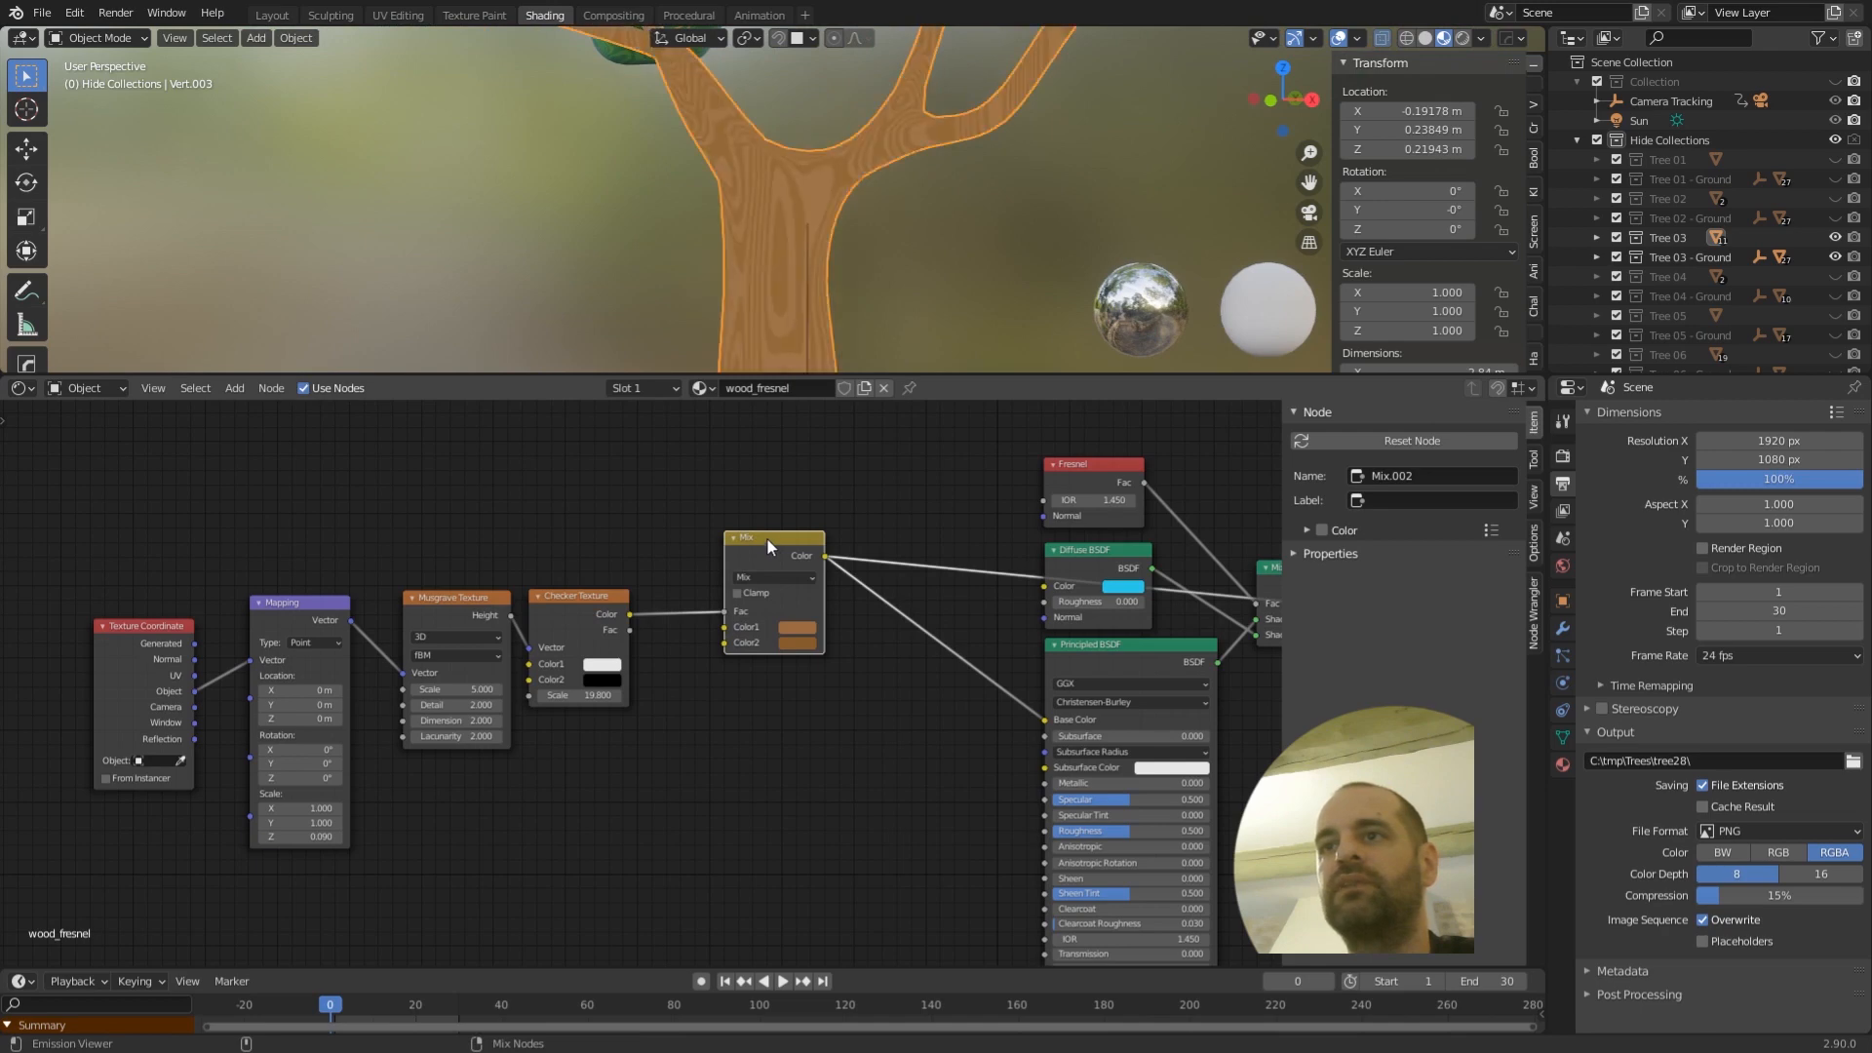
left_click_drag(827, 558, 1044, 722)
middle_click_drag(960, 731, 718, 703)
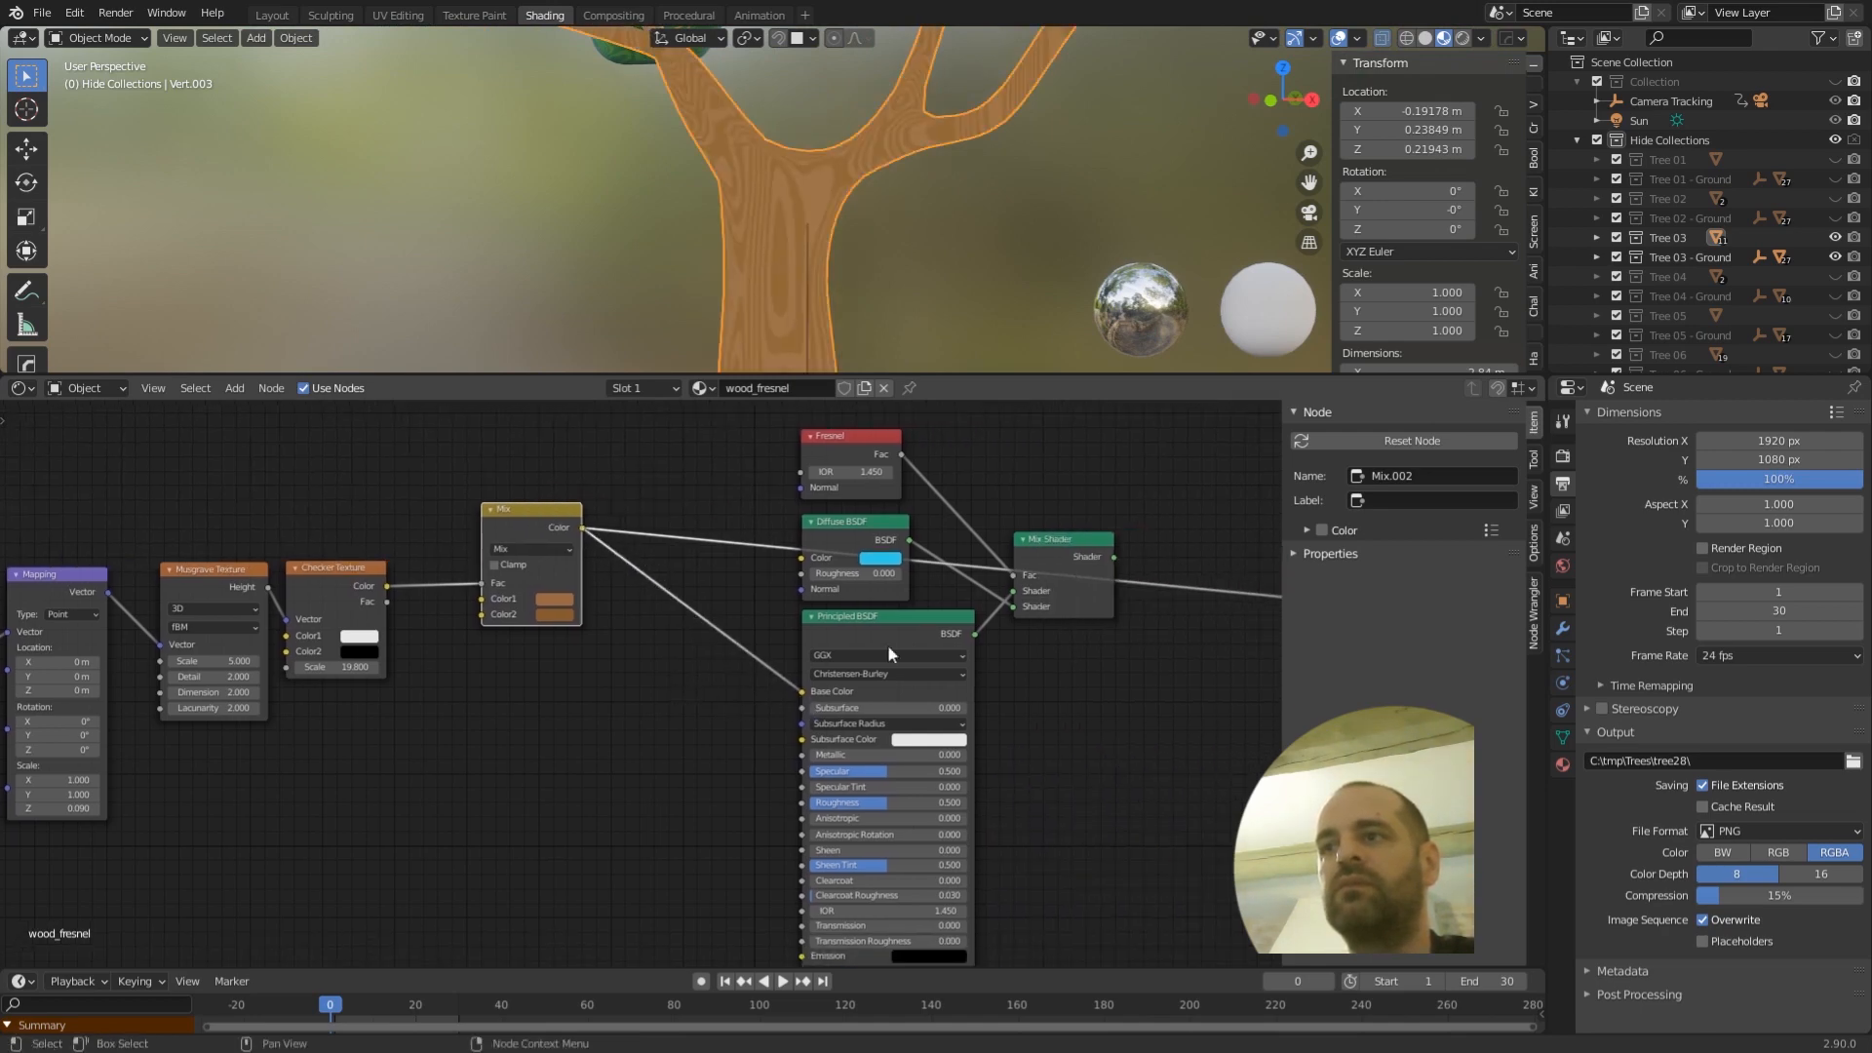
left_click(1019, 546, "ctrl+shift")
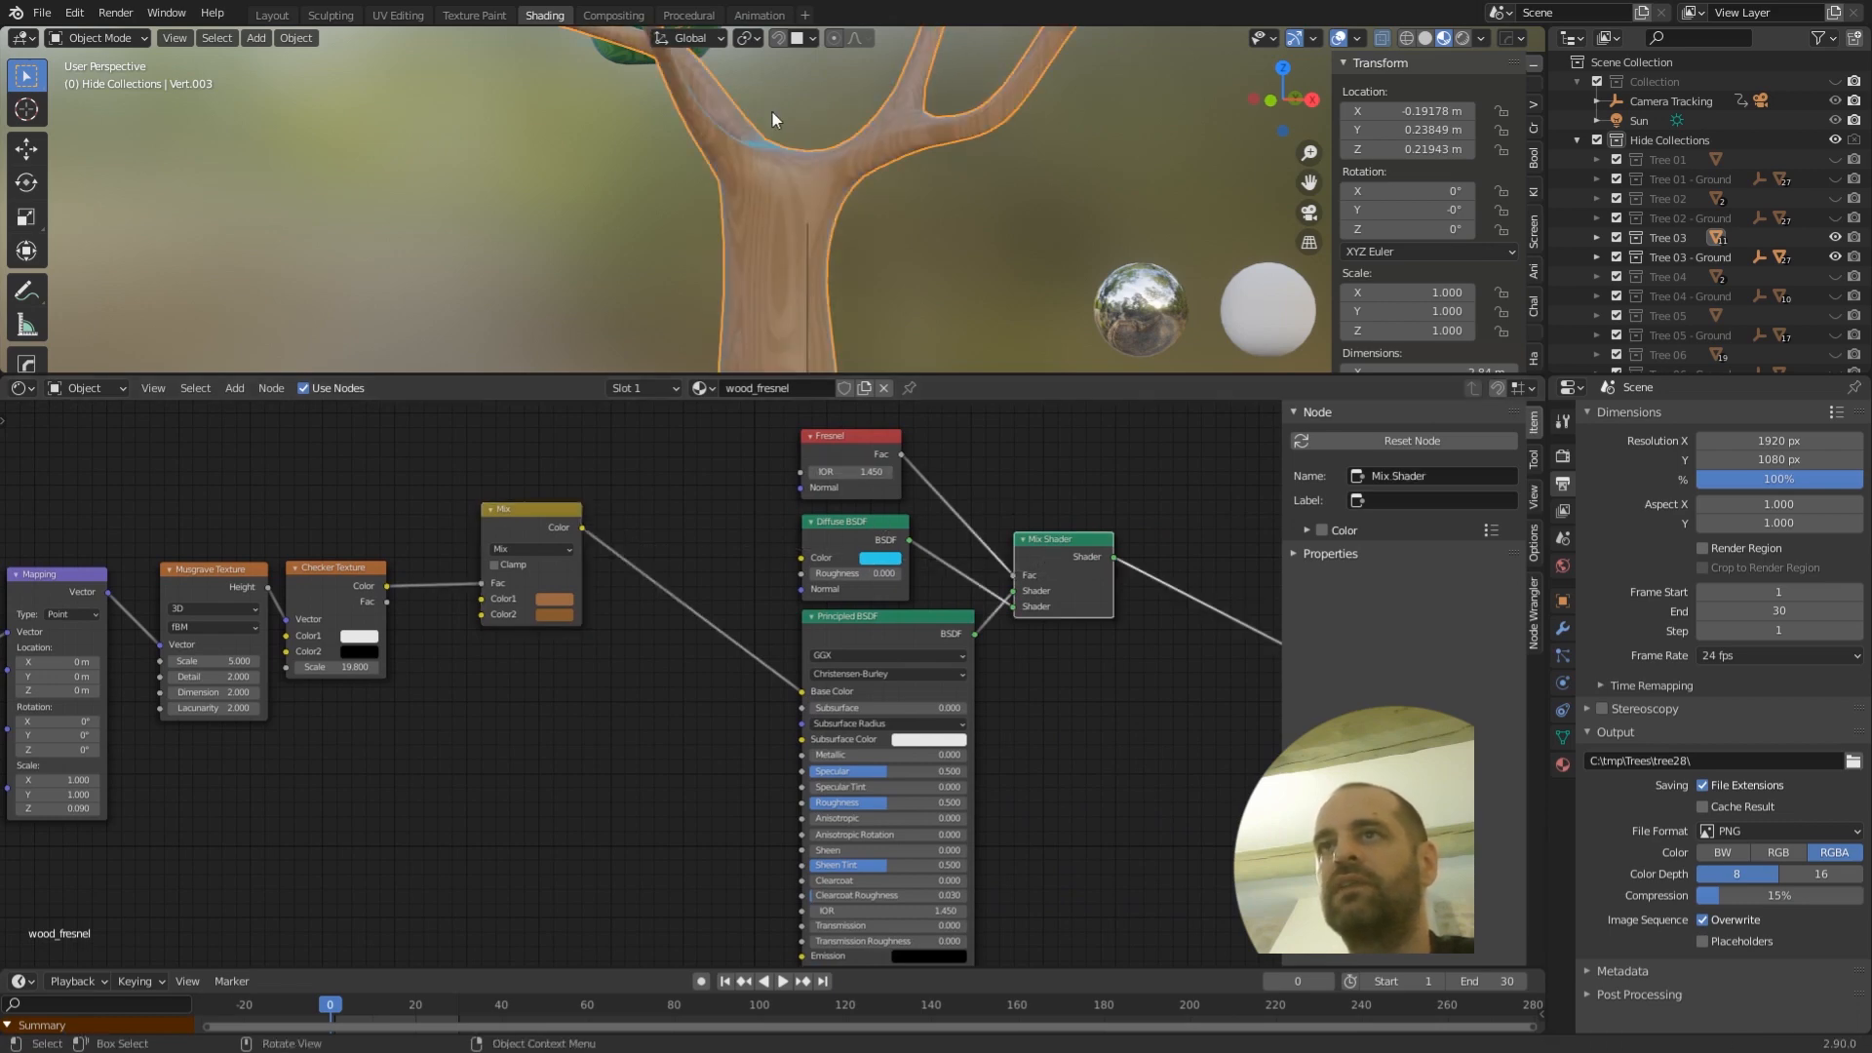
- Deselect the trunk and view the shaded Tree 03 and its ground up close and as a whole
left_click(895, 250)
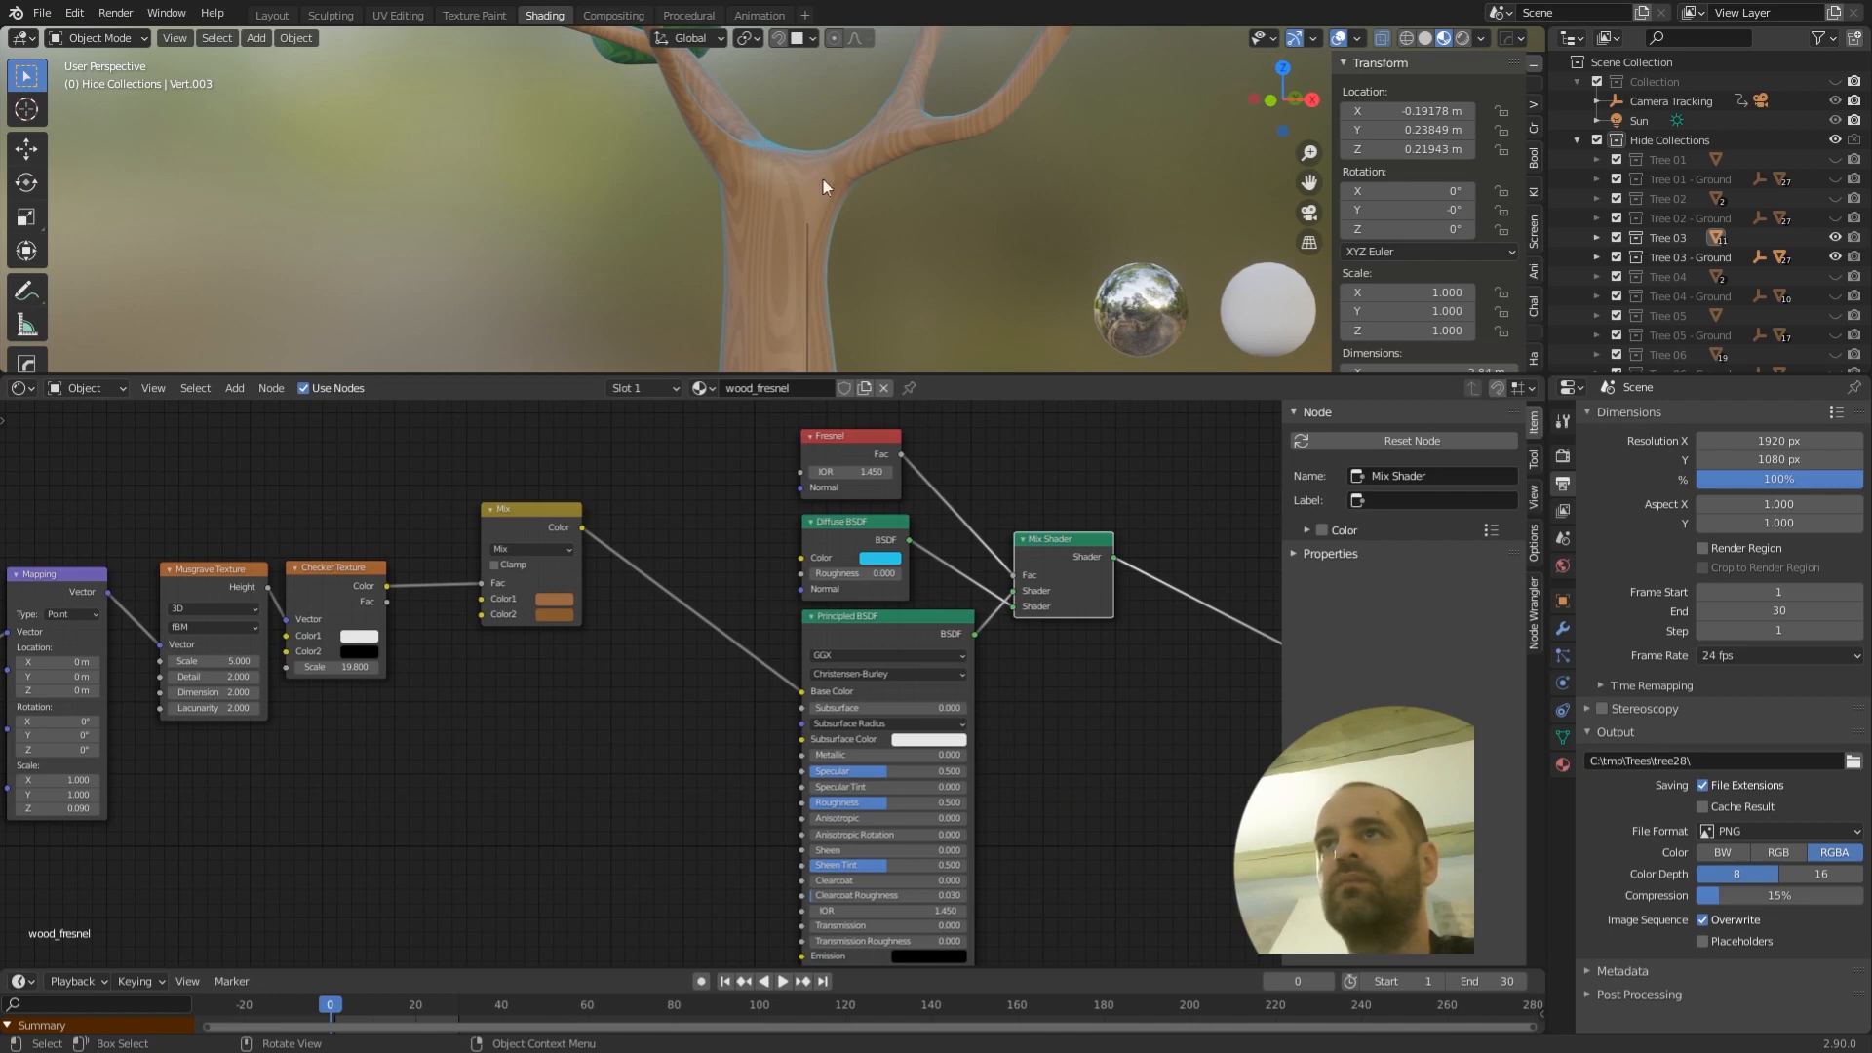
scroll(873, 248, "down", 2)
scroll(839, 195, "down", 5)
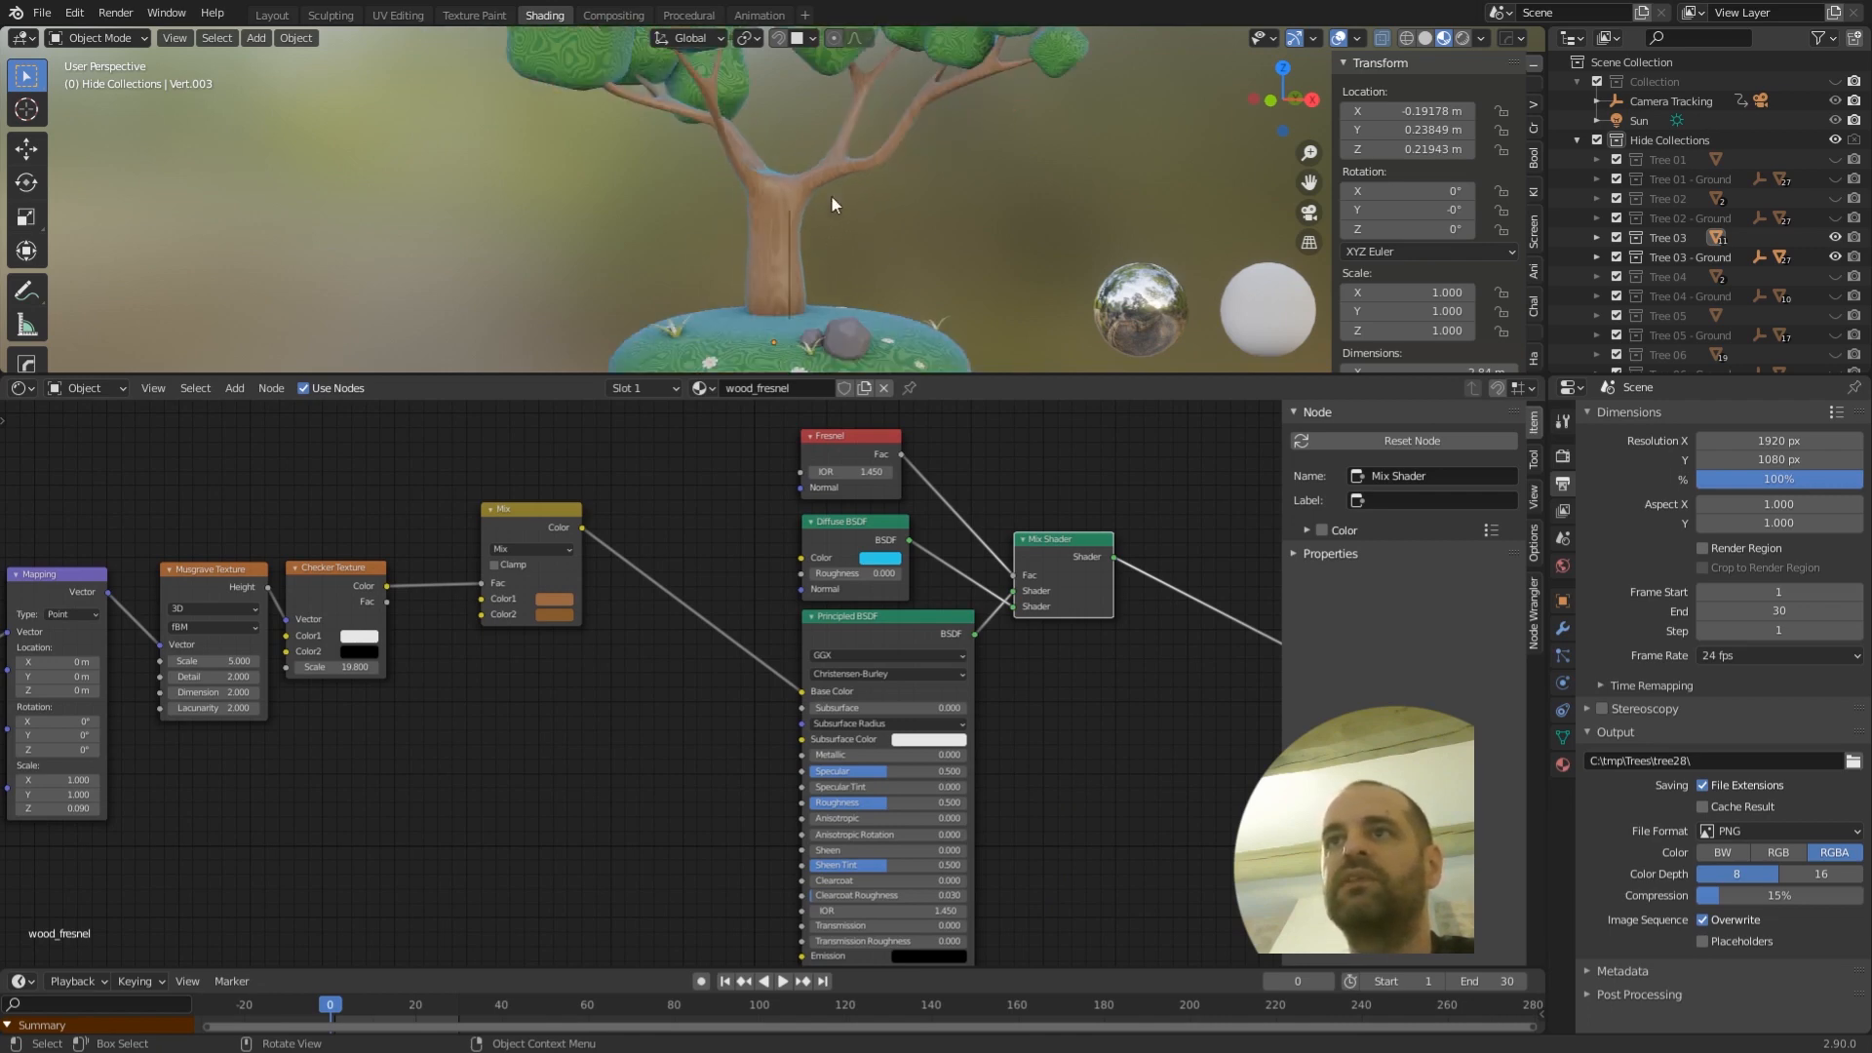
scroll(875, 252, "up", 5)
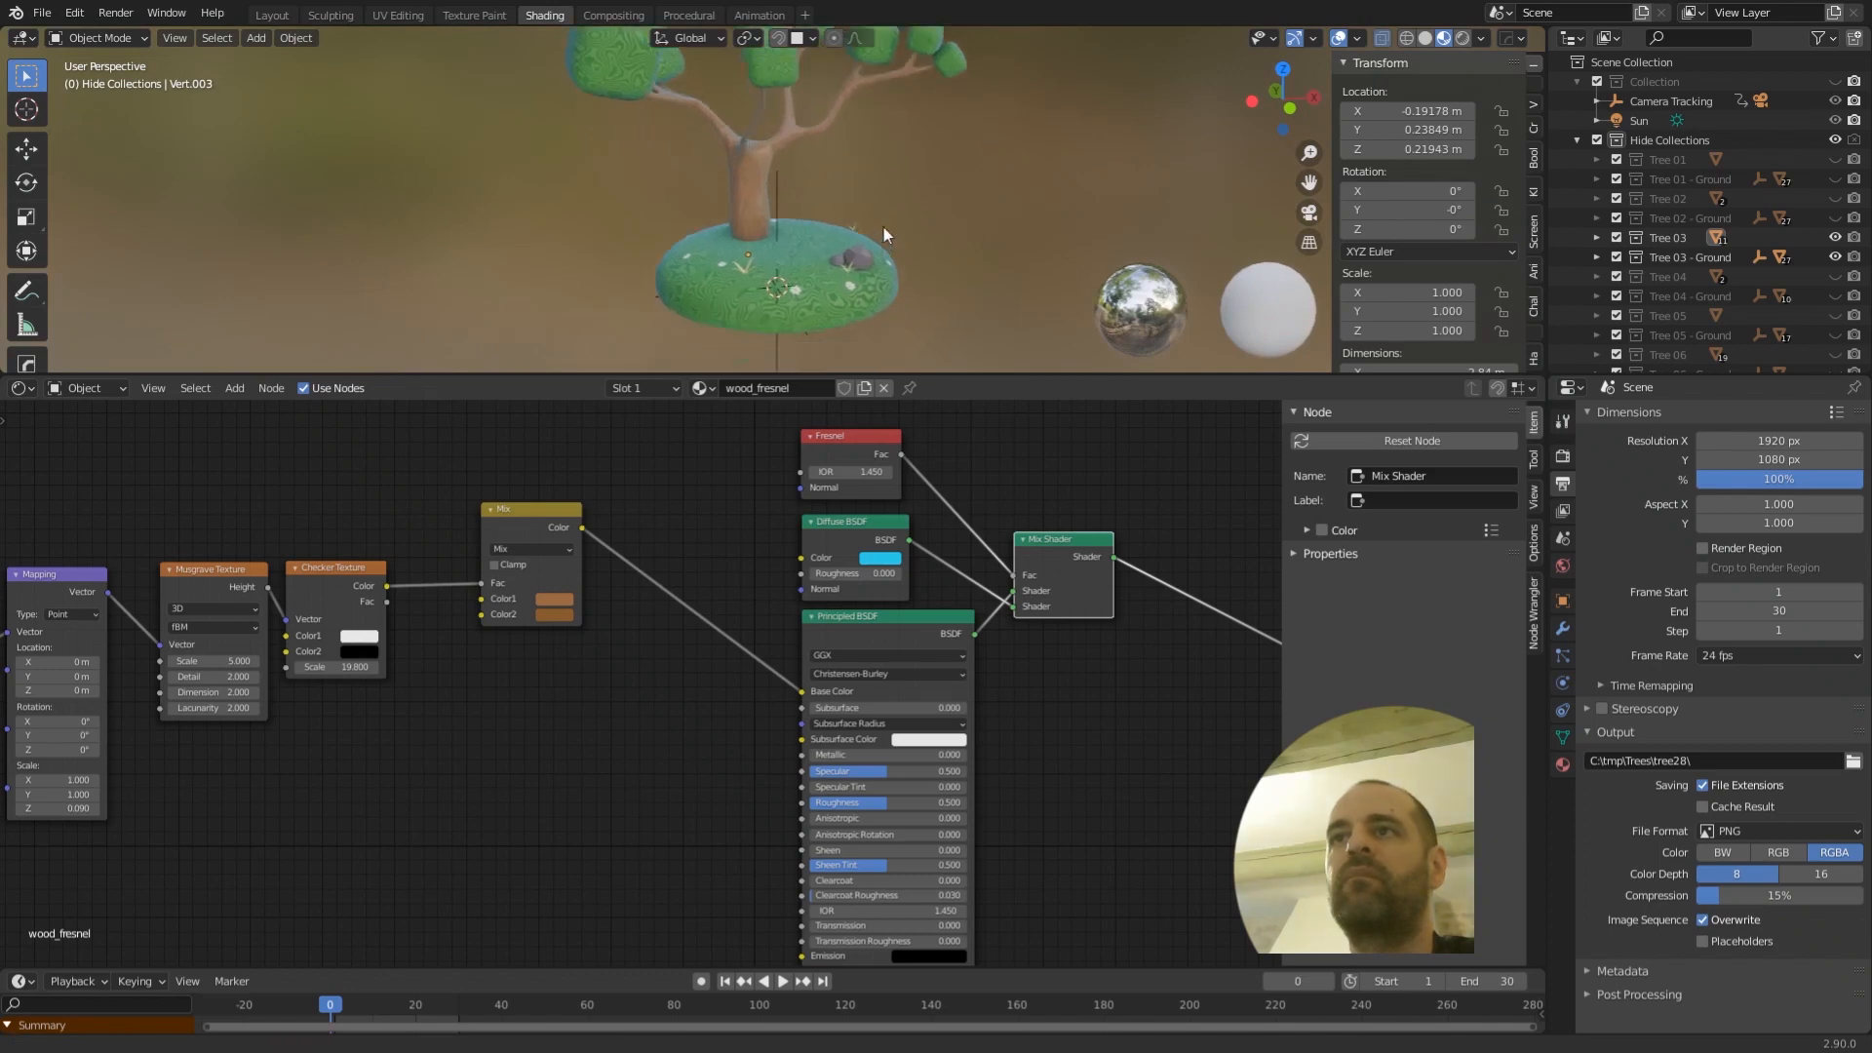
scroll(950, 240, "down", 6)
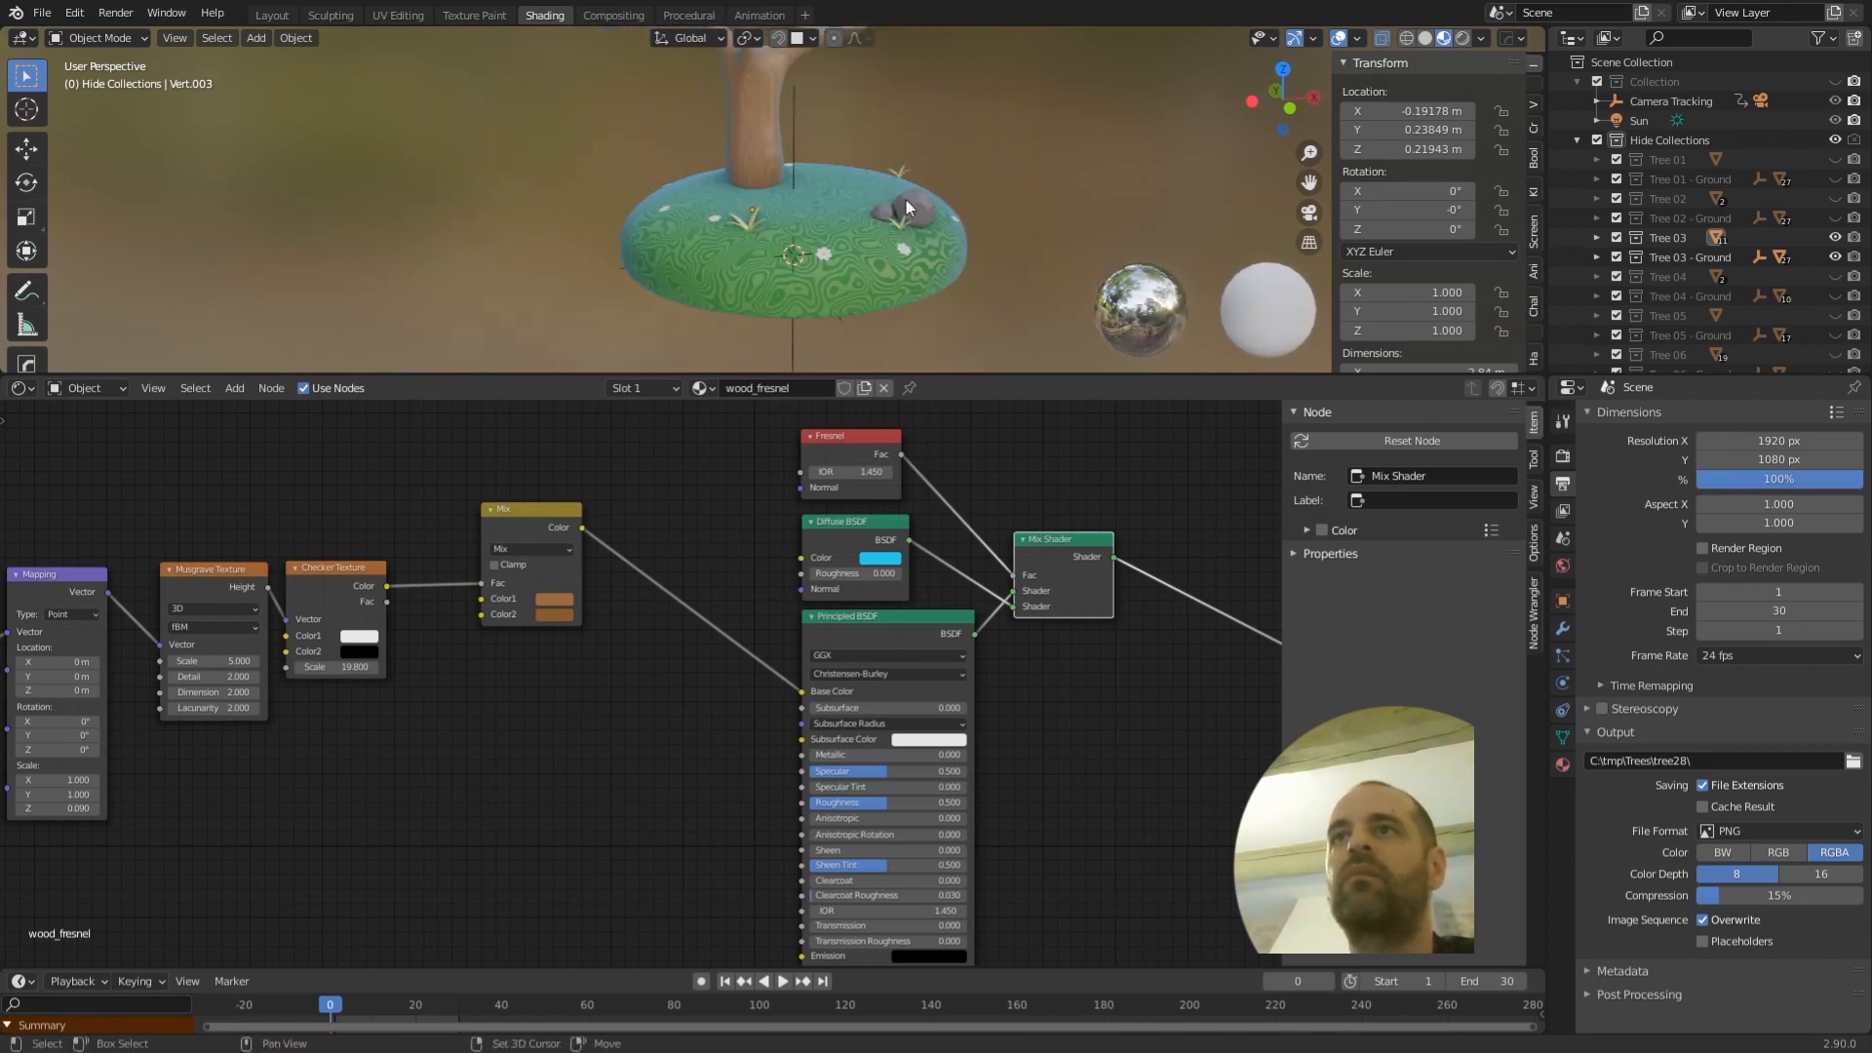
middle_click_drag(897, 244, 881, 209)
- Select a foliage cube on Tree 03 and examine its Boxers material nodes against the leaf pattern
left_click(780, 121)
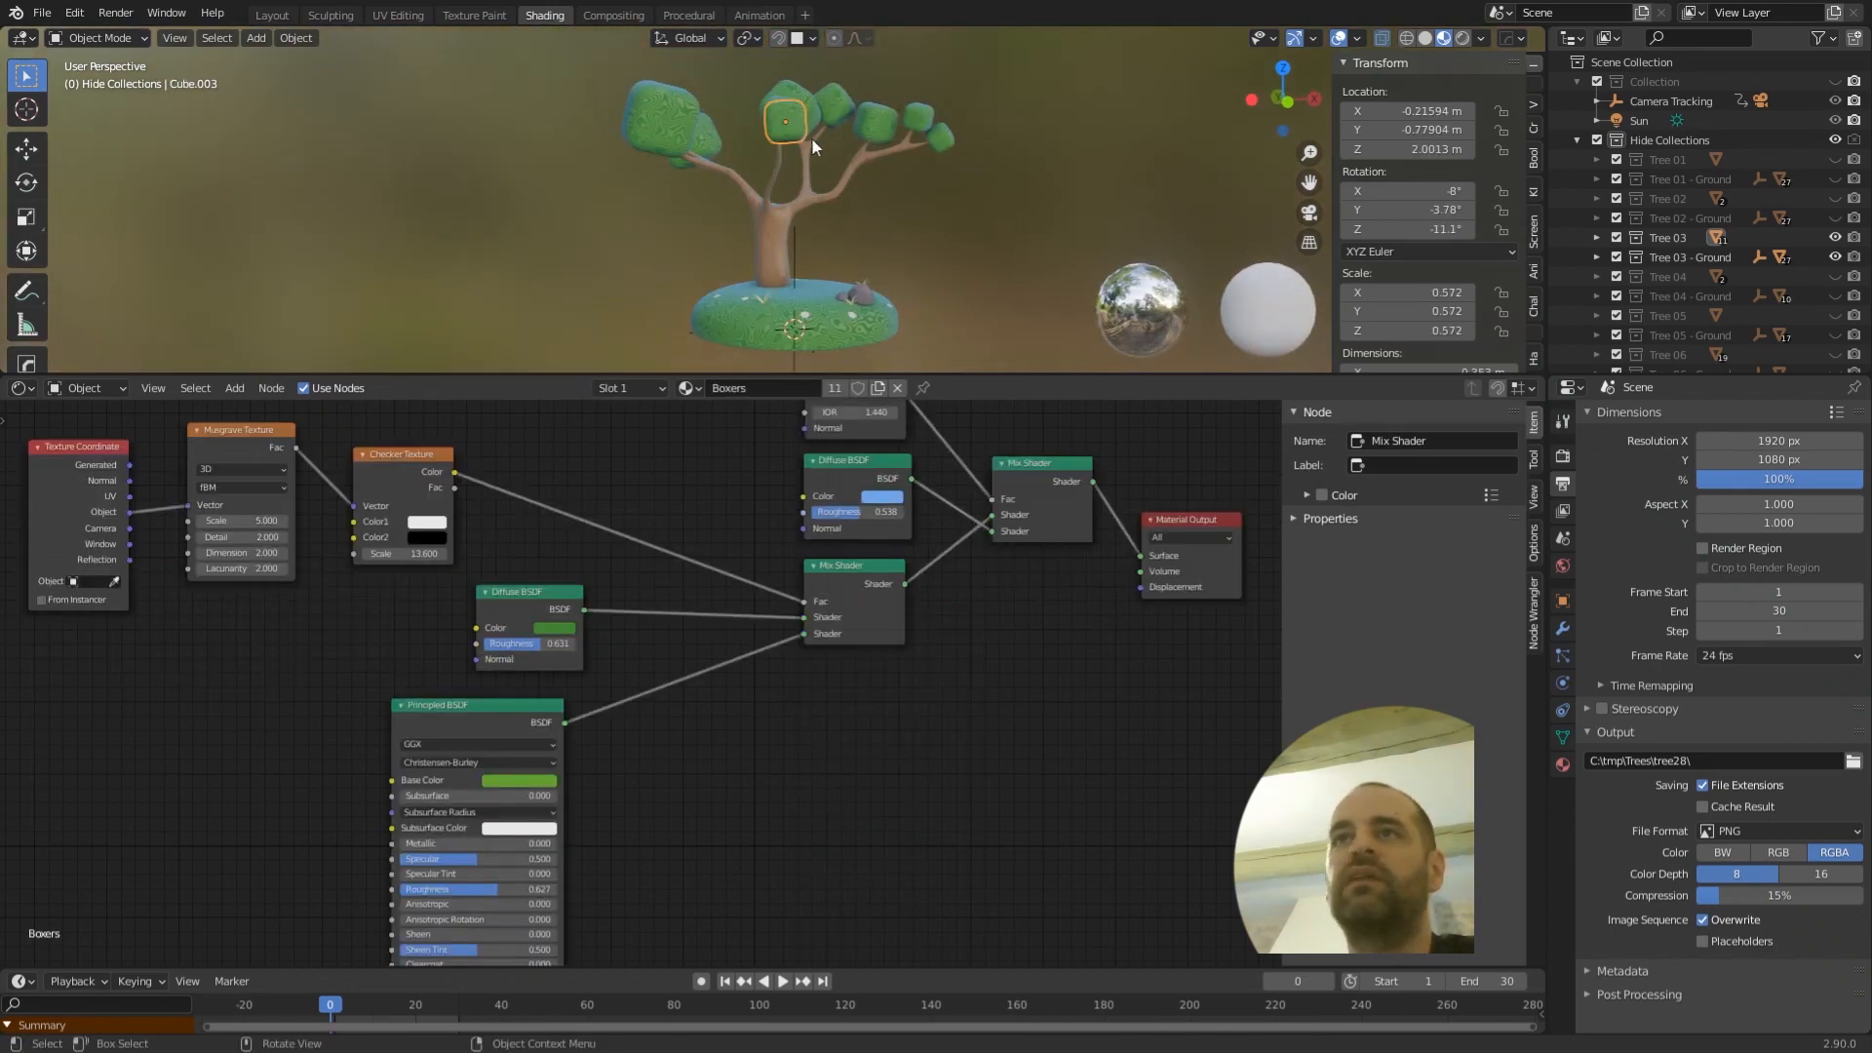
scroll(811, 137, "up", 3)
mouse_move(794, 154)
middle_mouse_down()
mouse_move(893, 191)
mouse_move(897, 230)
mouse_move(897, 154)
mouse_move(965, 218)
mouse_move(884, 225)
middle_mouse_up()
scroll(873, 166, "down", 4)
scroll(849, 219, "up", 4)
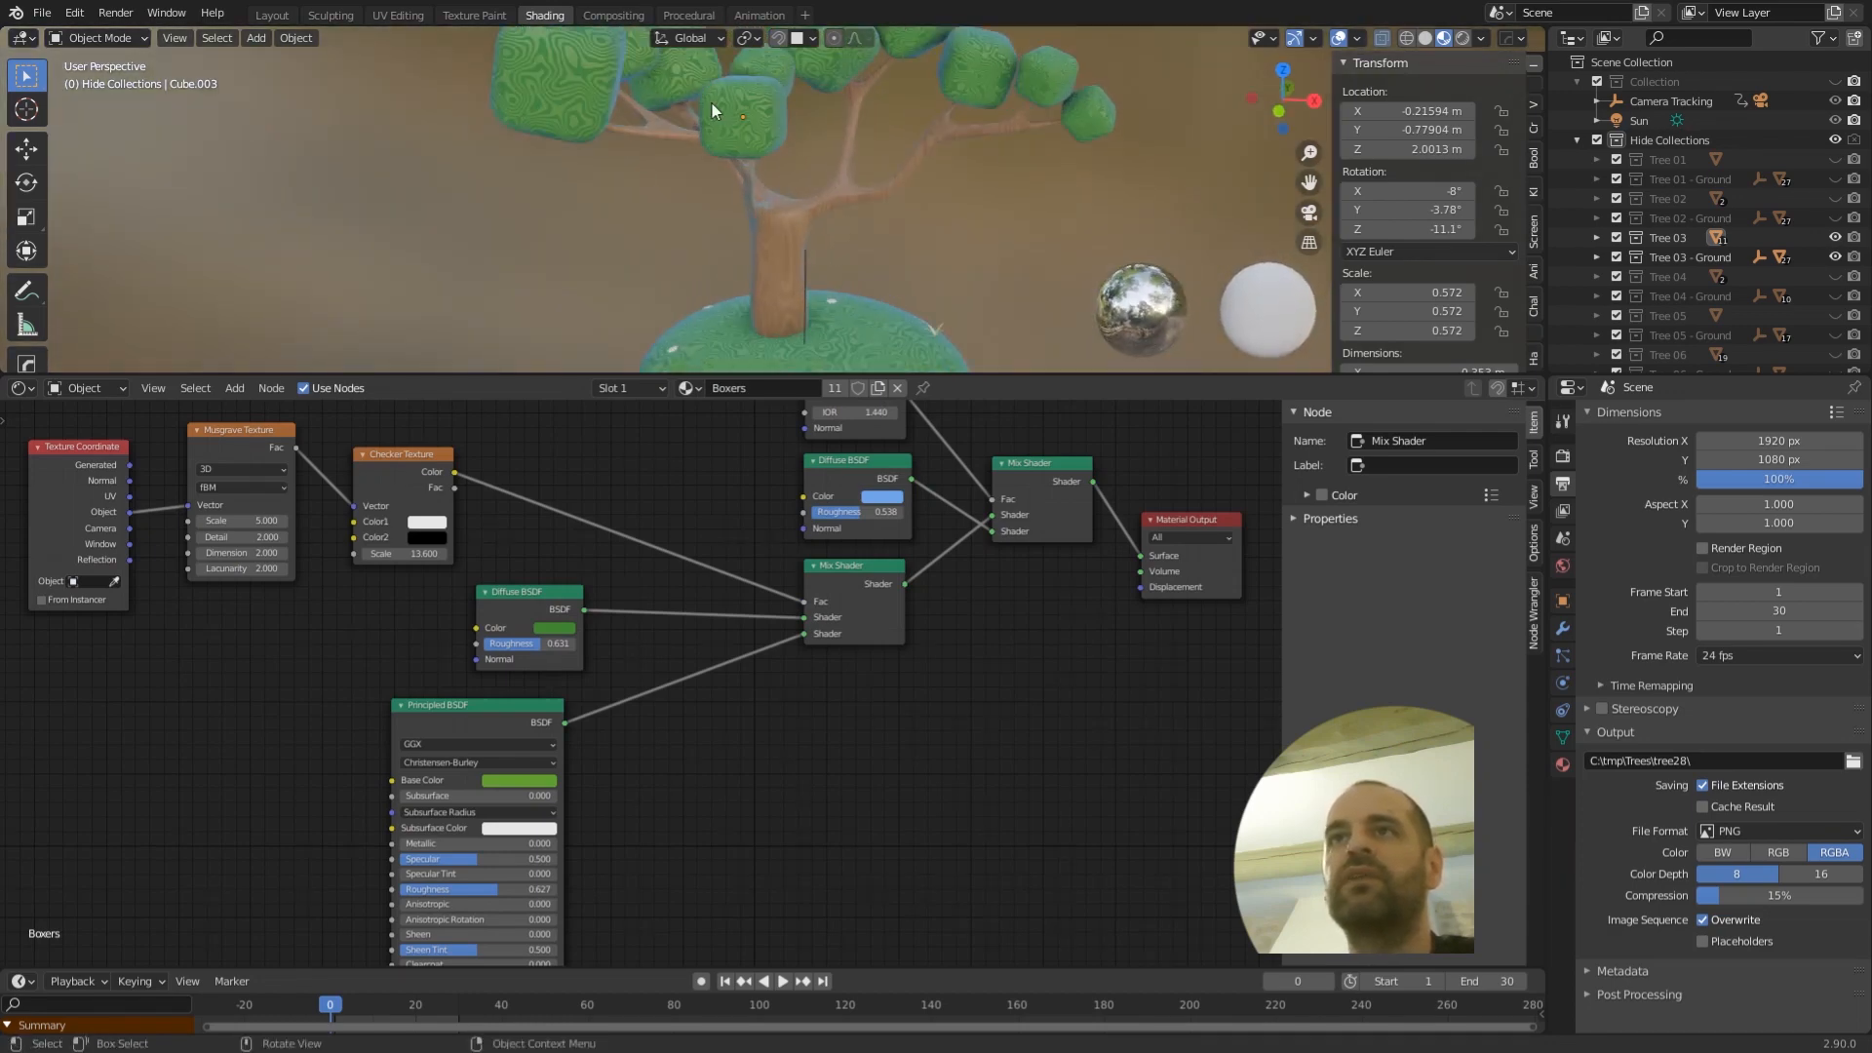
middle_click_drag(377, 488, 582, 500)
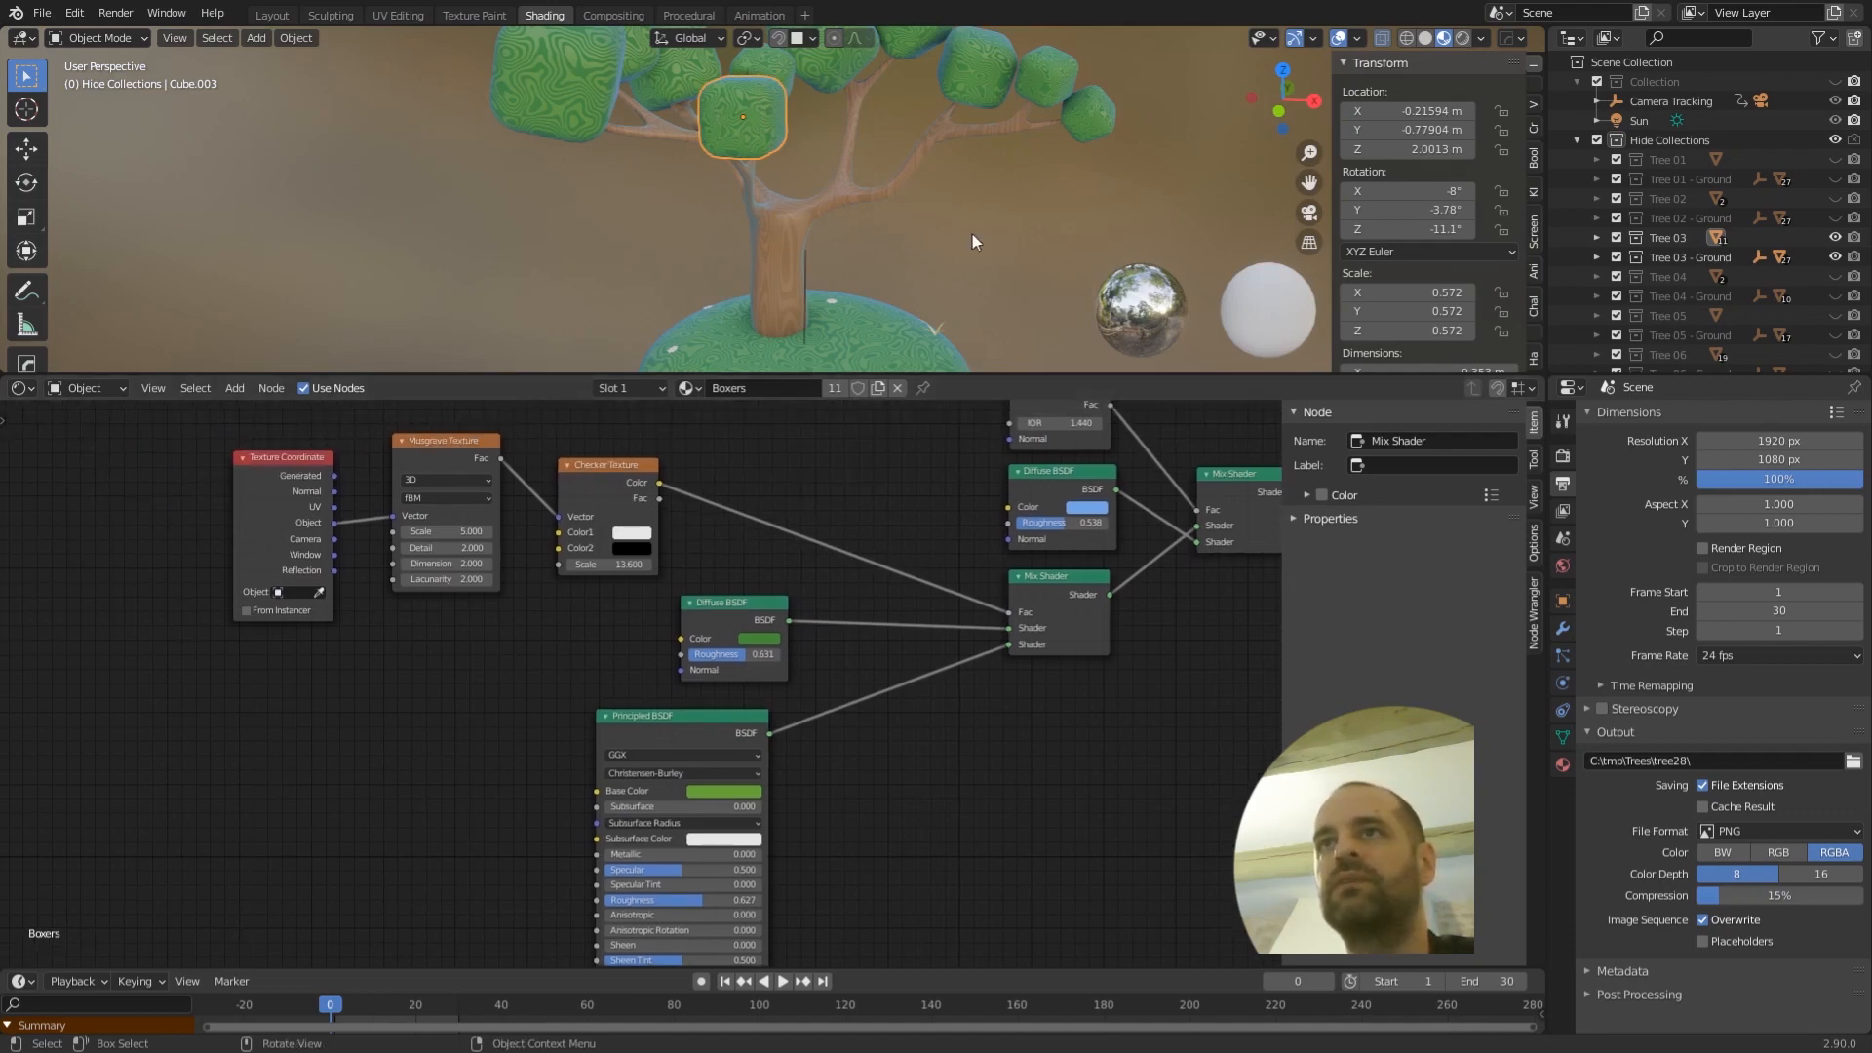
left_click(975, 260)
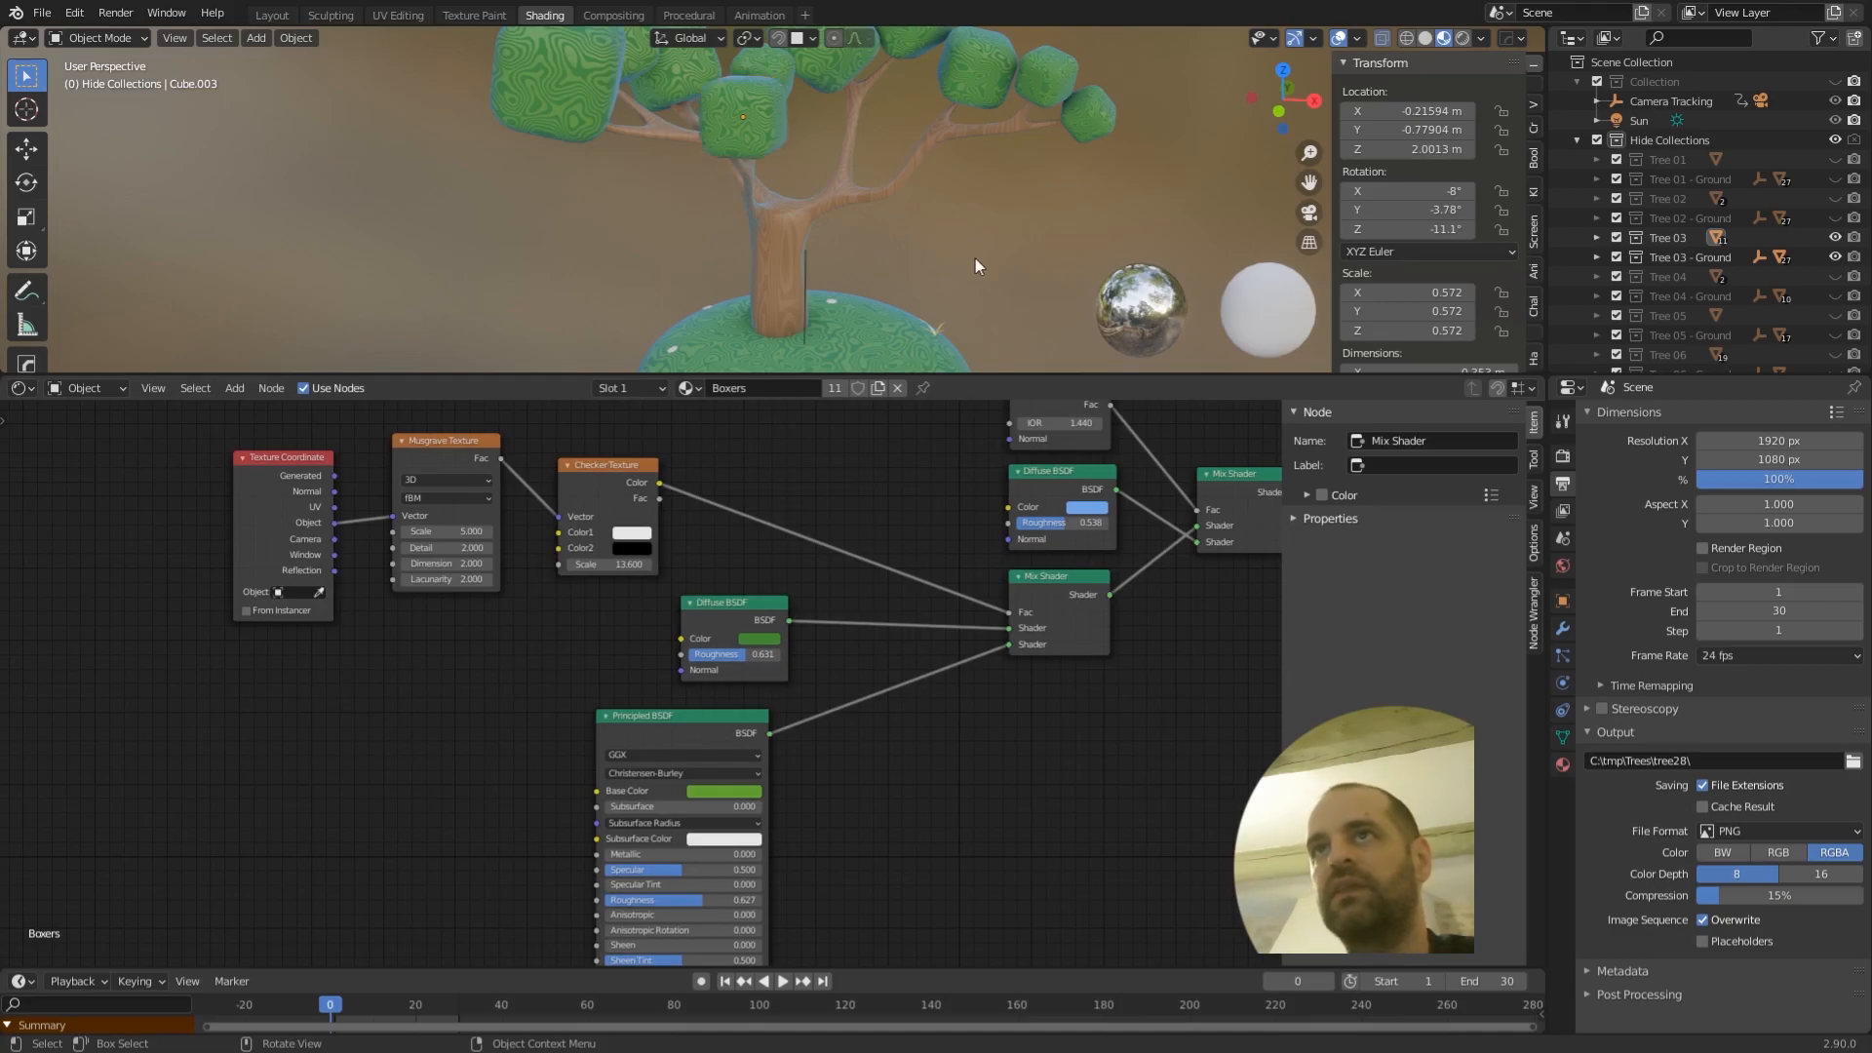
middle_click_drag(975, 260, 907, 229)
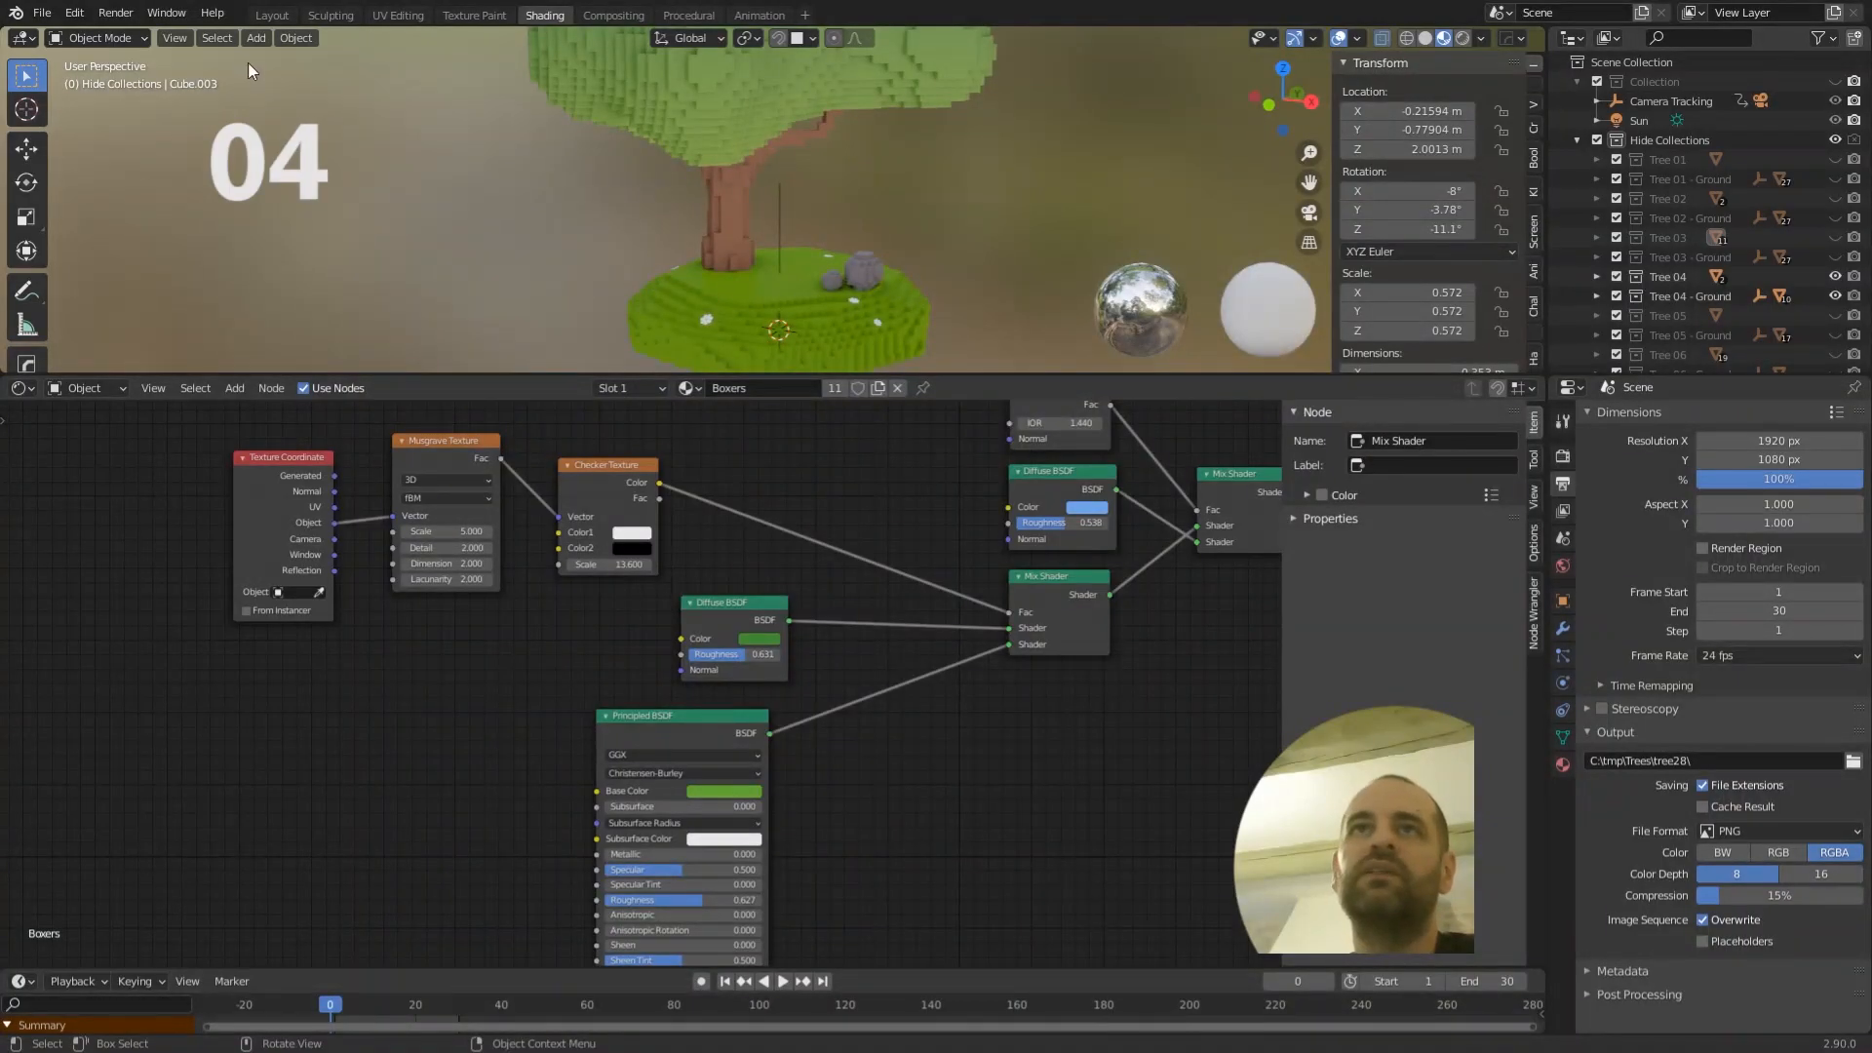
- Select Tree 04's blocky foliage in the Layout workspace and inspect its Remesh modifier settings
left_click(267, 16)
scroll(809, 485, "down", 4)
mouse_move(809, 486)
middle_mouse_down()
mouse_move(797, 443)
mouse_move(606, 442)
mouse_move(764, 477)
mouse_move(886, 468)
middle_mouse_up()
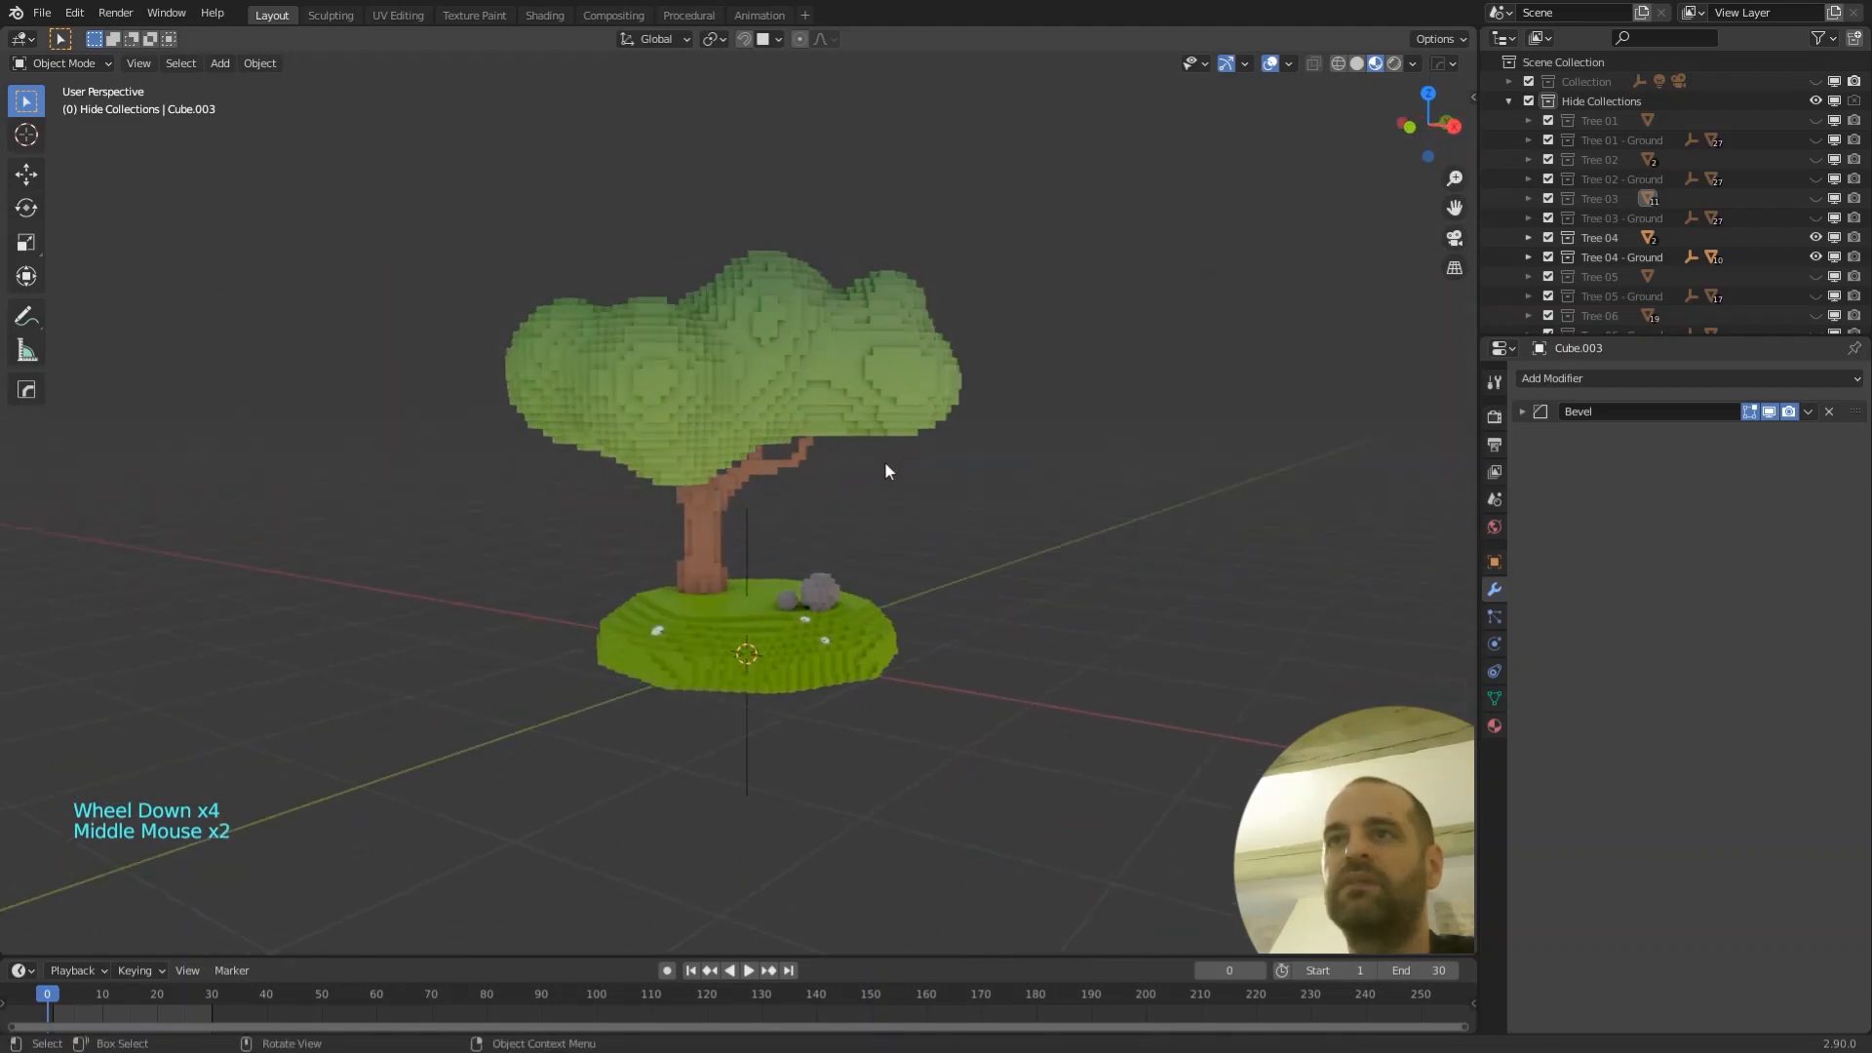
scroll(786, 320, "up", 2)
left_click(786, 317)
mouse_move(882, 360)
middle_mouse_down()
mouse_move(953, 426)
mouse_move(909, 379)
middle_mouse_up()
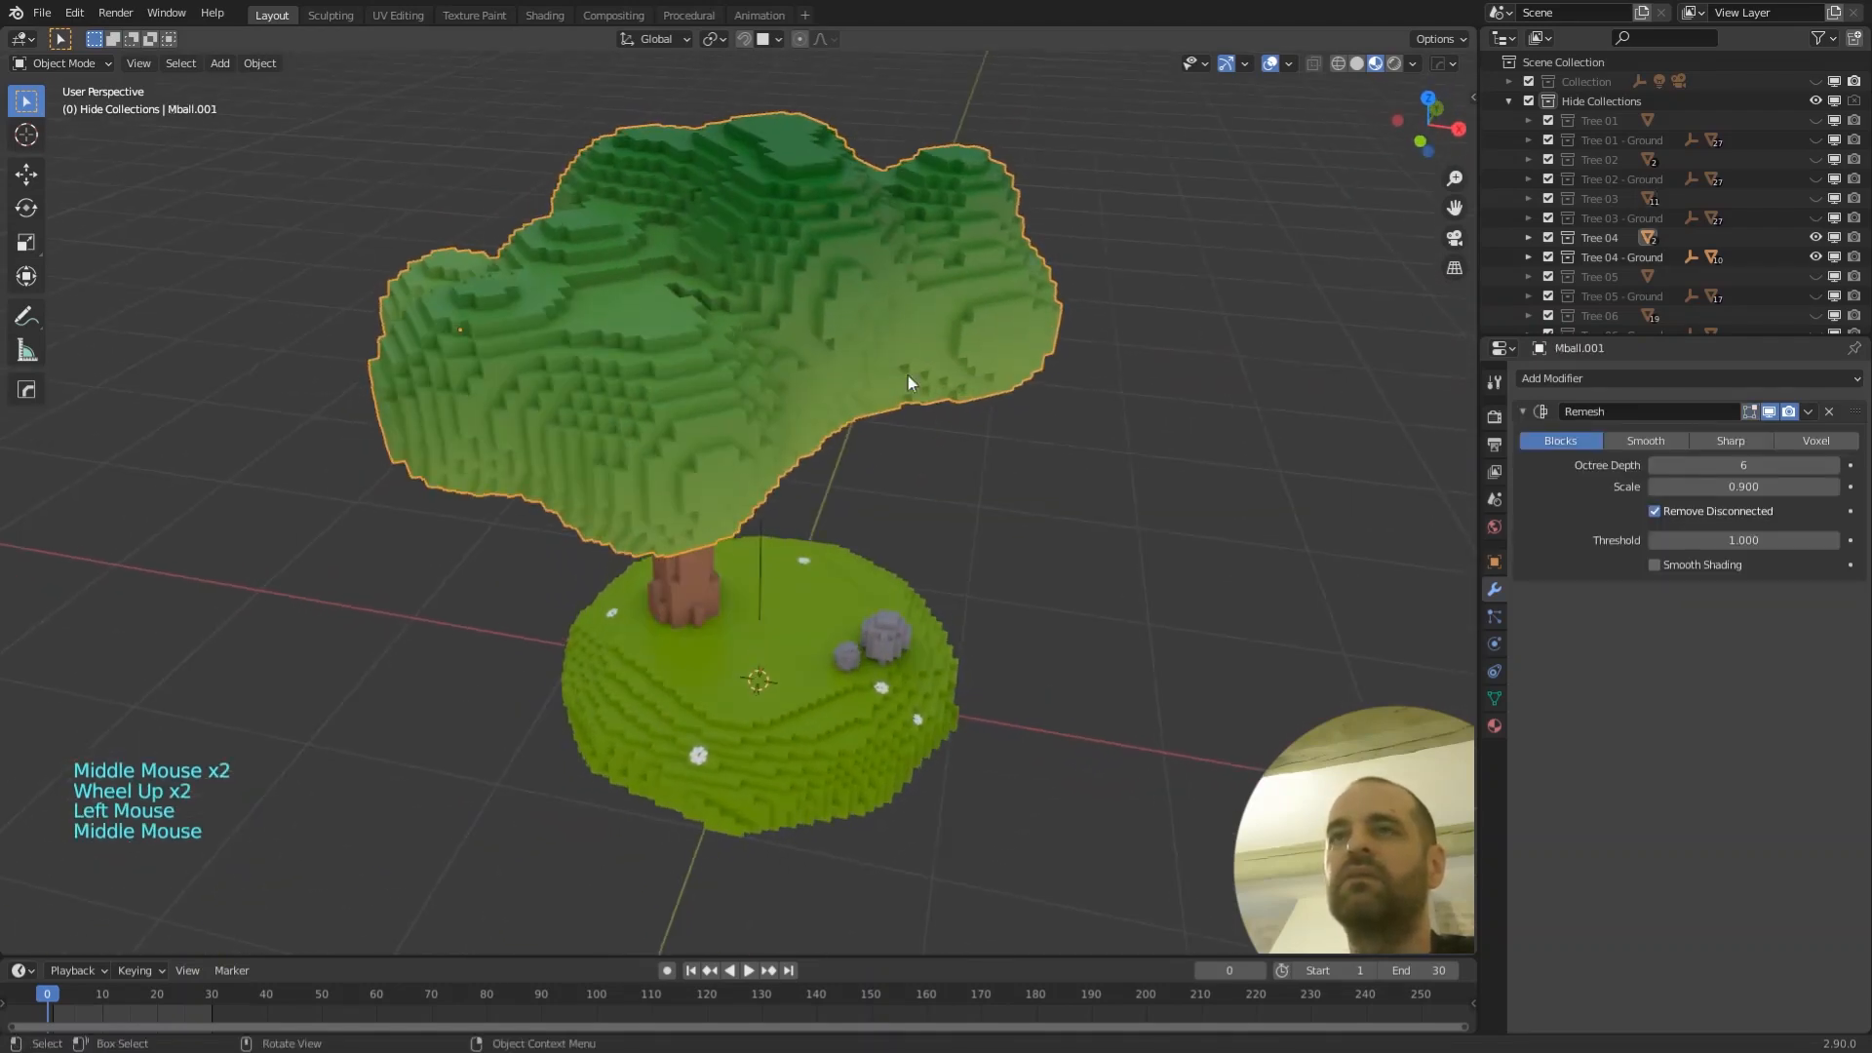
- Examine Tree 04's blocky remeshed foliage and its trunk from several sides
middle_click_drag(776, 382, 804, 249)
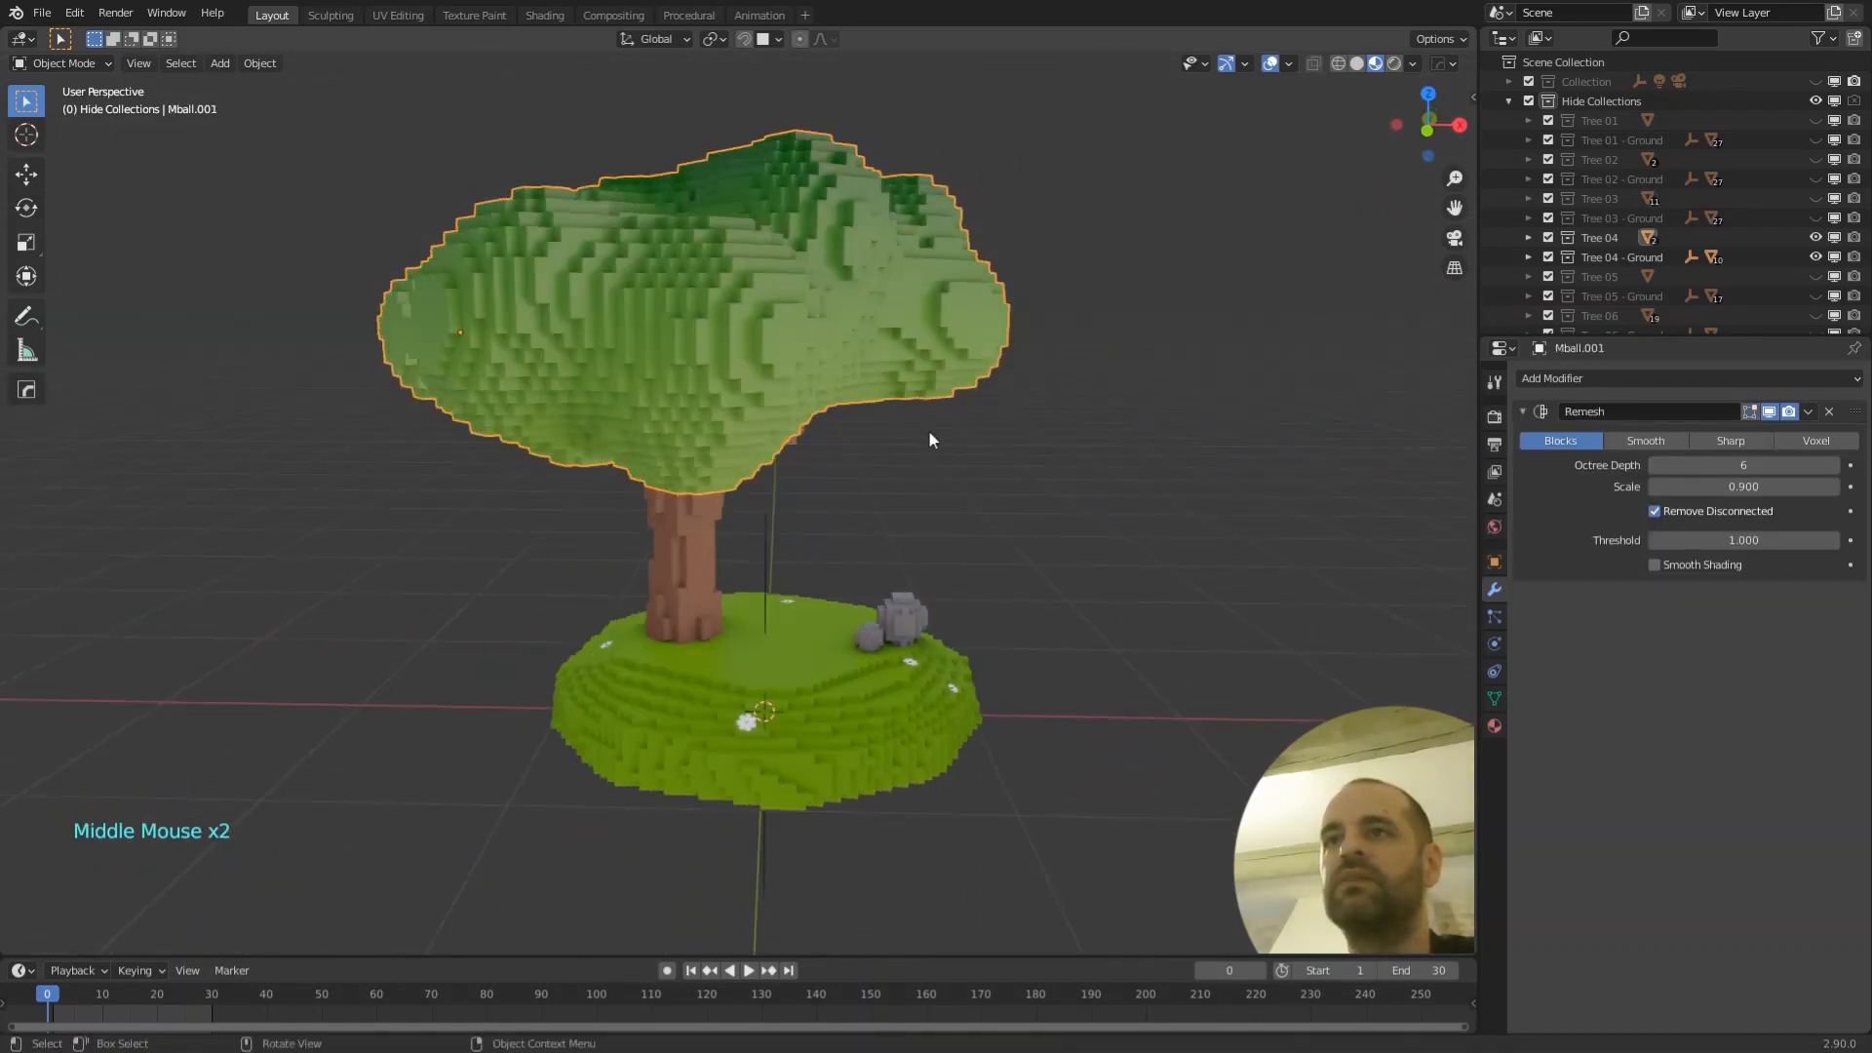
middle_click_drag(928, 430, 678, 401)
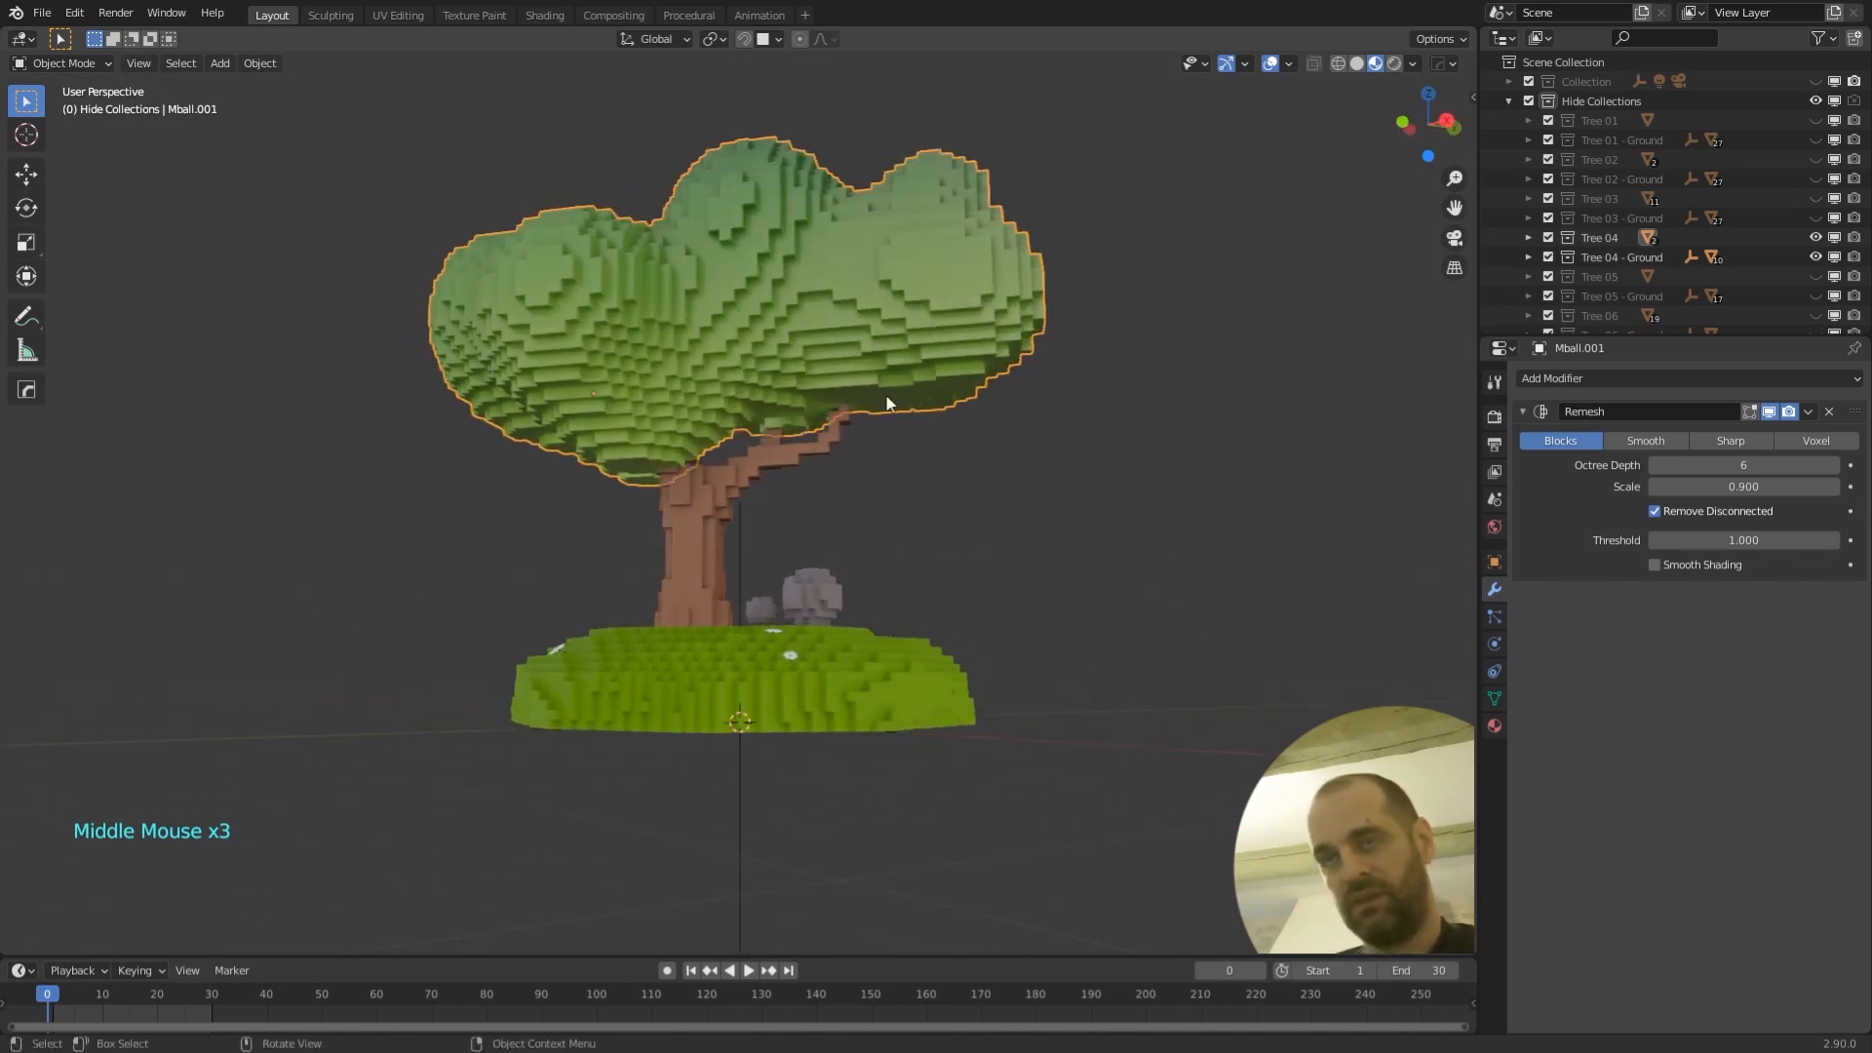
middle_click_drag(975, 394, 1009, 459)
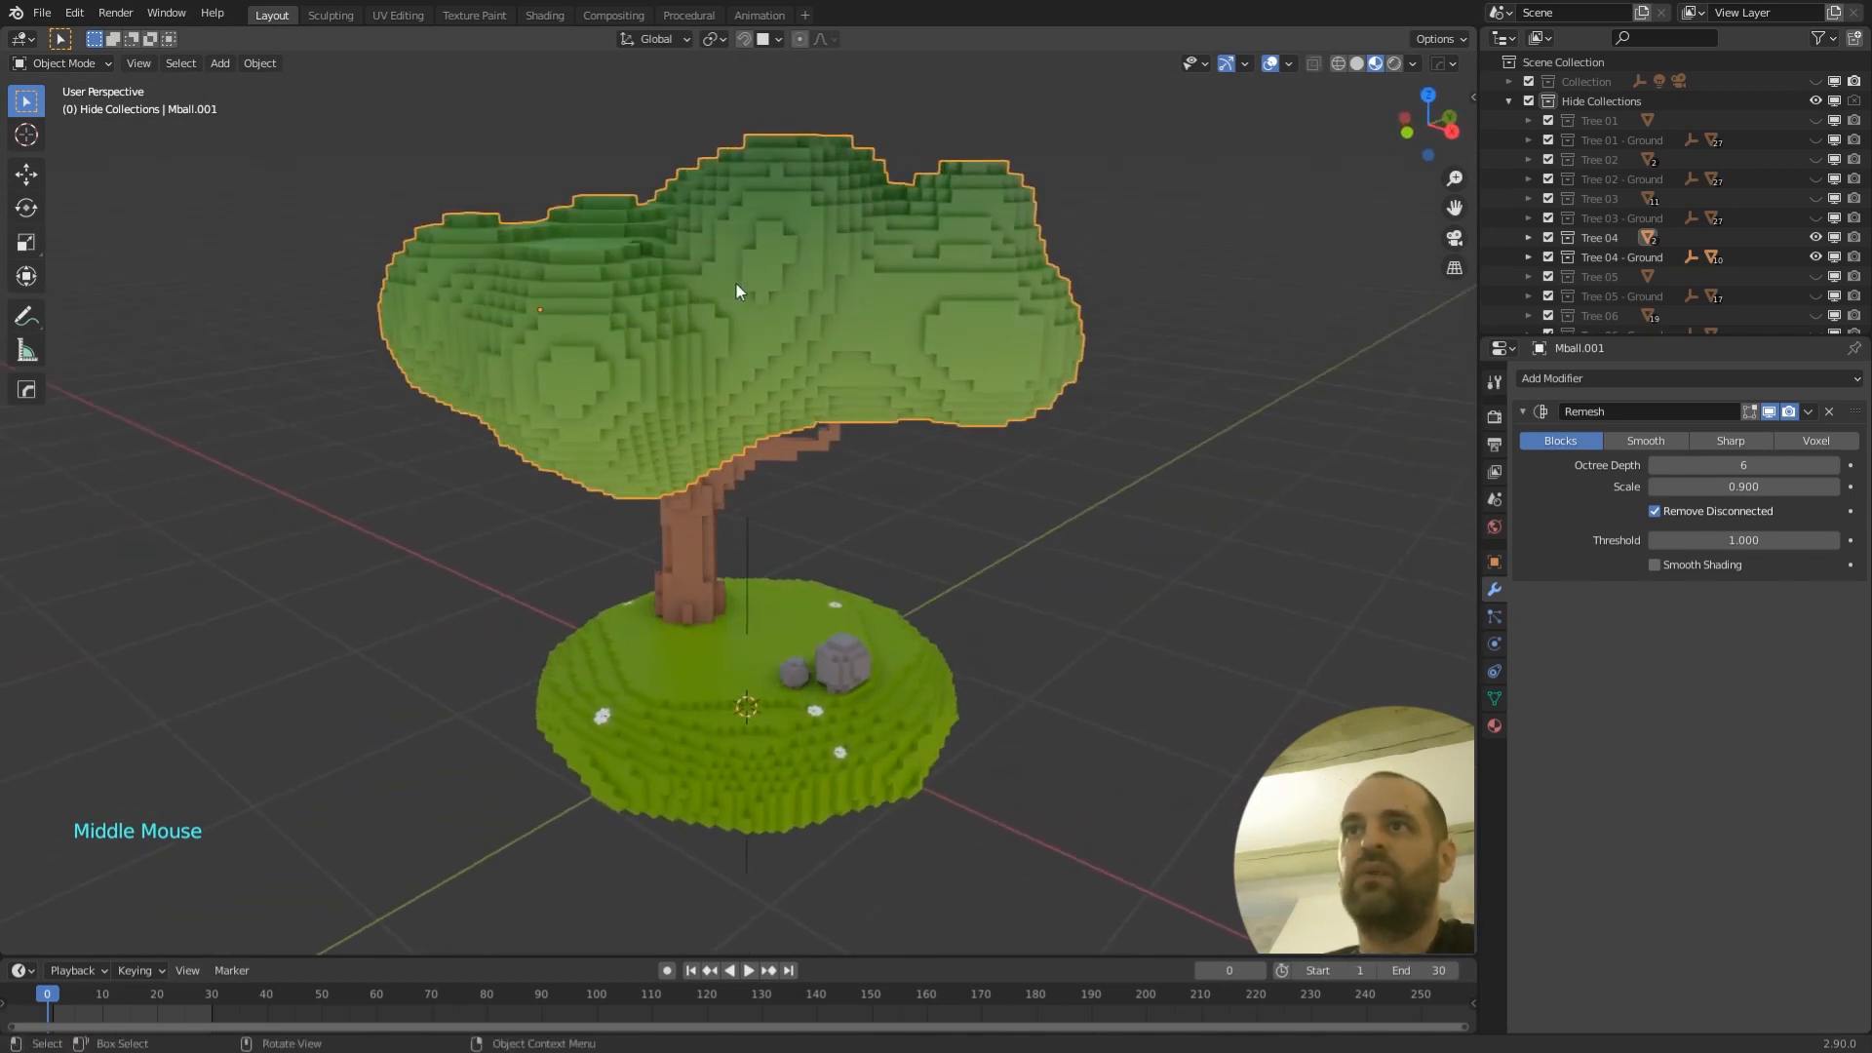
middle_click_drag(735, 284, 816, 304)
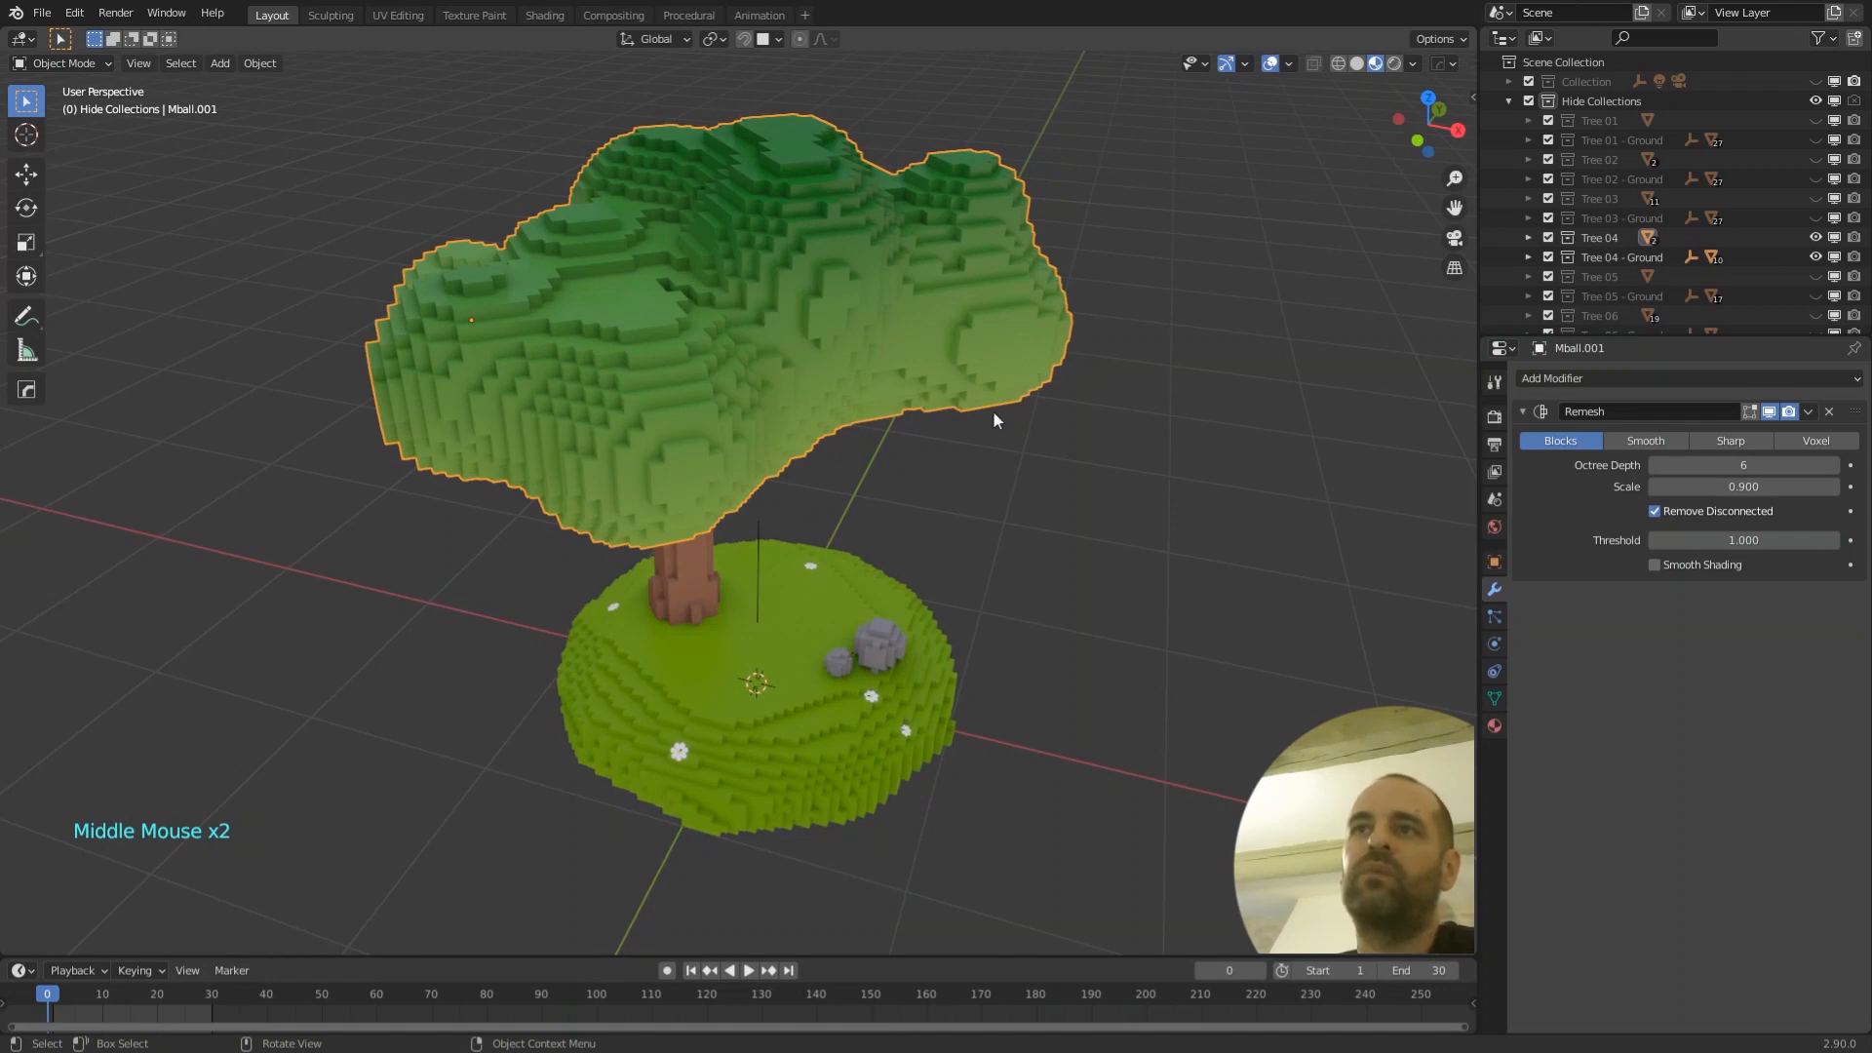
- Add a ball metaball and move it beside Tree 04, about 3.15 m along X and 1 m up
scroll(993, 411, "down", 3)
middle_click_drag(944, 559, 878, 491, "shift")
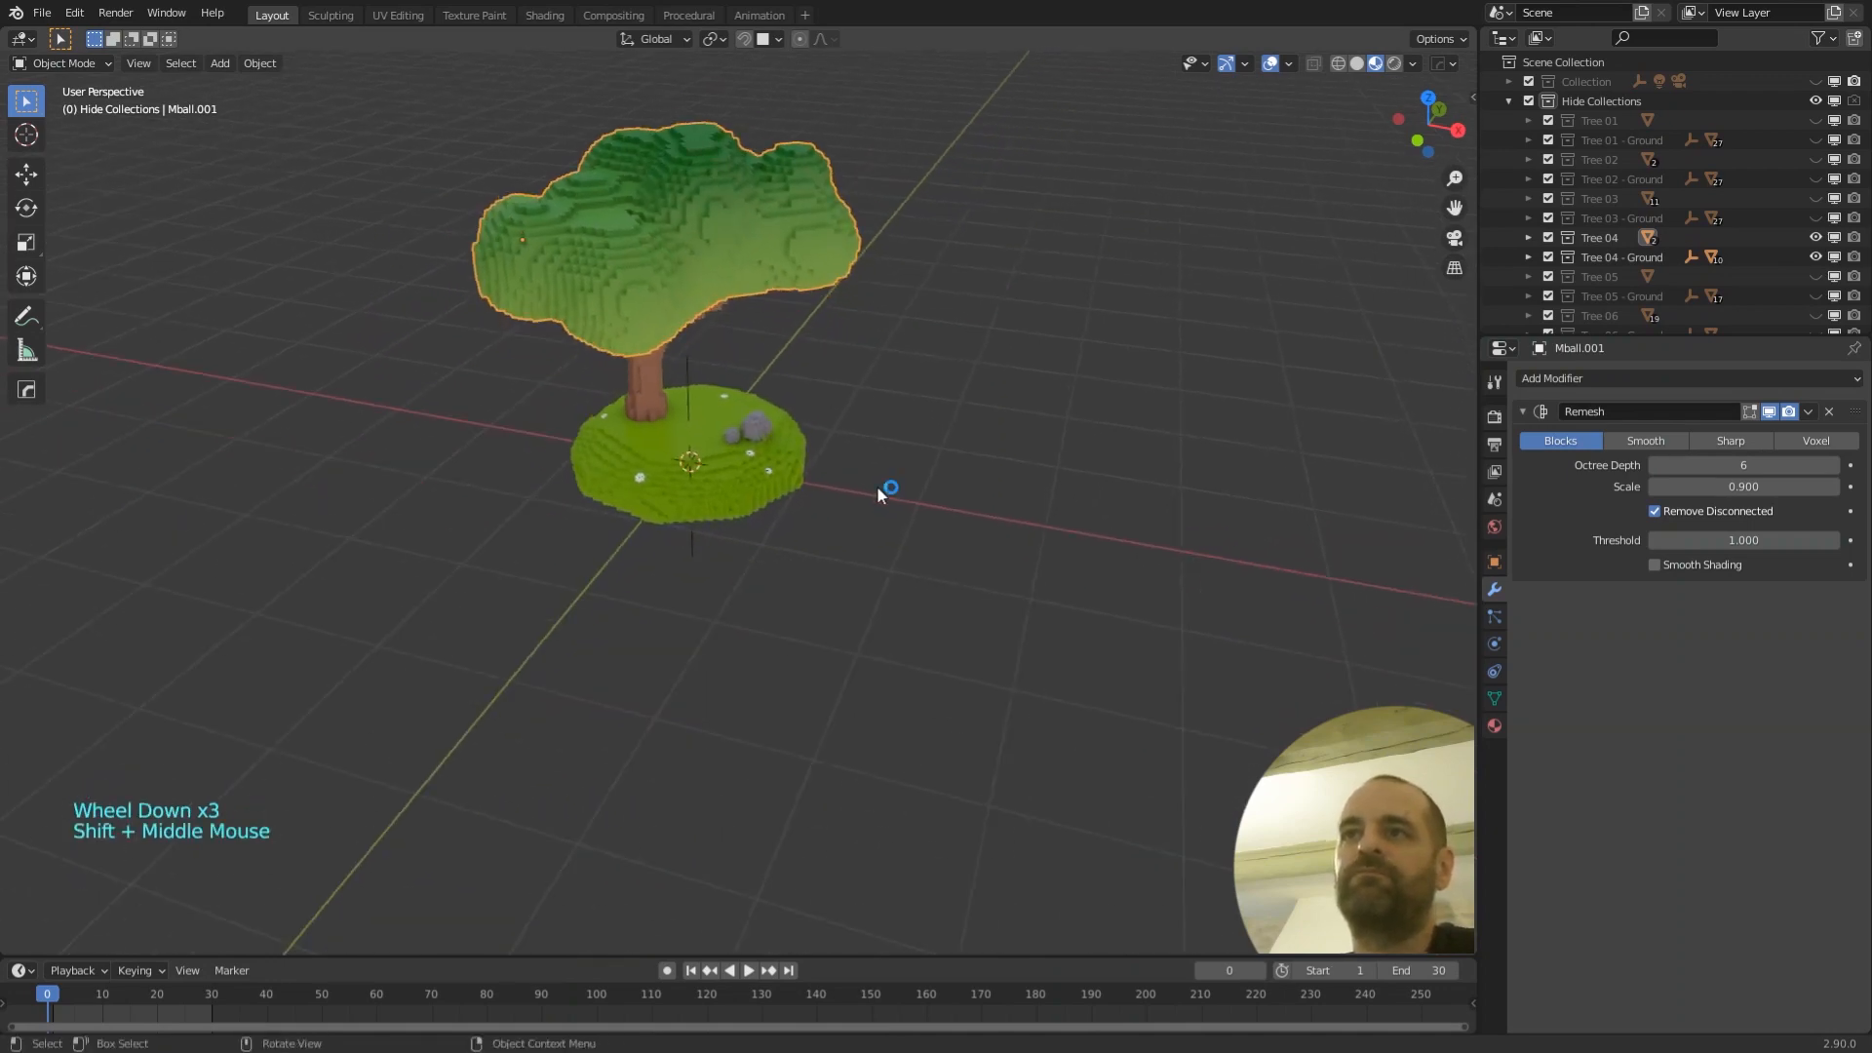
key("shift+a")
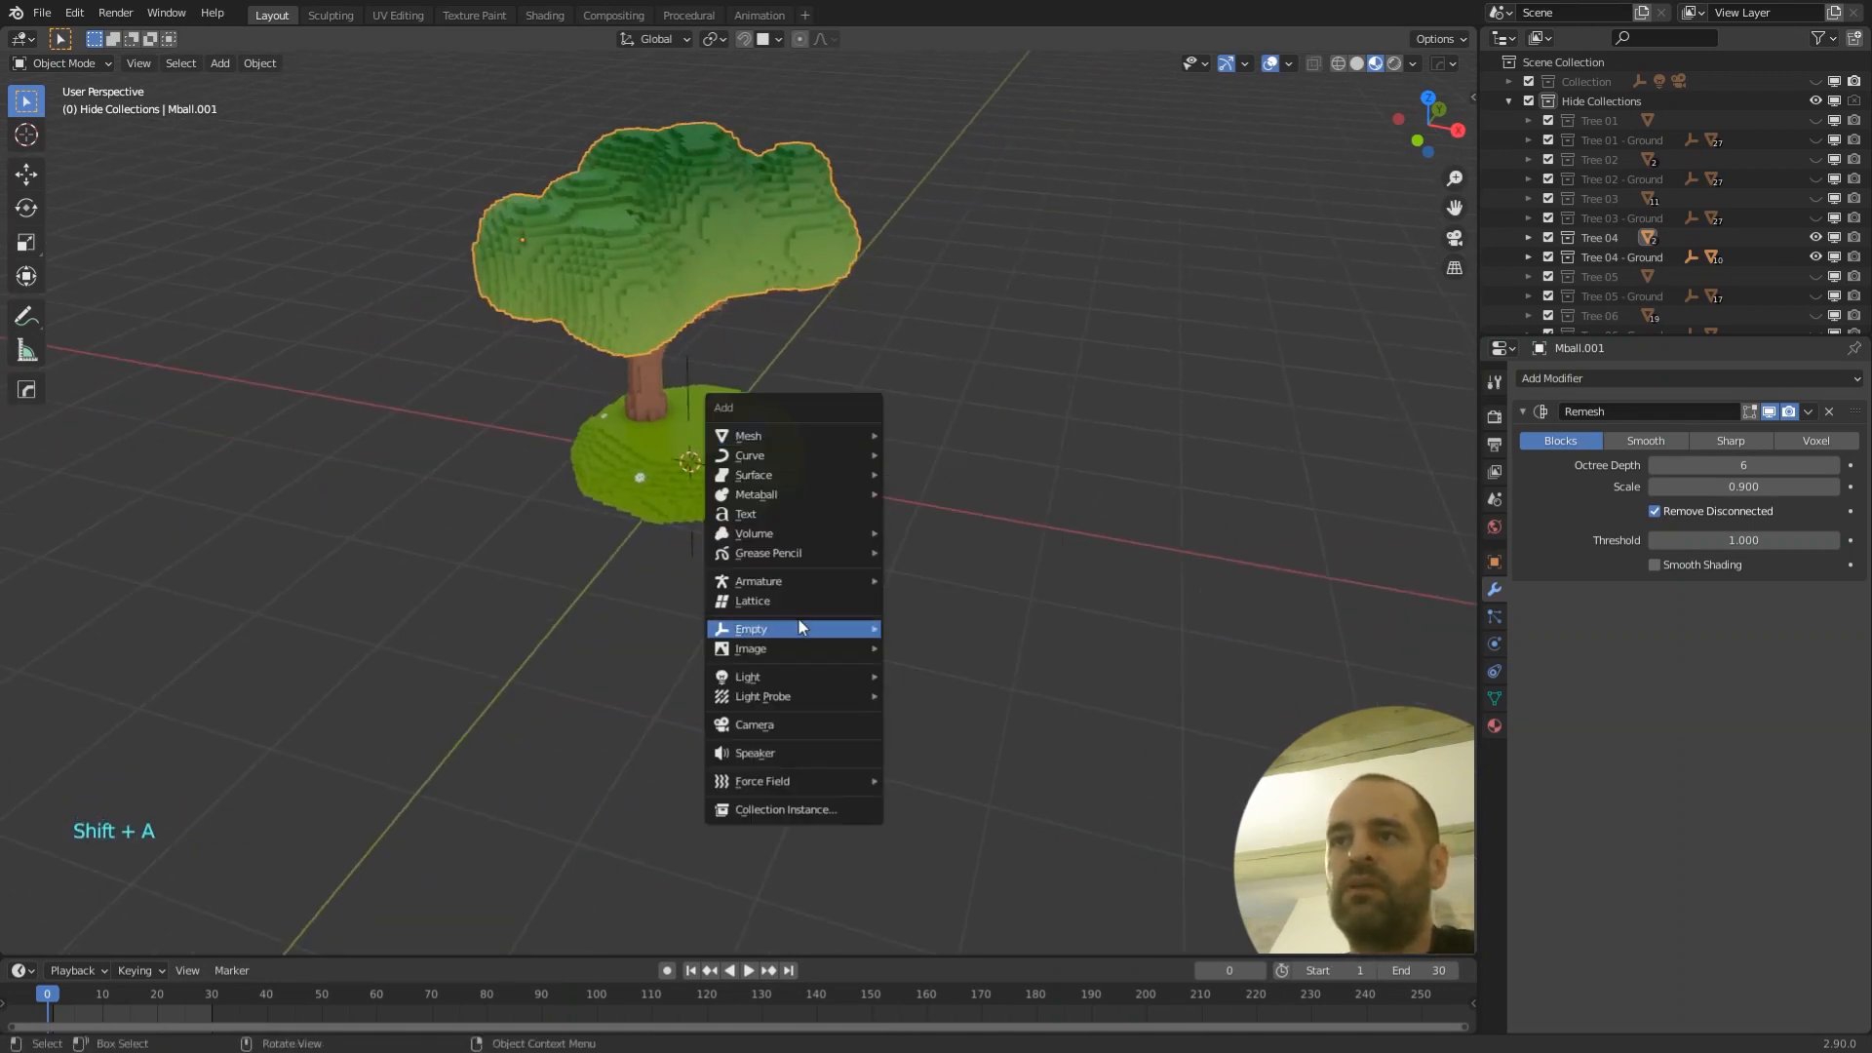
mouse_move(792, 495)
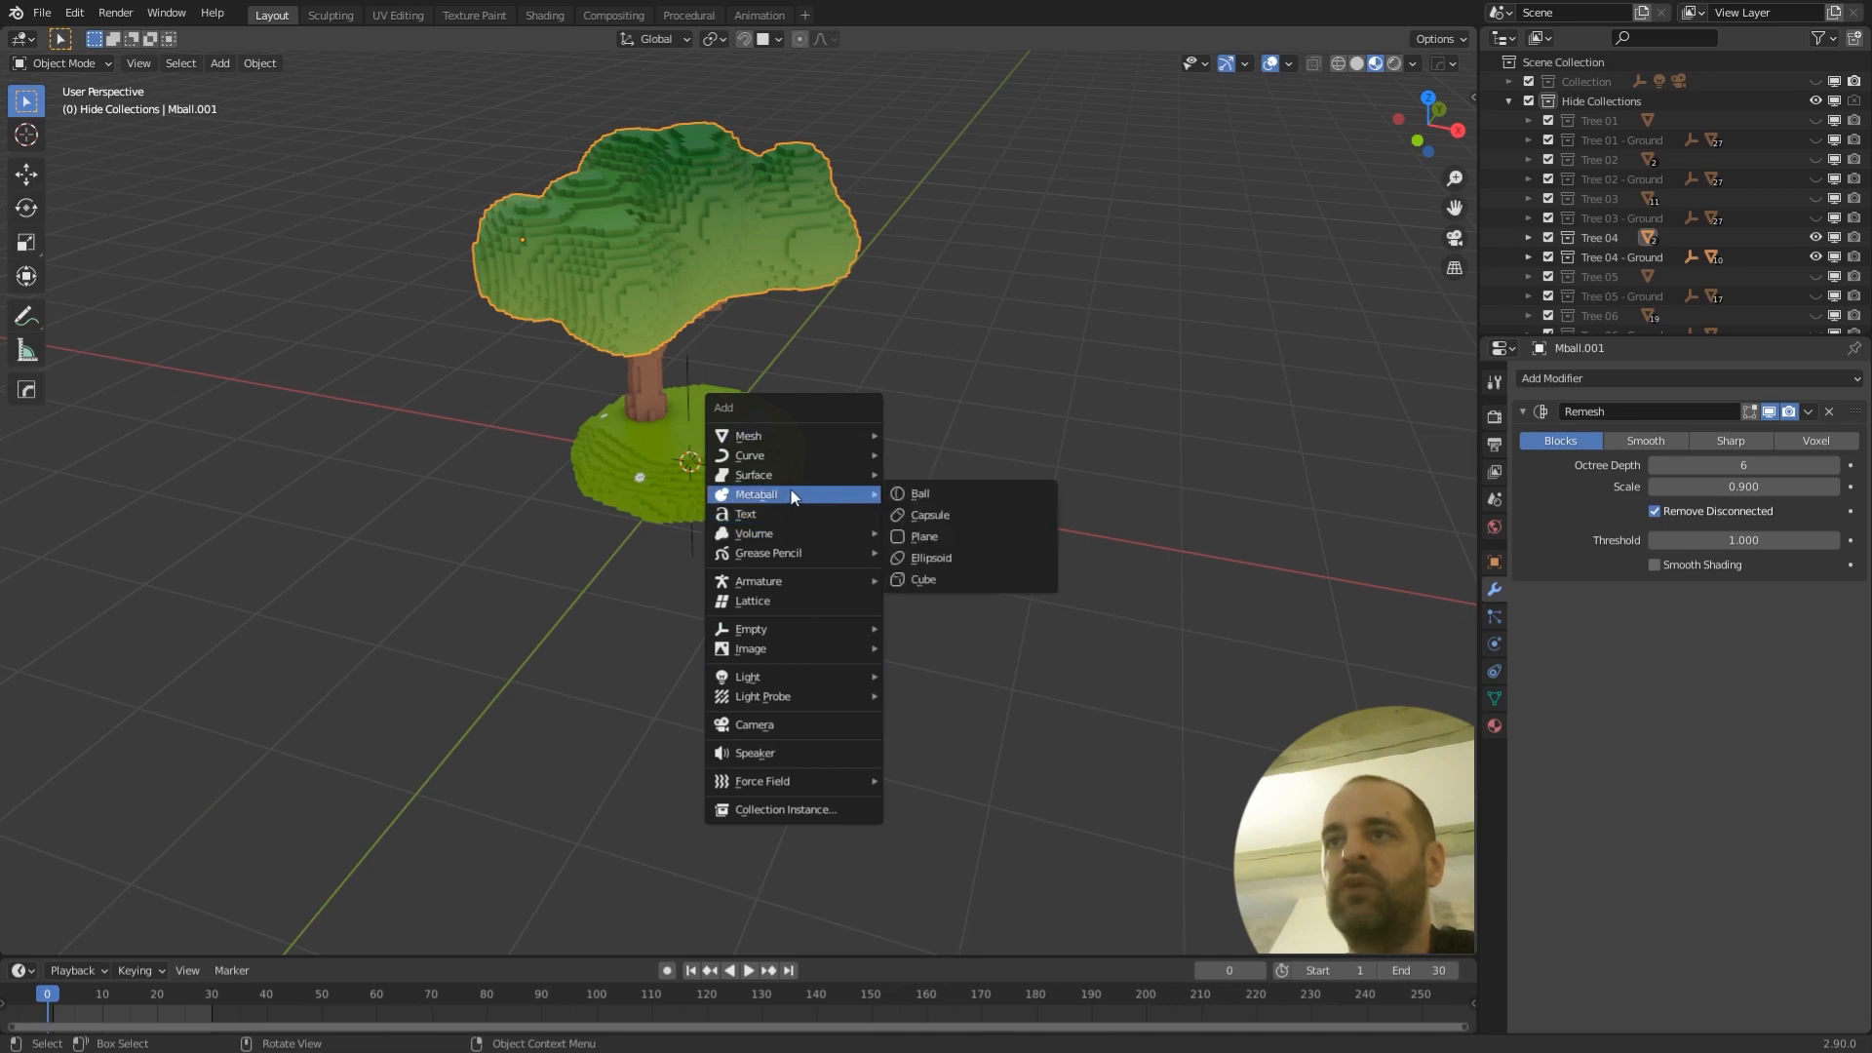
left_click(930, 499)
middle_click_drag(928, 500, 925, 419)
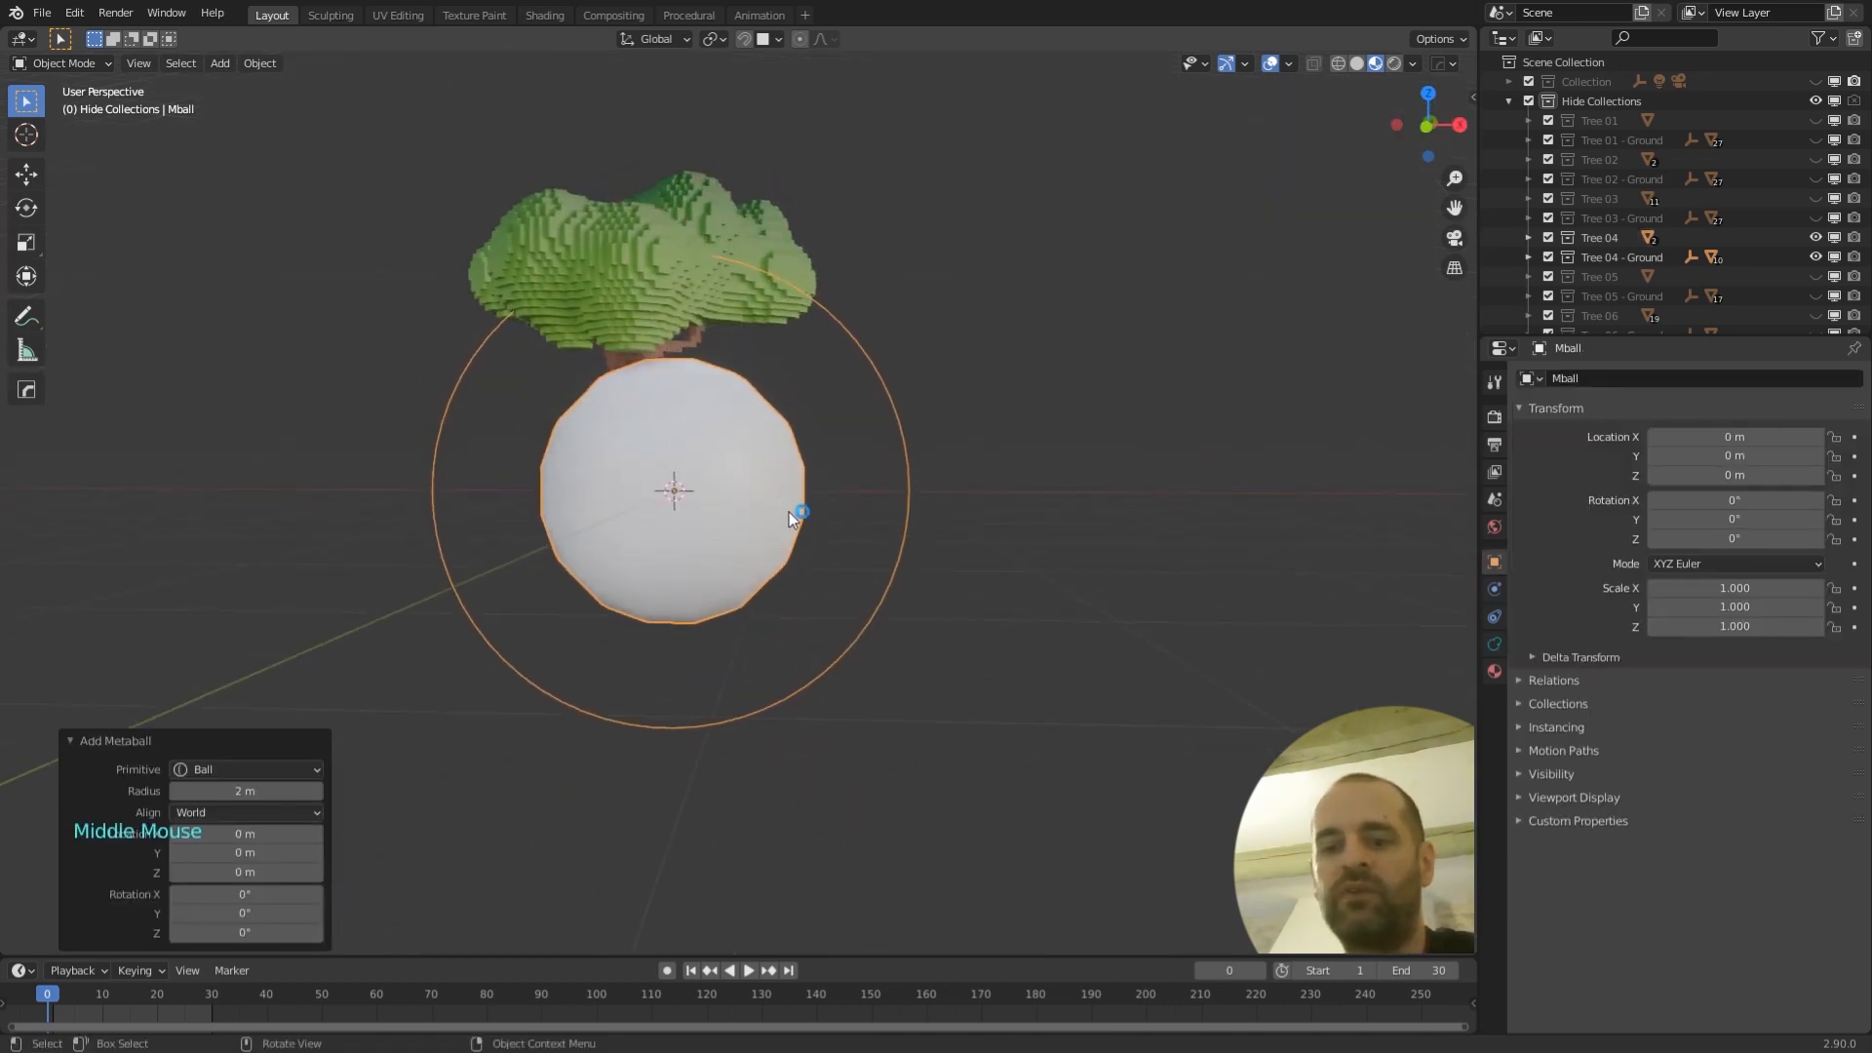
key("g")
left_click(1156, 407)
middle_click_drag(1157, 406, 944, 401, "shift")
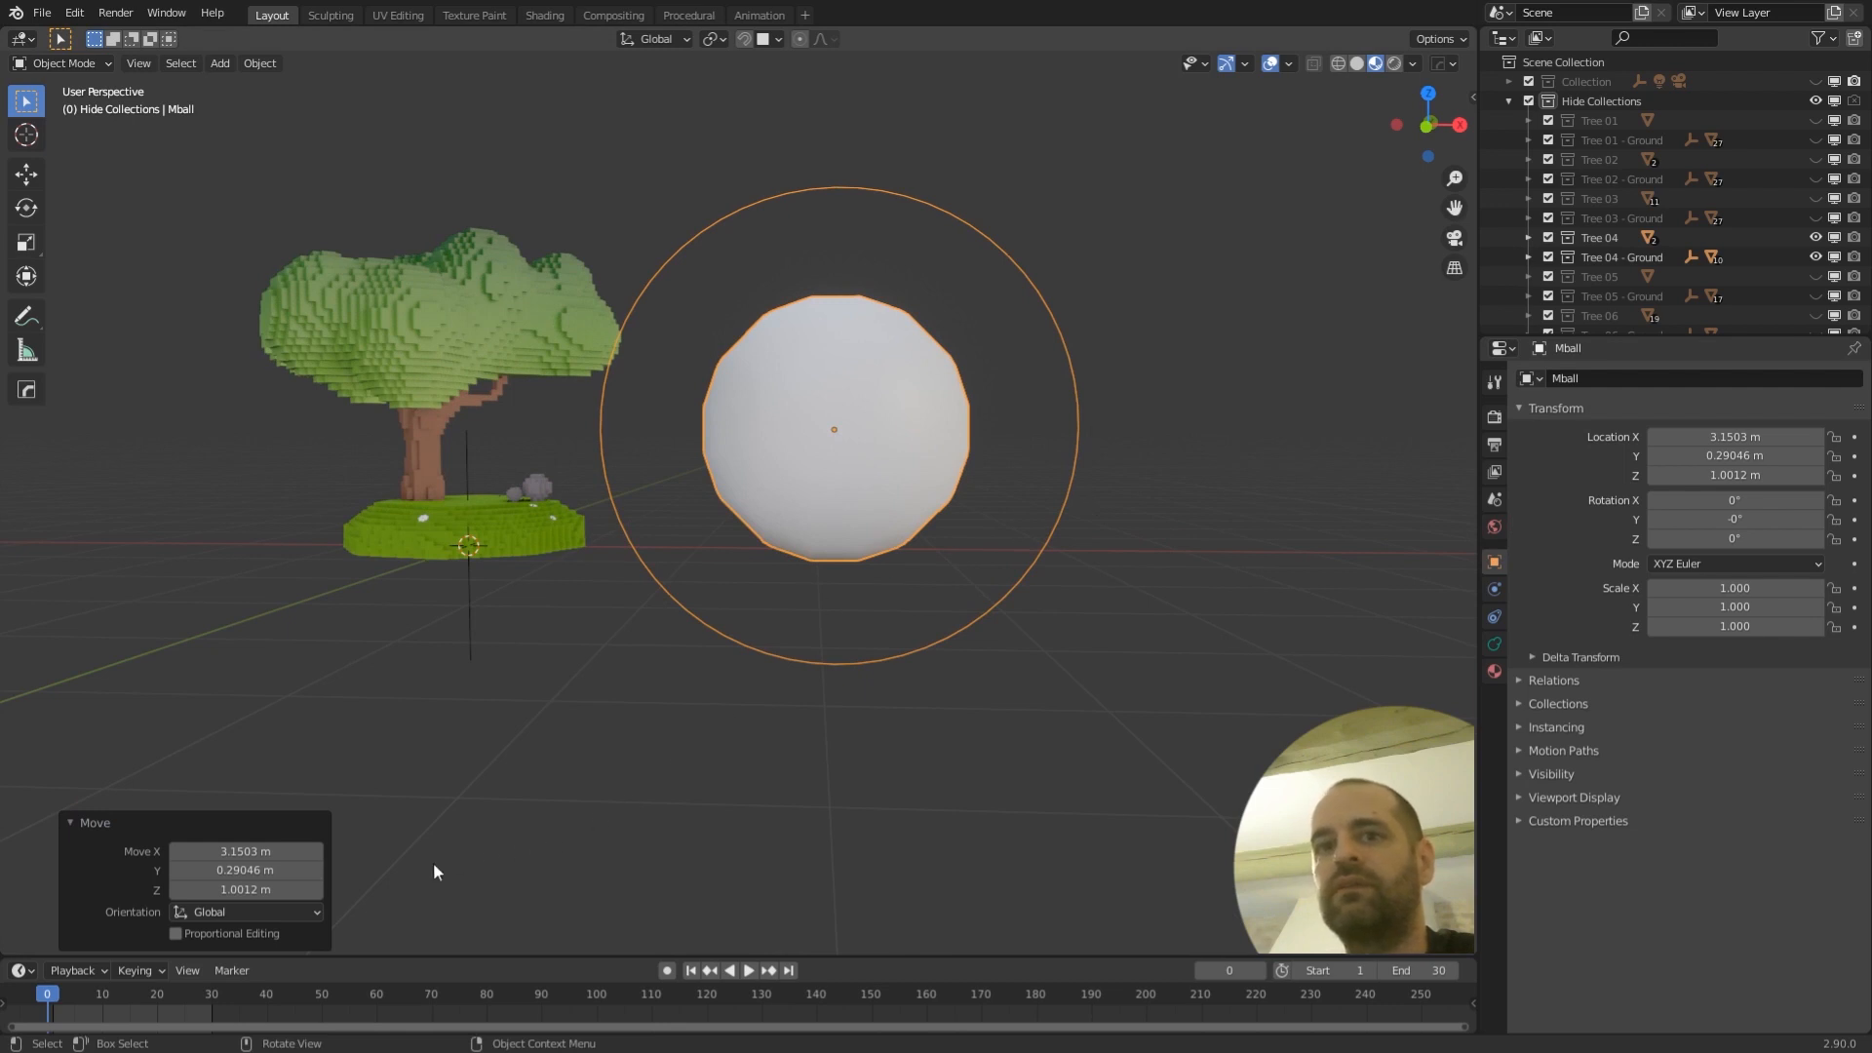
- Set the metaball's viewport resolution to 0.2 m in its object data settings
left_click(1492, 645)
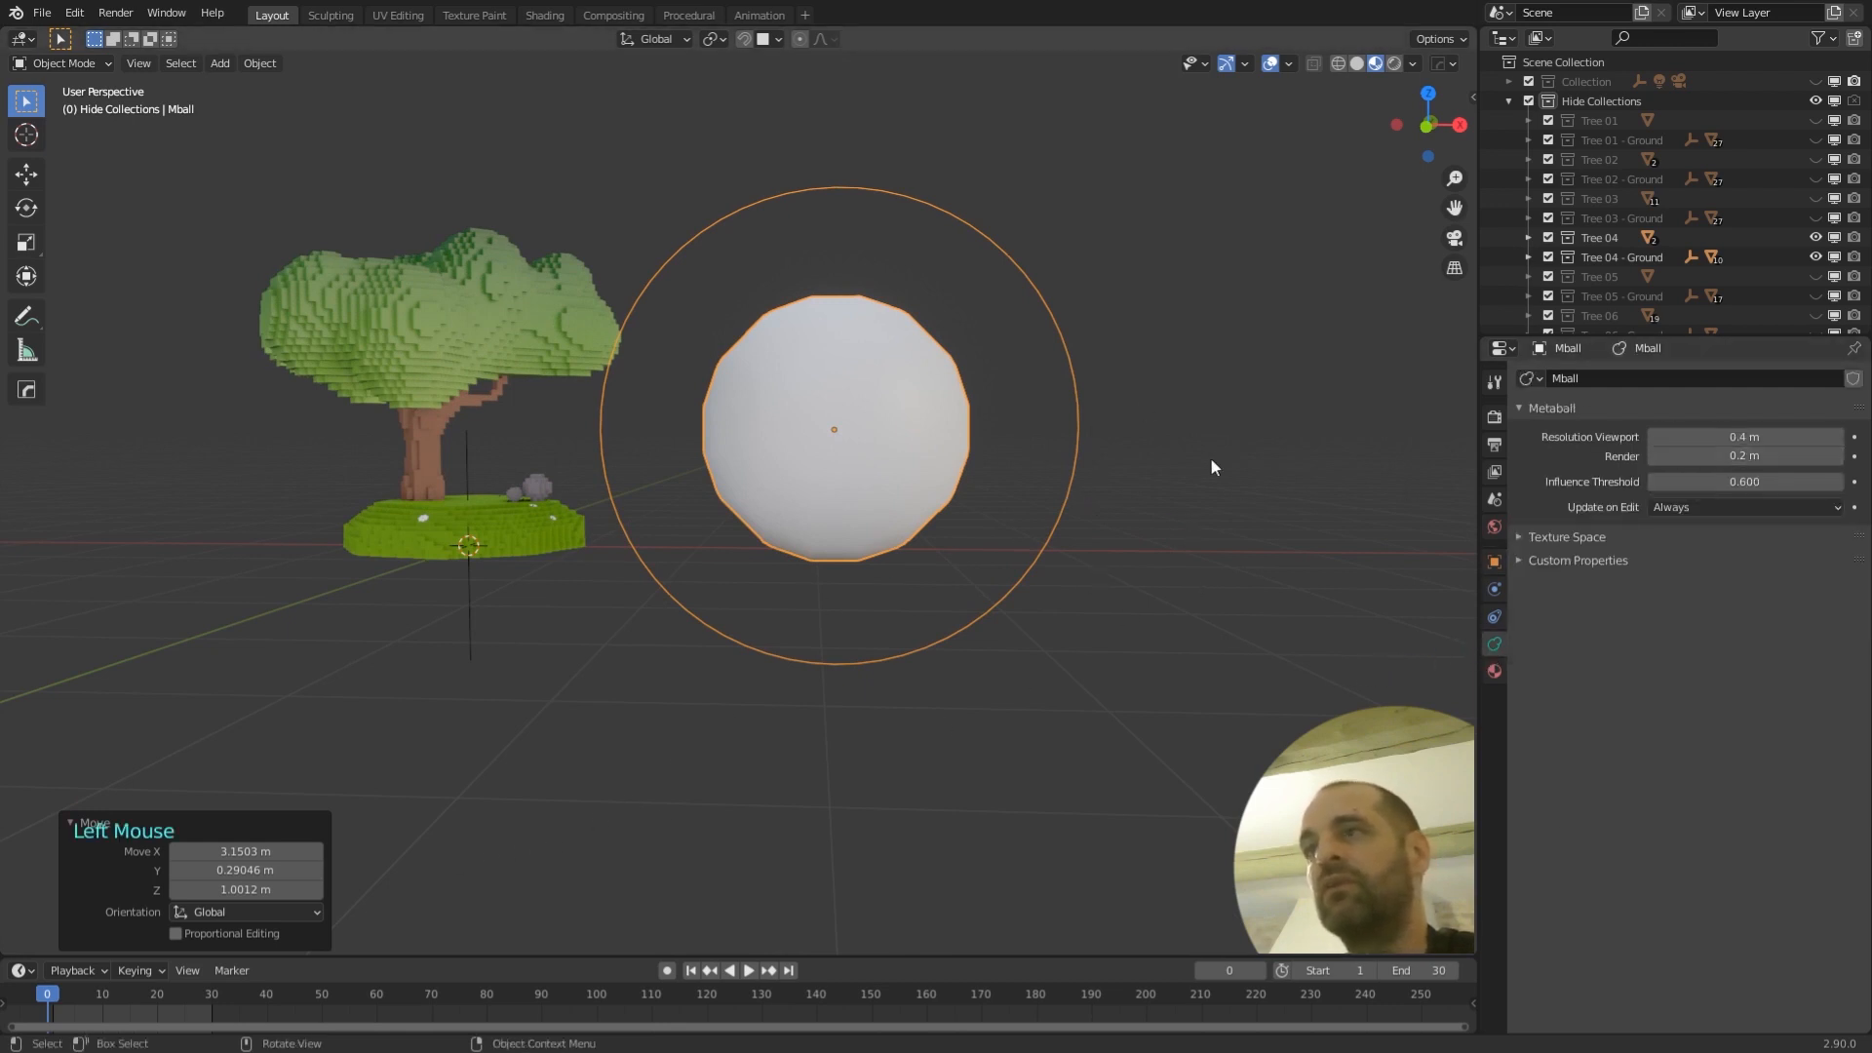
middle_click_drag(1165, 434, 909, 395)
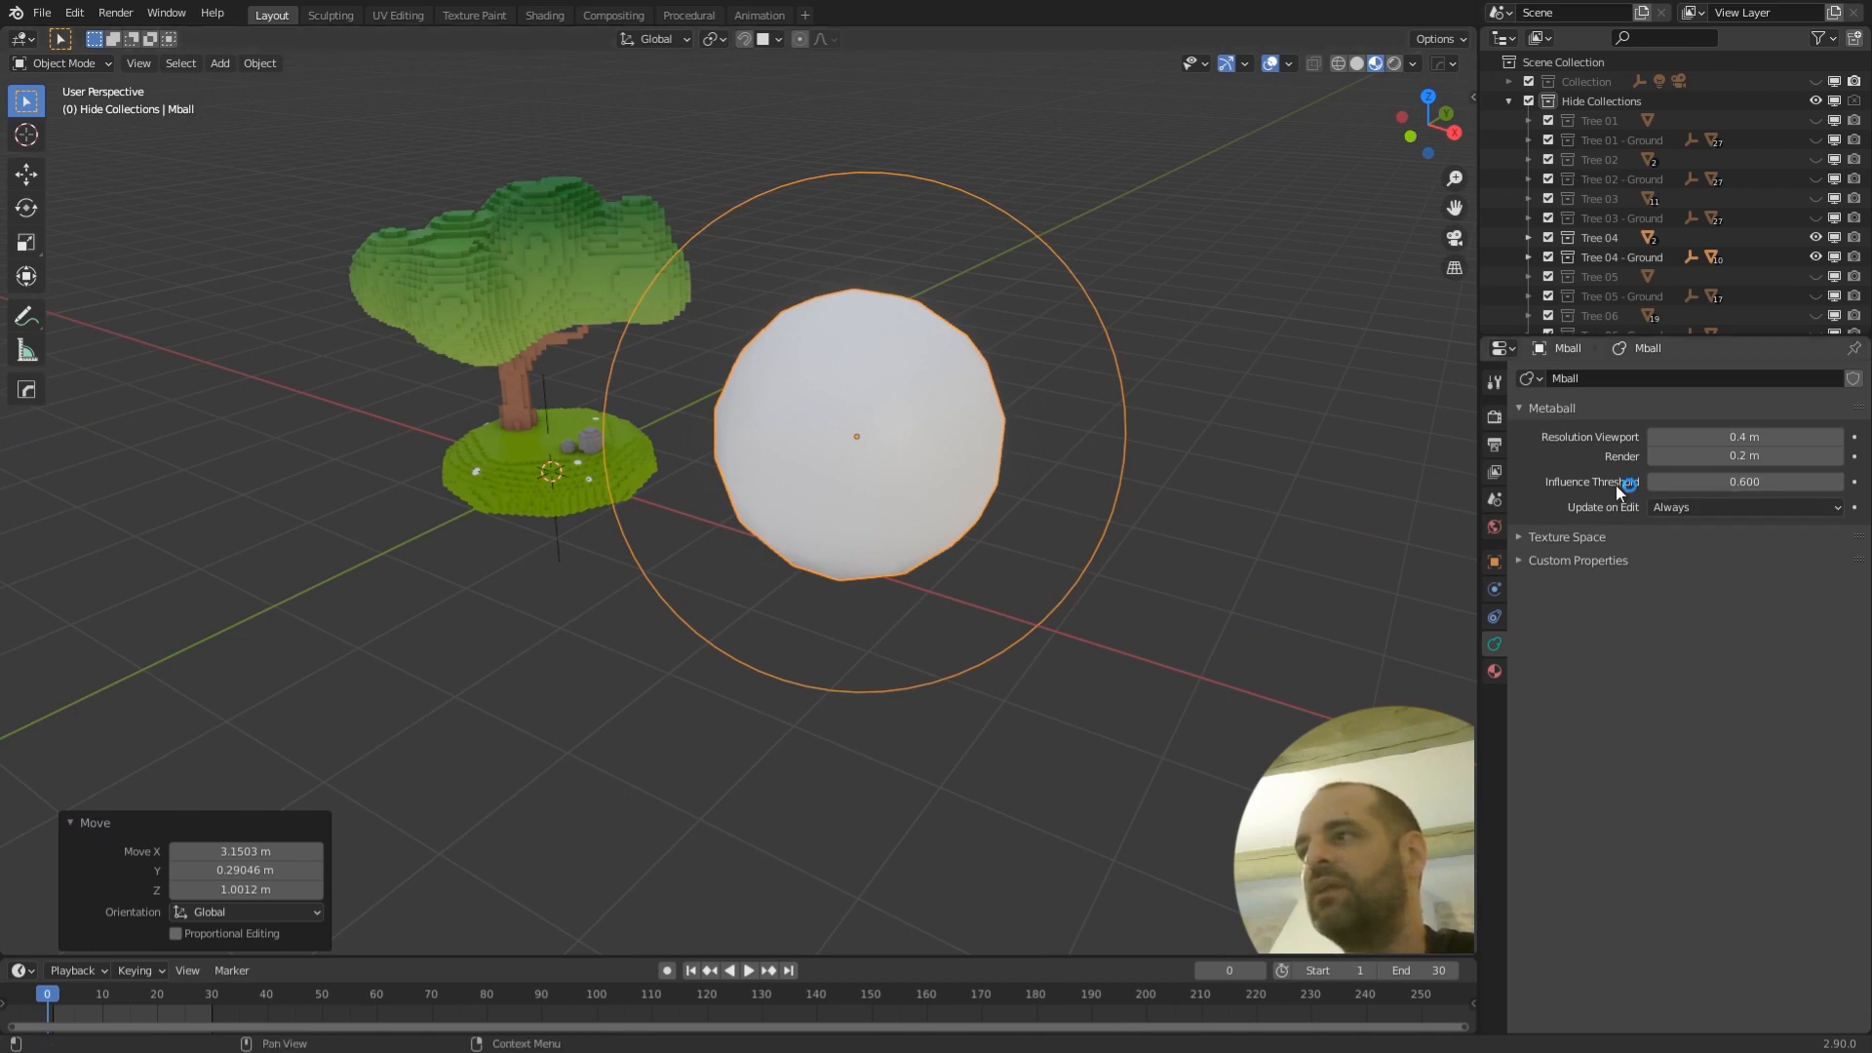
left_click(1751, 436)
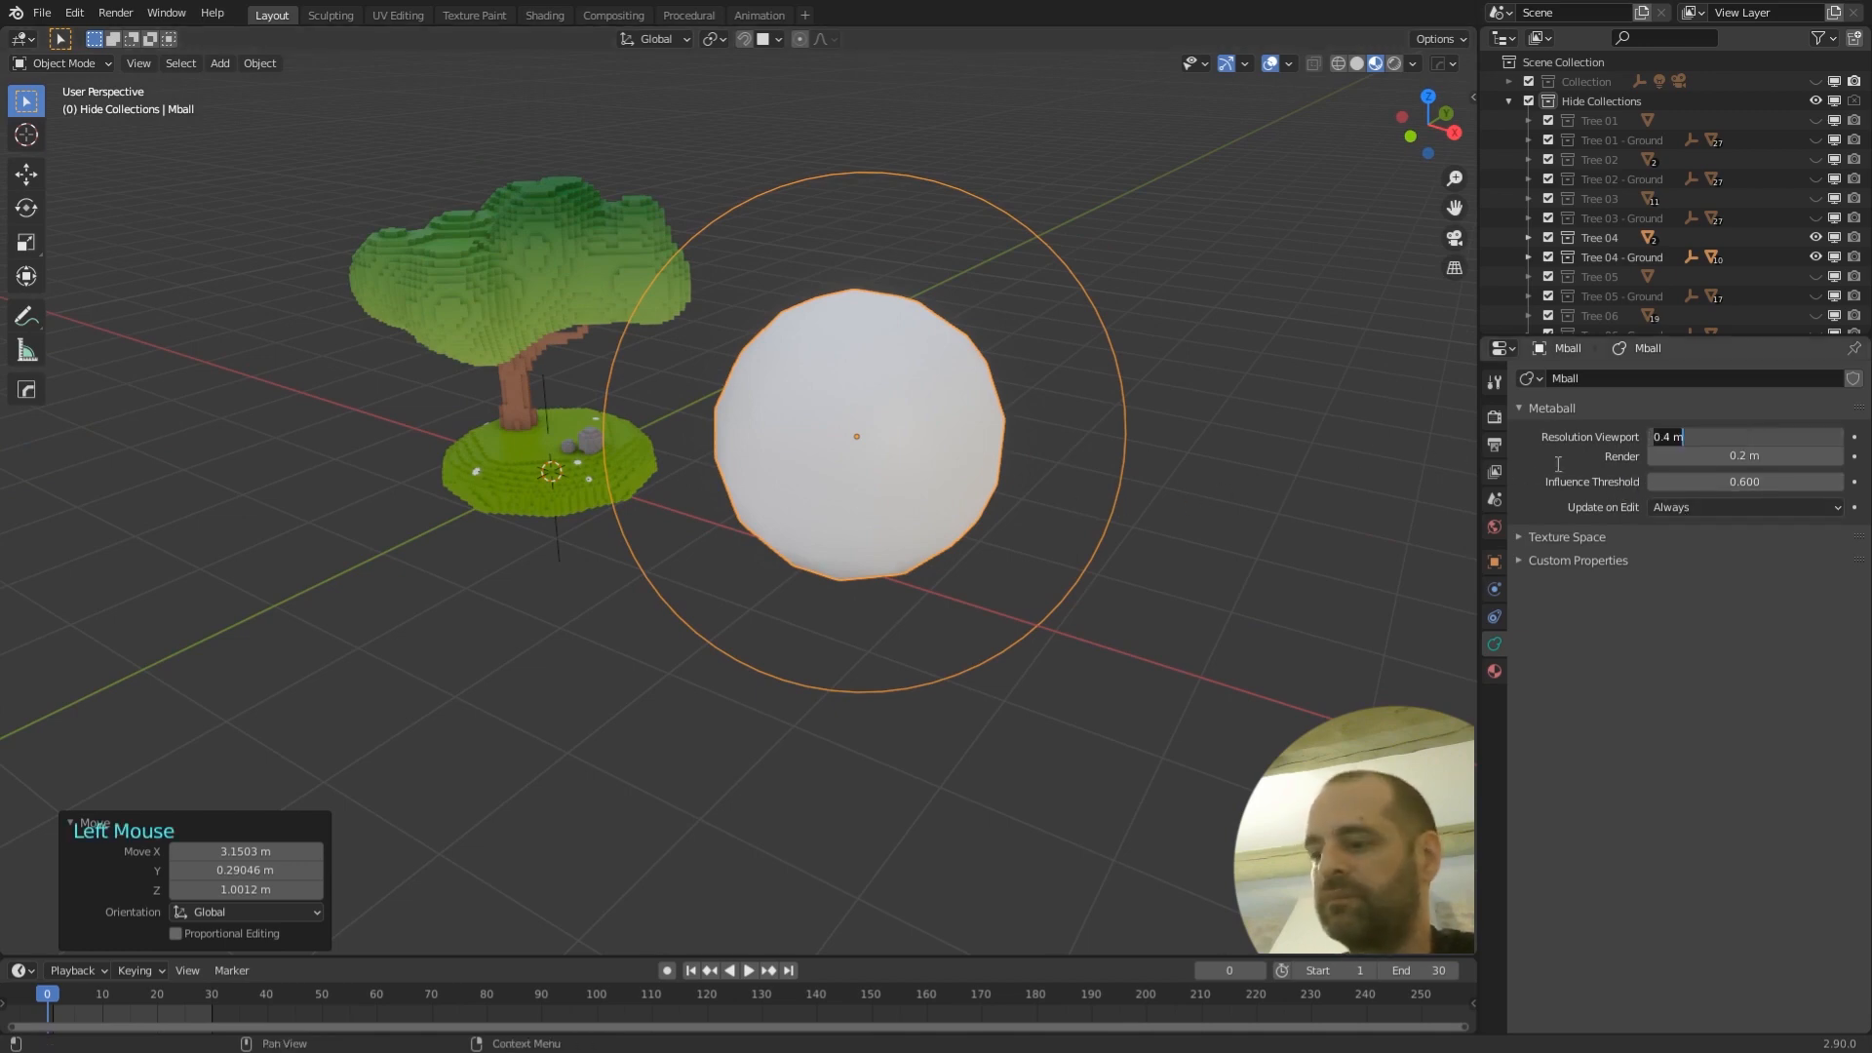
type("0.2")
key("Return")
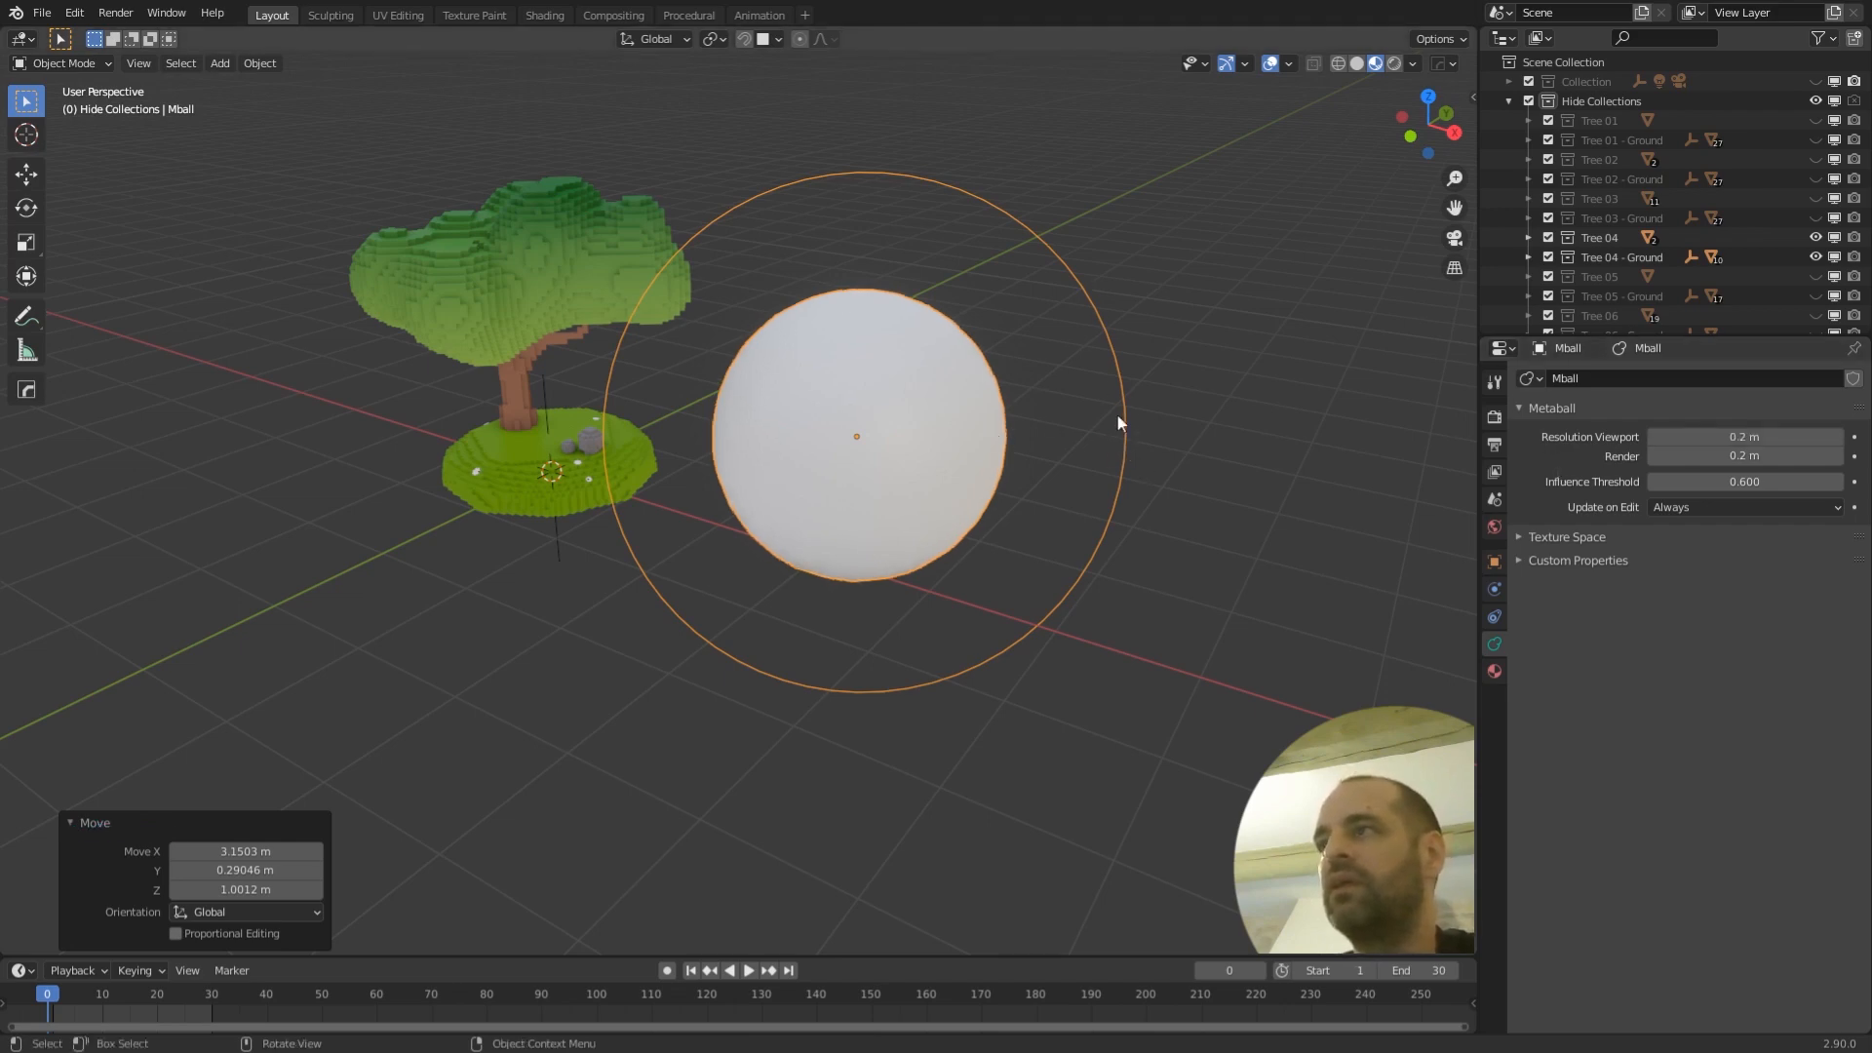
- Duplicate the metaball three times, placing the copies close enough to merge into one rounded mass
key("shift")
key("shift+d")
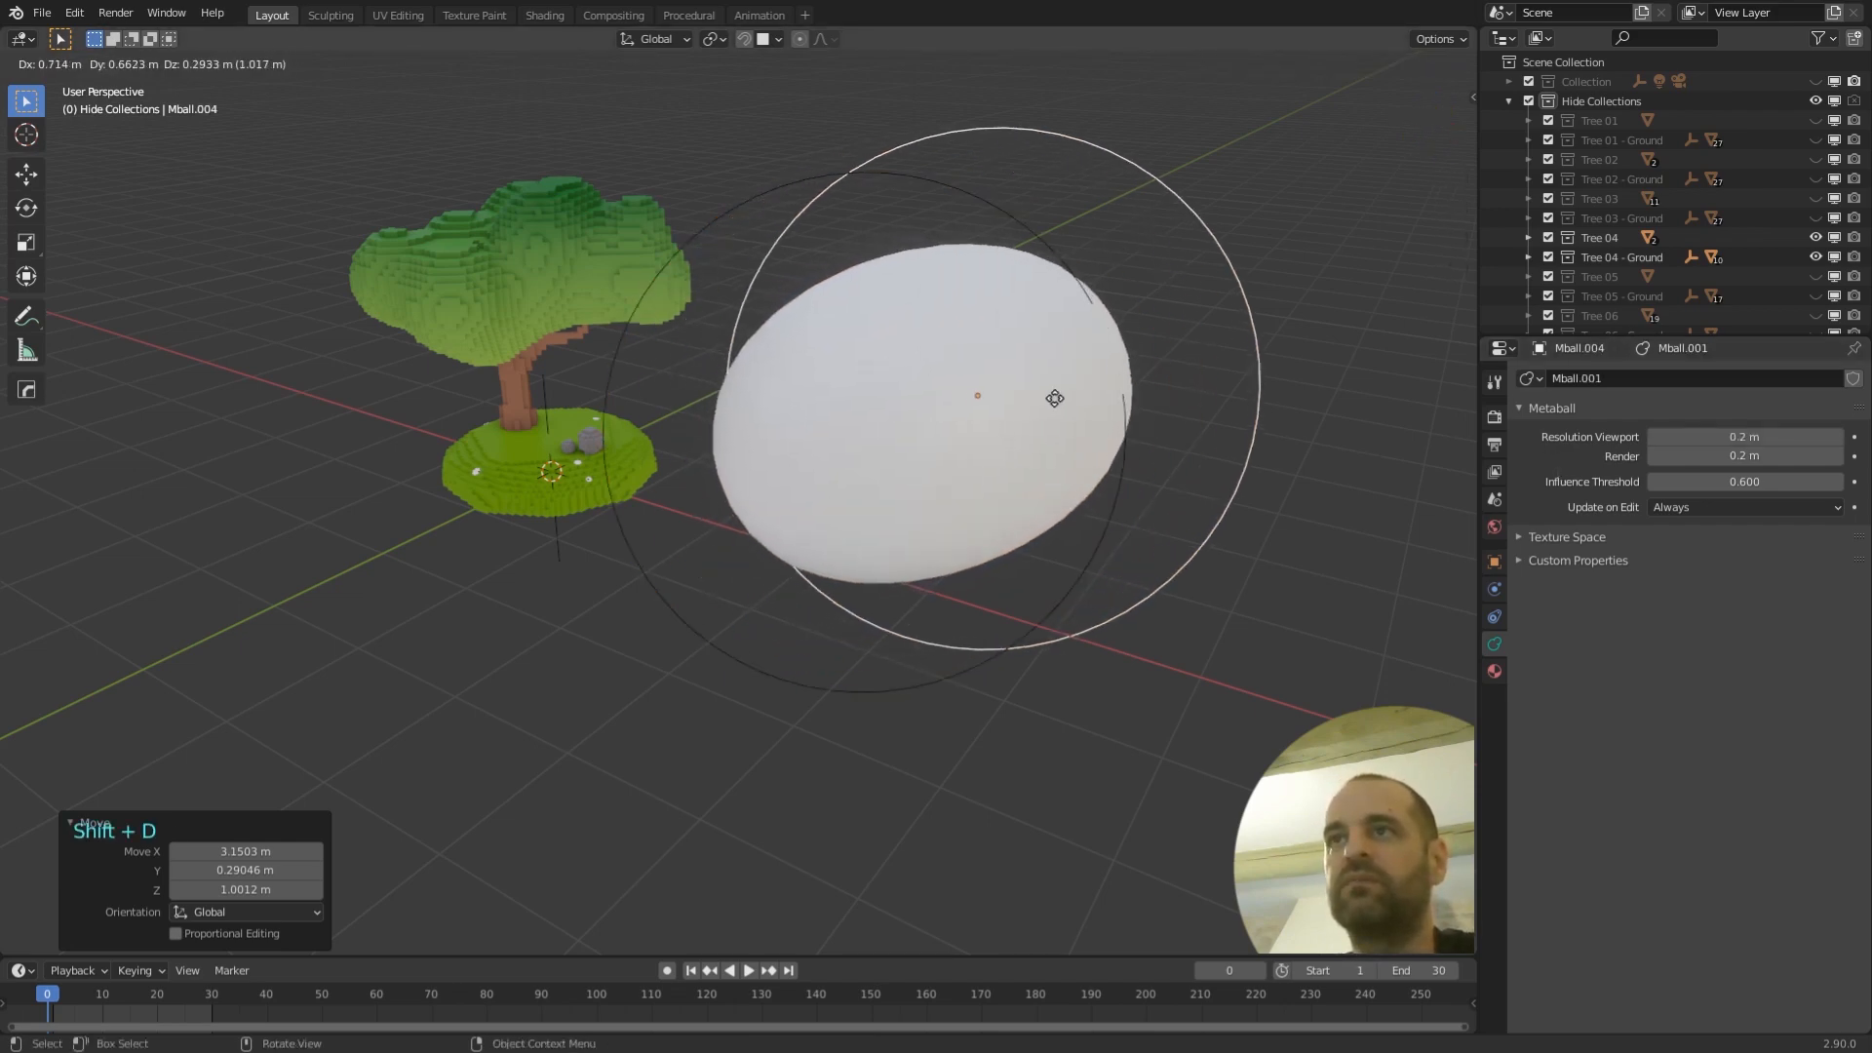
left_click(1050, 394)
key("shift+d")
left_click(963, 264)
key("shift+d")
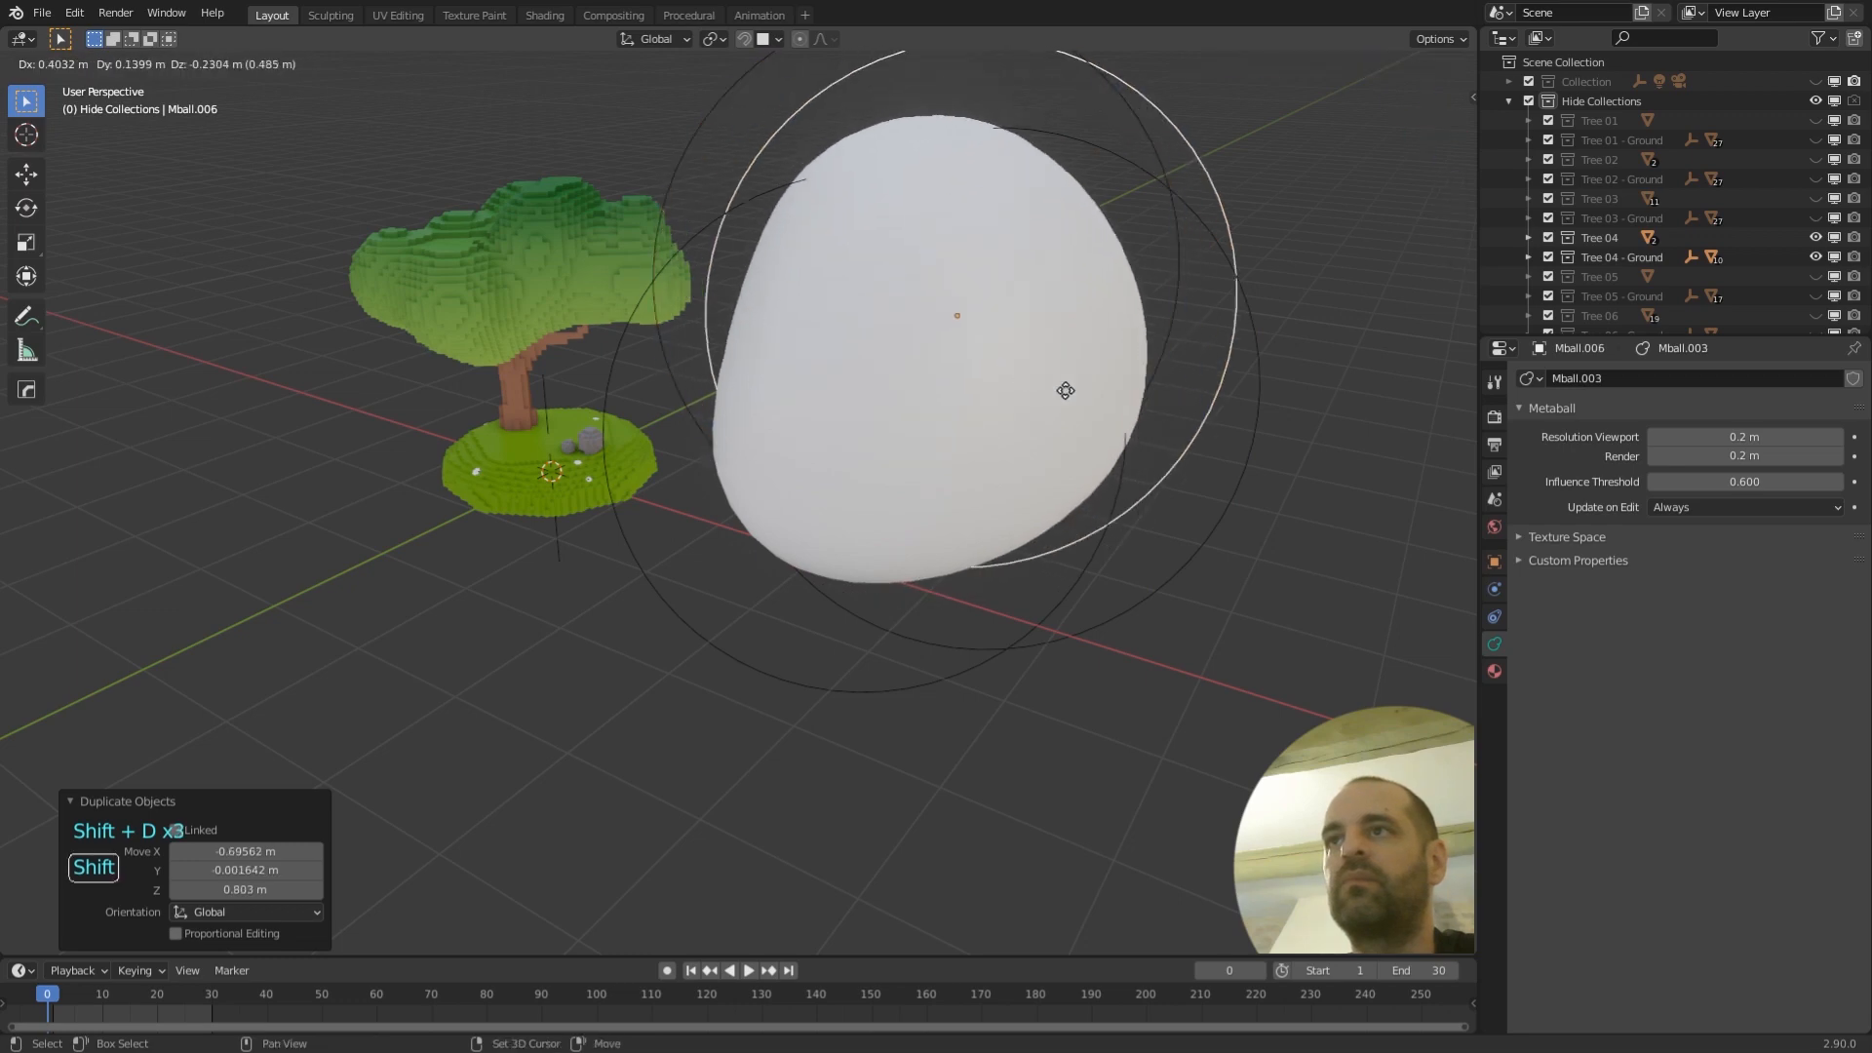
left_click(1243, 488)
- Add two more metaball duplicates around the mass, scaling the first one to about 0.773
middle_click_drag(1243, 483, 1057, 442)
left_click(823, 335)
key("shift+d")
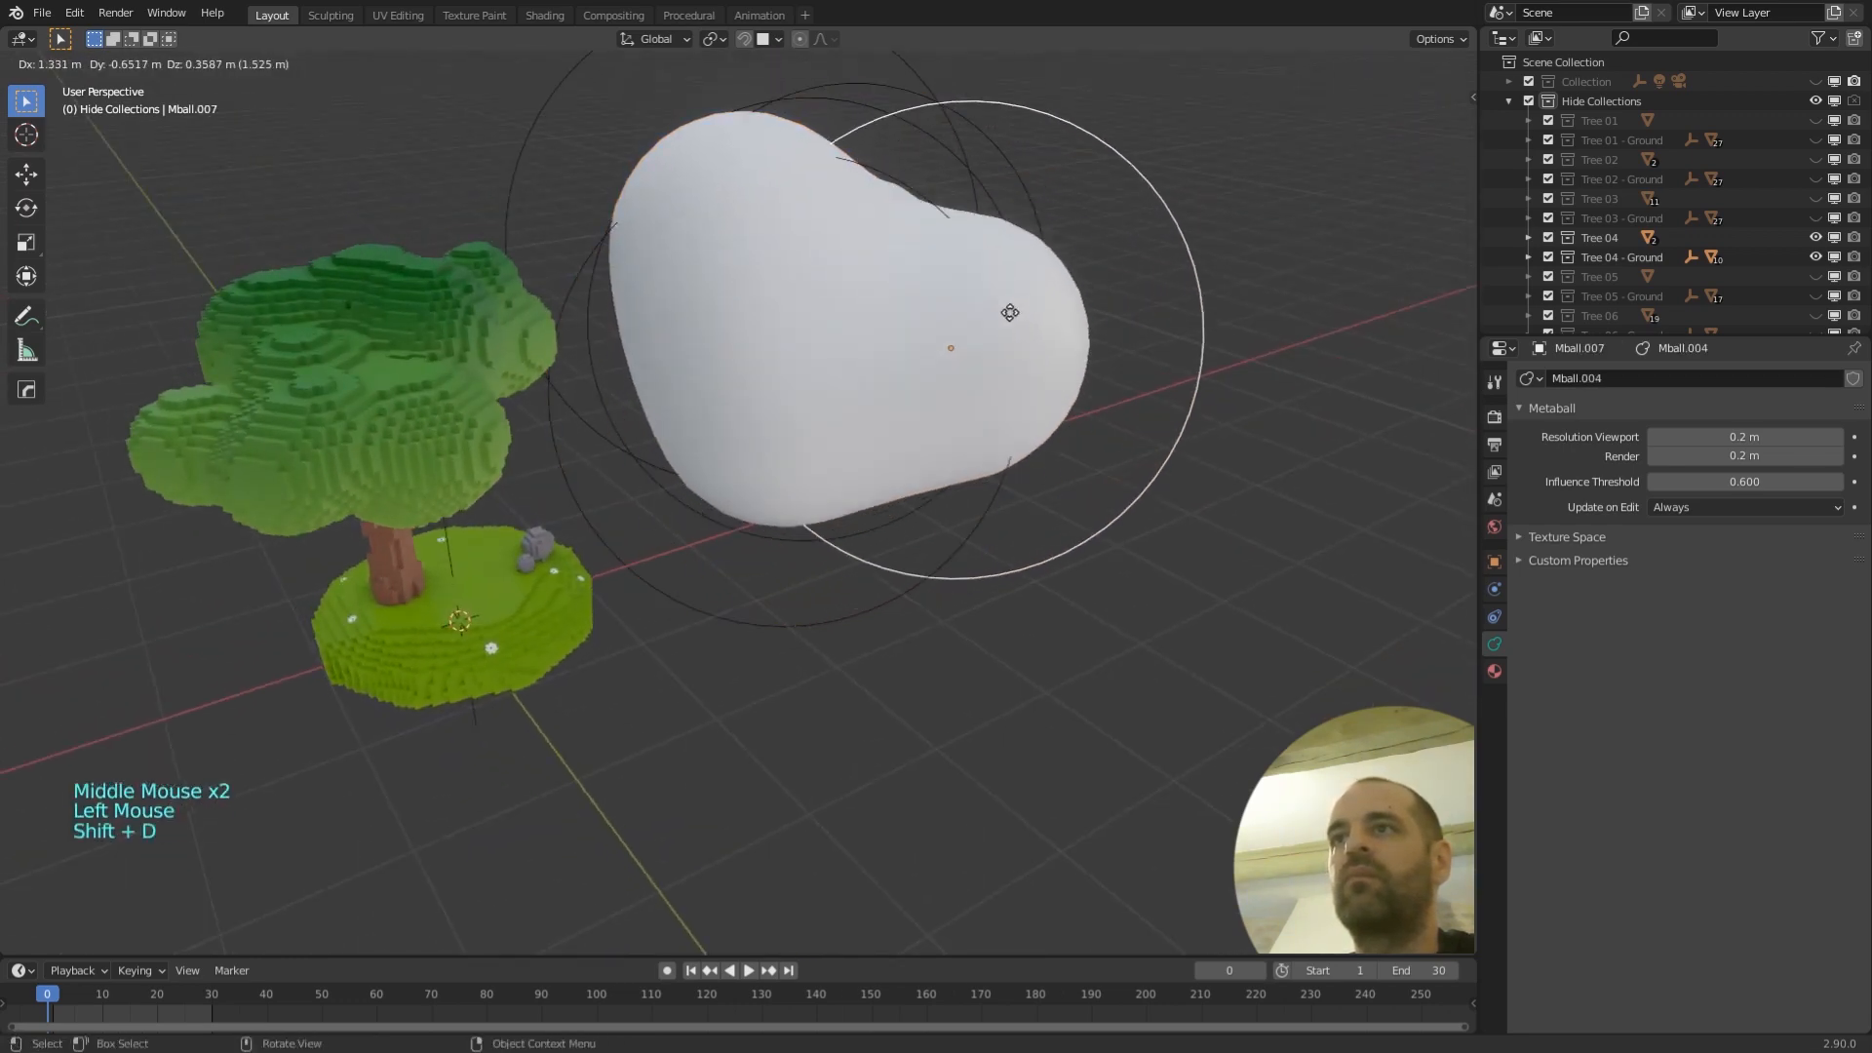
left_click(1004, 312)
key("s")
left_click(1191, 327)
middle_click_drag(1191, 327, 1015, 324)
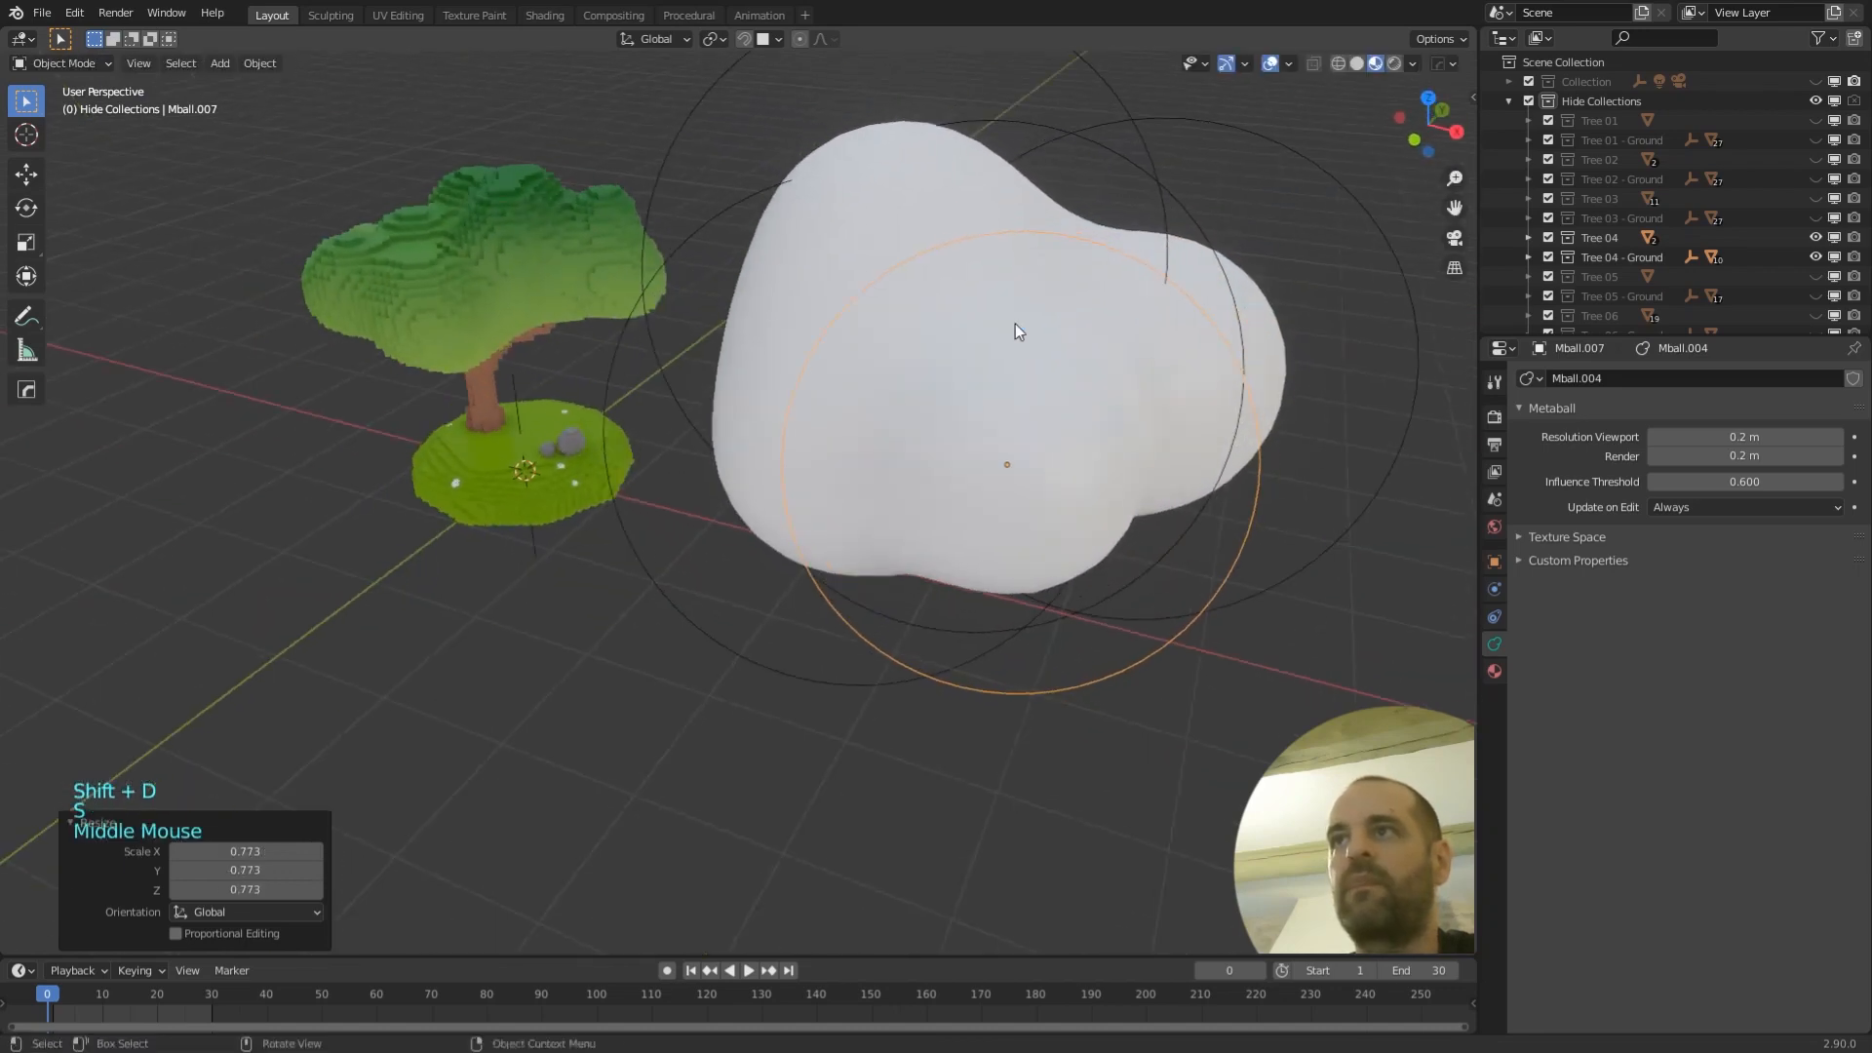
key("shift+d")
left_click(1236, 219)
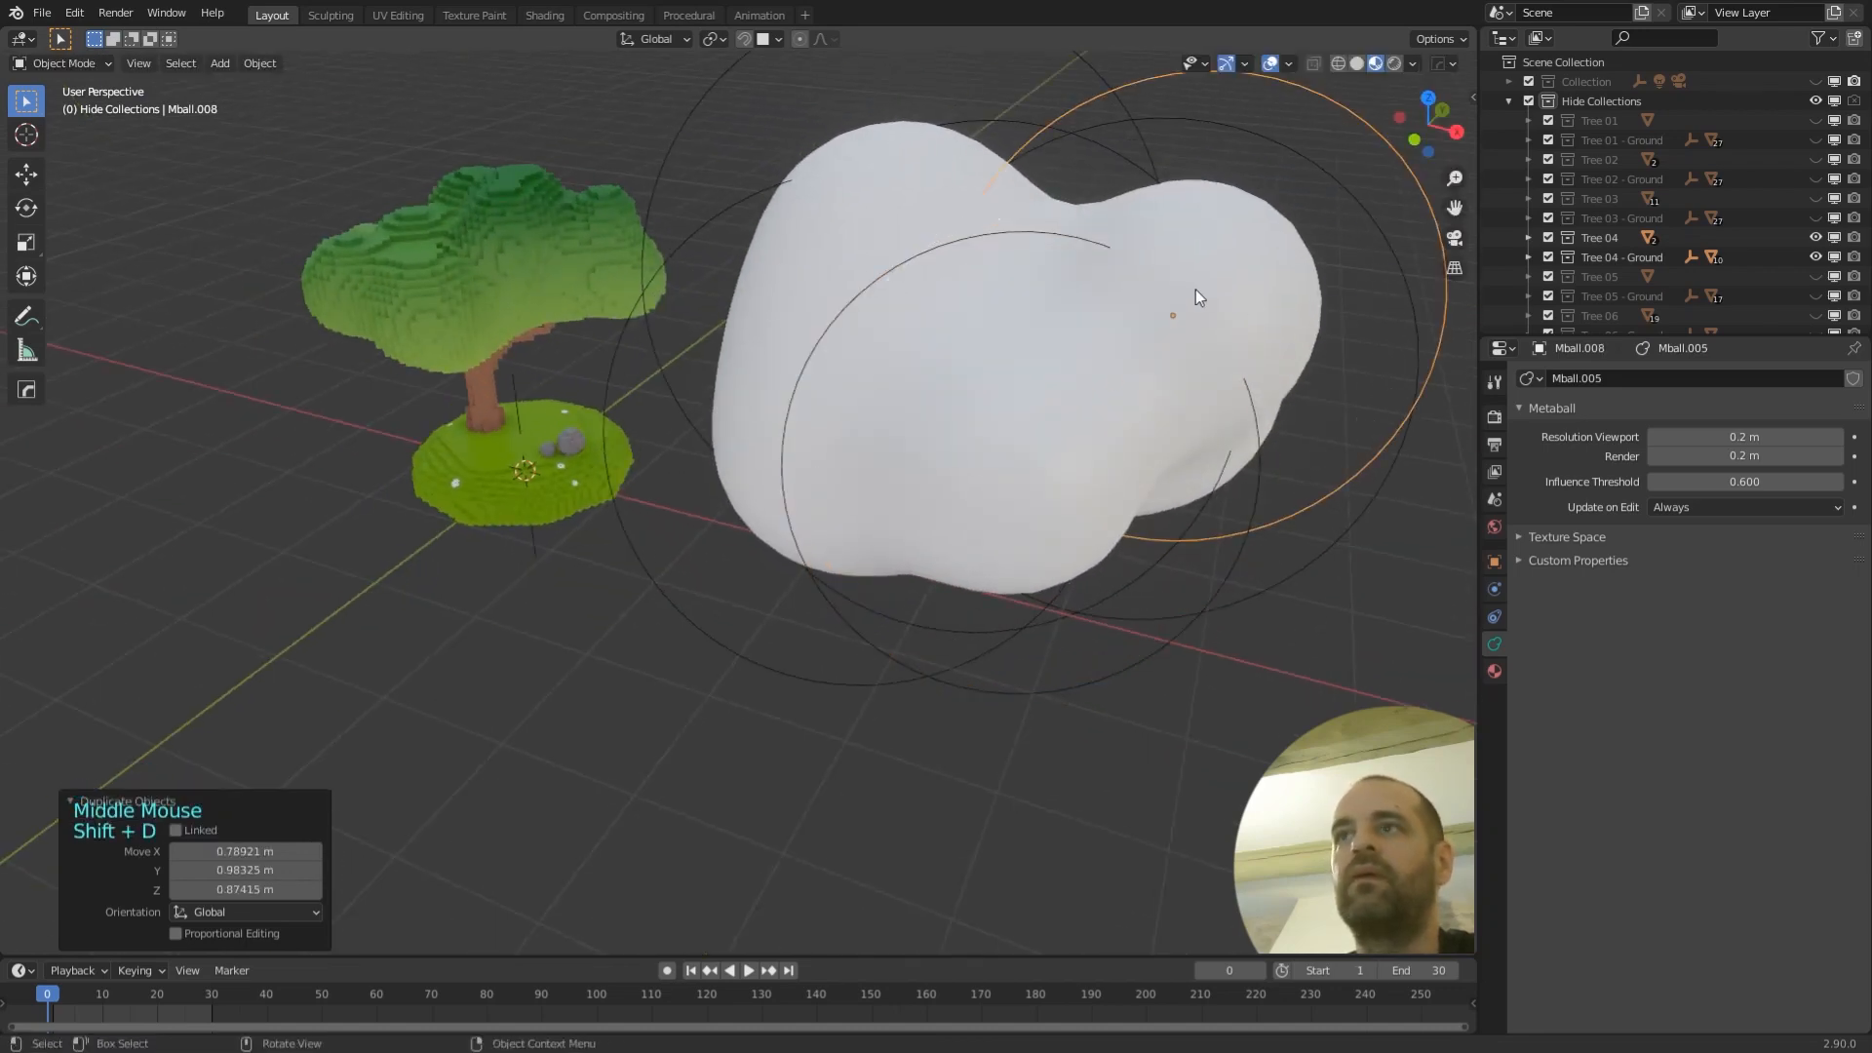
- Compare the merged metaball mass with Tree 04's blocky foliage from different angles
middle_click_drag(1196, 290, 709, 222)
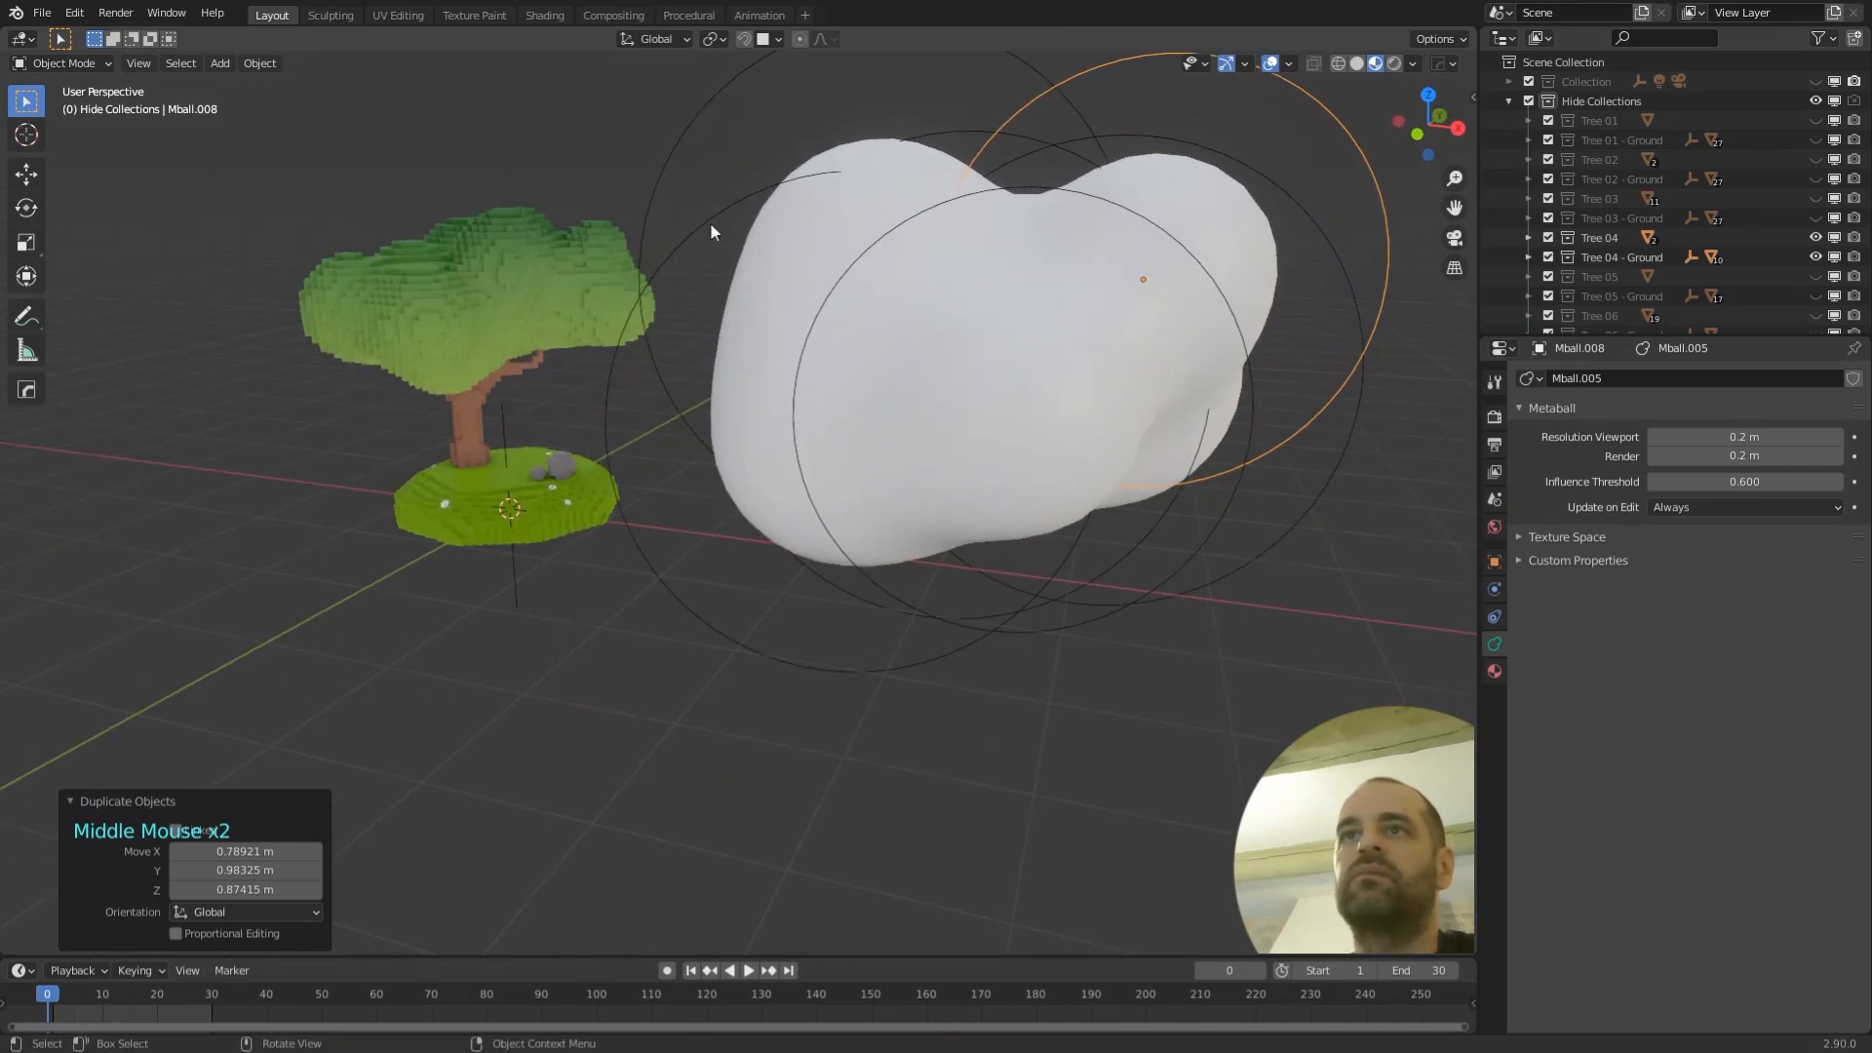
middle_click_drag(523, 315, 495, 345)
scroll(342, 406, "up", 1)
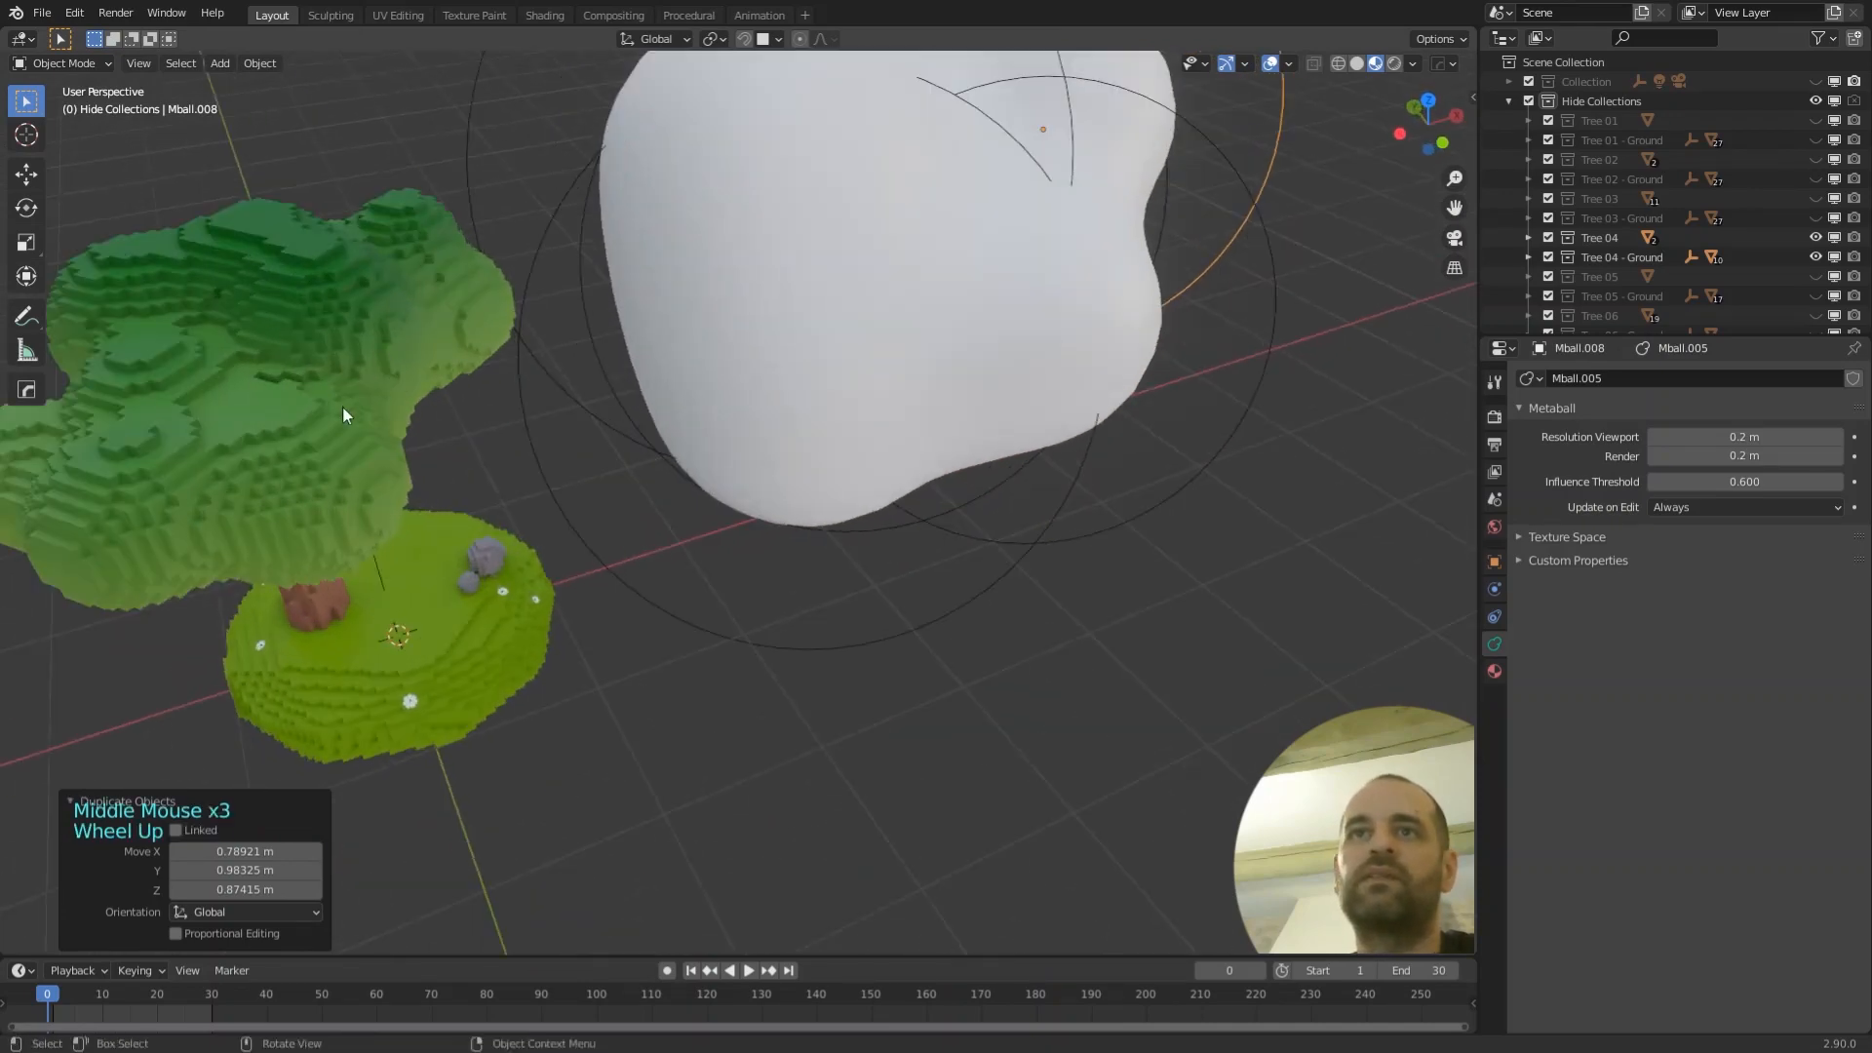
middle_click_drag(342, 407, 353, 313)
middle_click_drag(231, 297, 769, 371)
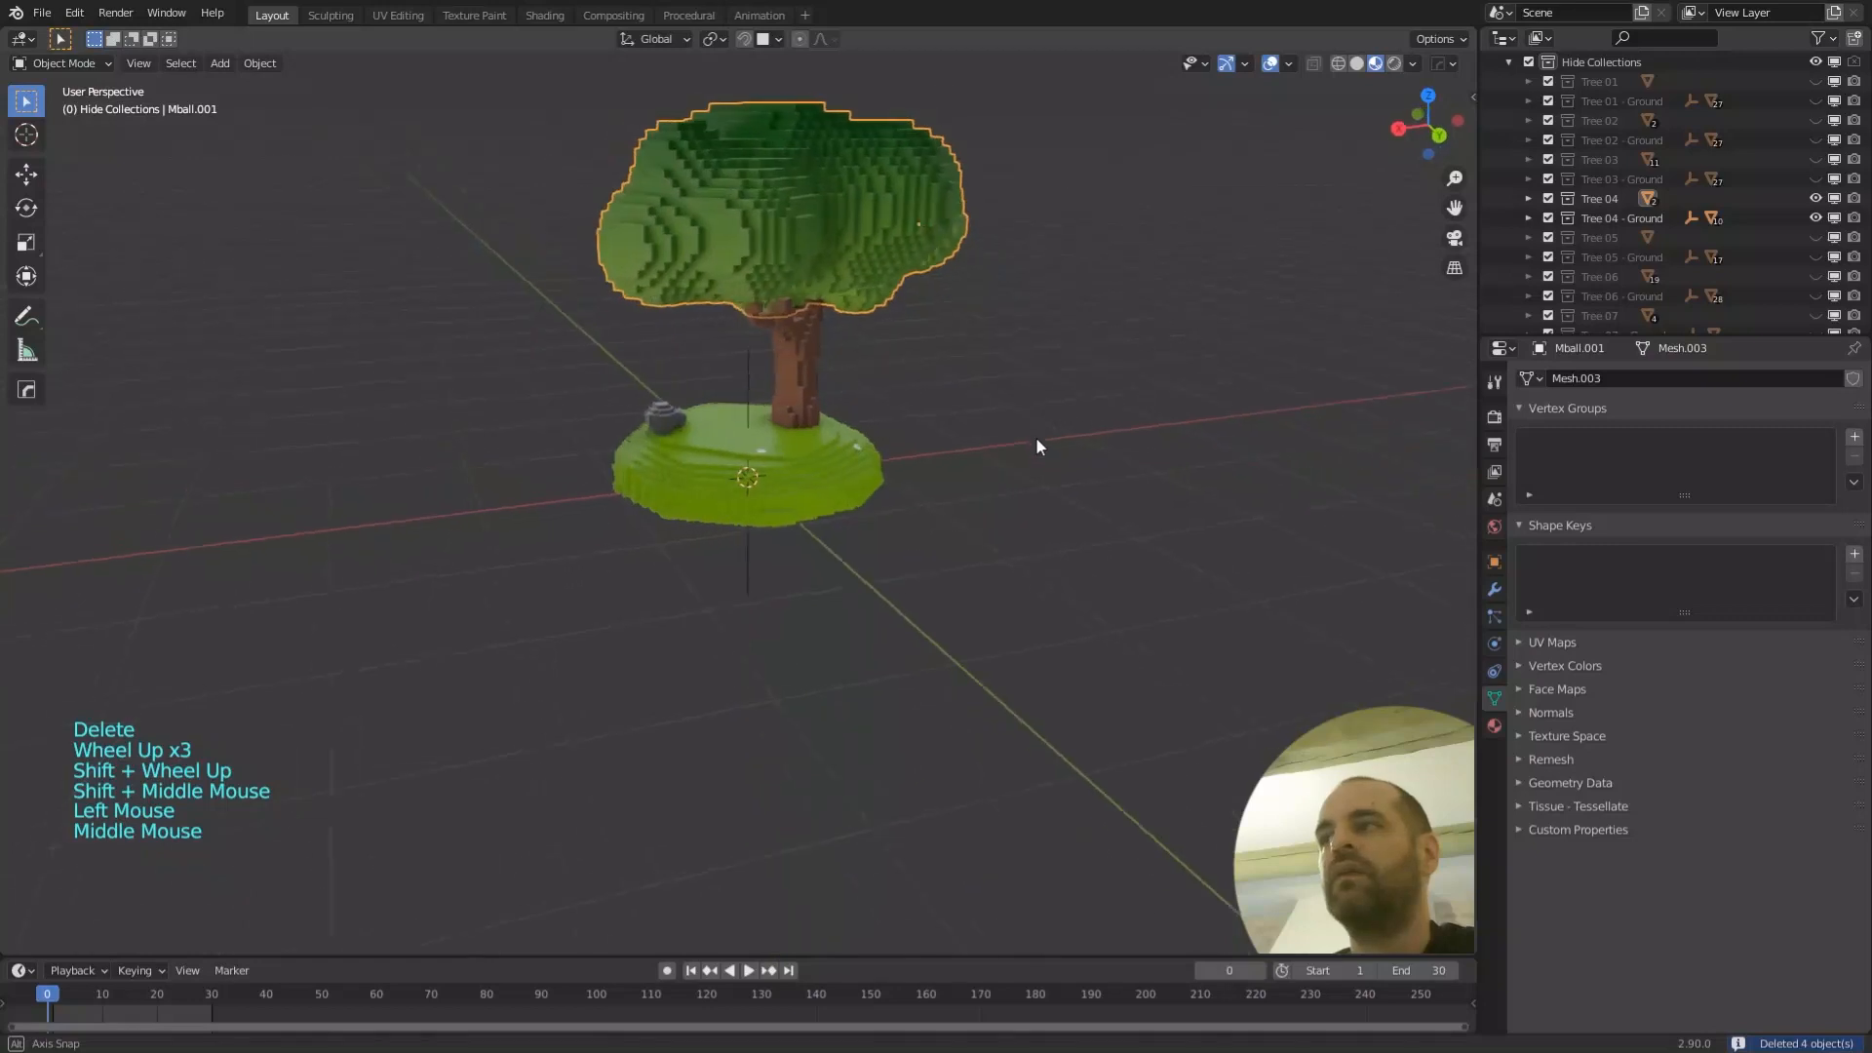
- Show the Remesh modifier of Tree 04's foliage and switch its viewport display off and back on for comparison
middle_click_drag(1038, 445, 1442, 600)
left_click(1494, 589)
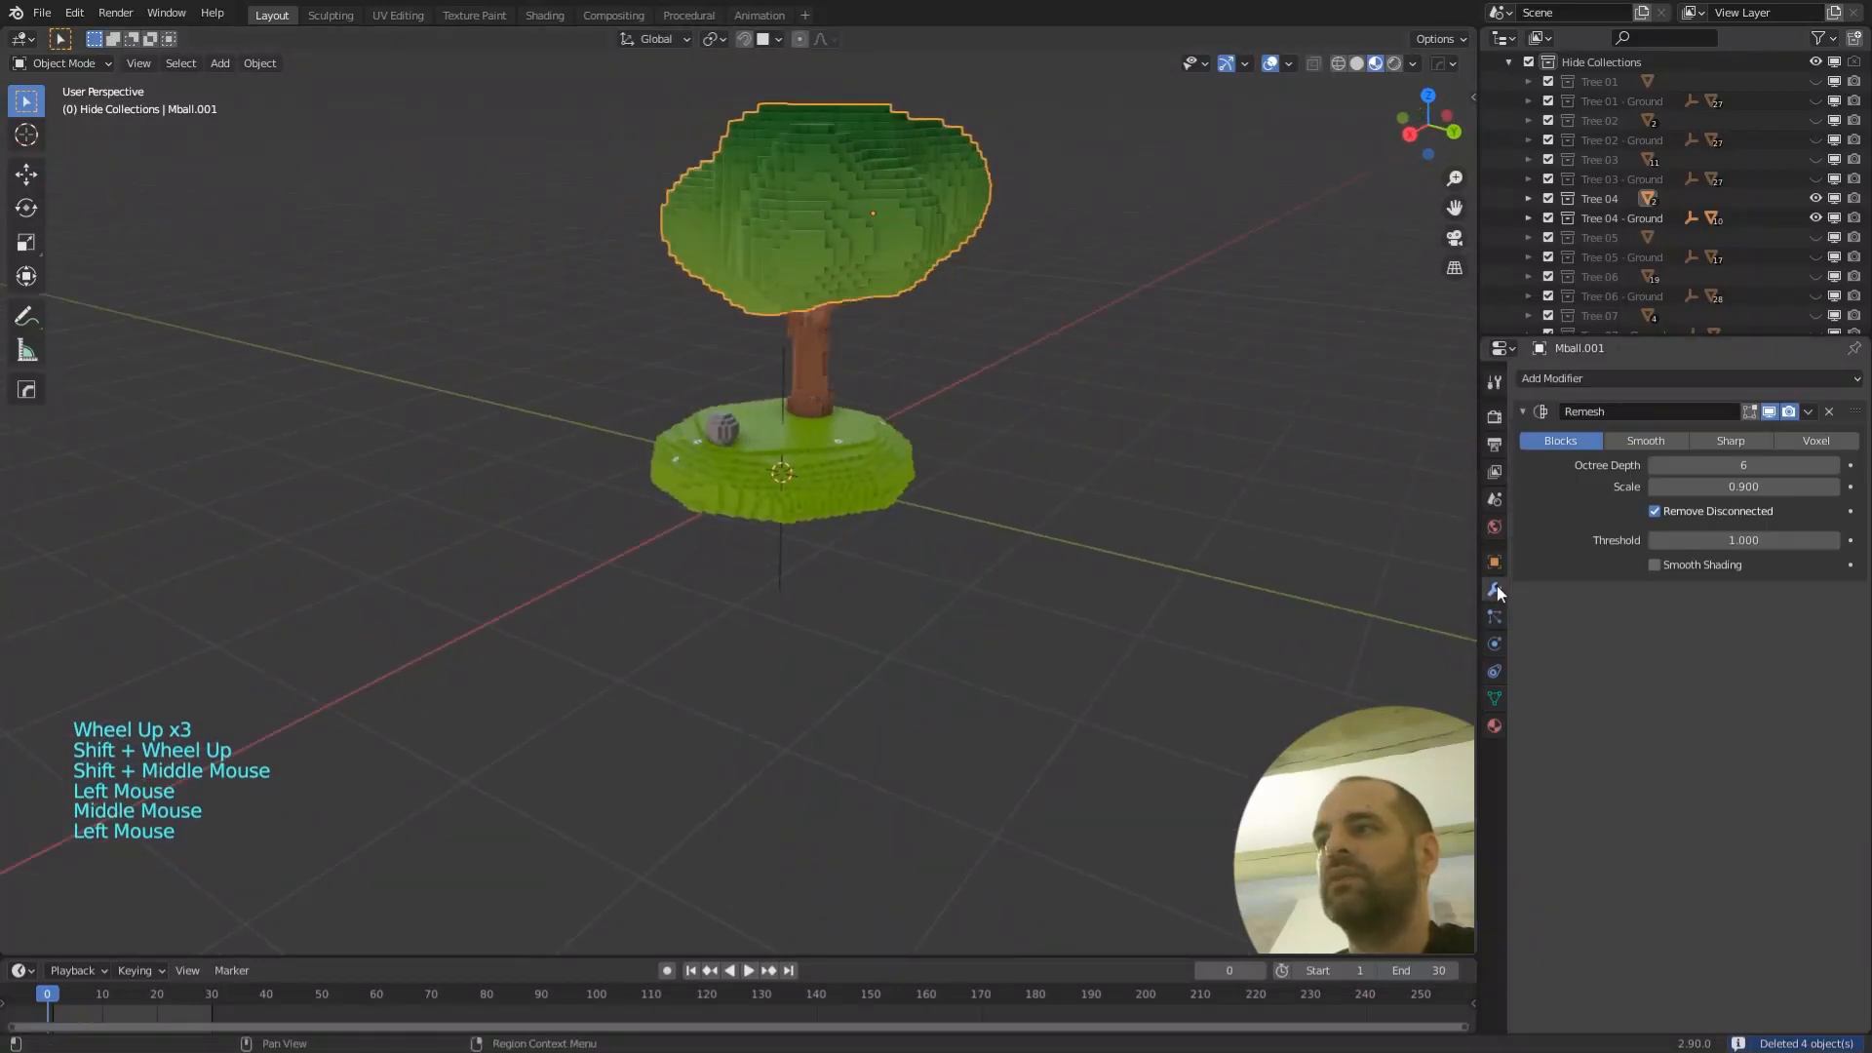
left_click(1524, 410)
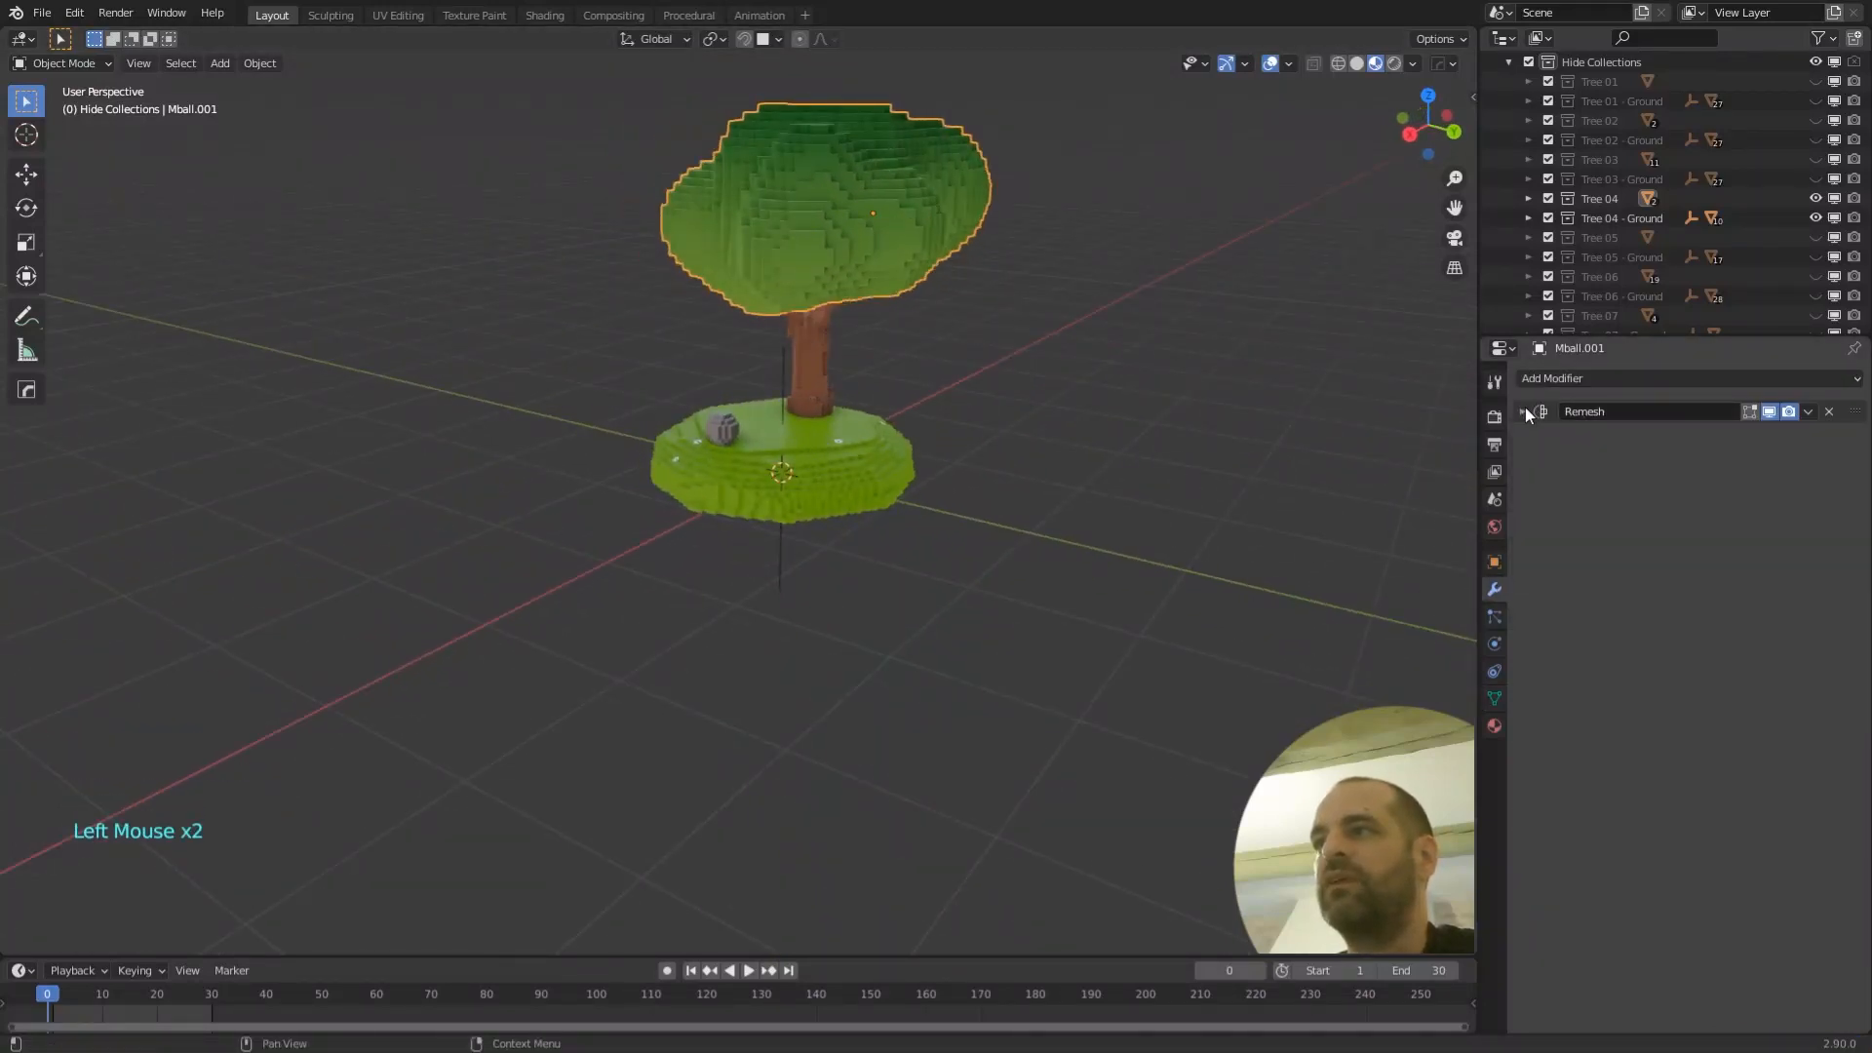
left_click(1524, 411)
middle_click_drag(994, 392, 940, 451, "shift")
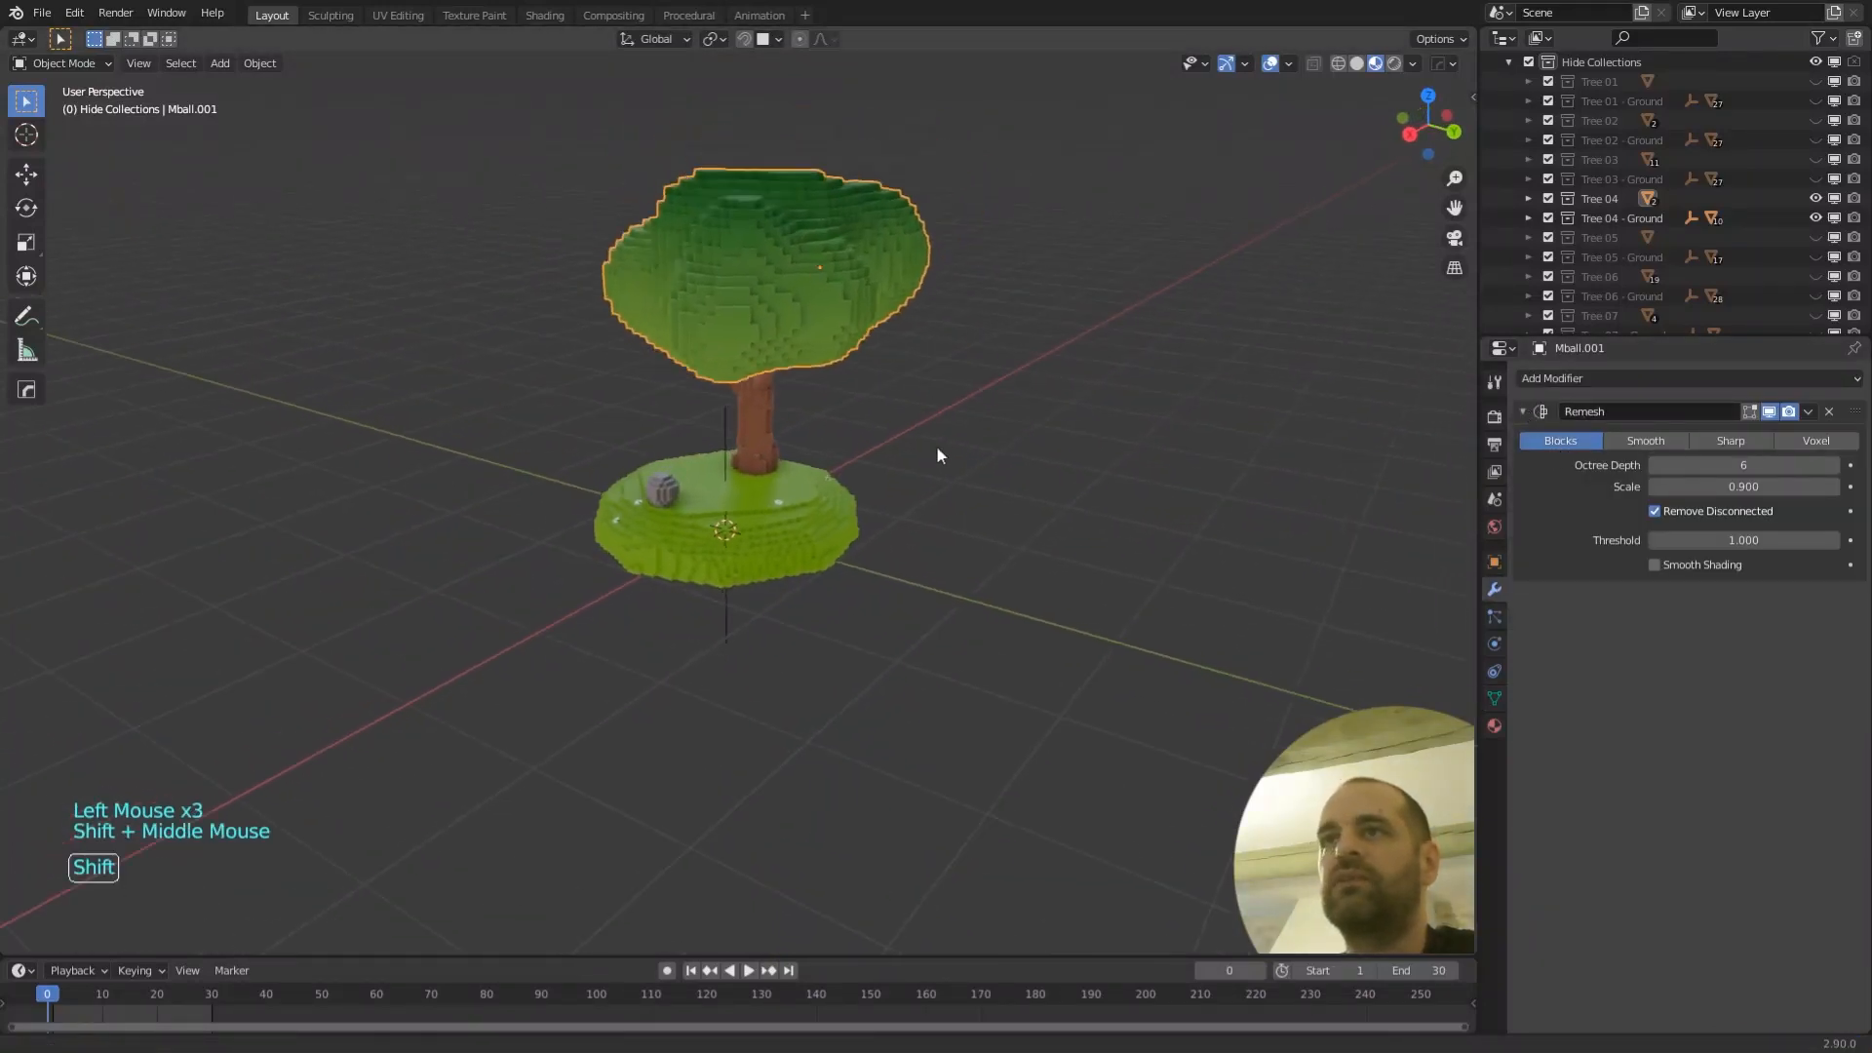
scroll(891, 492, "up", 2)
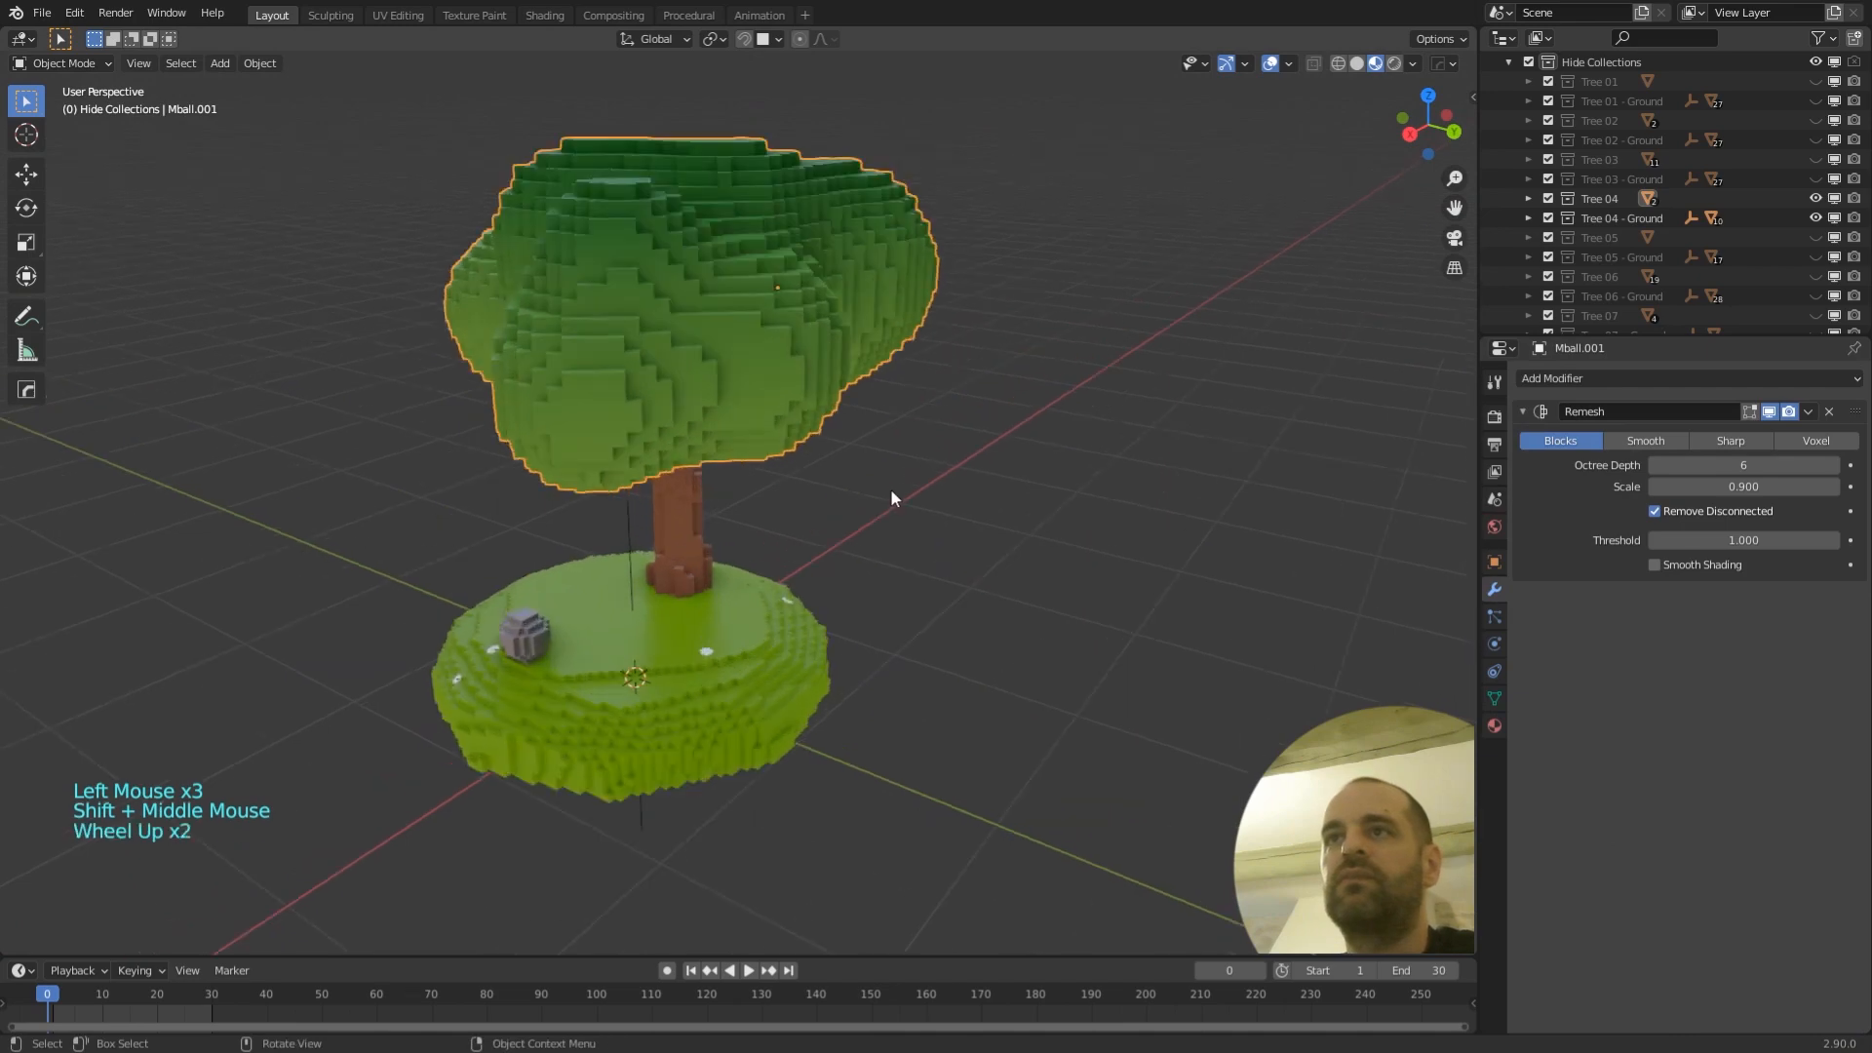
left_click(1768, 410)
middle_click_drag(1014, 414, 1082, 401)
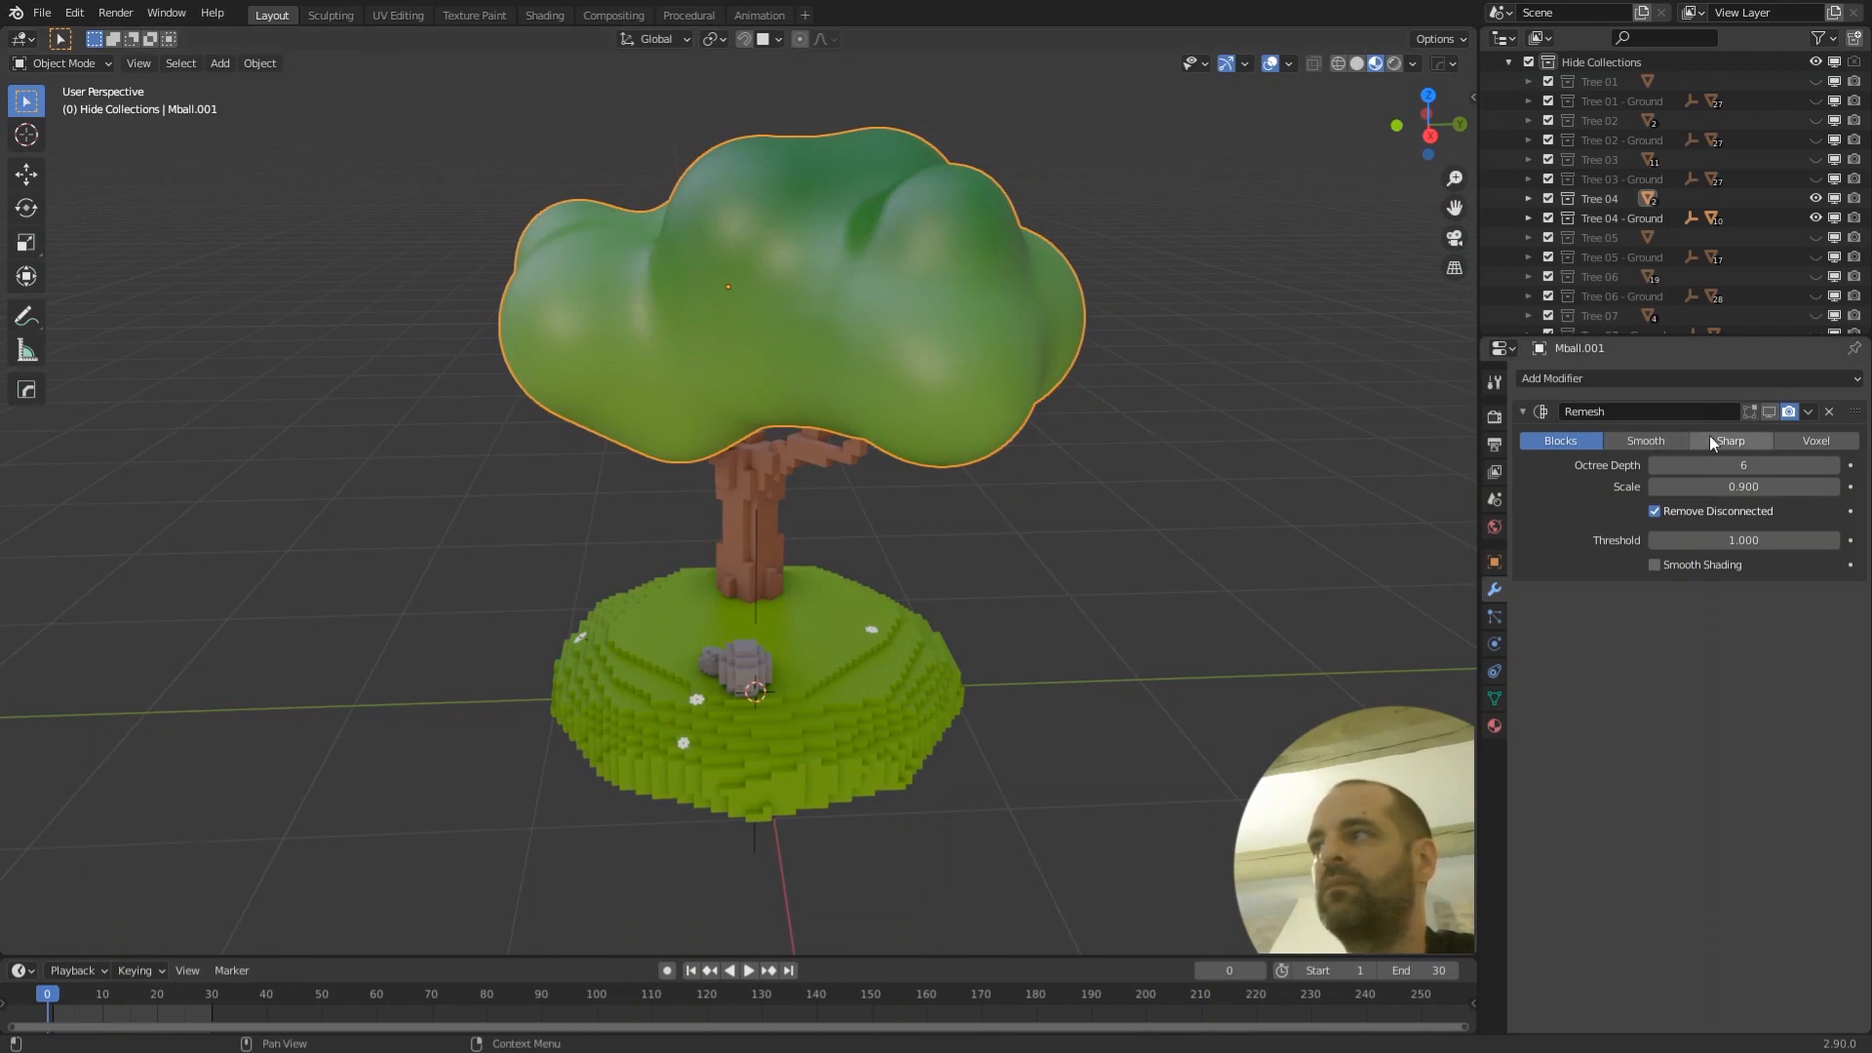
left_click(1769, 410)
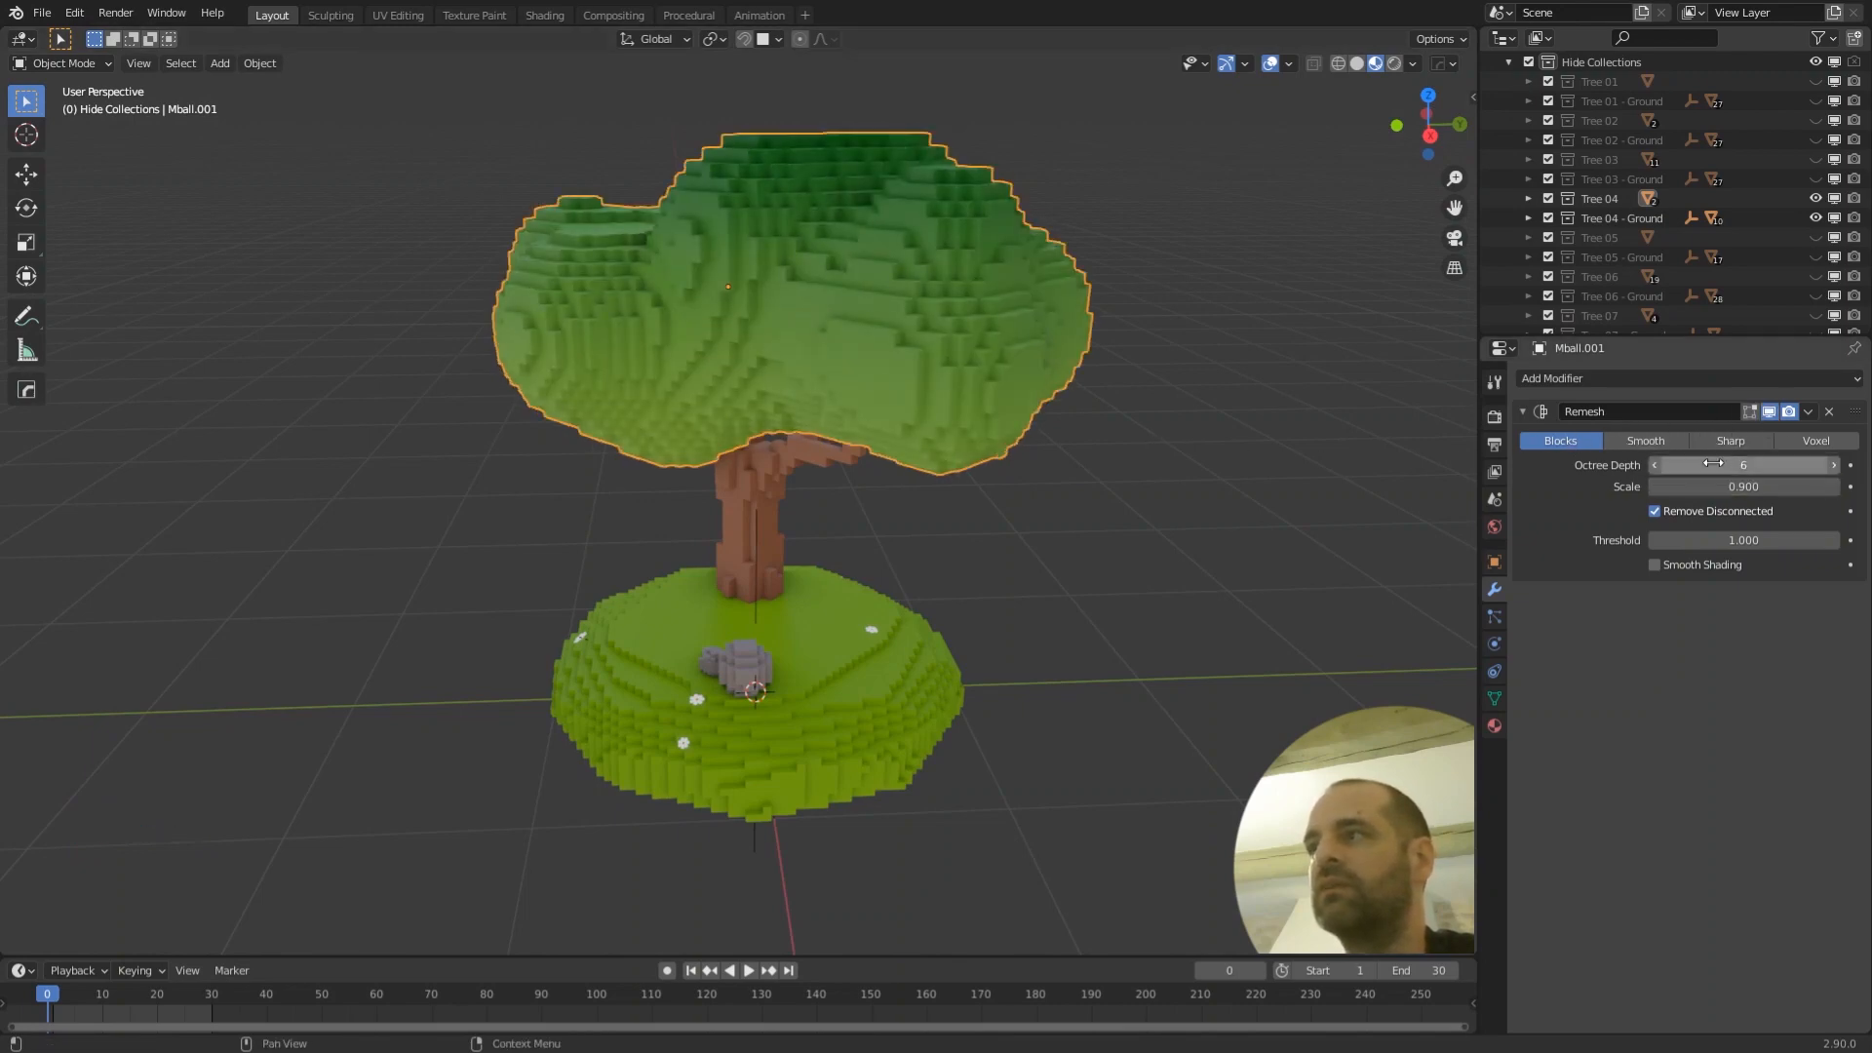
- Set the Remesh octree depth of Tree 04's foliage to 4, then deselect the foliage and view the tree
left_click_drag(1705, 470, 1659, 465)
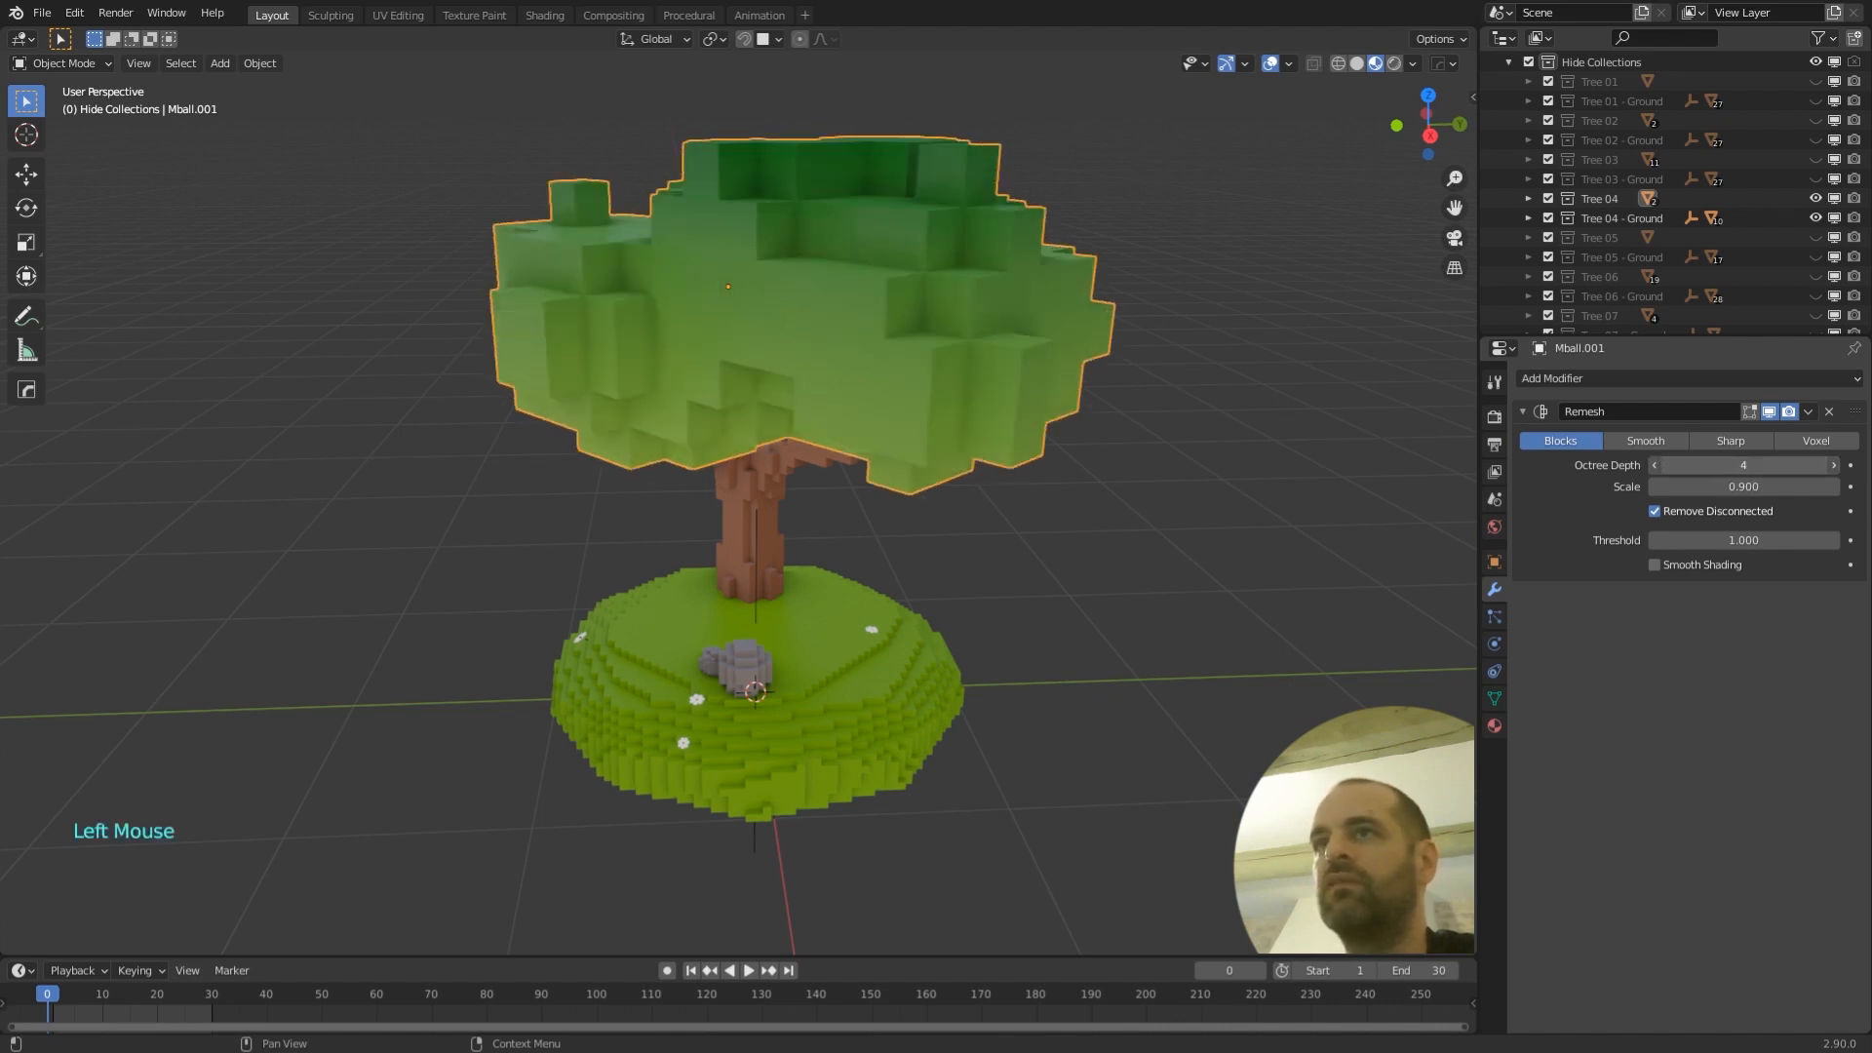
left_click(1181, 546)
middle_click_drag(1182, 546, 1090, 593)
scroll(1034, 605, "down", 2)
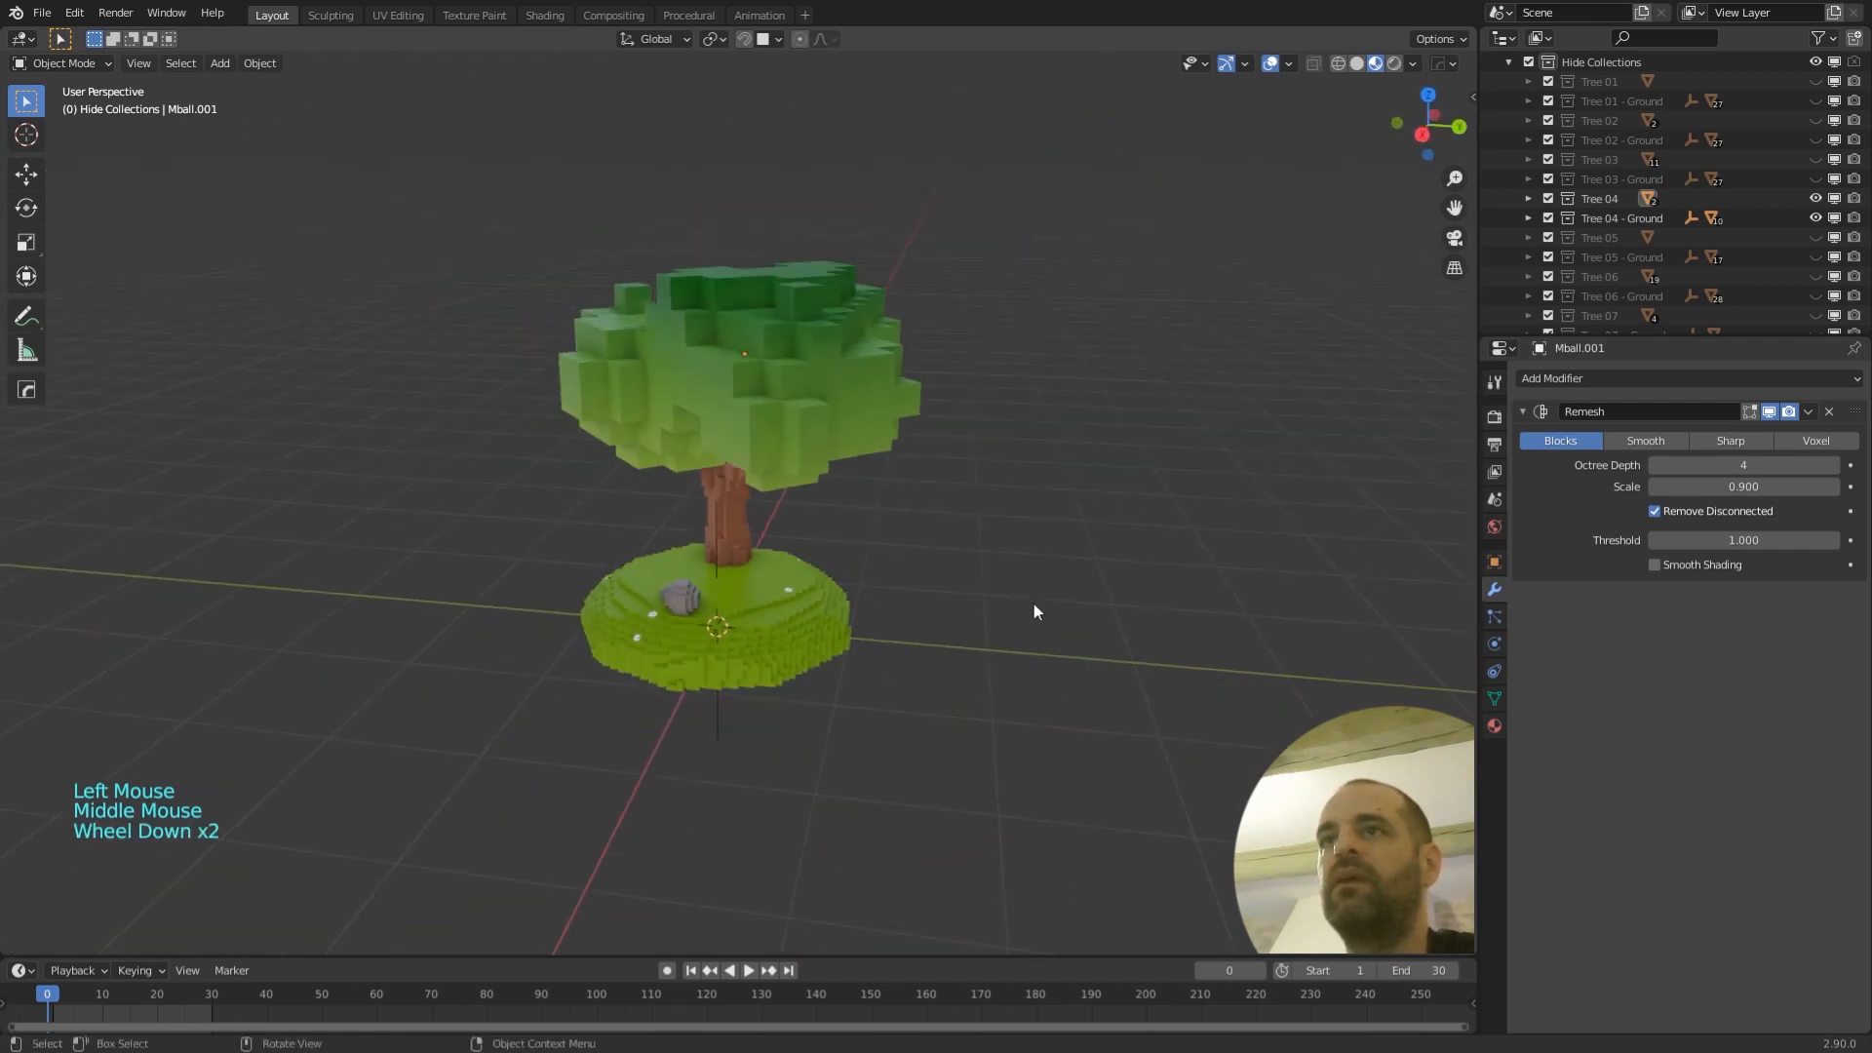
scroll(827, 609, "up", 1)
middle_click_drag(827, 609, 1045, 636)
scroll(944, 570, "up", 3)
middle_click_drag(944, 570, 975, 681, "shift")
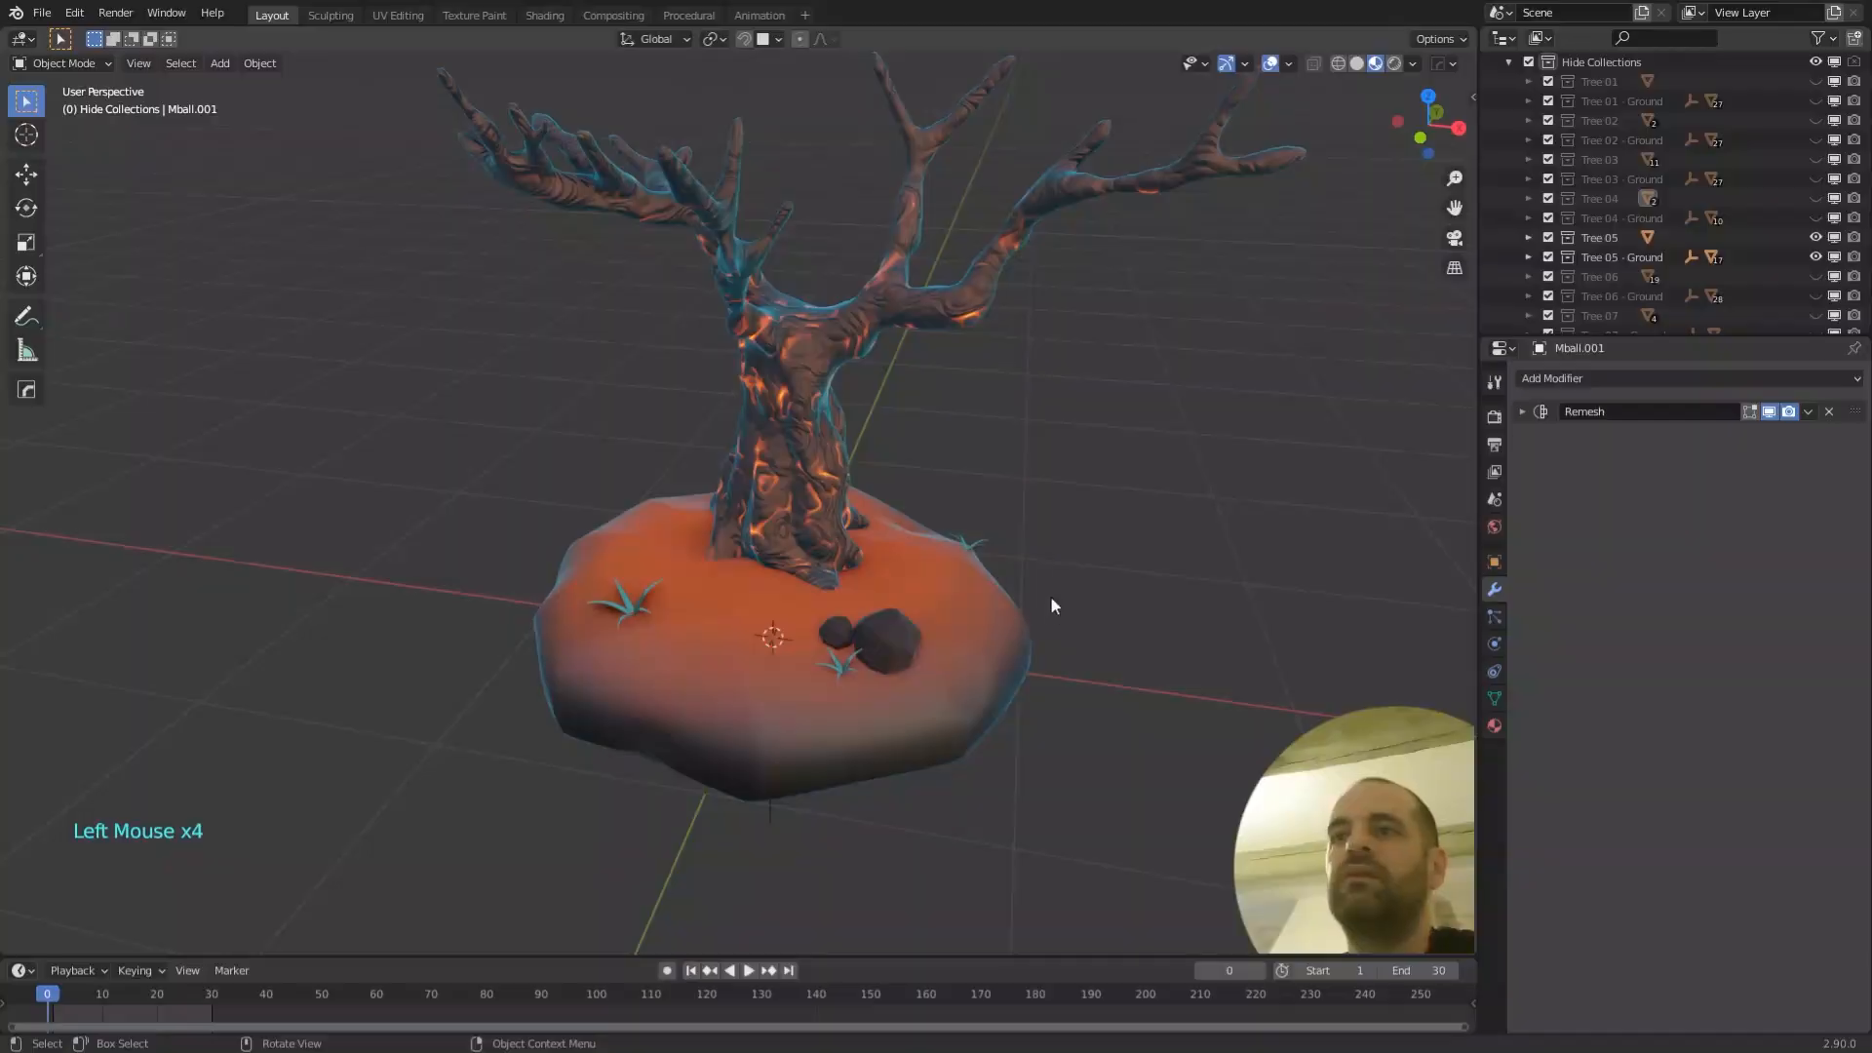
- Select Tree 05's glowing trunk and examine its branches and bark from several sides
middle_click_drag(1050, 595, 1120, 564)
left_click(761, 396)
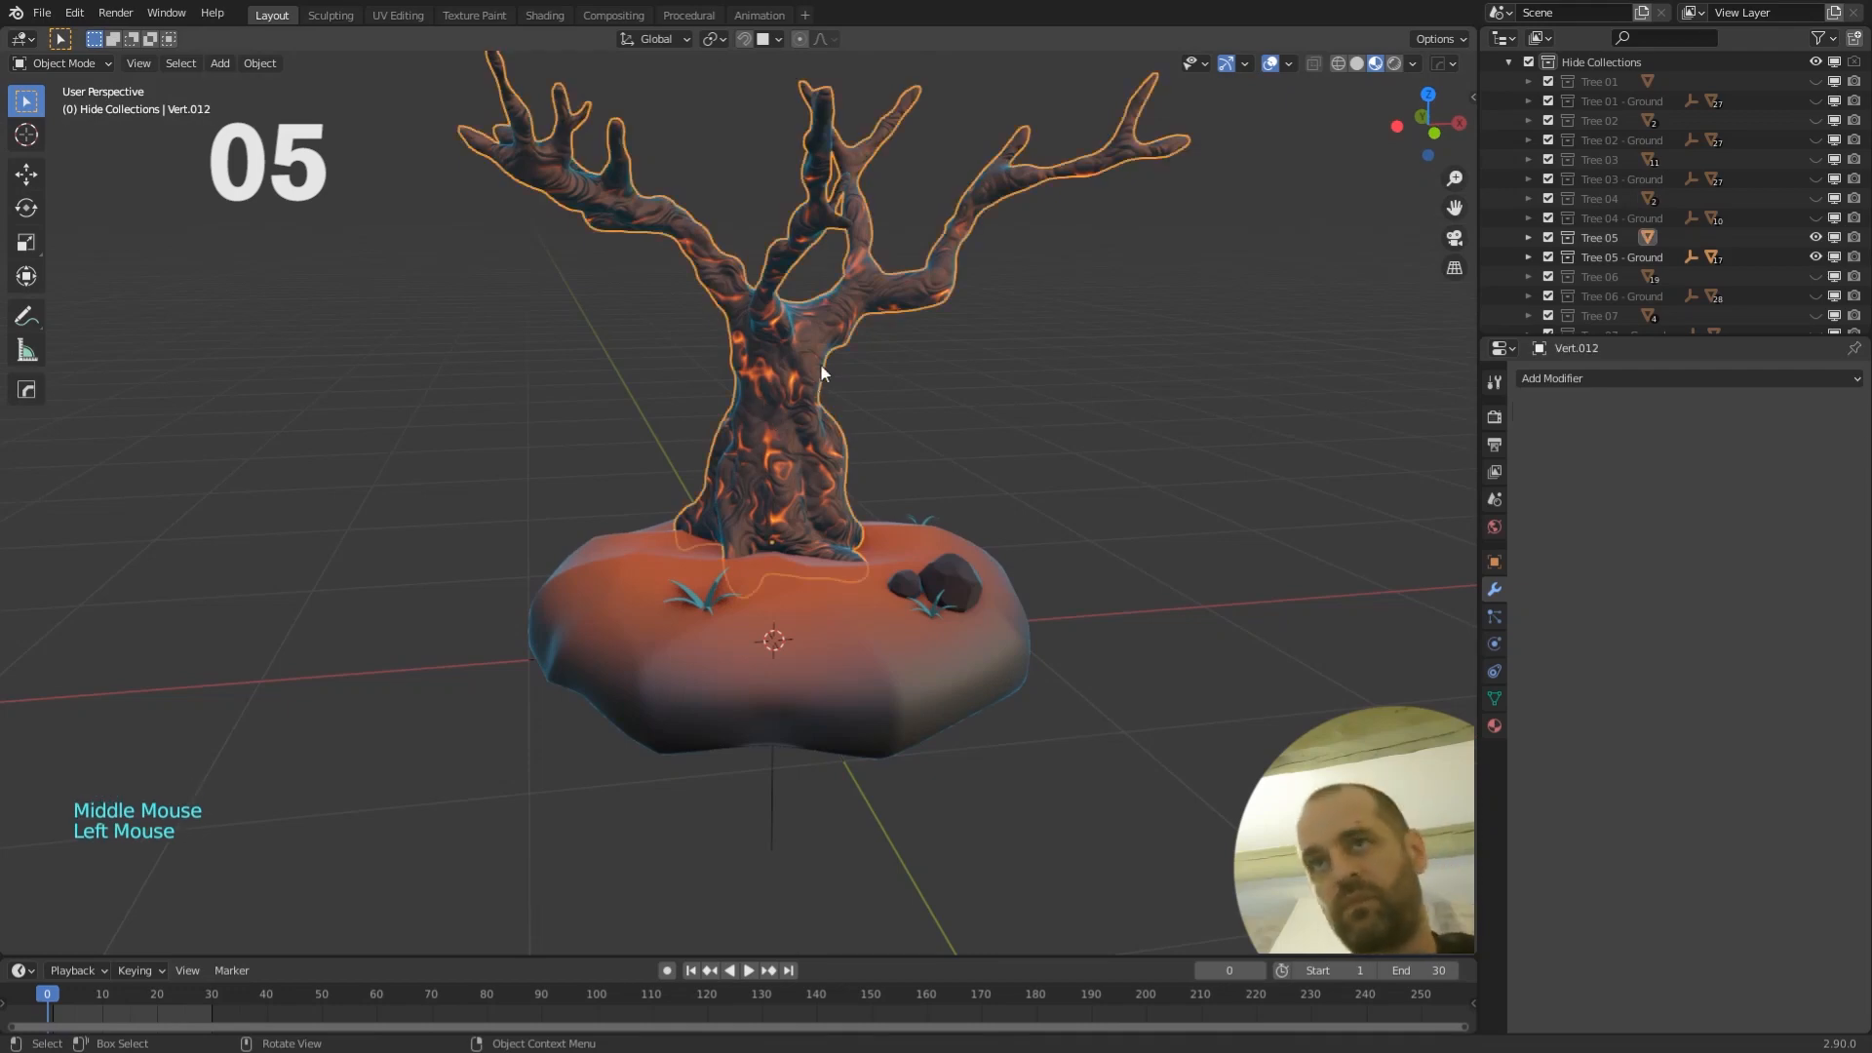
middle_click_drag(764, 398, 882, 369)
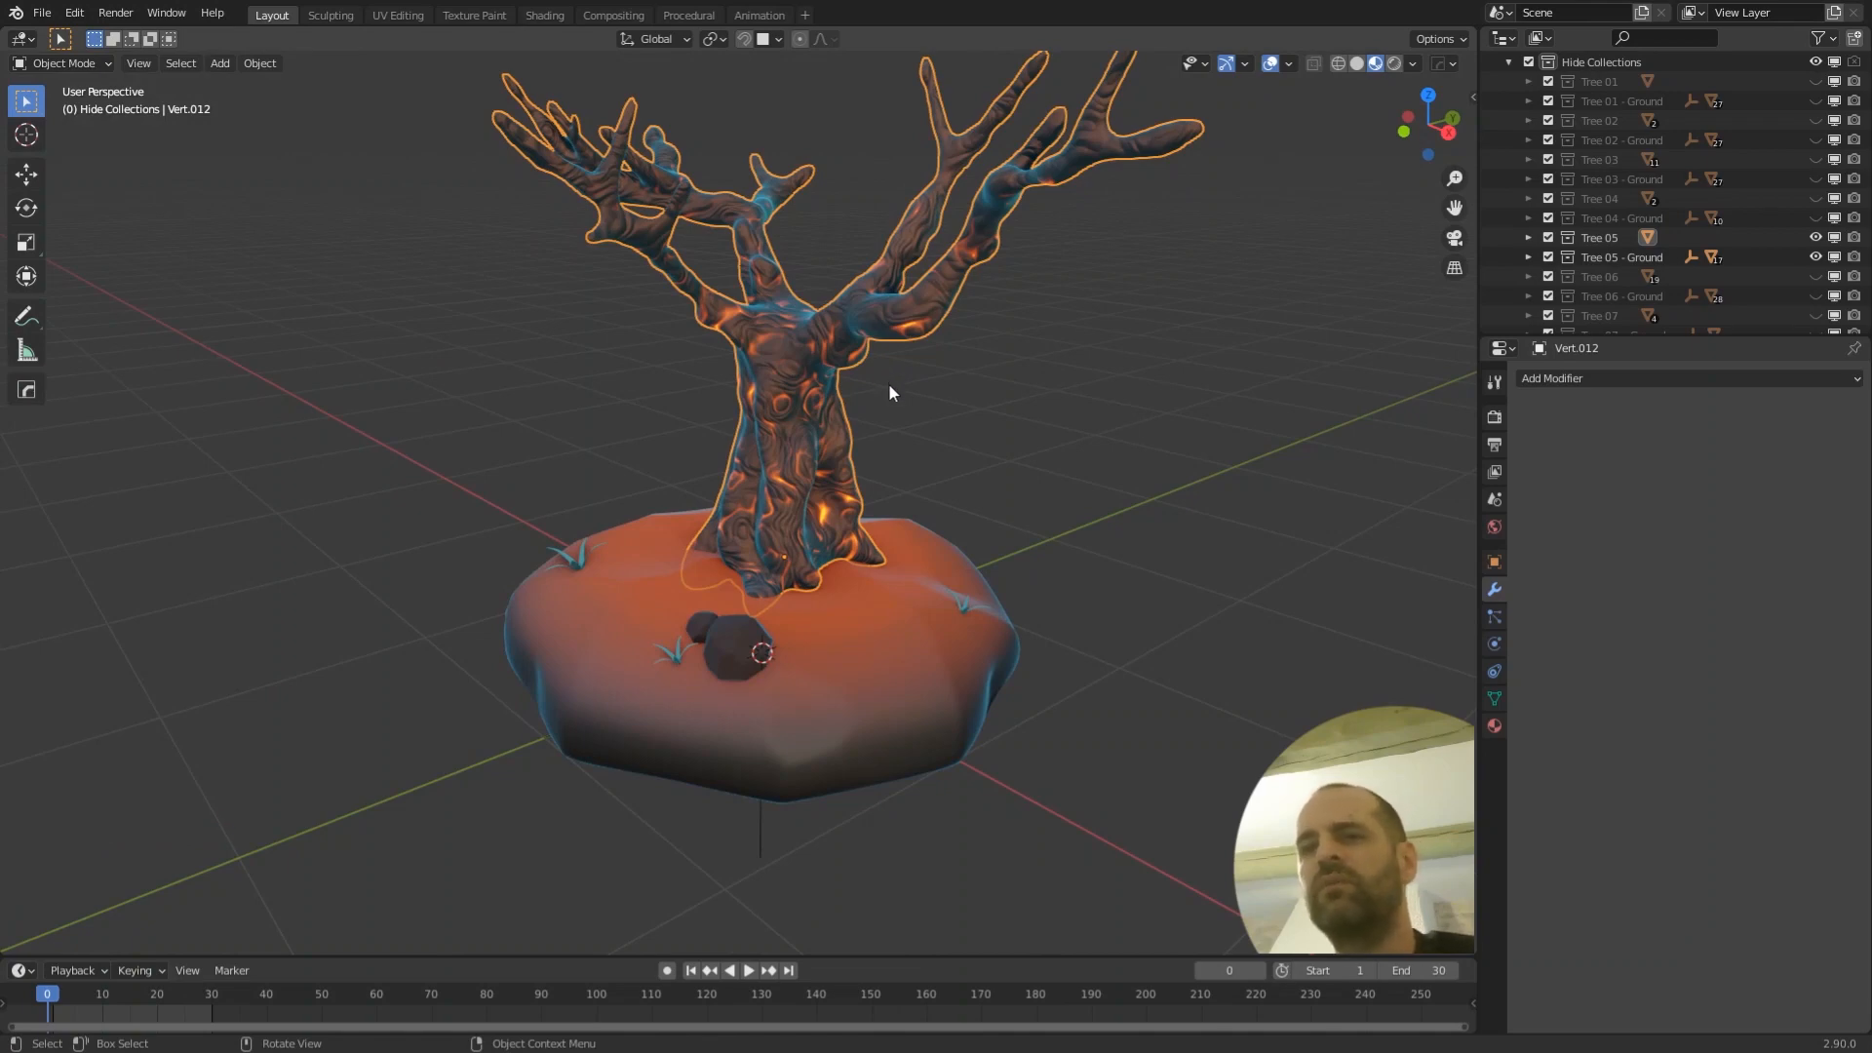
middle_click_drag(831, 354, 923, 405)
middle_click_drag(874, 467, 915, 552)
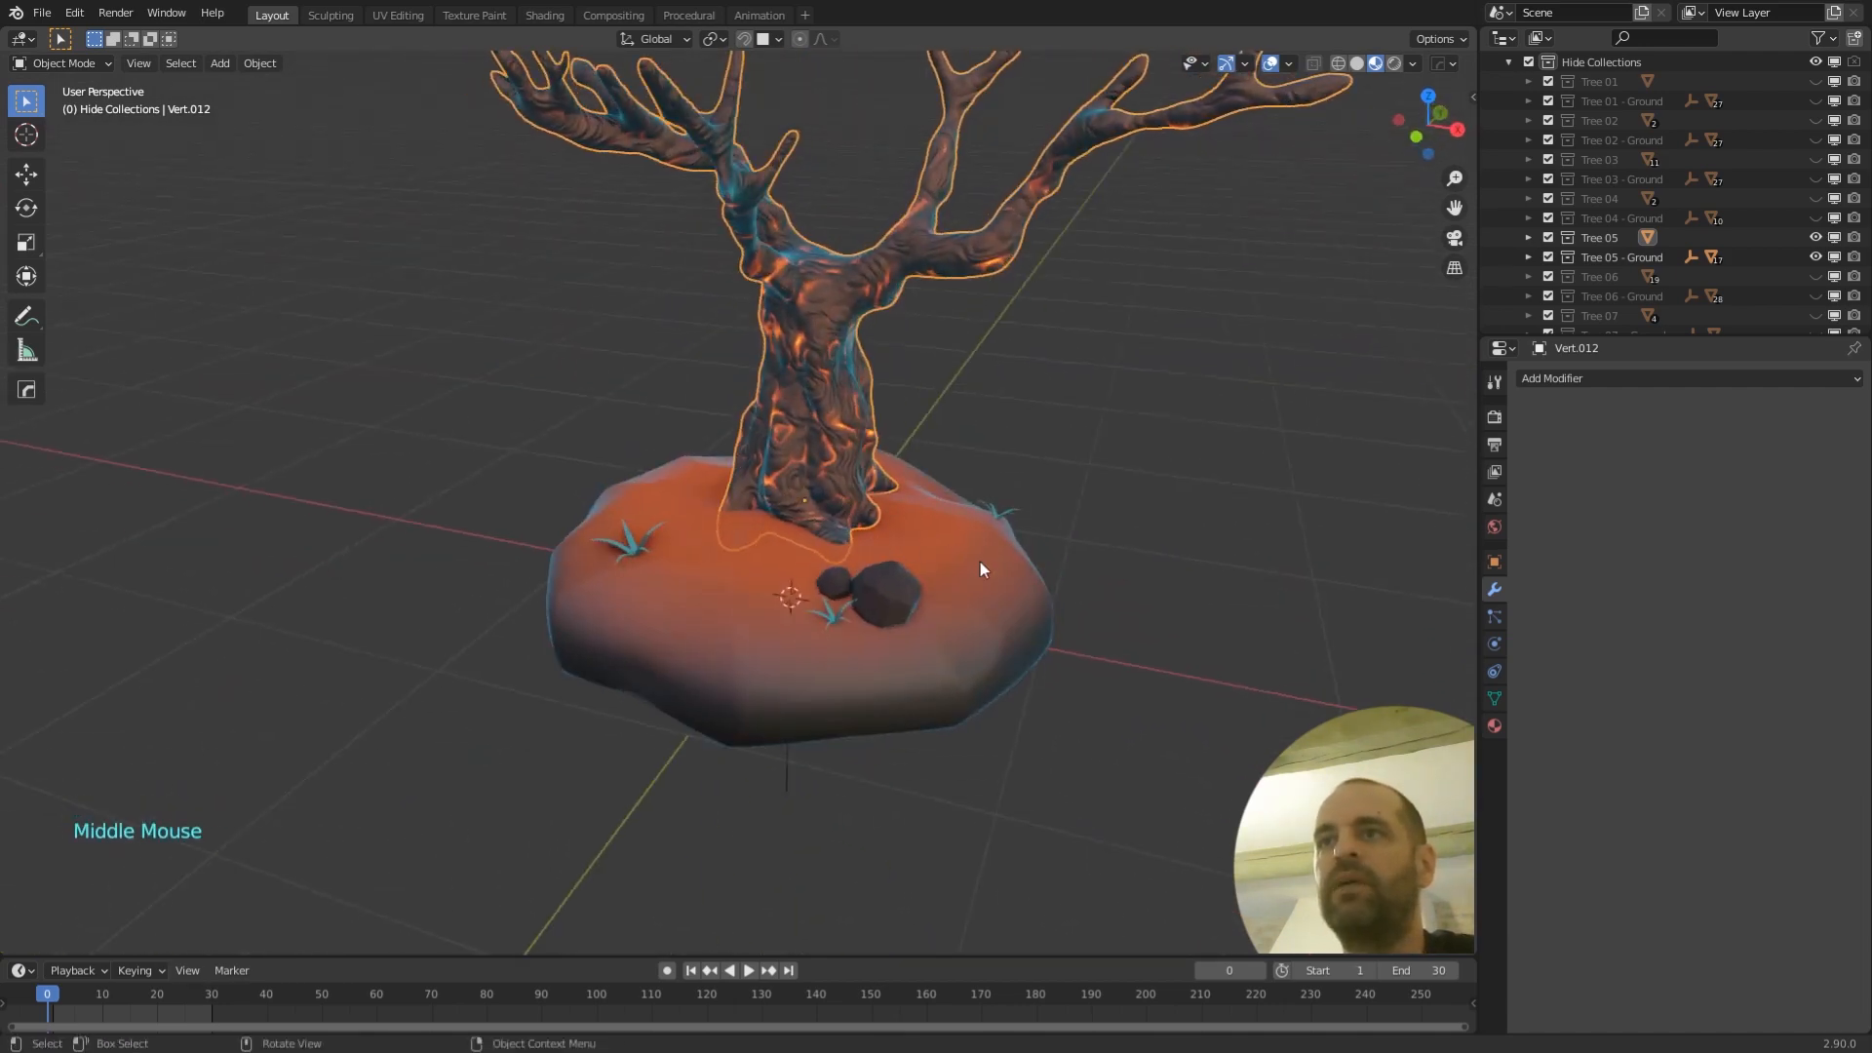
- Select Tree 05's ground and turn off the viewport display of its Displace modifier
left_click(985, 605)
middle_click_drag(1010, 710, 1004, 604, "shift")
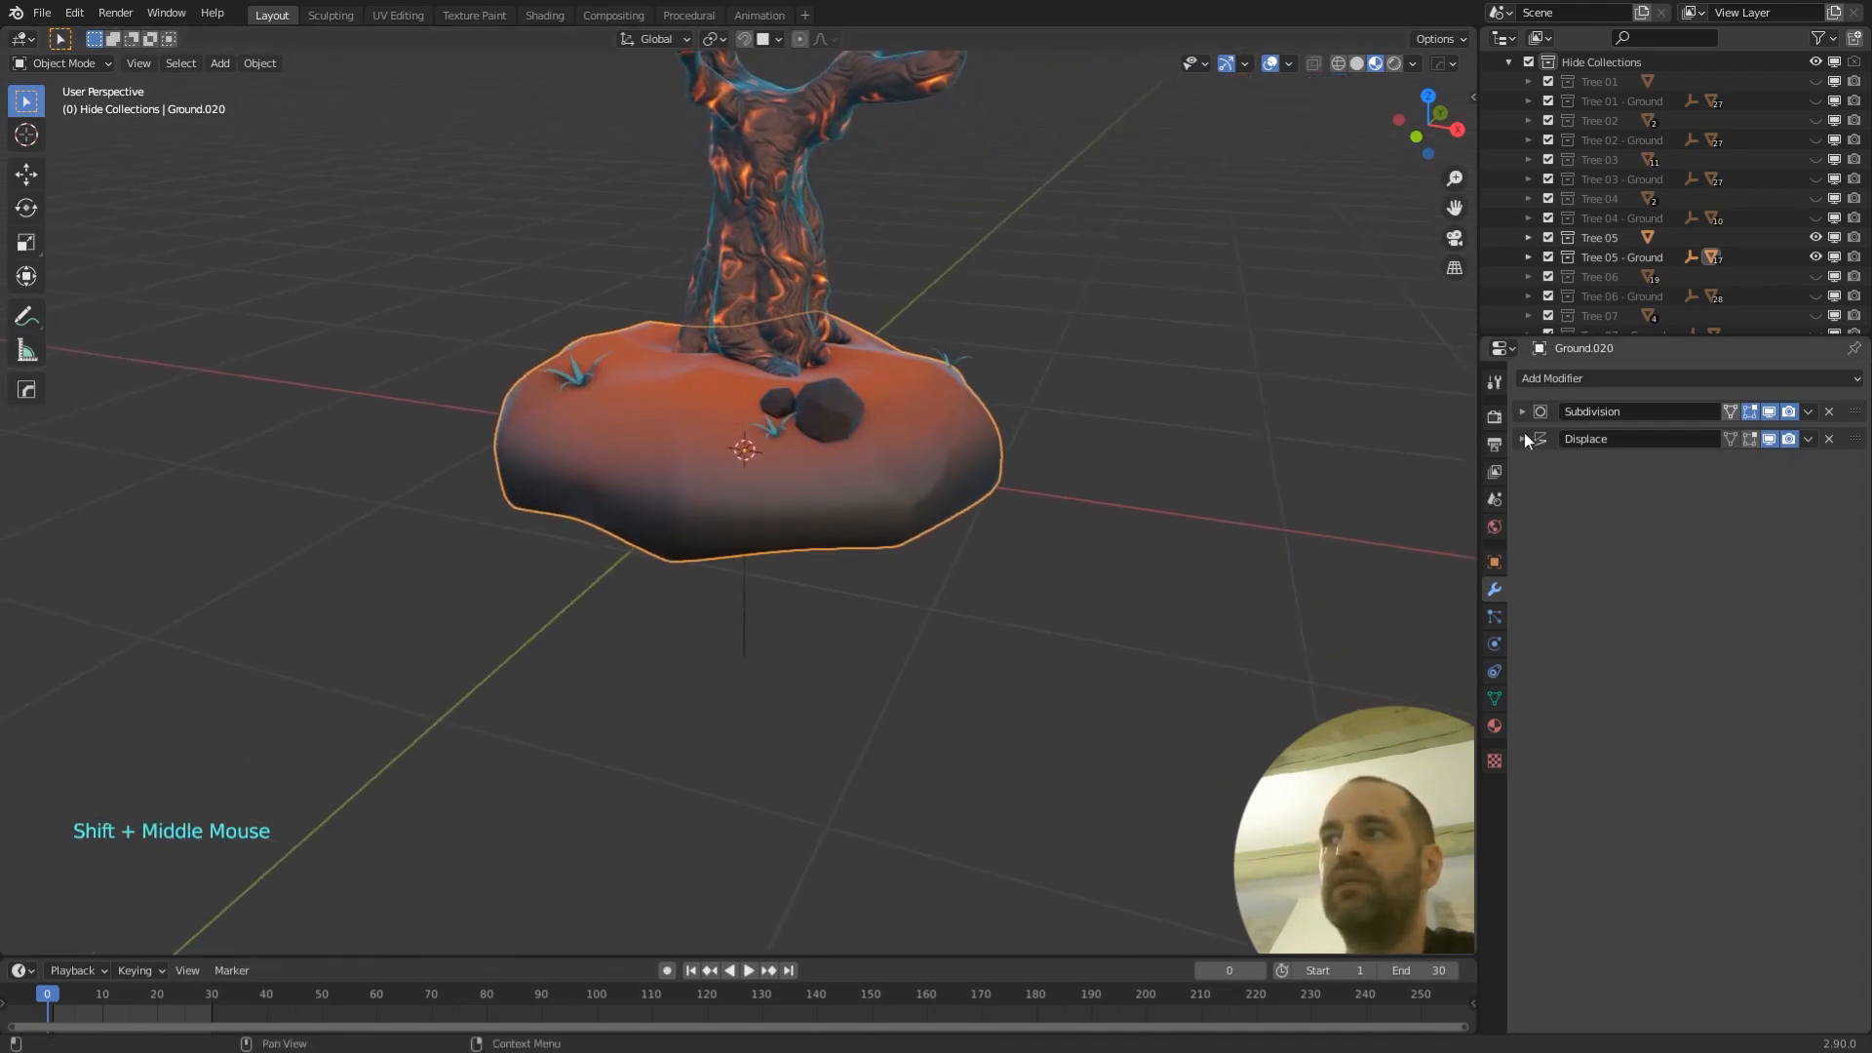
left_click(1768, 439)
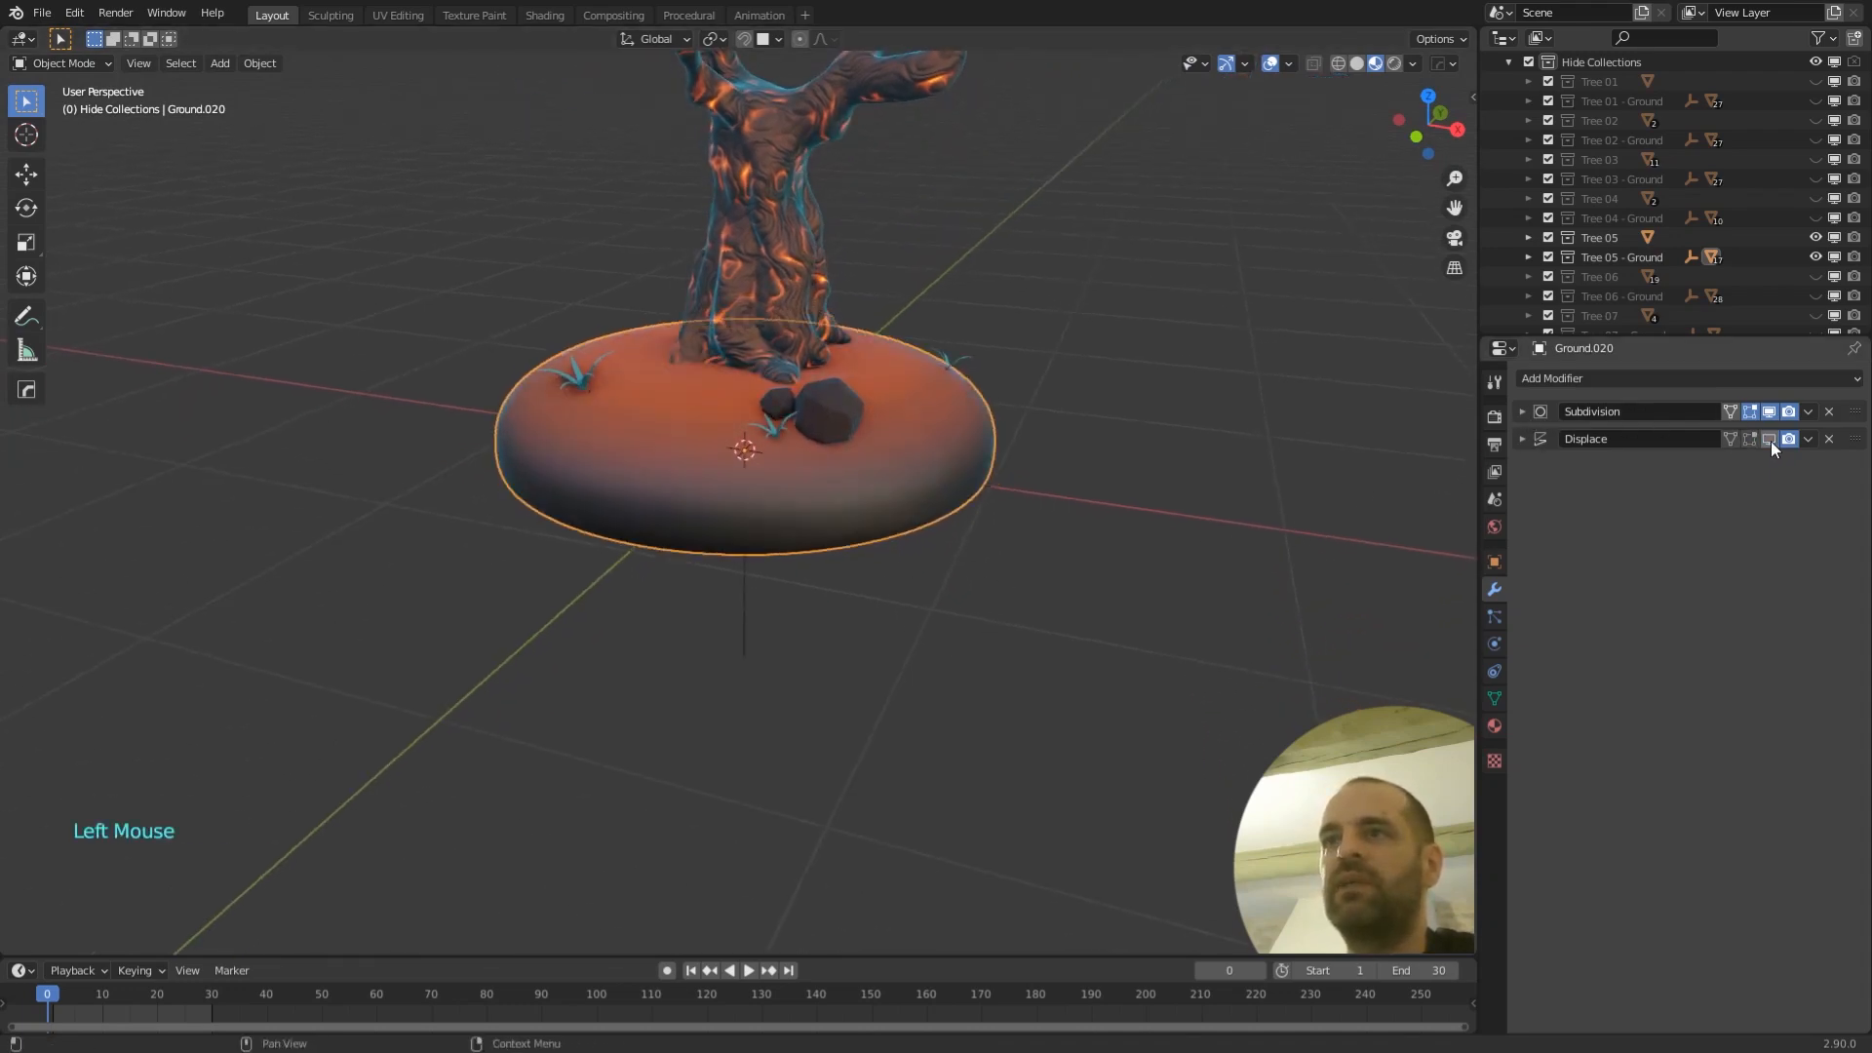
- Switch the viewport display of the ground's Subdivision modifier off and on for comparison, and turn its Displace modifier's display back on
left_click(1770, 410)
left_click(1770, 411)
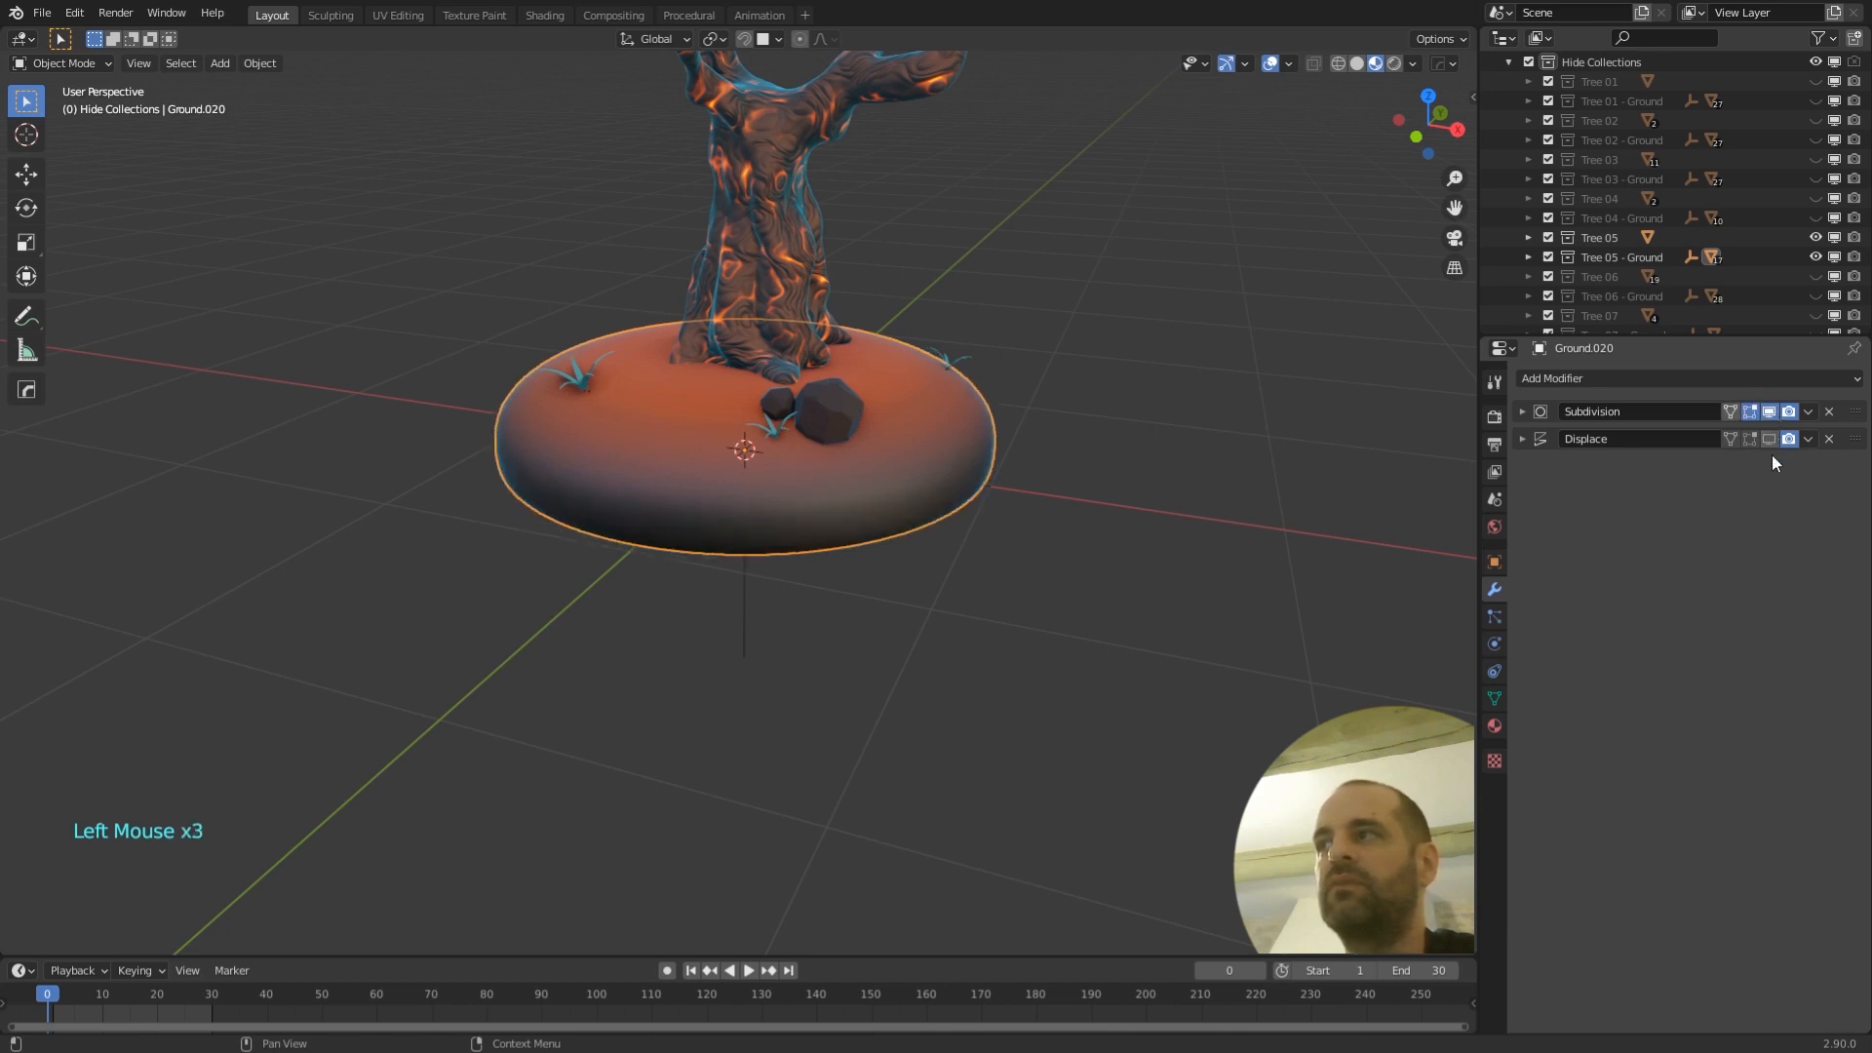
left_click(1769, 439)
- Examine the Displace modifier's settings and its Voronoi texture, and switch its viewport display off and on for comparison
left_click(1523, 438)
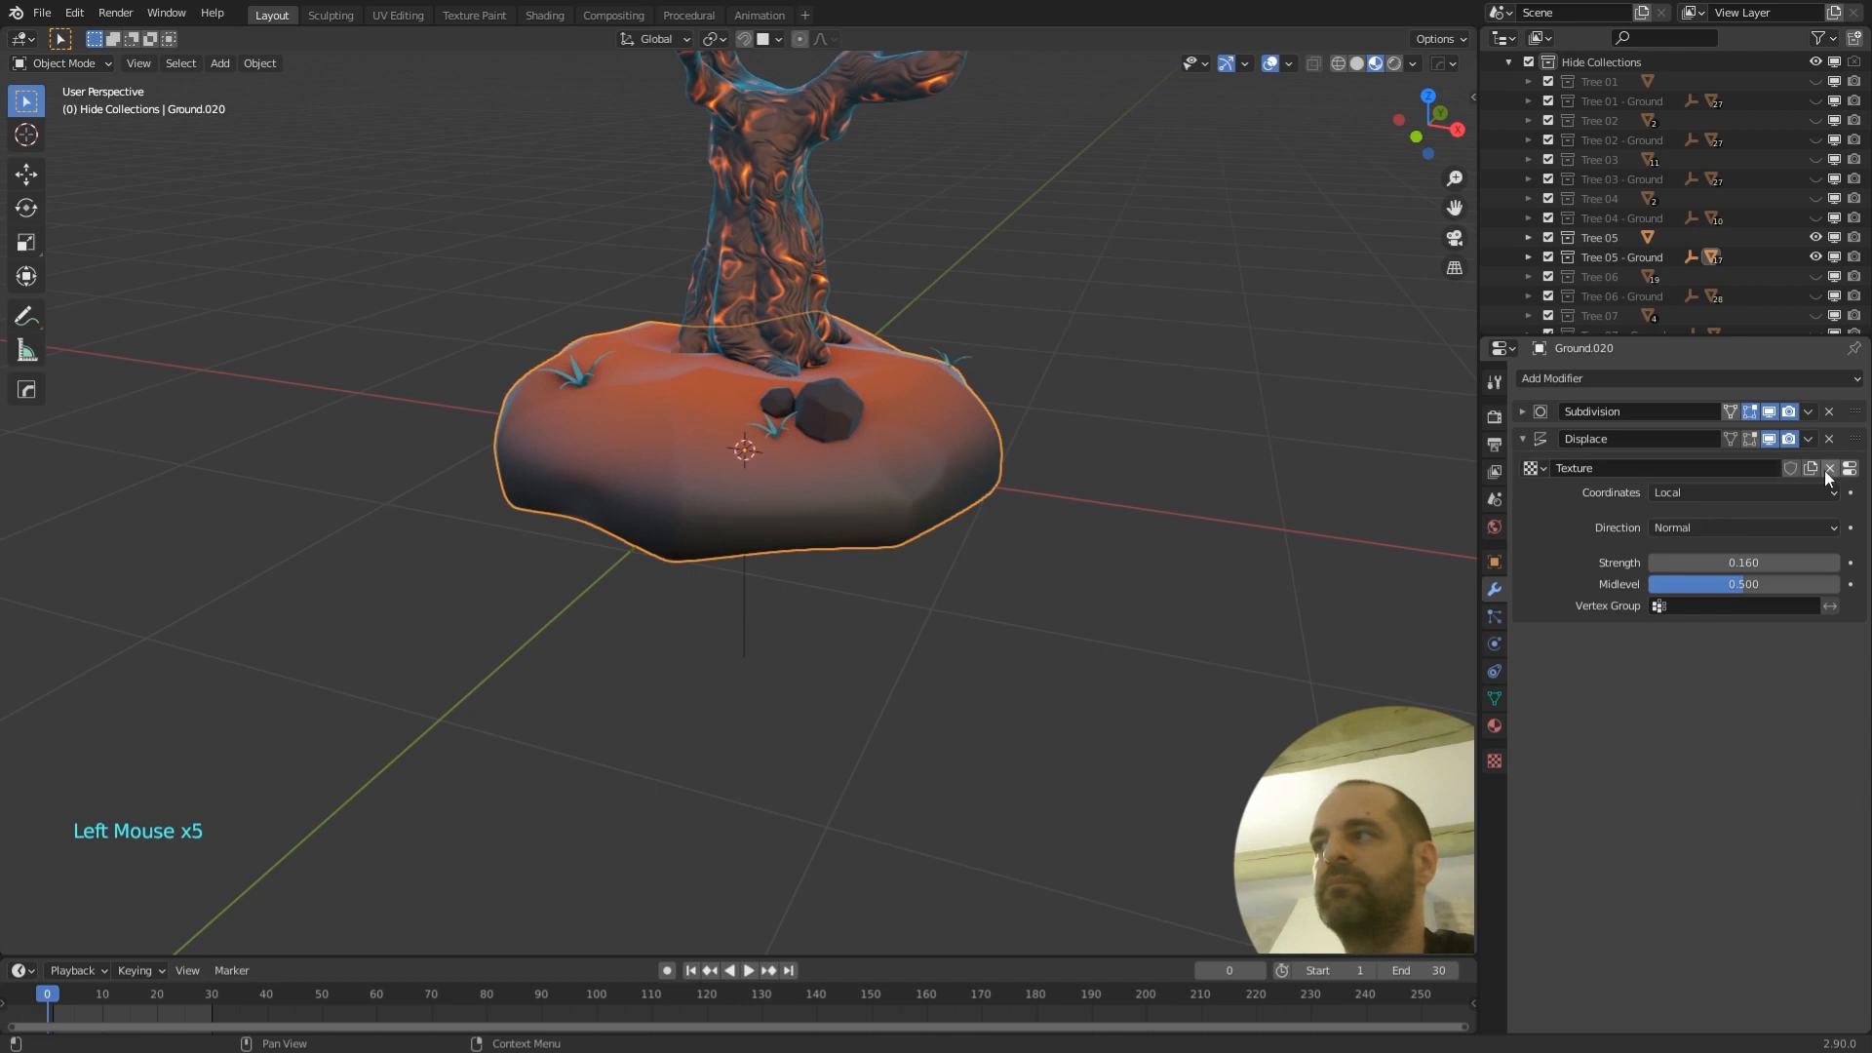
left_click(1495, 760)
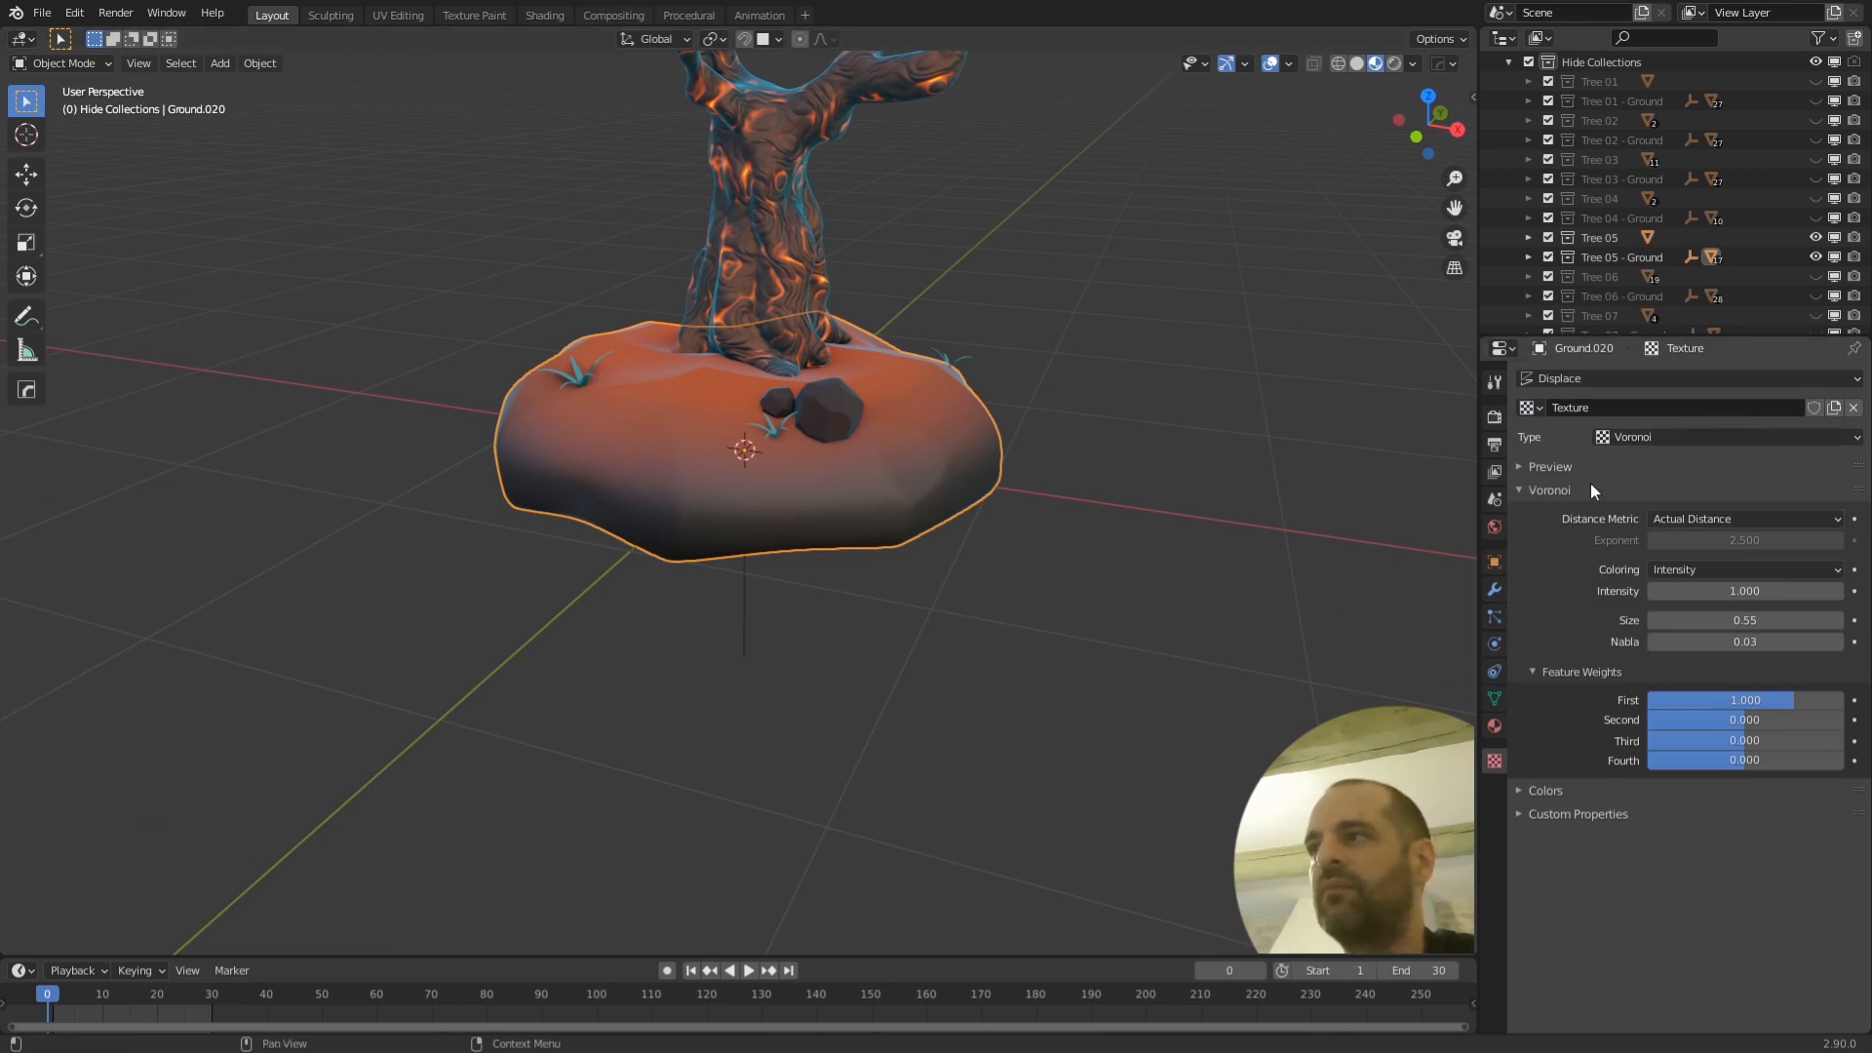
left_click(1493, 590)
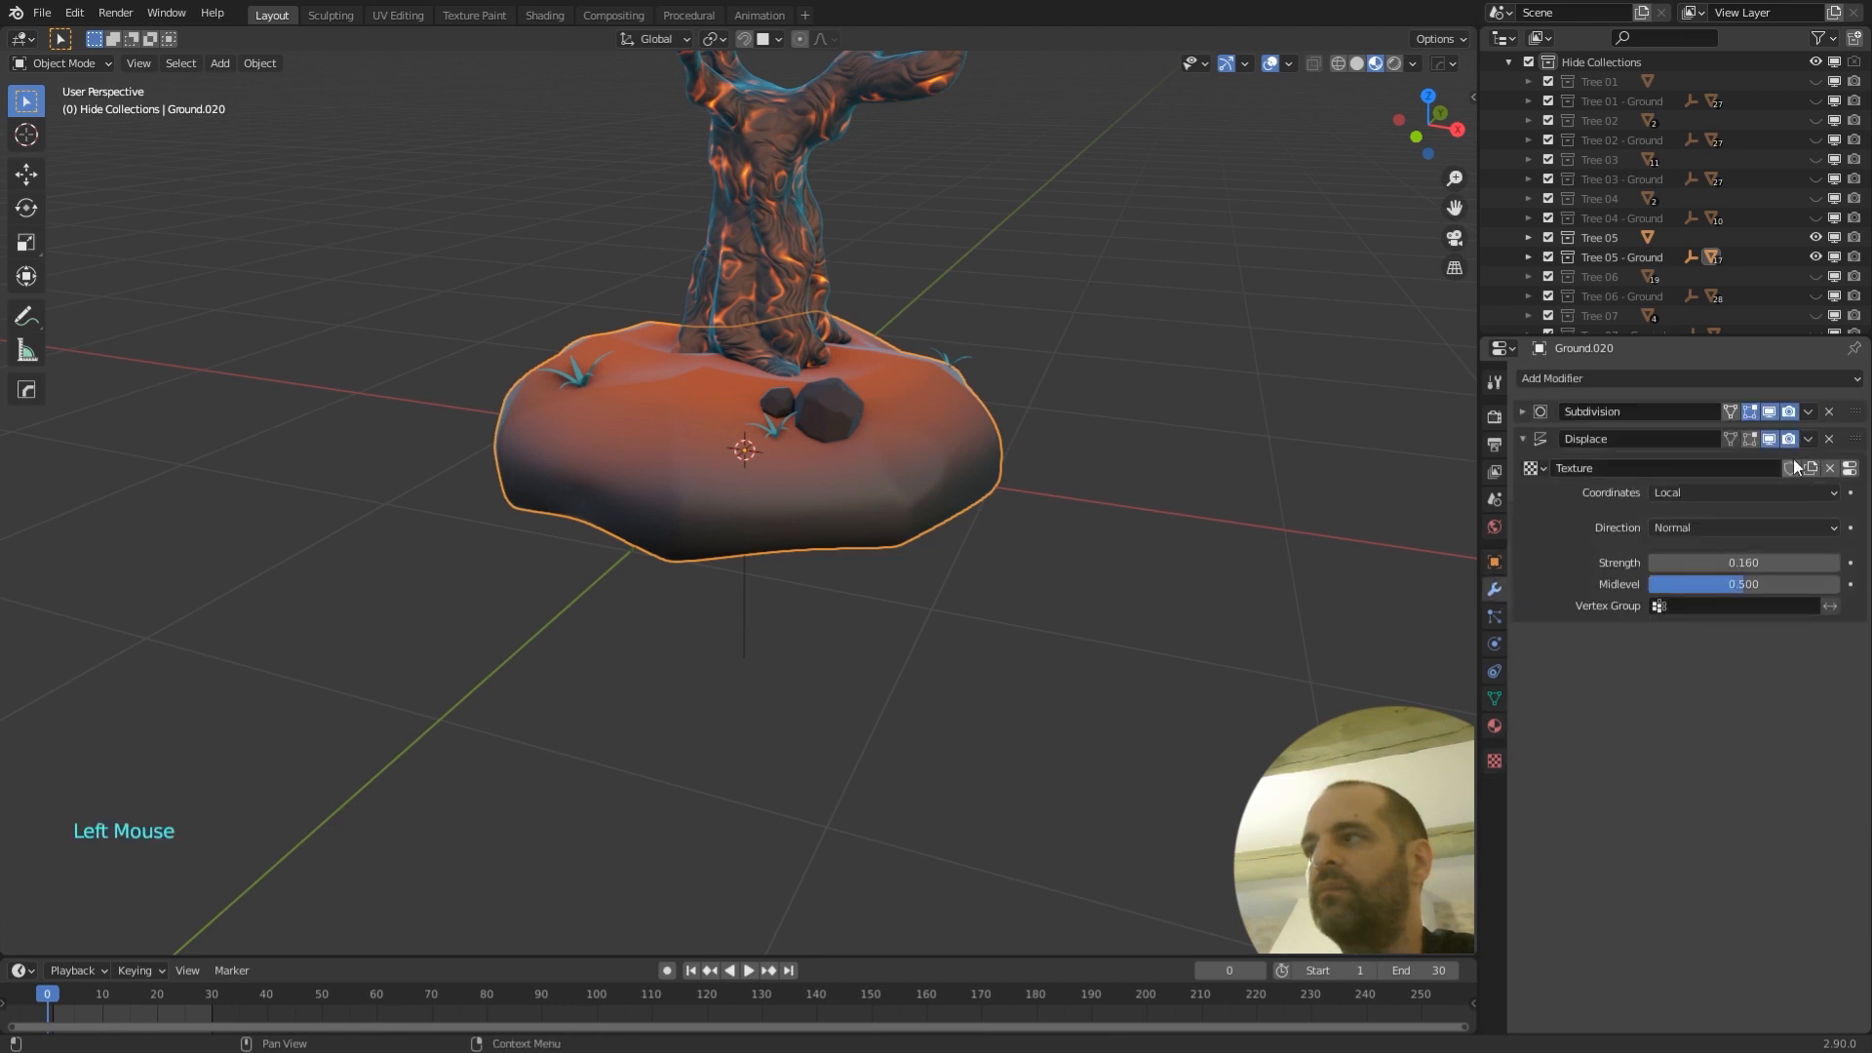
left_click(1771, 440)
left_click(1771, 440)
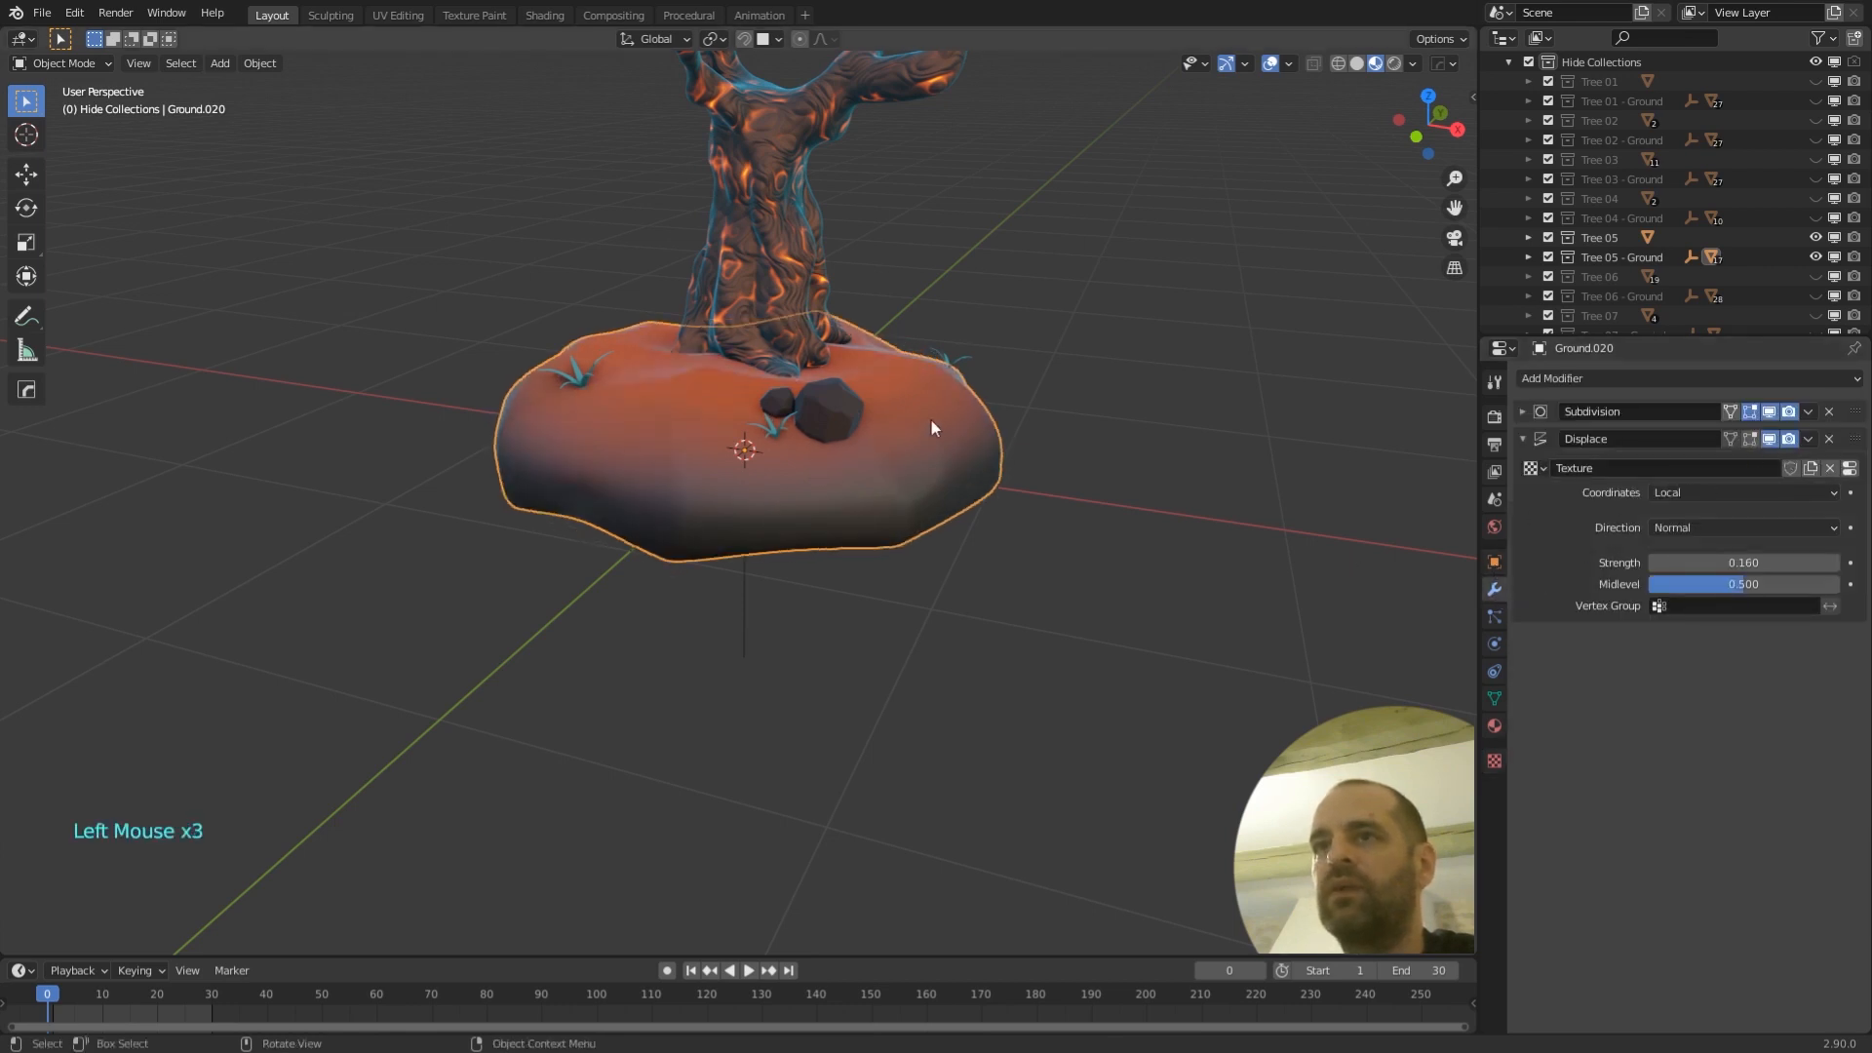
- Set the Displace strength of Tree 05's ground to 0.130 and deselect the ground
middle_click_drag(932, 419, 805, 450)
middle_click_drag(928, 446, 813, 446)
scroll(919, 468, "up", 2)
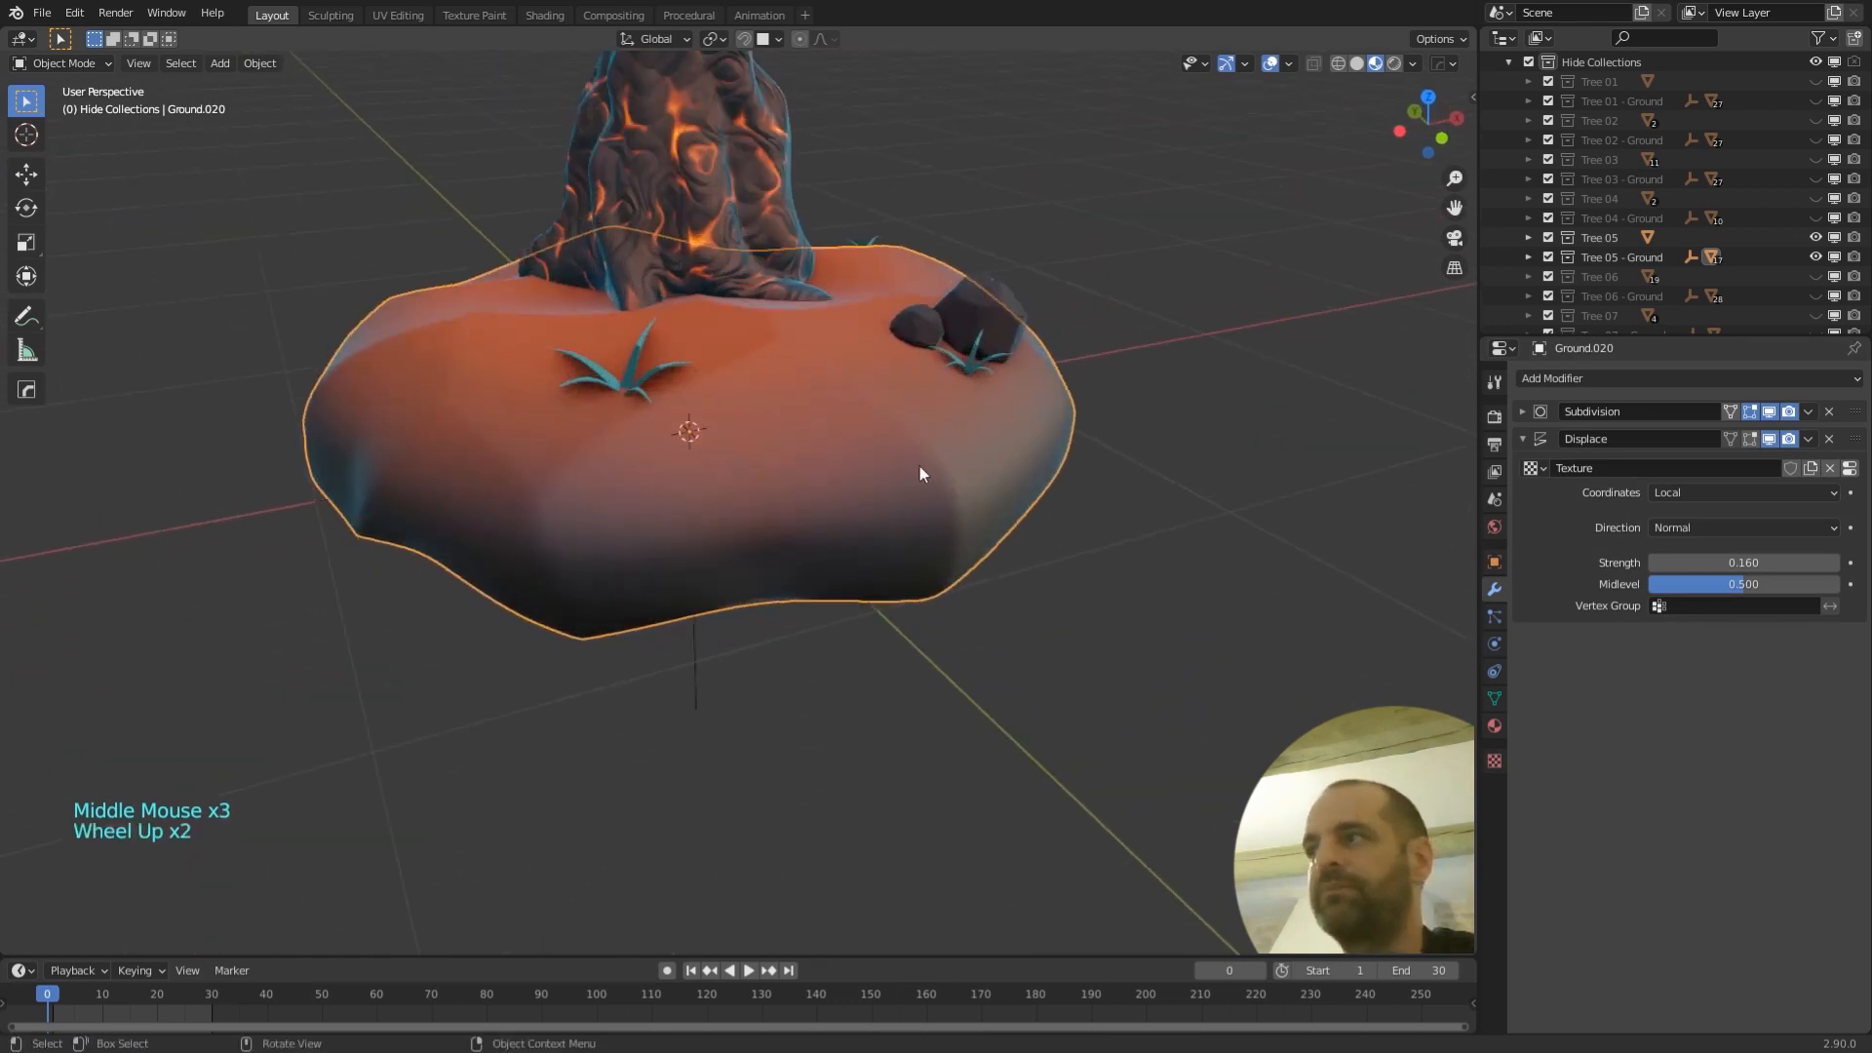
middle_click_drag(919, 468, 915, 466)
mouse_move(1742, 553)
left_mouse_down()
mouse_move(1833, 553)
mouse_move(1711, 553)
left_mouse_up()
left_click(1112, 572)
scroll(1111, 572, "down", 2)
middle_click_drag(1111, 572, 1072, 494)
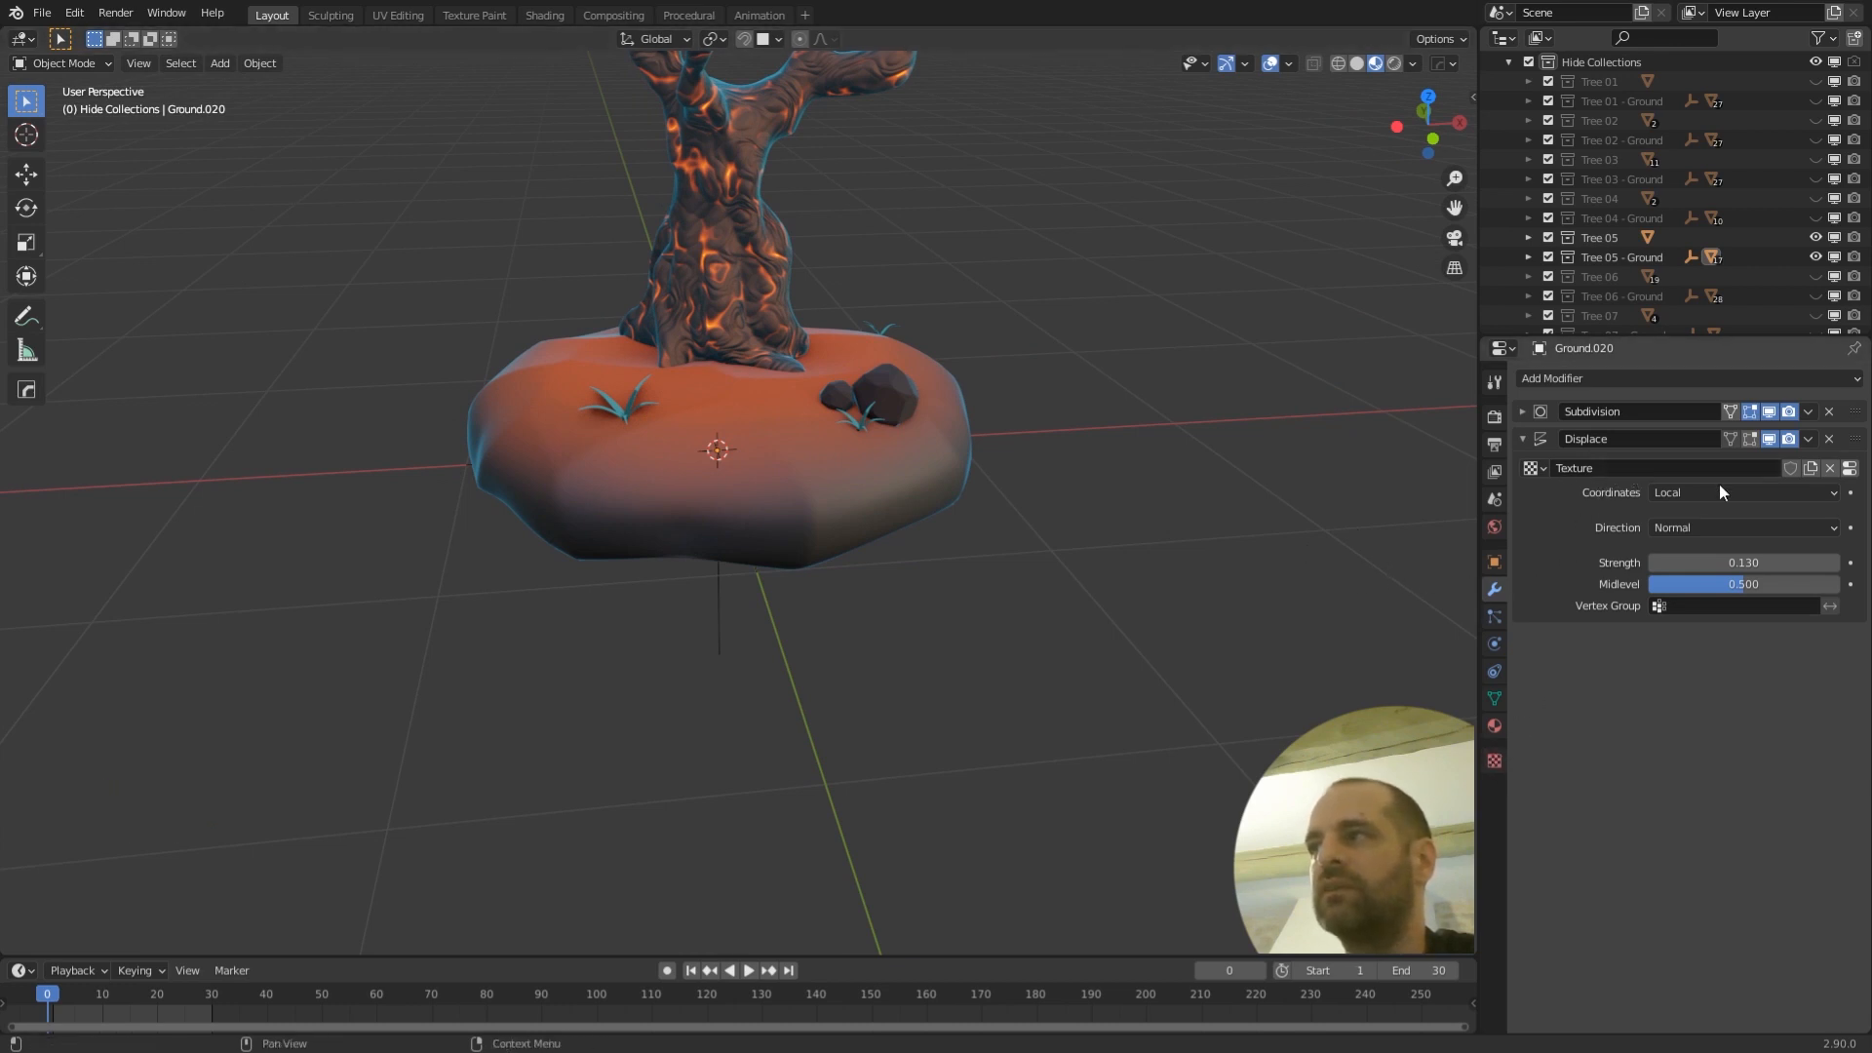
- Examine the shape of Tree 05's displaced ground from several angles and distances
middle_click_drag(1139, 512, 1076, 585)
scroll(1036, 503, "up", 2)
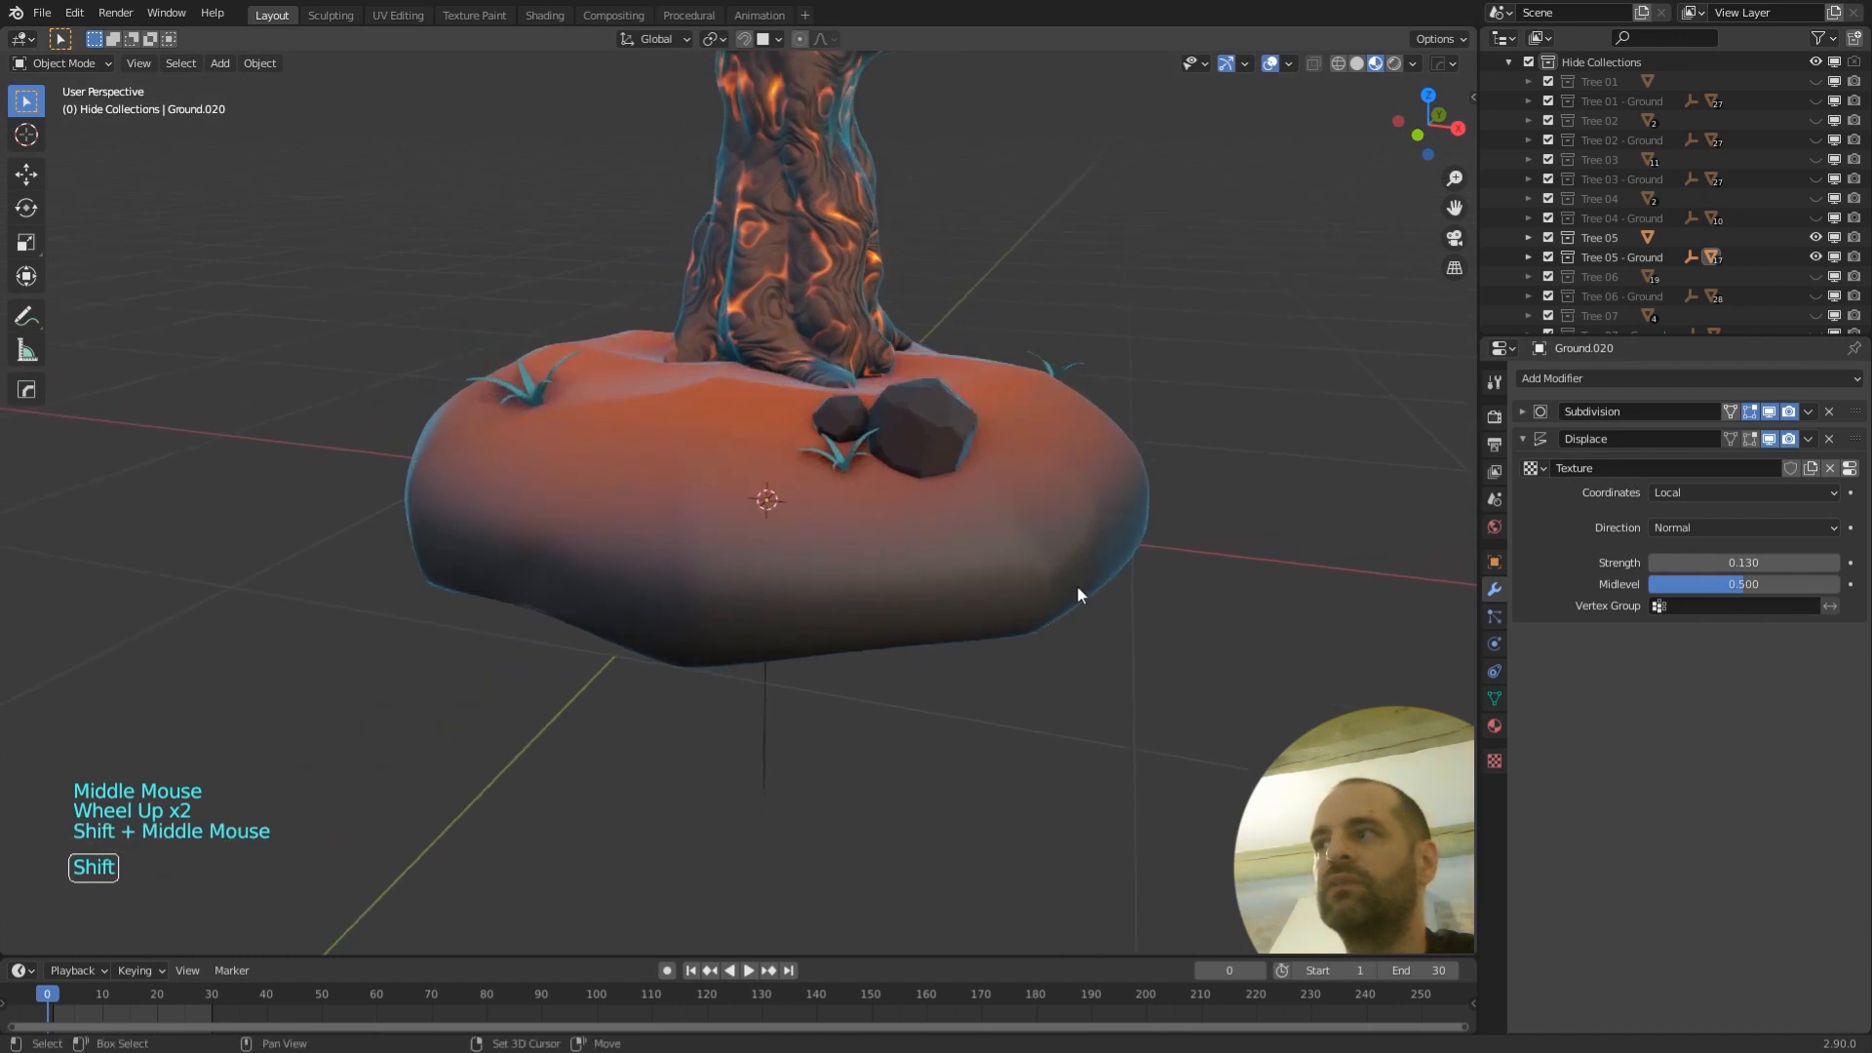
middle_click_drag(1308, 546, 1319, 571)
scroll(1267, 605, "down", 2)
middle_click_drag(1256, 624, 1187, 588, "shift")
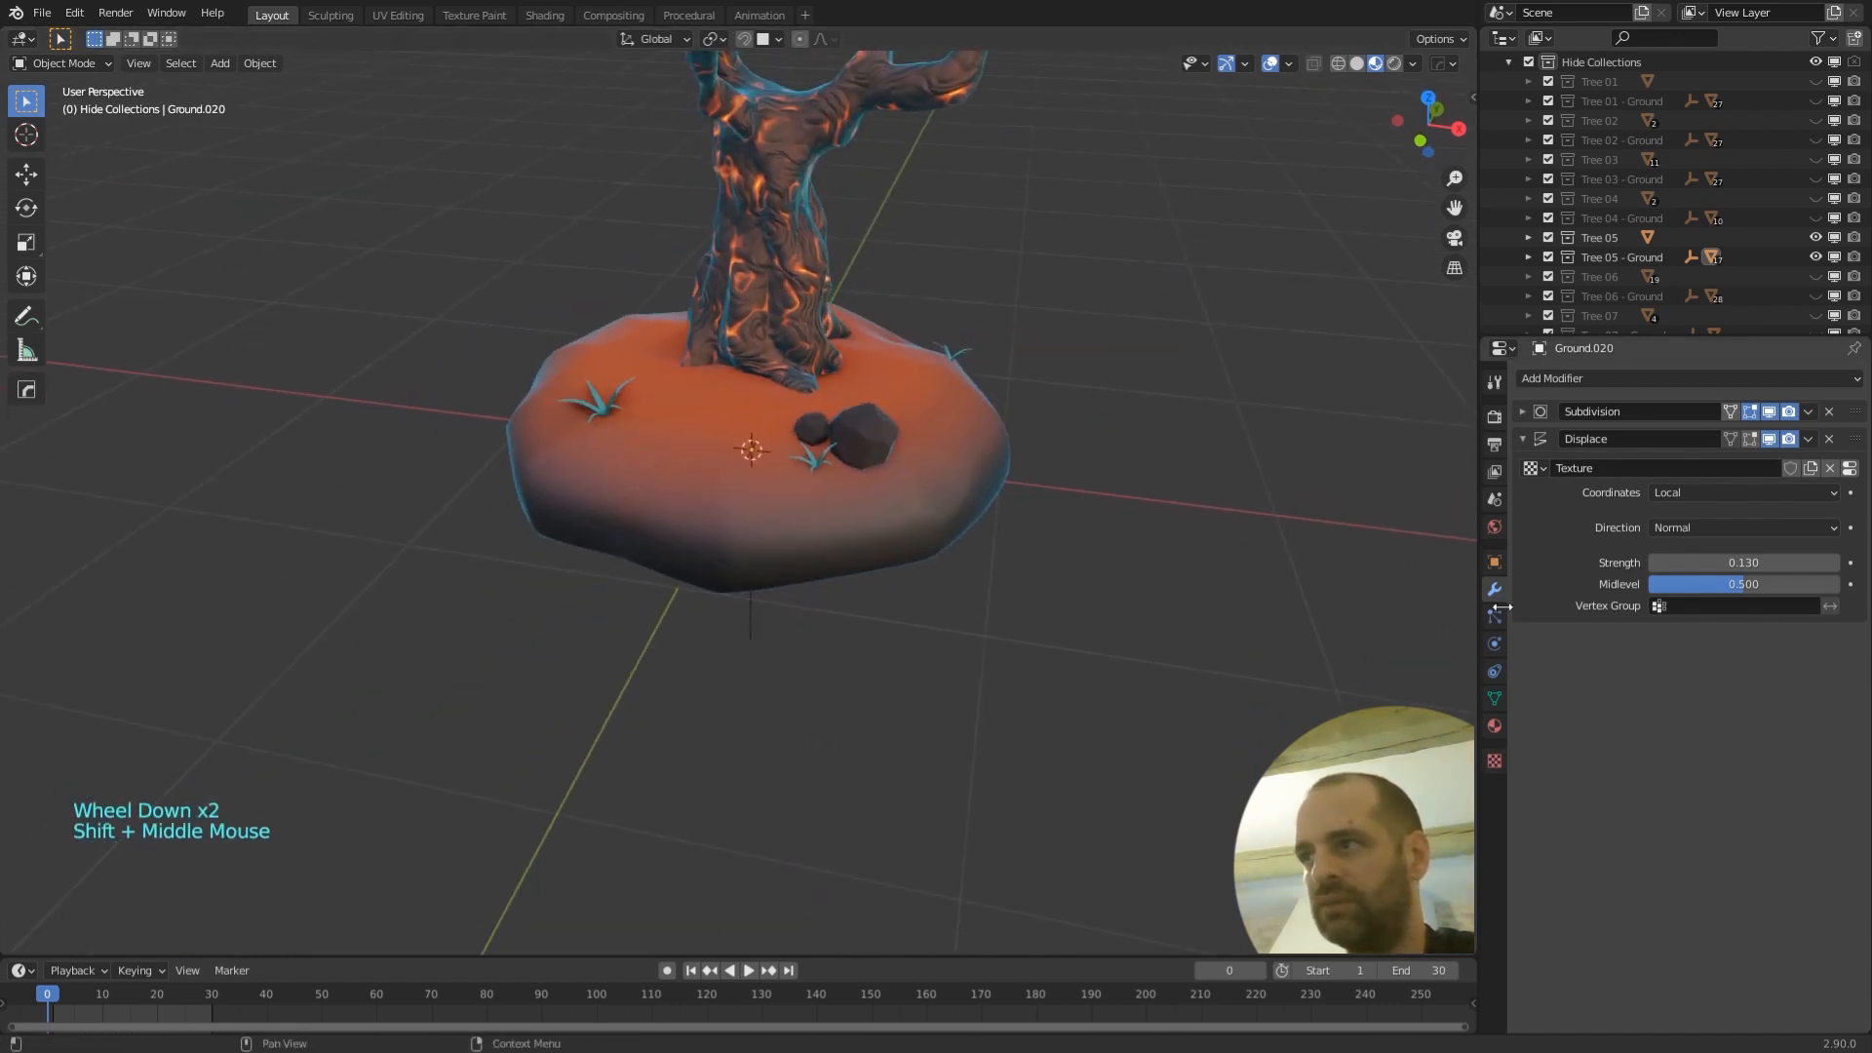
scroll(845, 234, "down", 3)
scroll(938, 417, "up", 4)
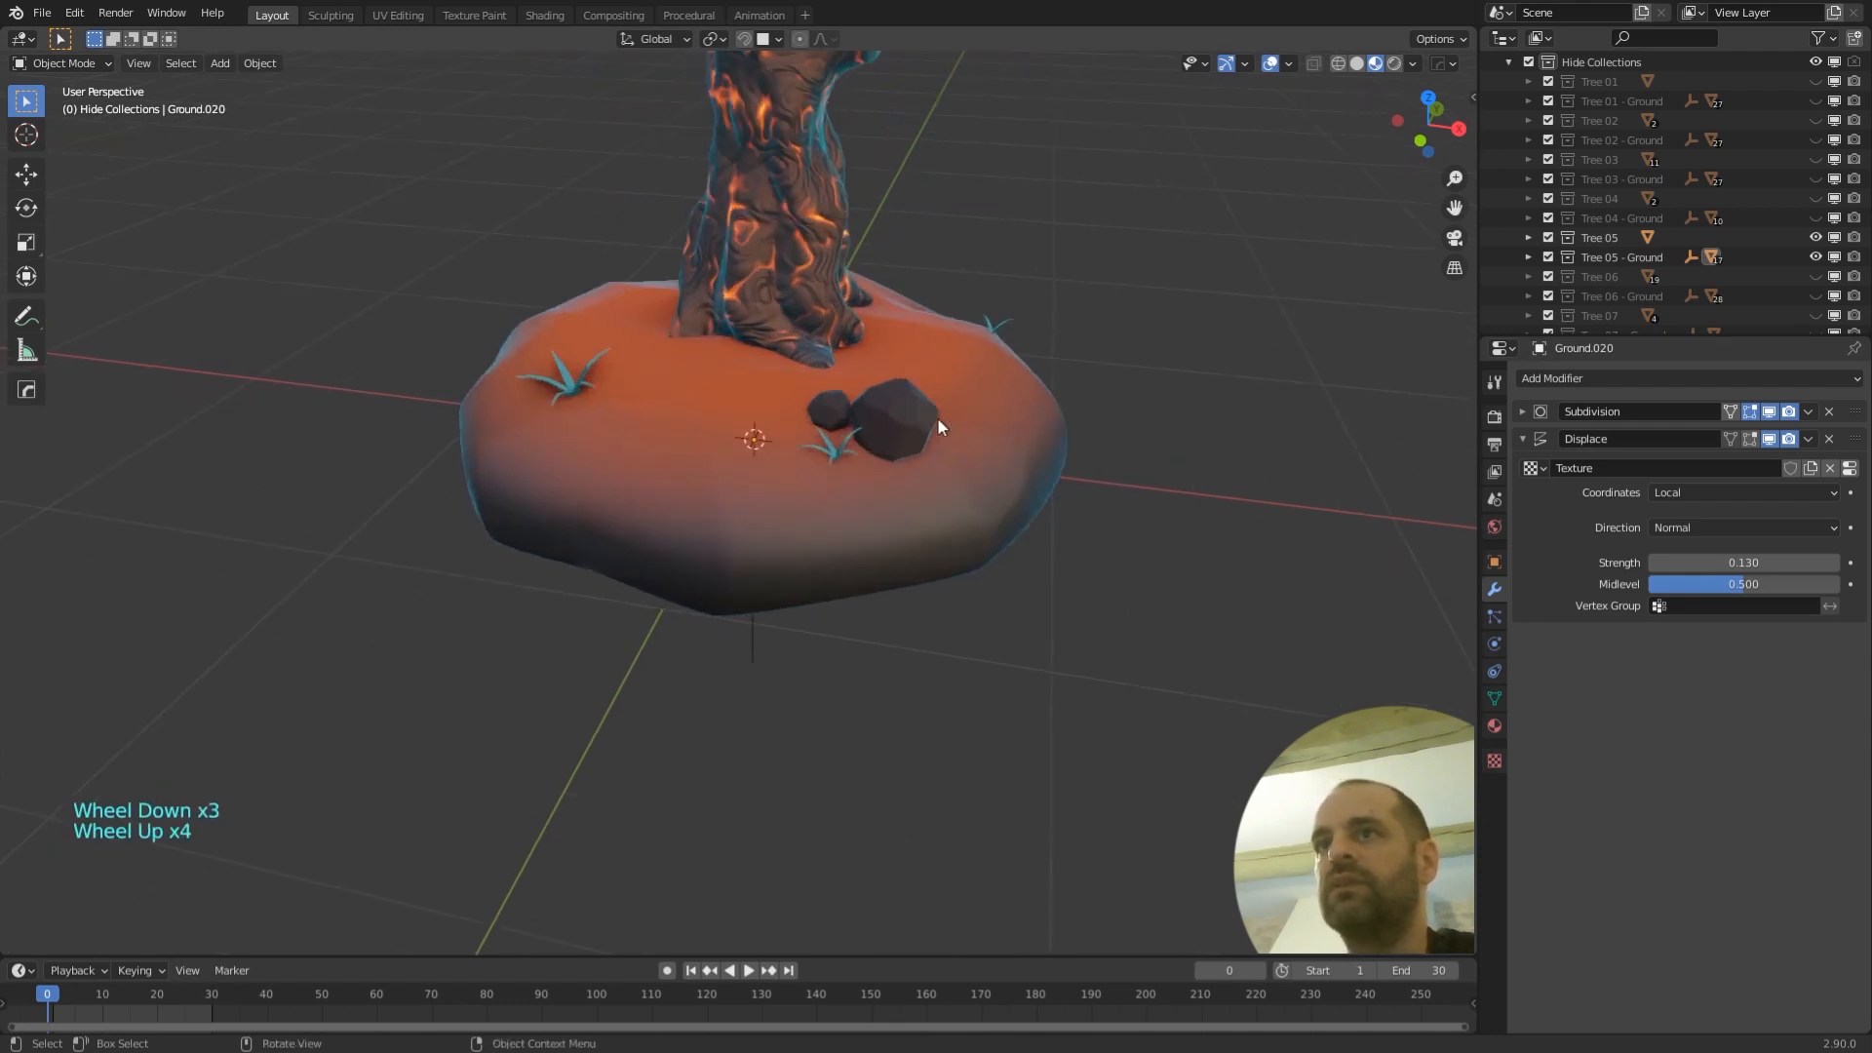
middle_click_drag(938, 417, 1002, 471)
- Try the Clouds and Marble types for the ground's displacement texture, and set the type back to Voronoi
left_click(1004, 474)
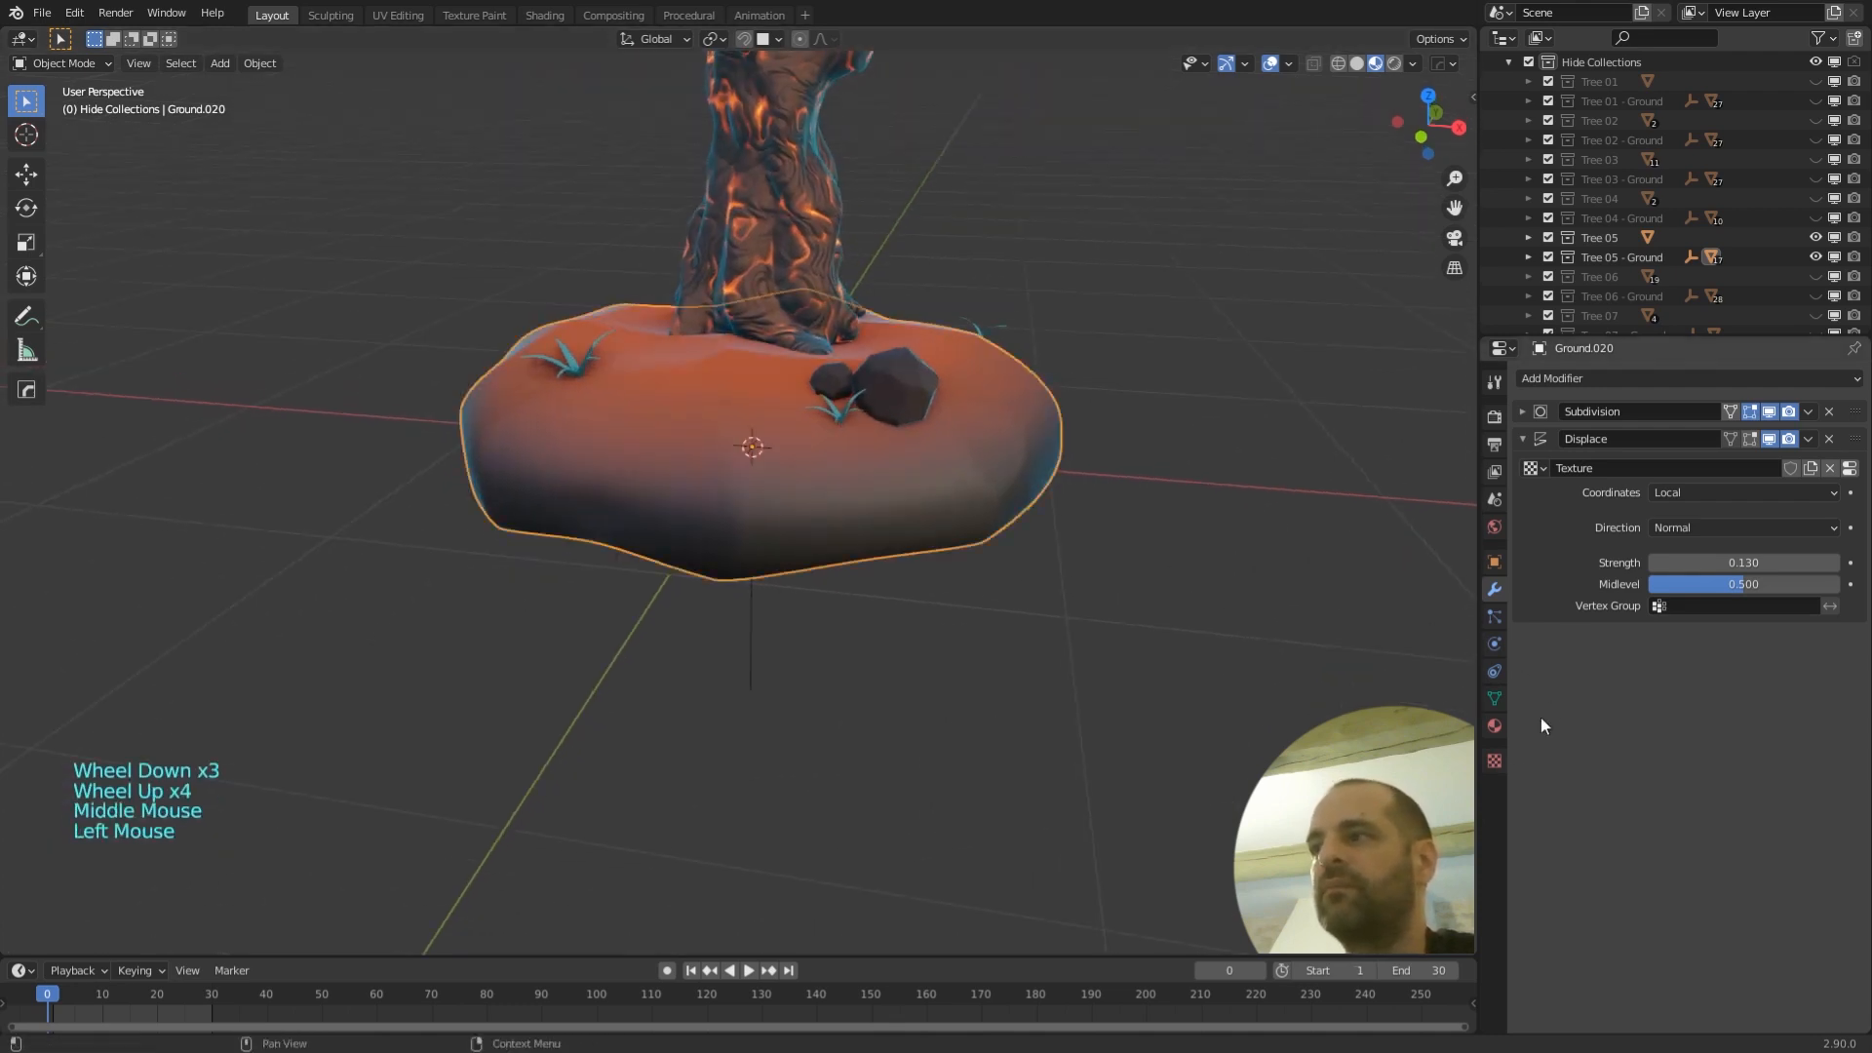
left_click(1494, 760)
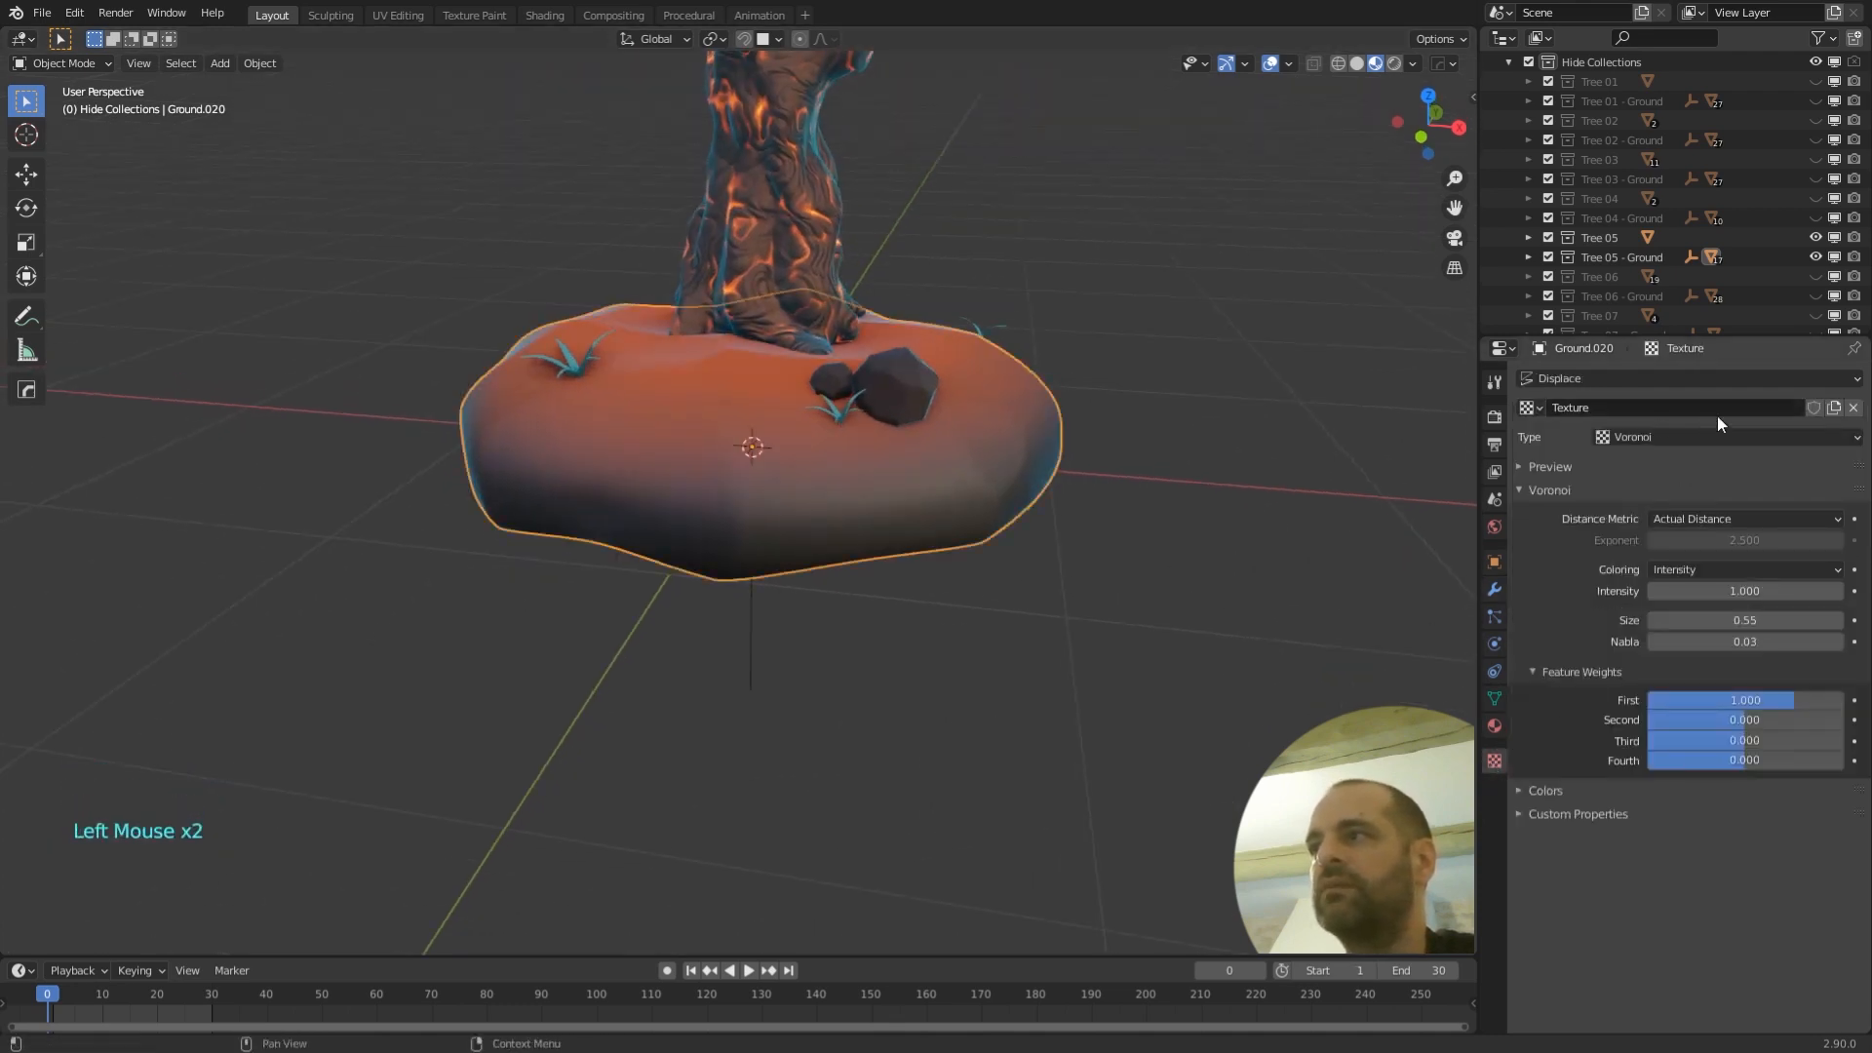
left_click(1689, 435)
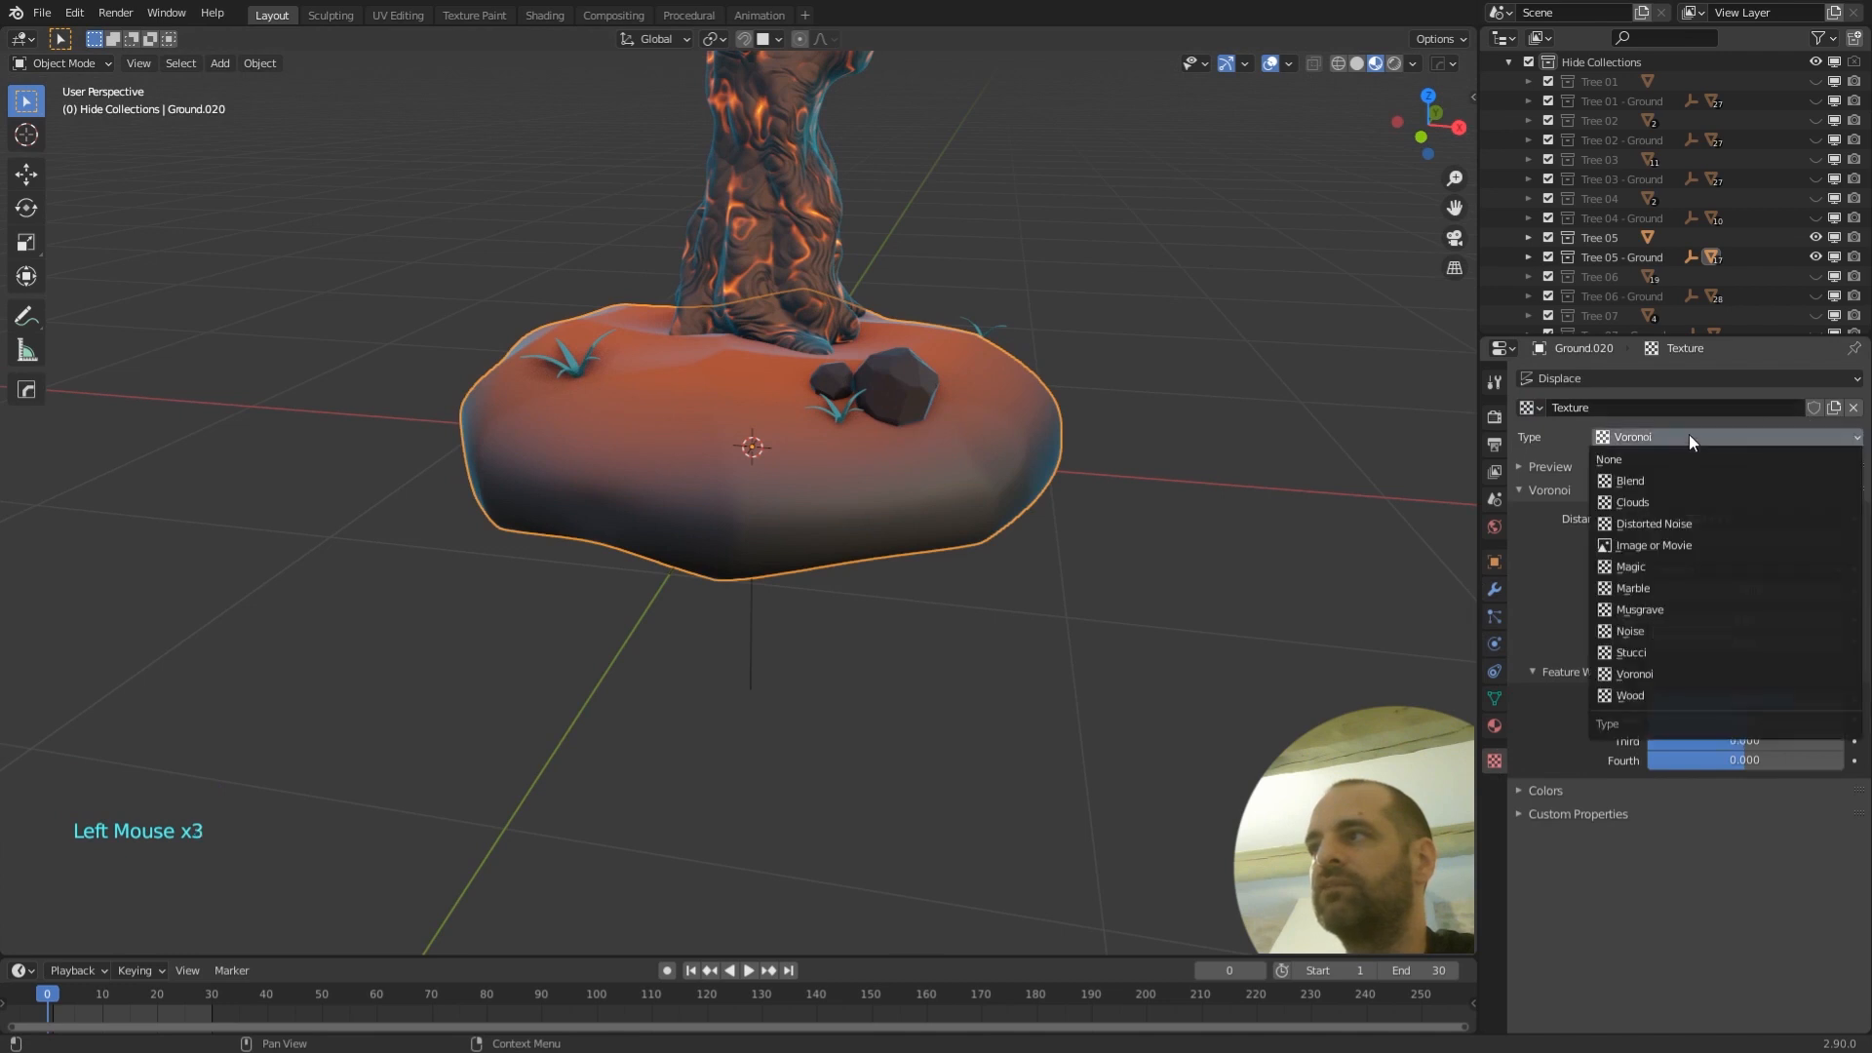
left_click(1669, 504)
left_click(1629, 435)
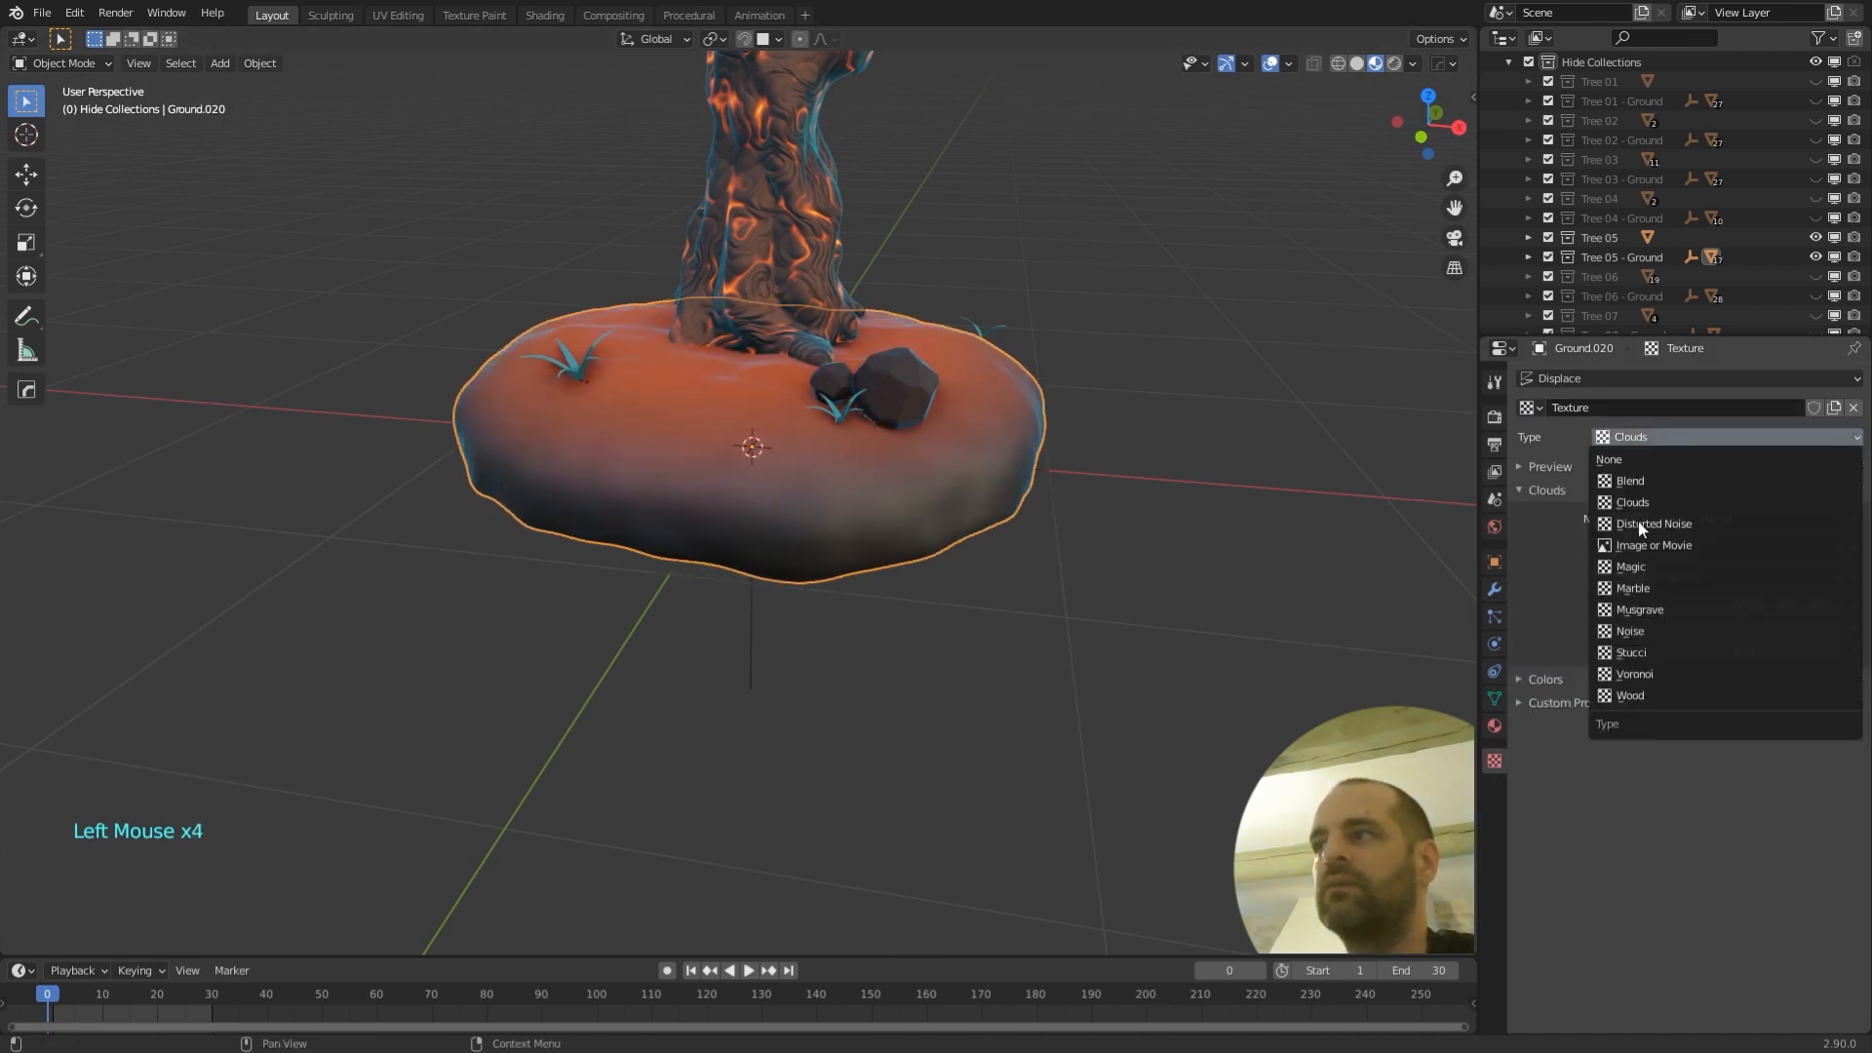
left_click(1657, 588)
middle_click_drag(1413, 583, 1136, 505)
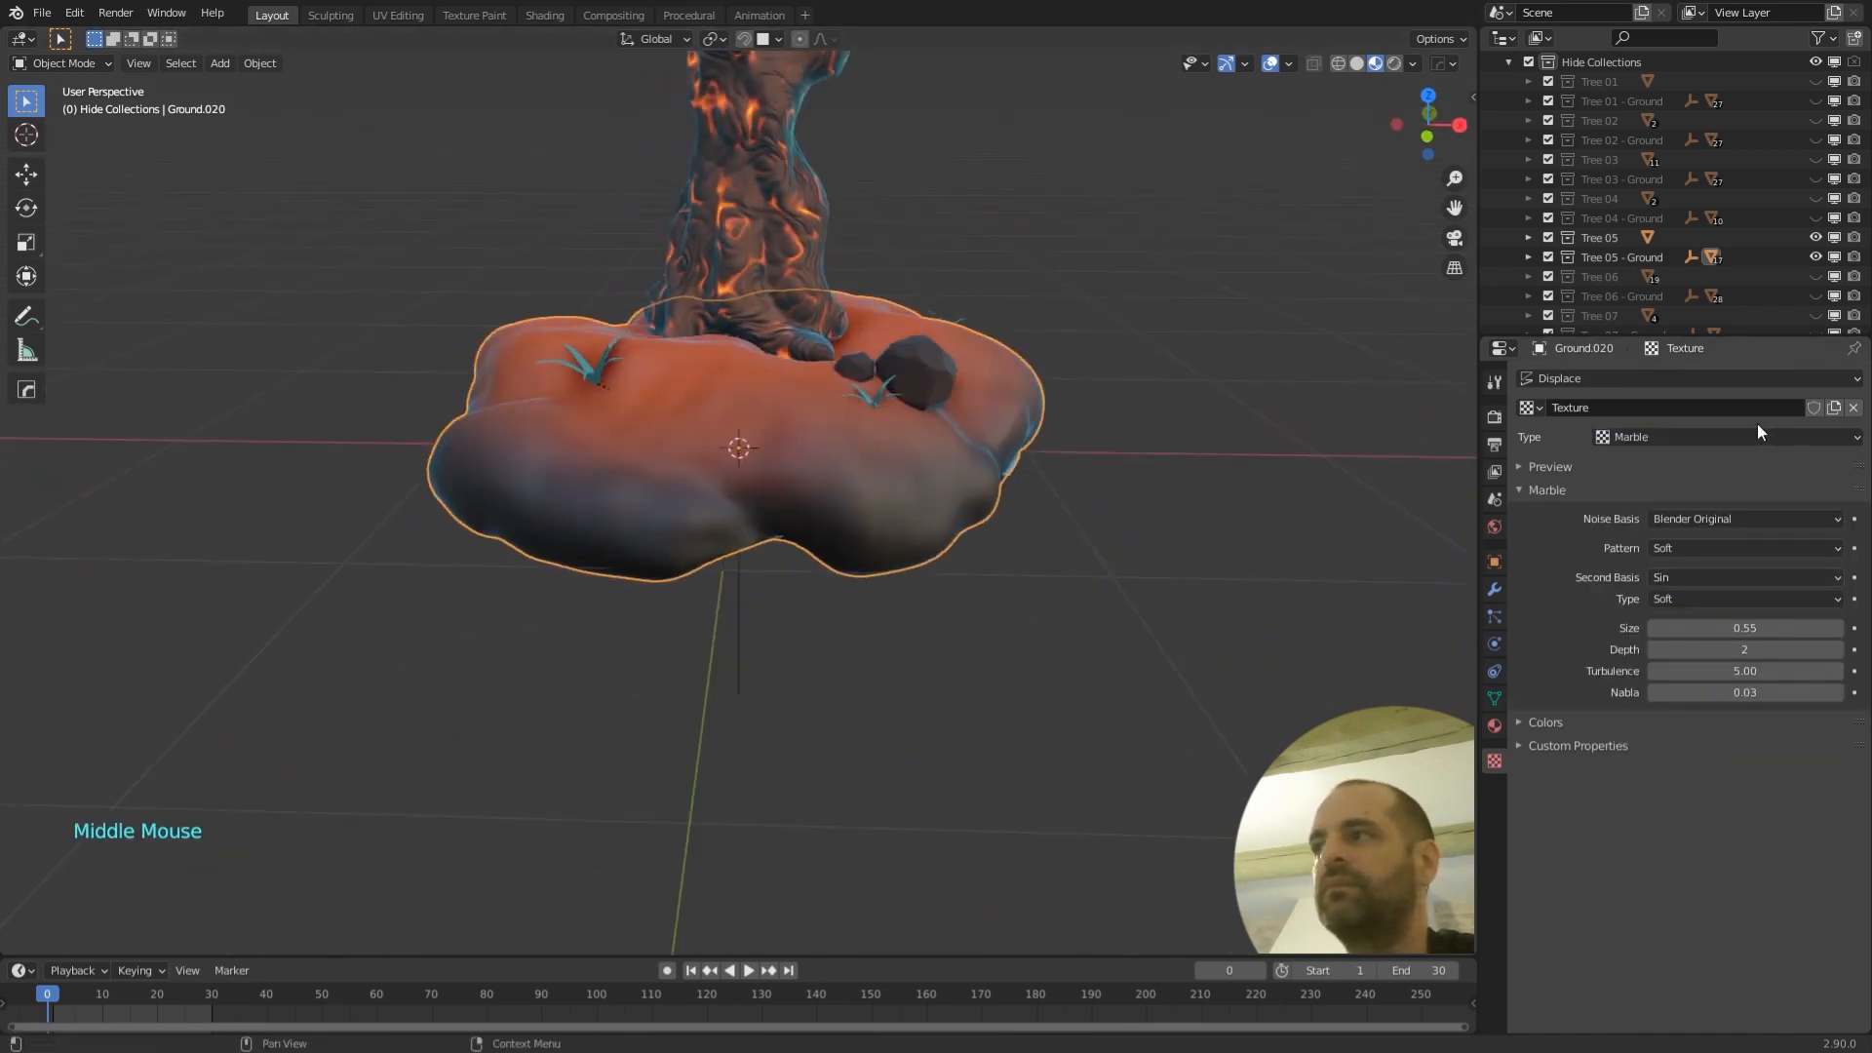
left_click(1773, 434)
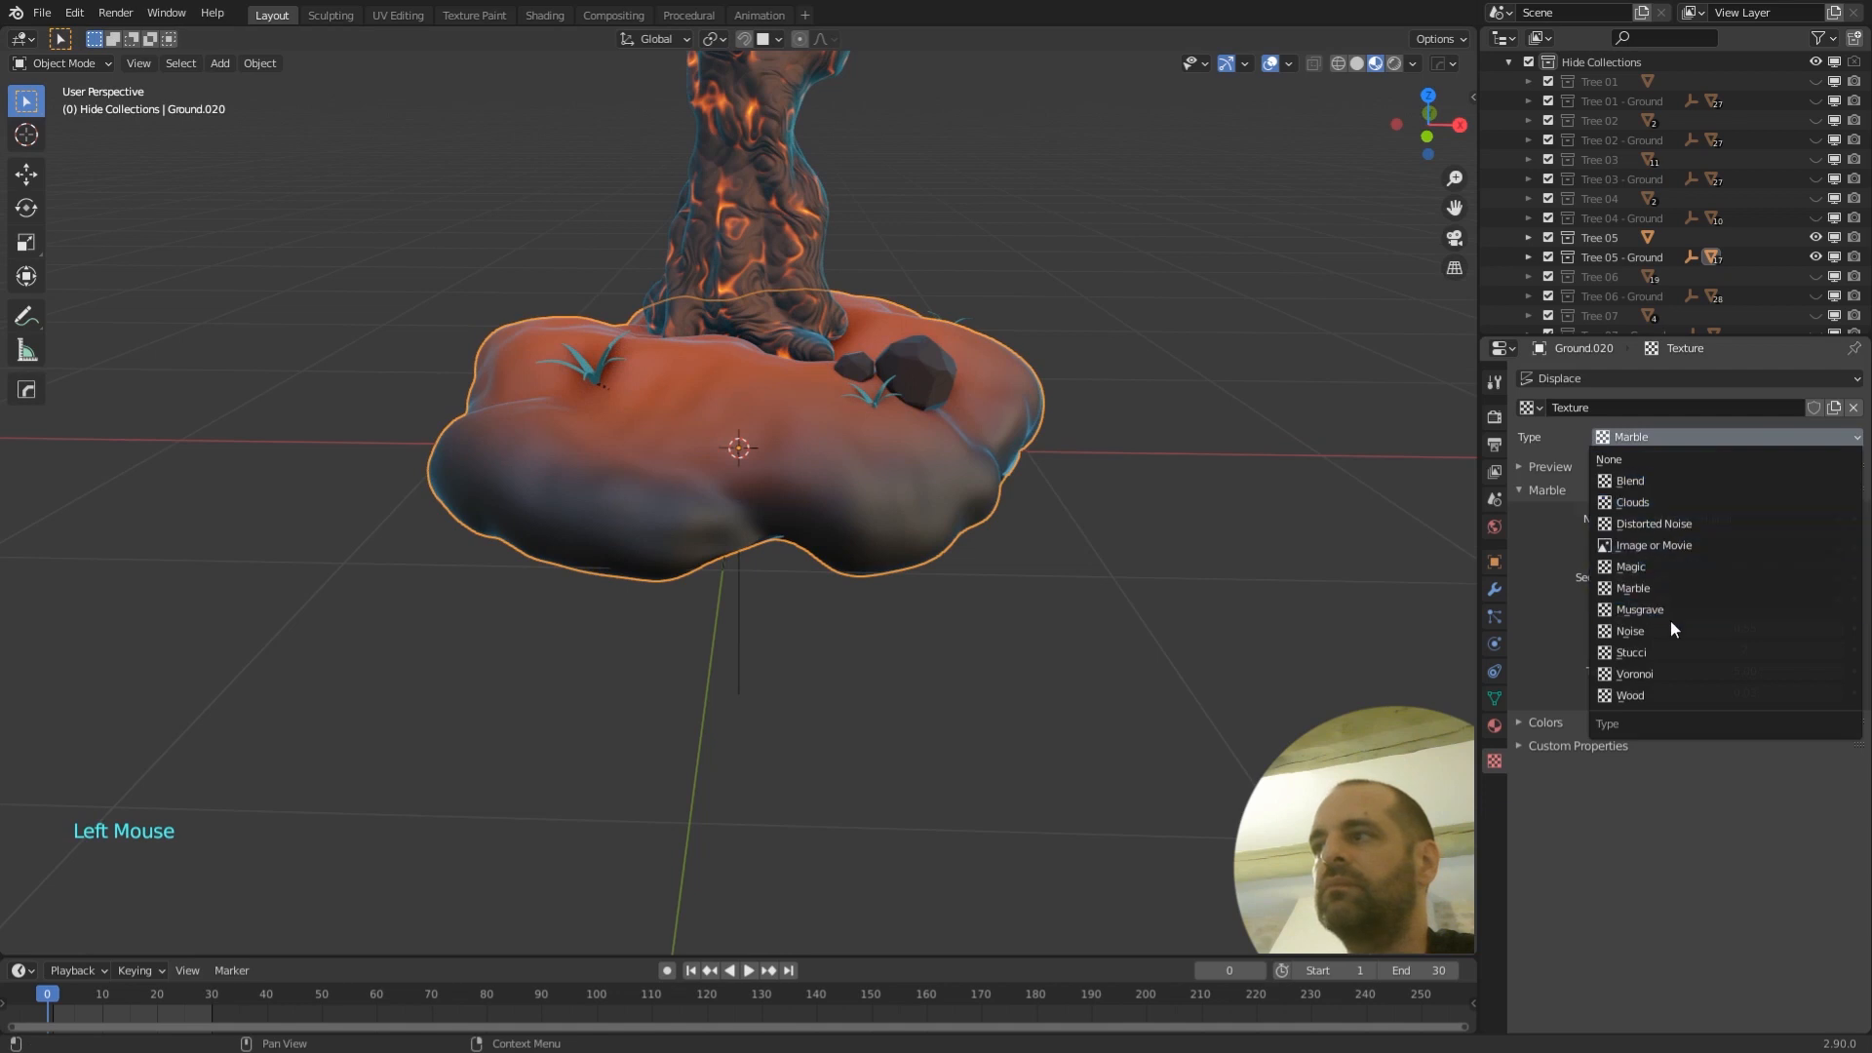
left_click(1669, 672)
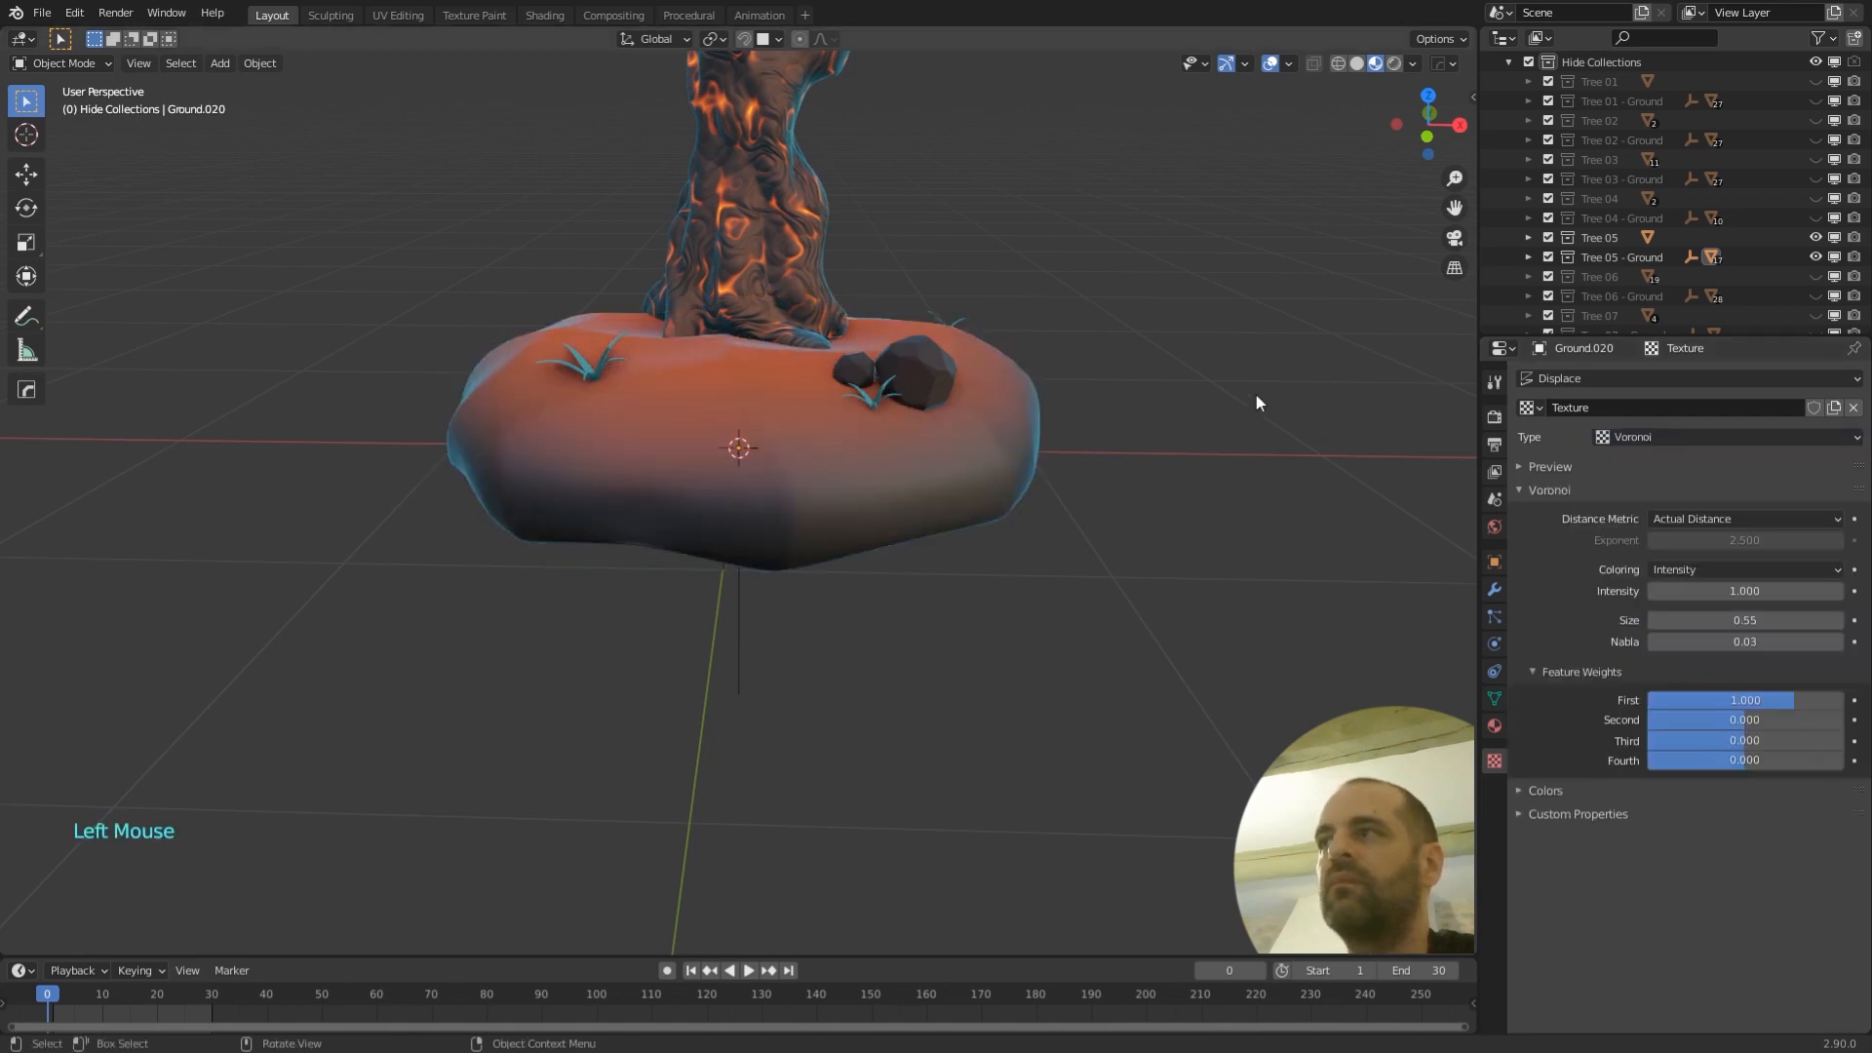
- Select Tree 05's trunk and show the node network of its Wood.001 material in the Shading workspace
scroll(1131, 380, "down", 3)
middle_click_drag(1032, 368, 965, 465, "shift")
scroll(966, 464, "down", 1, "shift")
scroll(878, 439, "up", 3)
left_click(792, 320)
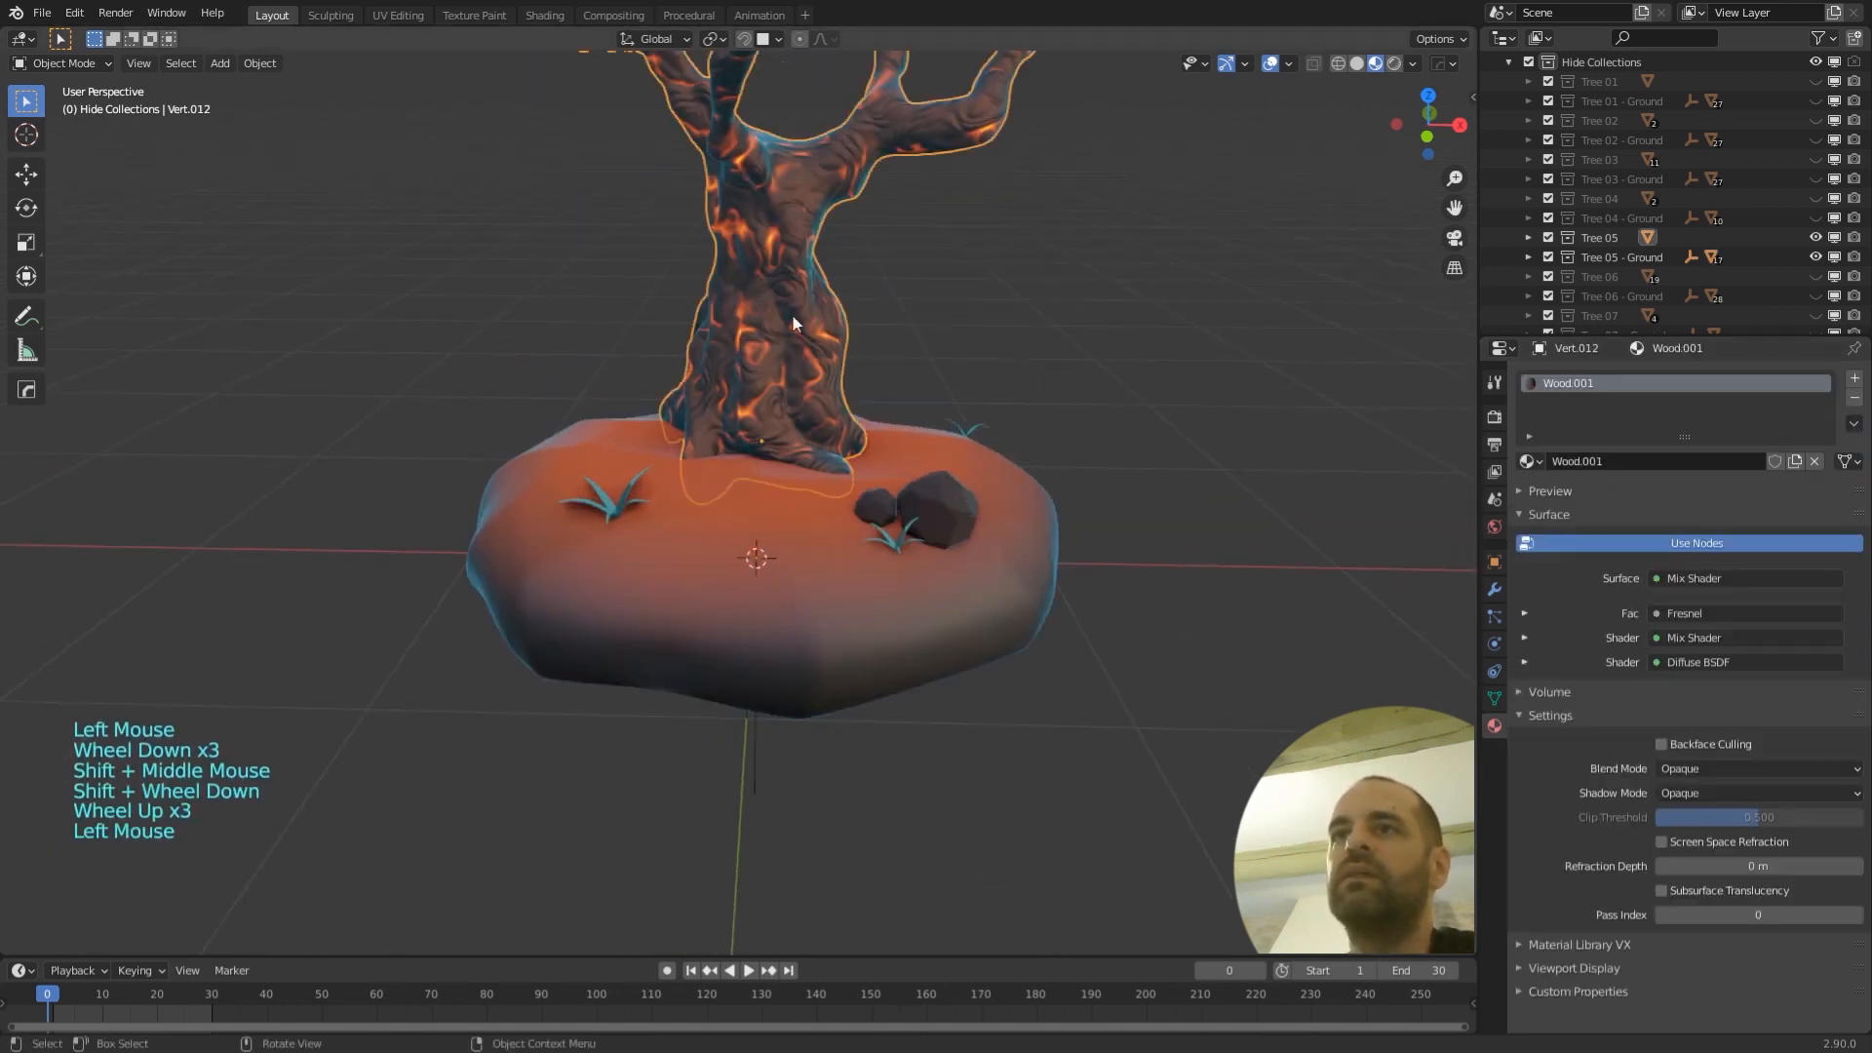
scroll(934, 357, "down", 2)
middle_click_drag(934, 357, 954, 424, "shift")
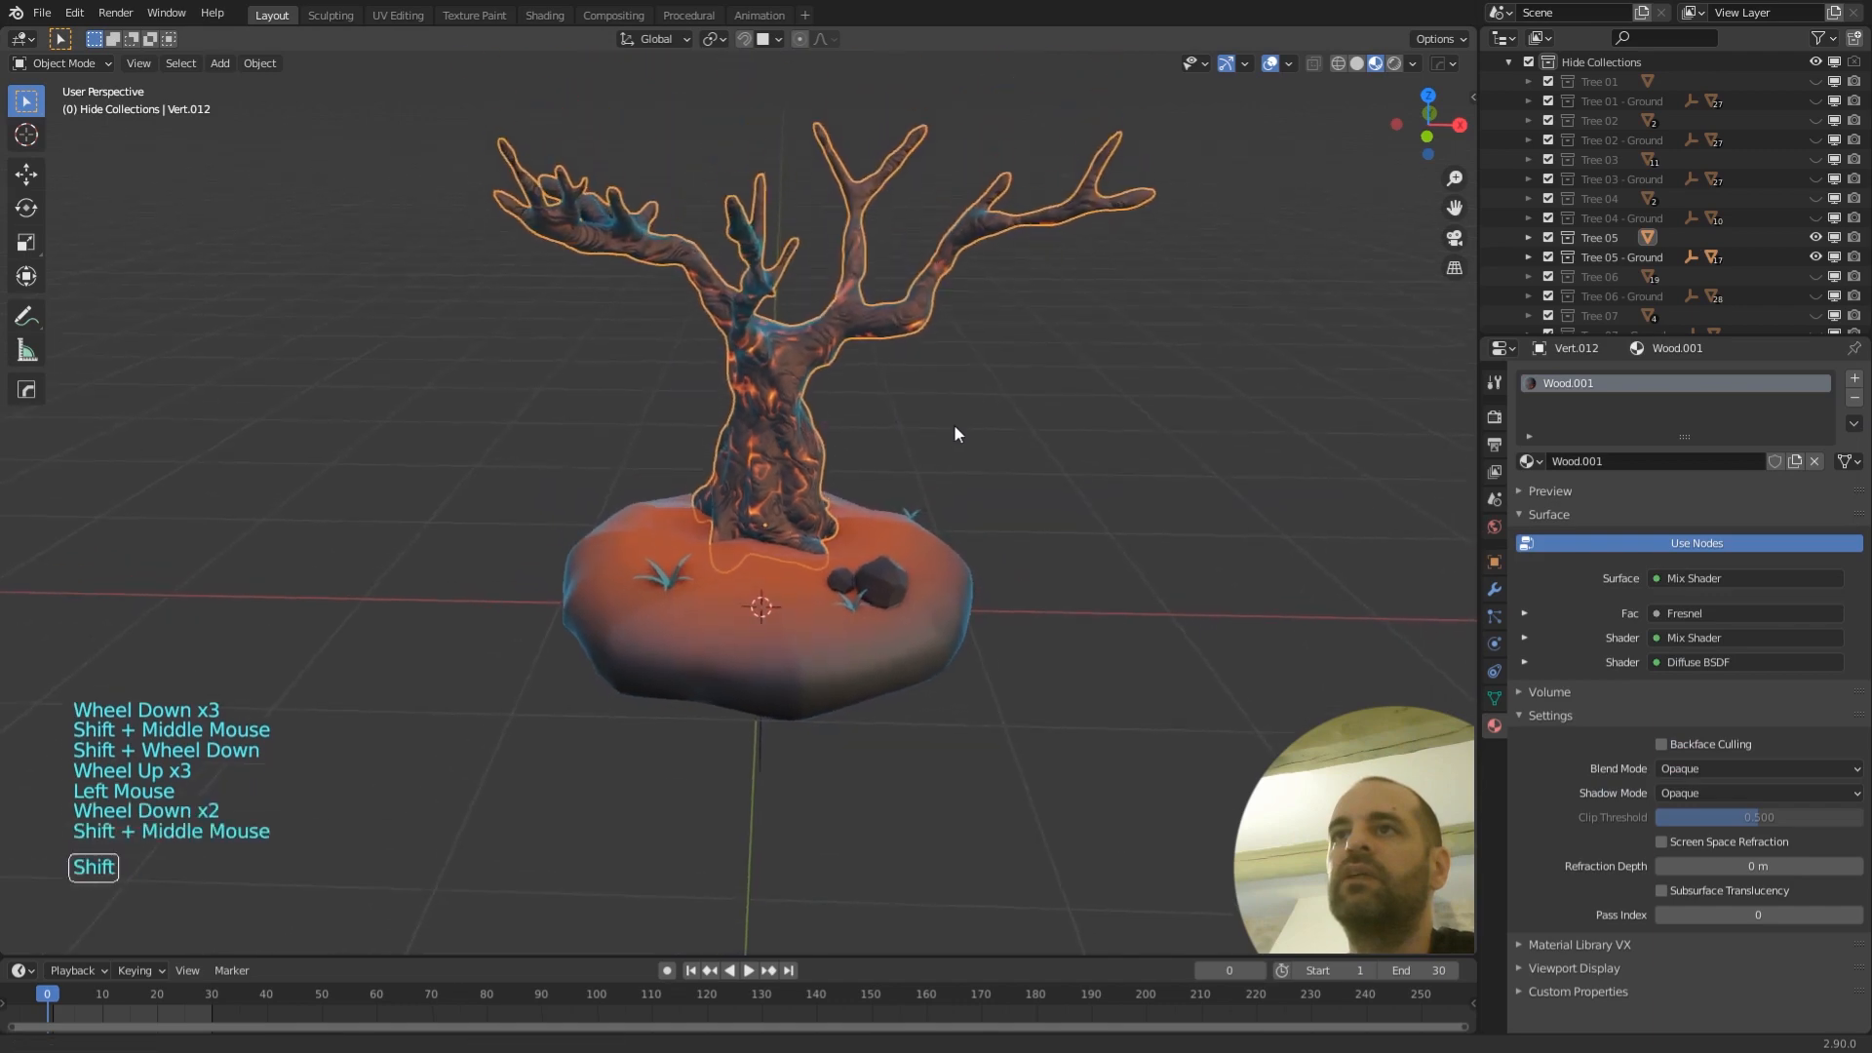
left_click(544, 15)
mouse_move(543, 406)
middle_mouse_down()
mouse_move(614, 548)
mouse_move(777, 515)
middle_mouse_up()
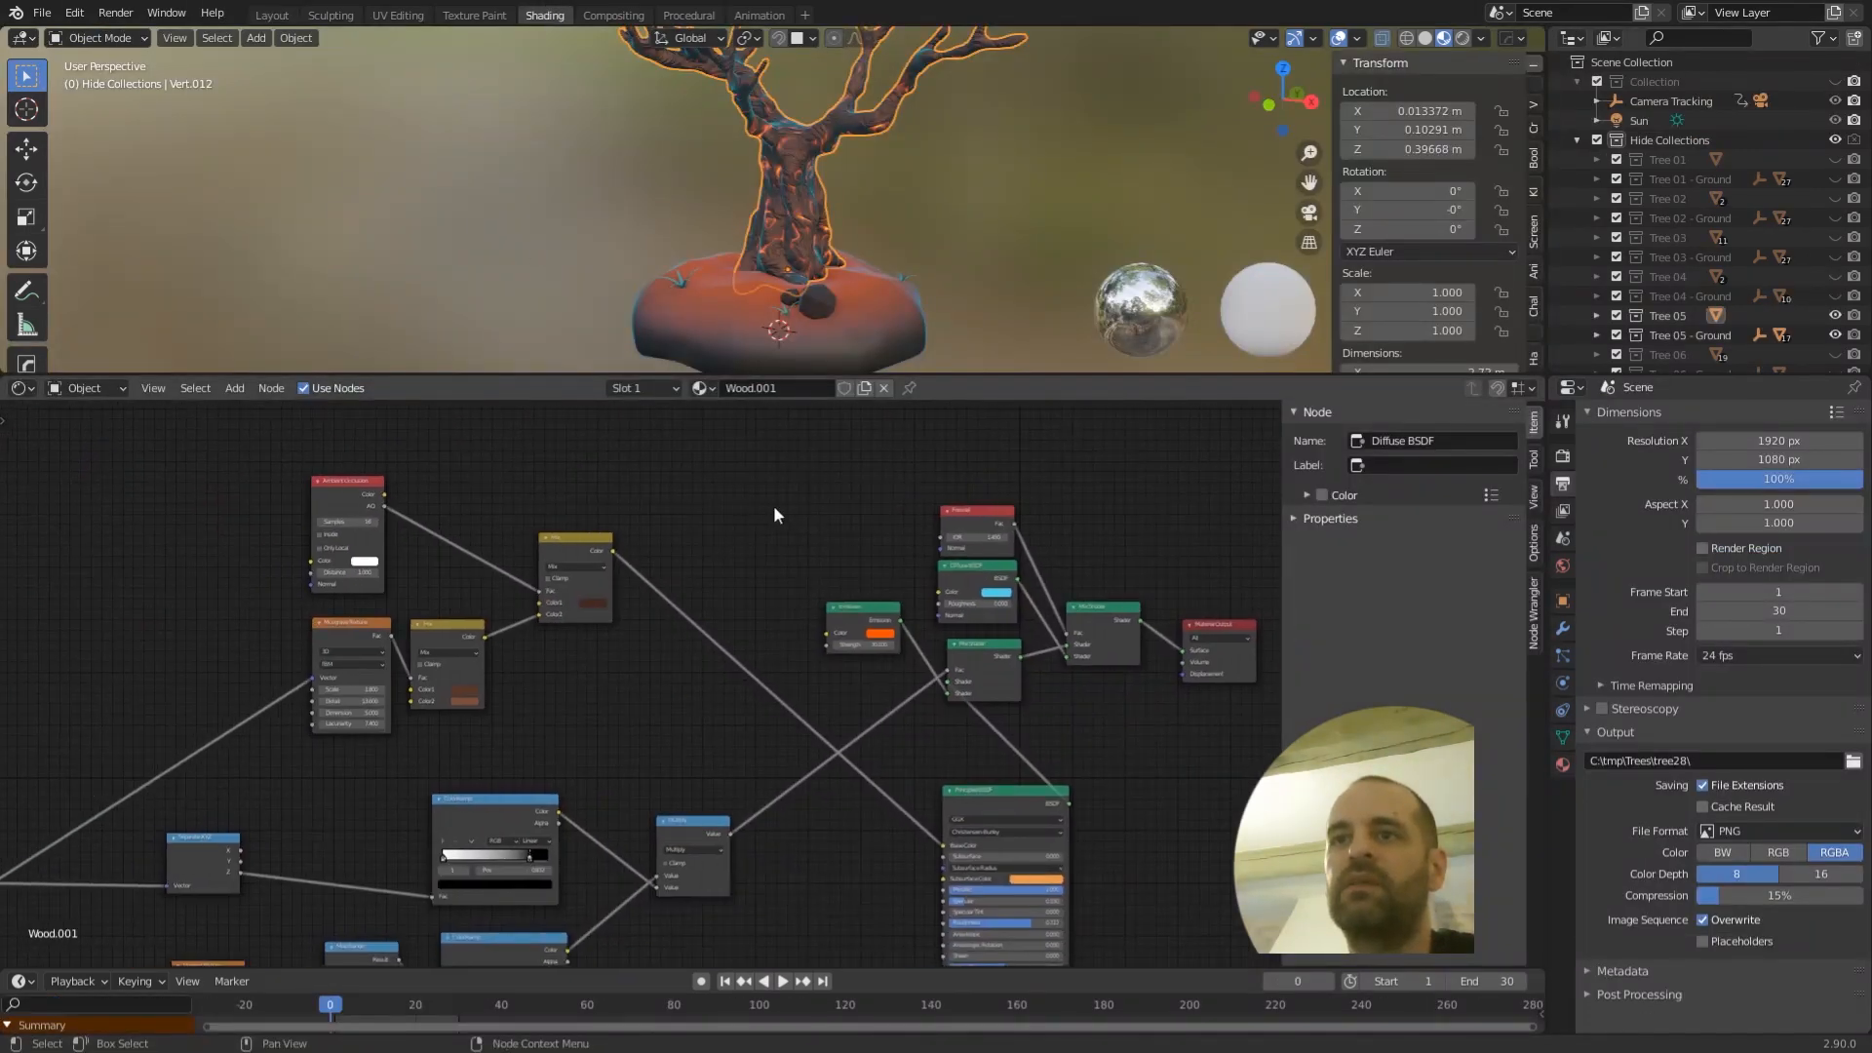
- Examine the Wood.001 node network, from the texture coordinates through the ColorRamps, Multiply and Bump nodes to the Principled shader
scroll(777, 514, "down", 2)
scroll(885, 493, "up", 2)
scroll(817, 601, "down", 1)
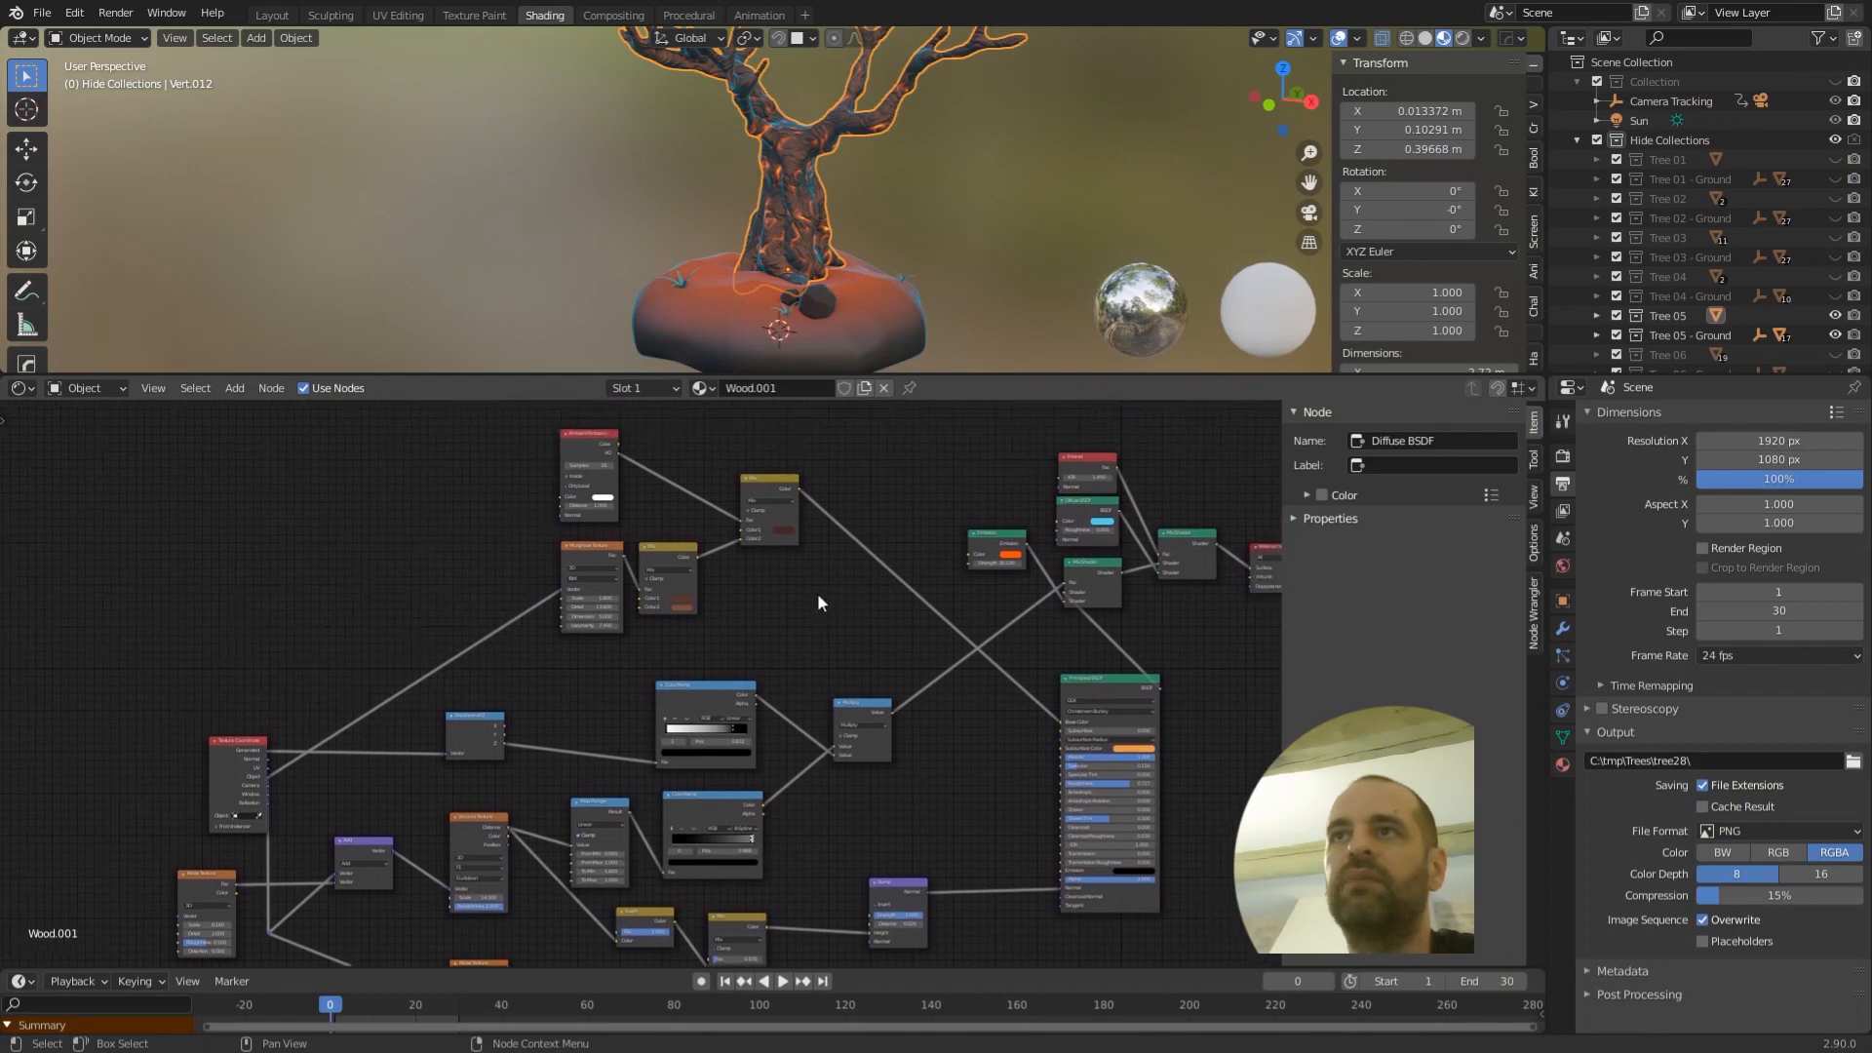
scroll(824, 217, "up", 3)
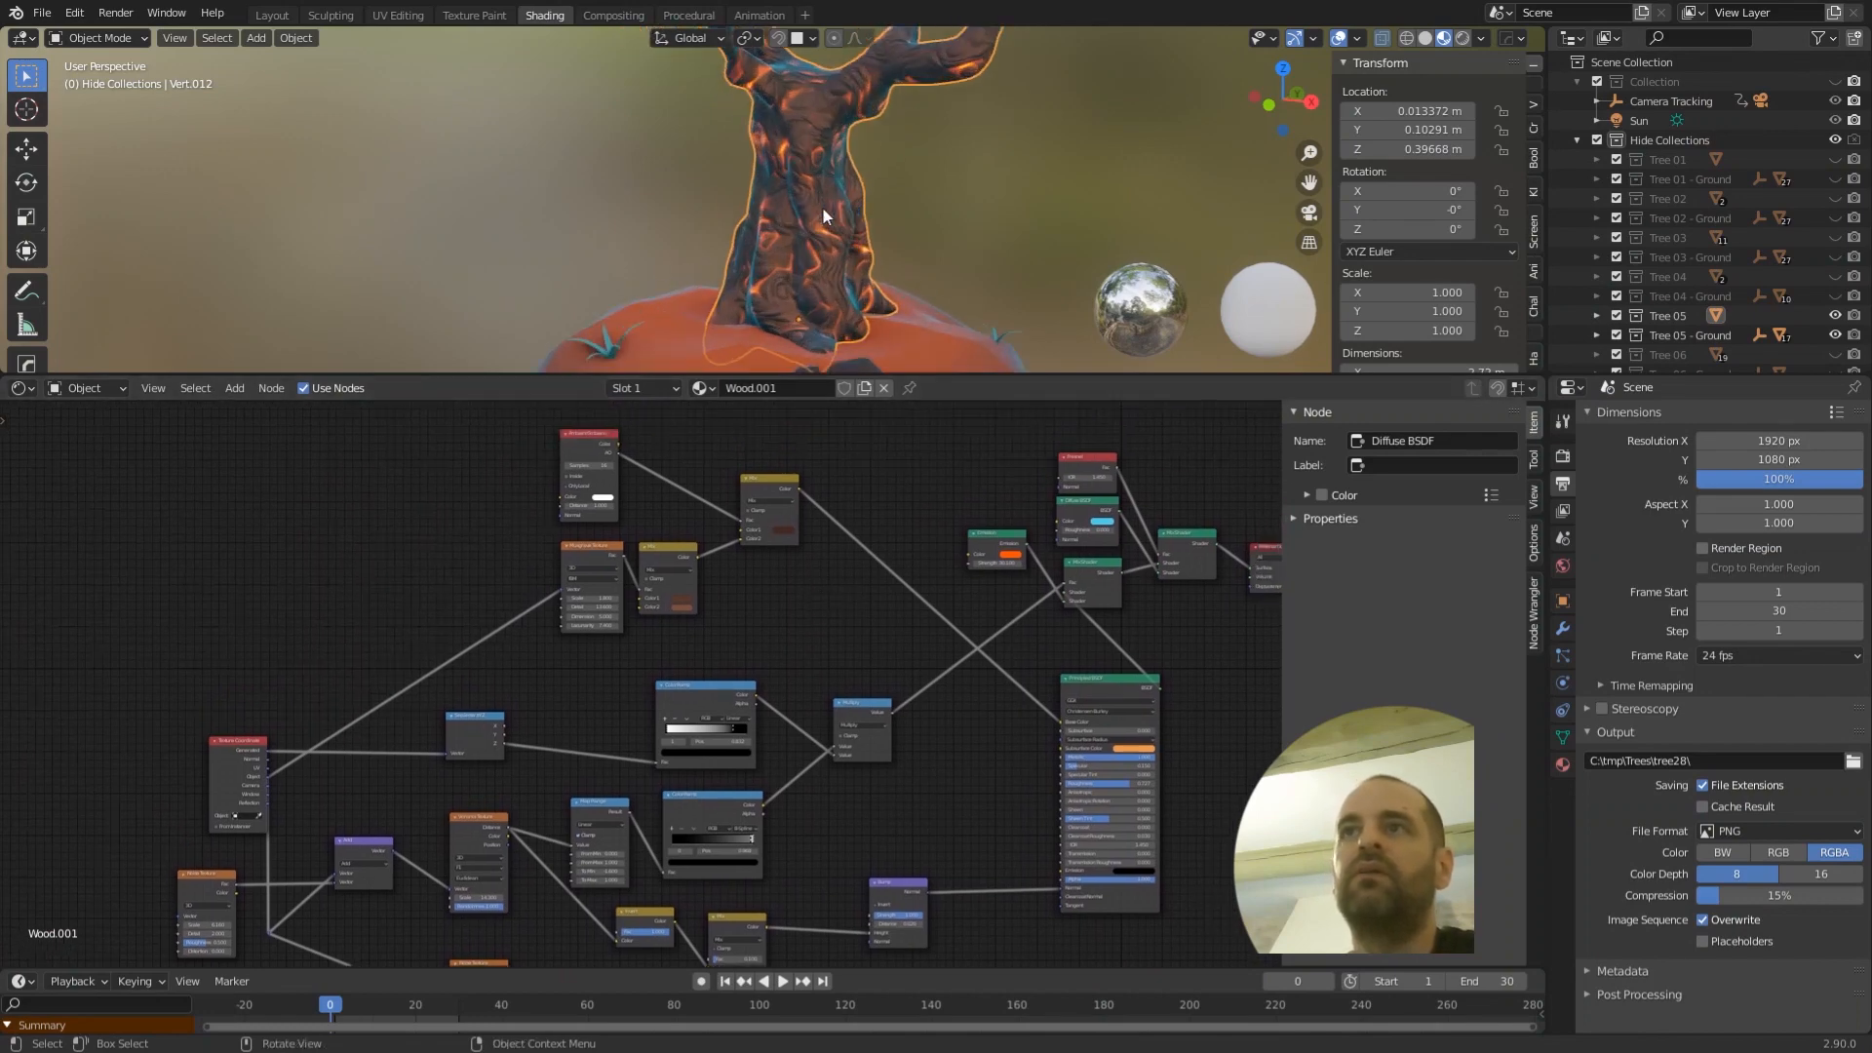
middle_click_drag(803, 669, 614, 689)
scroll(706, 559, "up", 3)
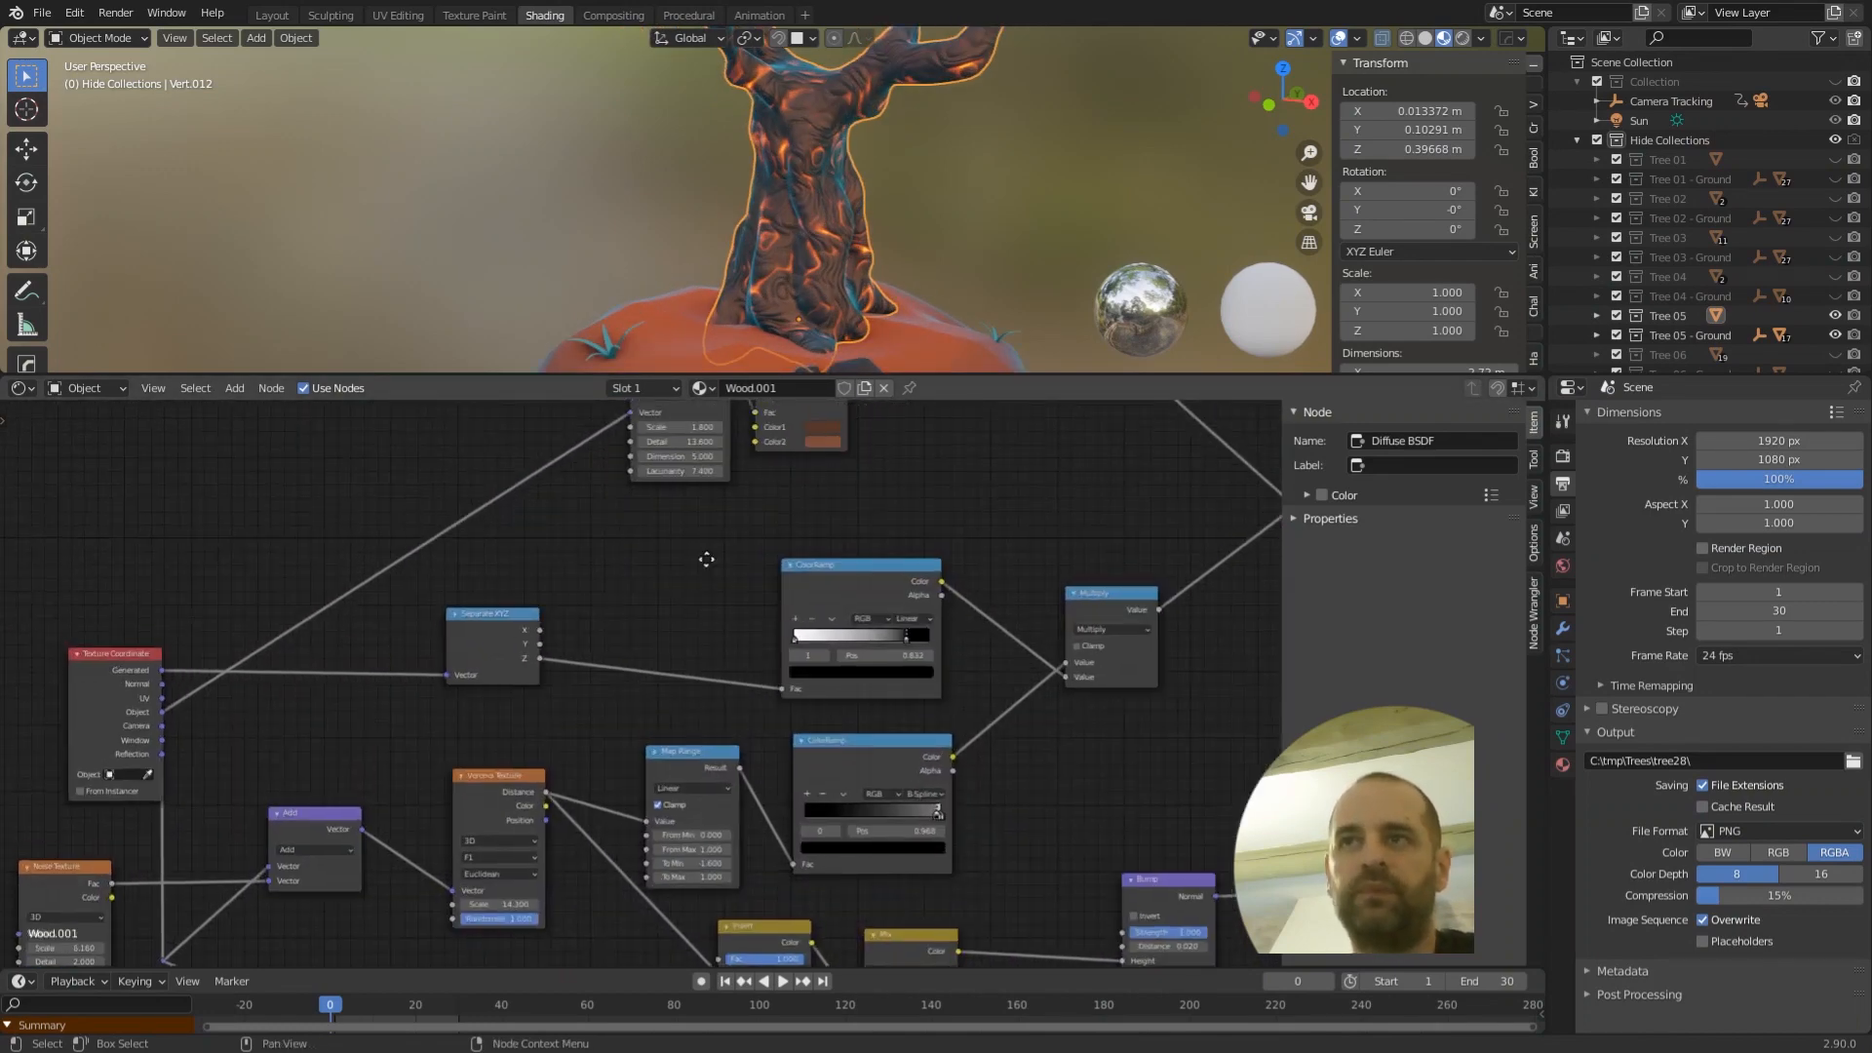
middle_click_drag(706, 559, 607, 774)
scroll(784, 717, "up", 2)
scroll(816, 702, "down", 3)
middle_click_drag(818, 709, 915, 544)
scroll(708, 630, "down", 1)
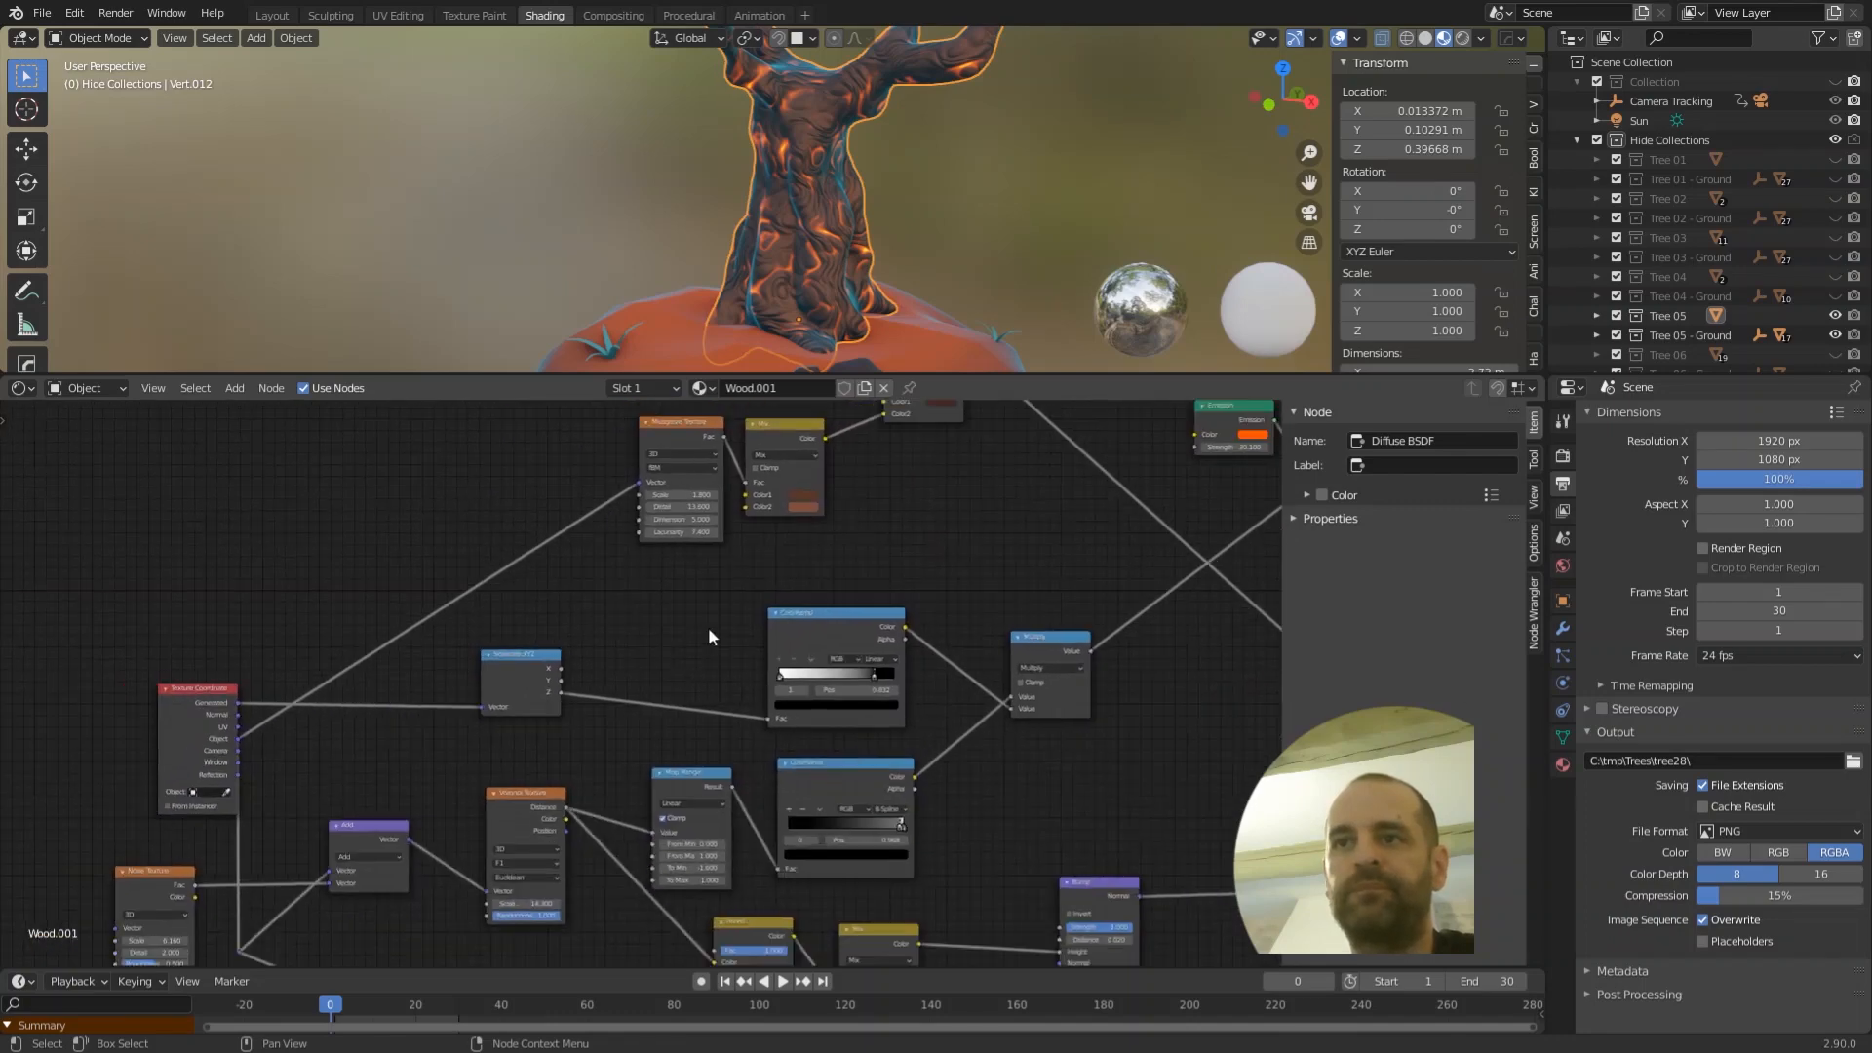
middle_click_drag(708, 628, 735, 552)
middle_click_drag(1113, 637, 882, 608)
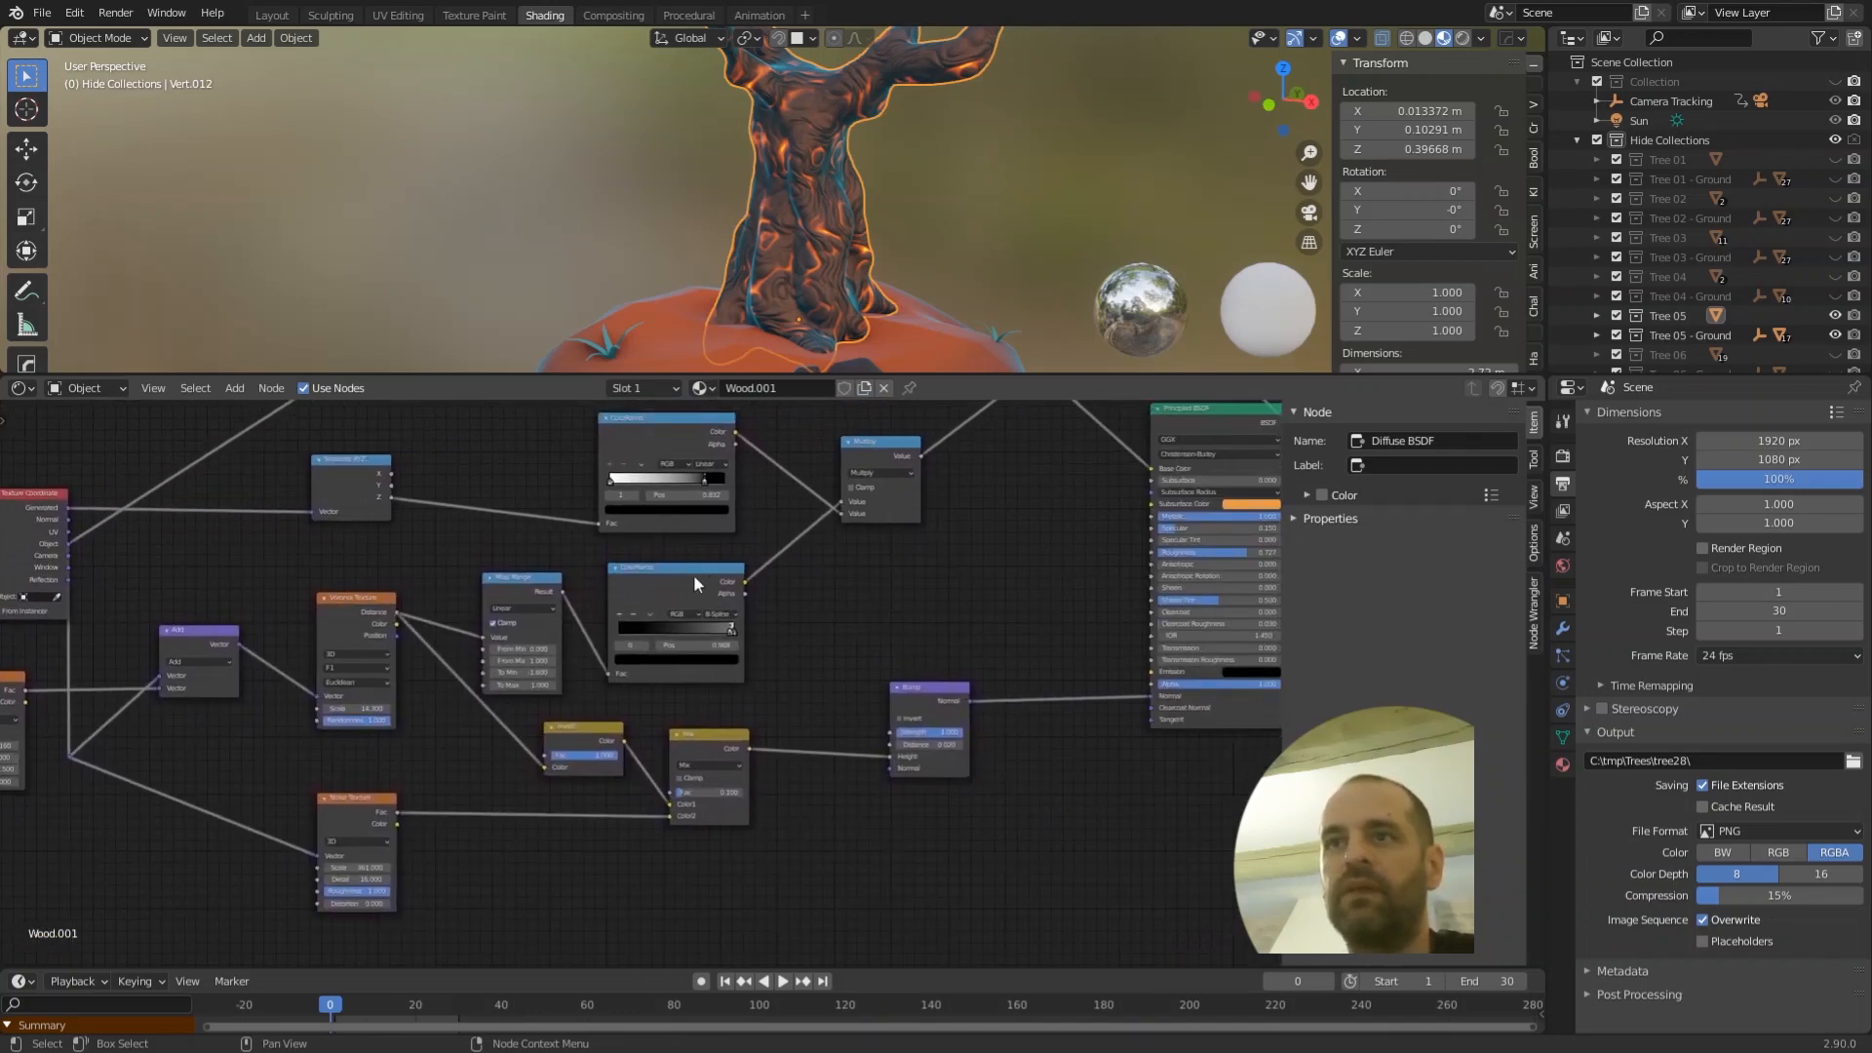
- Preview the ColorRamp fed by the Voronoi texture on the trunk and examine how its branch drives the orange emission mix
left_click(667, 583, "ctrl+shift")
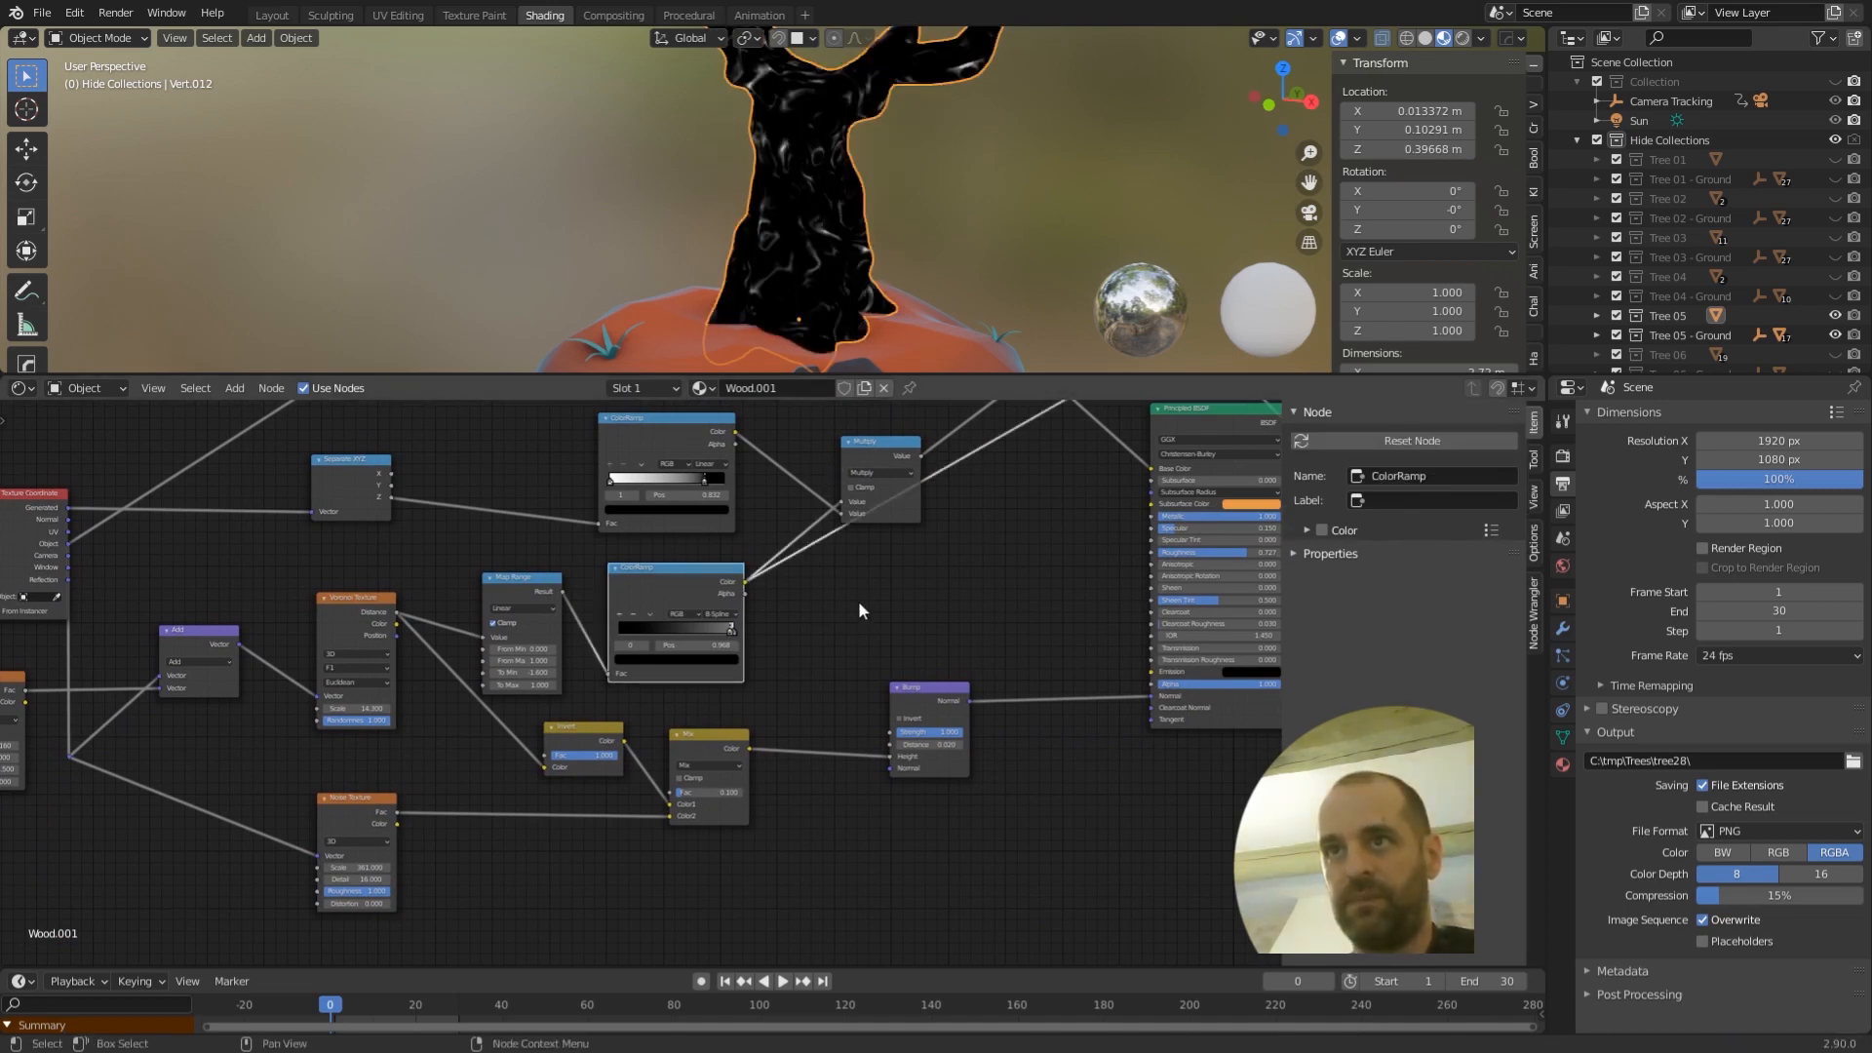
middle_click_drag(894, 593, 853, 654)
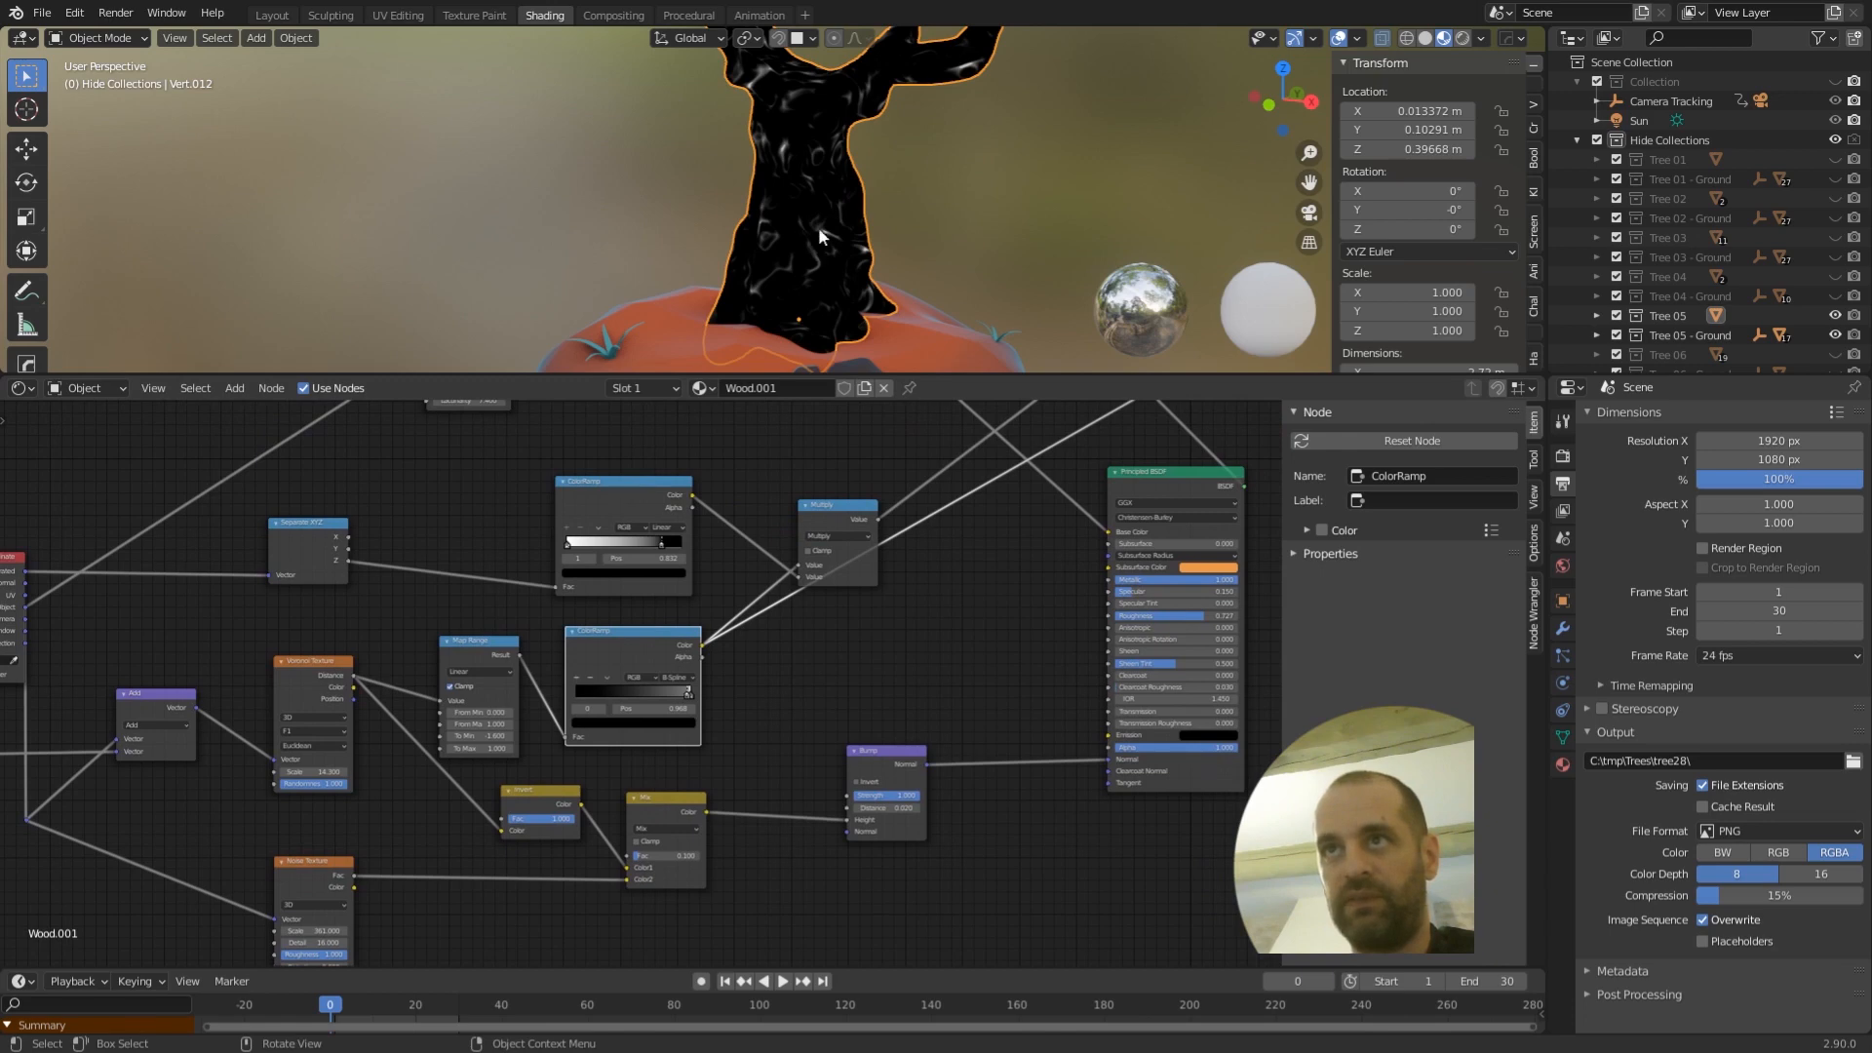
middle_click_drag(721, 675, 902, 612)
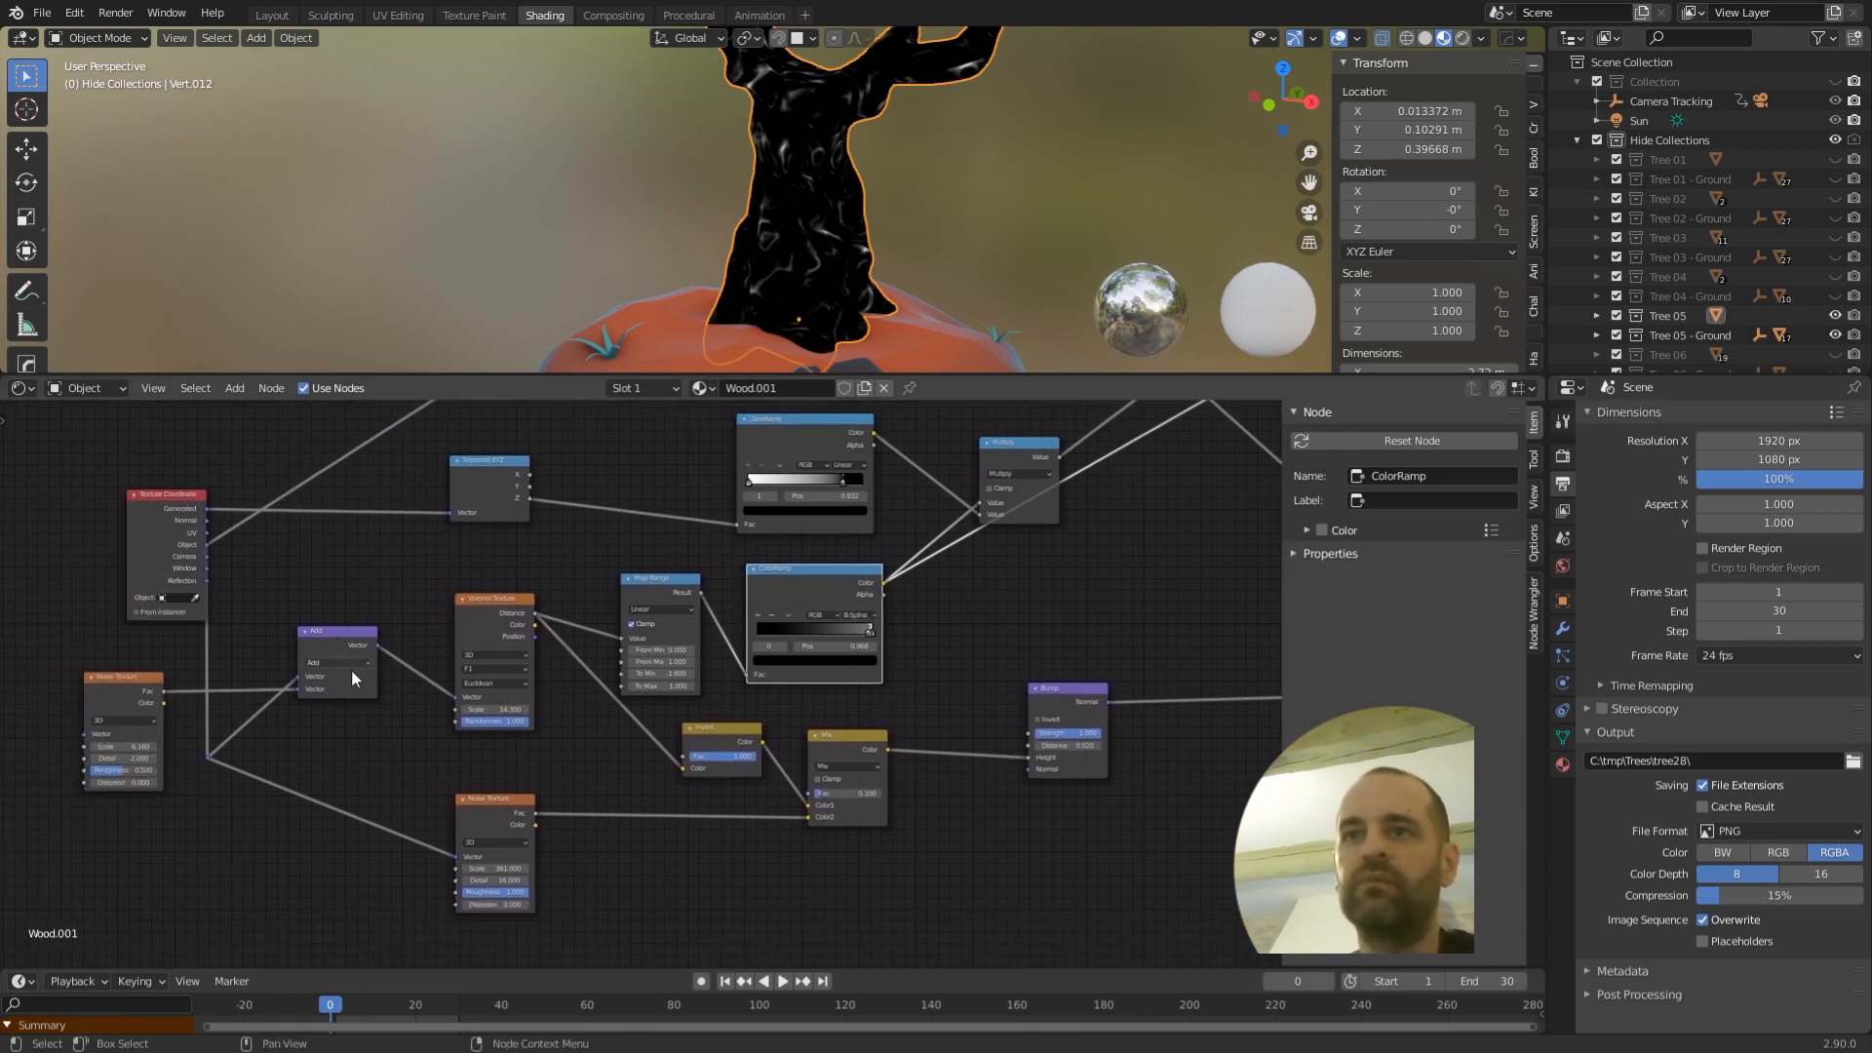
middle_click_drag(973, 605, 921, 692)
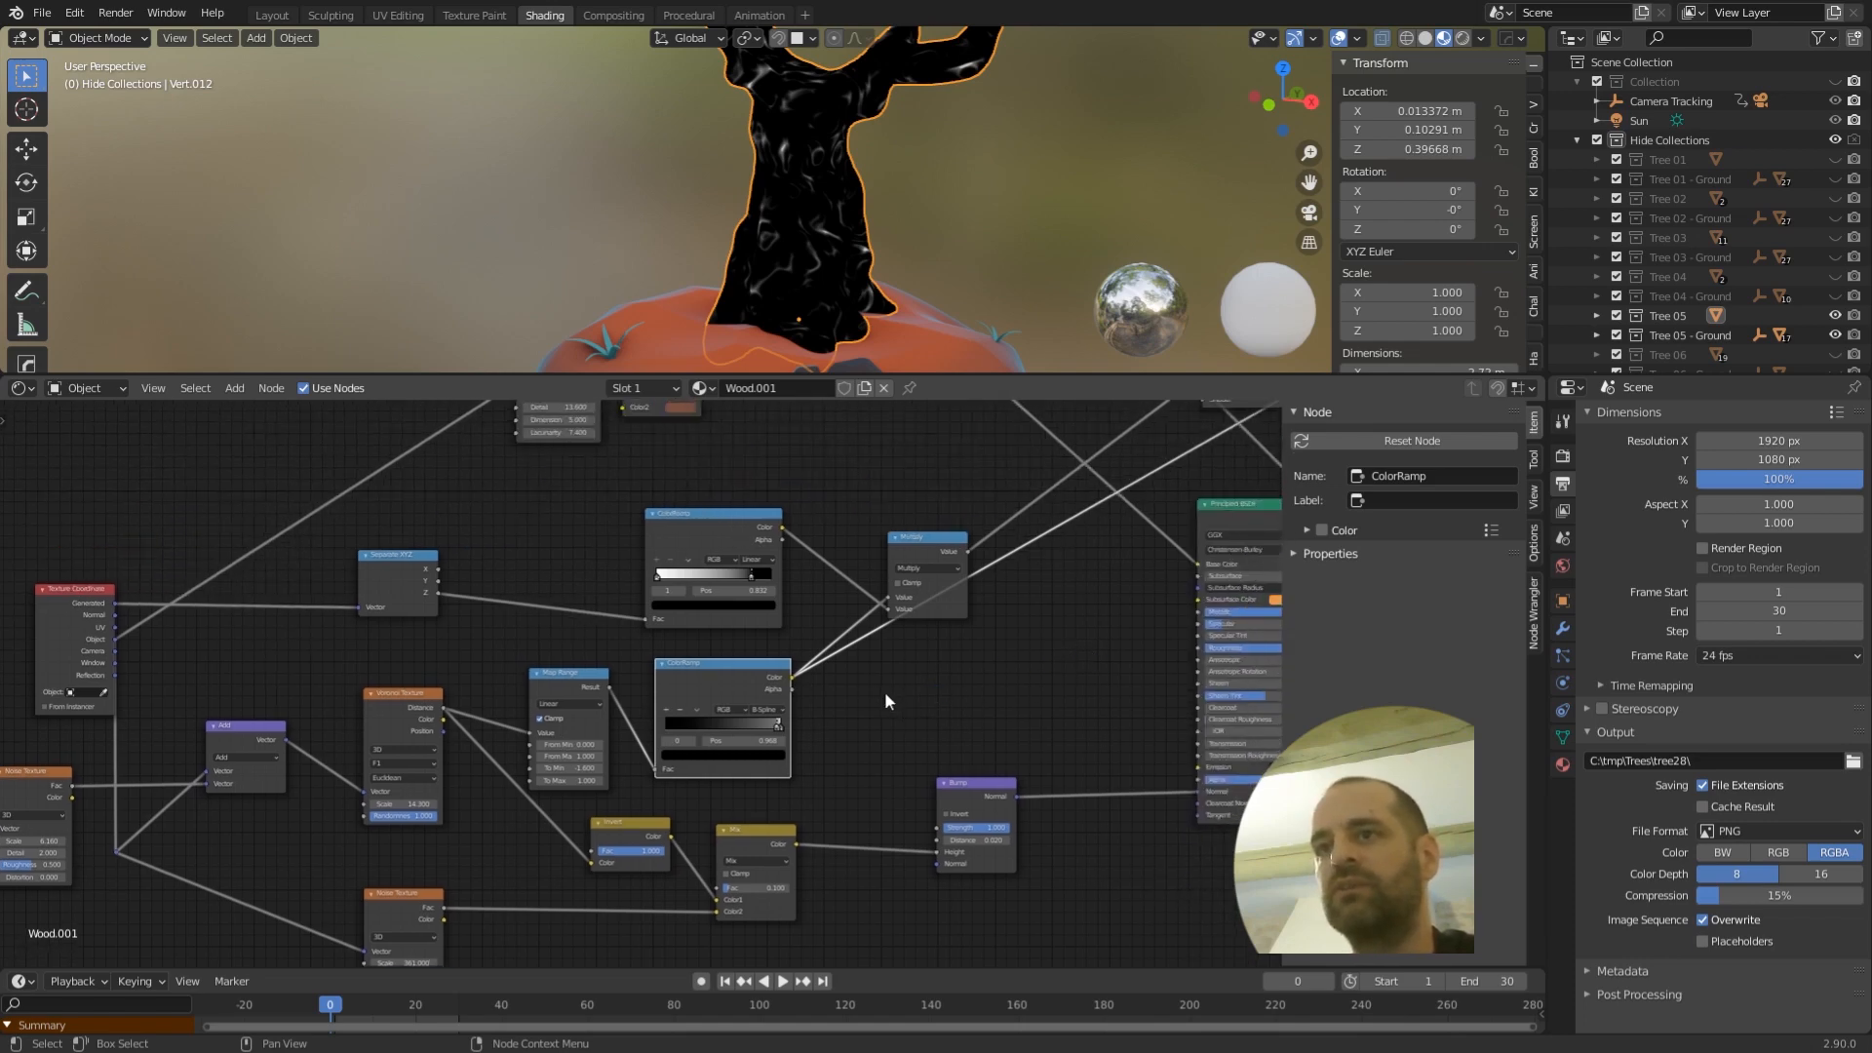
middle_click_drag(885, 695, 962, 667)
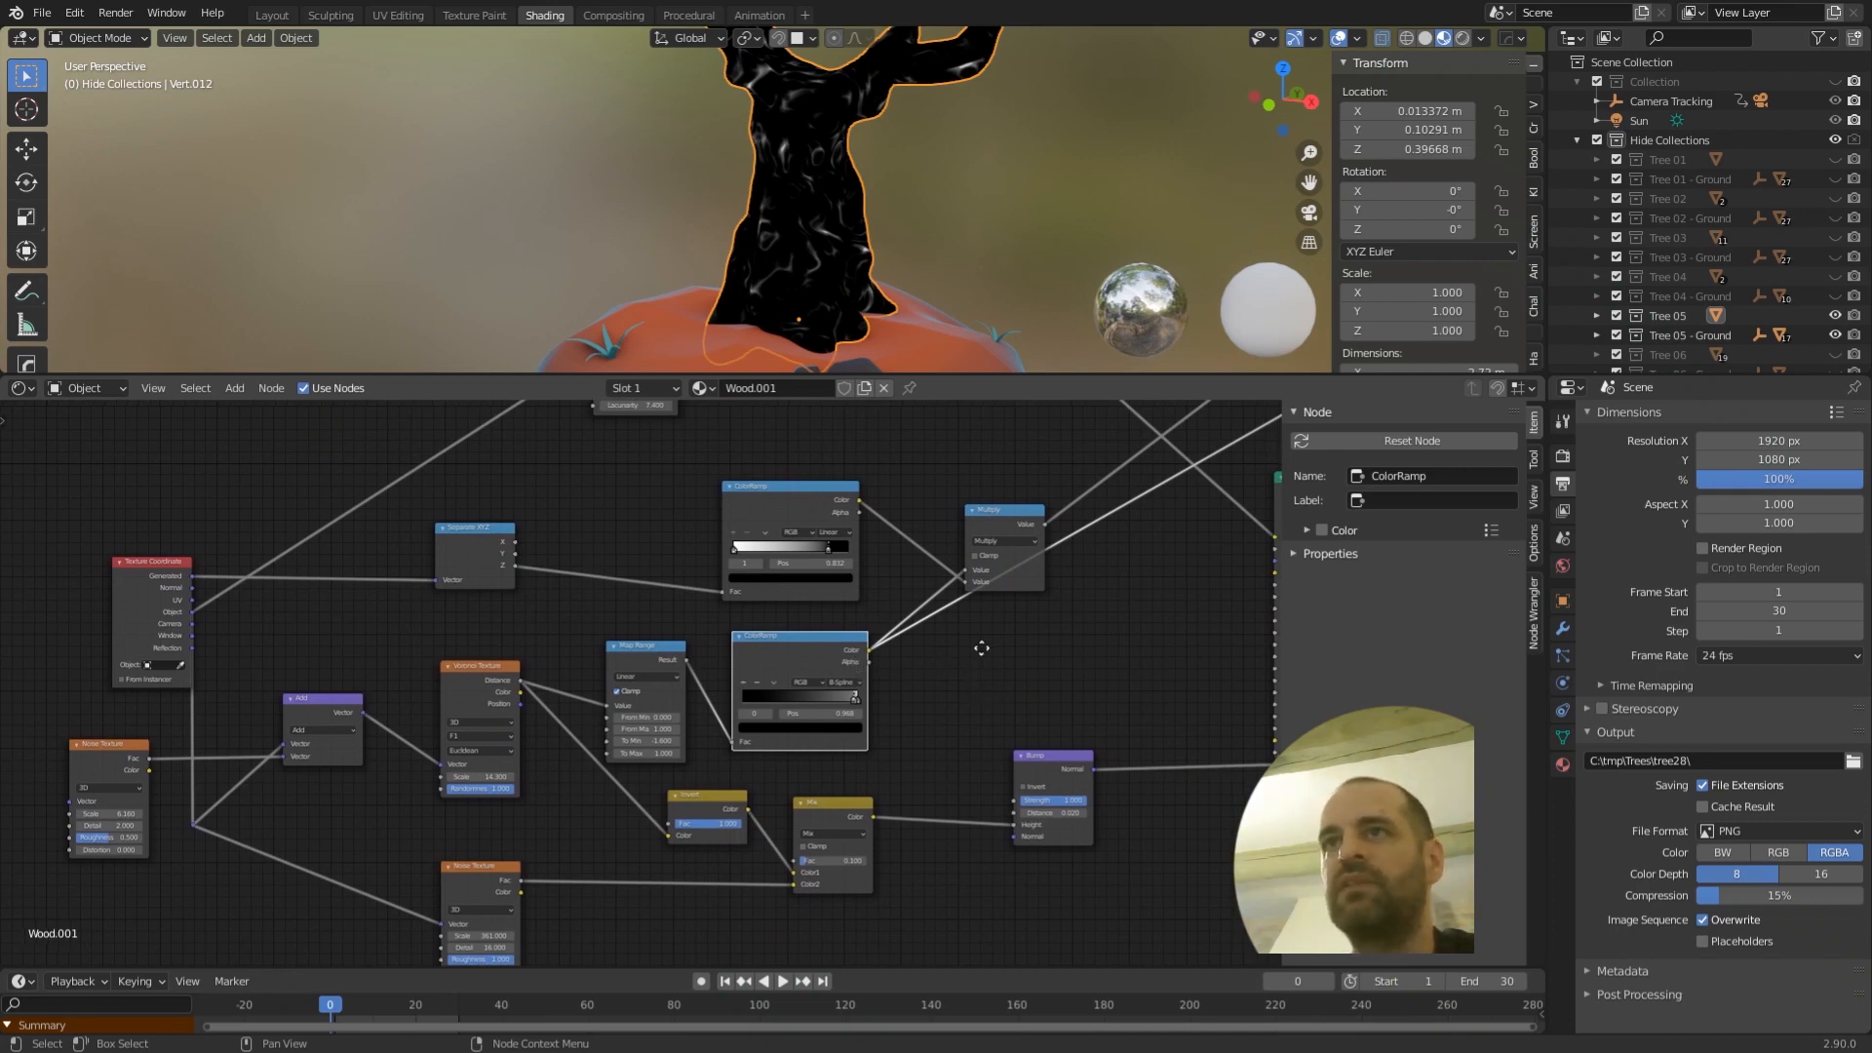
middle_click_drag(981, 647, 942, 679)
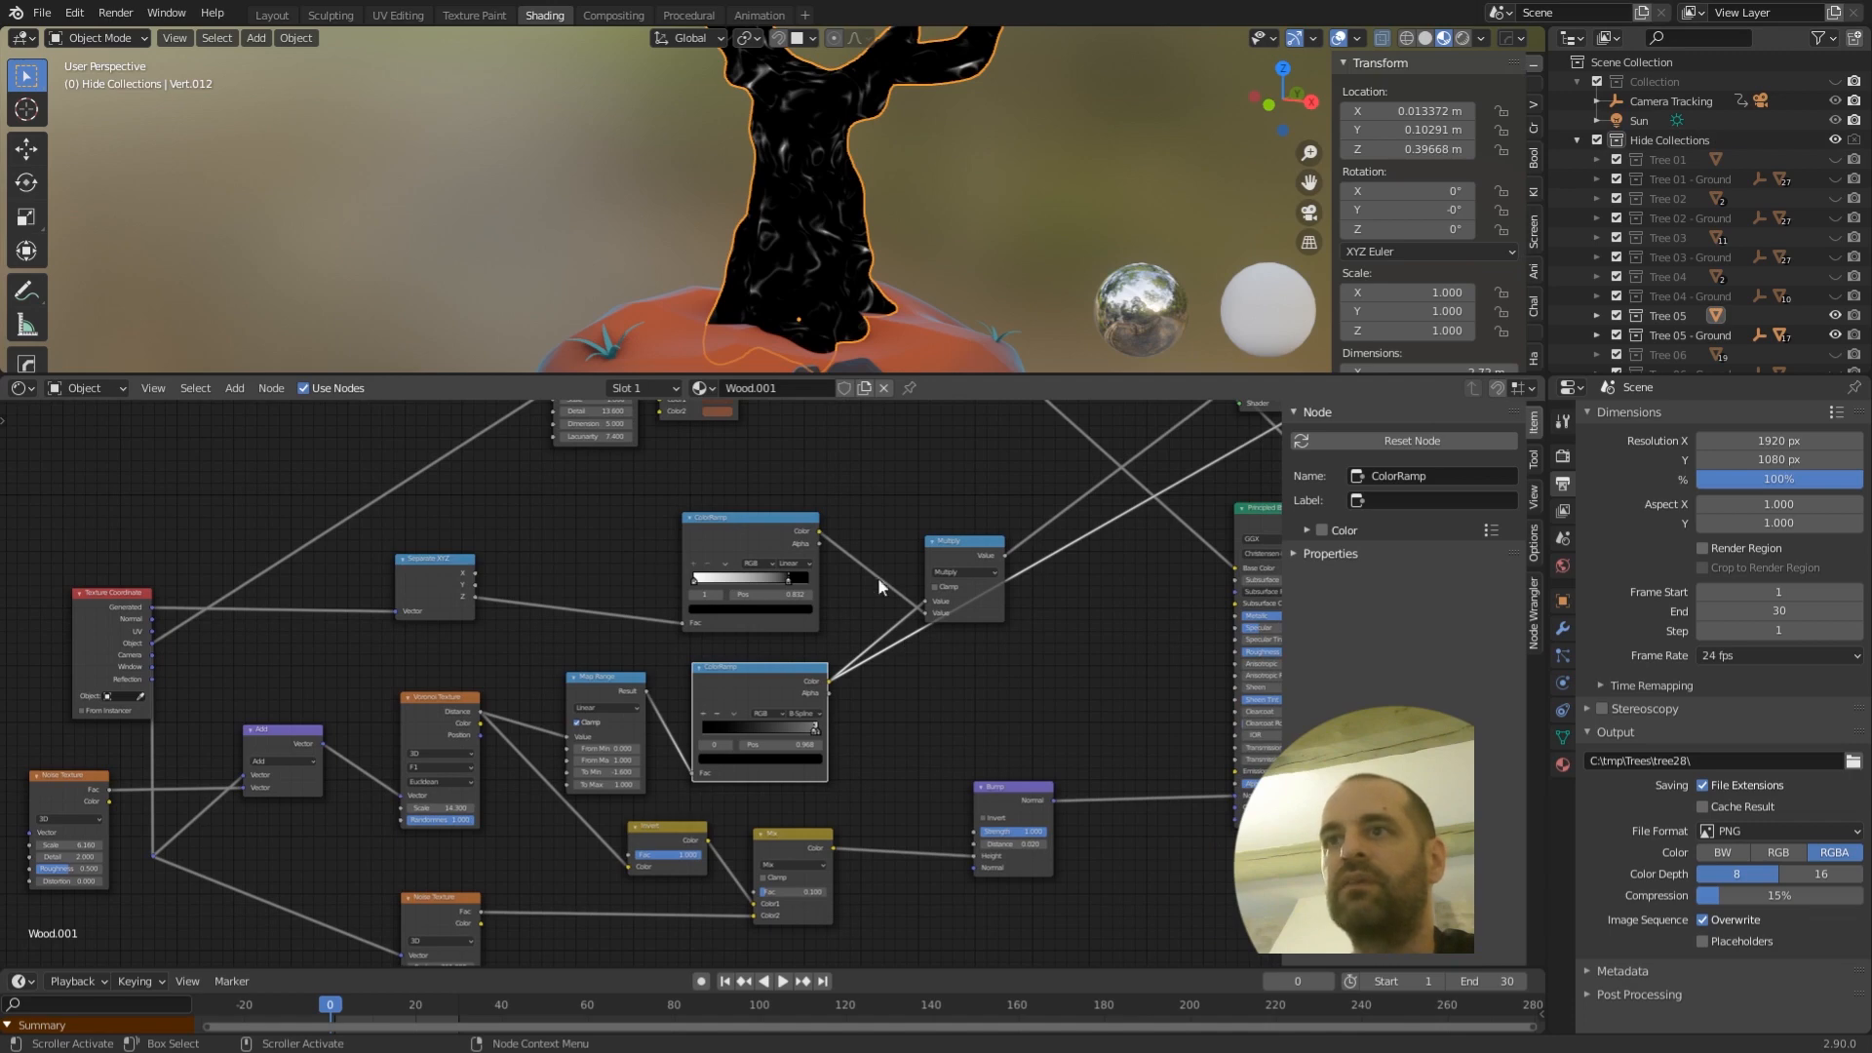
middle_click_drag(877, 577, 651, 612)
scroll(712, 587, "down", 1)
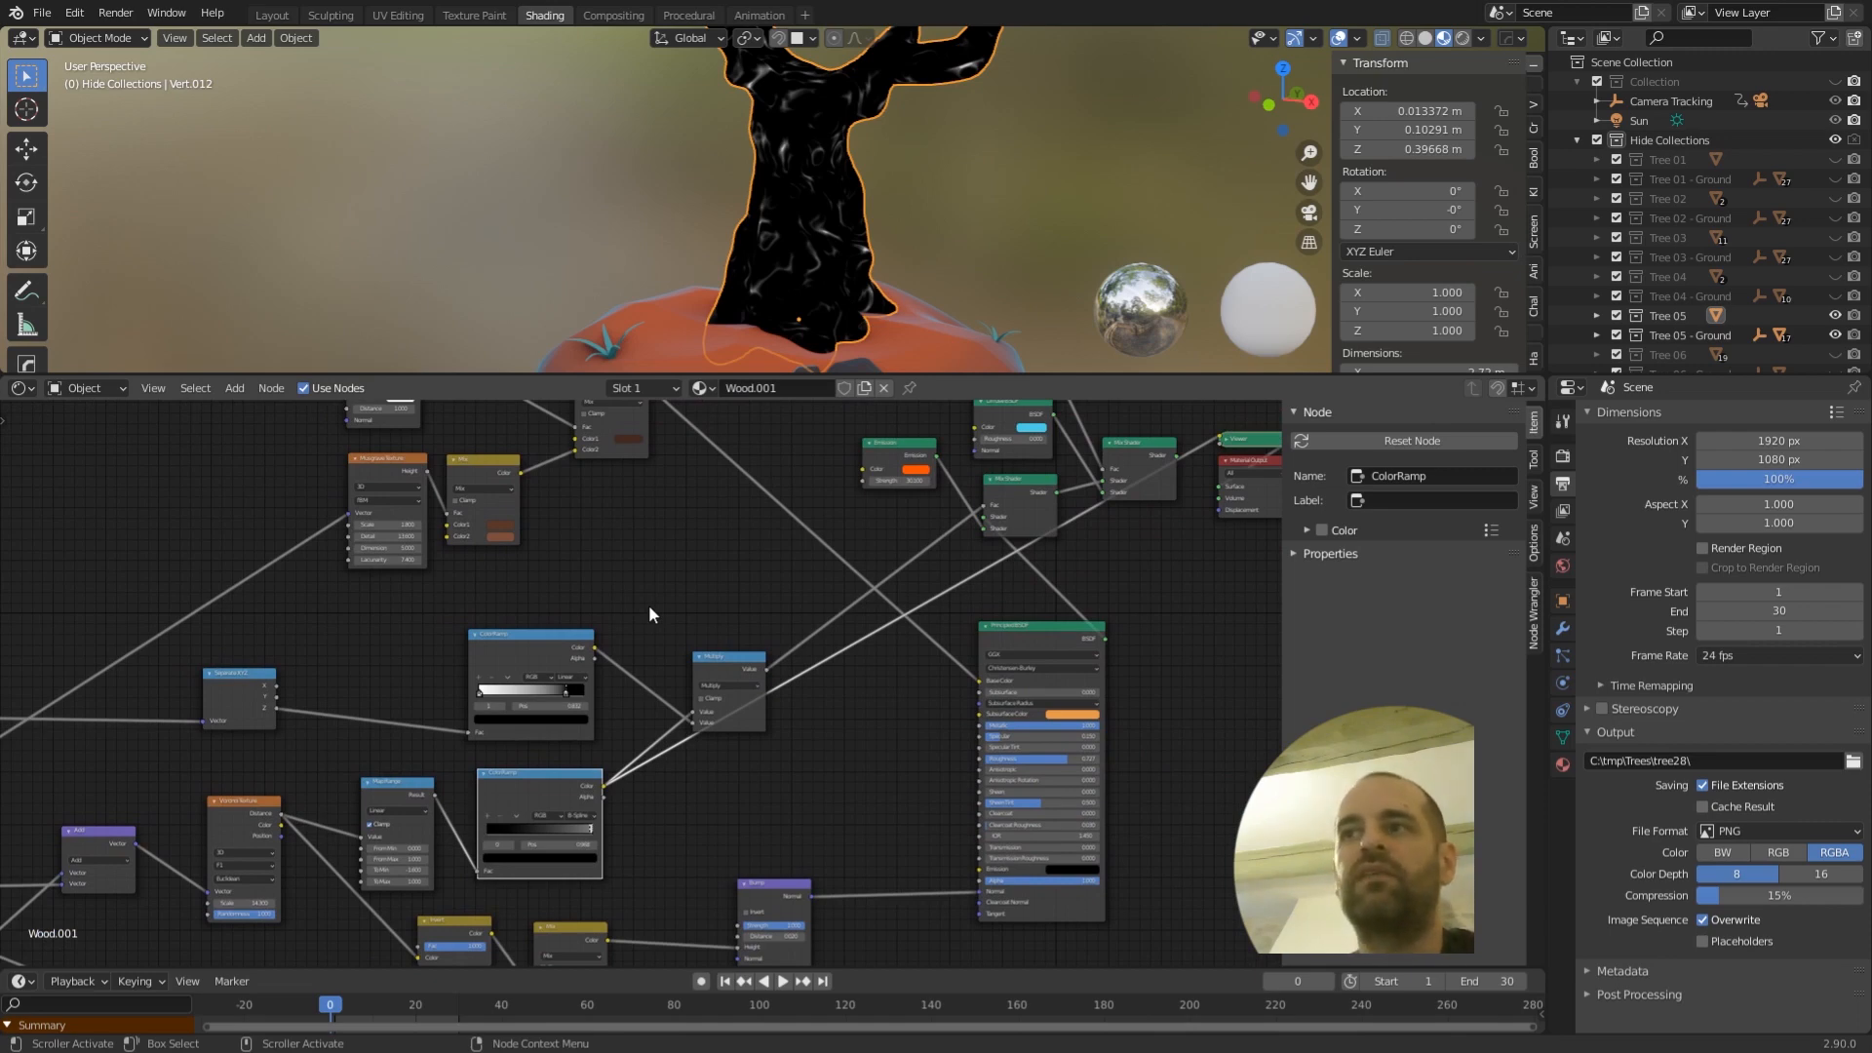
middle_click_drag(577, 735, 752, 653)
middle_click_drag(737, 537, 664, 653)
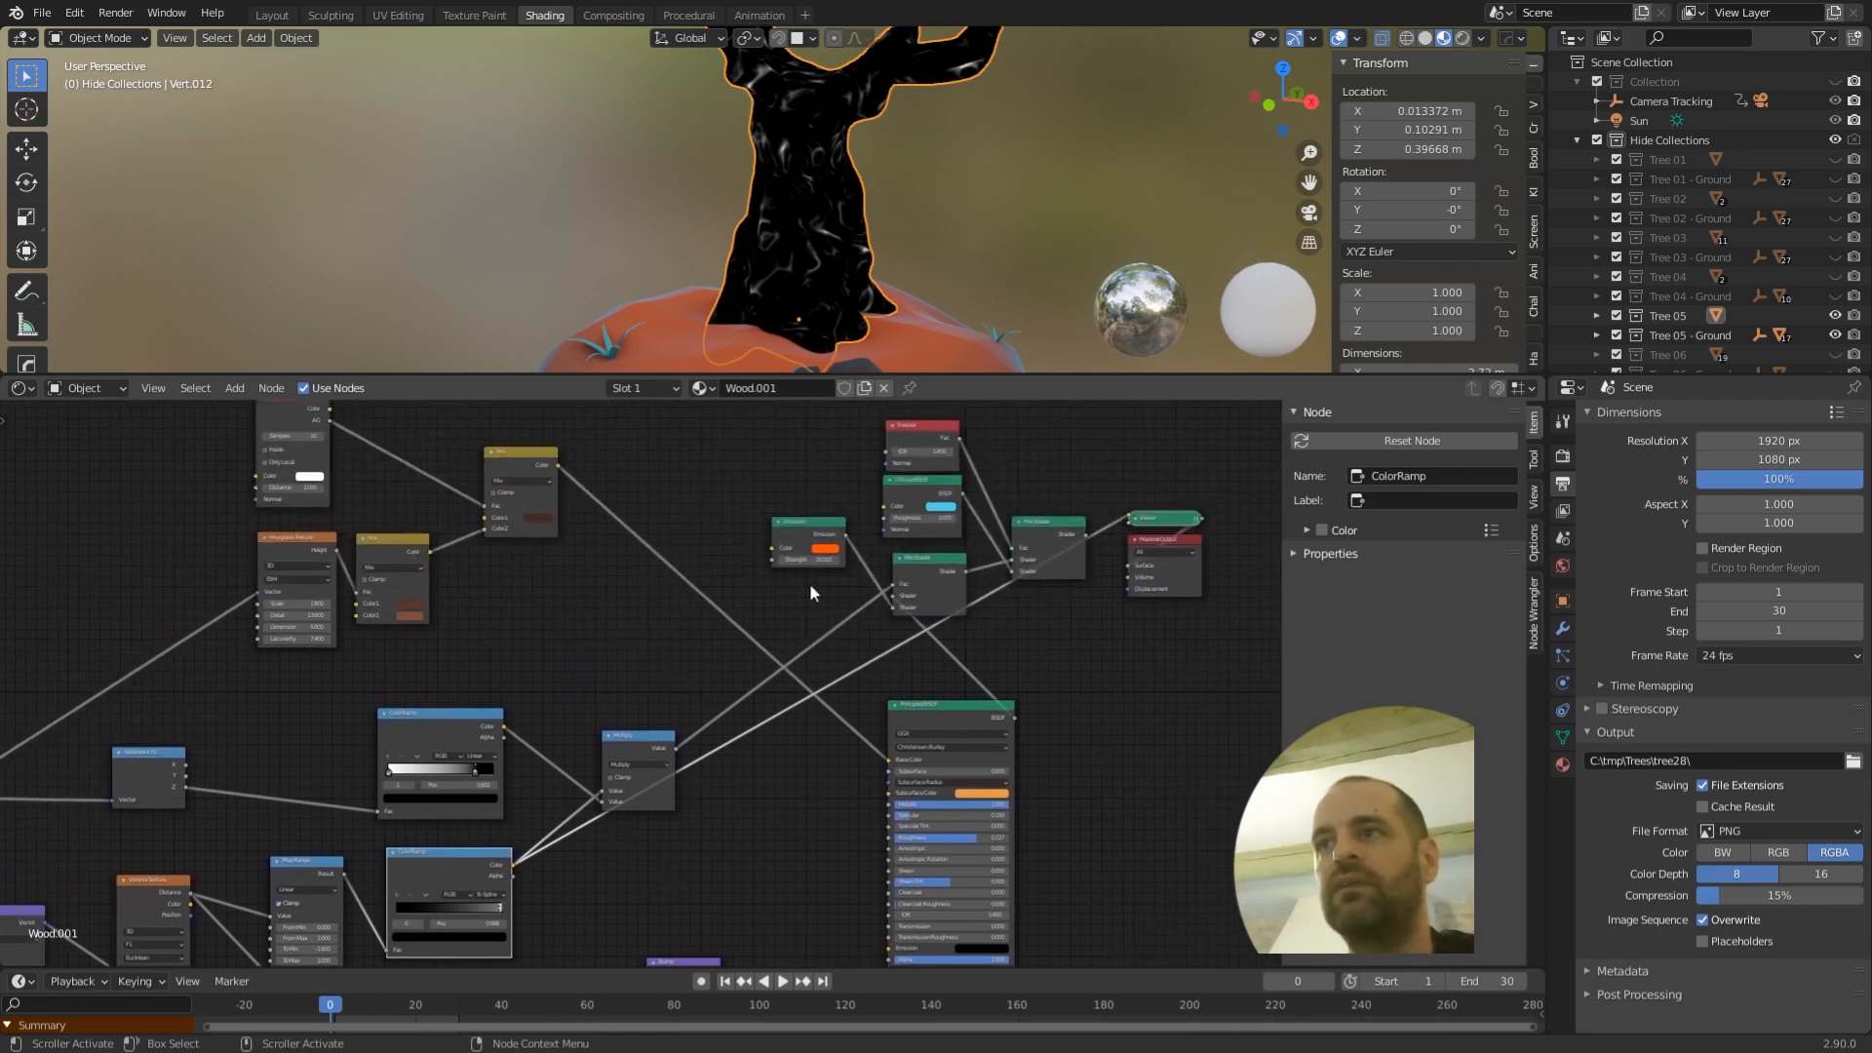
- Reconnect the final Mix Shader to the material output and view the trunk with its full material
left_click(1051, 526, "ctrl+shift")
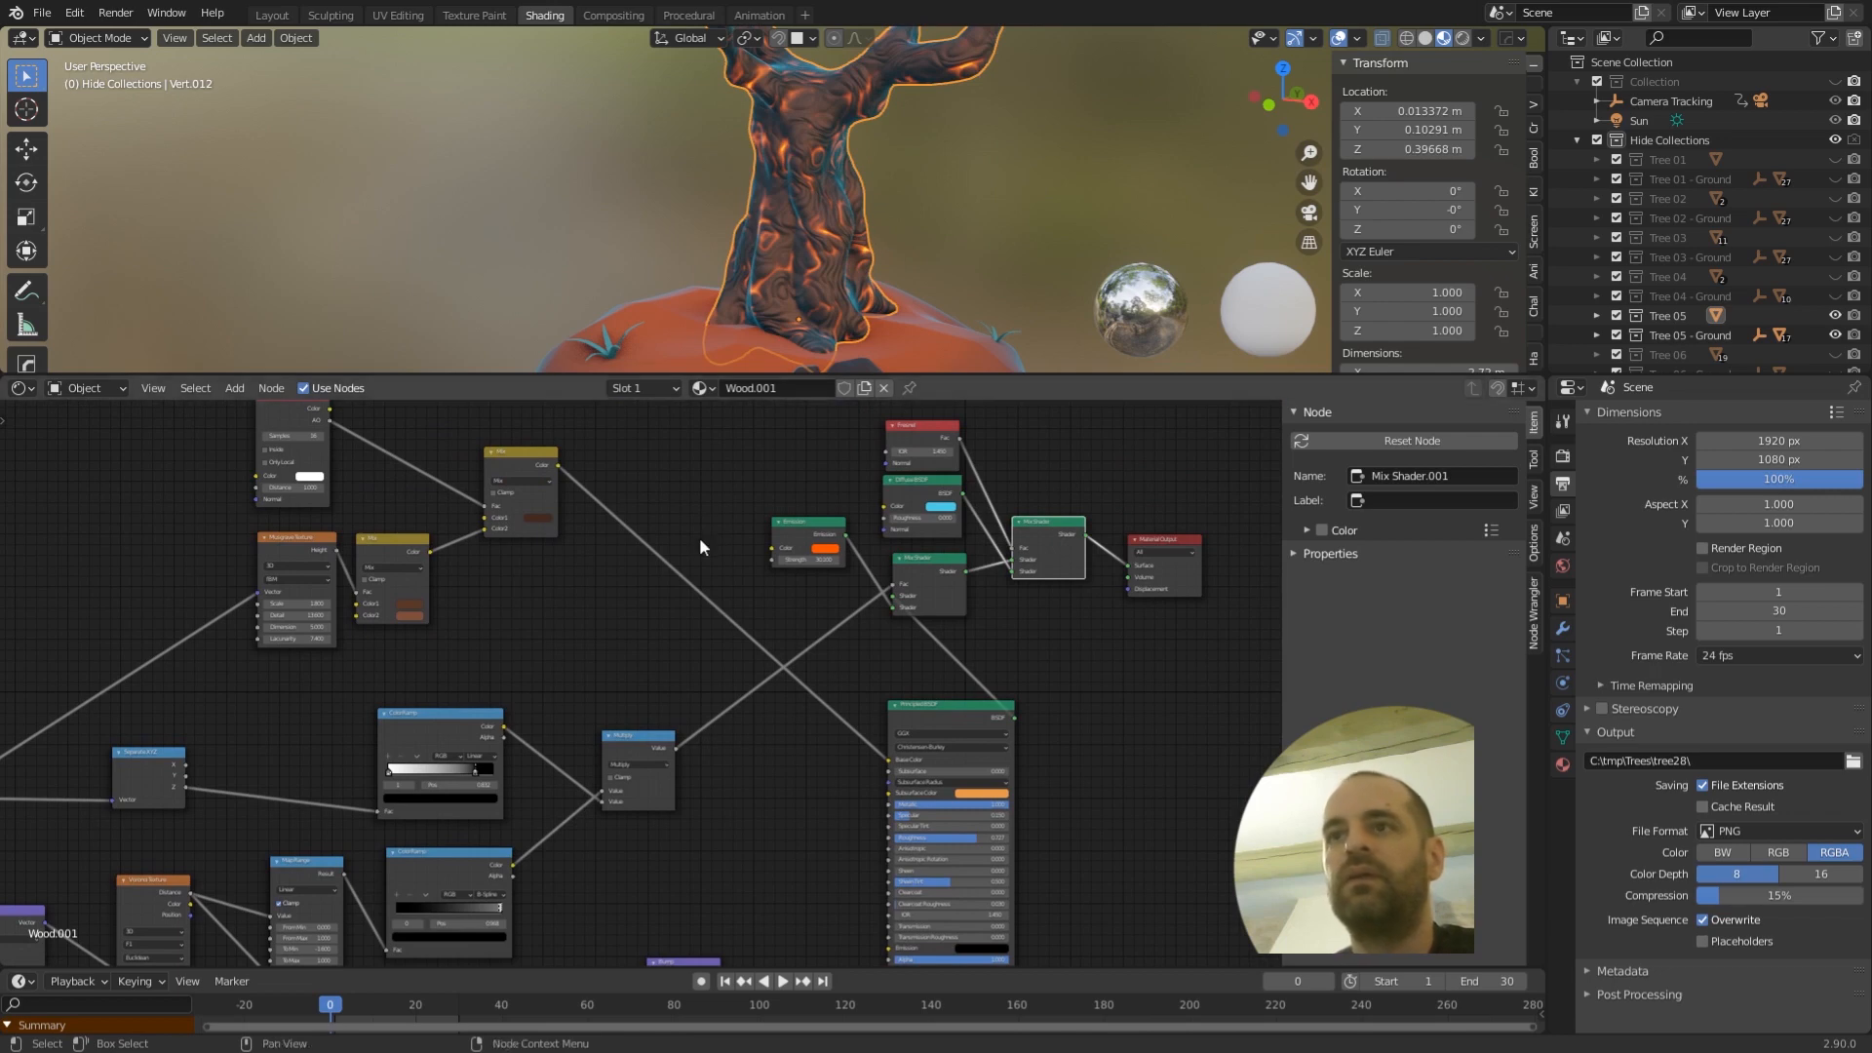
middle_click_drag(699, 536, 702, 616)
middle_click_drag(897, 267, 886, 216)
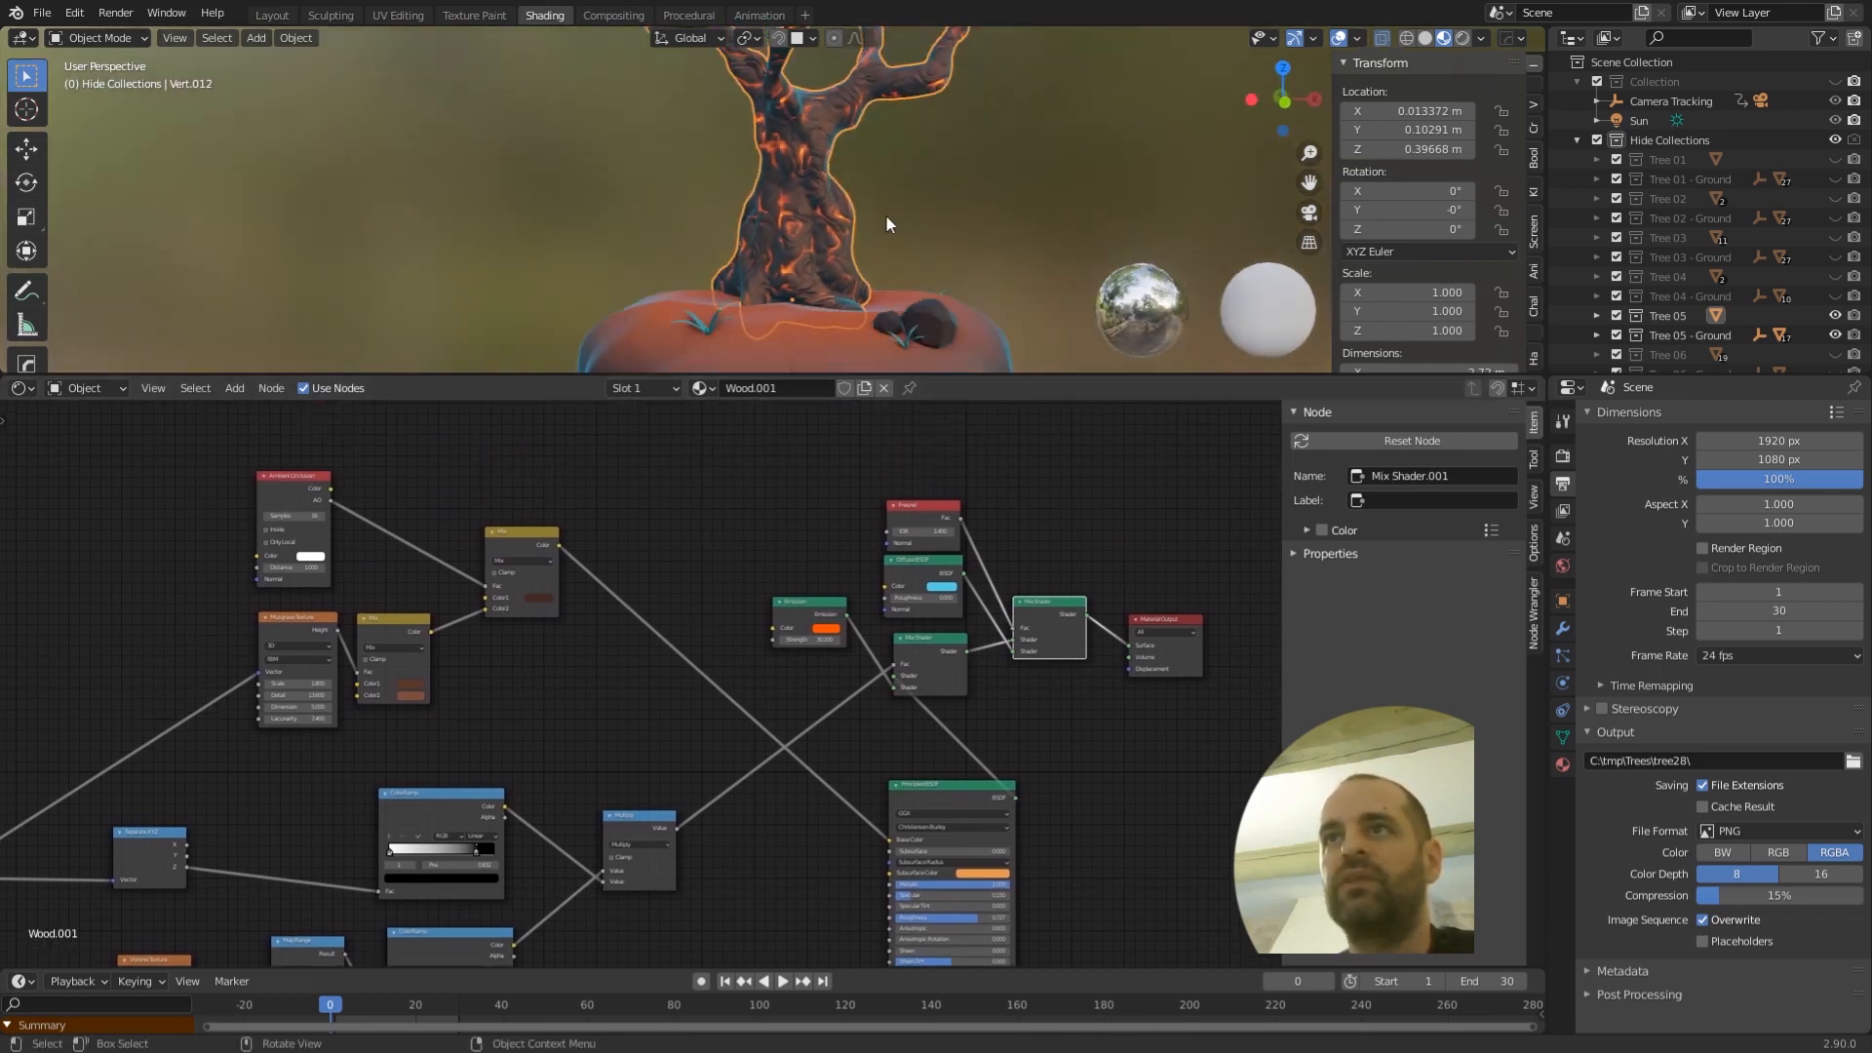
- Examine the Fresnel, blue Diffuse BSDF and orange Emission nodes against the edge tint and glow on Tree 05's trunk
scroll(833, 244, "up", 4)
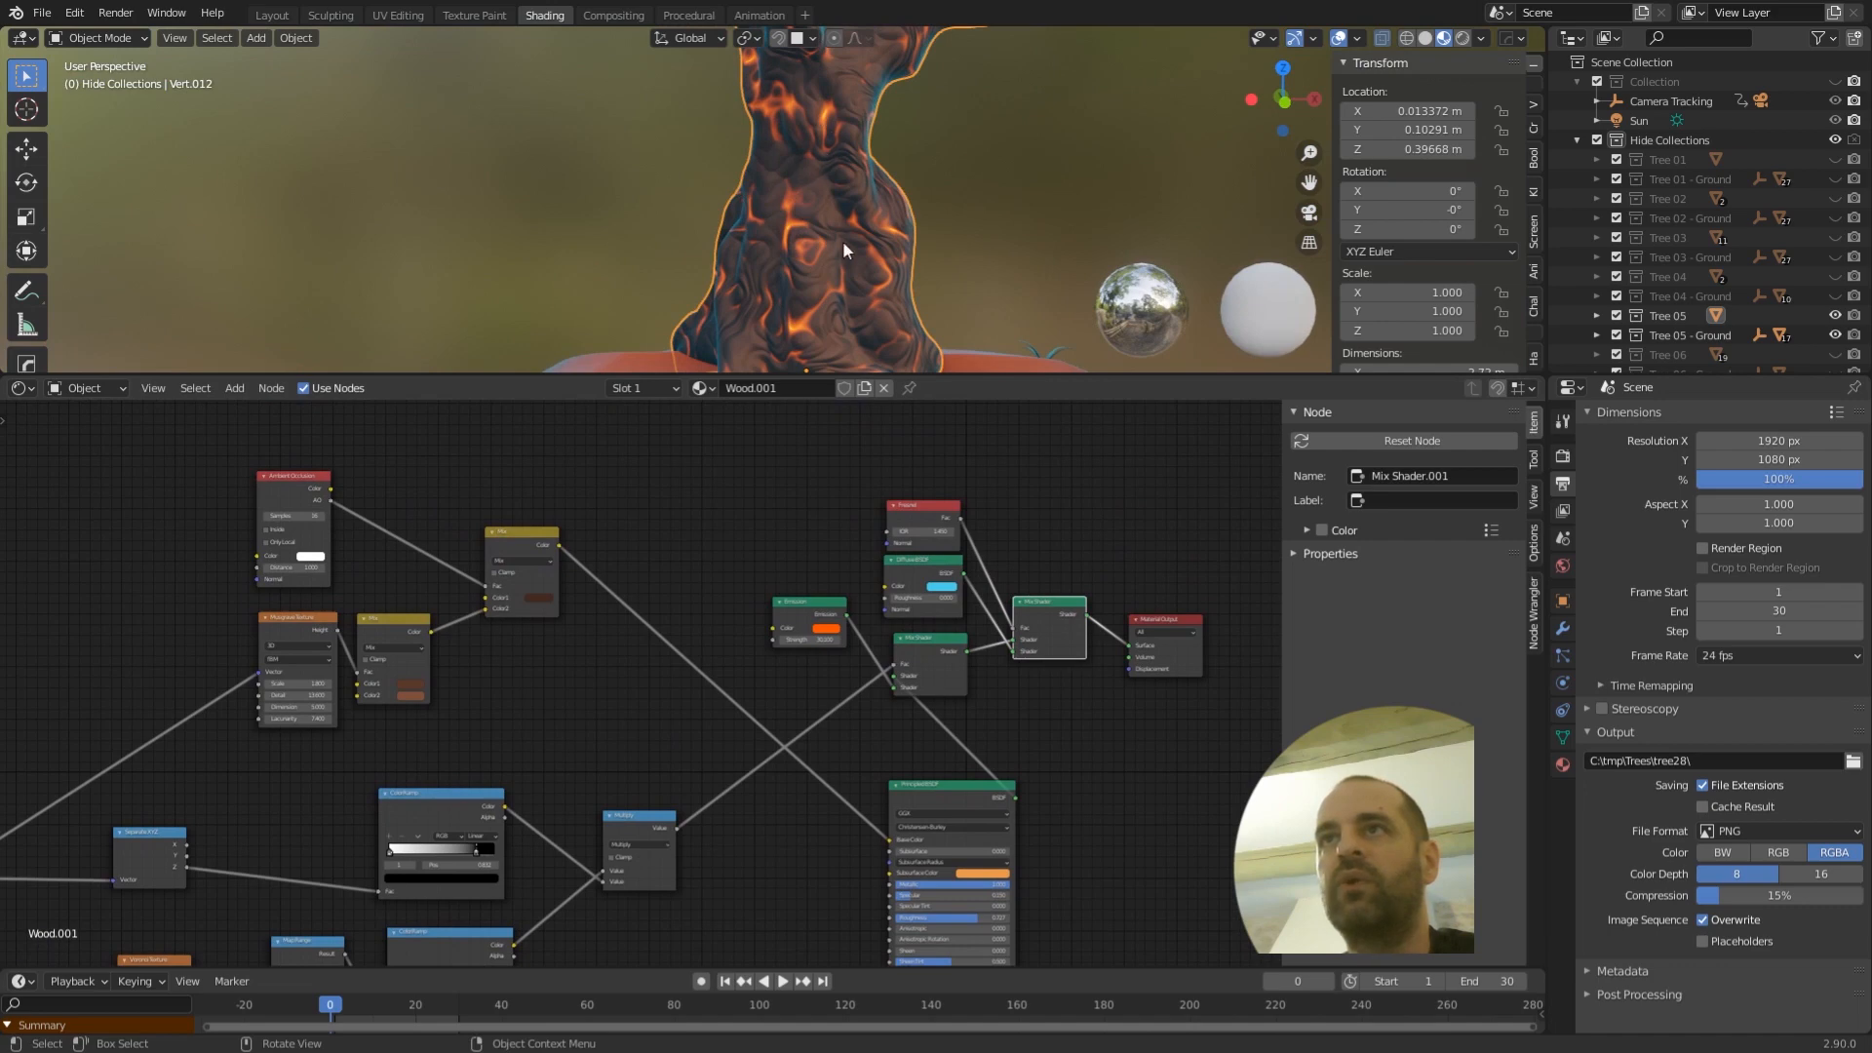
middle_click_drag(843, 242, 804, 217)
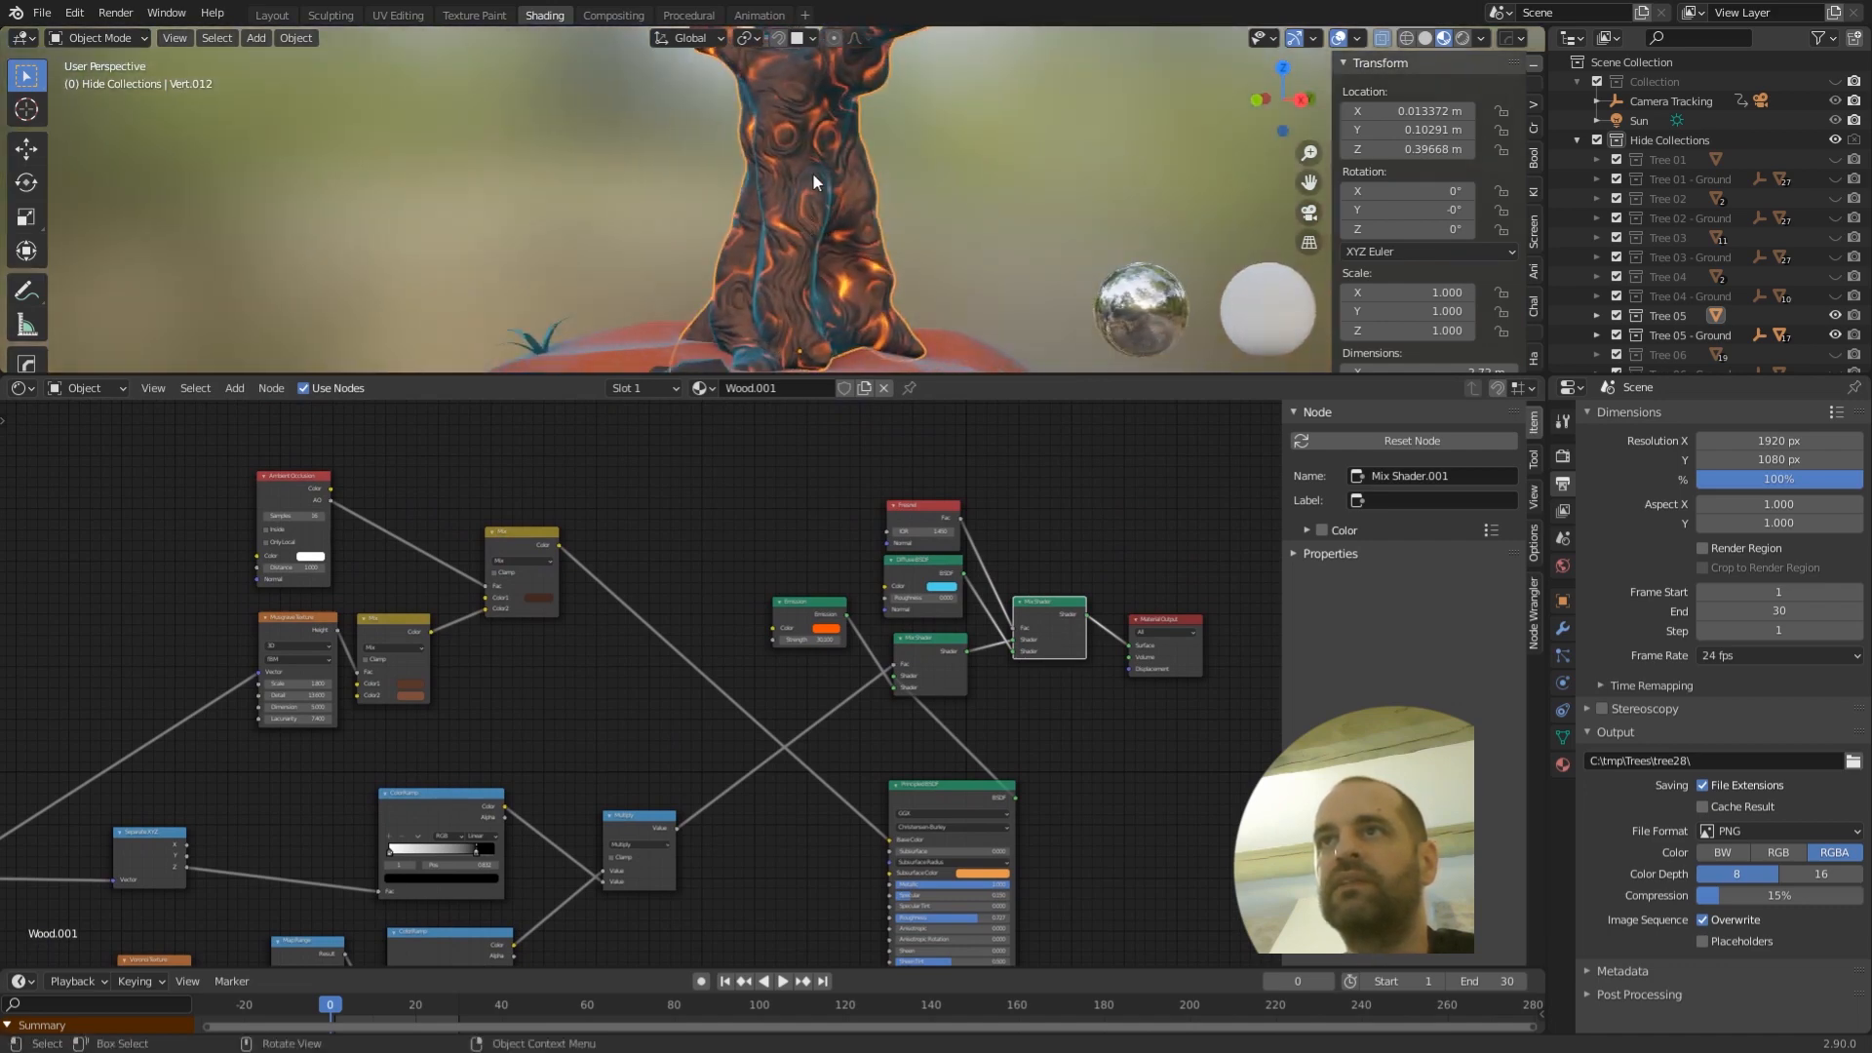
scroll(942, 617, "up", 2)
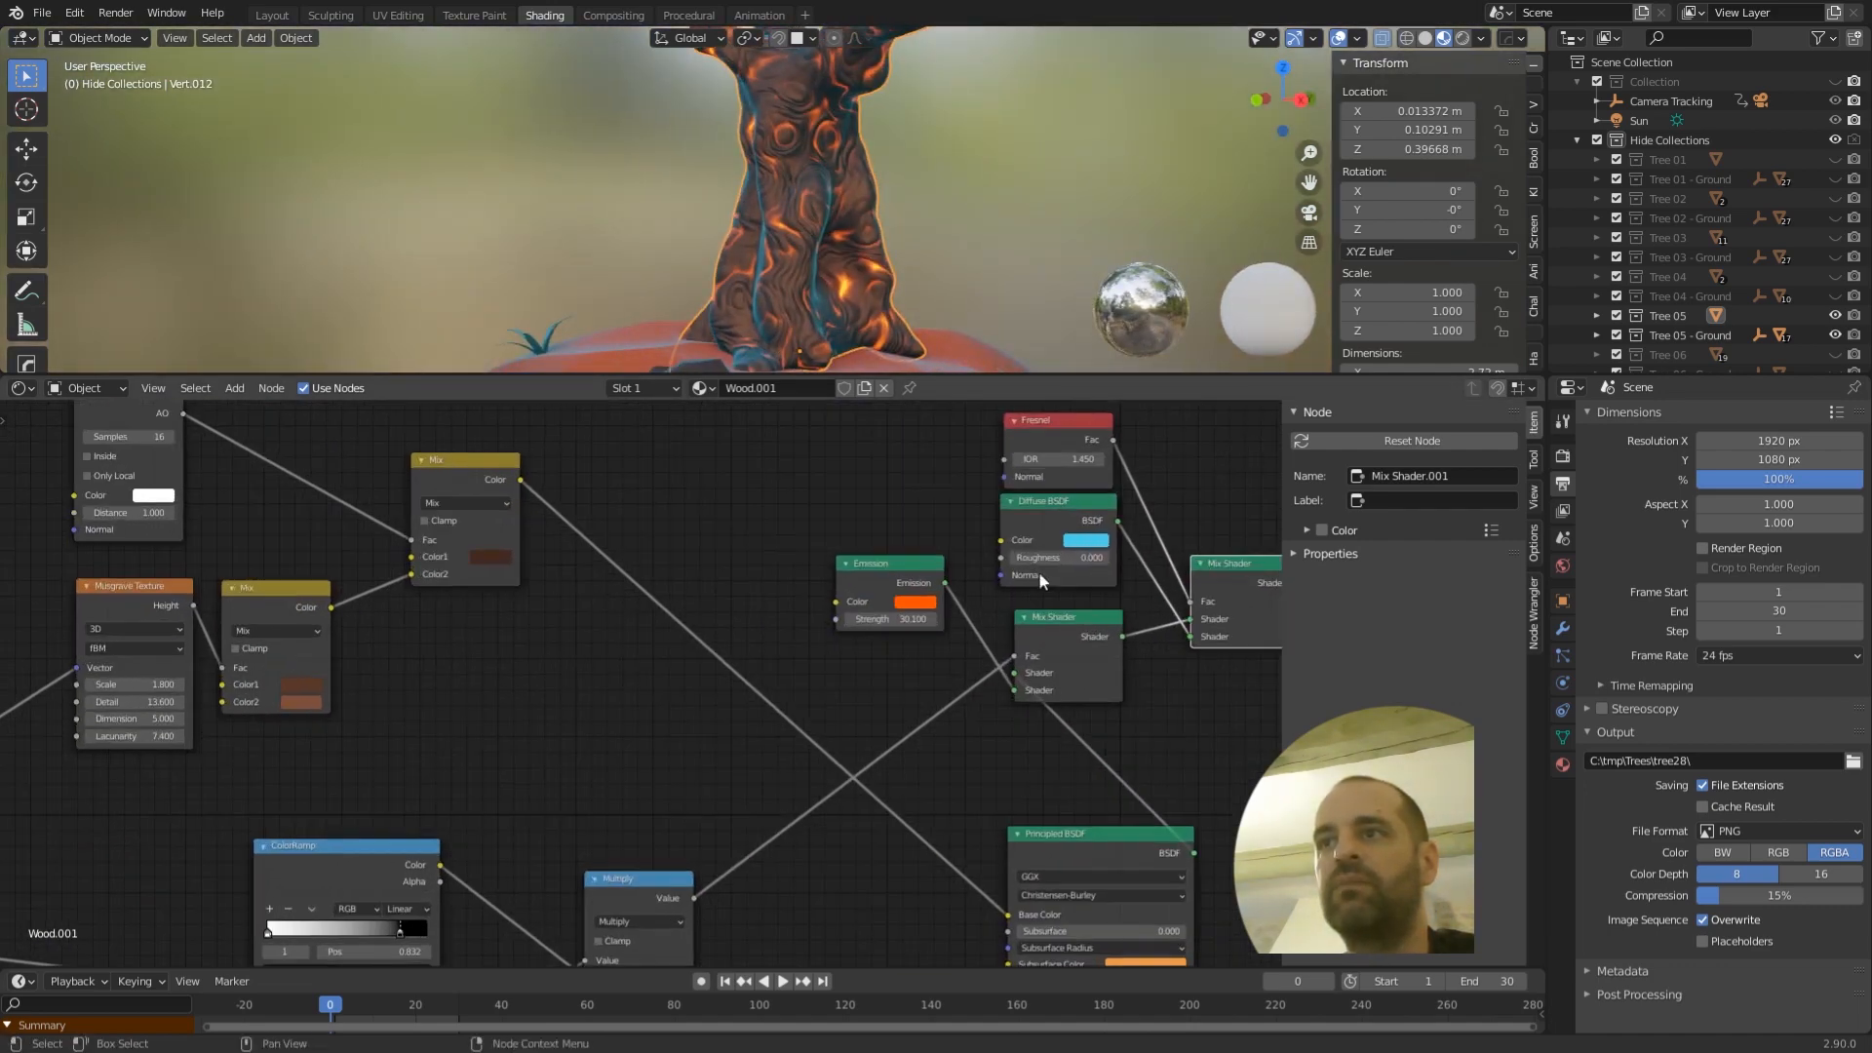
middle_click_drag(1031, 522, 868, 537)
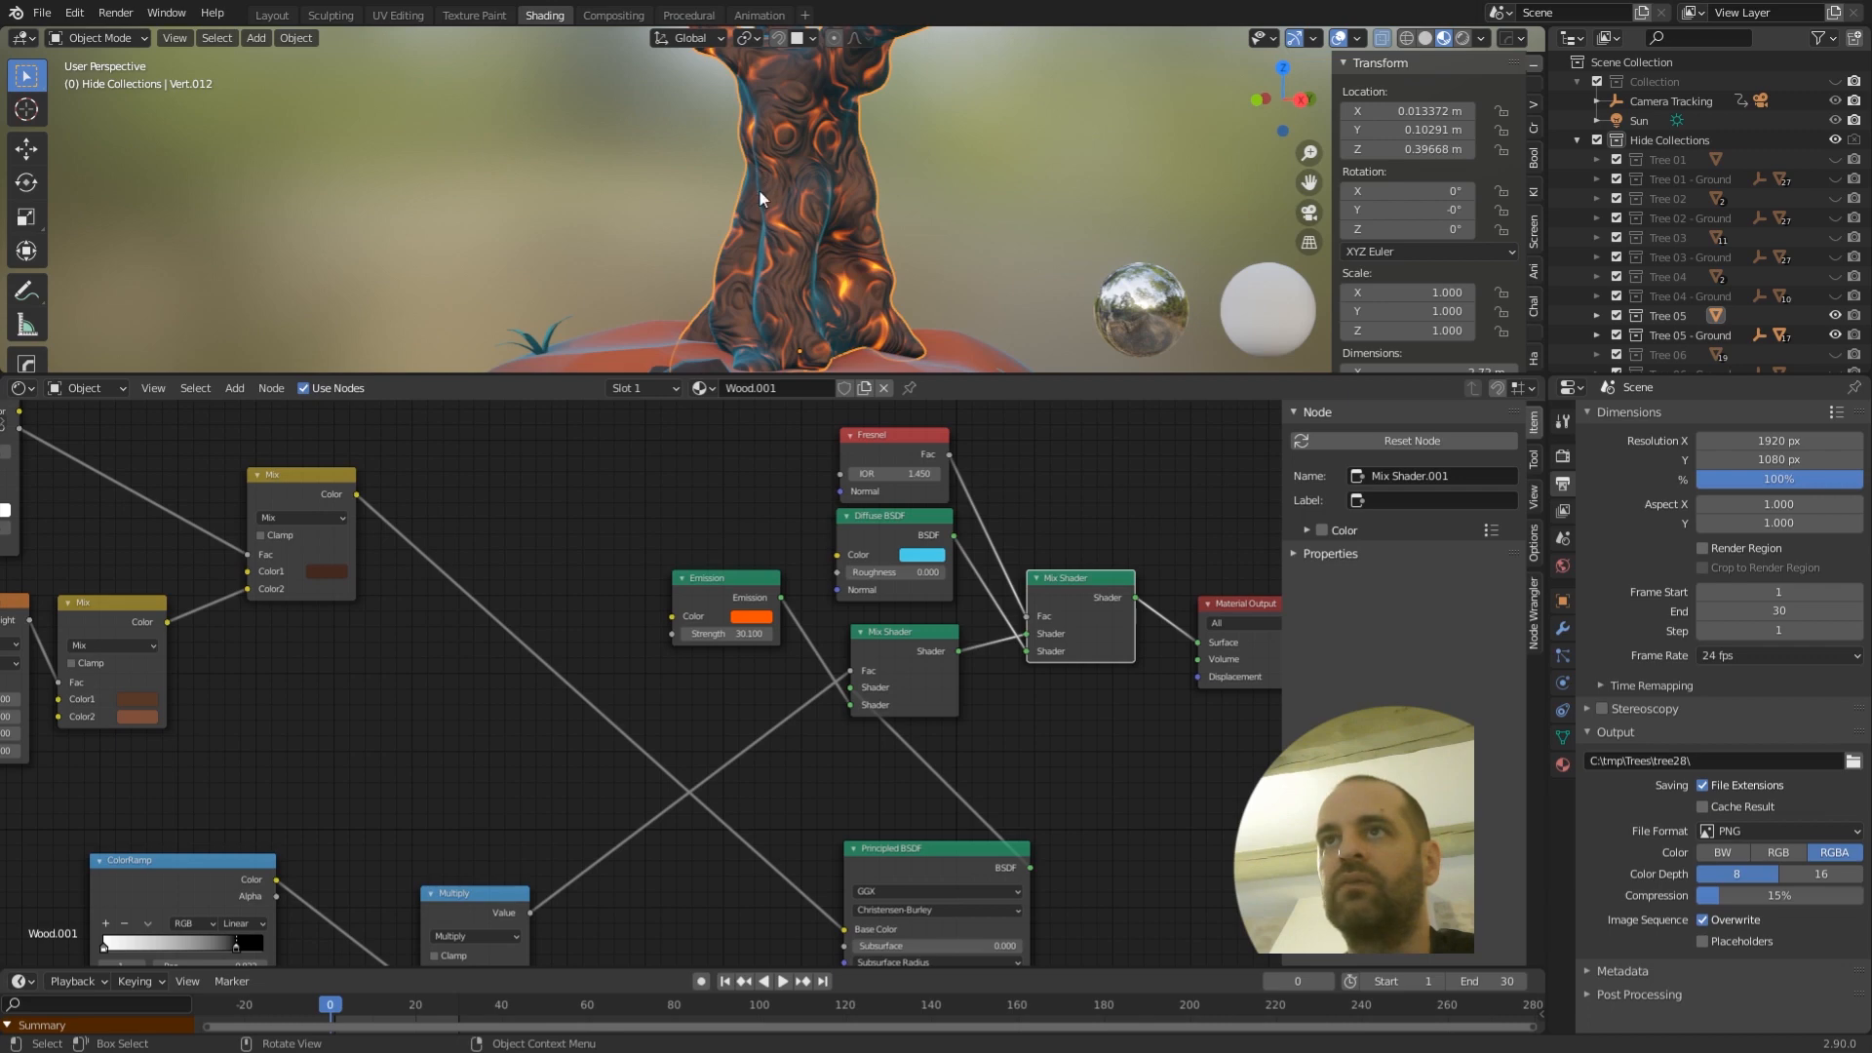
middle_click_drag(760, 193, 853, 194)
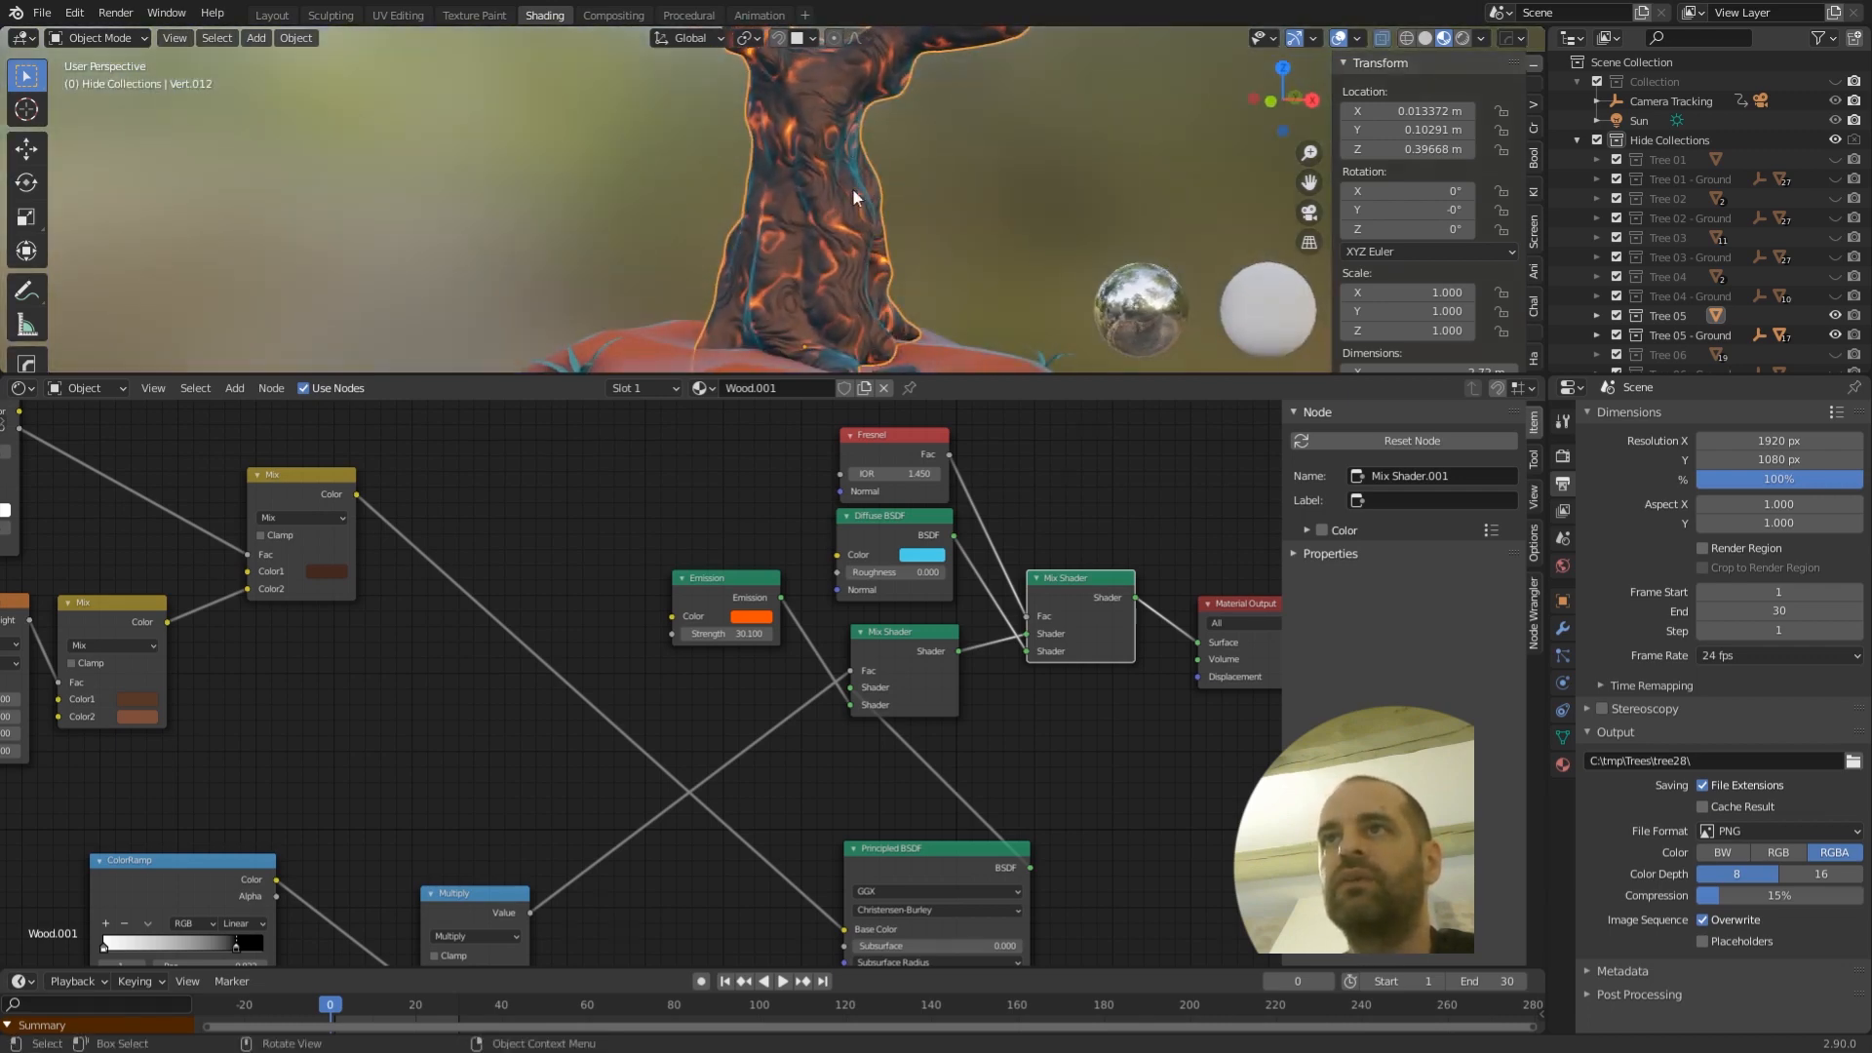
- View the whole glowing Tree 05 with its ground in an enlarged 3D viewport
scroll(914, 273, "down", 5)
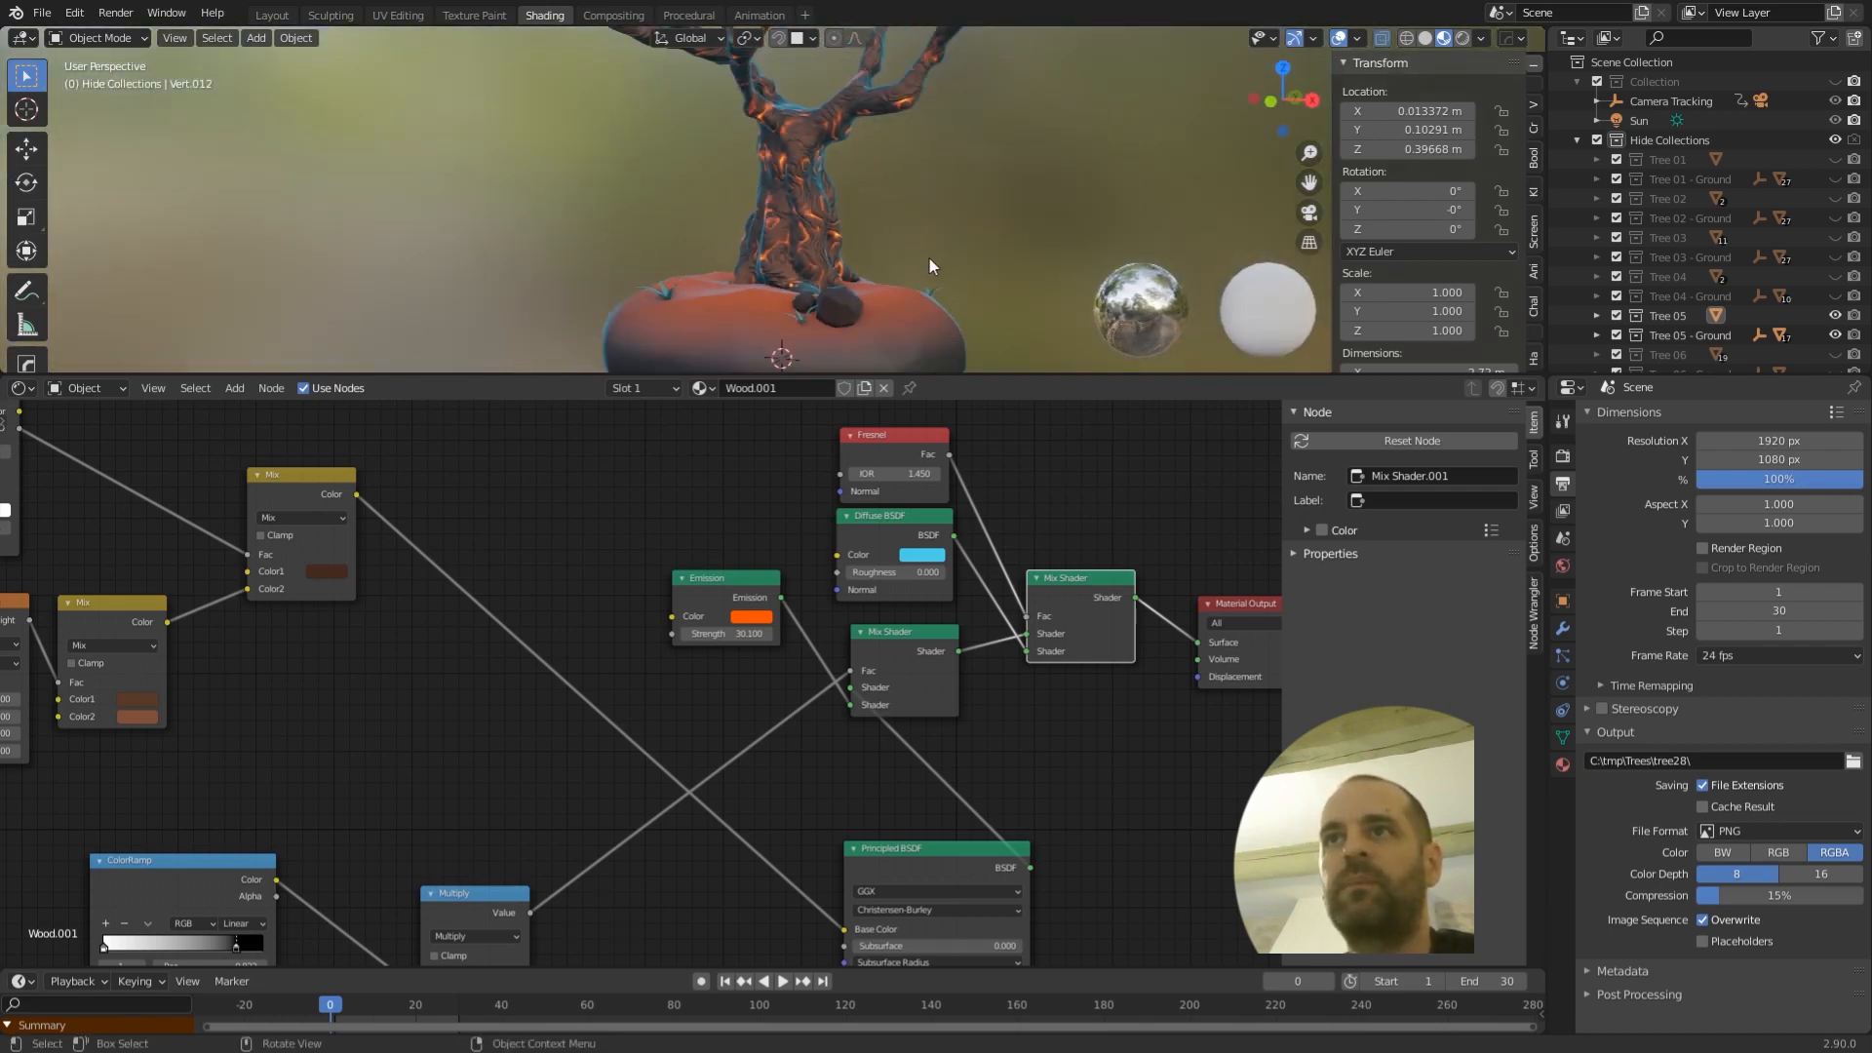
middle_click_drag(940, 273, 946, 219)
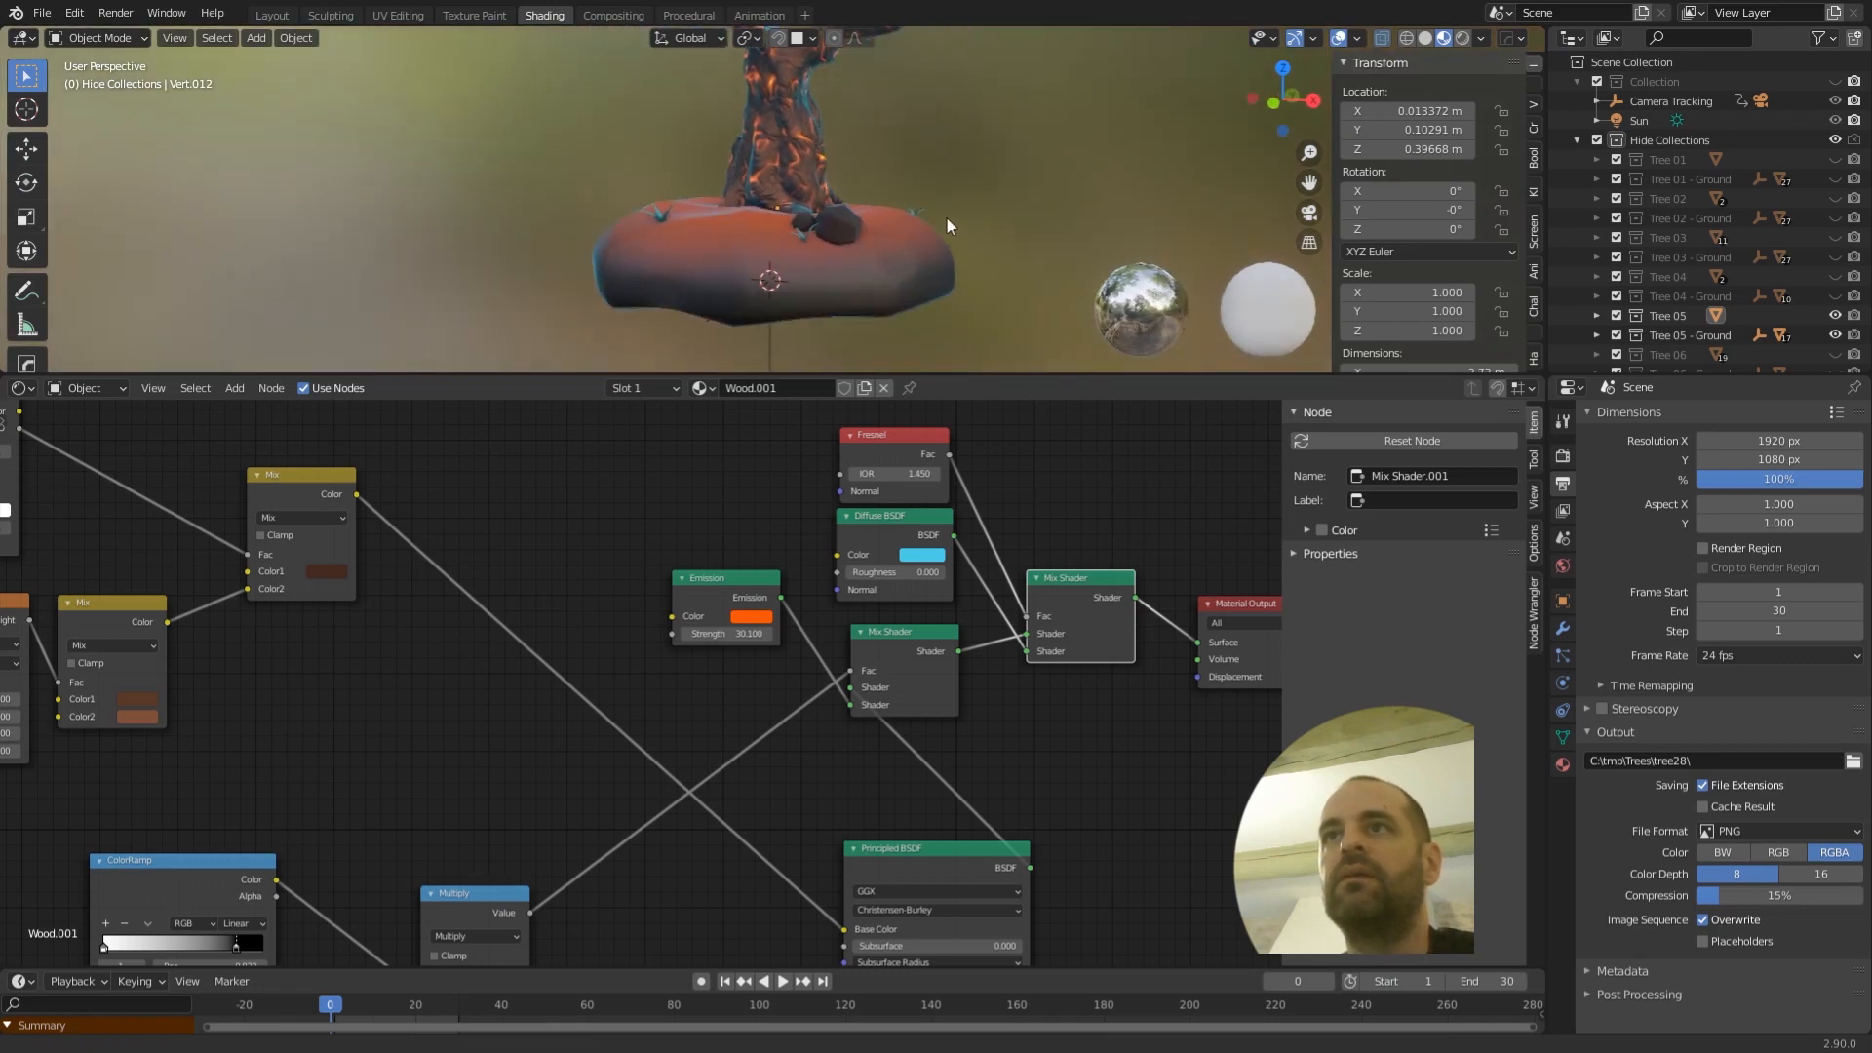
scroll(942, 204, "down", 4)
middle_click_drag(927, 150, 911, 202, "shift")
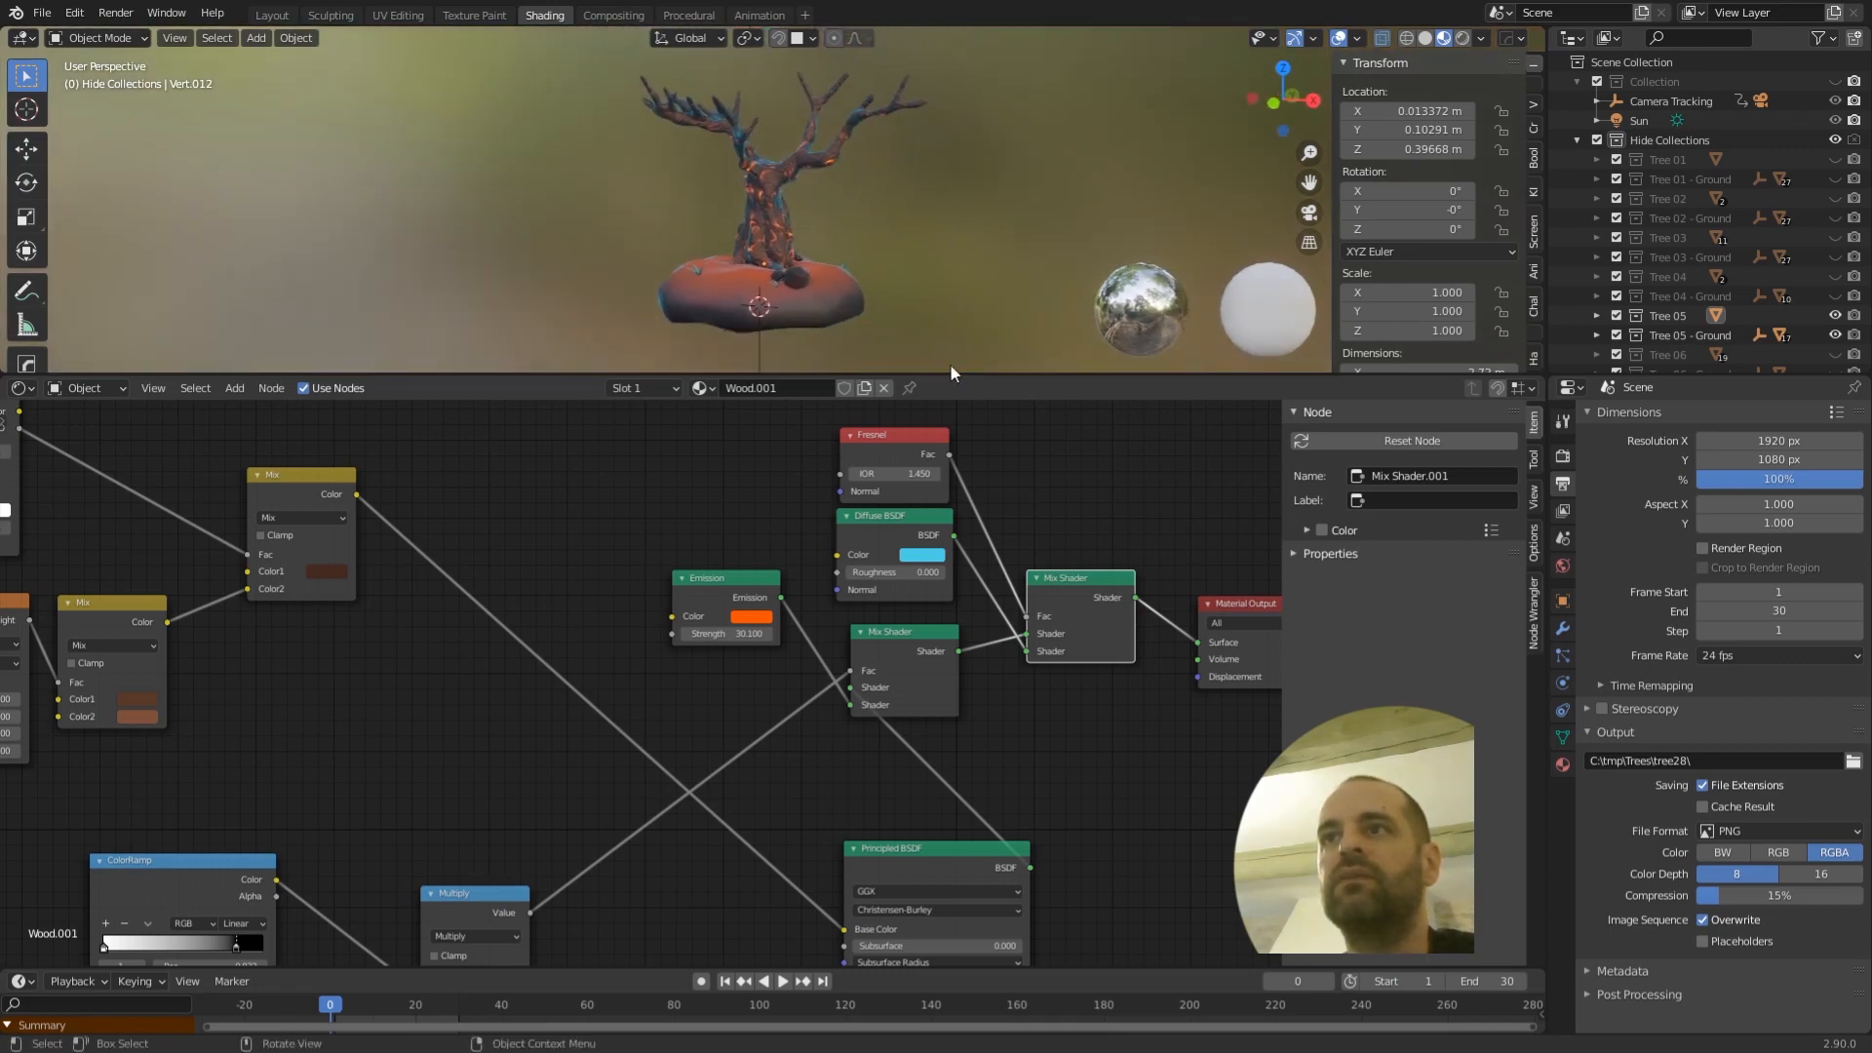
left_click_drag(952, 372, 963, 624)
scroll(889, 380, "up", 4)
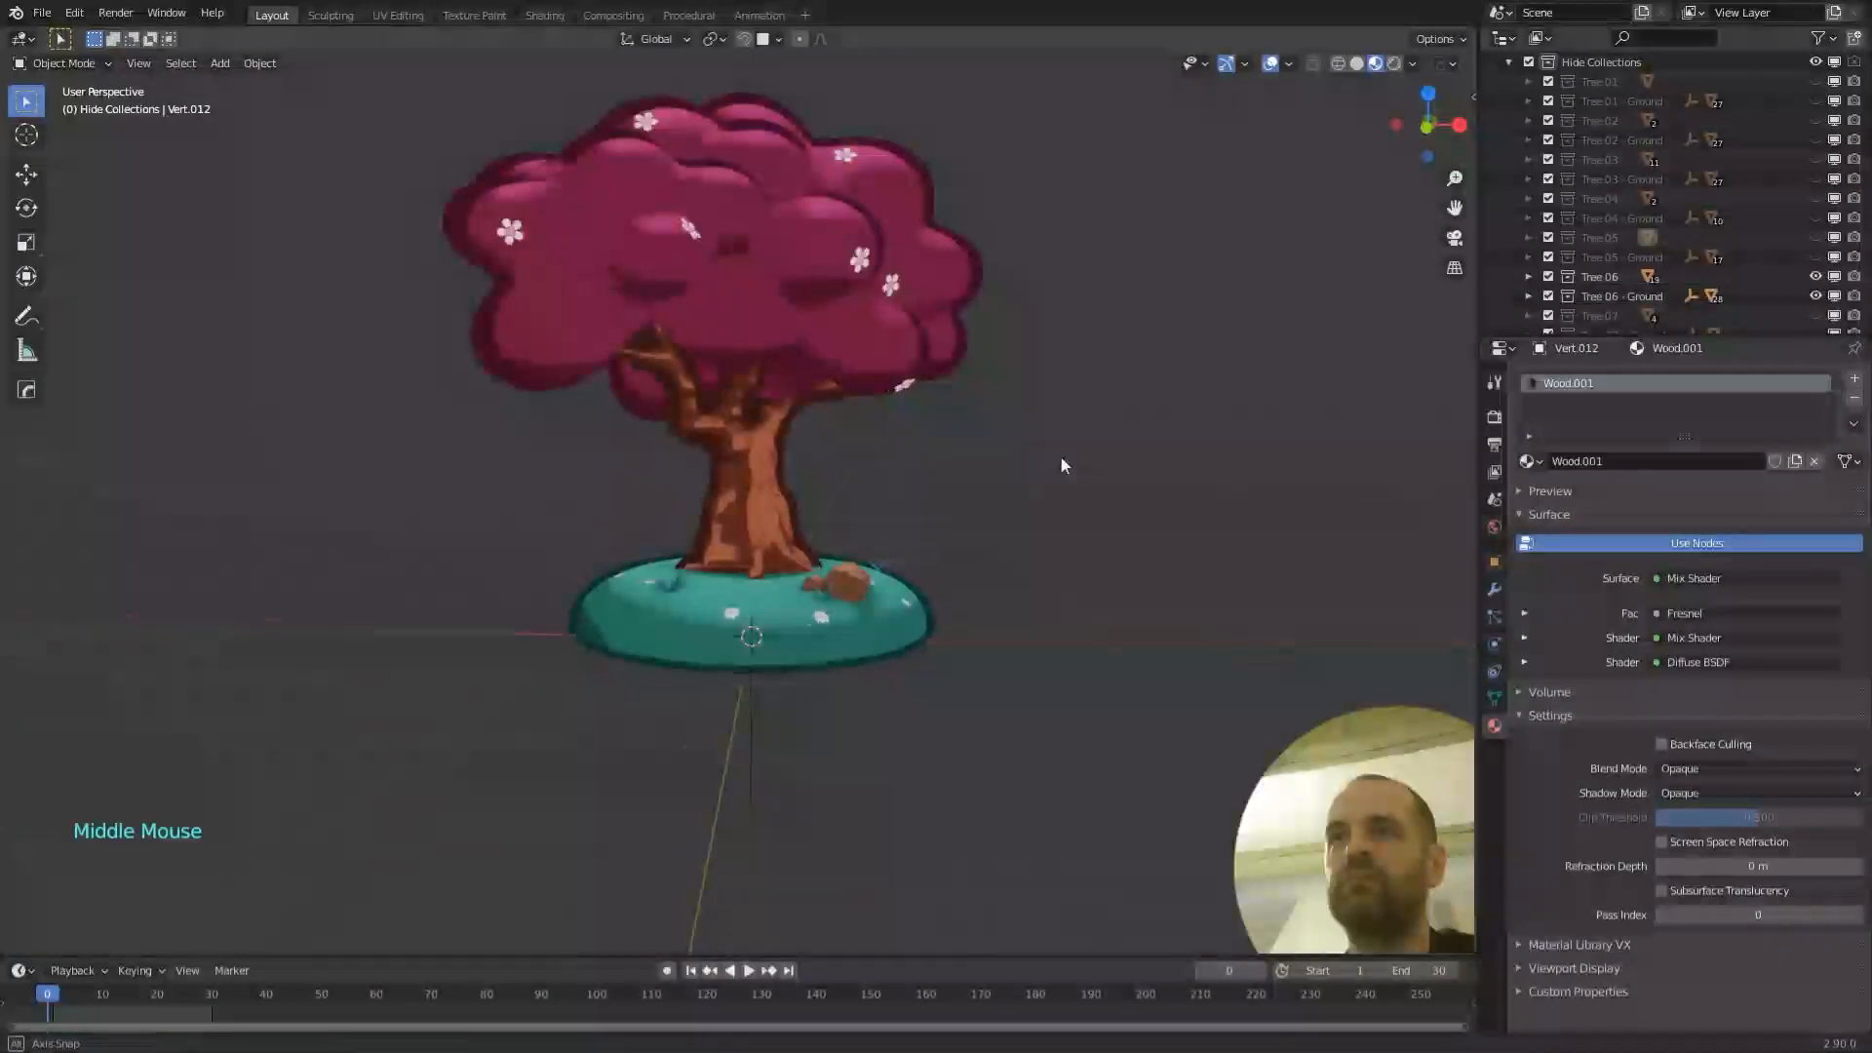
- Alternately select Tree 06's trunk and its outline shell to compare their Toon_wood and Toon_bk.001 materials
middle_click_drag(1061, 465, 1001, 489)
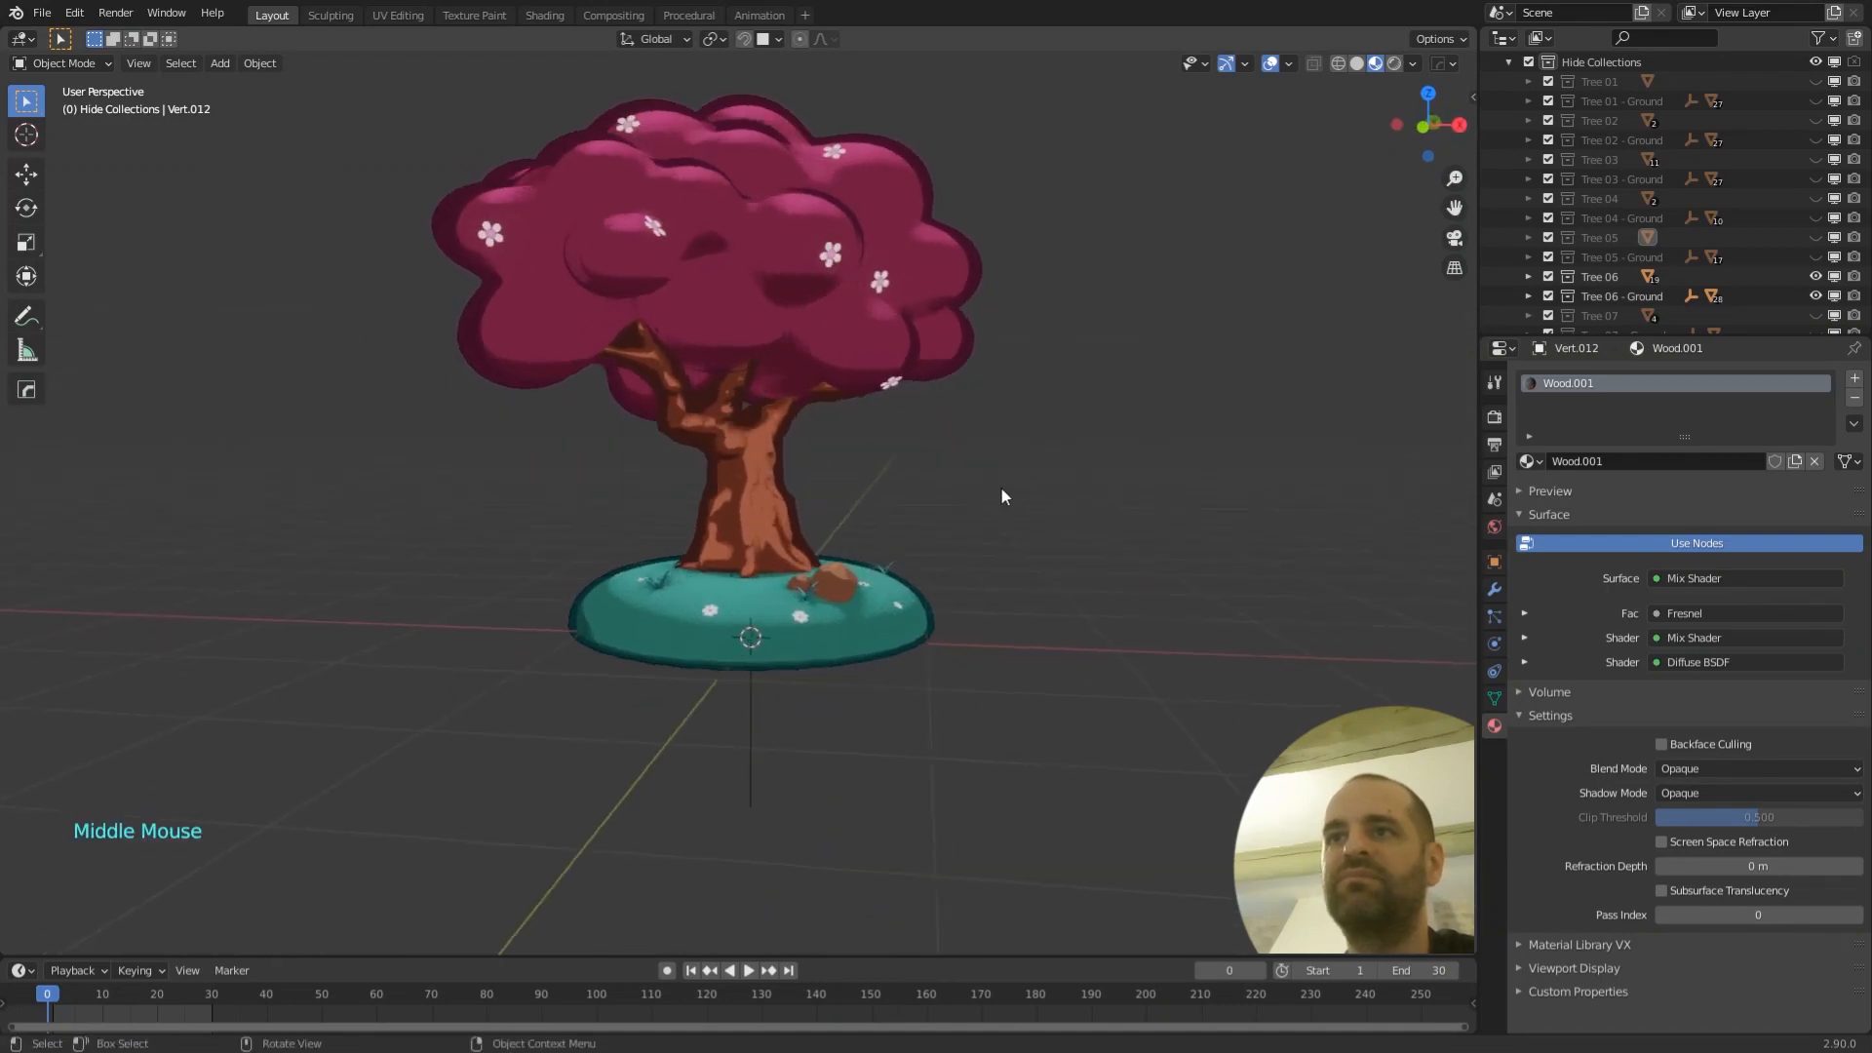
scroll(817, 488, "up", 2)
left_click(752, 456)
scroll(774, 507, "down", 1)
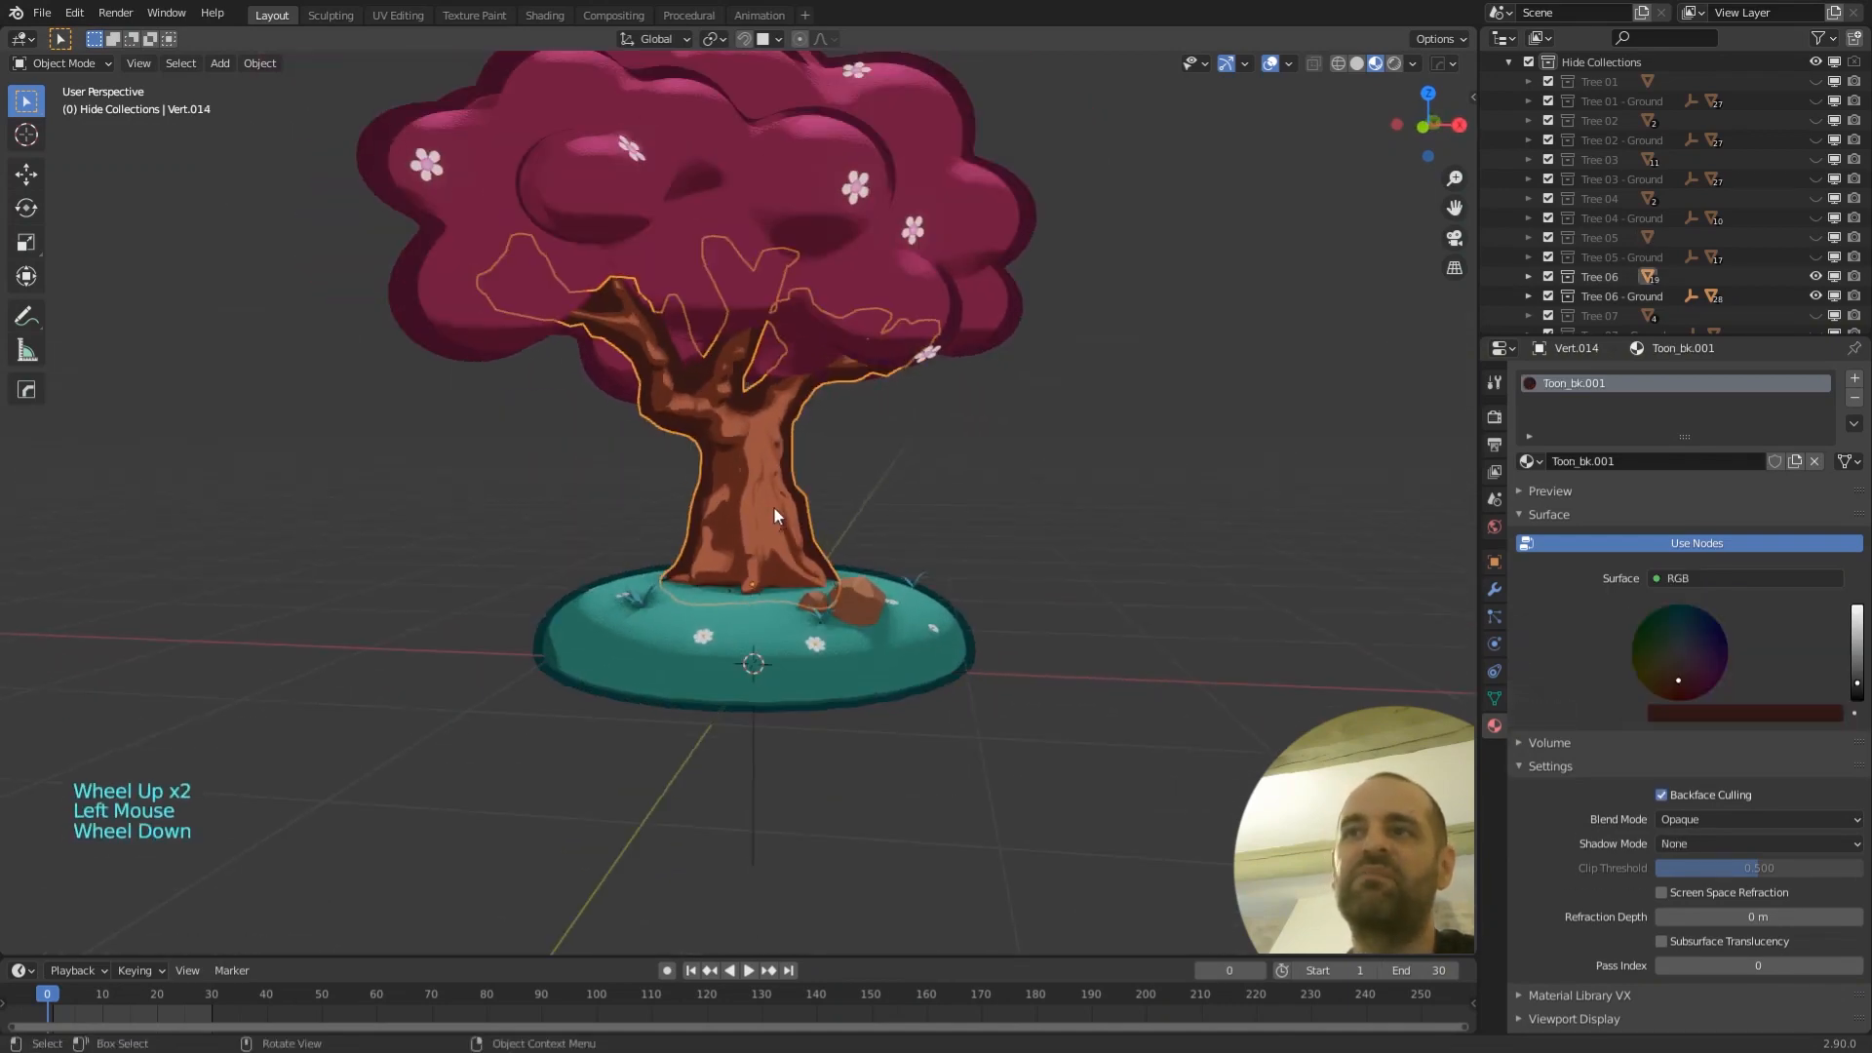
left_click(749, 513)
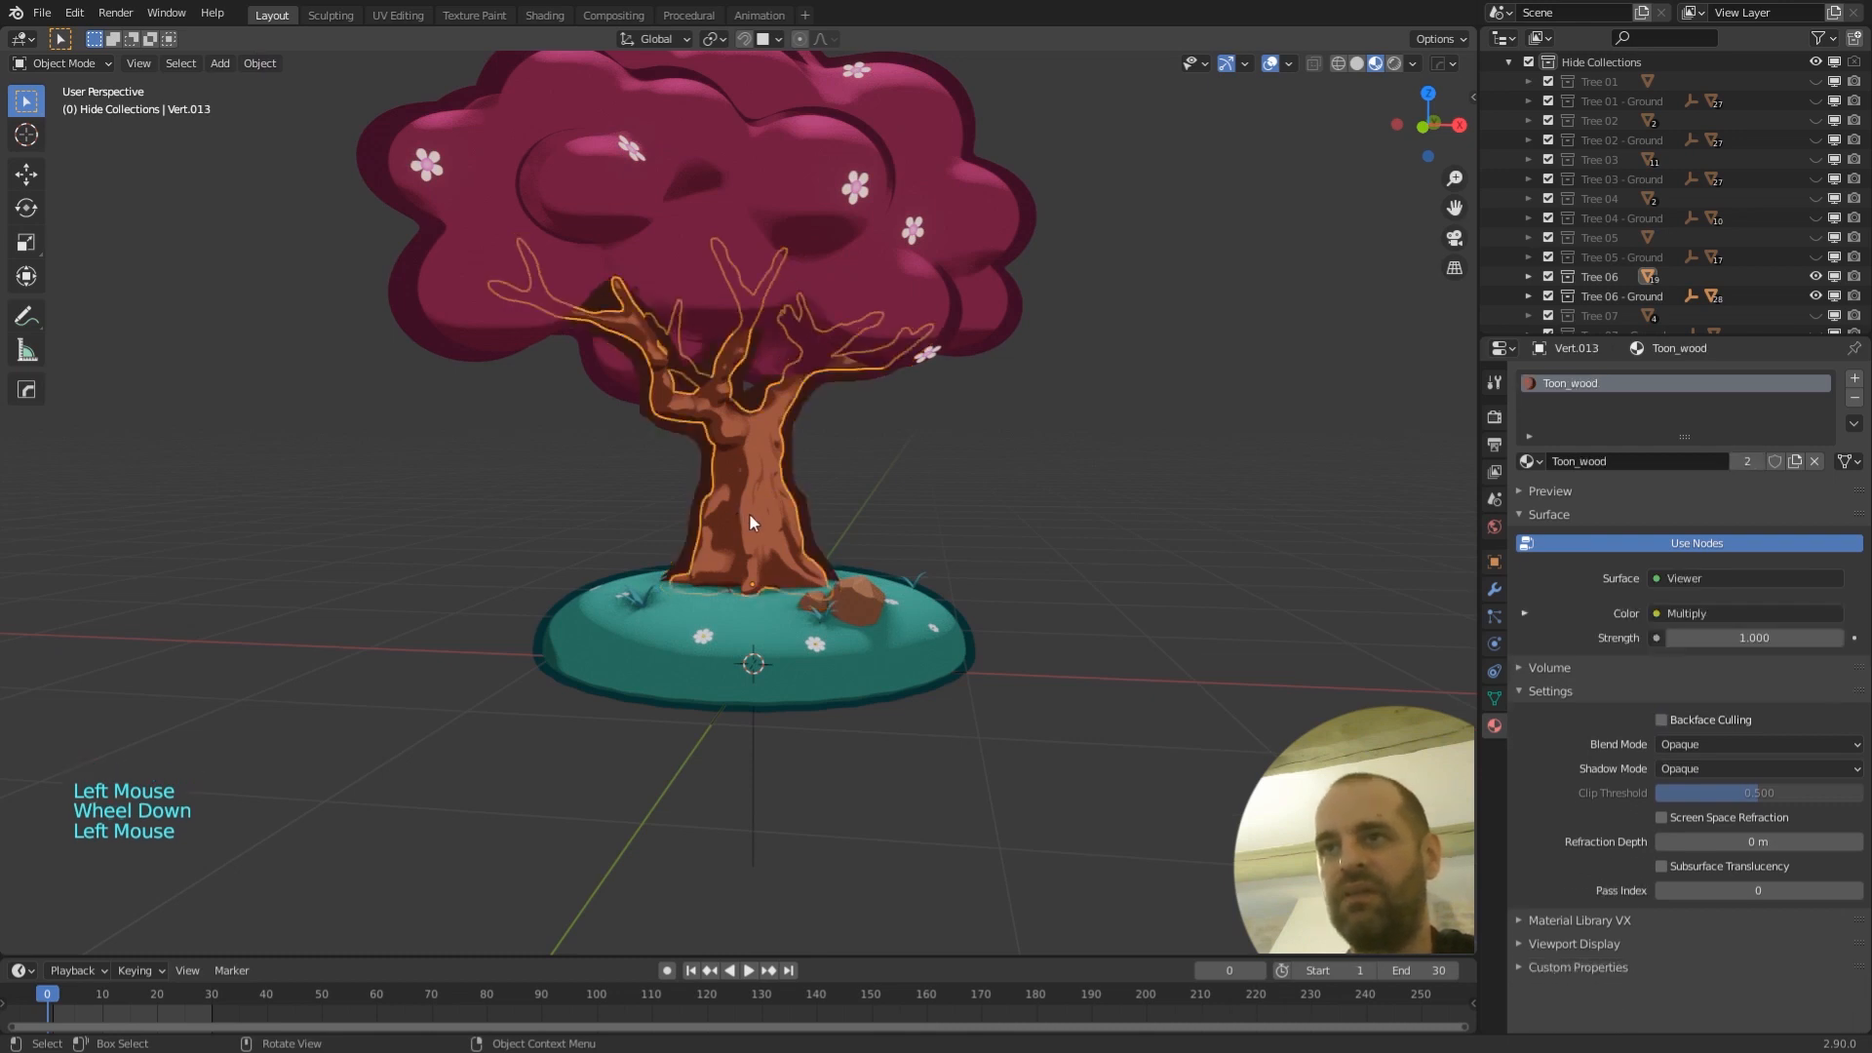
left_click(751, 512)
left_click(749, 490)
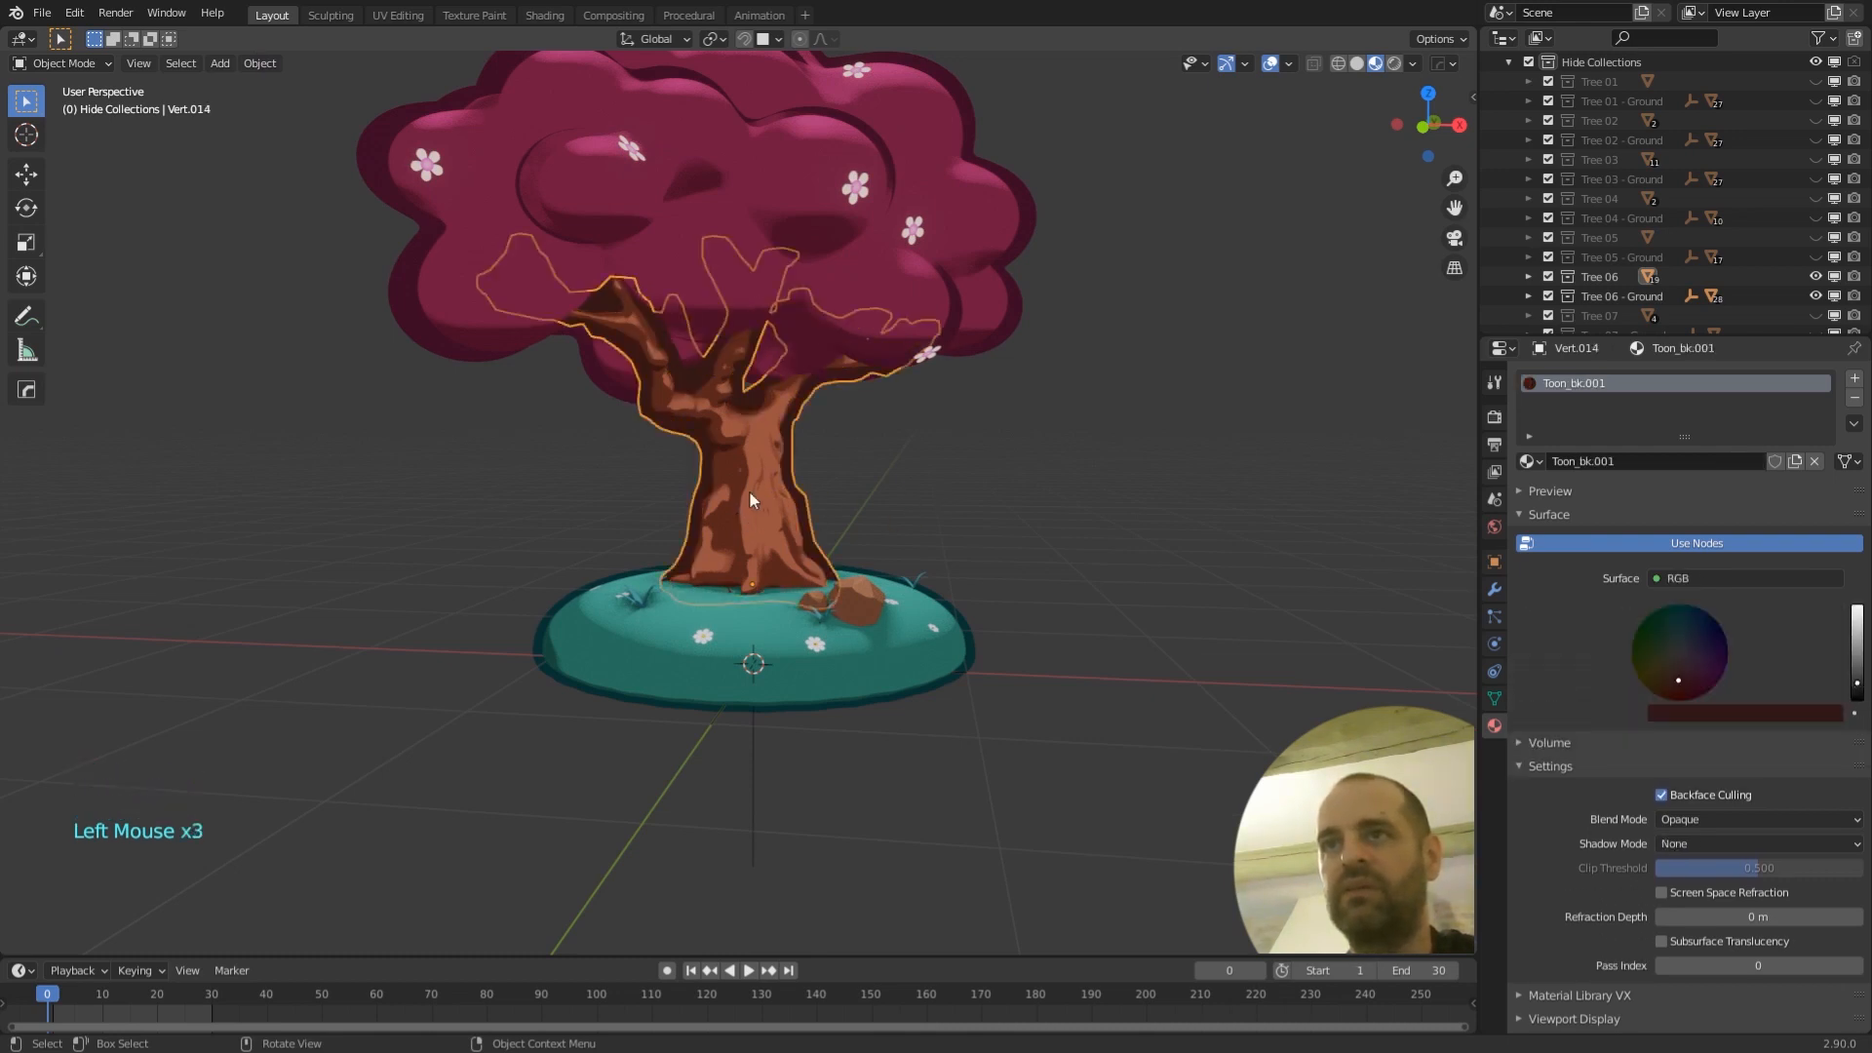
left_click(749, 490)
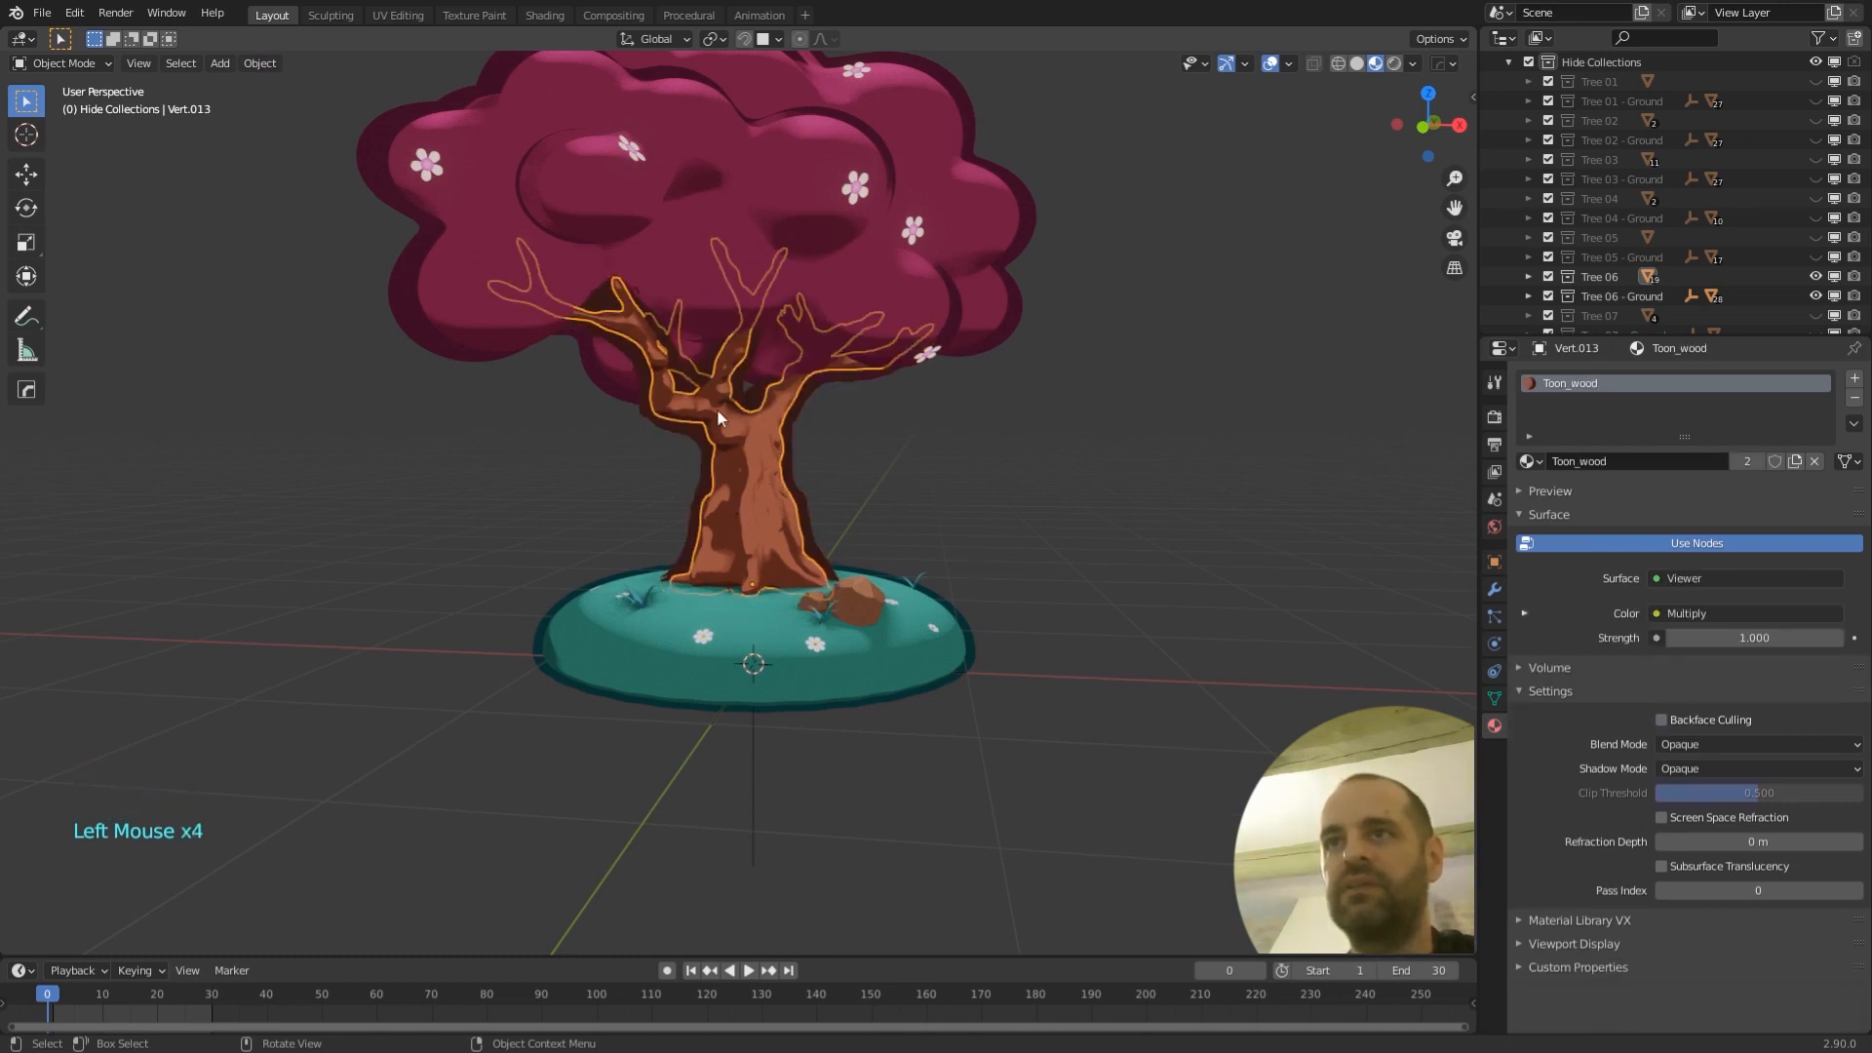
left_click(858, 502)
left_click(745, 498)
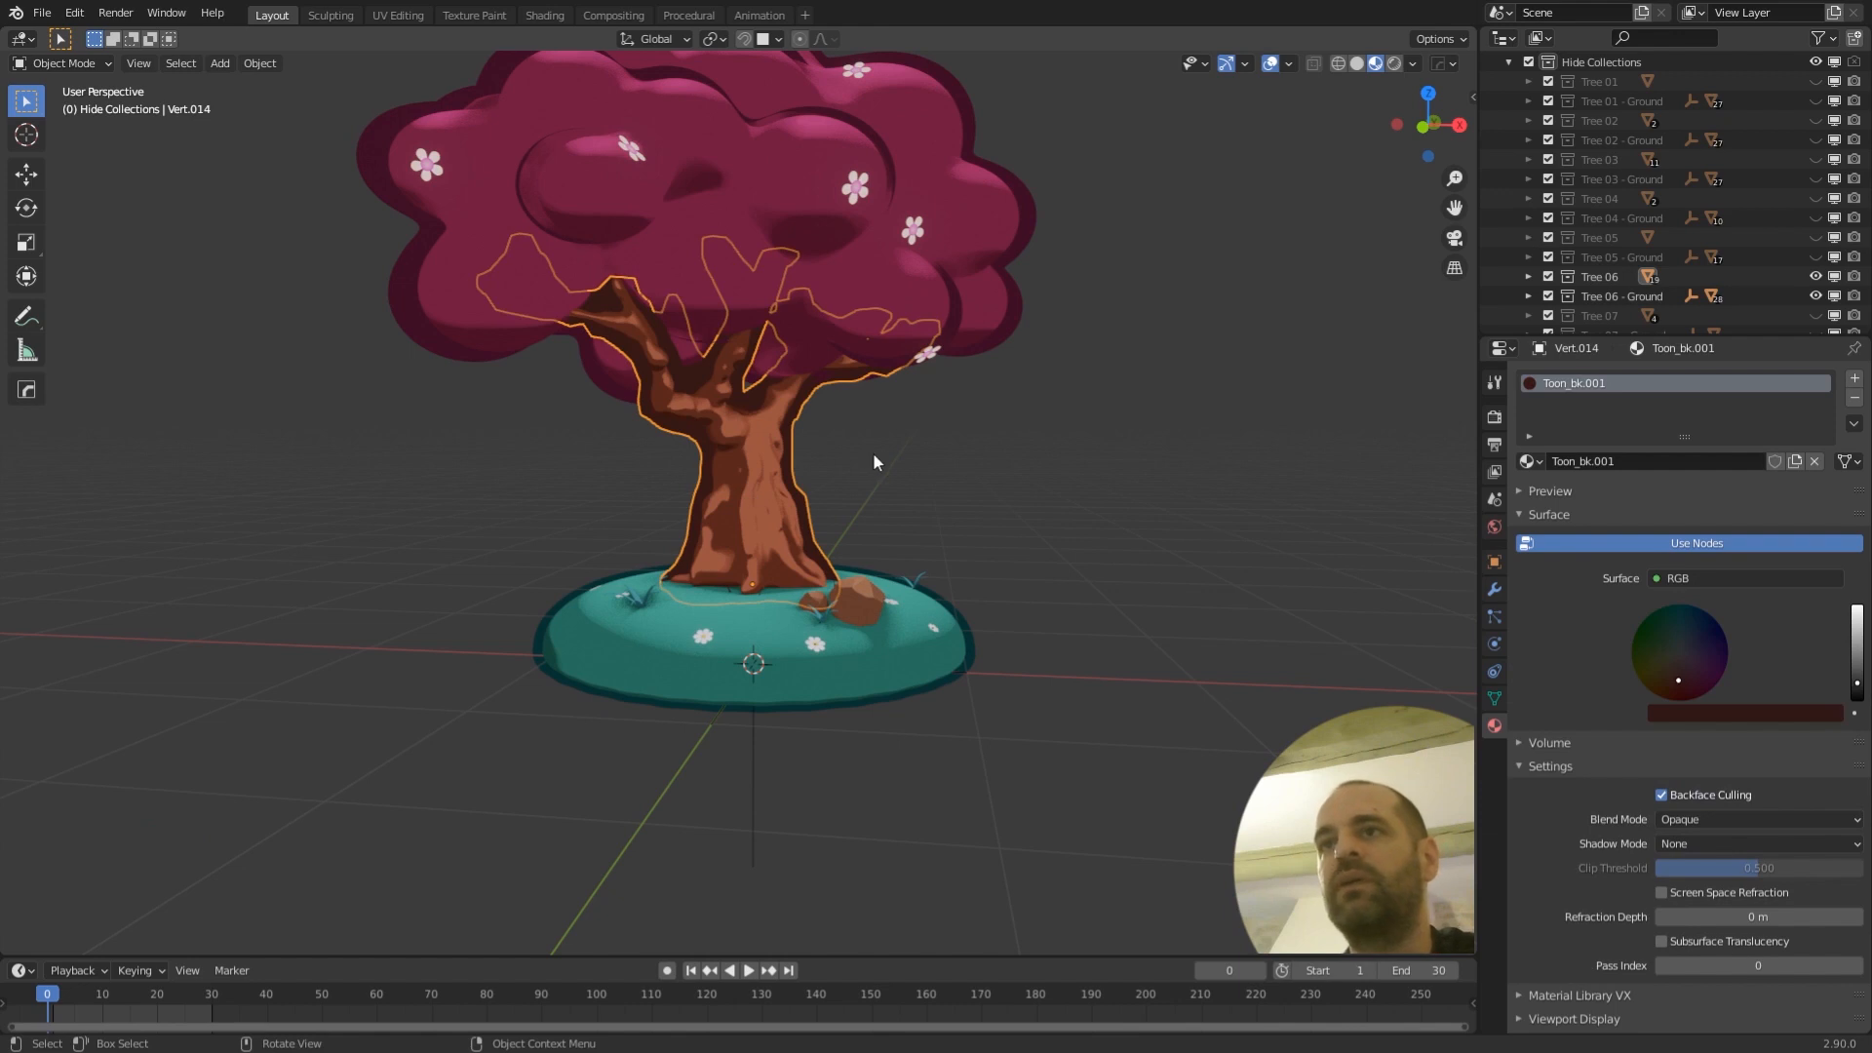
left_click(907, 459)
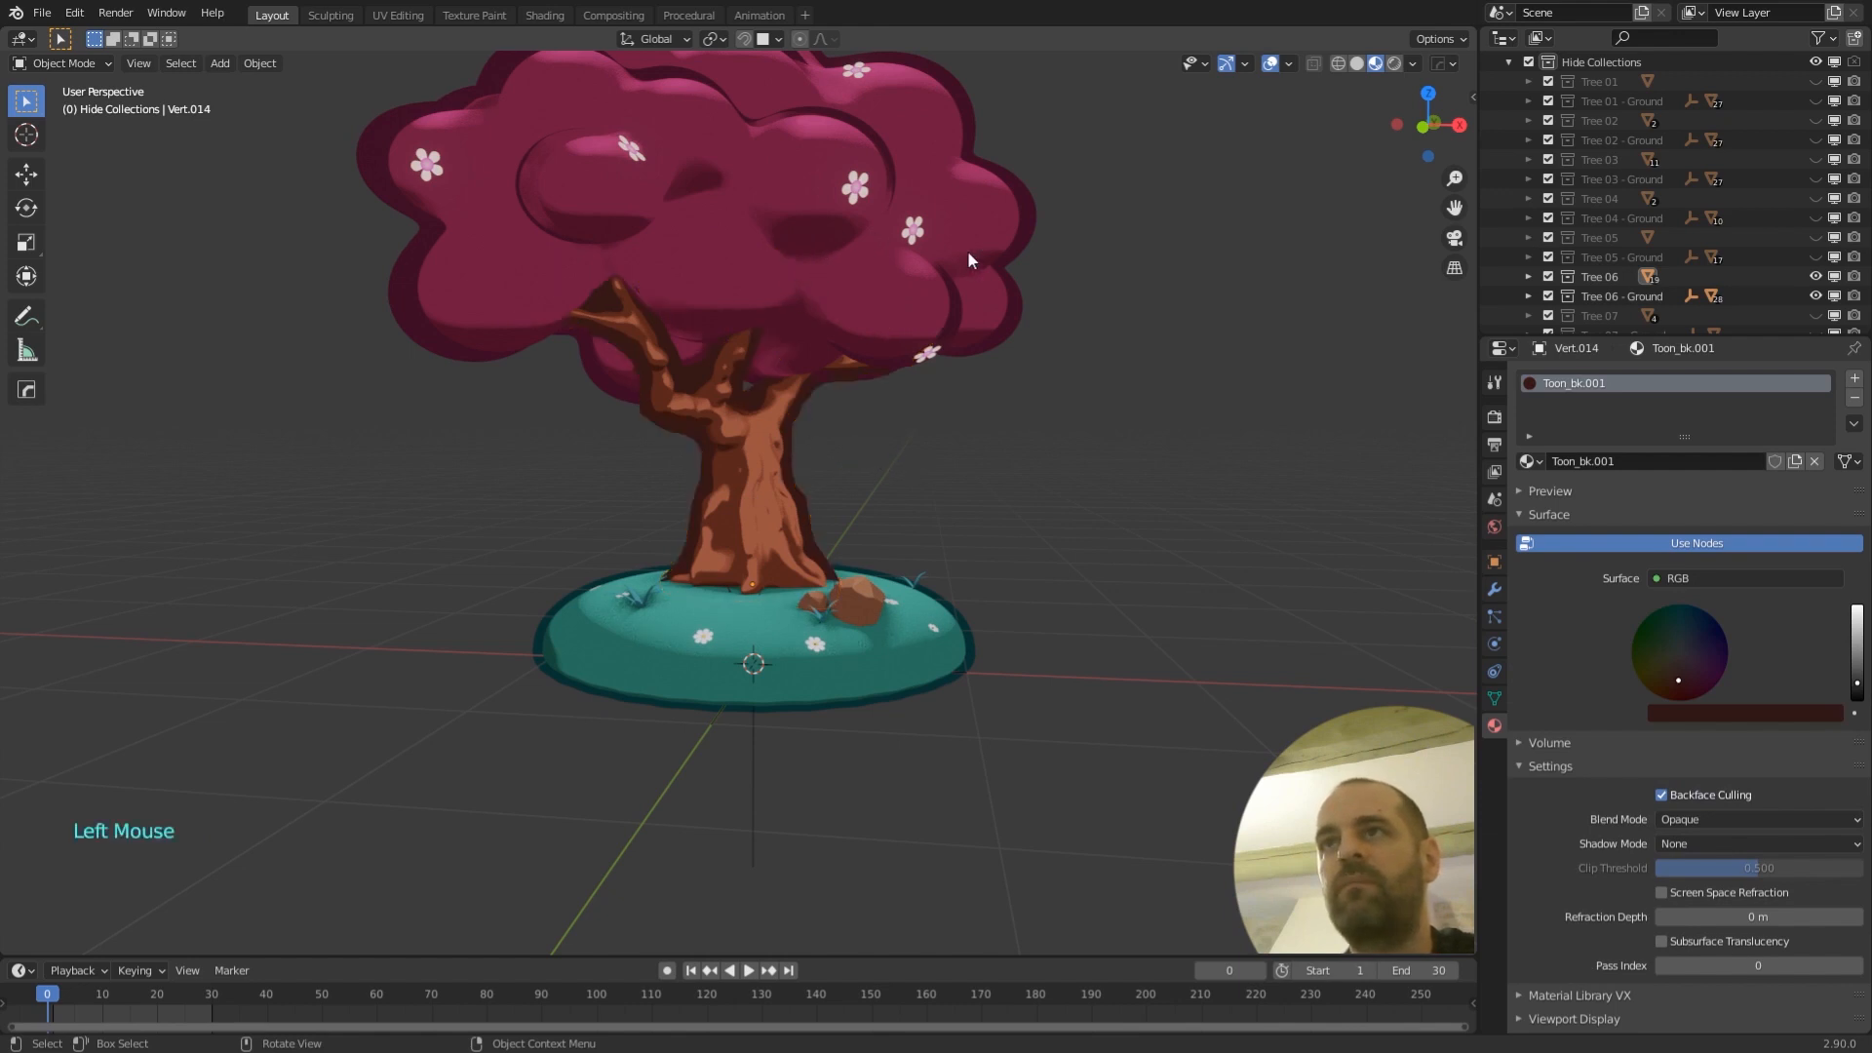
- Select Tree 06's inner pink foliage and temporarily shift it aside to inspect the dark outline shell, cancelling the move
left_click(1036, 213)
left_click(959, 210)
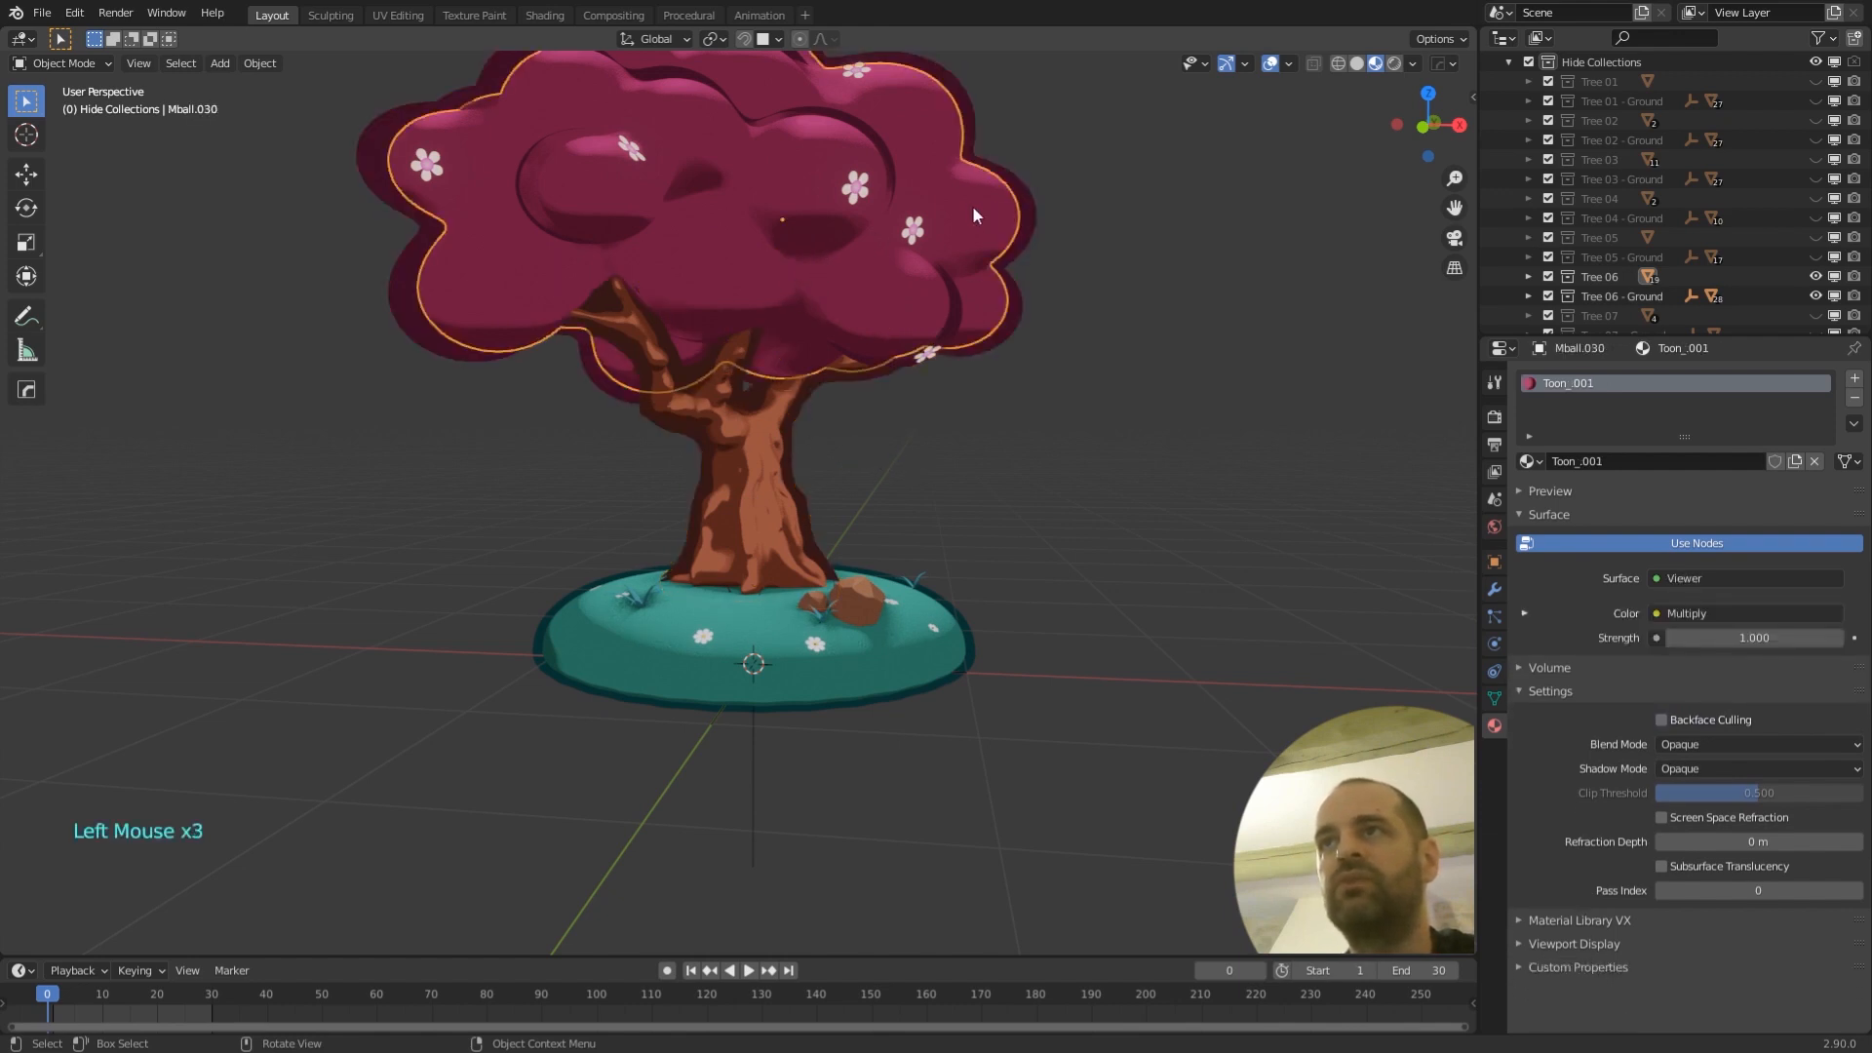
middle_click_drag(1059, 274, 1026, 249)
left_click(955, 201)
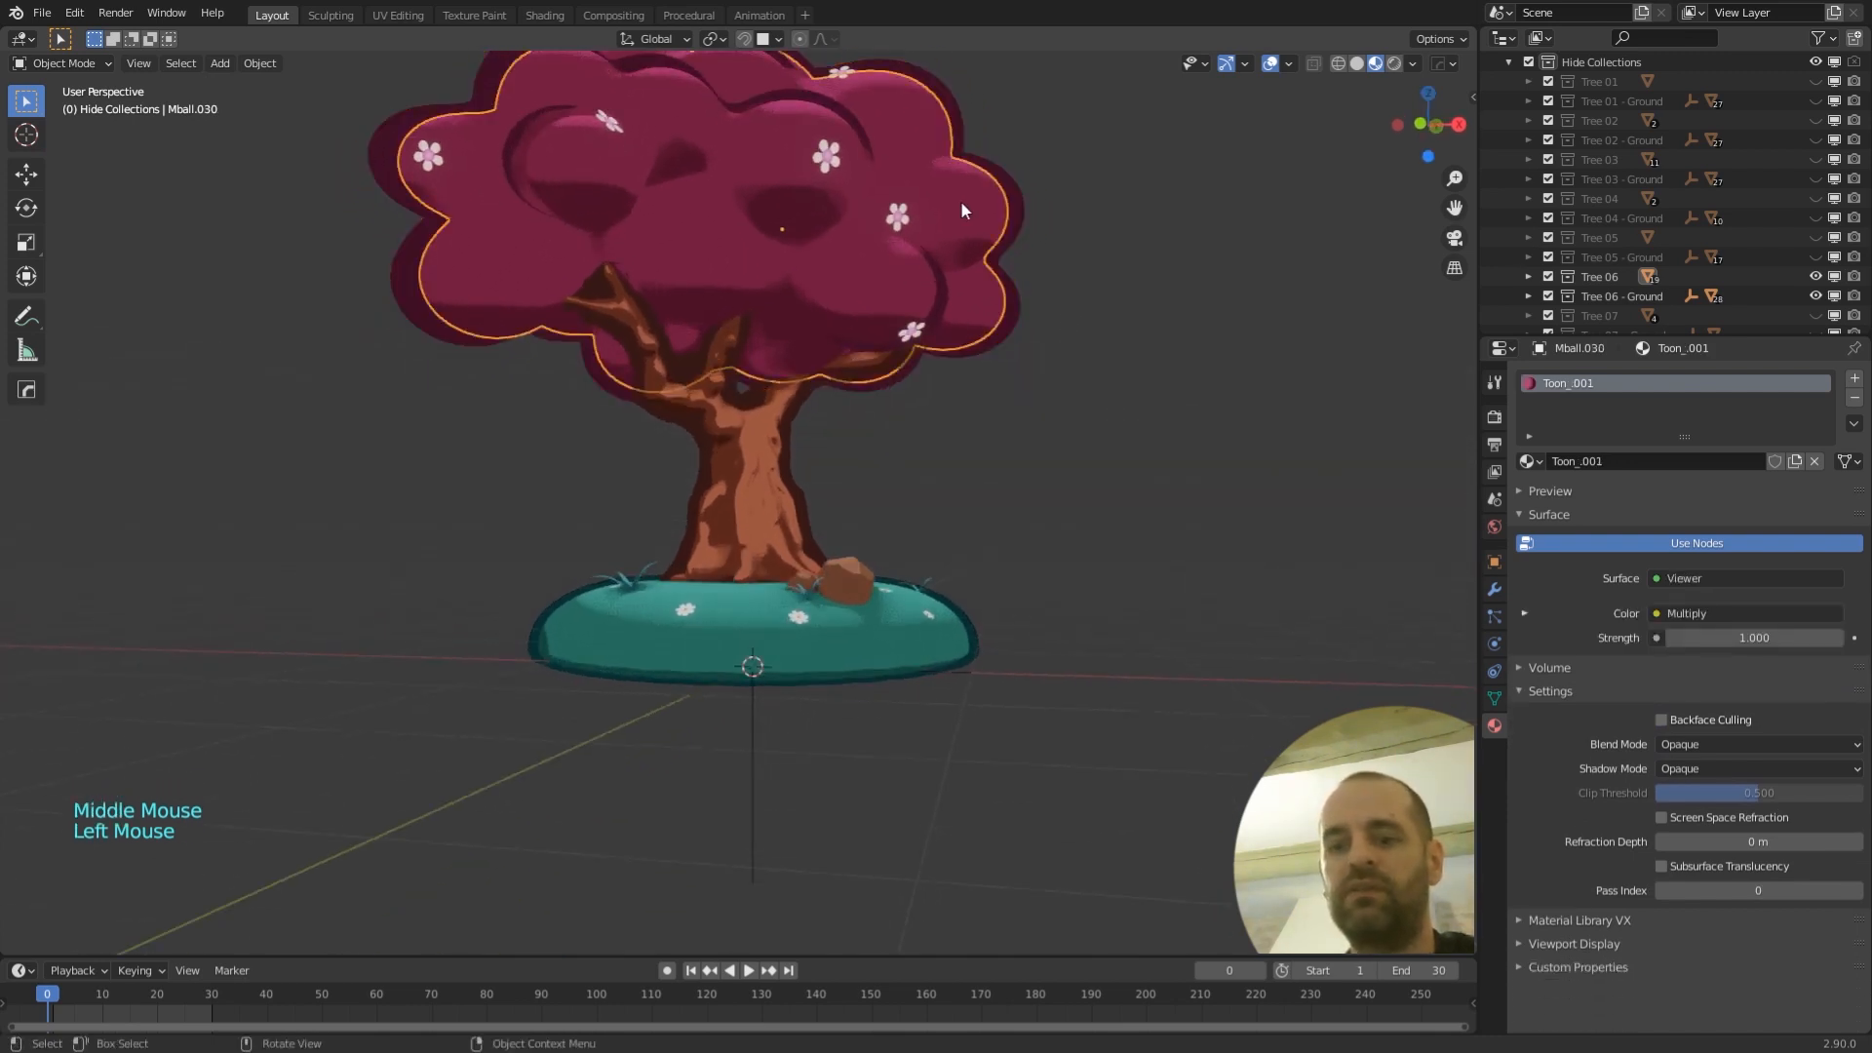
key("g")
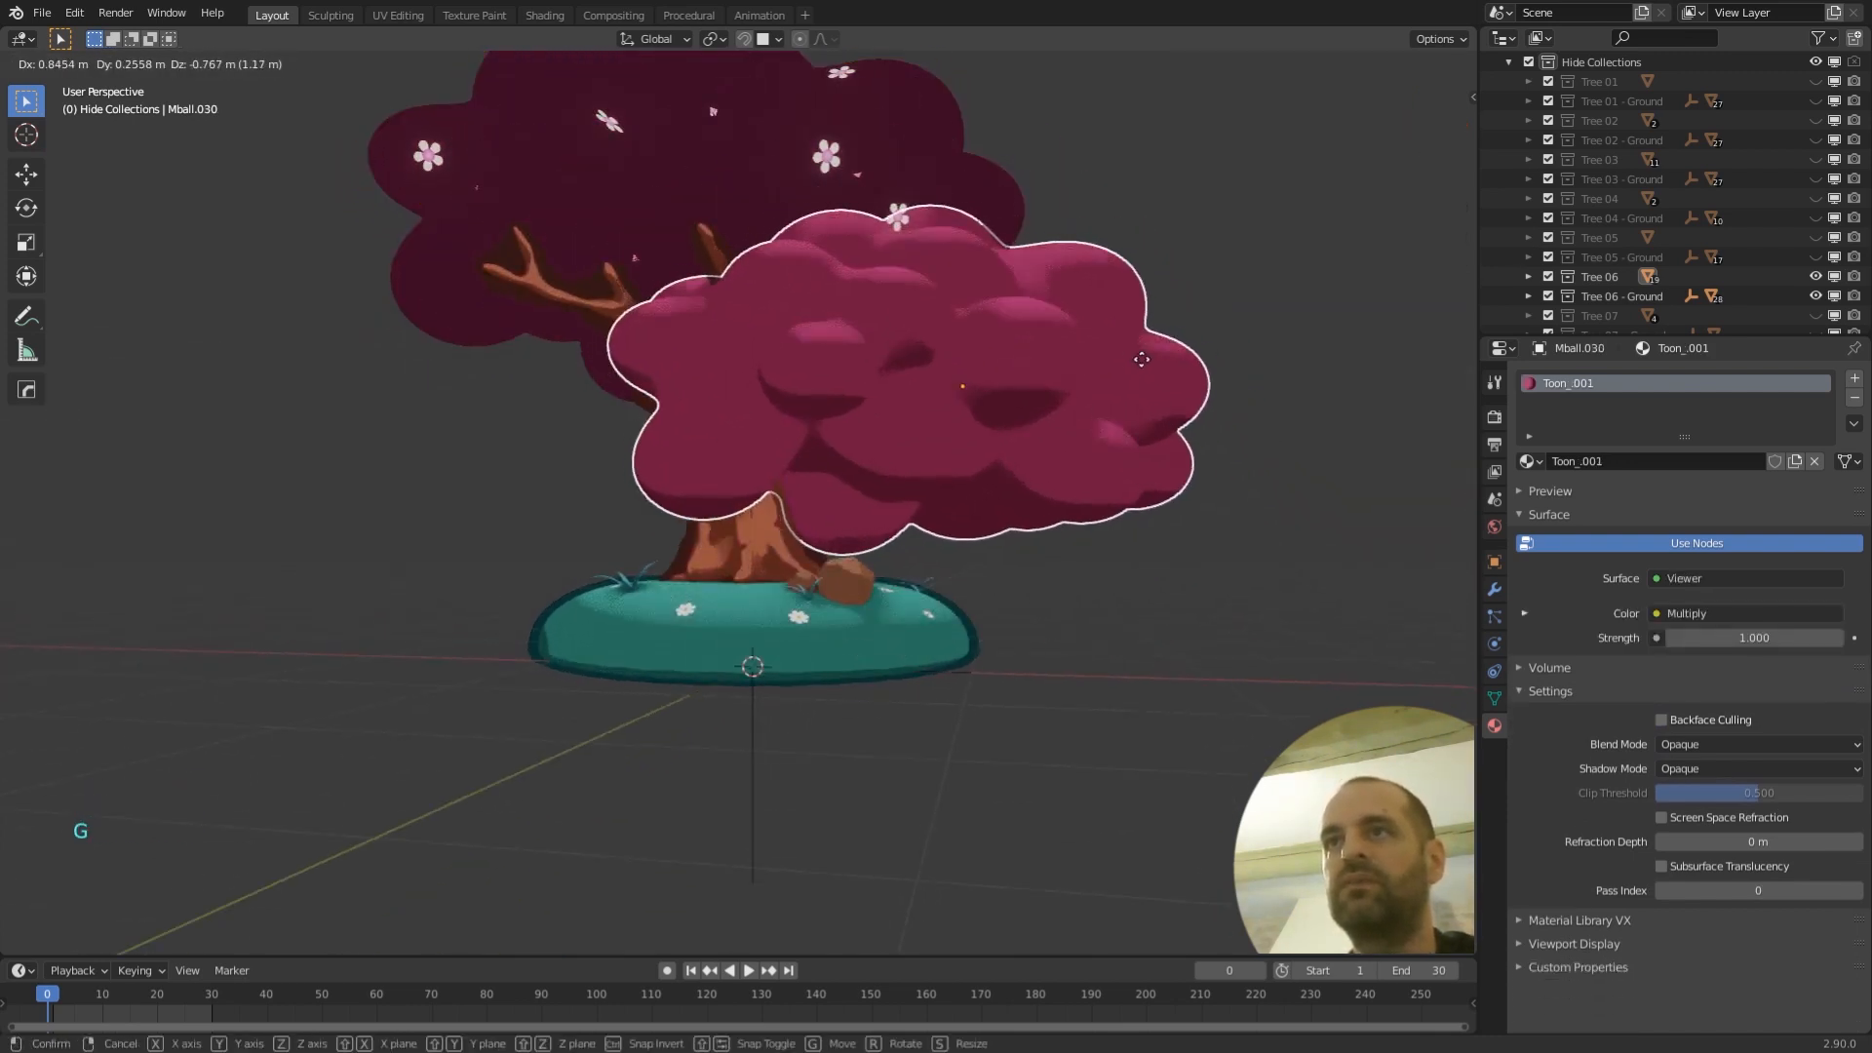
right_click(1141, 358)
middle_click_drag(1109, 334, 1120, 377)
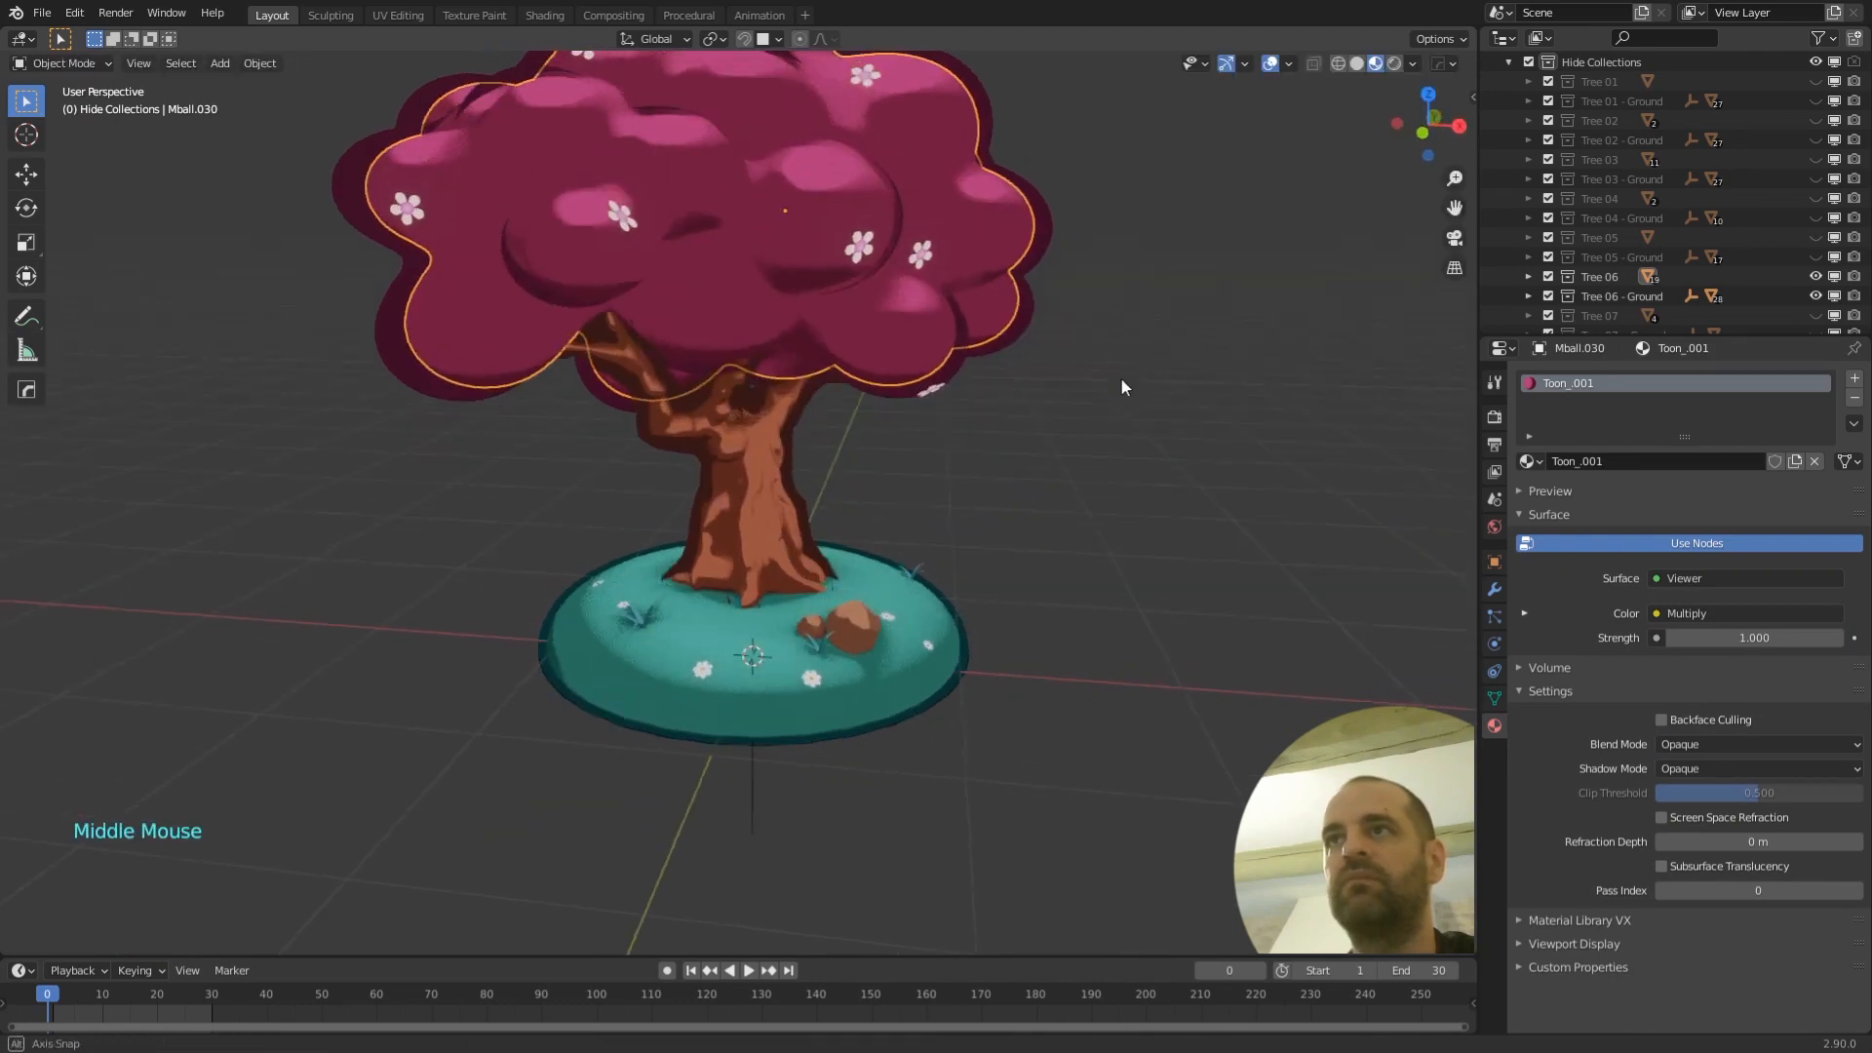
scroll(1115, 372, "down", 2)
scroll(1009, 308, "up", 1)
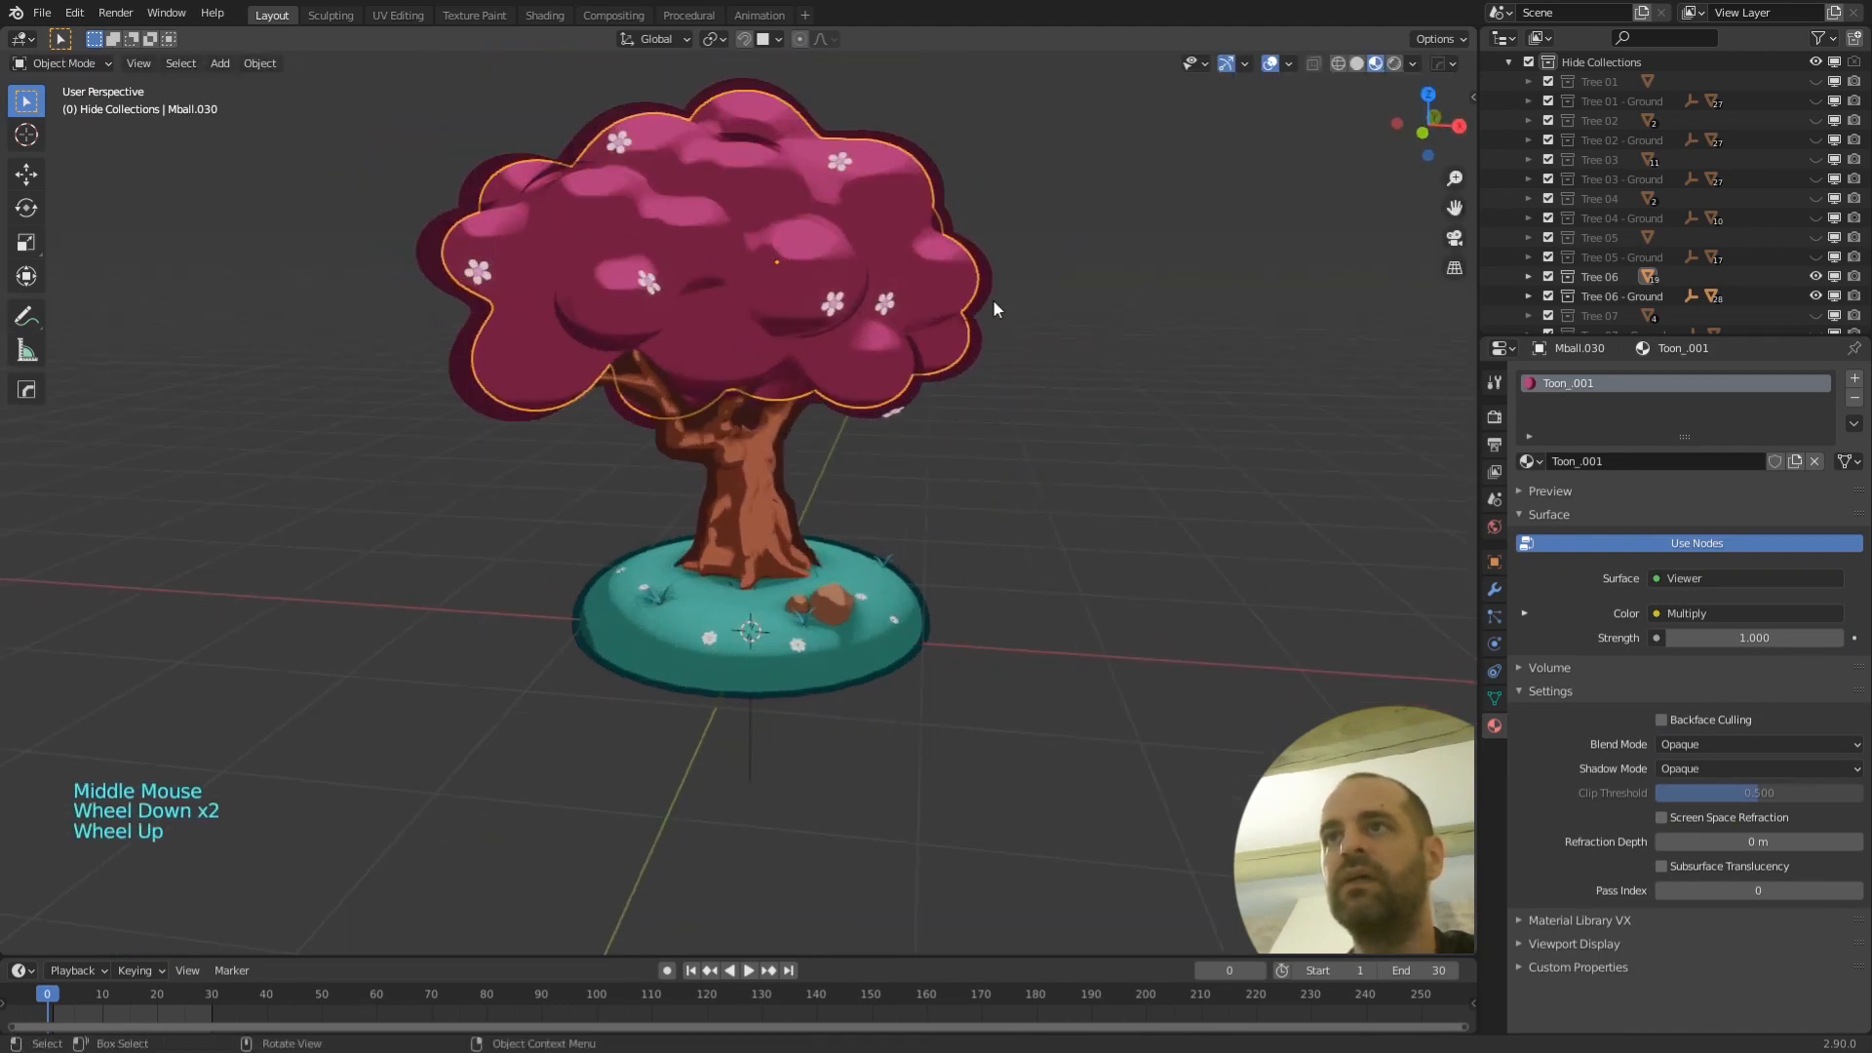
- Select the foliage's dark outline shell and examine the Backface Culling setting of its Toon_bk.002 material
left_click(984, 257)
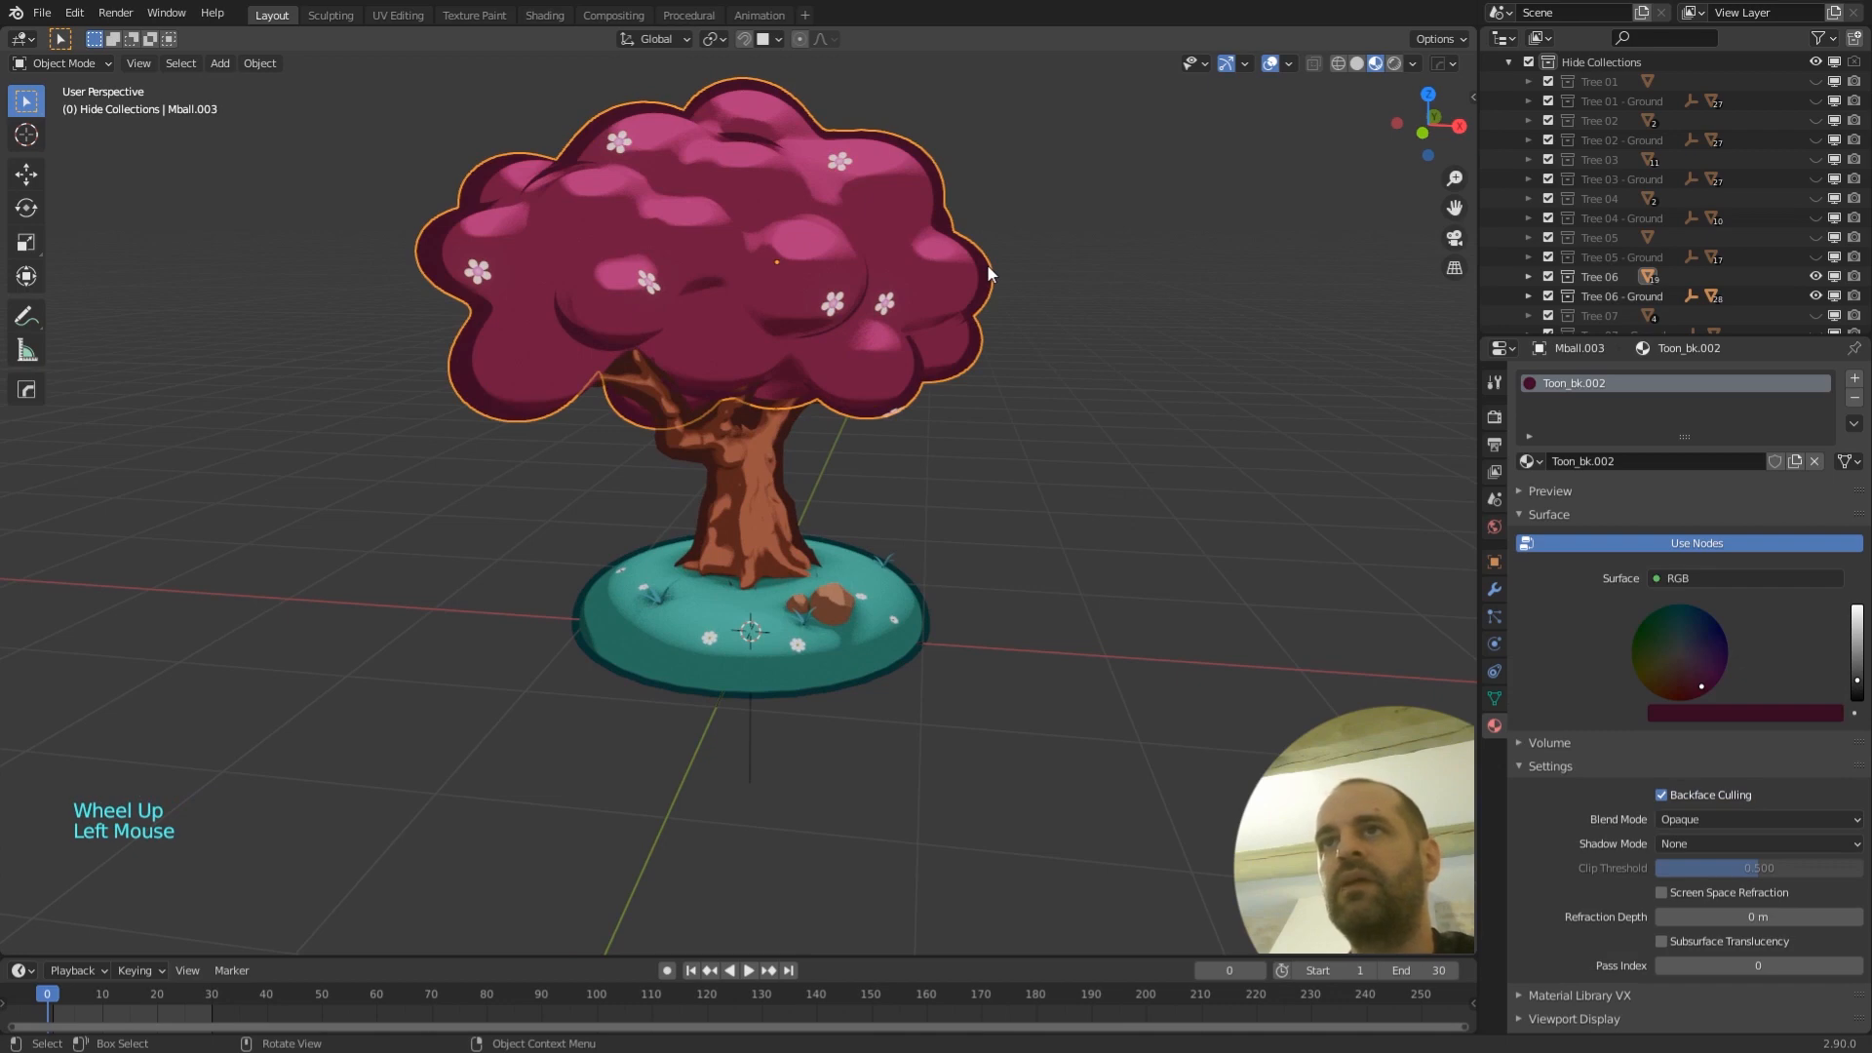
key("g")
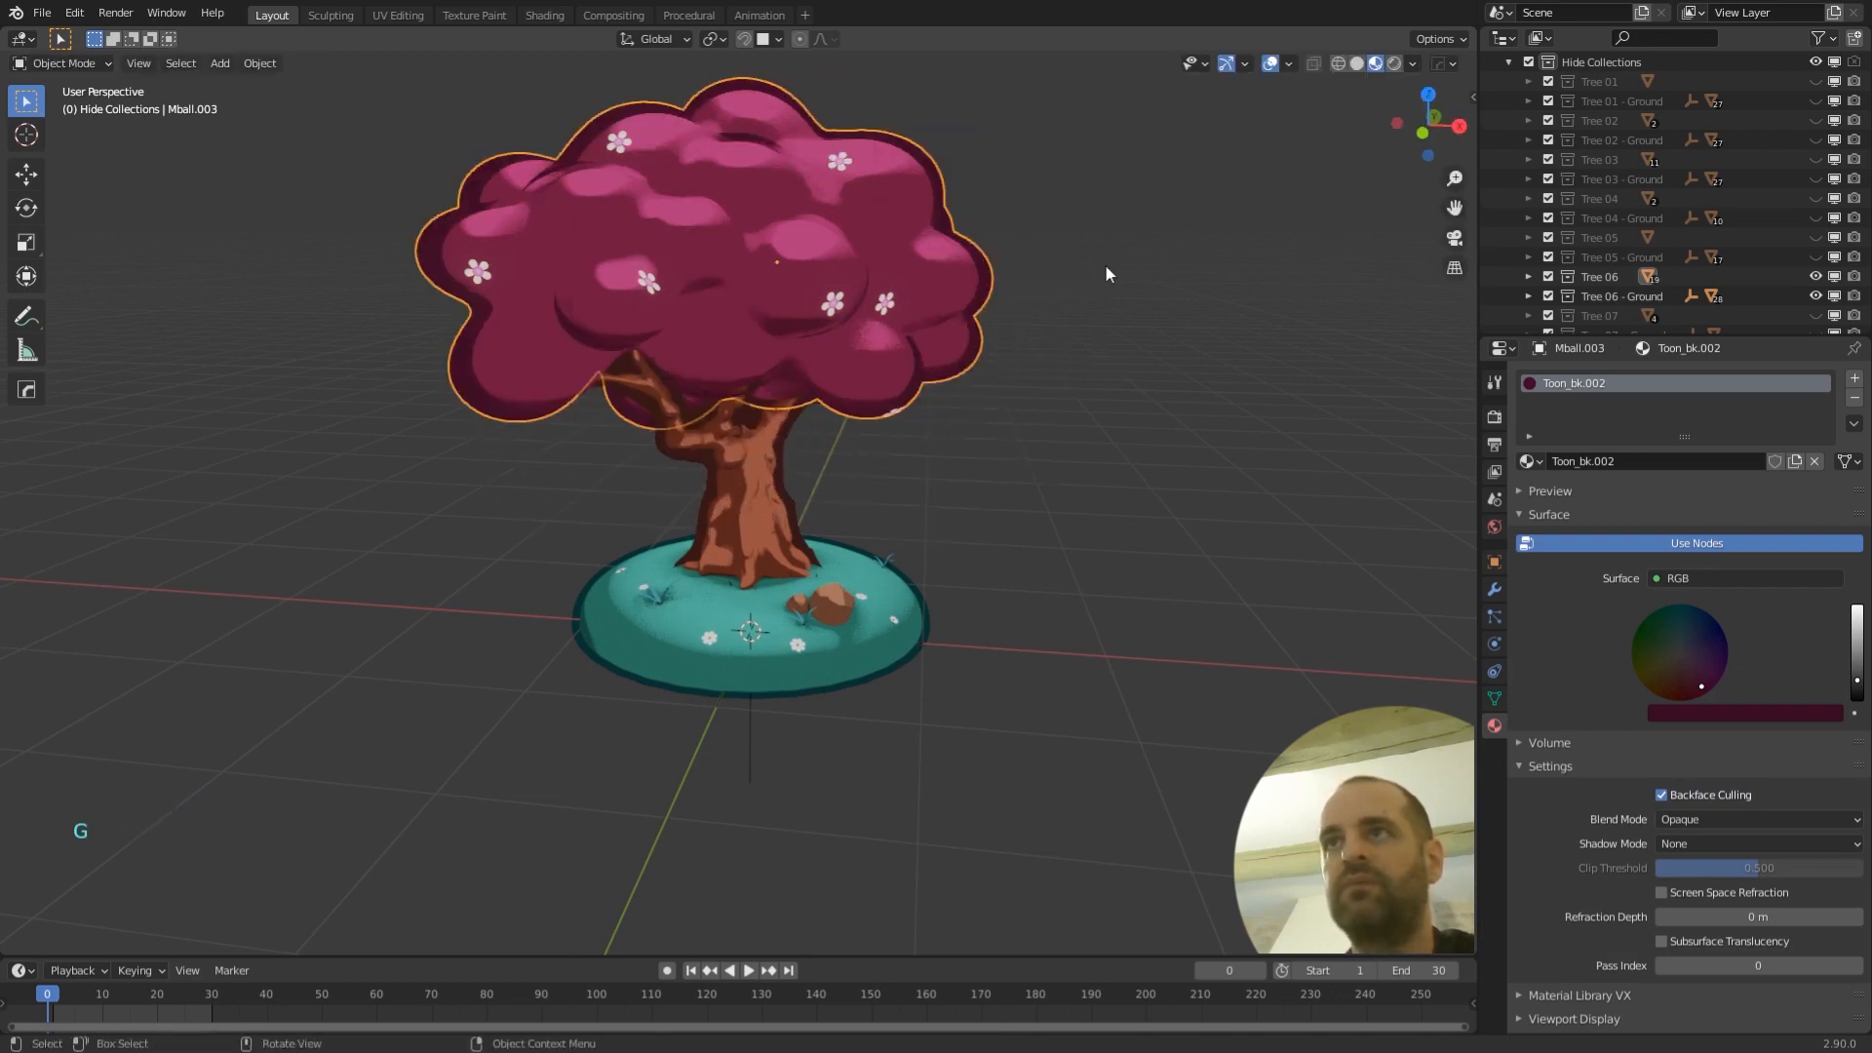
middle_click_drag(1087, 388, 1099, 385)
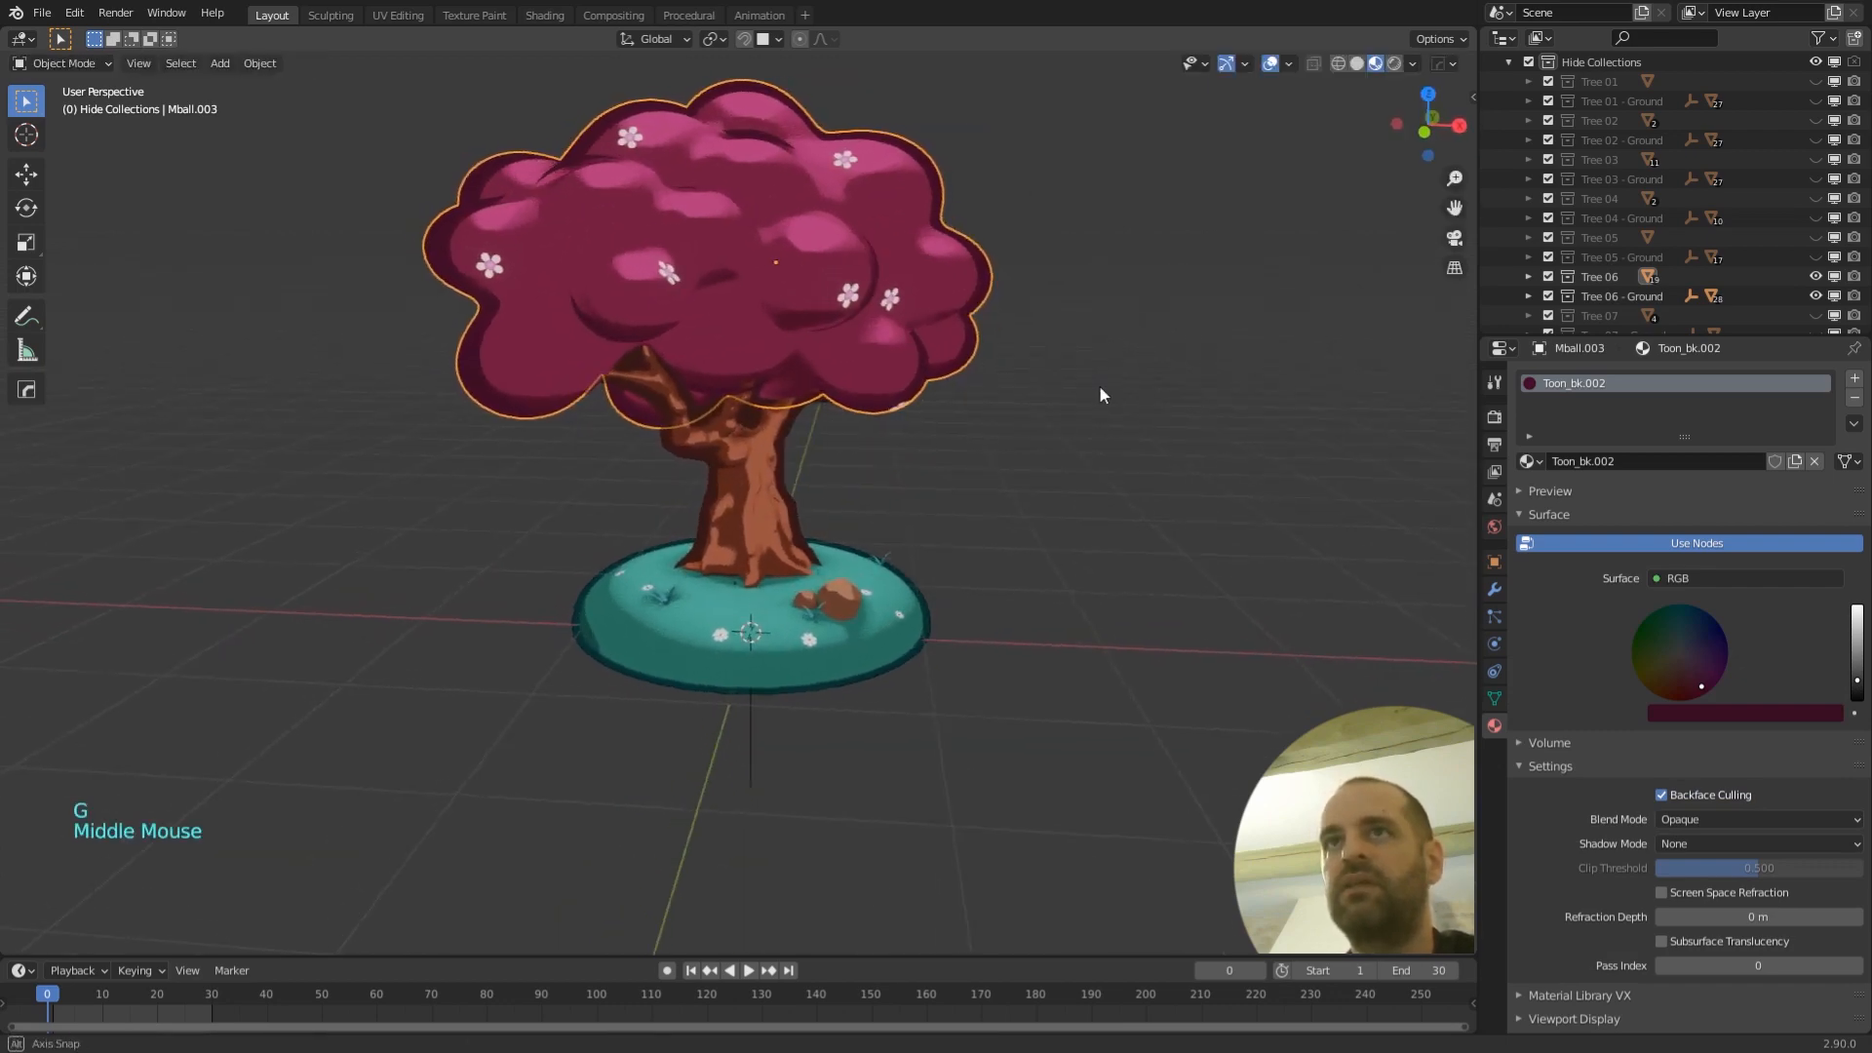
scroll(1547, 751, "down", 6)
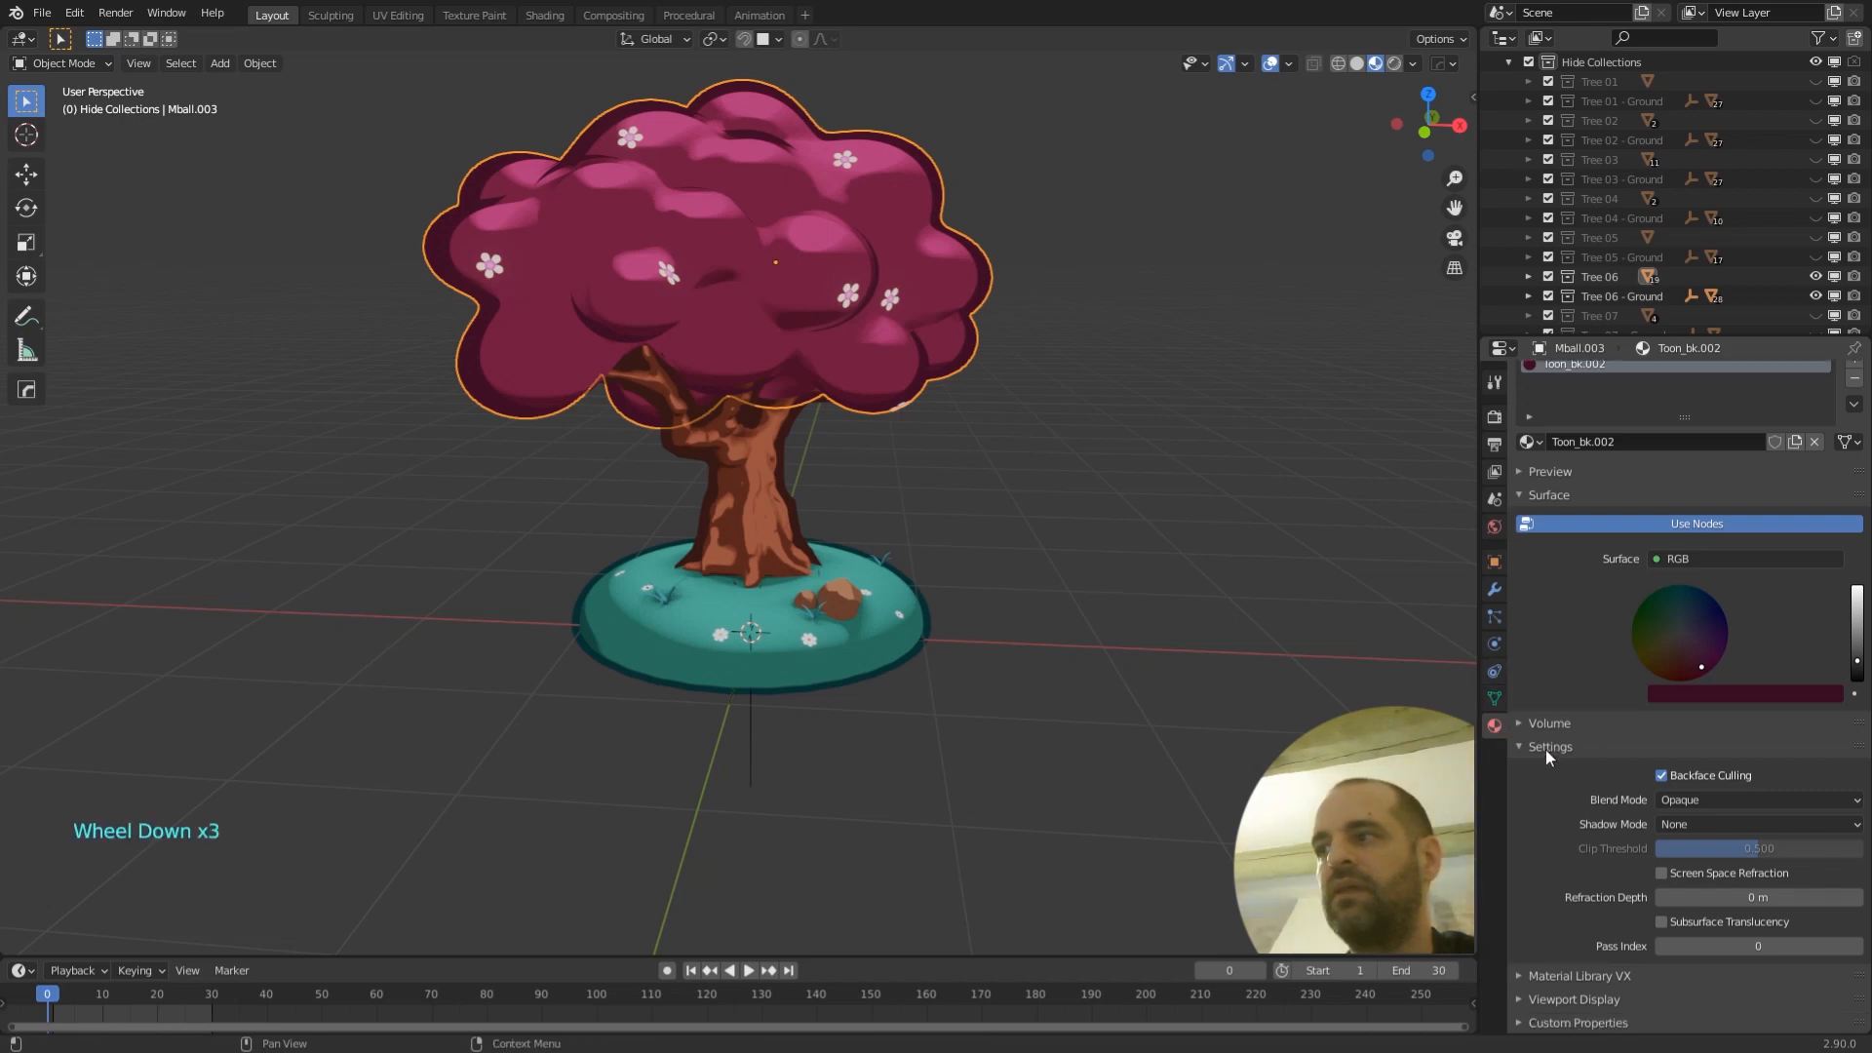
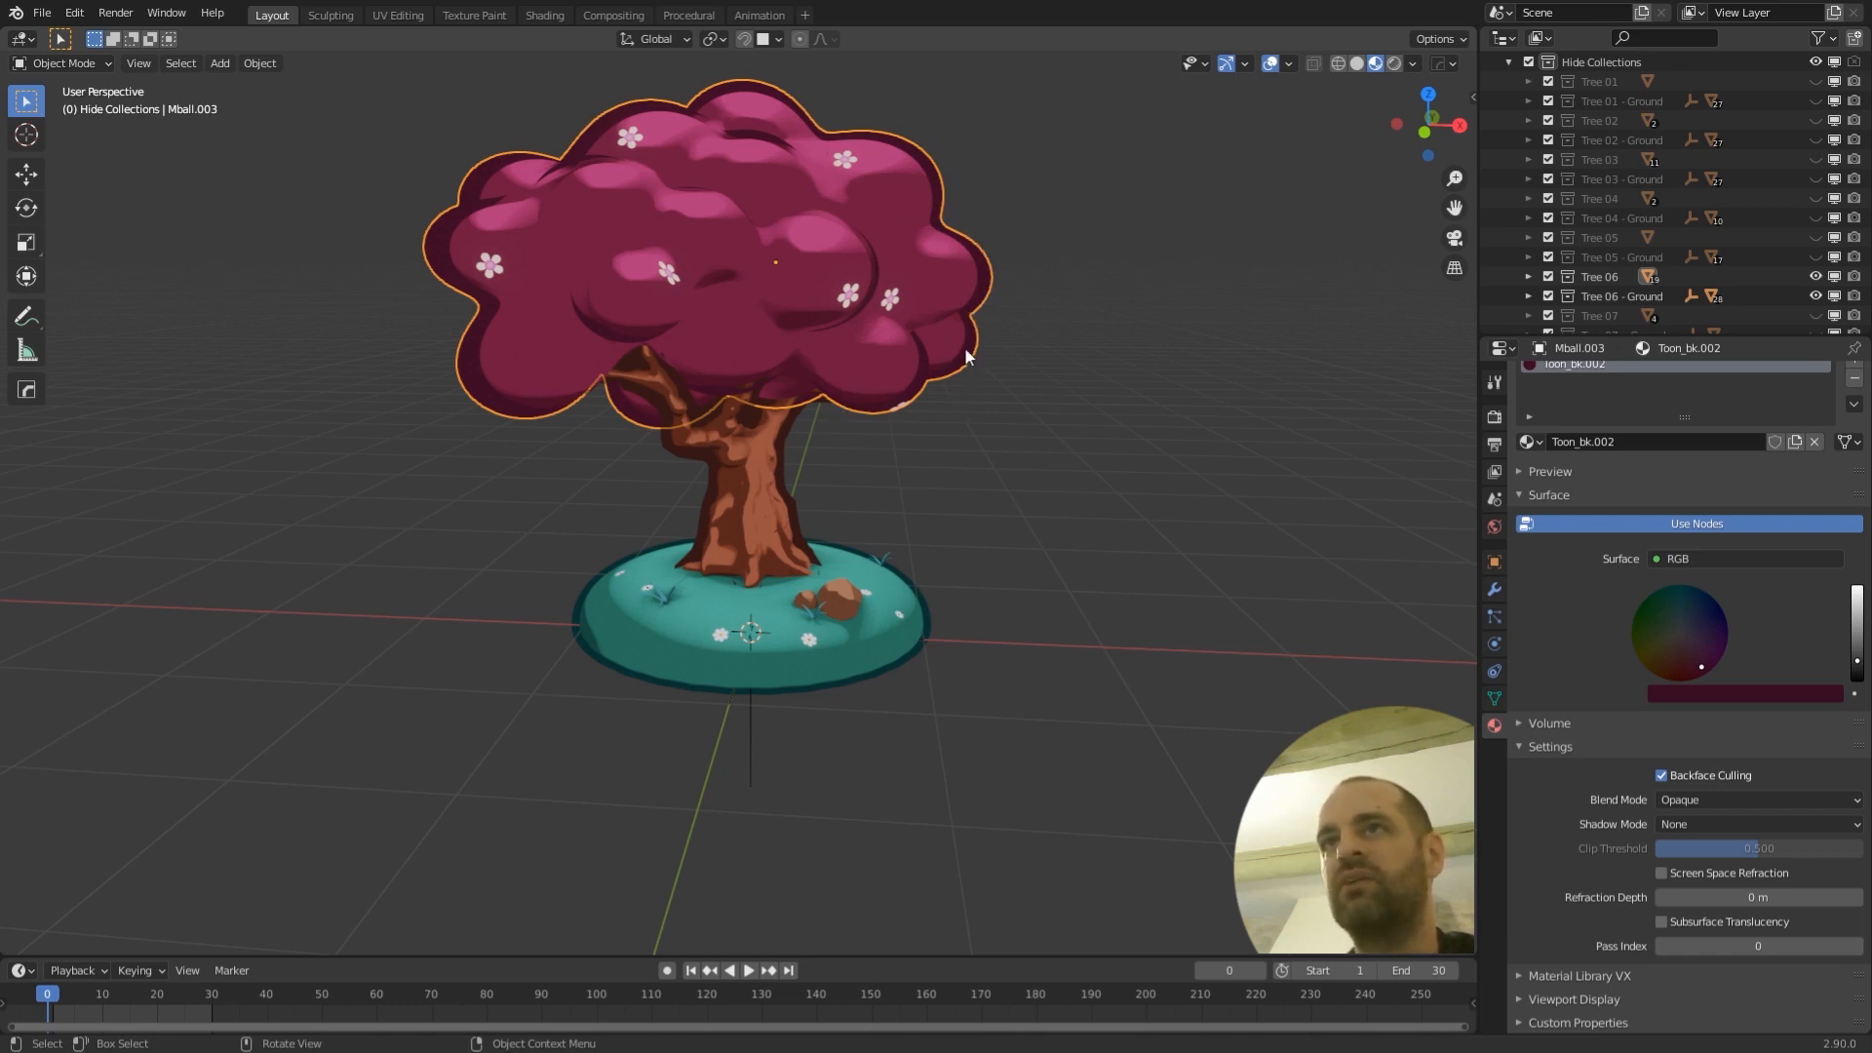
- Temporarily shift the foliage's outline shell to inspect how it follows the silhouette, cancel the move and view another side
key("g")
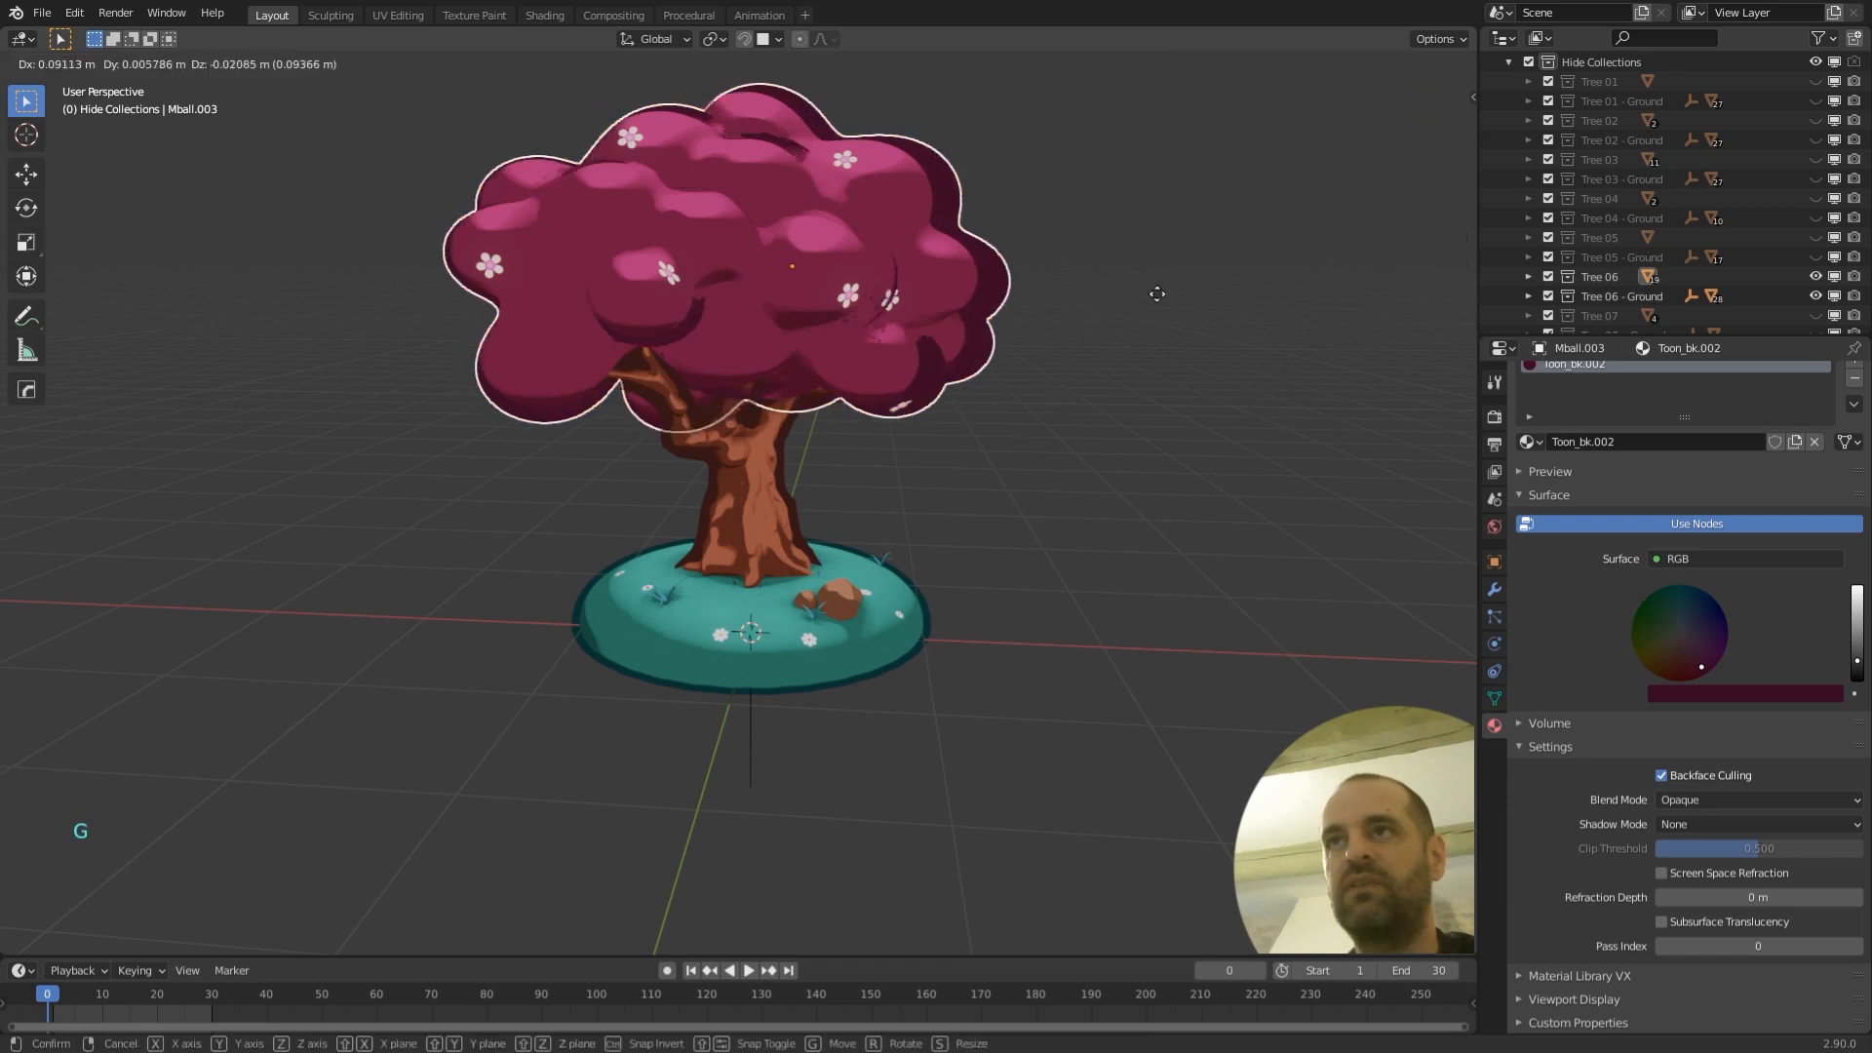
right_click(1350, 302)
middle_click_drag(1228, 333, 1166, 329)
mouse_move(1156, 337)
middle_mouse_down()
mouse_move(1065, 347)
mouse_move(1125, 343)
middle_mouse_up()
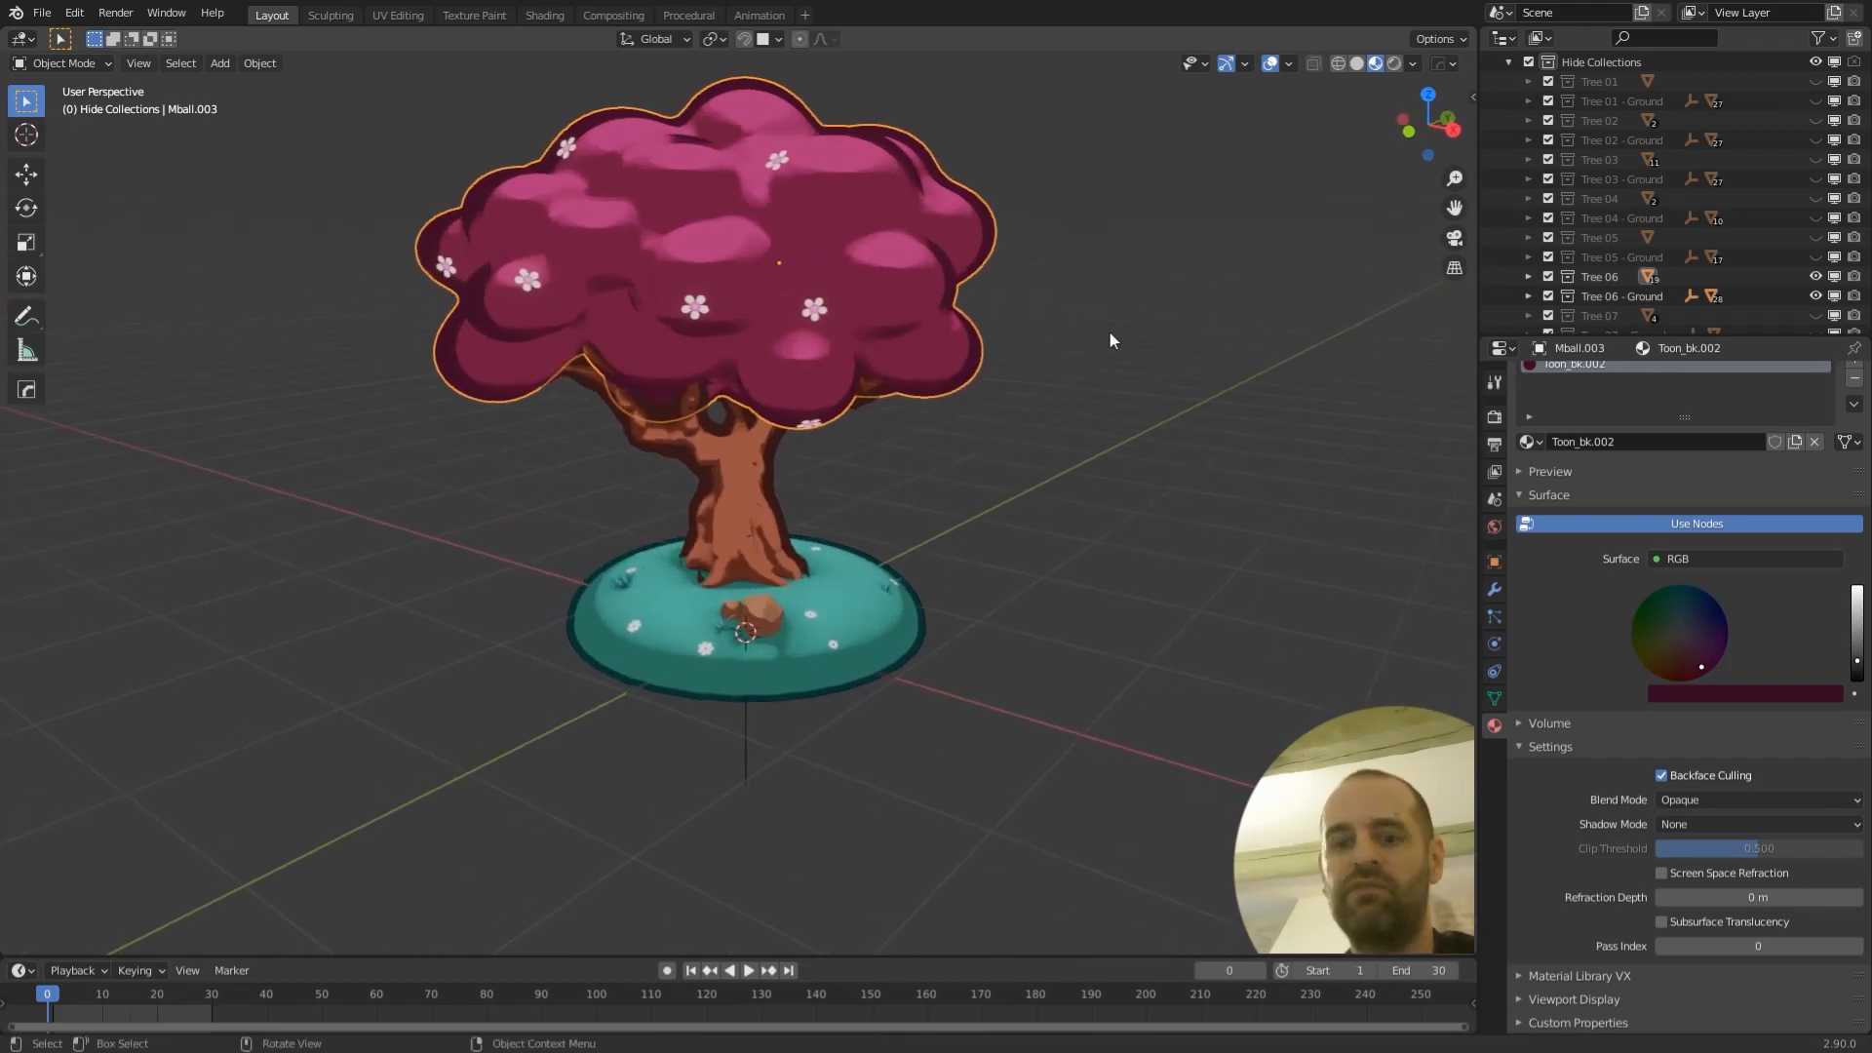
- Recalculate all normals of the foliage's outline shell to face outward and view the tree
key("Tab")
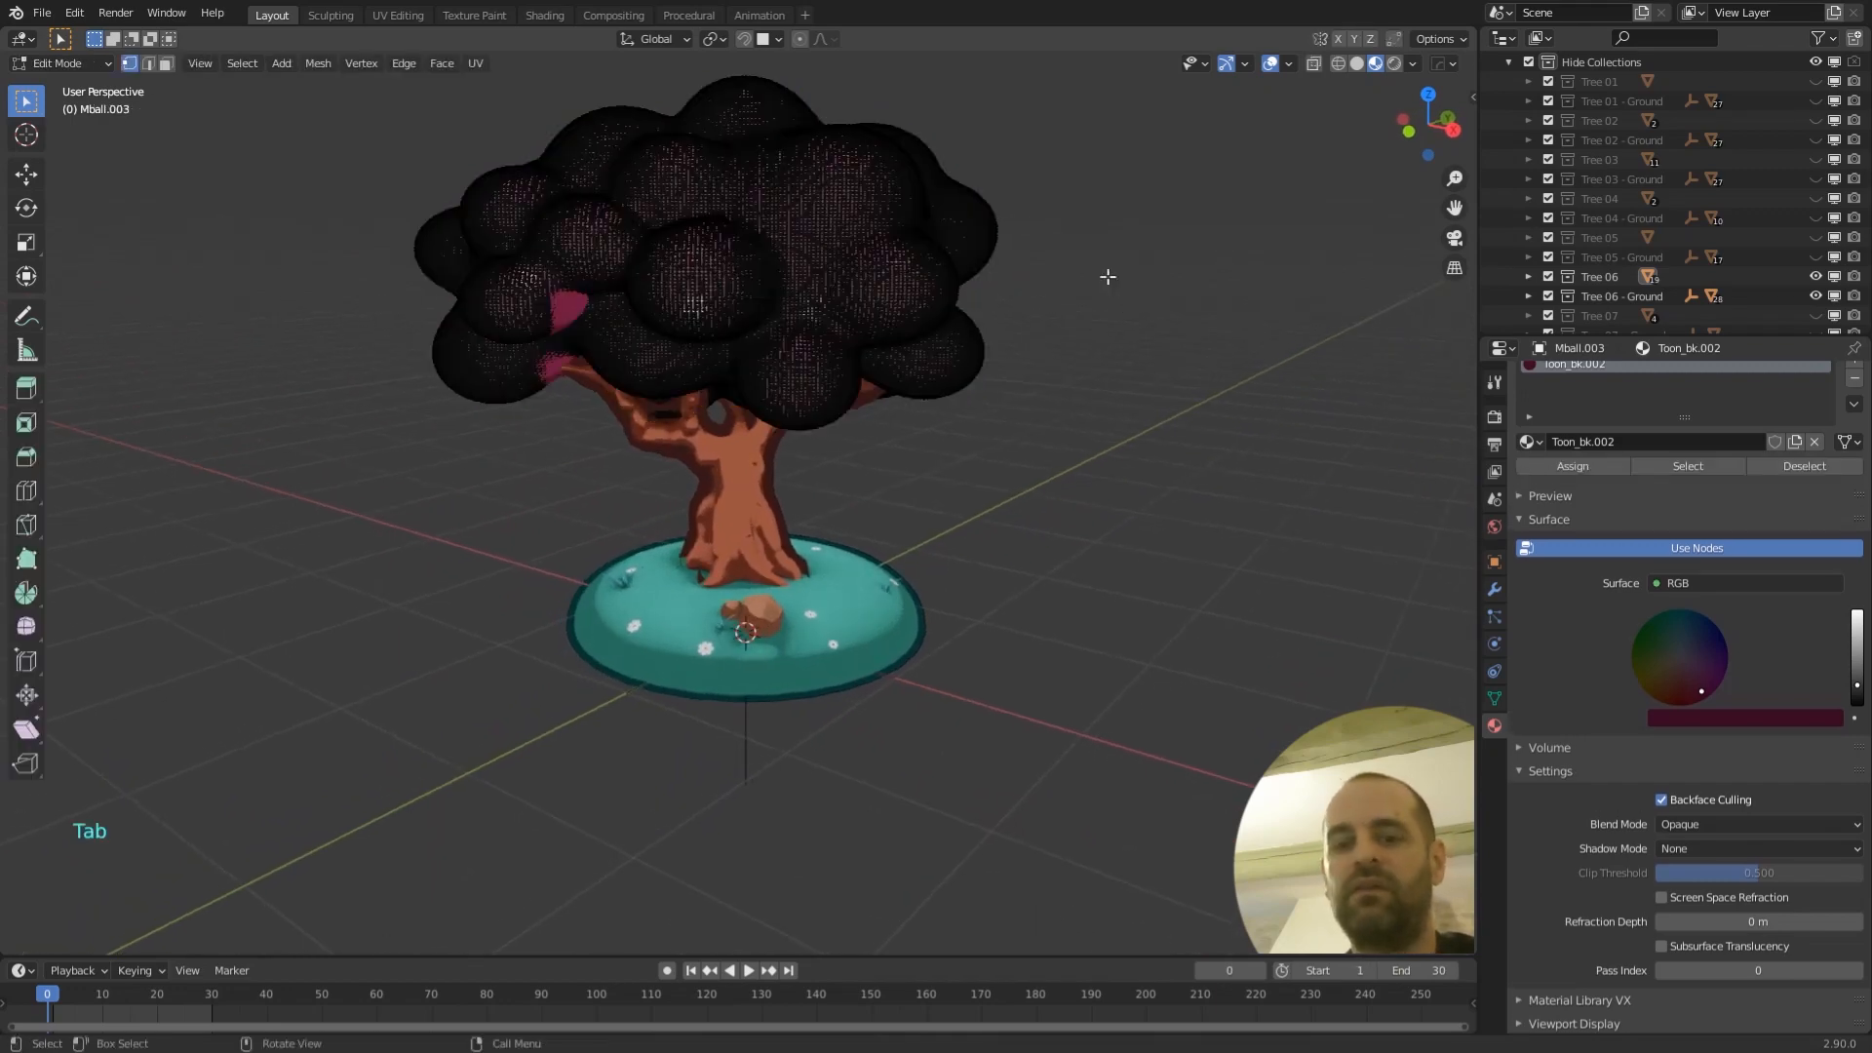
key("a")
key("shift+n")
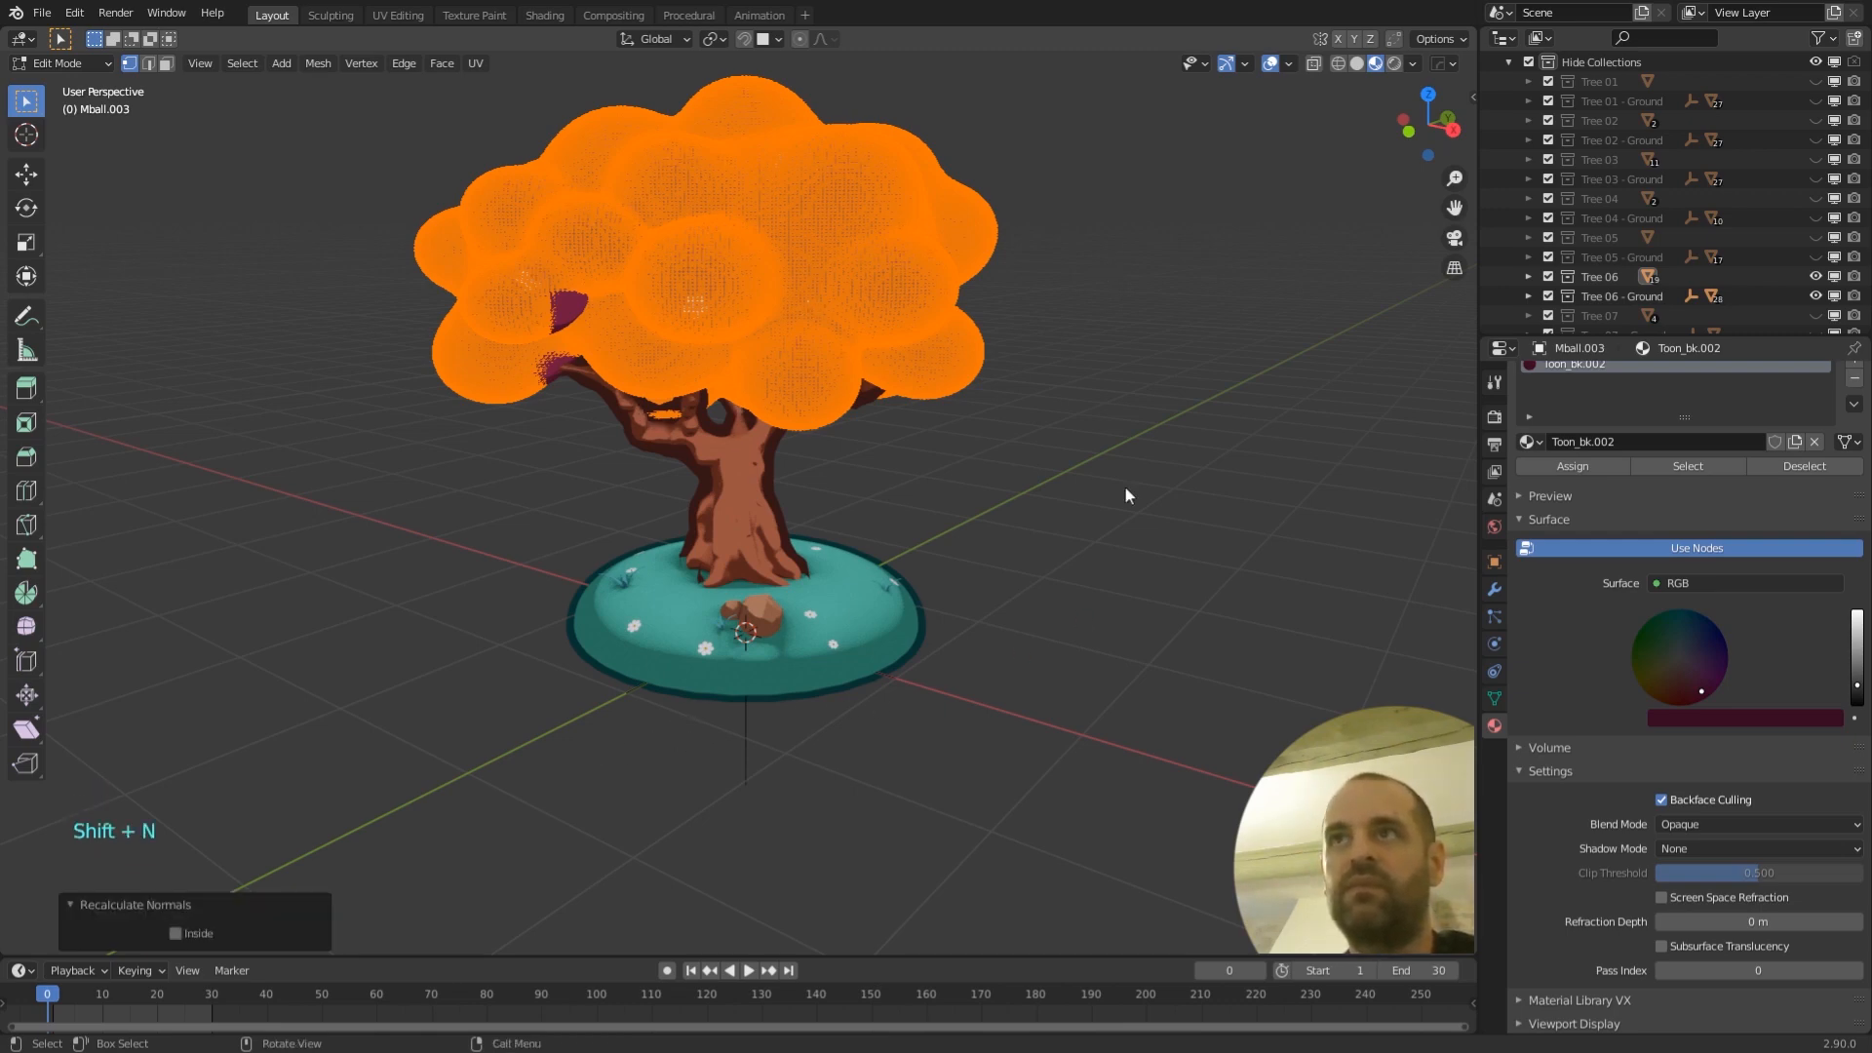
key("Tab")
left_click(1098, 517)
mouse_move(1139, 457)
middle_mouse_down()
mouse_move(1221, 408)
mouse_move(1263, 410)
mouse_move(1153, 452)
mouse_move(999, 472)
mouse_move(1172, 453)
middle_mouse_up()
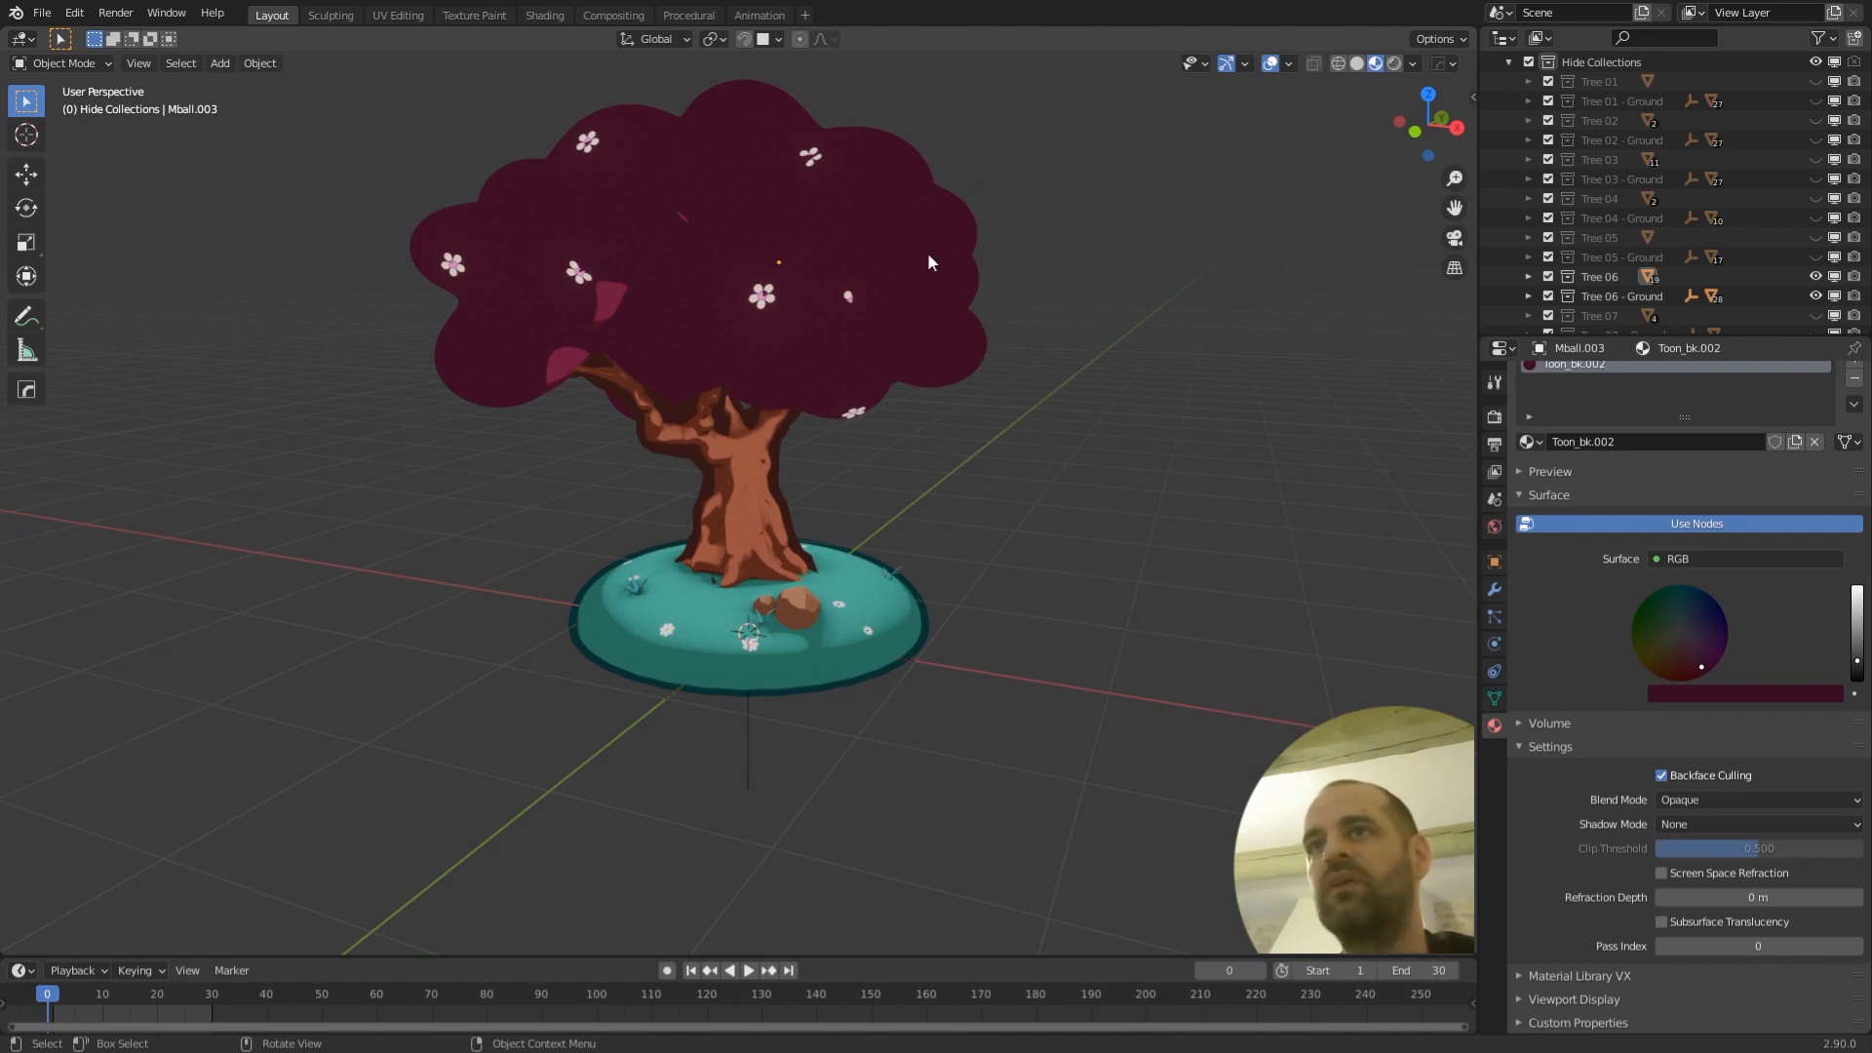
- Recalculate all normals of the foliage's outline shell with the Inside option enabled, and deselect it in Object Mode
left_click(893, 147)
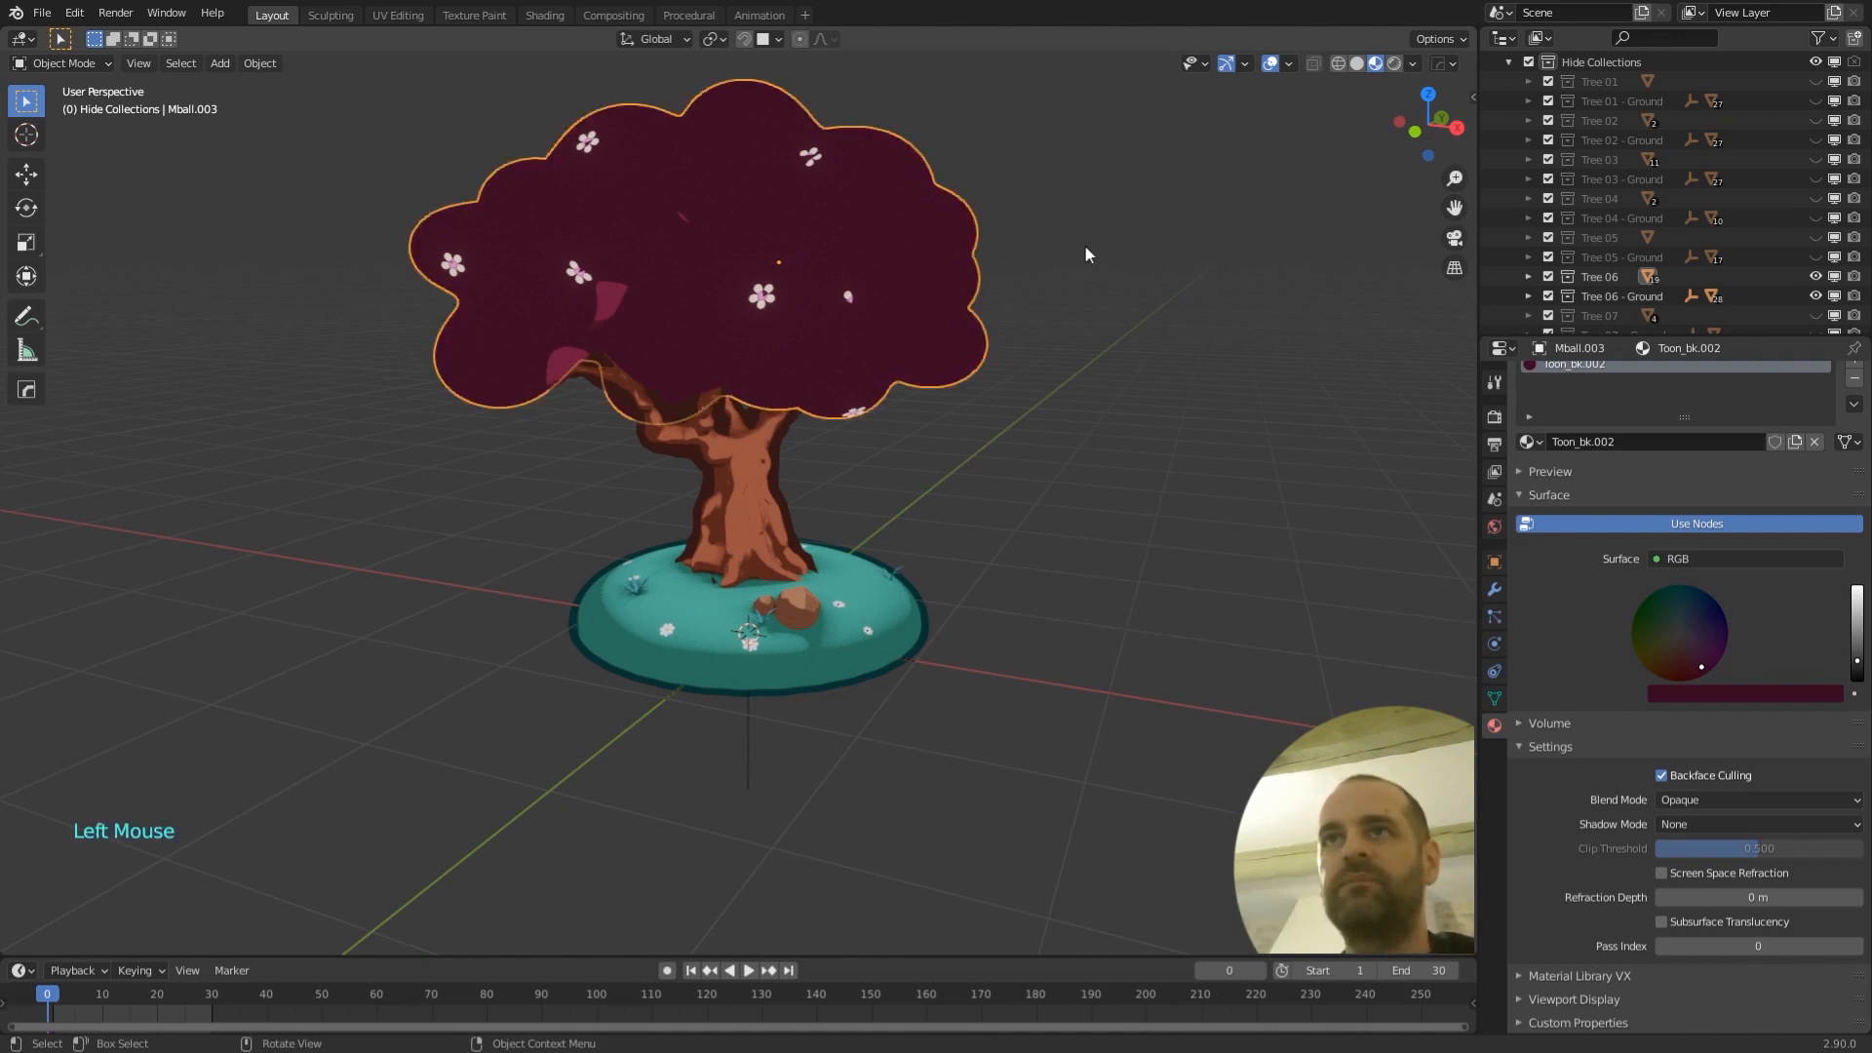
key("Tab")
key("shift")
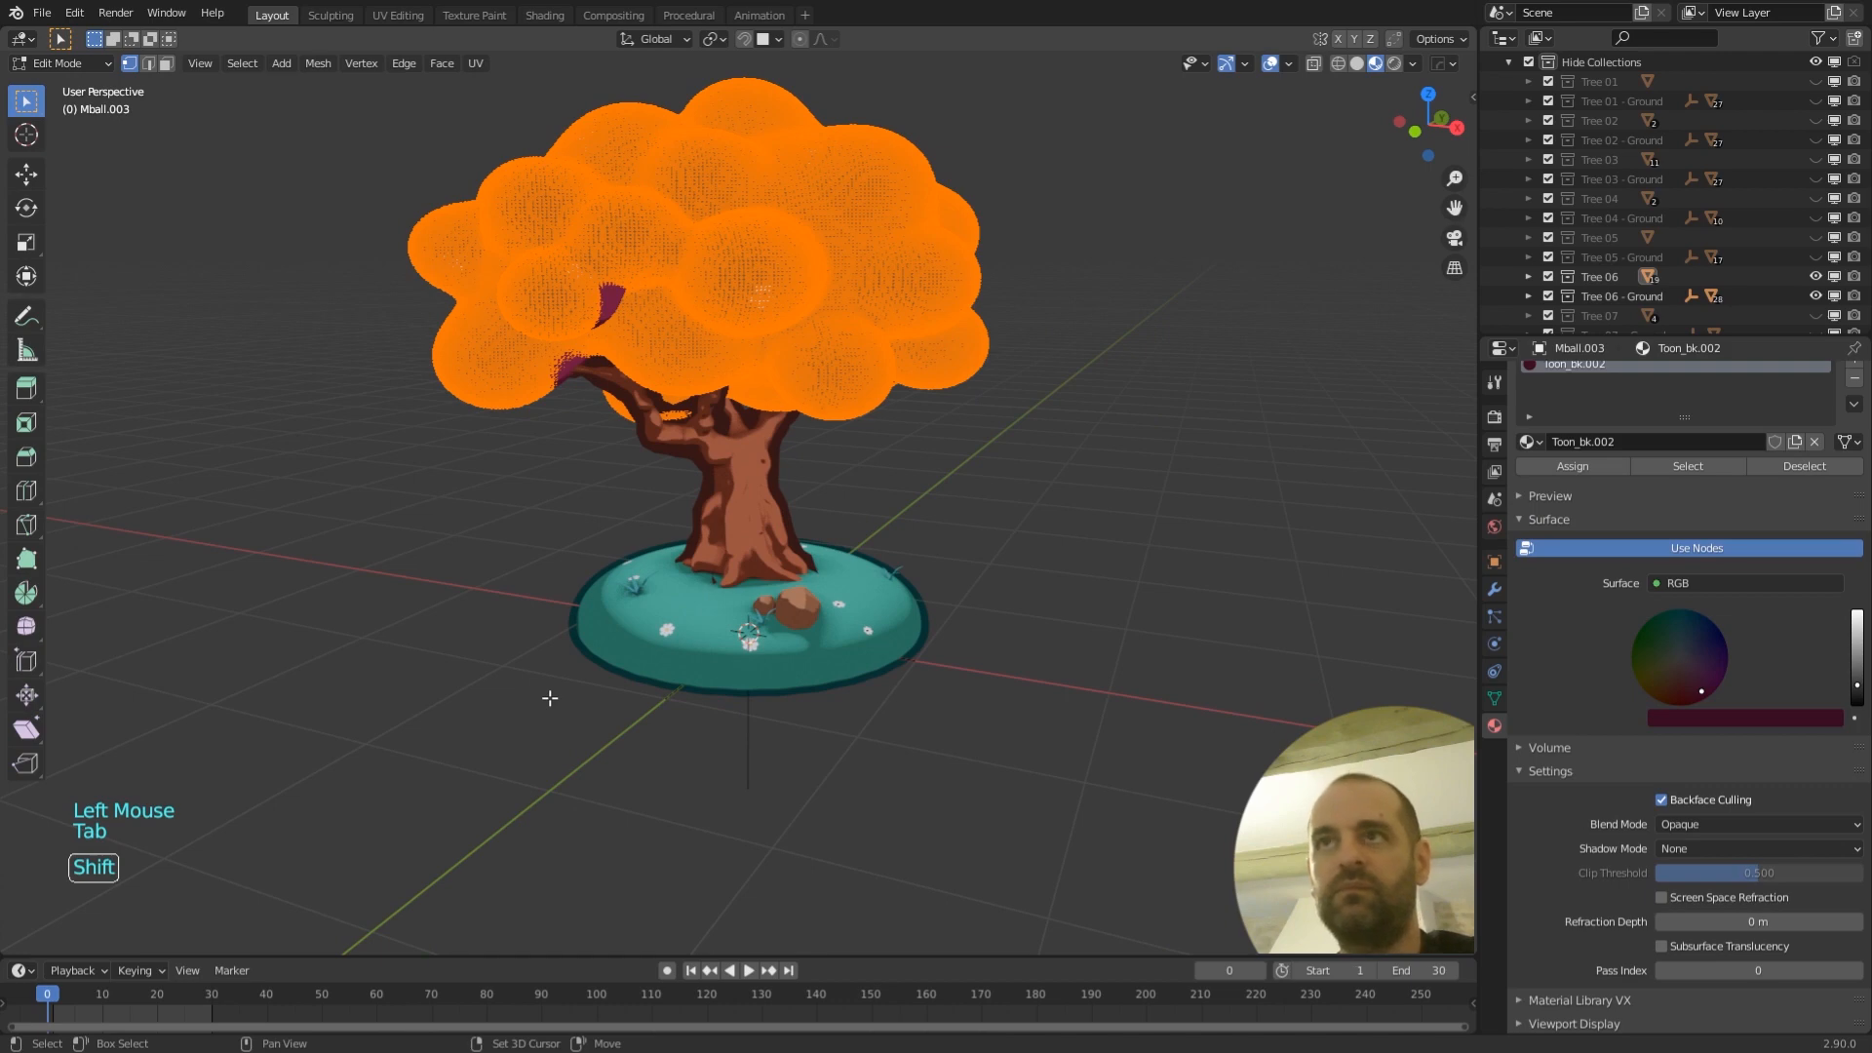
key("shift+n")
left_click(175, 933)
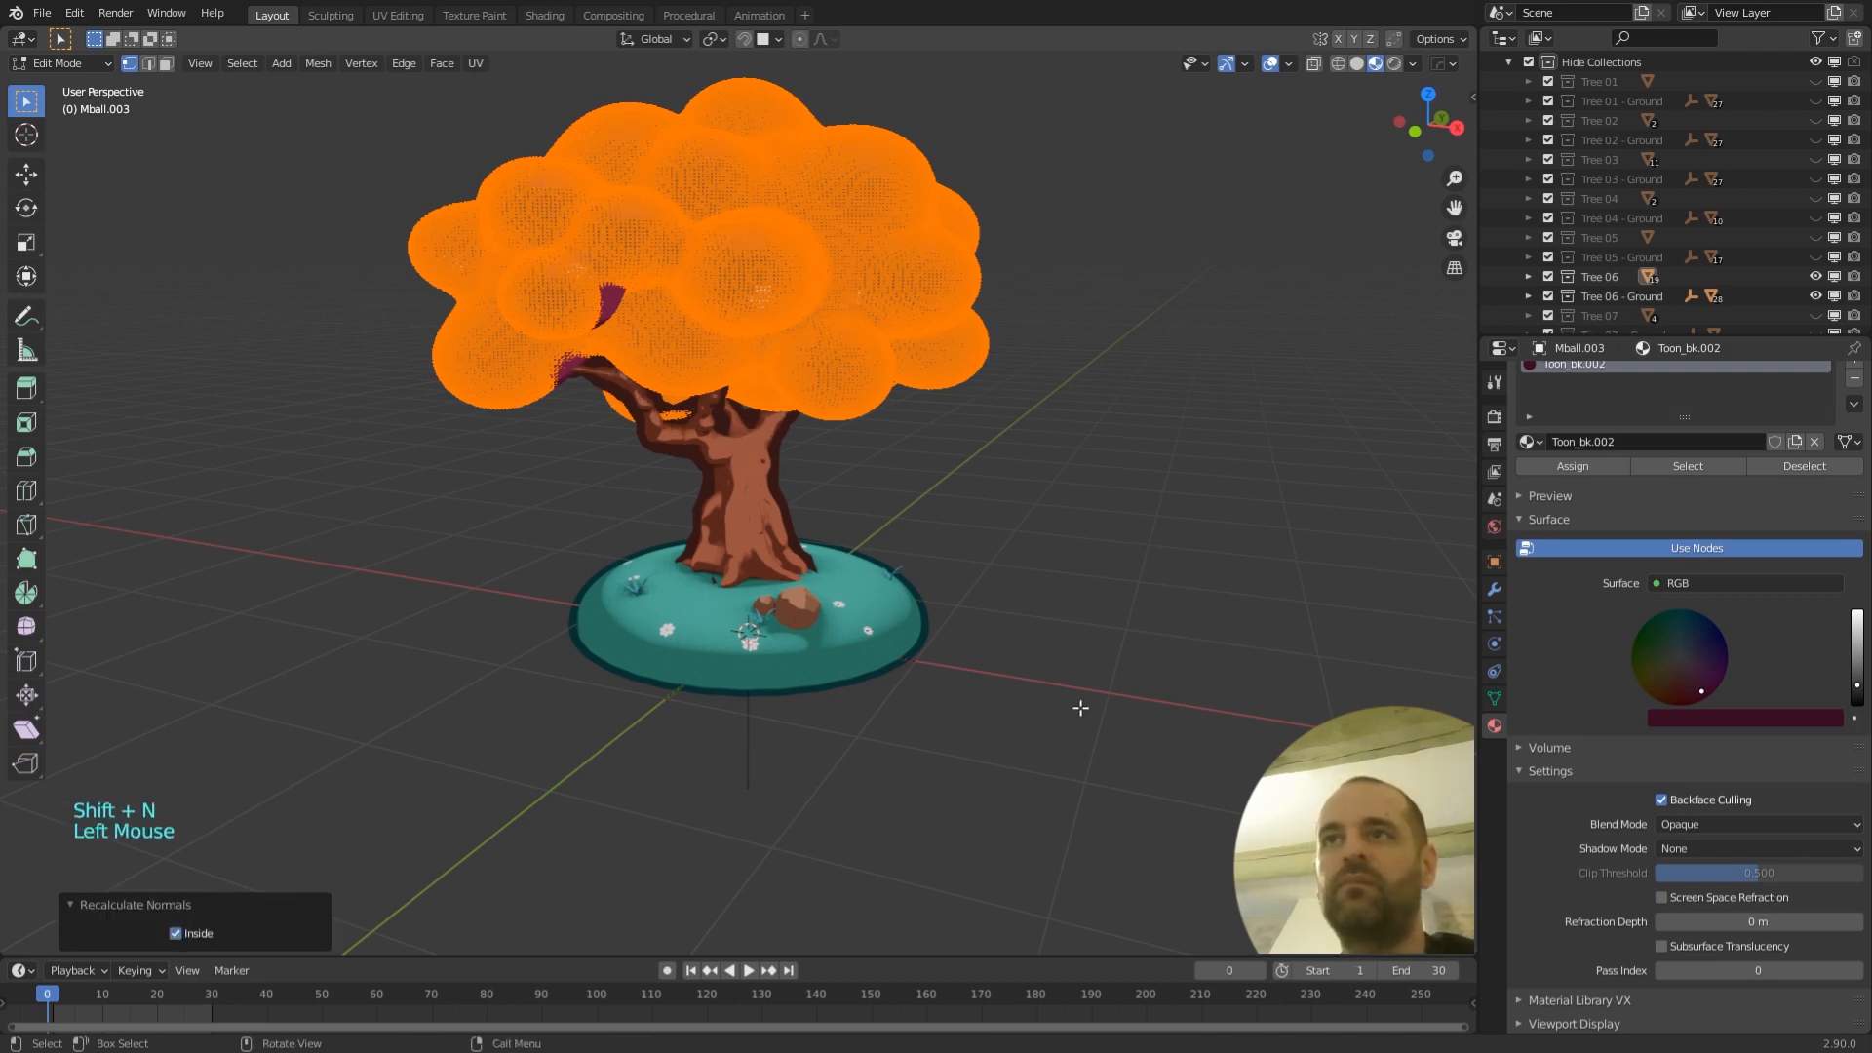
key("Tab")
left_click(1126, 540)
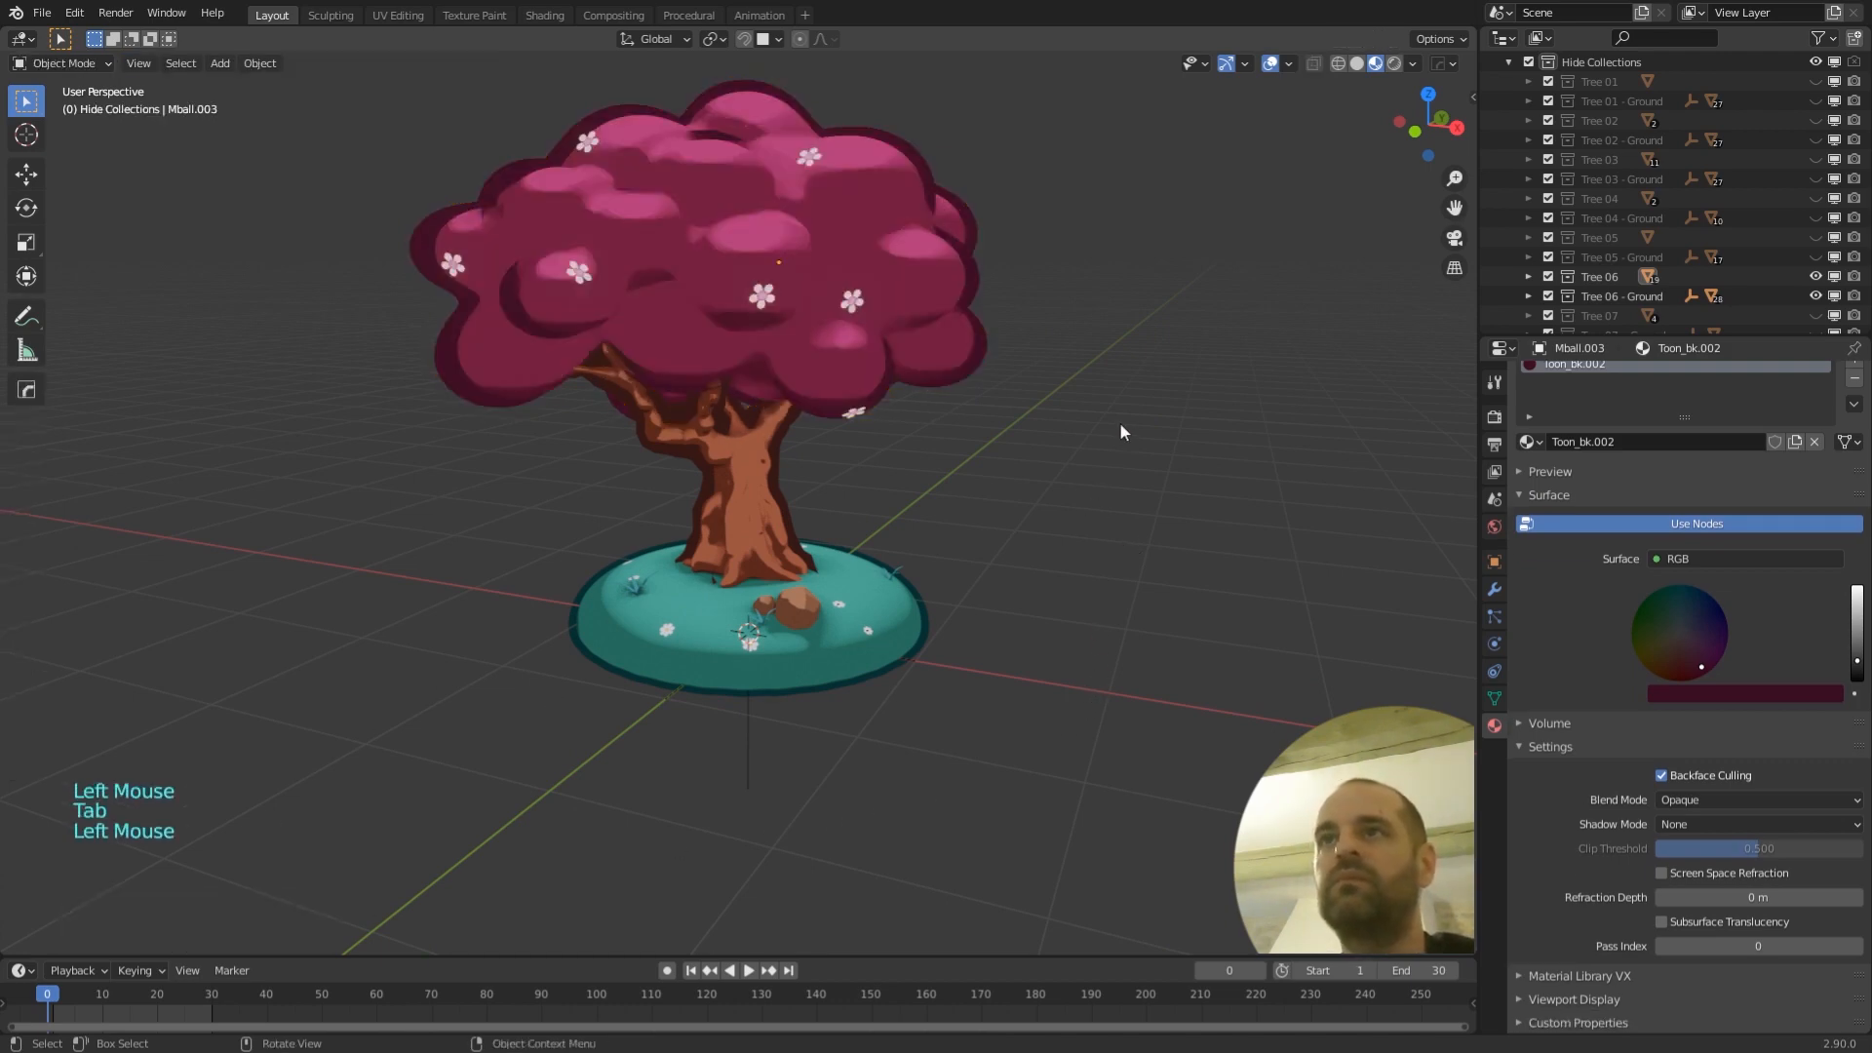
- Temporarily shift the ground's dark outline shell aside to inspect it, cancel the move and compare it with the inner ground mesh
middle_click_drag(1120, 423, 1002, 537)
left_click(929, 506)
key("g")
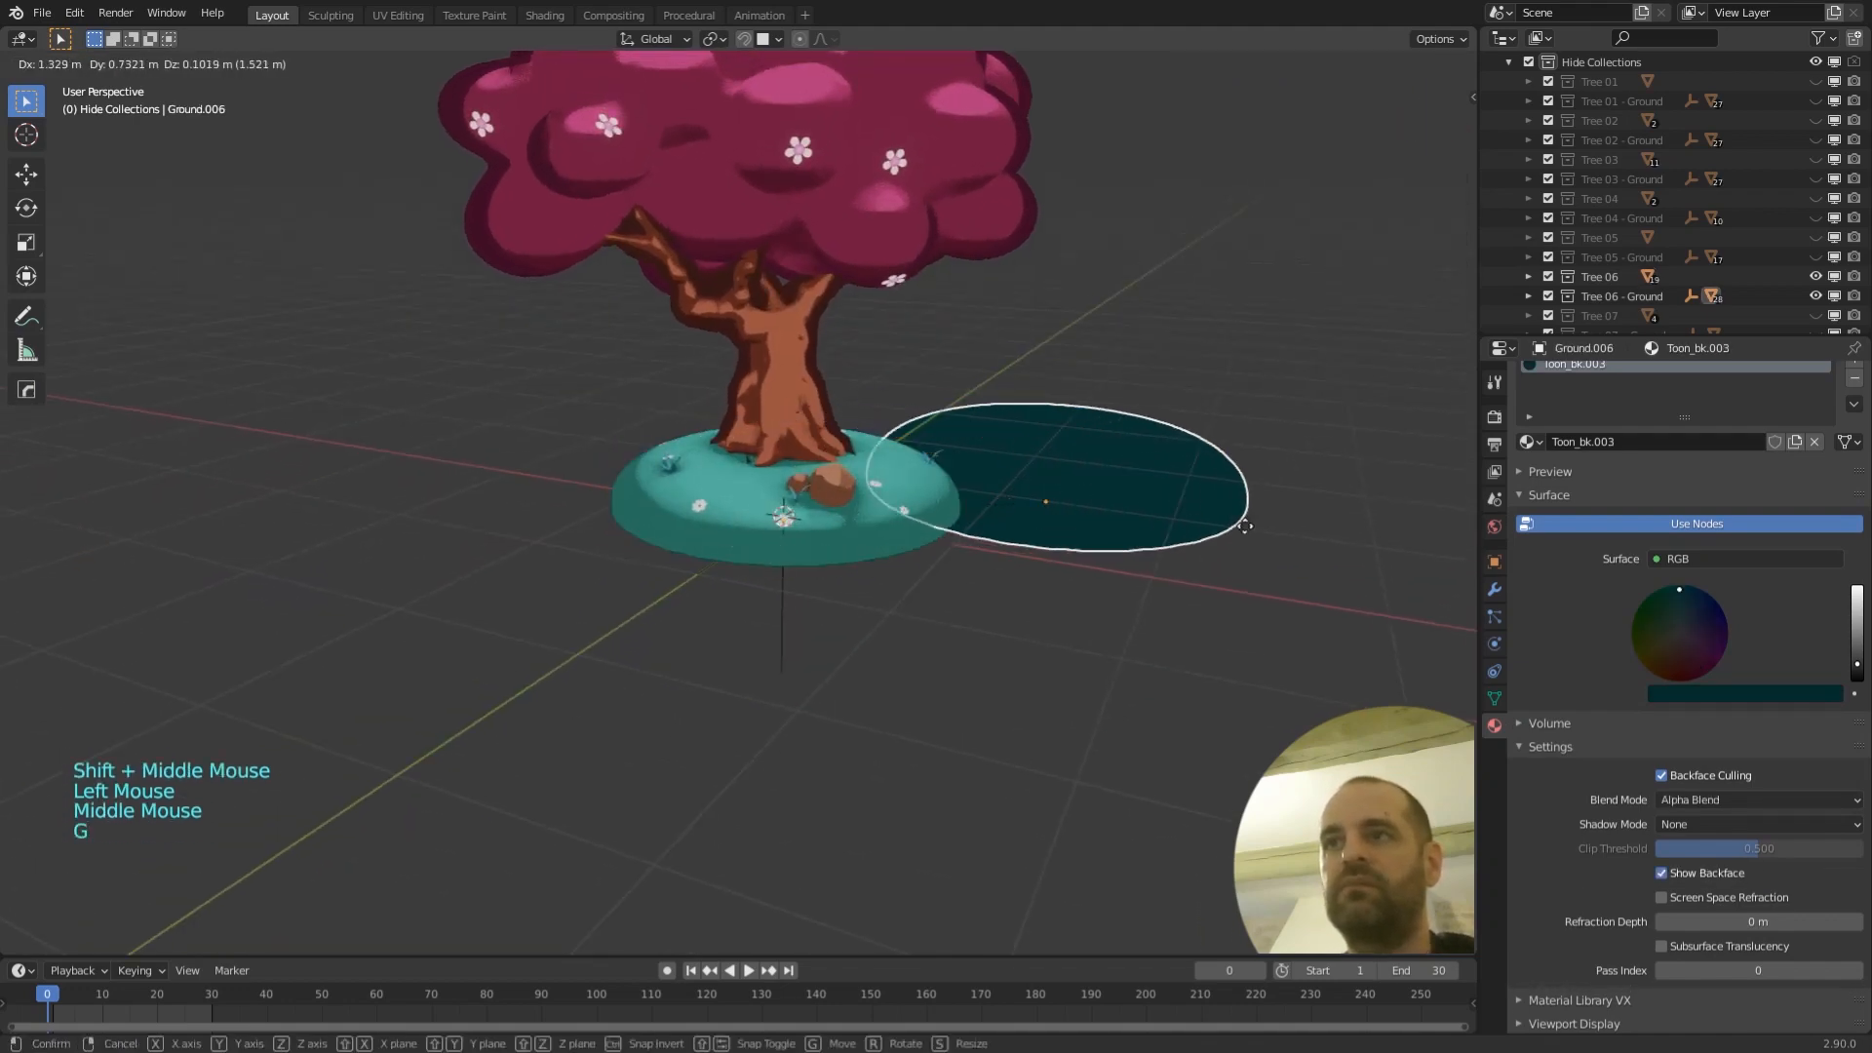
key("Escape")
left_click(909, 499)
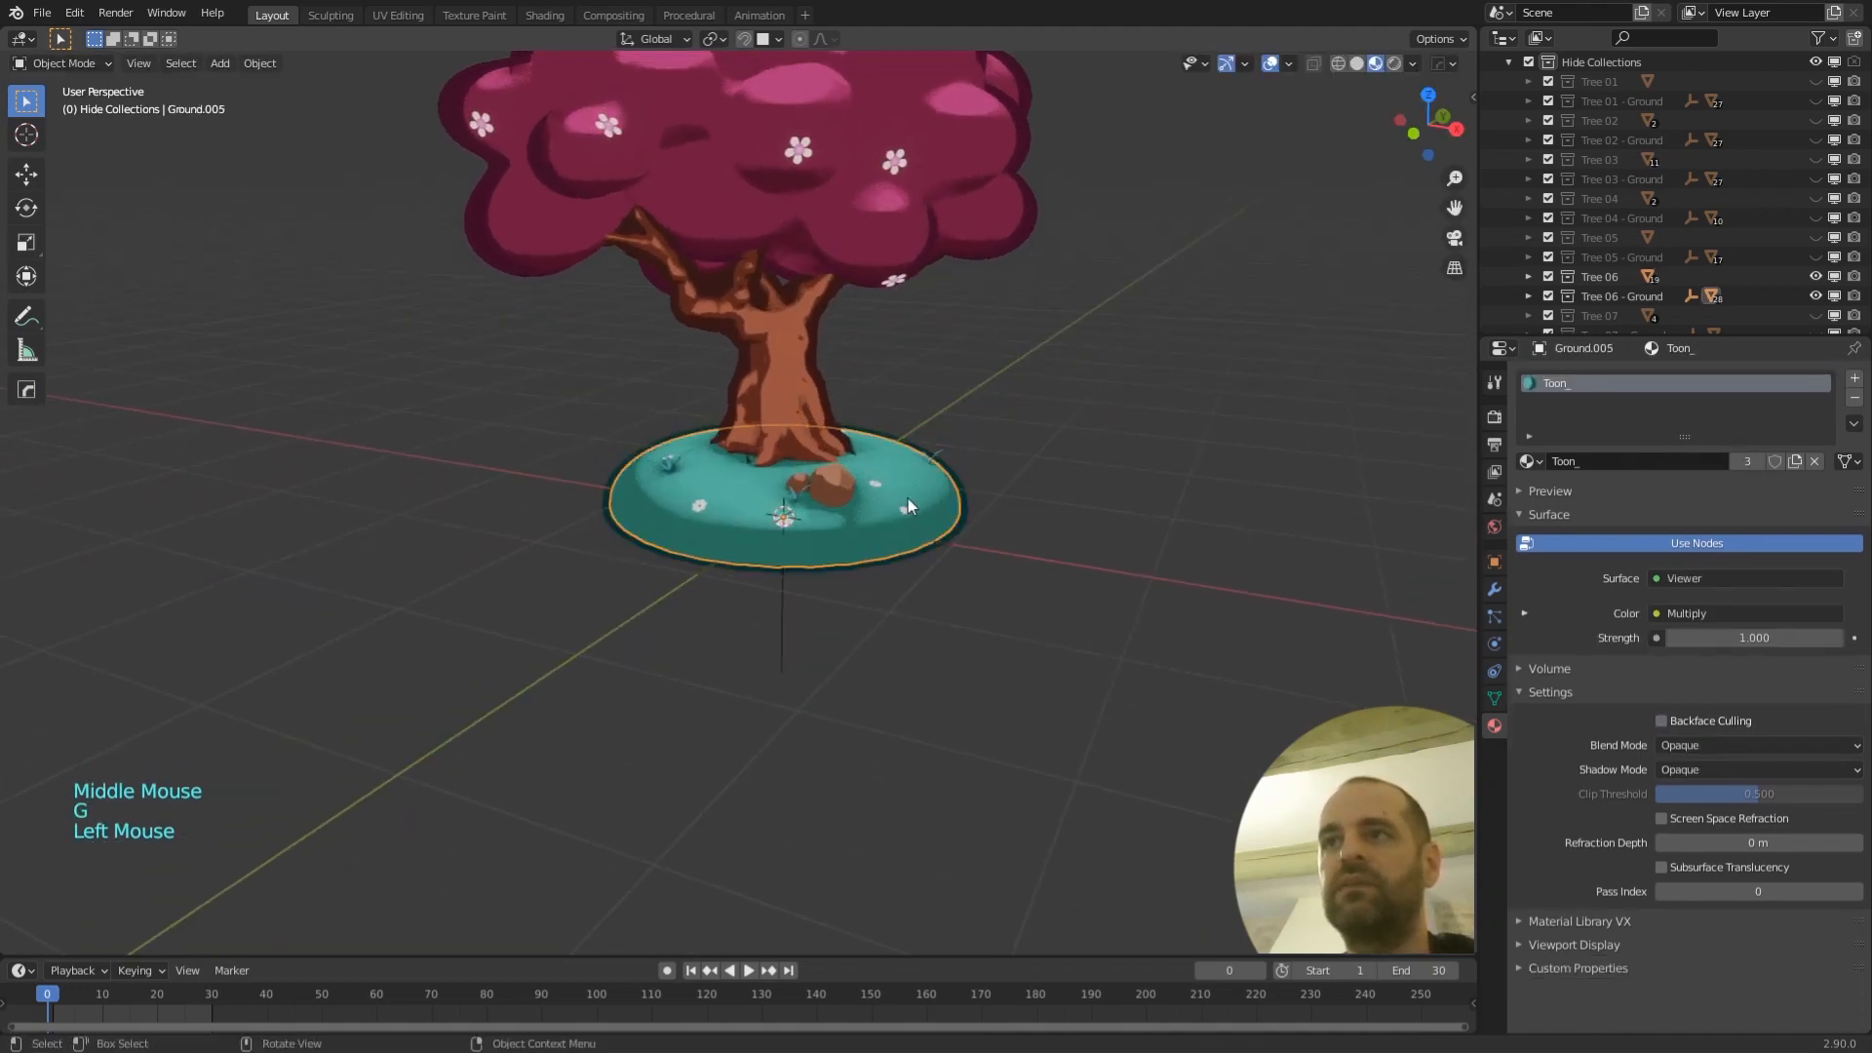
left_click(1057, 573)
- Select the ground's outline shell and disable Ambient Occlusion in the scene's Eevee render settings
middle_click_drag(1059, 543, 875, 593)
scroll(876, 593, "up", 2)
left_click(816, 445)
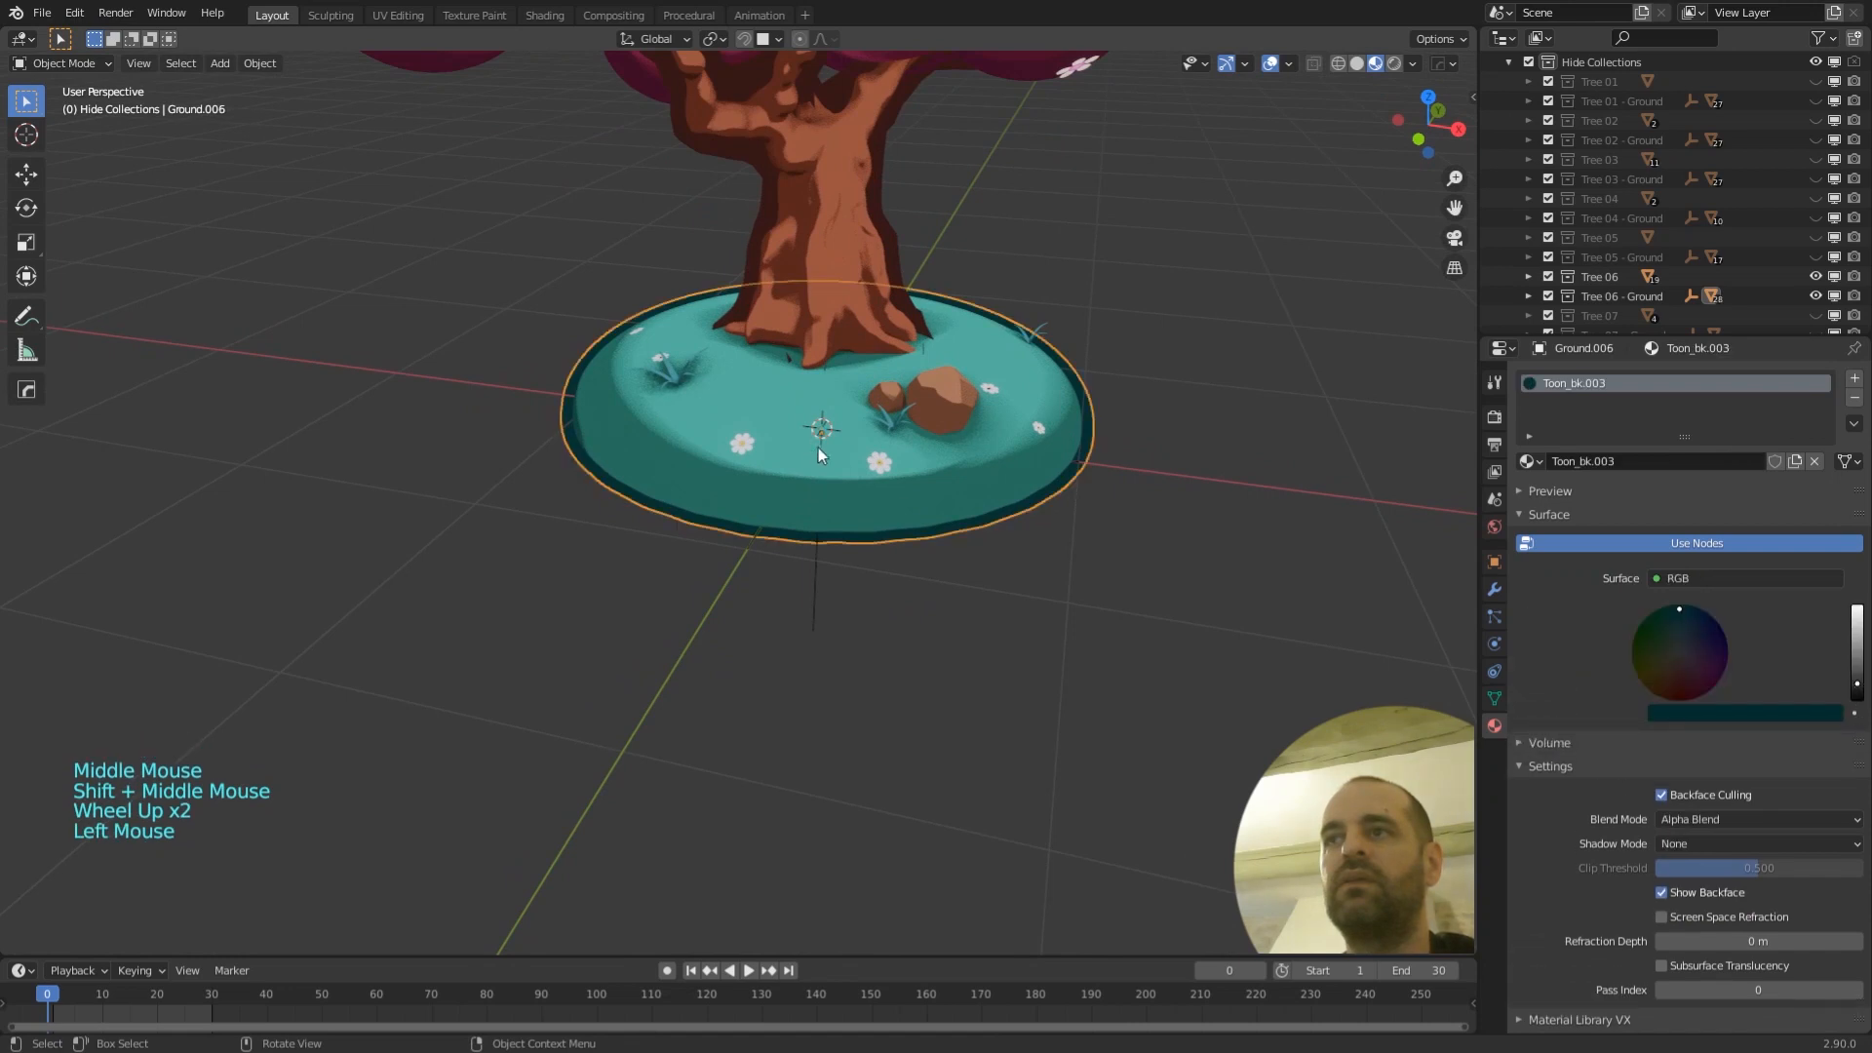
left_click(1494, 417)
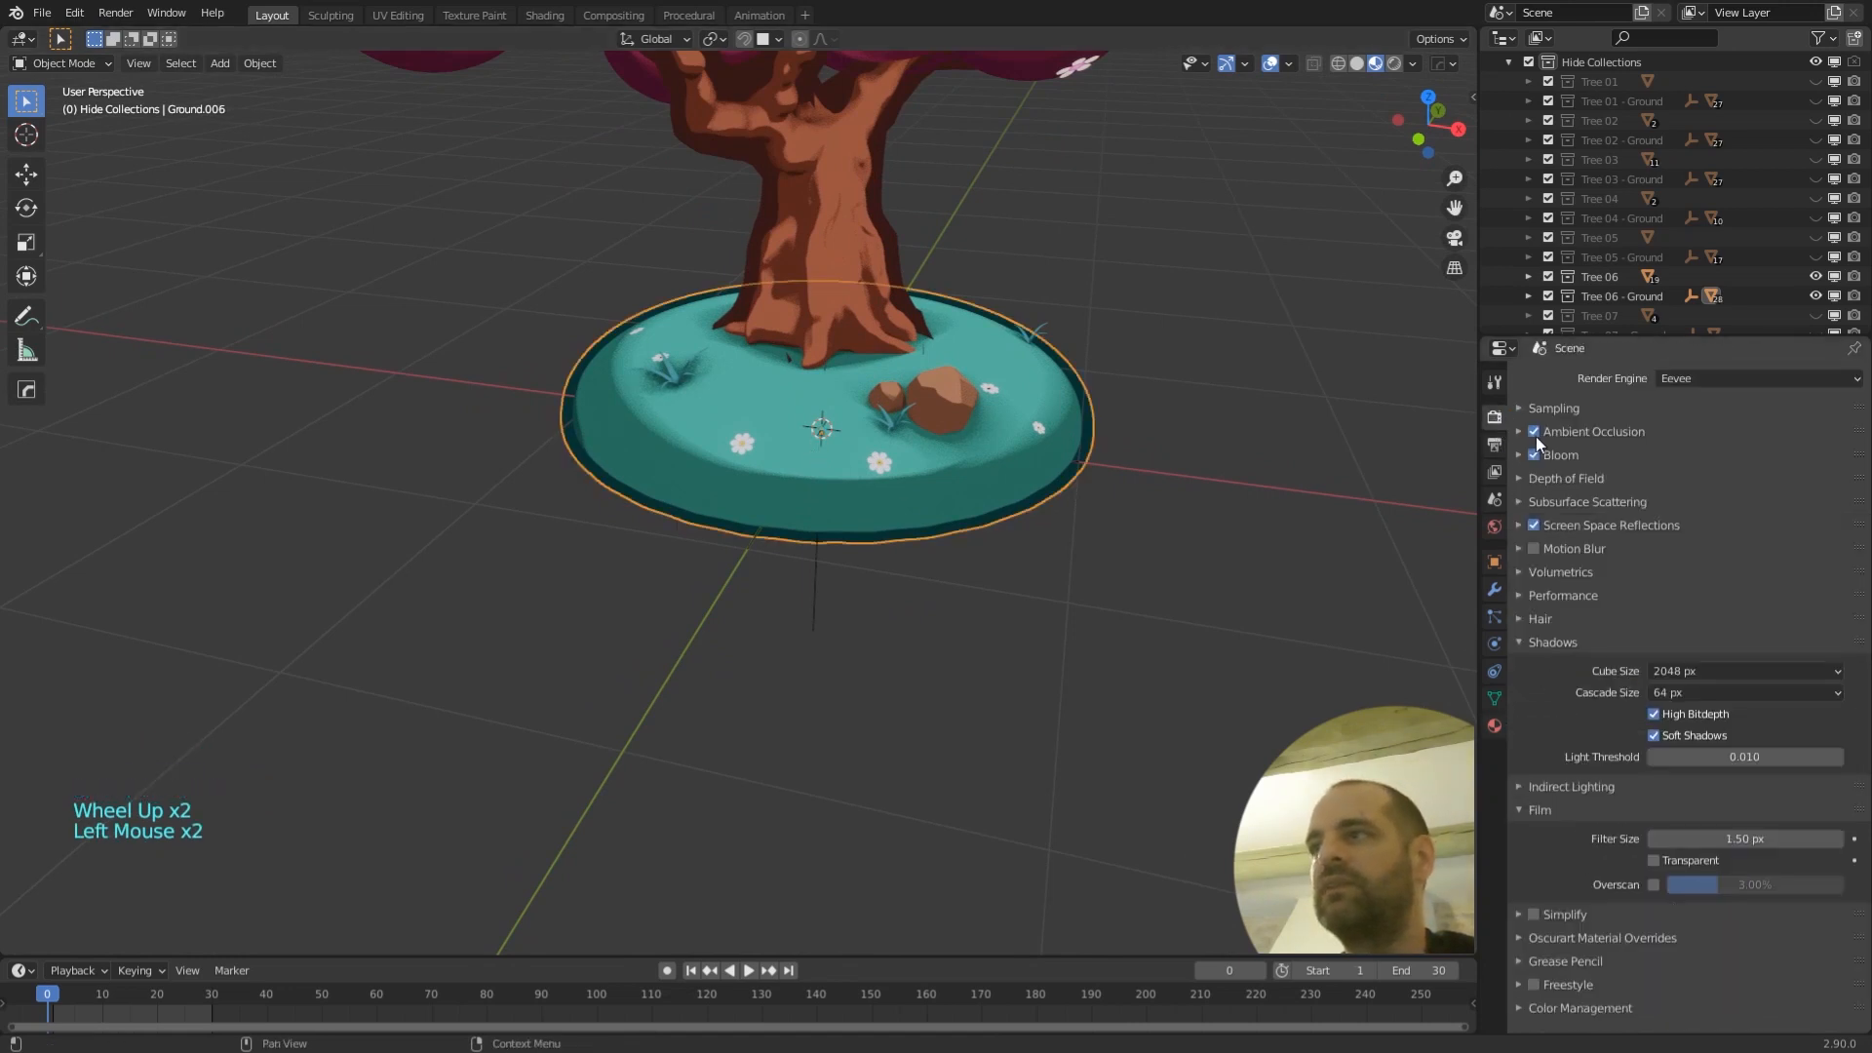
left_click(1535, 432)
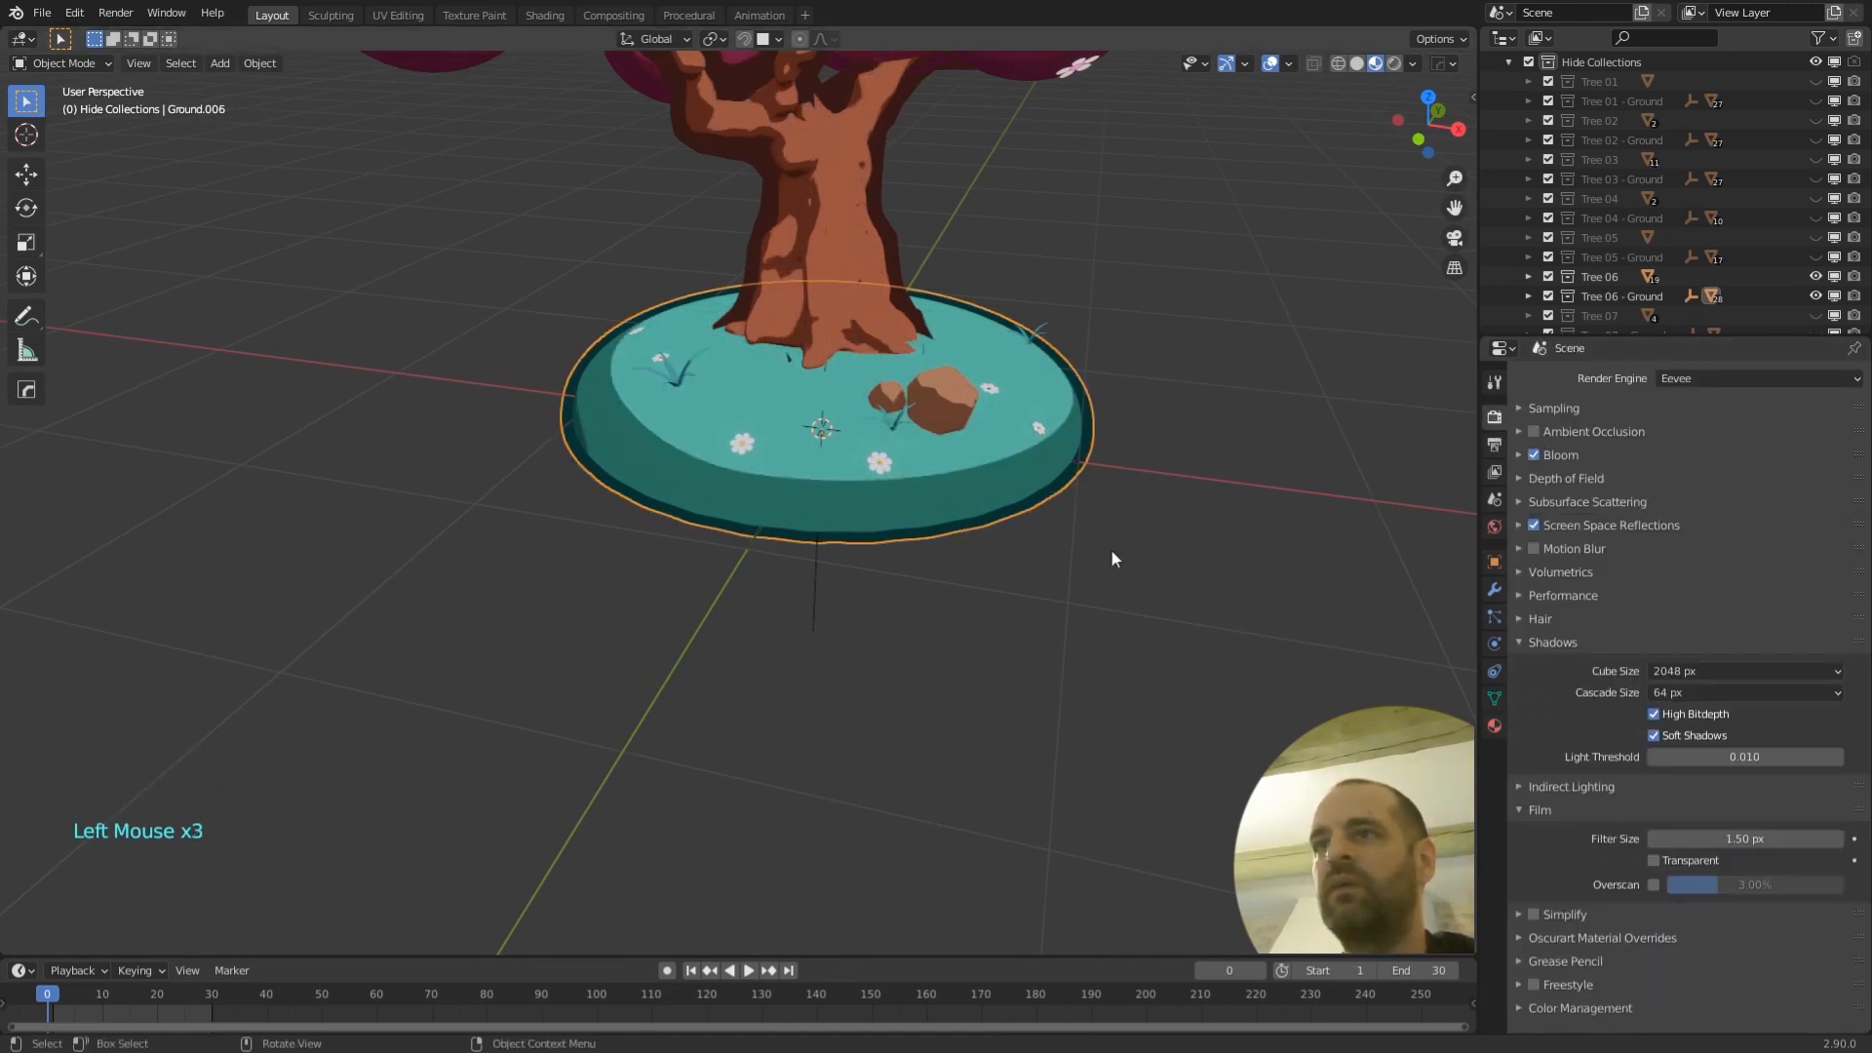
- Select the inner ground mesh and open its Toon_ material in the Shading workspace with an enlarged node editor
middle_click_drag(1109, 548, 1131, 507)
middle_click_drag(864, 401, 886, 503)
middle_click_drag(848, 573, 858, 517)
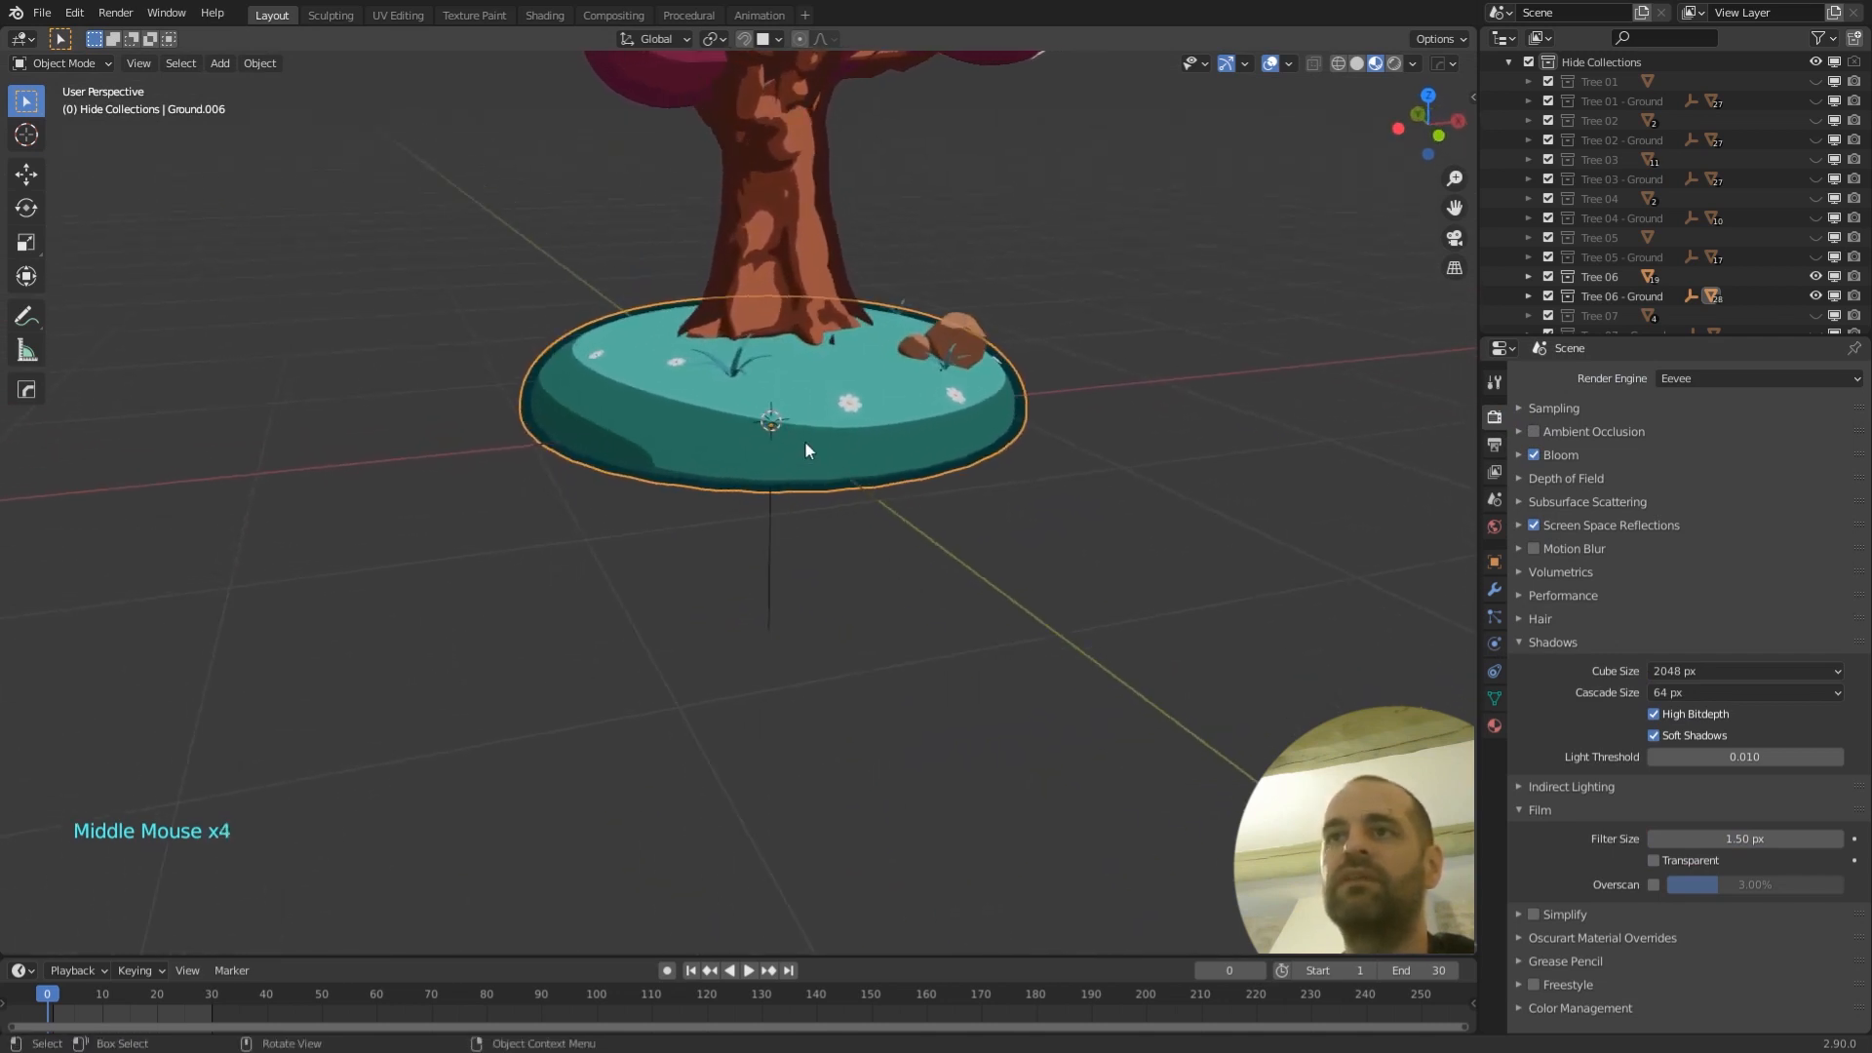
left_click(797, 382)
left_click(815, 443)
left_click(811, 439)
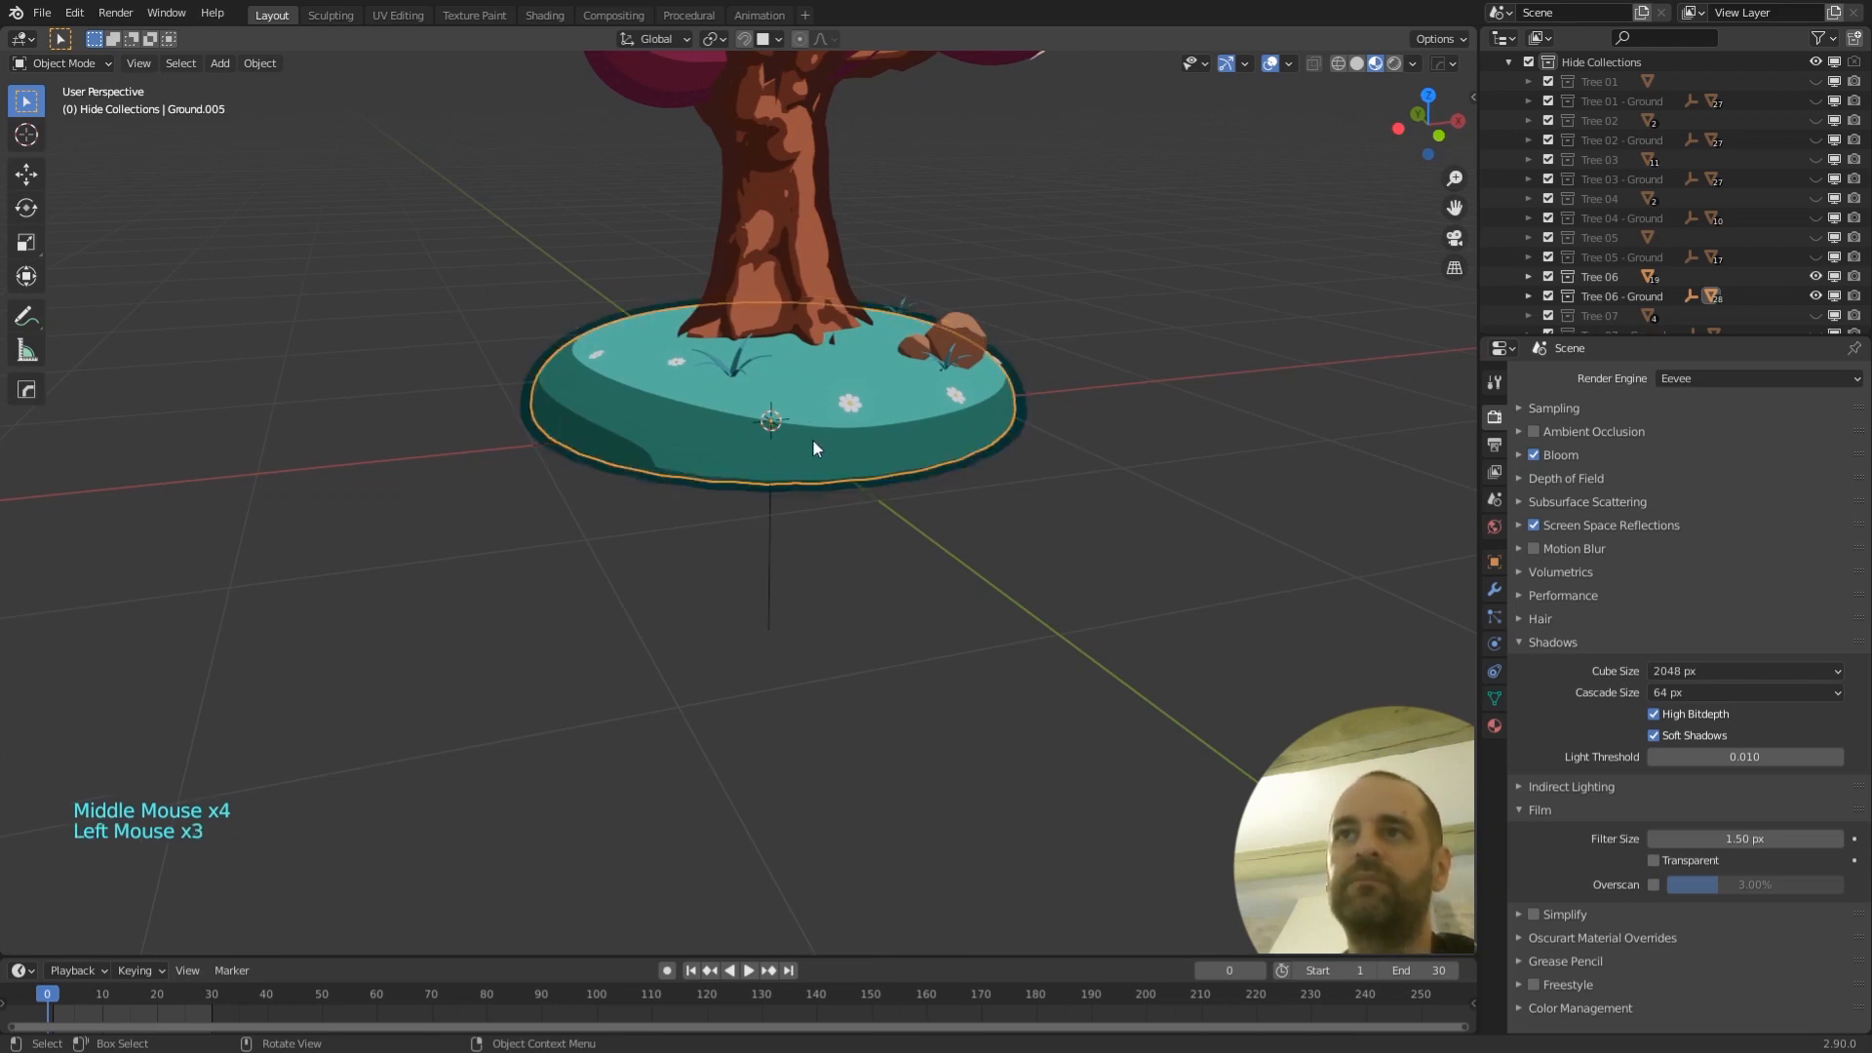
left_click(544, 15)
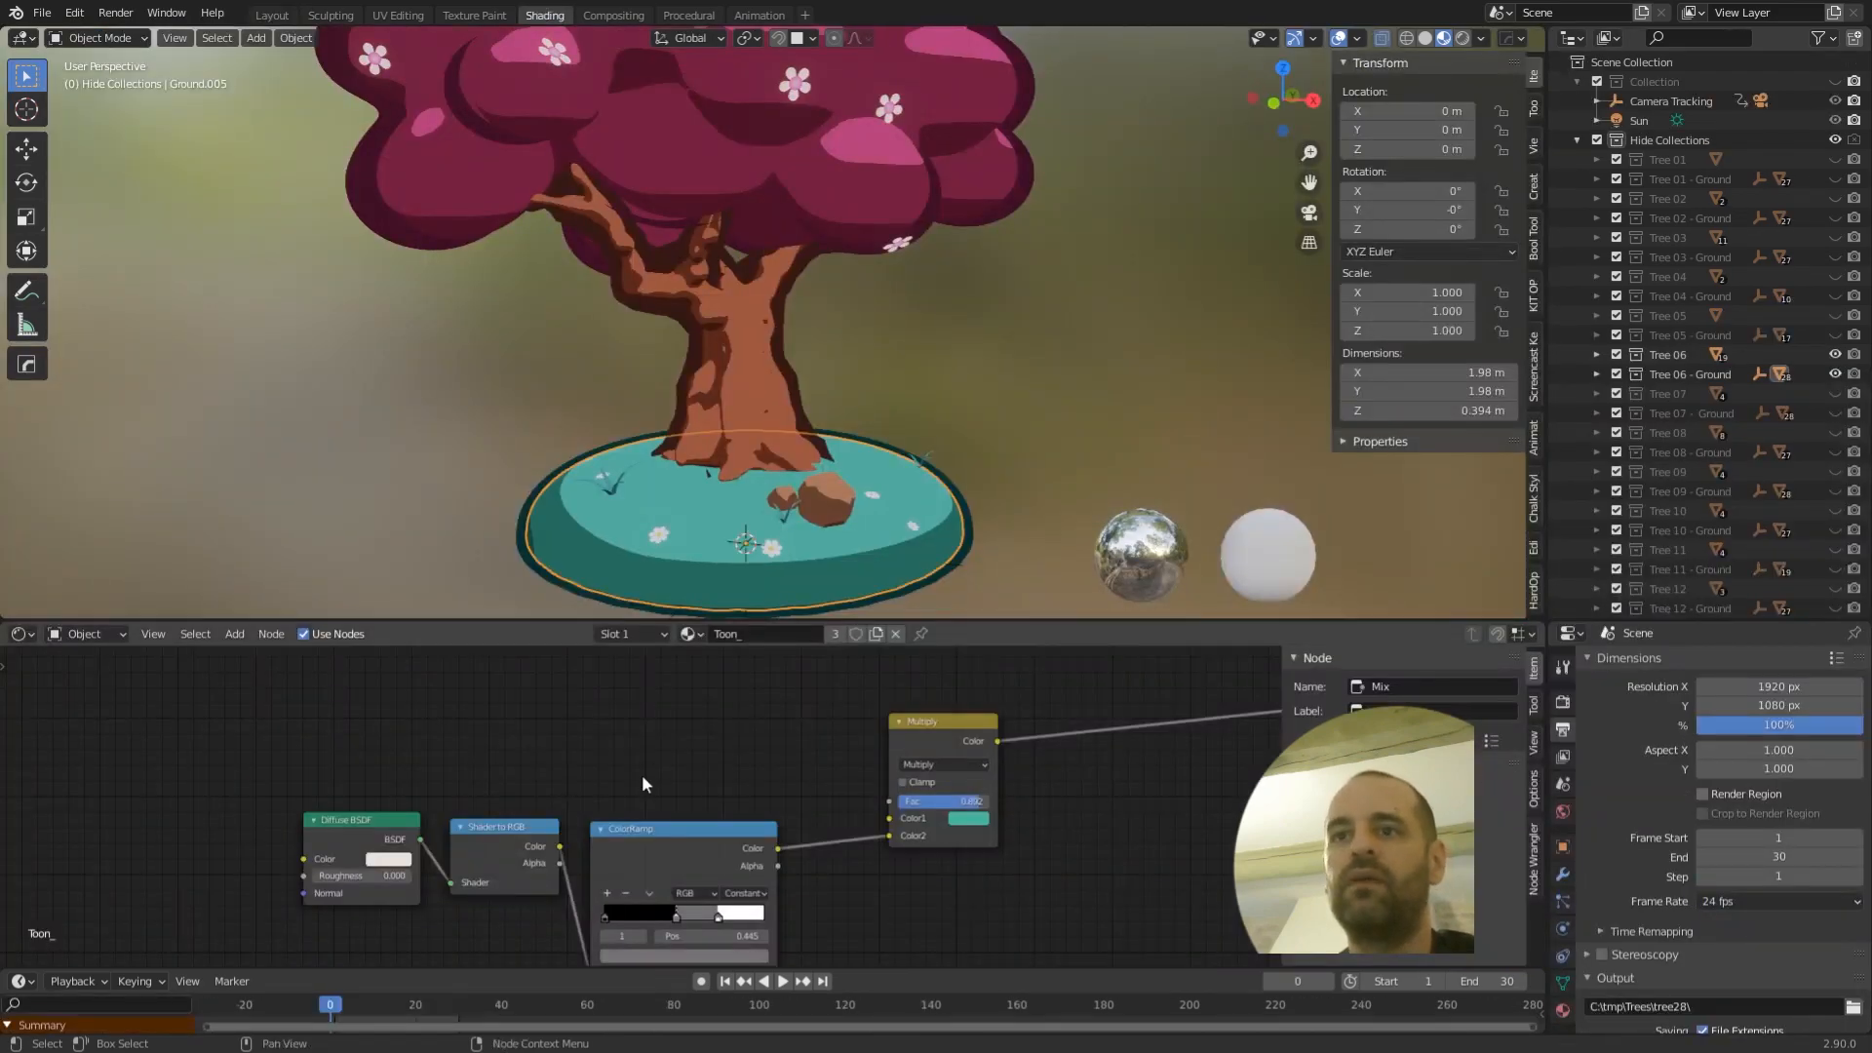
left_click_drag(634, 621, 632, 466)
scroll(898, 351, "up", 5)
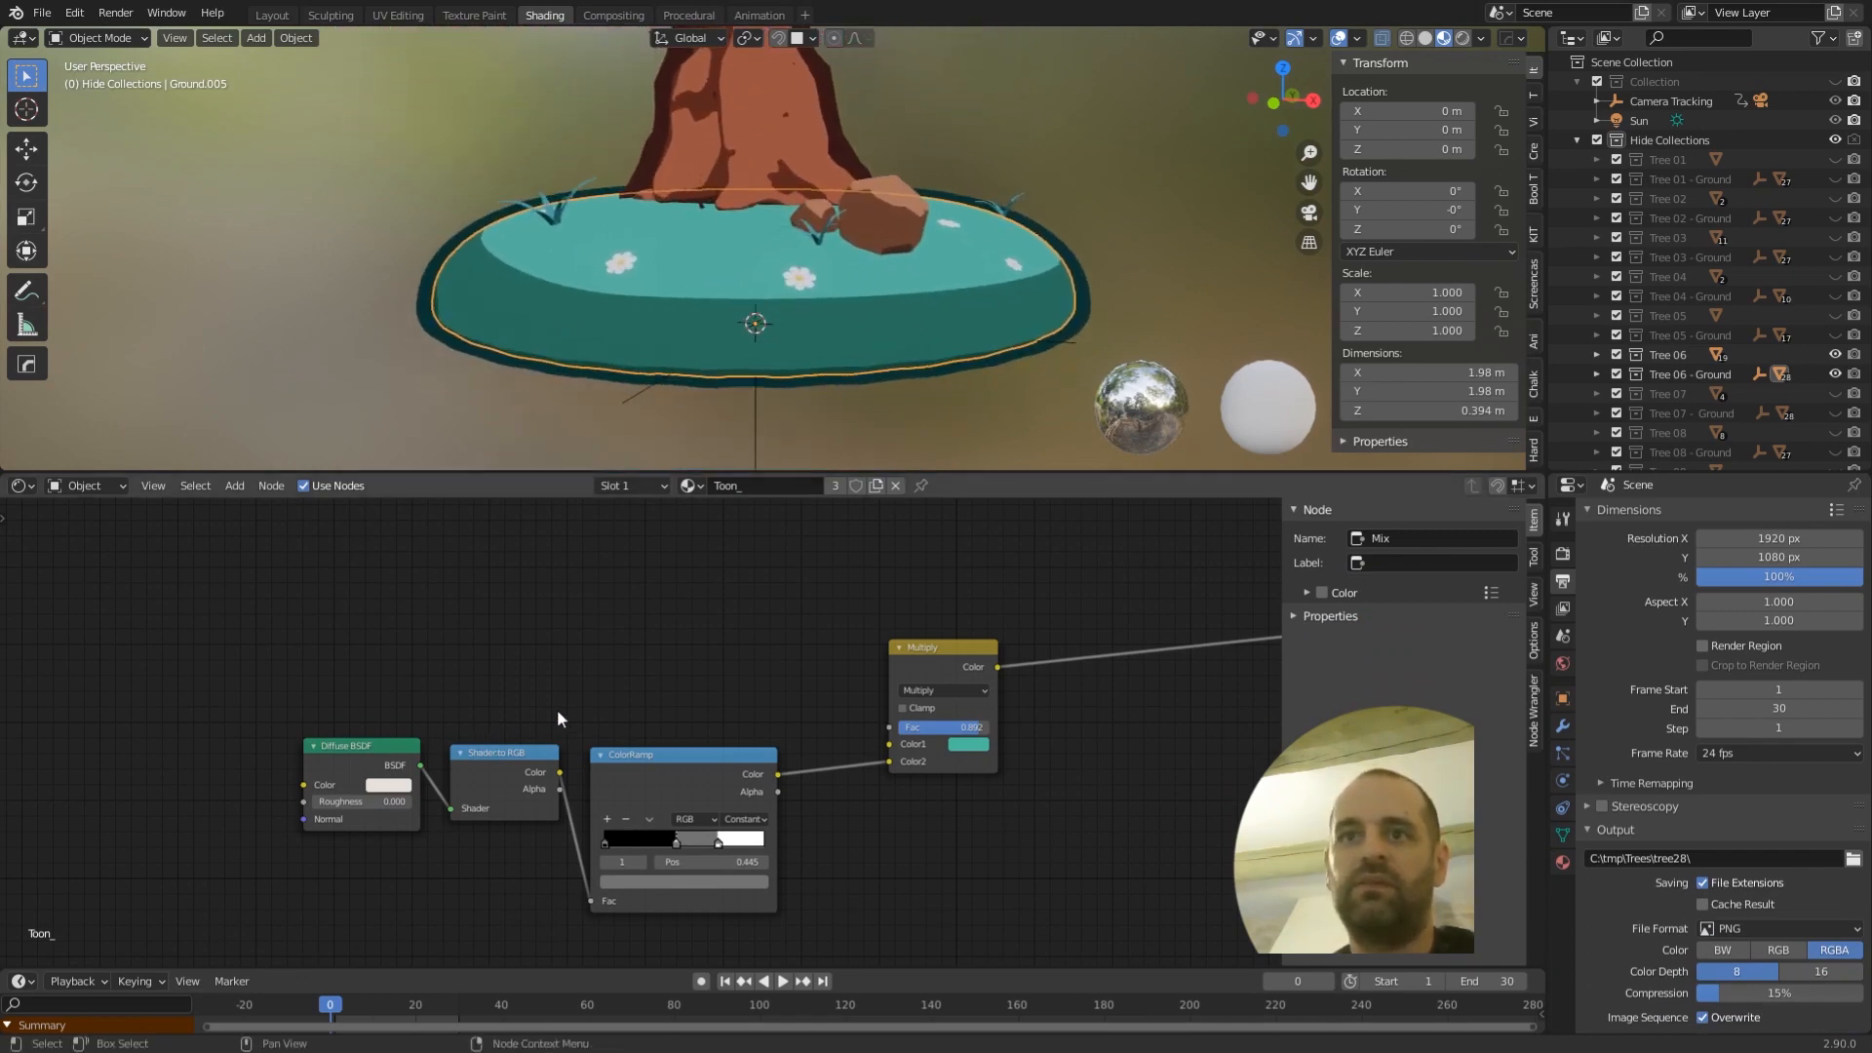
middle_click_drag(557, 710, 493, 635)
scroll(517, 603, "up", 2)
scroll(517, 602, "up", 1)
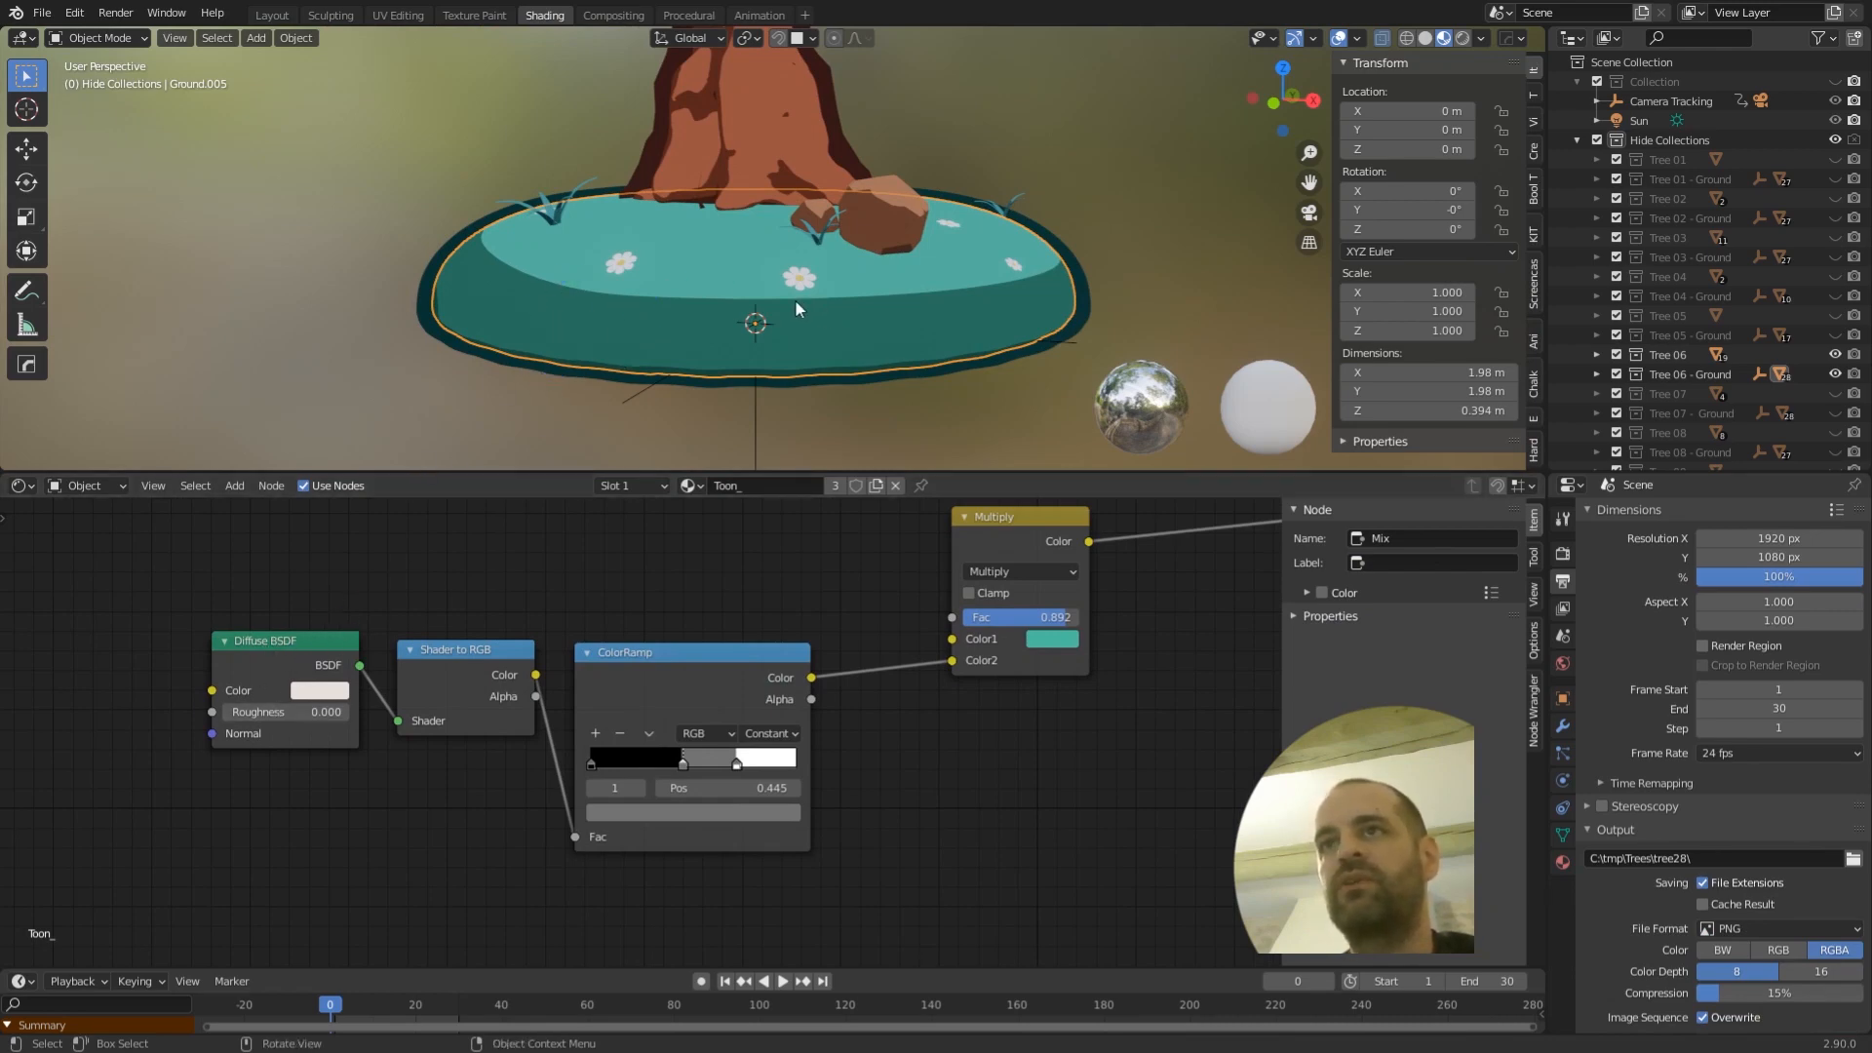
- Space out the Diffuse BSDF and Shader to RGB nodes, and preview the Shader to RGB and ColorRamp outputs on the ground
middle_click_drag(793, 300, 1004, 283)
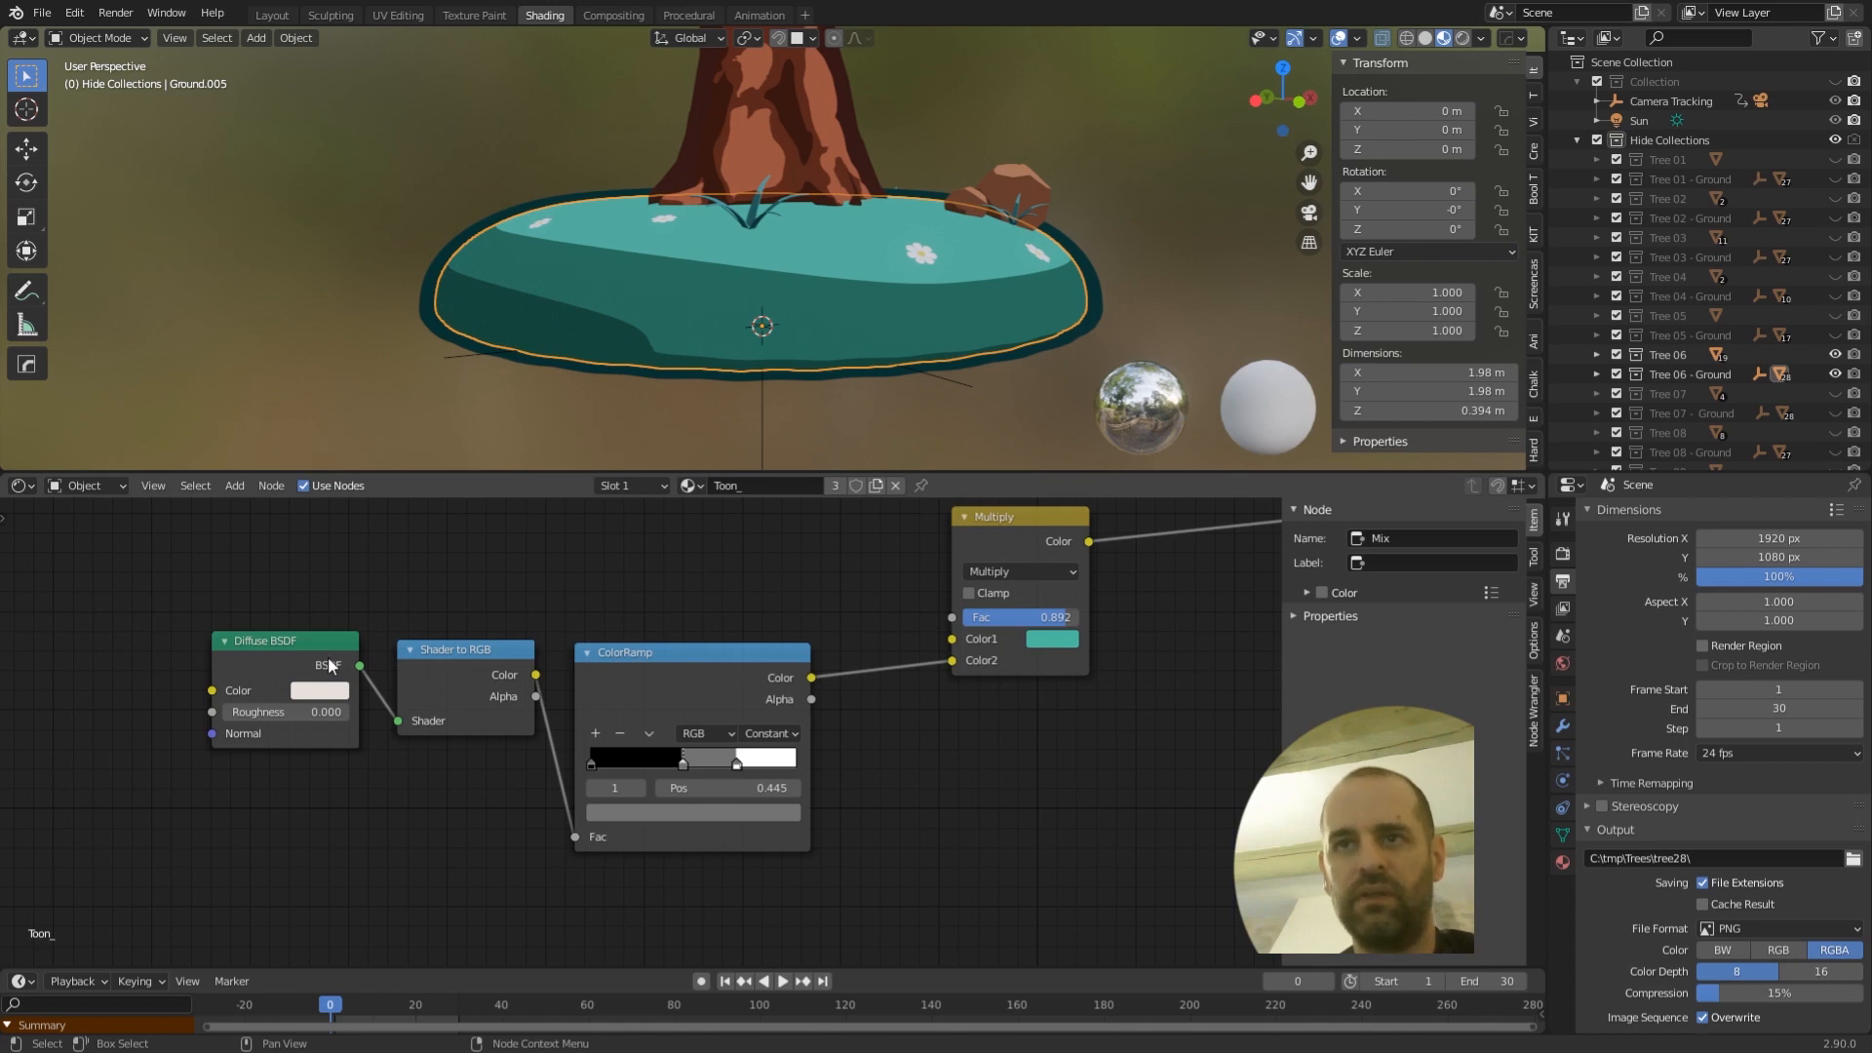
left_click_drag(326, 642, 258, 642)
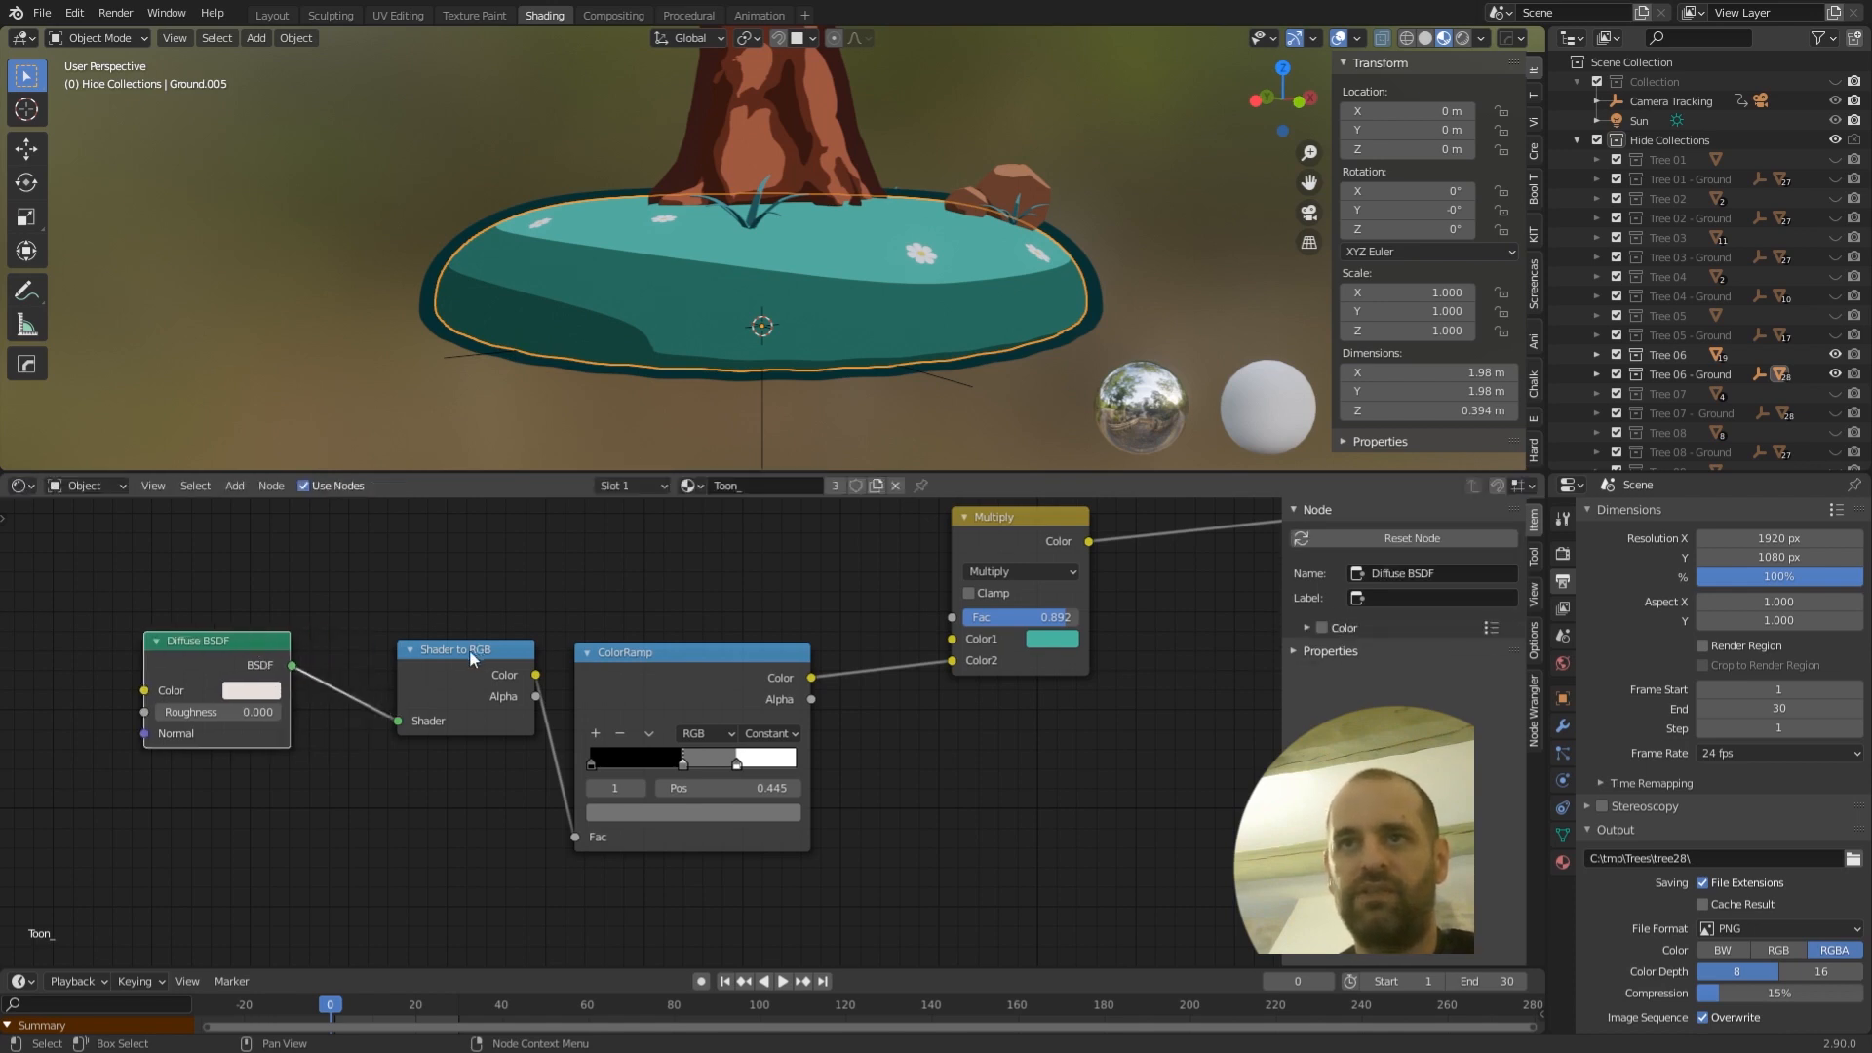
left_click_drag(470, 649, 411, 639)
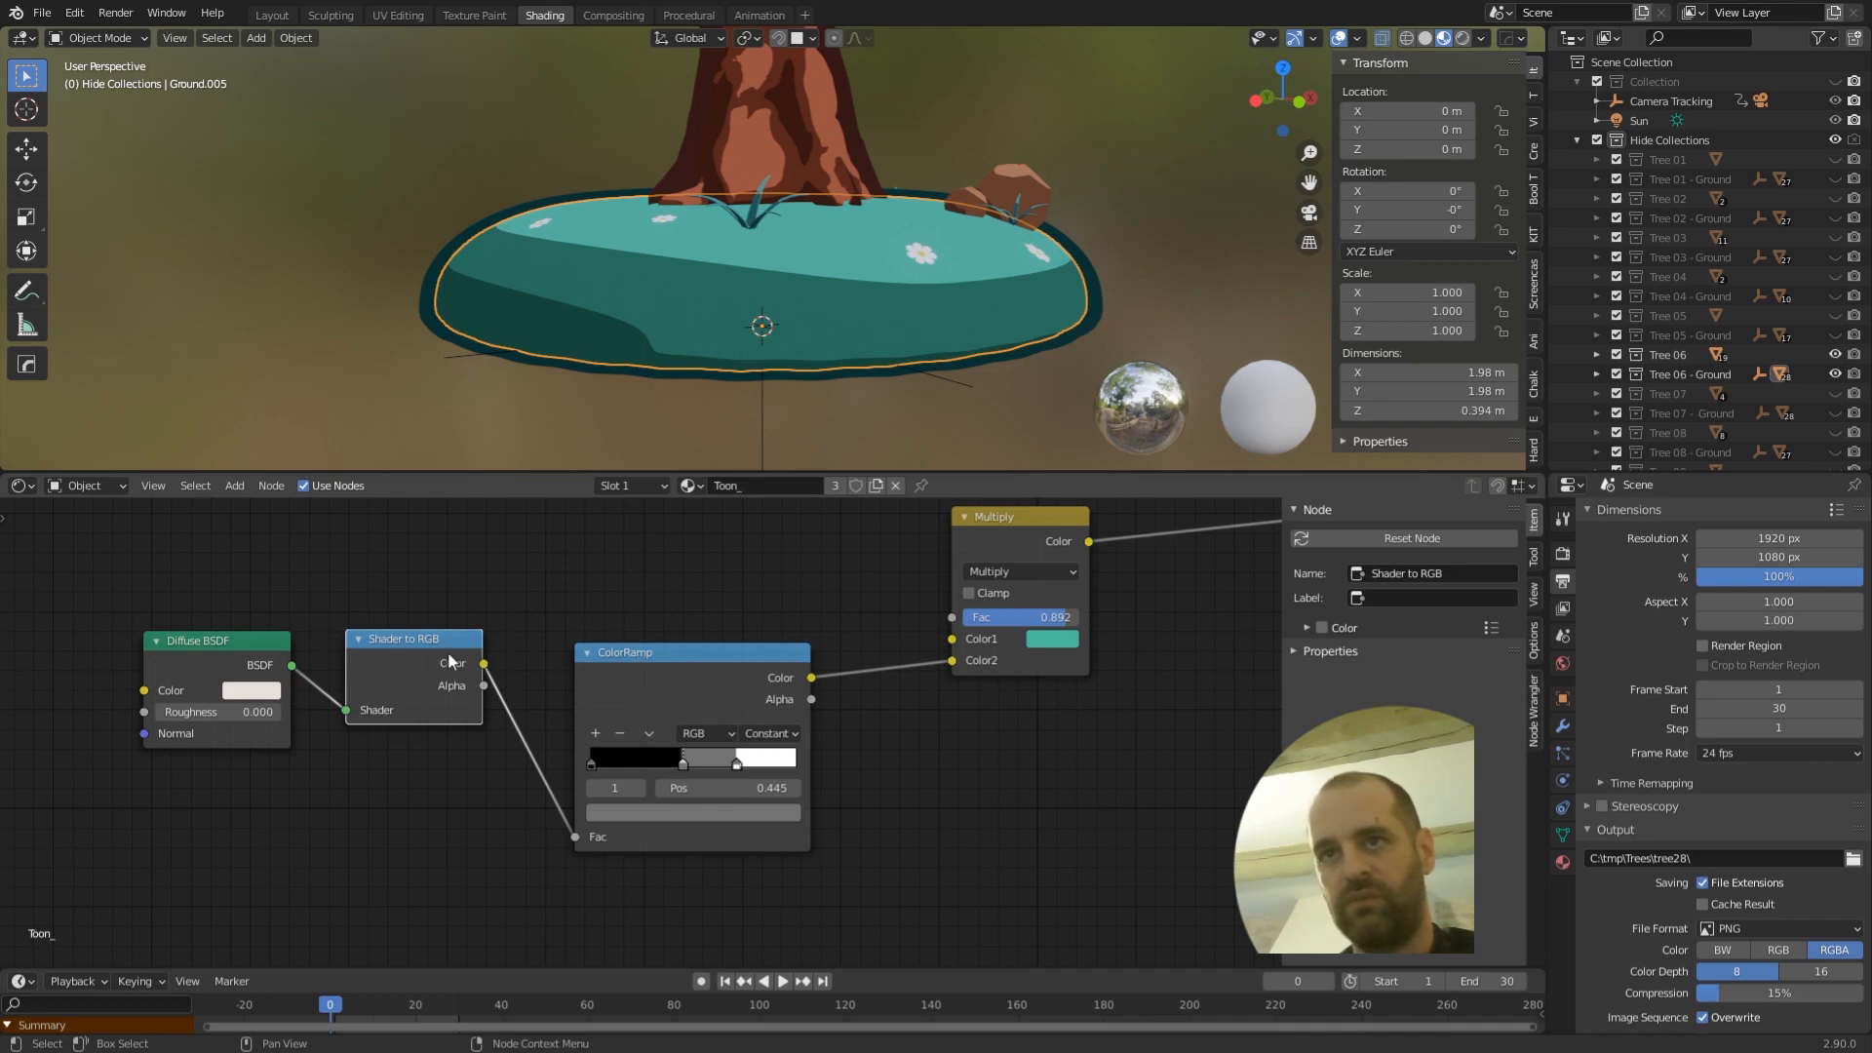
left_click(420, 641, "ctrl+shift")
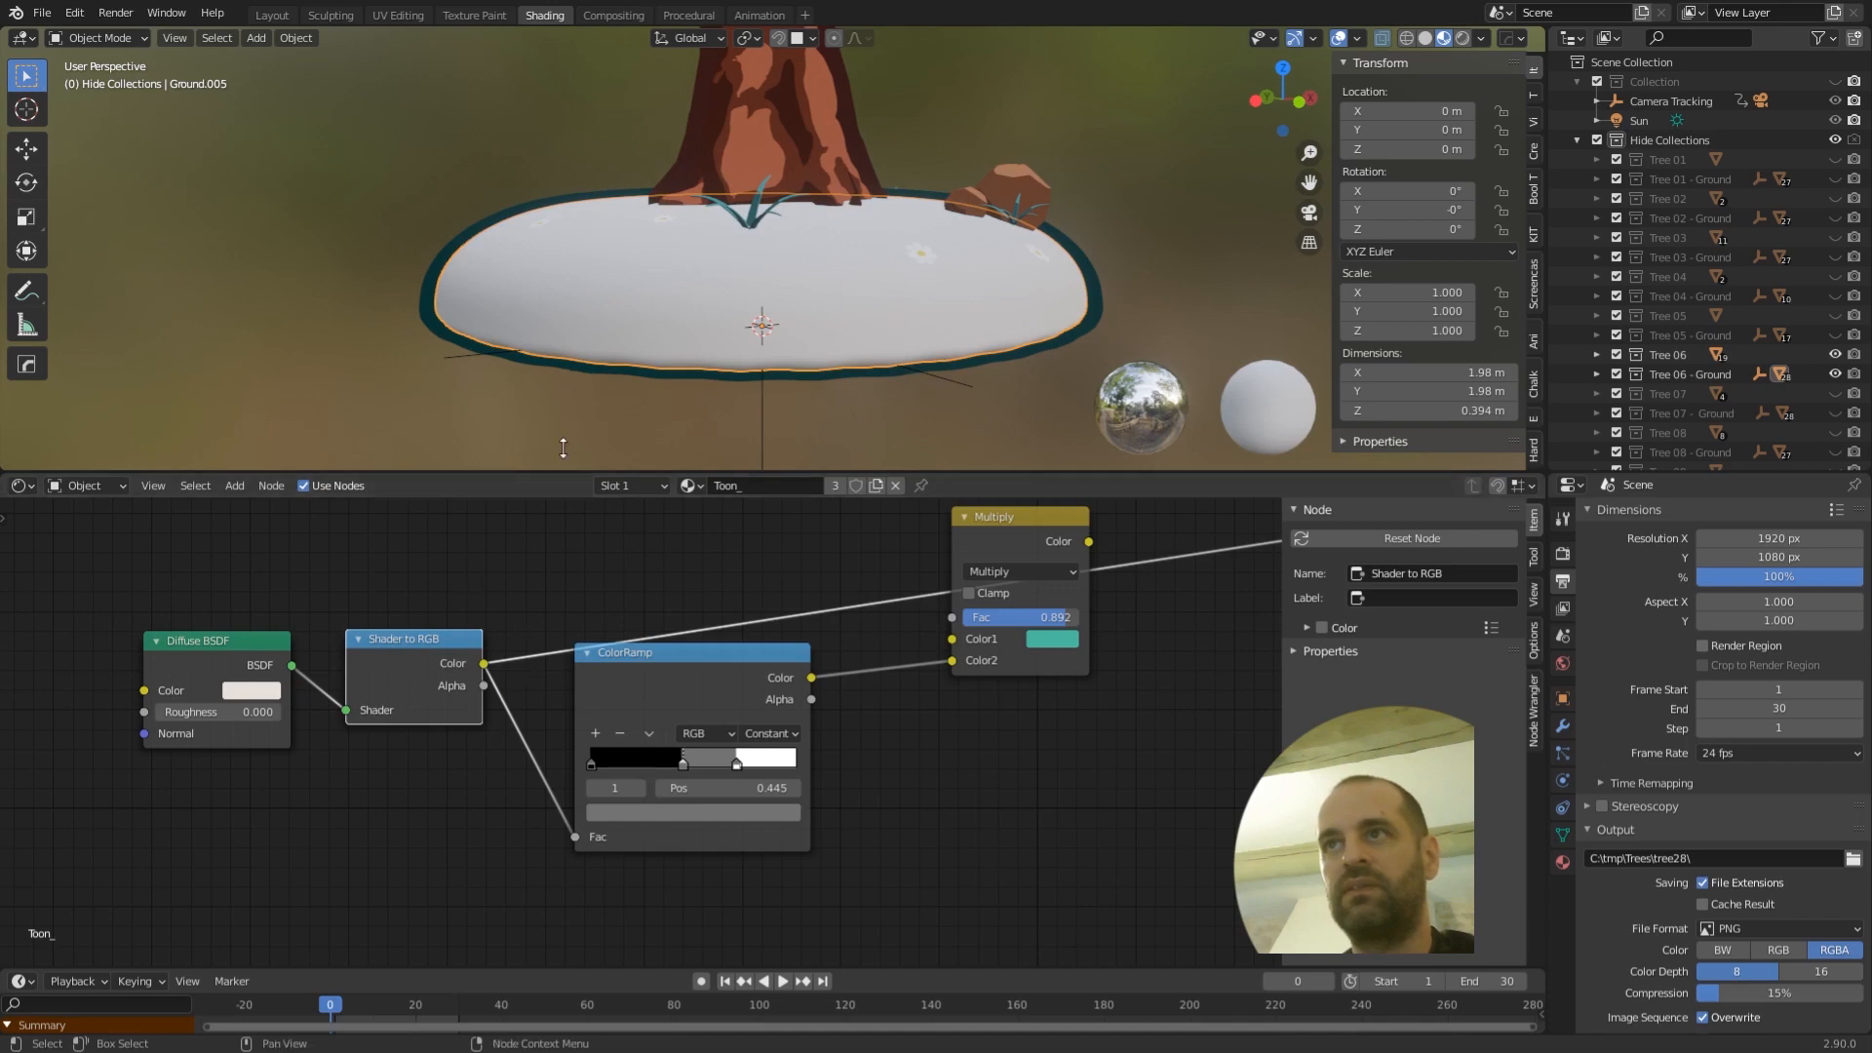
left_click(675, 657)
left_click(697, 663, "ctrl+shift")
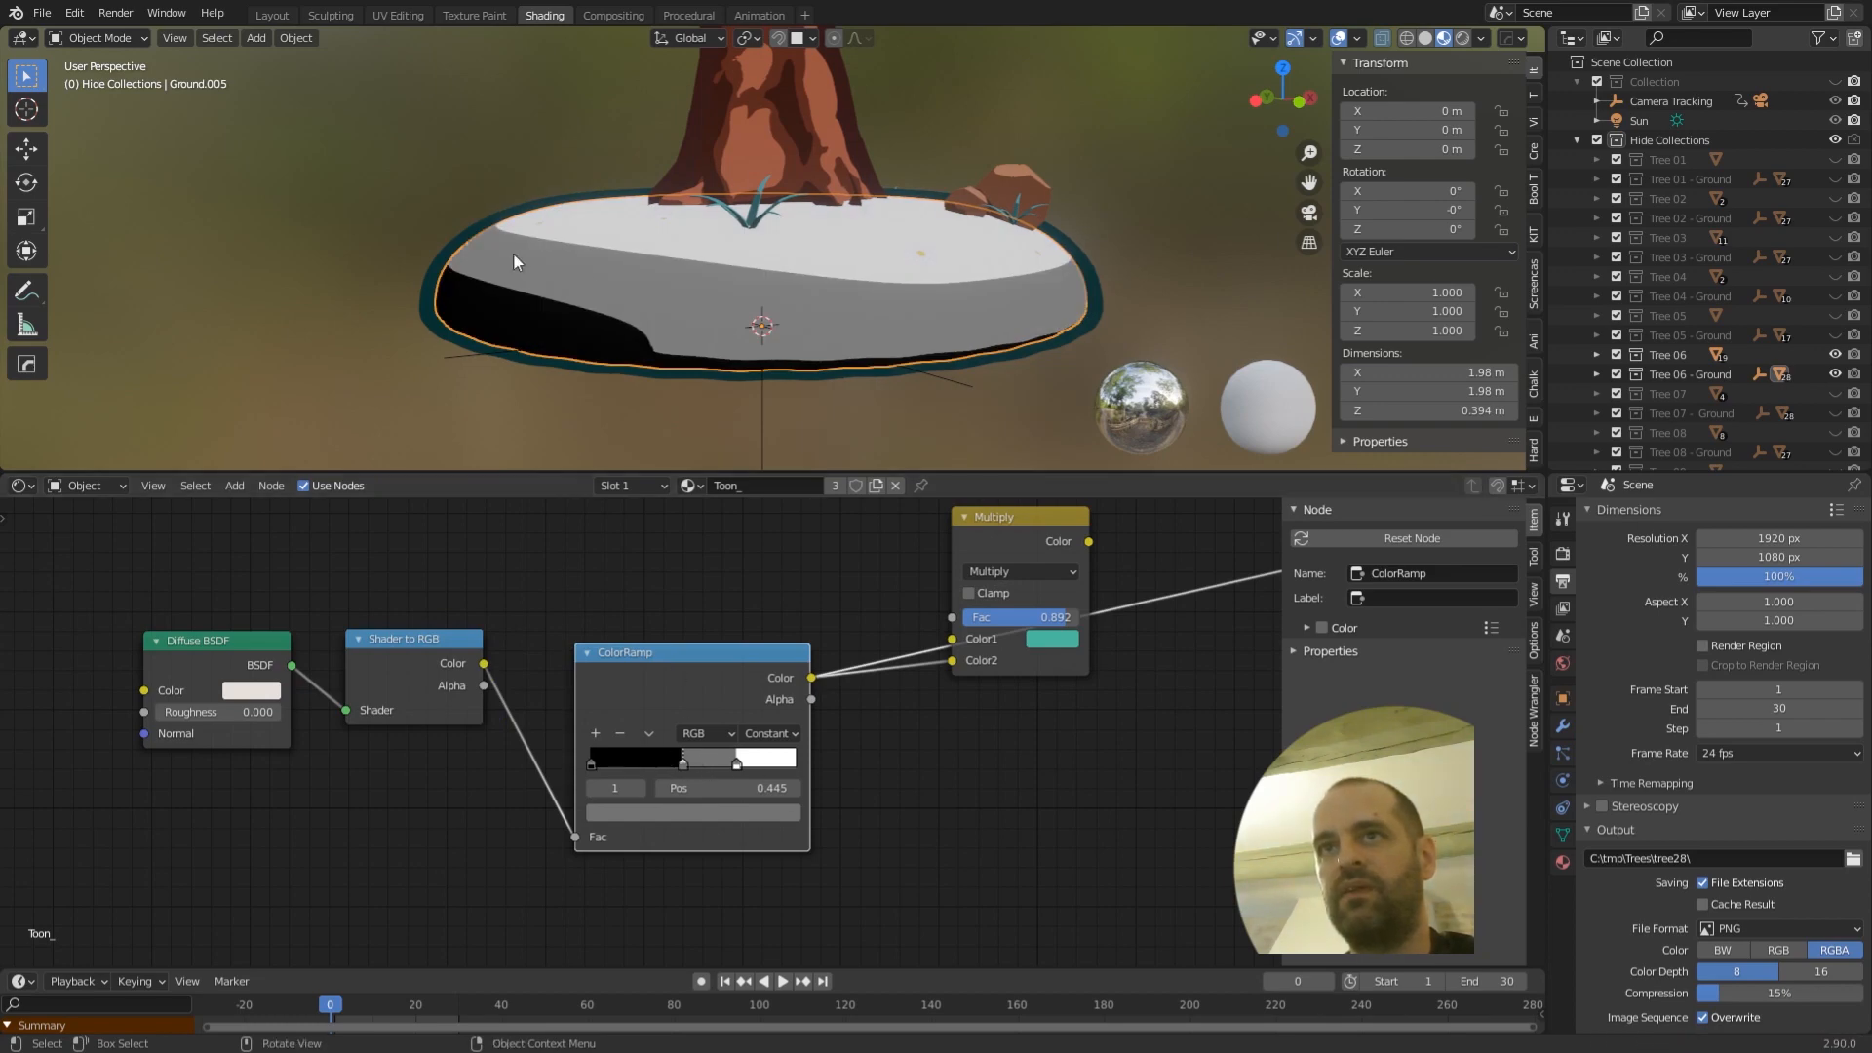
- Set the ColorRamp's middle stop position to 0.382 and preview the Multiply node's colored result on the ground
left_click_drag(682, 762, 670, 765)
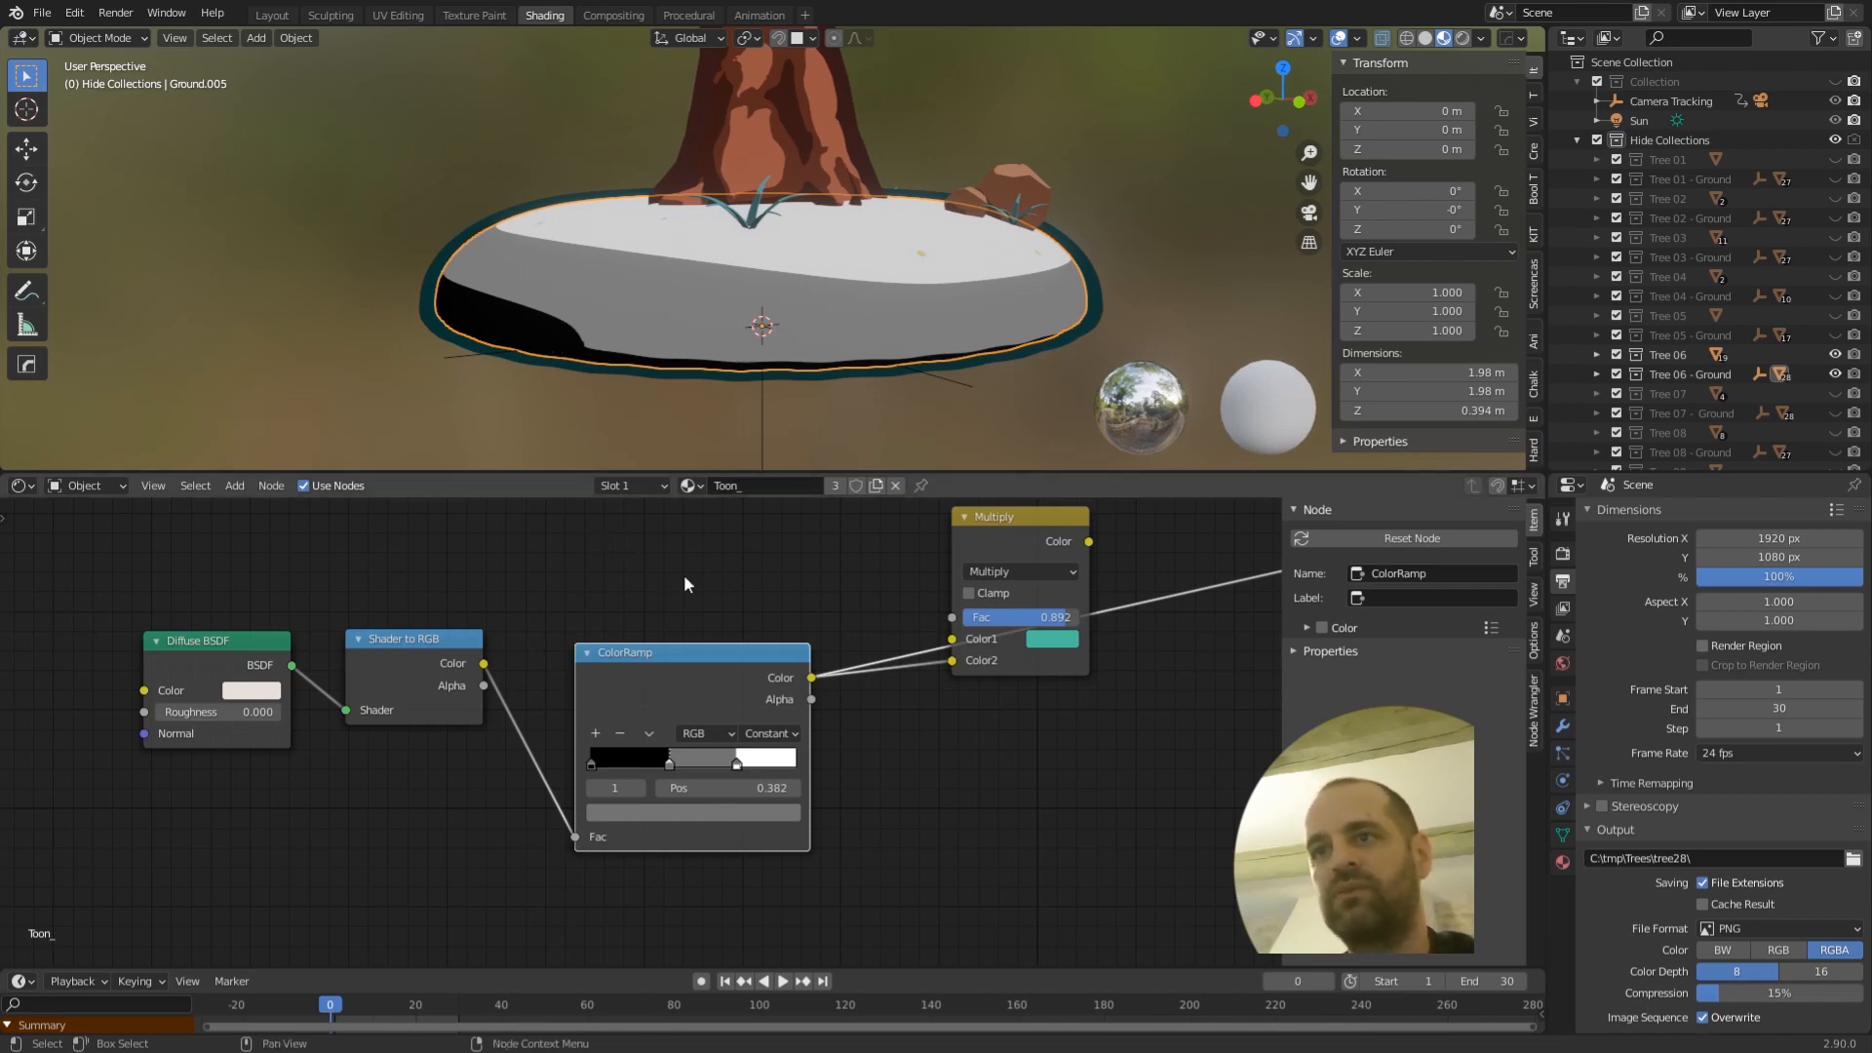
key("Home")
left_click(770, 634)
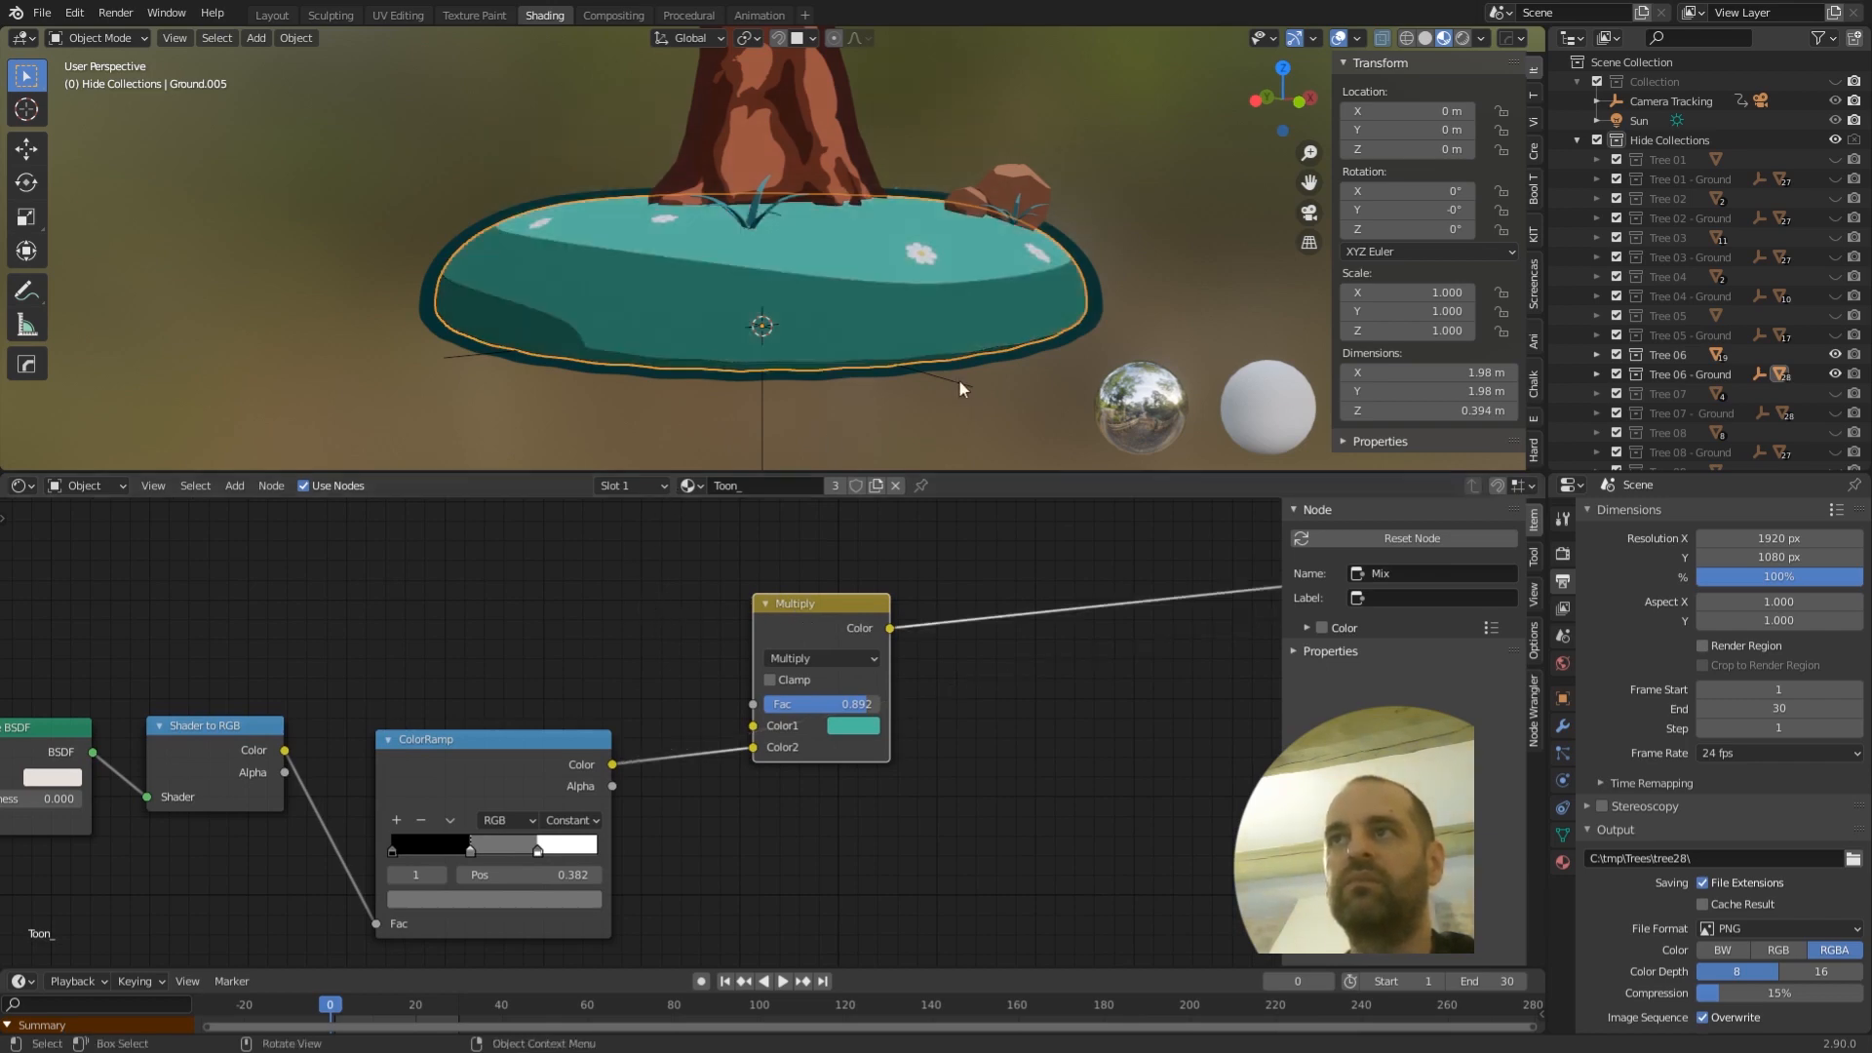
left_click(1128, 261)
- Set the Multiply node's factor to 0.900 in the ground's toon material
scroll(857, 554, "down", 2)
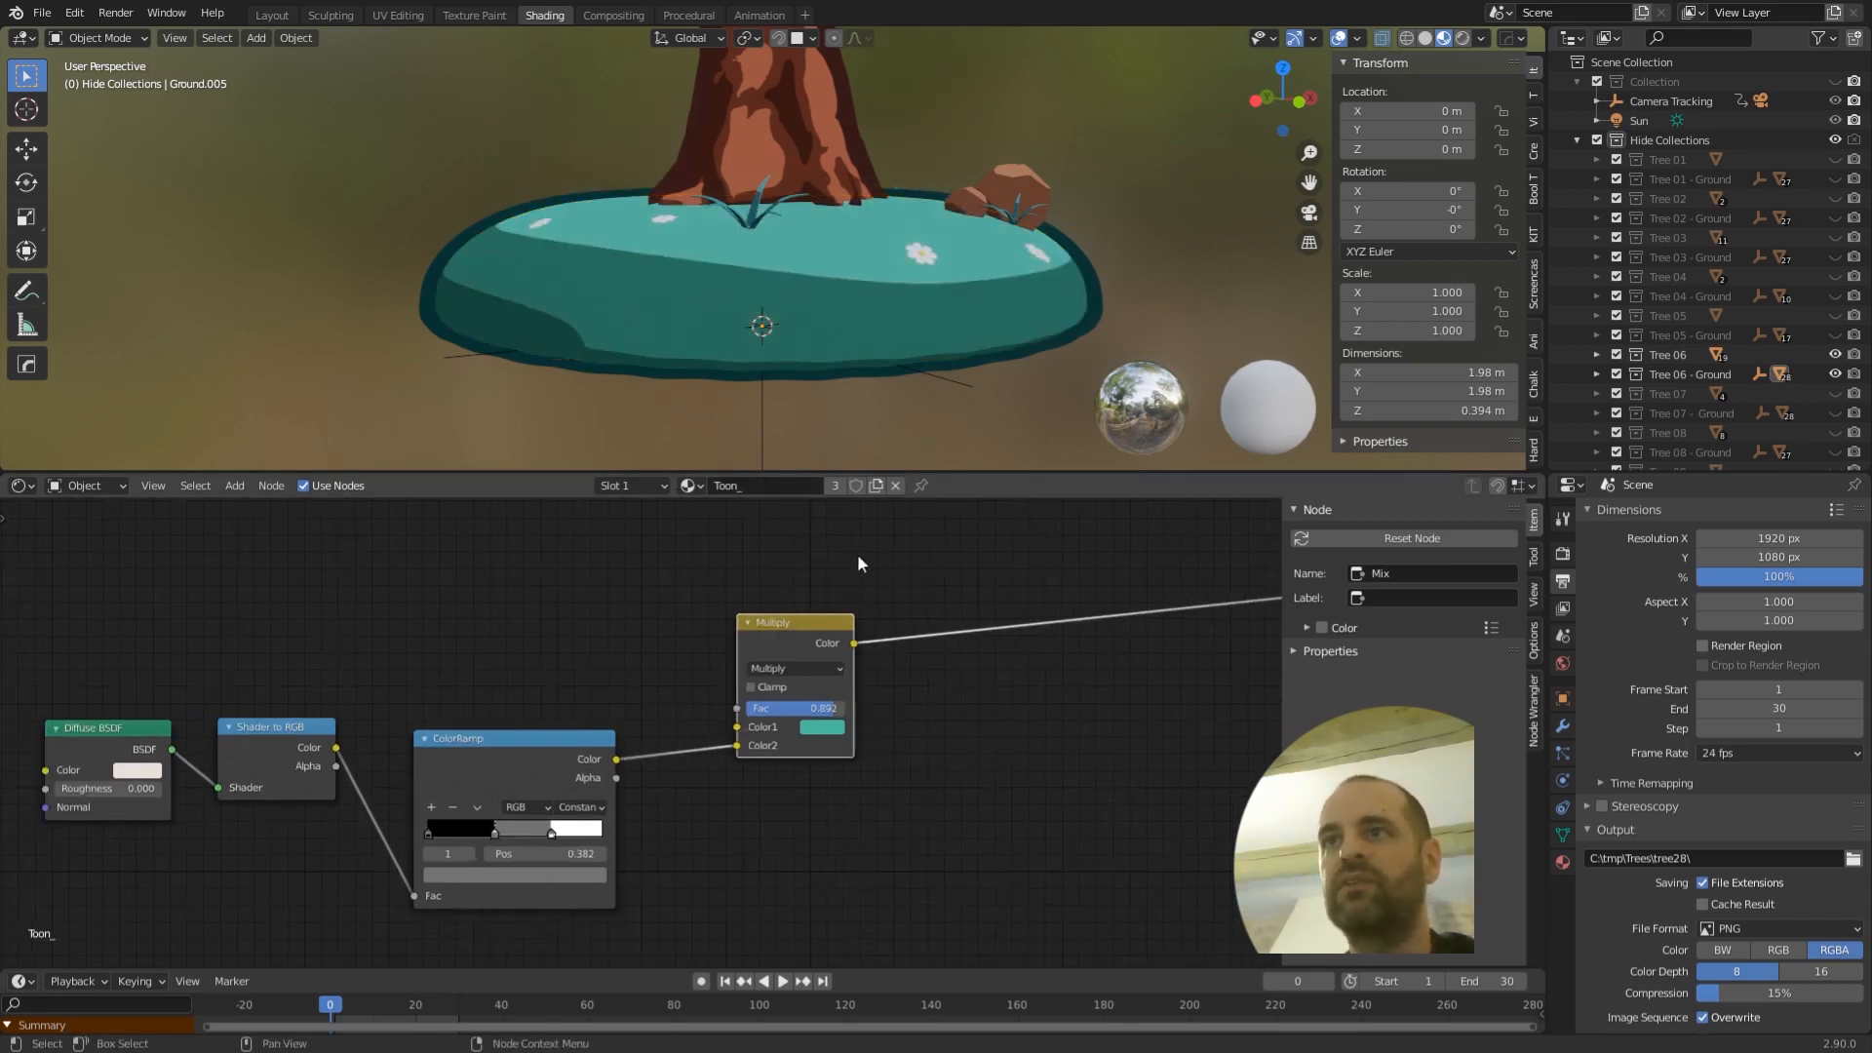
middle_click_drag(627, 606, 754, 611)
left_click_drag(911, 628, 886, 627)
left_click(886, 627)
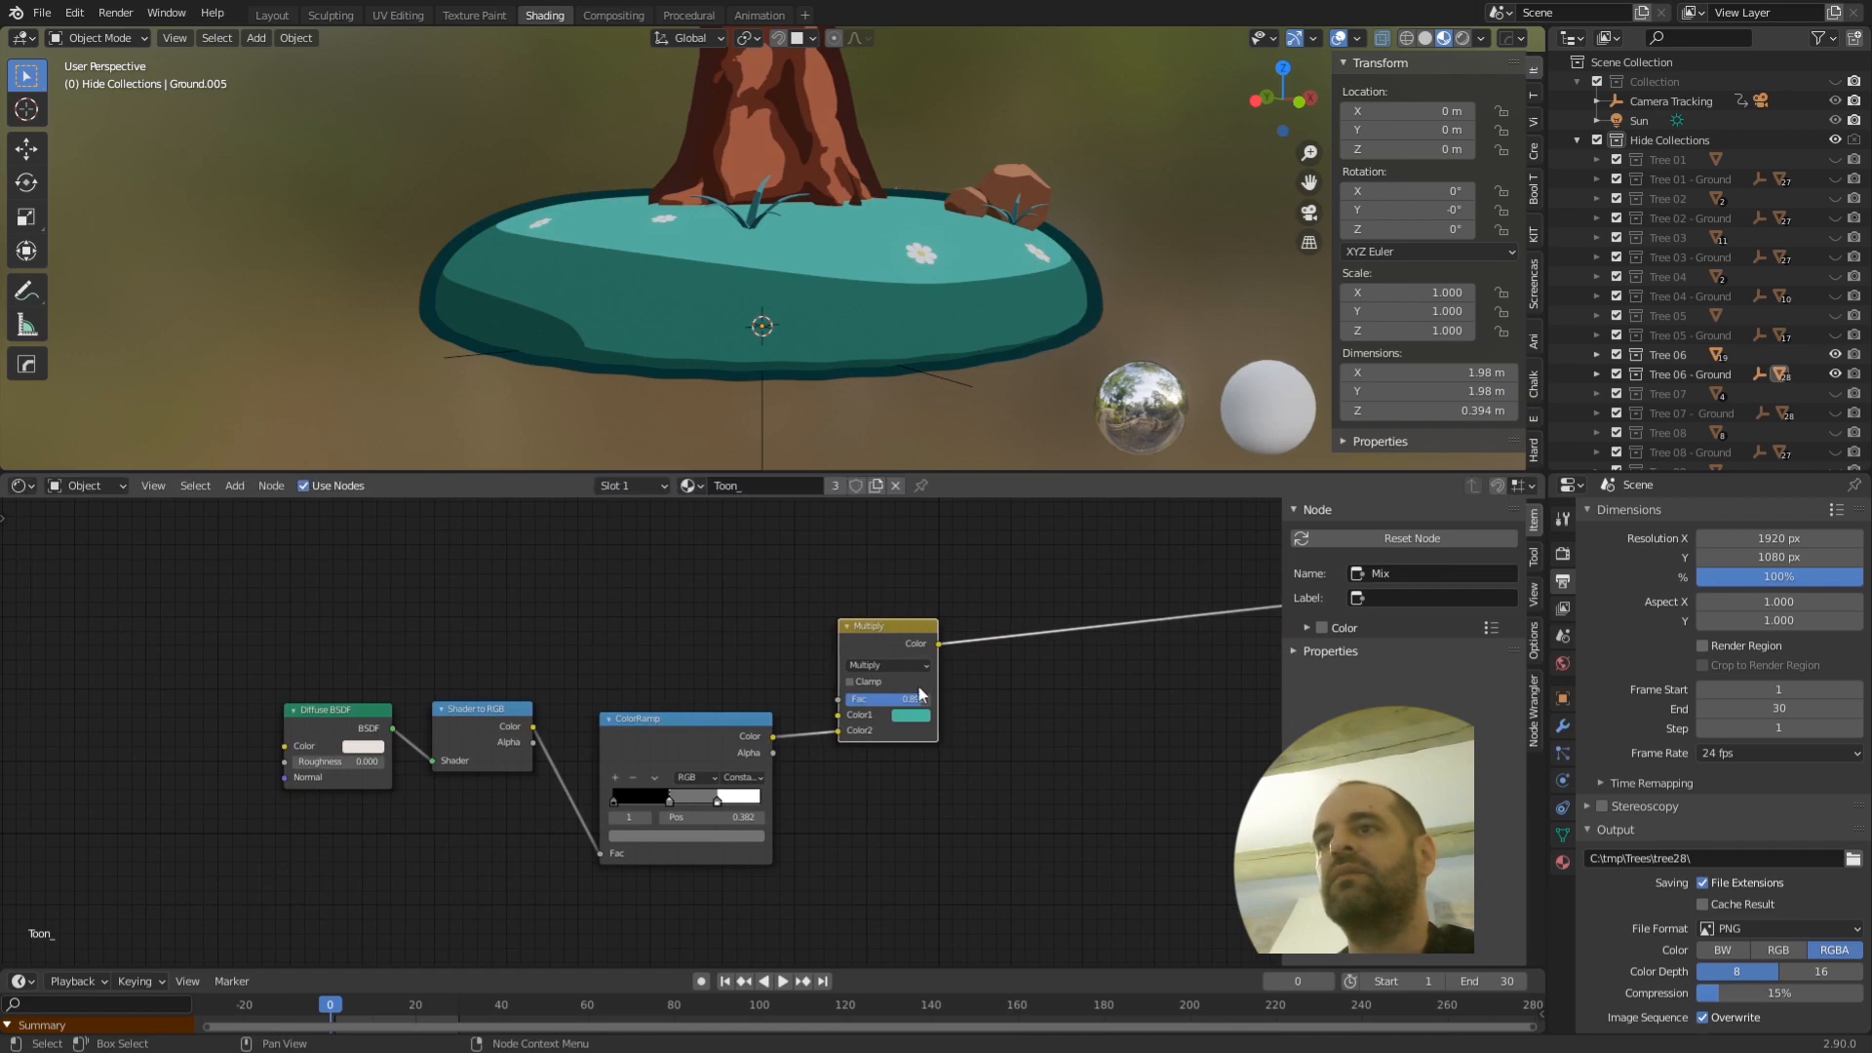
middle_click_drag(918, 686, 816, 675)
scroll(829, 696, "up", 2)
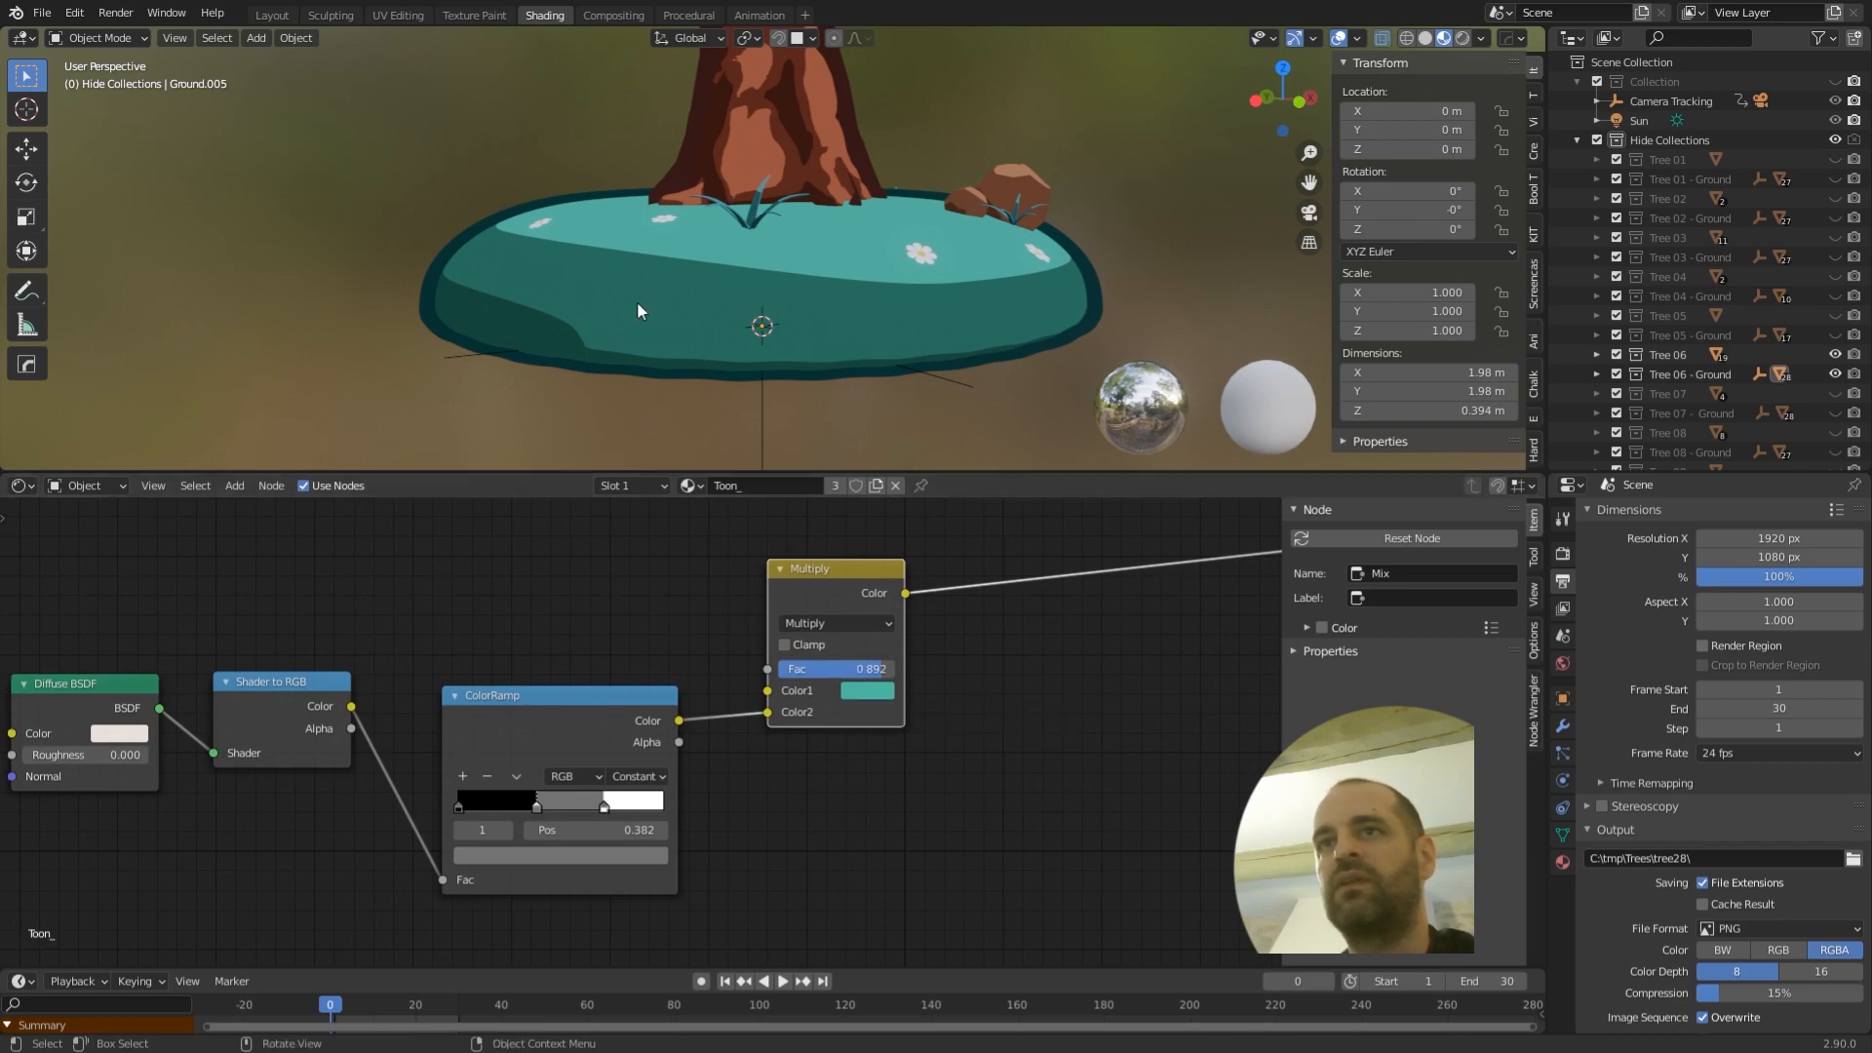
left_click_drag(875, 673, 876, 674)
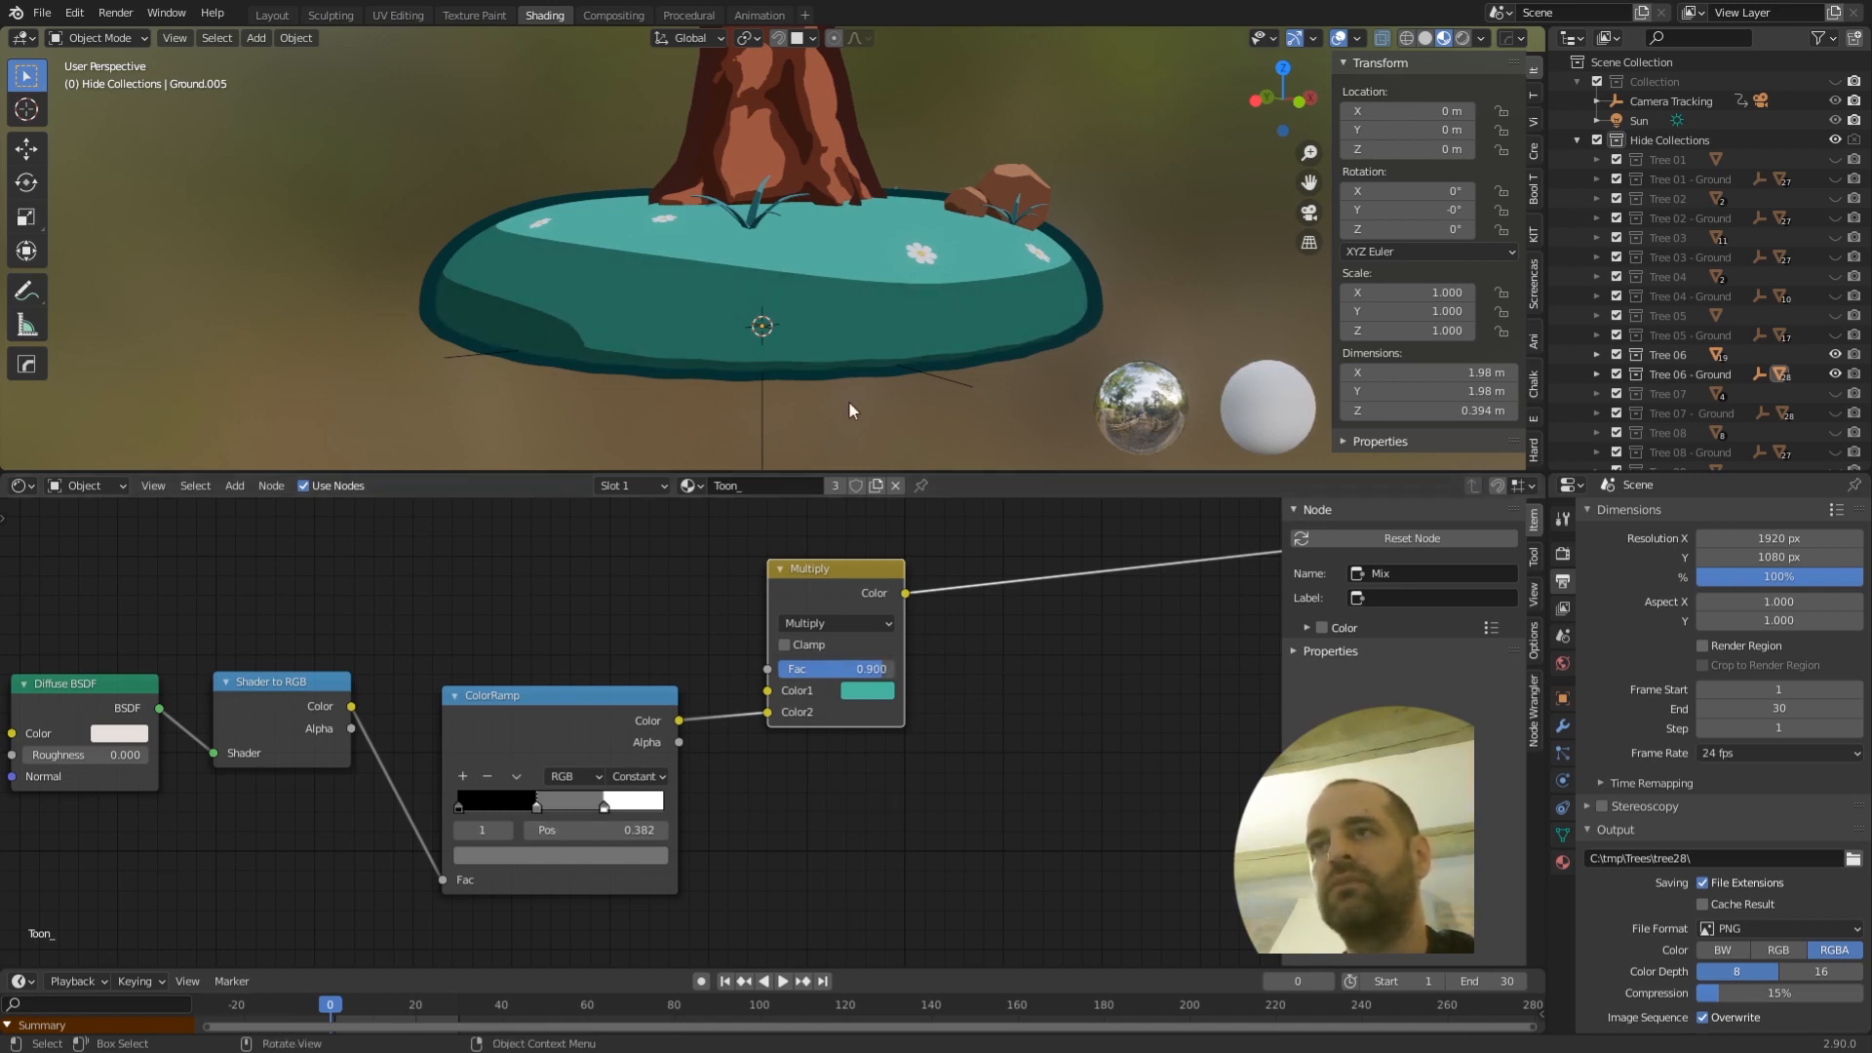
- Move the Multiply node slightly closer to the Viewer and Material Output nodes
scroll(946, 382, "down", 2)
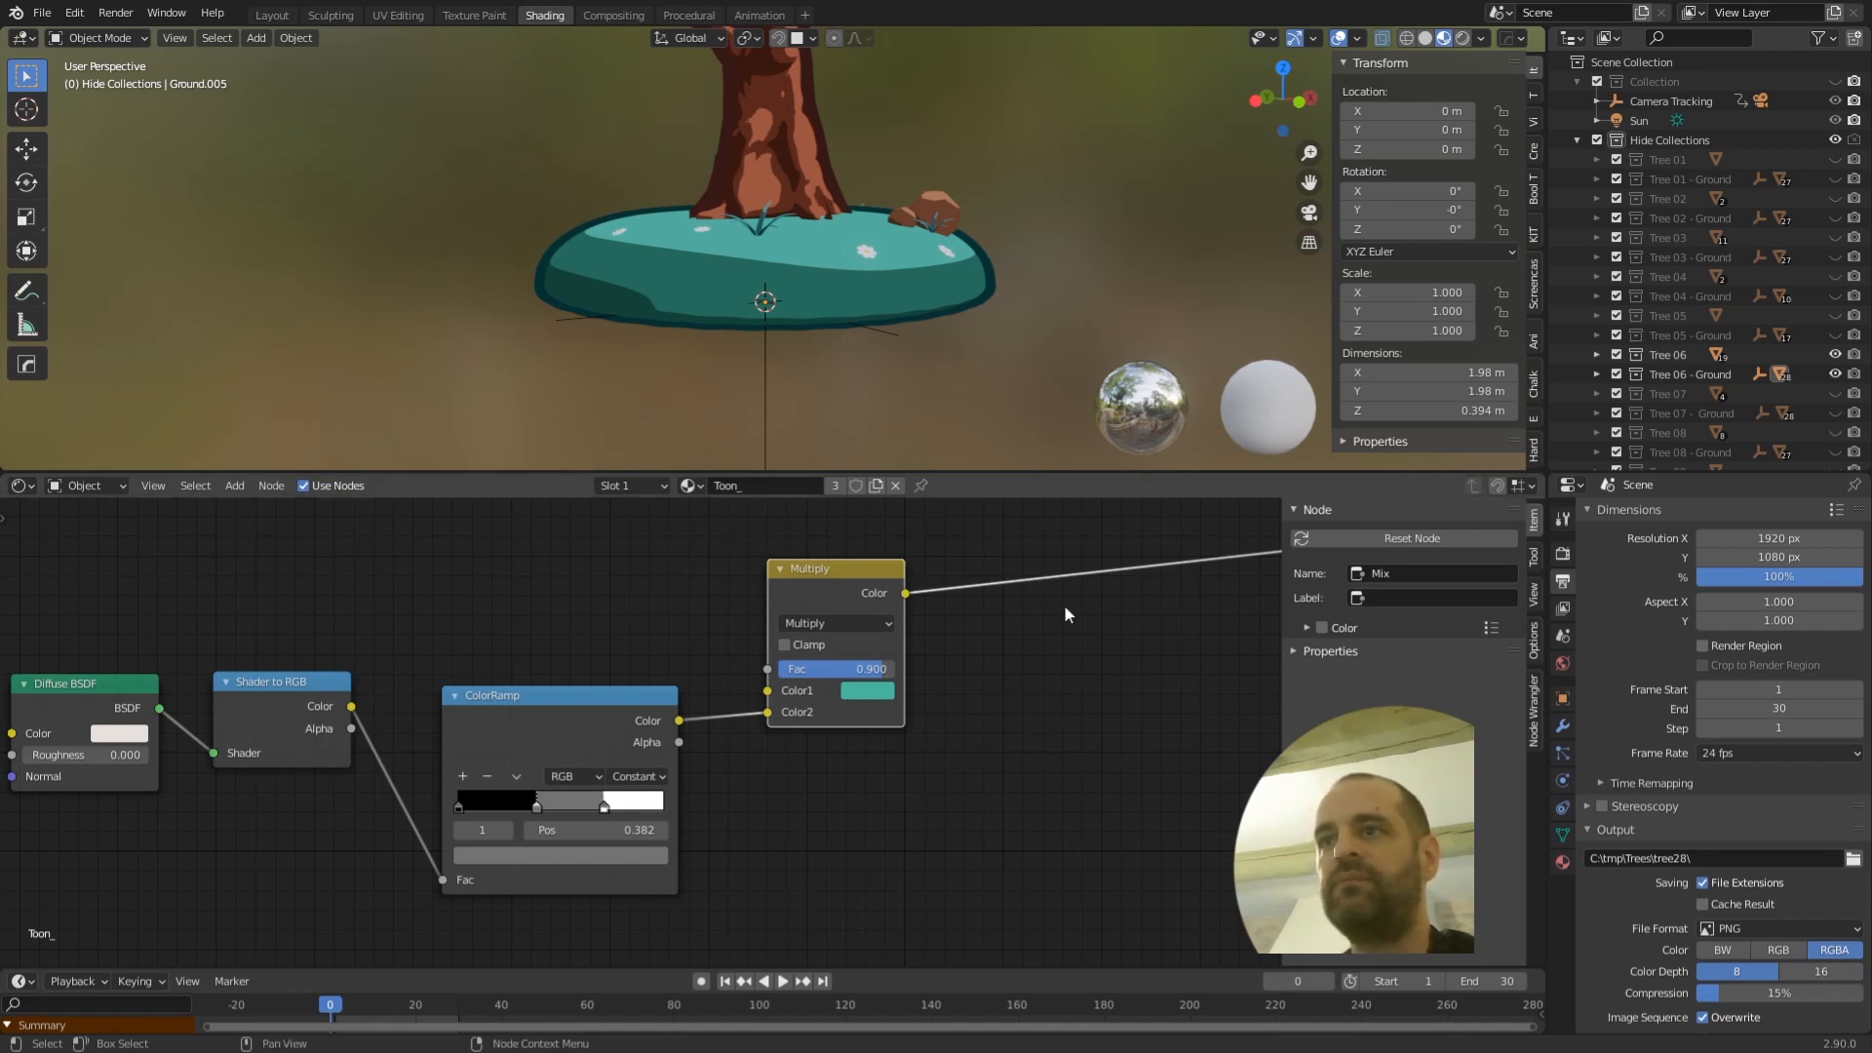
middle_click_drag(1063, 605, 686, 722)
scroll(686, 722, "down", 2)
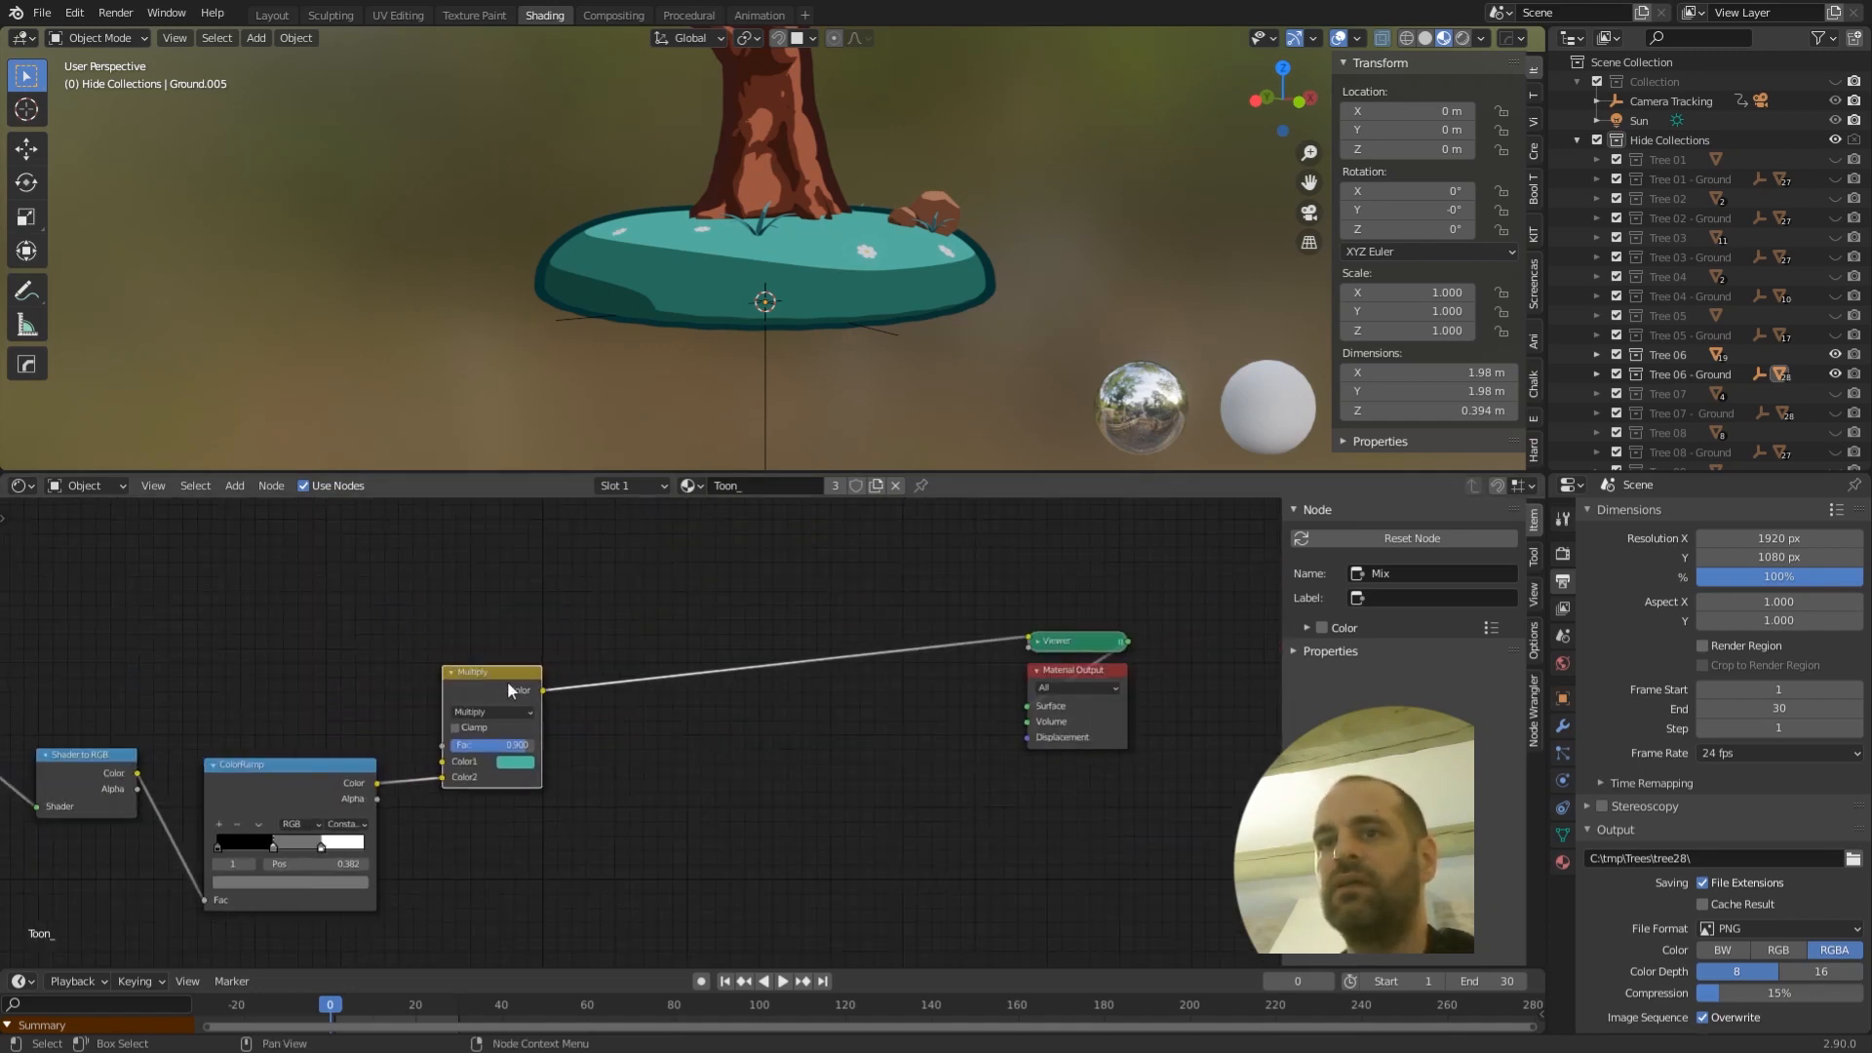
left_click_drag(508, 686, 572, 683)
middle_click_drag(526, 456, 724, 338)
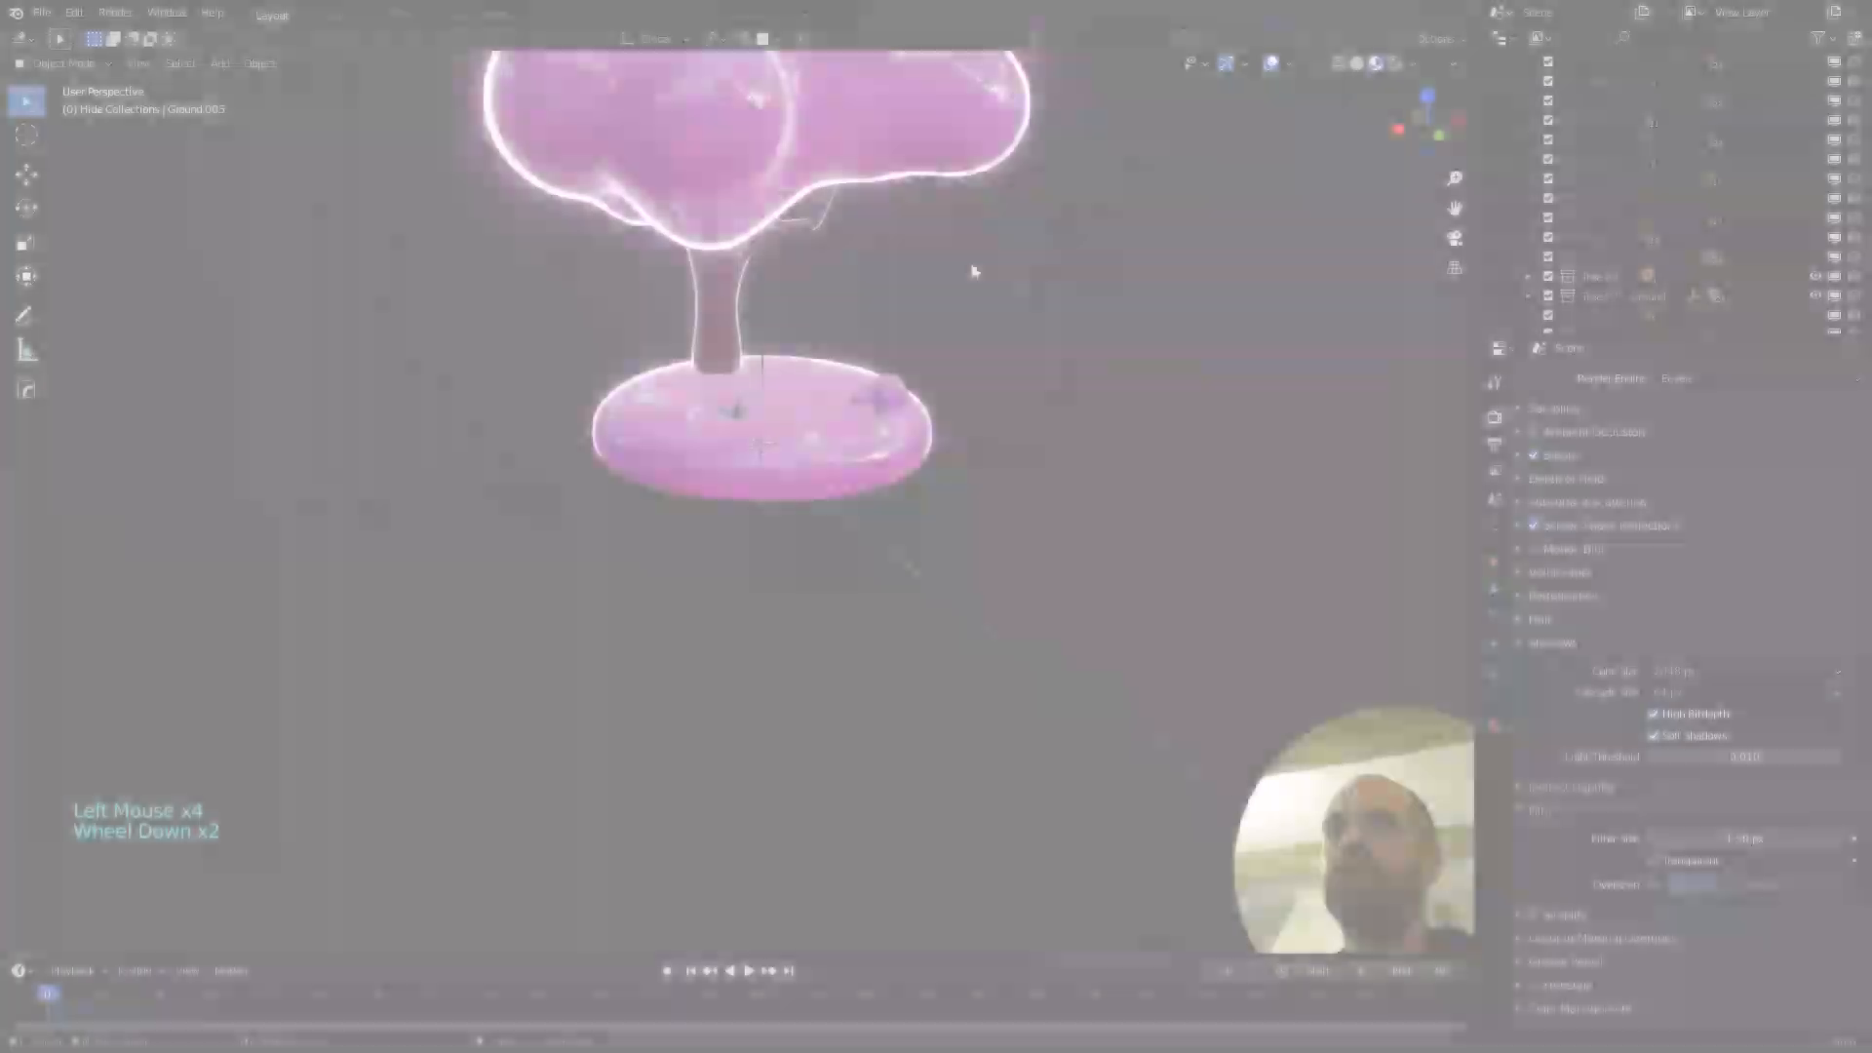
- Select the glowing shell around Tree 07's pink foliage, temporarily shift it aside to inspect it, and cancel the move
middle_click_drag(972, 271, 962, 472, "shift")
scroll(963, 313, "down", 1)
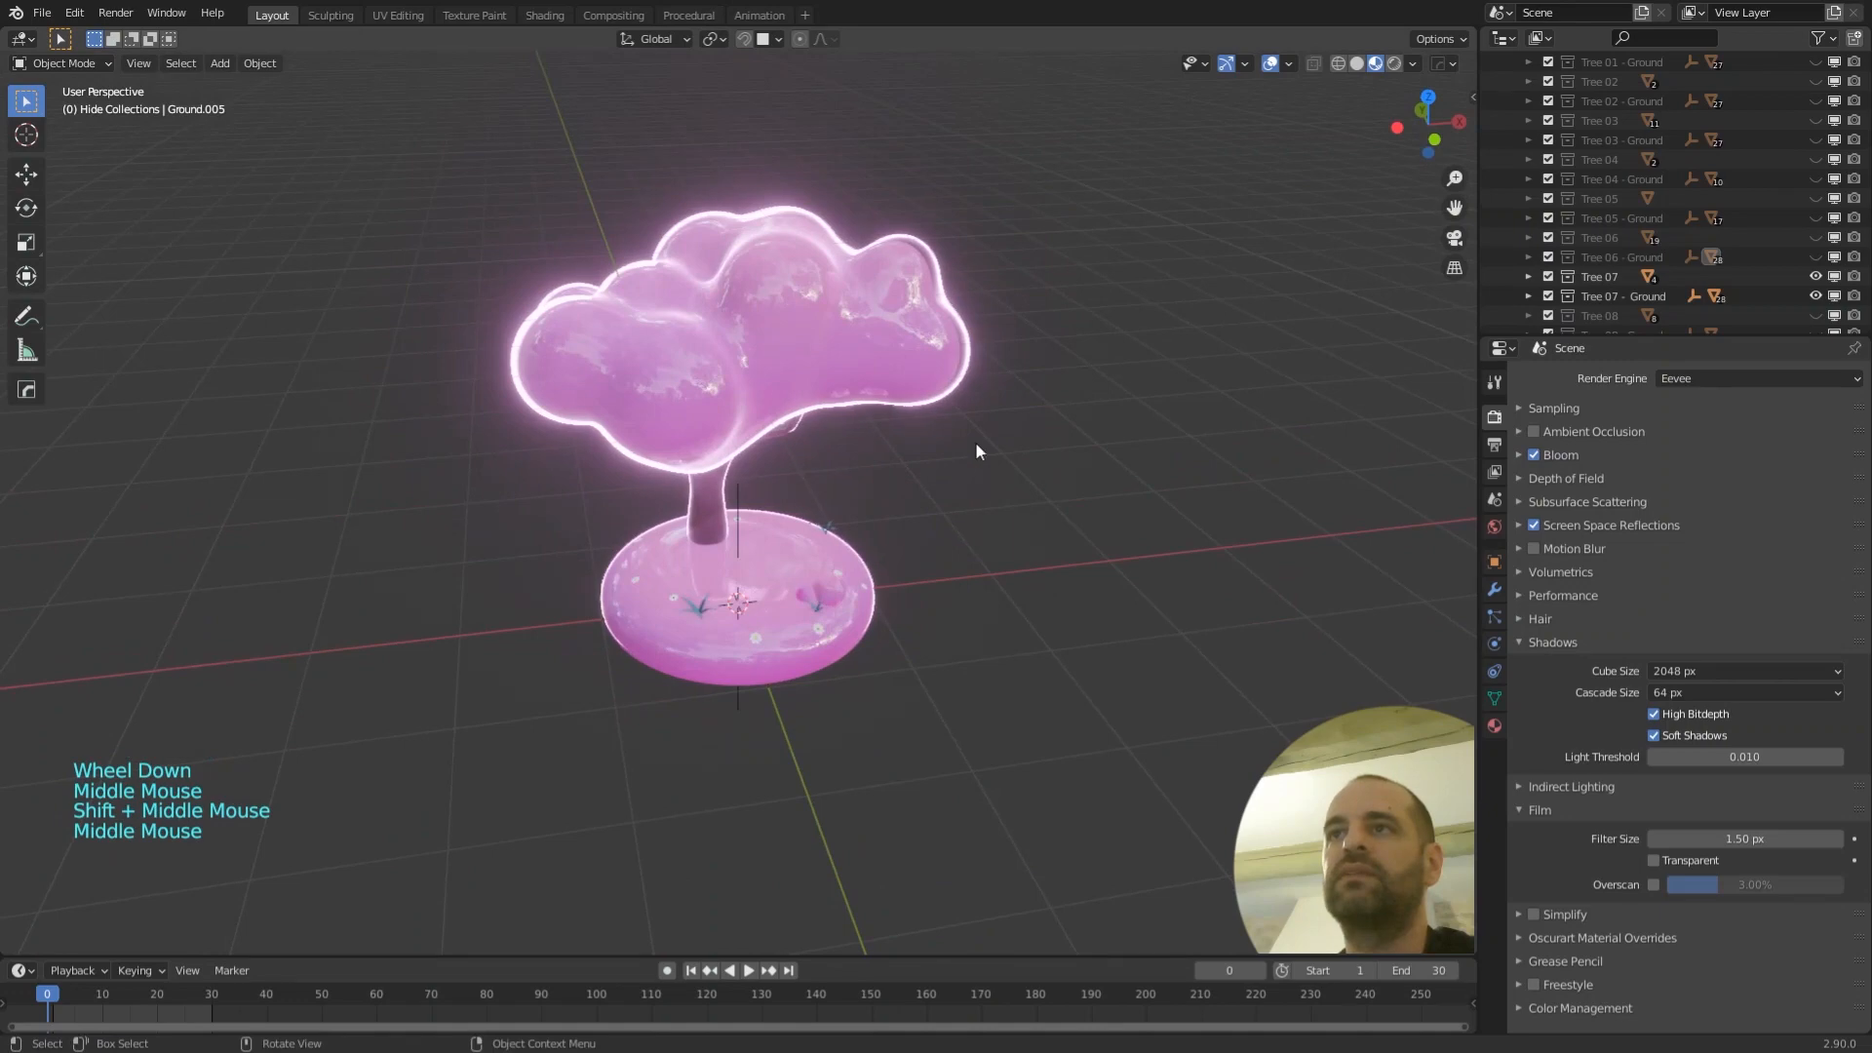
left_click(961, 358)
middle_click_drag(973, 383, 998, 470)
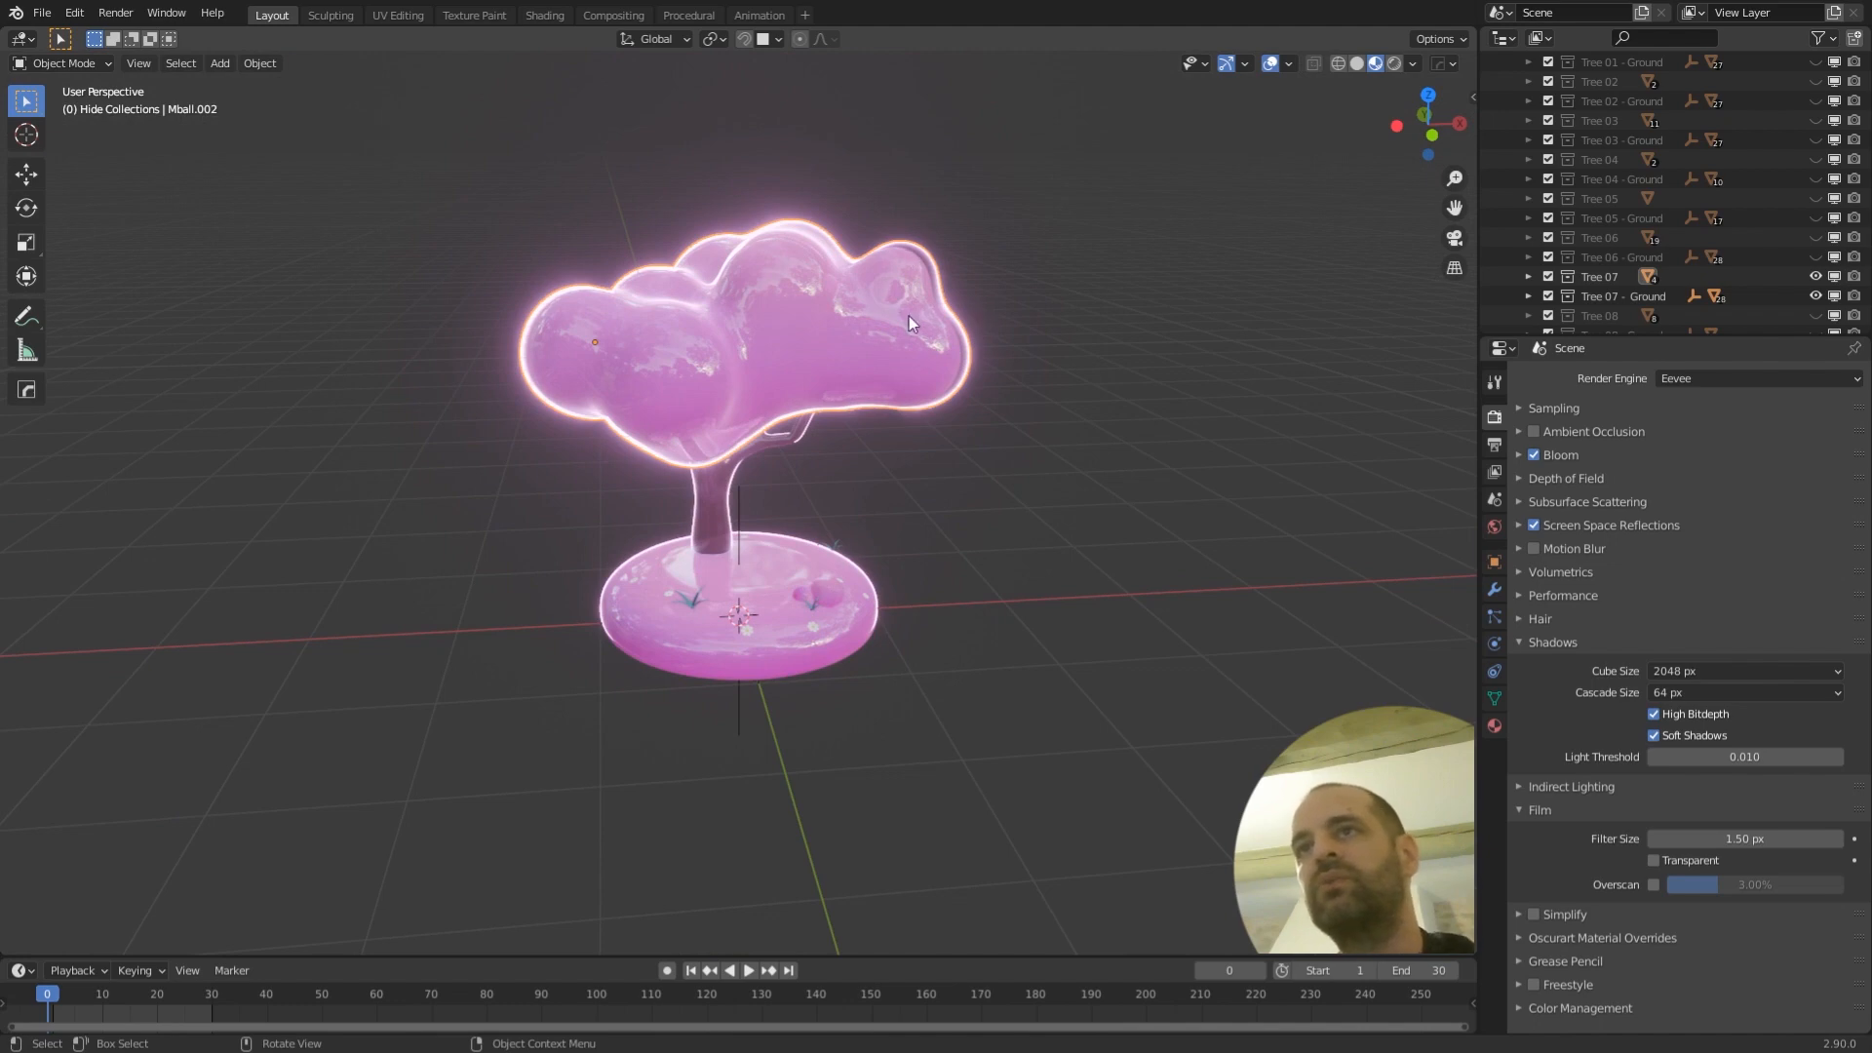
middle_click_drag(916, 326, 950, 351)
key("g")
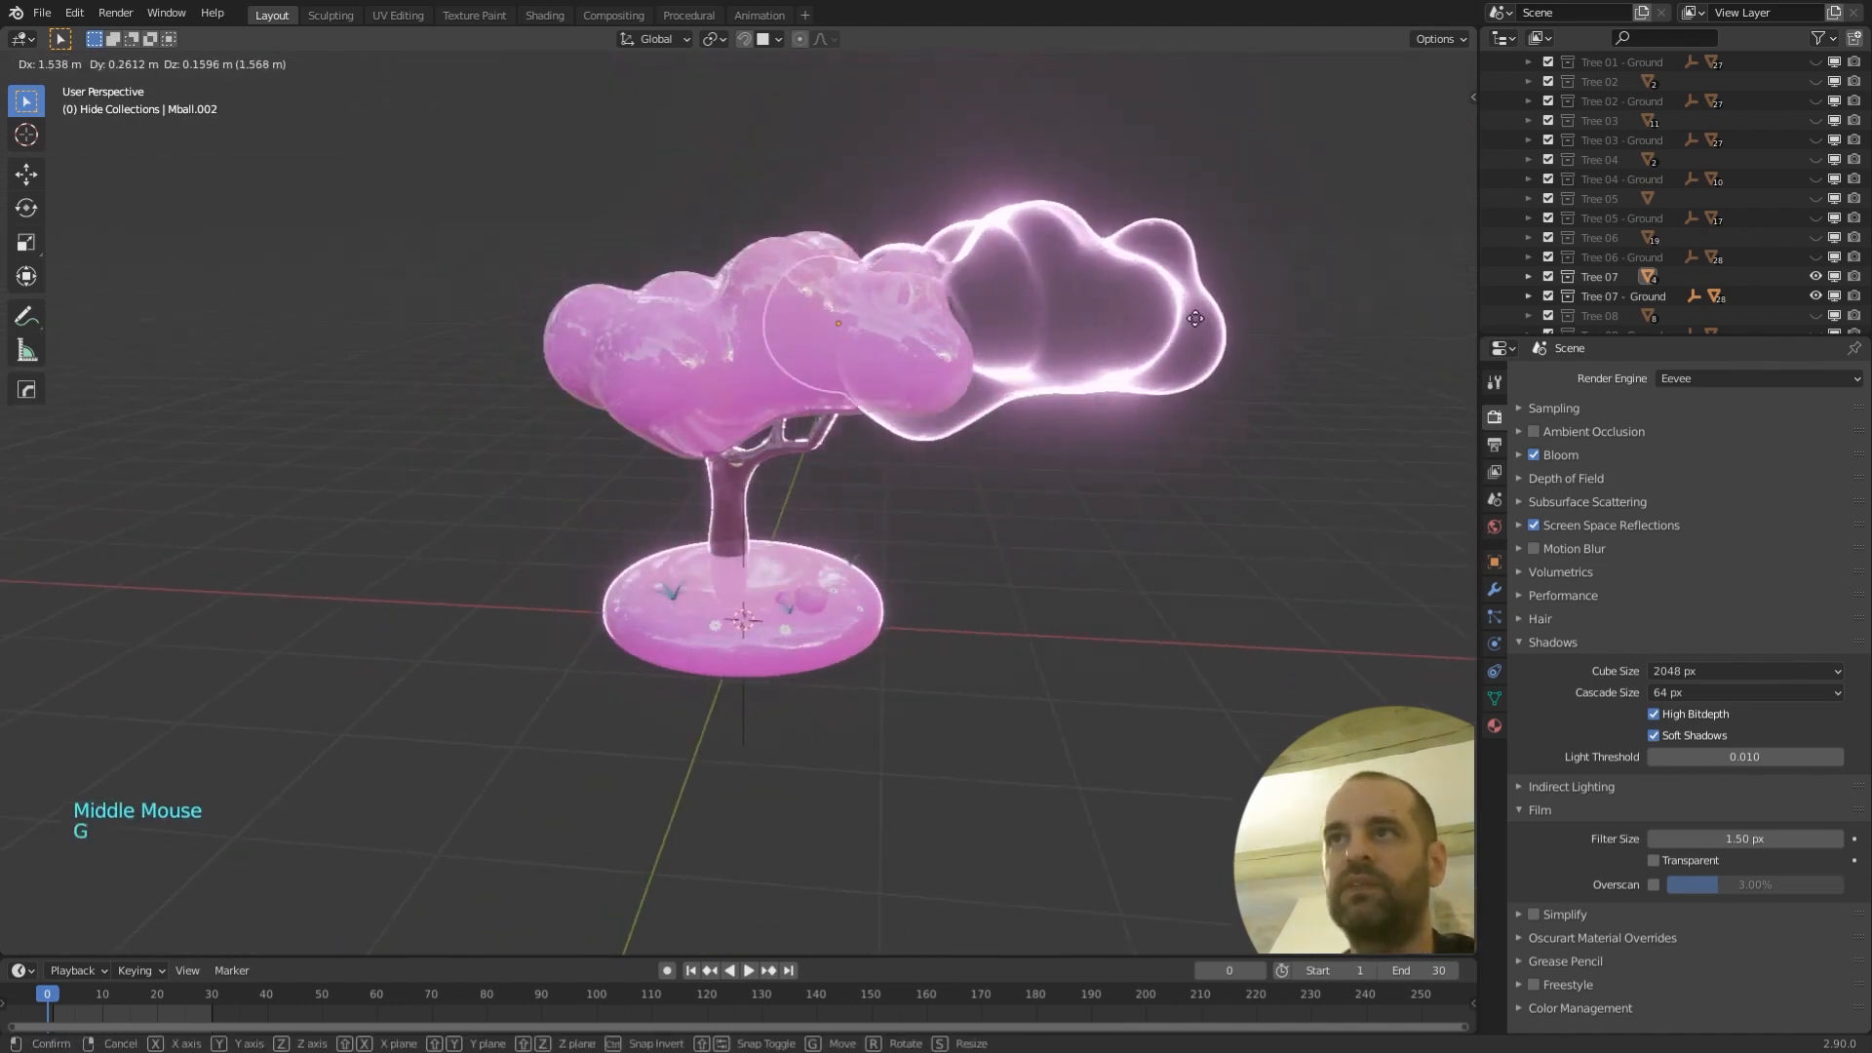
right_click(1232, 316)
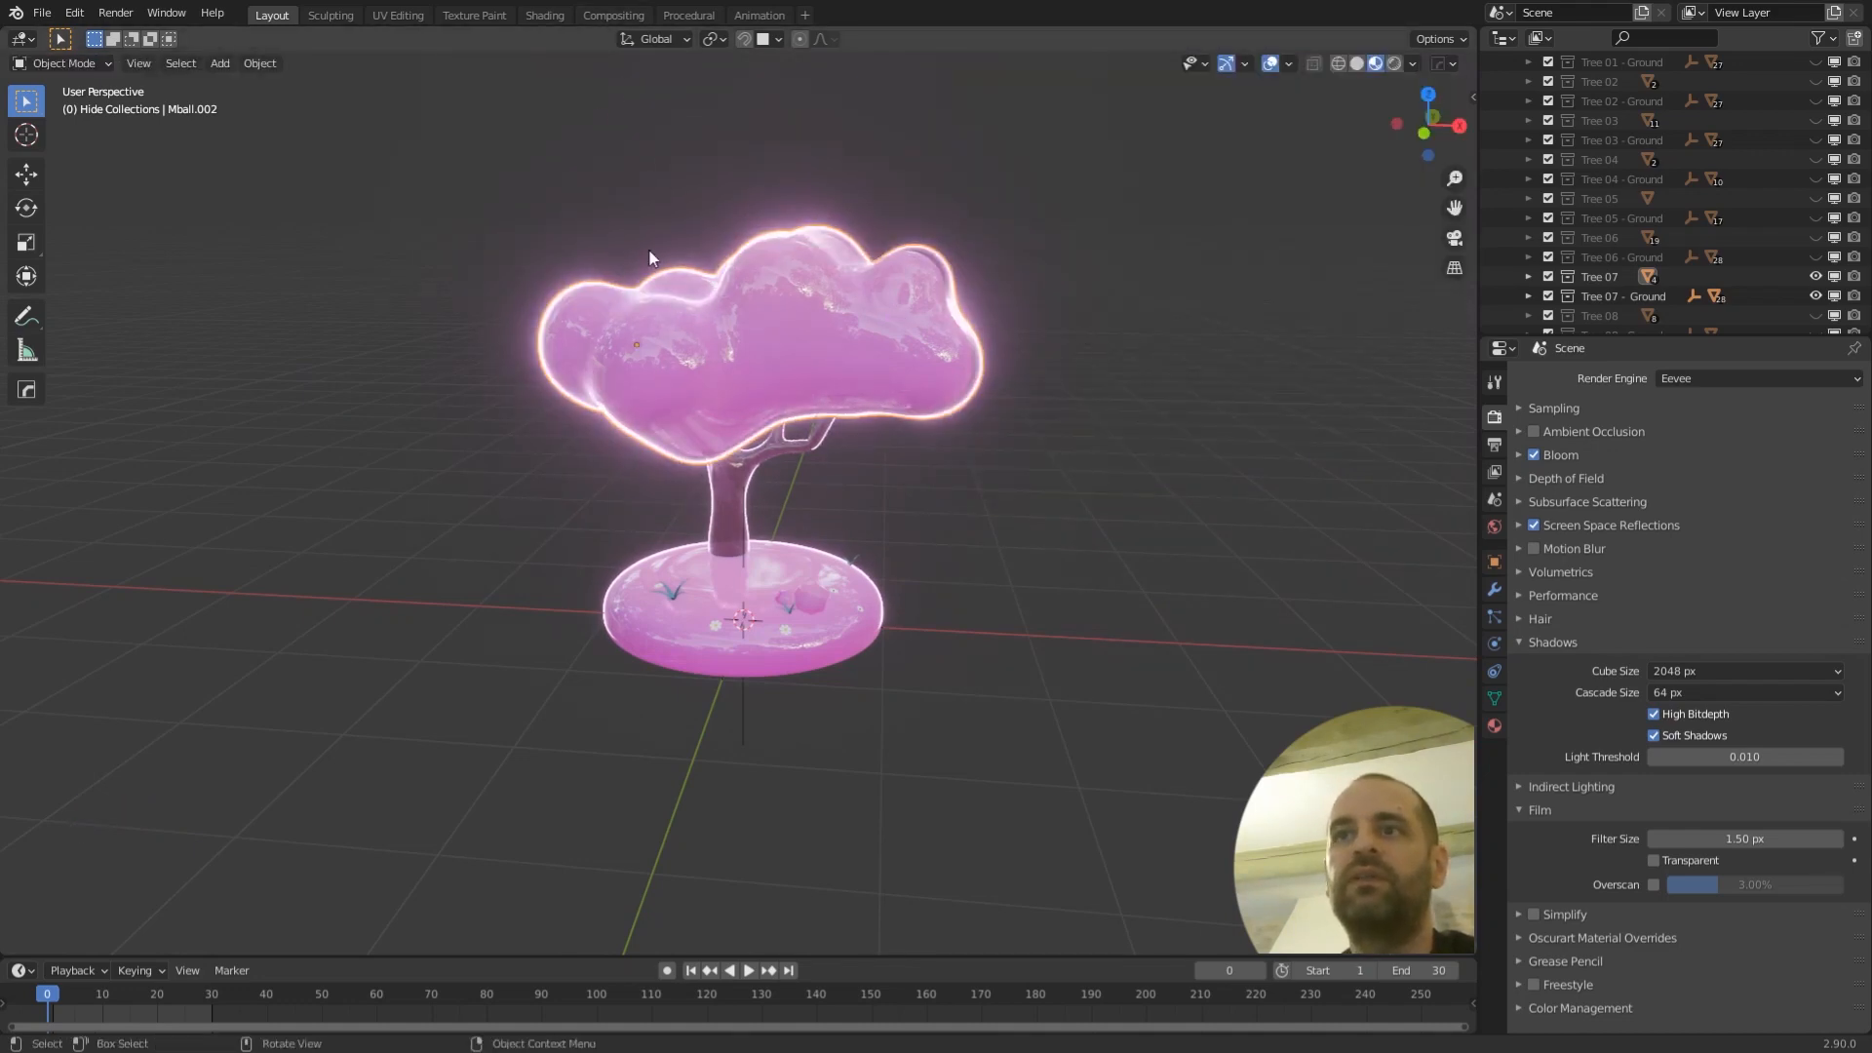
- Open the glowing shell's Material.015 nodes in the Shading workspace and line up Transparent BSDF and Emission beneath Layer Weight
left_click(535, 15)
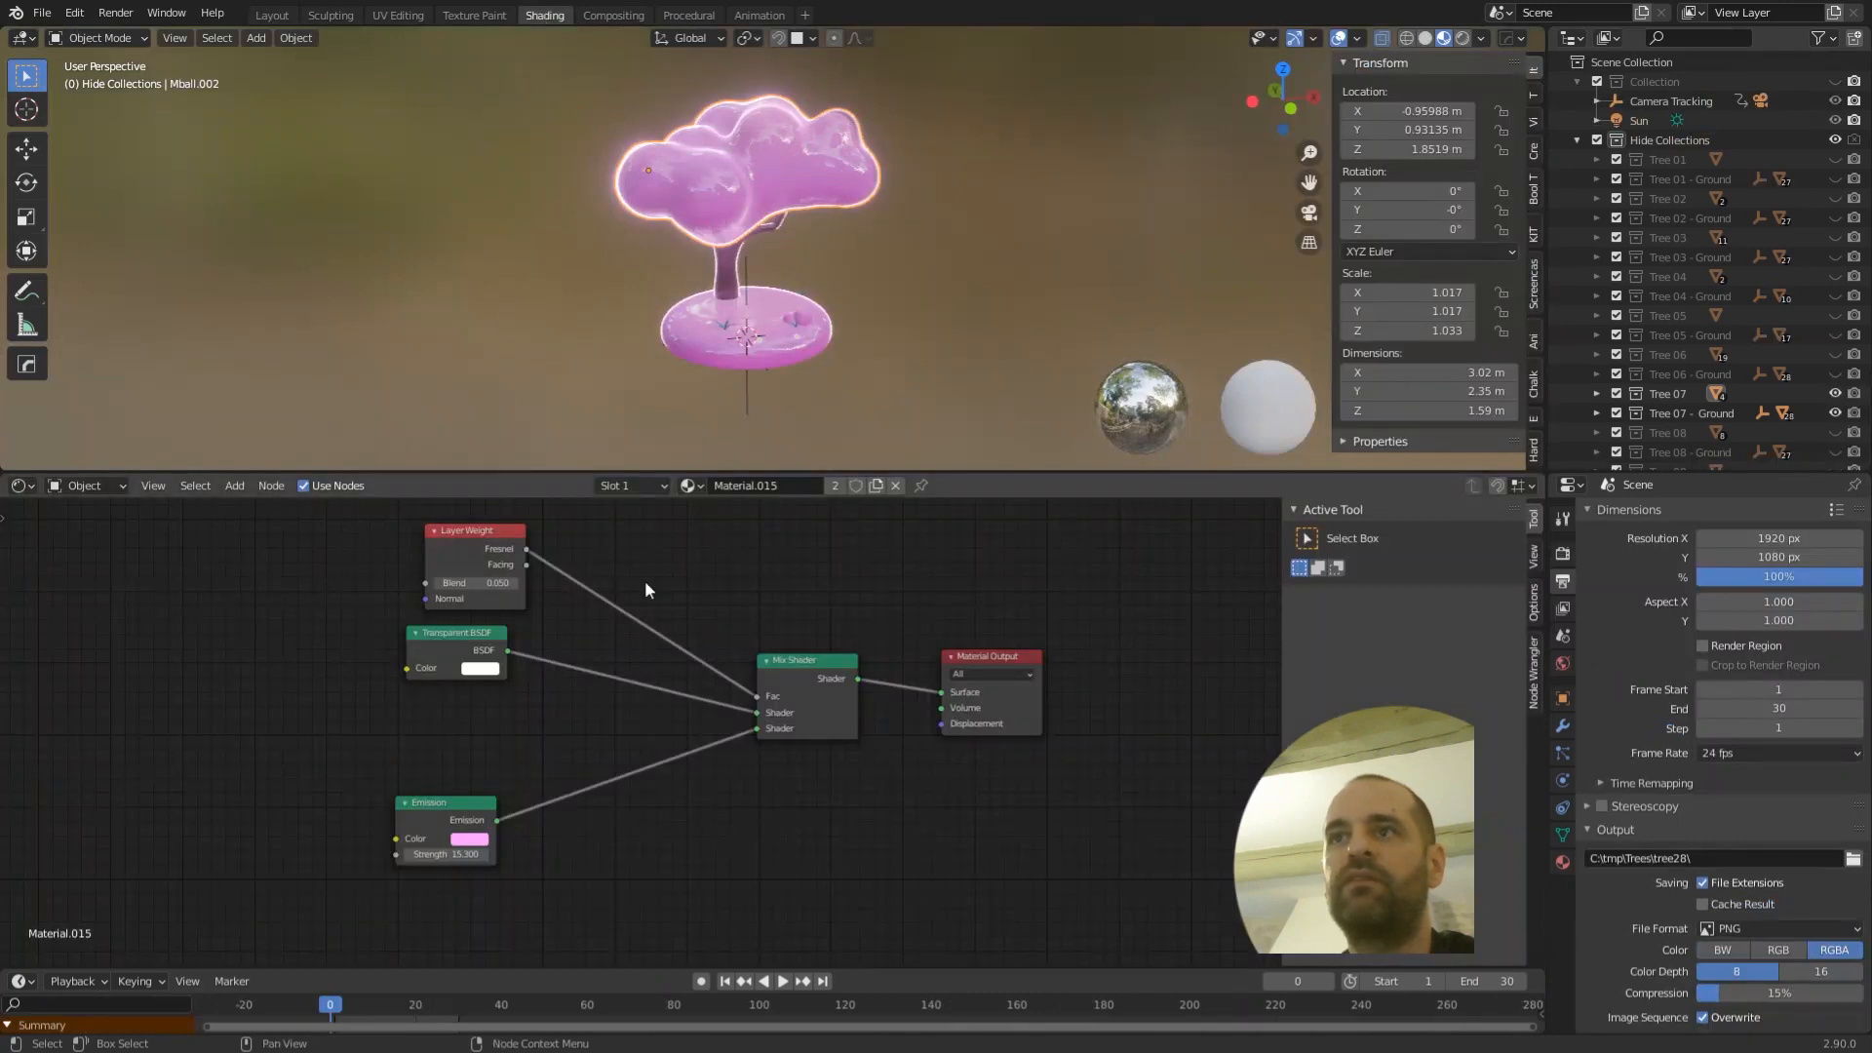
scroll(581, 651, "up", 2)
middle_click_drag(569, 618, 655, 628)
left_click_drag(532, 651, 560, 652)
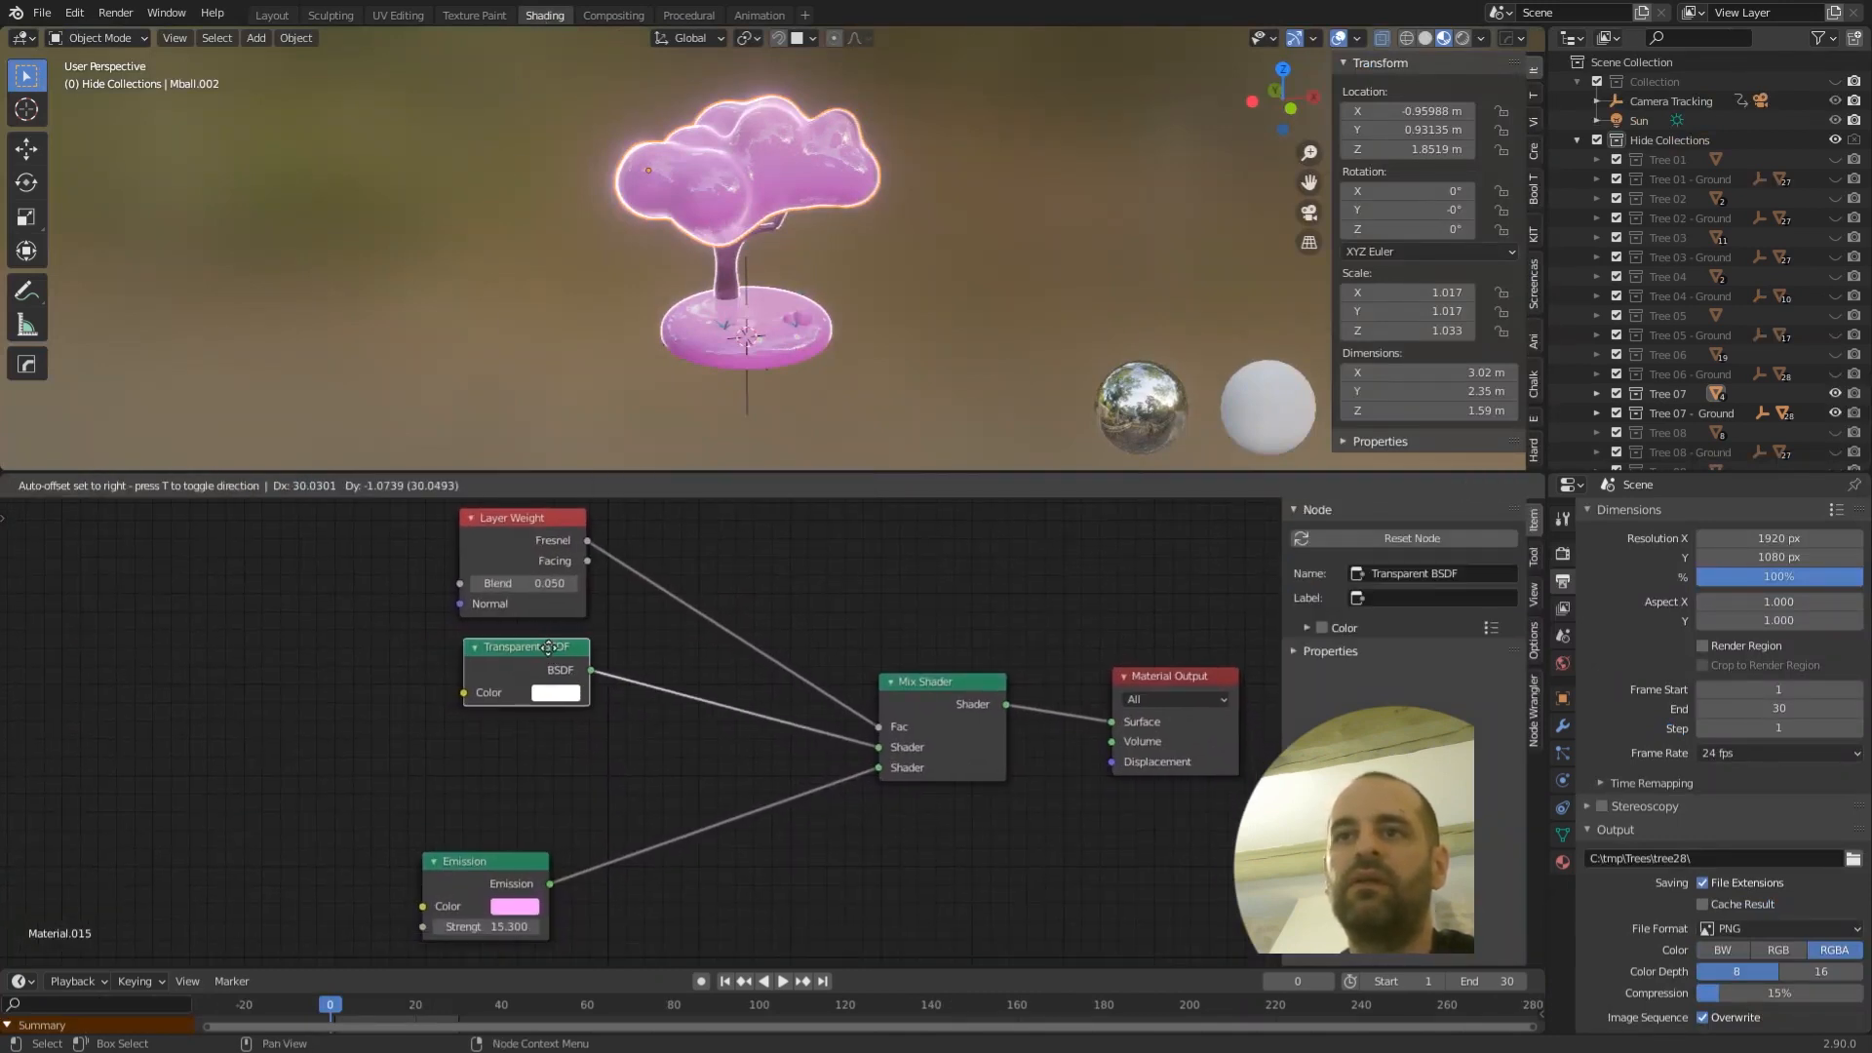
left_click_drag(533, 864, 574, 757)
middle_click_drag(644, 747, 650, 785)
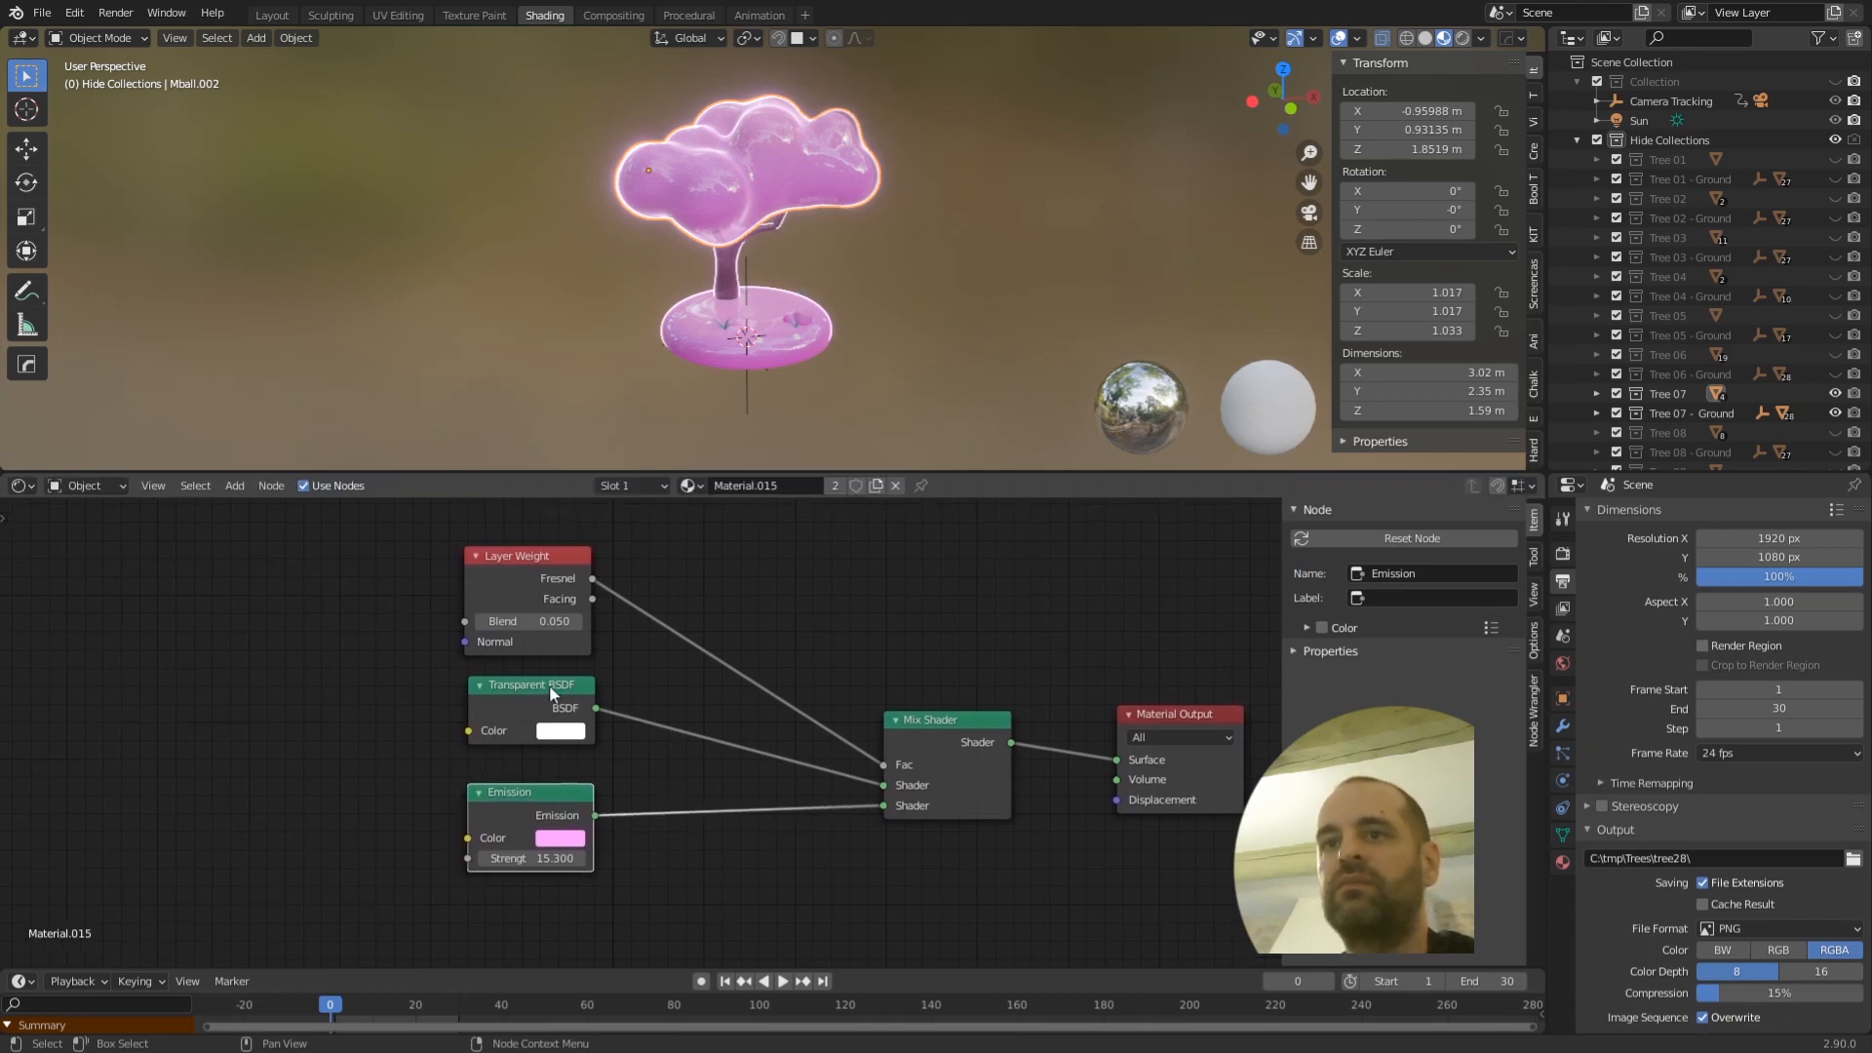
mouse_move(551, 687)
left_mouse_down()
mouse_move(549, 705)
mouse_move(538, 692)
left_mouse_up()
- Move the glowing shell off the foliage by 1.047 m in X, 0.22854 m in Y and 0.11539 m in Z
scroll(683, 429, "up", 5)
middle_click_drag(883, 357, 938, 343)
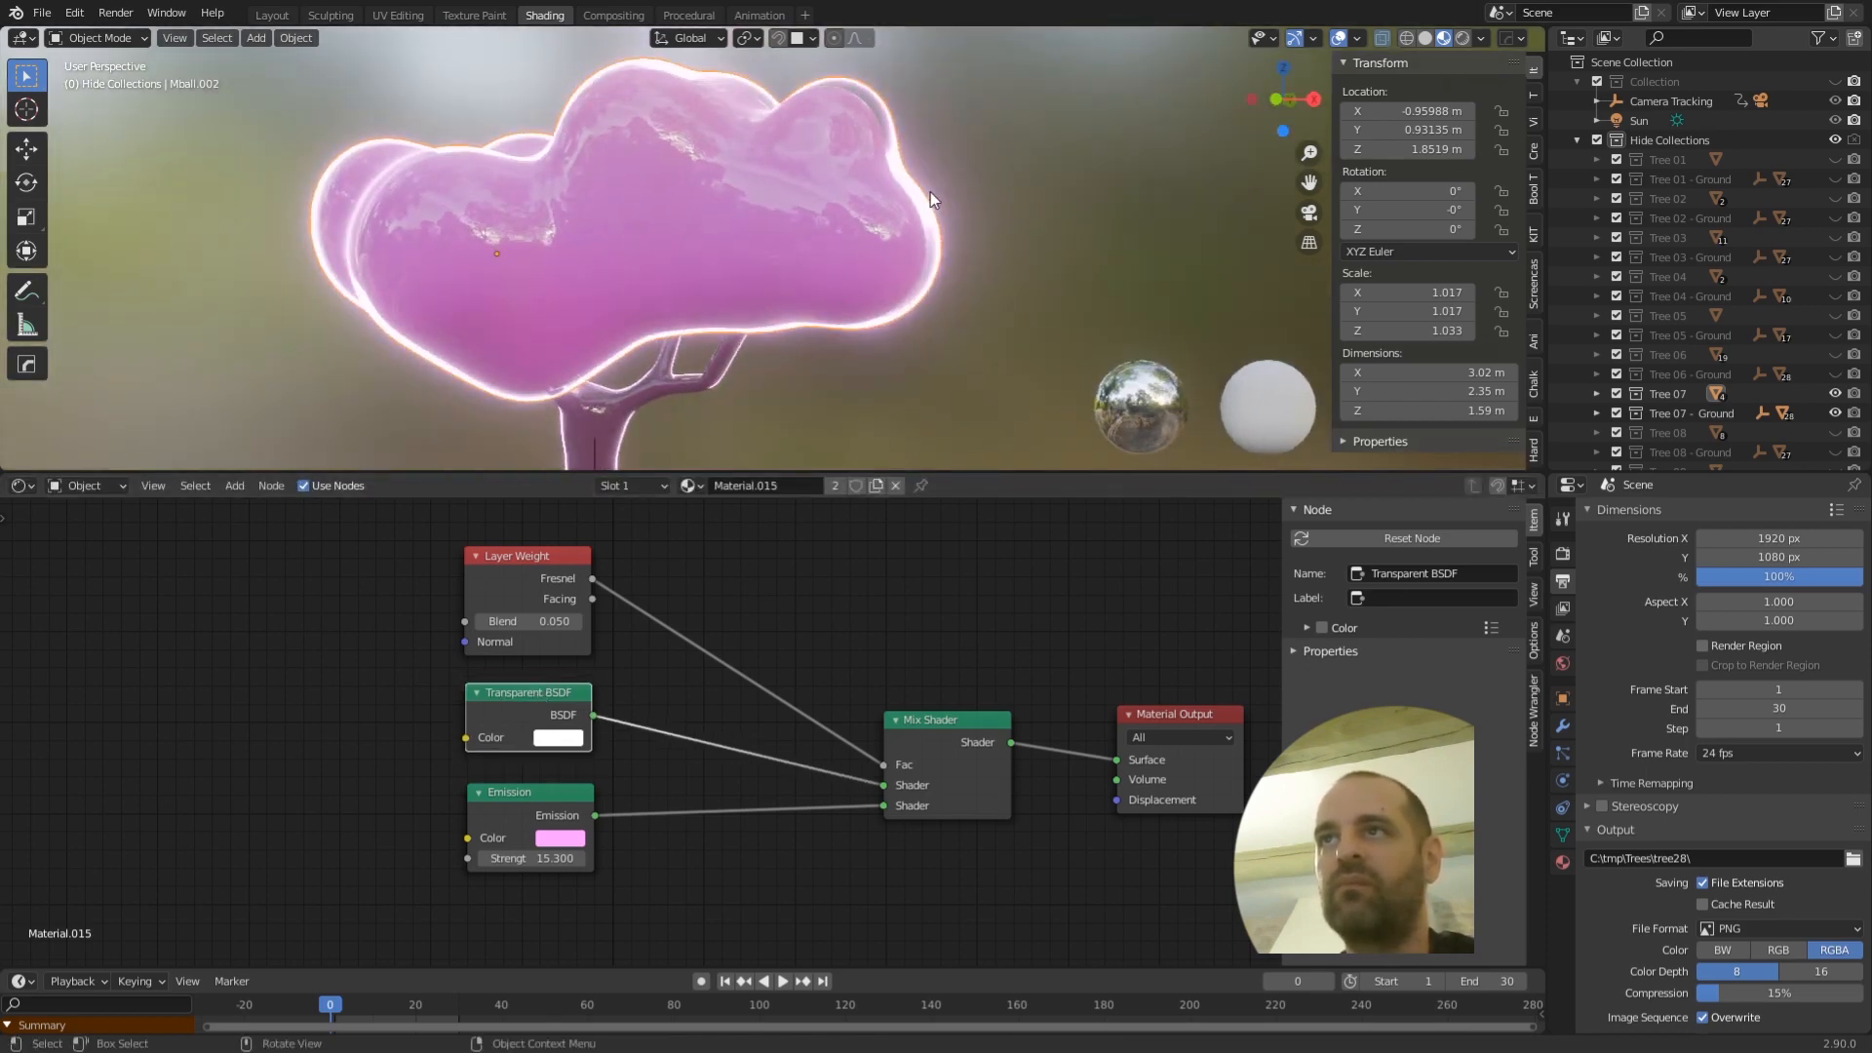
key("g")
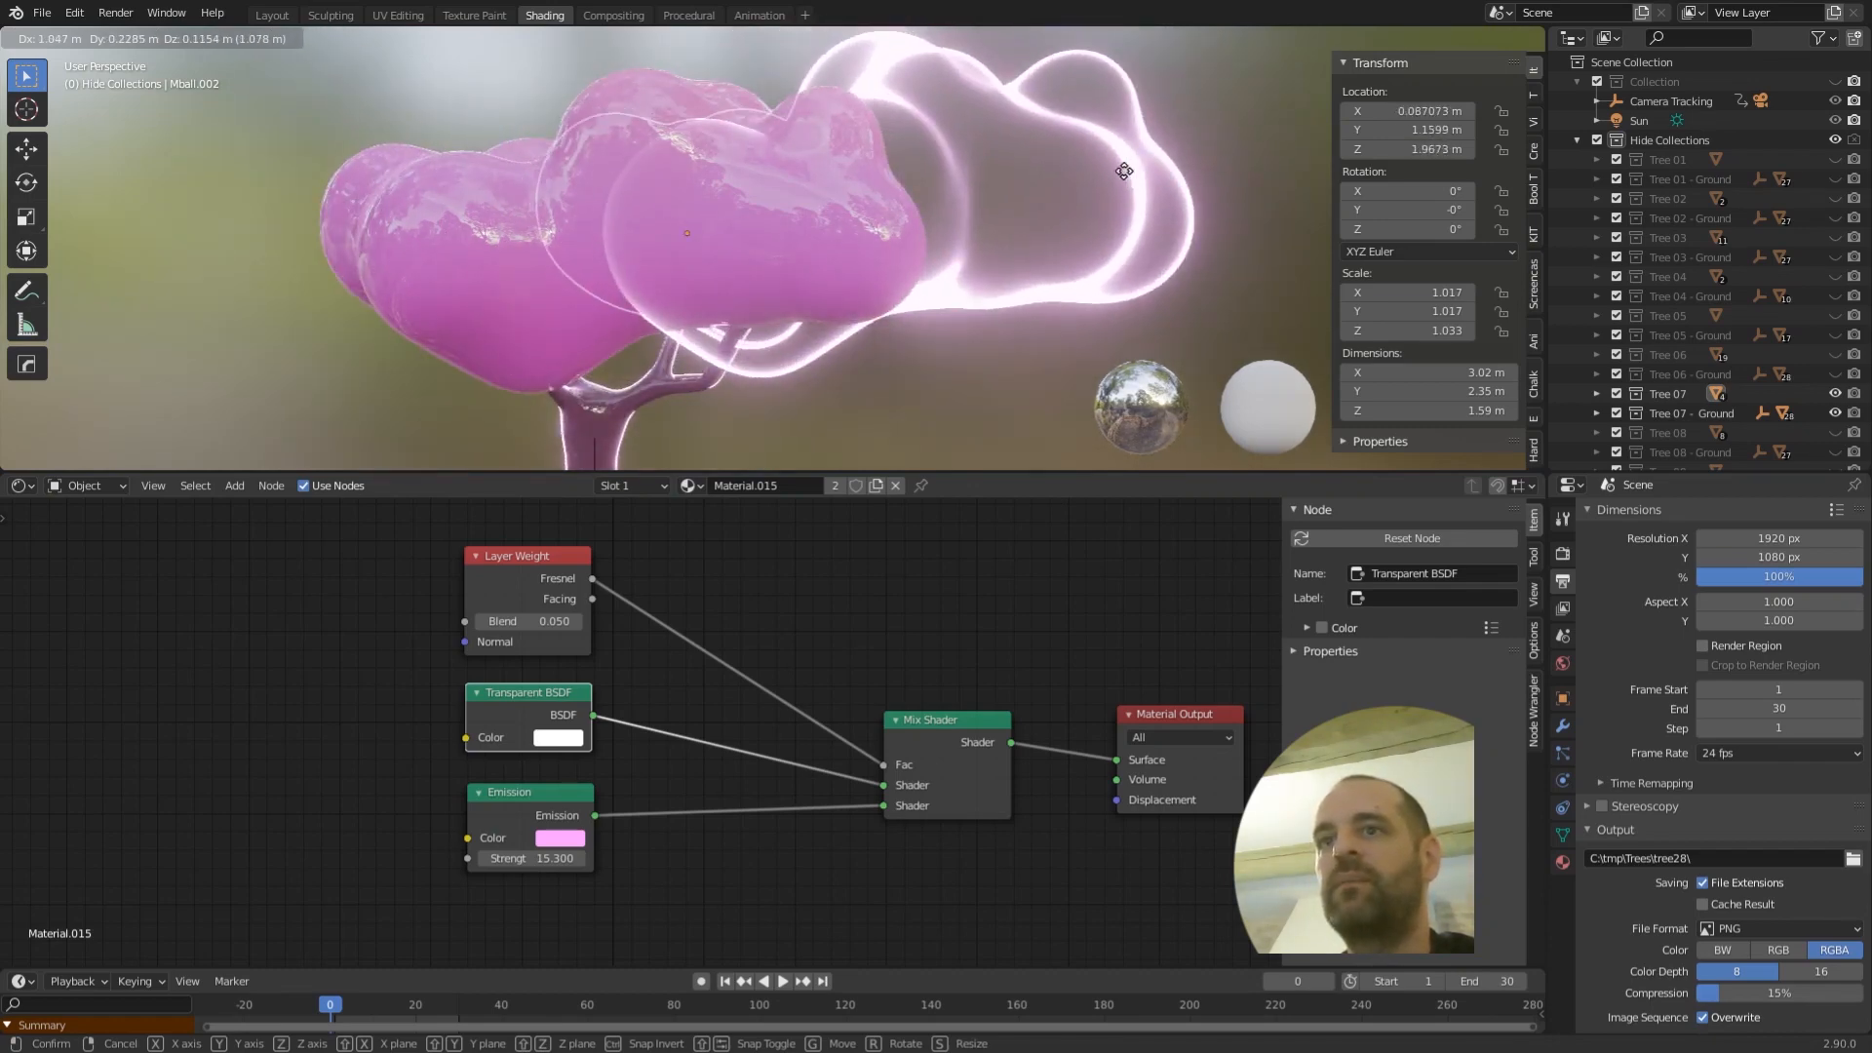
left_click(1125, 179)
right_click(902, 258)
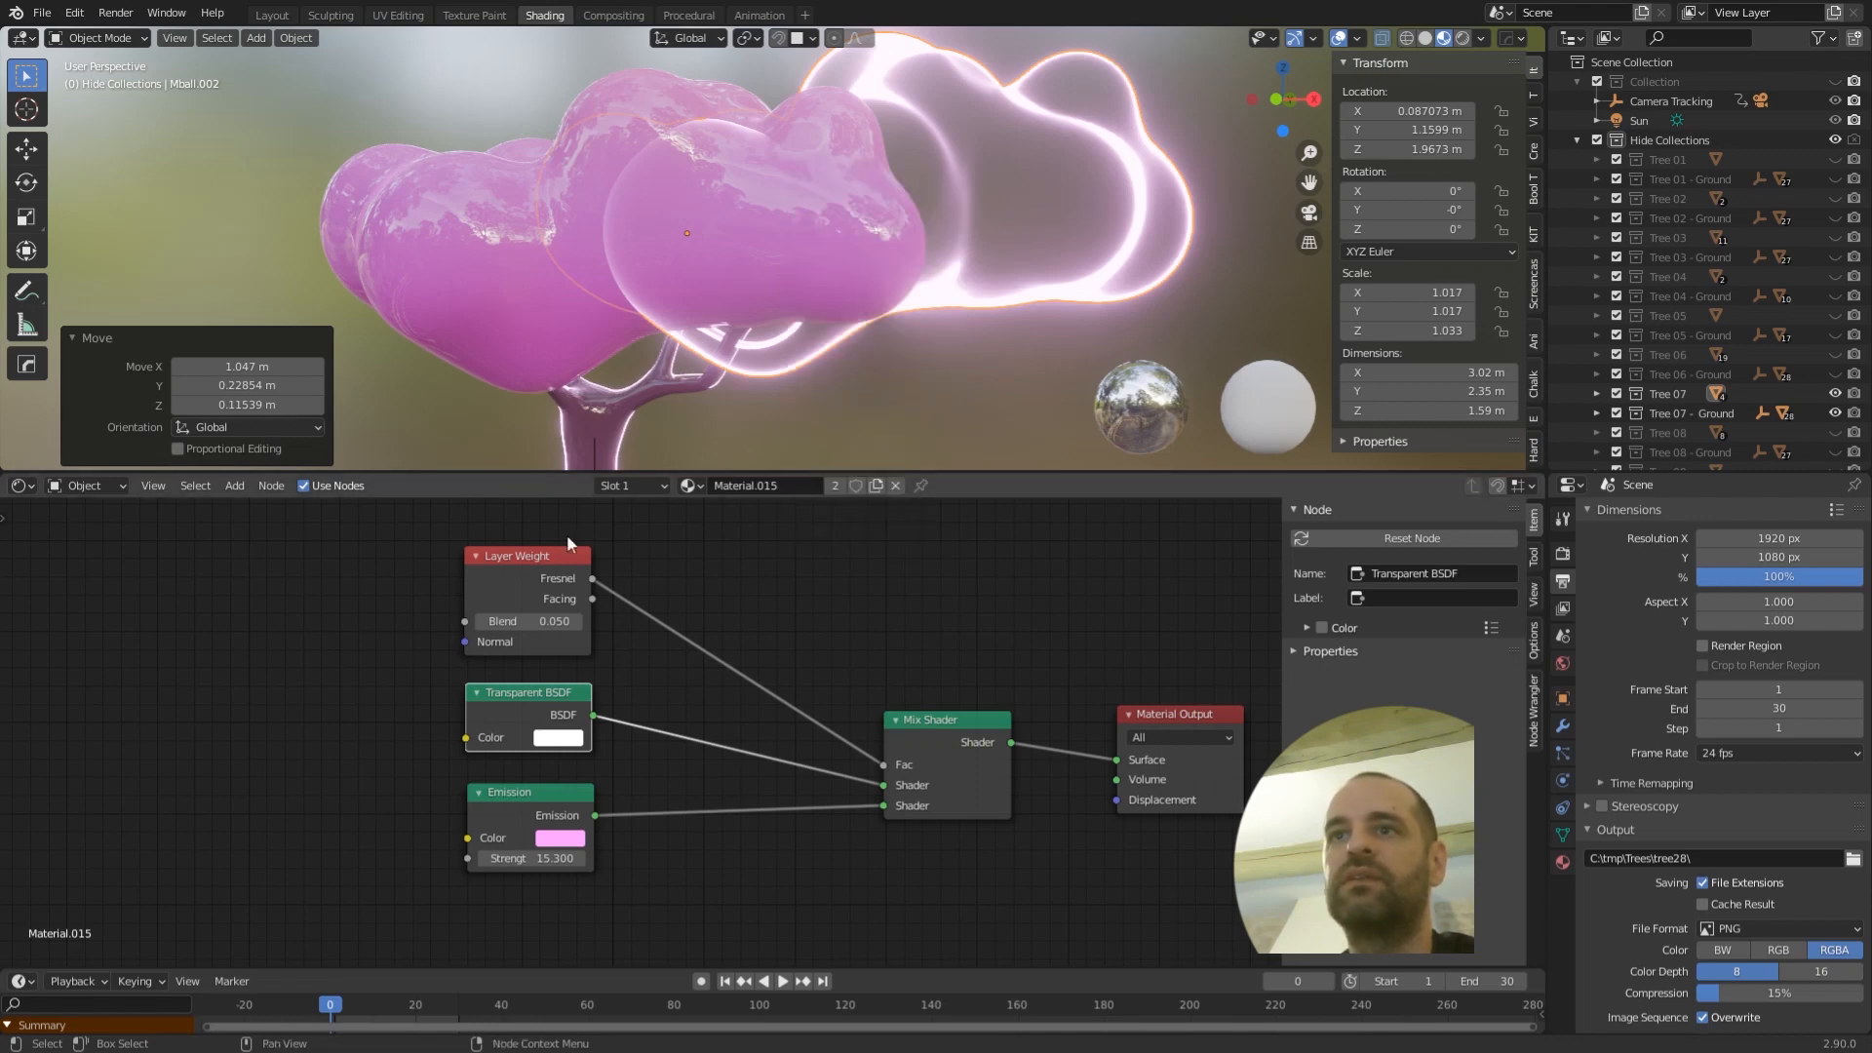
- Set the Layer Weight node's Blend to 0.010 in the glowing shell's material
mouse_move(566, 611)
left_mouse_down()
mouse_move(542, 621)
mouse_move(612, 621)
mouse_move(532, 621)
left_mouse_up()
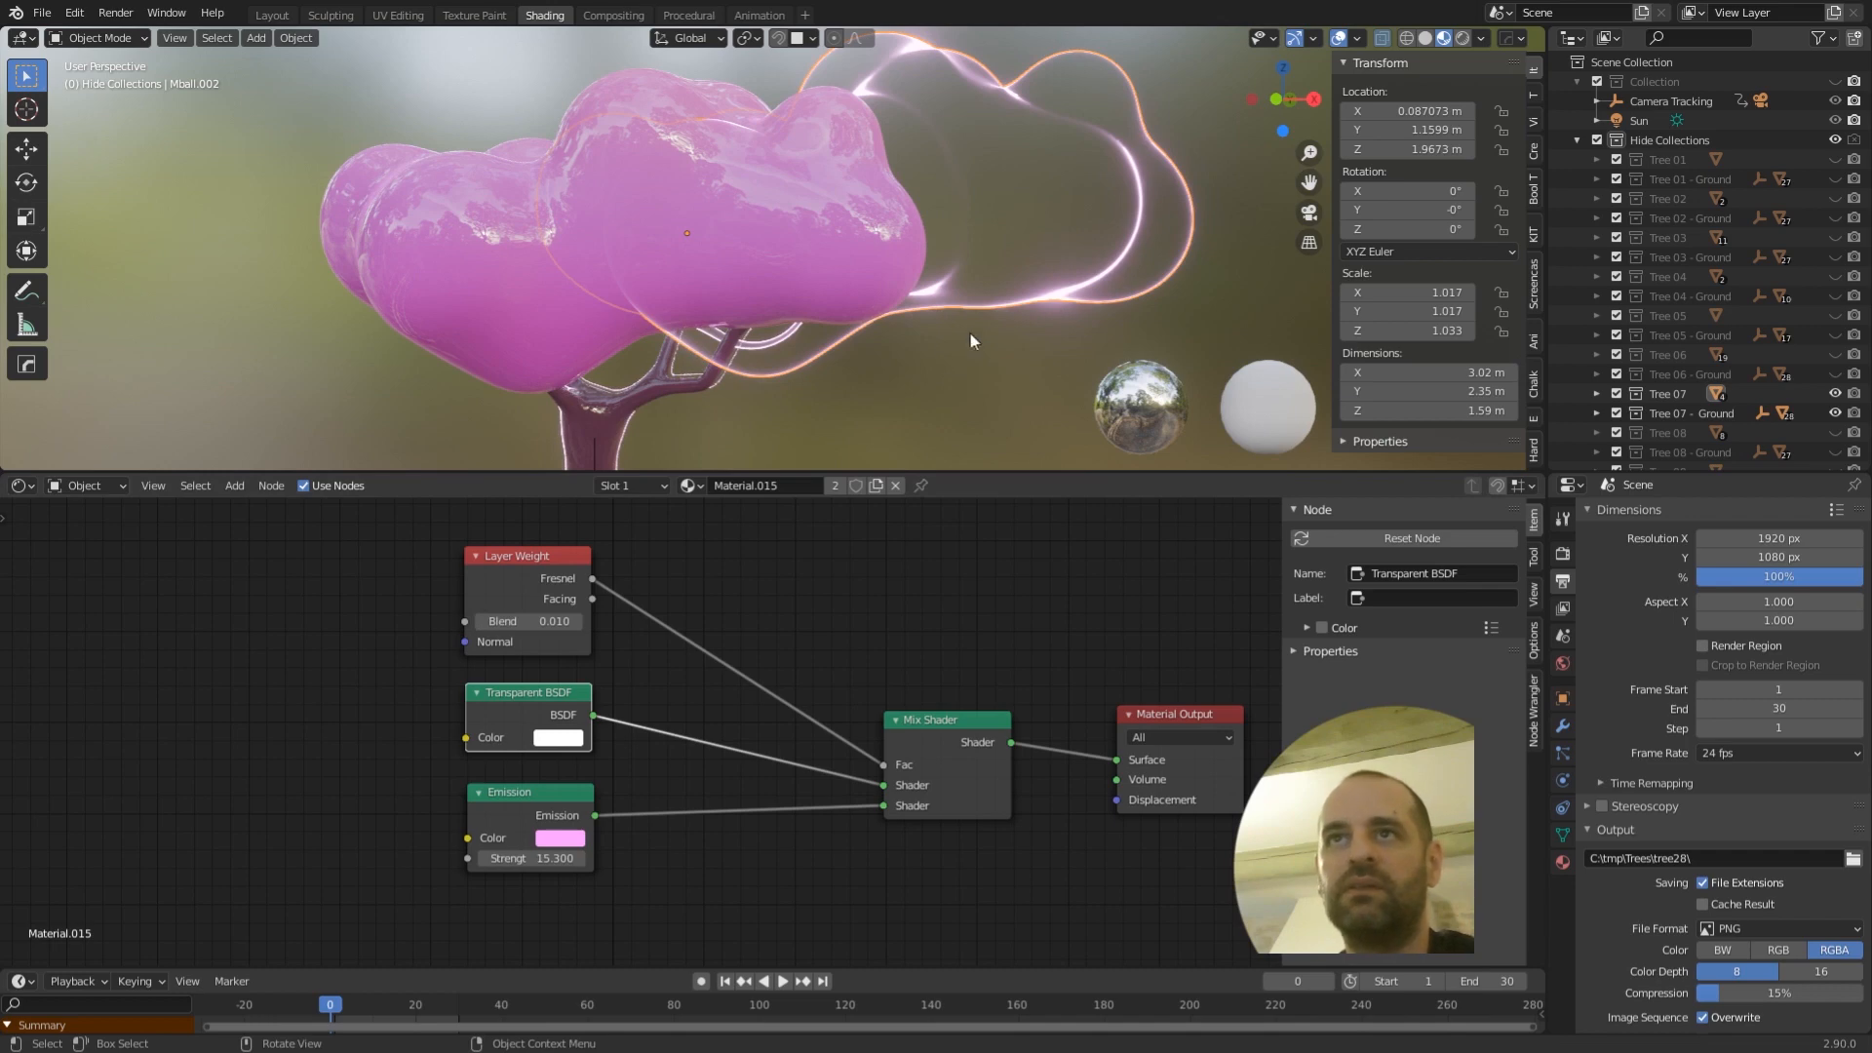
- Select Tree 07's pink foliage and examine its Material.005 shader nodes around the Principled BSDF
left_click(515, 281)
middle_click_drag(667, 741, 638, 575)
scroll(665, 780, "down", 1)
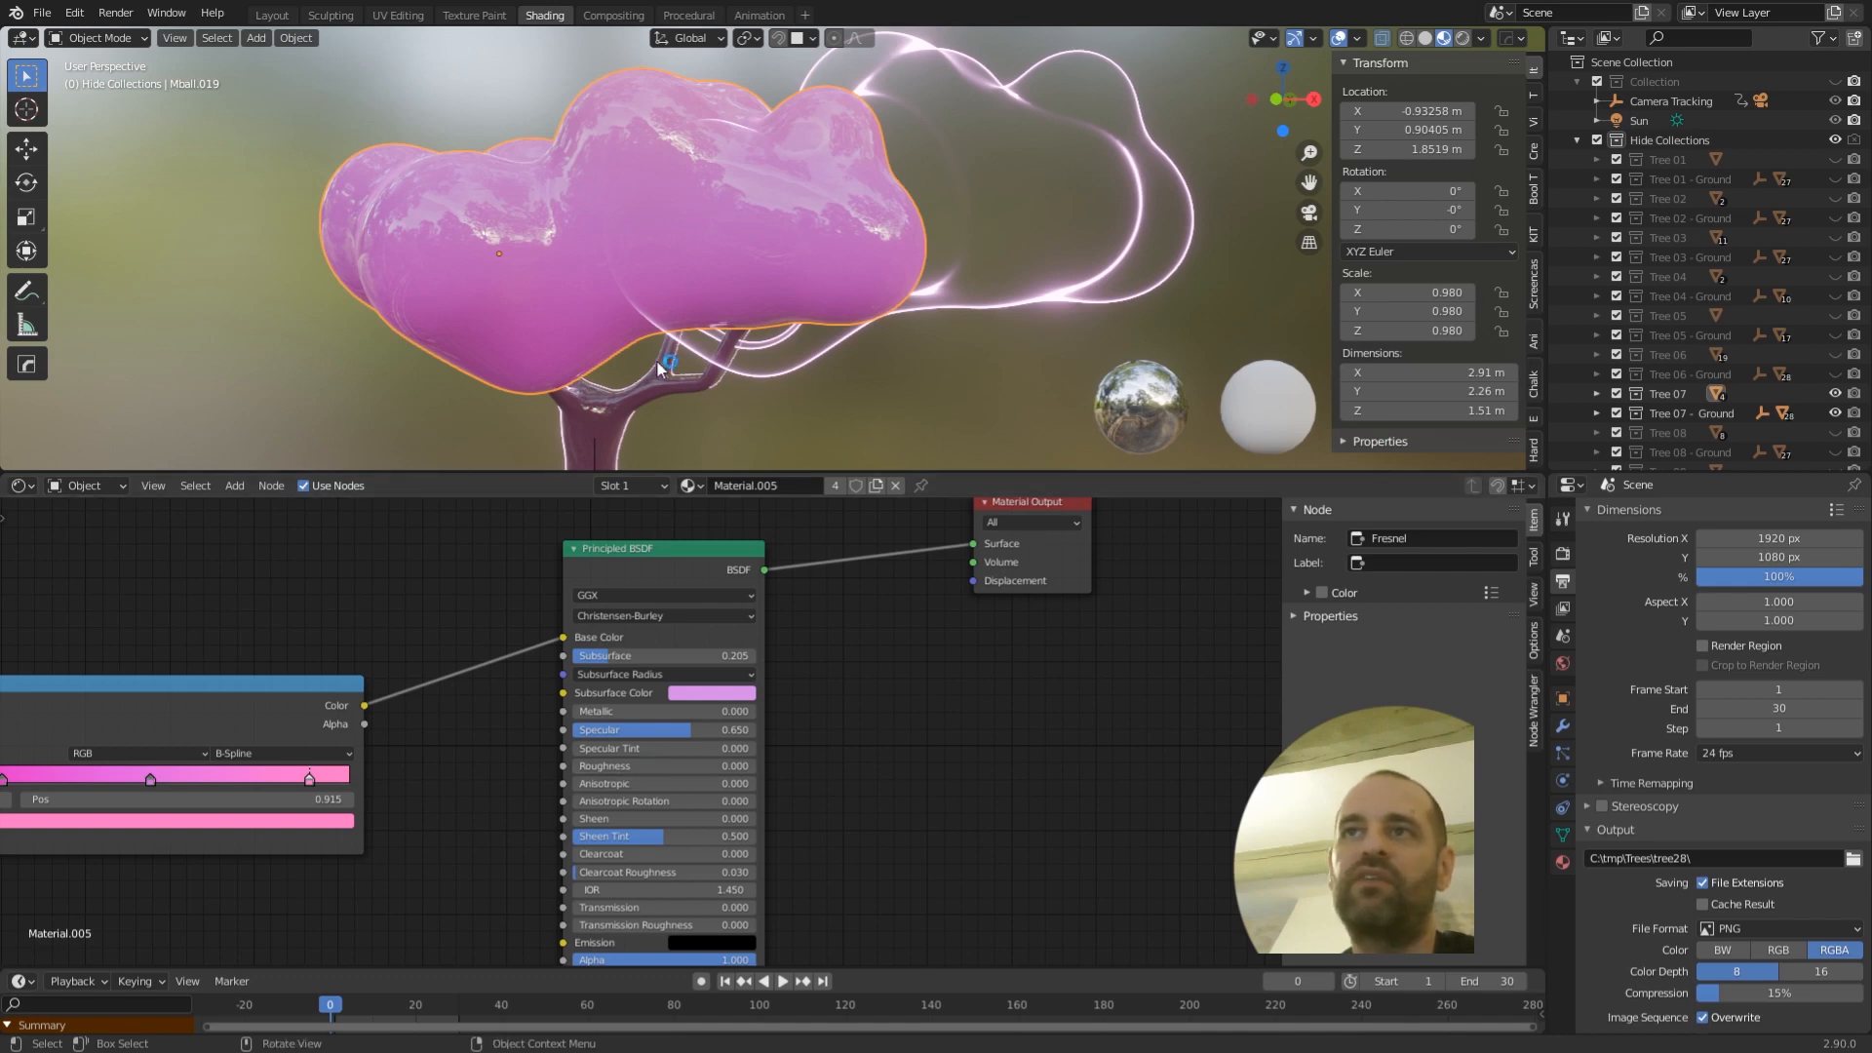
scroll(676, 289, "up", 2)
middle_click_drag(675, 289, 699, 172)
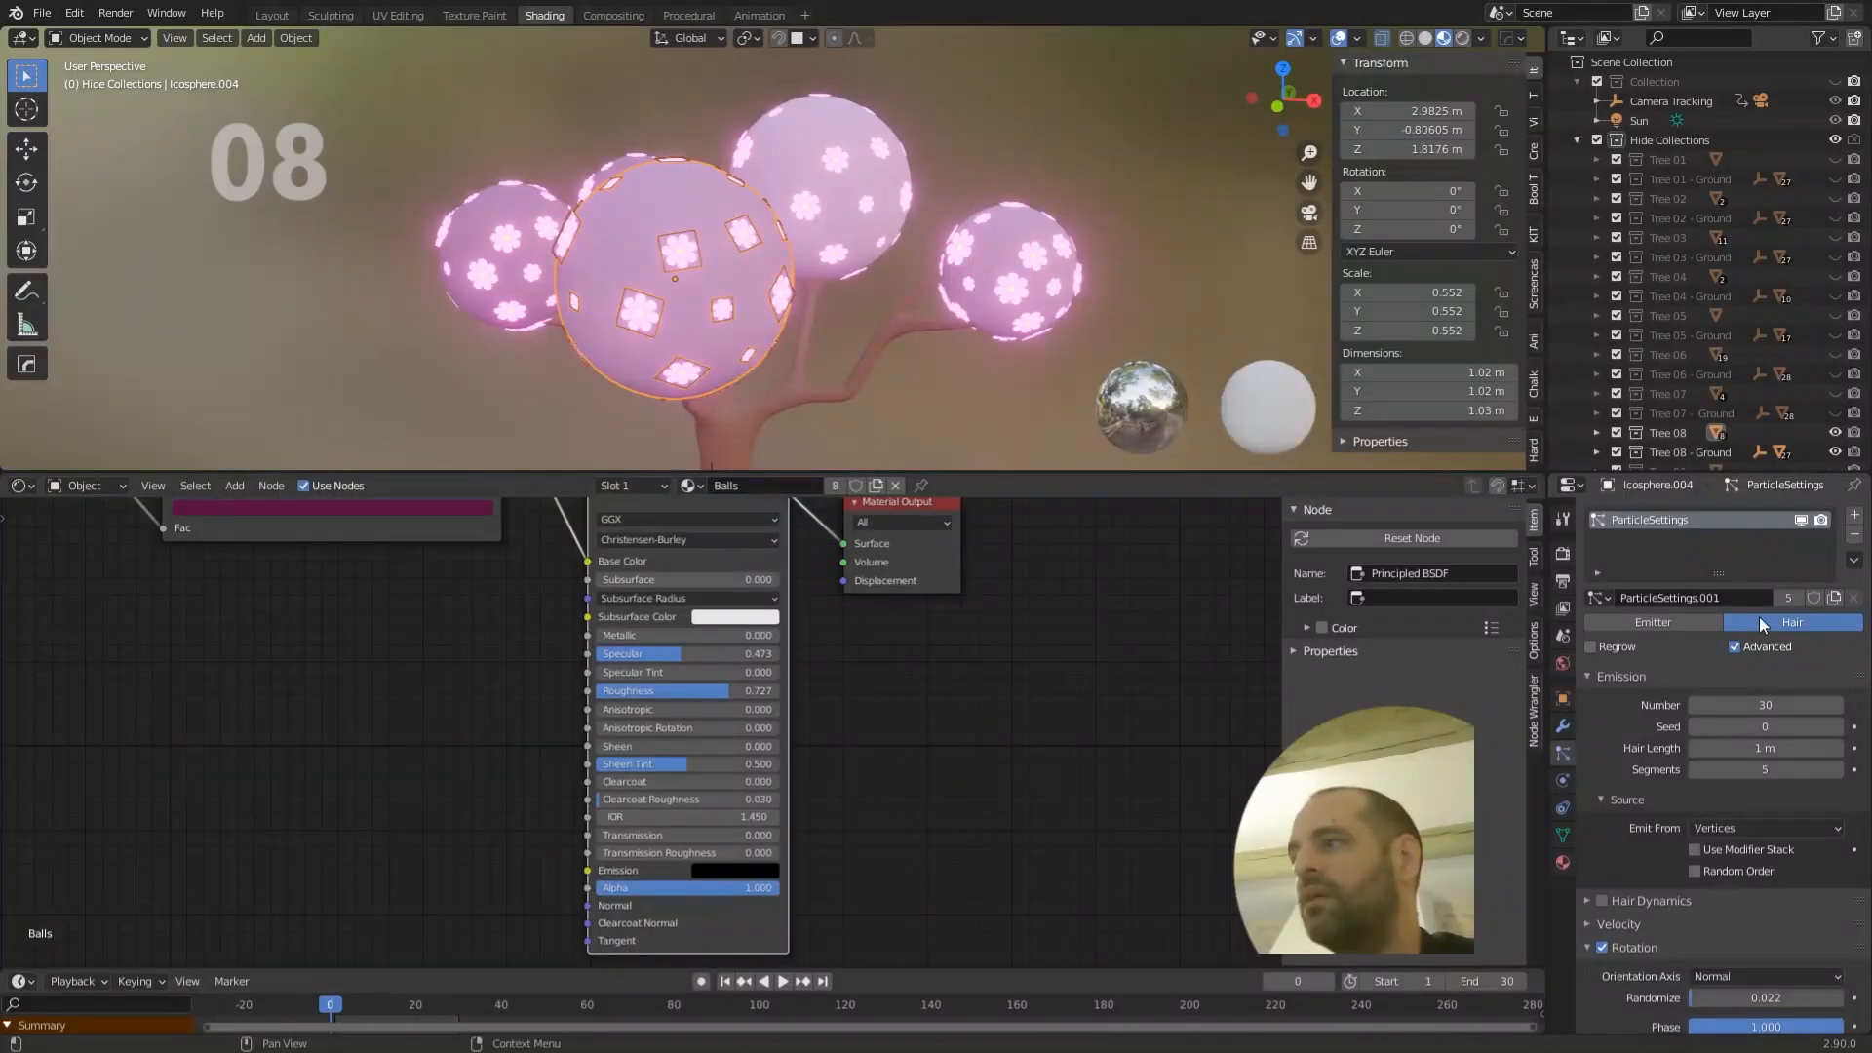
- Try Random Order emission on the large sphere's flower particles, compare the distribution, and turn the option back off
scroll(1624, 746, "down", 4)
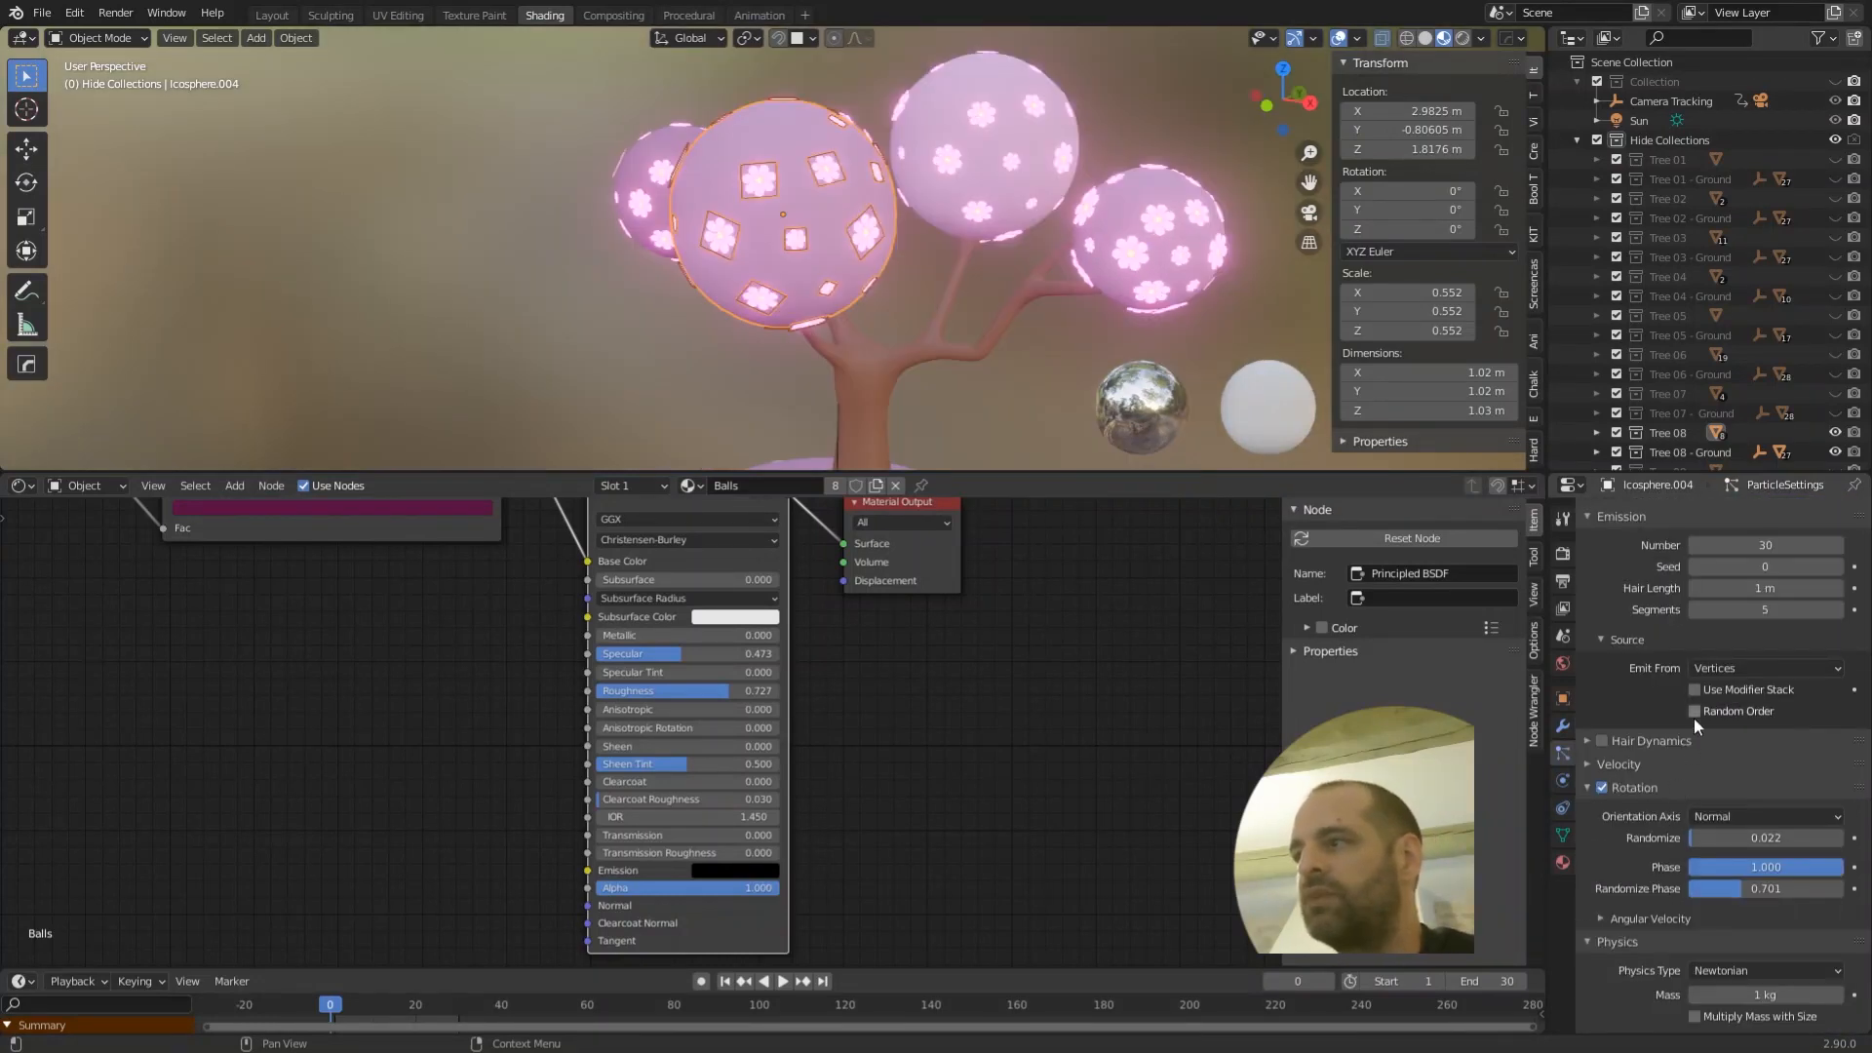
left_click(1696, 710)
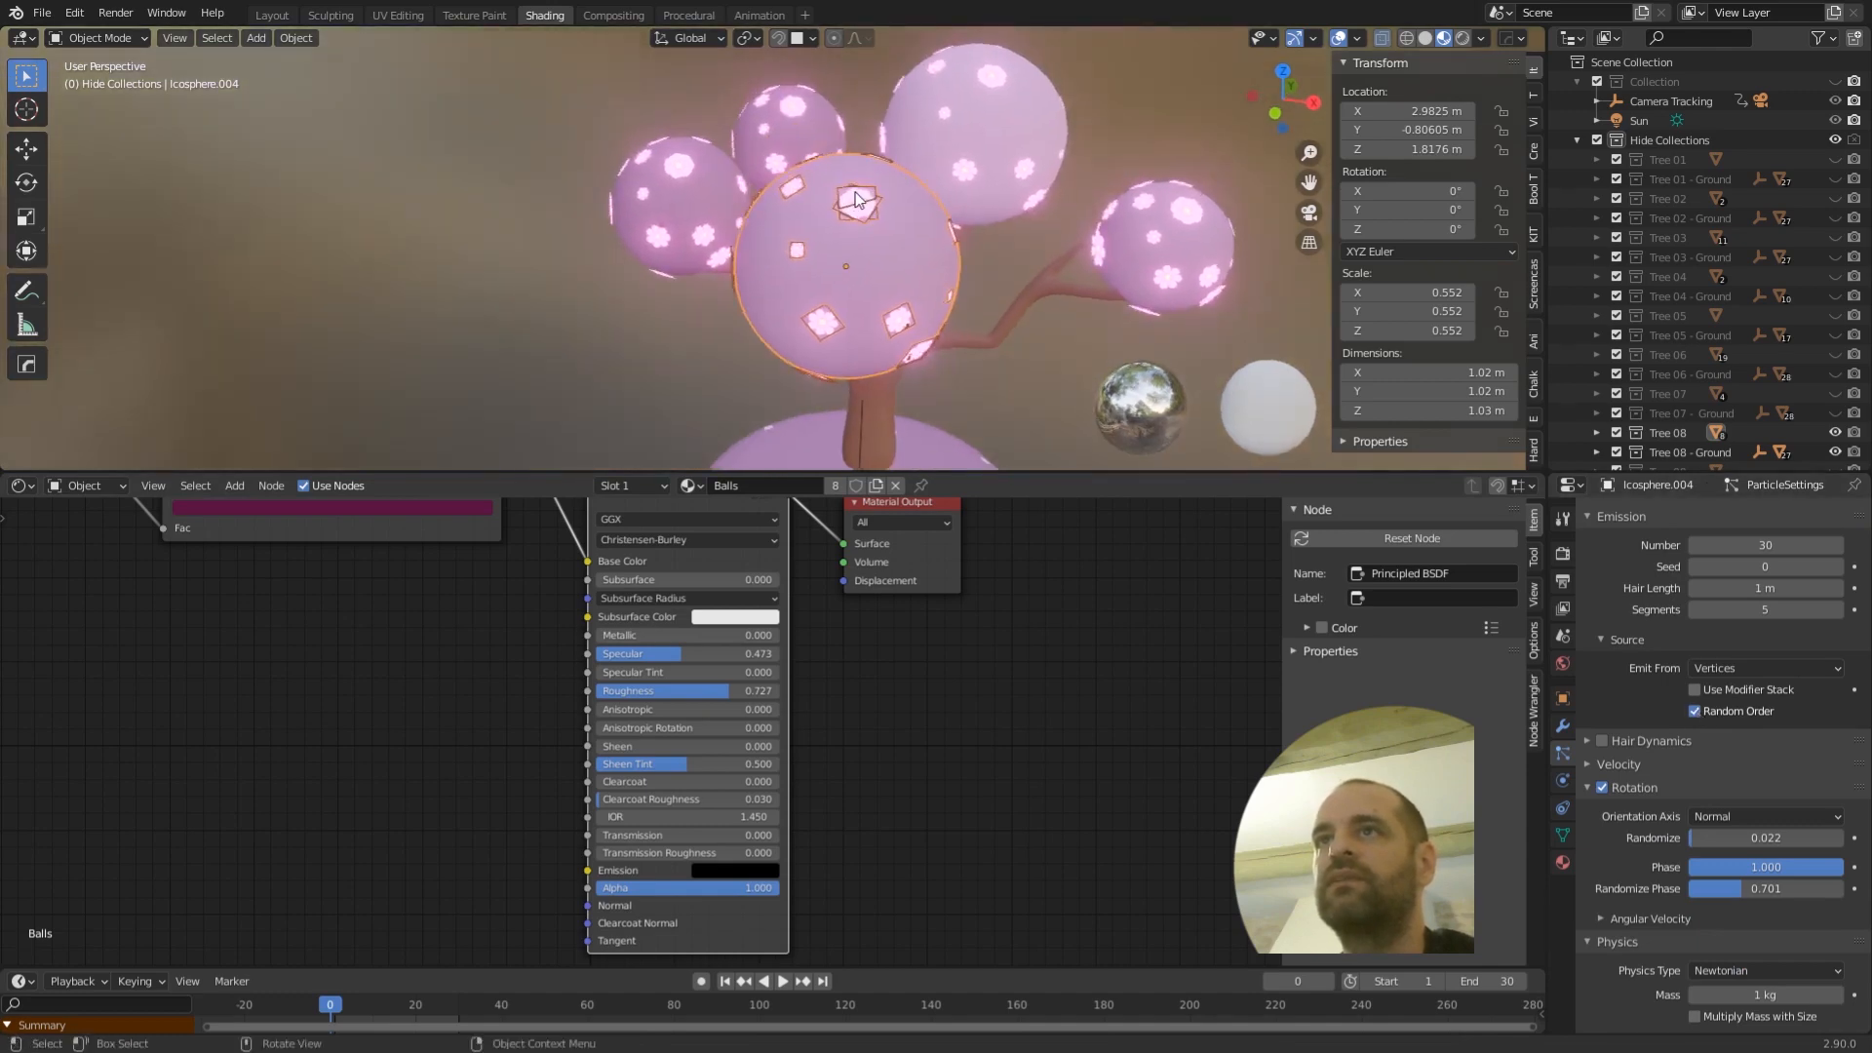
scroll(917, 187, "up", 3)
scroll(1034, 337, "down", 2)
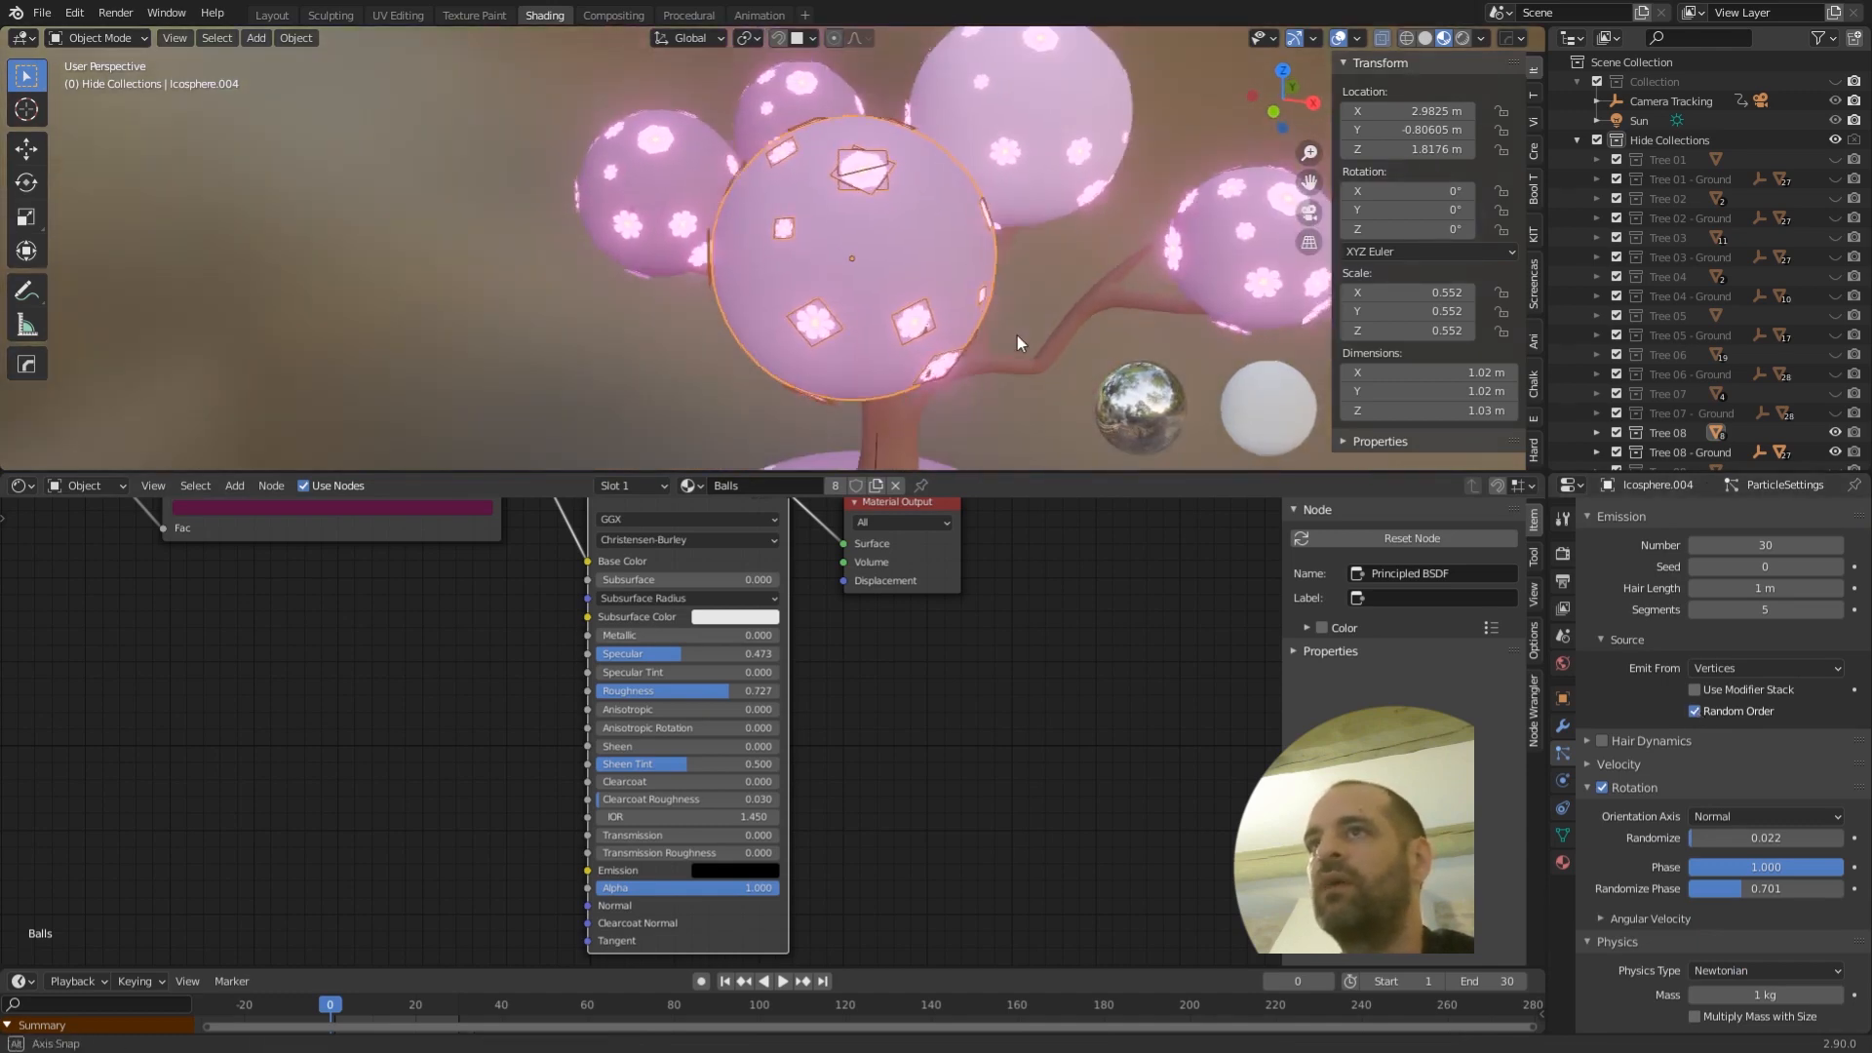
left_click(1694, 711)
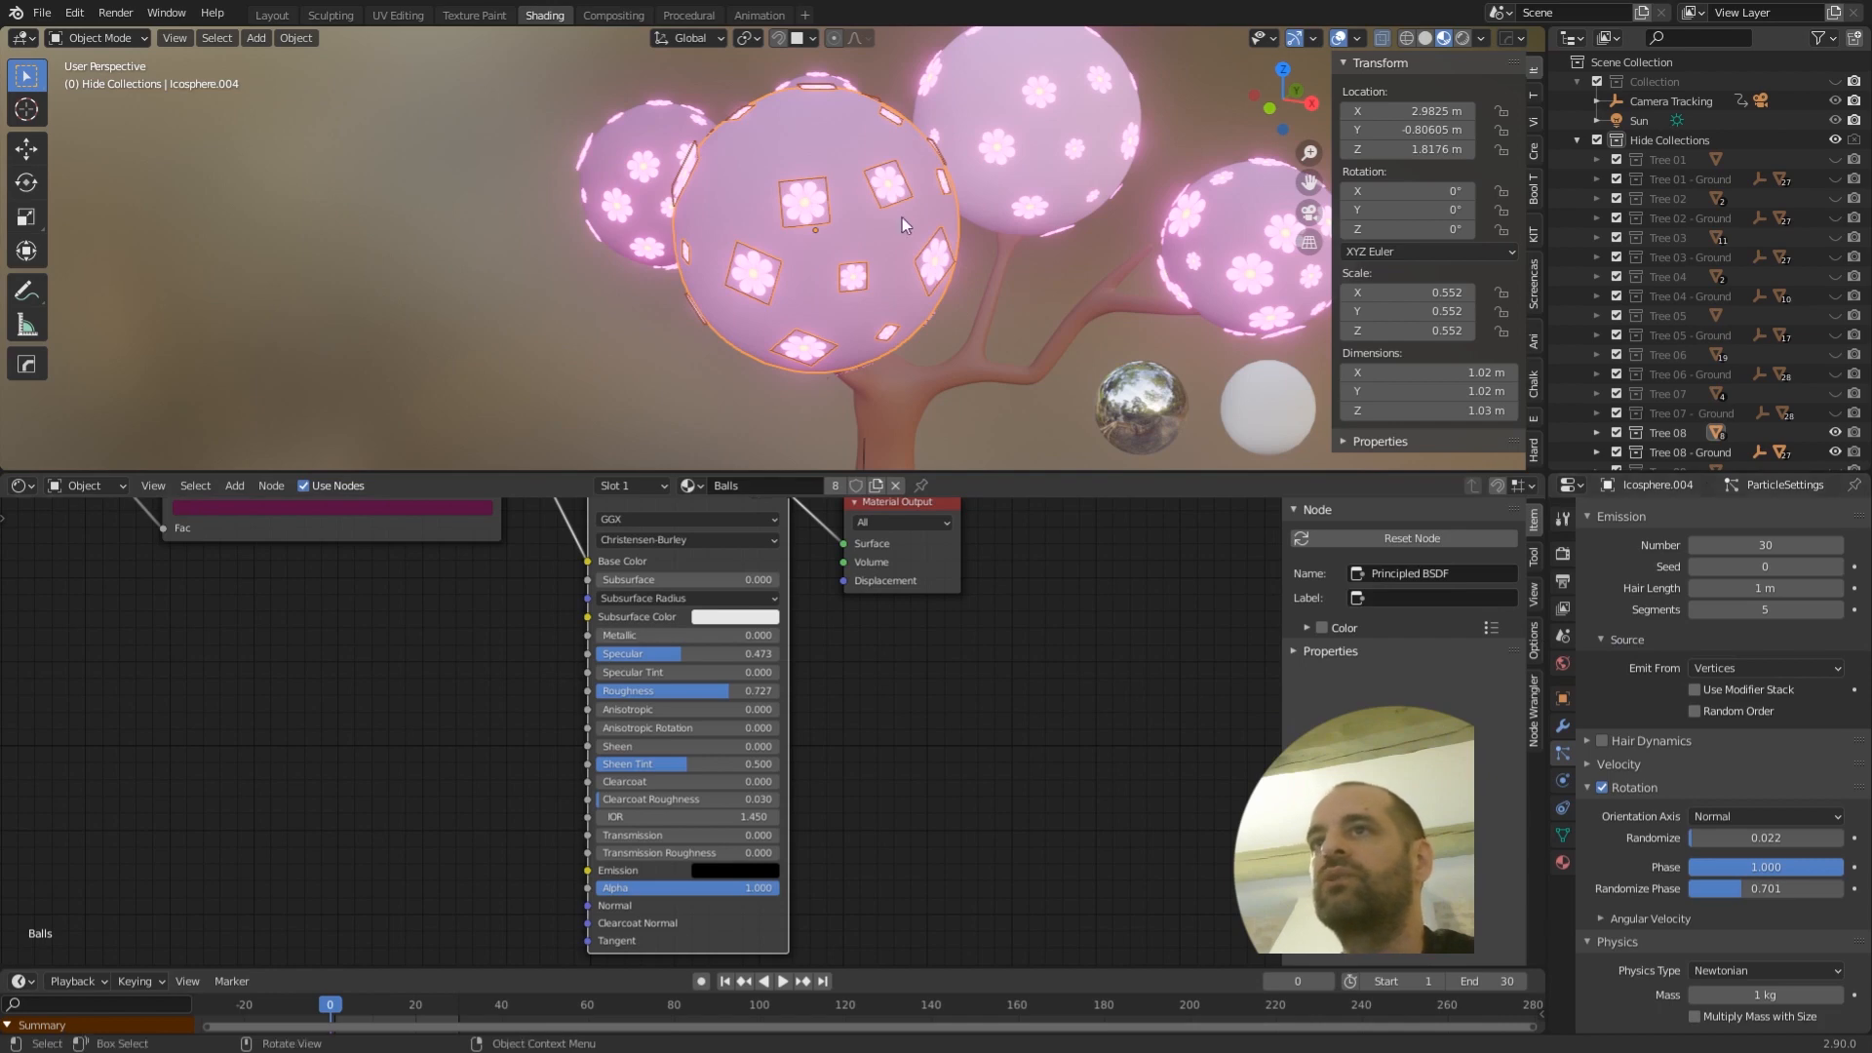
- Display the wireframe over Tree 08 and examine how the flowers sit on the spheres' vertices
middle_click_drag(903, 219, 833, 195)
key("shift+z")
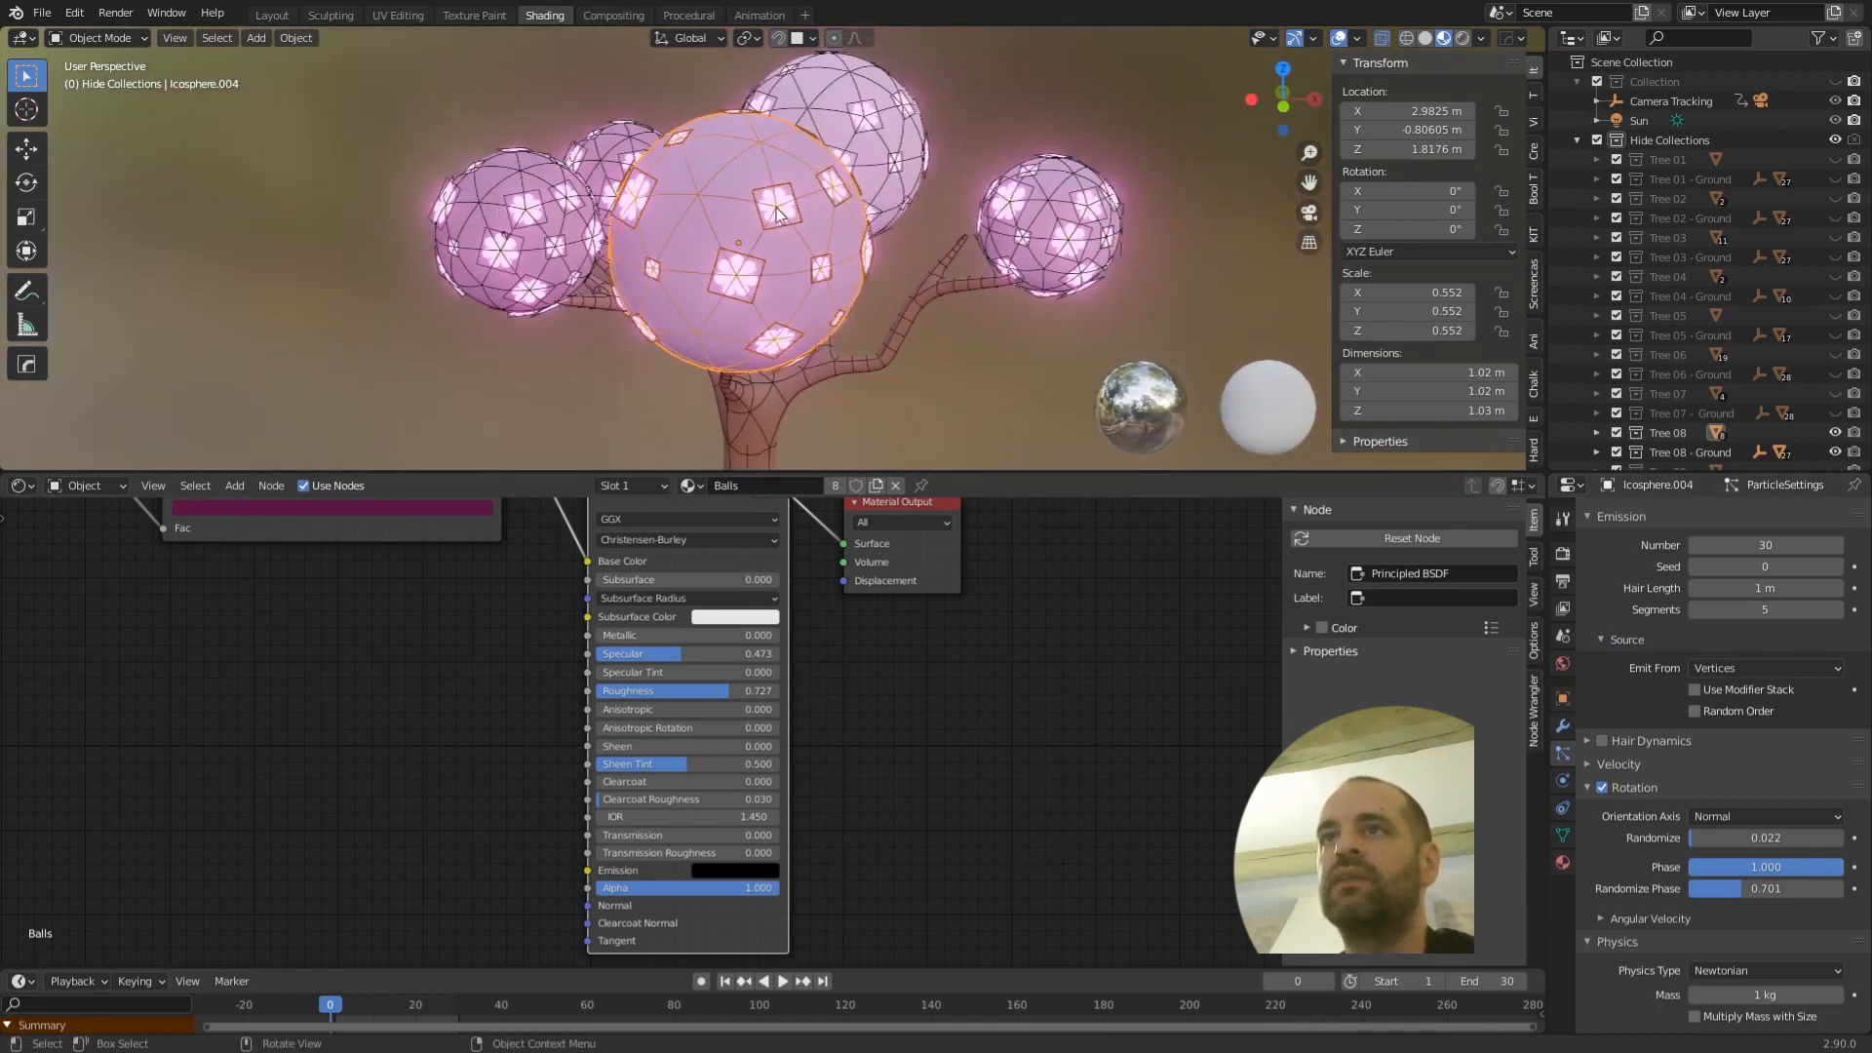
middle_click_drag(738, 290, 1073, 312)
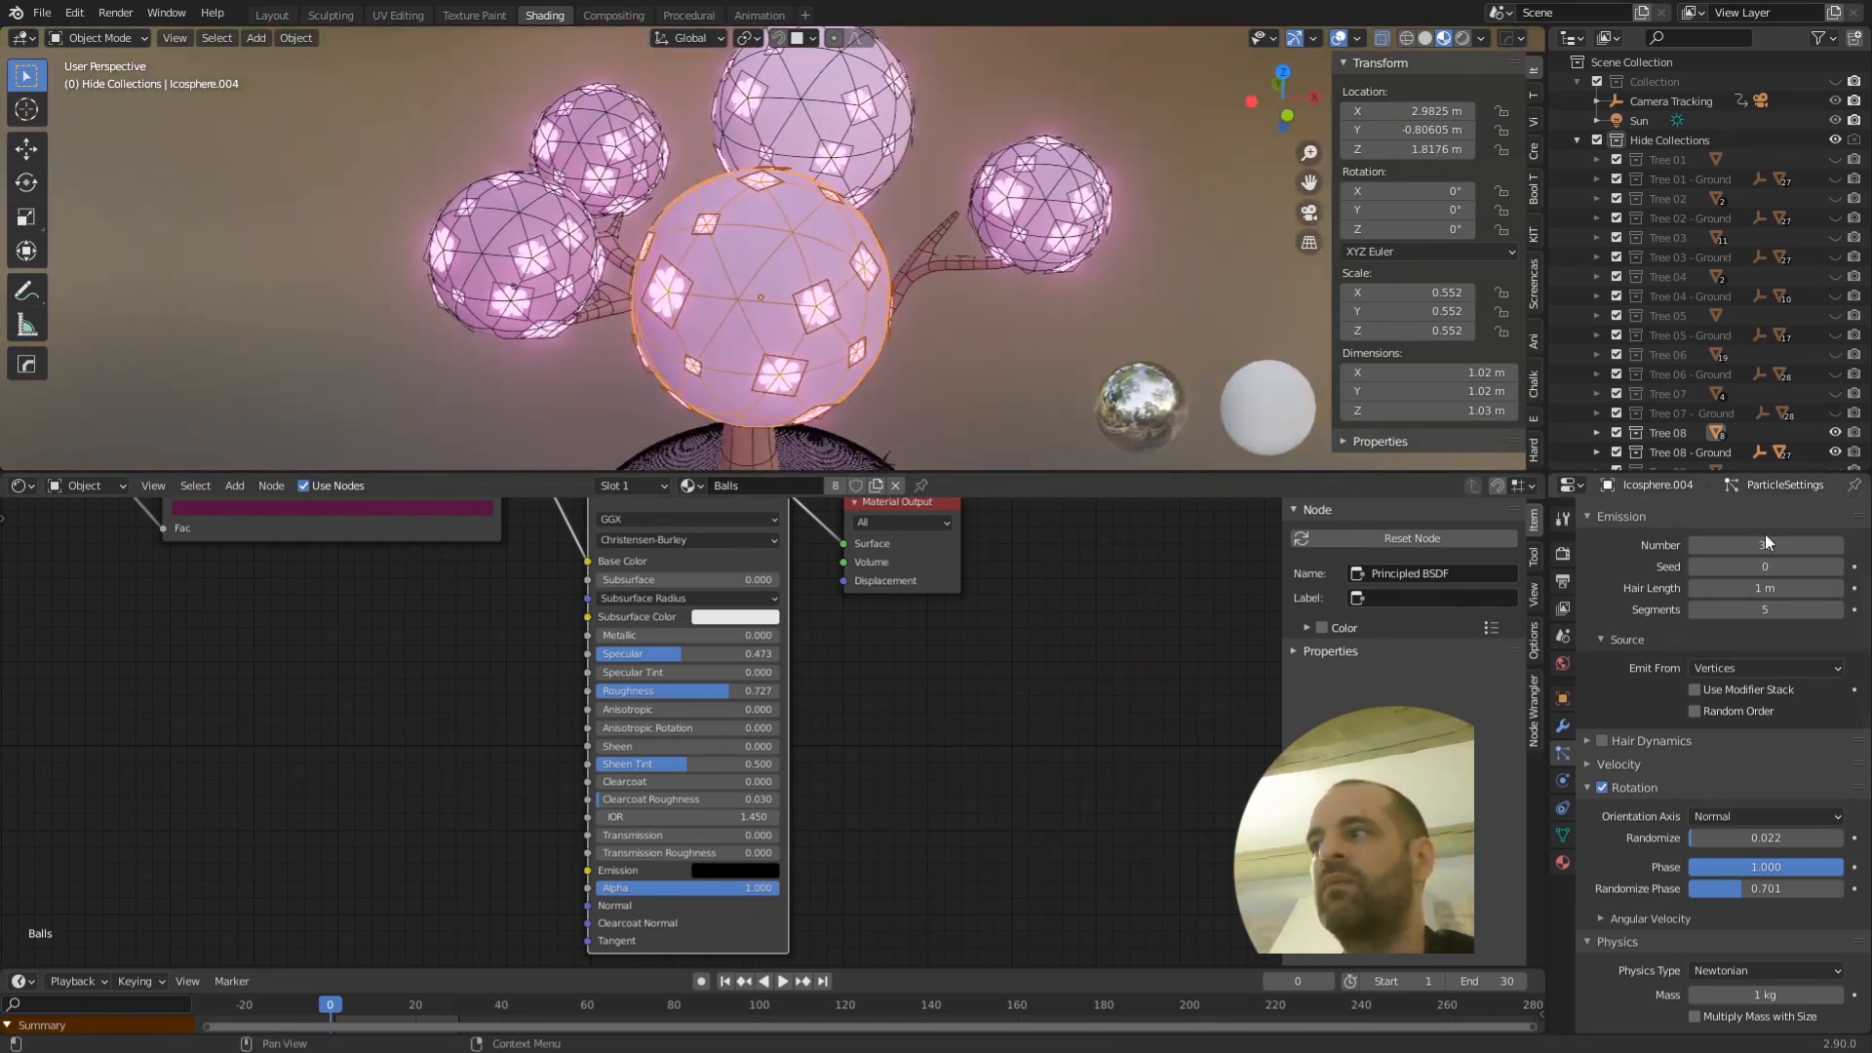
middle_click_drag(822, 237, 834, 181)
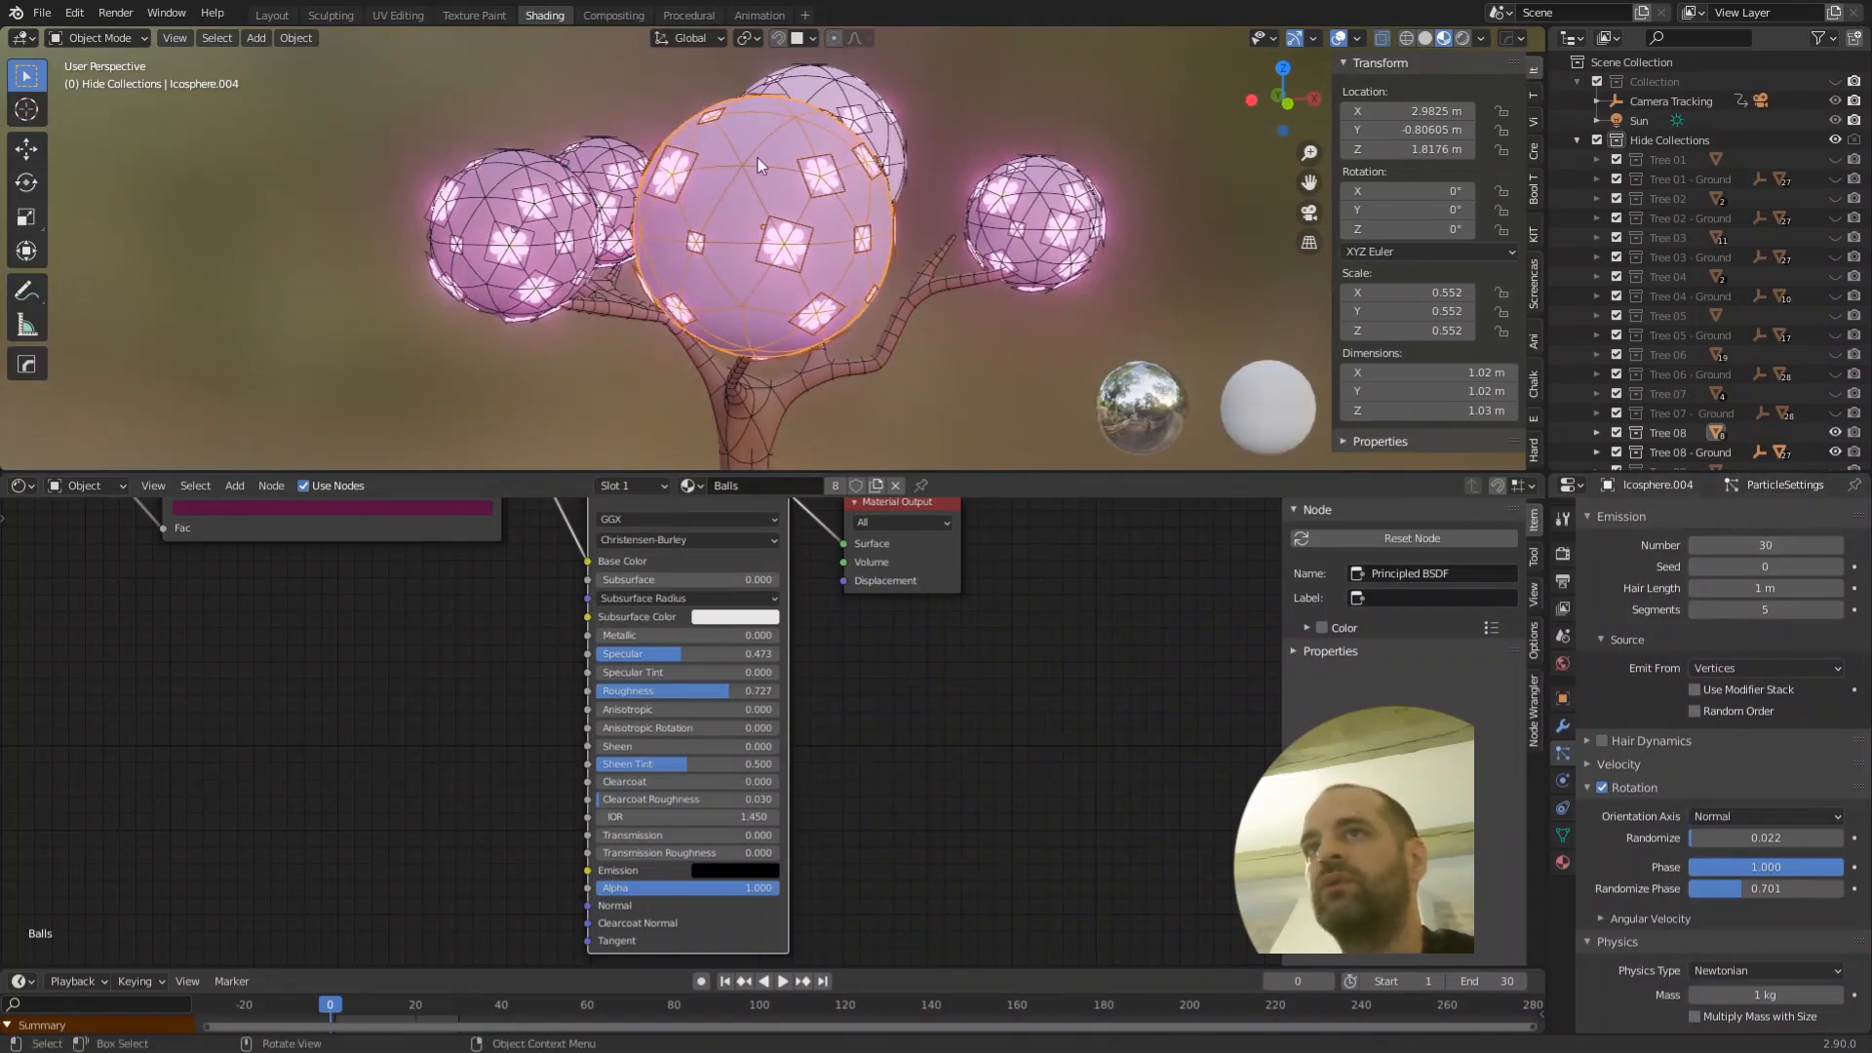
middle_click_drag(886, 288, 764, 262)
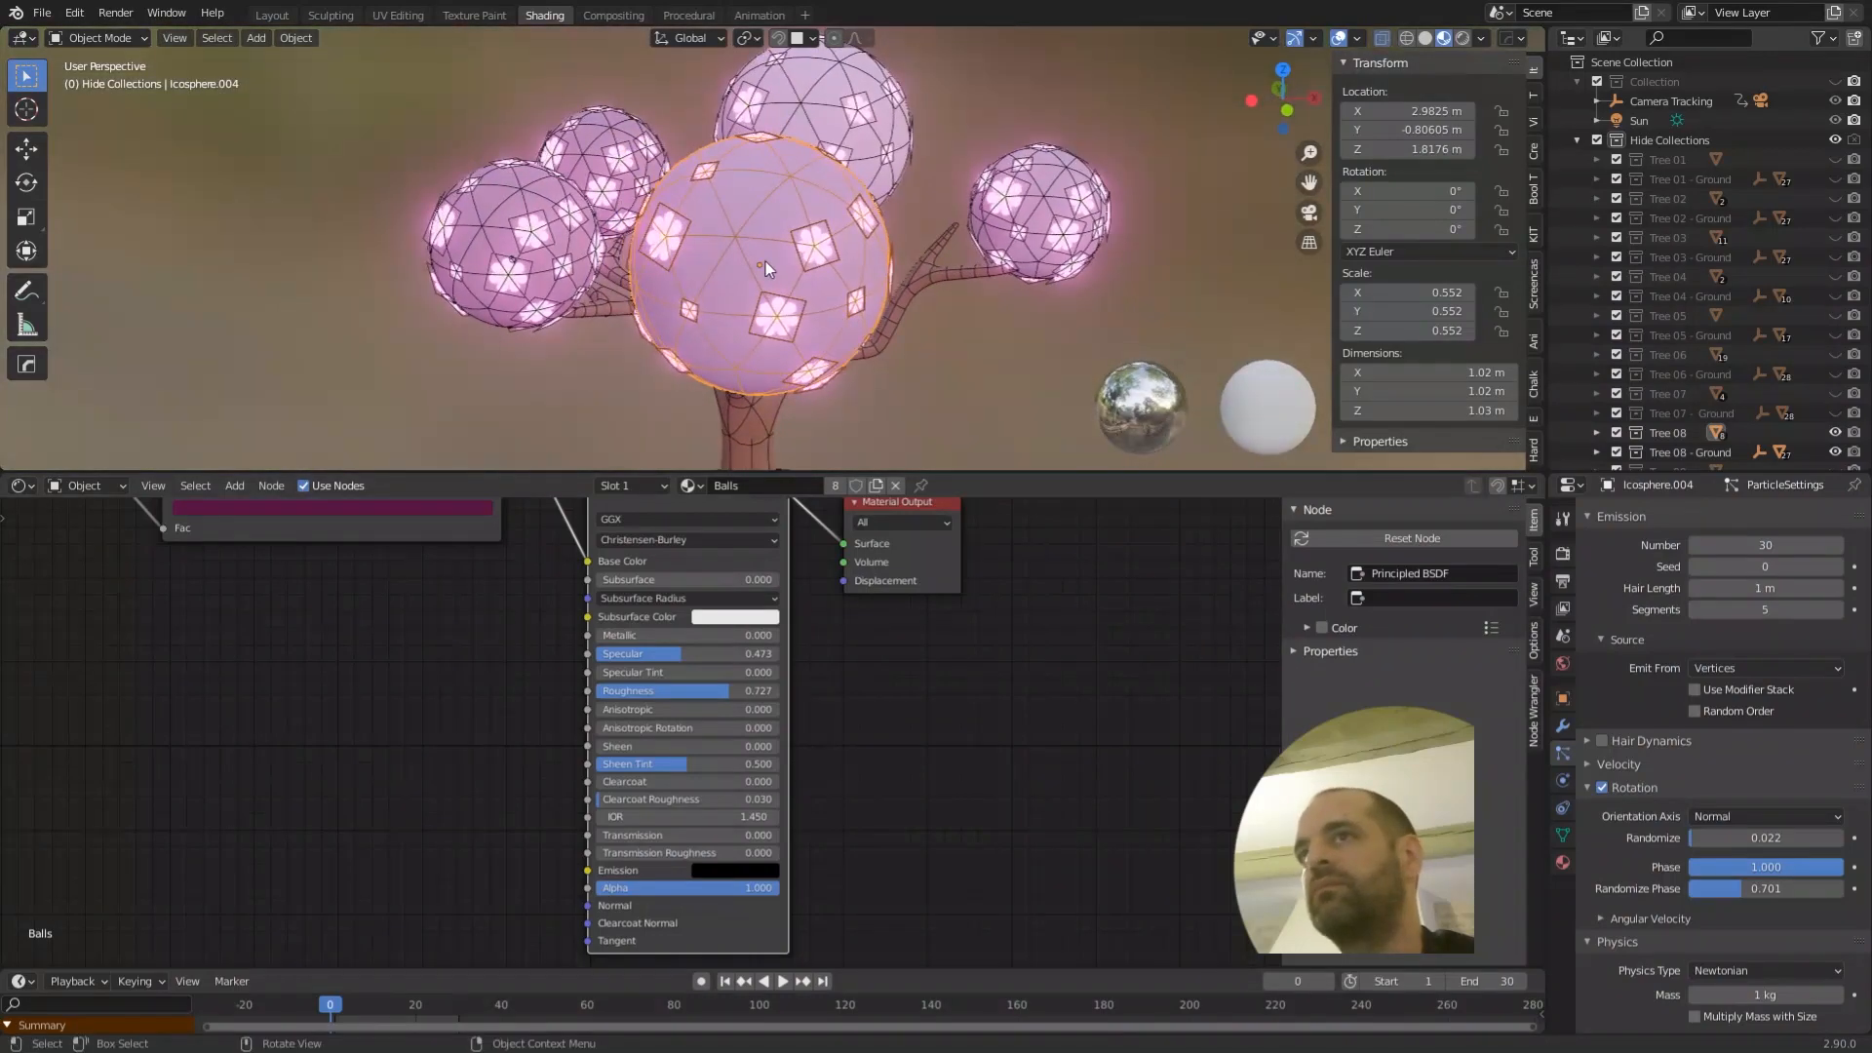
- Enable Random Order again to compare flower placement against the wireframe from several angles, and disable it
left_click(1694, 711)
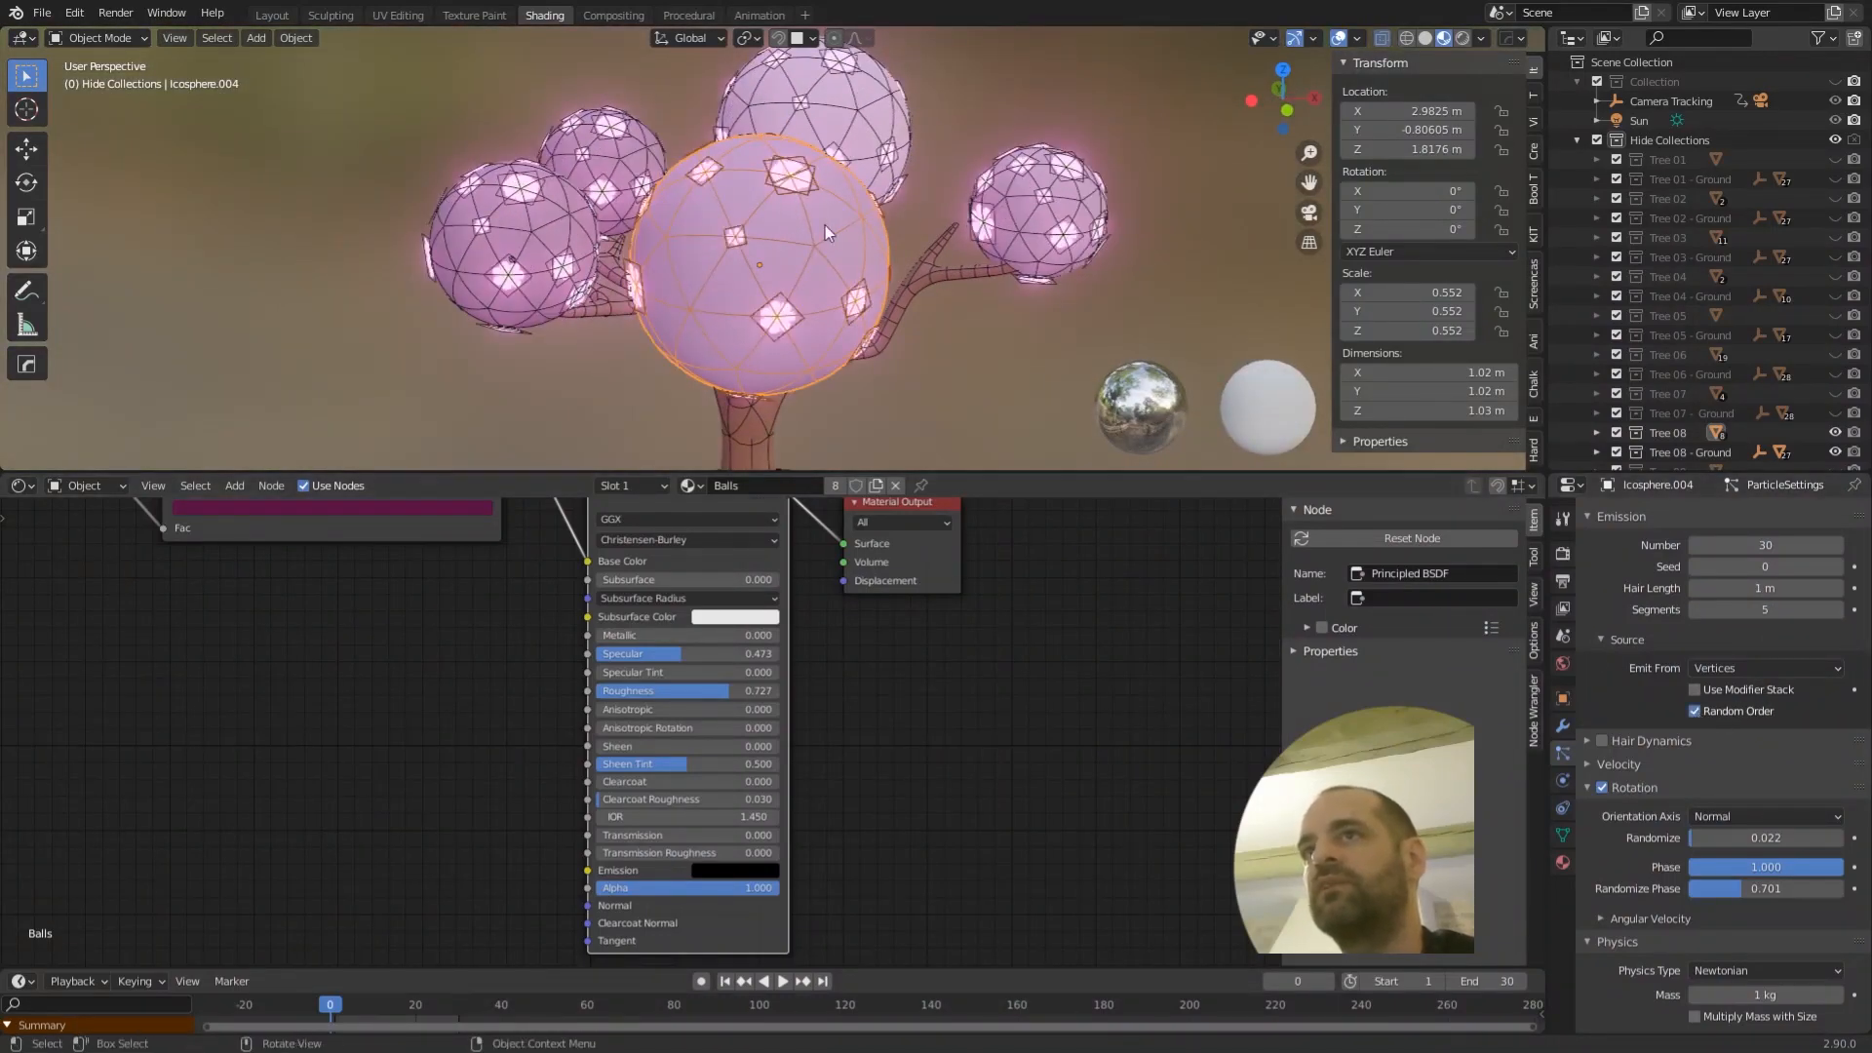
middle_click_drag(825, 226, 778, 313)
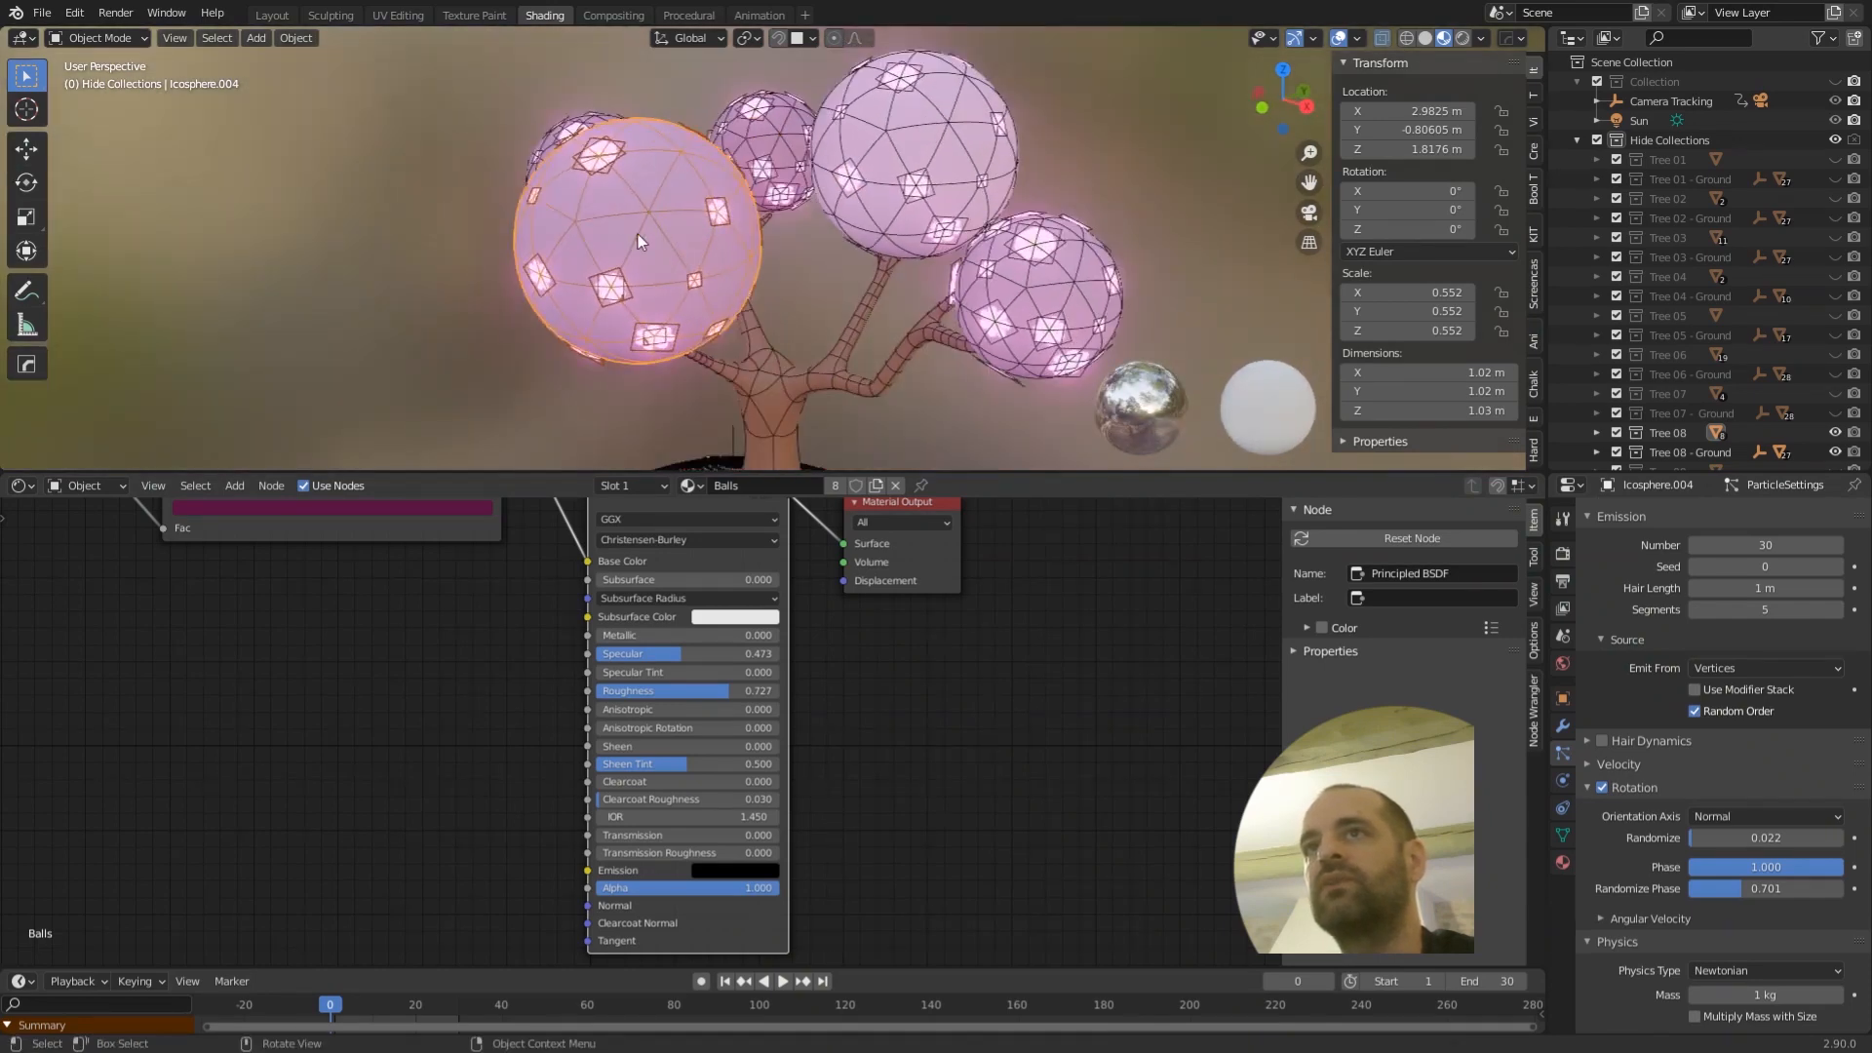
middle_click_drag(682, 136, 746, 220)
left_click(1697, 711)
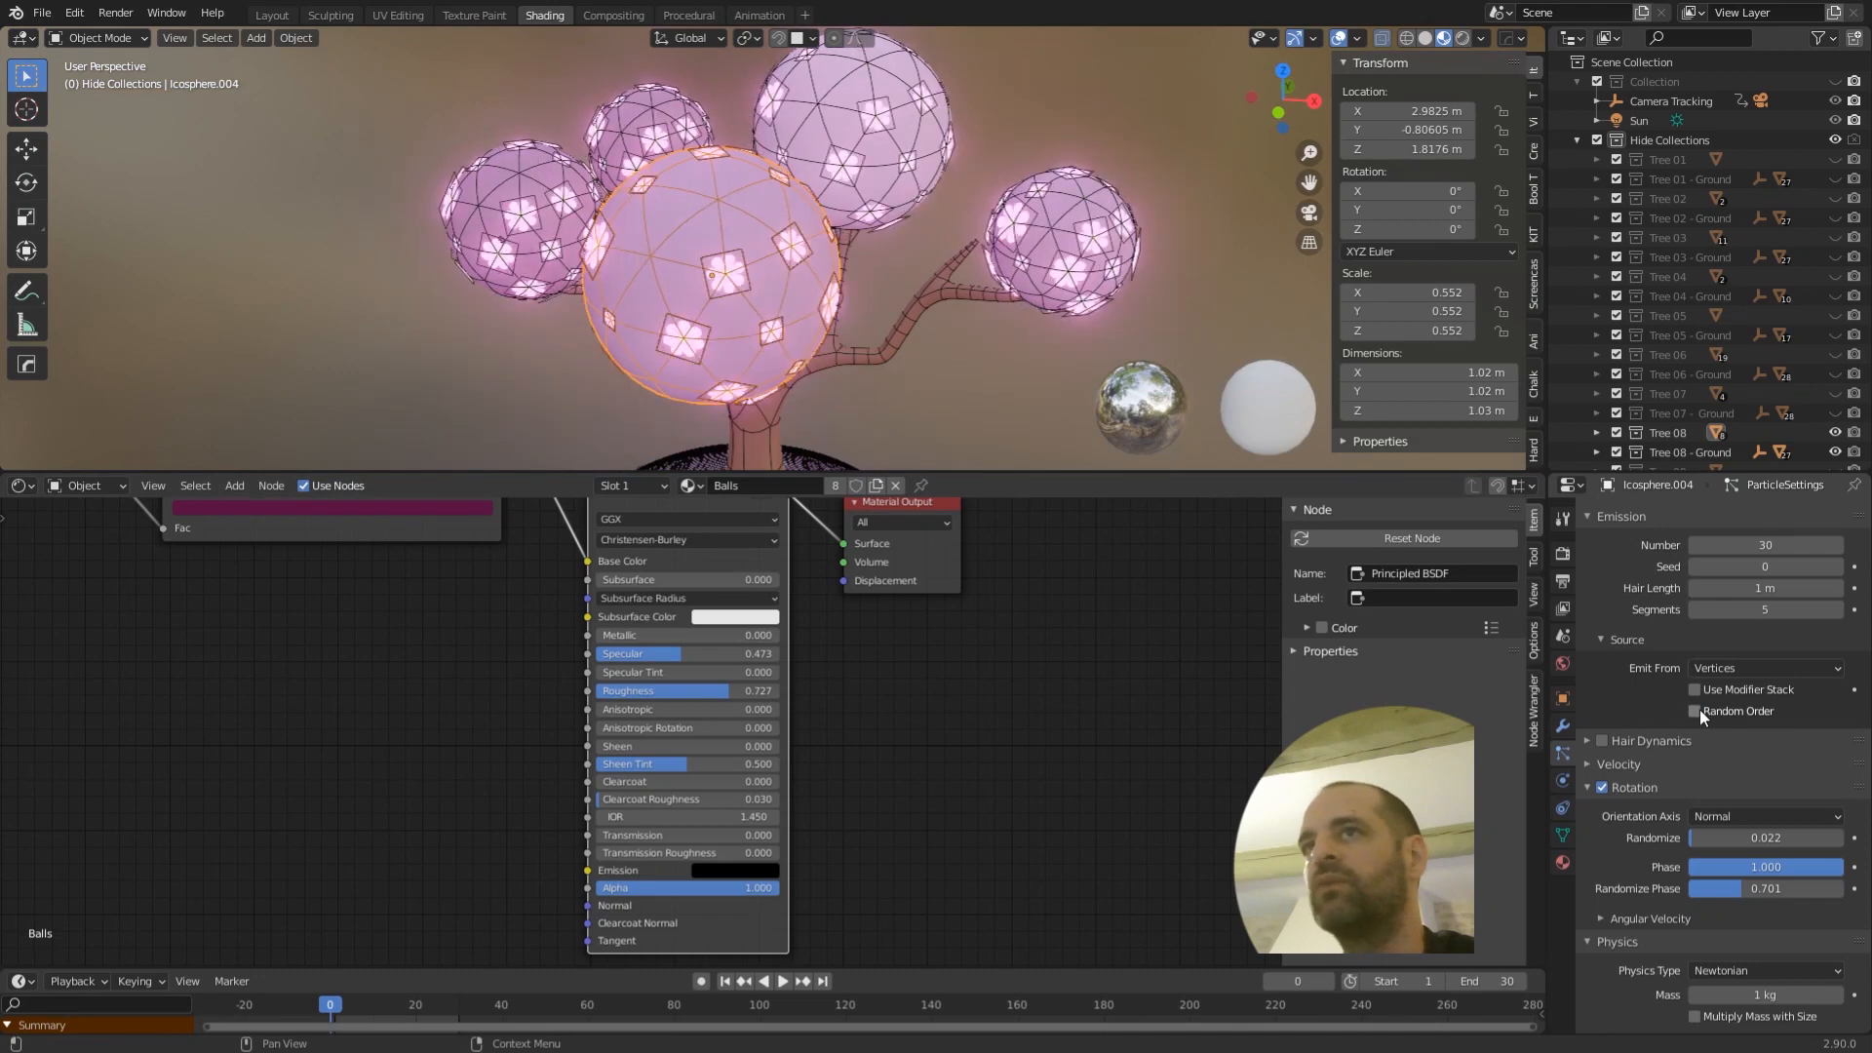
- Set the flower particles' Scale Randomness to 0.513 in the particle render settings
scroll(946, 414, "down", 5)
middle_click_drag(915, 360, 877, 322)
scroll(1716, 741, "down", 10)
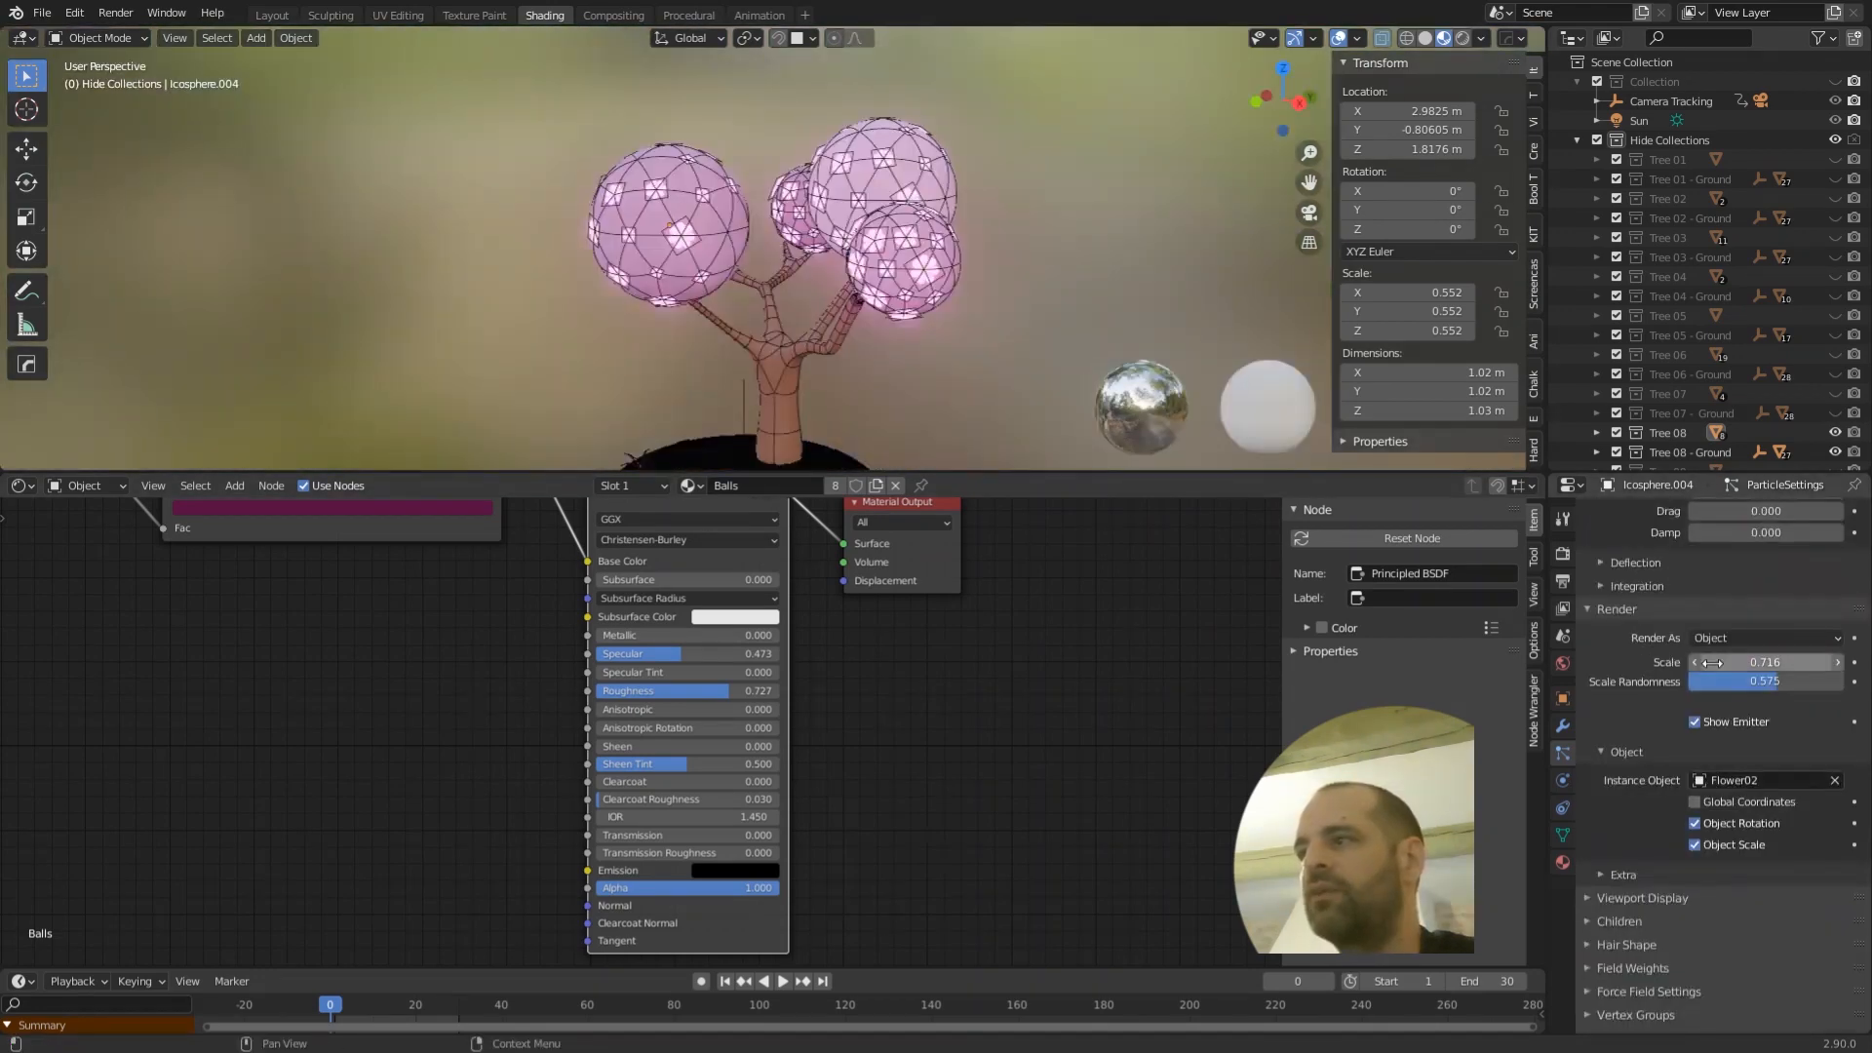
mouse_move(1742, 681)
left_mouse_down()
mouse_move(1778, 681)
mouse_move(1725, 681)
left_mouse_up()
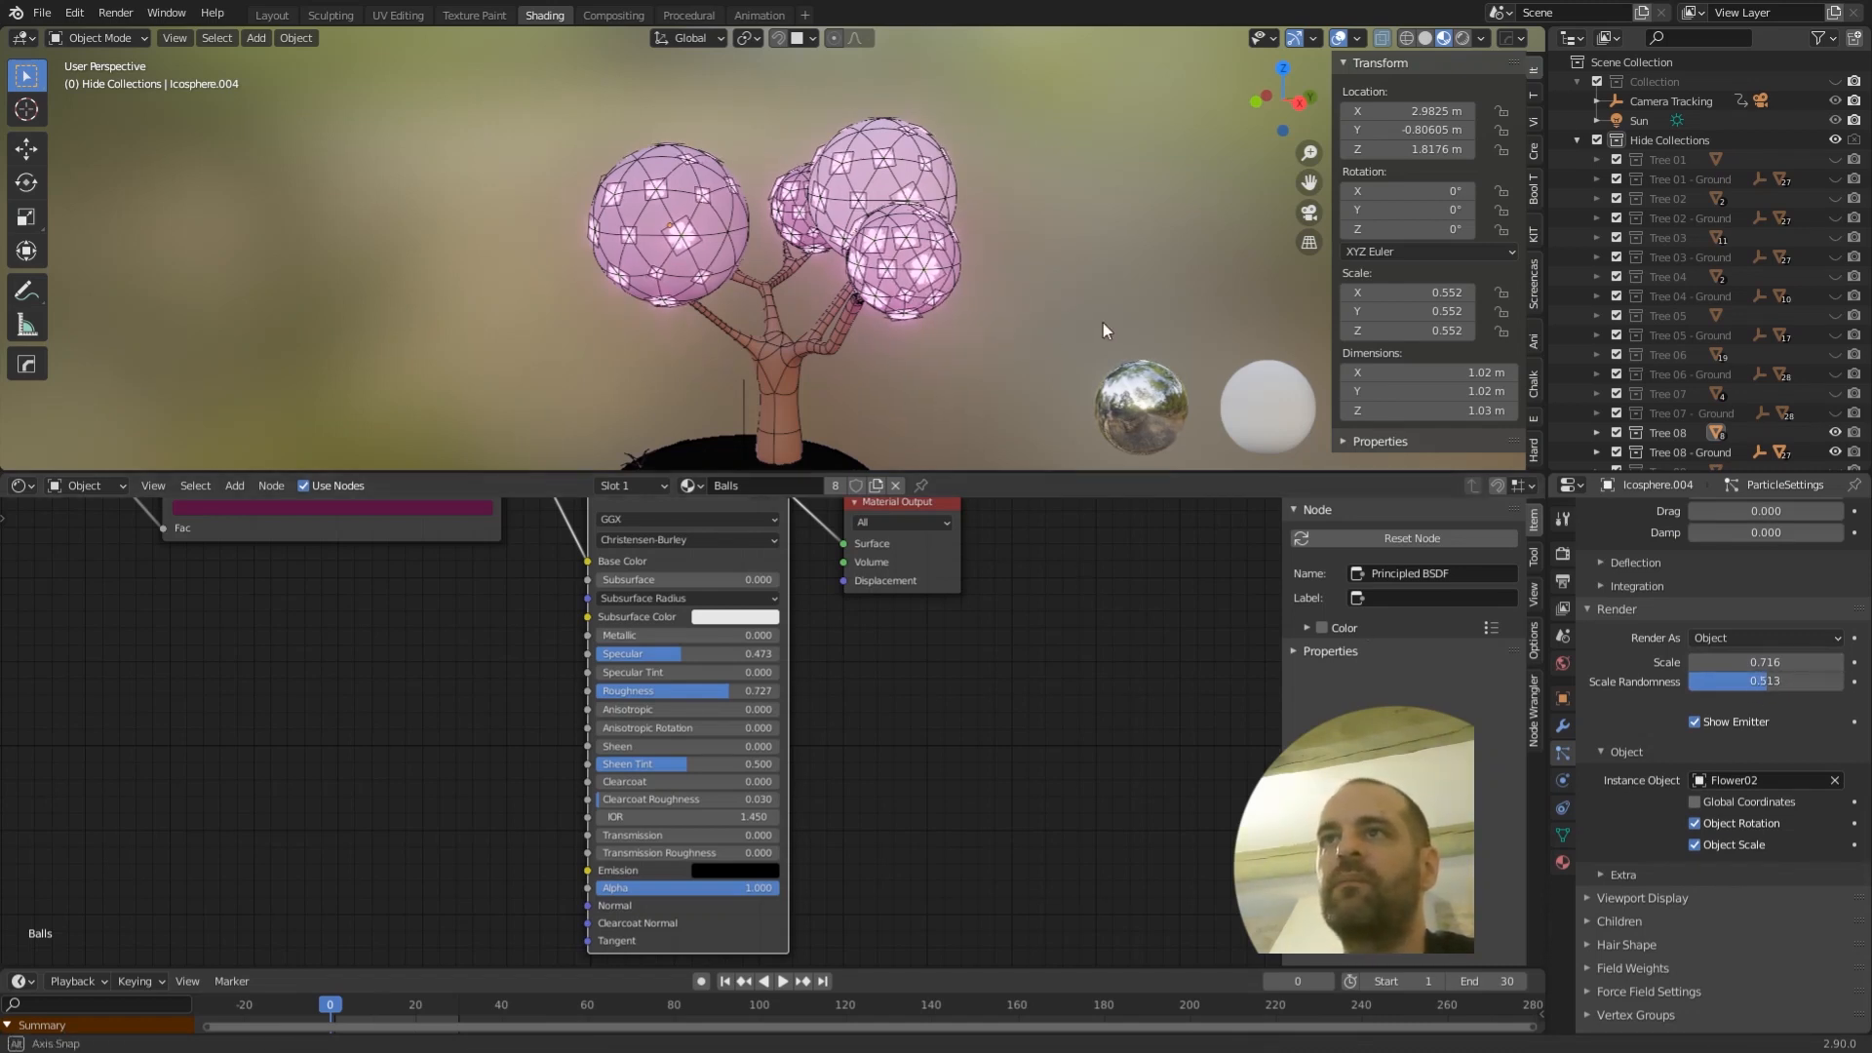
- Select Tree 08's small outer sphere and inspect the flower-covered tree from several angles and distances
middle_click_drag(1062, 331, 1021, 269)
left_click(980, 146)
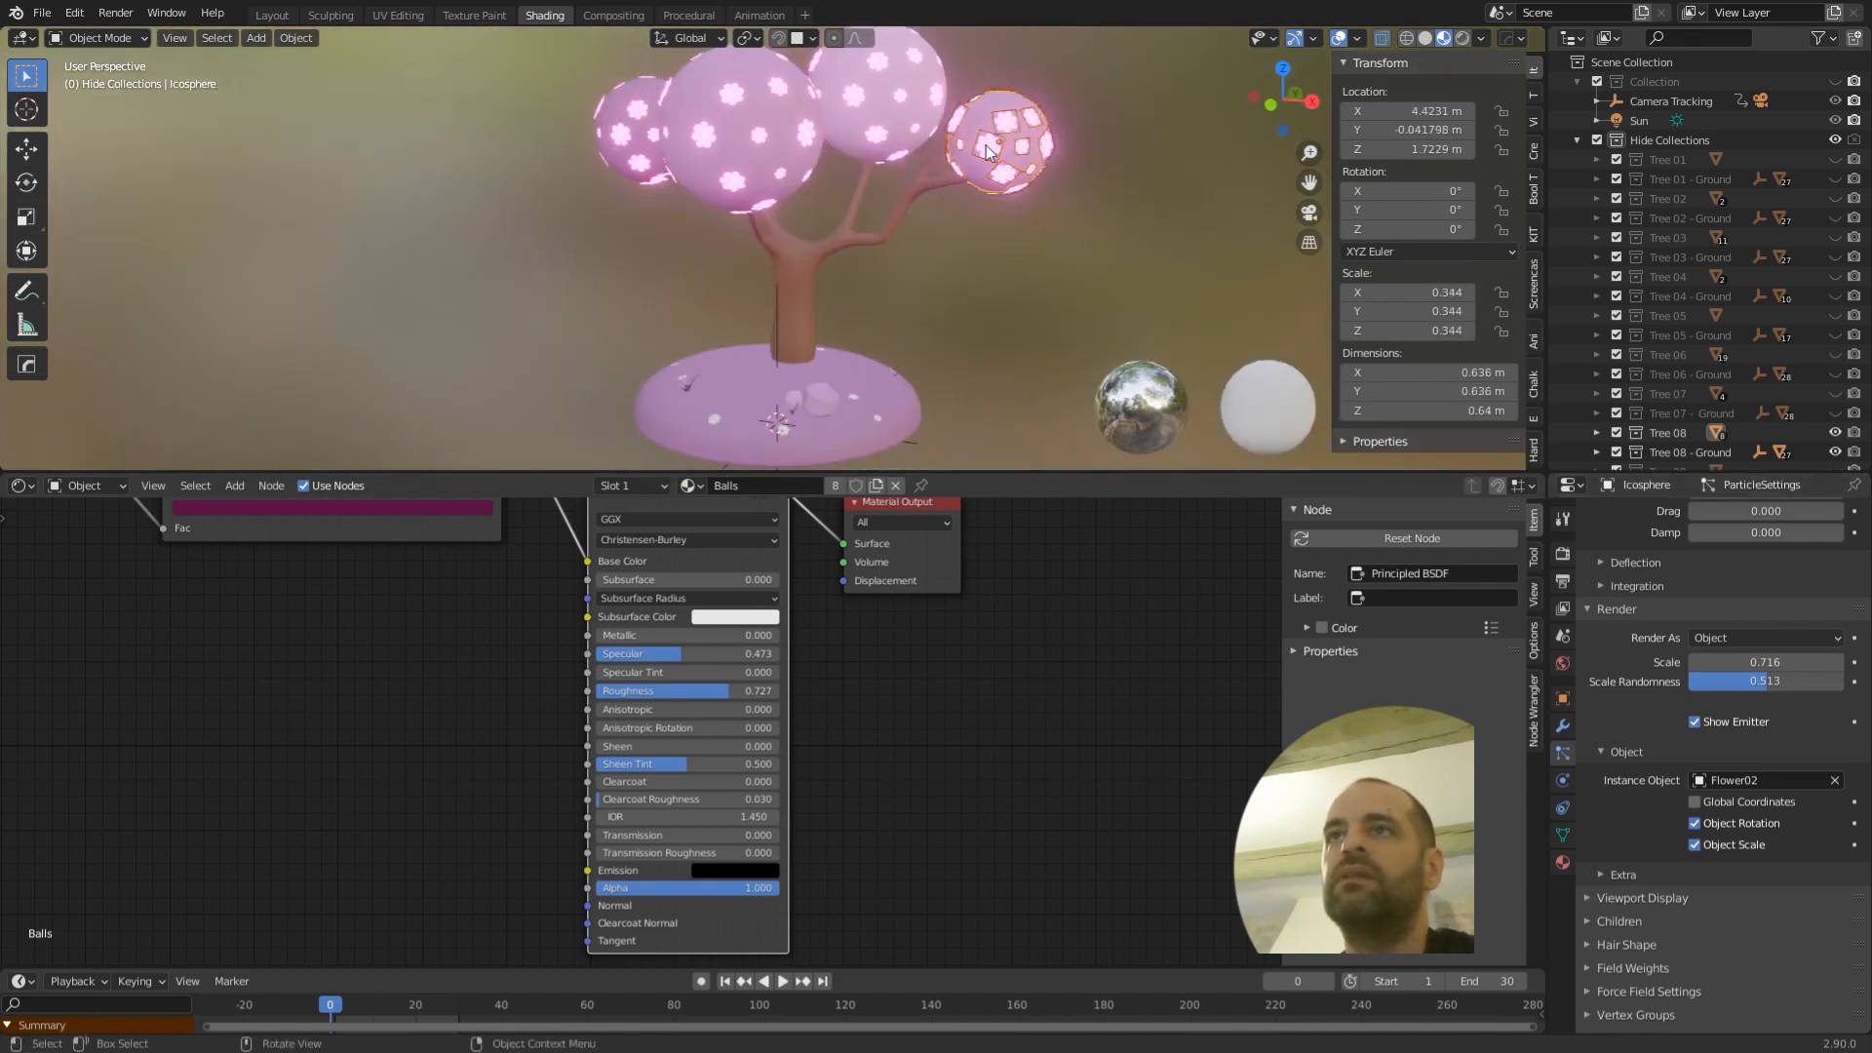
scroll(785, 166, "down", 4)
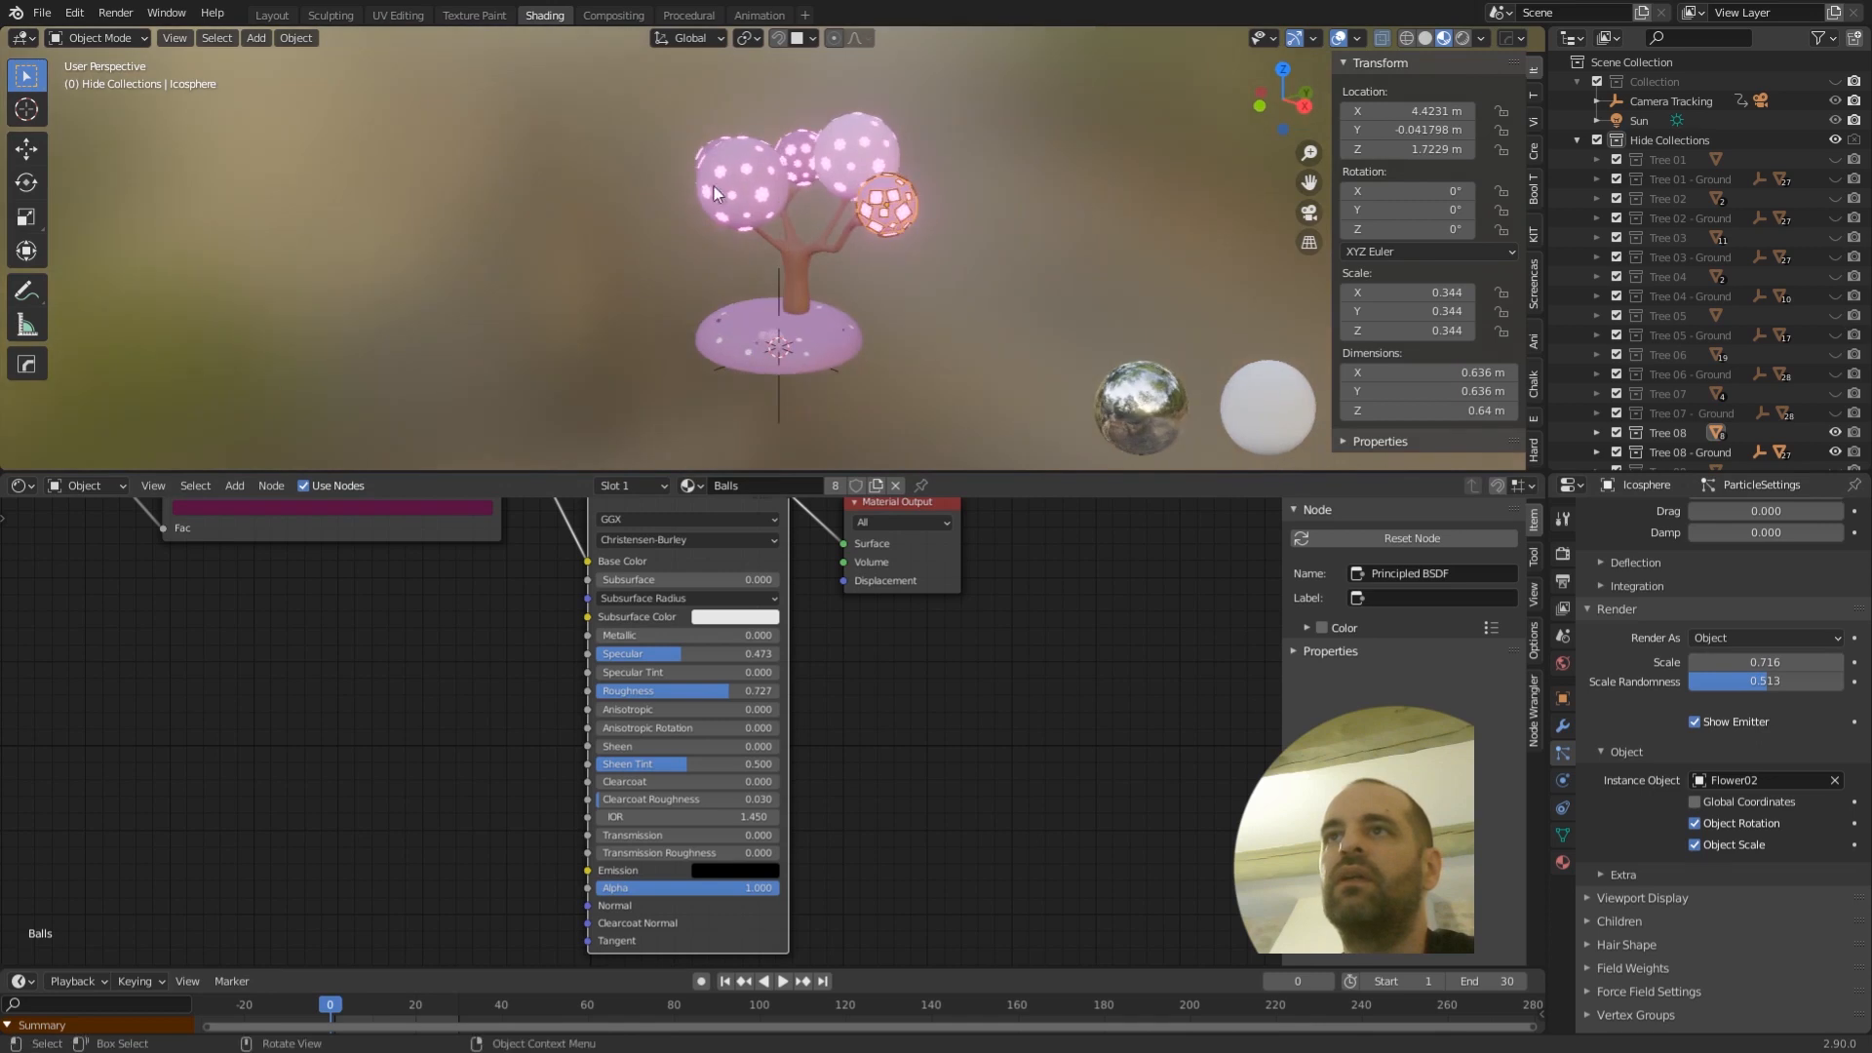
middle_click_drag(700, 162, 682, 588)
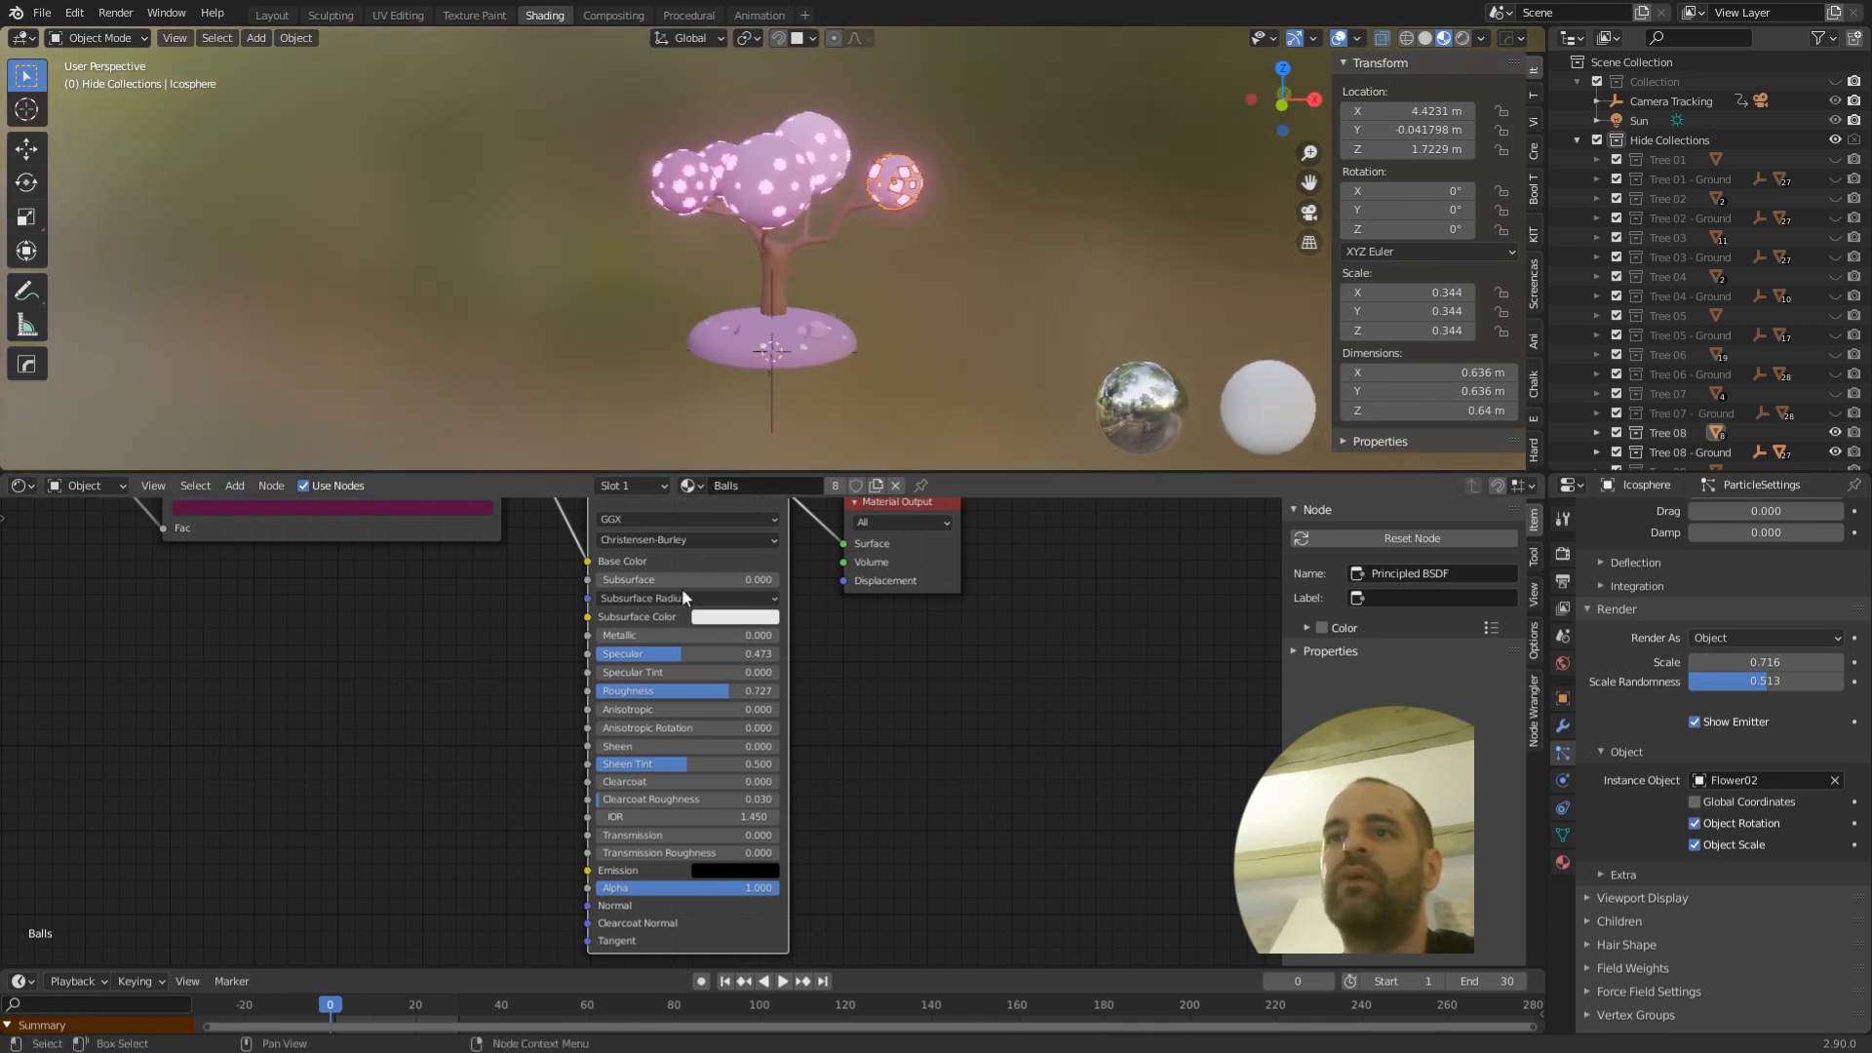
scroll(927, 259, "up", 3)
middle_click_drag(934, 230, 873, 363)
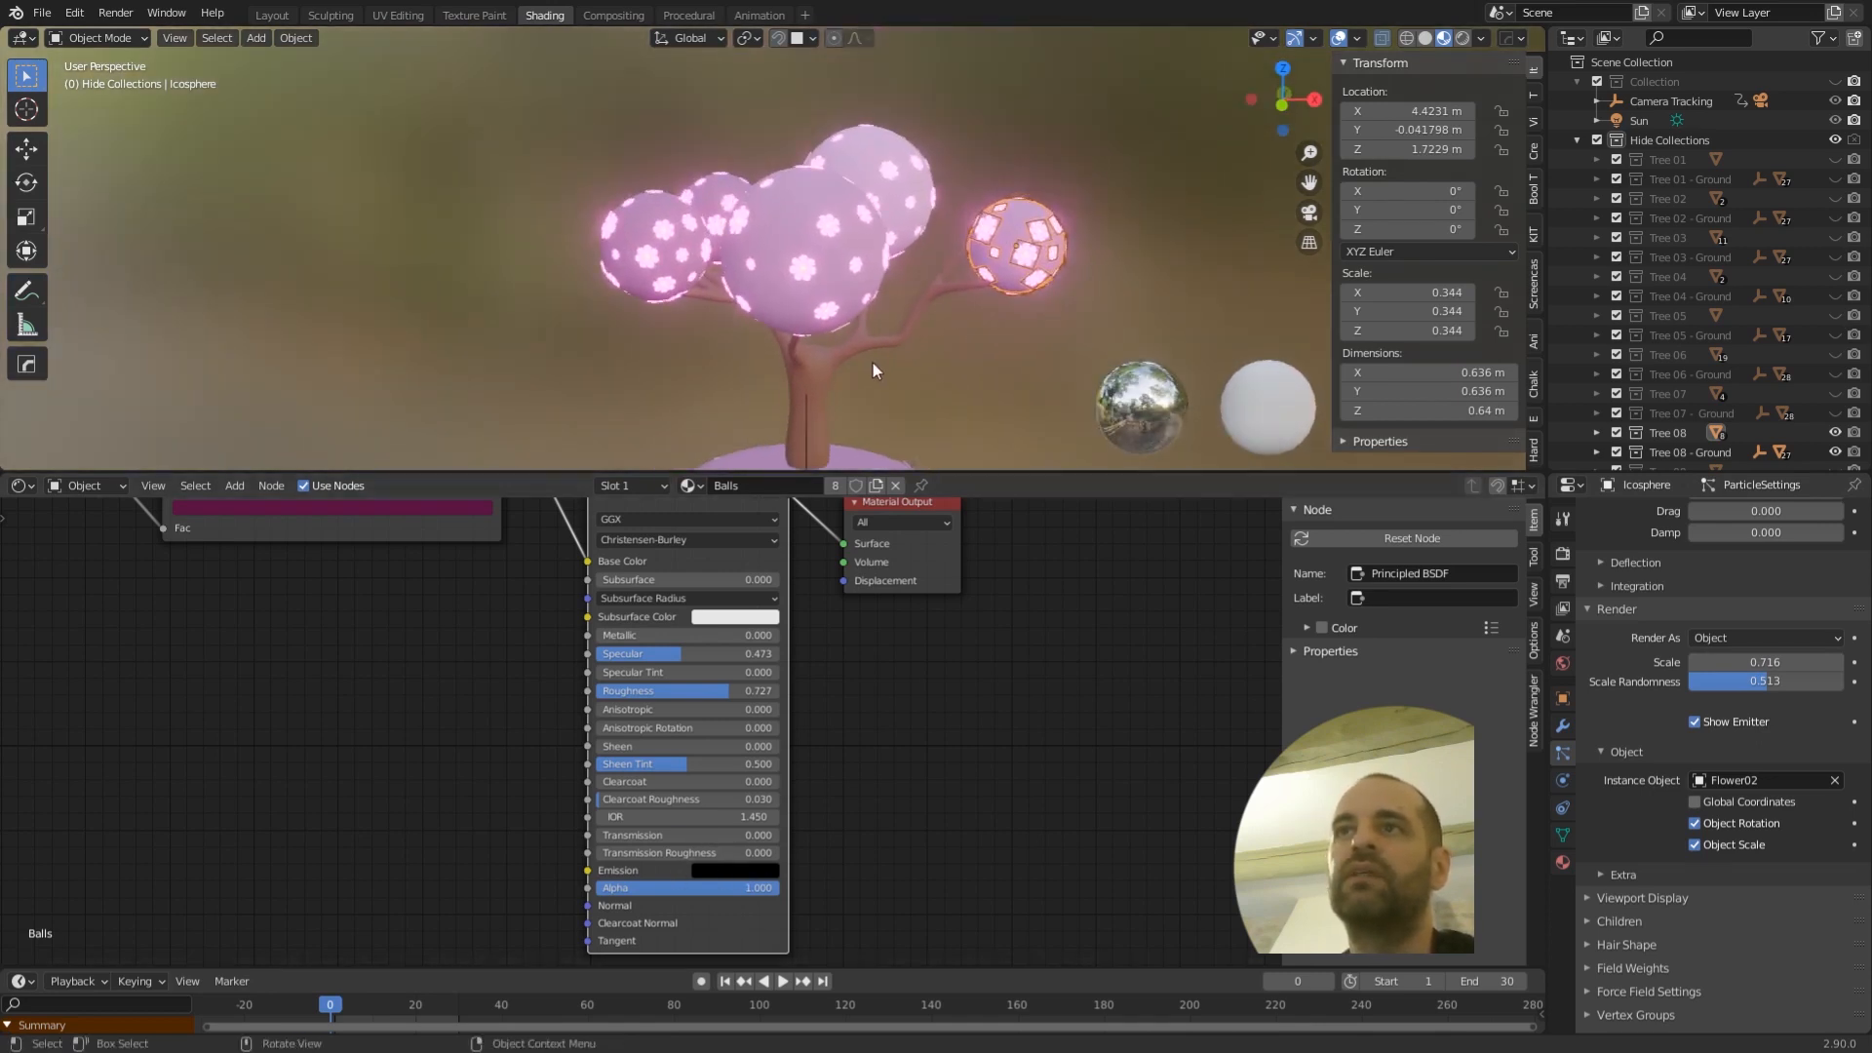
scroll(1008, 339, "up", 2)
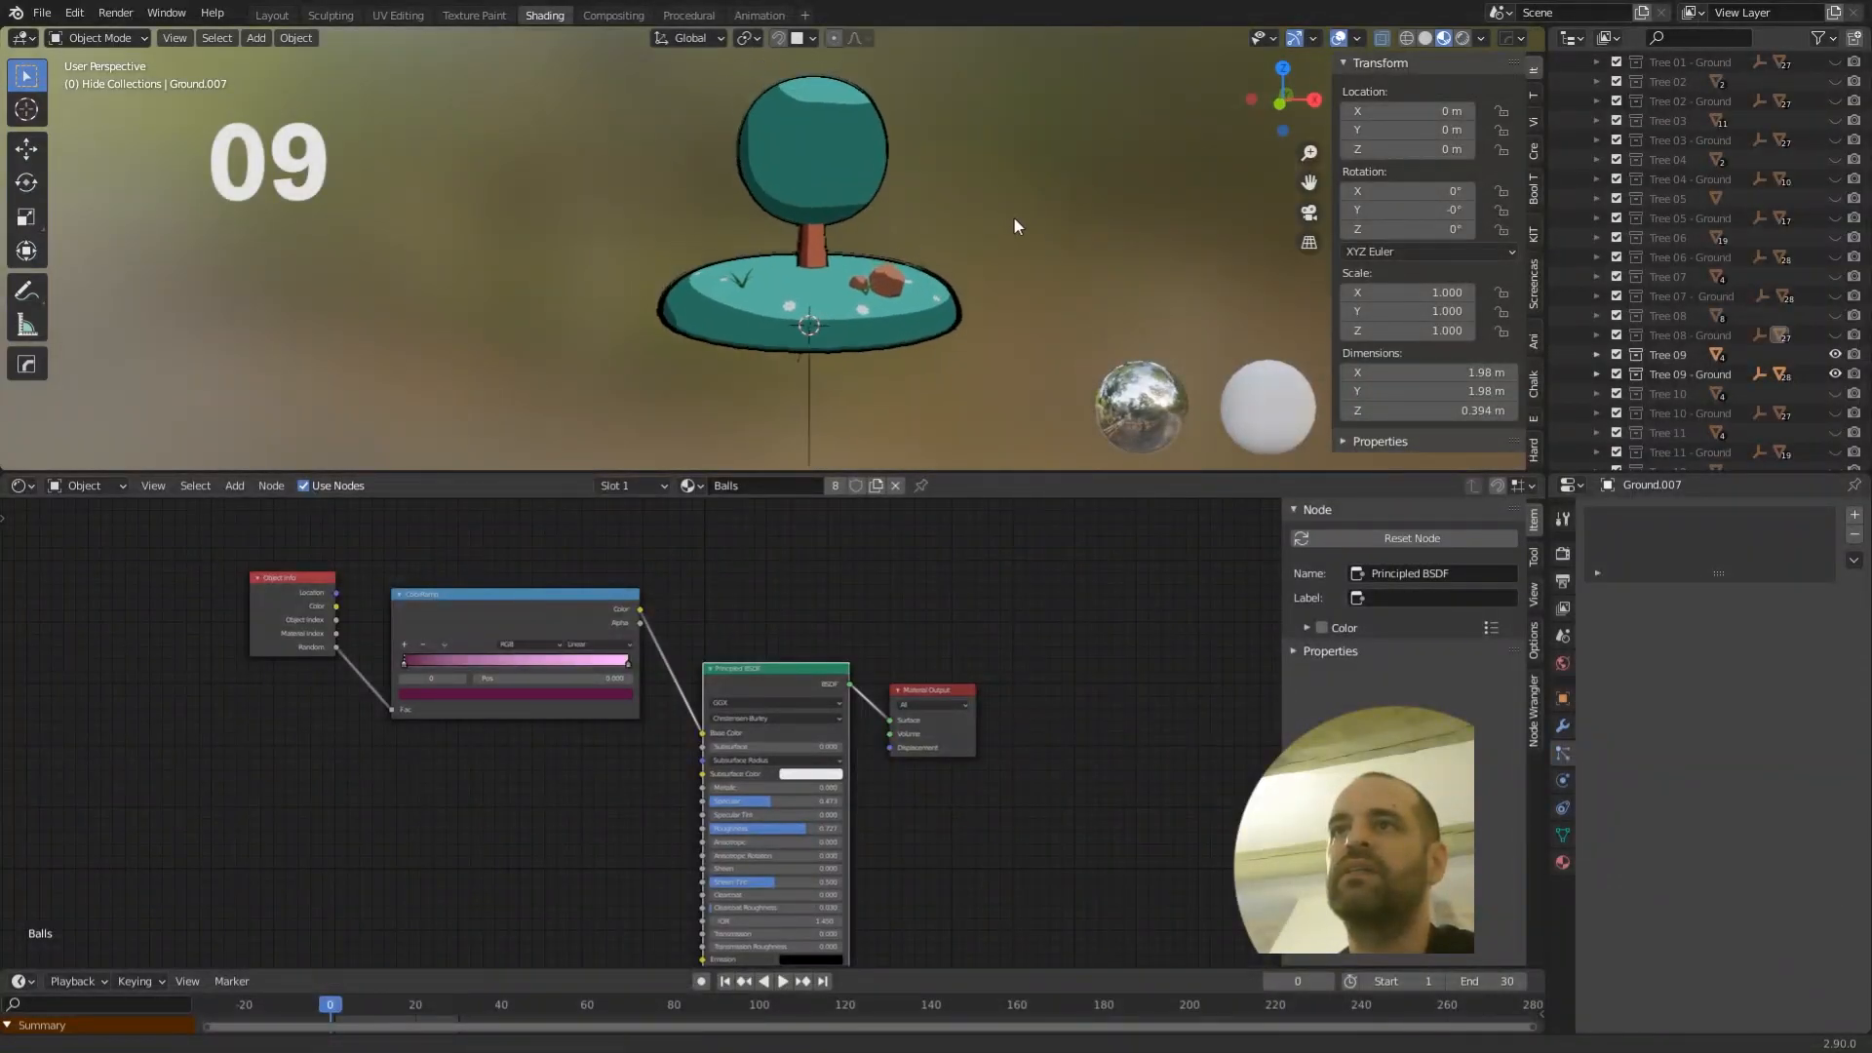
- Select the black outline shell around Tree 09's foliage, temporarily shift it aside to inspect it, and cancel the move
scroll(951, 252, "up", 2)
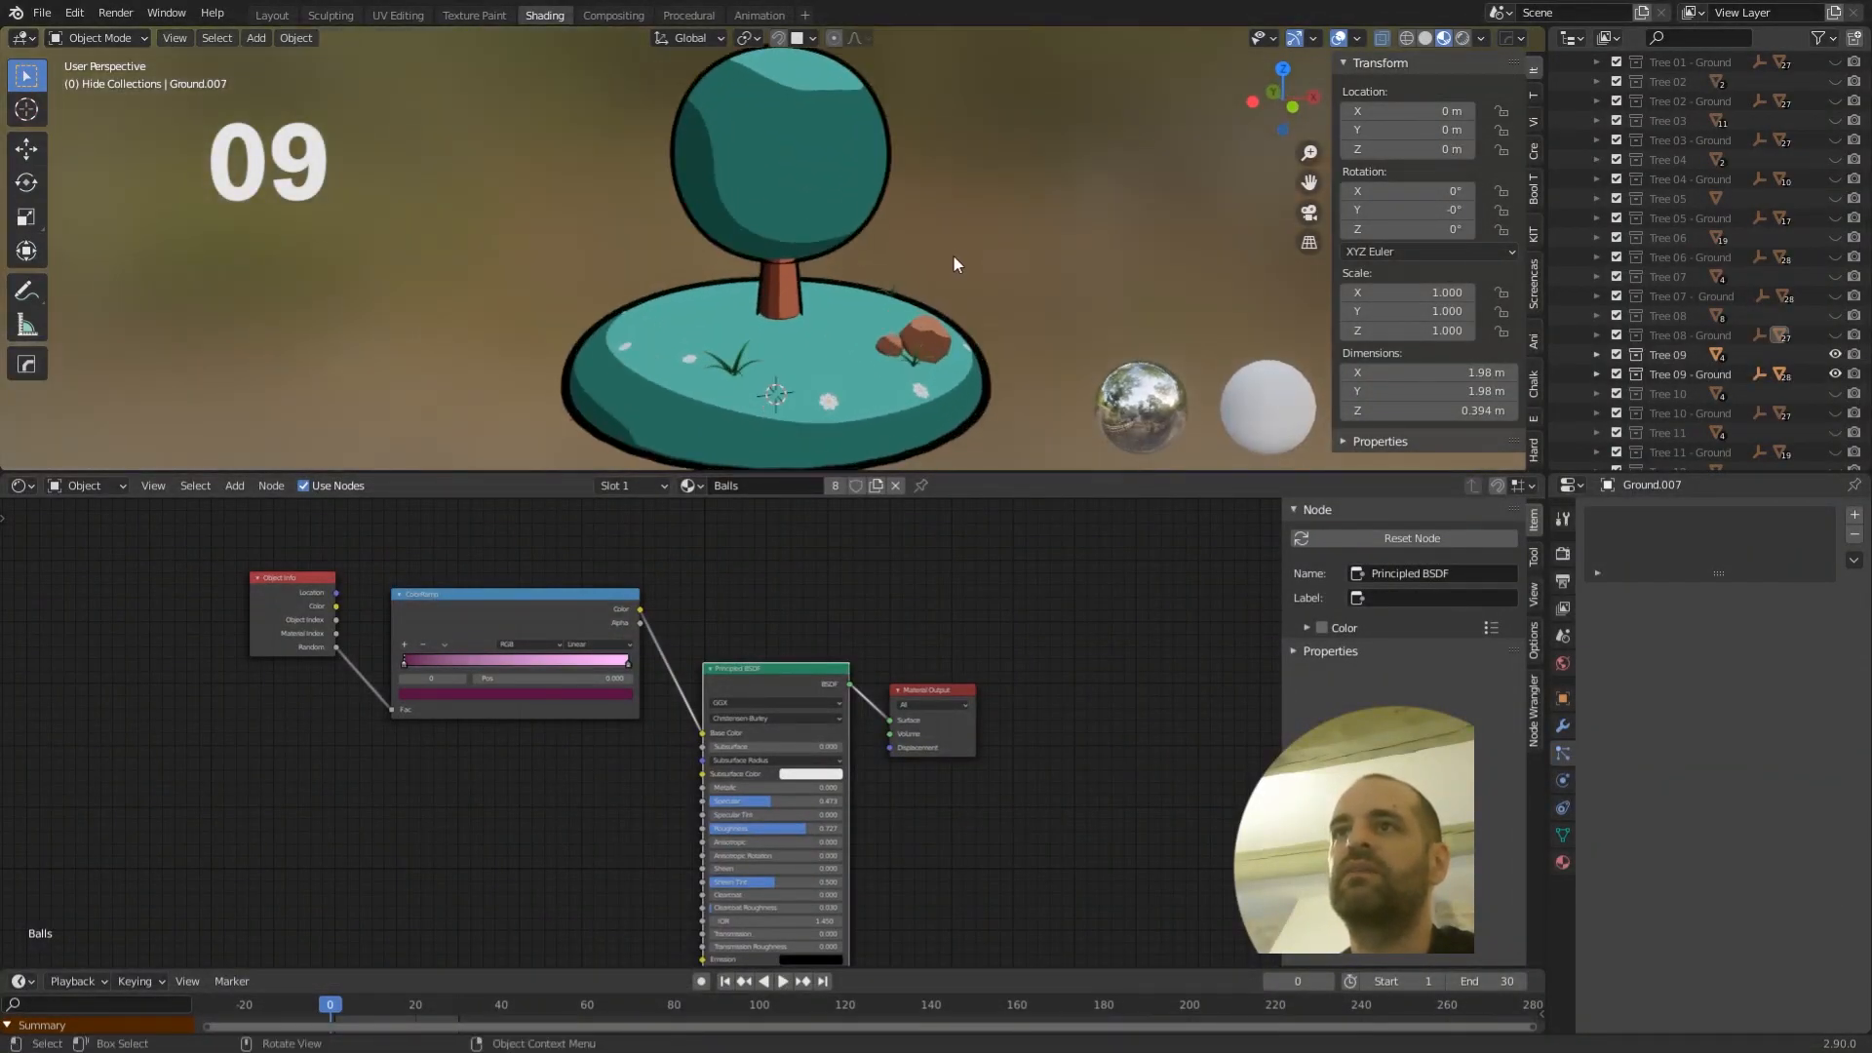
middle_click_drag(954, 256, 1033, 269)
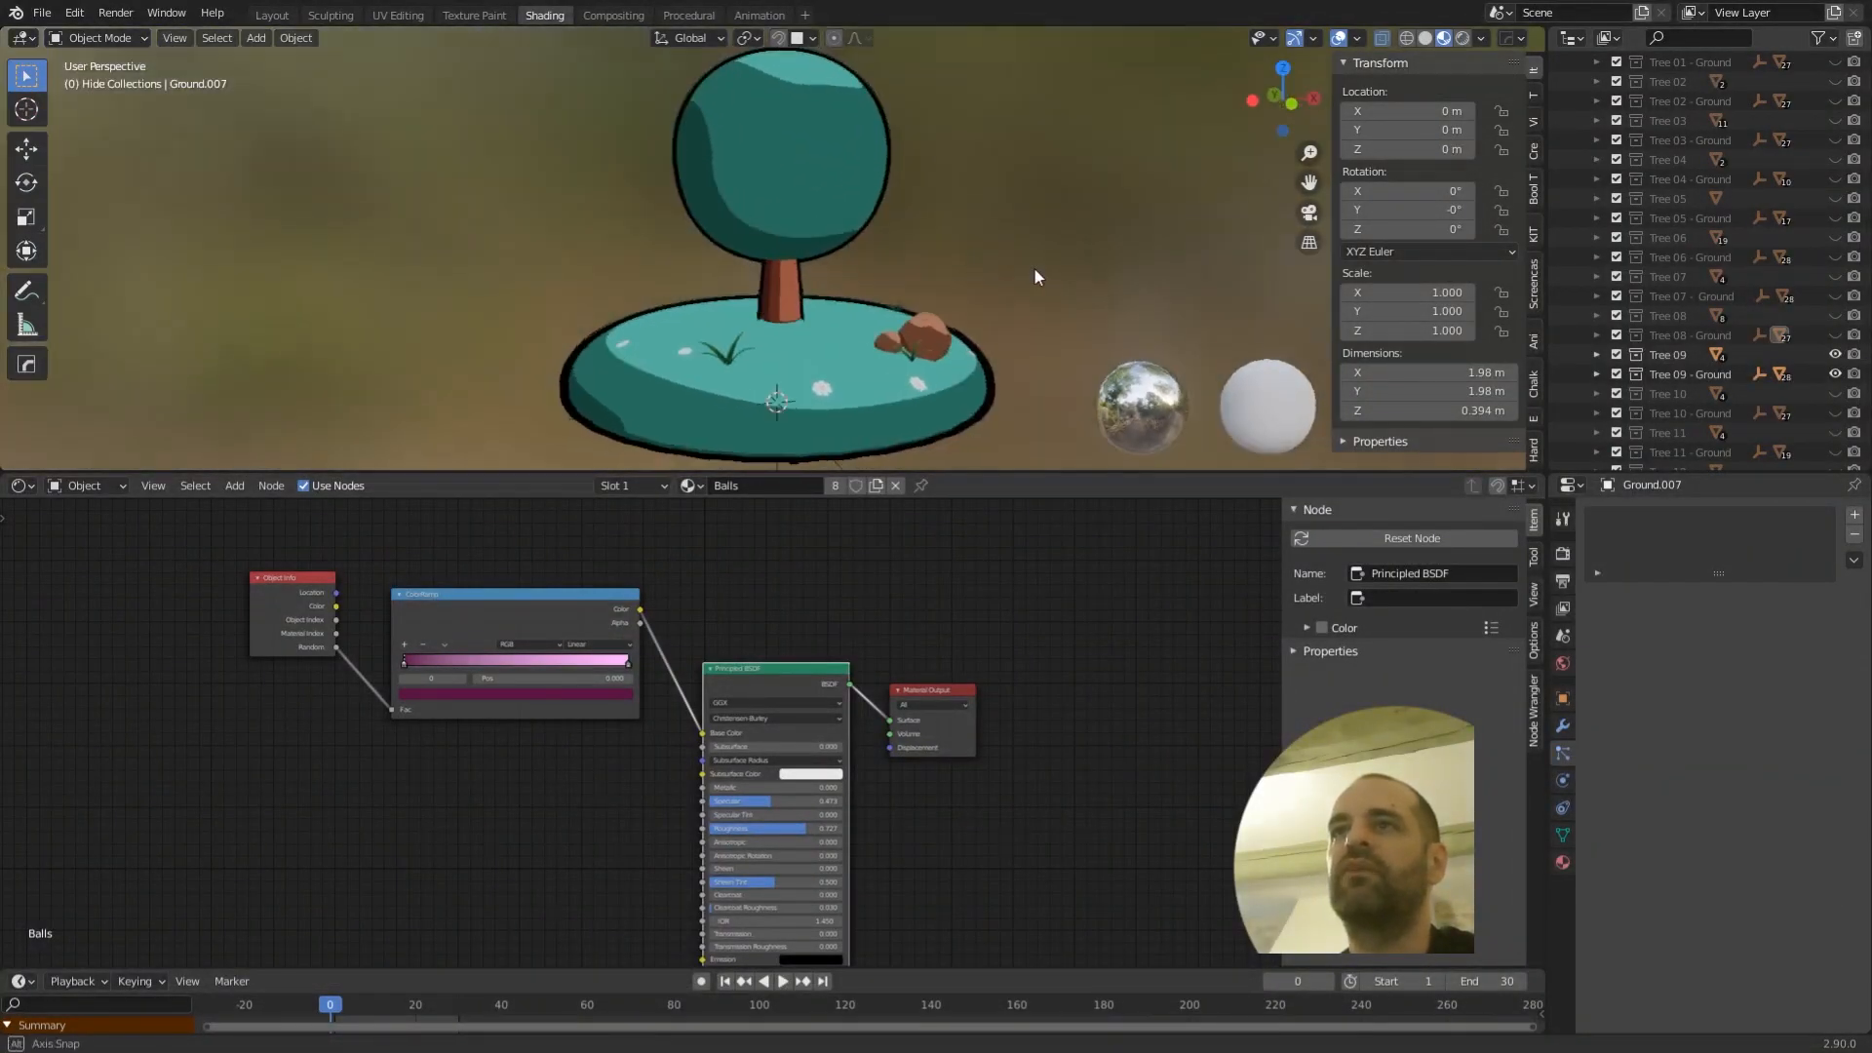
left_click(880, 203)
key("g")
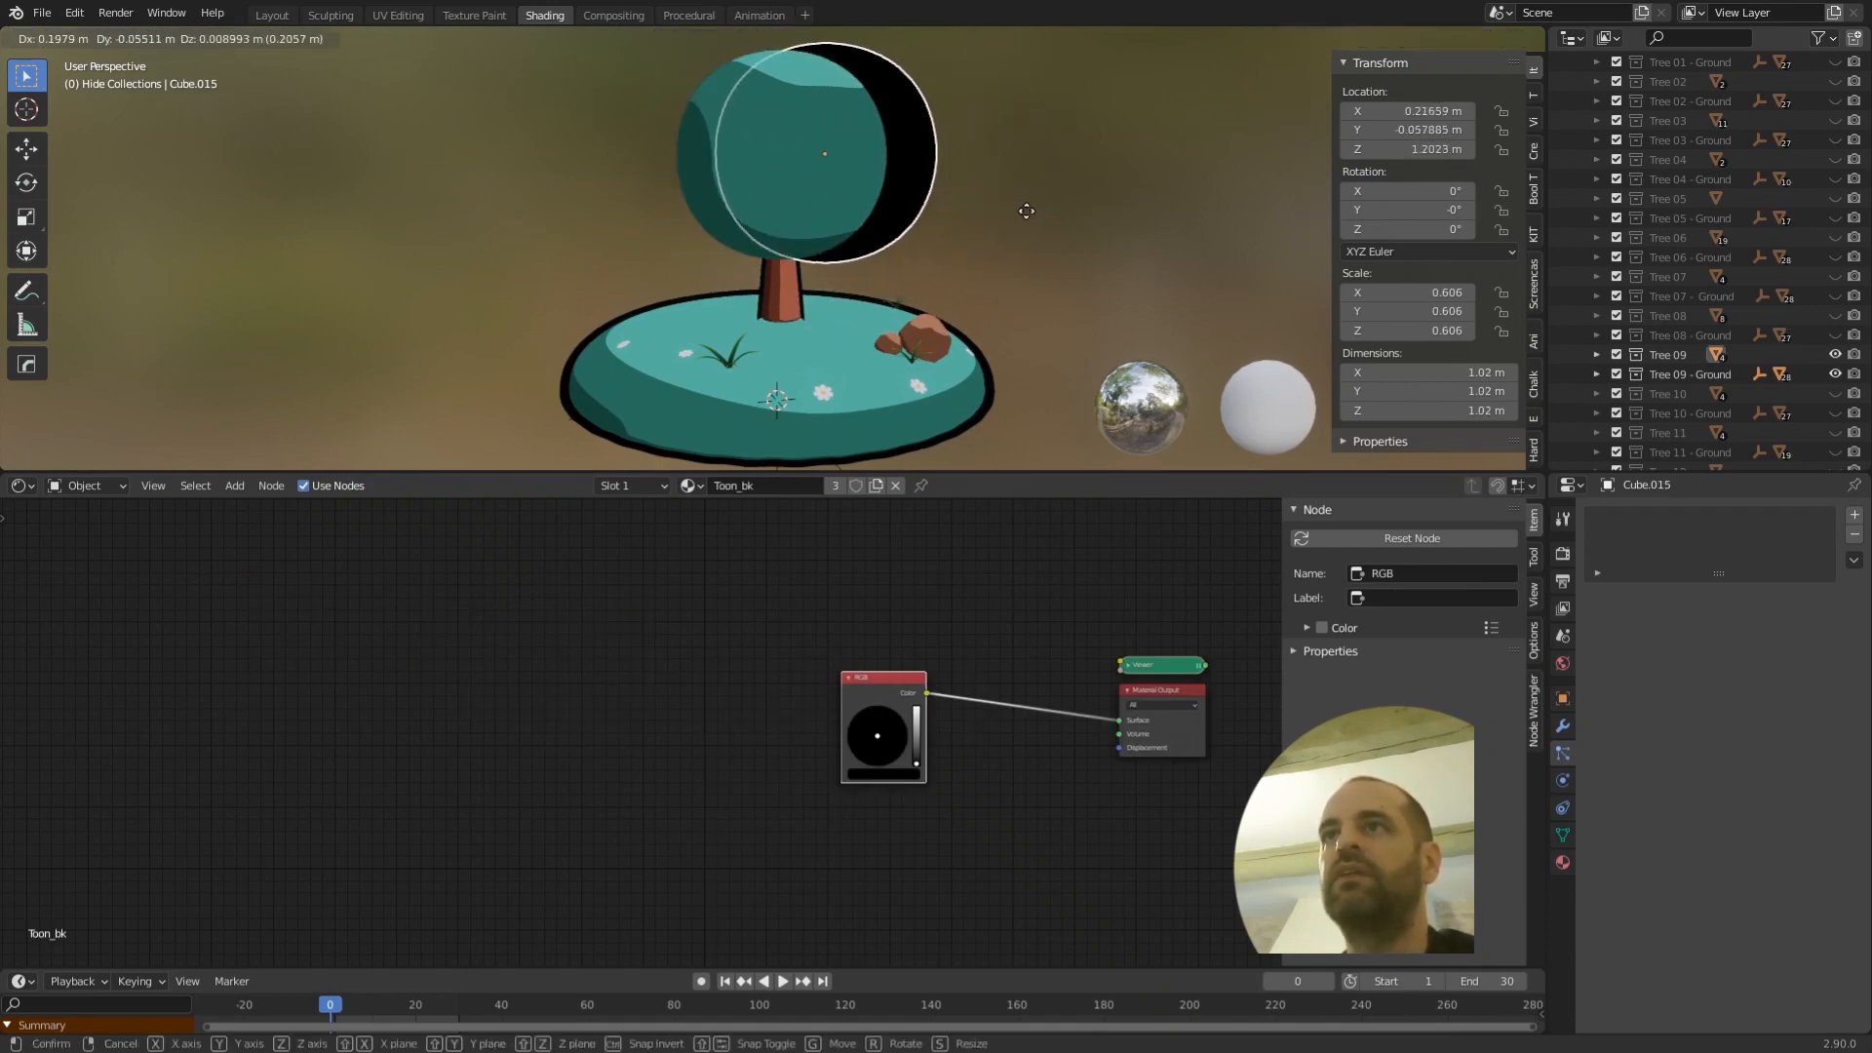
right_click(1046, 208)
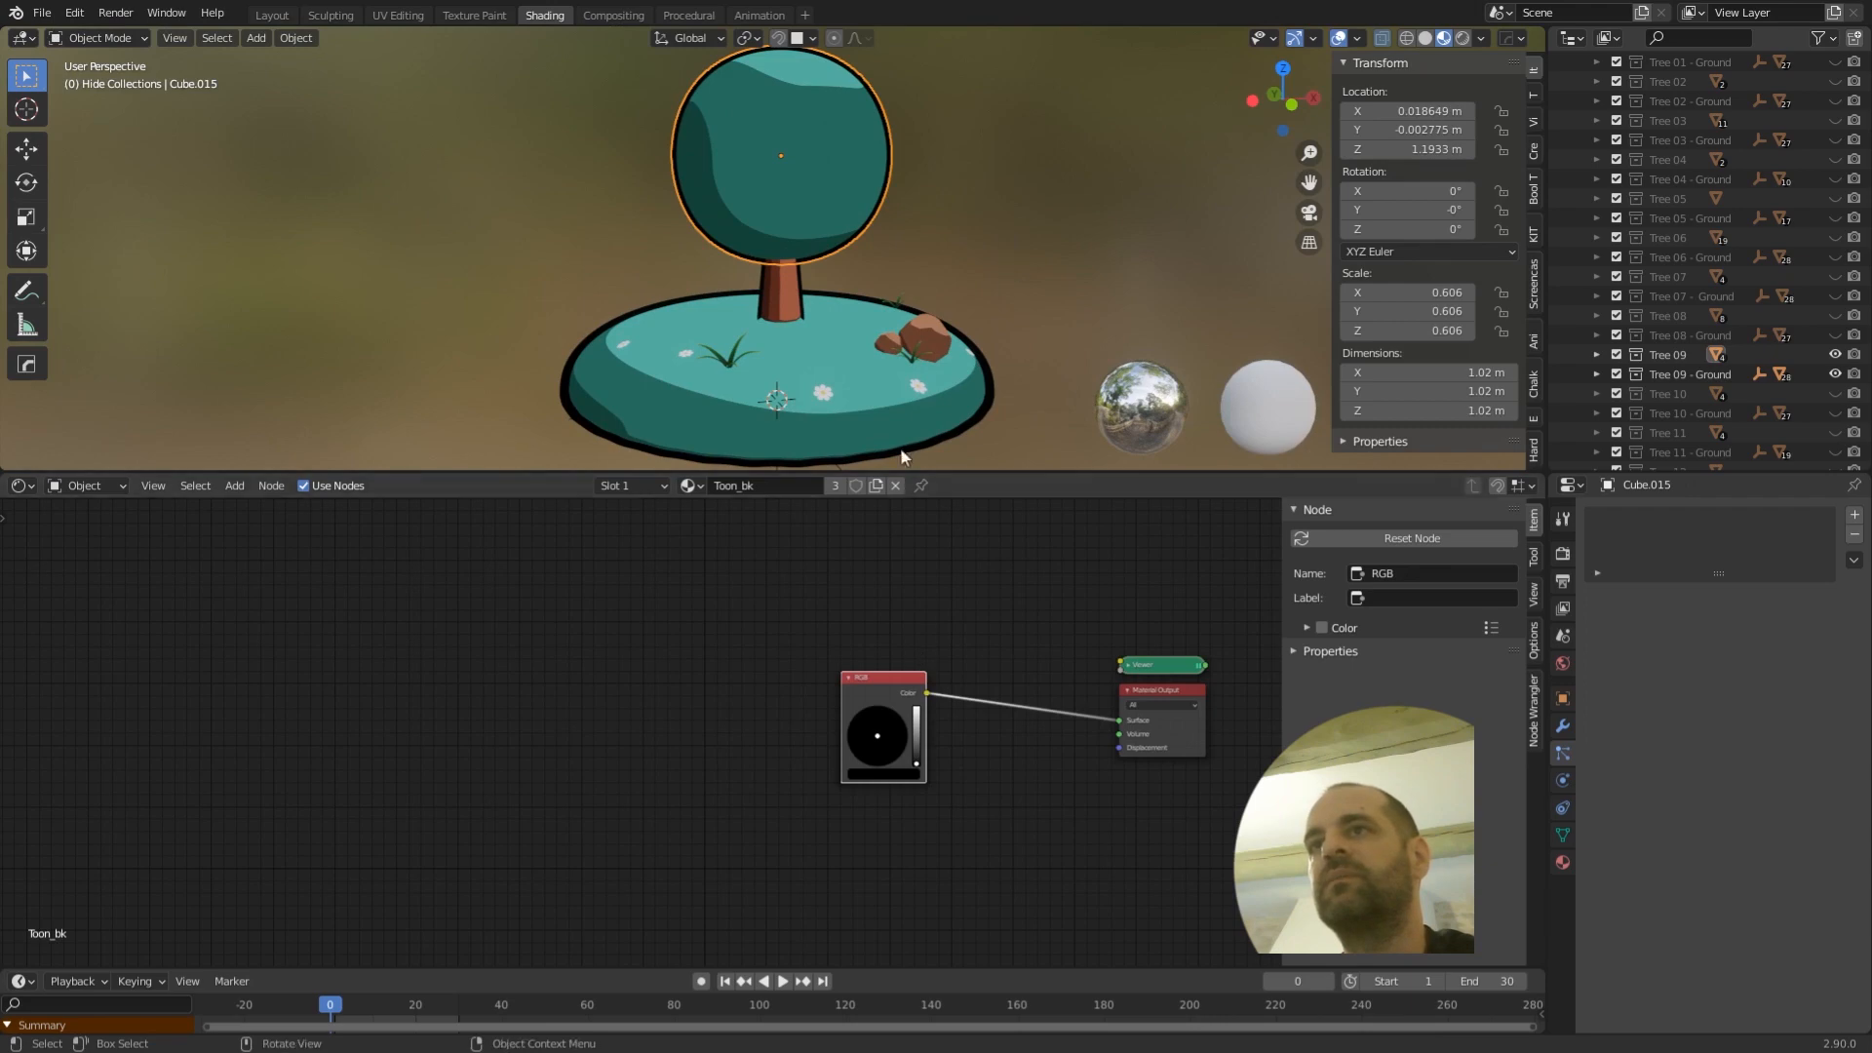
- Inspect the outline shell's Toon_bk material settings, and select Tree 09's foliage to view its Toon_ nodes and settings
left_click(1563, 862)
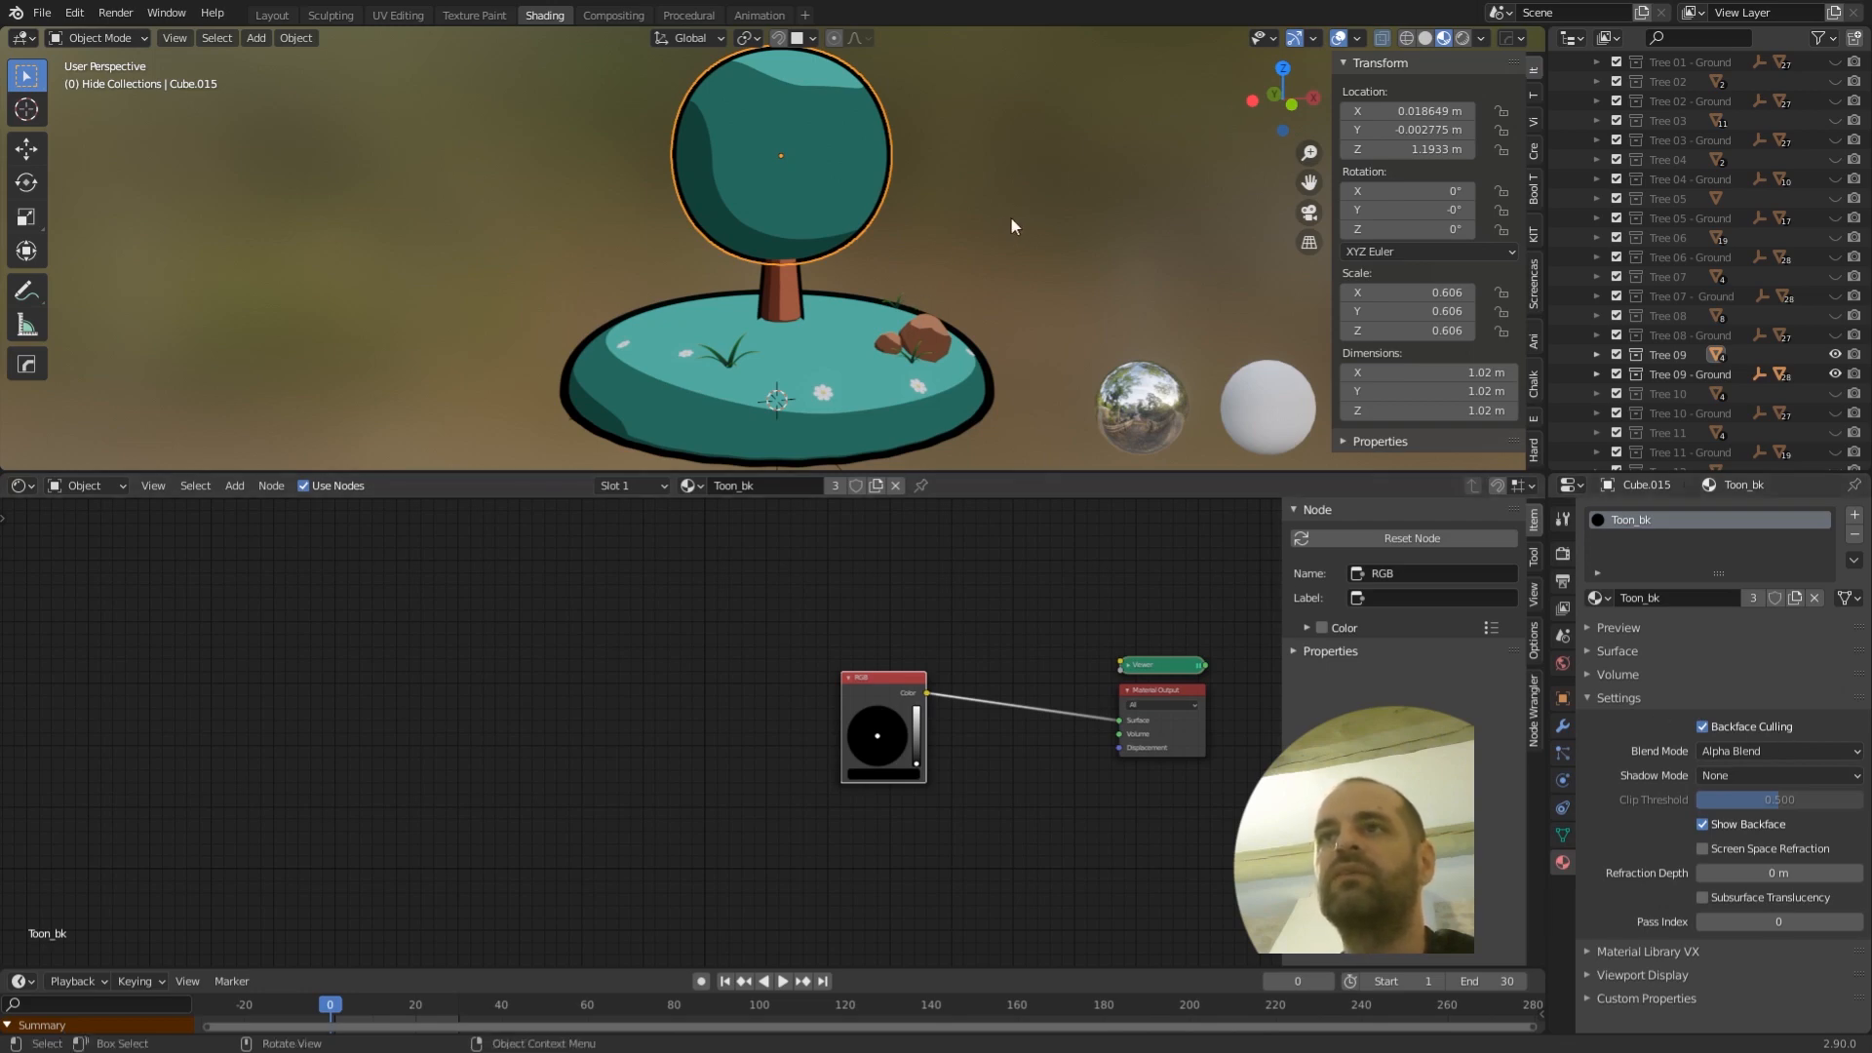
middle_click_drag(1061, 200, 1057, 195)
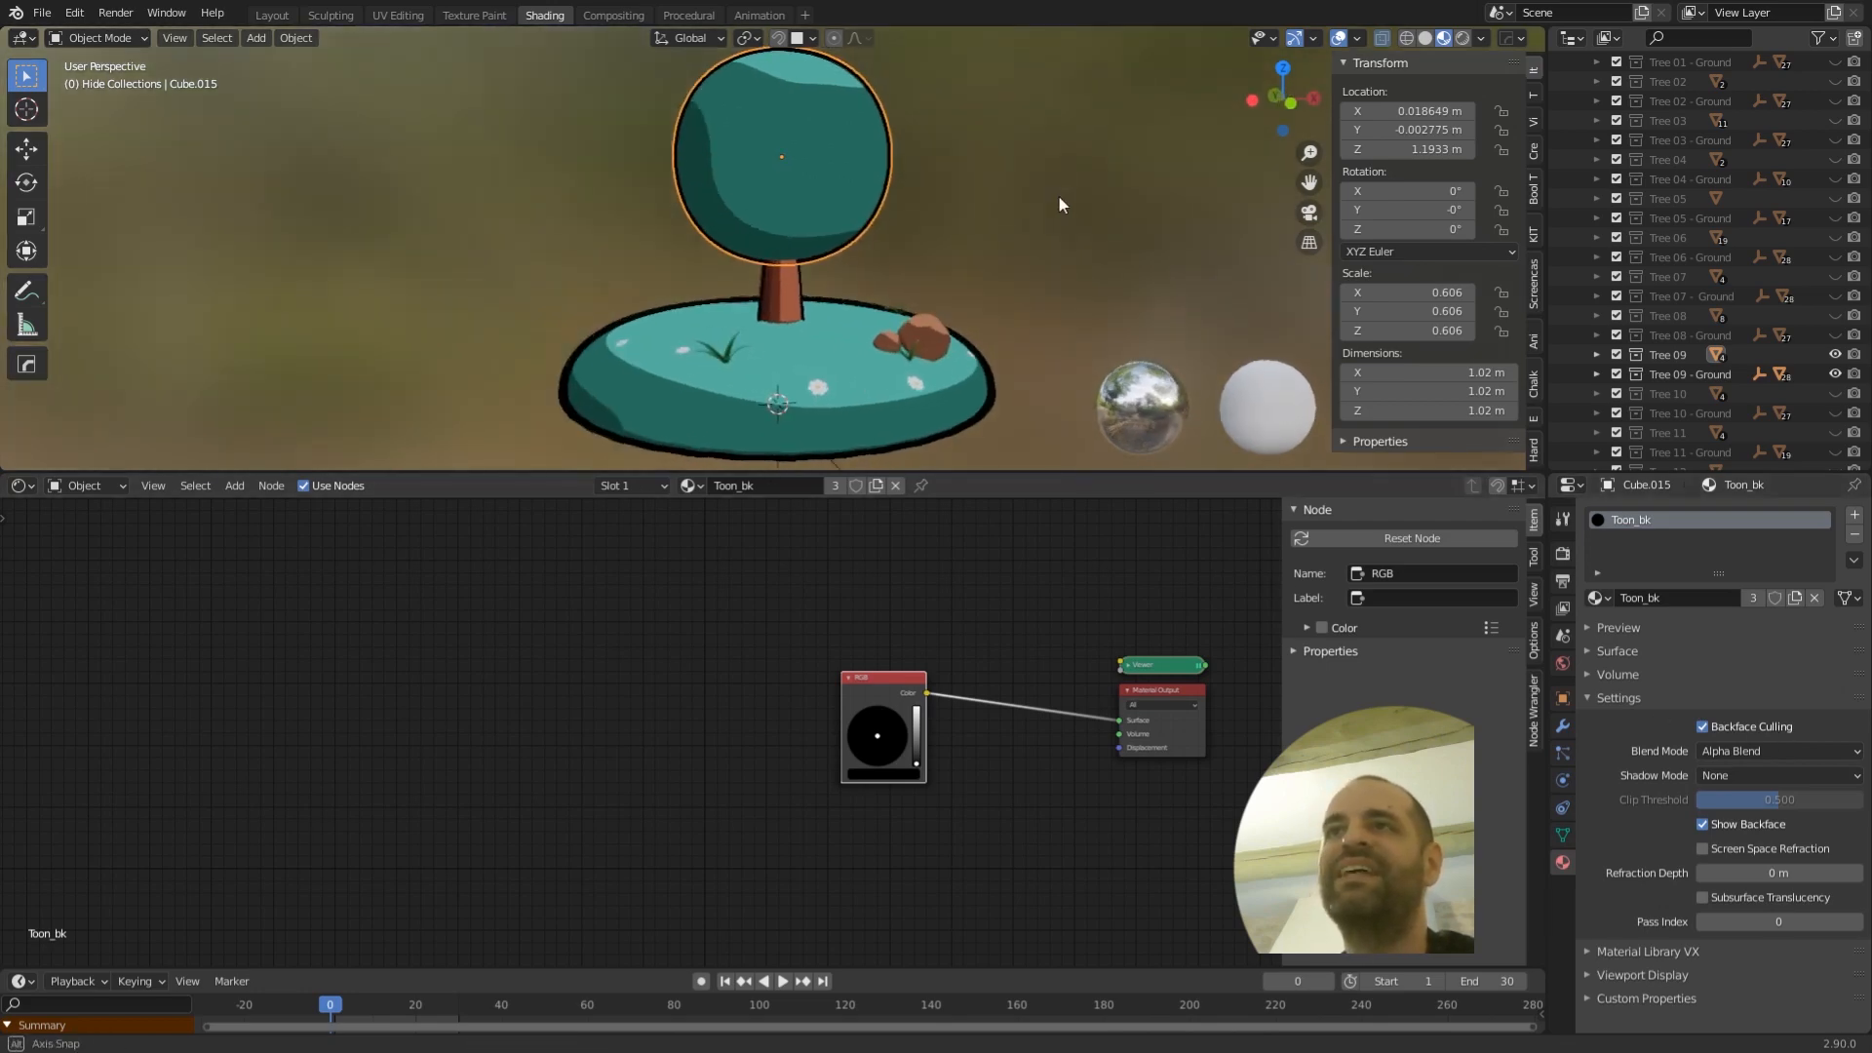
left_click(817, 191)
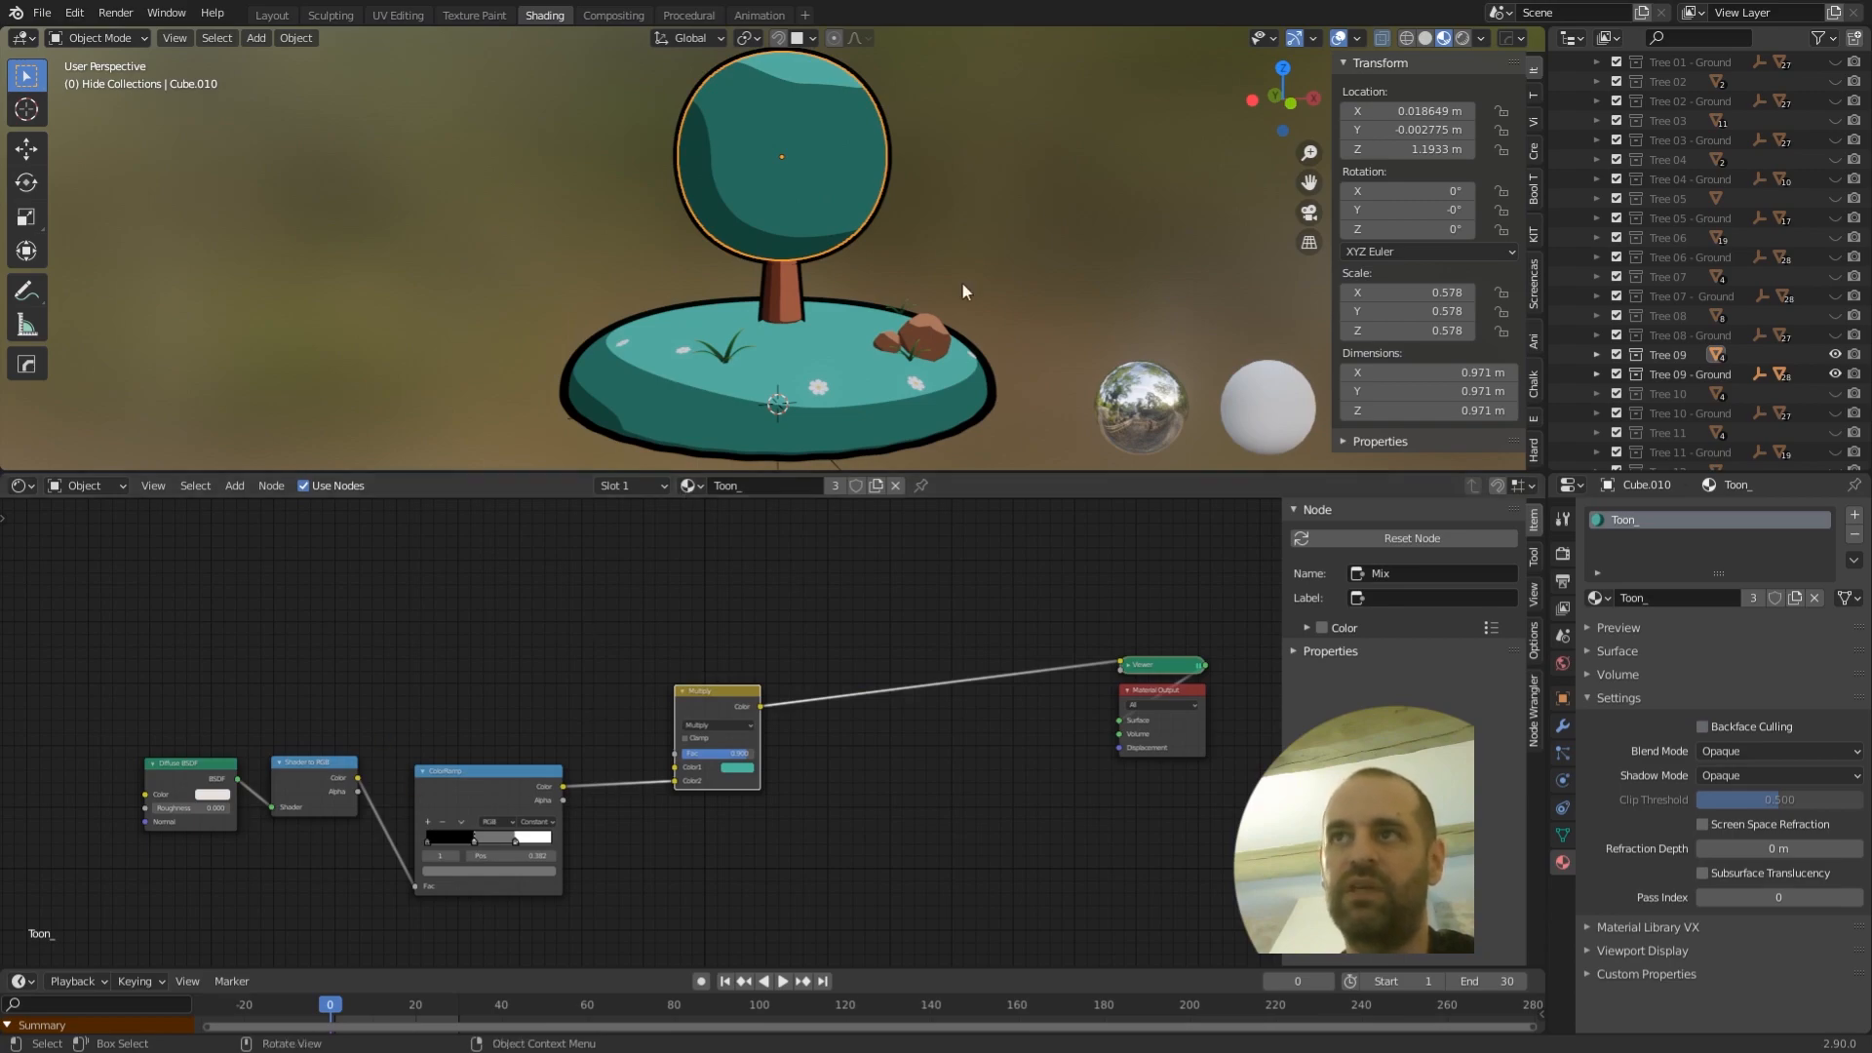
left_click(1008, 232)
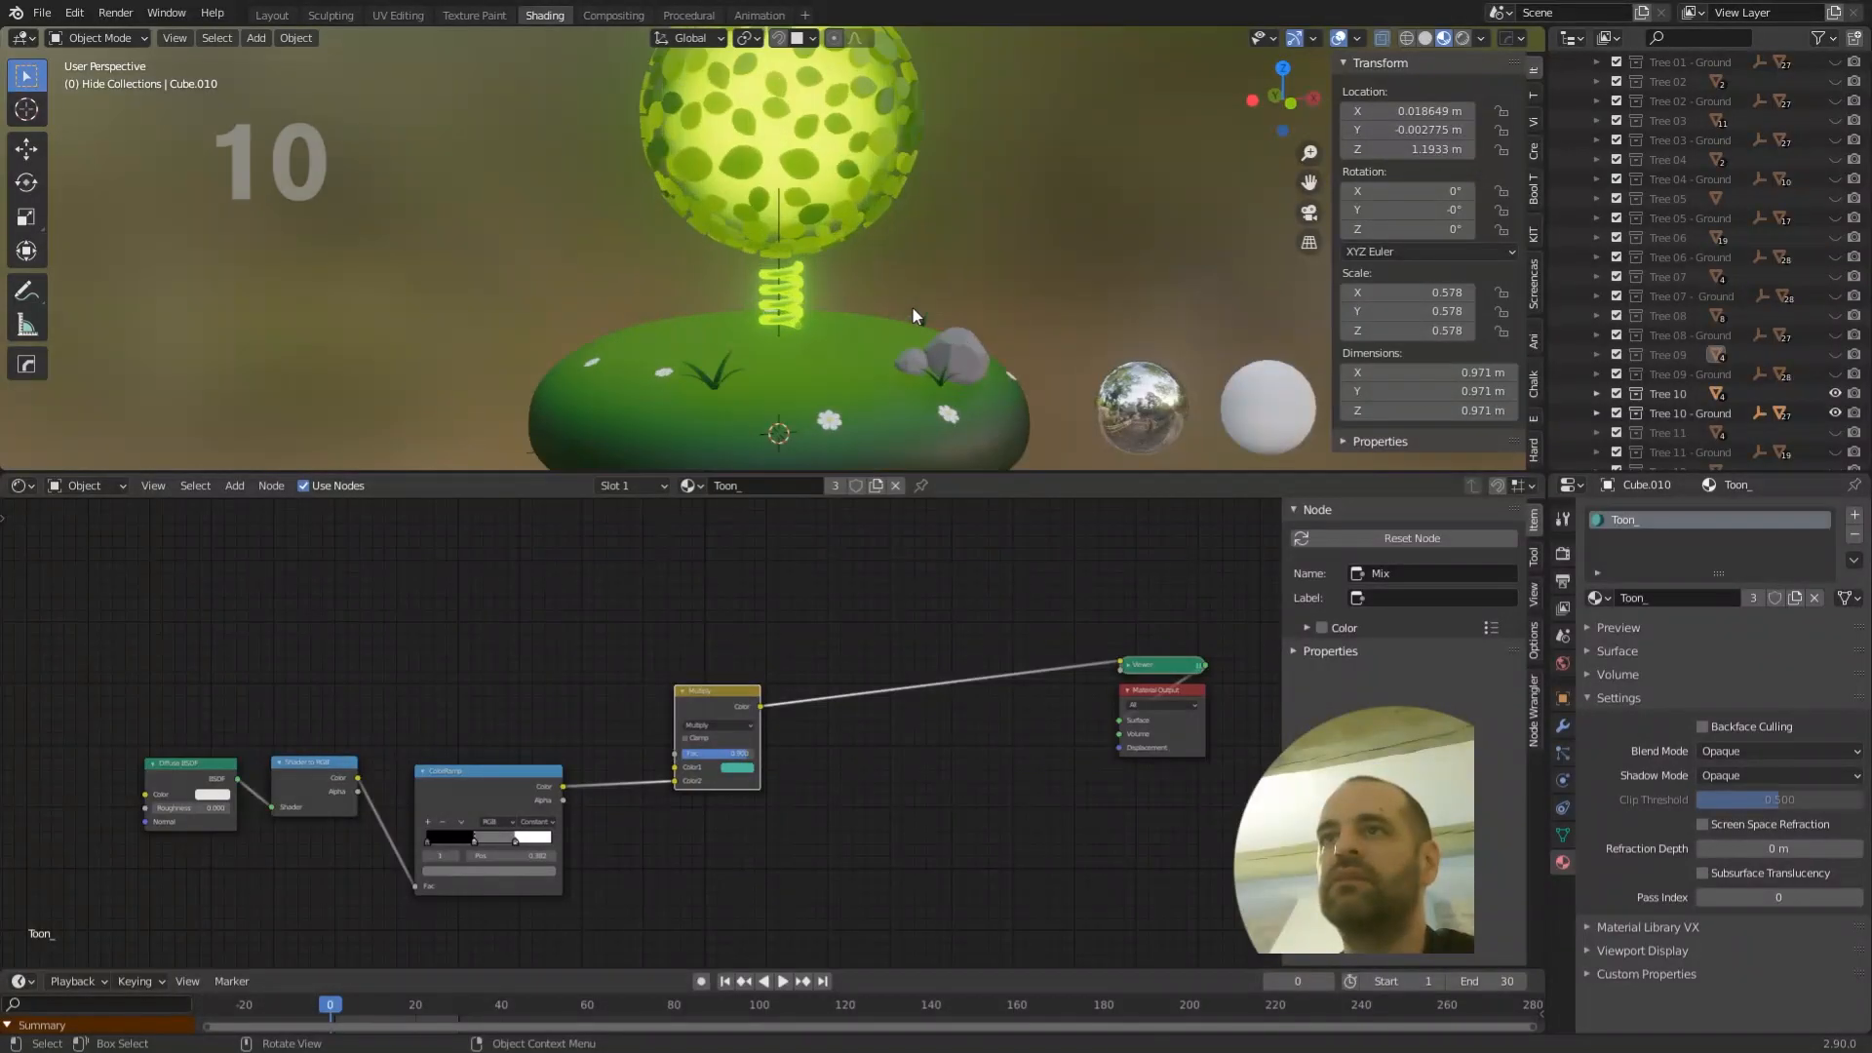
- Move the glowing sphere out of Tree 10's leaf ball by 1.0407 m in X and -0.78991 m in Y
middle_click_drag(926, 209, 1003, 255, "shift")
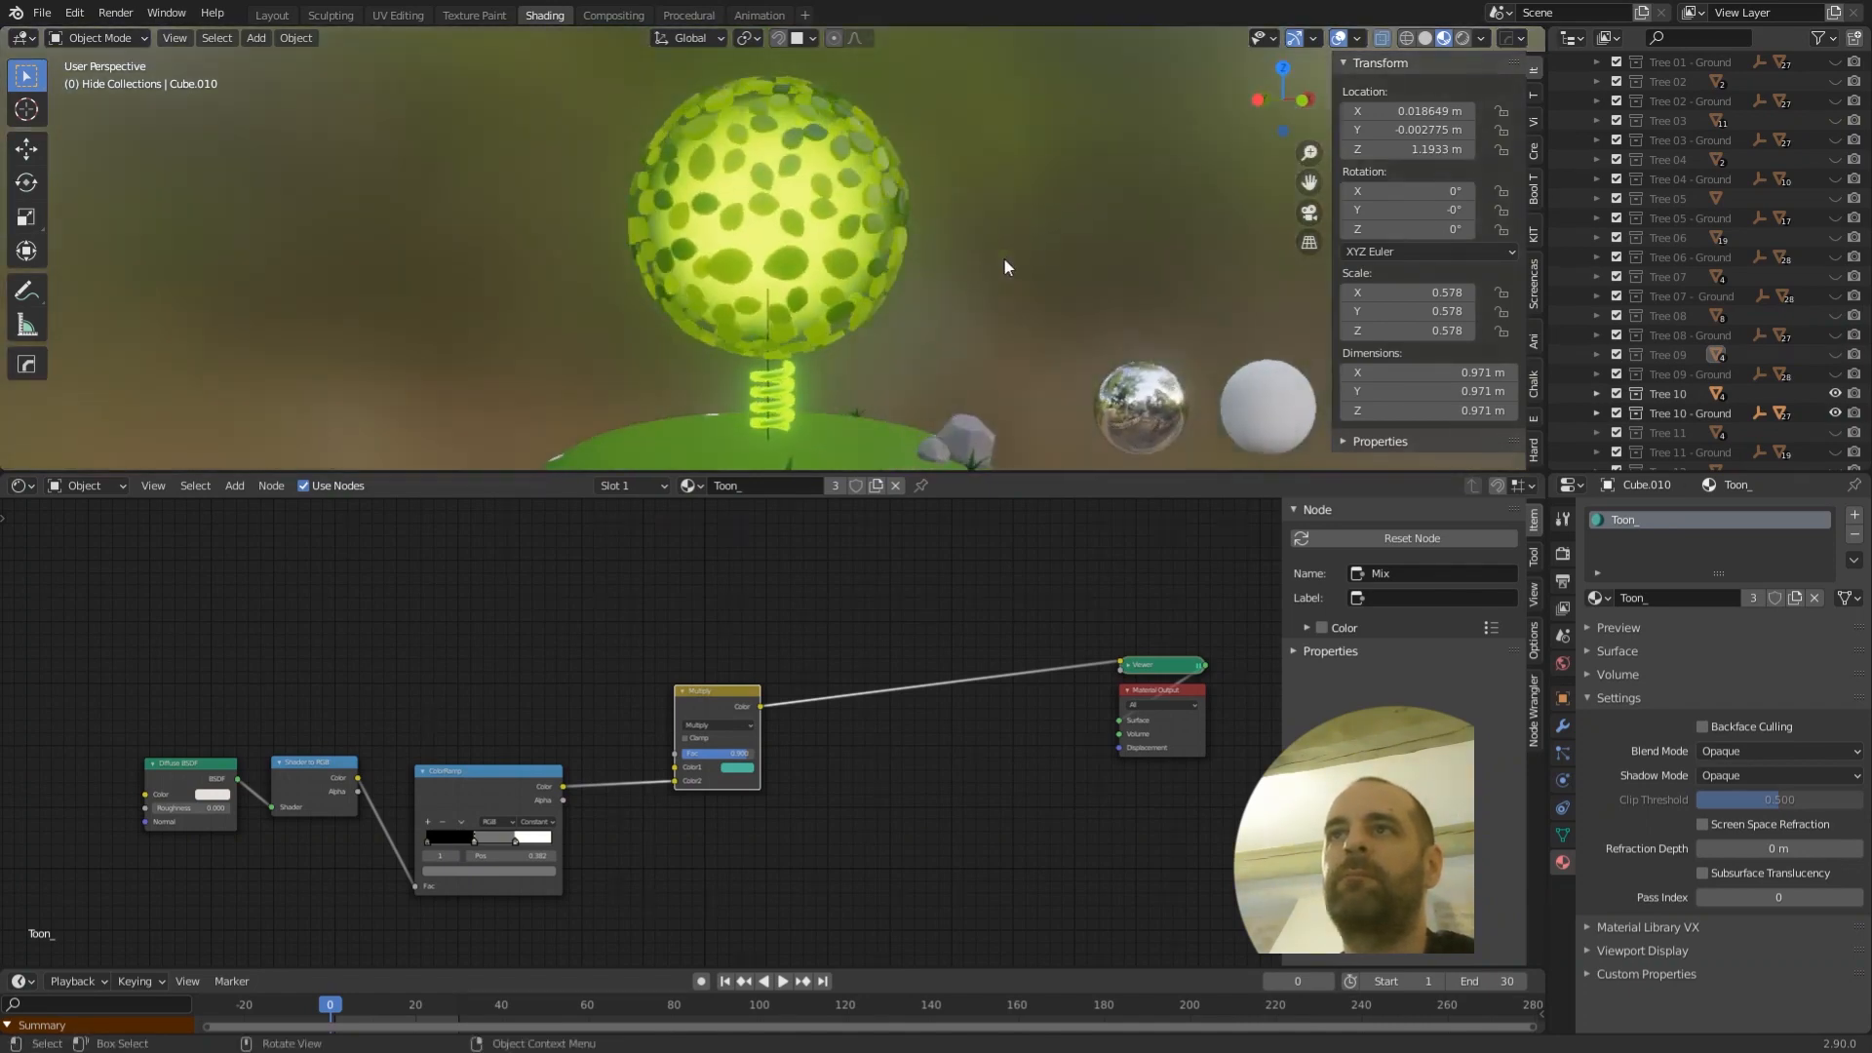
left_click(905, 244)
scroll(922, 220, "down", 2)
key("g")
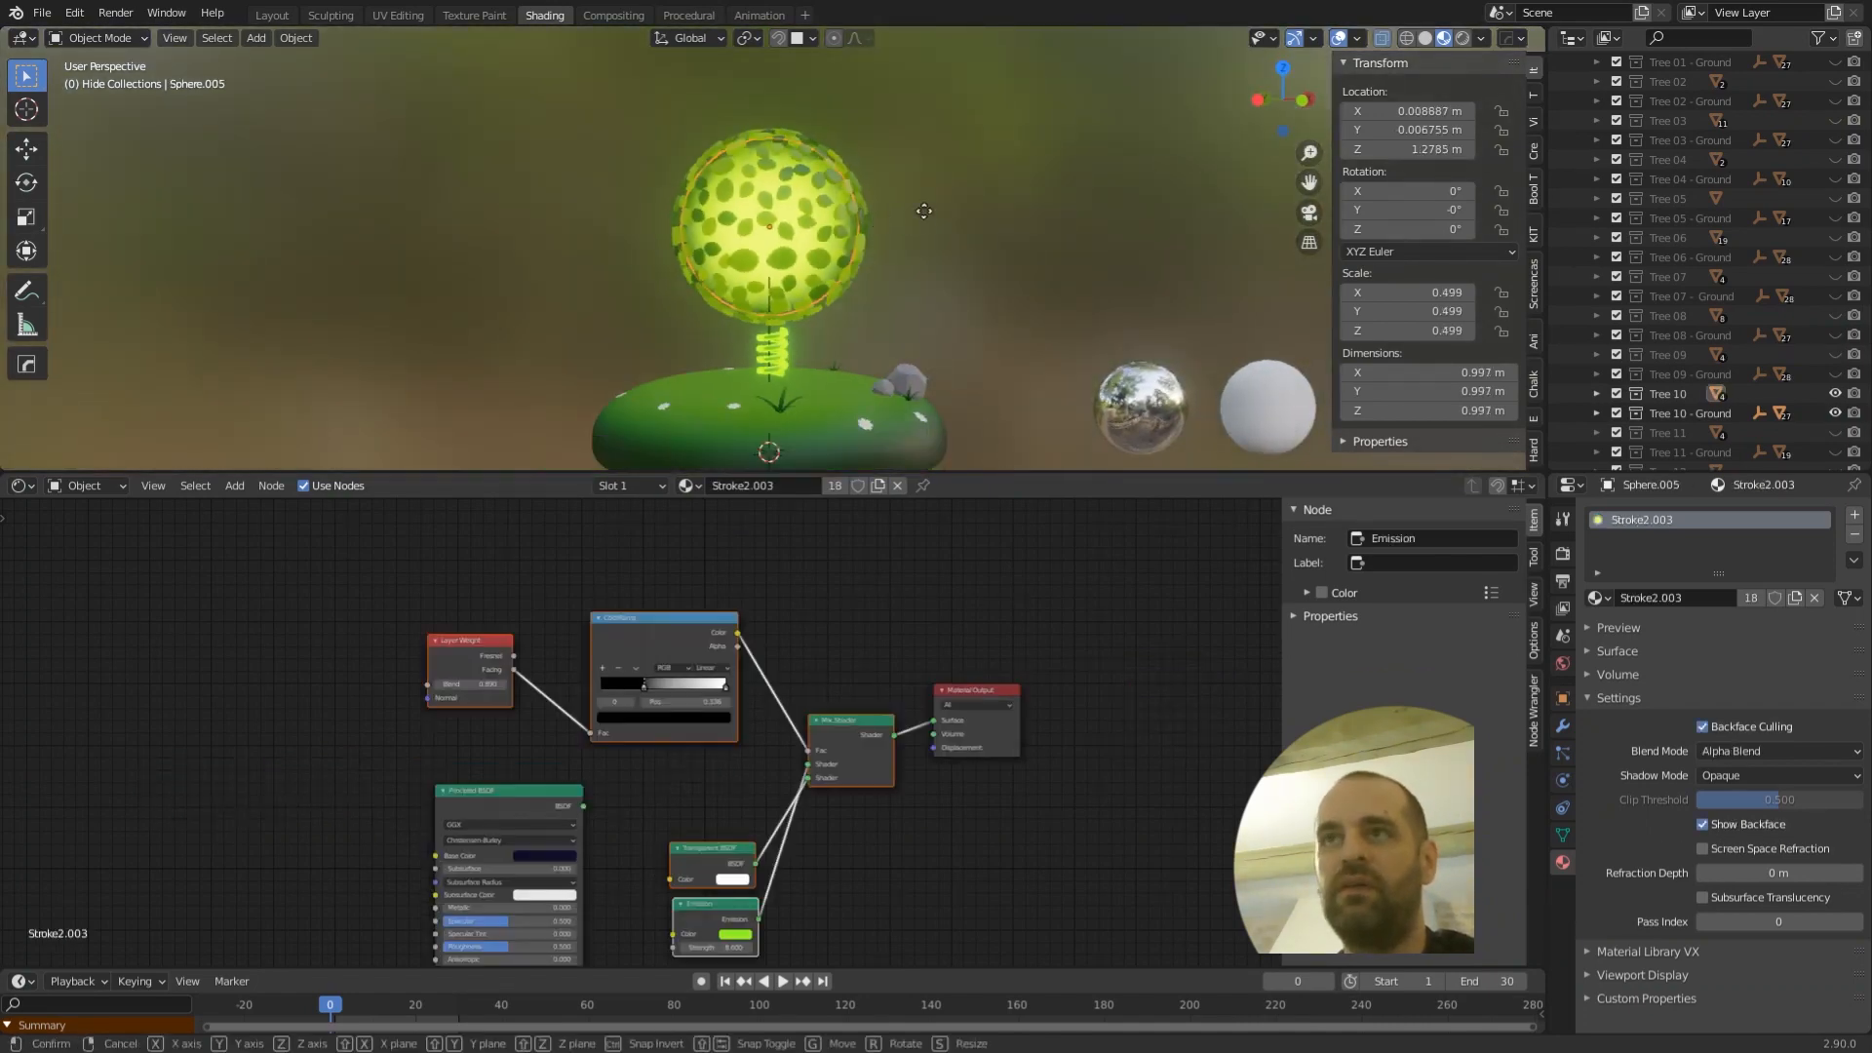
left_click(1155, 218)
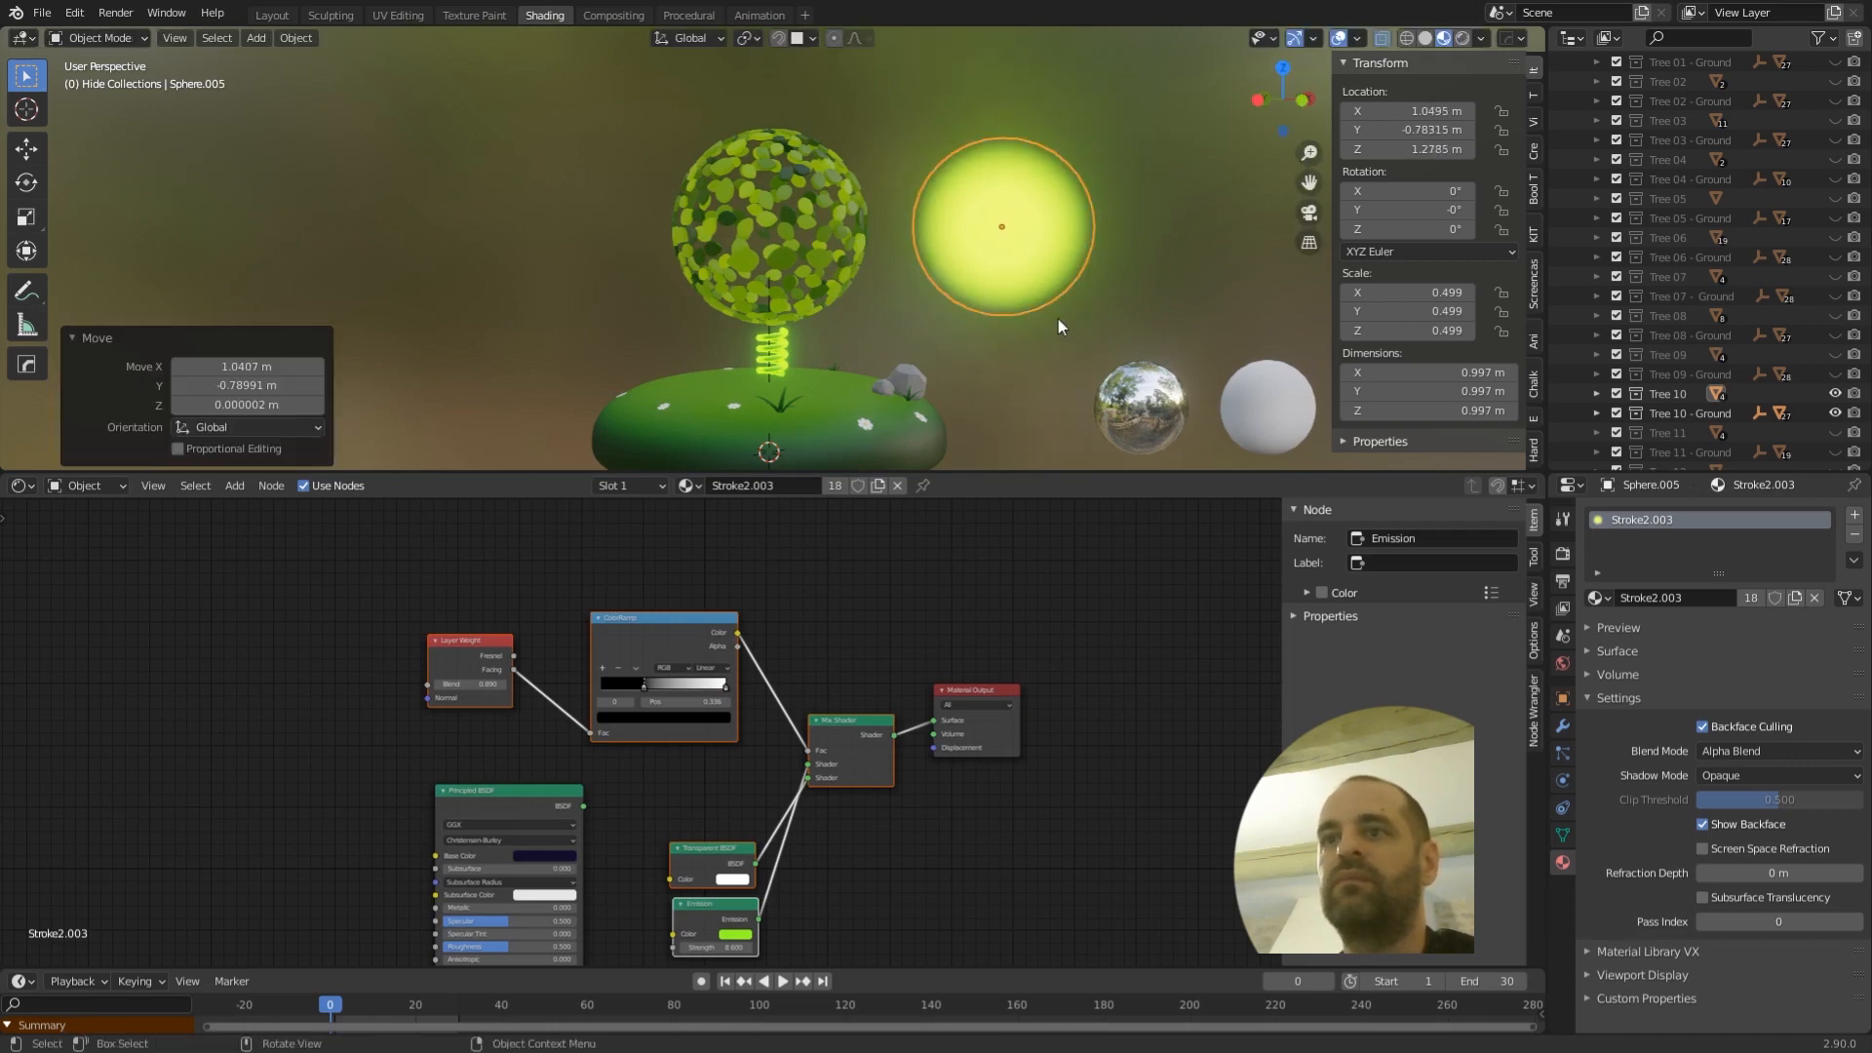
- Inspect the glowing sphere's Stroke2.003 nodes and shift the selected Layer Weight, ColorRamp and shader nodes slightly to the right
scroll(640, 690, "up", 3)
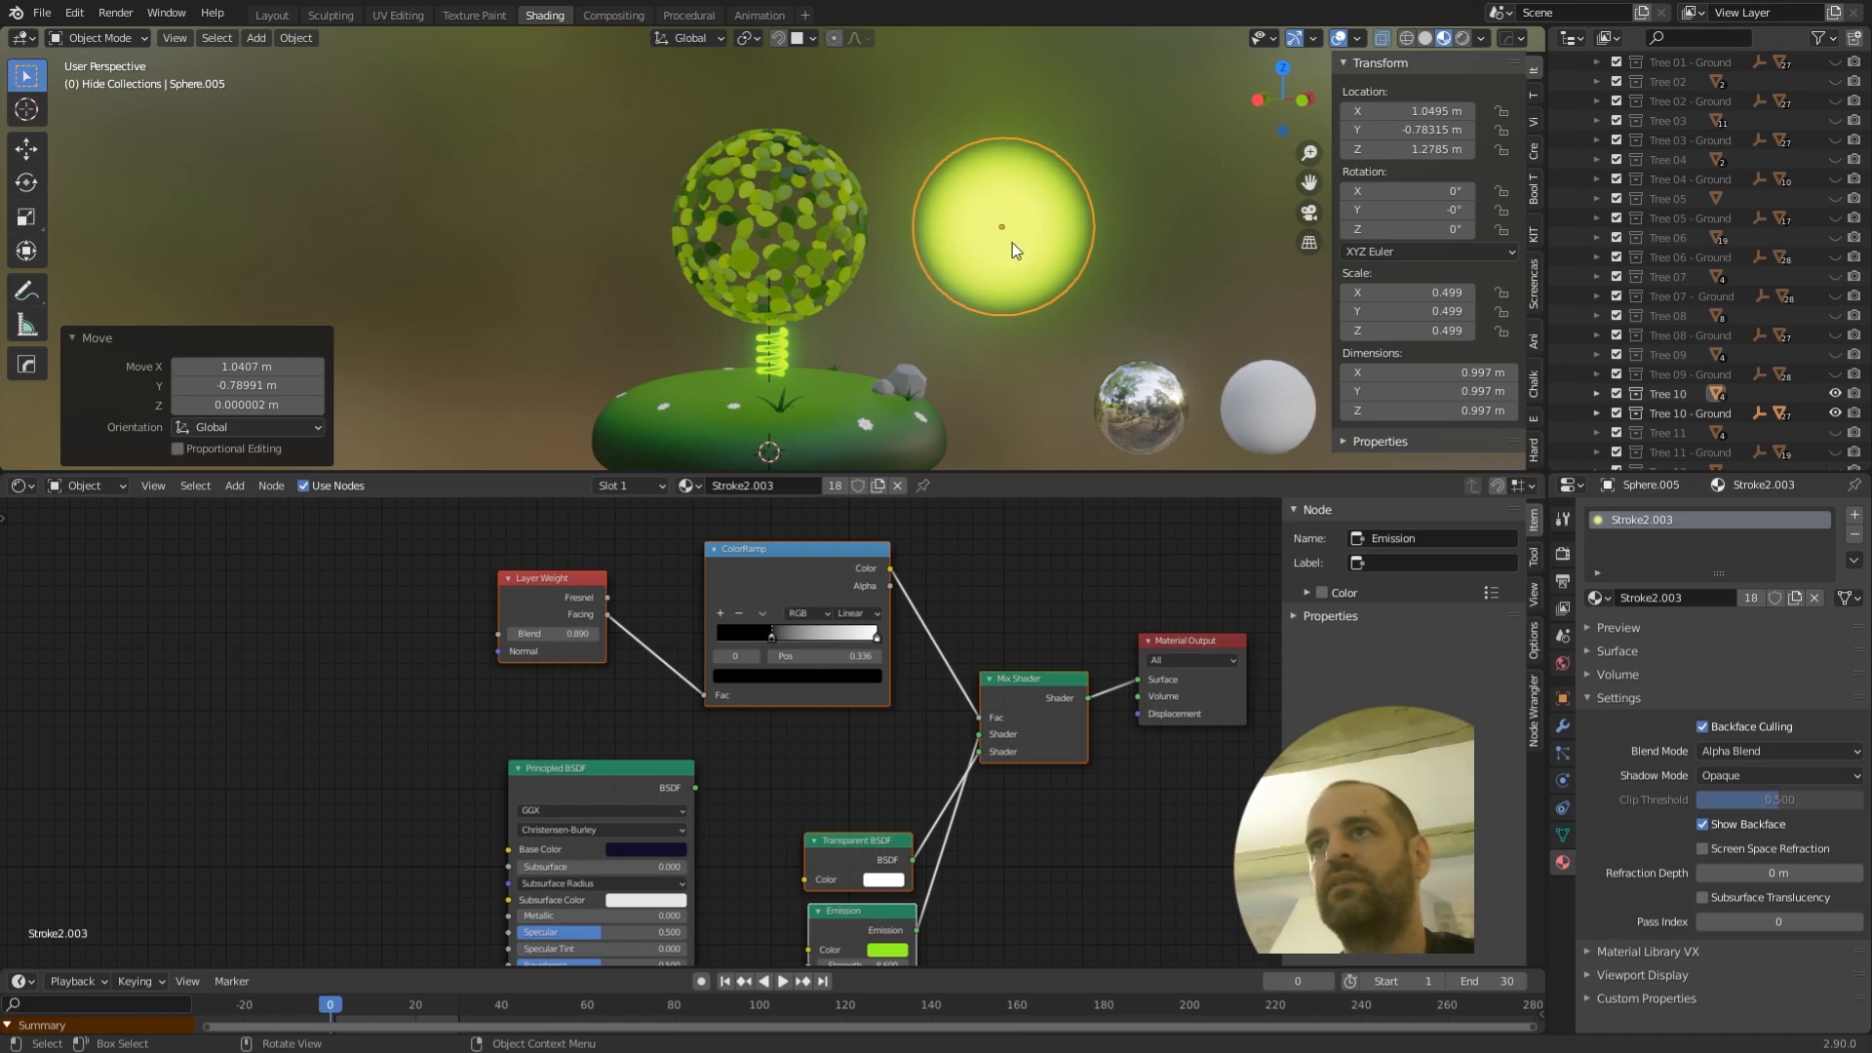
scroll(622, 643, "up", 1)
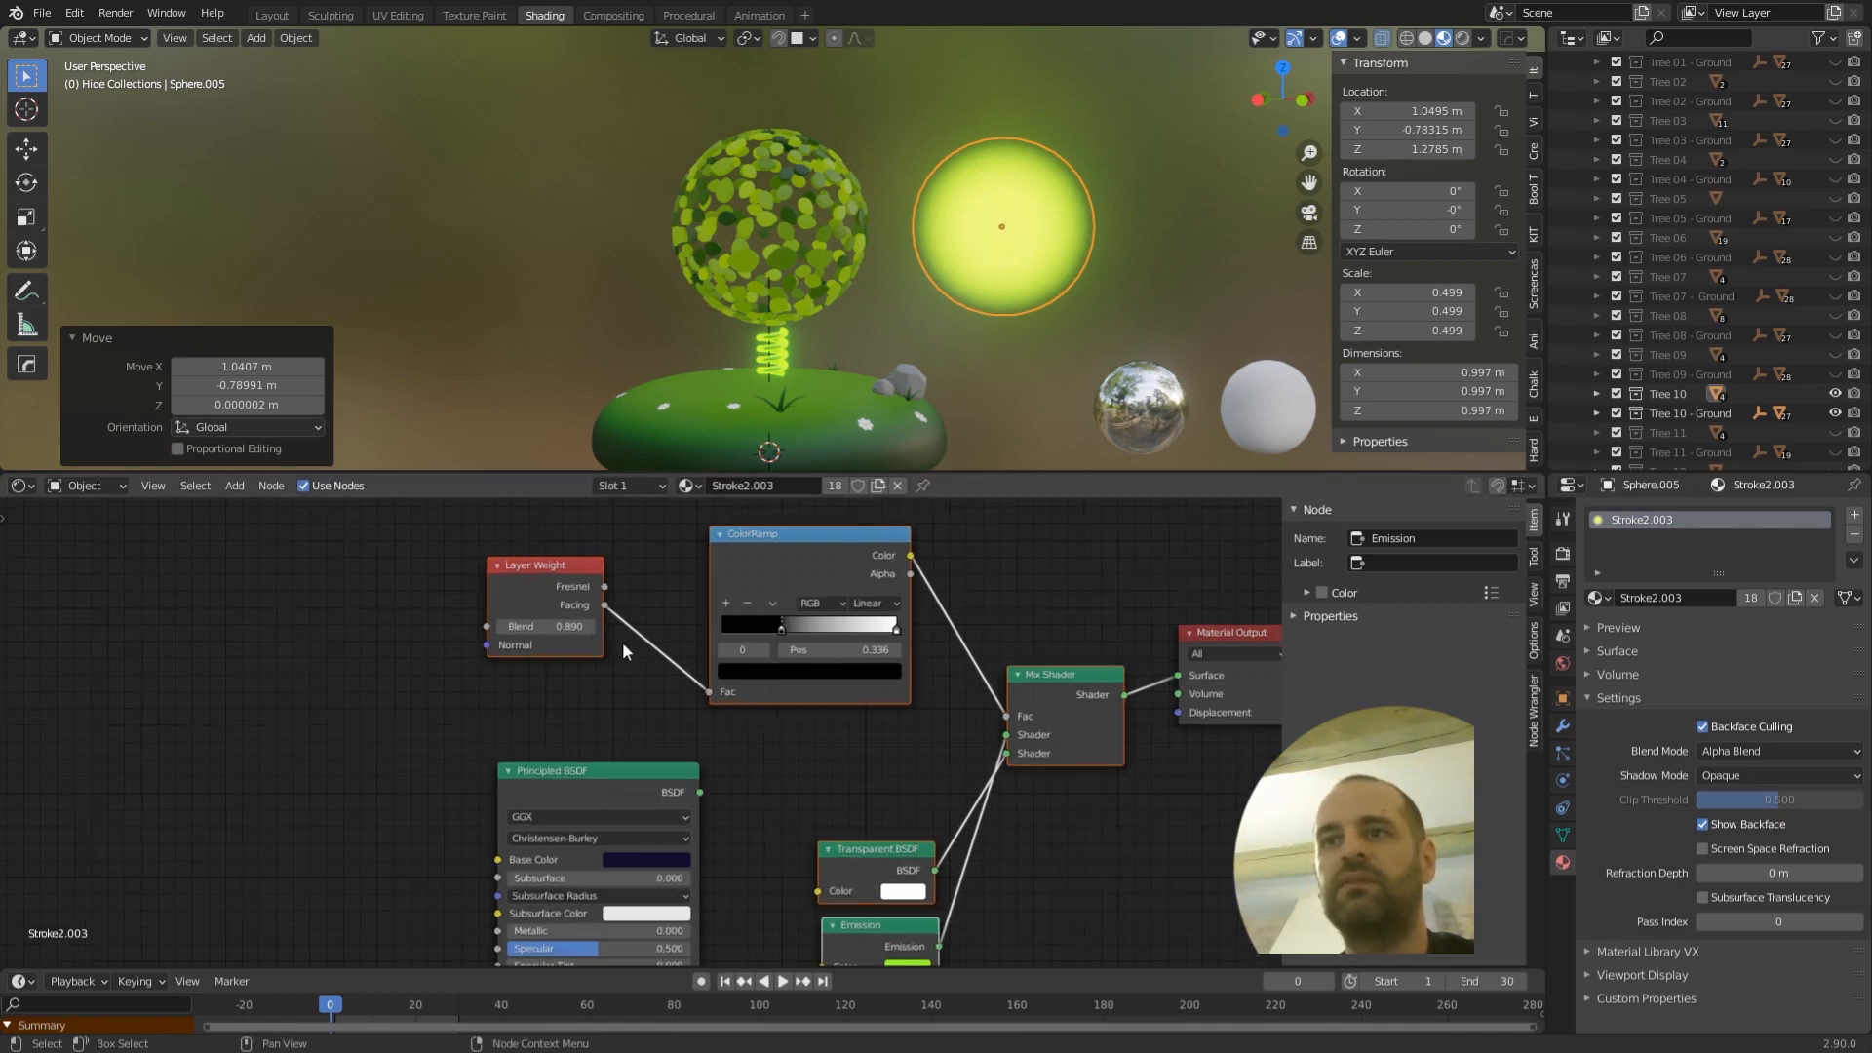
left_click_drag(709, 691, 605, 605)
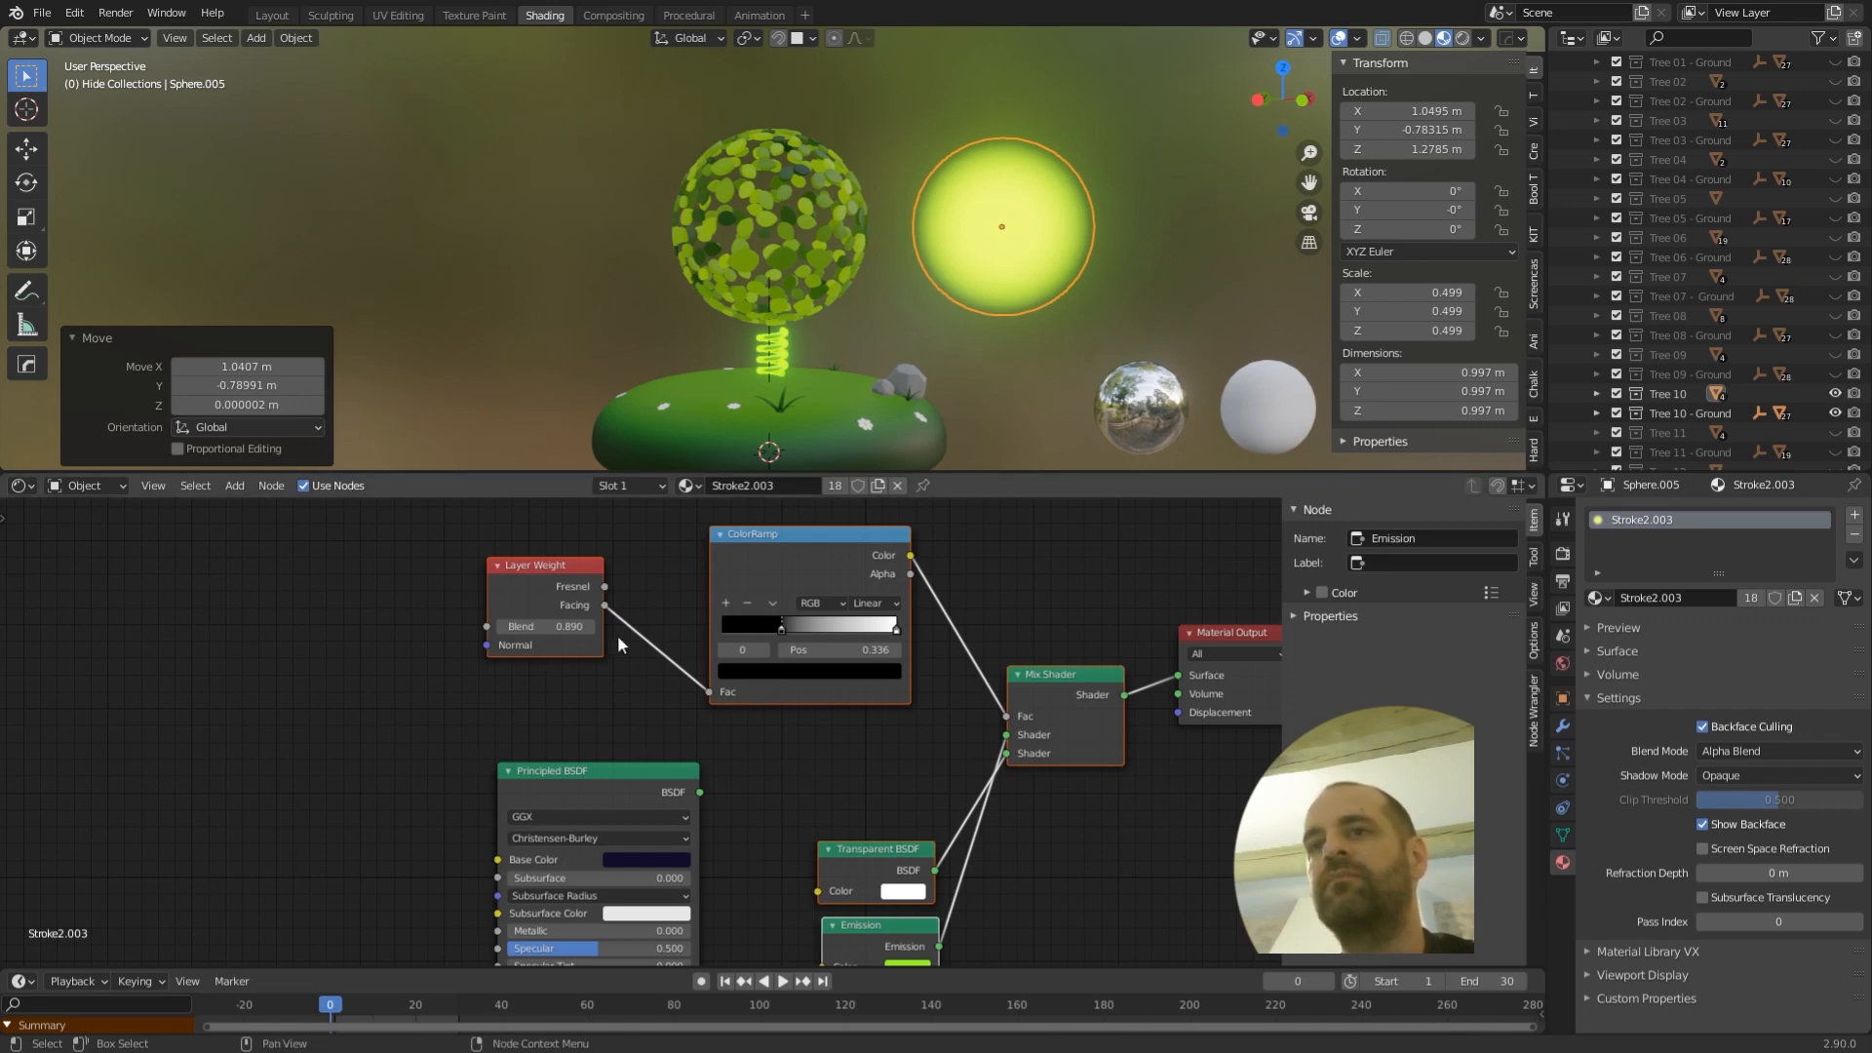
mouse_move(543, 570)
left_mouse_down()
mouse_move(507, 567)
mouse_move(577, 565)
mouse_move(551, 573)
left_mouse_up()
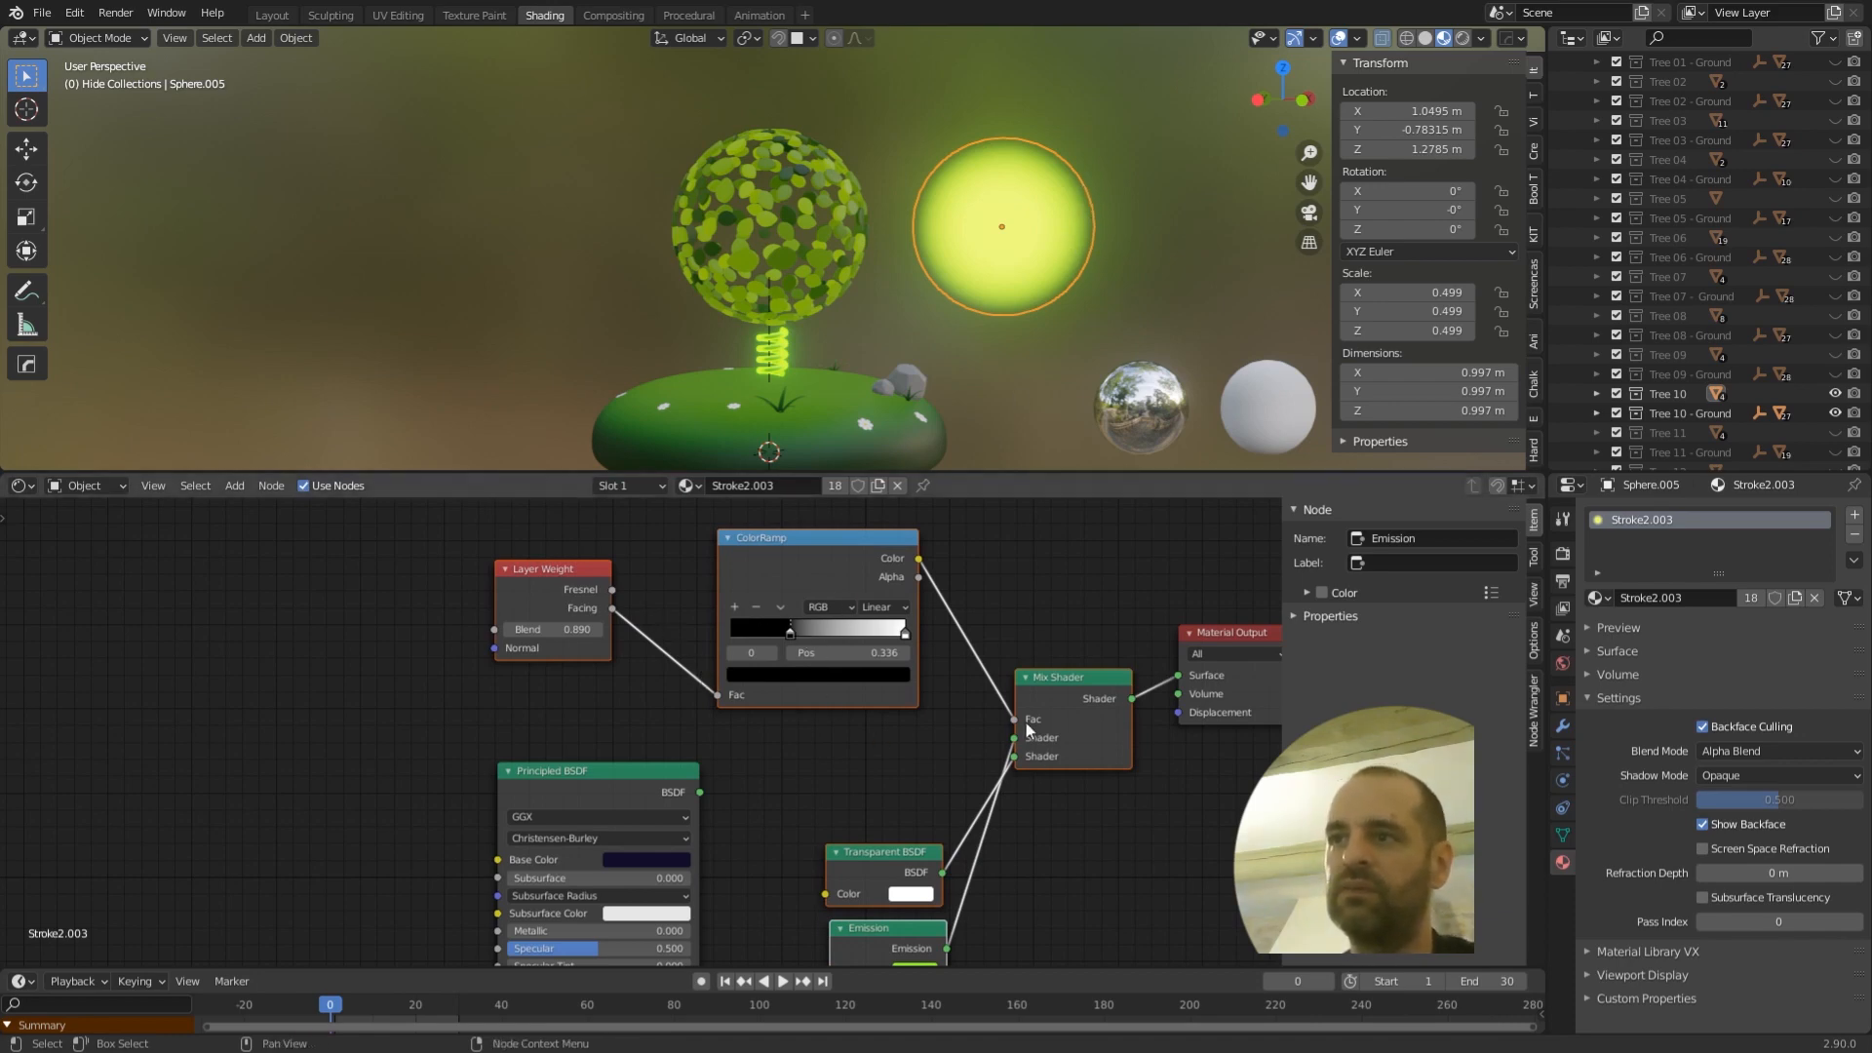
- Shift the selected Stroke2.003 nodes slightly left, and stack the Emission node directly above the Transparent BSDF node beside the Mix Shader
left_click_drag(811, 543, 790, 539)
left_click(1038, 669)
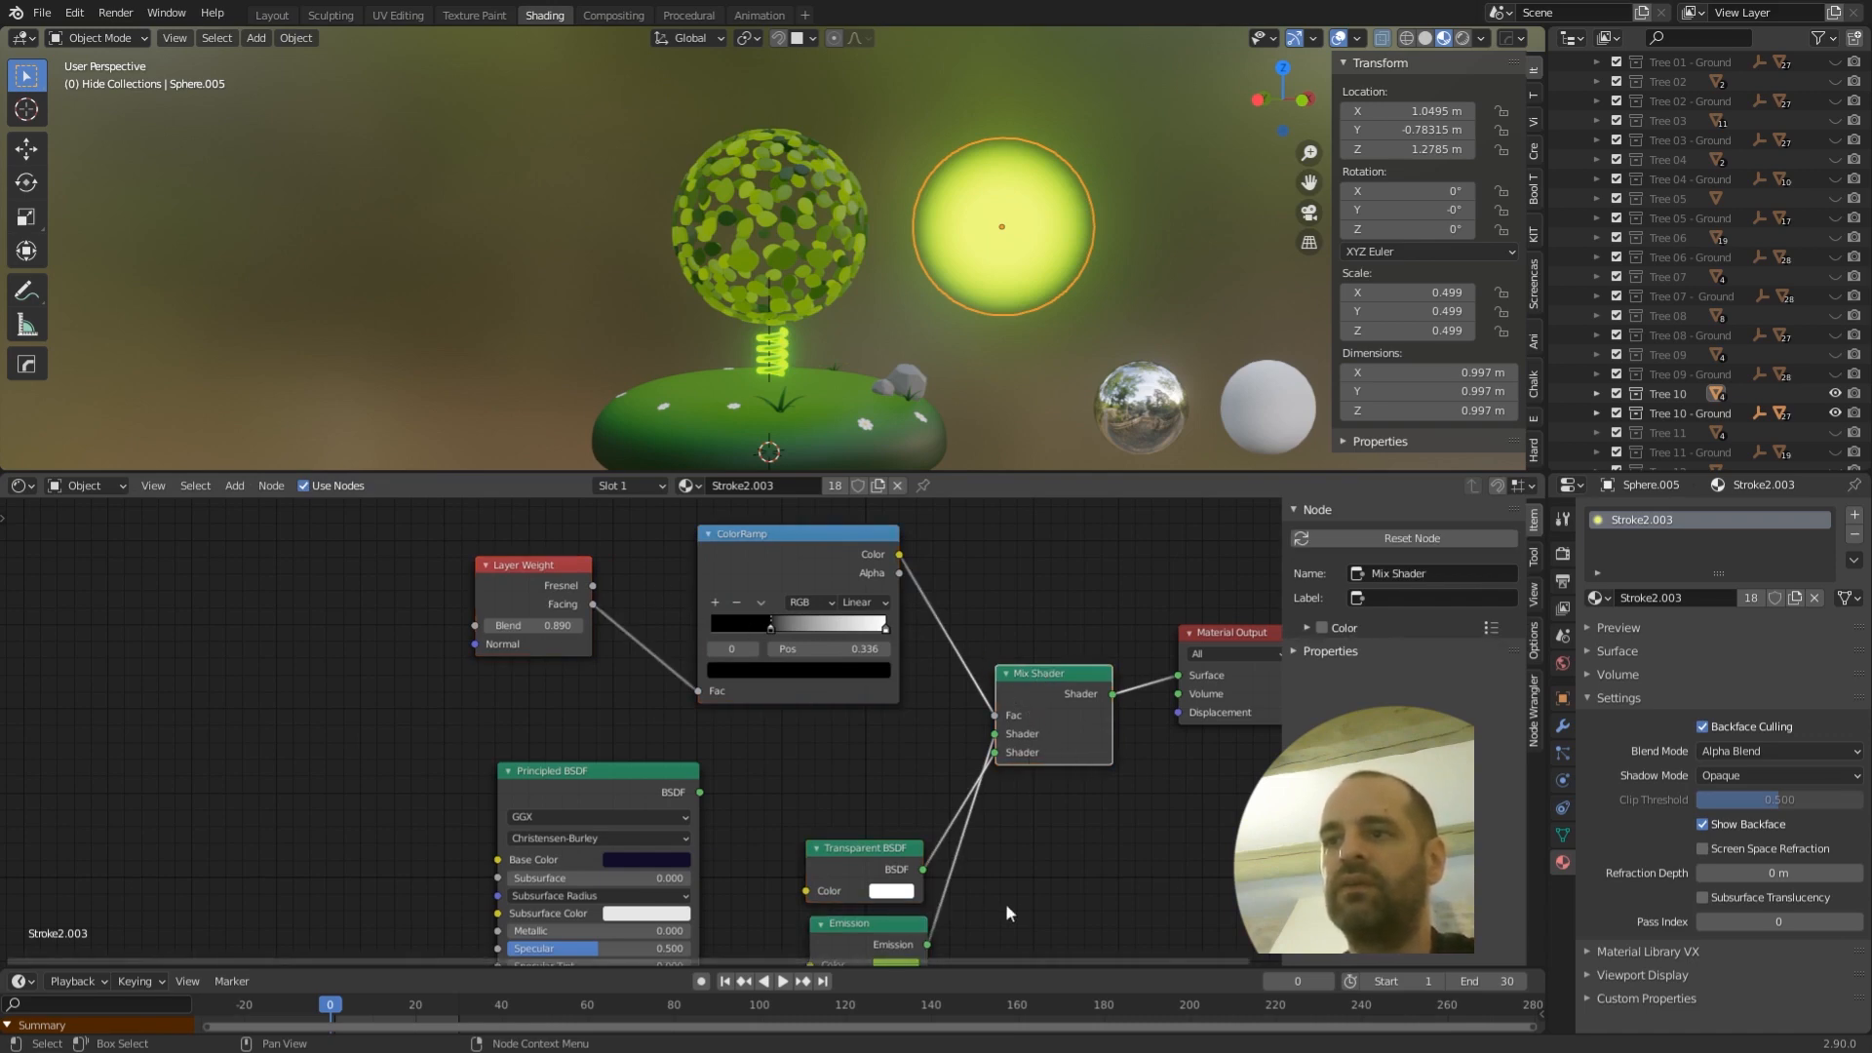
middle_click_drag(912, 899, 929, 759)
left_click_drag(902, 801, 885, 663)
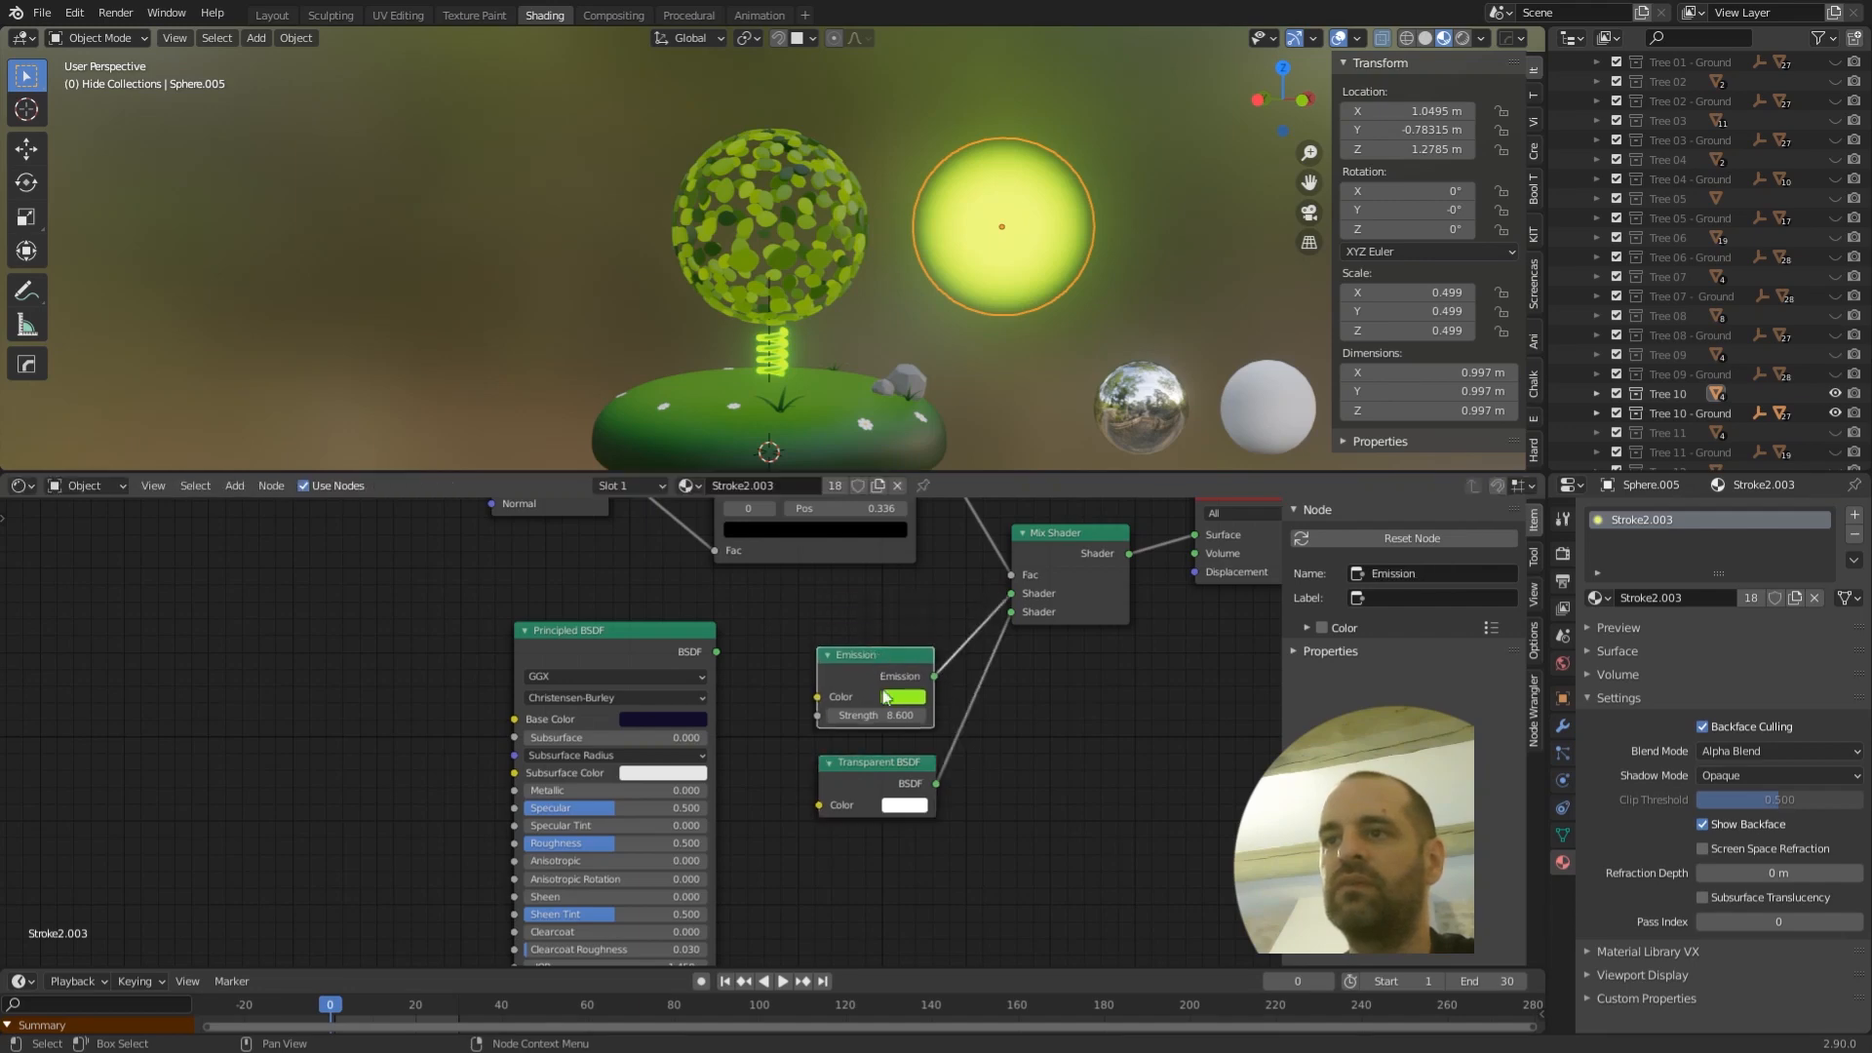
left_click(881, 756)
middle_click_drag(943, 586, 945, 651)
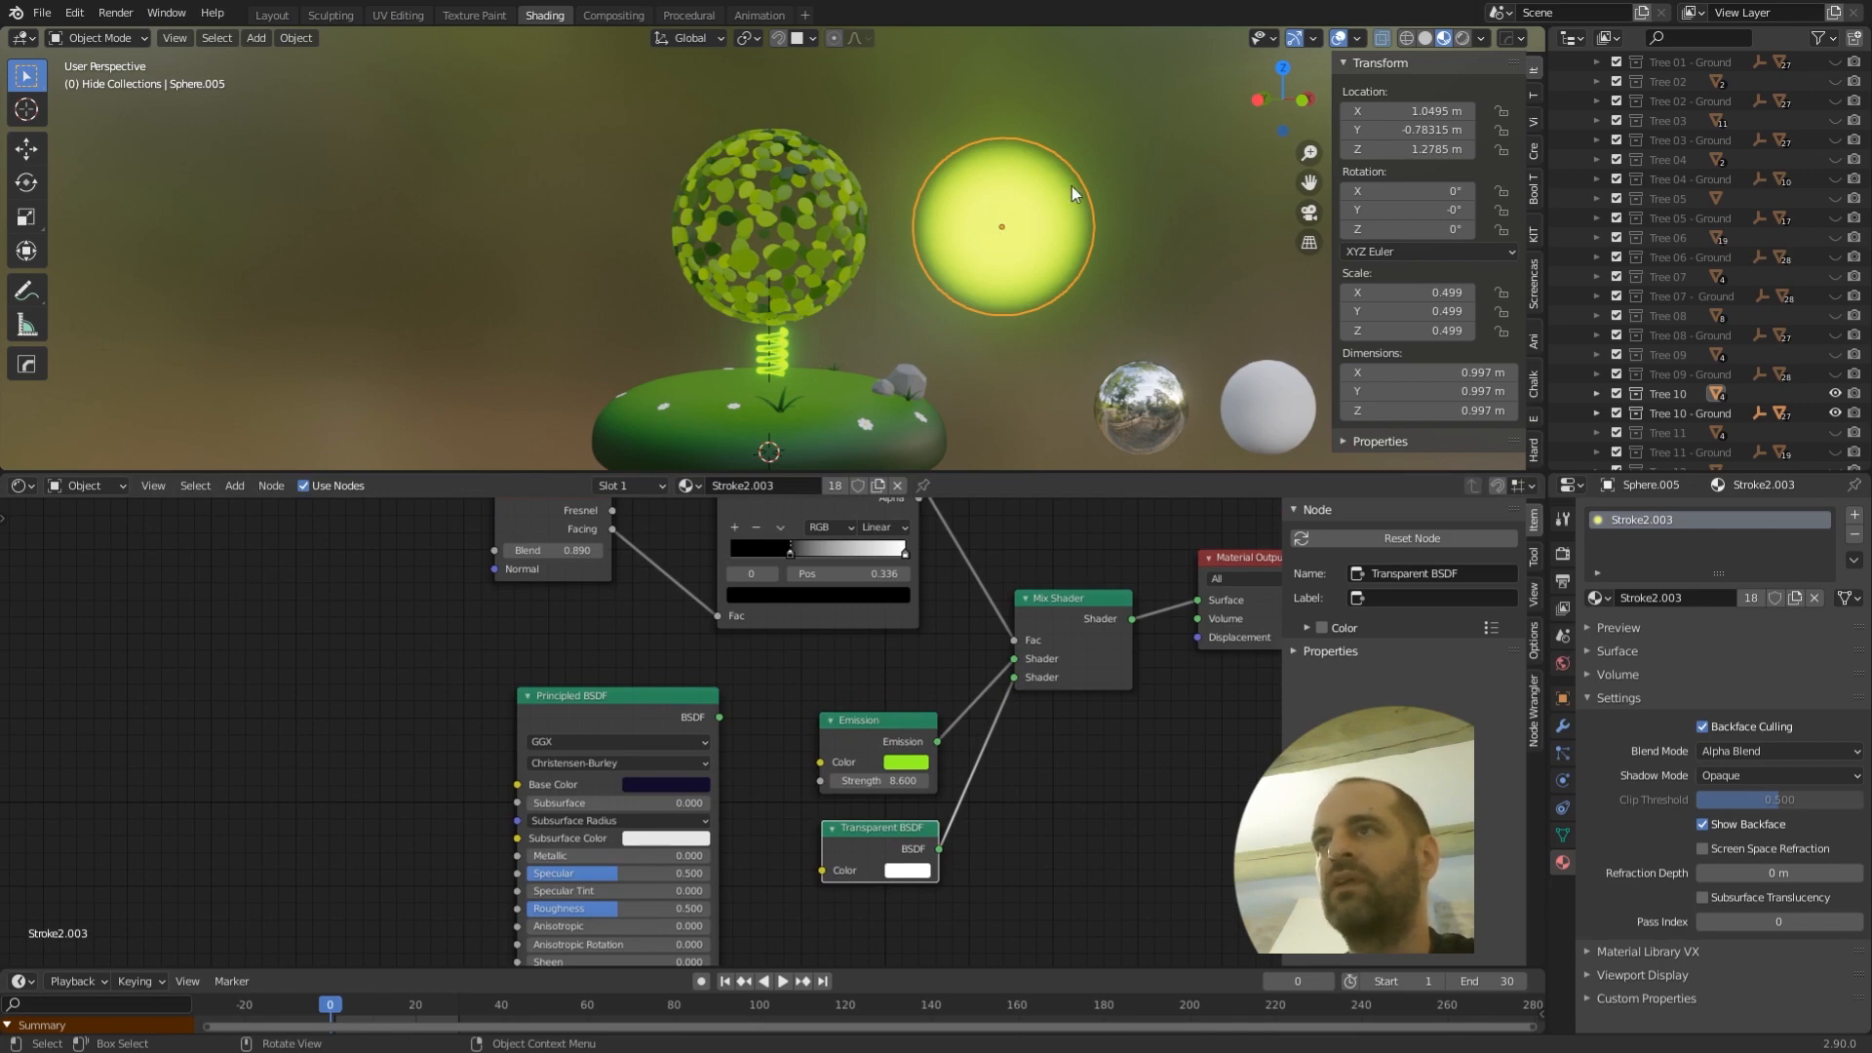
left_click_drag(907, 841, 904, 836)
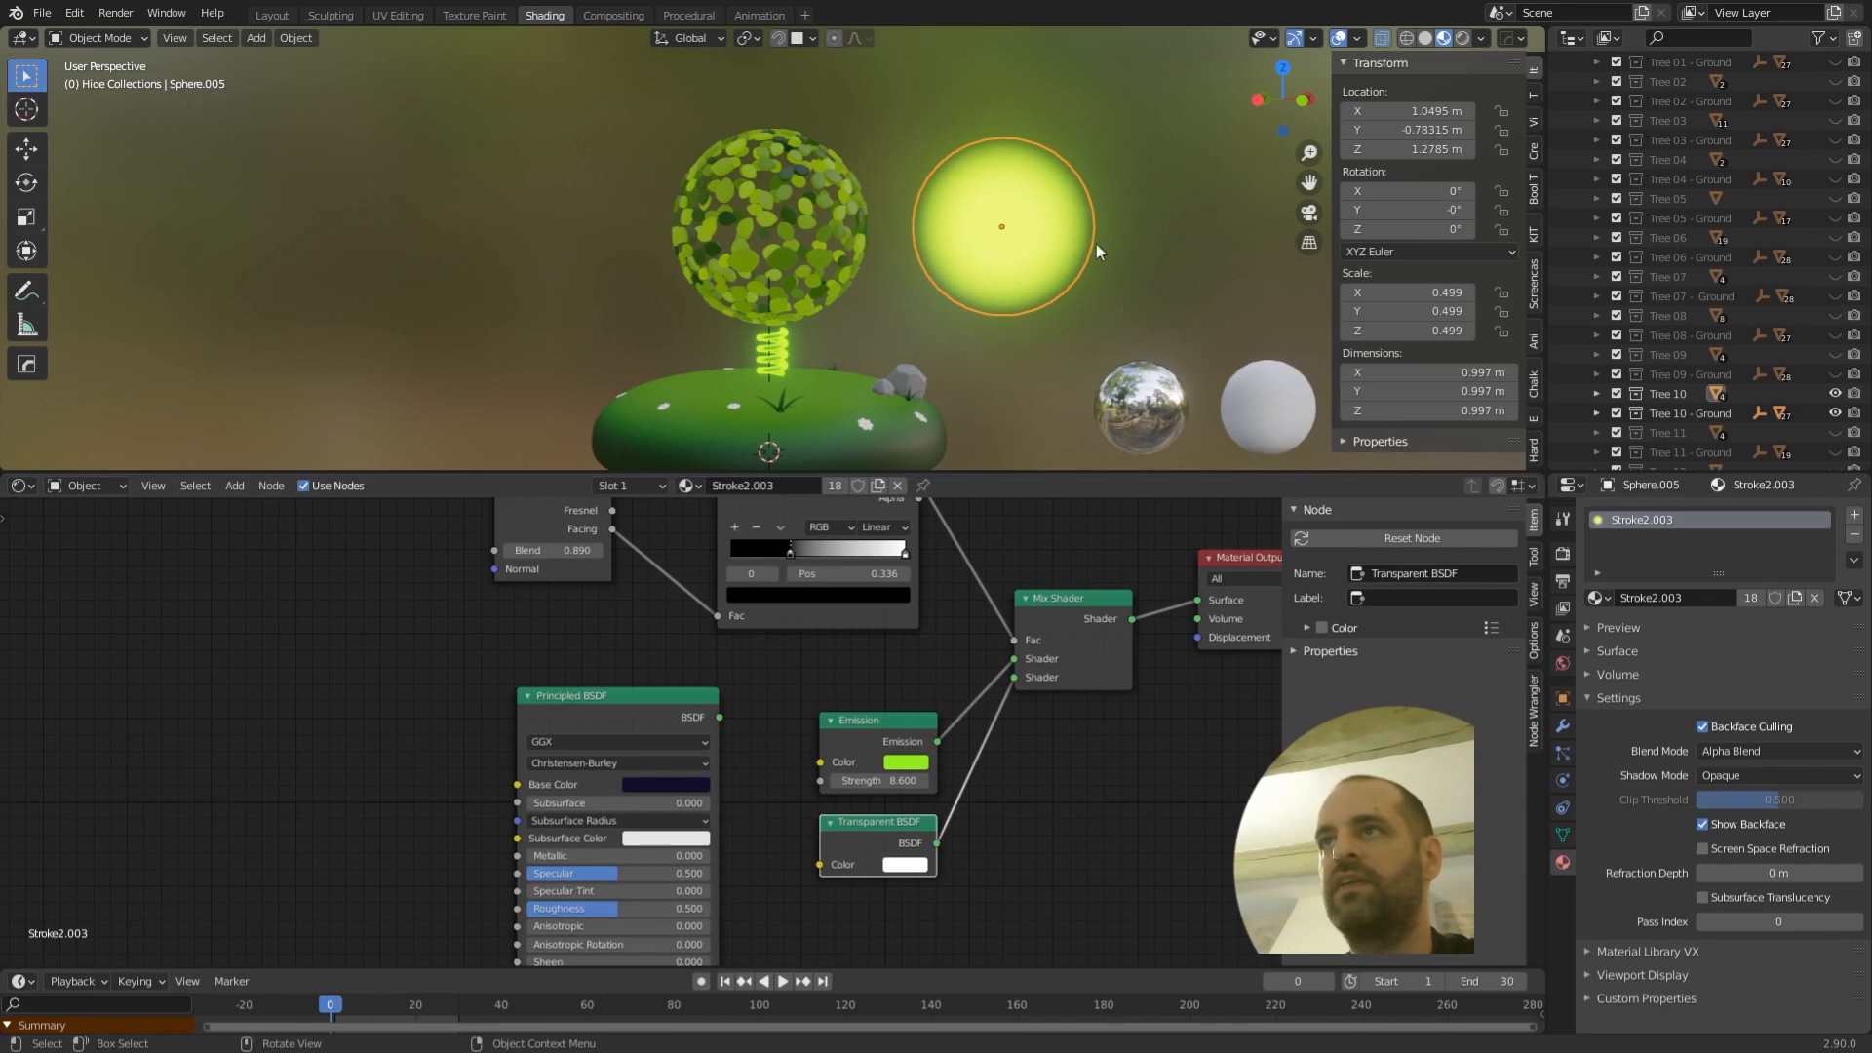
- Deselect the glowing sphere and preview the Layer Weight node's Fresnel output on it through a Viewer node
left_click(1103, 299)
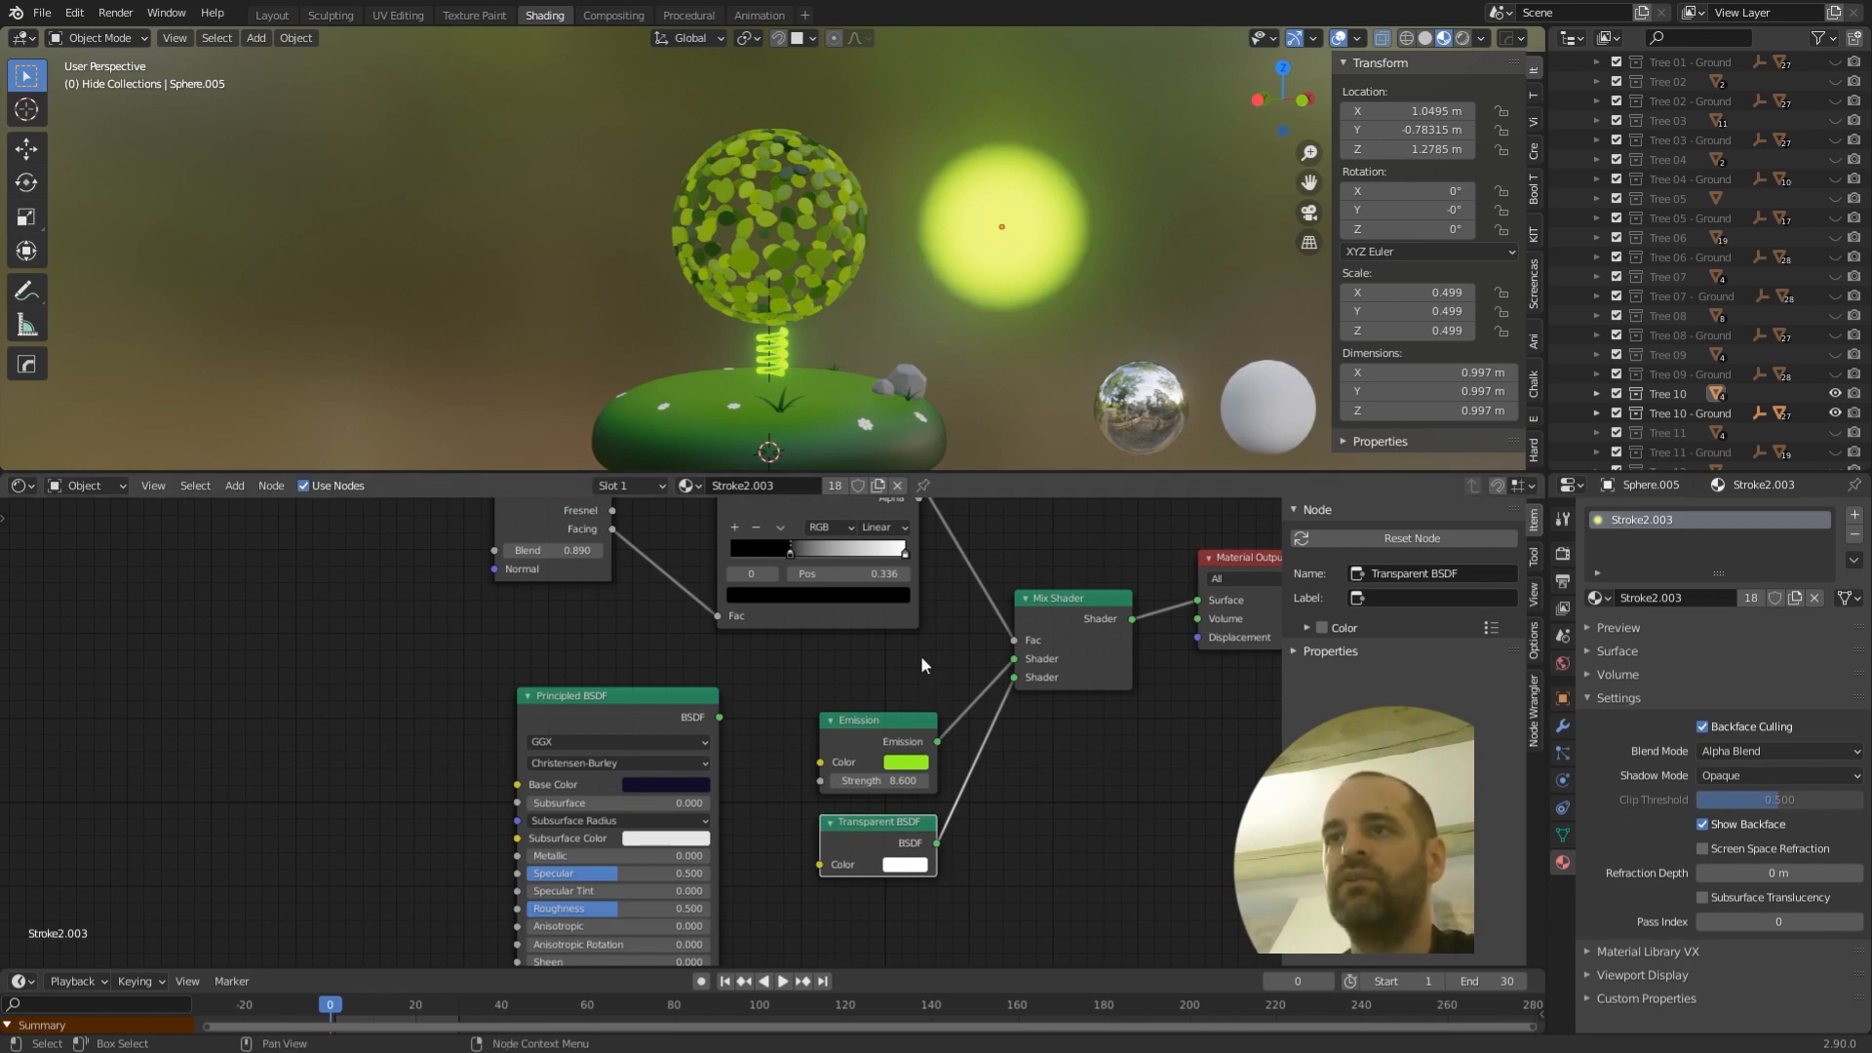
middle_click_drag(897, 653, 912, 715)
mouse_move(590, 613)
left_mouse_down()
mouse_move(644, 612)
mouse_move(615, 612)
left_mouse_up()
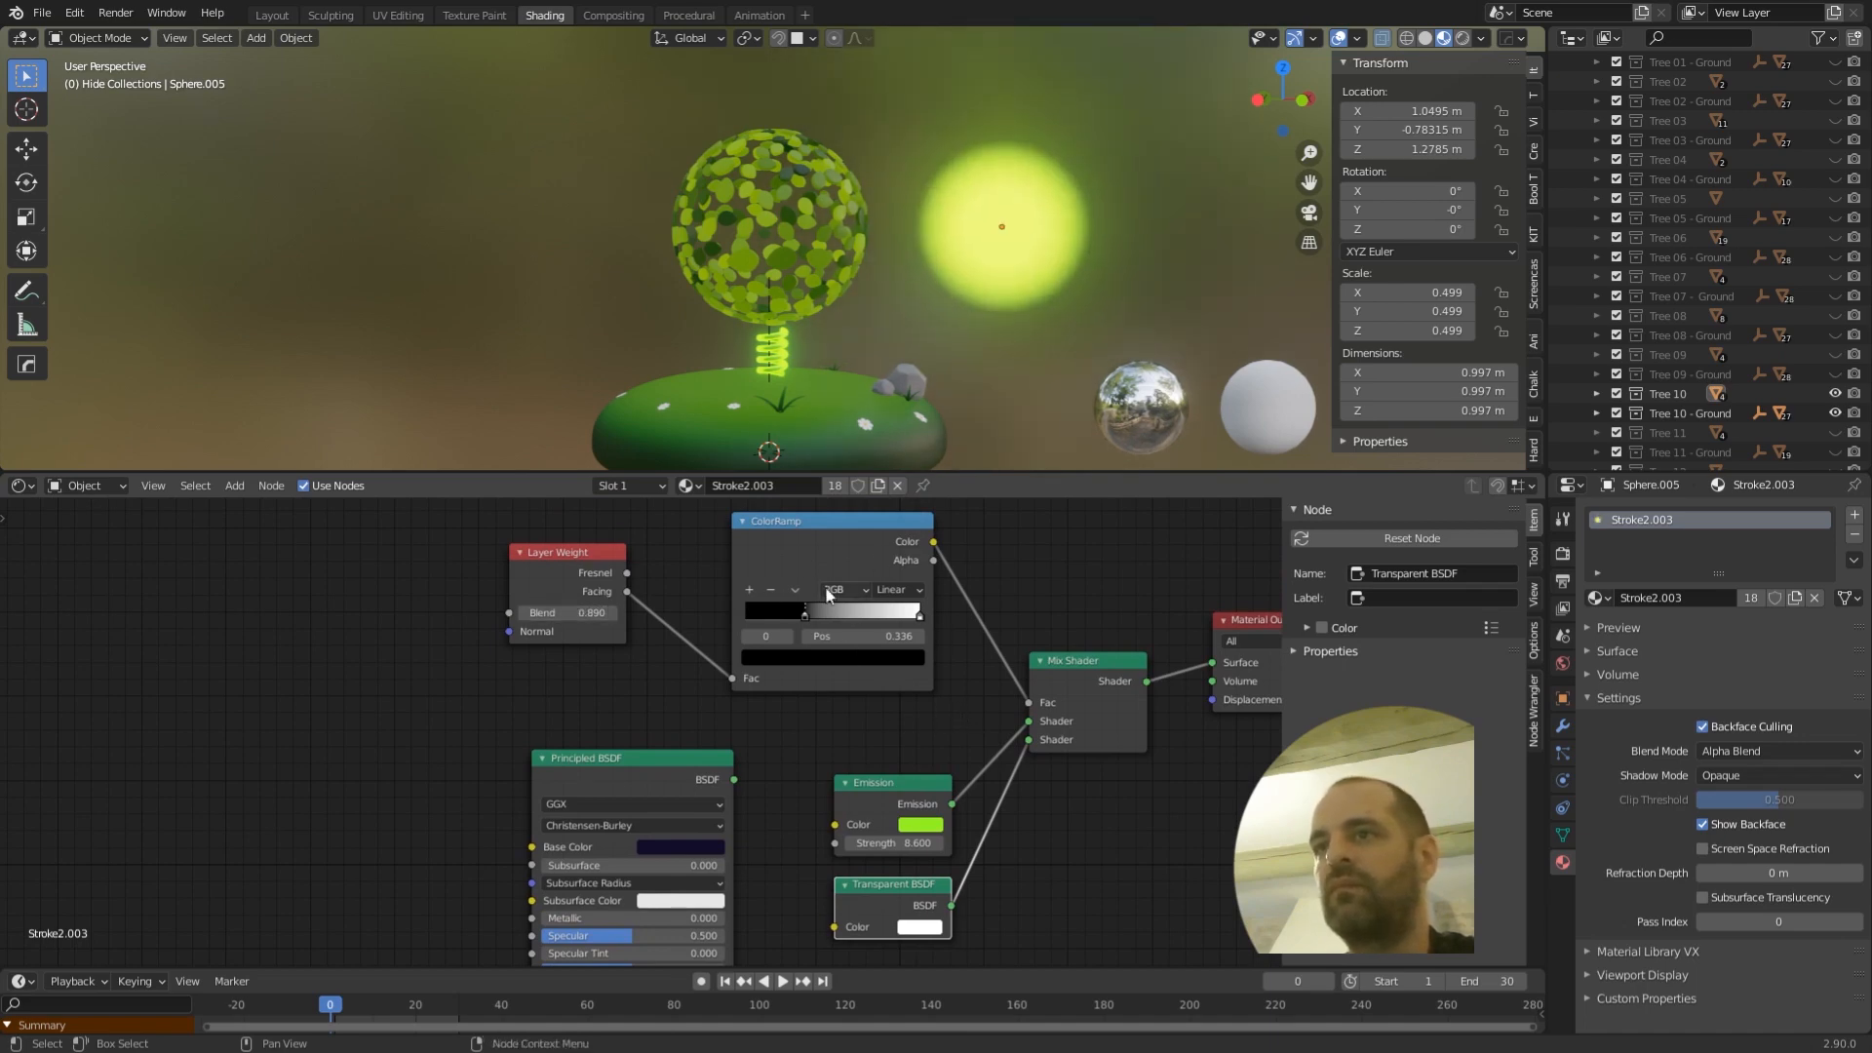
left_click(553, 559, "ctrl+shift")
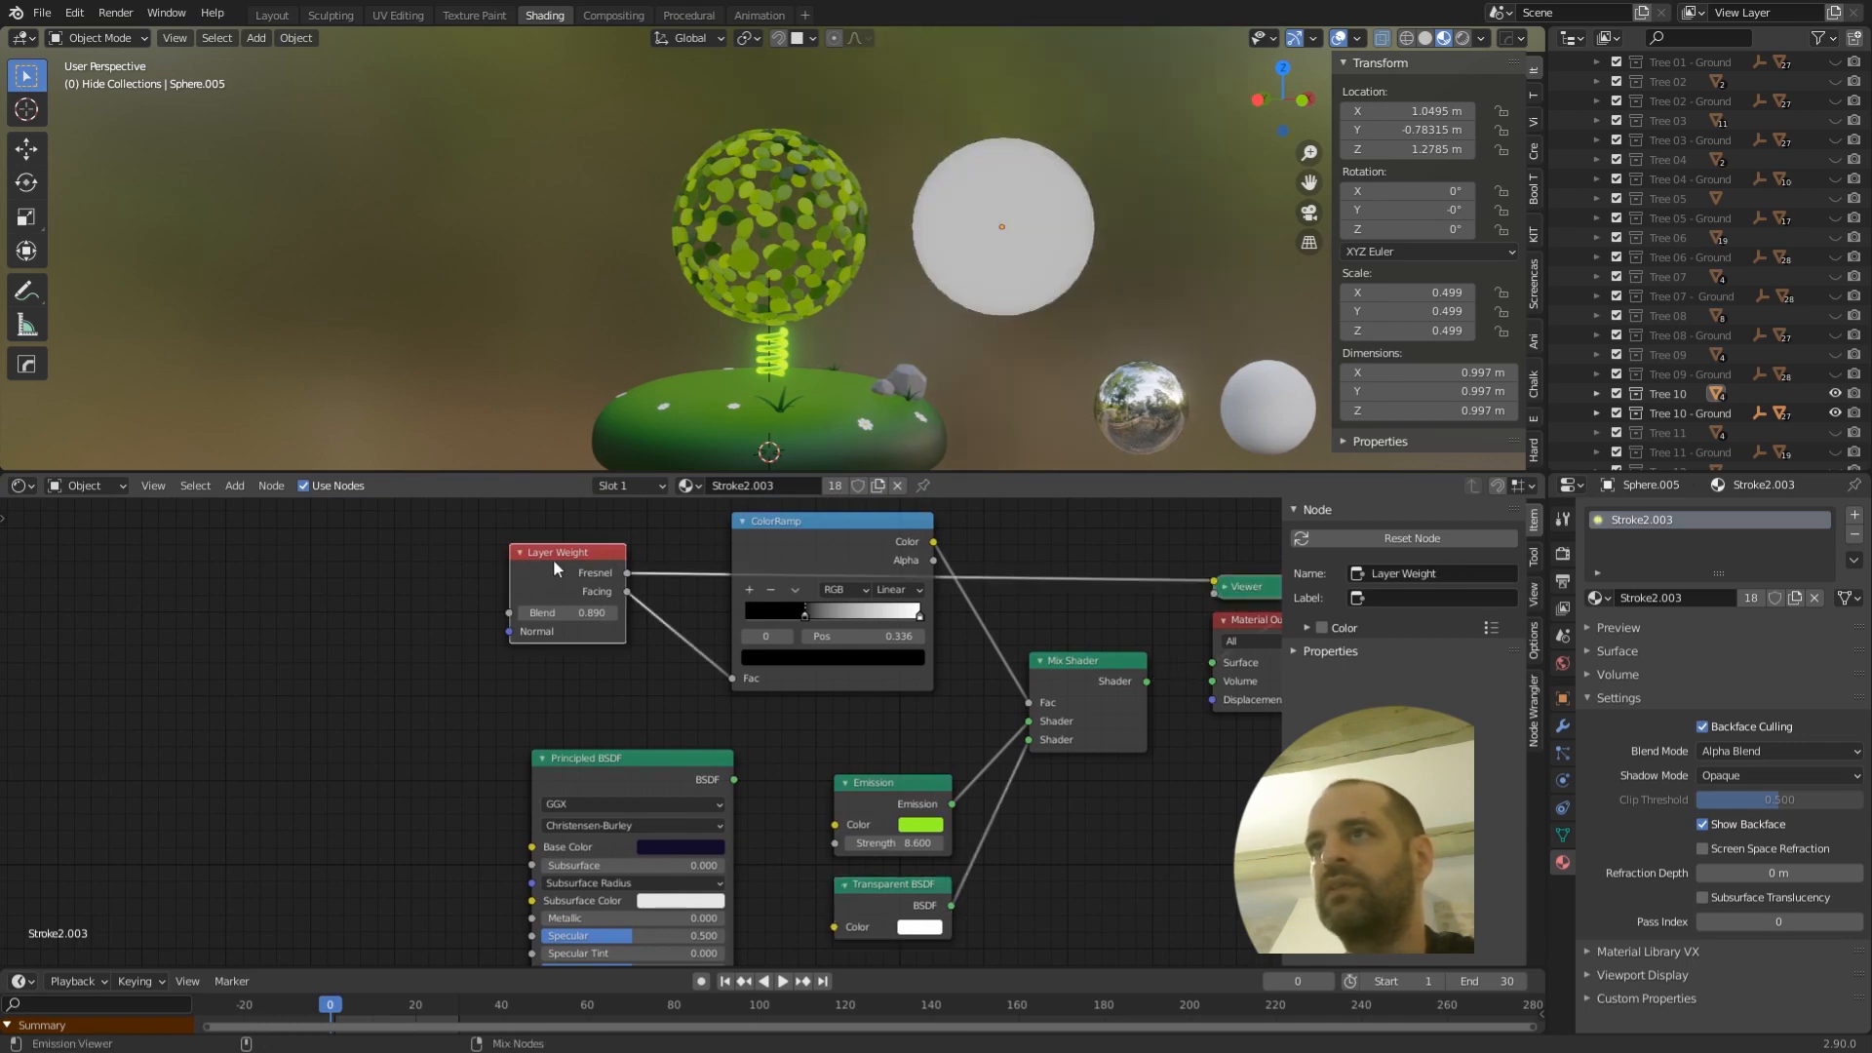
- Preview the Layer Weight's Fresnel and Facing outputs, the ColorRamp and the Mix Shader in turn on the glowing sphere
left_click(821, 536, "ctrl+shift")
left_click(560, 566, "ctrl+shift")
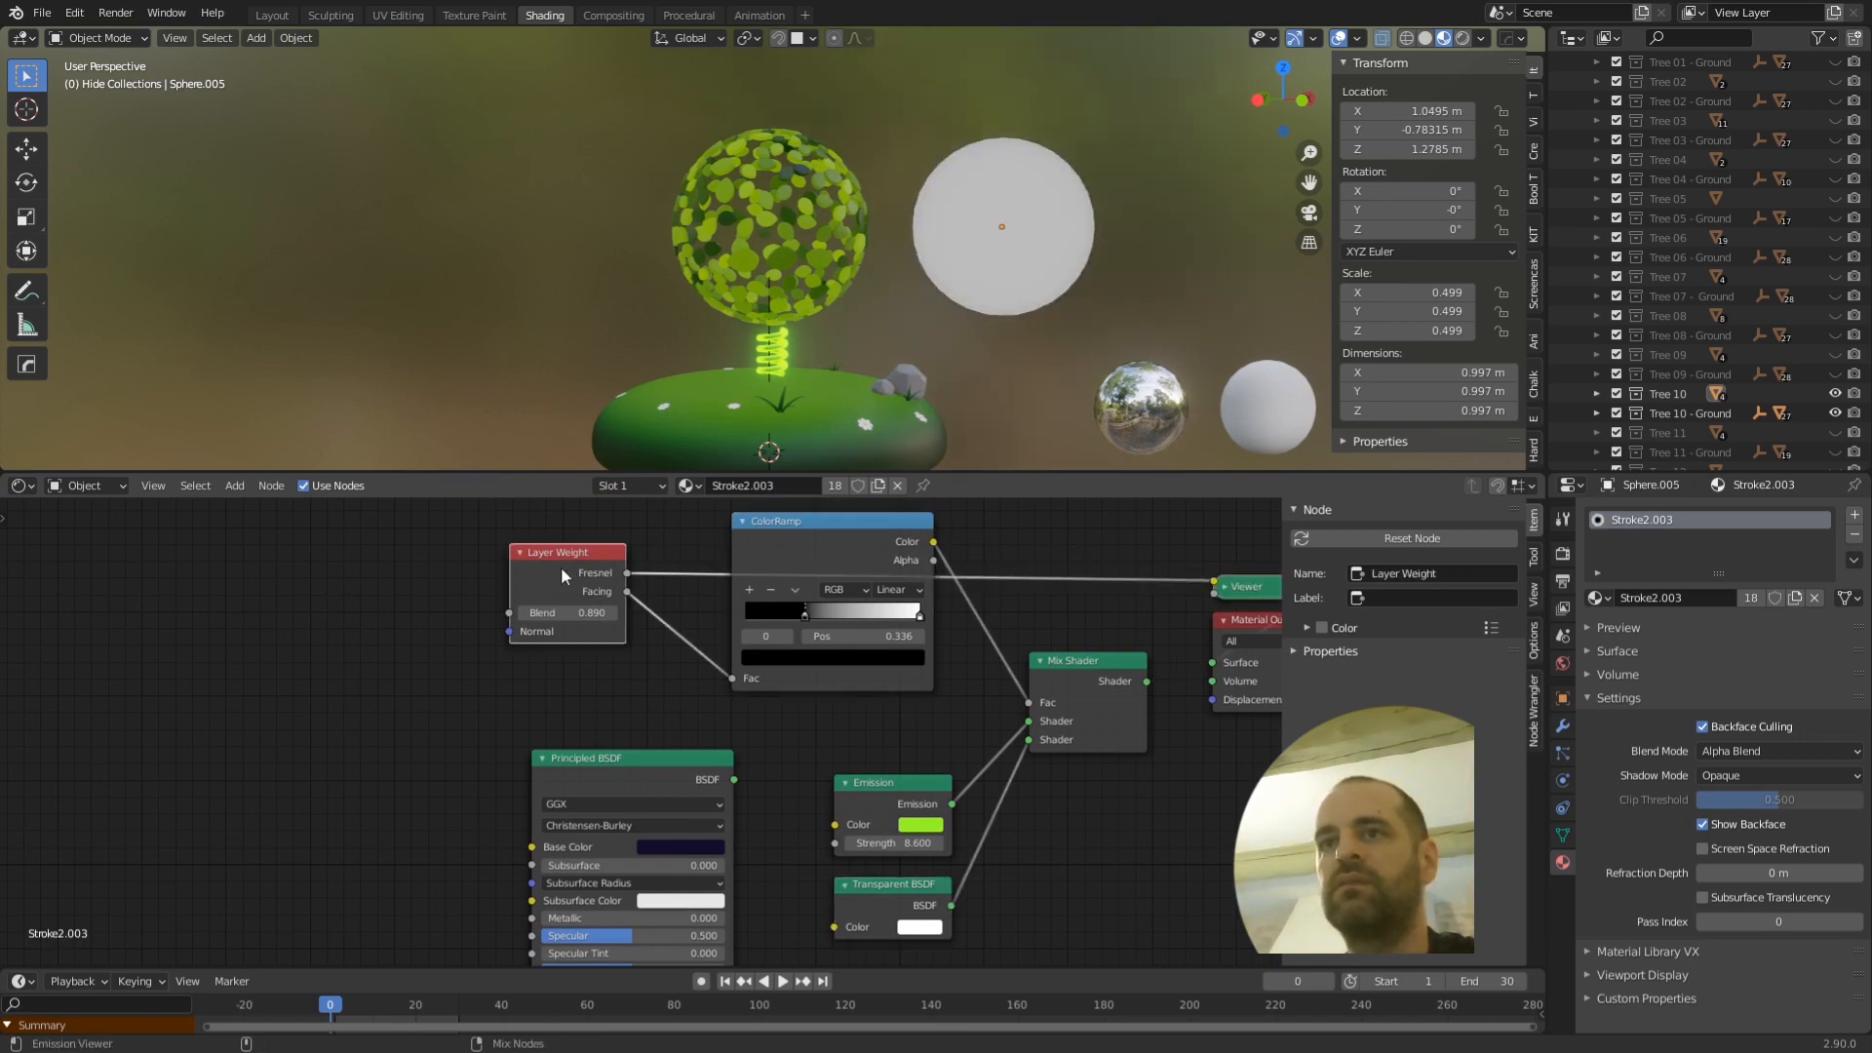
left_click(560, 566, "ctrl+shift")
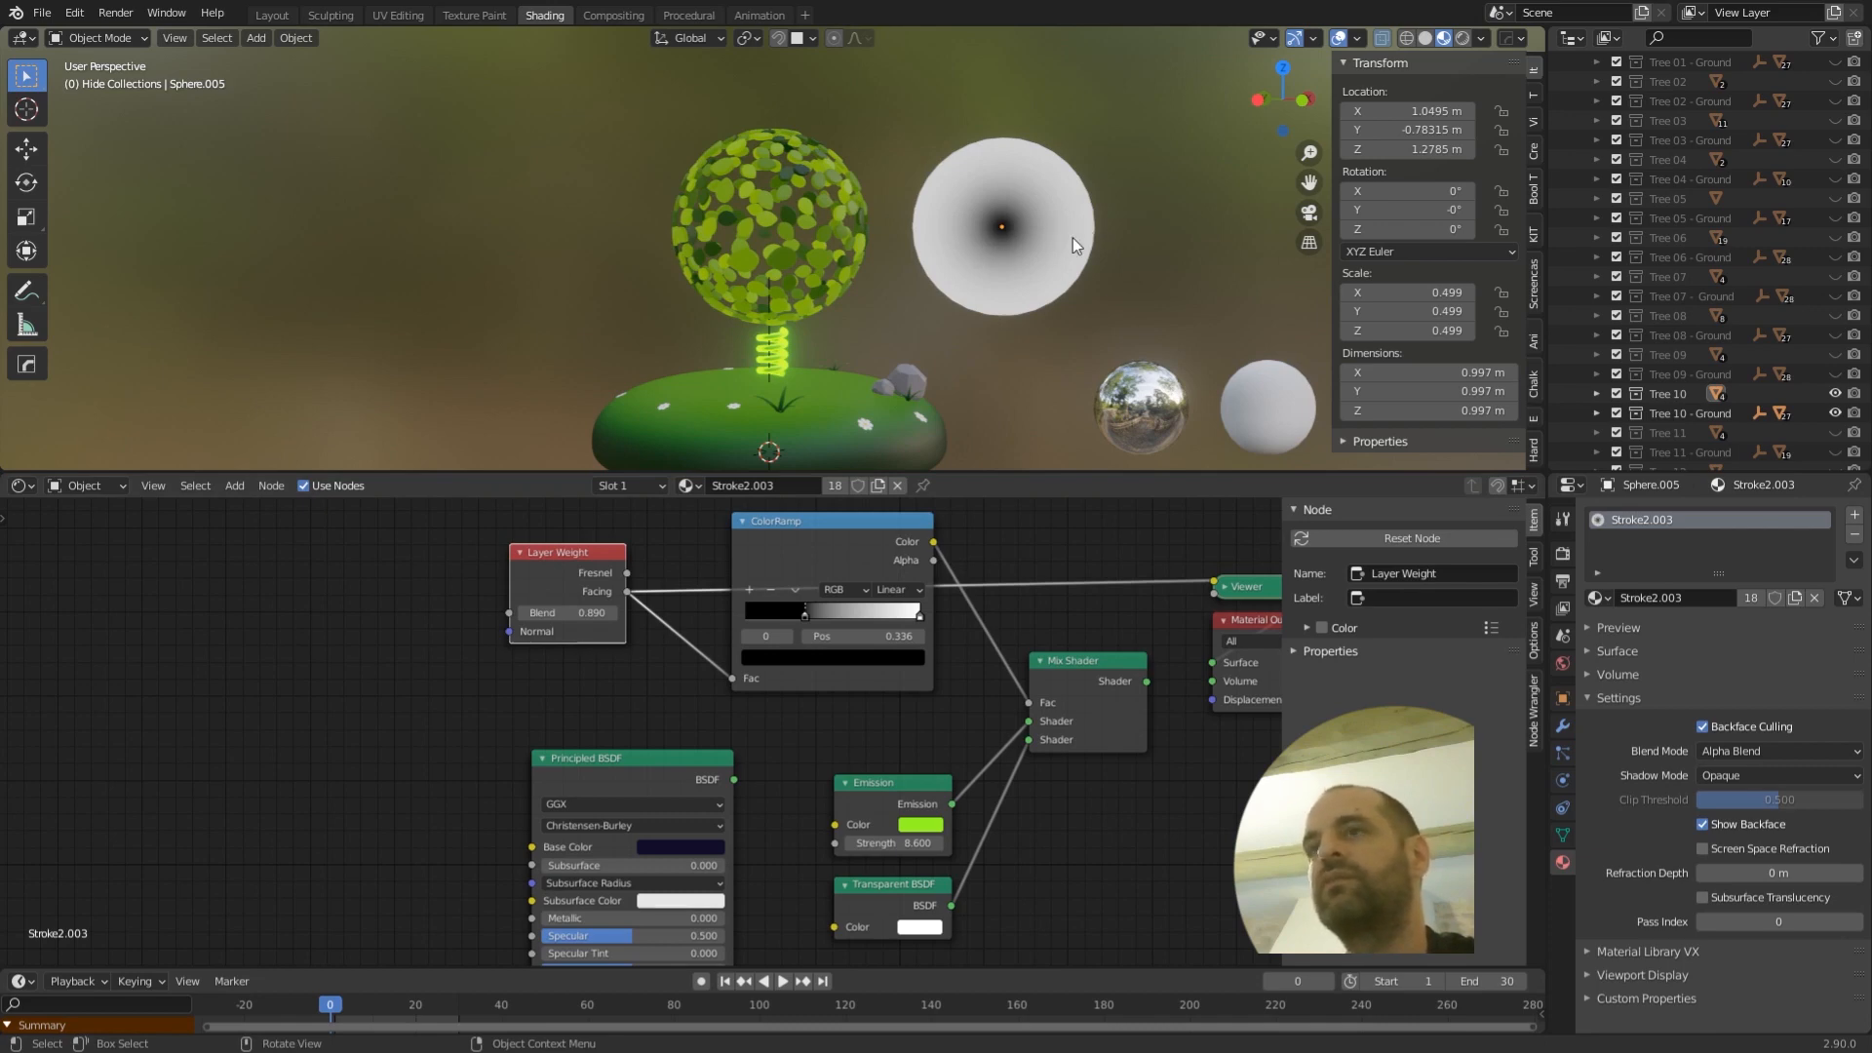
left_click(819, 542, "ctrl+shift")
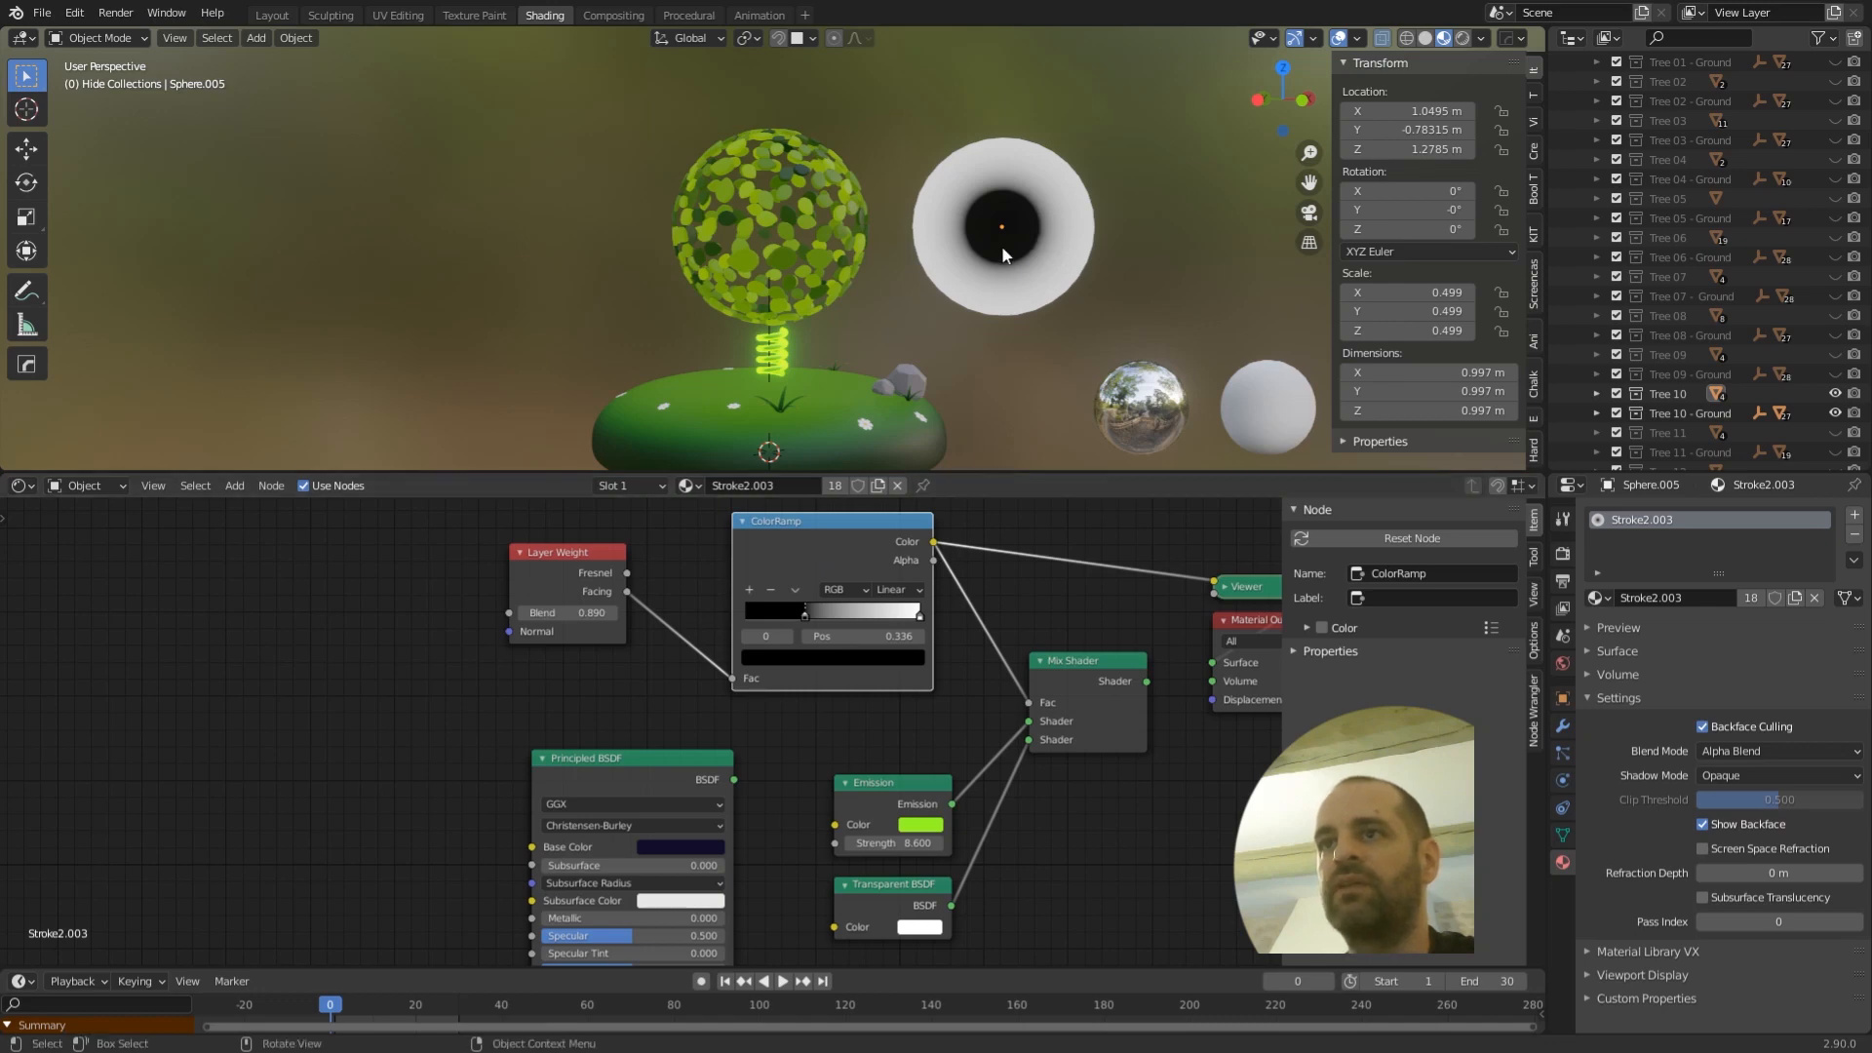
left_click(1073, 678, "ctrl+shift")
middle_click_drag(1088, 674, 988, 622)
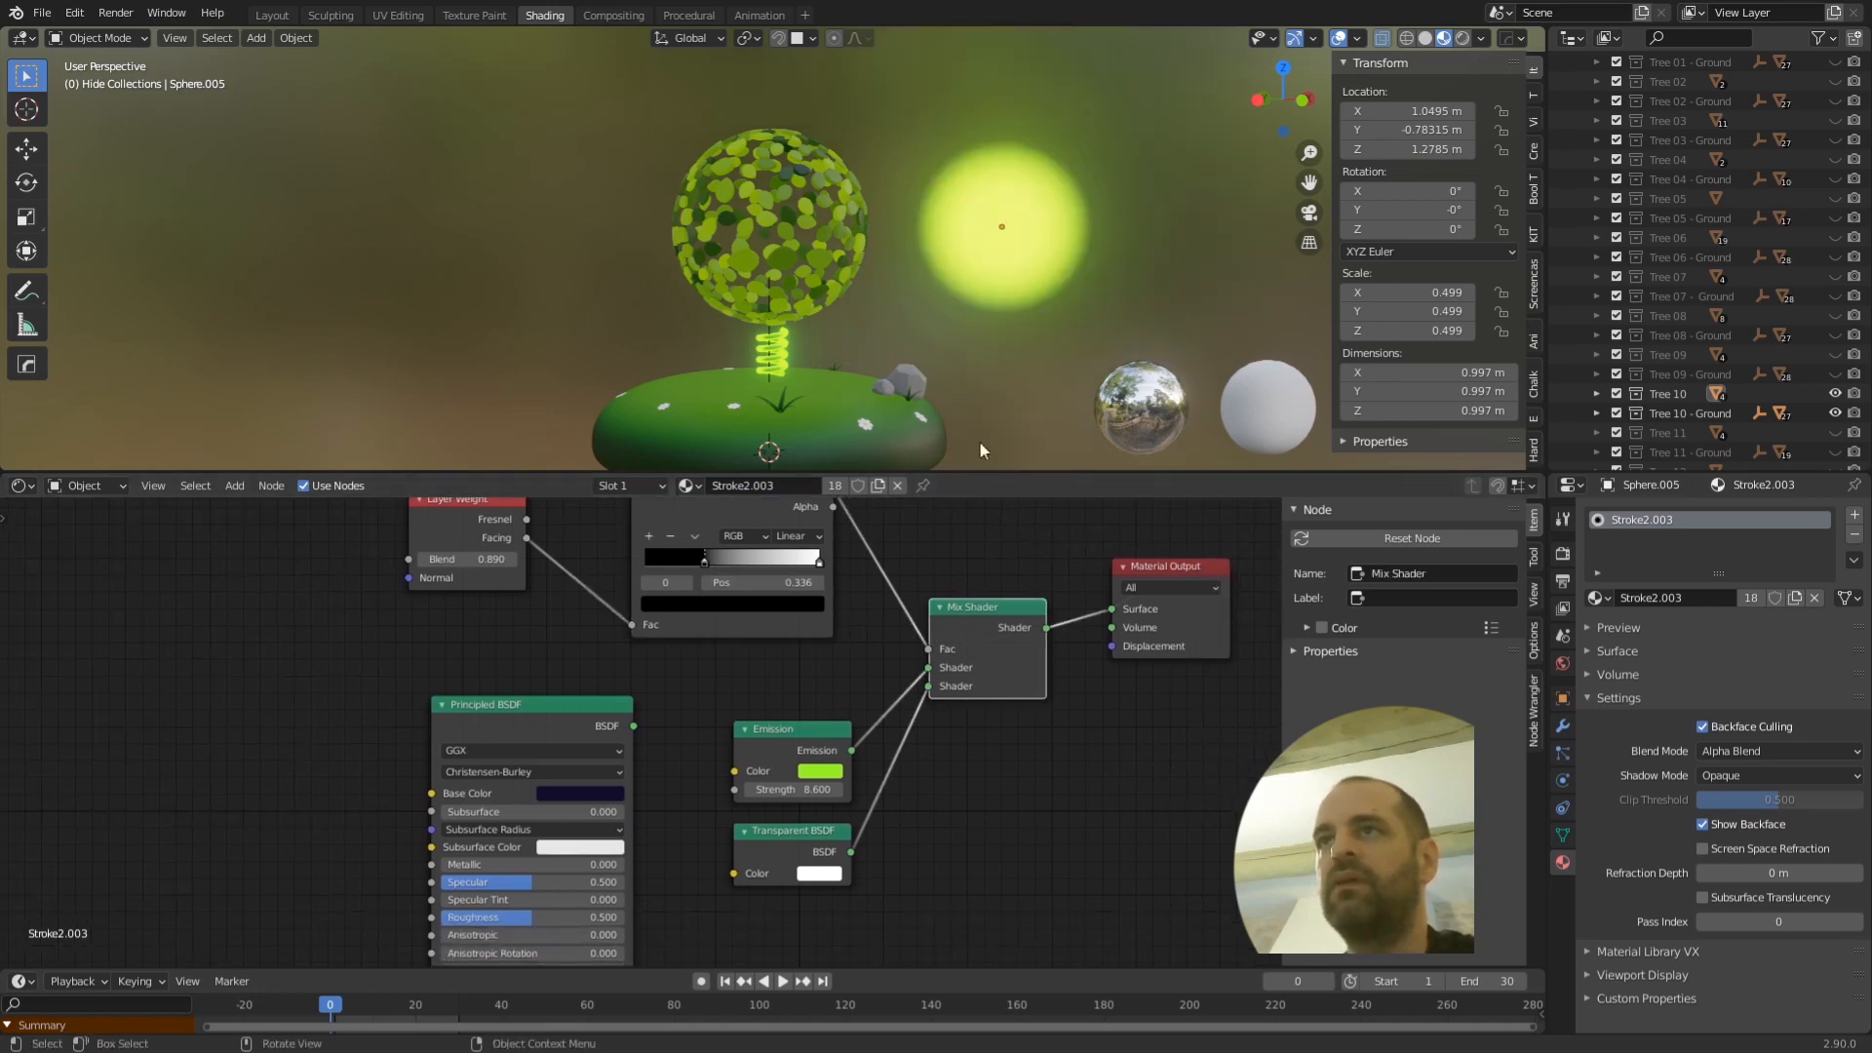
- Select the Plane leaf object in the Tree 10 collection and examine it inside the foliage ball
left_click(1014, 222)
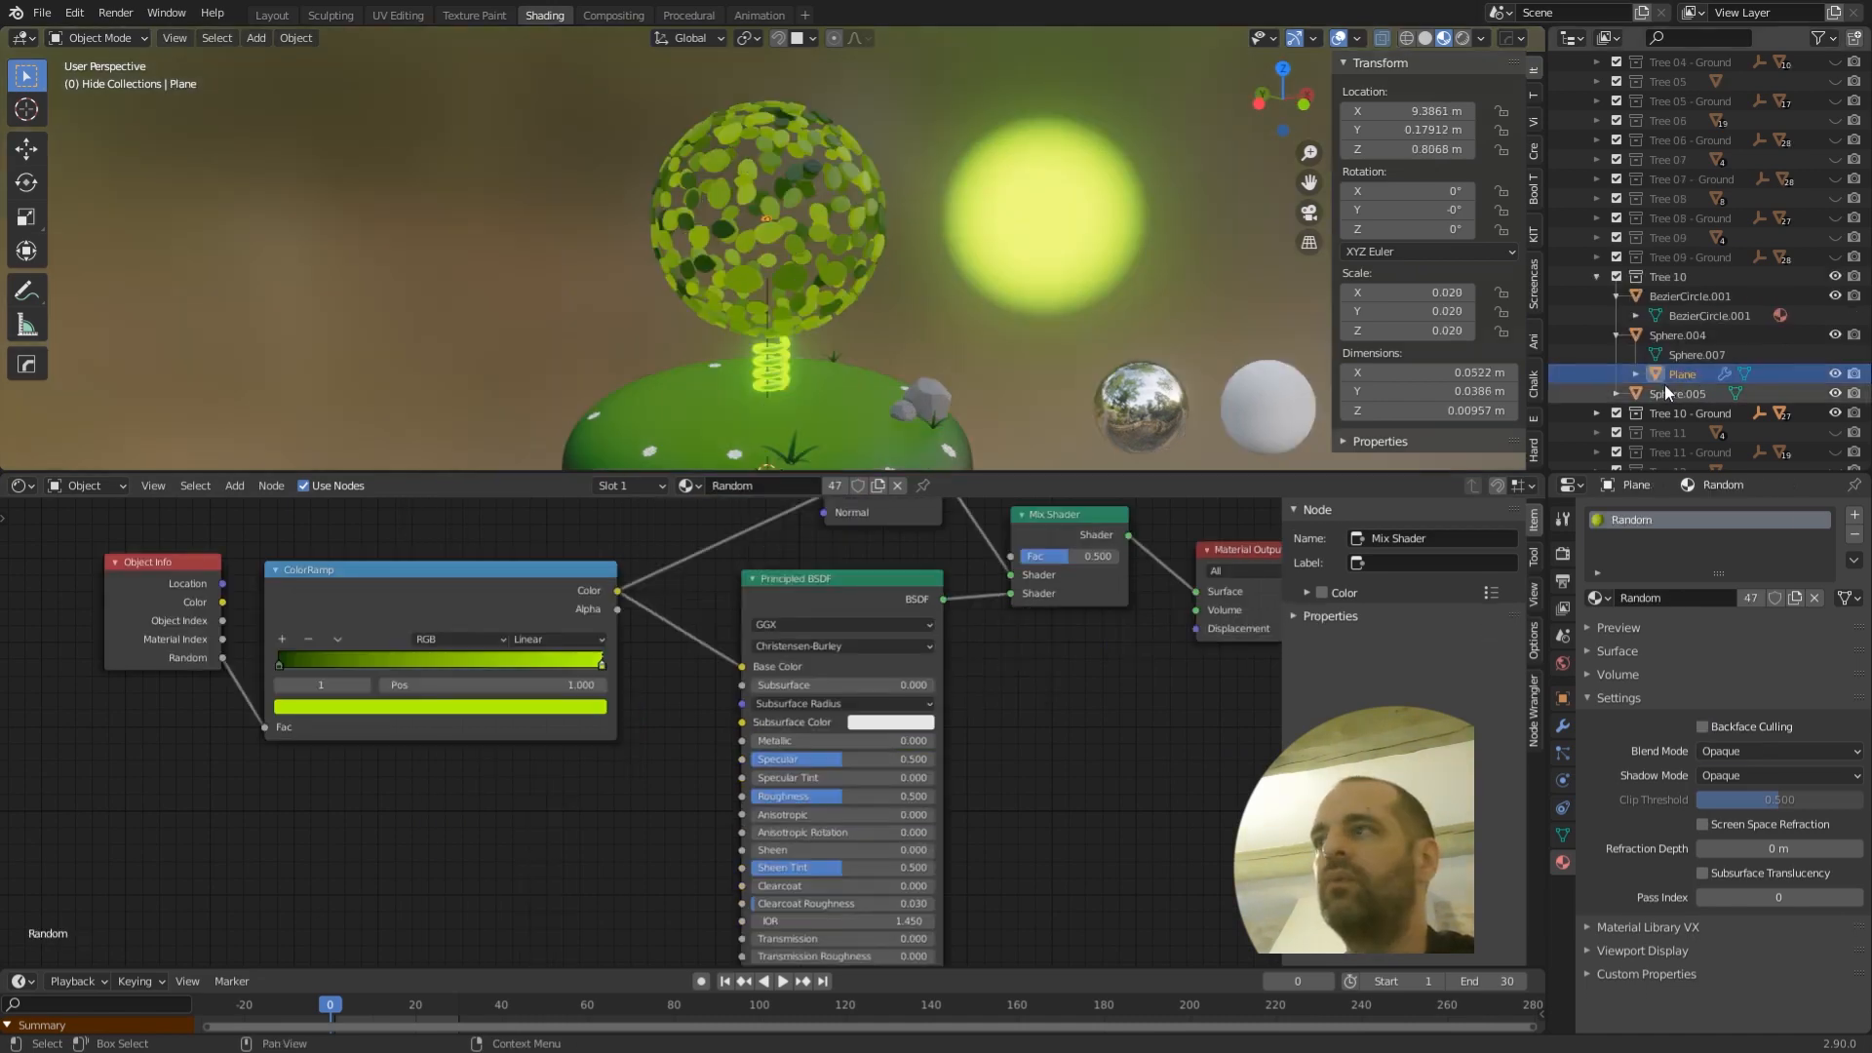
scroll(780, 215, "up", 6)
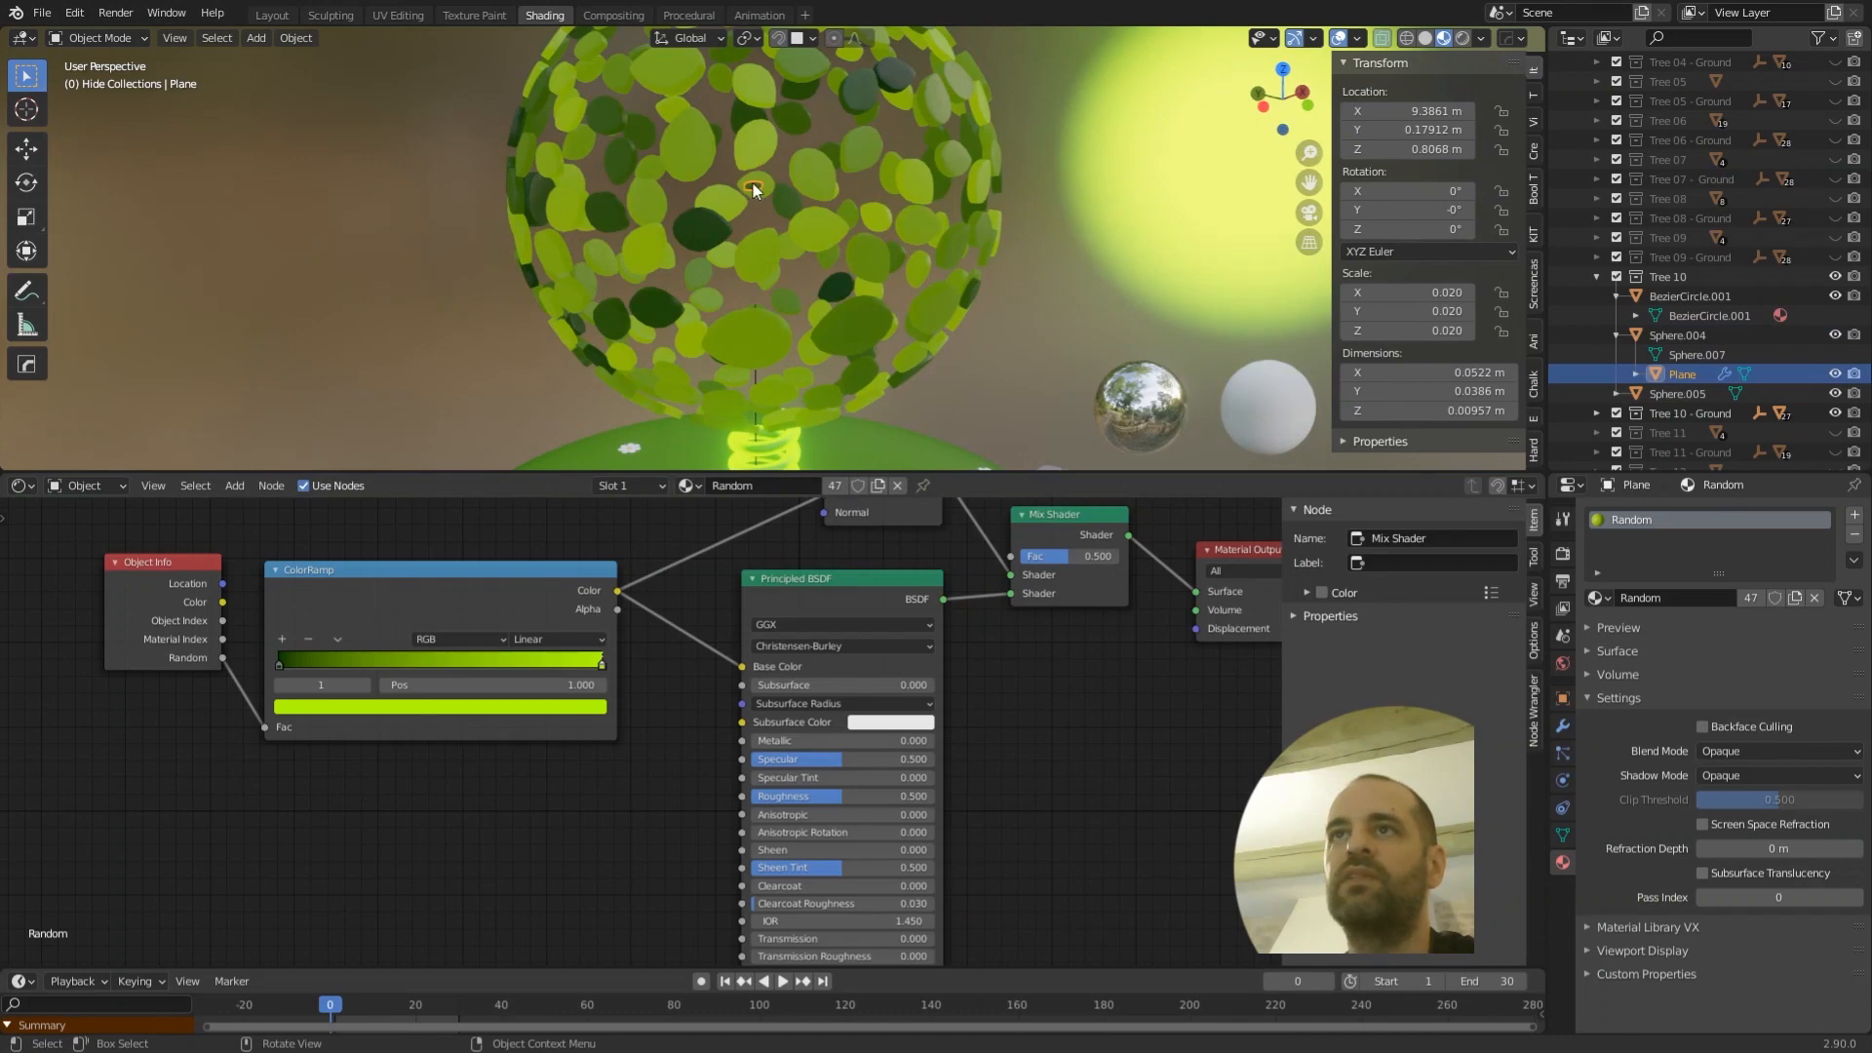
scroll(770, 205, "down", 3)
mouse_move(787, 226)
middle_mouse_down()
mouse_move(827, 246)
mouse_move(783, 234)
middle_mouse_up()
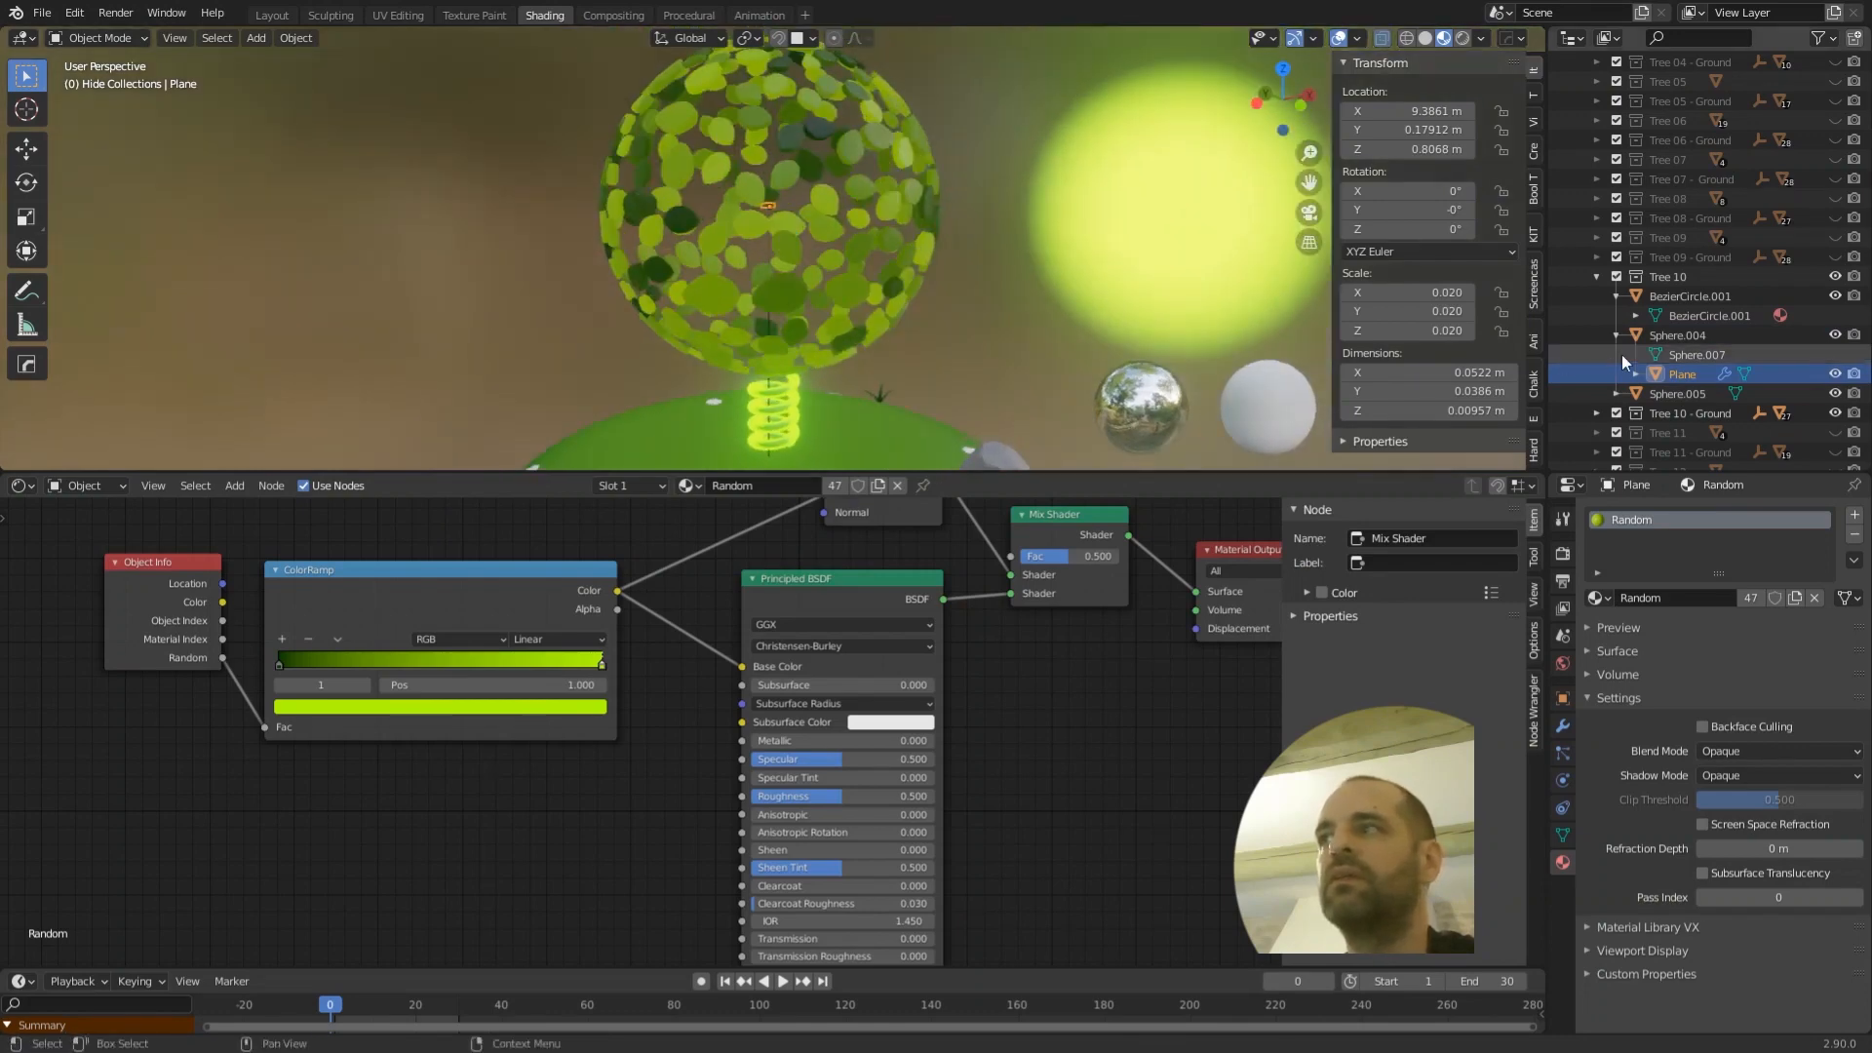
- Show the instancing settings of Sphere.004, switching its instancing to None and back to Faces
left_click(1669, 336)
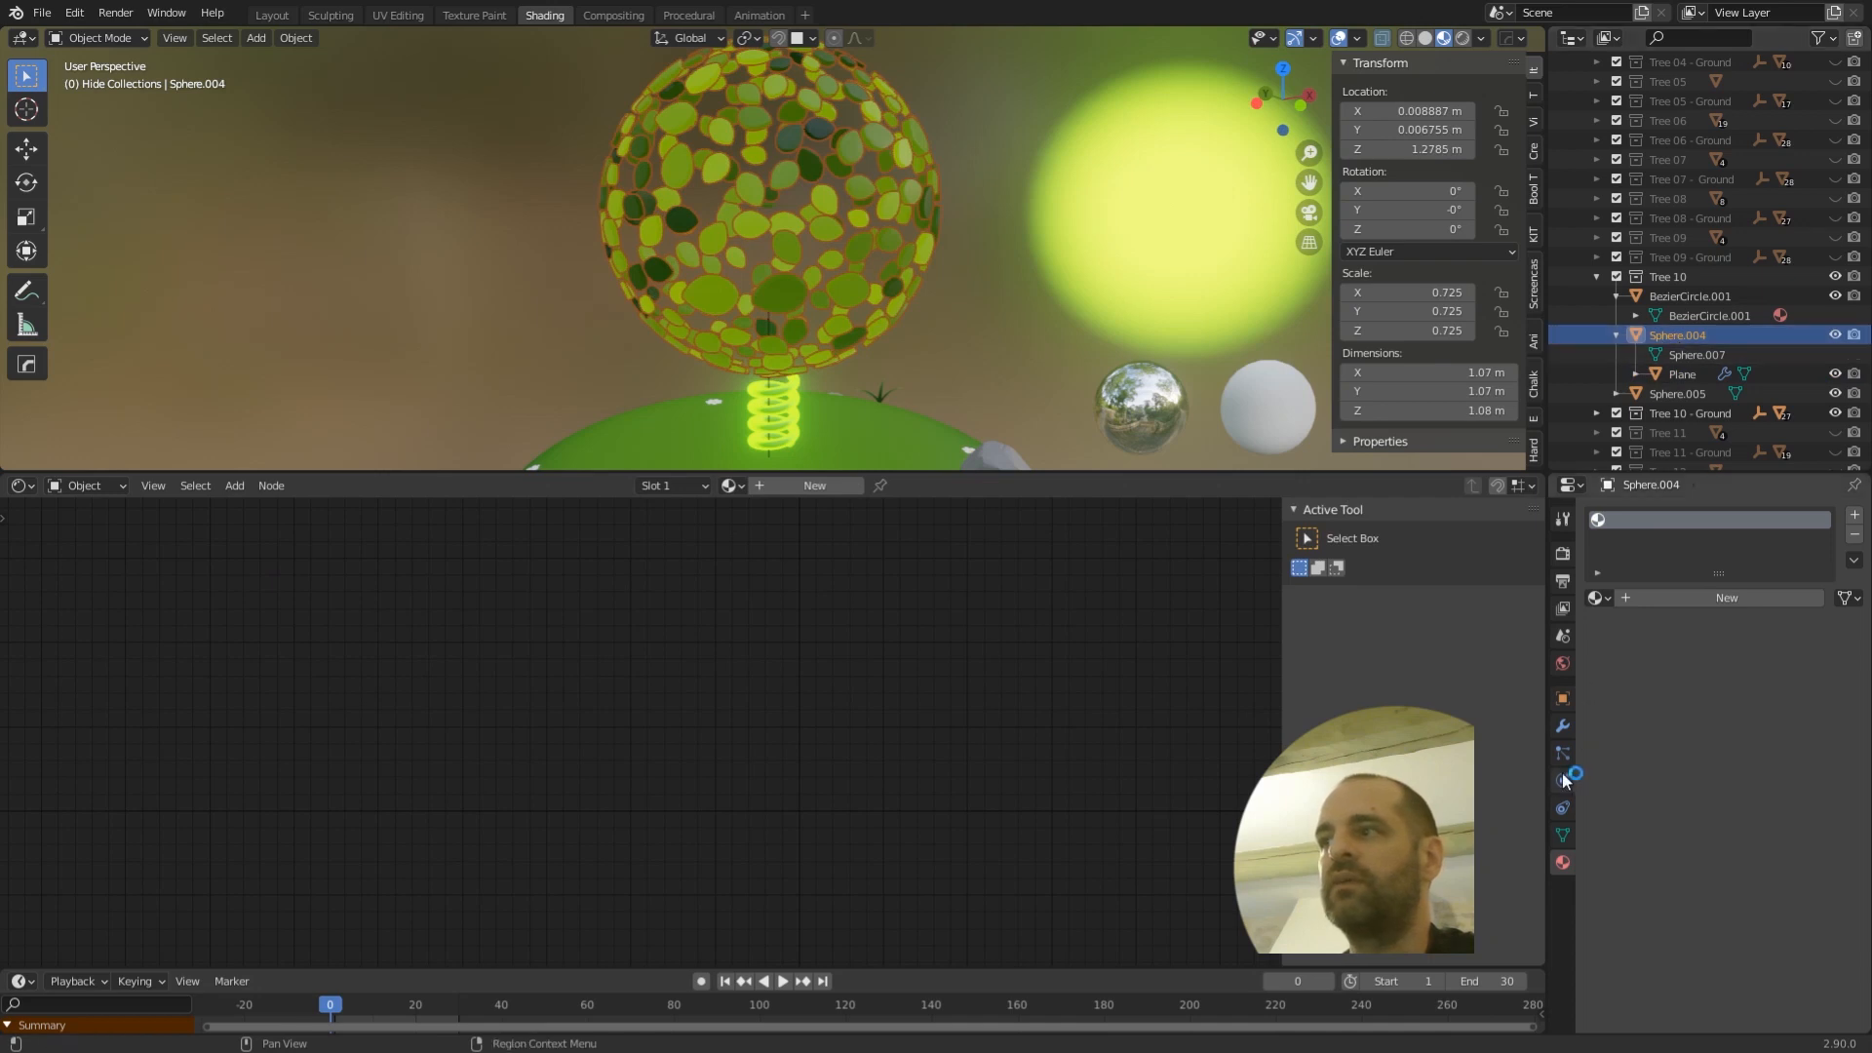
left_click(1563, 727)
left_click(1564, 698)
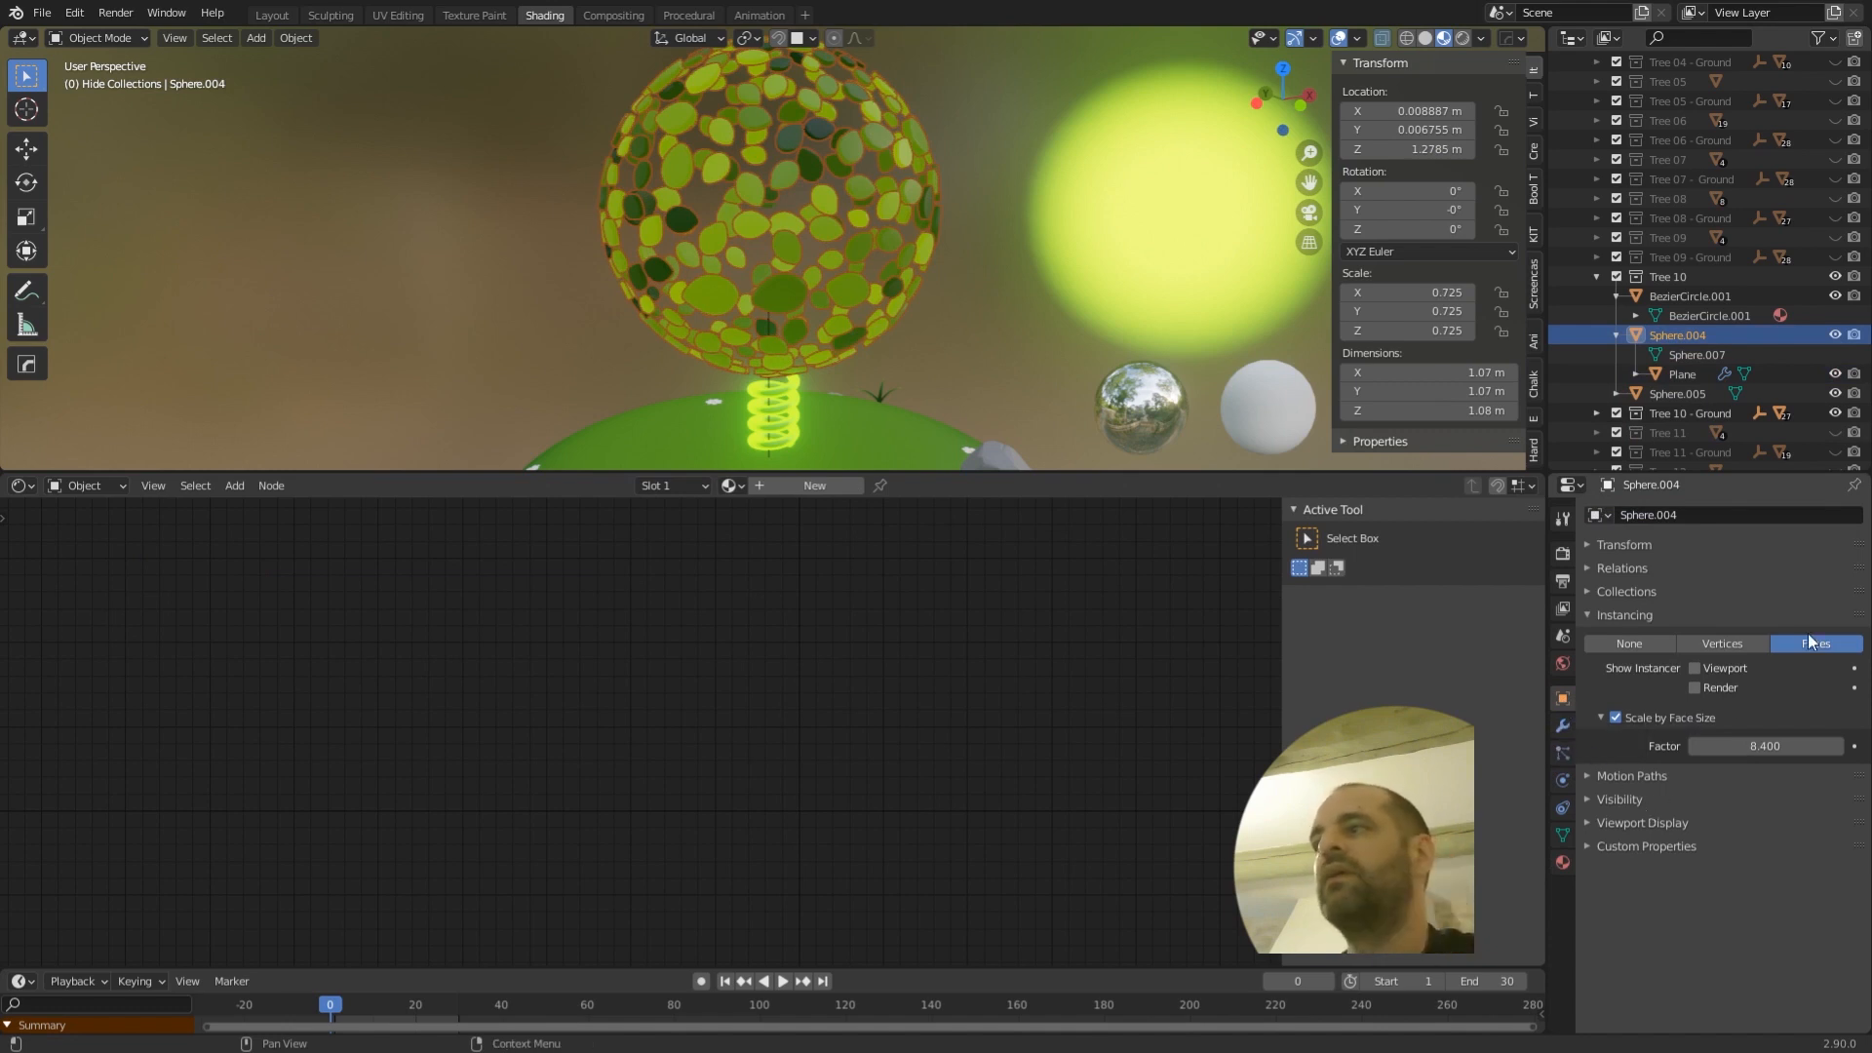
left_click(1632, 648)
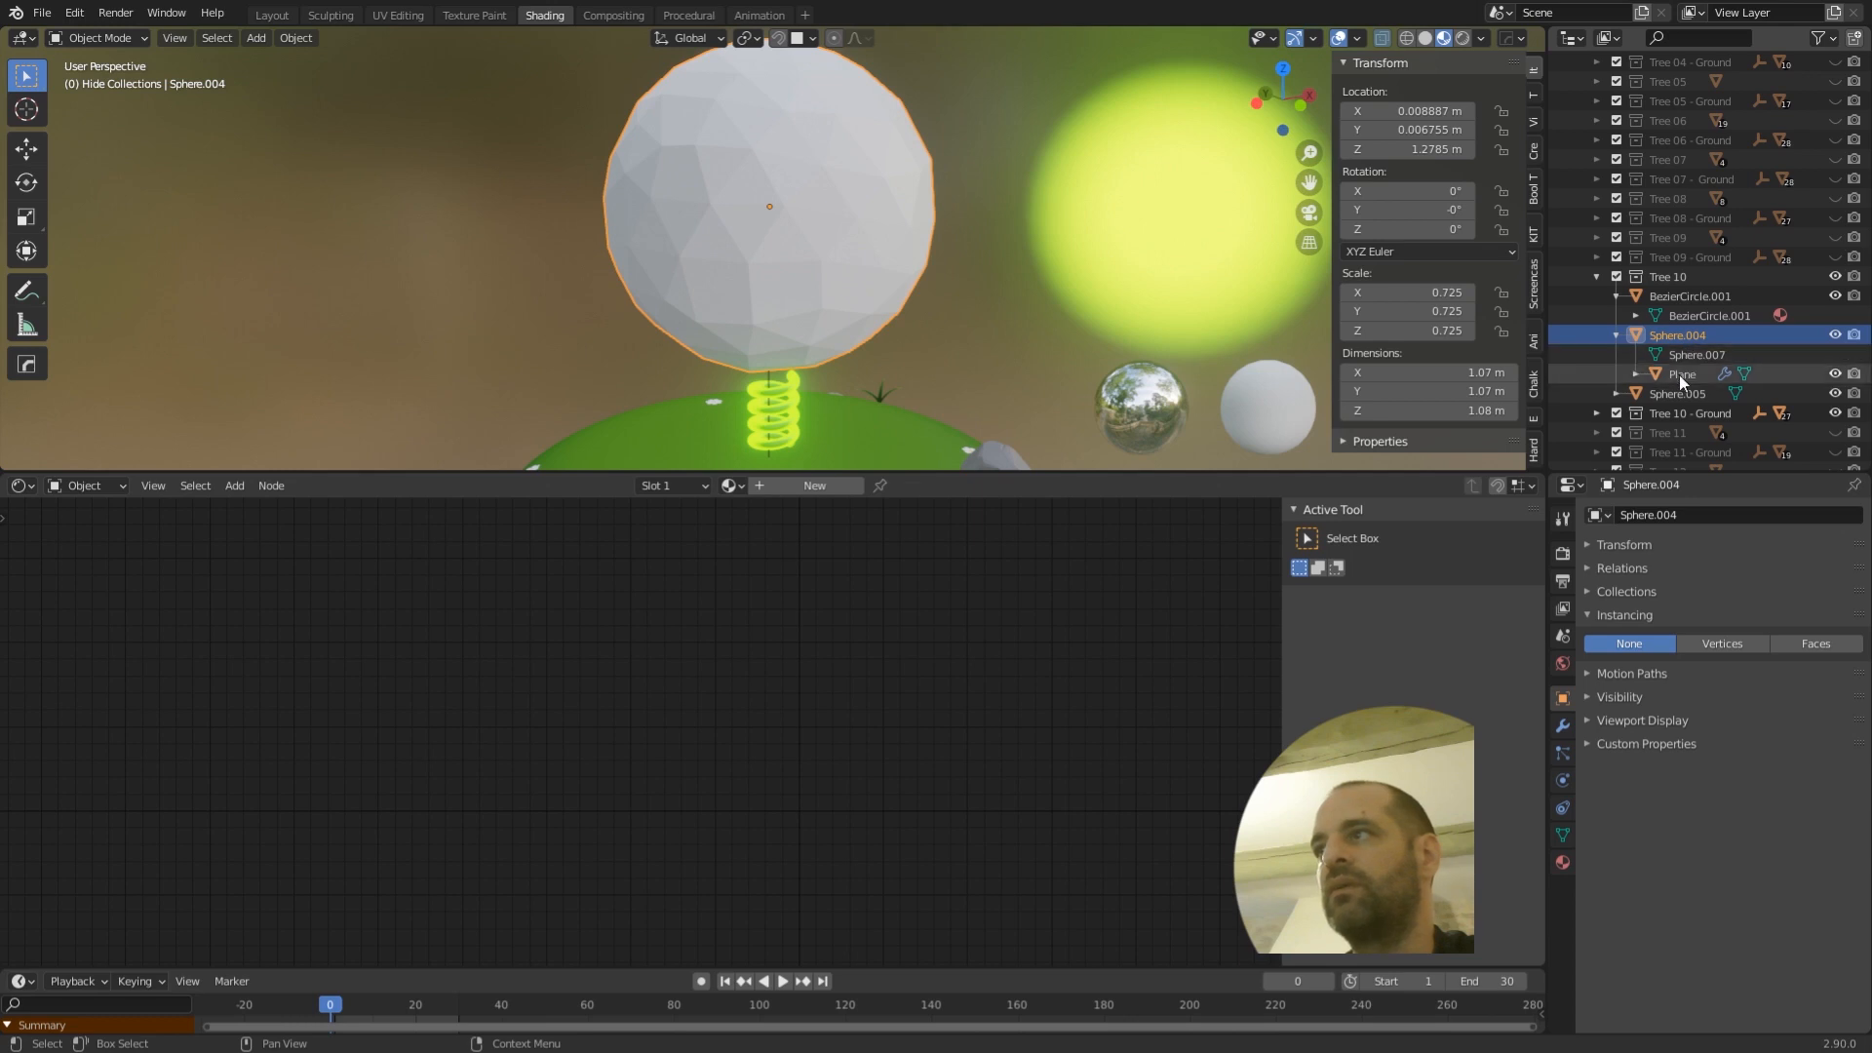
left_click(1817, 644)
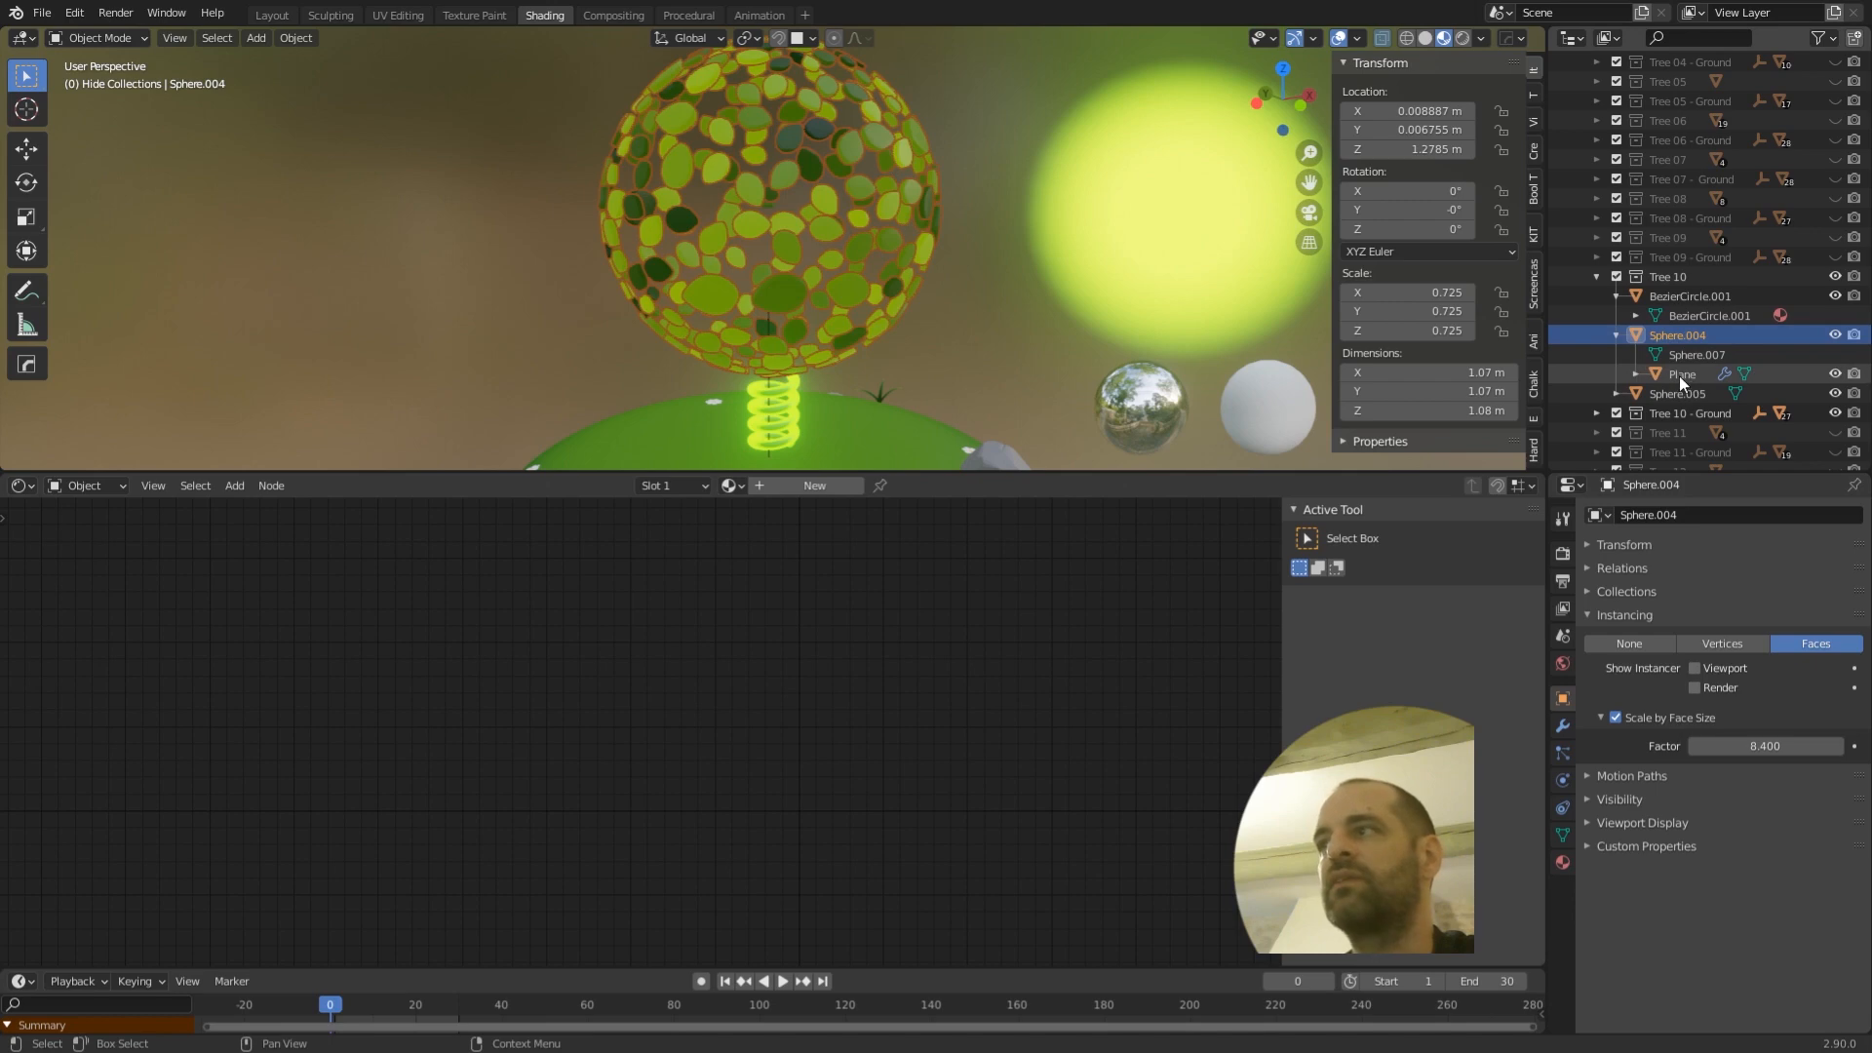
- Turn Scale by Face Size off and back on for Sphere.004, examining the leaves around the ball
middle_click_drag(856, 272, 811, 256)
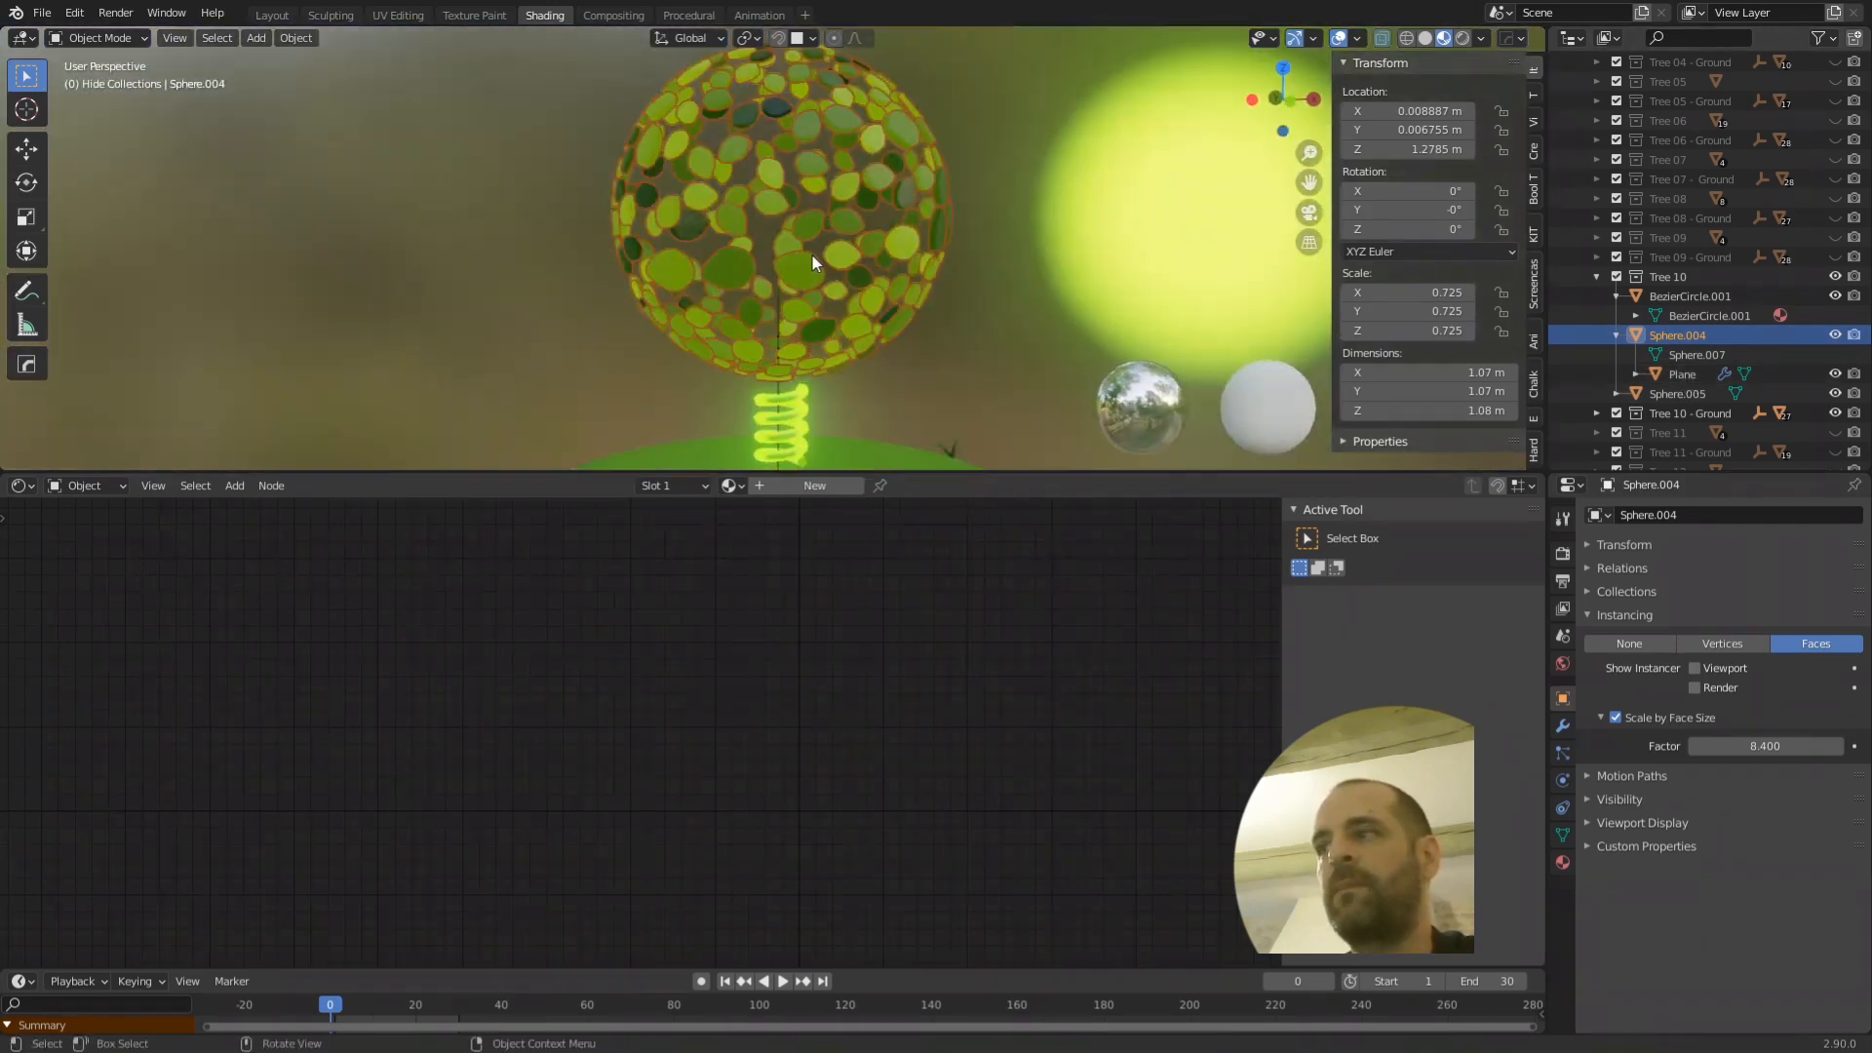
left_click(1618, 718)
left_click(1619, 717)
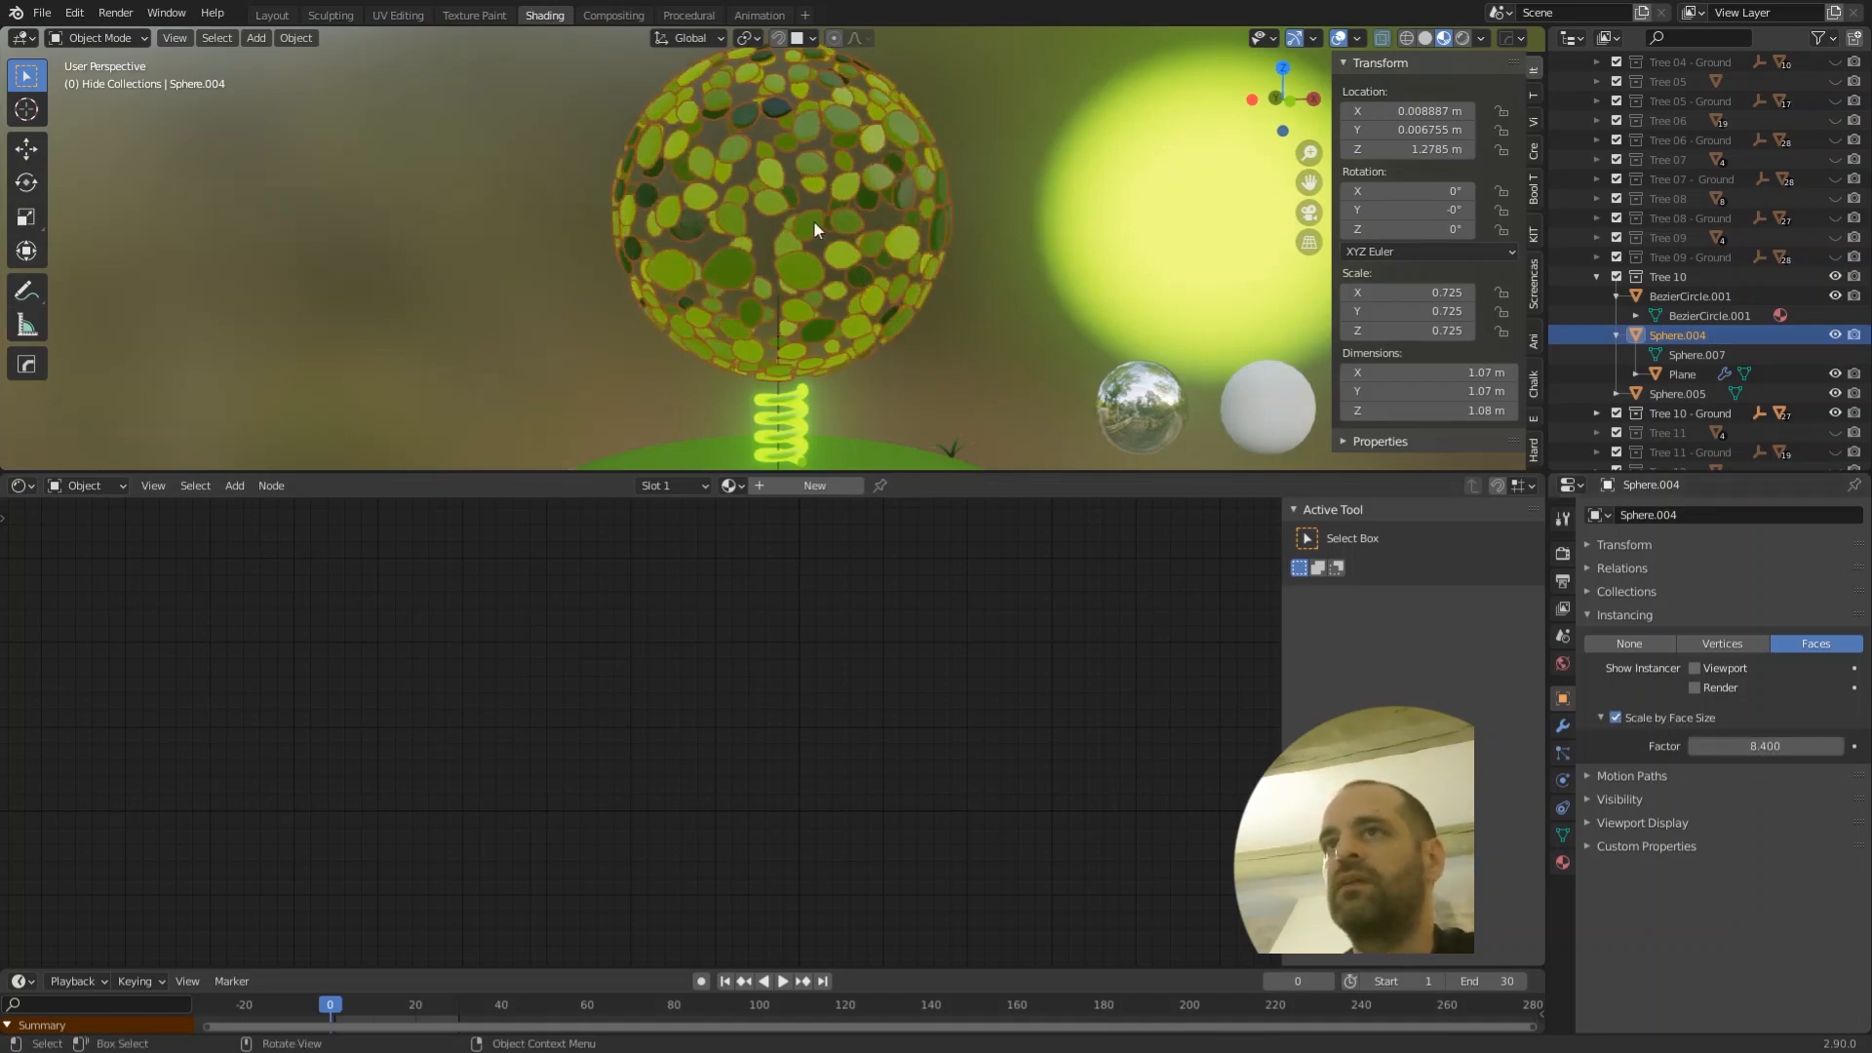
middle_click_drag(814, 221, 901, 277)
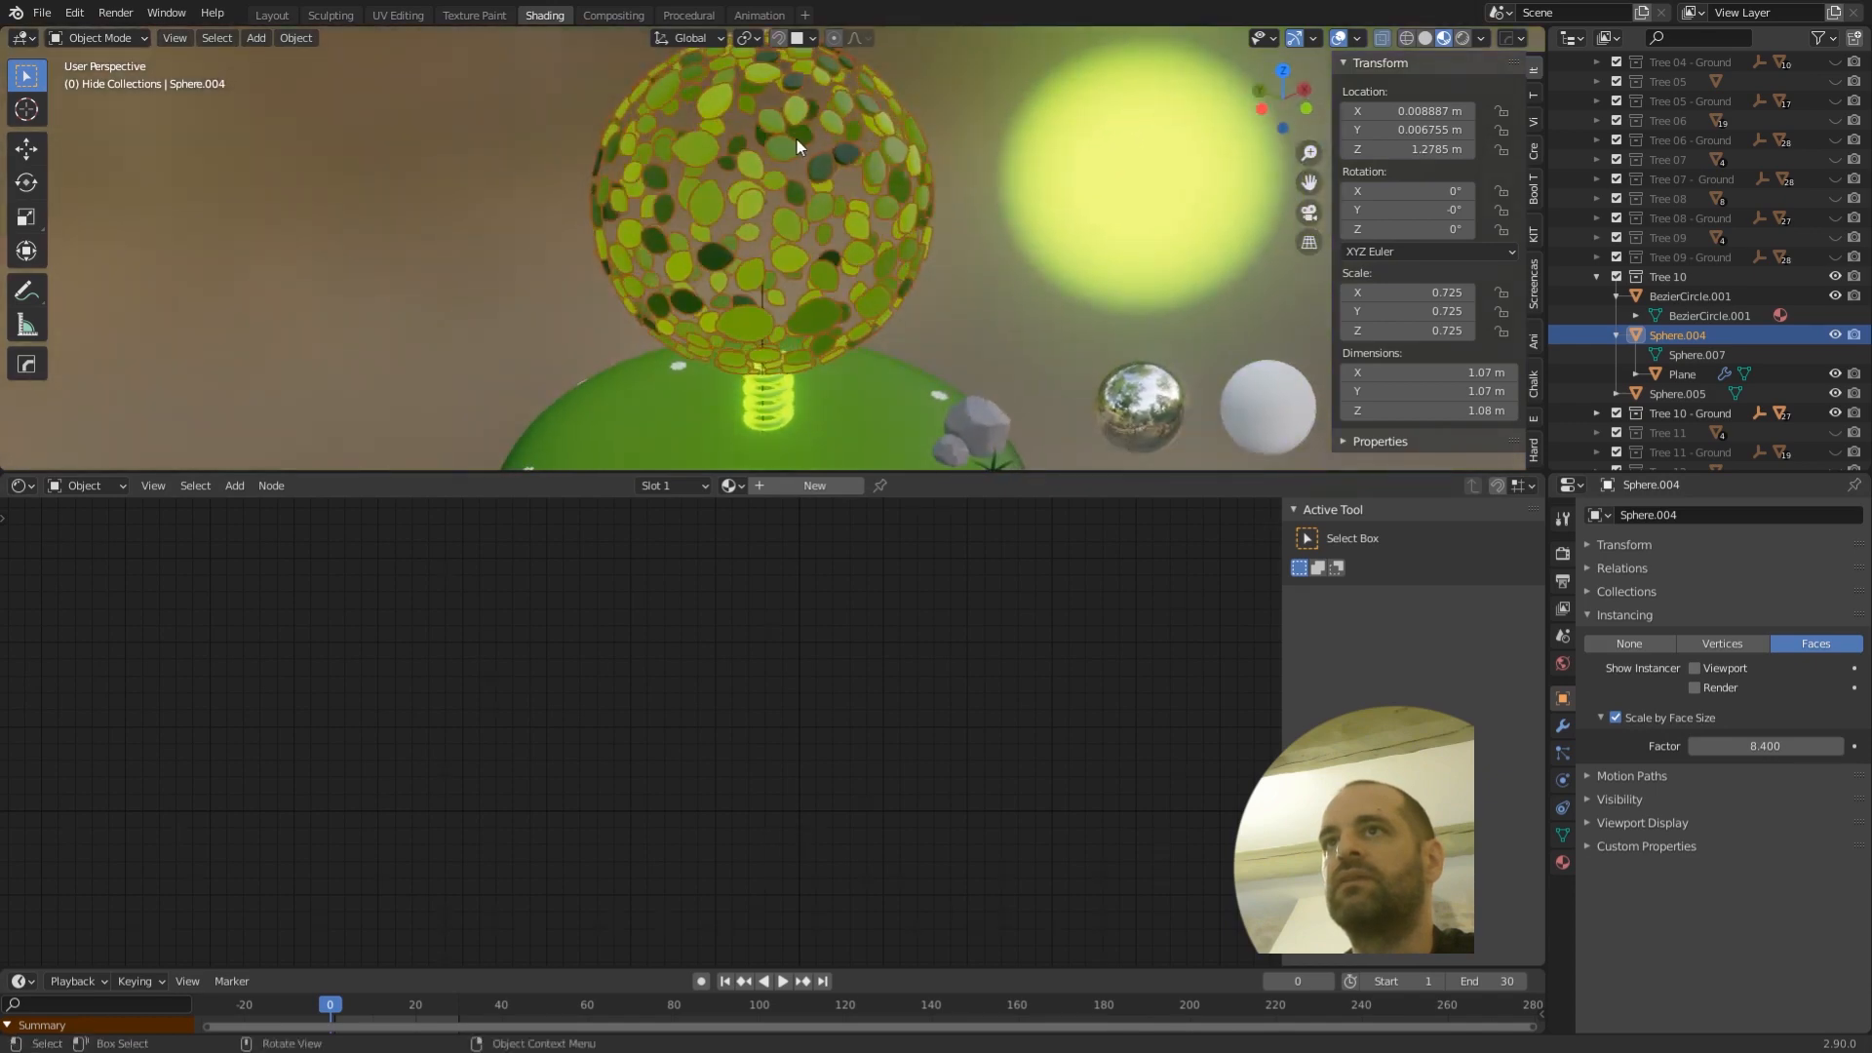
middle_click_drag(721, 178, 801, 218)
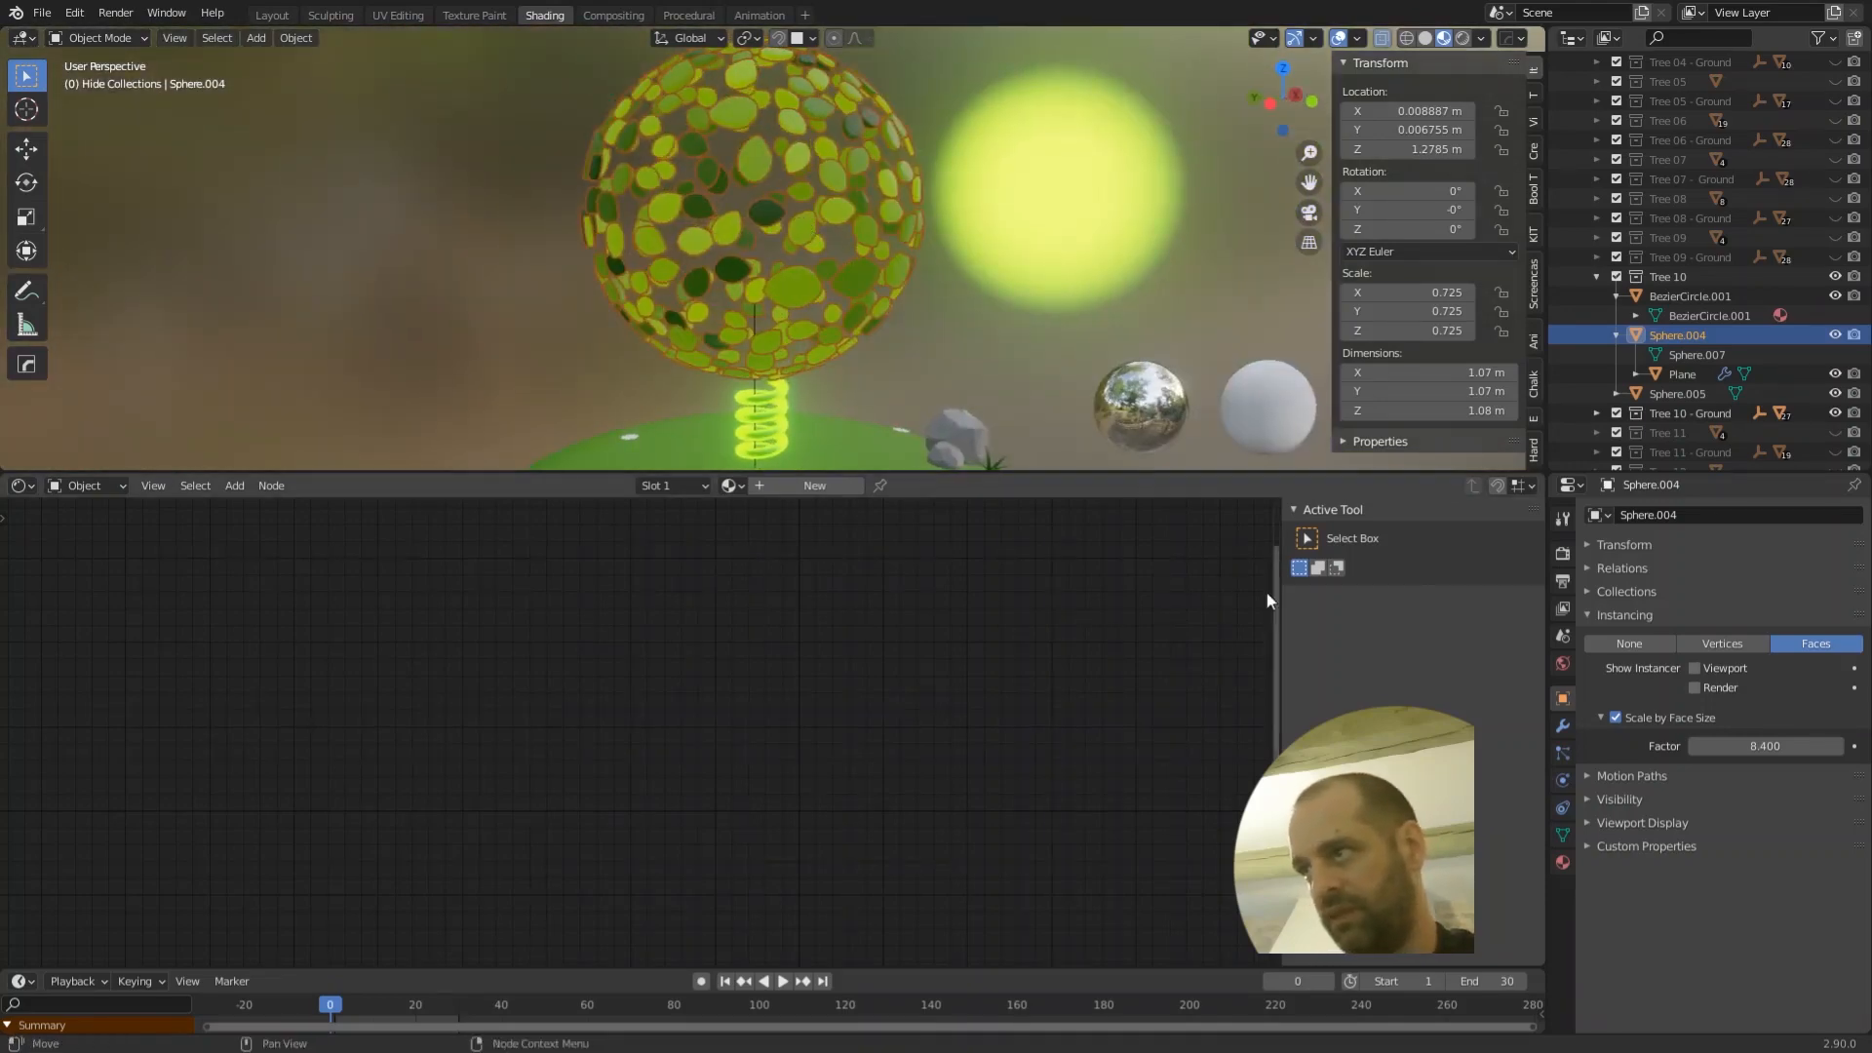
- Compare Vertices with Faces instancing on Sphere.004, ending on Faces, and toggle the instancer's viewport display on and off
left_click(1734, 640)
middle_click_drag(975, 351, 776, 250)
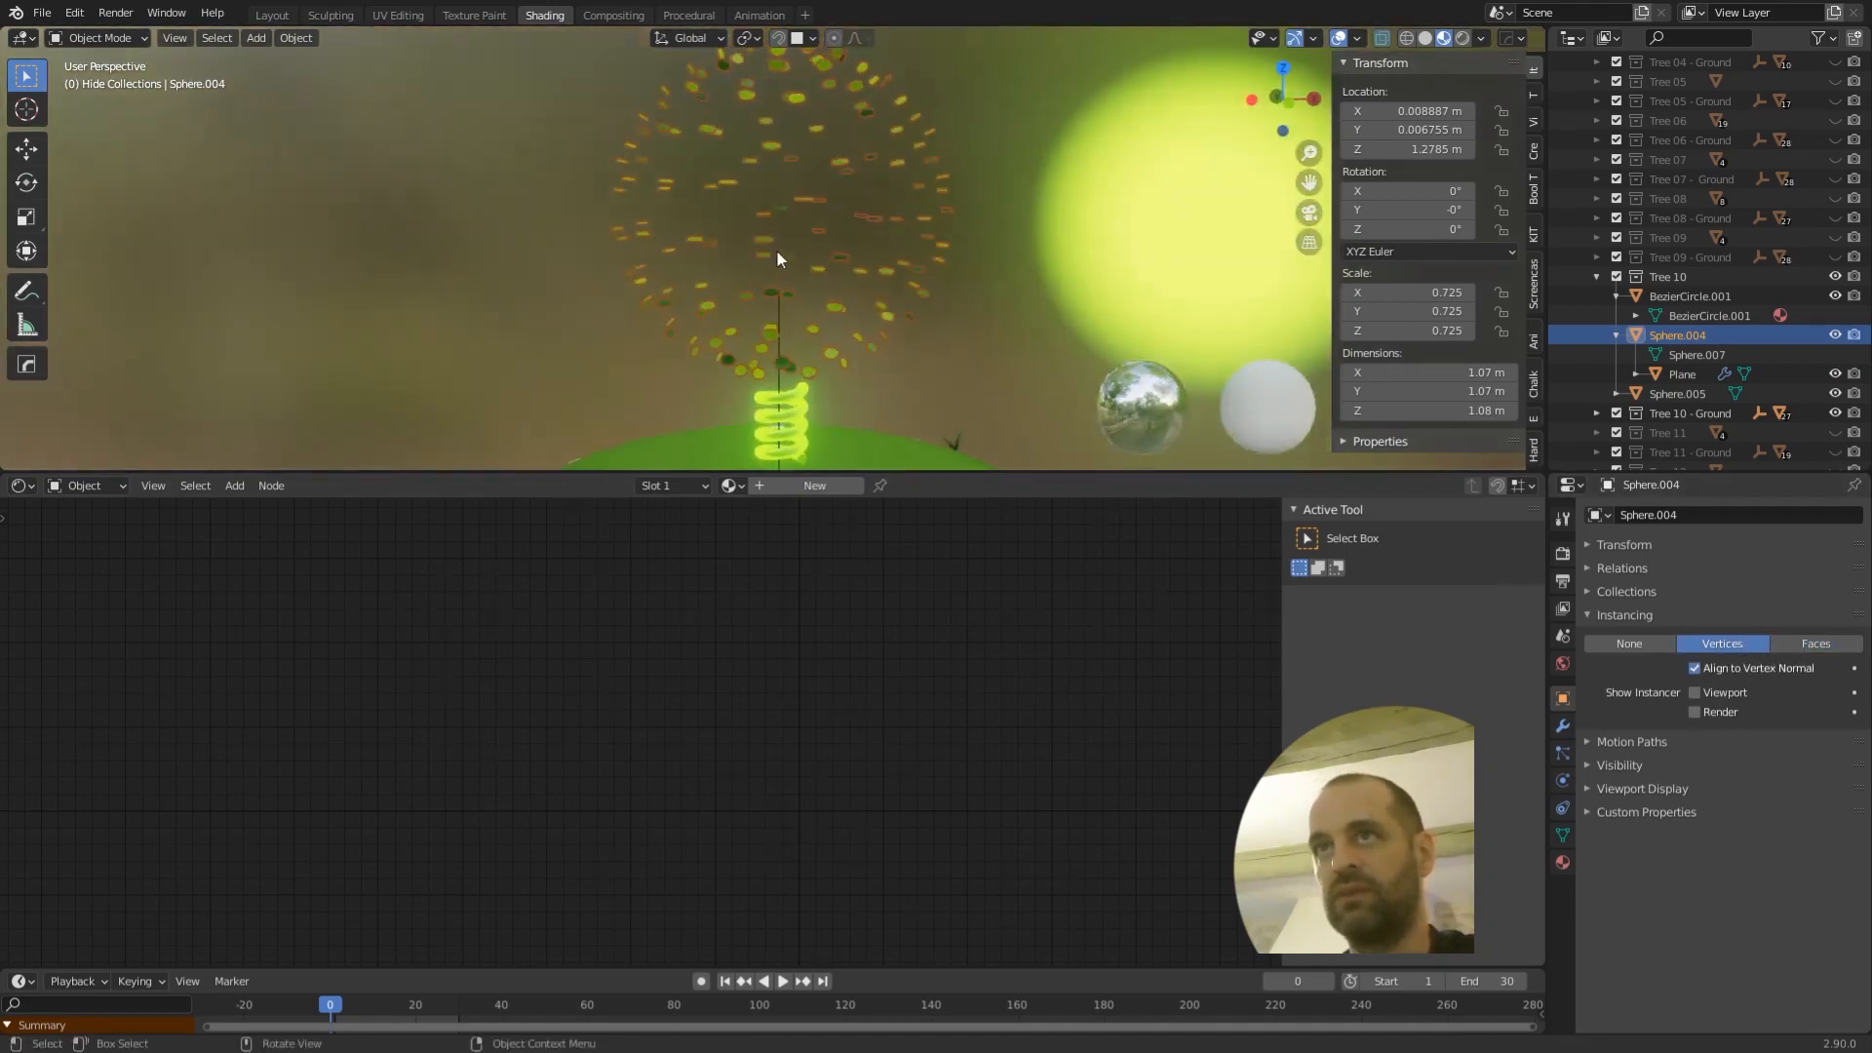
left_click(1824, 641)
left_click(1751, 644)
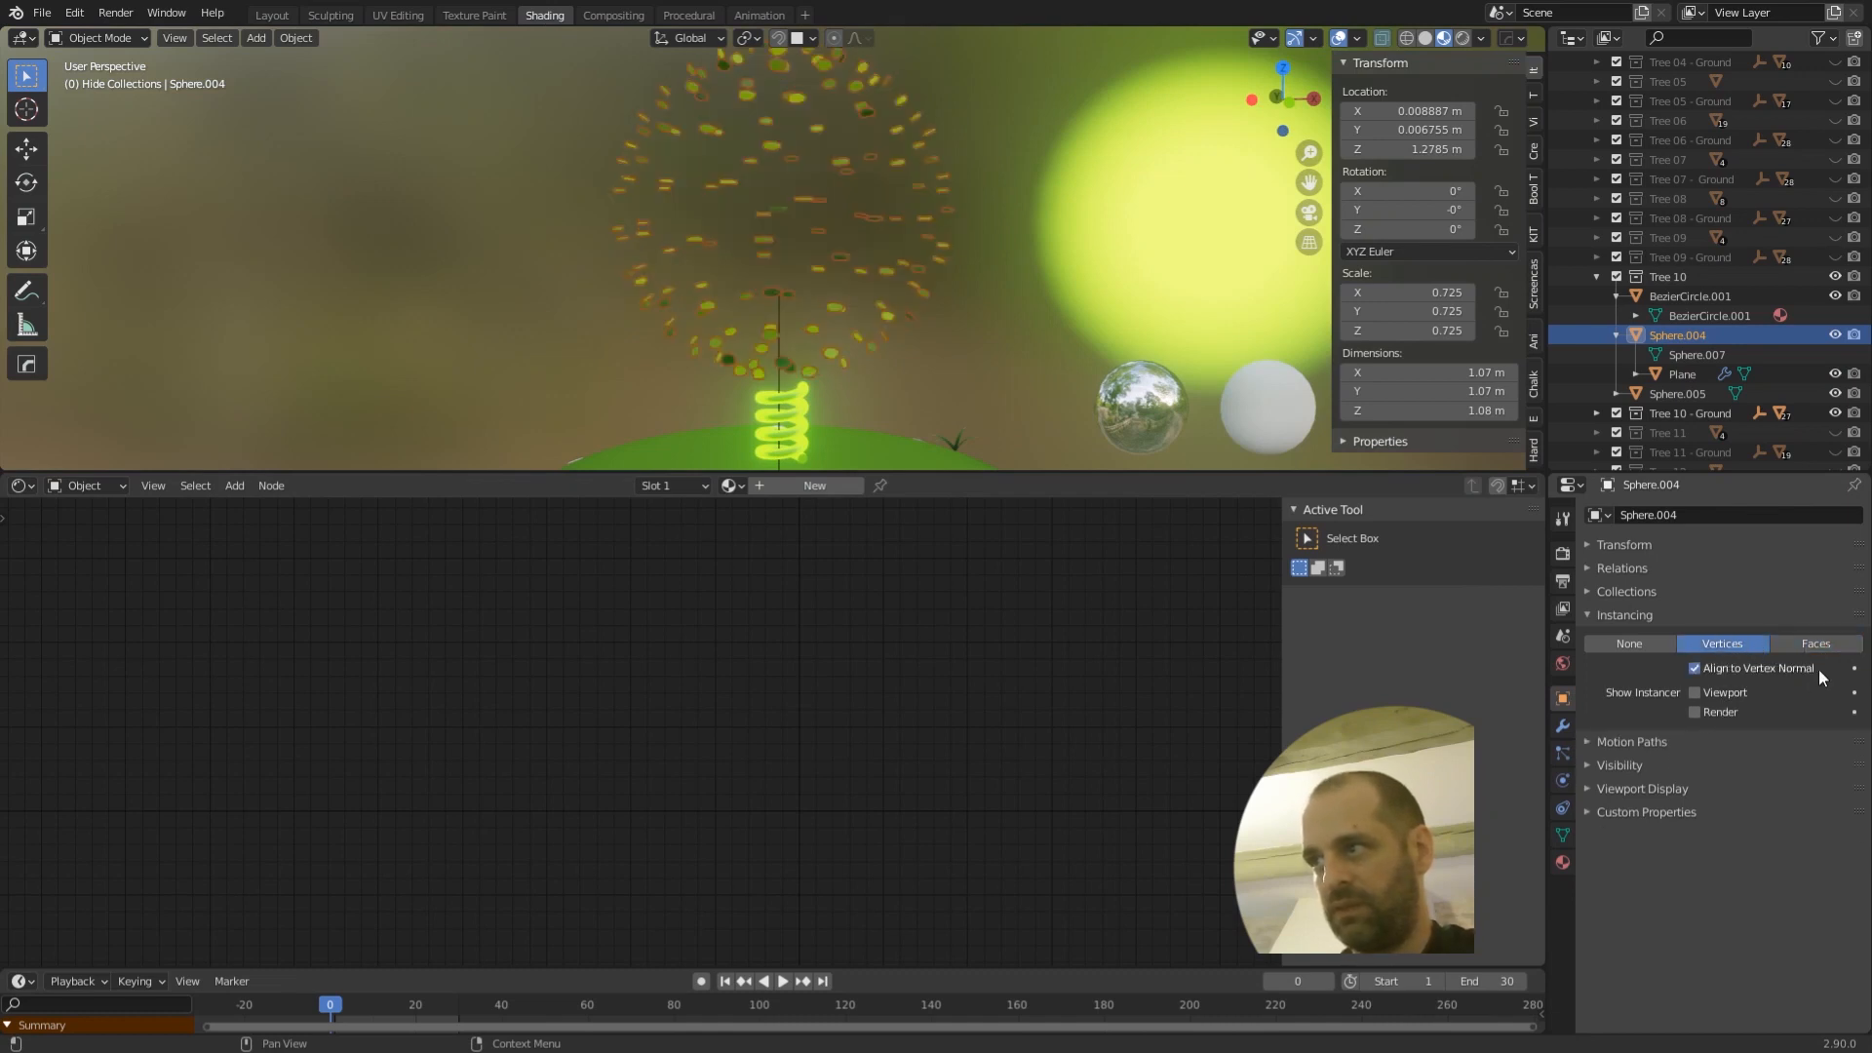
left_click(1822, 643)
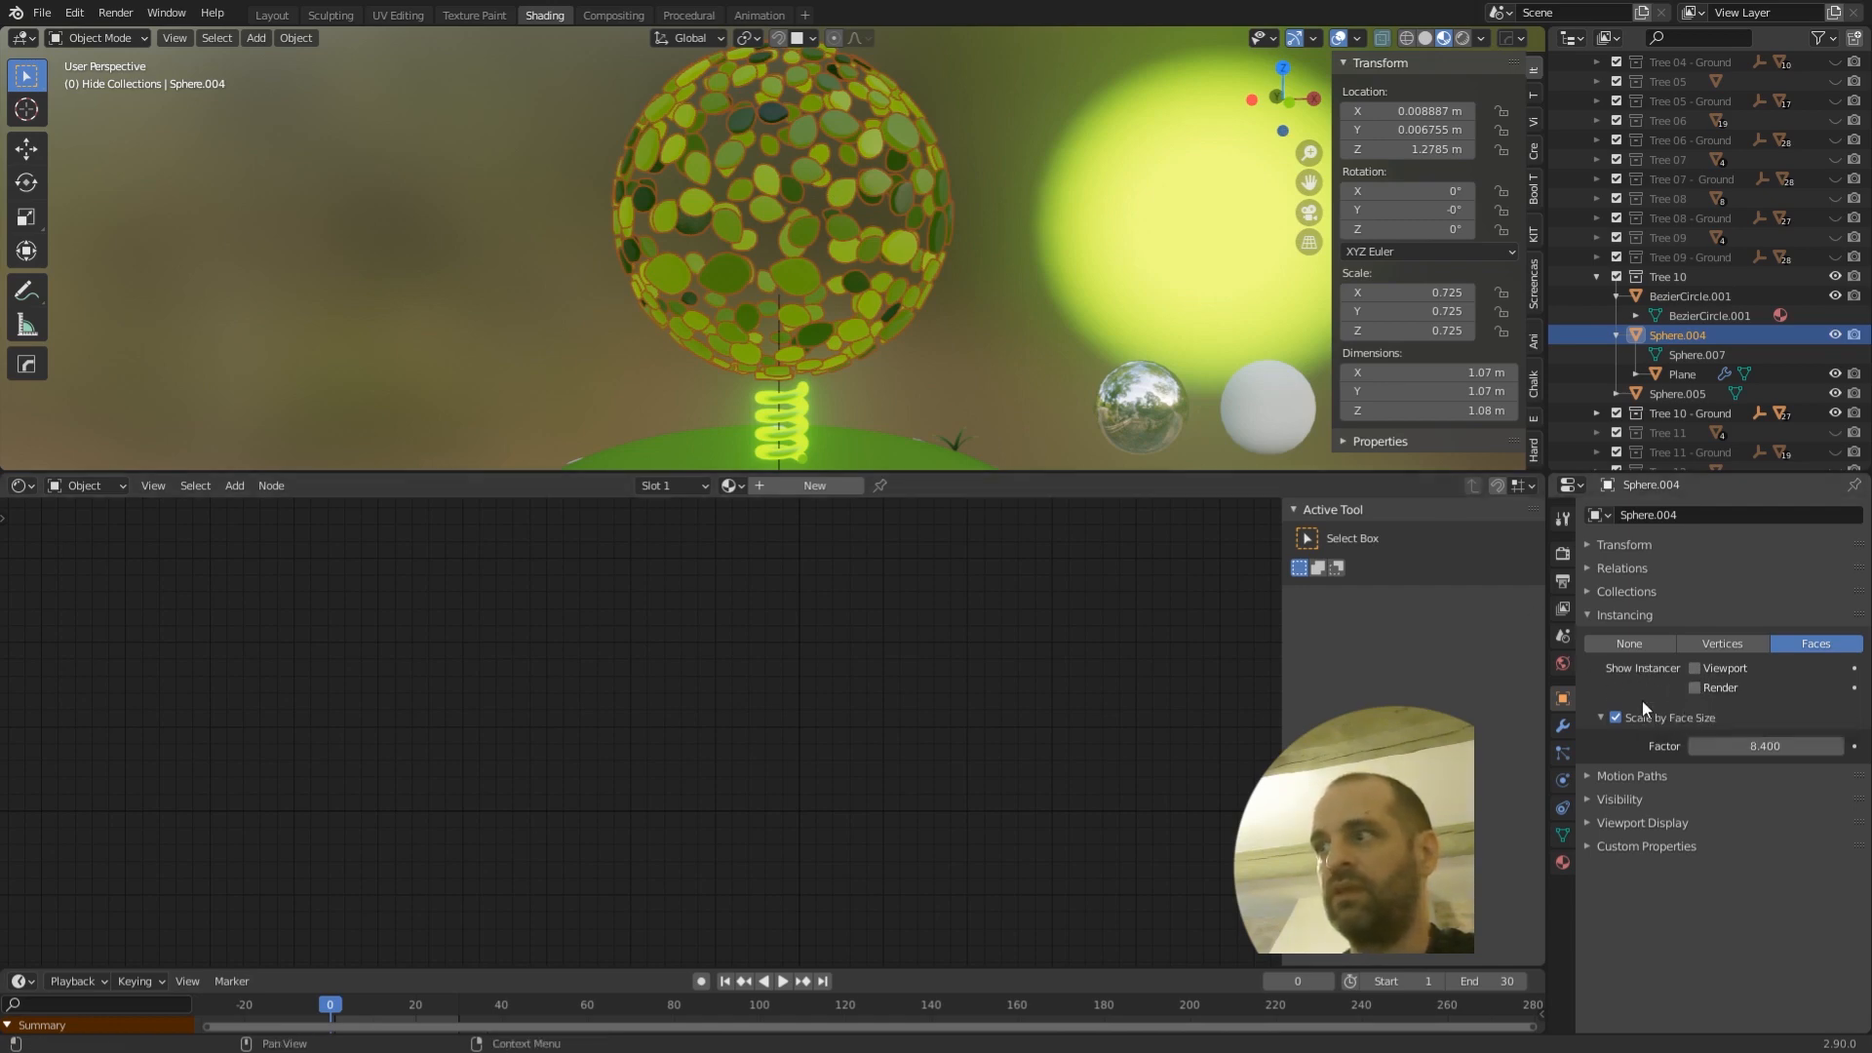
left_click(1694, 668)
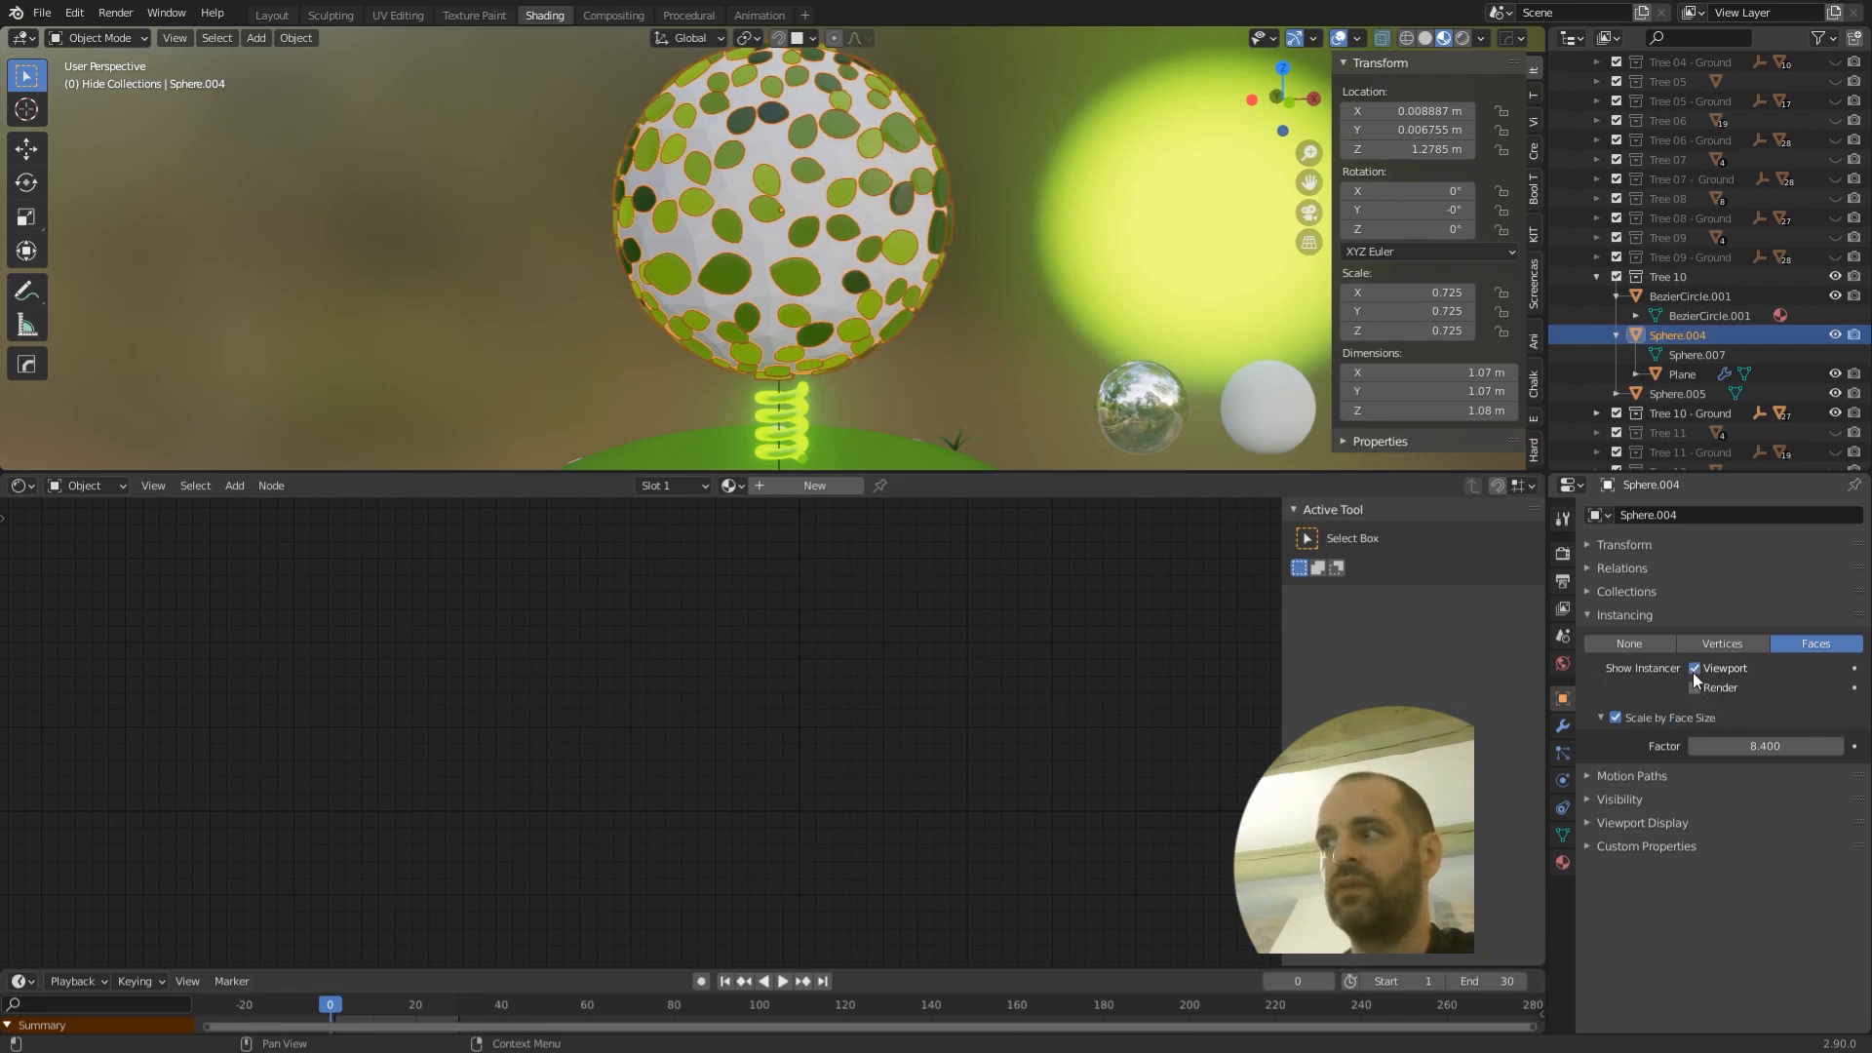
left_click(1694, 667)
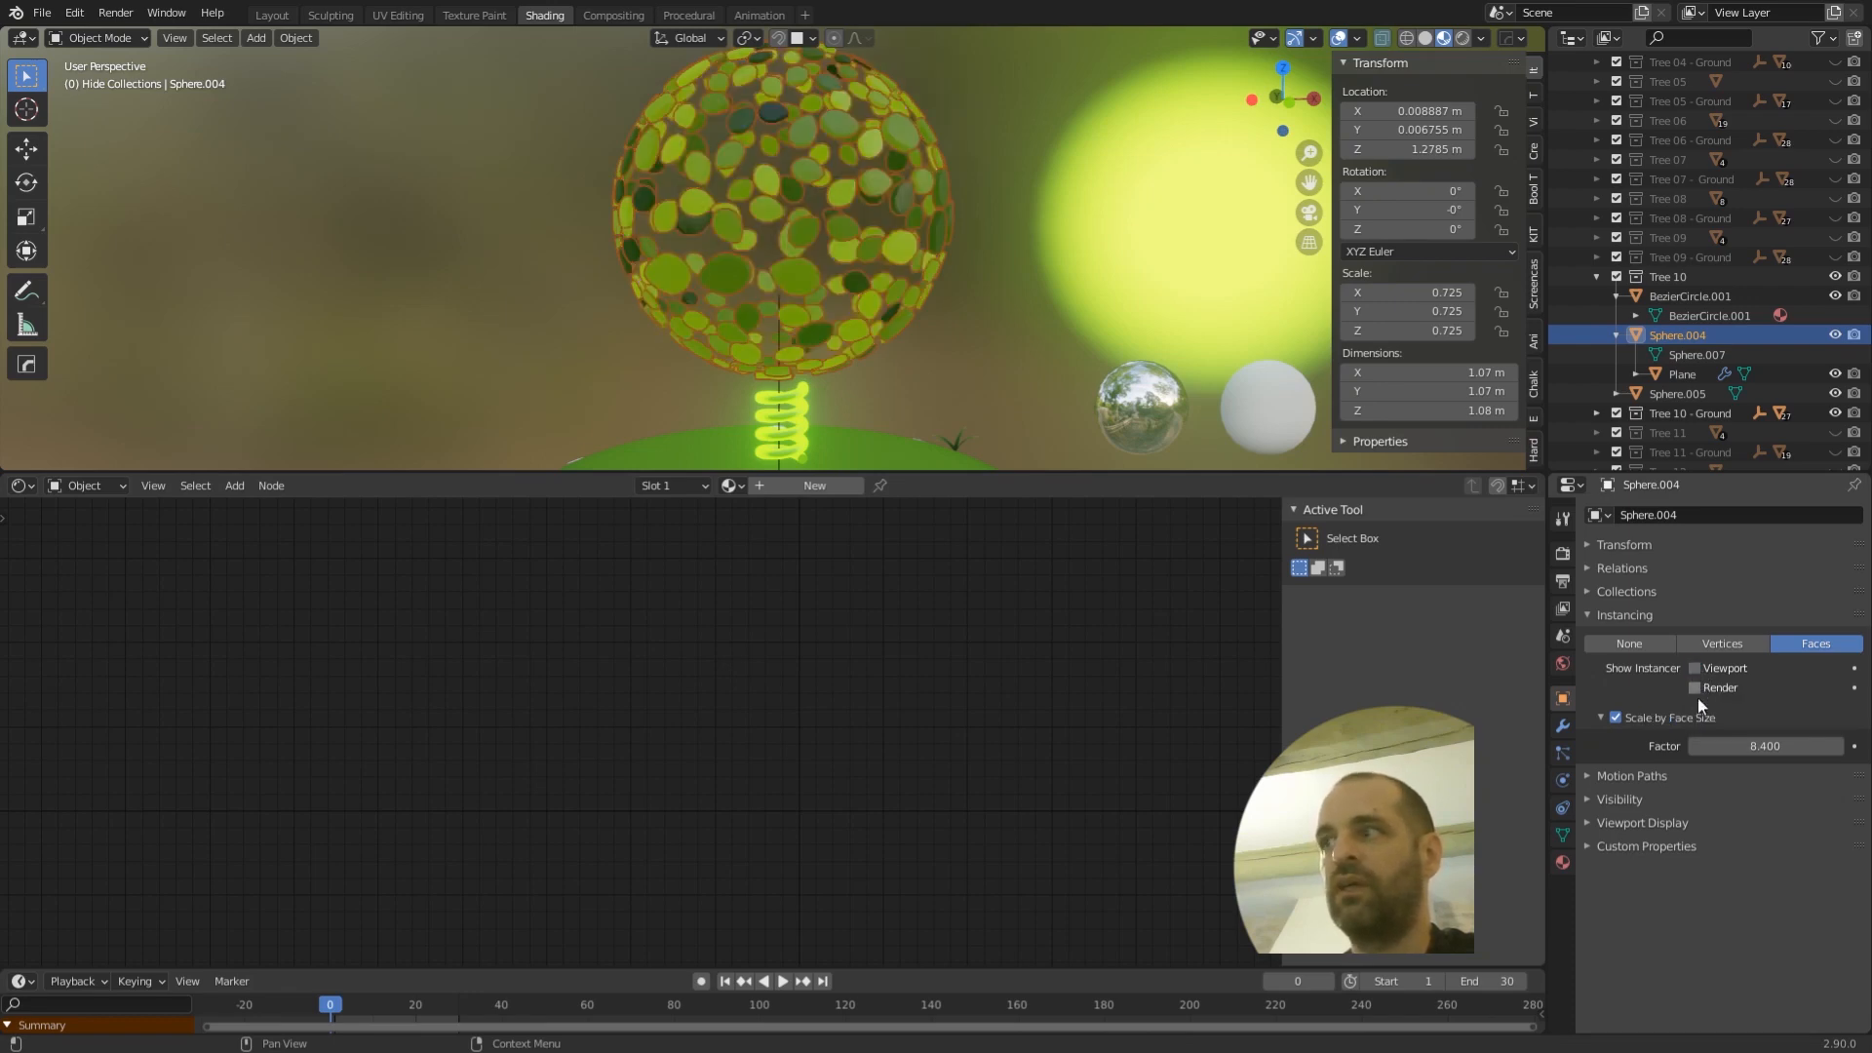
- Examine the glowing sphere next to the leaf ball and take a close look at the tree's spiral trunk
left_click(1190, 245)
scroll(1062, 249, "down", 3)
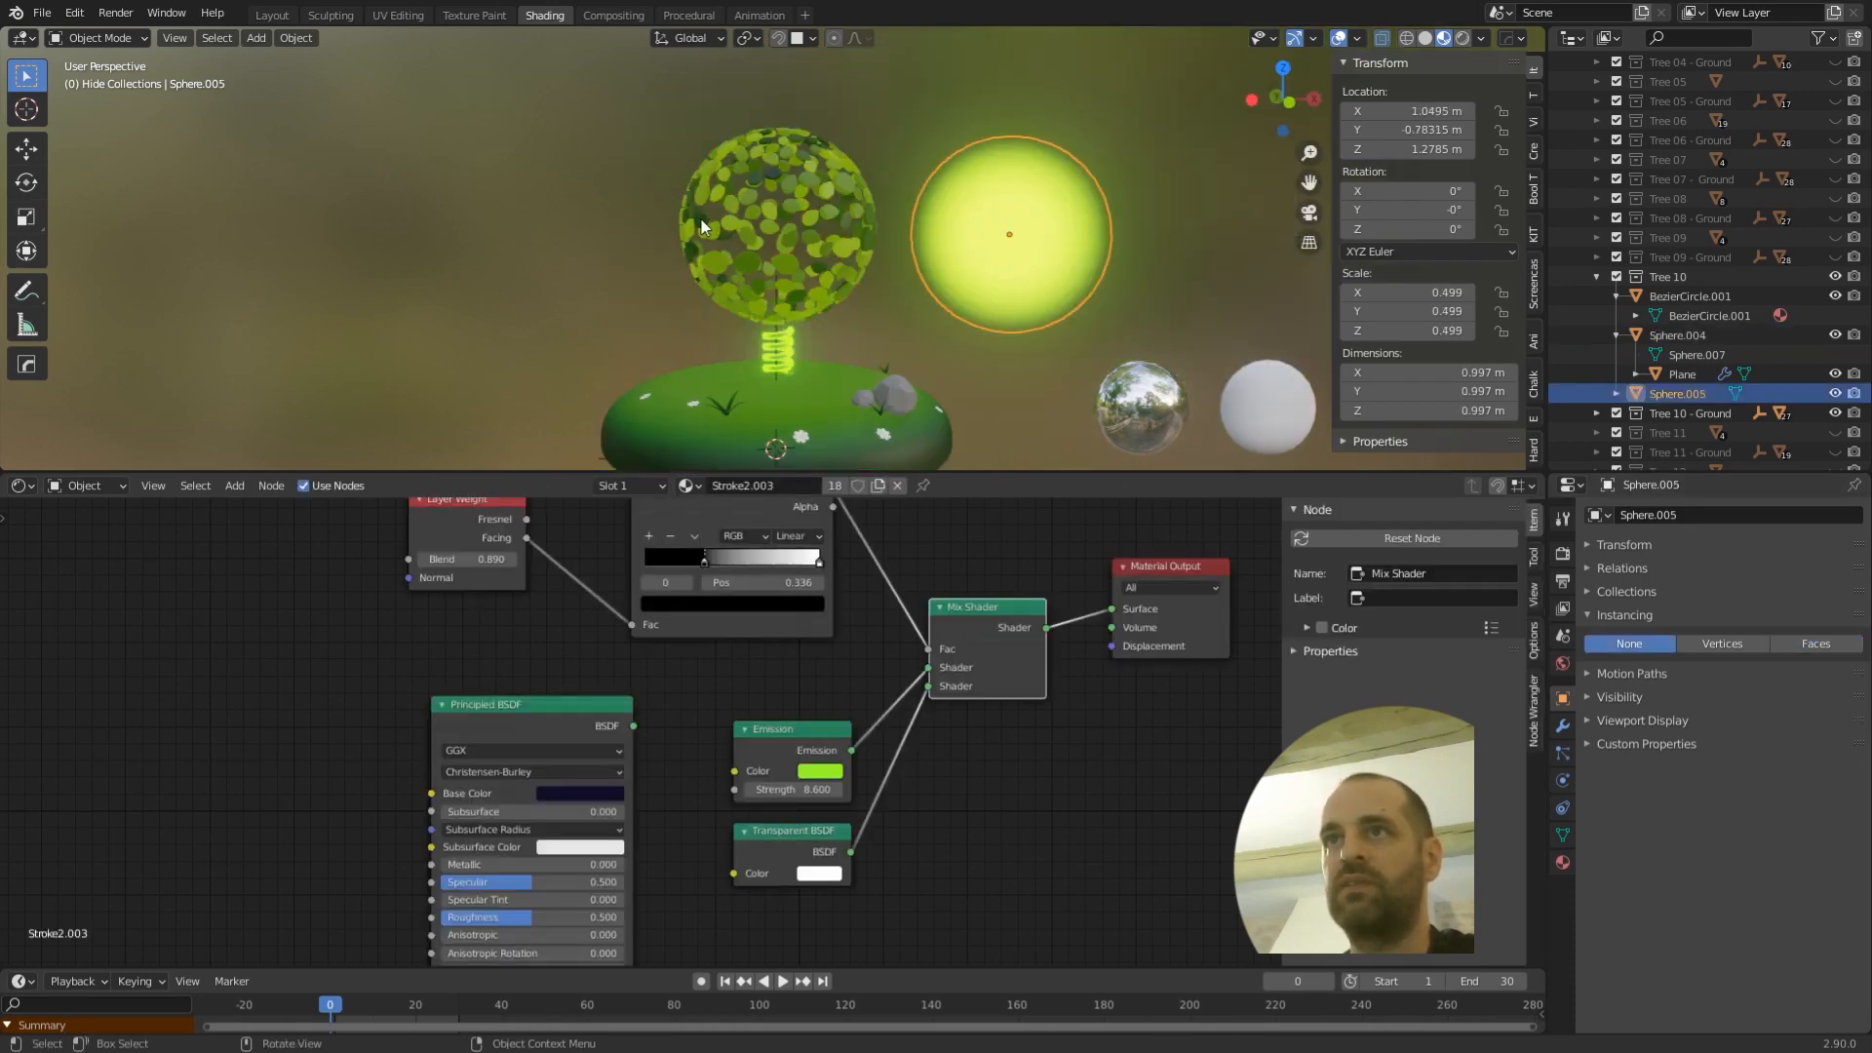
key("alt+a")
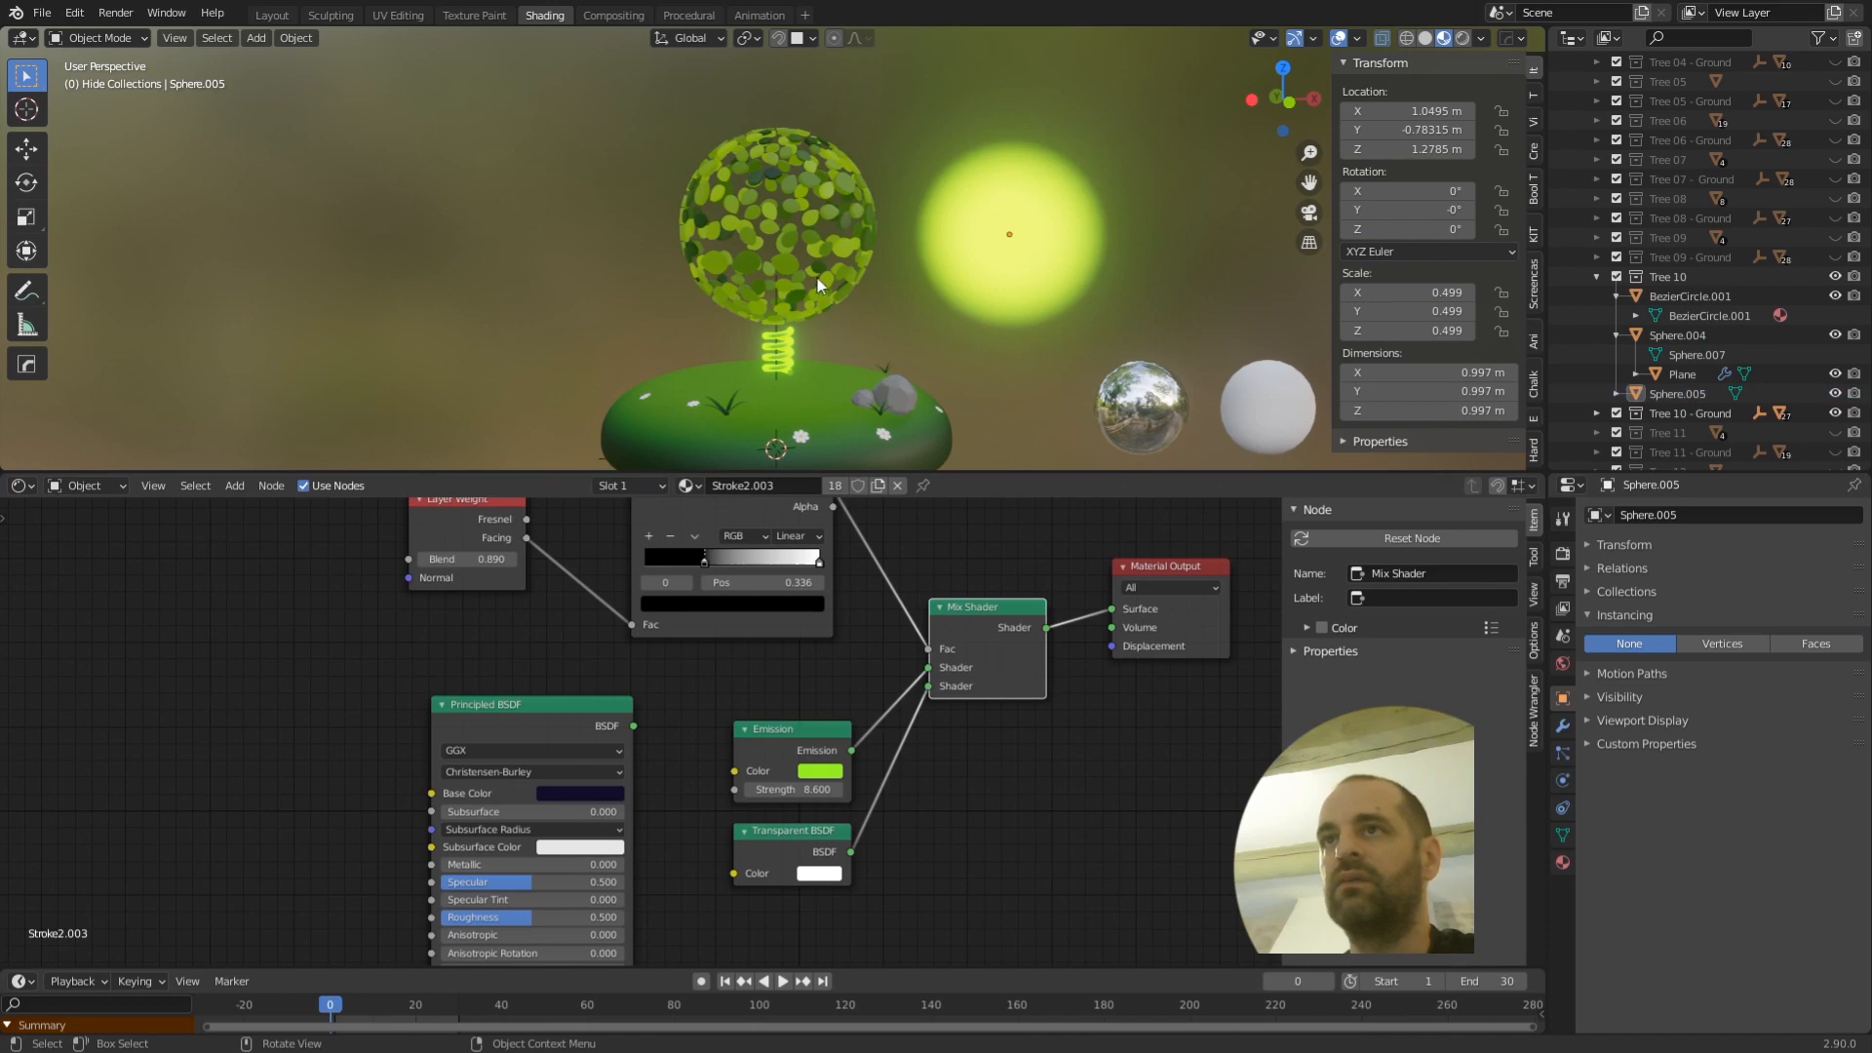
scroll(817, 278, "up", 3)
scroll(792, 285, "down", 3)
left_click(1034, 249)
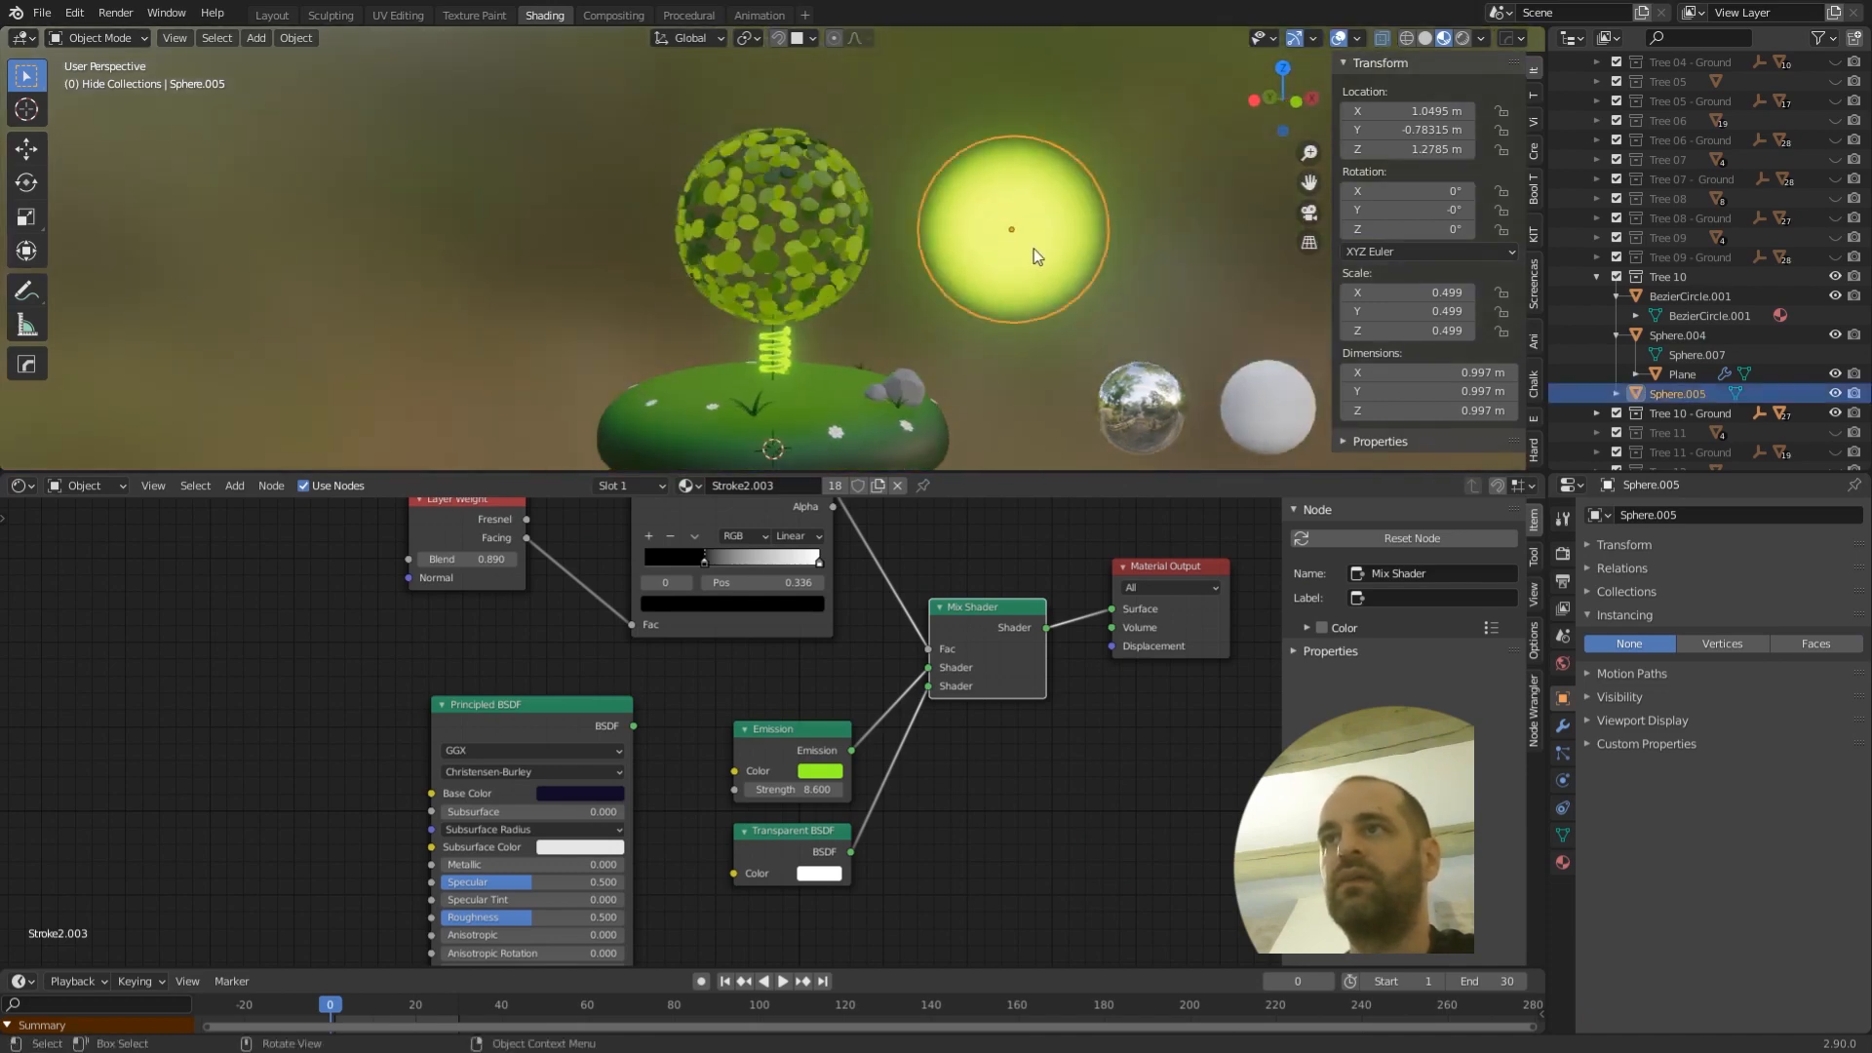
middle_click_drag(920, 293, 952, 308)
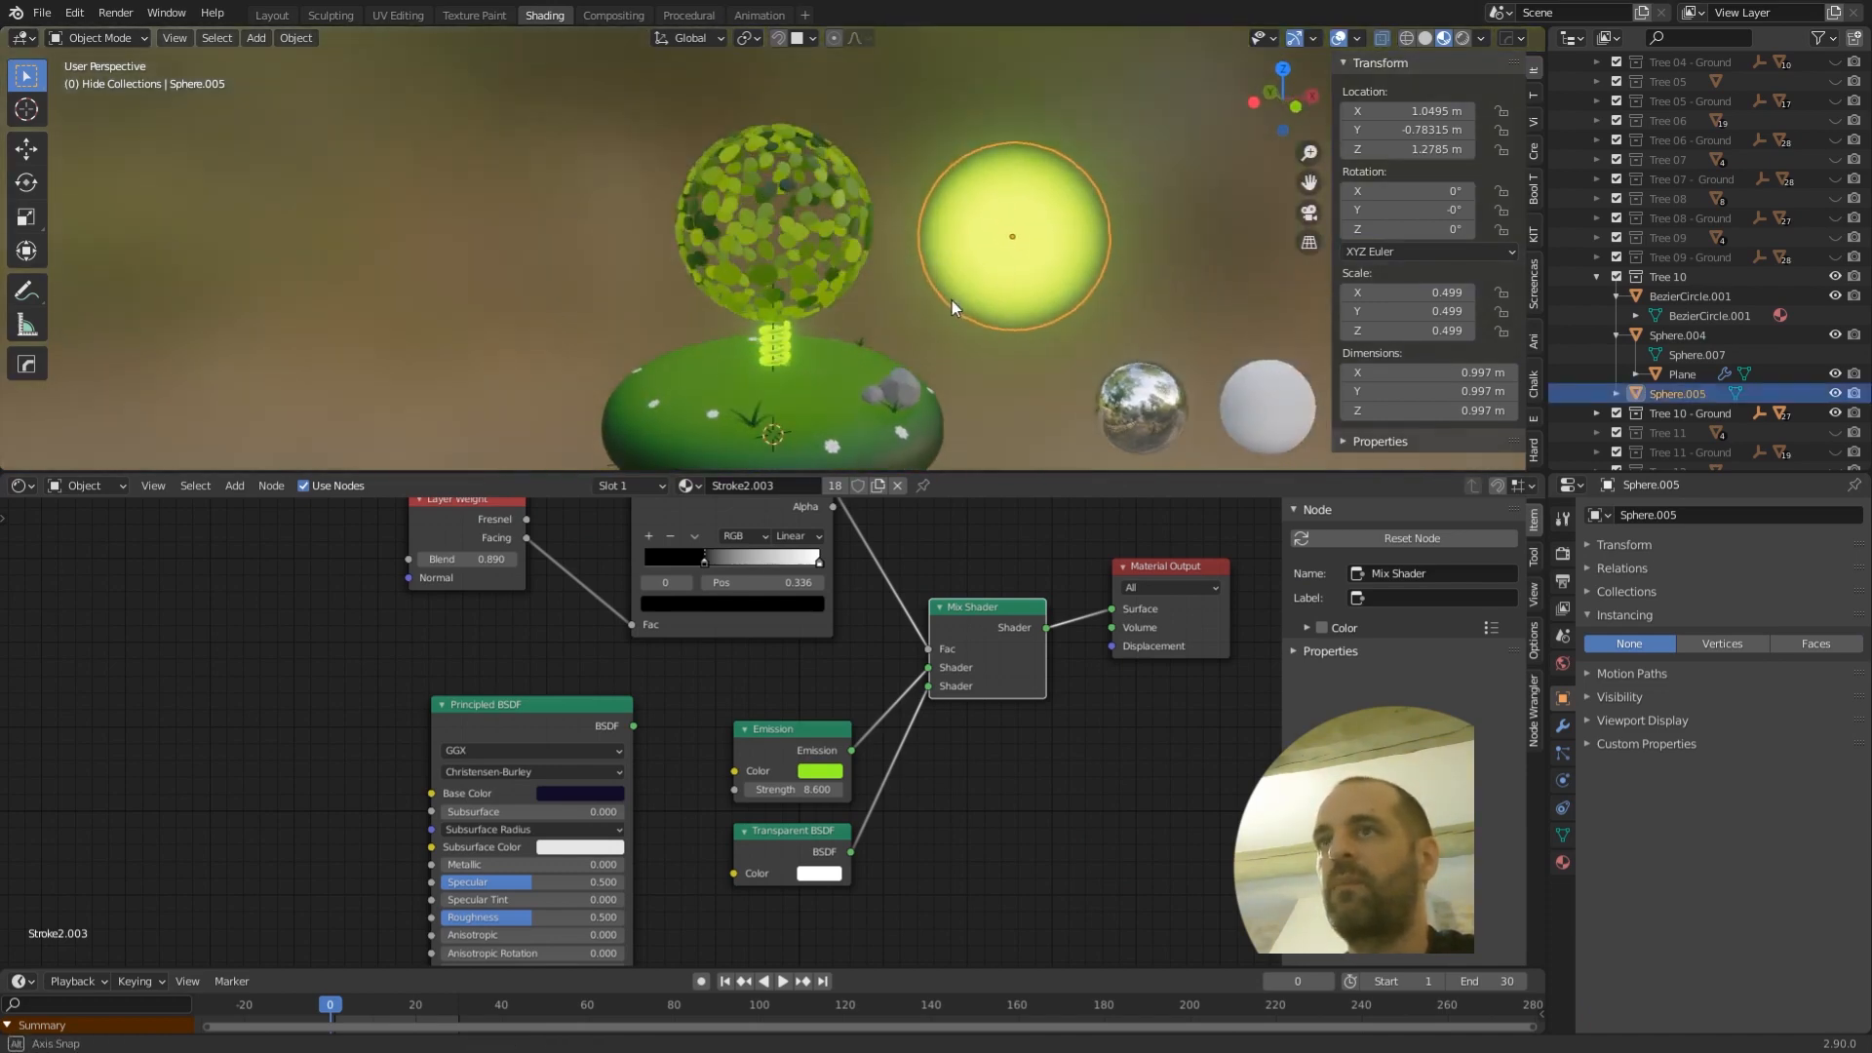
key("alt+a")
scroll(852, 285, "up", 2)
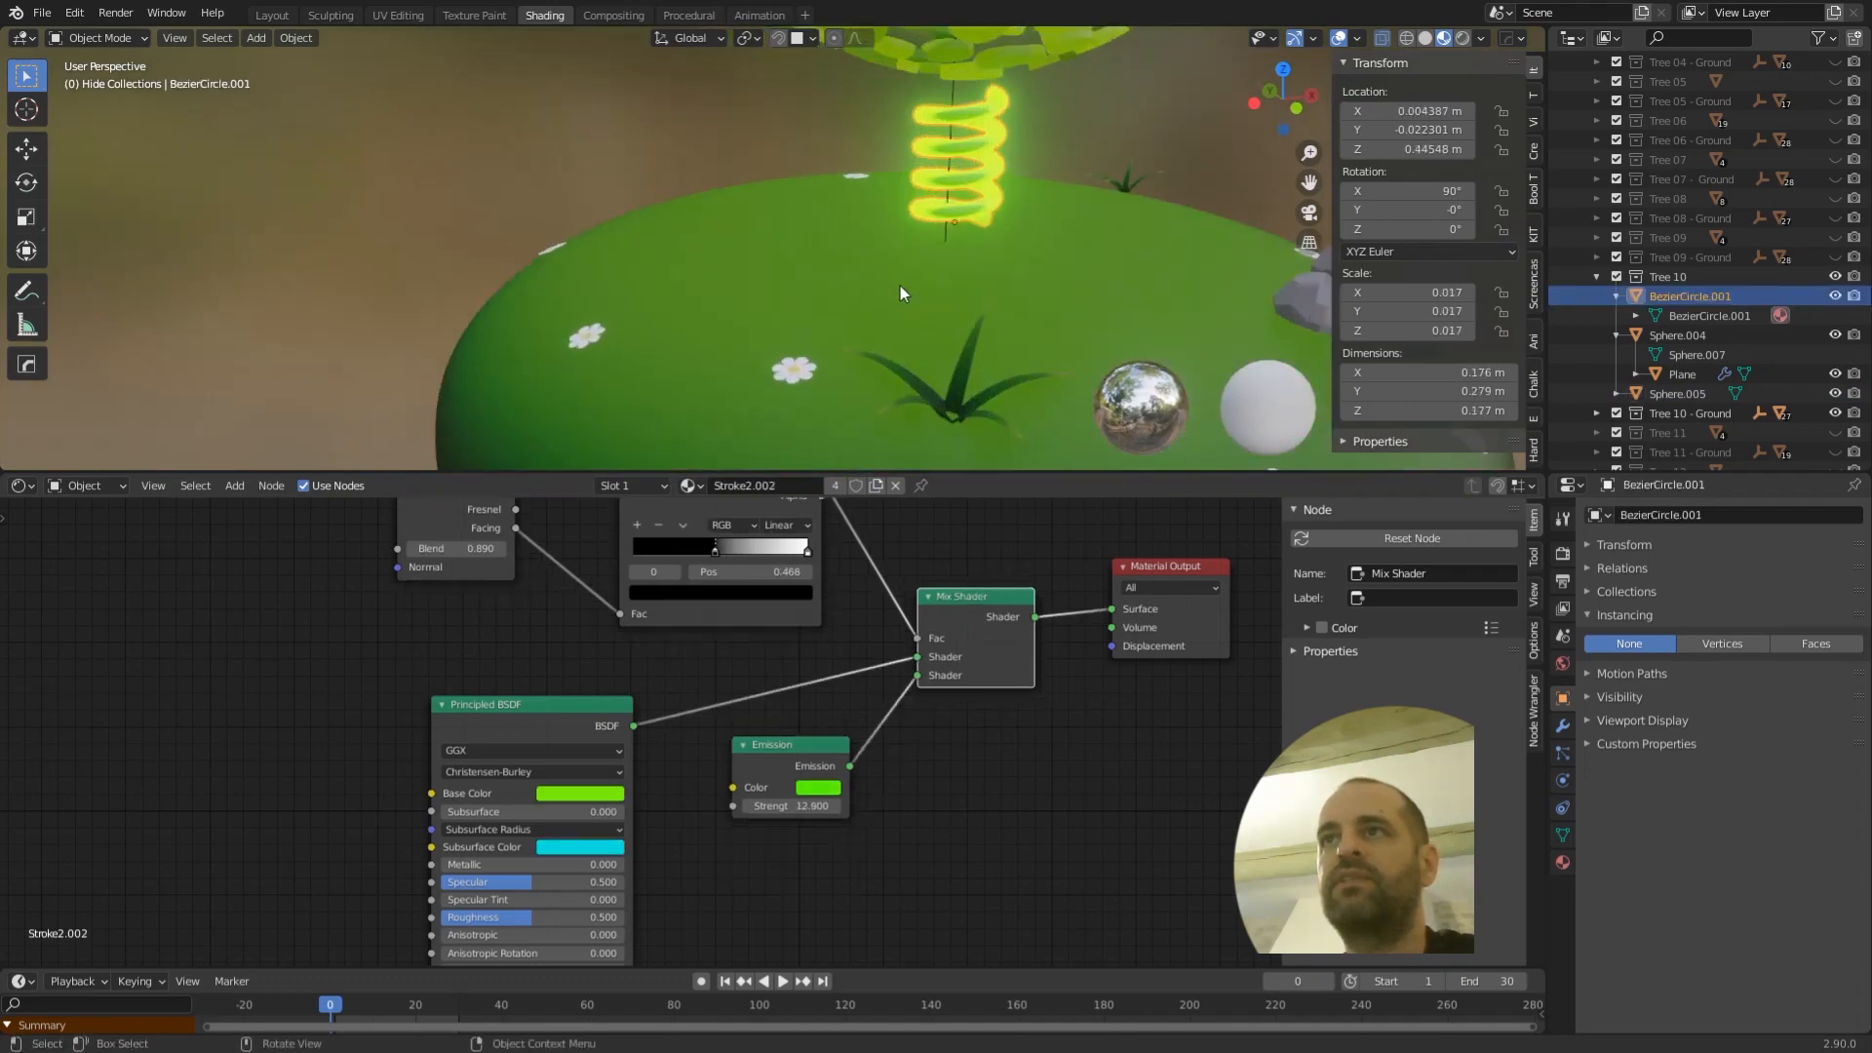
scroll(899, 284, "up", 2)
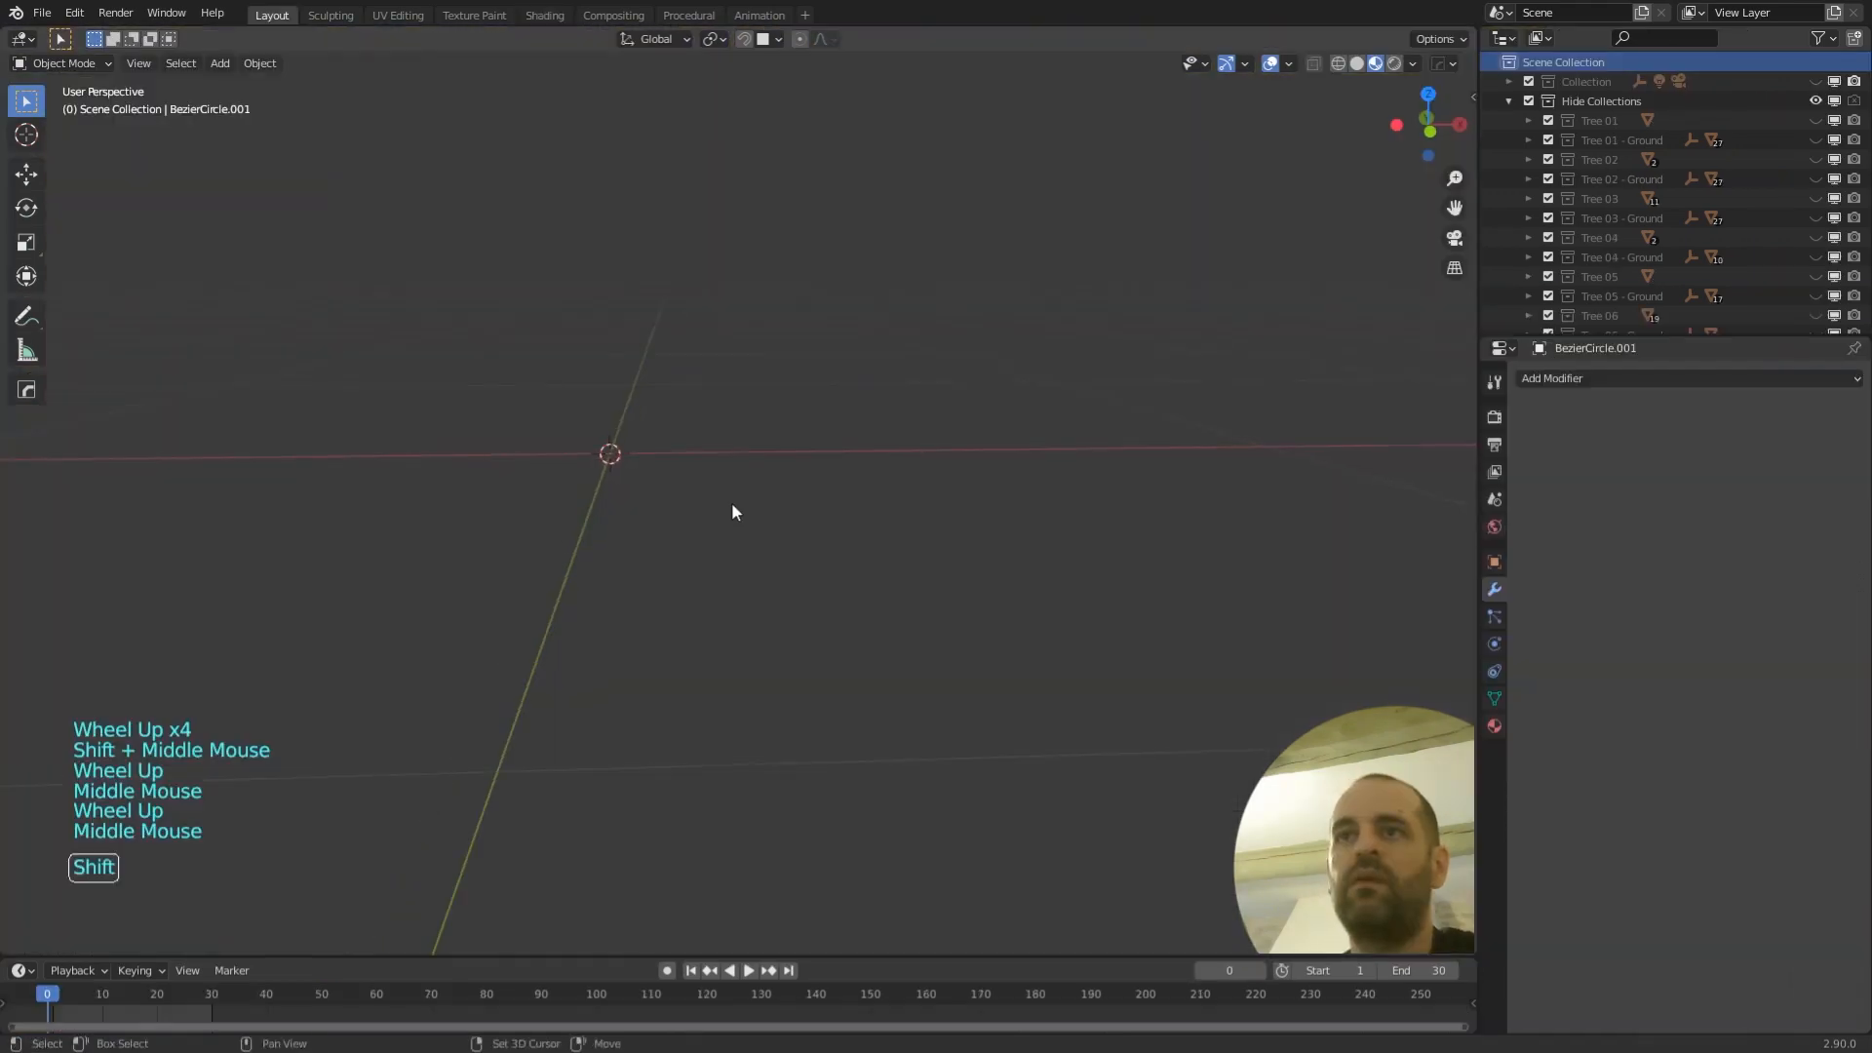
- Add a mesh circle at the world origin and scale it down to about 0.099
key("shift+a")
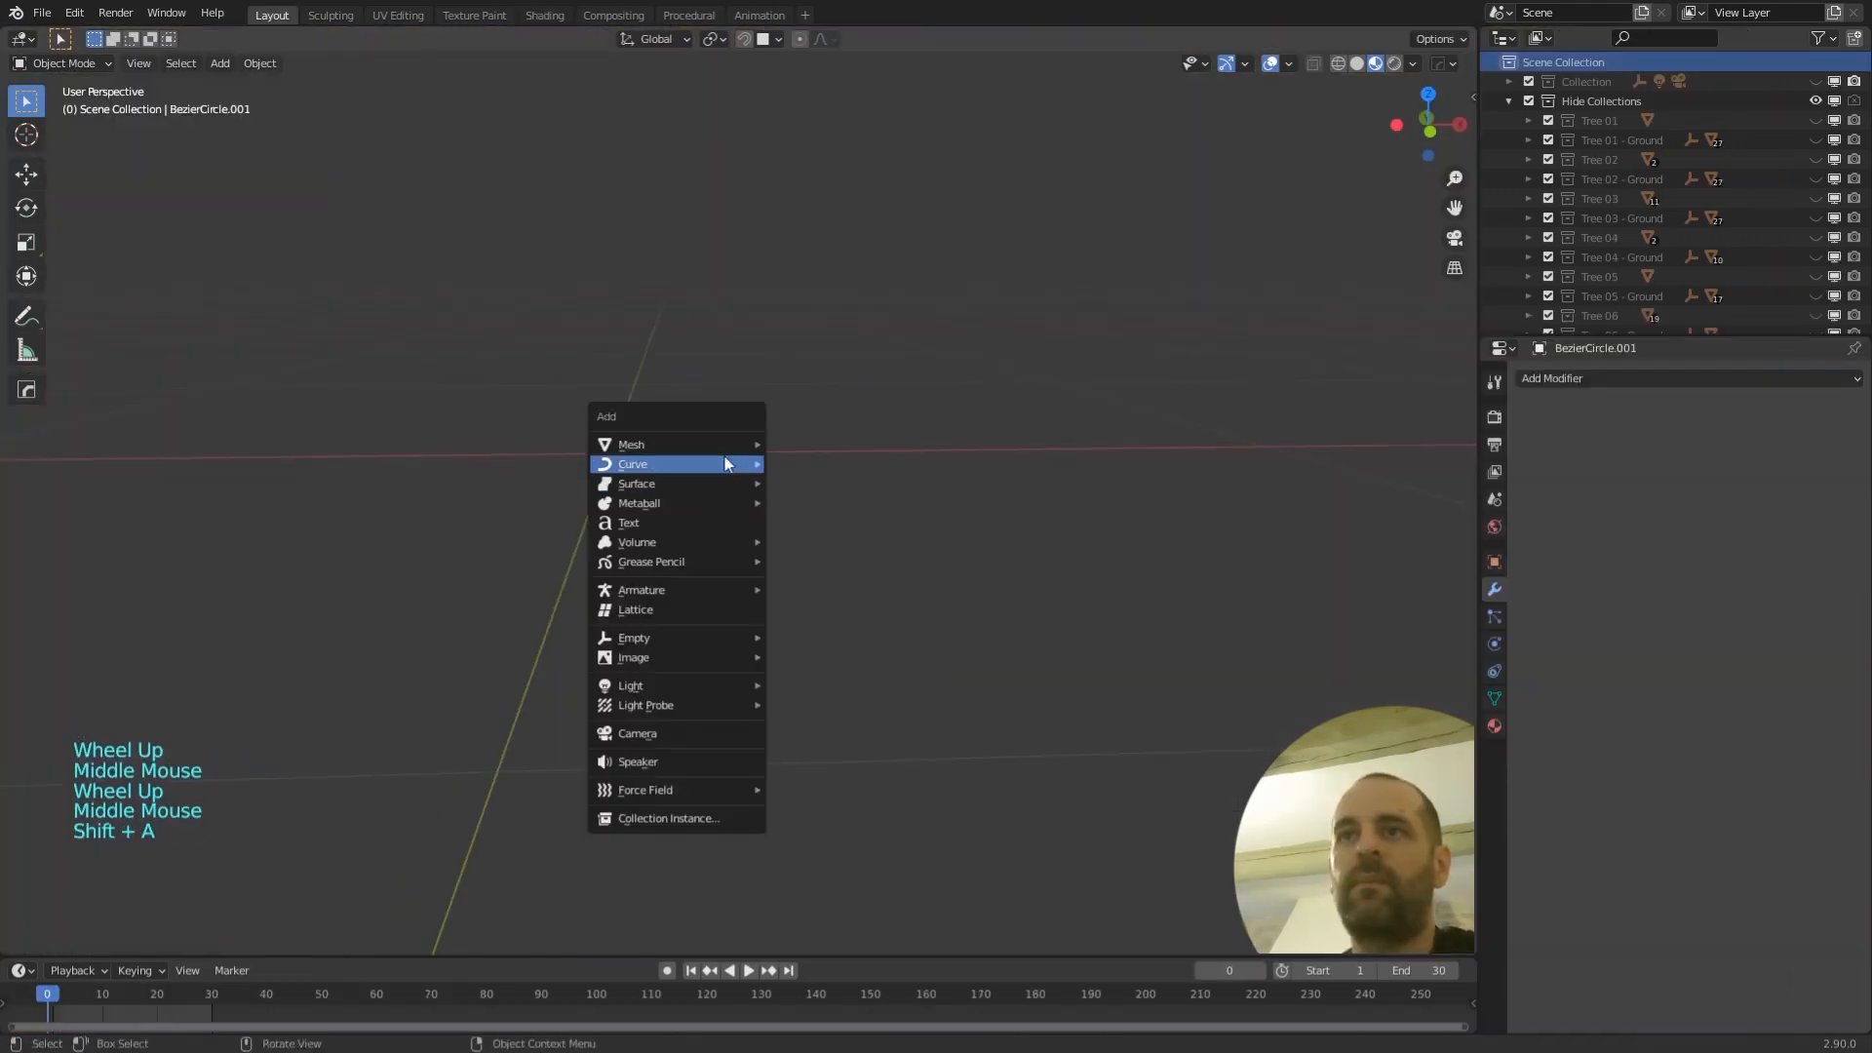
mouse_move(720, 445)
left_click(834, 482)
scroll(837, 502, "down", 3)
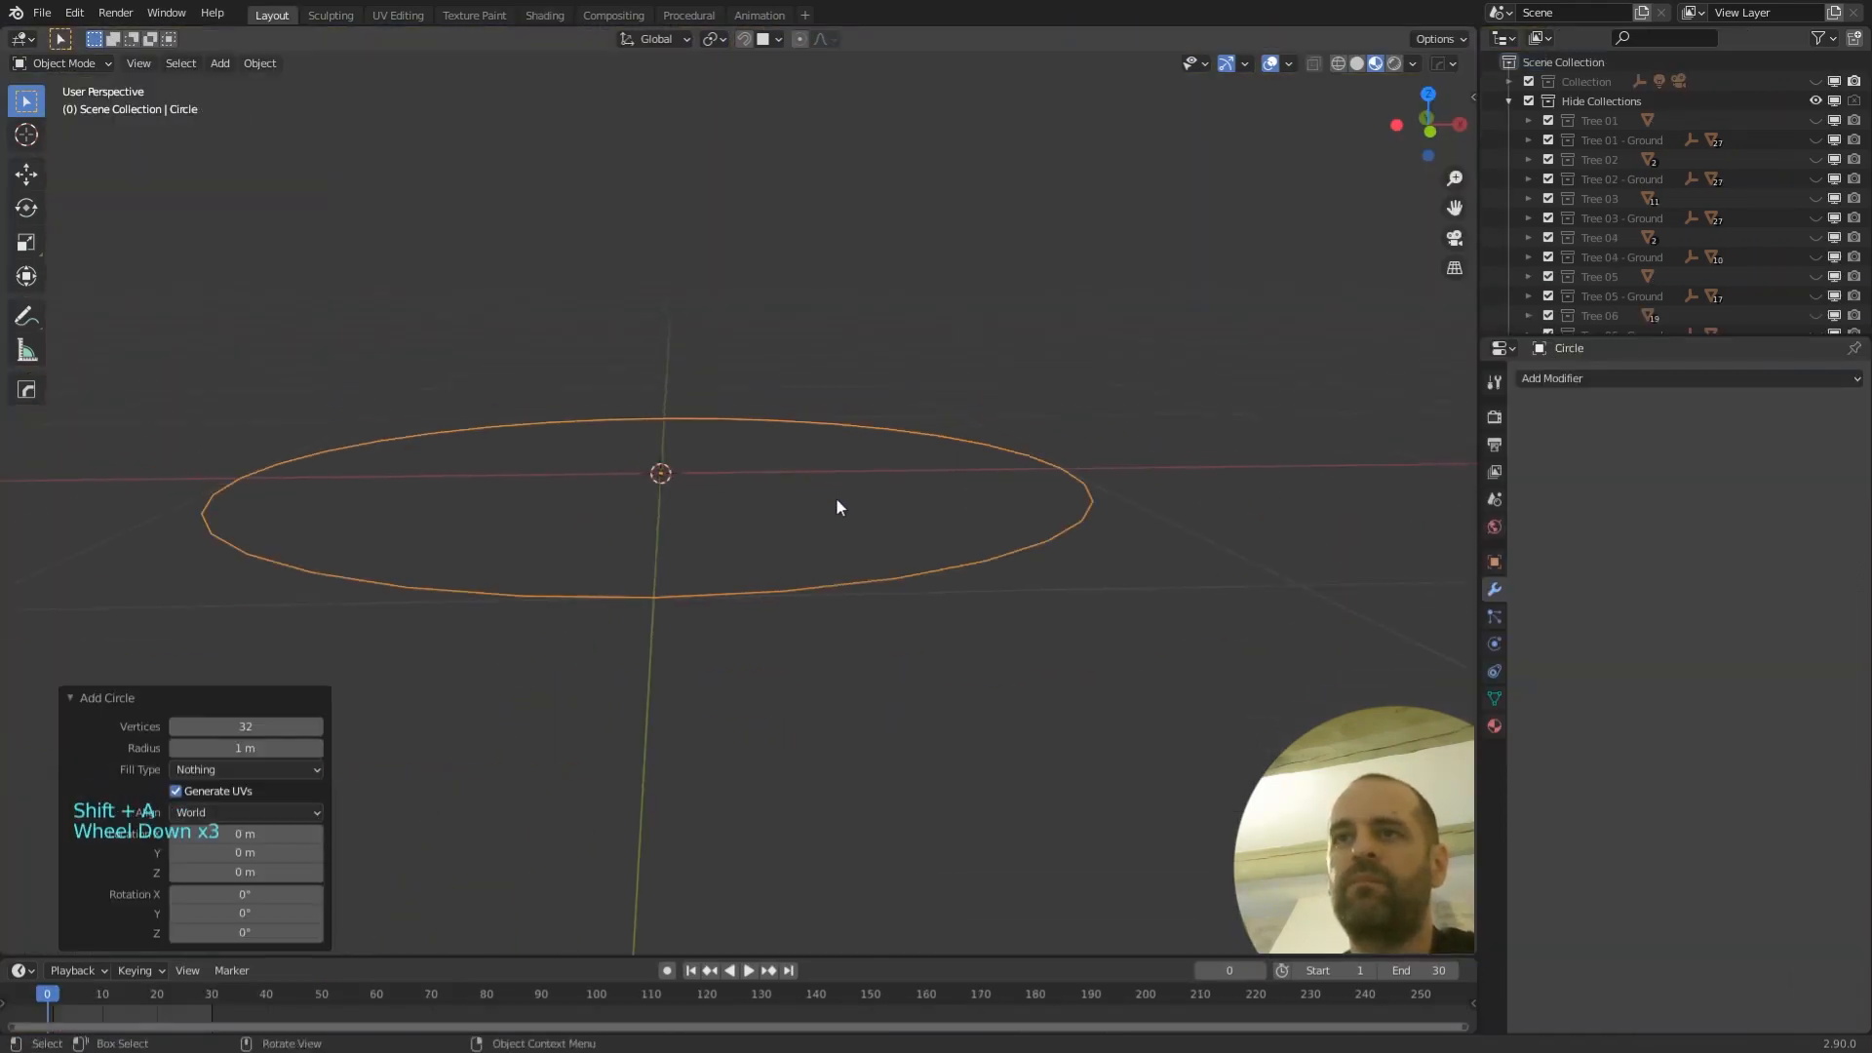
middle_click_drag(836, 507, 954, 560)
key("s")
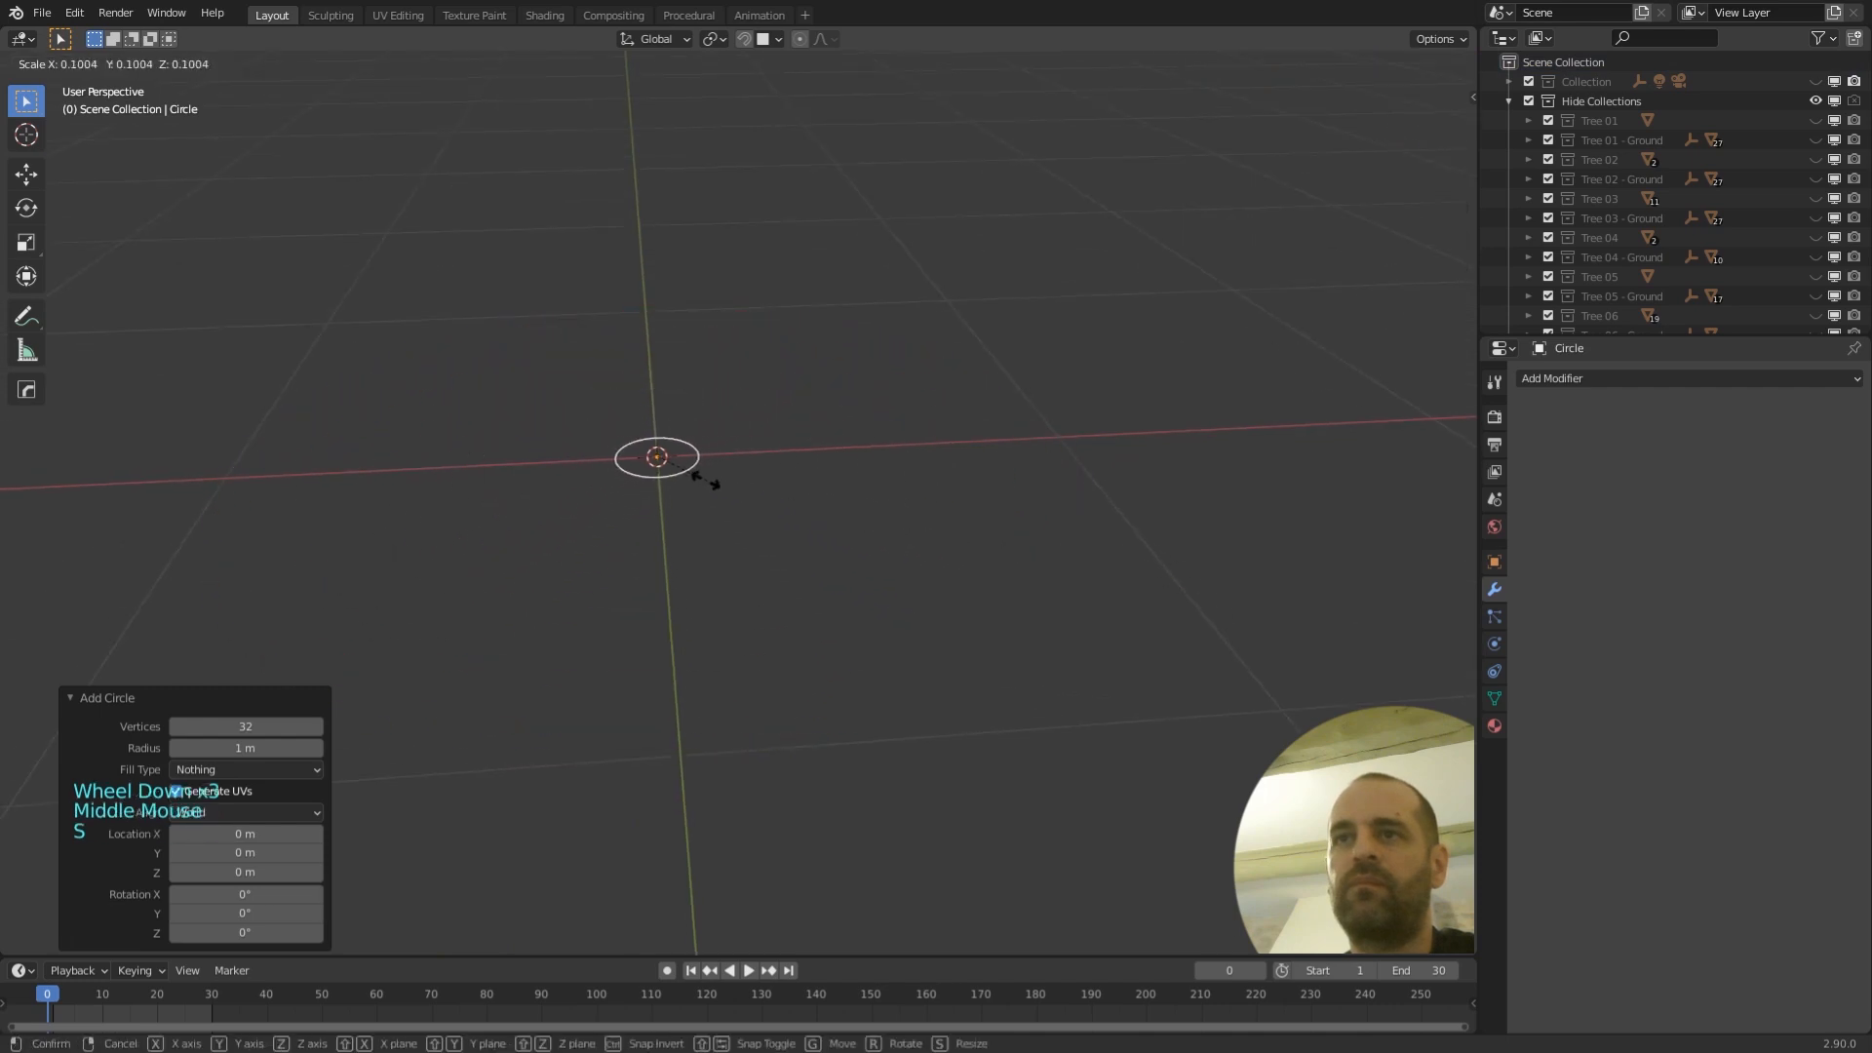
left_click(704, 480)
- Rotate the circle 90° about the X axis so that it stands upright
scroll(683, 484, "up", 5)
middle_click_drag(706, 464, 717, 441)
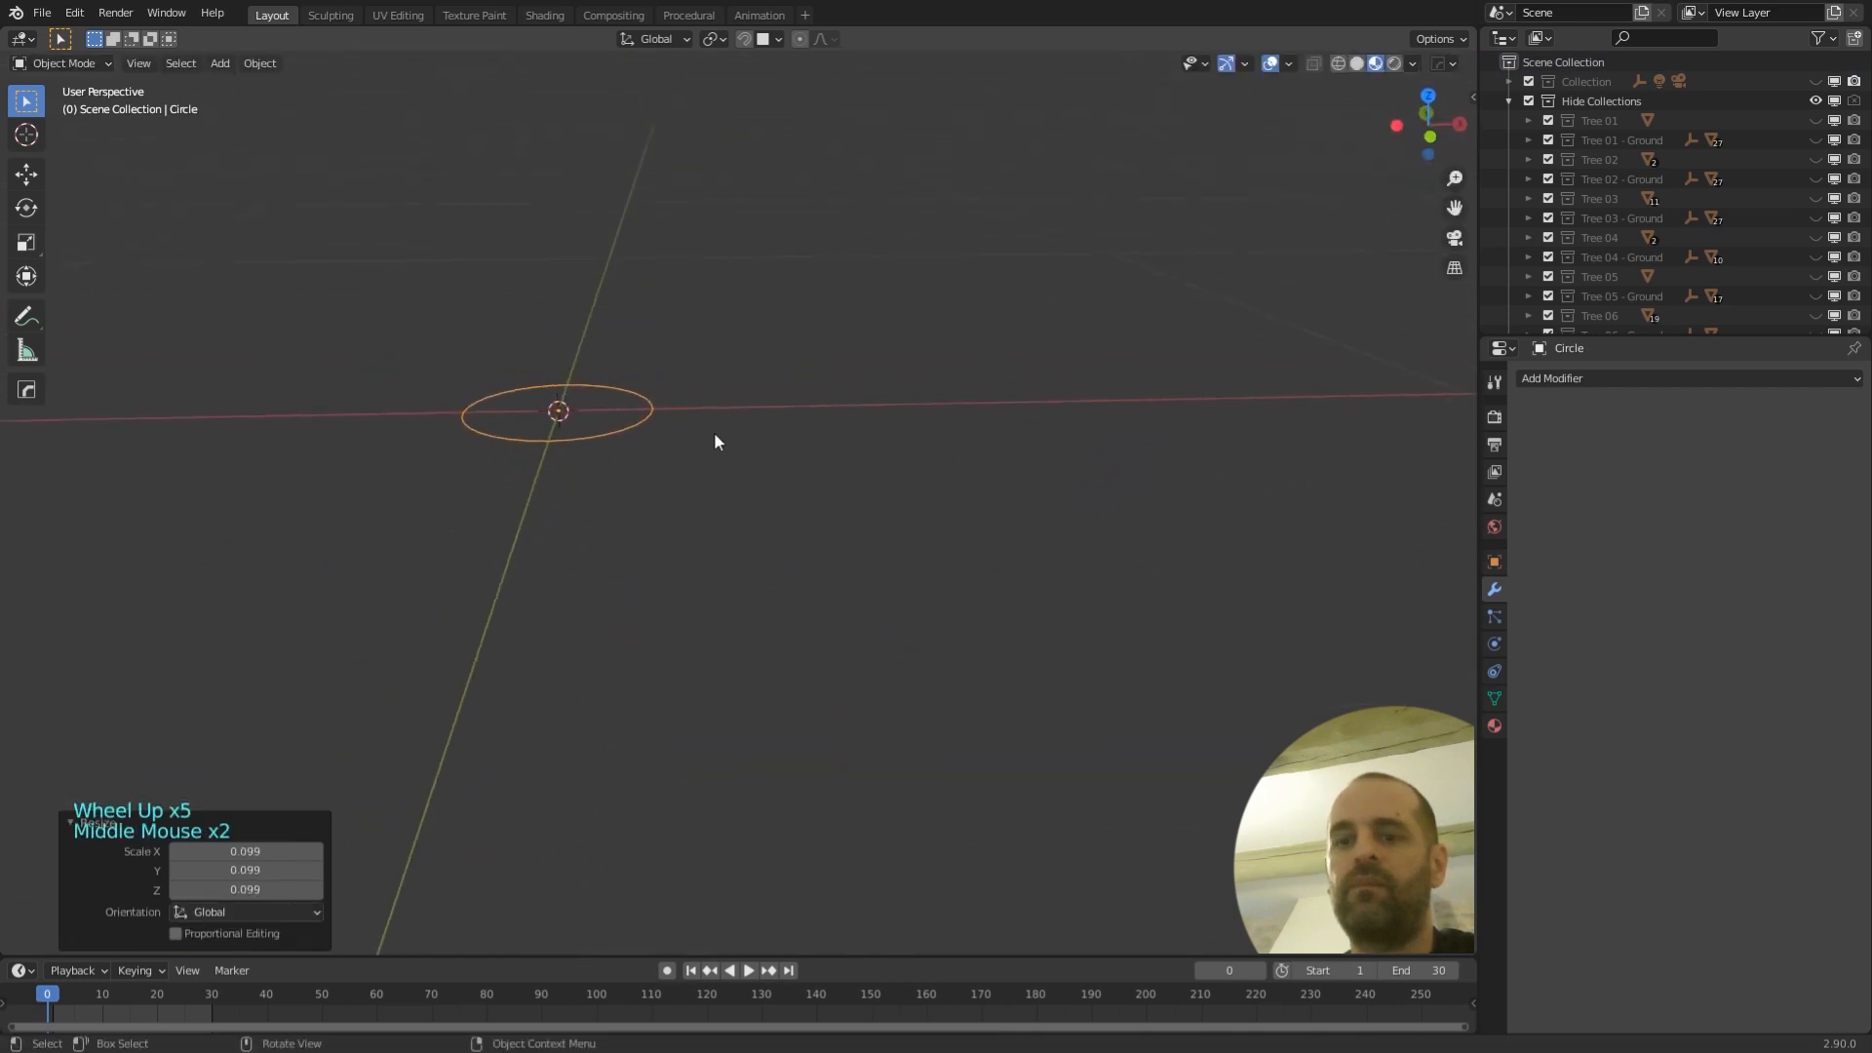
type("rx90")
key("Return")
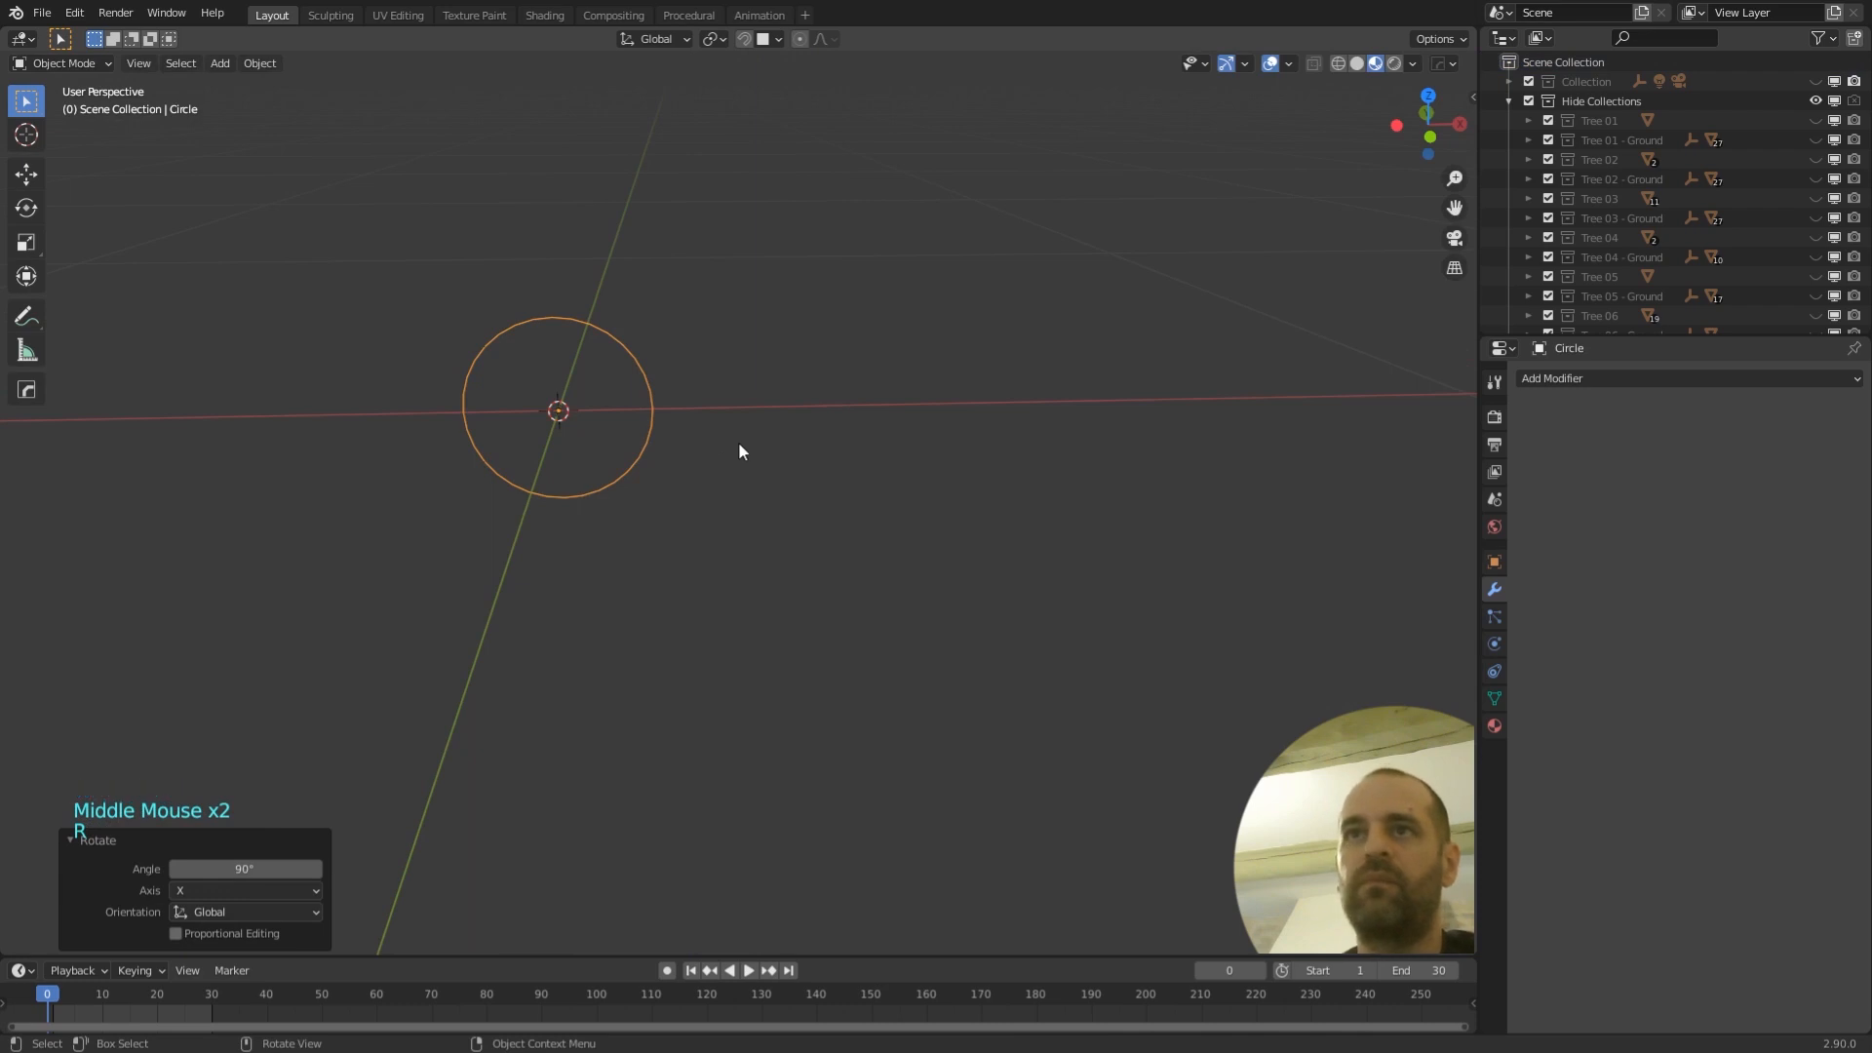
- In Edit Mode, move all the circle's vertices along the positive X axis away from its origin, and return to Object Mode
scroll(712, 440, "down", 2)
key("Tab")
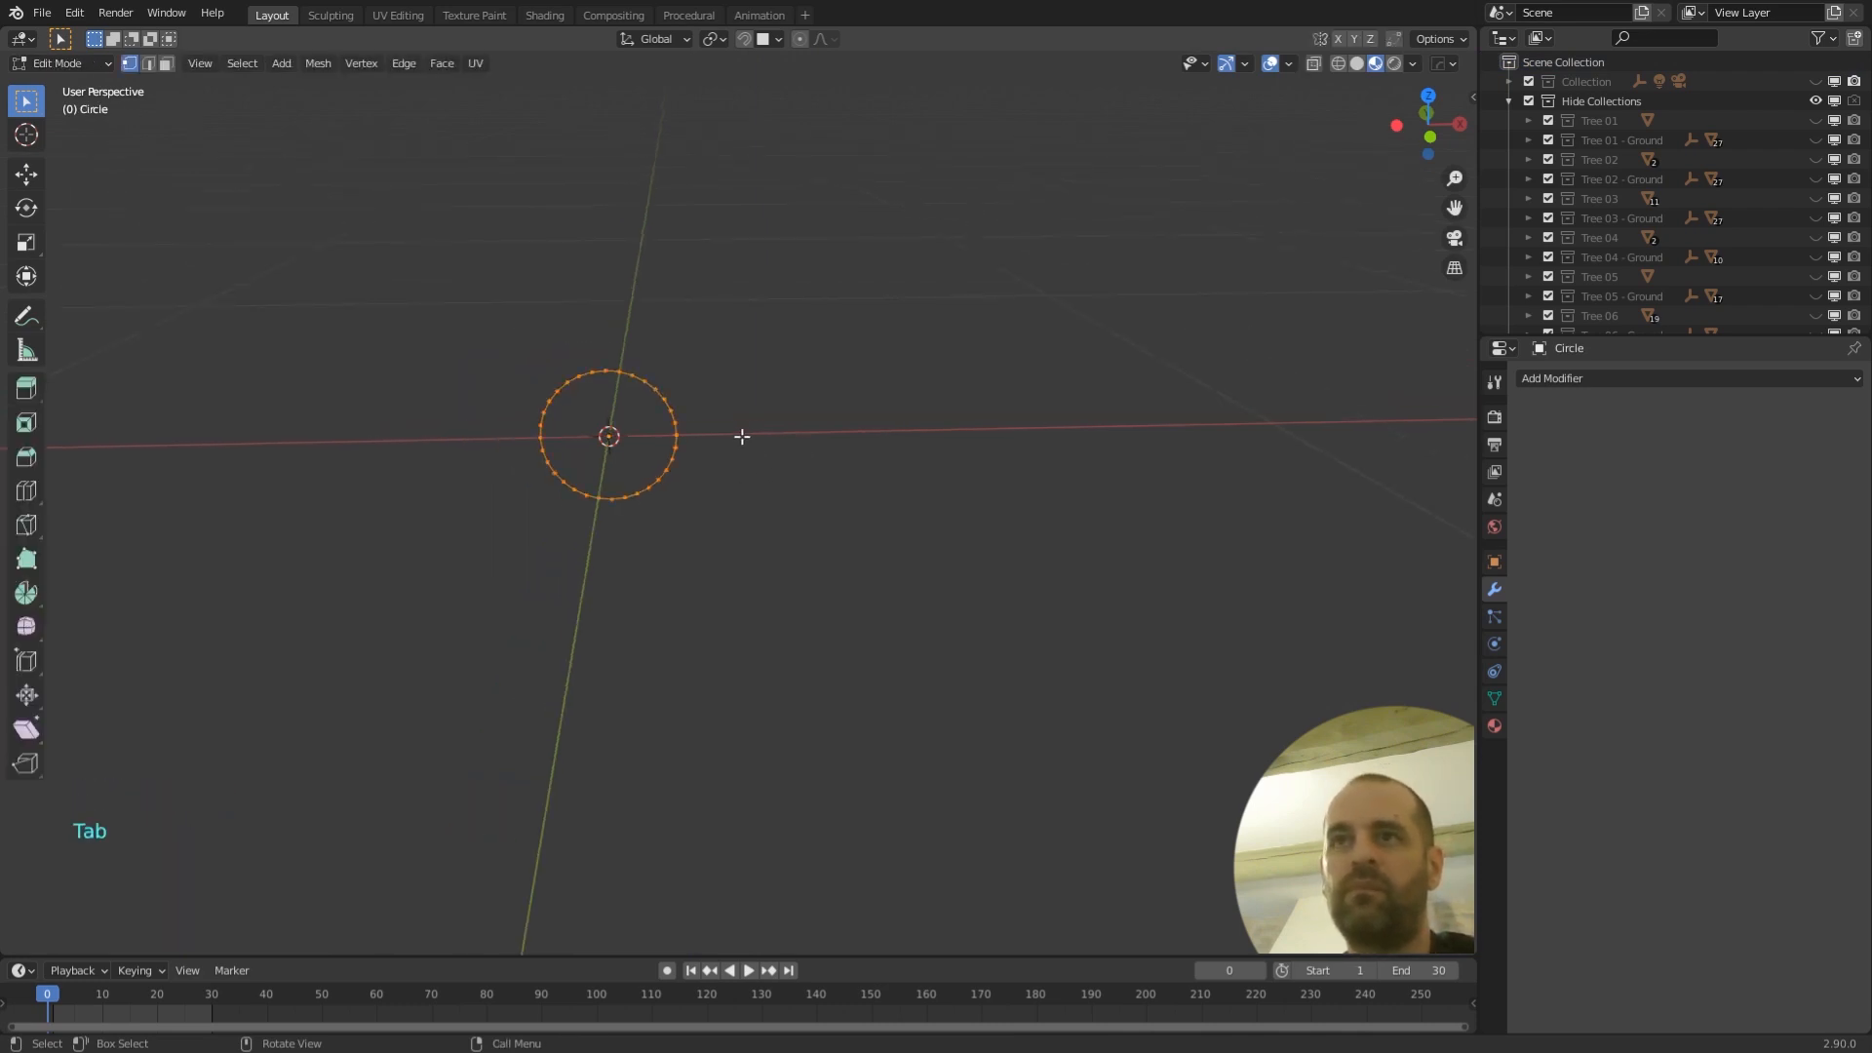
key("g")
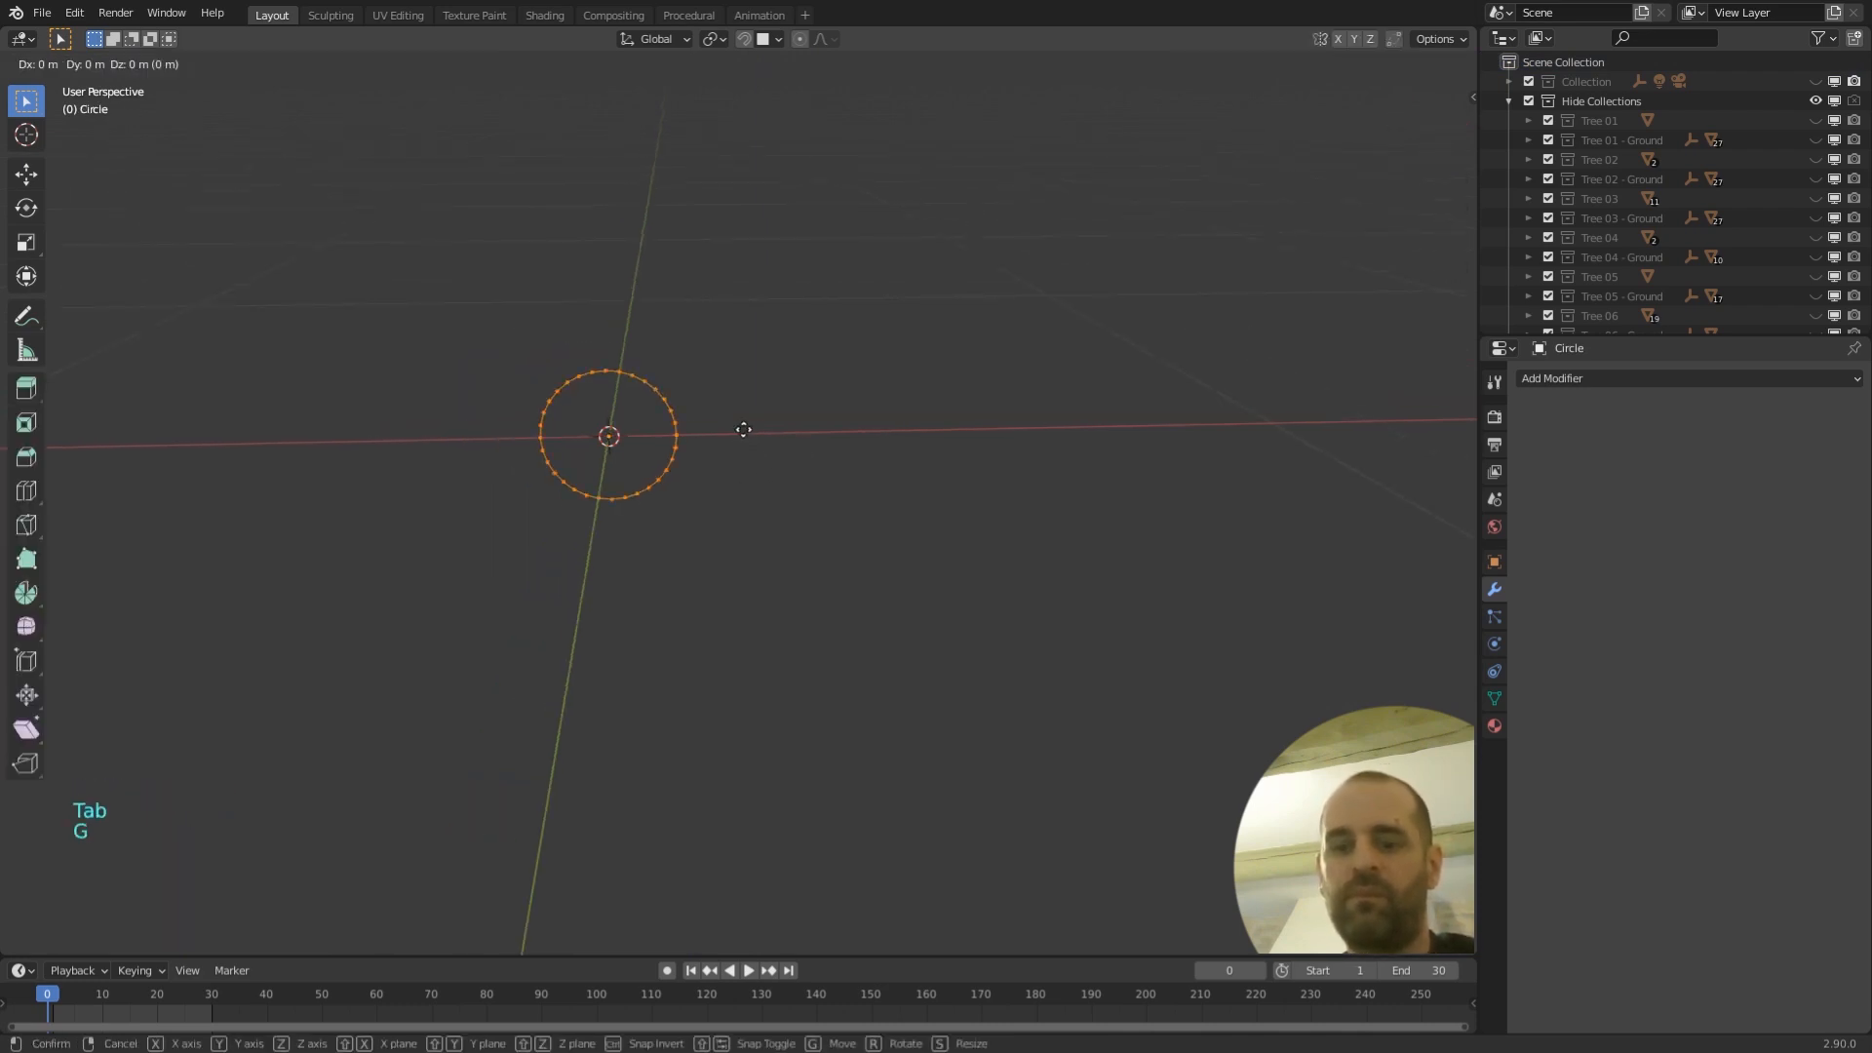
key("x")
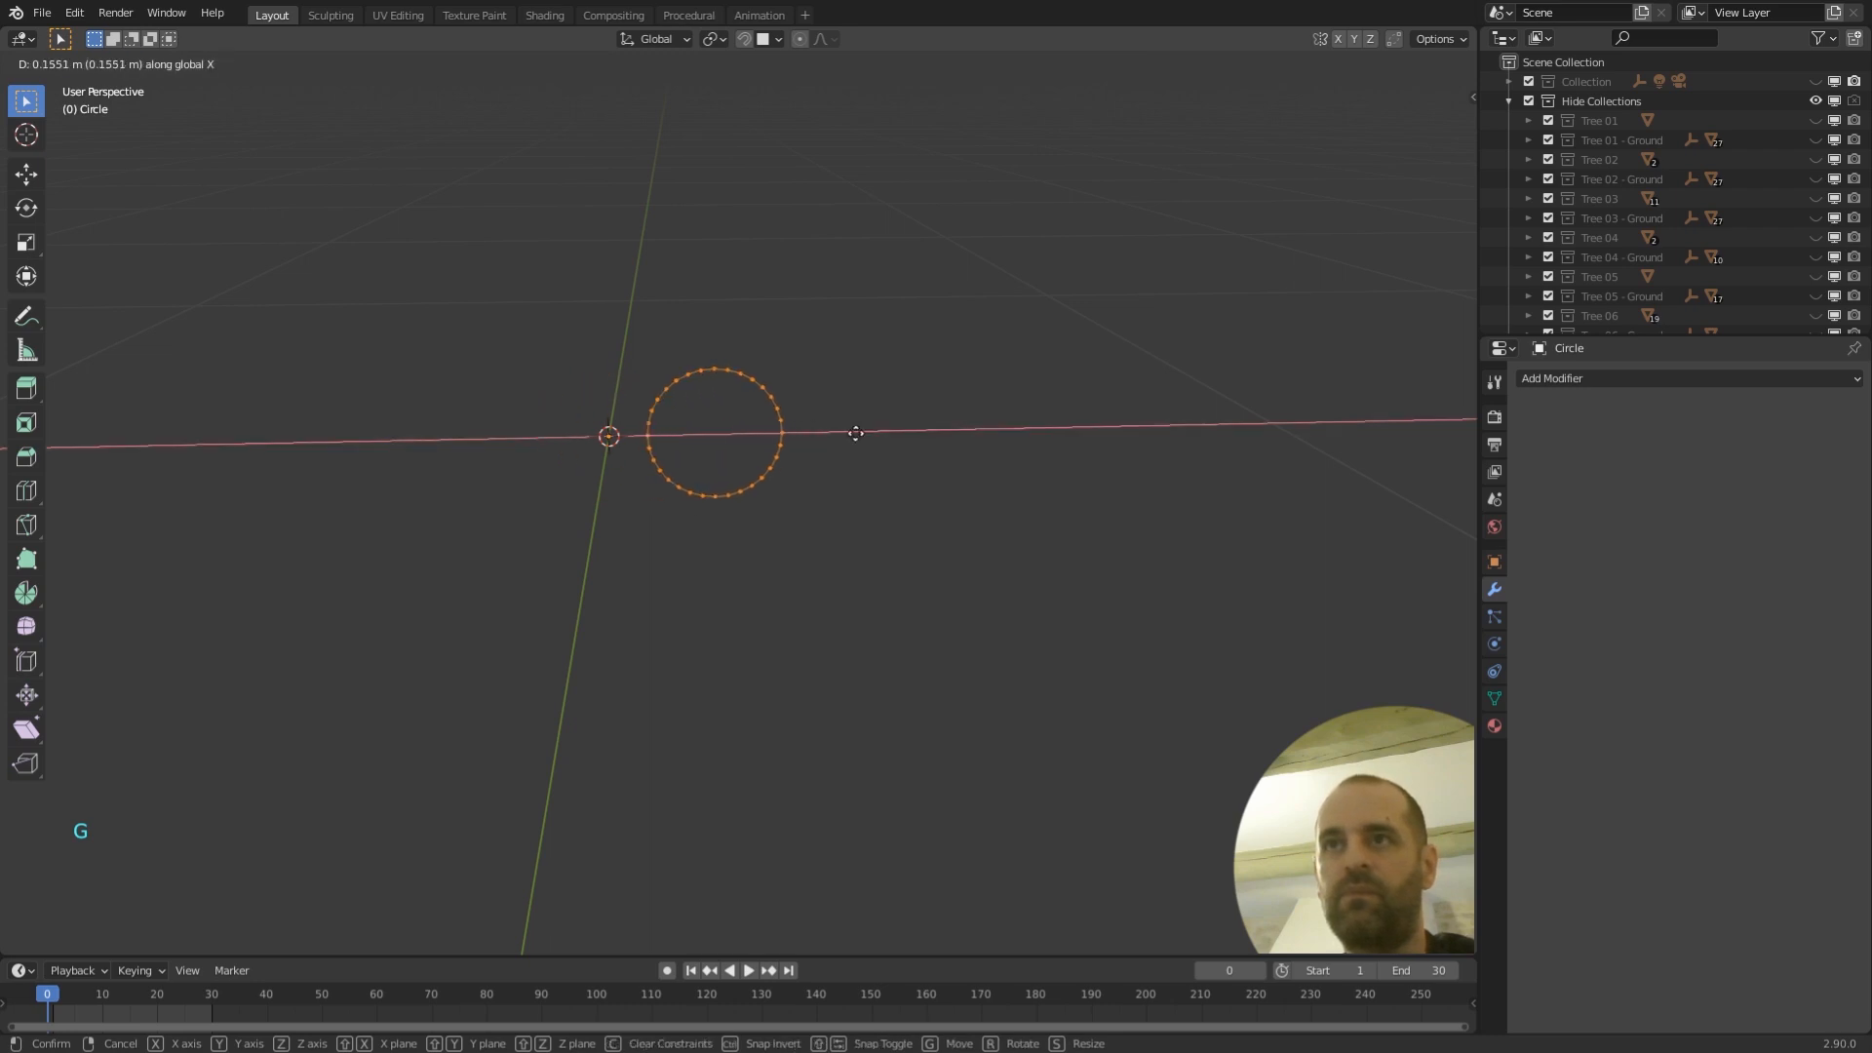
left_click(1073, 426)
key("Tab")
scroll(1037, 492, "down", 3)
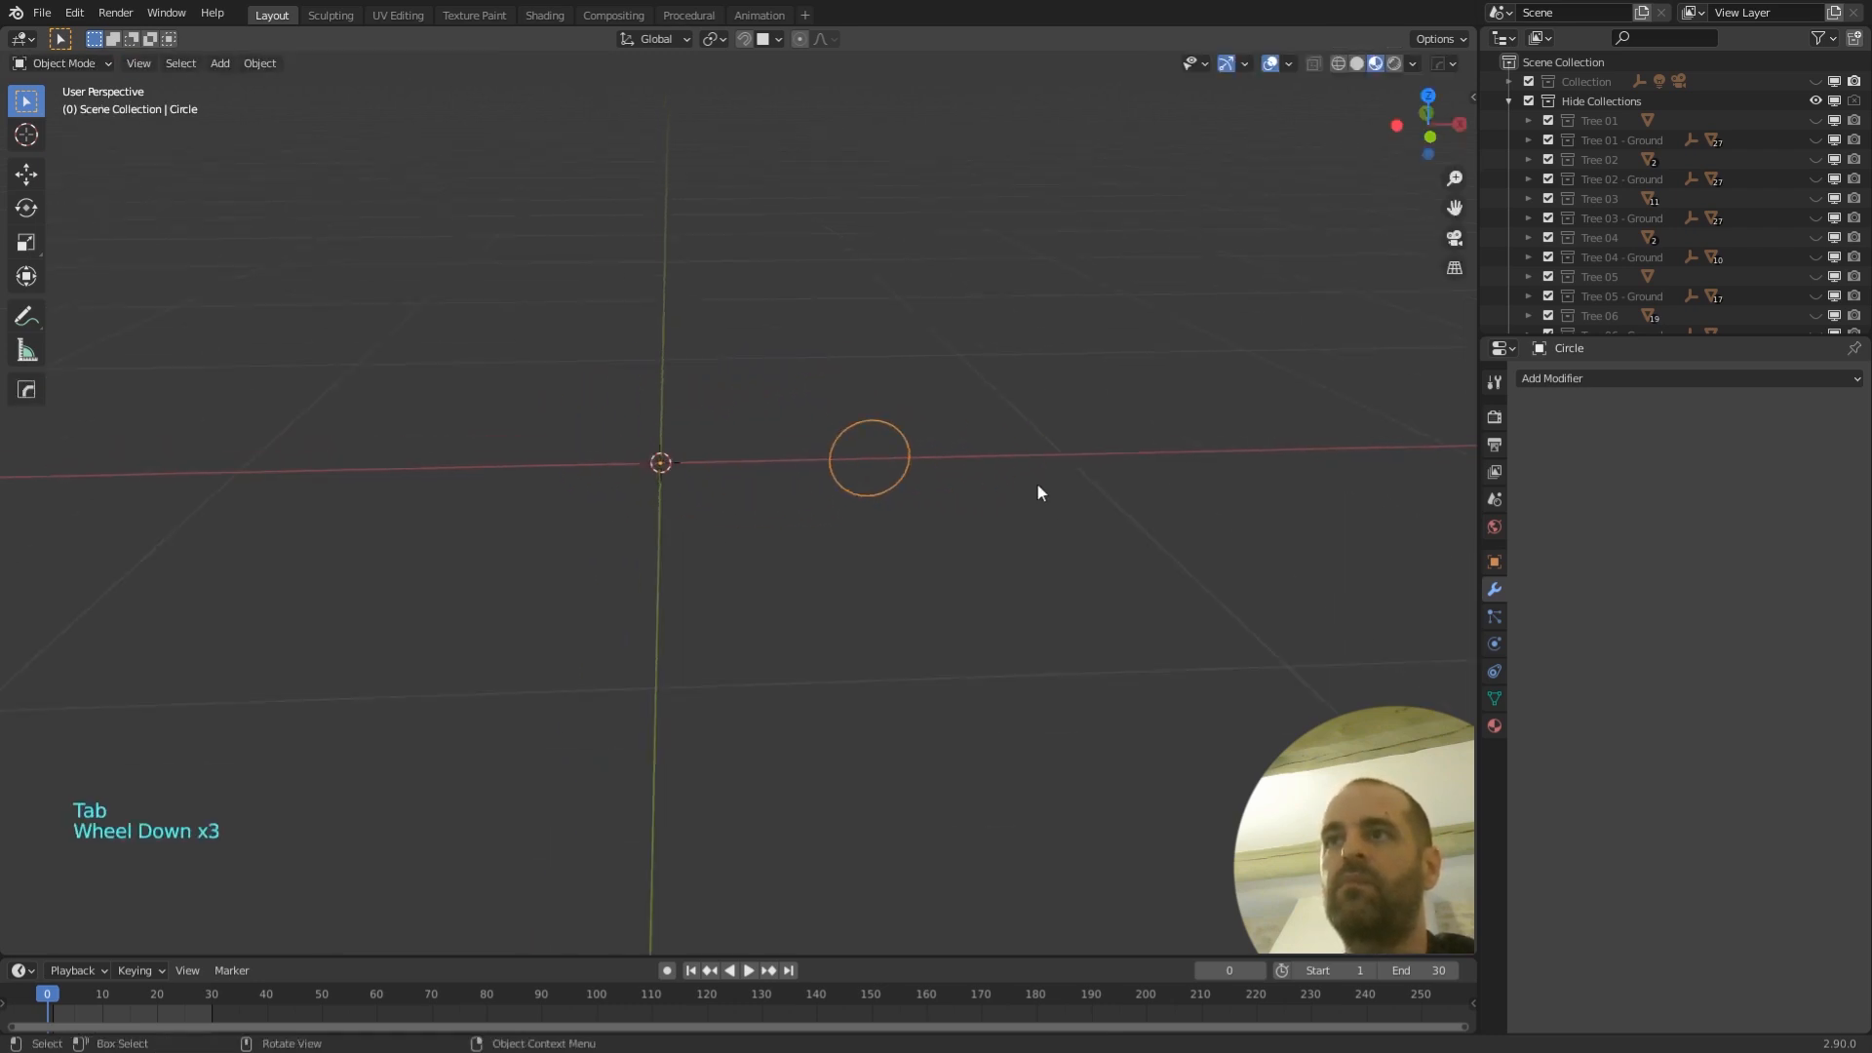
- Add a Screw modifier to the circle, set its axis to Y and its Screw offset to 5.4 m
left_click(1581, 376)
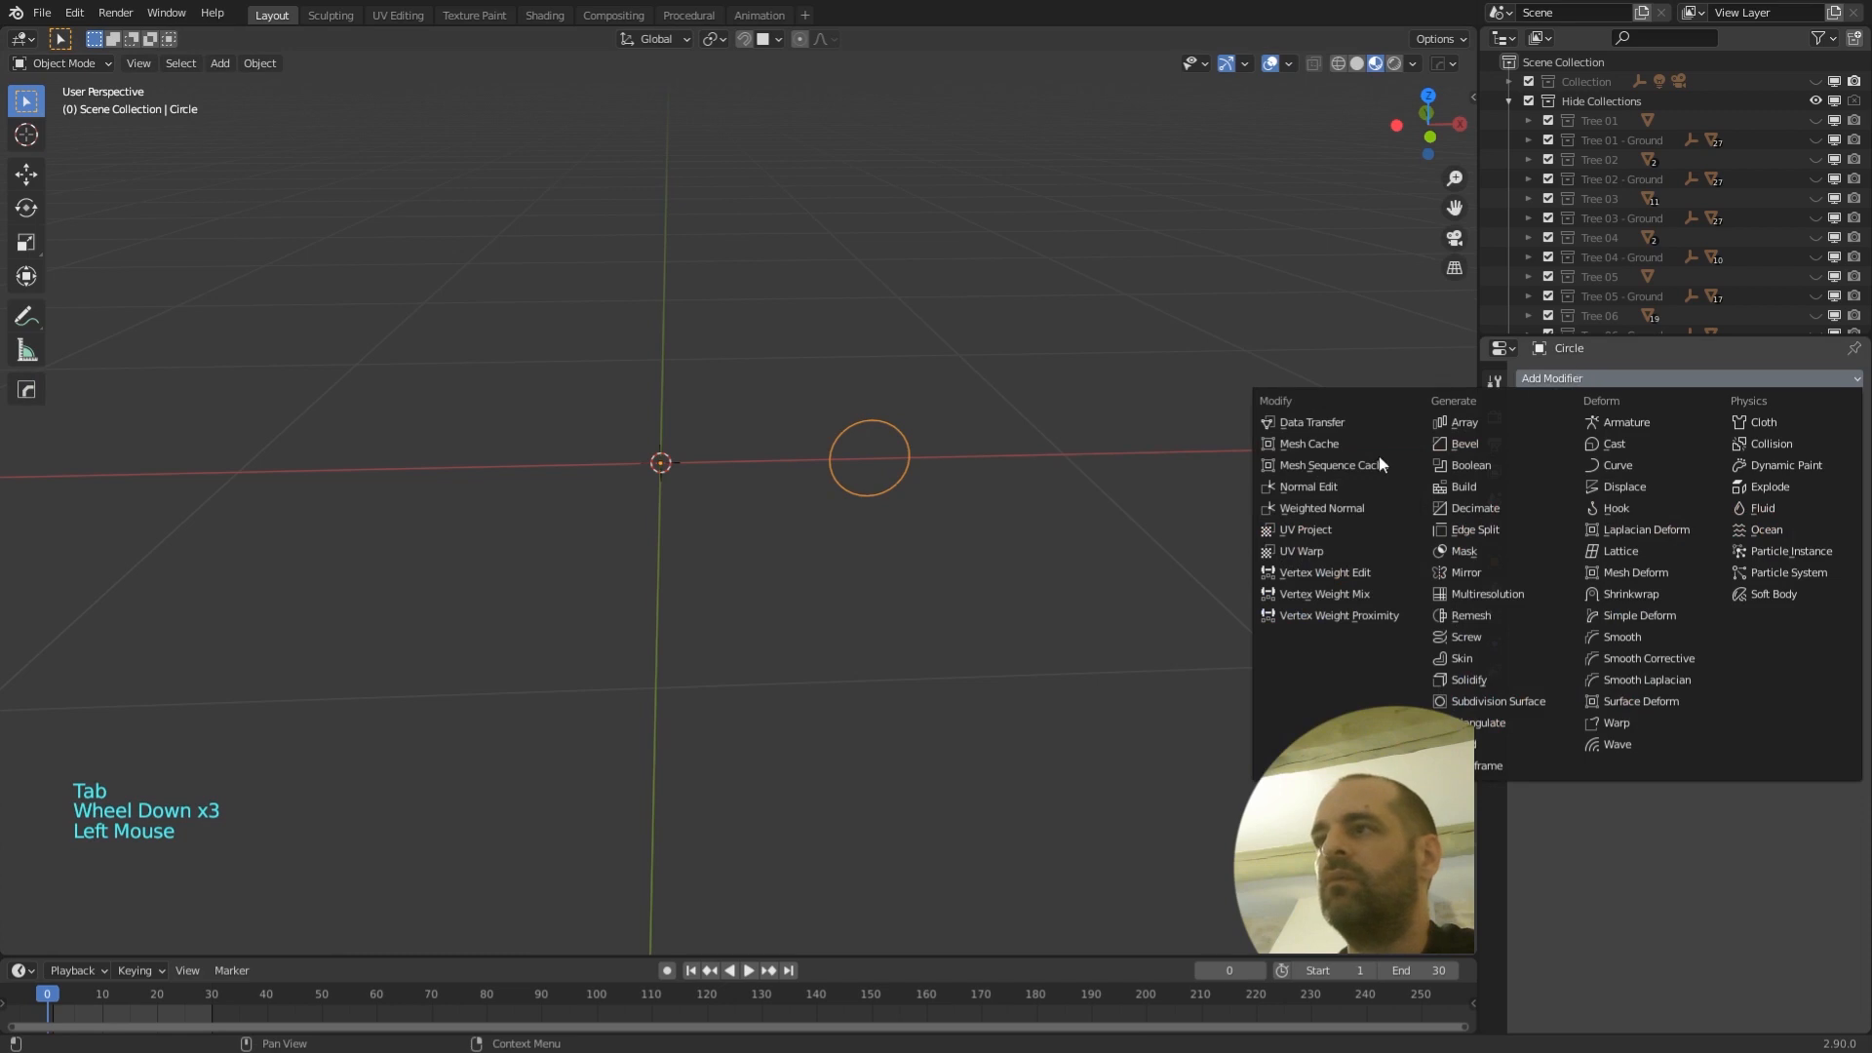
left_click(1473, 637)
left_click(1743, 520)
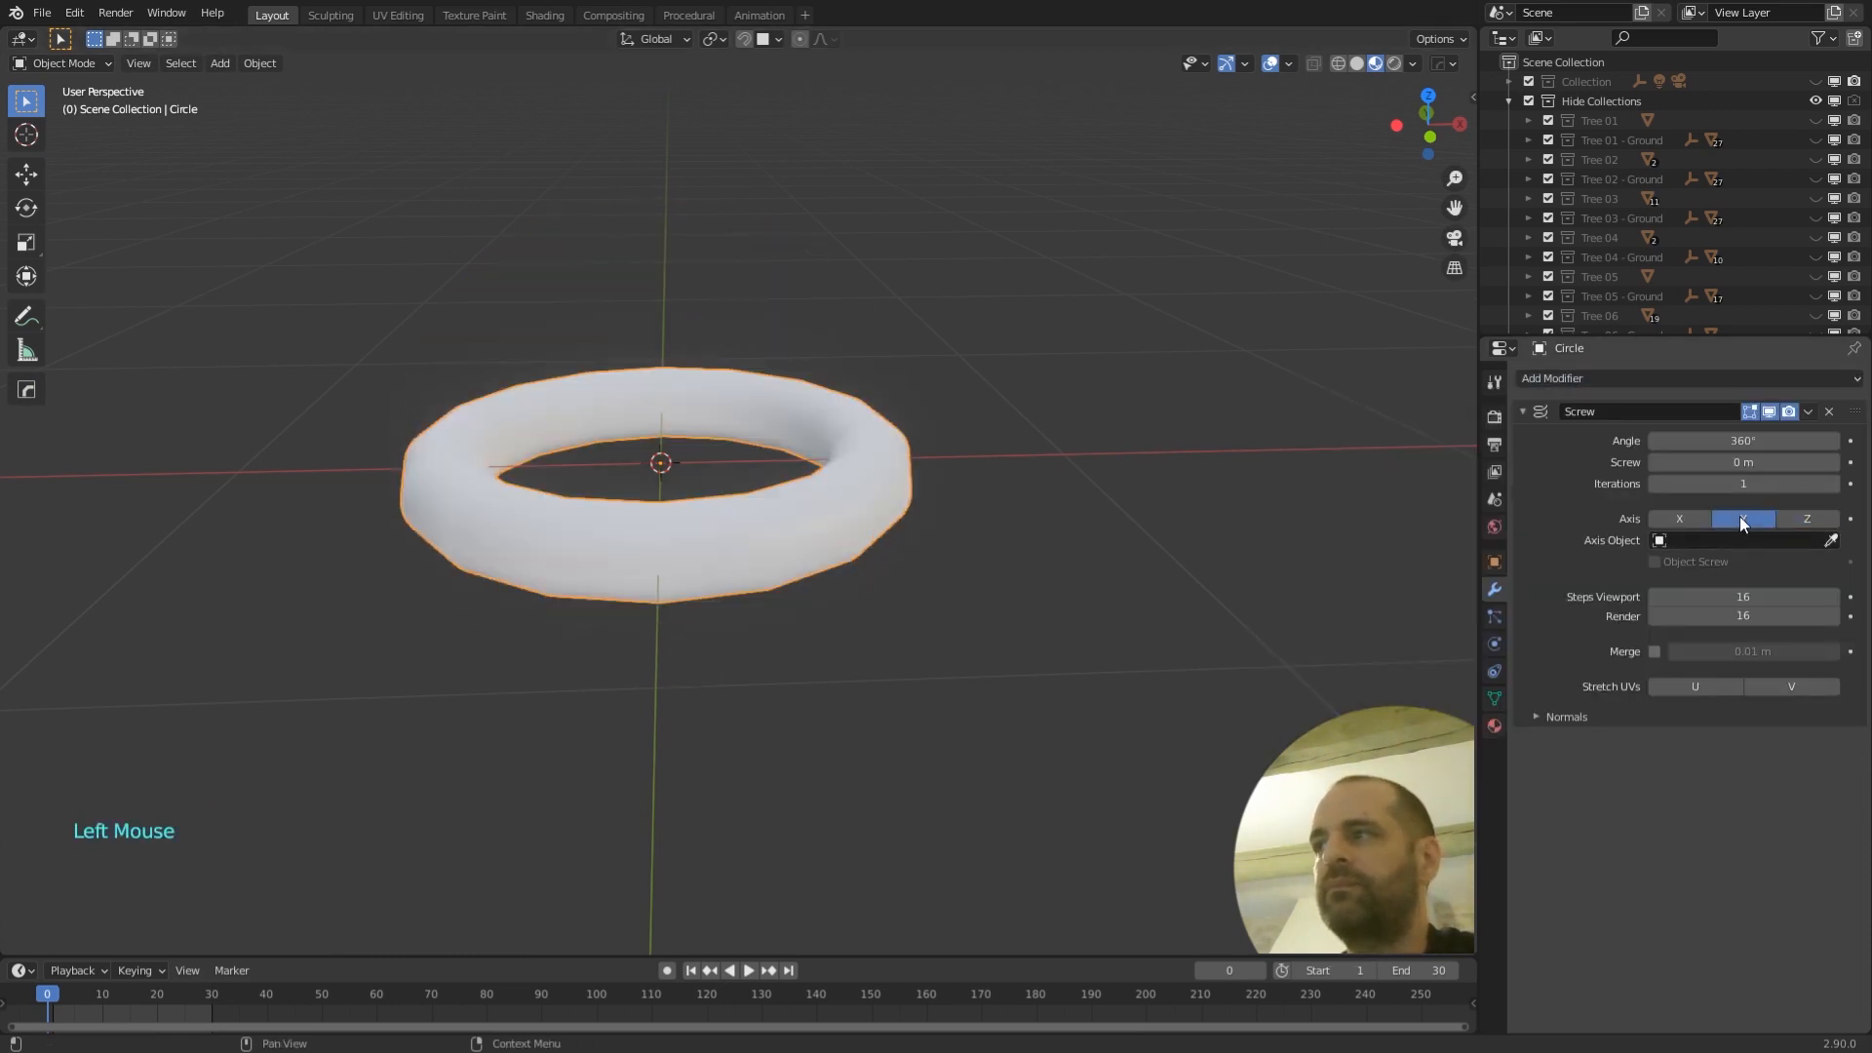
left_click(1743, 462)
left_click_drag(1744, 462, 1809, 462)
mouse_move(1172, 531)
middle_mouse_down()
mouse_move(1039, 507)
mouse_move(1185, 519)
middle_mouse_up()
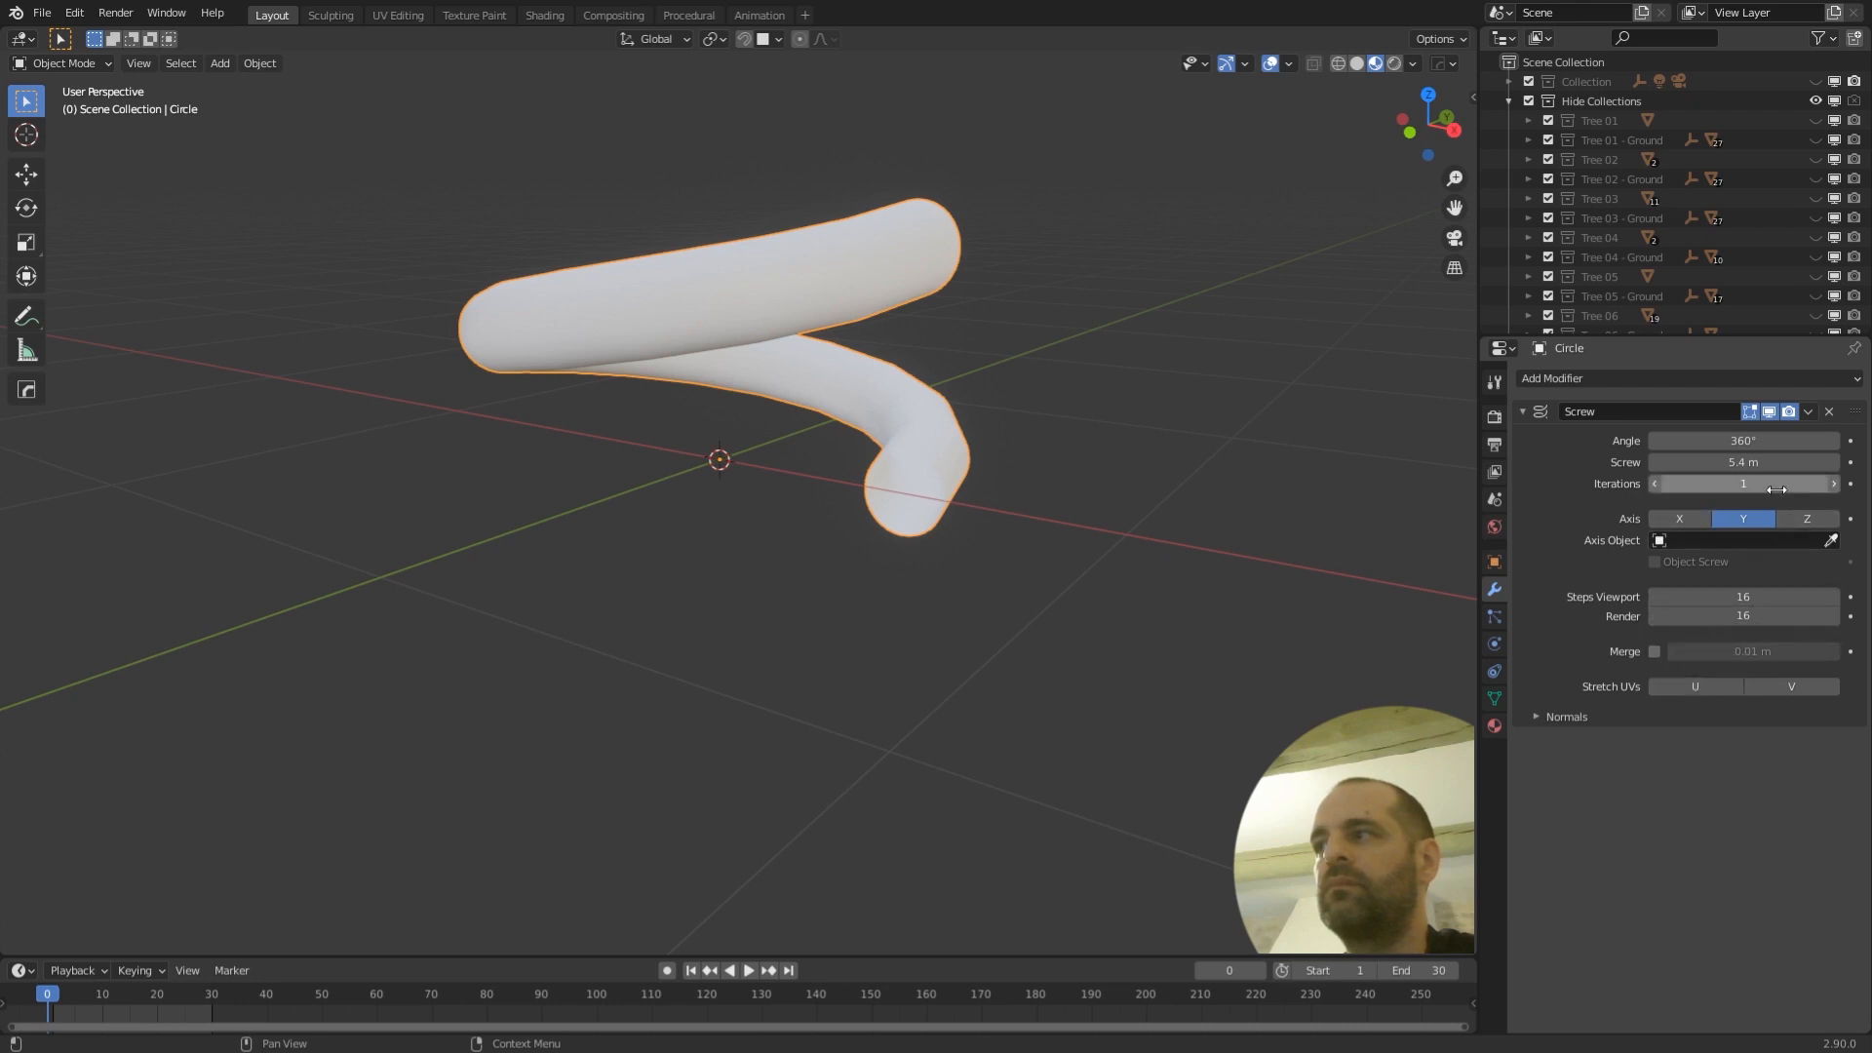
- Increase the Screw modifier's iterations by two to extend the spiral with more turns
left_click(1834, 486)
left_click(1833, 486)
scroll(1129, 511, "down", 2)
scroll(1010, 441, "down", 5)
middle_click_drag(1129, 510, 992, 429)
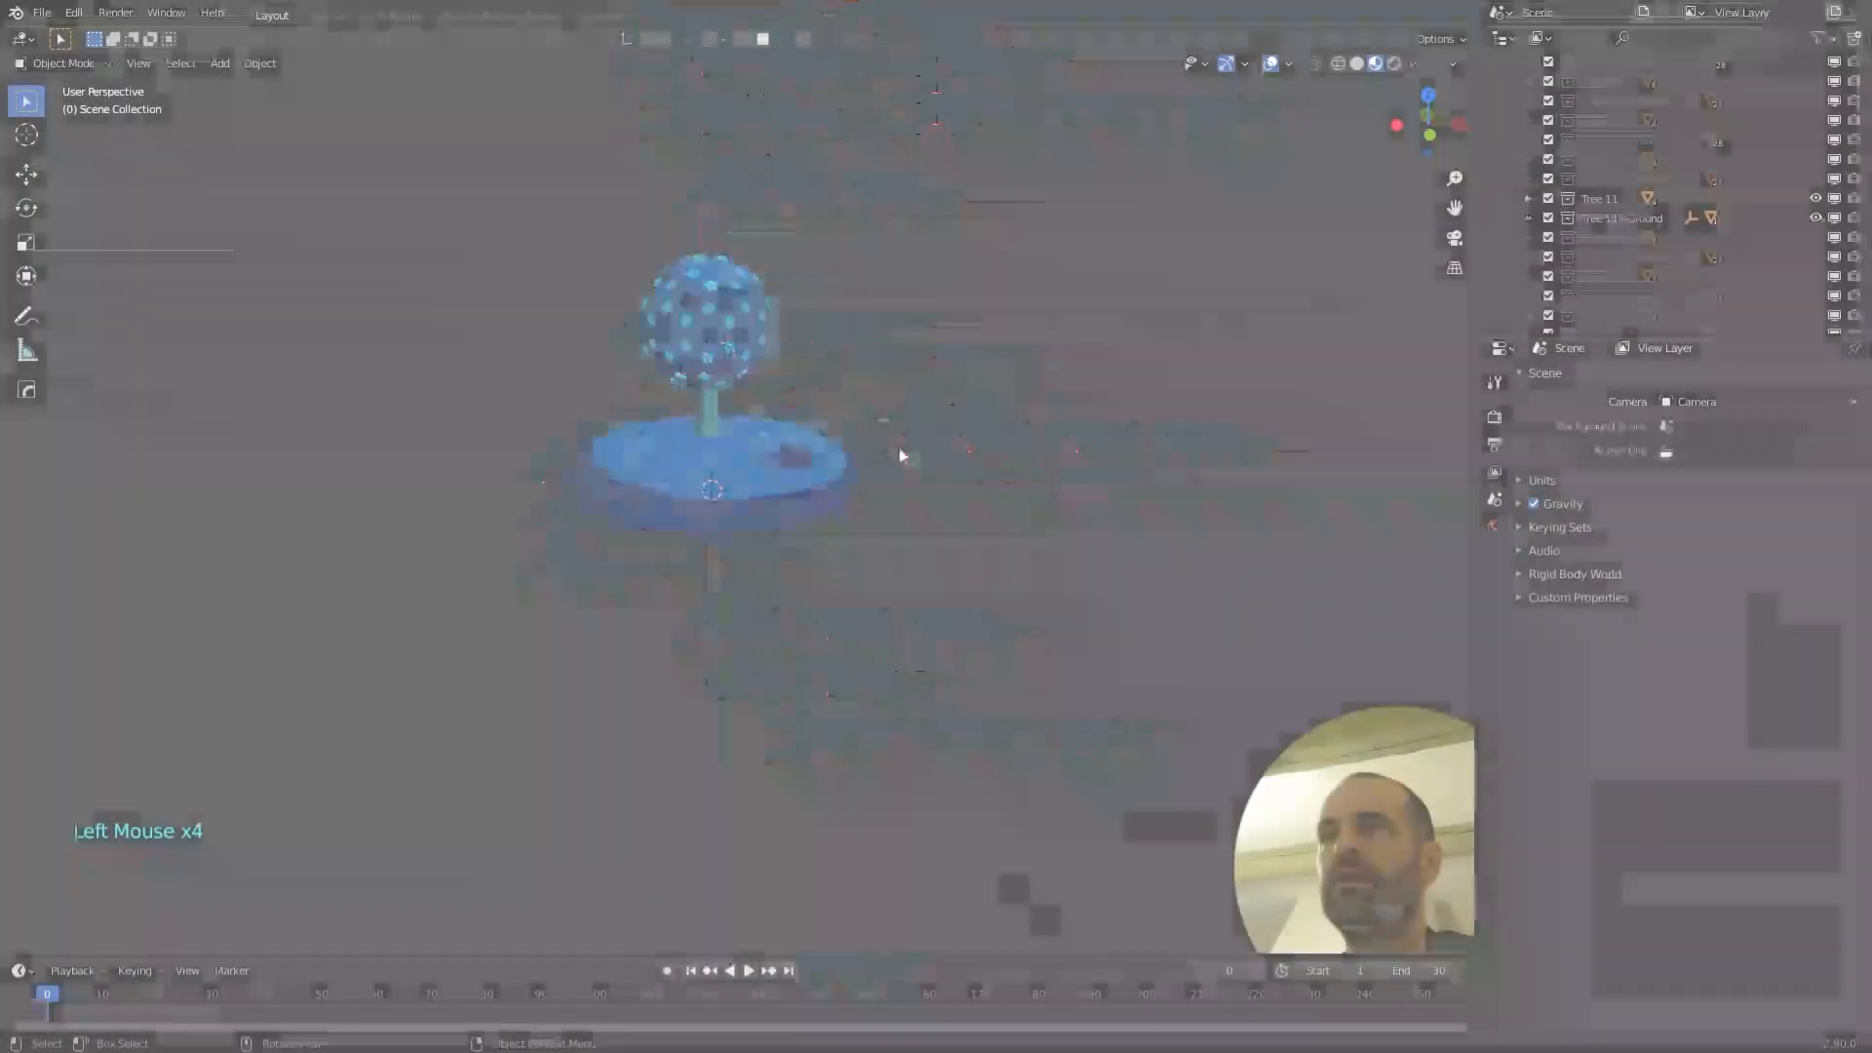
- Examine the flower-covered tree by selecting its small flower plane and the subdivided sphere of its crown
scroll(803, 291, "up", 6)
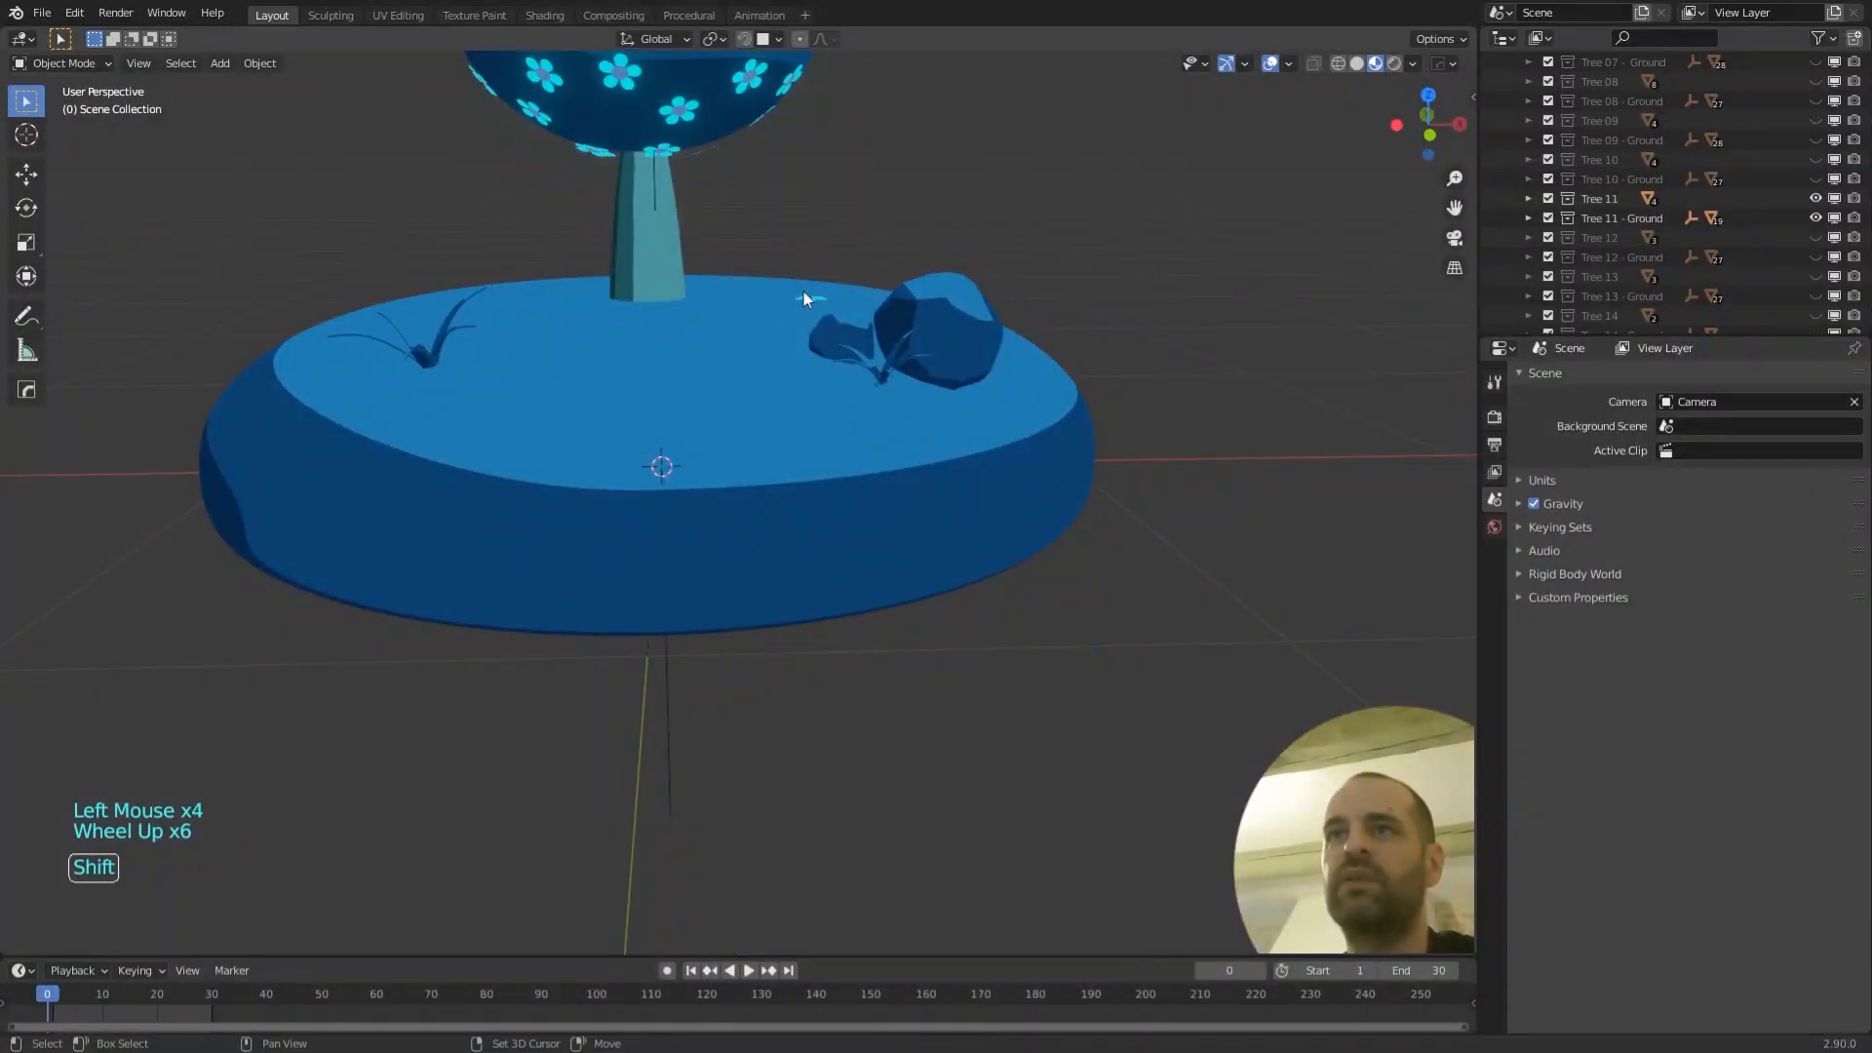
mouse_move(803, 290)
middle_mouse_down("shift")
mouse_move(858, 474)
mouse_move(787, 330)
mouse_move(845, 330)
mouse_move(798, 326)
middle_mouse_up("shift")
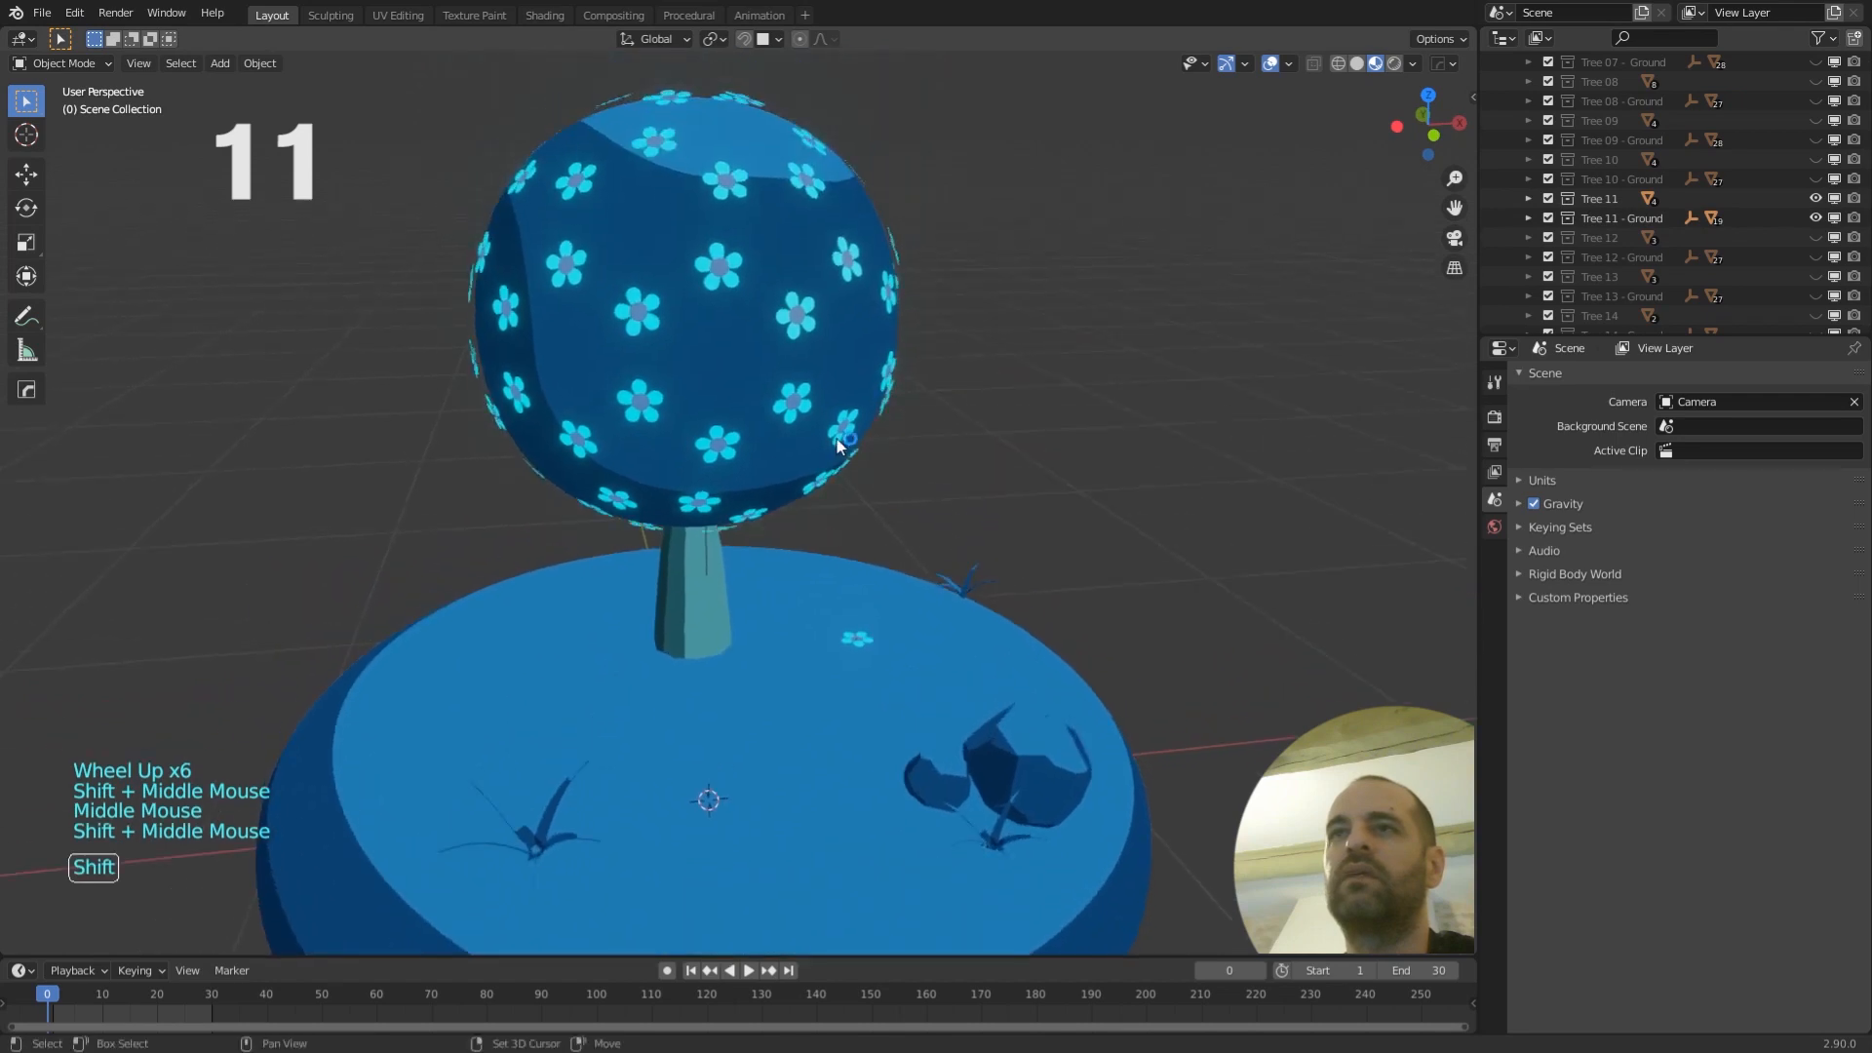
left_click(798, 327)
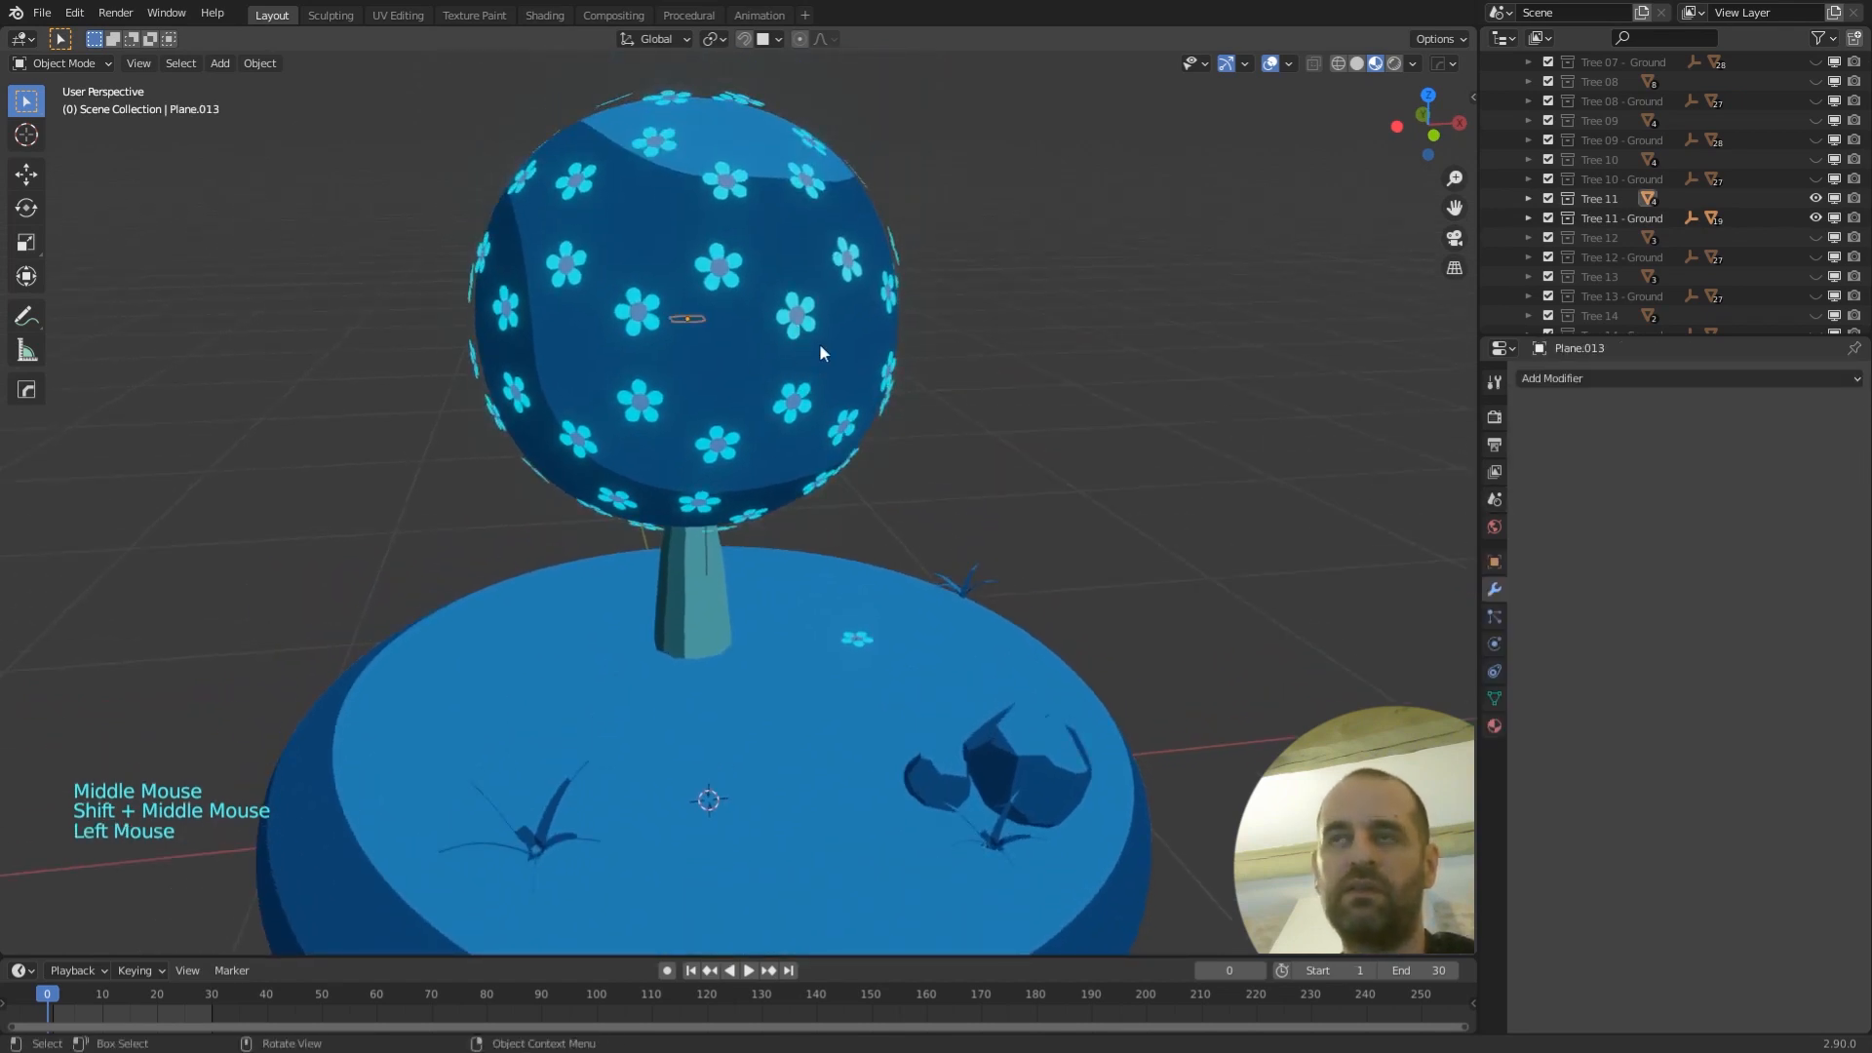
left_click(767, 290)
key("g")
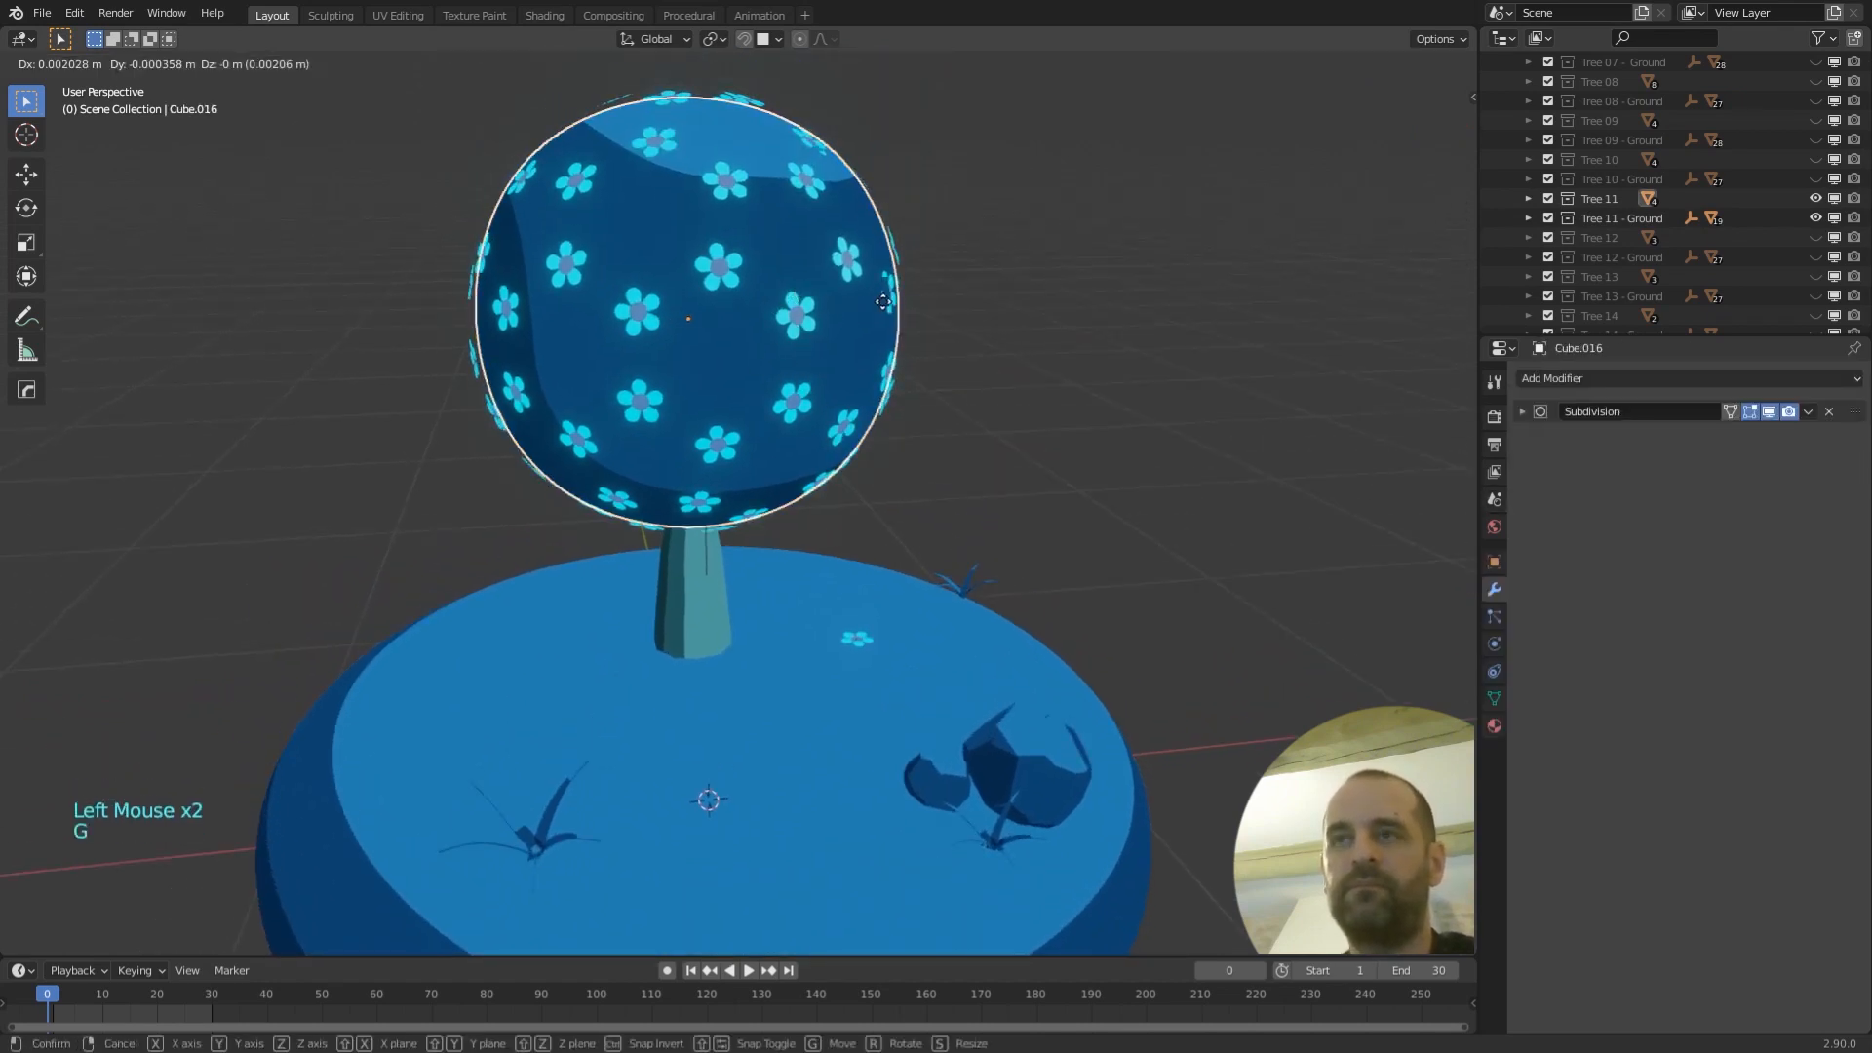
right_click(1173, 297)
left_click(745, 101)
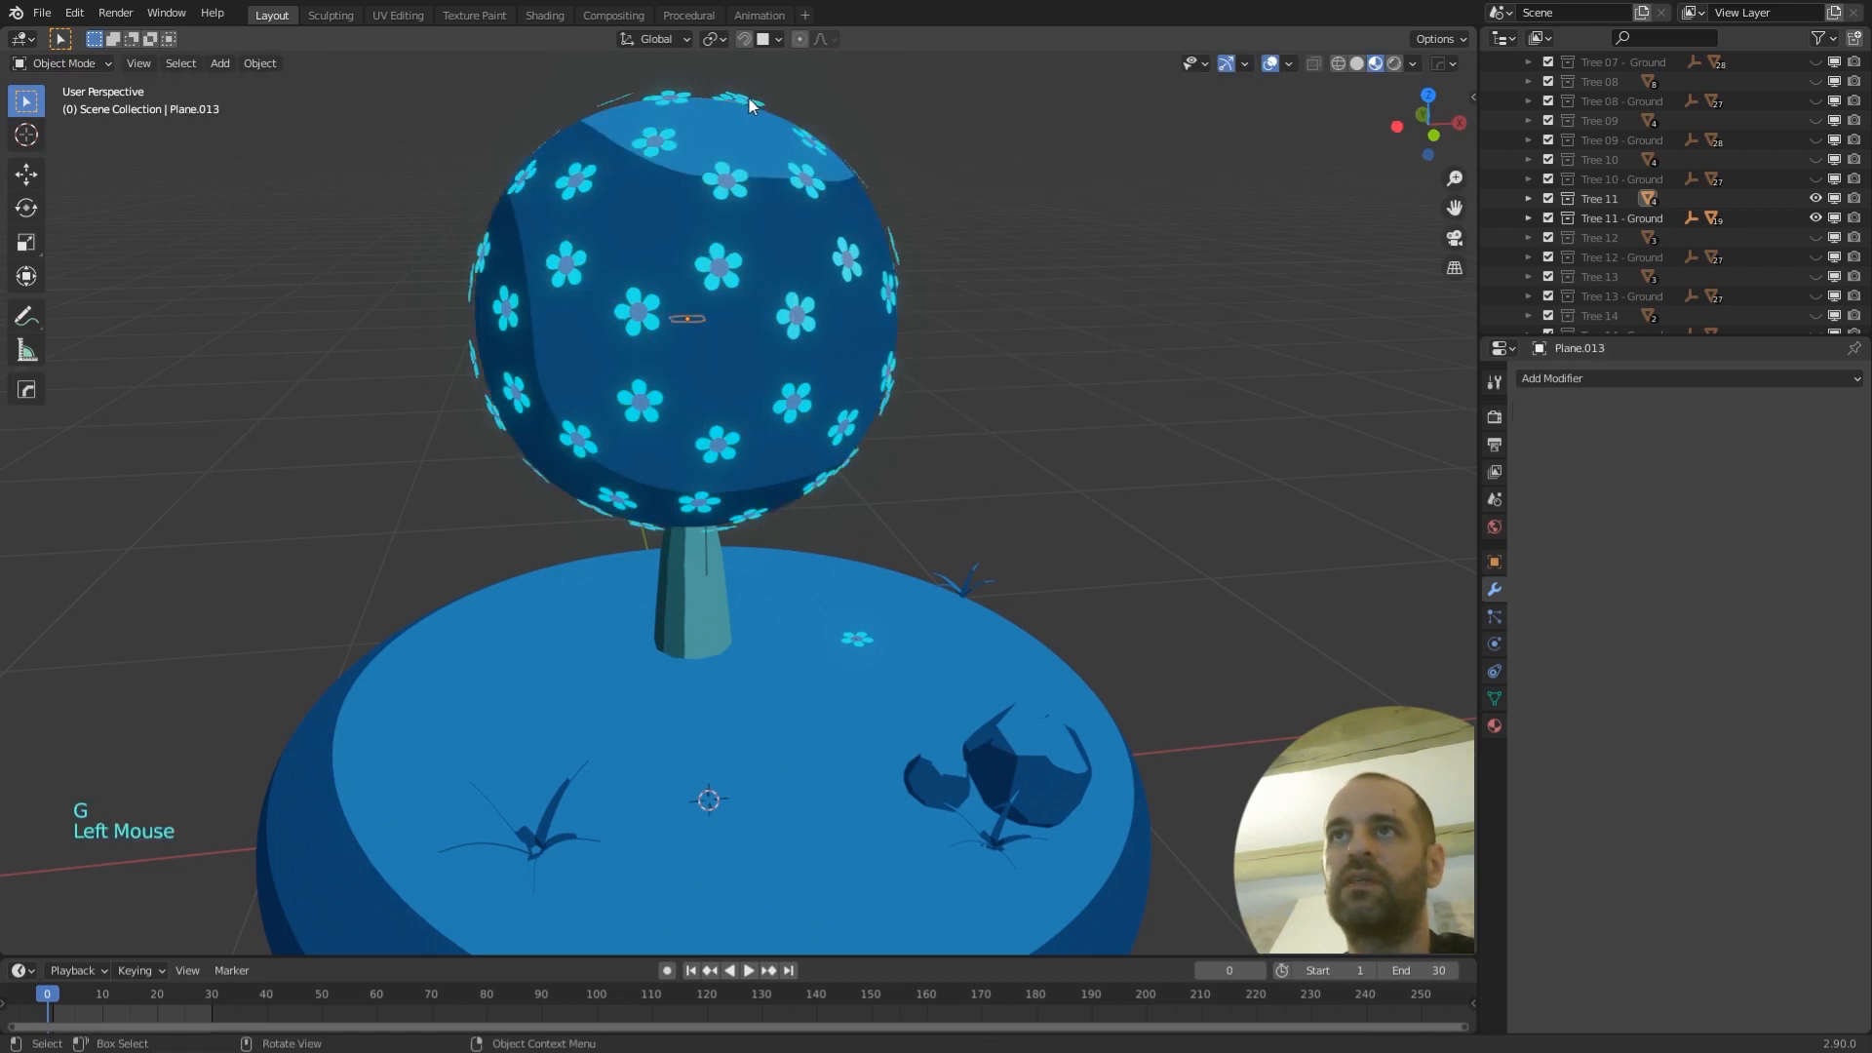
left_click(749, 97)
scroll(989, 405, "down", 2)
middle_click_drag(991, 412, 920, 402)
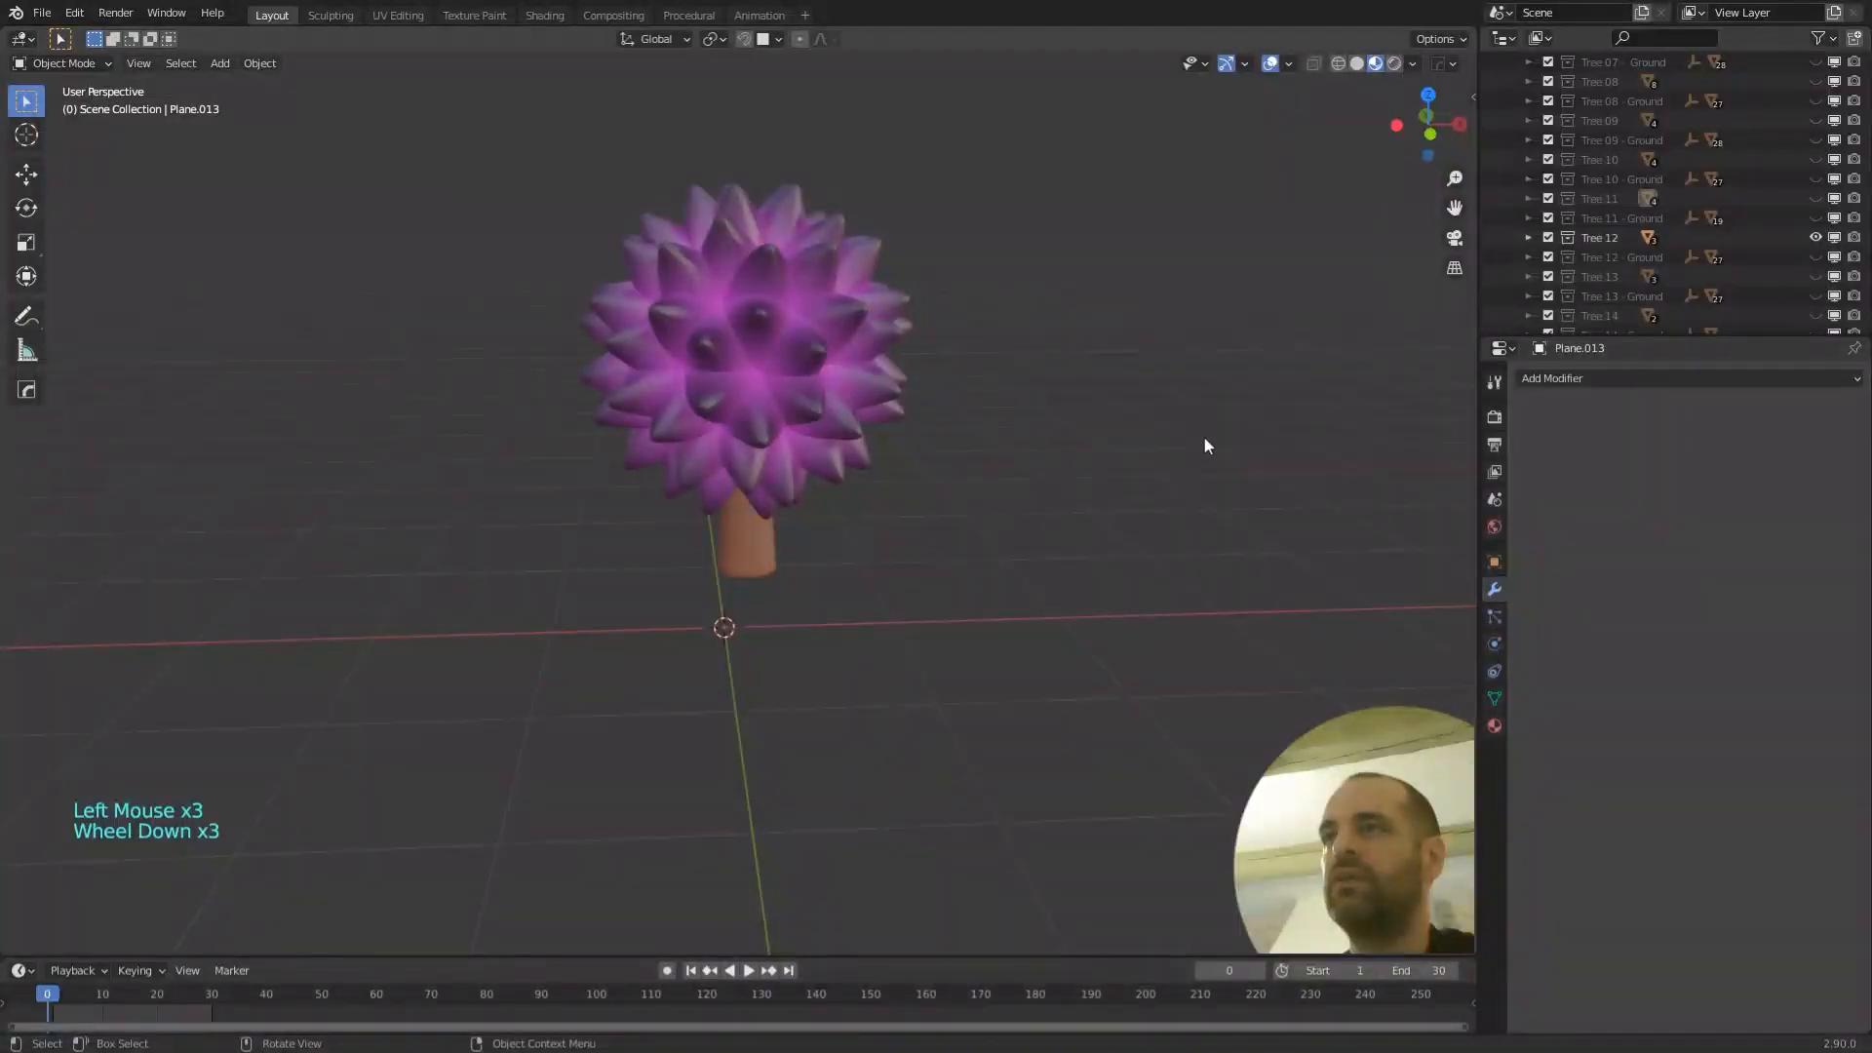
- Show the Tree 12 ground and select the icosphere of the spiky crown to inspect its Faces instancing settings
left_click(1815, 256)
middle_click_drag(1096, 516, 797, 392)
left_click(717, 366)
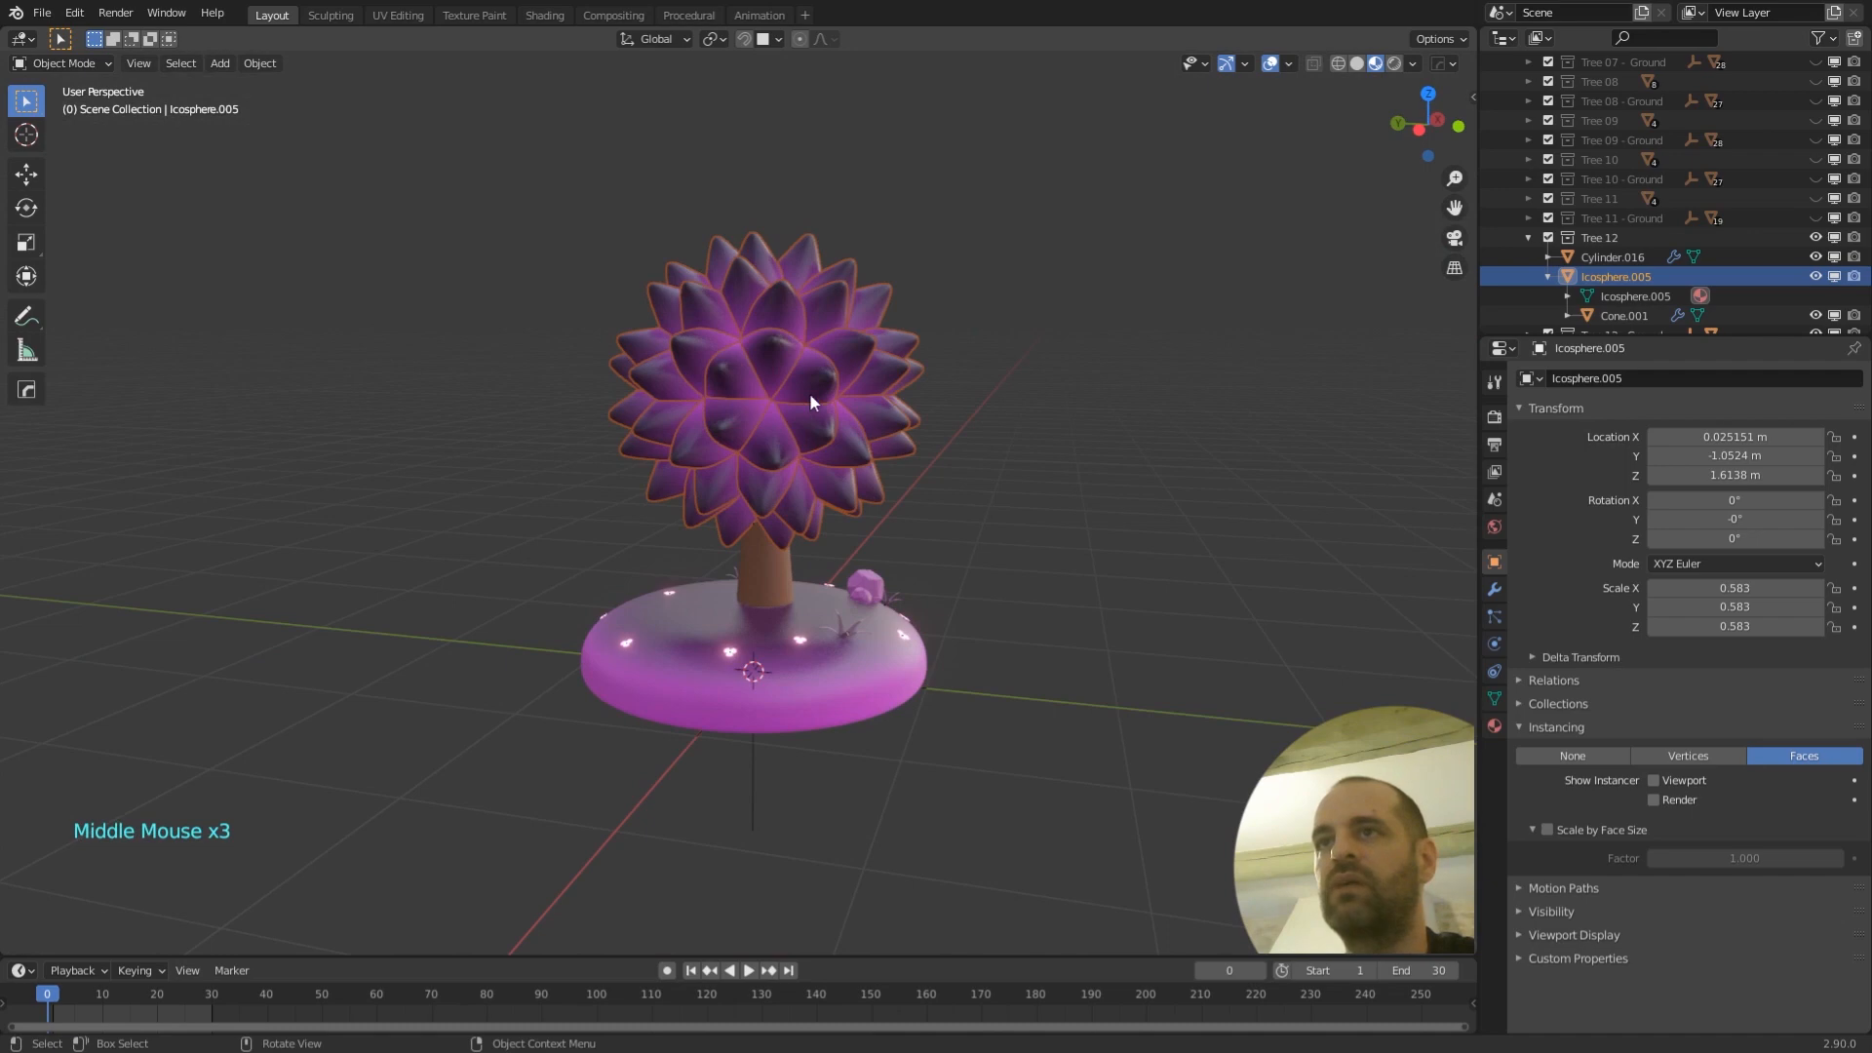
scroll(810, 400, "up", 2)
- Select the Cone.001 child object and hide Icosphere.005 to inspect the single source cone
left_click(1630, 316)
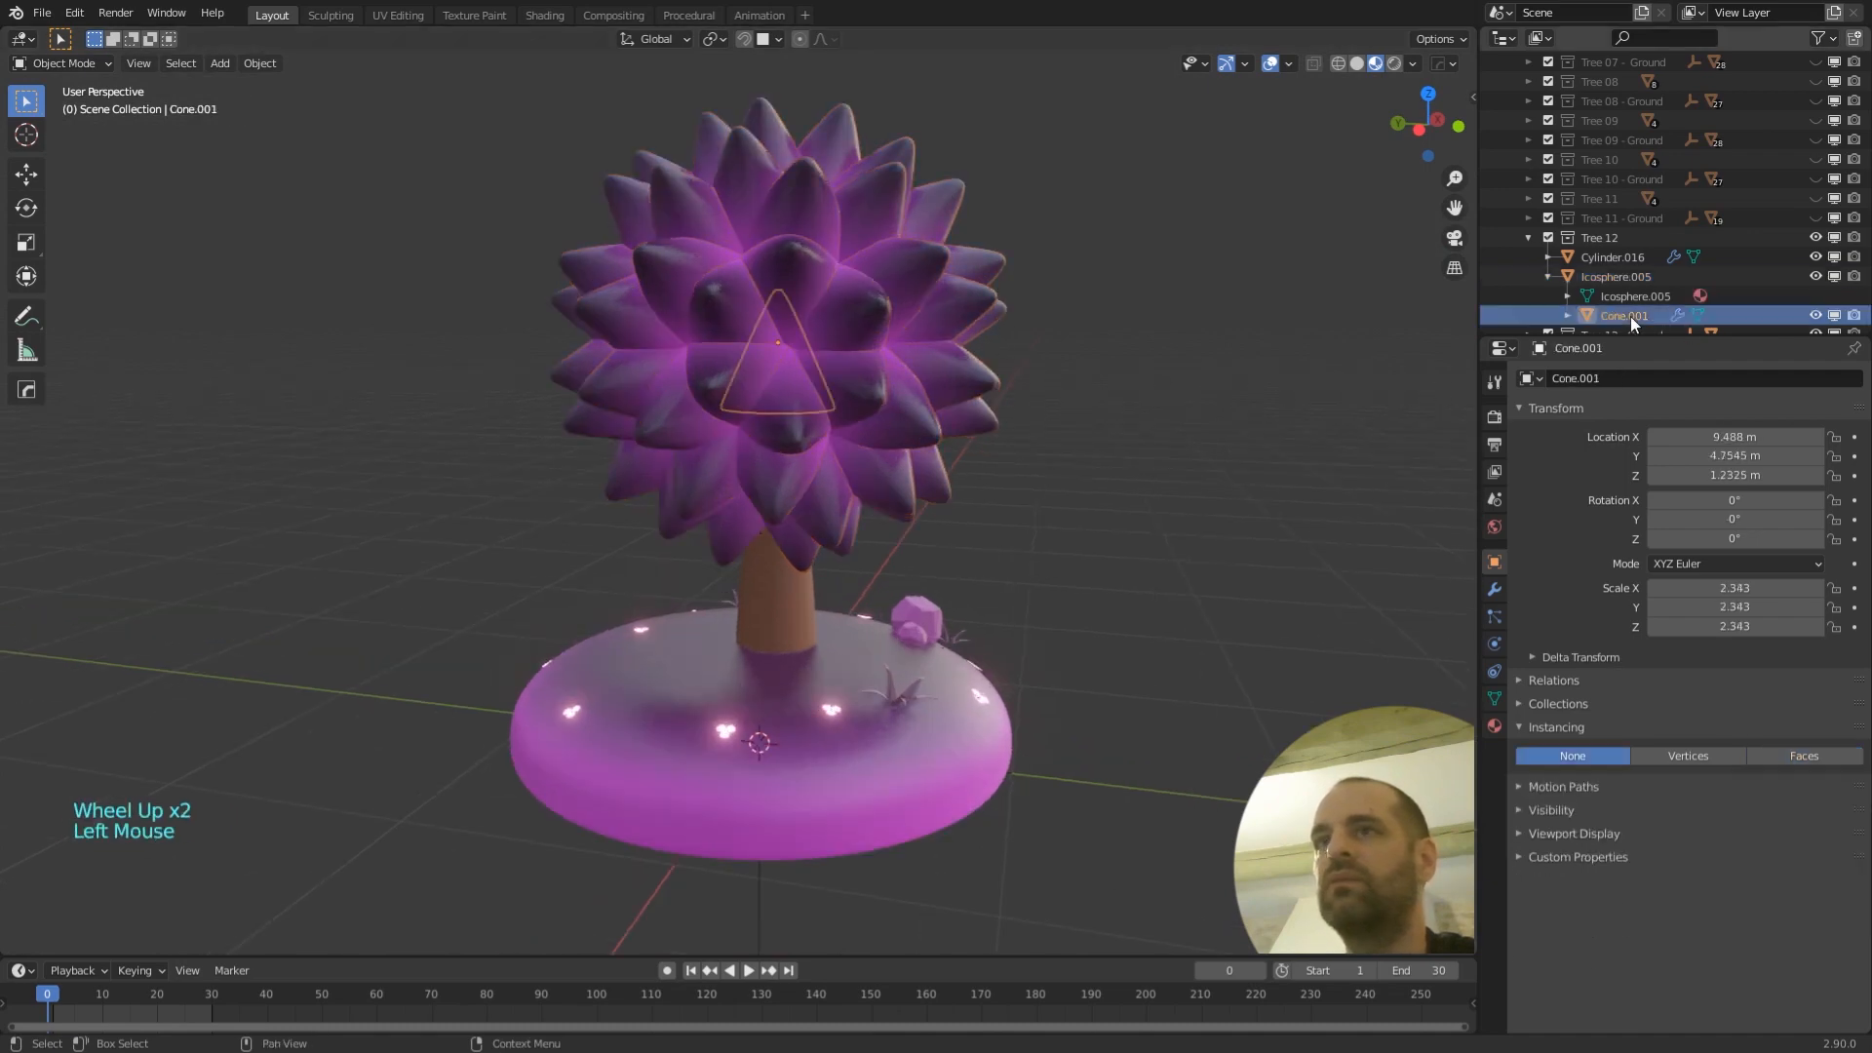
left_click(1815, 277)
middle_click(862, 388)
scroll(862, 385, "up", 5)
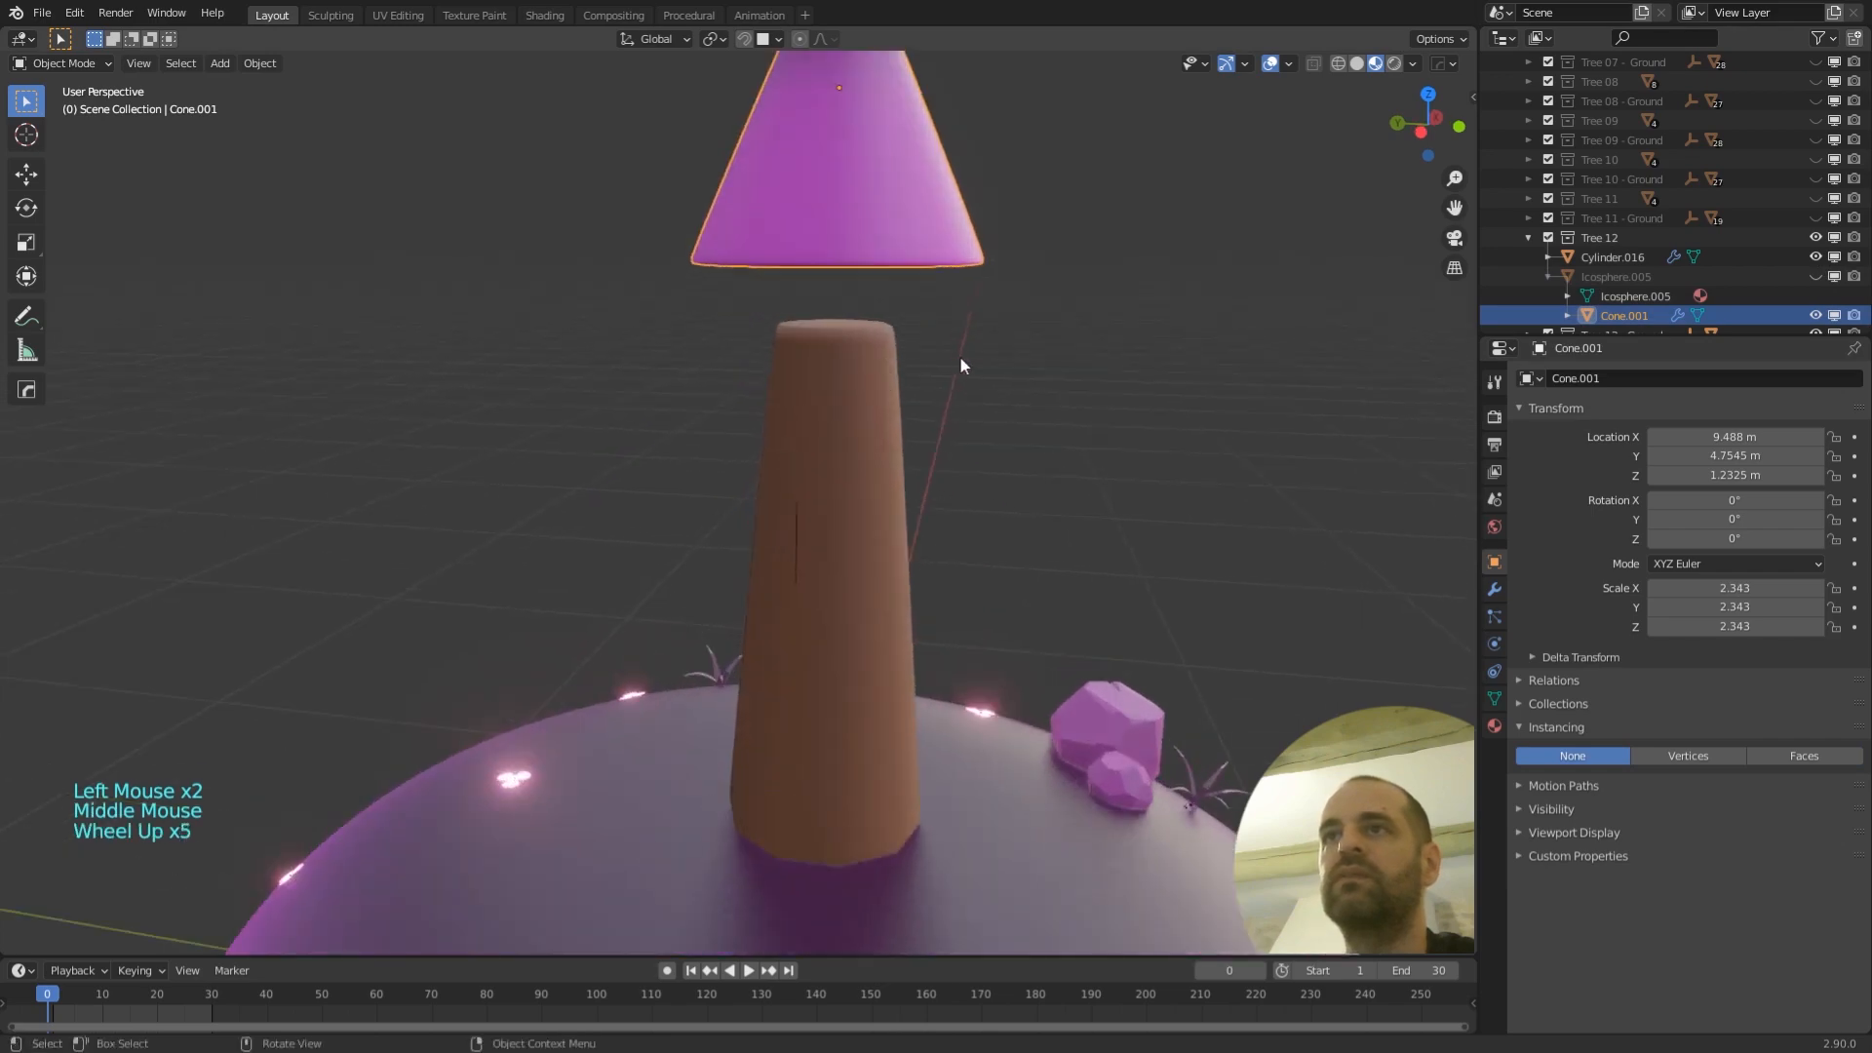
middle_click_drag(959, 355, 1008, 394)
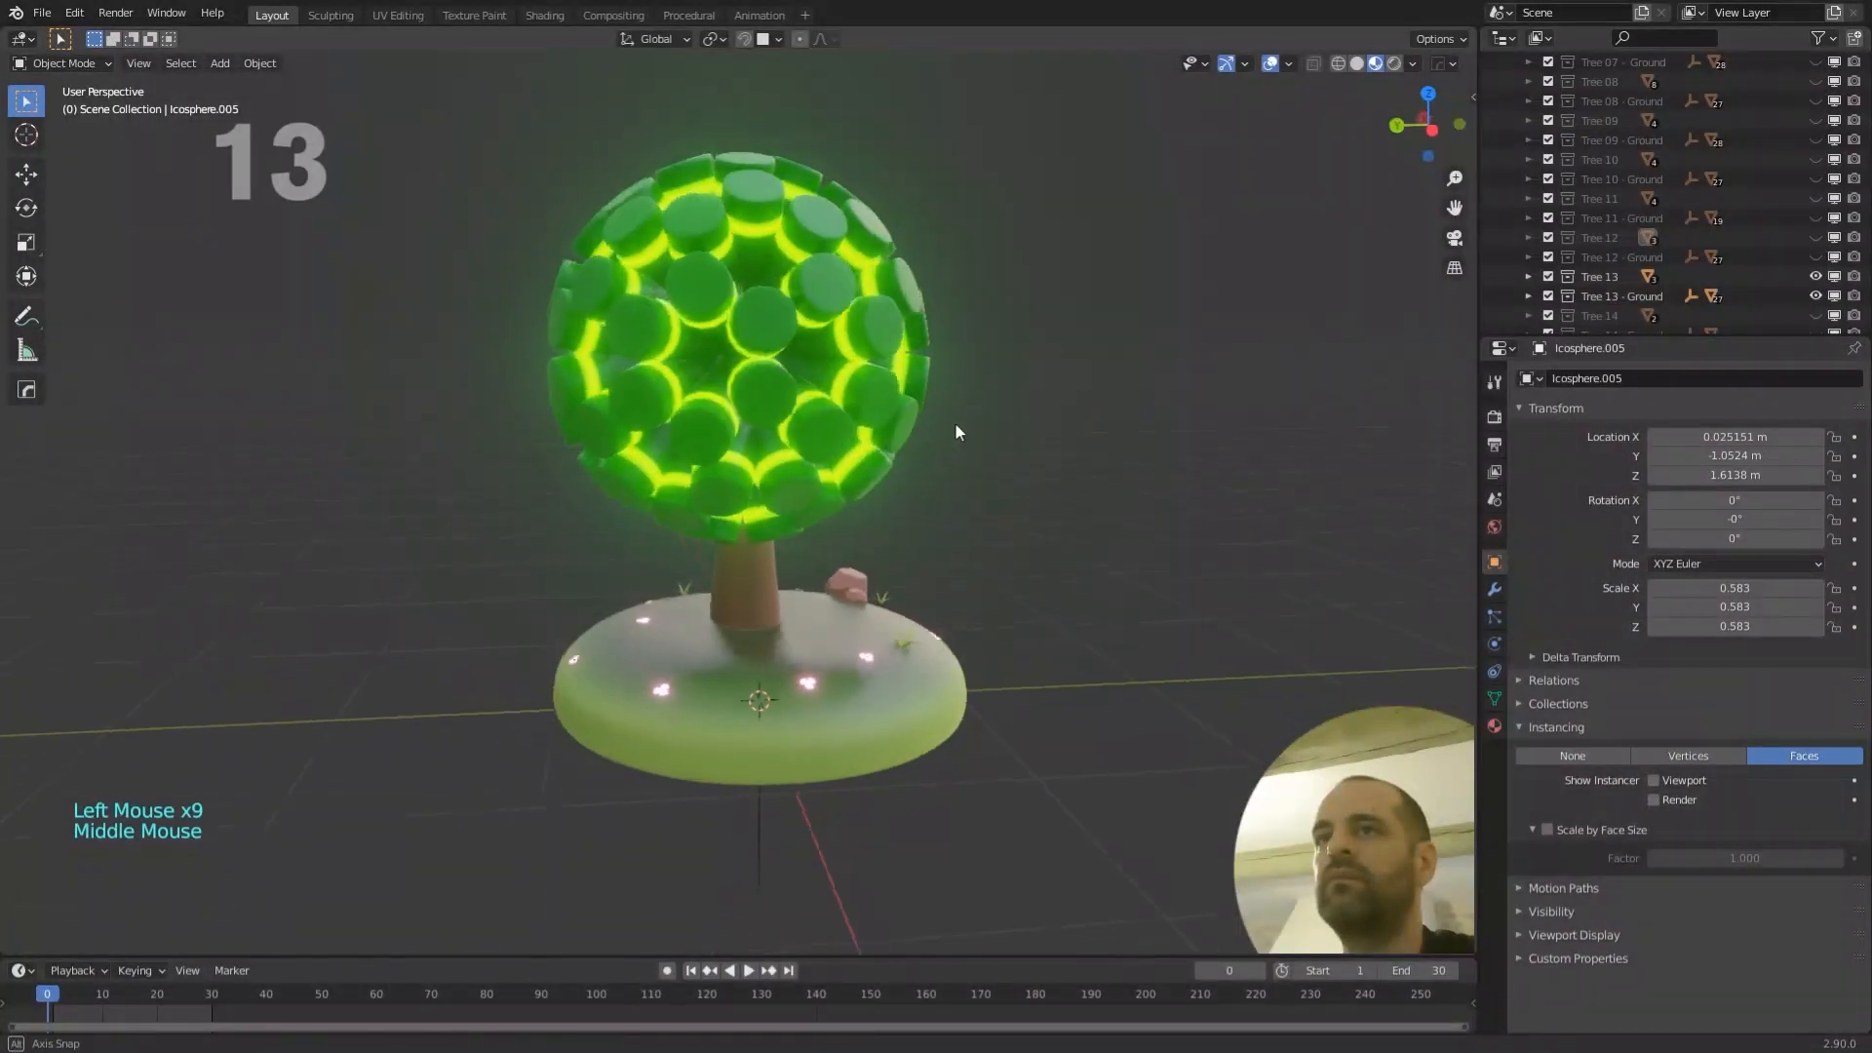
- Look over the glowing disc-covered crown of Tree 13
left_click(763, 337)
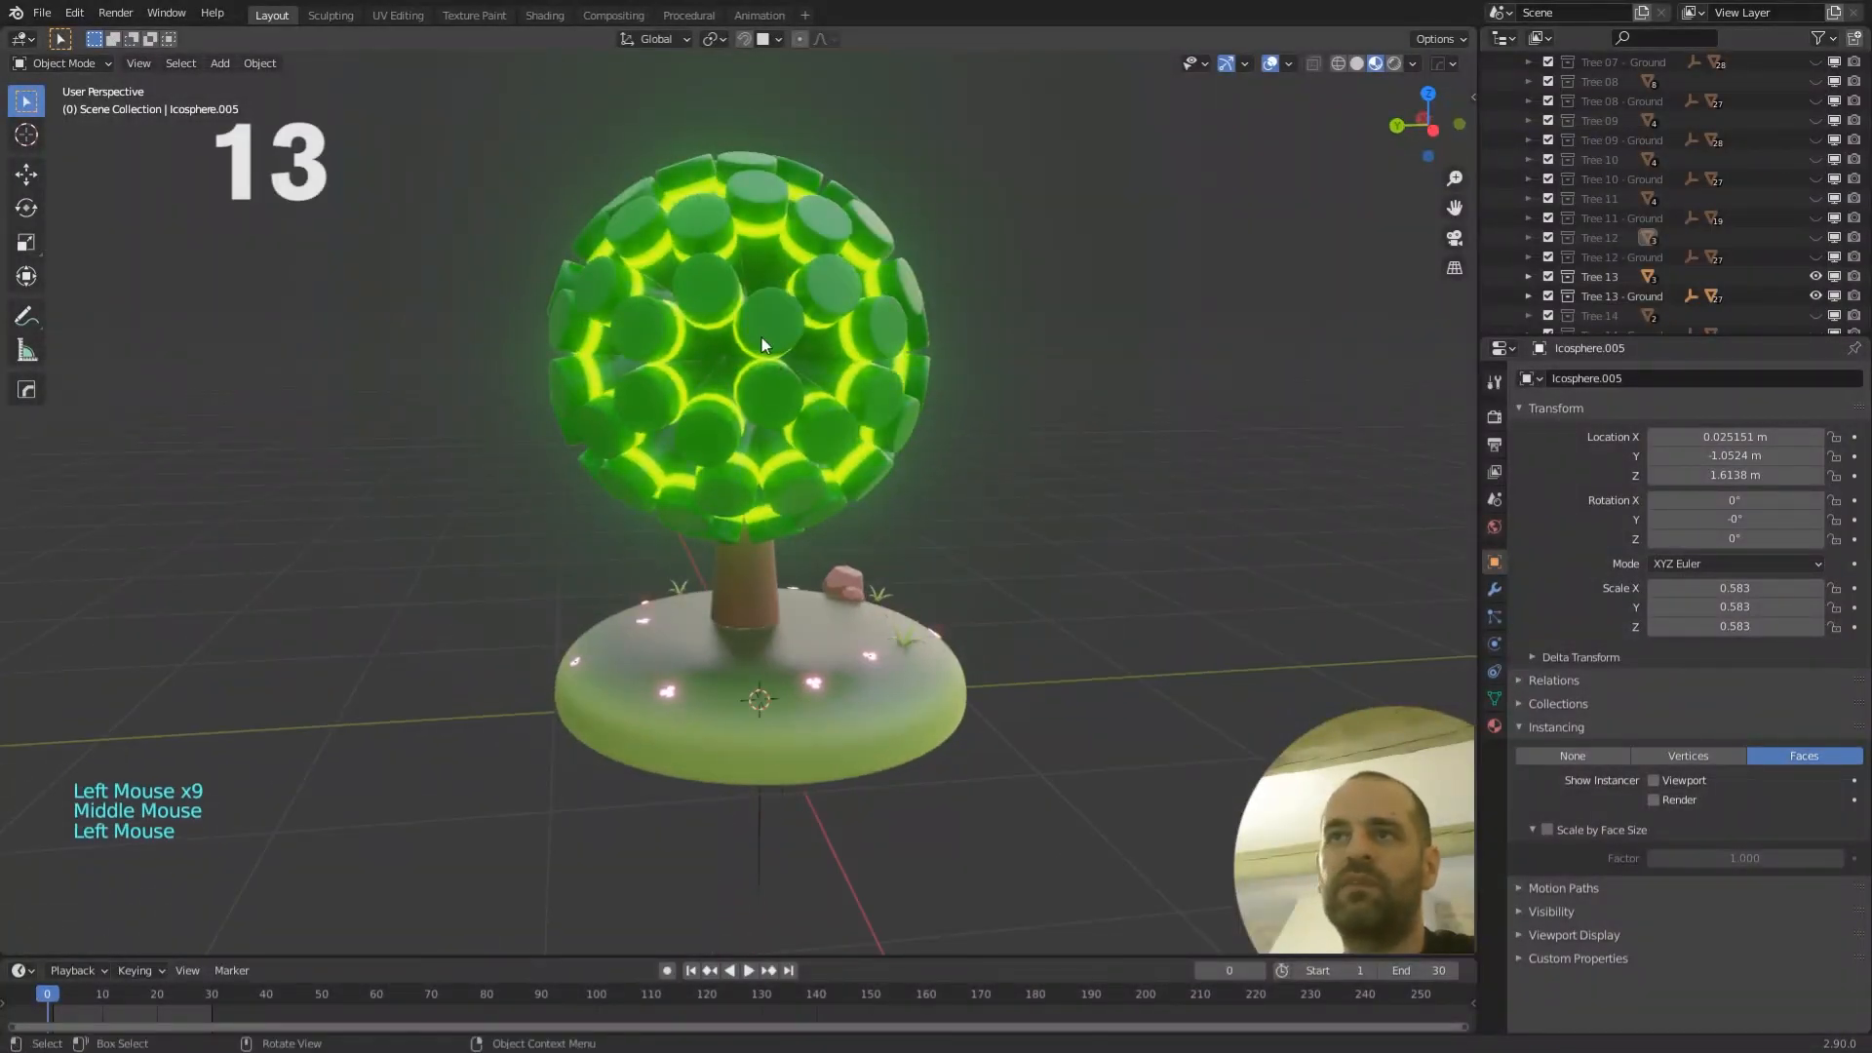
middle_click_drag(762, 337, 704, 342)
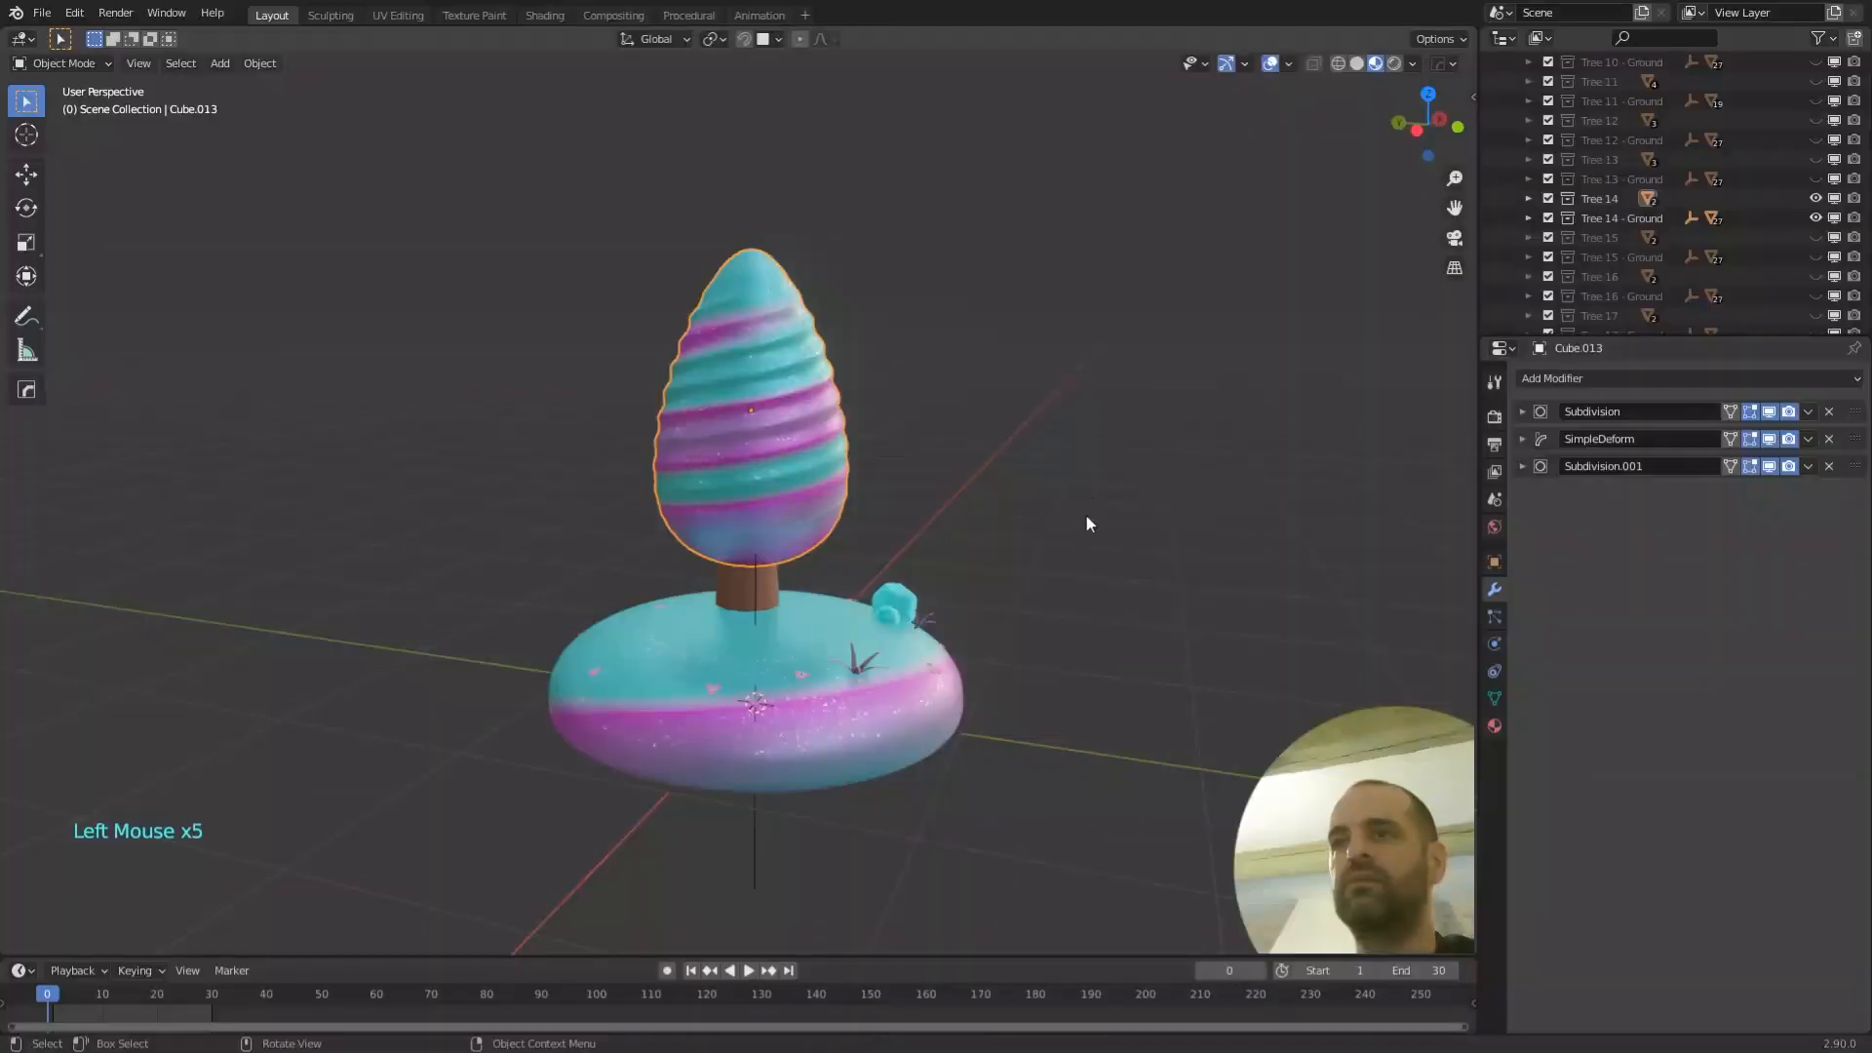
- Turn off the viewport display of the SimpleDeform twist and both Subdivision modifiers on the swirled crown
left_click(1521, 438)
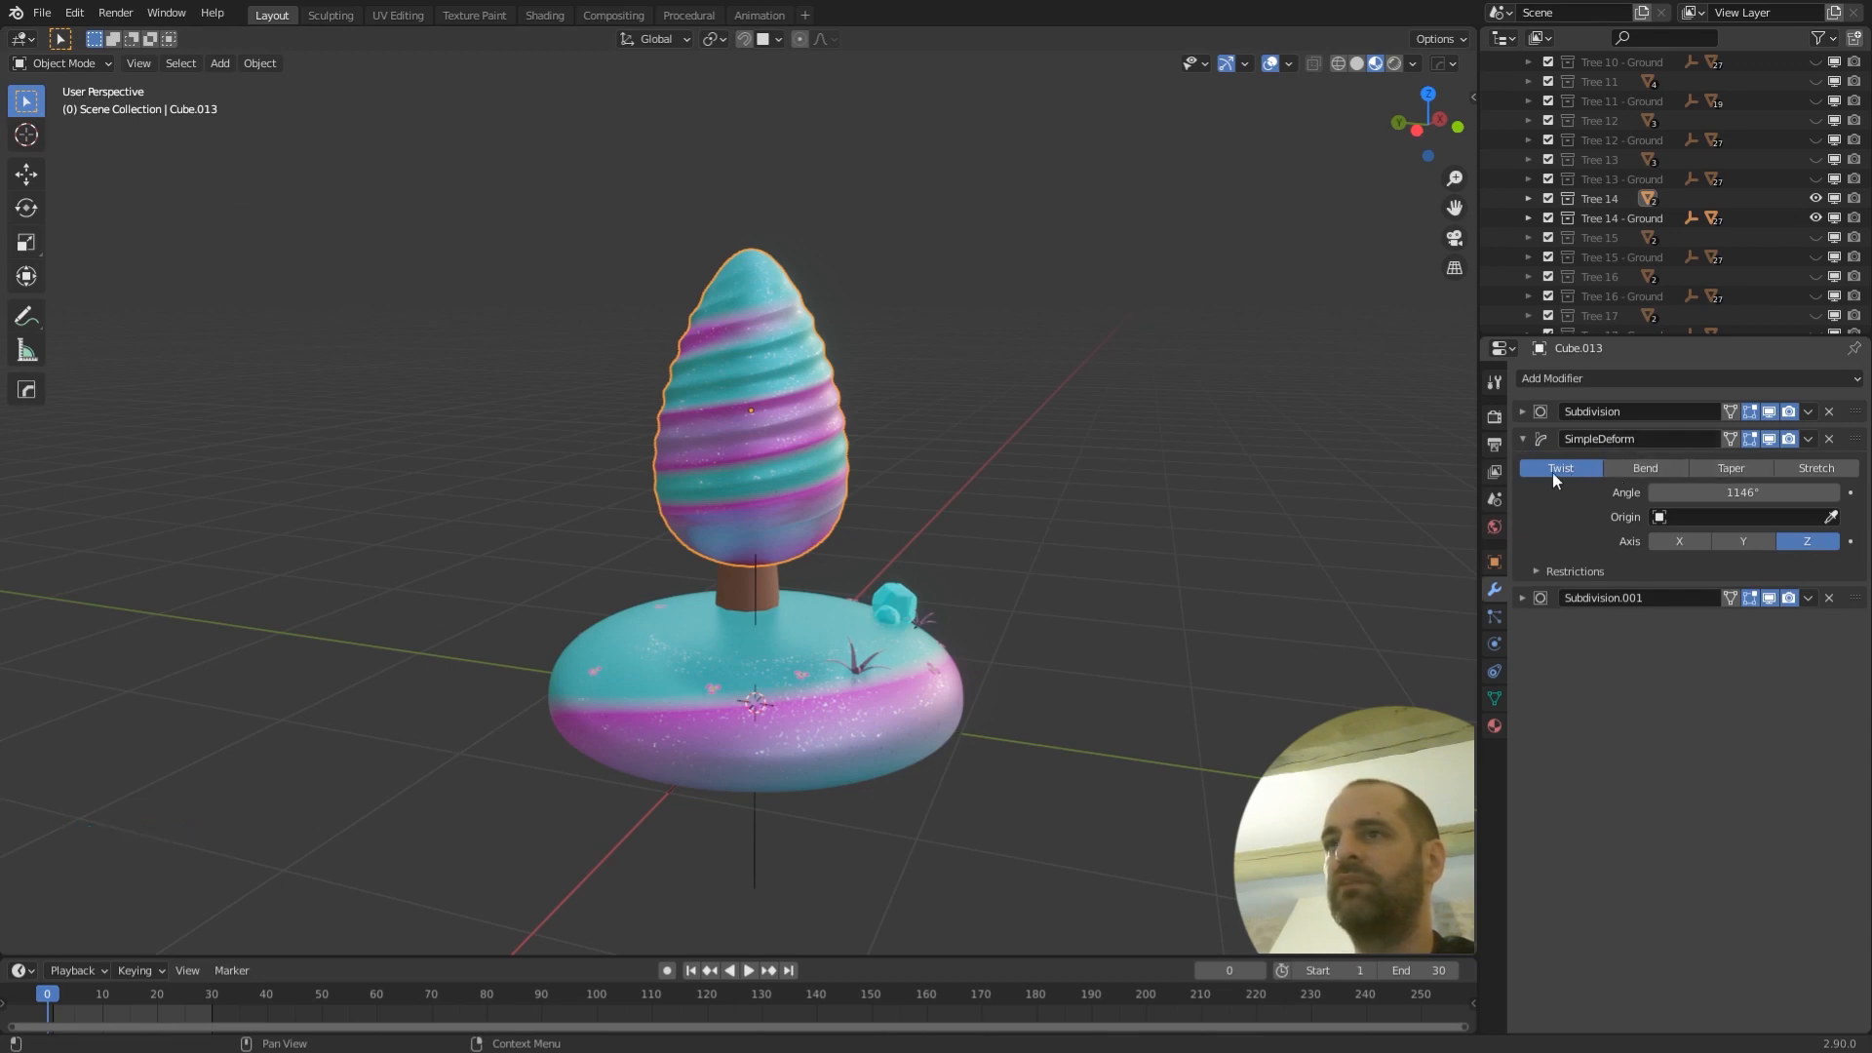
left_click(1770, 439)
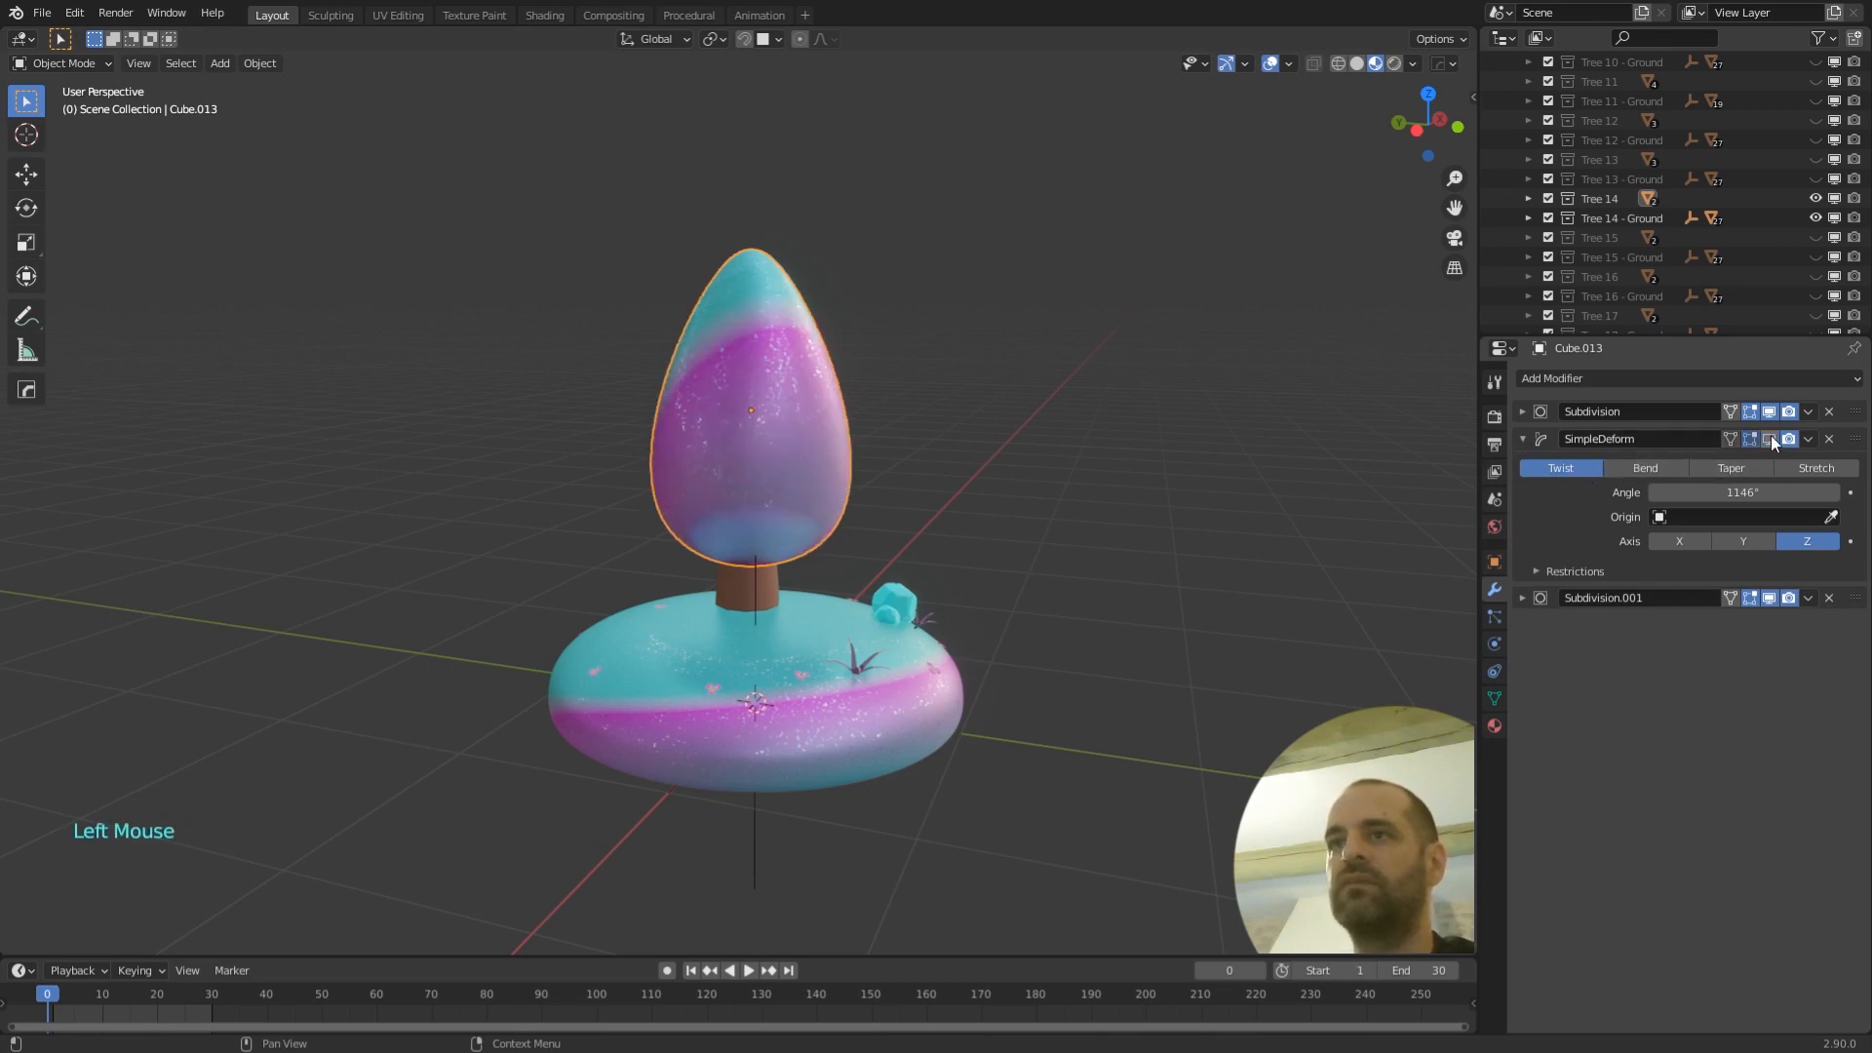
middle_click_drag(1170, 528, 926, 516)
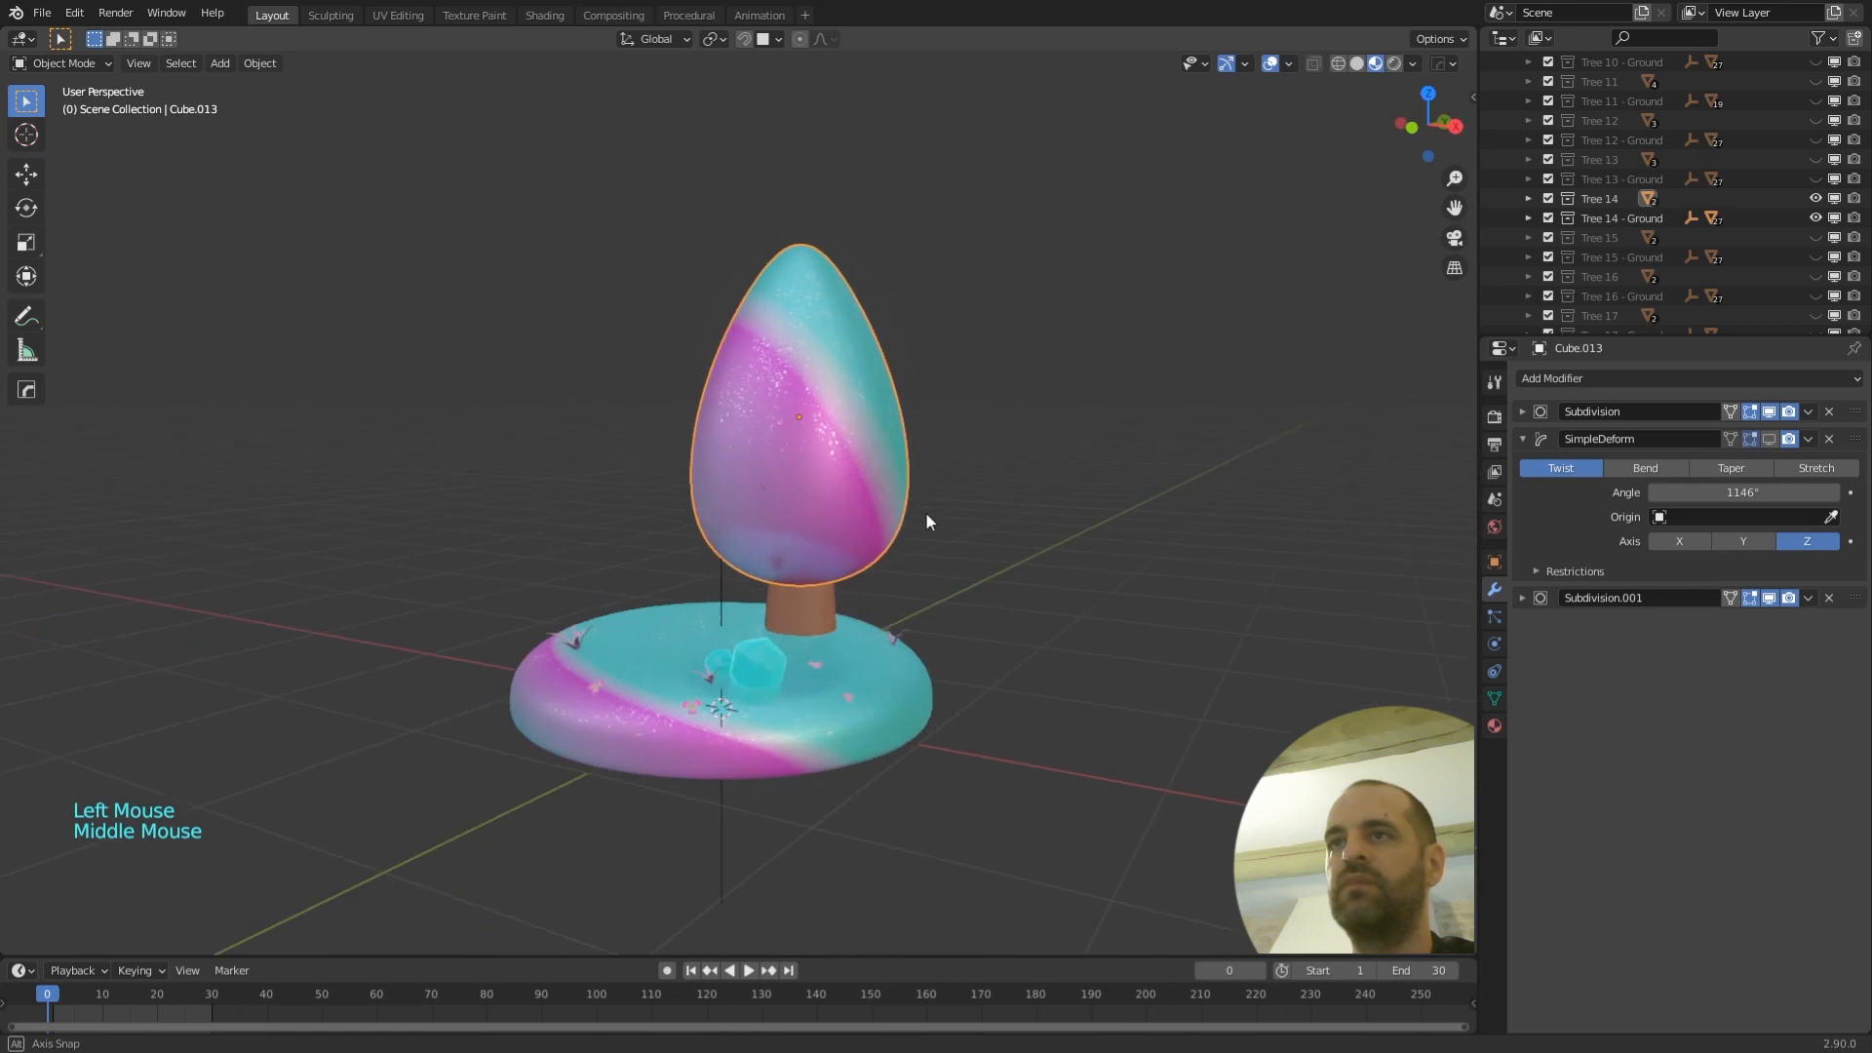
left_click(1522, 439)
left_click(1771, 465)
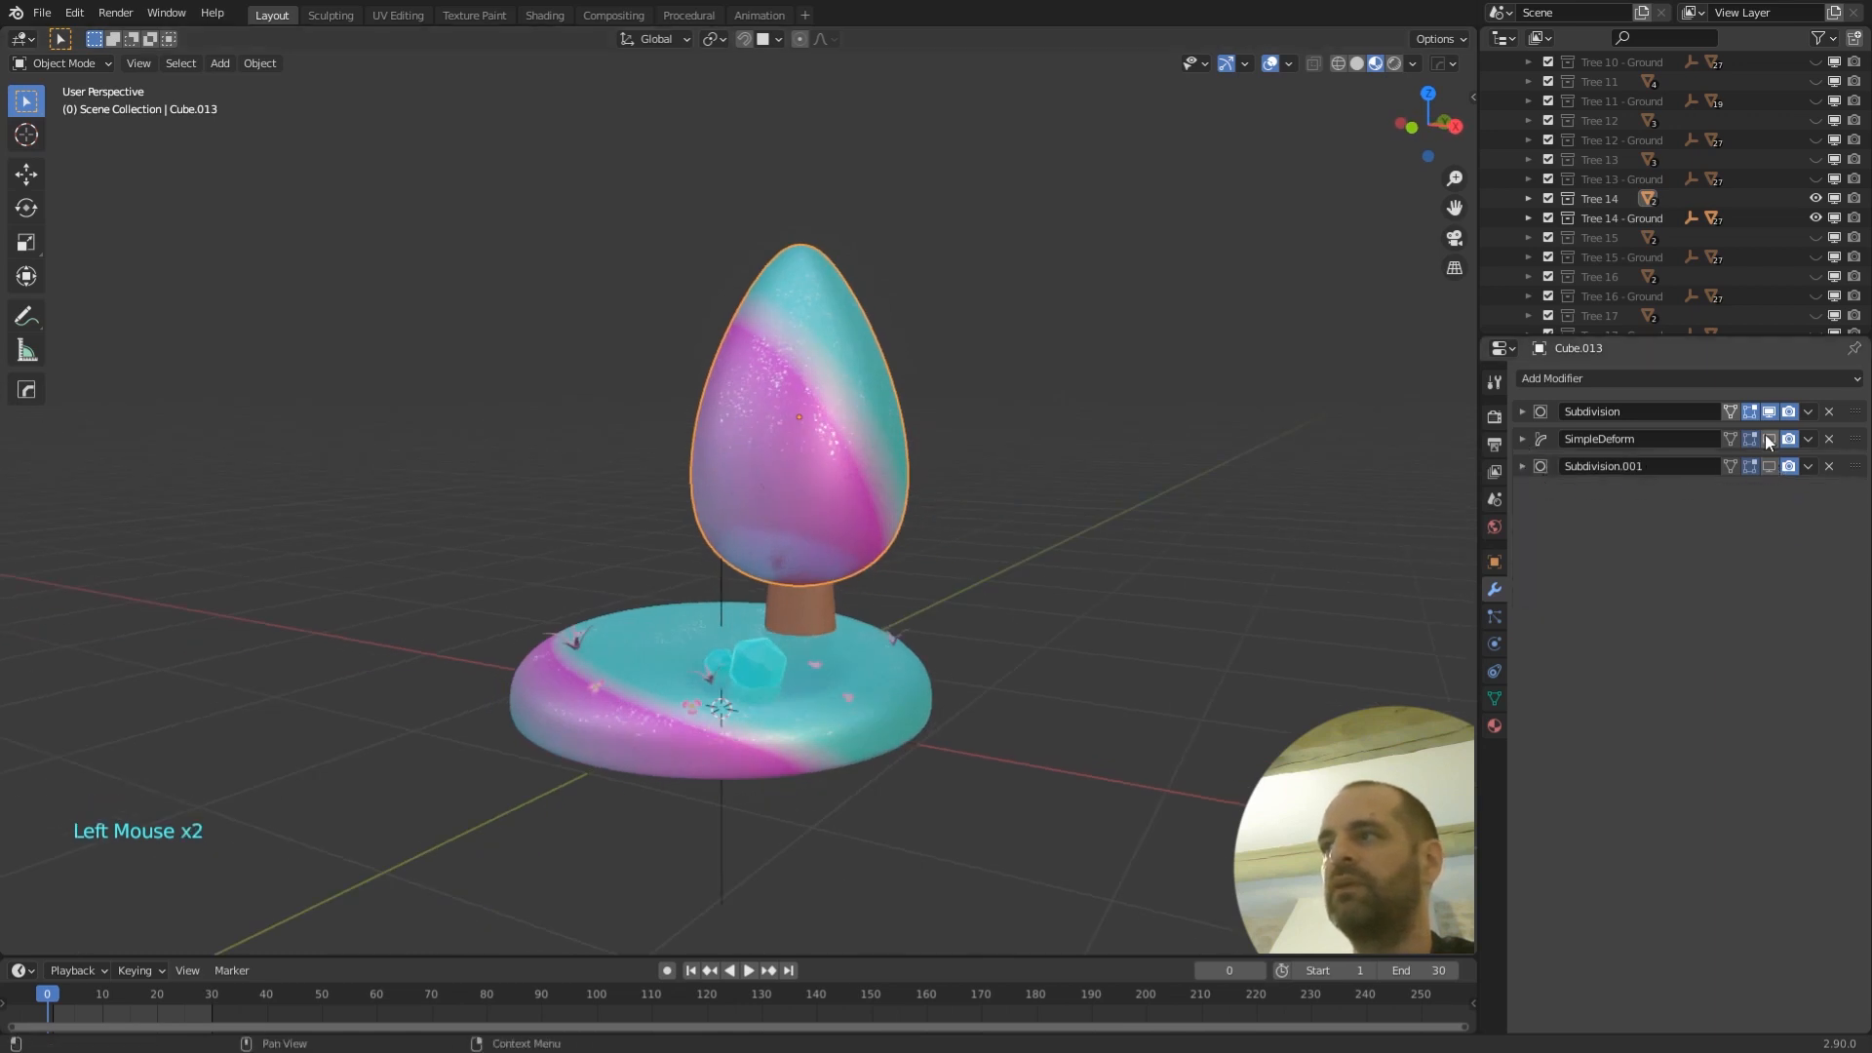
left_click(1770, 411)
- Inspect the crown's tapered base cube from several angles and check its mesh in Edit Mode
middle_click_drag(1345, 512, 856, 456)
middle_click_drag(1004, 421, 856, 310)
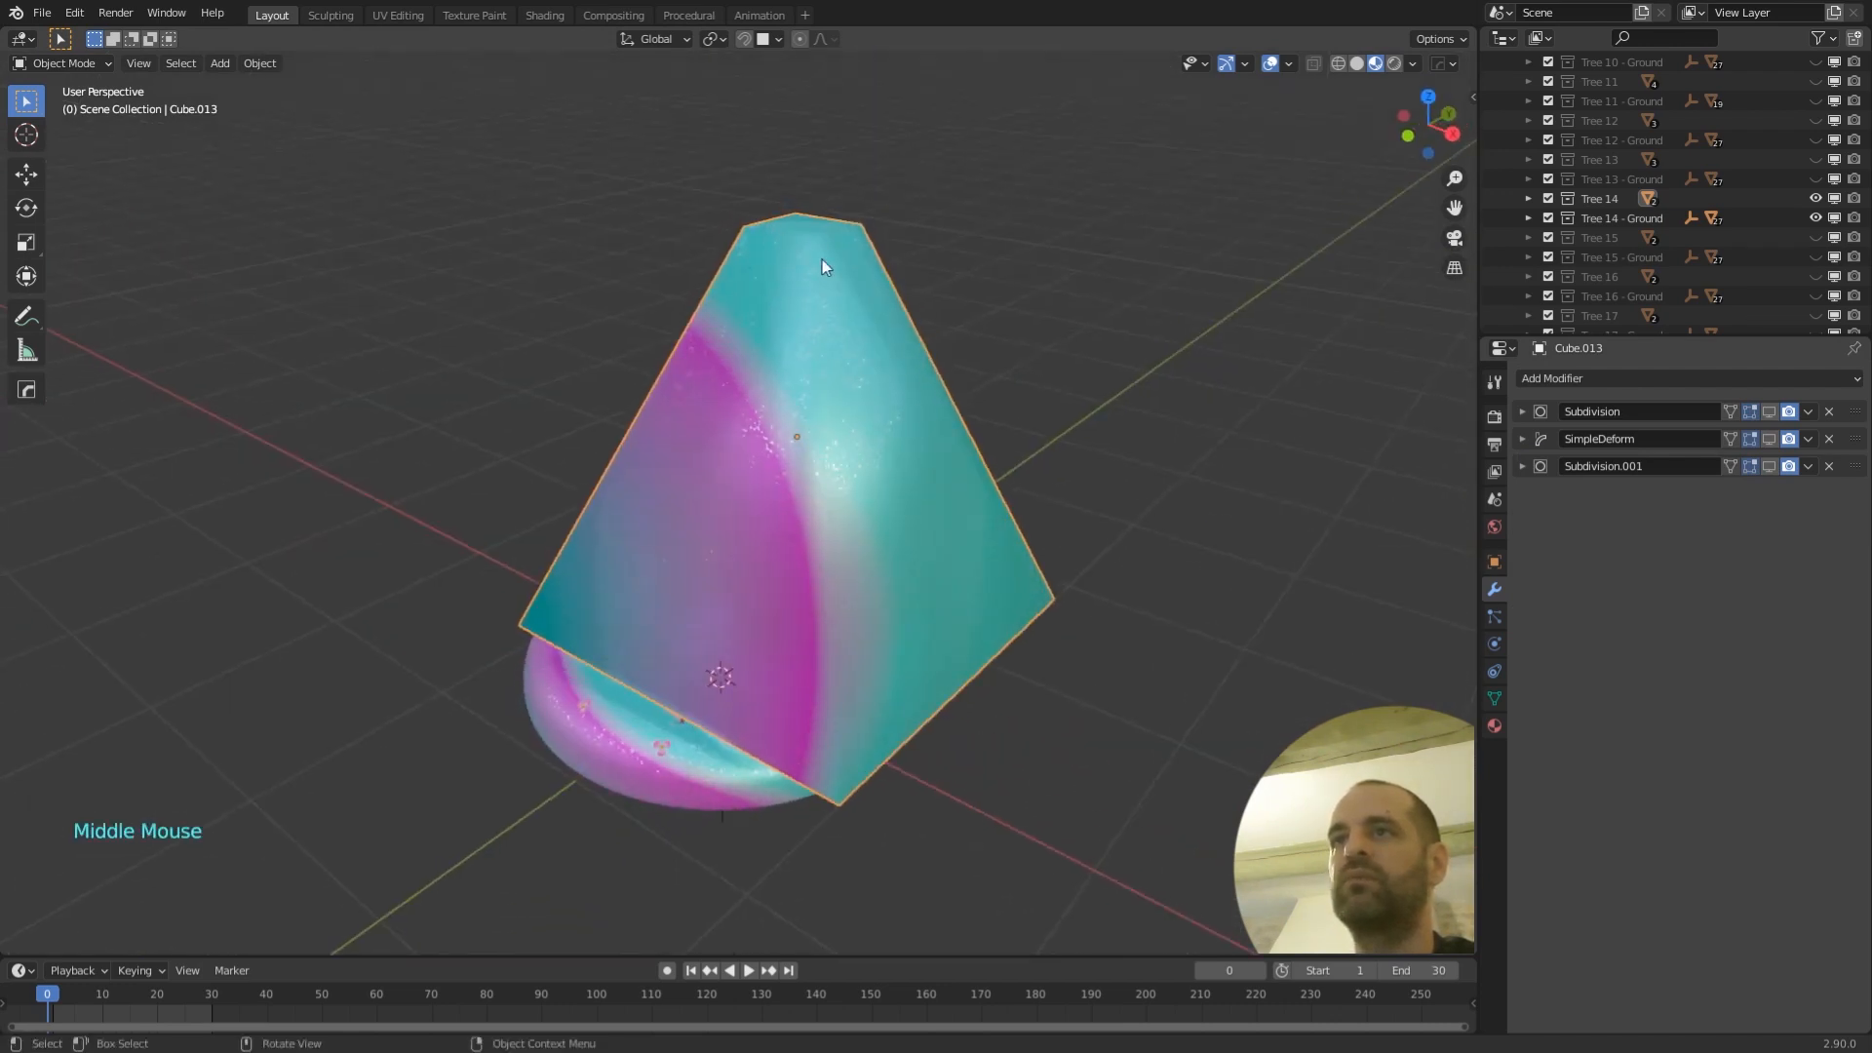
key("Tab")
key("Tab")
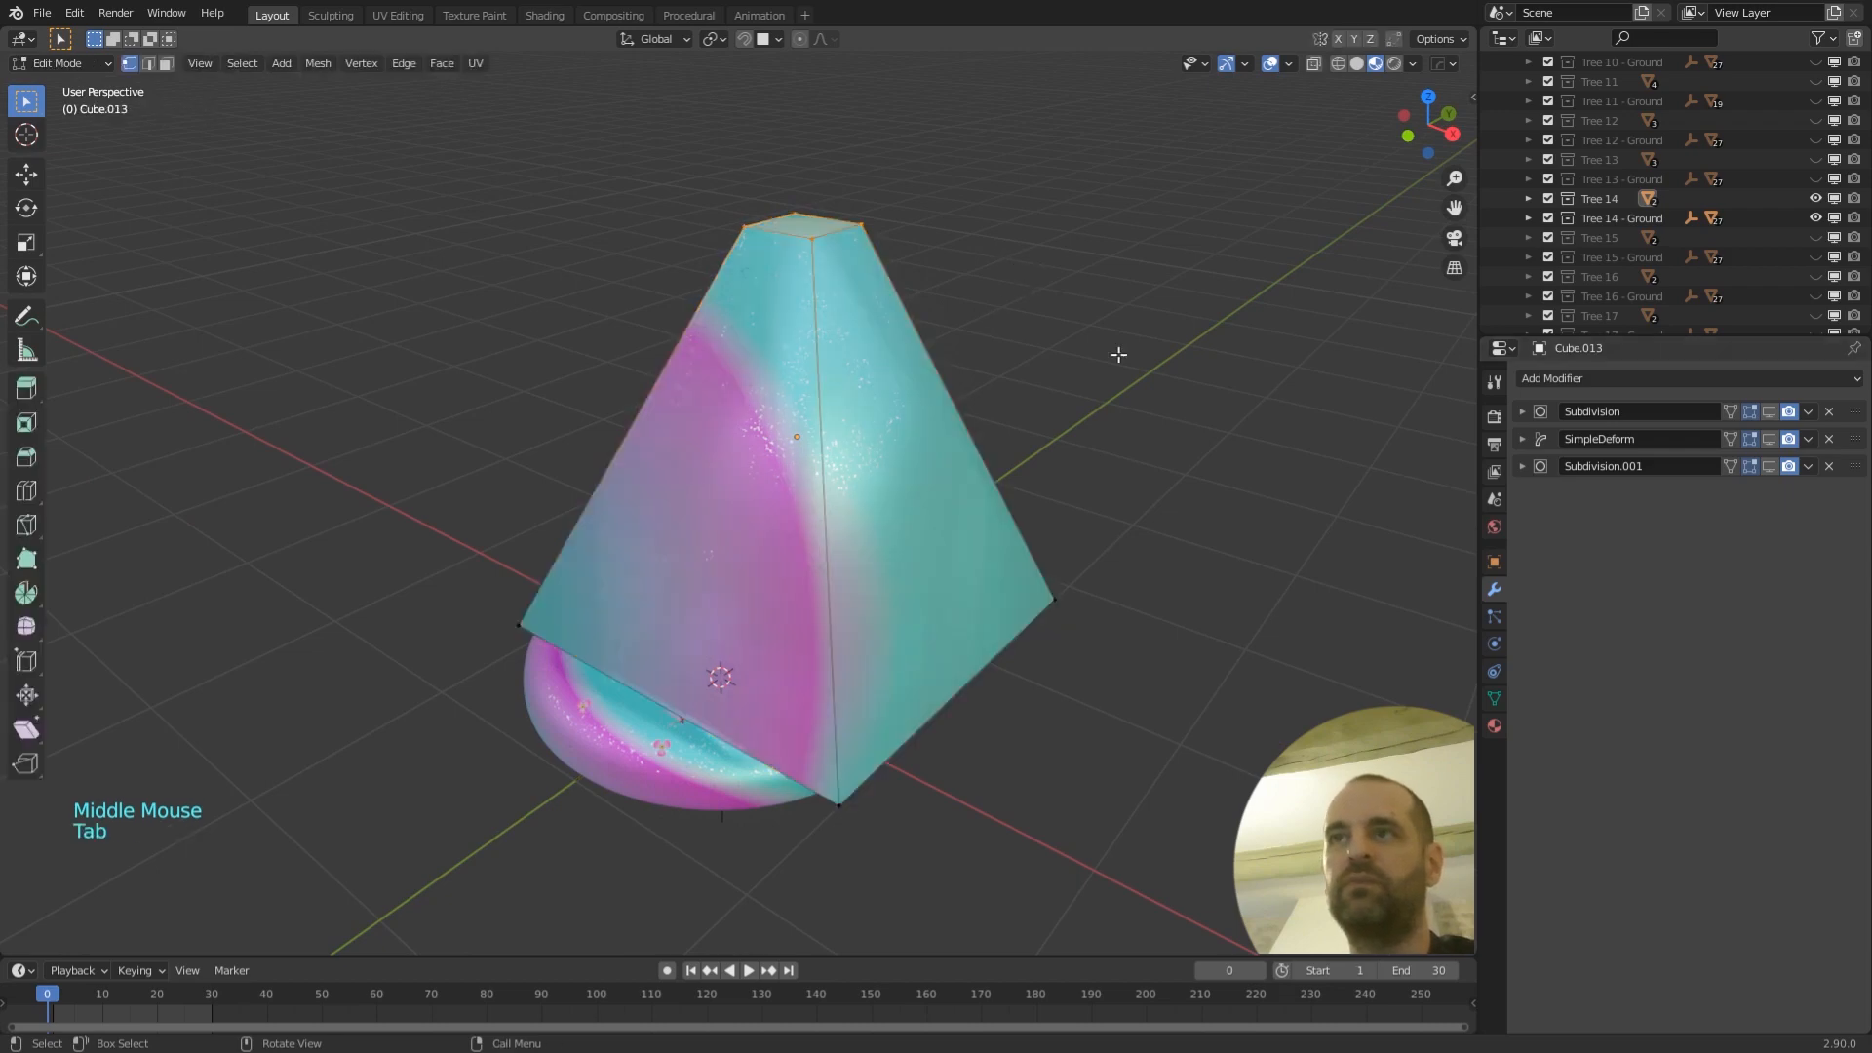
- Turn the first Subdivision modifier back on in the viewport and check its level settings
left_click(1768, 412)
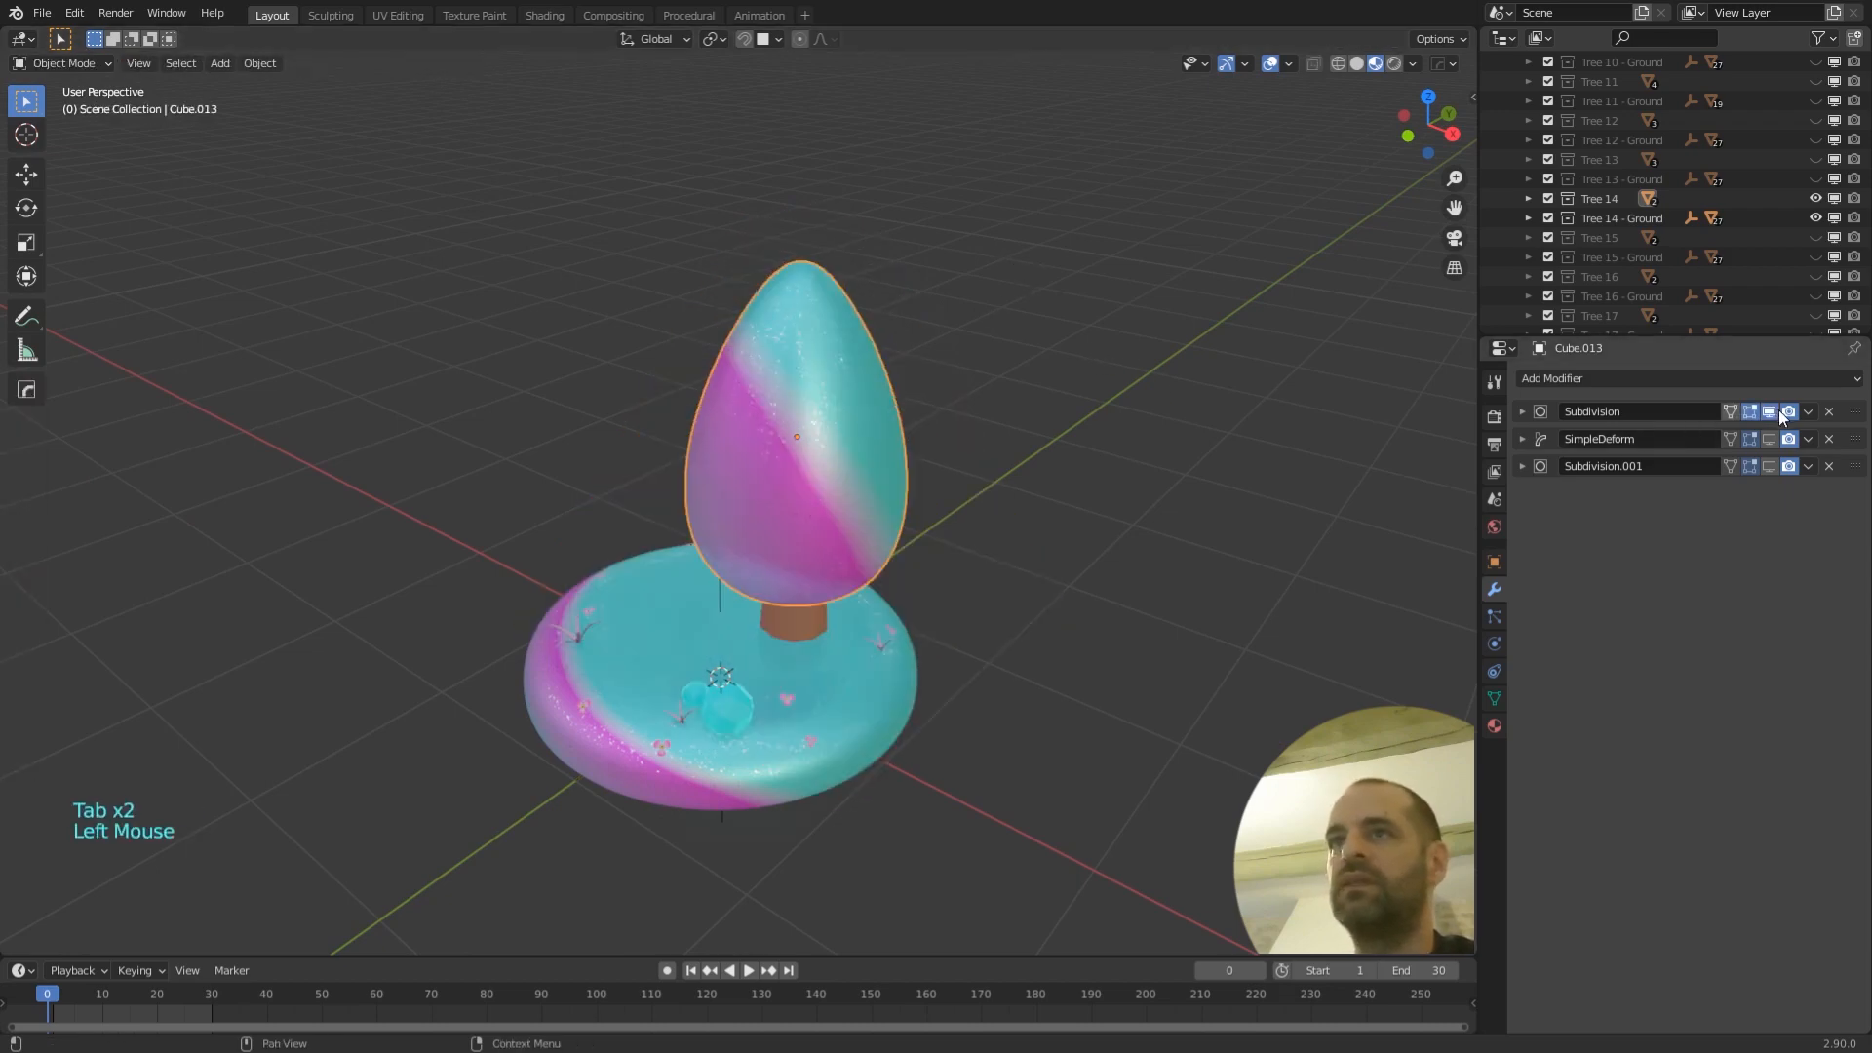
middle_click_drag(1140, 488, 1156, 429)
left_click(1522, 412)
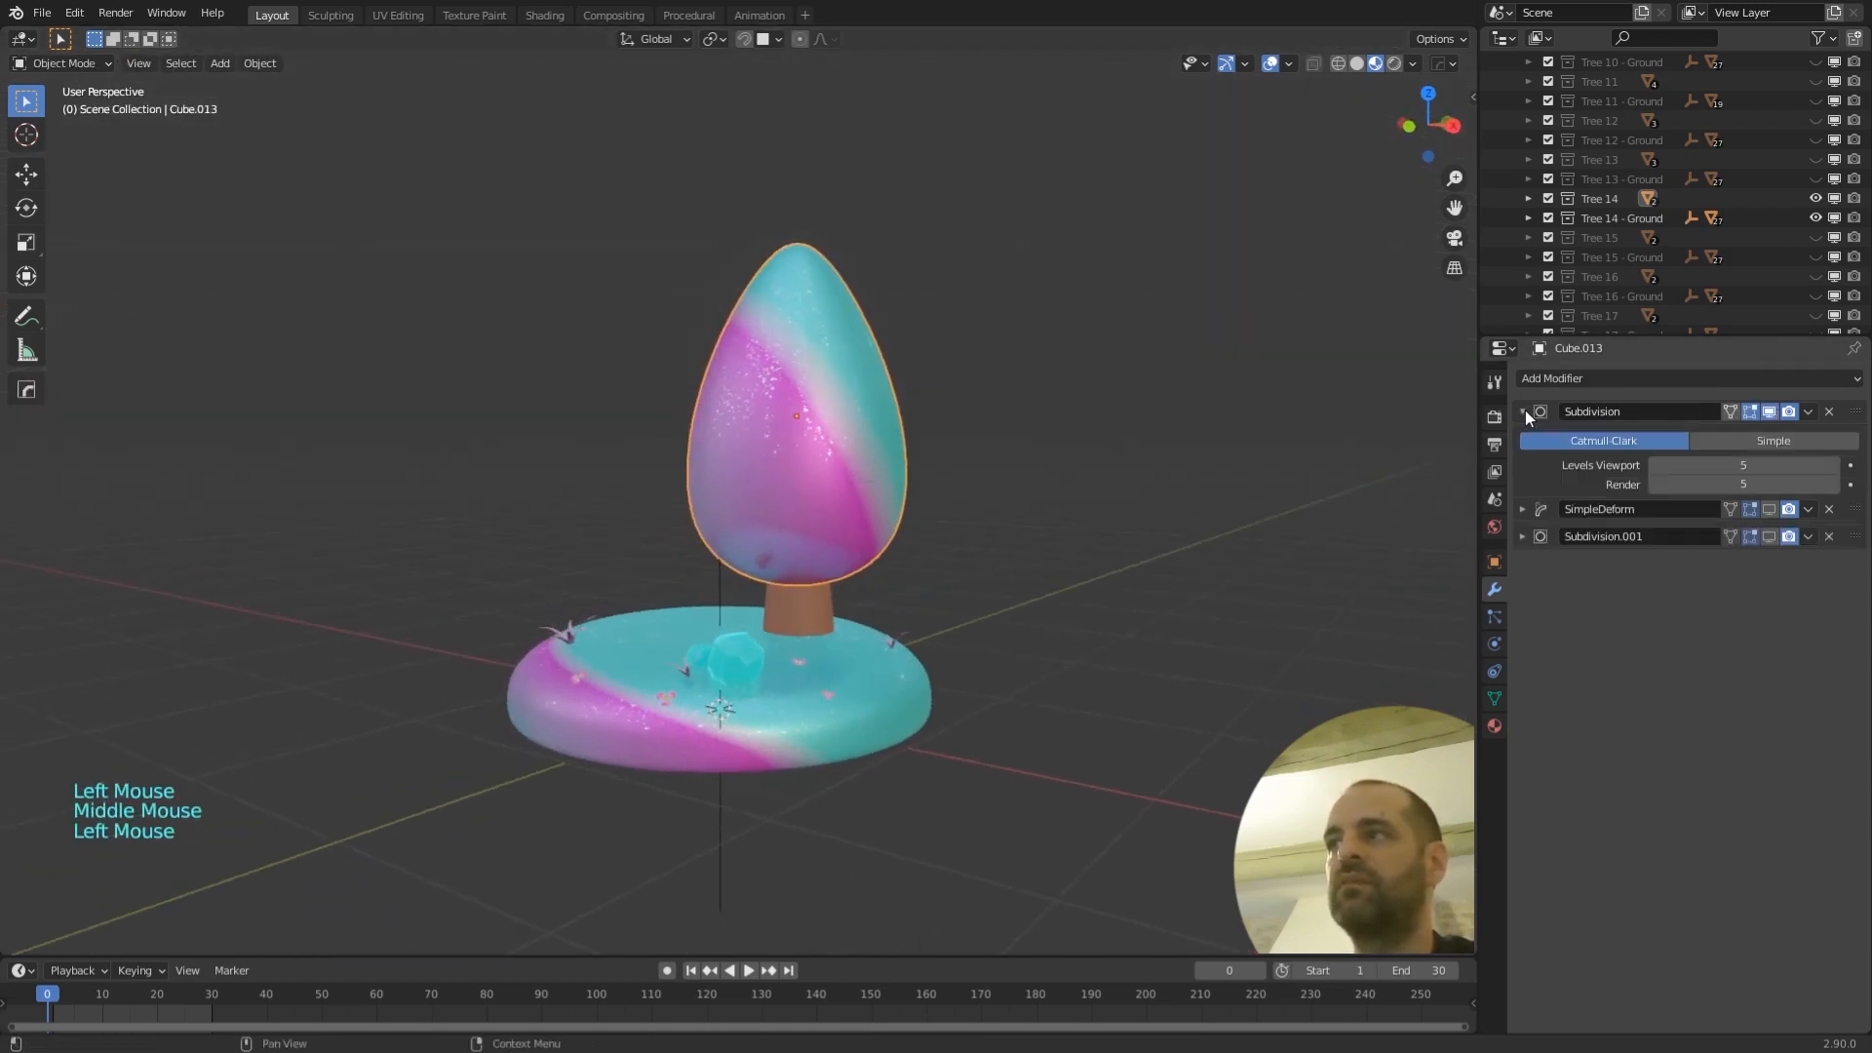
left_click(1522, 412)
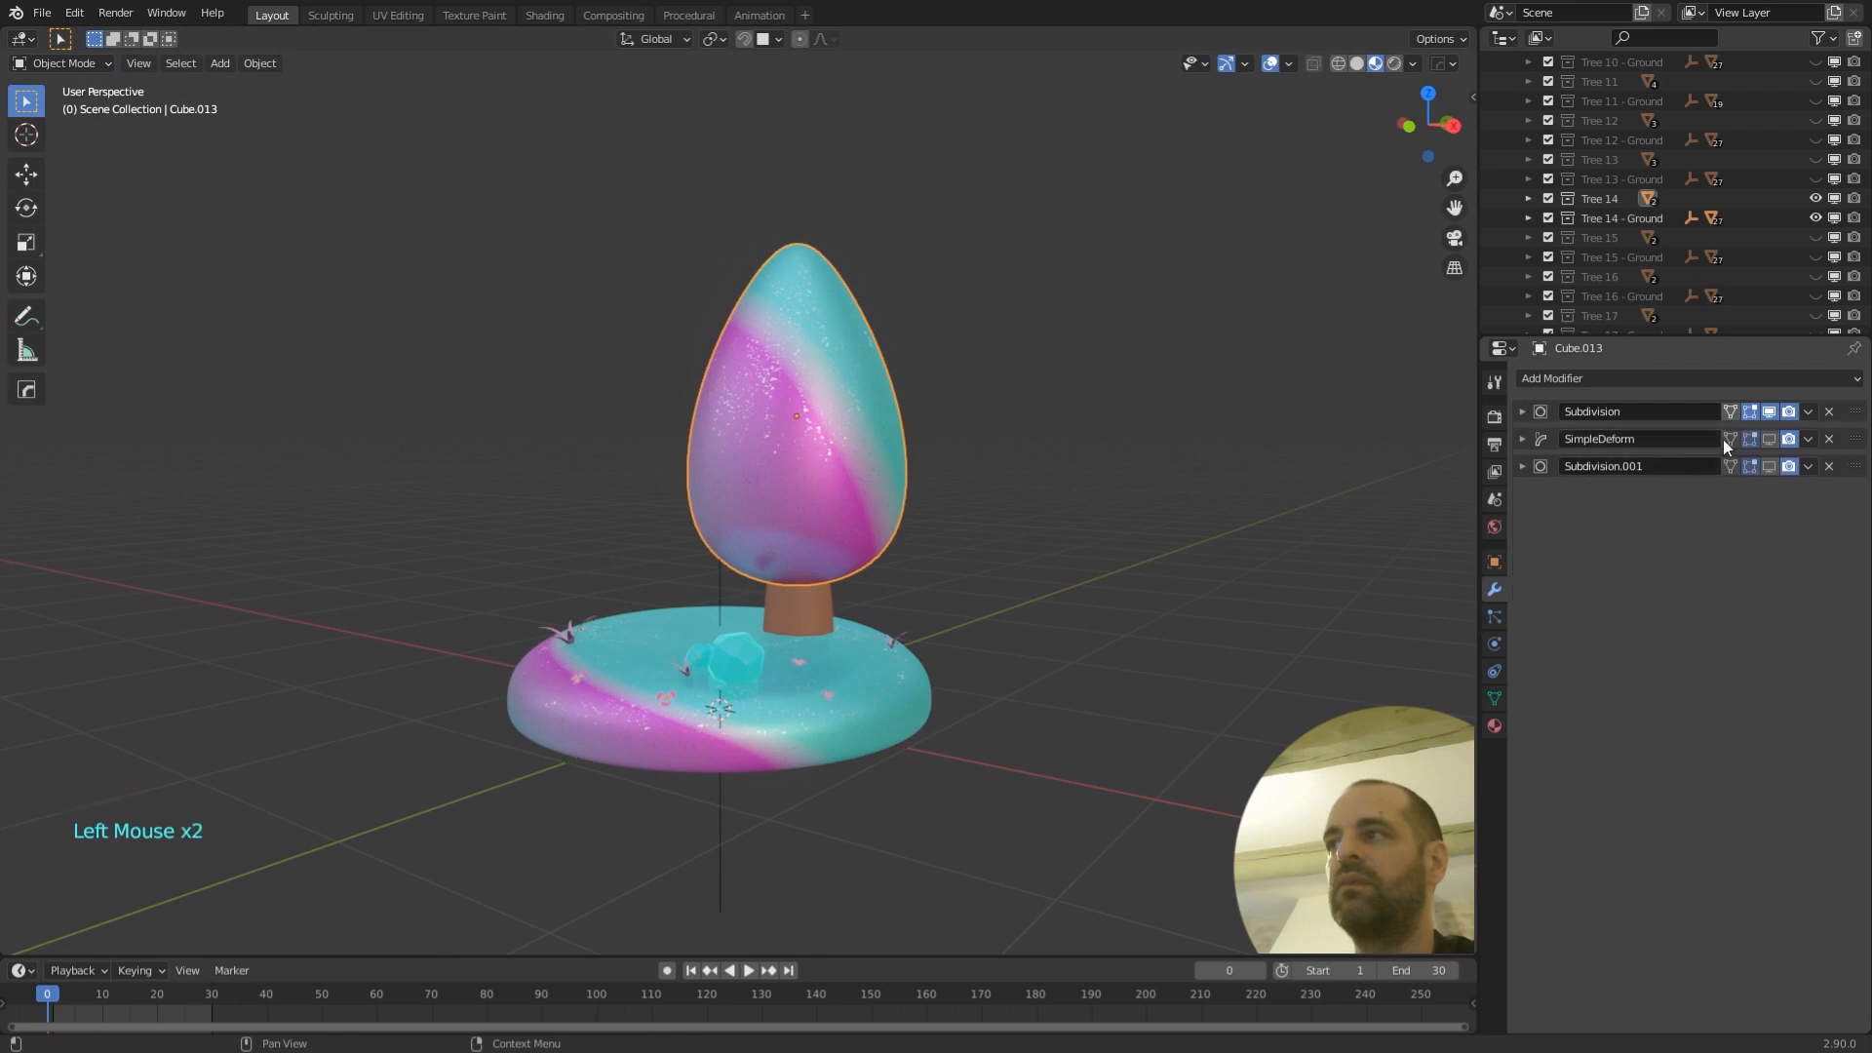
- Review the SimpleDeform twist settings and turn the modifier back on in the viewport to view the twisted crown
left_click(1522, 439)
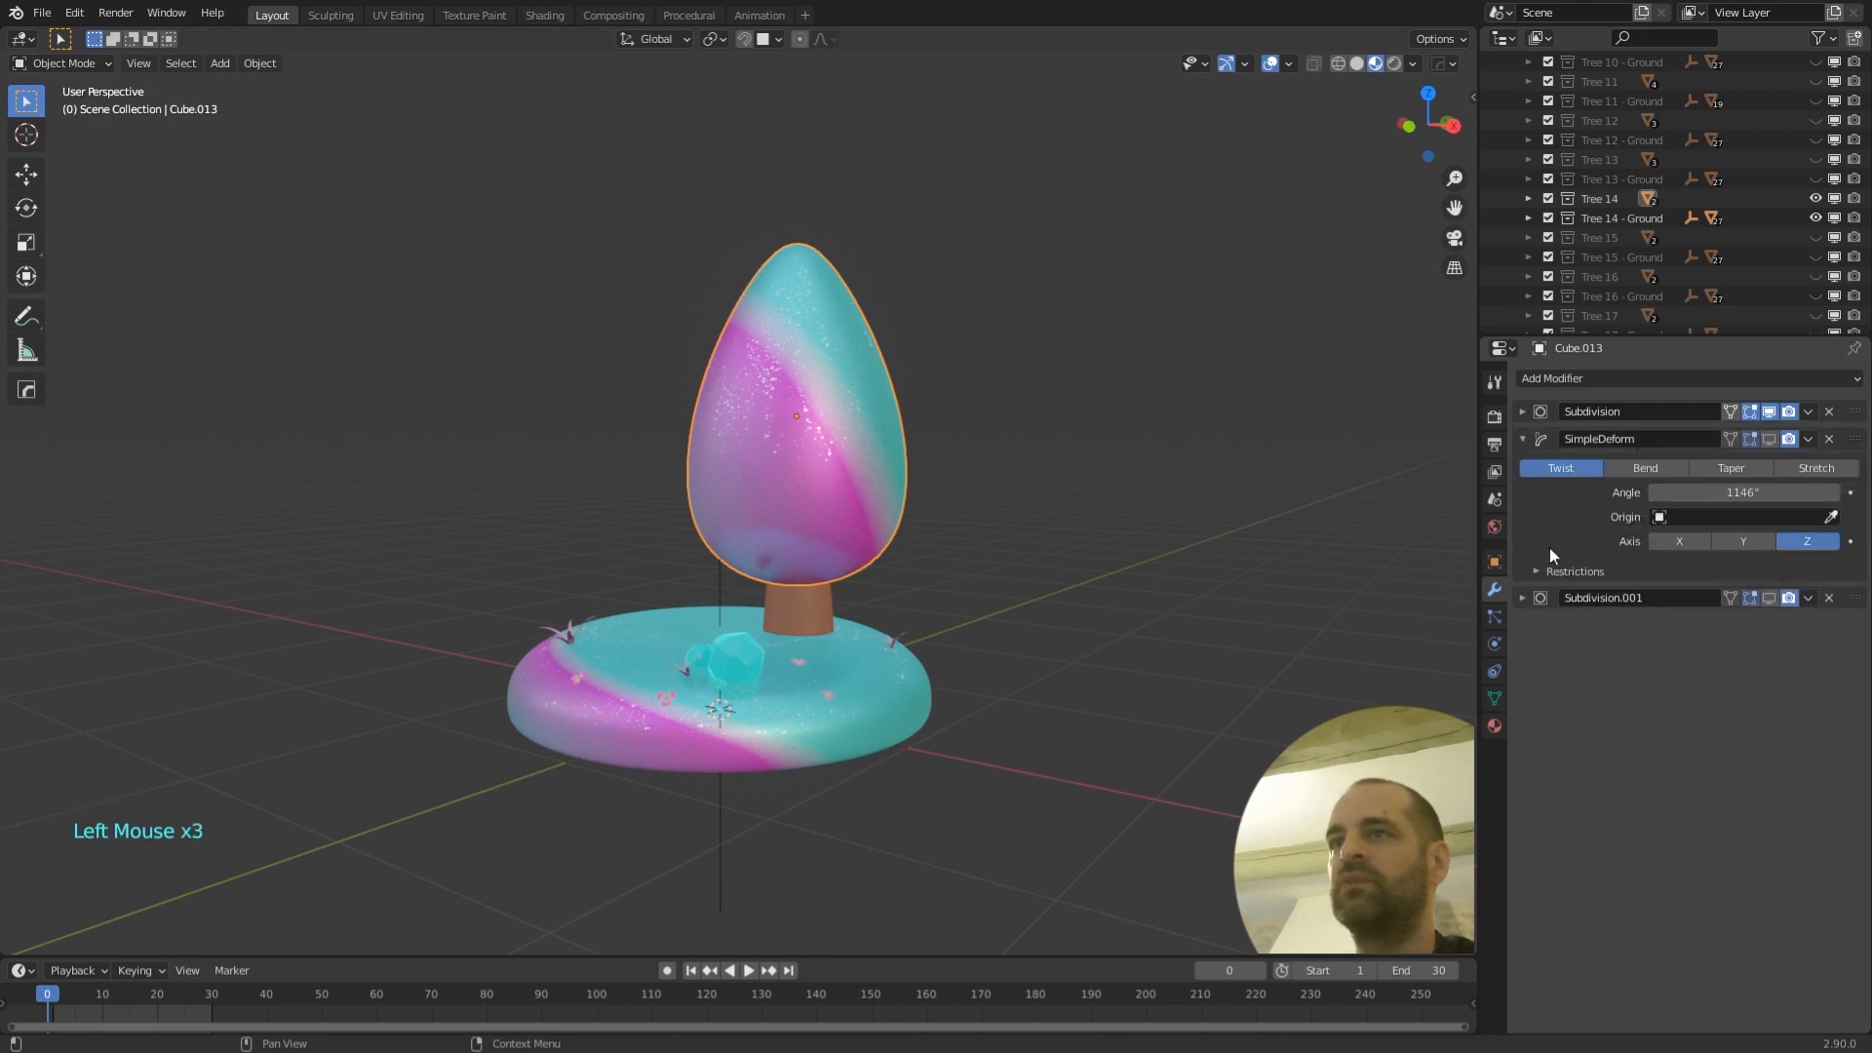
middle_click_drag(1121, 487, 1028, 473)
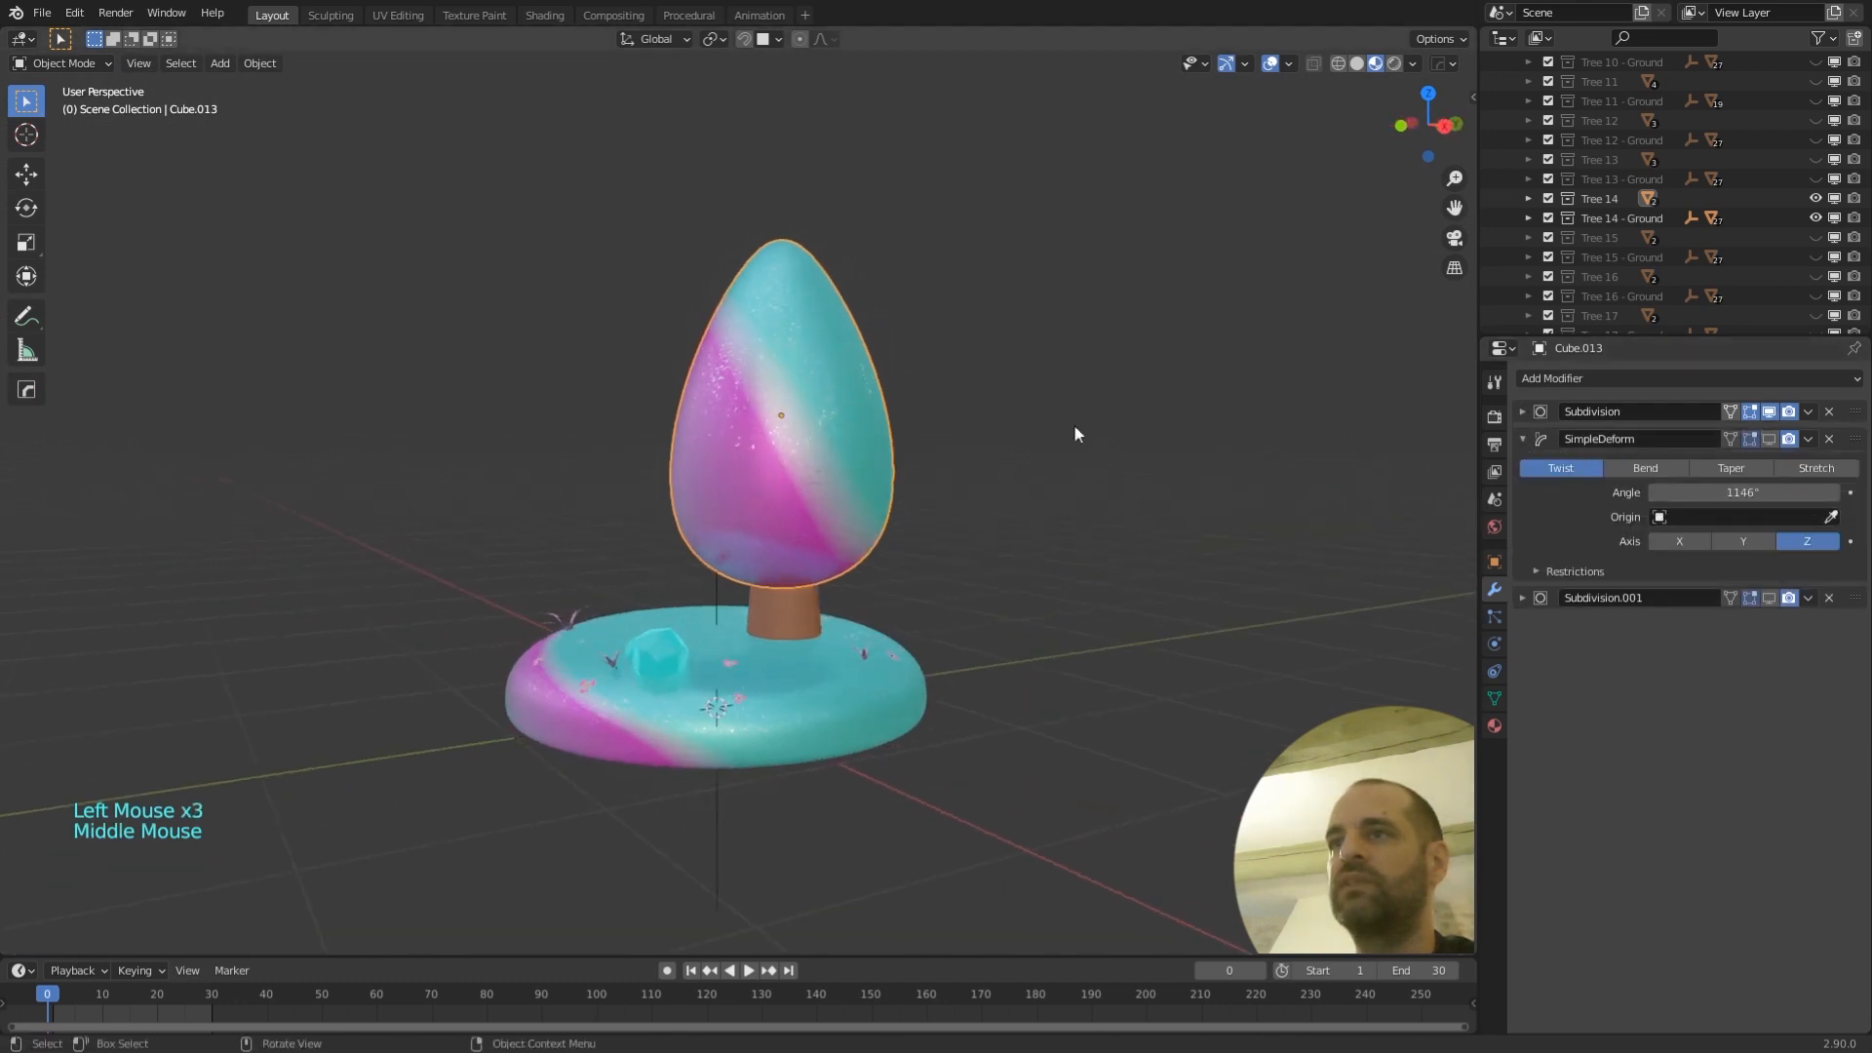
middle_click_drag(783, 490, 847, 389)
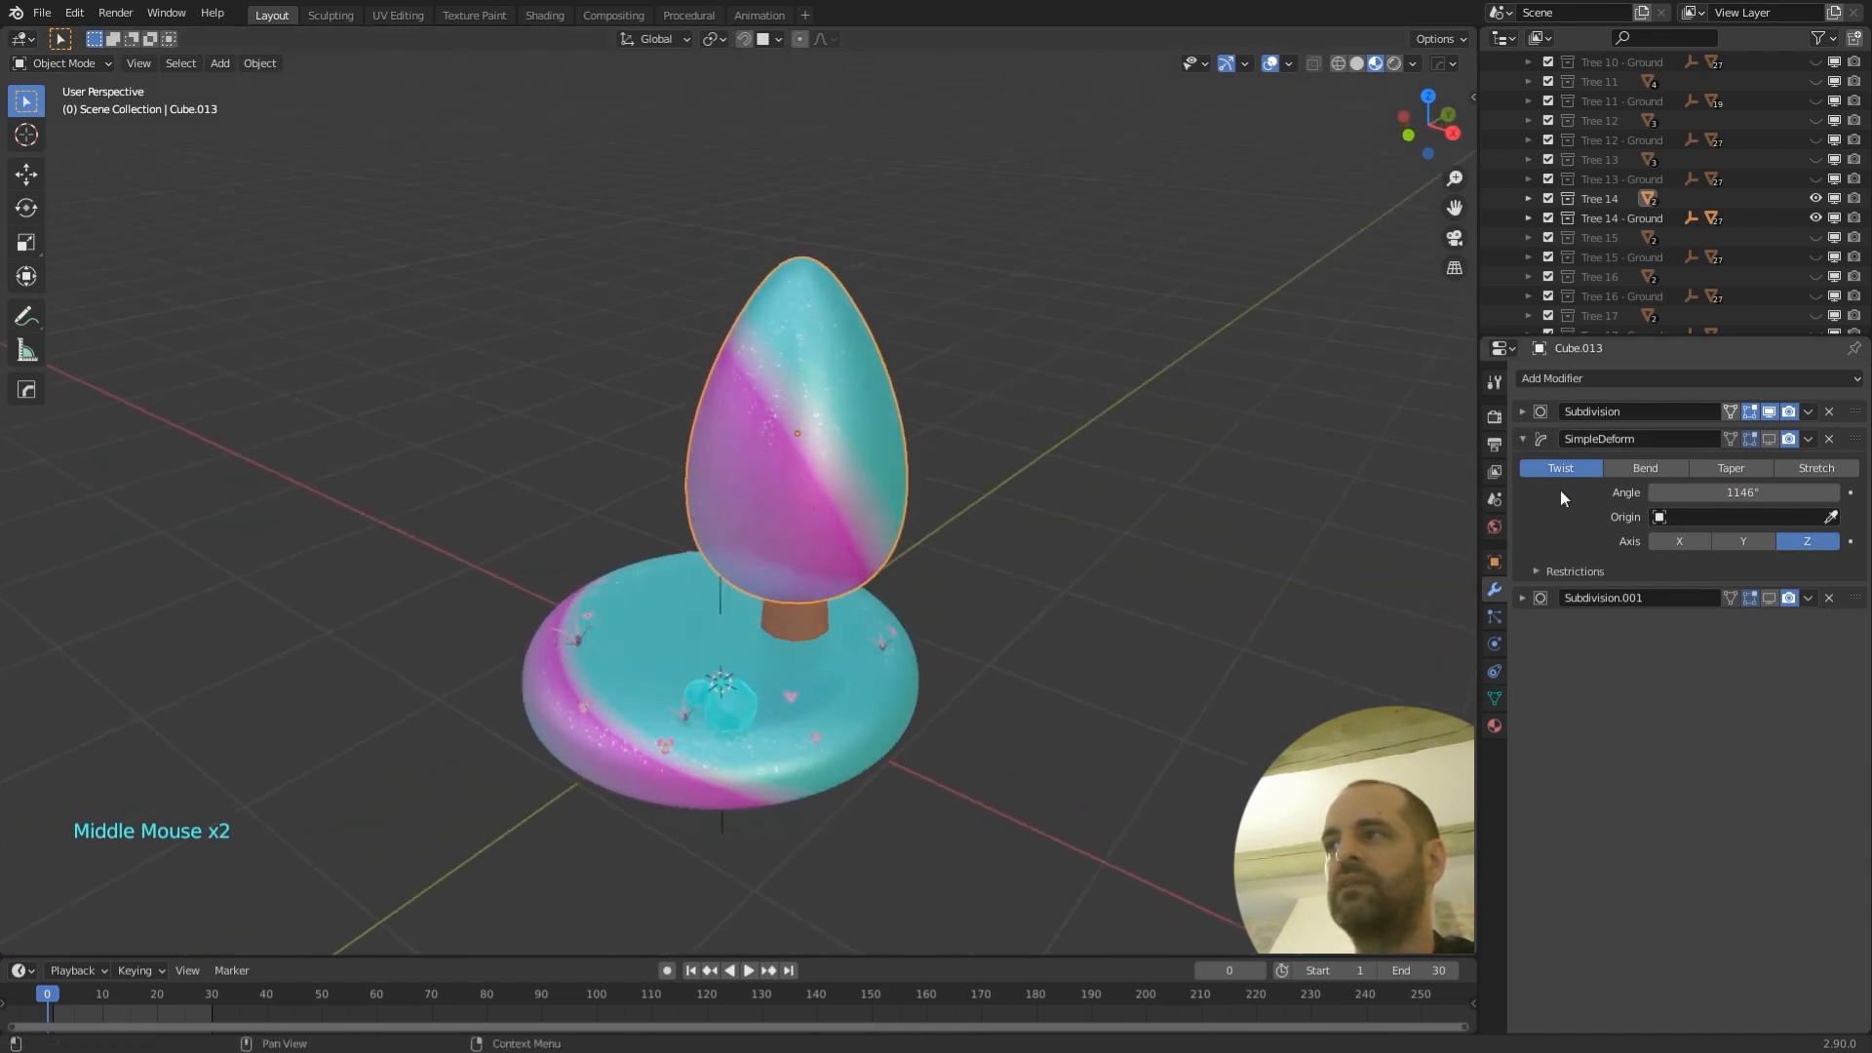
middle_click_drag(1176, 493, 1032, 497)
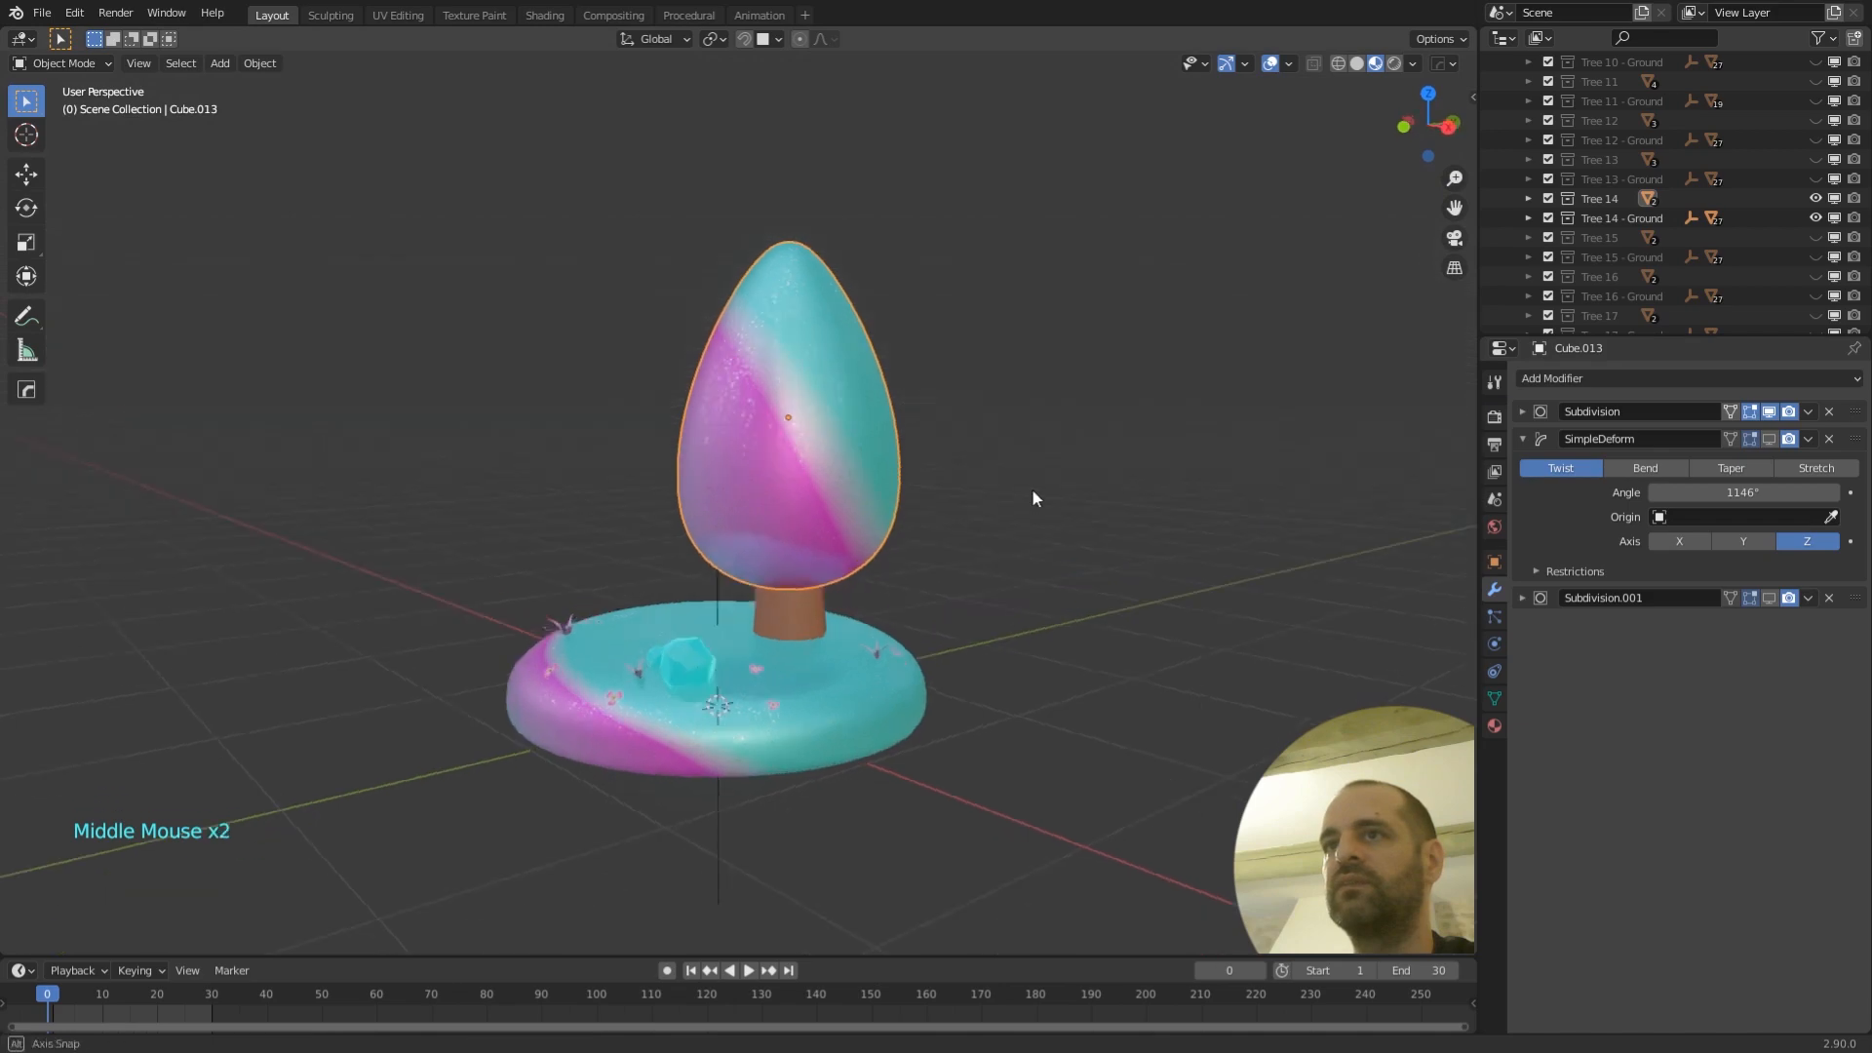
scroll(951, 522, "up", 2)
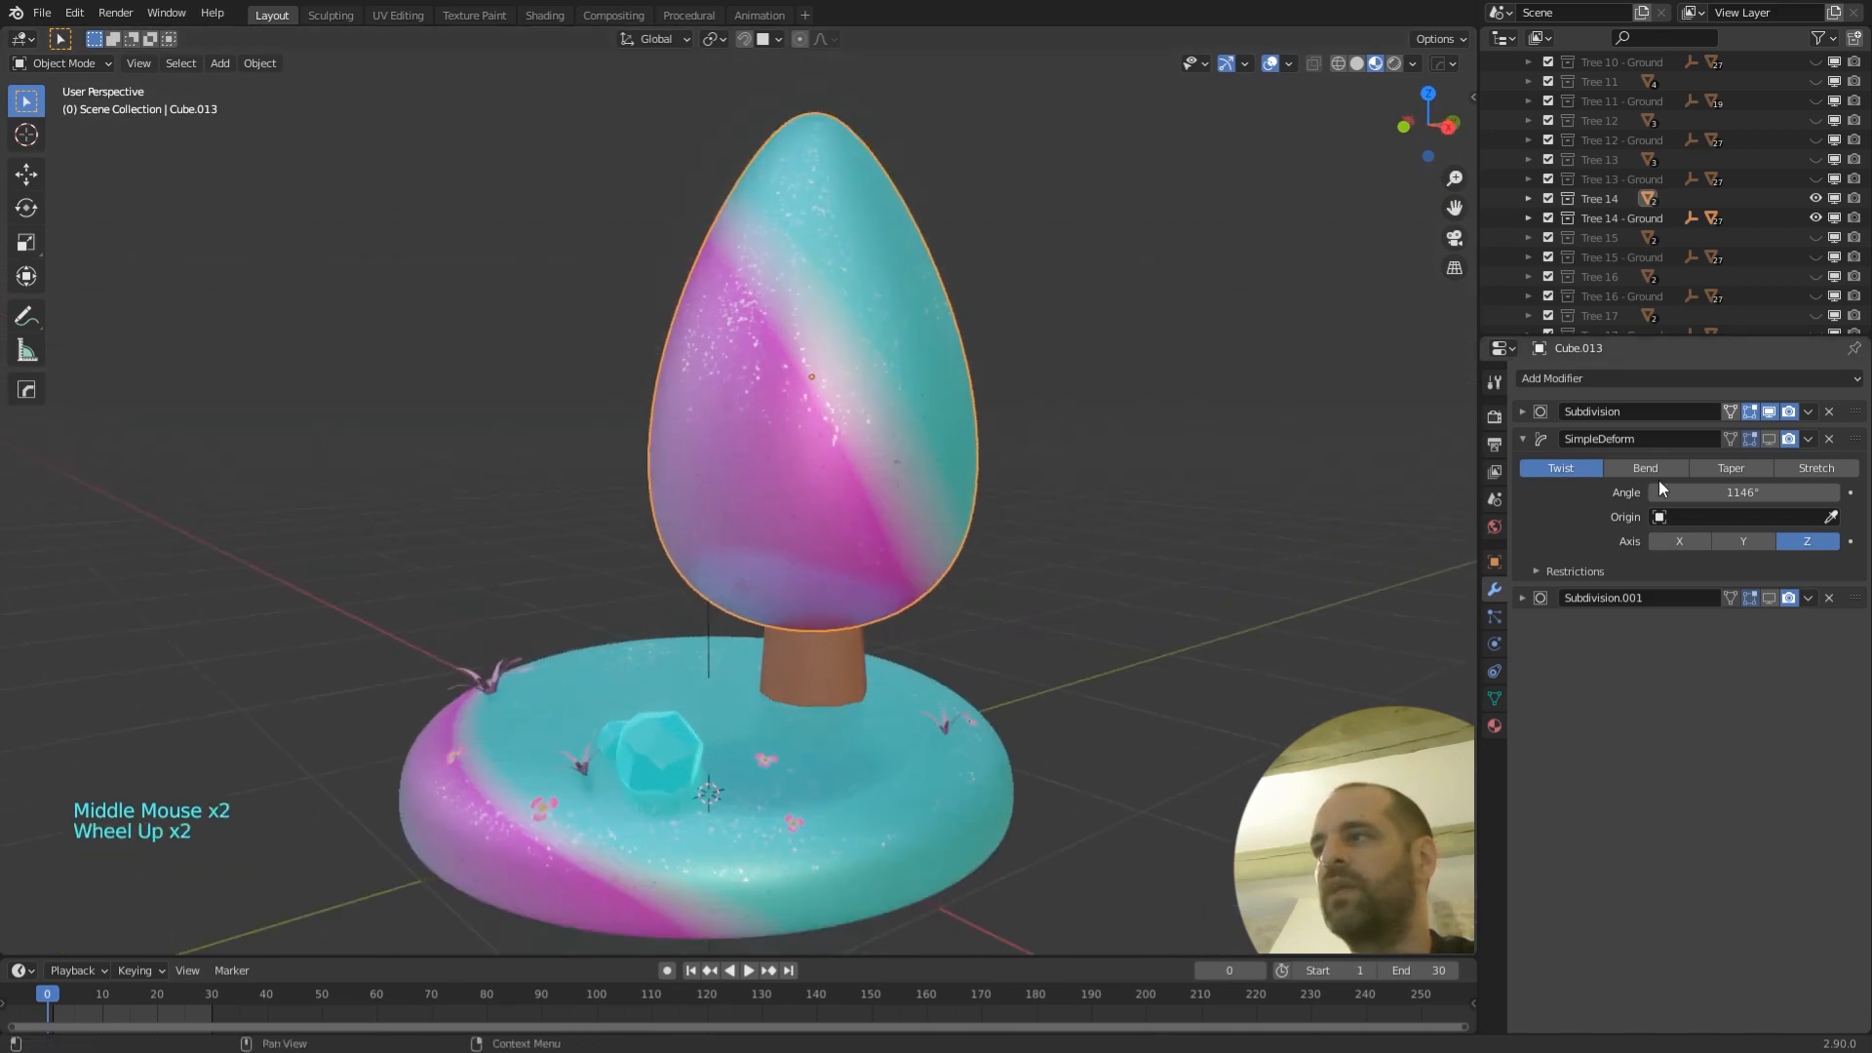
left_click(1770, 439)
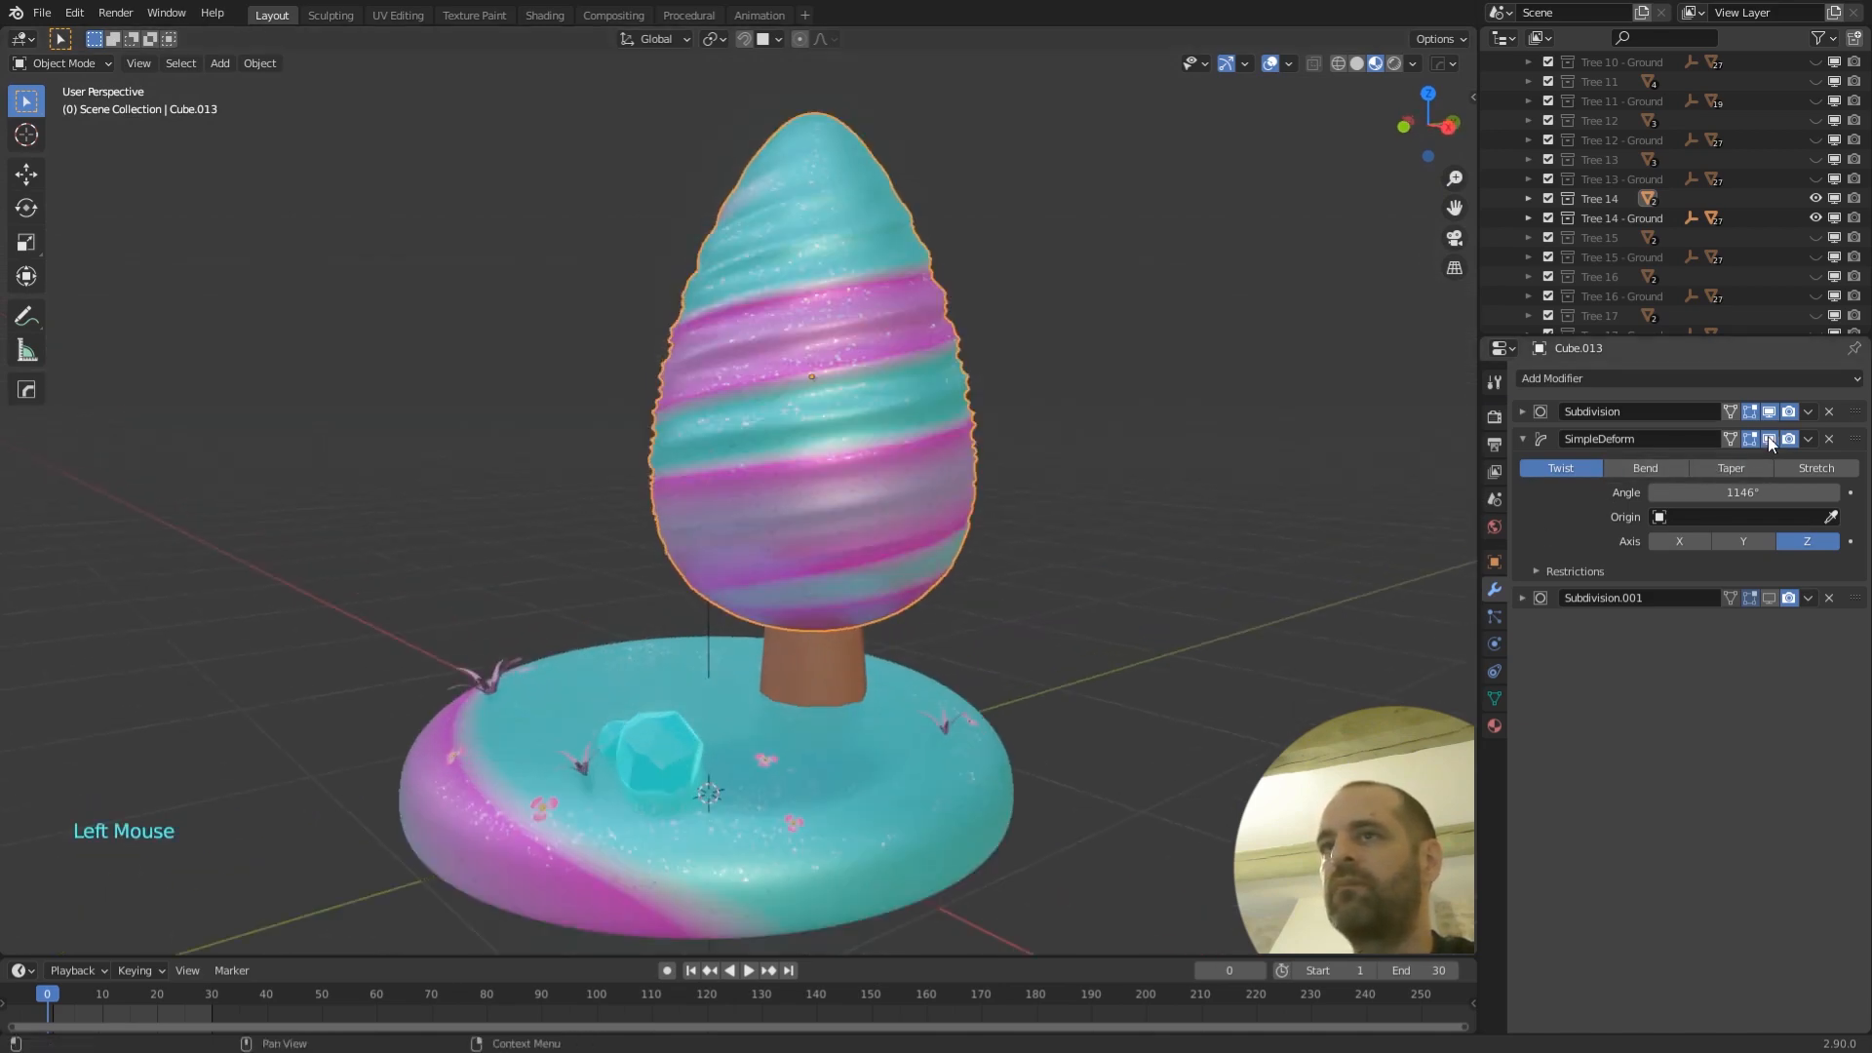
middle_click_drag(1045, 496, 1145, 485)
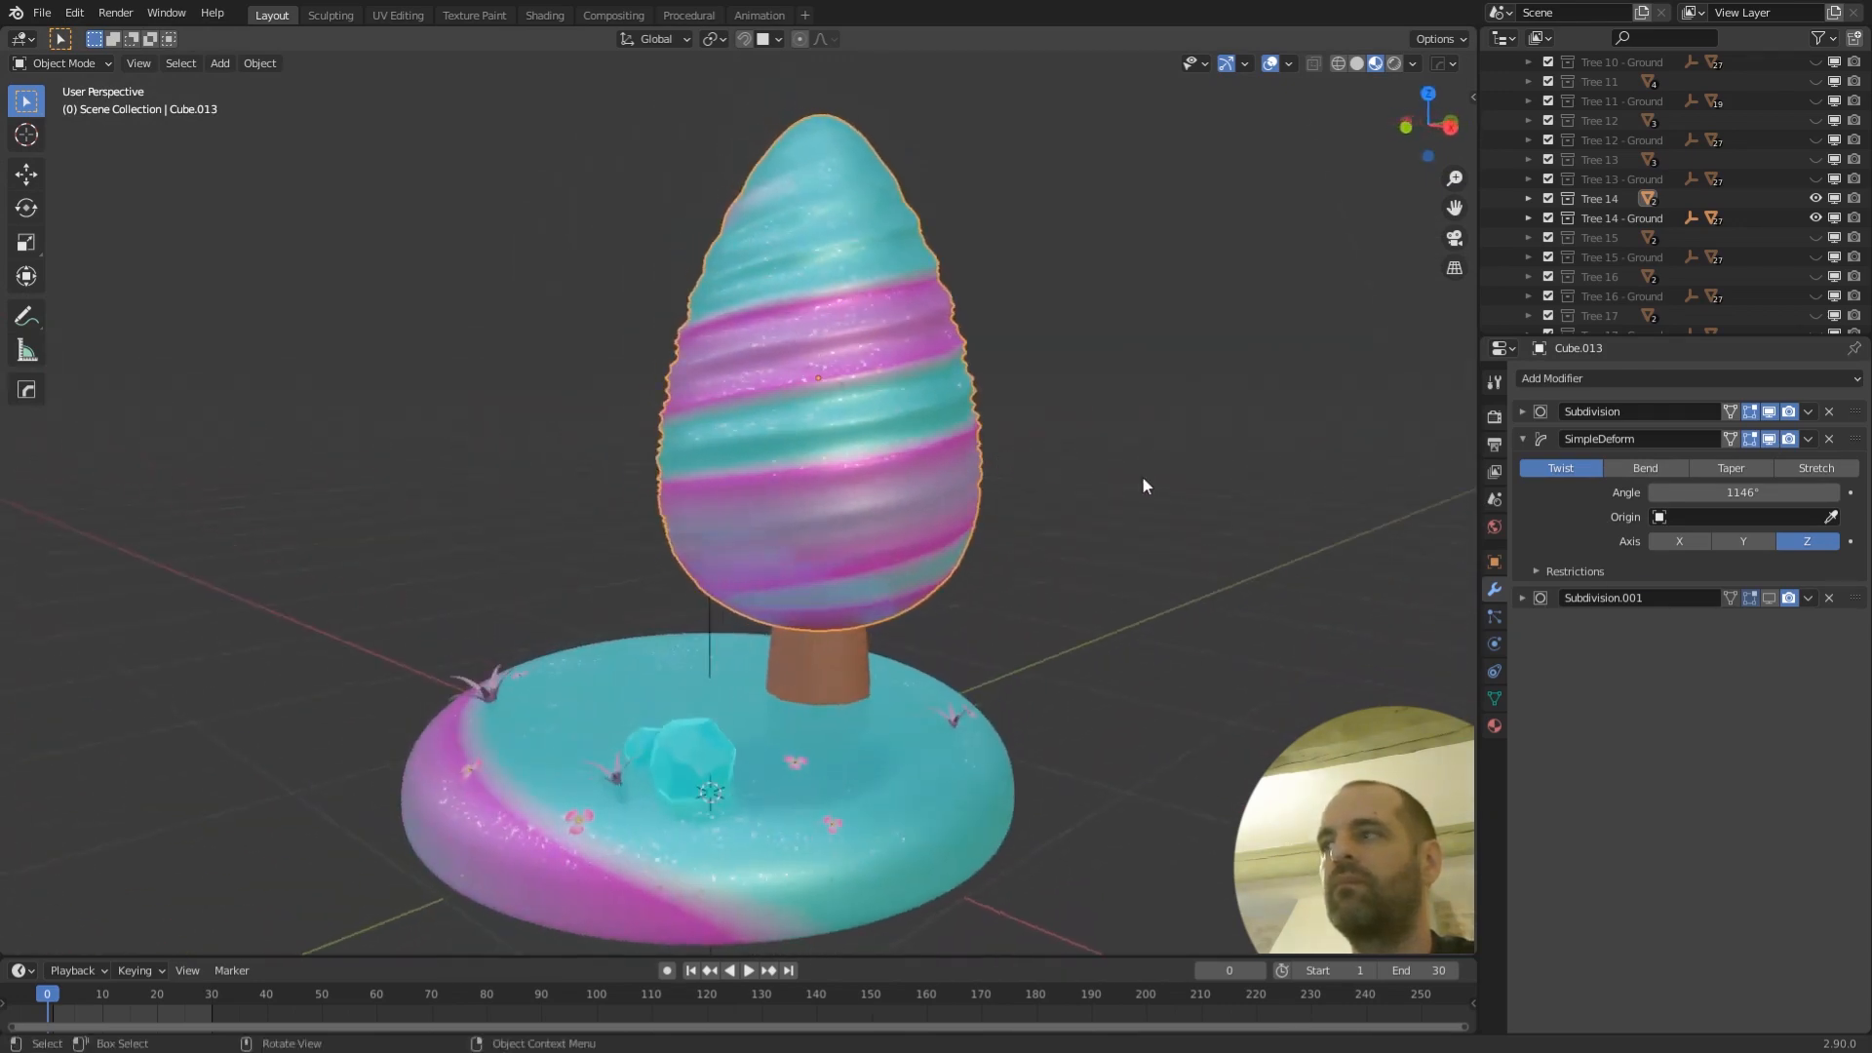
- Turn the Subdivision.001 modifier back on in the viewport and view the smoothed swirls
left_click(1769, 598)
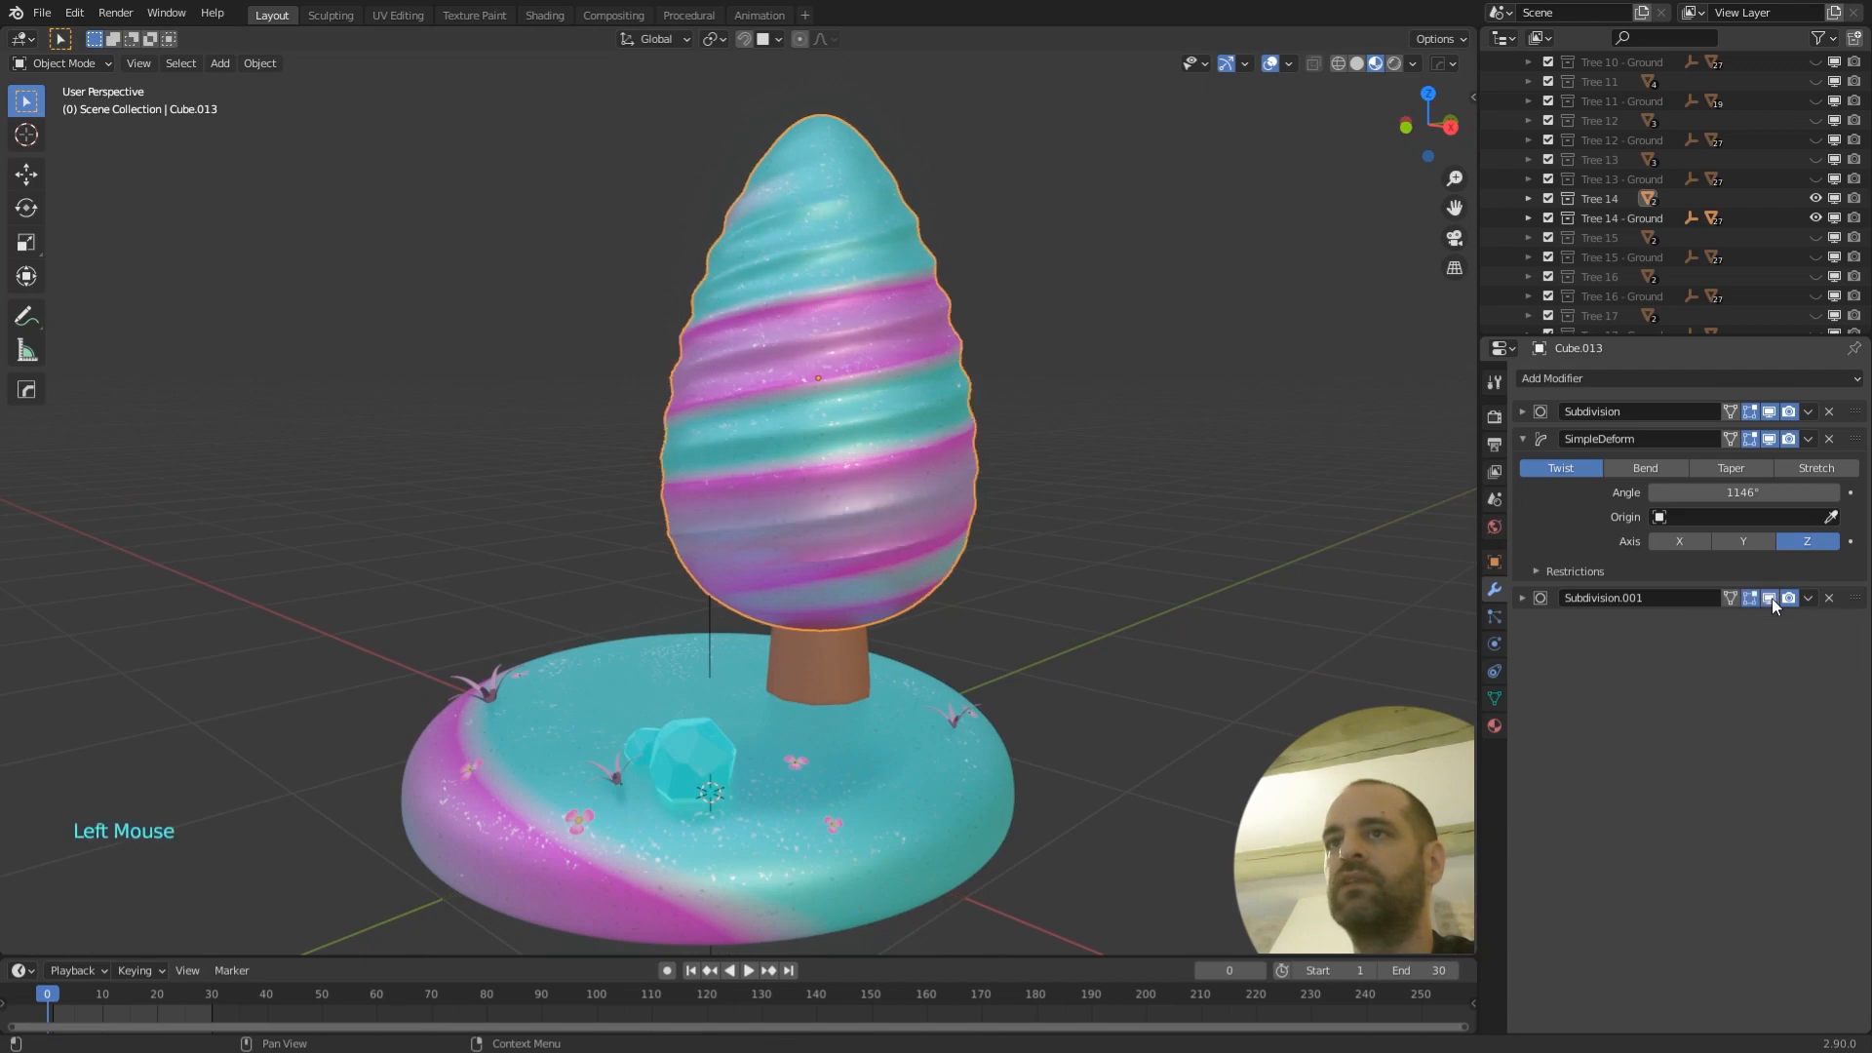
left_click(1523, 440)
middle_click_drag(1057, 485, 1114, 476)
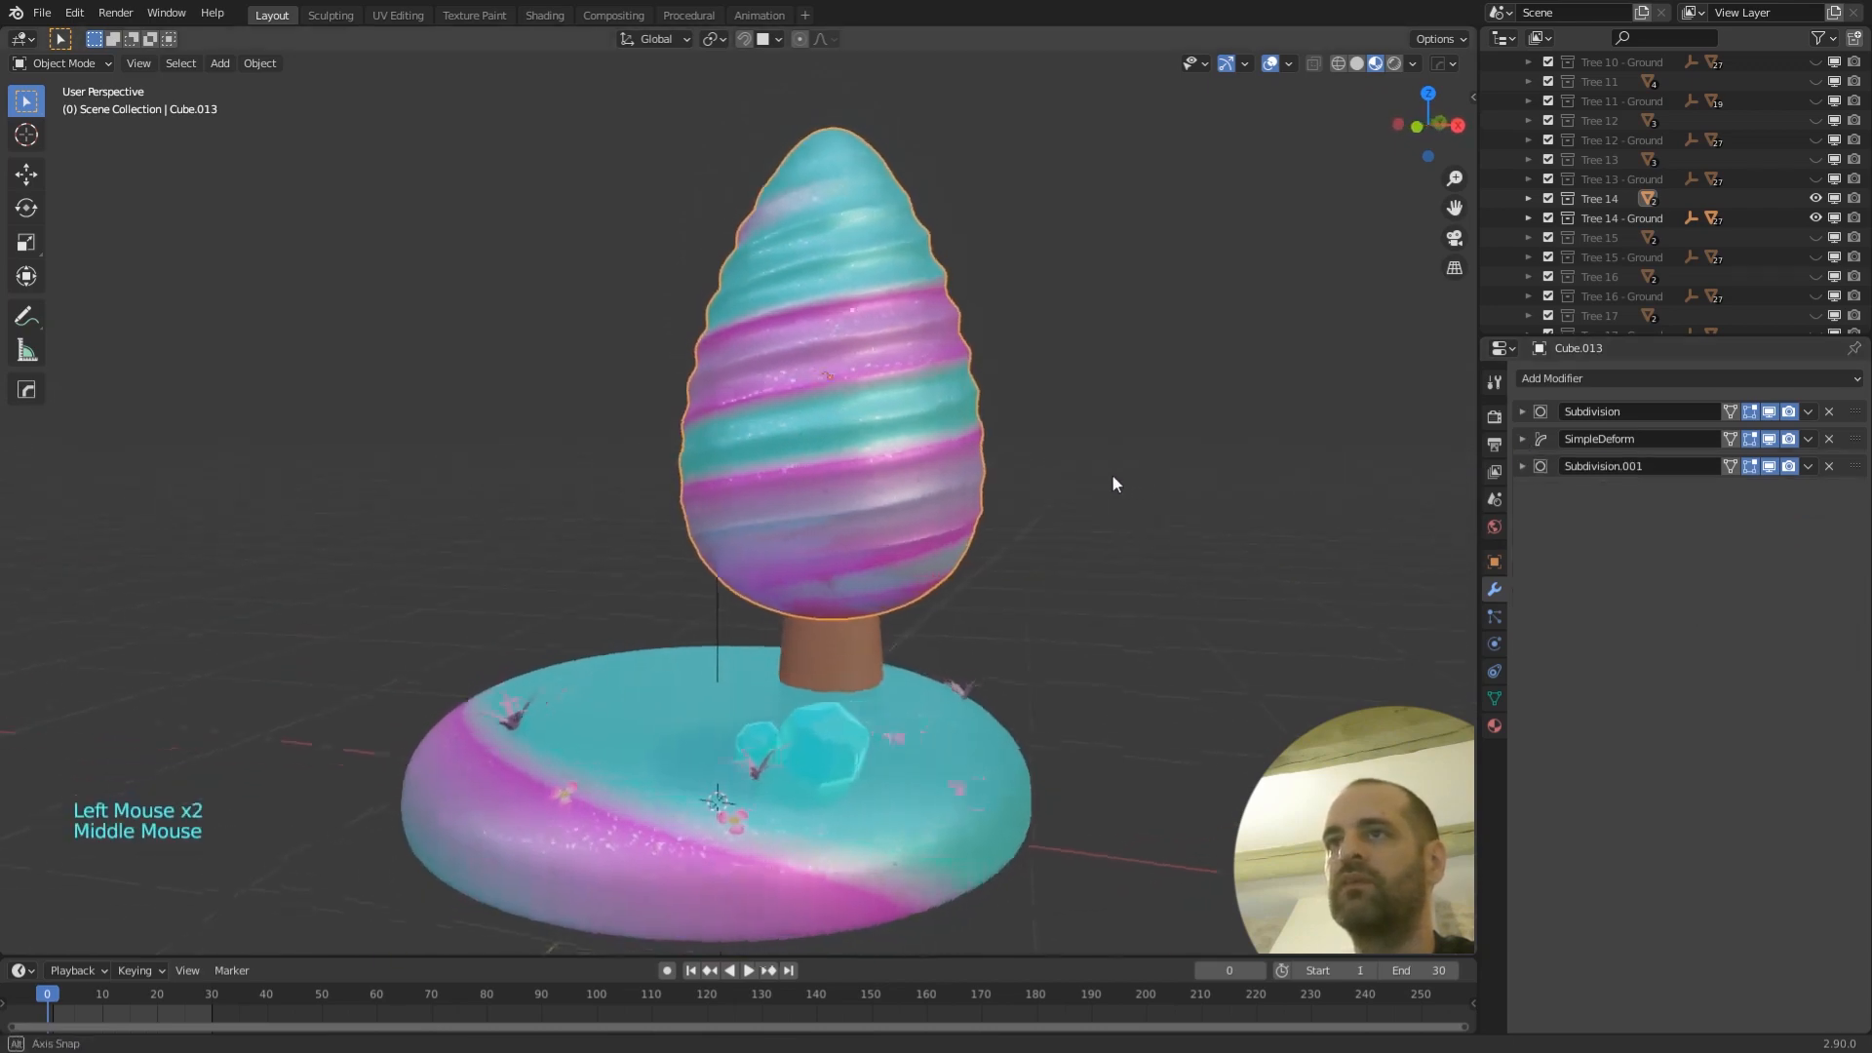
- Switch to the Shading workspace and inspect the twisted crown's speckled stripes up close
left_click(539, 18)
scroll(926, 257, "up", 2)
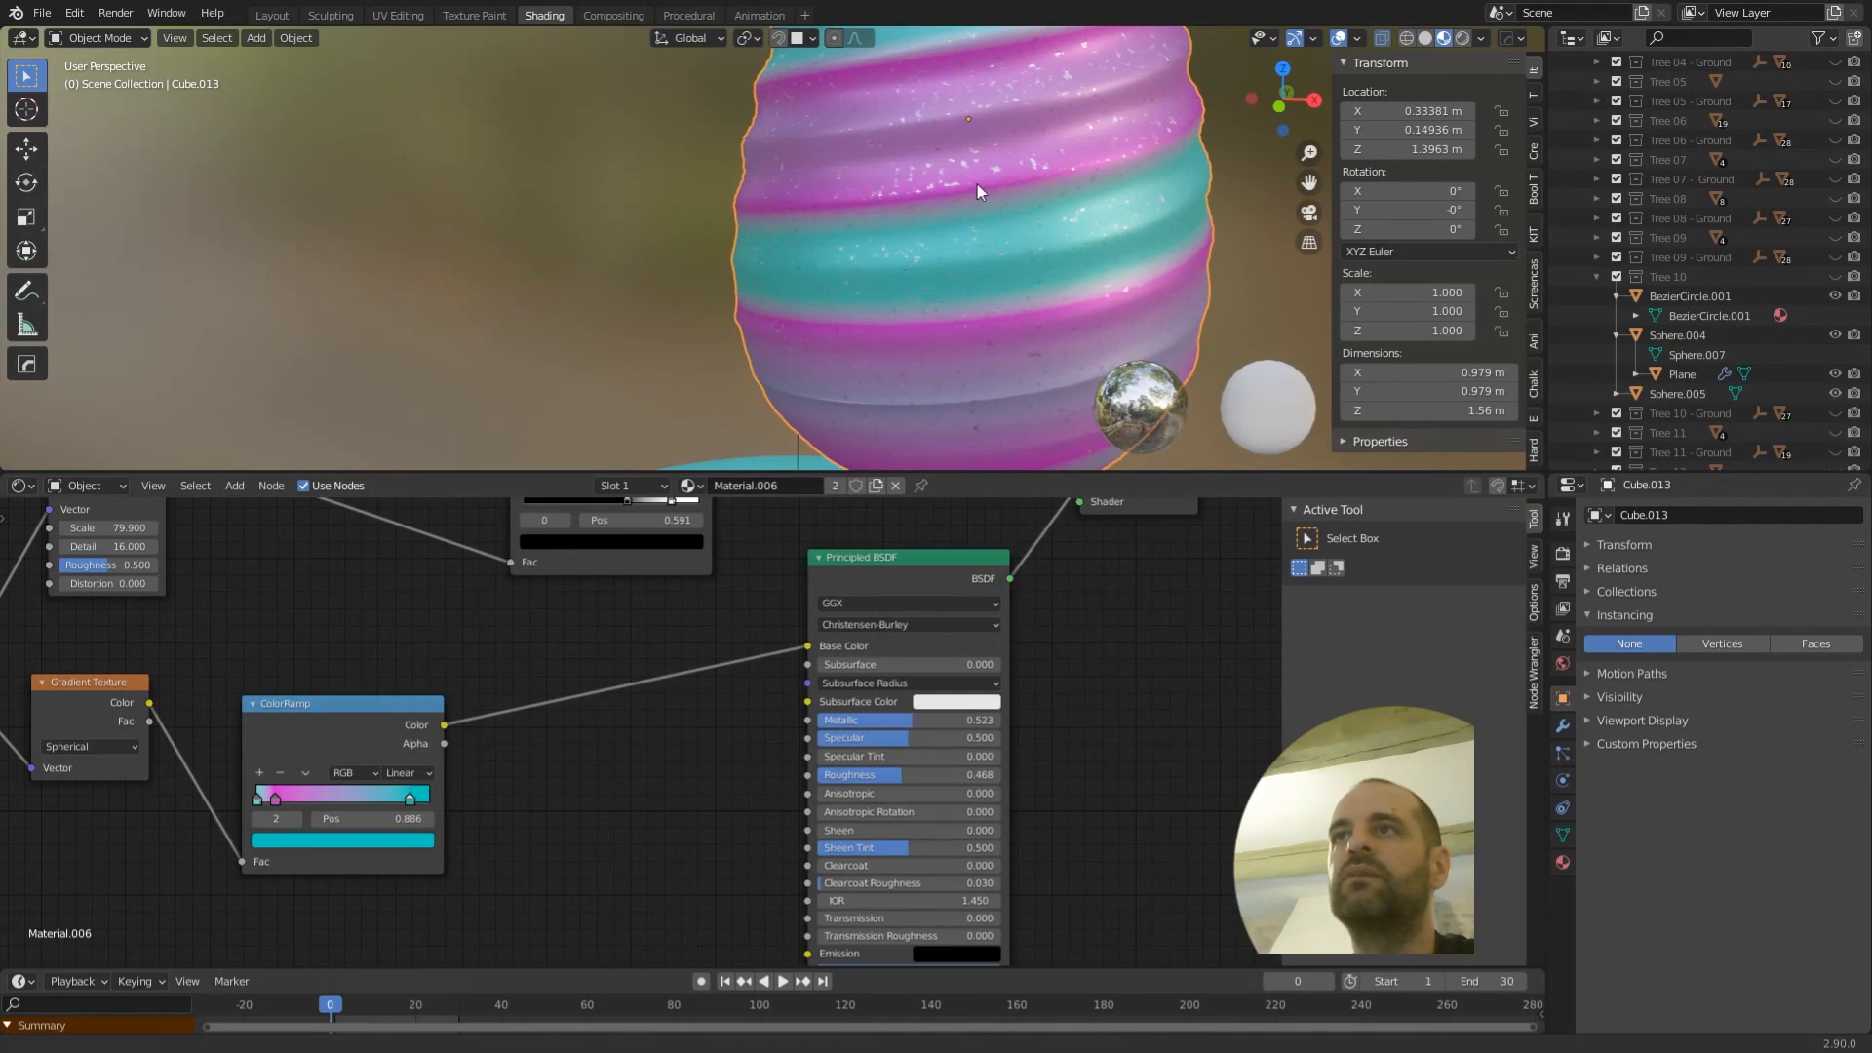
middle_click_drag(977, 185, 893, 203, "shift")
scroll(870, 215, "up", 3)
scroll(917, 191, "down", 3)
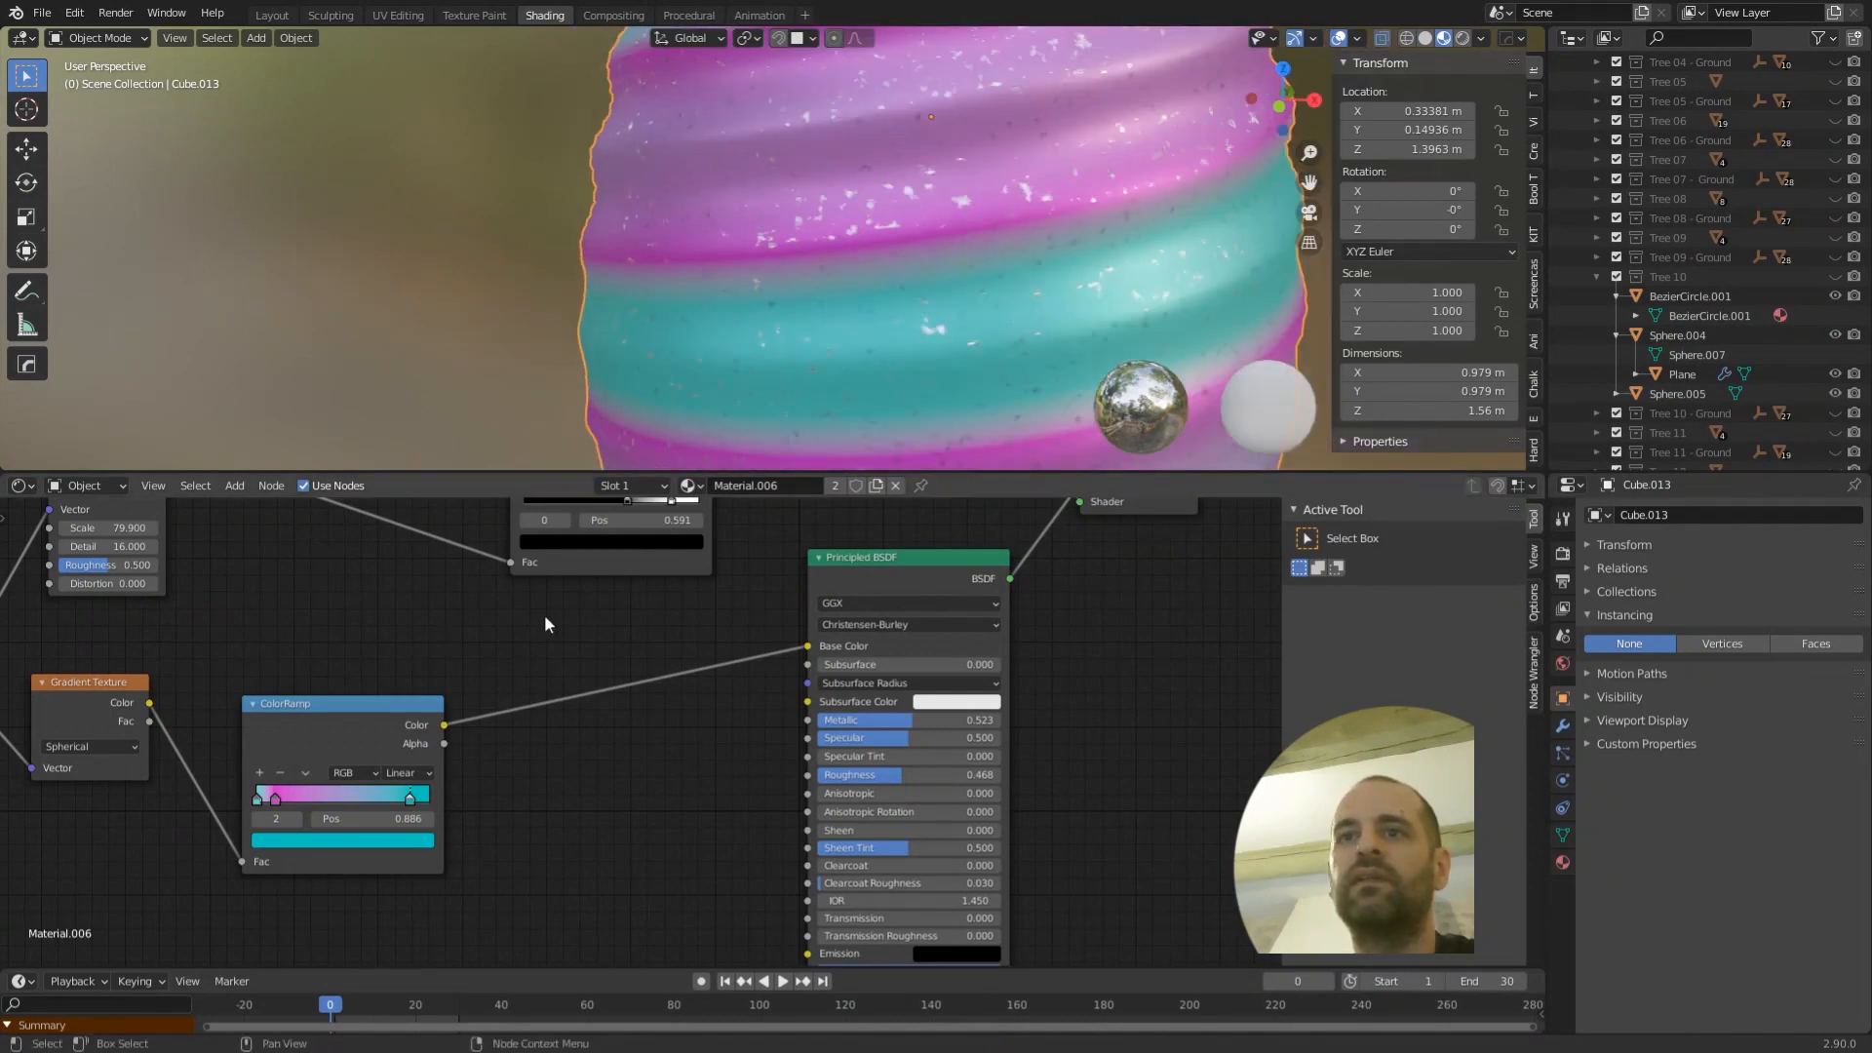
- Review the crown's material node tree from the noise and gradient textures through to the Glossy BSDF and Mix Shader
scroll(544, 614, "down", 4)
mouse_move(729, 686)
middle_mouse_down()
mouse_move(795, 625)
mouse_move(738, 698)
middle_mouse_up()
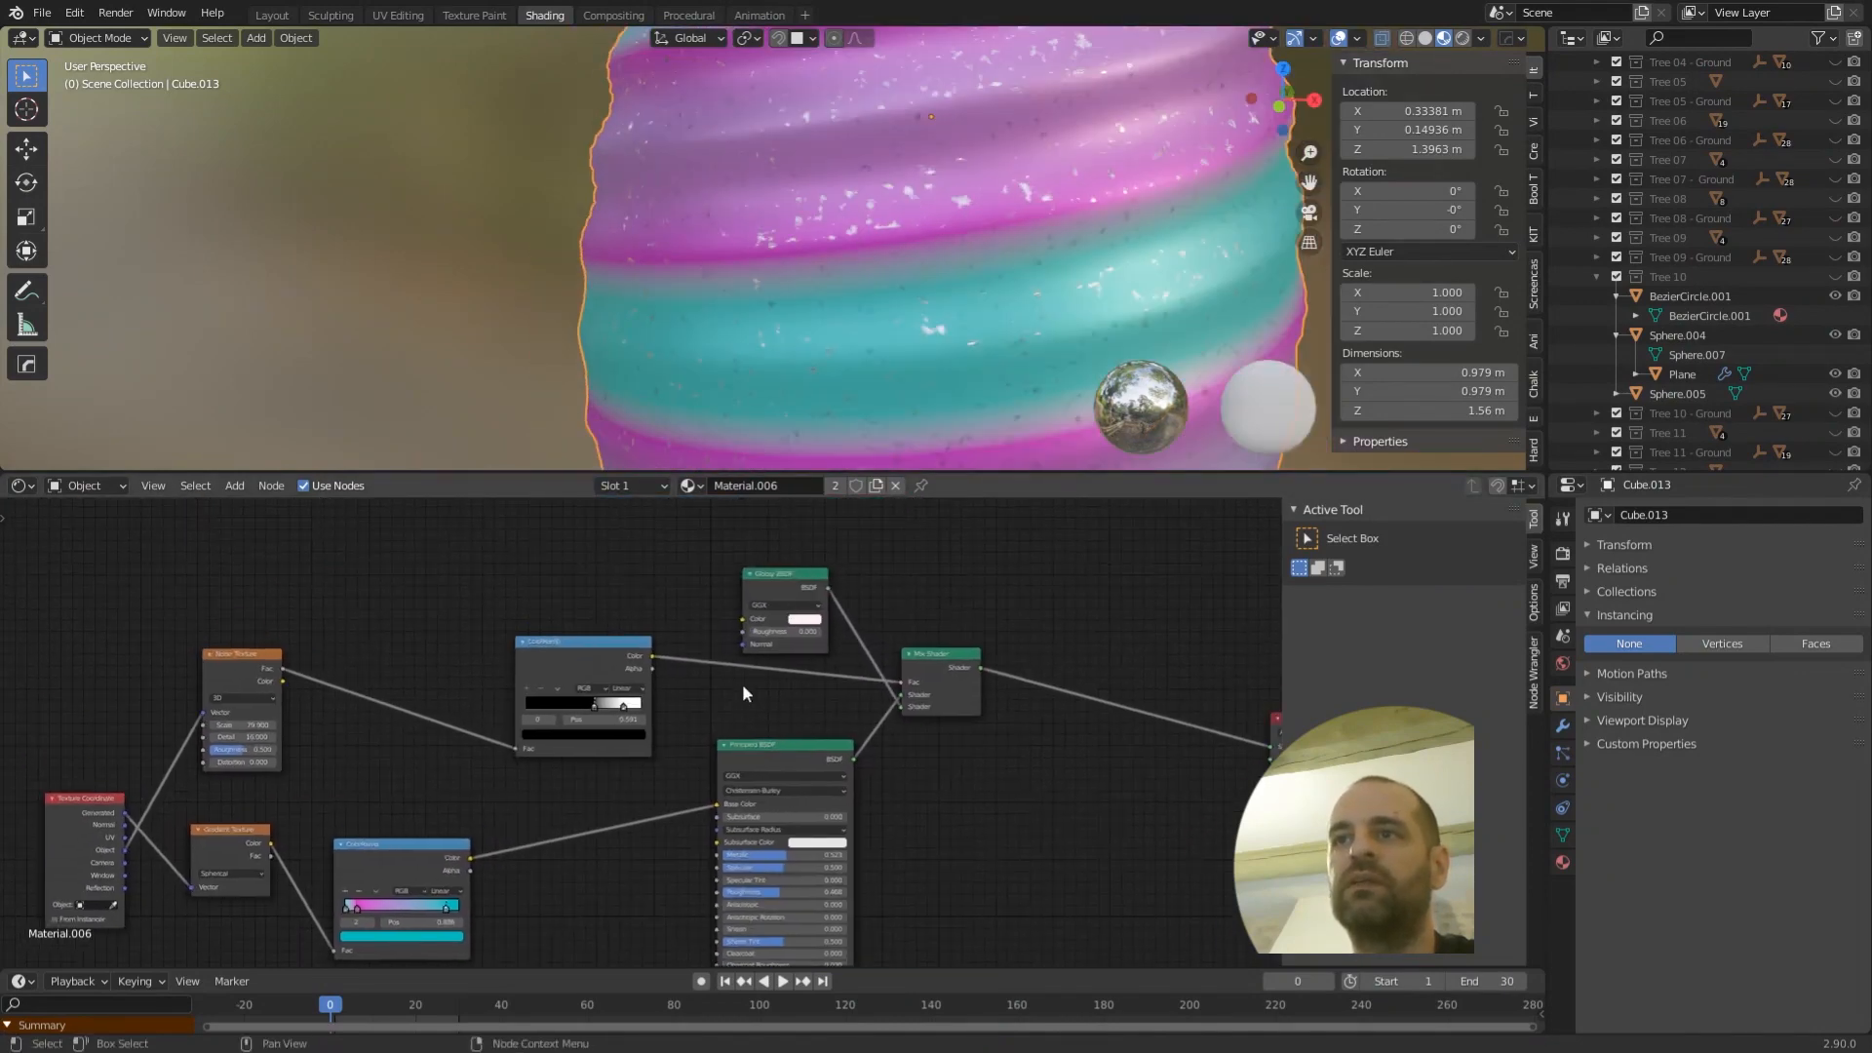
left_click_drag(787, 570, 797, 576)
middle_click_drag(693, 725, 778, 634)
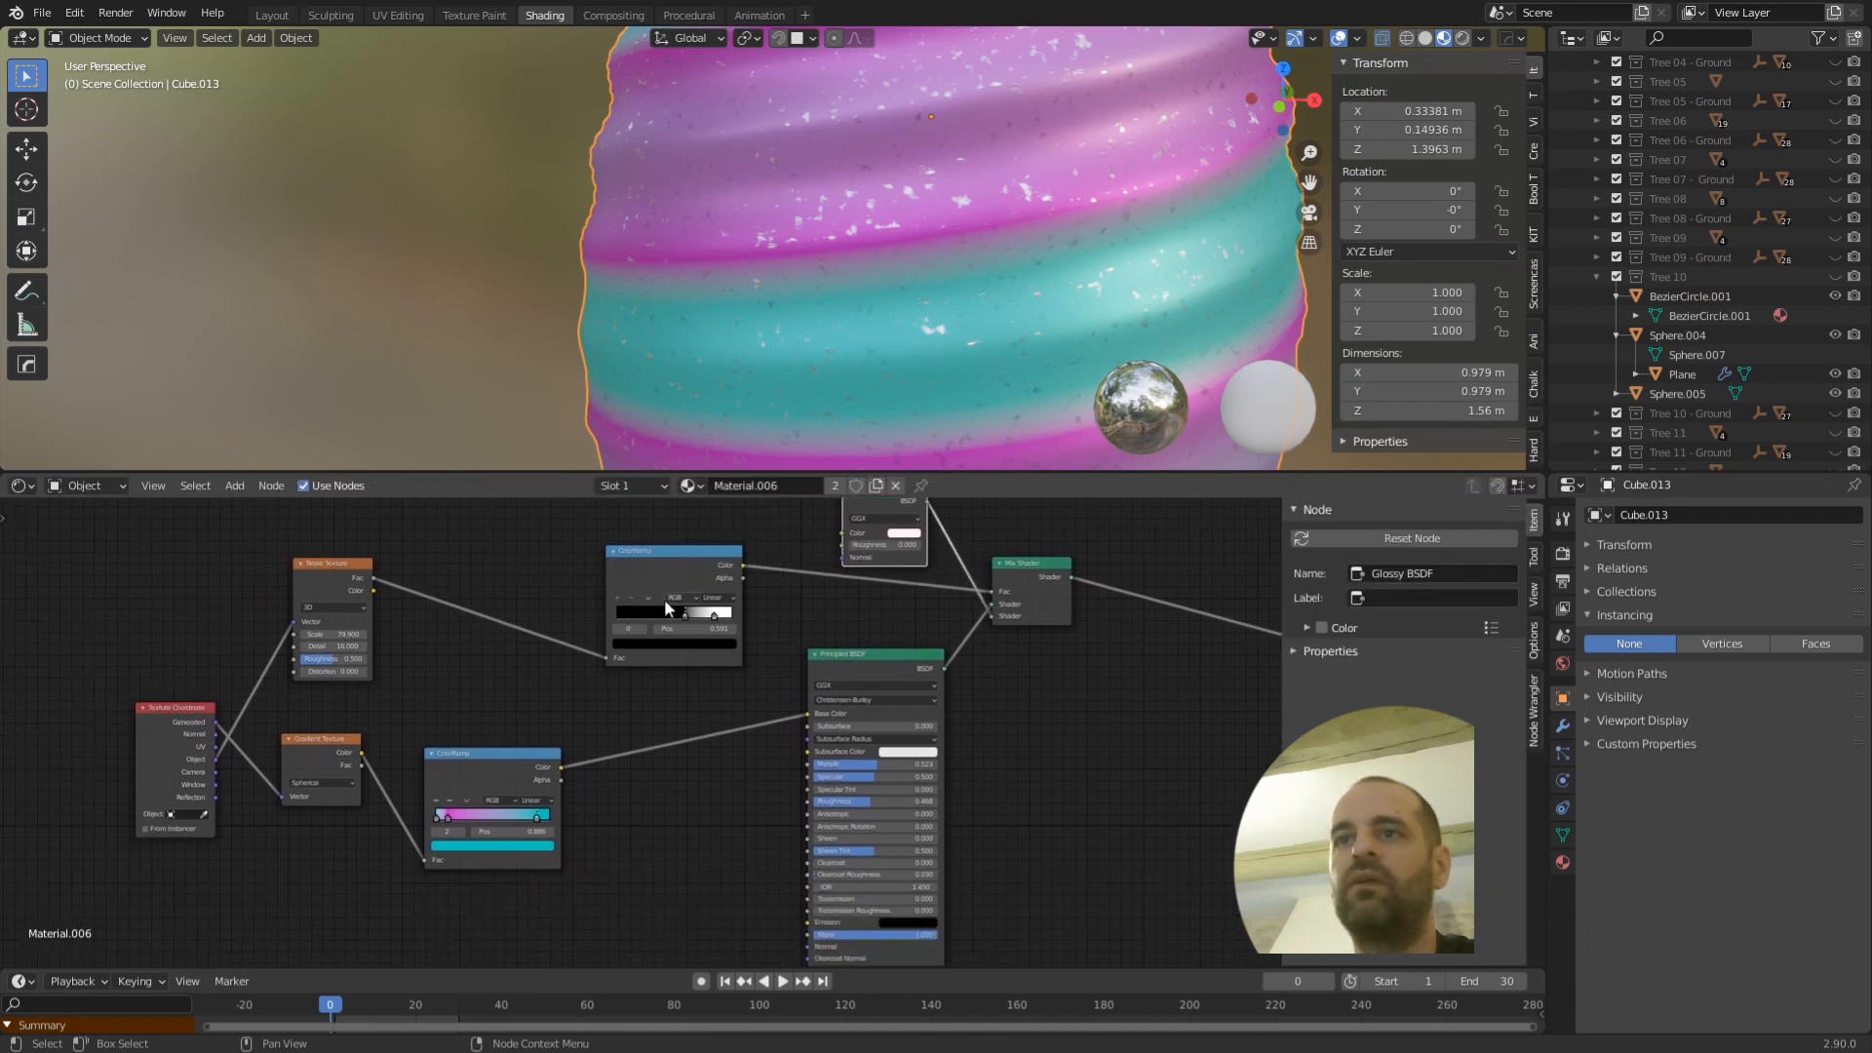
scroll(353, 588, "up", 2)
middle_click_drag(312, 559, 187, 594)
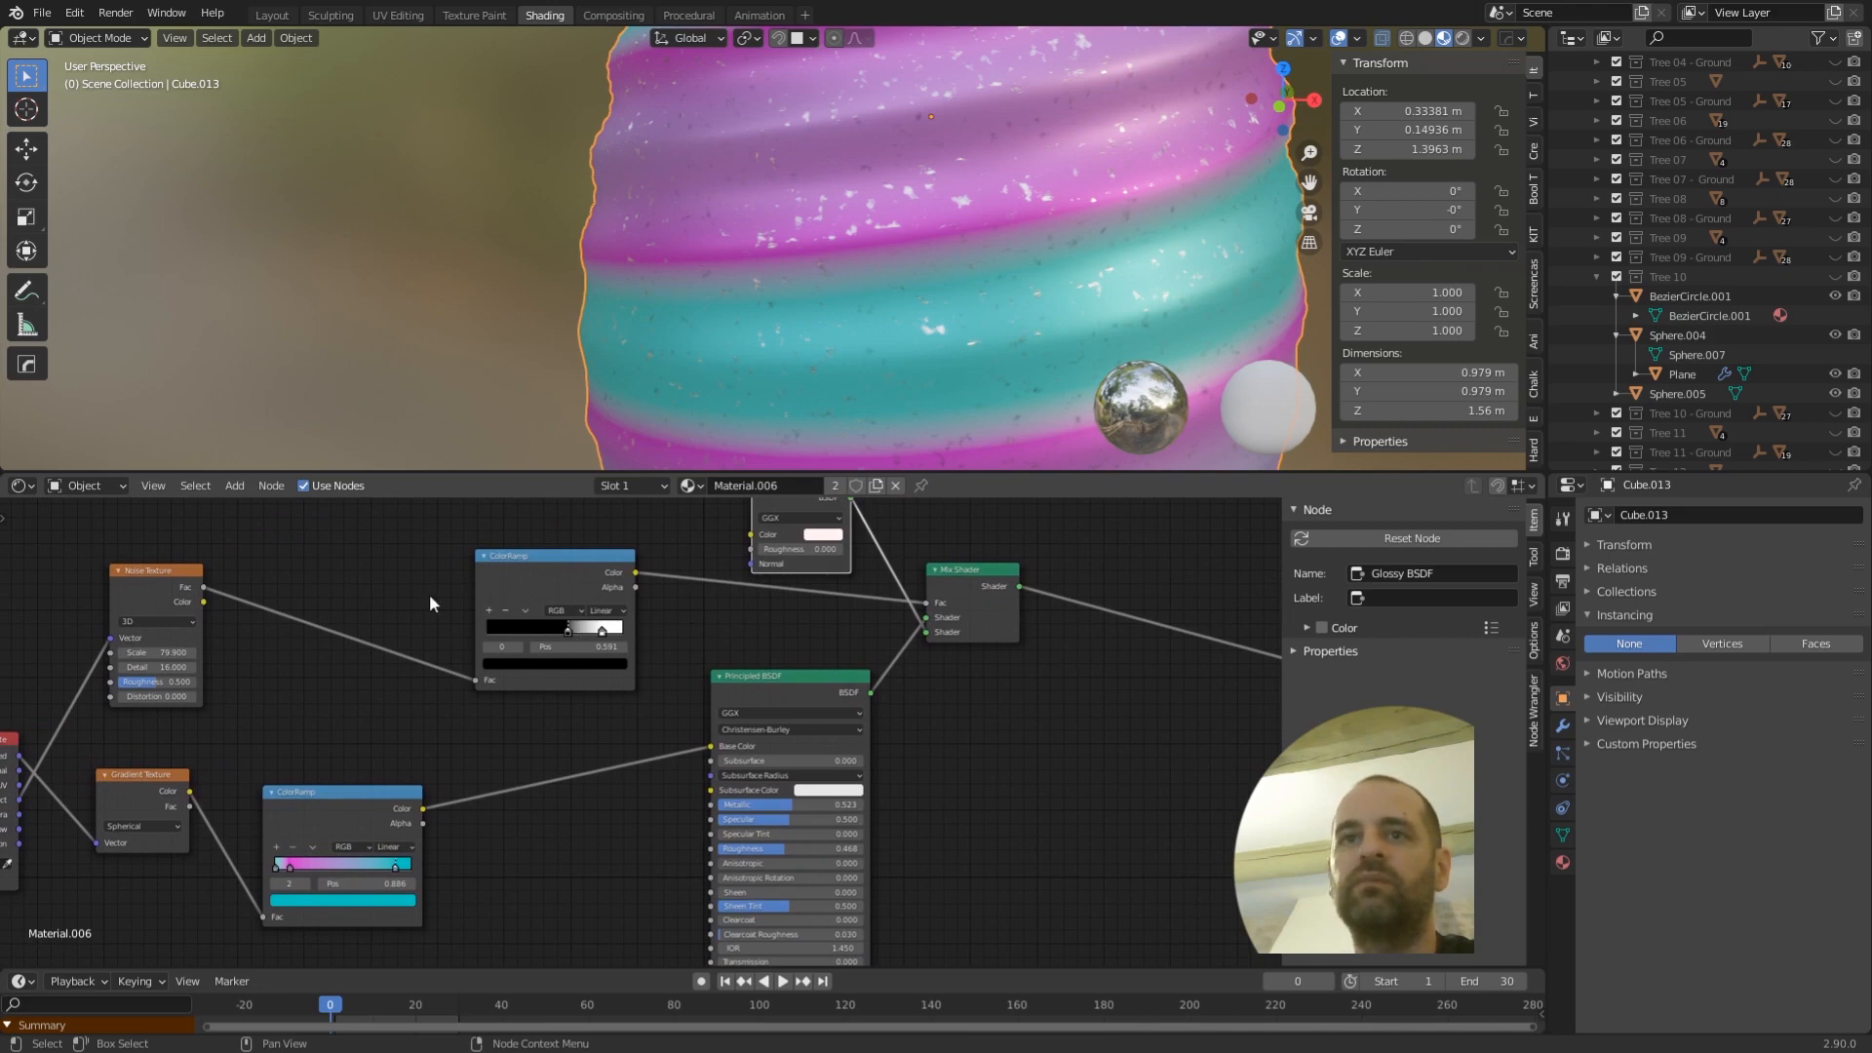
- Preview the Noise Texture and its black-and-white ColorRamp on the crown, then restore the Mix Shader as the material output
left_click(153, 571, "ctrl+shift")
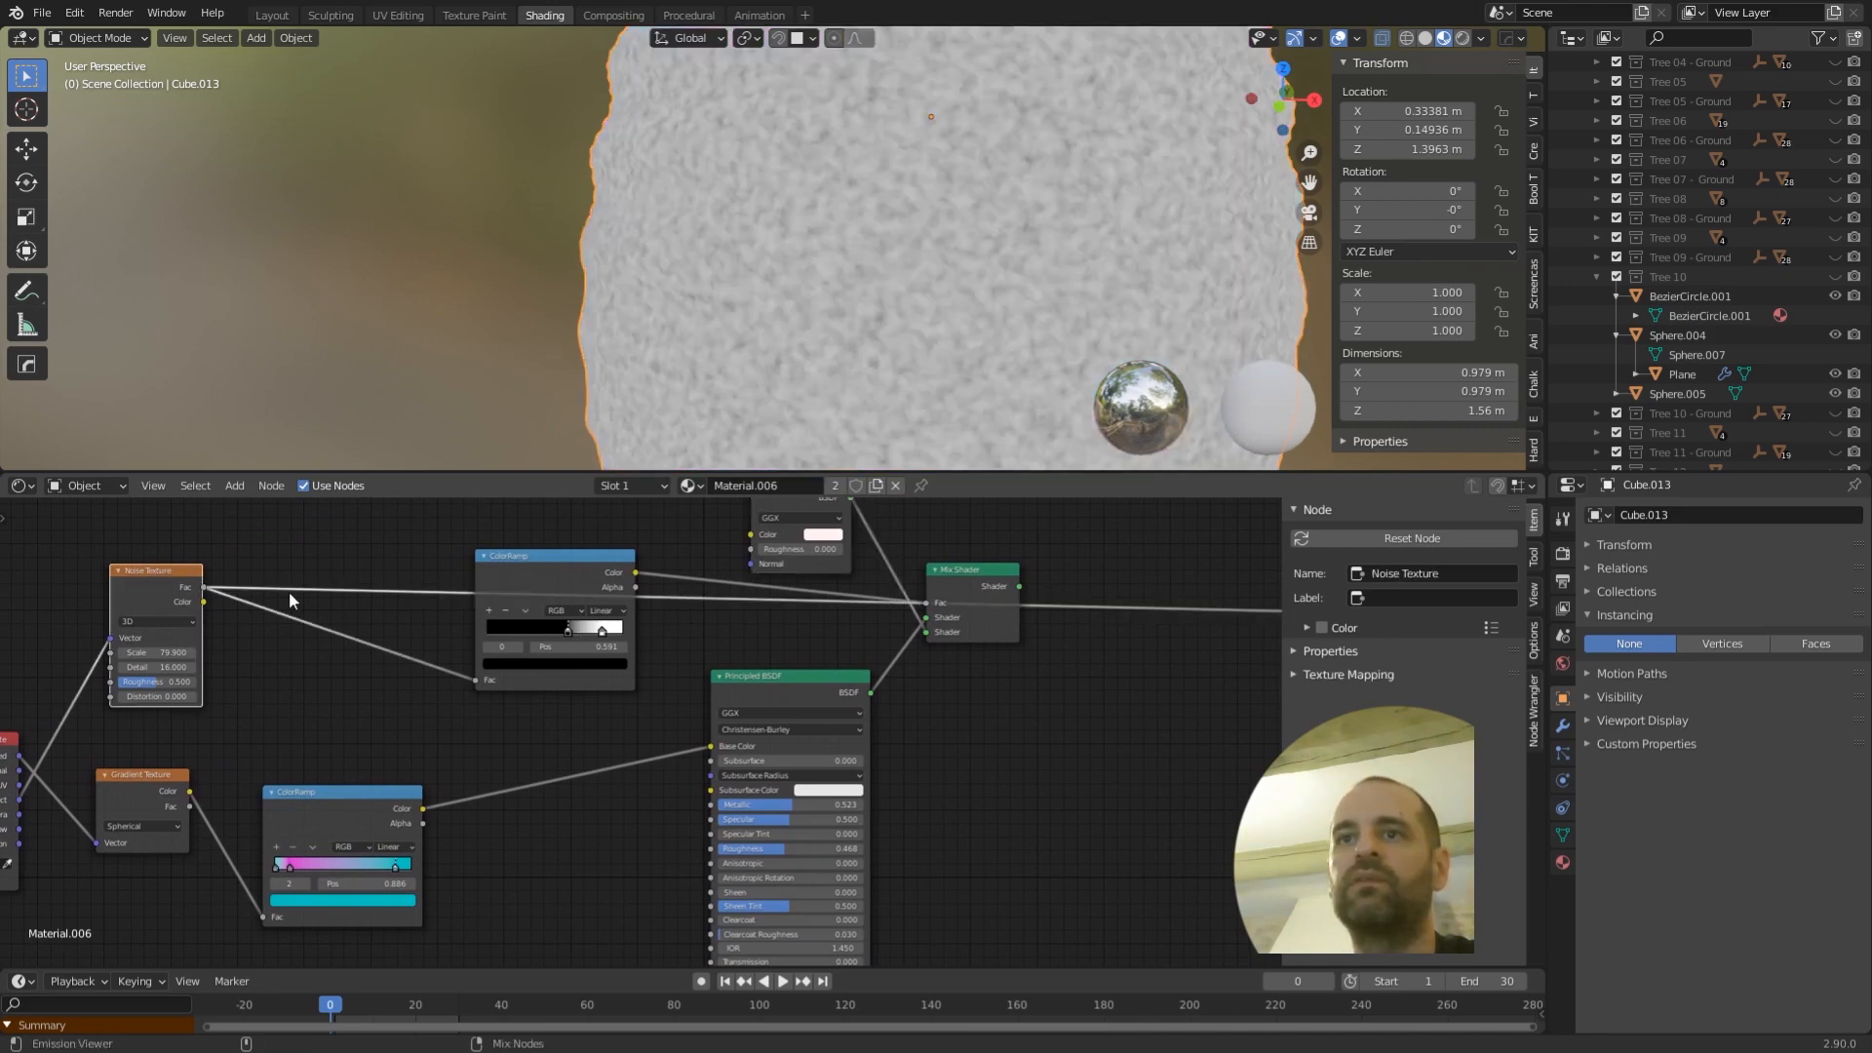
left_click(569, 561, "ctrl+shift")
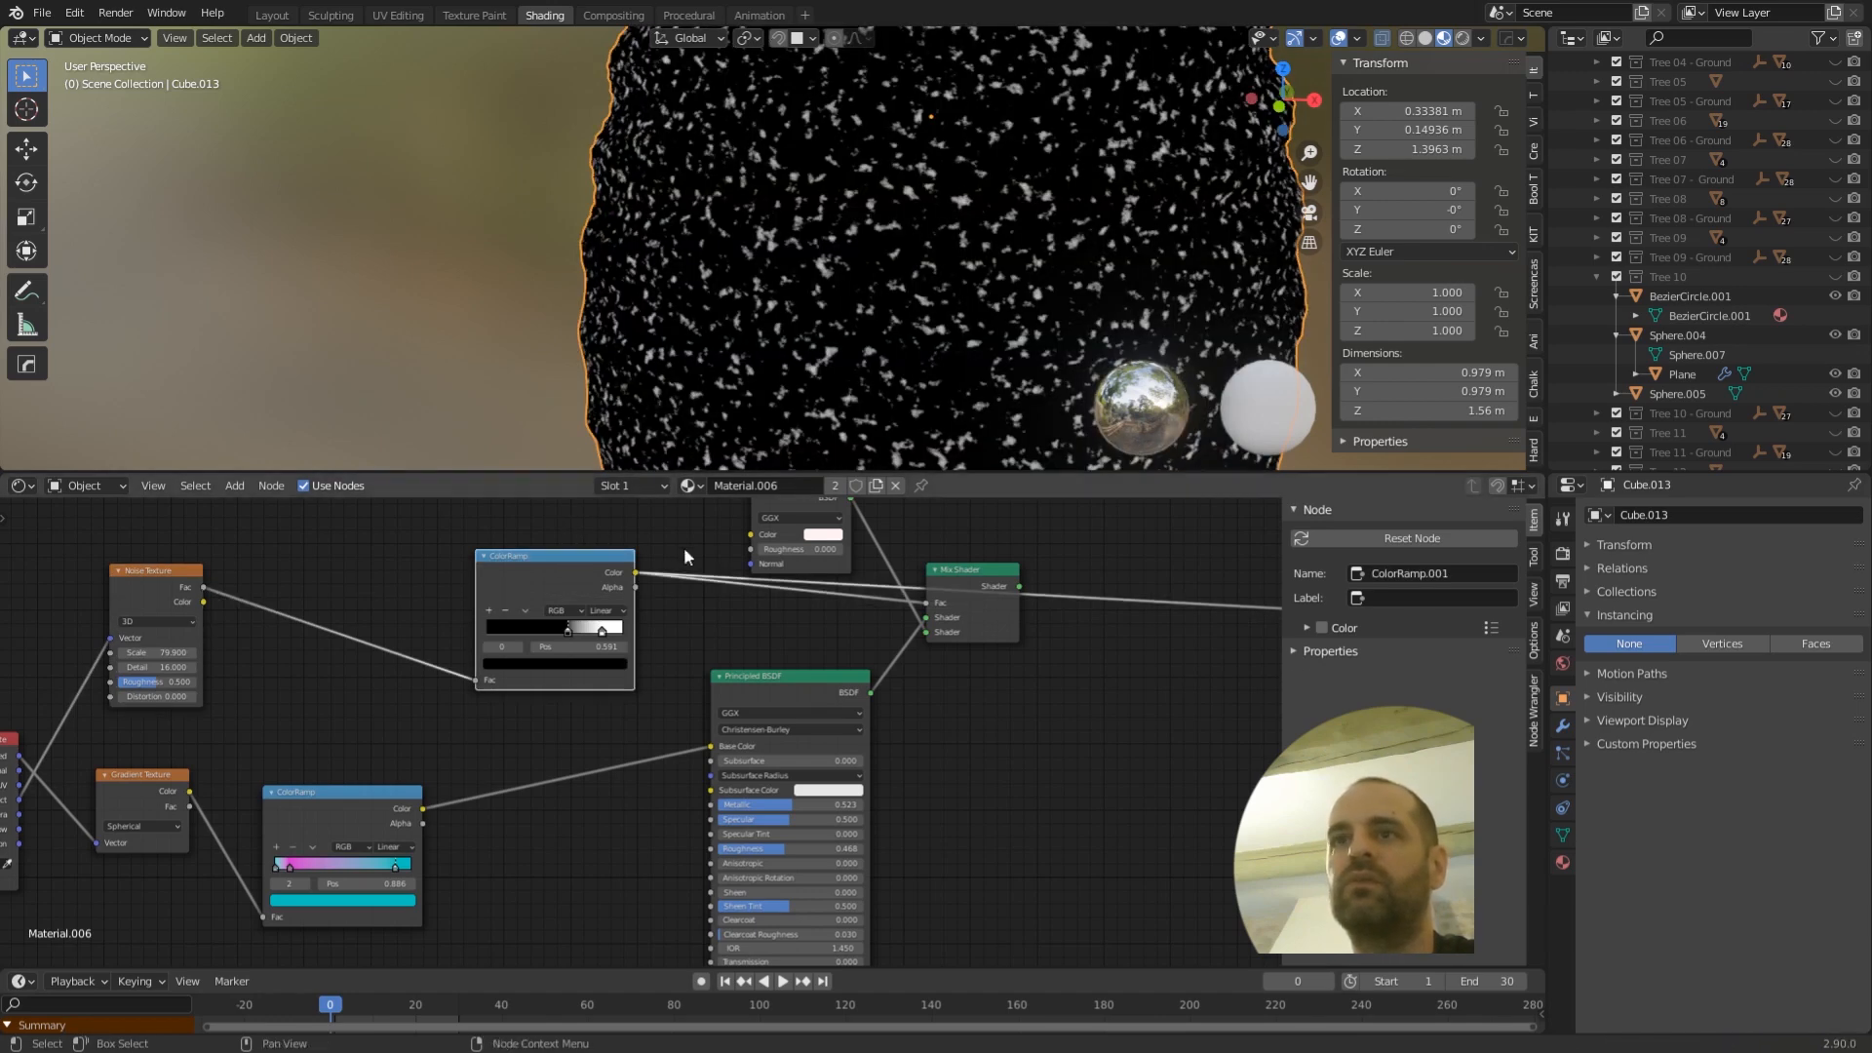
middle_click_drag(682, 547, 614, 637)
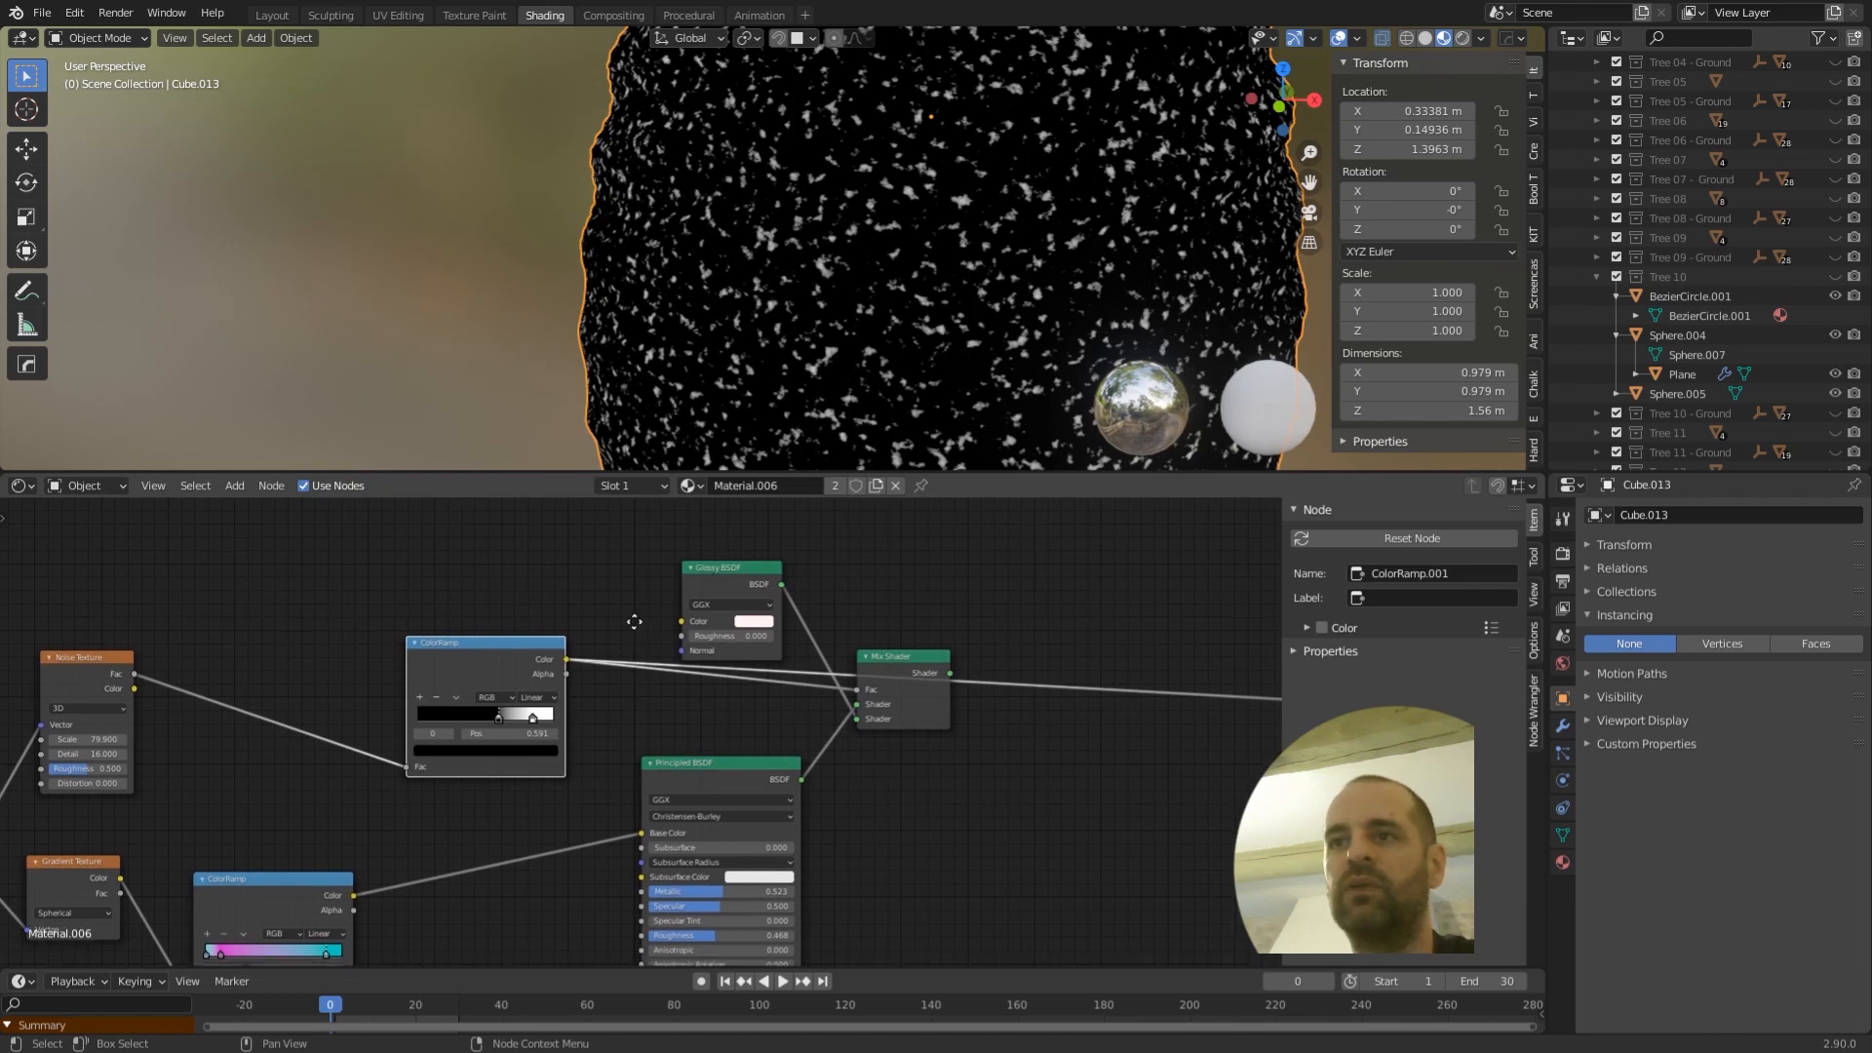
middle_click_drag(714, 593, 692, 543)
scroll(692, 543, "down", 1)
left_click(770, 634, "ctrl+shift")
scroll(848, 302, "down", 4)
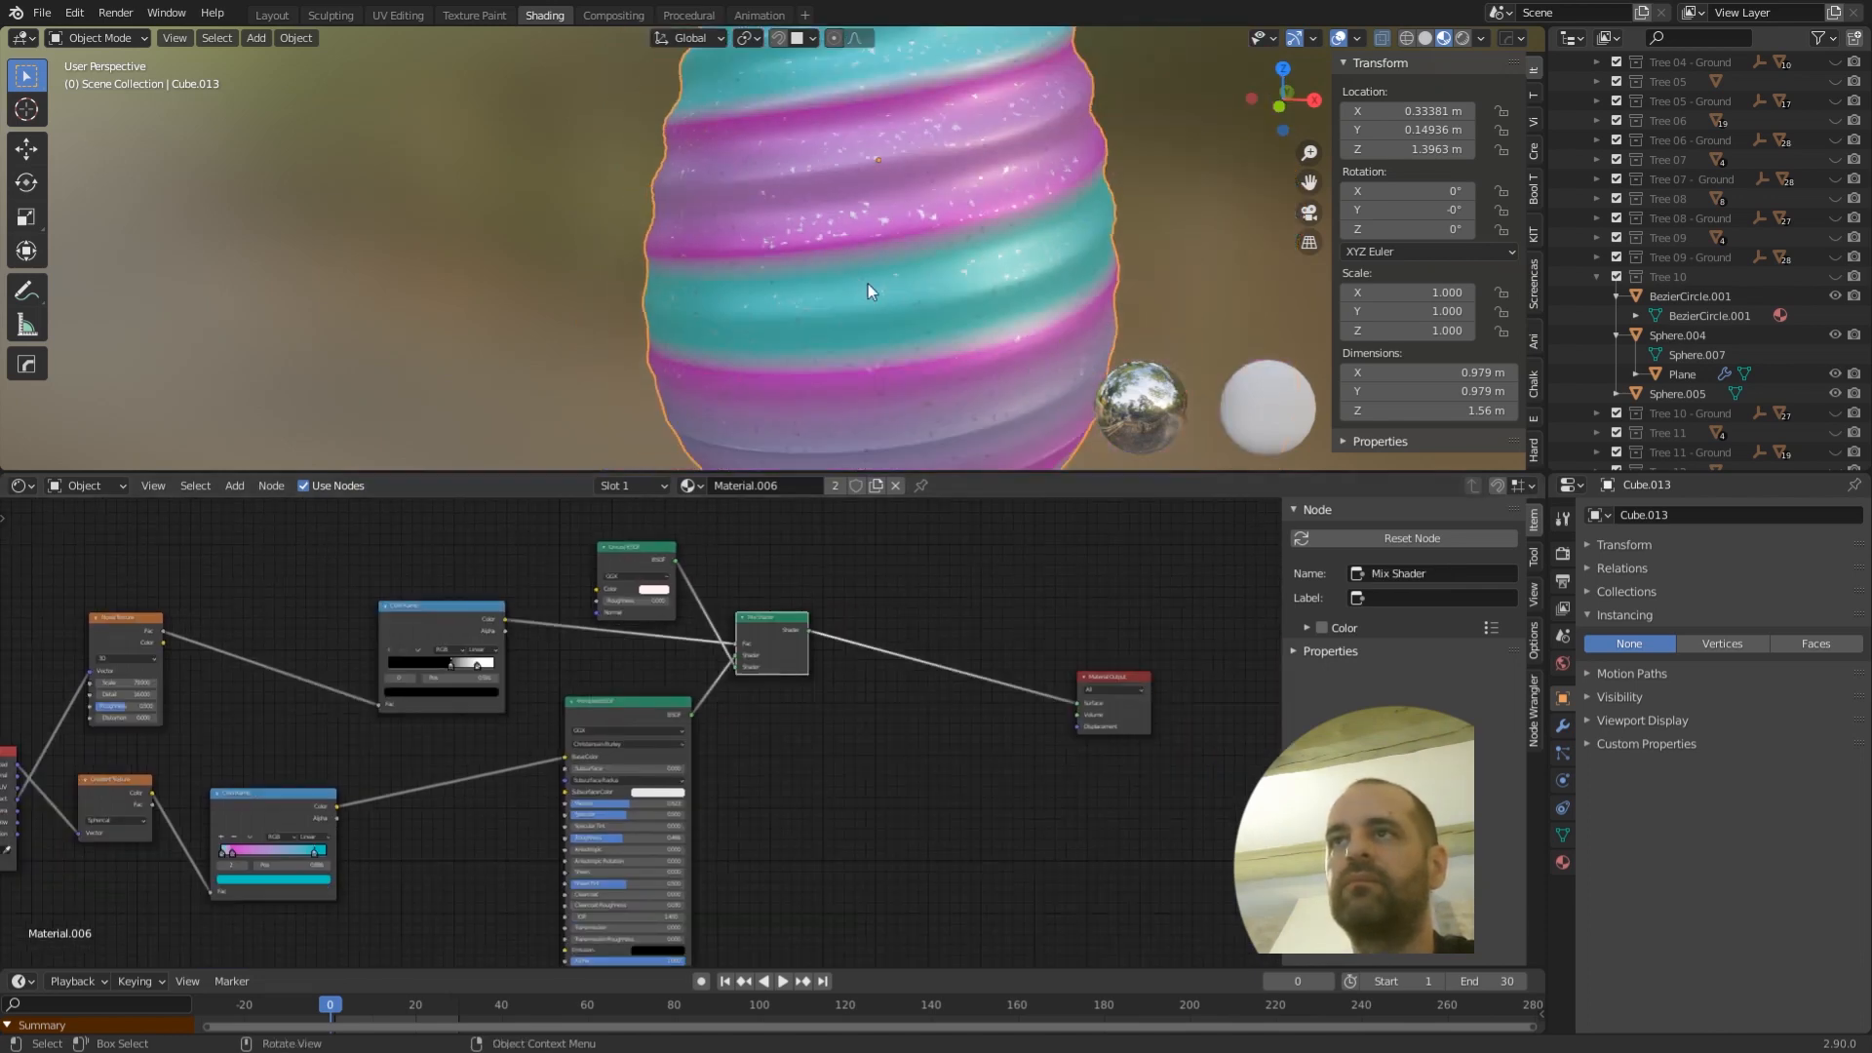
middle_click_drag(886, 291, 734, 260)
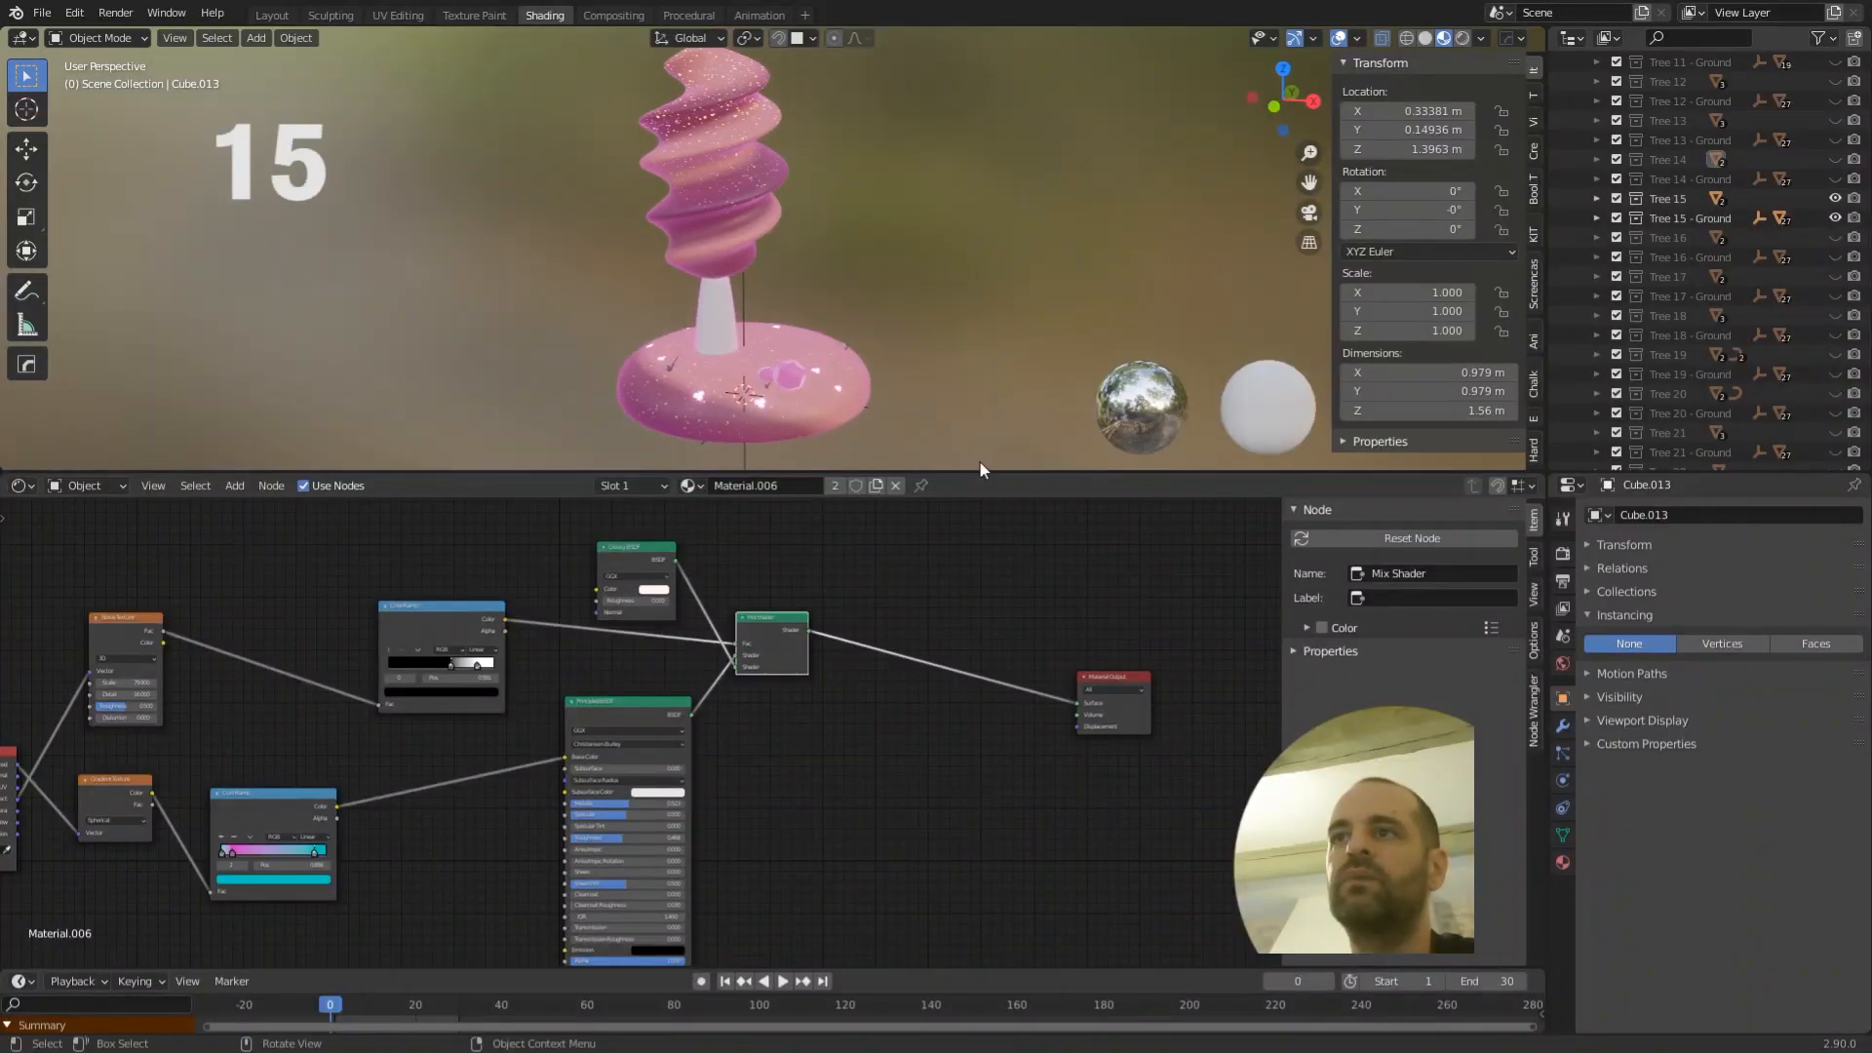
- Enlarge the 3D view and select Tree 15's pink twisted crown to show its material
left_click_drag(980, 462, 956, 581)
scroll(739, 310, "up", 3)
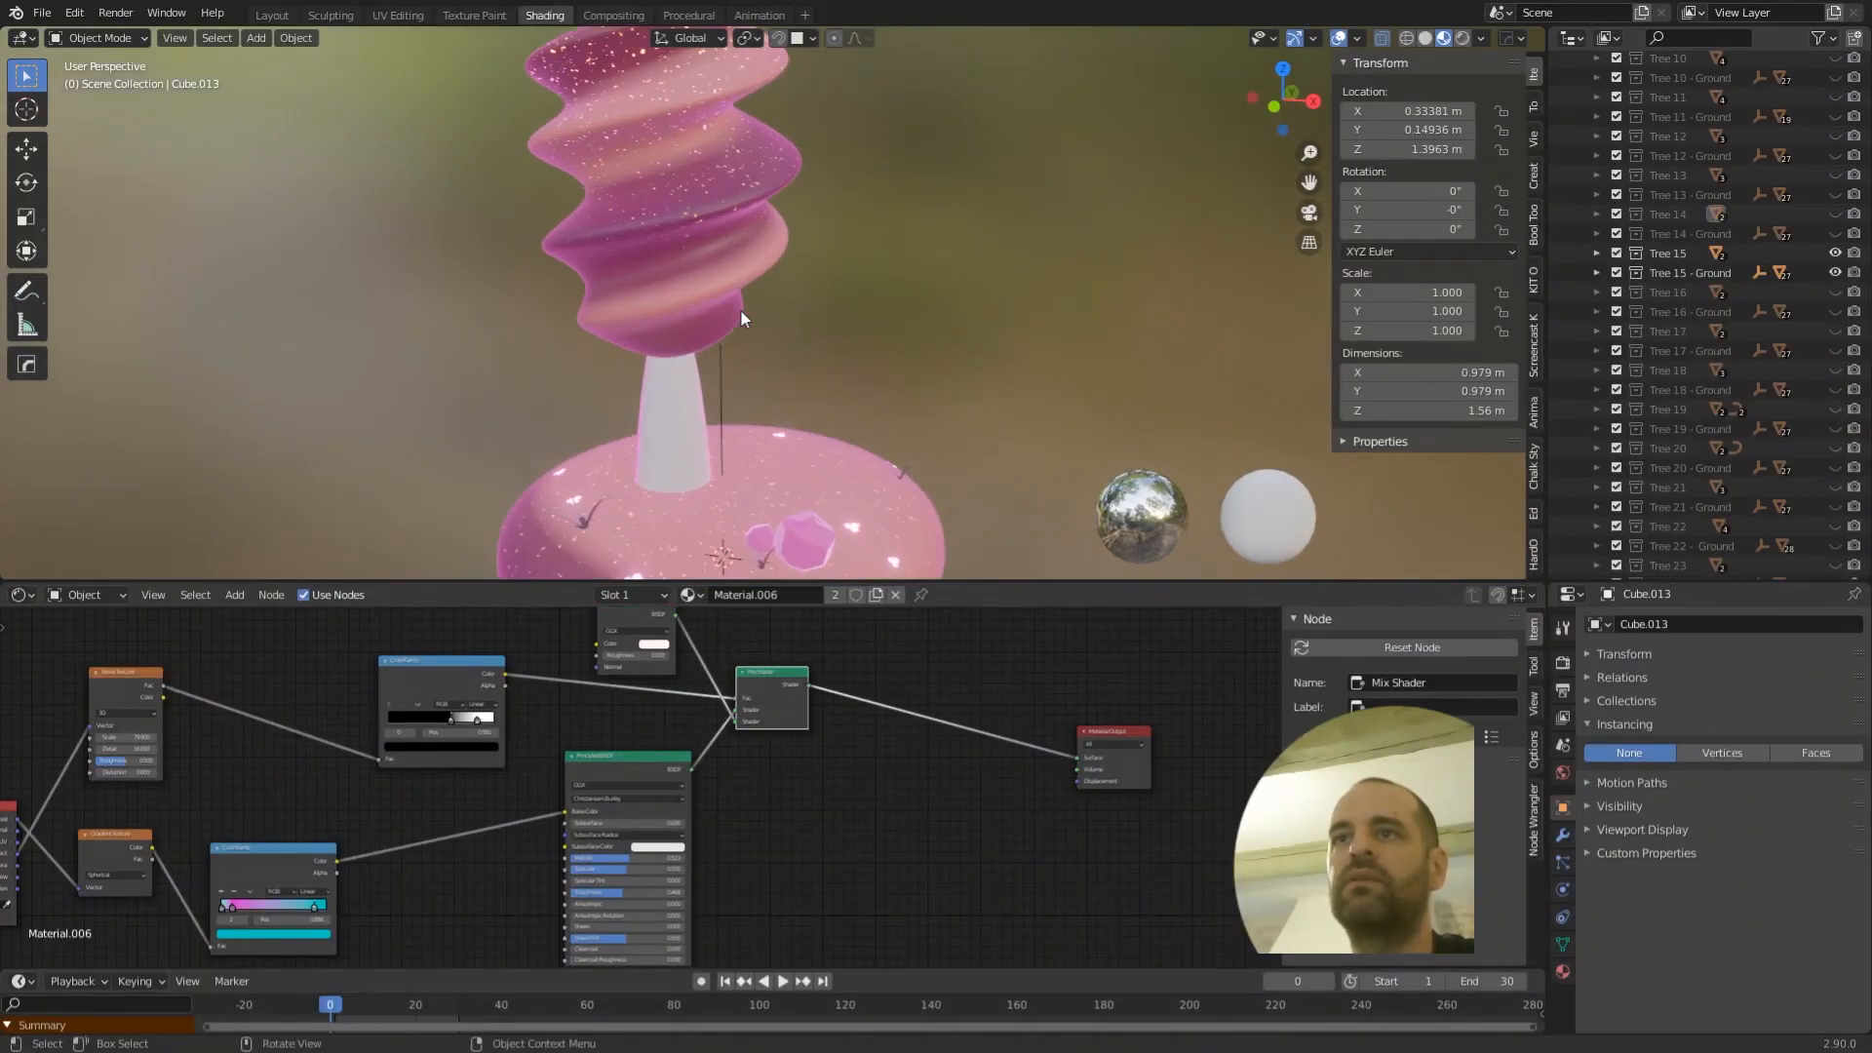
mouse_move(813, 358)
middle_mouse_down()
mouse_move(821, 328)
mouse_move(812, 346)
middle_mouse_up()
scroll(812, 346, "down", 3)
left_click(733, 242)
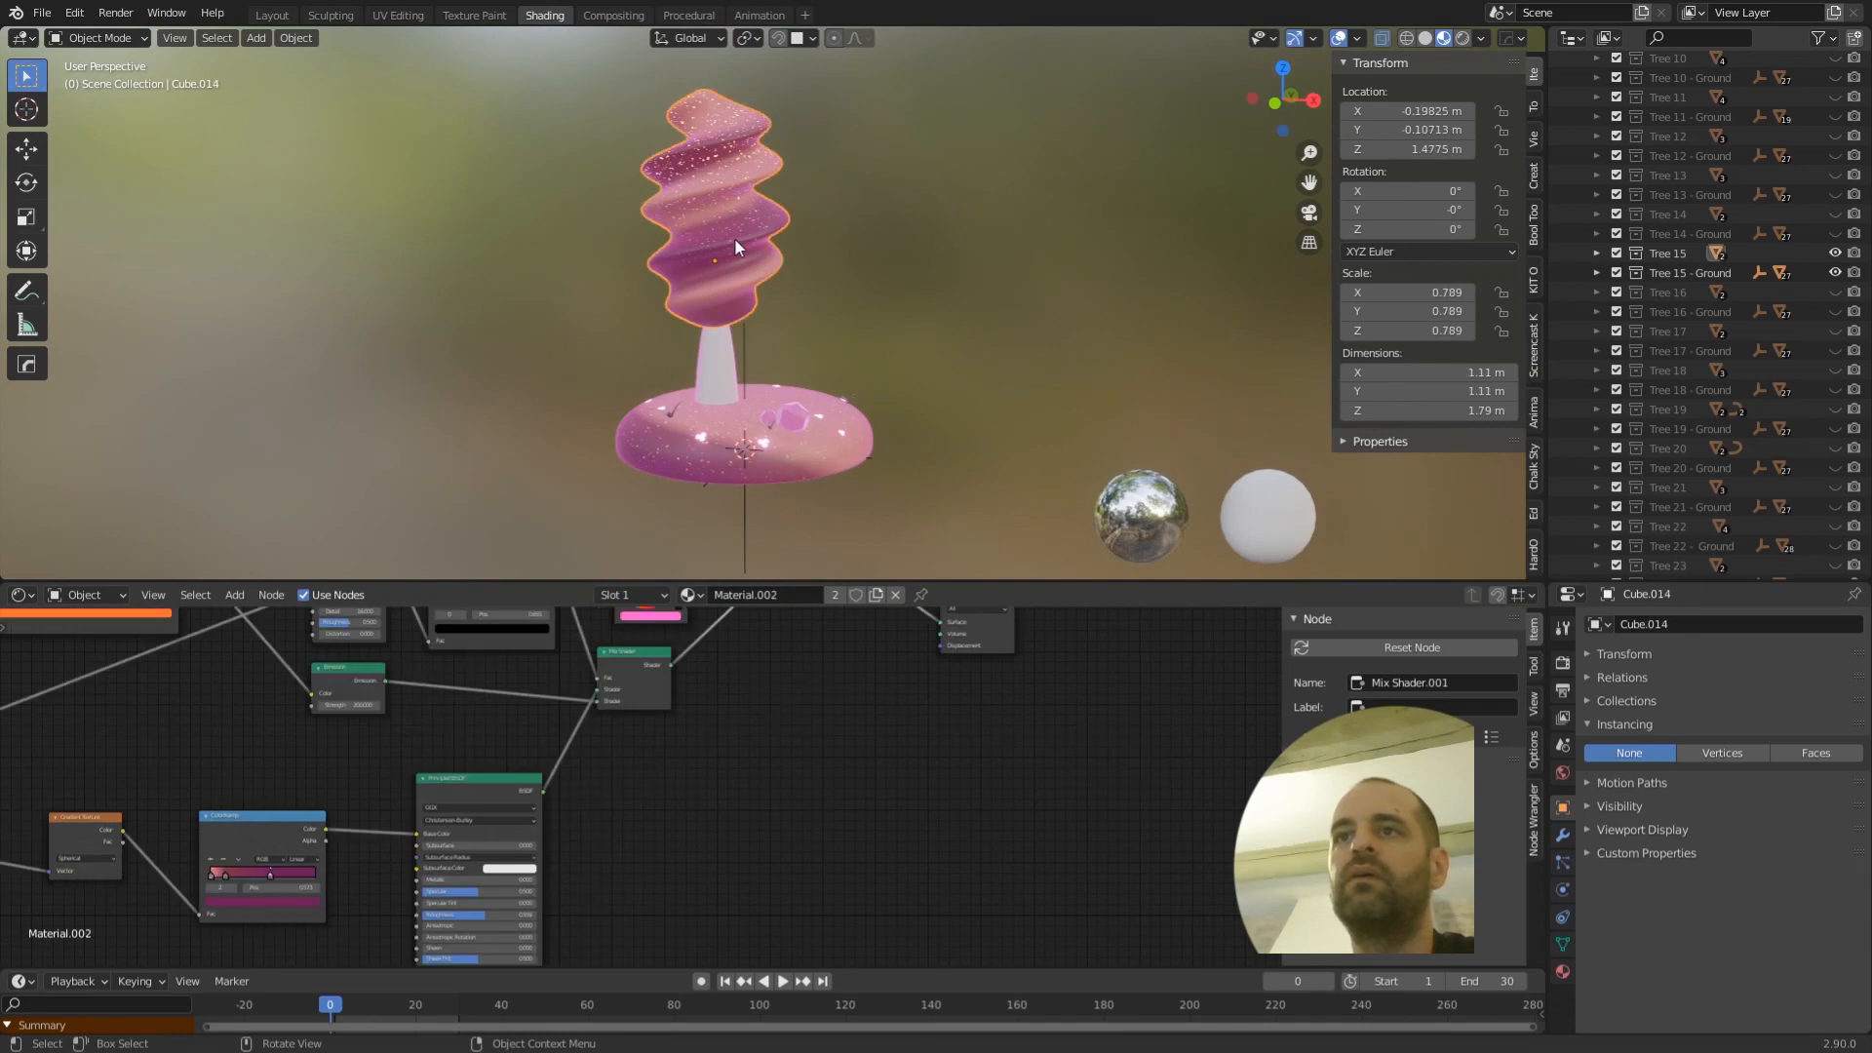
- Review the pink crown's node tree, including its emission, noise and colour ramp branches, with more room for the nodes
middle_click_drag(733, 647, 955, 787)
scroll(723, 738, "down", 2)
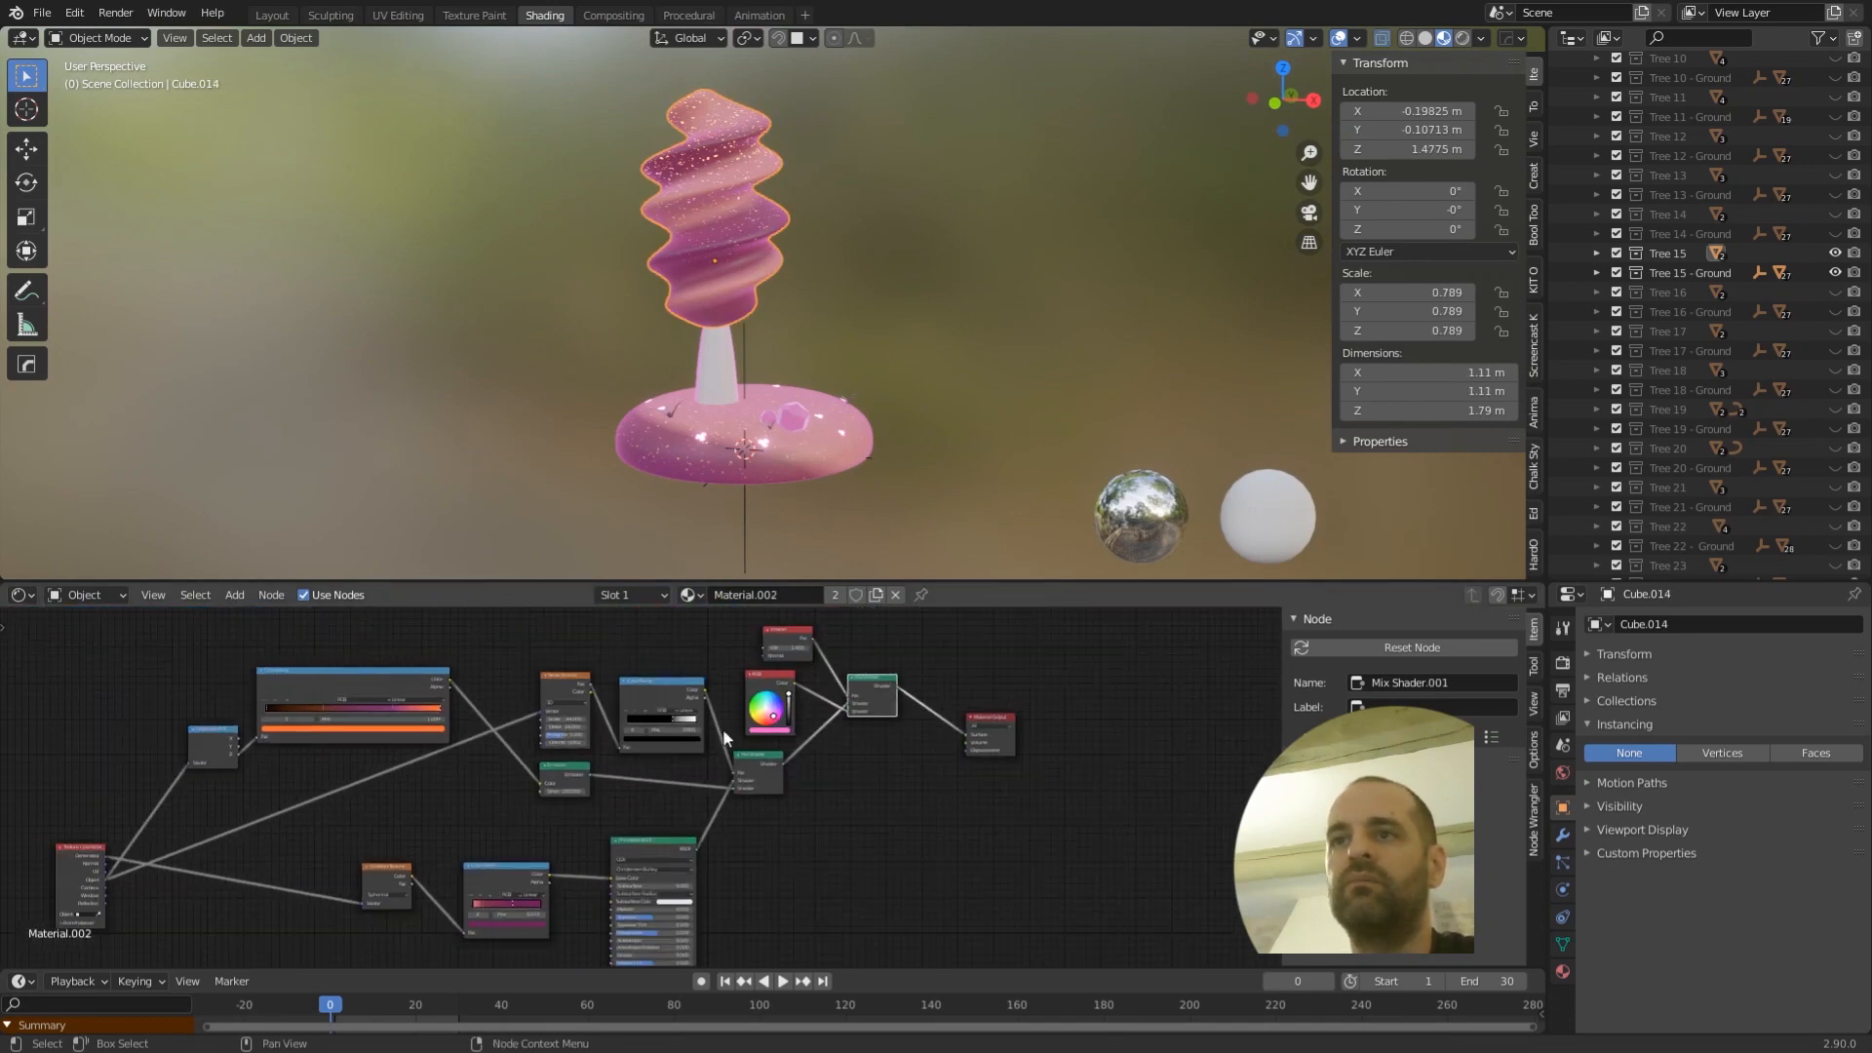
scroll(468, 792, "up", 2)
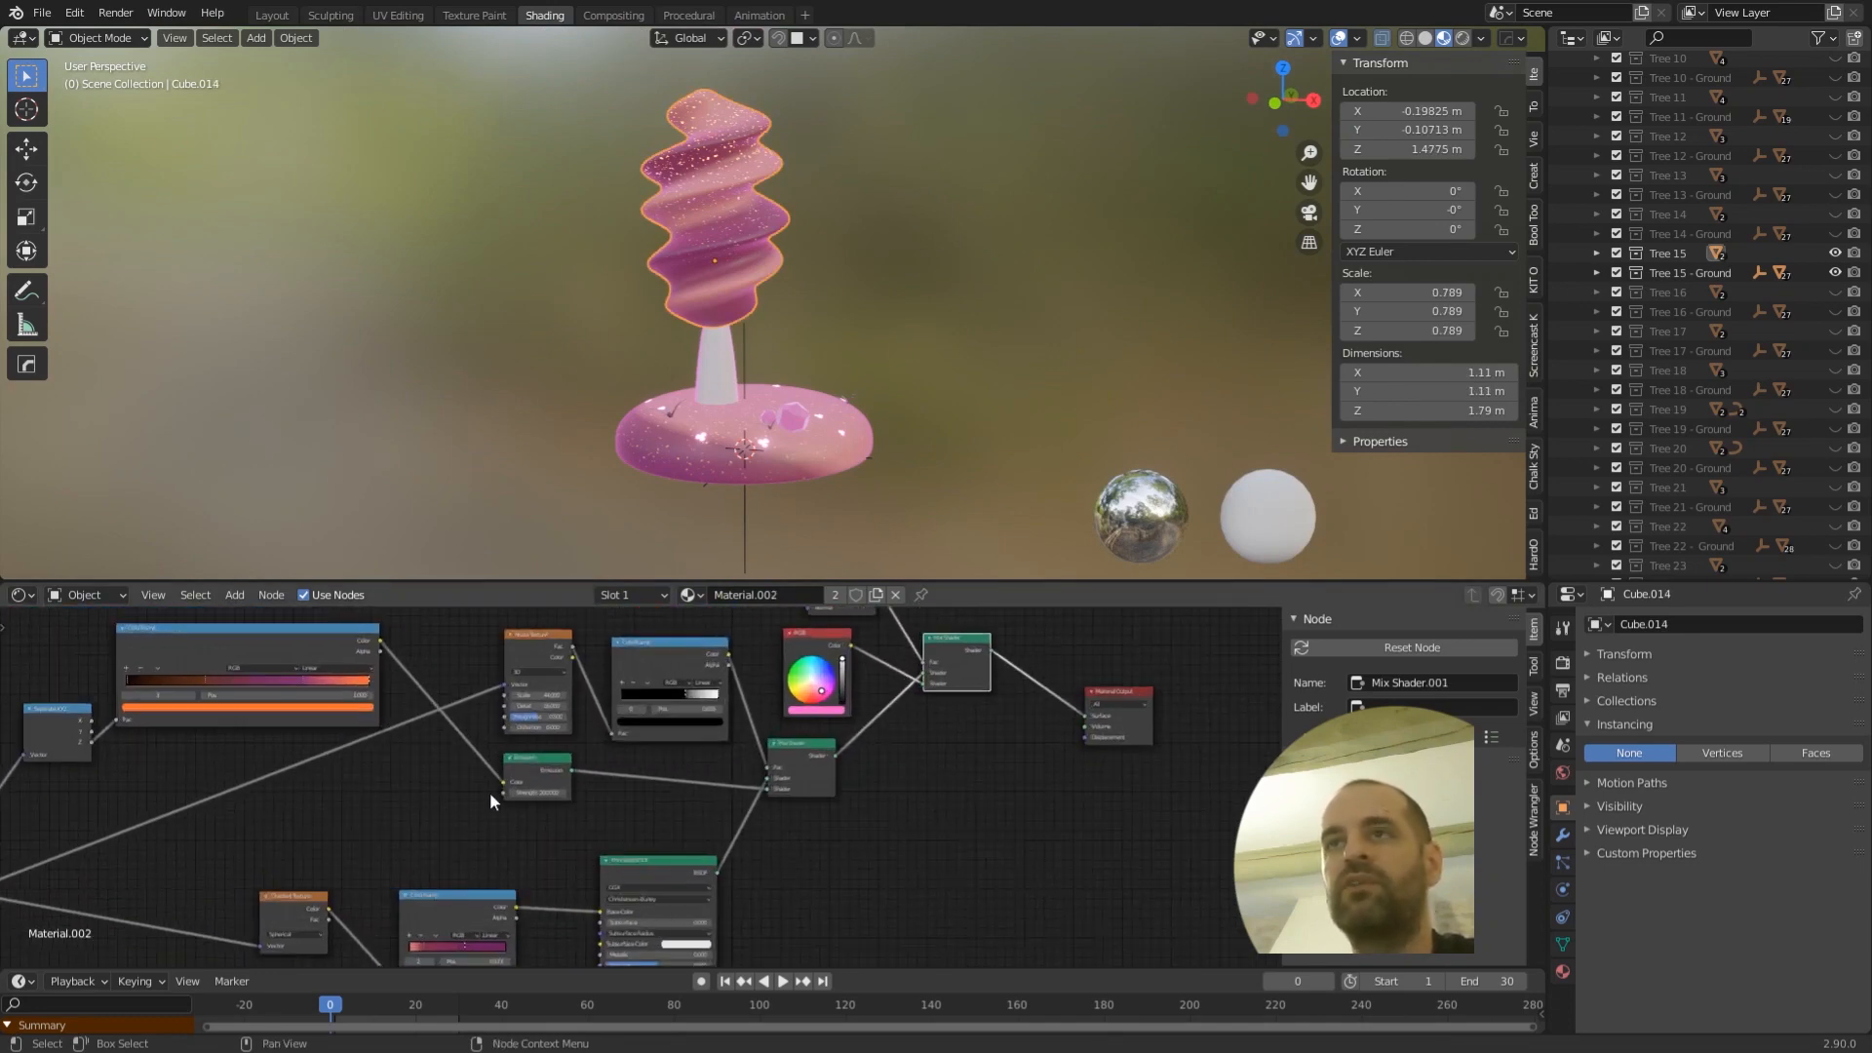
middle_click_drag(490, 792, 699, 778)
scroll(687, 770, "up", 2)
scroll(681, 773, "down", 1)
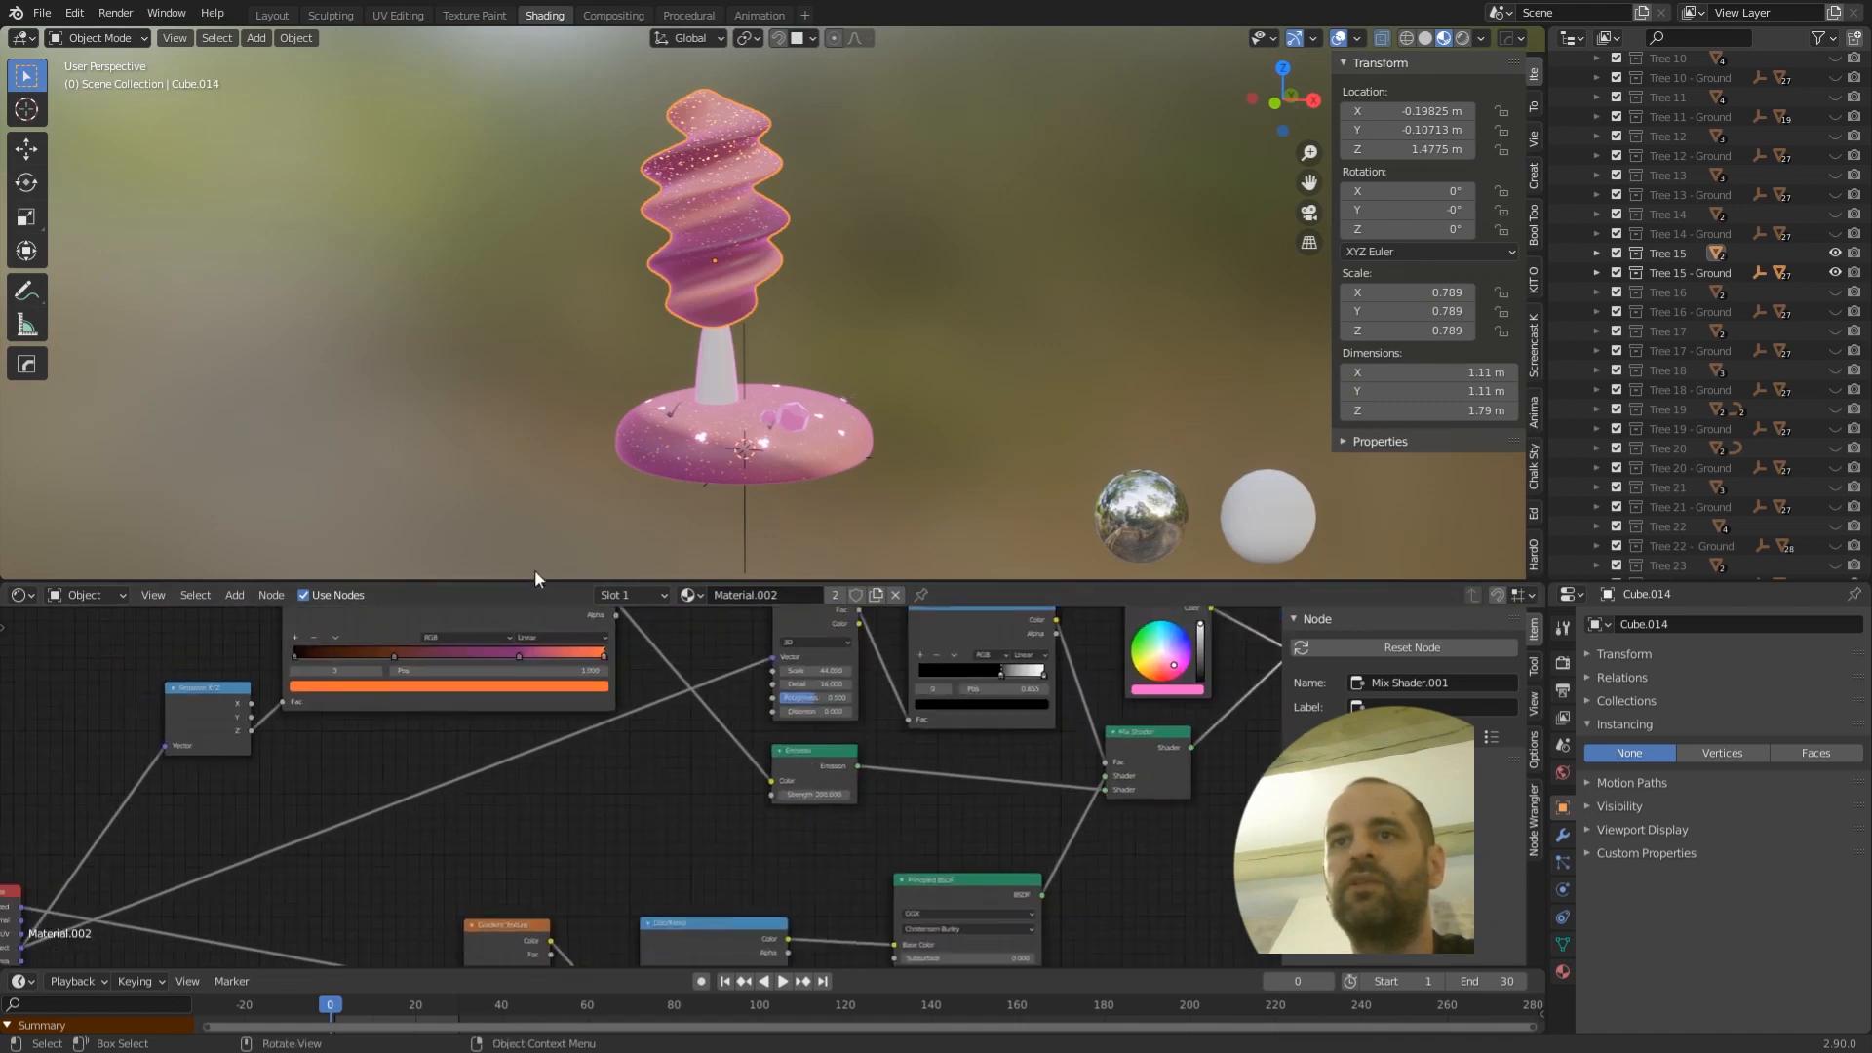
left_click_drag(530, 581, 439, 462)
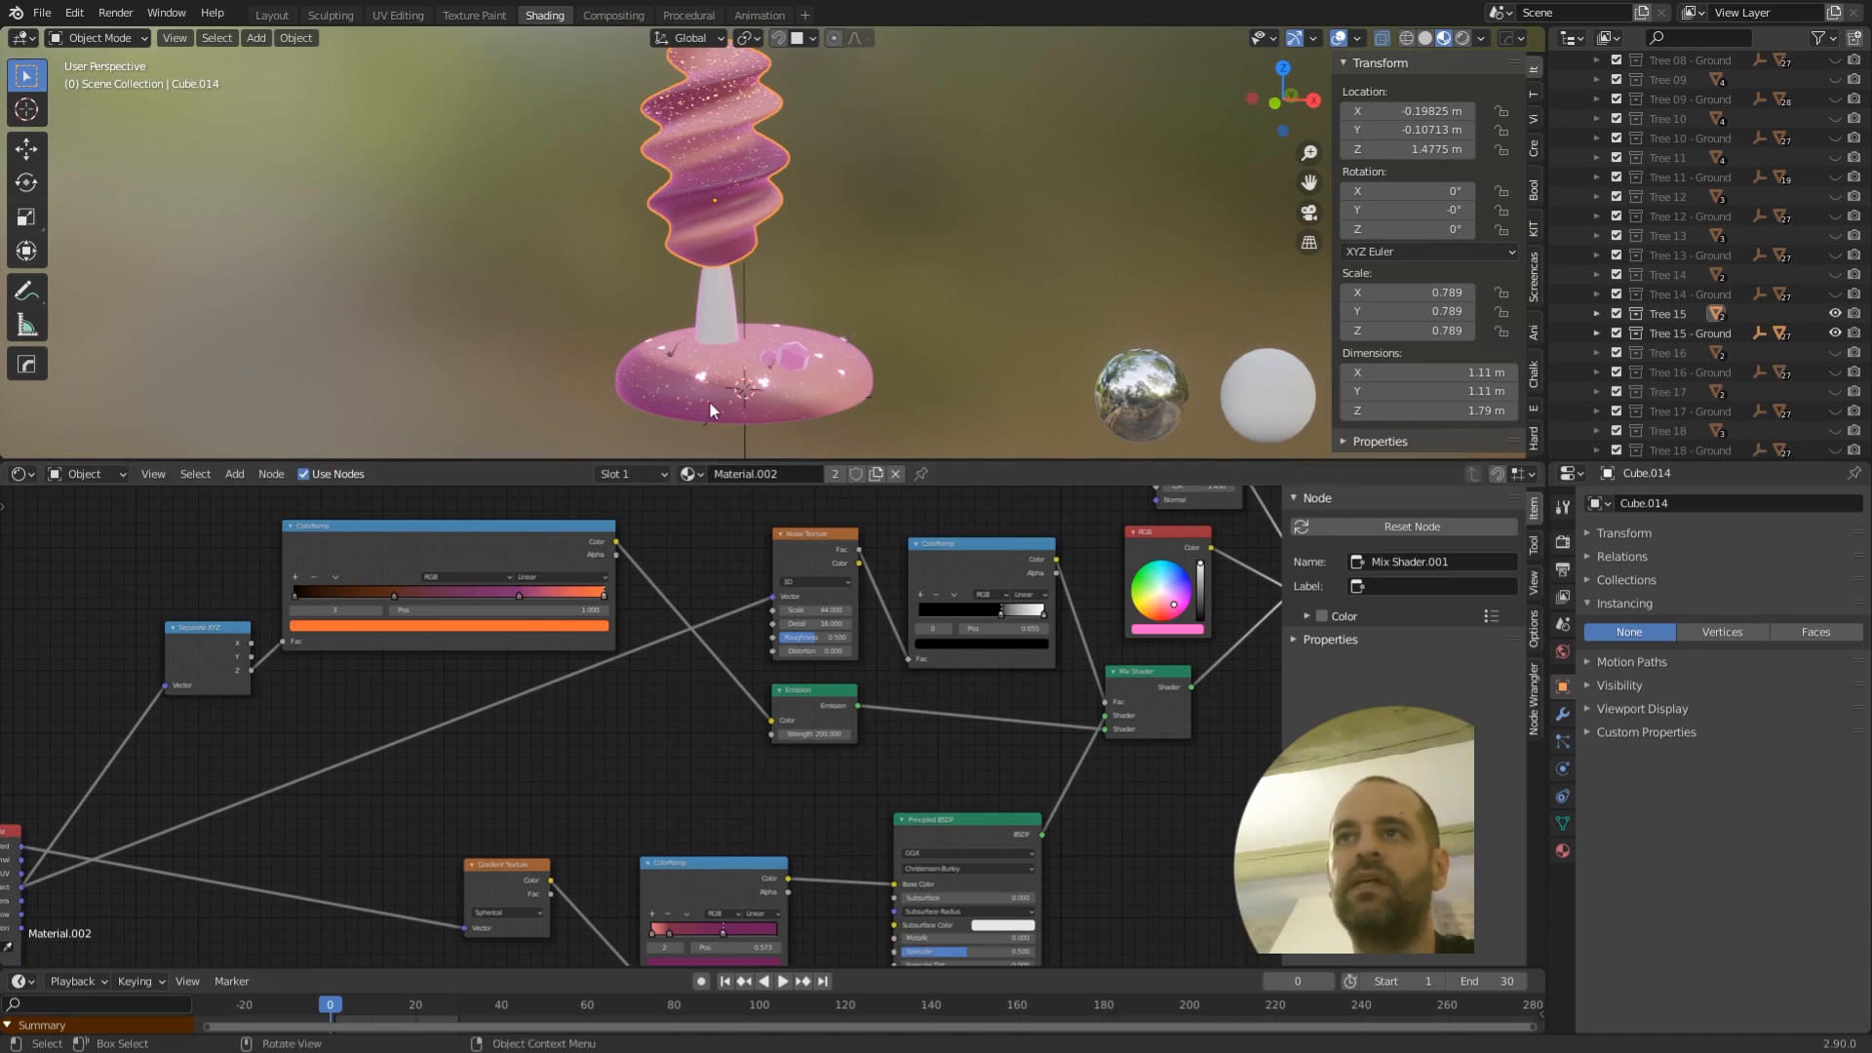
- Check the black, brown and orange stops of the emission ColorRamp against the speckle colours along the crown's height
key("KP_Decimal")
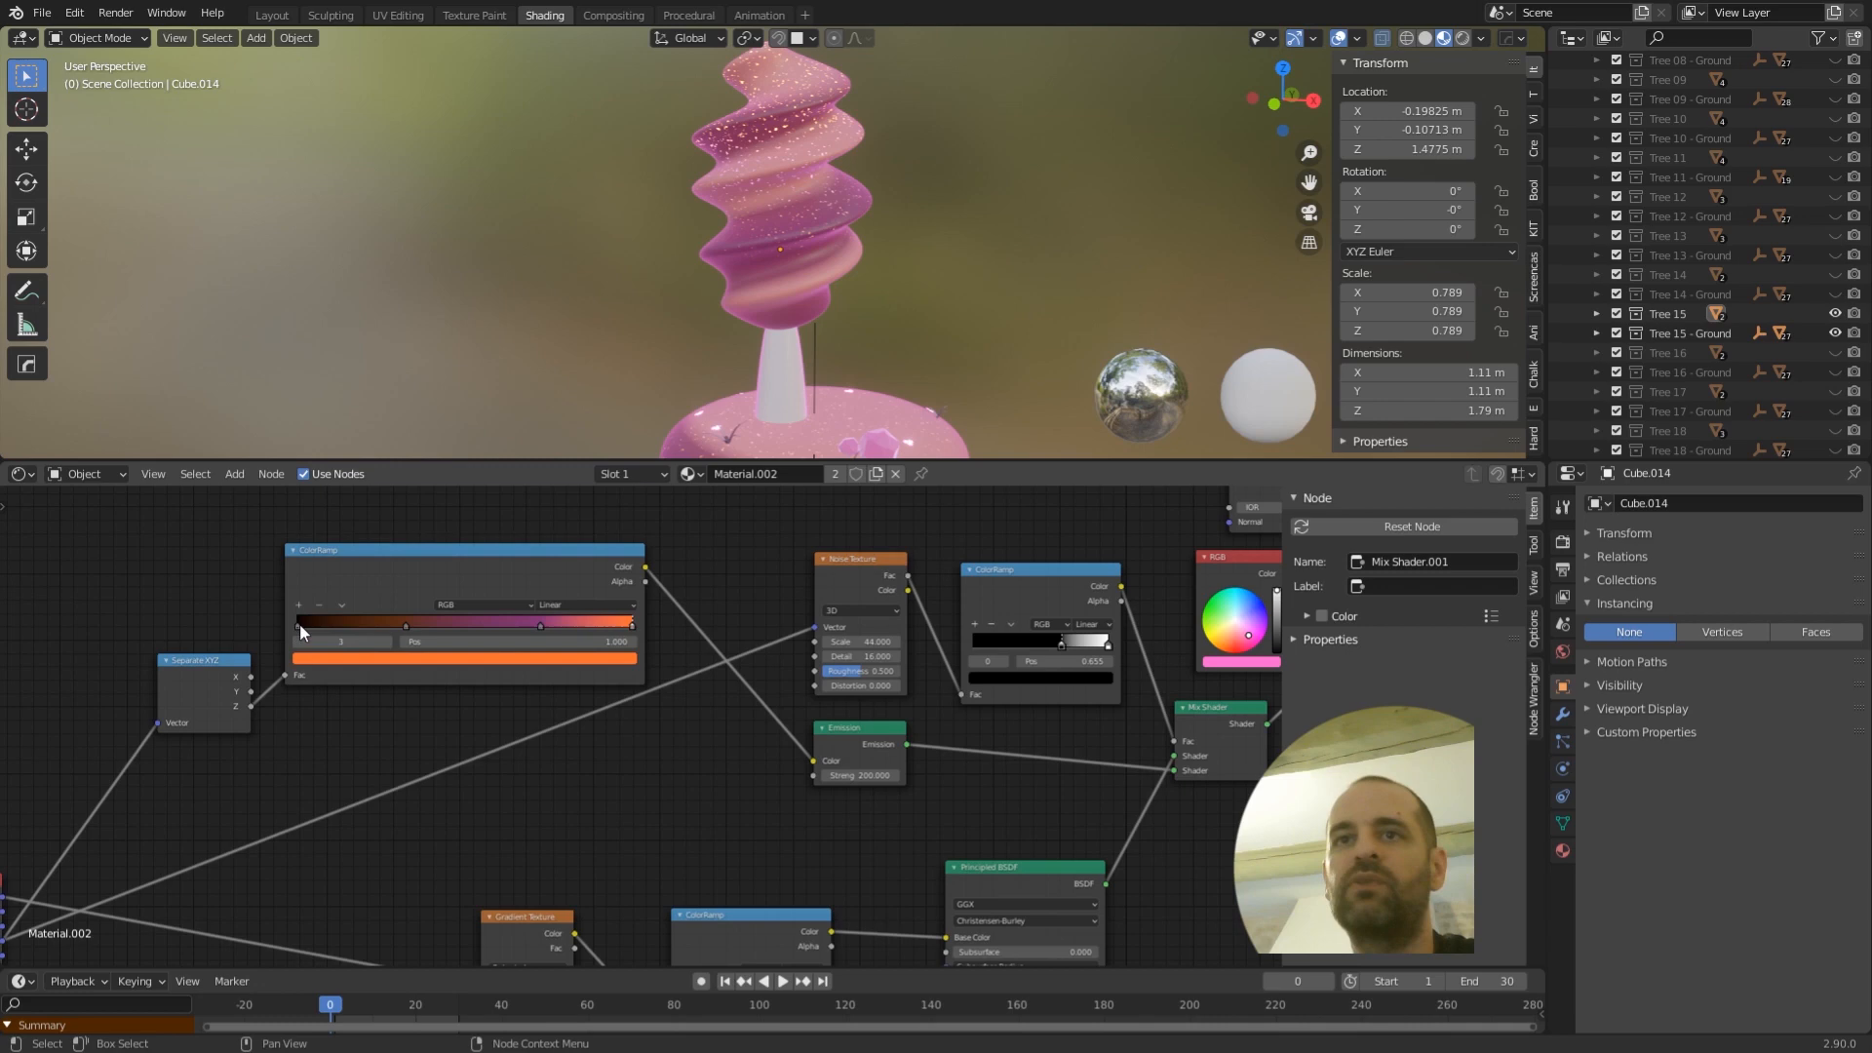
left_click(298, 624)
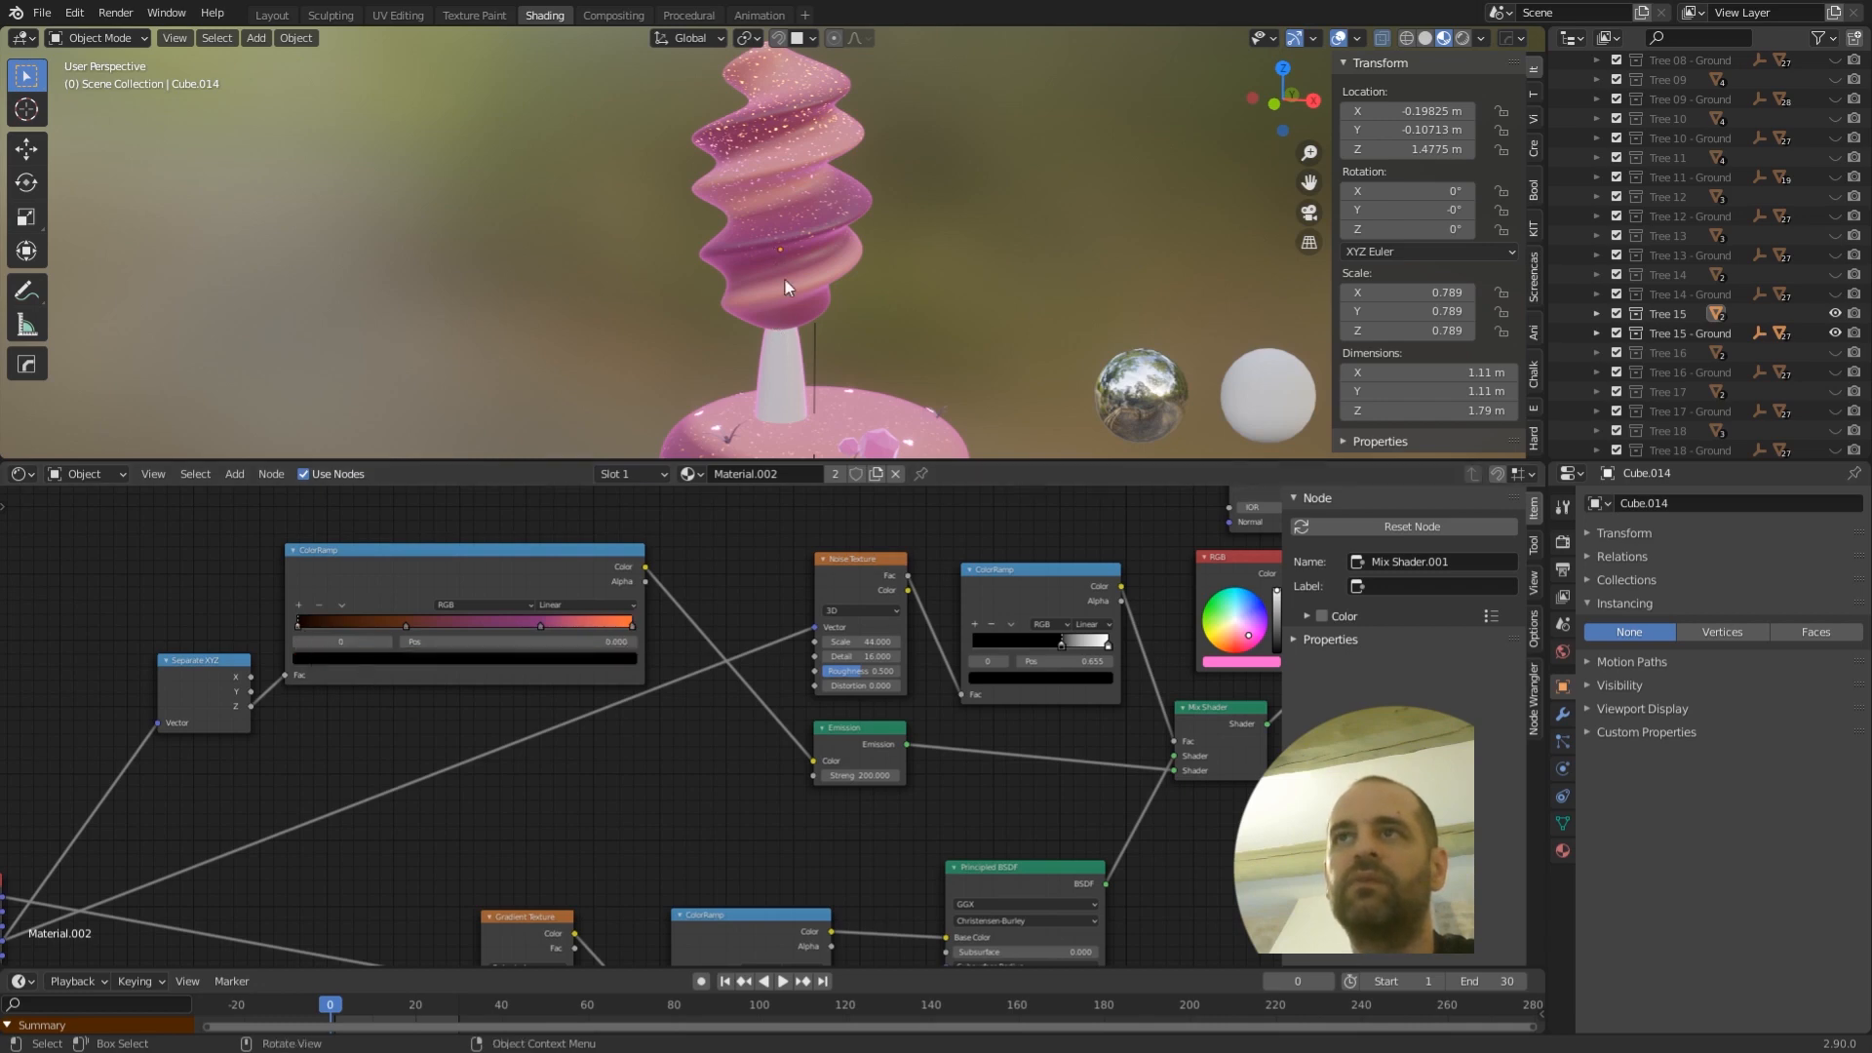
left_click(405, 625)
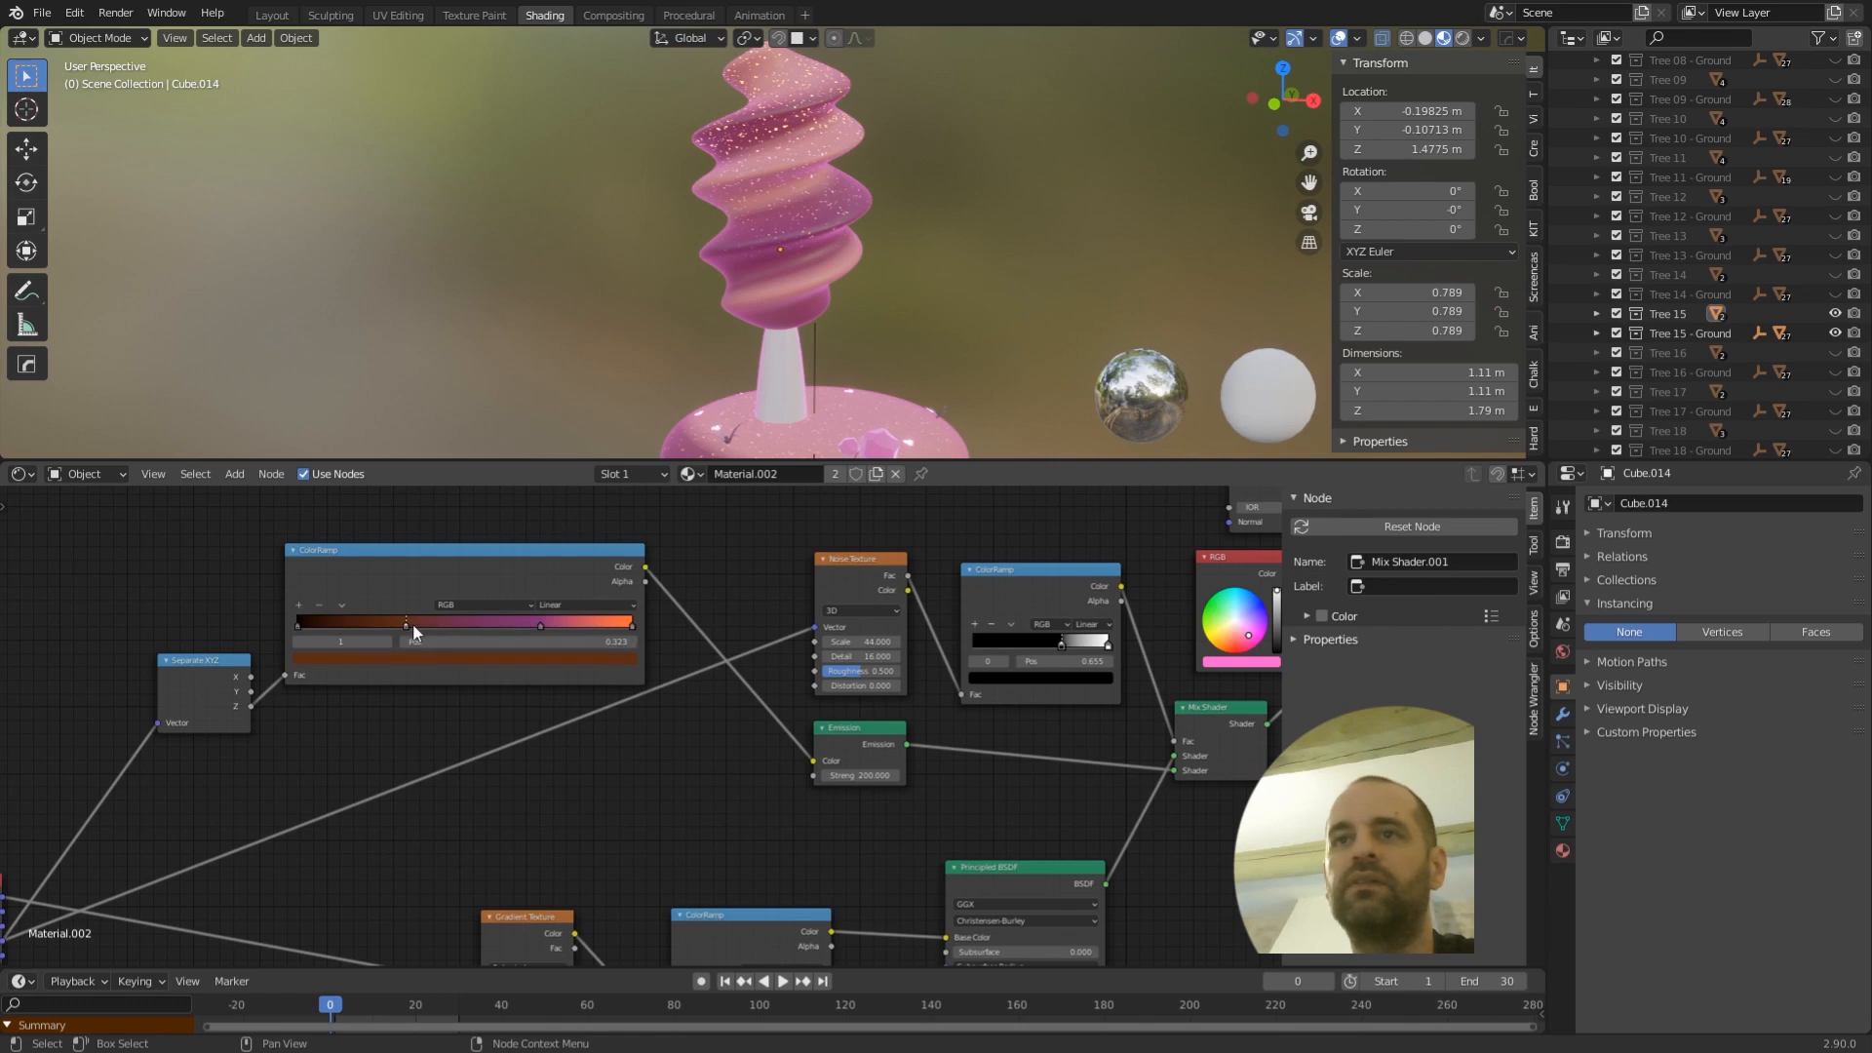
left_click(632, 625)
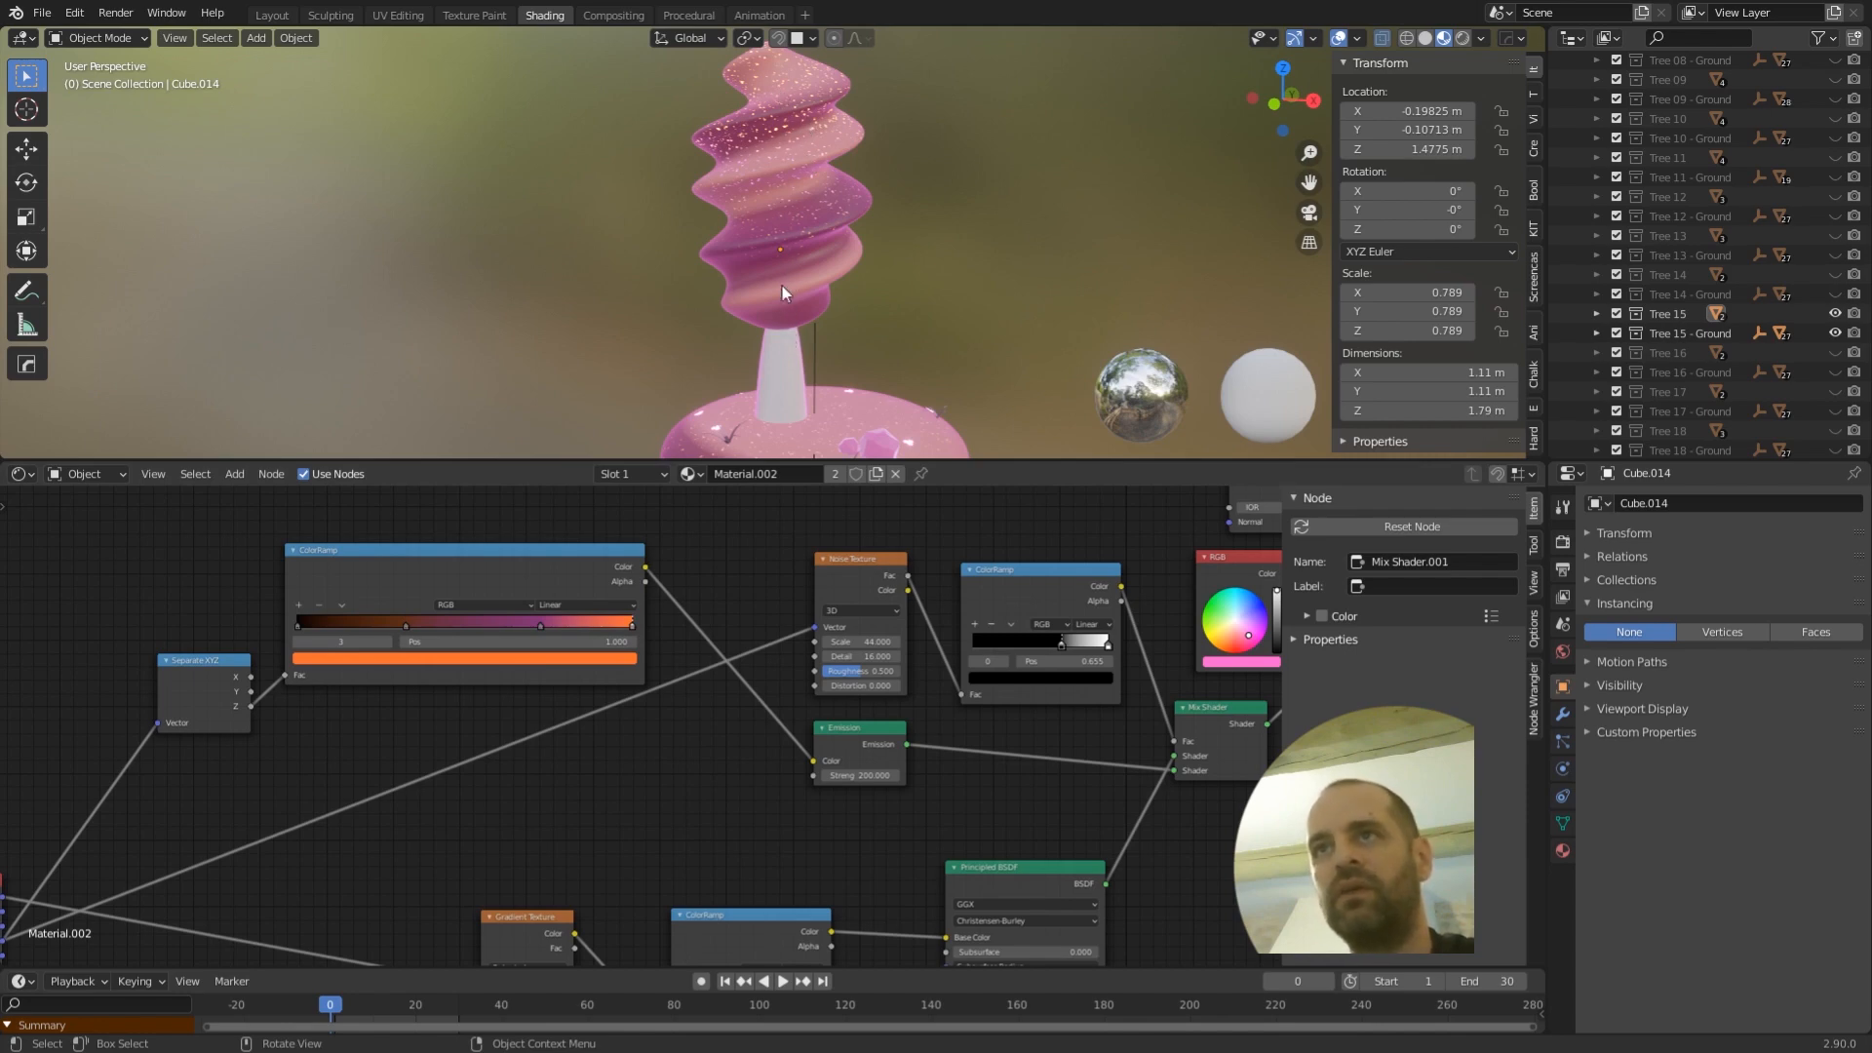
mouse_move(782, 285)
middle_mouse_down()
mouse_move(893, 273)
mouse_move(799, 207)
mouse_move(763, 277)
middle_mouse_up()
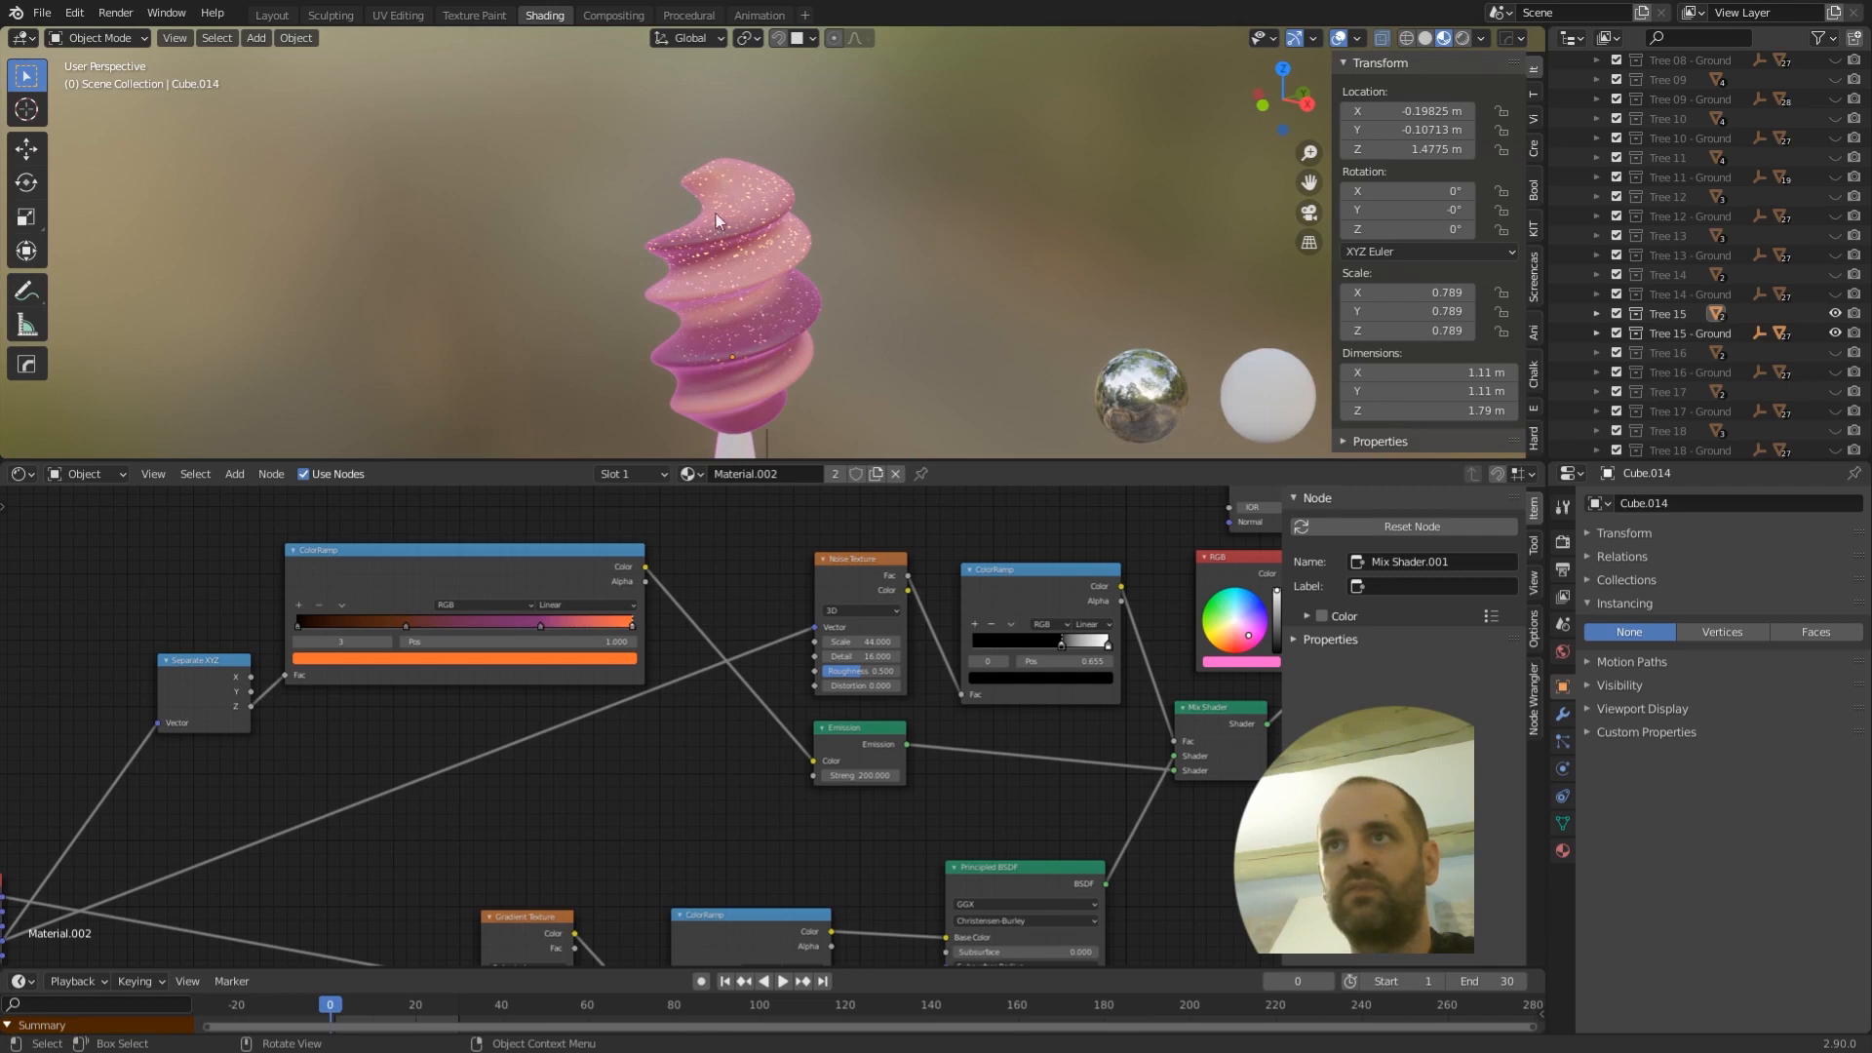
middle_click_drag(775, 401, 734, 256)
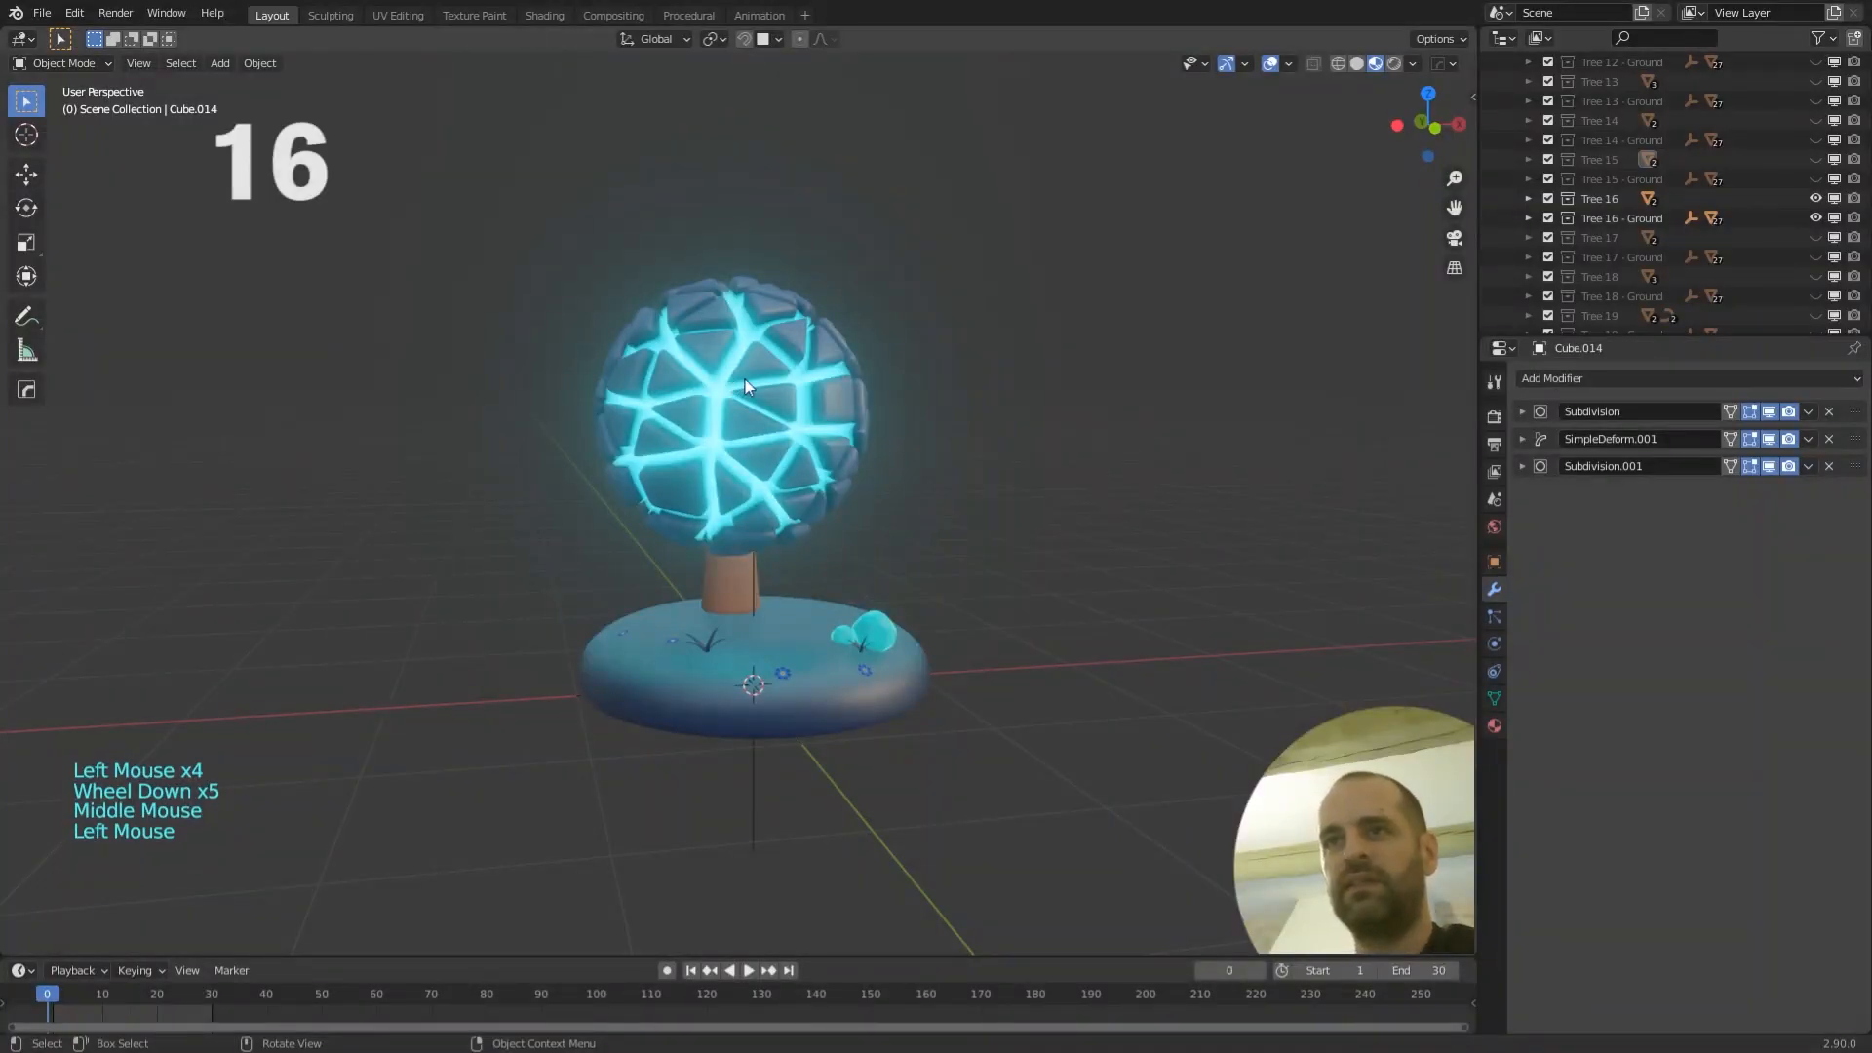
- Select Tree 16's glowing cracked crown to show its modifier stack and view it from another angle
left_click(741, 394)
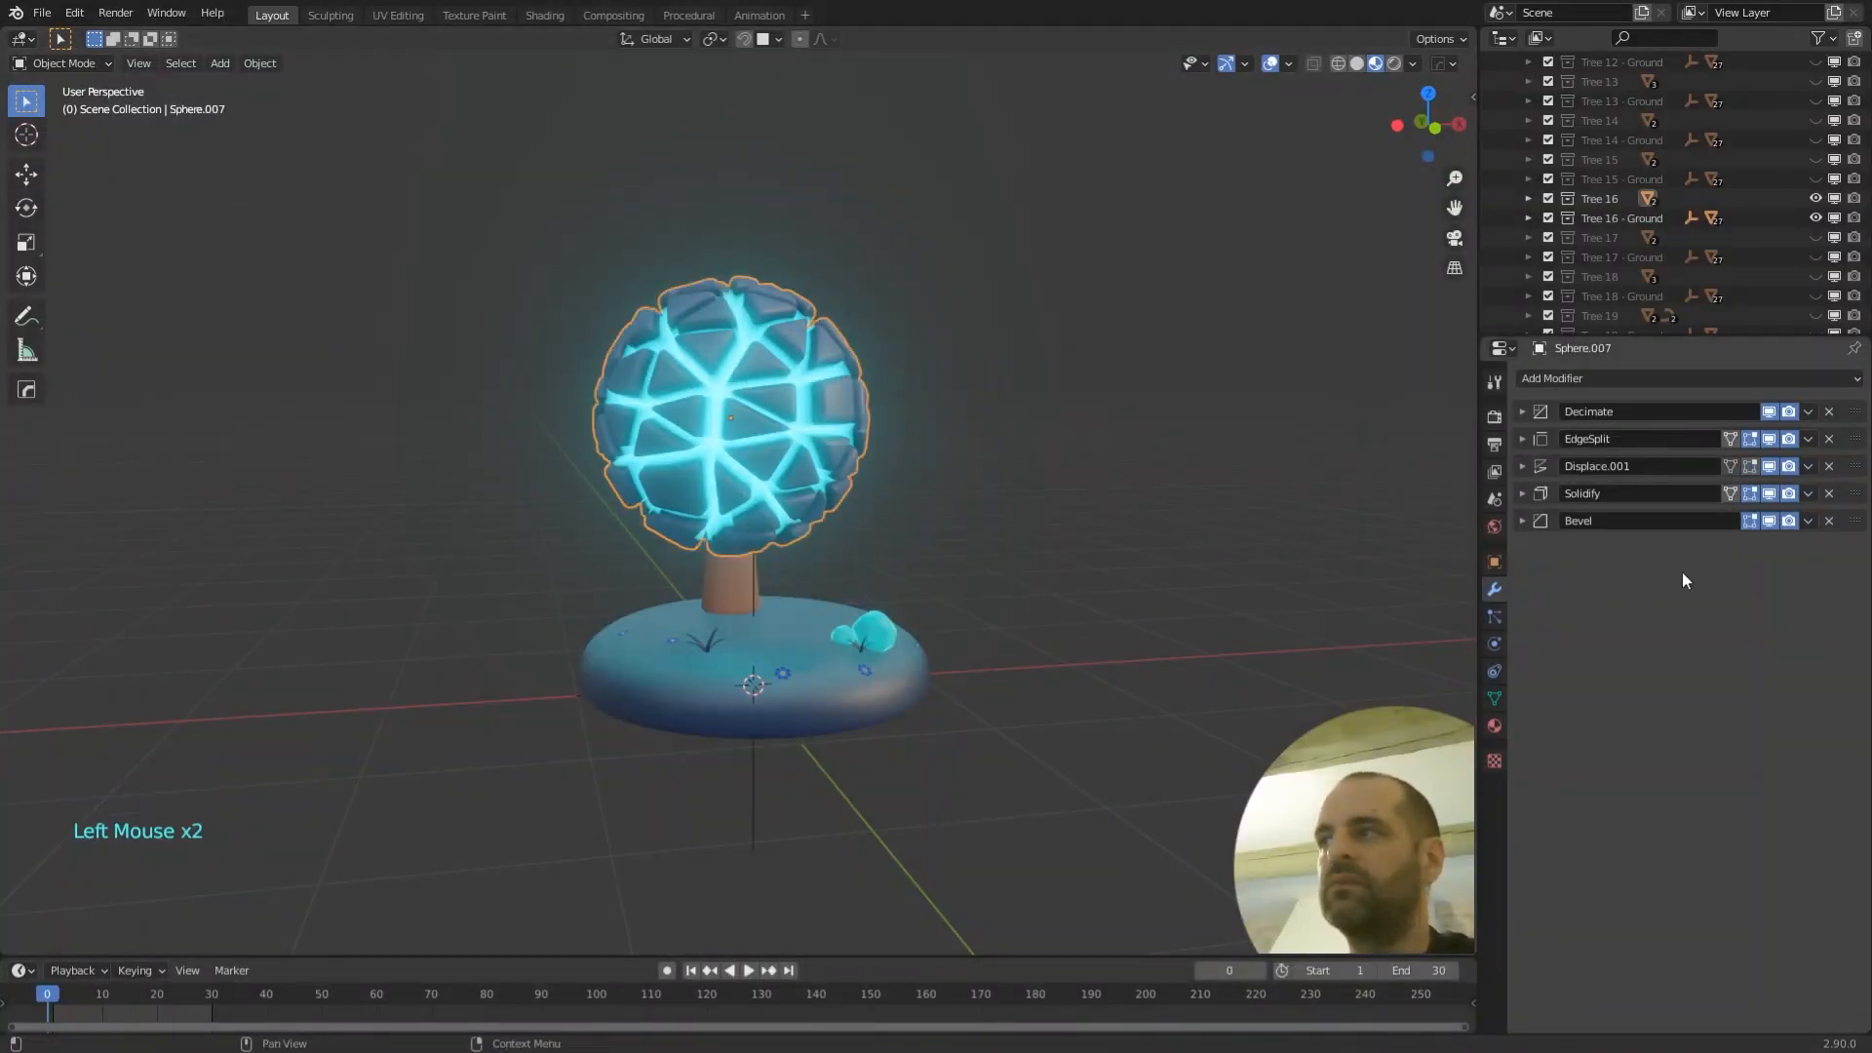
mouse_move(1141, 531)
middle_mouse_down()
mouse_move(939, 540)
mouse_move(925, 569)
mouse_move(957, 602)
mouse_move(1124, 555)
middle_mouse_up()
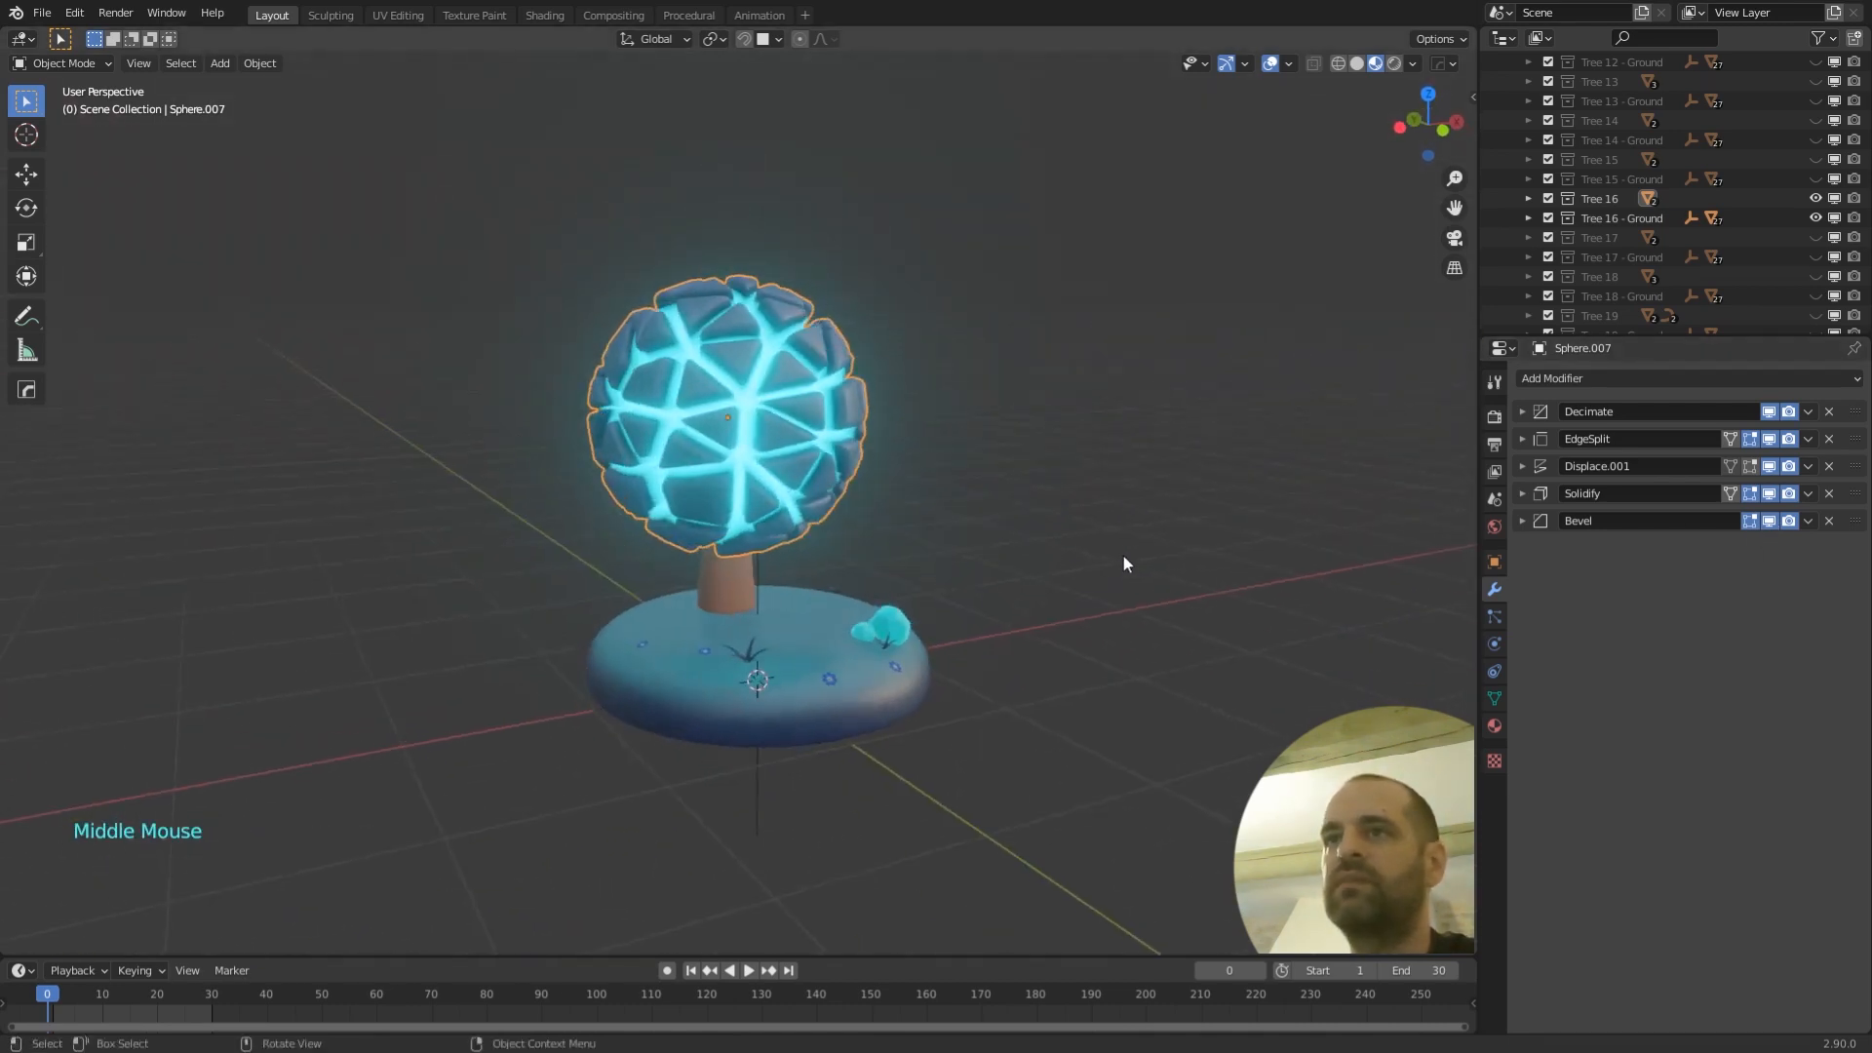
scroll(1025, 563, "up", 2)
scroll(1026, 503, "up", 1, "shift")
middle_click_drag(1027, 503, 955, 462, "shift")
scroll(980, 494, "down", 2)
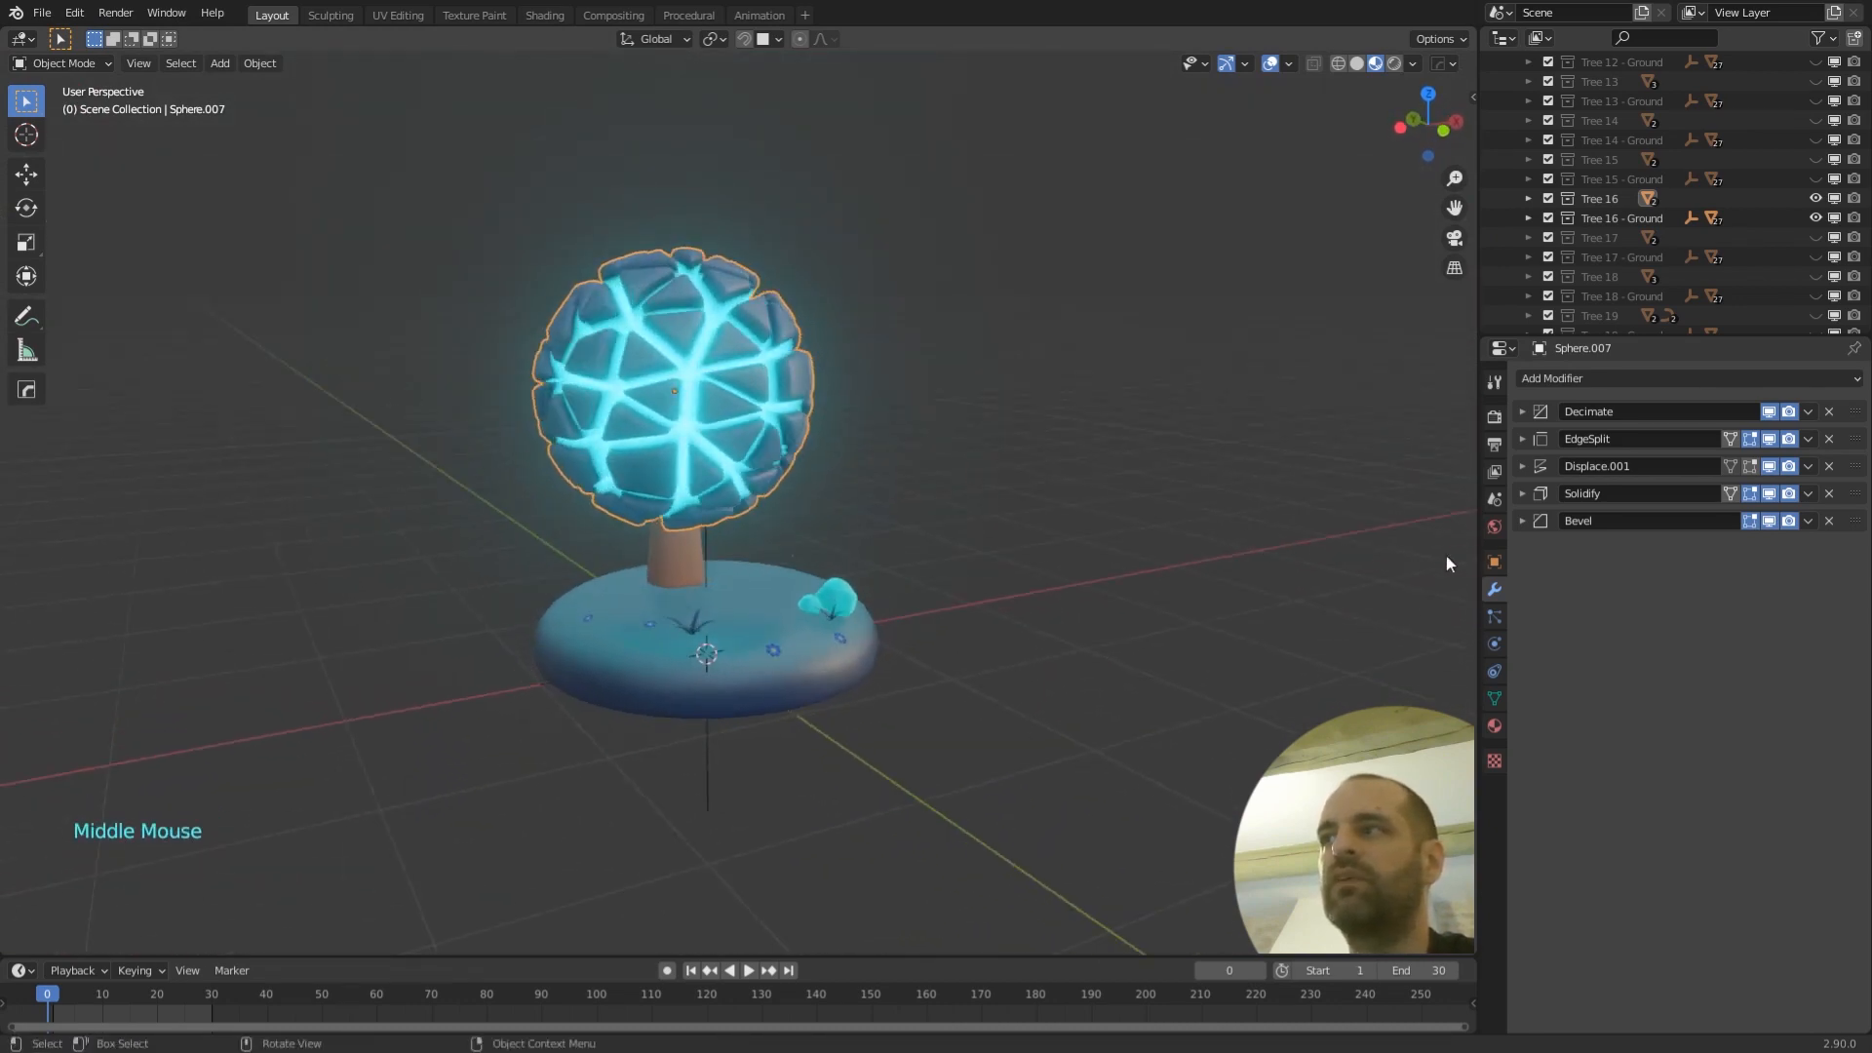
- Turn off the Bevel, Solidify, Displace.001 and EdgeSplit modifiers in the viewport for the glowing crown
left_click(1768, 521)
left_click(1768, 493)
left_click(1769, 466)
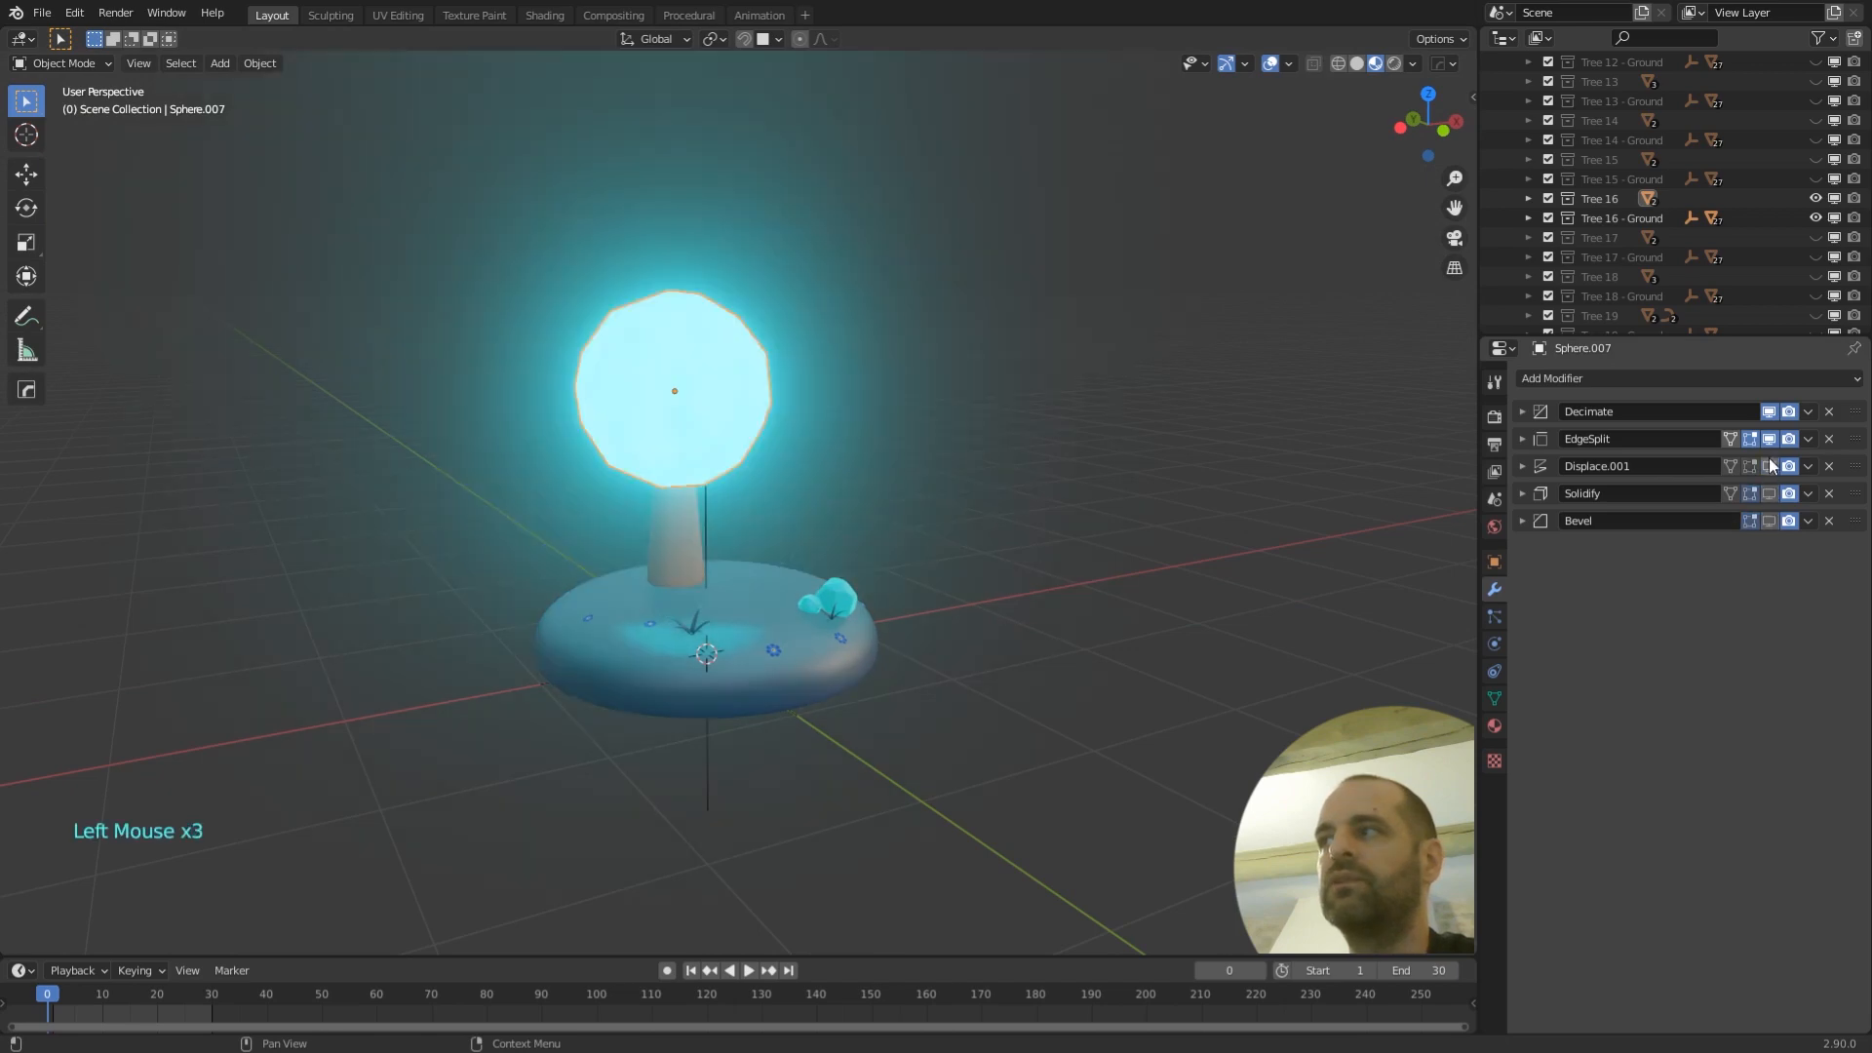
left_click(1770, 439)
- Display the scene in Solid viewport shading and apply Shade Flat to the crown sphere
mouse_move(1034, 486)
middle_mouse_down()
mouse_move(991, 489)
mouse_move(953, 452)
mouse_move(982, 530)
mouse_move(1020, 463)
mouse_move(693, 441)
middle_mouse_up()
scroll(913, 466, "up", 2)
left_click(1356, 63)
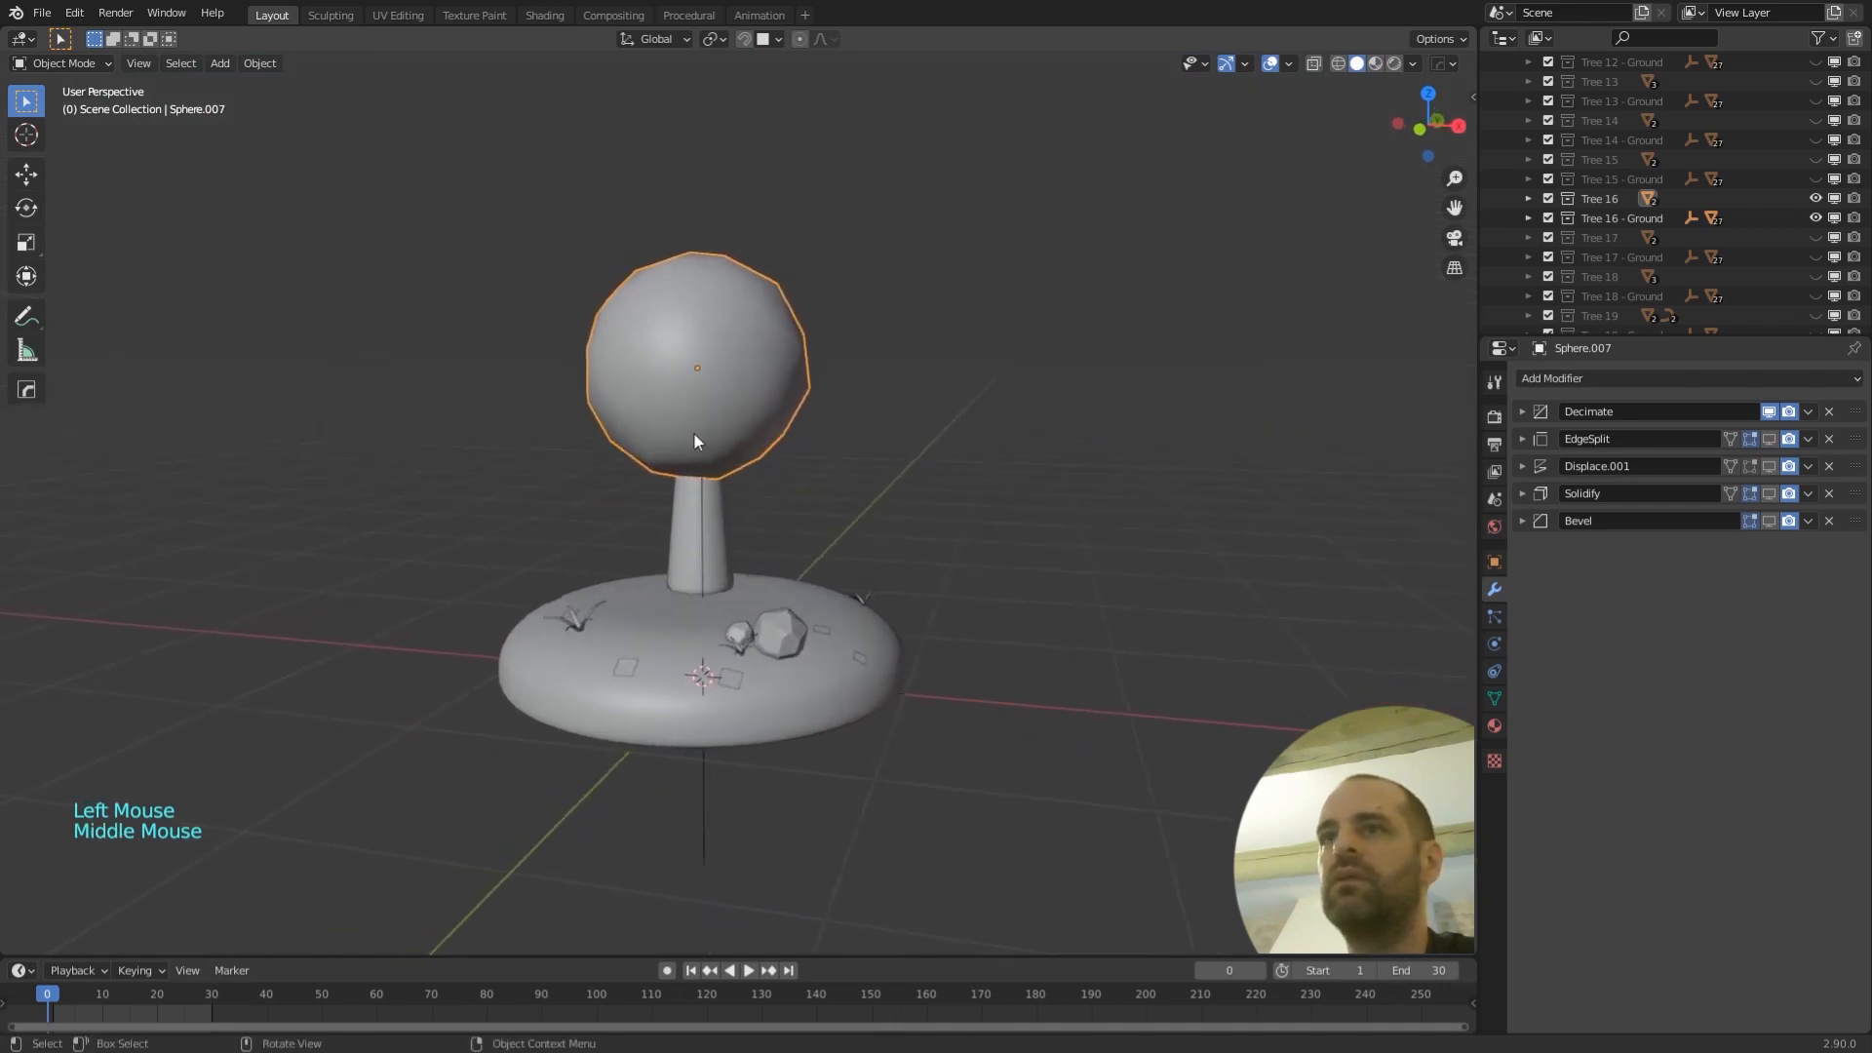
right_click(693, 441)
left_click(687, 384)
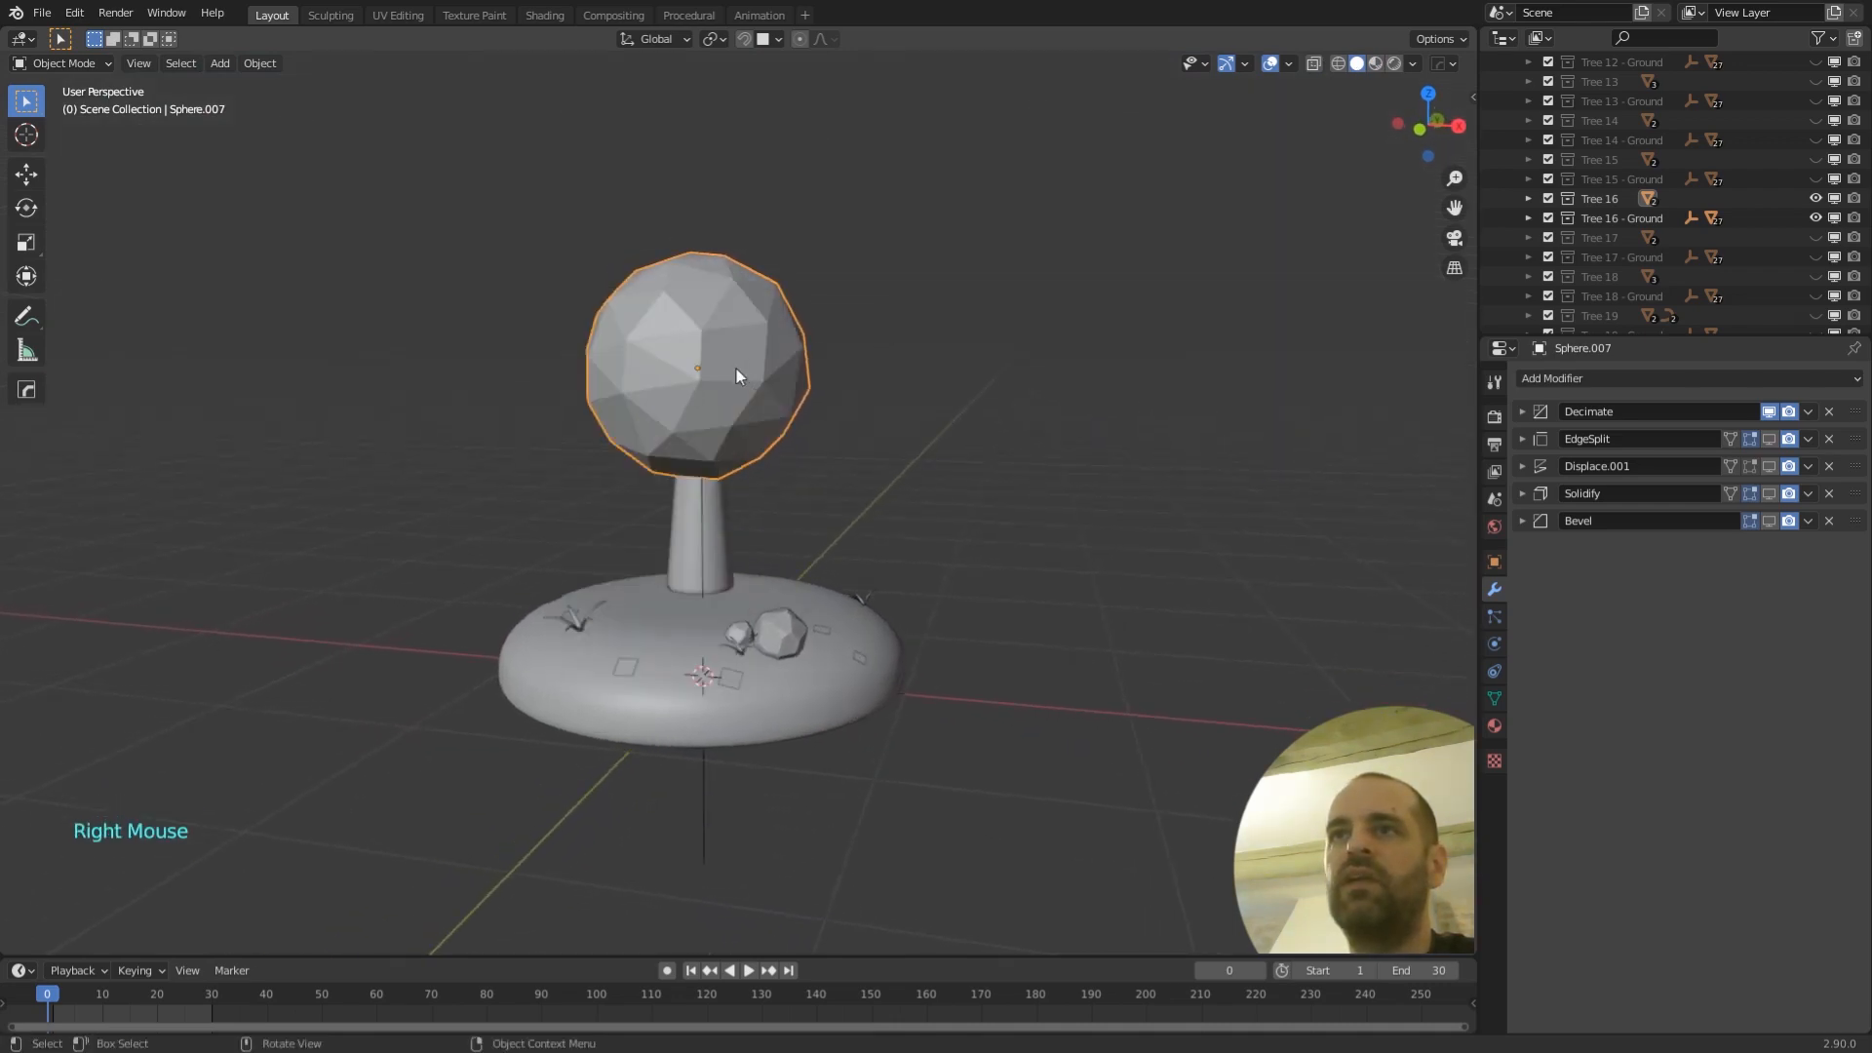
- Inspect the crown's decimated facets from another angle and briefly check its mesh in Edit Mode
mouse_move(772, 396)
middle_mouse_down()
mouse_move(798, 405)
mouse_move(758, 376)
mouse_move(776, 388)
middle_mouse_up()
scroll(740, 397, "up", 2)
scroll(757, 362, "down", 1)
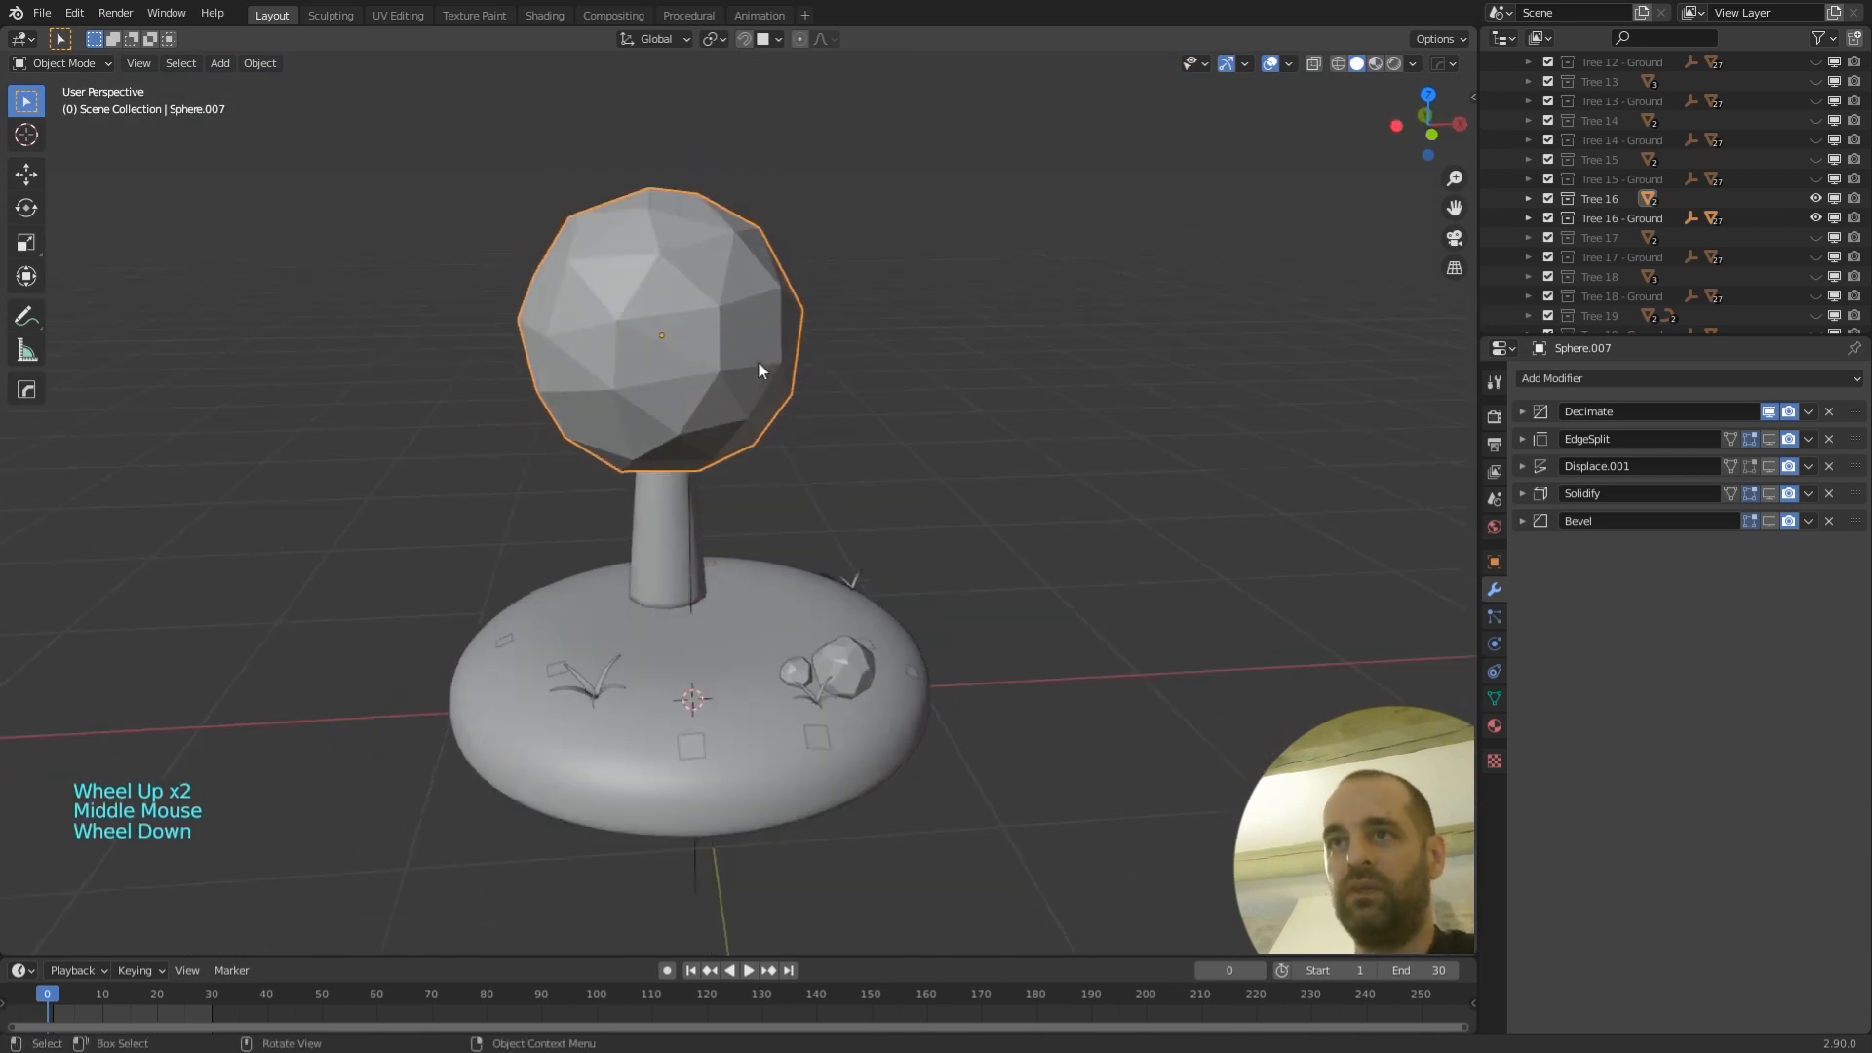
scroll(780, 378, "down", 1)
key("Tab")
key("Tab")
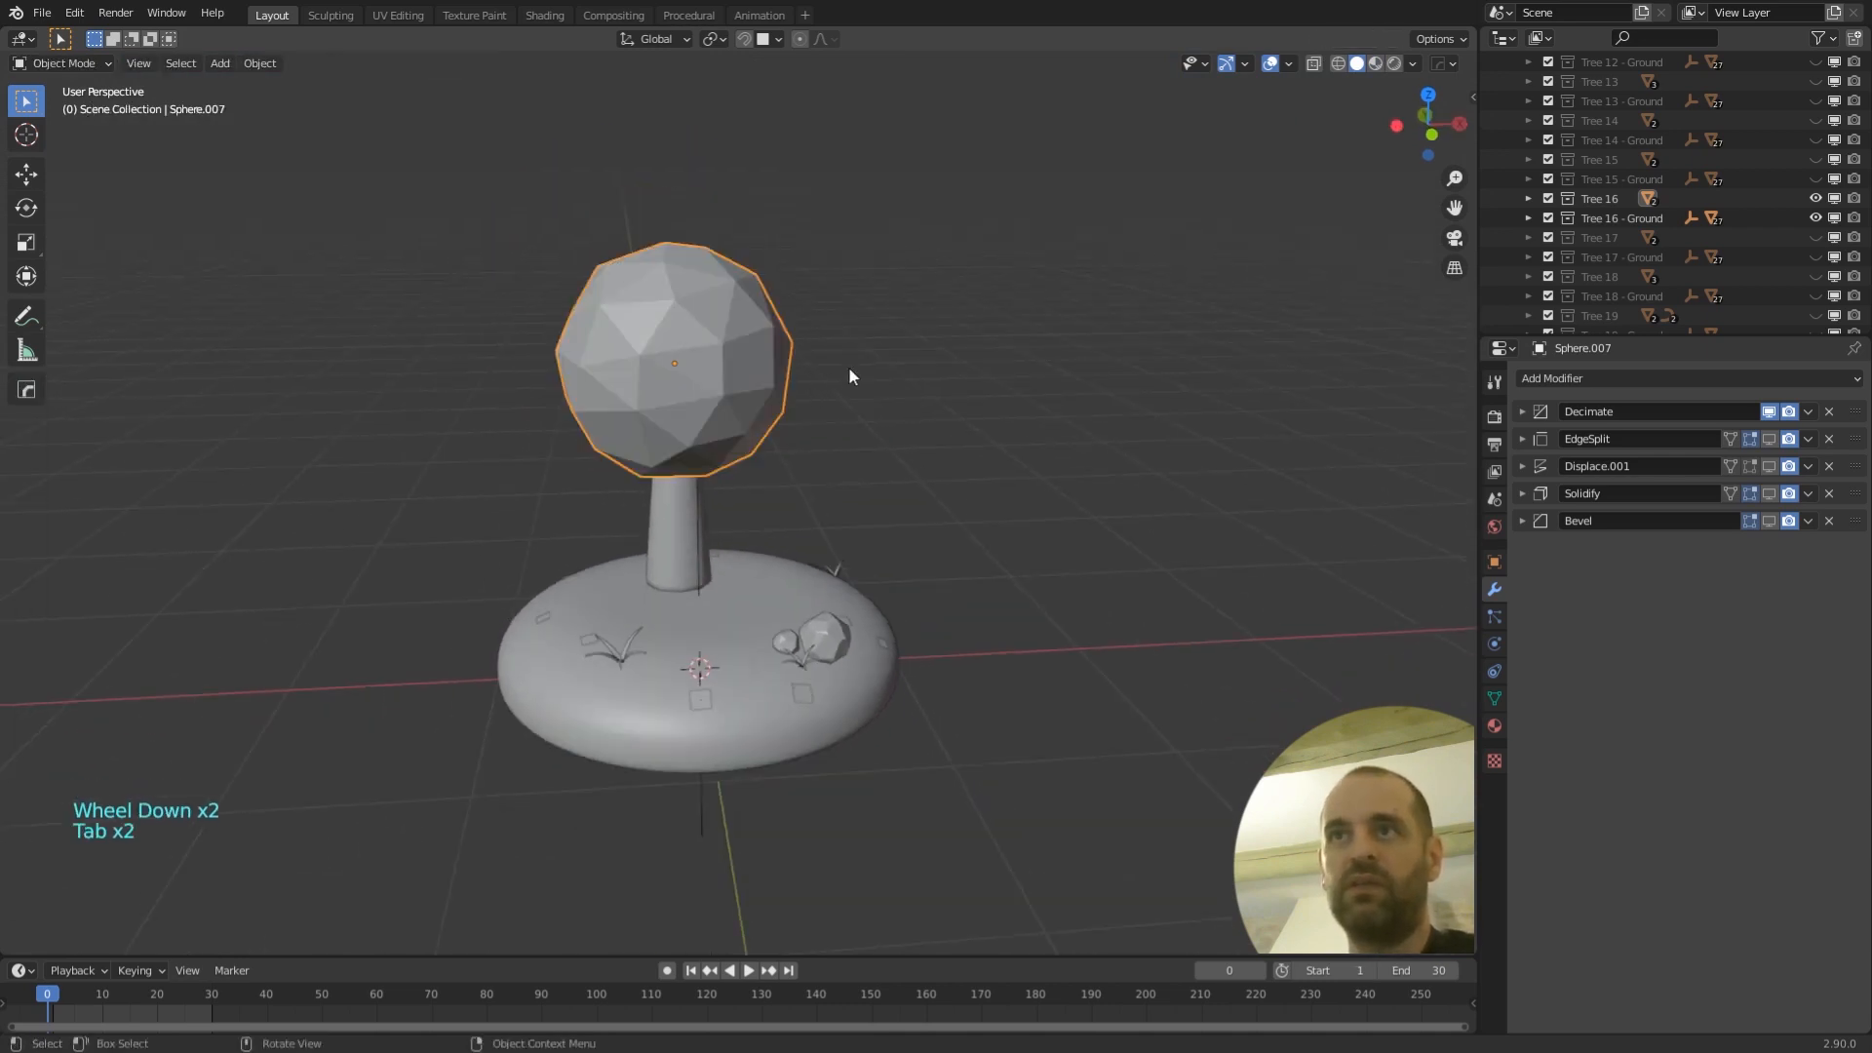
- Compare the crown sphere with the Decimate modifier off and on, and check the decimated mesh's wireframe
left_click(1768, 411)
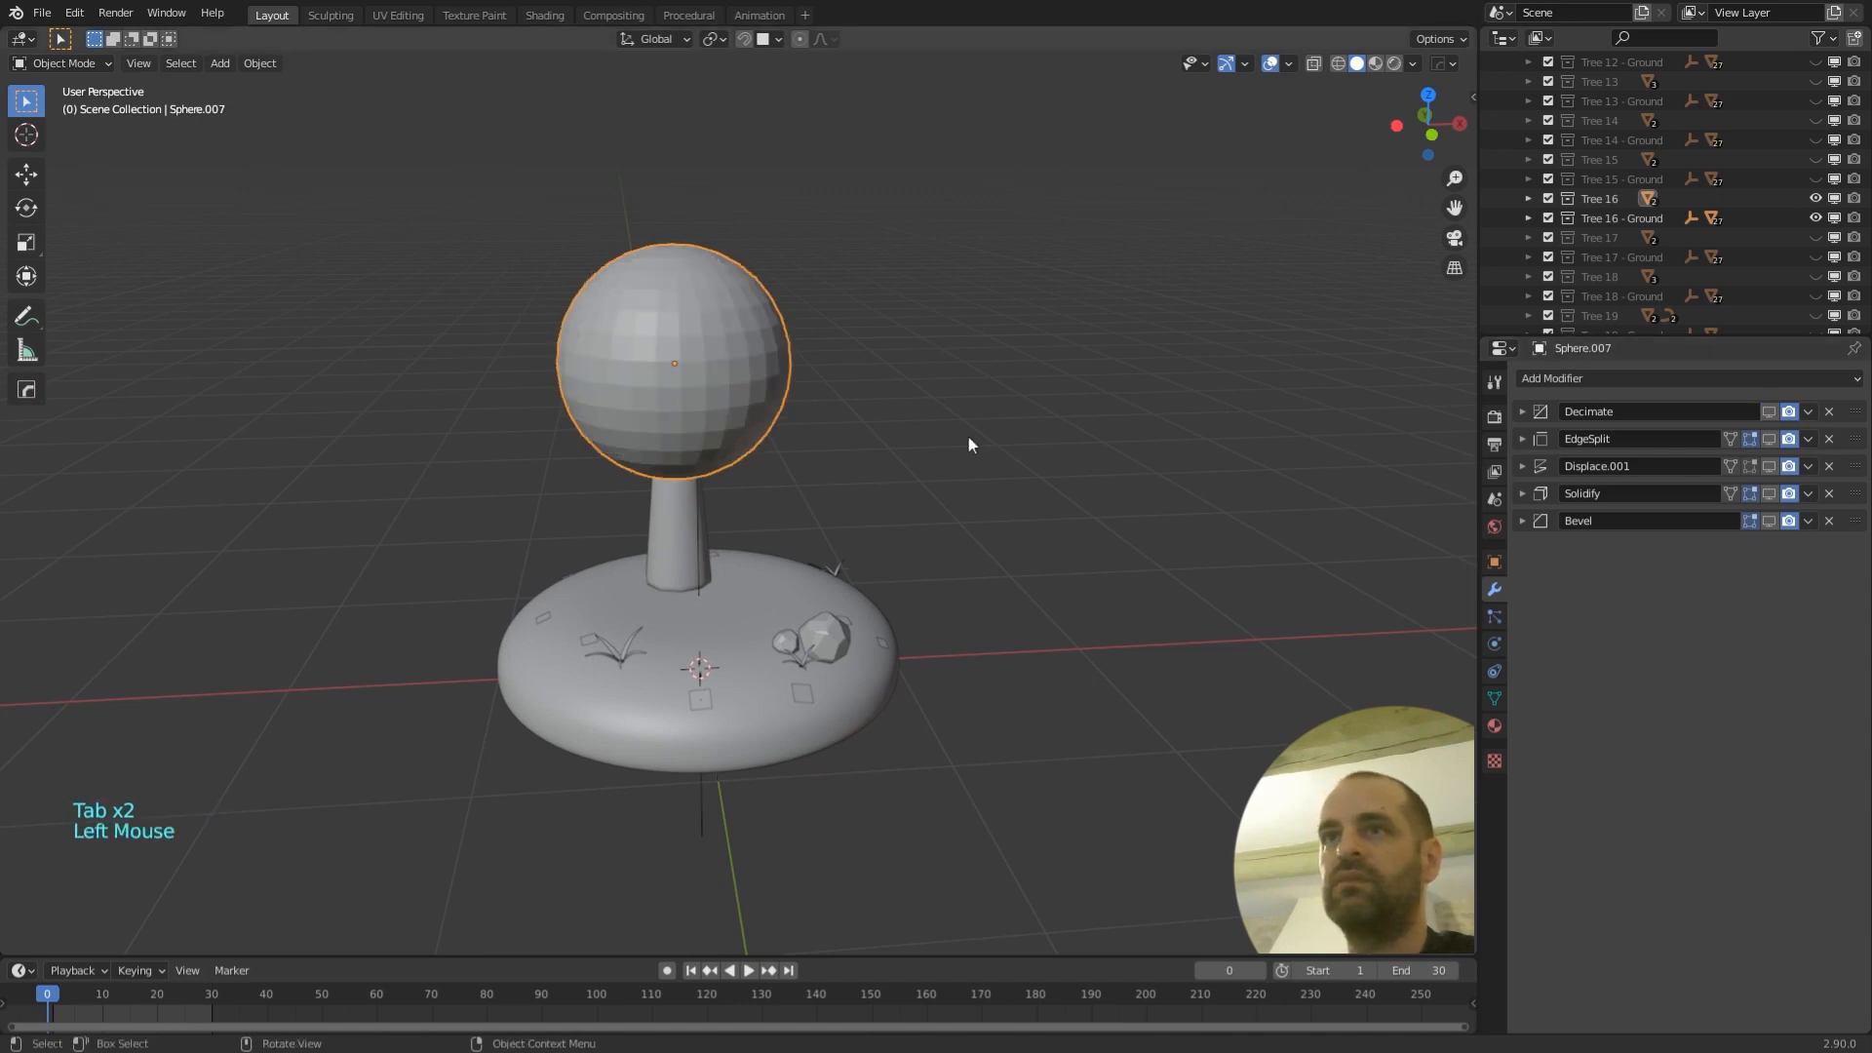
key("Tab")
key("Tab")
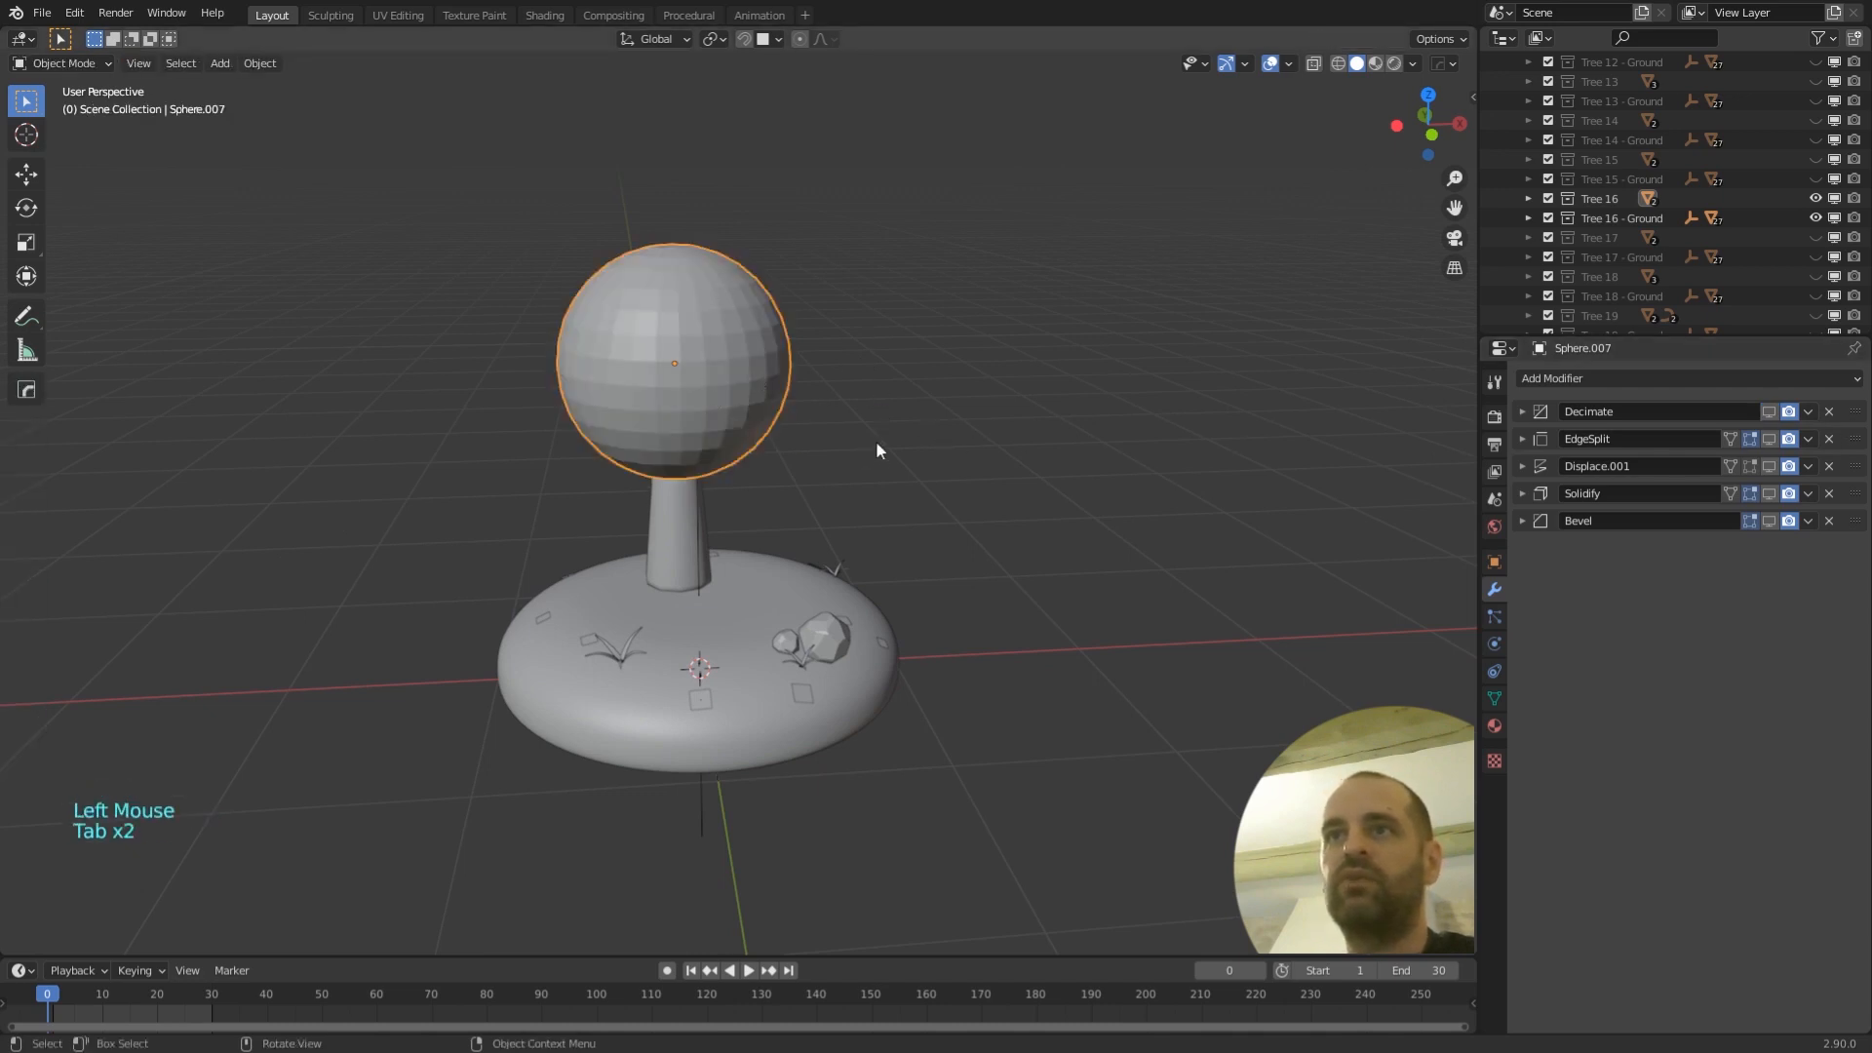
left_click(1770, 412)
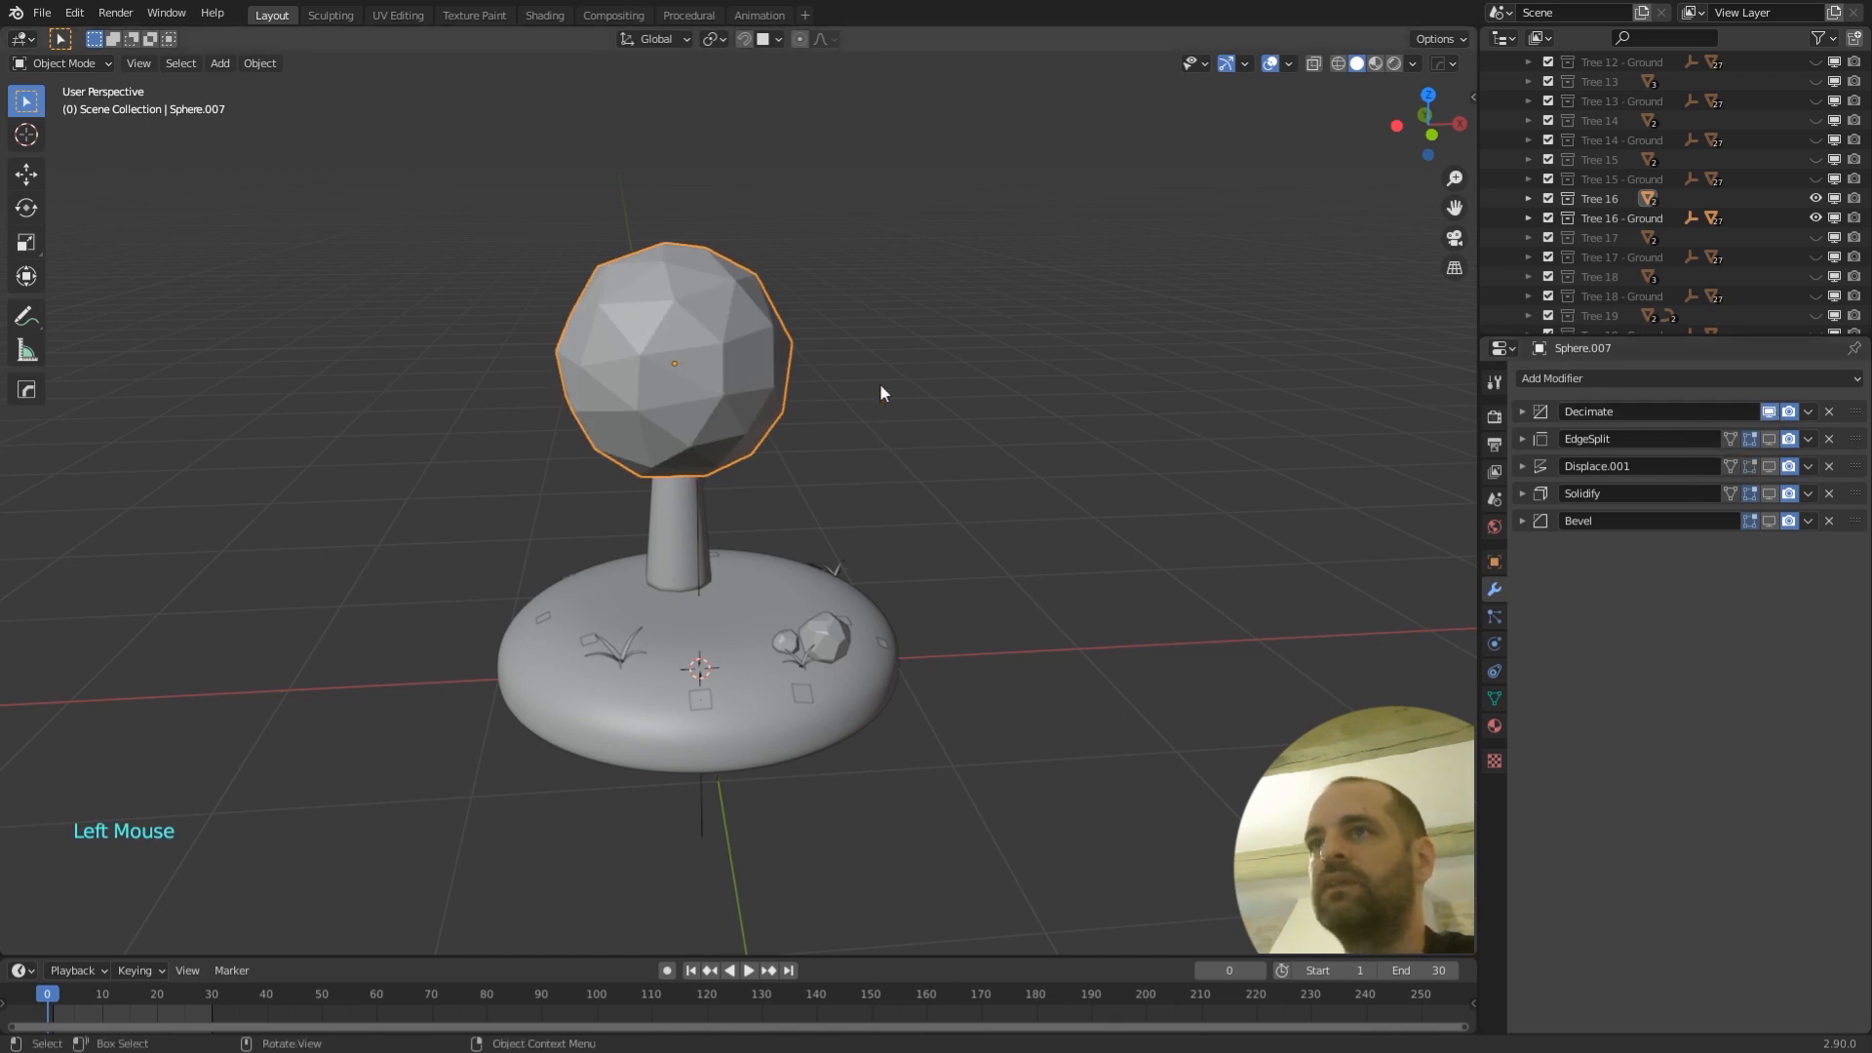
middle_click_drag(838, 380, 747, 373)
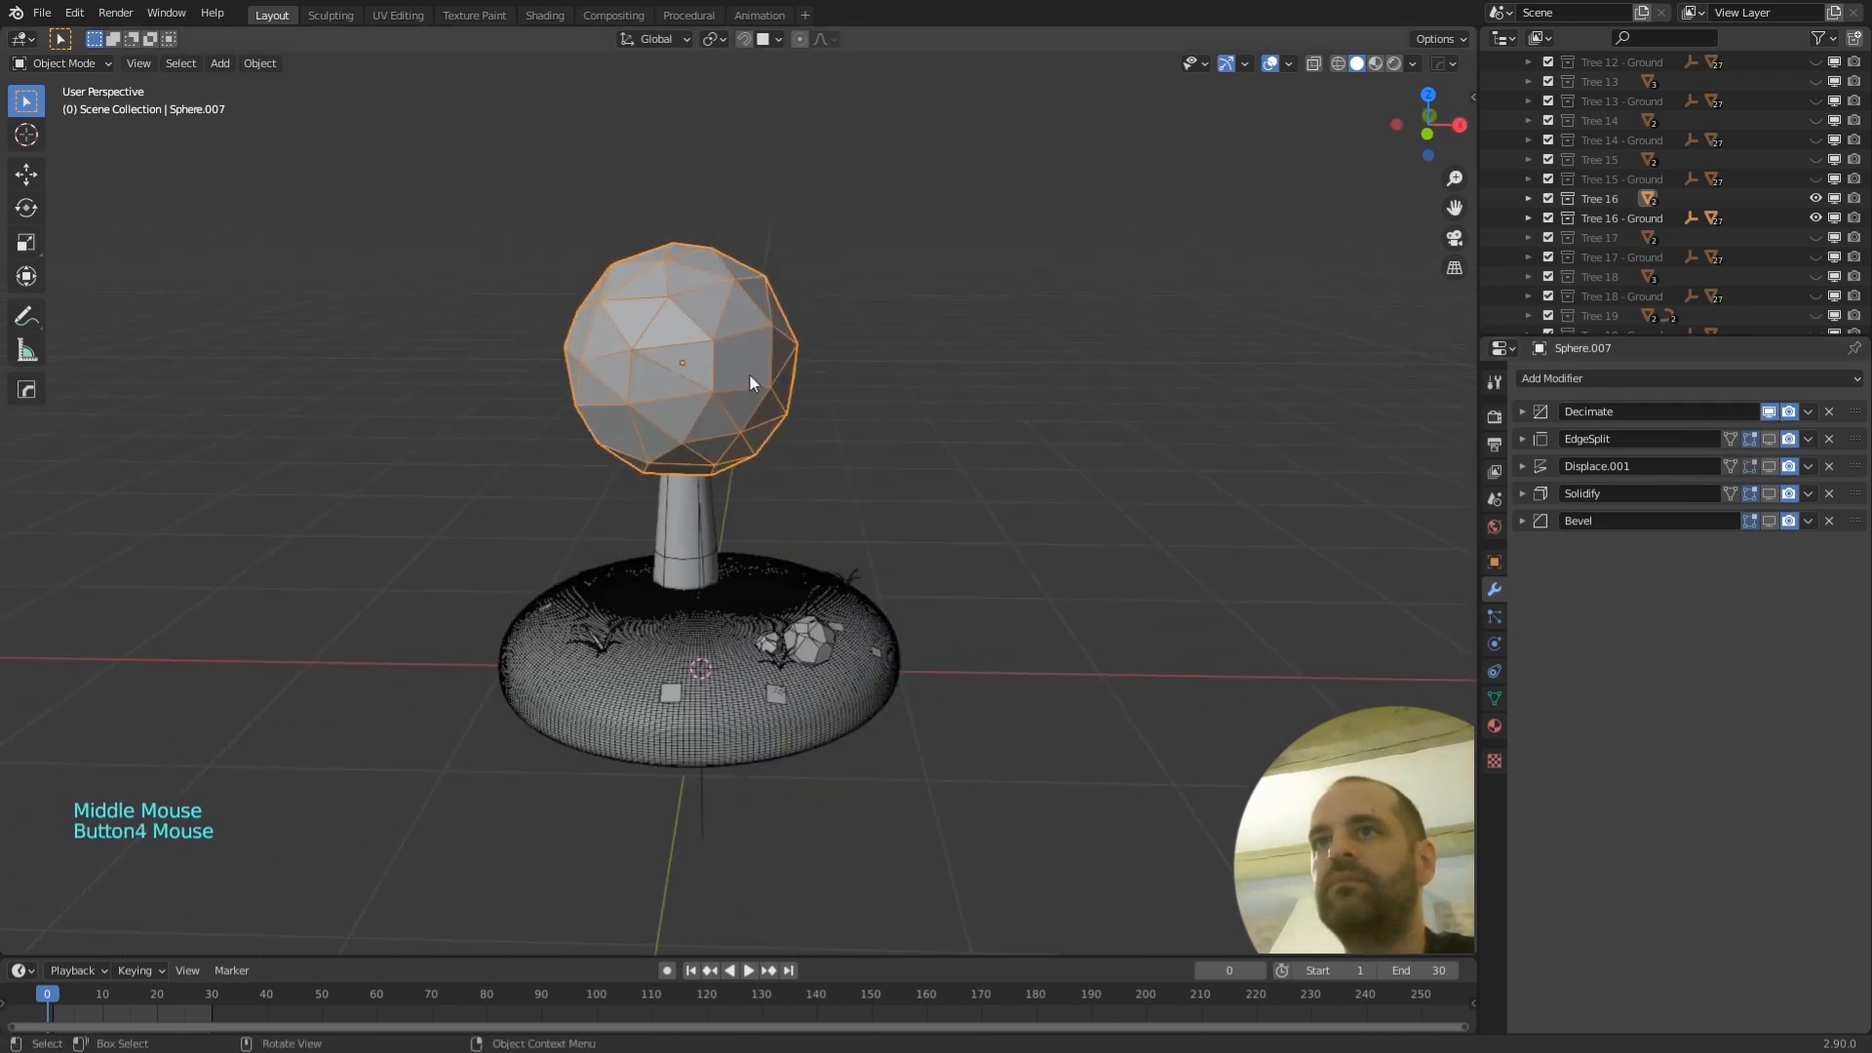
key("Button4")
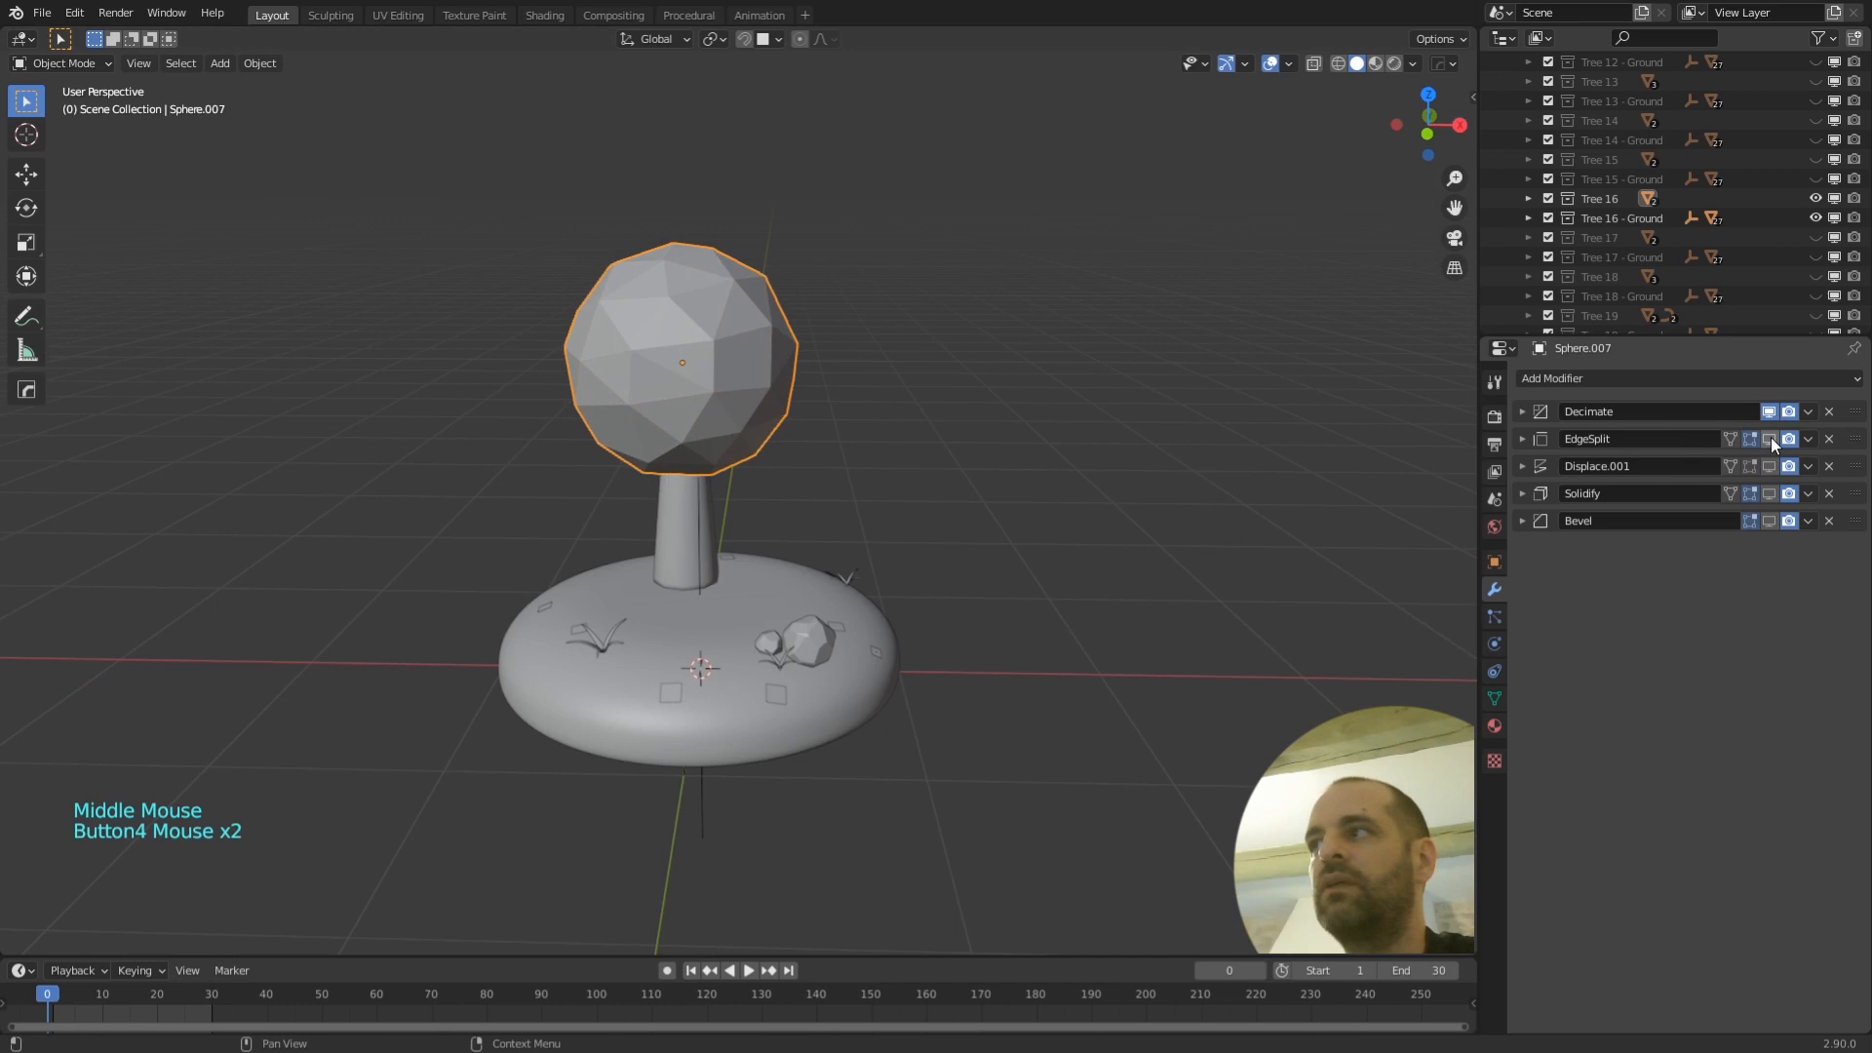
- Turn on the crown's EdgeSplit, Displace.001, Solidify and Bevel modifiers in the viewport one after another
right_click(745, 378)
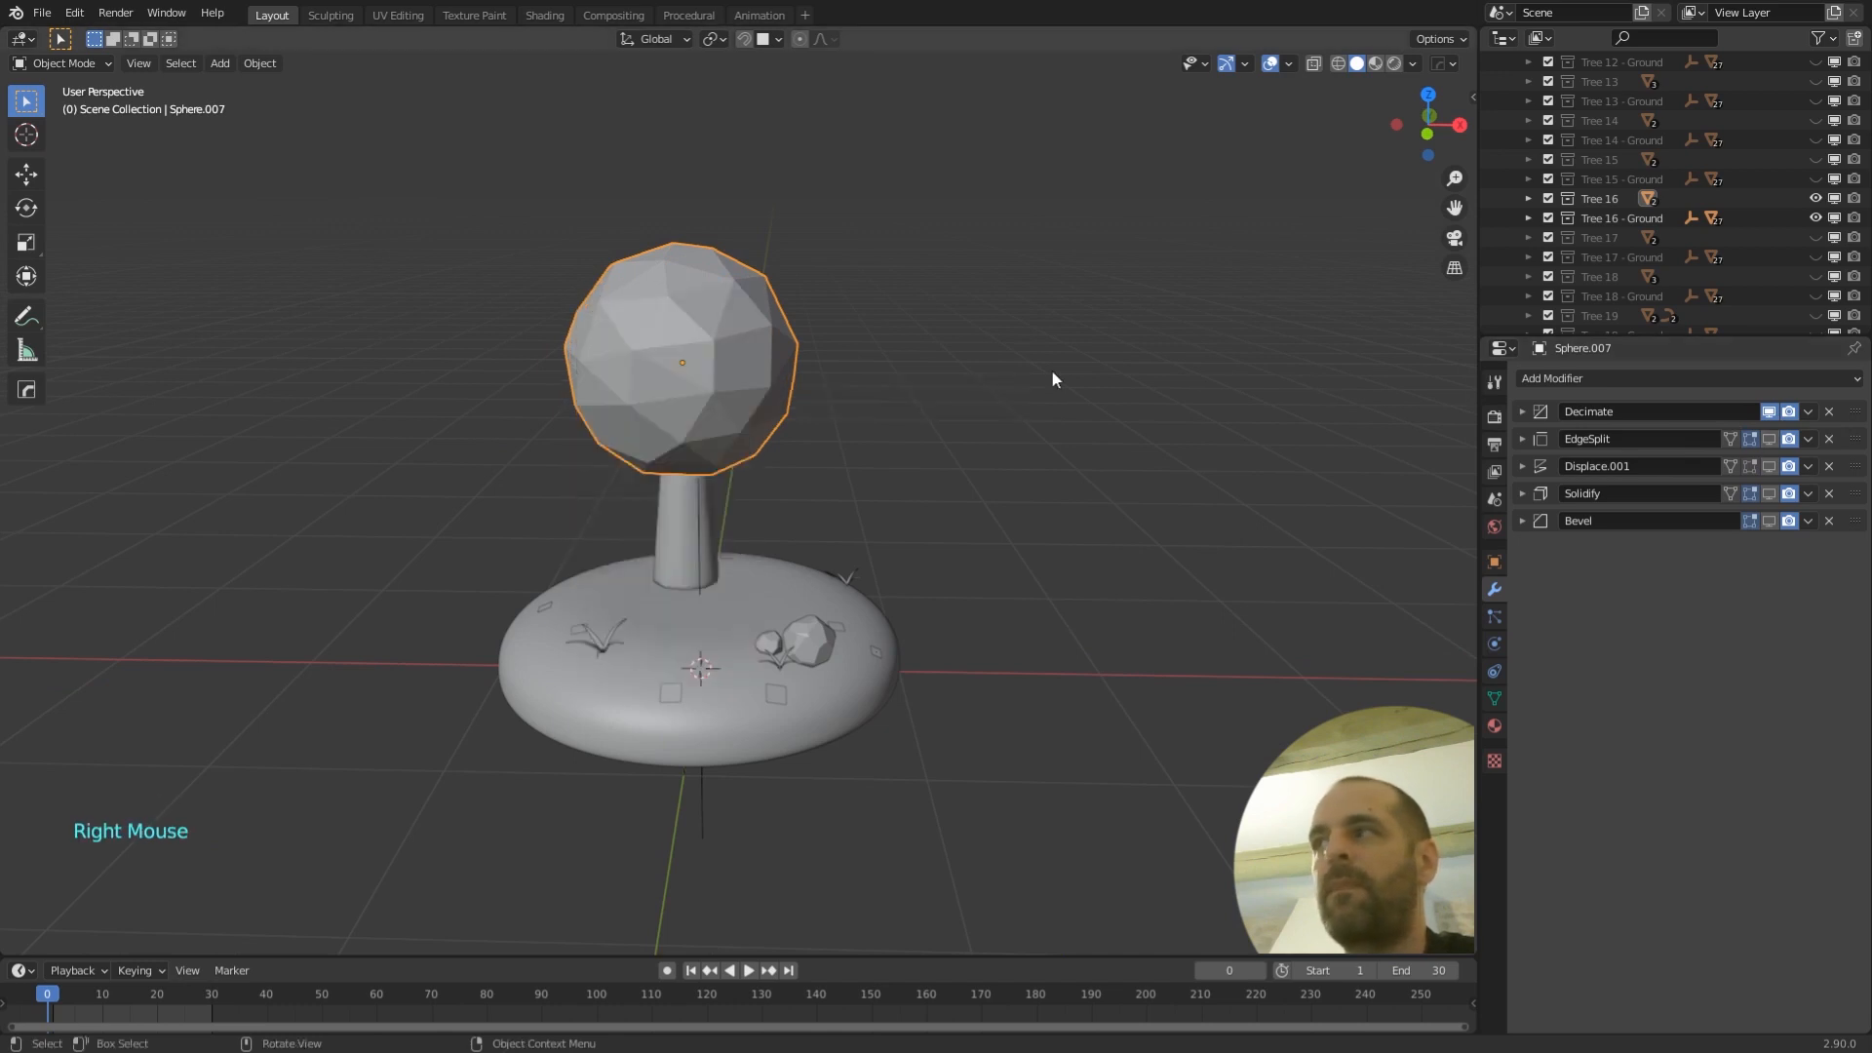
left_click(1769, 440)
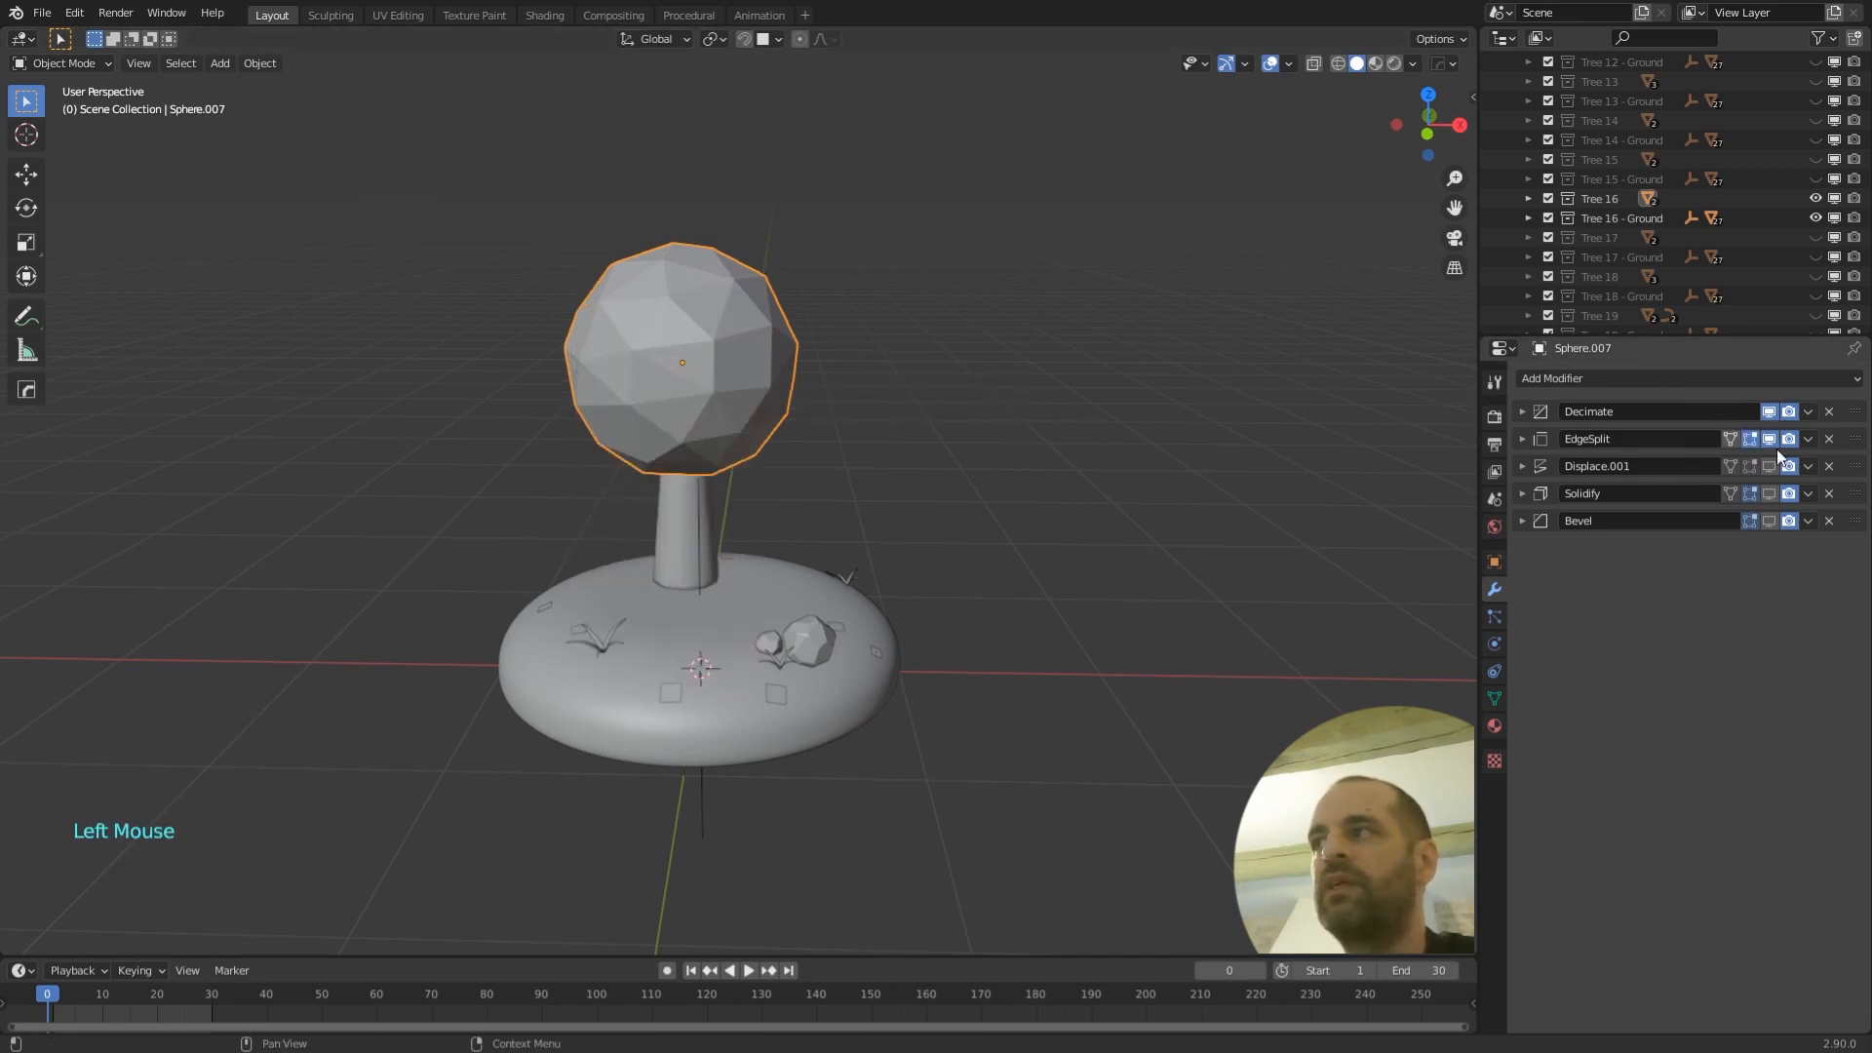
scroll(717, 353, "up", 2)
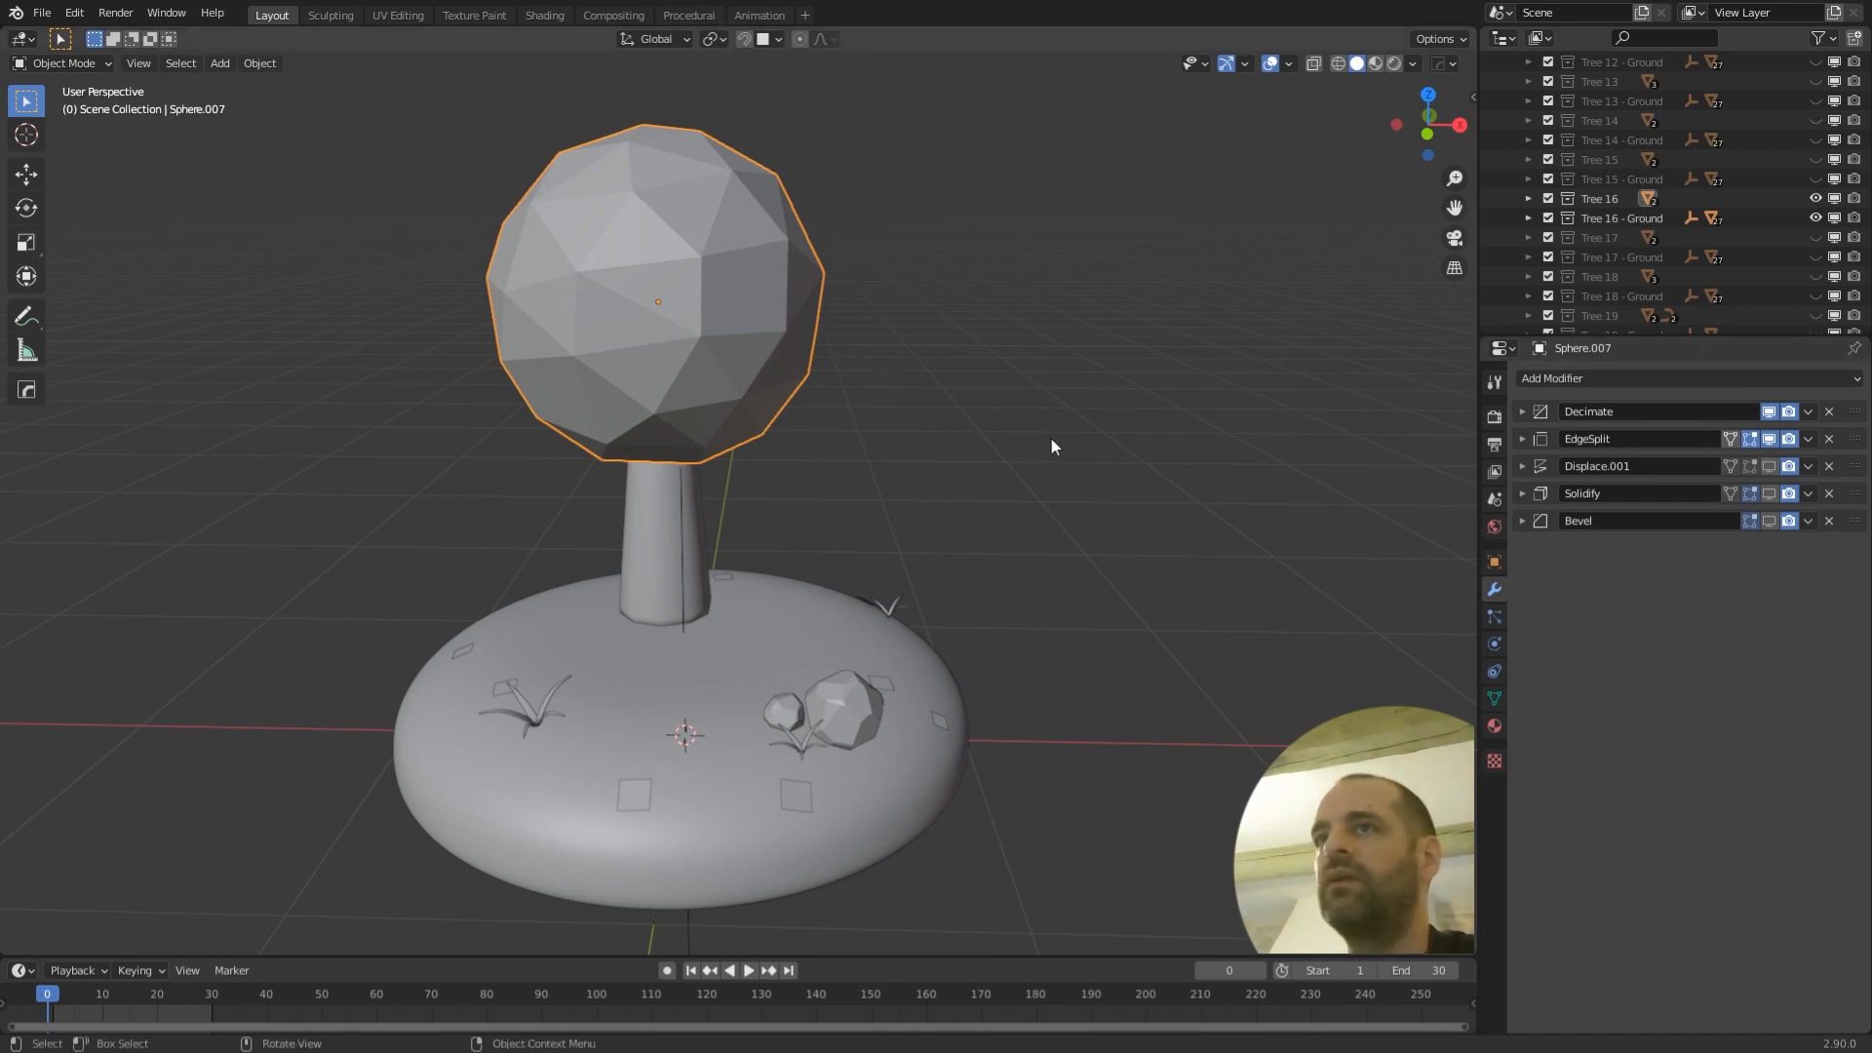
scroll(781, 314, "down", 1)
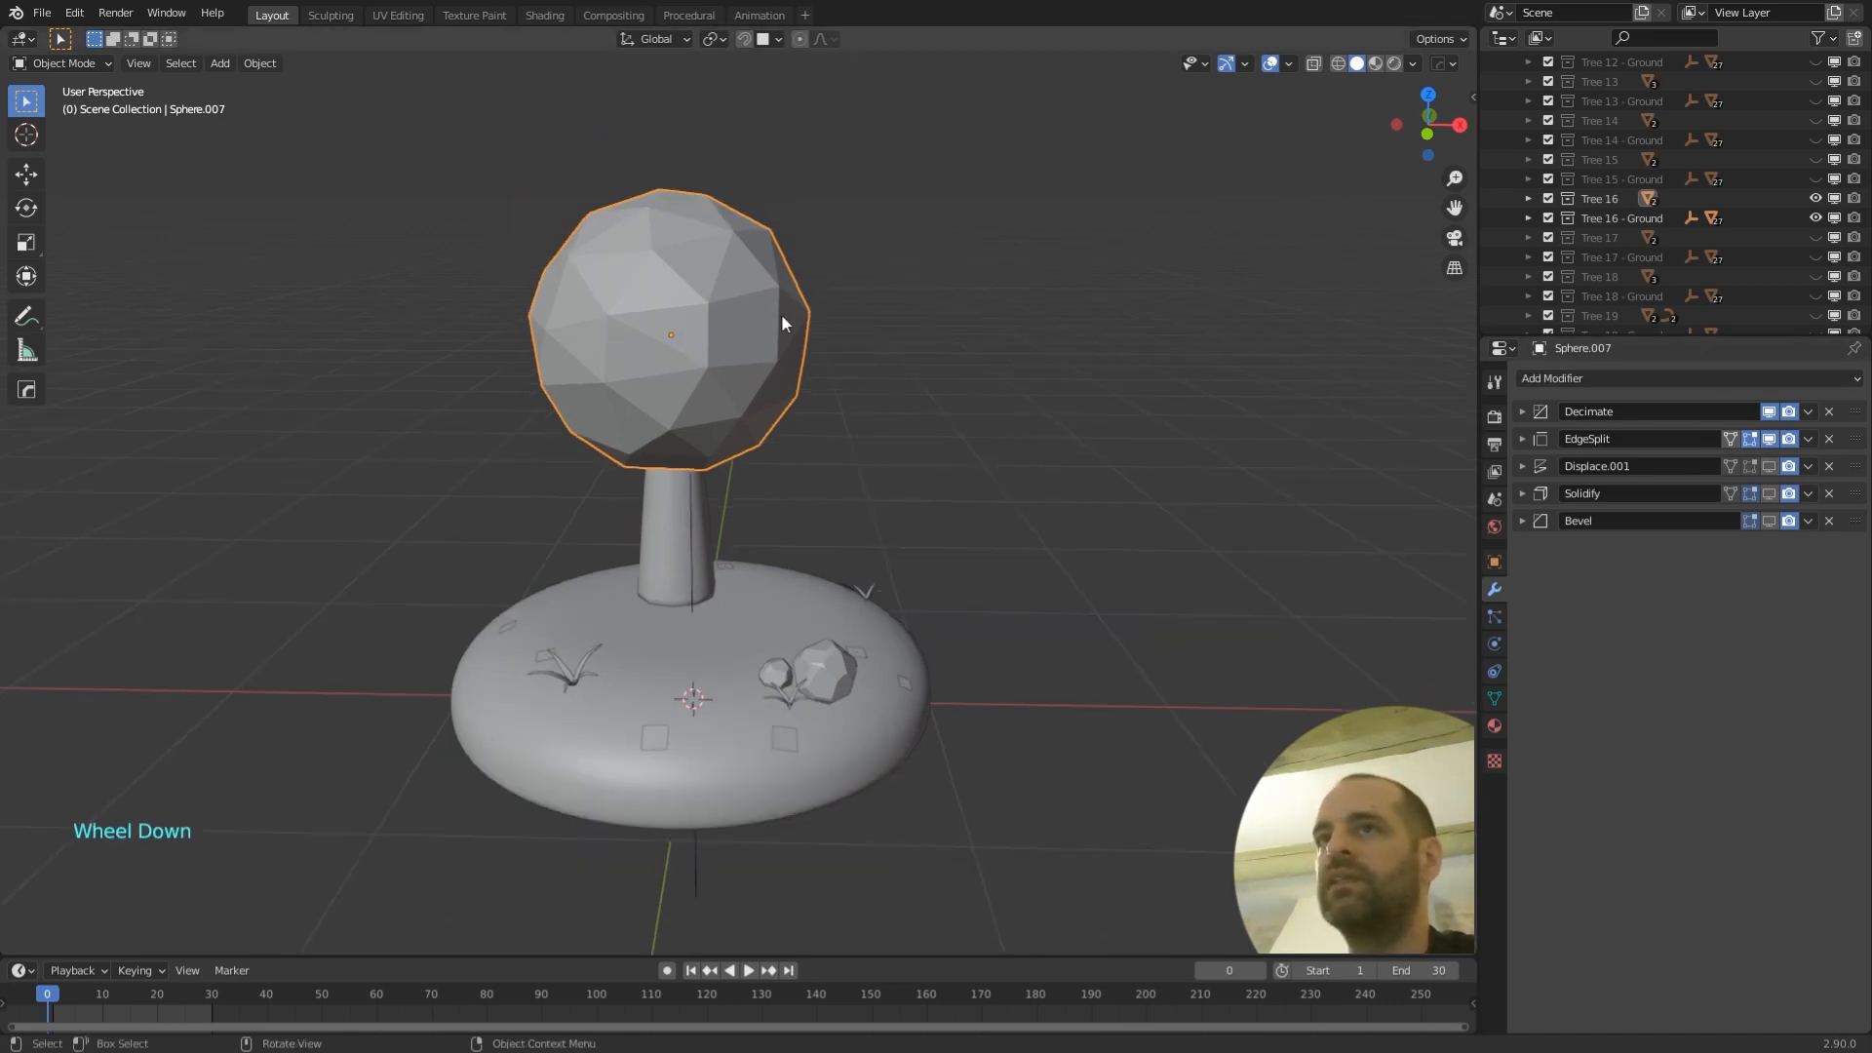
left_click(1770, 464)
middle_click_drag(957, 397, 1126, 441)
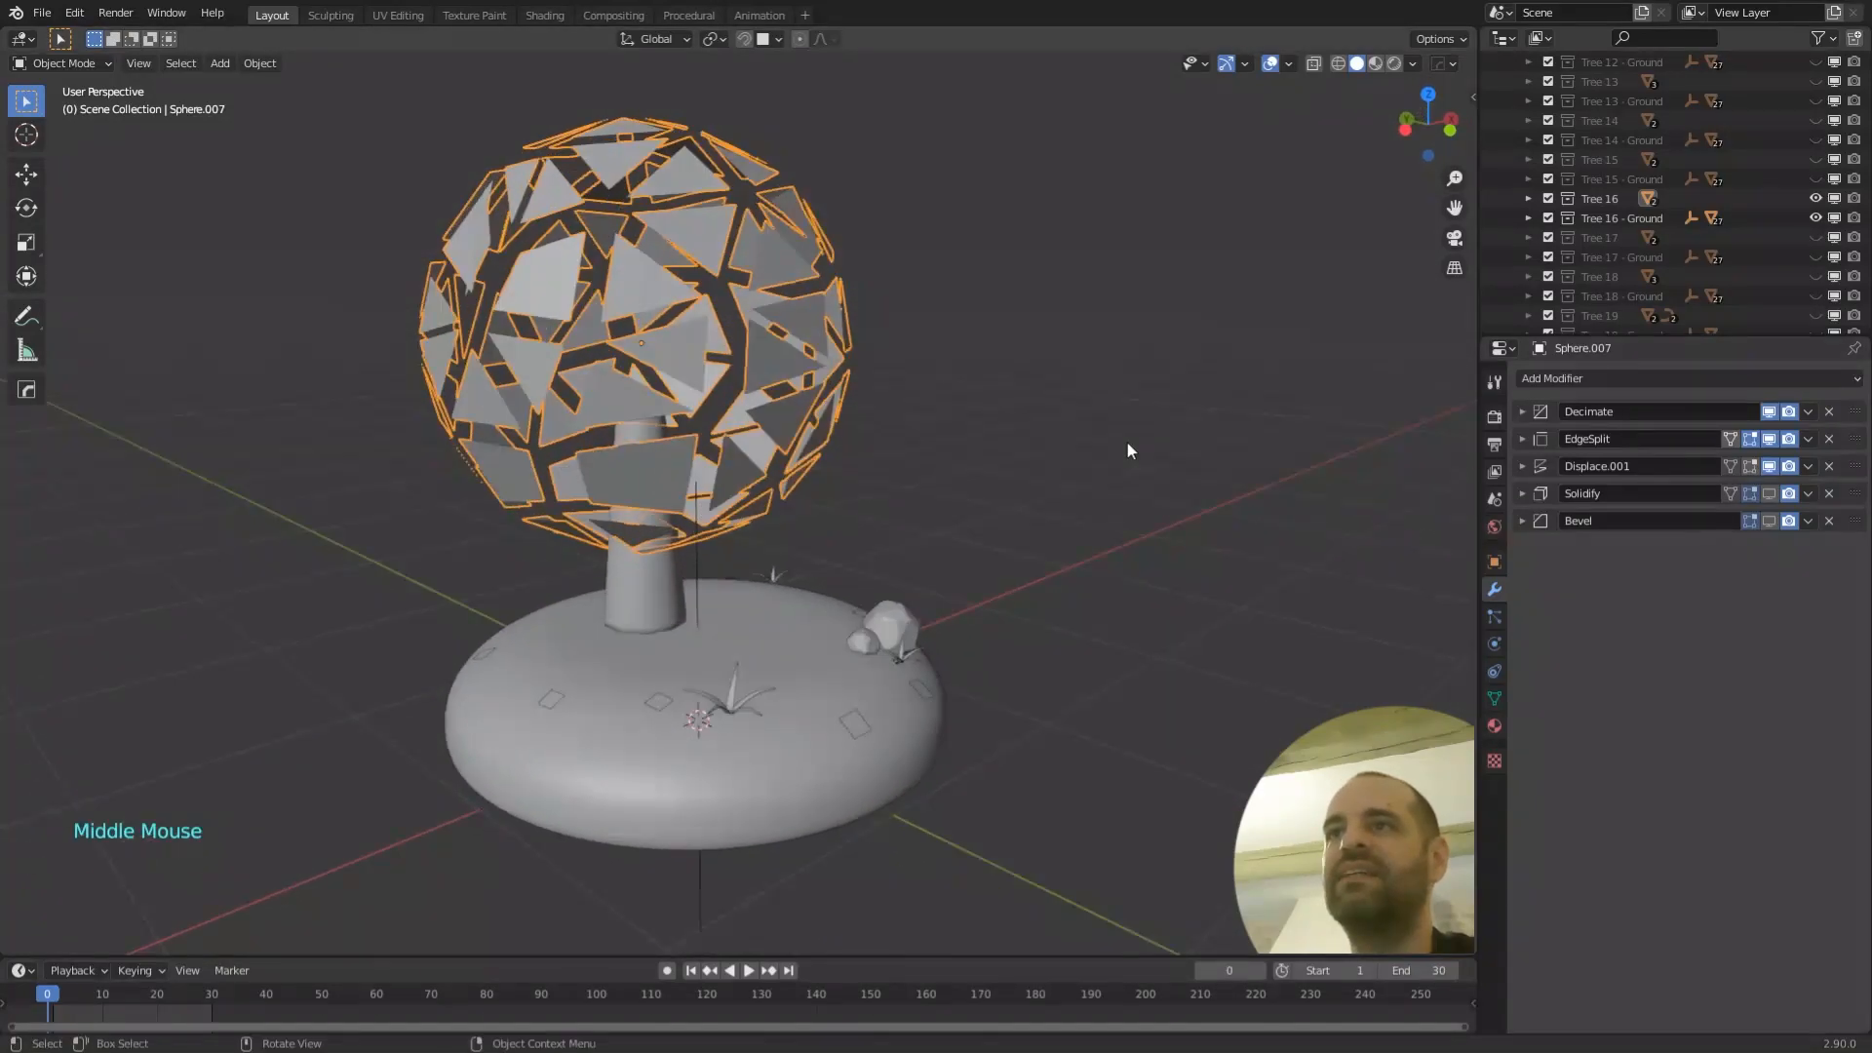
left_click(1768, 494)
middle_click_drag(1033, 441, 999, 461)
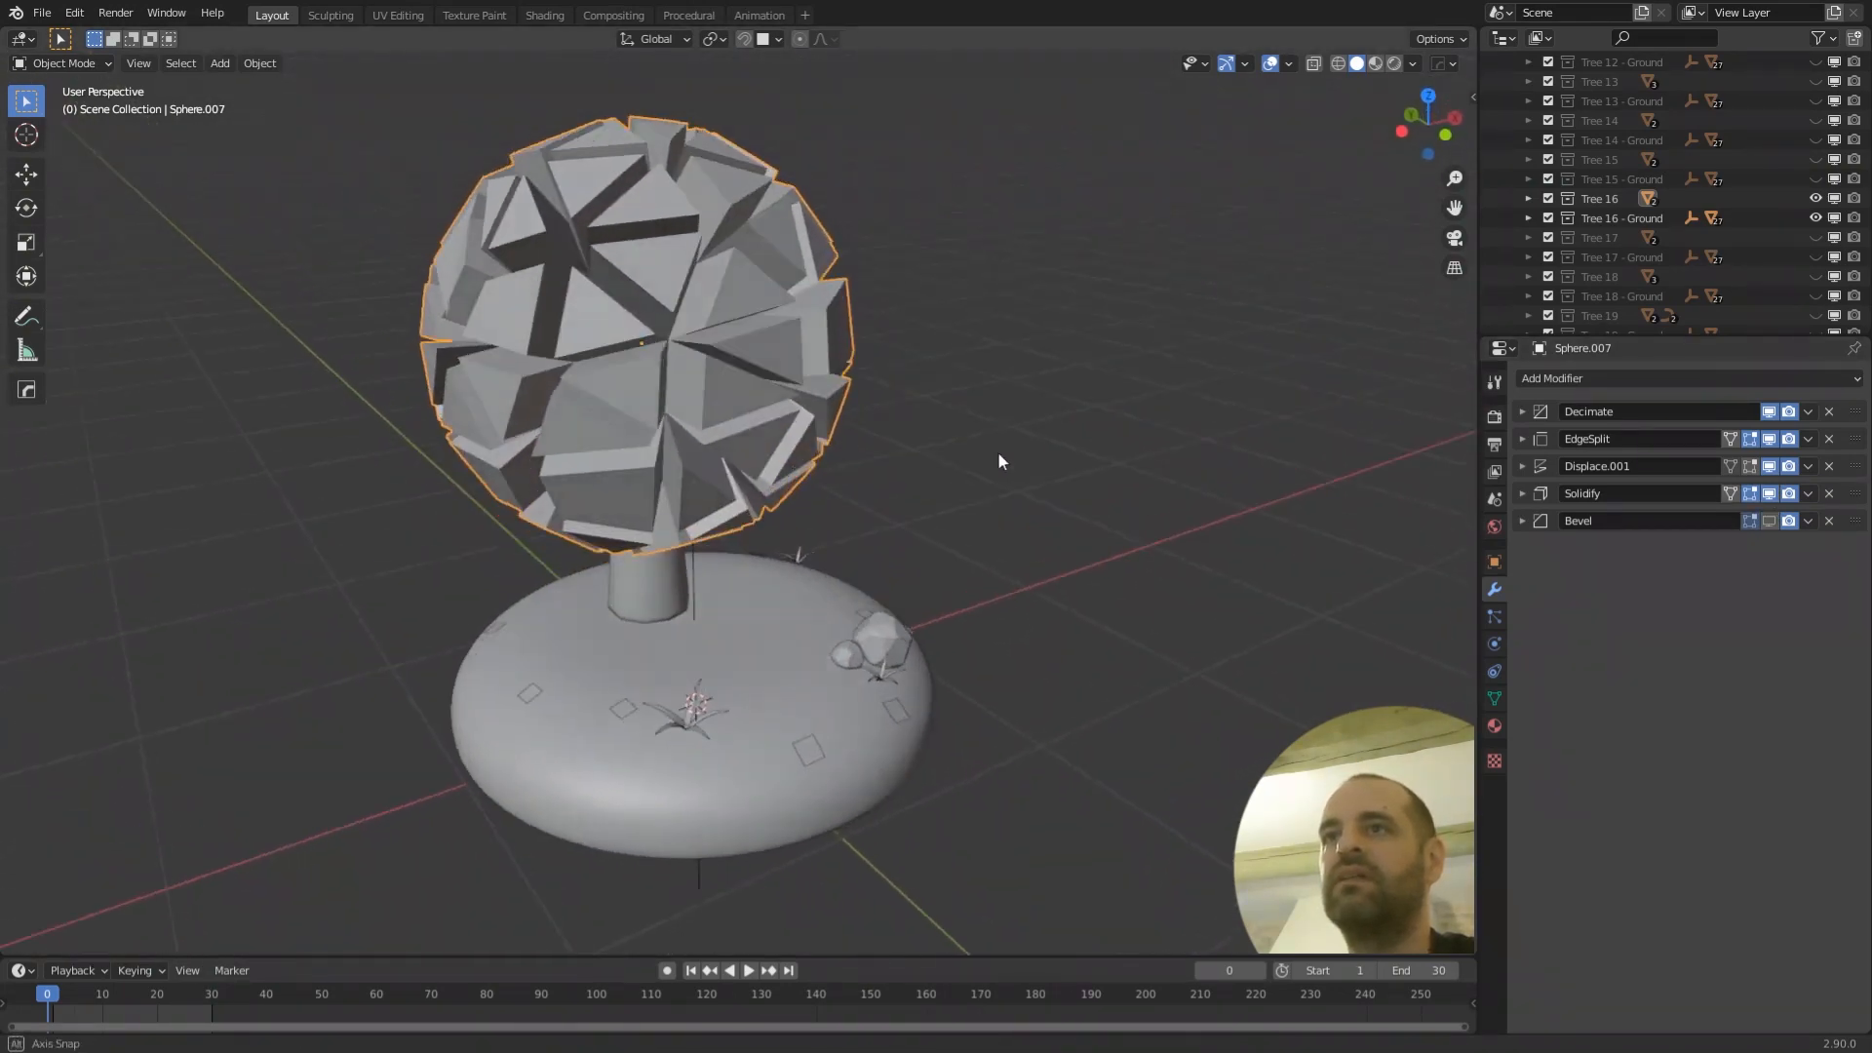
left_click(1769, 521)
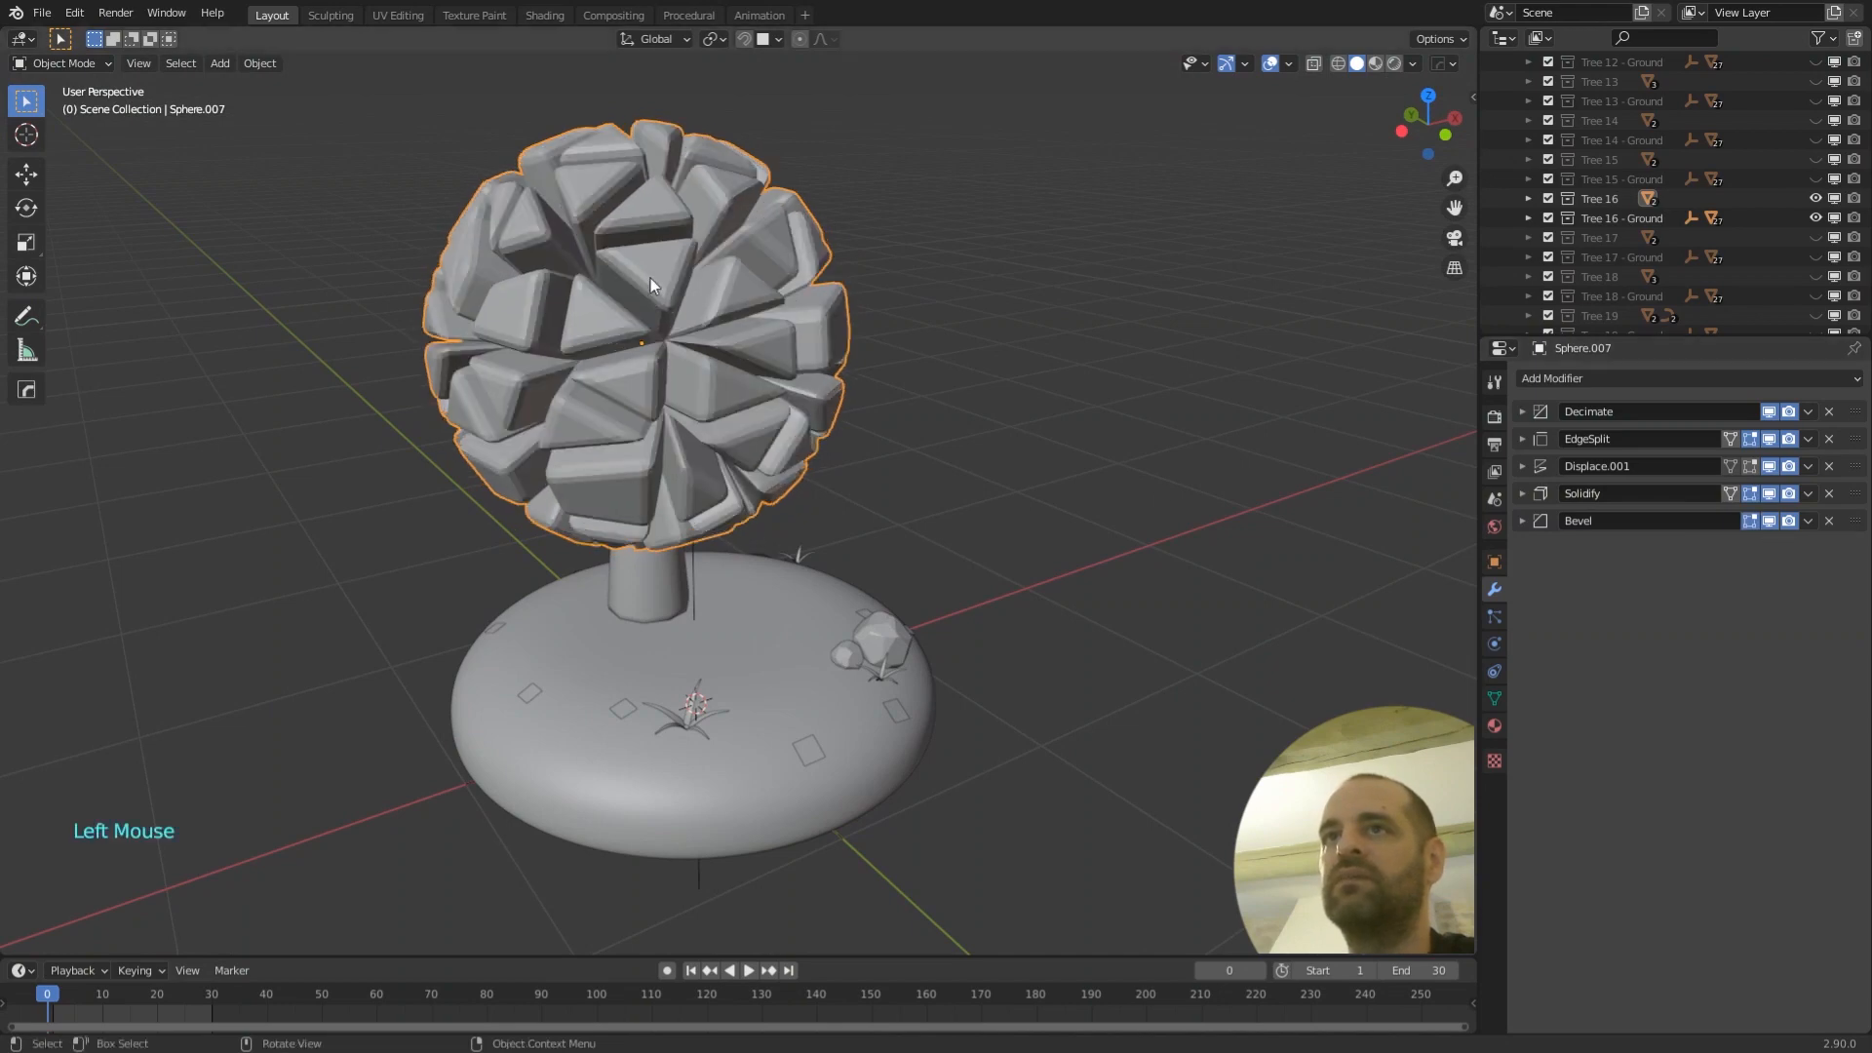
- Apply Shade Smooth to Tree 16's cracked crown
scroll(675, 275, "up", 2)
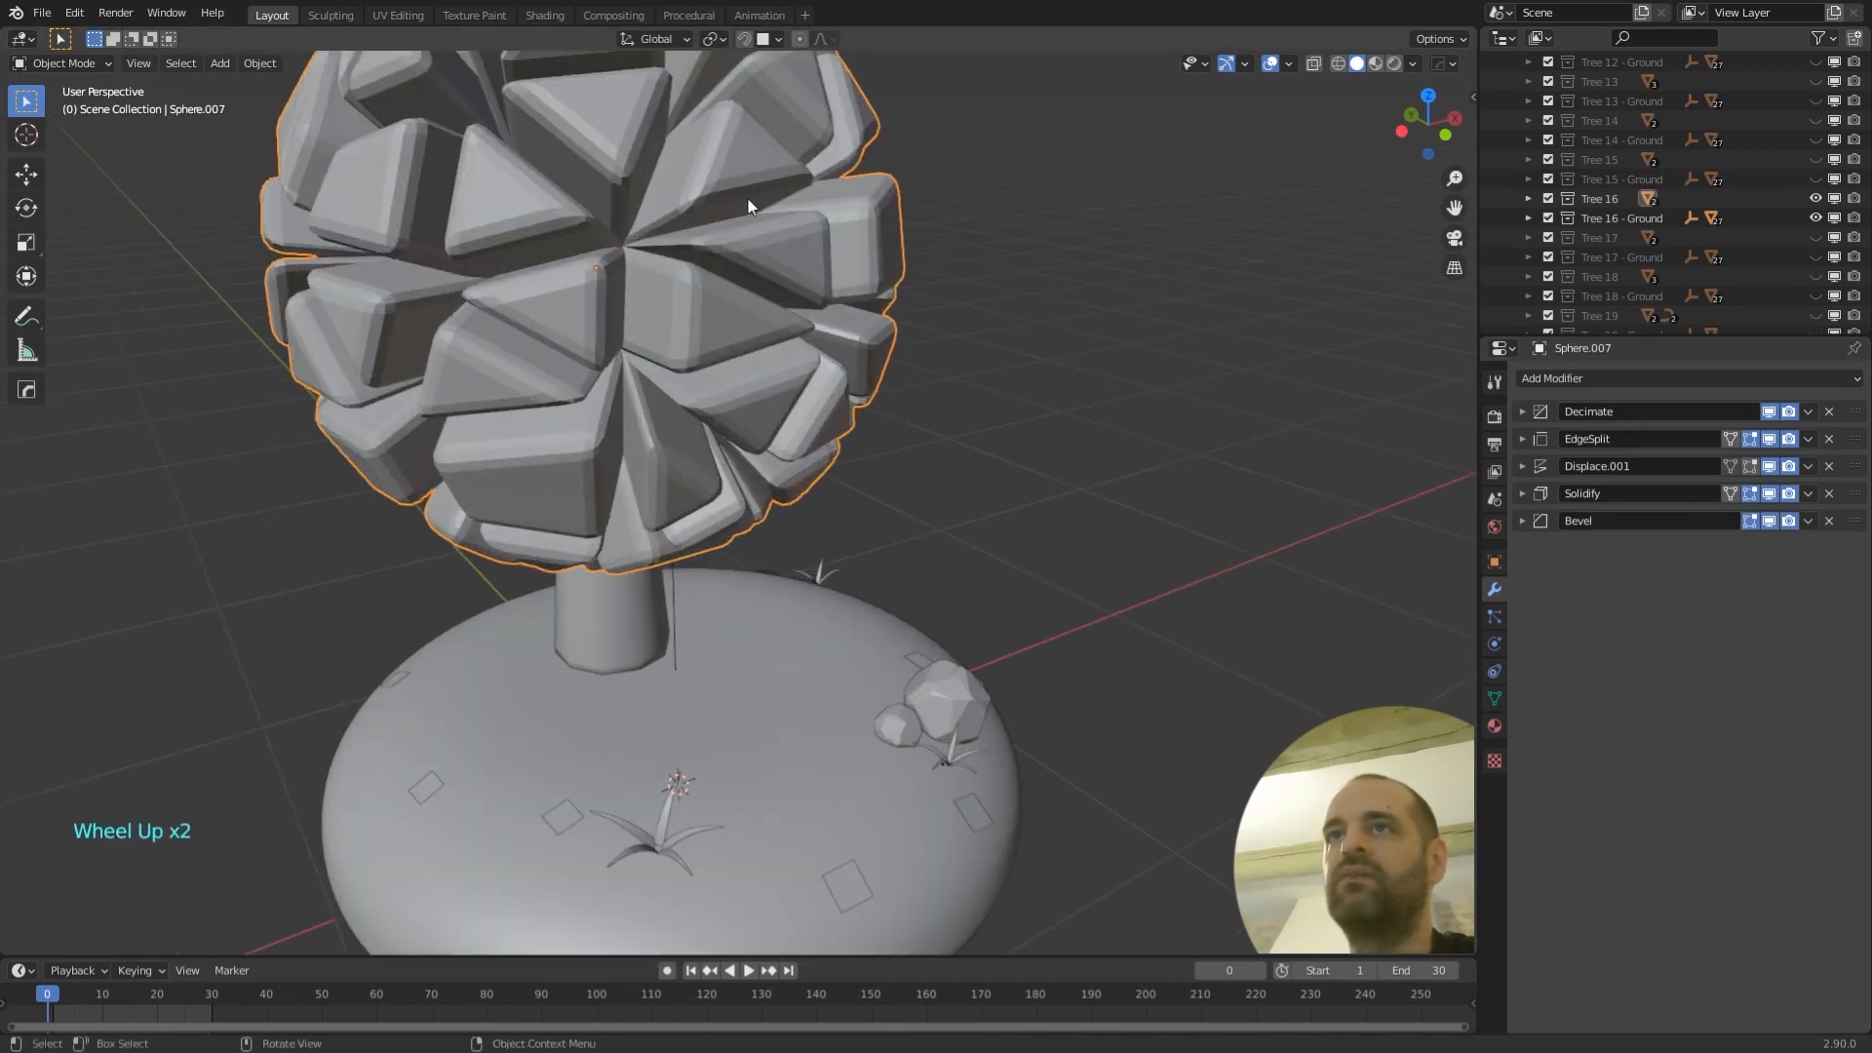
left_click(727, 173)
right_click(727, 172)
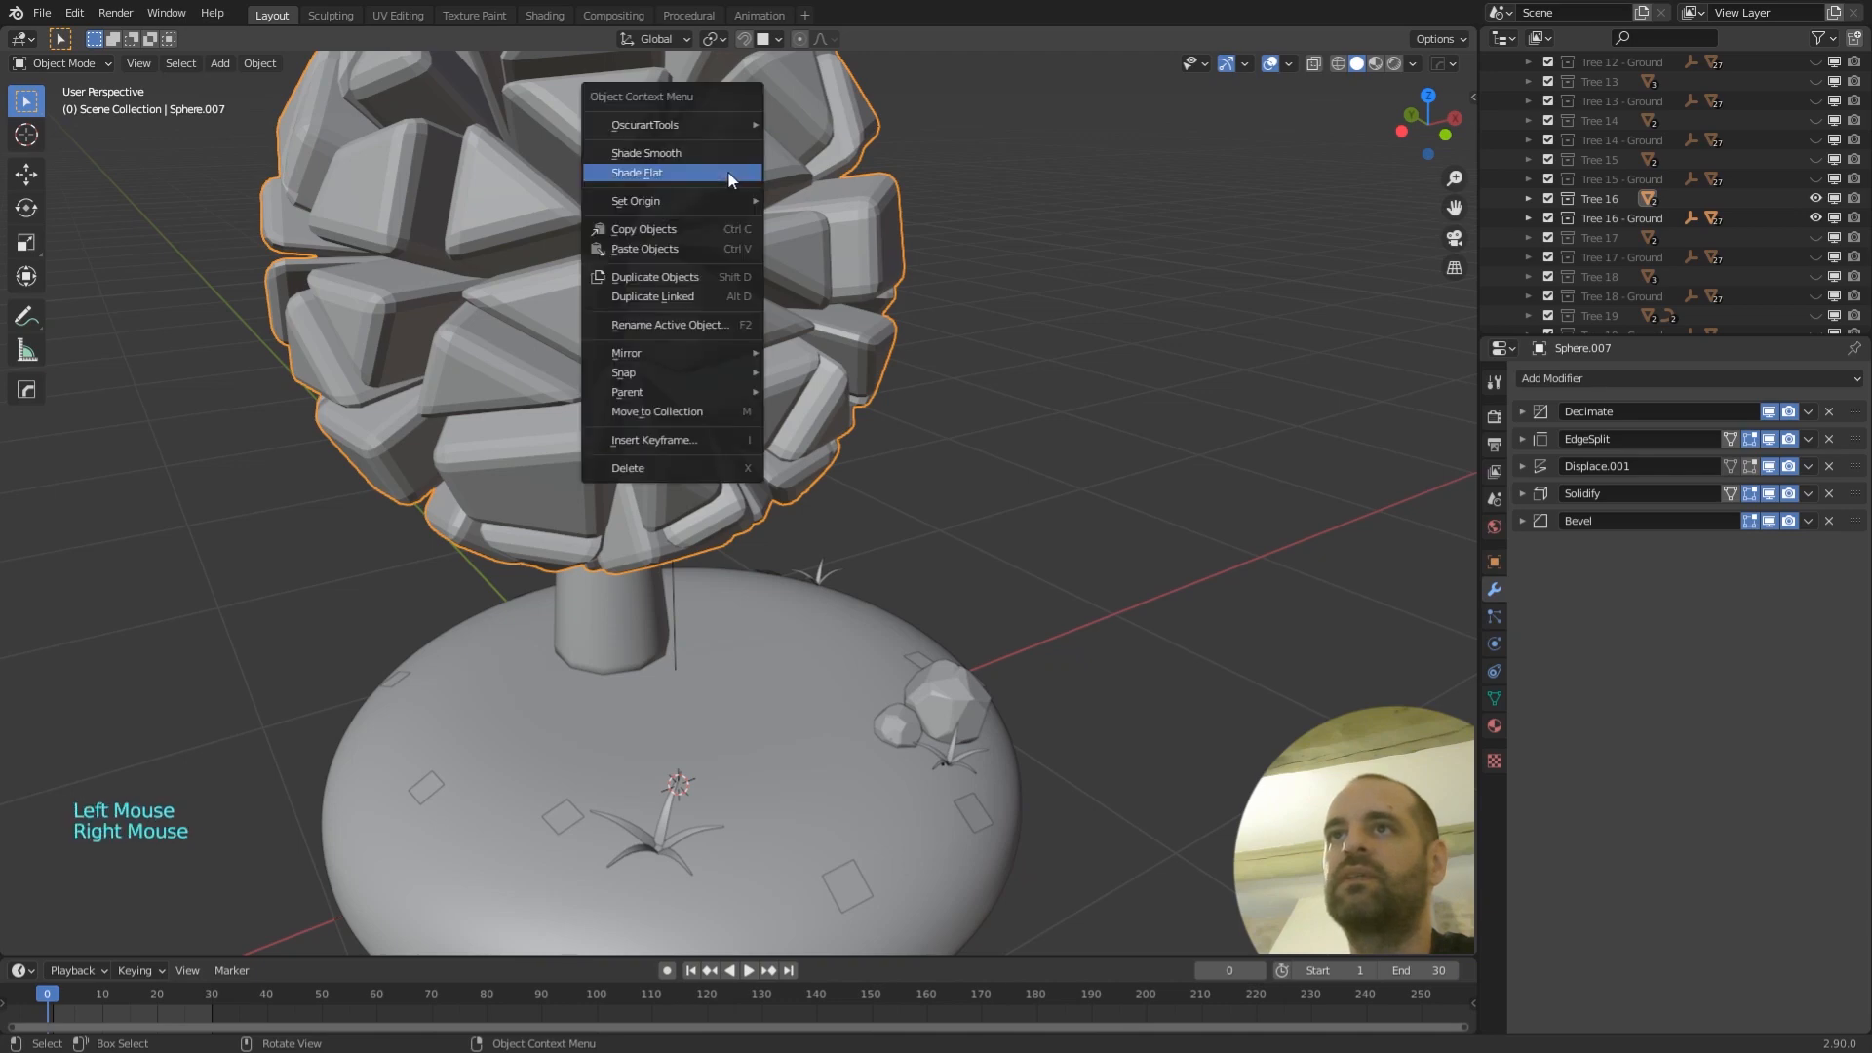
left_click(692, 156)
scroll(969, 419, "down", 2)
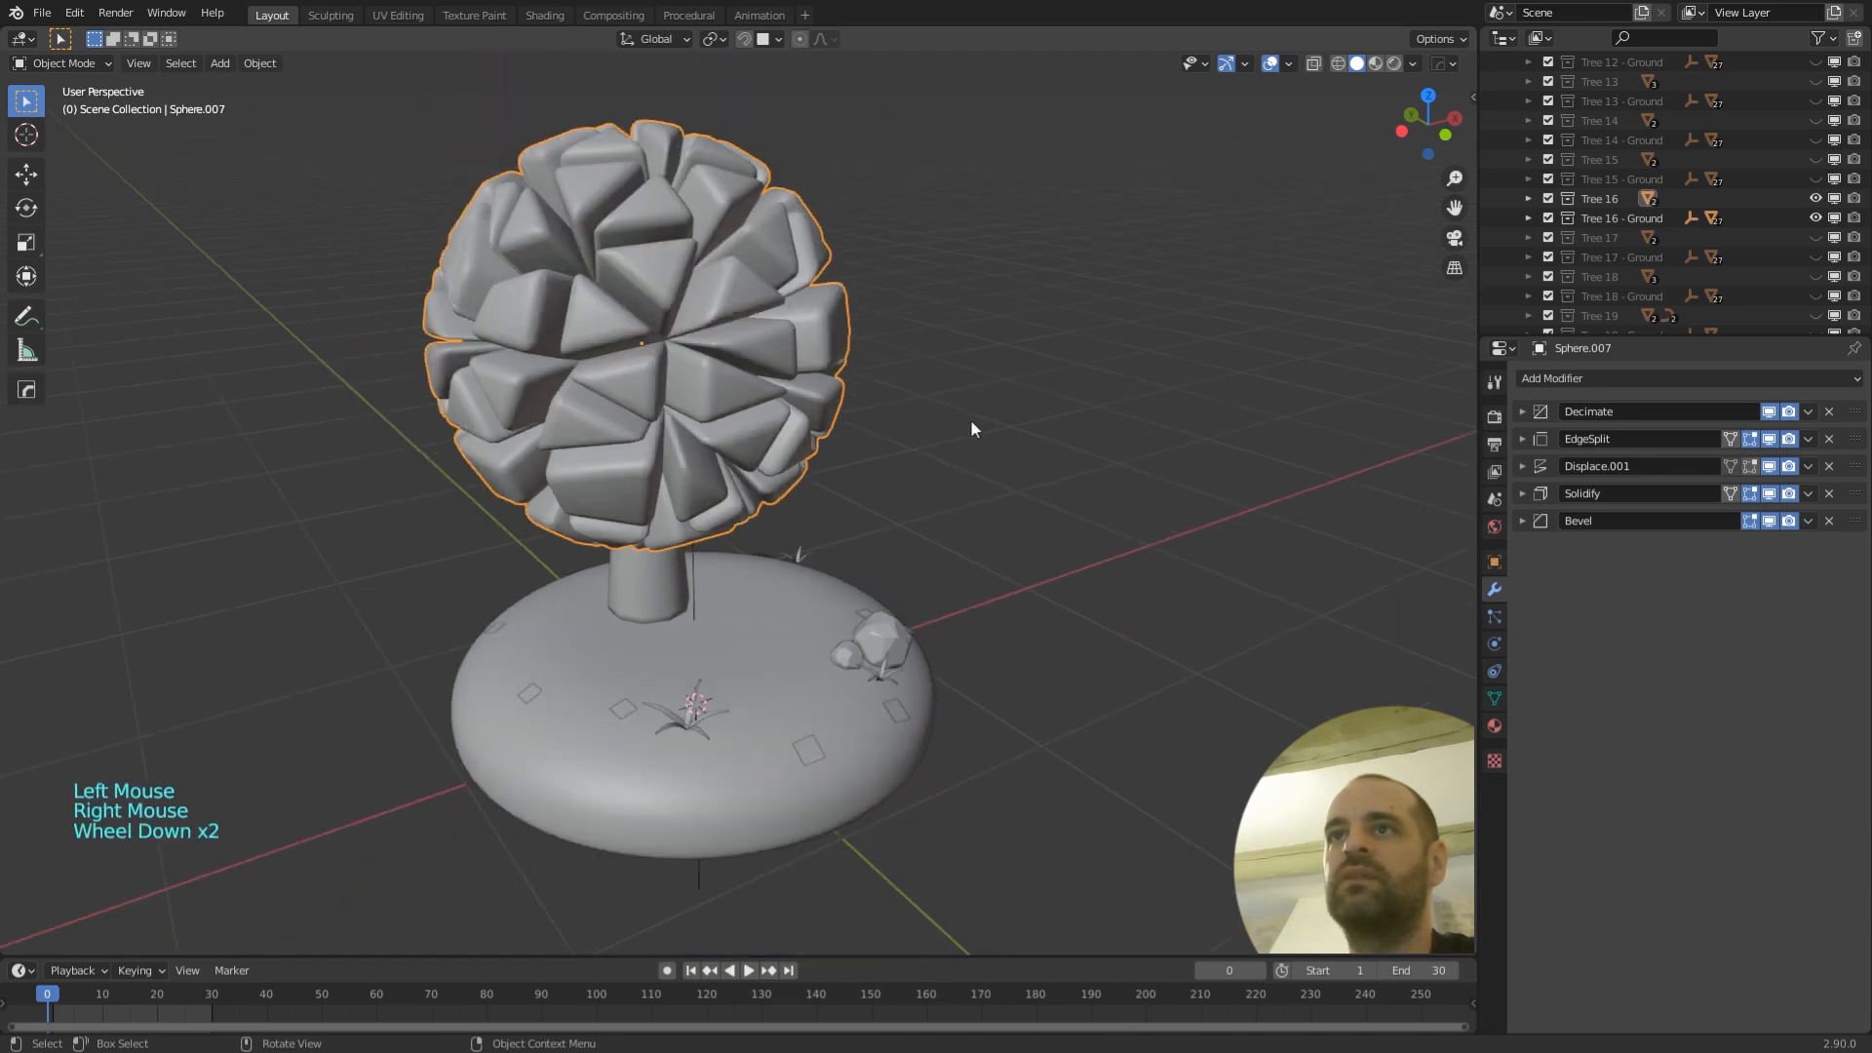
- Examine in the Shading workspace how the crown material's spherical Gradient Texture and two ColorRamp nodes feed the Mix Shader and Principled BSDF
left_click(927, 423)
mouse_move(926, 424)
middle_mouse_down()
mouse_move(1041, 387)
mouse_move(904, 398)
middle_mouse_up()
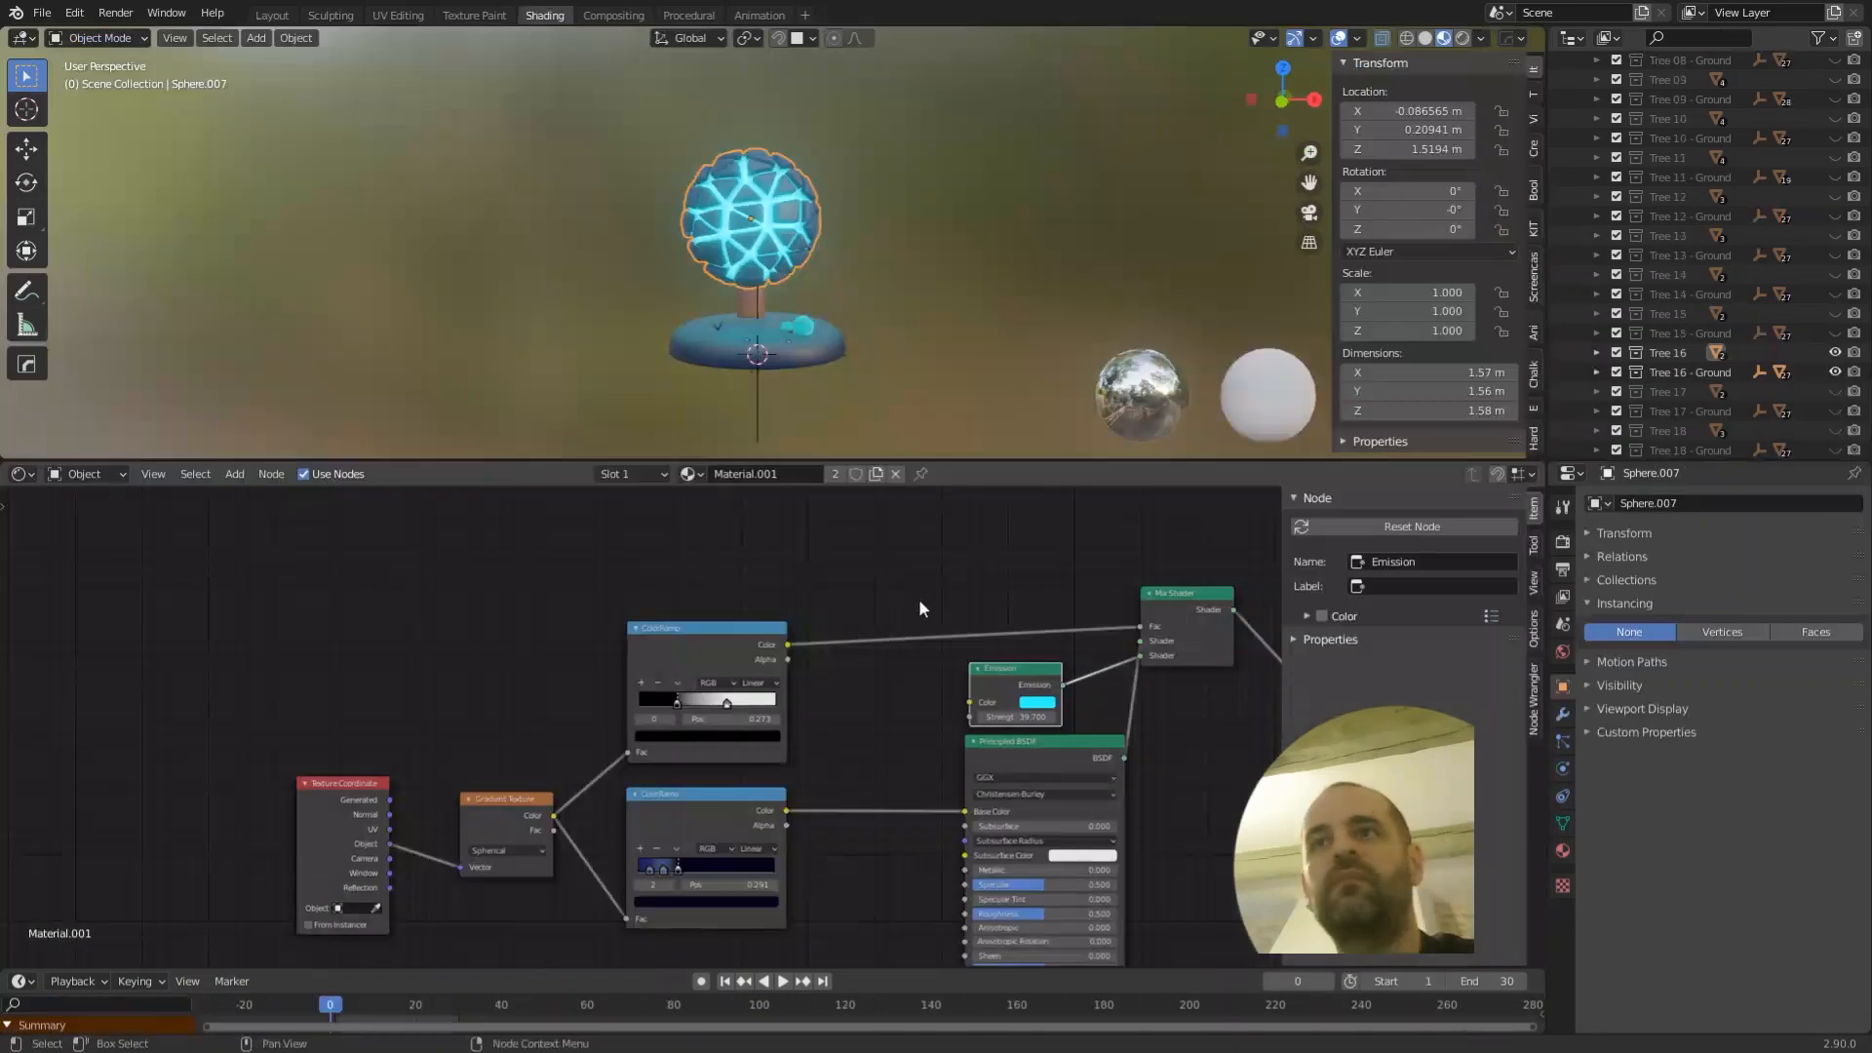
middle_click_drag(918, 599, 872, 542)
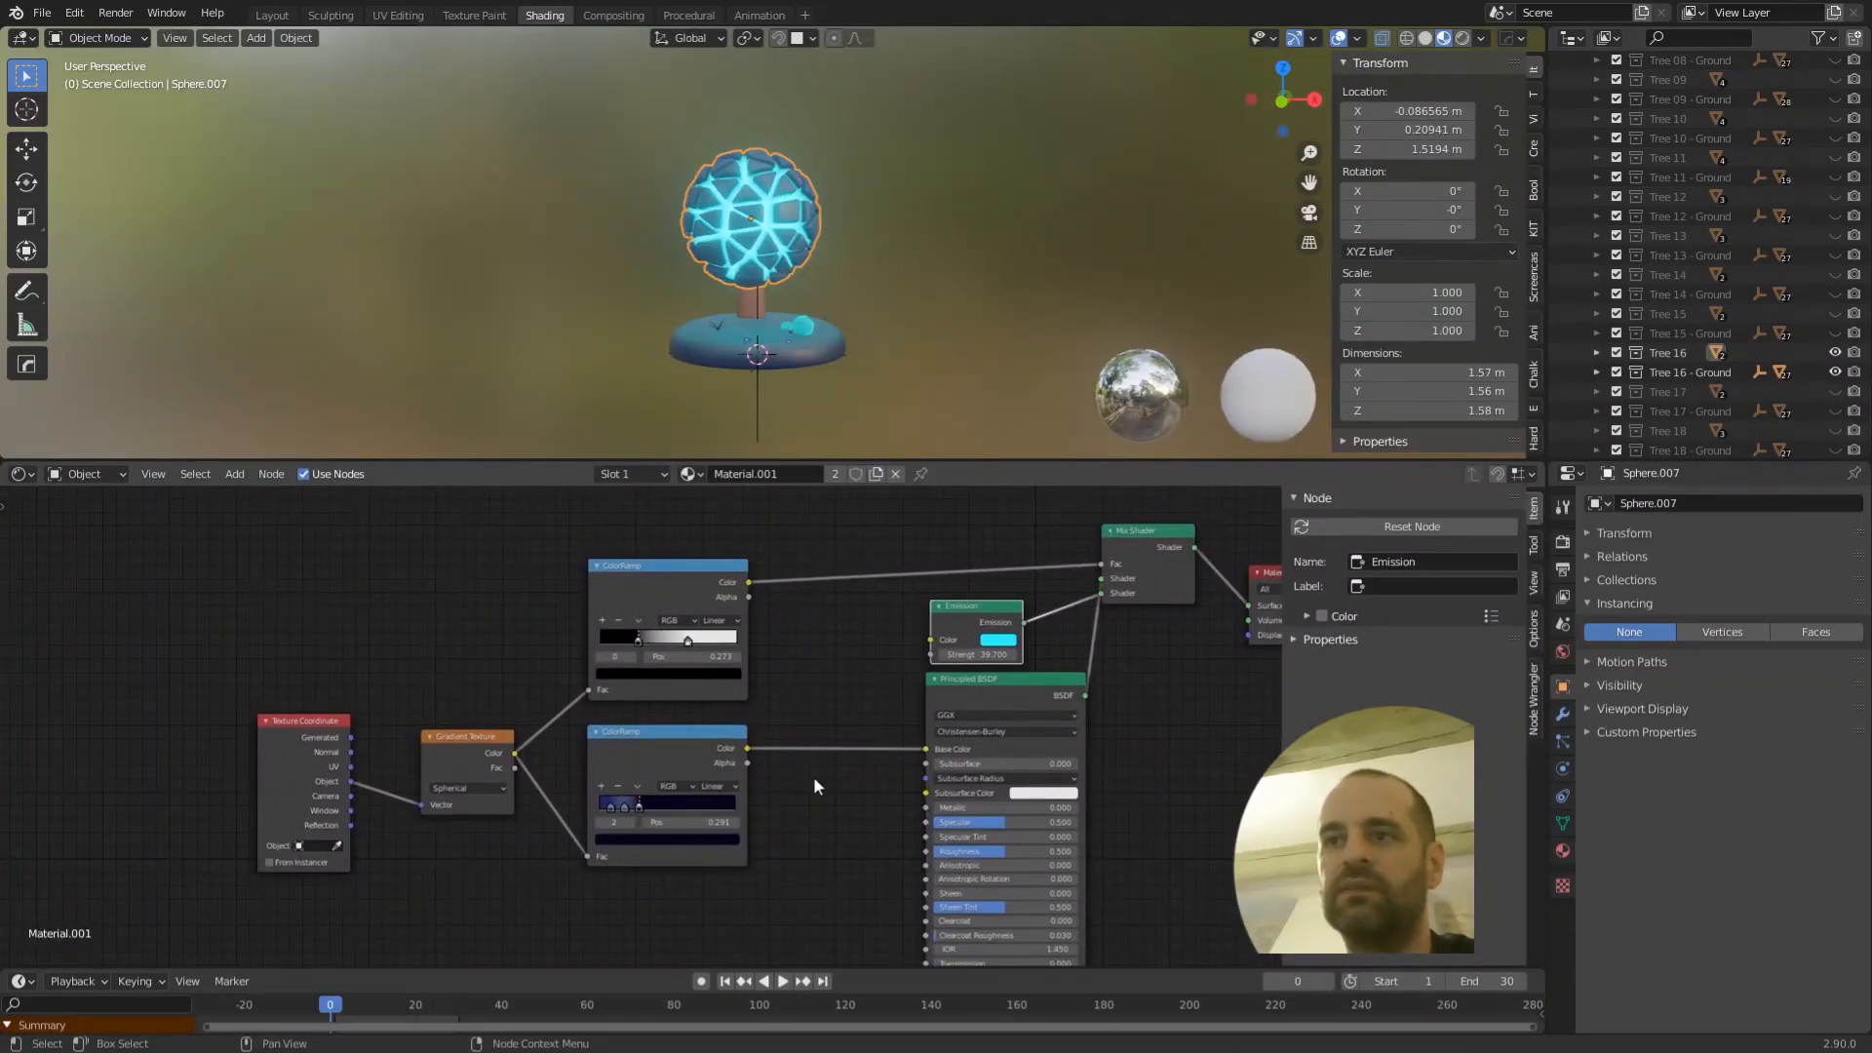
scroll(815, 798, "up", 2)
middle_click_drag(815, 799, 827, 690)
left_click(652, 561)
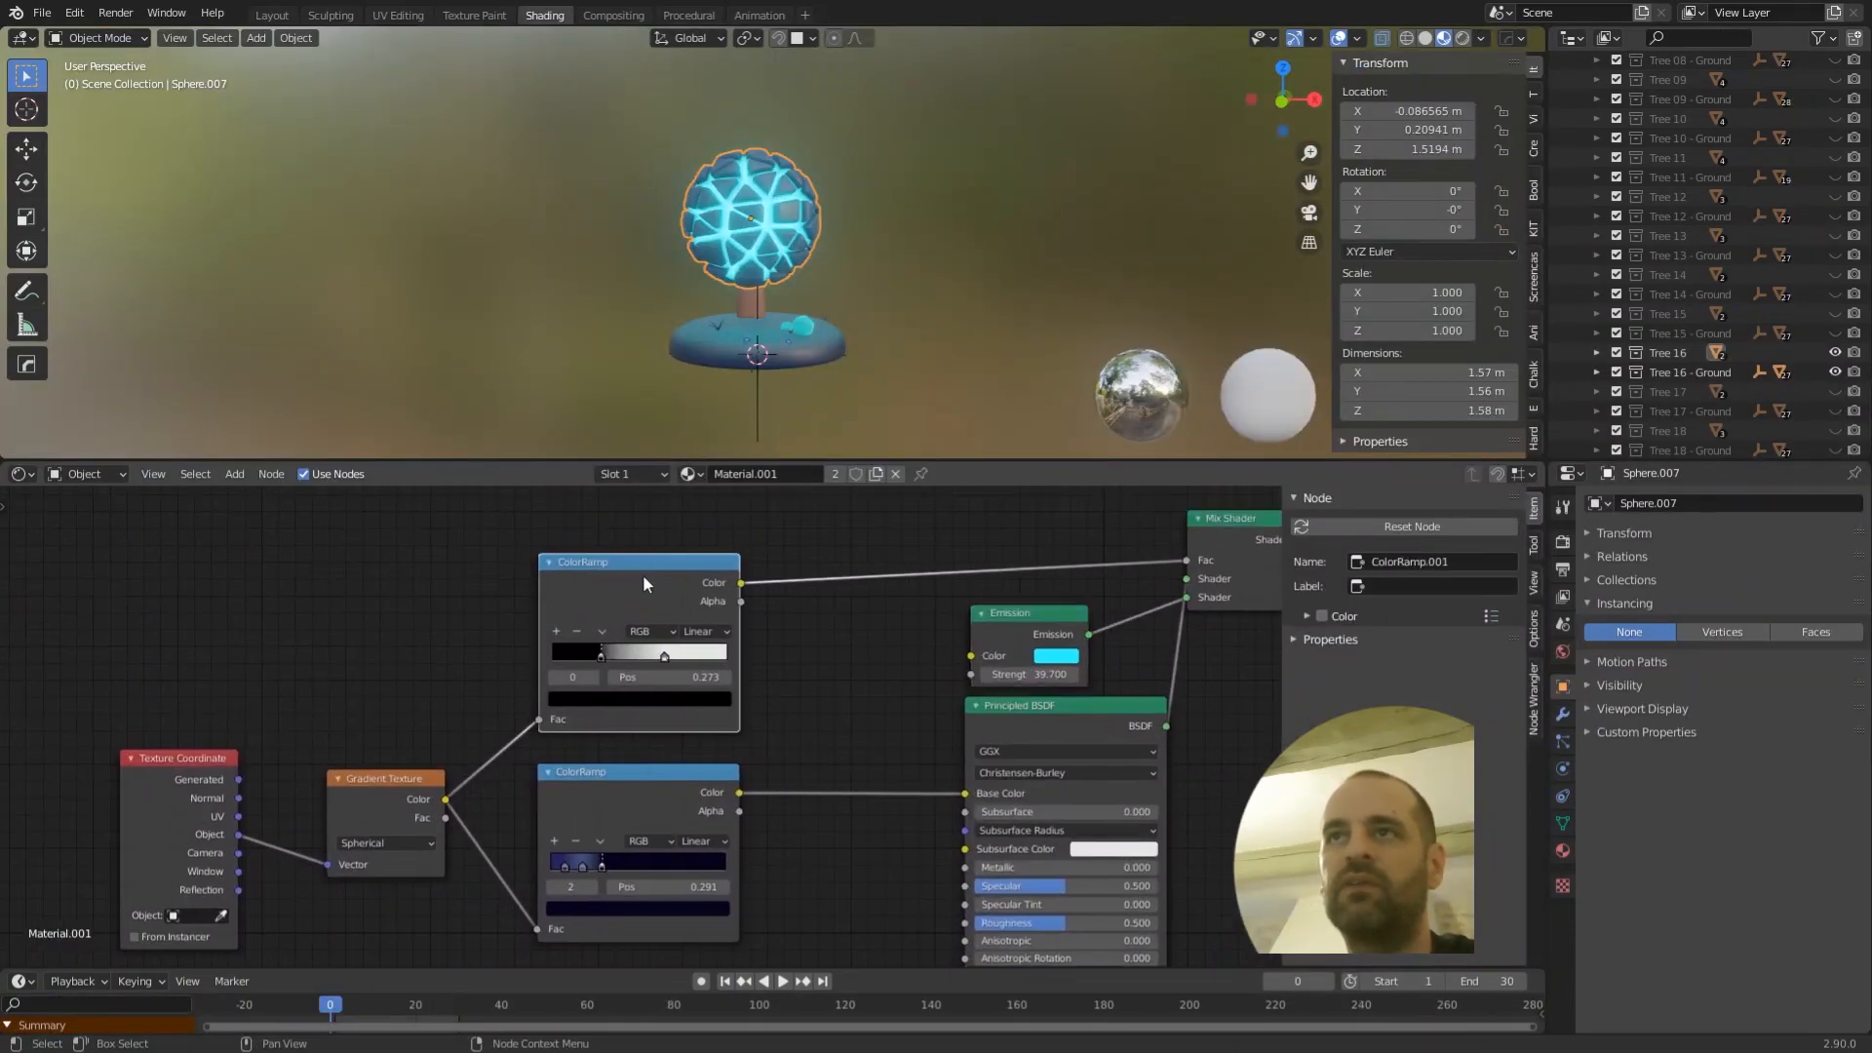
scroll(805, 244, "up", 1)
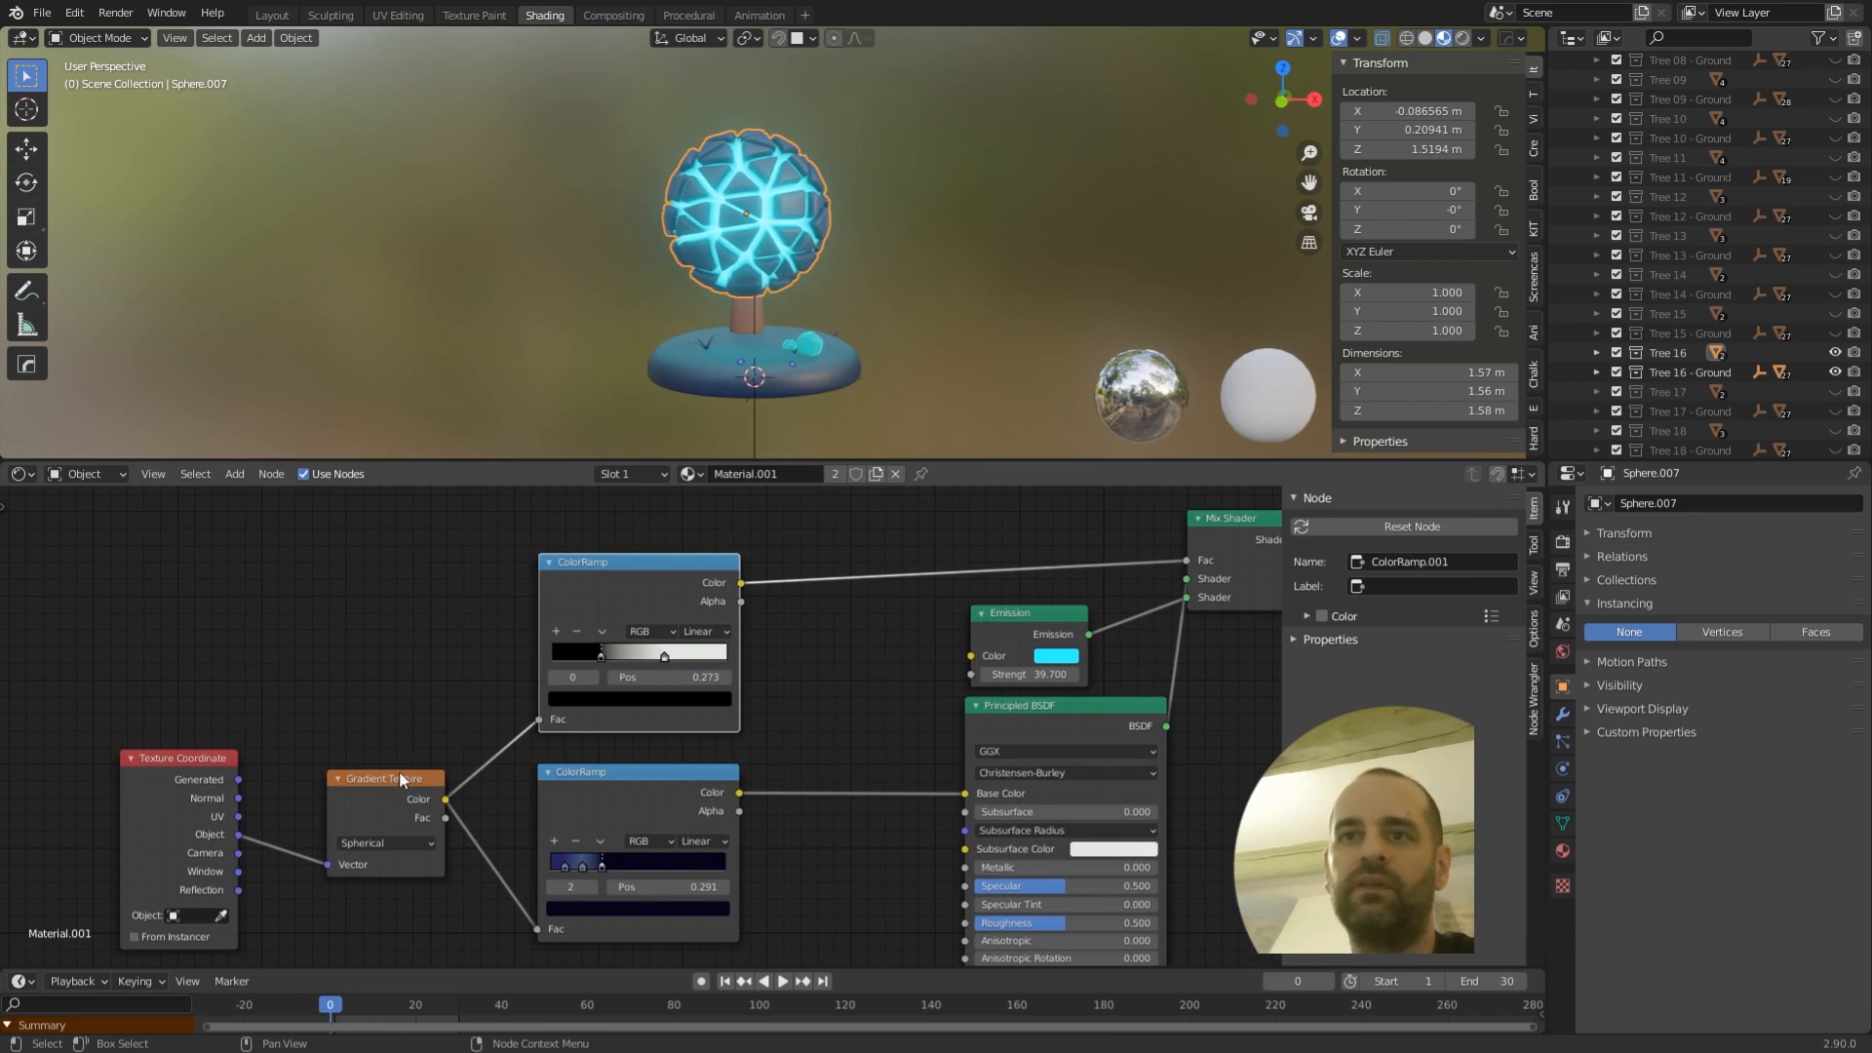
left_click_drag(400, 772, 379, 732)
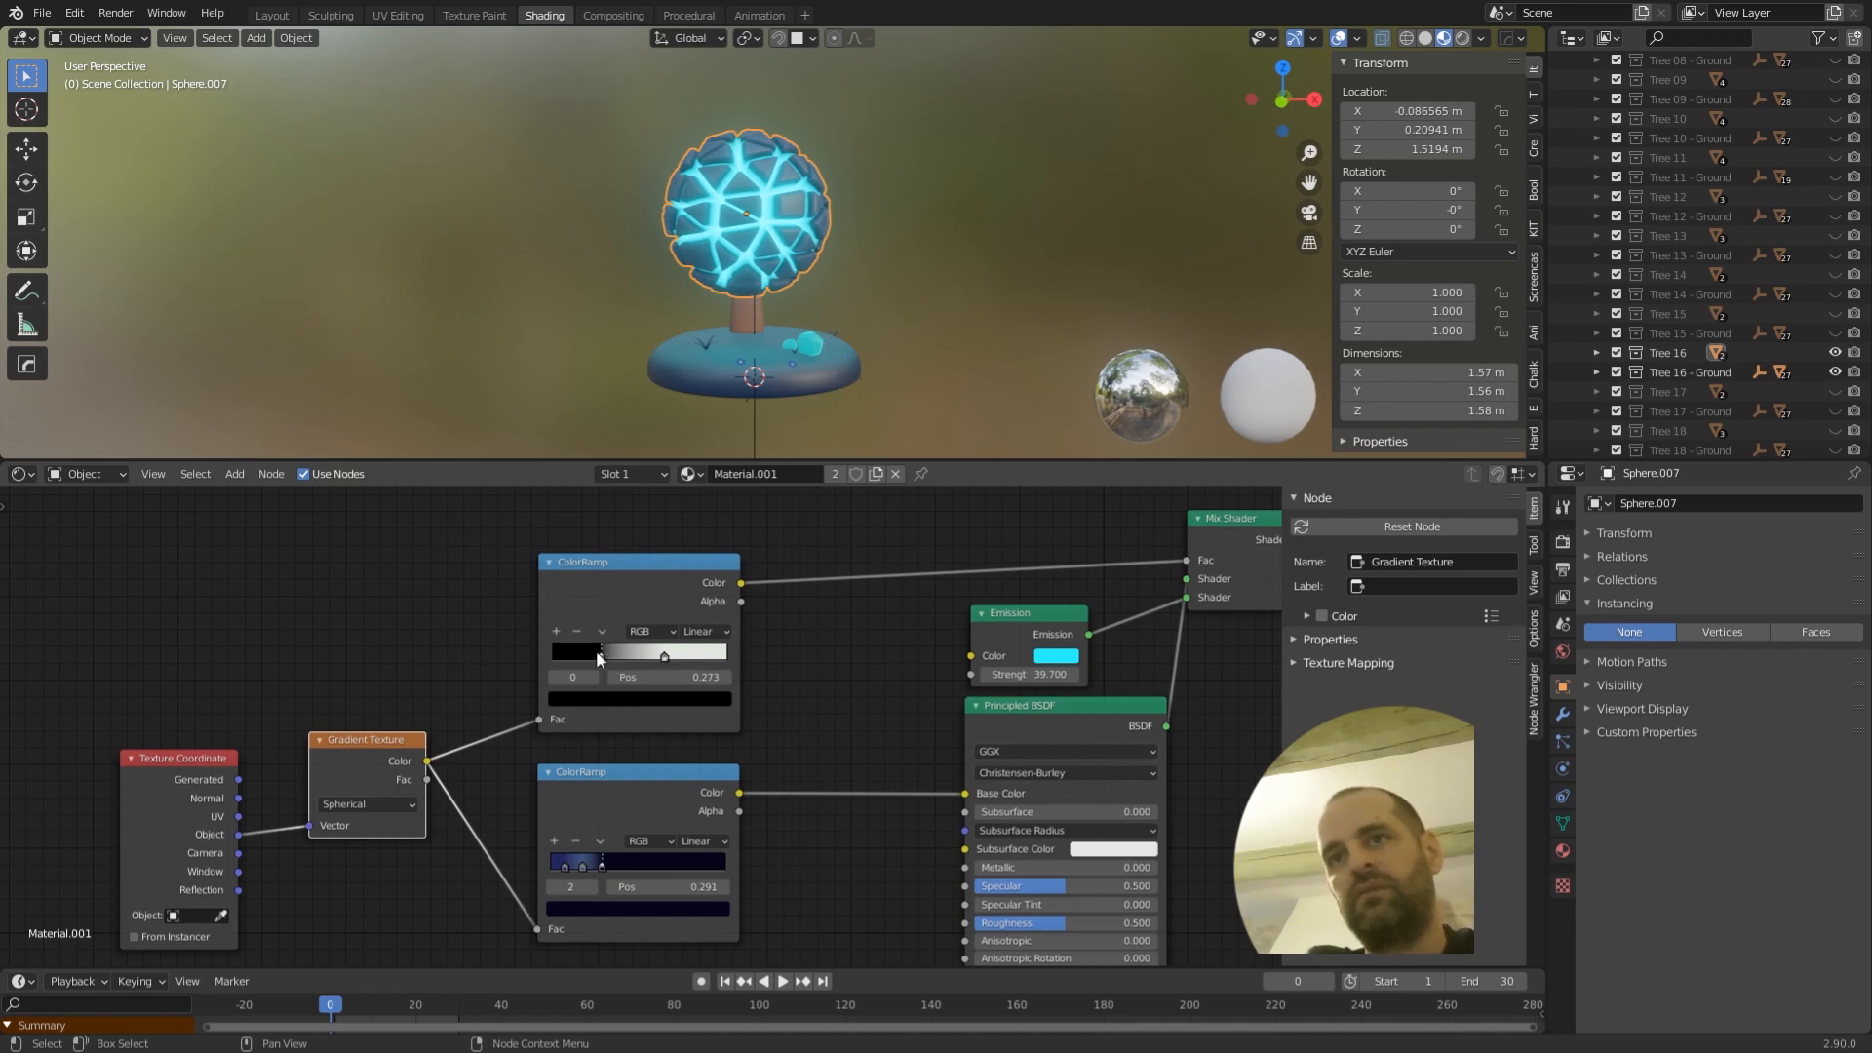
left_click(651, 588)
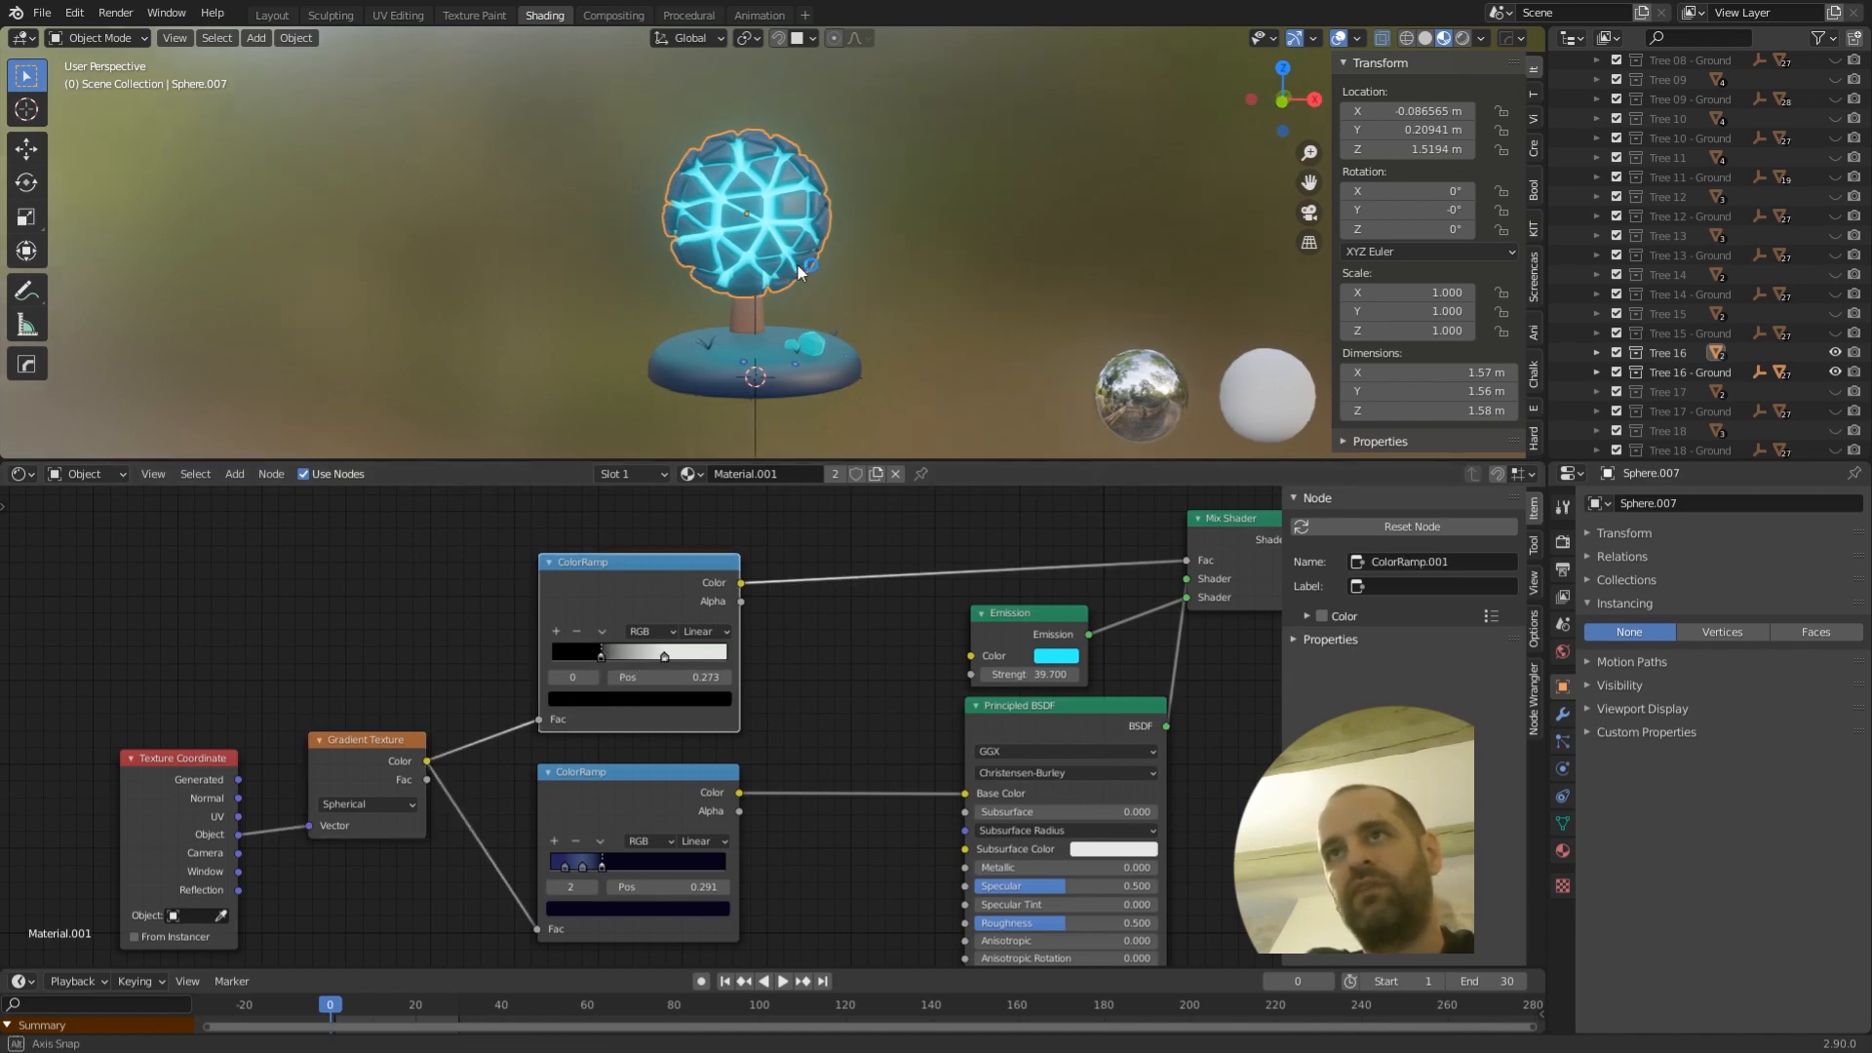
middle_click_drag(798, 267, 809, 263)
left_click(650, 788)
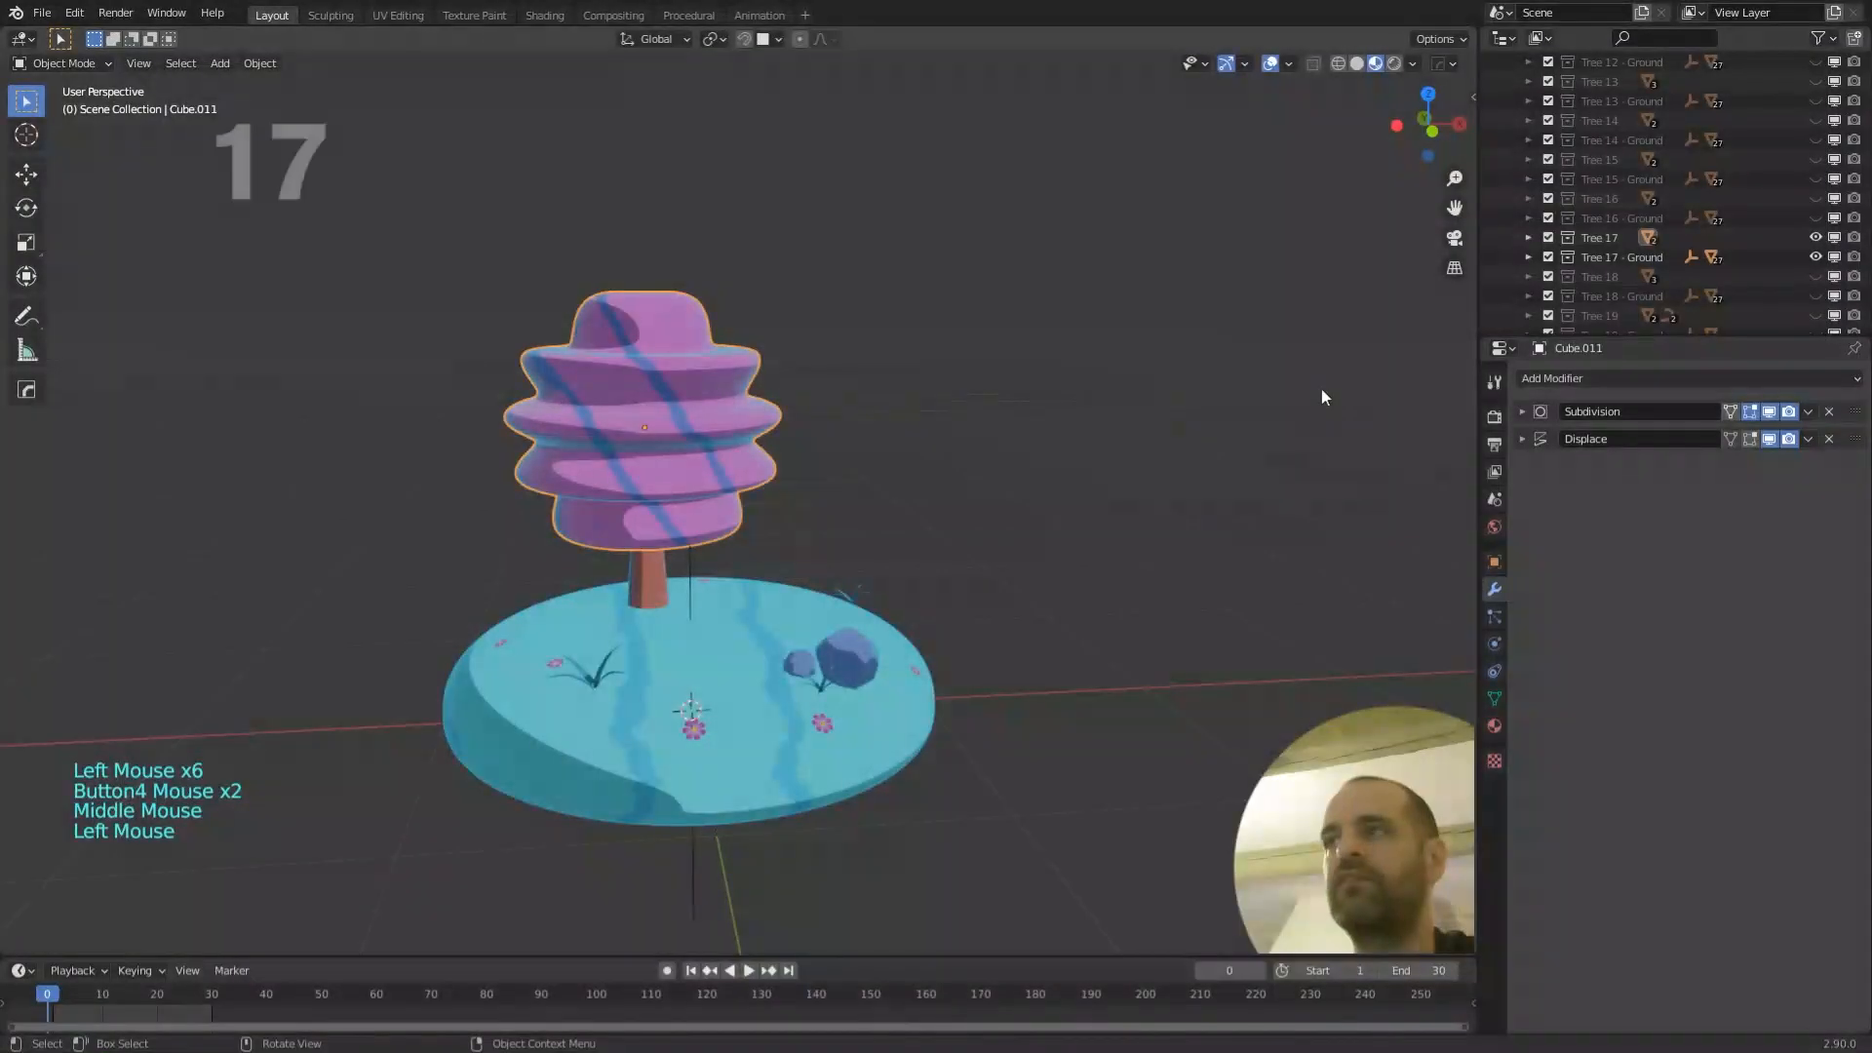
- Review the Displace modifier's settings on Tree 17's crown
left_click(1523, 439)
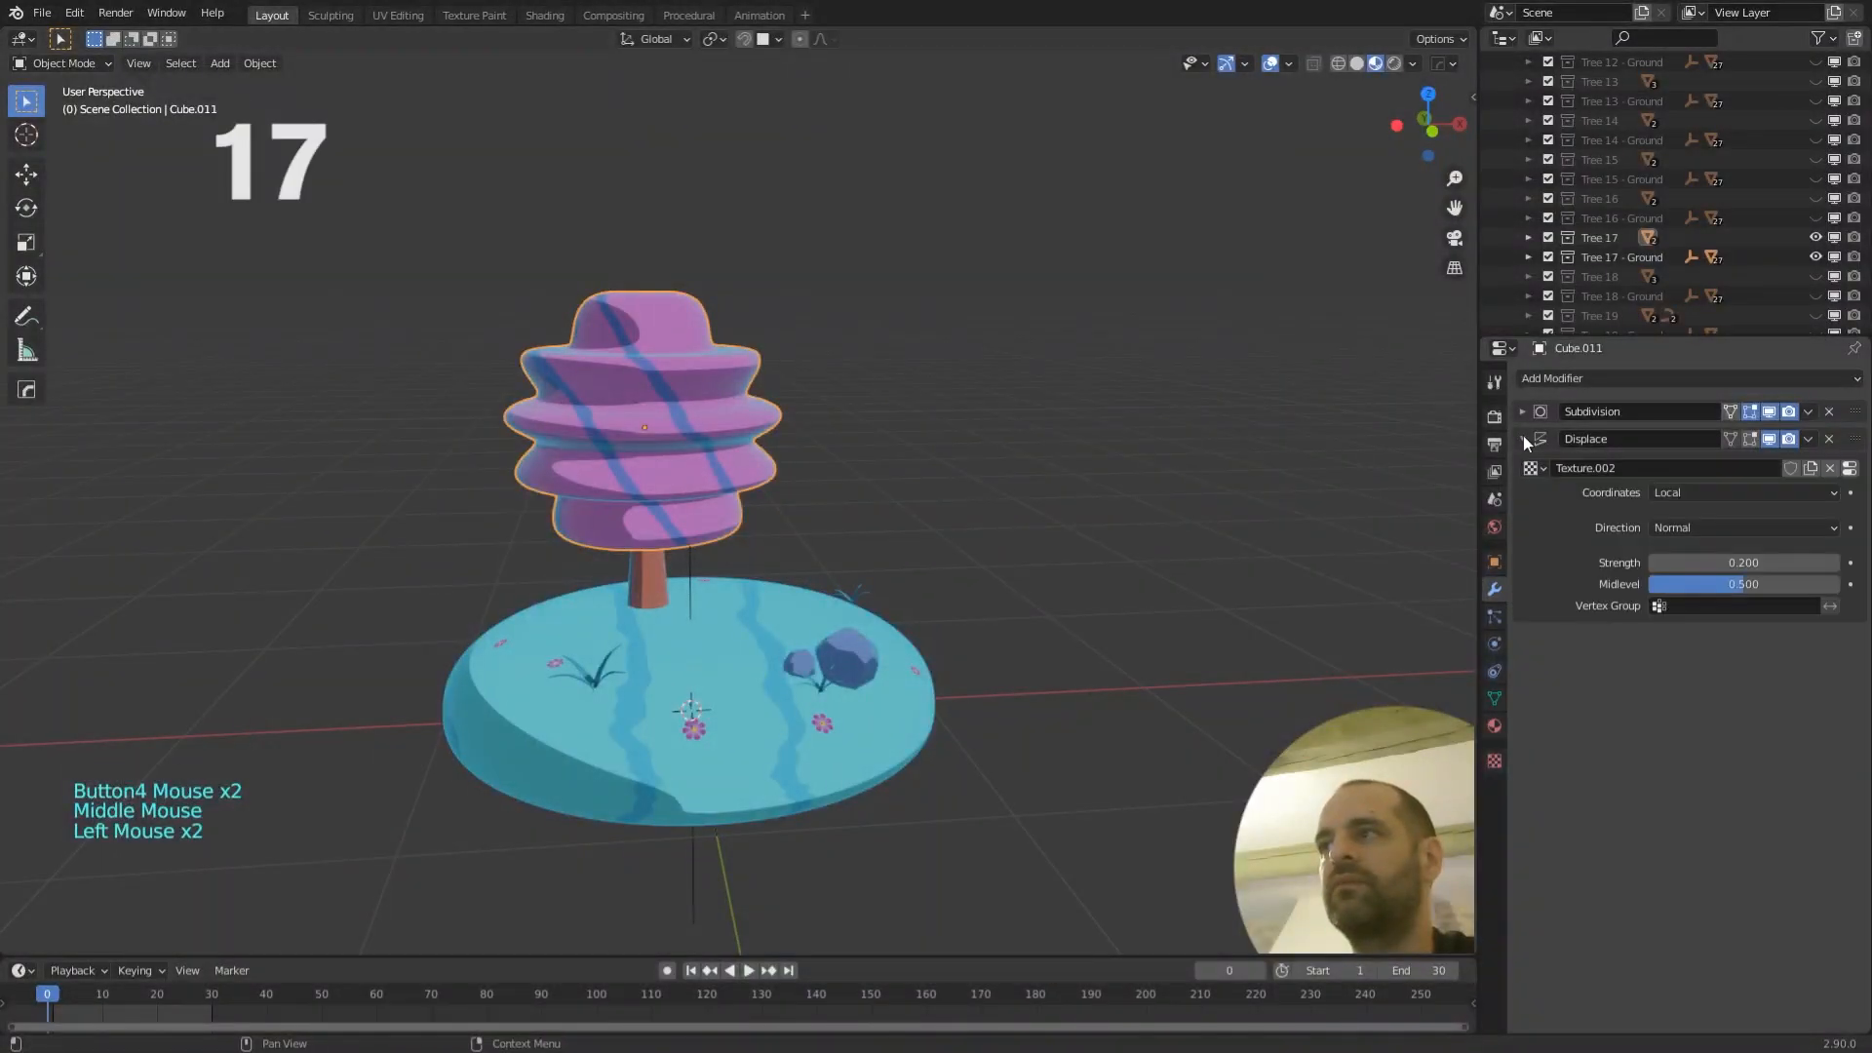
left_click(1523, 439)
left_click(1522, 439)
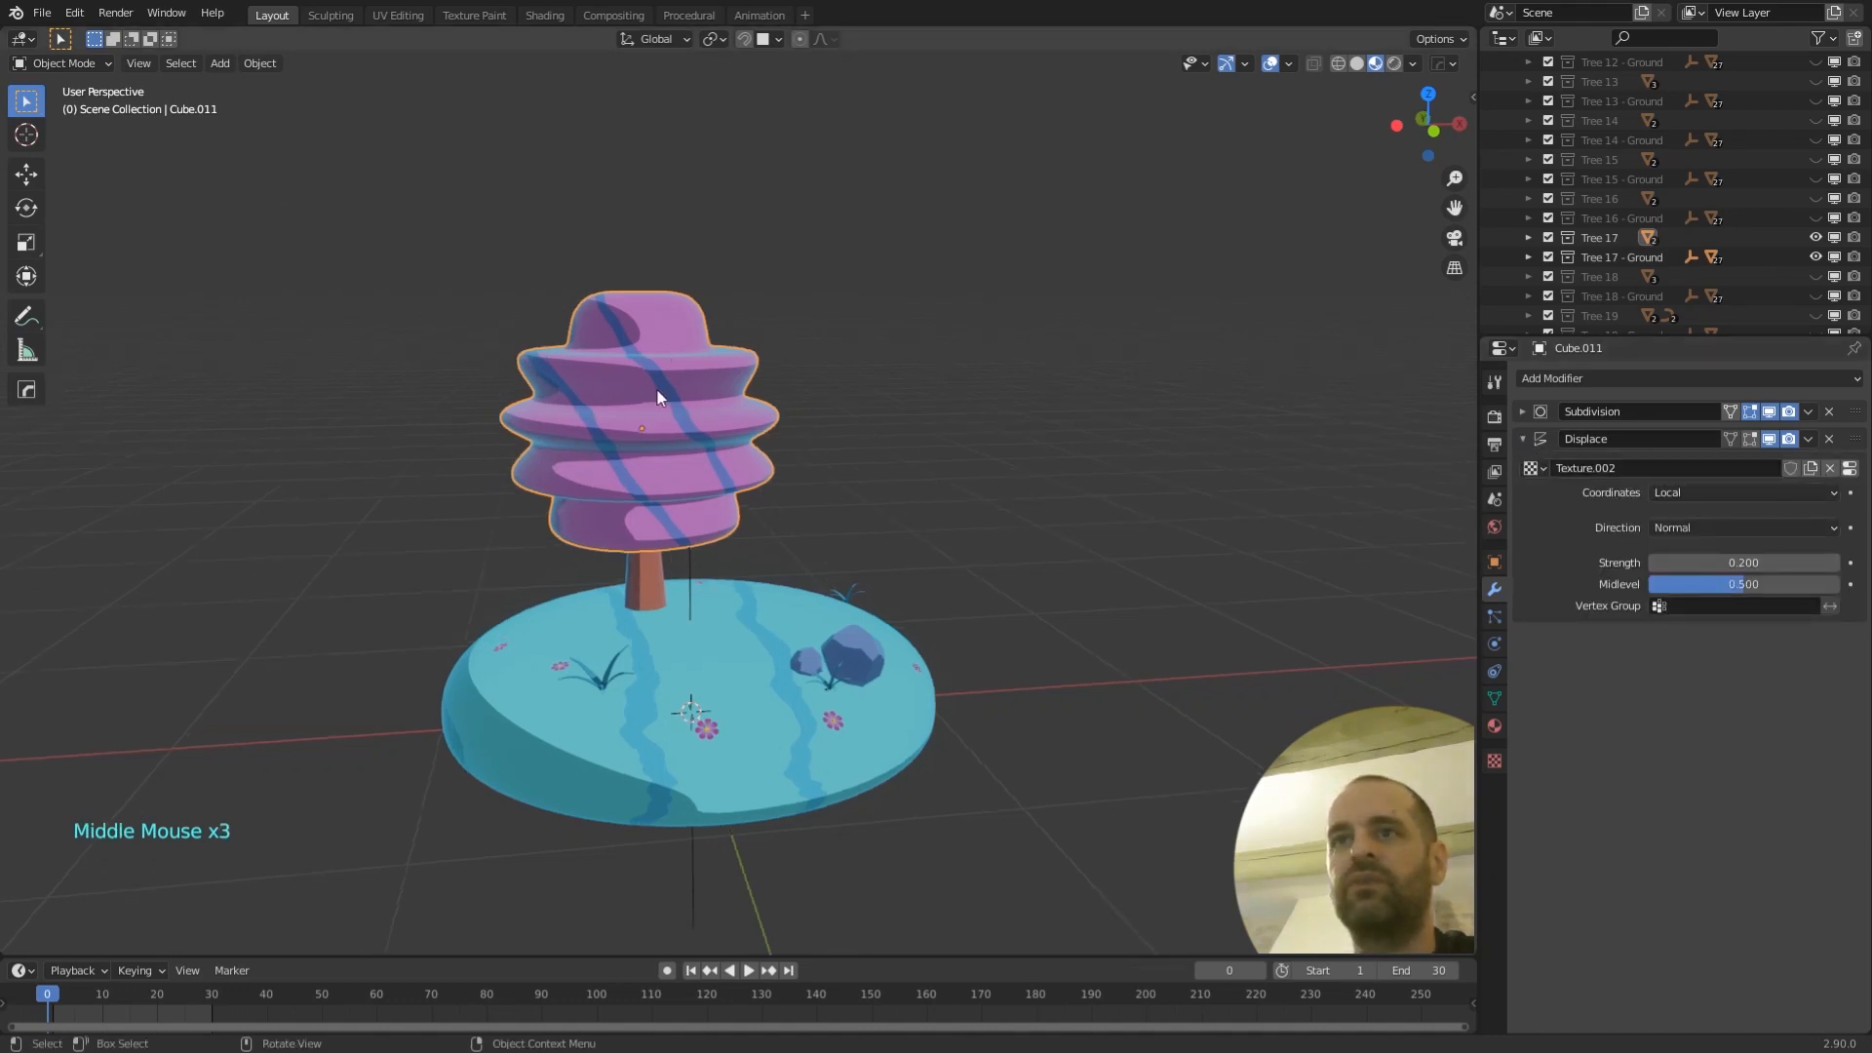
middle_click_drag(970, 453, 979, 447)
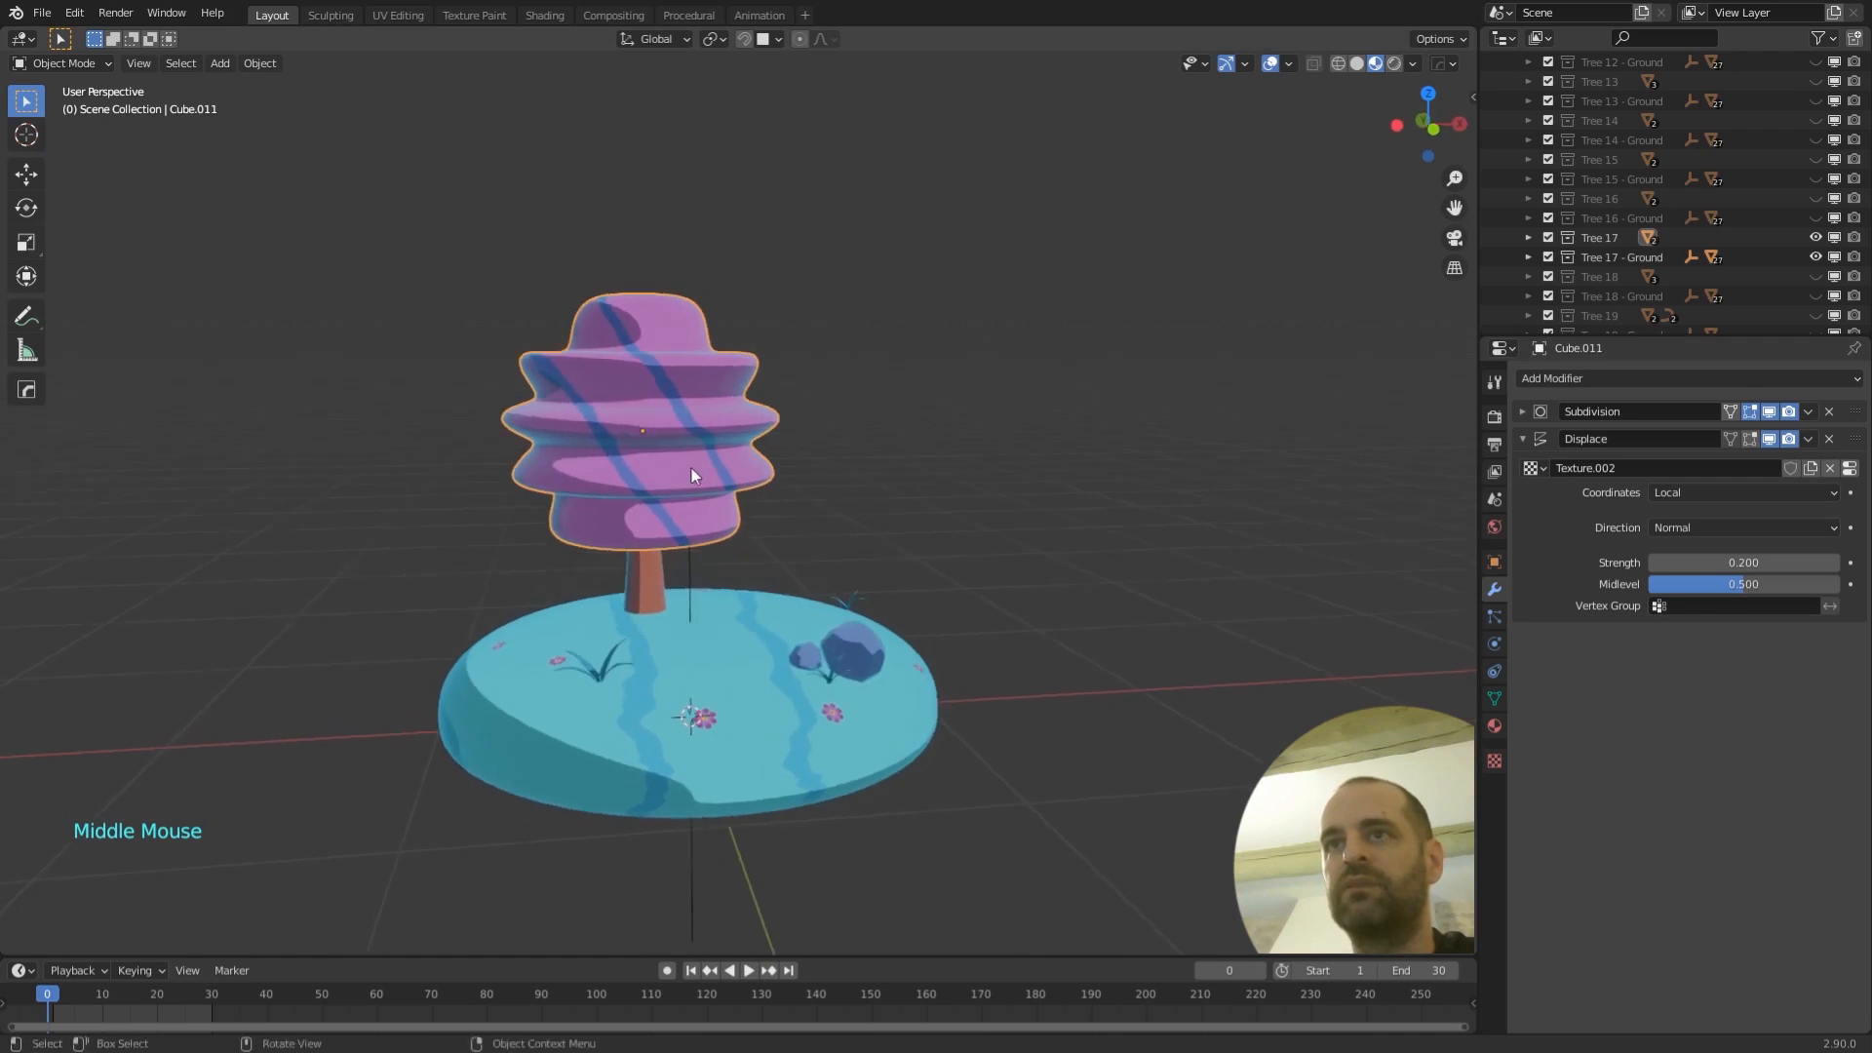
- Compare Tree 17's crown with the Displace modifier off and on in the viewport, and check its Subdivision settings
left_click(1770, 438)
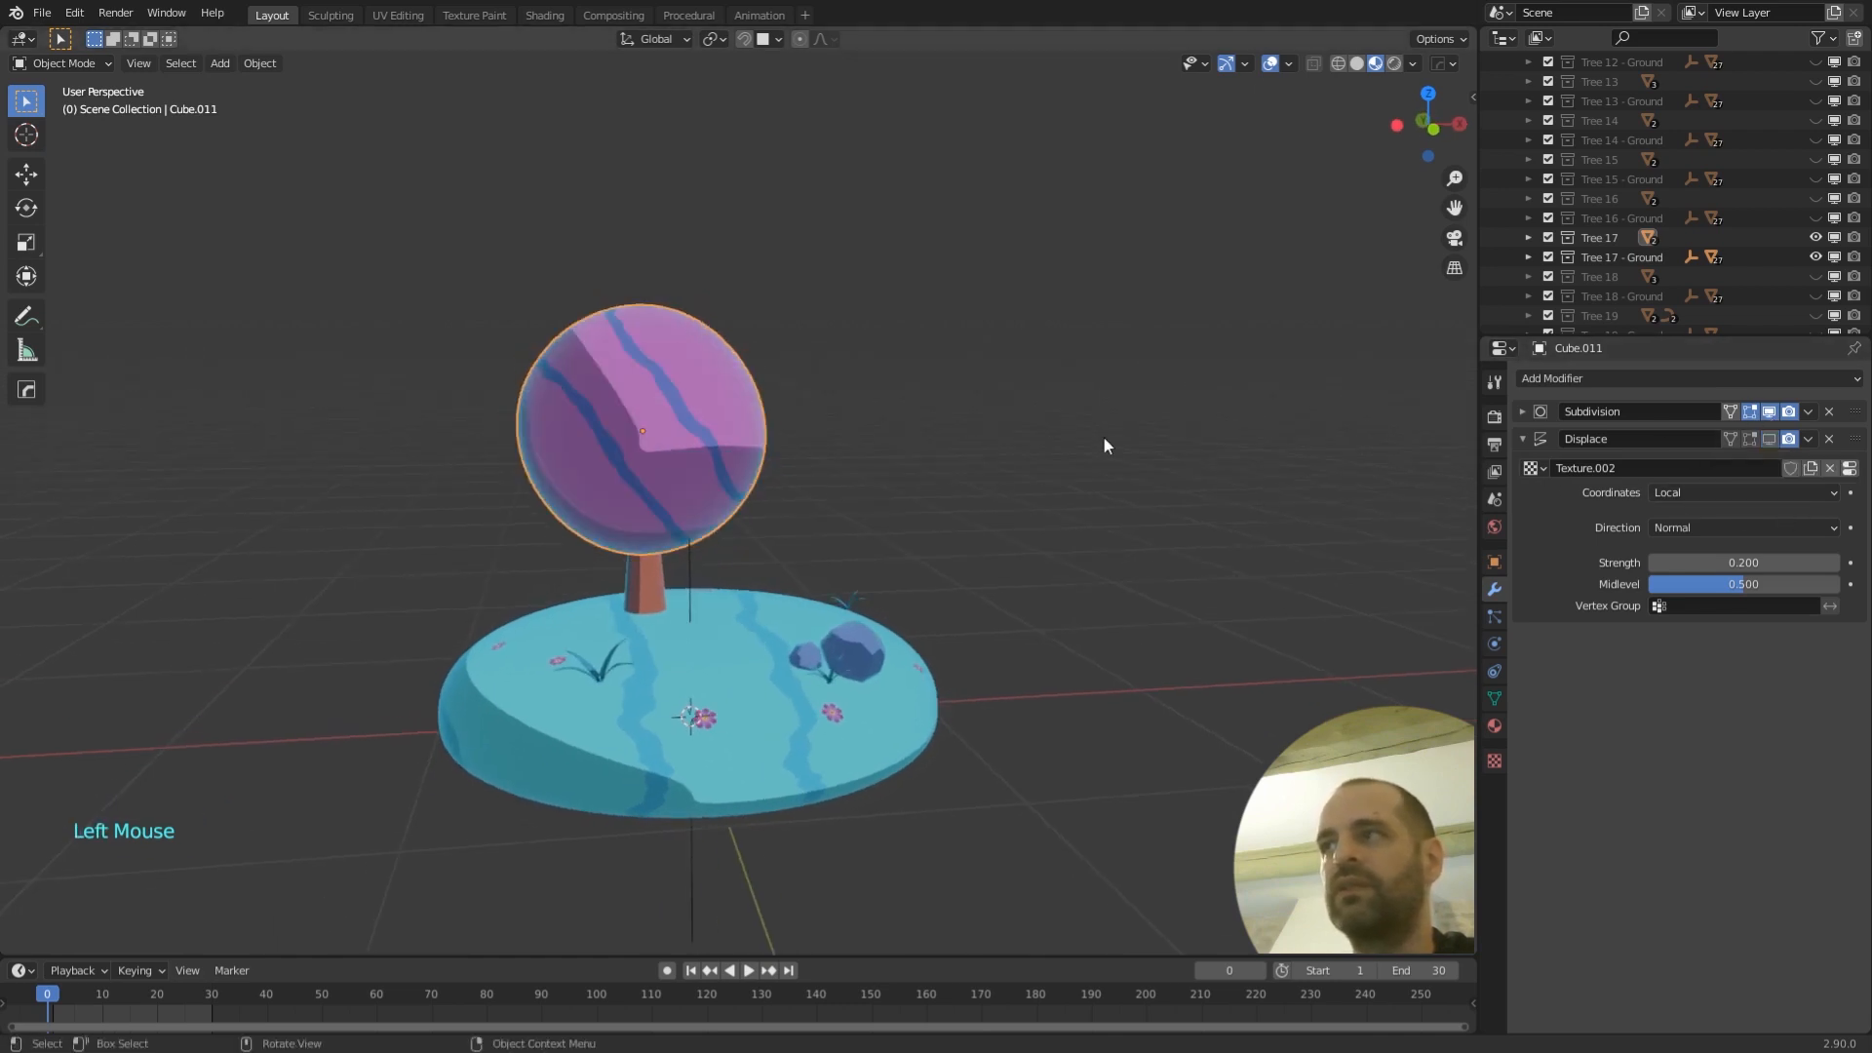
key("Button4")
key("Button4")
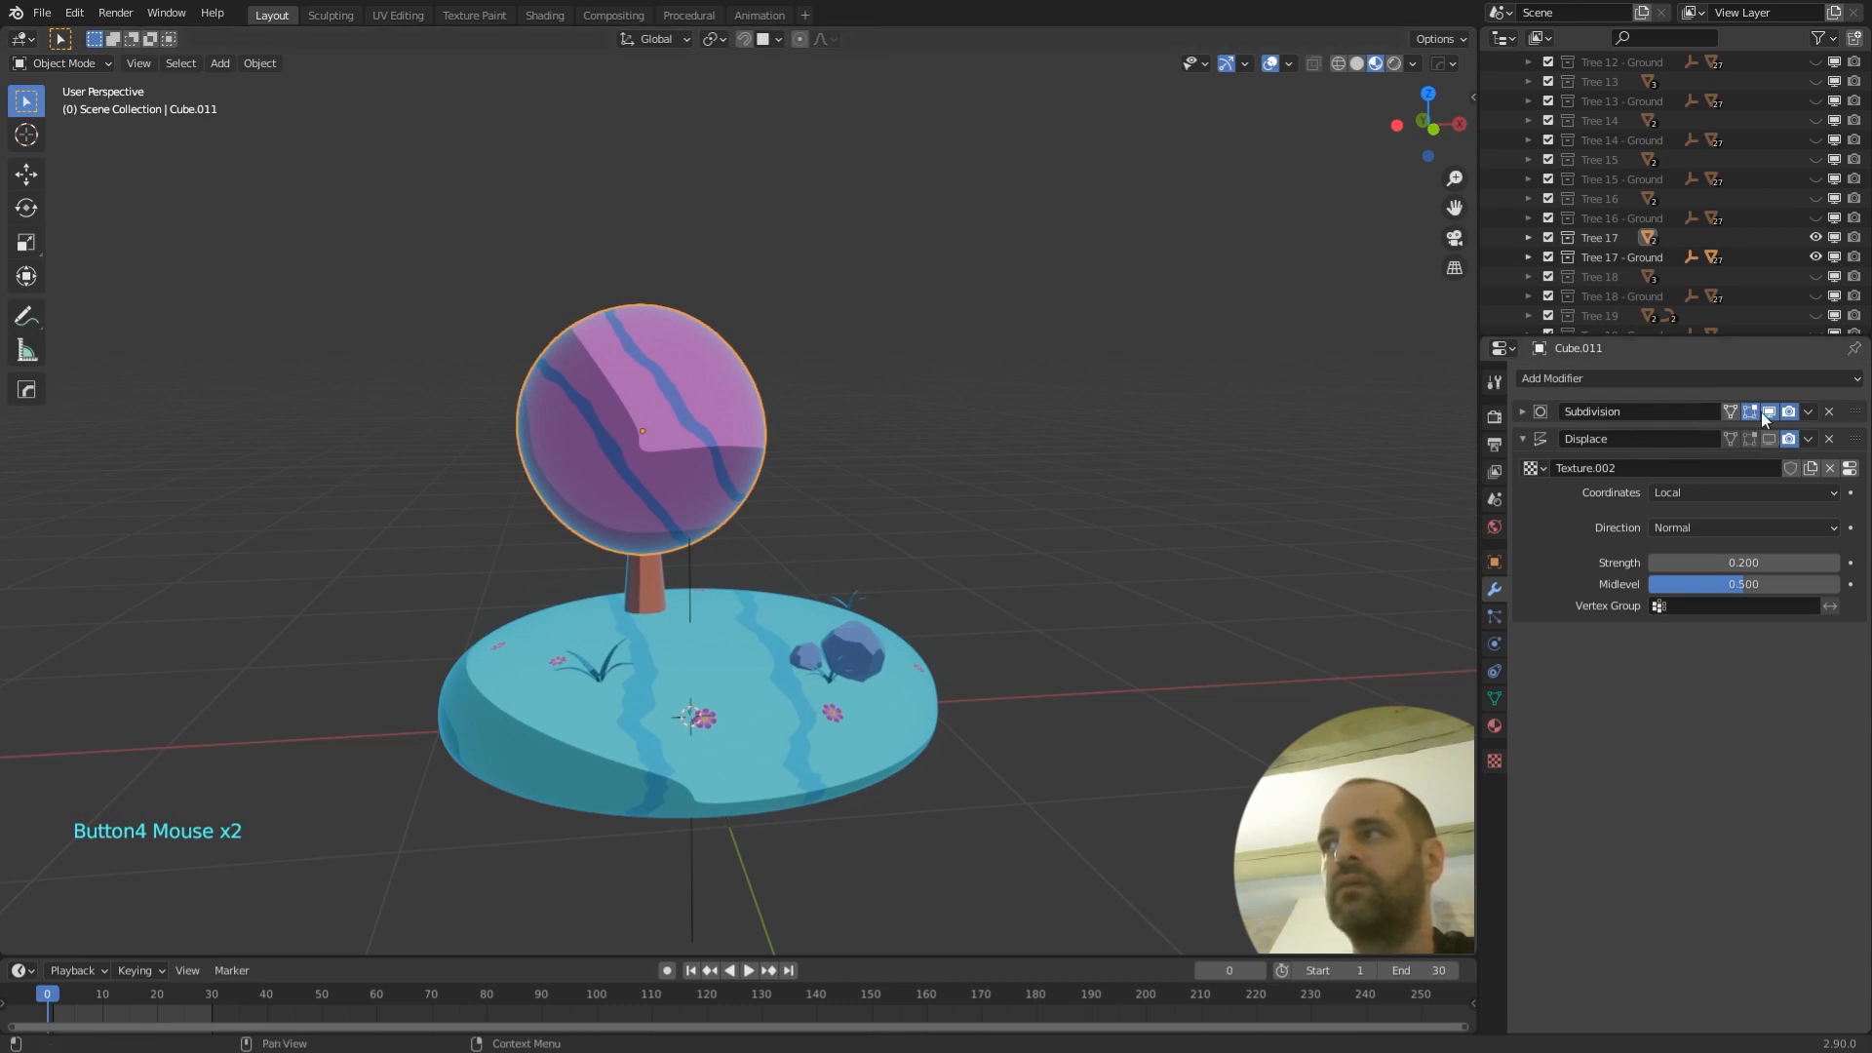
left_click(1519, 411)
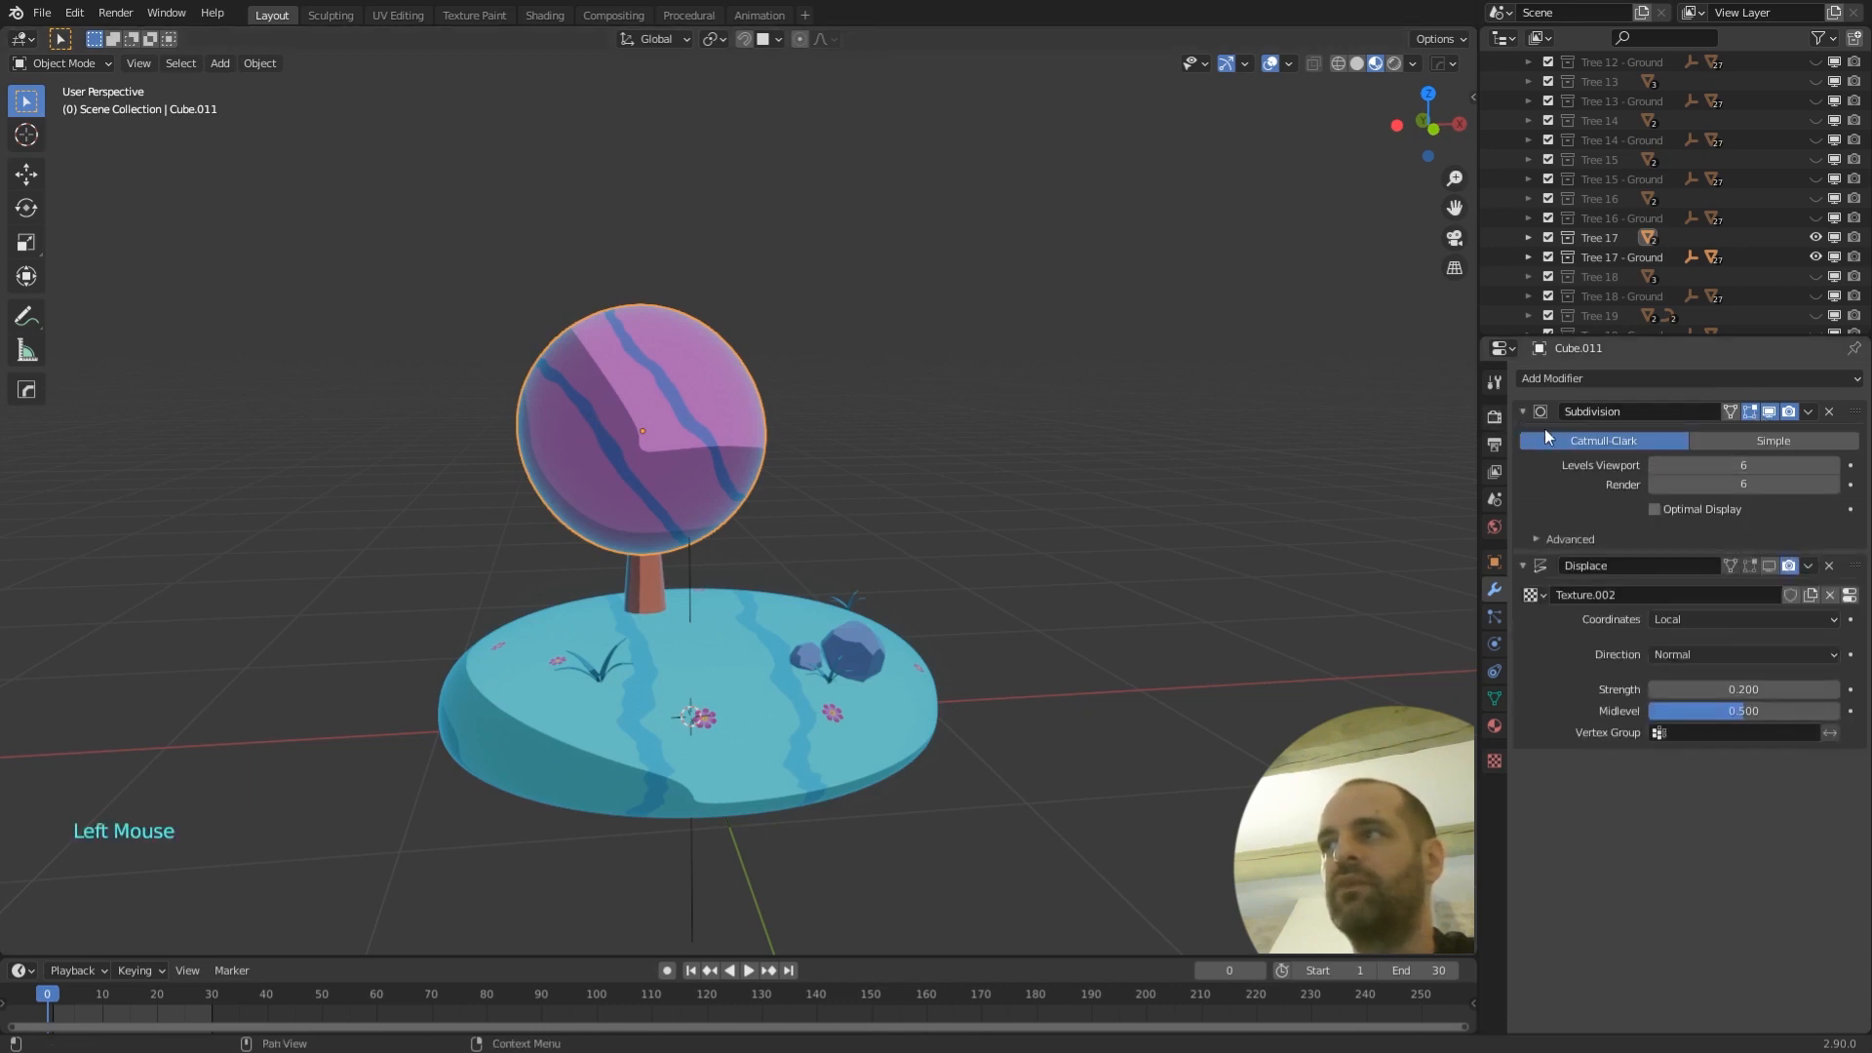
left_click(1521, 411)
left_click(1767, 439)
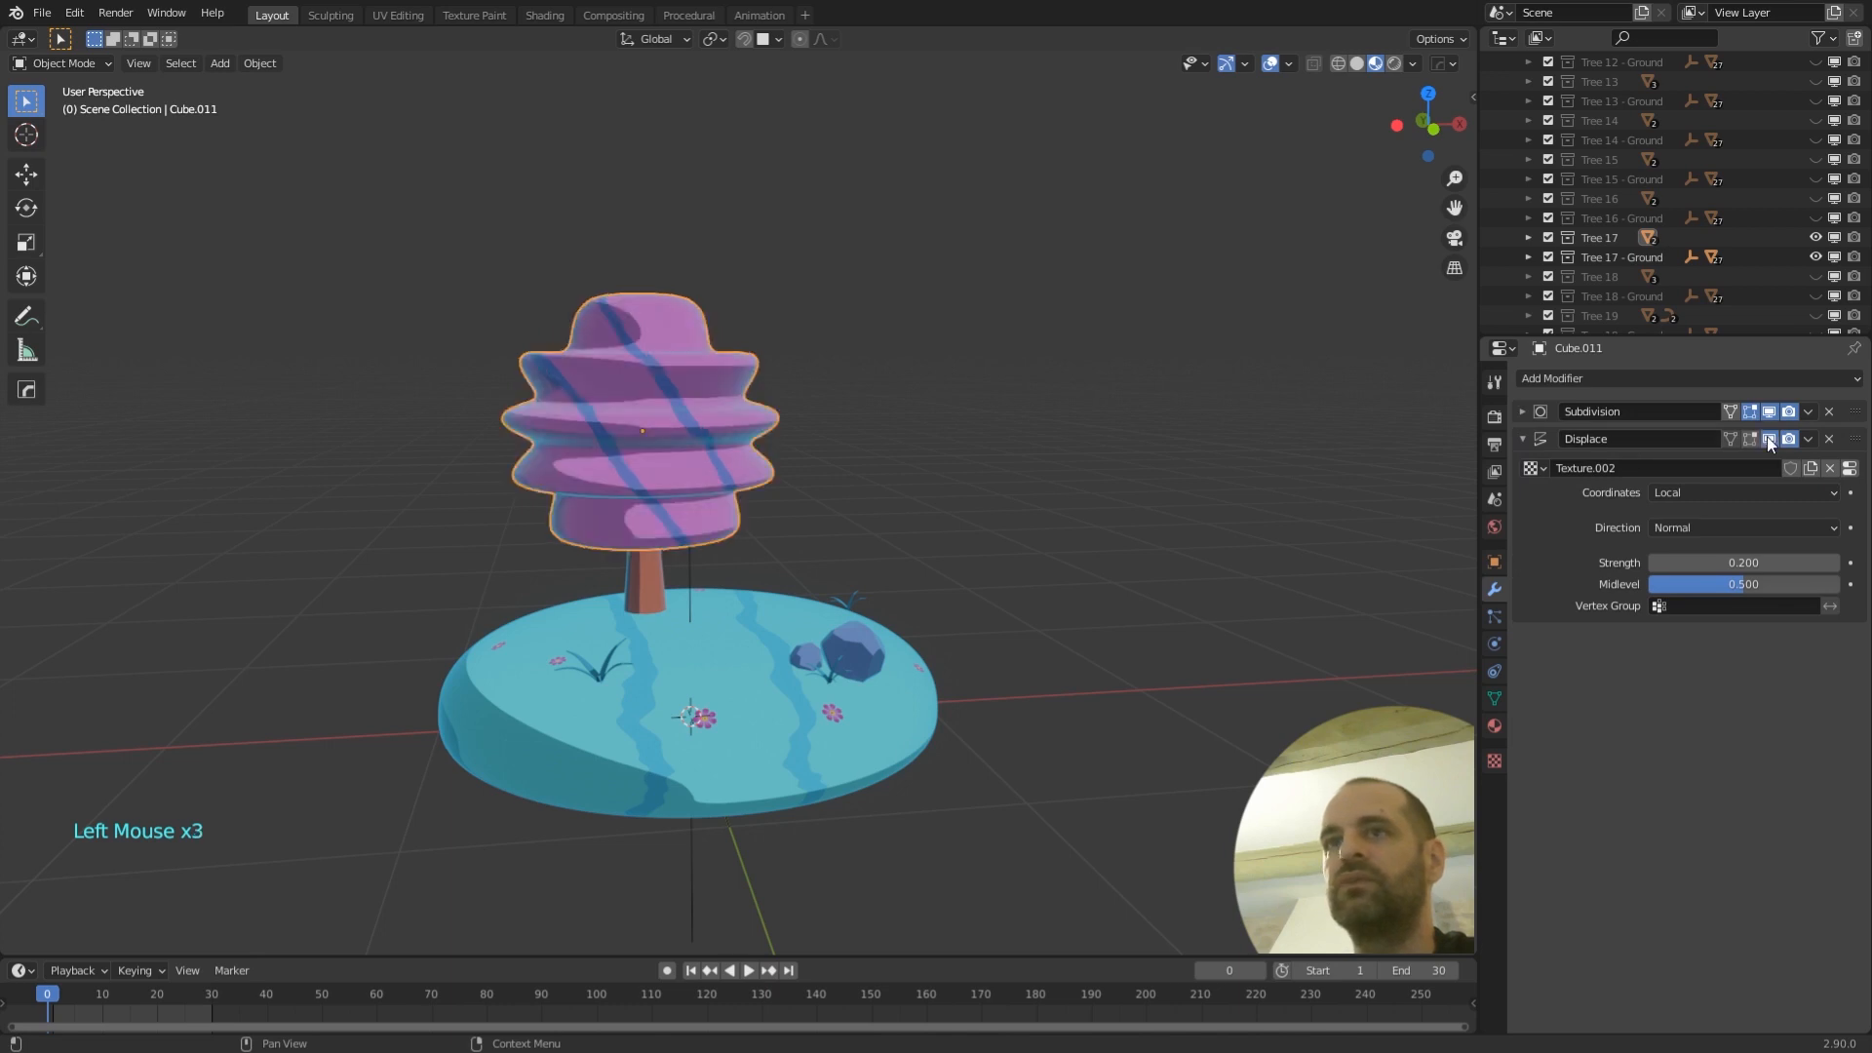
- Examine the Wood texture that drives the crown's Displace modifier, with its preview expanded, and compare it with the crown's ridges
scroll(872, 417, "up", 3)
middle_click_drag(898, 428, 950, 441)
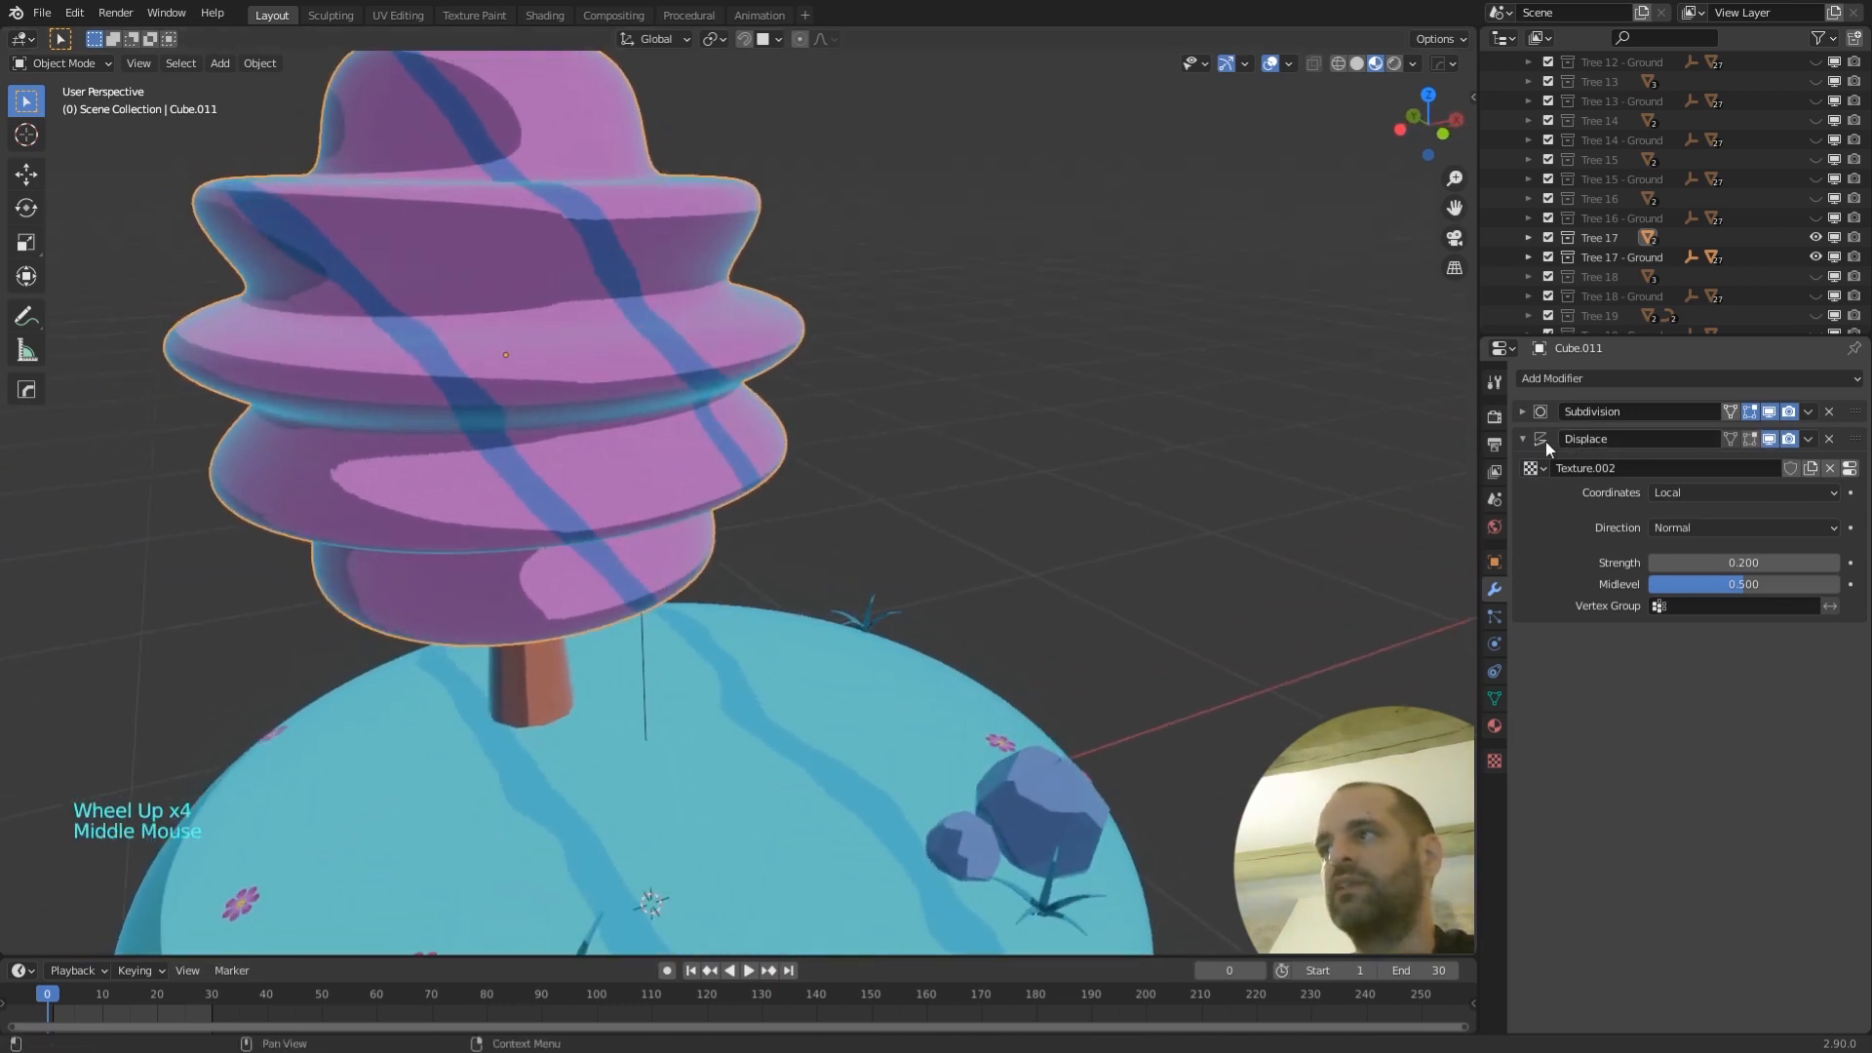
left_click(1494, 761)
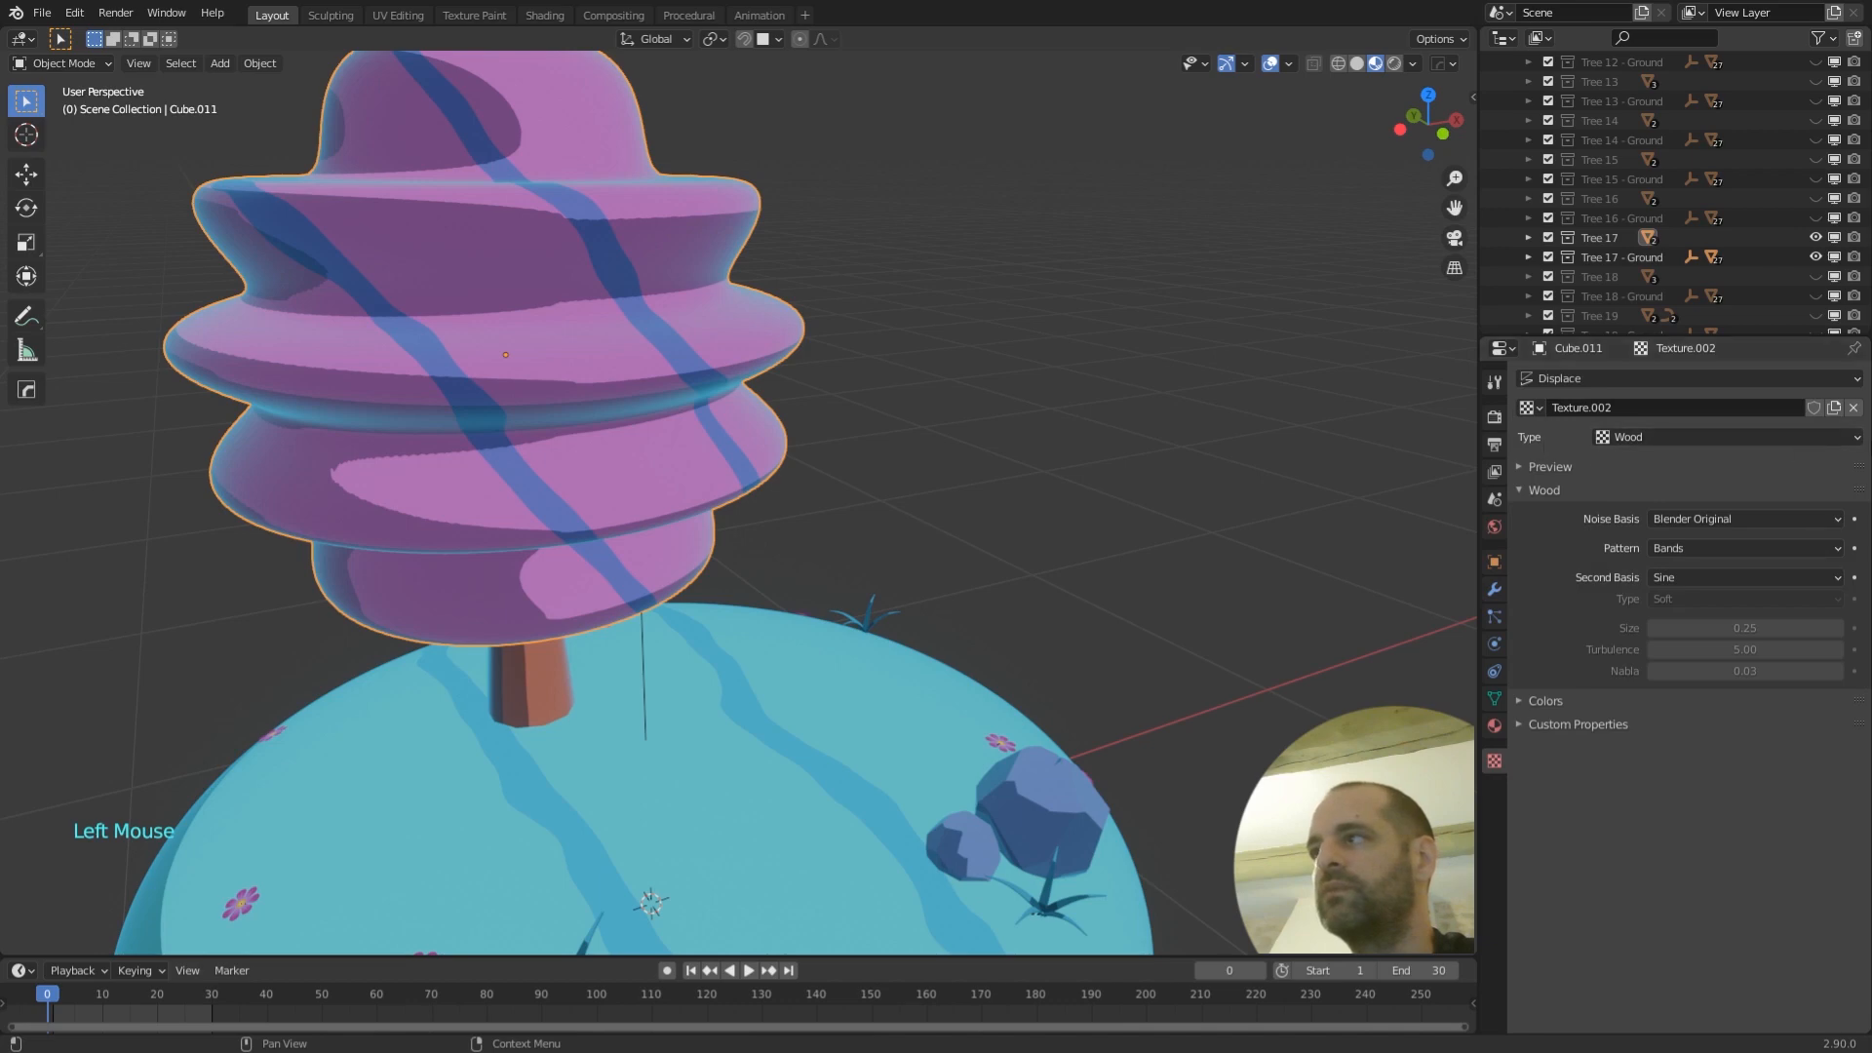
left_click(1647, 437)
left_click(1646, 435)
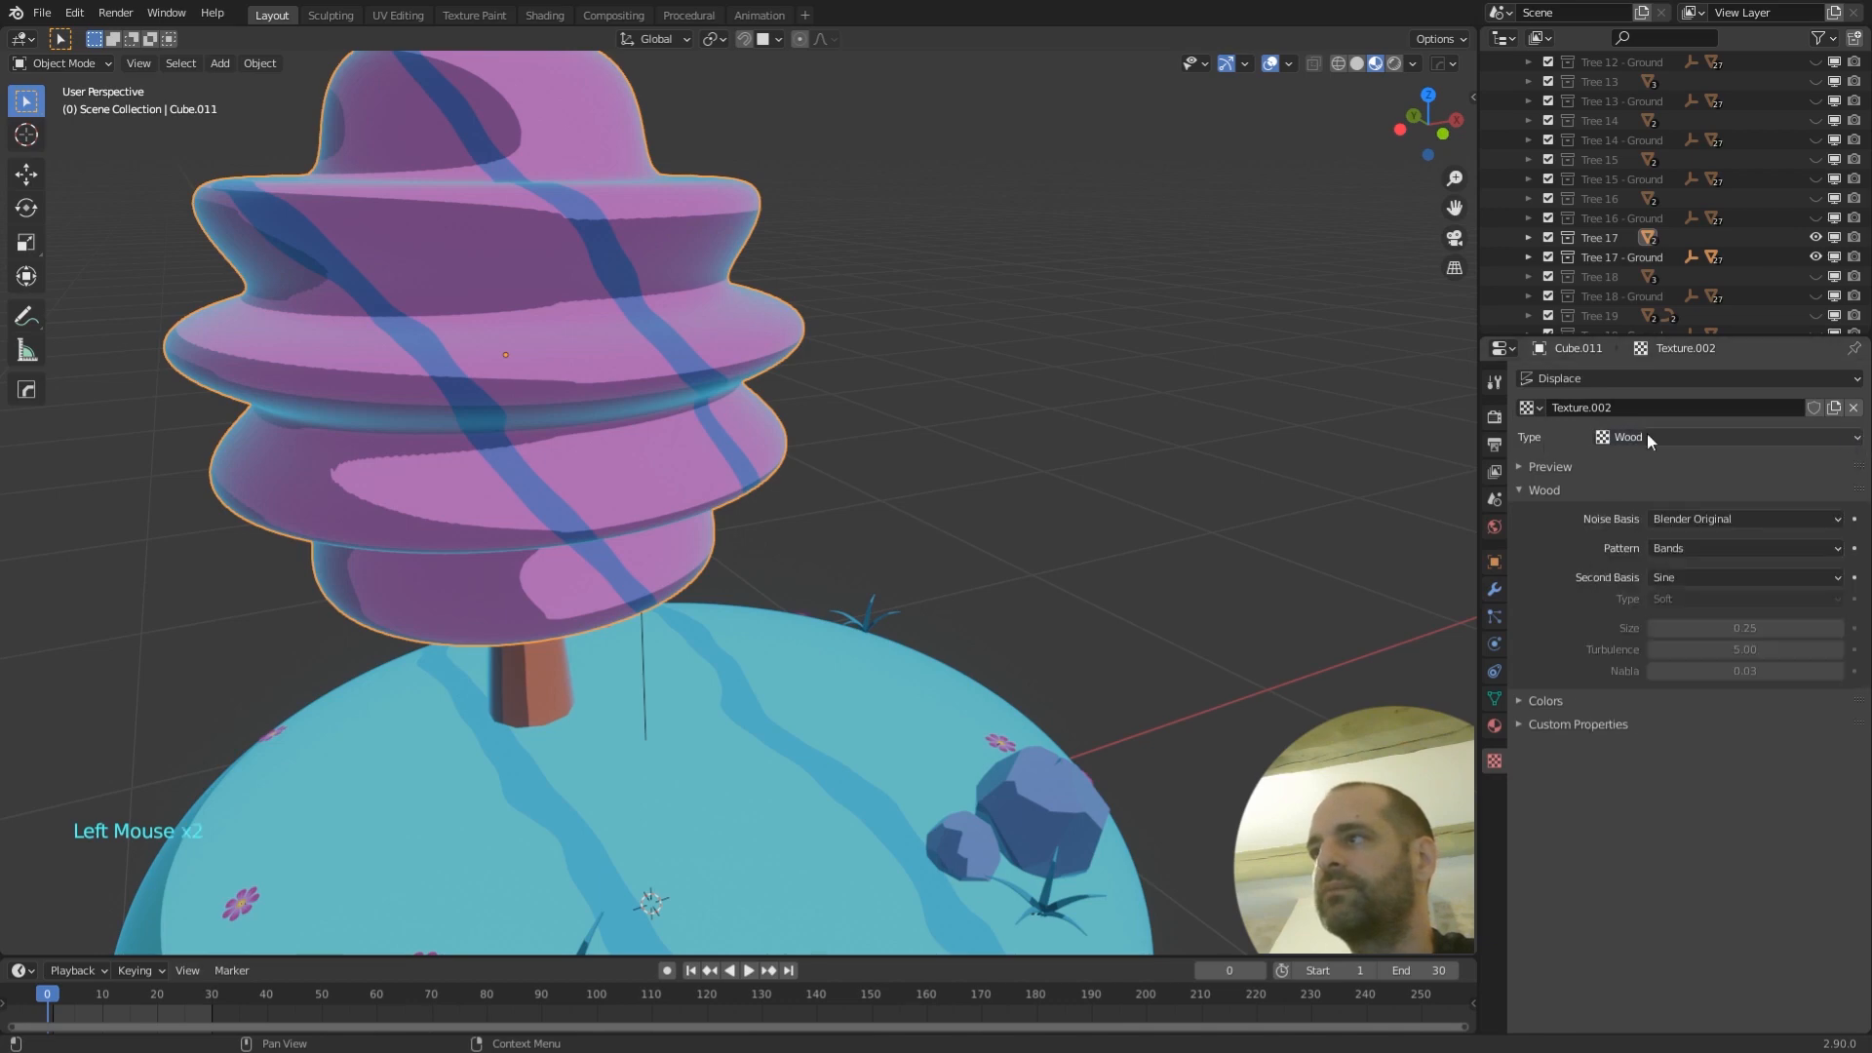
left_click(1520, 464)
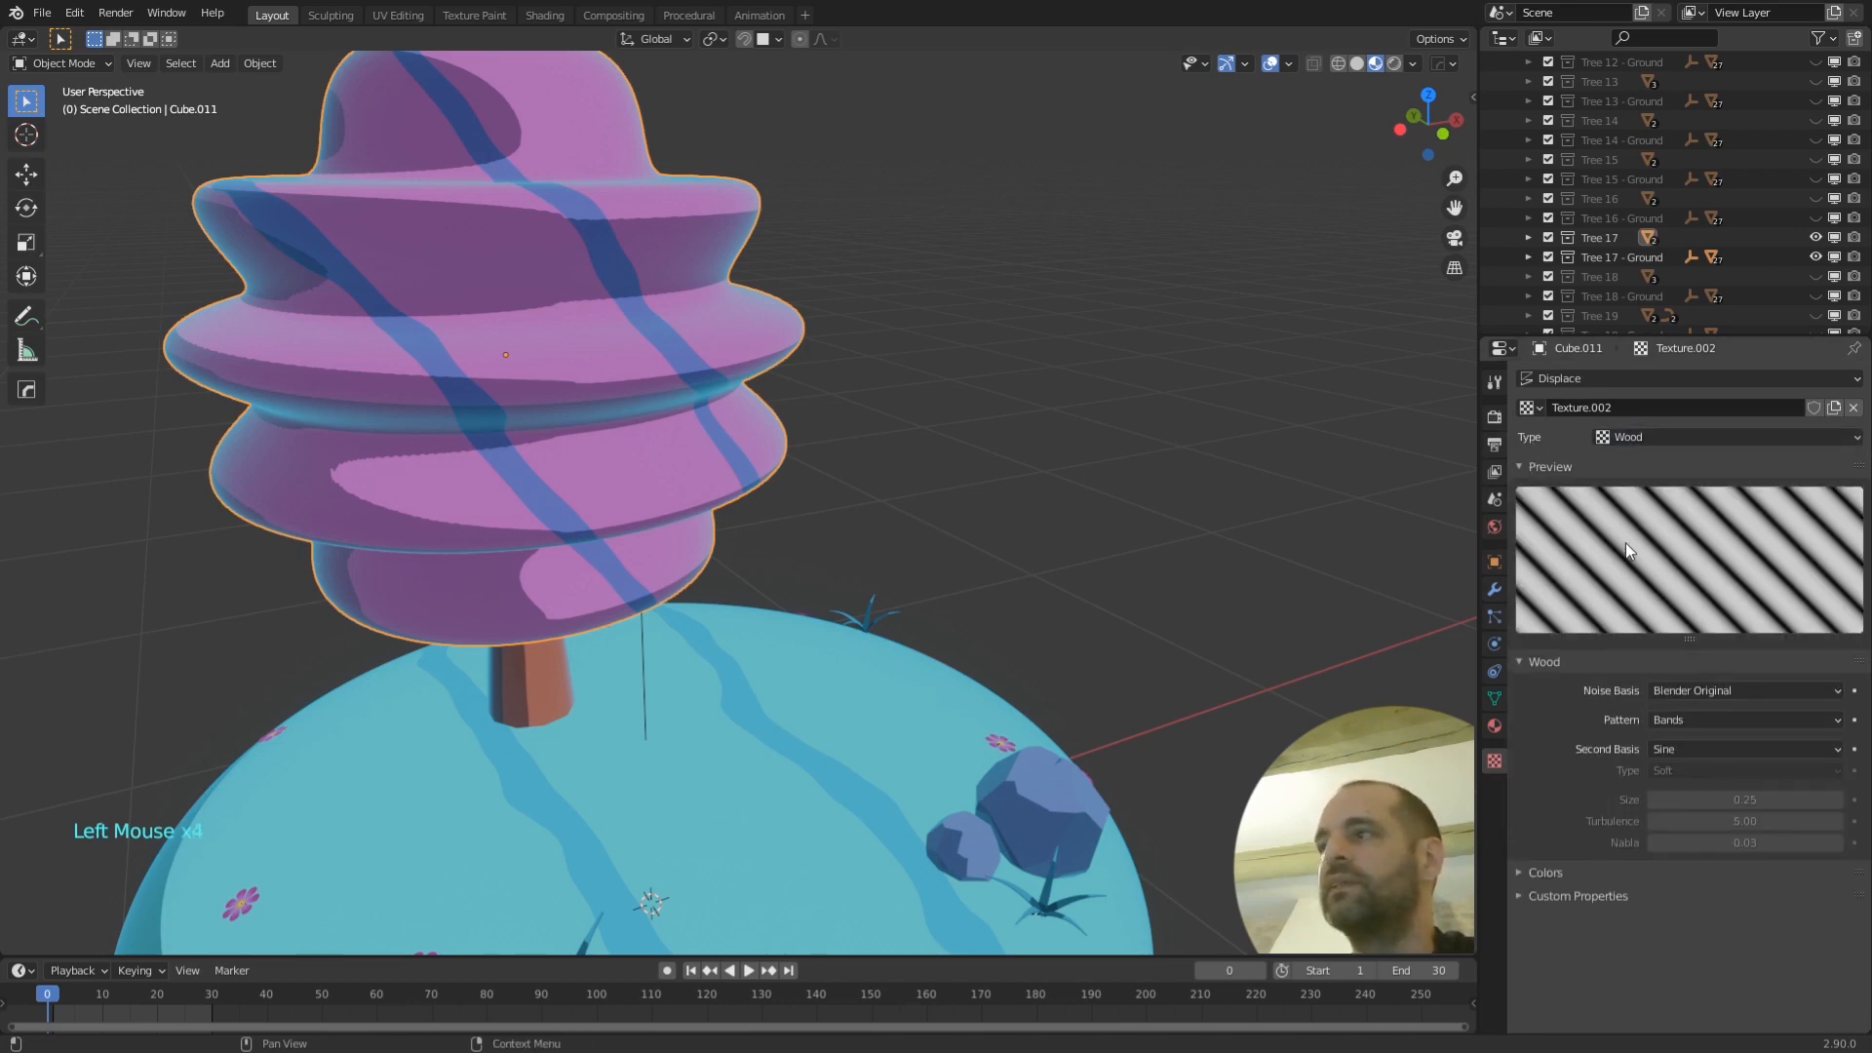
scroll(1121, 502, "down", 2)
middle_click_drag(1121, 502, 1072, 484)
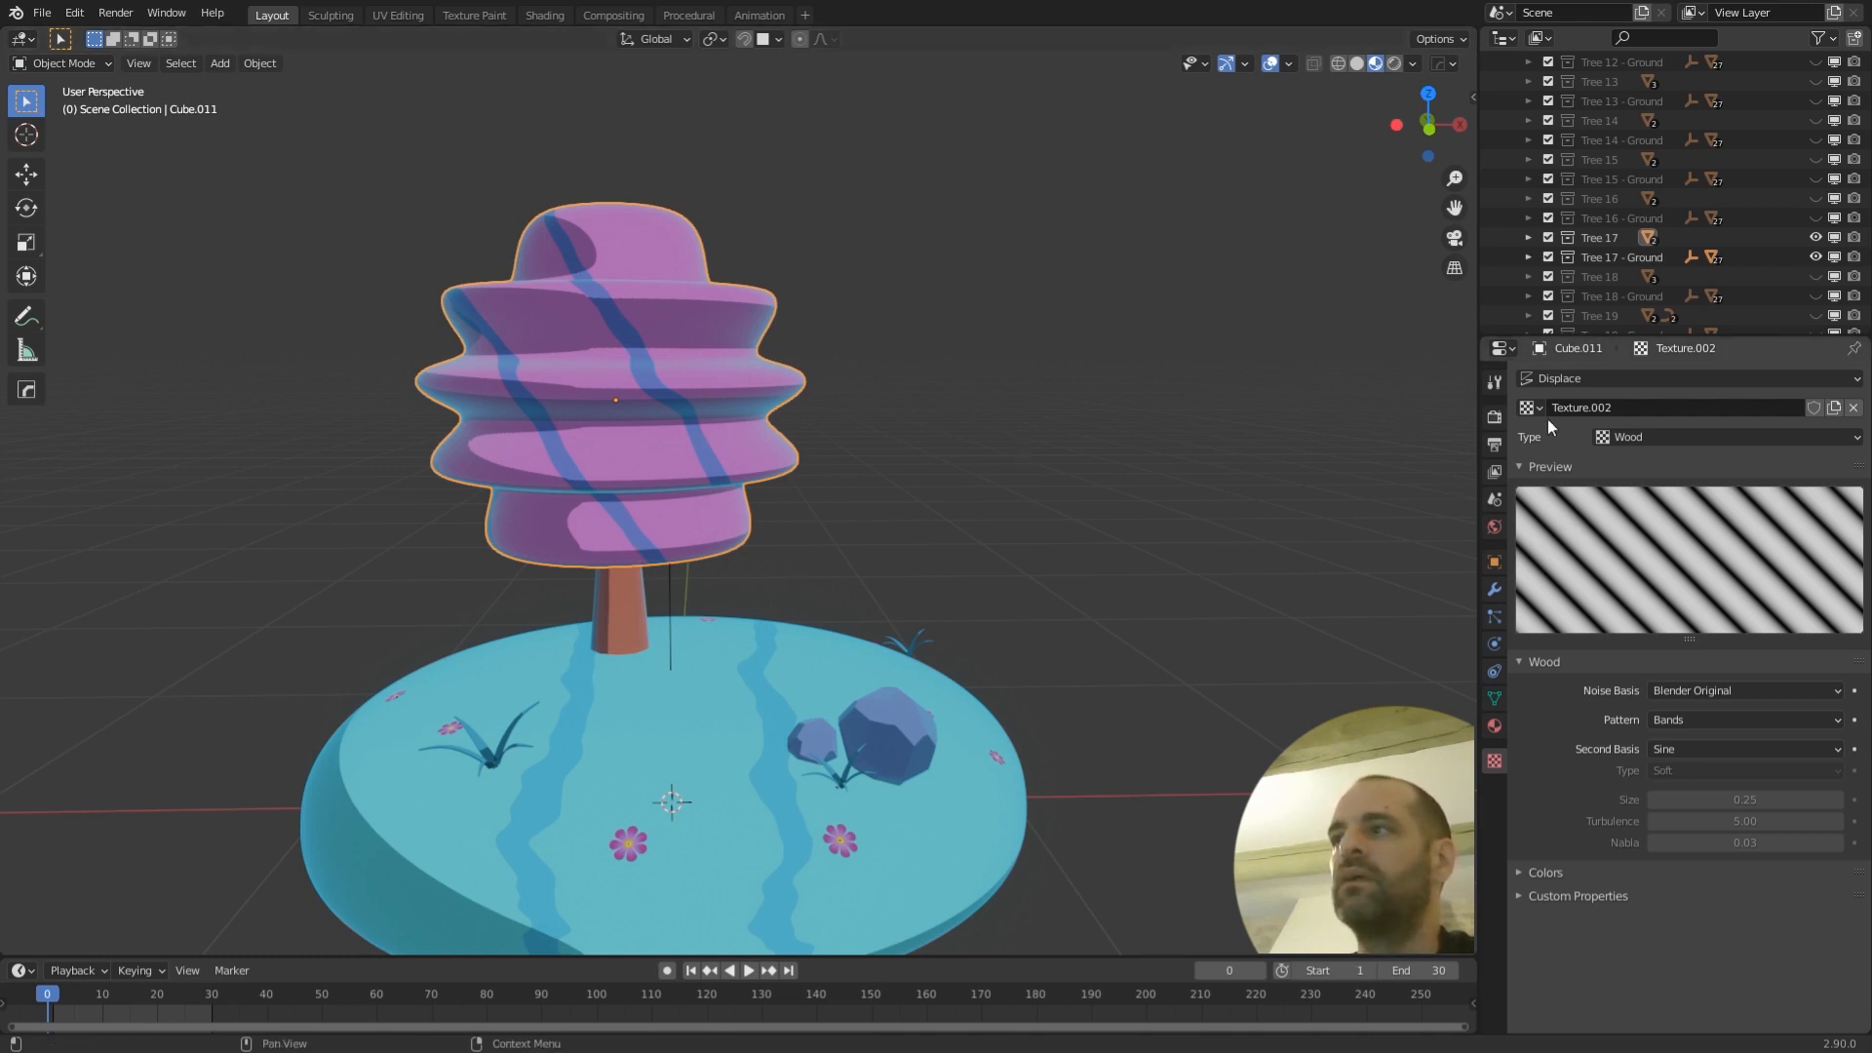
- Return to the crown's modifier stack, collapse the Displace settings, and view Tree 17 with the crown deselected
left_click(1495, 589)
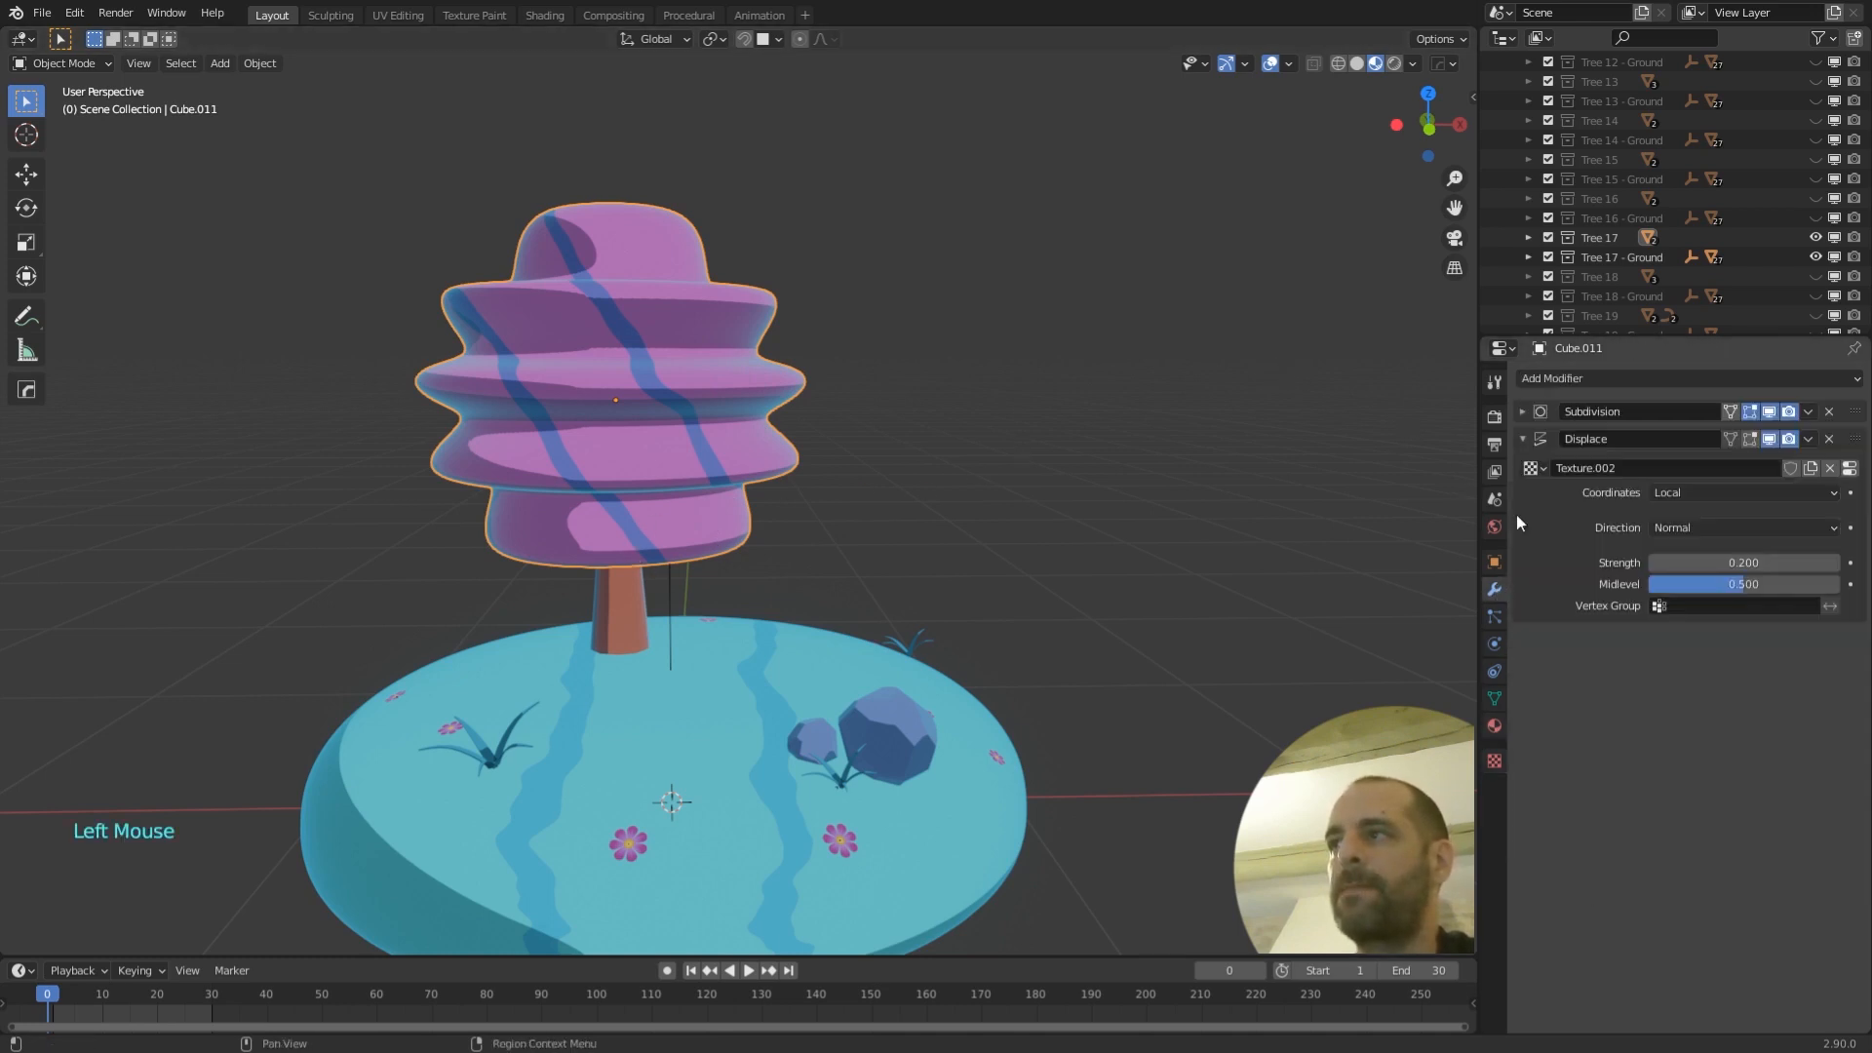
left_click(1524, 440)
left_click(893, 498)
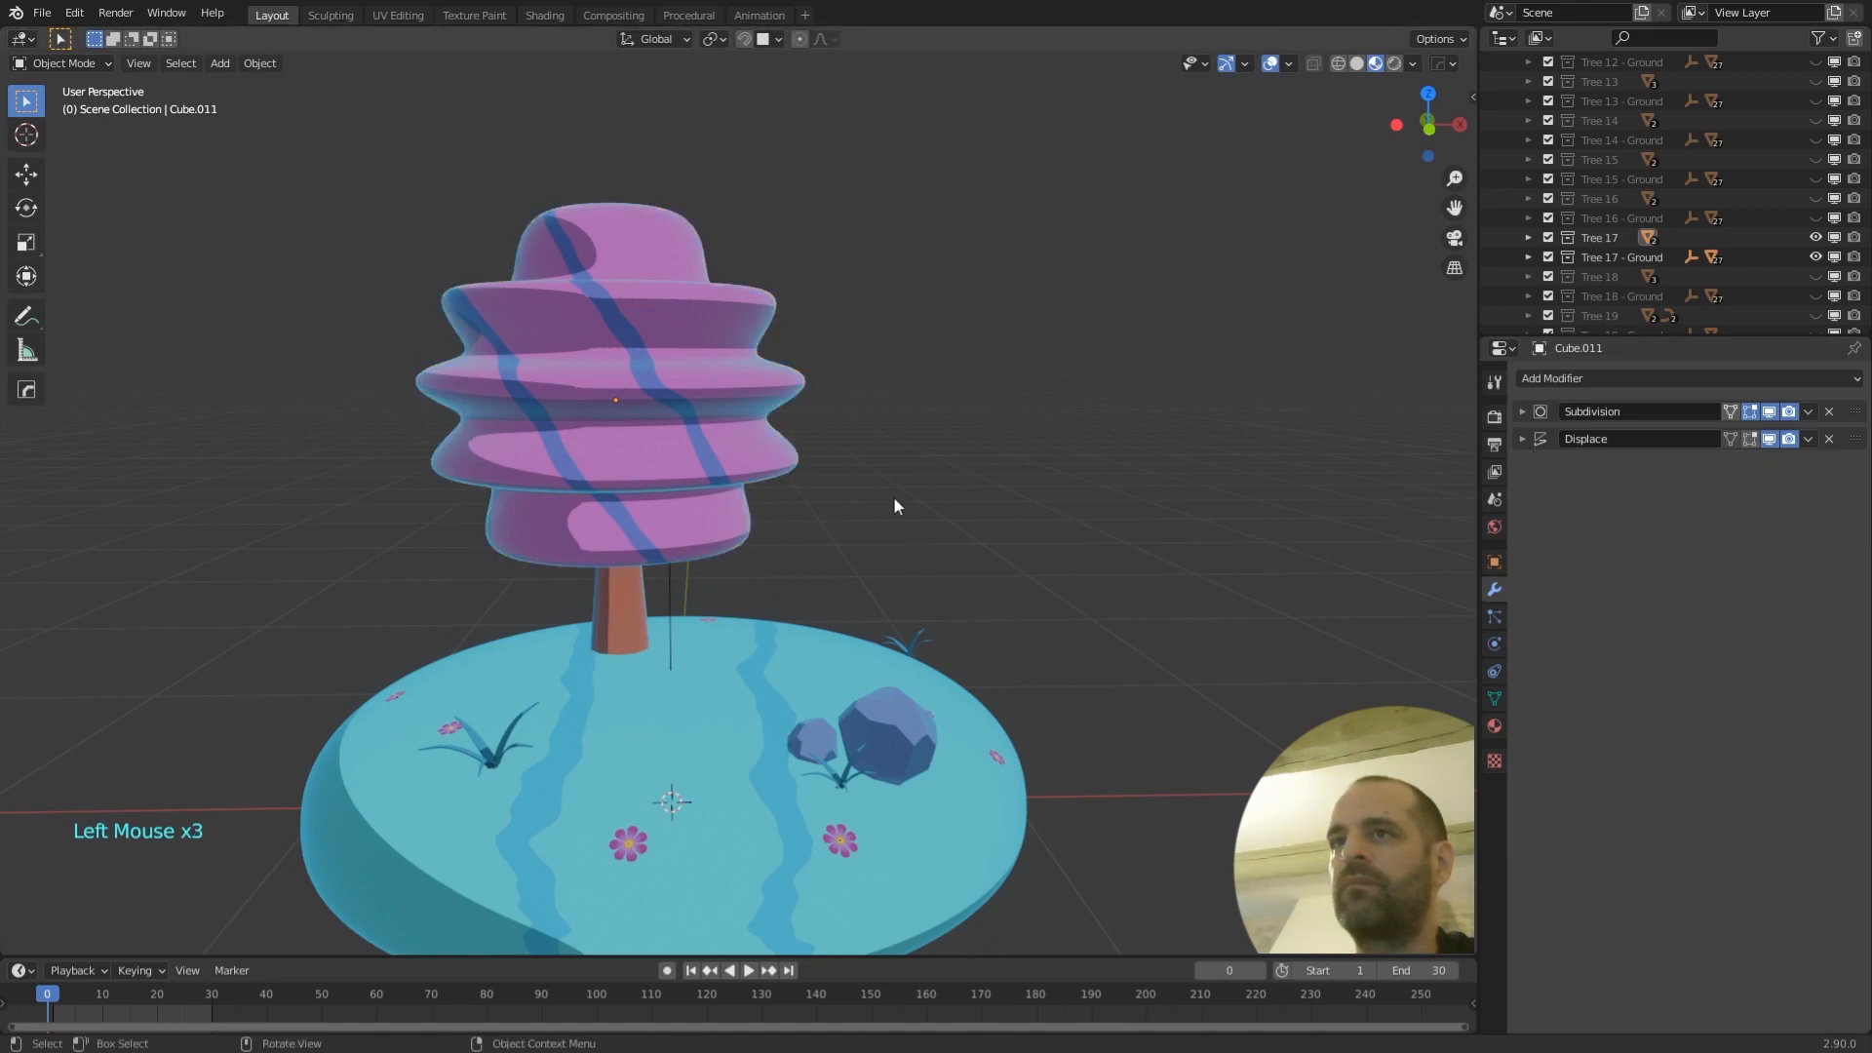
middle_click_drag(810, 595, 753, 573, "shift")
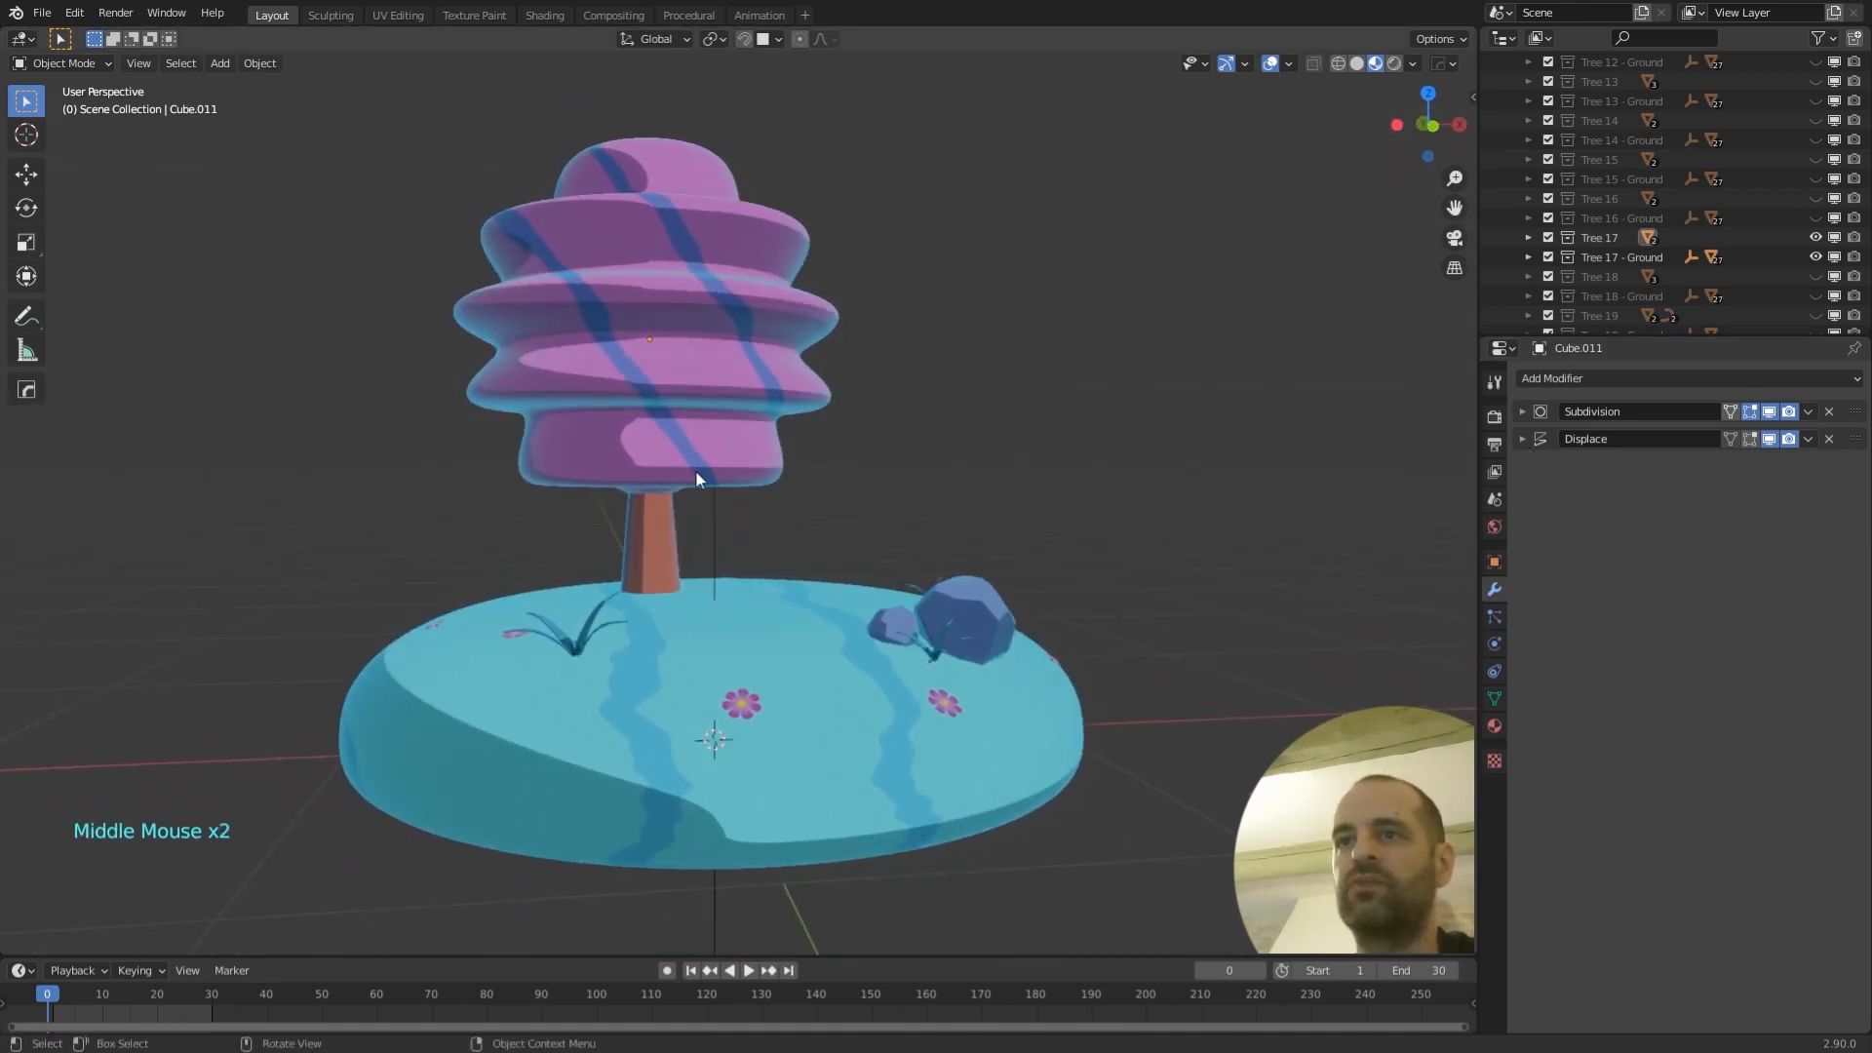
middle_click_drag(734, 270, 938, 372)
- Check the Displace settings on Tree 18's outer glowing crown and open its material nodes in the Shading workspace
left_click(890, 371)
scroll(890, 371, "down", 2)
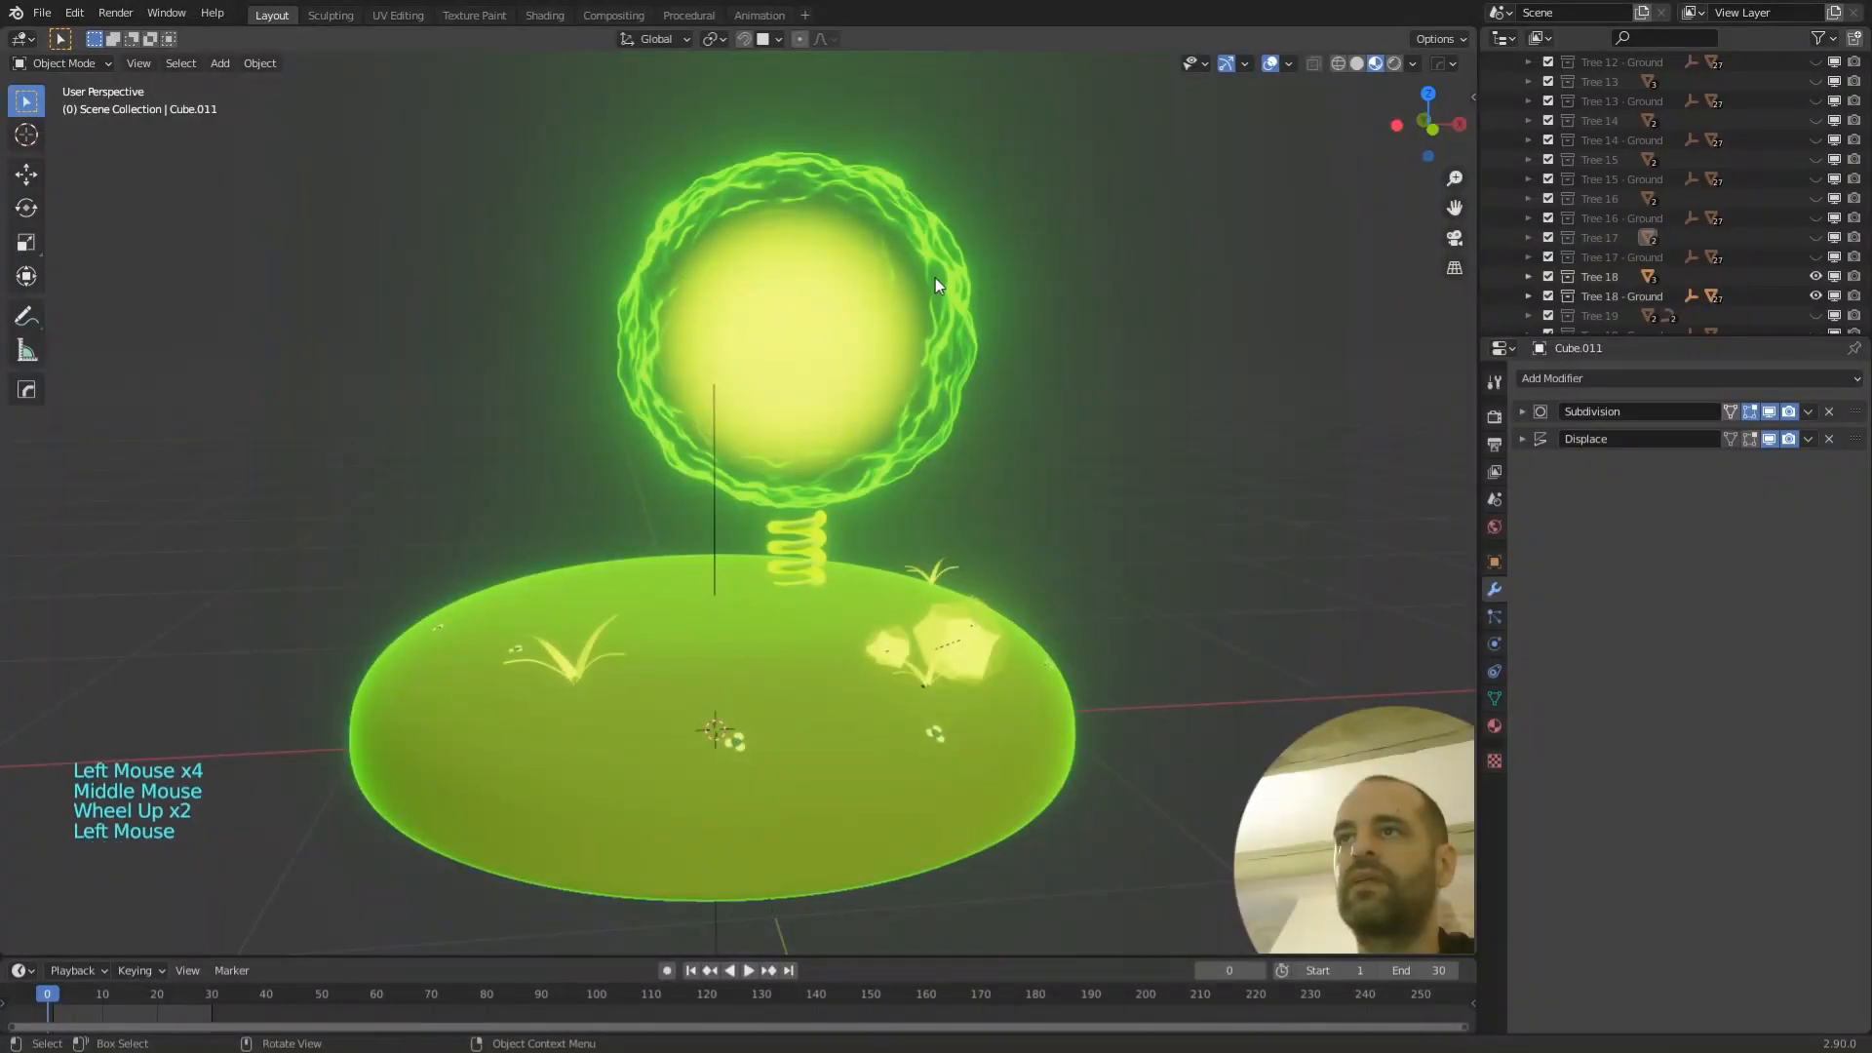
left_click(1521, 439)
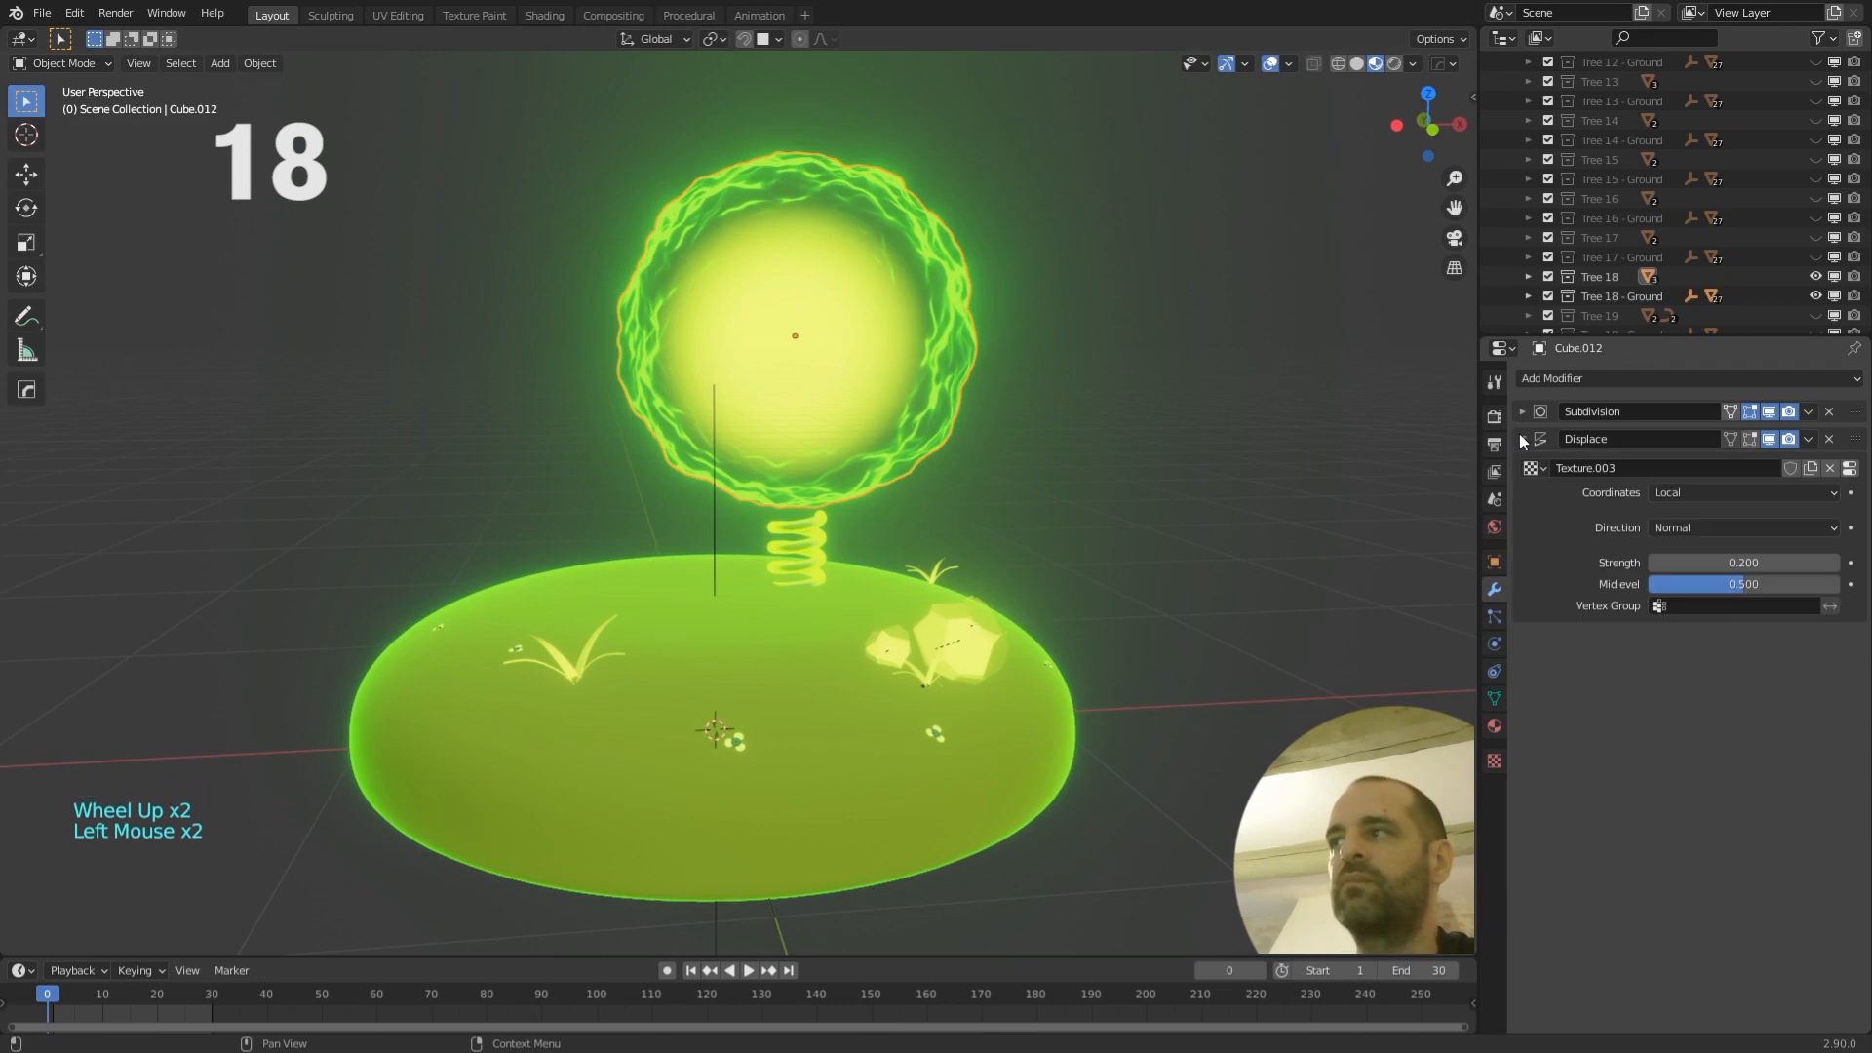
left_click(1819, 472)
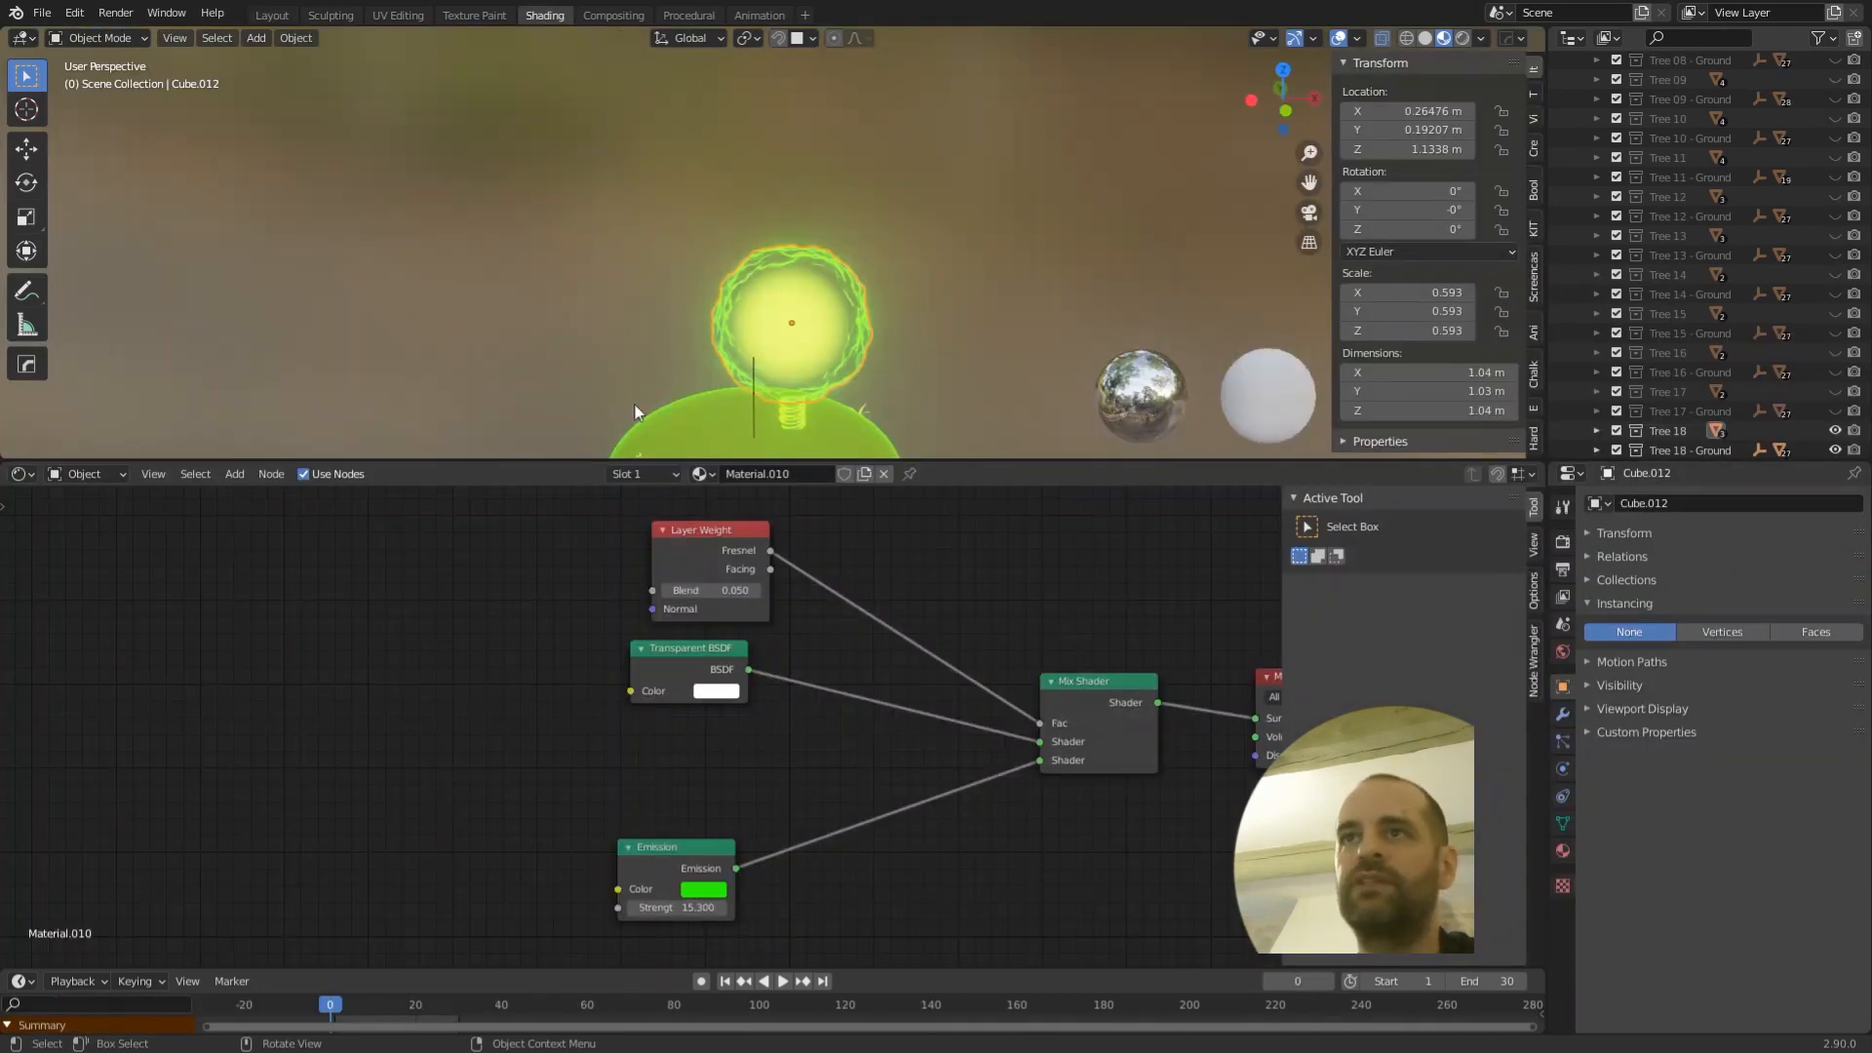
- Tidy the outer crown's material by moving the Transparent BSDF and Emission nodes together below the Layer Weight node
middle_click_drag(990, 585, 856, 581)
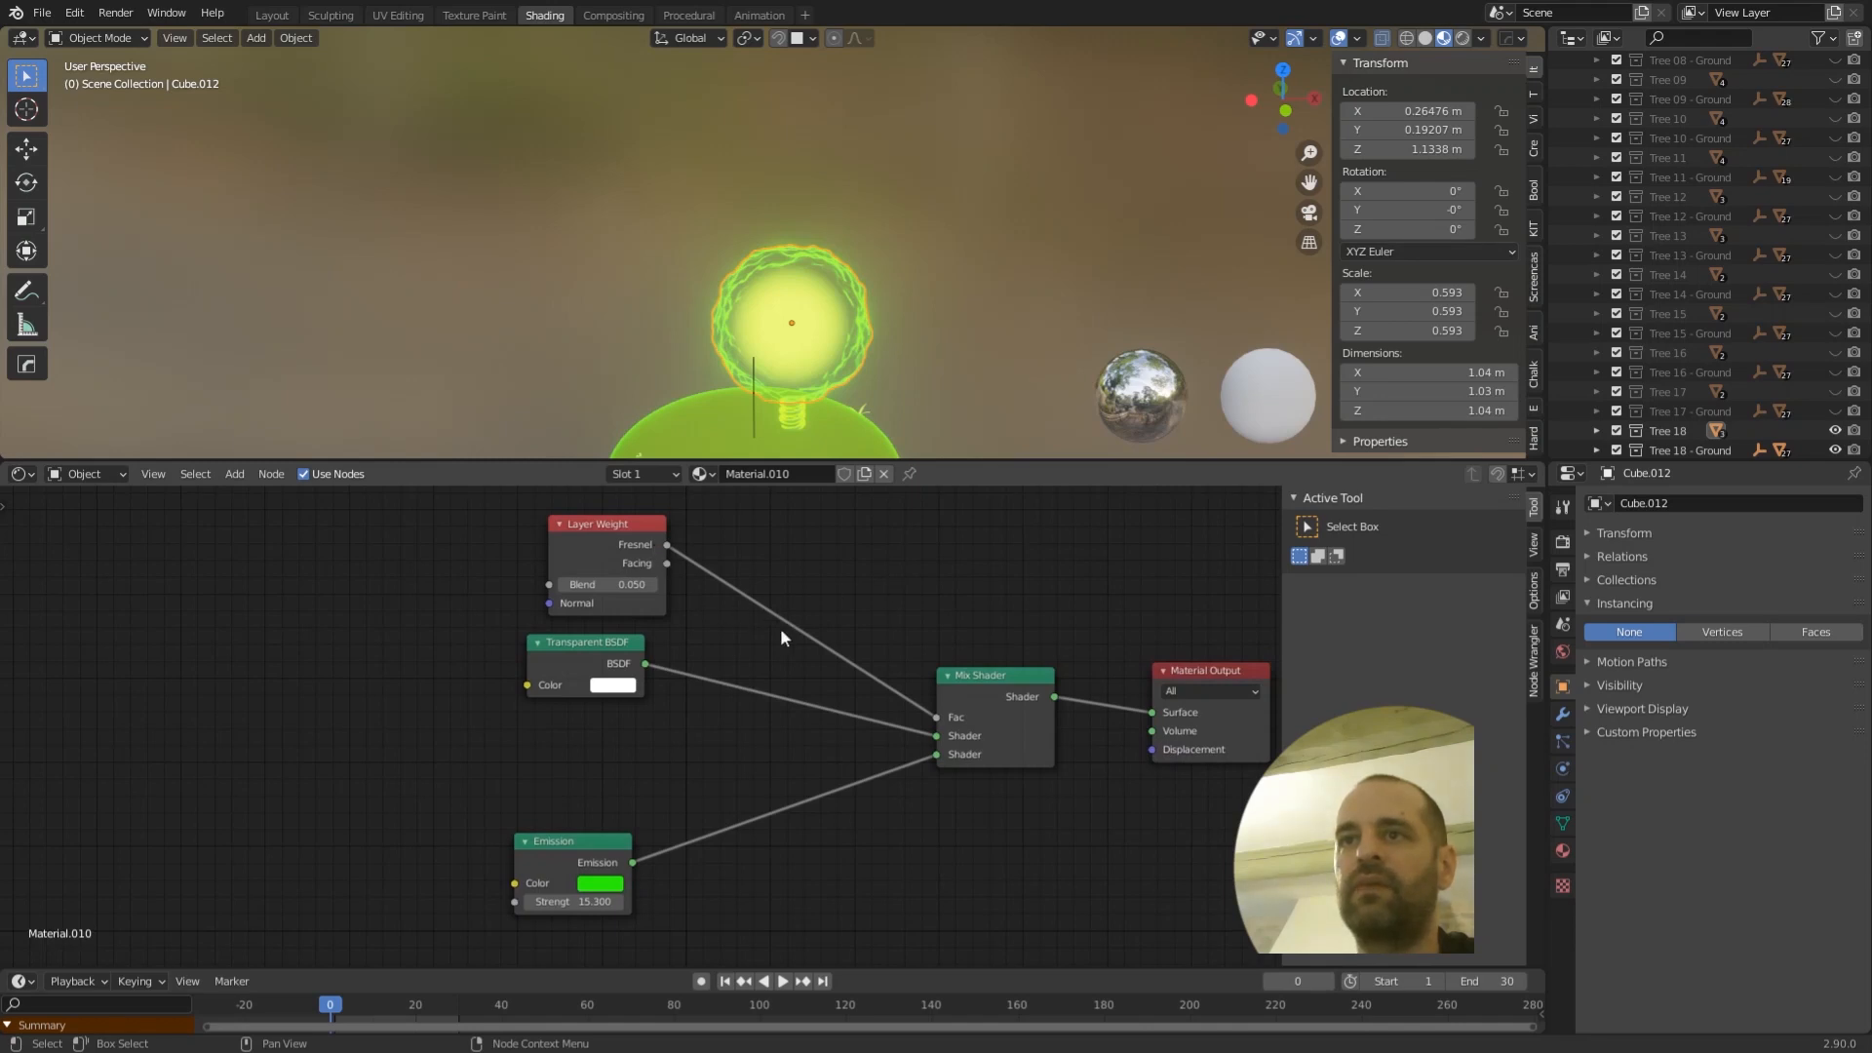
left_click_drag(603, 640, 639, 675)
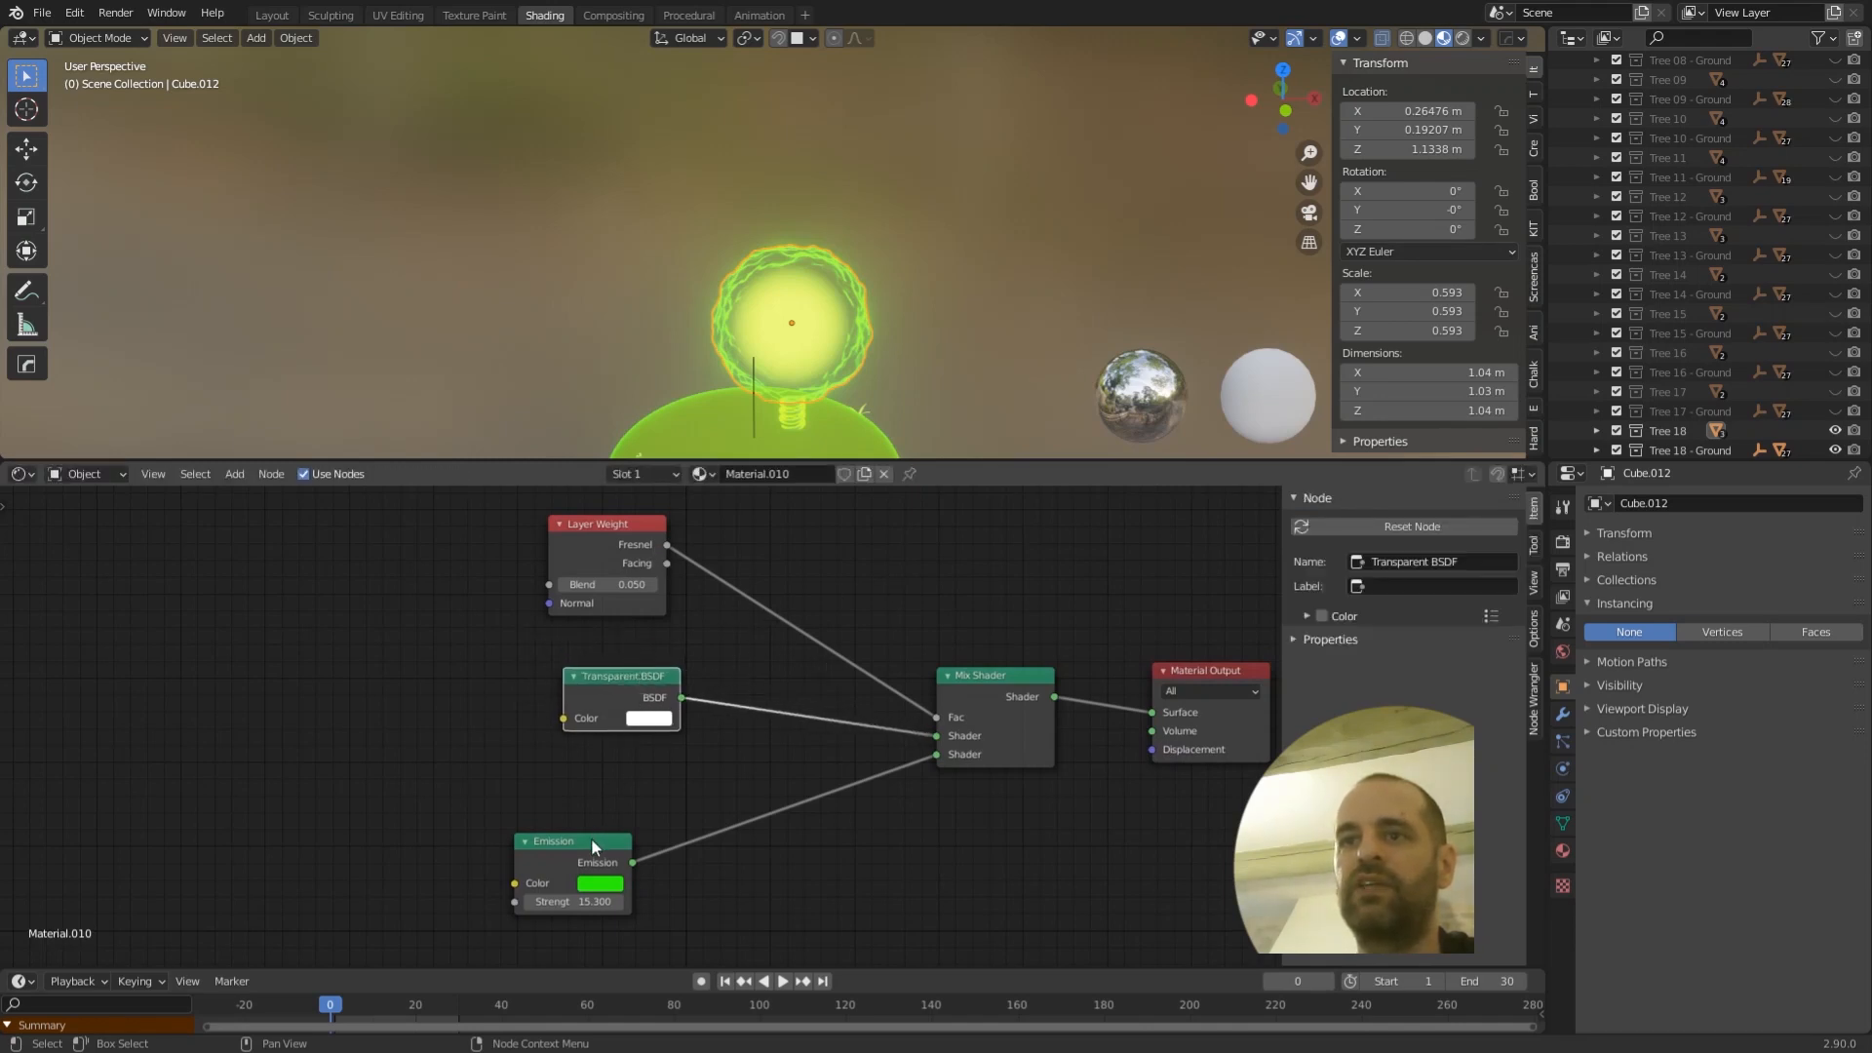
left_click_drag(591, 844, 638, 757)
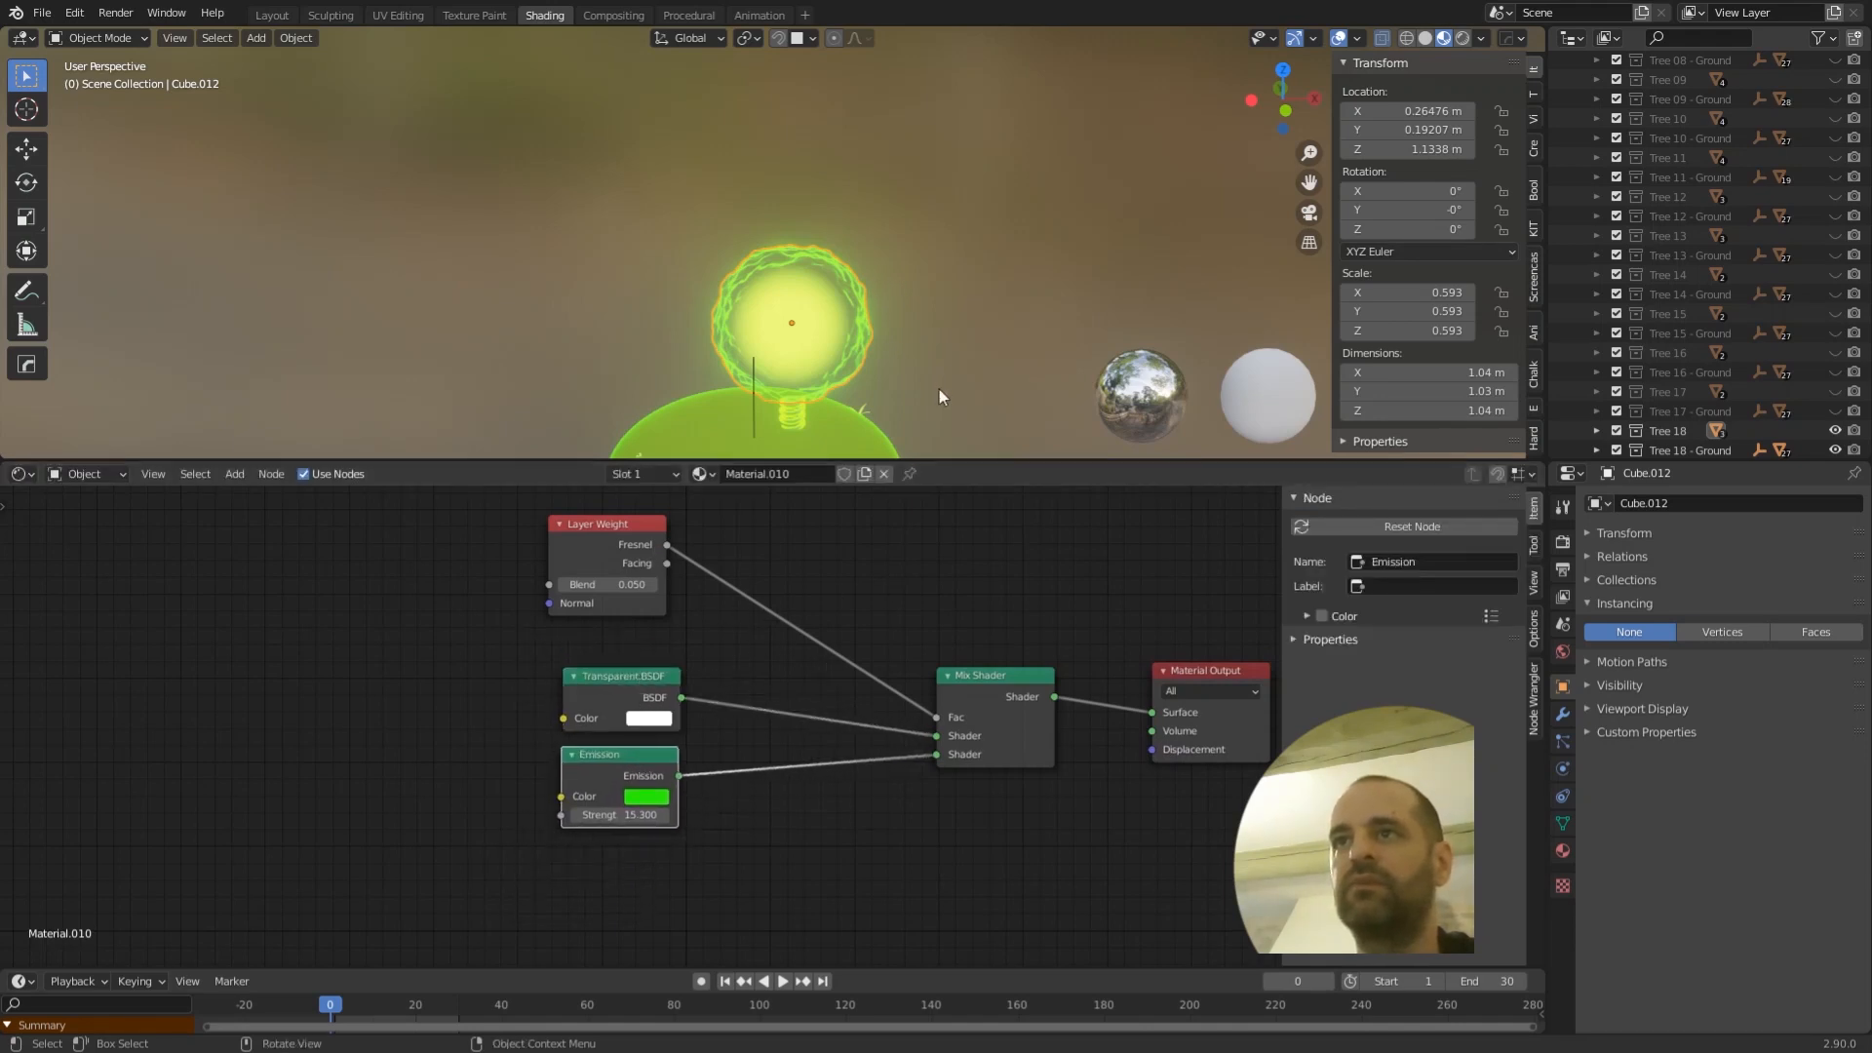
- Select the inner glowing sphere of Tree 18's crown and examine its material nodes
middle_click_drag(939, 389, 910, 187)
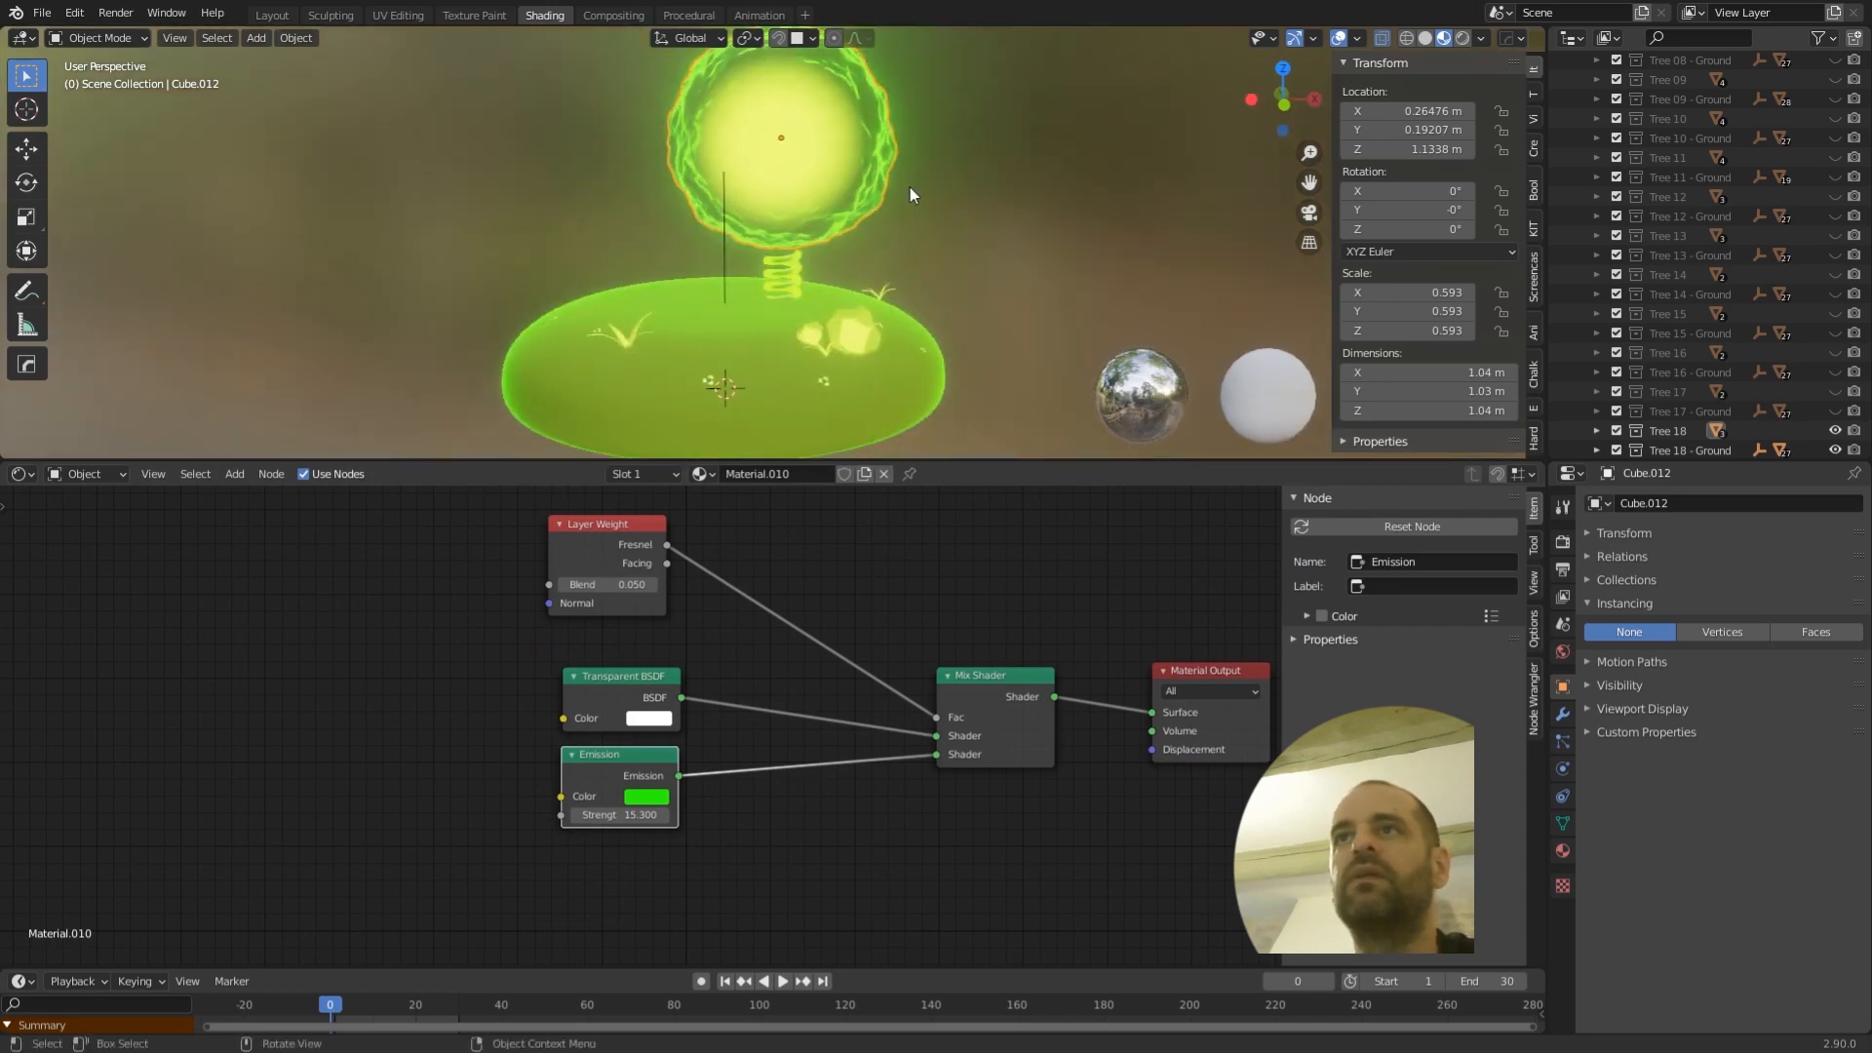
left_click(804, 131)
middle_click_drag(776, 636, 831, 557)
middle_click_drag(760, 656, 729, 676)
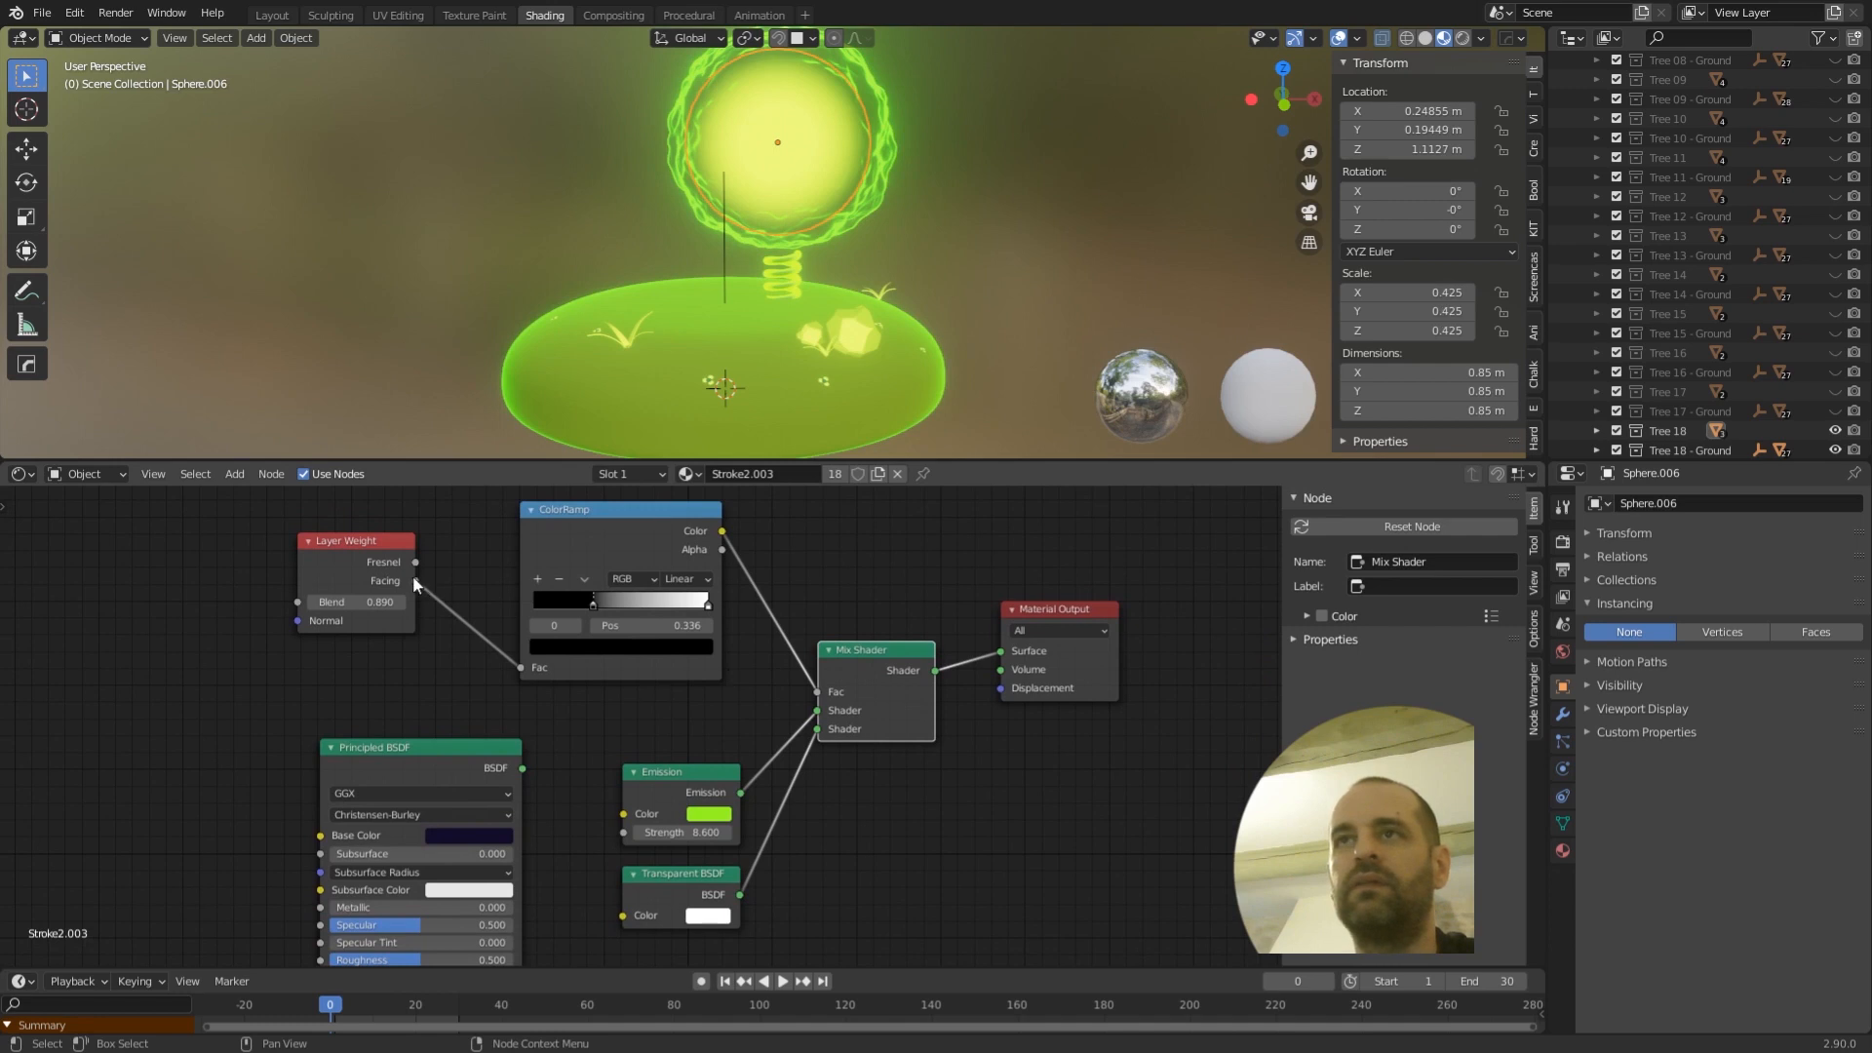
- Look over Tree 19's glowing spiral, switch to the Layout workspace, and view the whole tree from above
mouse_move(928, 235)
middle_mouse_down()
mouse_move(989, 207)
mouse_move(917, 229)
mouse_move(939, 265)
middle_mouse_up()
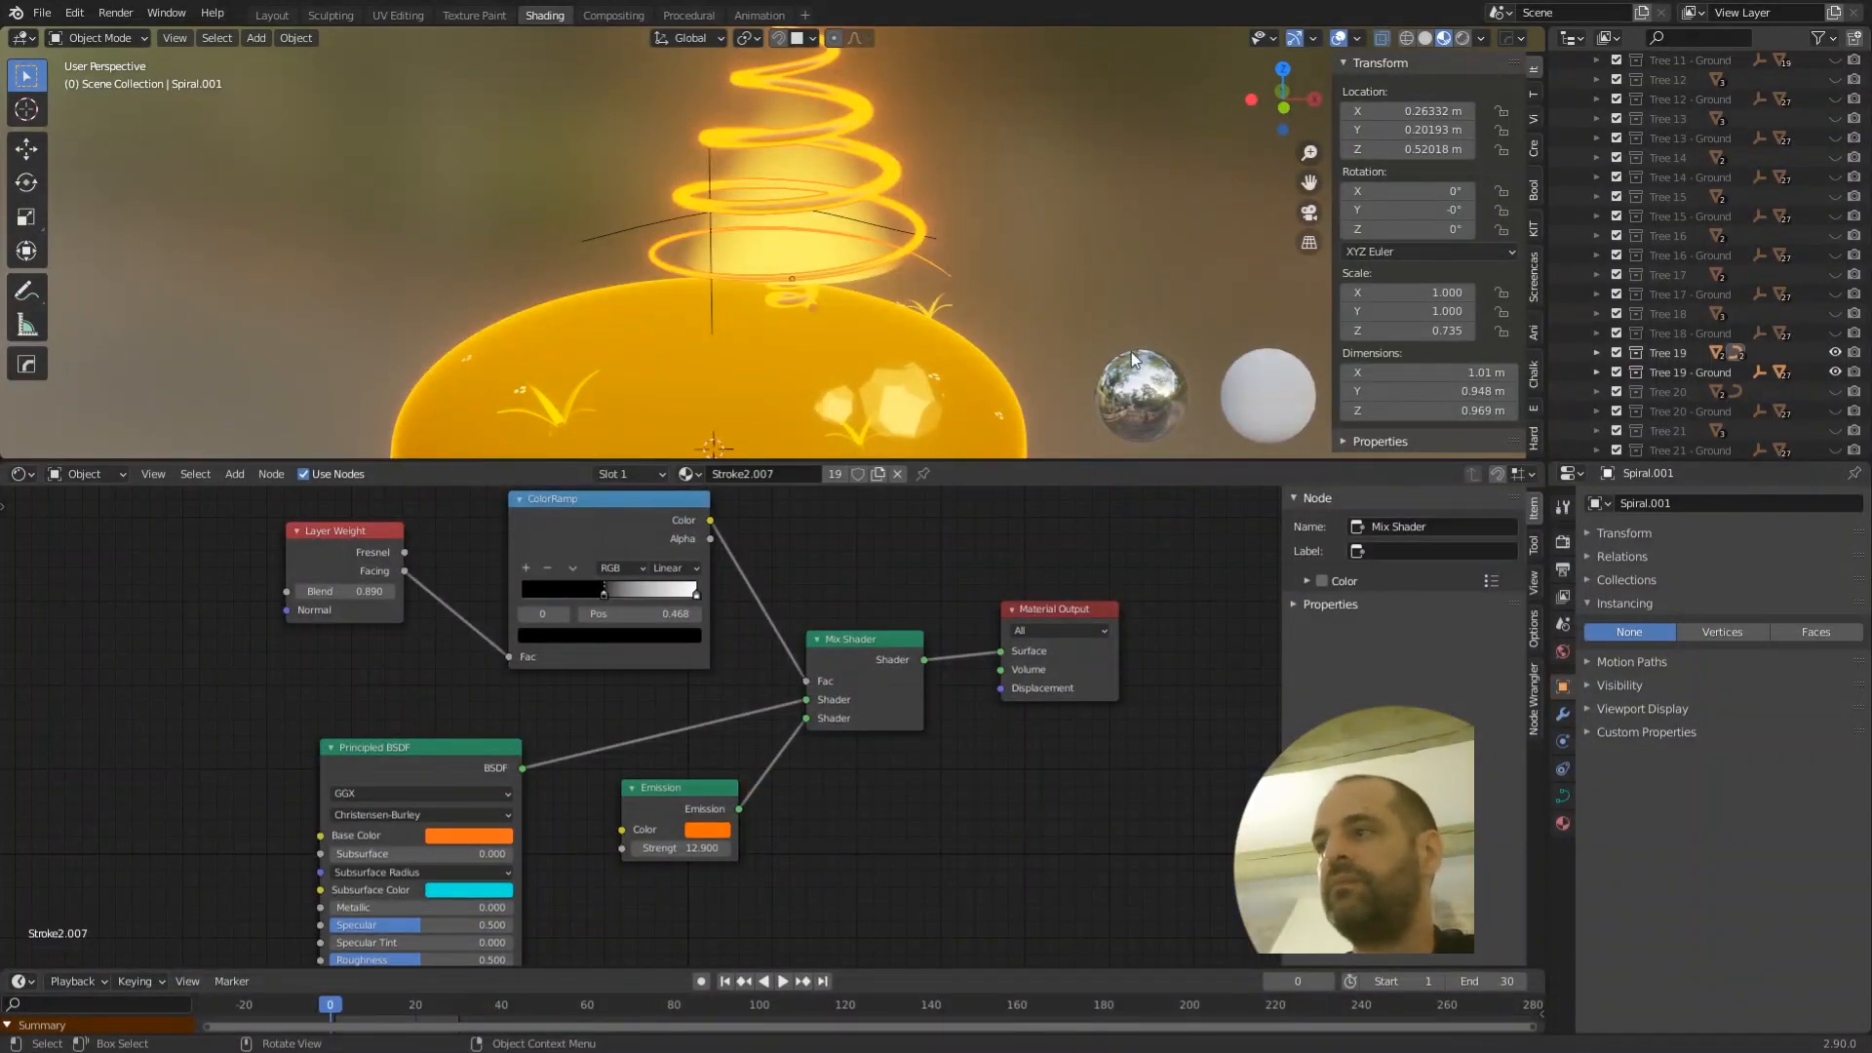
scroll(973, 224, "down", 3)
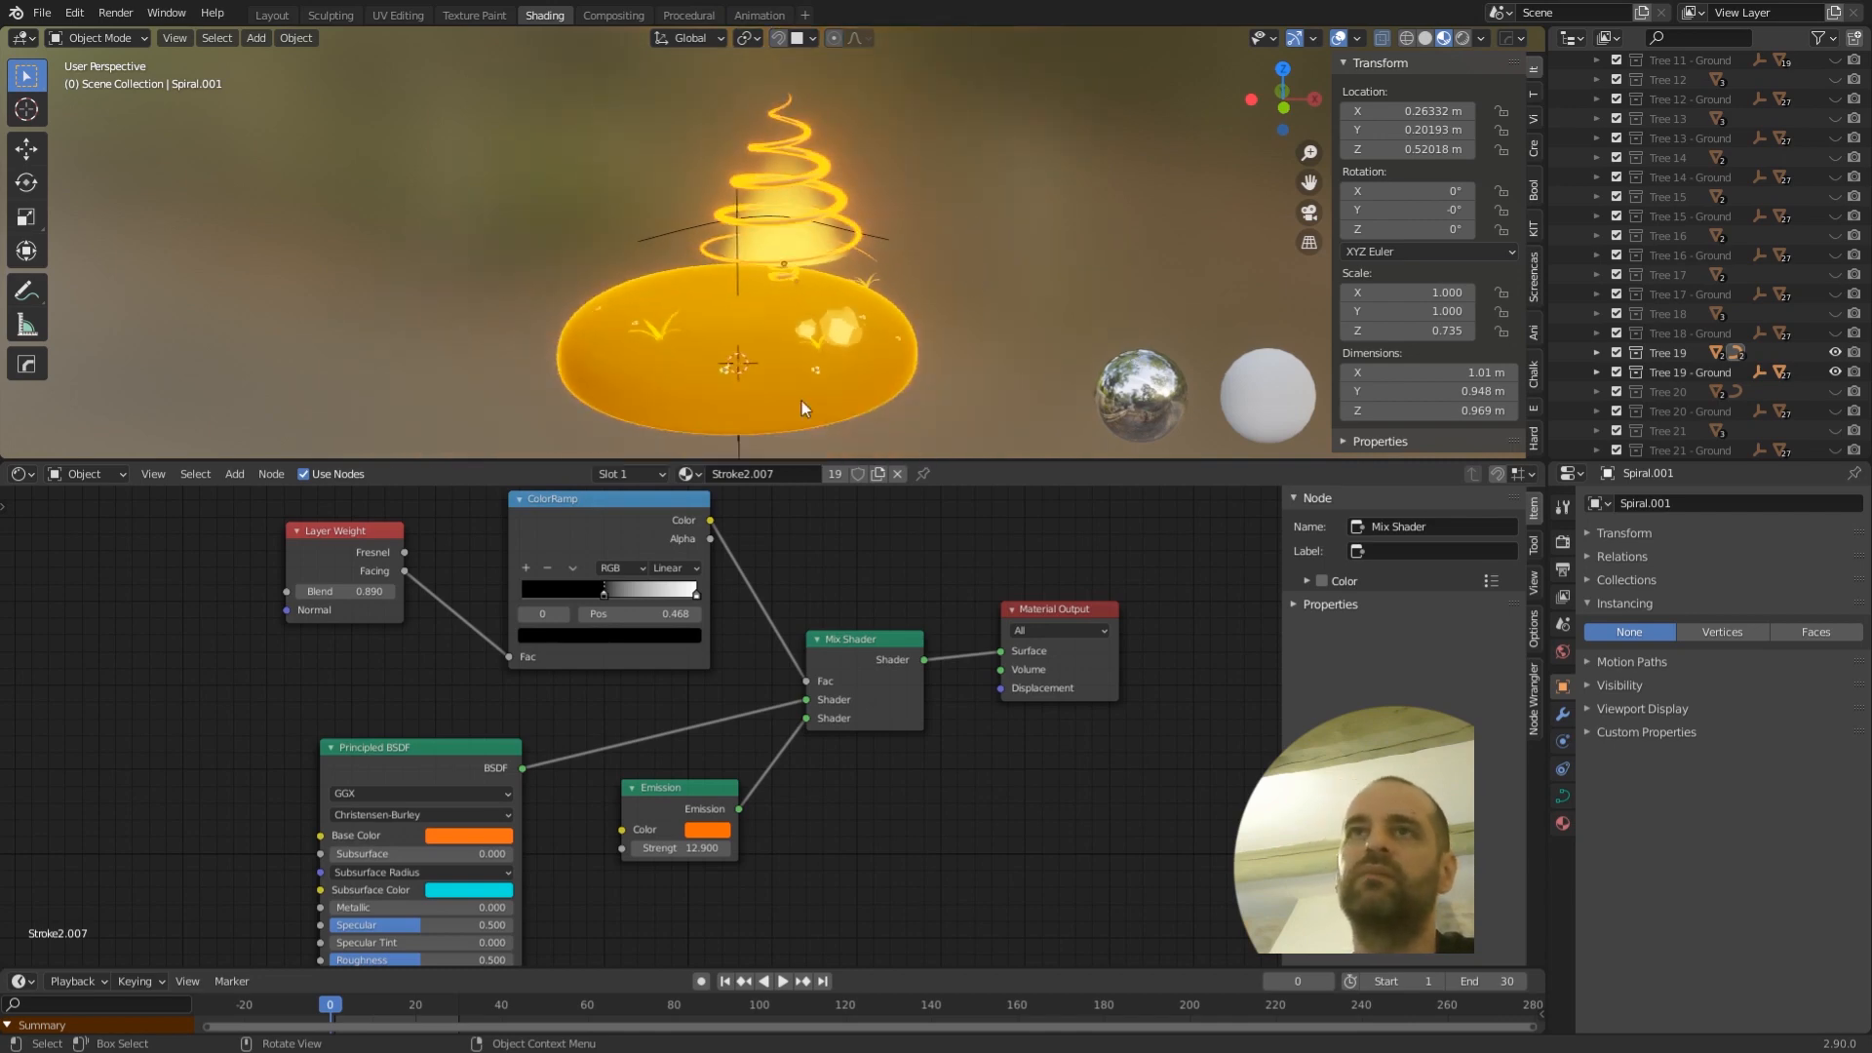
left_click(272, 14)
scroll(590, 371, "down", 5)
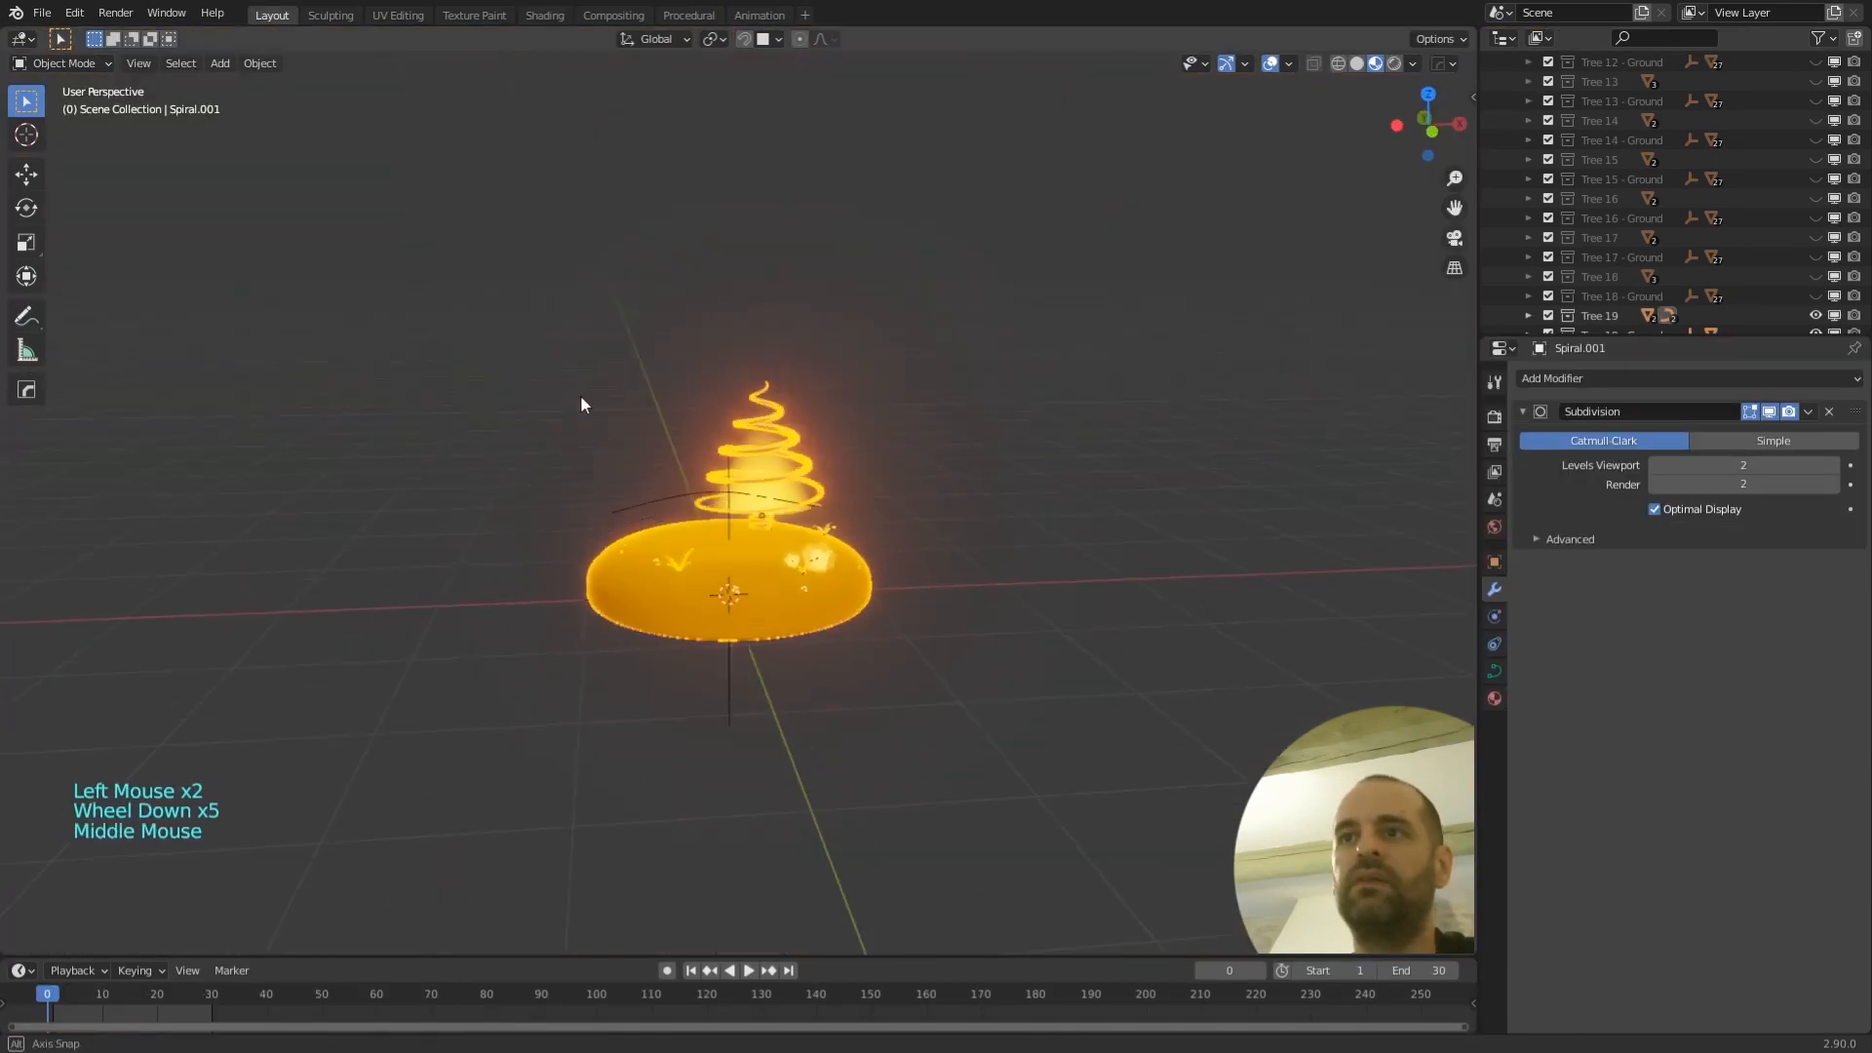
middle_click_drag(582, 395, 774, 562)
left_click(376, 512)
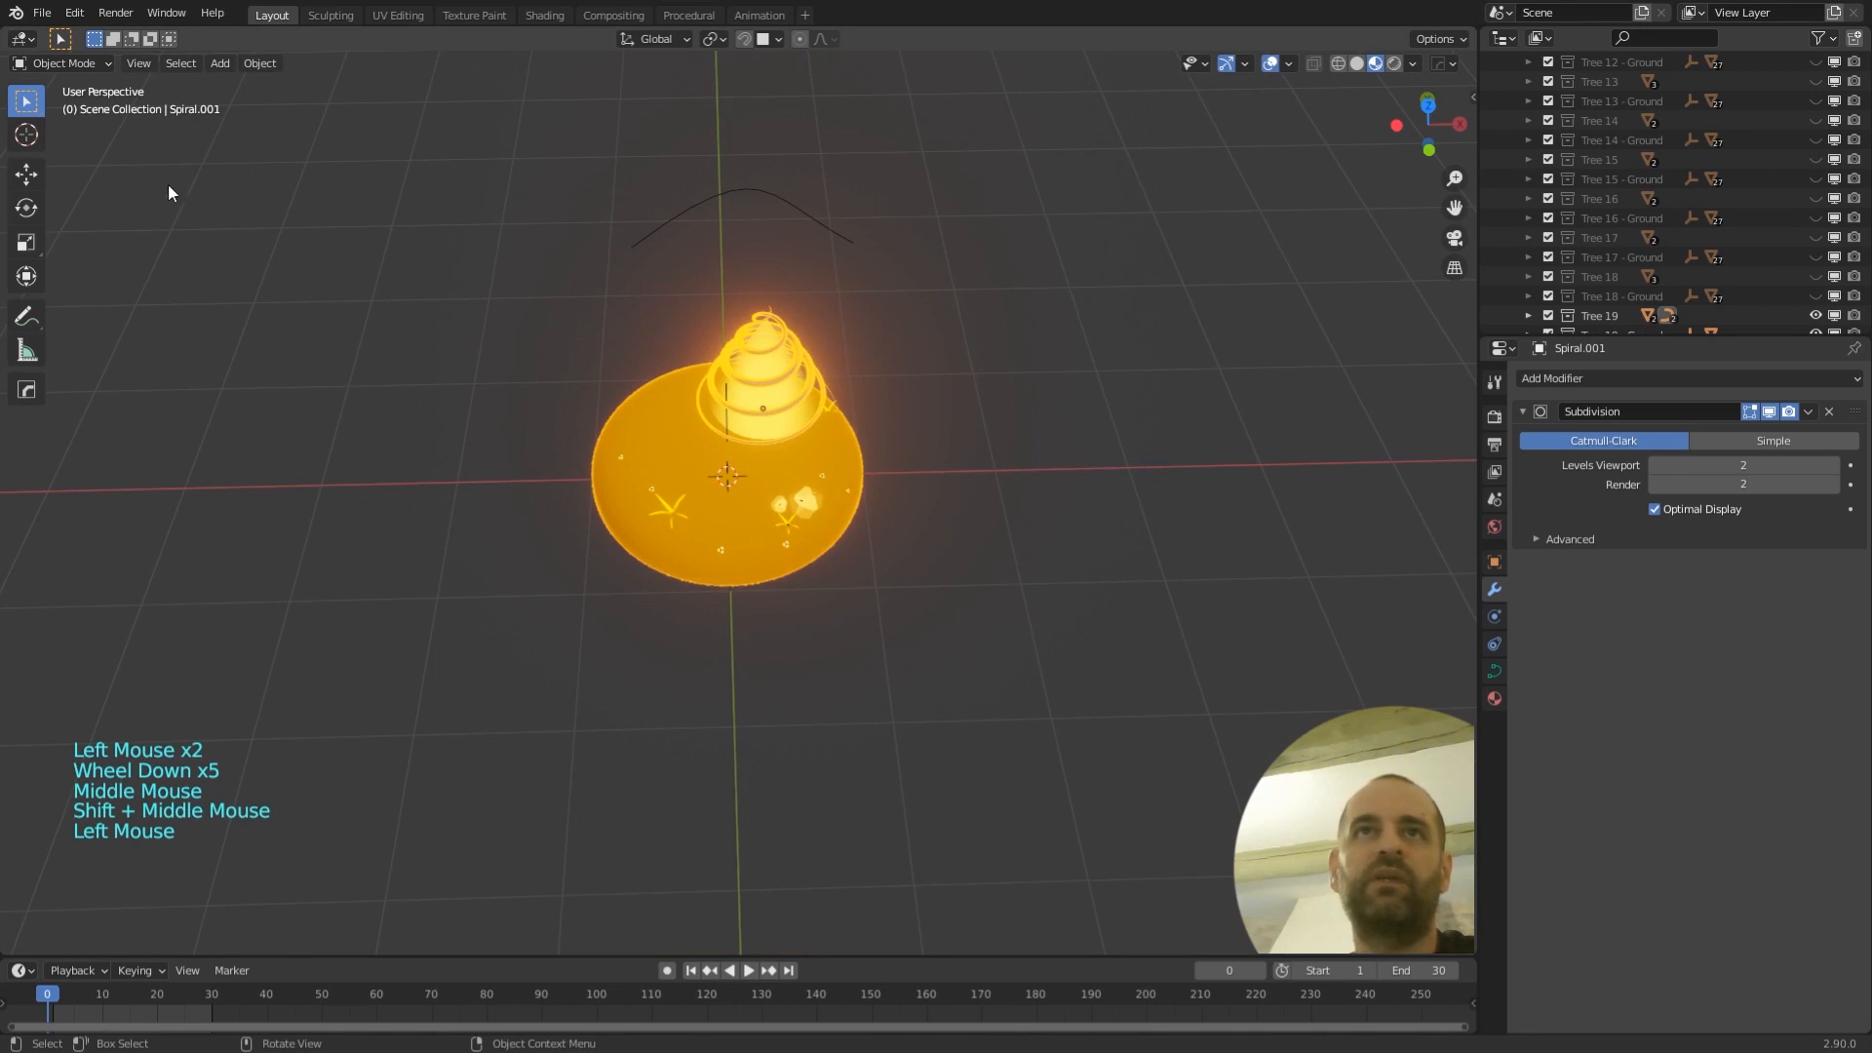
key("shift+a")
mouse_move(956, 599)
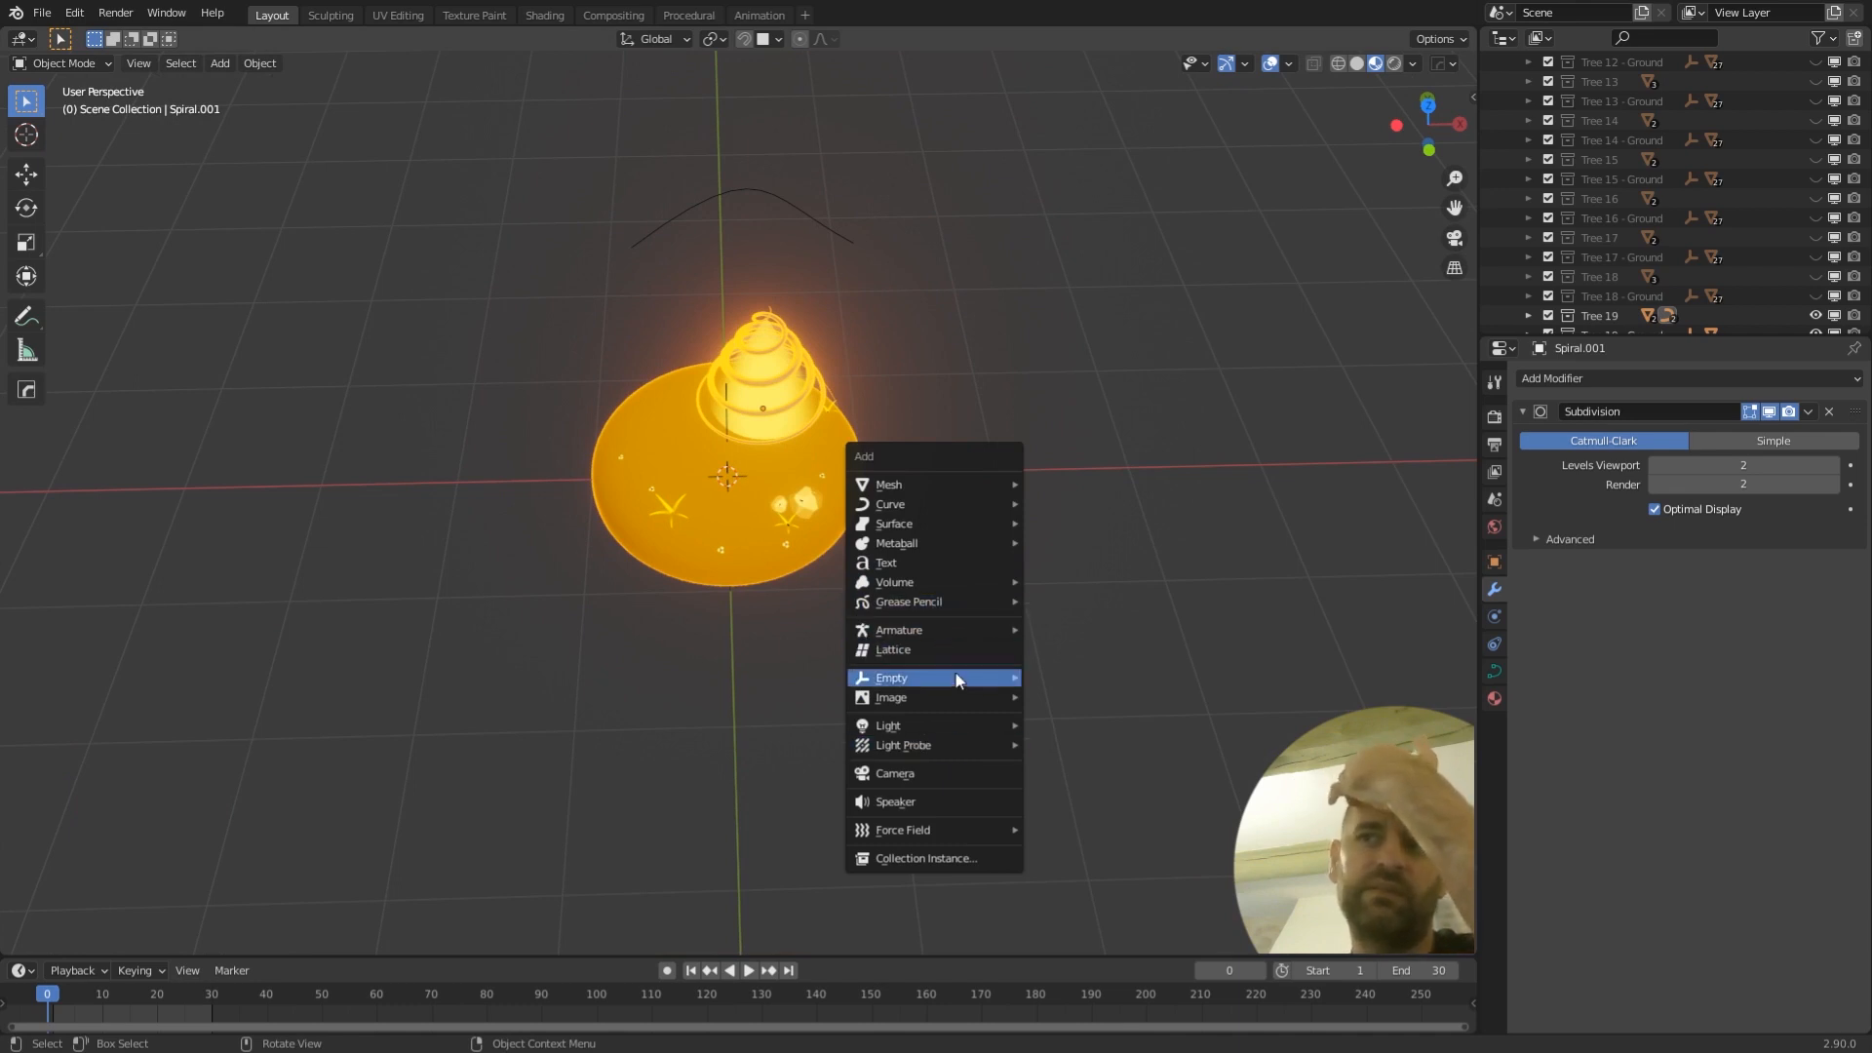
mouse_move(933, 511)
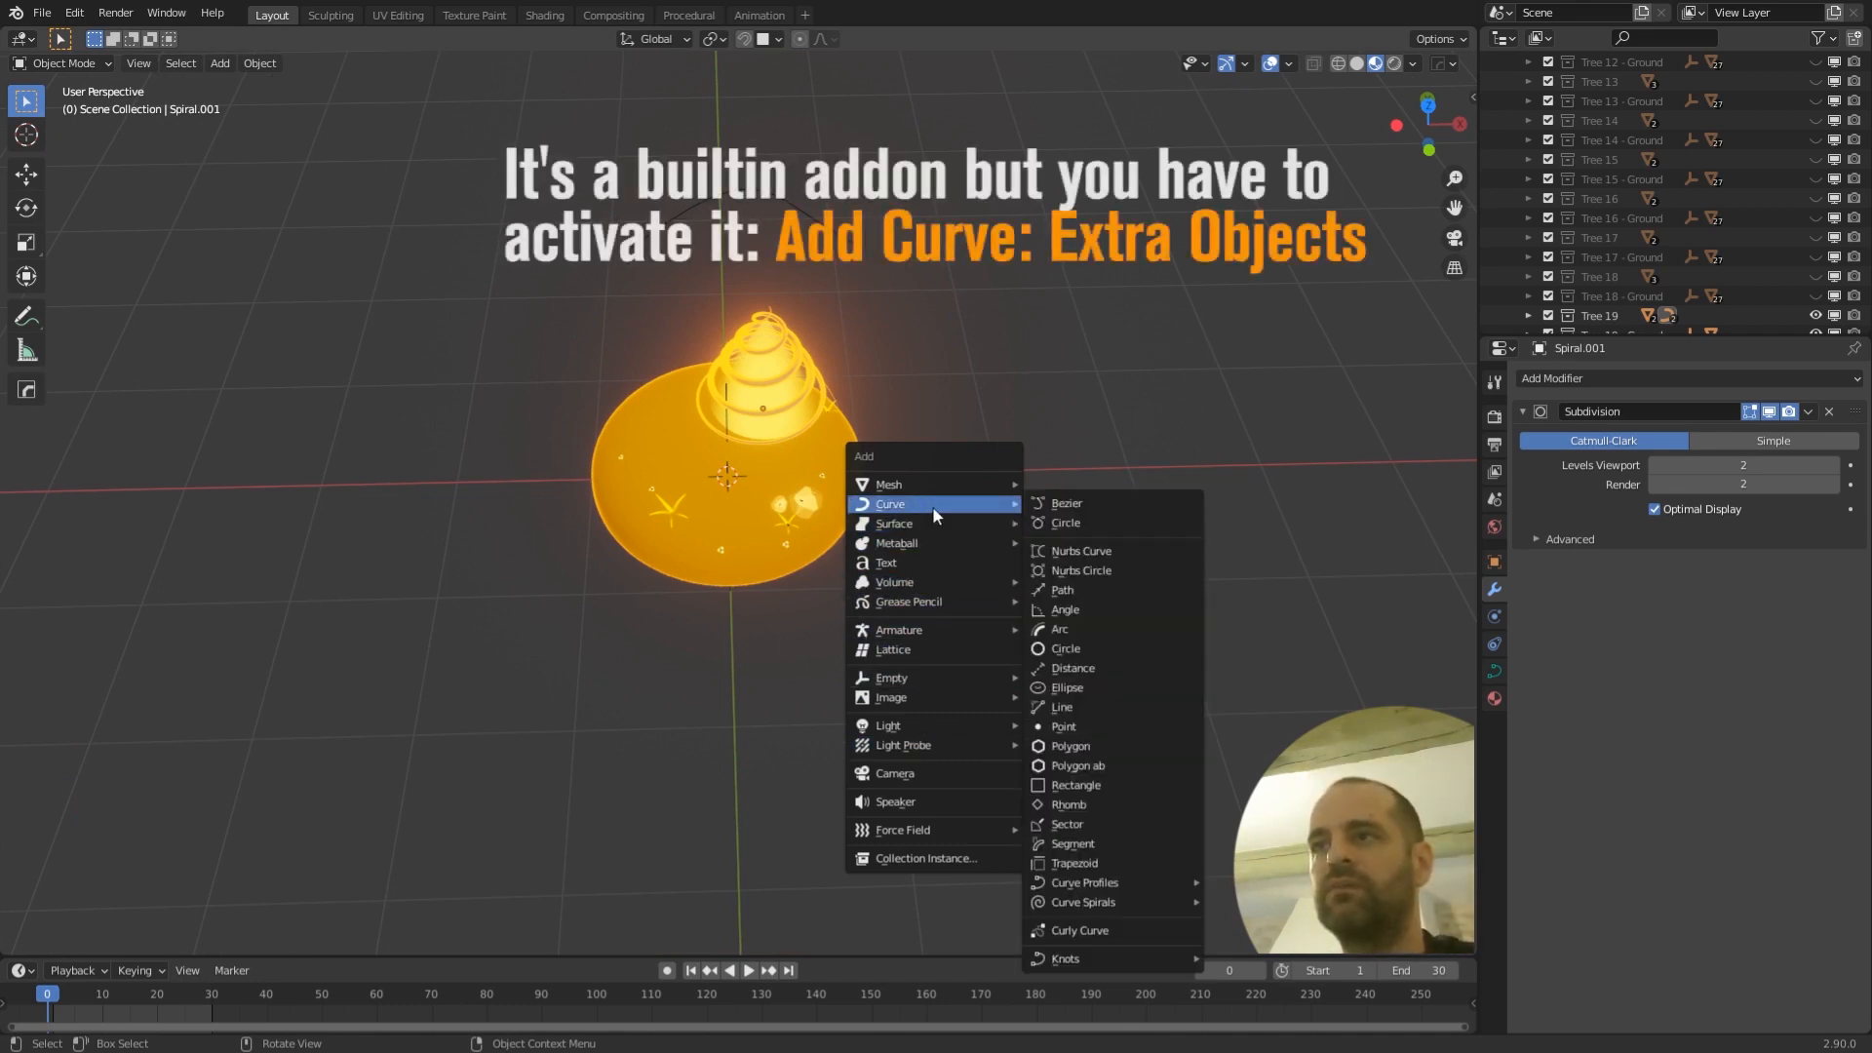
key("Escape")
- Add an Archemedean curve spiral at the world origin and view its creation settings
key("shift+a")
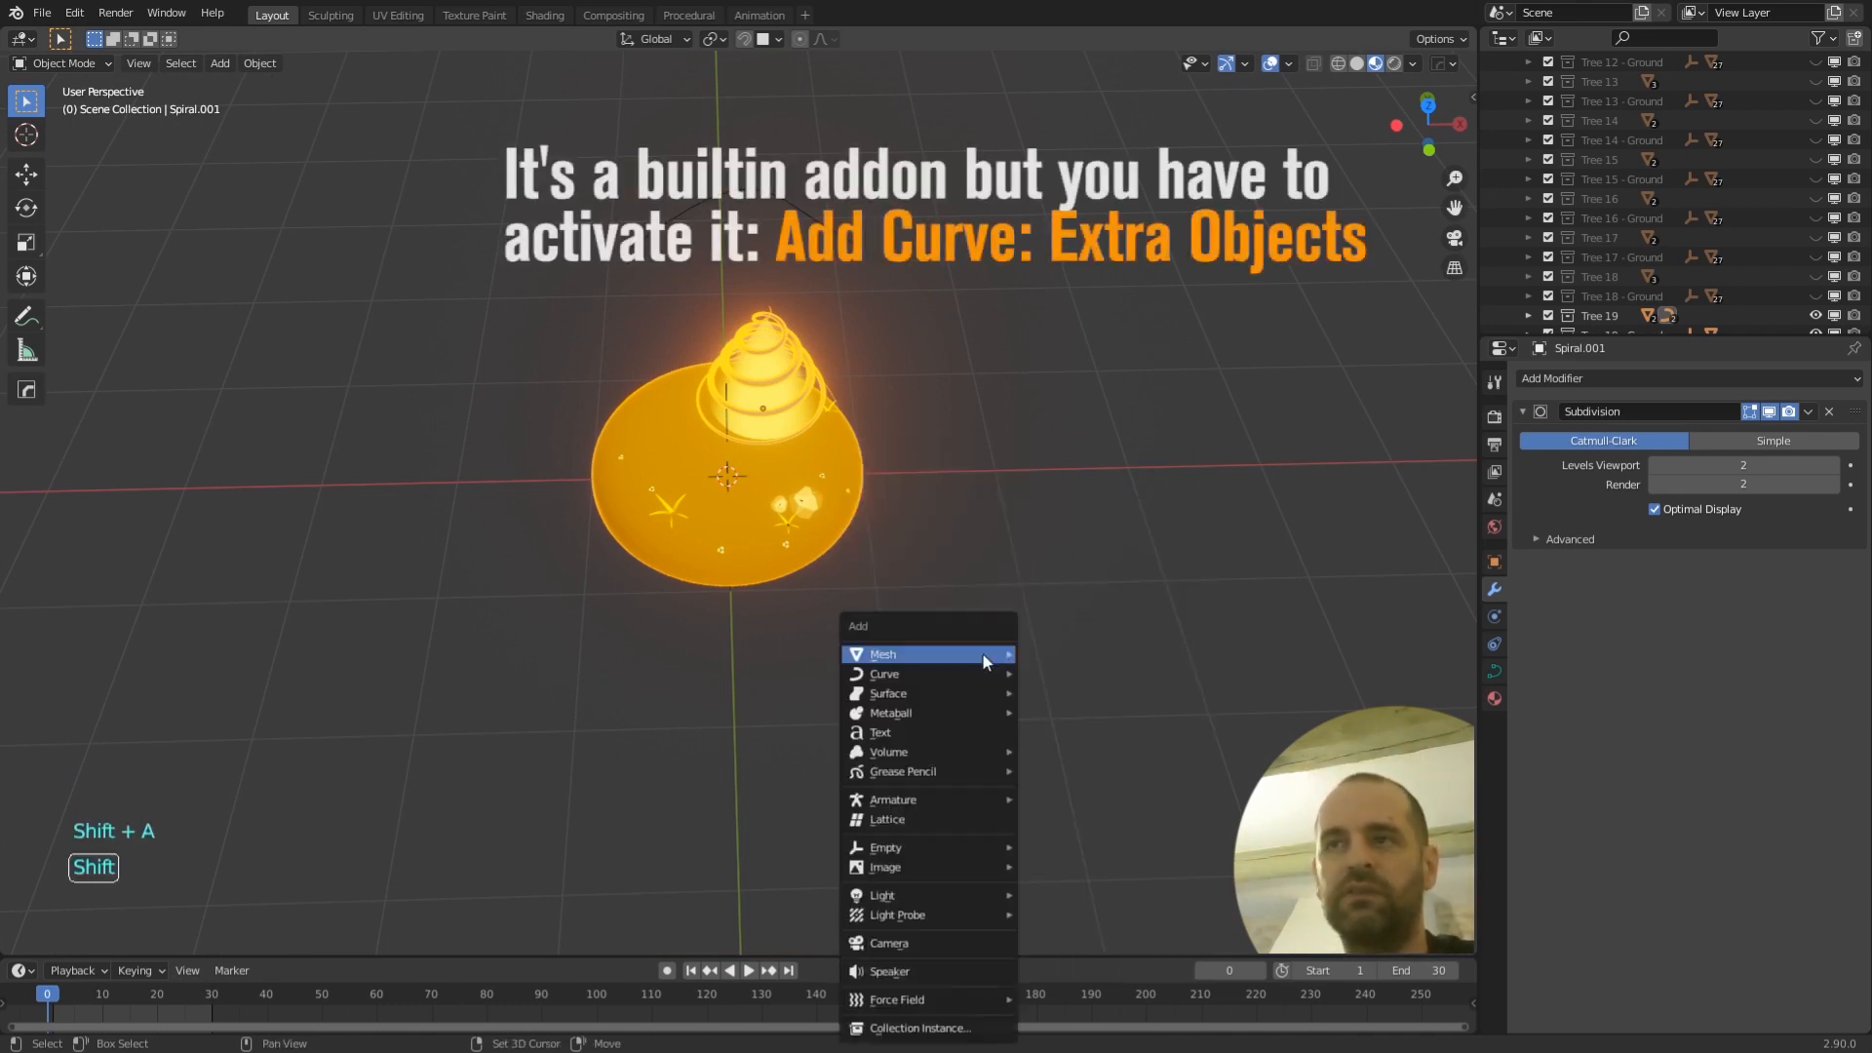
mouse_move(951, 654)
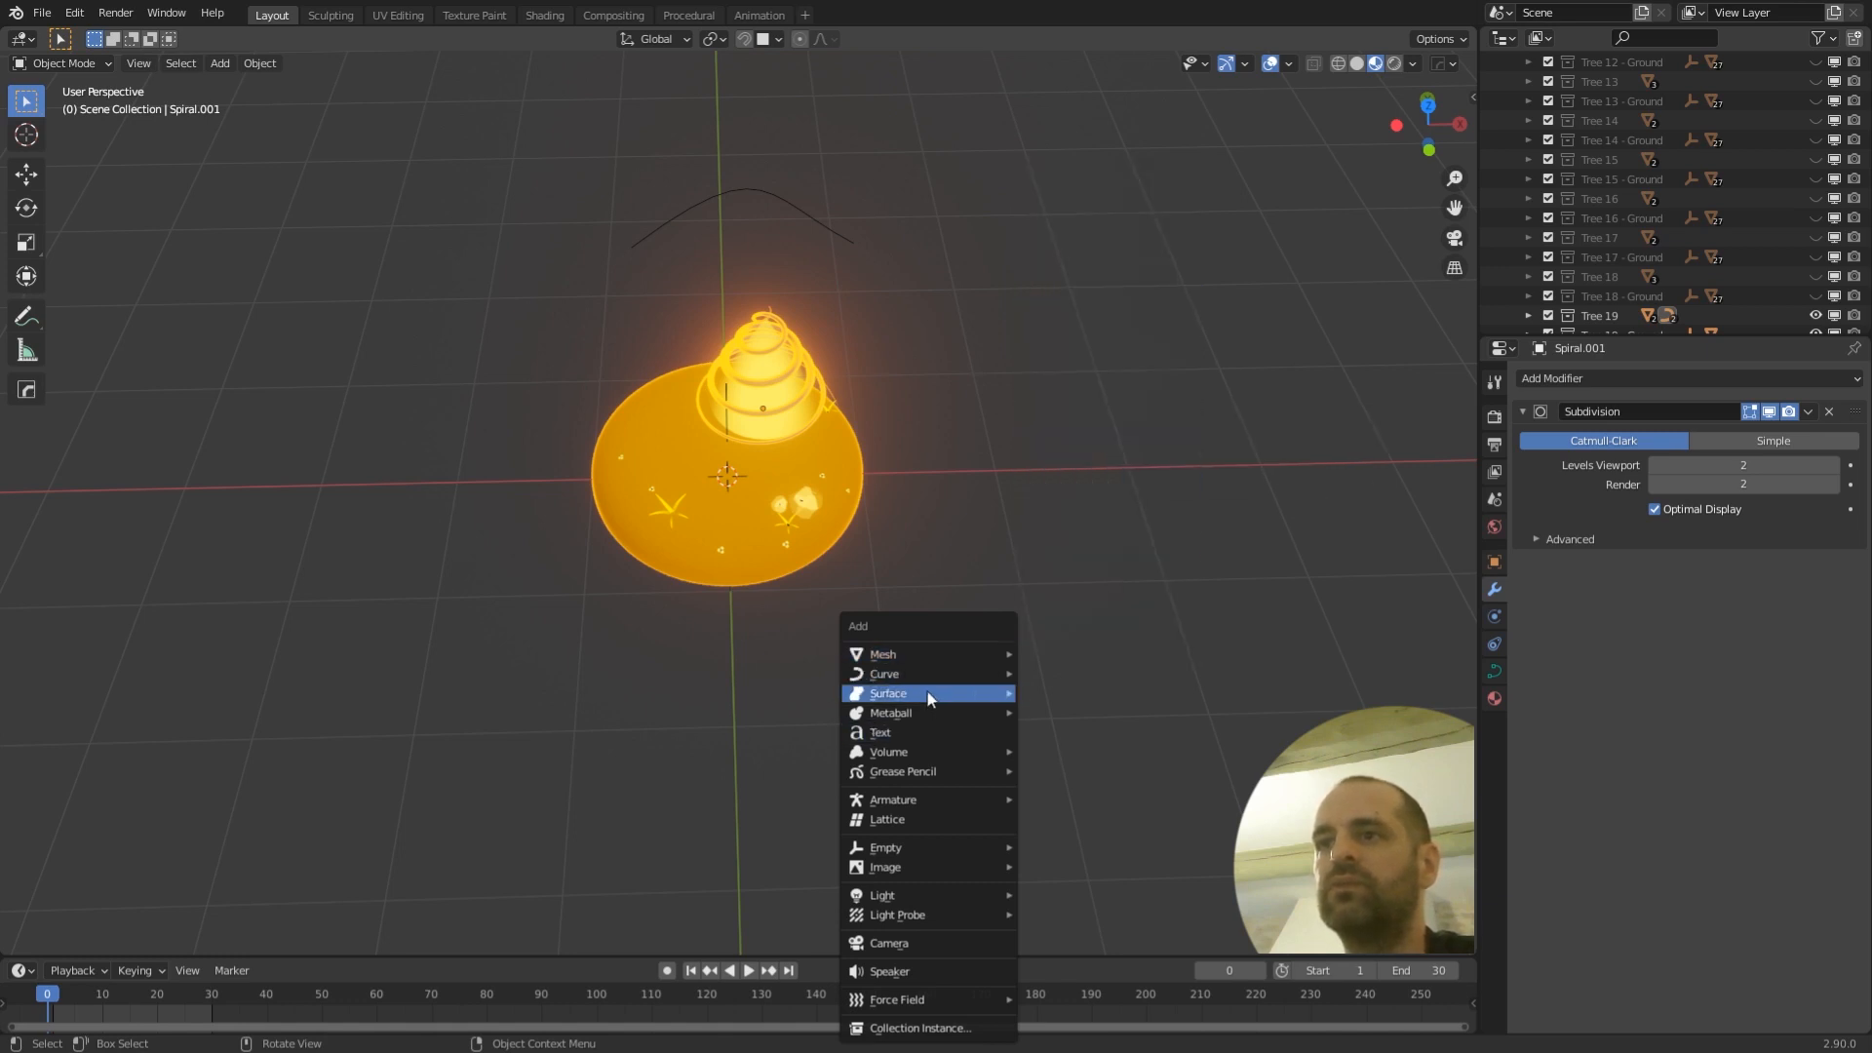
mouse_move(1121, 617)
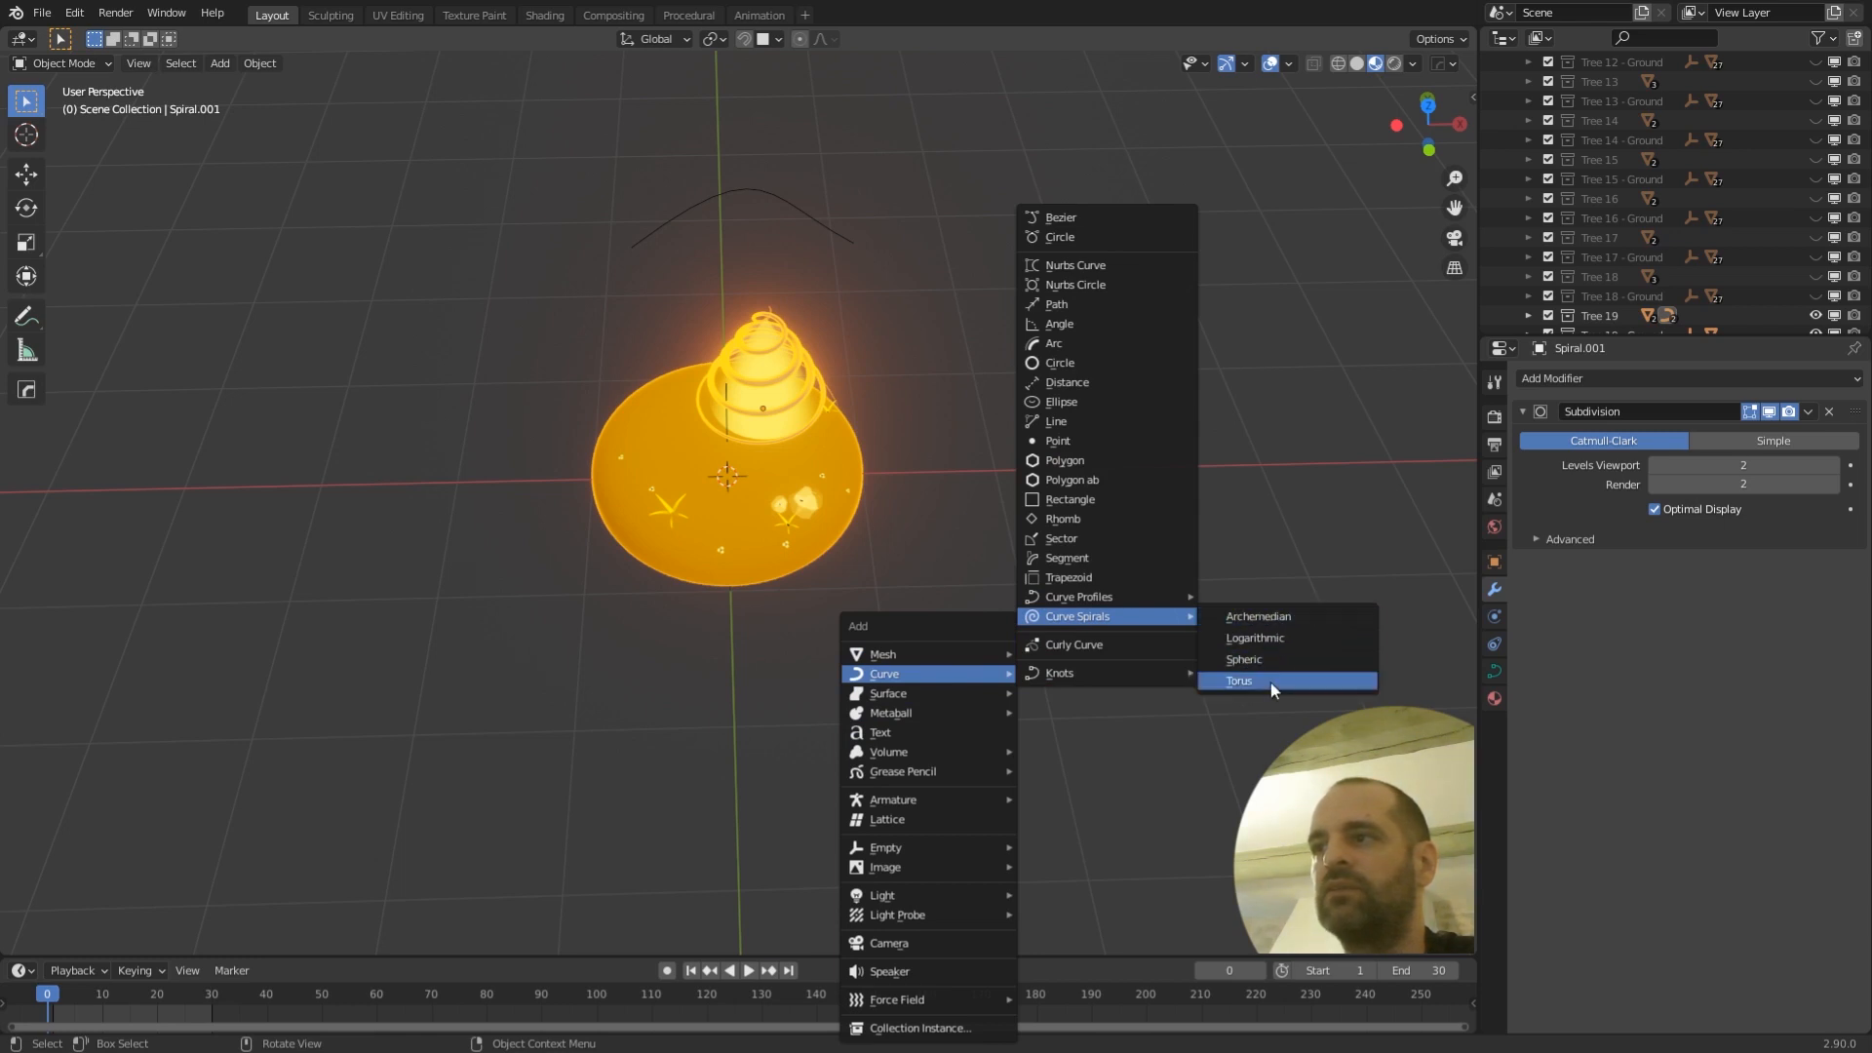
left_click(1265, 617)
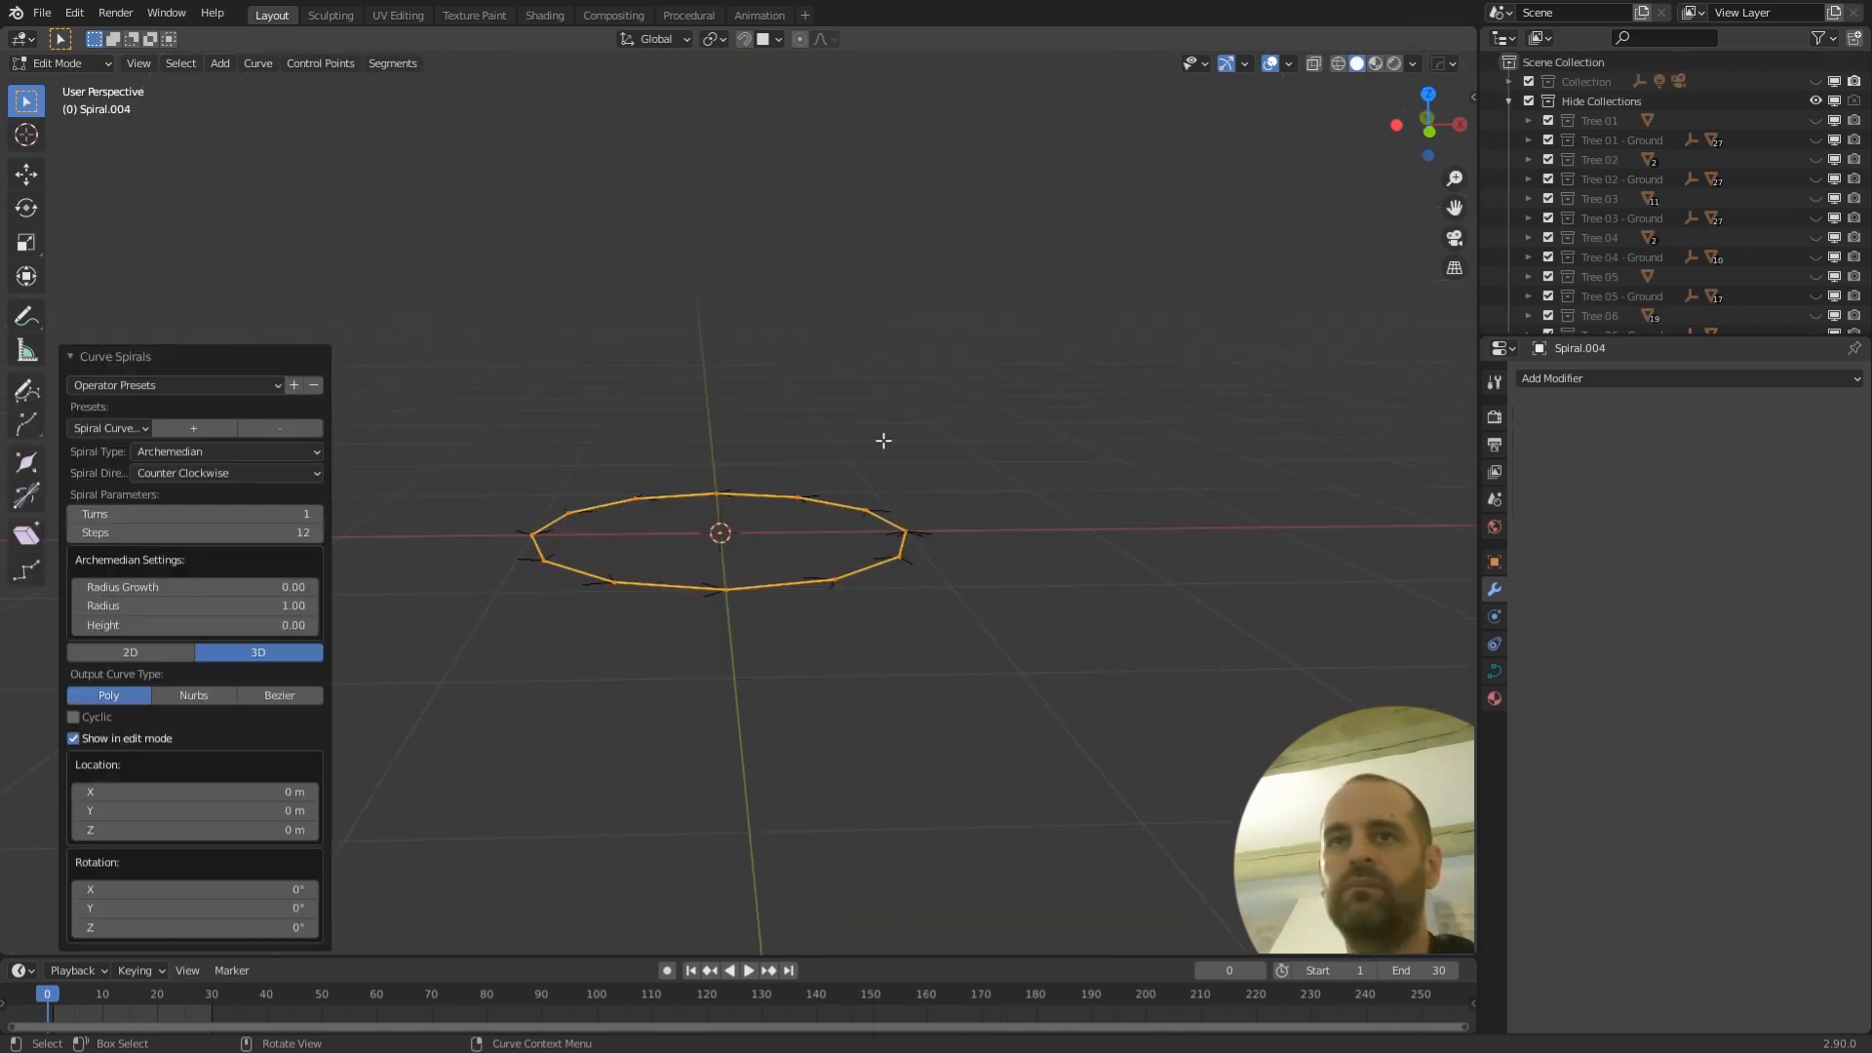
middle_click_drag(883, 441, 876, 471)
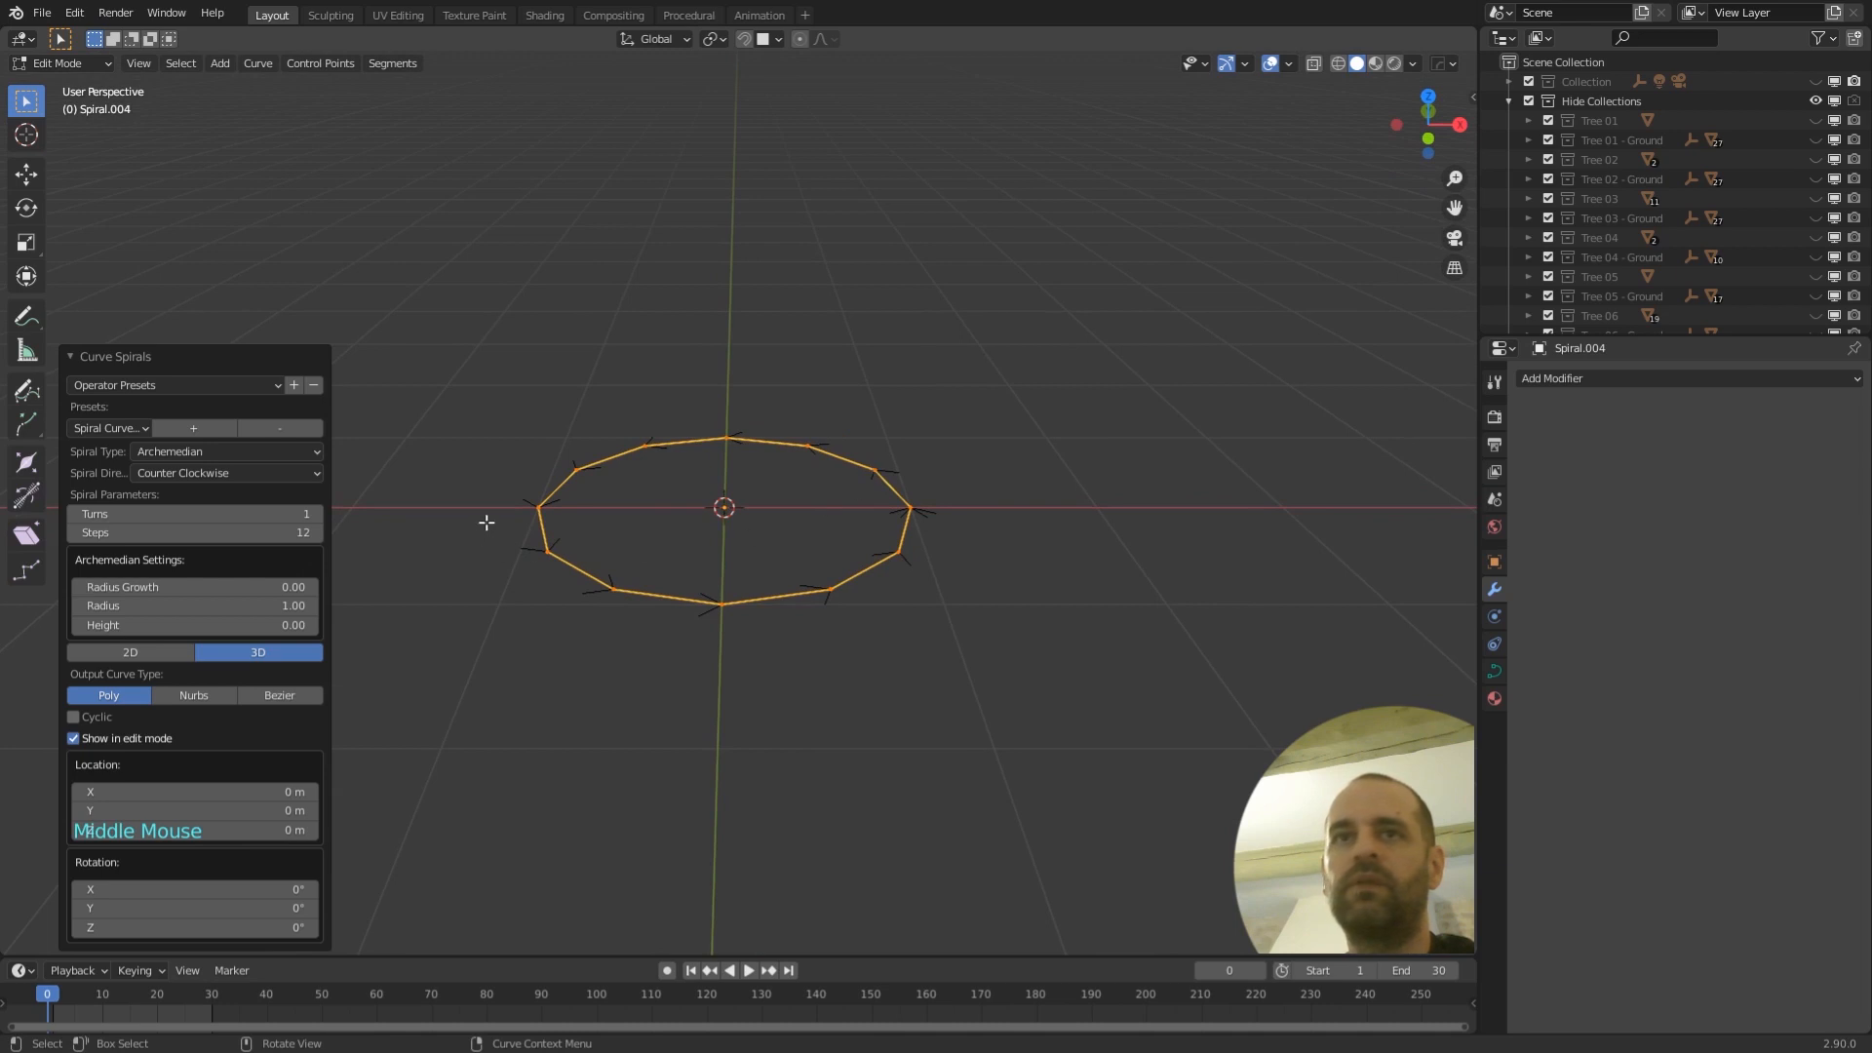
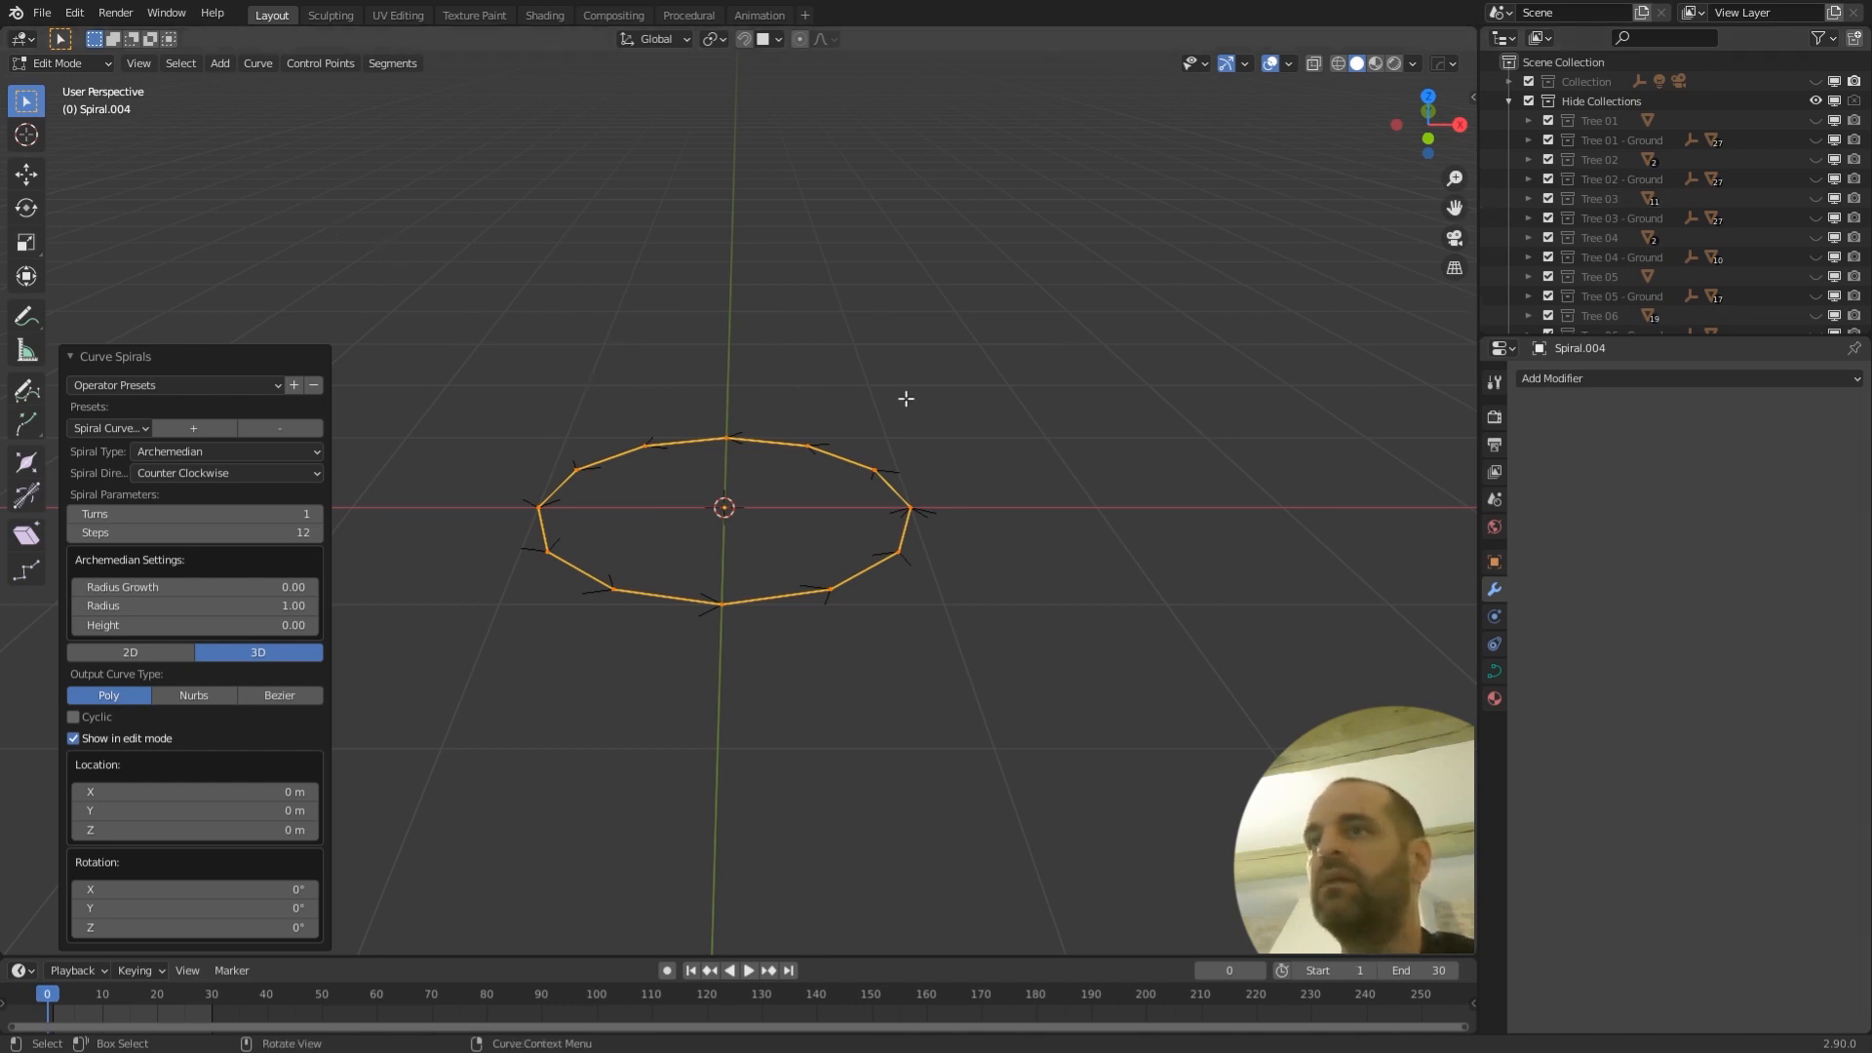
- Leave Edit Mode and delete the newly added spiral curve
key("Tab")
left_click(893, 456)
left_click(881, 482)
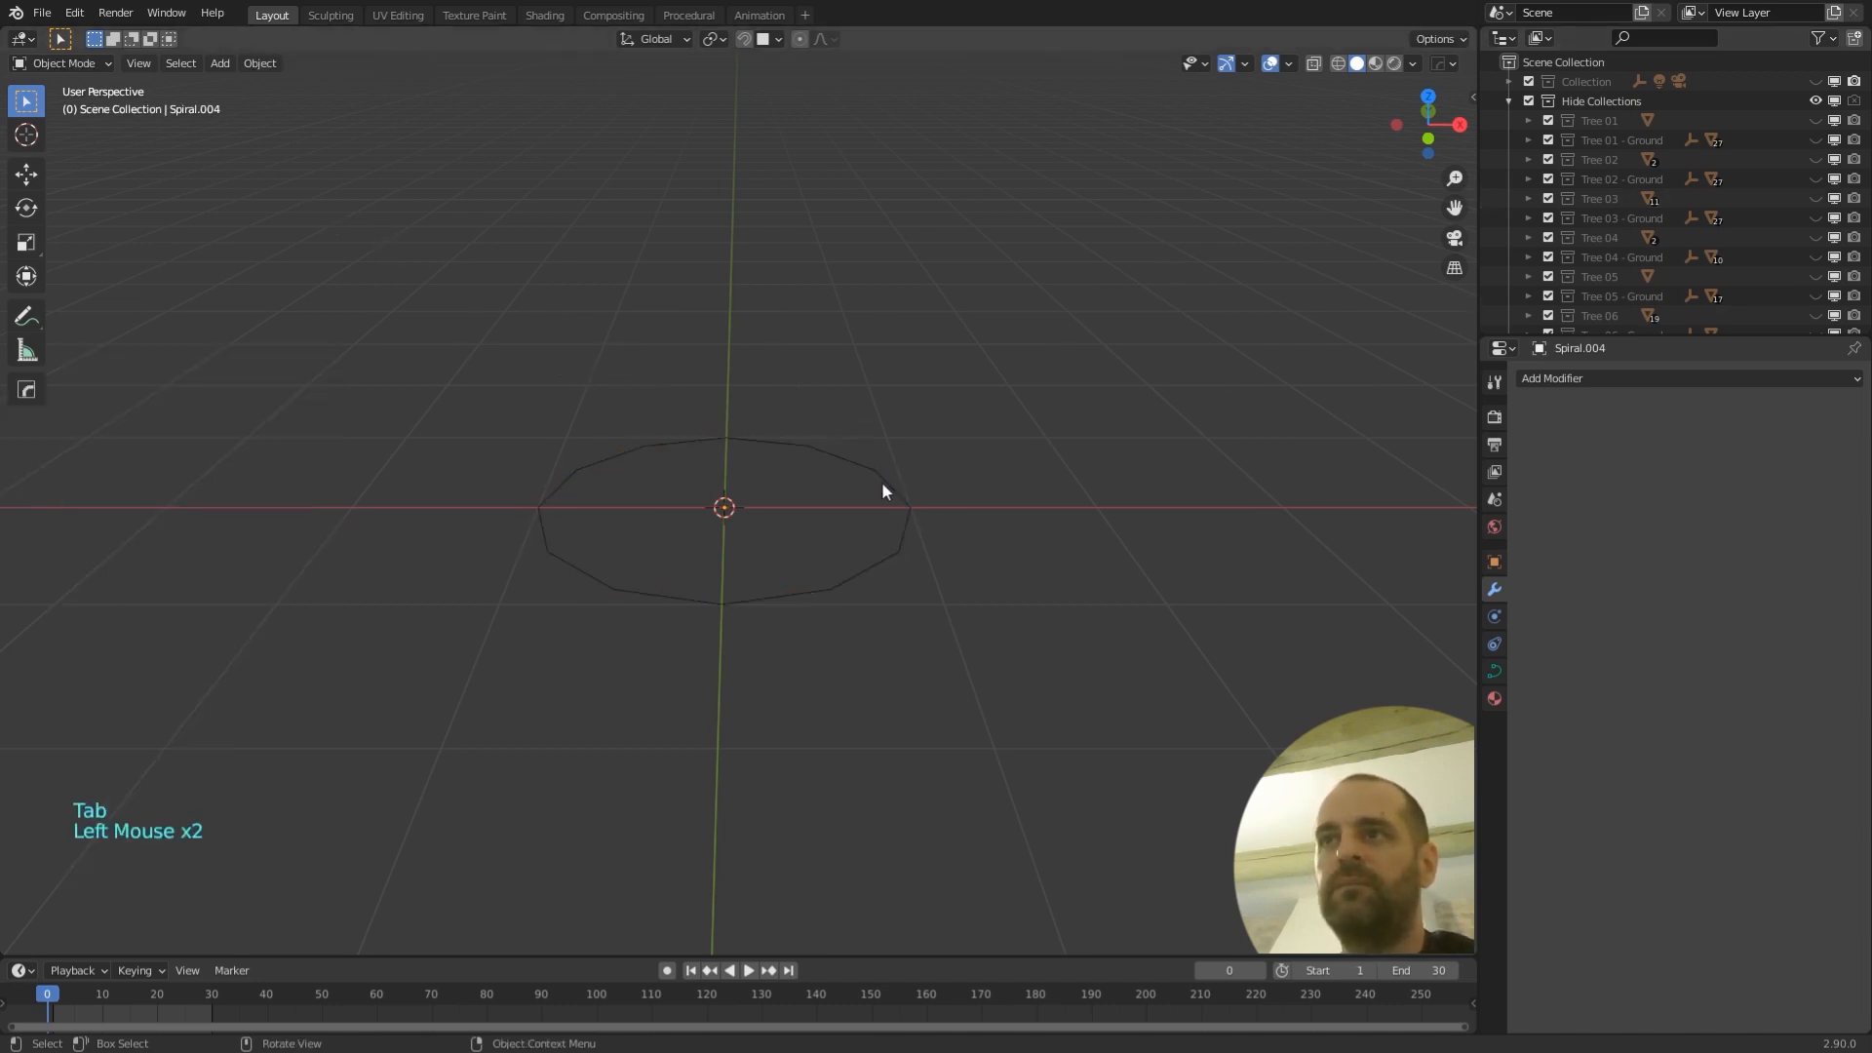
key("Delete")
- Make the Tree 19 and Tree 19 - Ground collections visible and select the tree's spiral curve
scroll(1638, 243, "down", 5)
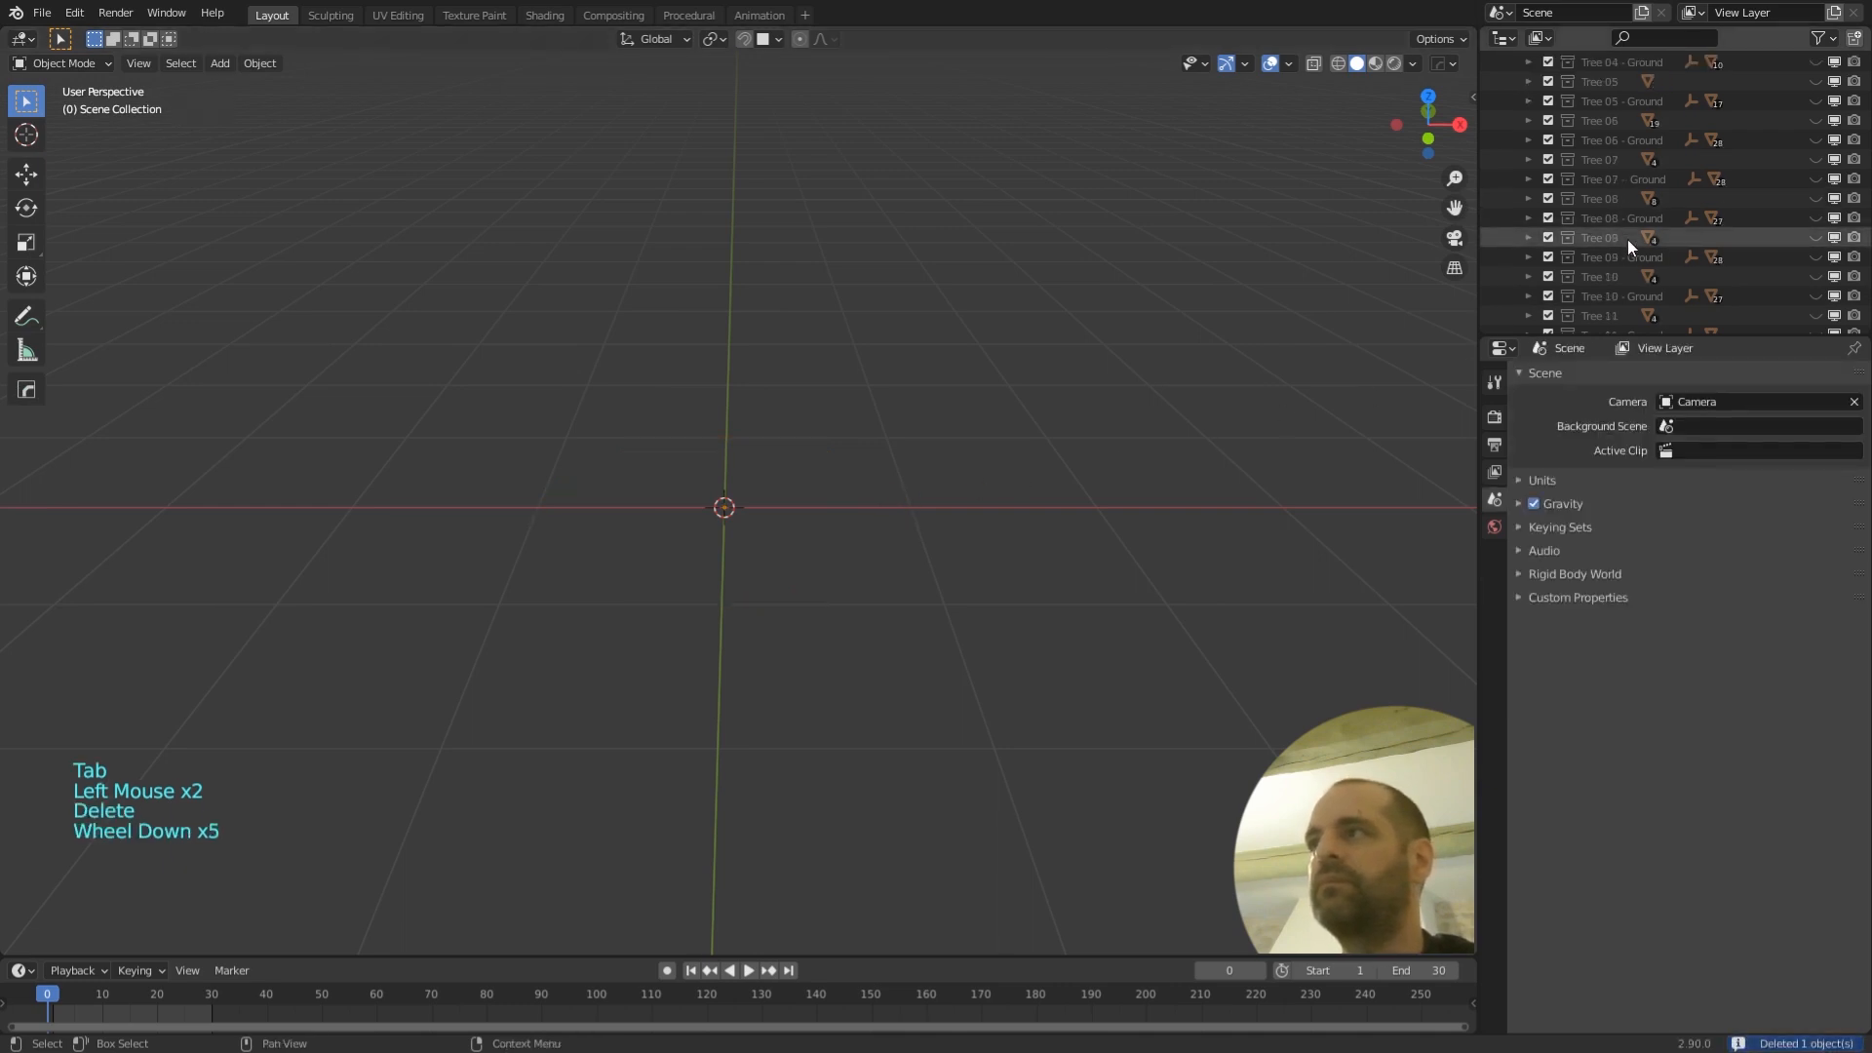
scroll(1706, 255, "down", 1)
left_click(1706, 251)
scroll(1726, 268, "down", 2)
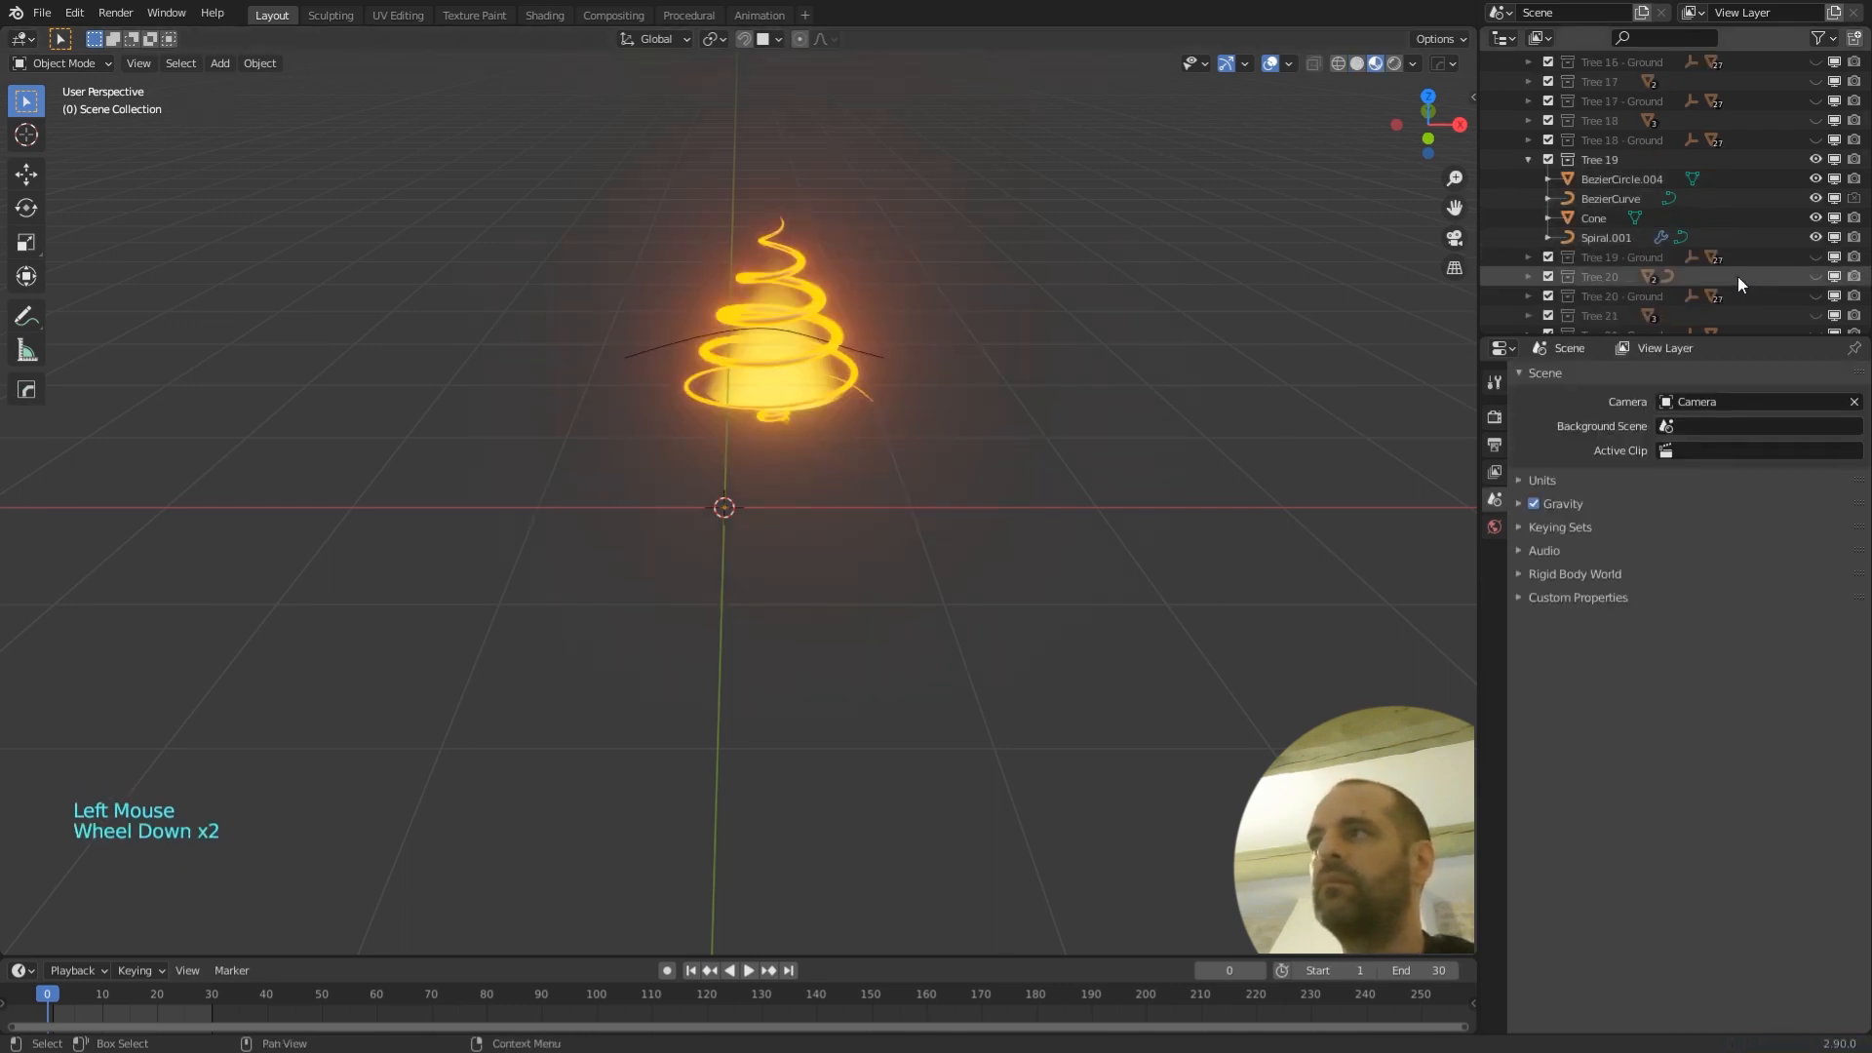
left_click(1816, 257)
left_click(839, 382)
scroll(887, 415, "up", 4)
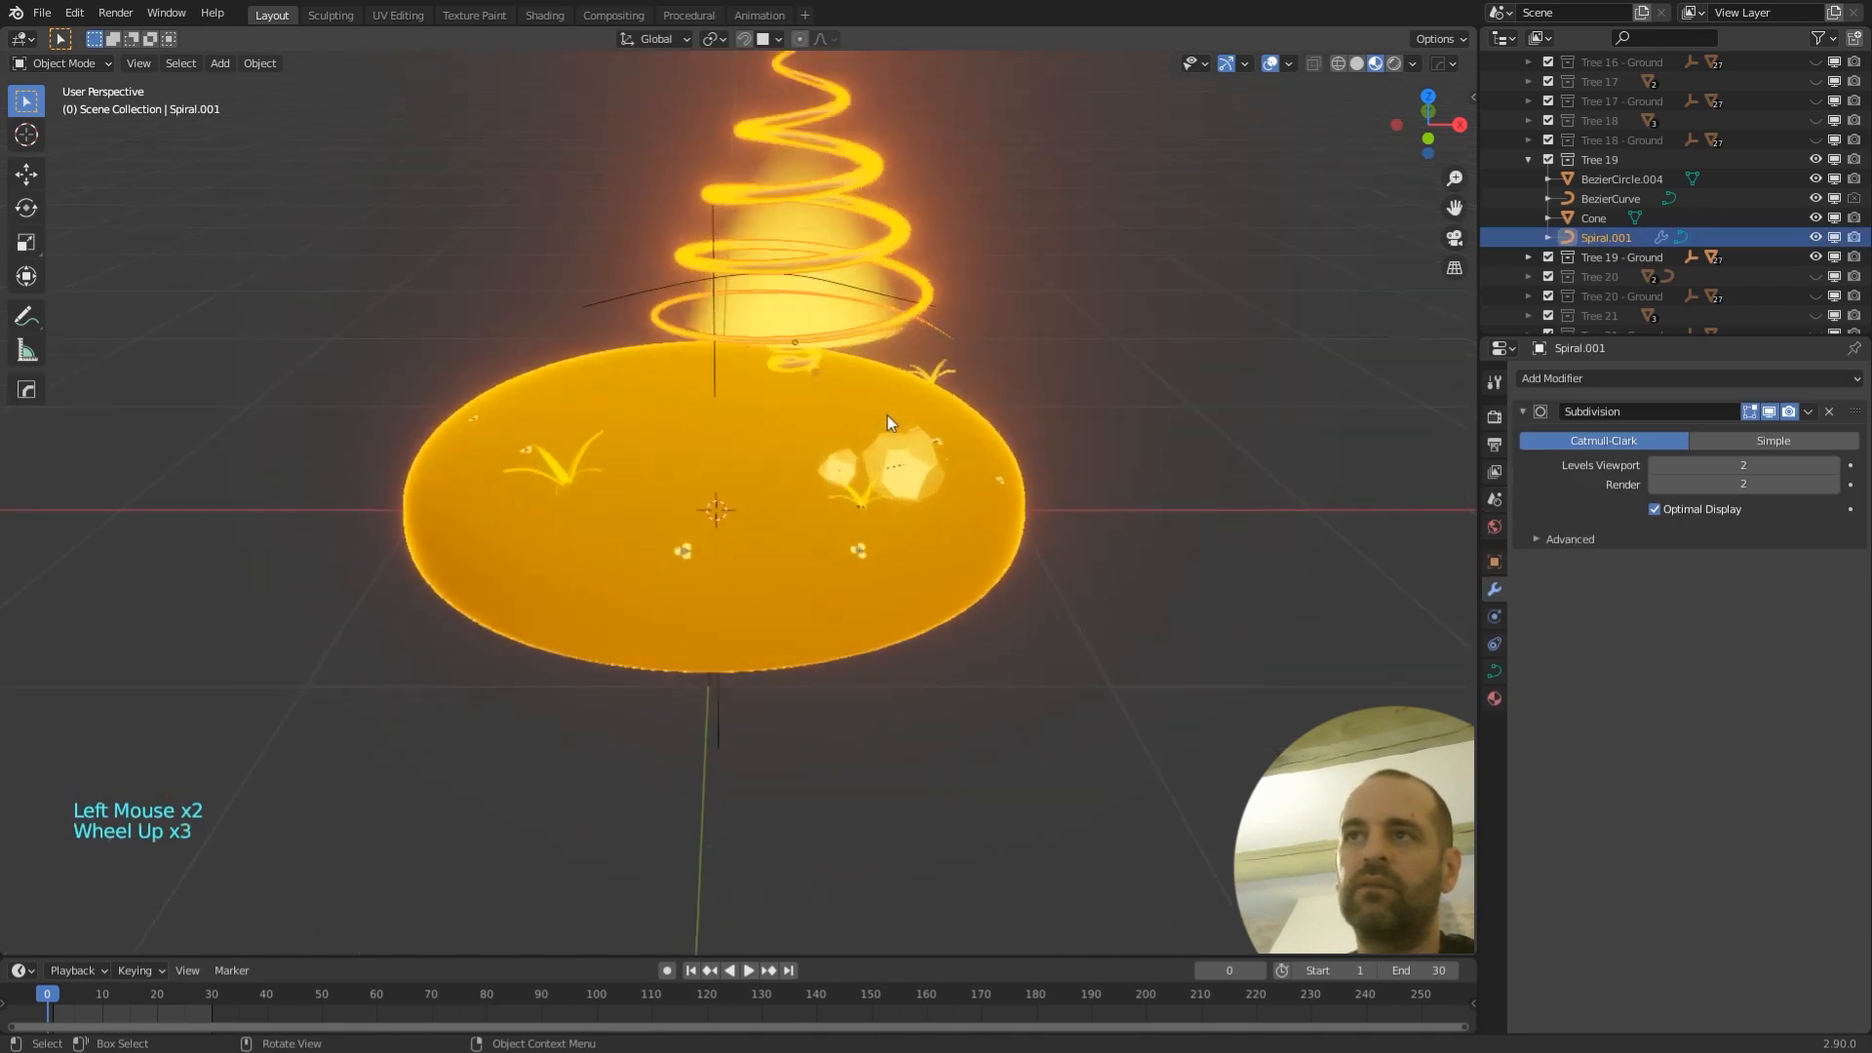
- Enter Edit Mode on Tree 19's spiral and check its taper object and bevel in the curve's Geometry settings
middle_click_drag(1091, 320, 997, 460, "shift")
key("Tab")
middle_click_drag(1147, 503, 1028, 547, "shift")
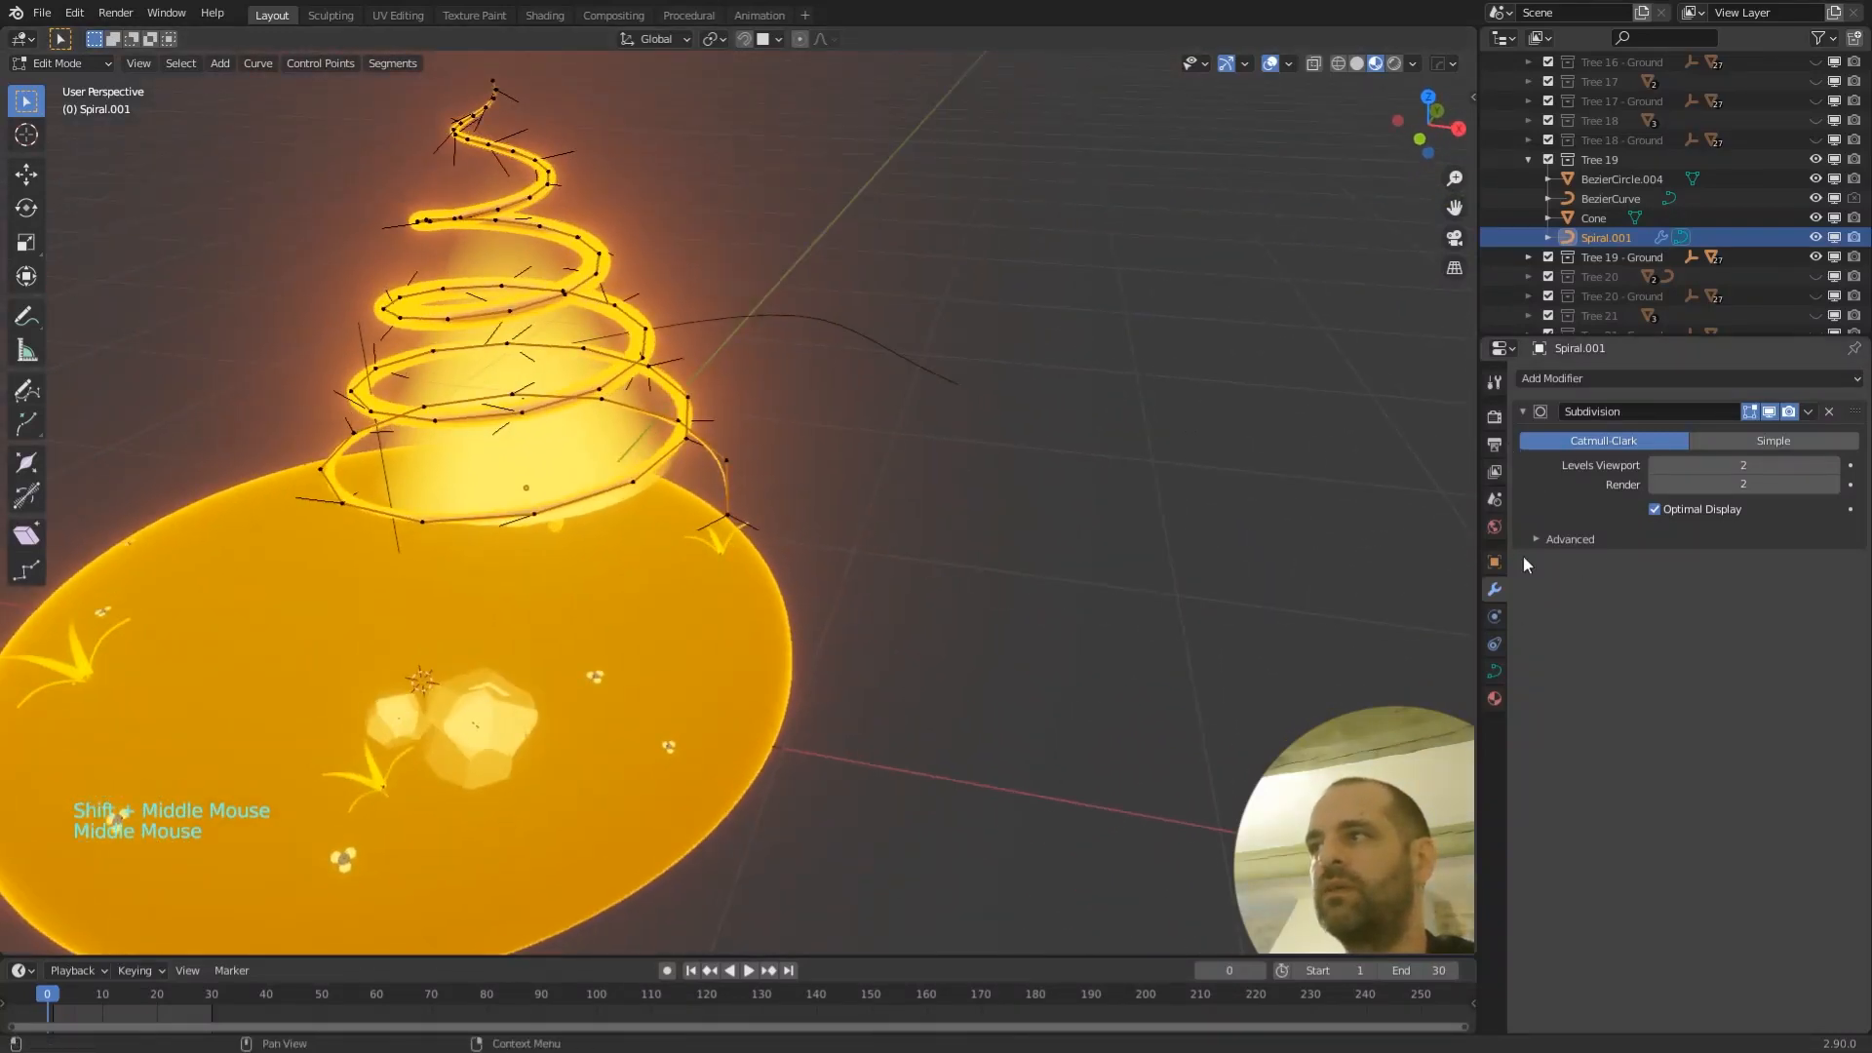
left_click(1494, 673)
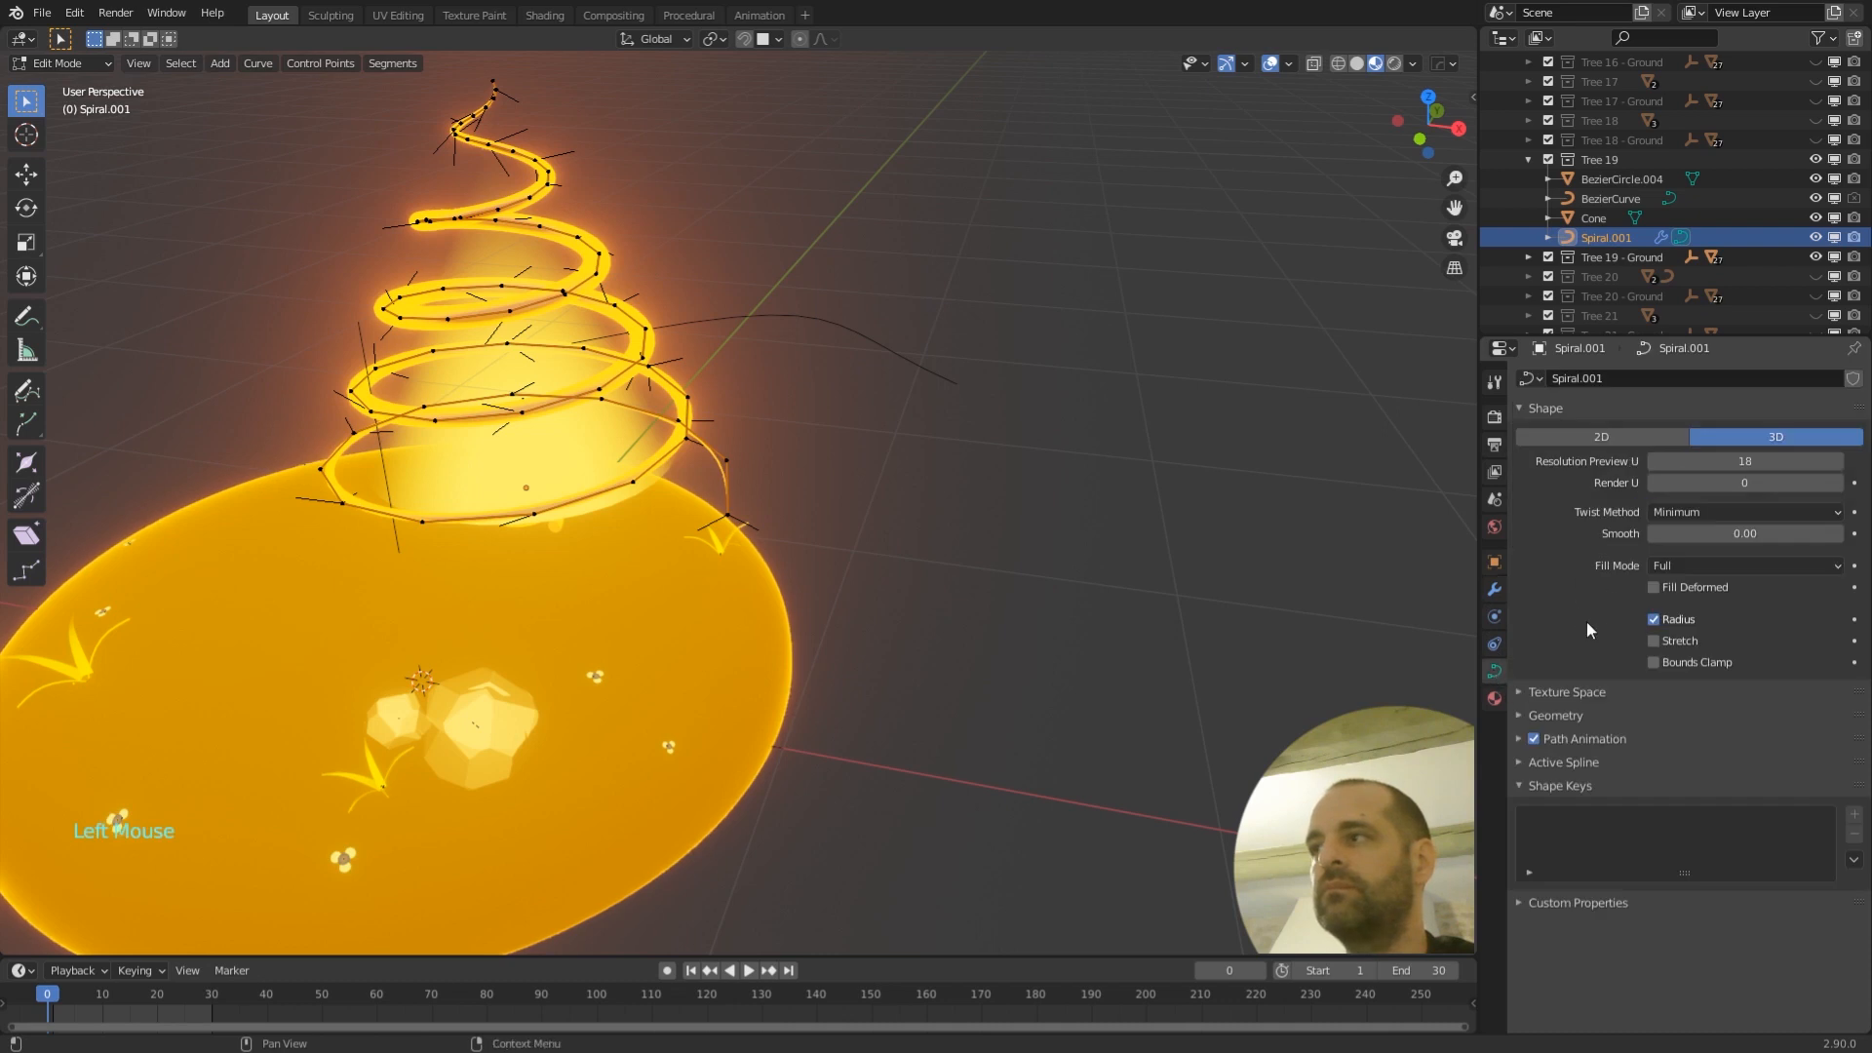
scroll(1557, 588, "down", 2)
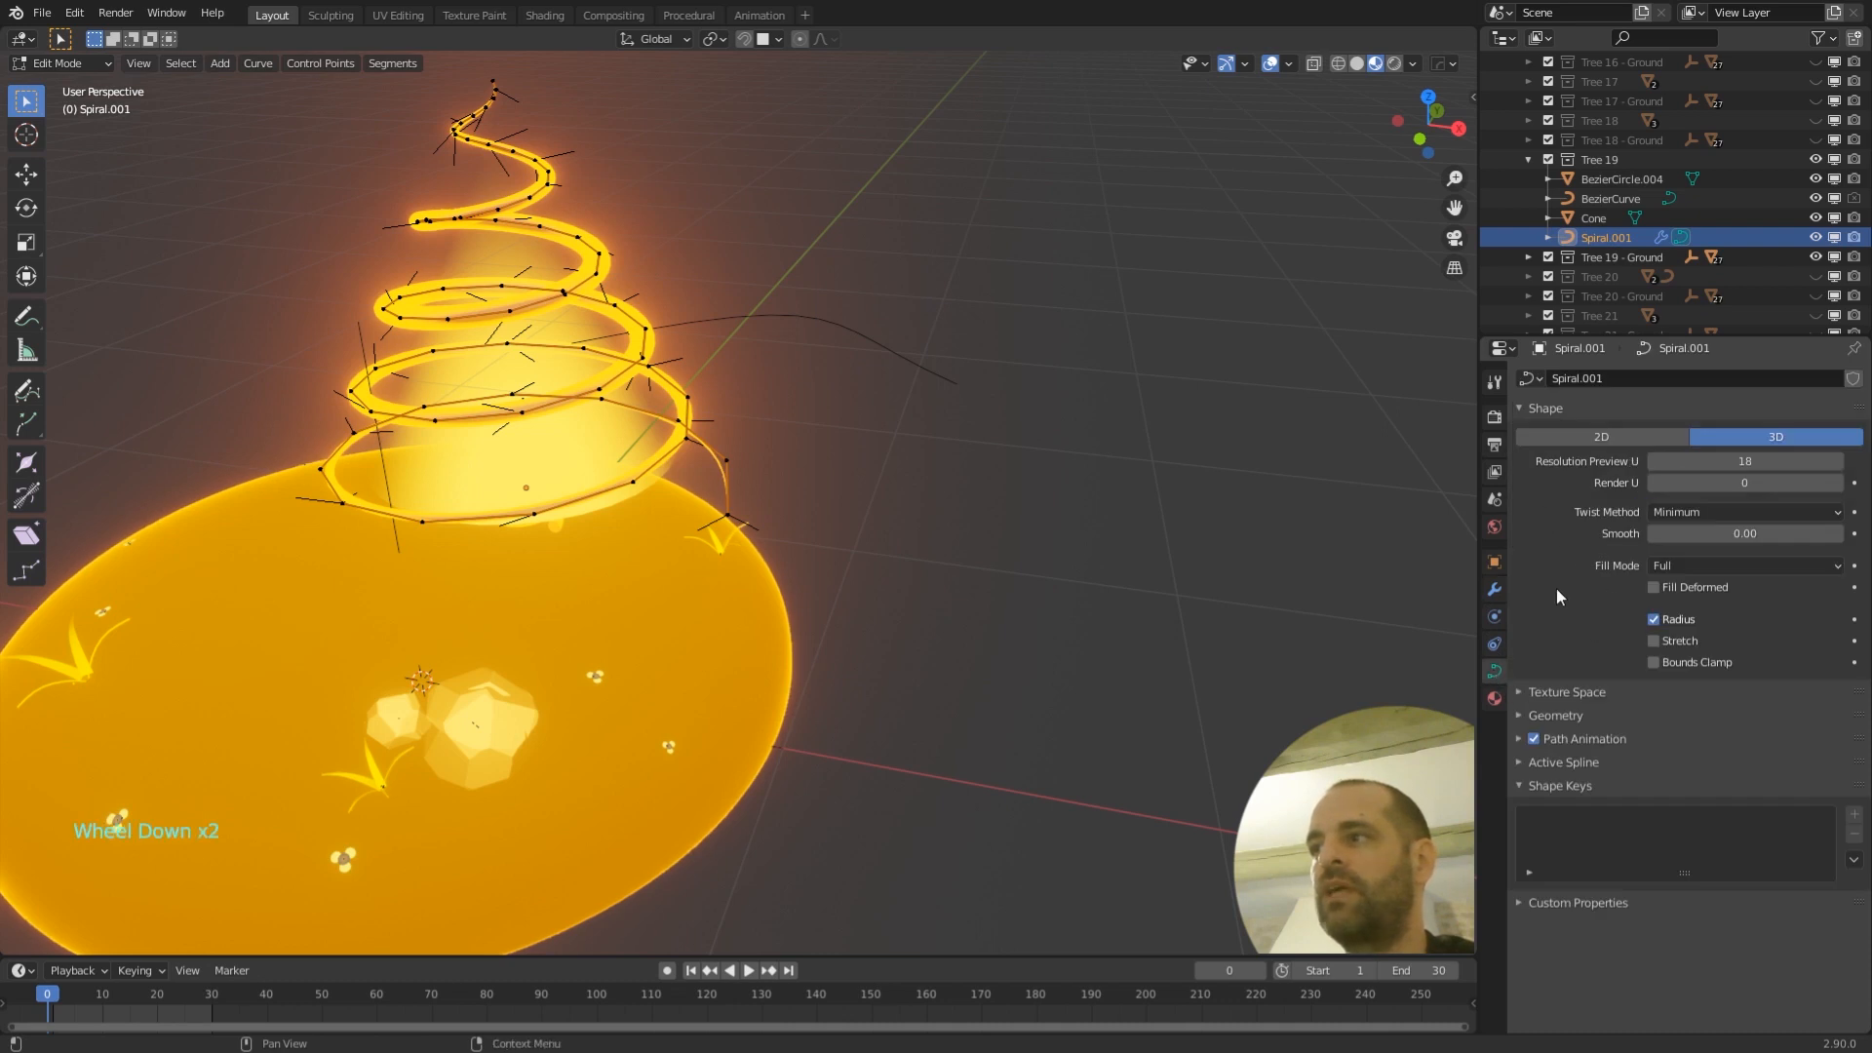
left_click(1519, 715)
scroll(1554, 630, "down", 7)
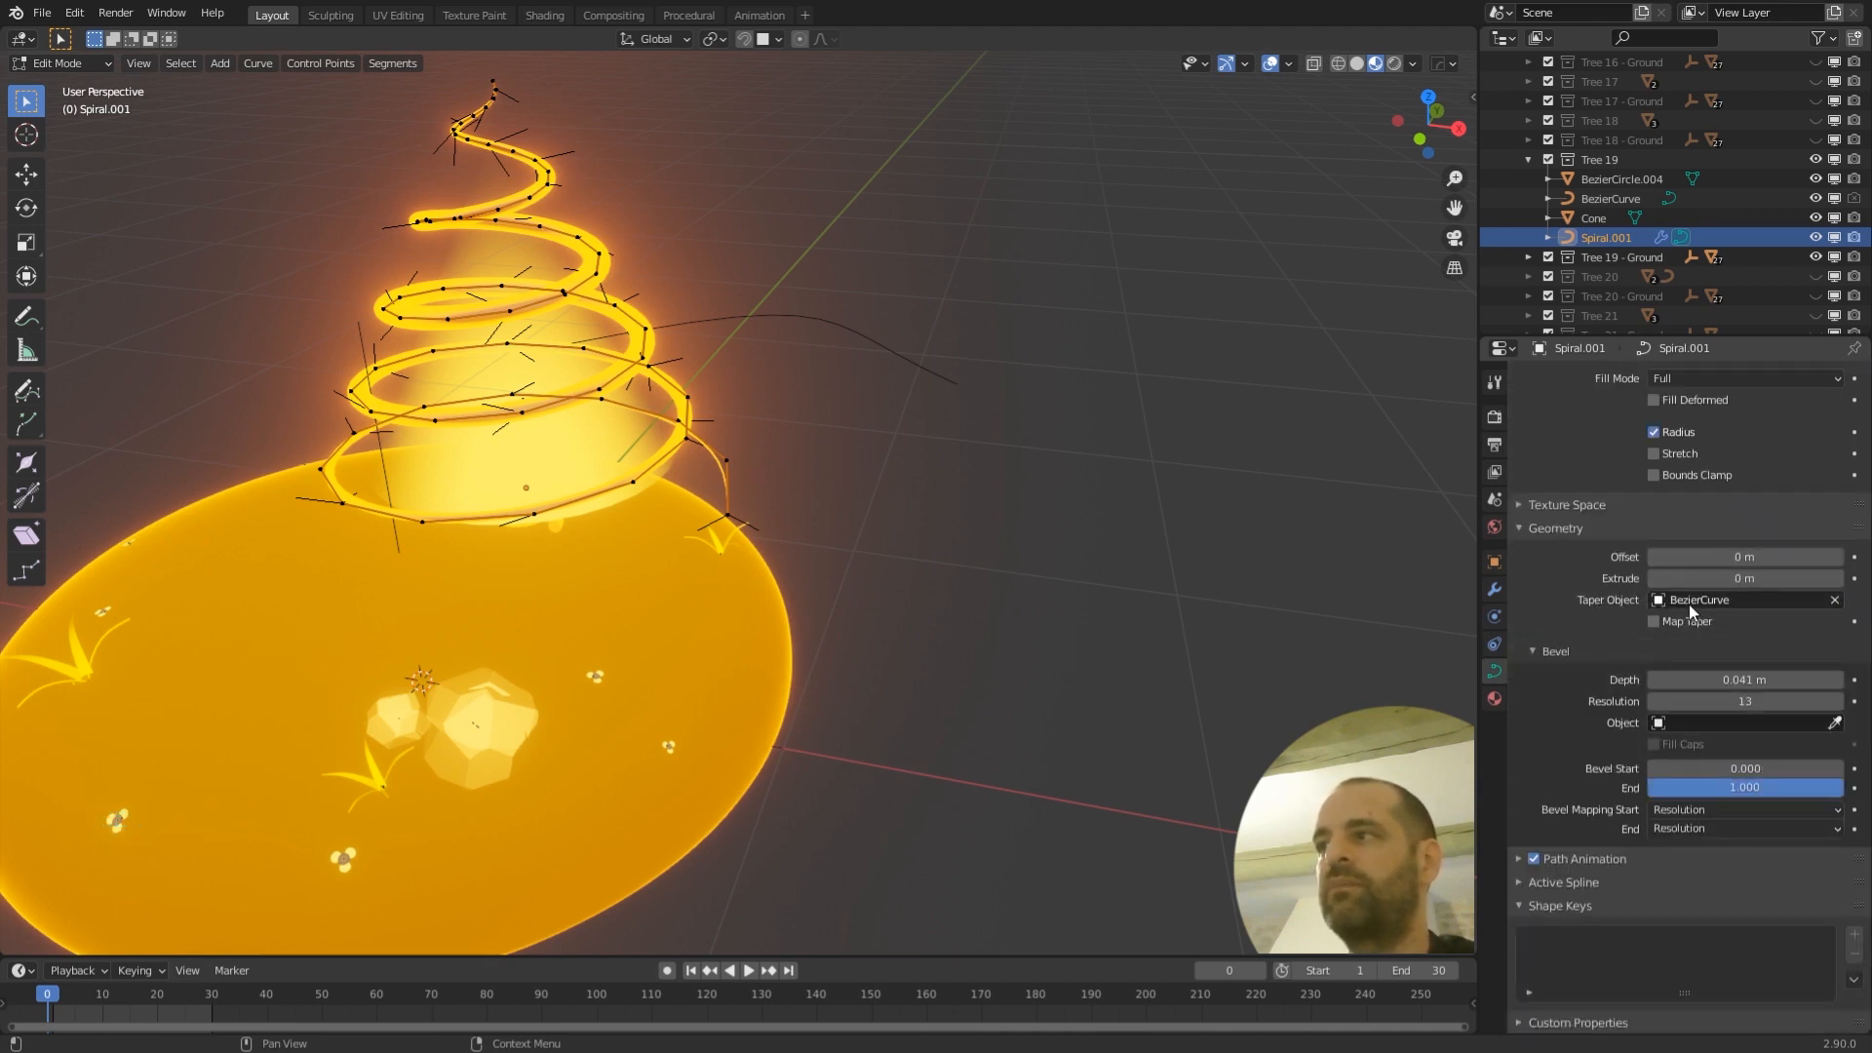
- Examine the taper curve beside Tree 19 from several angles and compare its profile with the spiral's changing thickness
middle_click_drag(953, 397, 835, 401)
scroll(838, 410, "down", 3)
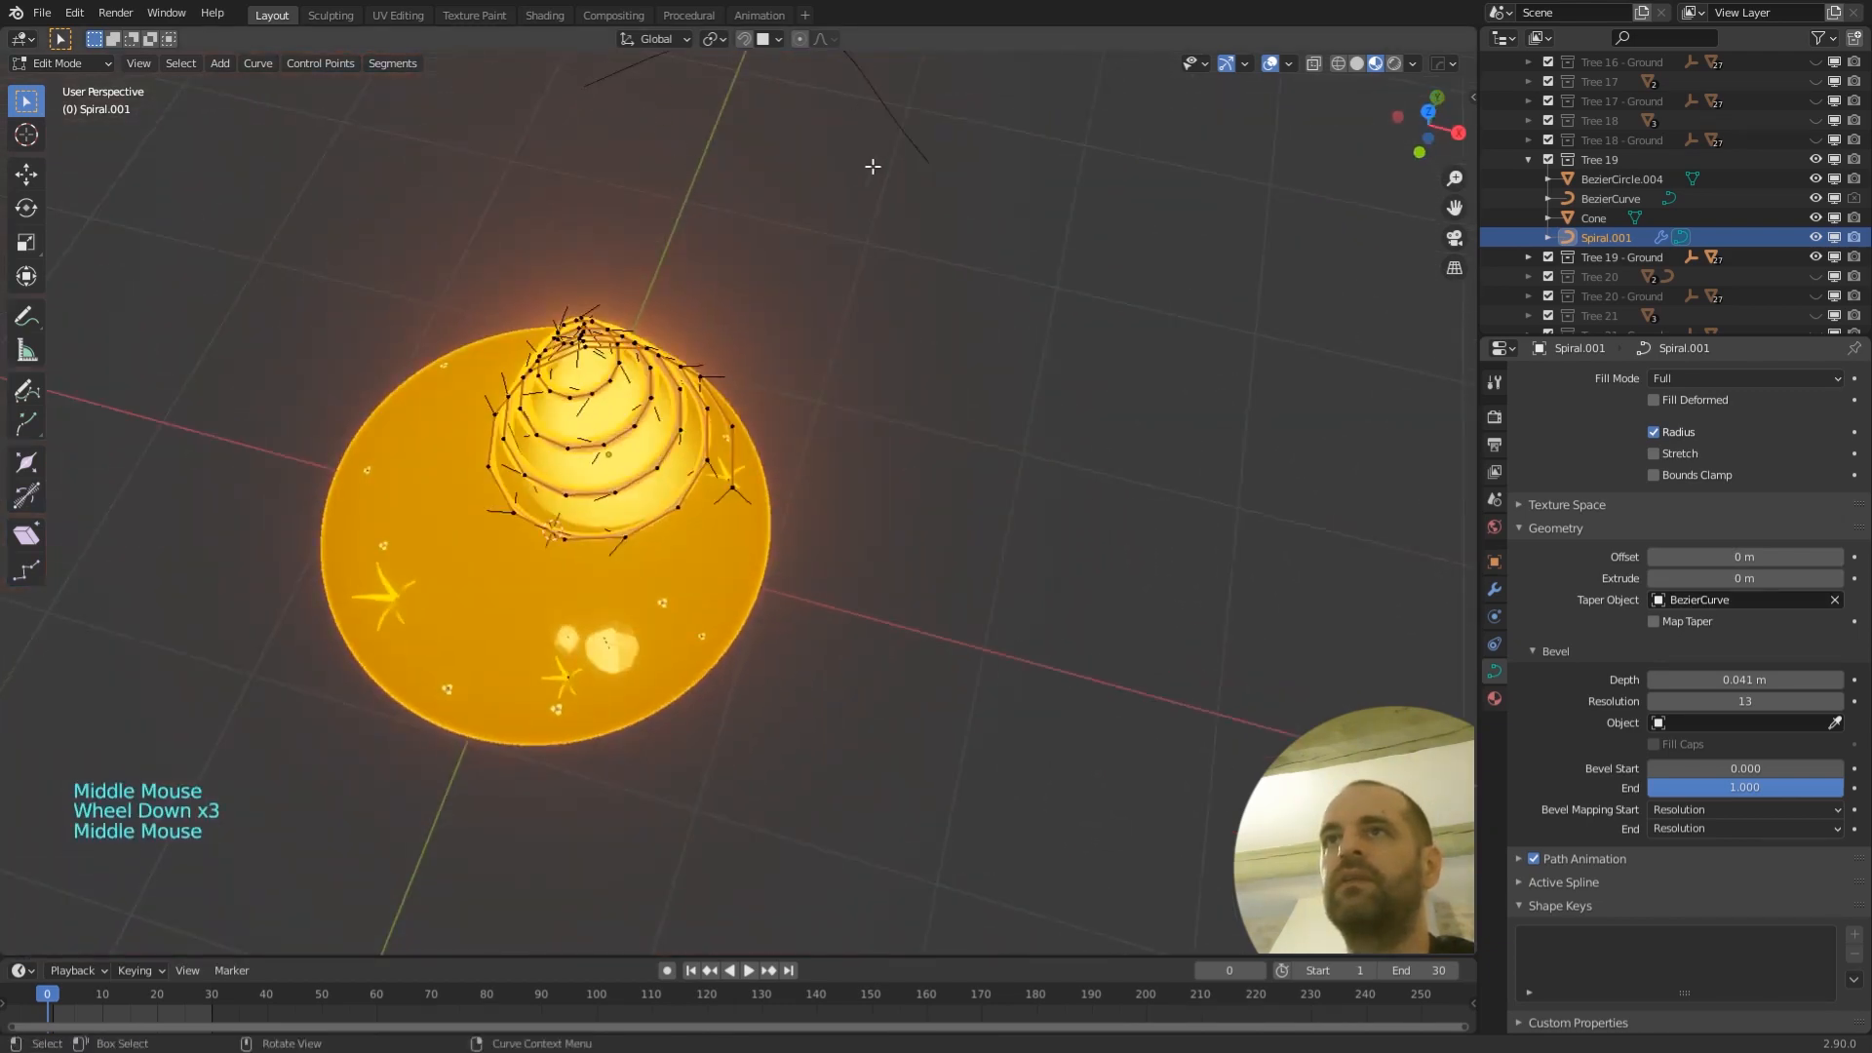
middle_click_drag(871, 166, 772, 333, "shift")
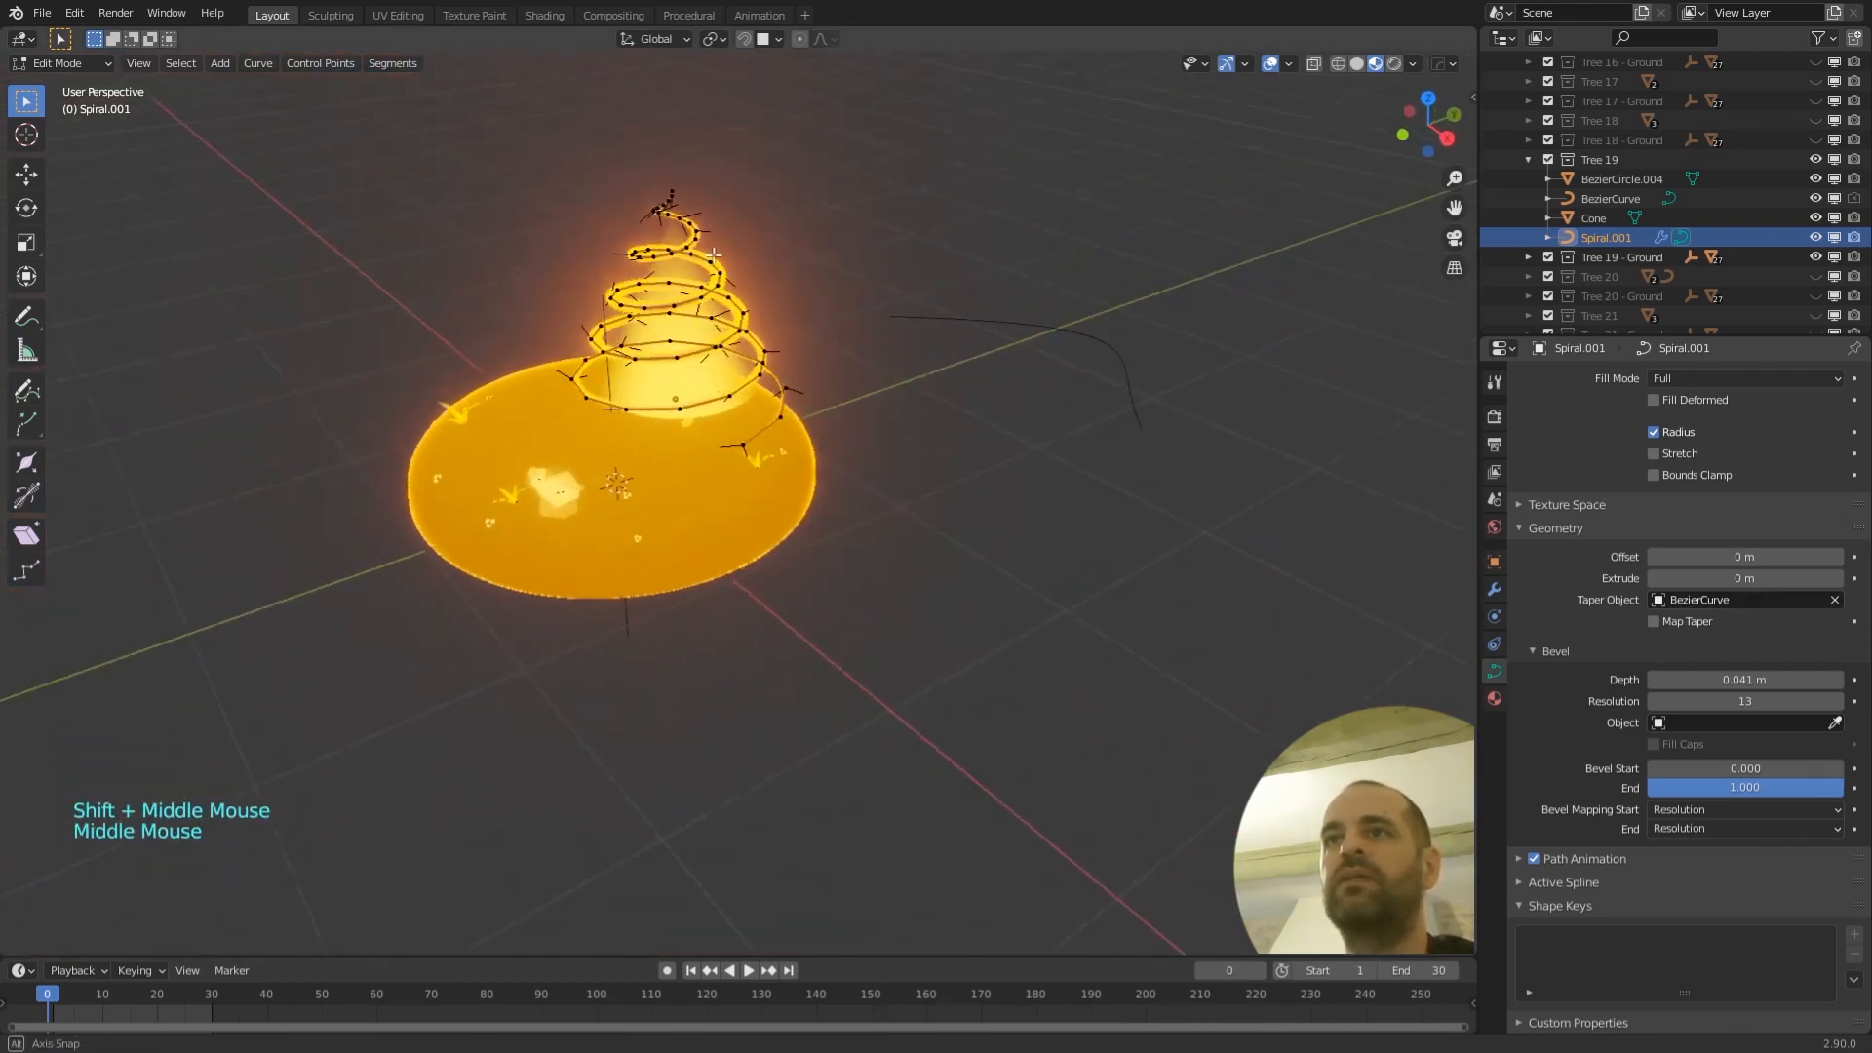
scroll(932, 407, "up", 2)
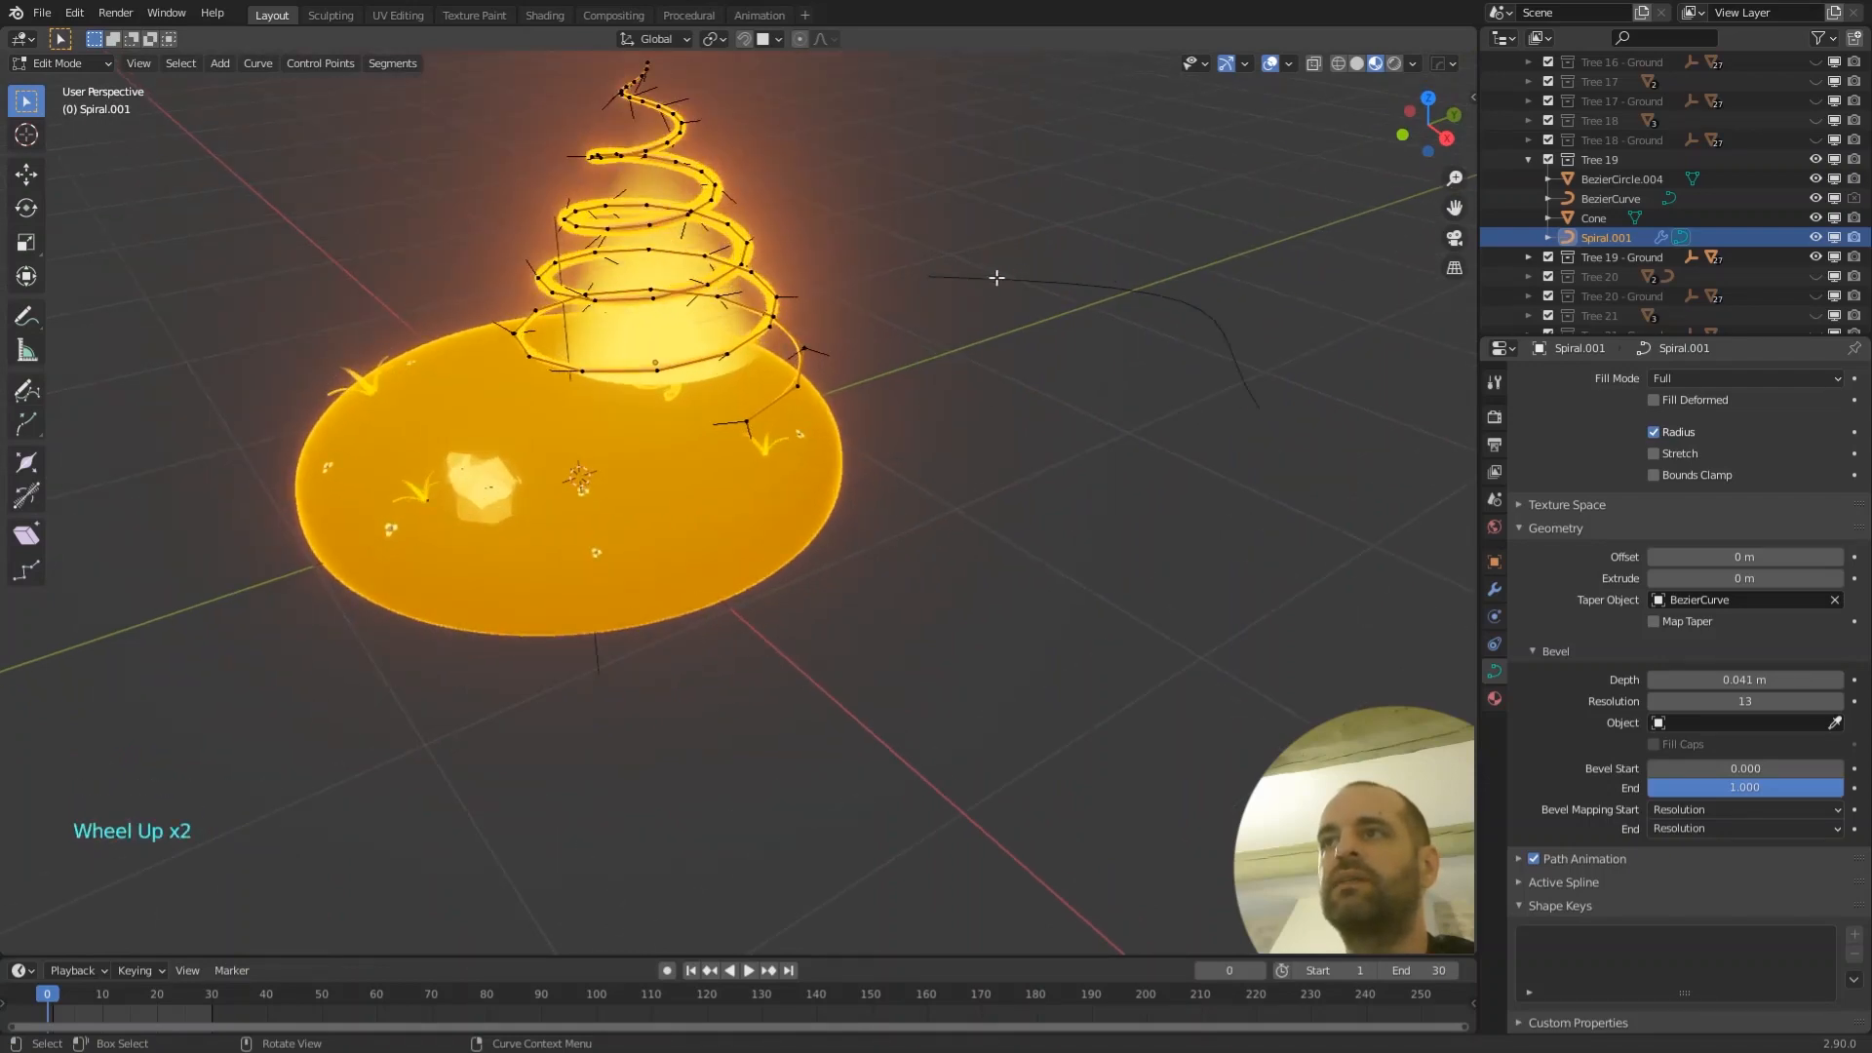
middle_click_drag(995, 272, 1086, 321)
scroll(1086, 322, "down", 1)
middle_click_drag(706, 426, 719, 448)
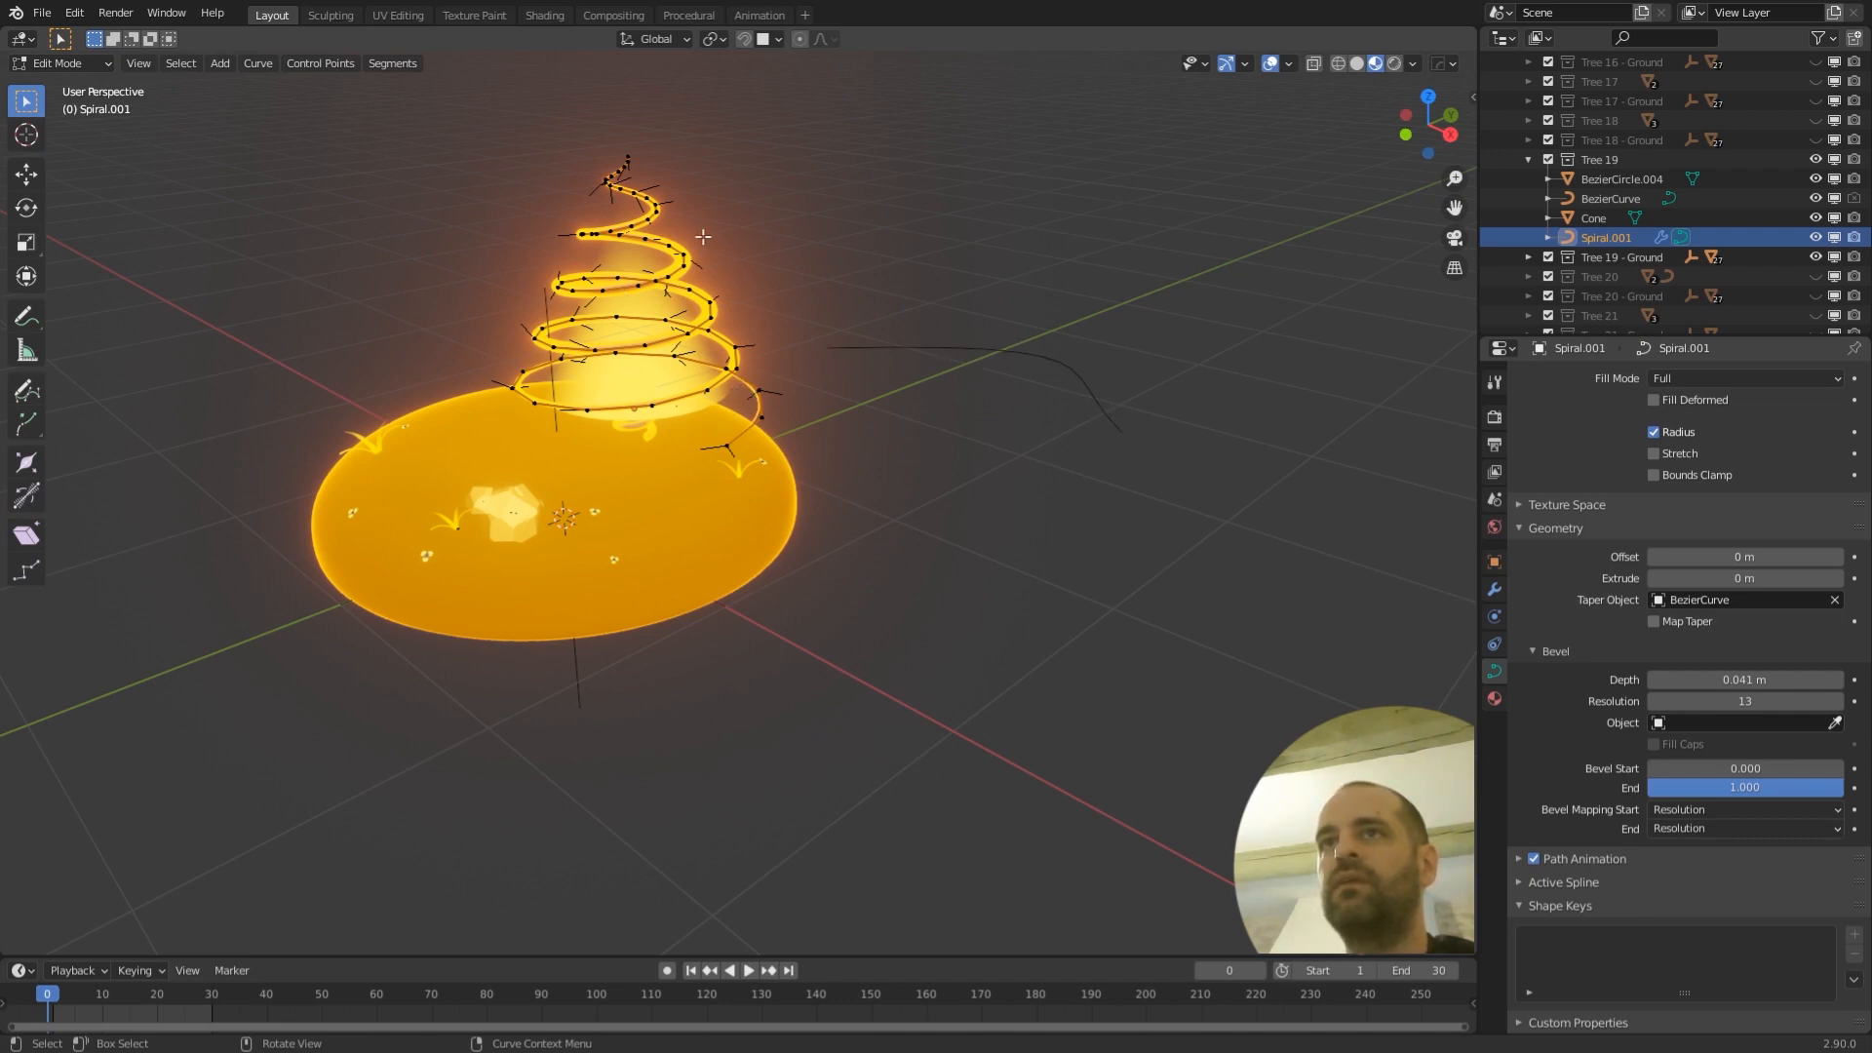
middle_click_drag(961, 337, 950, 293)
scroll(950, 292, "down", 3)
middle_click_drag(950, 292, 806, 318)
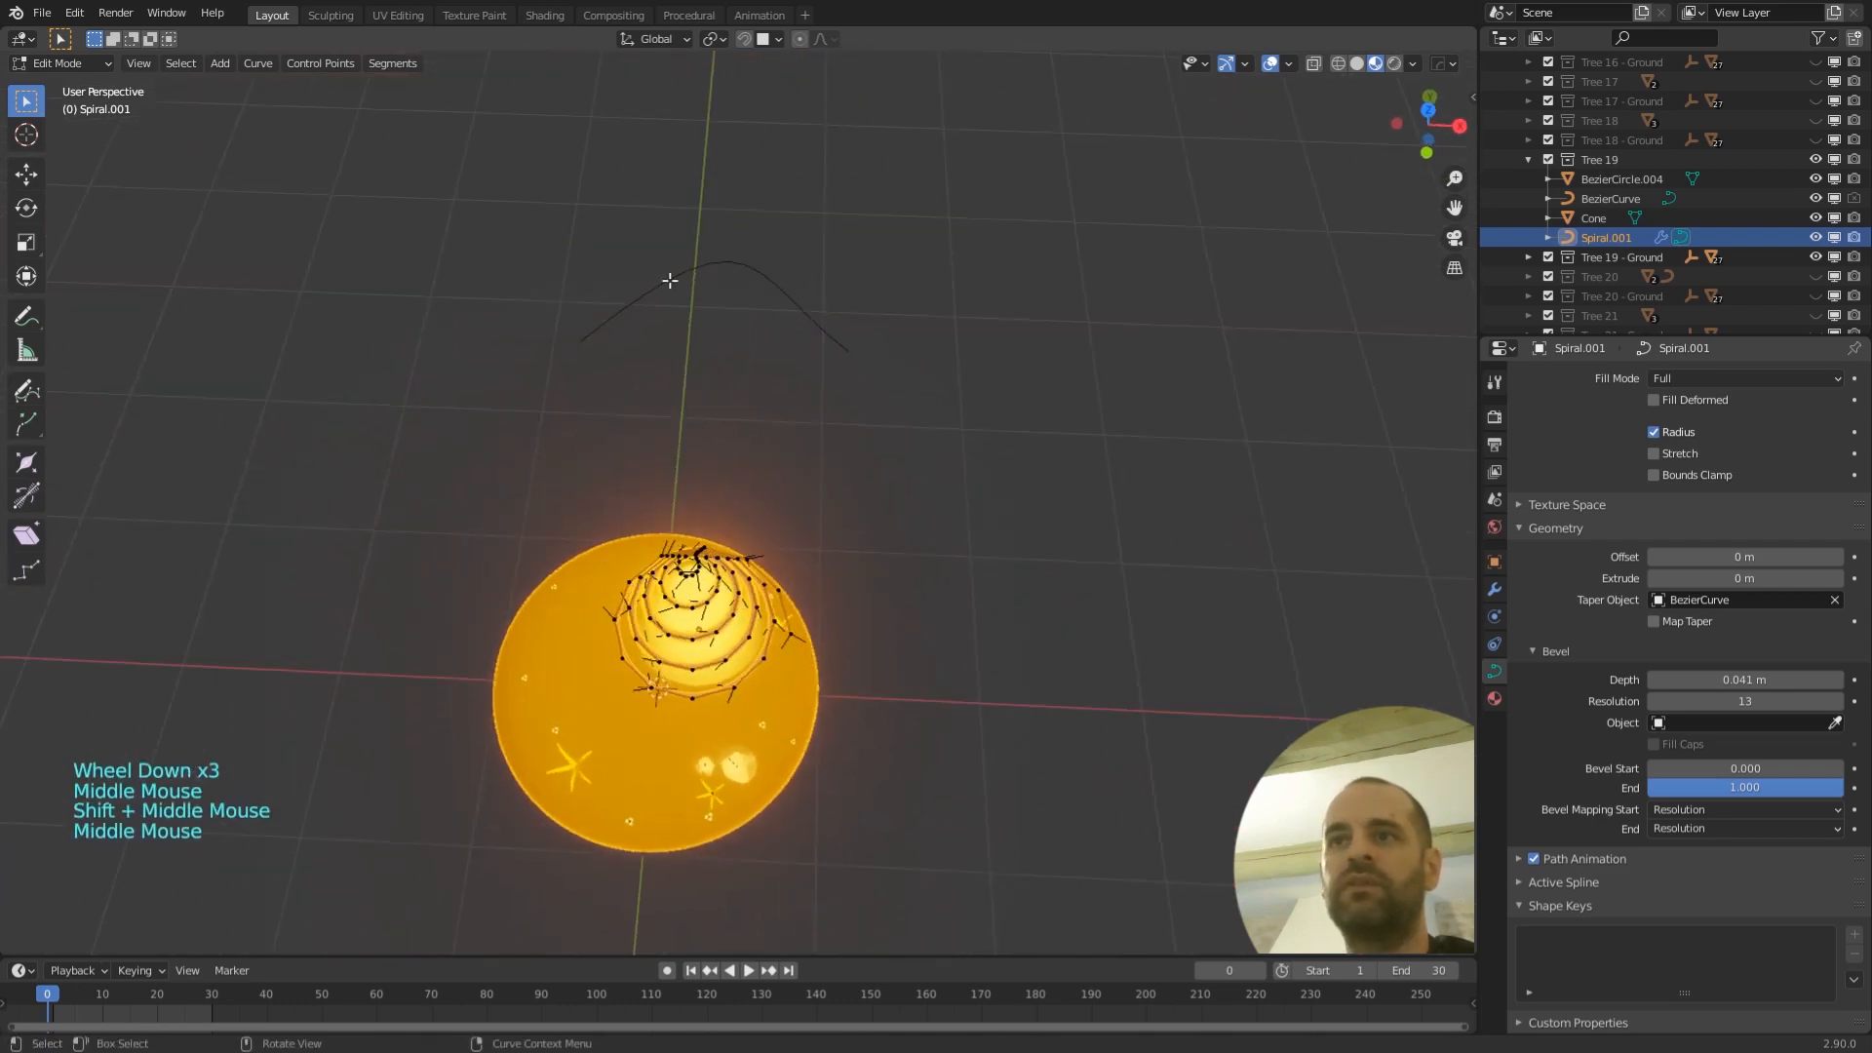
middle_click_drag(669, 283, 744, 284)
scroll(869, 572, "up", 4)
middle_click_drag(869, 573, 682, 750)
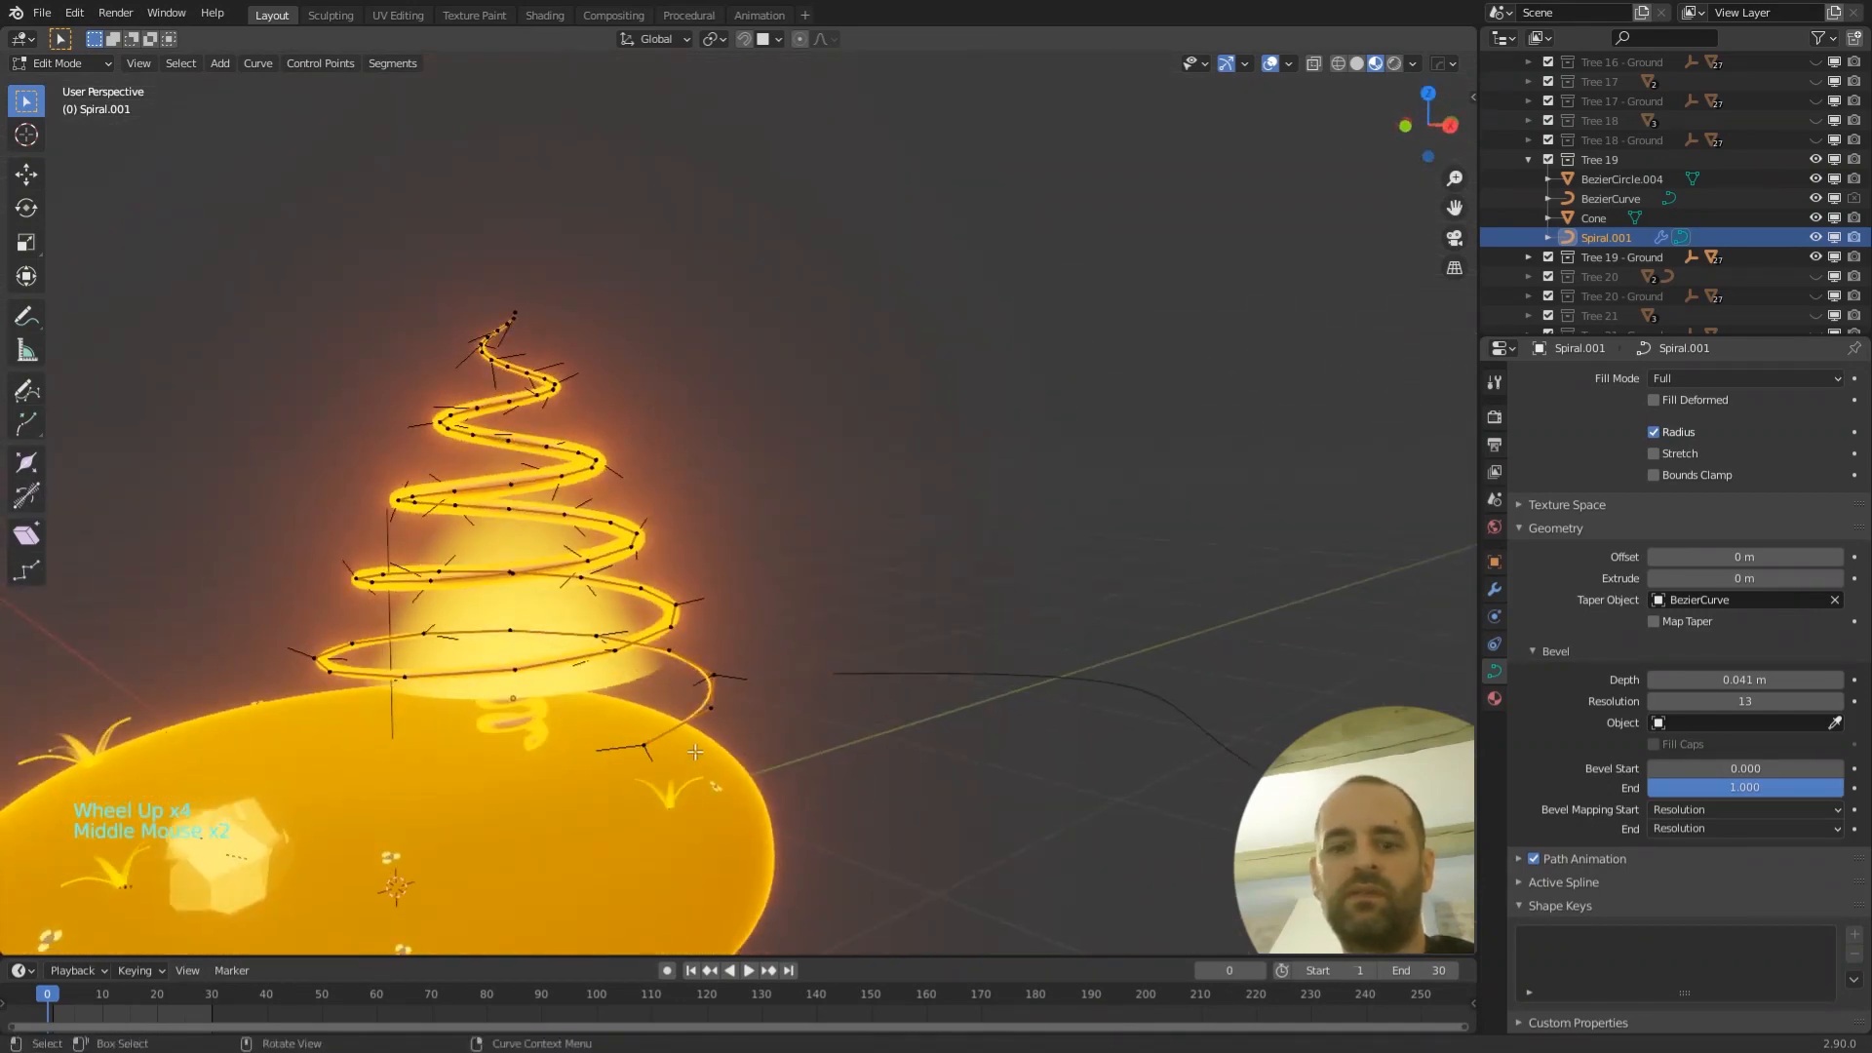
- Leave Edit Mode on Tree 19's spiral, select the taper curve beside it and open that curve for editing
key("Tab")
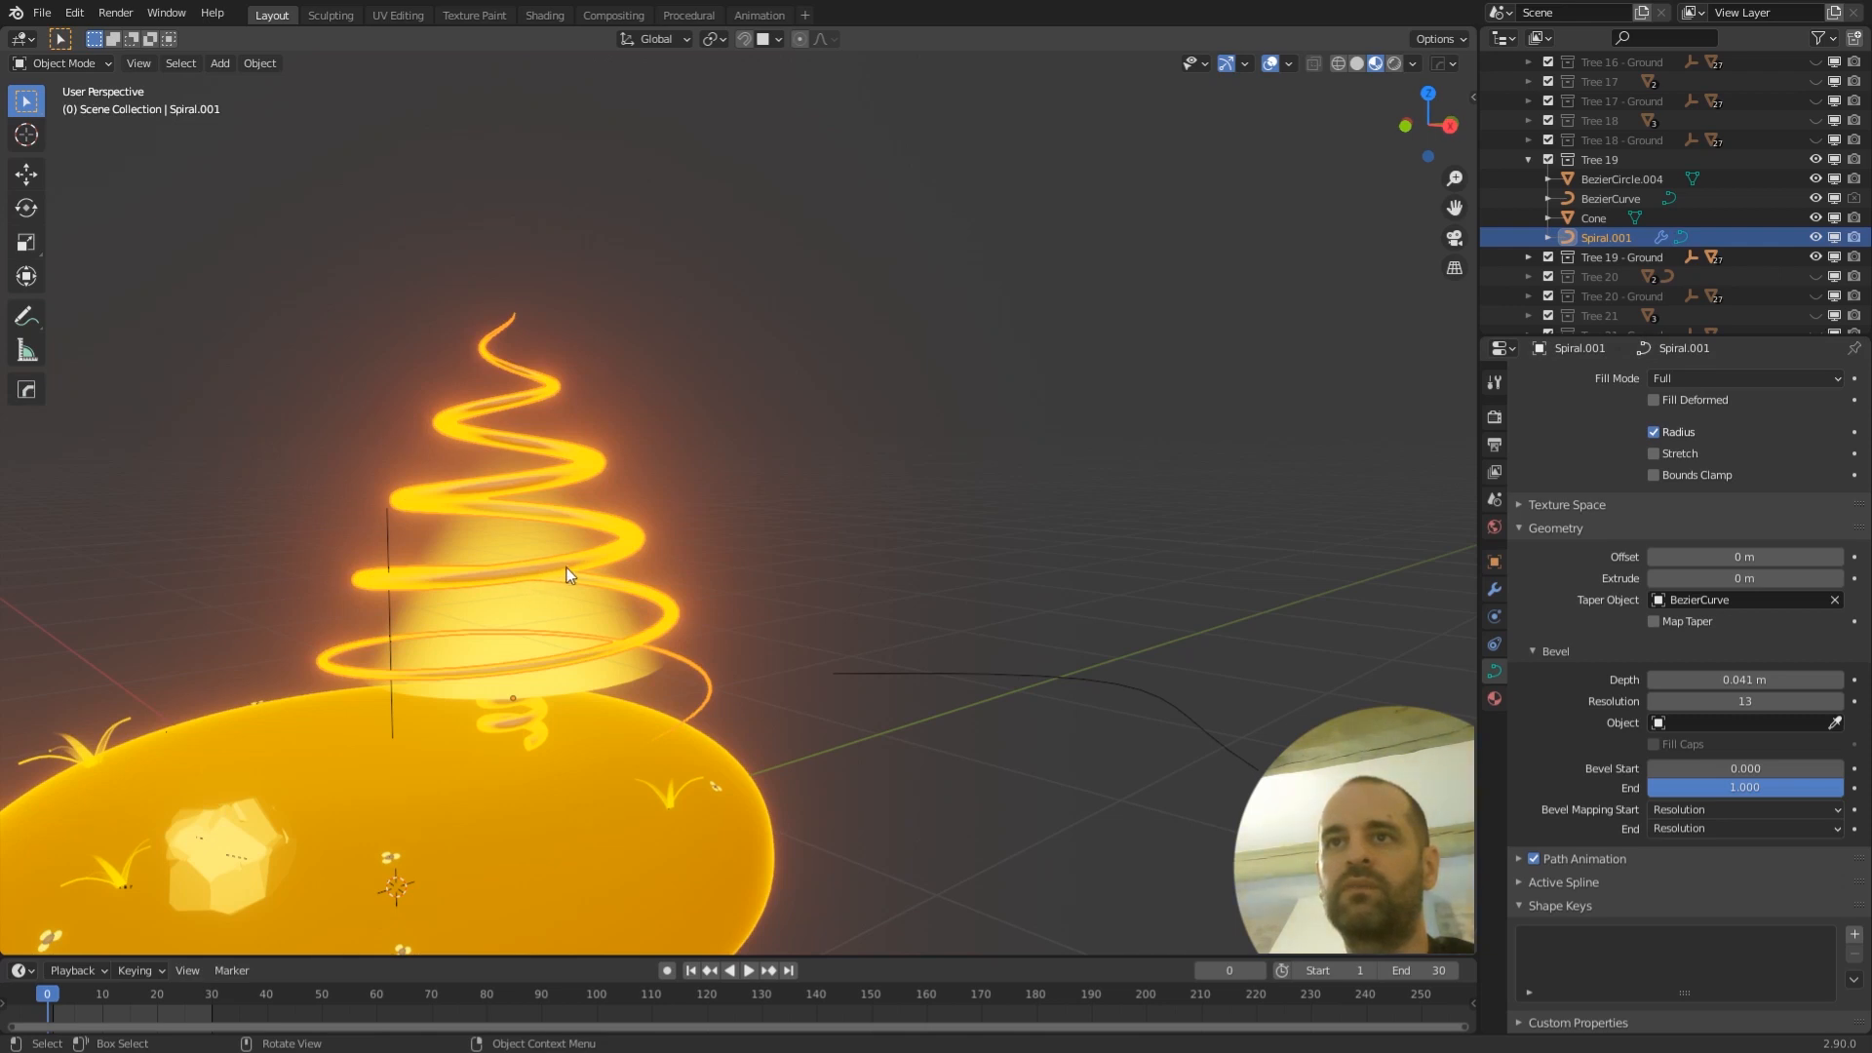
middle_click_drag(565, 573, 616, 599)
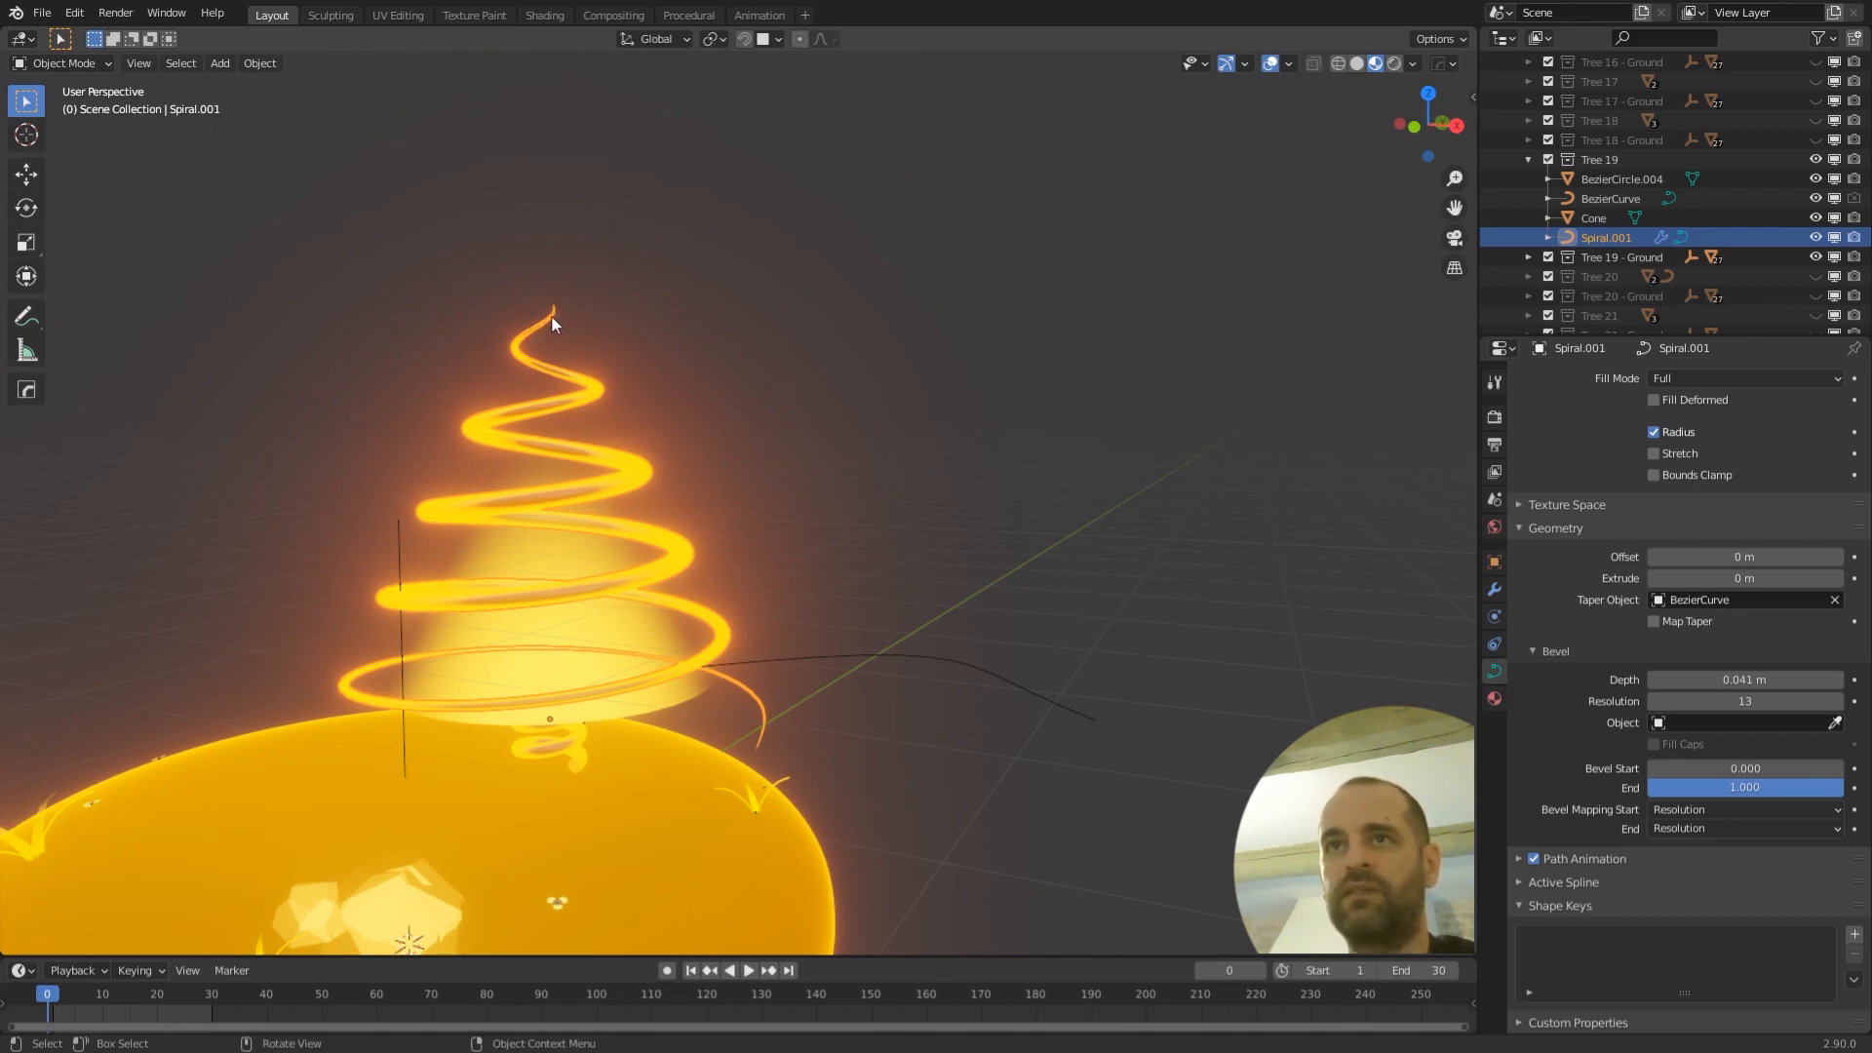
middle_click_drag(552, 318, 801, 504)
left_click(858, 457)
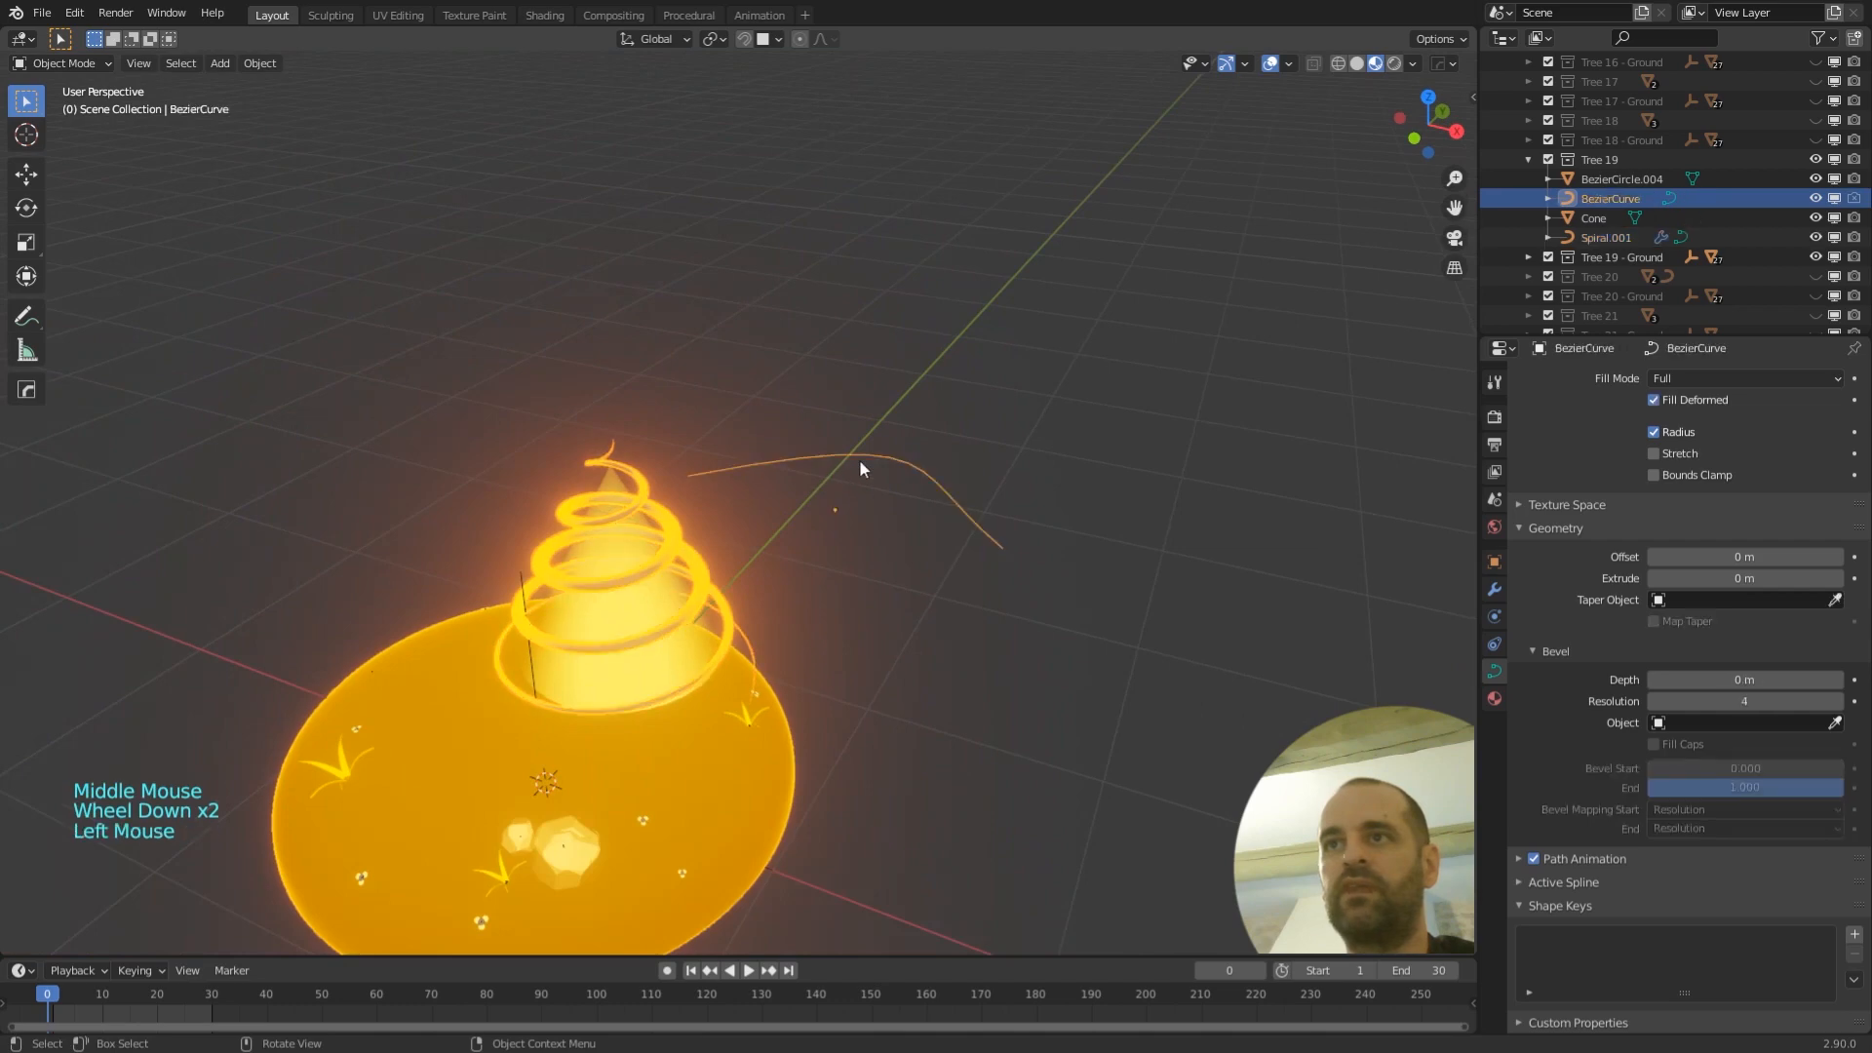
key("Tab")
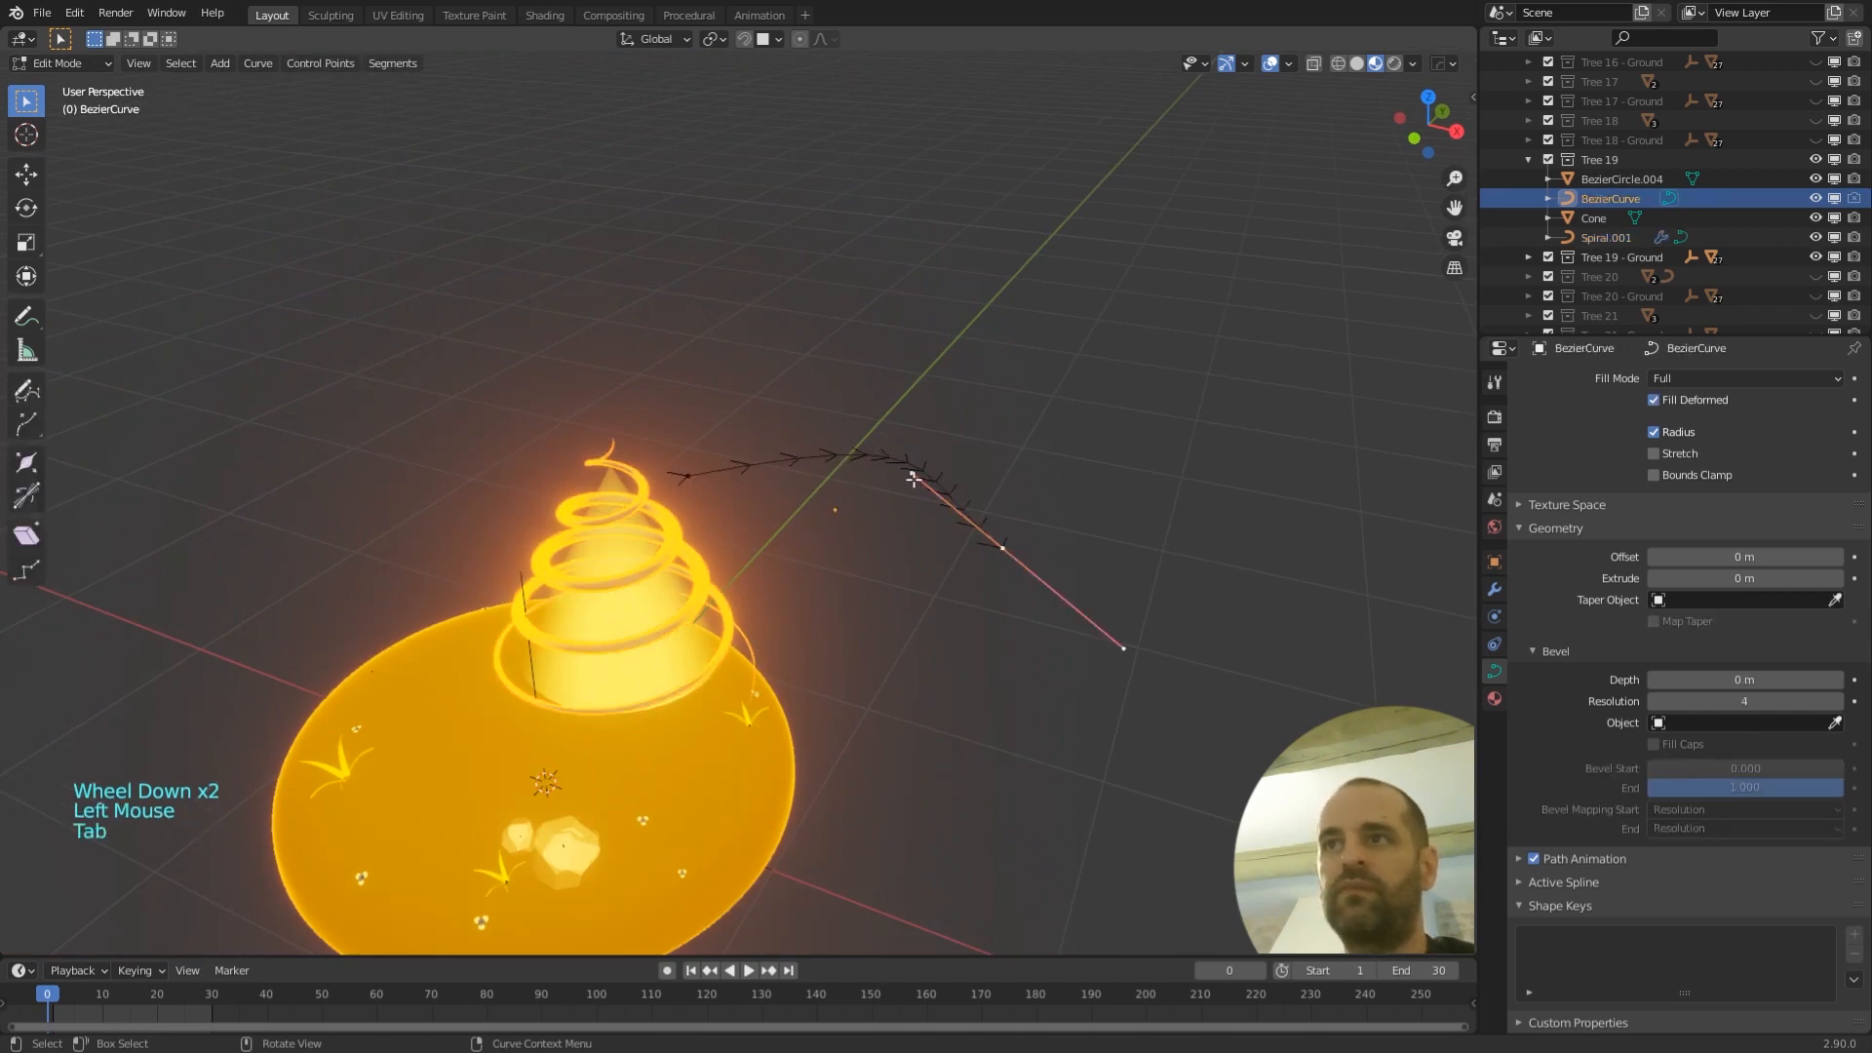
- Try moving the taper curve's far-end handle and its point nearest the tree, and leave Edit Mode
left_click(912, 475)
key("g")
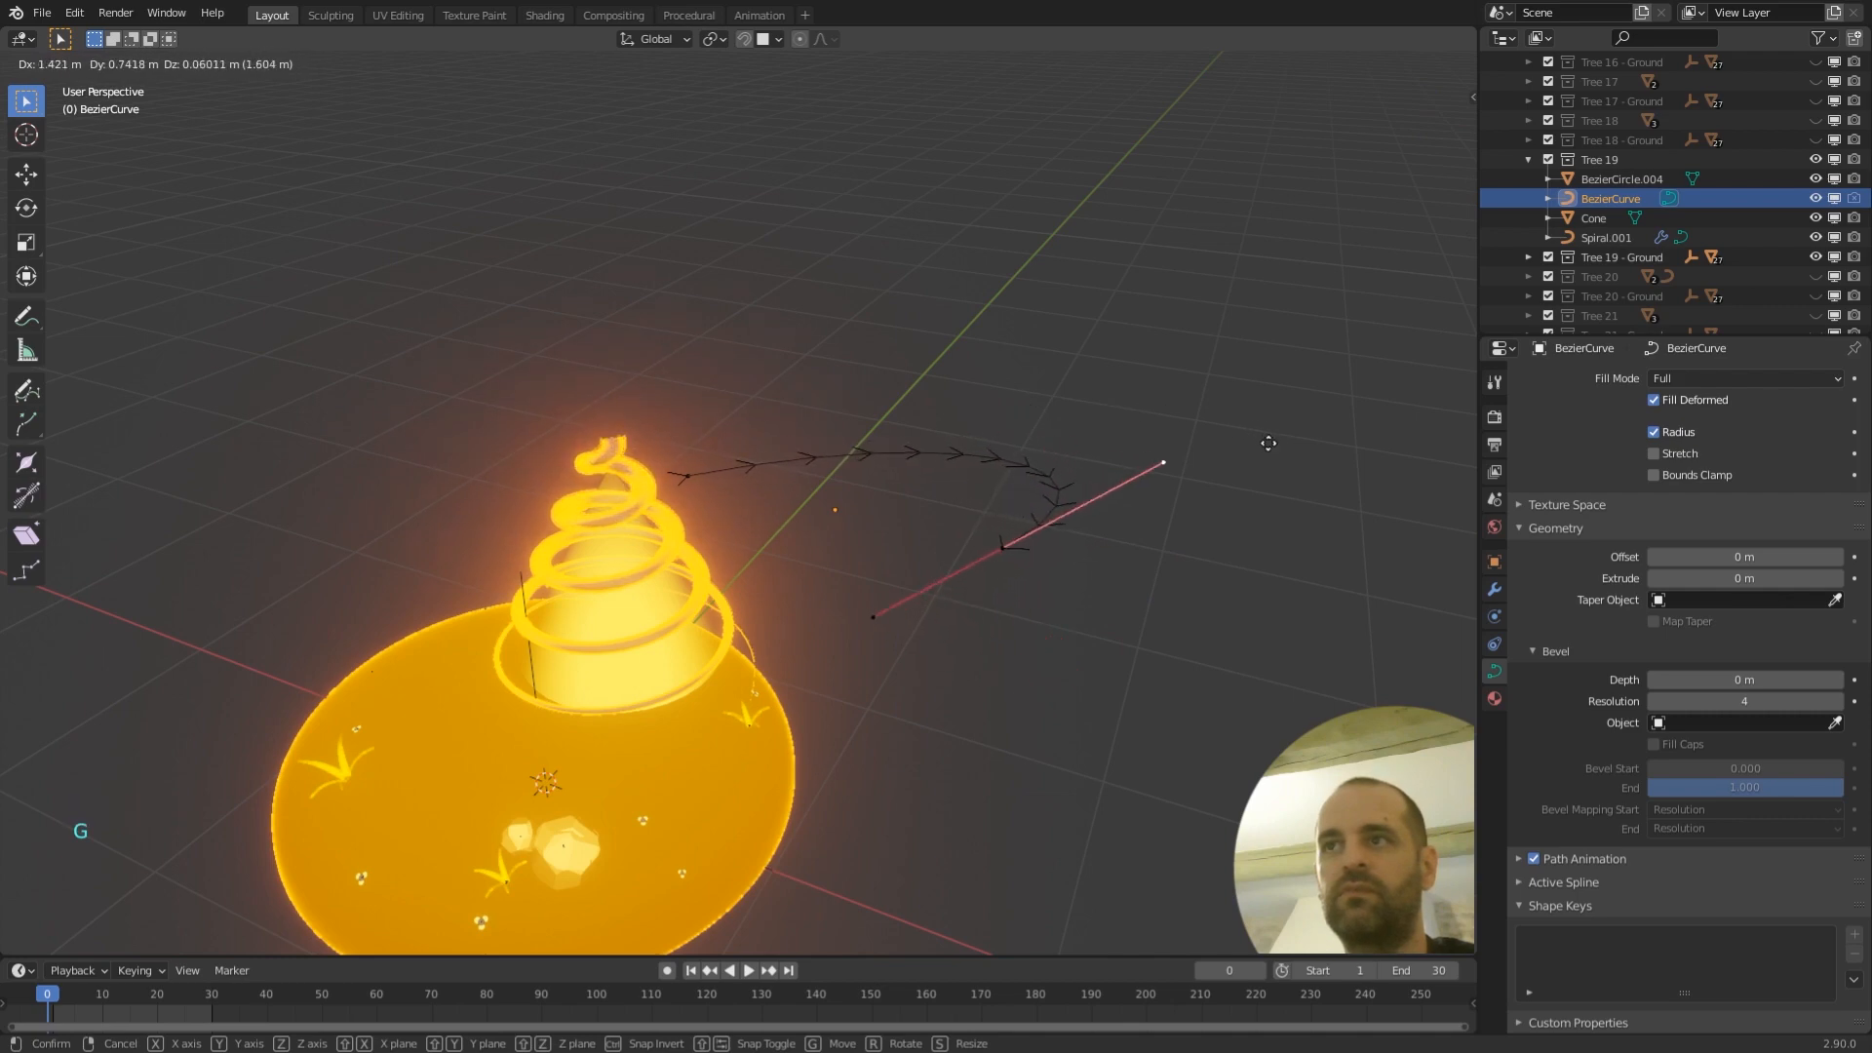
left_click(1025, 377)
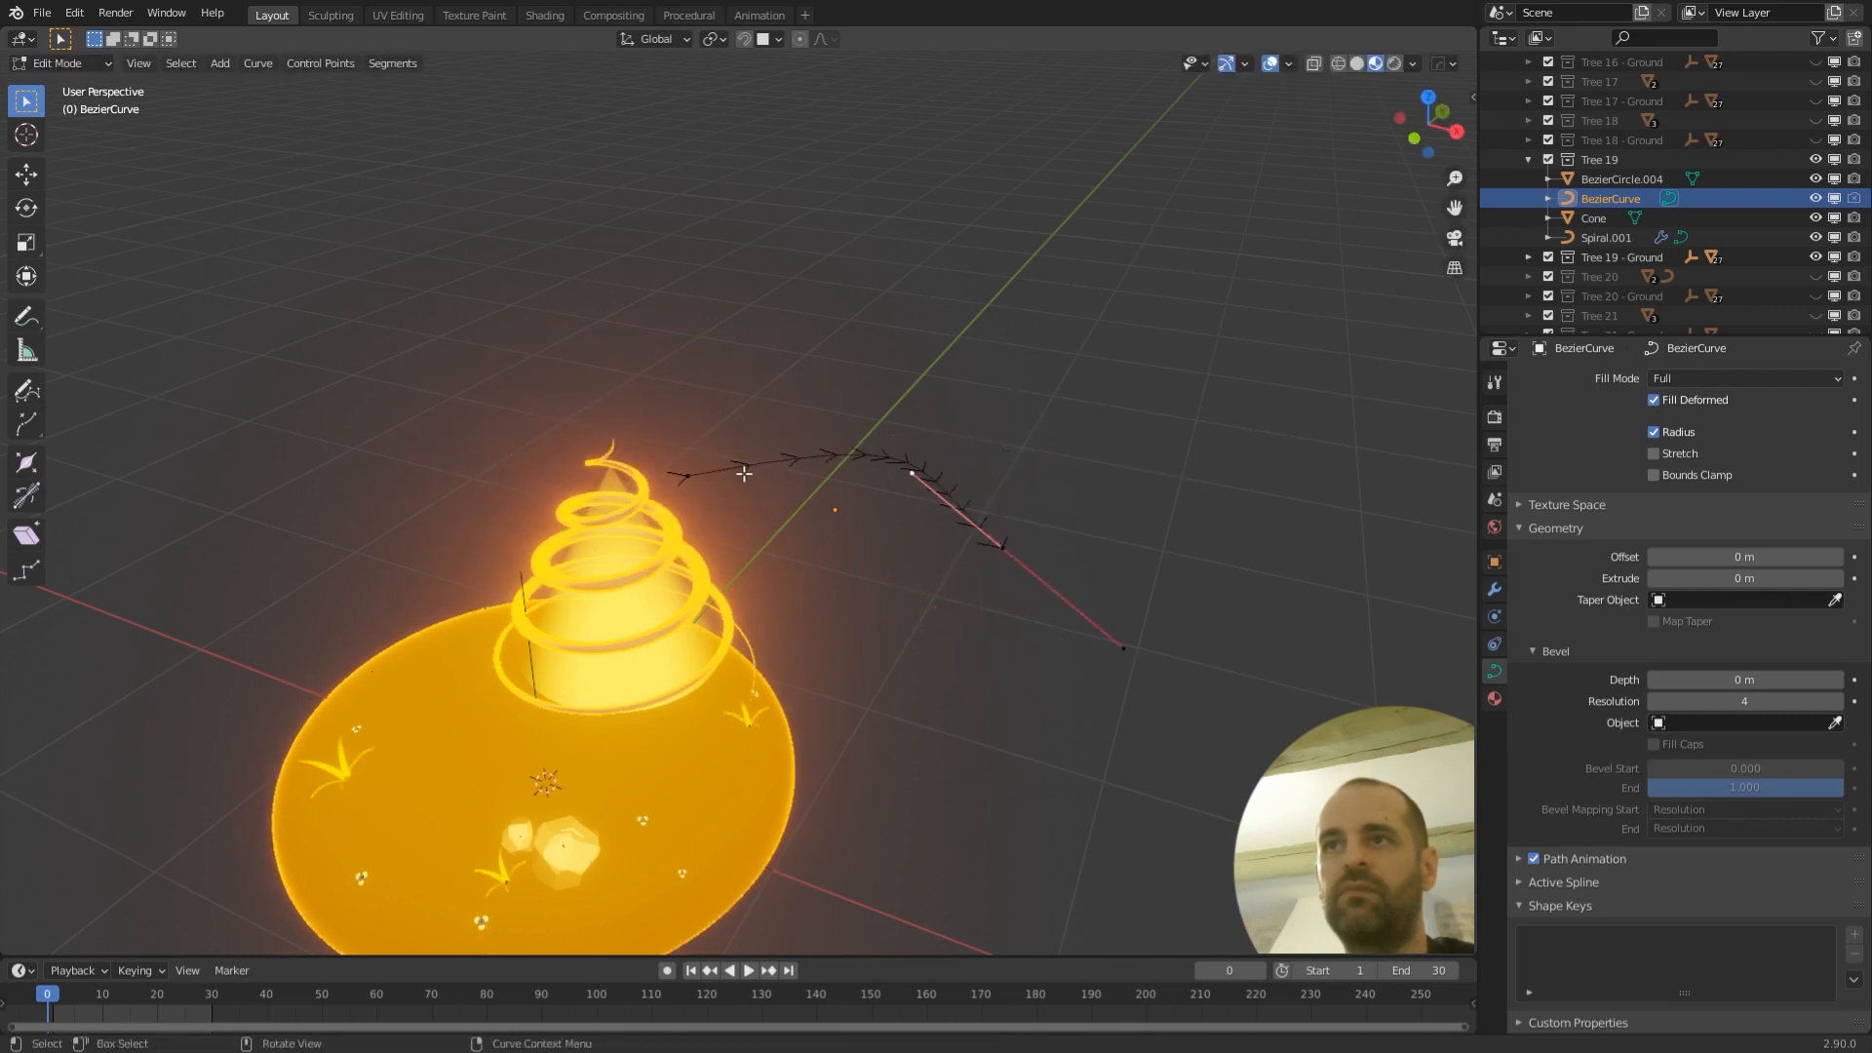
left_click(688, 476)
key("g")
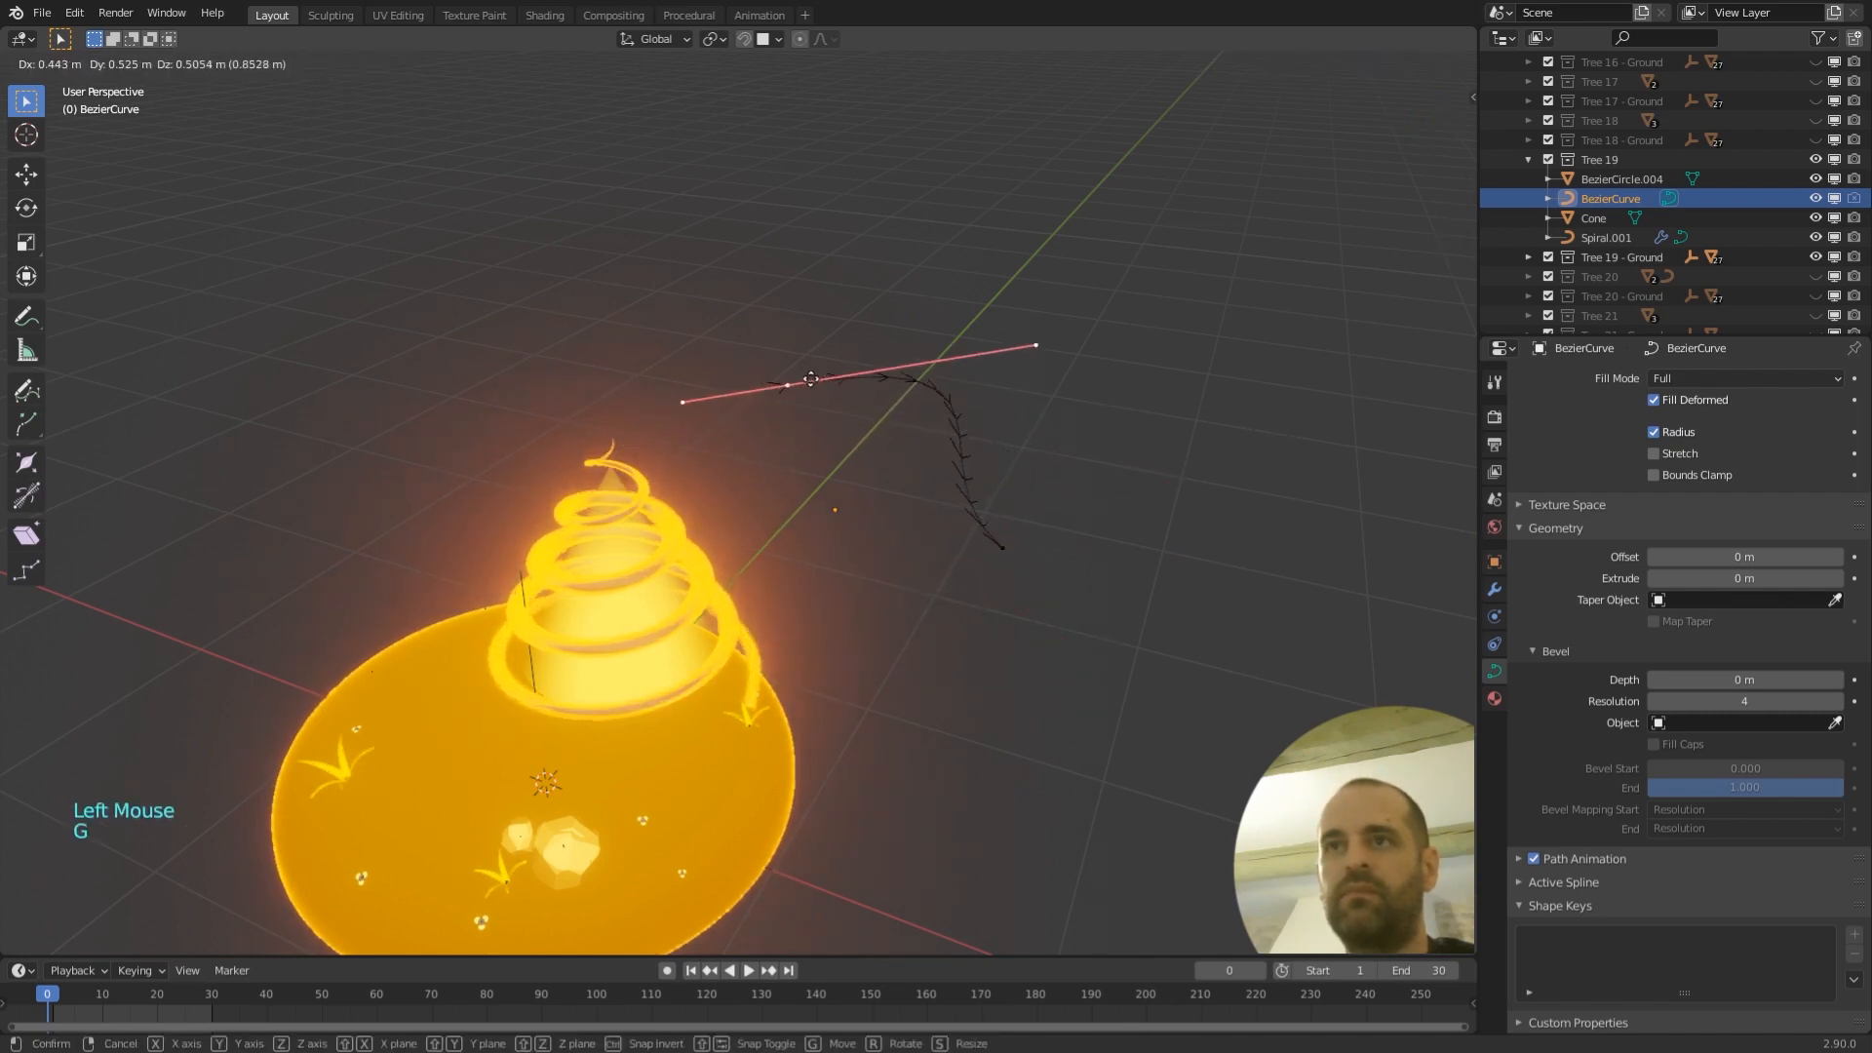
right_click(820, 384)
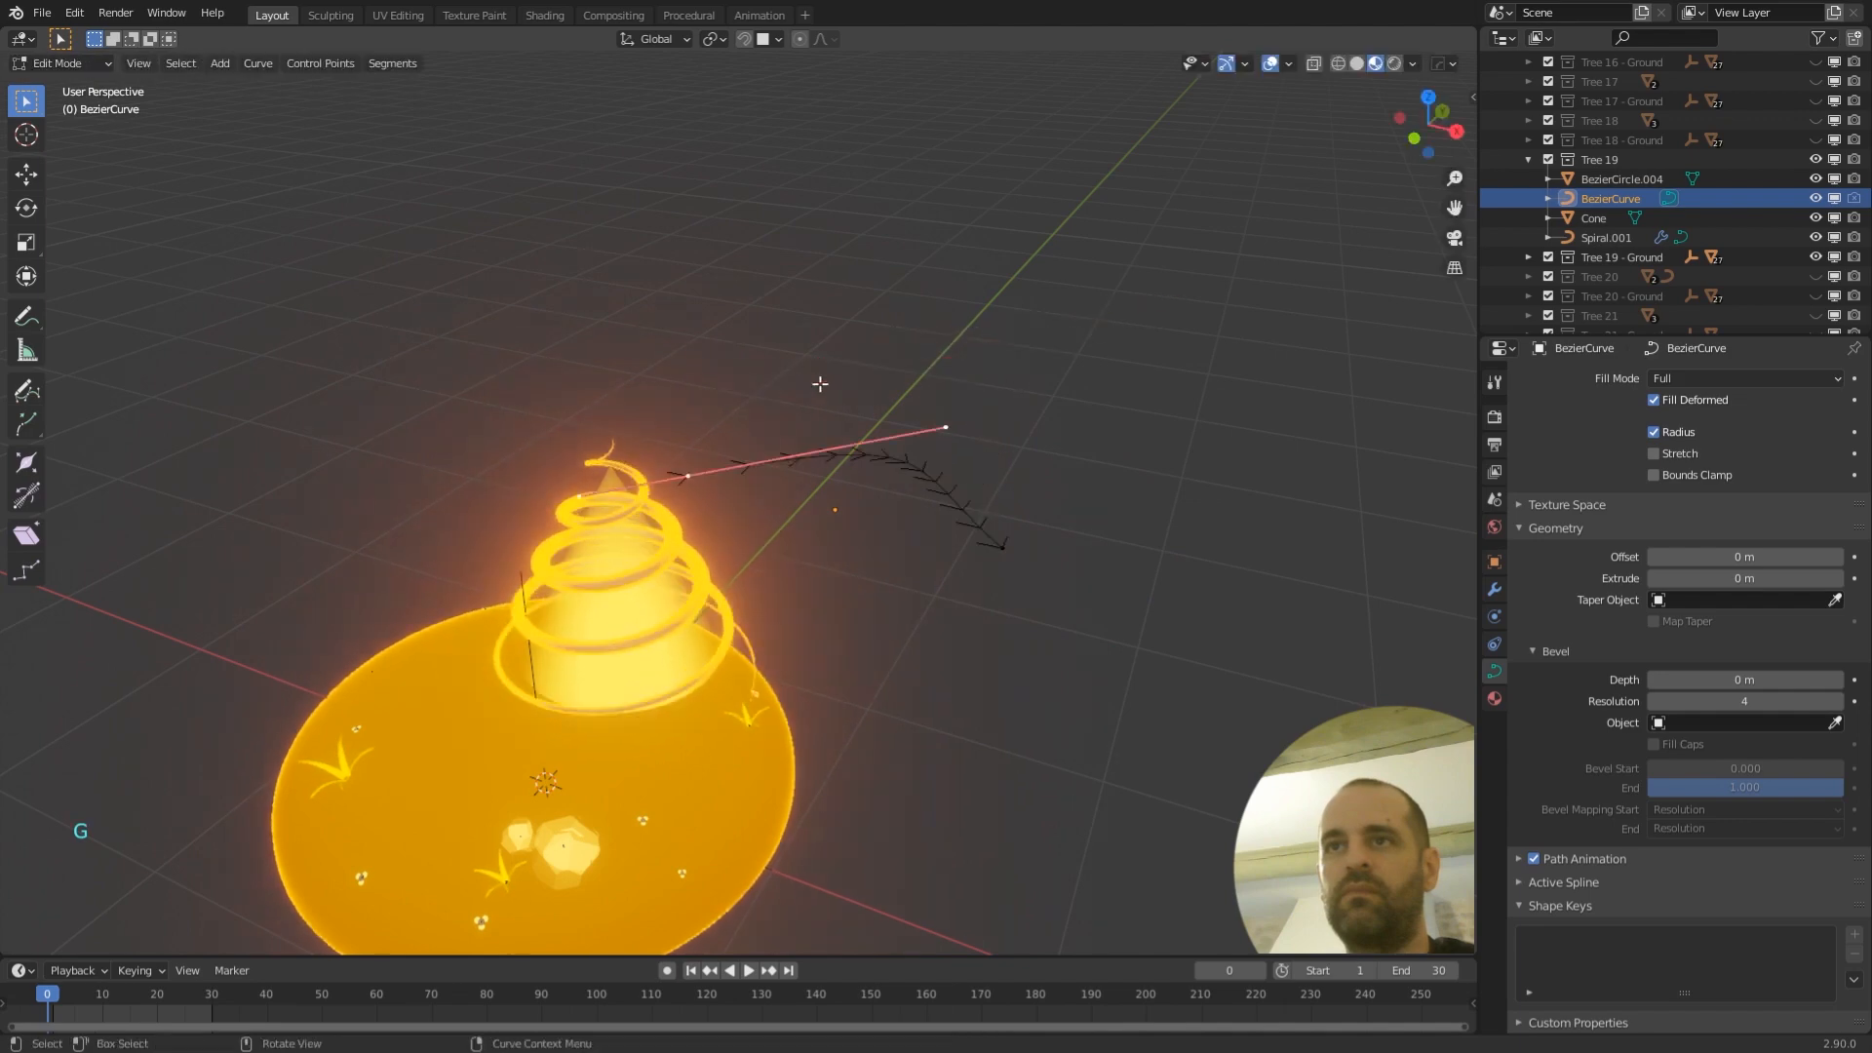
key("Tab")
- Reselect Tree 19's spiral curve and try out the End value in its Bevel settings
left_click(911, 608)
middle_click_drag(926, 606, 963, 546)
left_click(753, 582)
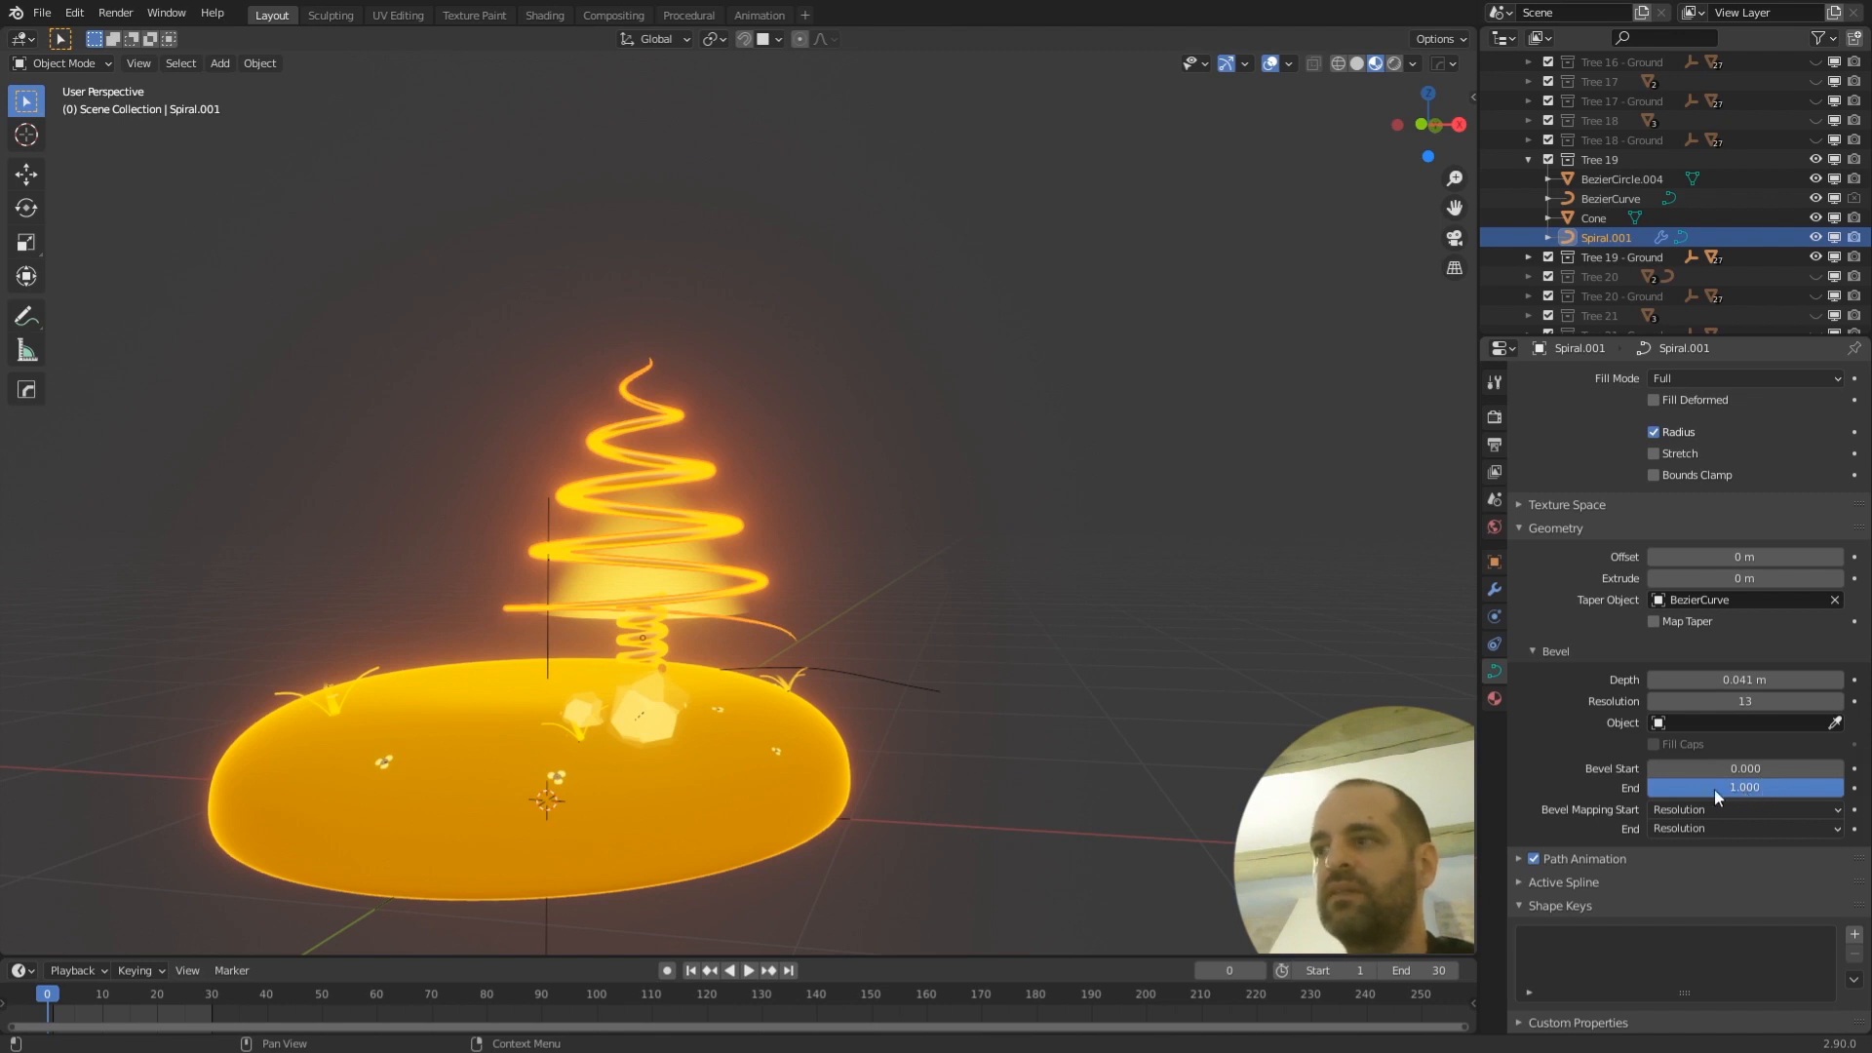
middle_click_drag(1253, 766, 1209, 768)
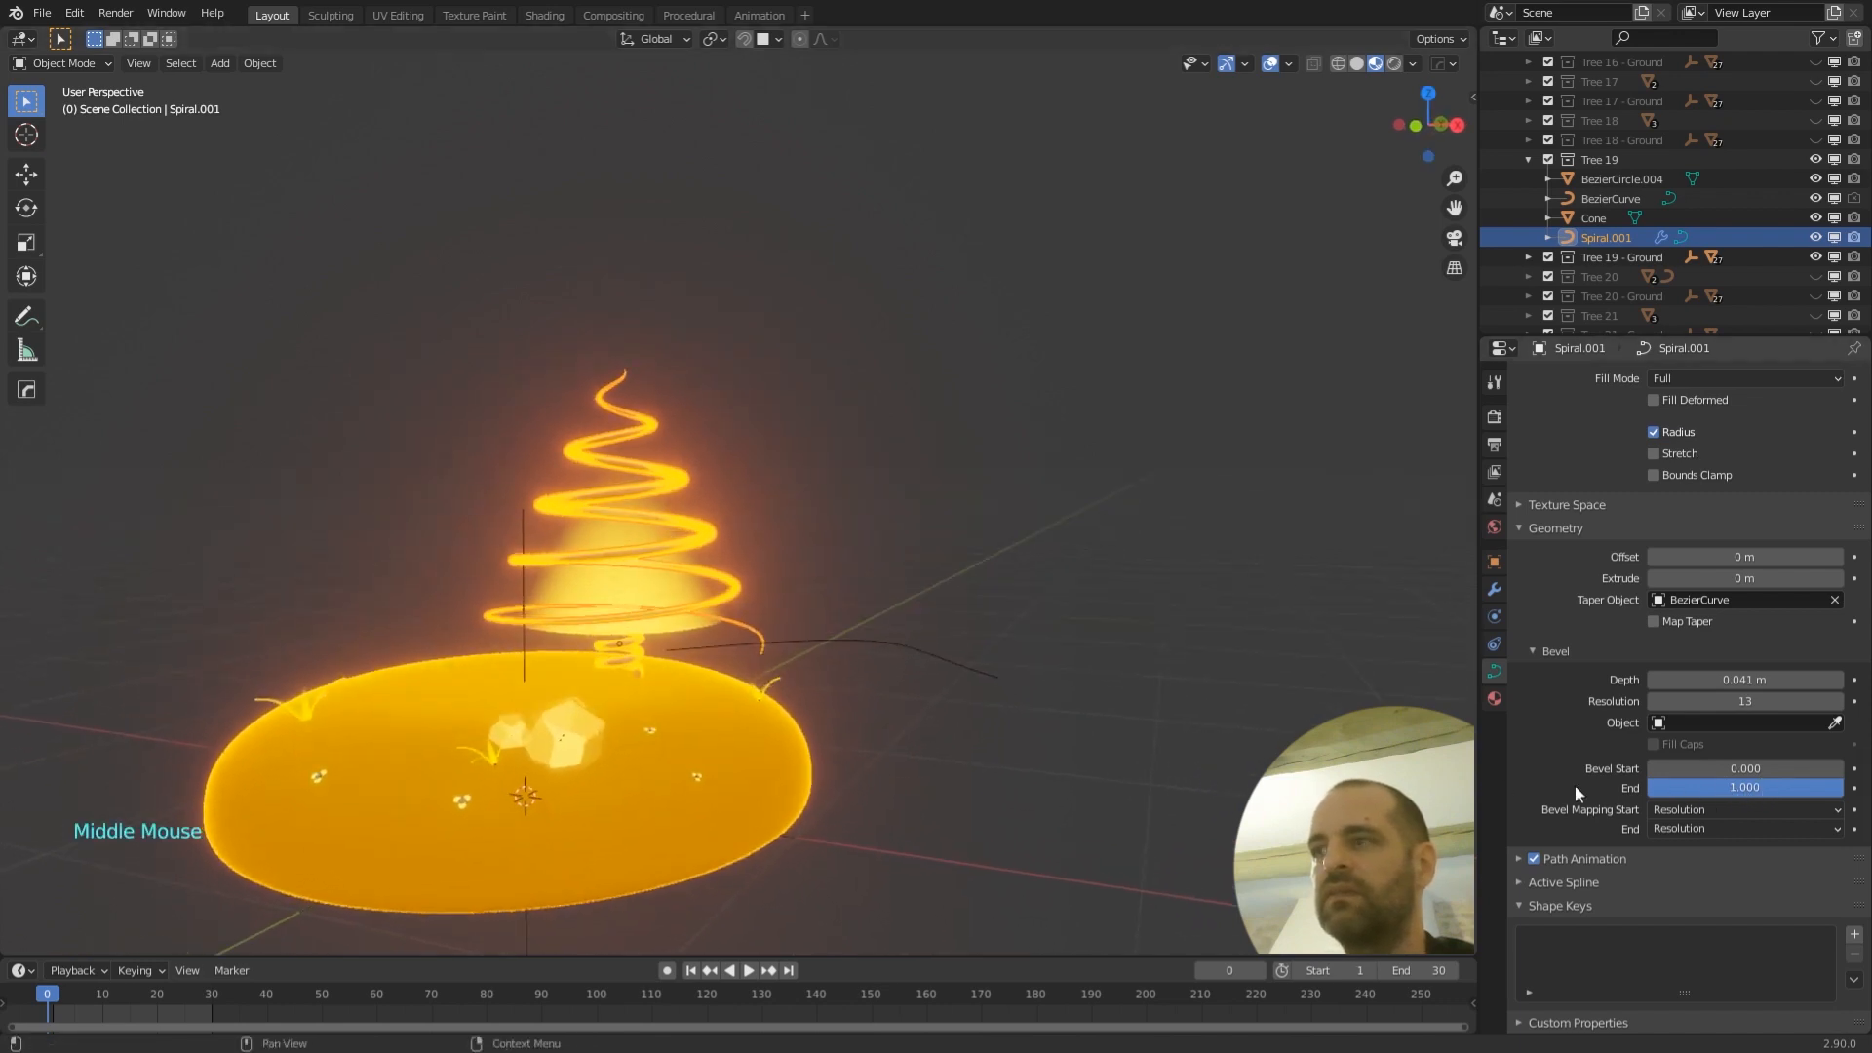
left_click_drag(1730, 790, 1828, 789)
- Select the cone inside the spiral and examine its material's node setup in the Shading workspace
left_click(708, 544)
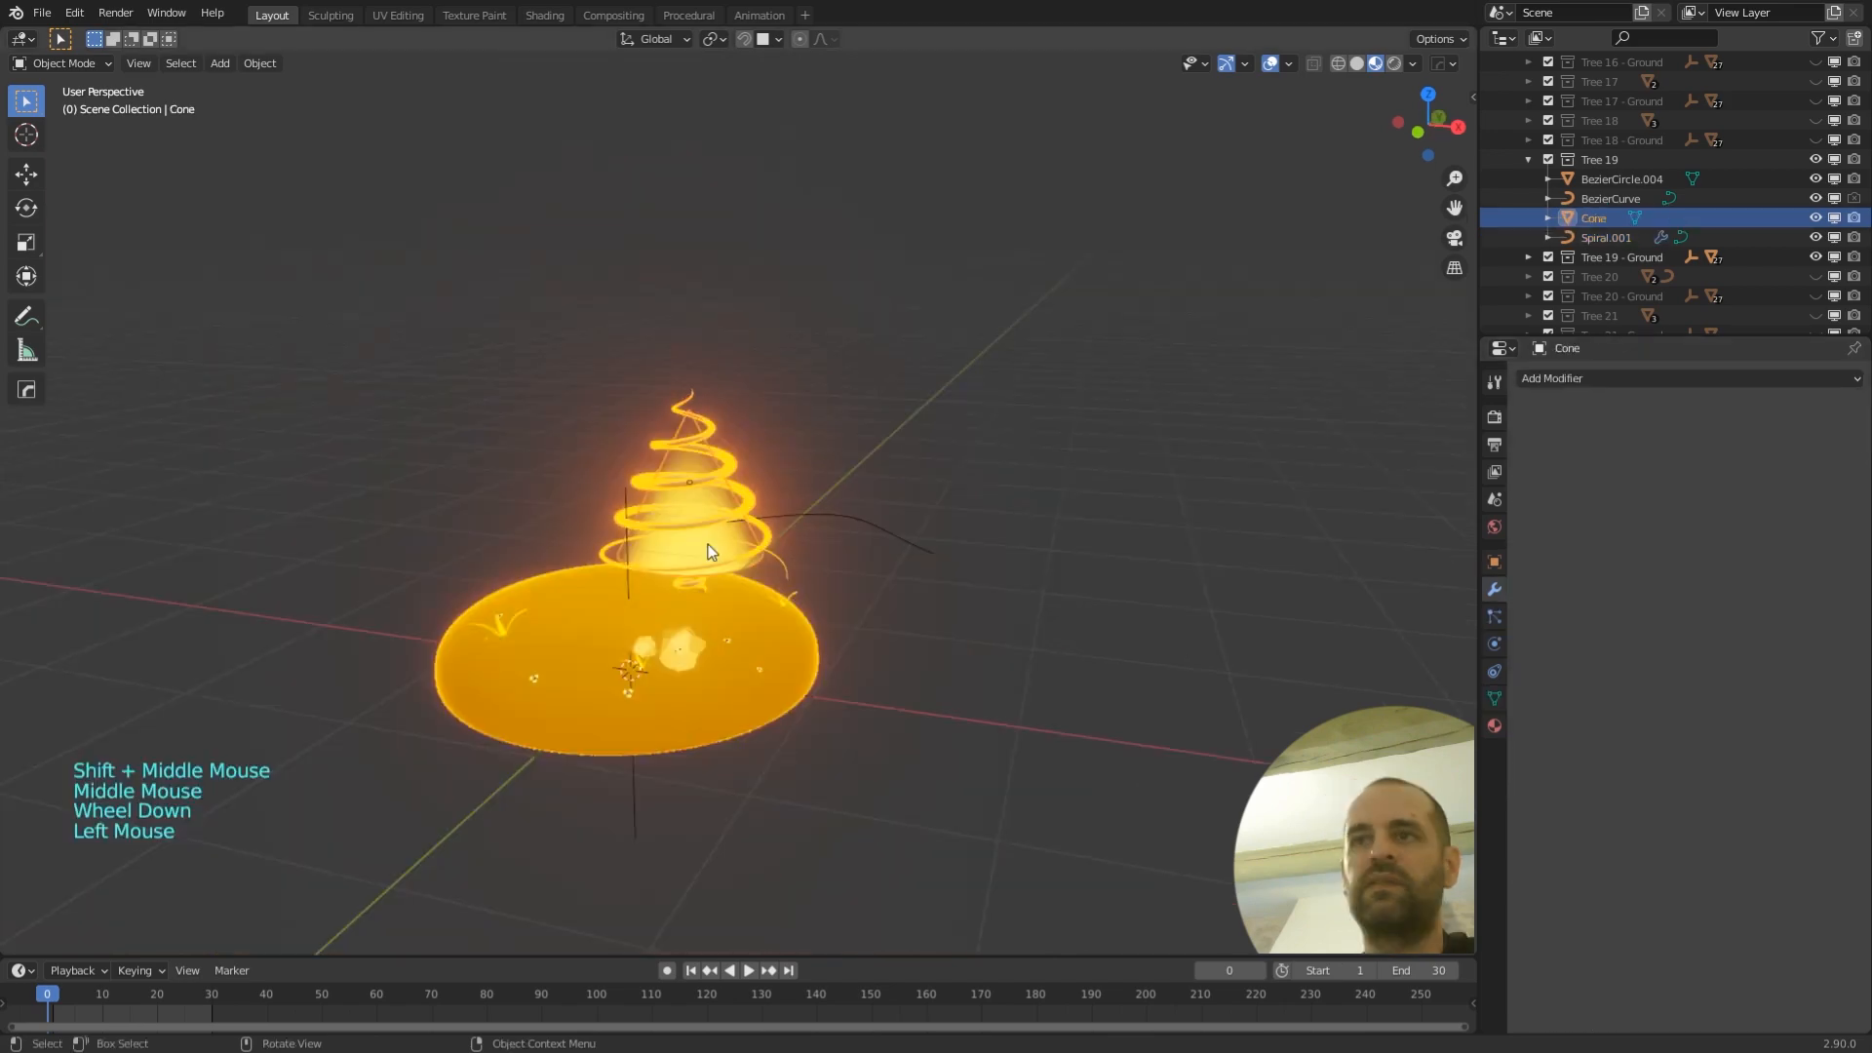
middle_click_drag(804, 663, 745, 607)
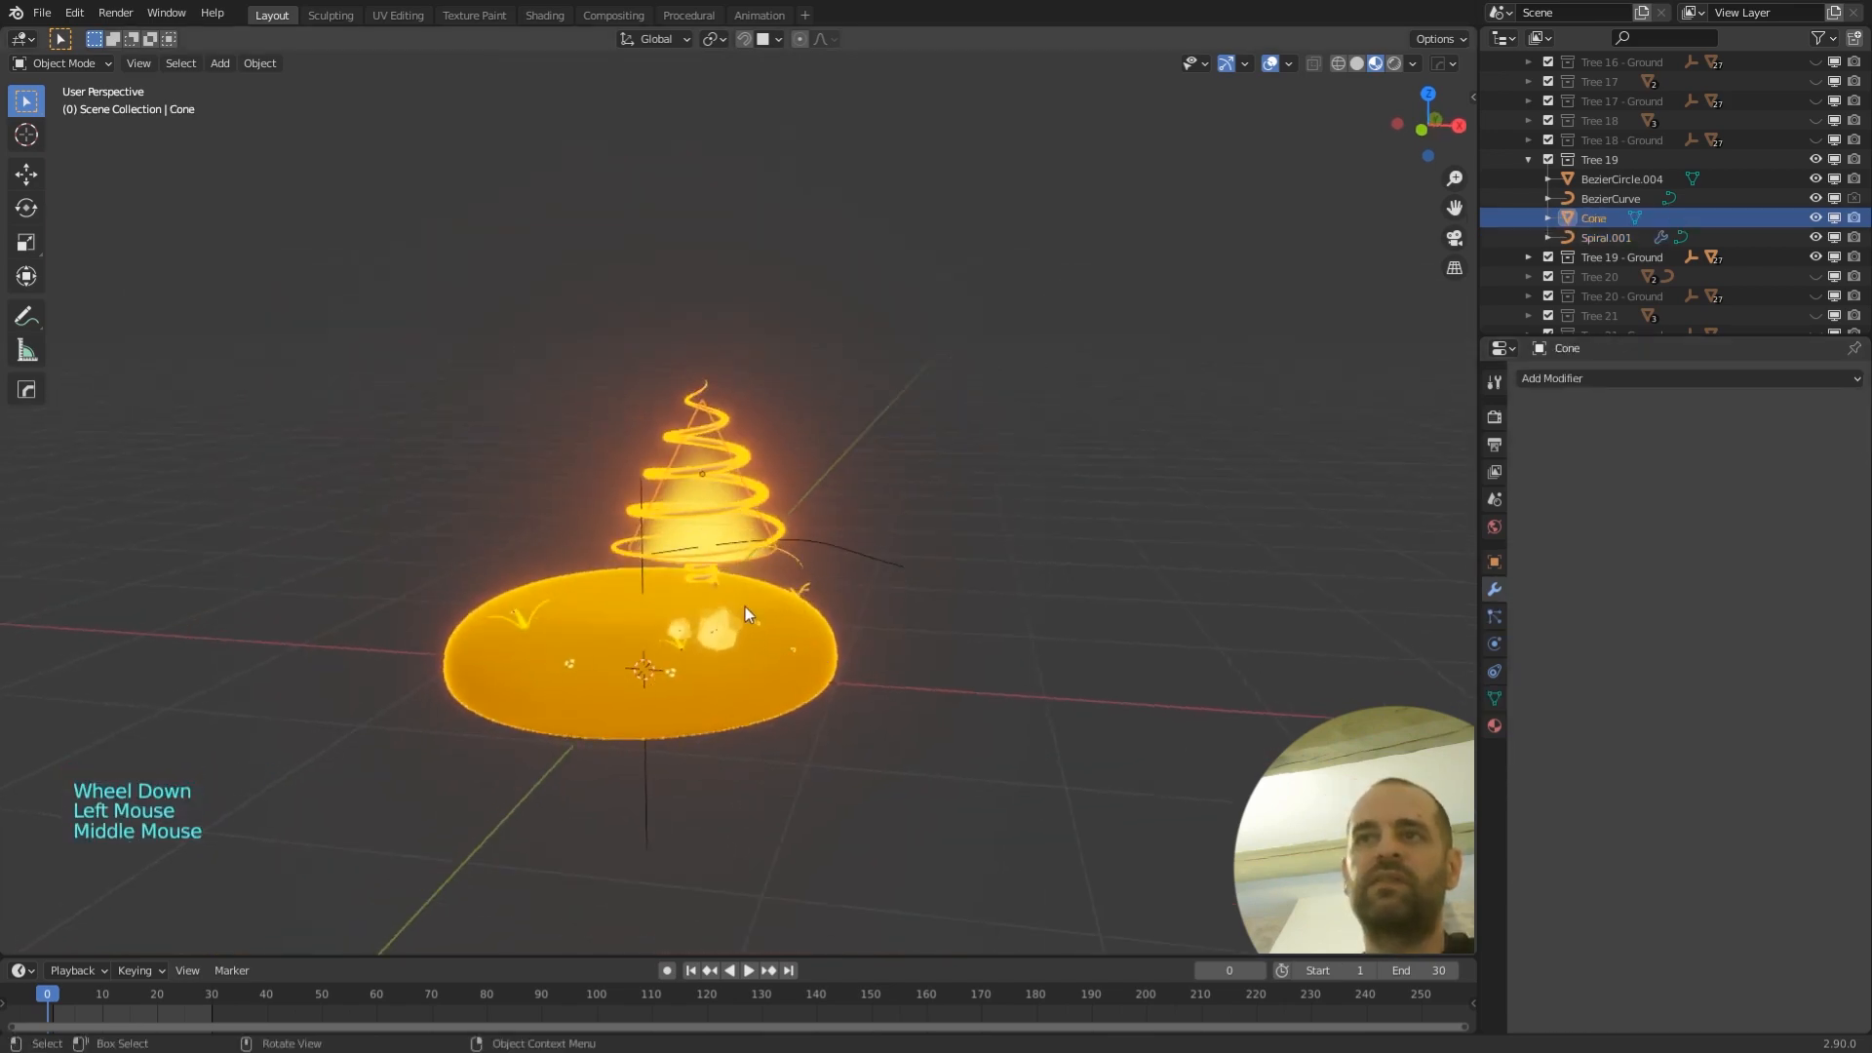
scroll(692, 535, "up", 3)
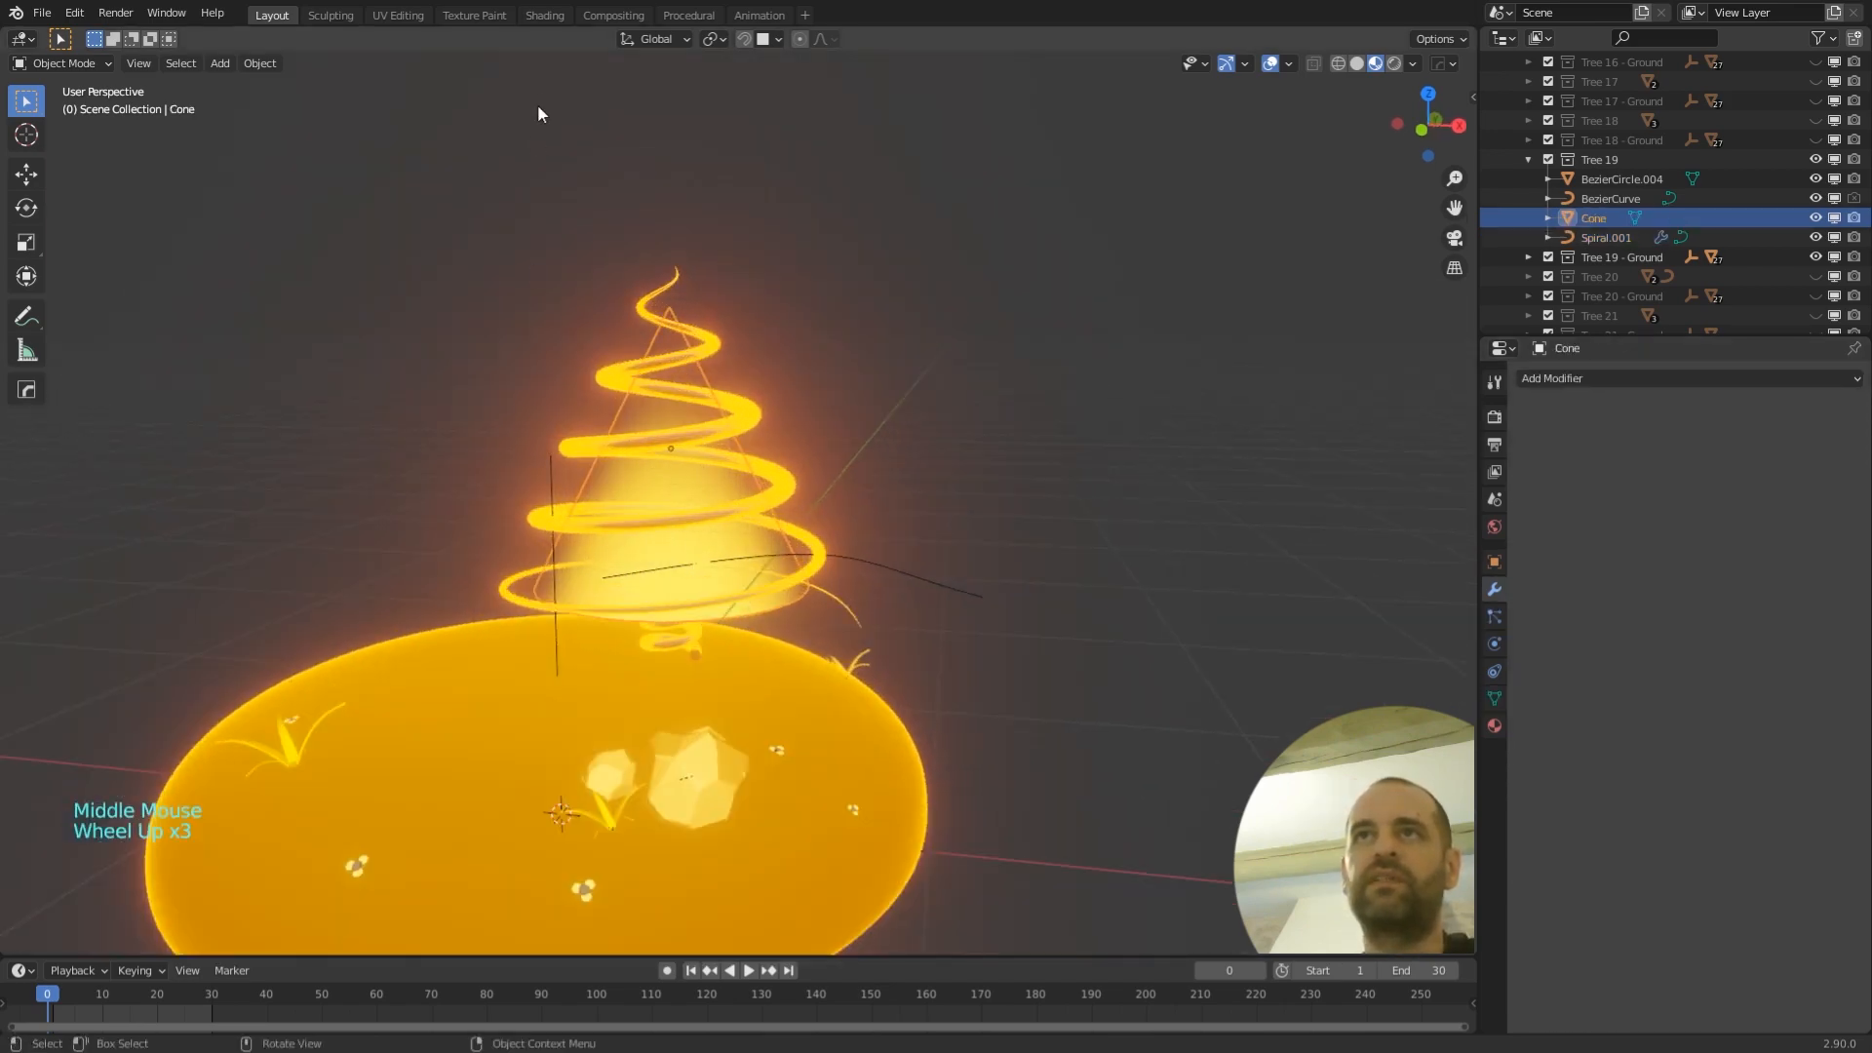
left_click(544, 15)
middle_click_drag(810, 546, 856, 528)
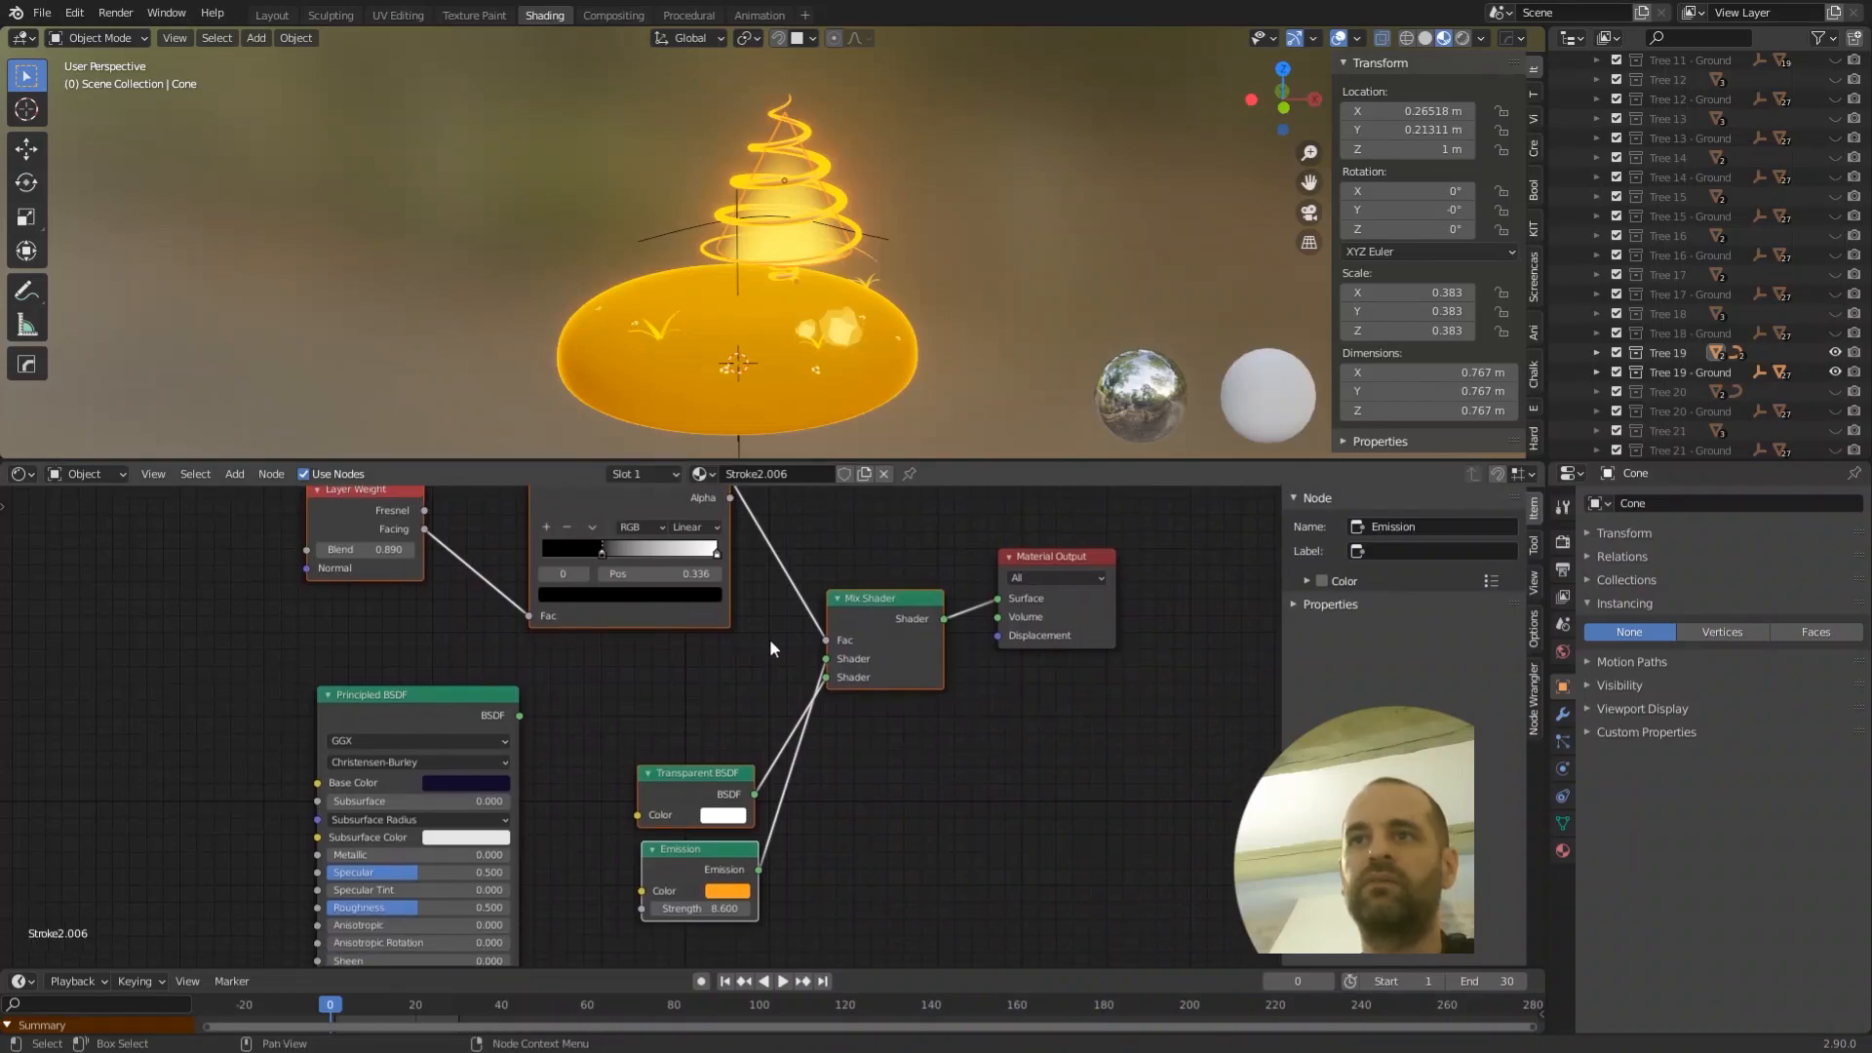
middle_click_drag(769, 640, 749, 735)
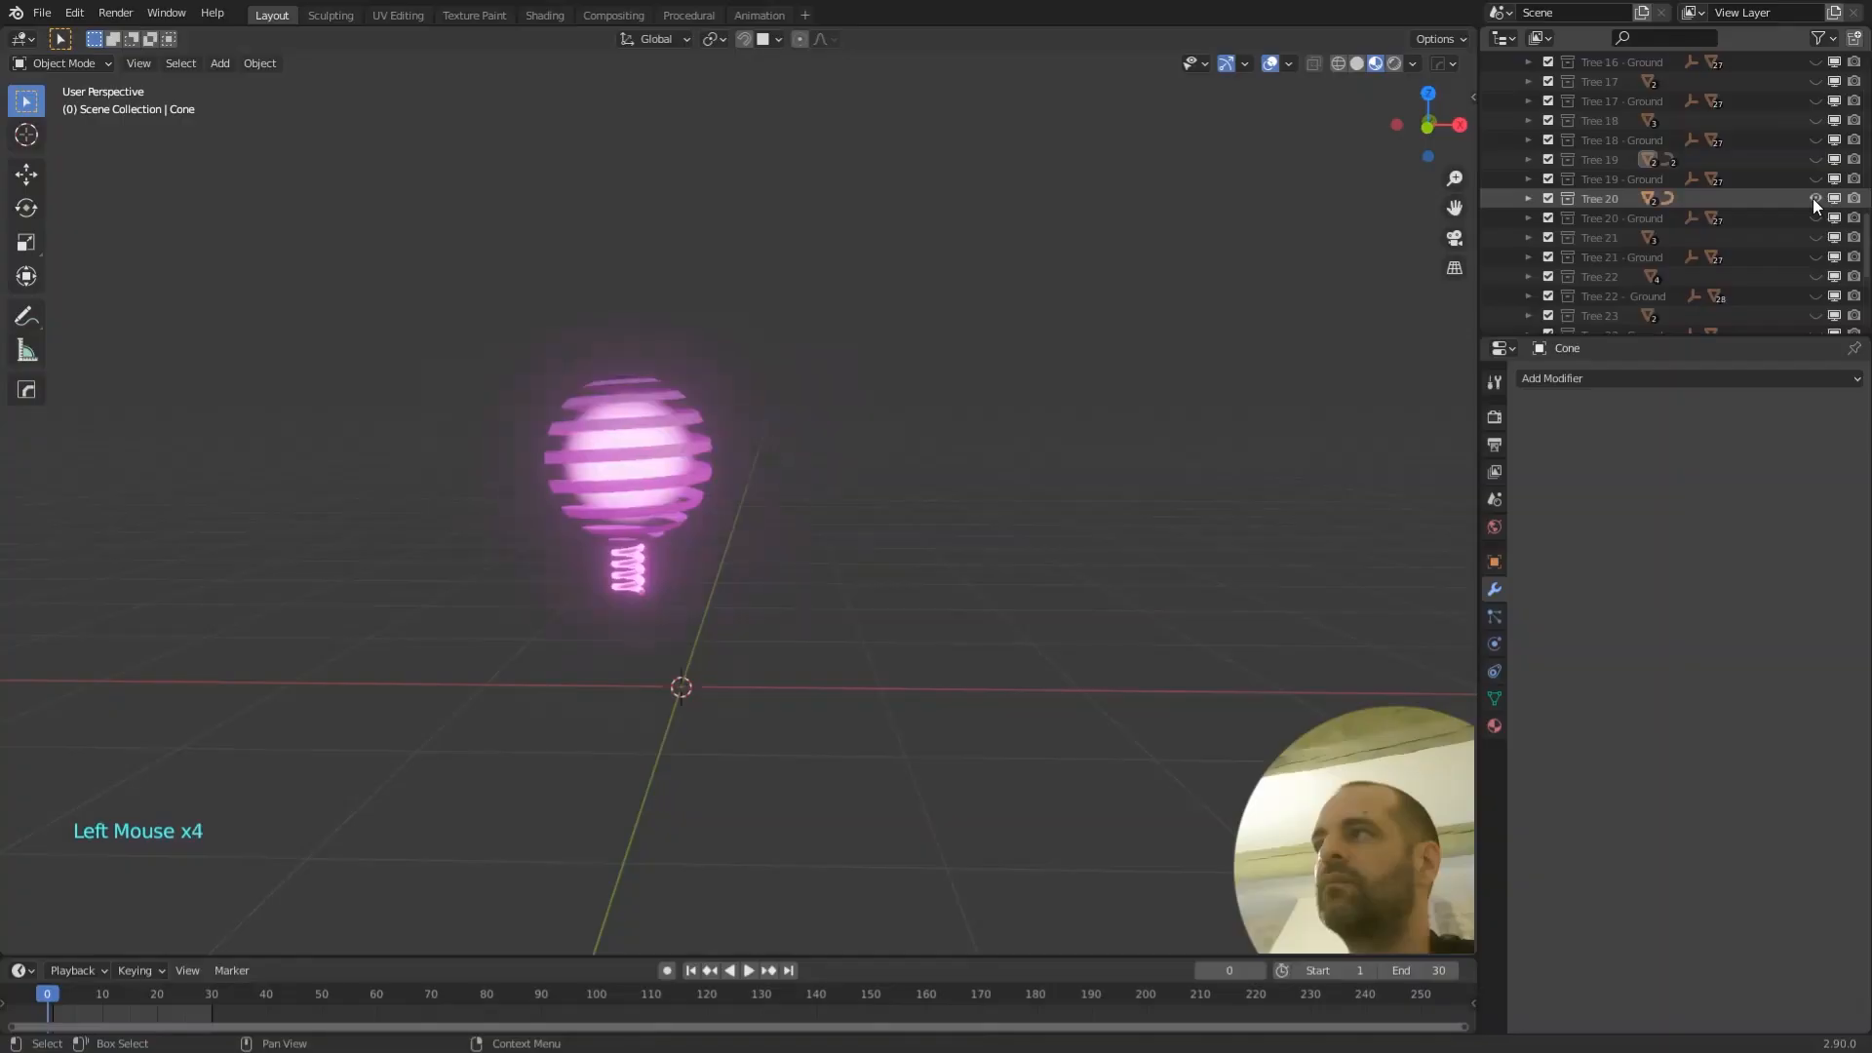
- Return to the Layout workspace, show only the Tree 20 and Tree 20 - Ground collections, and select the spiral around the glowing sphere
left_click(1816, 219)
scroll(827, 552, "up", 3)
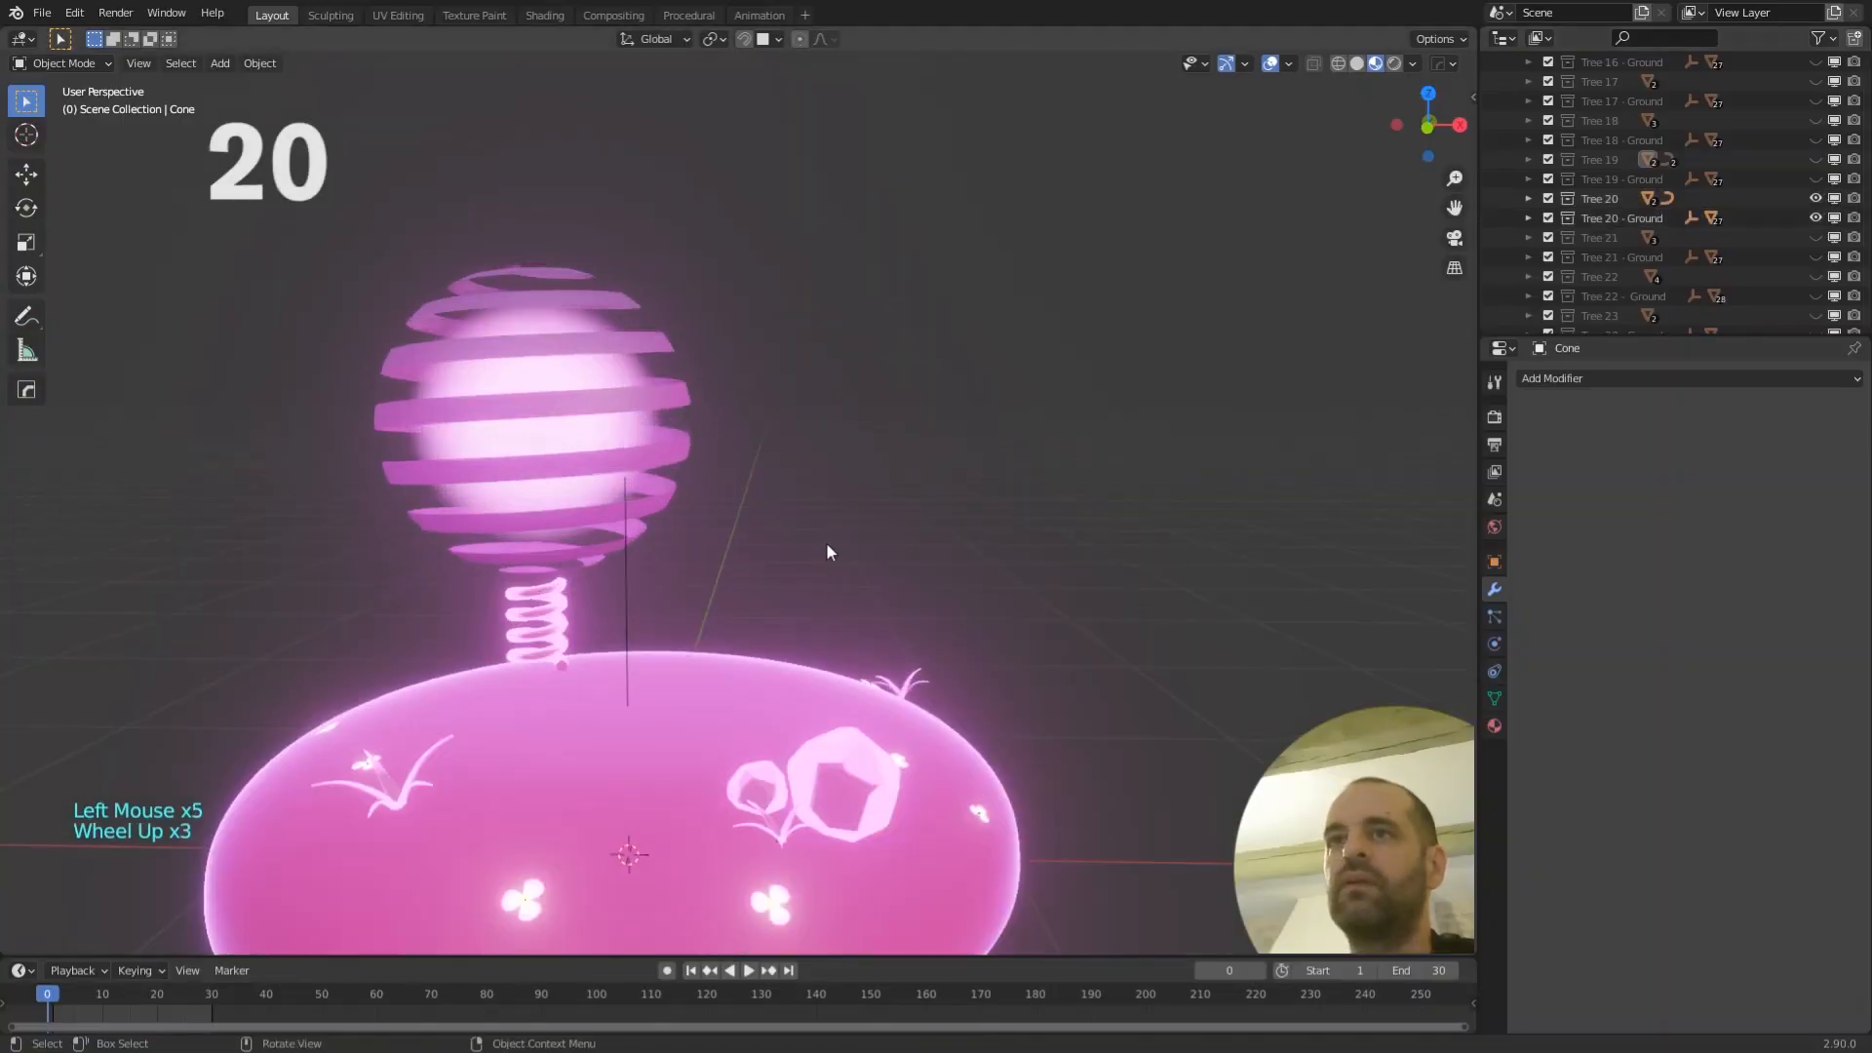
left_click(671, 444)
middle_click_drag(737, 506, 881, 481)
scroll(756, 528, "down", 1)
scroll(881, 481, "up", 1)
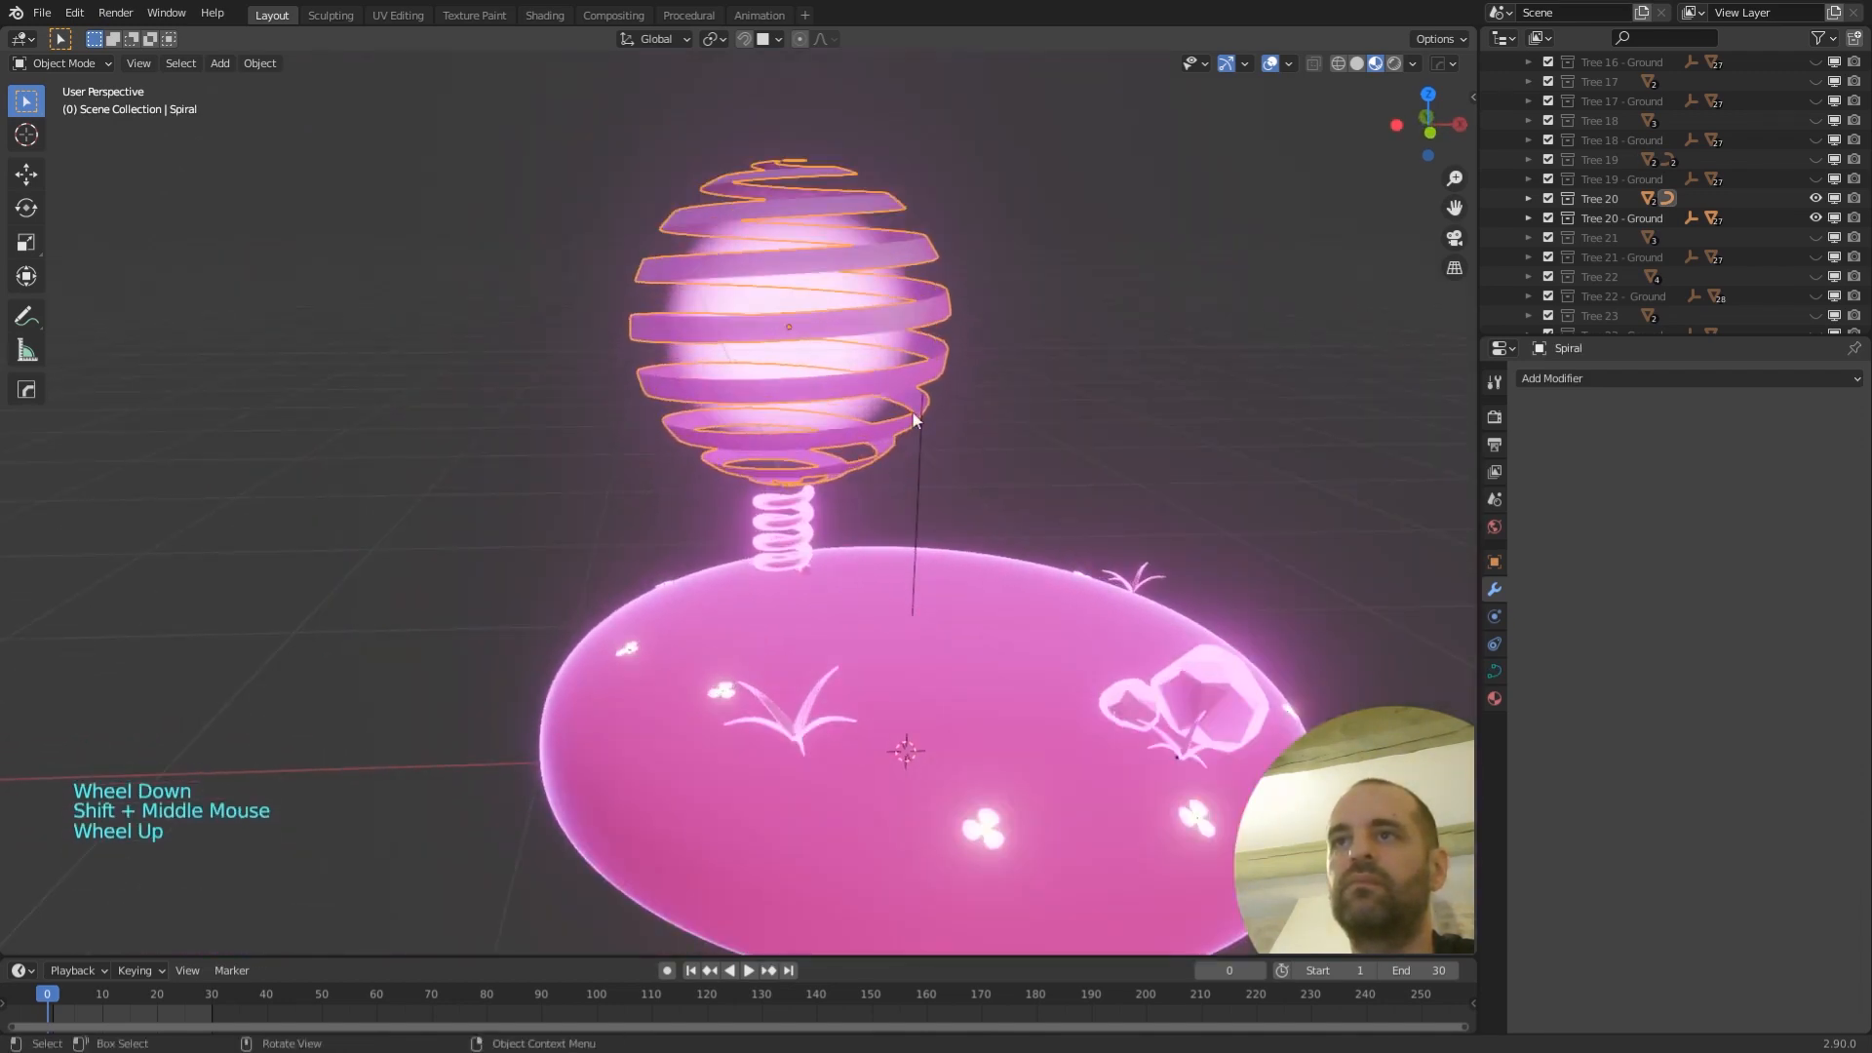
middle_click_drag(1084, 395, 1061, 405)
scroll(1053, 493, "down", 3)
middle_click_drag(1053, 494, 1078, 594)
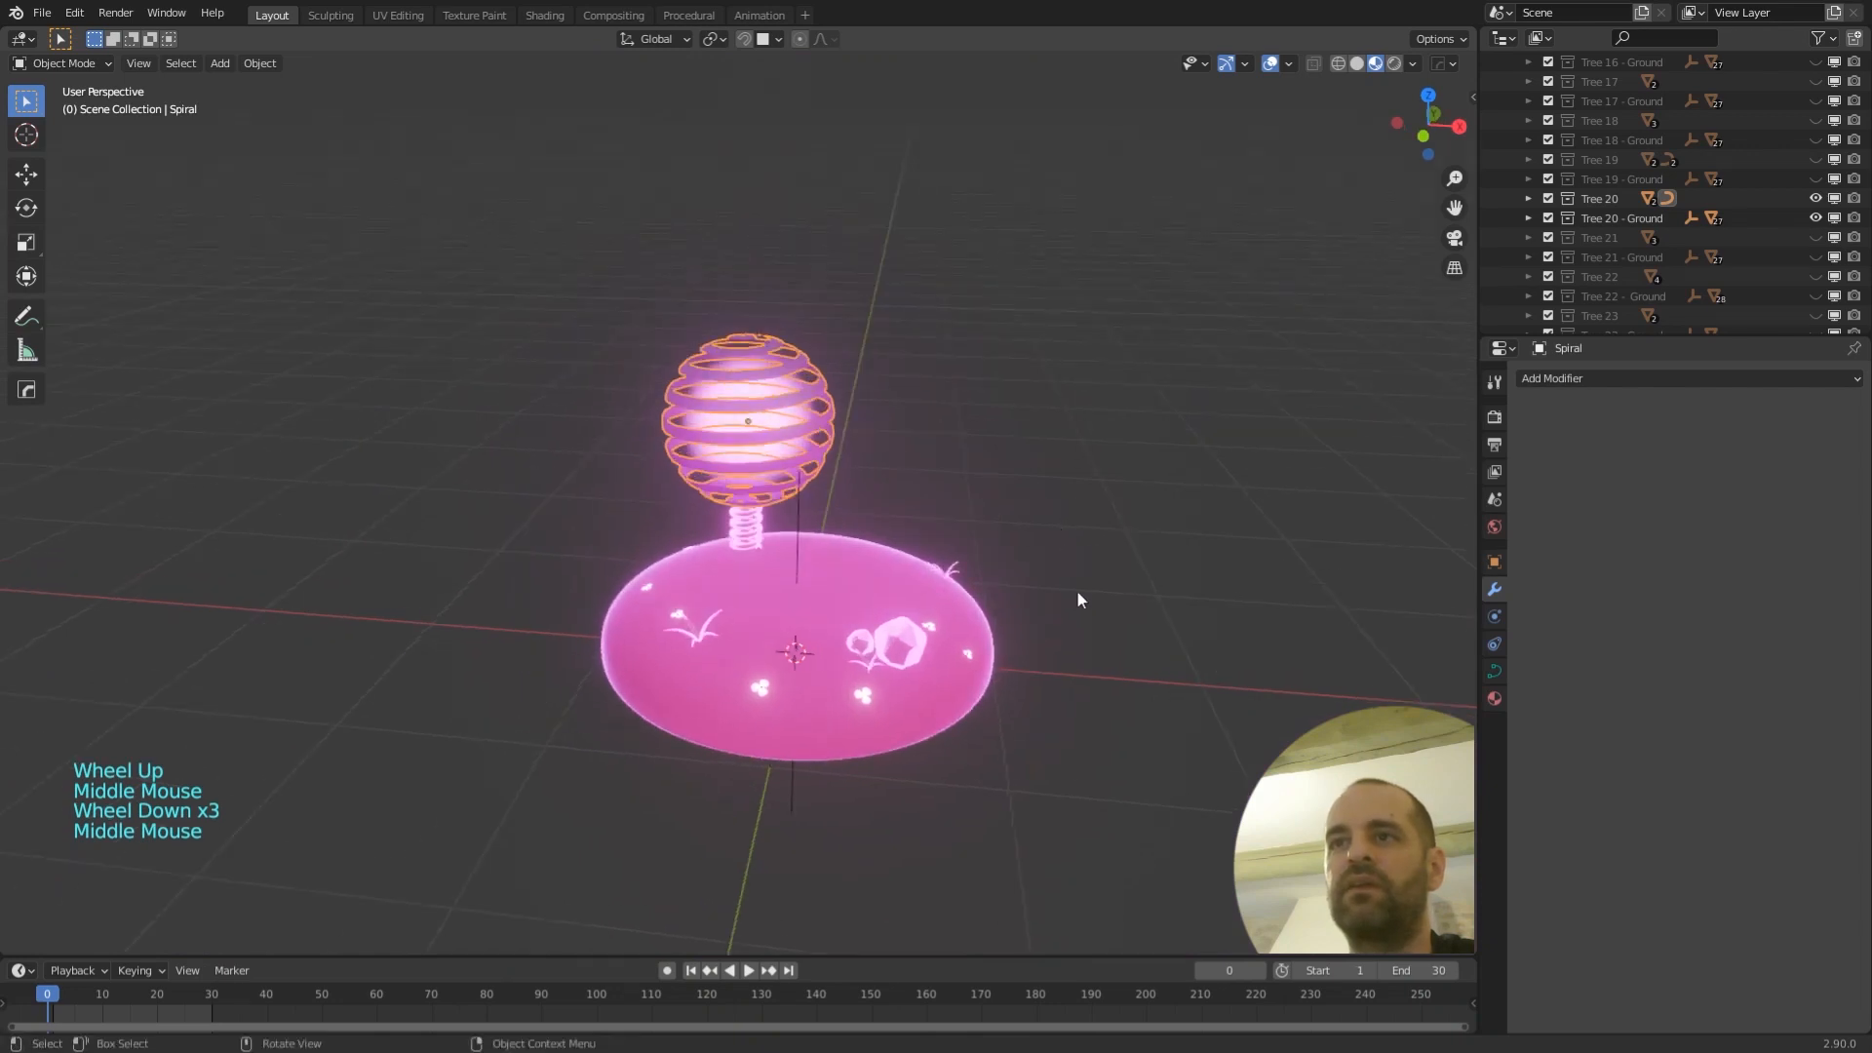
- Deselect the spiral and look up the spherical type among the curve spirals that can be added, without adding one
left_click(1110, 710)
key("shift+a")
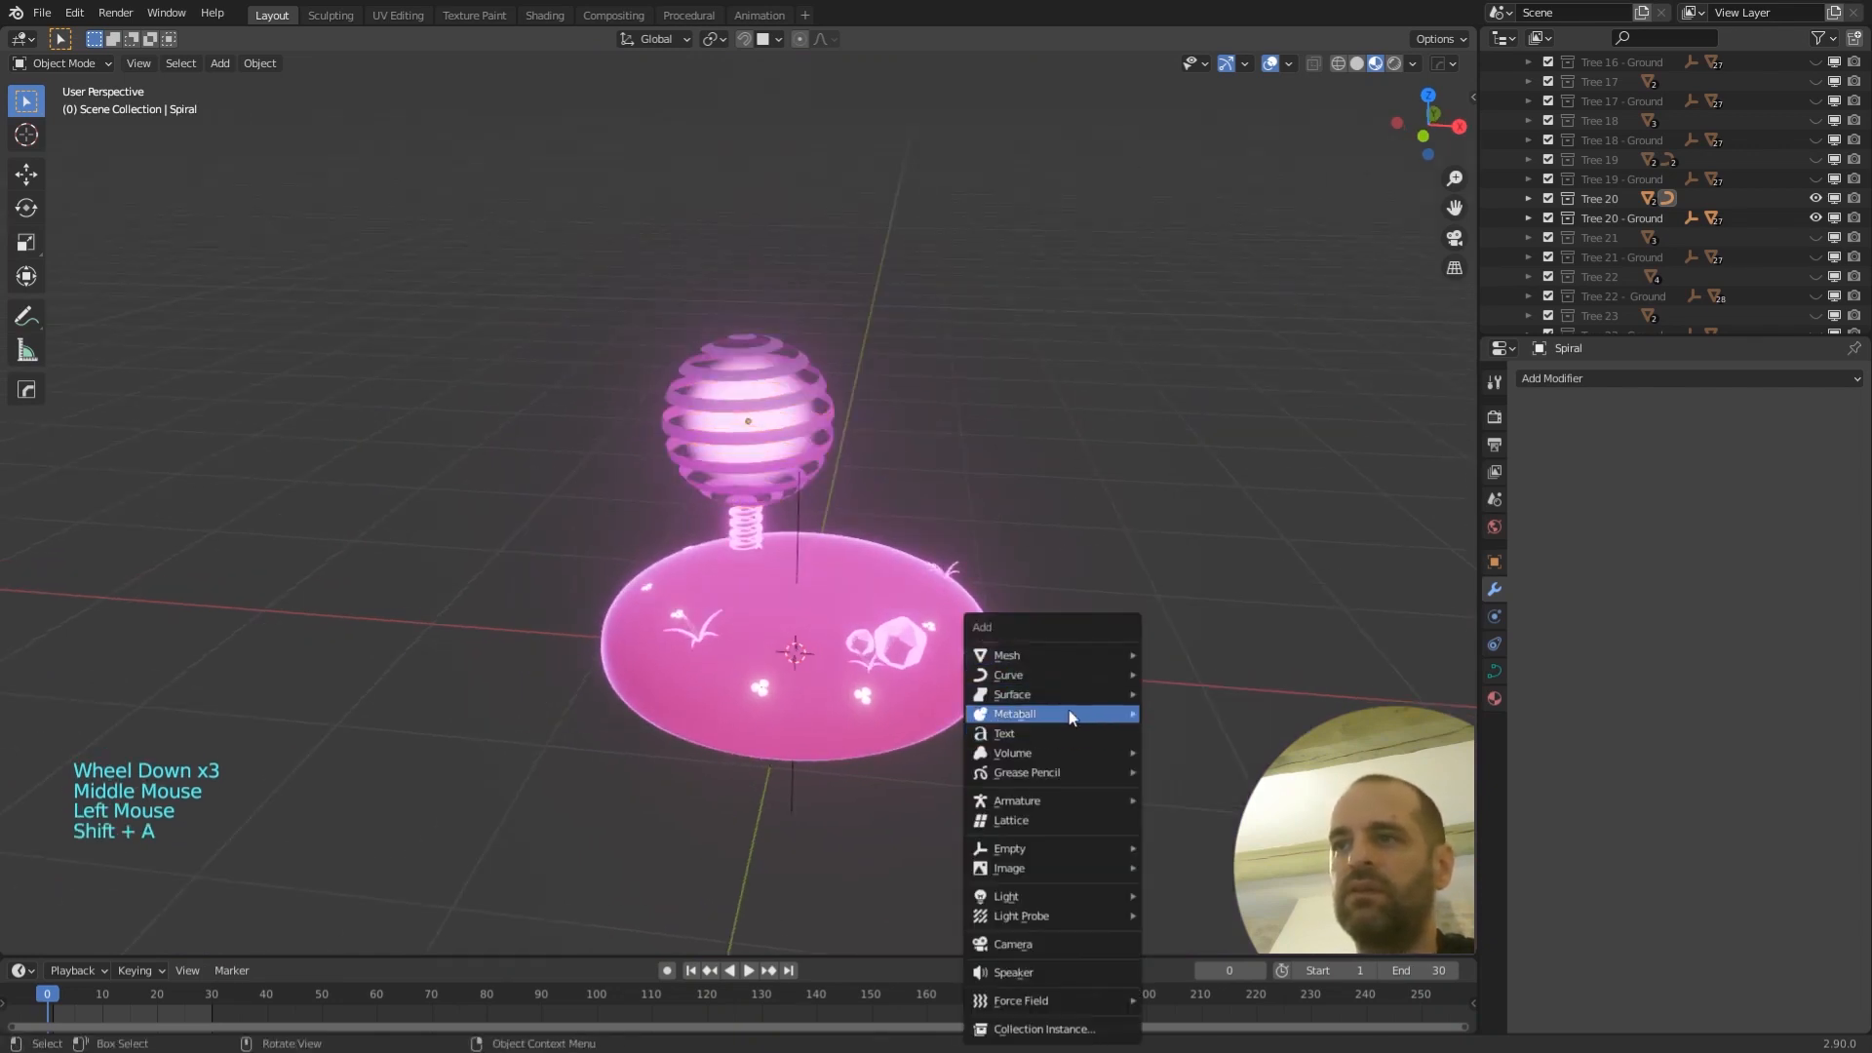
mouse_move(1066, 683)
mouse_move(1308, 618)
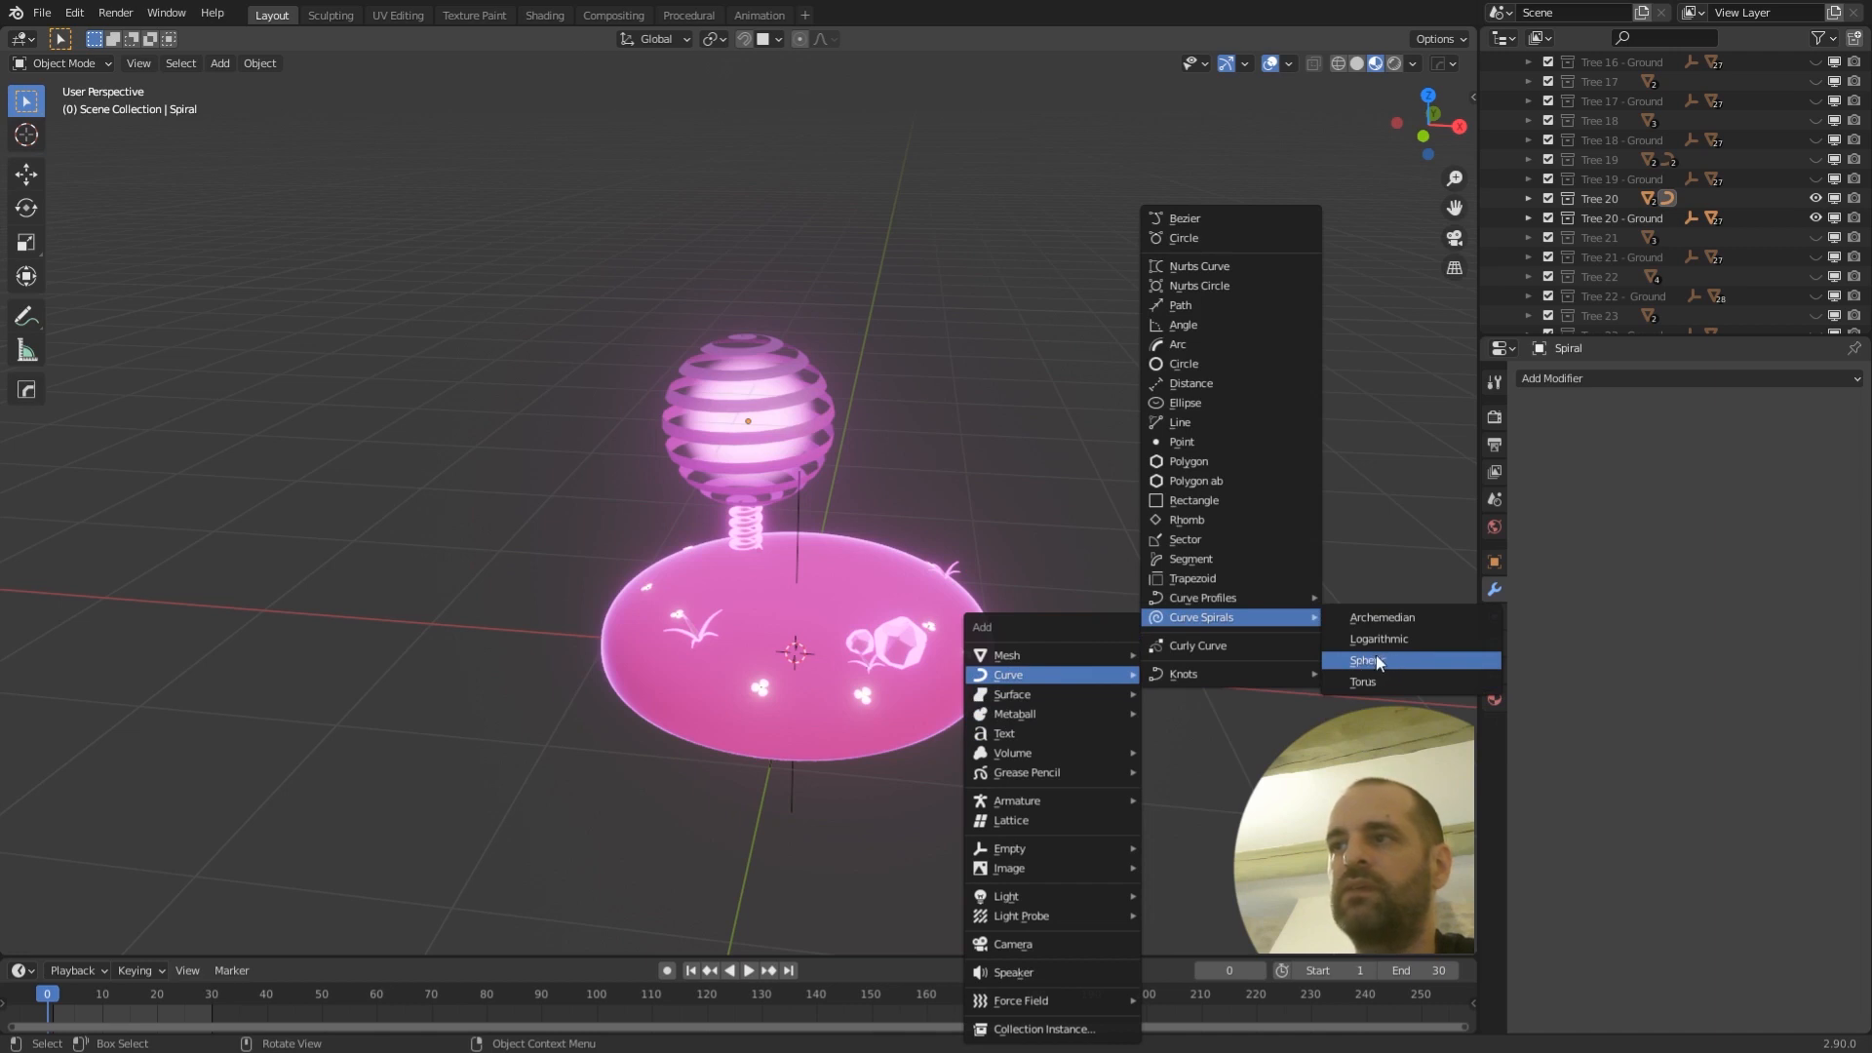
mouse_move(866, 437)
middle_mouse_down()
mouse_move(899, 366)
mouse_move(977, 389)
mouse_move(841, 424)
middle_mouse_up()
- Select Tree 20's spherical spiral and check the shape, taper and bevel settings in its curve data
left_click(841, 424)
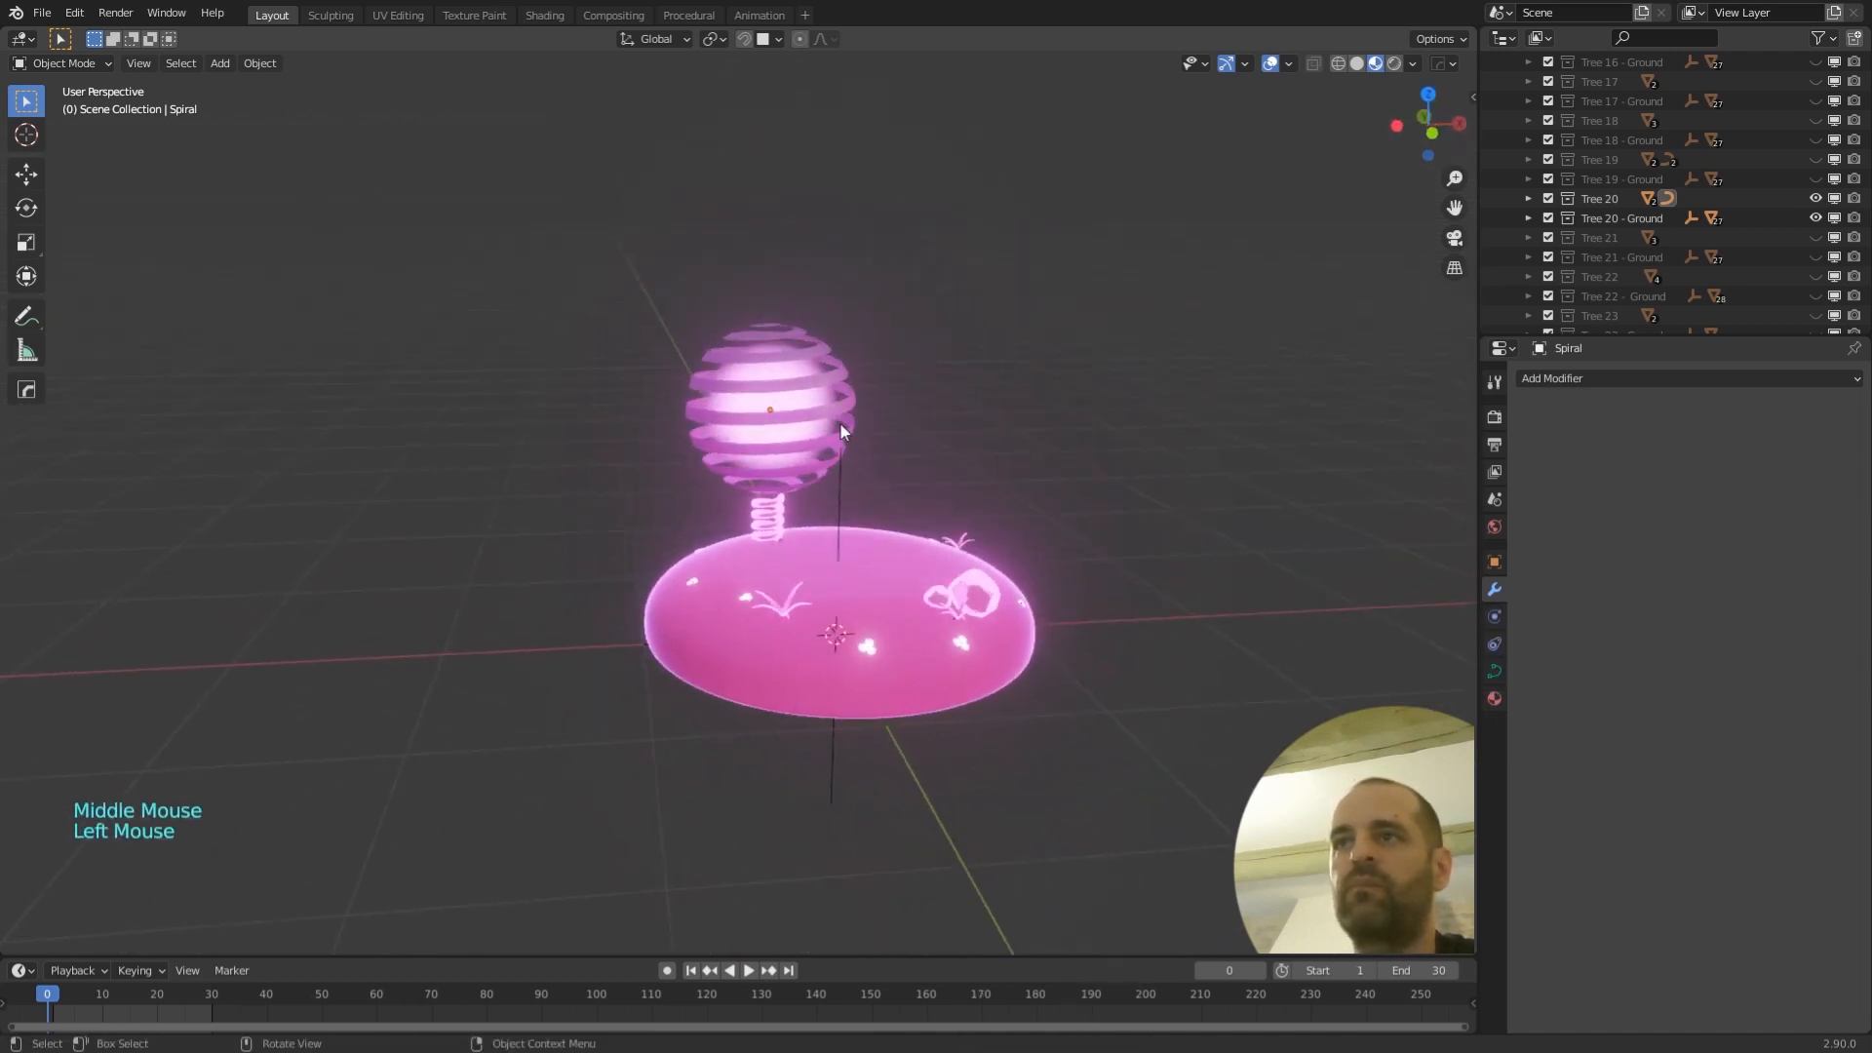
left_click(851, 407)
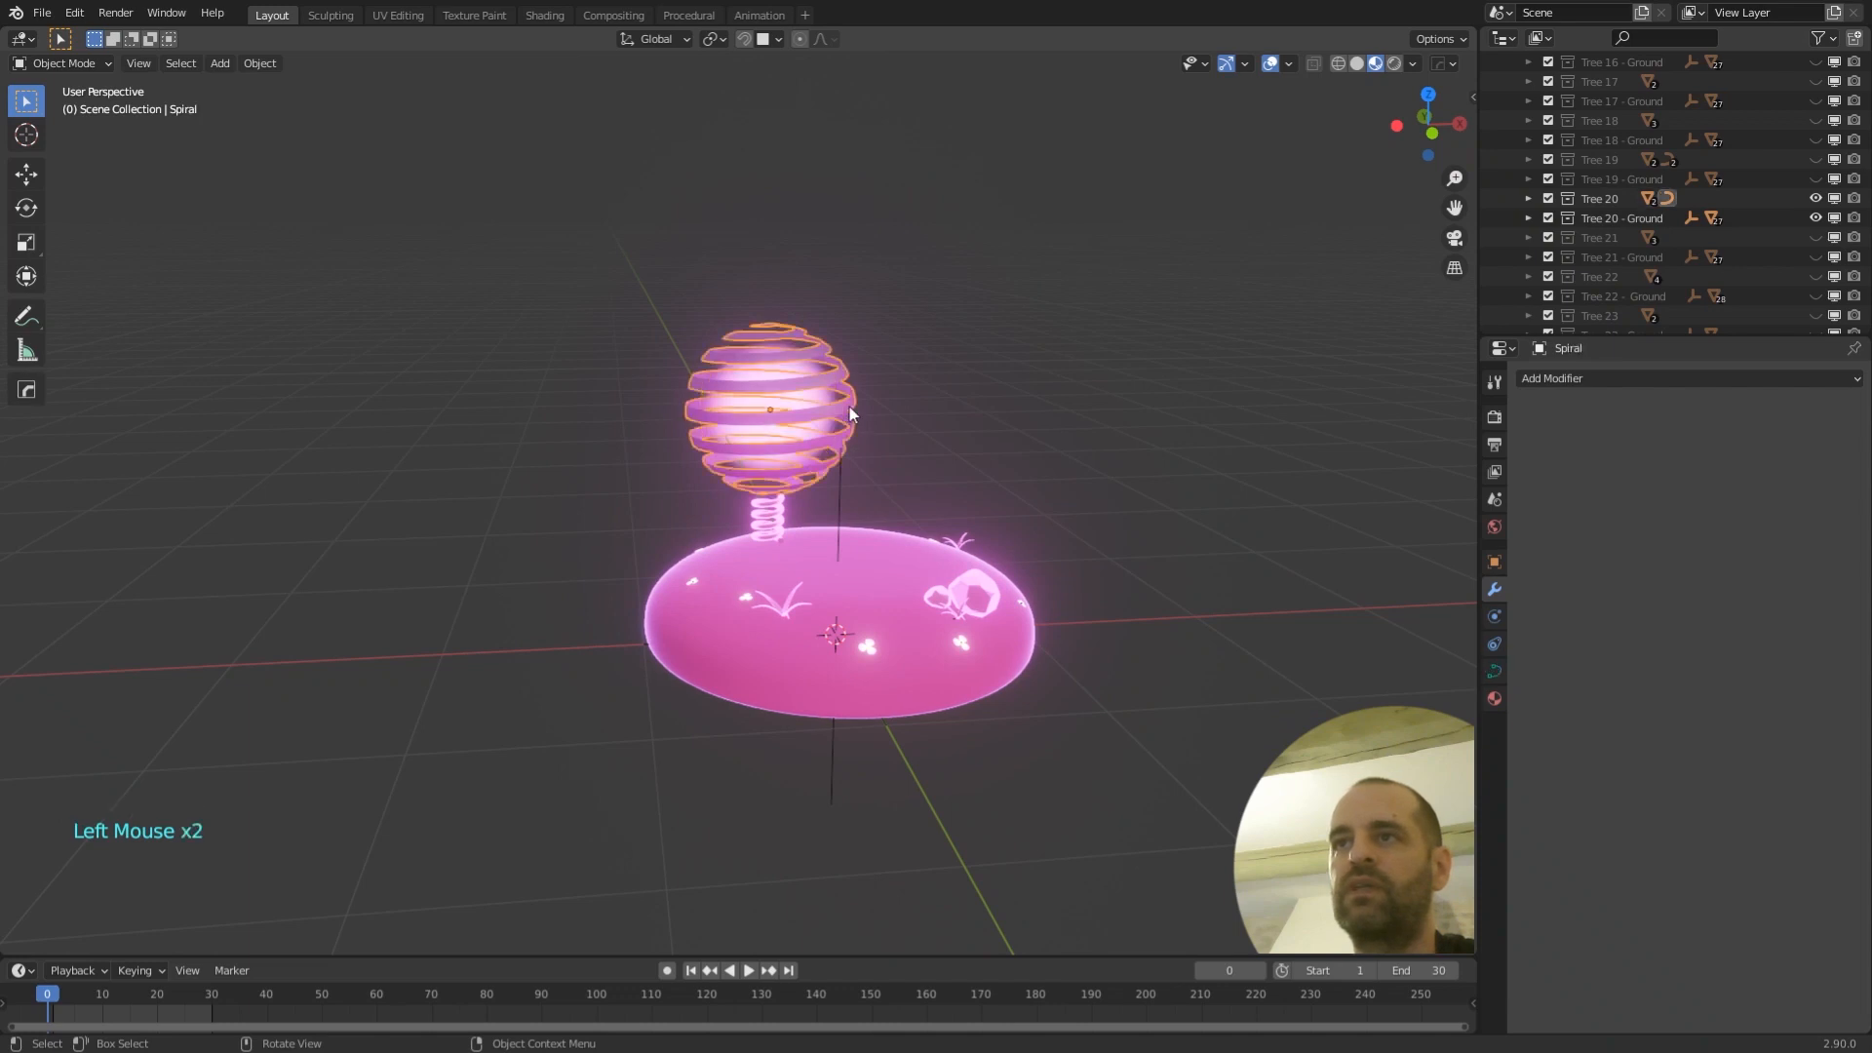
left_click(1494, 672)
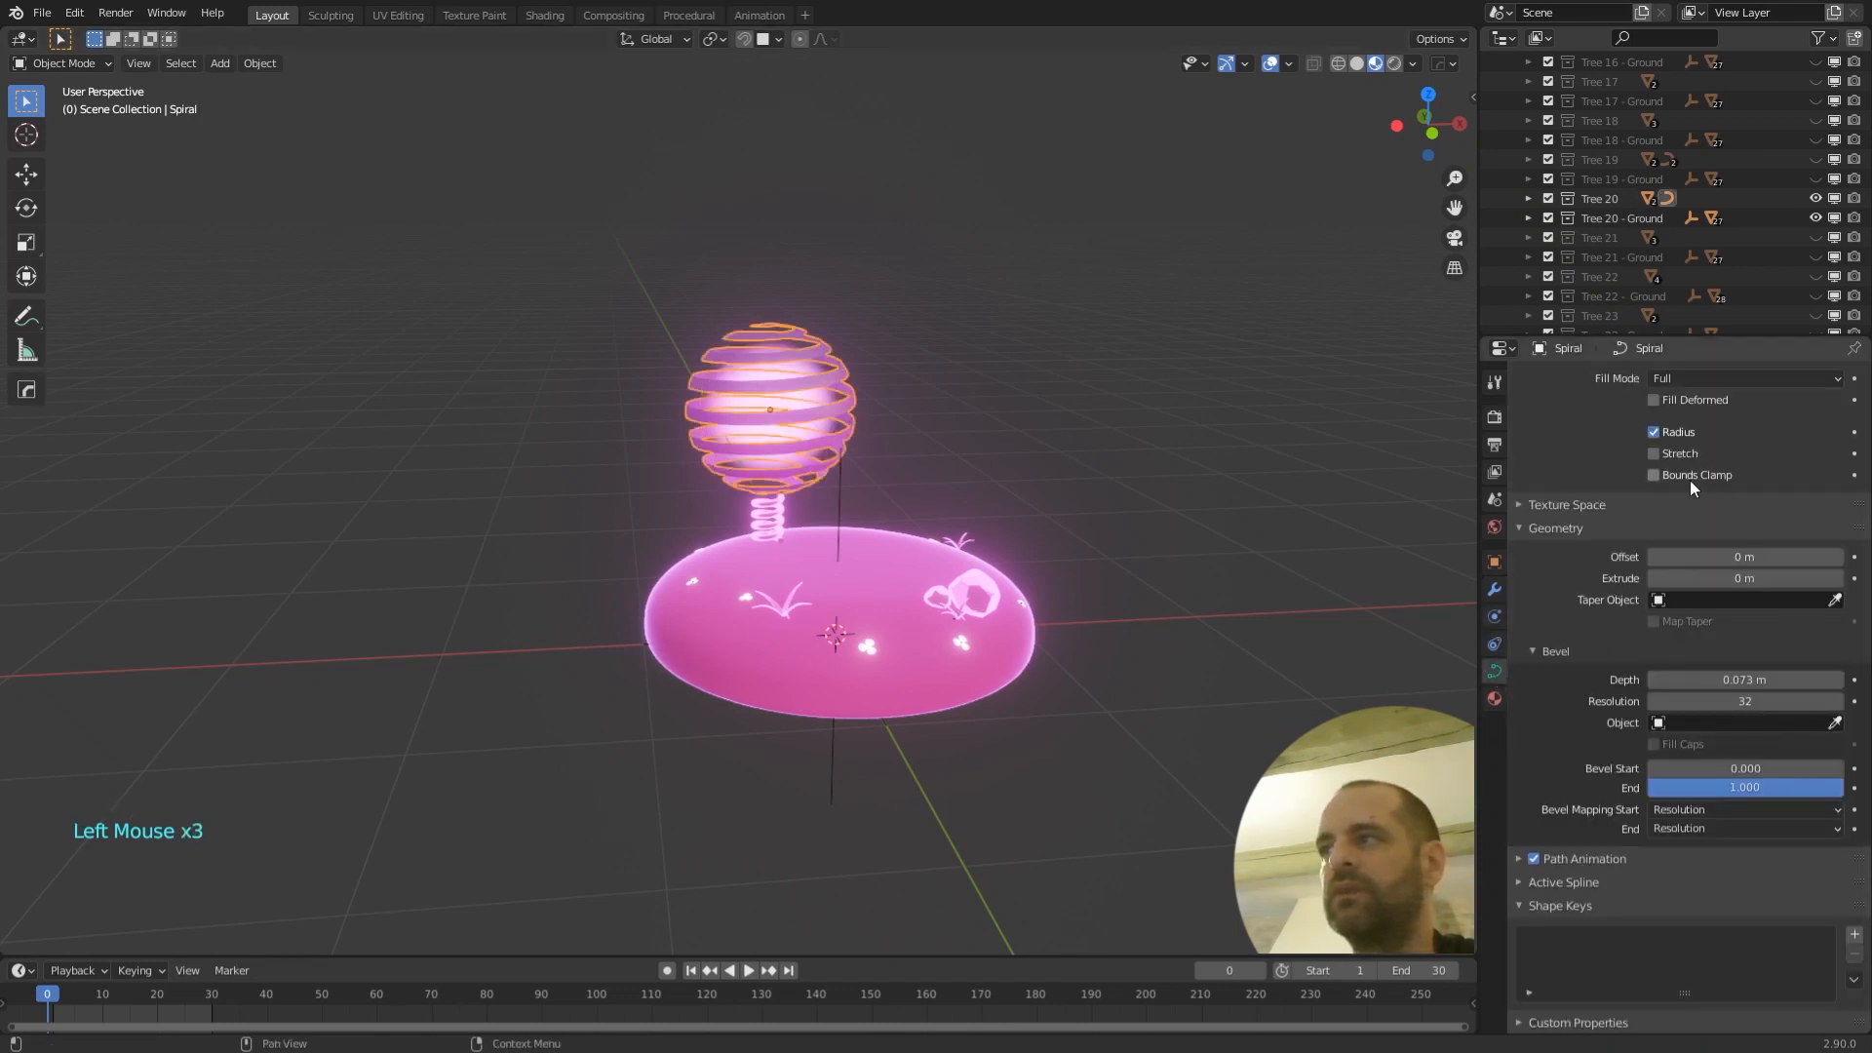
scroll(1688, 480, "up", 5)
scroll(1589, 541, "down", 3)
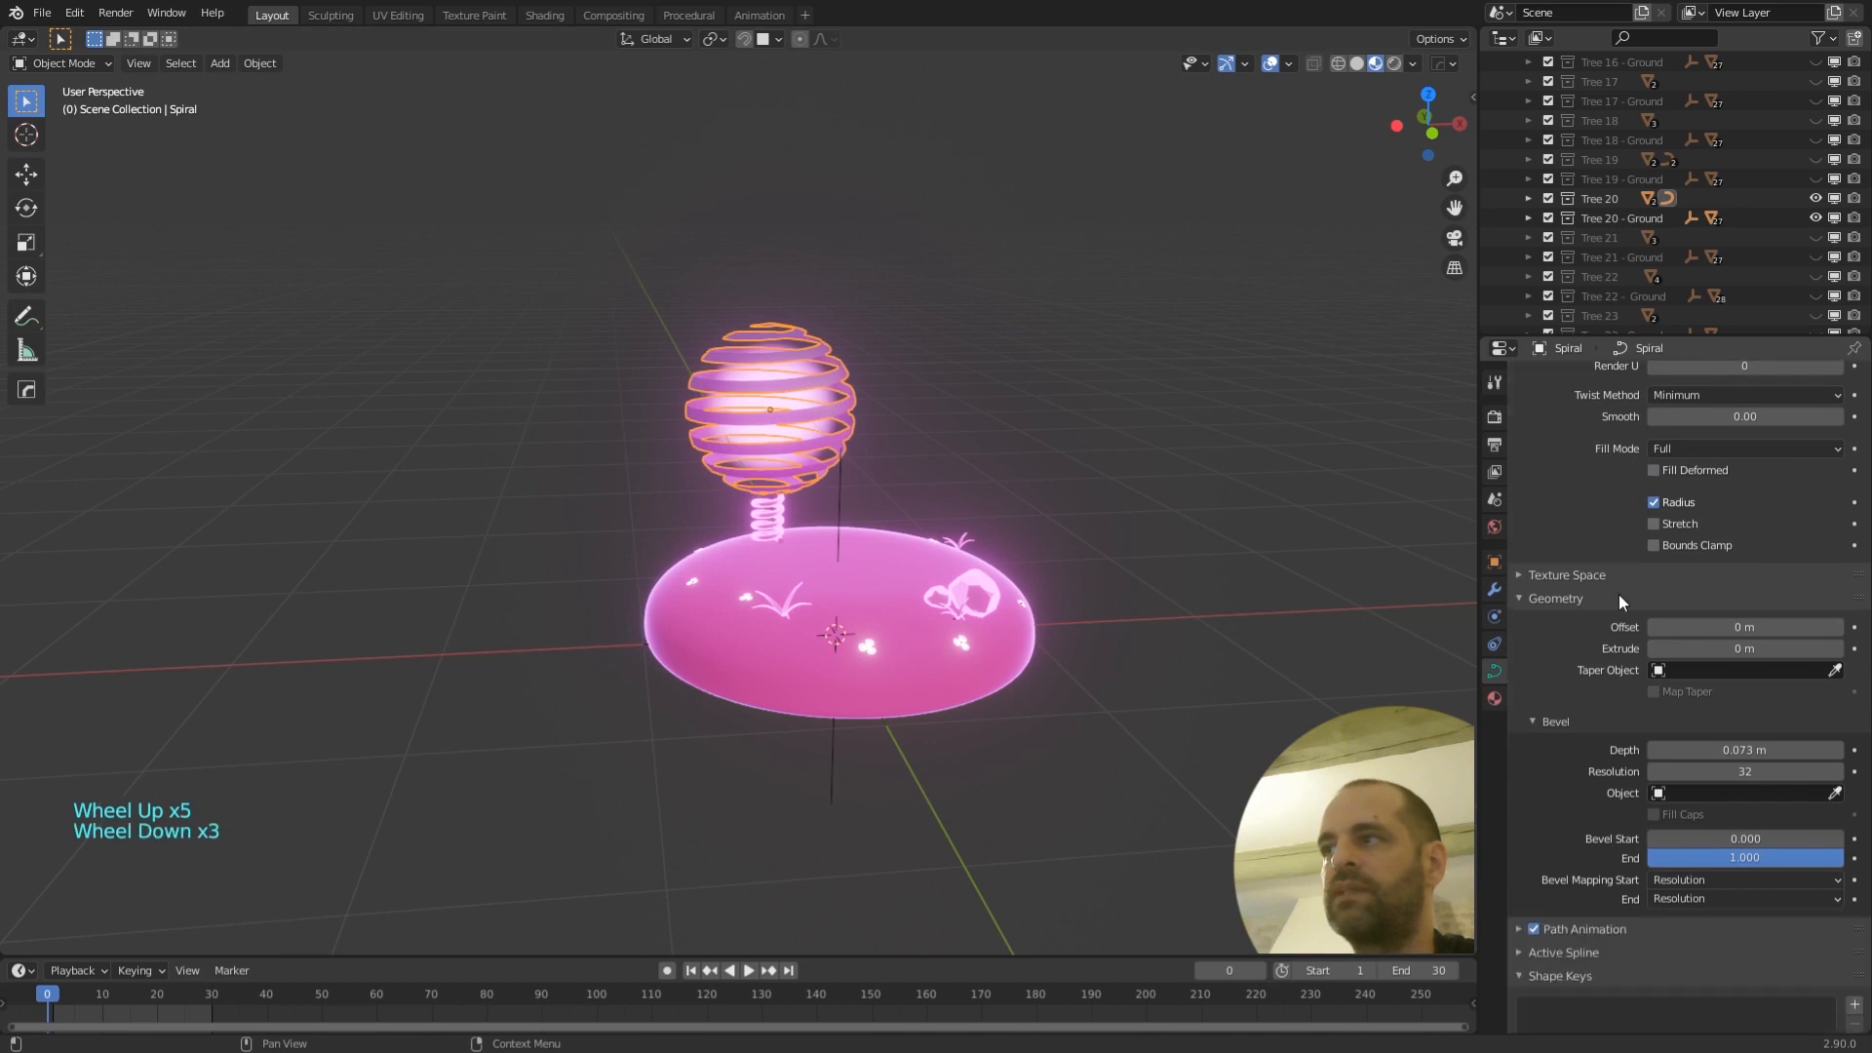
left_click(1170, 595)
middle_click_drag(1092, 608, 1121, 565)
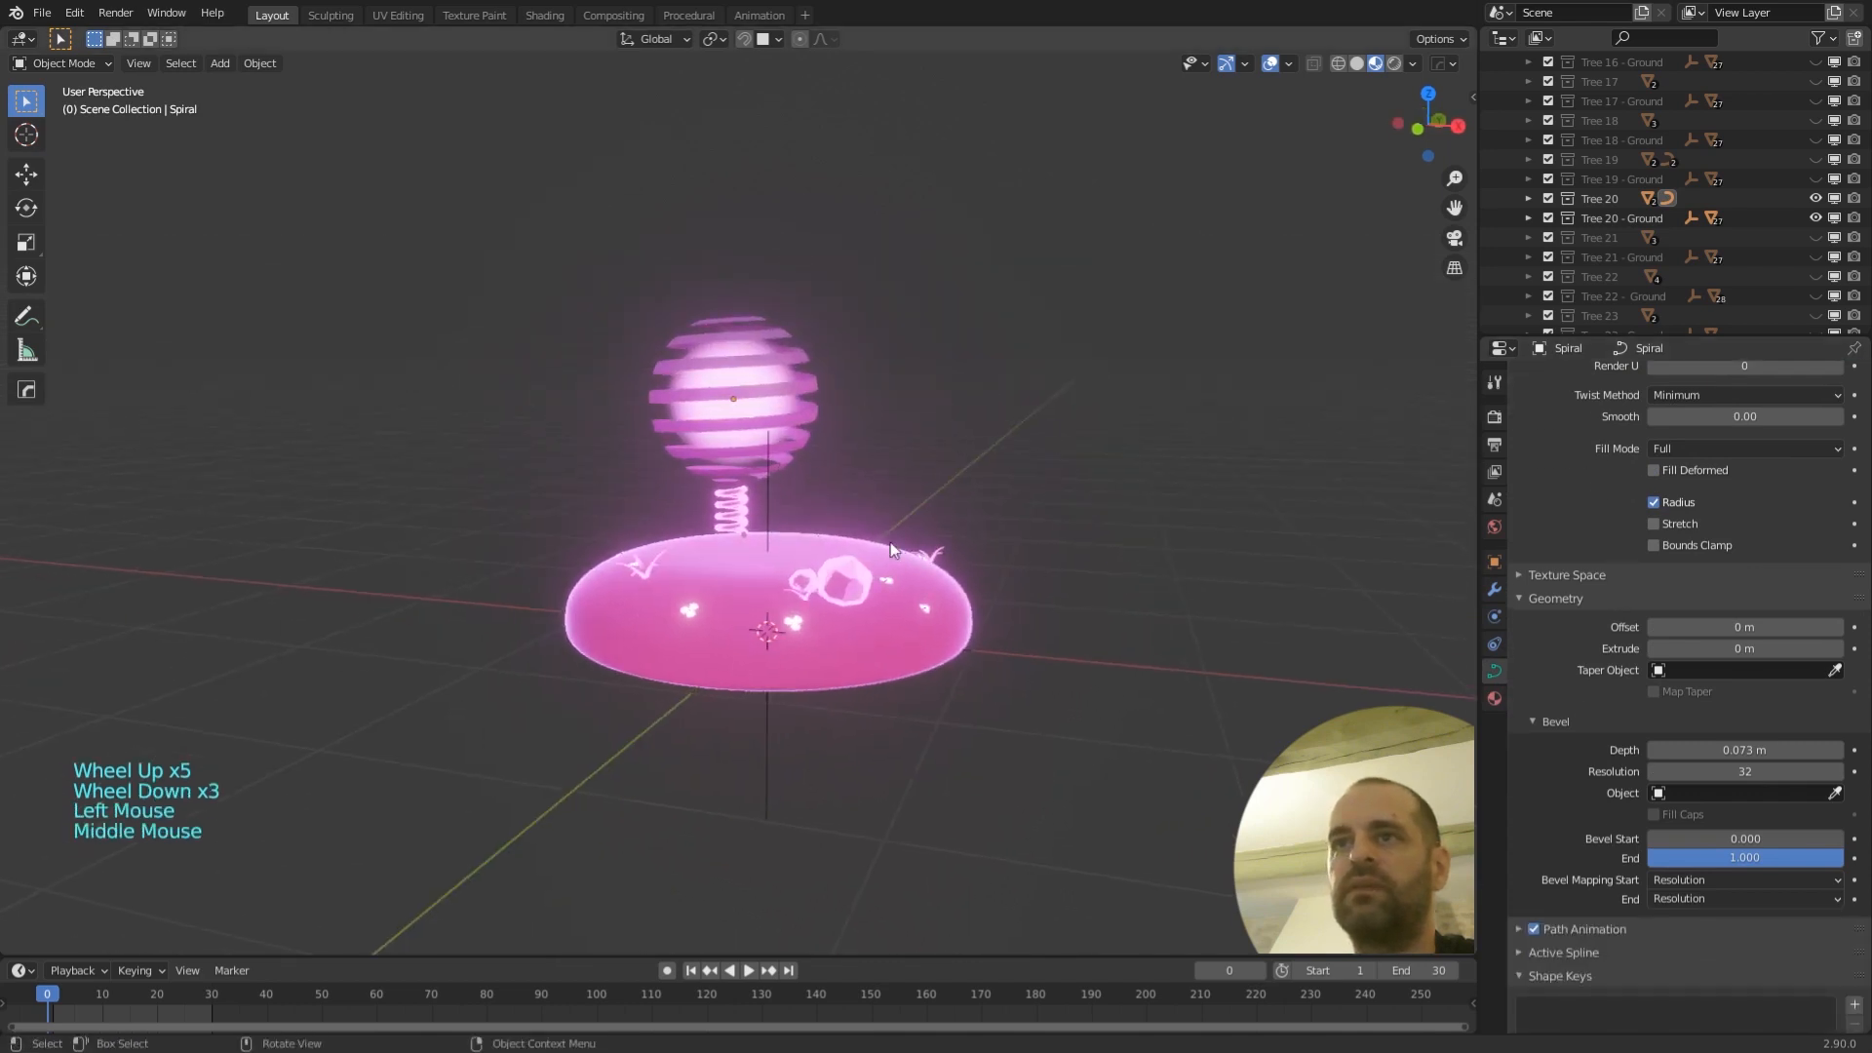
- Show only the Tree 21 and Tree 21 - Ground collections and enter Edit Mode on one of the tree's spiral strips
scroll(774, 420, "up", 1)
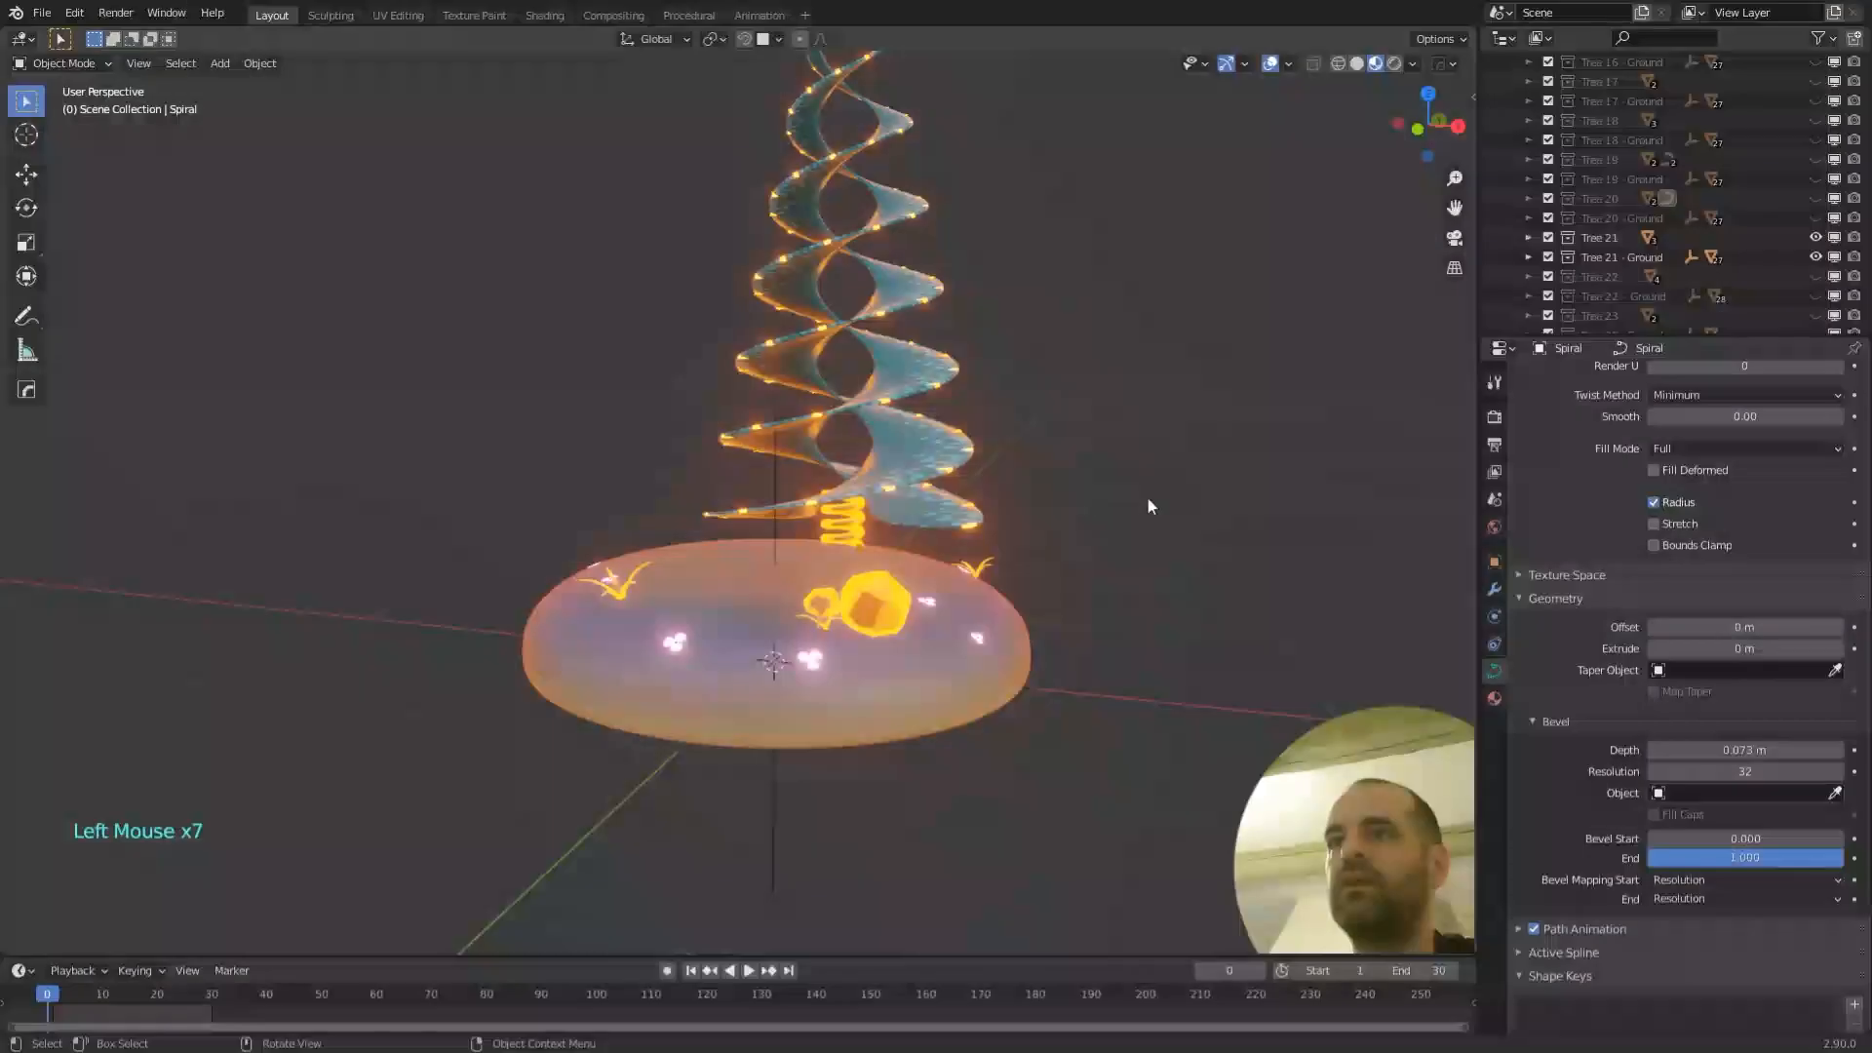
middle_click_drag(1148, 505, 718, 566)
left_click(765, 531)
key("Tab")
scroll(858, 534, "up", 3)
left_click(827, 563)
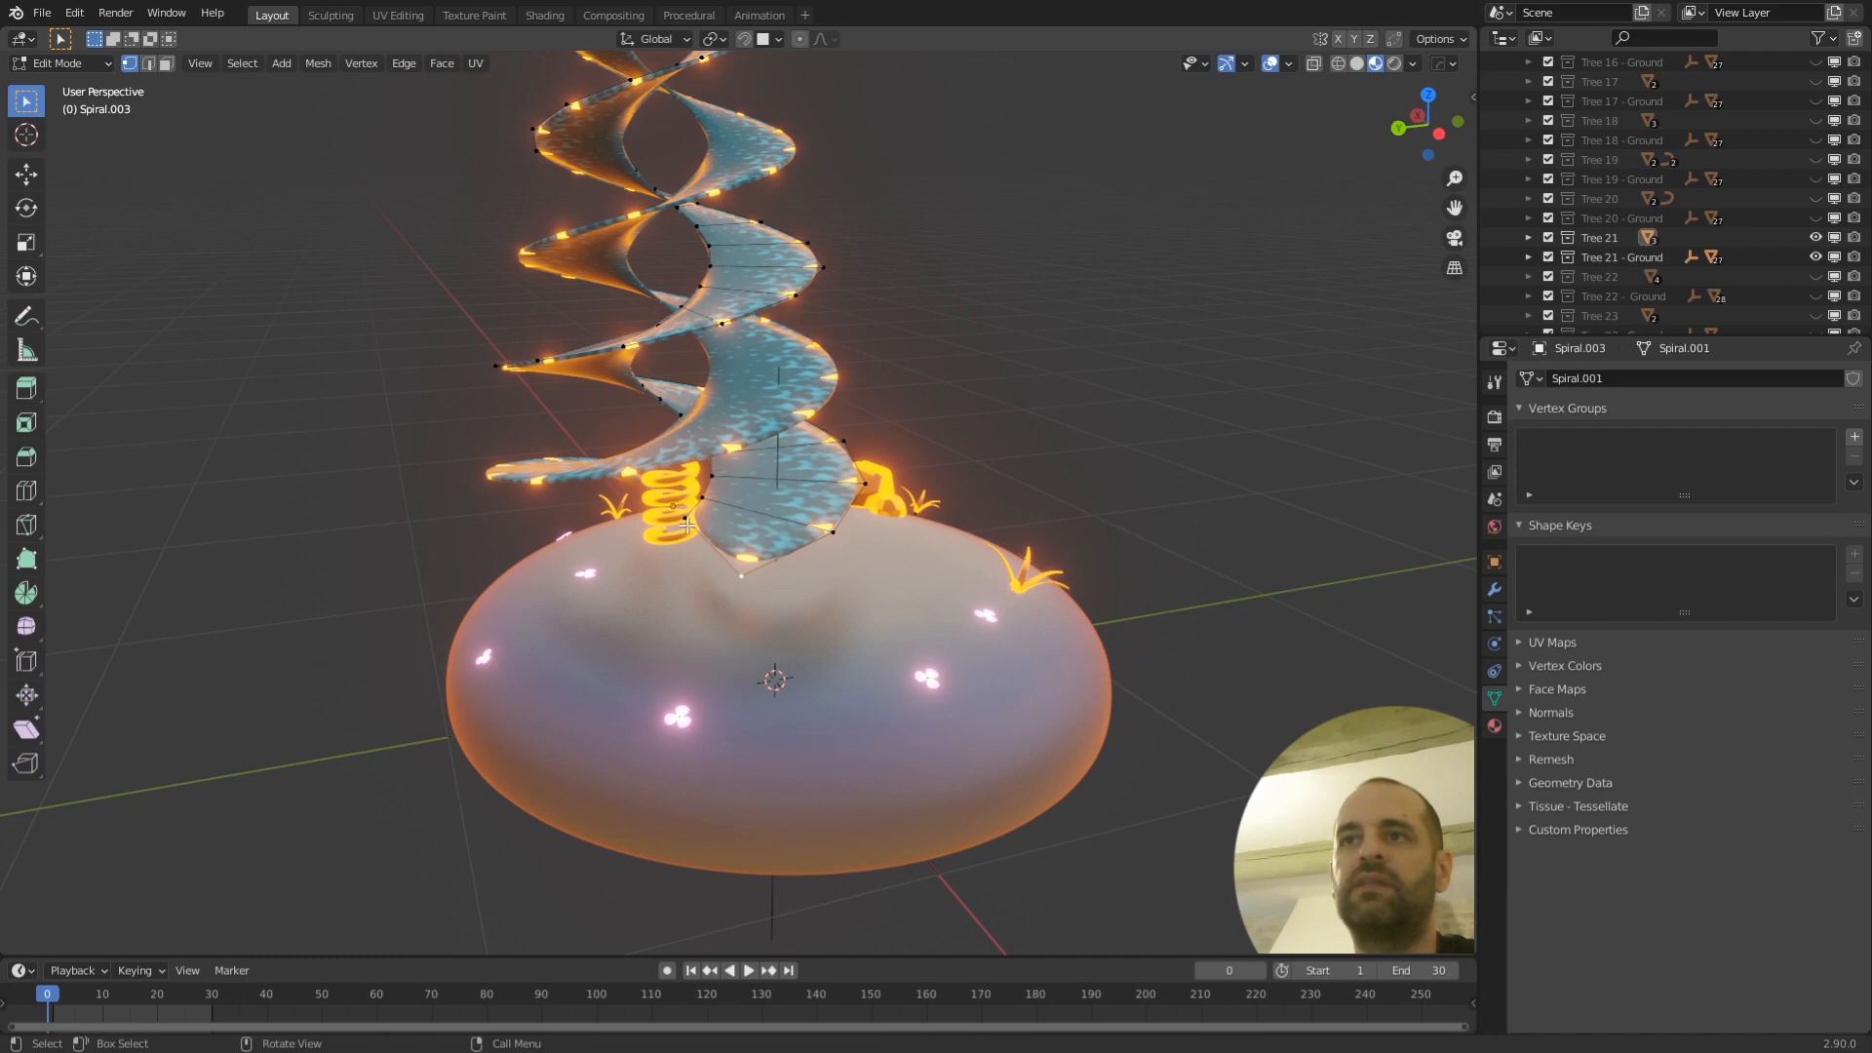
- Examine the strip's mesh geometry, leave Edit Mode and study both intertwined spiral strips of Tree 21 from several angles
middle_click_drag(796, 531, 708, 528)
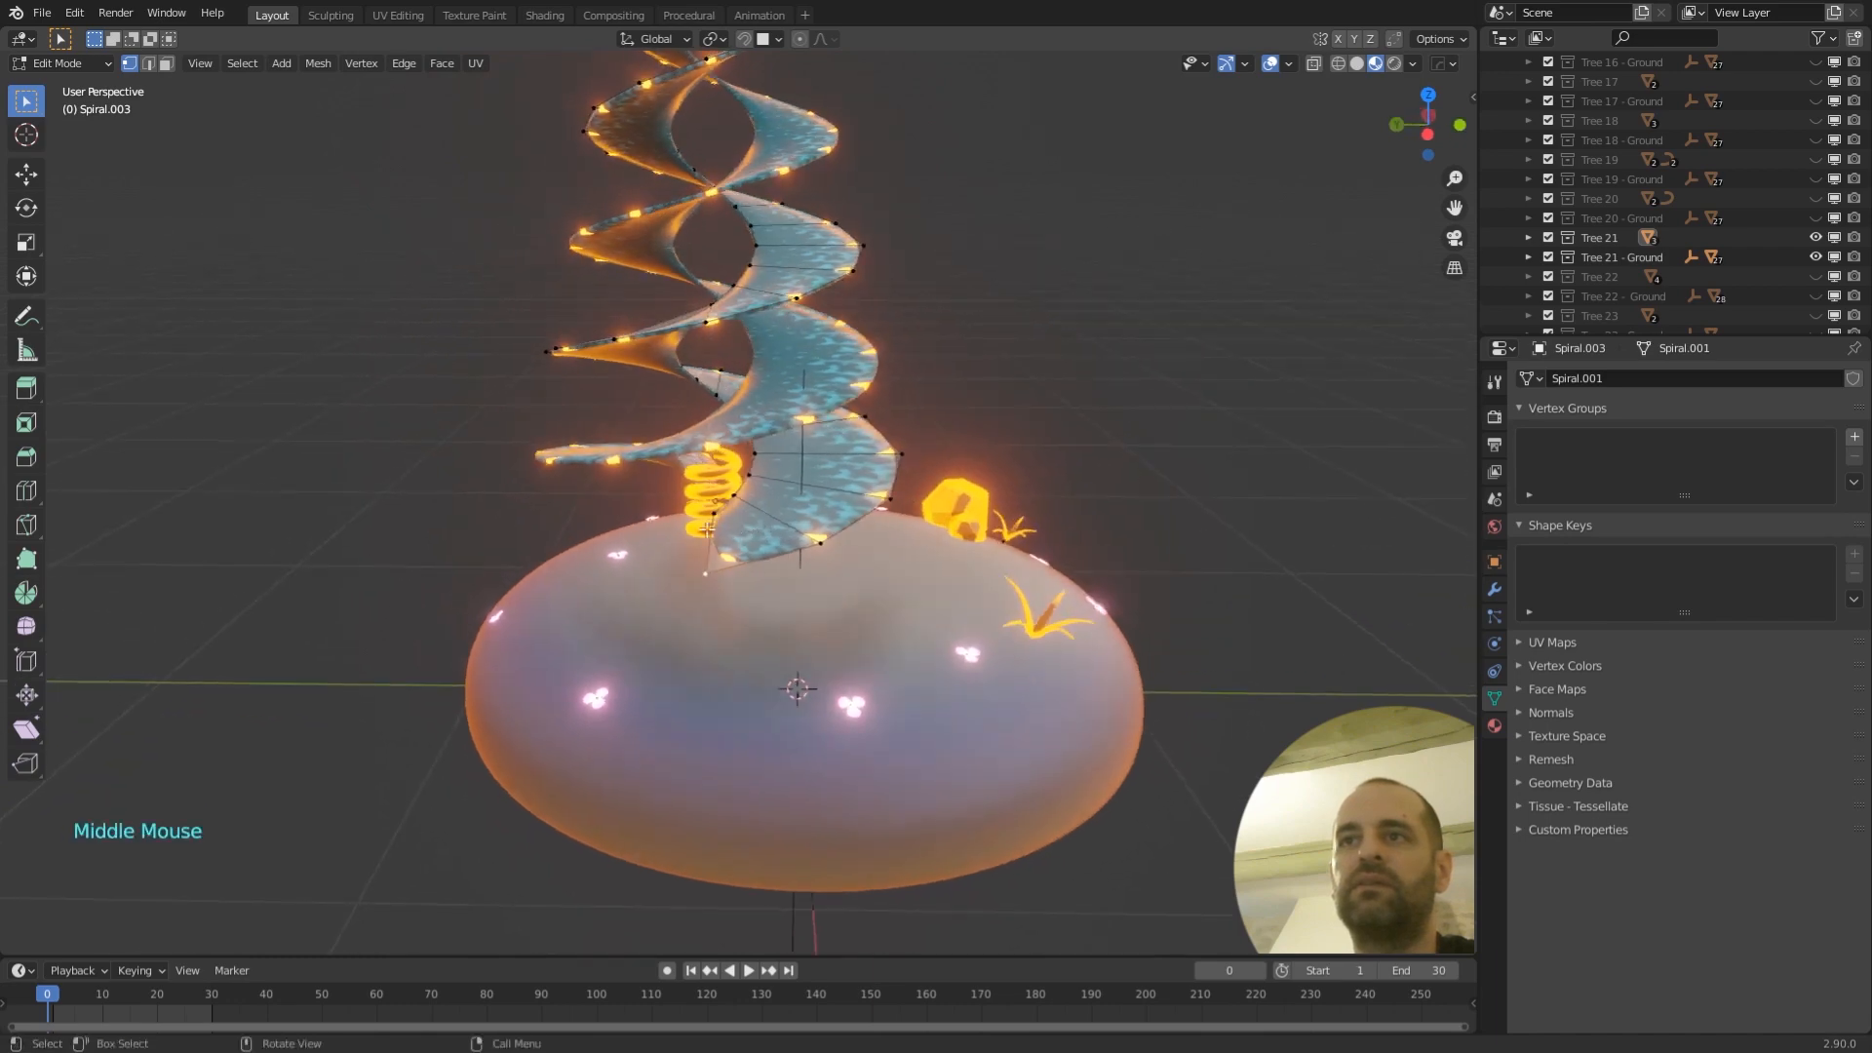
middle_click_drag(808, 459, 738, 473)
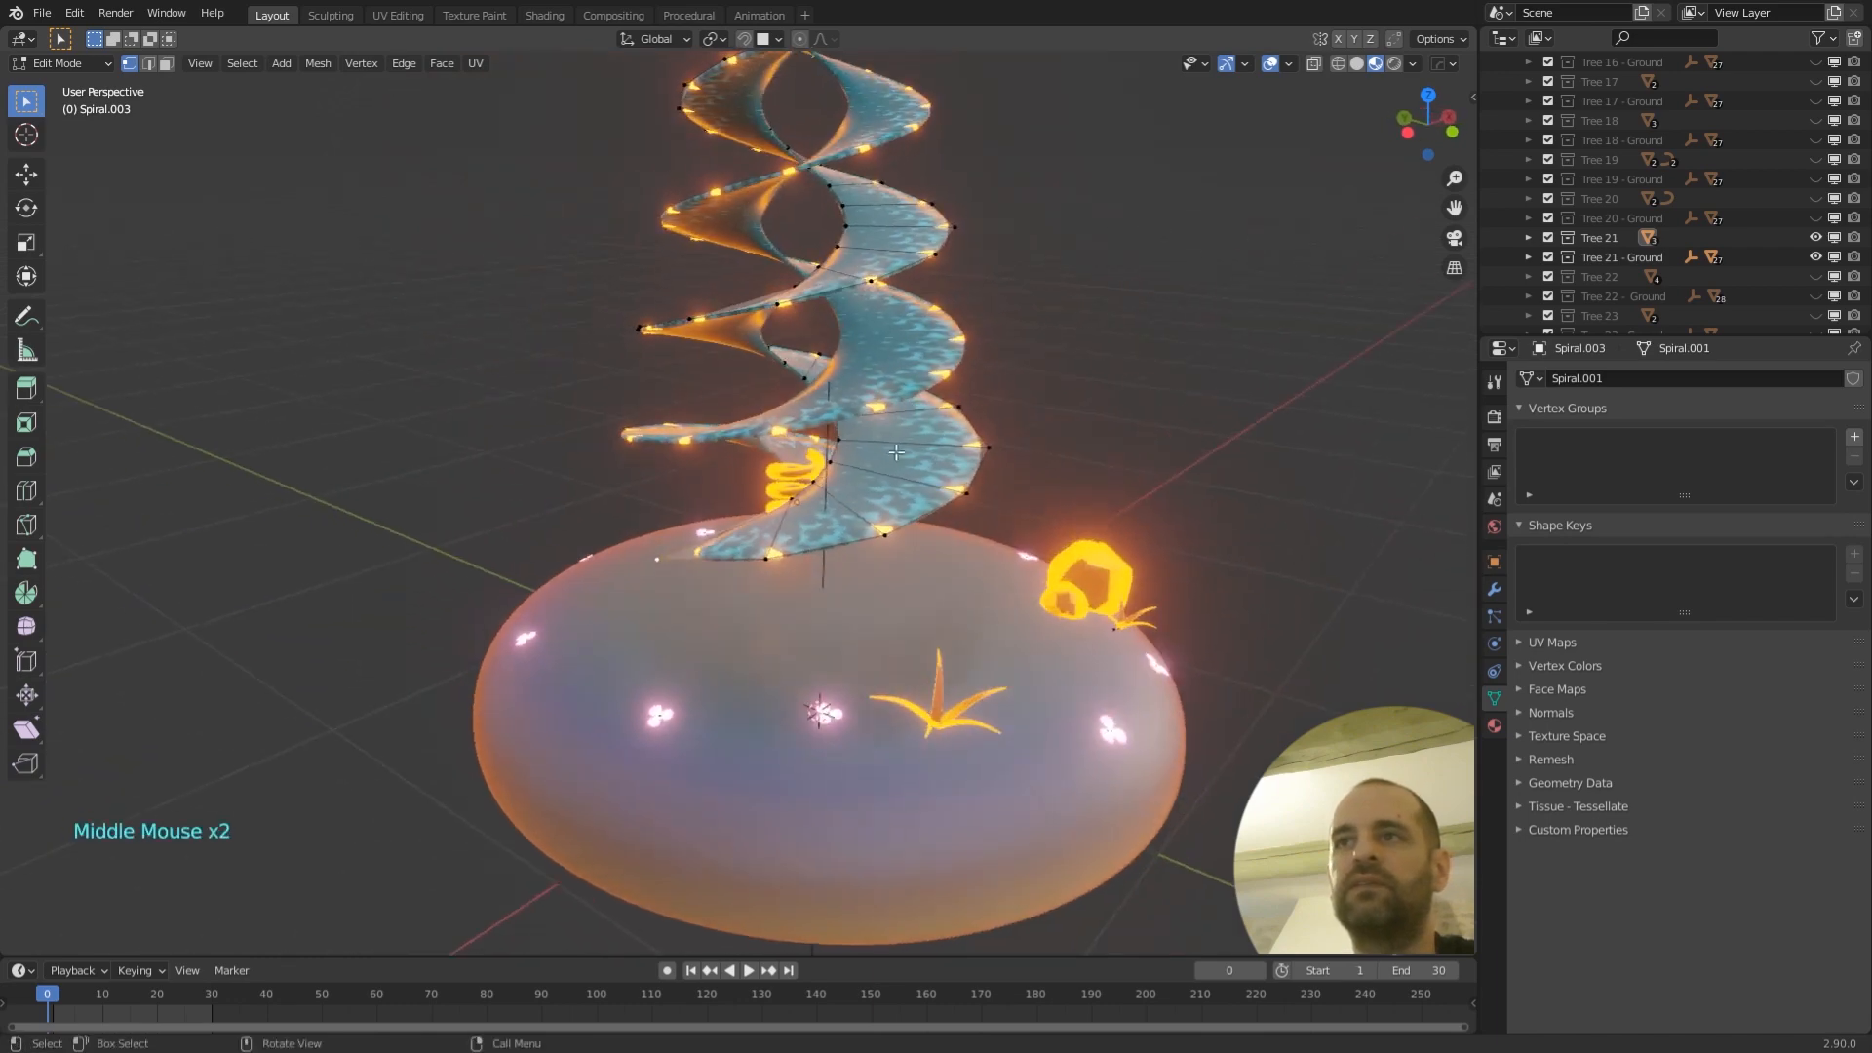
middle_click_drag(940, 409, 972, 464)
key("Tab")
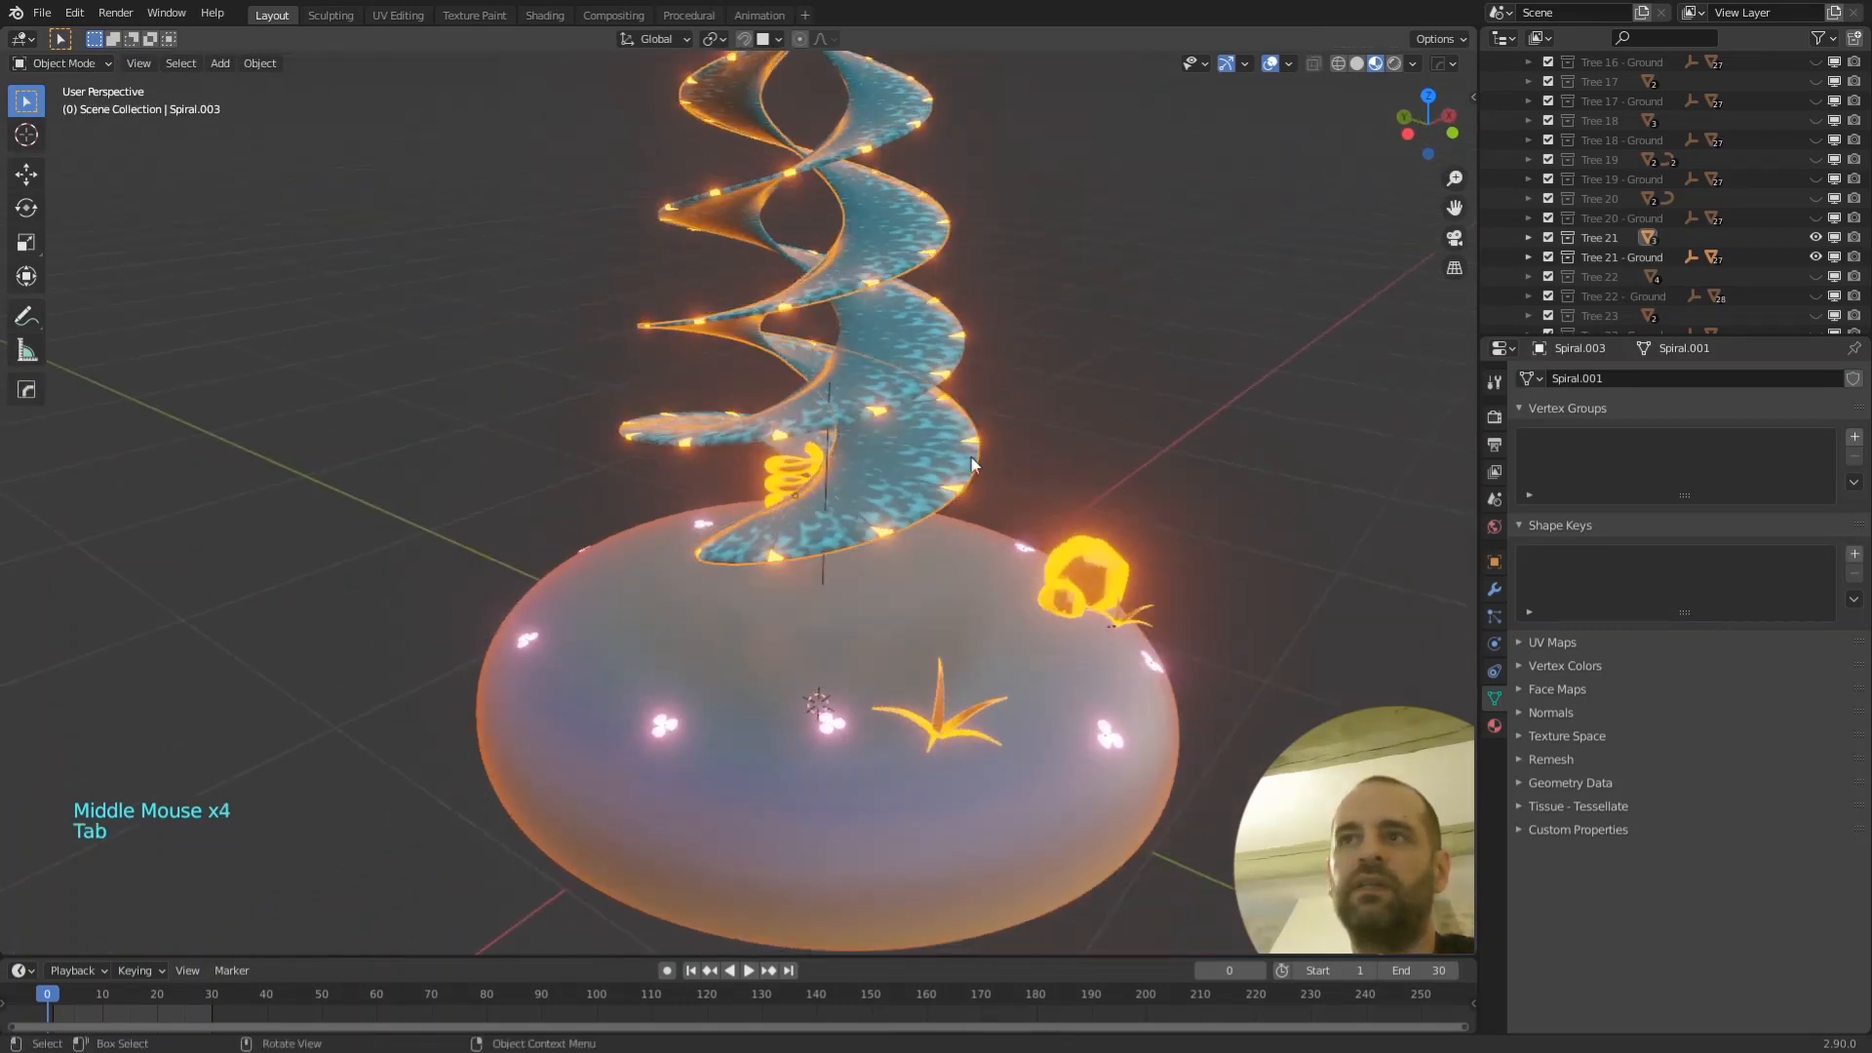
middle_click_drag(827, 464, 892, 453)
middle_click_drag(717, 423, 571, 430)
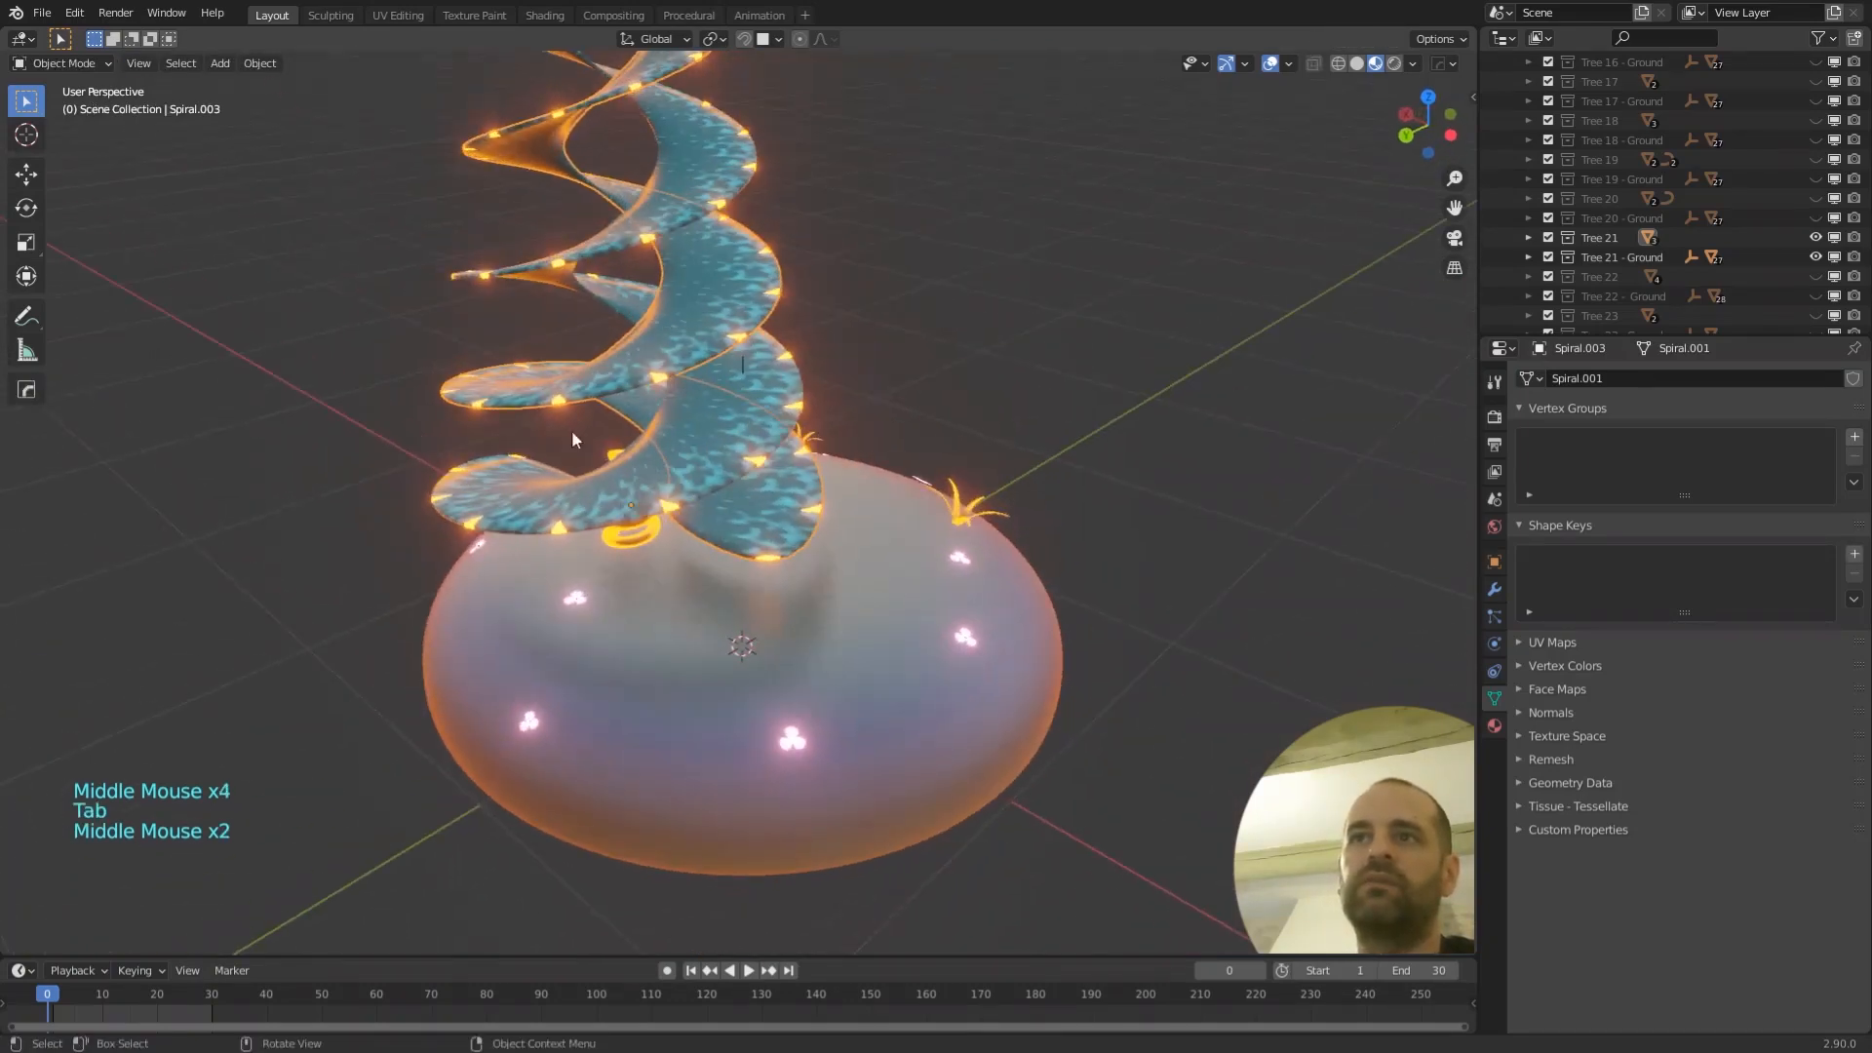
scroll(749, 243, "down", 3)
middle_click_drag(642, 179, 1197, 178)
middle_click_drag(899, 430, 1185, 353)
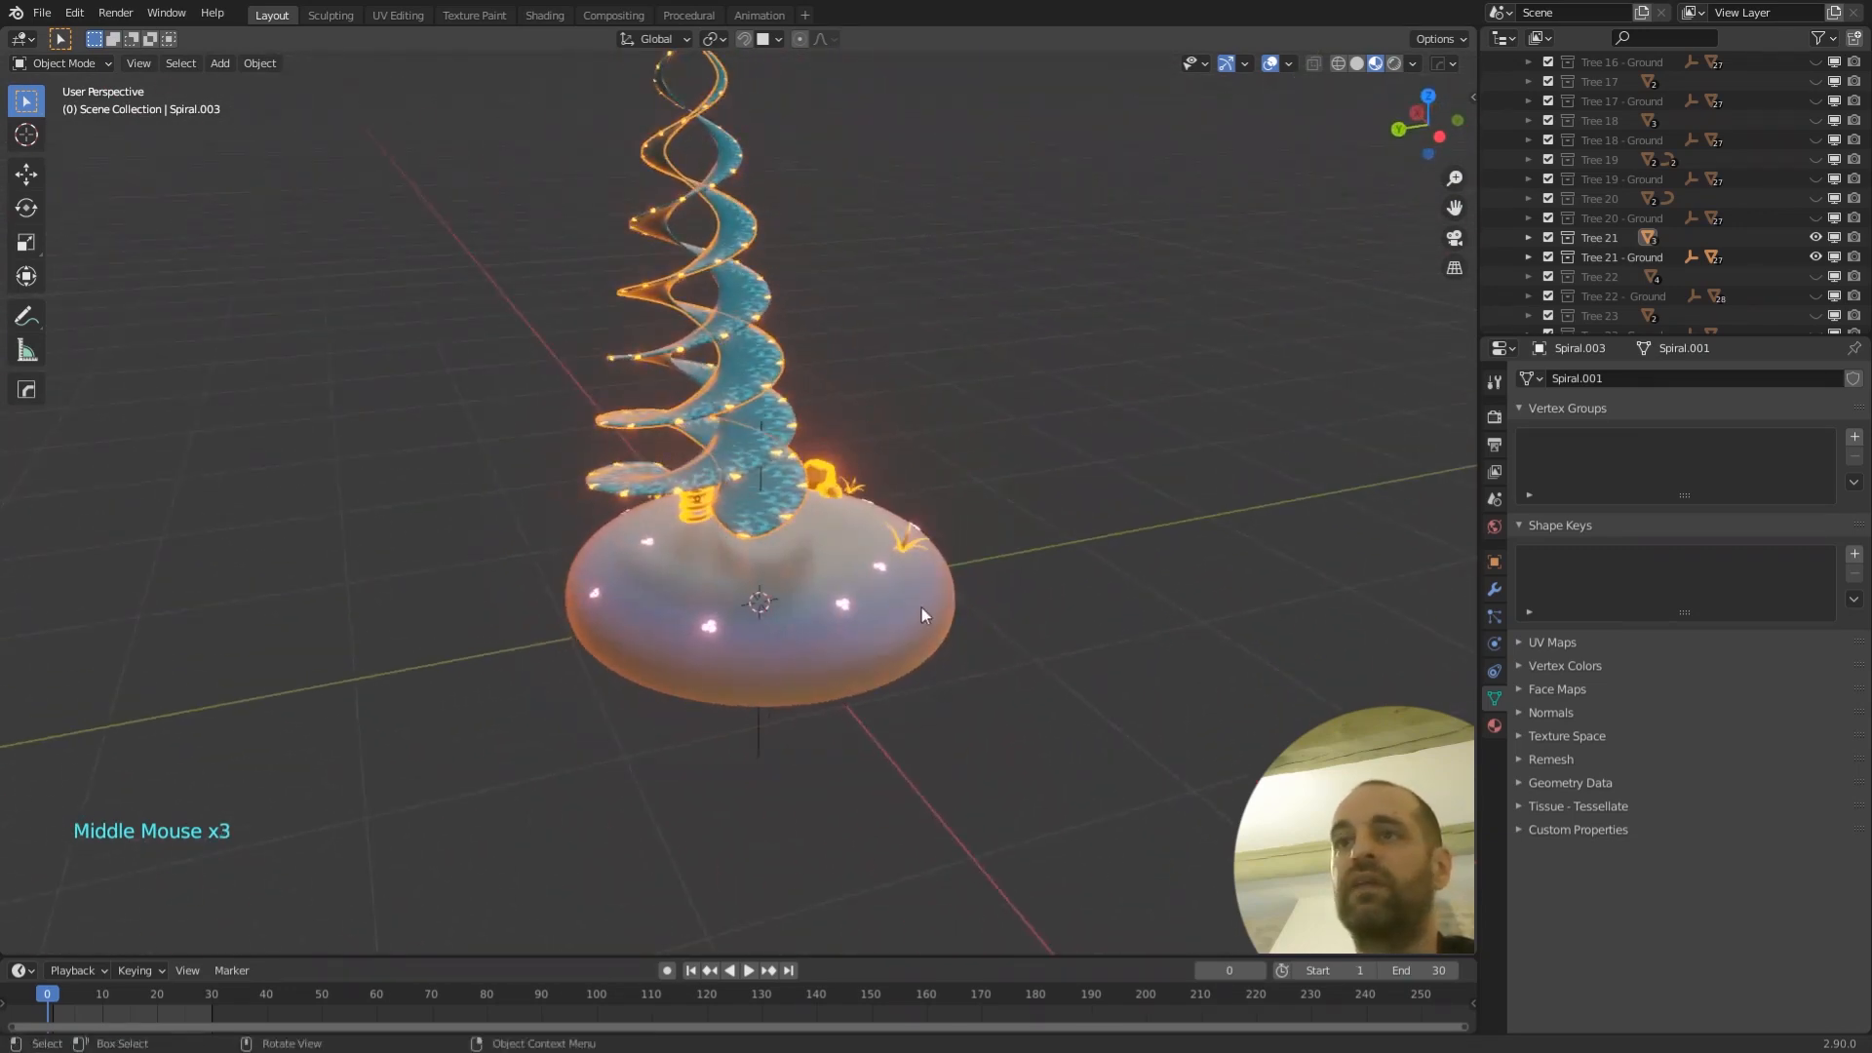
- Enter Edit Mode on Tree 21's other spiral strip and display its UV layout in the UV Editing workspace
middle_click_drag(922, 607, 977, 673)
left_click_drag(976, 674, 1000, 678)
middle_click_drag(1001, 676, 782, 408)
scroll(951, 597, "down", 2, "shift")
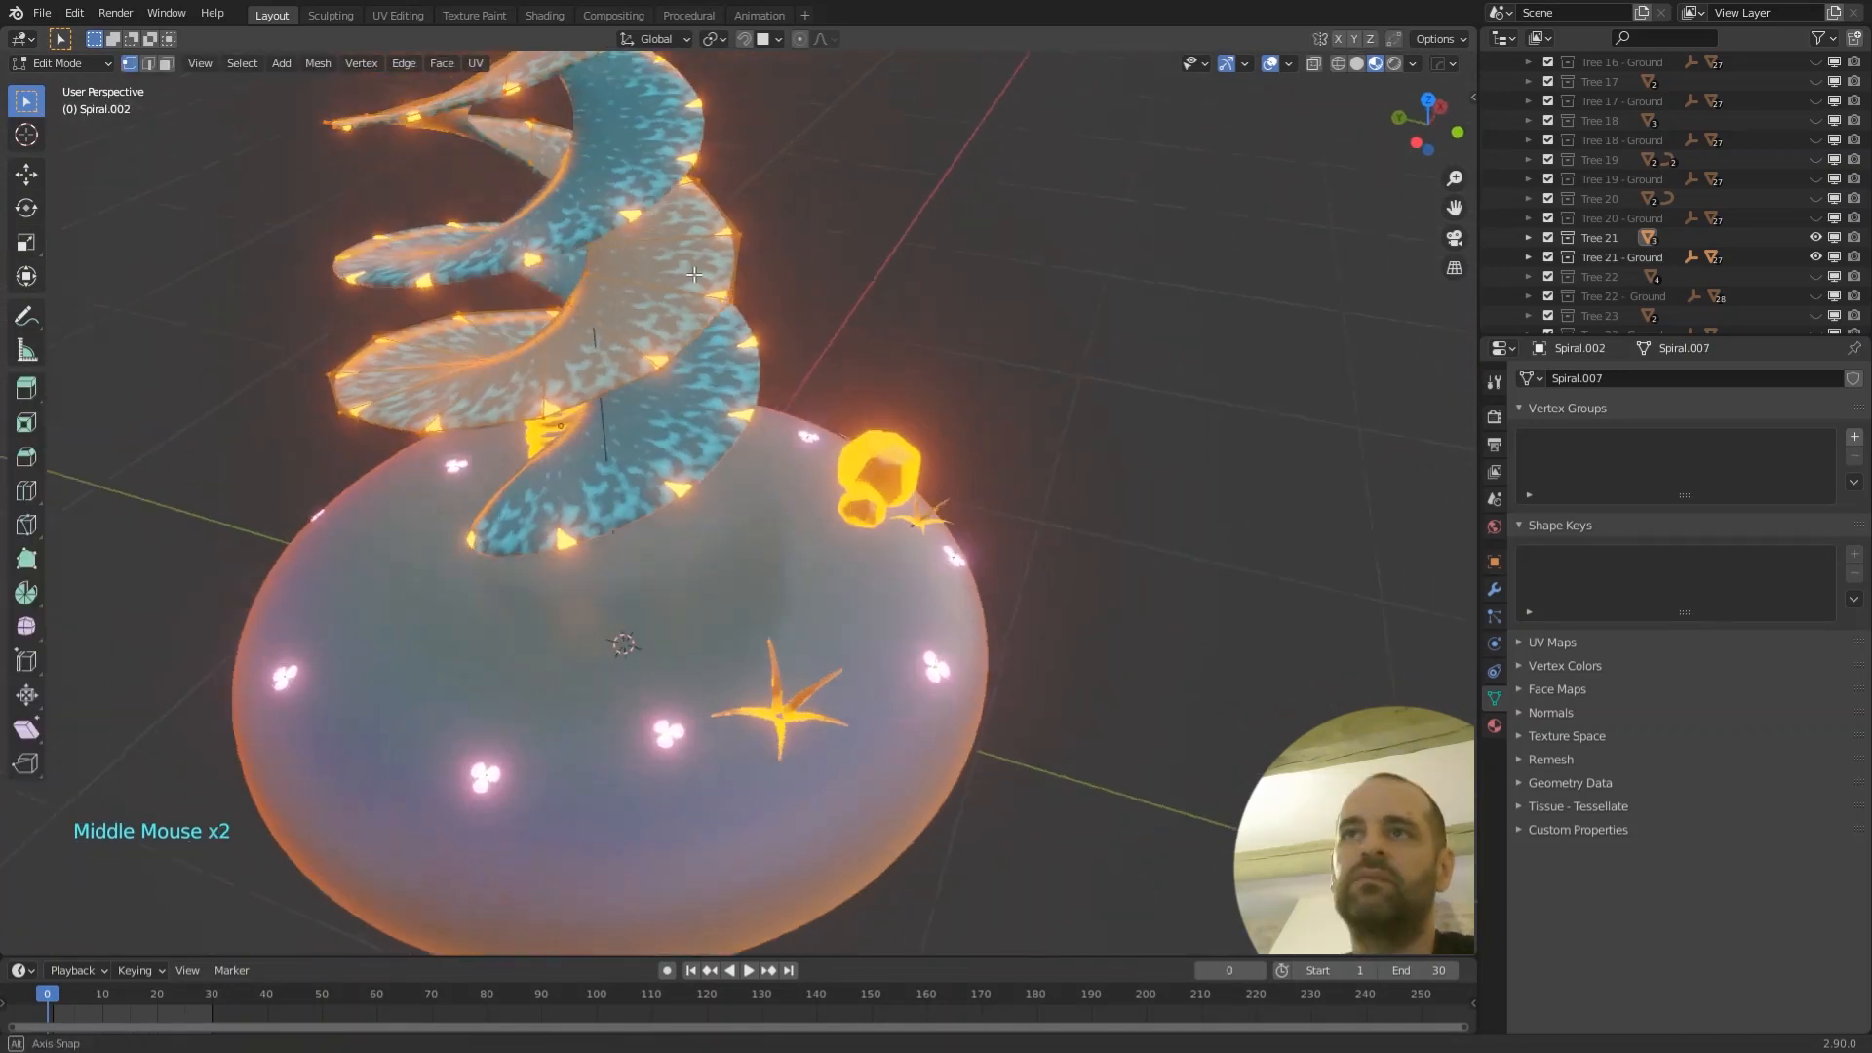
middle_click_drag(585, 331, 622, 317)
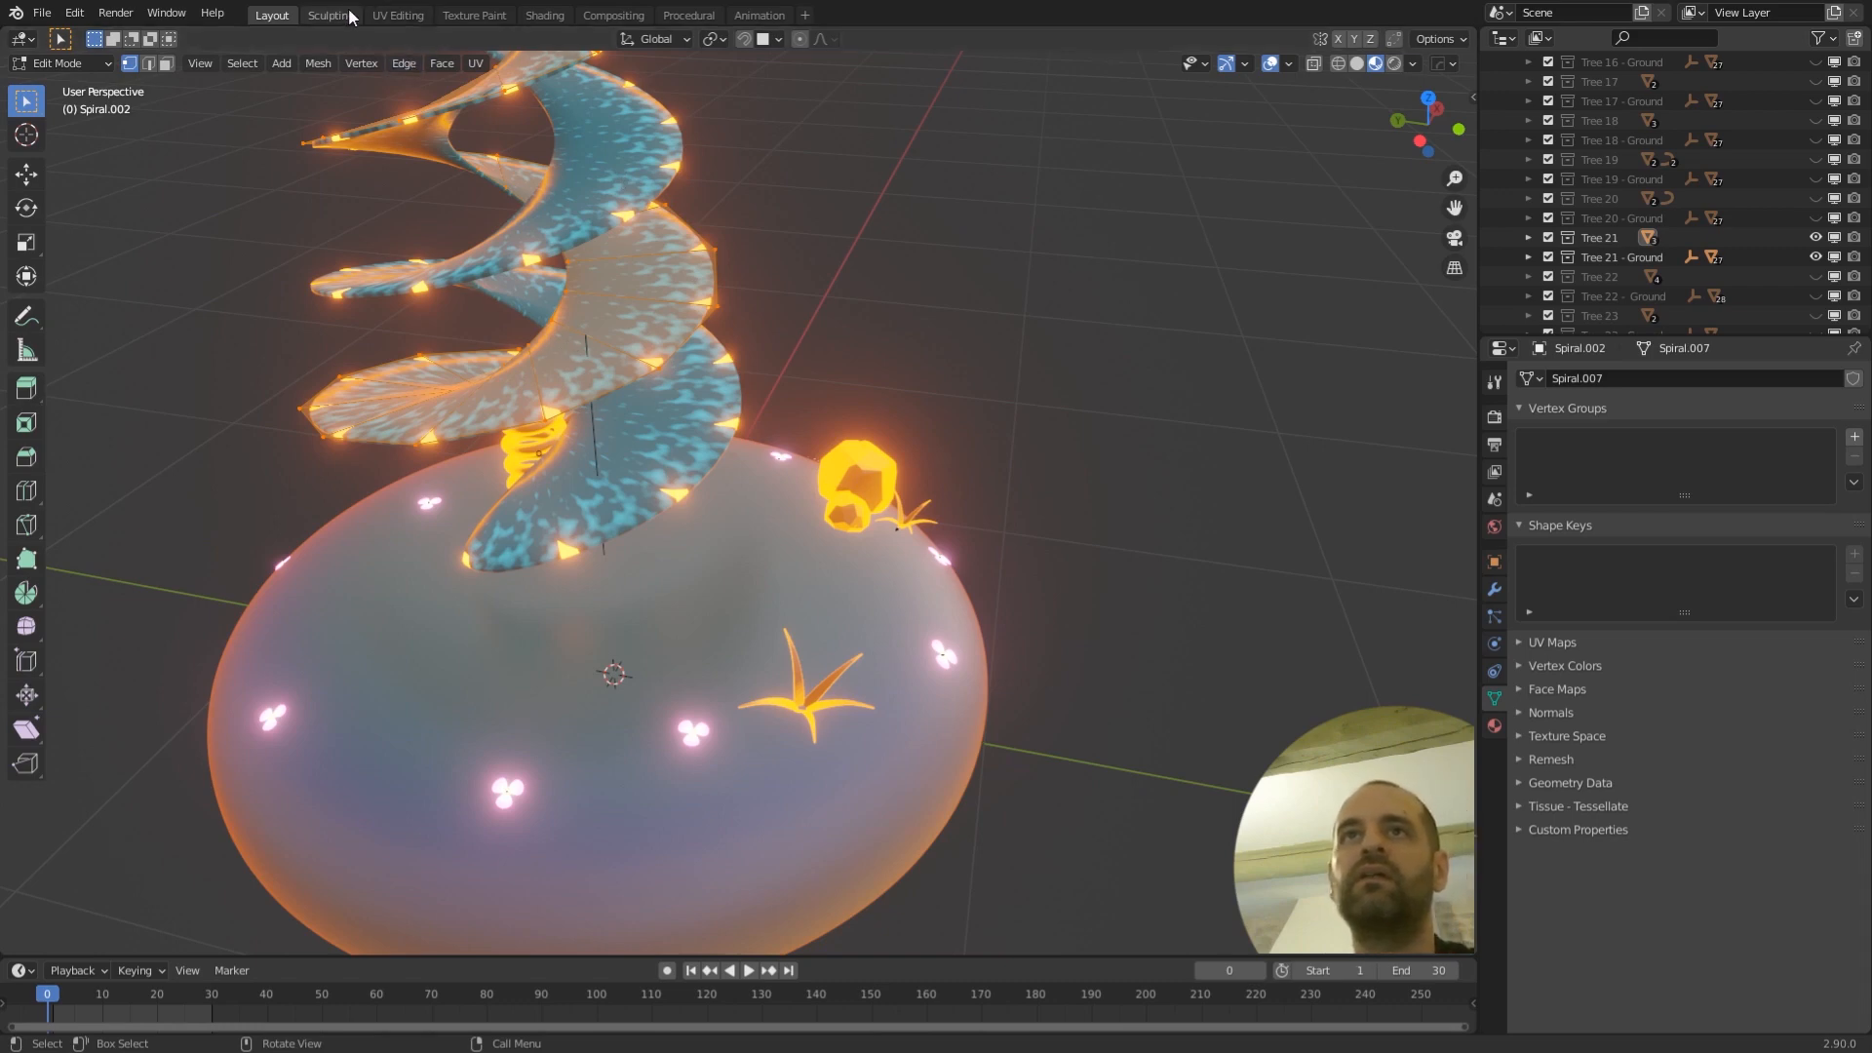
left_click(398, 15)
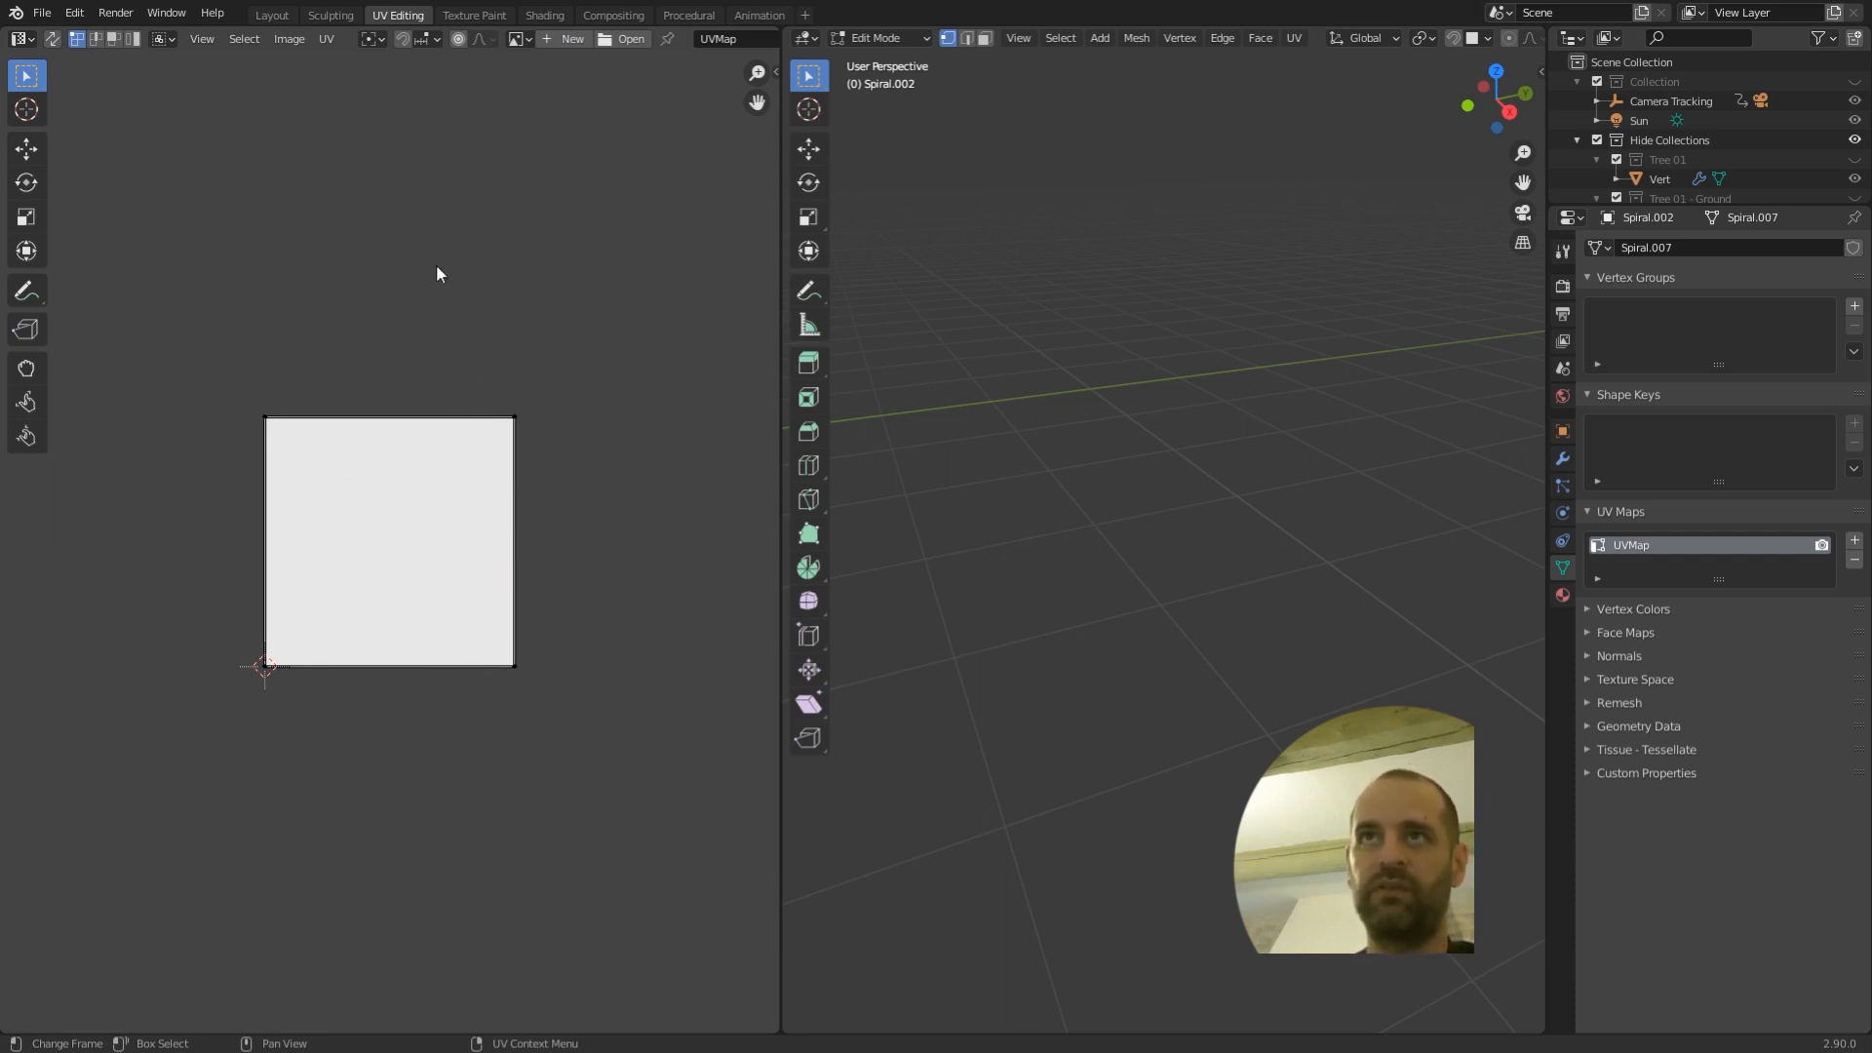
- Open the Shading workspace and examine the spiral's Material.016 node tree alongside a close-up of the strip surface
left_click(544, 15)
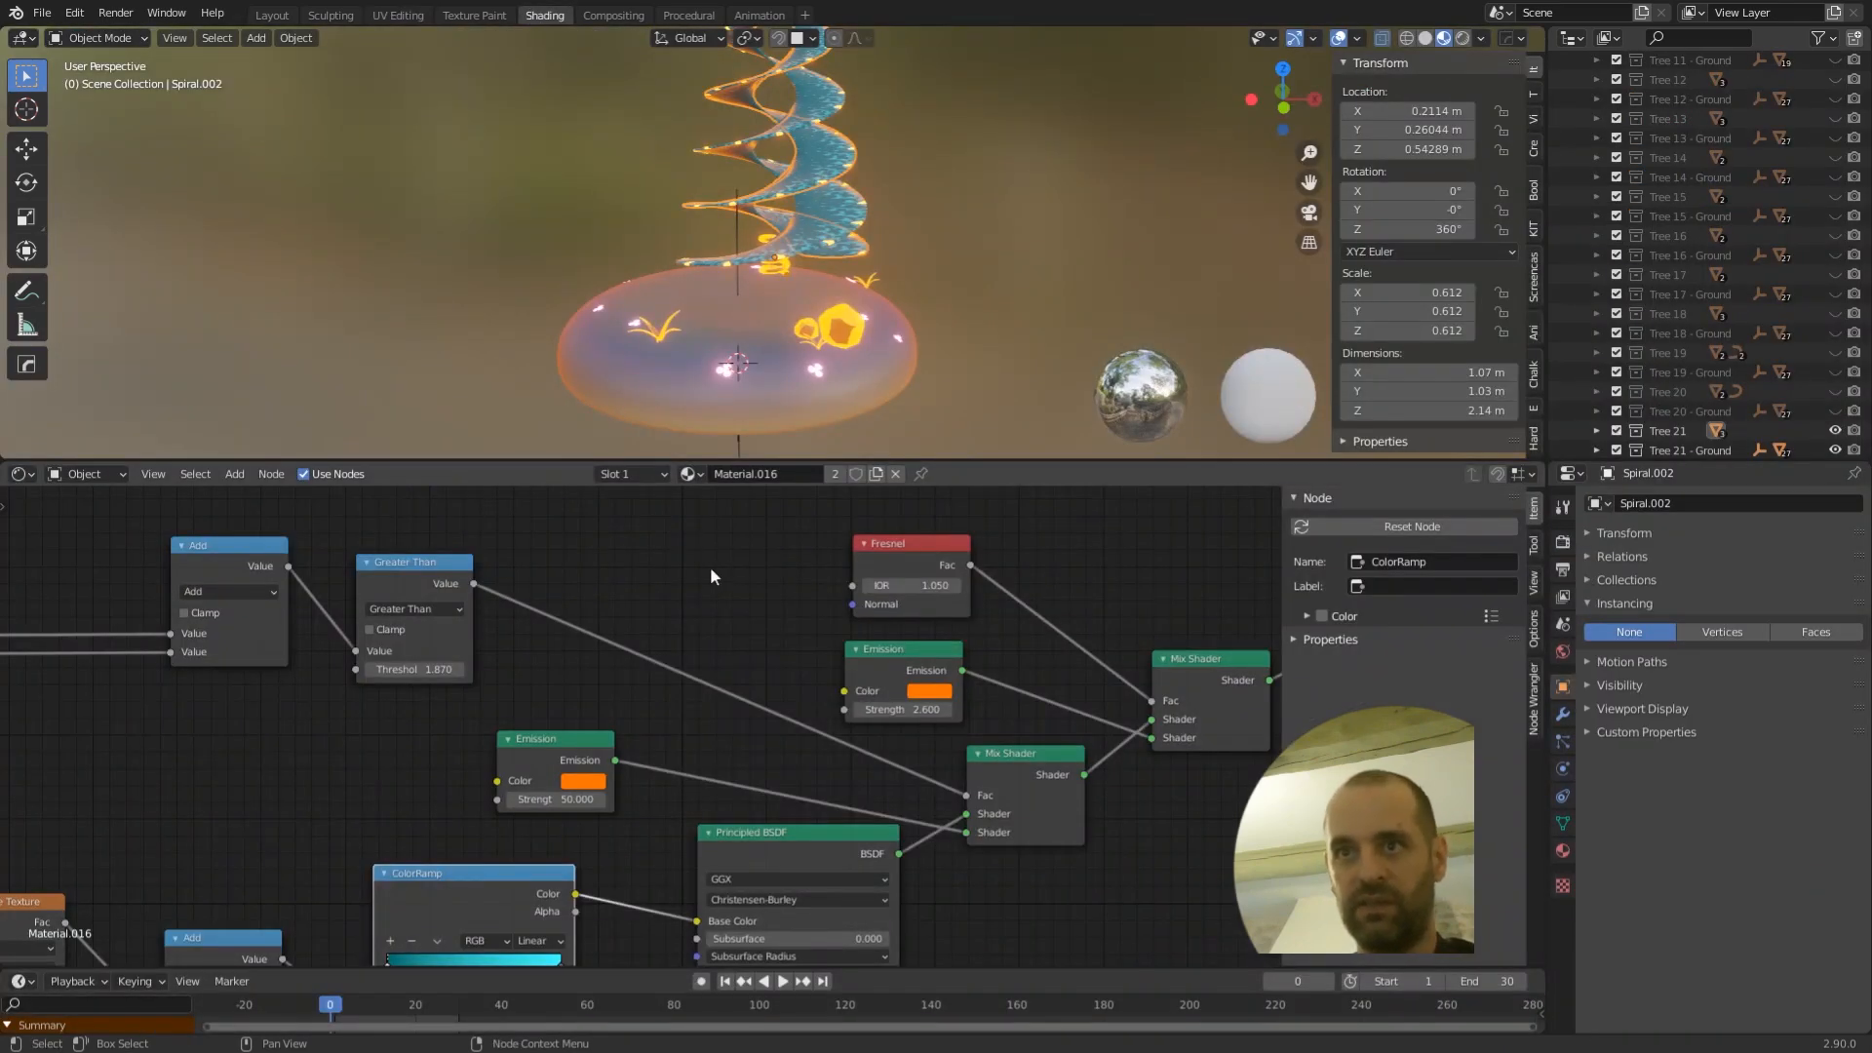
scroll(651, 585, "down", 4)
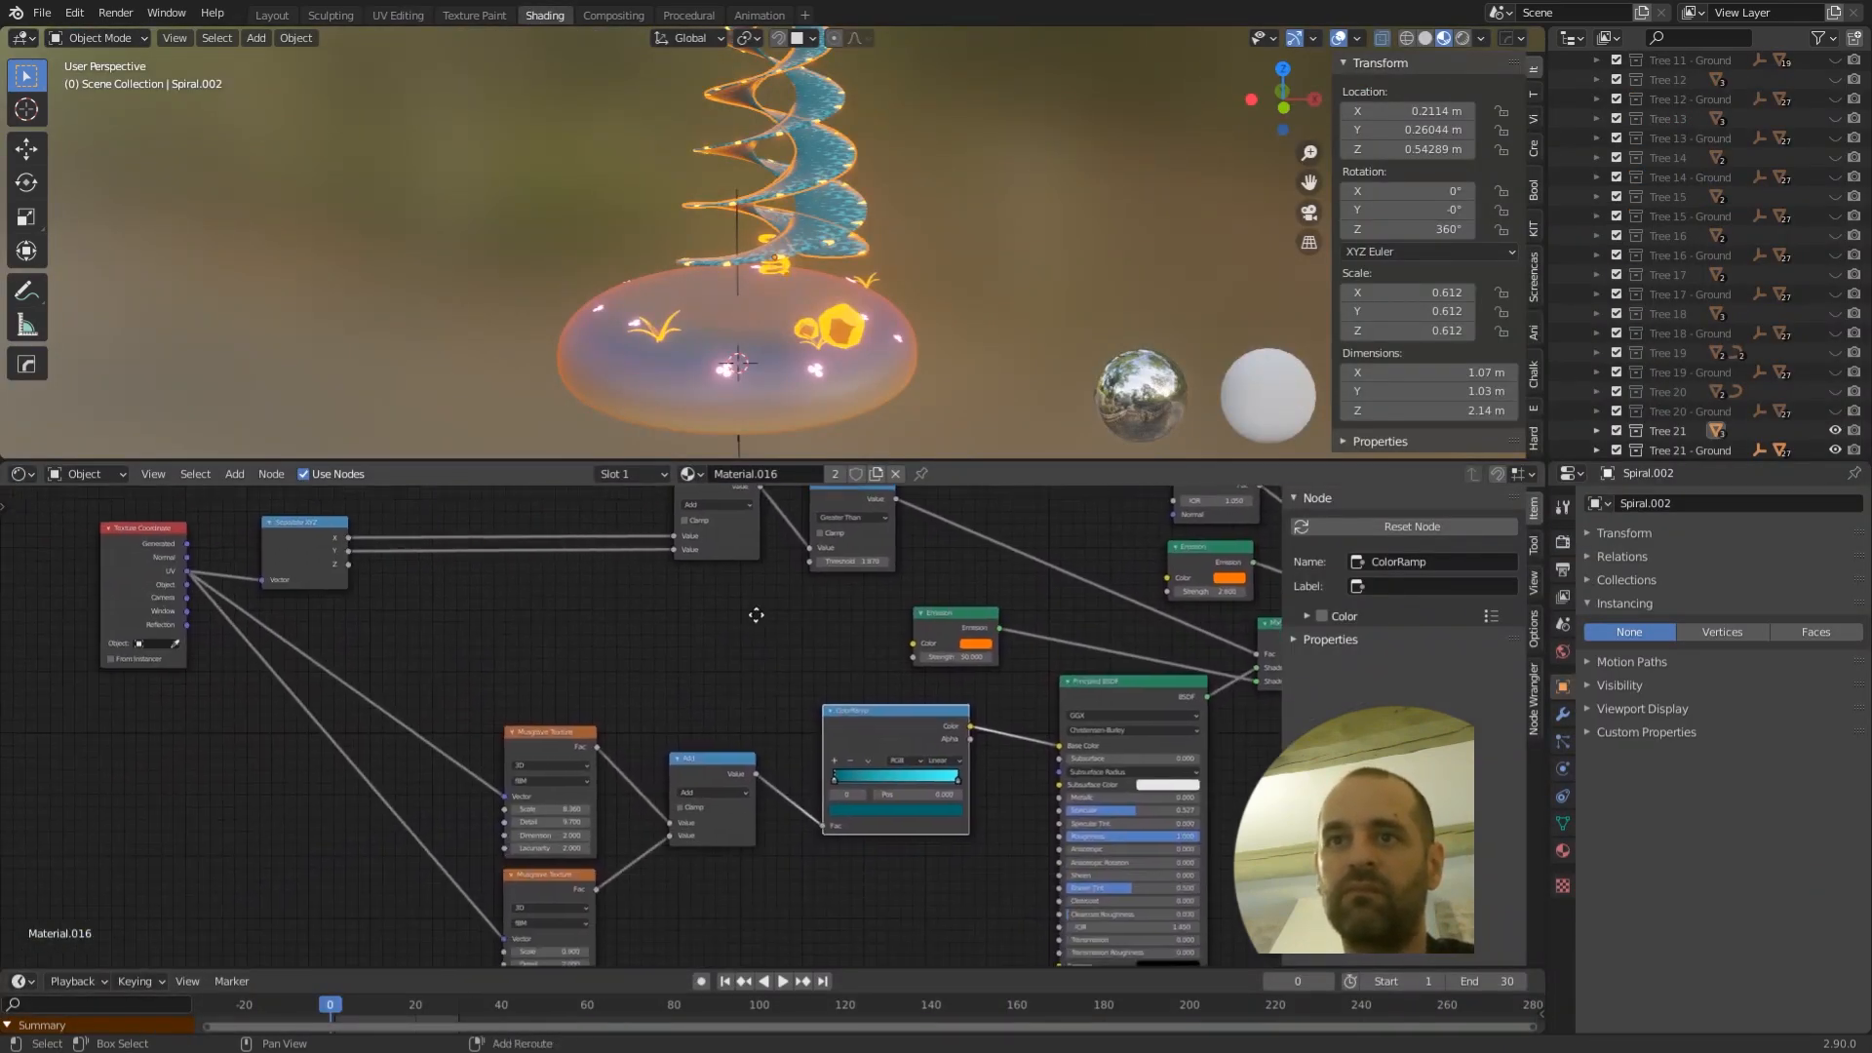
scroll(651, 667, "down", 1)
scroll(932, 279, "up", 2)
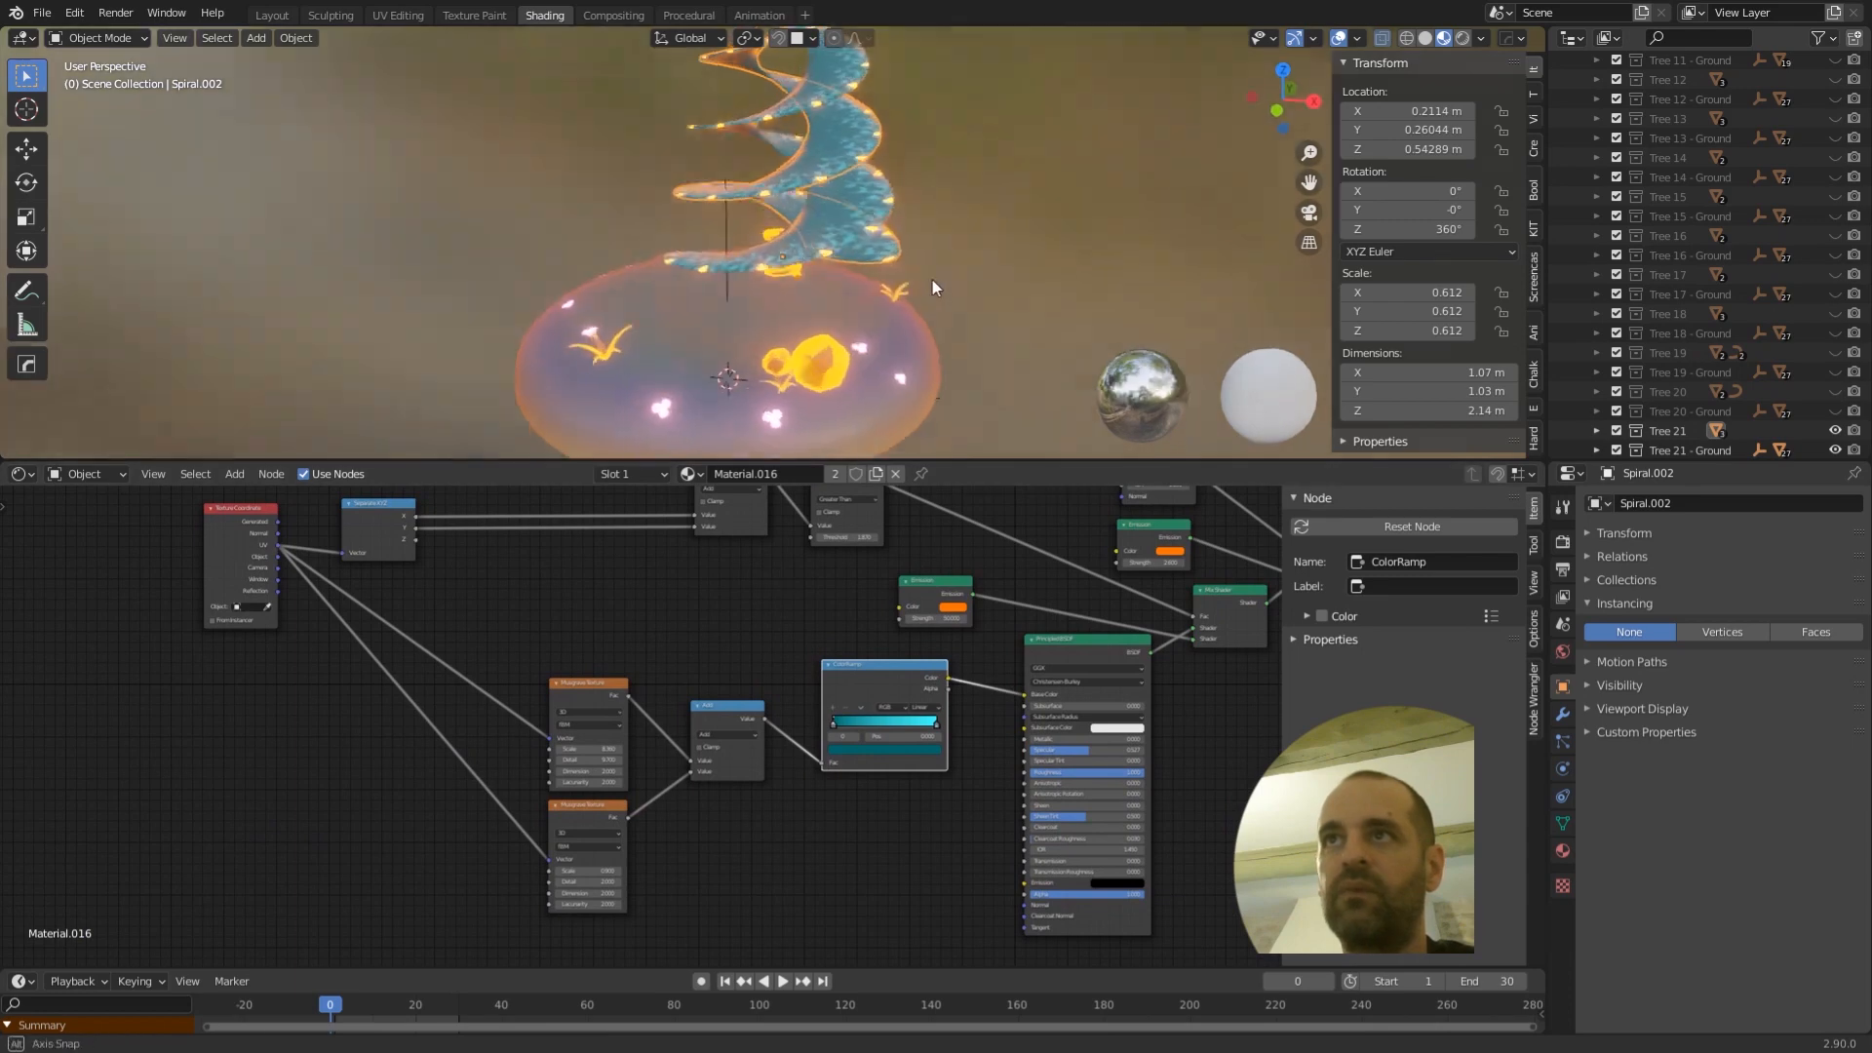
middle_click_drag(932, 279, 883, 324)
scroll(885, 285, "up", 4)
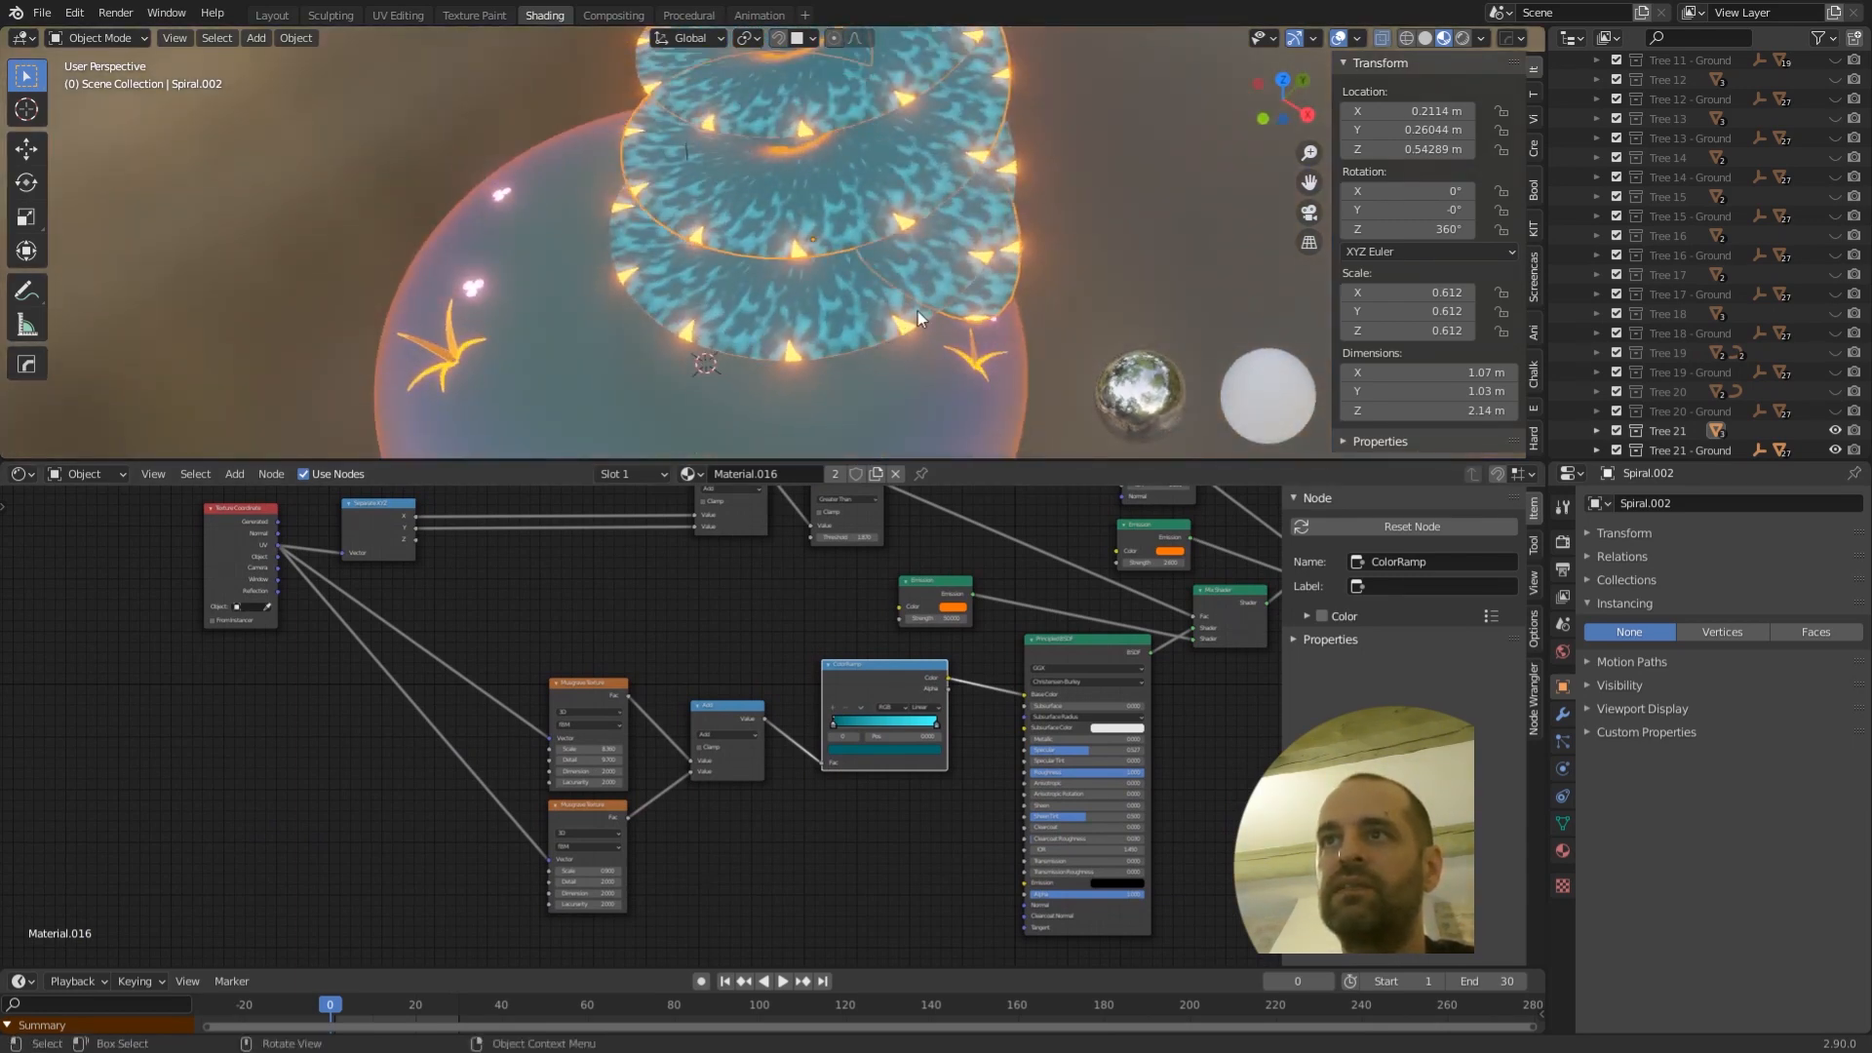
- Reposition the Principled BSDF node and the strength 50 Emission node in Material.016 to lay out the shader more clearly
middle_click_drag(692, 587, 566, 665)
scroll(647, 690, "up", 2)
scroll(629, 669, "down", 3)
left_click_drag(854, 716, 857, 743)
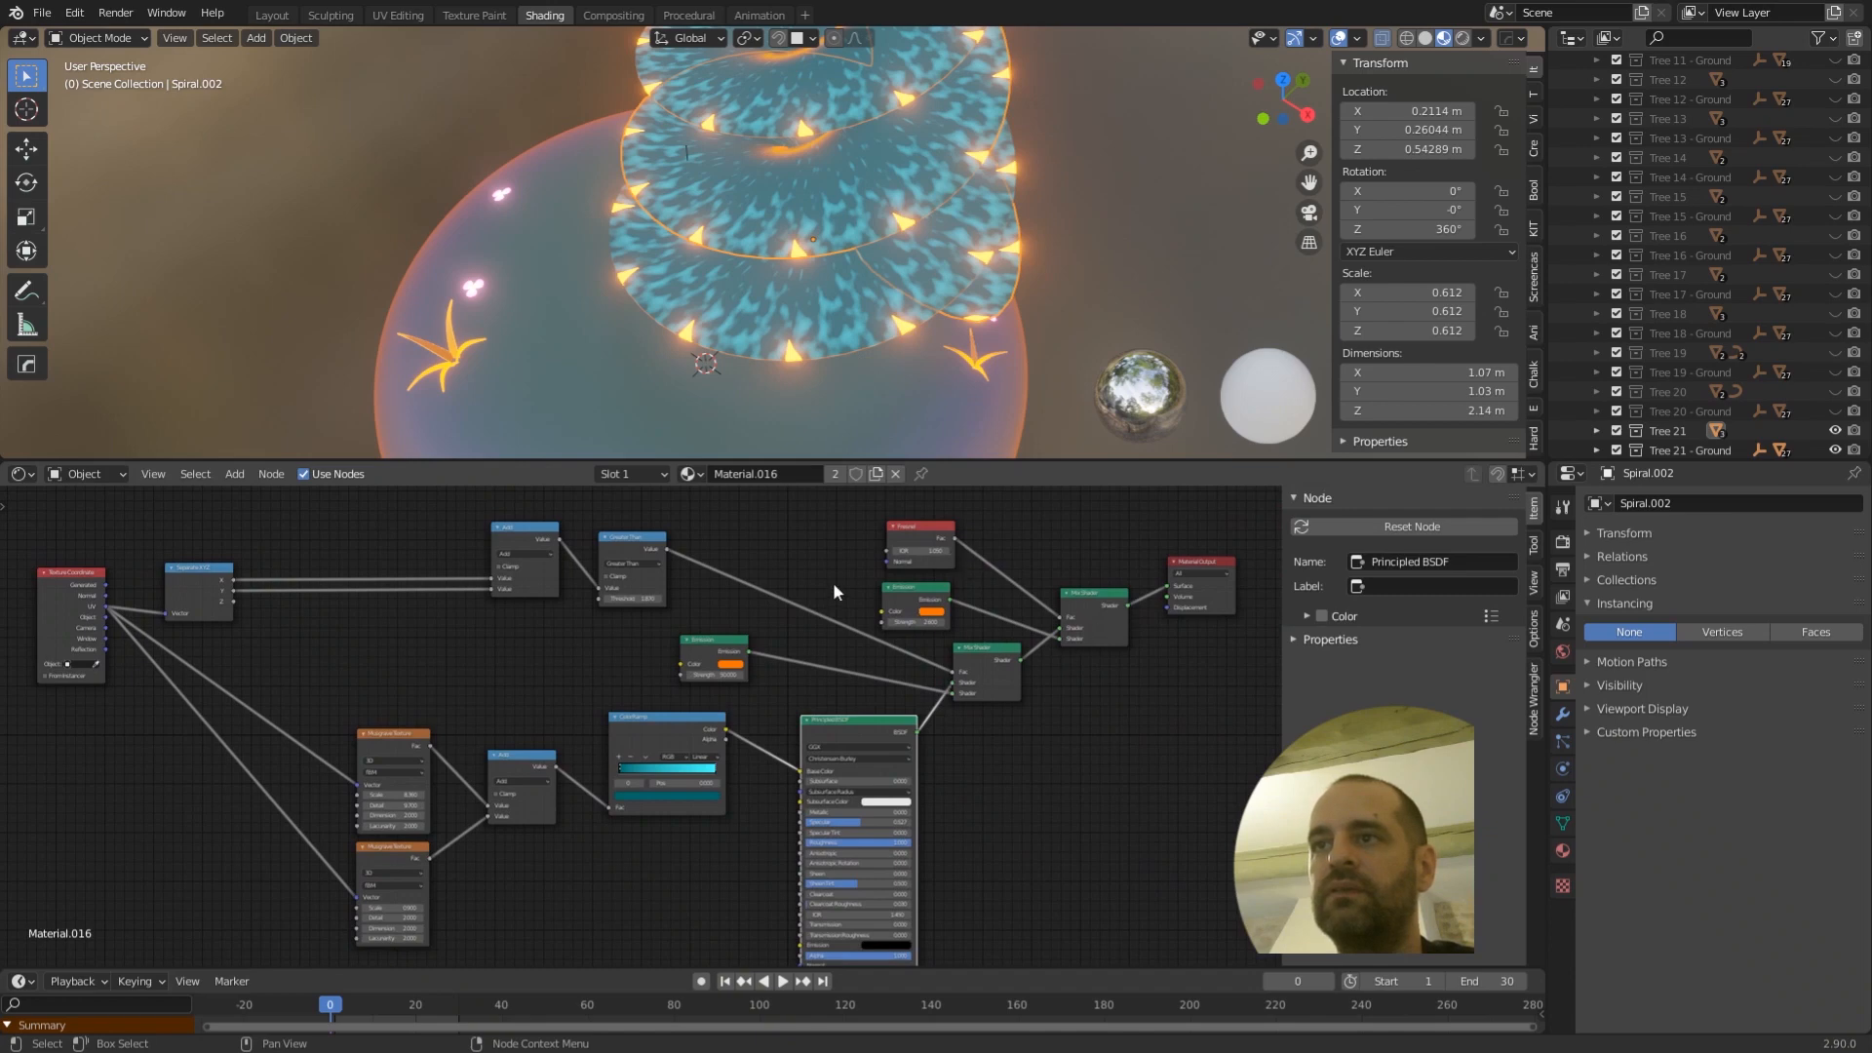
scroll(905, 597, "up", 1)
left_click_drag(768, 620, 813, 623)
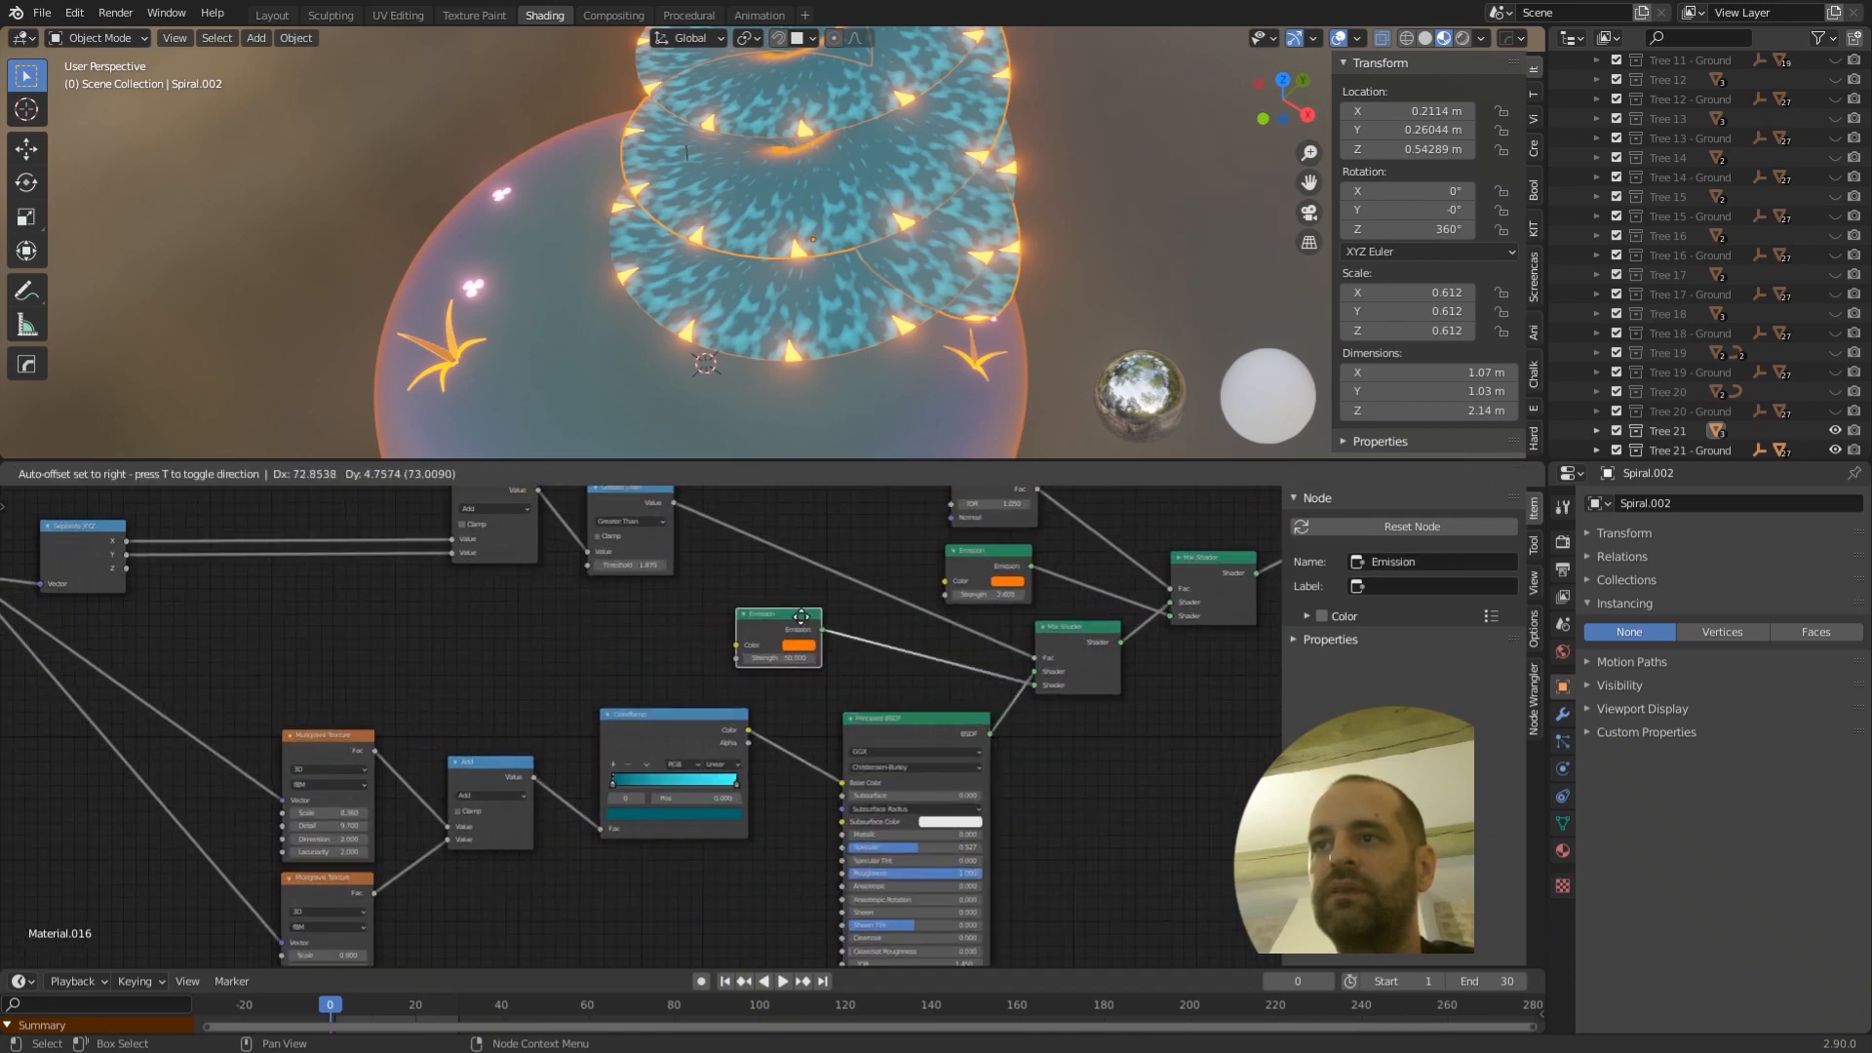
- Preview the outputs of the Separate XYZ, Add and Greater Than nodes in turn on the spiral strips
mouse_move(480, 583)
middle_mouse_down()
mouse_move(560, 695)
mouse_move(803, 686)
middle_mouse_up()
left_click(394, 629, "ctrl+shift")
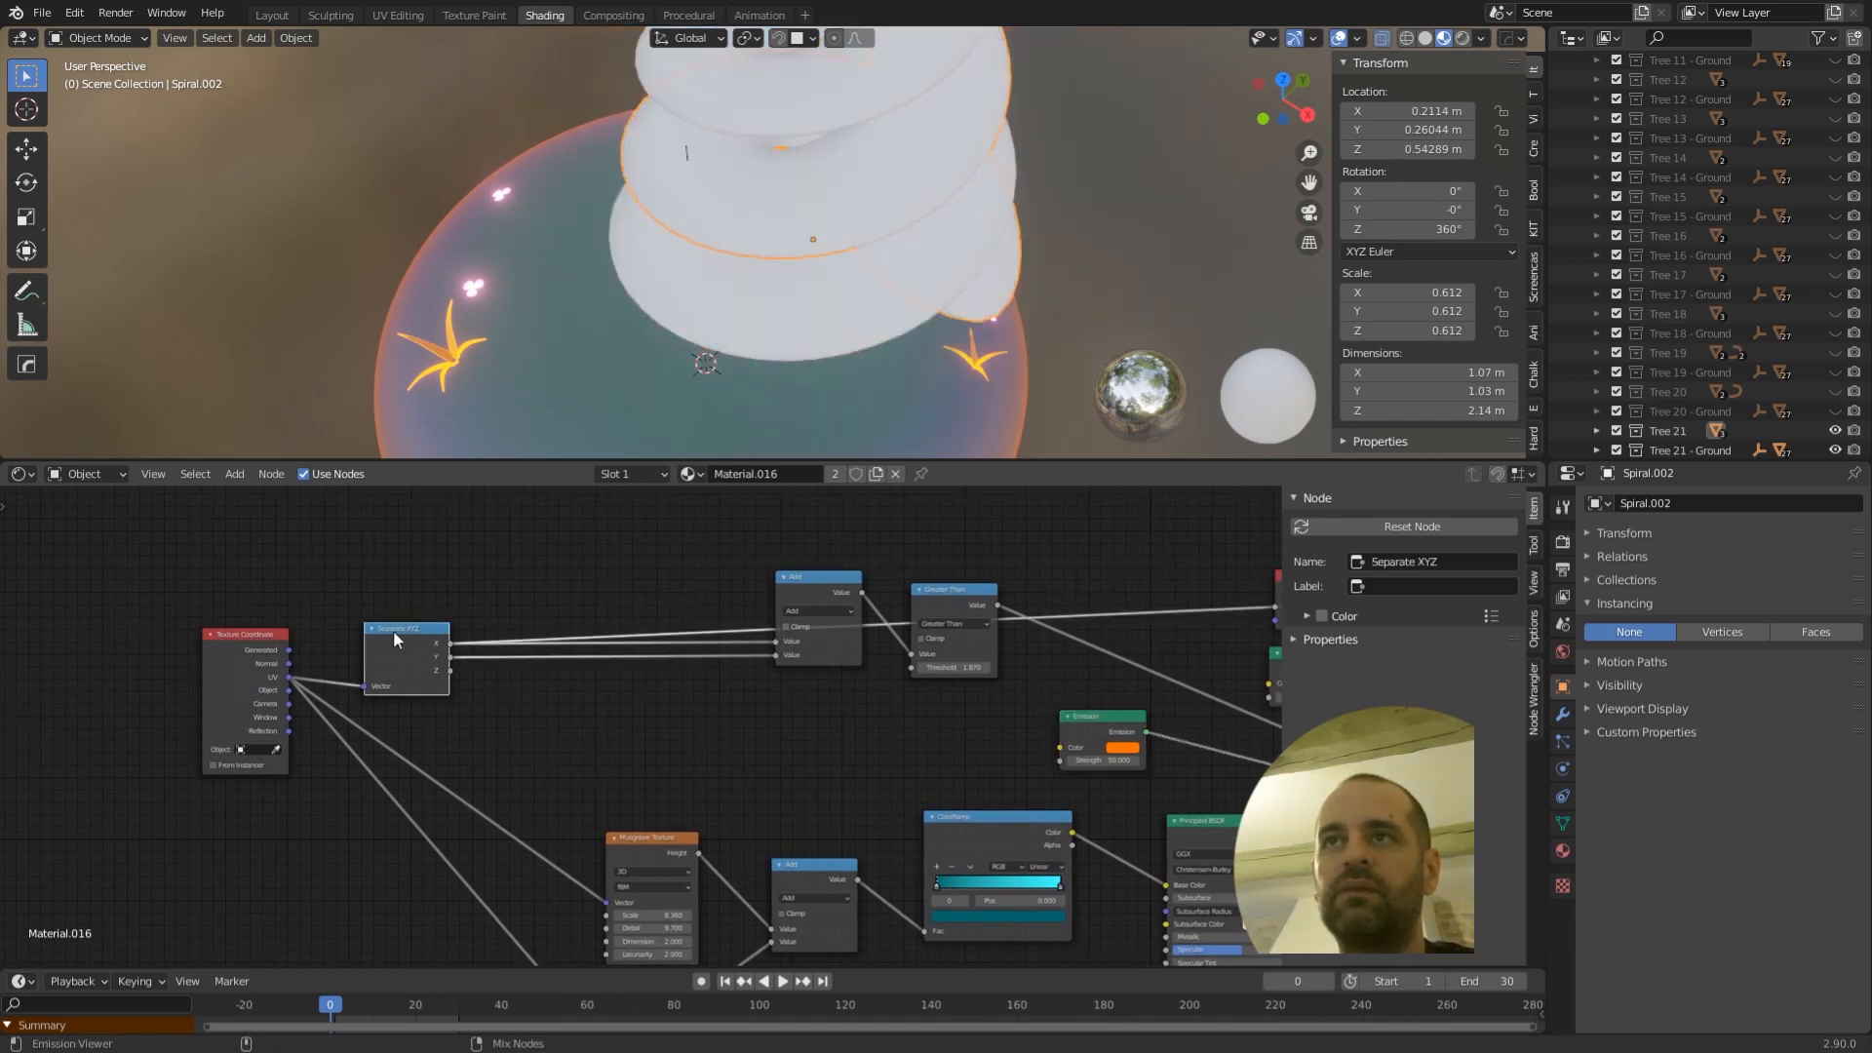
left_click(821, 585, "ctrl+shift")
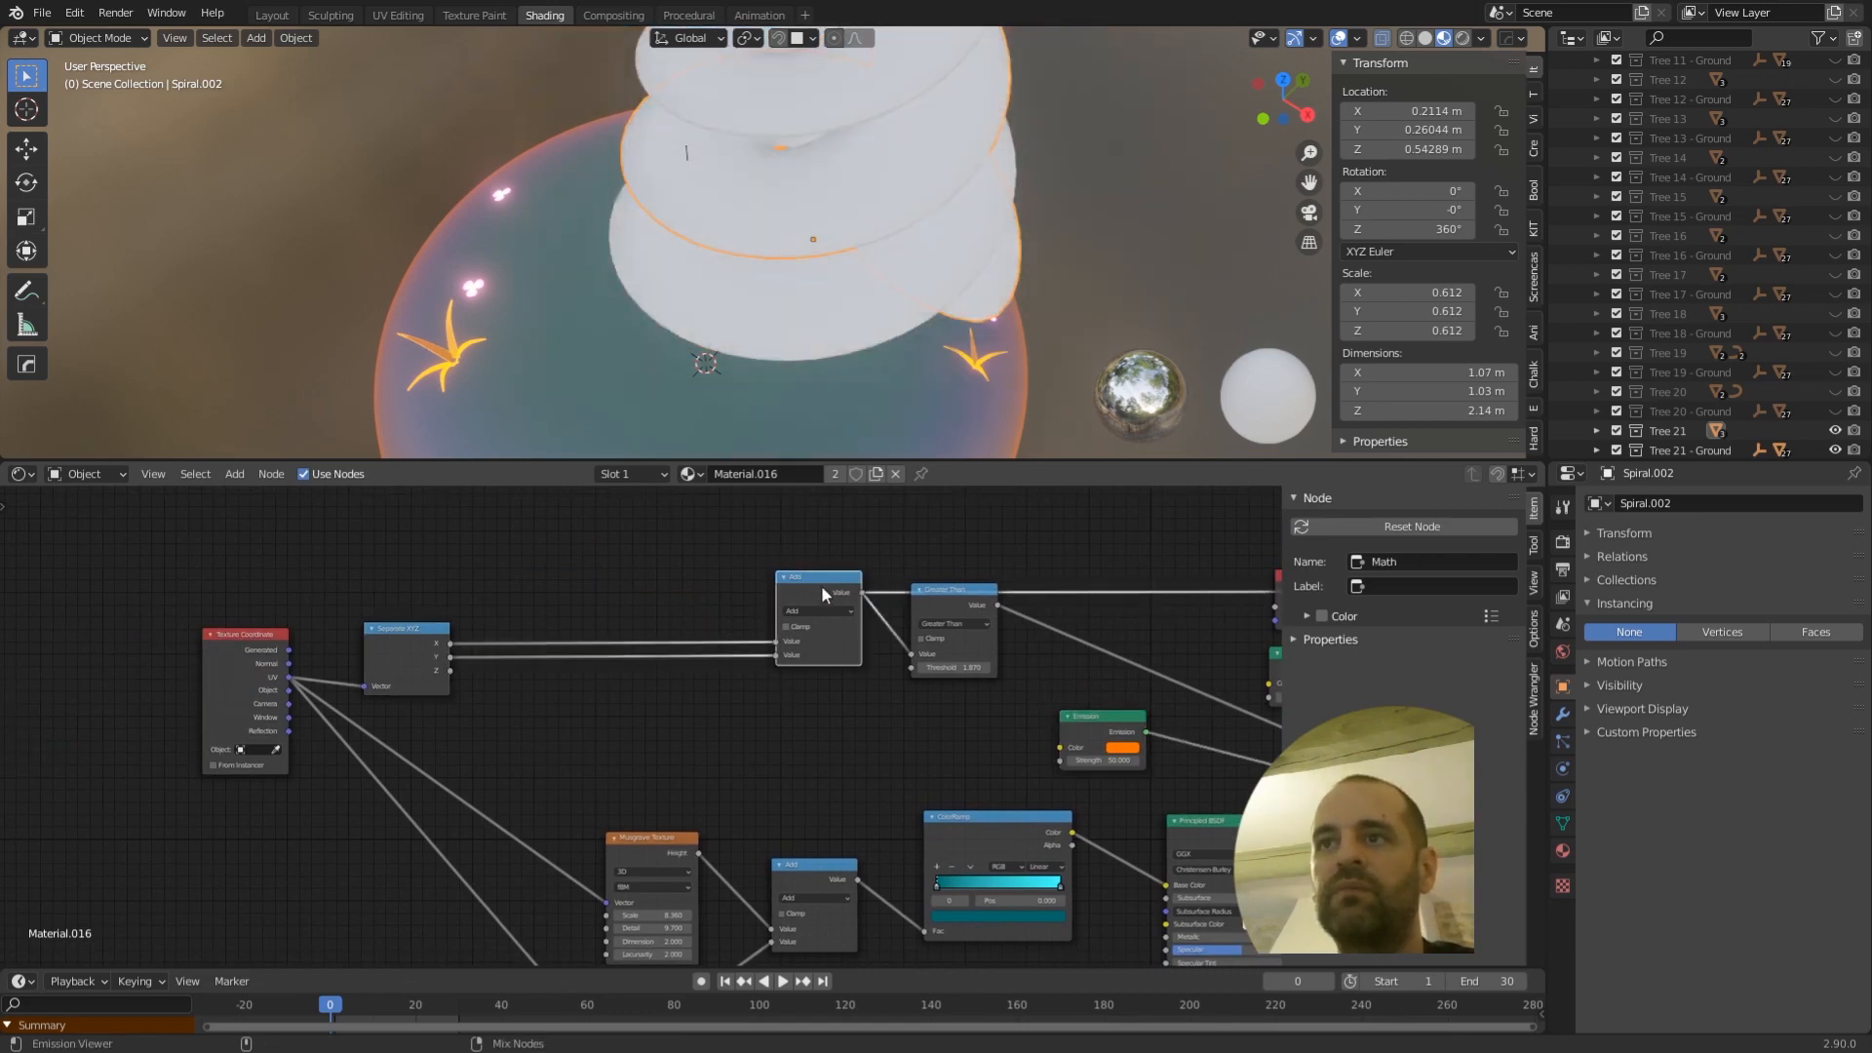
left_click(940, 589, "ctrl+shift")
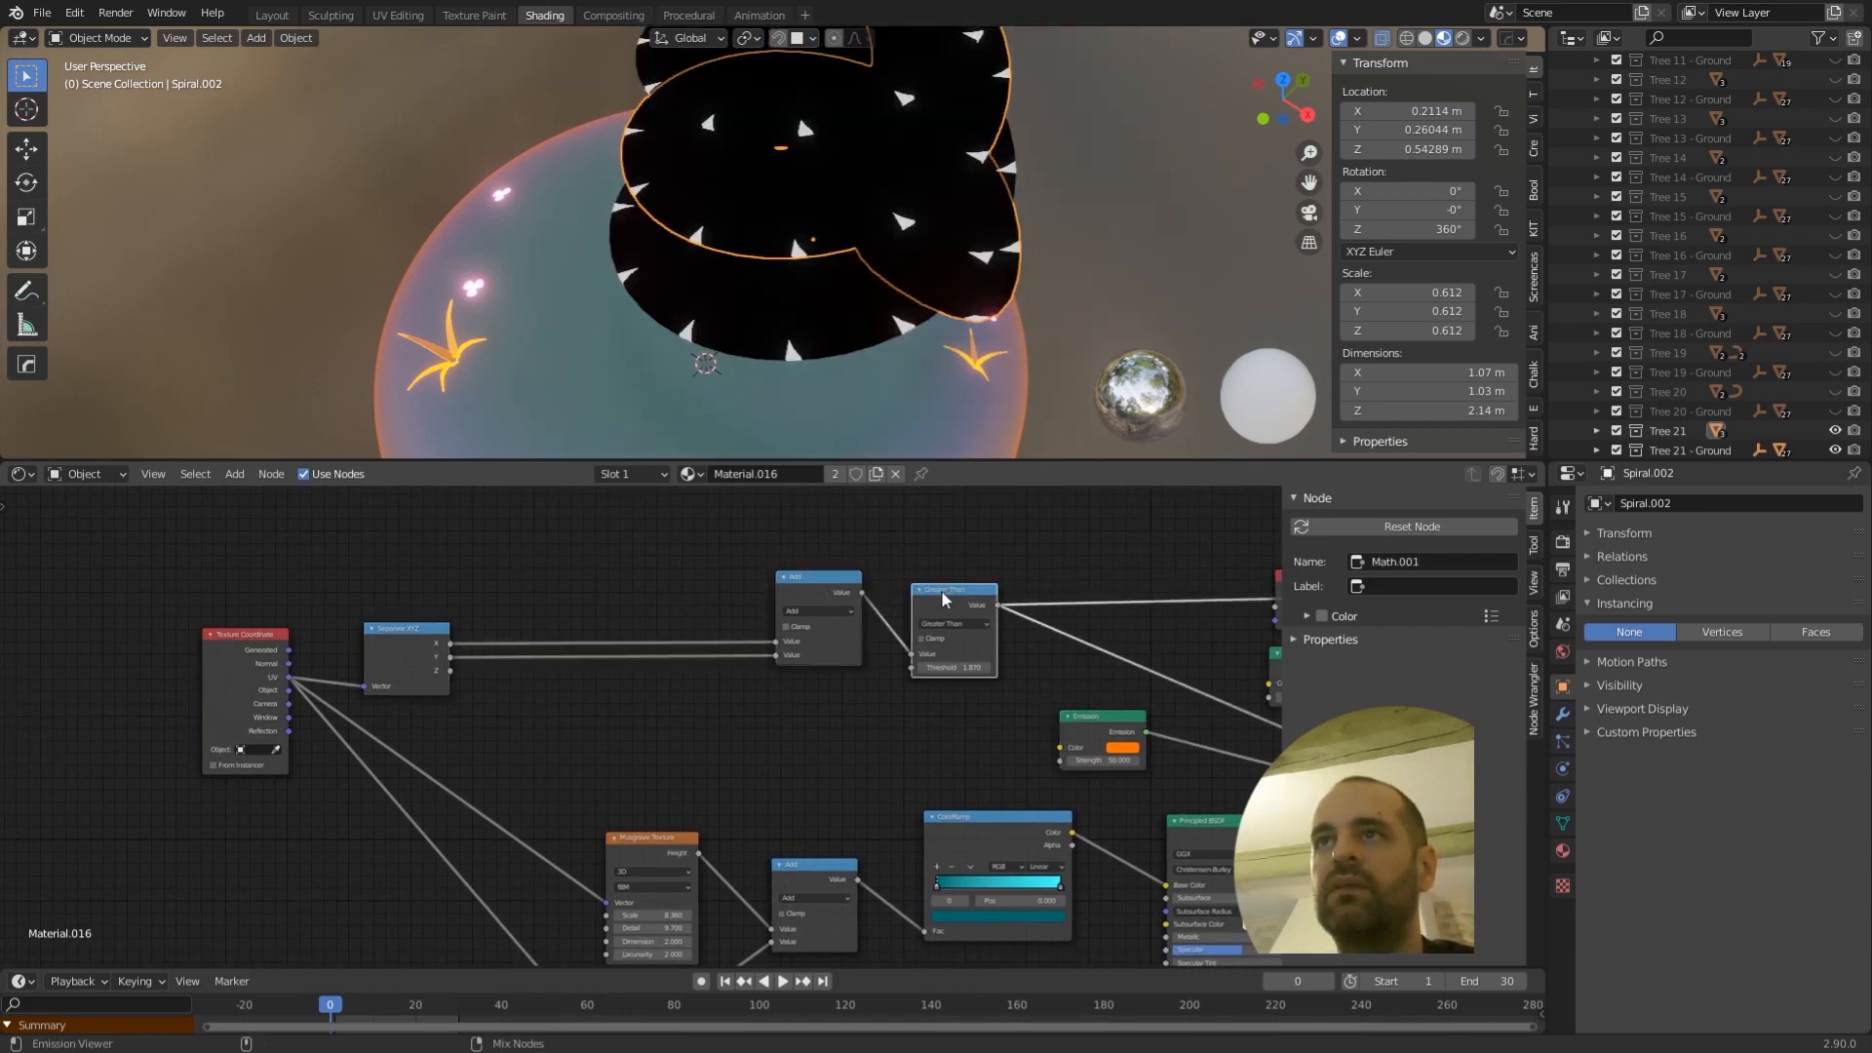
middle_click_drag(940, 589, 743, 566)
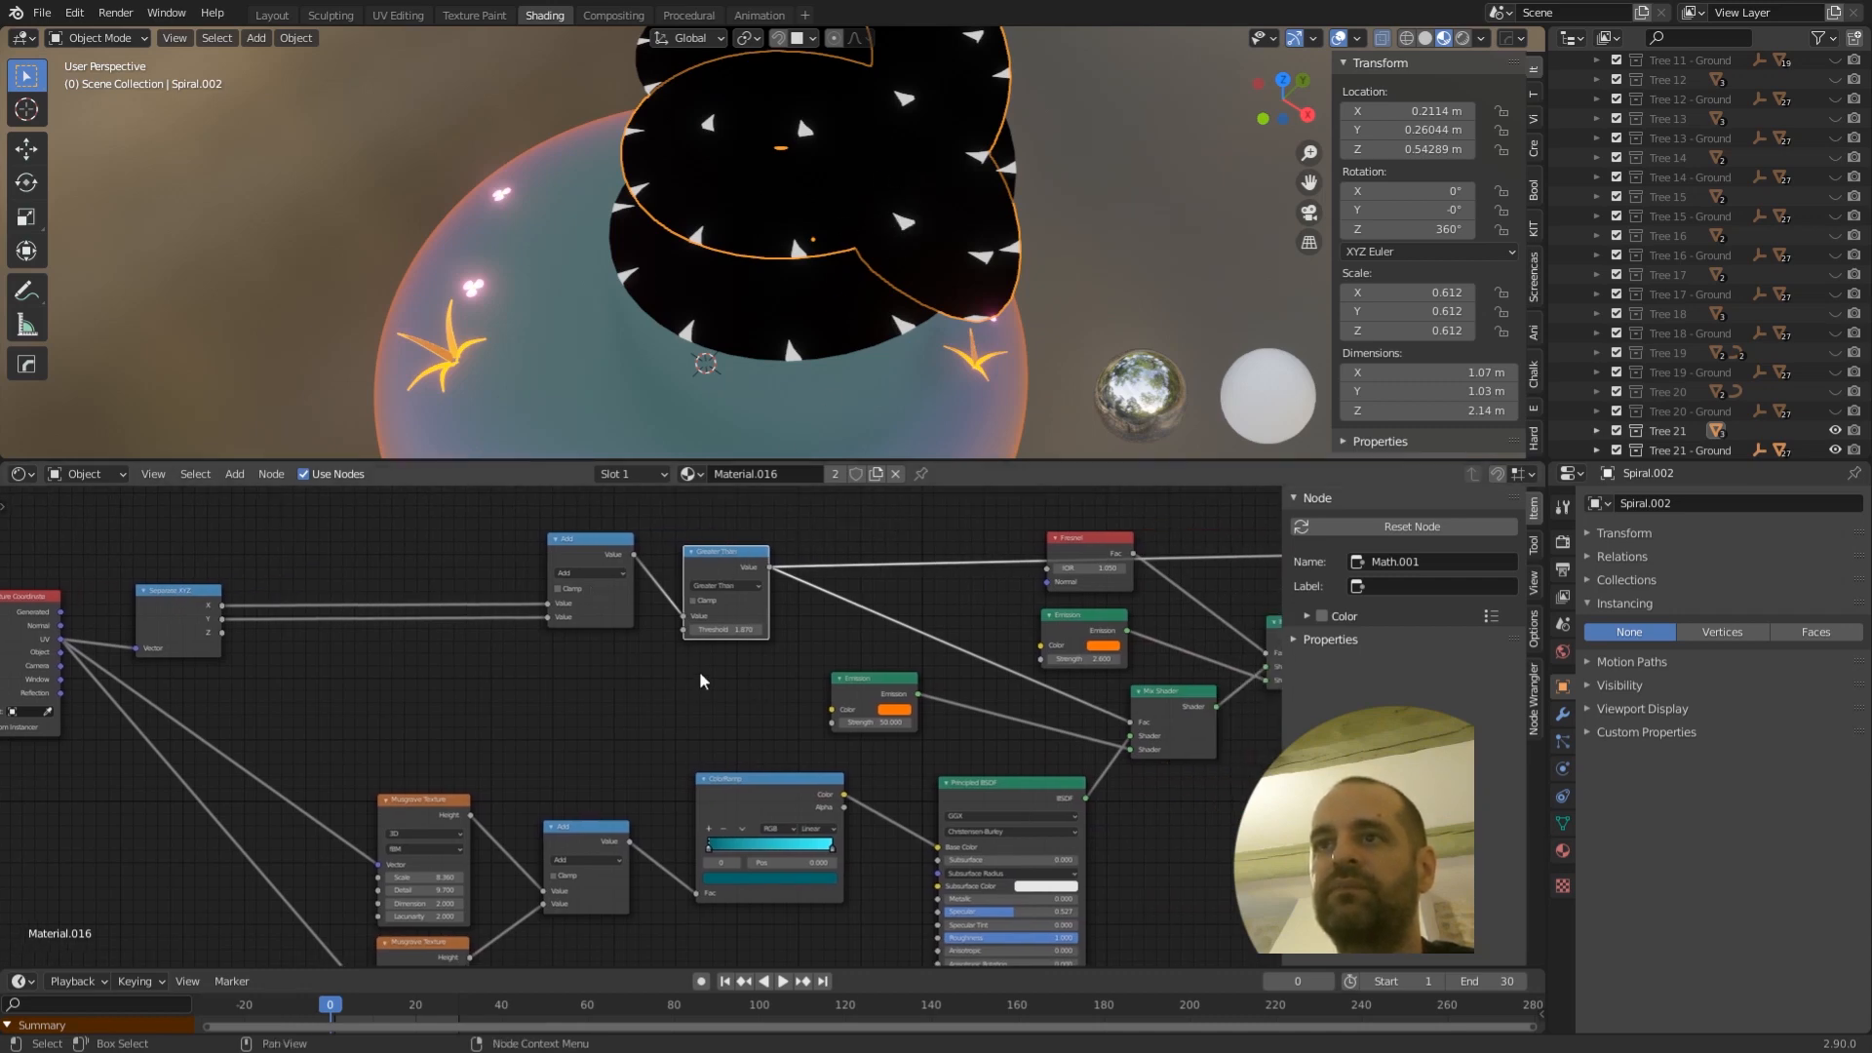
- Preview the Mix Shader that blends the orange emission with the Principled BSDF, and examine the two Musgrave textures feeding the ColorRamp
mouse_move(700, 680)
middle_mouse_down()
mouse_move(639, 657)
mouse_move(439, 660)
mouse_move(429, 691)
middle_mouse_up()
middle_click_drag(793, 677, 640, 666)
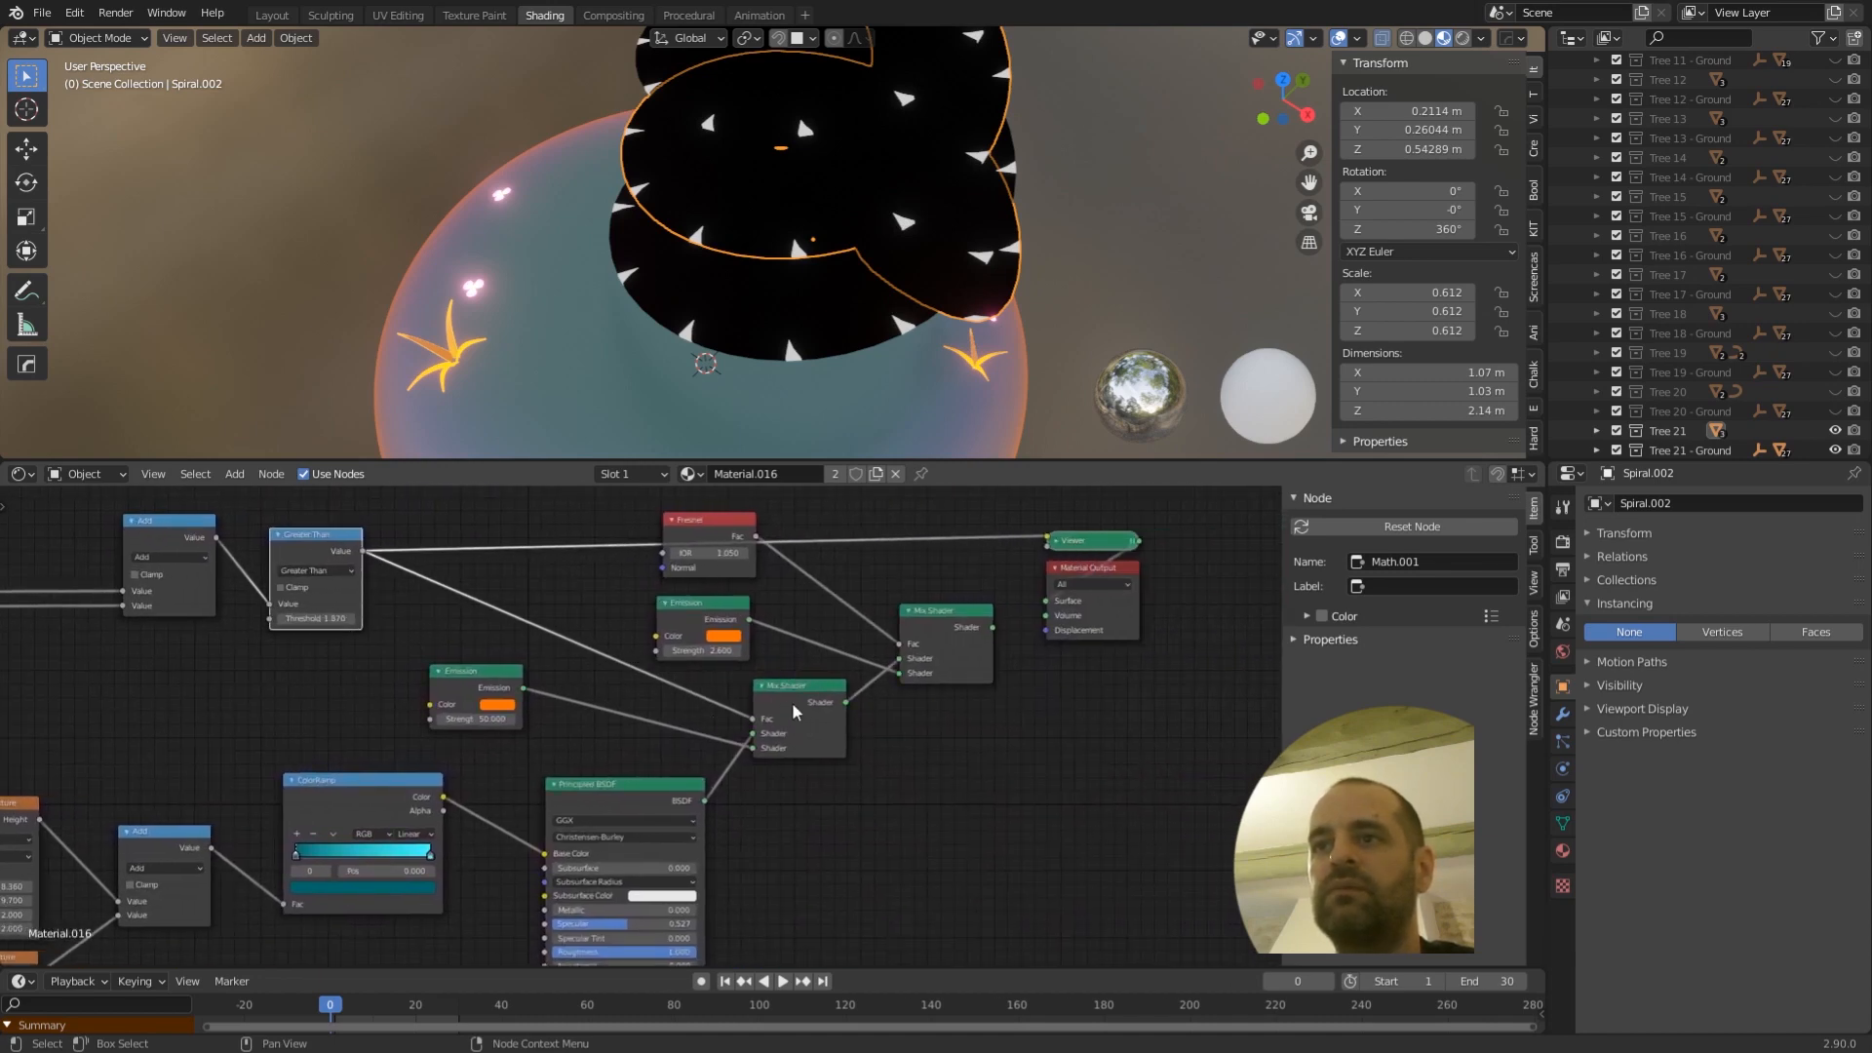
left_click(799, 699, "ctrl+shift")
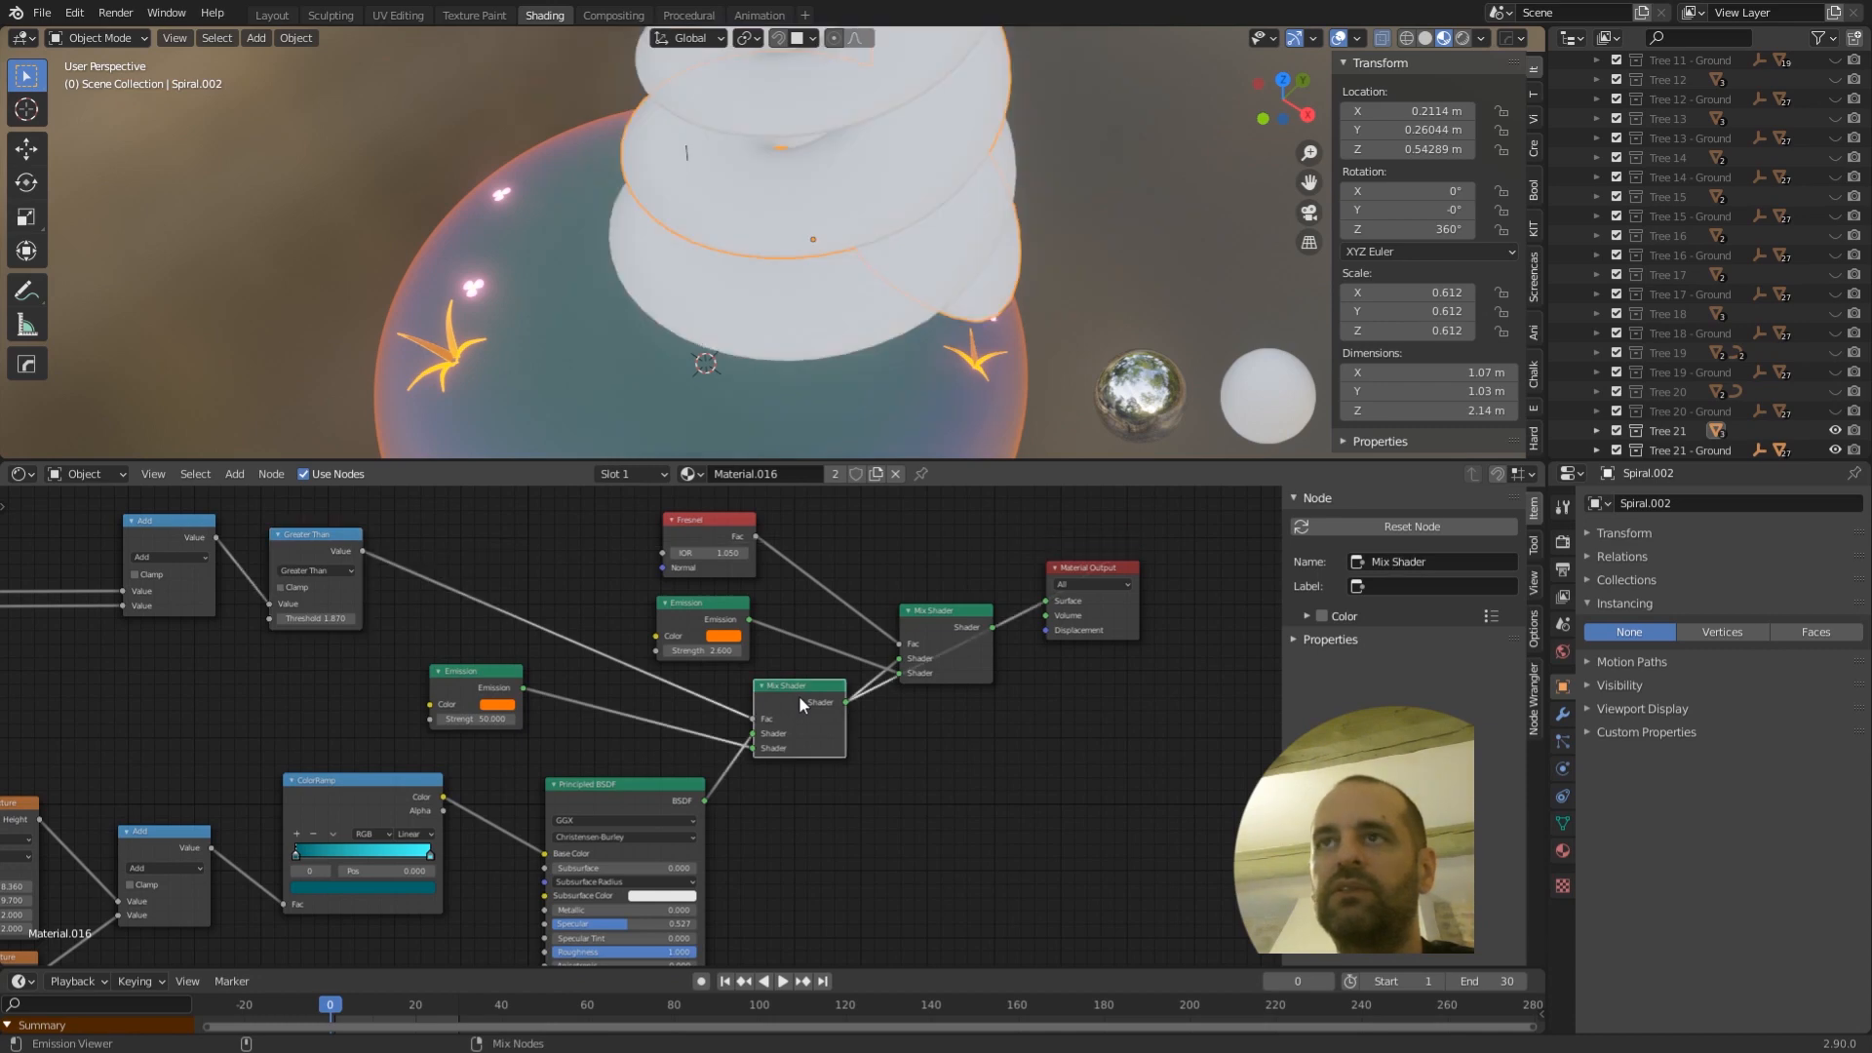
middle_click_drag(770, 681, 693, 682)
middle_click_drag(551, 731, 1021, 569)
scroll(1020, 569, "down", 1)
middle_click_drag(597, 770, 808, 789)
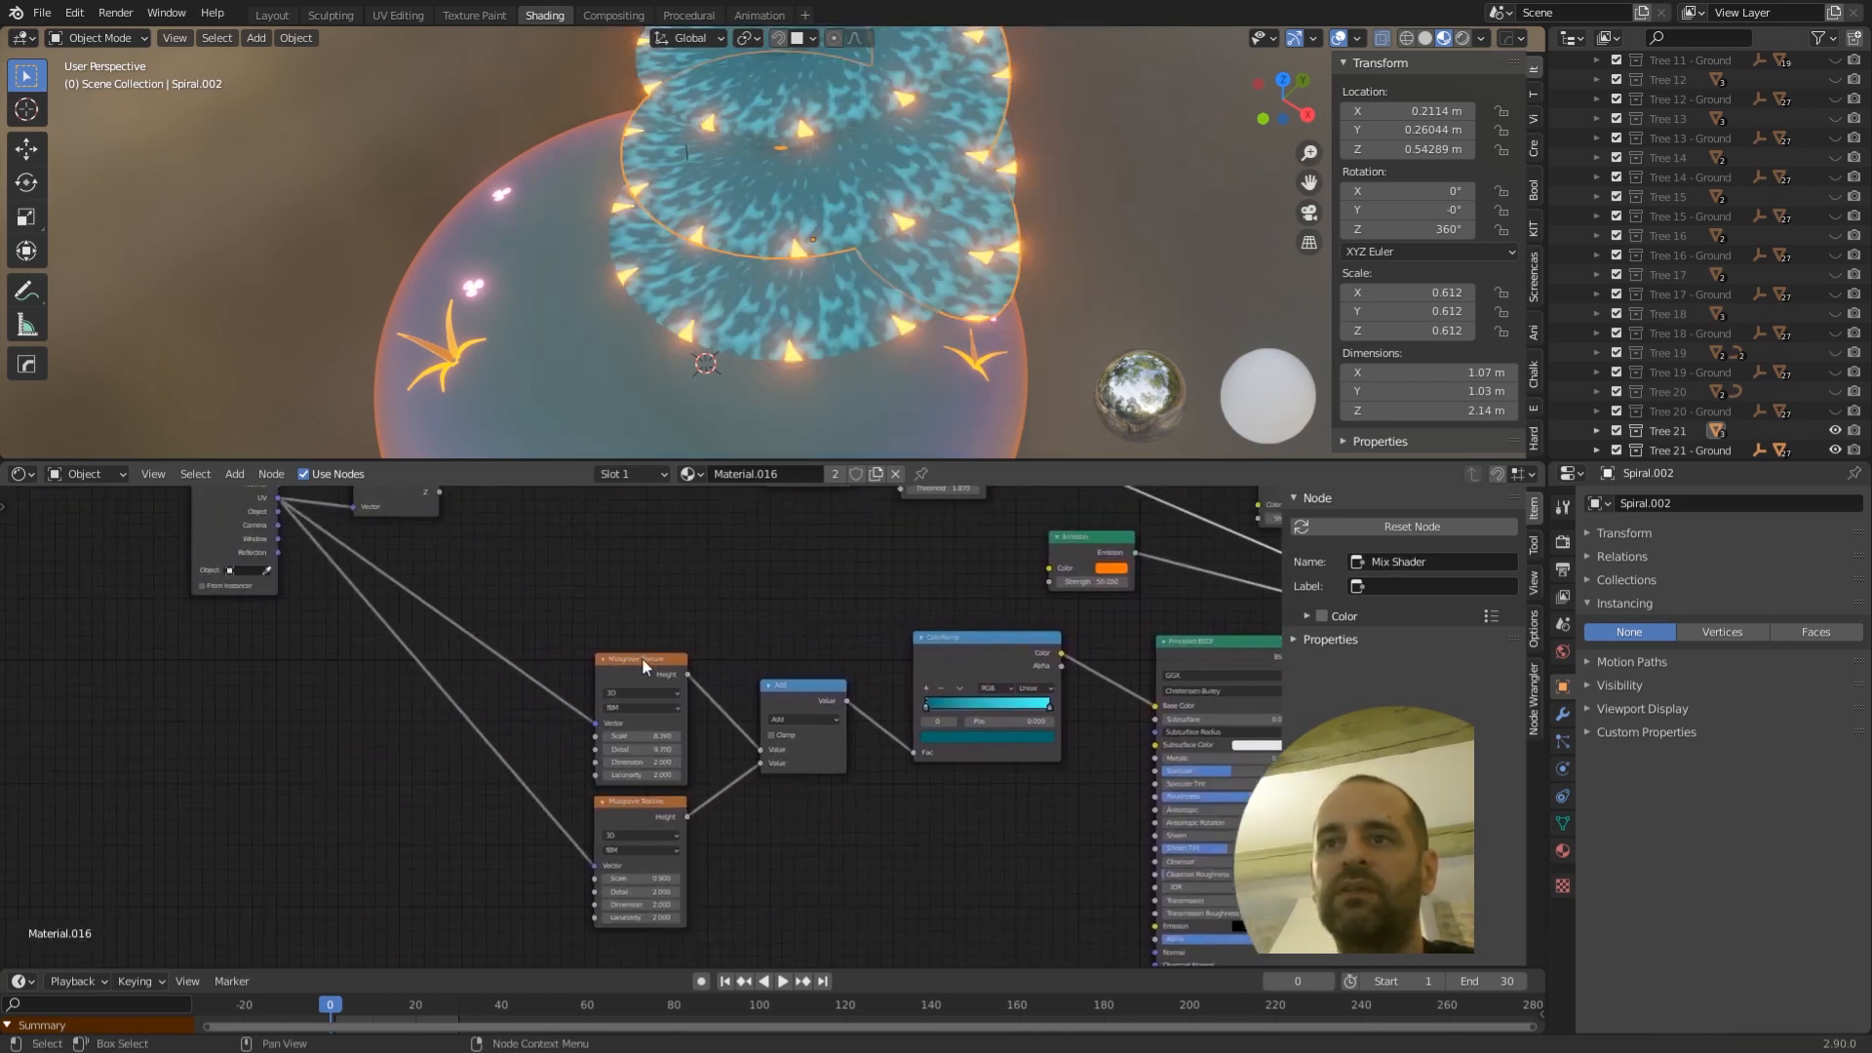
middle_click_drag(721, 670, 739, 704)
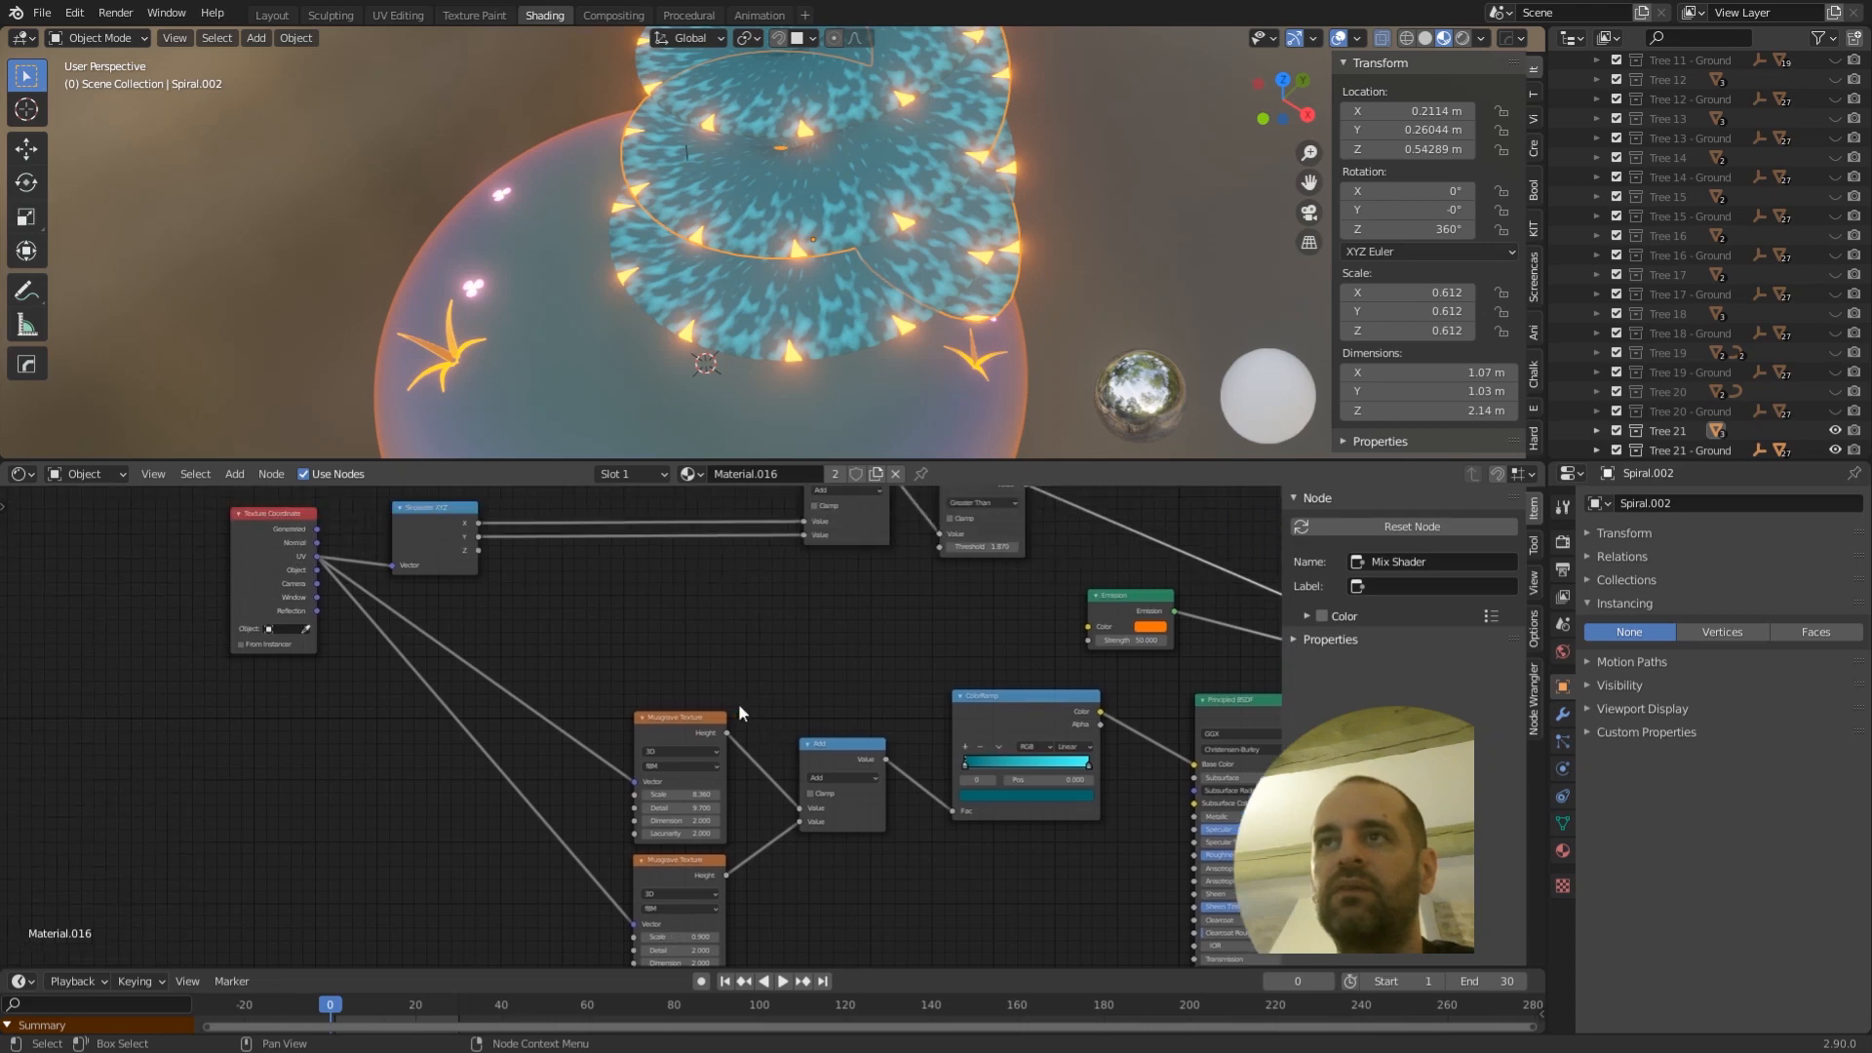
middle_click_drag(676, 765, 483, 704)
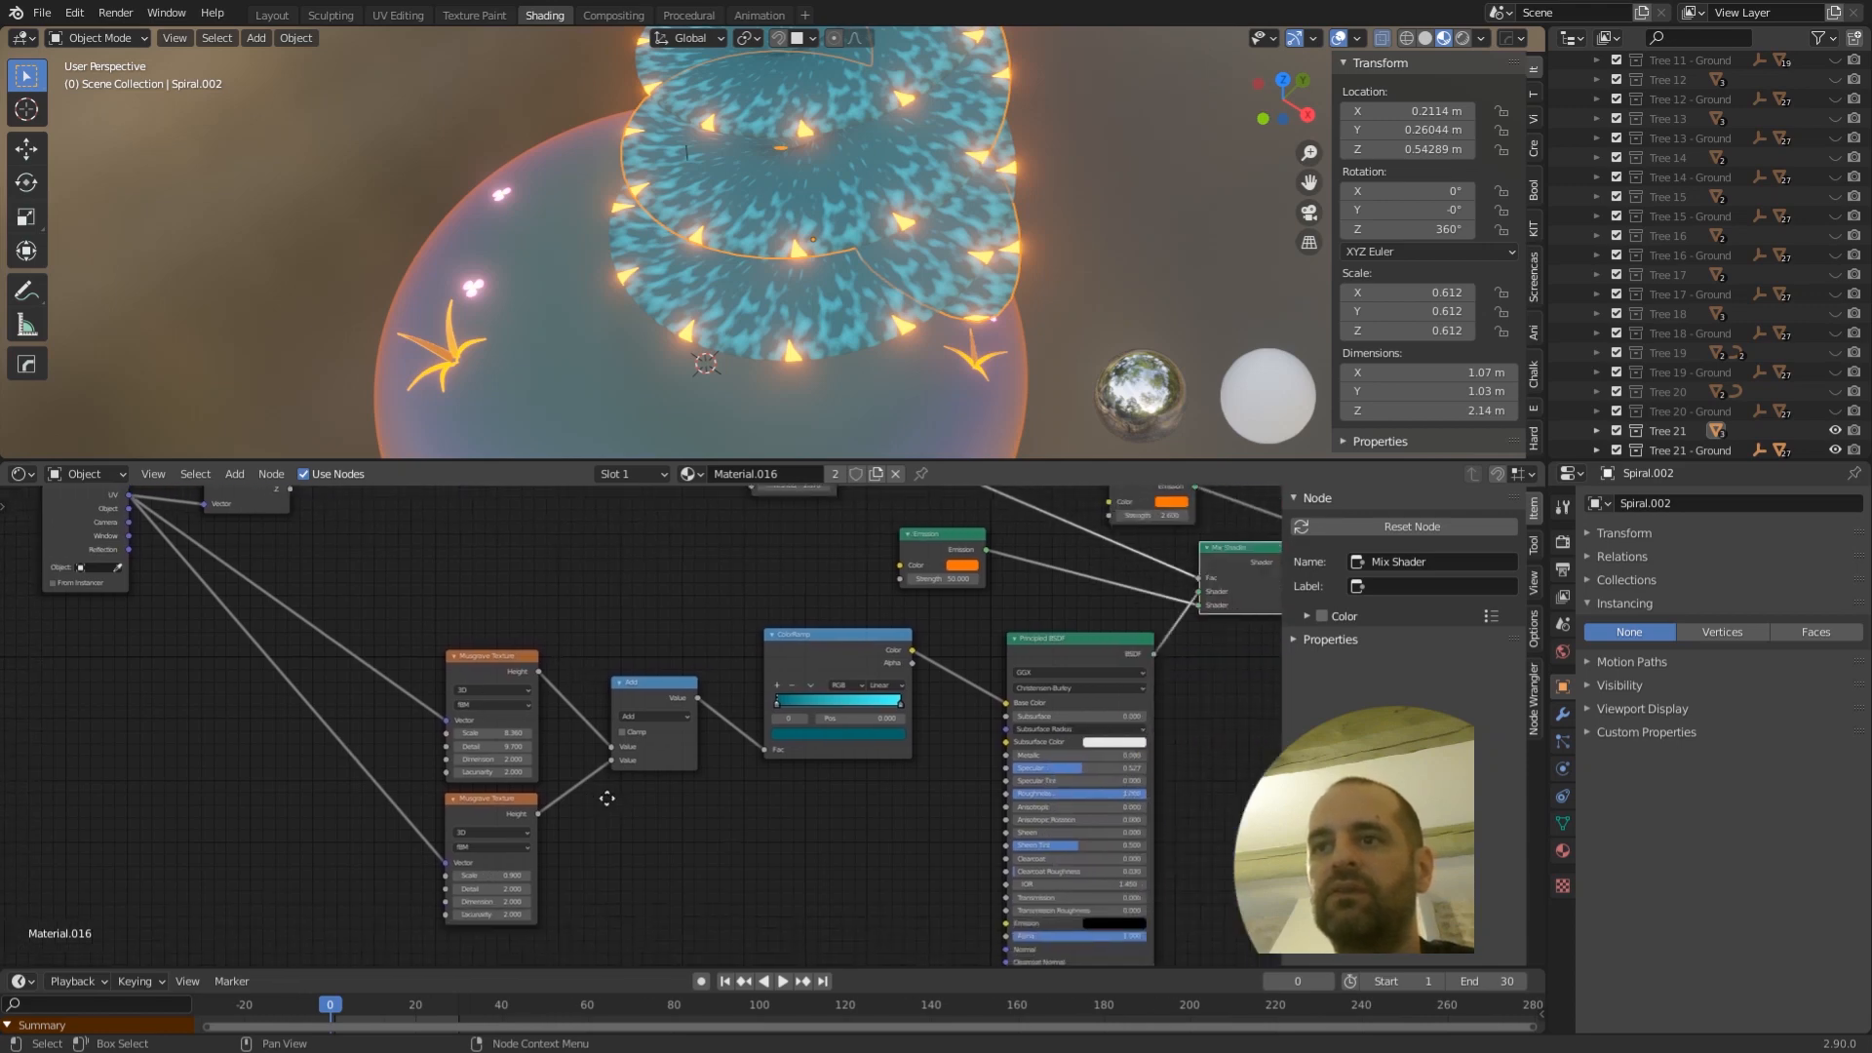
- Preview the ColorRamp's colors, reconnect the final Mix Shader to the material output, and study Tree 21 from the side
left_click(823, 641, "ctrl+shift")
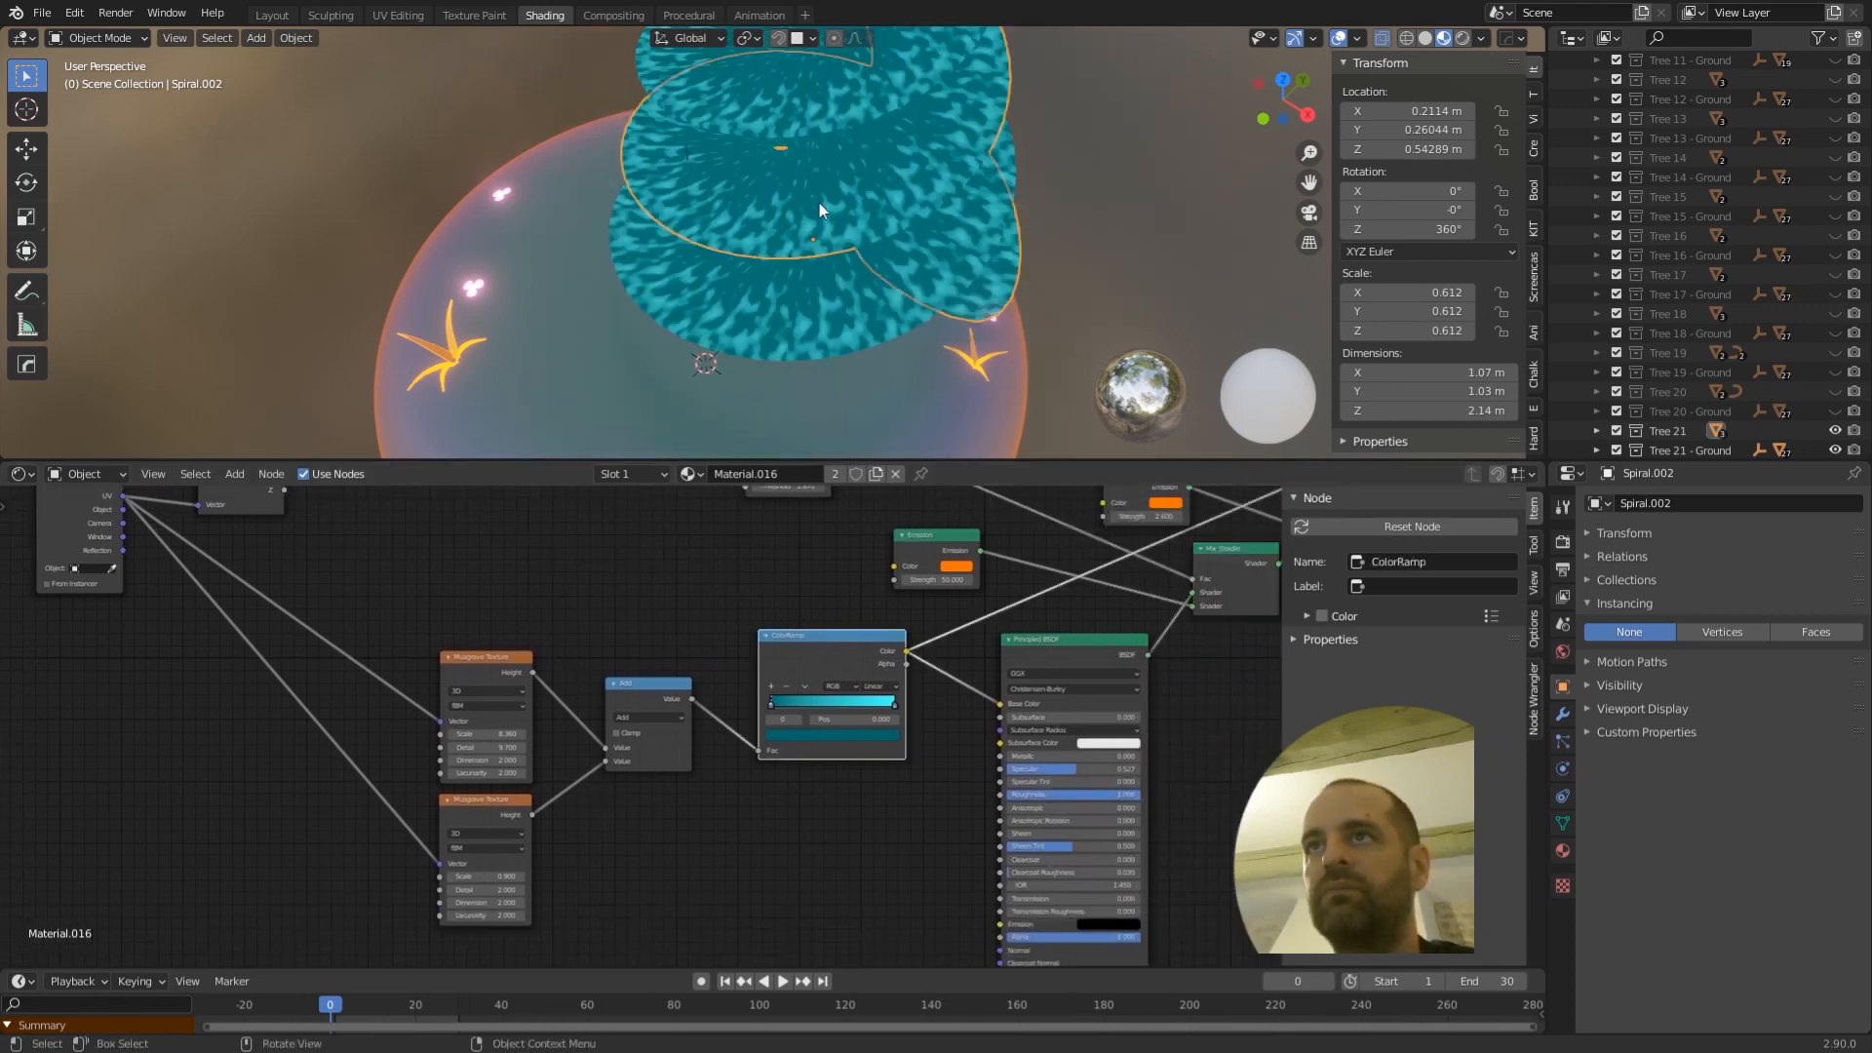
middle_click_drag(1172, 603, 852, 659)
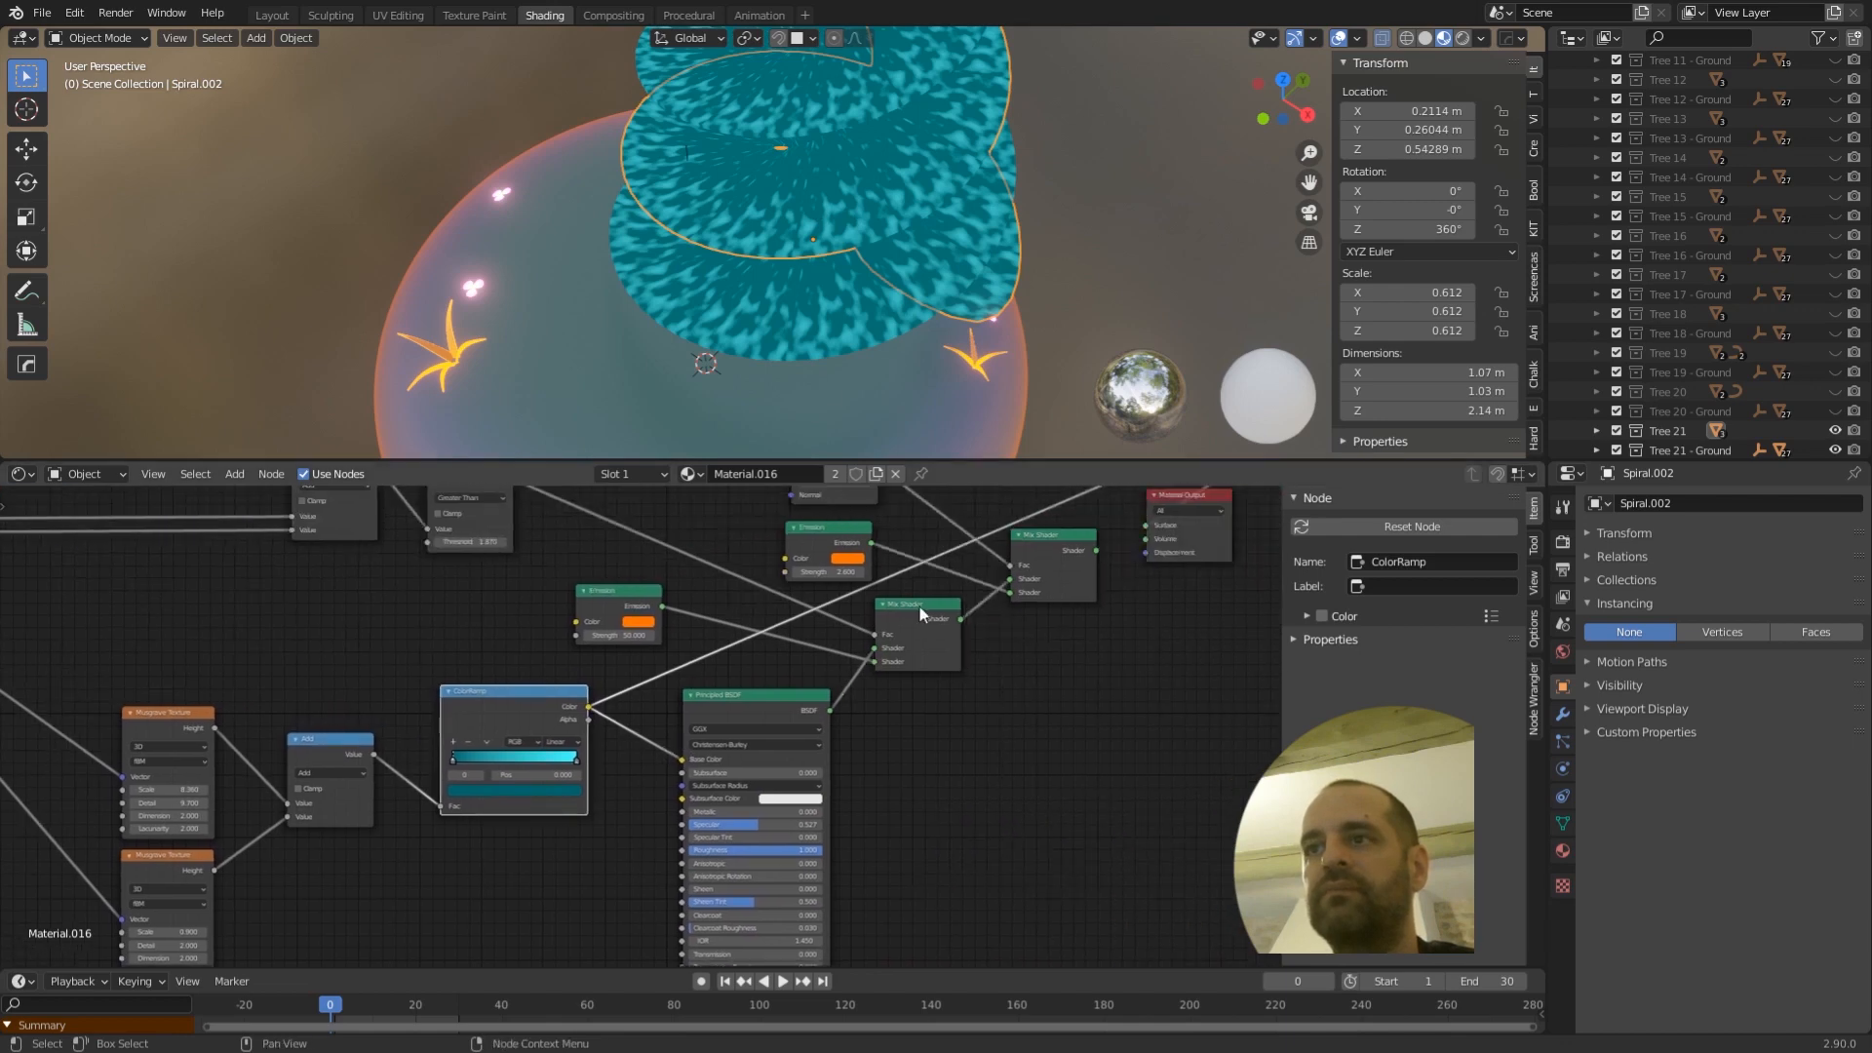
mouse_move(1100, 641)
middle_mouse_down()
mouse_move(993, 682)
mouse_move(889, 788)
middle_mouse_up()
left_click(848, 691, "ctrl+shift")
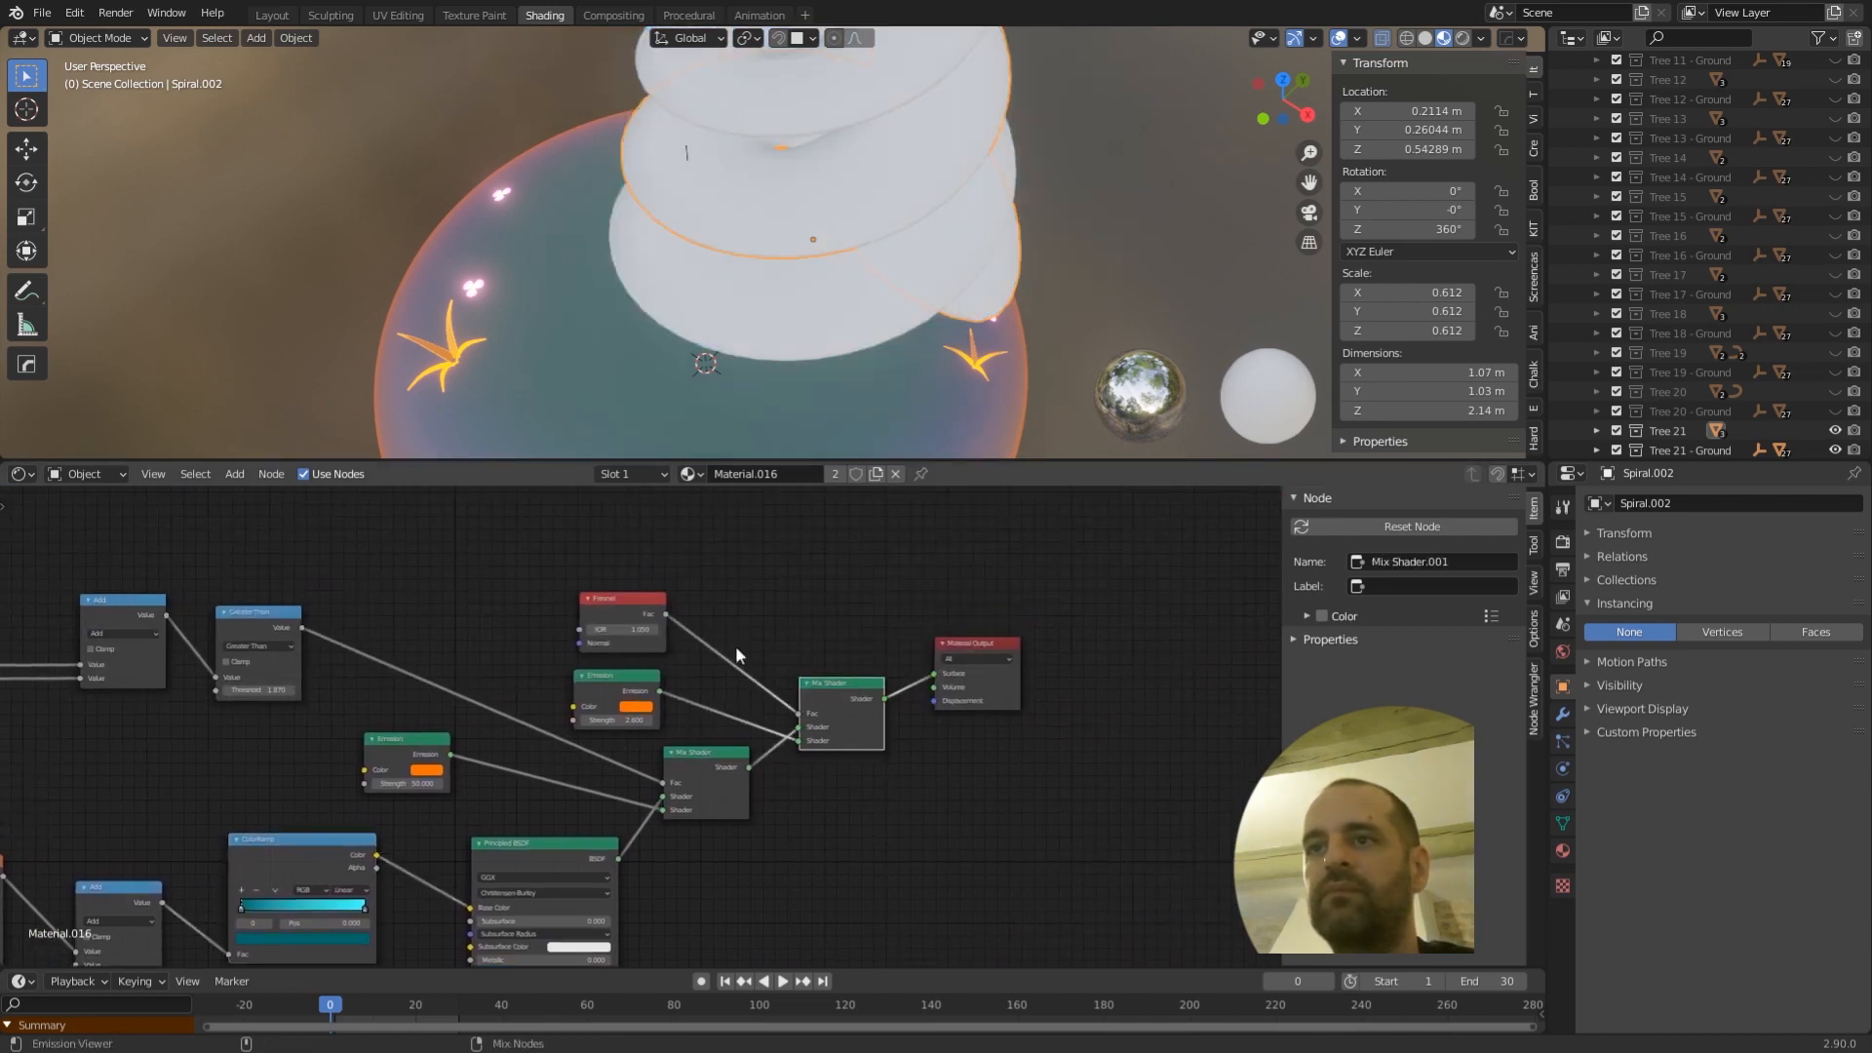
mouse_move(916, 284)
middle_mouse_down()
mouse_move(903, 146)
mouse_move(895, 183)
mouse_move(837, 144)
mouse_move(771, 244)
mouse_move(751, 207)
mouse_move(770, 170)
middle_mouse_up()
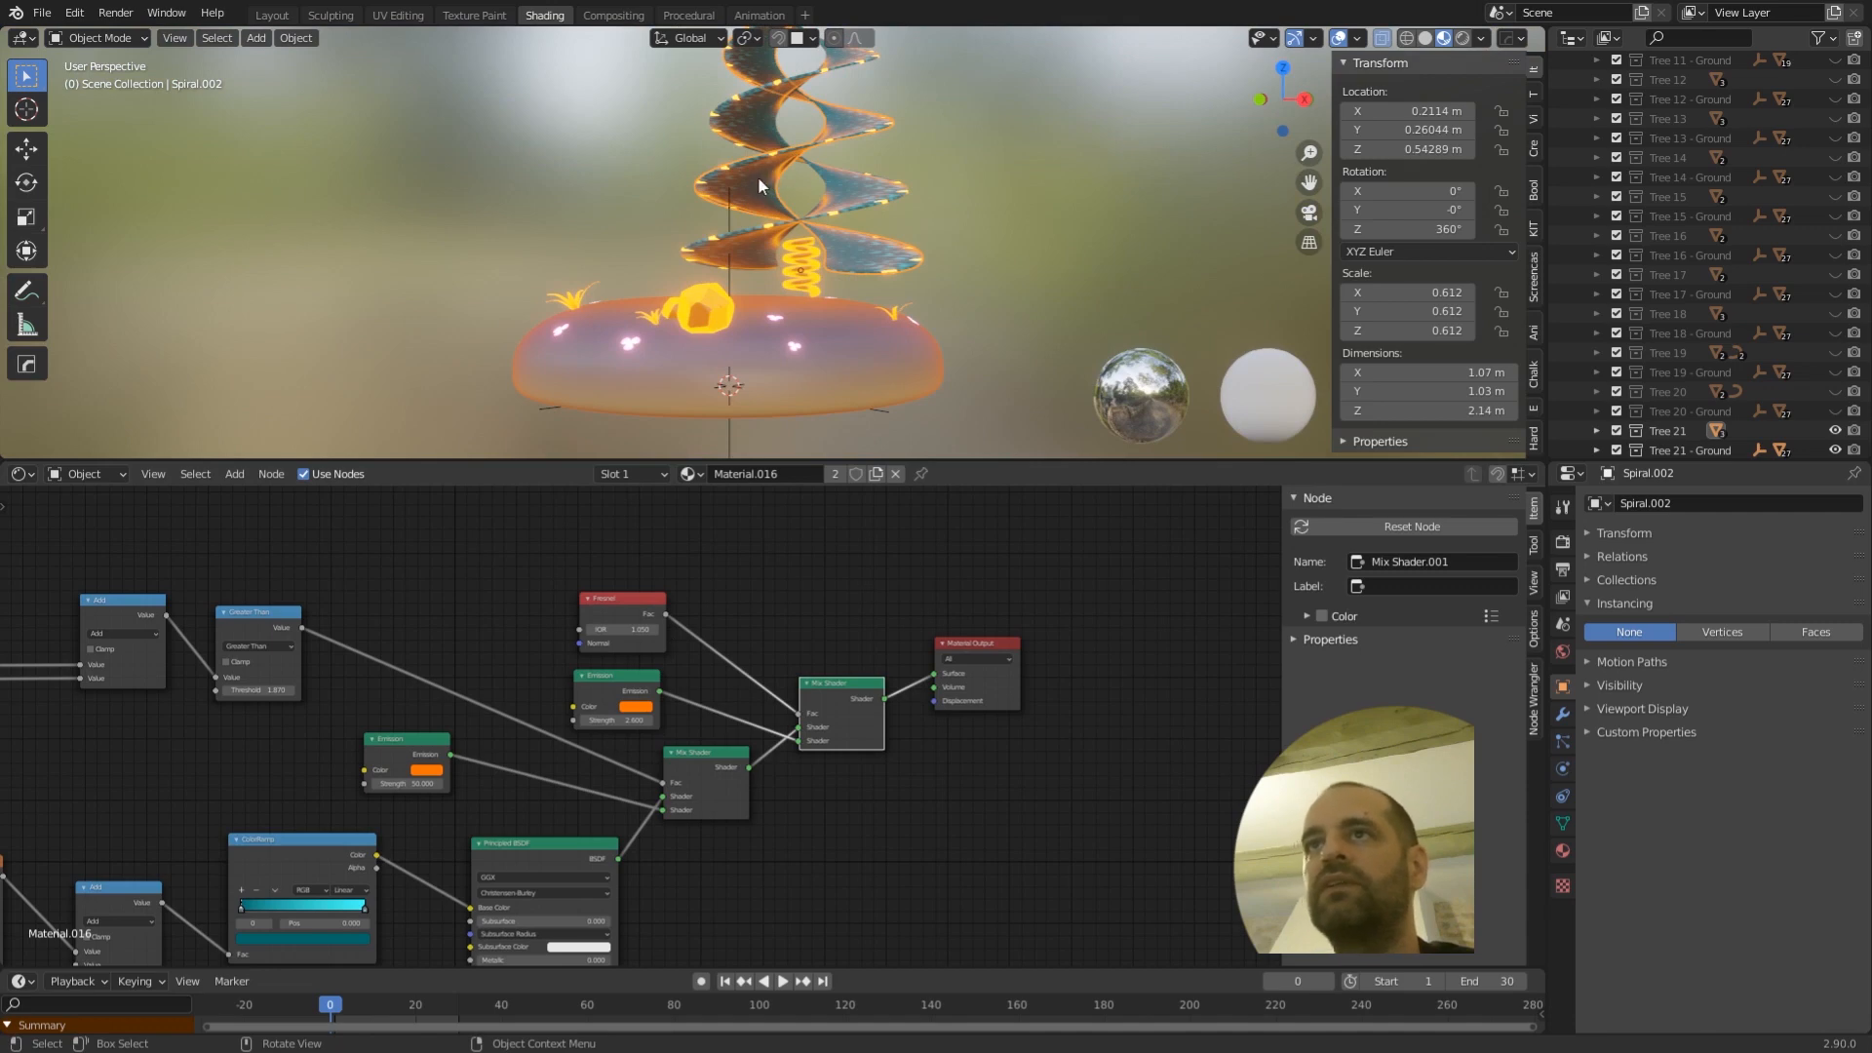
middle_click_drag(762, 168, 837, 162)
scroll(780, 205, "down", 3)
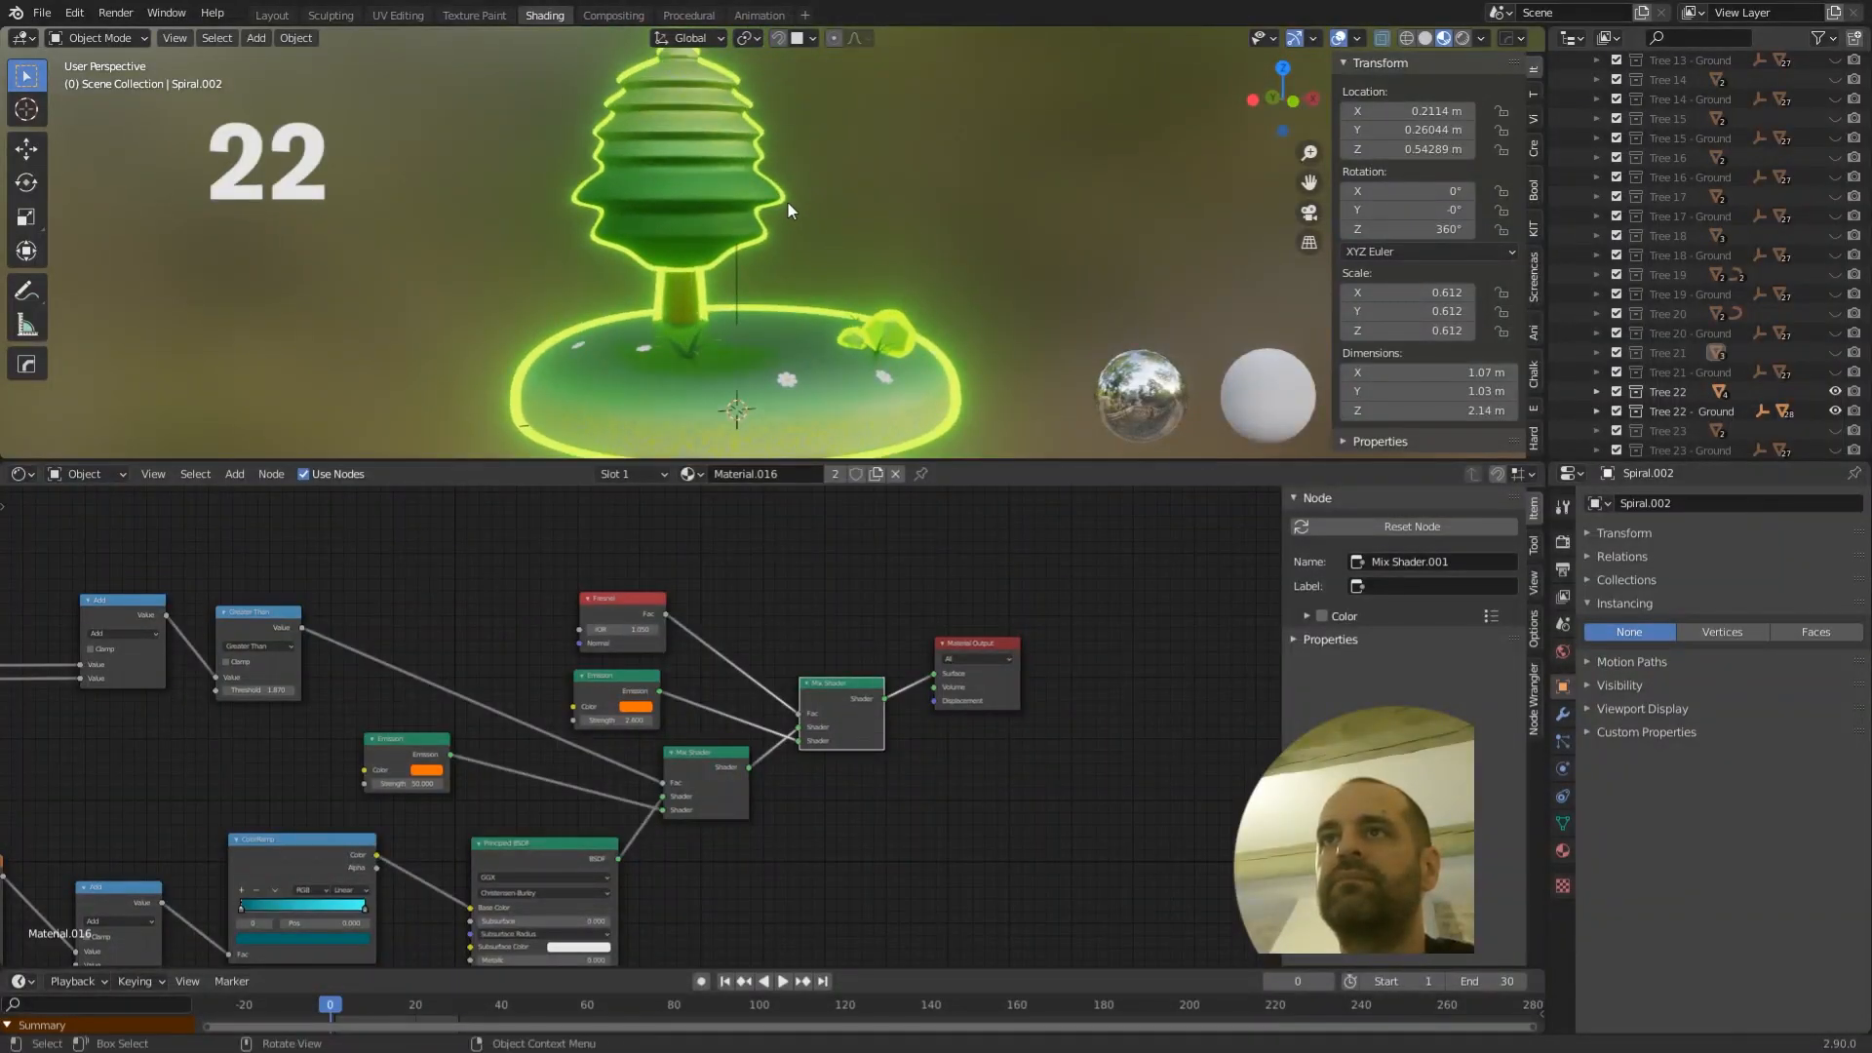
- Select Tree 22's glowing outline shell and temporarily move it off the foliage to inspect both parts, cancelling each move
left_click(782, 196)
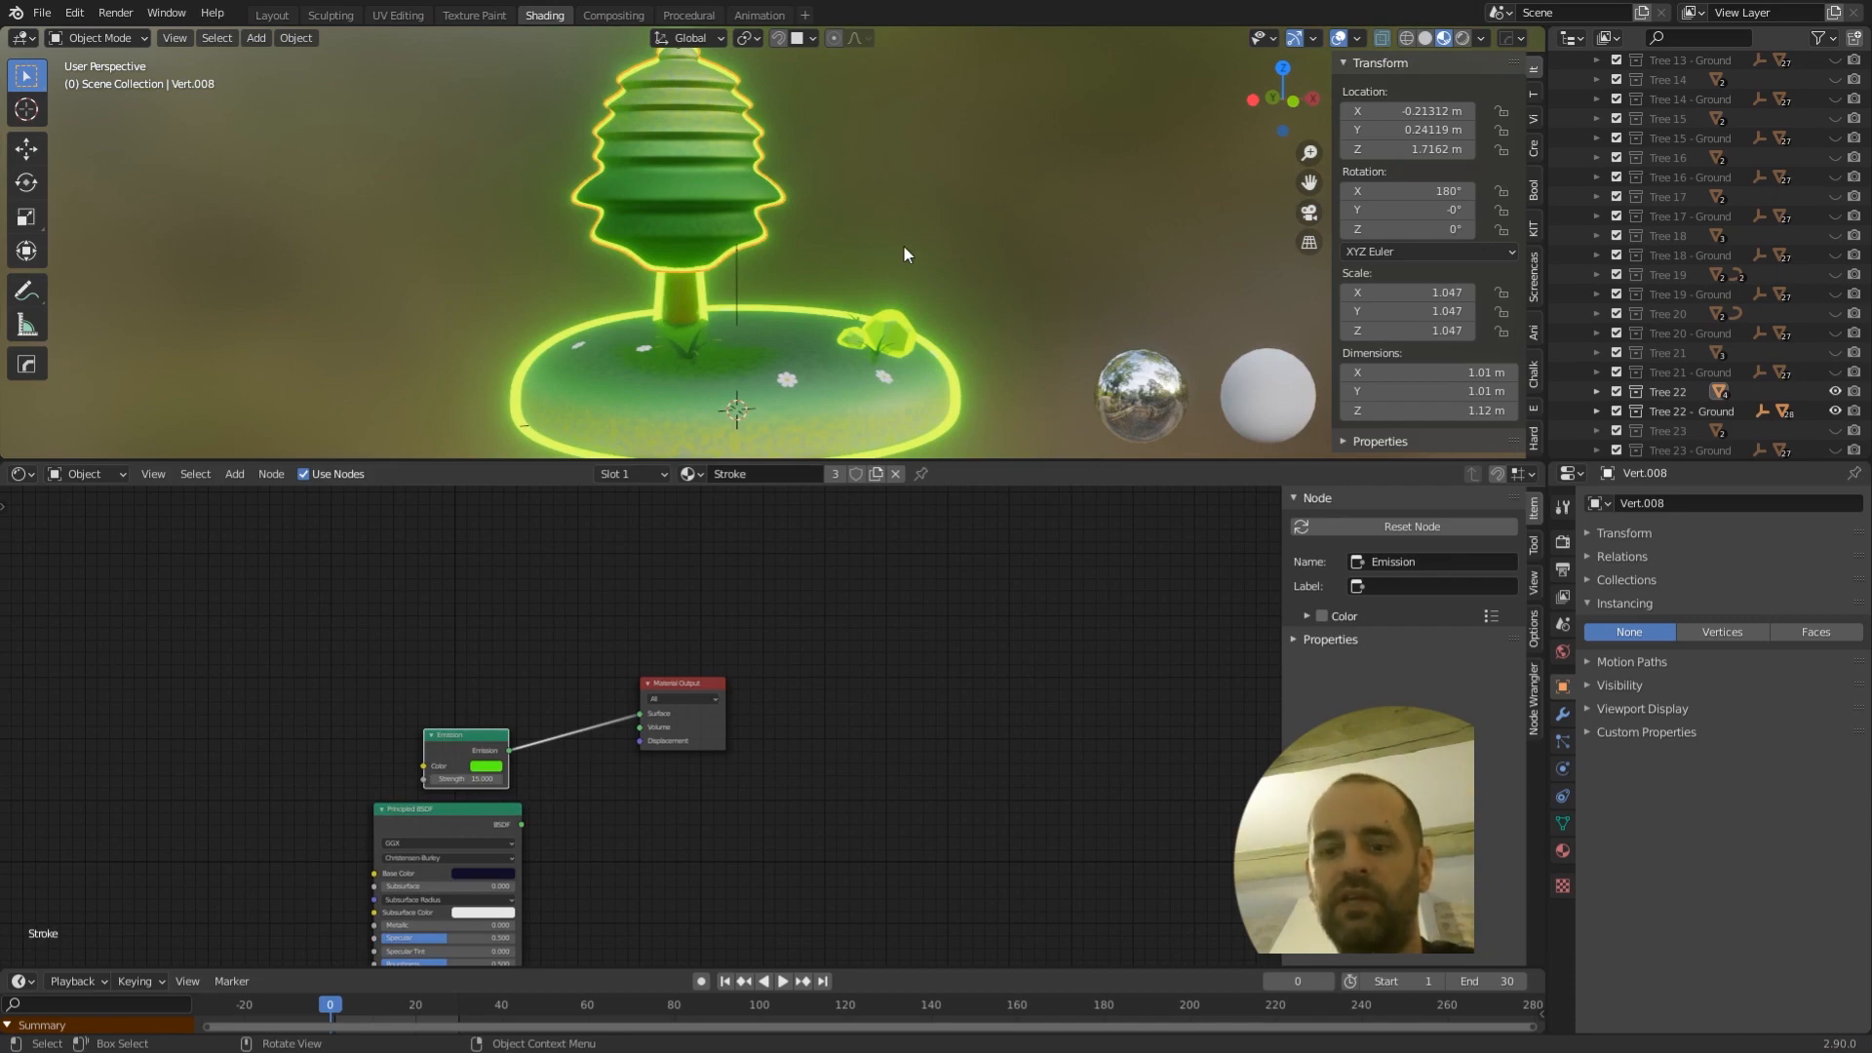
key("g")
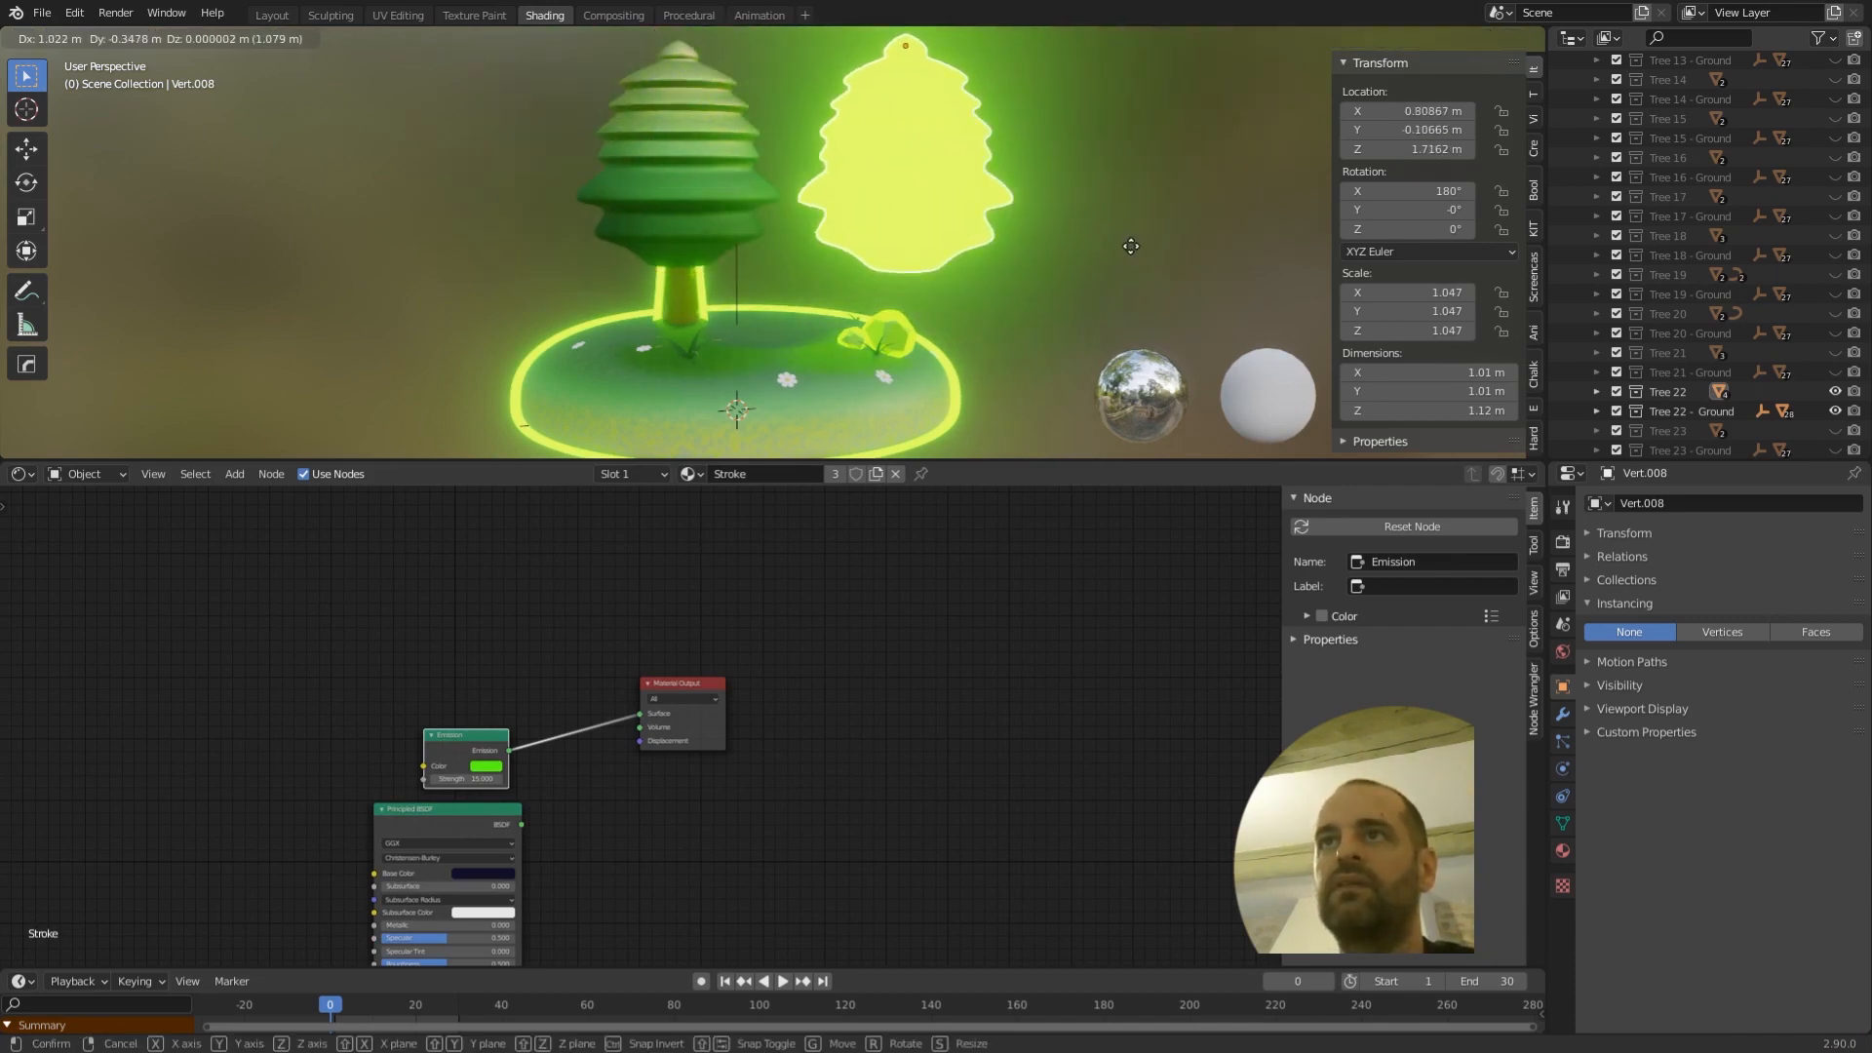
right_click(1130, 247)
key("g")
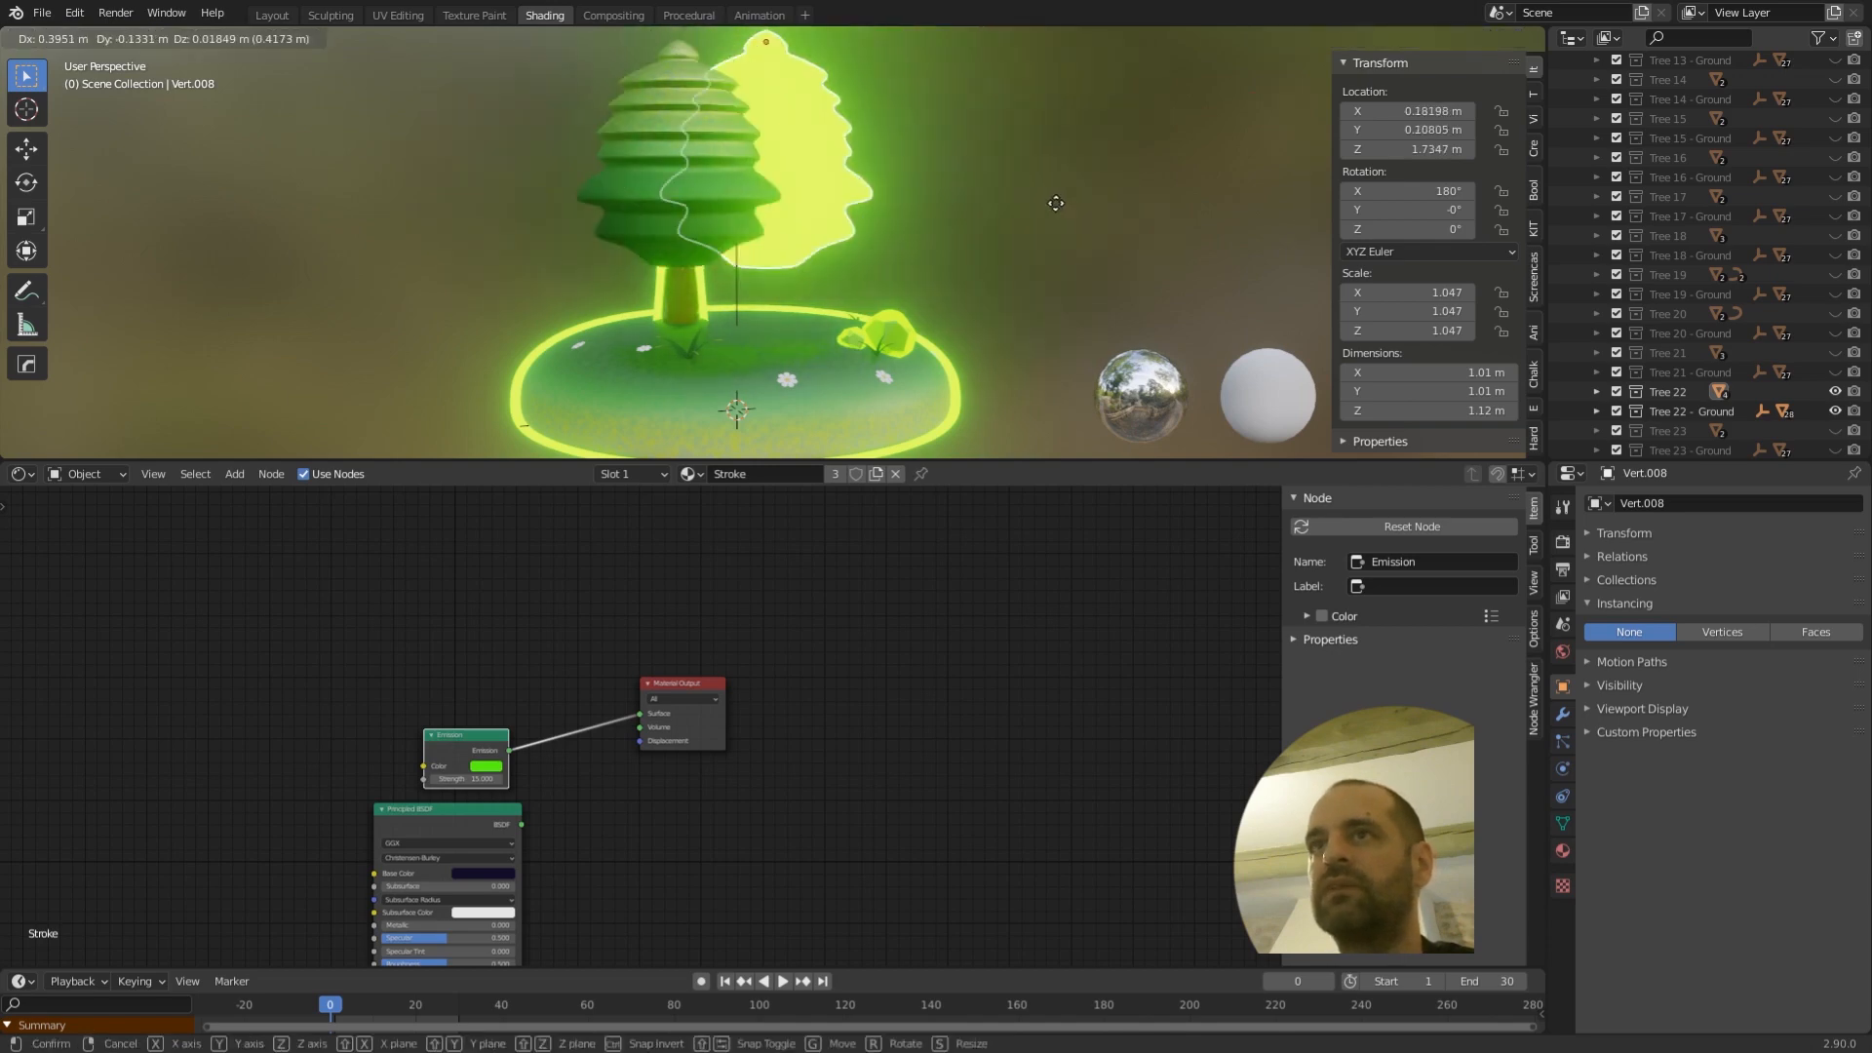
right_click(1148, 200)
- Display the shell's Stroke material settings to check Backface Culling, and inspect the same material on the ground outline
left_click(1563, 850)
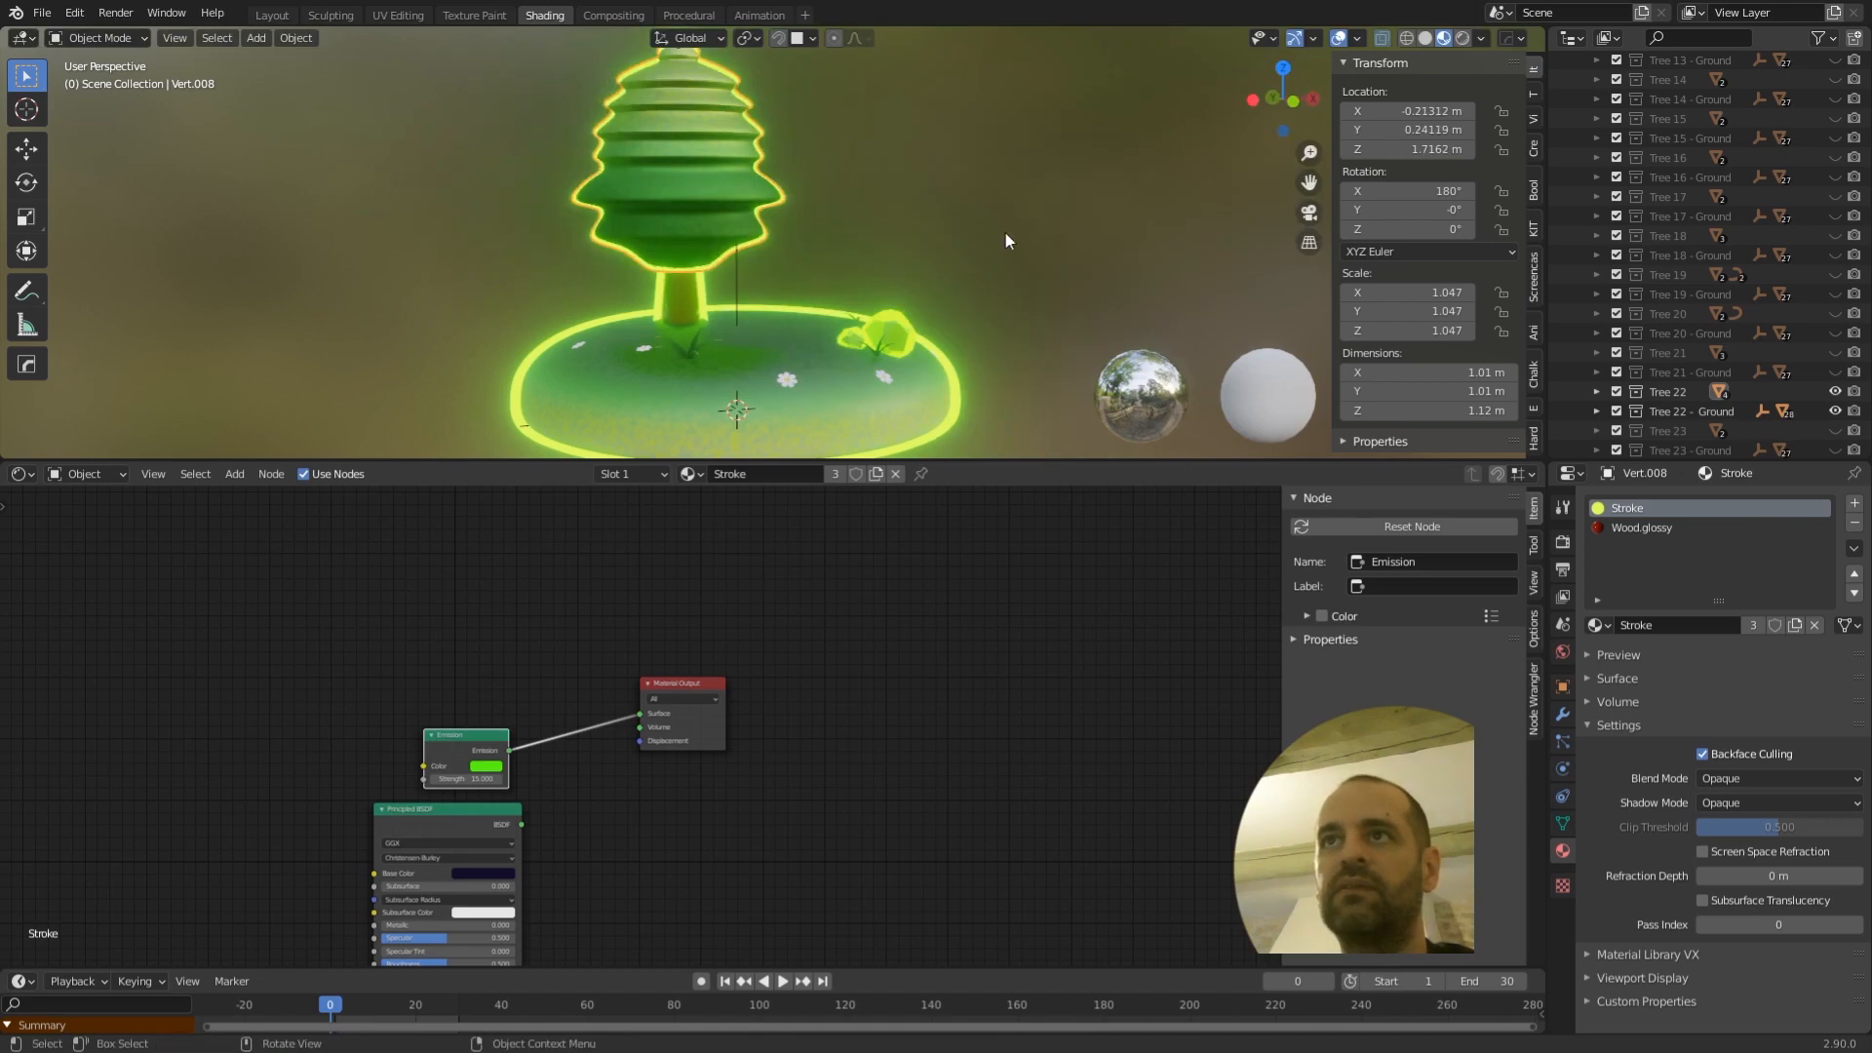
scroll(975, 291, "up", 2)
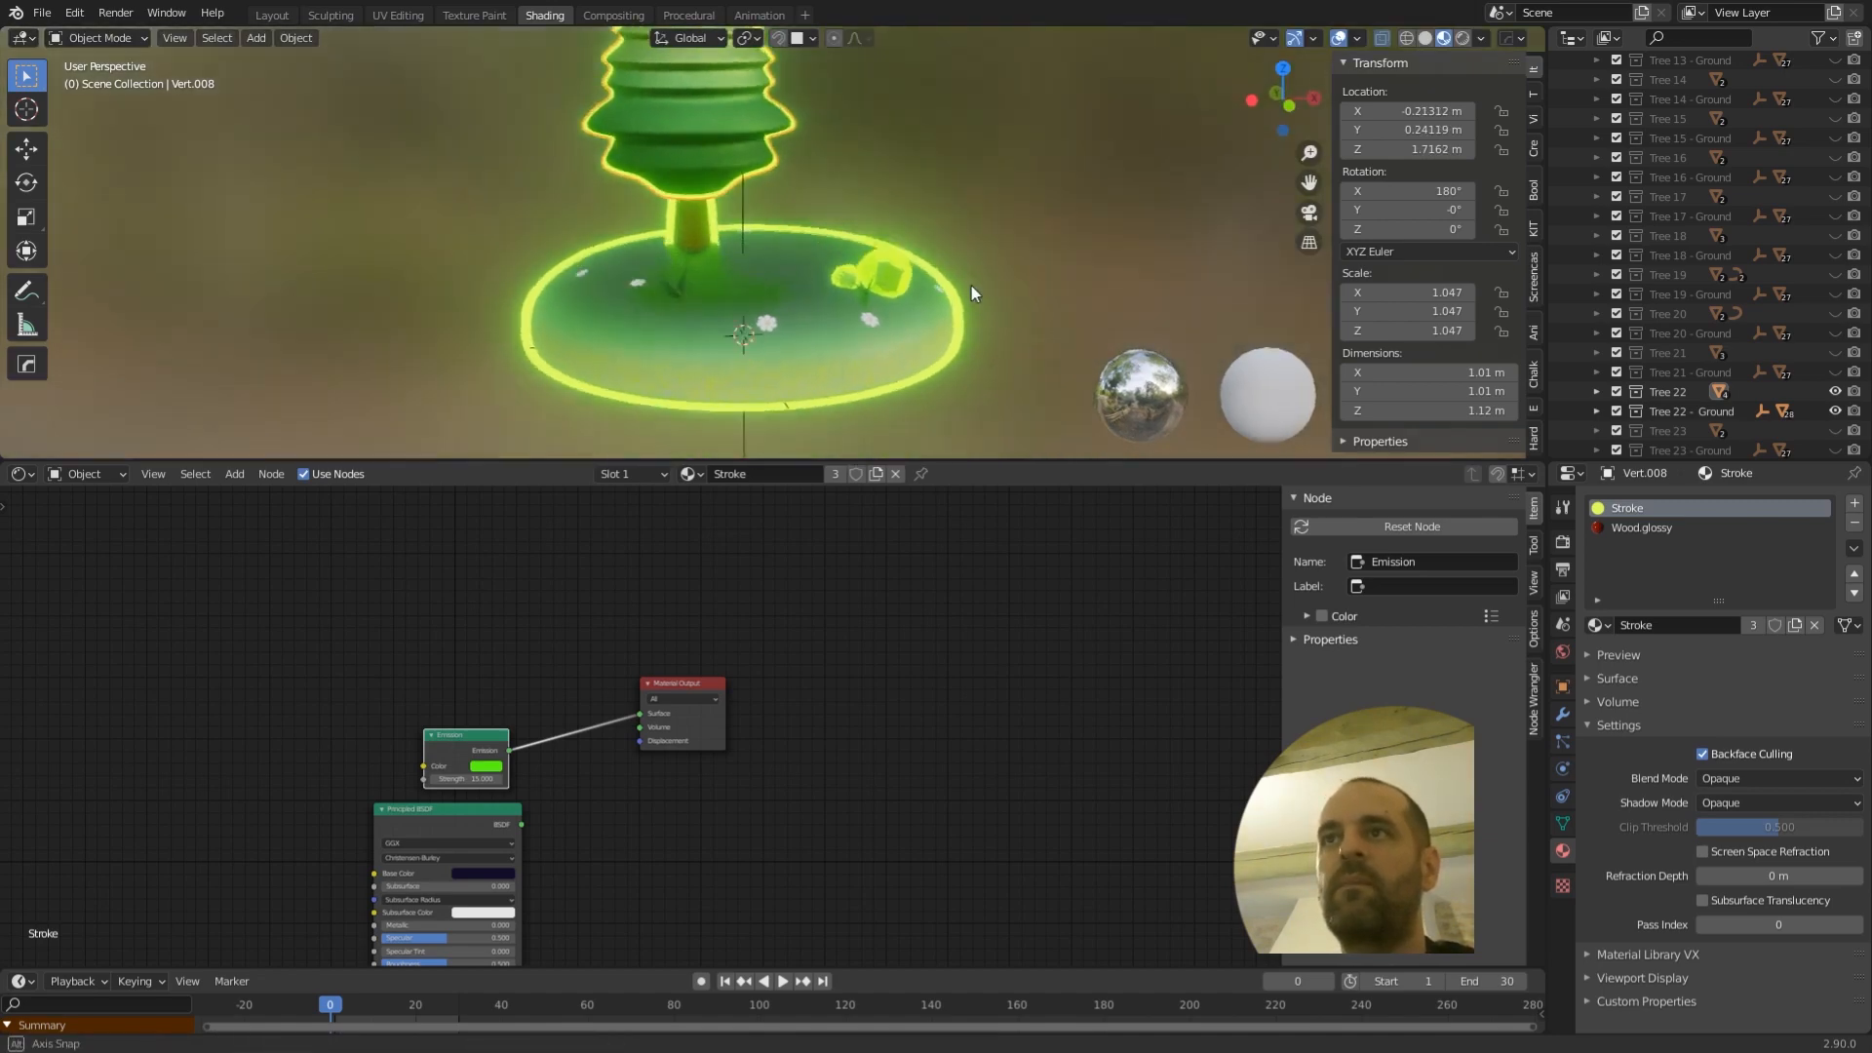
left_click(961, 295)
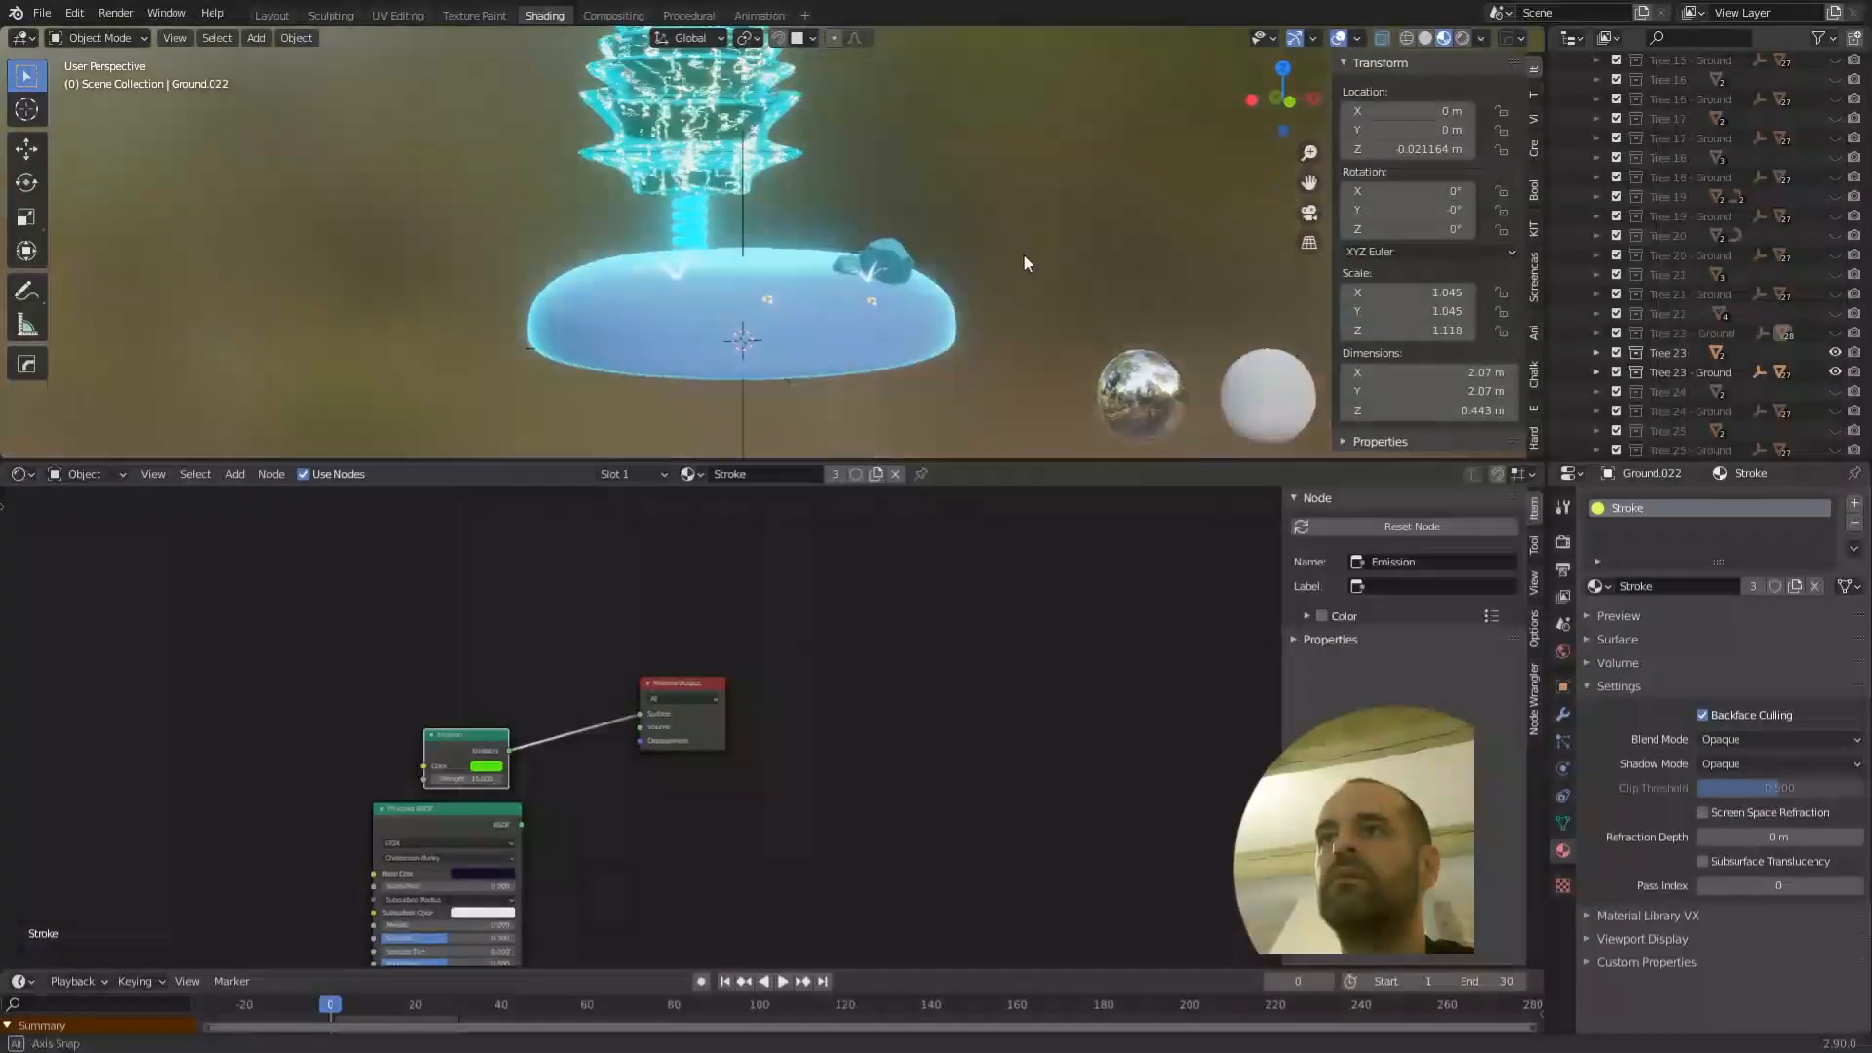
- Select Tree 23's foliage, display its modifier stack and view the tree from another angle
middle_click_drag(1001, 190, 1014, 306)
left_click(776, 212)
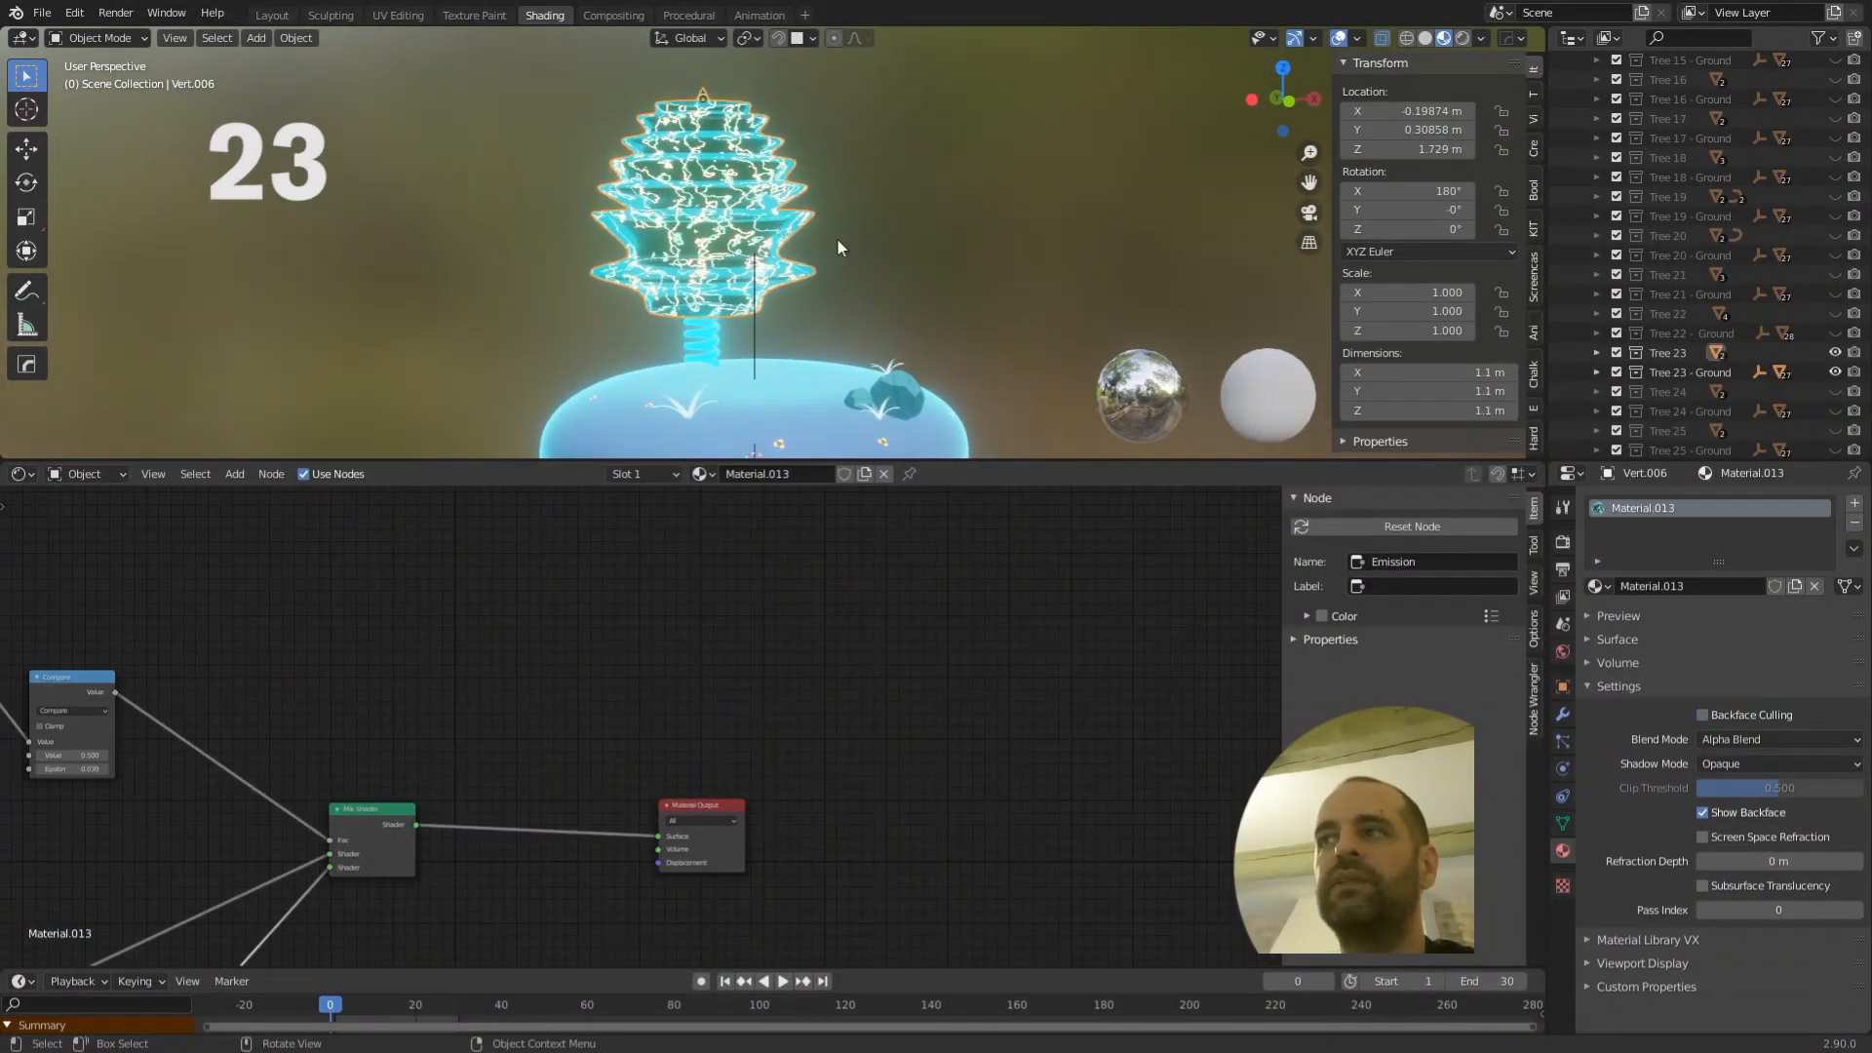
left_click(1562, 715)
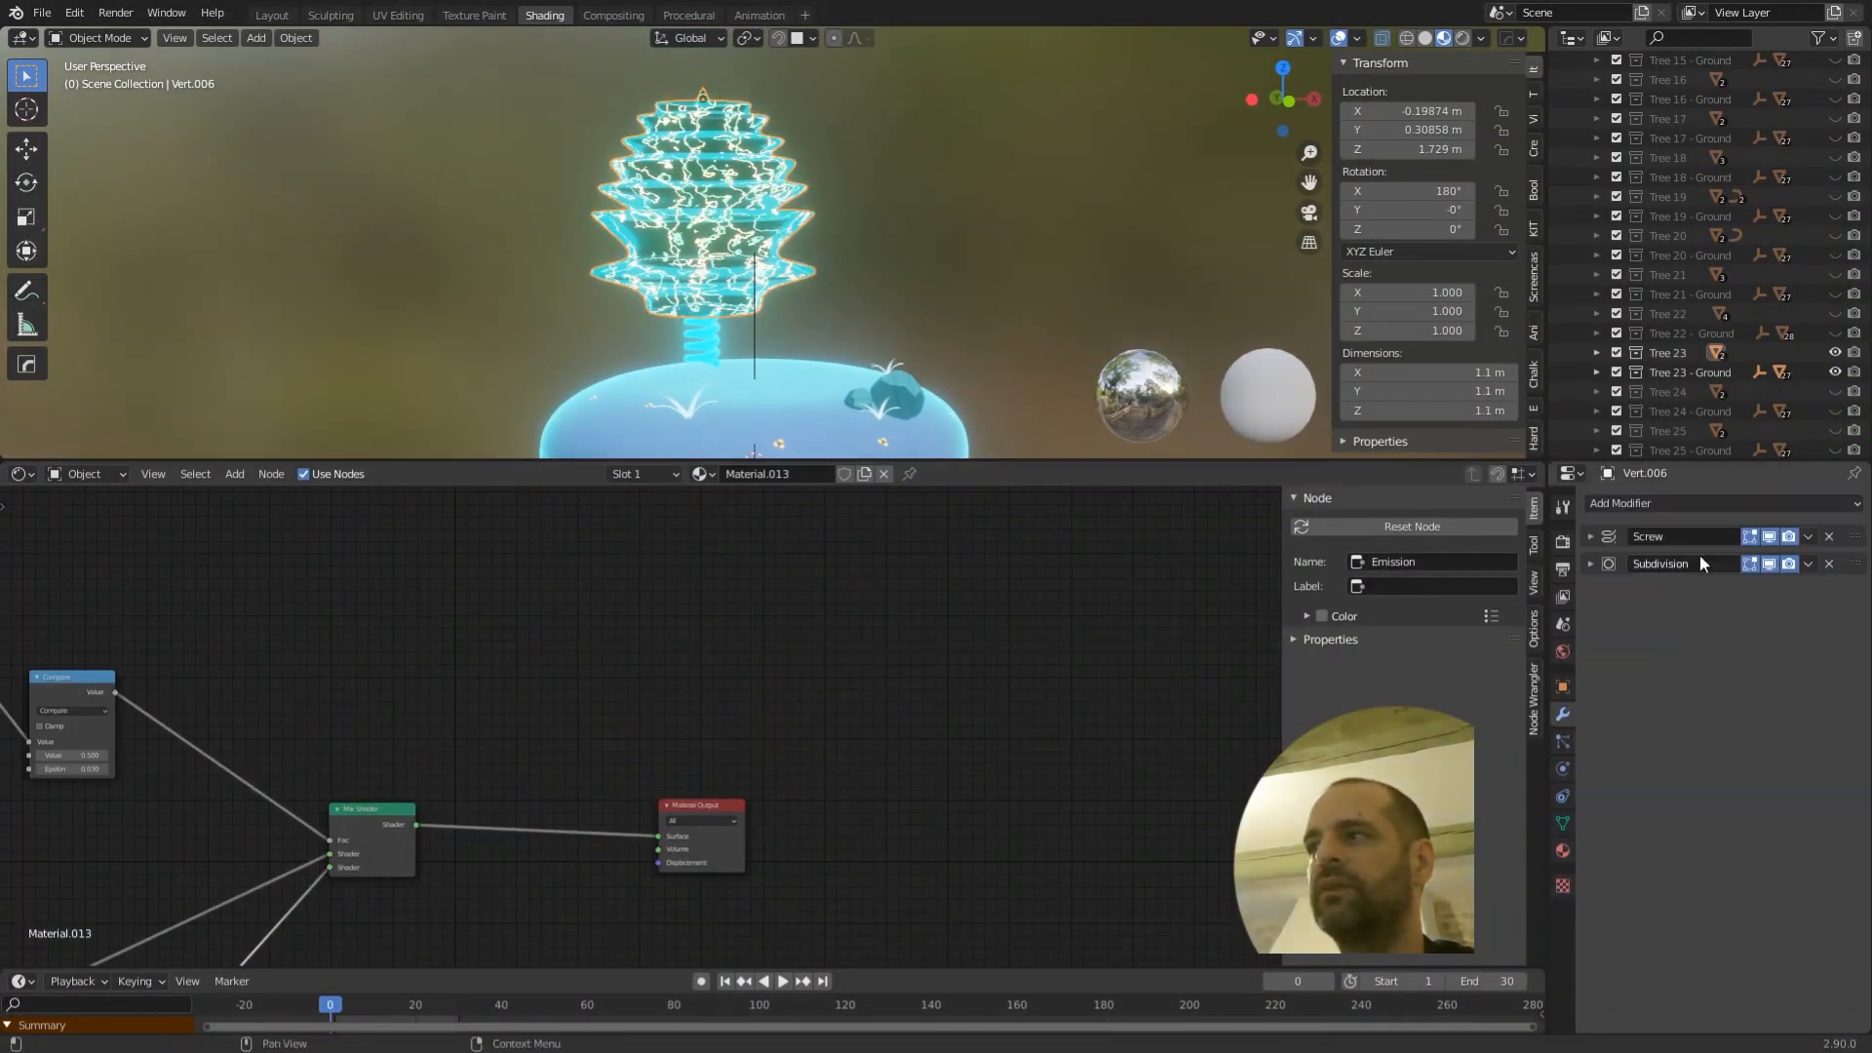
scroll(893, 221, "down", 3)
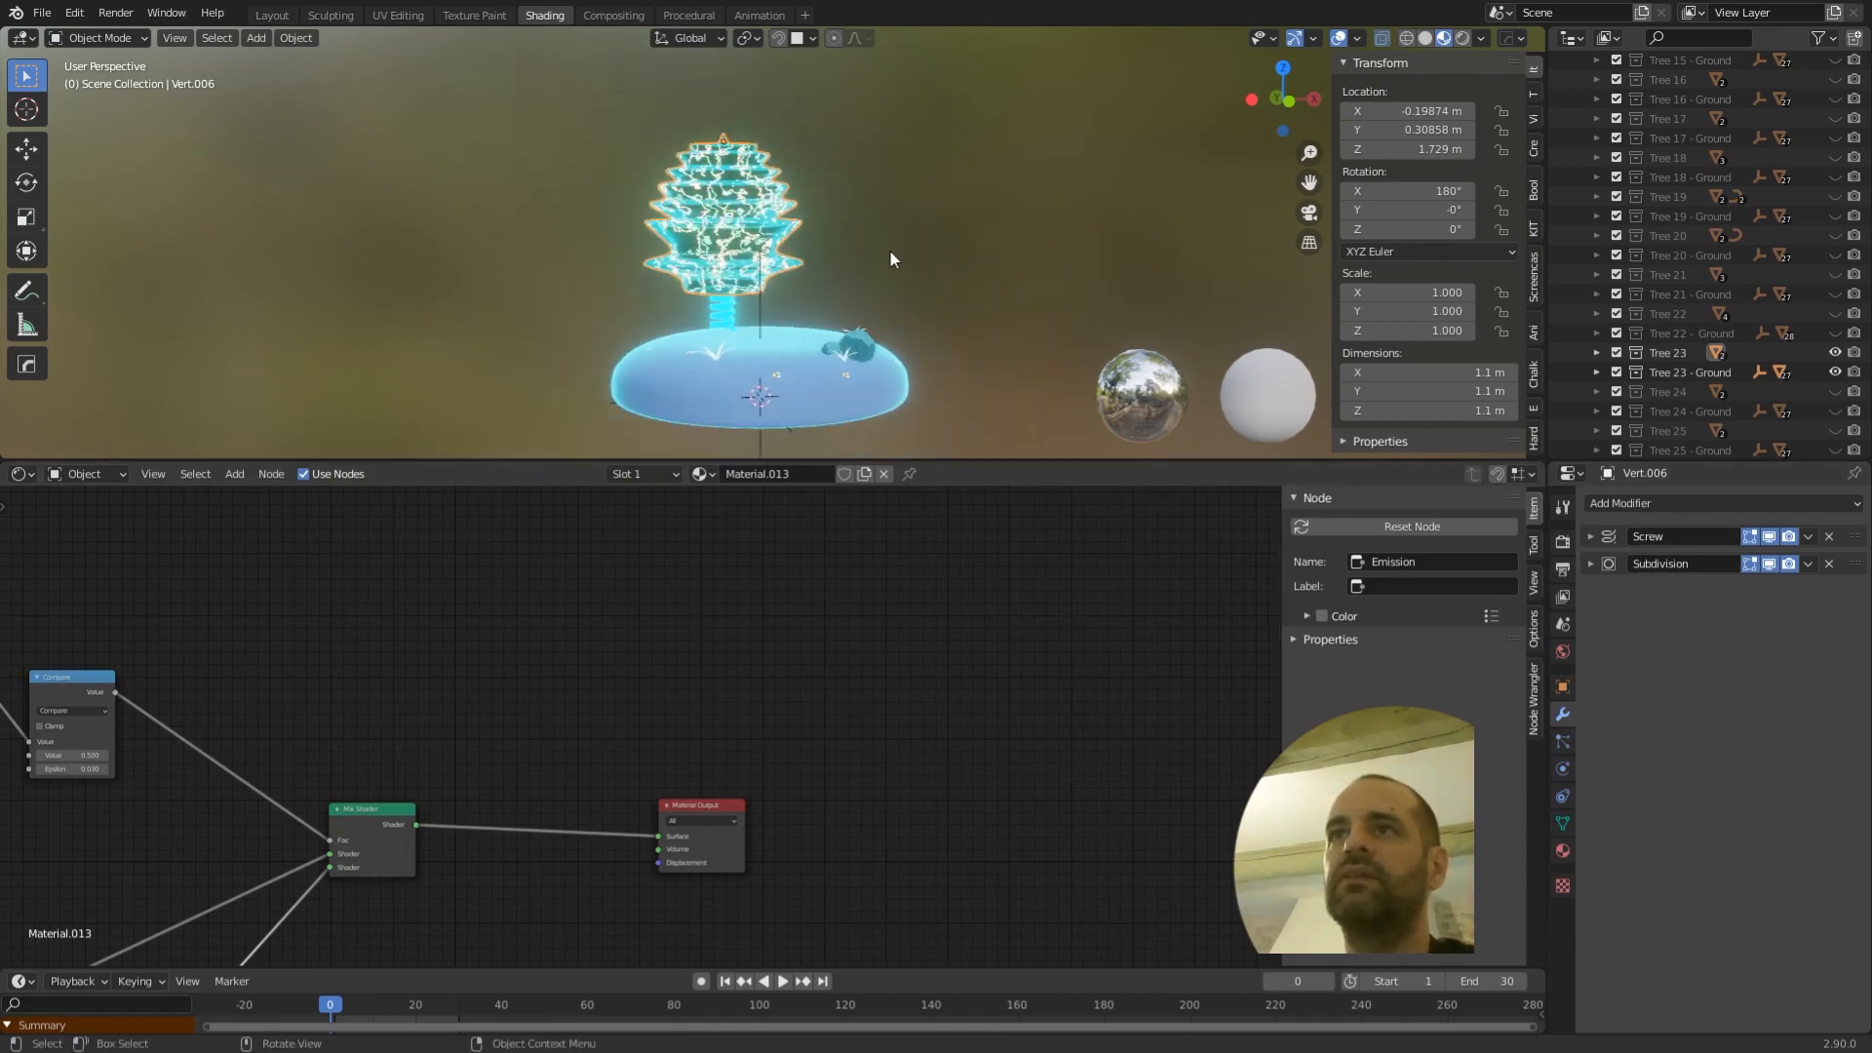
middle_click_drag(889, 250, 819, 286)
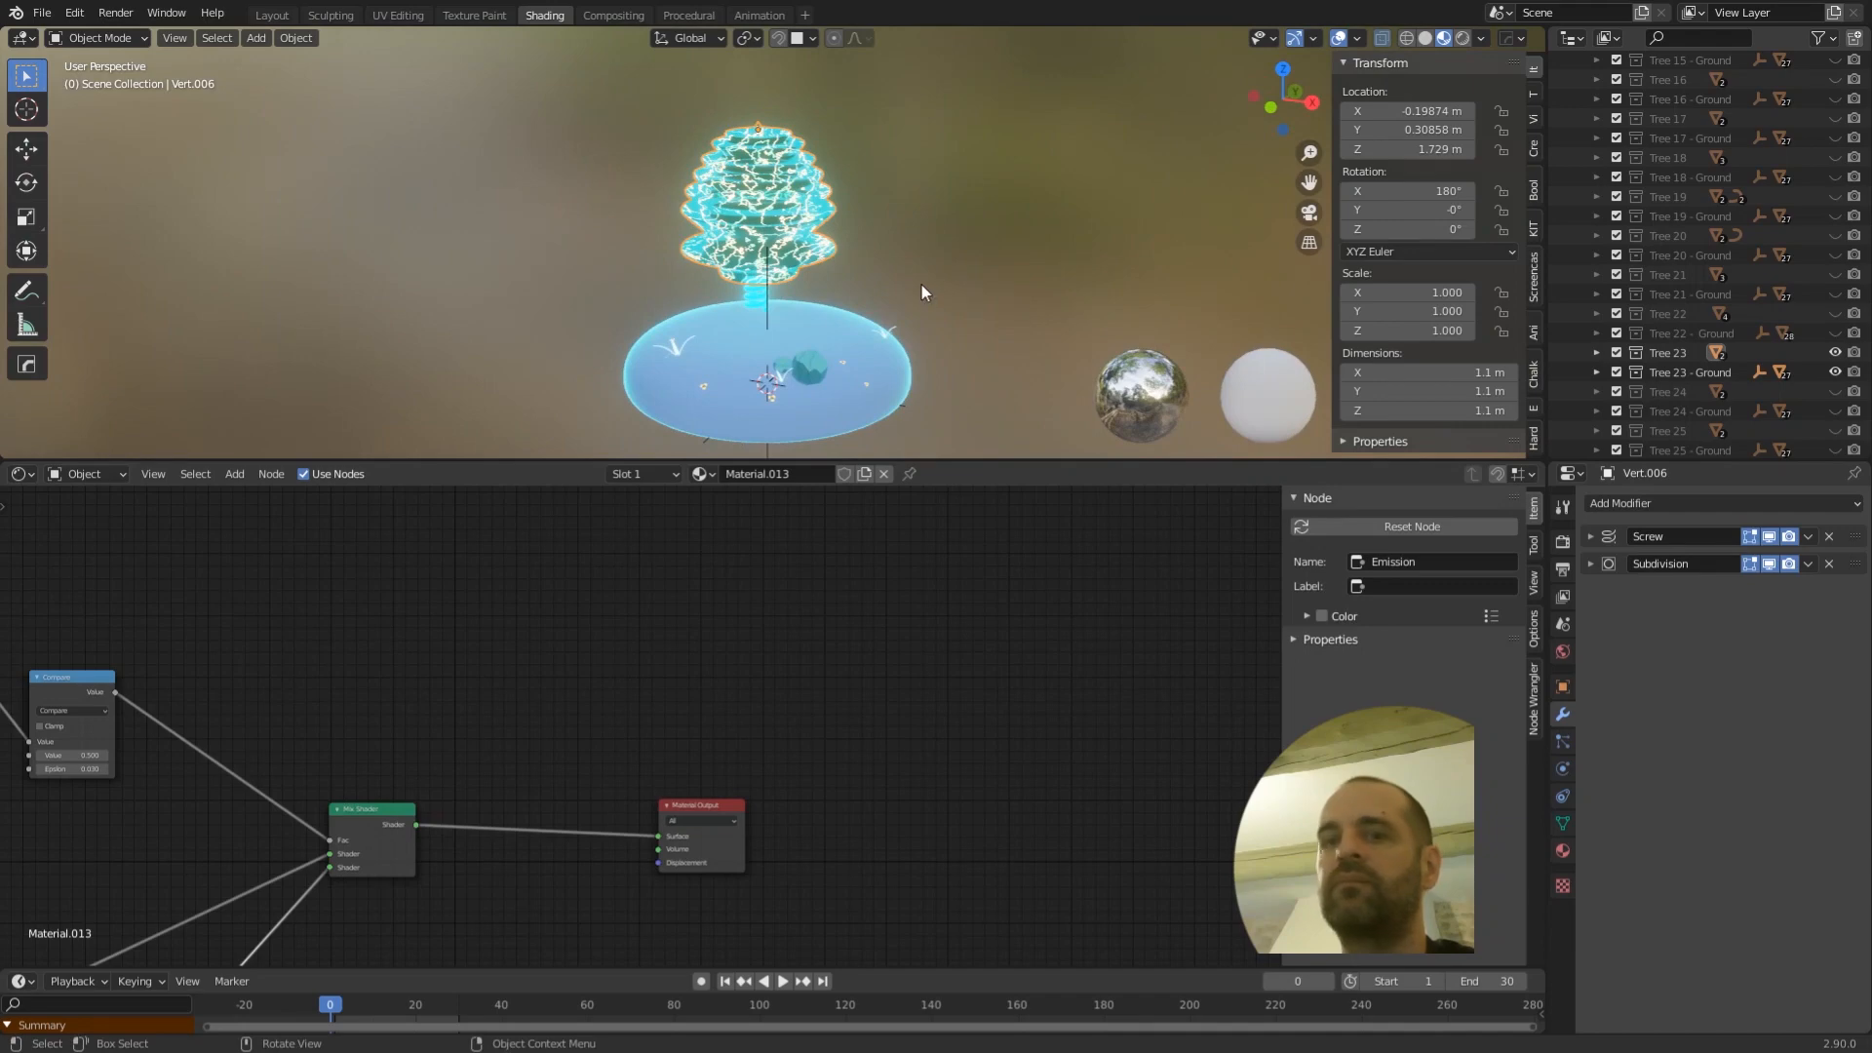
- Disable viewport display of the Screw and Subdivision modifiers on Tree 23's foliage and enter Edit Mode on the zigzag profile
left_click(1770, 563)
scroll(854, 267, "up", 3)
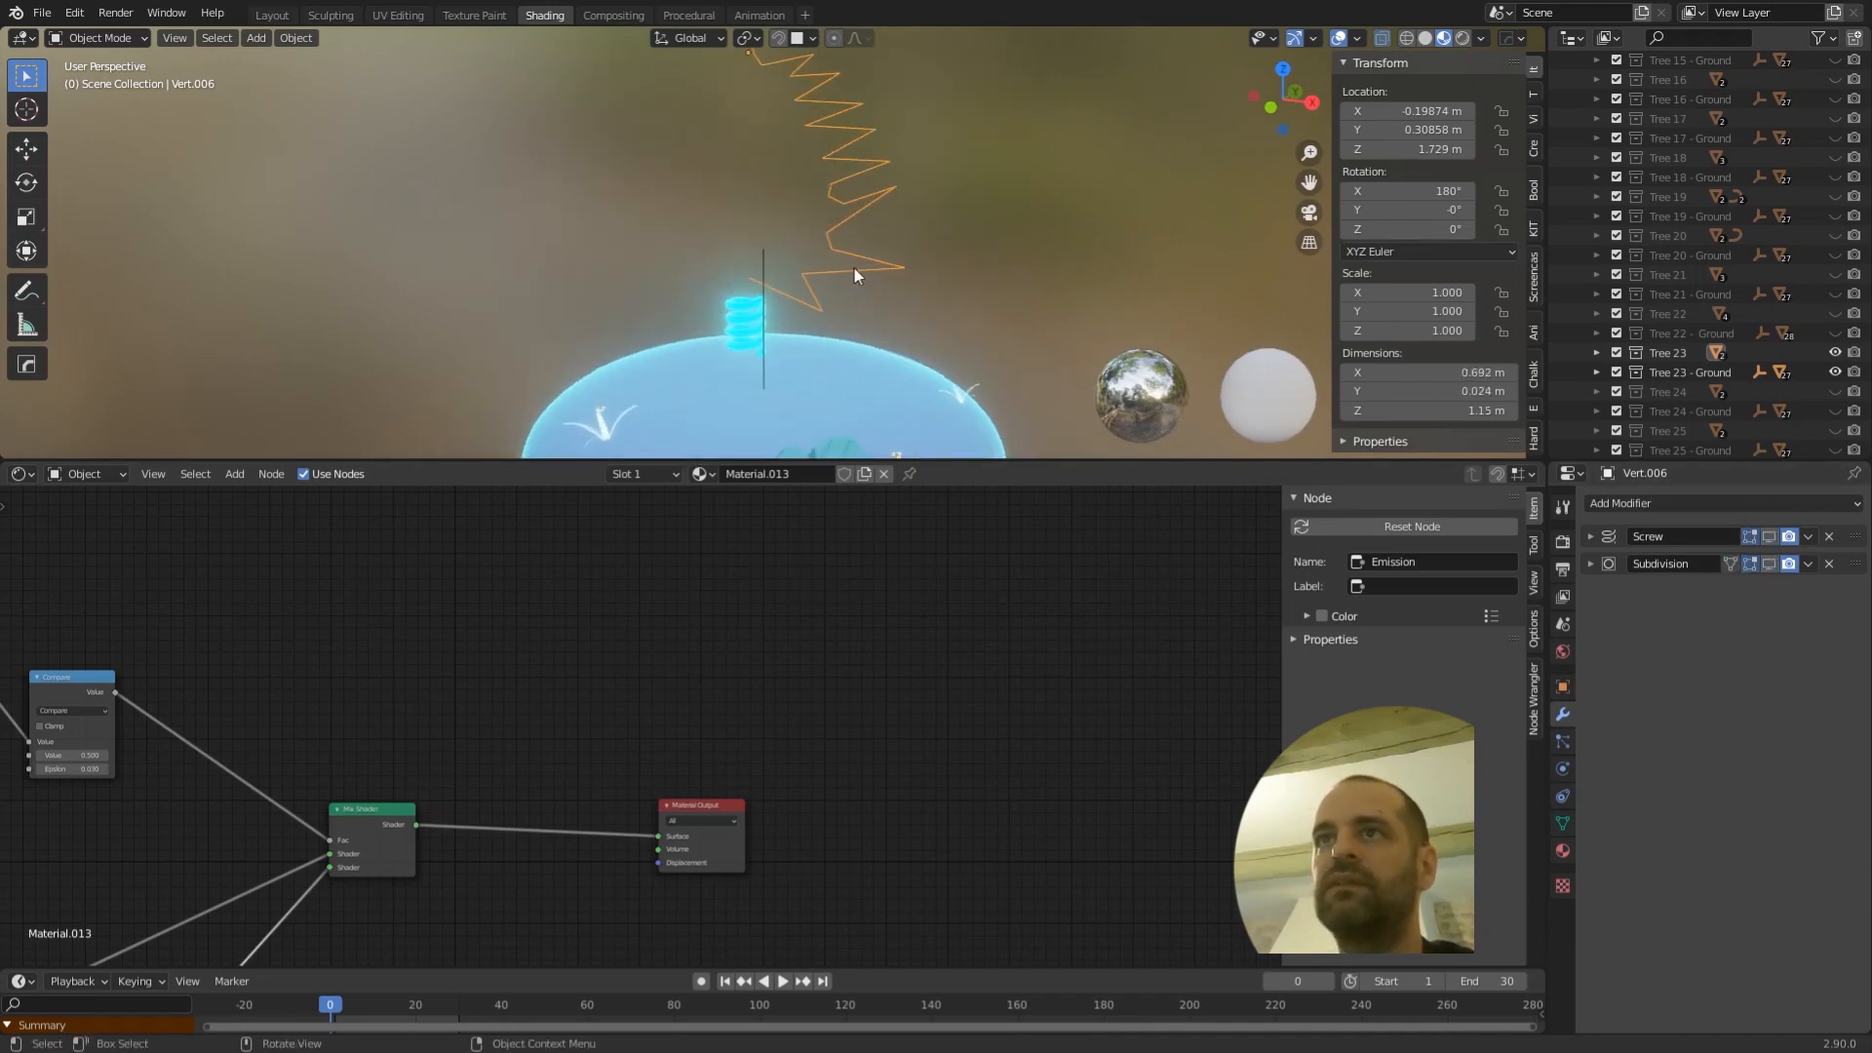
middle_click_drag(919, 220, 862, 202)
key("Tab")
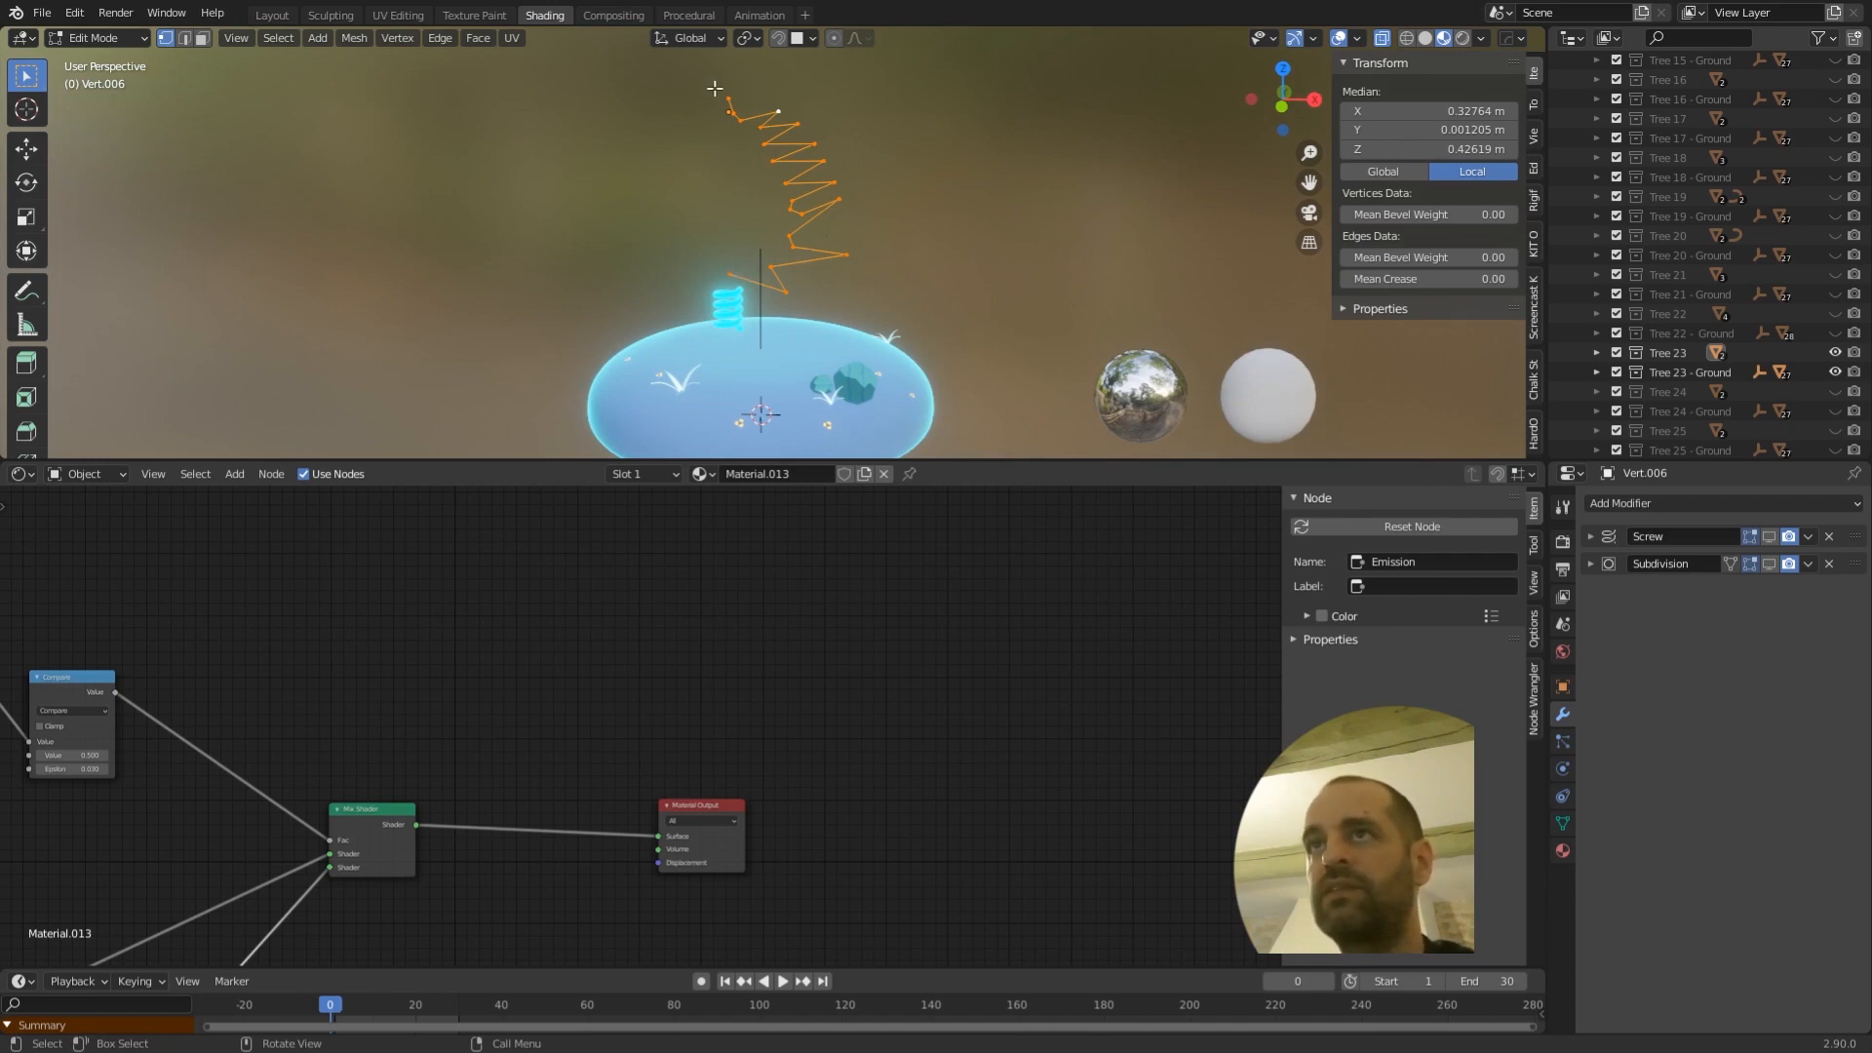
- Expand the Screw modifier's settings, re-enable its viewport display, and switch the viewport to Solid shading with X-ray toggled
left_click(1589, 537)
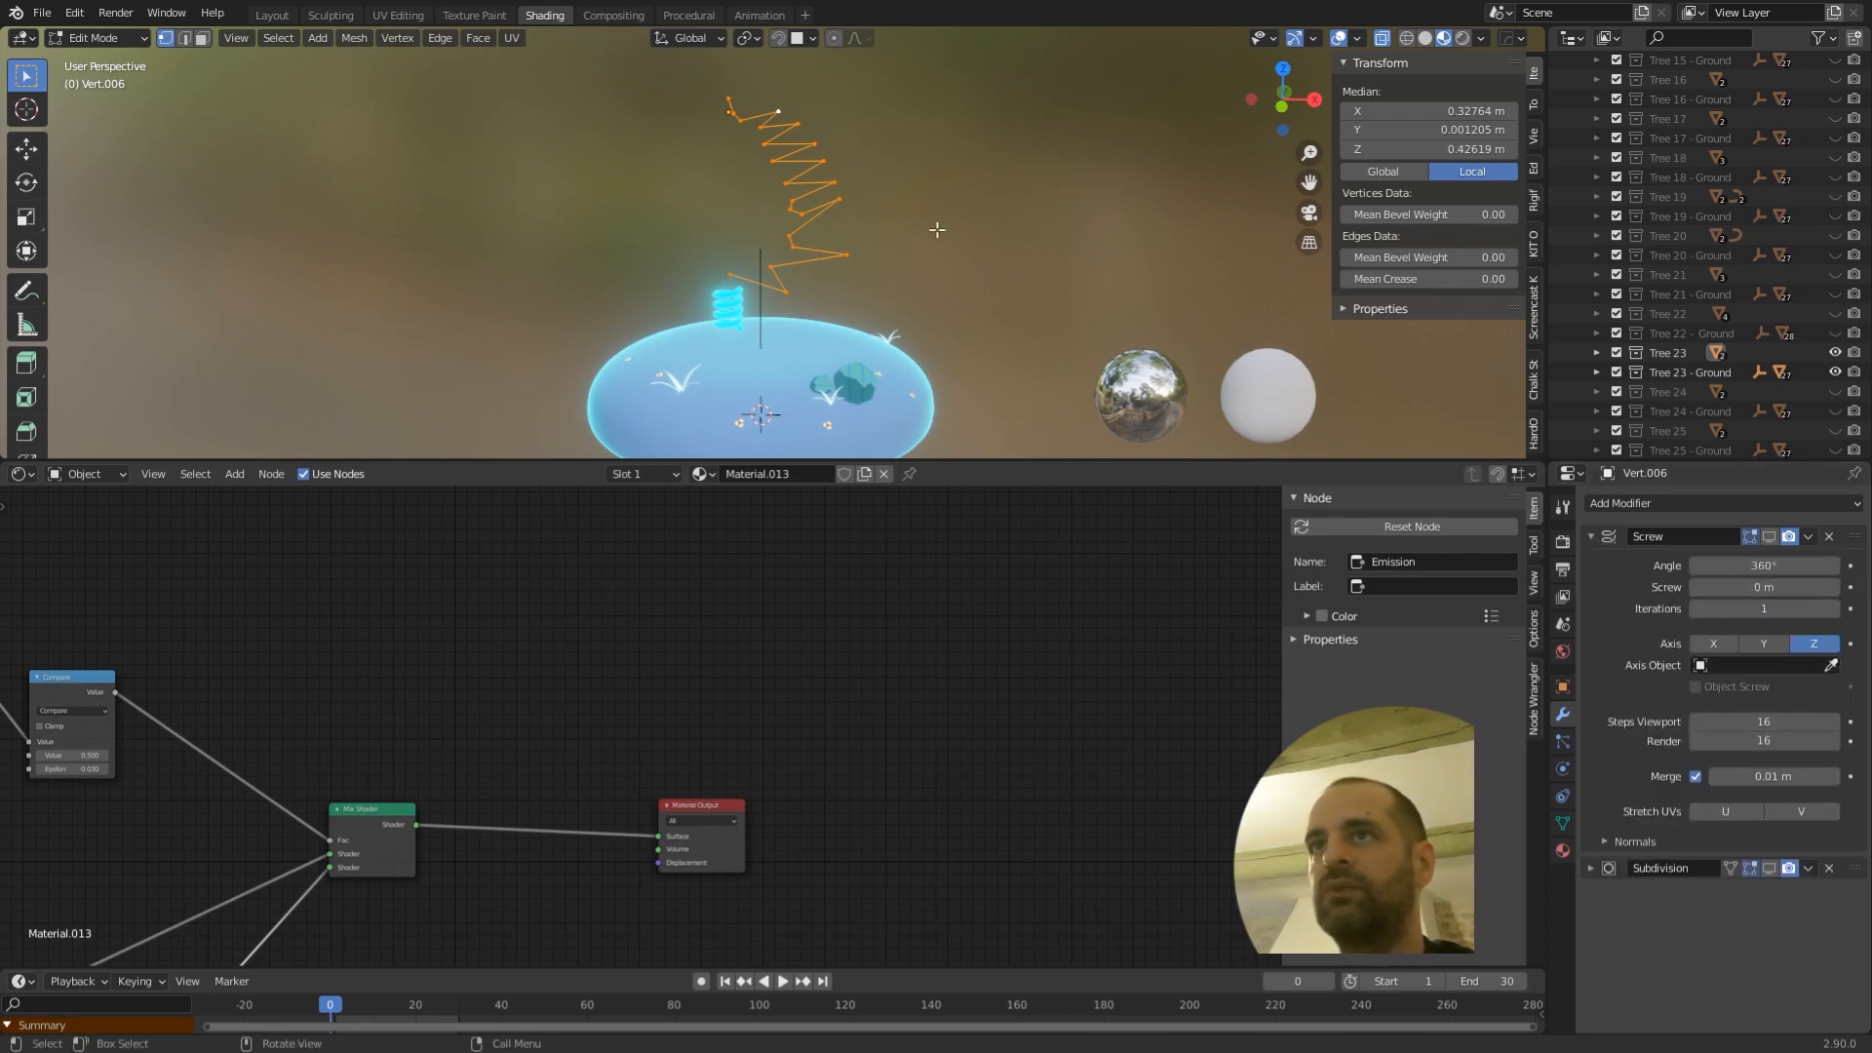
middle_click_drag(937, 230, 1025, 322)
left_click(1770, 537)
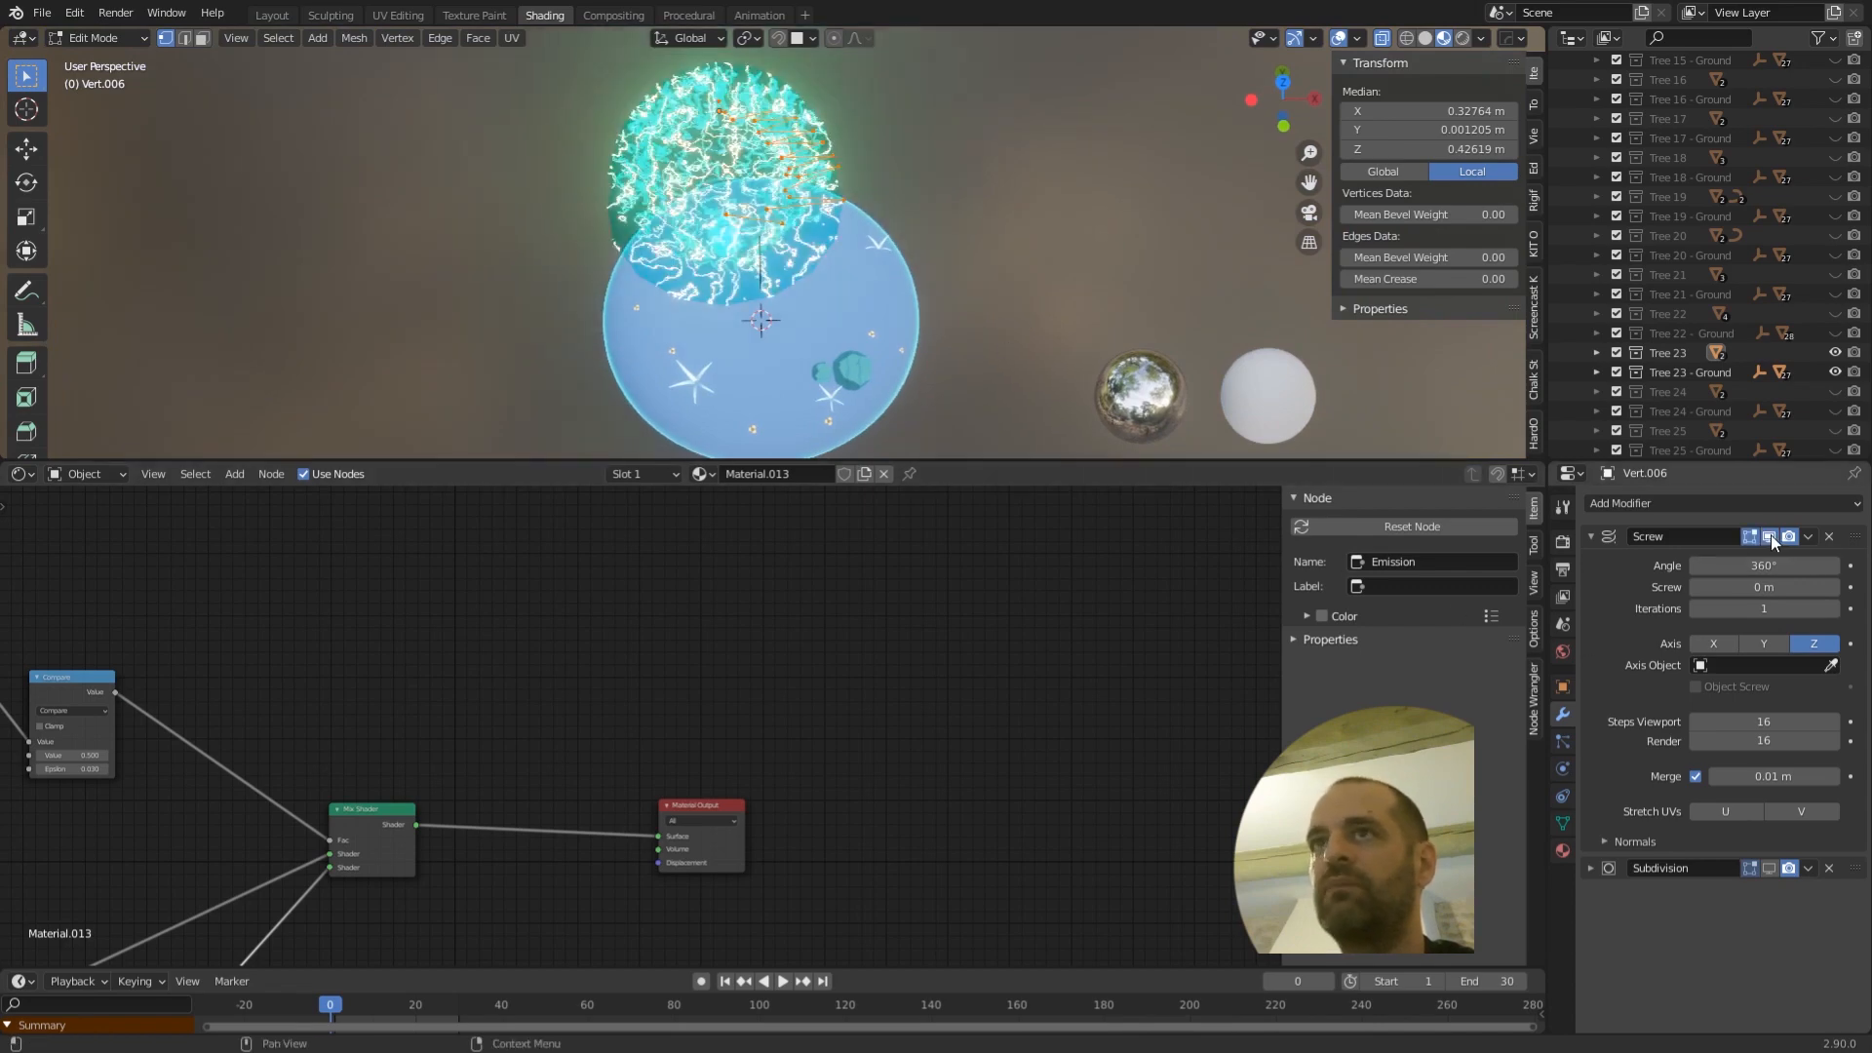
left_click(1425, 37)
left_click(1381, 38)
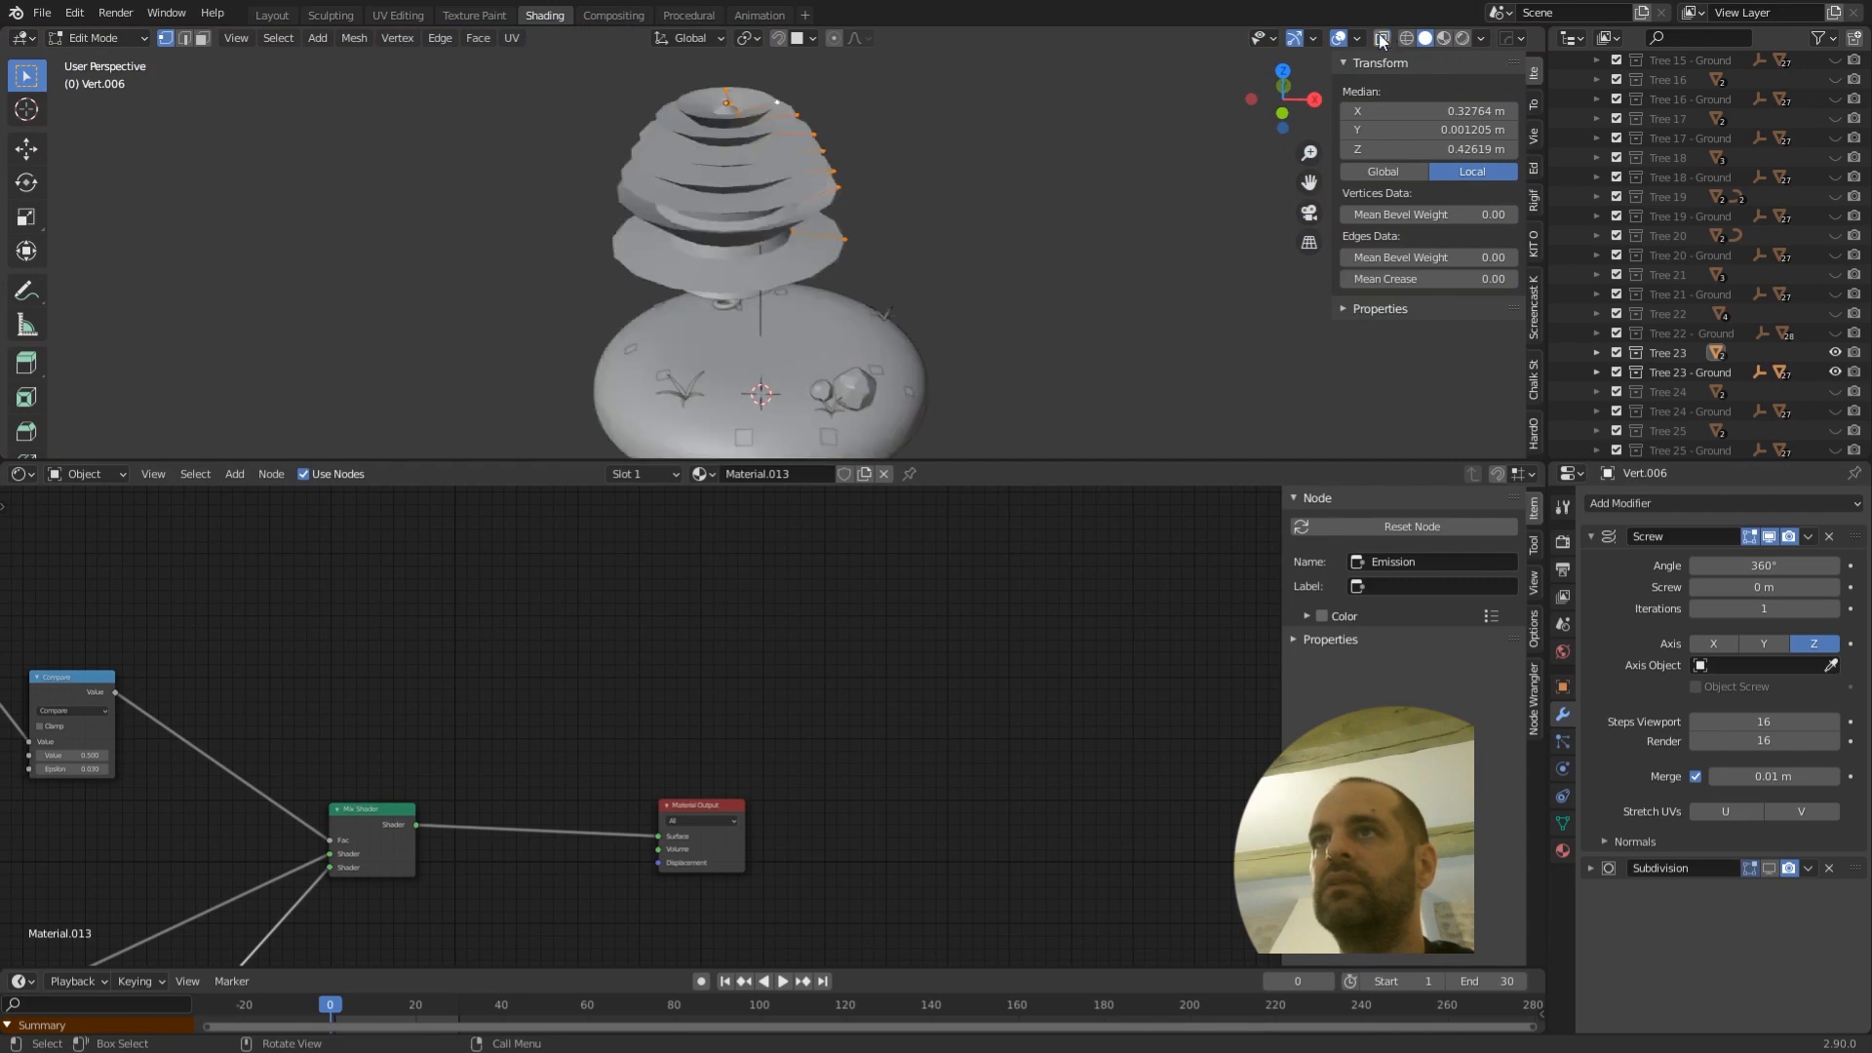
- Review the Screw modifier's axis and step settings on Tree 23's foliage, collapse them, and re-enable the Subdivision modifier's viewport display
middle_click_drag(975, 219, 957, 319)
scroll(1012, 187, "up", 3)
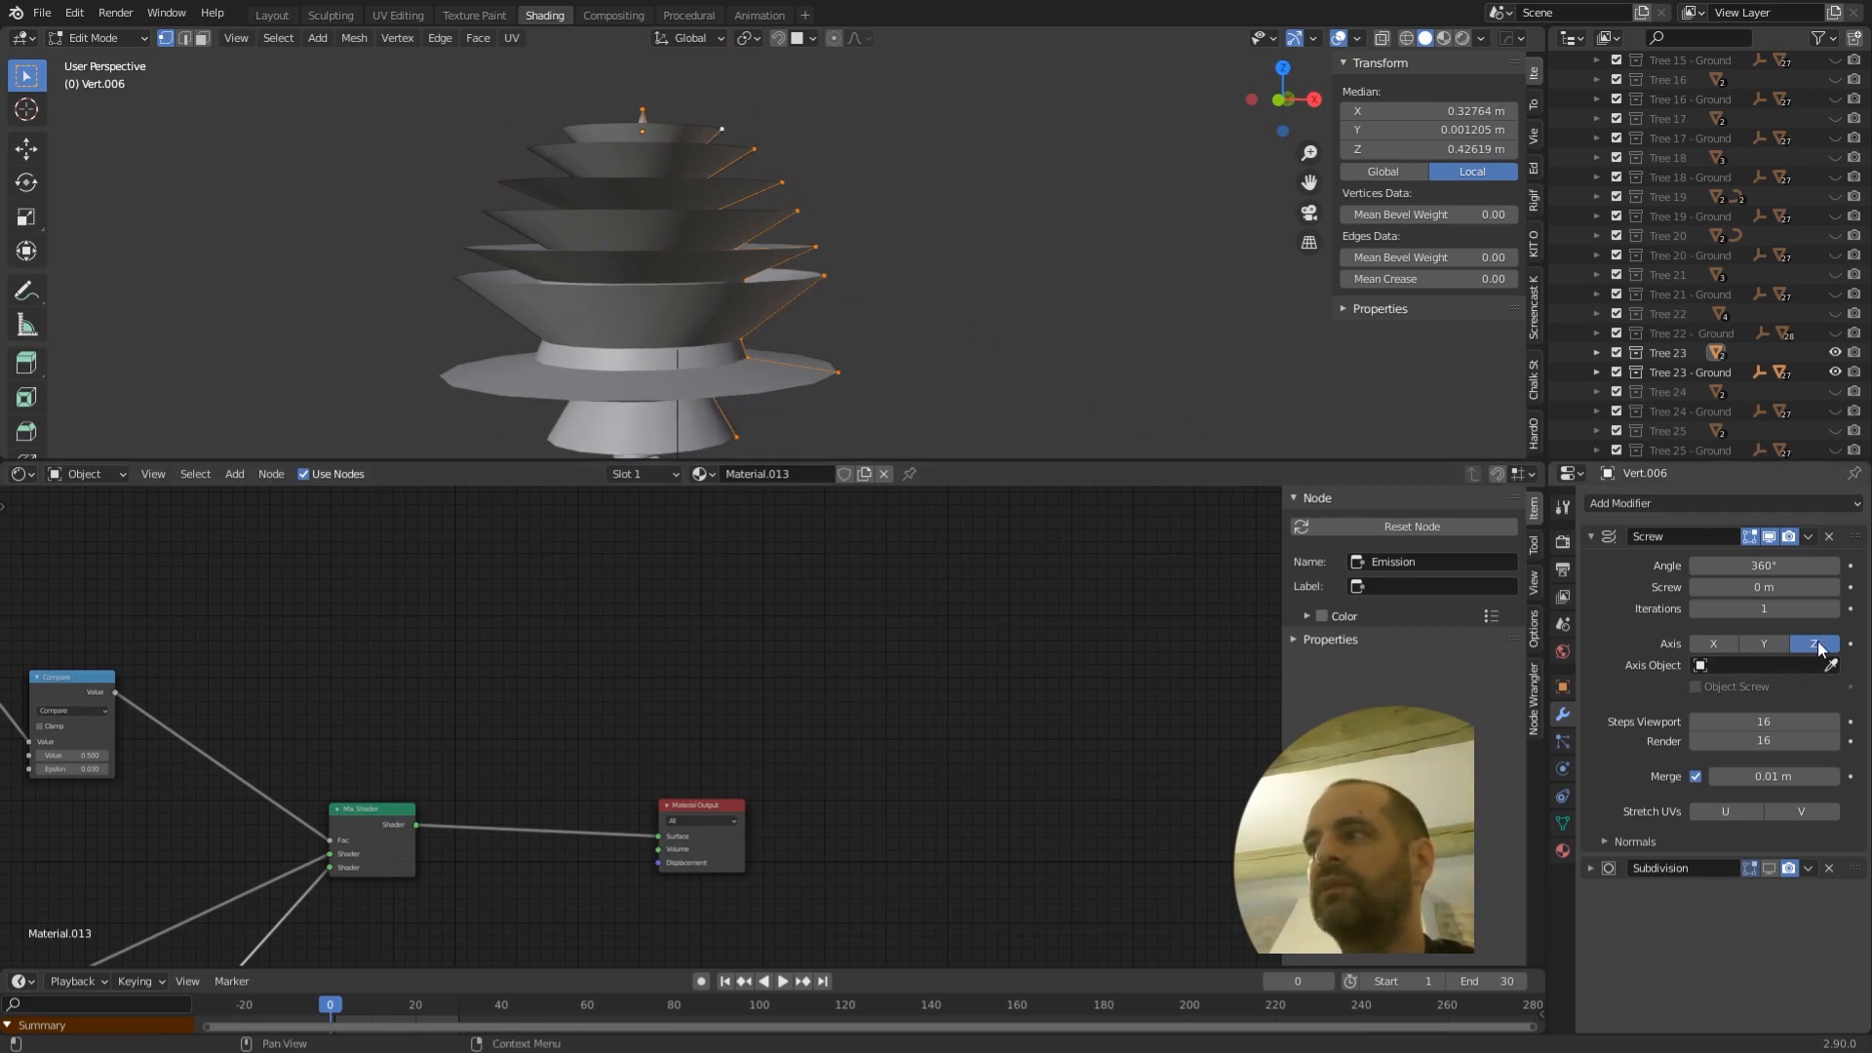
scroll(883, 339, "down", 2)
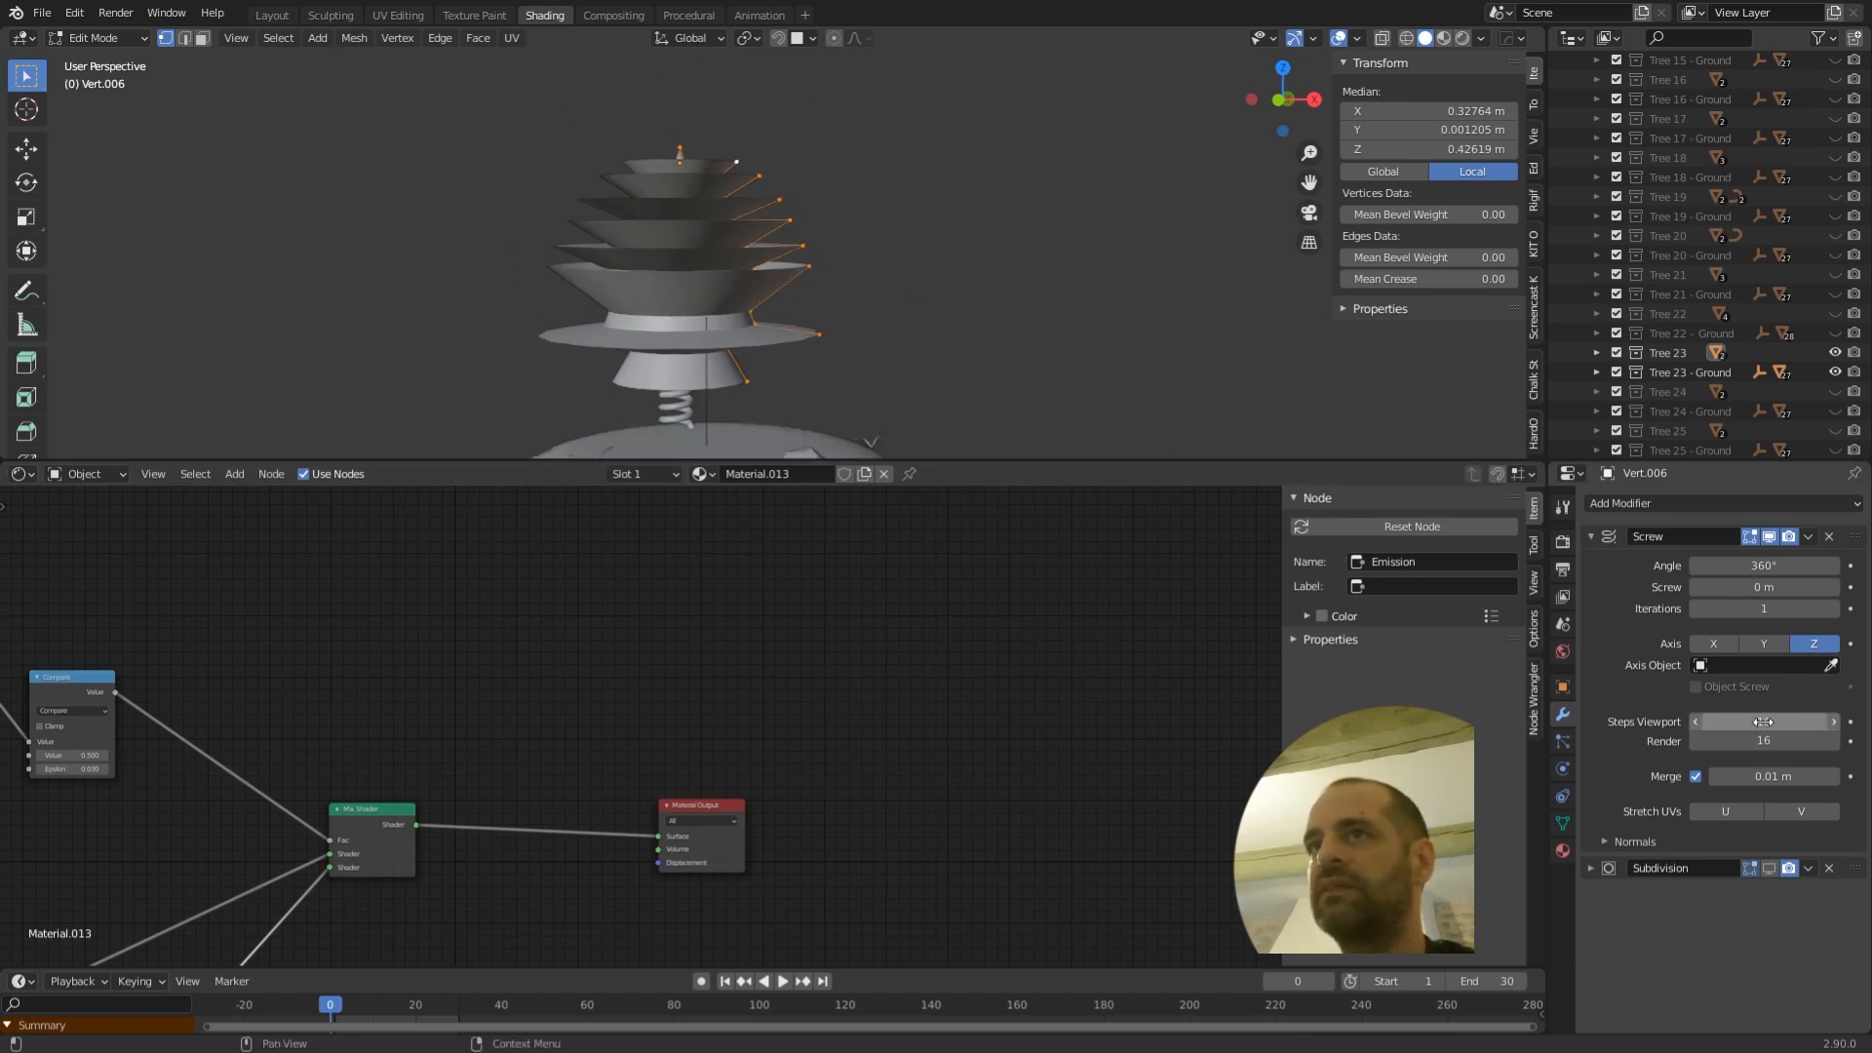
left_click_drag(1763, 722, 1775, 722)
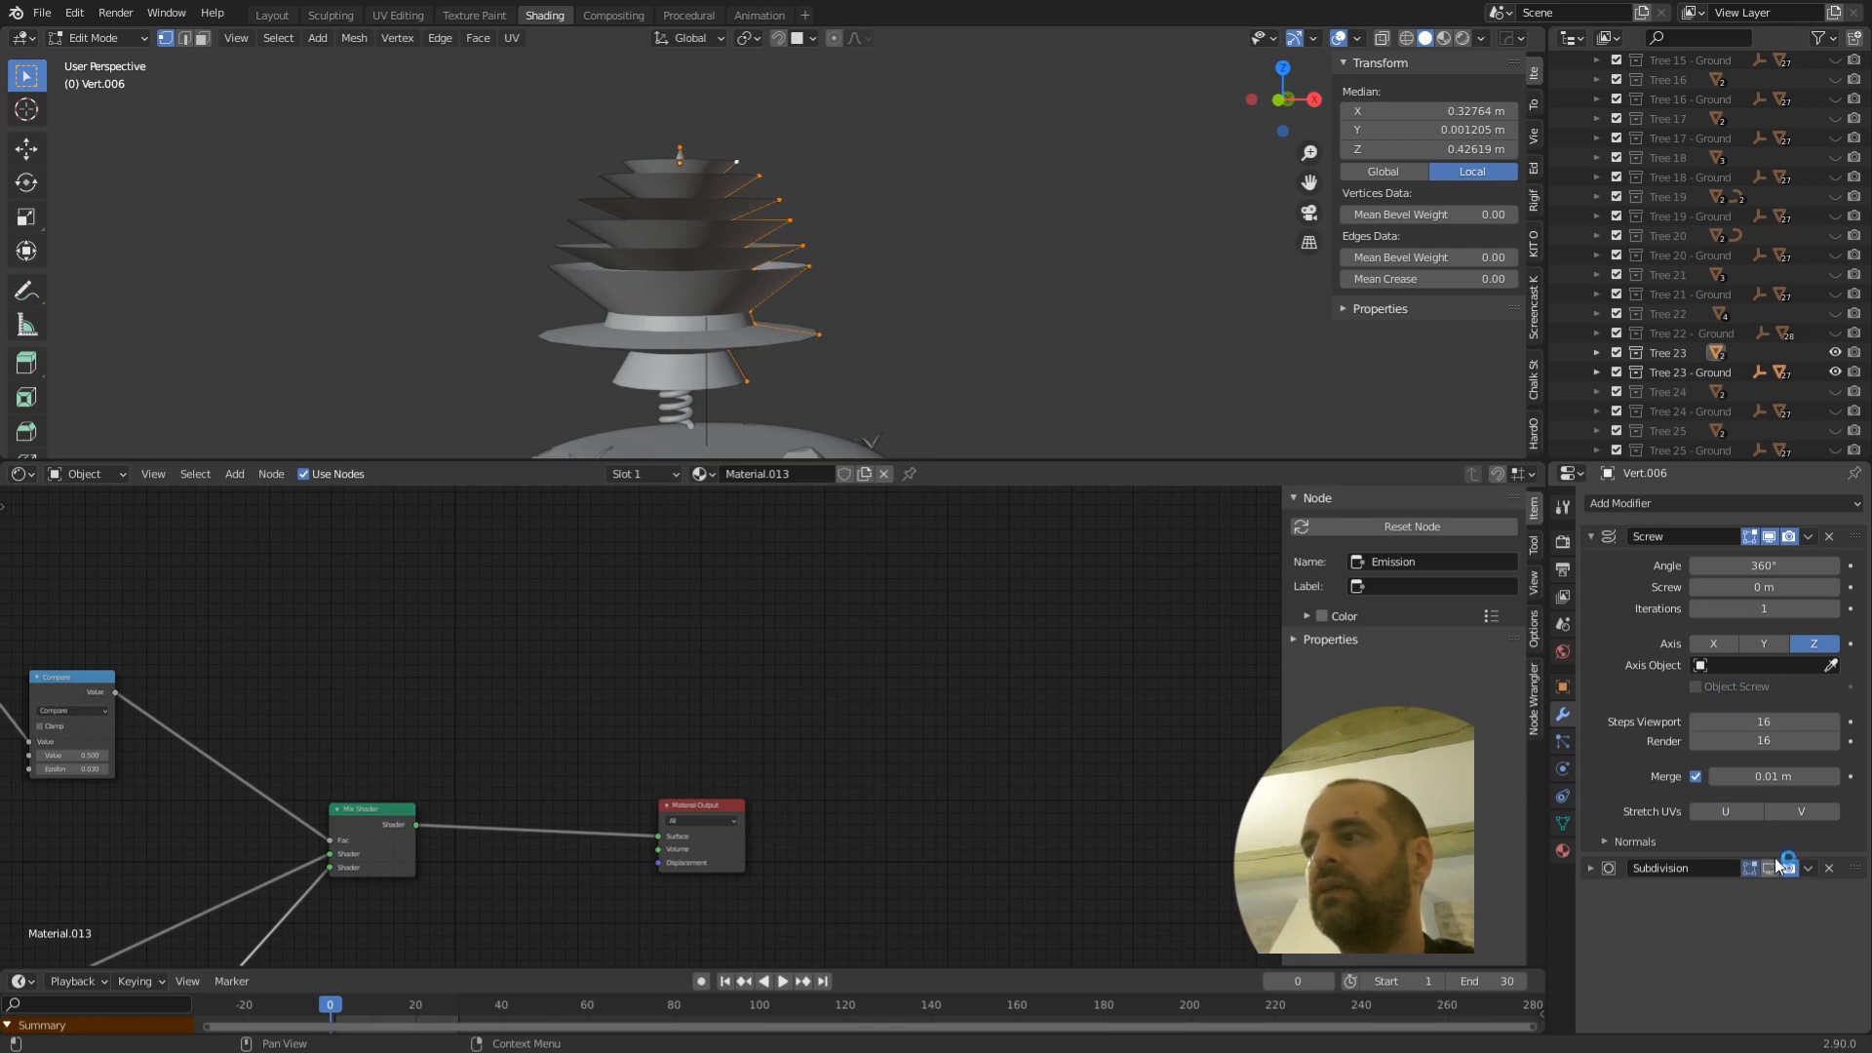
left_click(1591, 536)
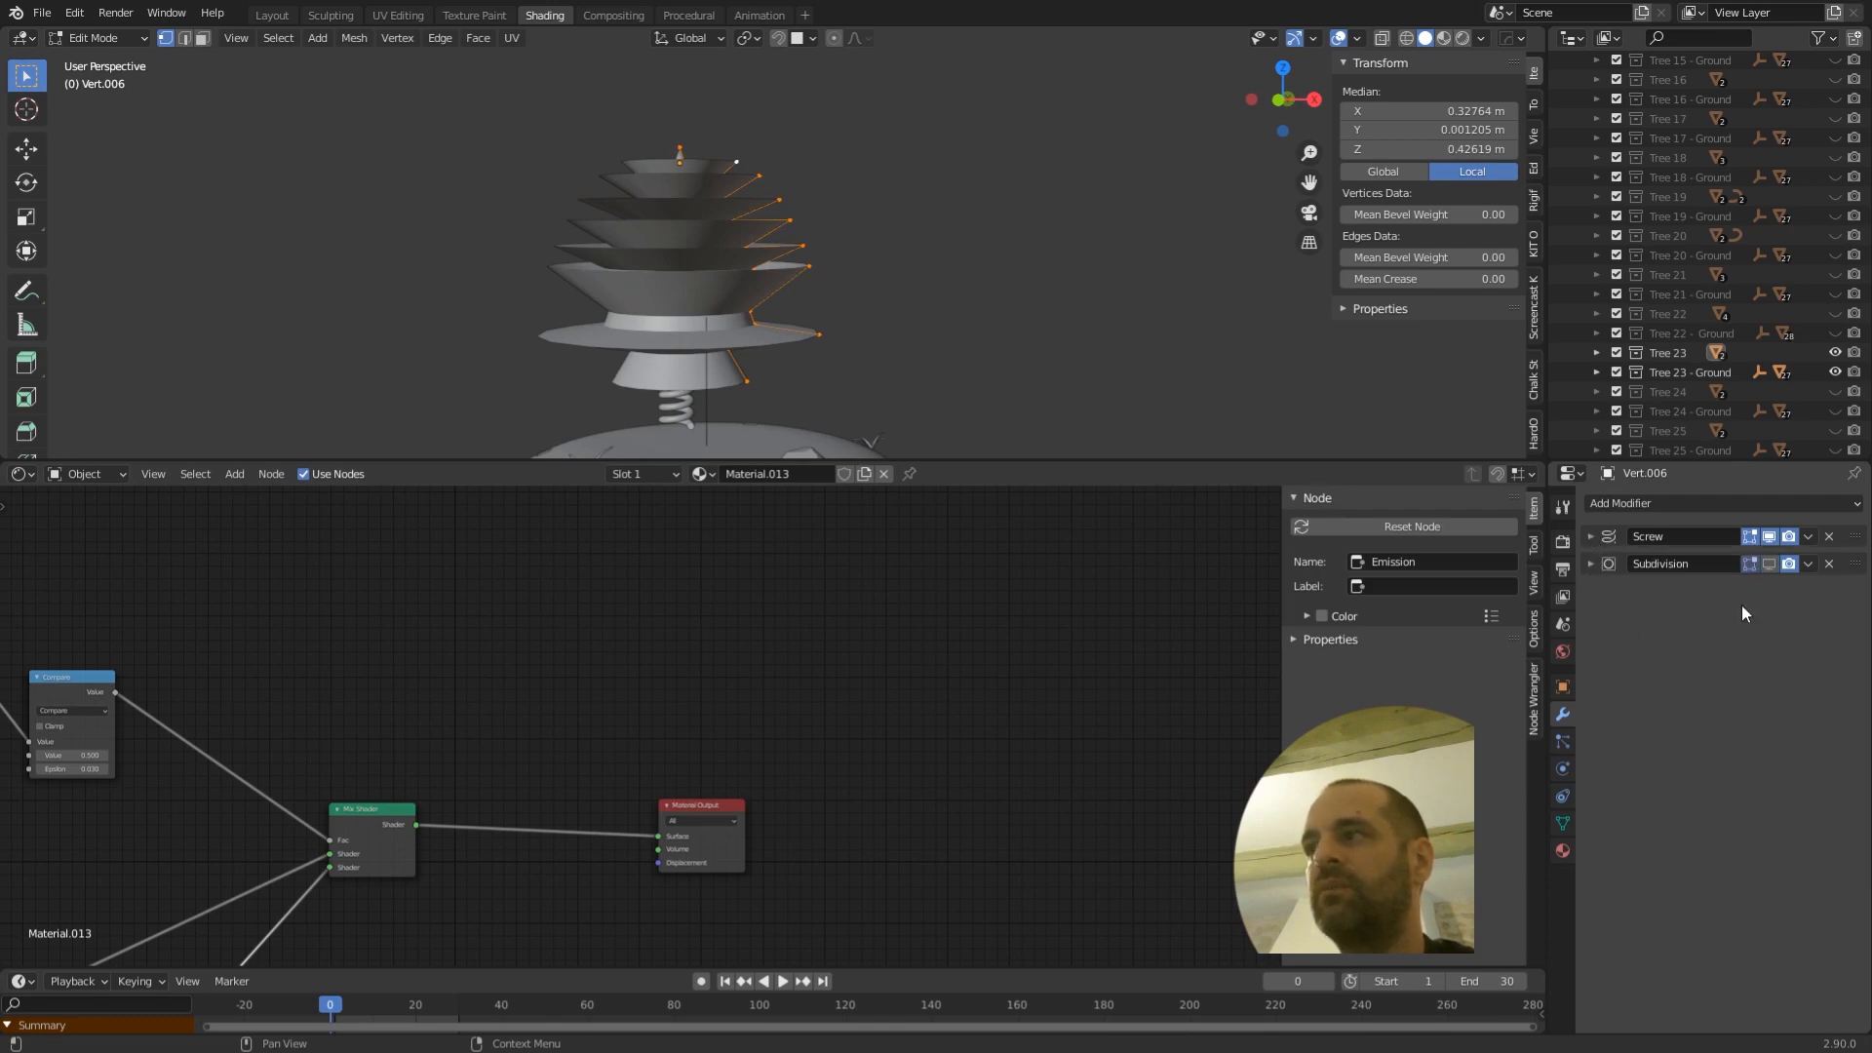
left_click(1769, 563)
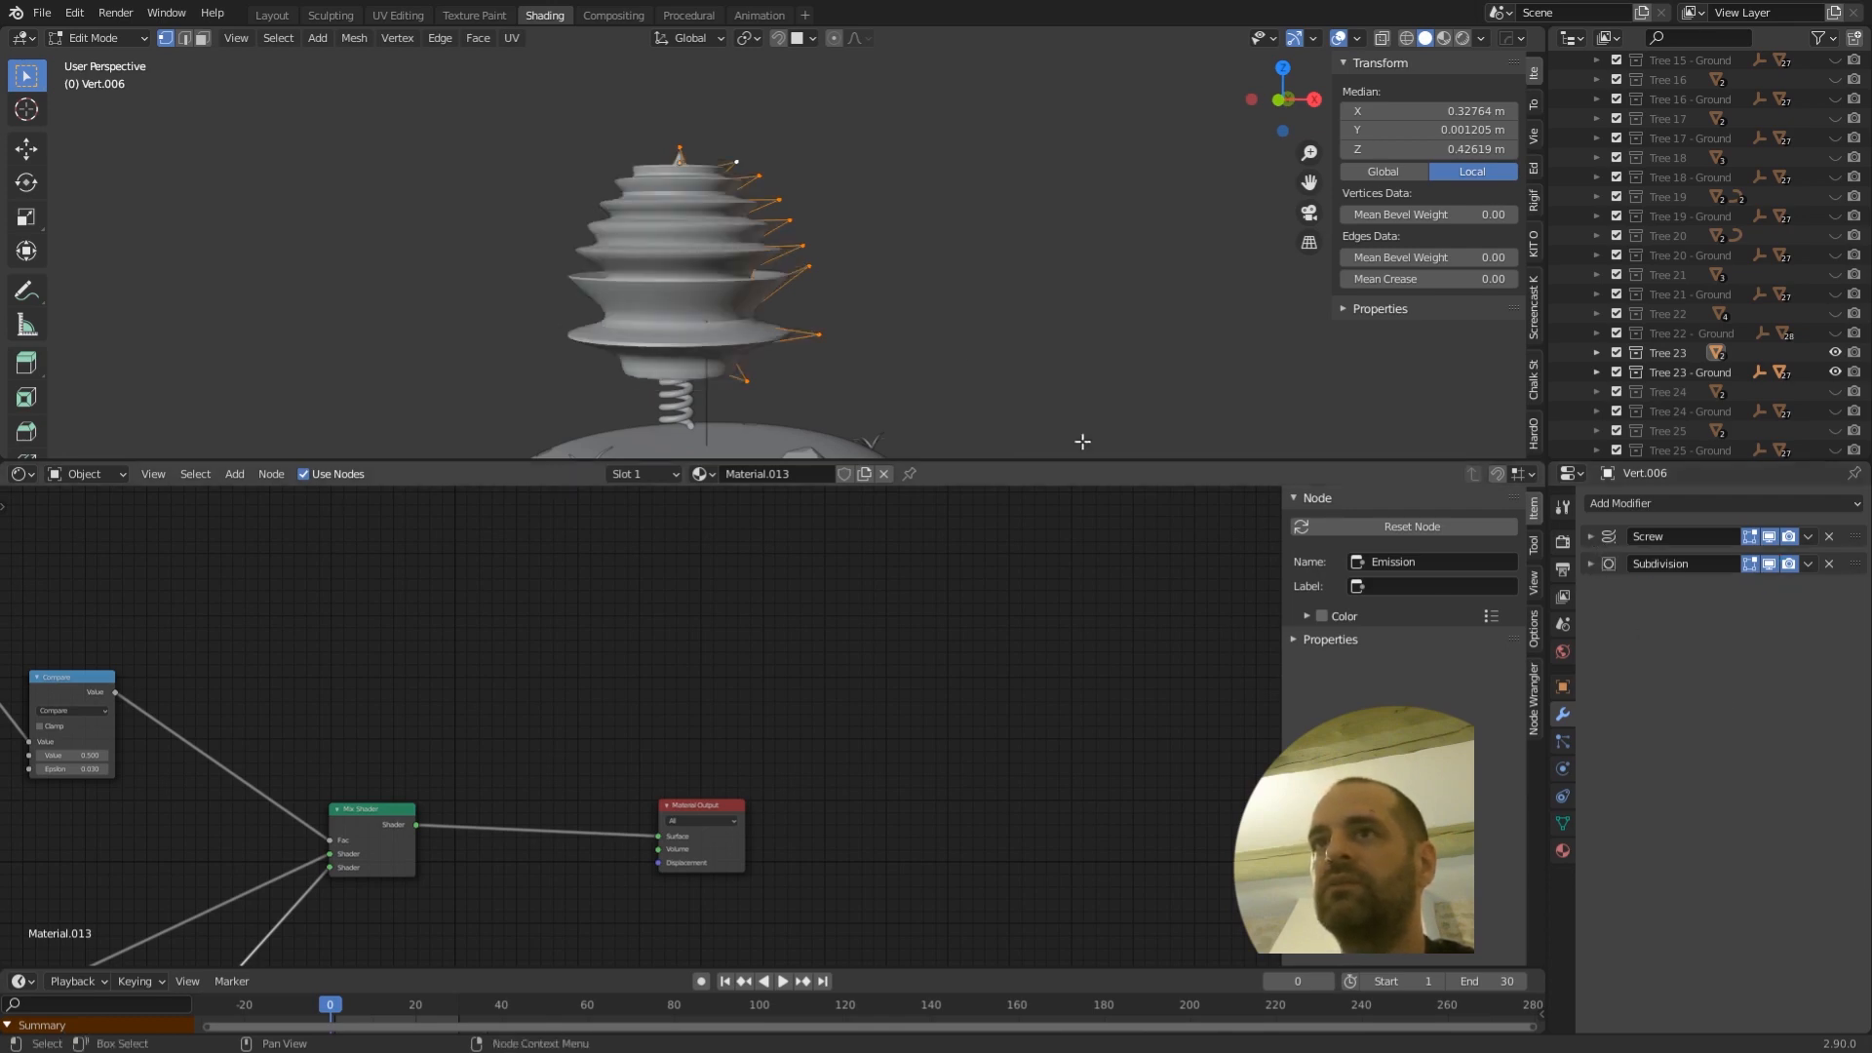
- Move the protruding vertices on the lower part of Tree 23's zigzag profile to reshape the foliage's bottom tiers
middle_click_drag(832, 237, 821, 275)
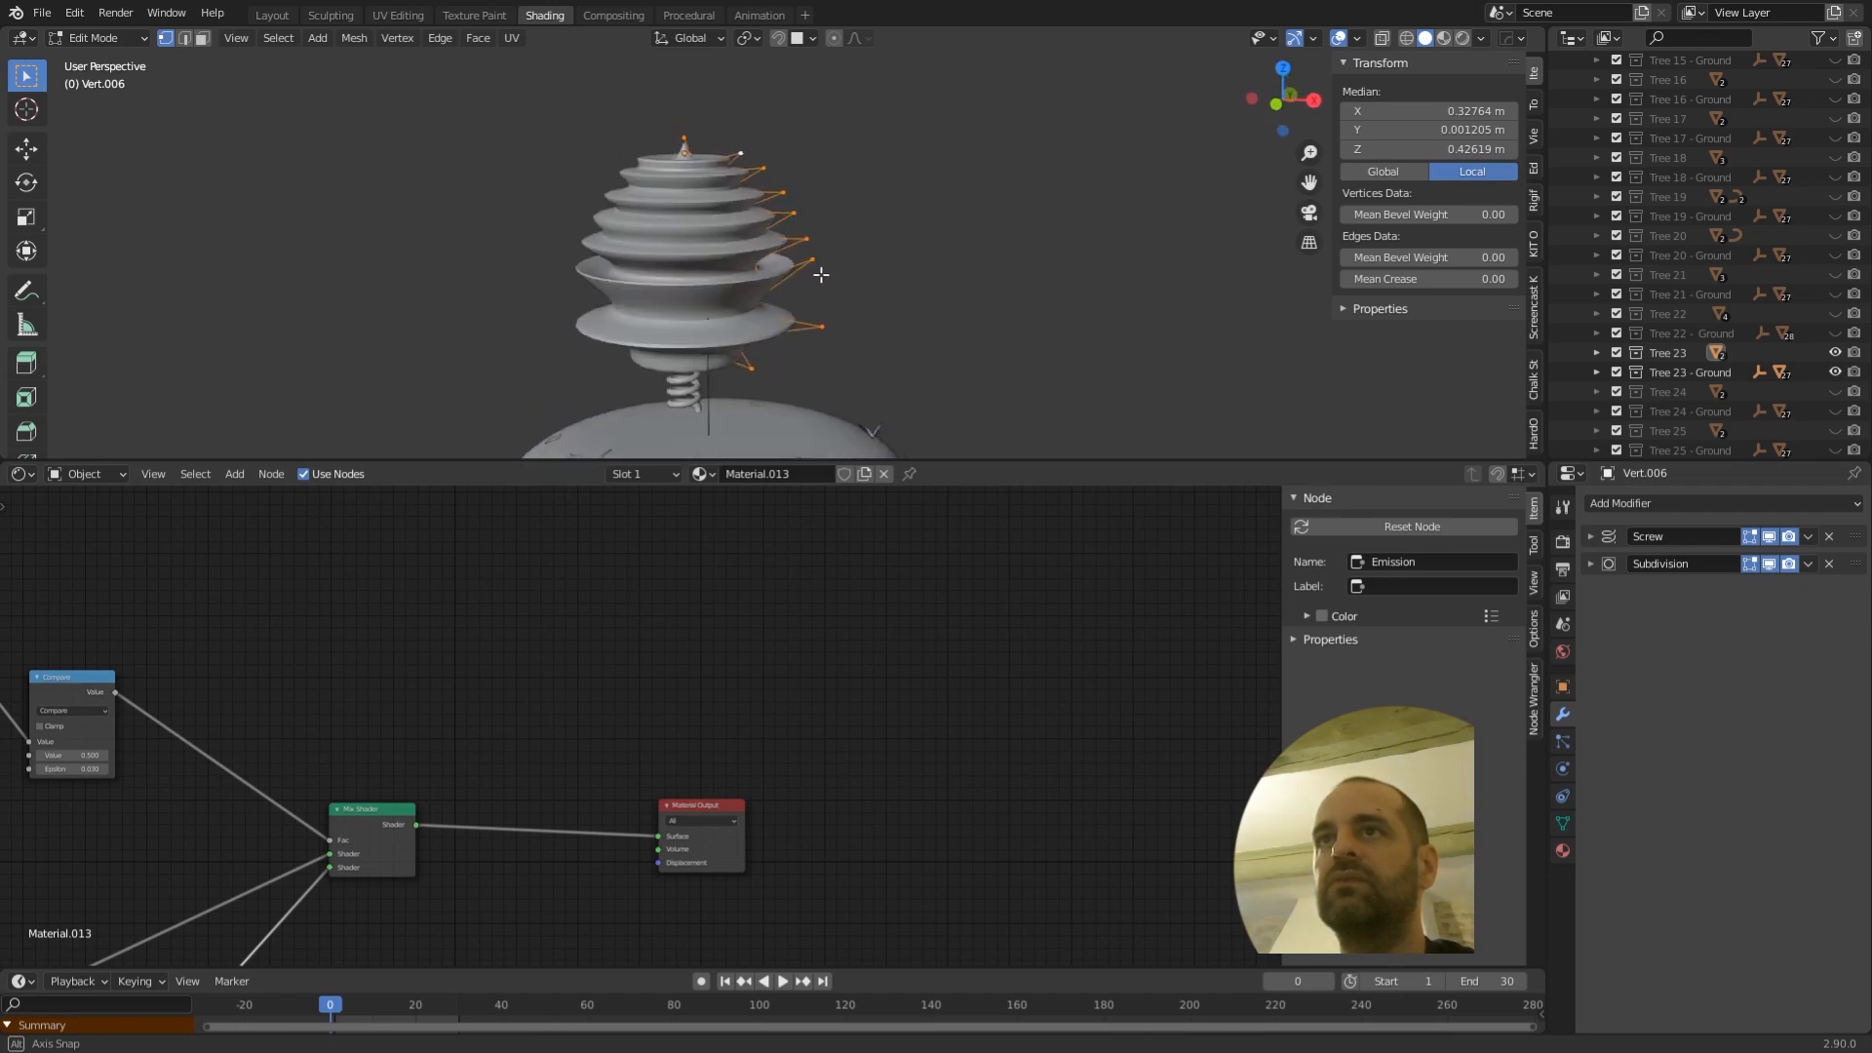
scroll(780, 303, "up", 2)
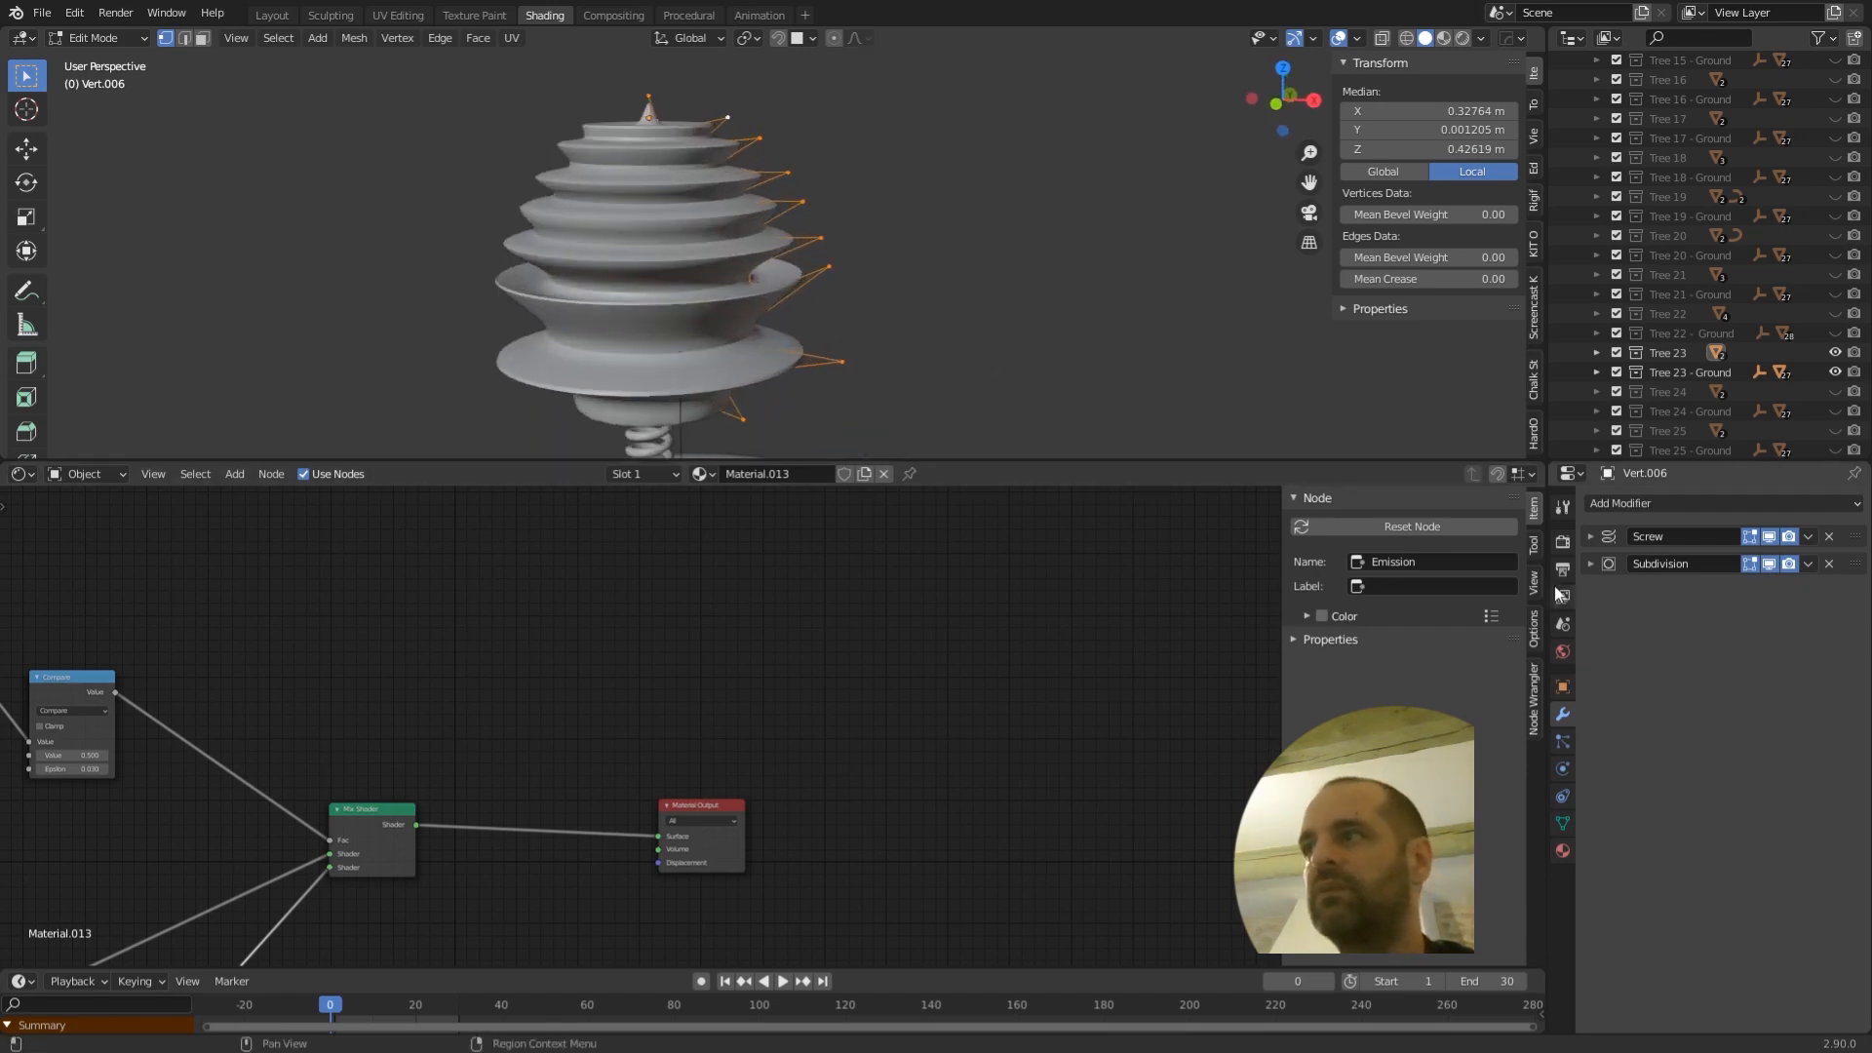
middle_click_drag(1007, 296, 848, 363)
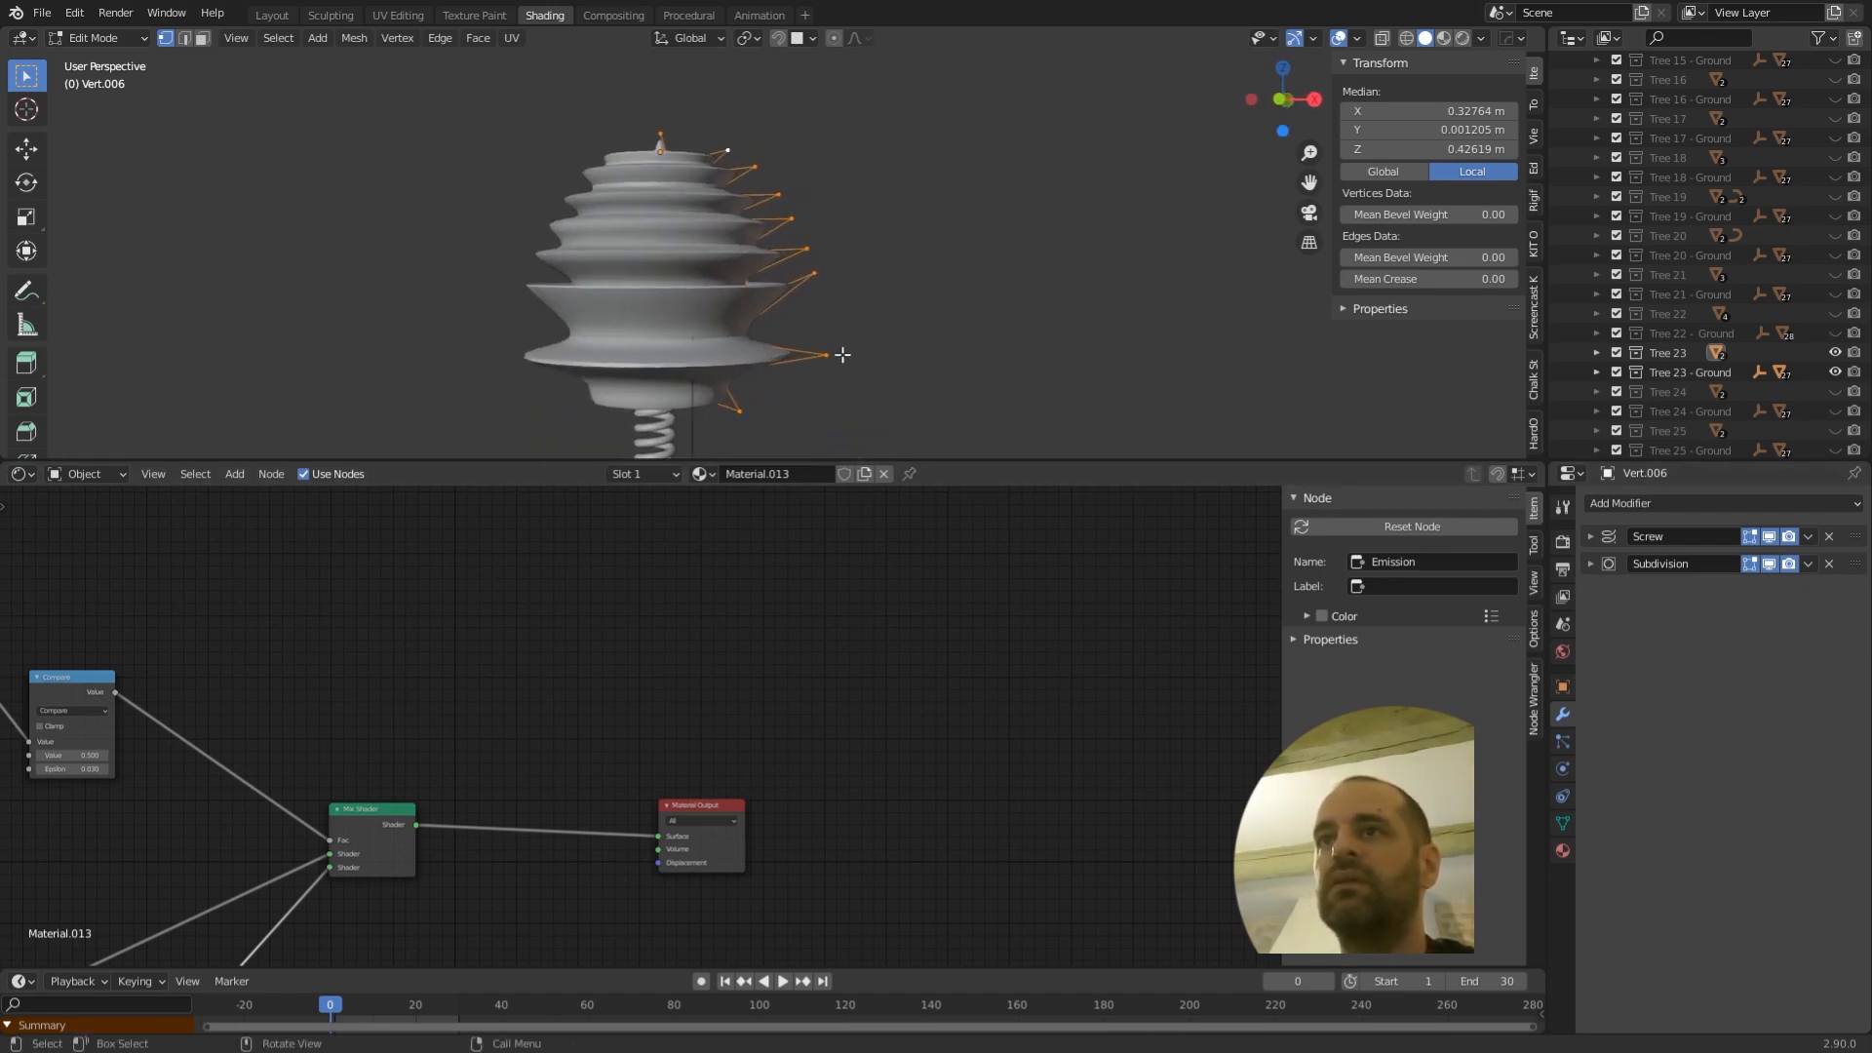
left_click(826, 354)
key("g")
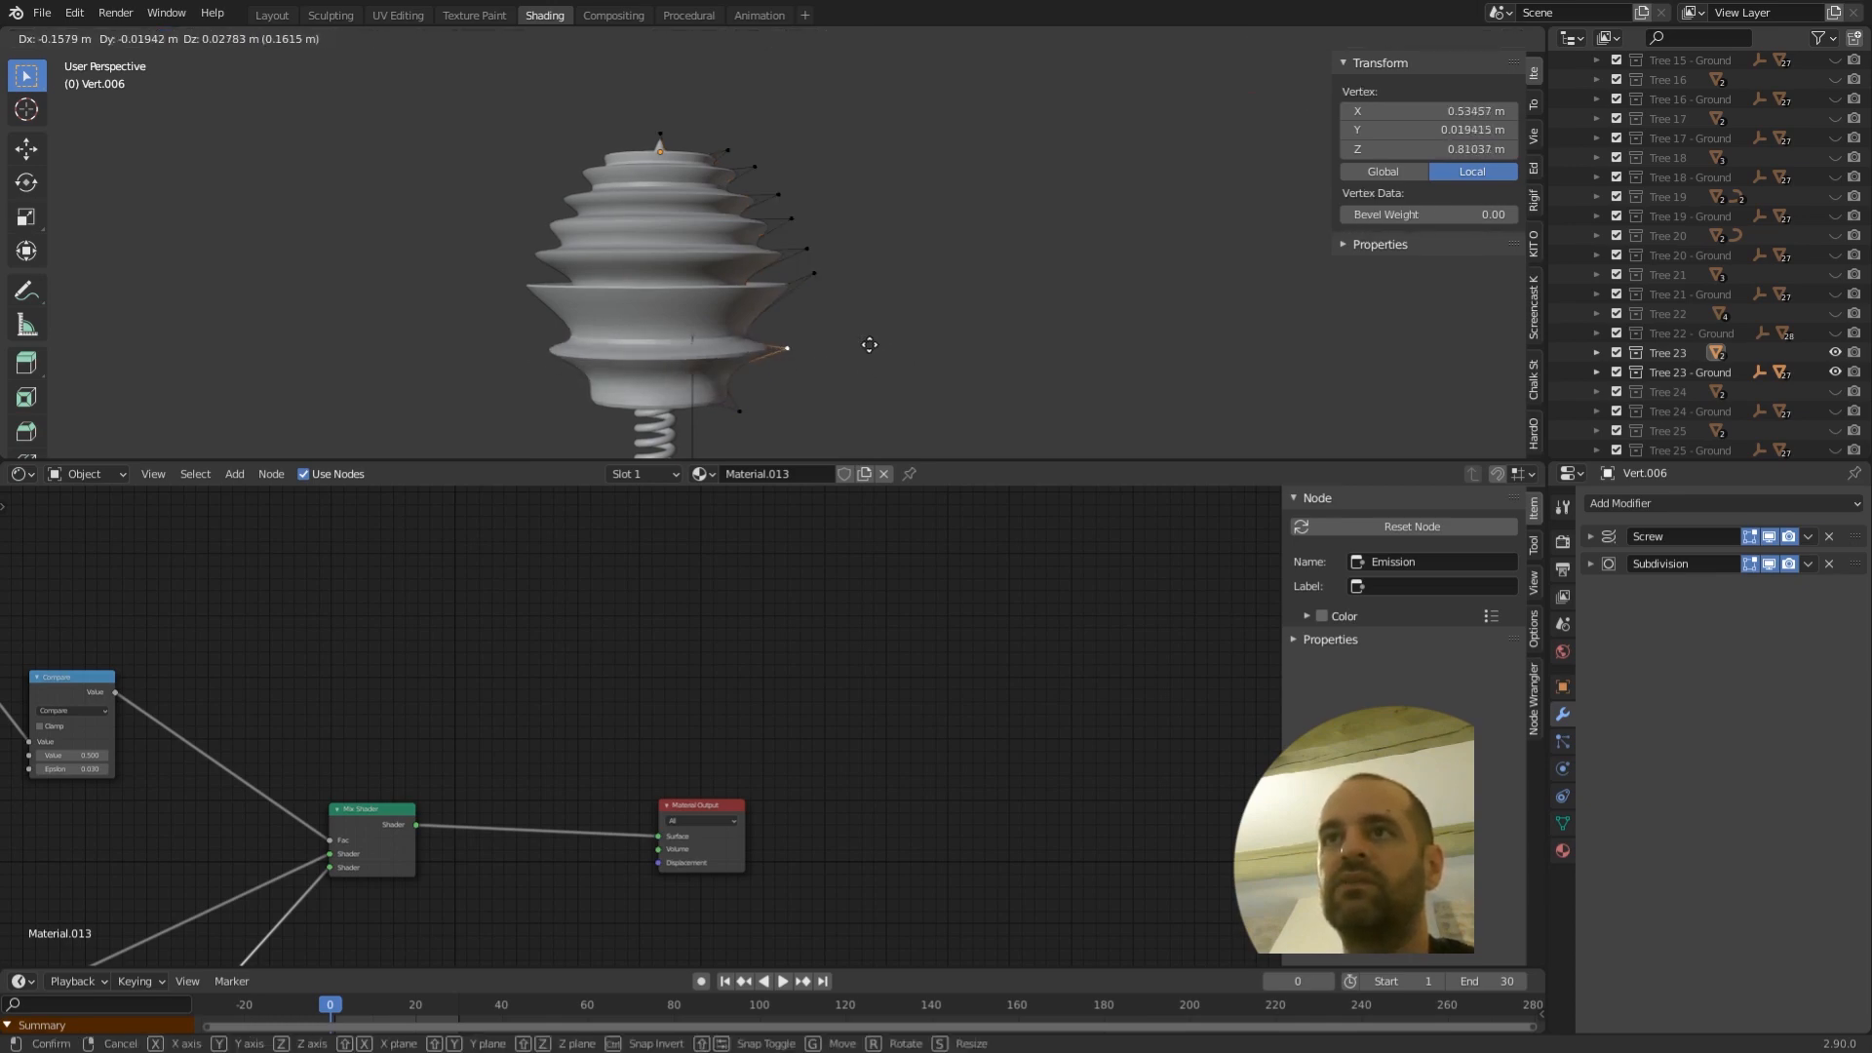
left_click(860, 344)
left_click(819, 272)
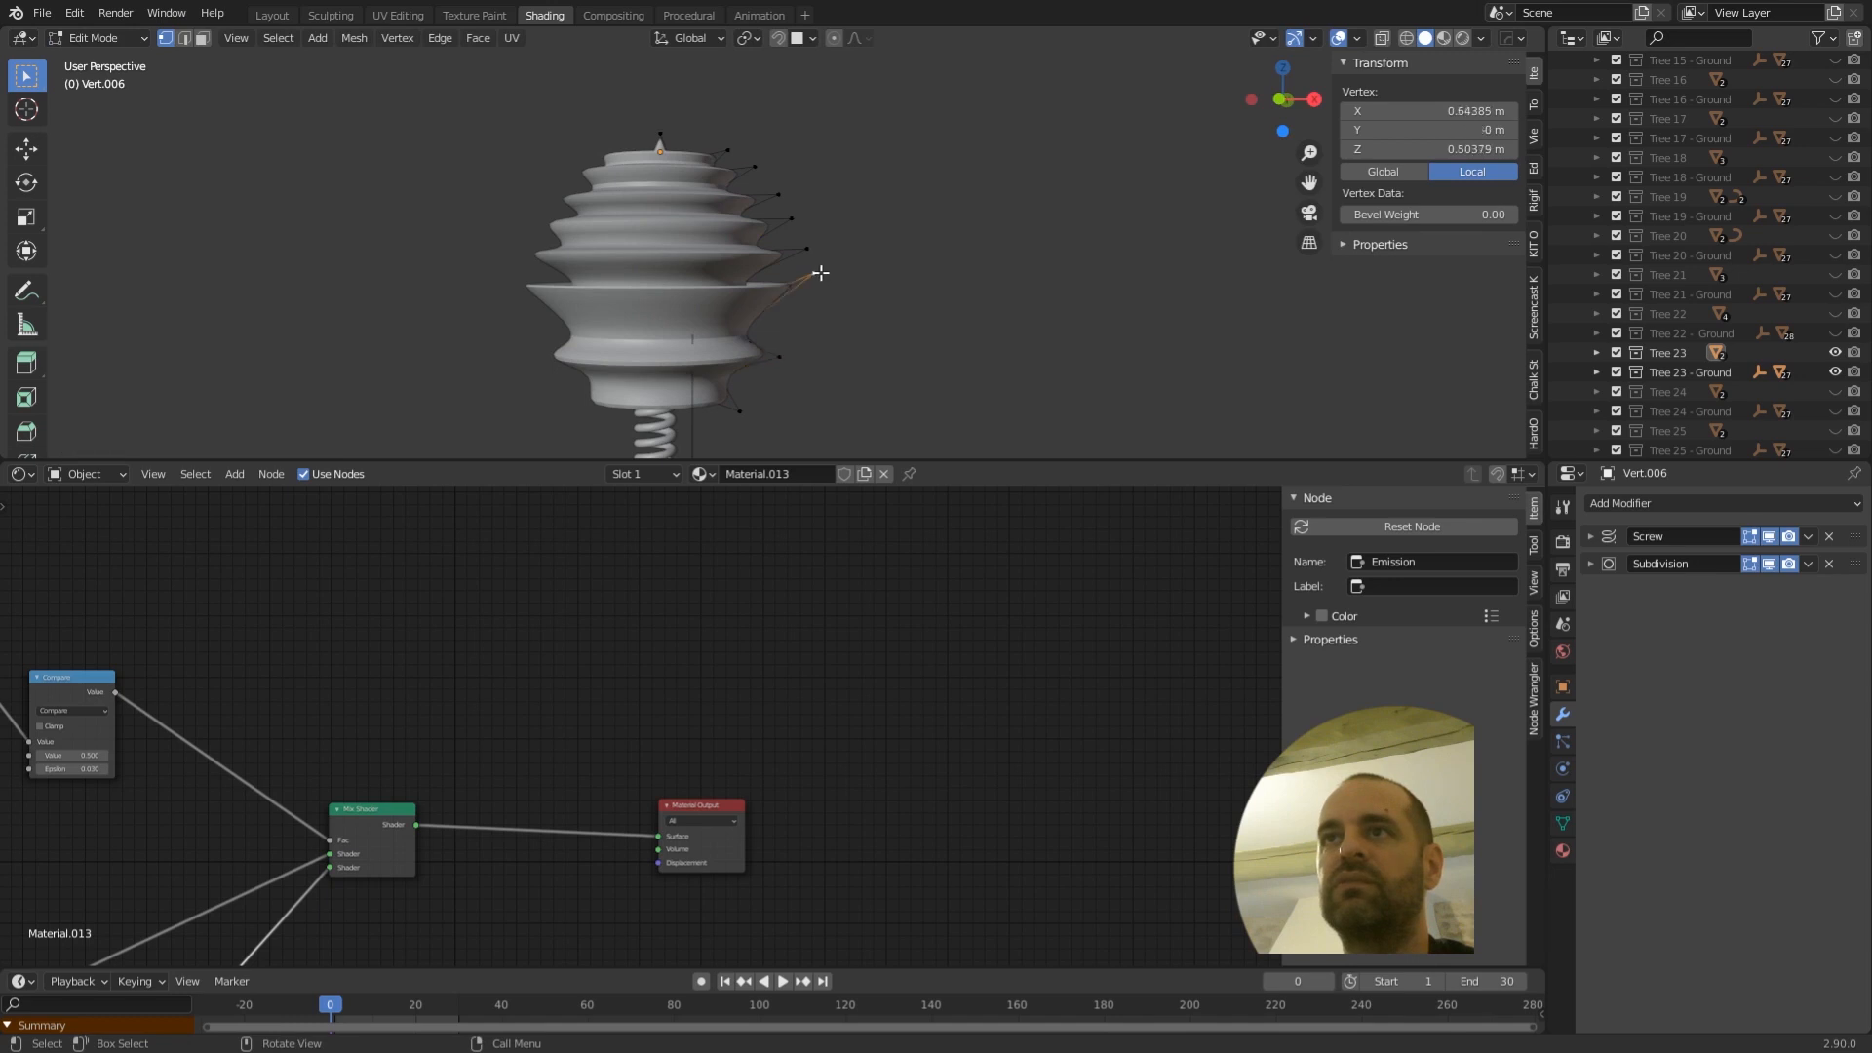
key("g")
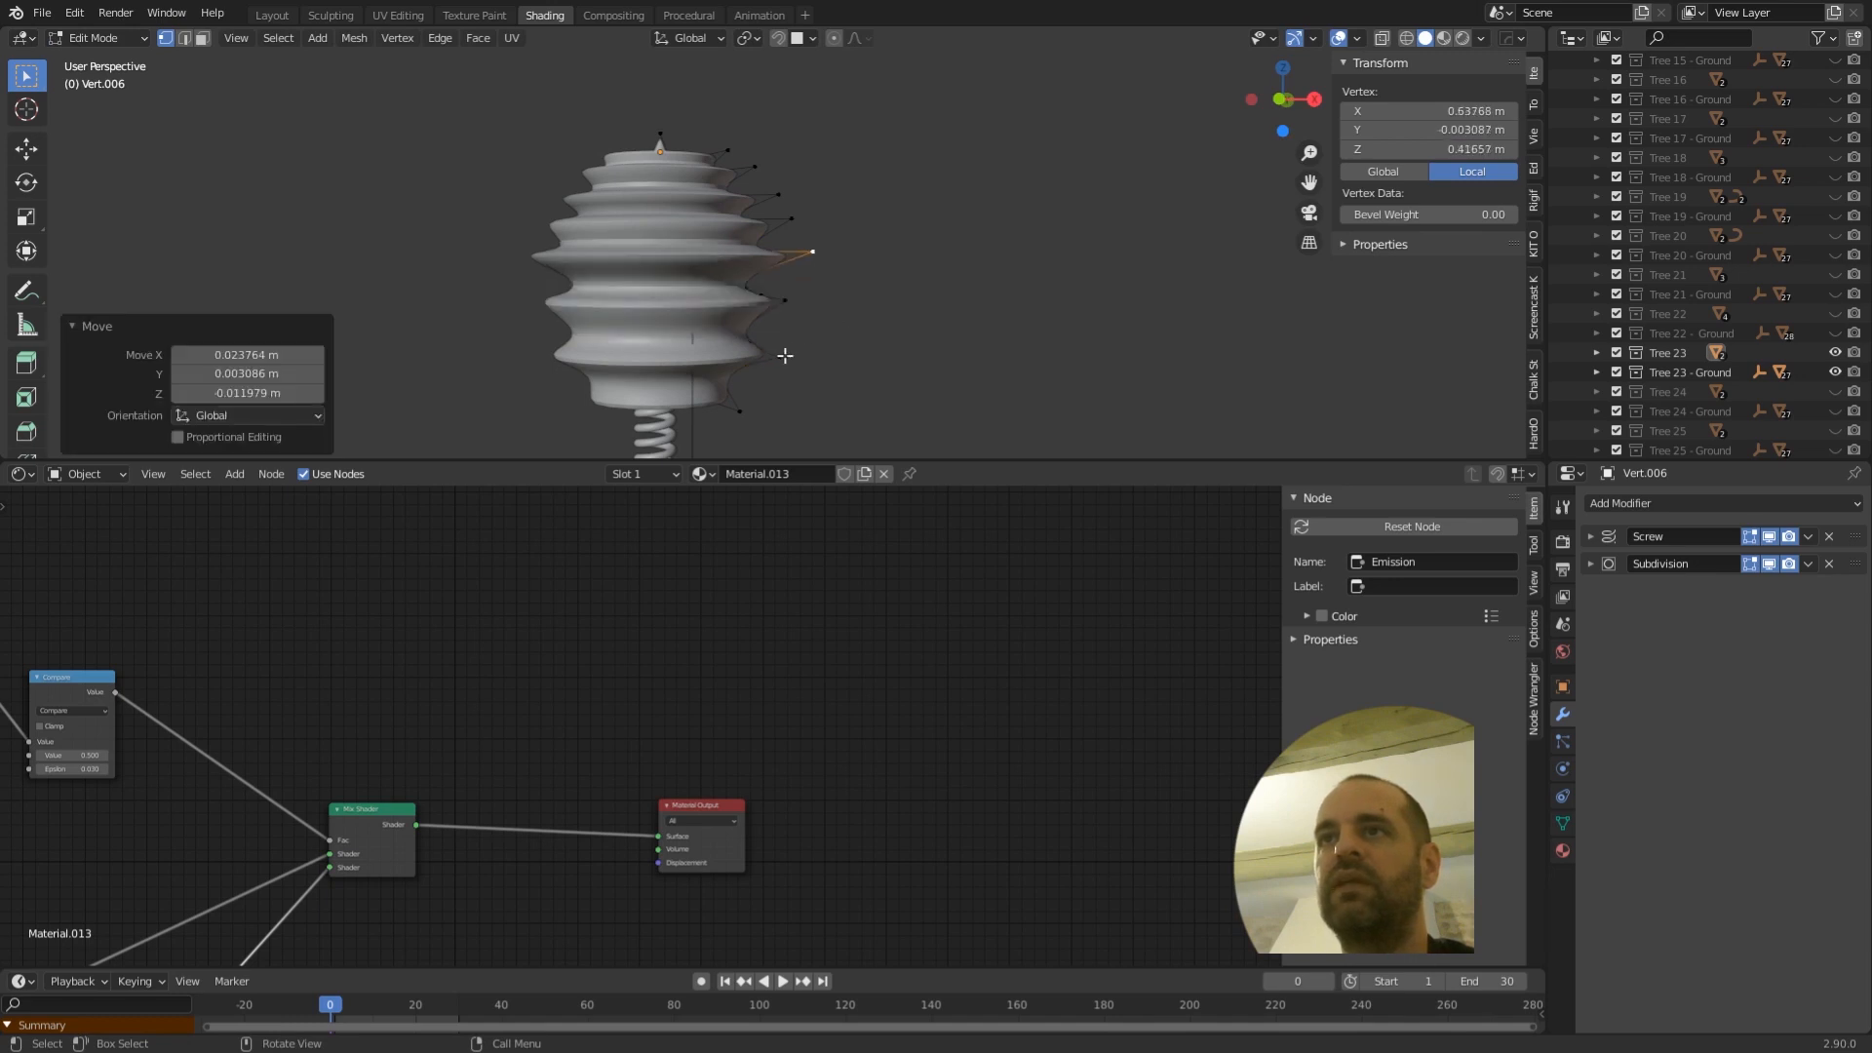
left_click(784, 356)
key("g")
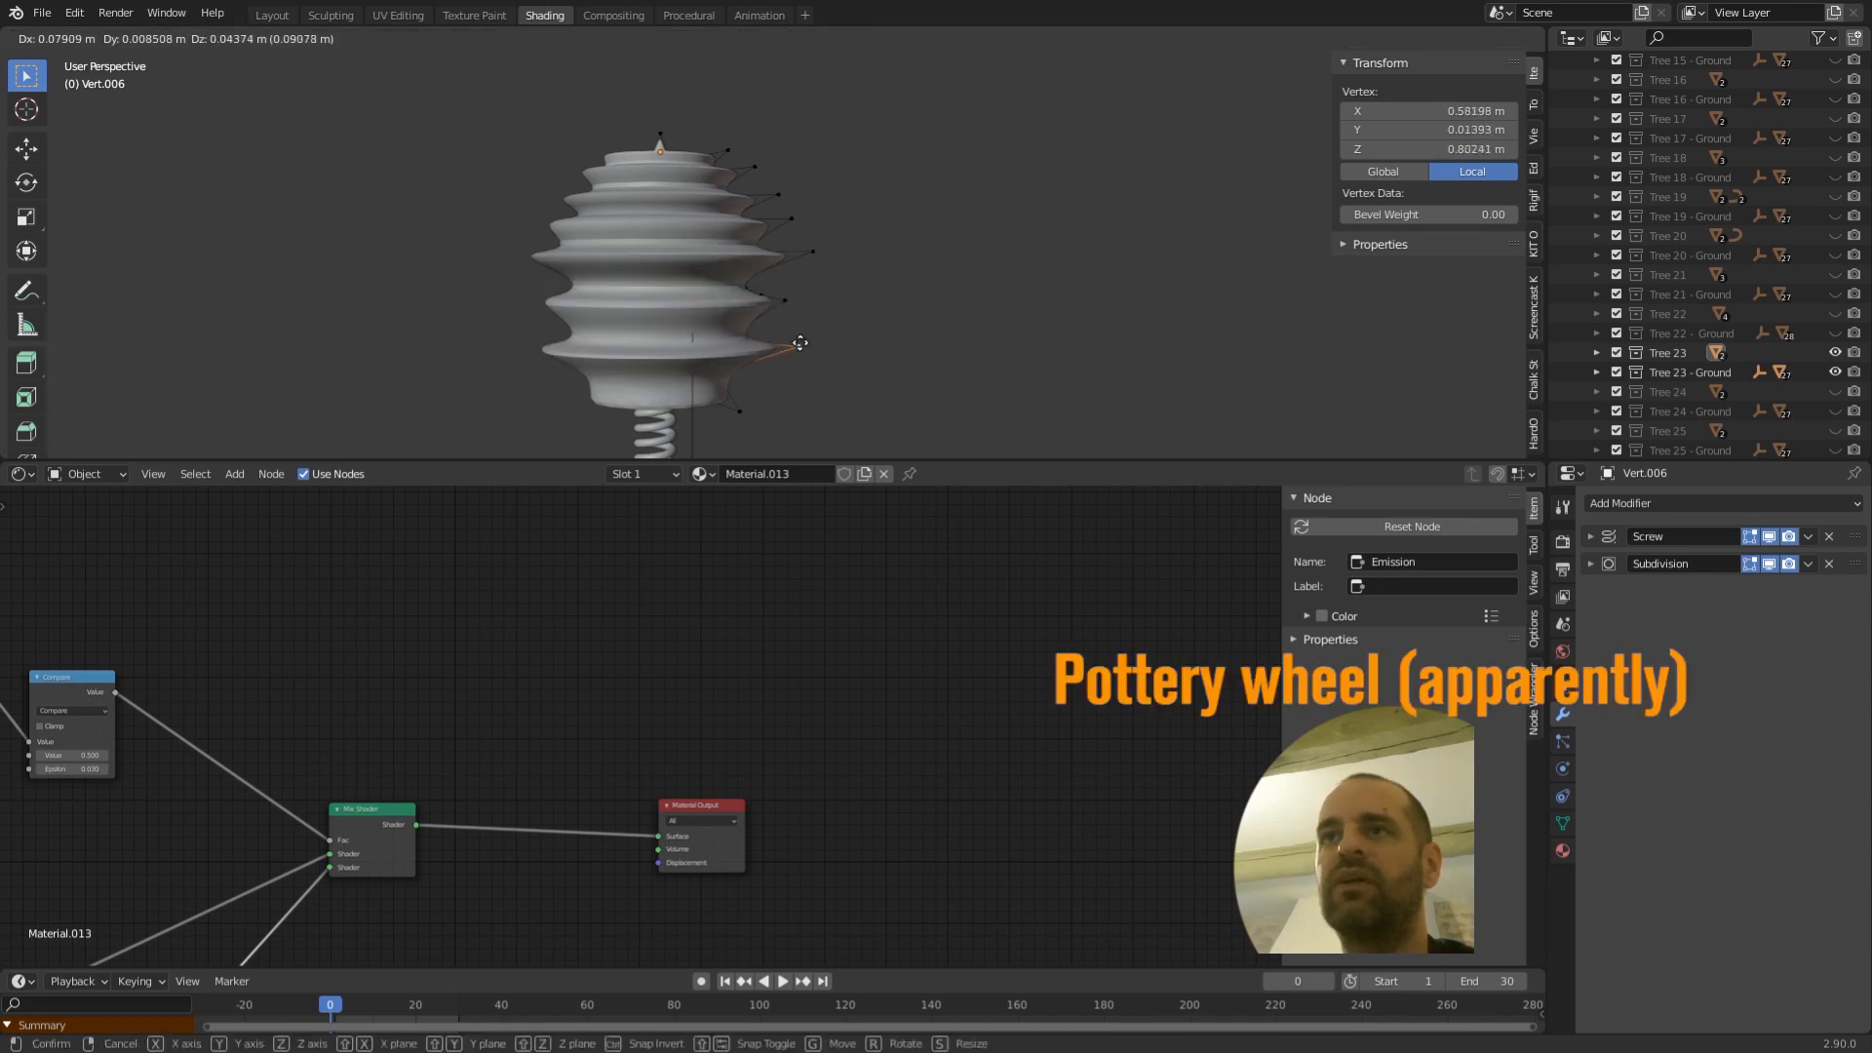
left_click(799, 342)
- Adjust the middle tiers of Tree 23's foliage by moving the outer and inner vertices of its profile slightly
left_click(790, 306)
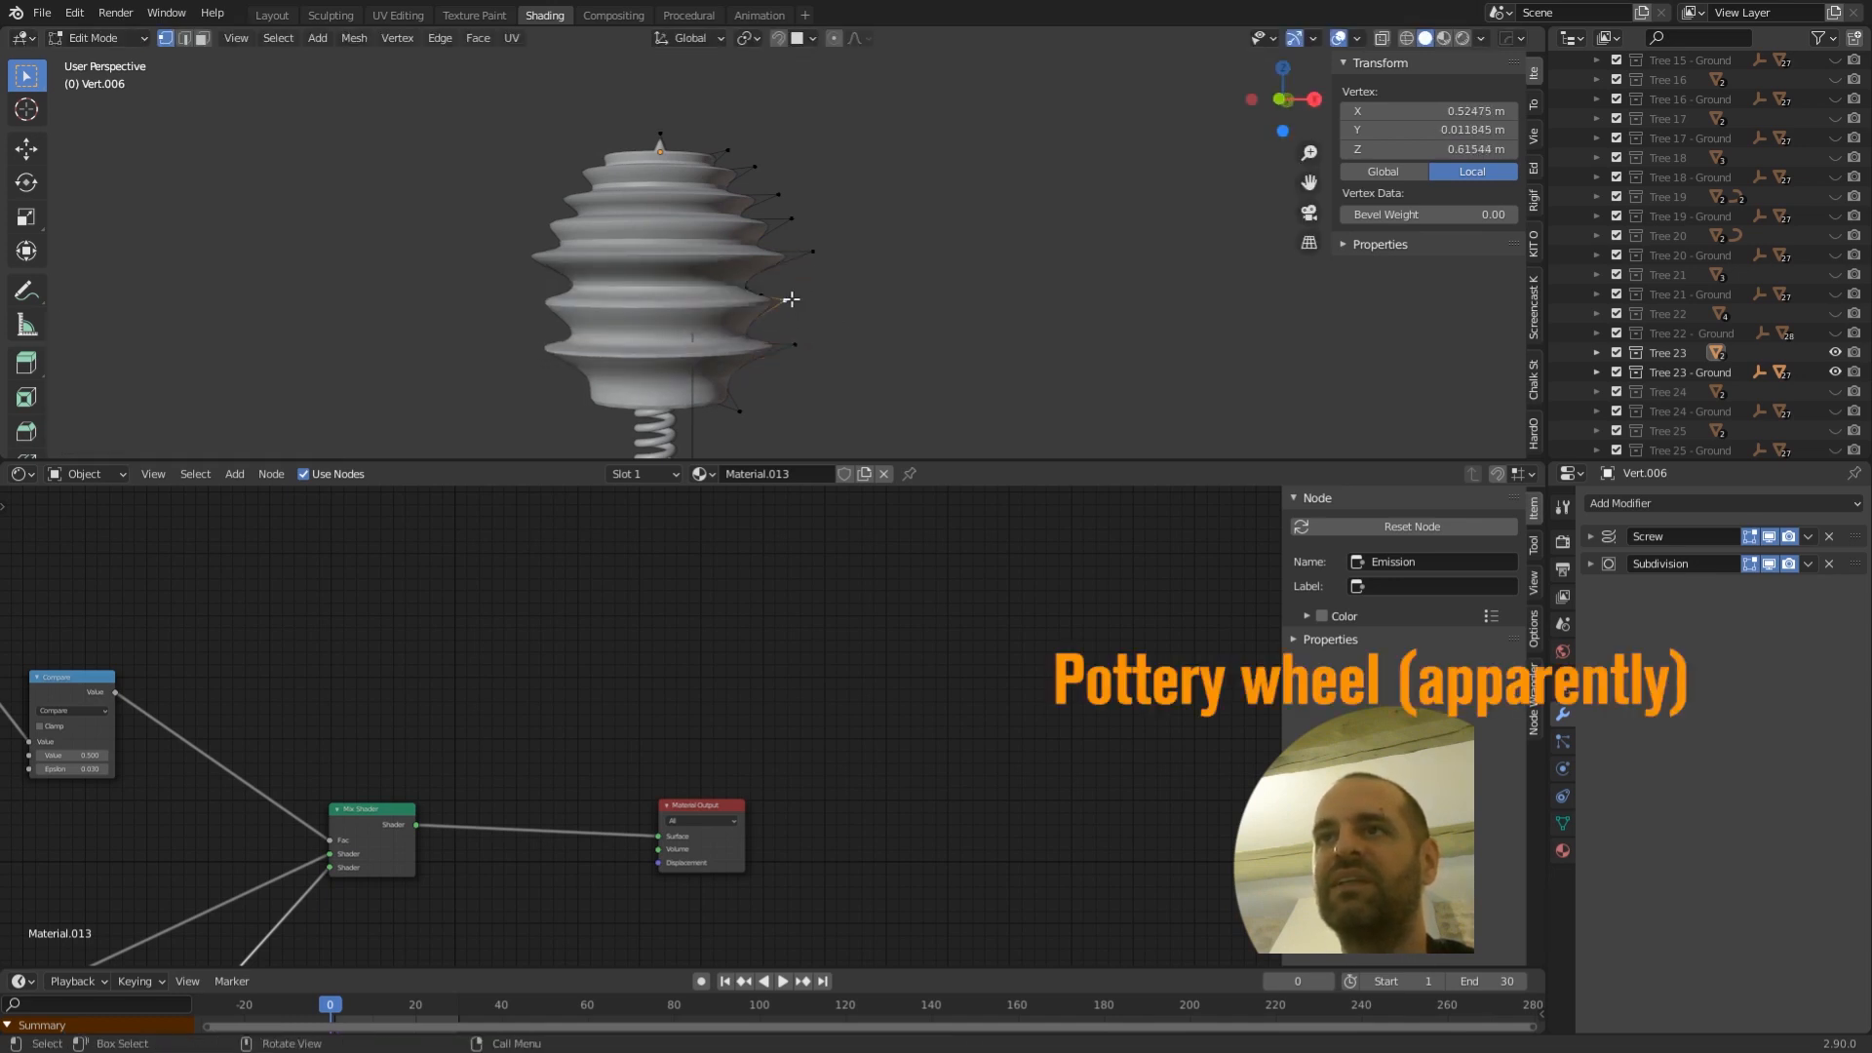
key("g")
left_click(782, 288)
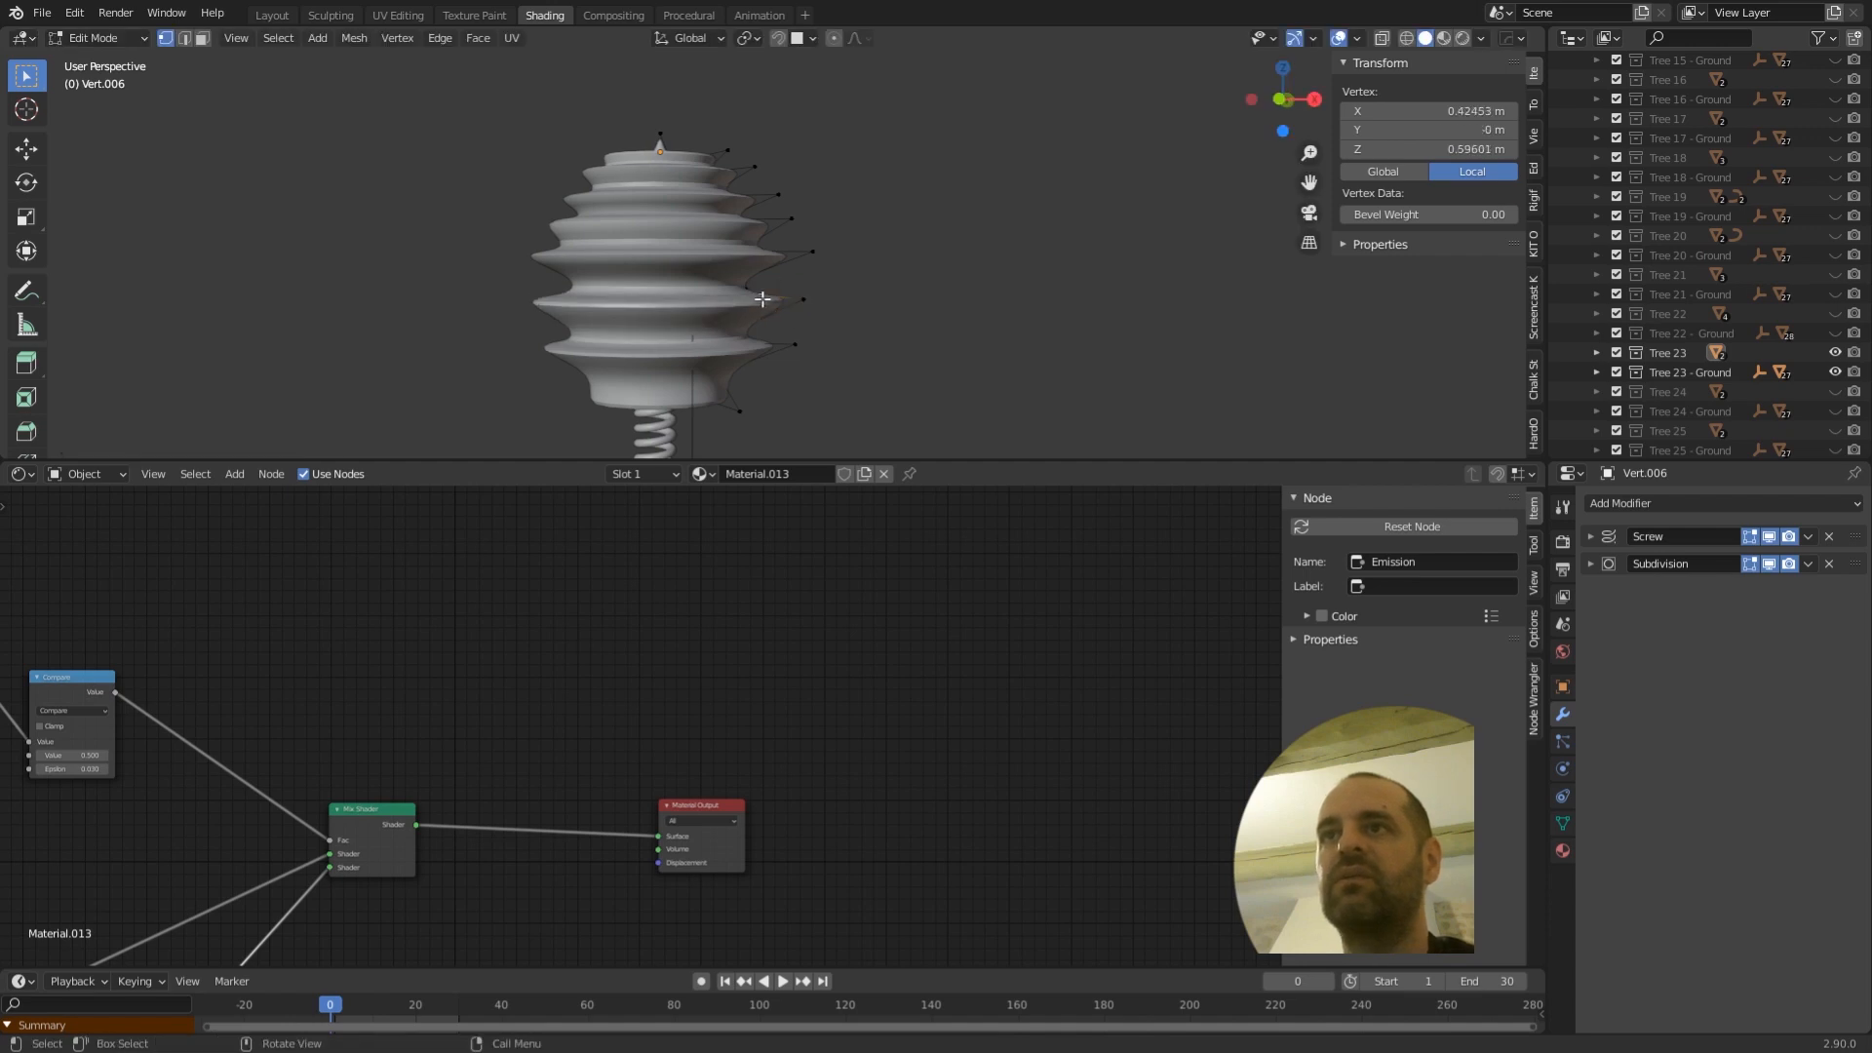
key("g")
left_click(774, 286)
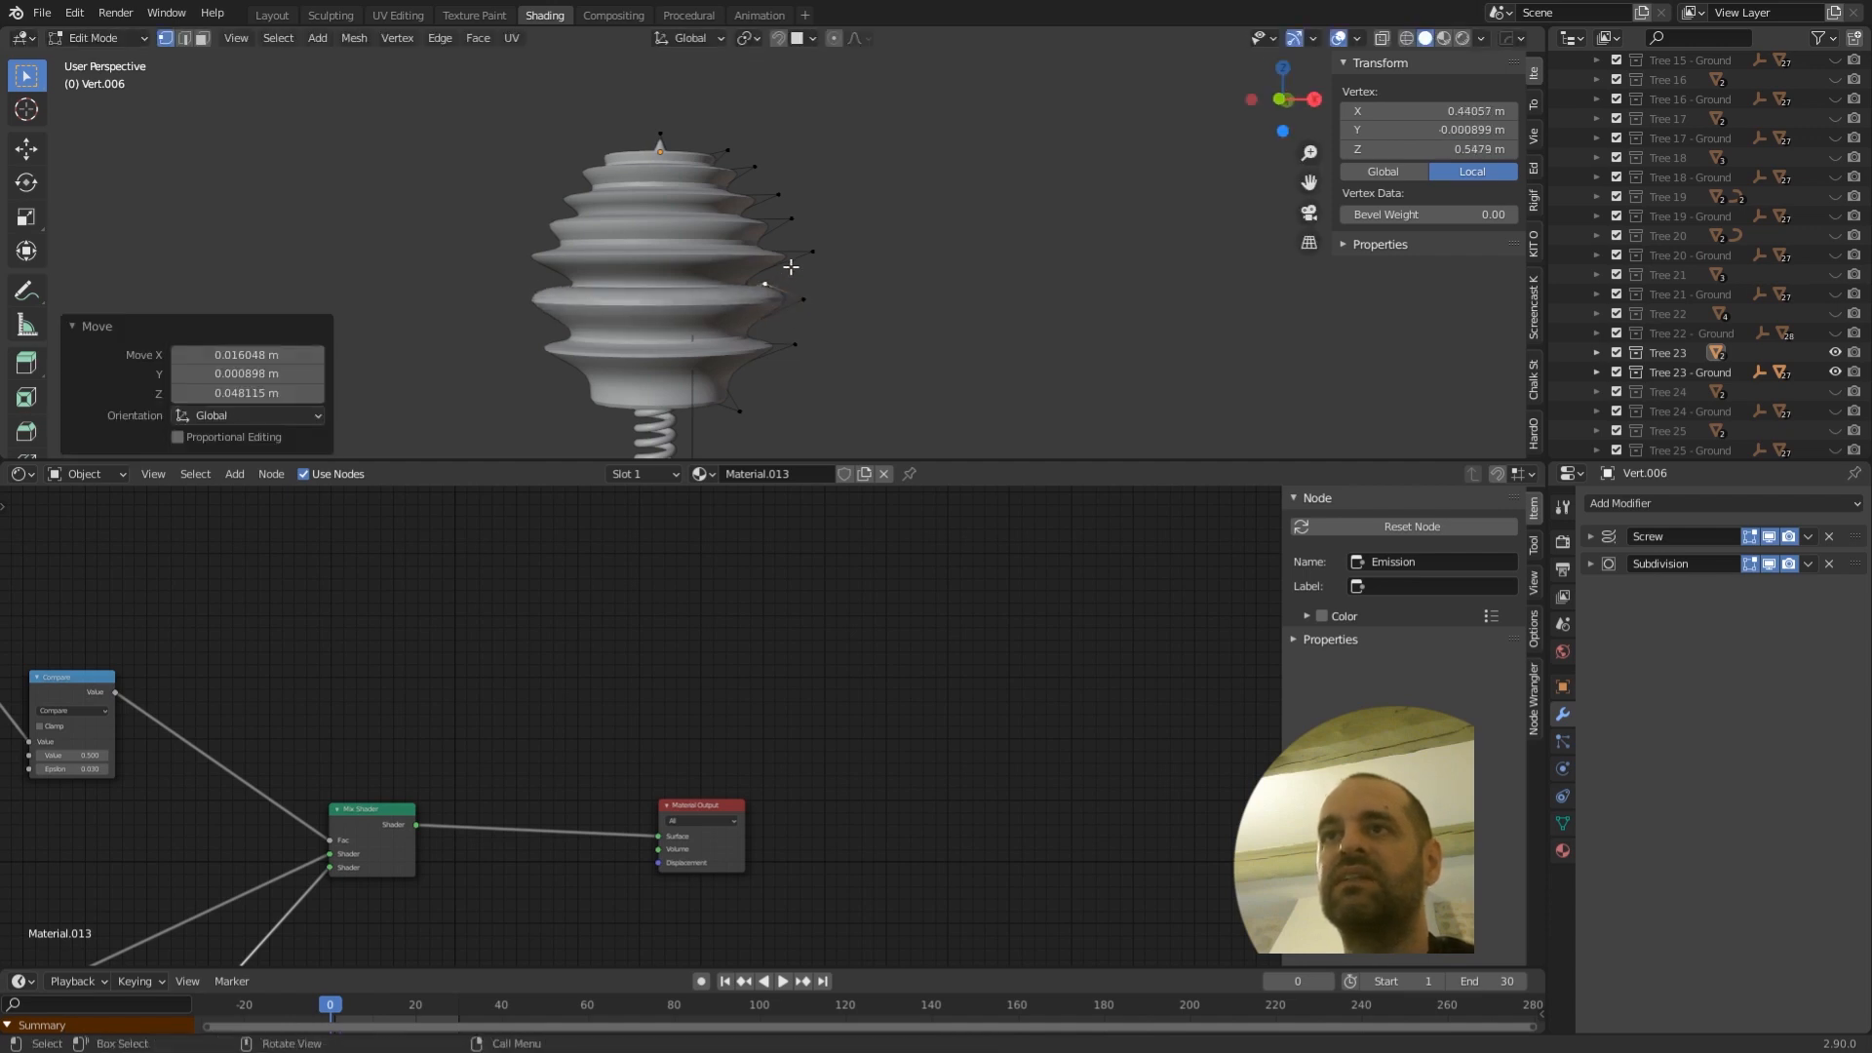
left_click(813, 251)
key("g")
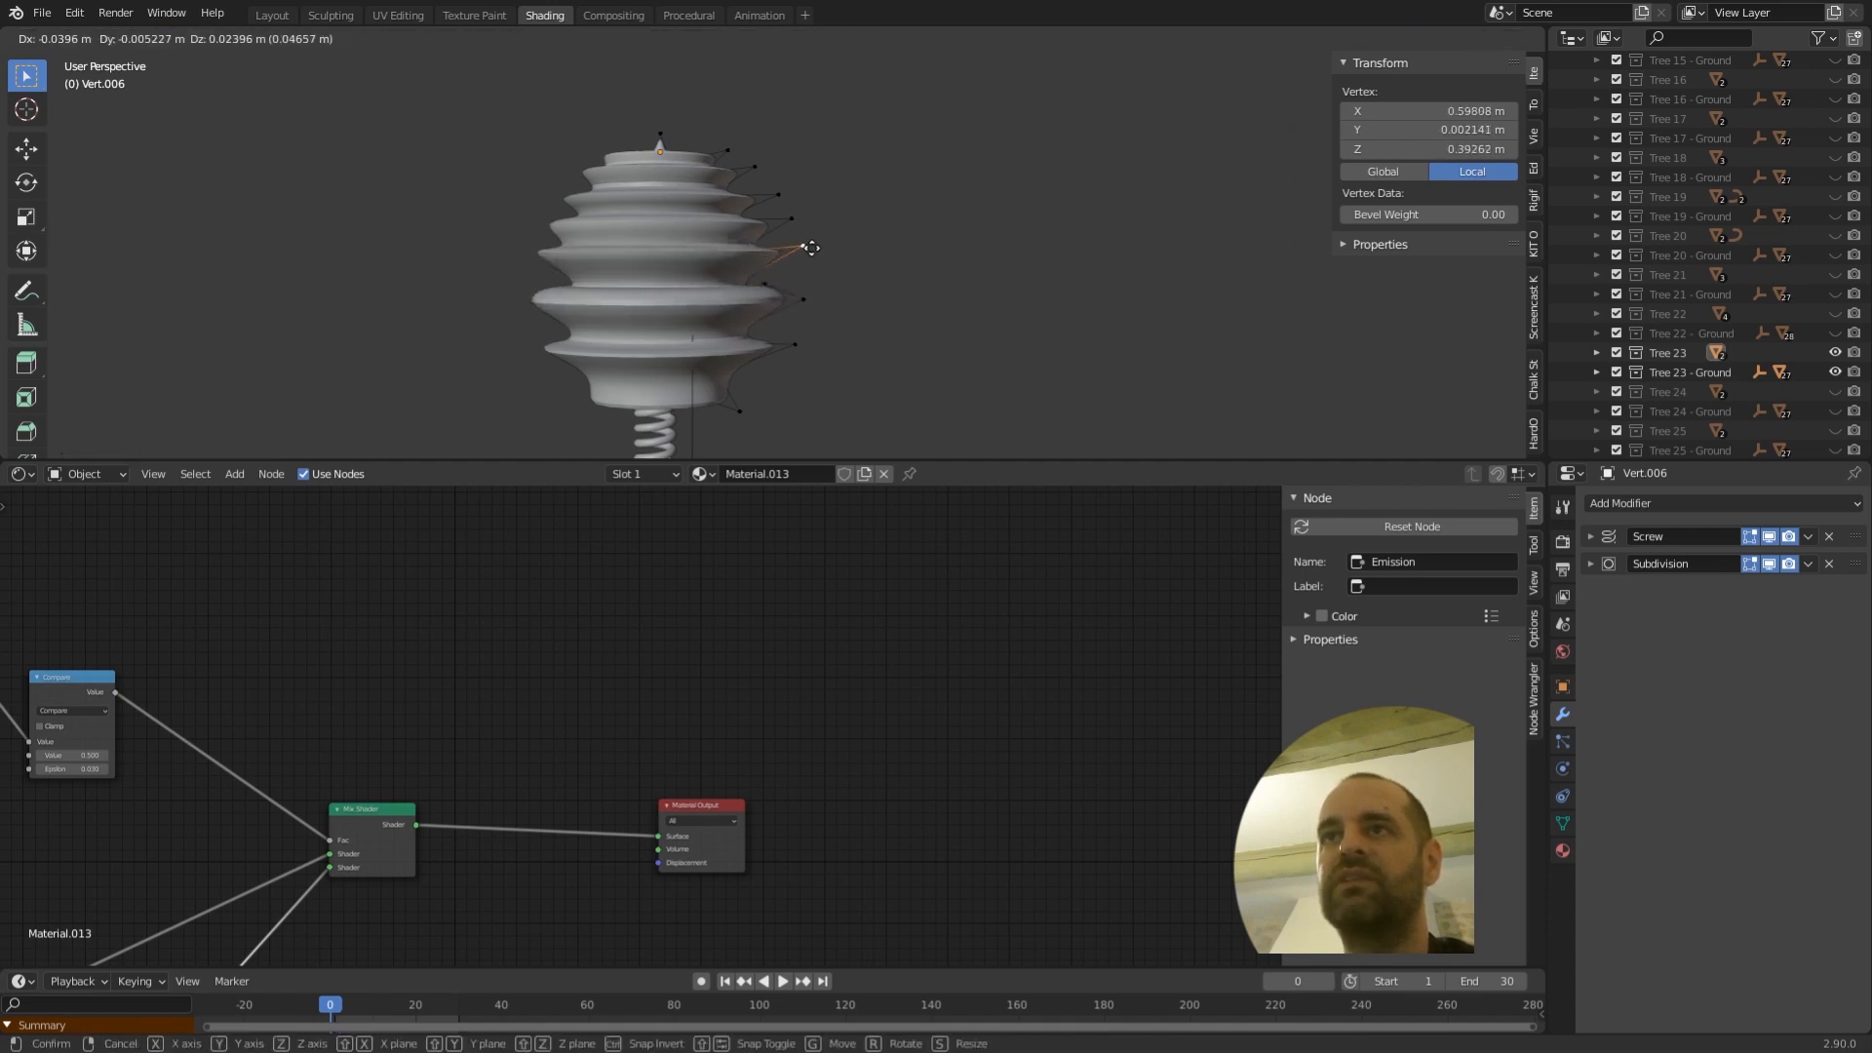
left_click(813, 246)
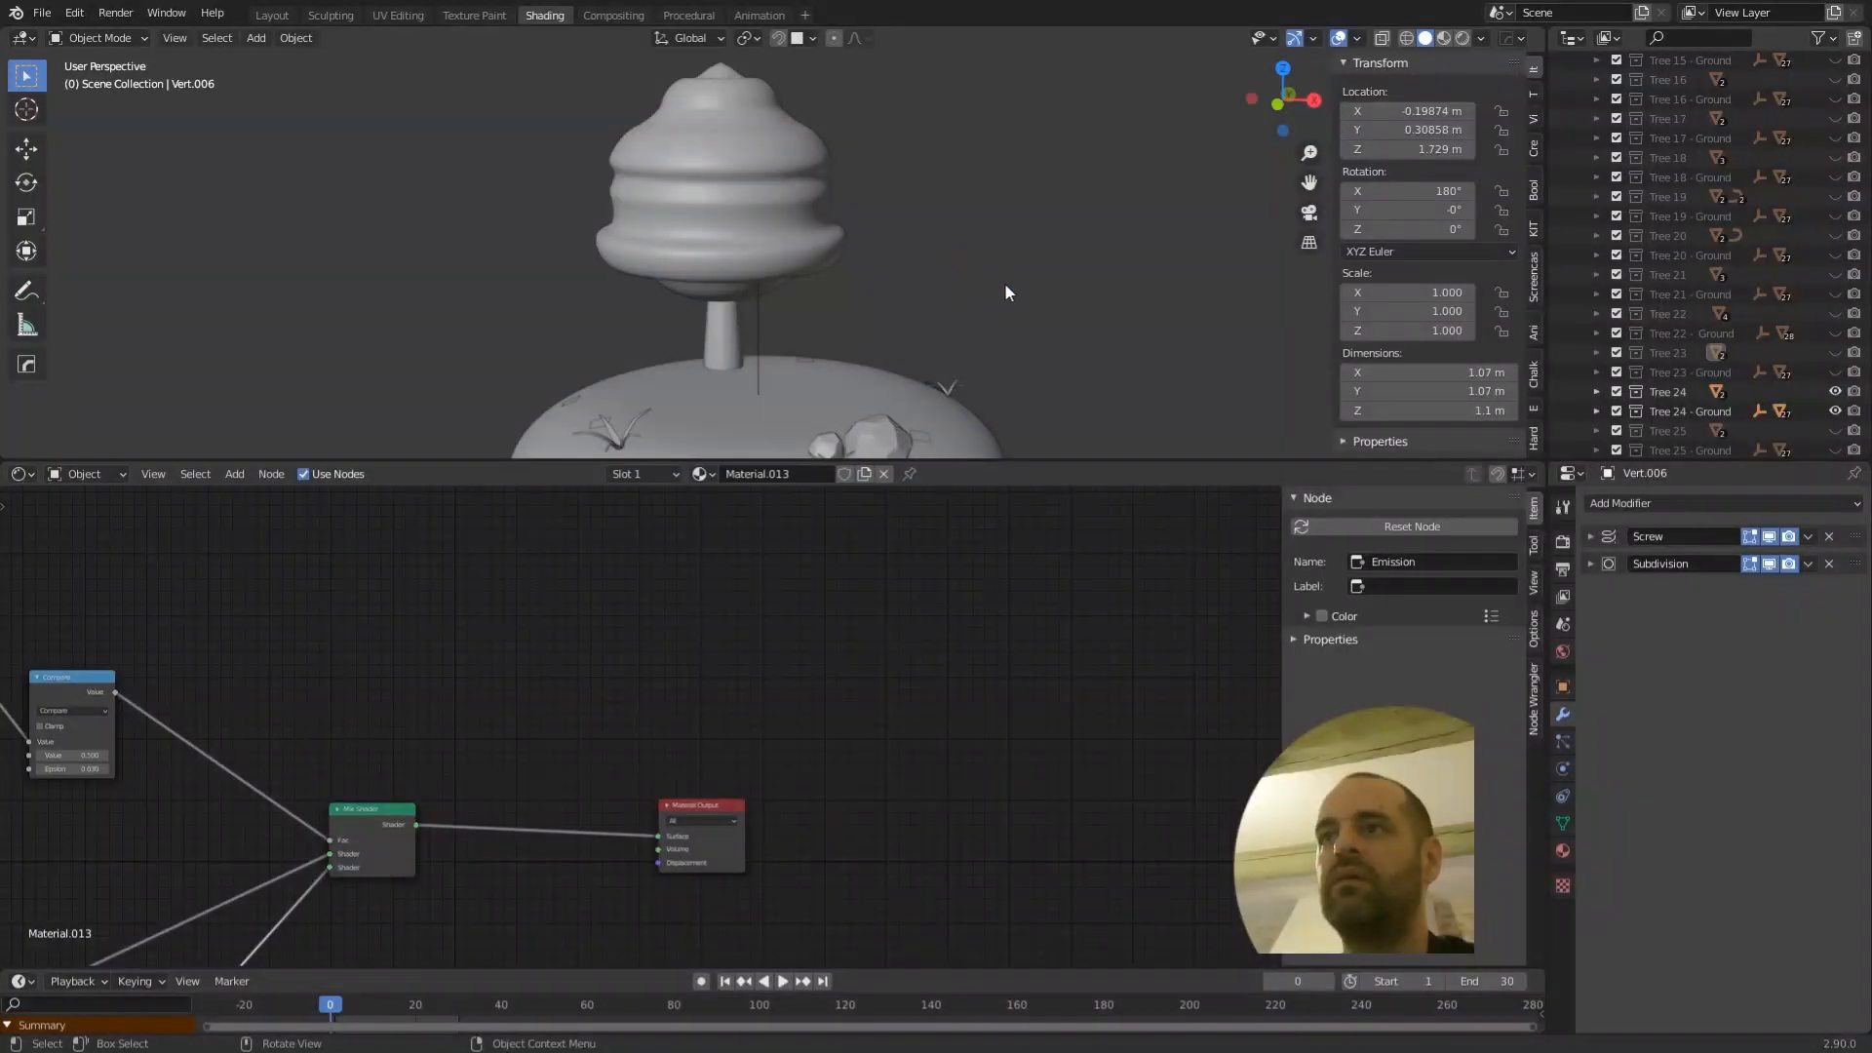
- Enter Edit Mode on Tree 24's foliage, deselect its profile vertices, and expand the Screw modifier's settings
left_click(1004, 258)
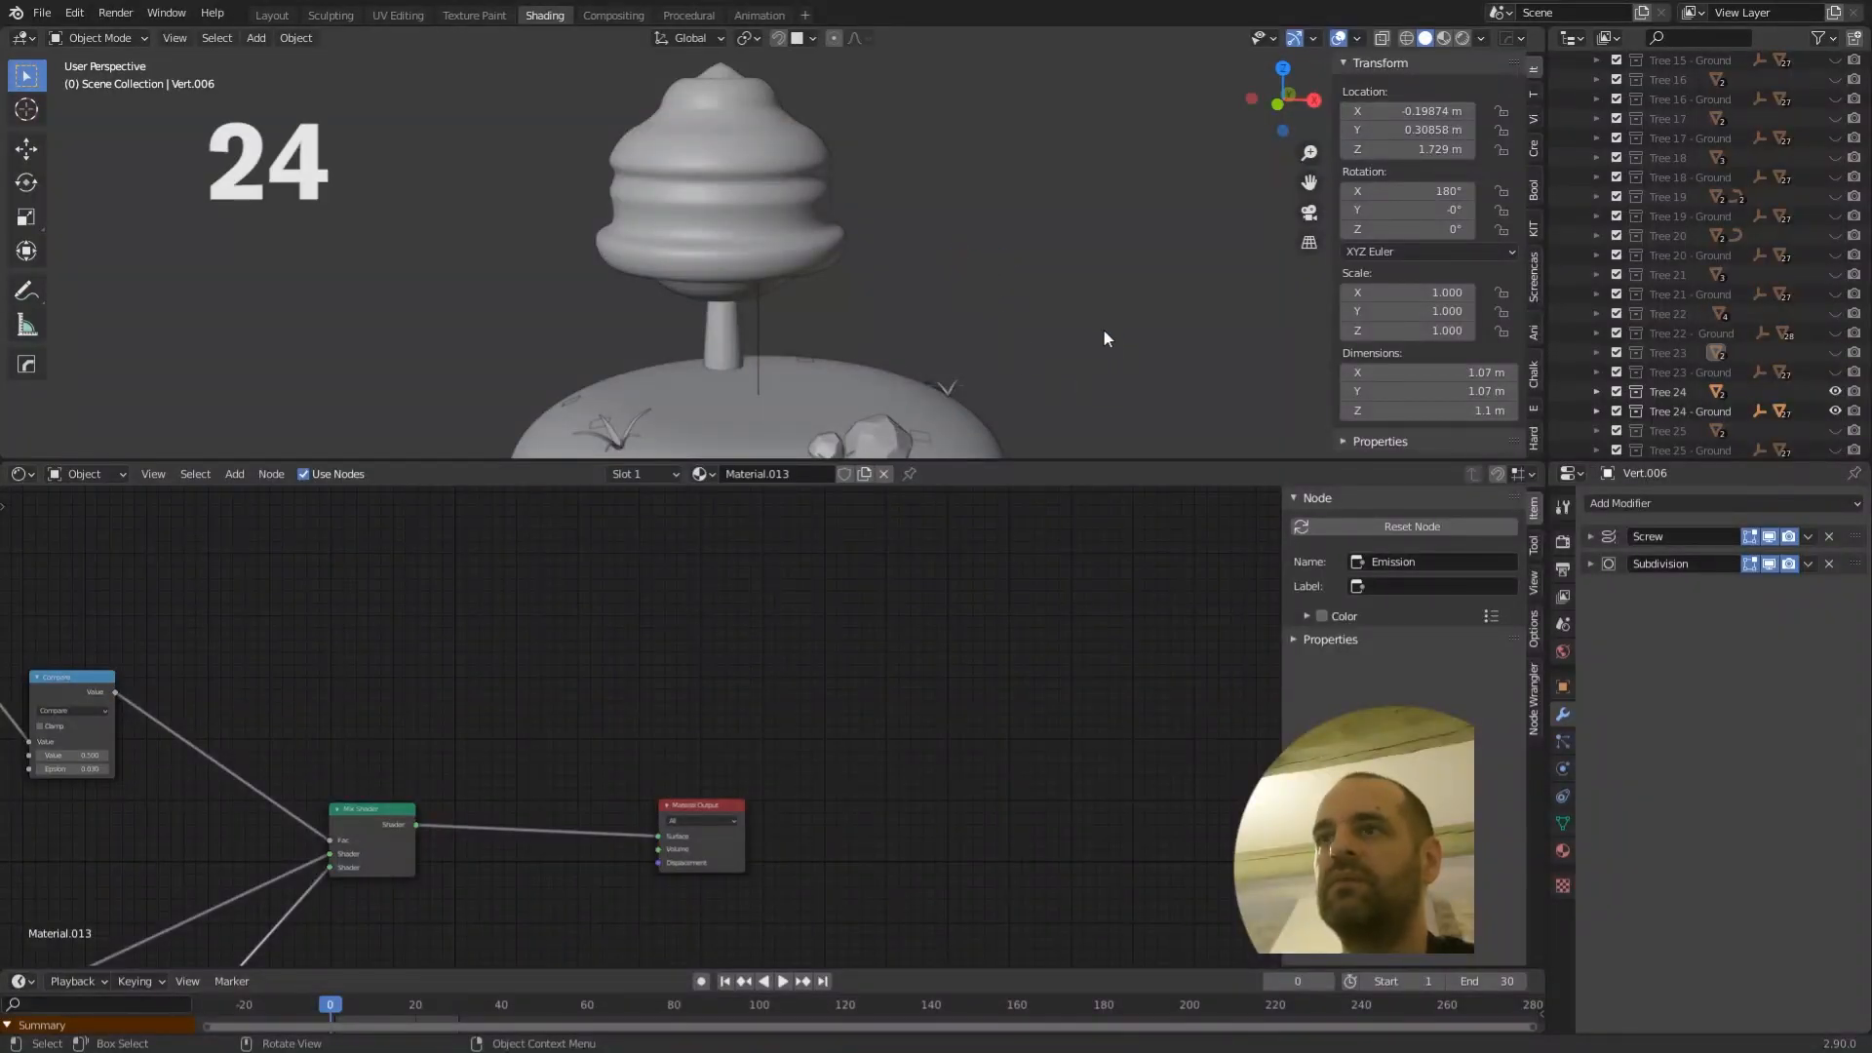
left_click(771, 184)
key("Tab")
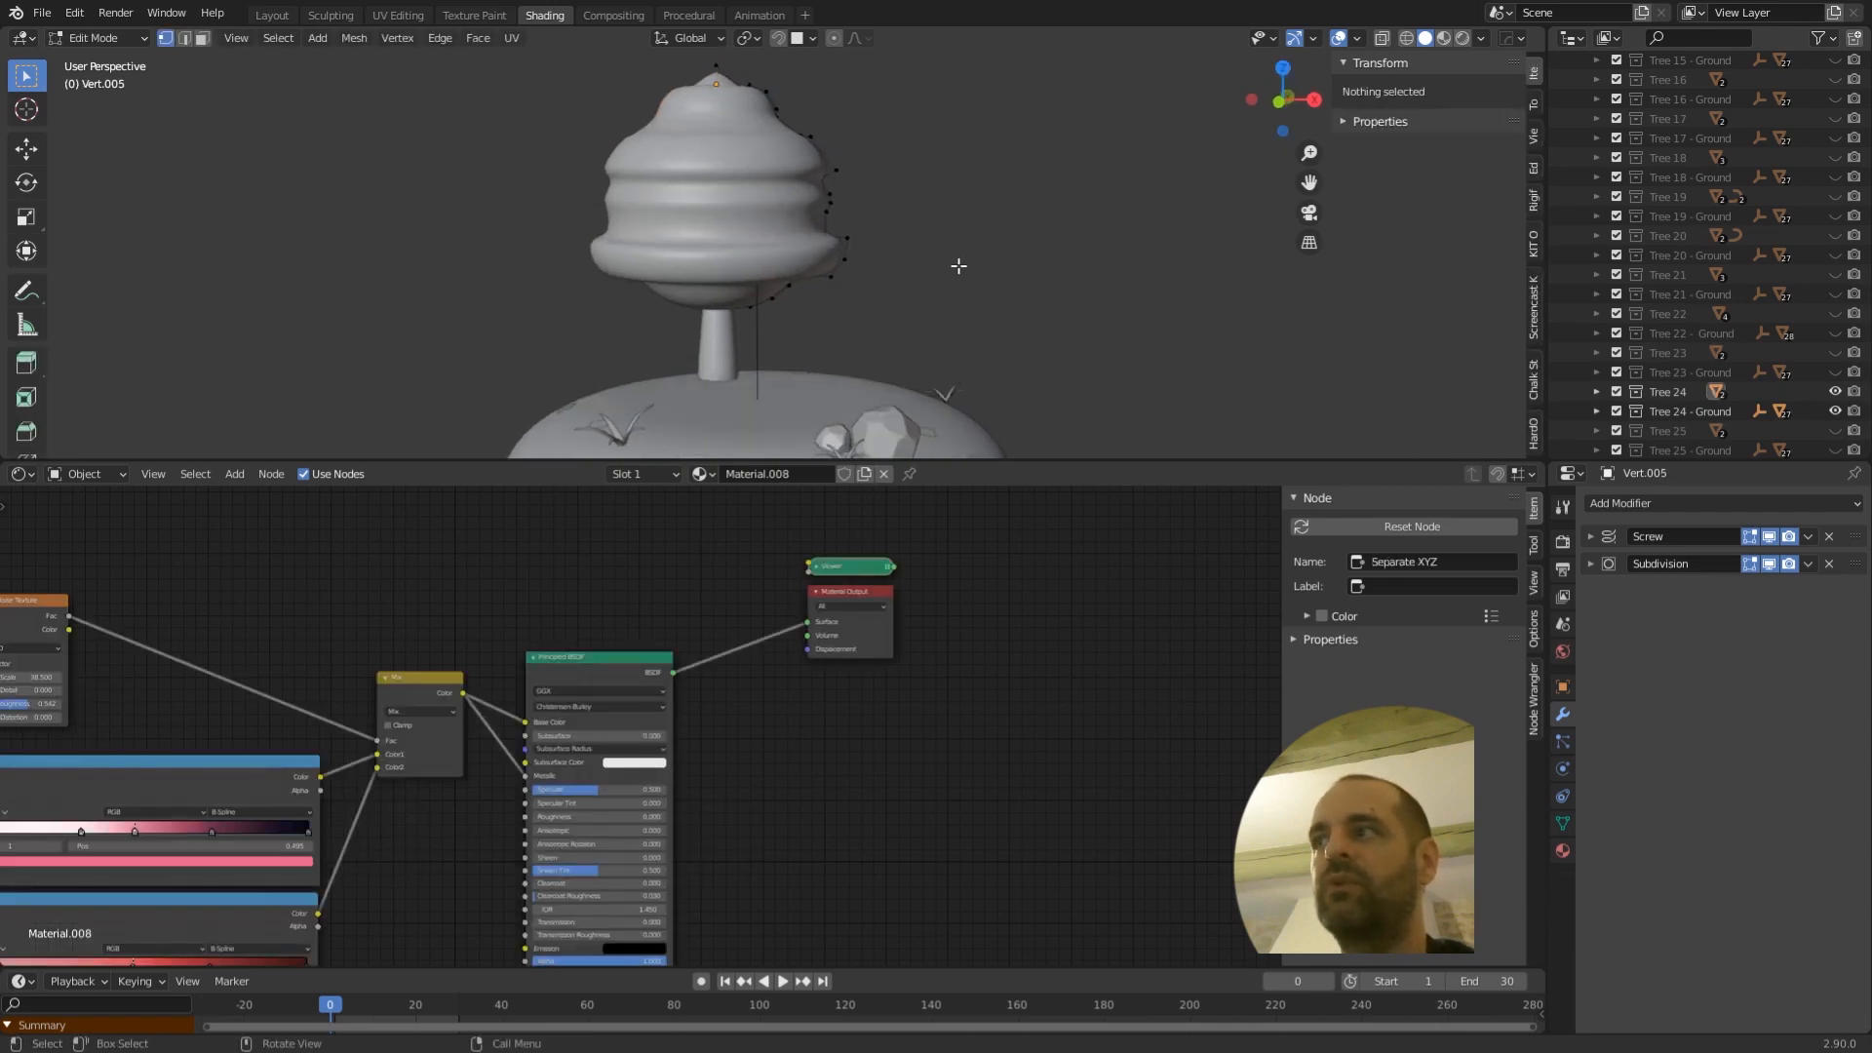
key("a")
key("alt+a")
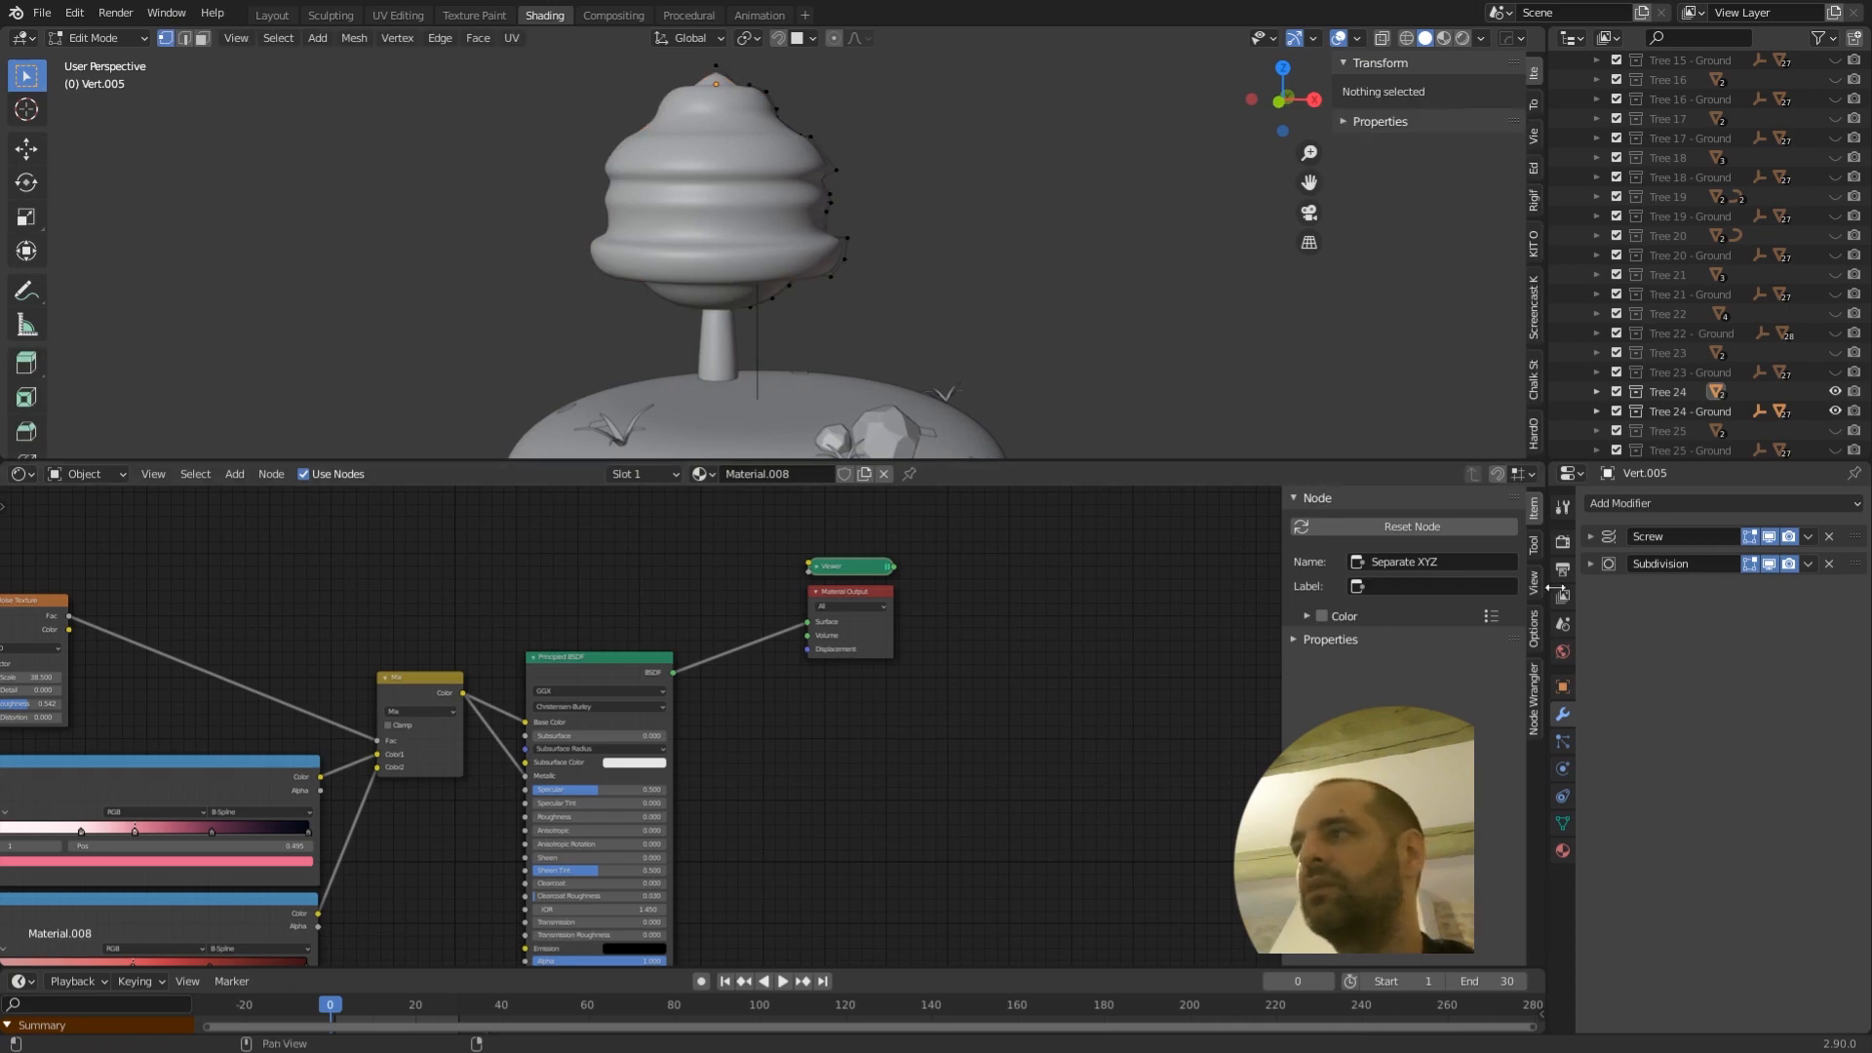
left_click(1592, 537)
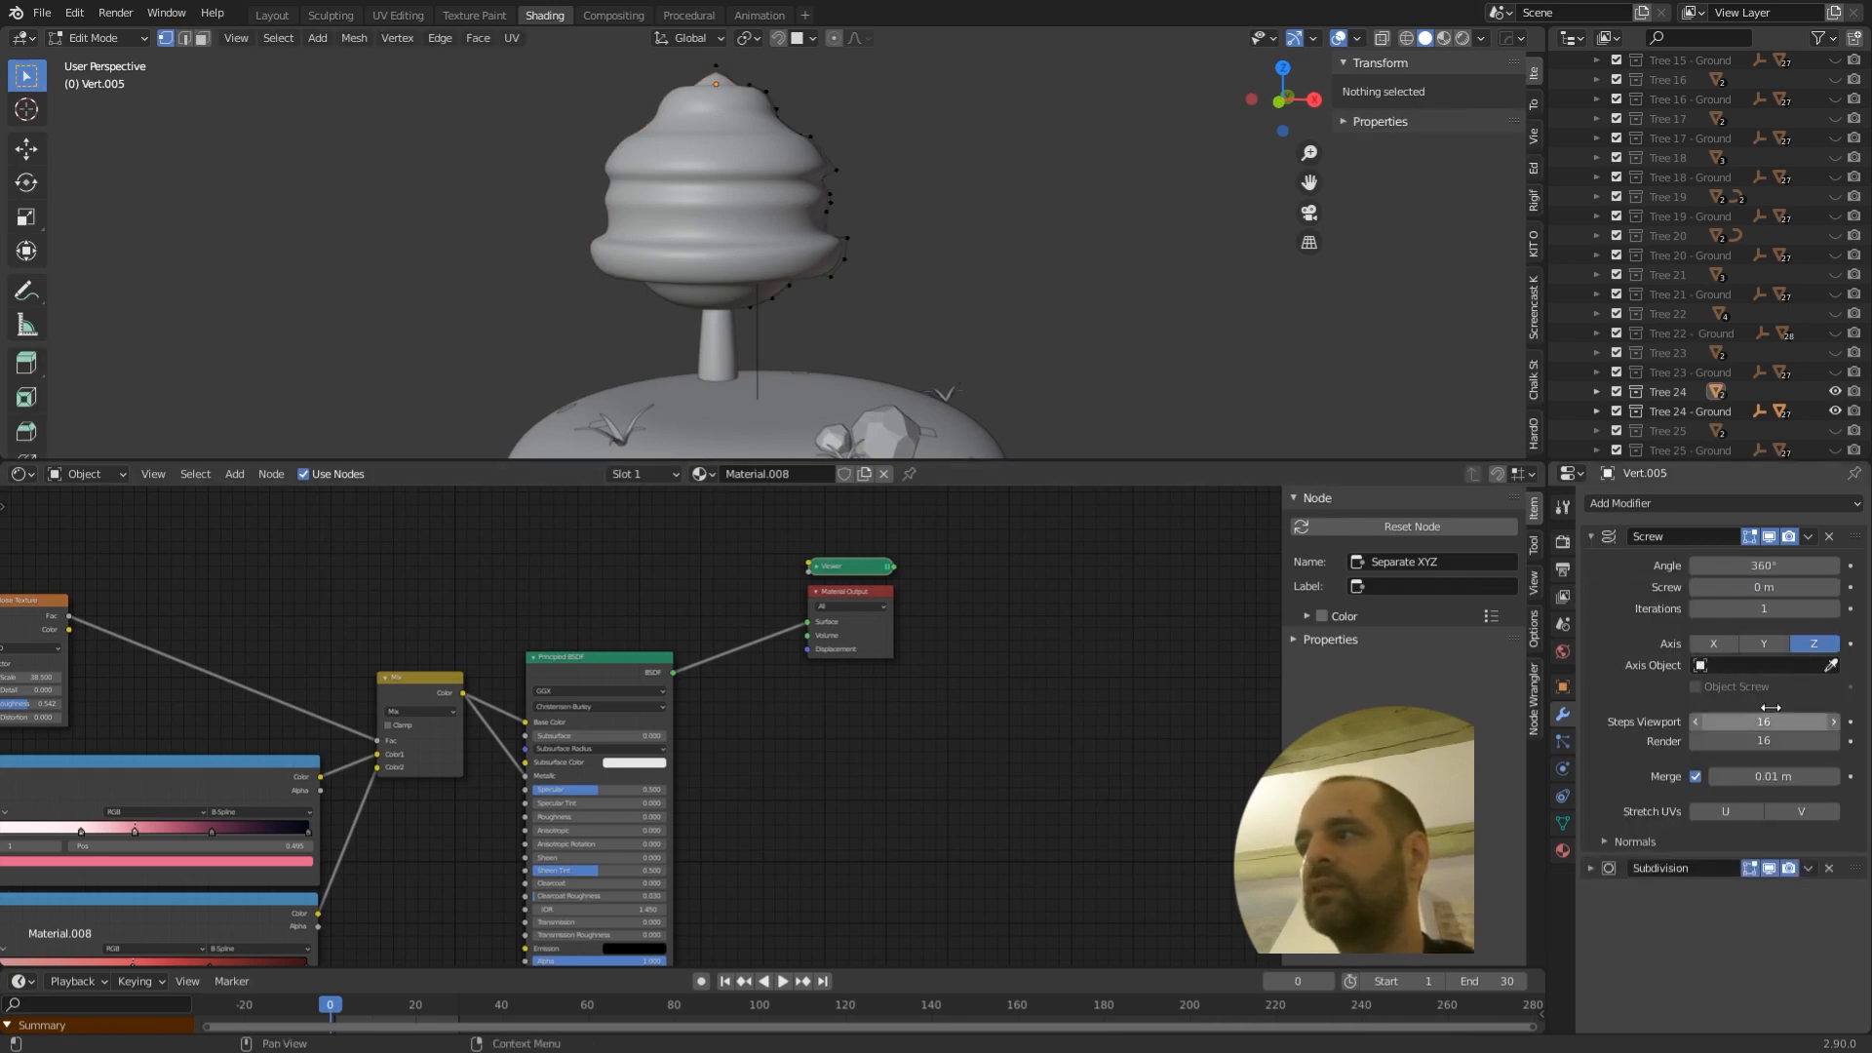
middle_click_drag(1075, 364, 710, 357)
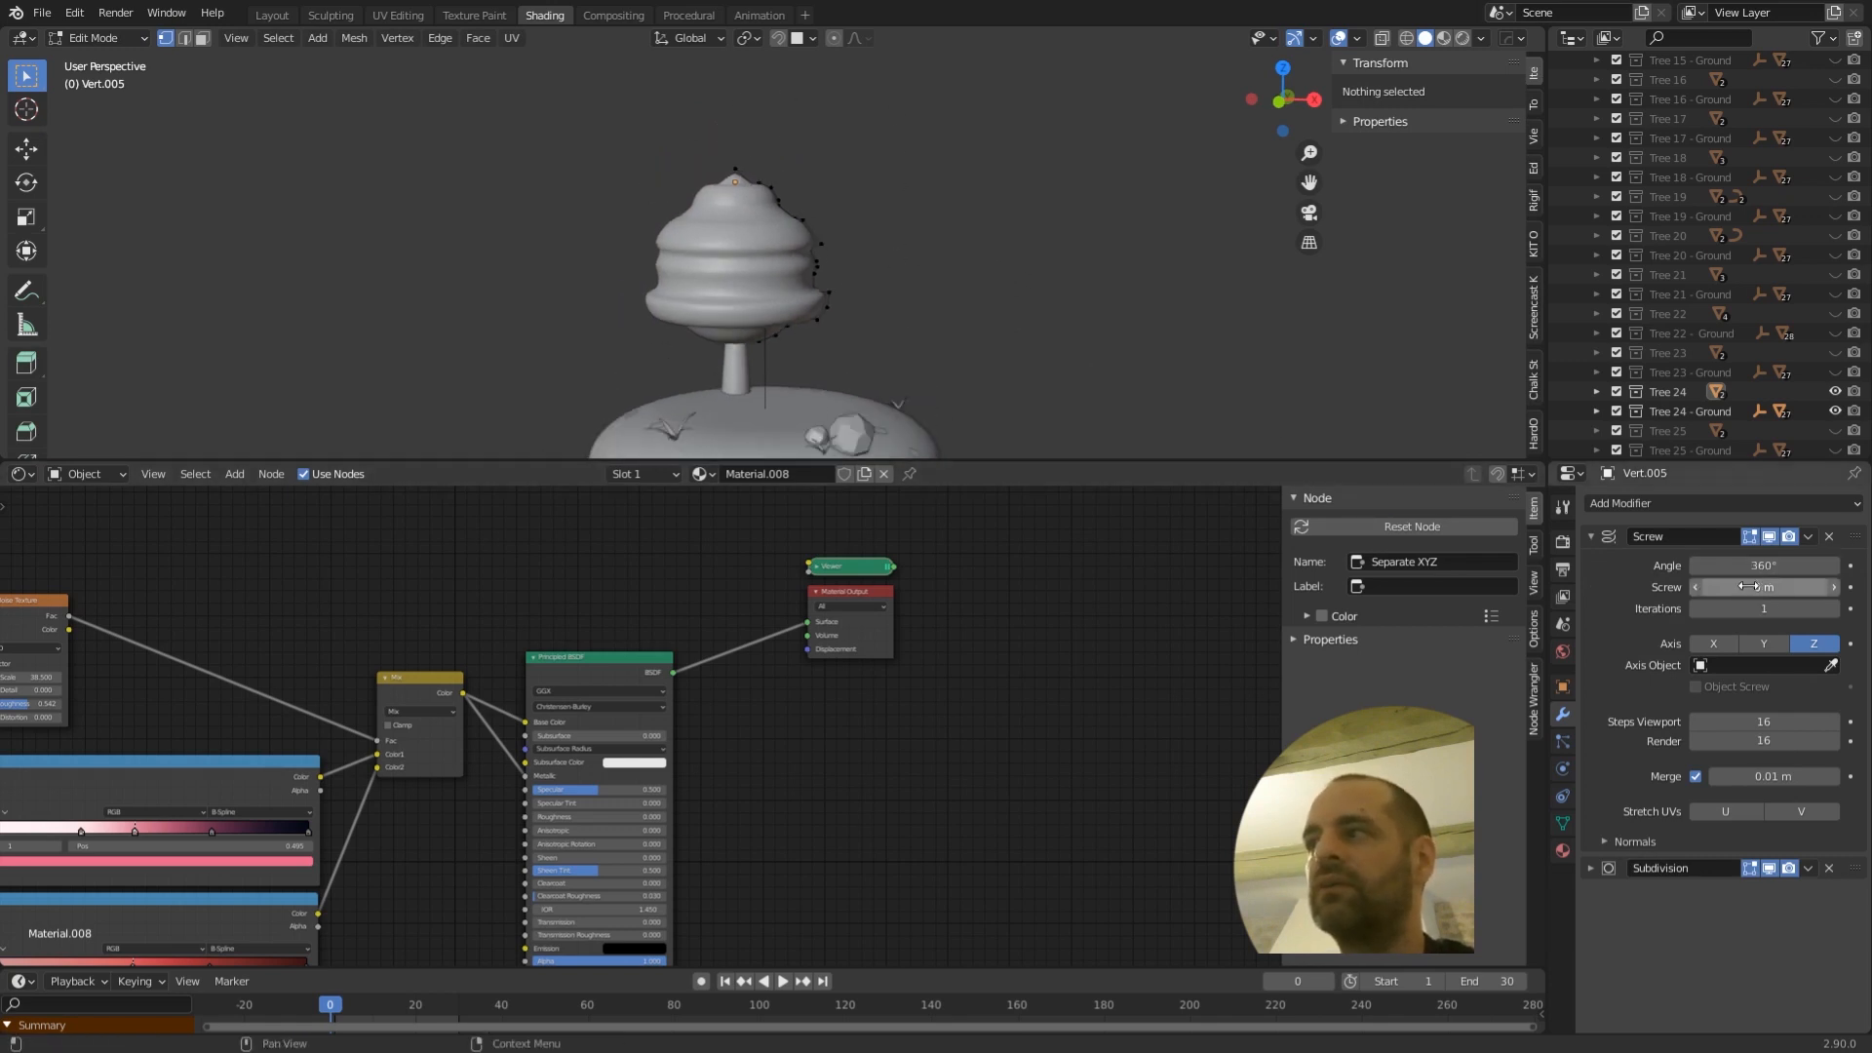
- Try a Screw offset of 0.8 m on Tree 24's foliage and raise the iterations to 4
mouse_move(1739, 589)
left_mouse_down()
mouse_move(1808, 589)
mouse_move(1776, 589)
left_mouse_up()
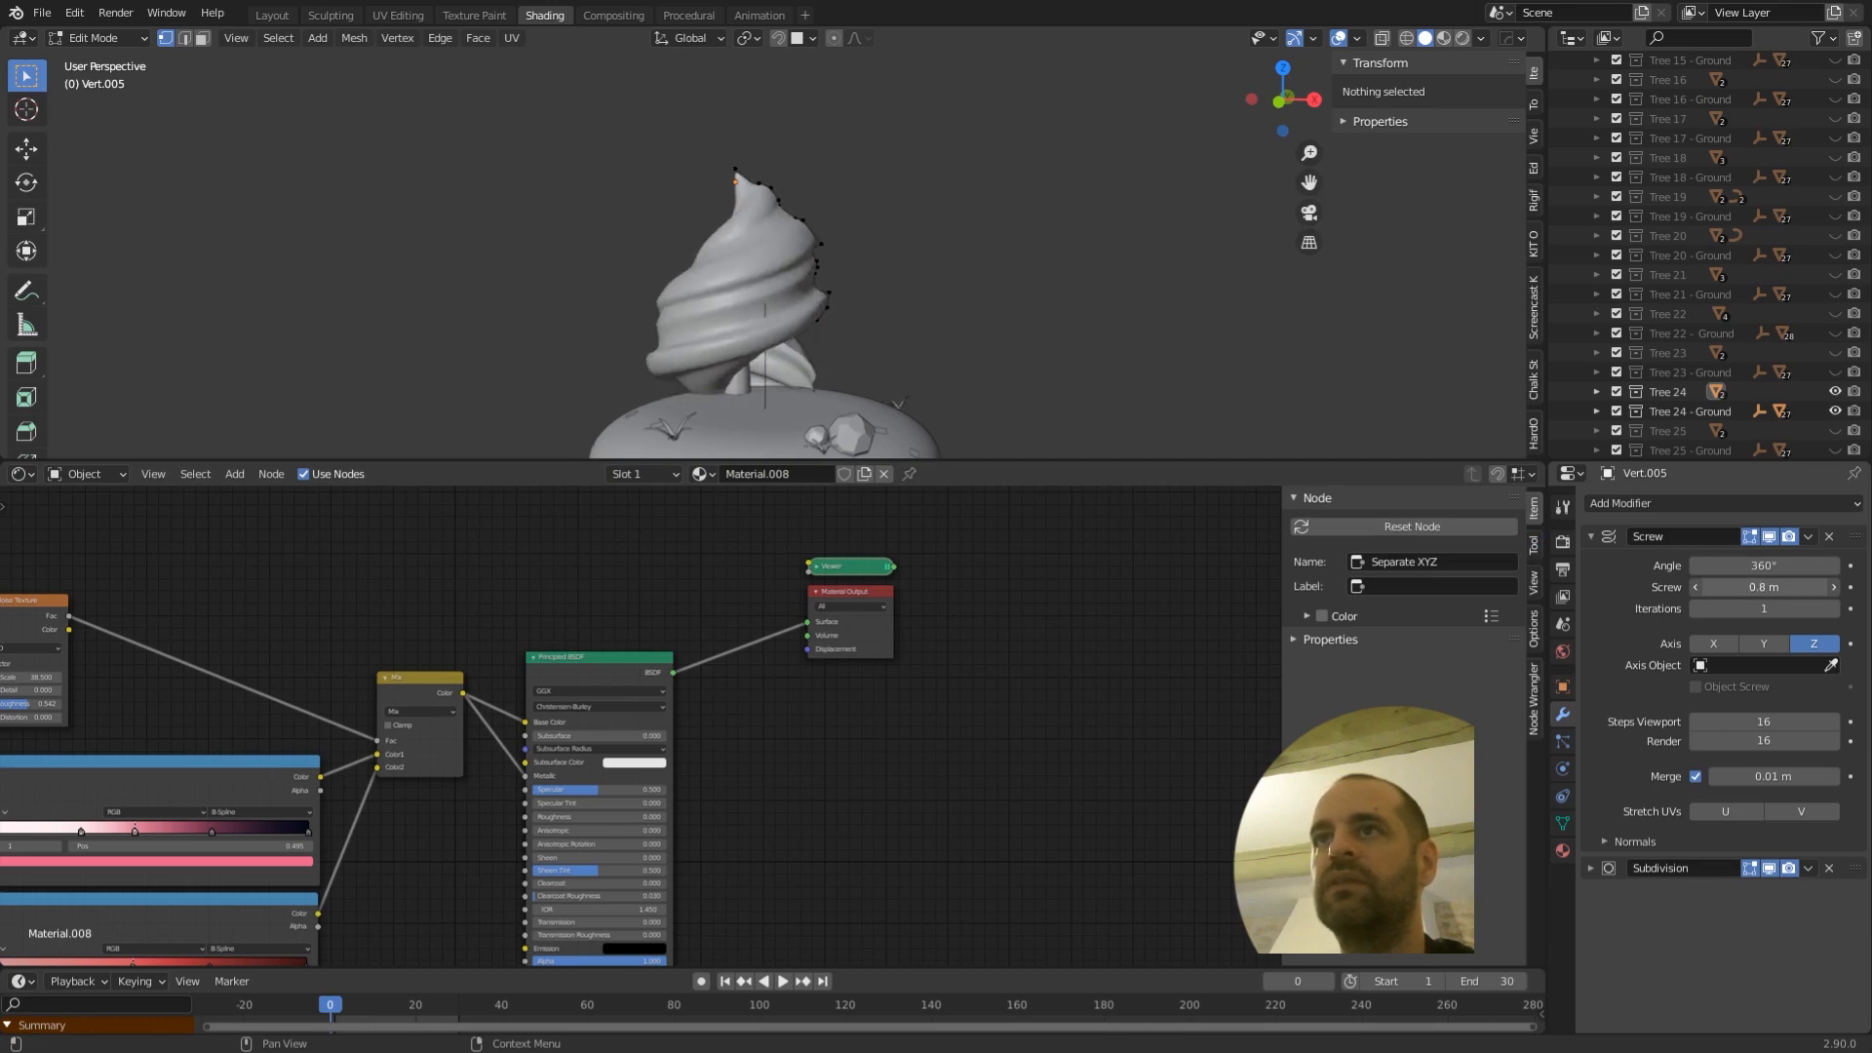
left_click(1832, 609)
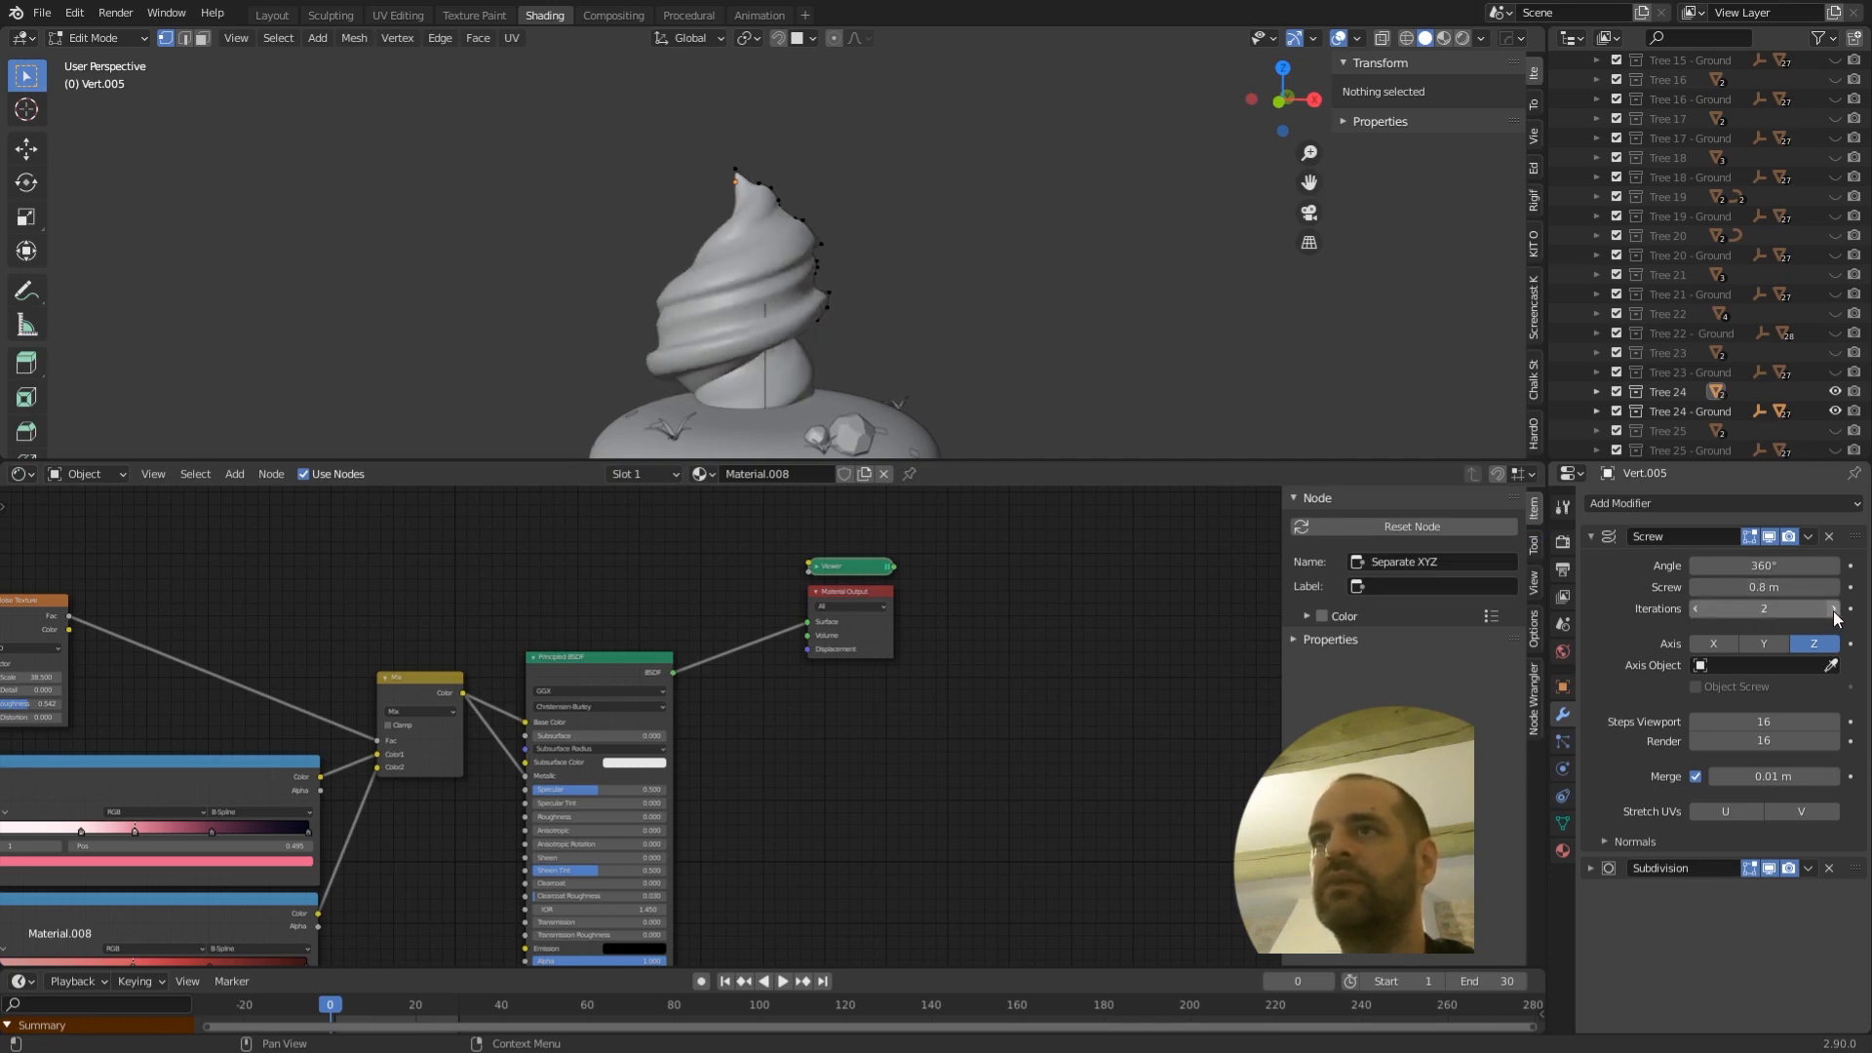
middle_click_drag(1012, 400, 1028, 318, "shift")
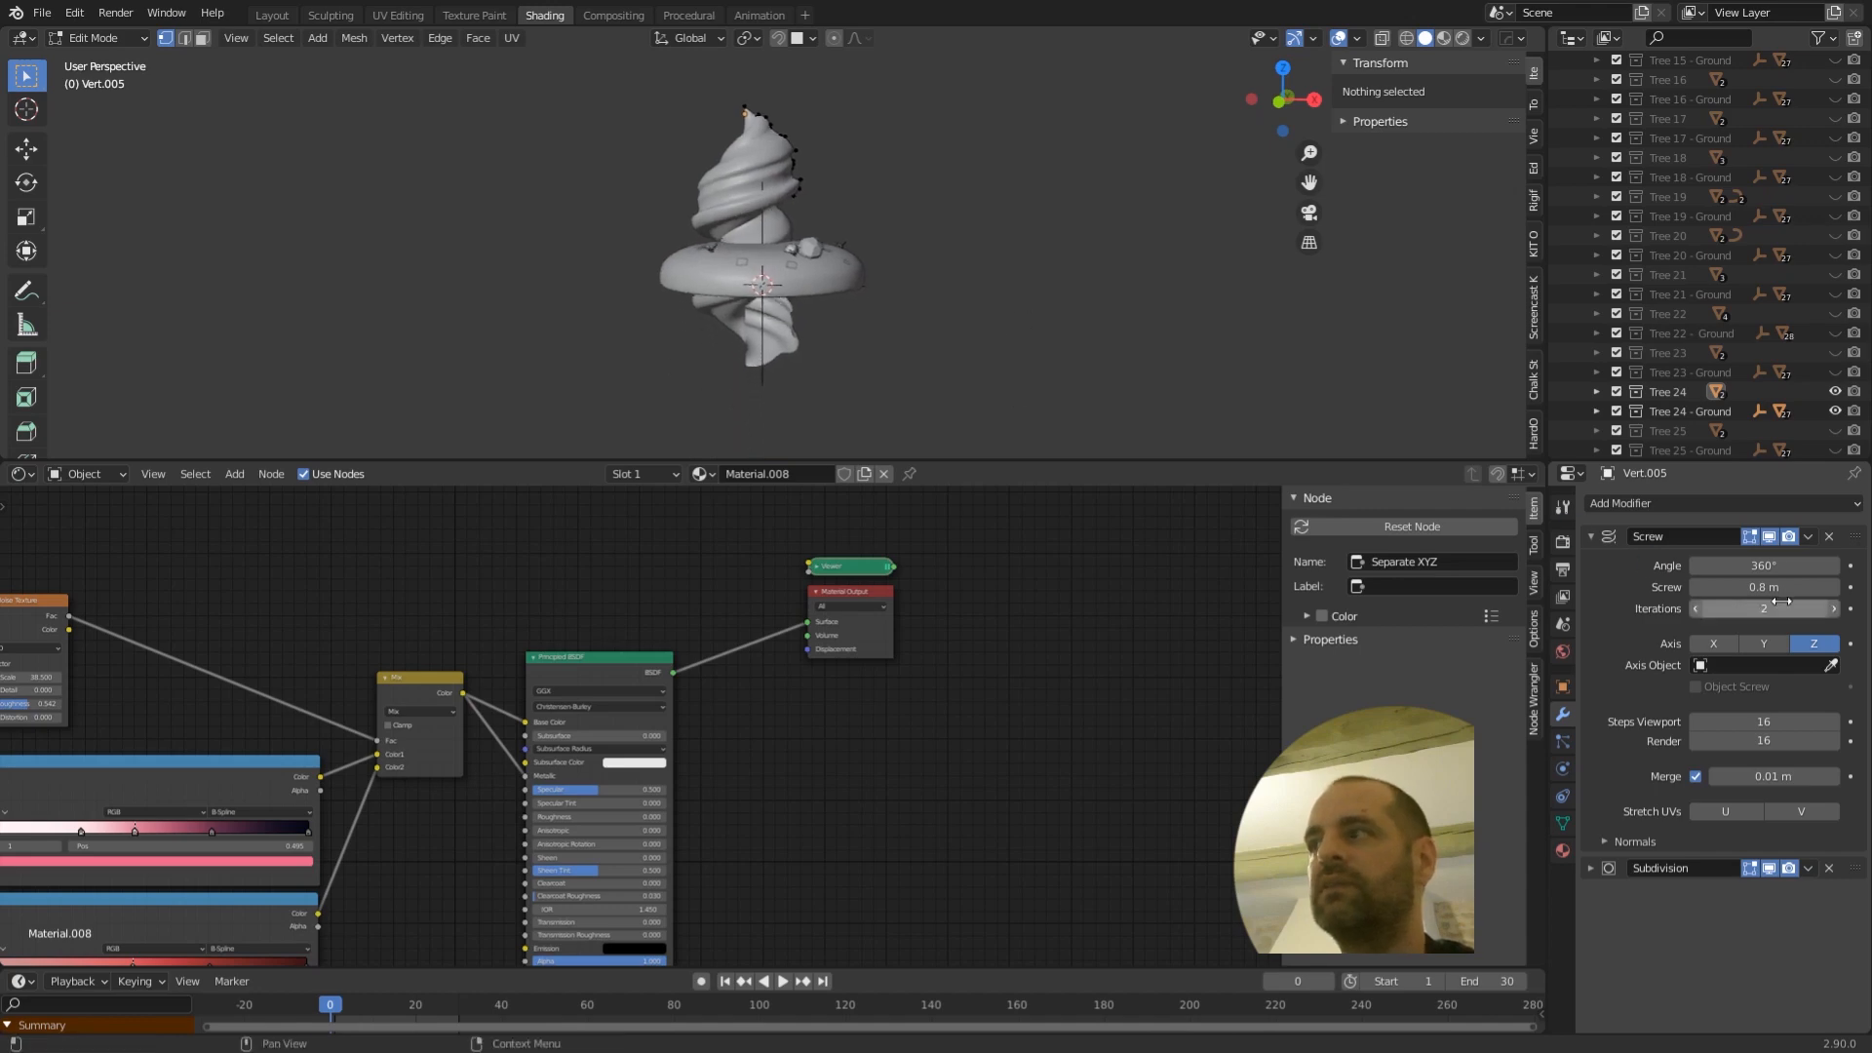
left_click(1833, 610)
left_click(1833, 609)
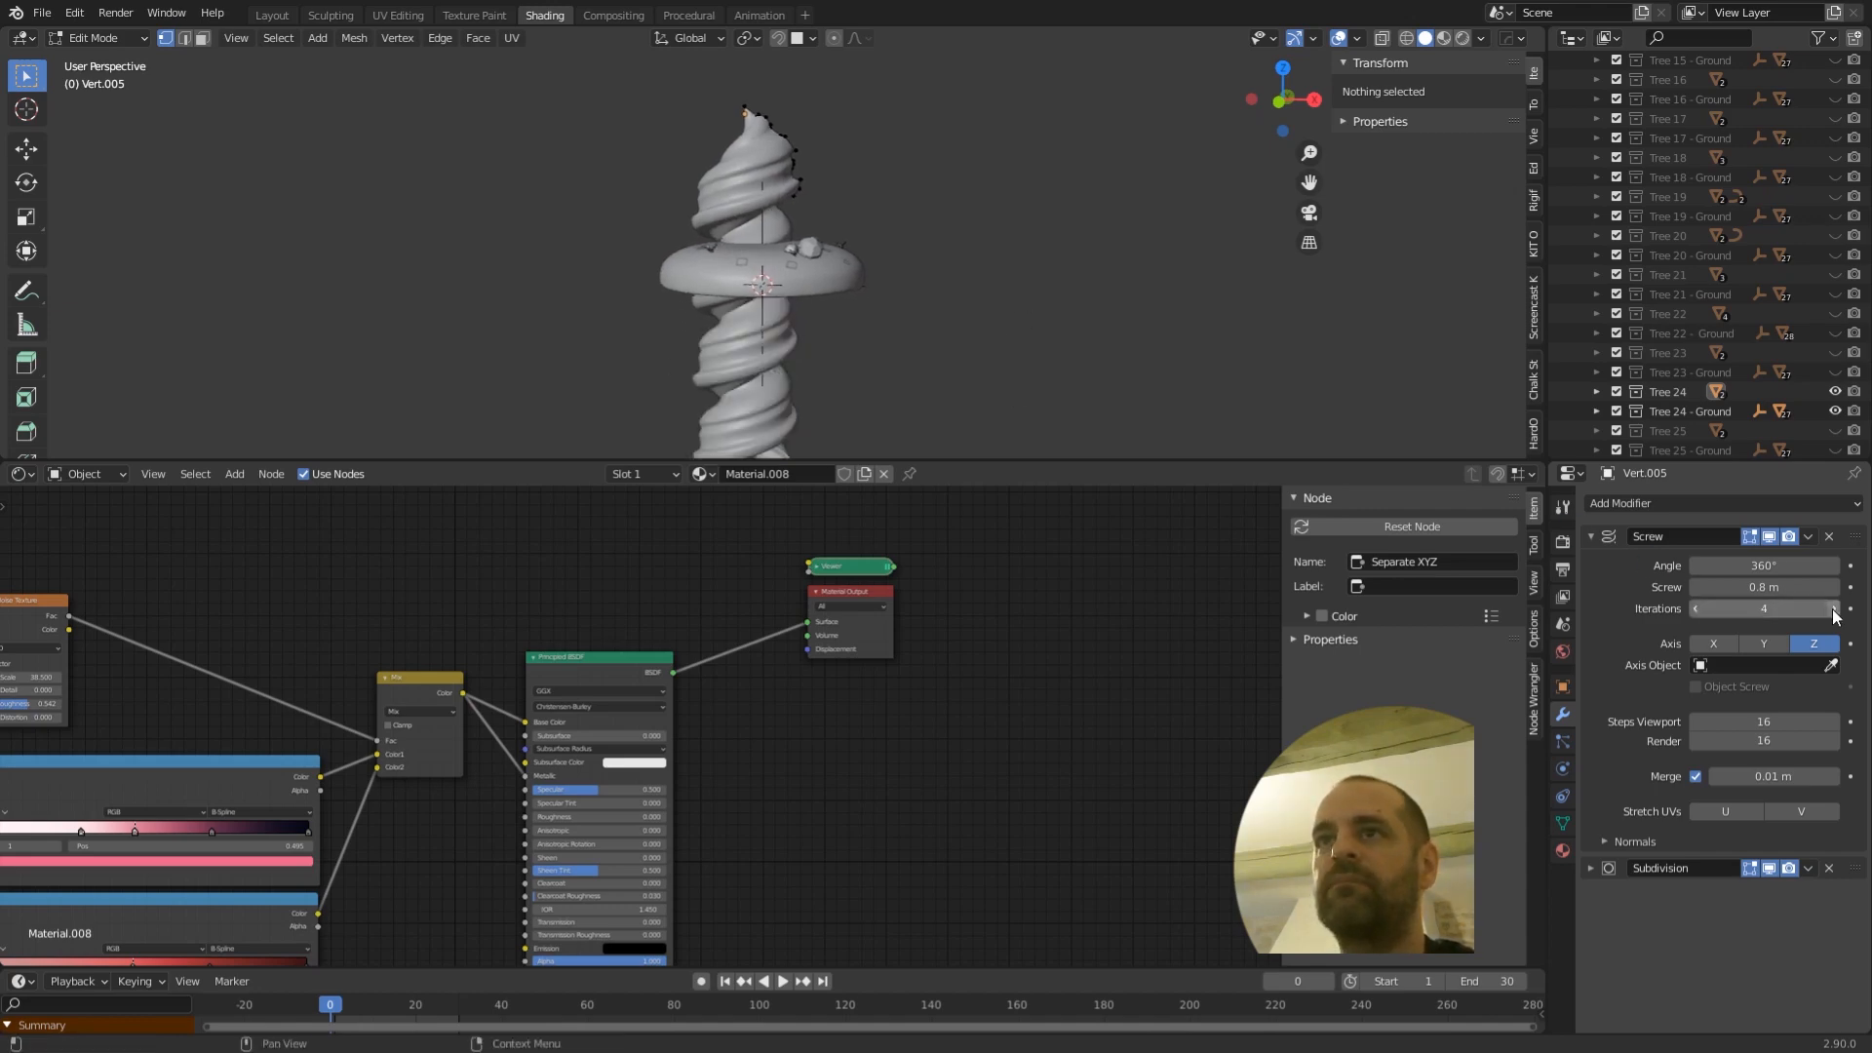
- Return the Screw modifier on Tree 24's foliage to 1 iteration and a 0 m Screw offset
left_click(1697, 610)
left_click(1698, 610)
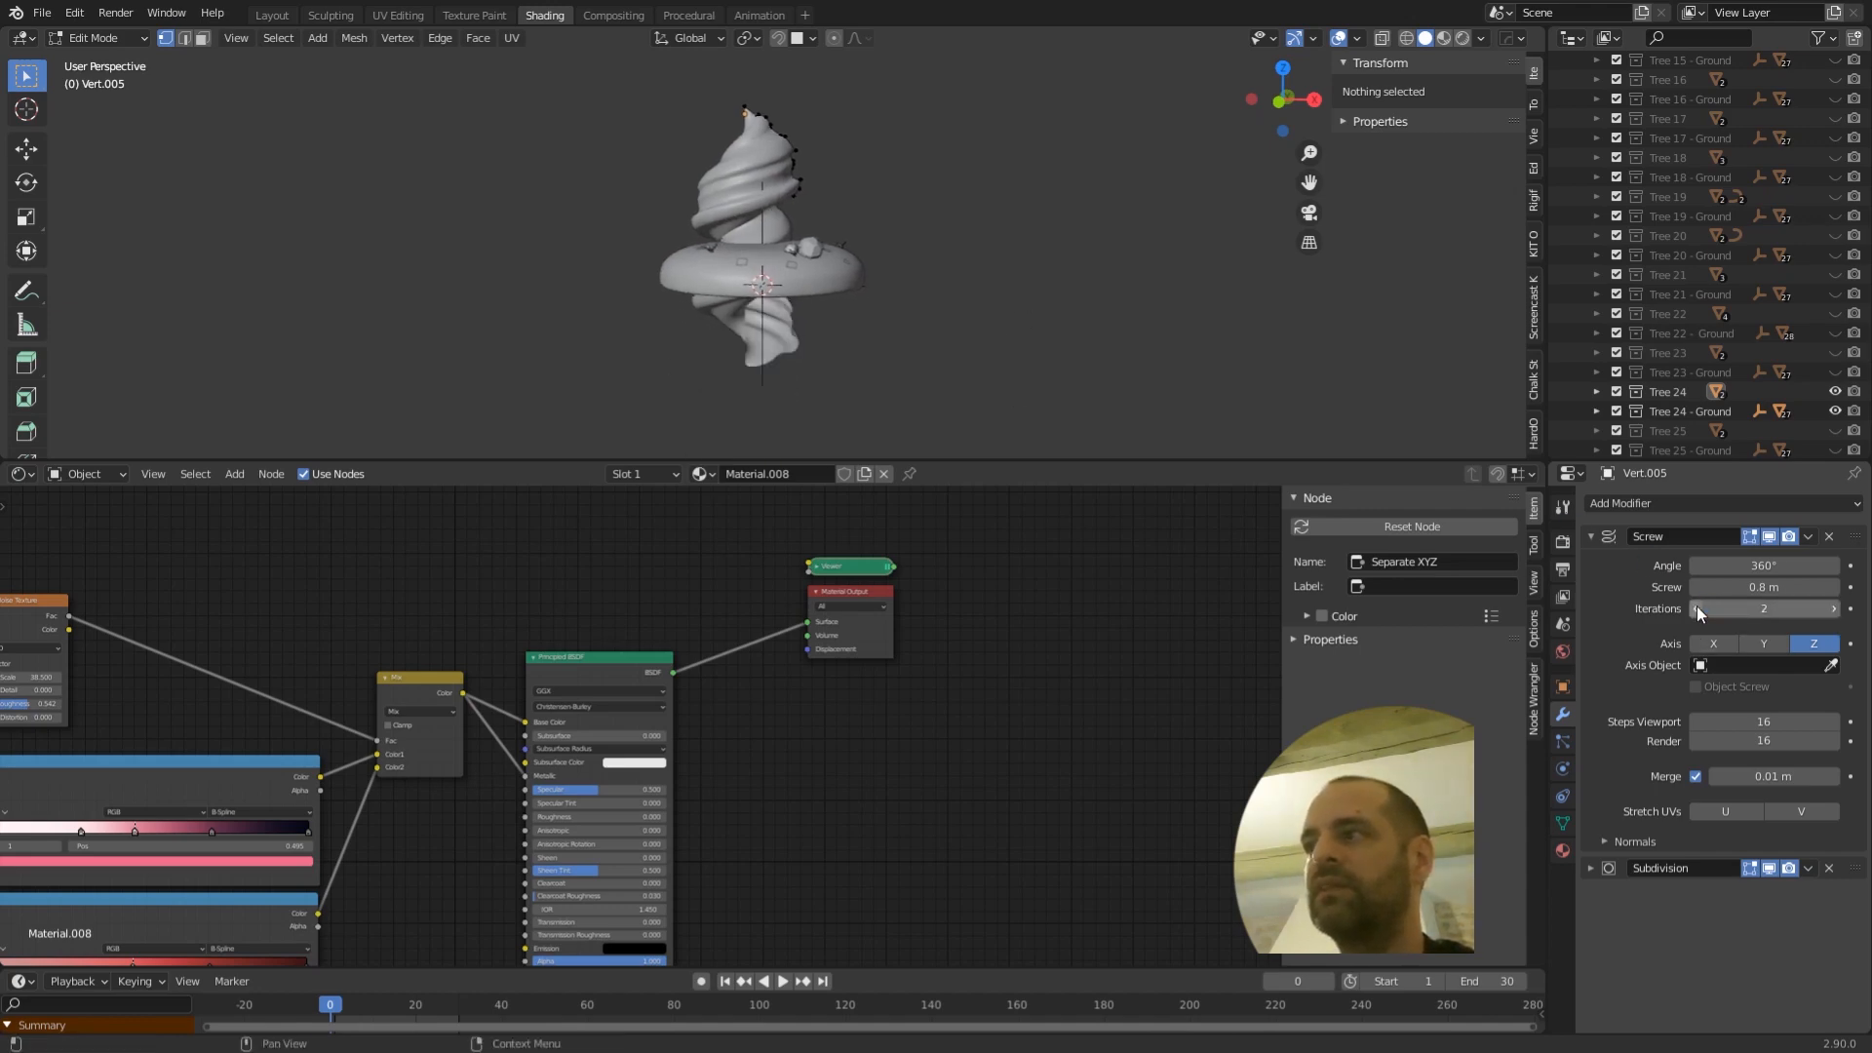
left_click(1698, 609)
left_click(1752, 586)
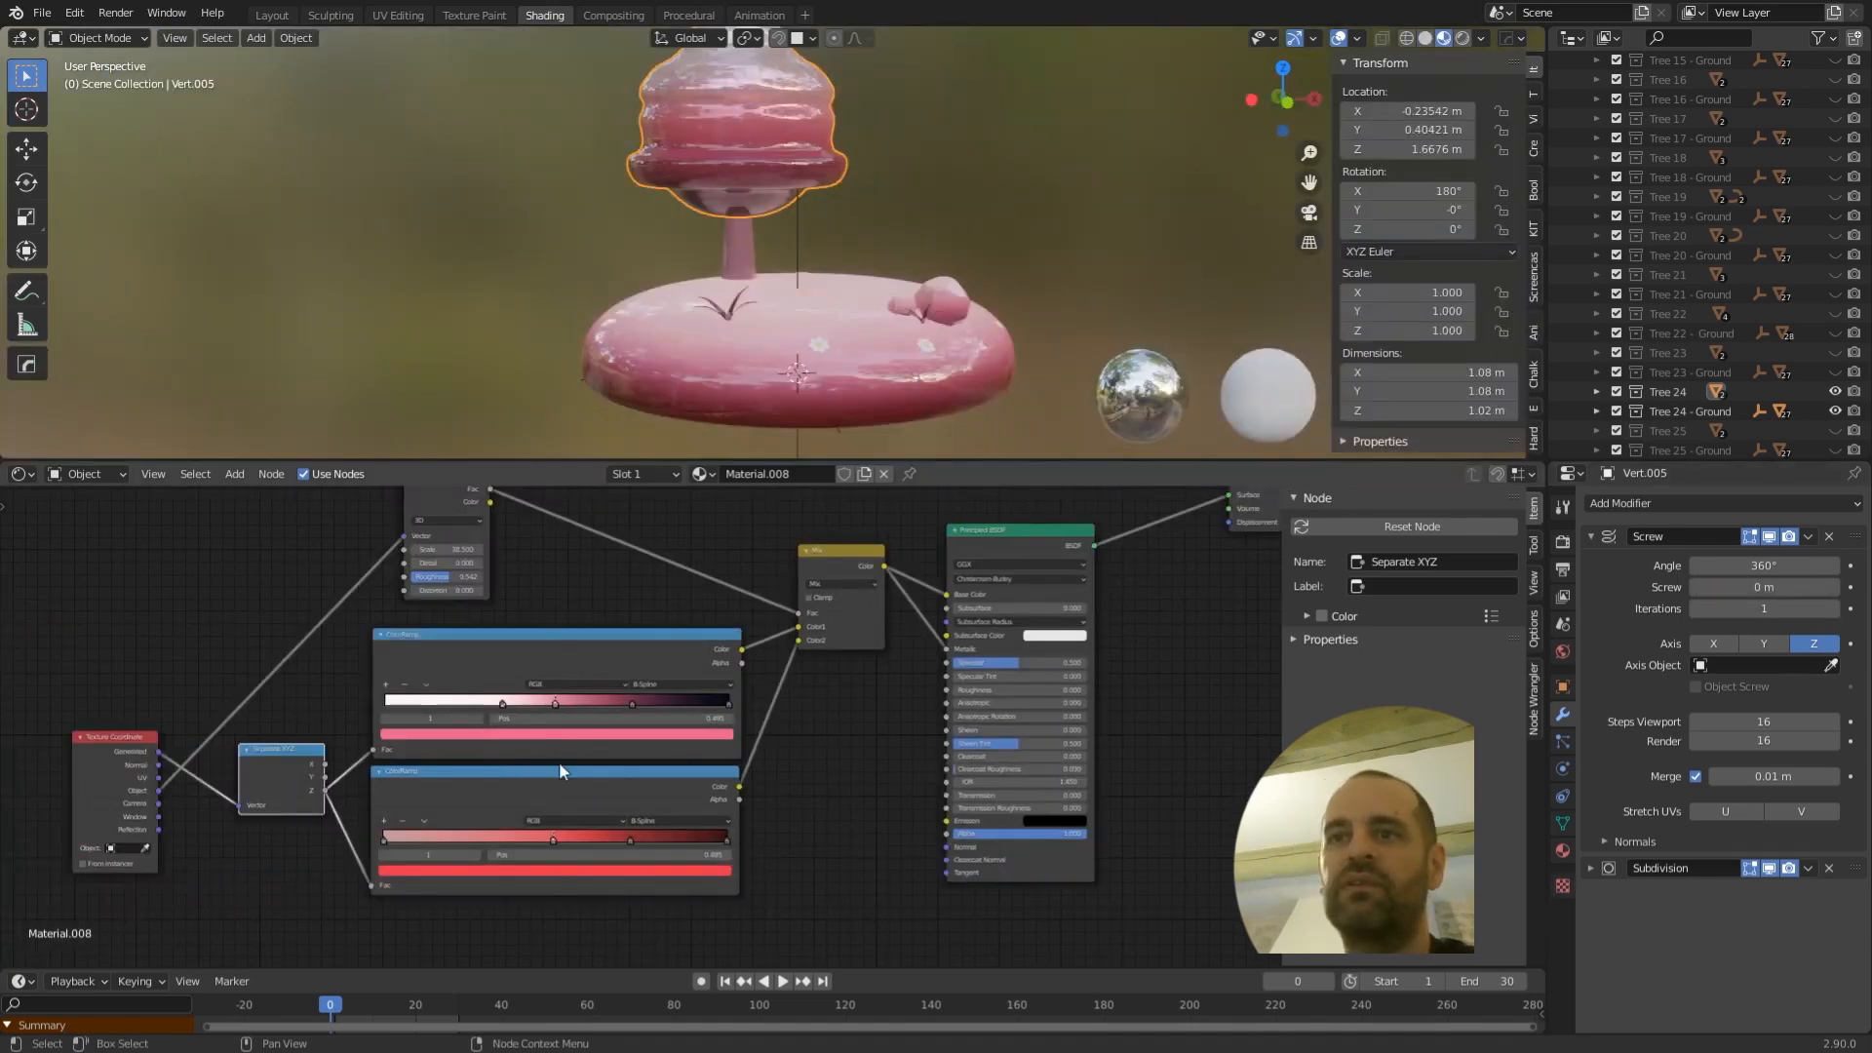
- Examine Tree 24's foliage material nodes and frame the foliage to inspect its shaded surface up close
middle_click_drag(652, 597, 640, 715)
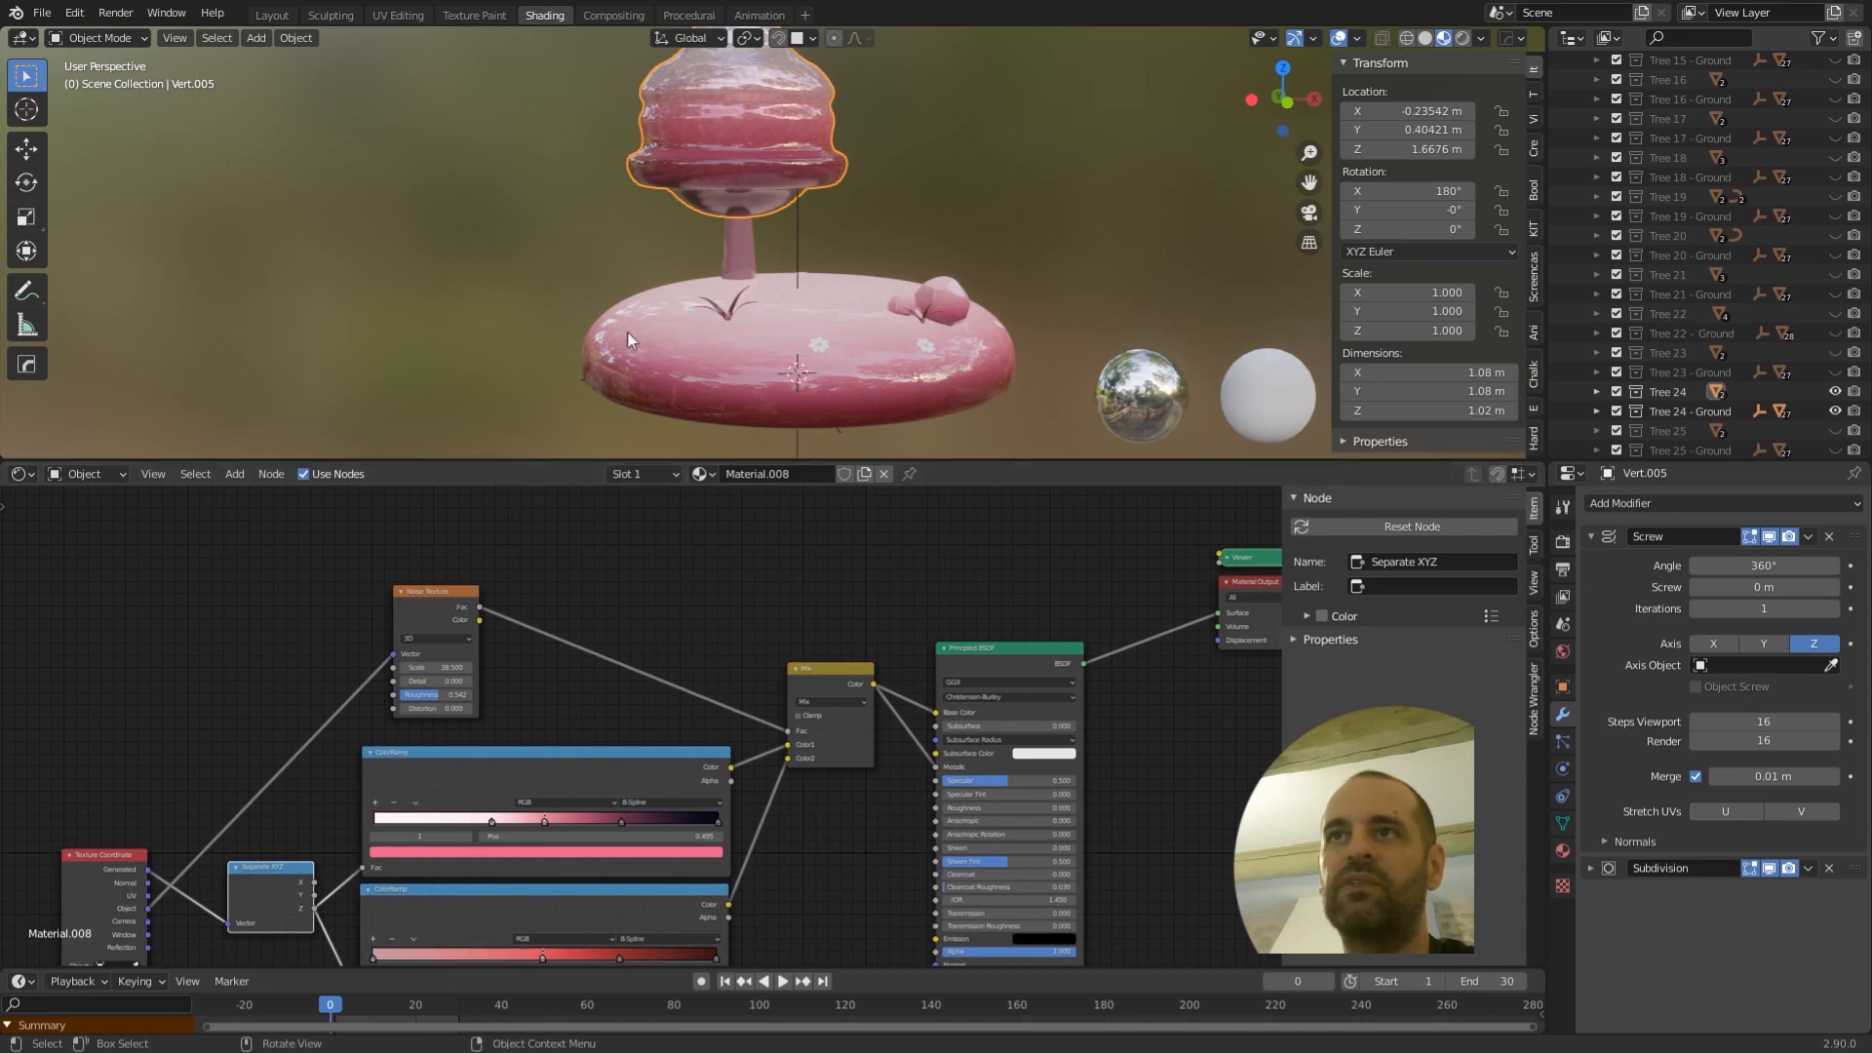
key("KP_Decimal")
scroll(753, 251, "up", 2)
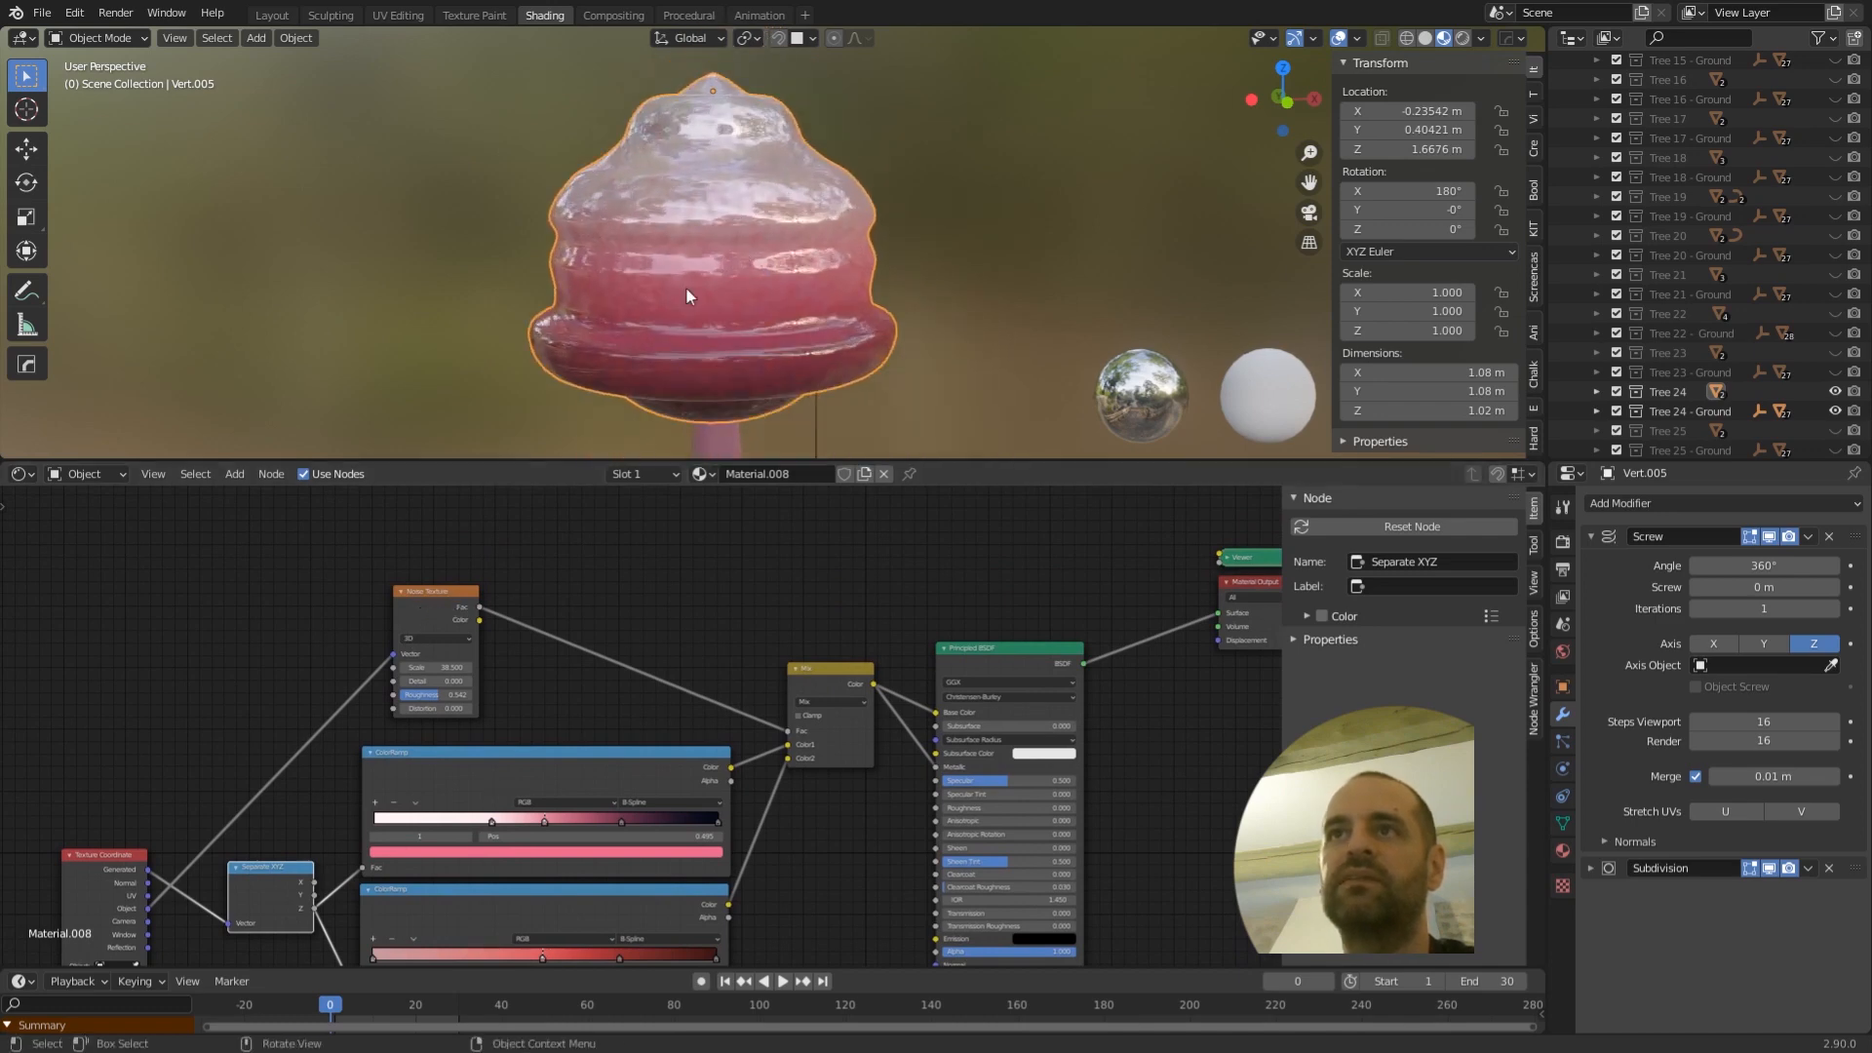
scroll(686, 288, "up", 2)
scroll(767, 241, "down", 6)
middle_click_drag(823, 373, 776, 289)
scroll(786, 254, "up", 2)
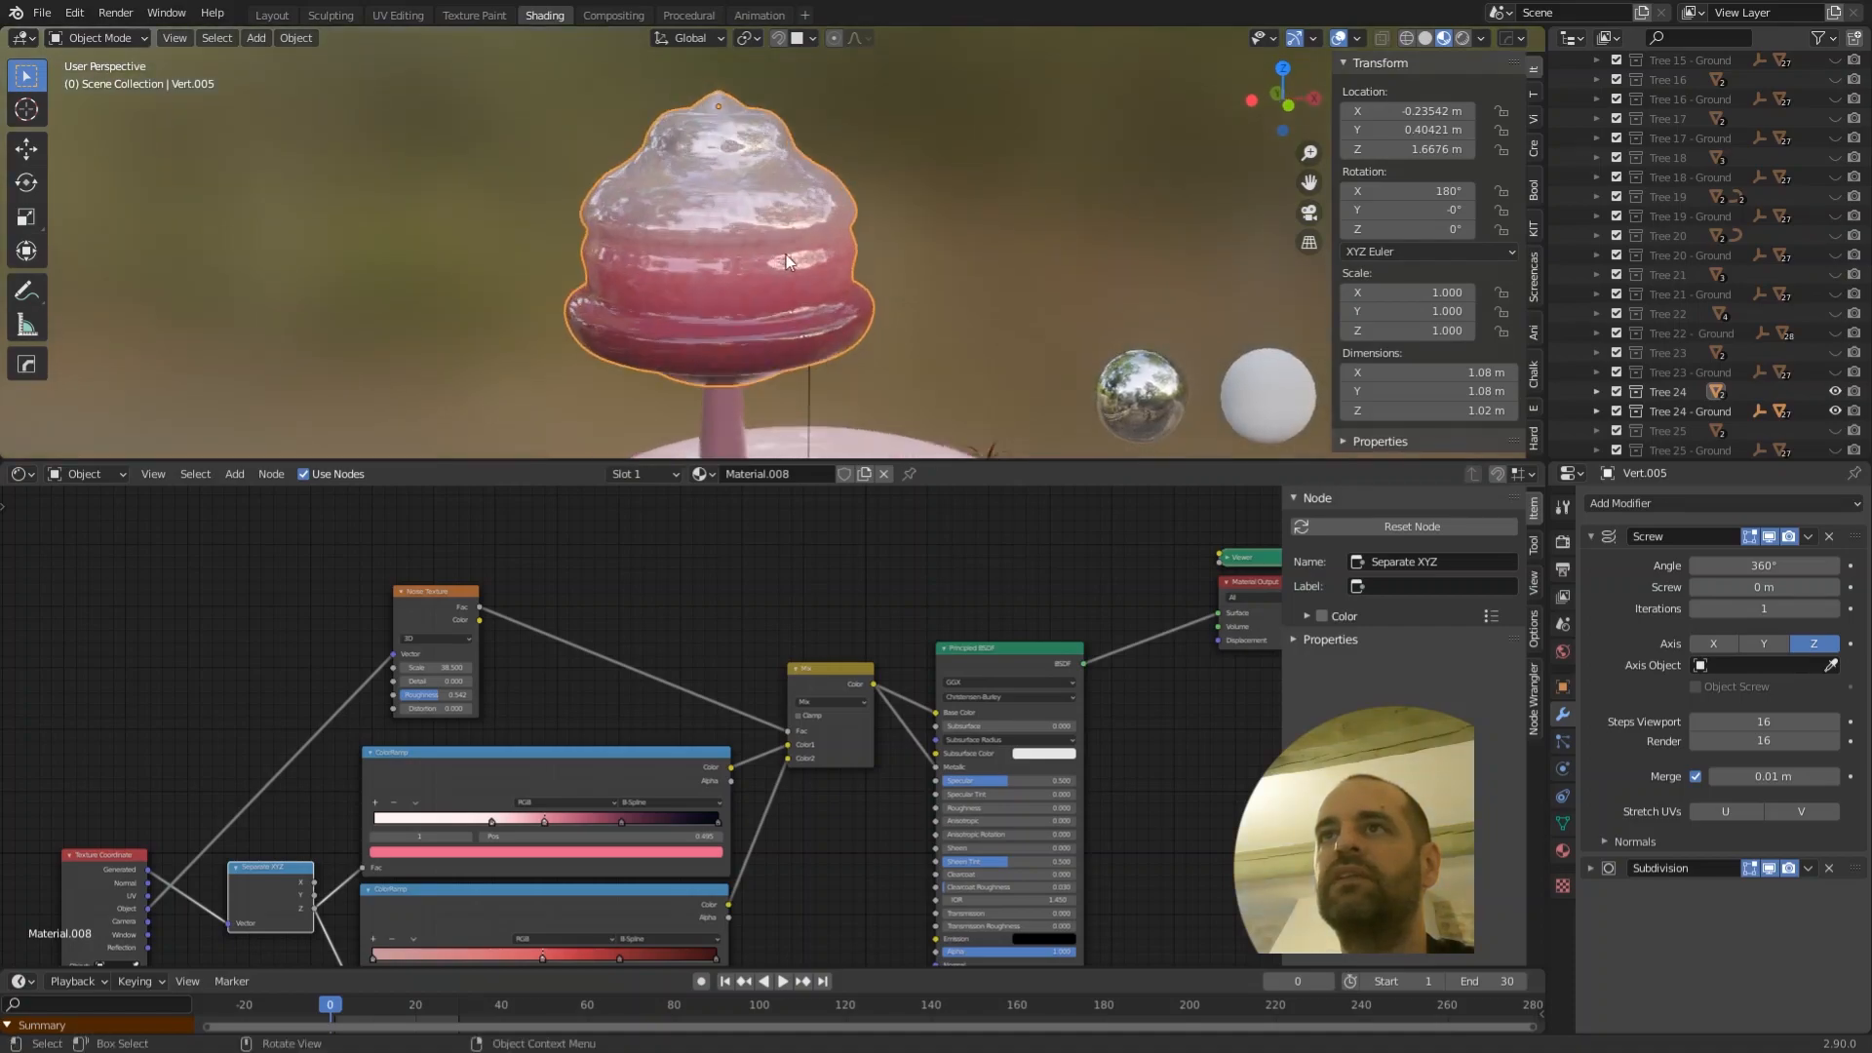
- Inspect Tree 25's foliage profile in Edit Mode, return to Object Mode and select the foliage
key("Tab")
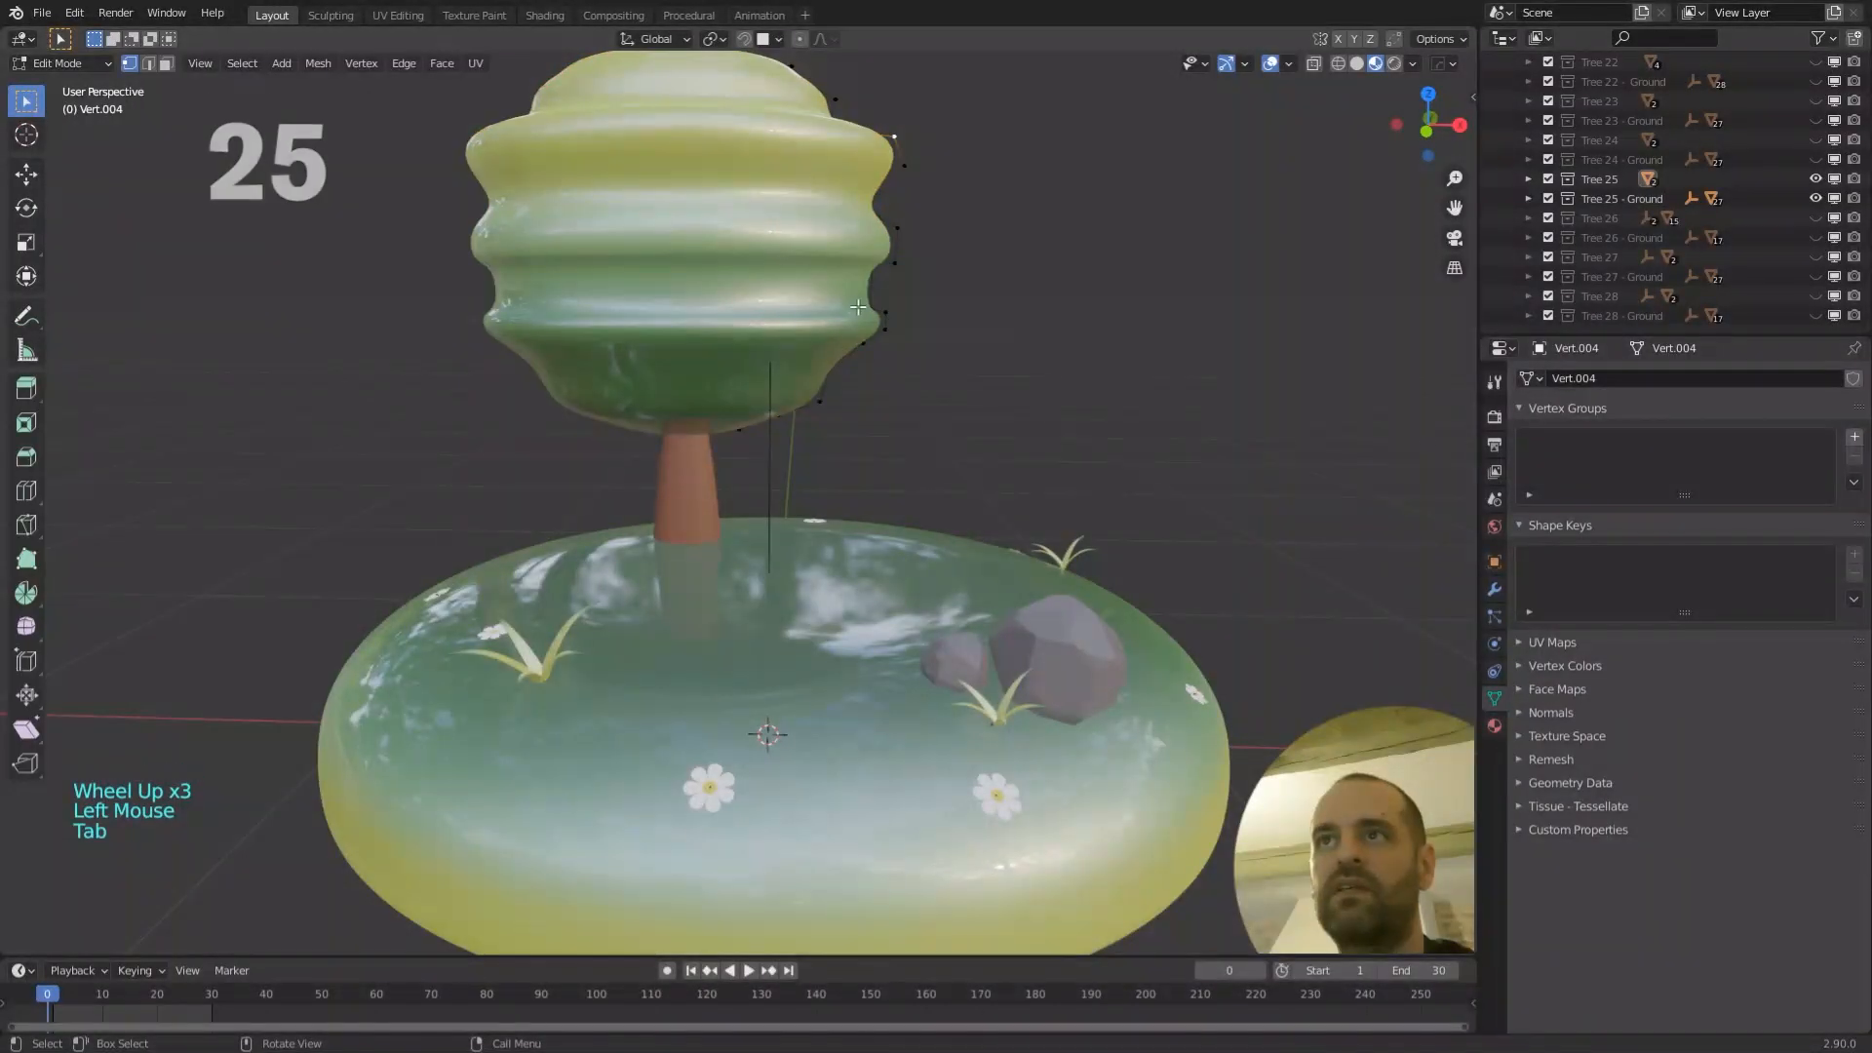
key("Tab")
left_click(827, 318)
scroll(842, 307, "down", 2)
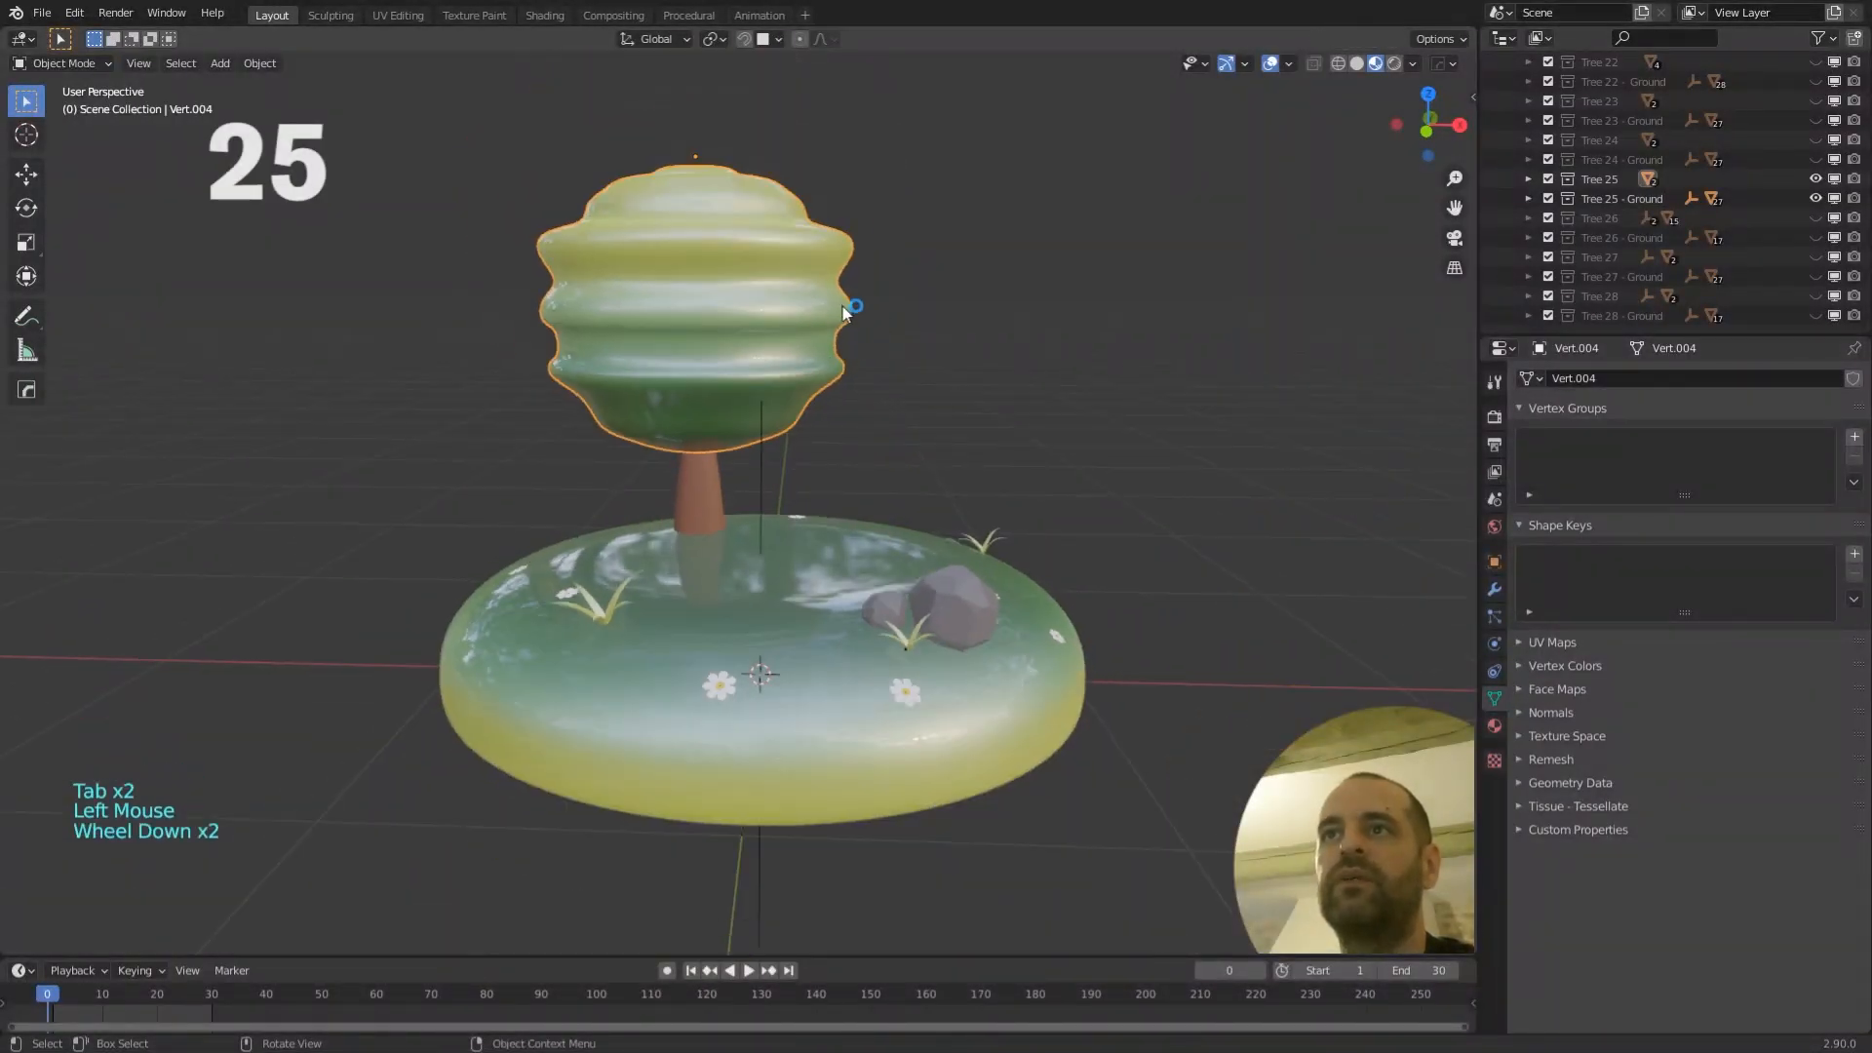
- Switch to the Shading workspace and examine Tree 25's foliage surface up close alongside its material nodes
left_click(544, 14)
scroll(816, 293, "up", 5)
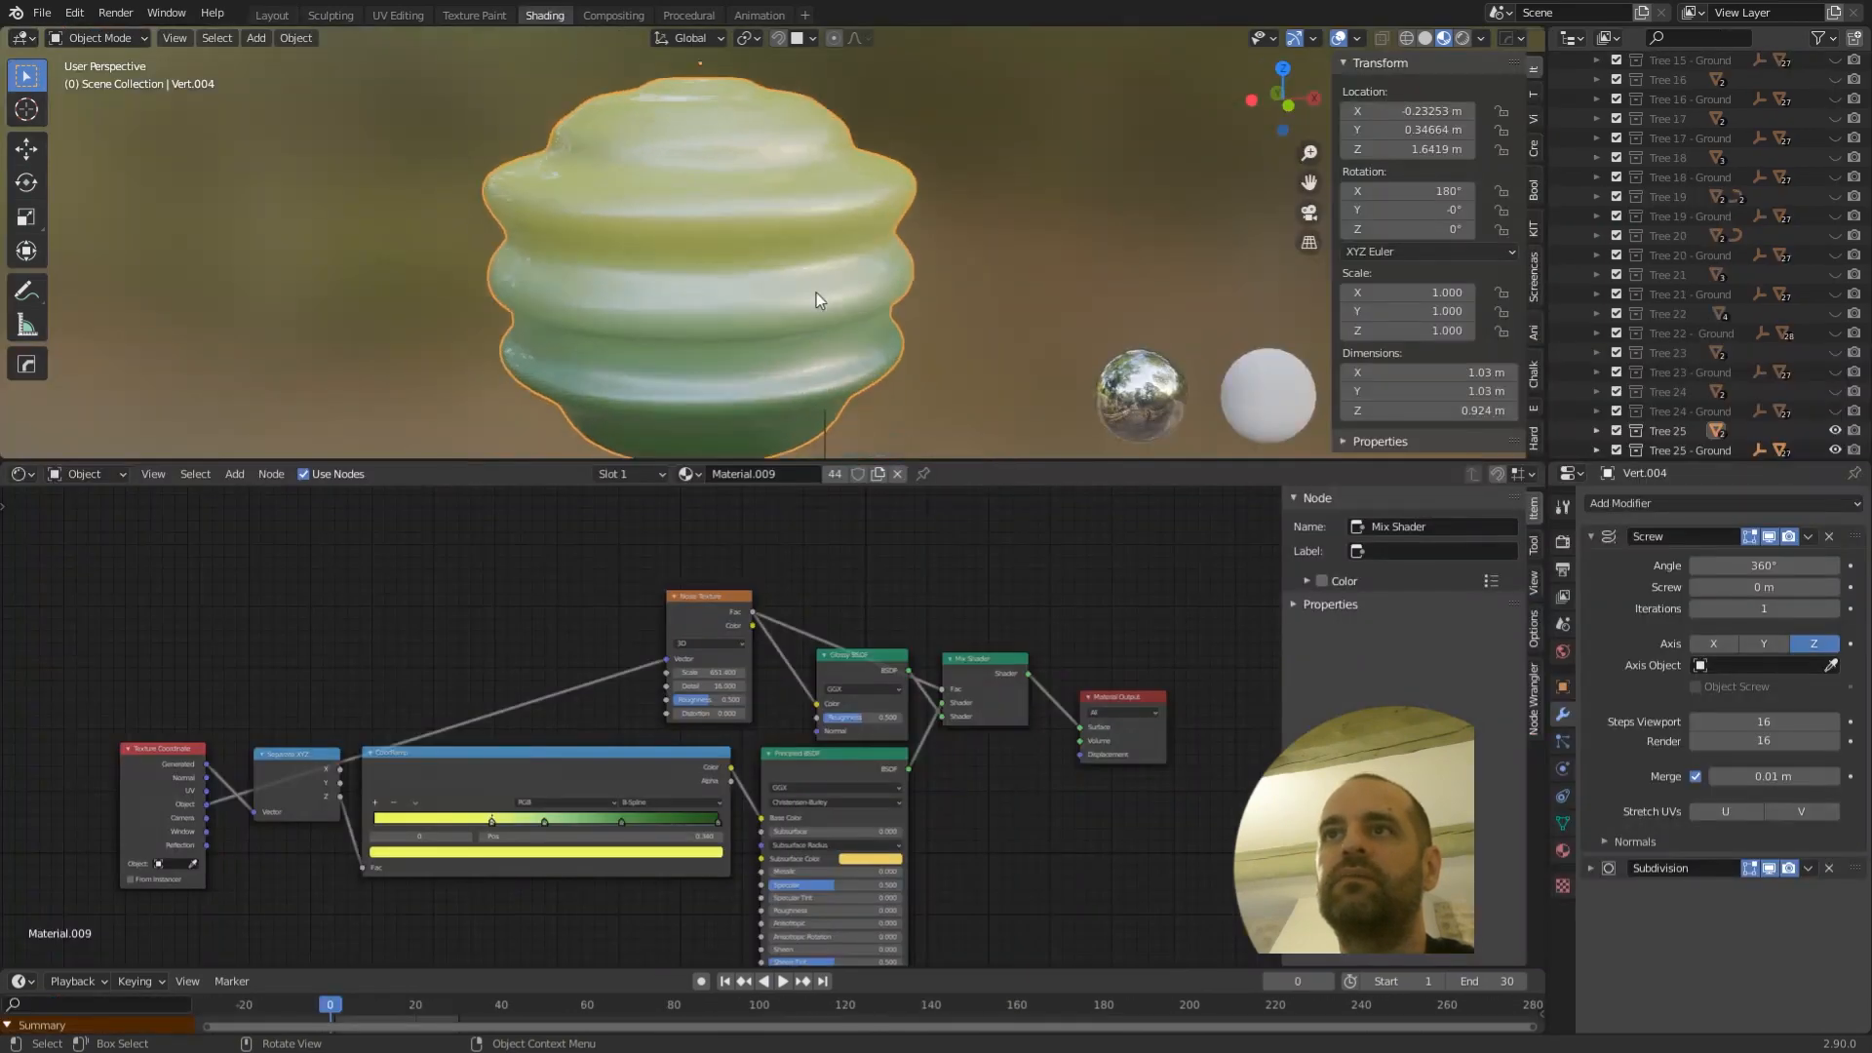
scroll(763, 303, "up", 2)
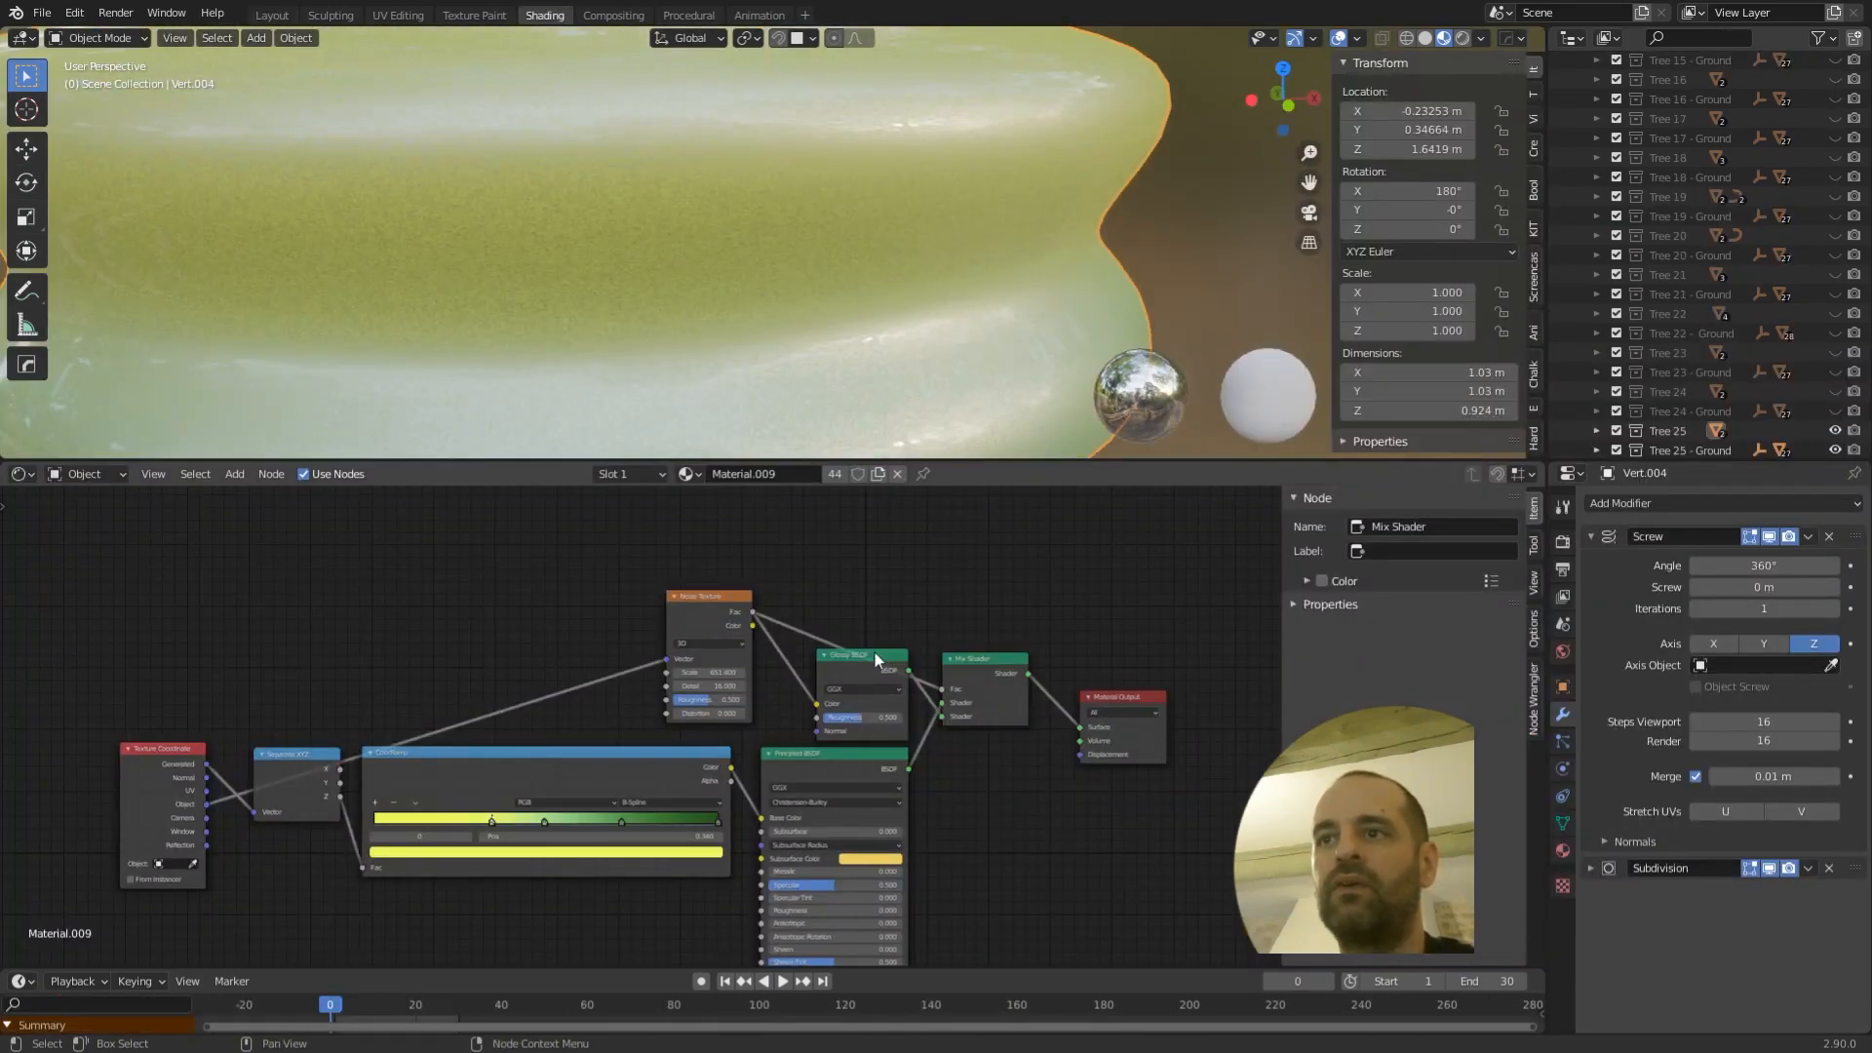
- Examine the shading across the ridges of Tree 25's foliage from a distance, close up and from above
scroll(740, 341, "down", 5)
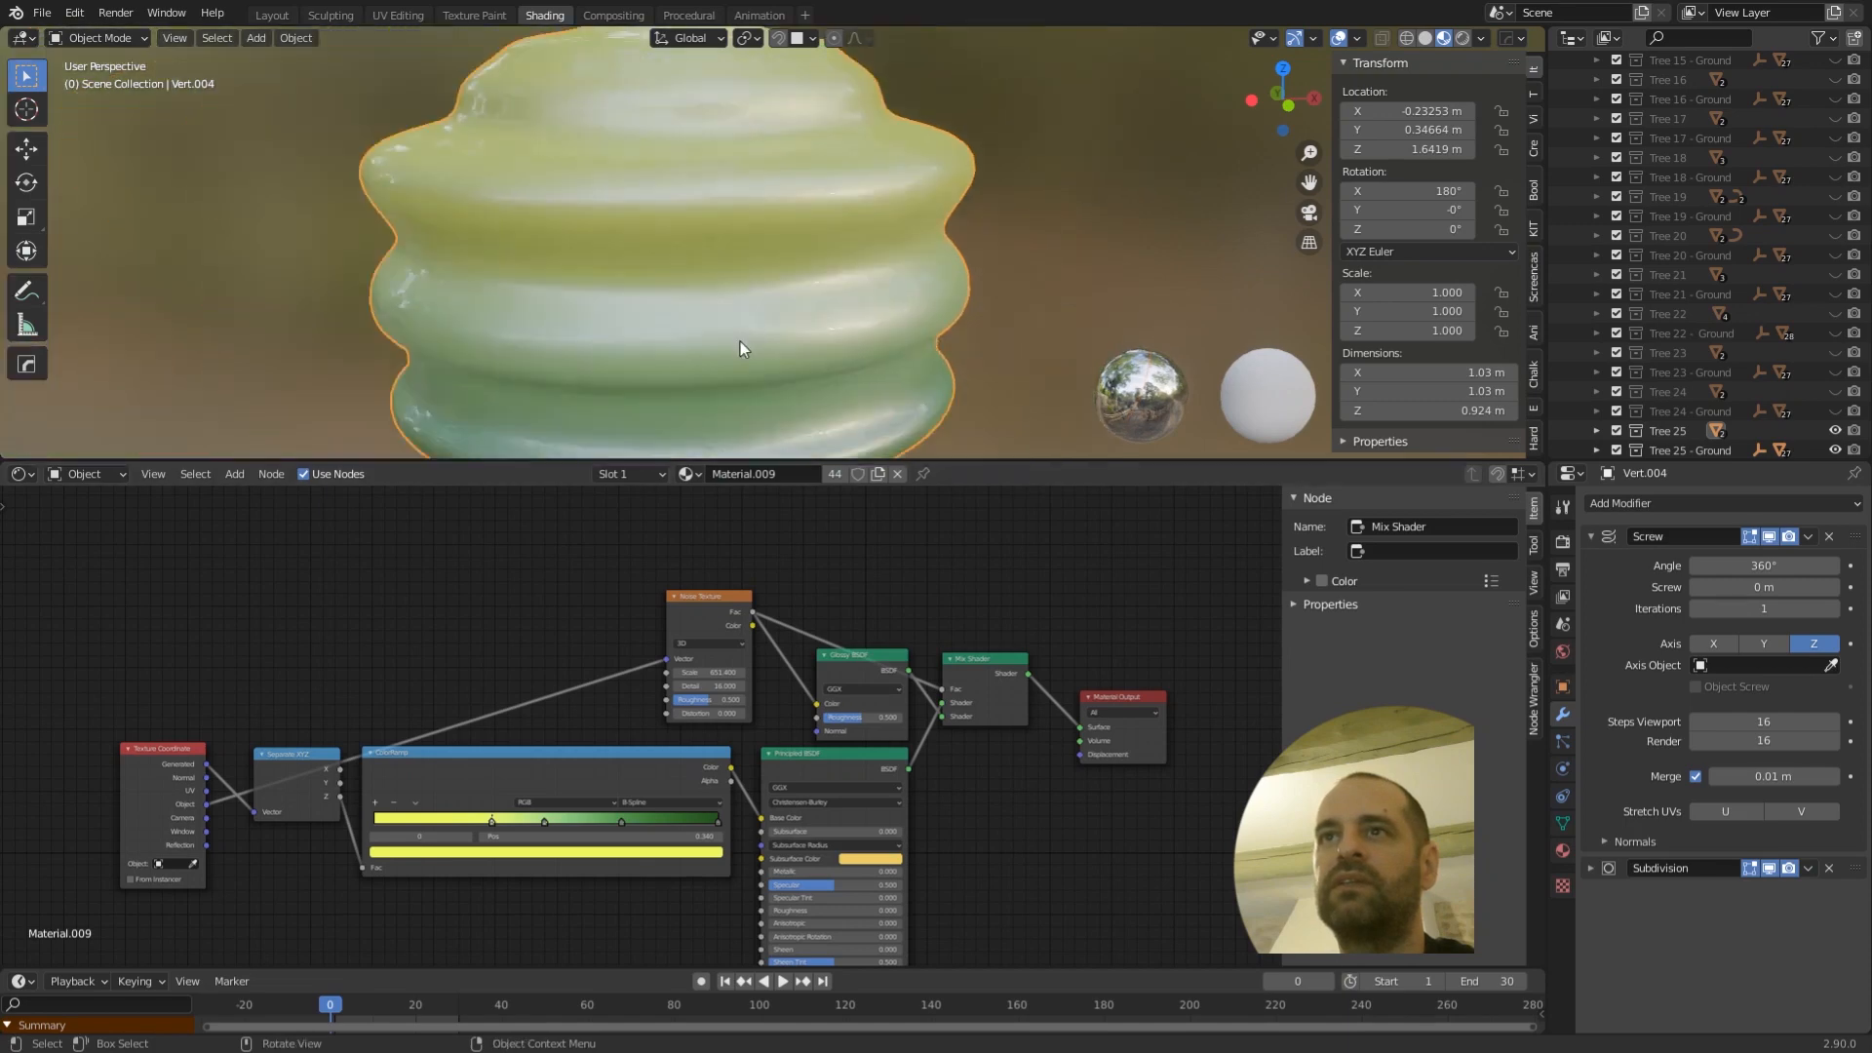
middle_click_drag(719, 294, 694, 368)
scroll(728, 272, "up", 4)
scroll(690, 259, "down", 4)
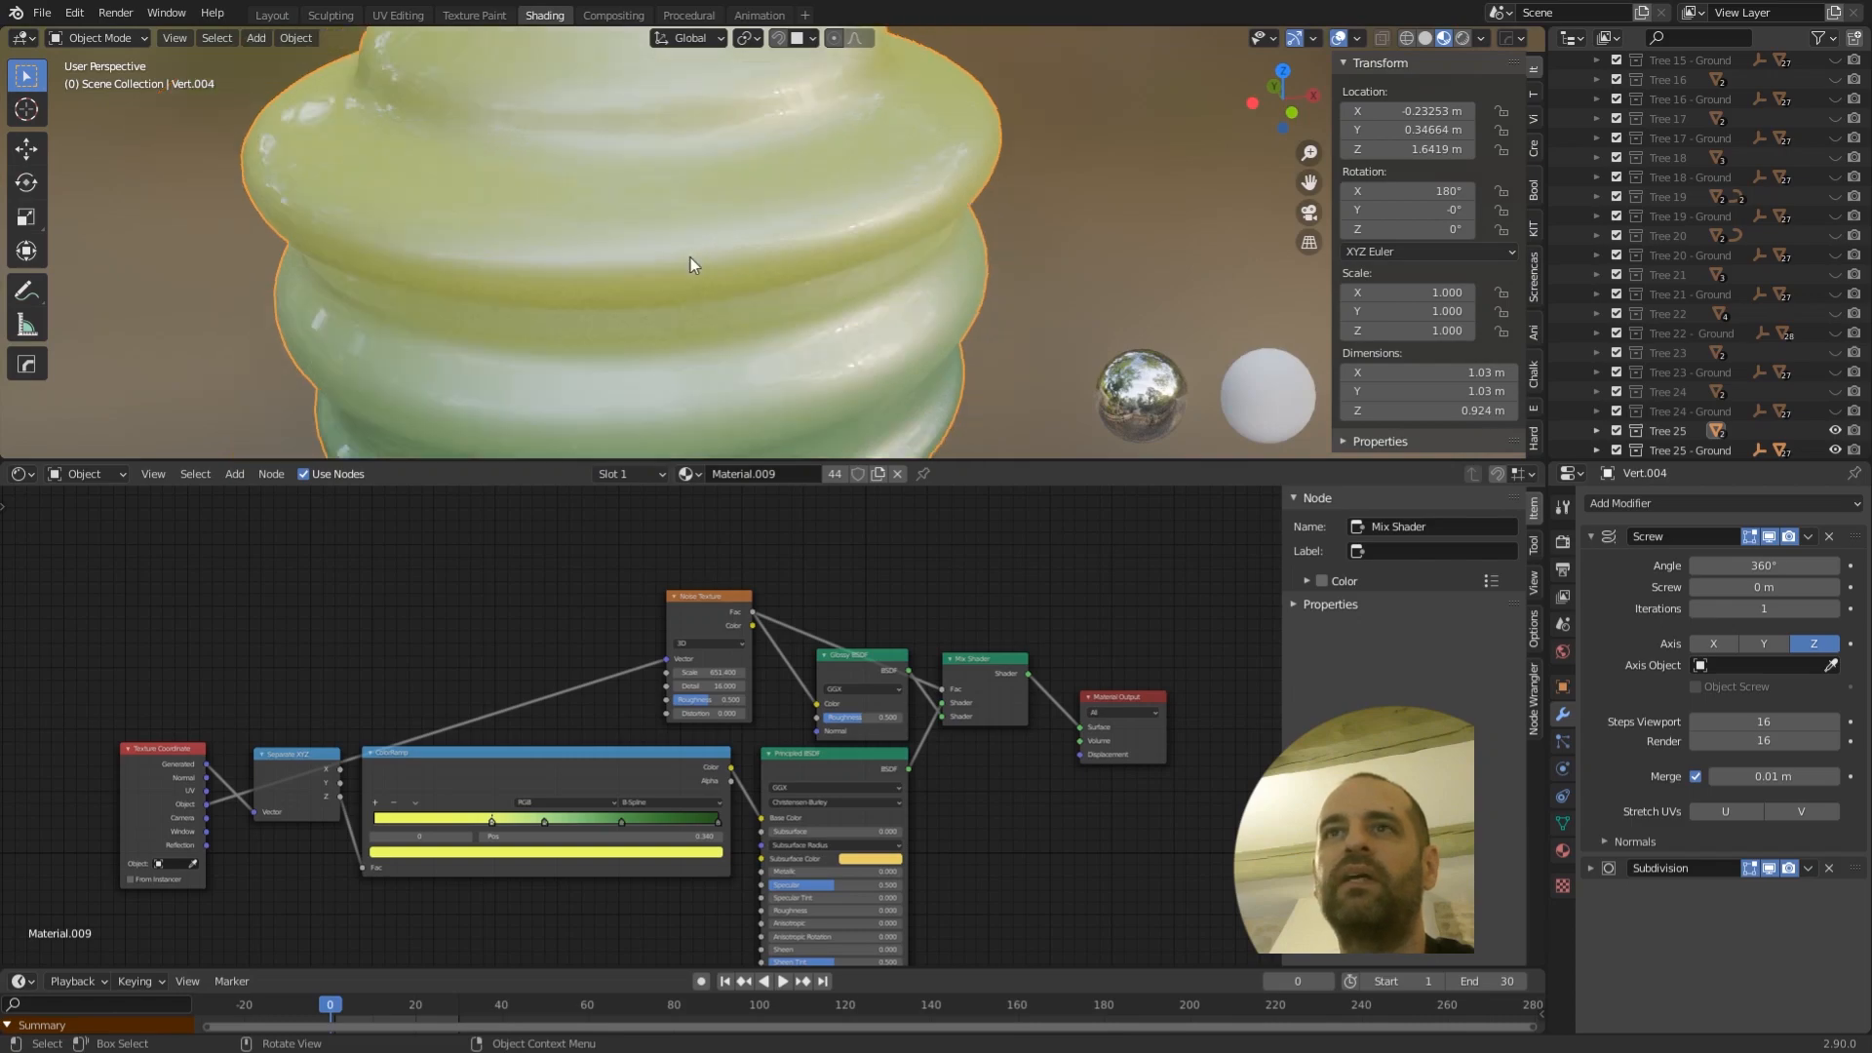
scroll(704, 275, "up", 2)
middle_click_drag(704, 277, 815, 260)
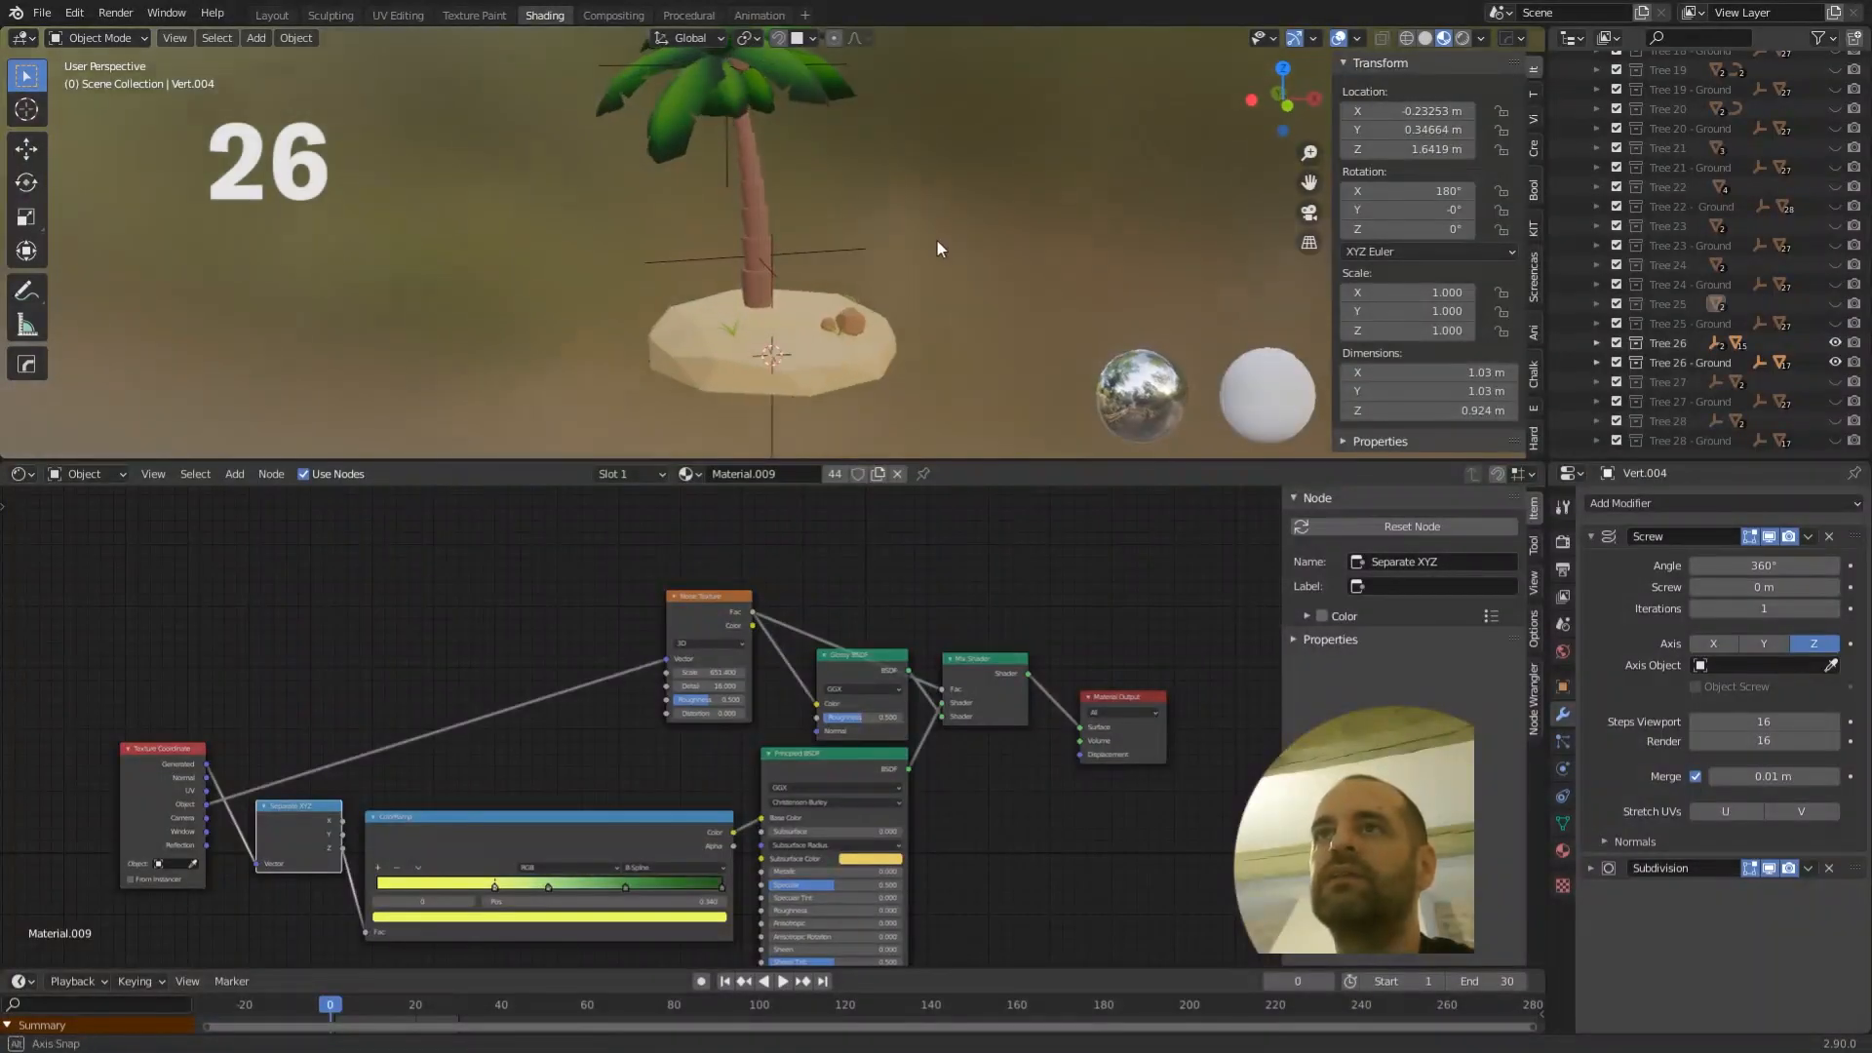
- Examine Tree 26's palm island and select its sandy ground to view the Random.001 material nodes
middle_click_drag(938, 241, 863, 267)
scroll(881, 353, "up", 1)
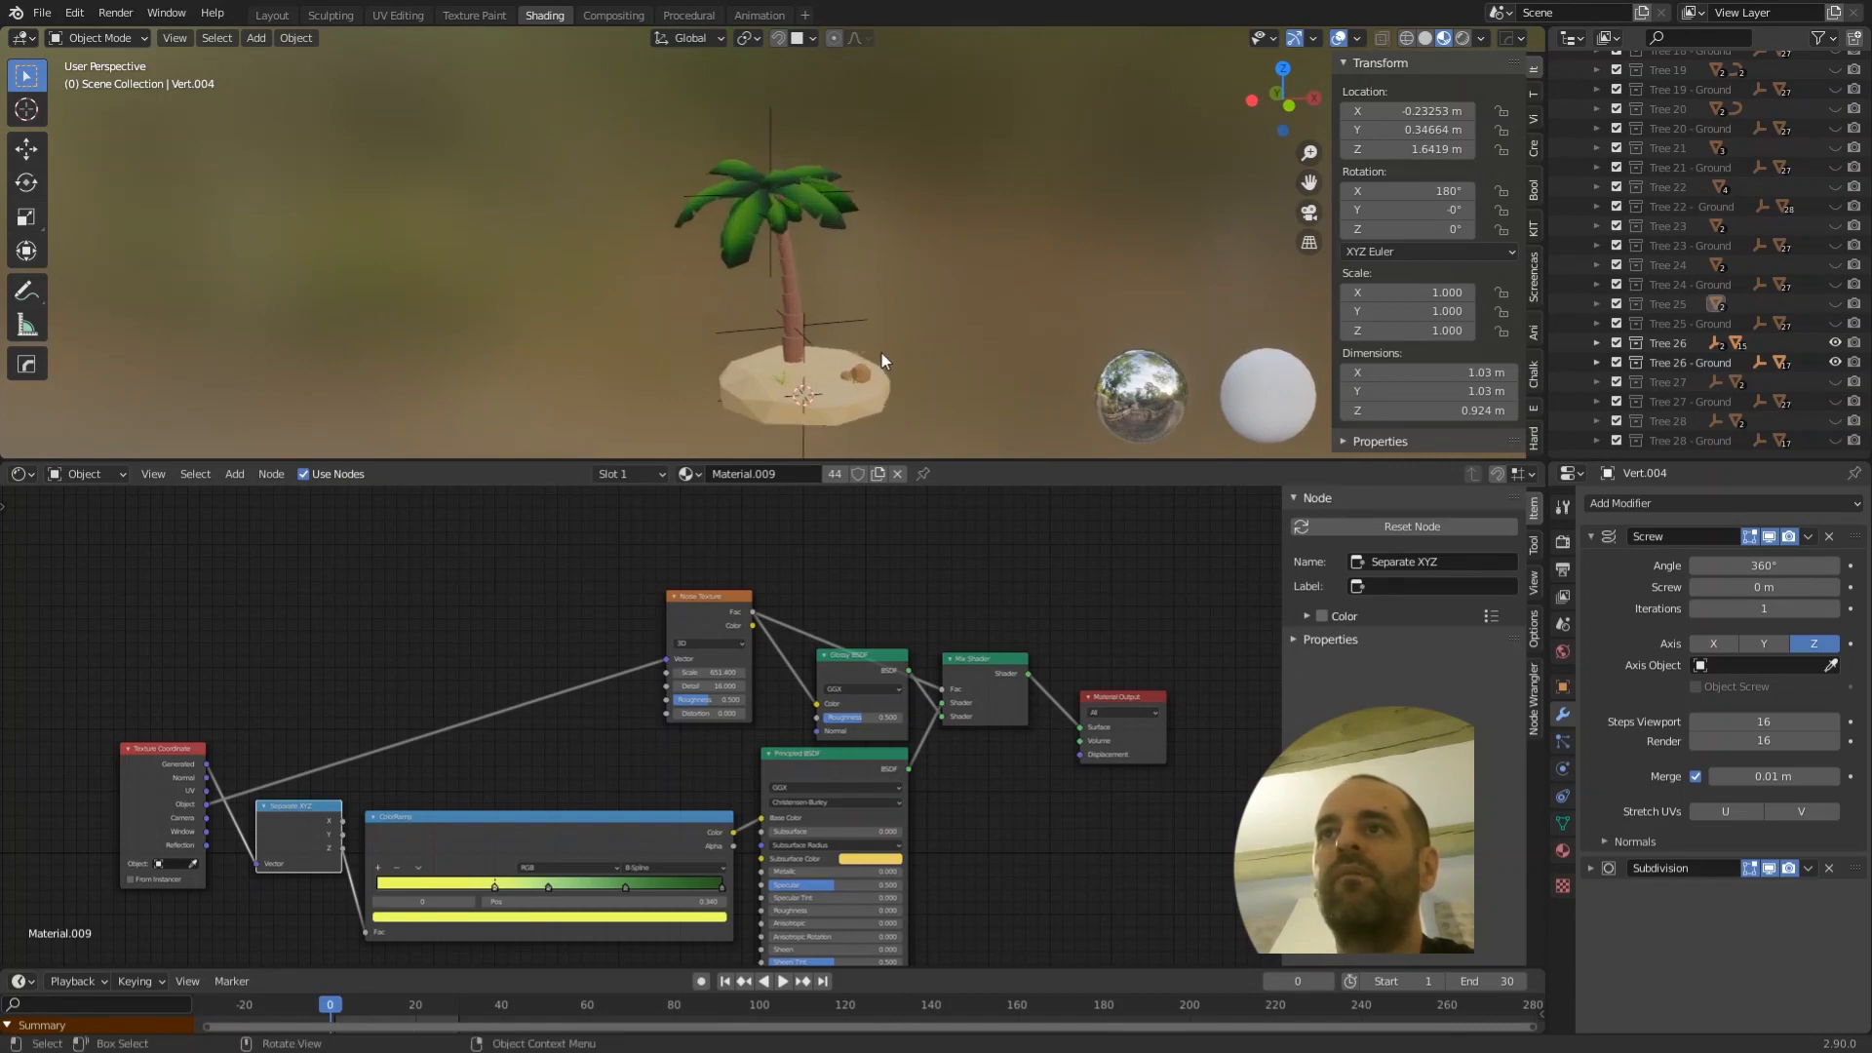
middle_click_drag(933, 395, 827, 295, "shift")
scroll(827, 294, "up", 4)
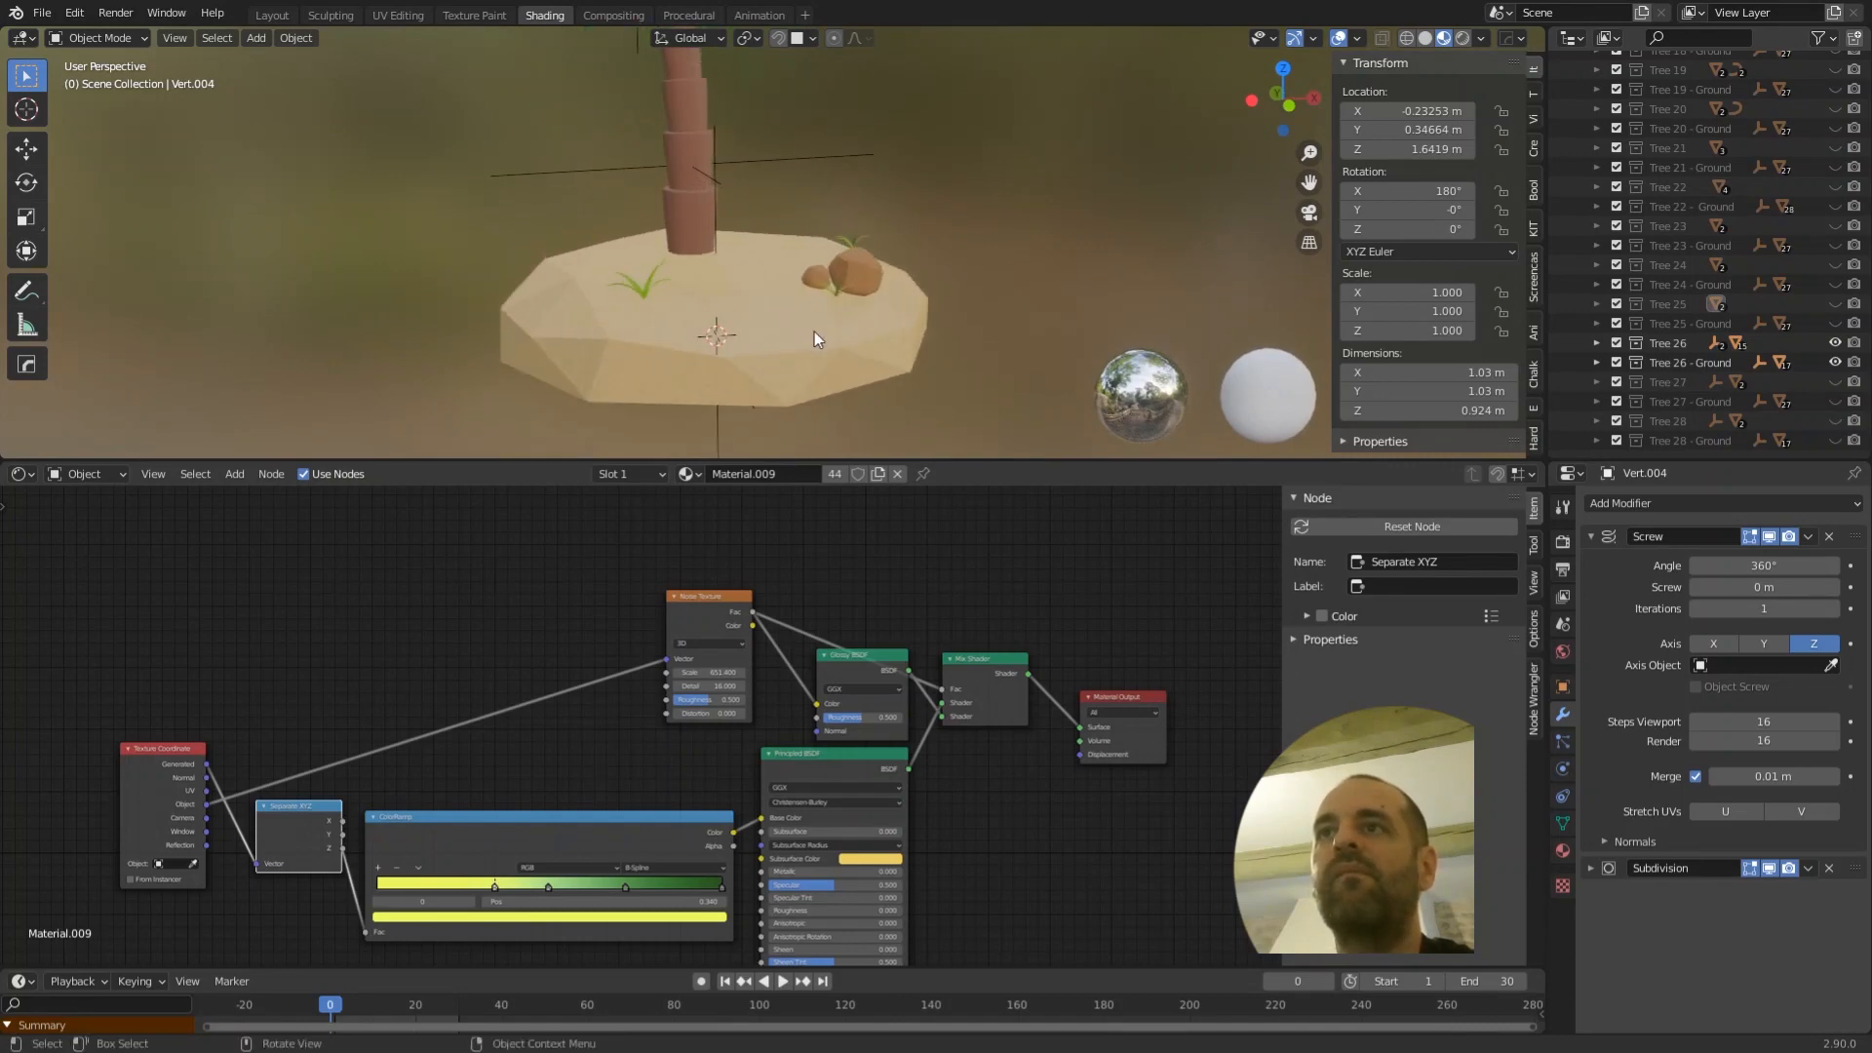
left_click(747, 354)
scroll(845, 226, "down", 3)
middle_click_drag(899, 166, 921, 270, "shift")
scroll(825, 256, "up", 2)
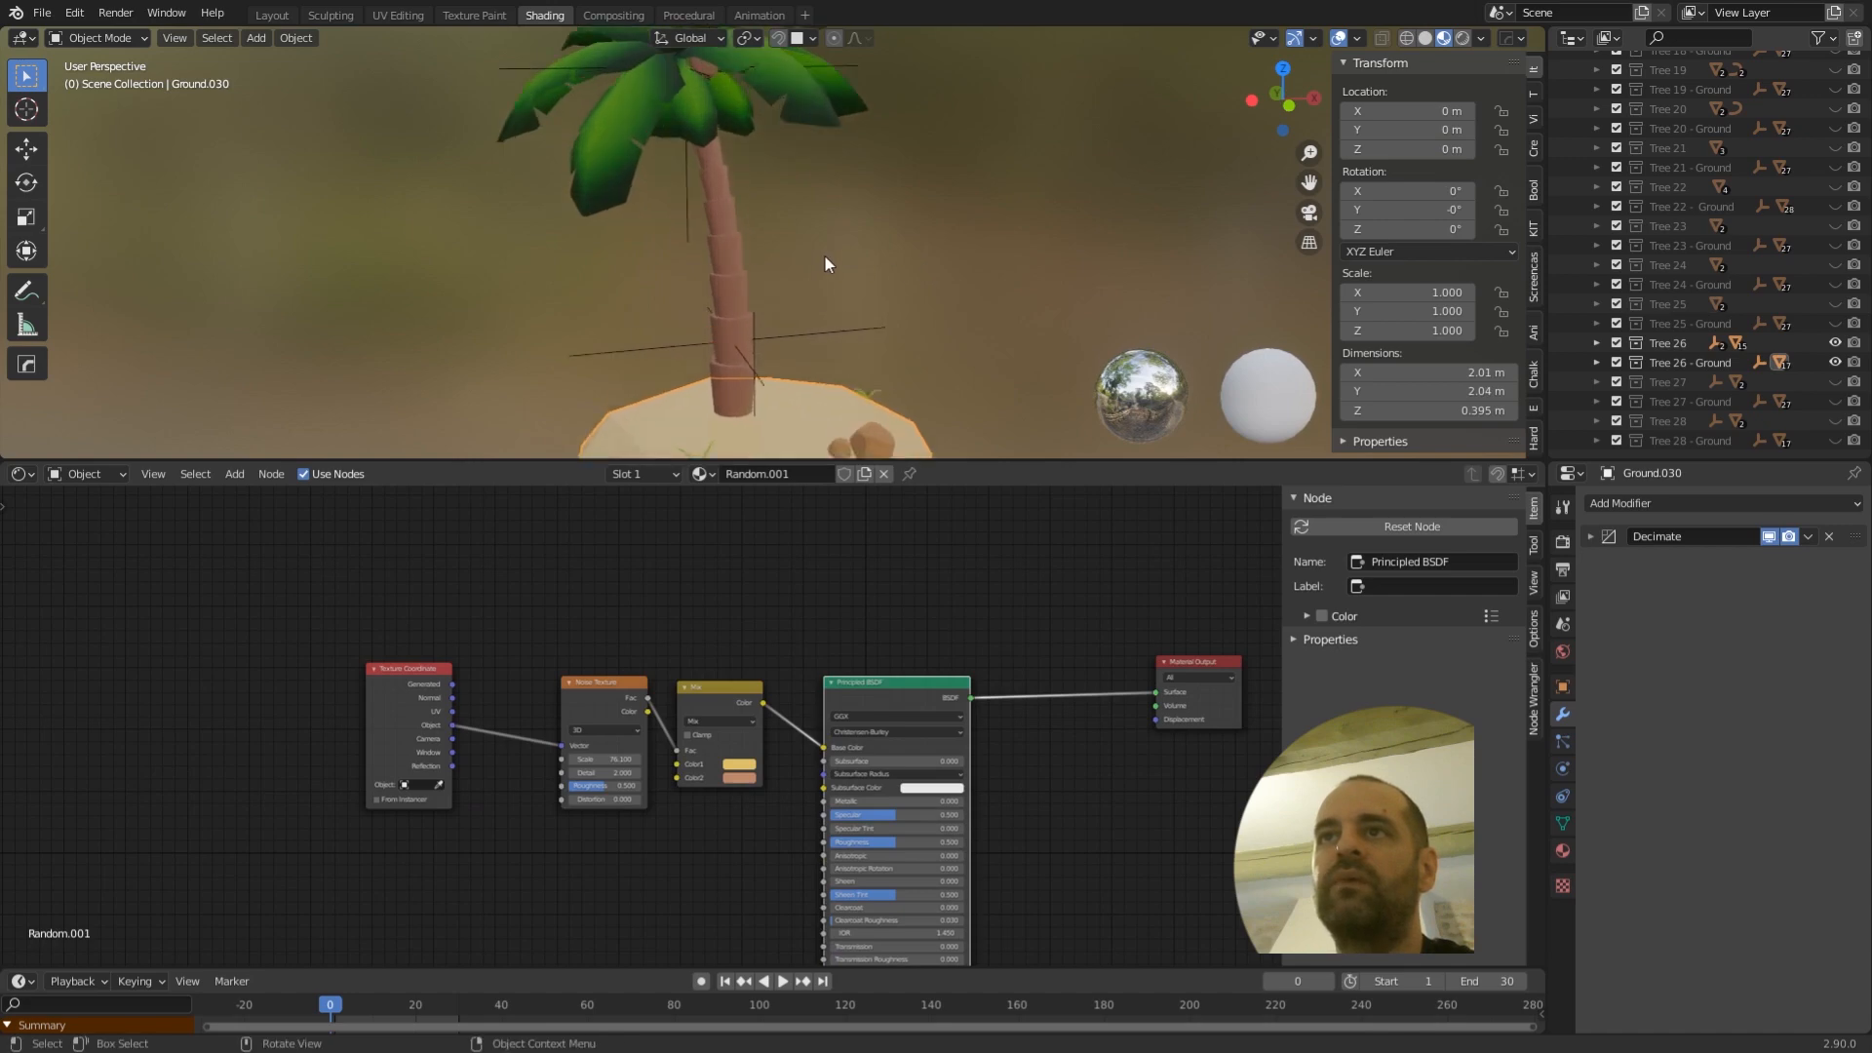
scroll(869, 325, "down", 3)
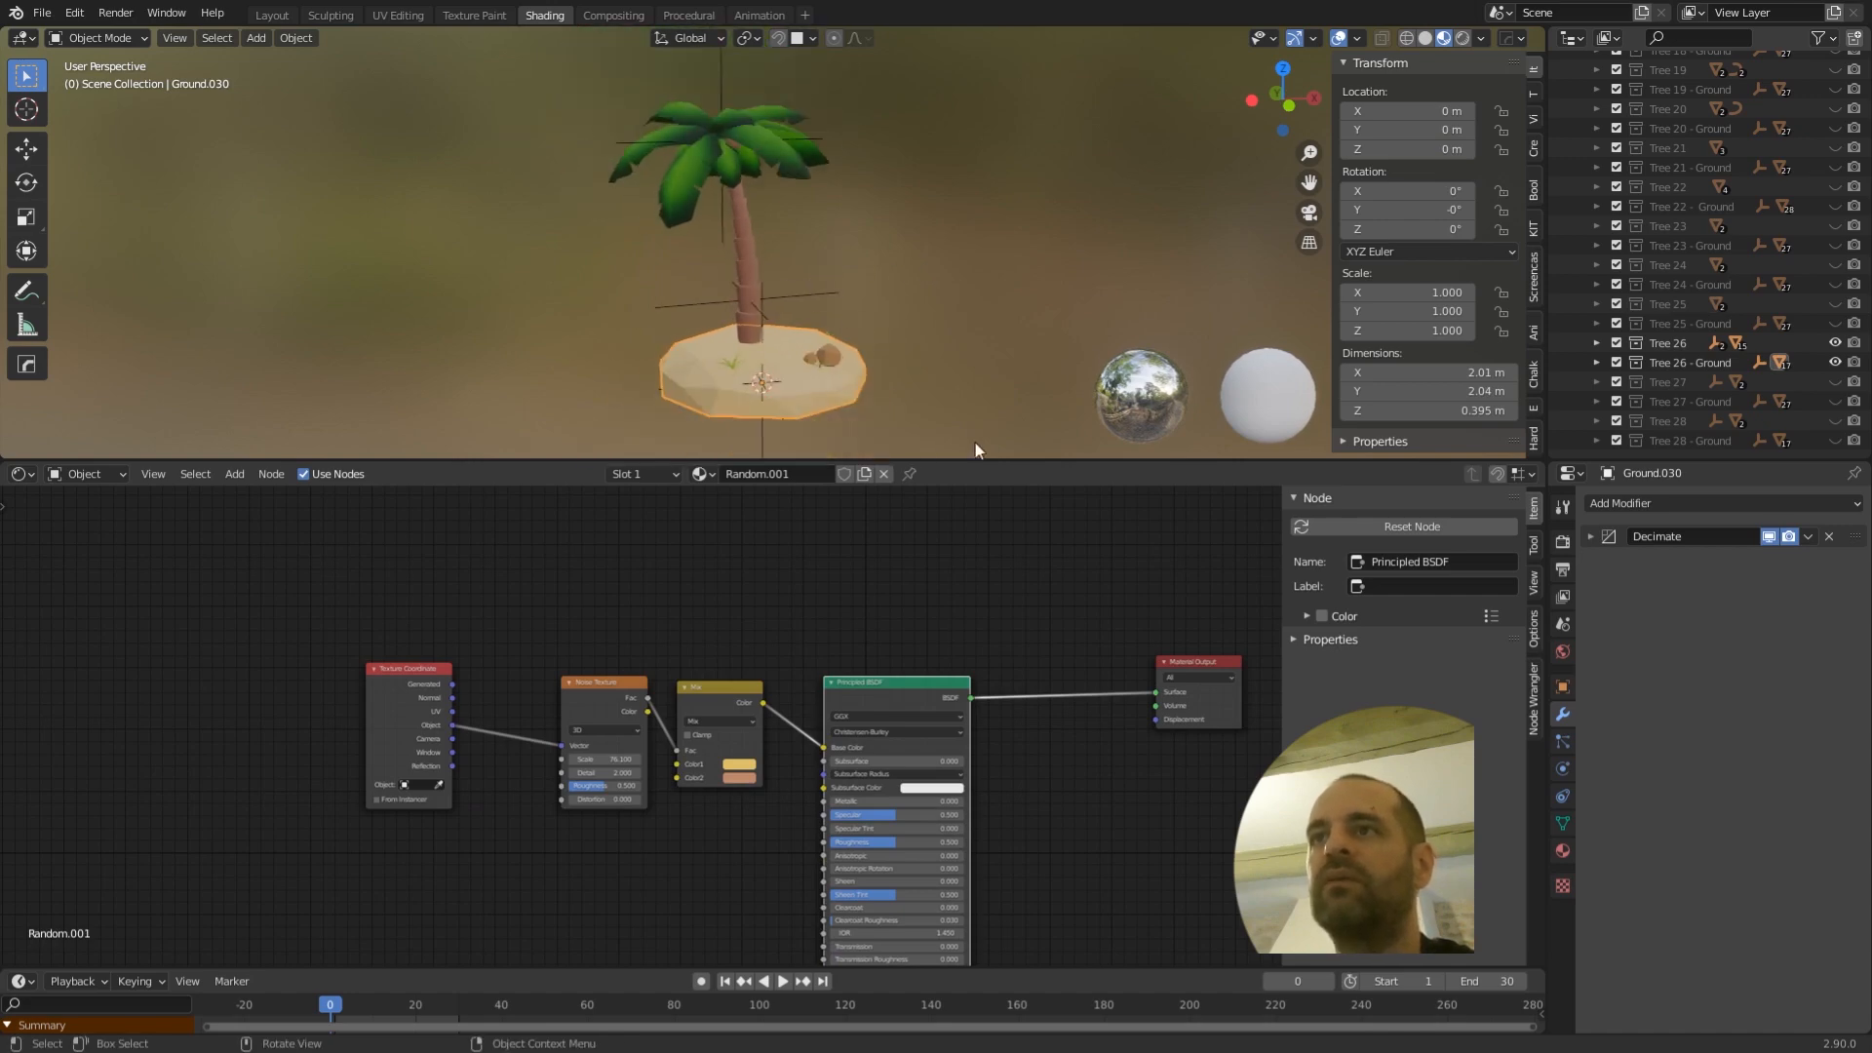
- Enlarge the 3D viewport, select Tree 26's trunk, inspect its base segment in Edit Mode and return to Object Mode
left_click_drag(968, 460, 965, 553)
scroll(792, 402, "up", 5)
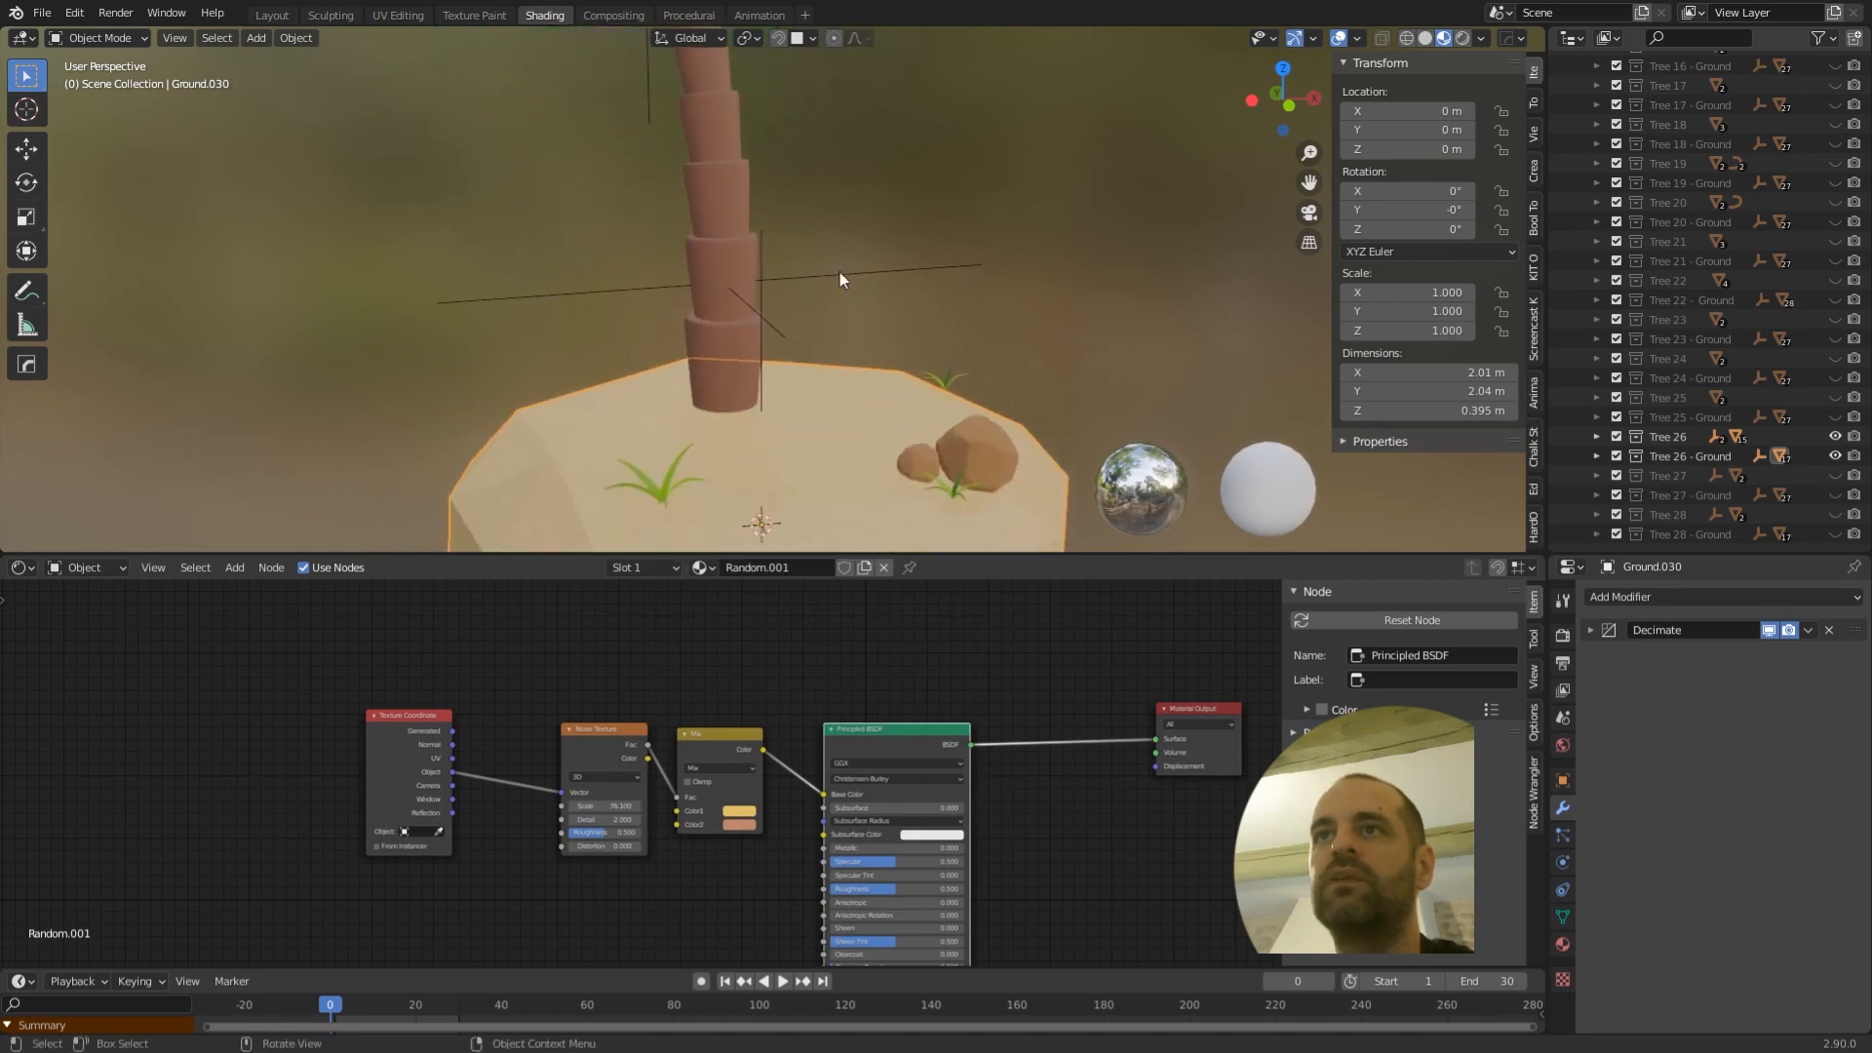
left_click(739, 343)
mouse_move(775, 366)
middle_mouse_down()
mouse_move(908, 325)
mouse_move(786, 338)
middle_mouse_up()
key("Tab")
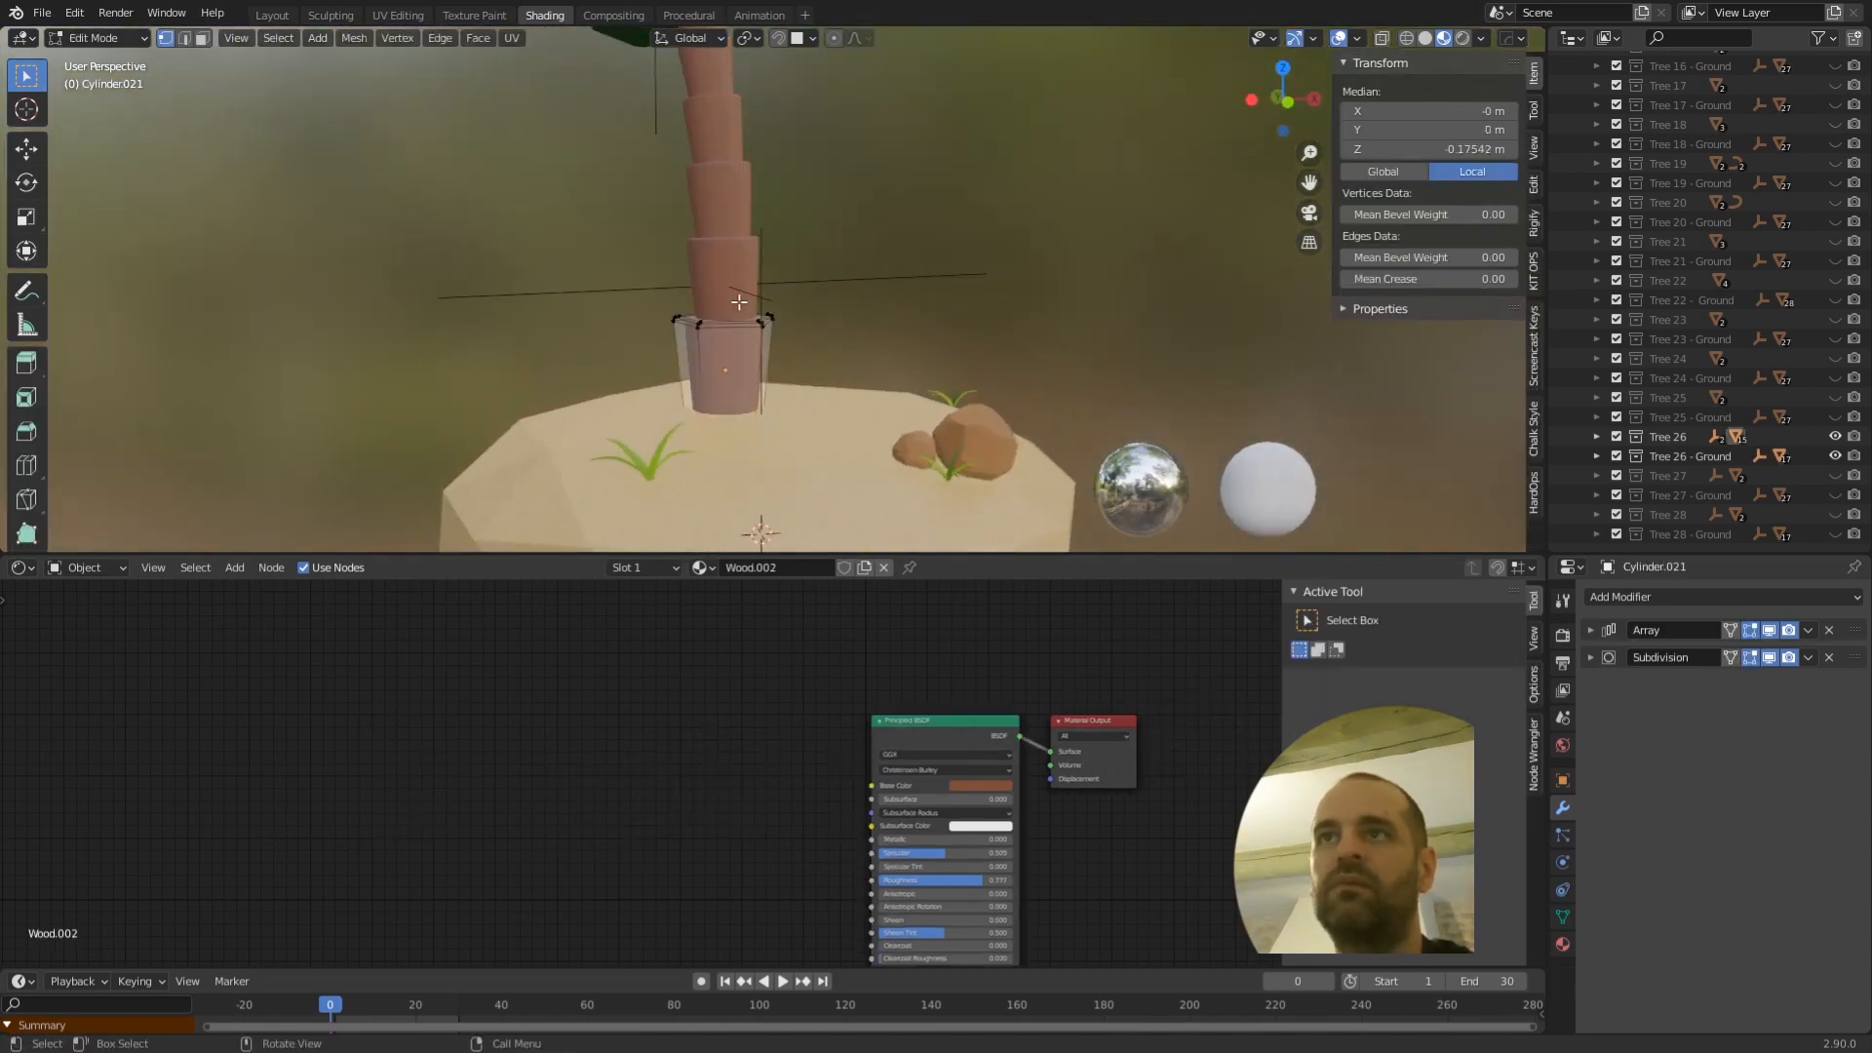
key("Tab")
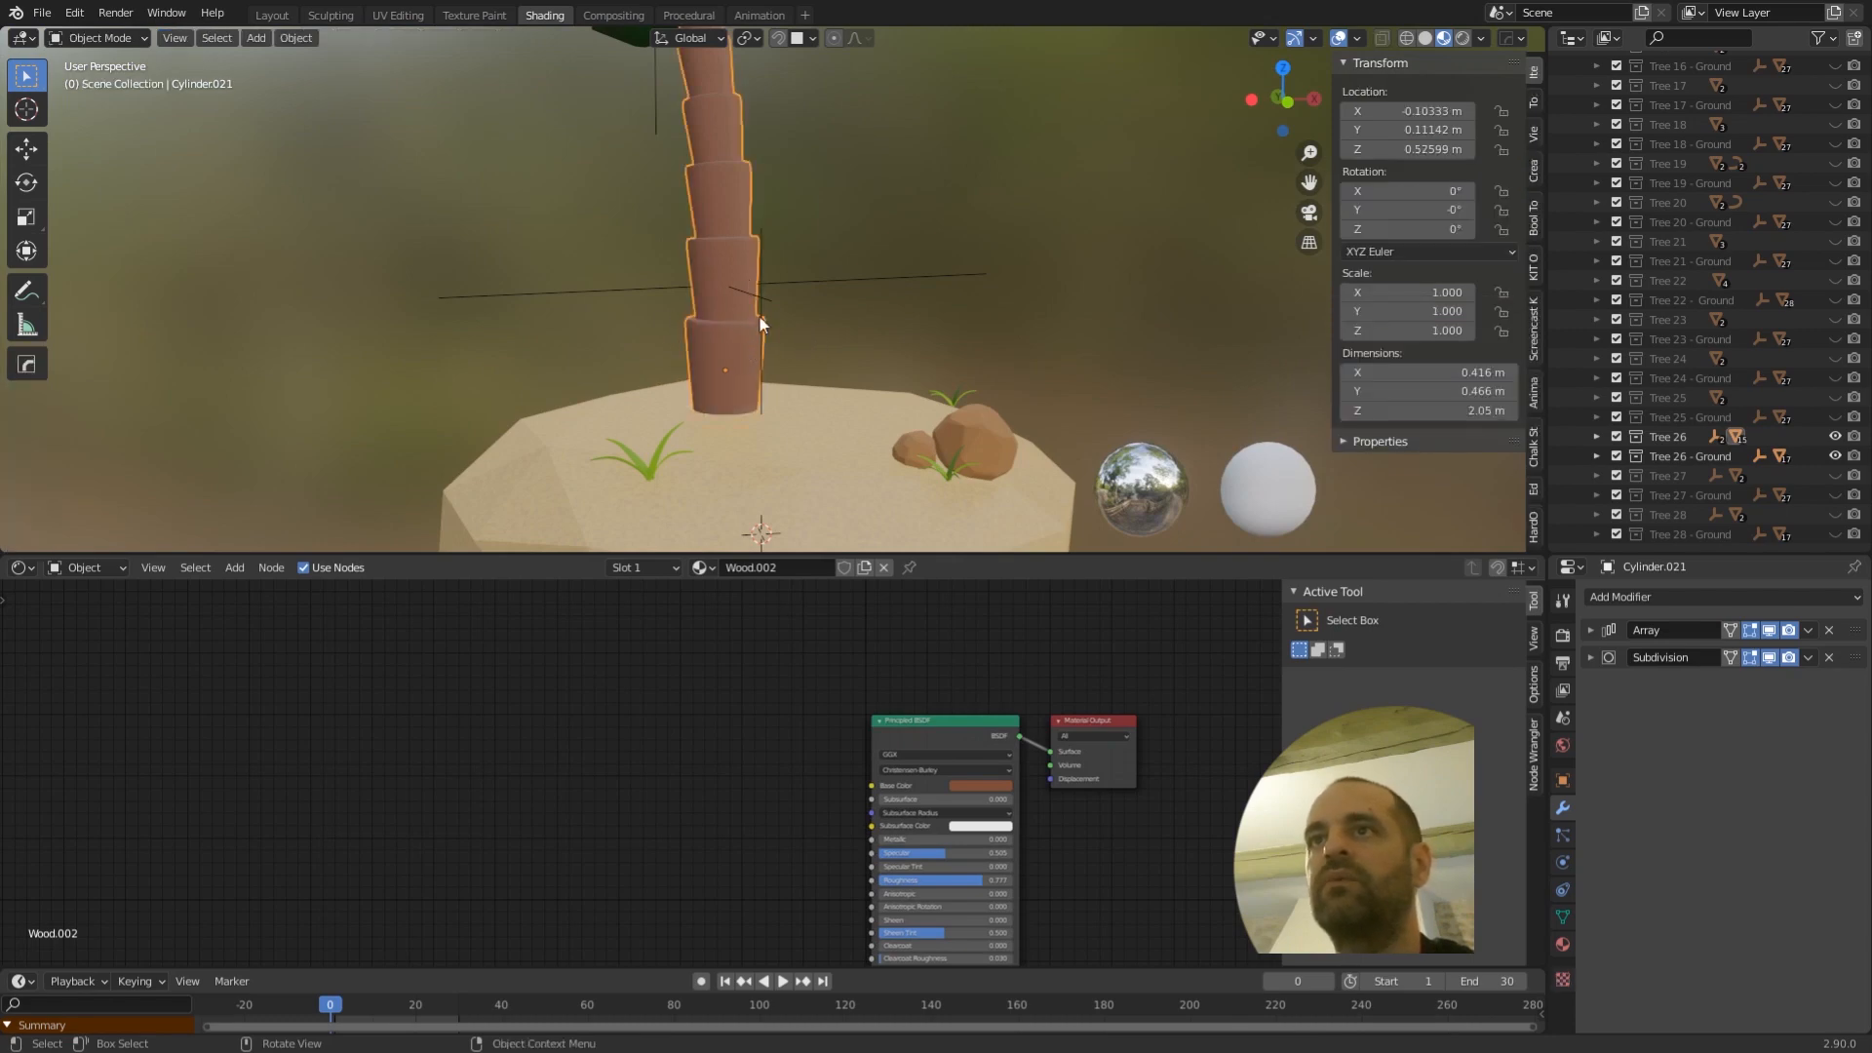
- Select the empty at the palm trunk's base and try rotating, moving and scaling it to vary the arrayed segments
left_click(834, 277)
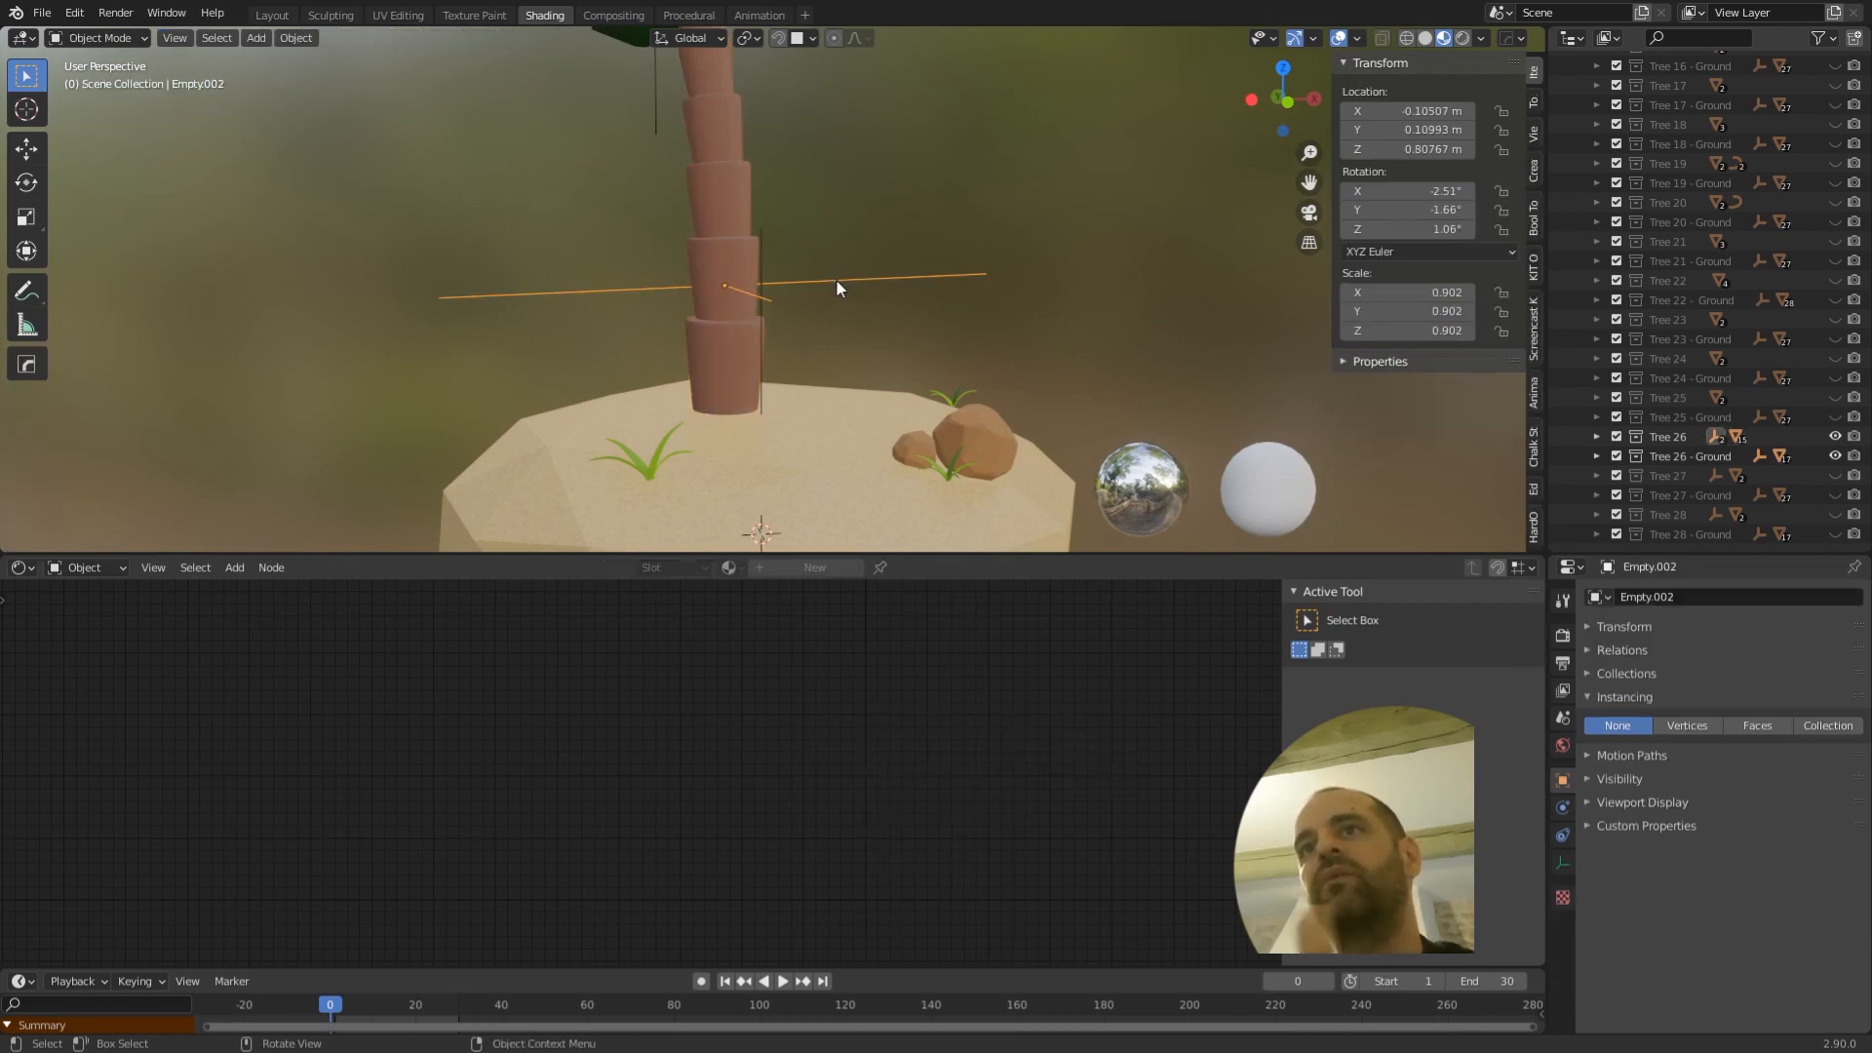
middle_click_drag(833, 324, 772, 205)
scroll(780, 219, "down", 3)
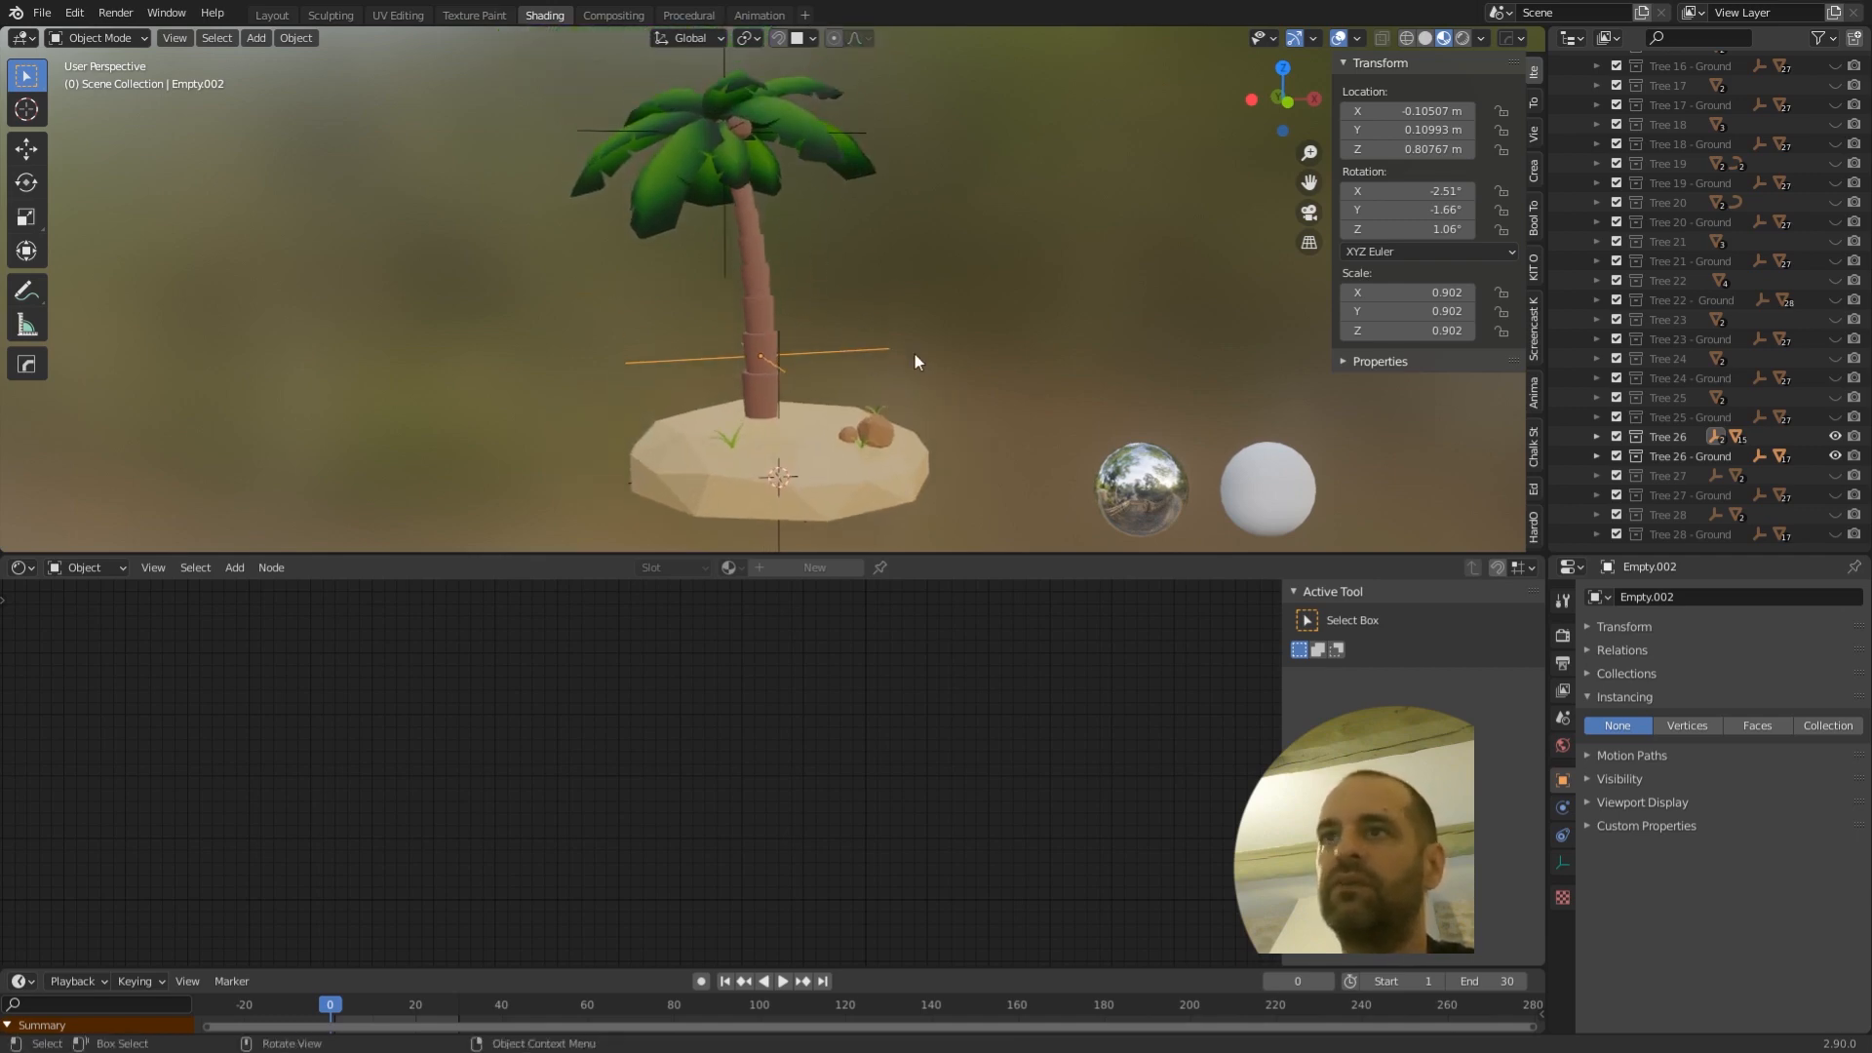
key("r")
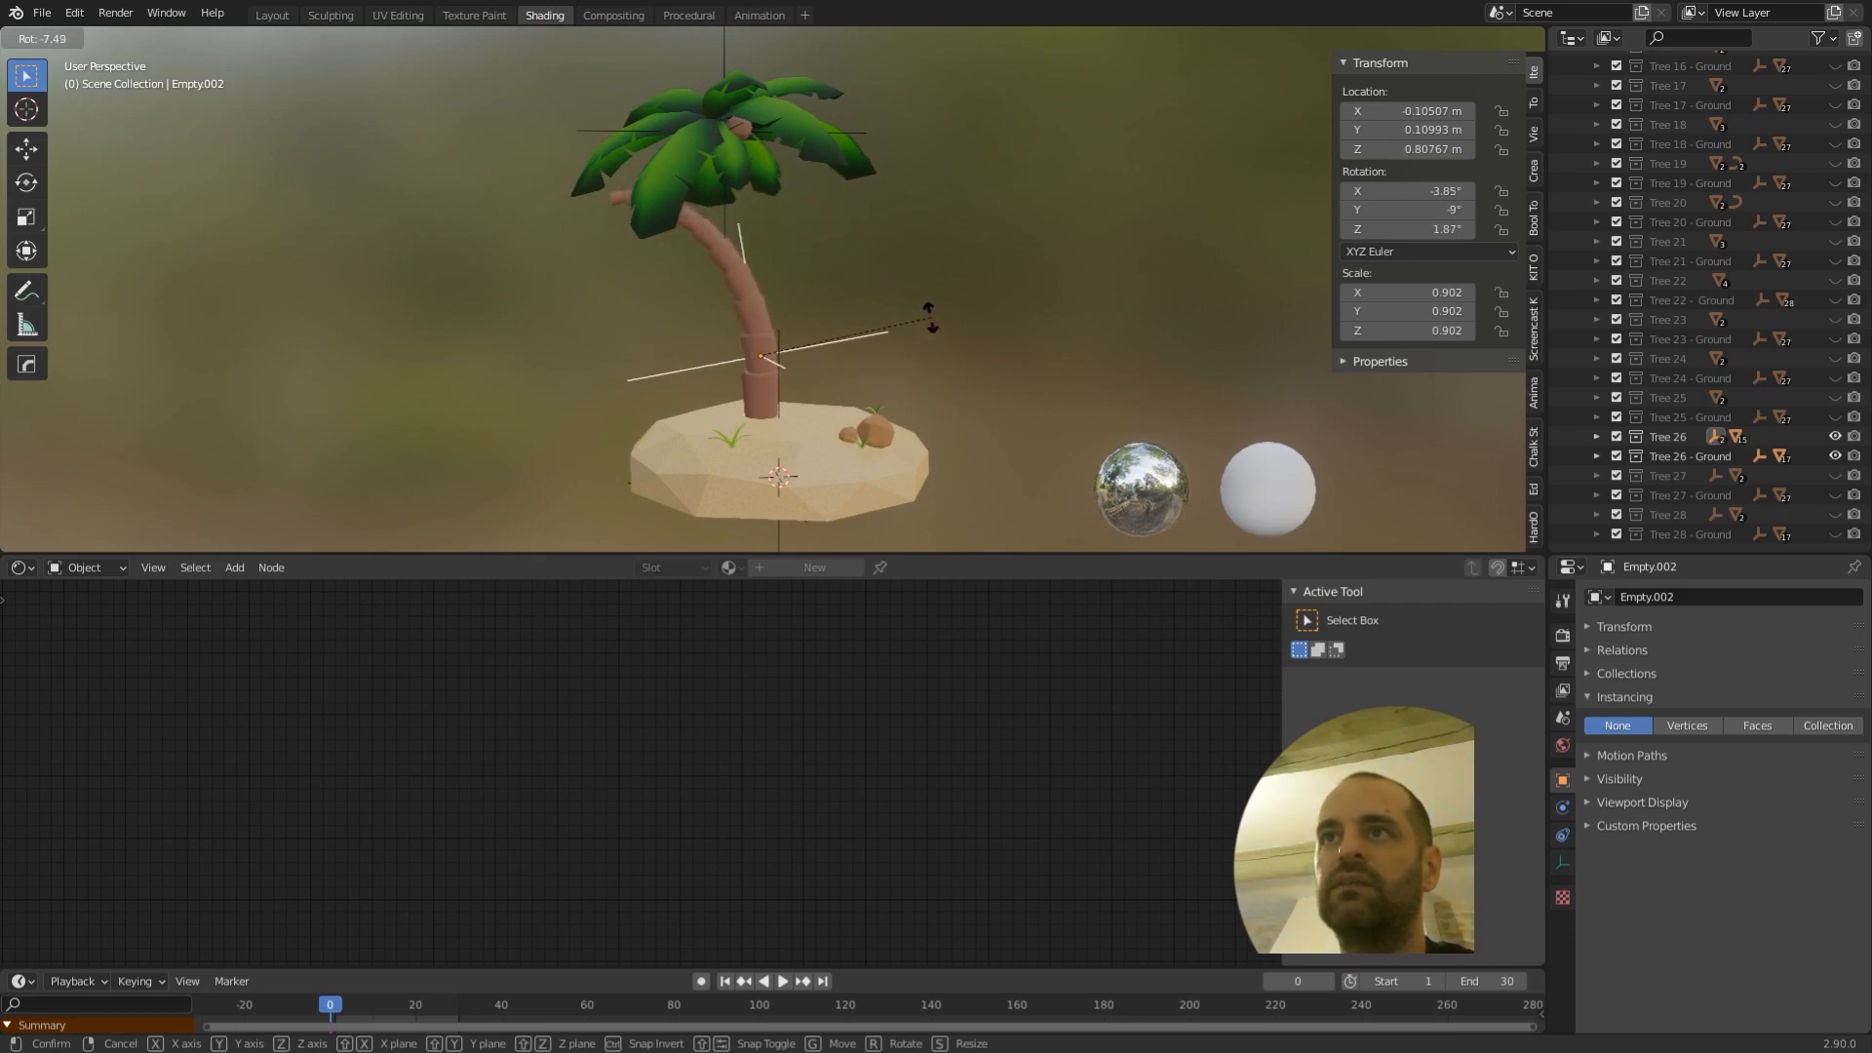
left_click(944, 325)
key("r")
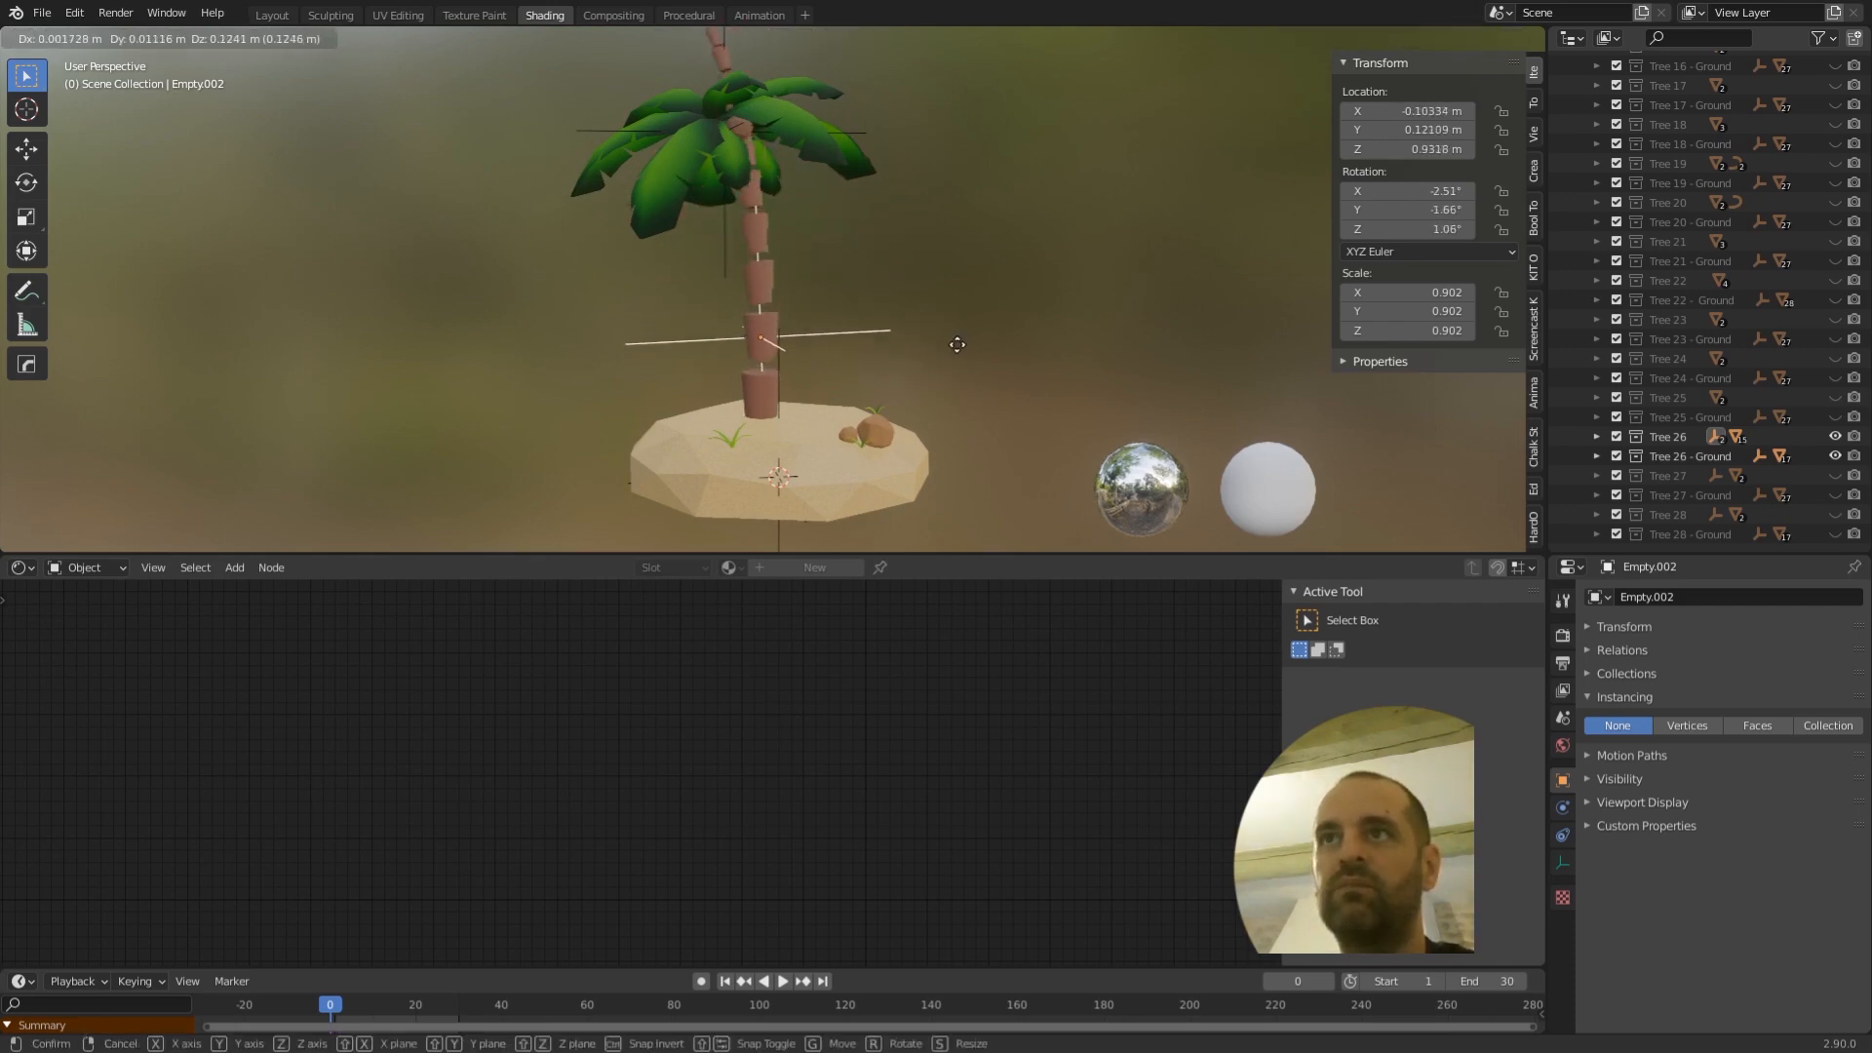
right_click(963, 380)
key("s")
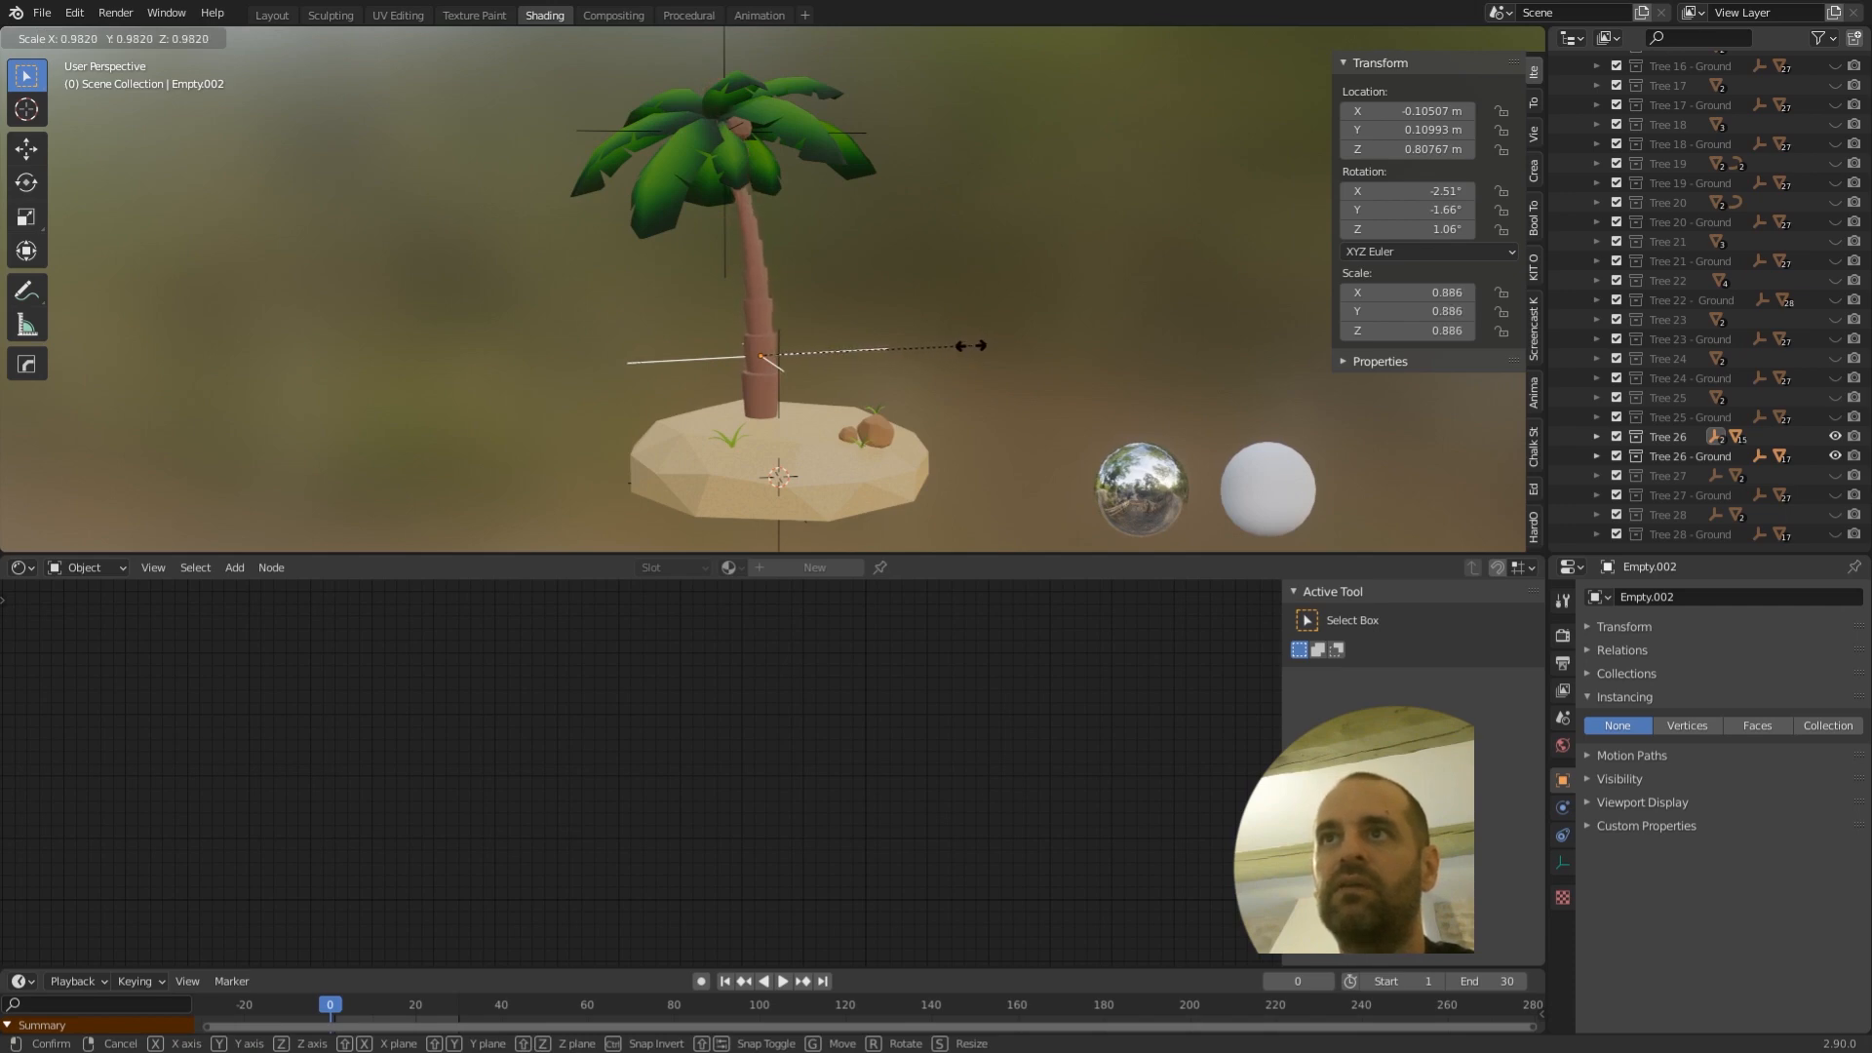
right_click(971, 345)
- Examine the palm from several angles and select its front leaf to view the Grass final material nodes
mouse_move(873, 322)
middle_mouse_down()
mouse_move(969, 316)
mouse_move(909, 314)
middle_mouse_up()
middle_click_drag(1002, 385, 939, 311)
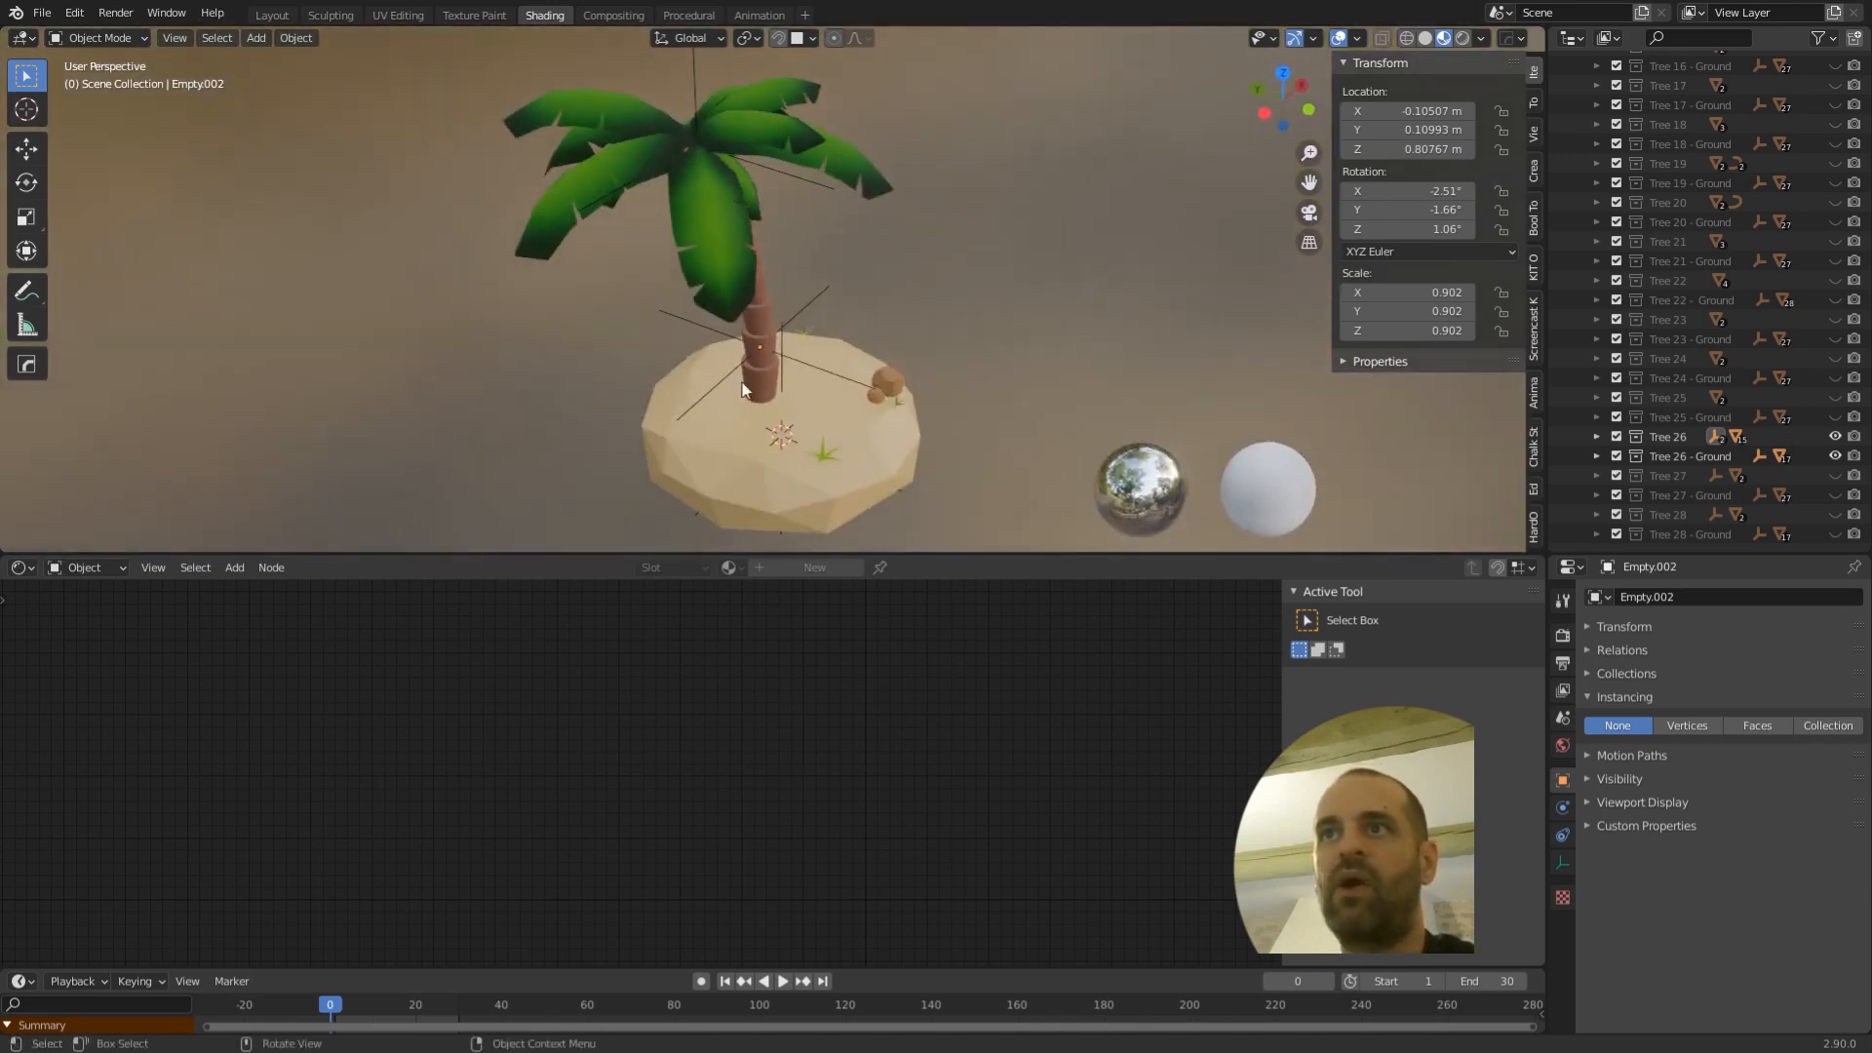
middle_click_drag(763, 390, 781, 337)
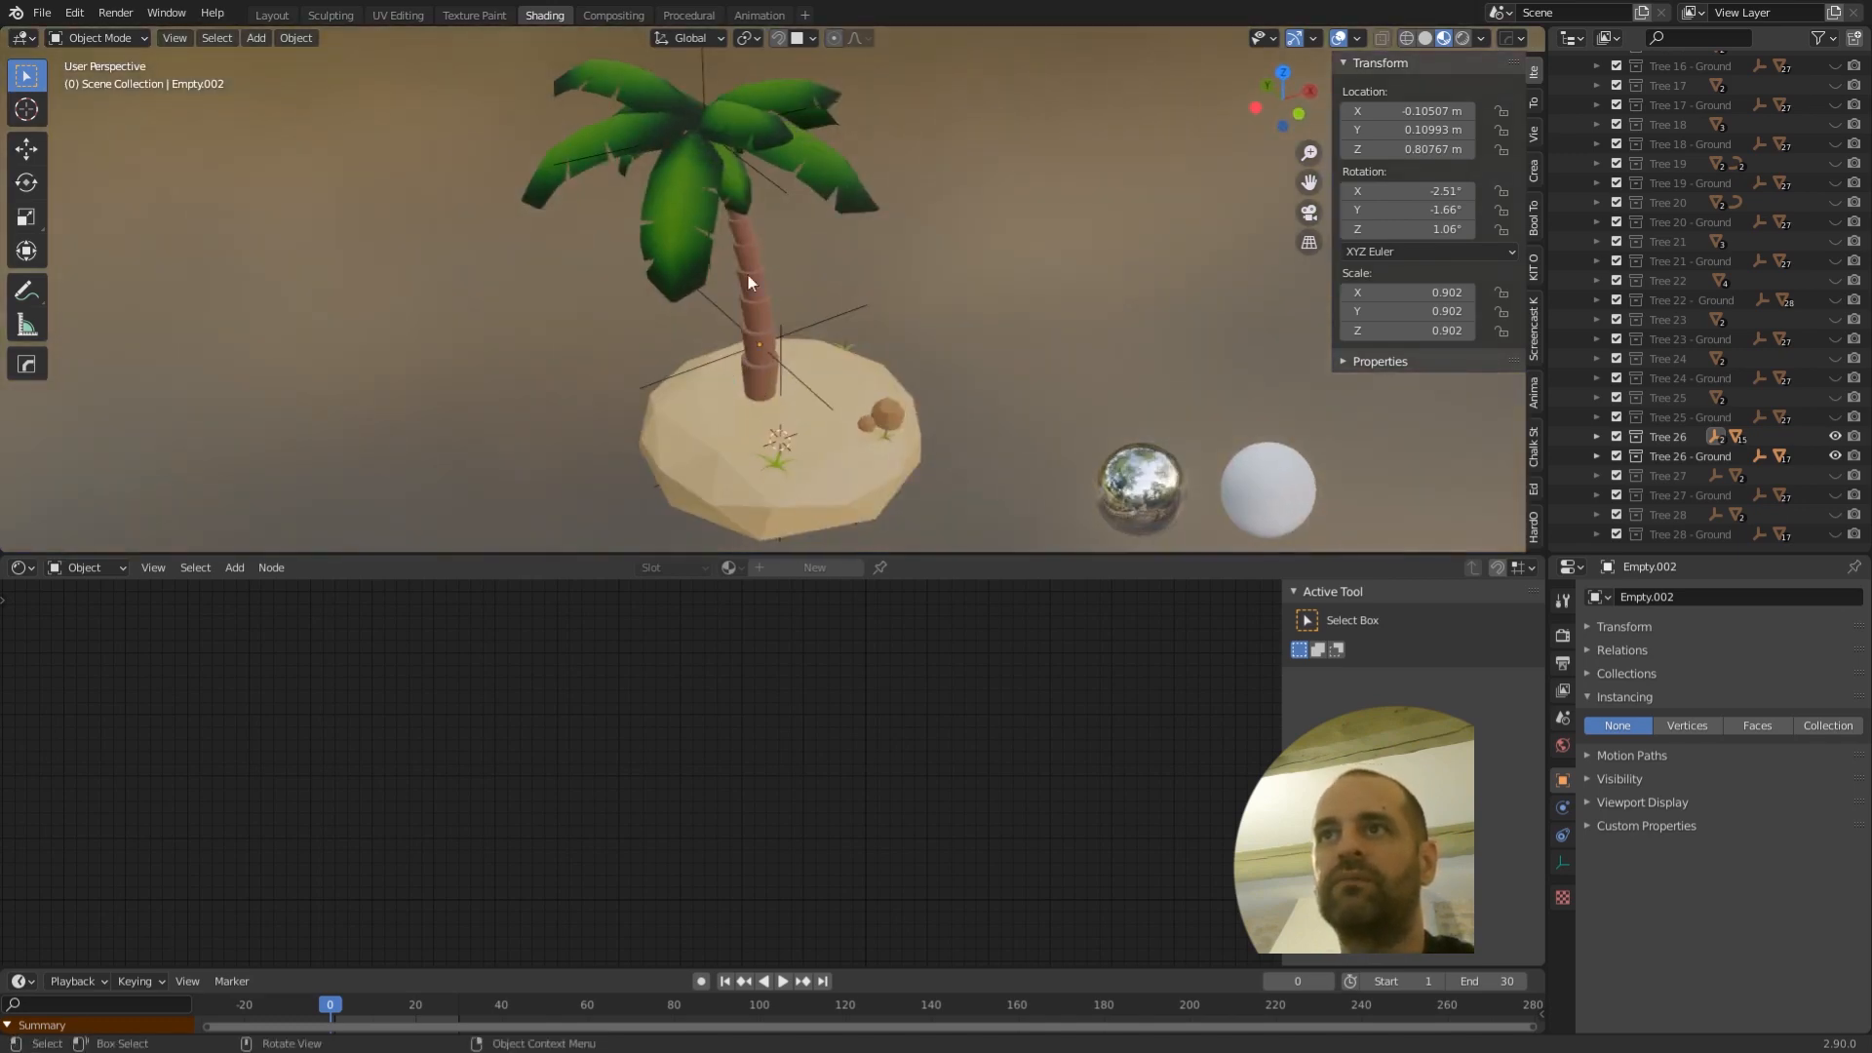
scroll(734, 273, "up", 3)
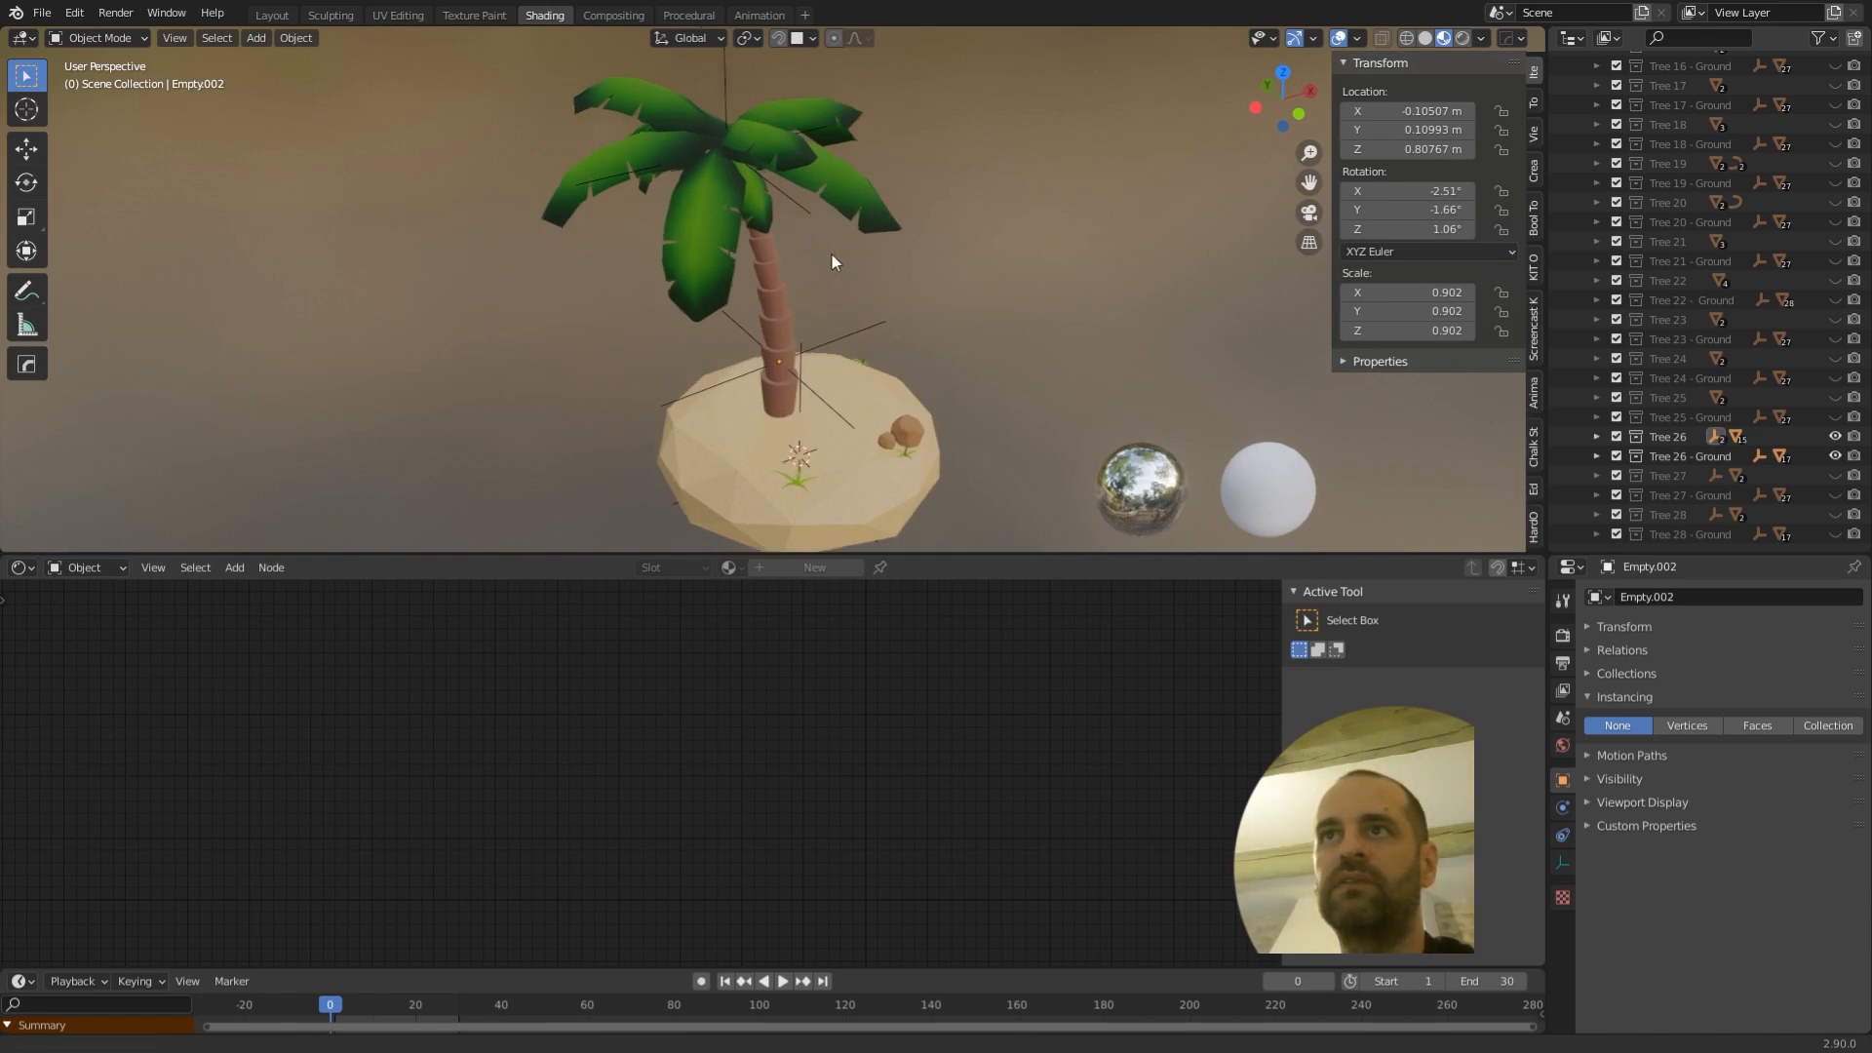
left_click(739, 382)
scroll(739, 382, "up", 2)
scroll(804, 347, "up", 2)
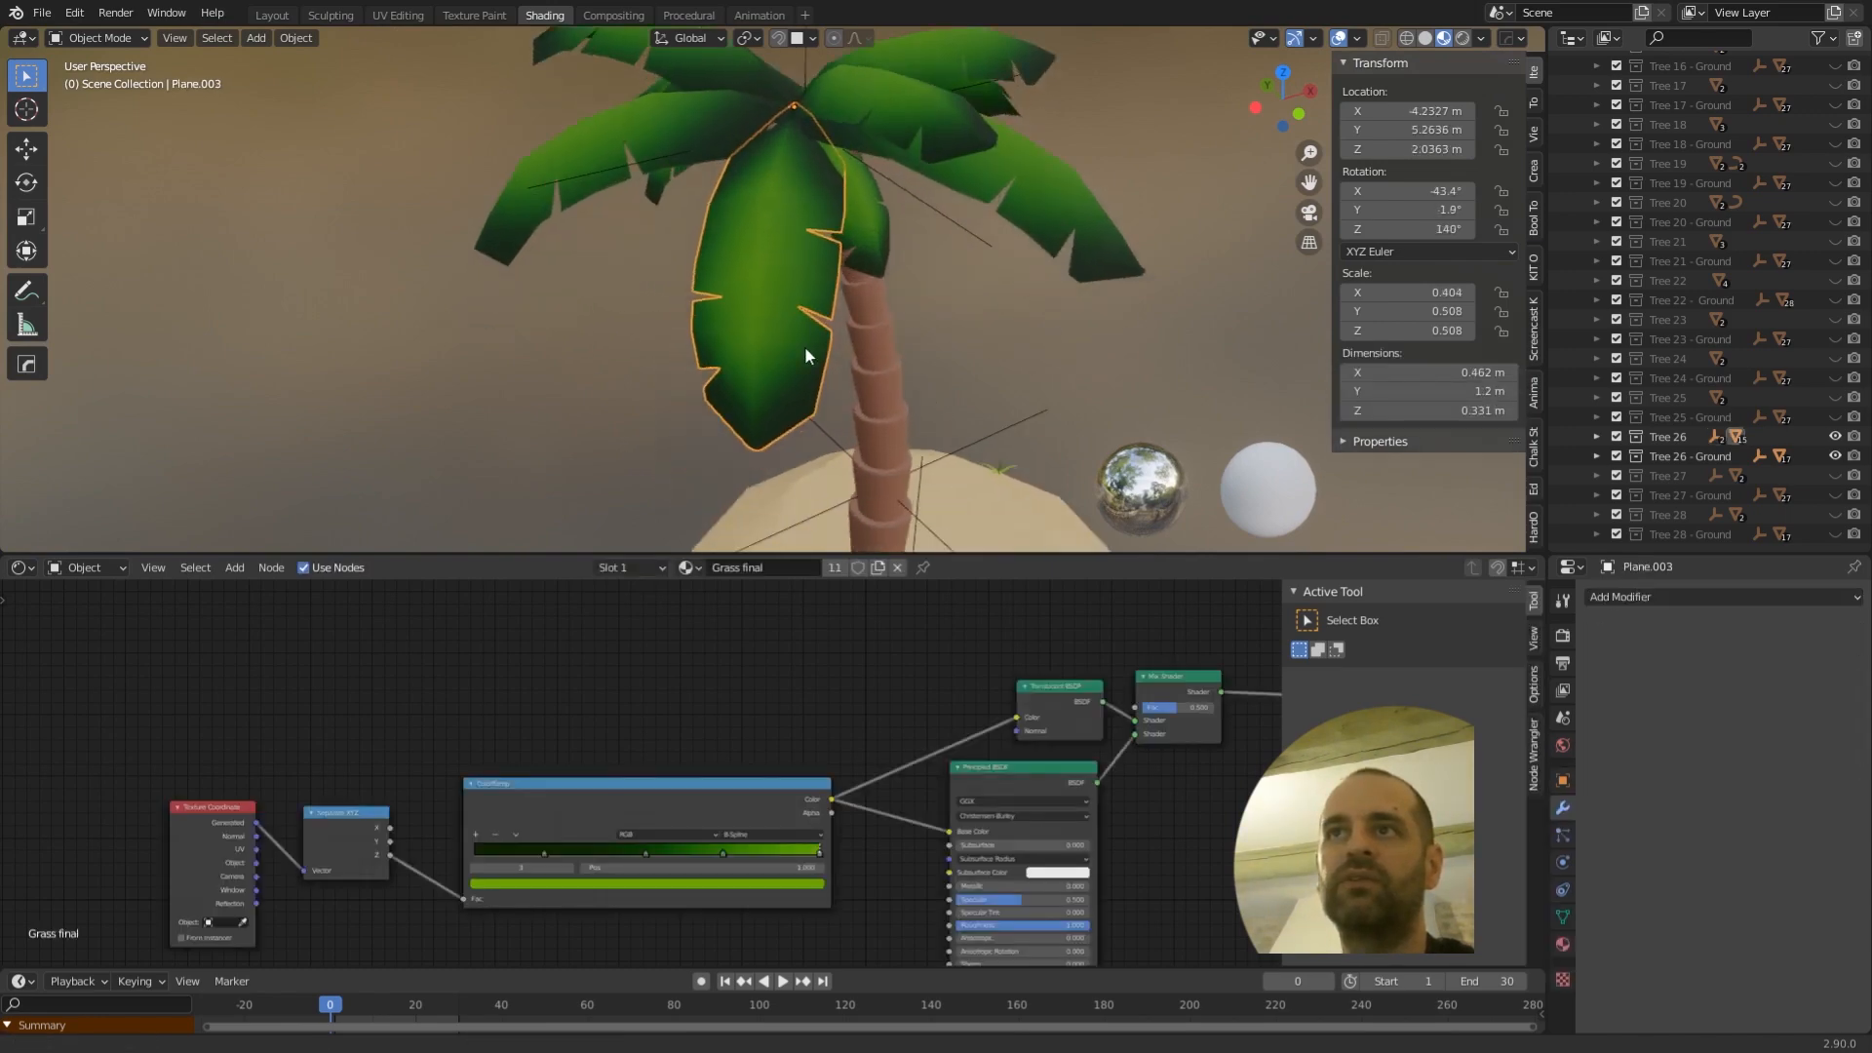
- Inspect the selected palm leaf's mesh in Edit Mode among the surrounding leaves and return to Object Mode
key("Tab")
scroll(815, 338, "up", 1)
scroll(816, 337, "down", 2)
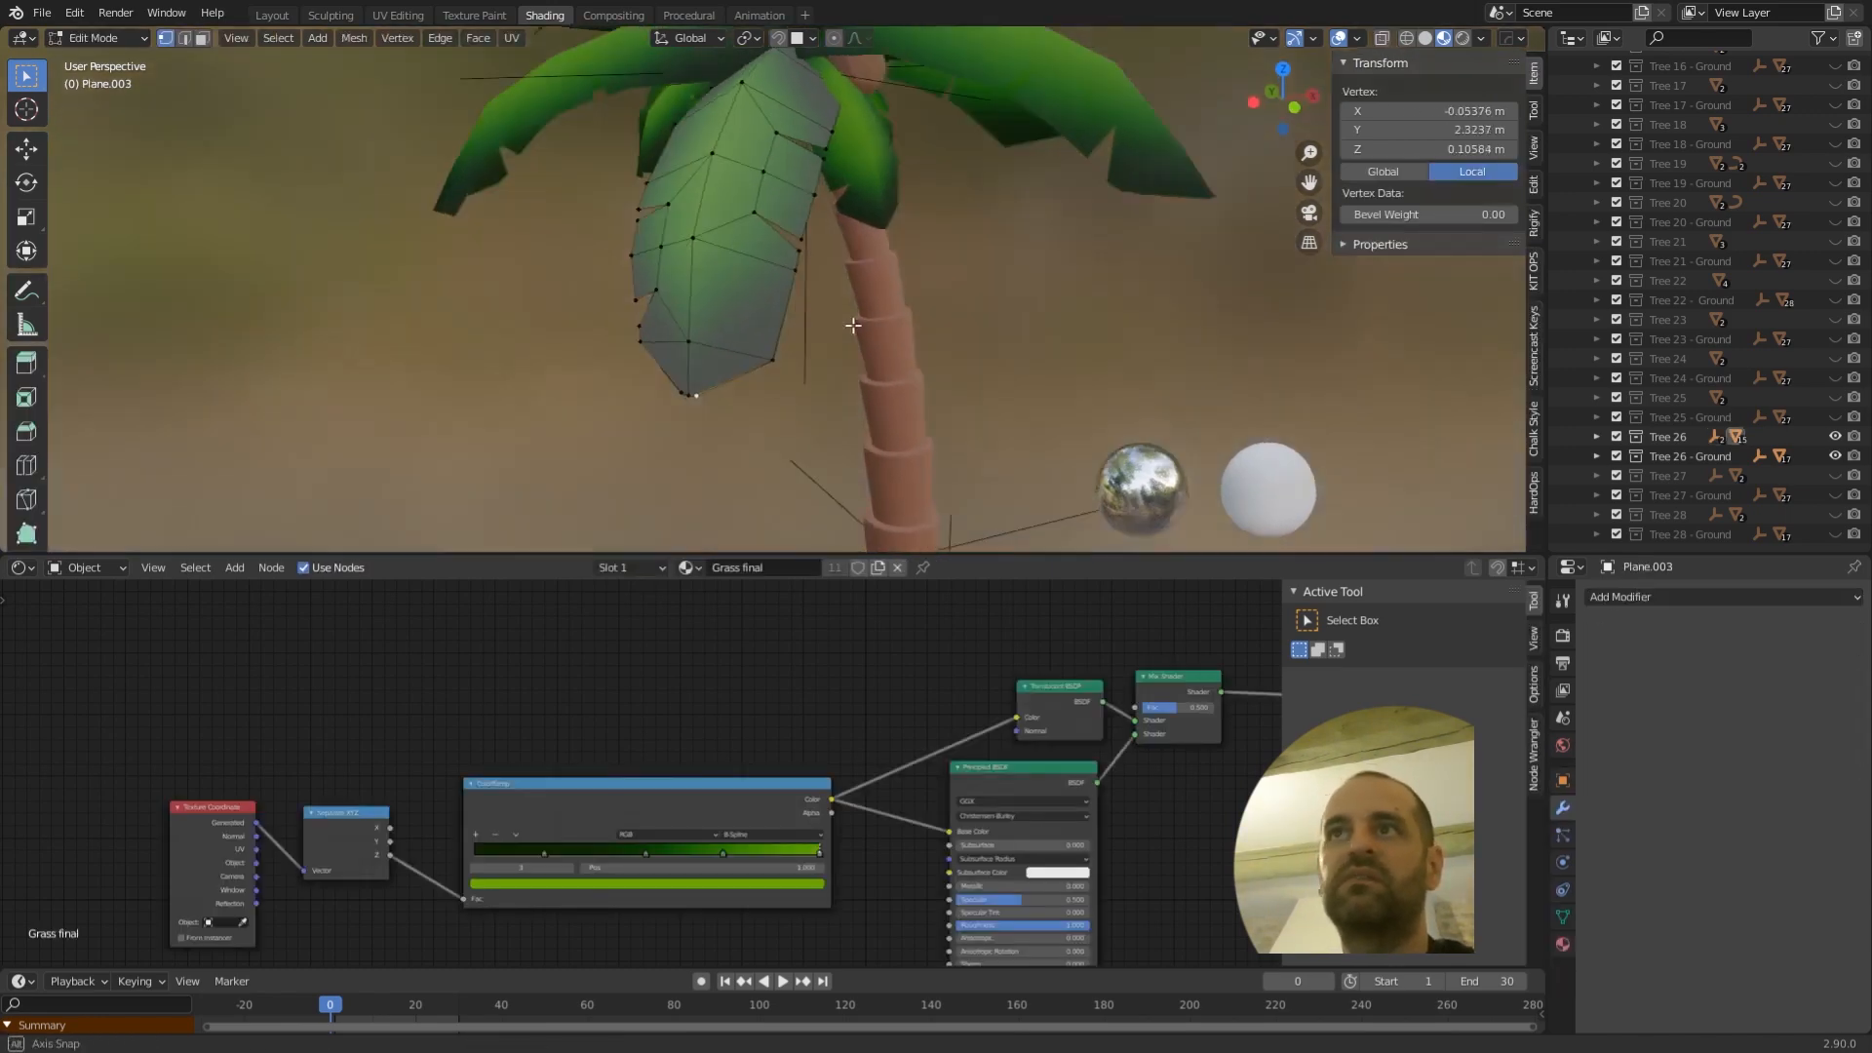
middle_click_drag(824, 327, 847, 153)
scroll(1015, 315, "down", 2)
scroll(847, 153, "up", 3)
scroll(887, 275, "down", 2)
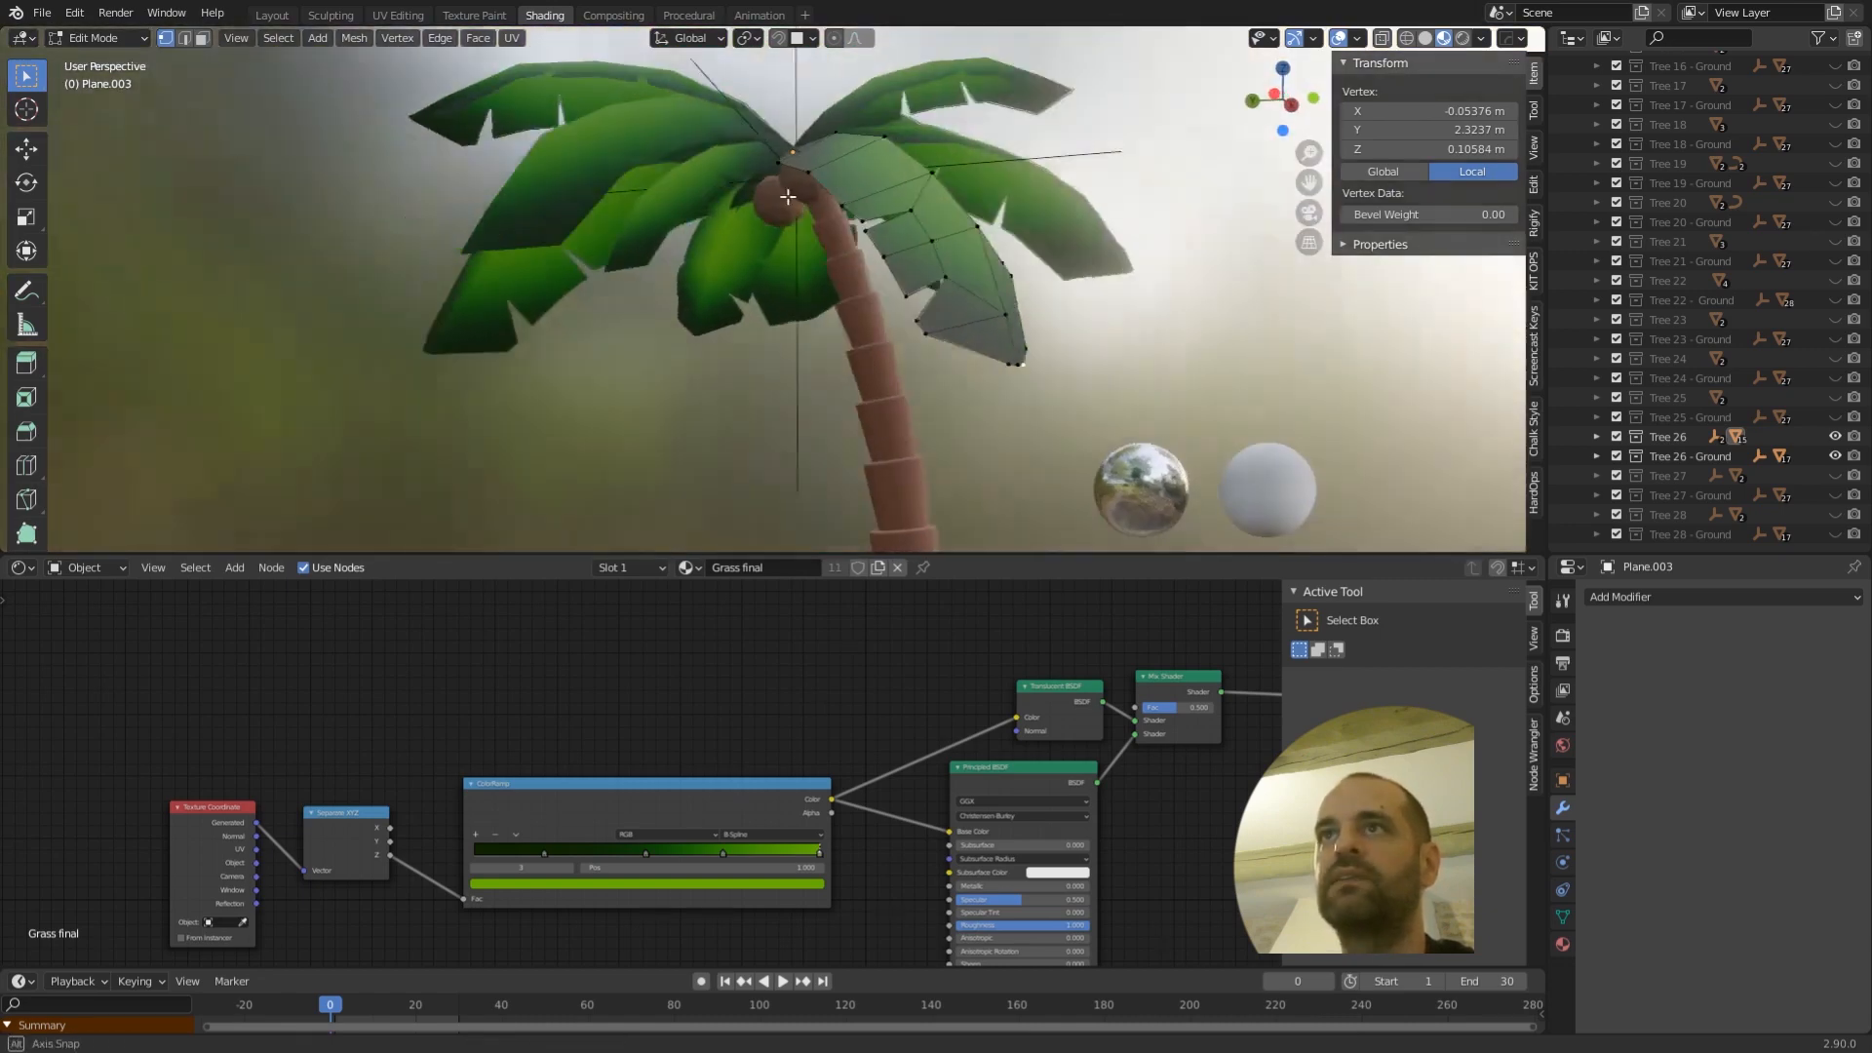
middle_click_drag(886, 275, 751, 243)
key("Tab")
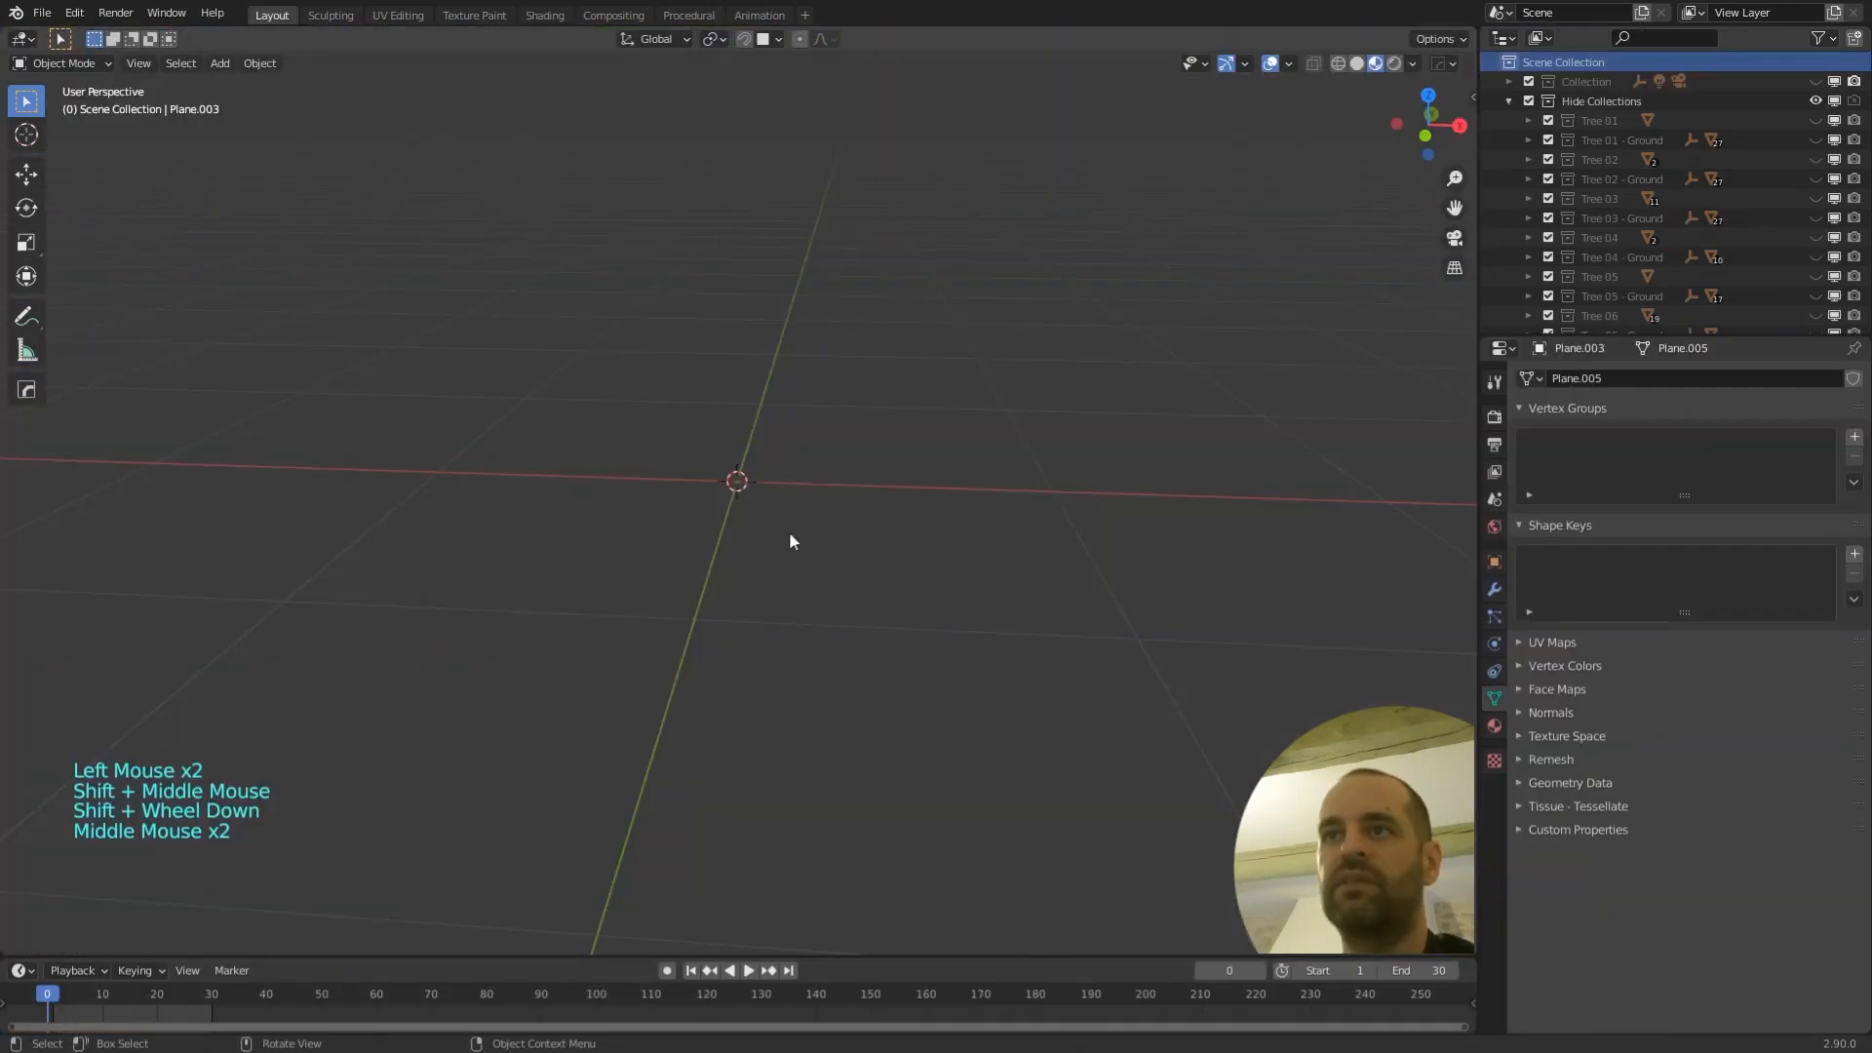
- Add a 2 m cube at the world origin in the empty scene and scale it down
key("shift+a")
mouse_move(751, 523)
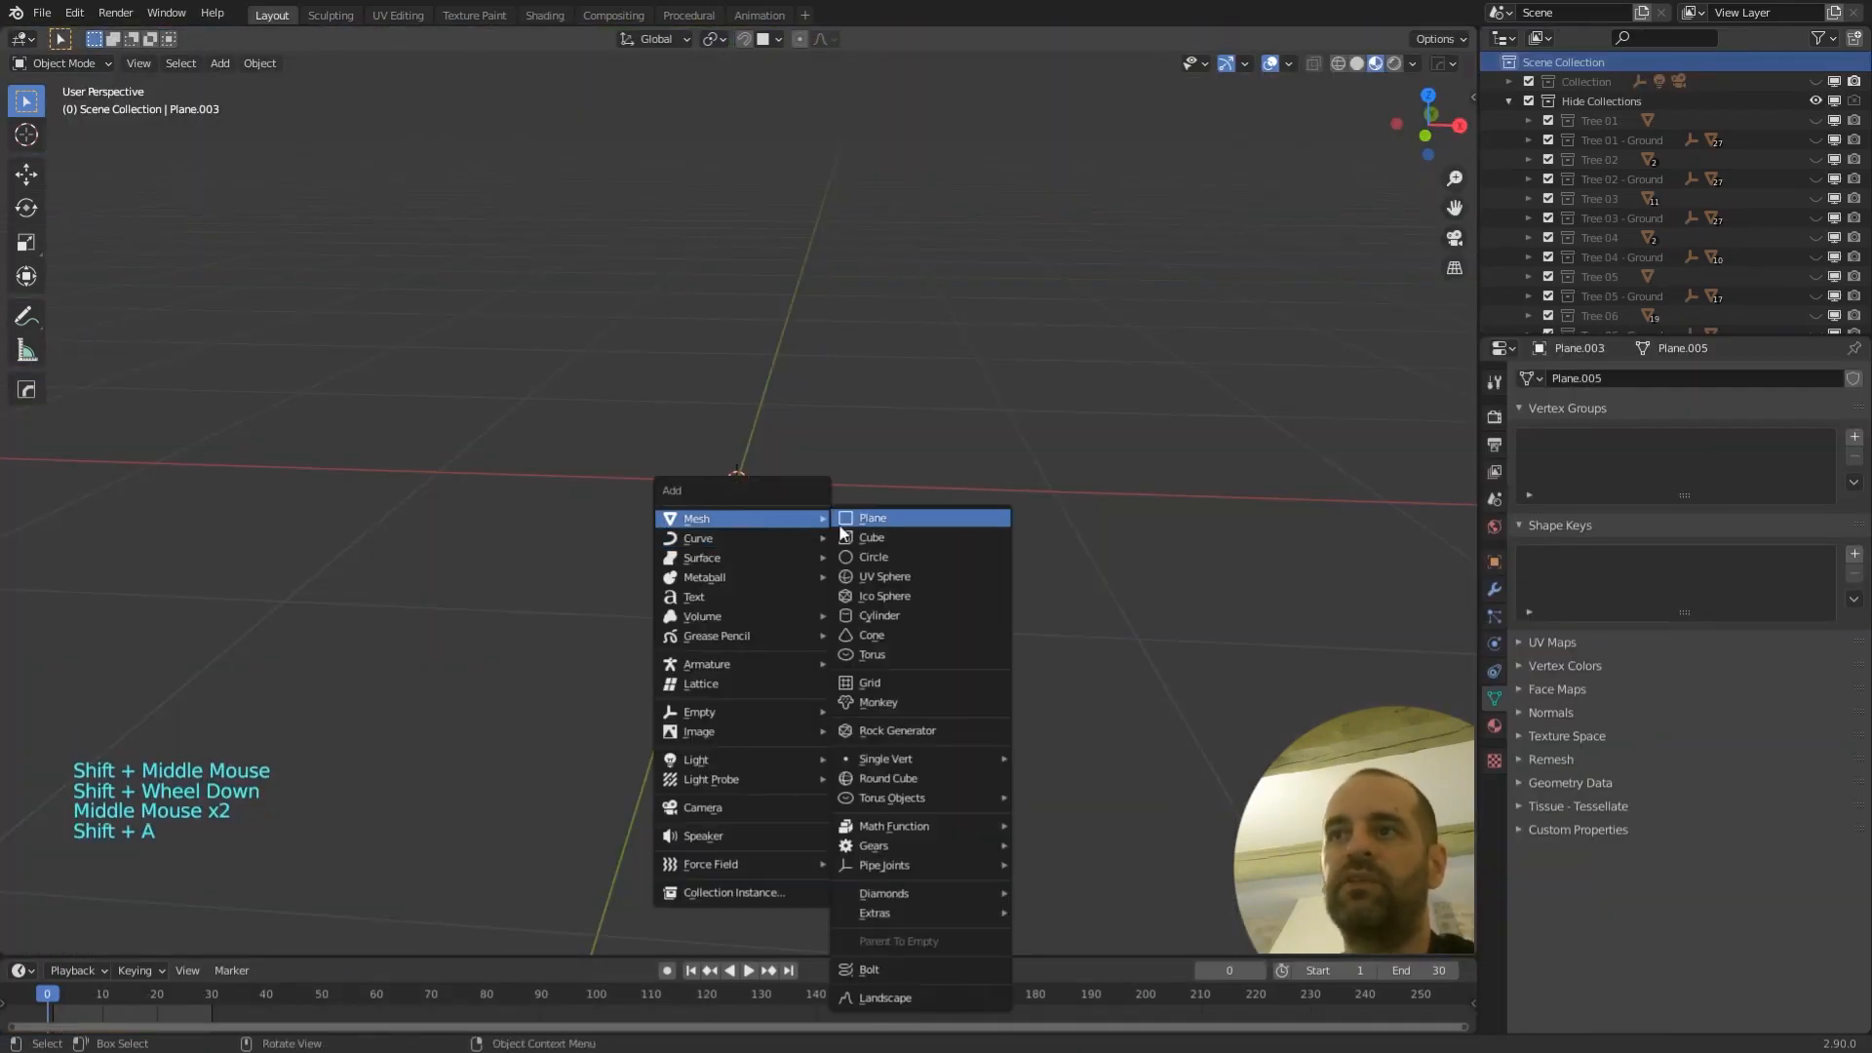
left_click(874, 537)
scroll(828, 550, "down", 6)
scroll(1010, 513, "down", 1)
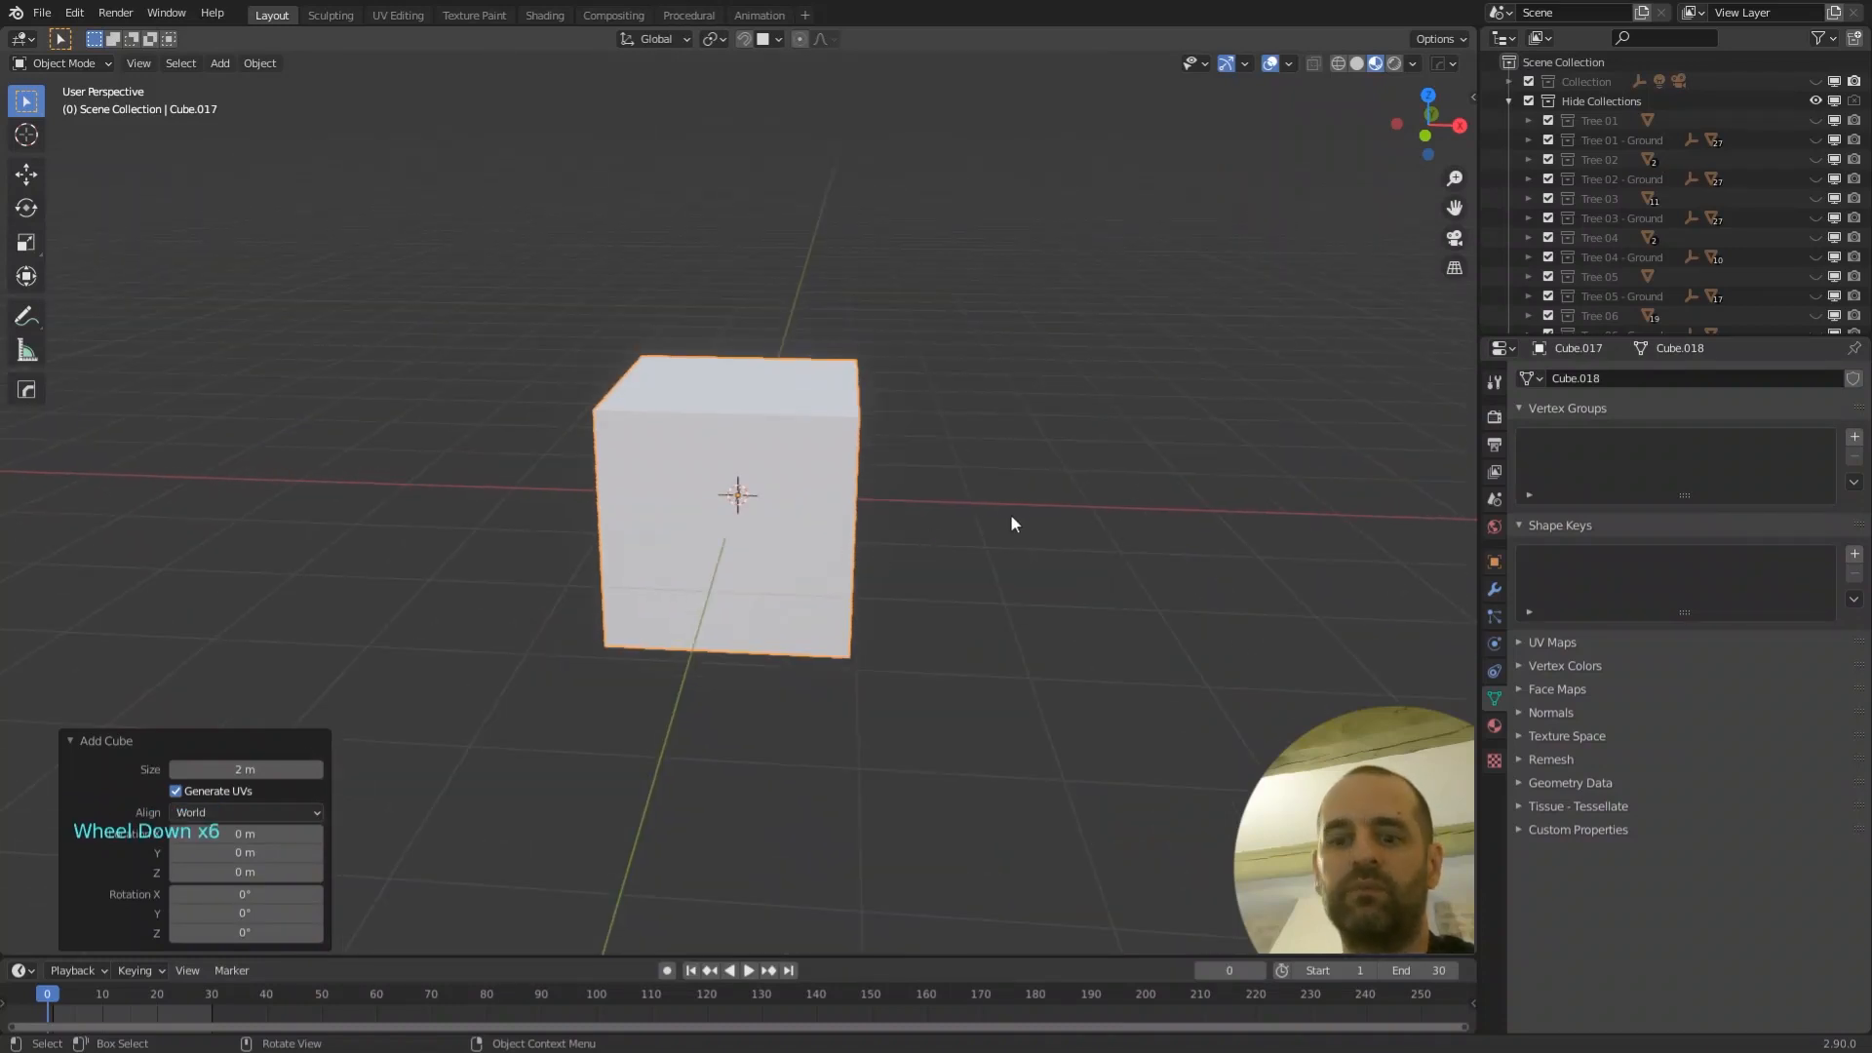
middle_click_drag(1016, 523, 592, 564)
key("s")
left_click(985, 497)
- Taper the cube by scaling its top vertices to 0.561 in Edit Mode, return to Object Mode and deselect it
key("Tab")
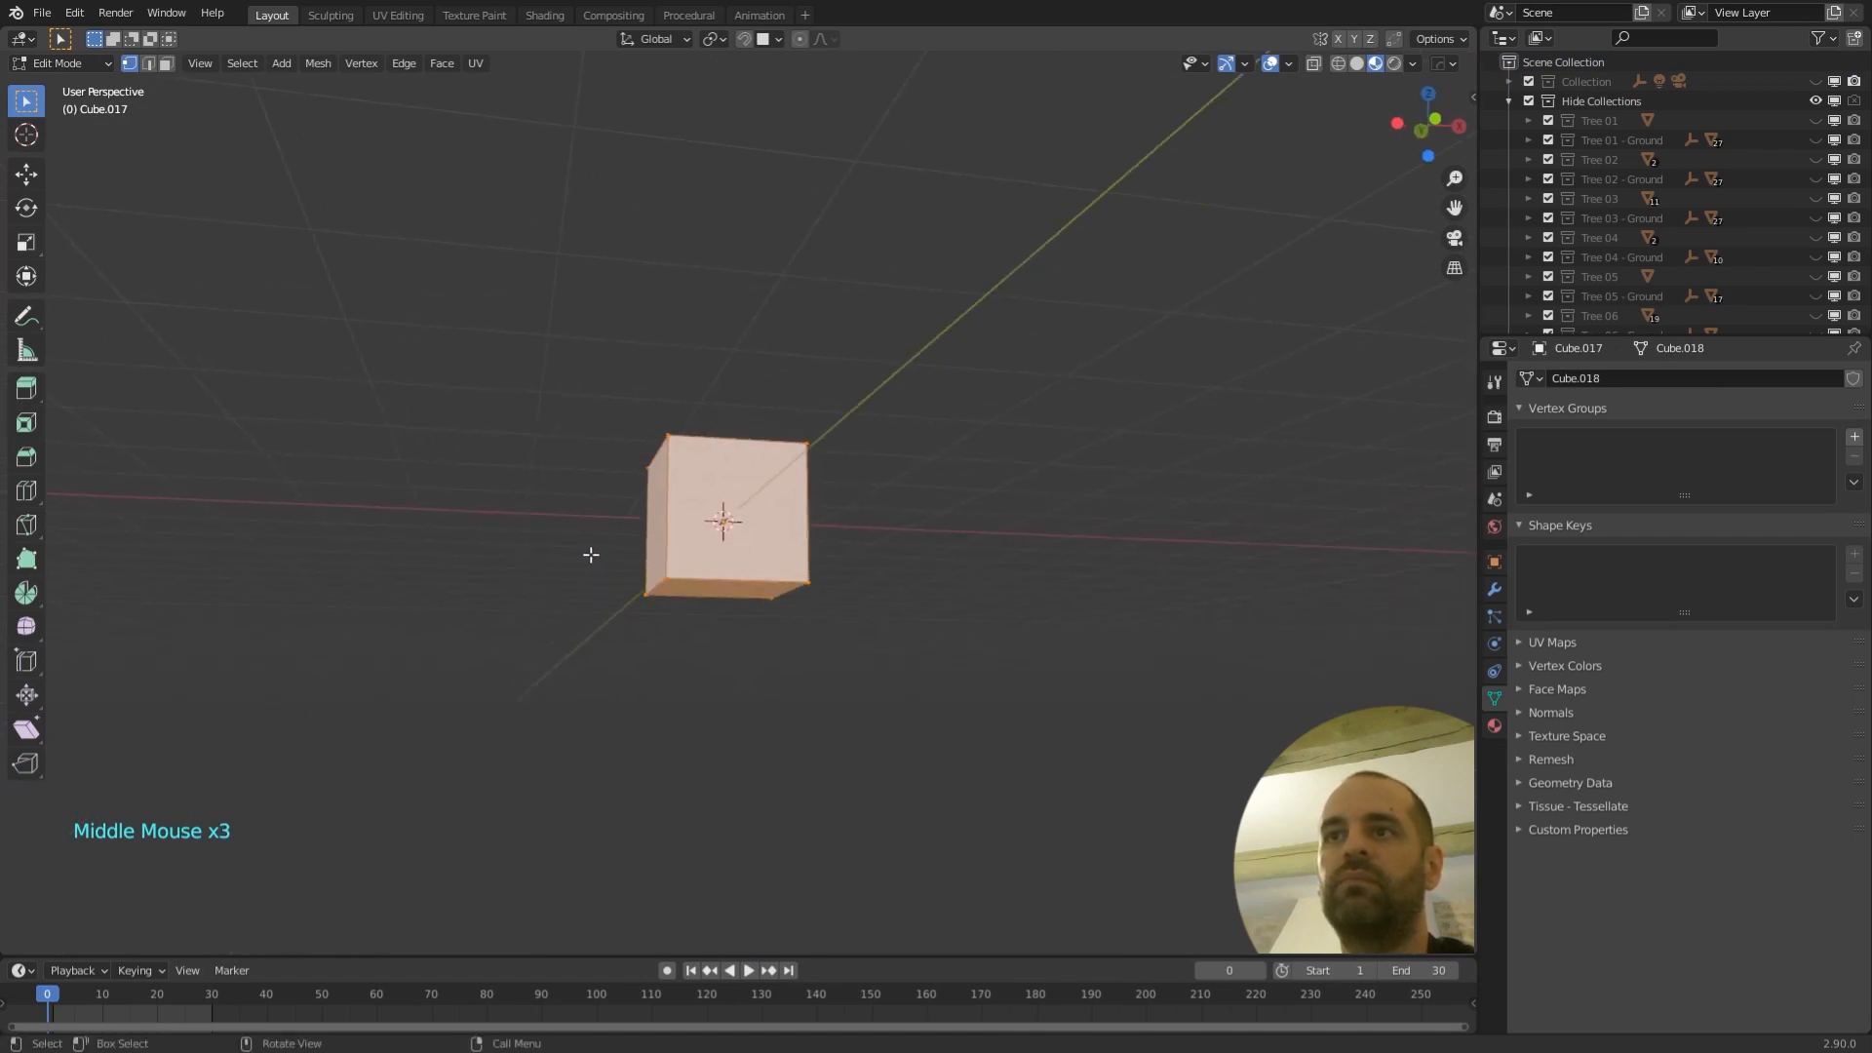
left_click(591, 555)
middle_click_drag(569, 439, 577, 400)
left_click_drag(576, 398, 866, 510)
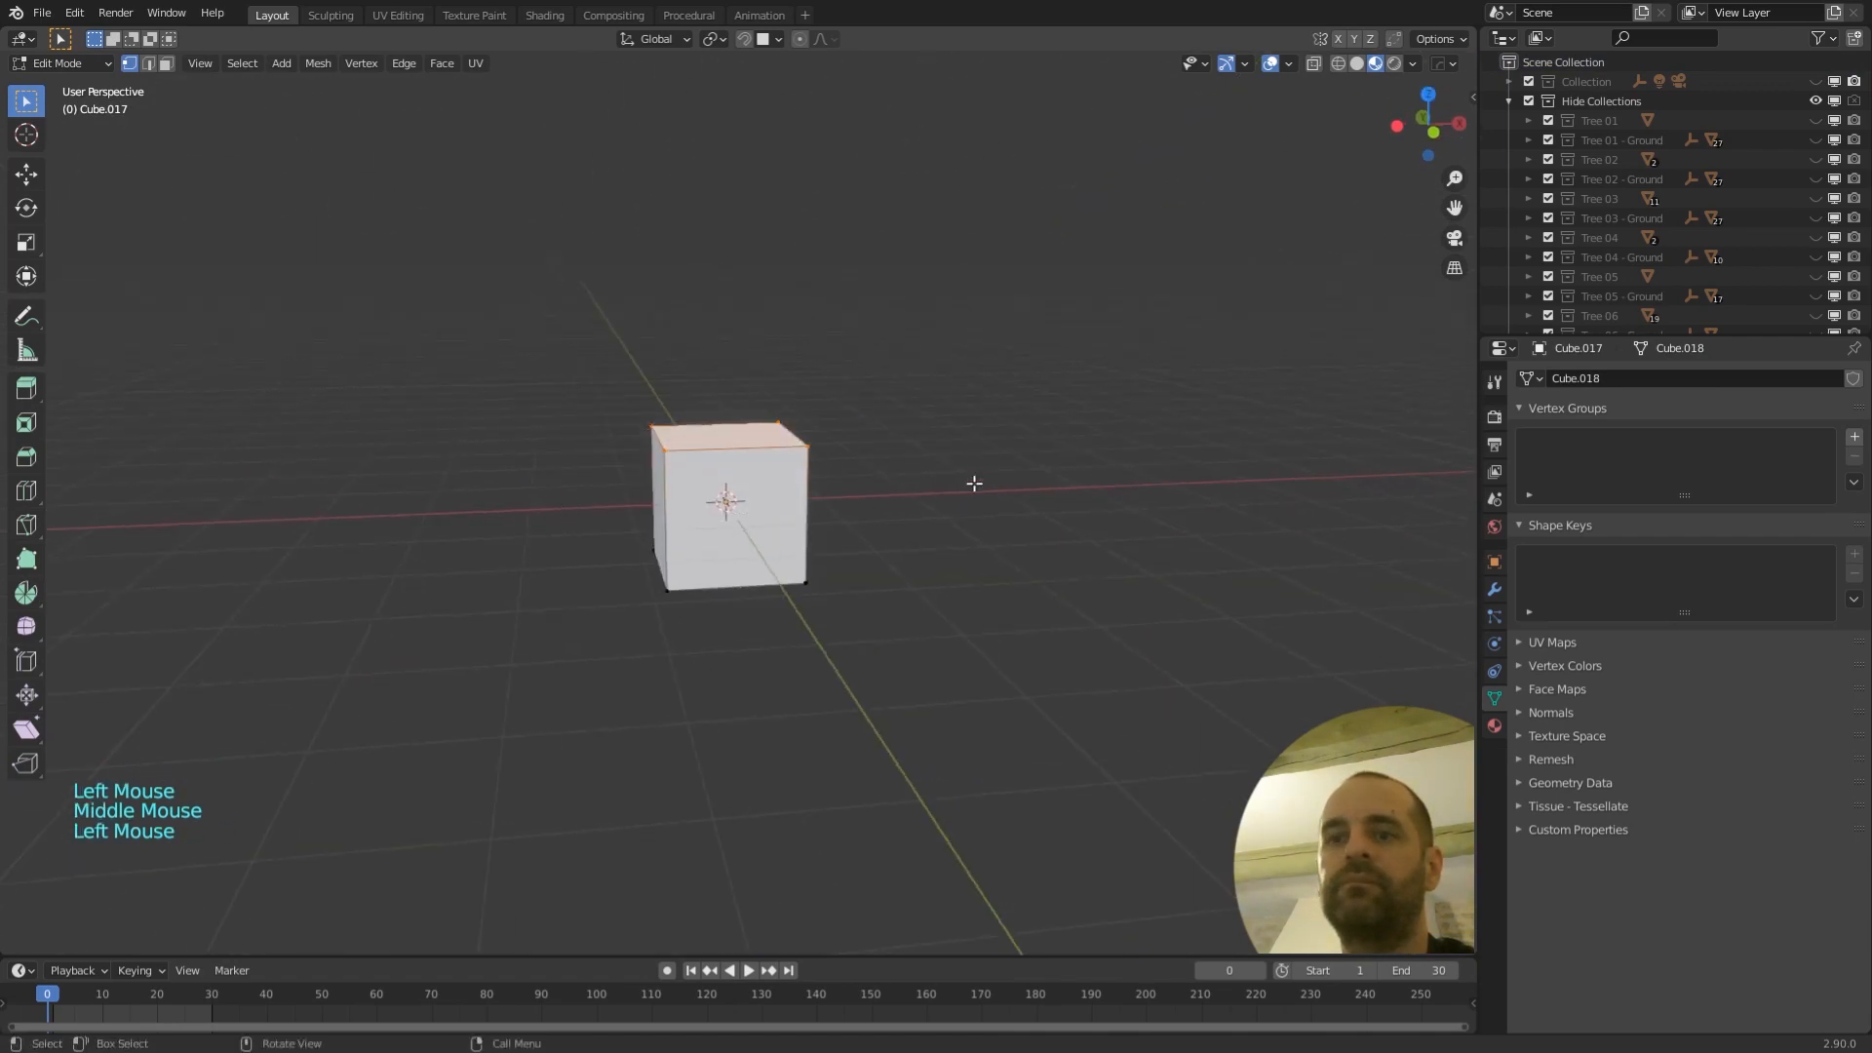
key("s")
left_click(901, 461)
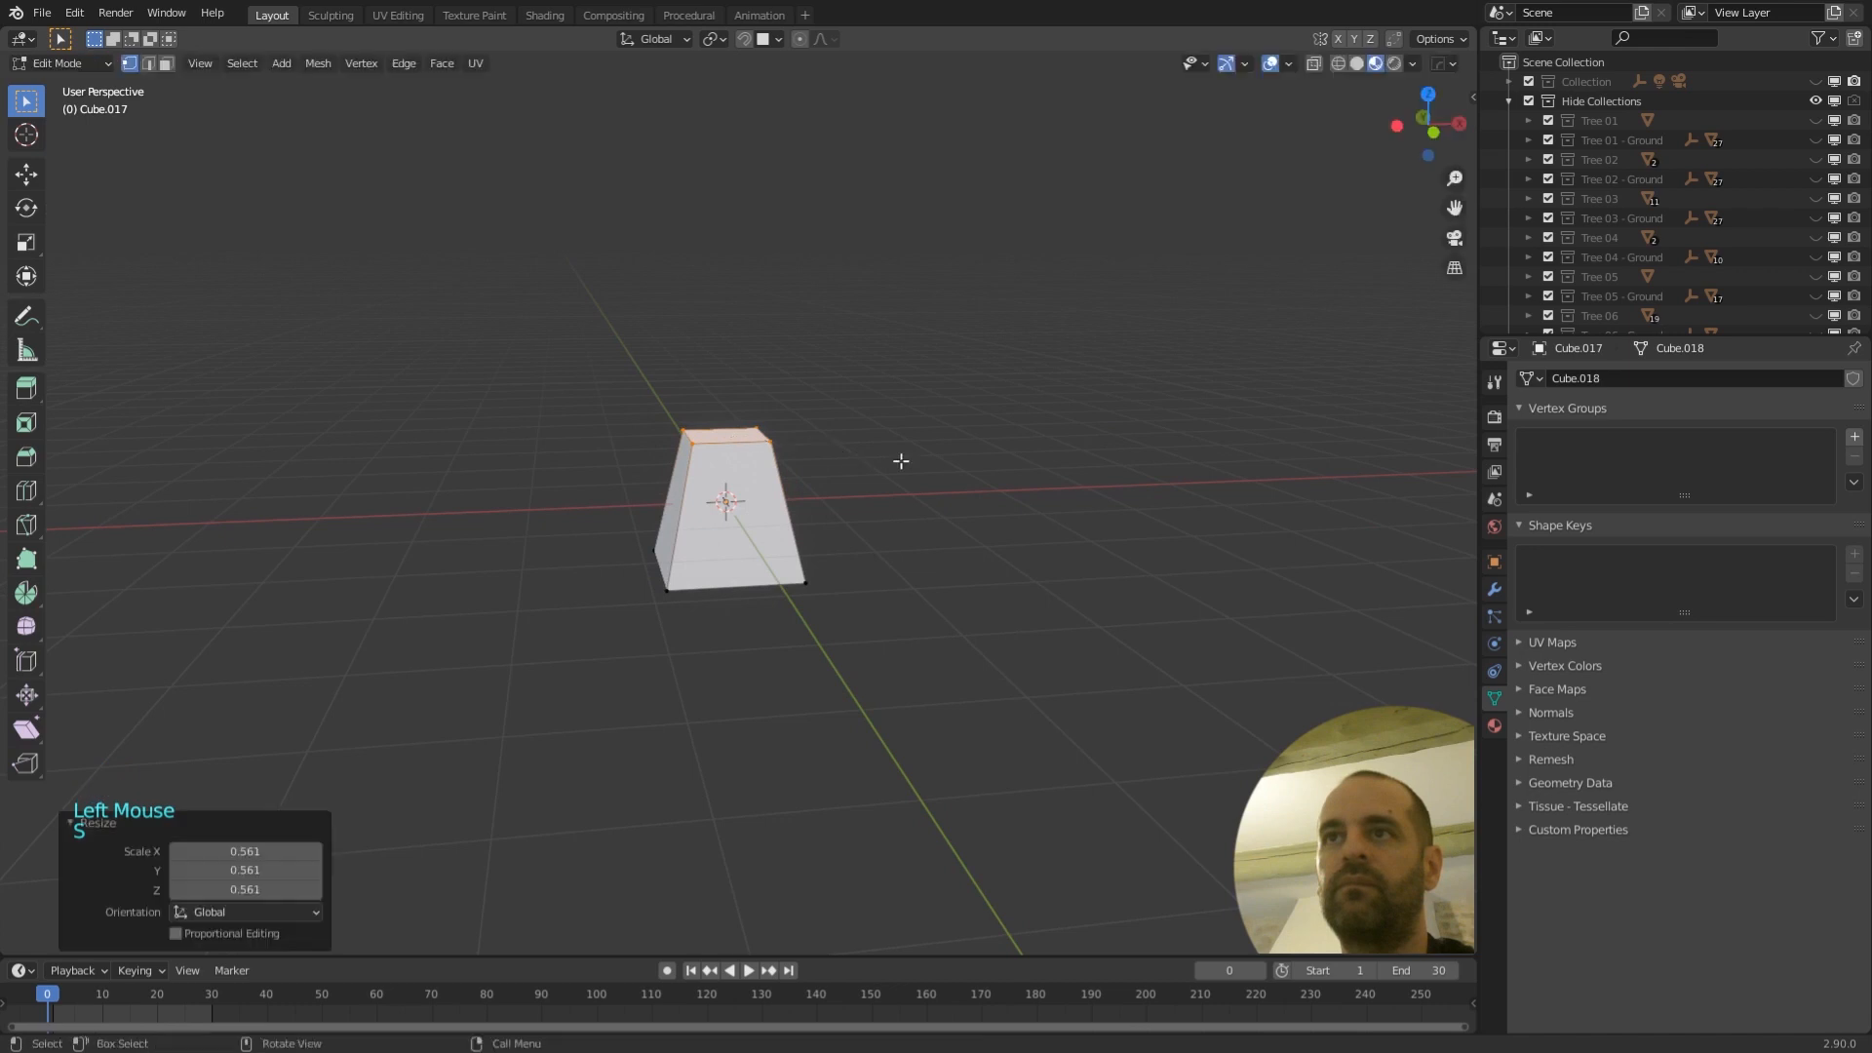
key("Tab")
left_click(875, 565)
- Add a Plain Axes empty at the world origin, inside the tapered cube
middle_click_drag(874, 565, 788, 535)
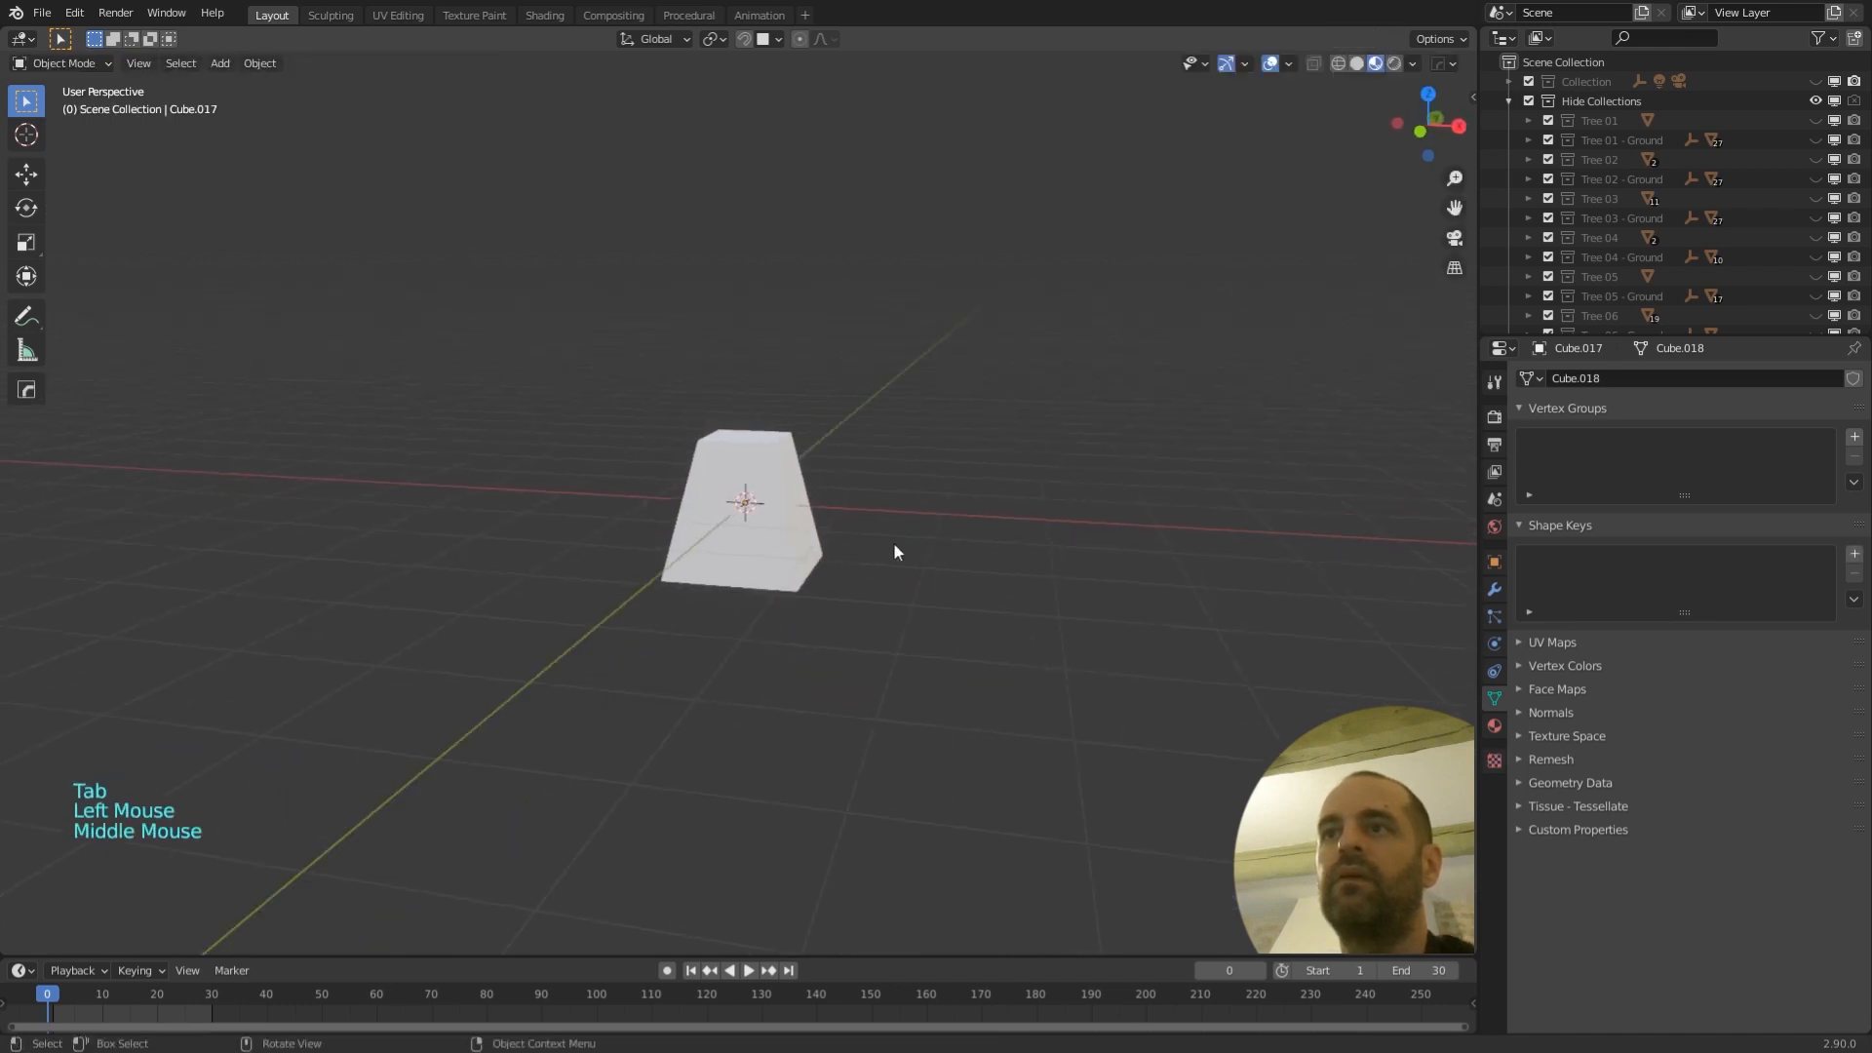
key("shift+a")
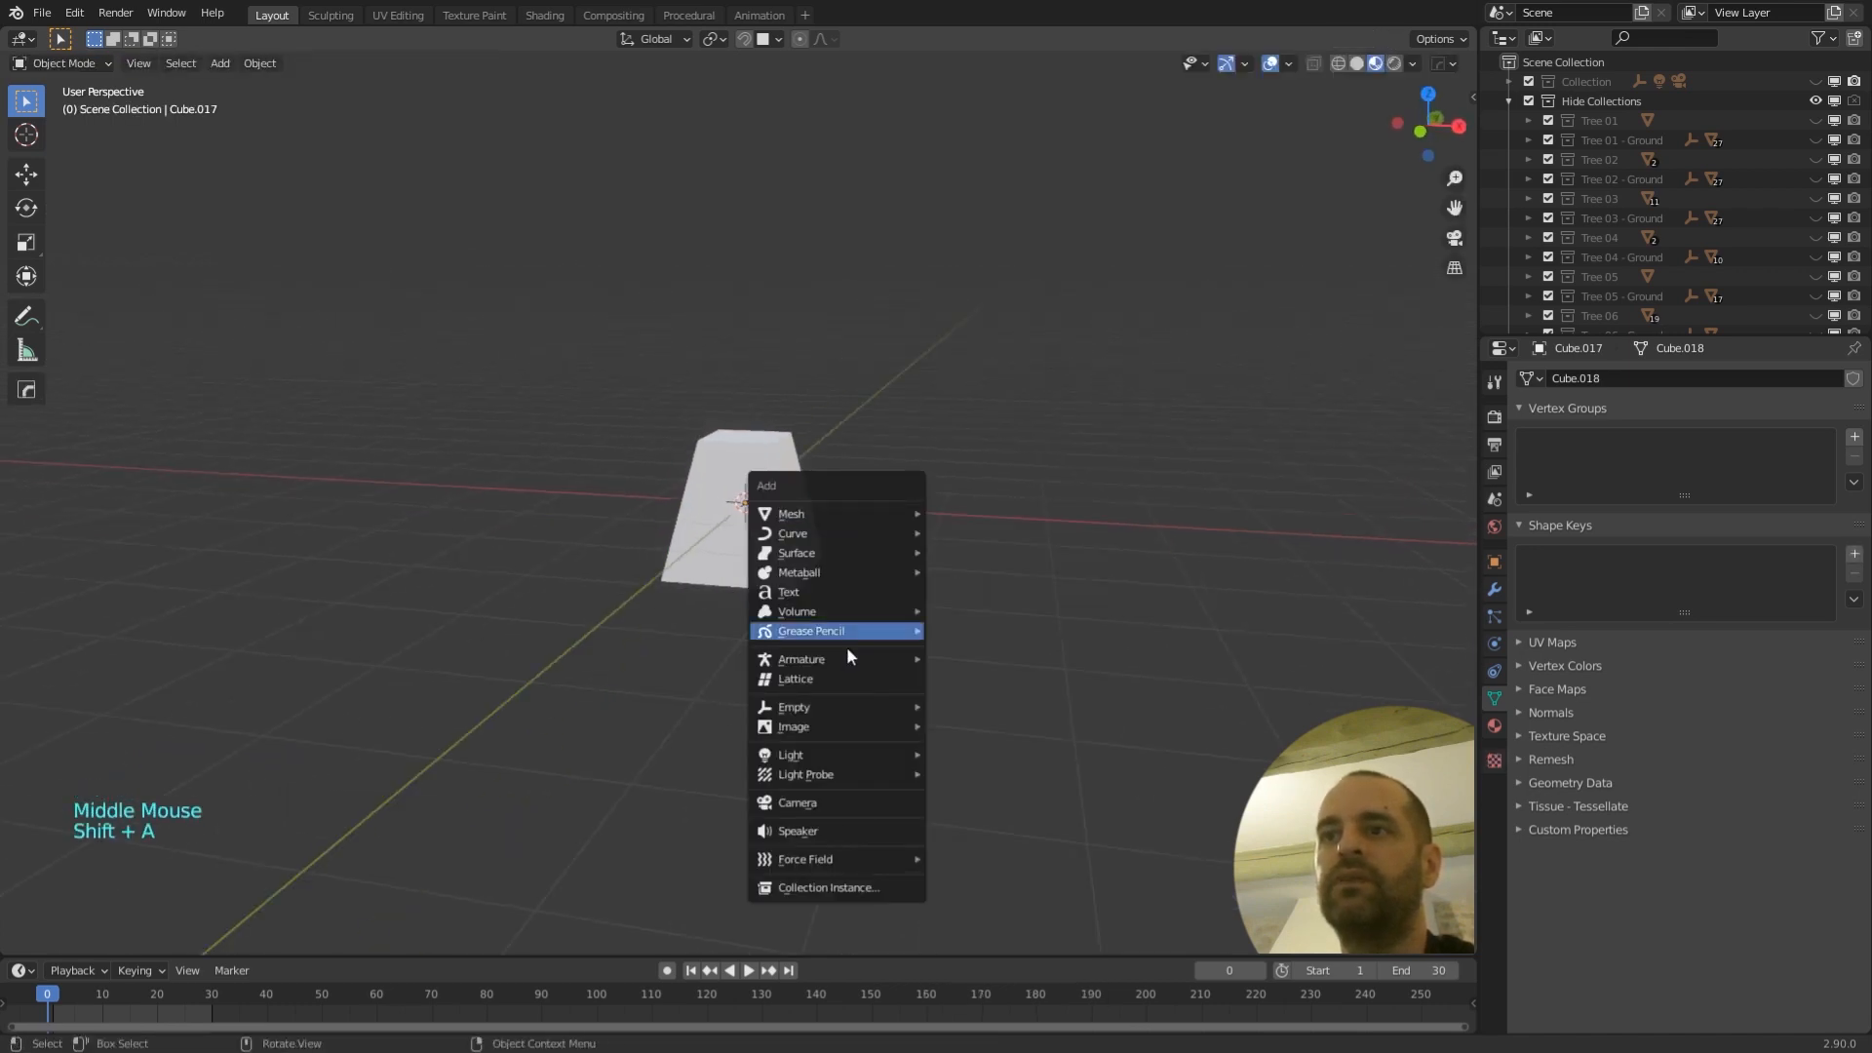
mouse_move(834, 707)
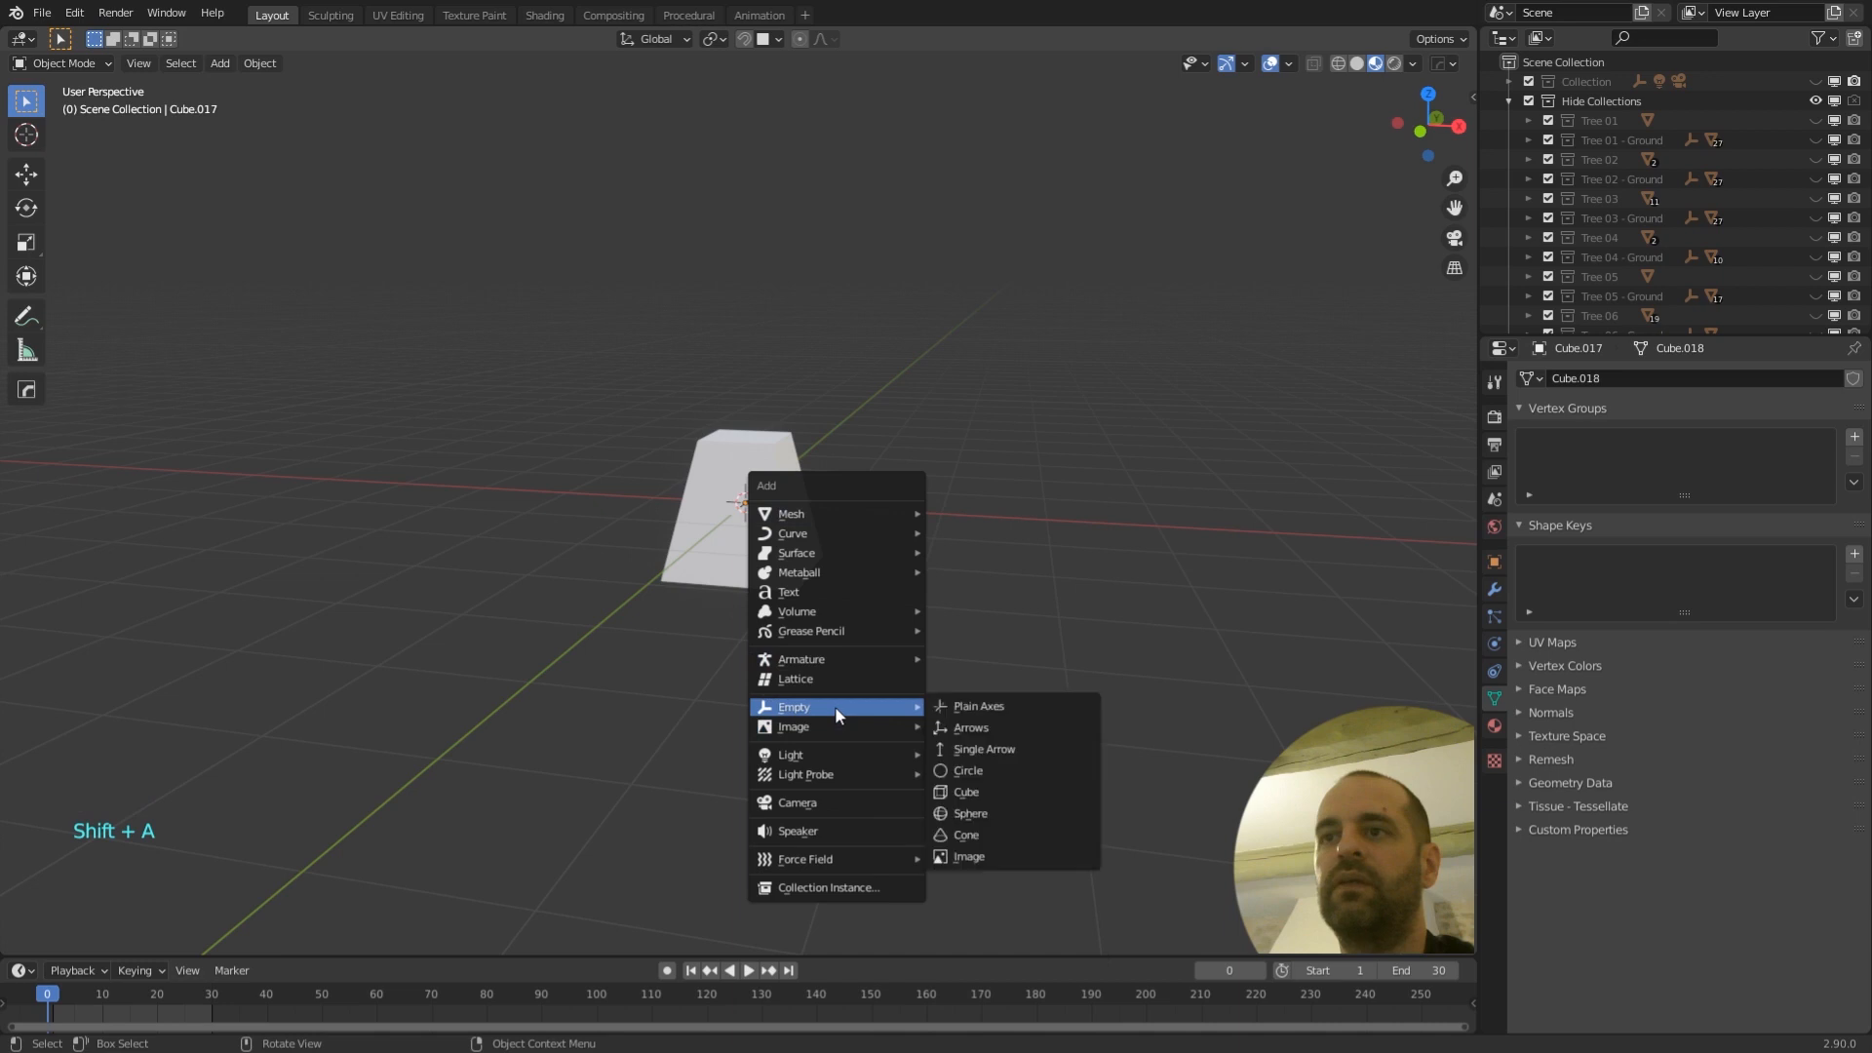
left_click(980, 706)
scroll(921, 579, "down", 3)
middle_click_drag(921, 579, 949, 541)
scroll(949, 541, "down", 1)
scroll(839, 551, "up", 5)
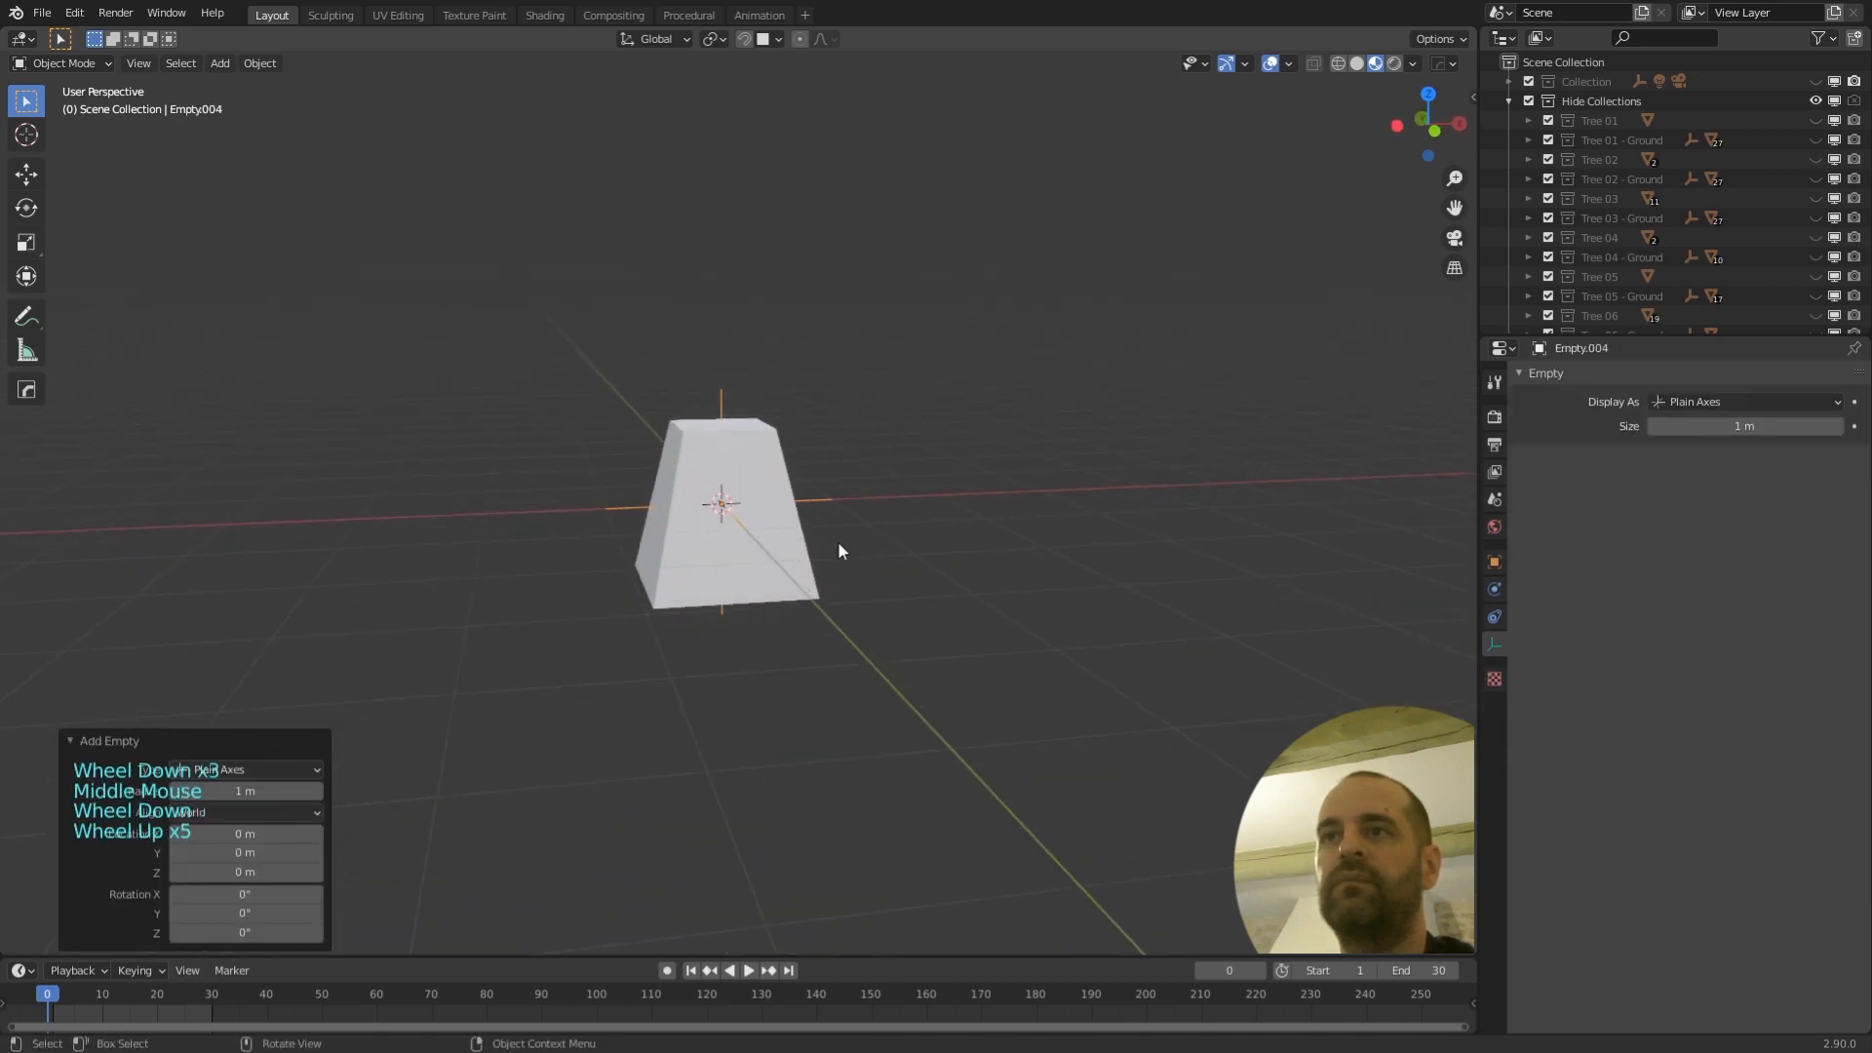
- Add an Array modifier to the tapered cube and turn off its Relative Offset
left_click(776, 548)
middle_click_drag(777, 548, 837, 536)
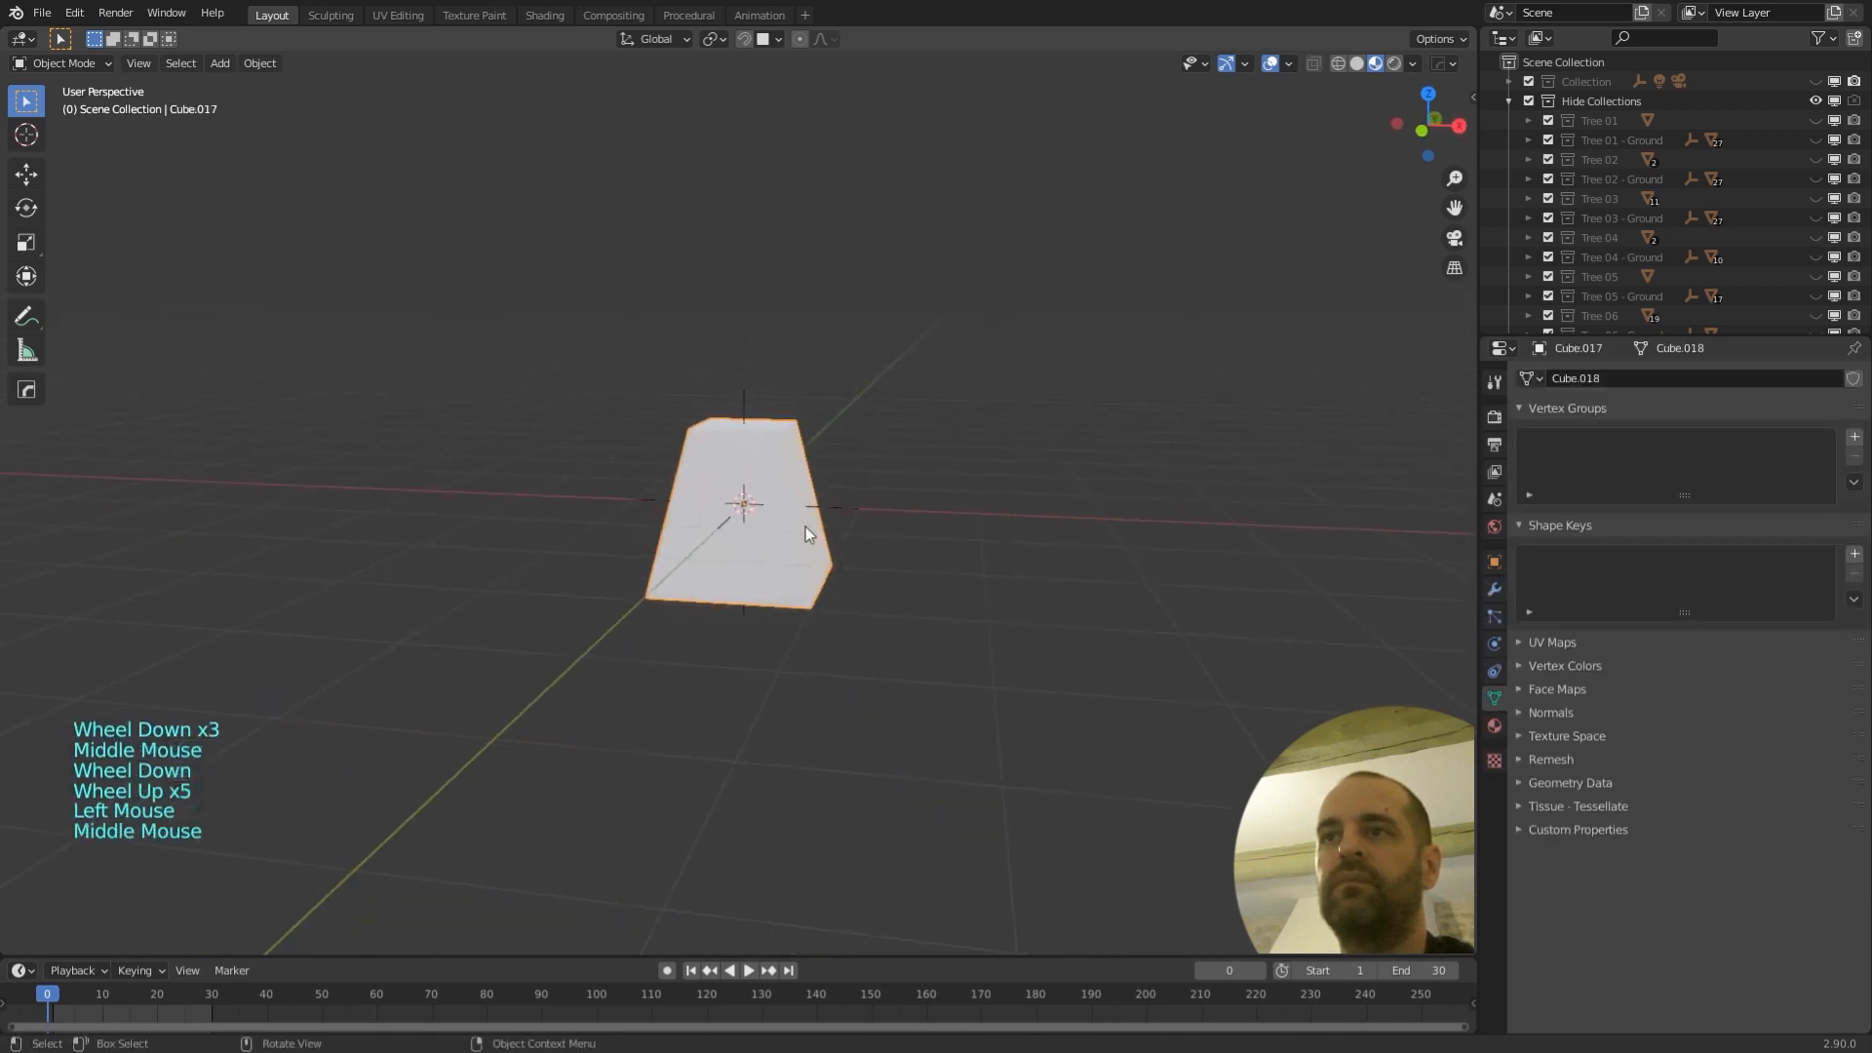
left_click(1494, 593)
left_click(1582, 380)
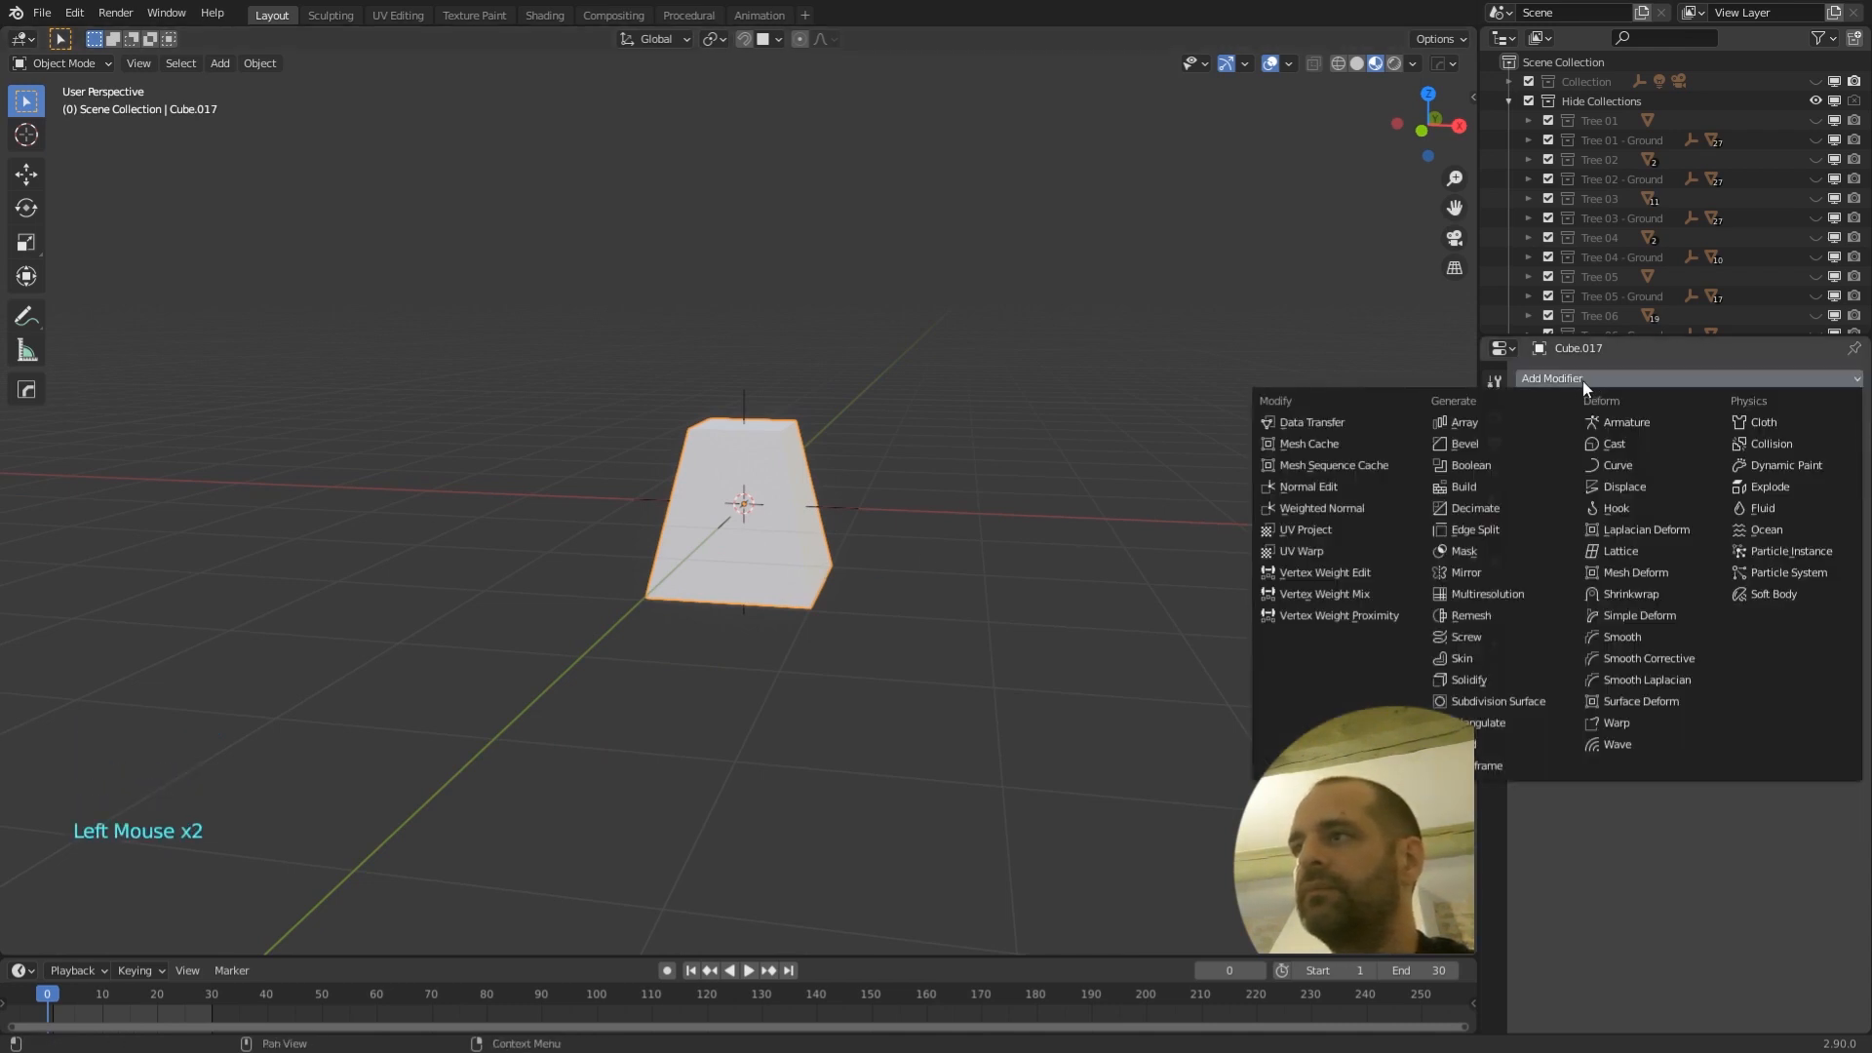
left_click(1511, 421)
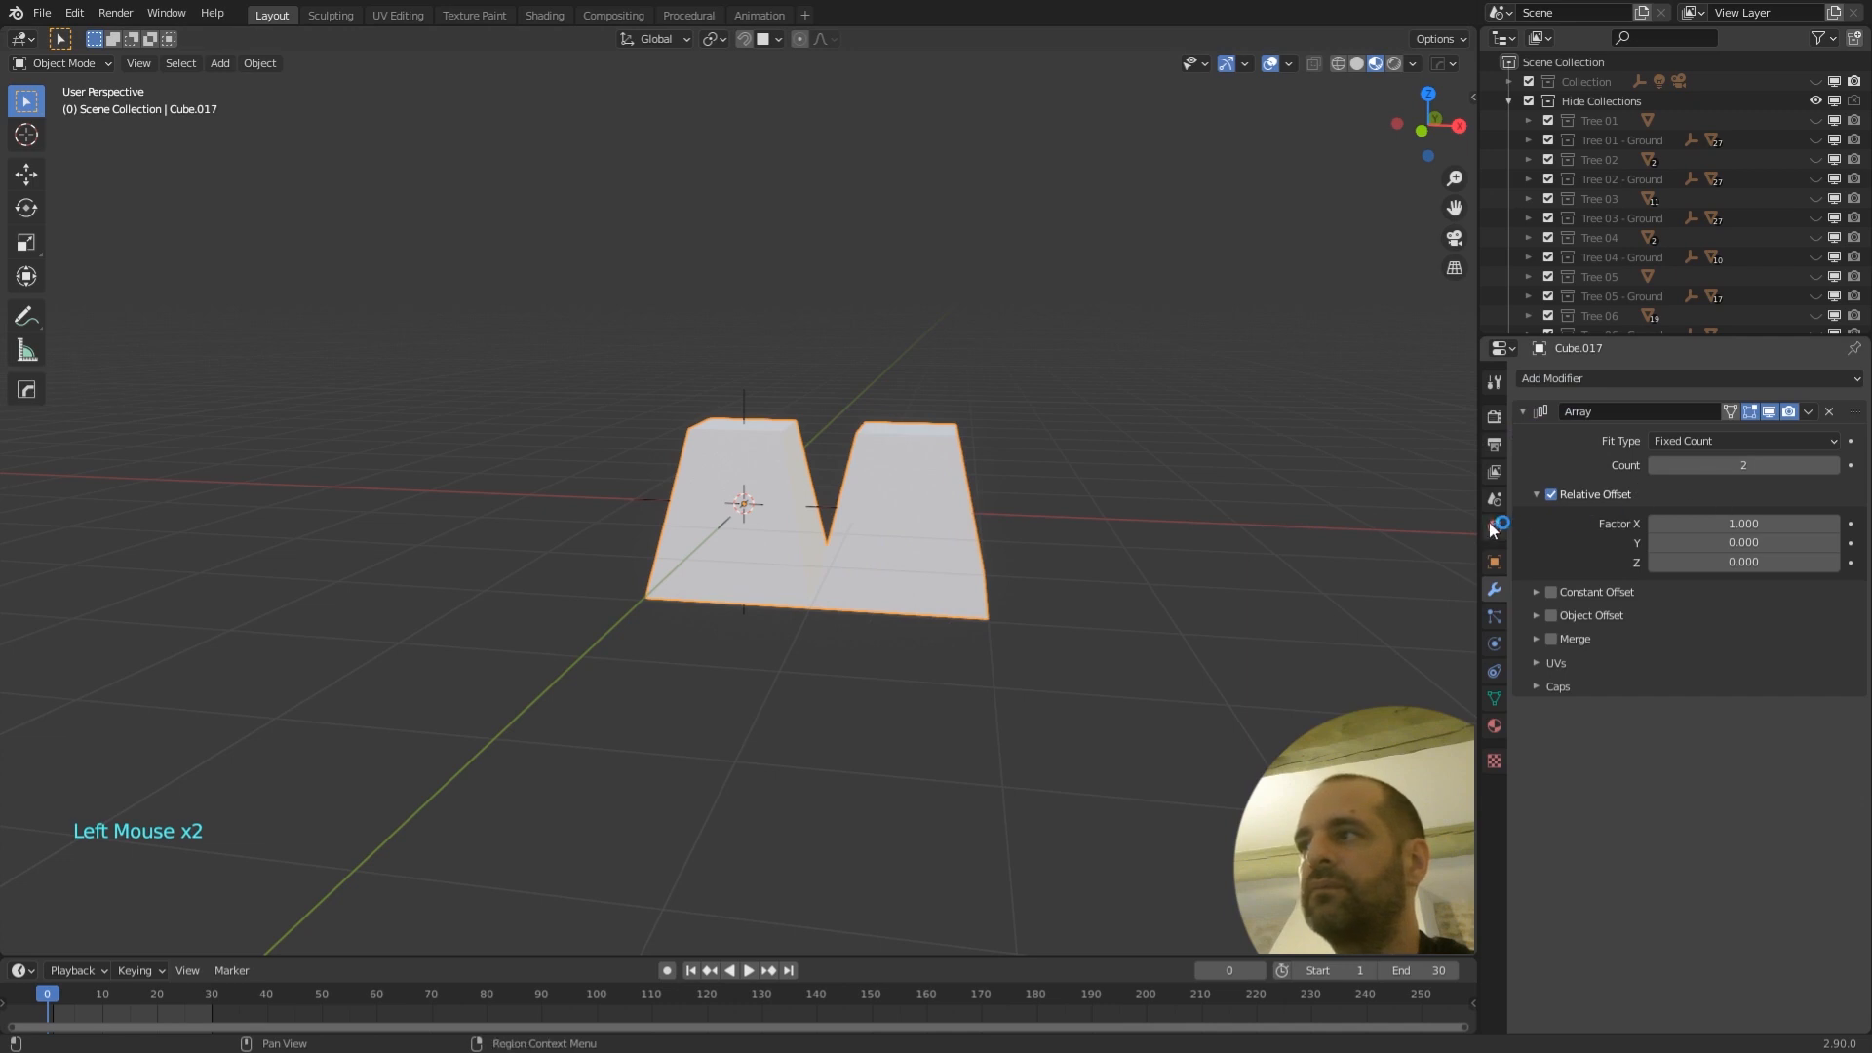
left_click(1552, 495)
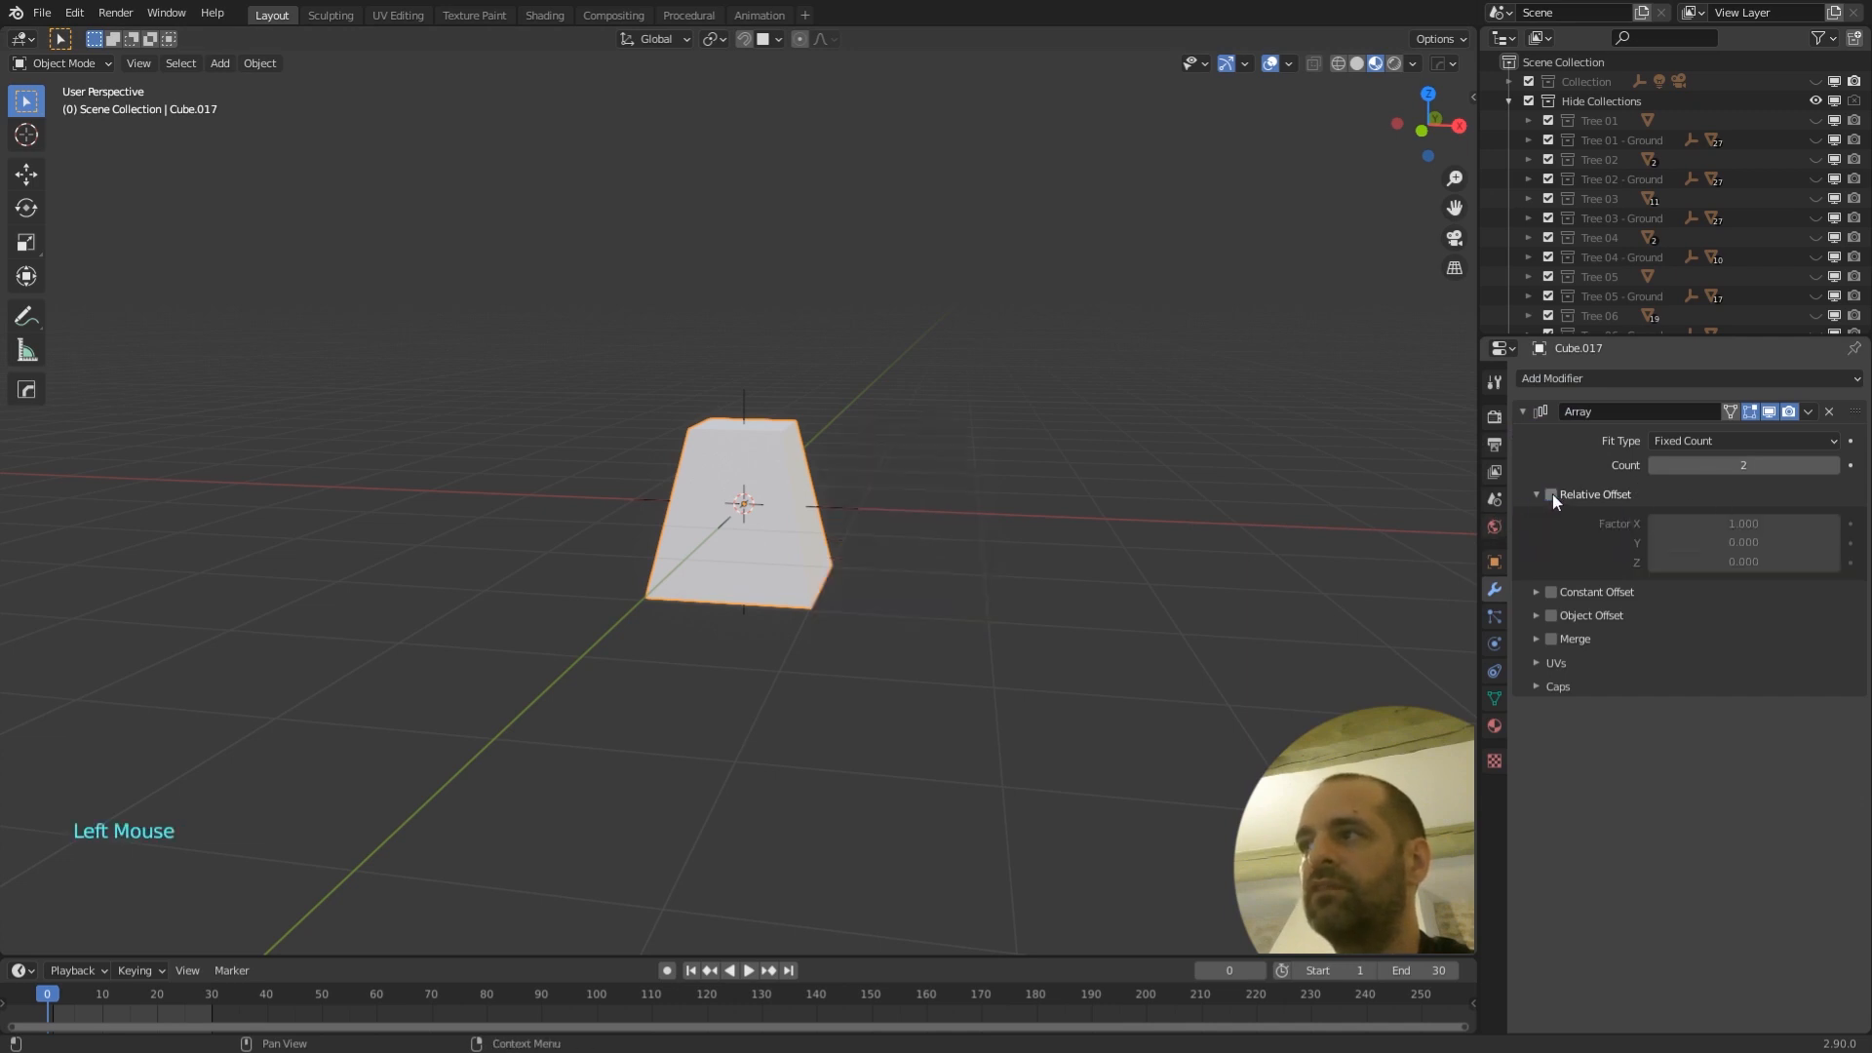
- Enable Object Offset on the tapered cube's Array modifier and pick the empty at the origin as its offset object
left_click(1537, 615)
left_click(1552, 615)
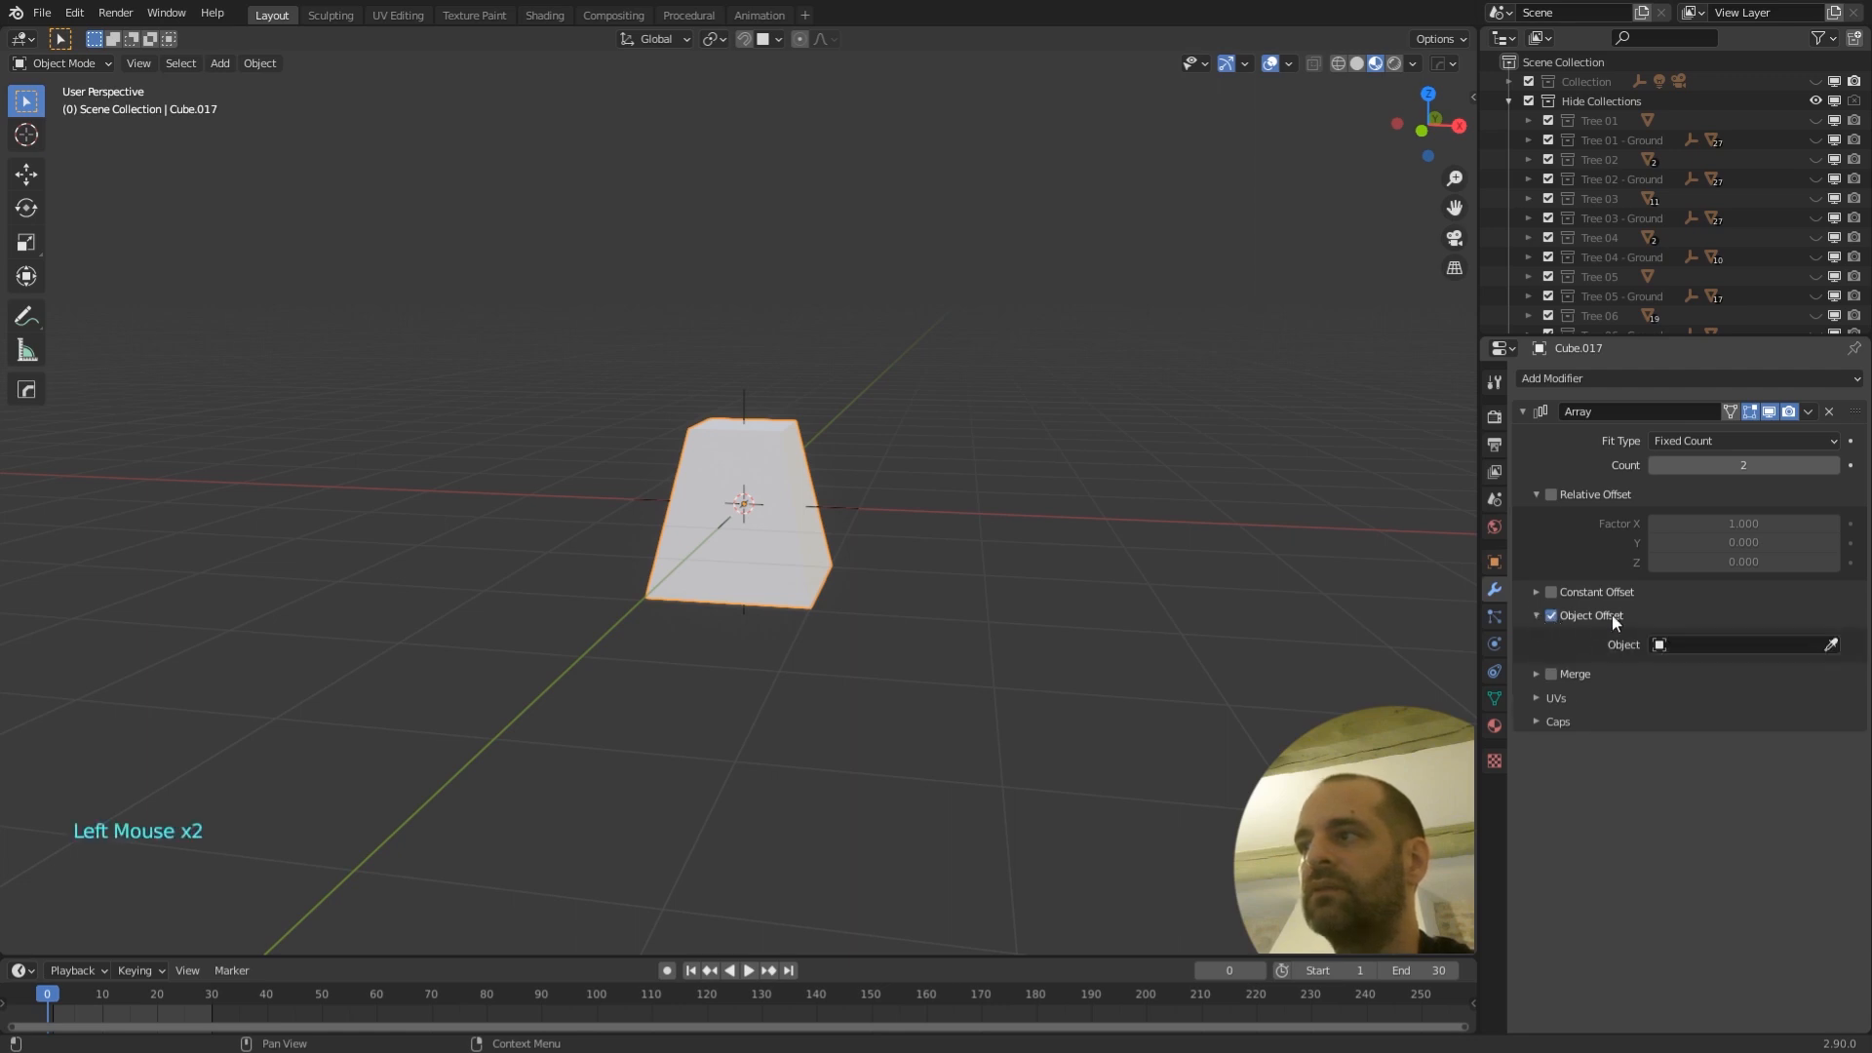
middle_click_drag(1045, 478, 915, 535)
scroll(911, 538, "up", 4)
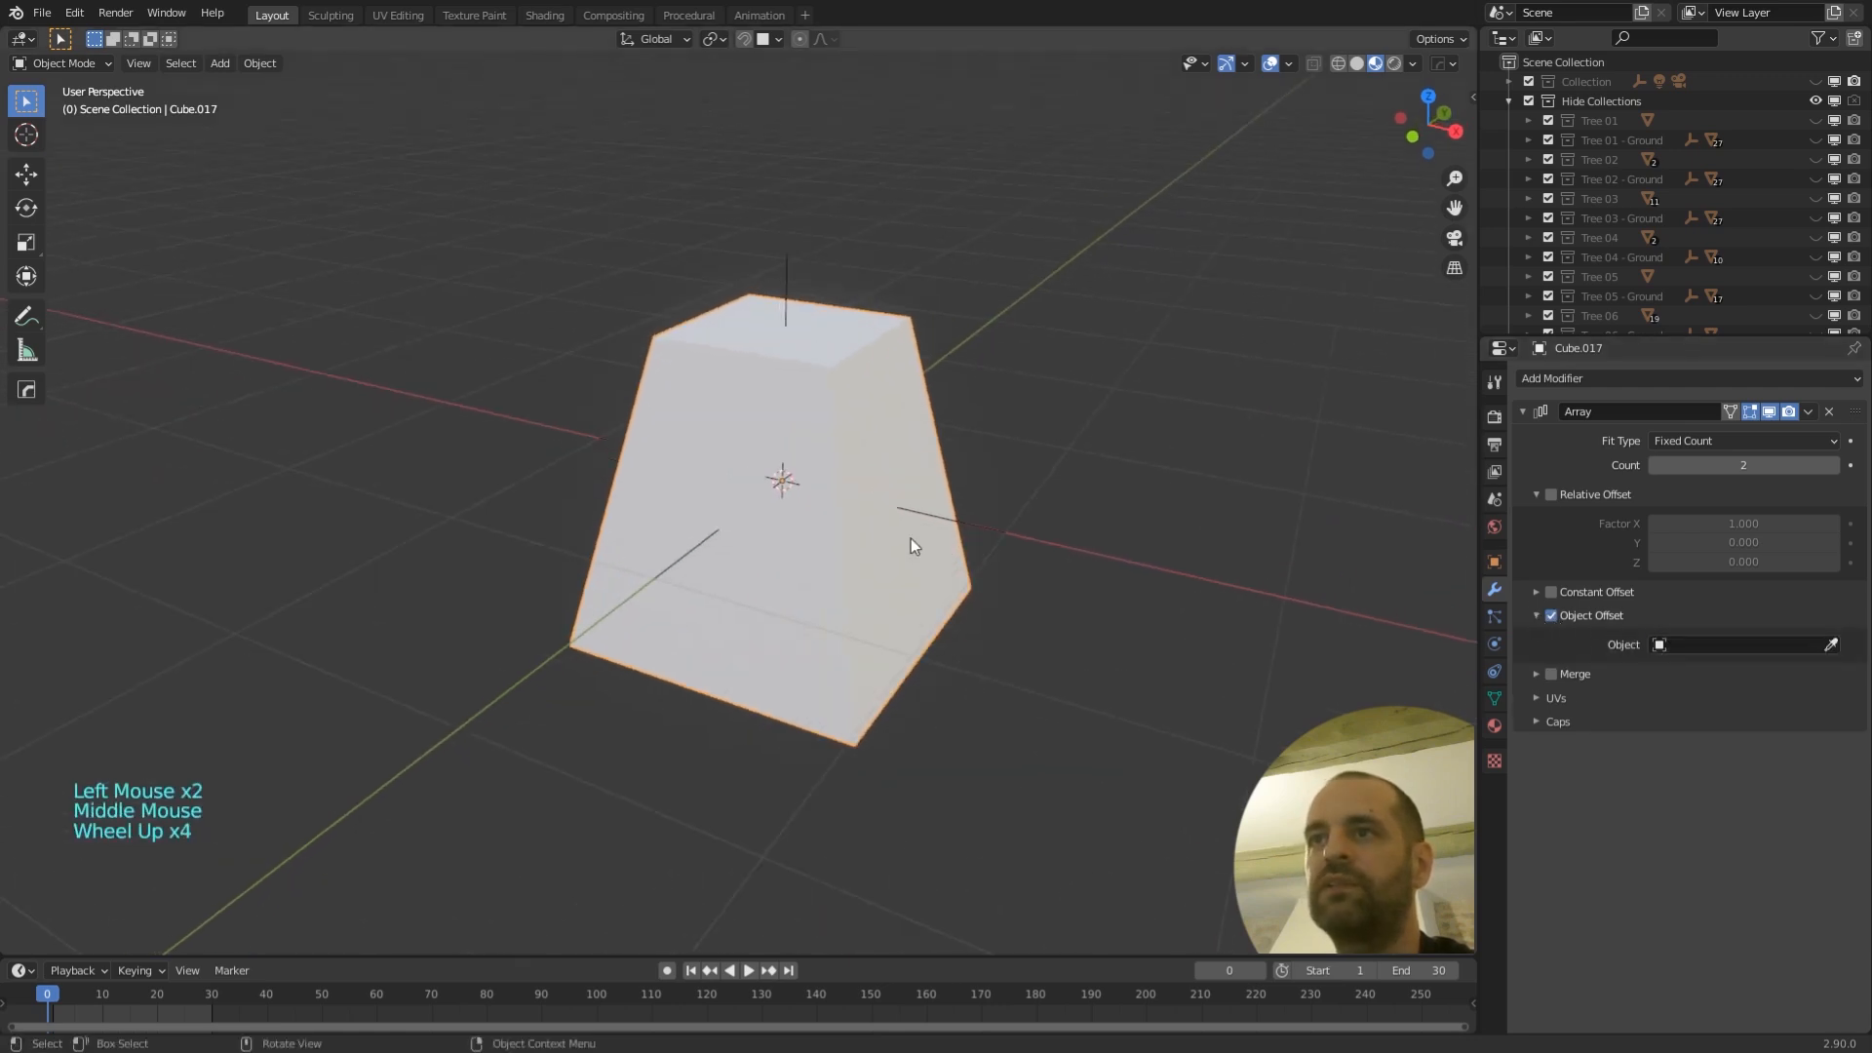
left_click(1704, 644)
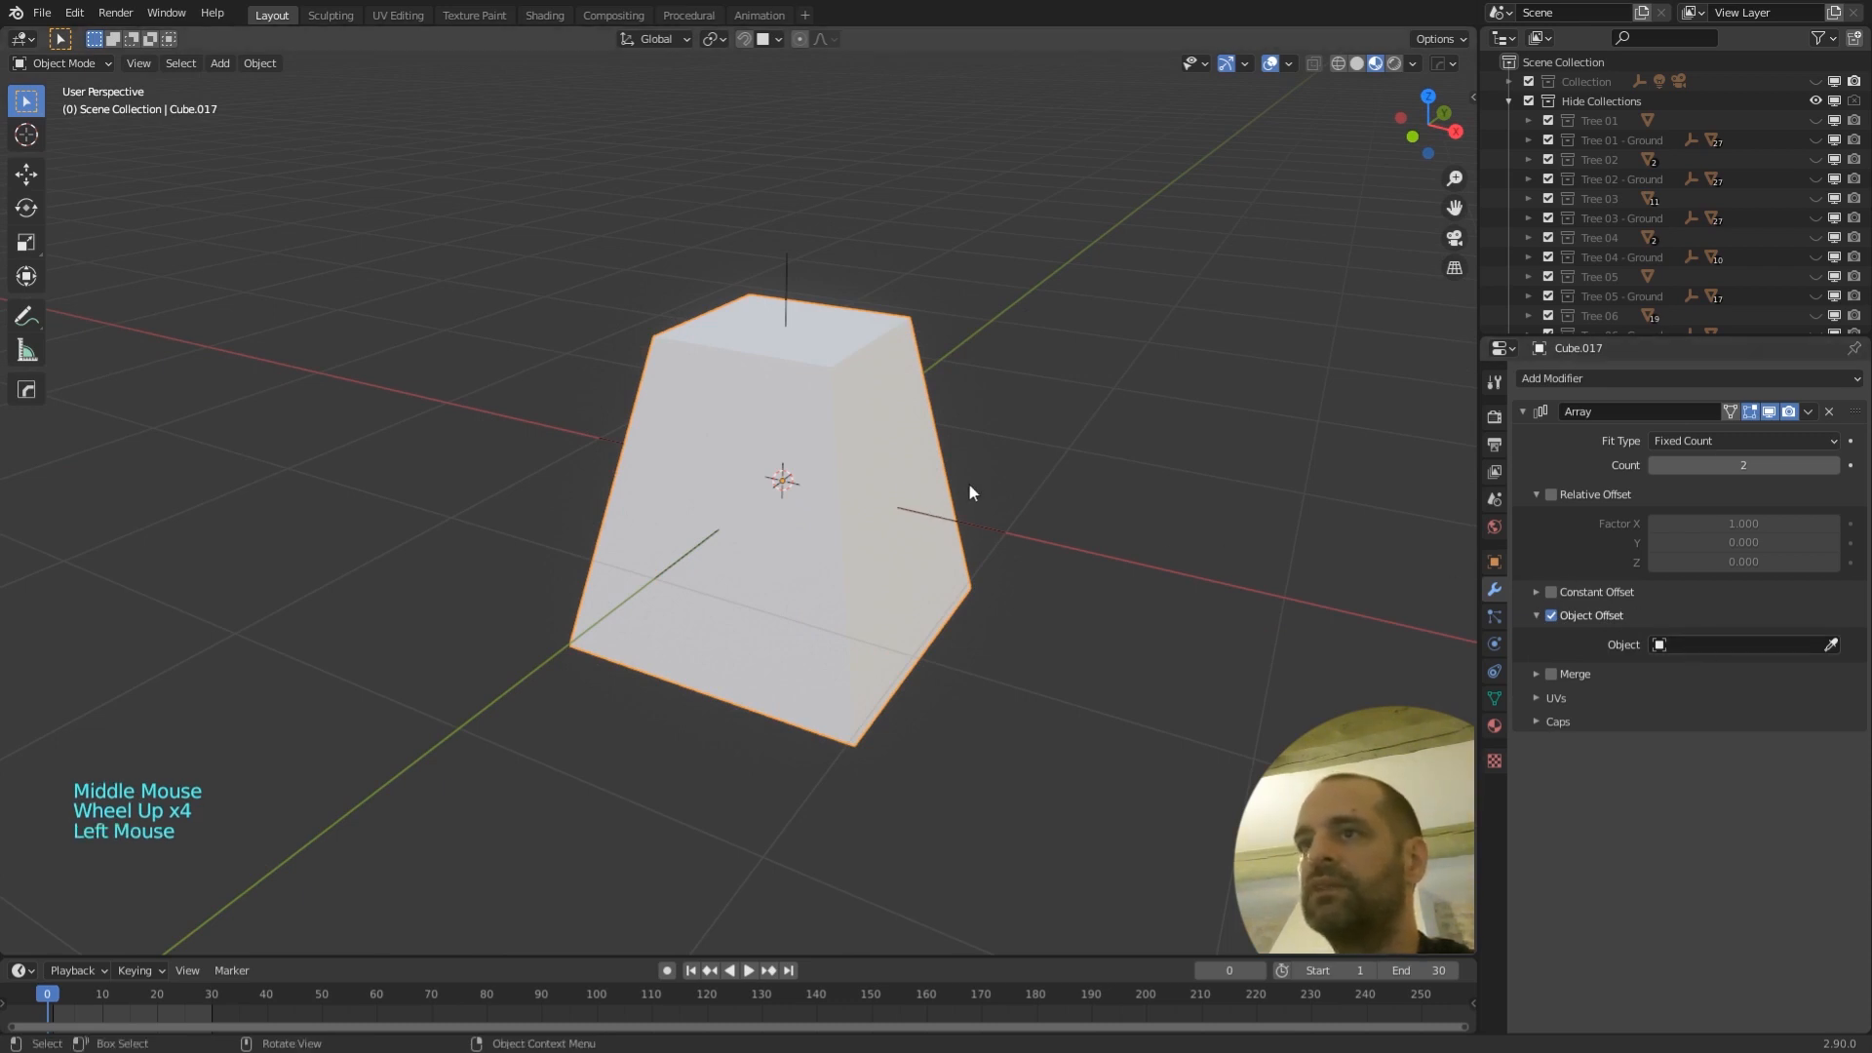
left_click(993, 534)
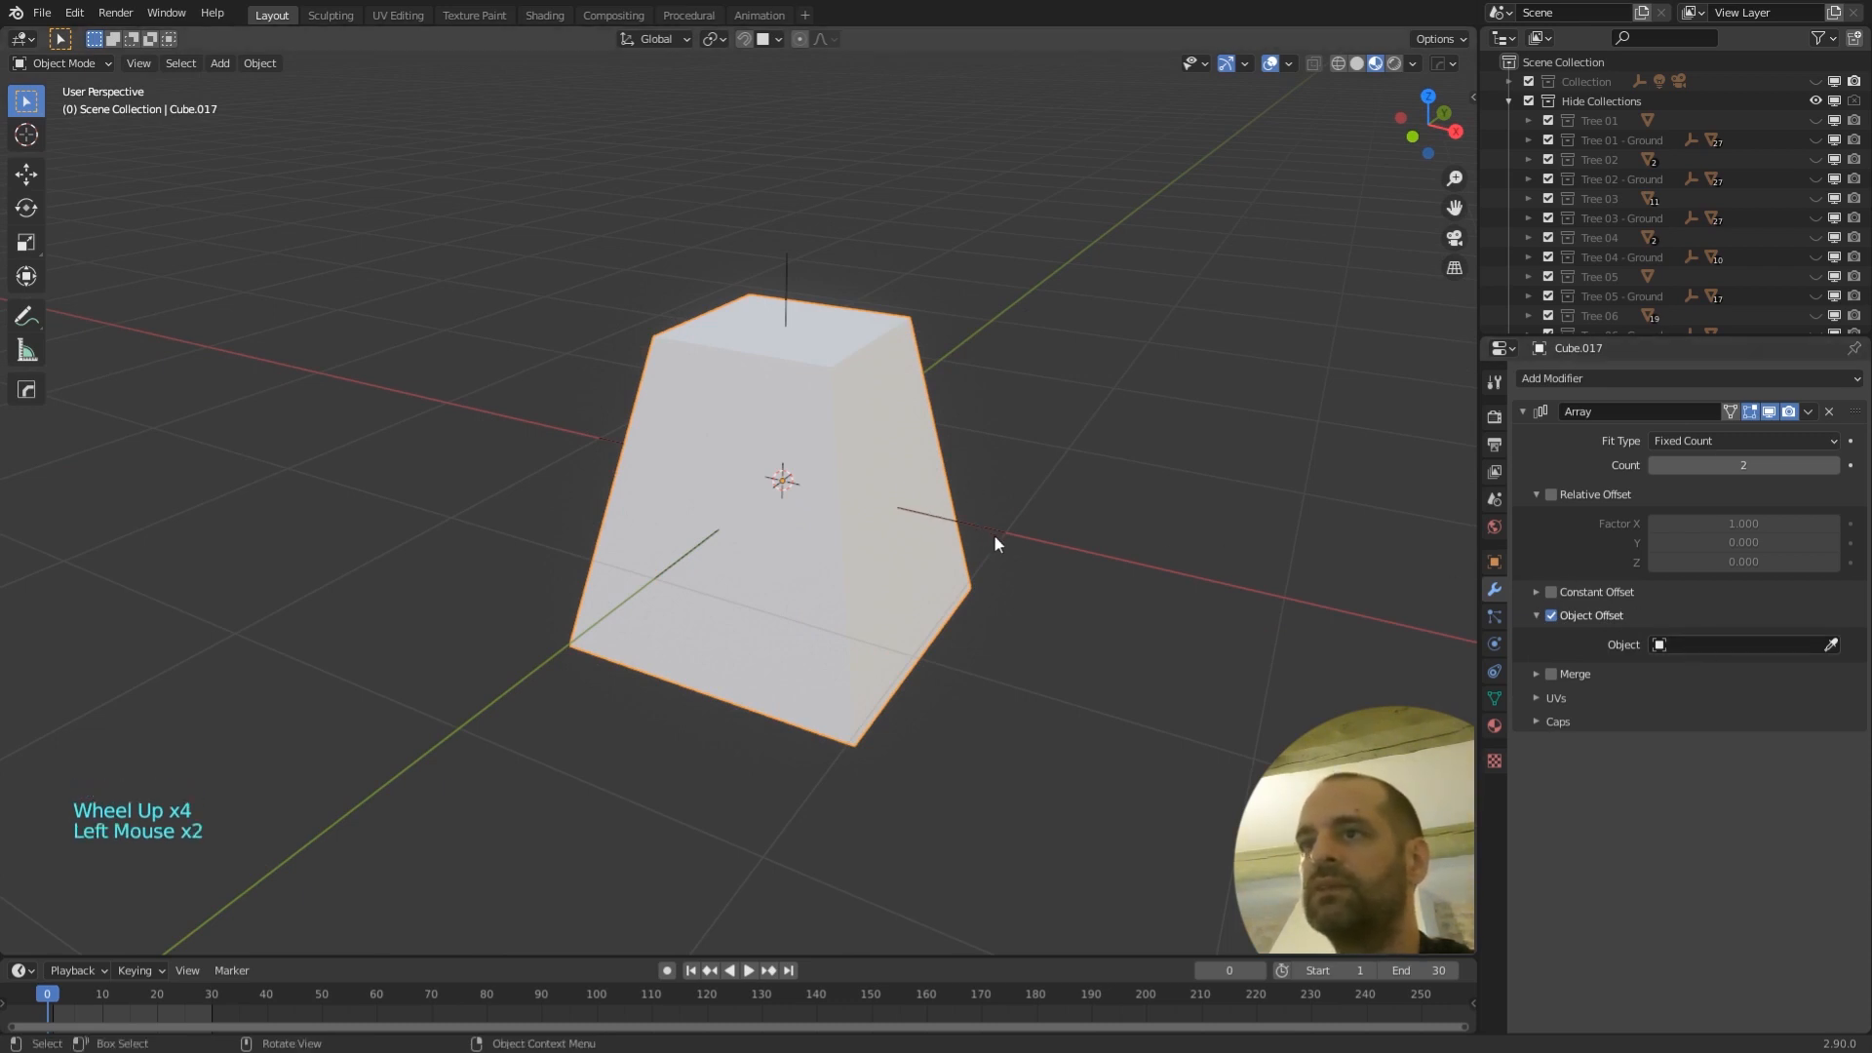
left_click(754, 365)
left_click(1831, 644)
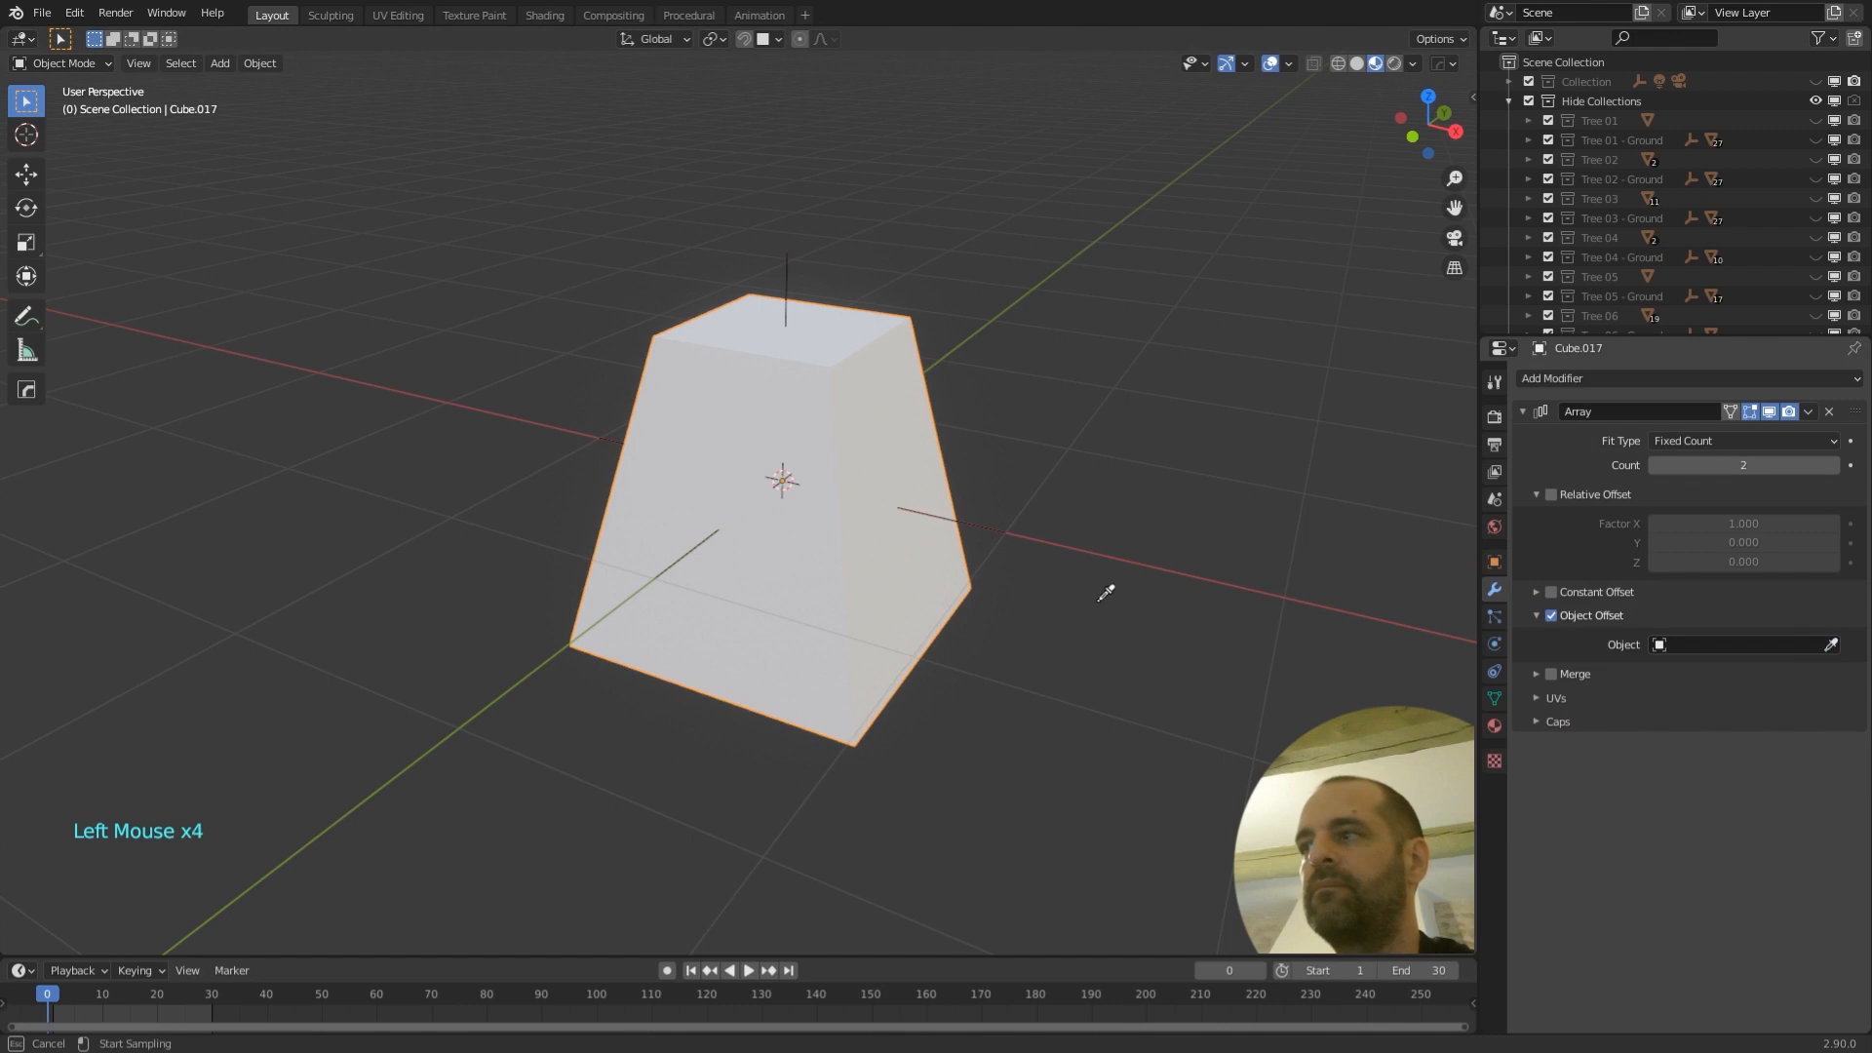
left_click(986, 530)
scroll(1077, 544, "down", 3)
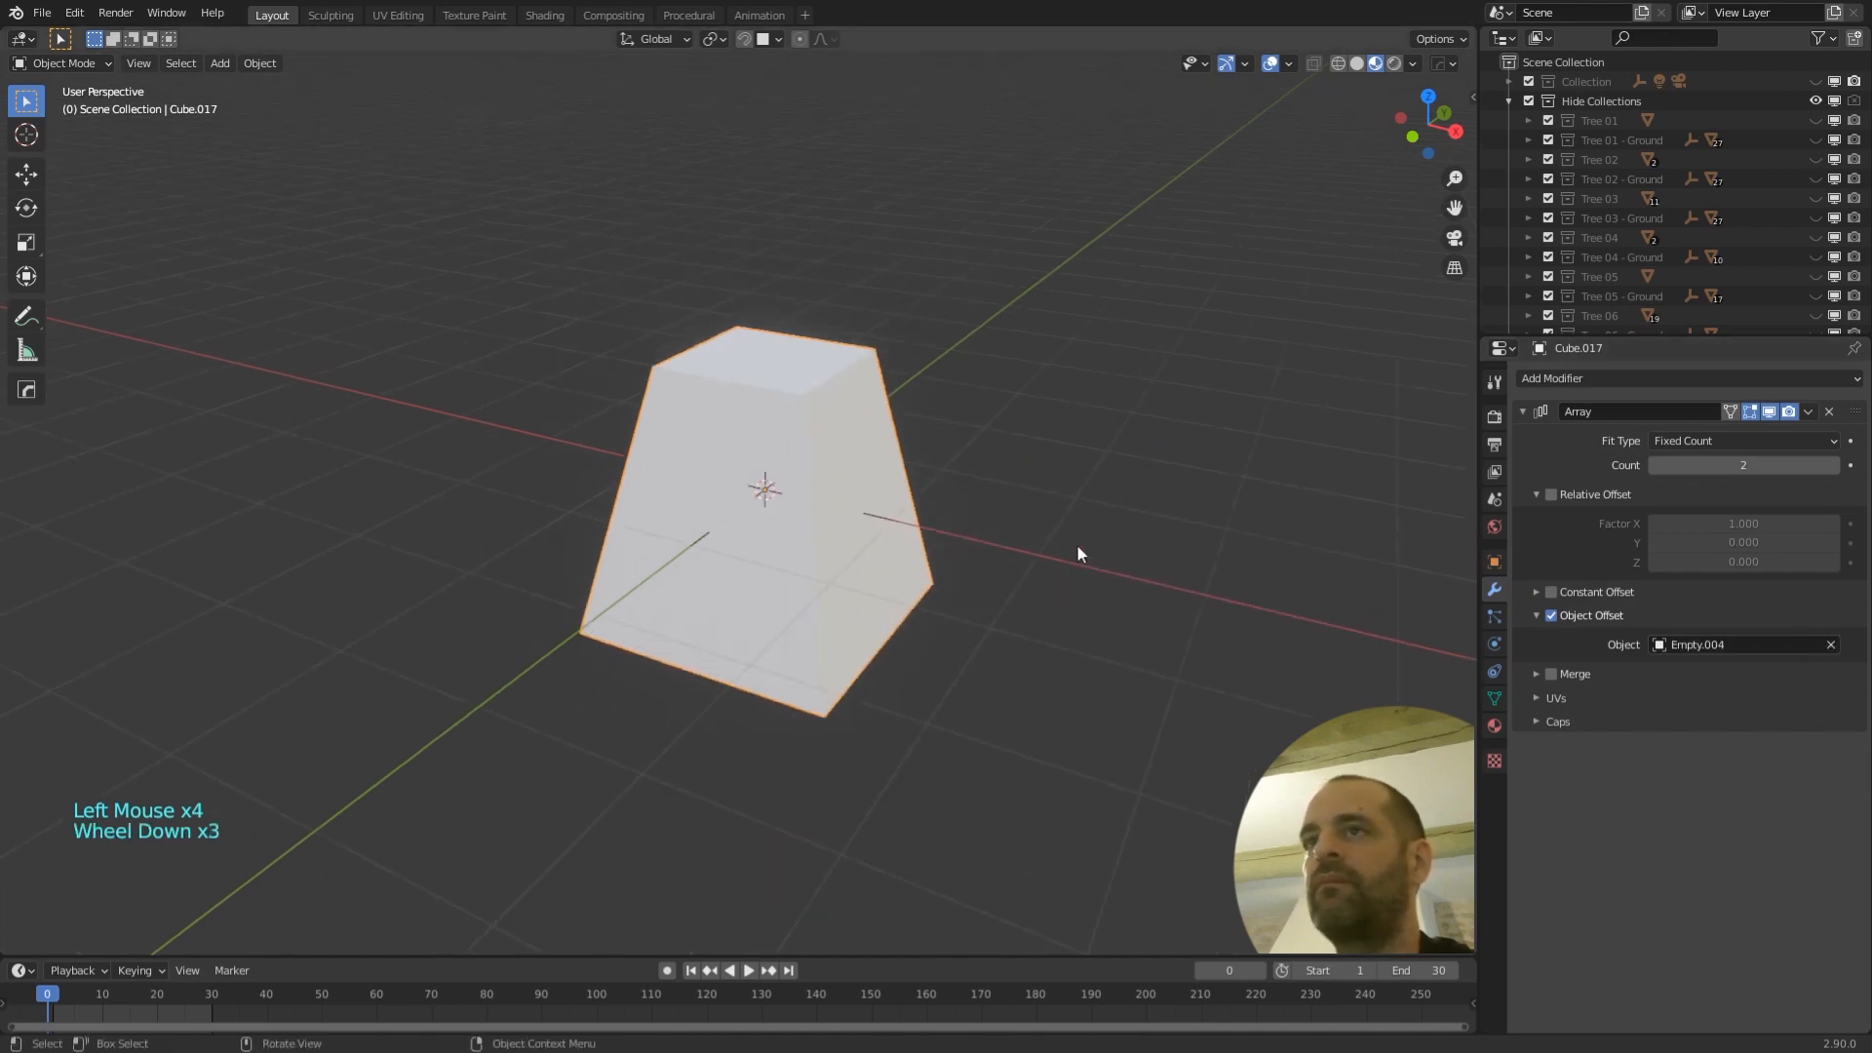
middle_click_drag(1076, 554, 1062, 517)
scroll(927, 585, "up", 3)
left_click(974, 514)
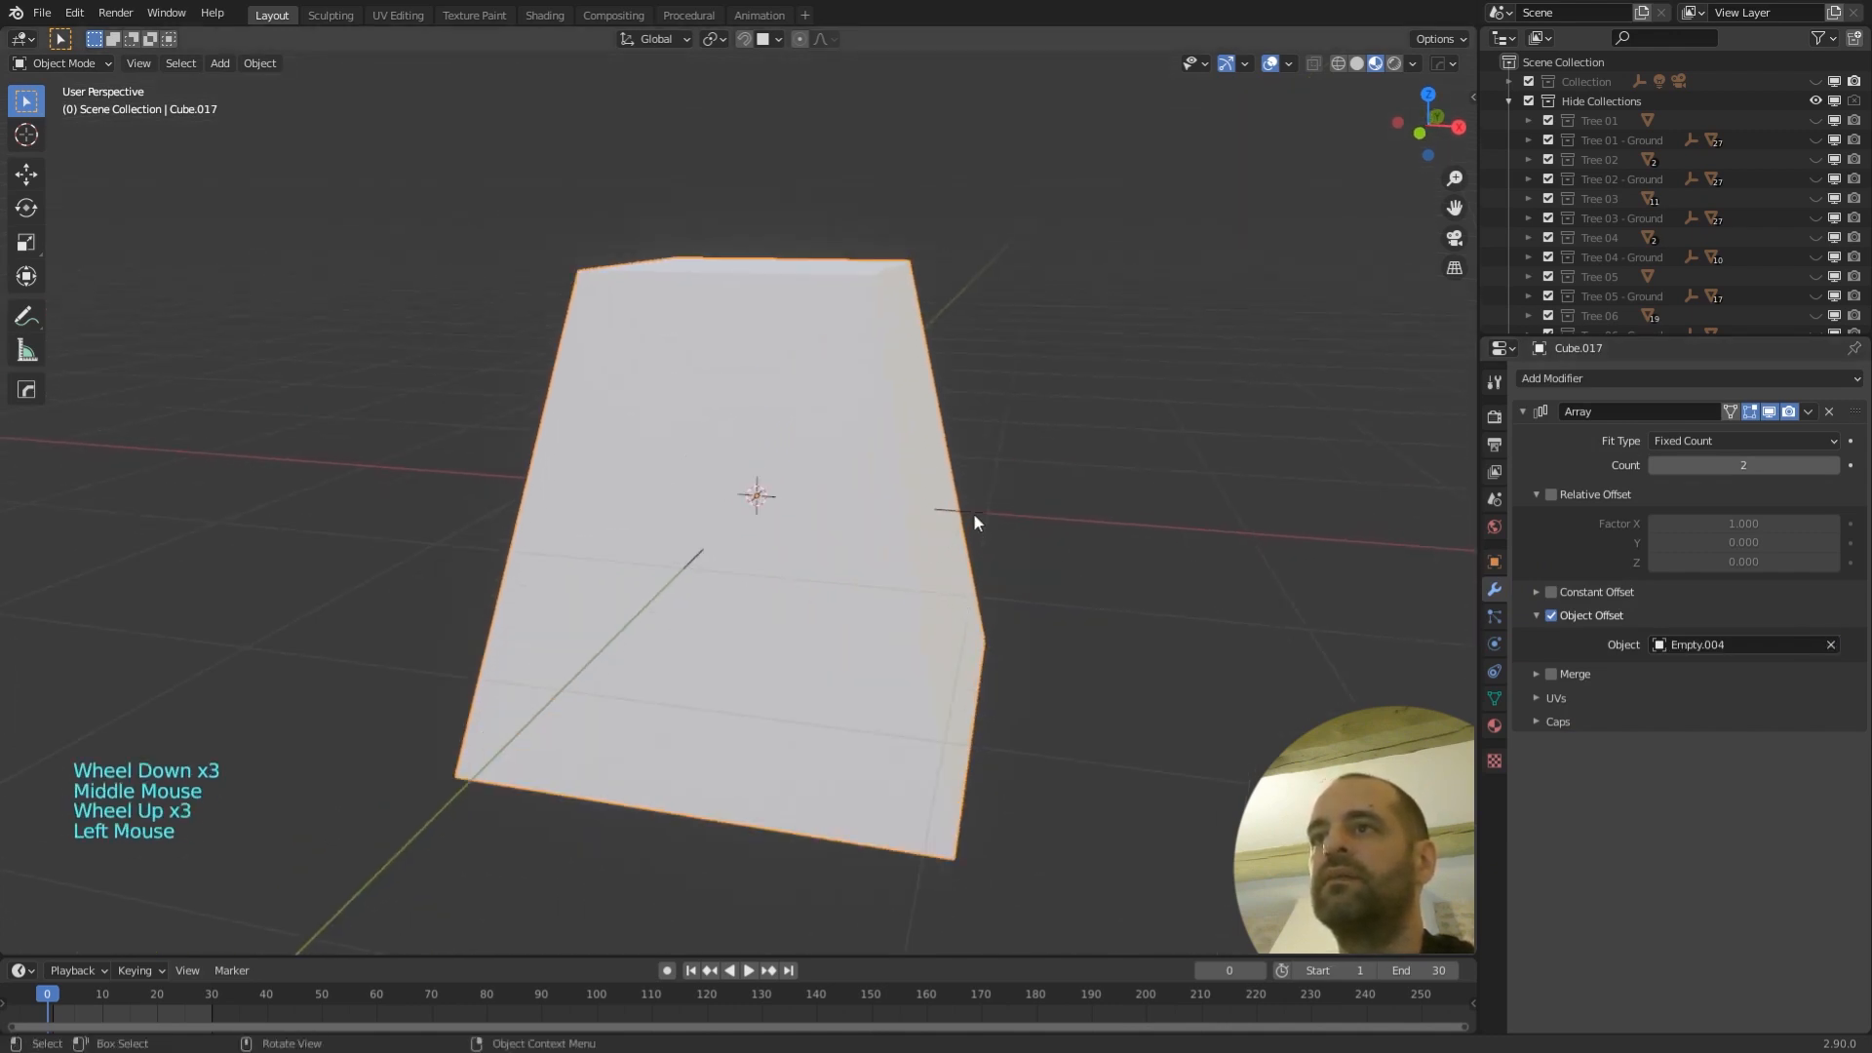
scroll(1132, 540, "down", 2)
middle_click_drag(1132, 540, 1043, 541)
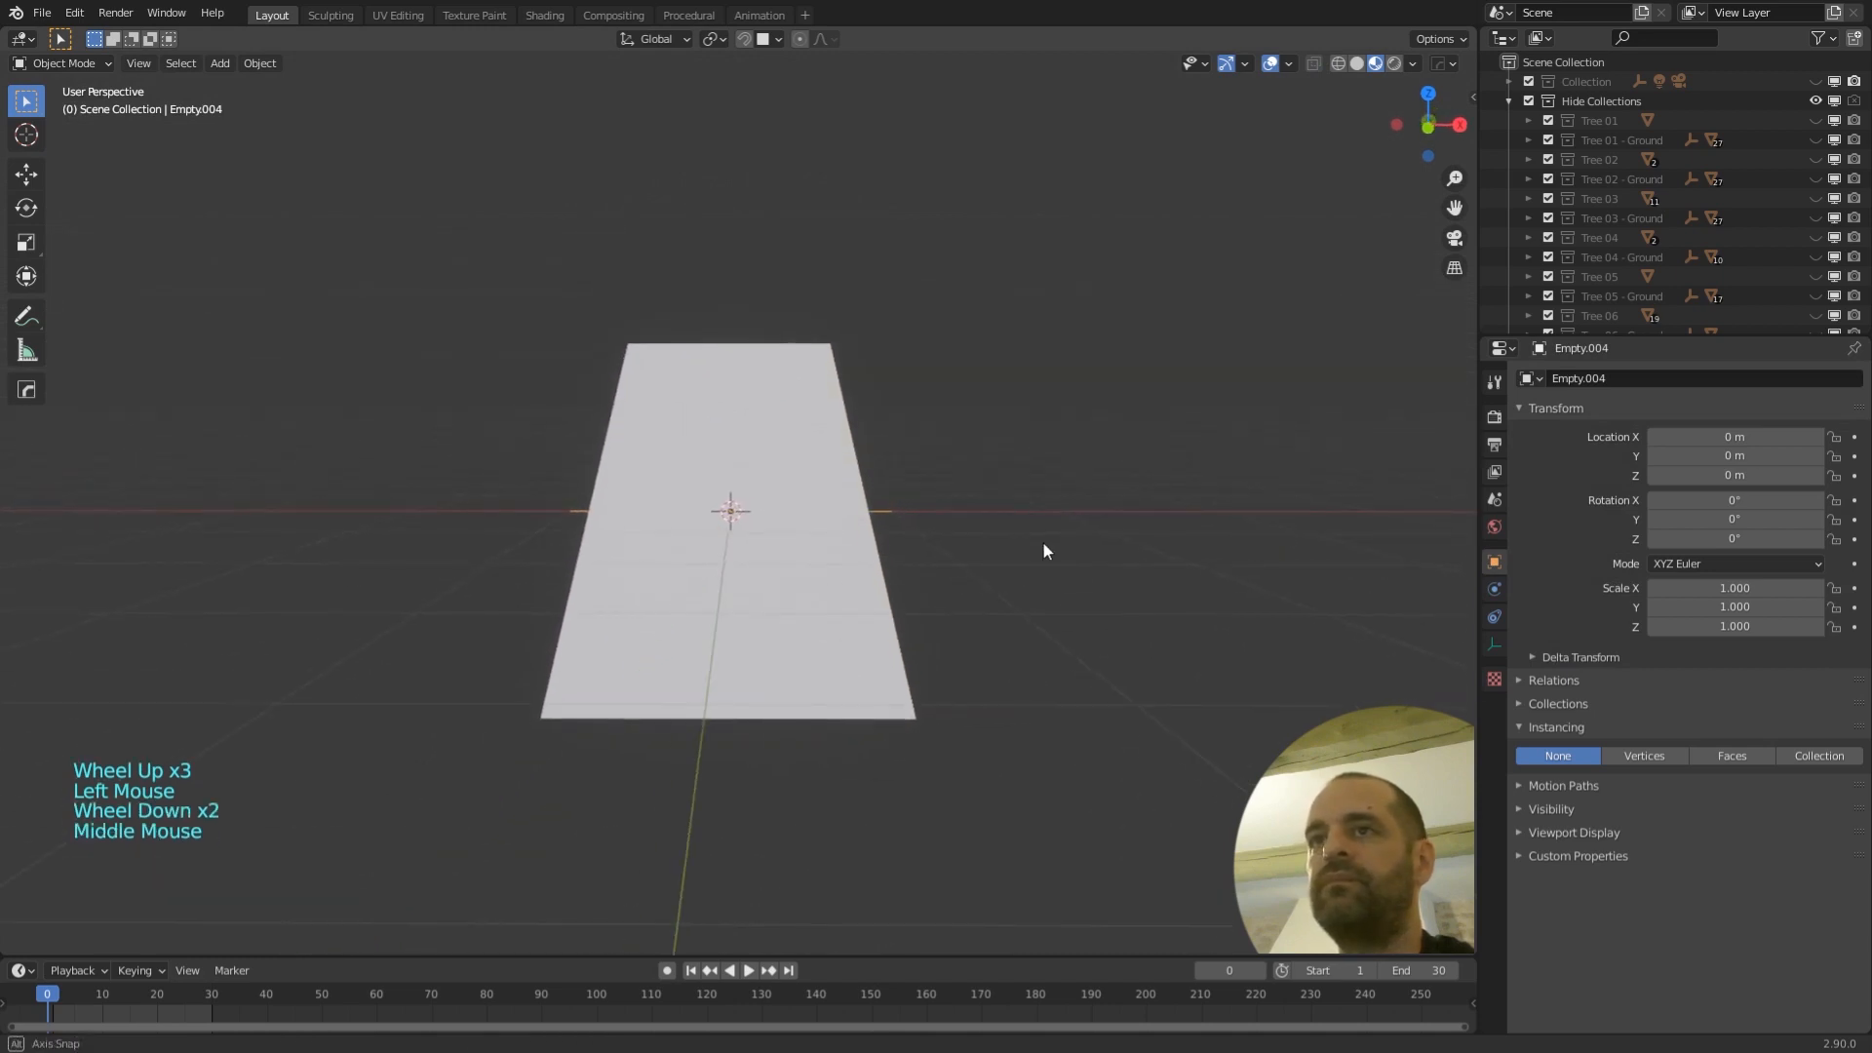
key("g")
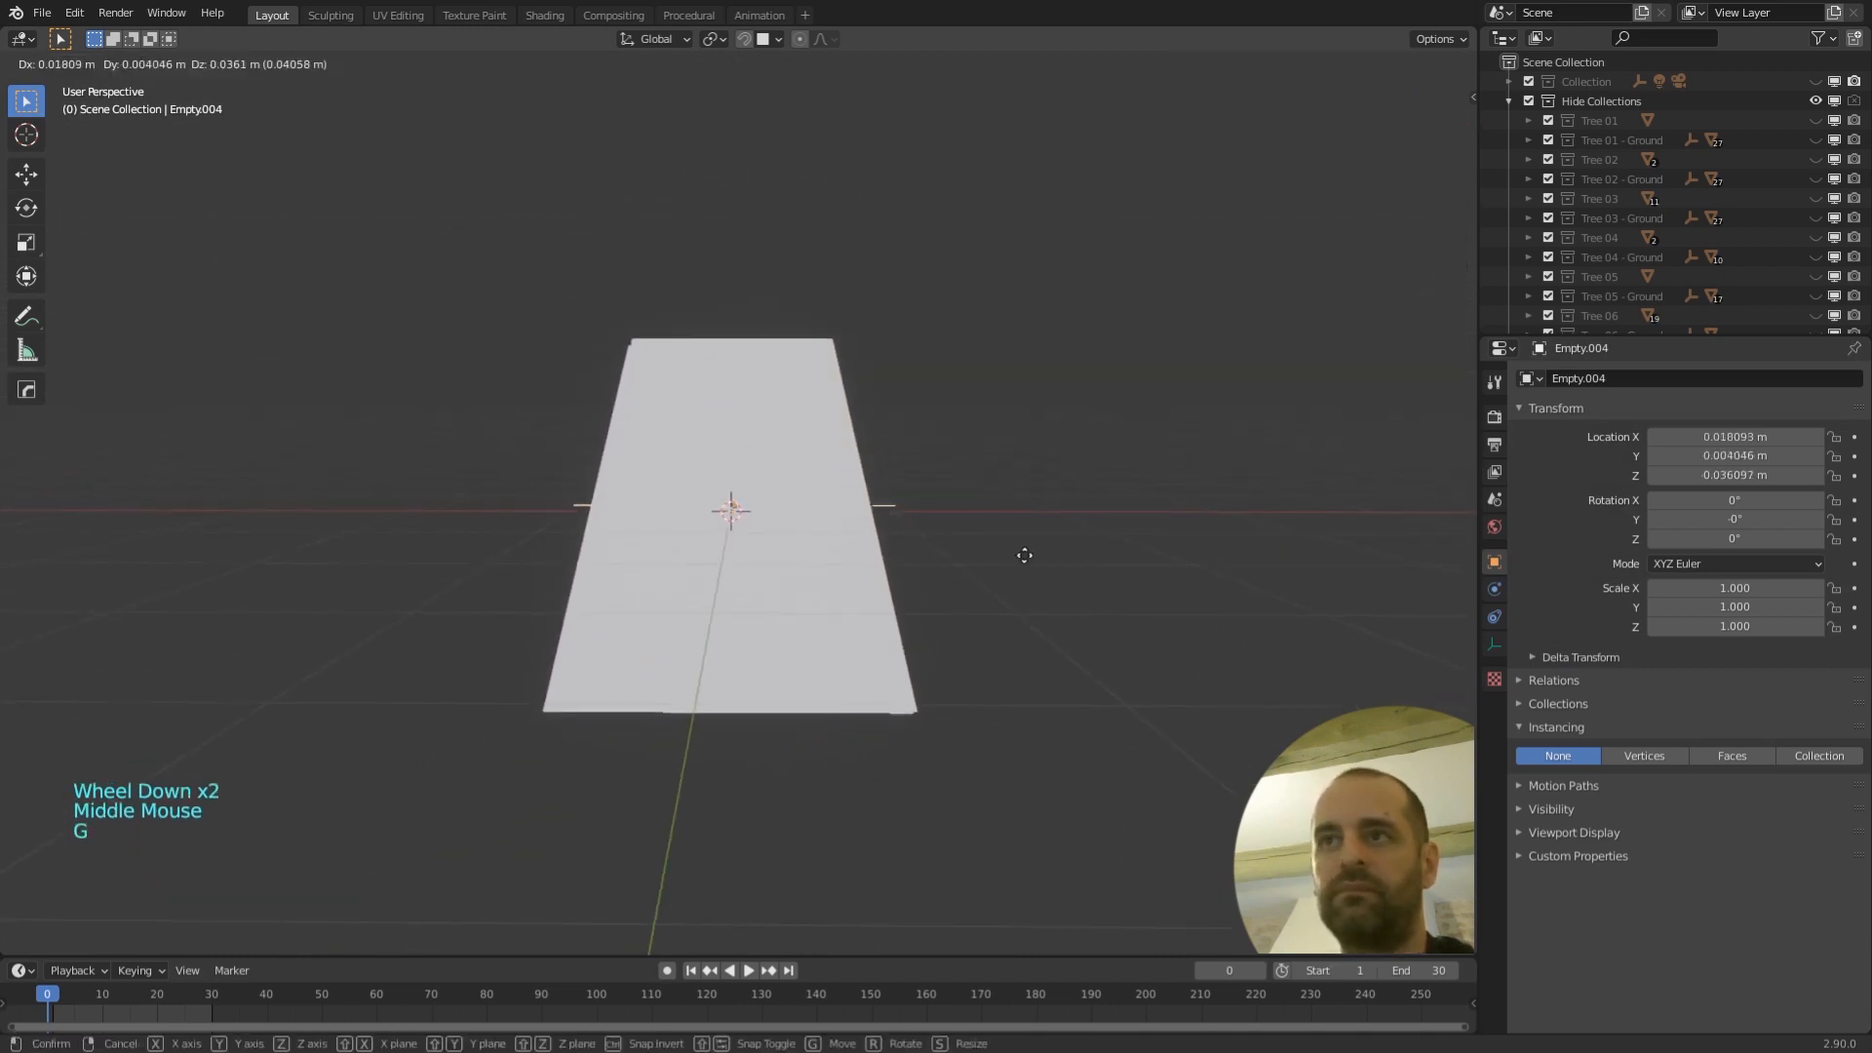
right_click(1049, 488)
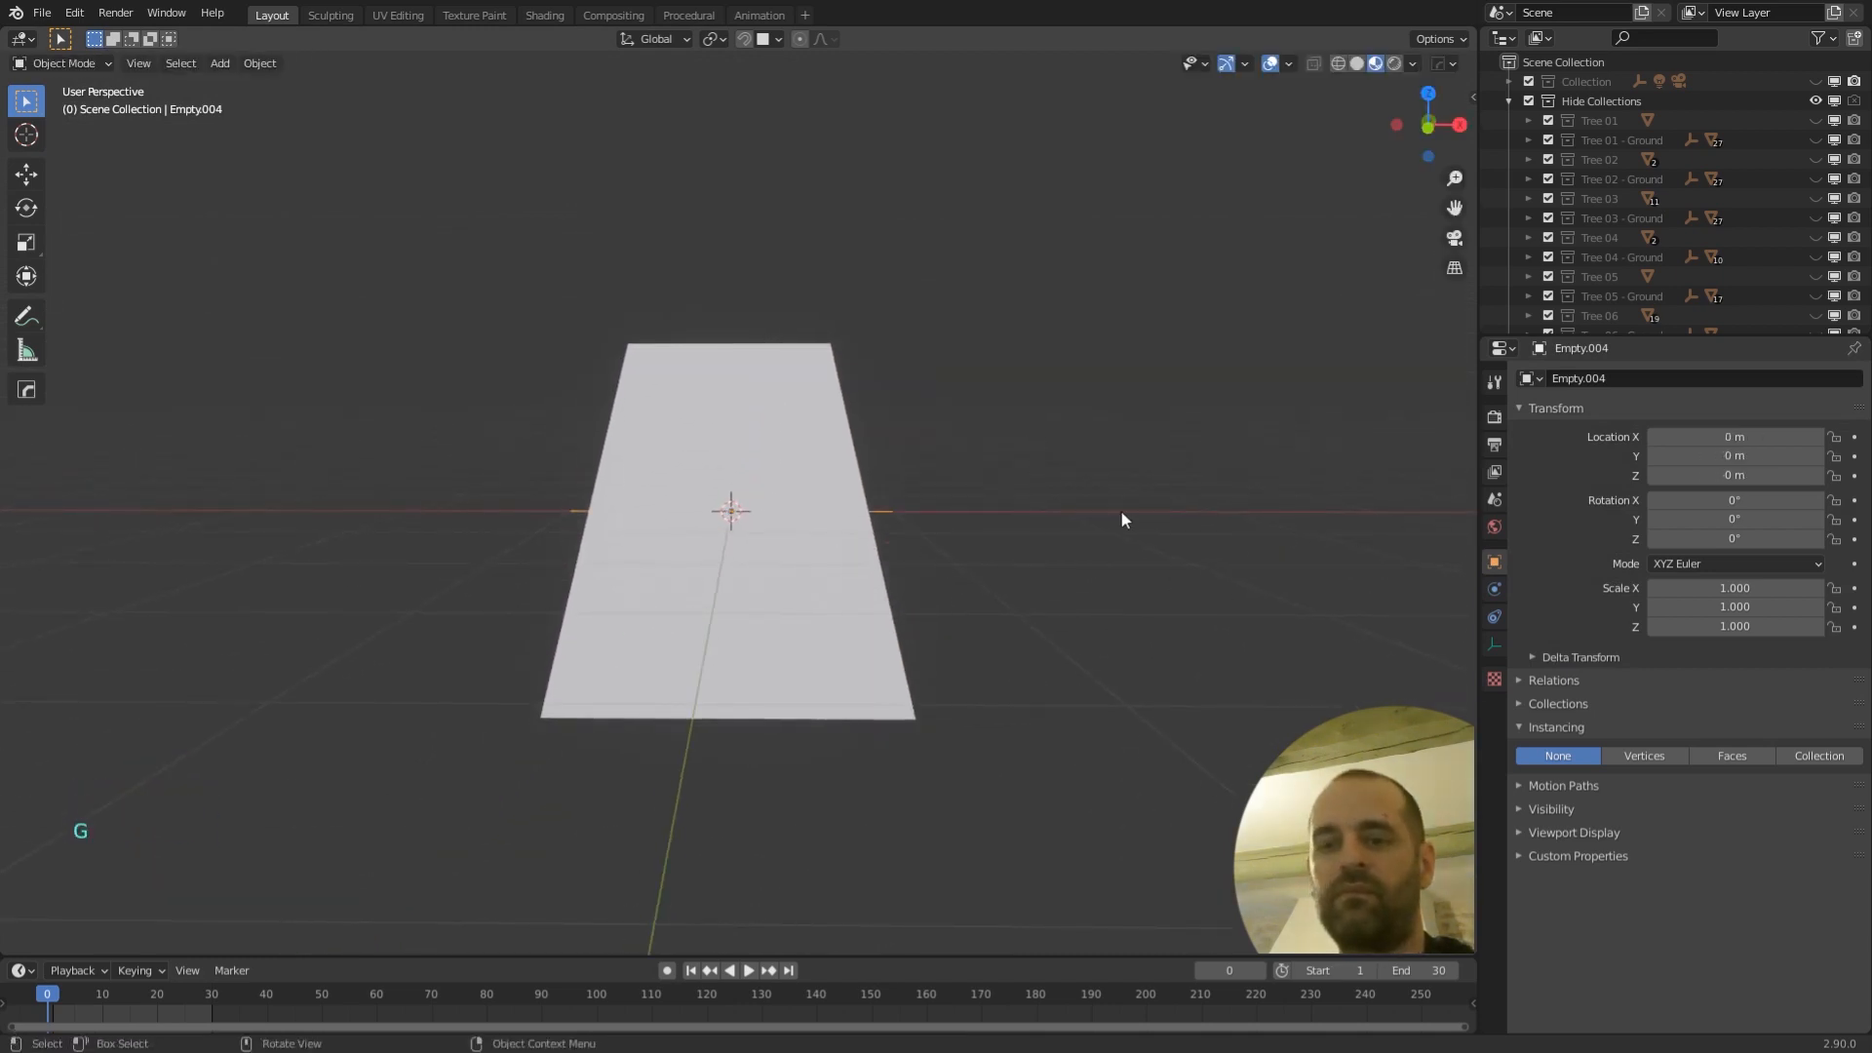
- Select the tapered cube and apply its scale
left_click(728, 611)
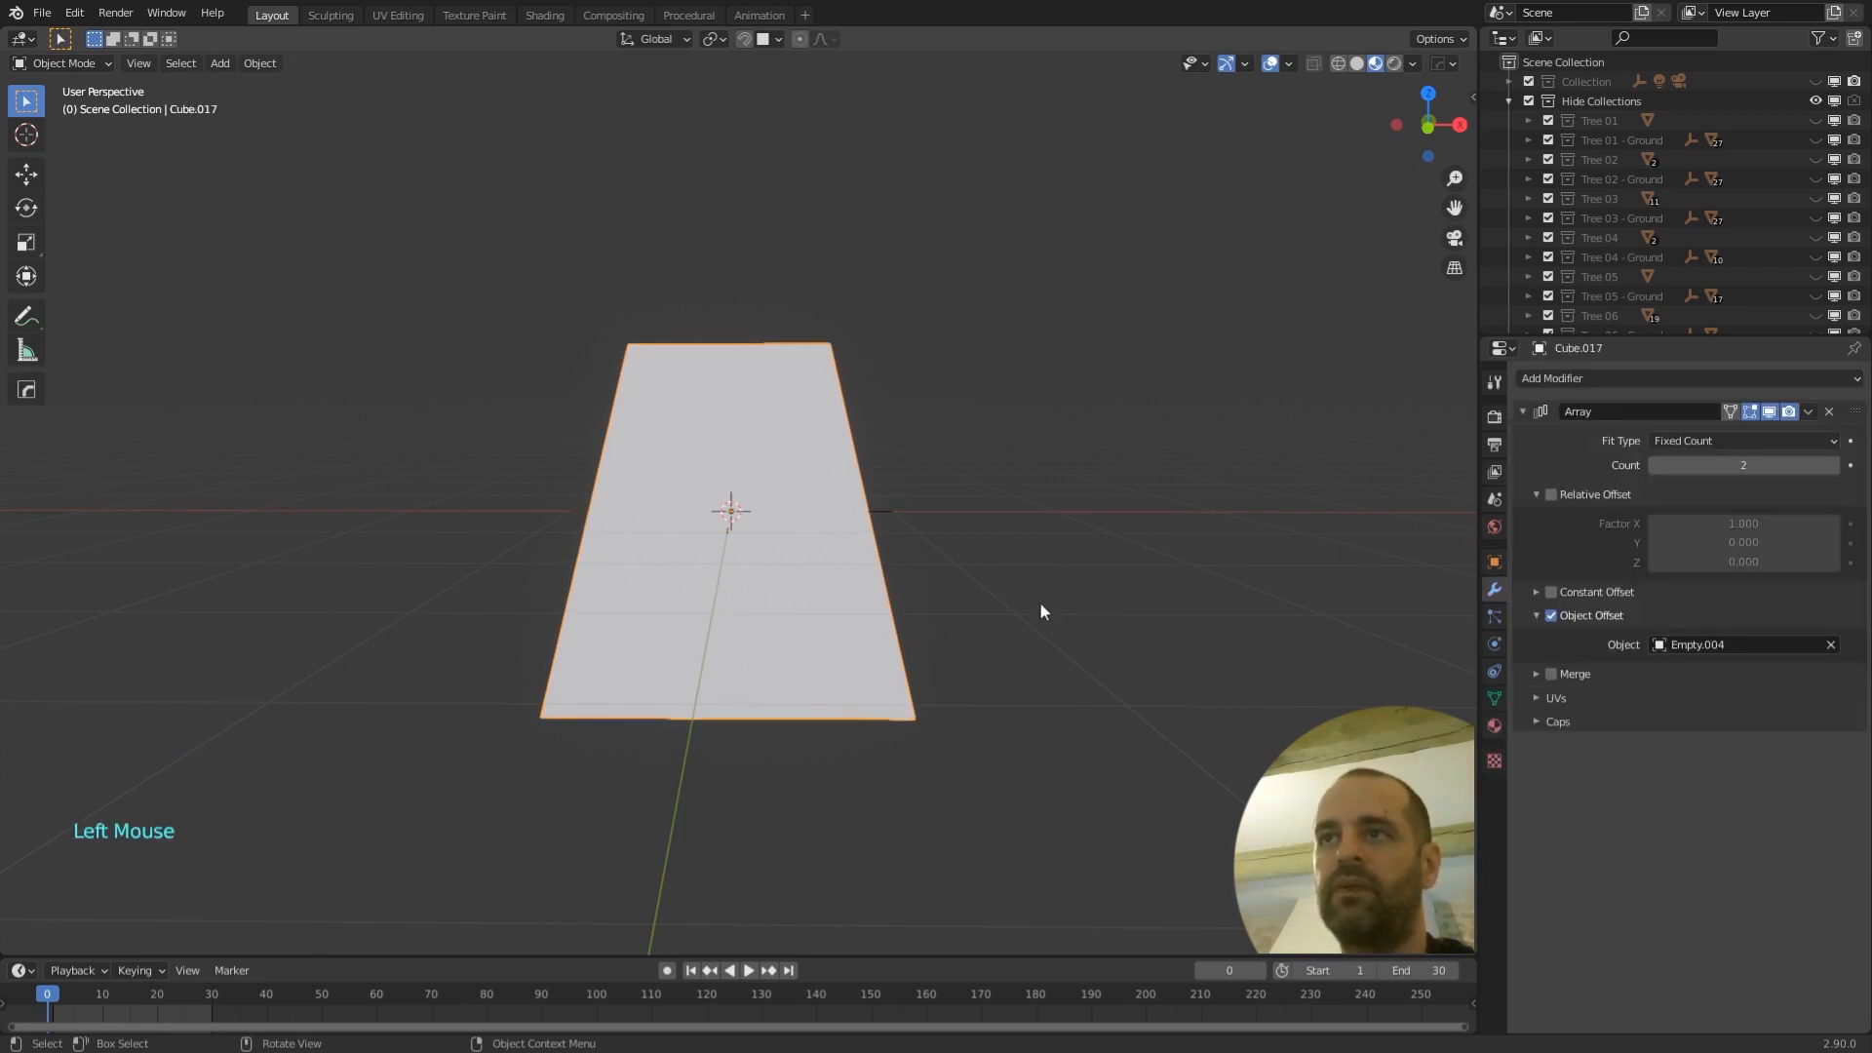
middle_click_drag(1041, 610, 985, 628)
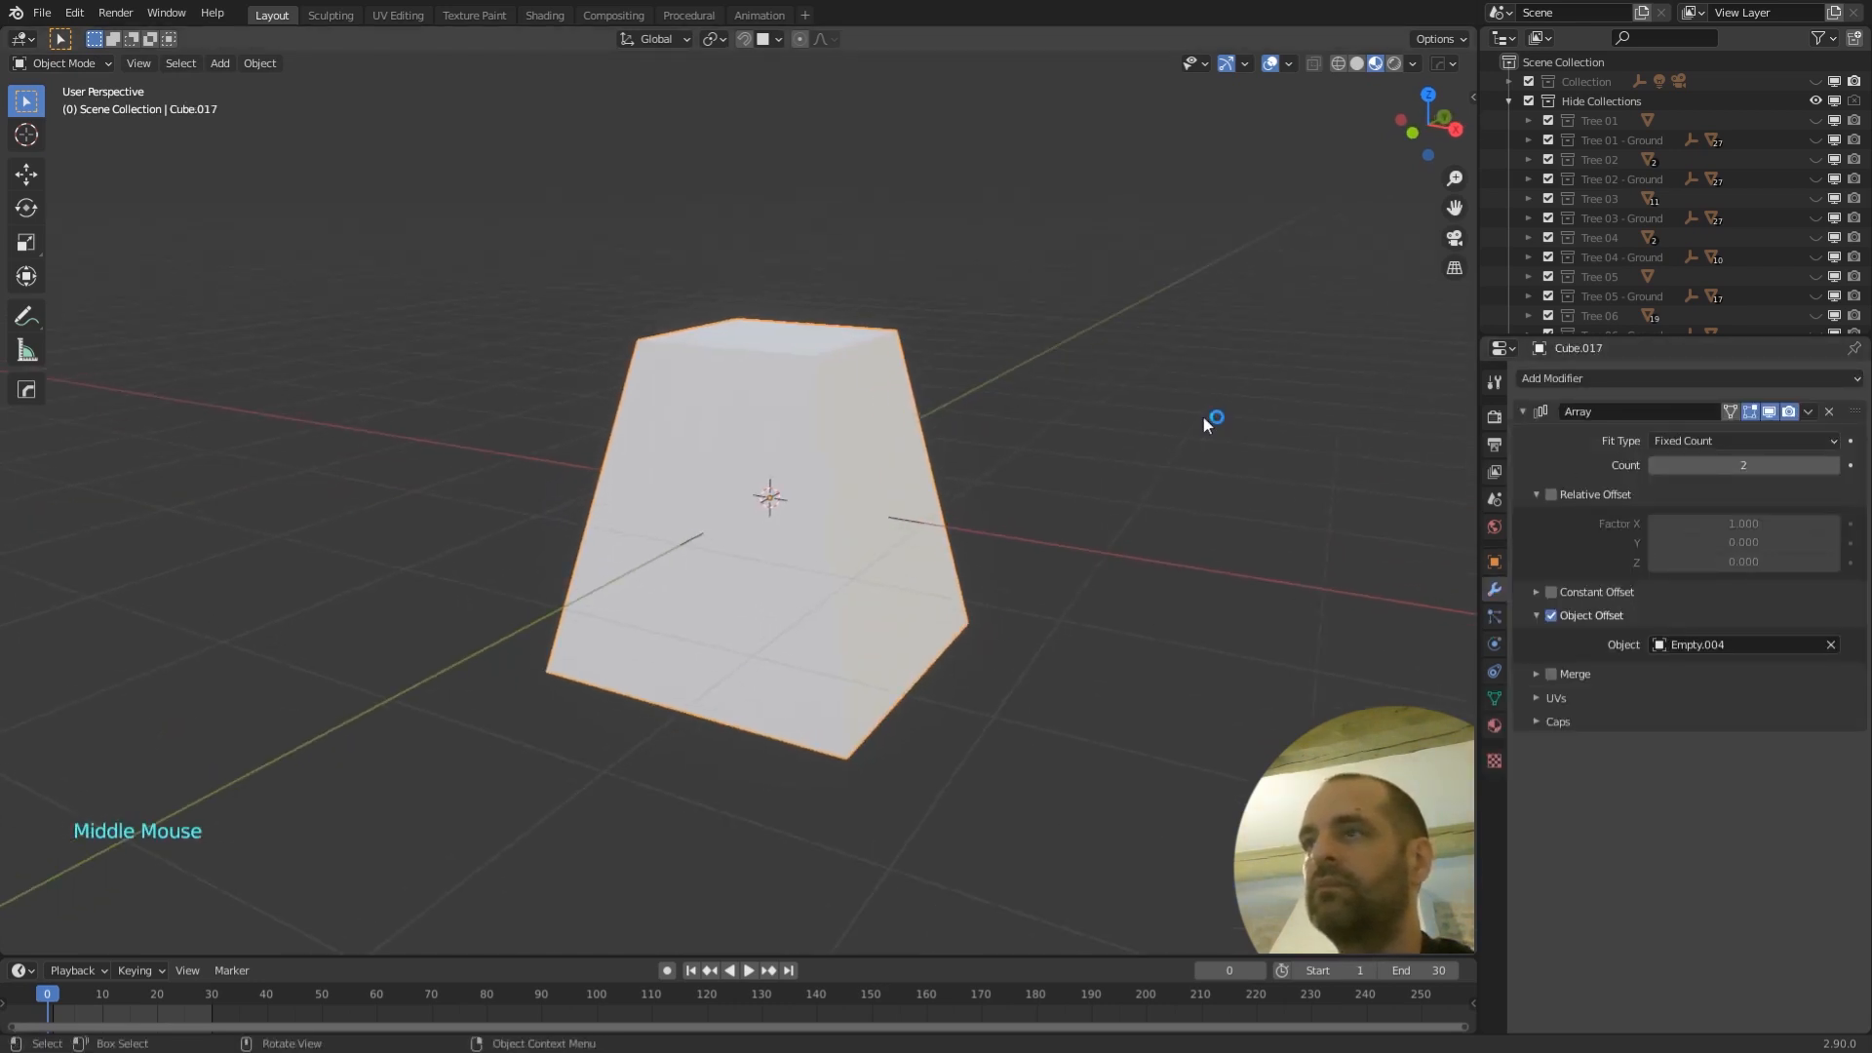
key("ctrl+a")
left_click(1153, 472)
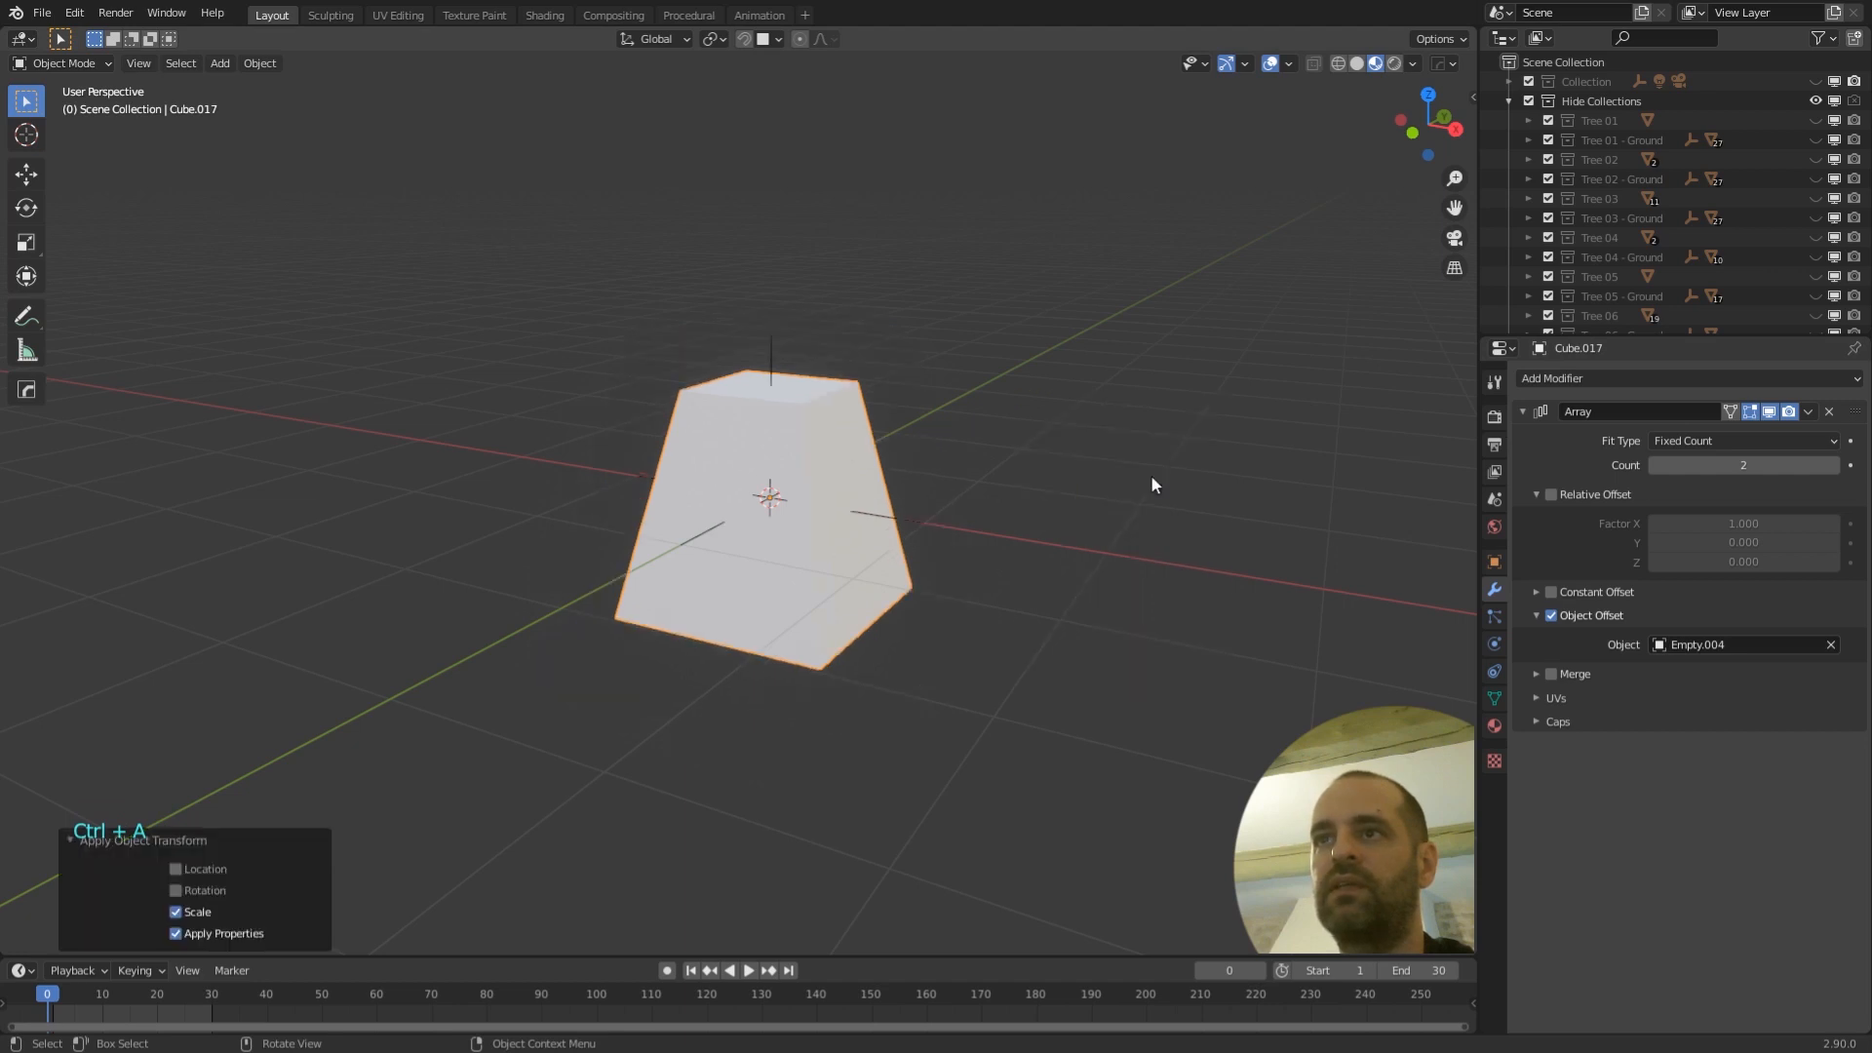
middle_click_drag(857, 472, 1011, 526)
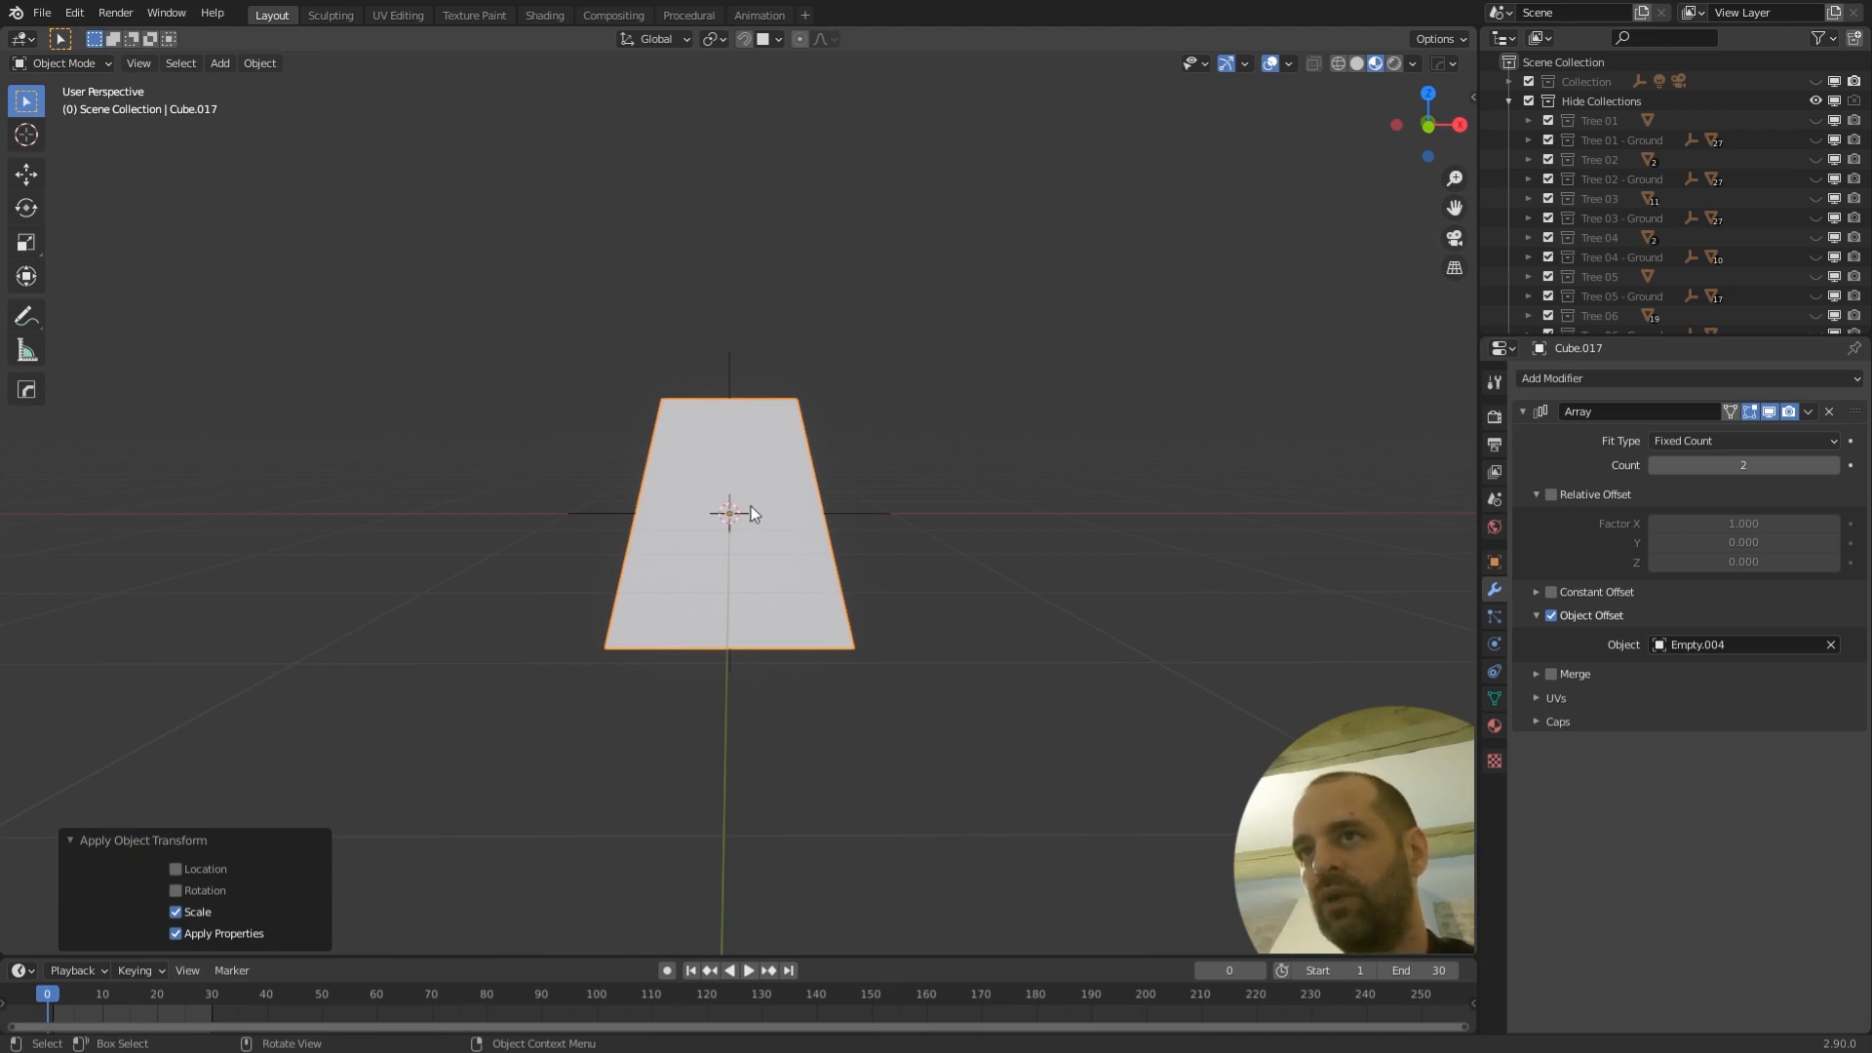
middle_click_drag(868, 458, 949, 510)
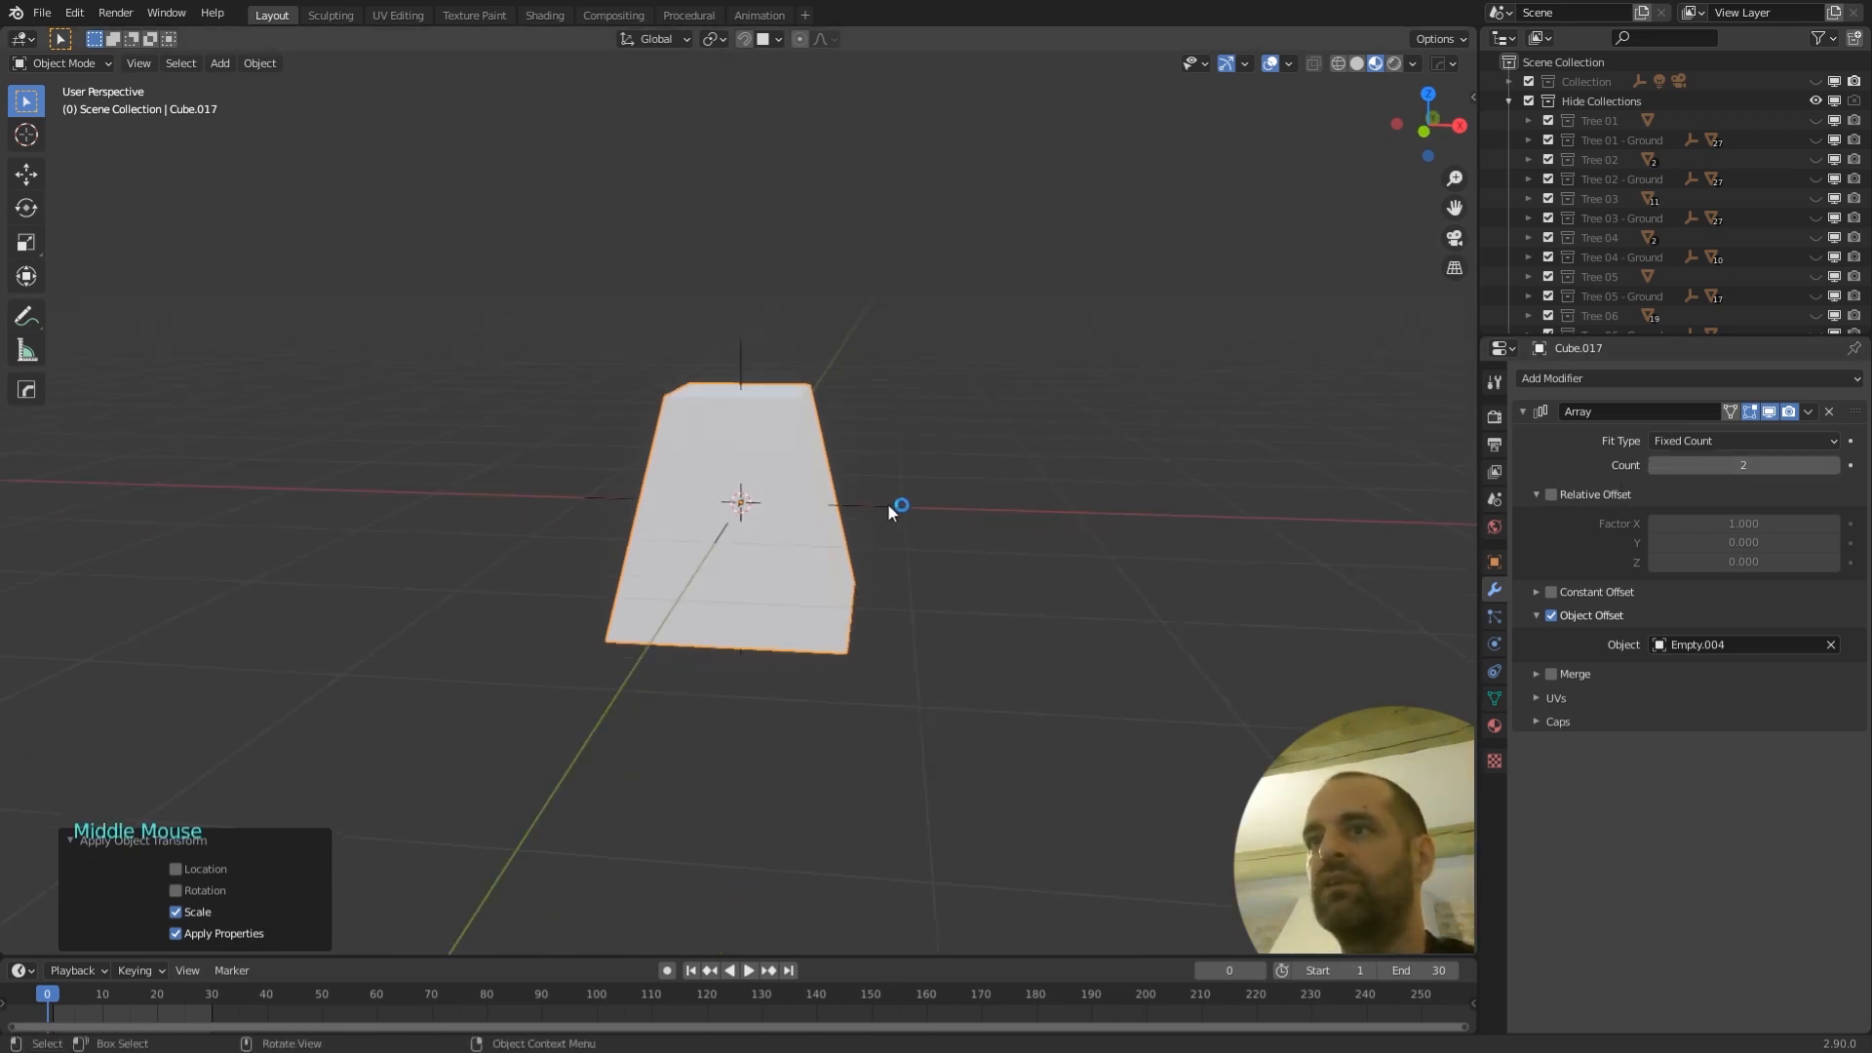
- Set the Array modifier's count on the tapered cube to 5
left_click(887, 503)
left_click(823, 556)
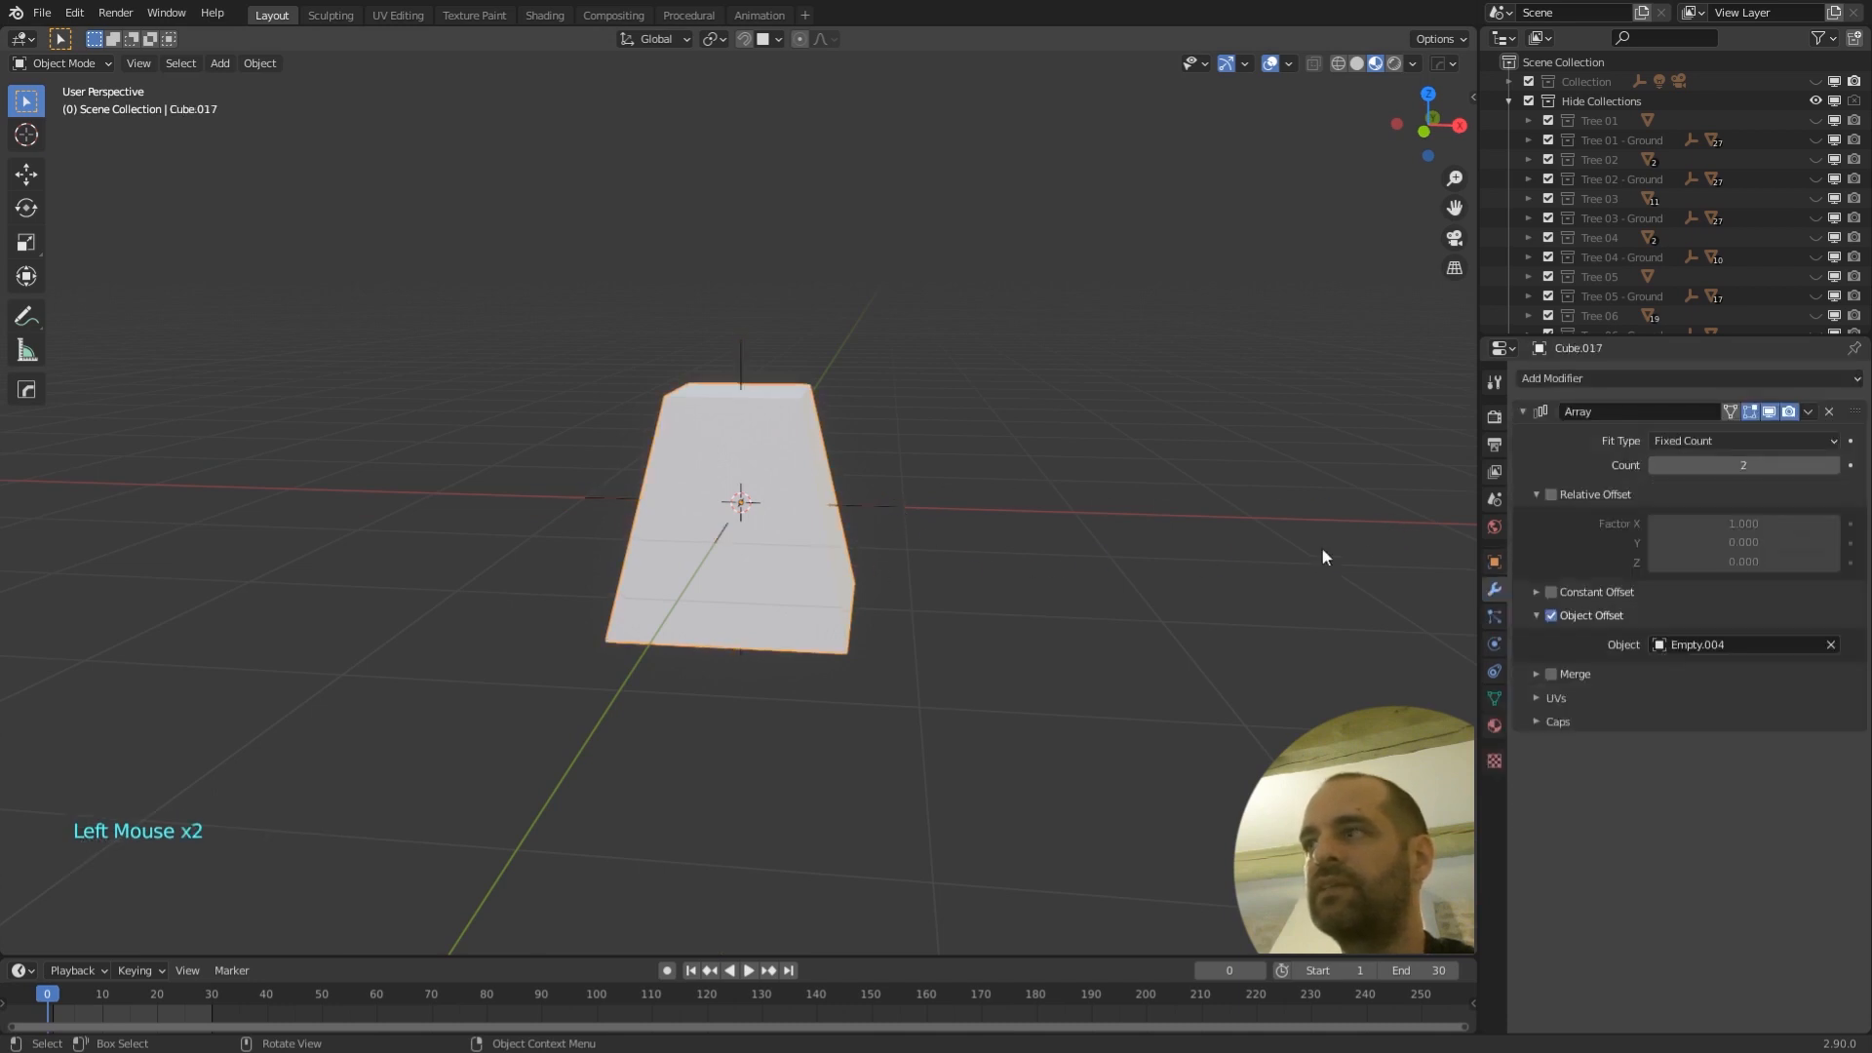
left_click(1833, 465)
left_click(1833, 465)
left_click(1833, 465)
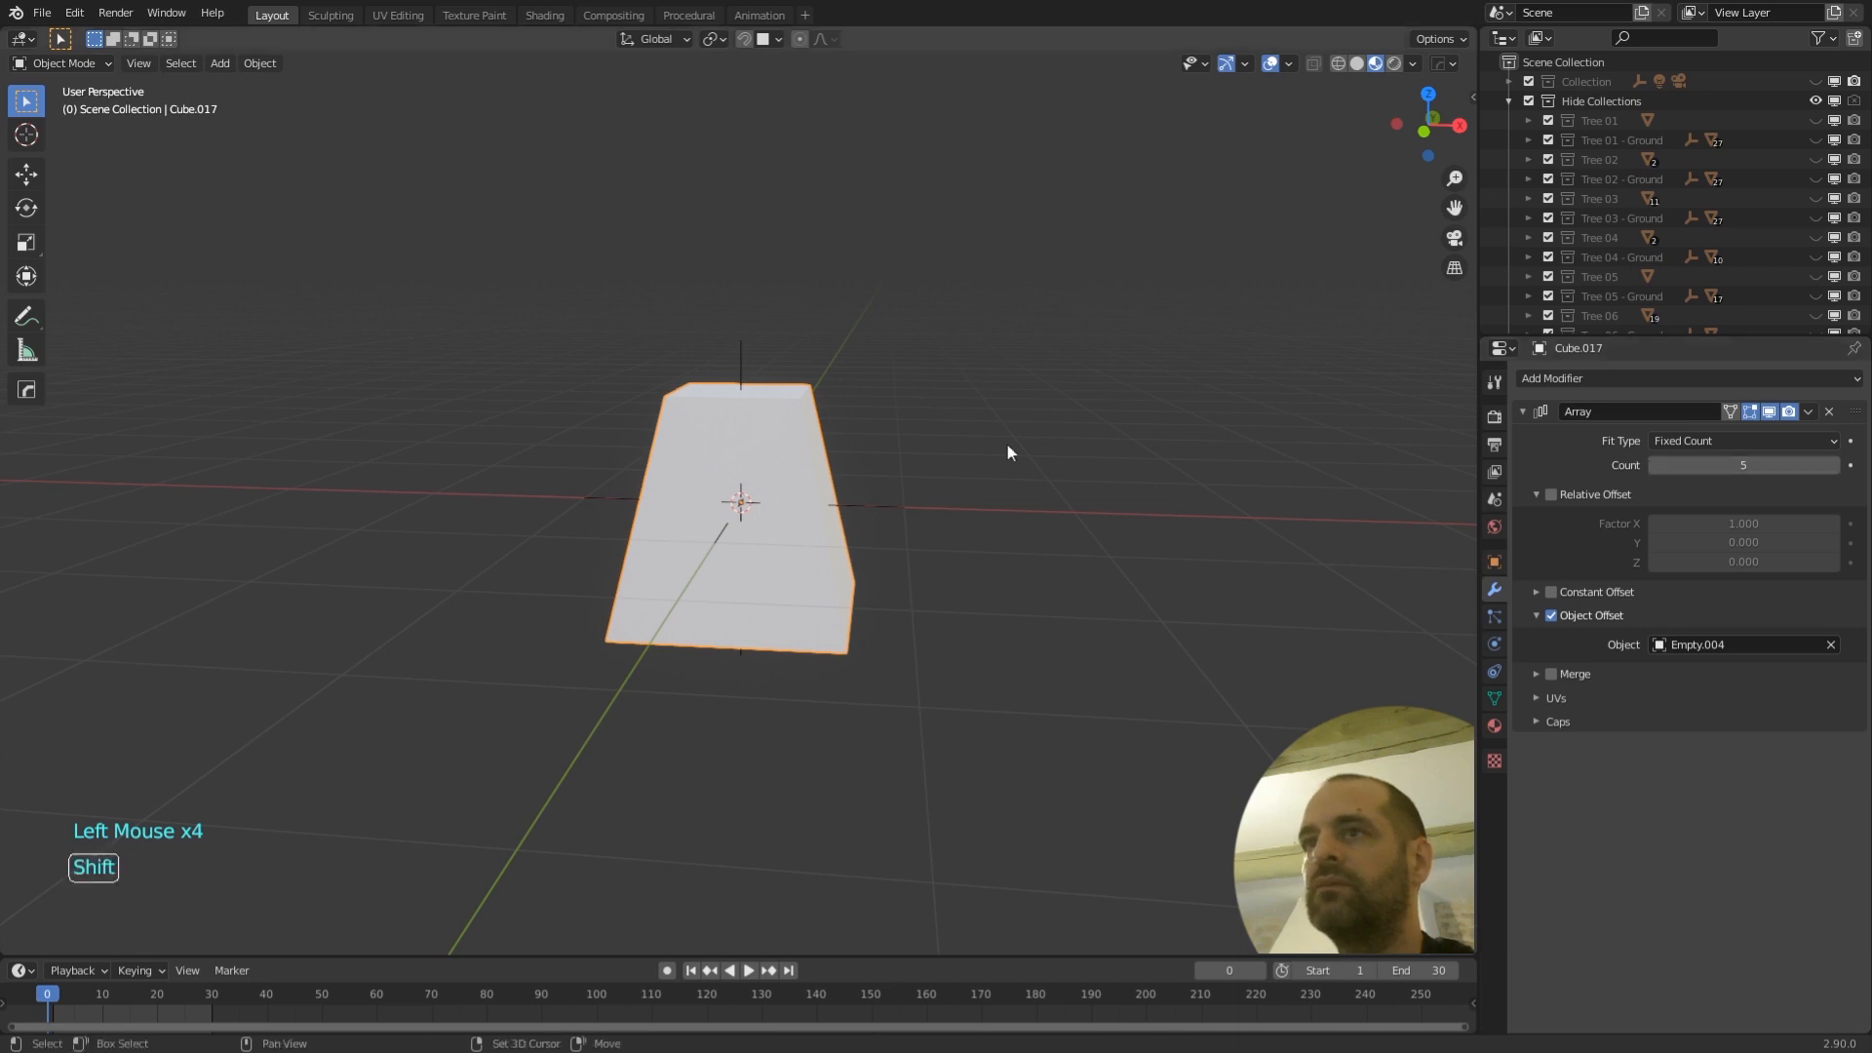
- Move the empty about 0.68 m up along Z to stack the array copies into a trunk
middle_click_drag(1006, 443, 1022, 556, "shift")
left_click(760, 429)
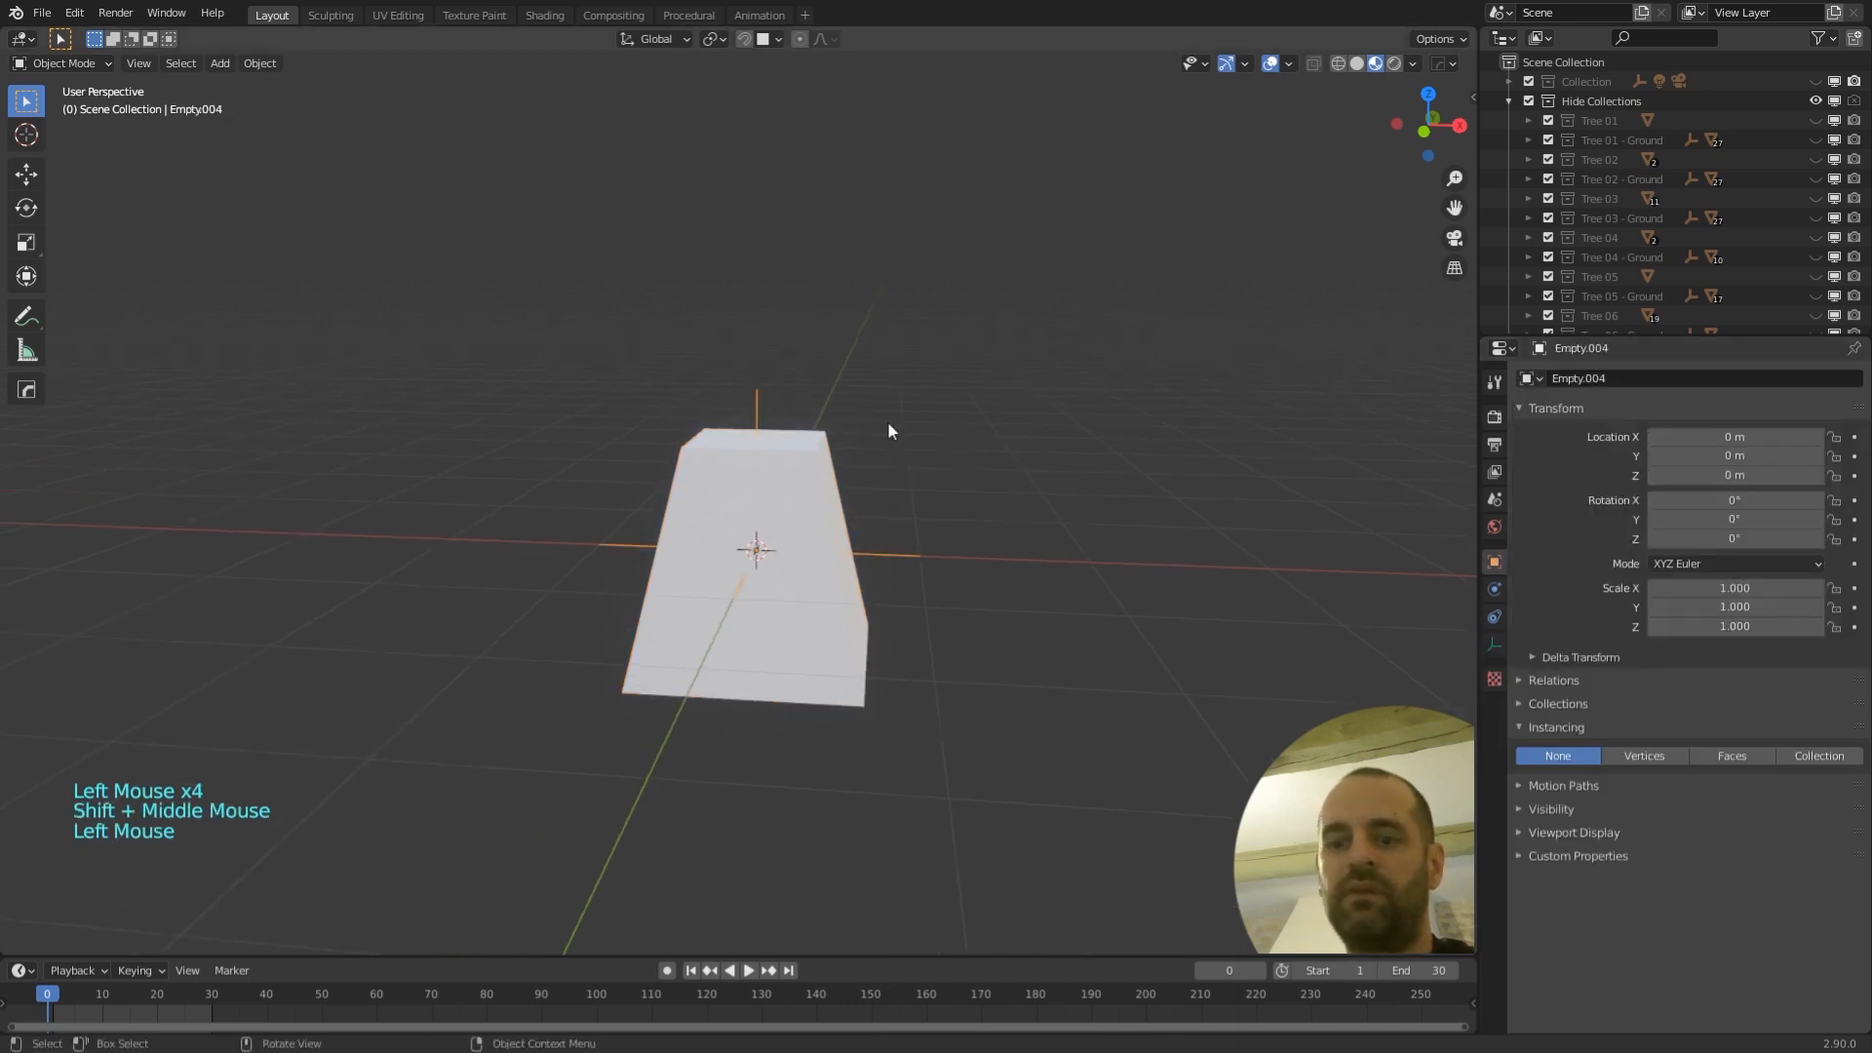
key("g")
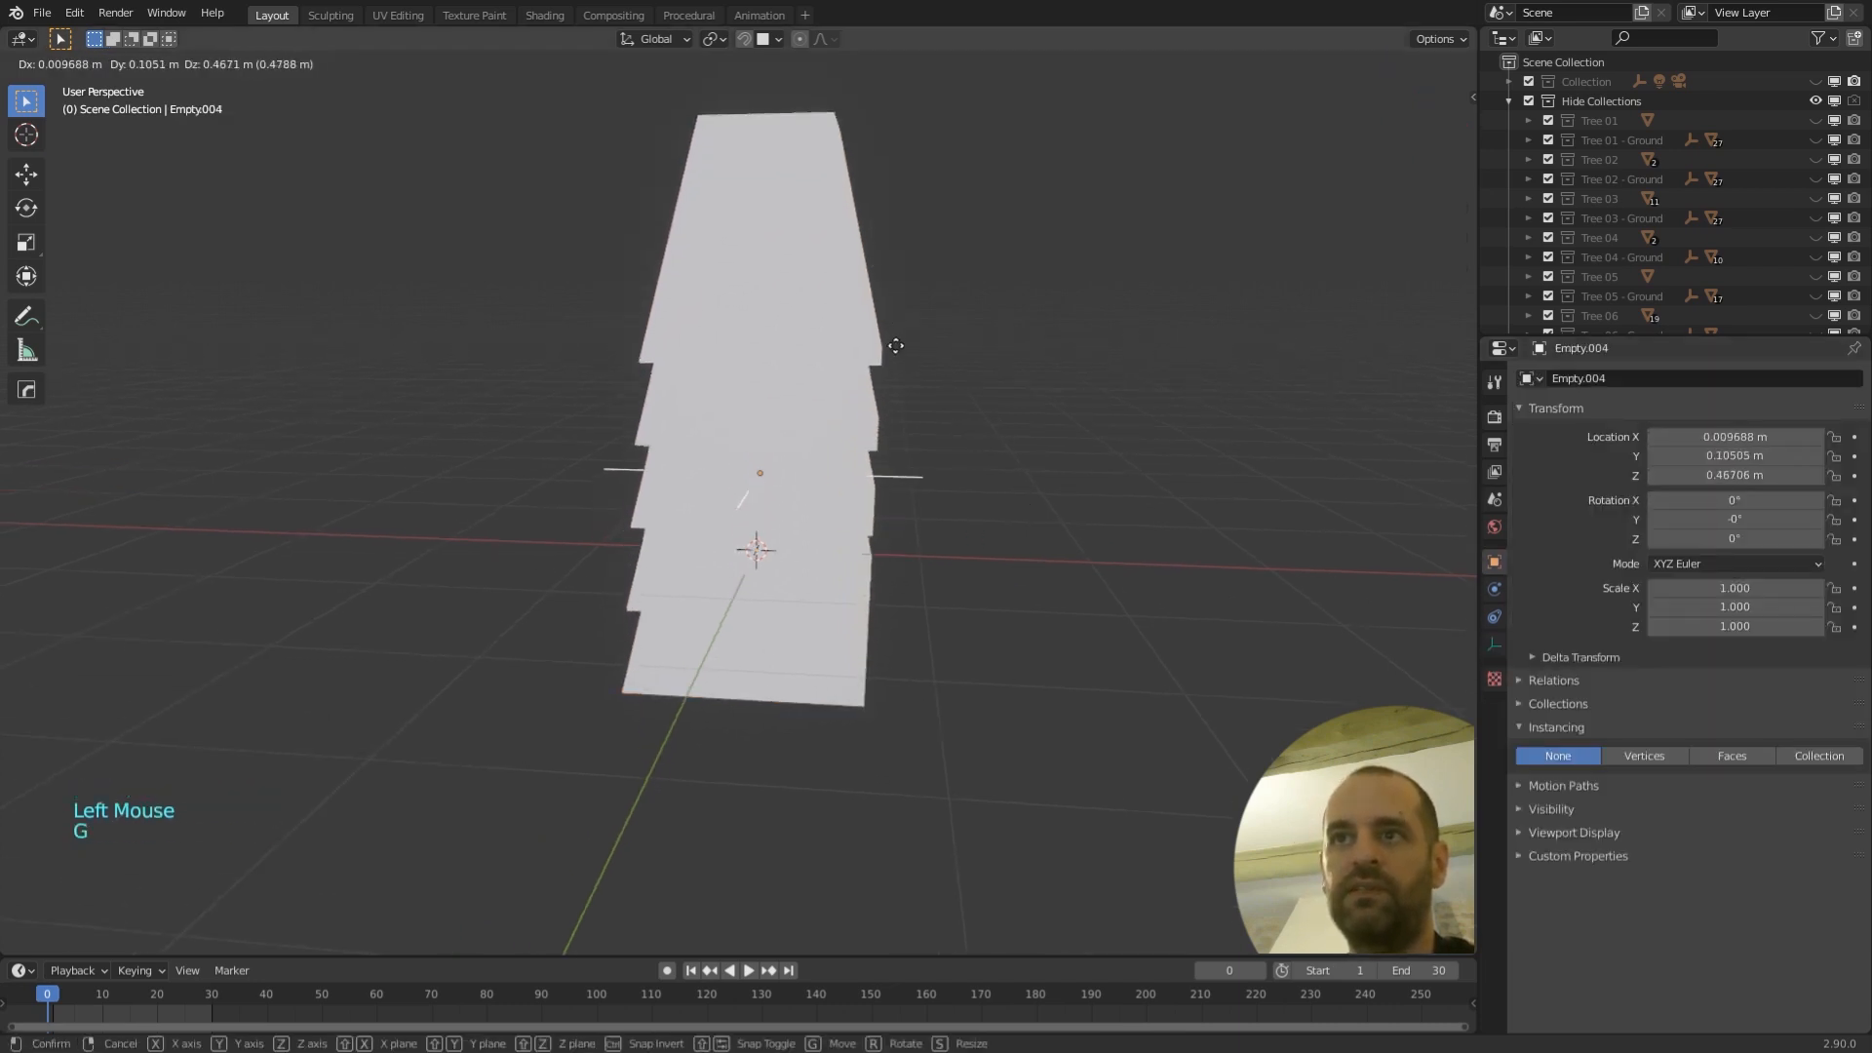
key("z")
left_click(894, 367)
scroll(895, 368, "down", 3)
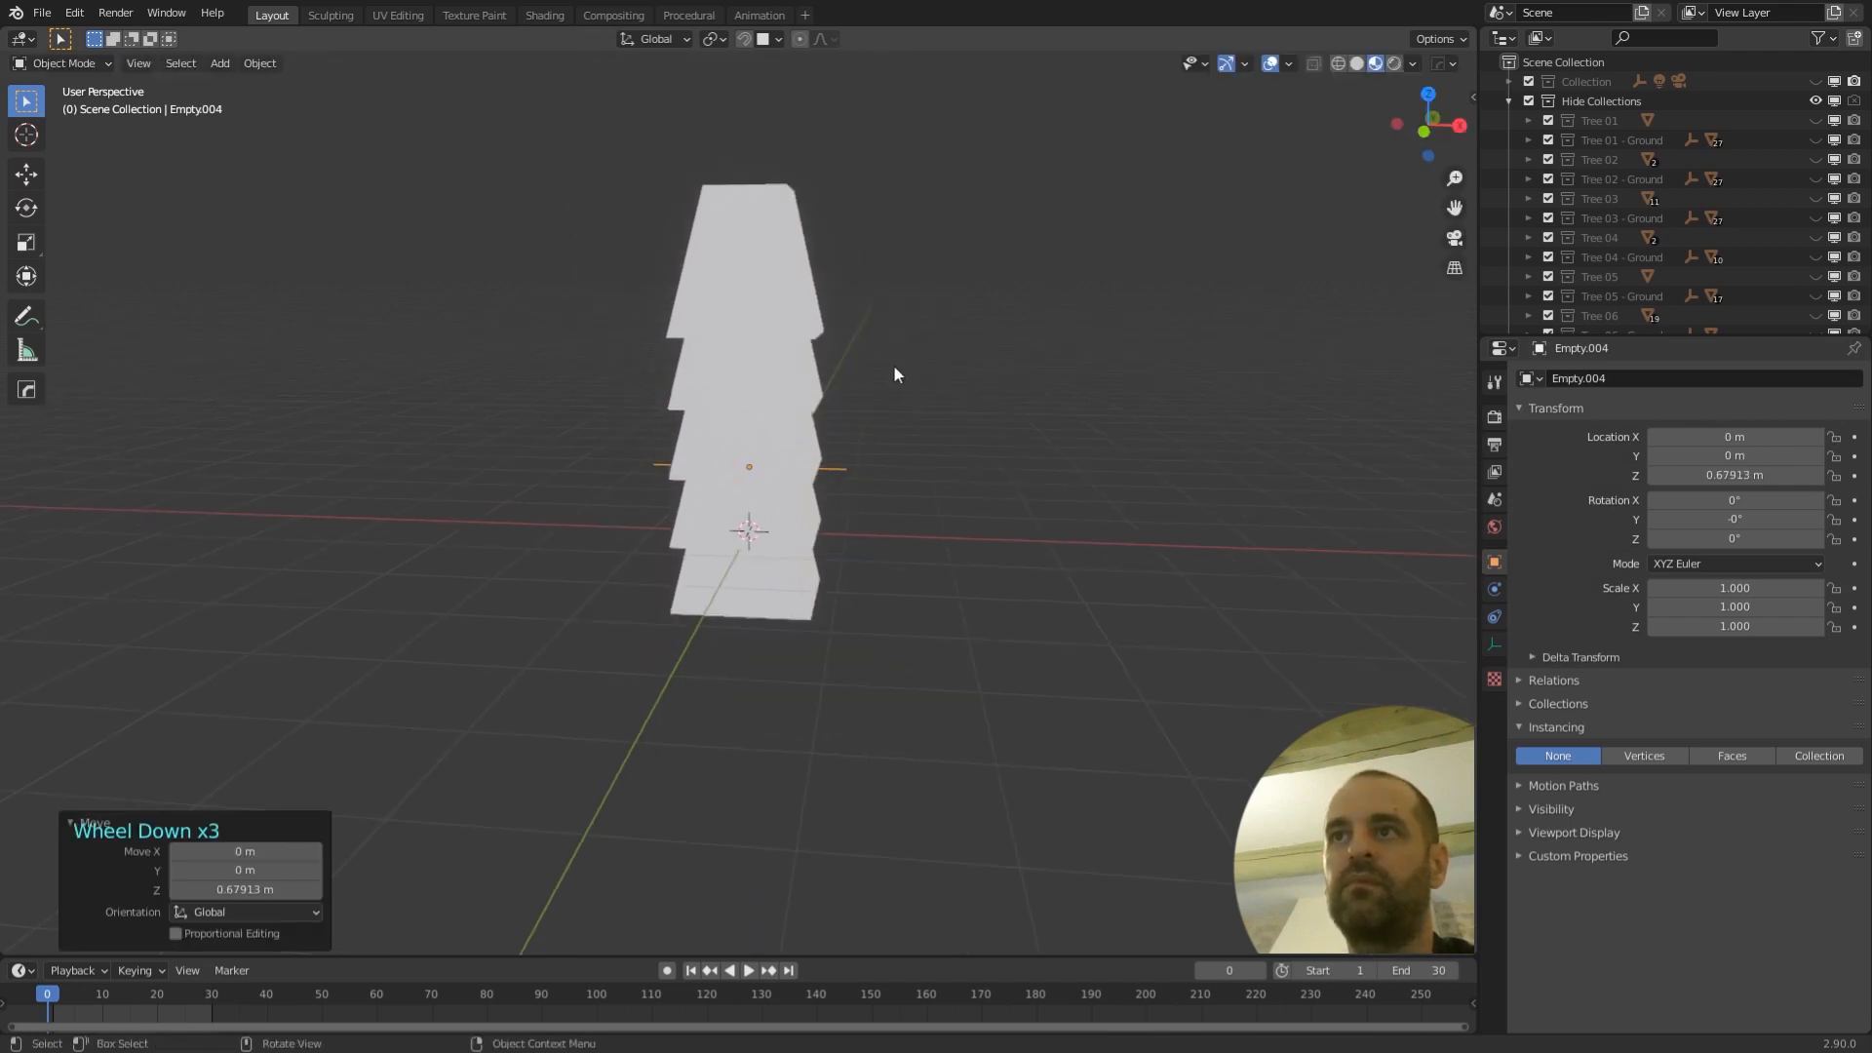
- Scale the empty to about 0.905 to shrink each successive trunk segment, and start rotating it
middle_click_drag(895, 373, 936, 367)
key("s")
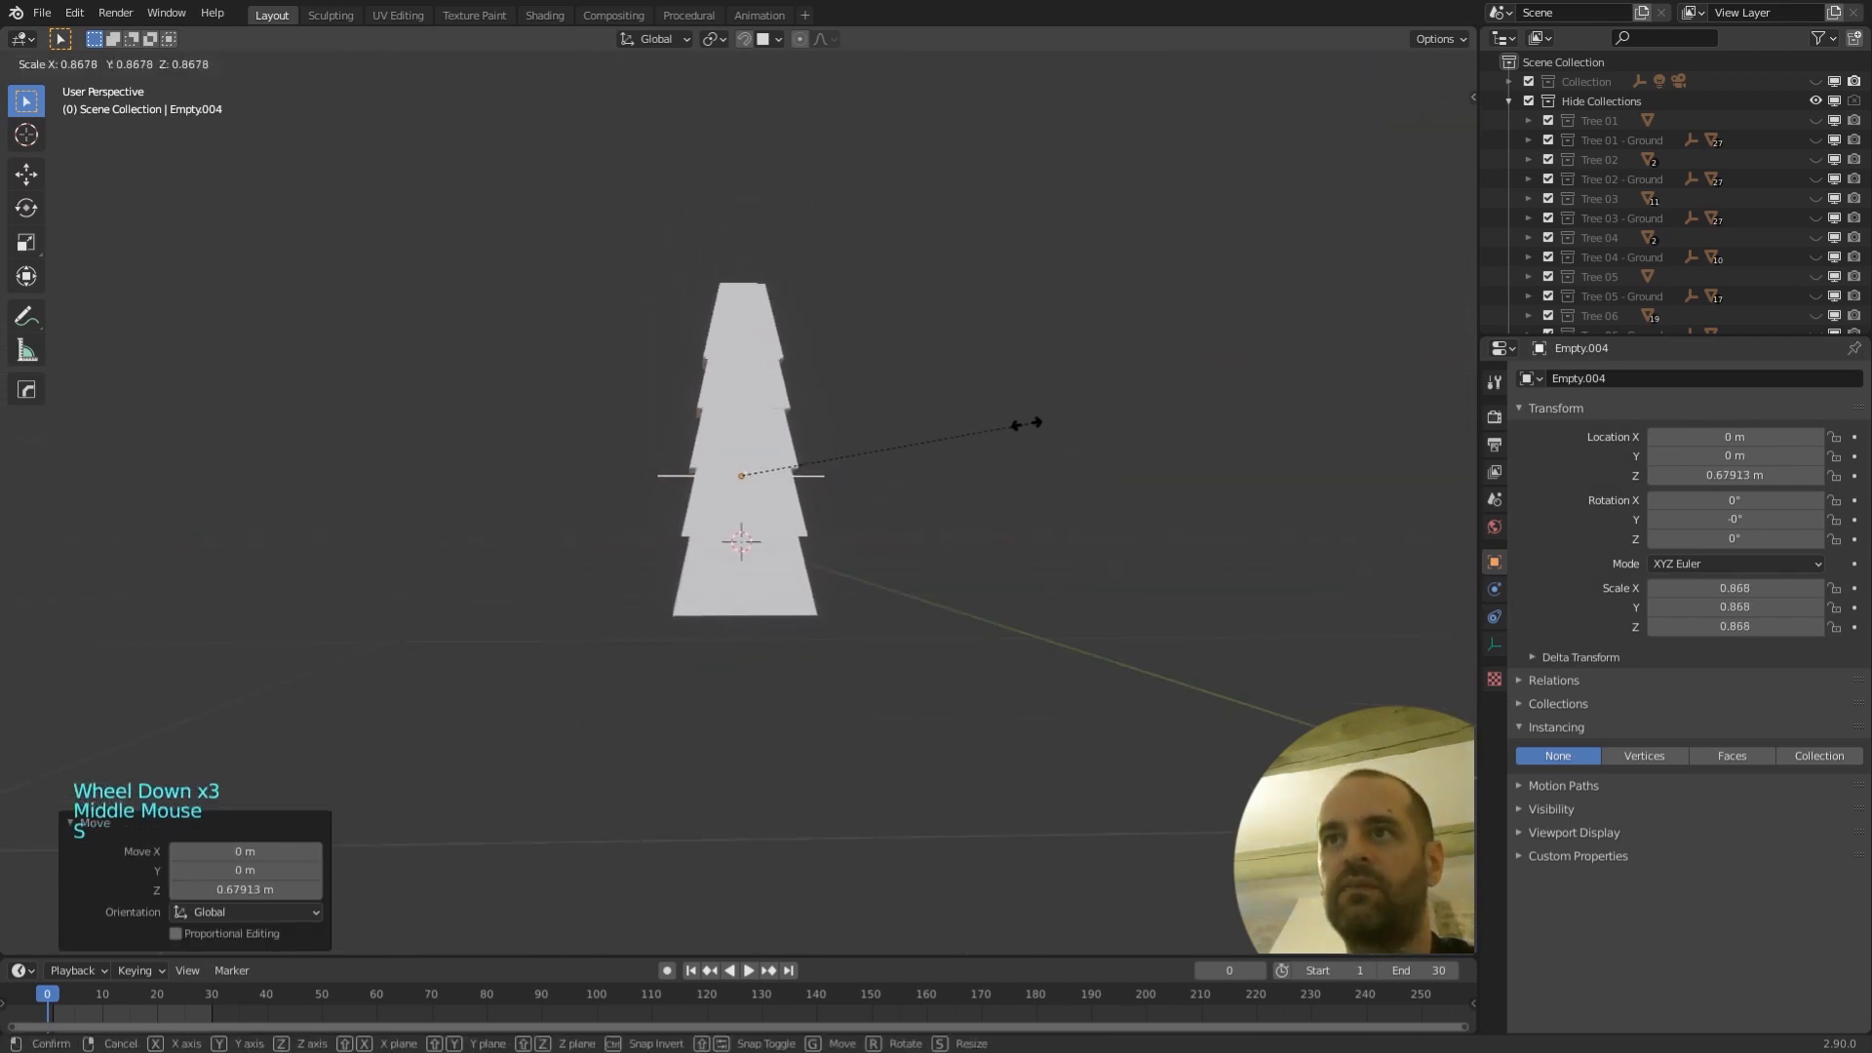
left_click(1037, 419)
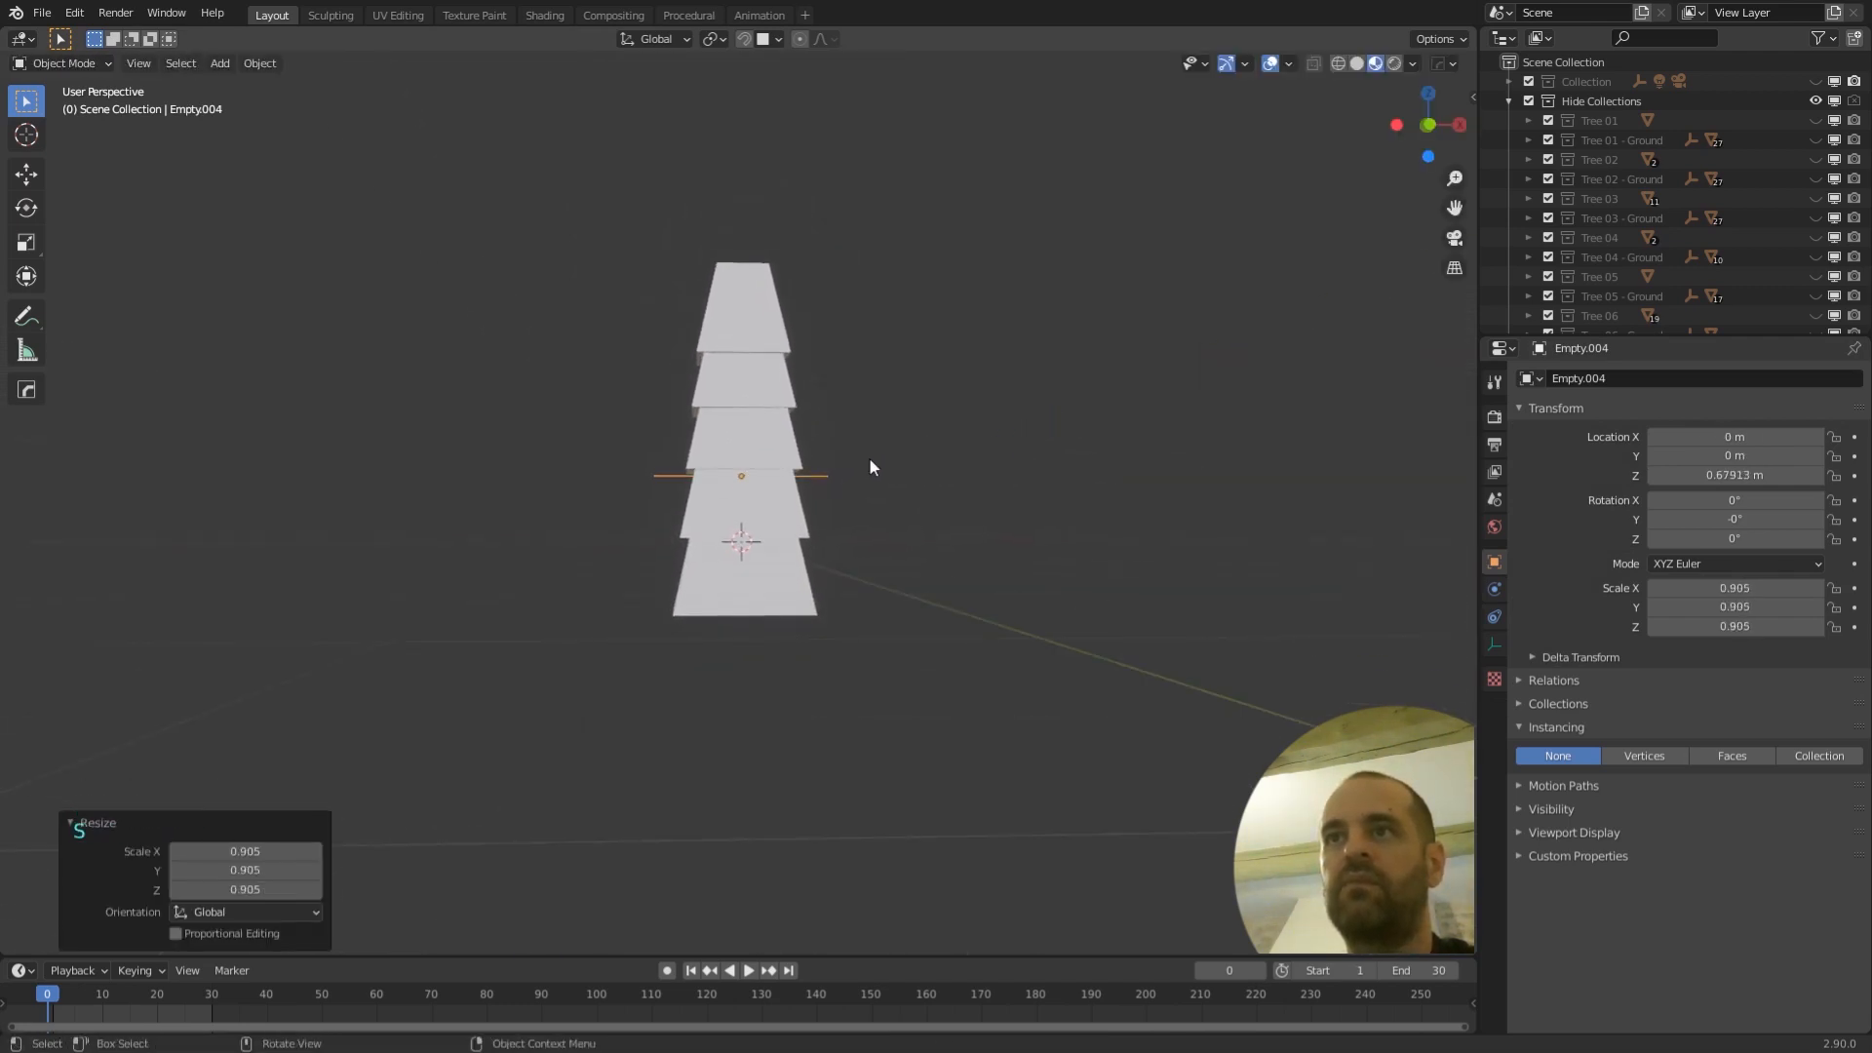
middle_click_drag(869, 465, 1034, 478)
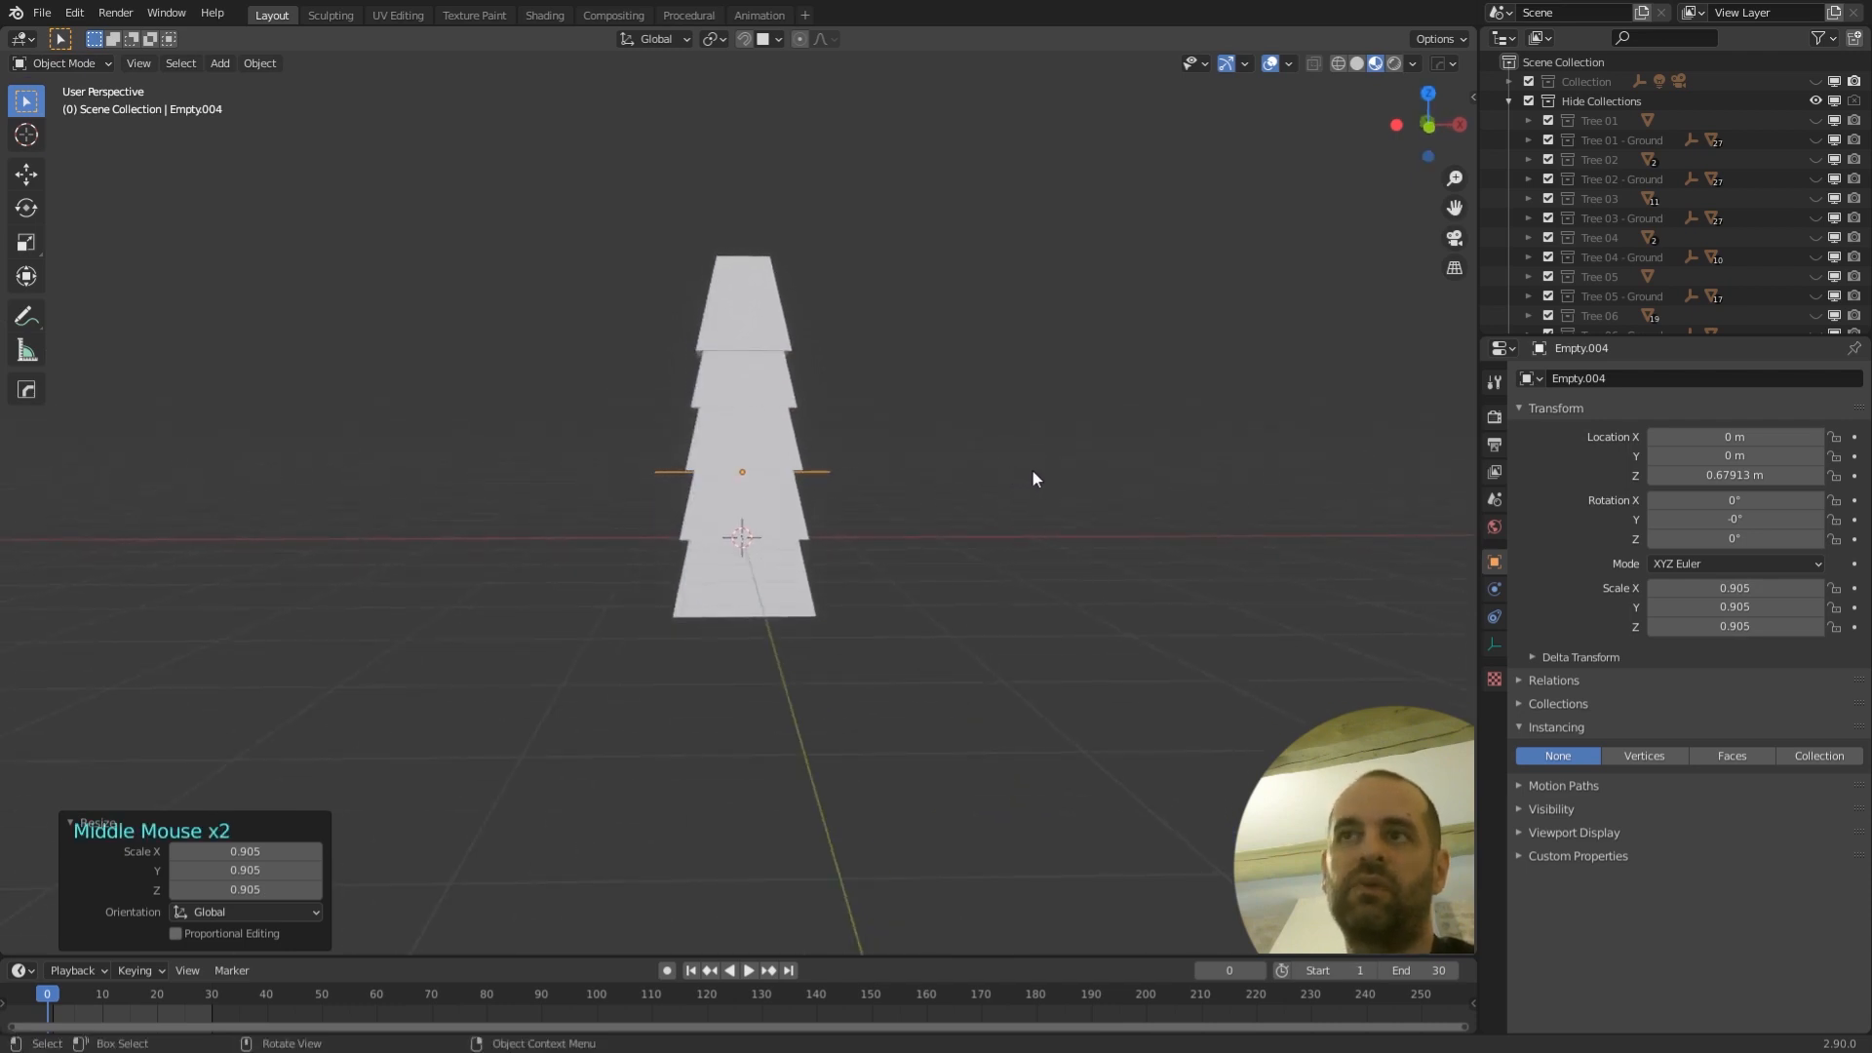
key("r")
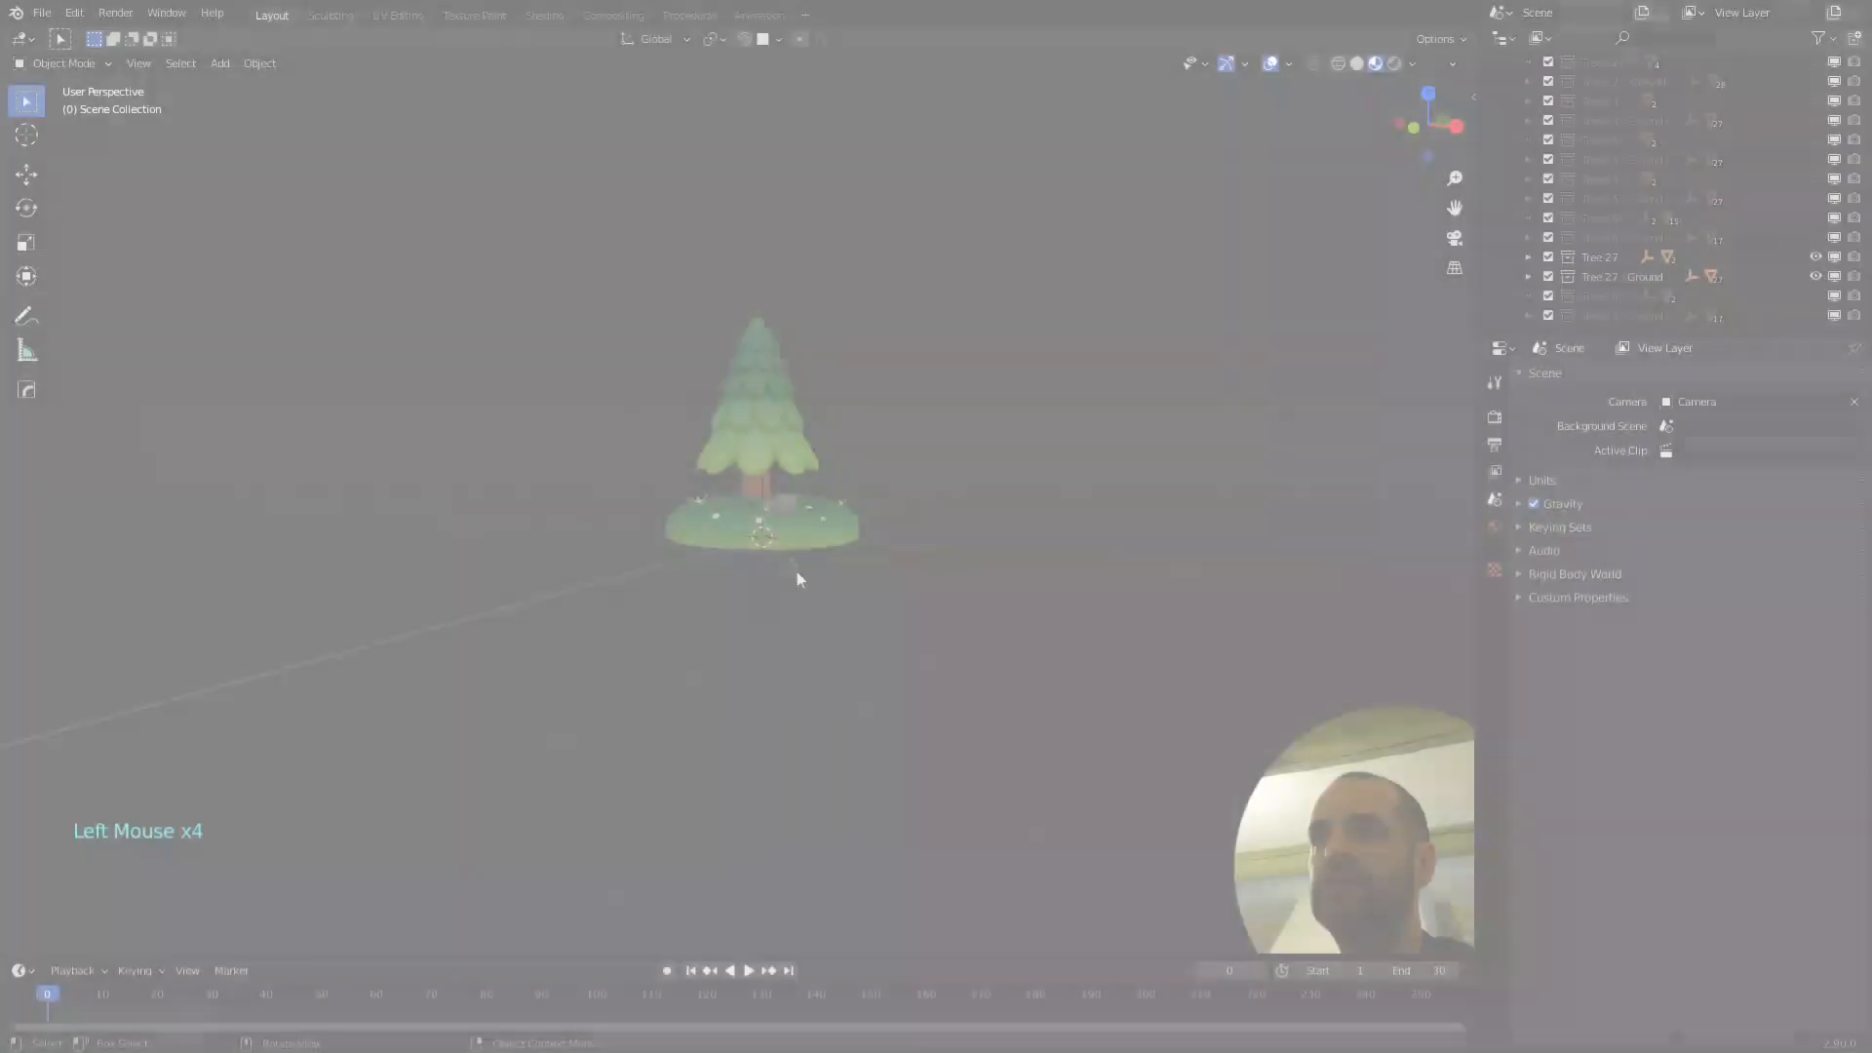
- Select Tree 27's foliage and switch its Array modifier's viewport display off and back on to compare
scroll(897, 533, "up", 5)
mouse_move(897, 532)
middle_mouse_down()
mouse_move(951, 544)
mouse_move(886, 425)
mouse_move(821, 519)
mouse_move(825, 490)
mouse_move(761, 464)
mouse_move(926, 526)
middle_mouse_up()
left_click(822, 512)
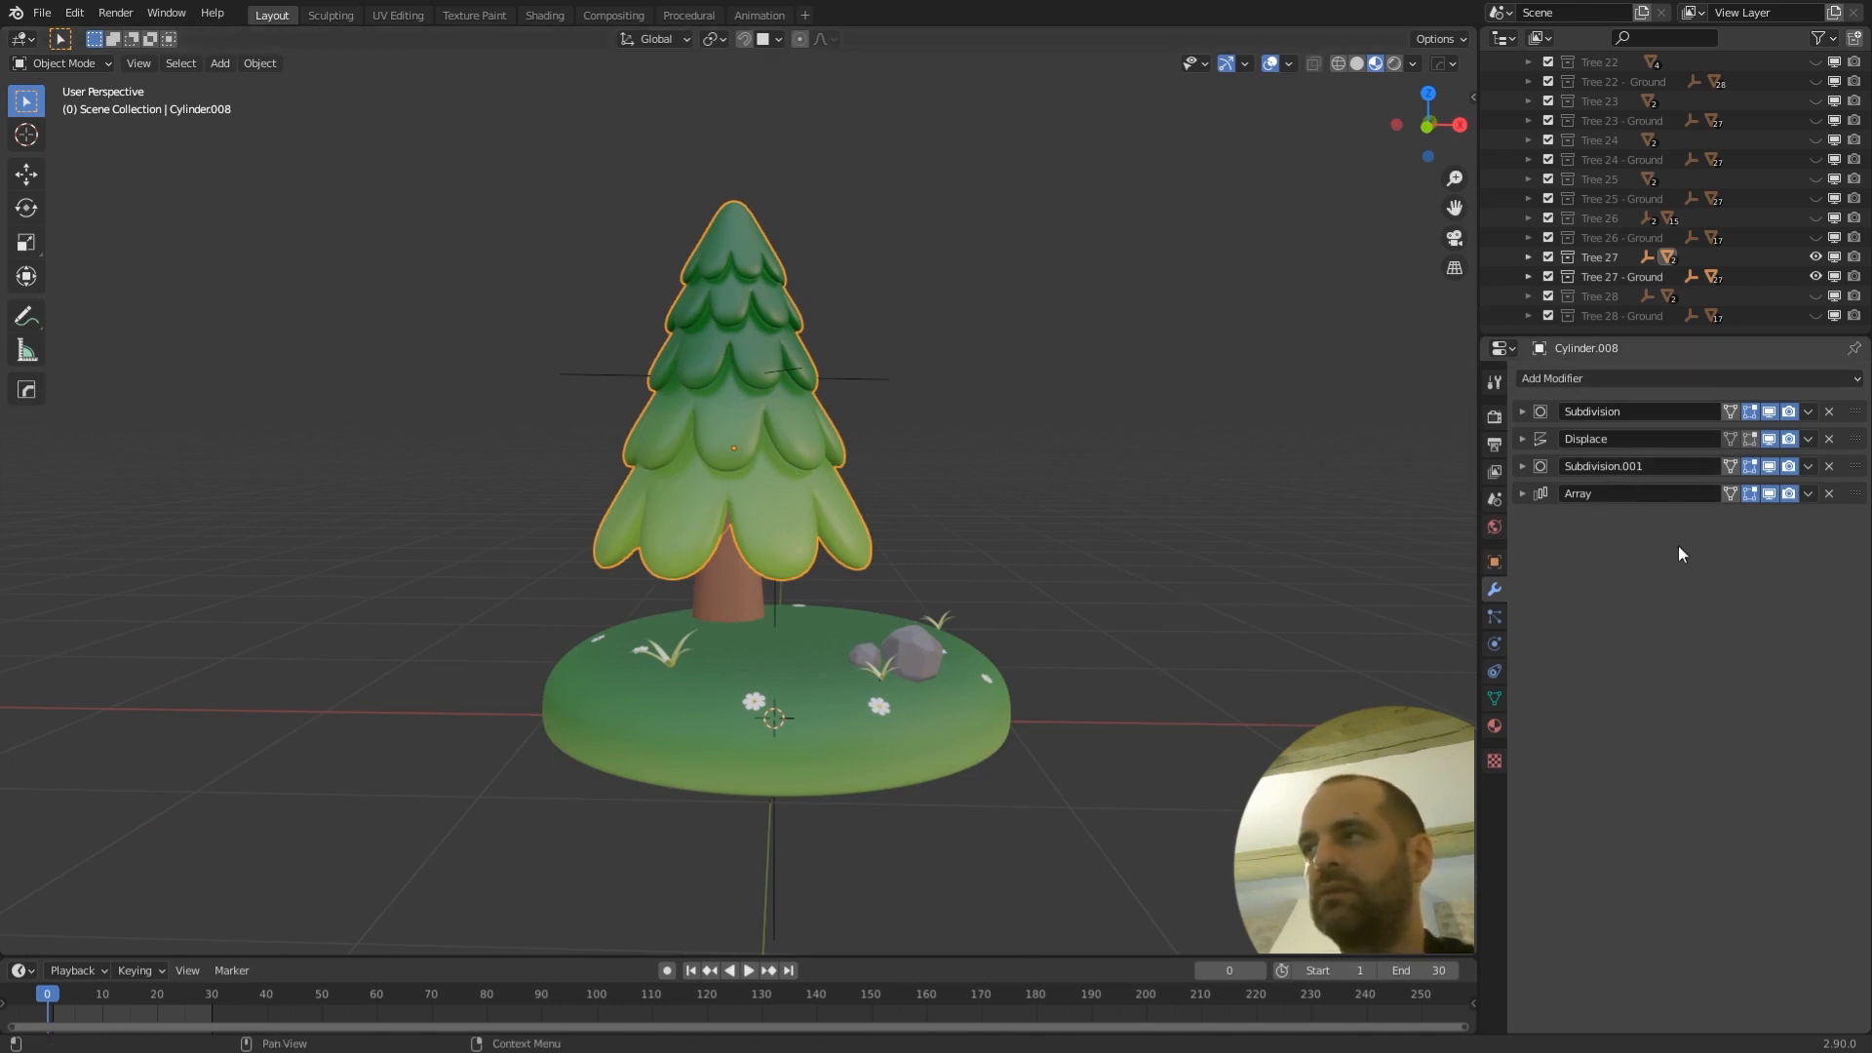
left_click(1769, 494)
left_click(1769, 494)
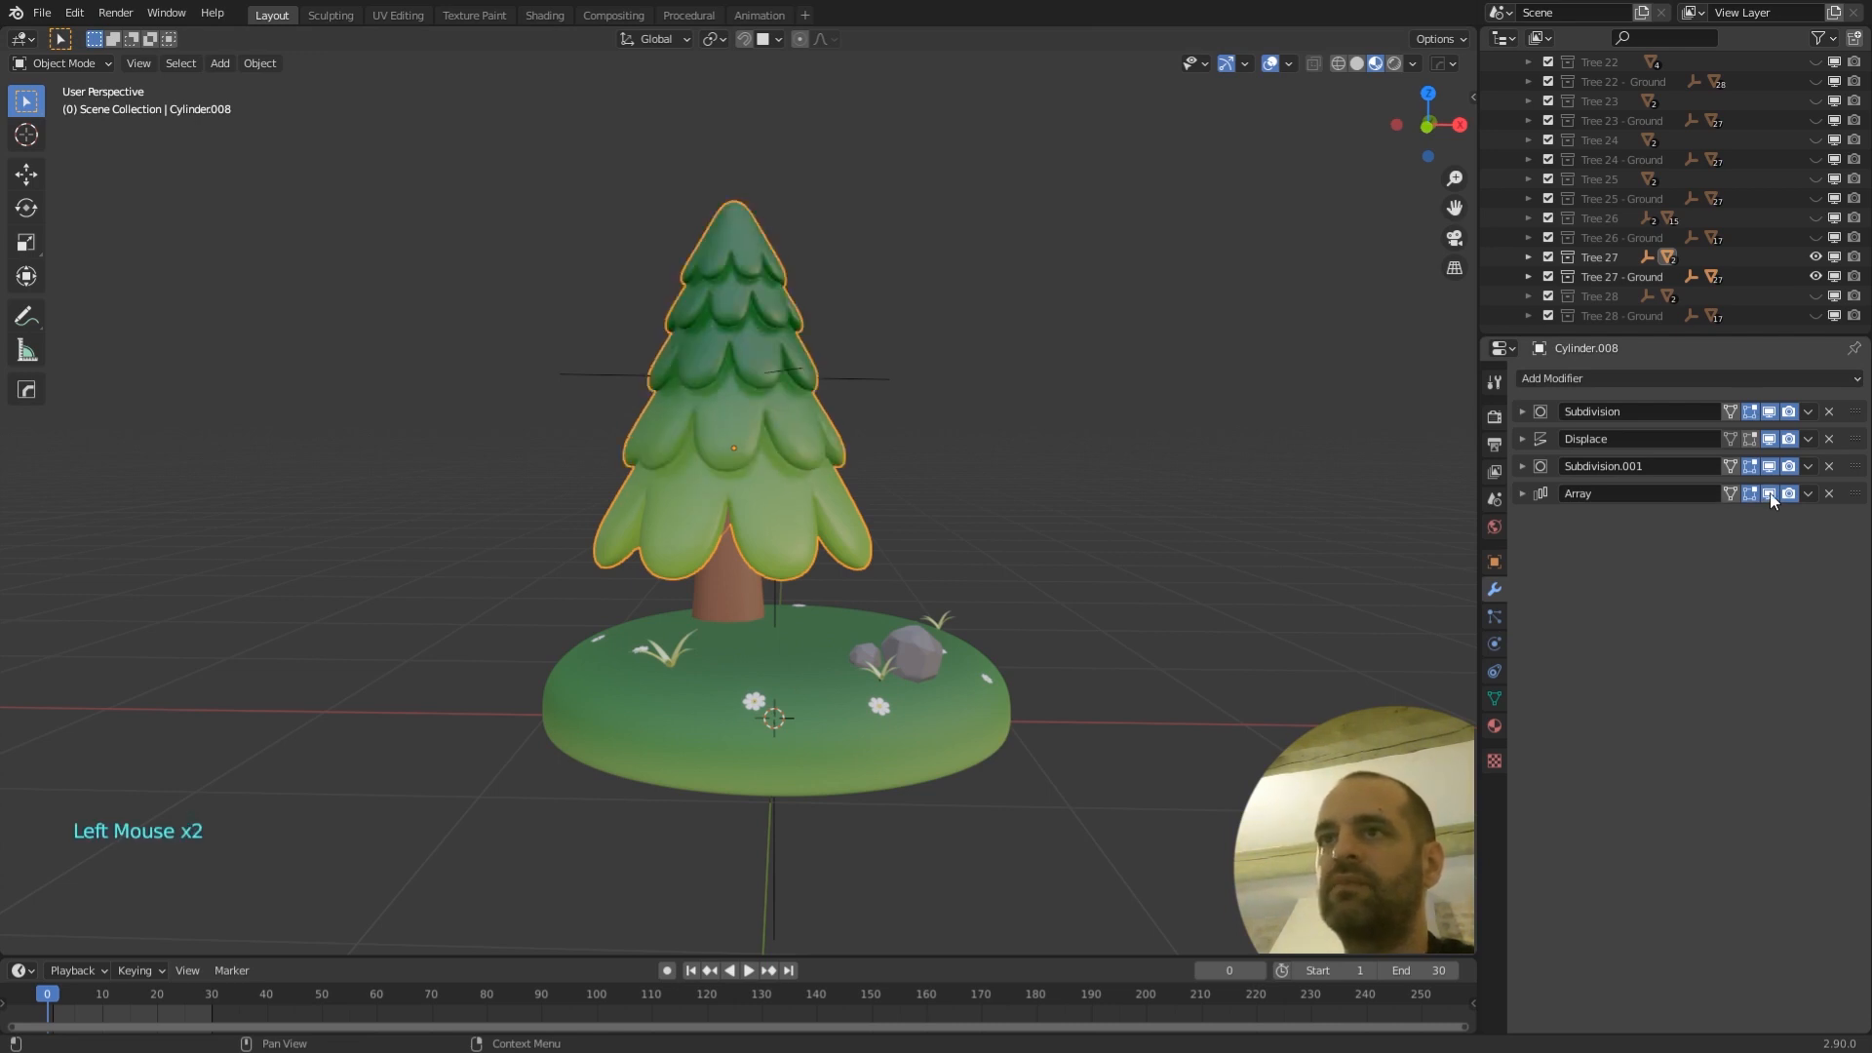
middle_click_drag(1107, 521, 872, 447)
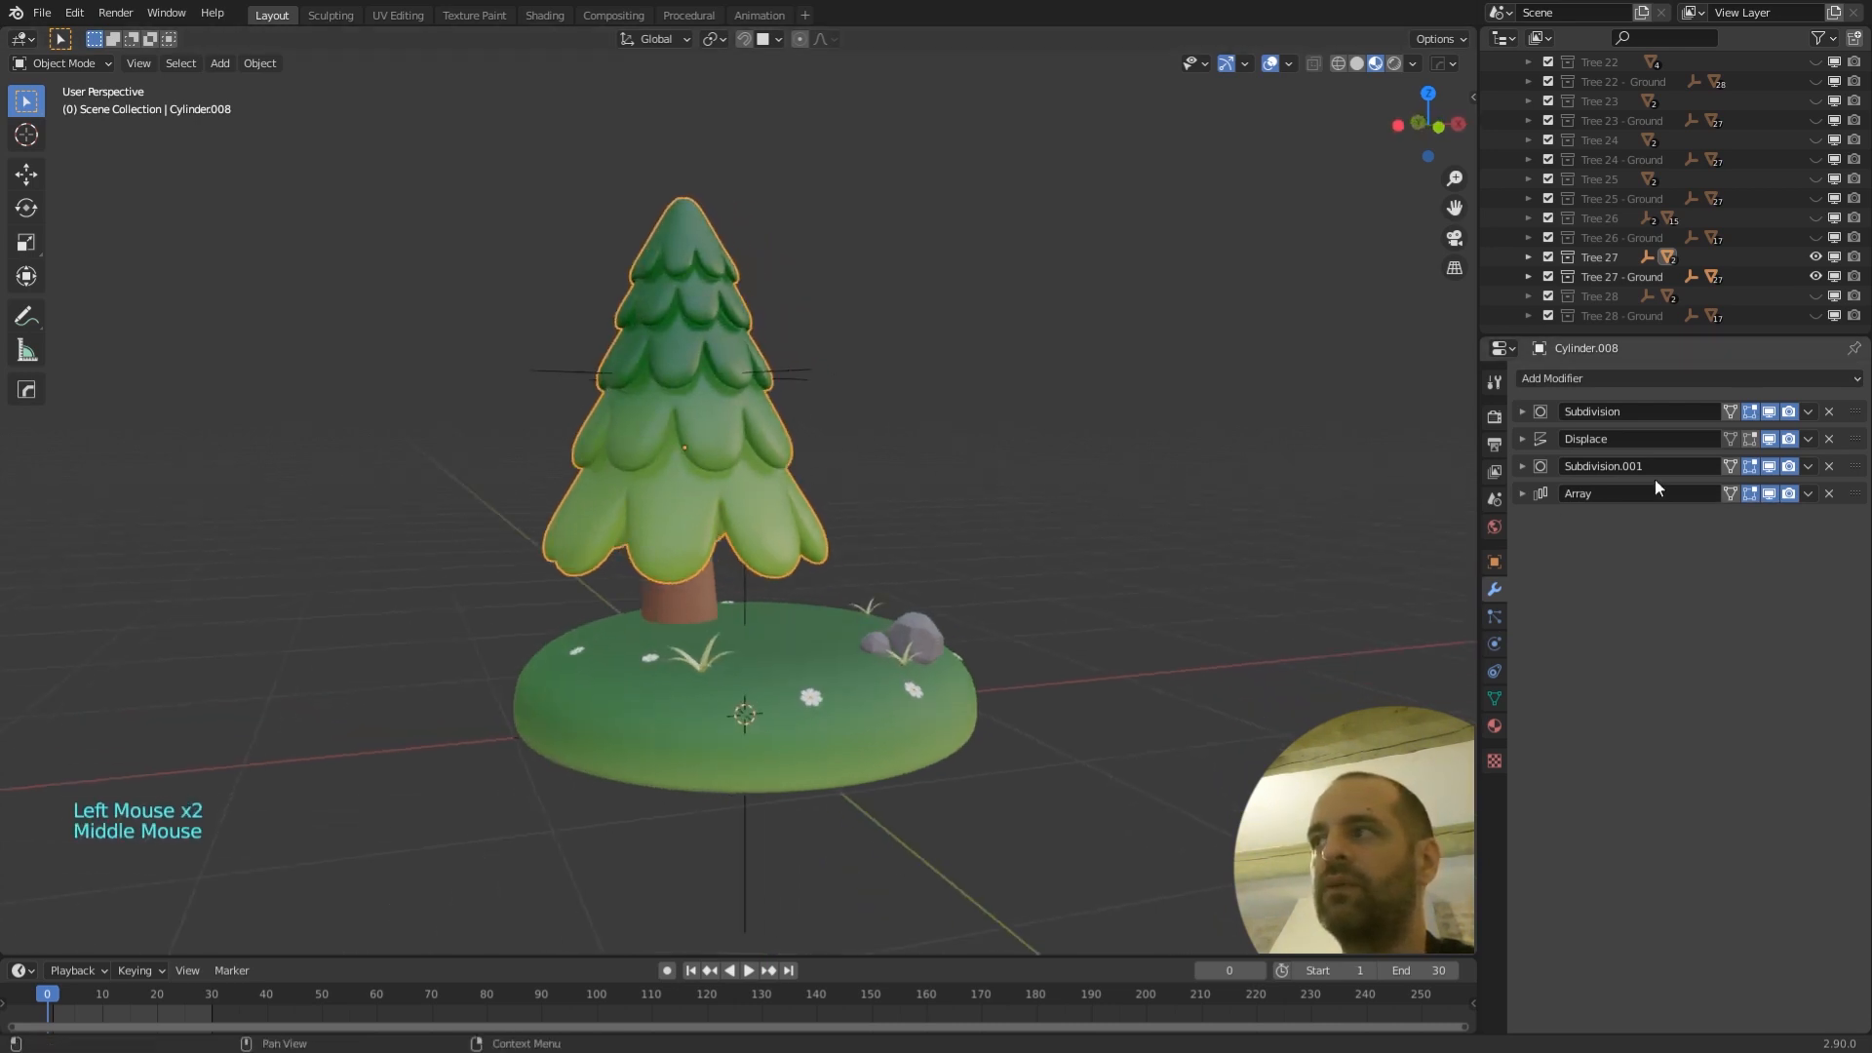
- Turn off viewport display of the foliage's Array, Subdivision.001, Displace and Subdivision modifiers
left_click(1770, 493)
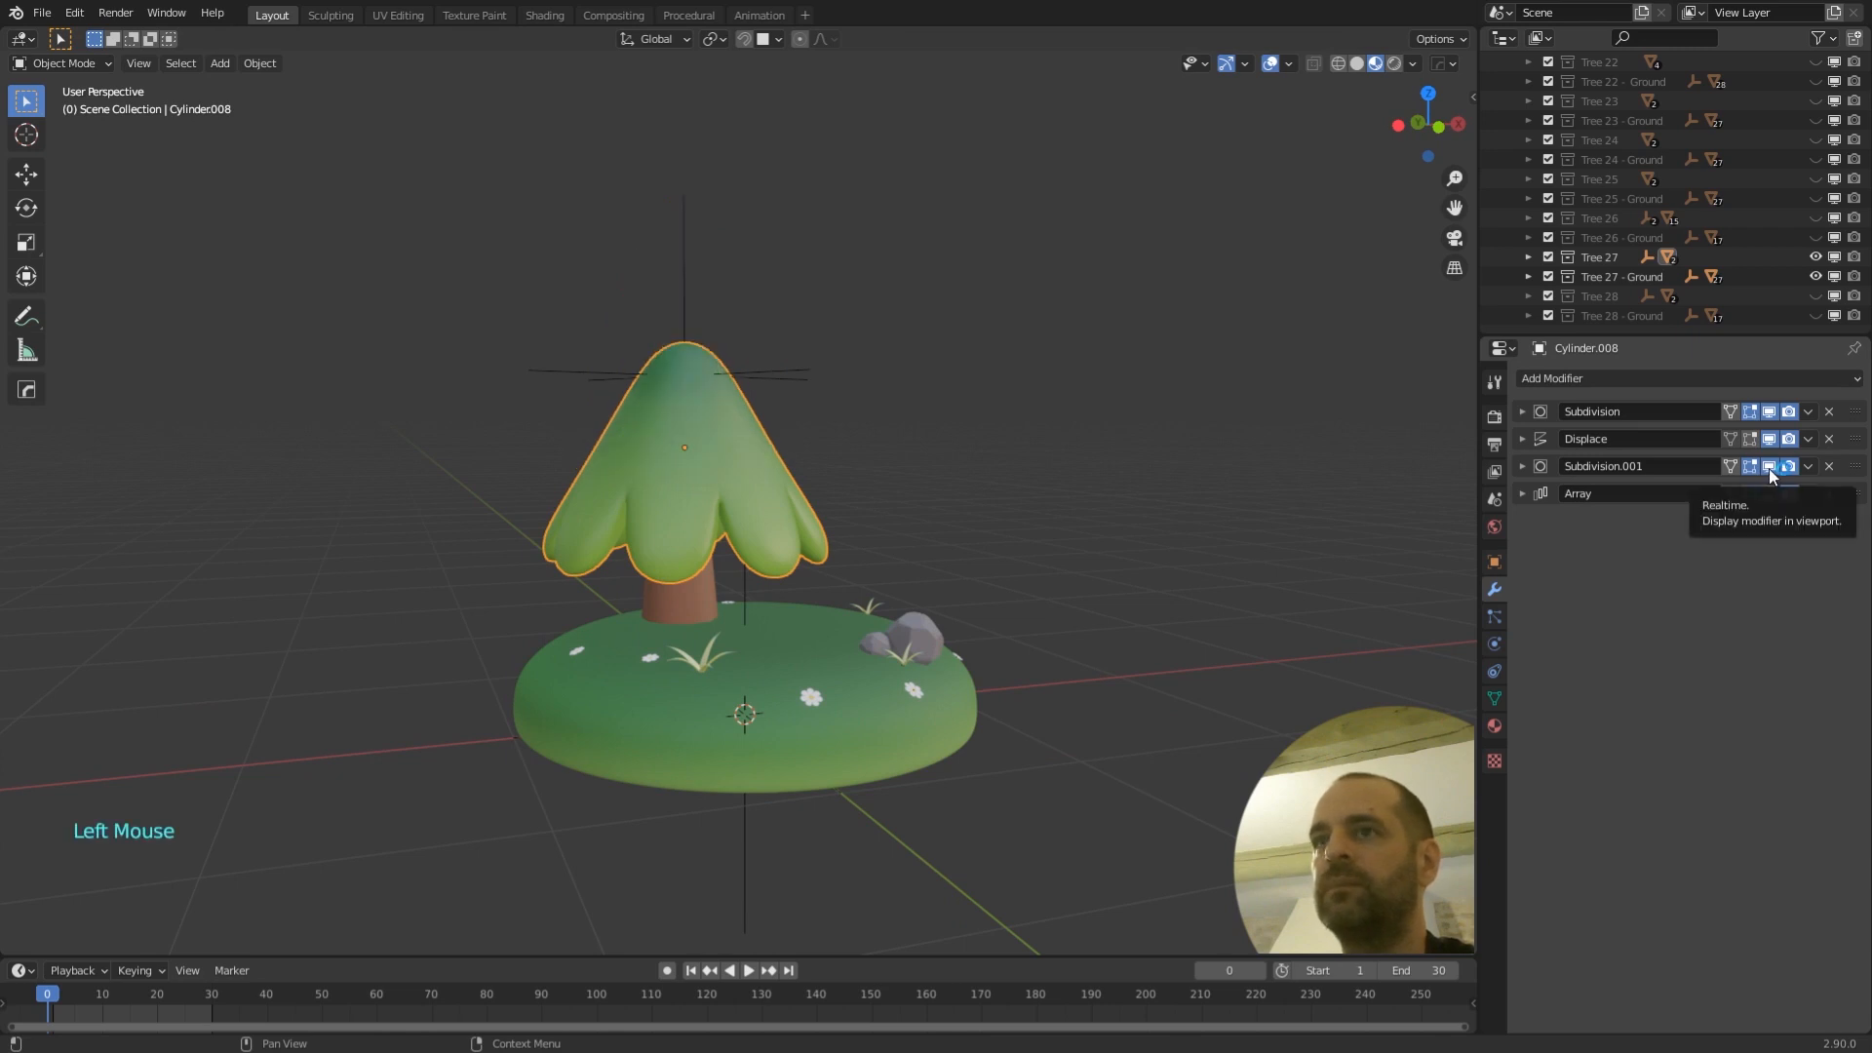
left_click(1769, 468)
left_click(1769, 438)
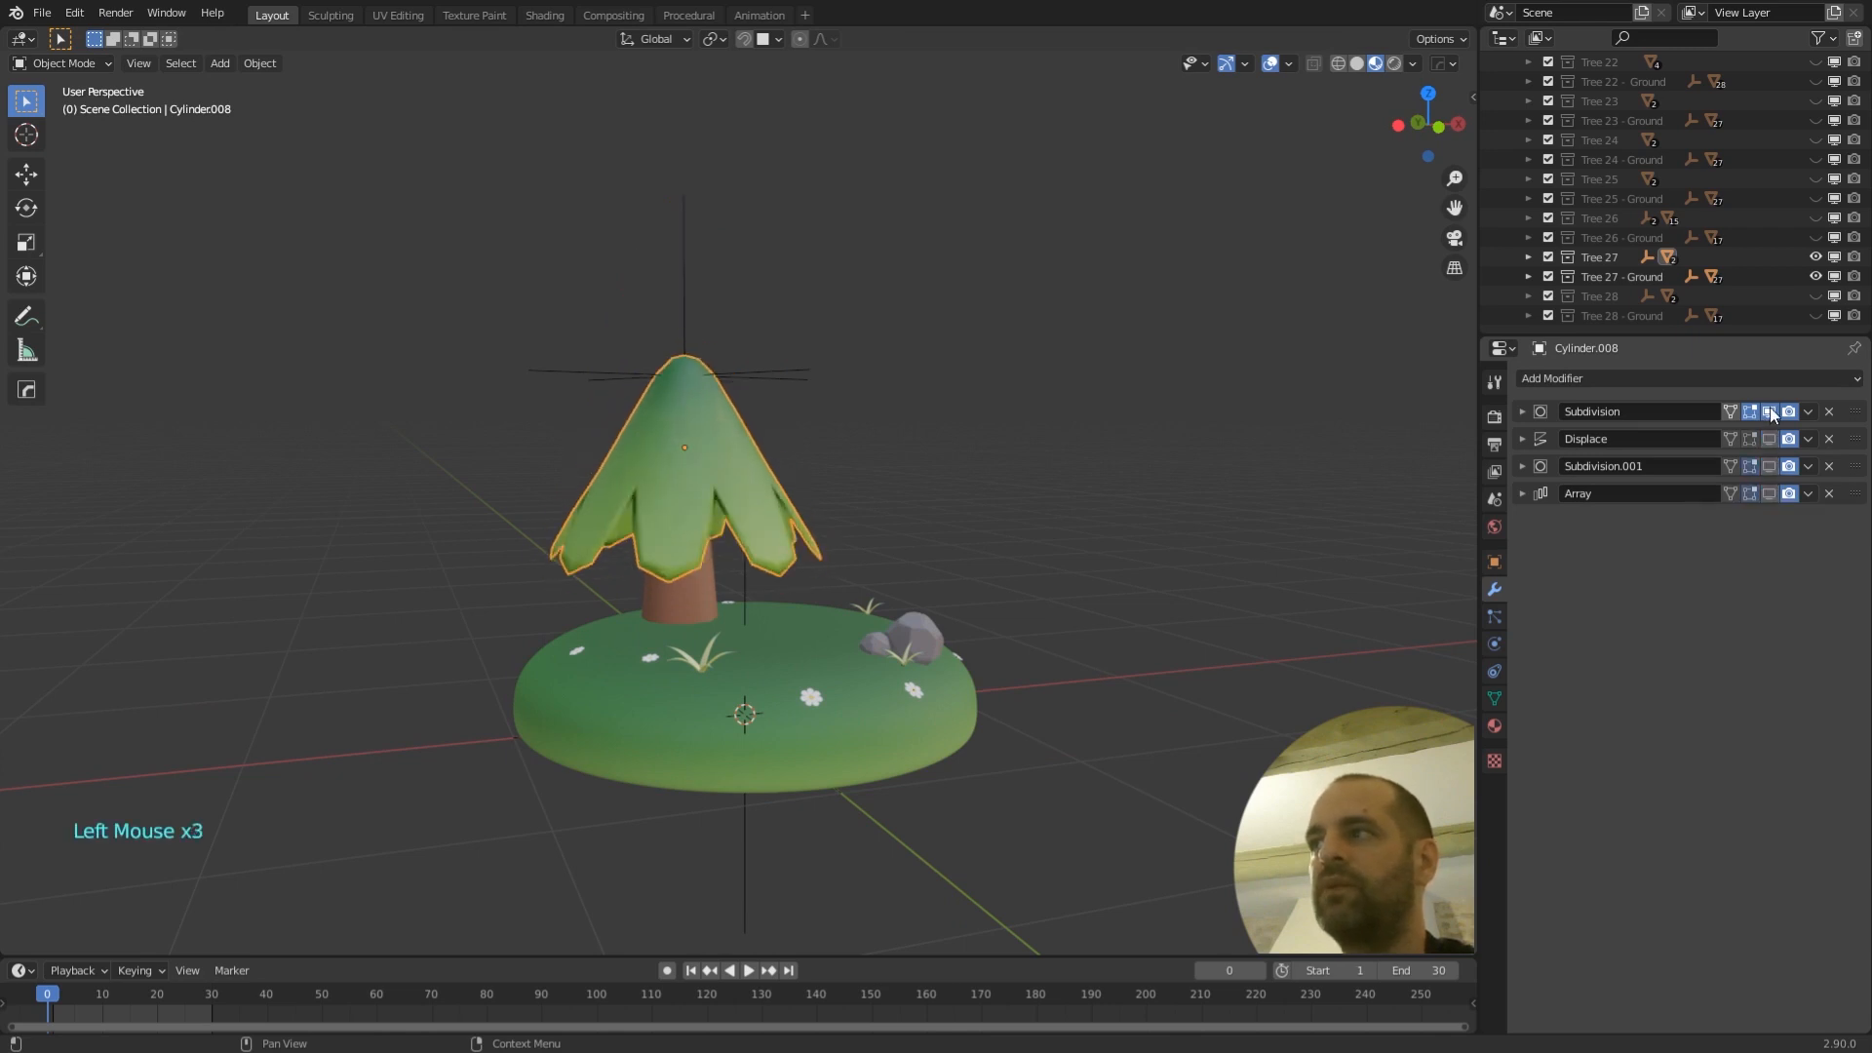
left_click(1768, 411)
- Isolate the foliage's base mesh in local view and inspect its shape from several angles
scroll(862, 480, "up", 3)
middle_click_drag(922, 501, 1020, 510)
key("KP_Divide")
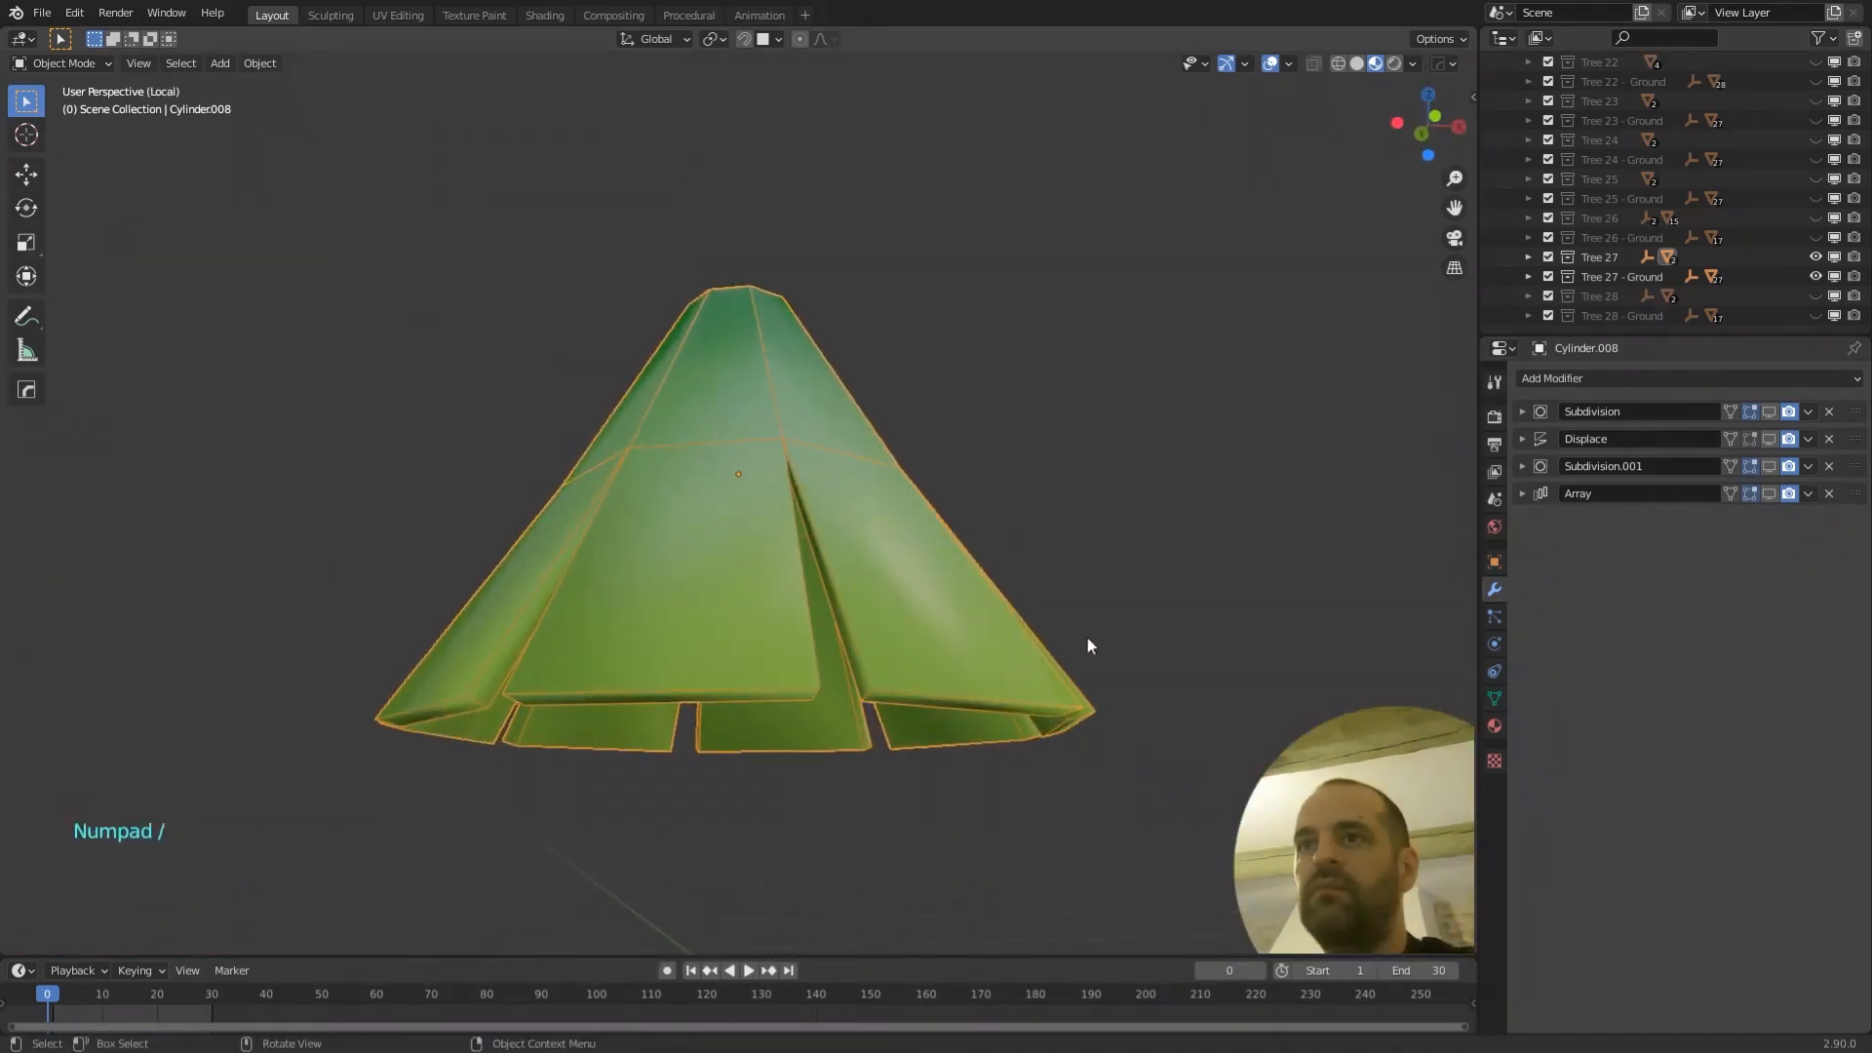
middle_click_drag(1089, 645, 1028, 598)
scroll(1018, 658, "down", 3)
- Turn viewport display back on for the foliage's first Subdivision and Displace modifiers, toggling Displace once more to compare its effect
left_click(1769, 412)
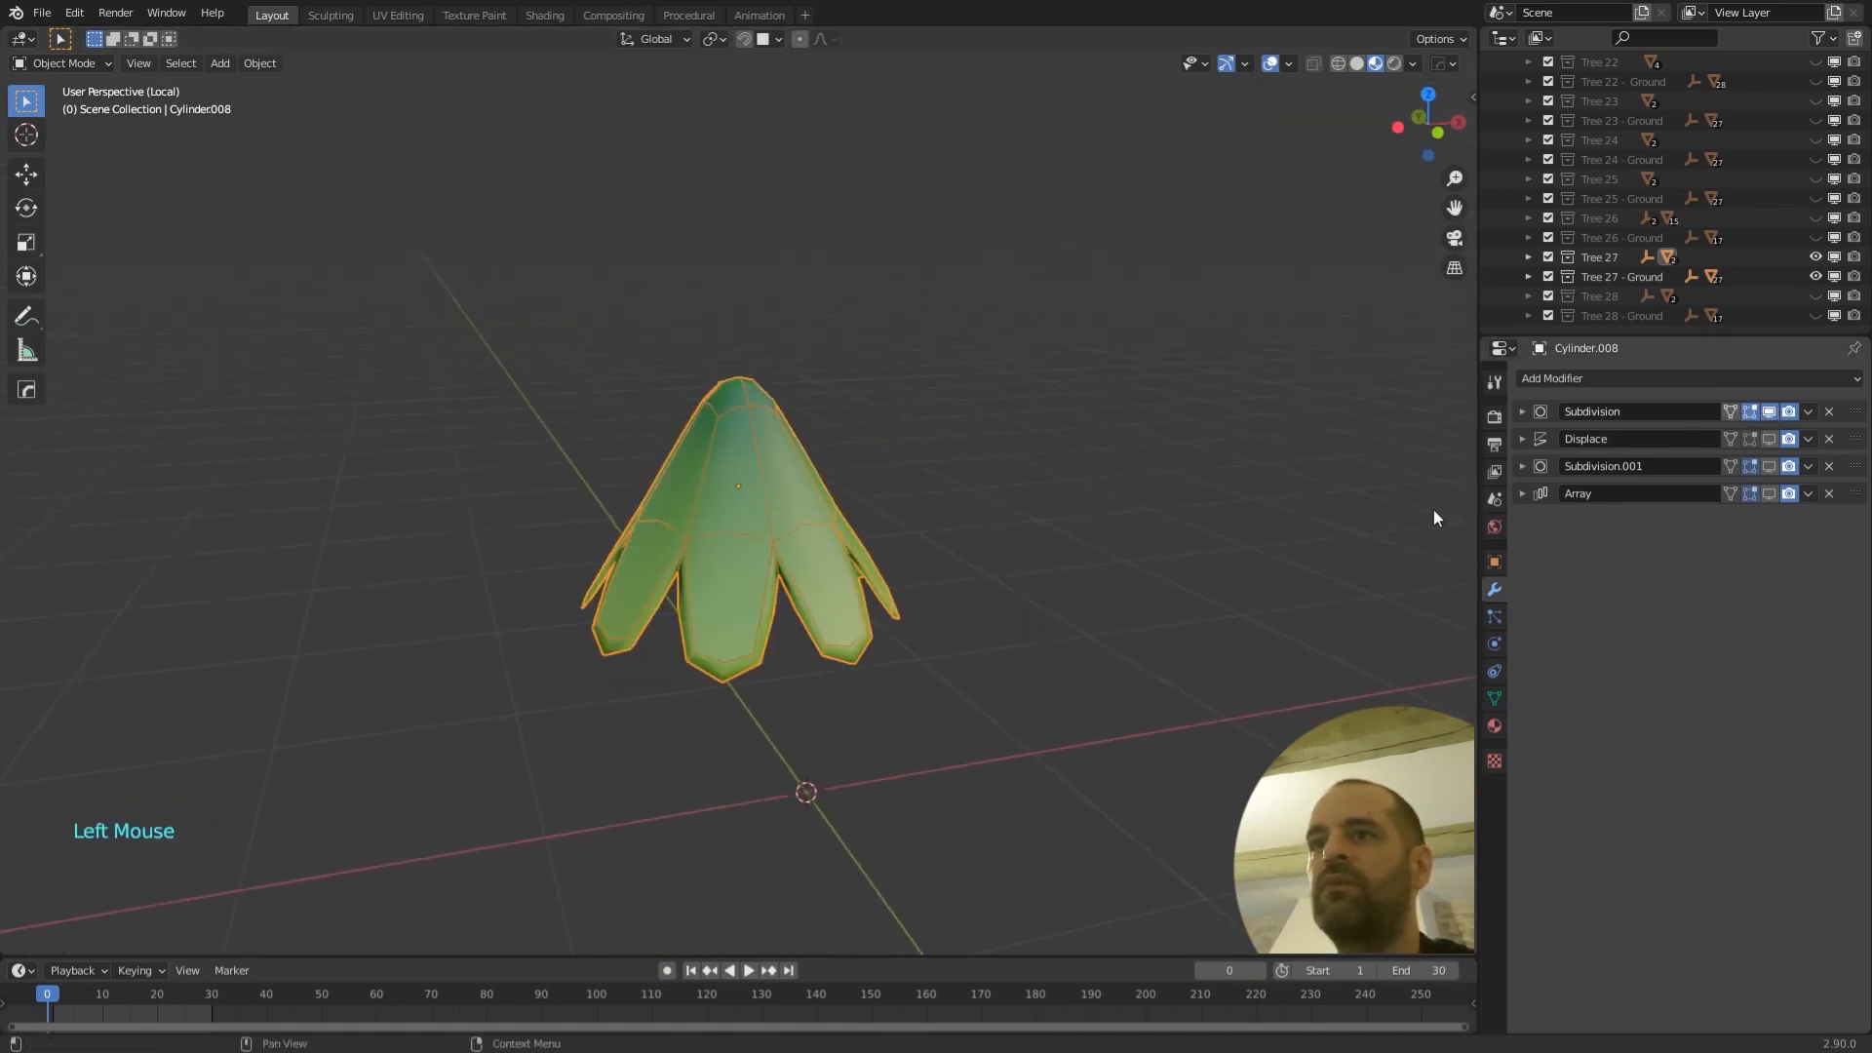
middle_click_drag(1004, 671, 974, 656)
scroll(975, 653, "up", 2)
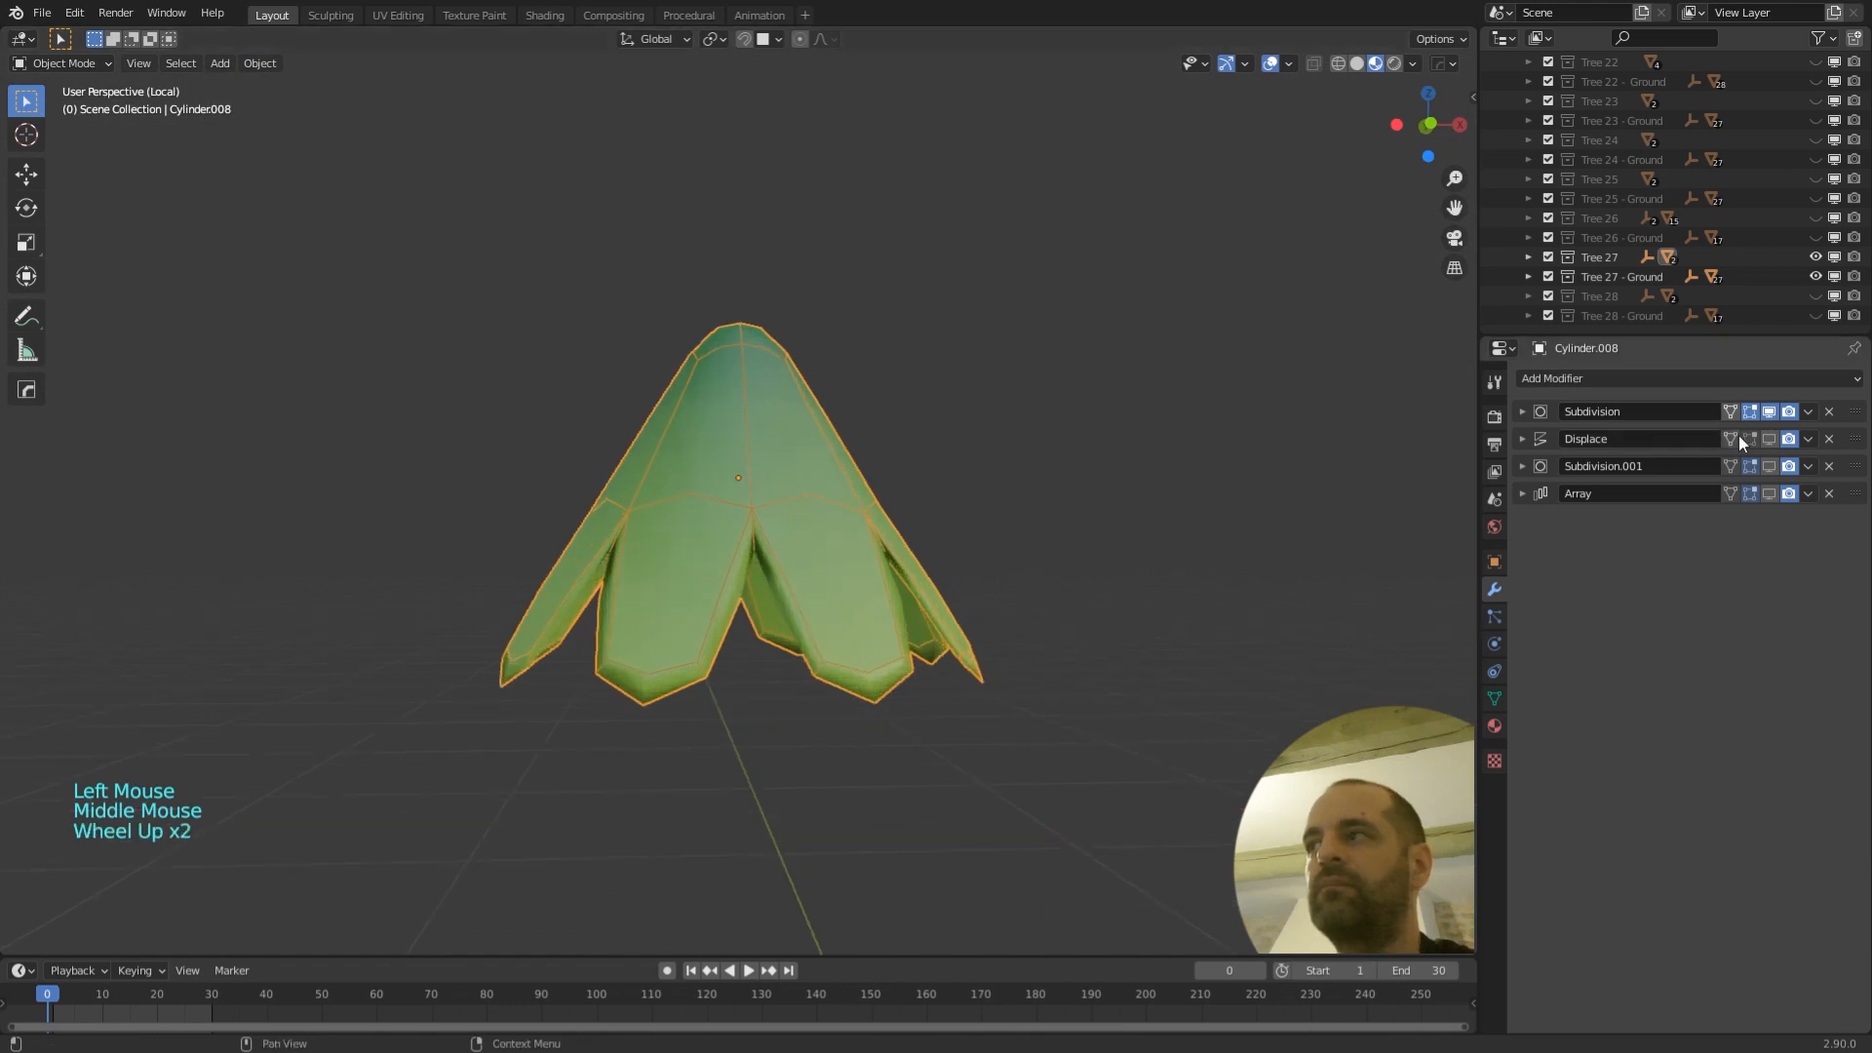
left_click(1770, 438)
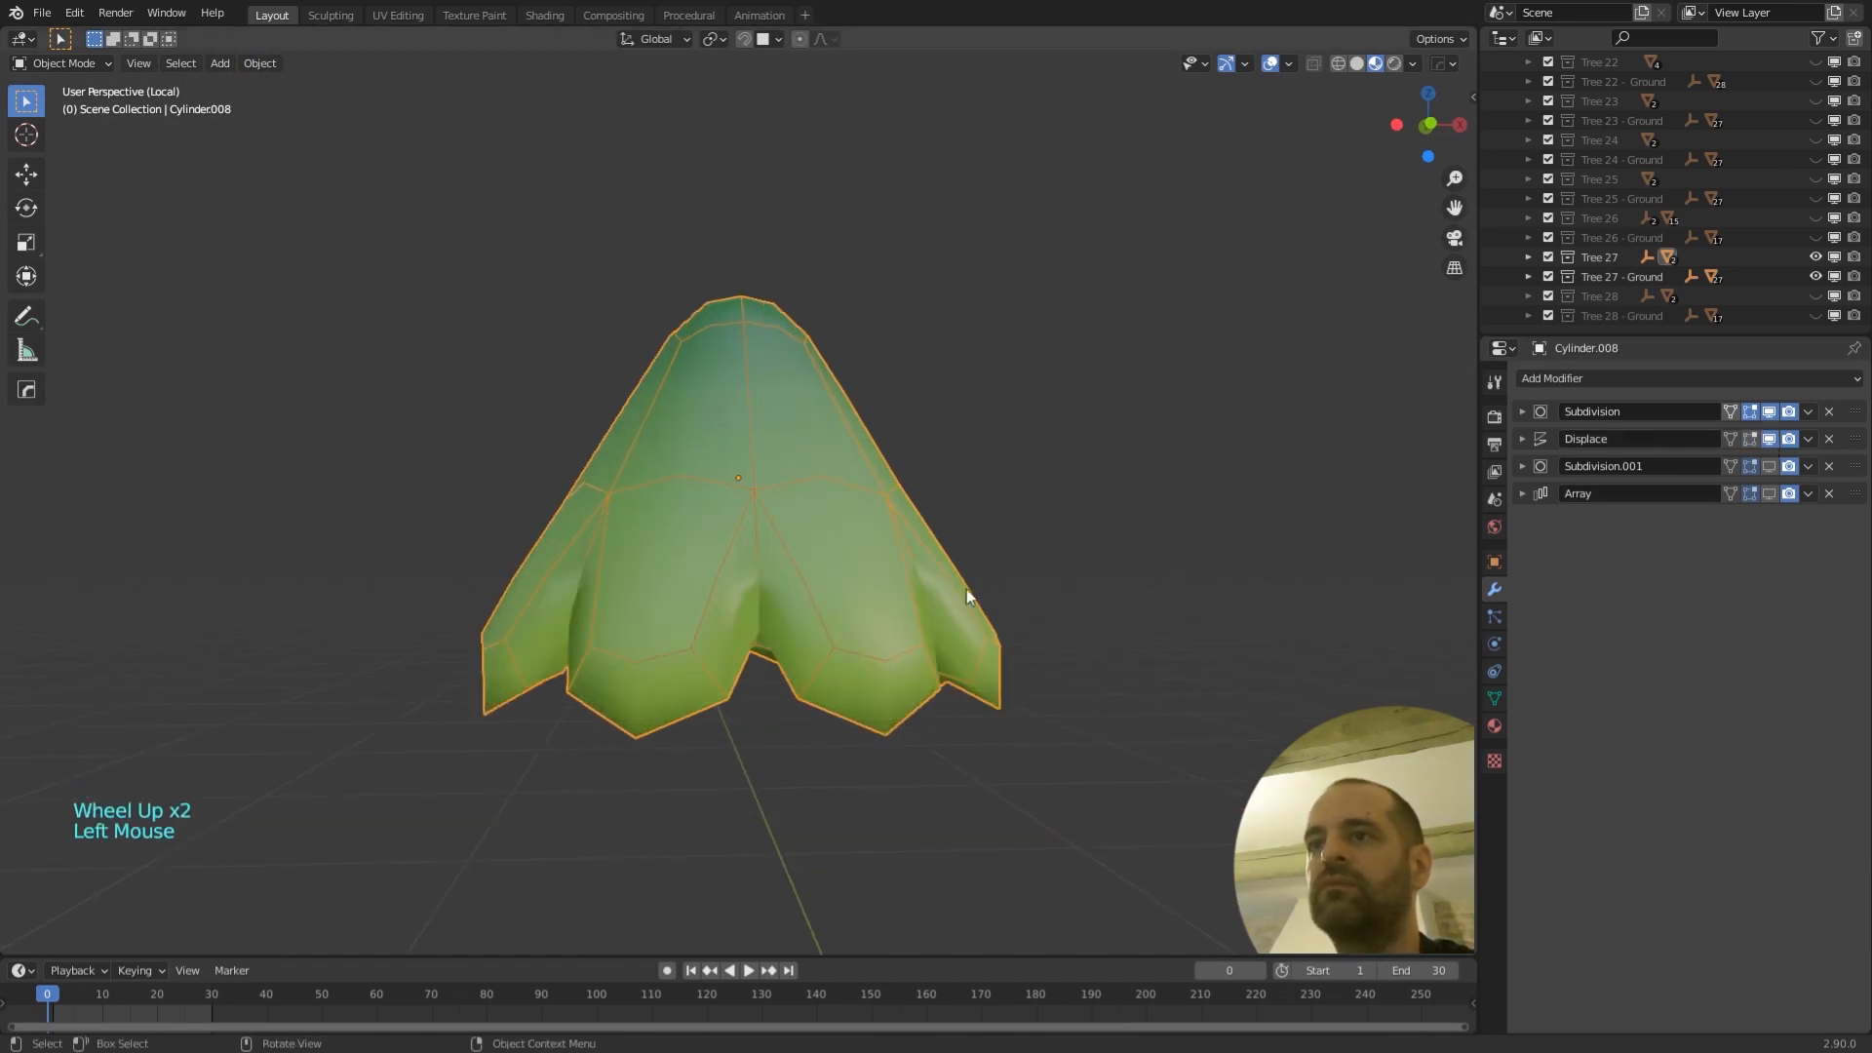
middle_click_drag(967, 589, 928, 516)
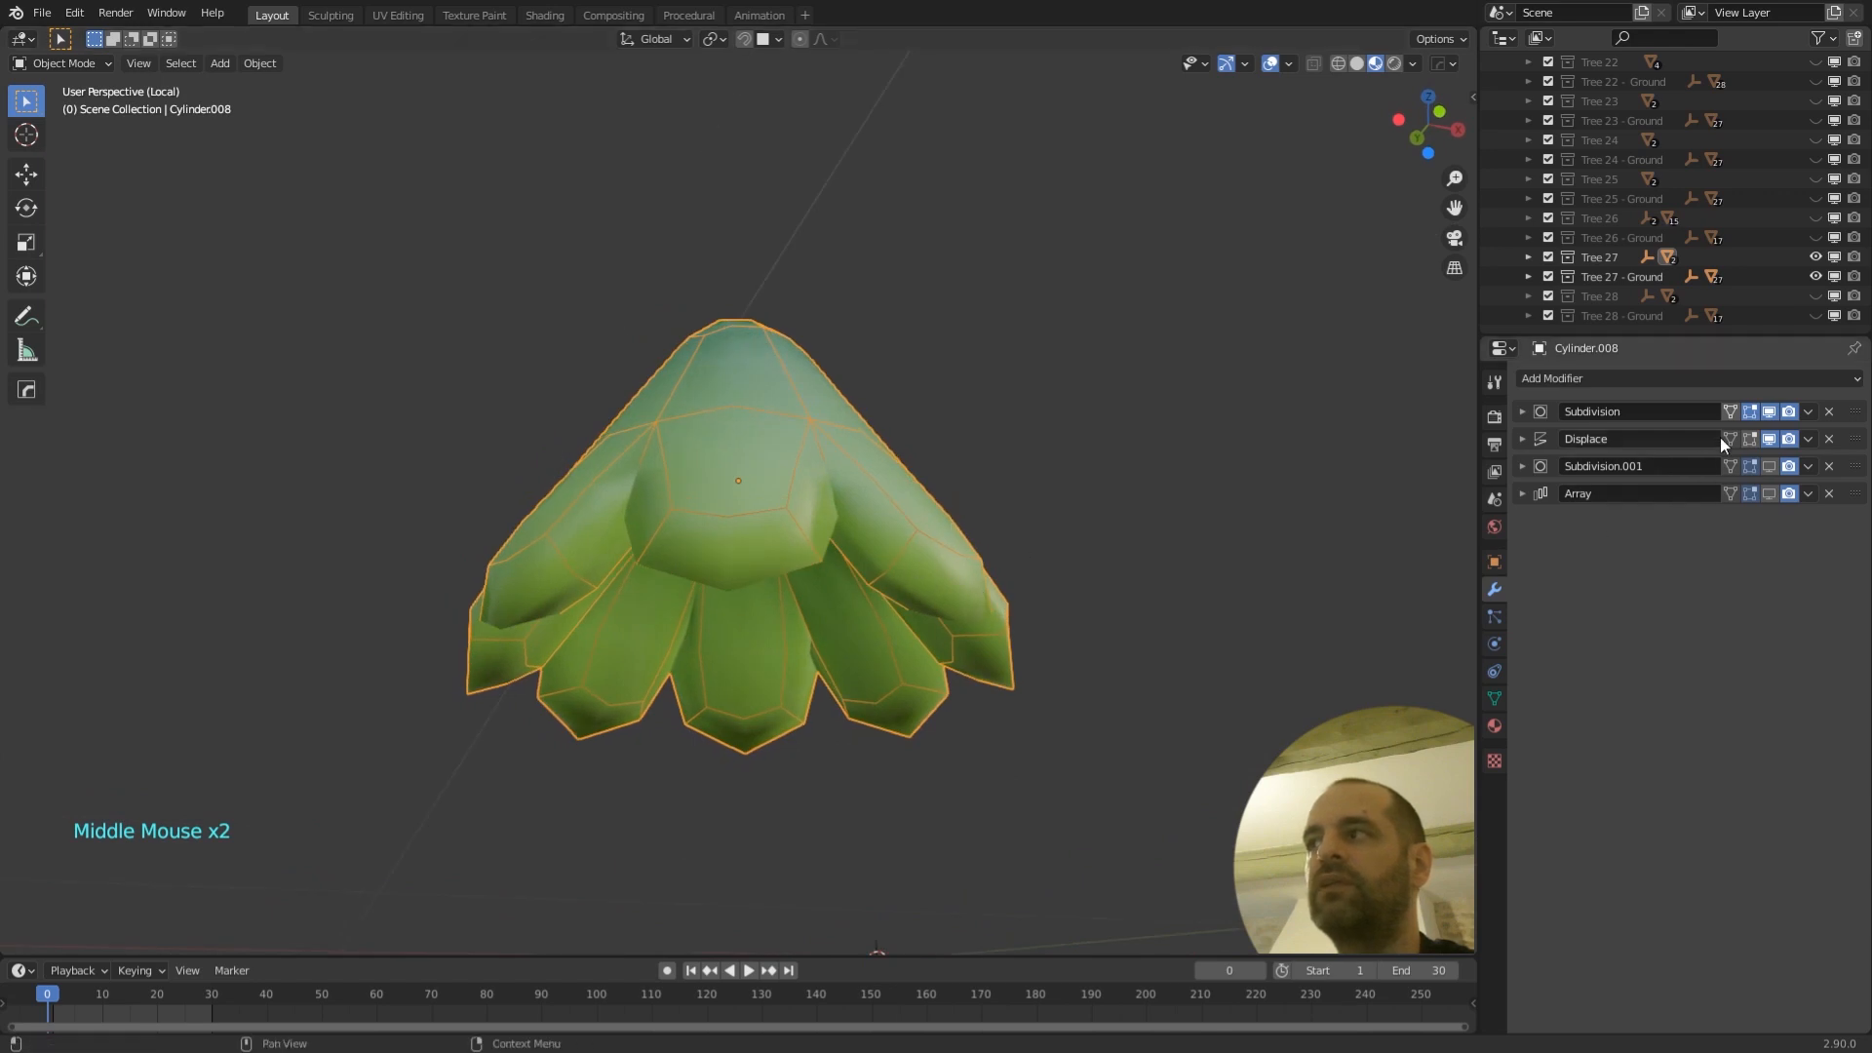
double_click(1769, 441)
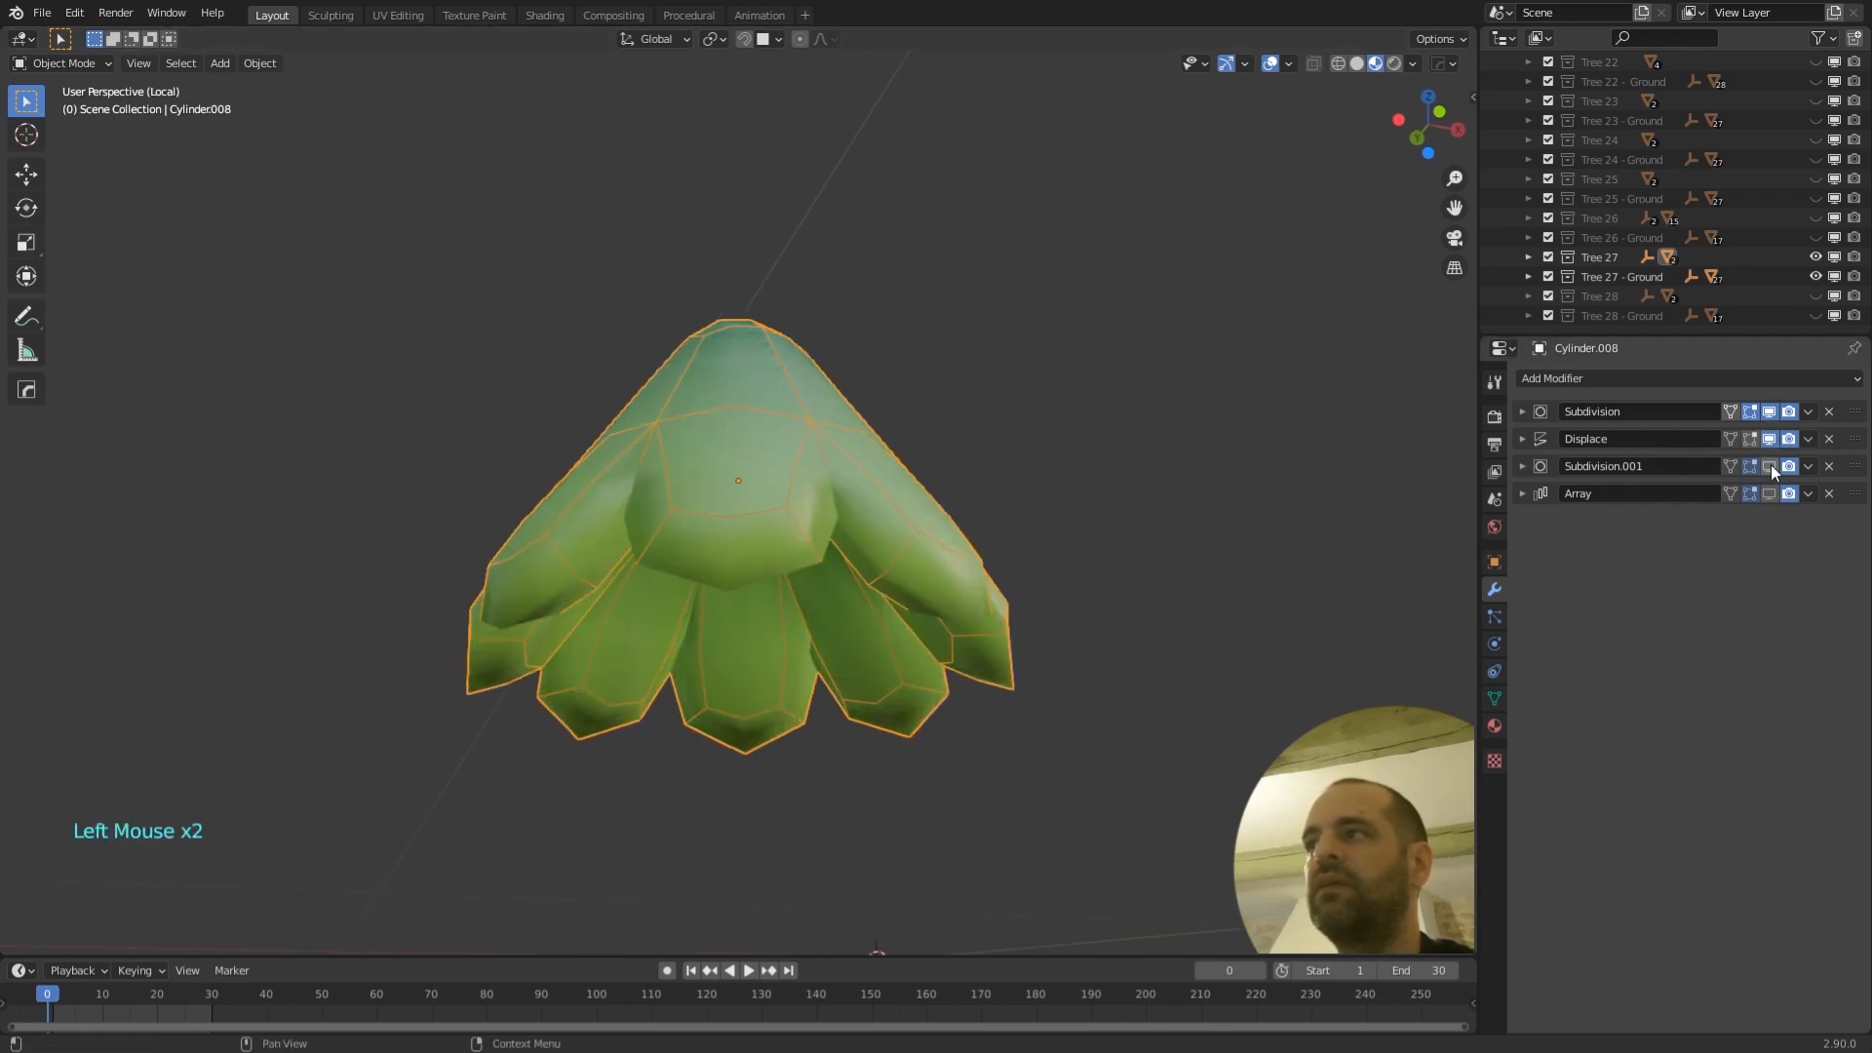
- Turn viewport display back on for the foliage's Subdivision.001 and Array modifiers and inspect the complete stacked foliage
left_click(1770, 466)
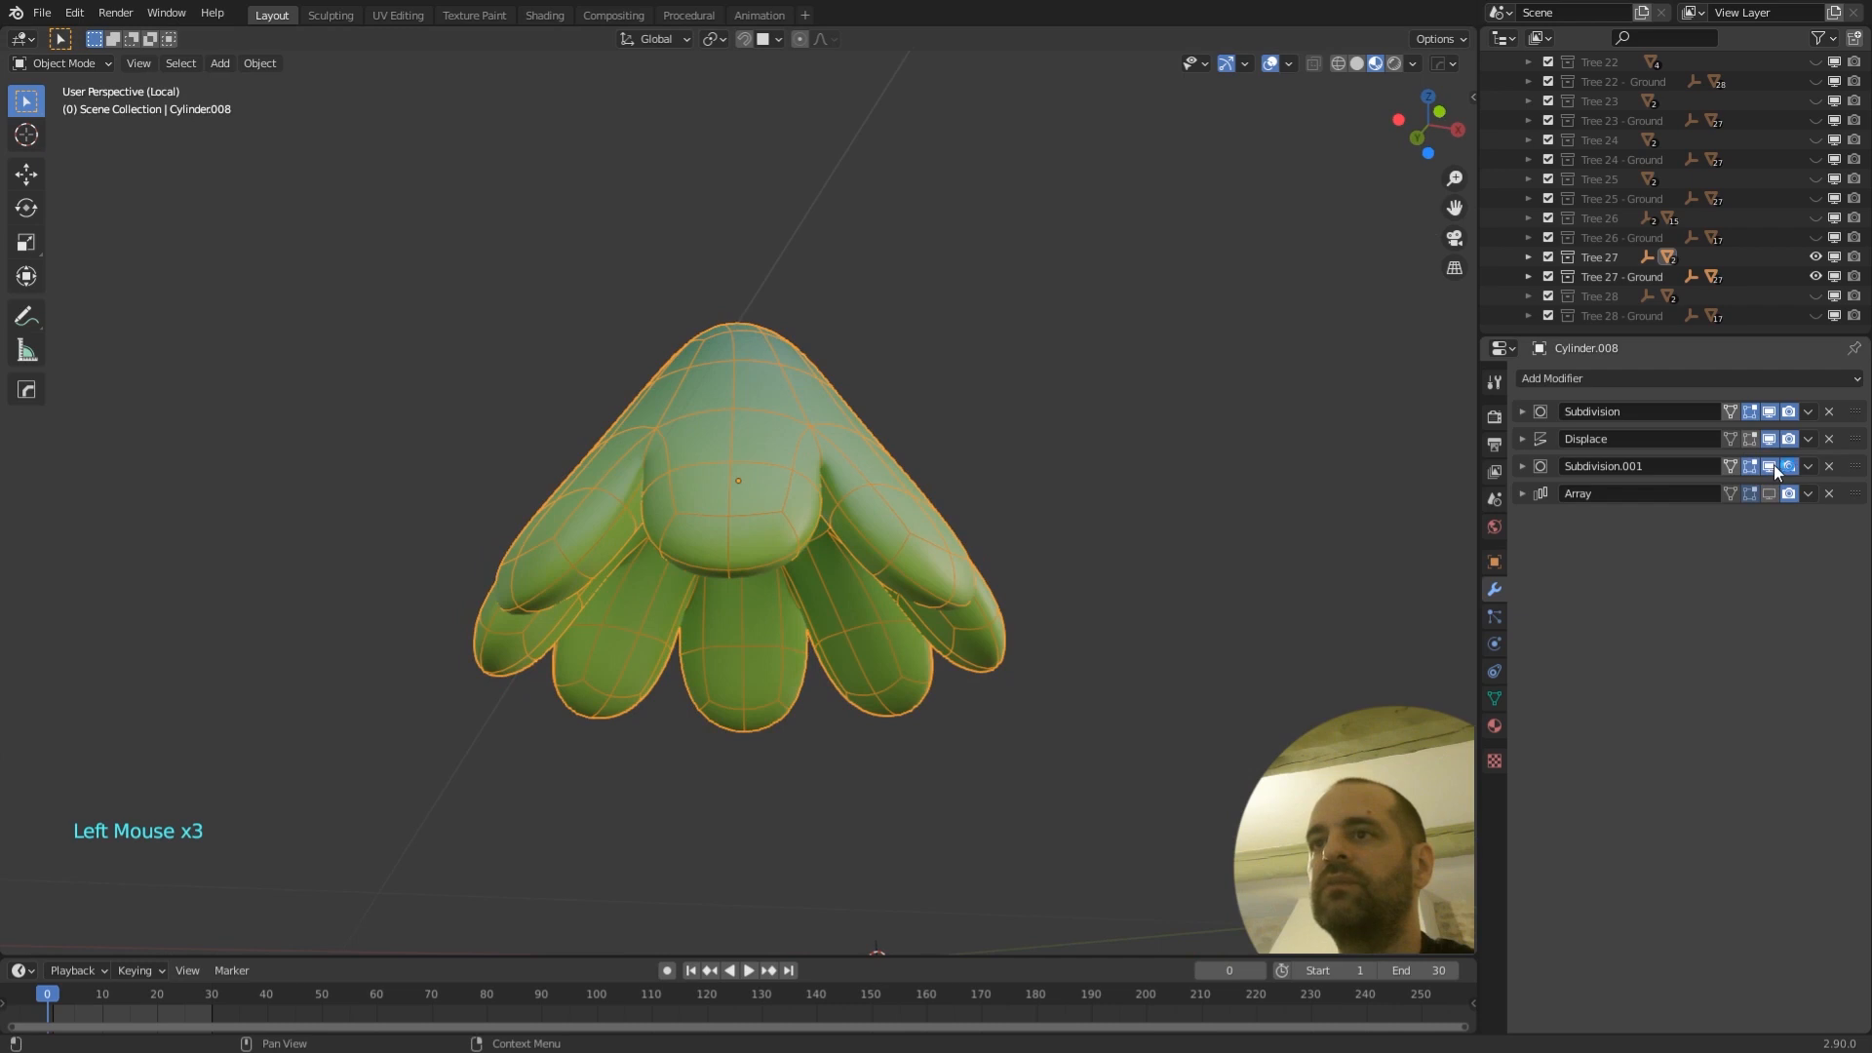
left_click(1769, 493)
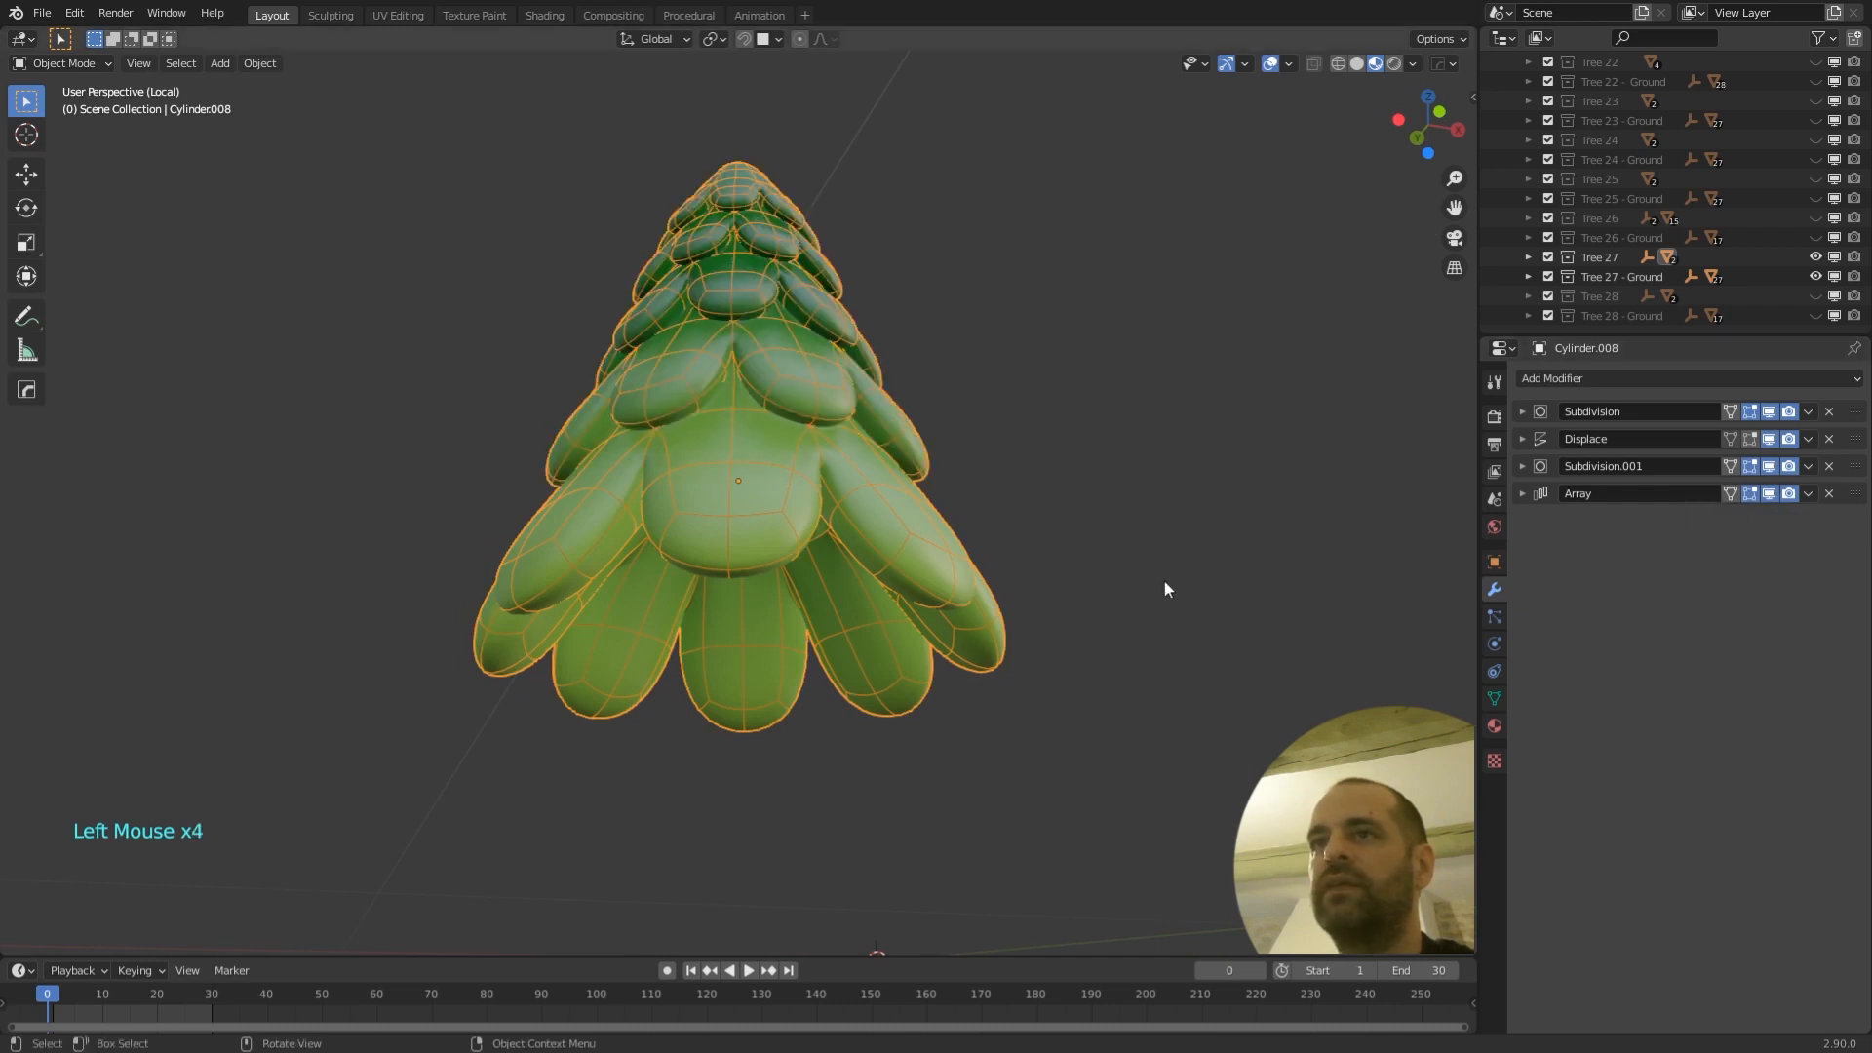
left_click(1159, 579)
middle_click_drag(1084, 446, 1004, 498)
scroll(1034, 465, "up", 1)
scroll(1014, 460, "down", 3)
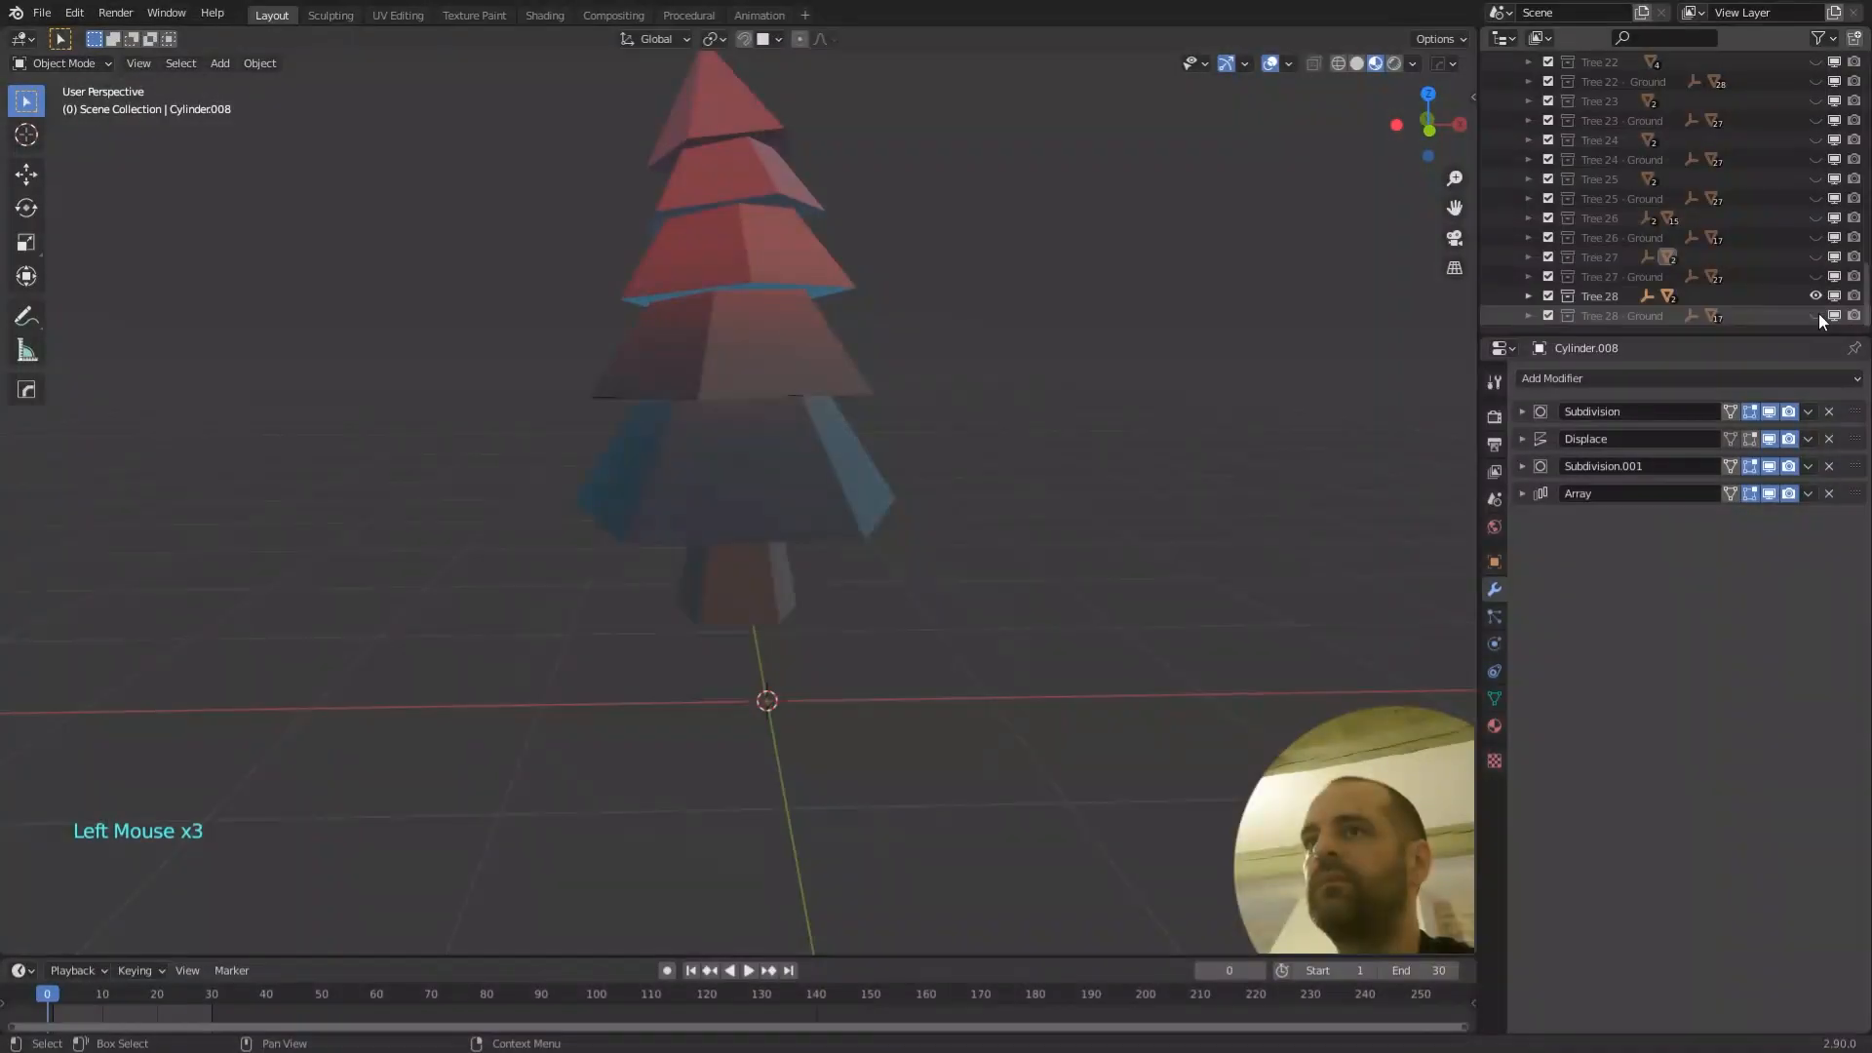
- Show the Tree 28 - Ground collection, select Tree 28's foliage and inspect the tree from several angles
left_click(1815, 315)
mouse_move(1015, 480)
middle_mouse_down()
mouse_move(1067, 466)
mouse_move(983, 472)
middle_mouse_up()
left_click(735, 503)
middle_click_drag(676, 483, 782, 478)
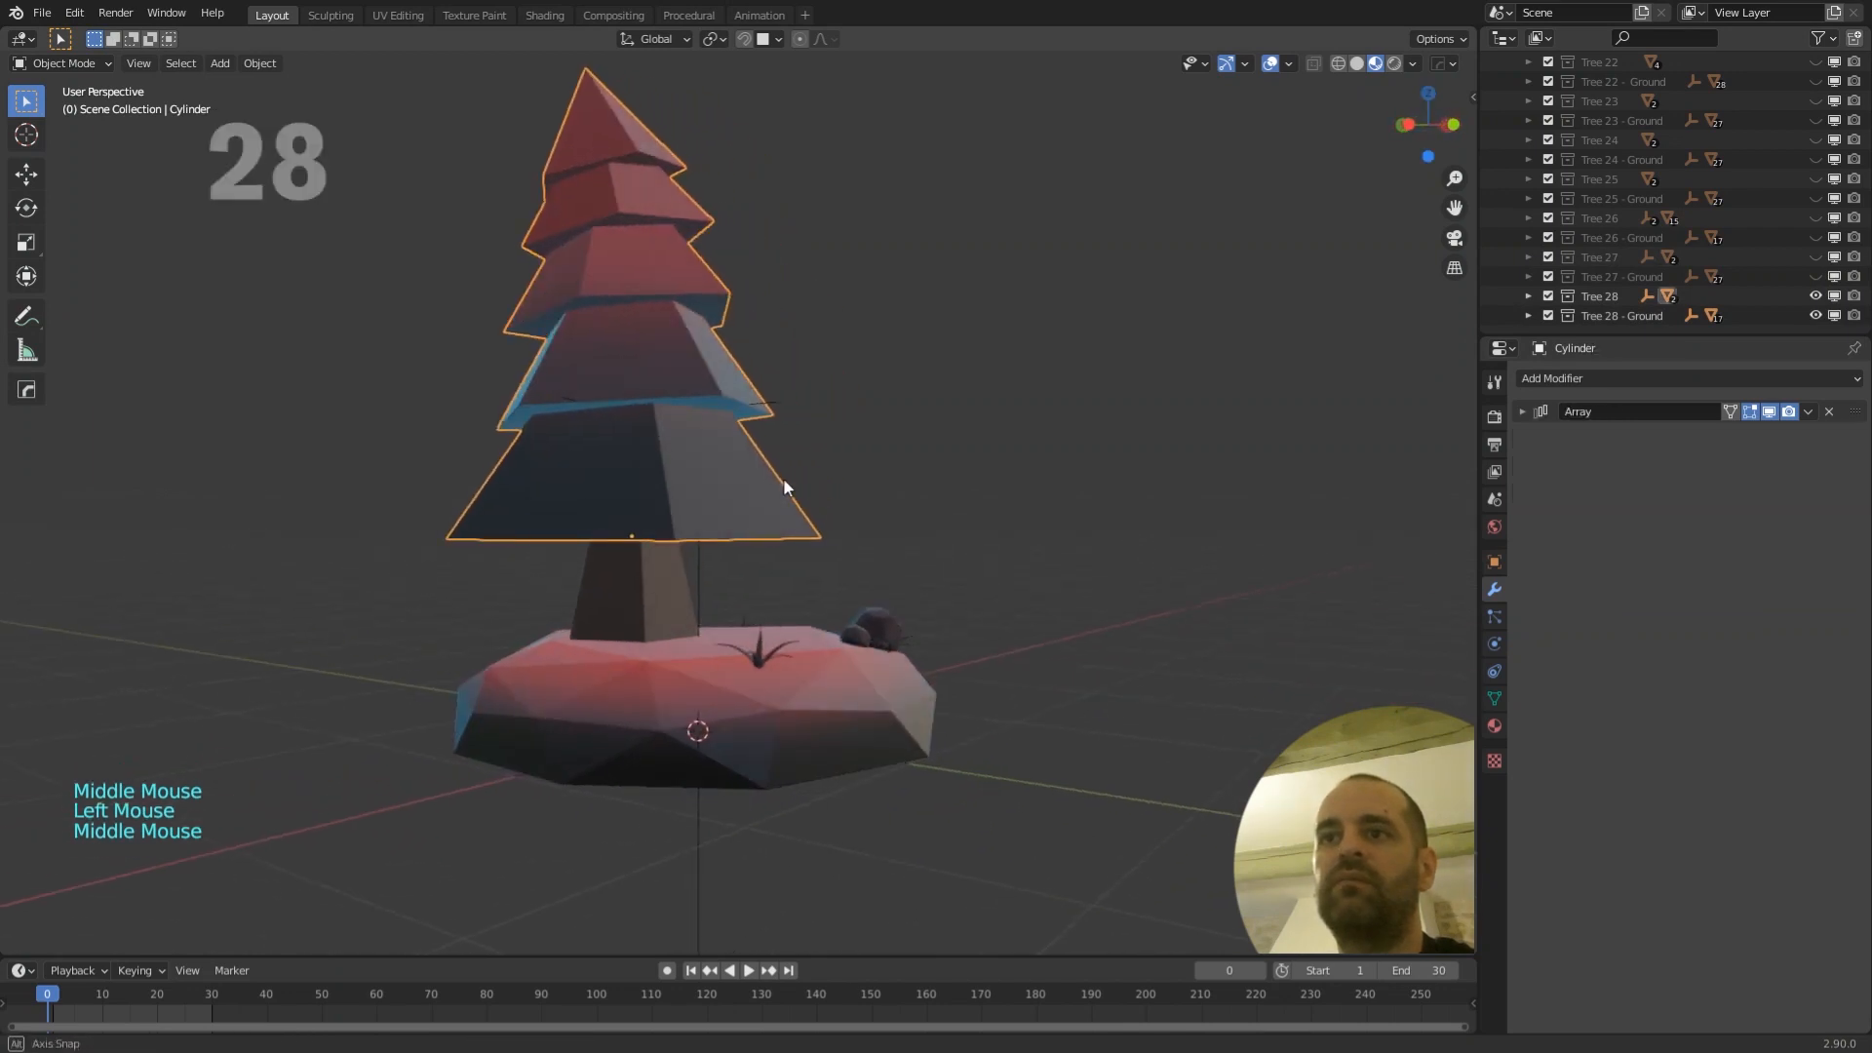
scroll(857, 513, "down", 3)
middle_click_drag(873, 516, 725, 577)
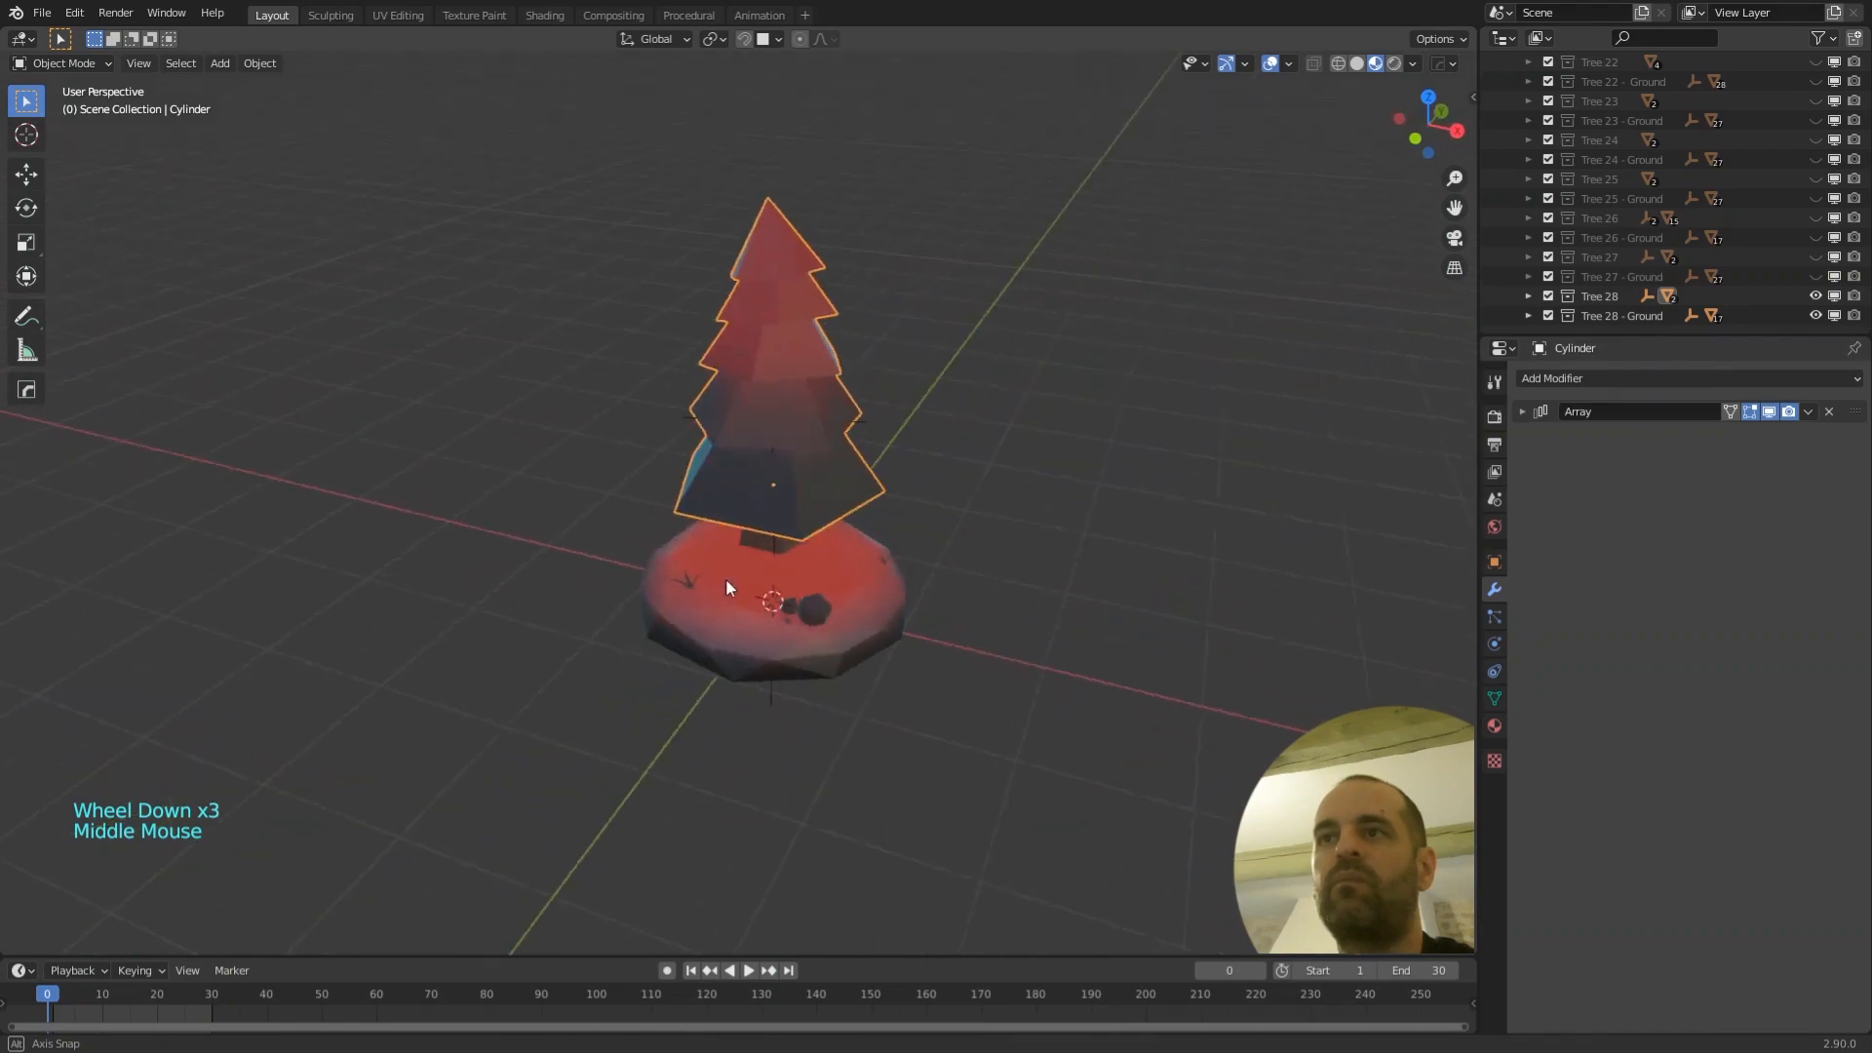
- Examine the gradient material nodes of Tree 28's foliage in the Shading workspace alongside the rendered tree
left_click(544, 15)
middle_click_drag(458, 656, 585, 692)
scroll(599, 770, "up", 2)
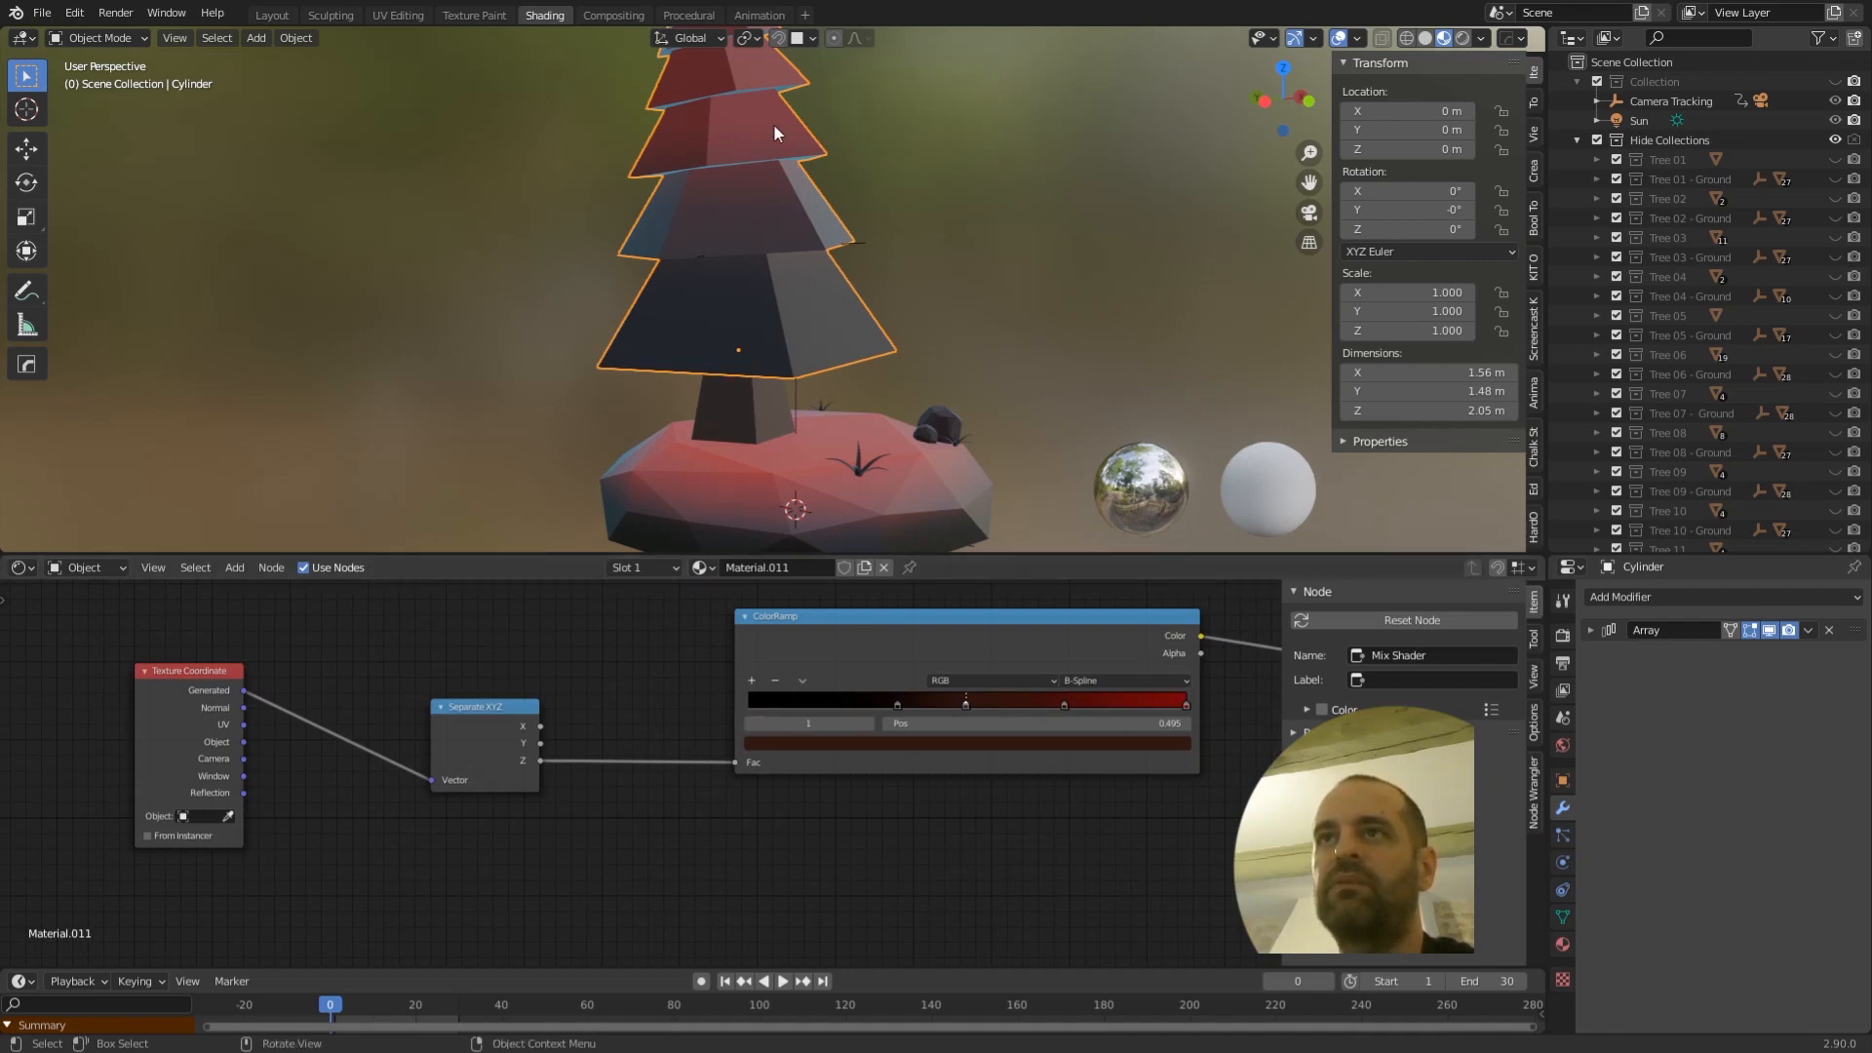
scroll(994, 321, "down", 5)
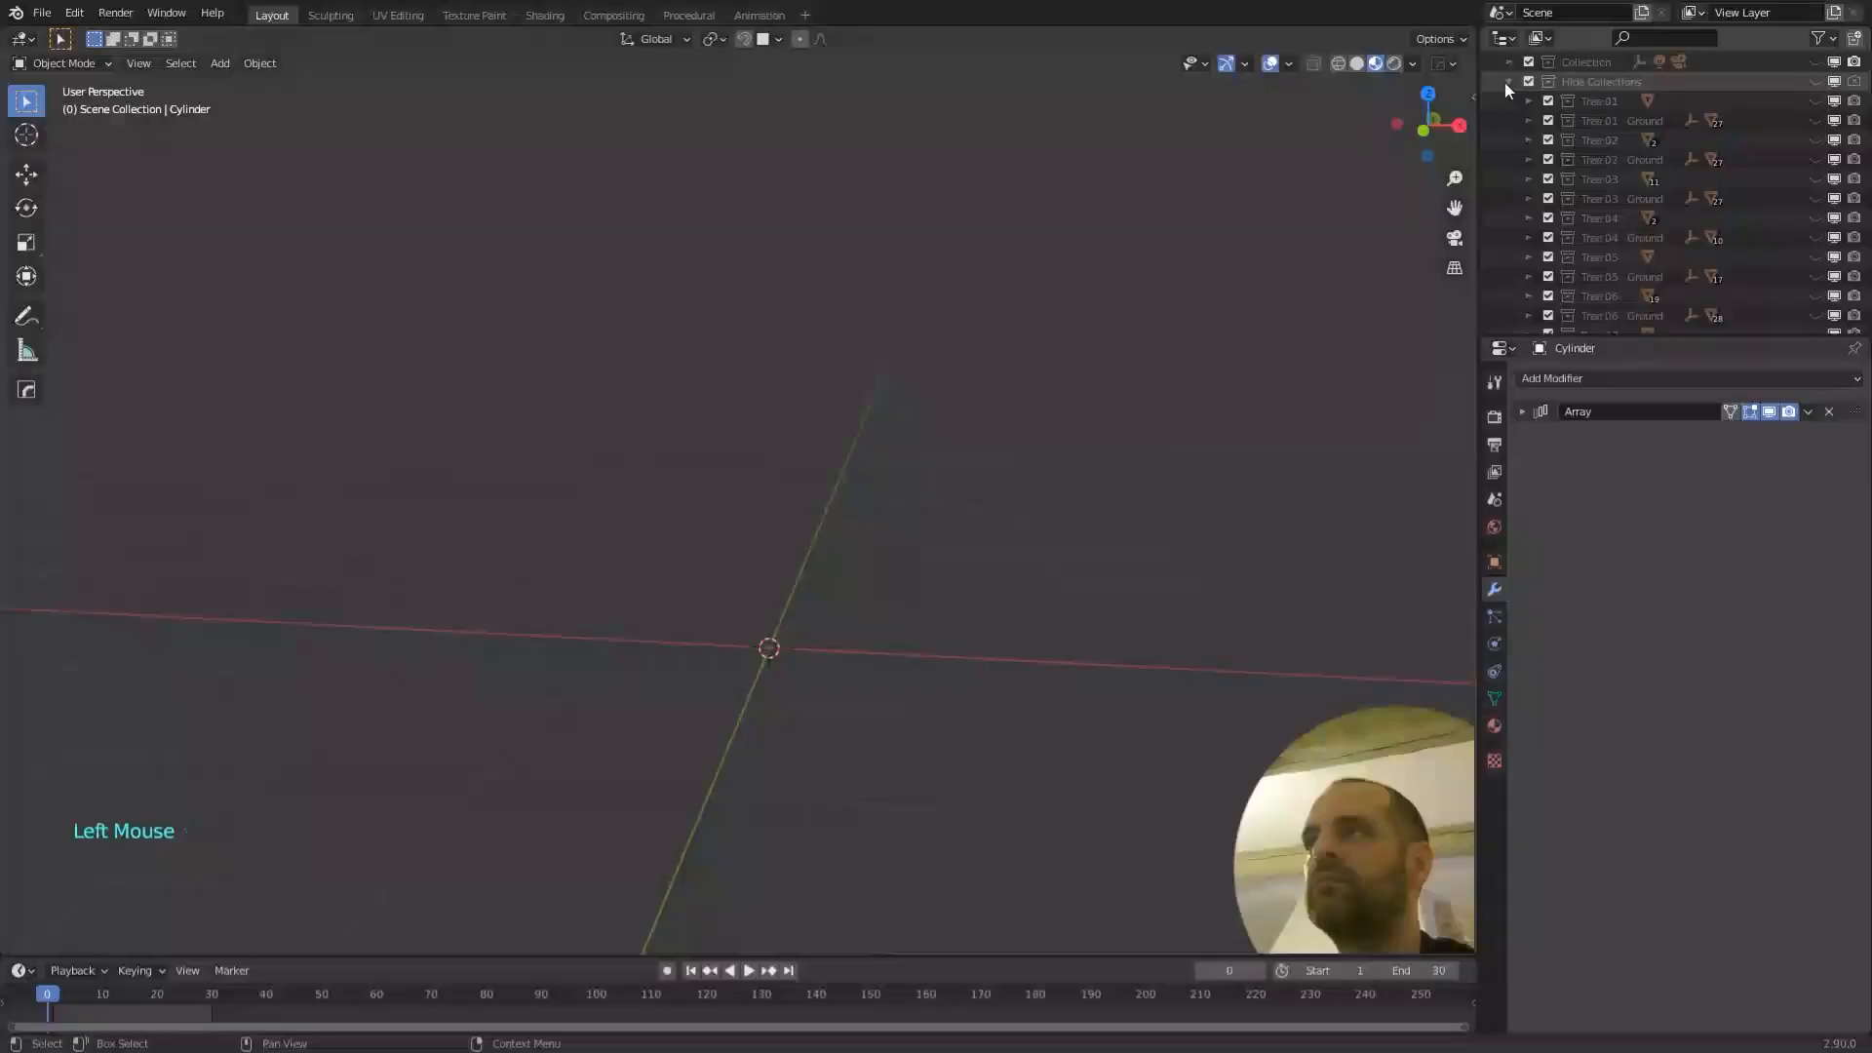
- Collapse the Hide Collections group in the scene's collection list
left_click(1507, 81)
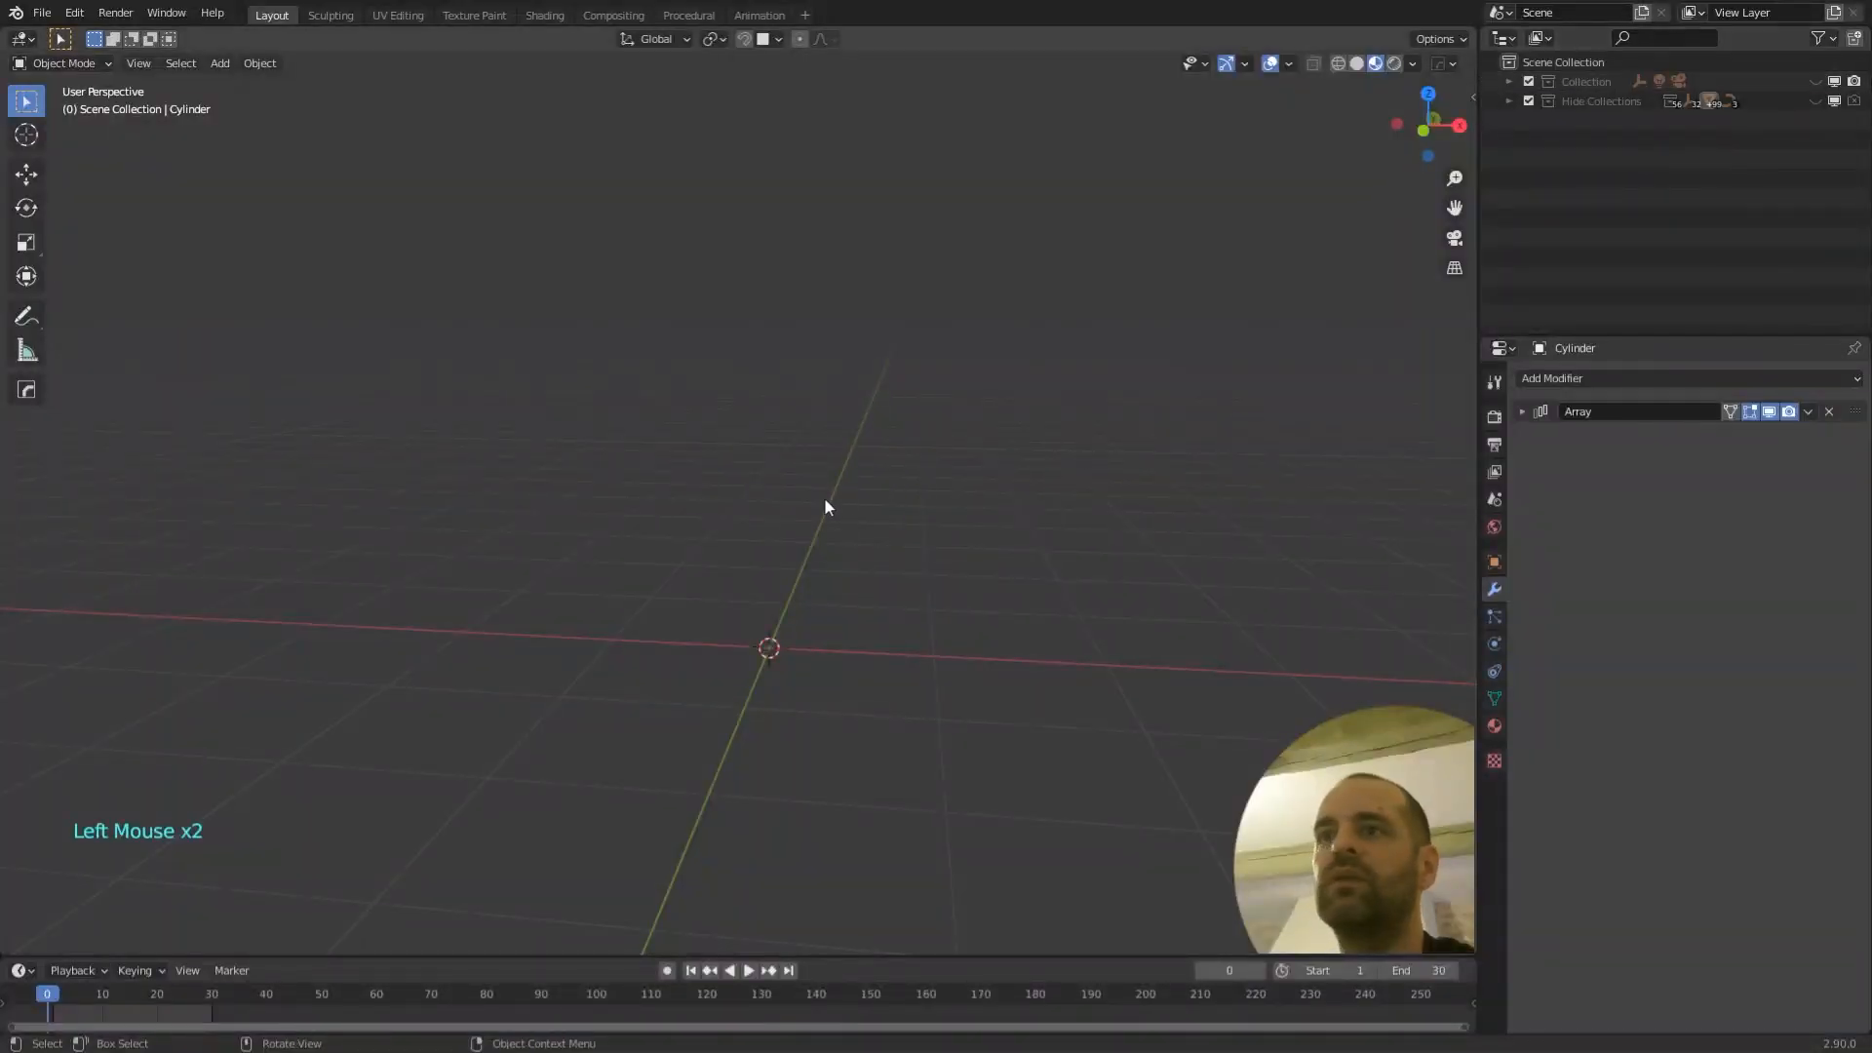